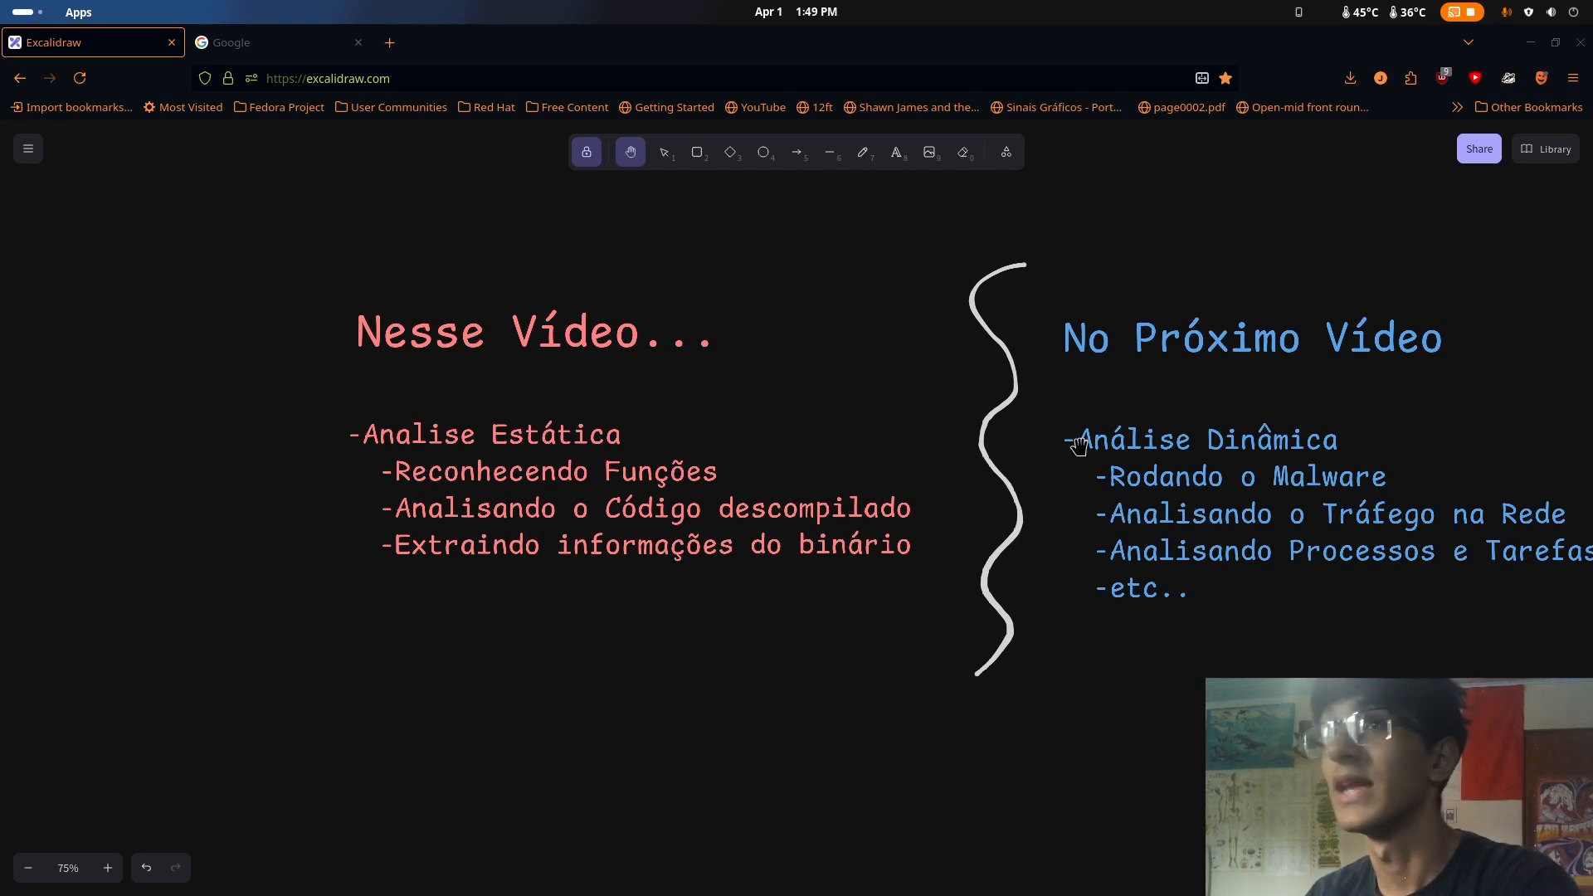
# Switch from the Excalidraw outline to the running WindowsCobaia virtual machine in VirtualBox
pyautogui.moveTo(1077, 445); pyautogui.dragTo(918, 452)
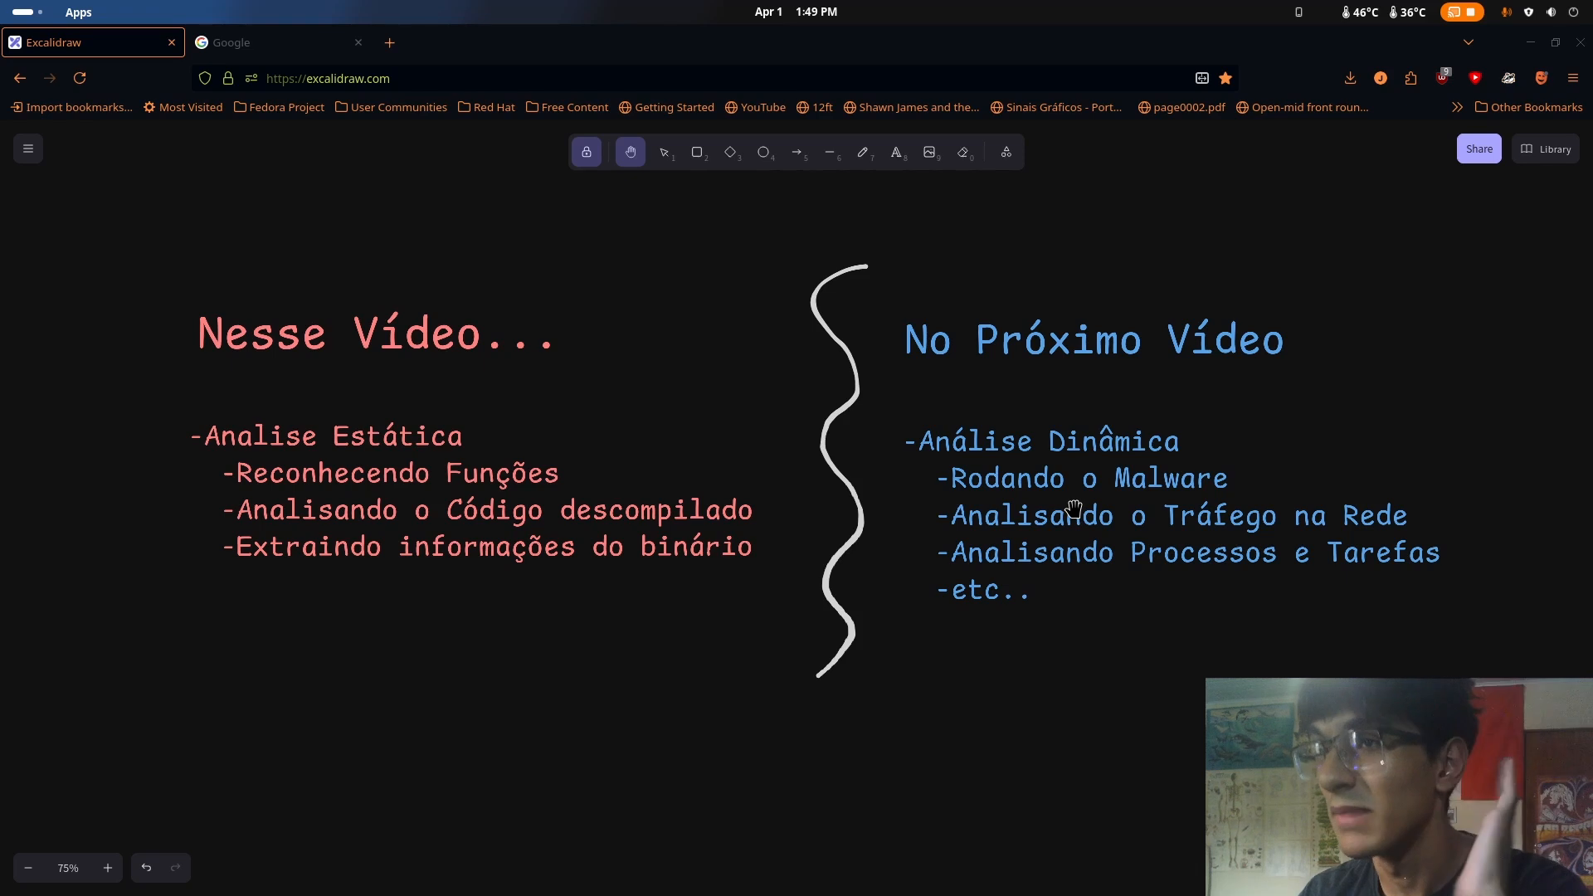
pyautogui.moveTo(924, 496); pyautogui.dragTo(1156, 502)
pyautogui.moveTo(794, 500); pyautogui.dragTo(1013, 502)
pyautogui.moveTo(1, 2)
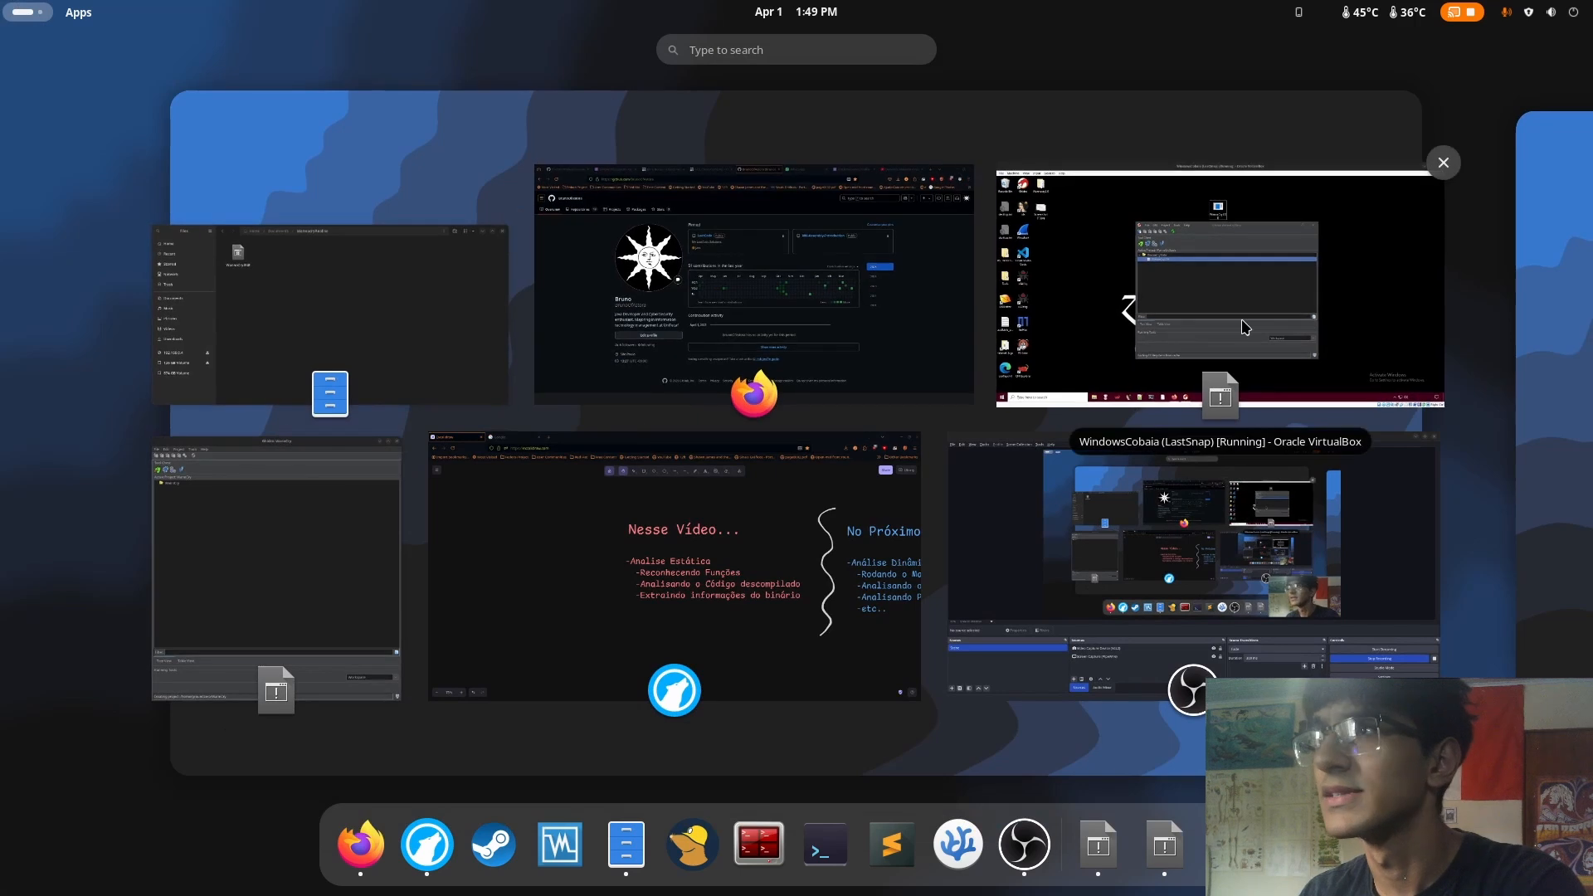
pyautogui.click(1253, 322)
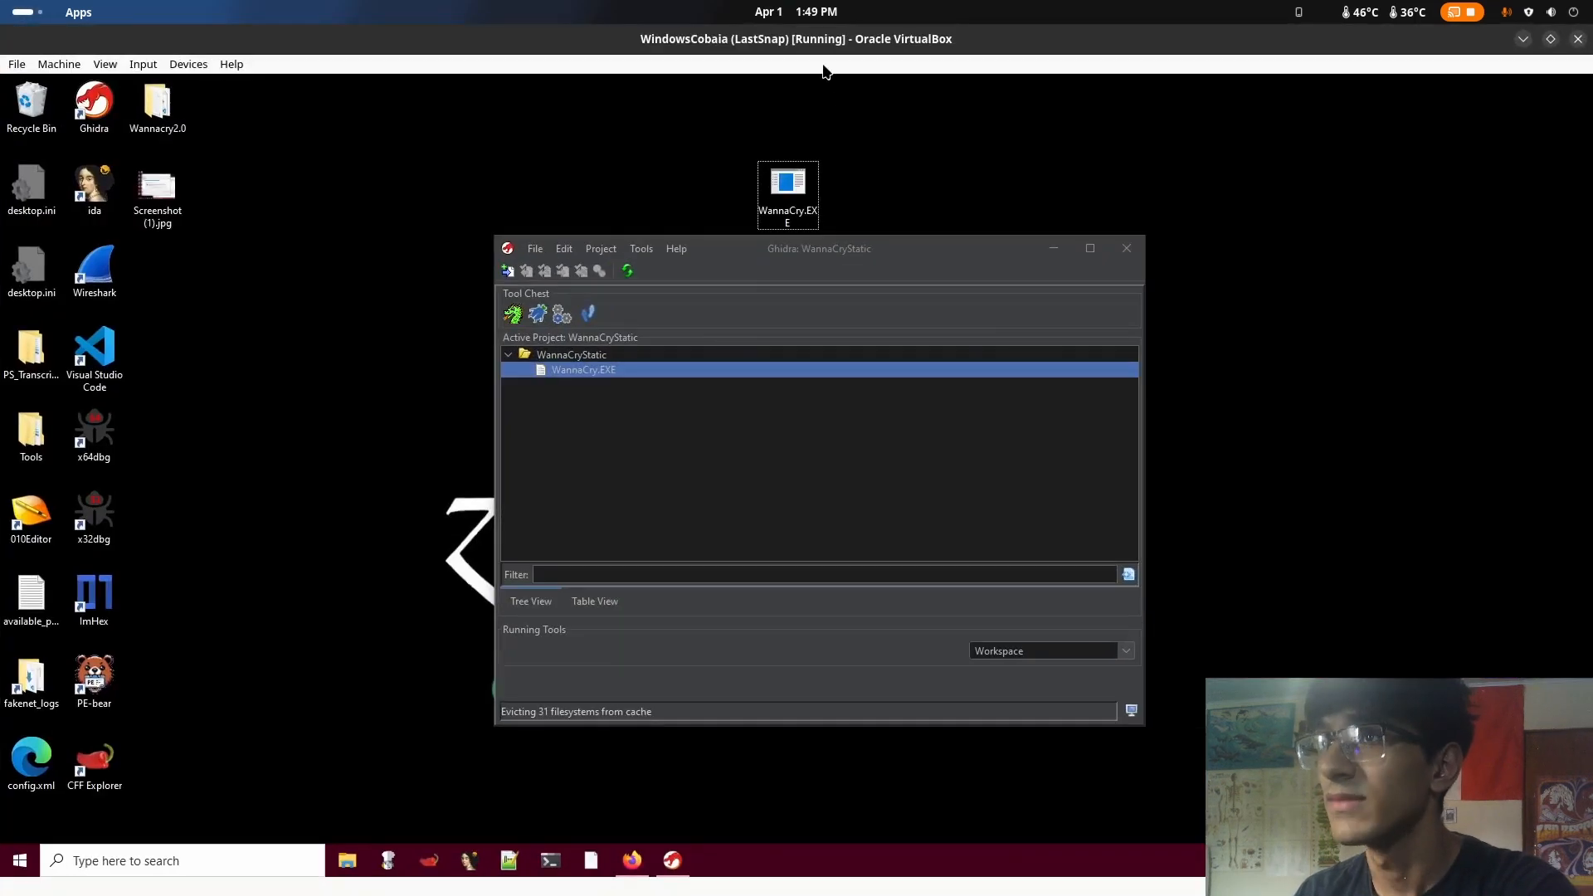
pyautogui.moveTo(798, 254); pyautogui.dragTo(886, 309)
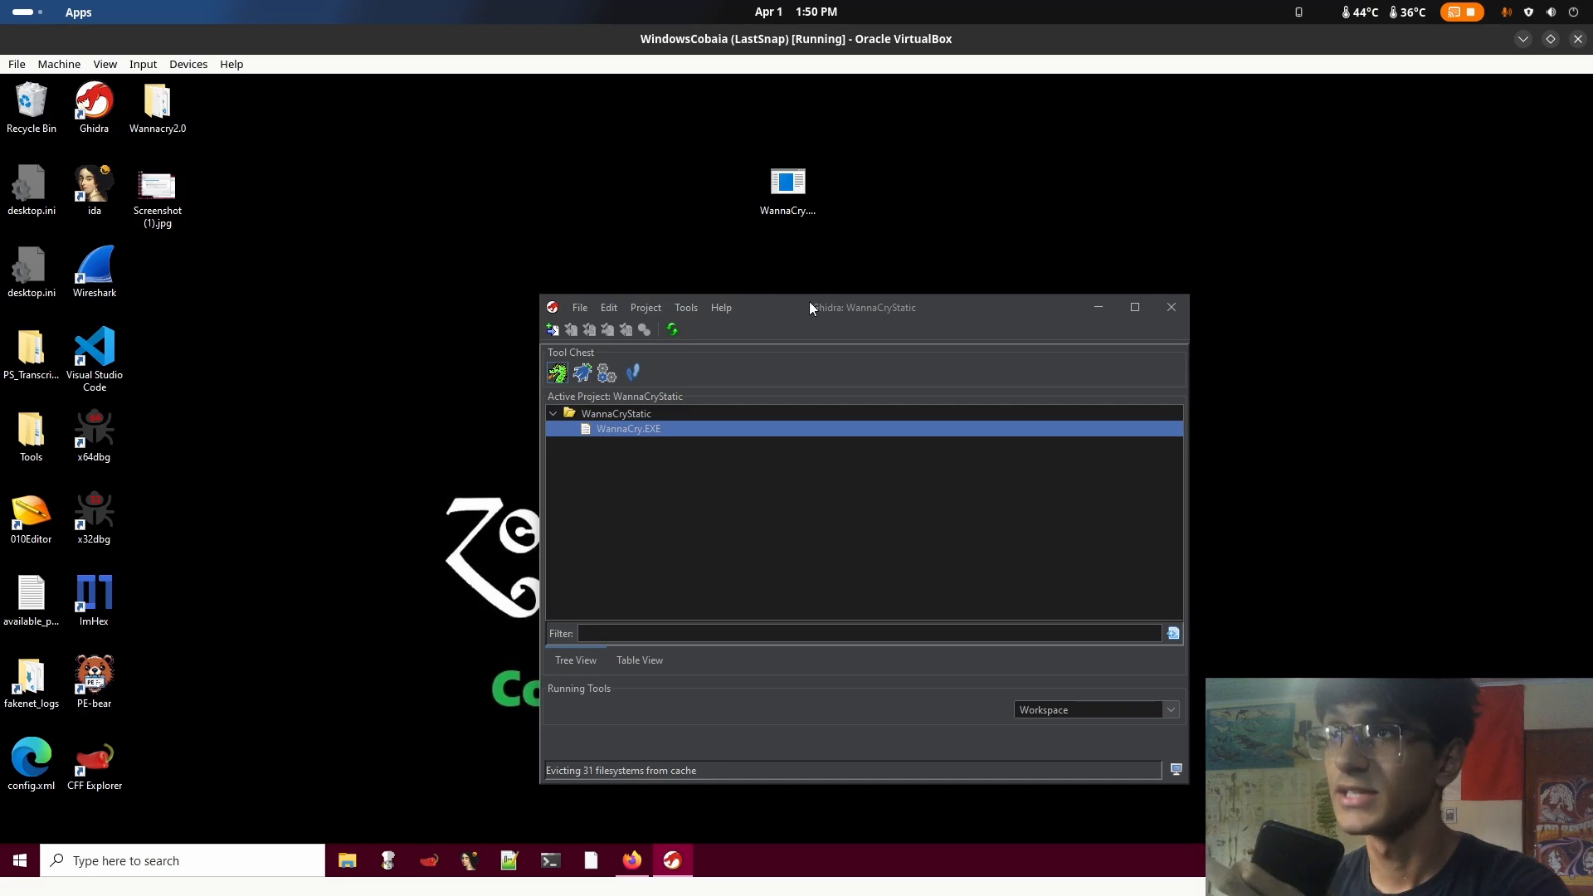
pyautogui.moveTo(814, 304); pyautogui.dragTo(1153, 166)
pyautogui.moveTo(0, 0)
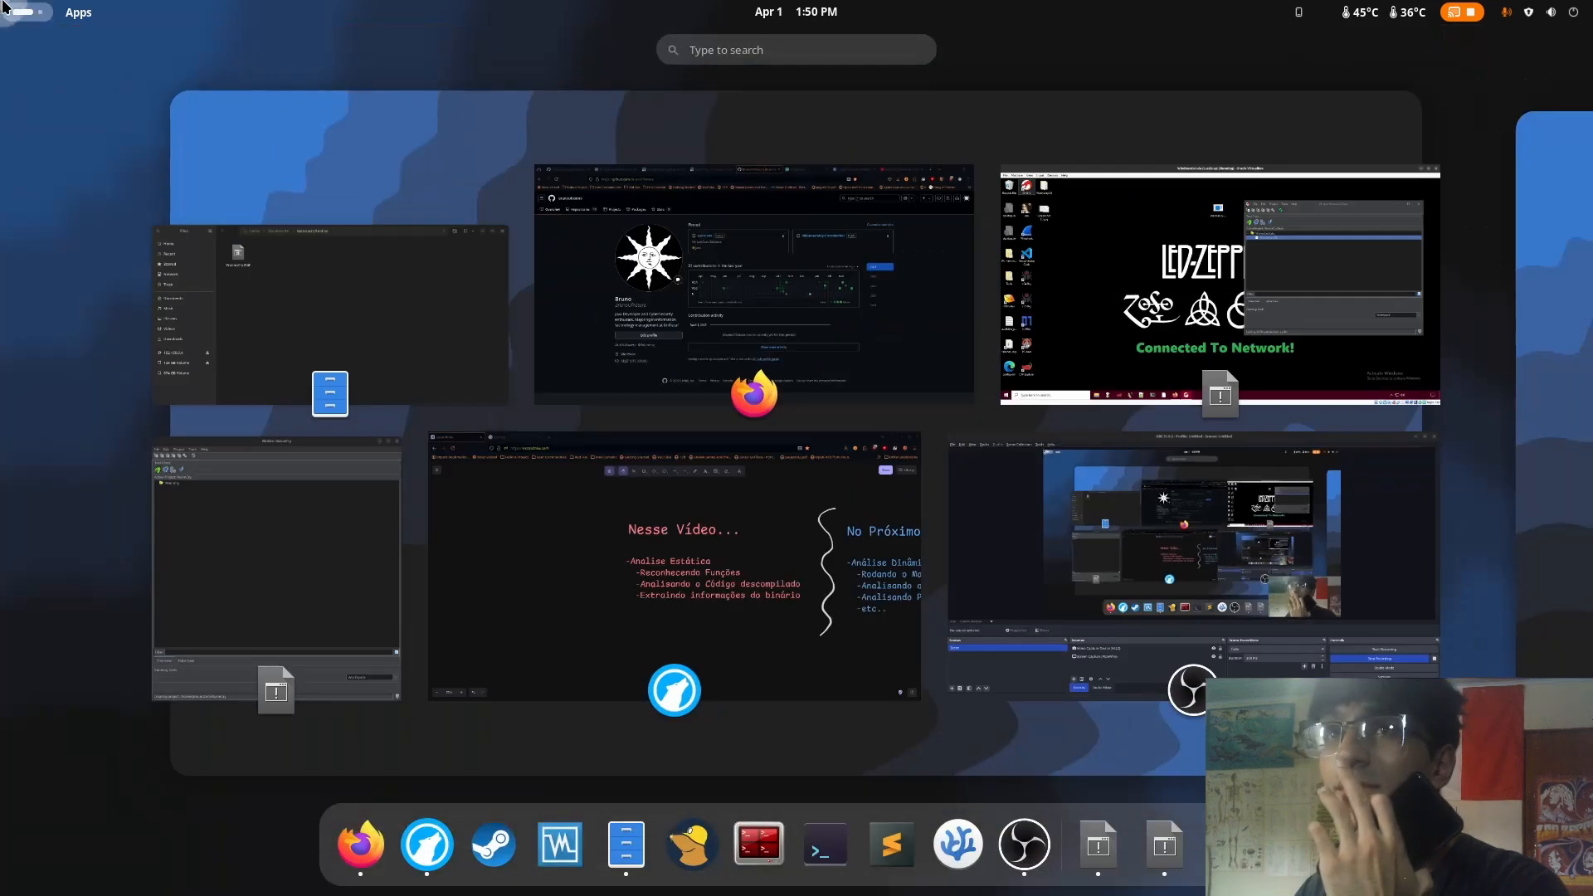
pyautogui.click(1148, 222)
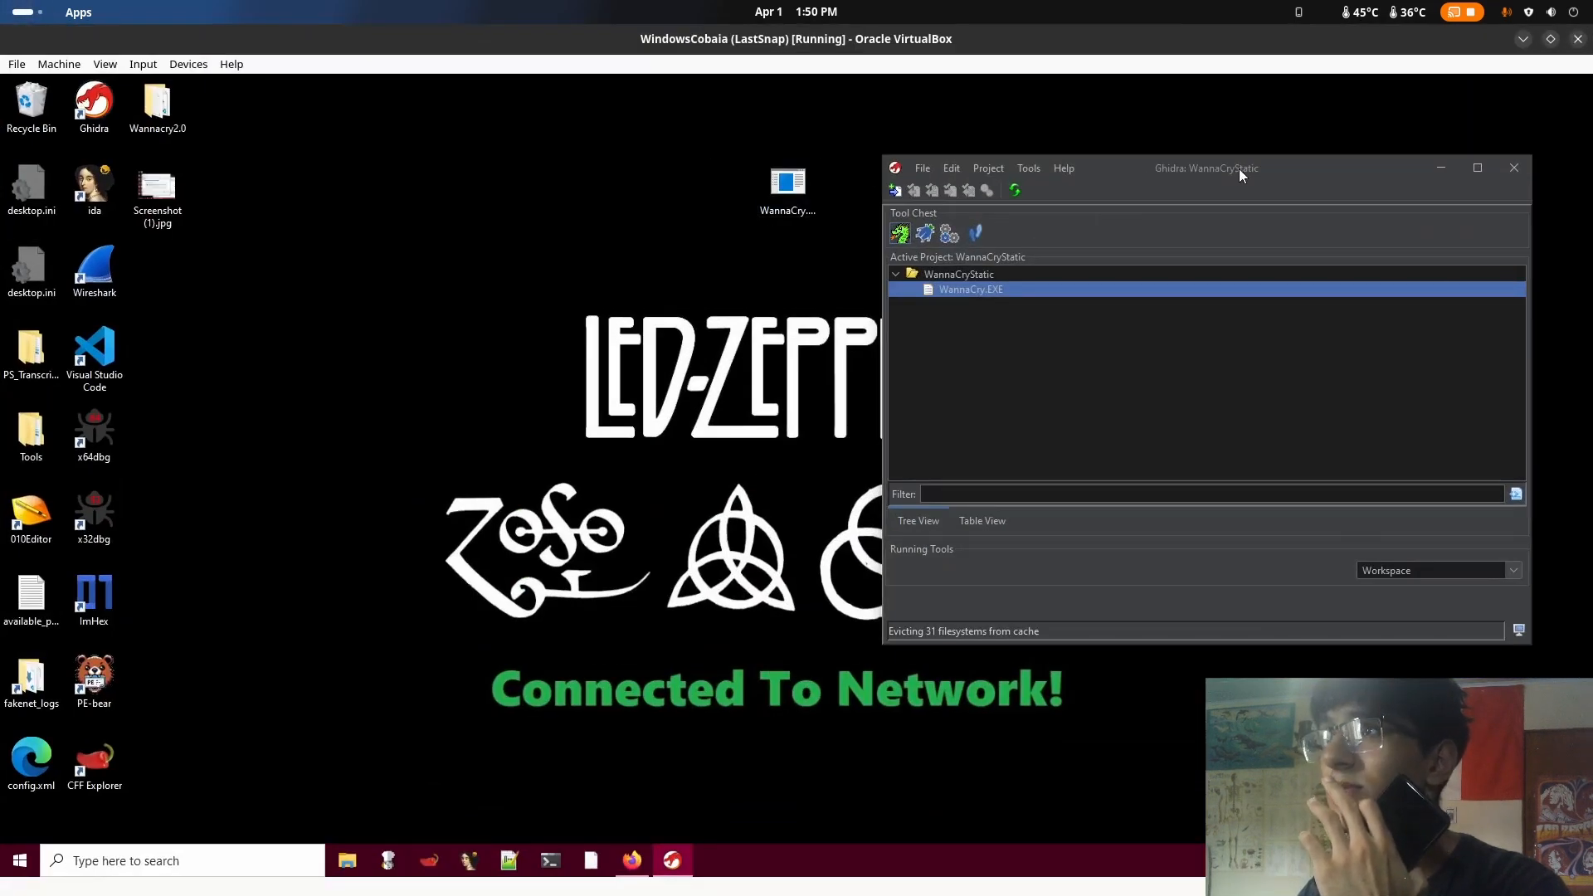
pyautogui.moveTo(1240, 173); pyautogui.dragTo(1332, 150)
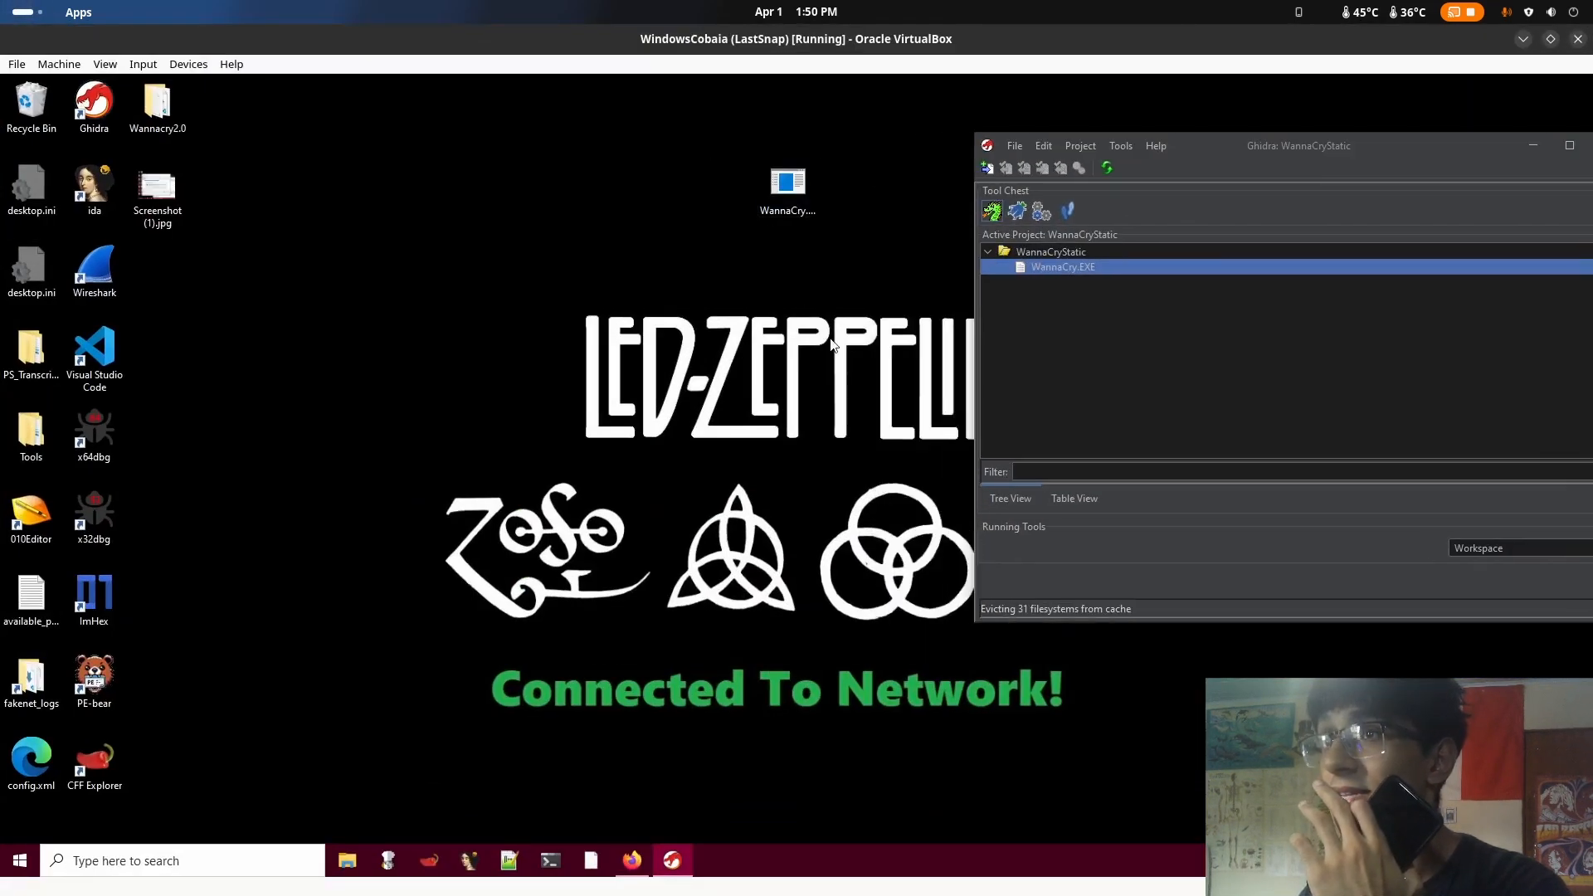
pyautogui.click(679, 382)
pyautogui.moveTo(470, 282); pyautogui.dragTo(1147, 682)
pyautogui.moveTo(386, 313); pyautogui.dragTo(1143, 613)
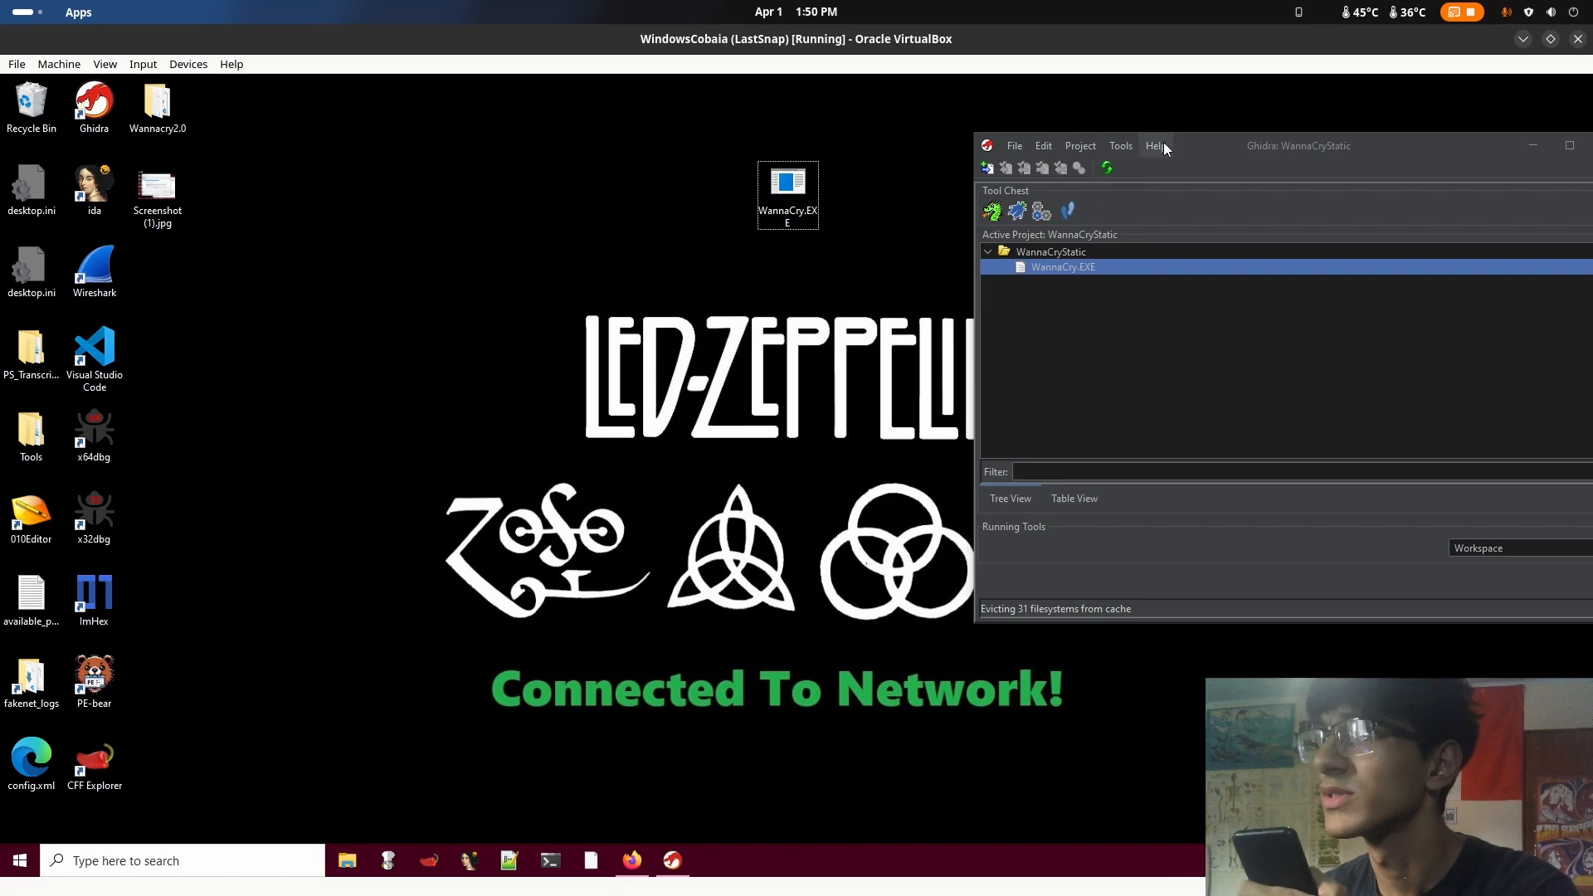
pyautogui.moveTo(1319, 149); pyautogui.dragTo(1450, 241)
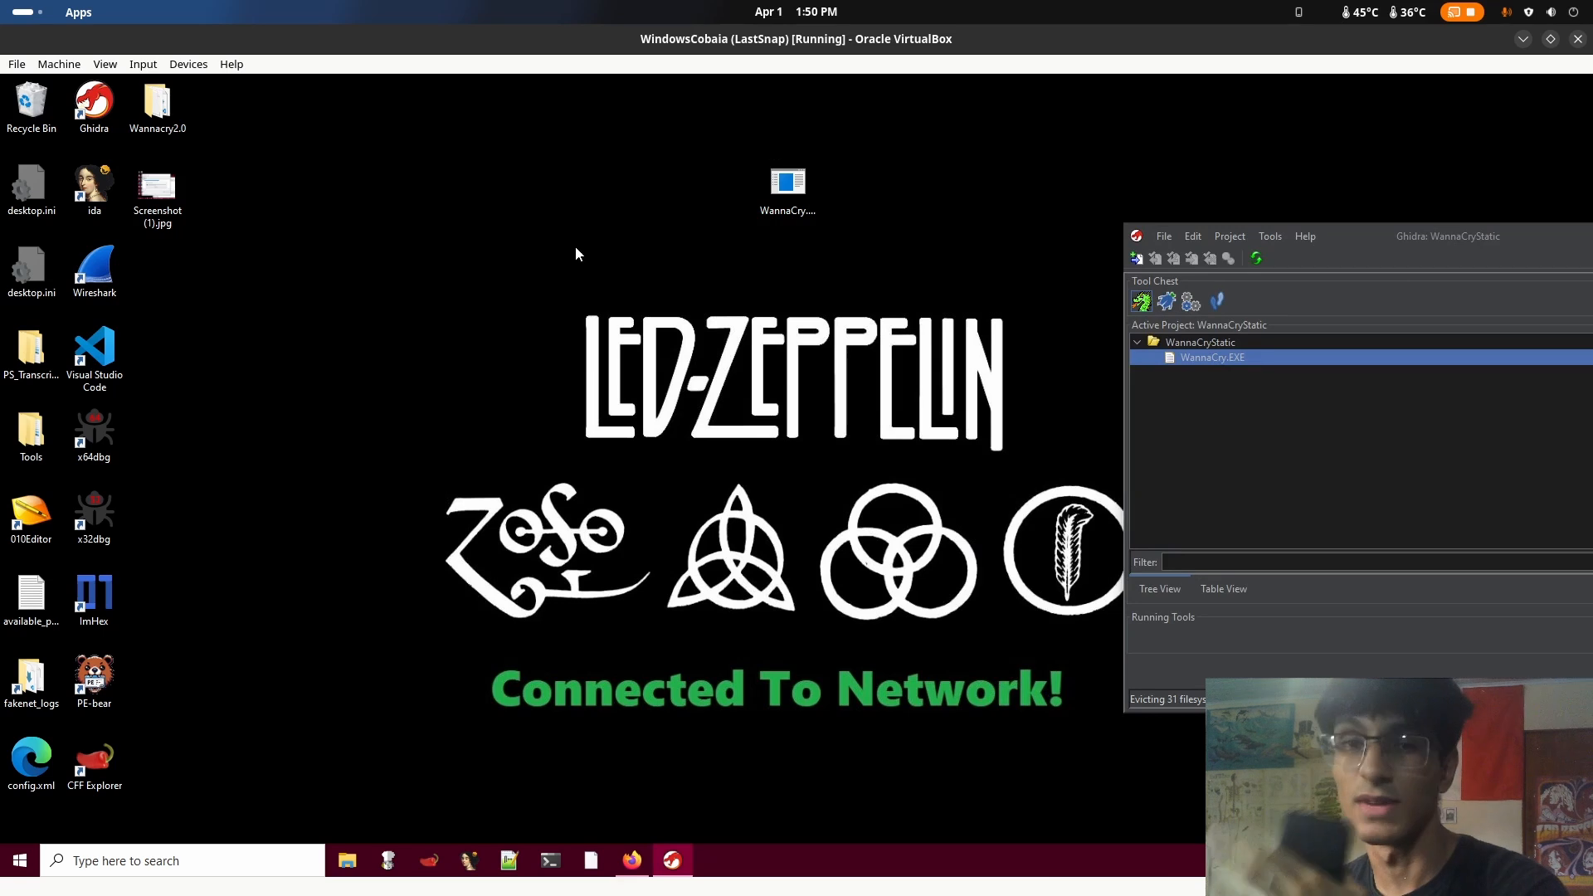
pyautogui.moveTo(1422, 236); pyautogui.dragTo(1367, 267)
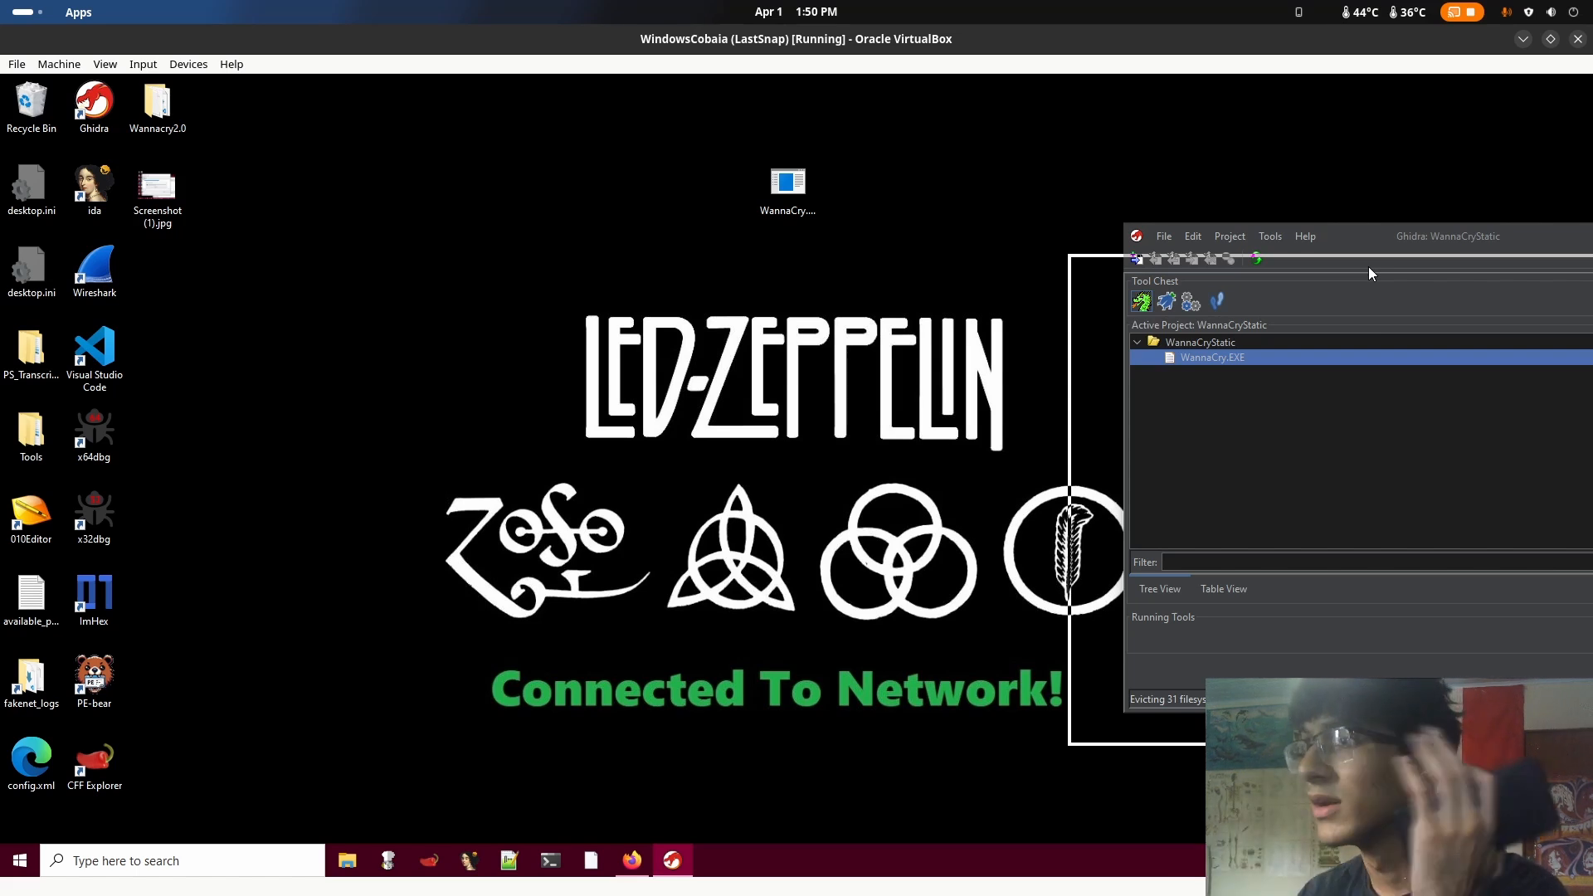
pyautogui.moveTo(1367, 267); pyautogui.dragTo(860, 319)
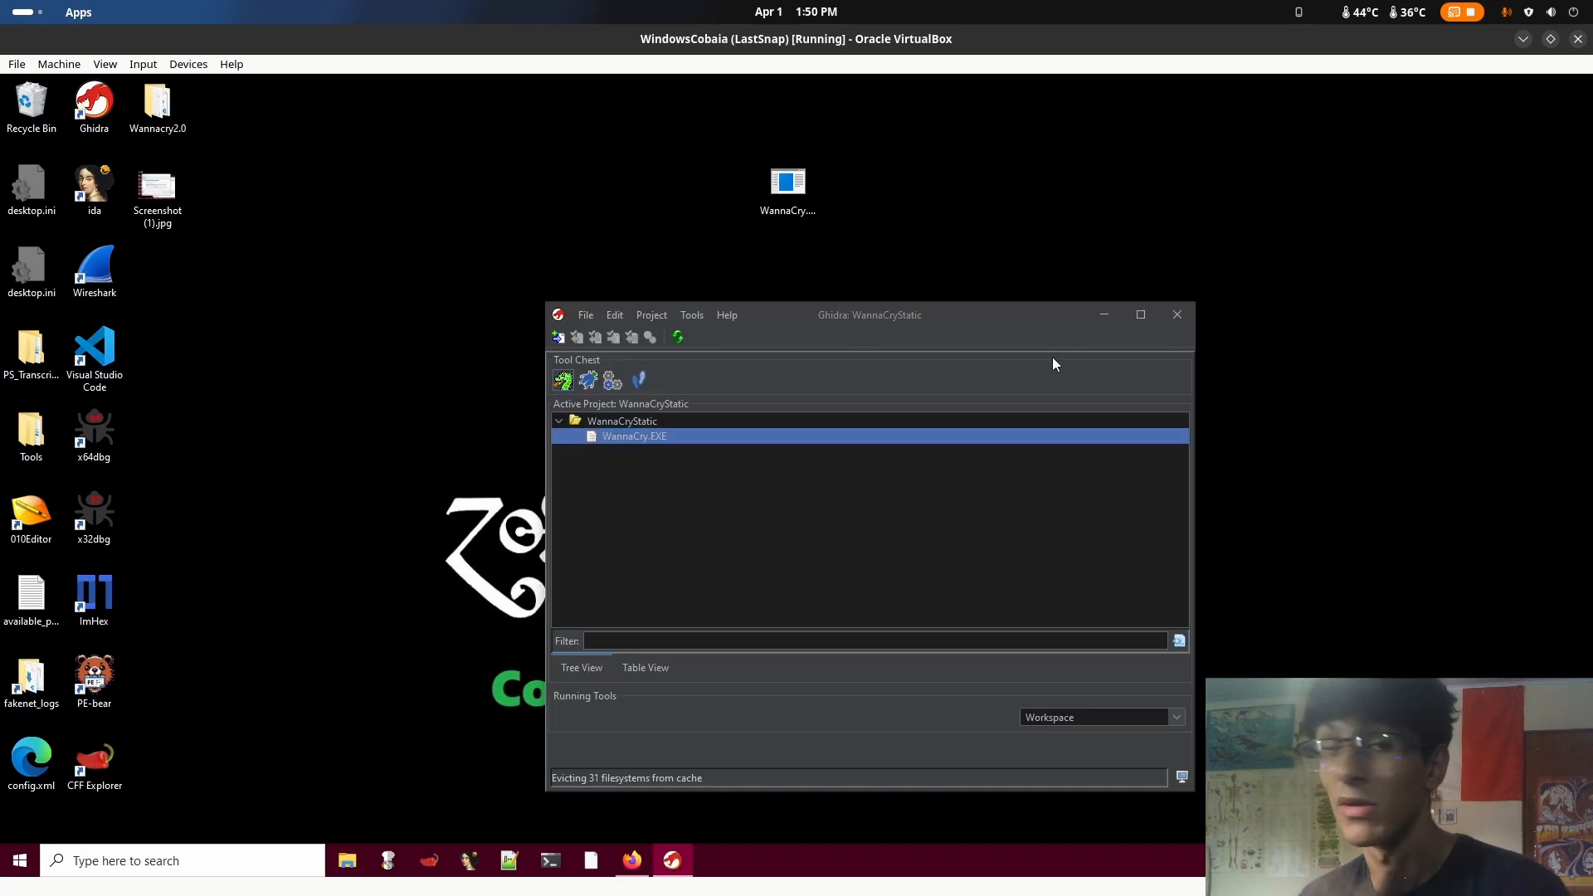
pyautogui.moveTo(973, 312); pyautogui.dragTo(964, 321)
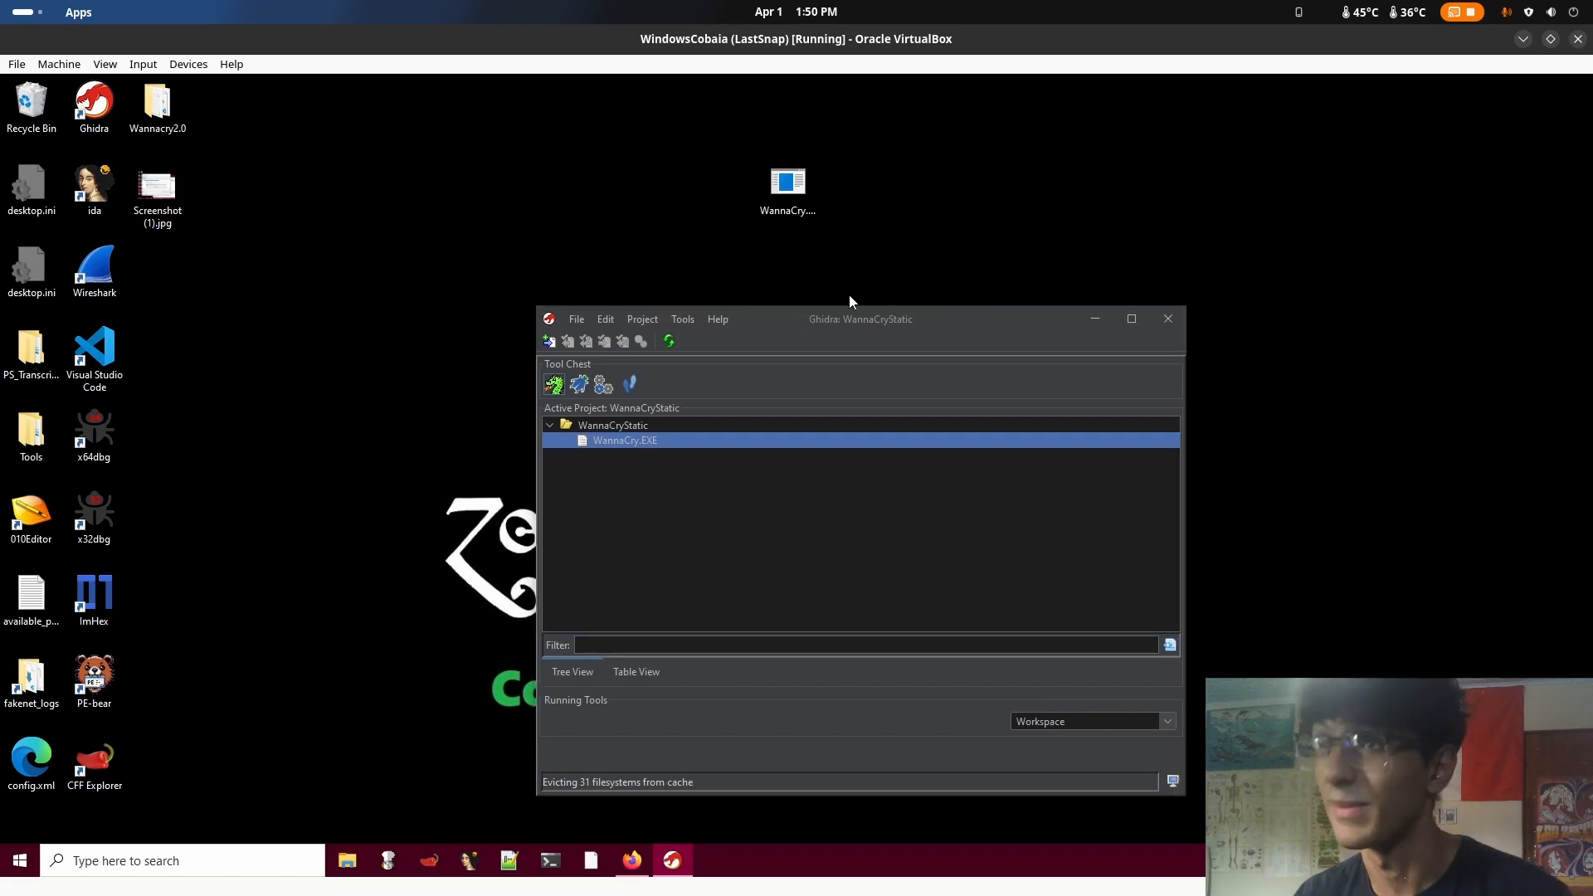
pyautogui.moveTo(0, 0)
pyautogui.click(1162, 269)
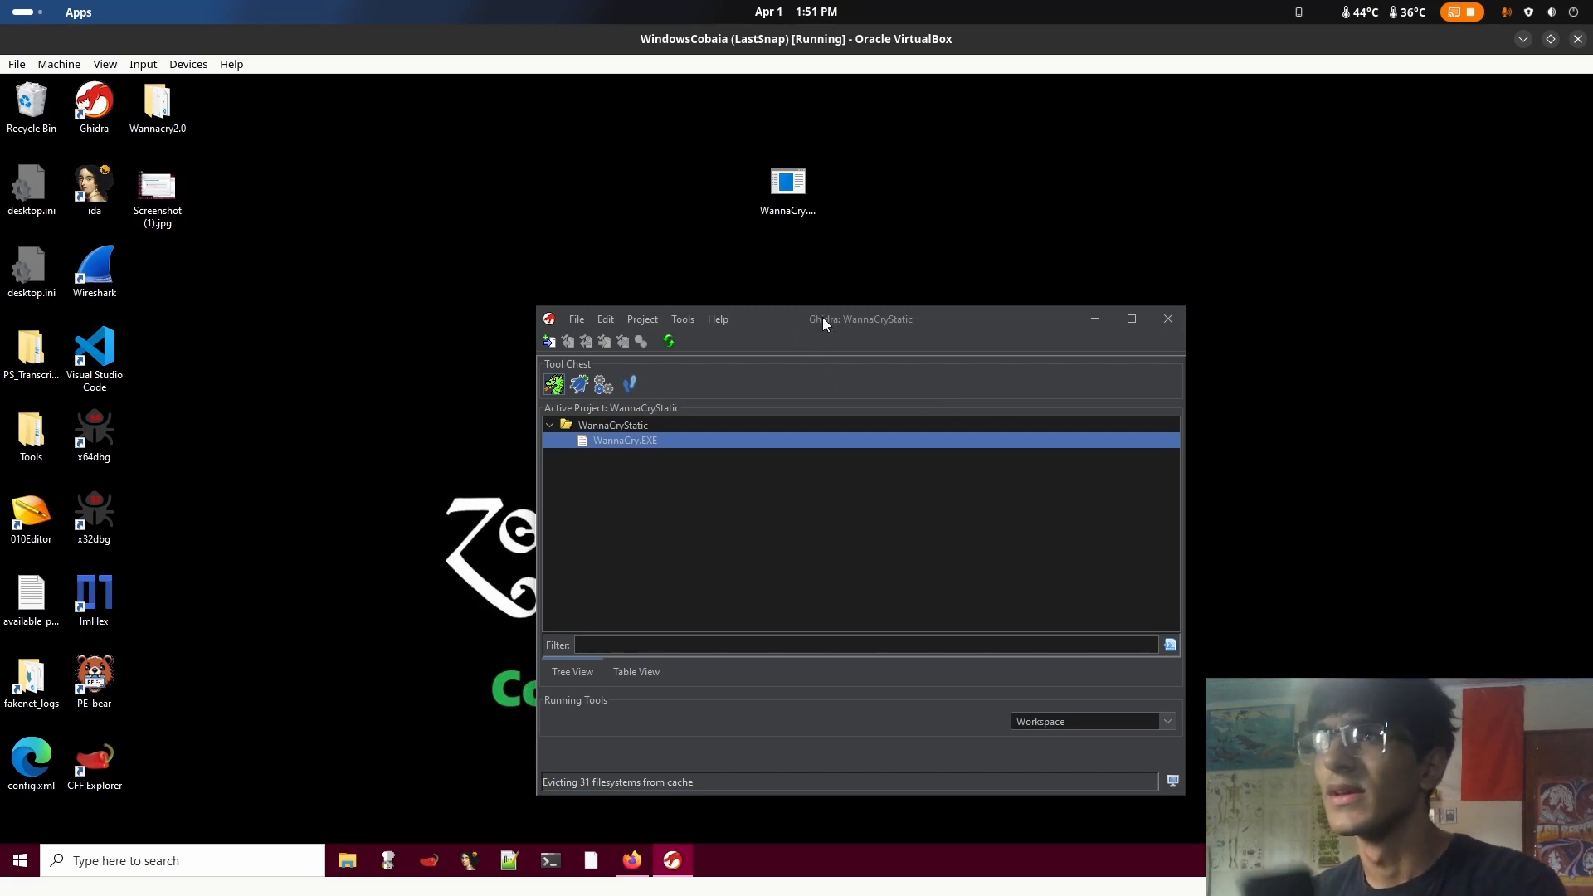
pyautogui.moveTo(823, 317)
pyautogui.mouseDown()
pyautogui.moveTo(913, 325)
pyautogui.moveTo(817, 311)
pyautogui.mouseUp()
# Open WannaCry.EXE from the desktop in Detect It Easy, allowing it past the security warning
pyautogui.click(812, 212)
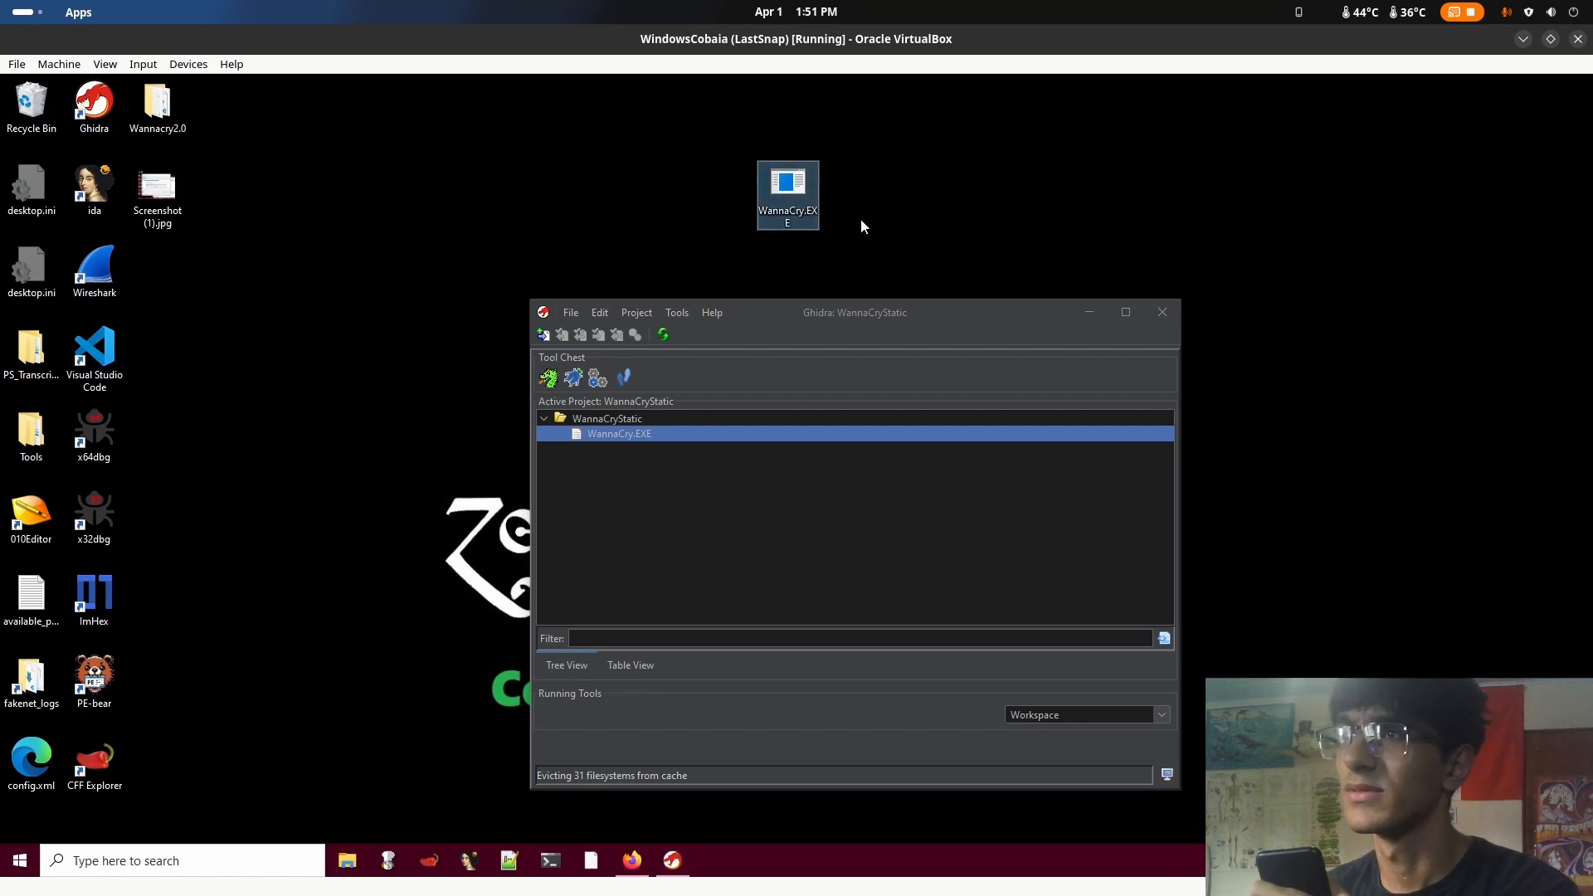
pyautogui.rightClick(792, 211)
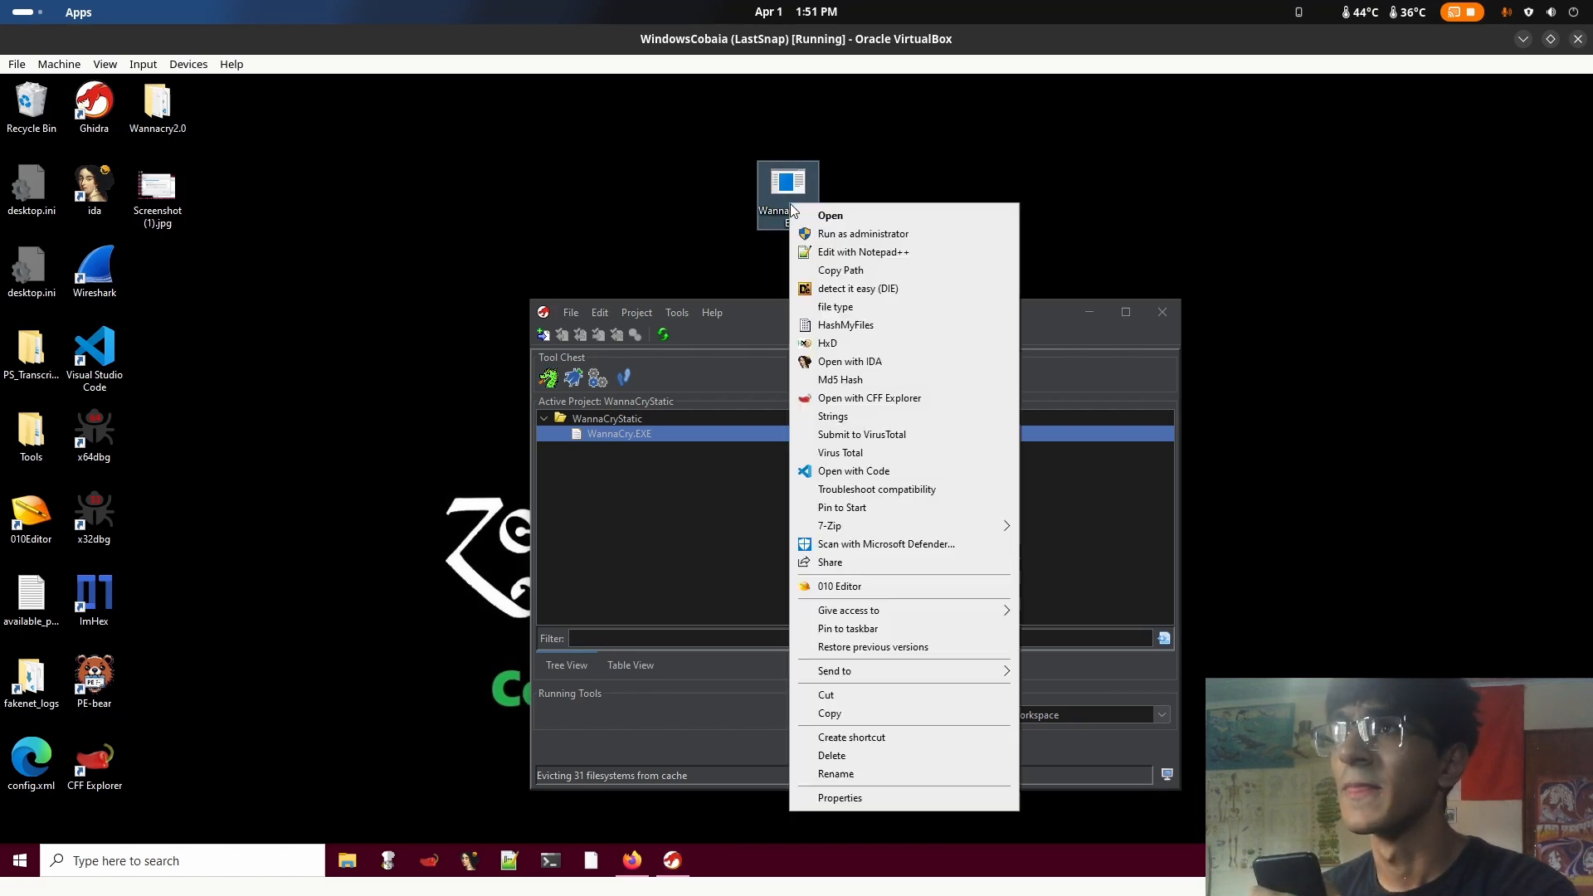
pyautogui.click(911, 288)
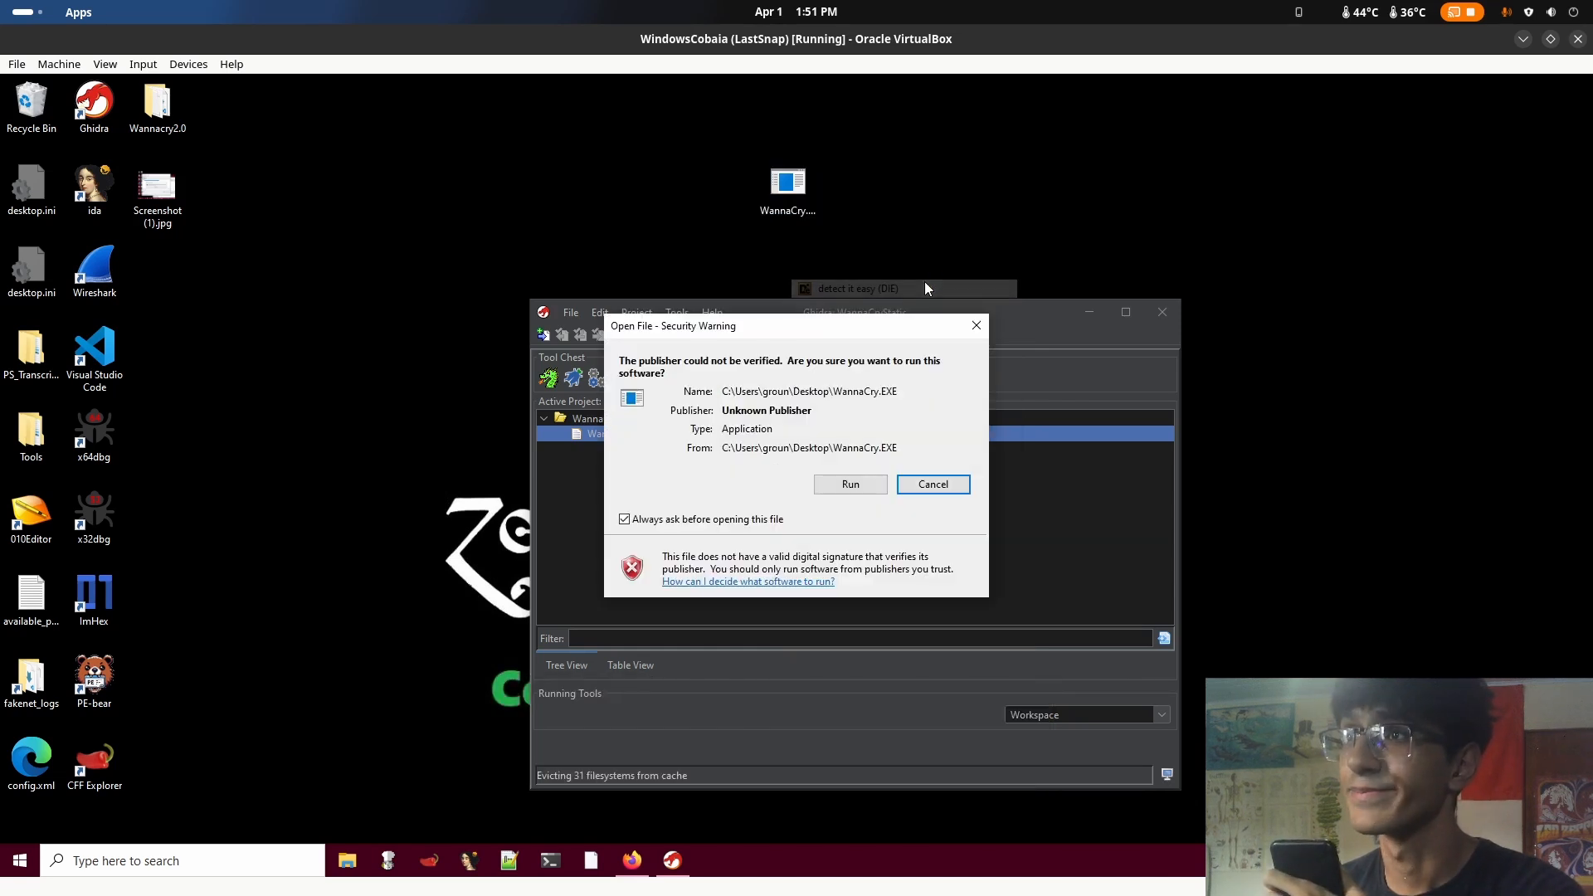
pyautogui.click(843, 480)
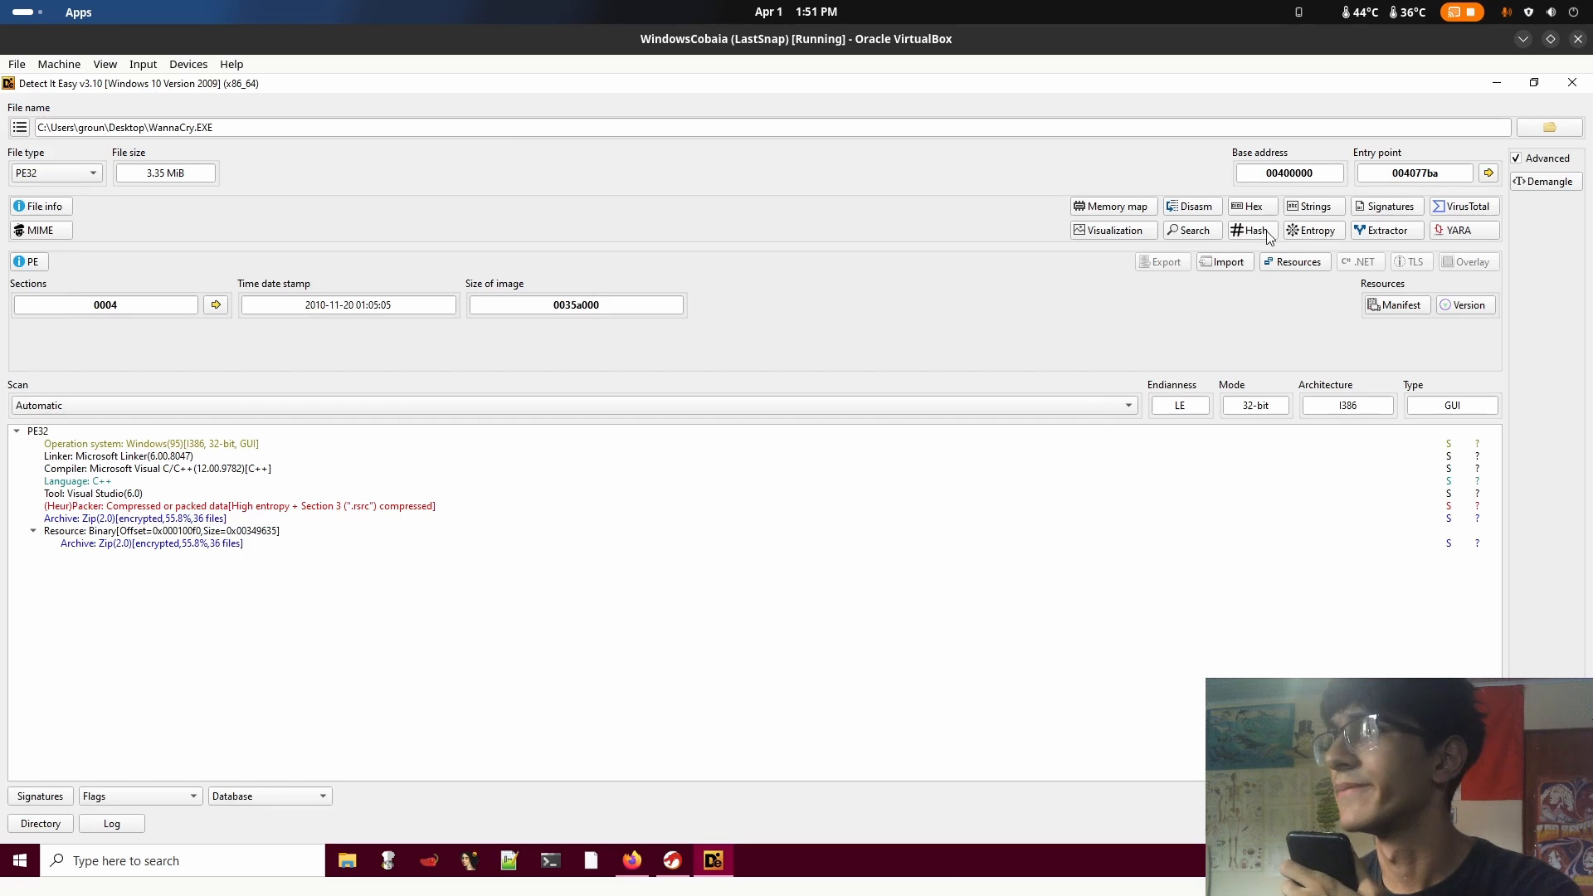
# Show the entropy analysis of WannaCry.EXE in a maximized window
pyautogui.click(1320, 232)
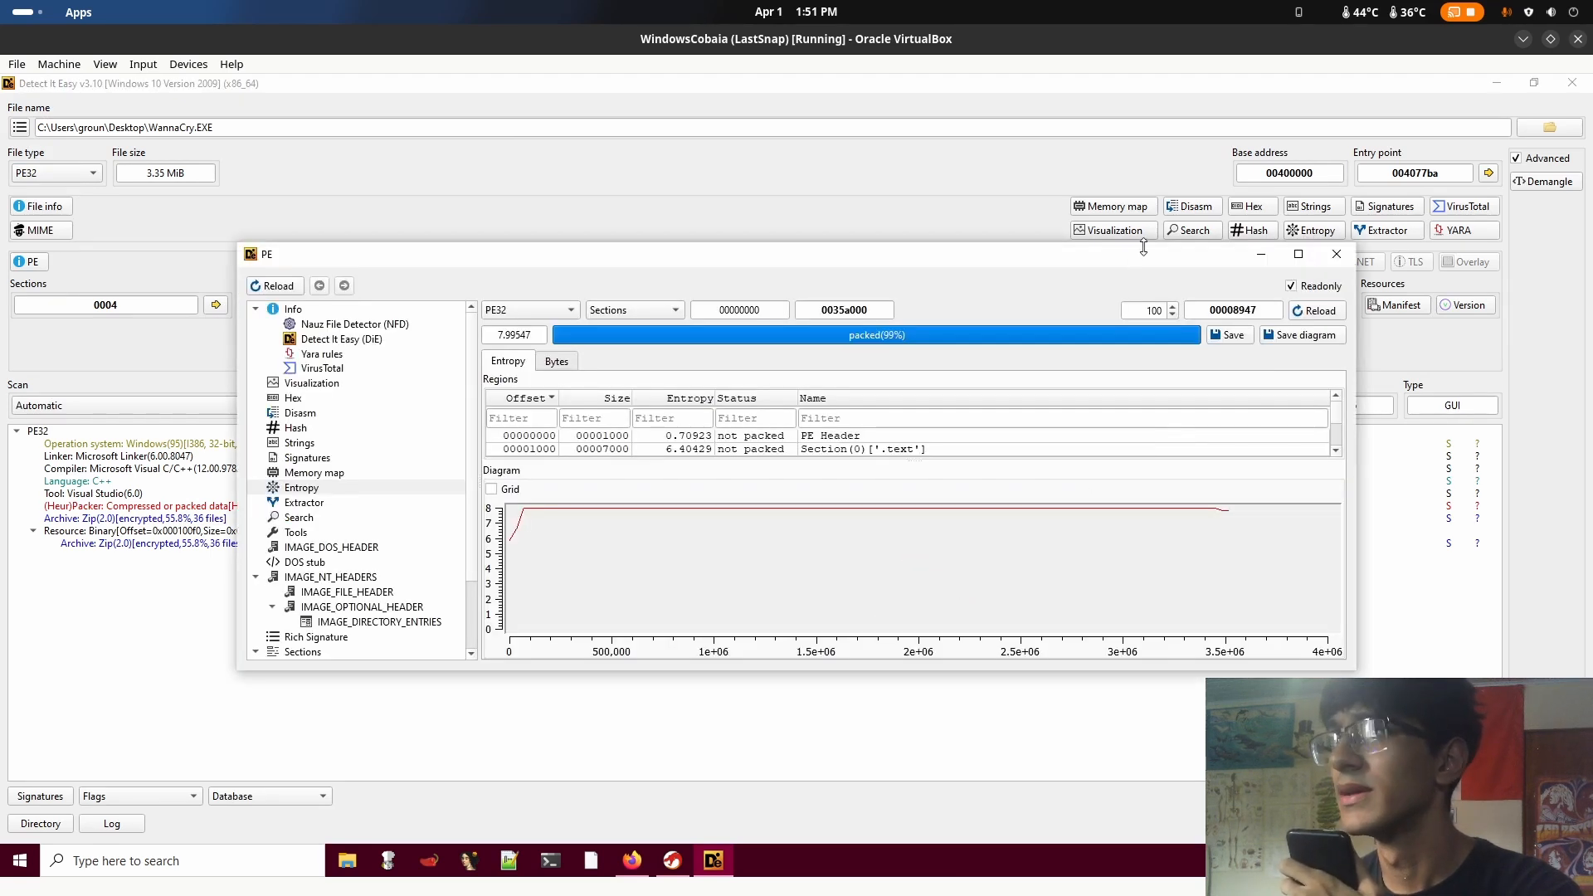
pyautogui.doubleClick(1168, 263)
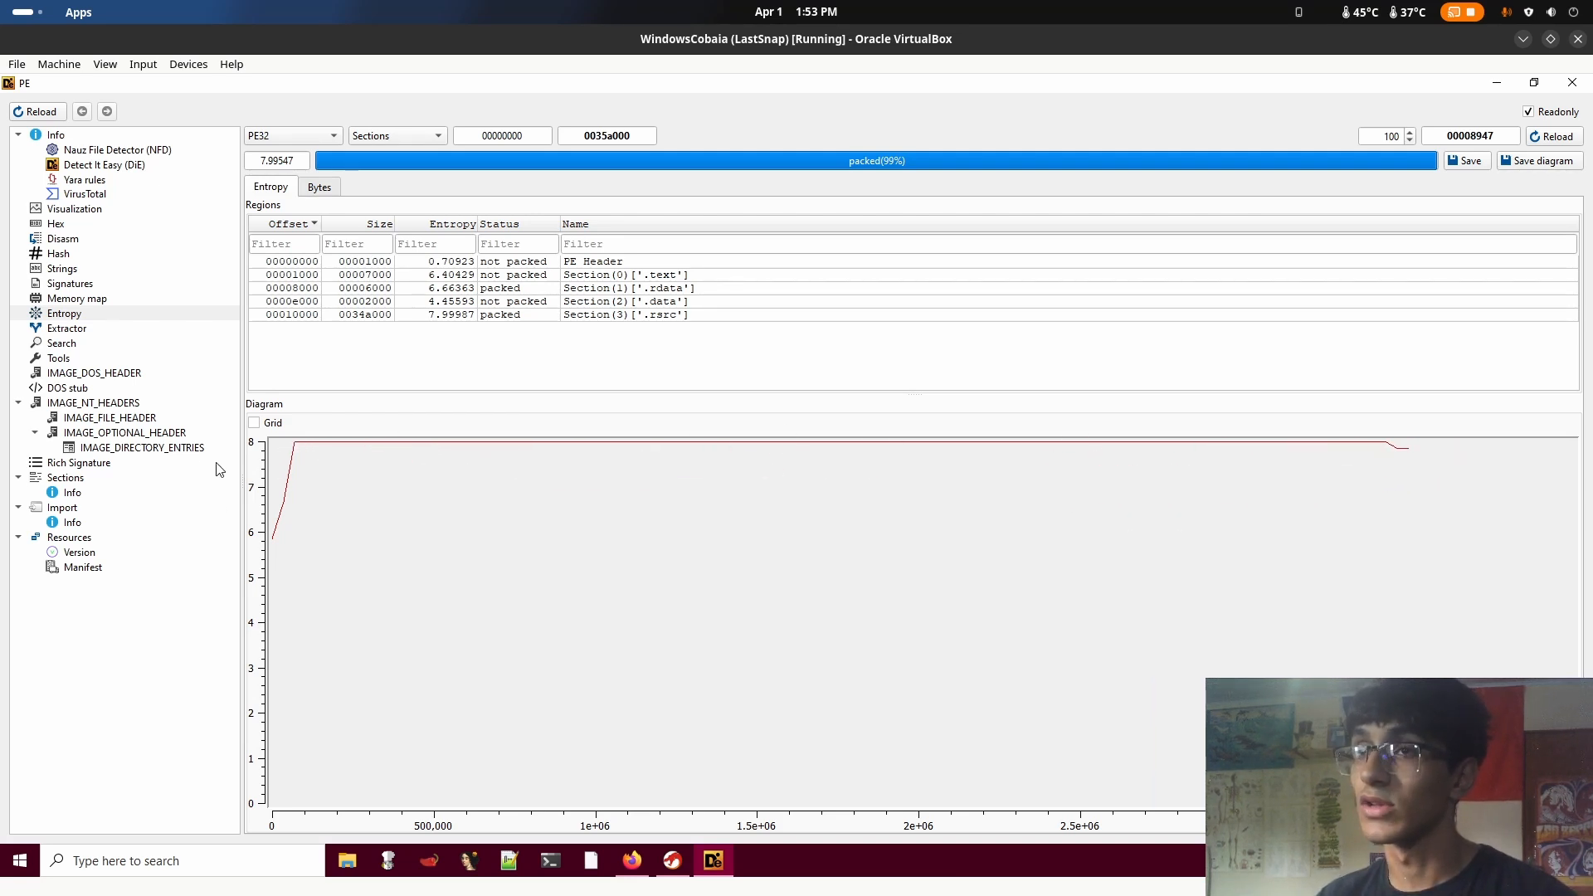
pyautogui.click(1506, 83)
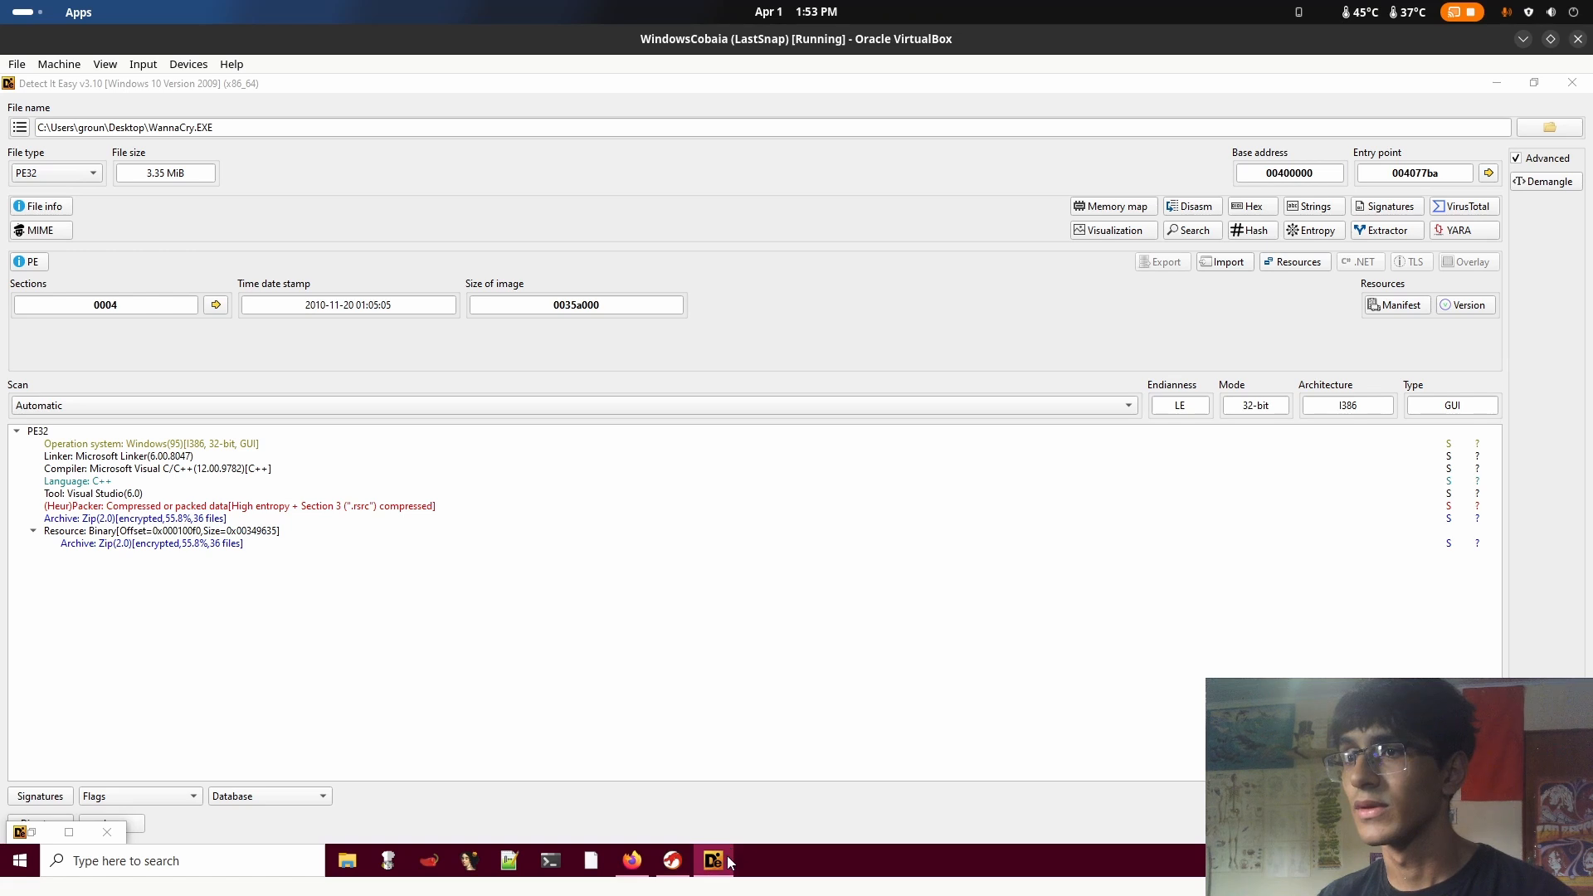
pyautogui.moveTo(715, 864)
pyautogui.click(785, 750)
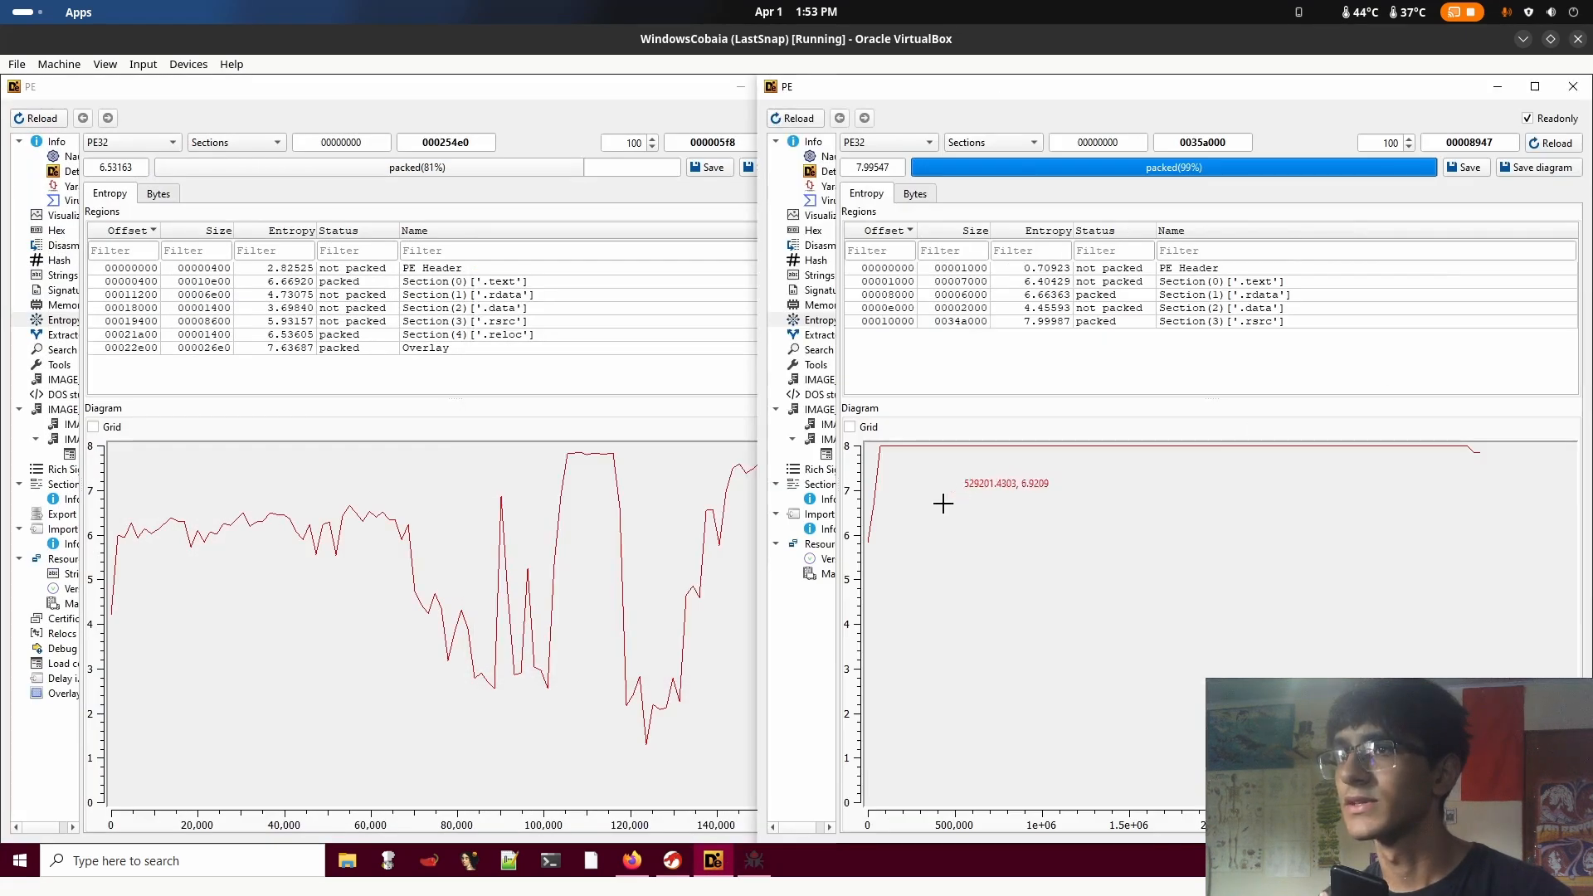
# Compare the entropy diagram of x32dbg.exe side by side with that of WannaCry.EXE
pyautogui.click(640, 540)
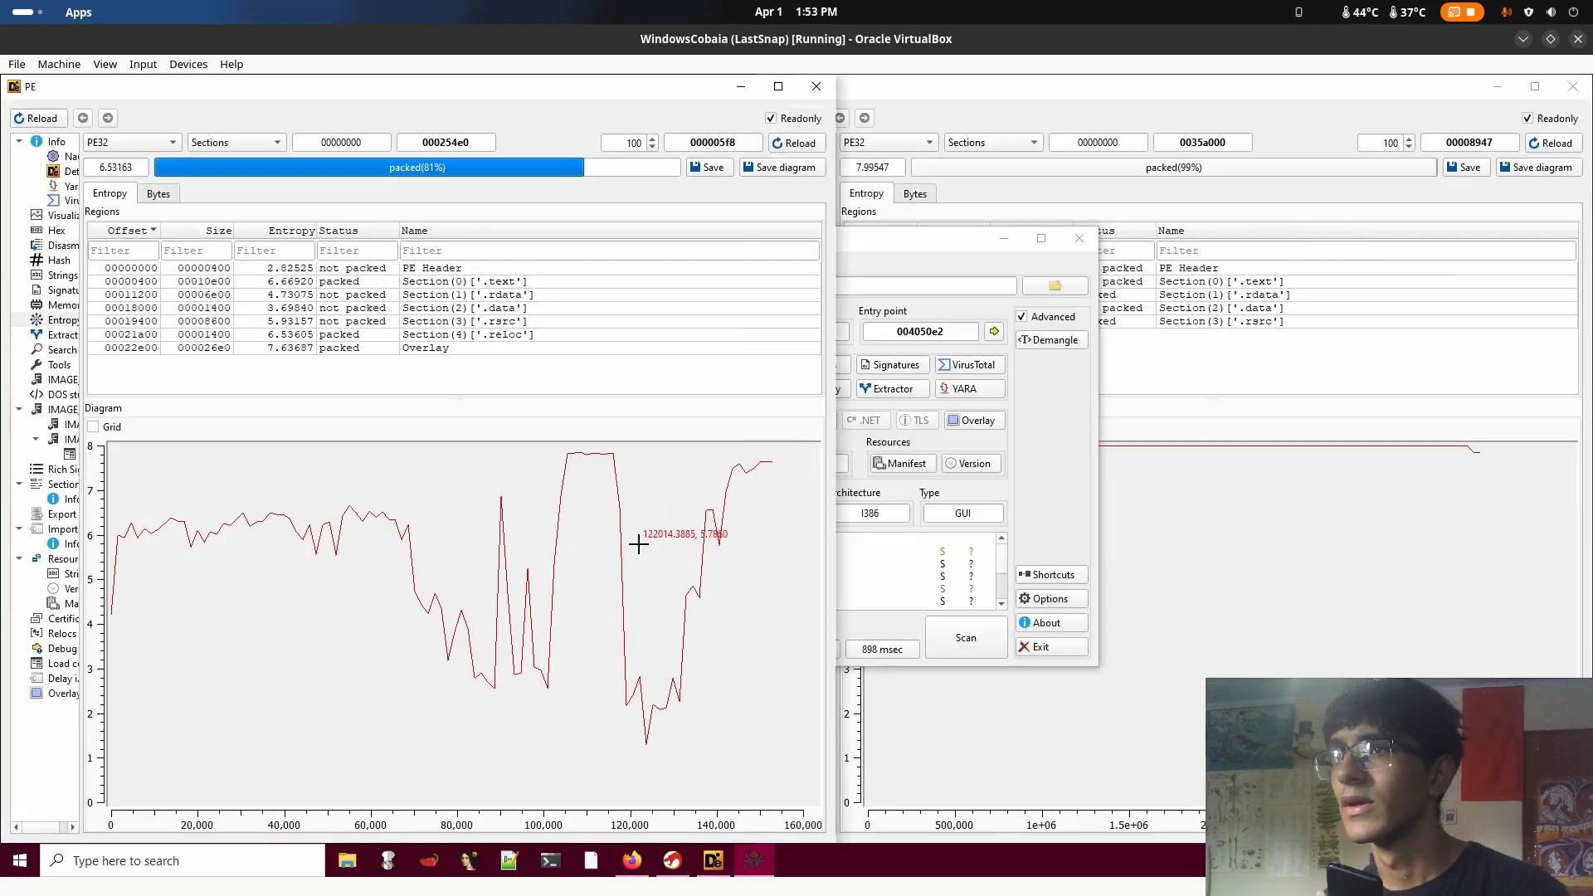
pyautogui.click(1302, 586)
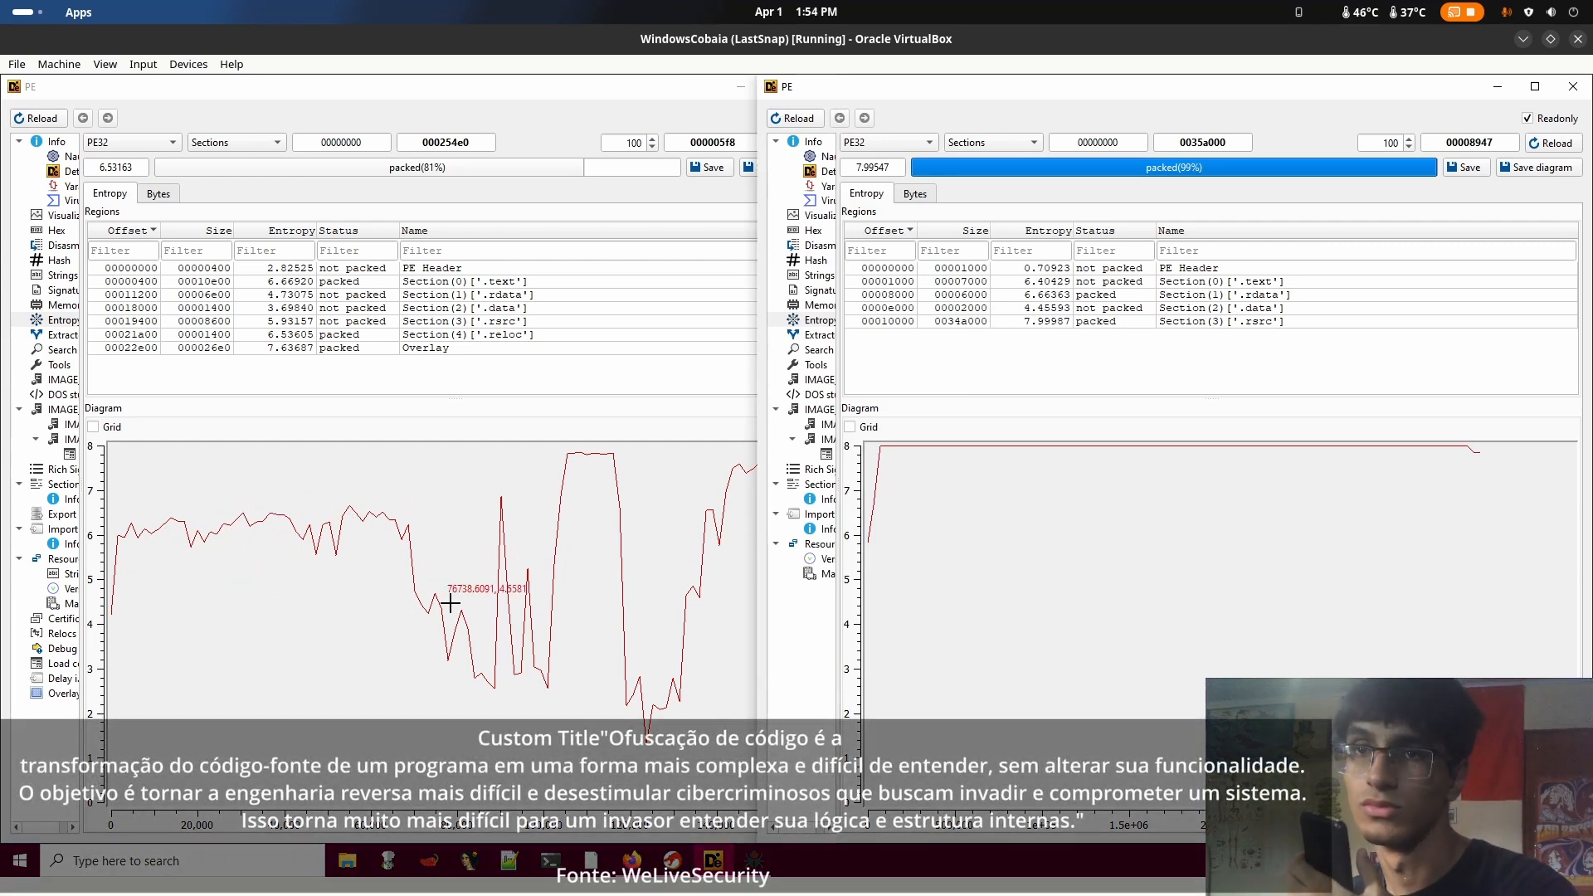
pyautogui.press('super')
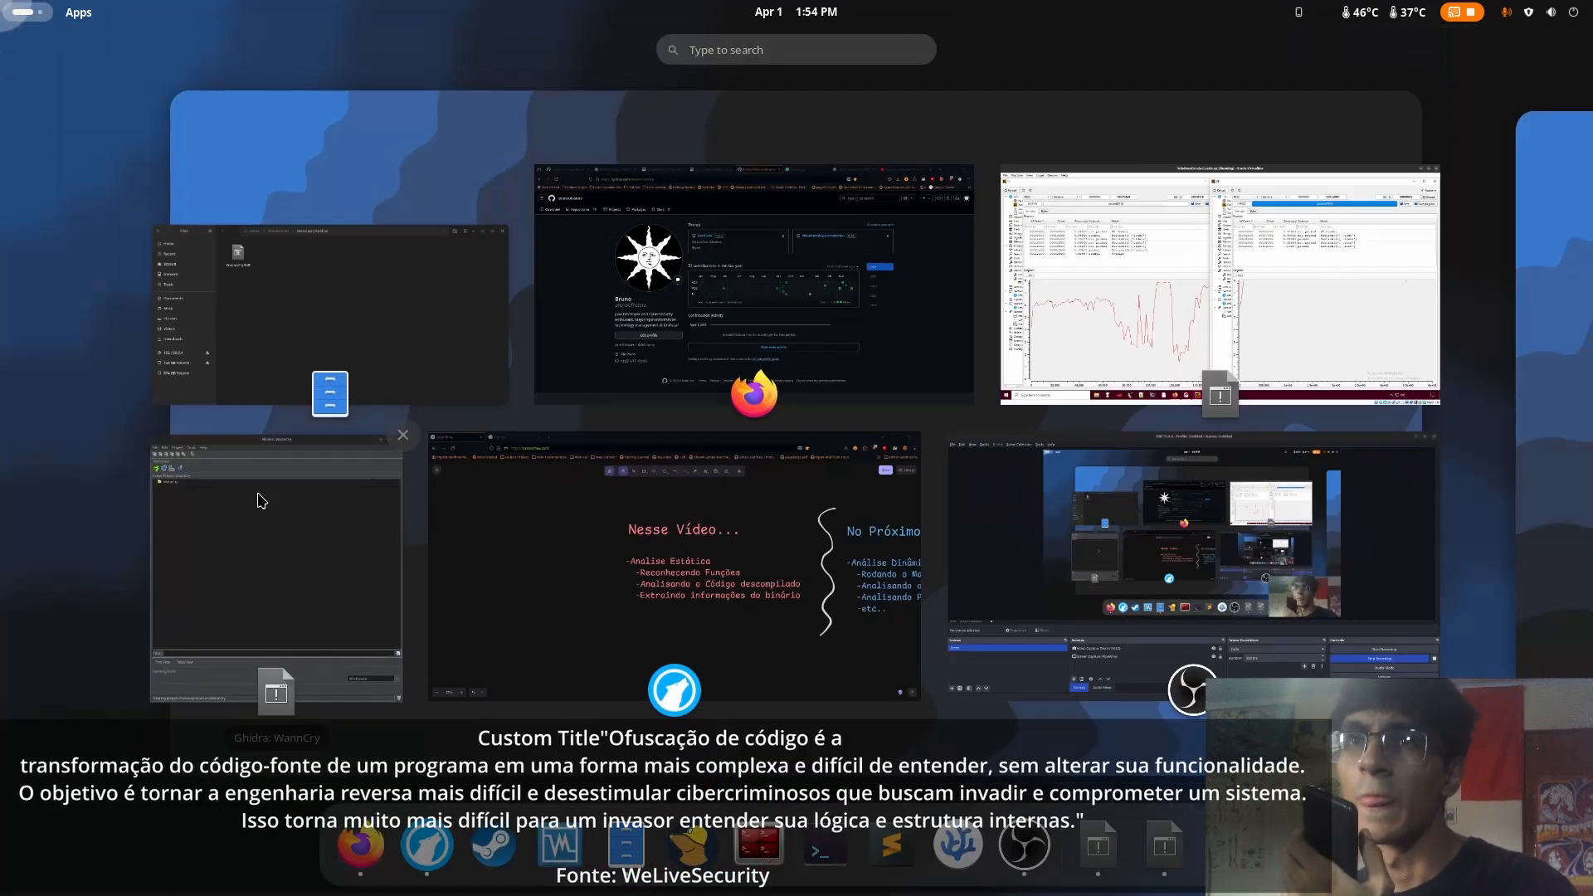
pyautogui.click(1085, 290)
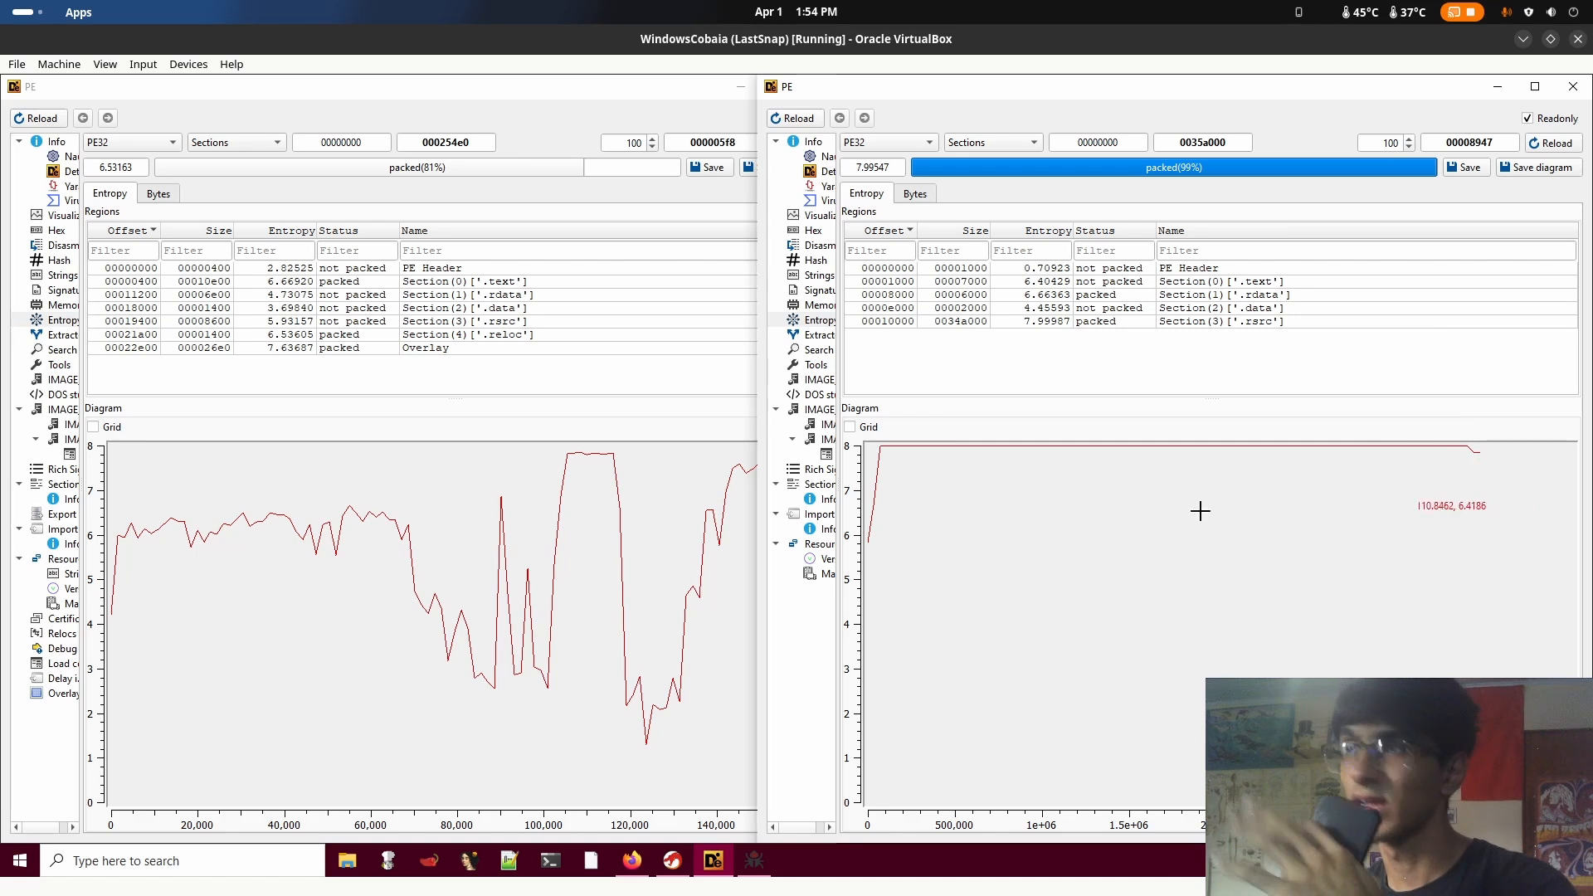
# Close the entropy and Detect It Easy windows, and move the Ghidra project window clear of the desktop's center
pyautogui.click(1584, 83)
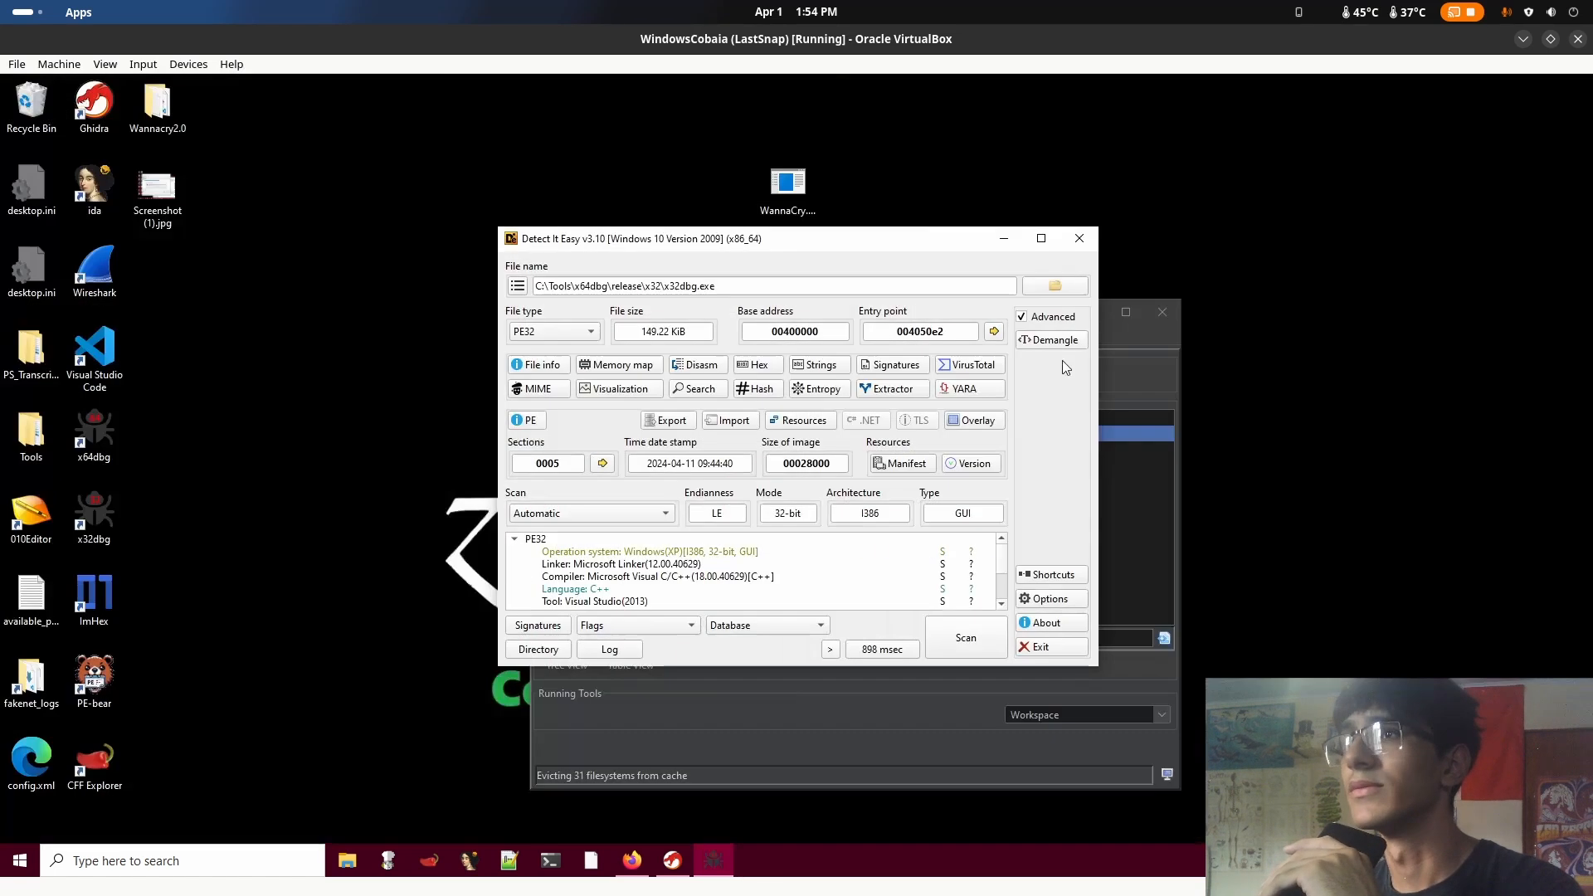
pyautogui.click(1090, 244)
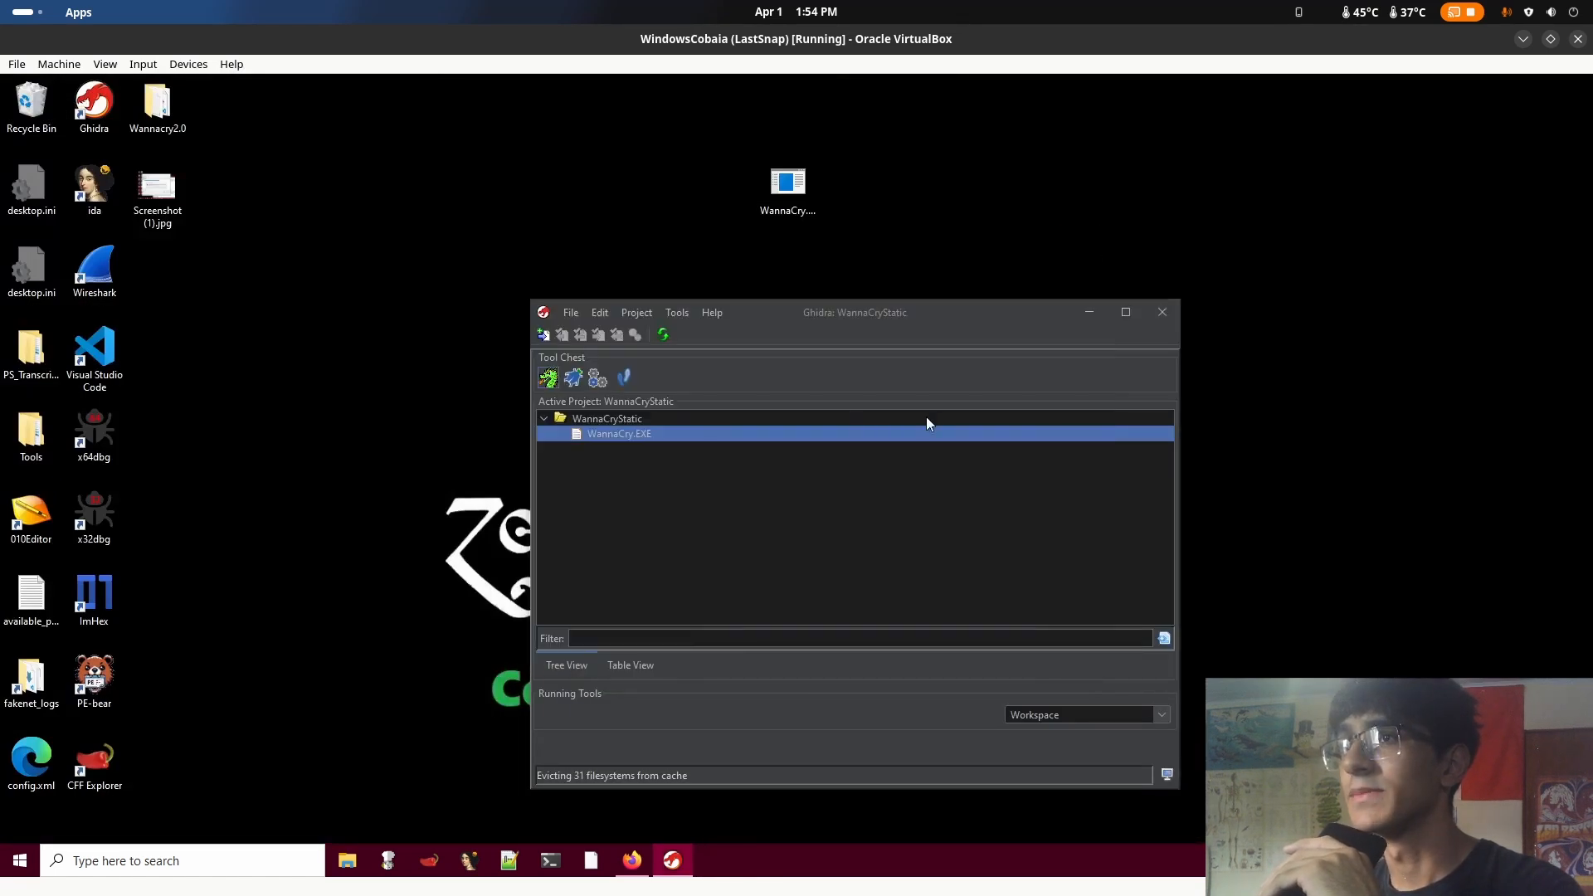
pyautogui.moveTo(821, 314); pyautogui.dragTo(1153, 214)
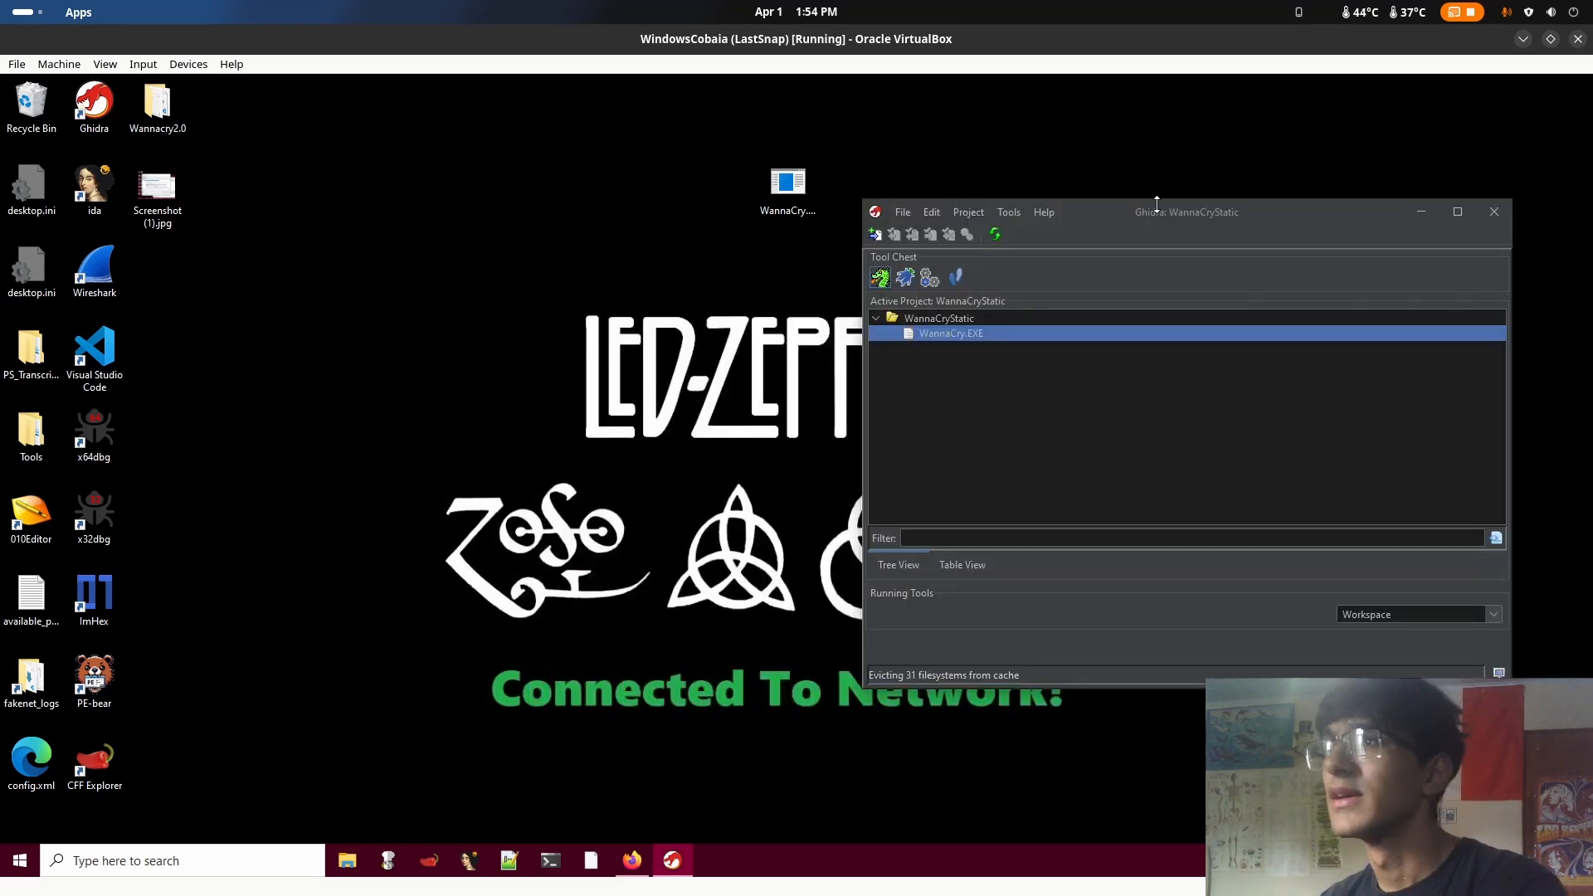
pyautogui.moveTo(1150, 216); pyautogui.dragTo(1204, 156)
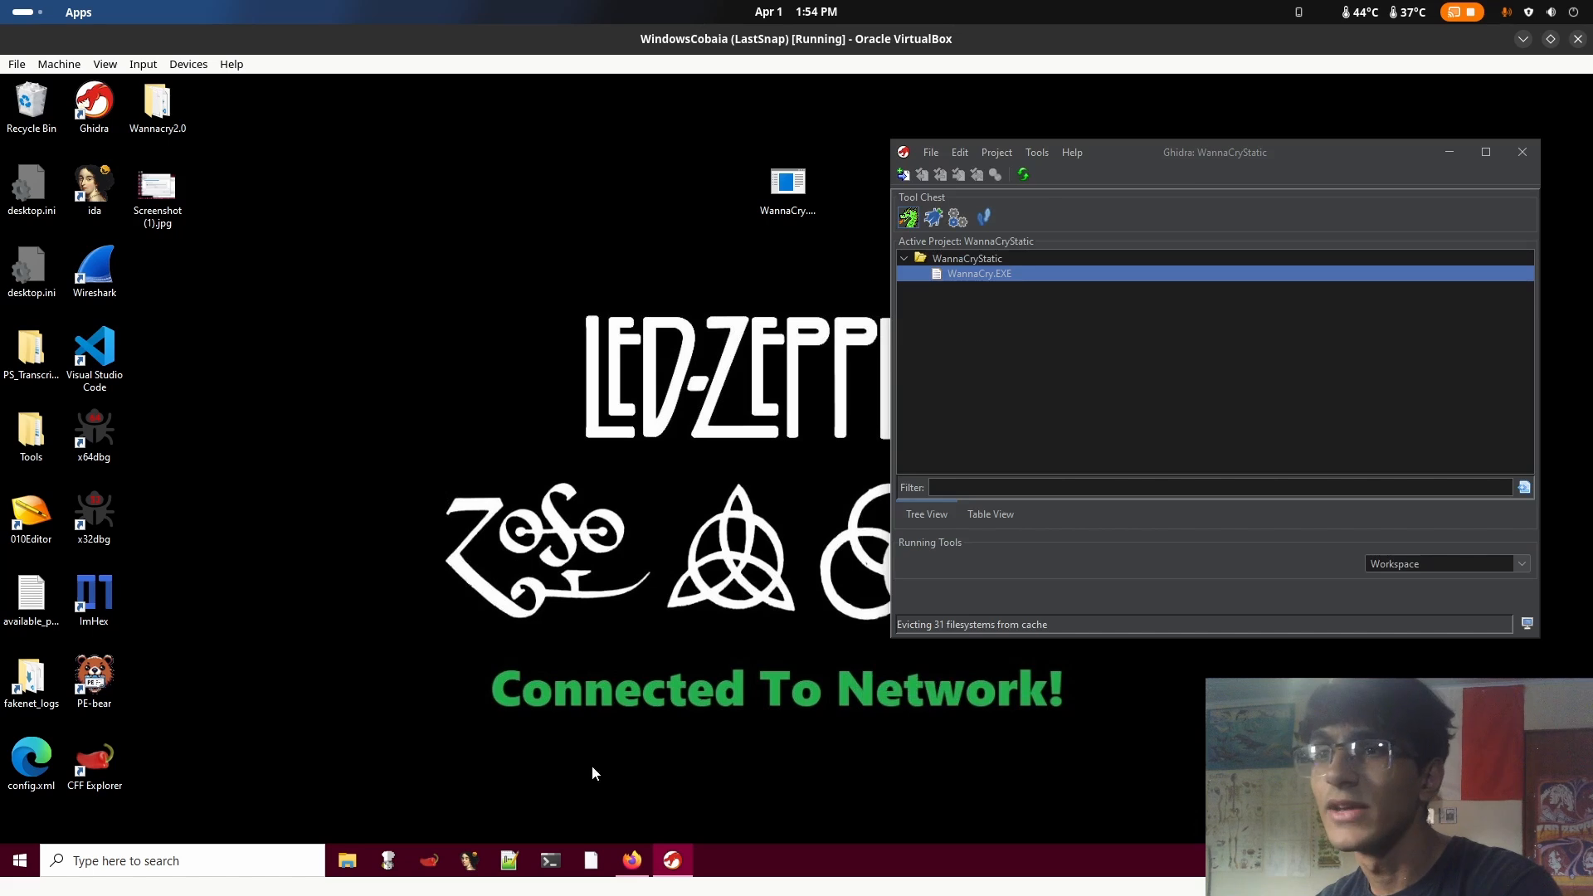
# Open an administrator command prompt and run "floss.exe WannaCry.EXE > wannacryStrings.txt" to extract the malware's strings into a file
pyautogui.click(558, 858)
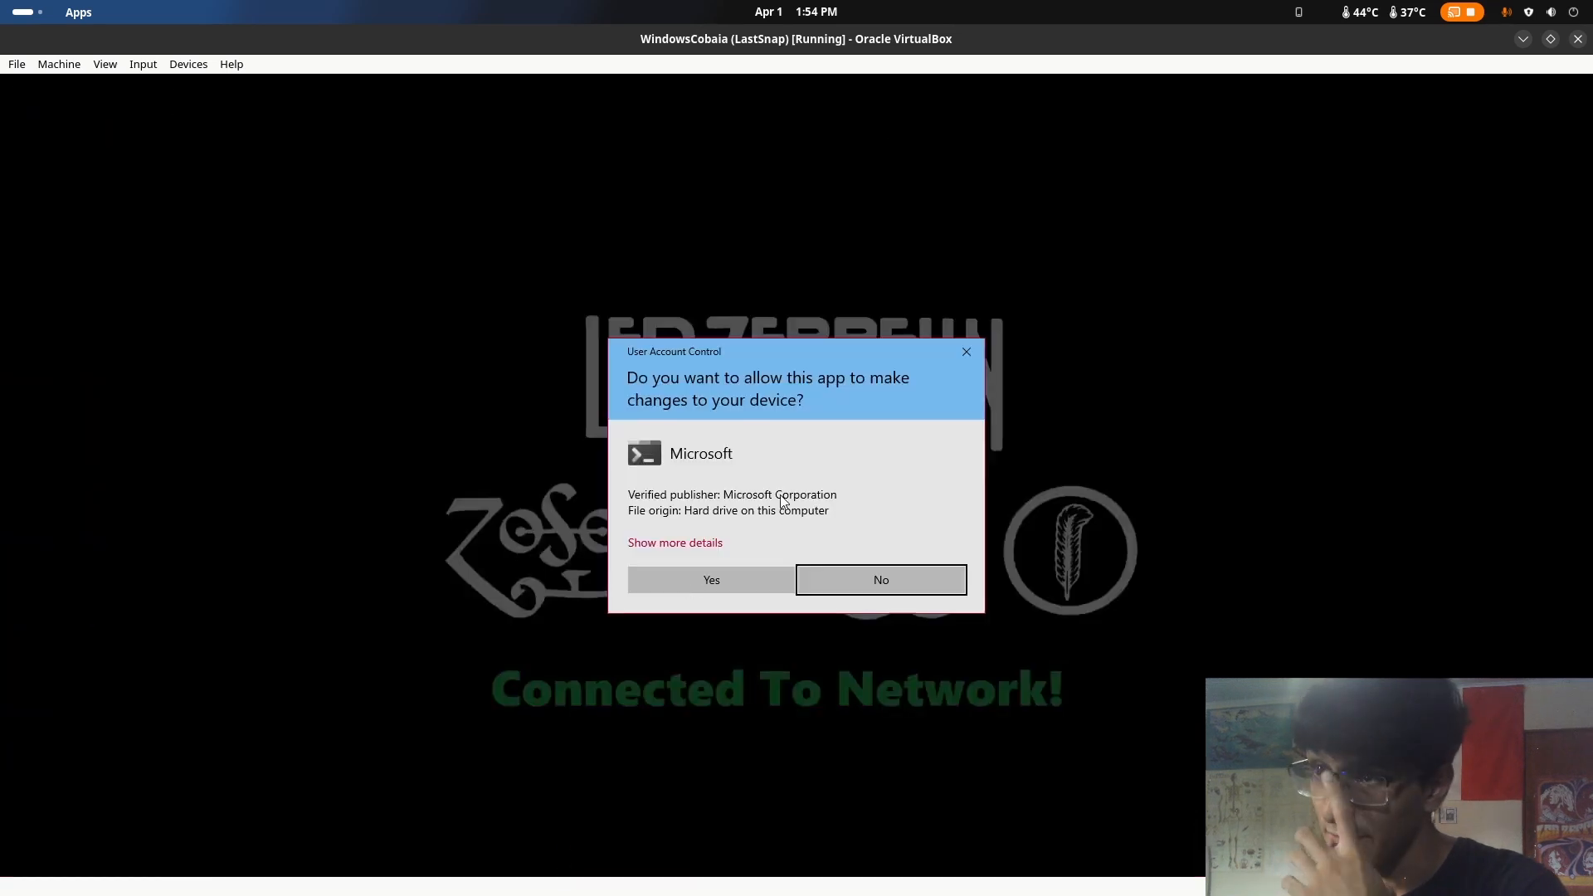
pyautogui.click(722, 576)
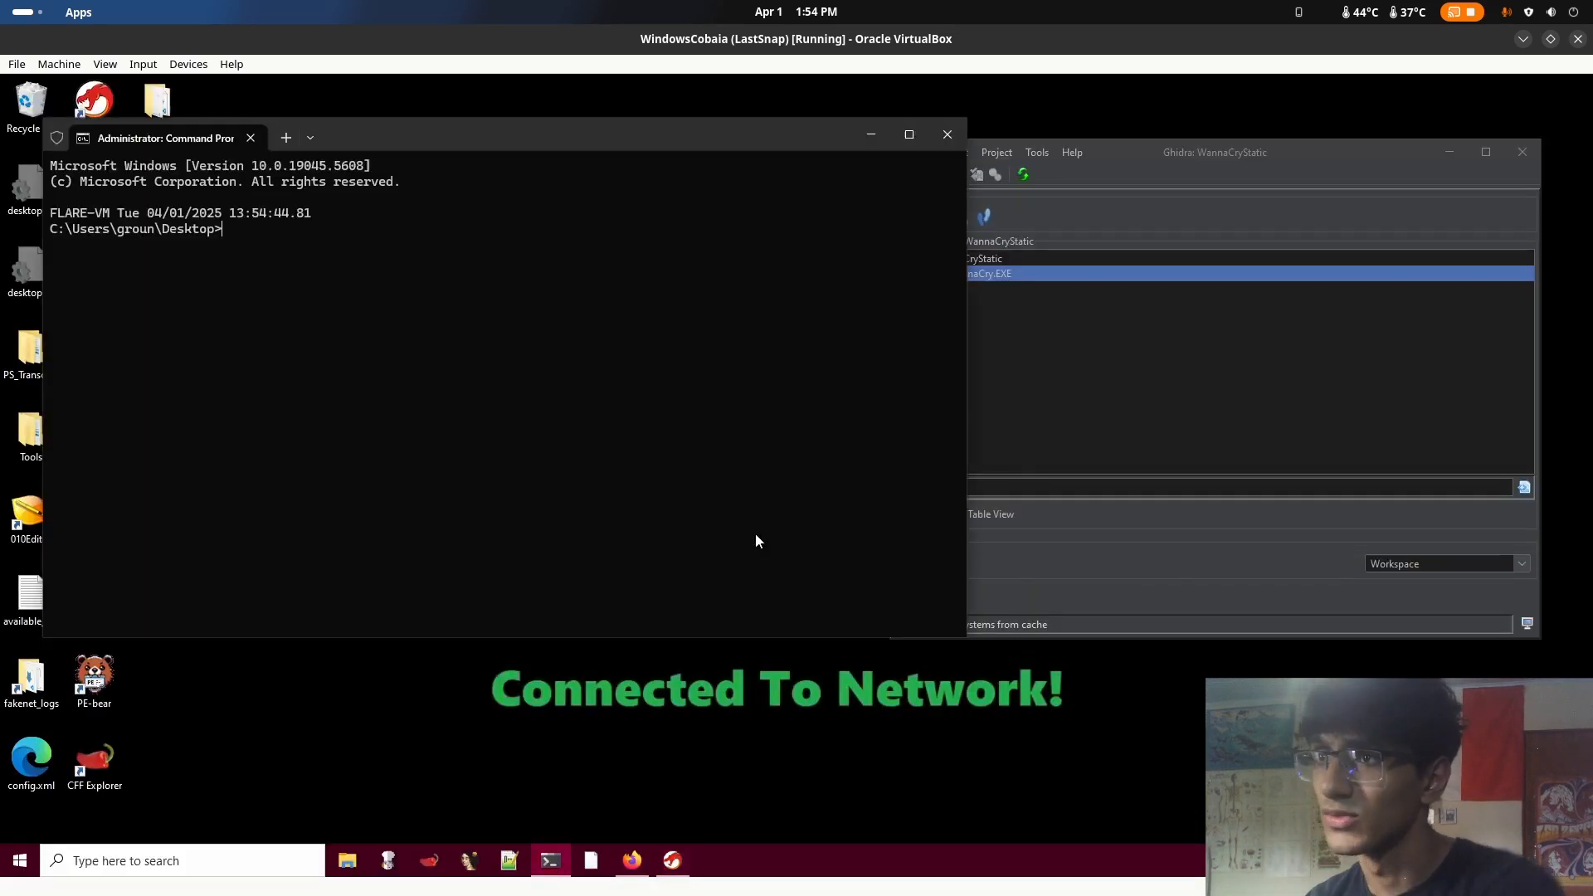
pyautogui.write('floss.ex')
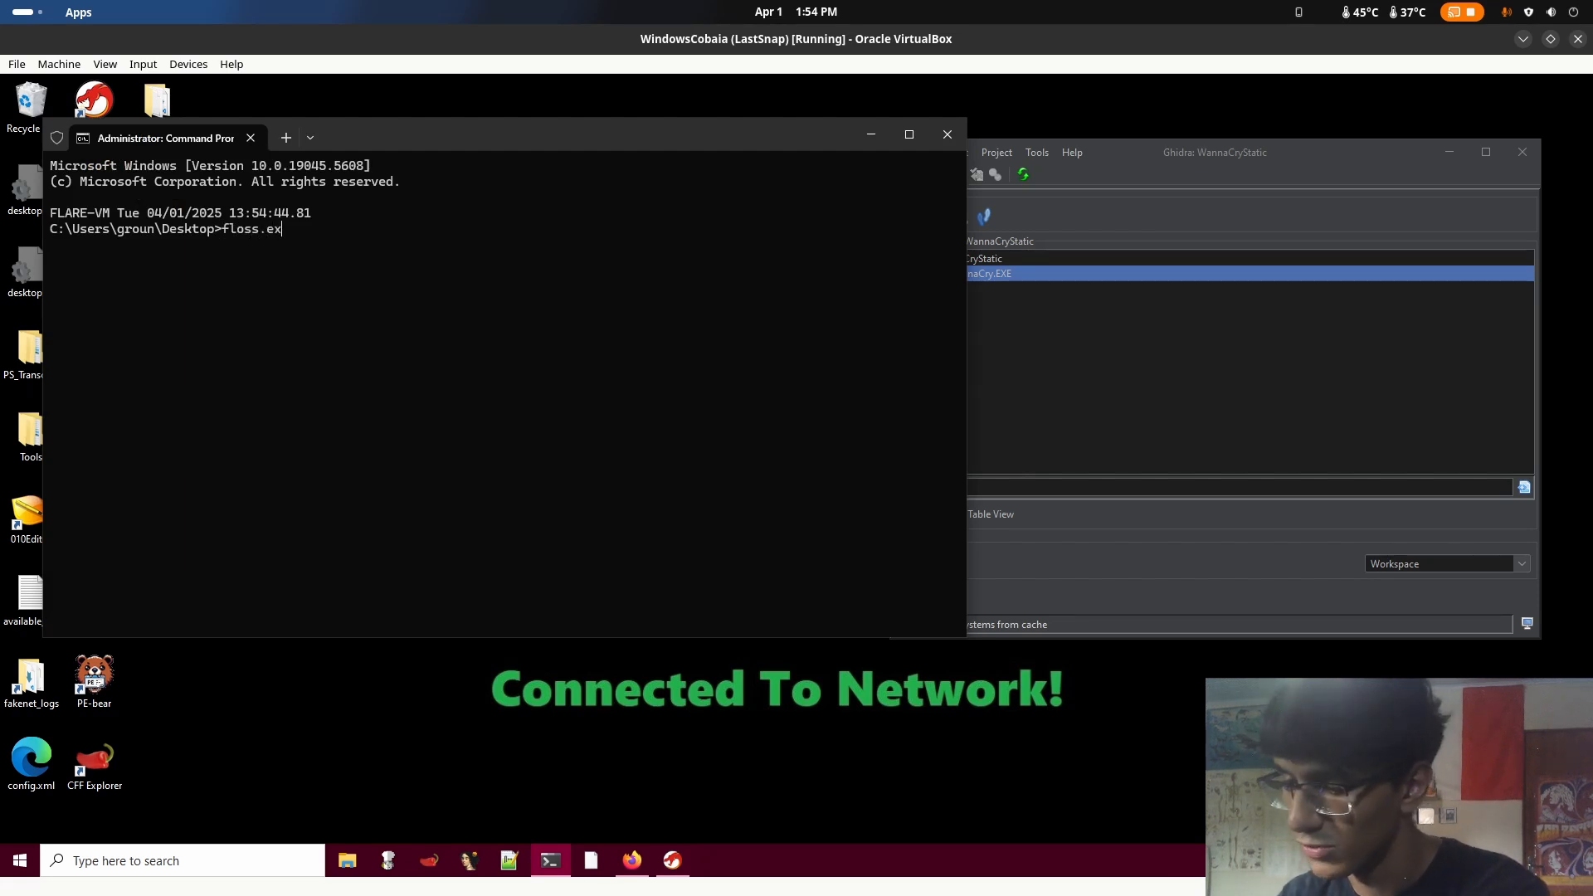
pyautogui.write('e W')
pyautogui.press('Tab')
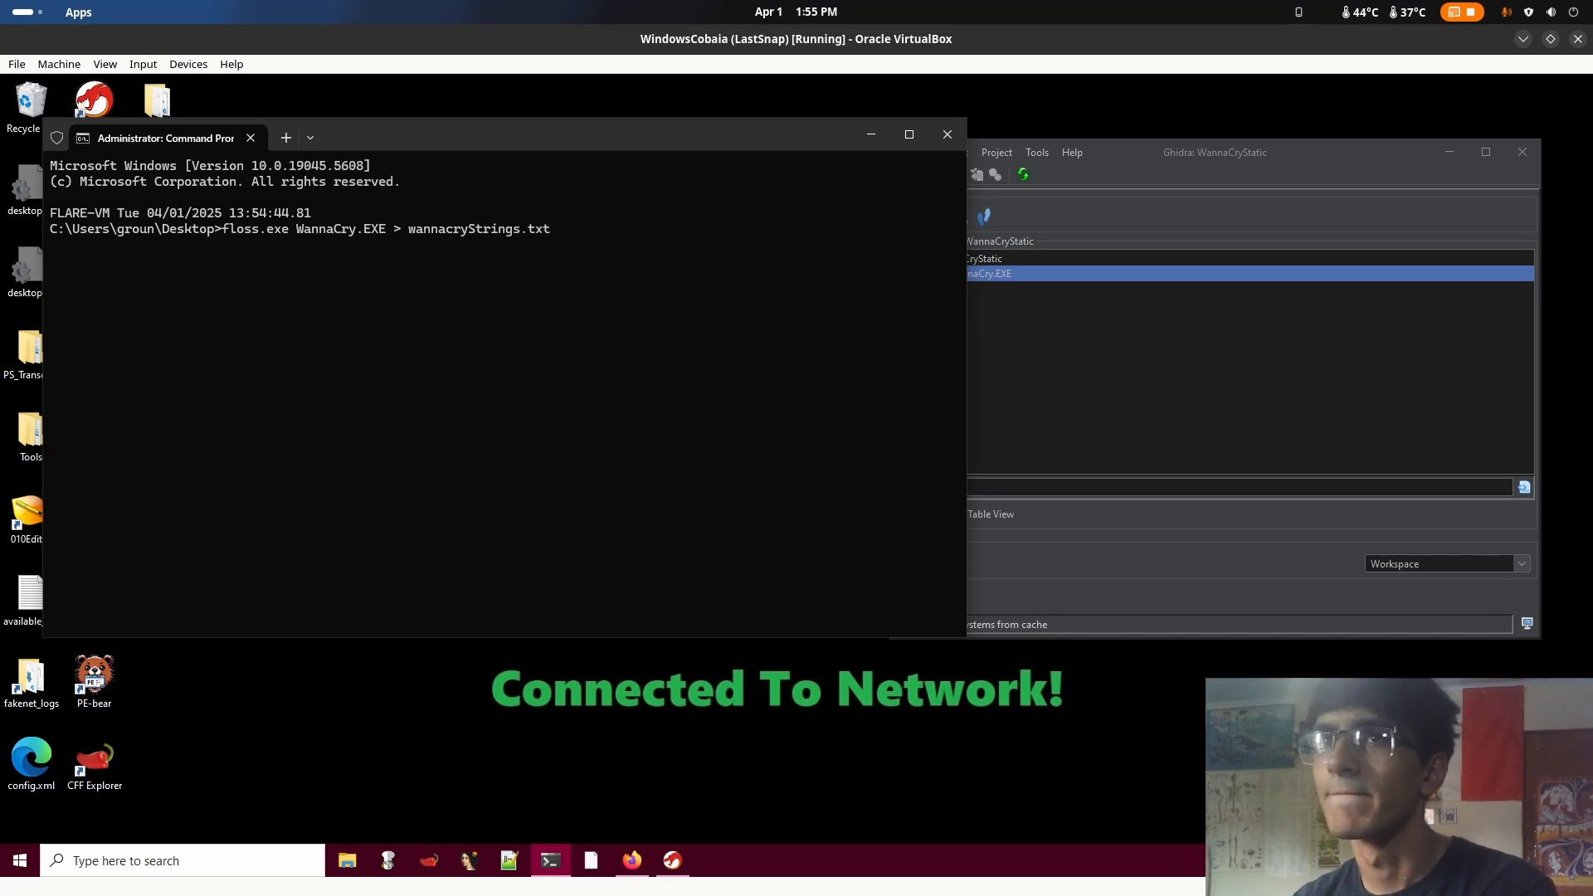
# Move the command prompt window aside and place wannacryStrings.txt beside WannaCry.EXE on the desktop
pyautogui.moveTo(325, 147); pyautogui.dragTo(819, 288)
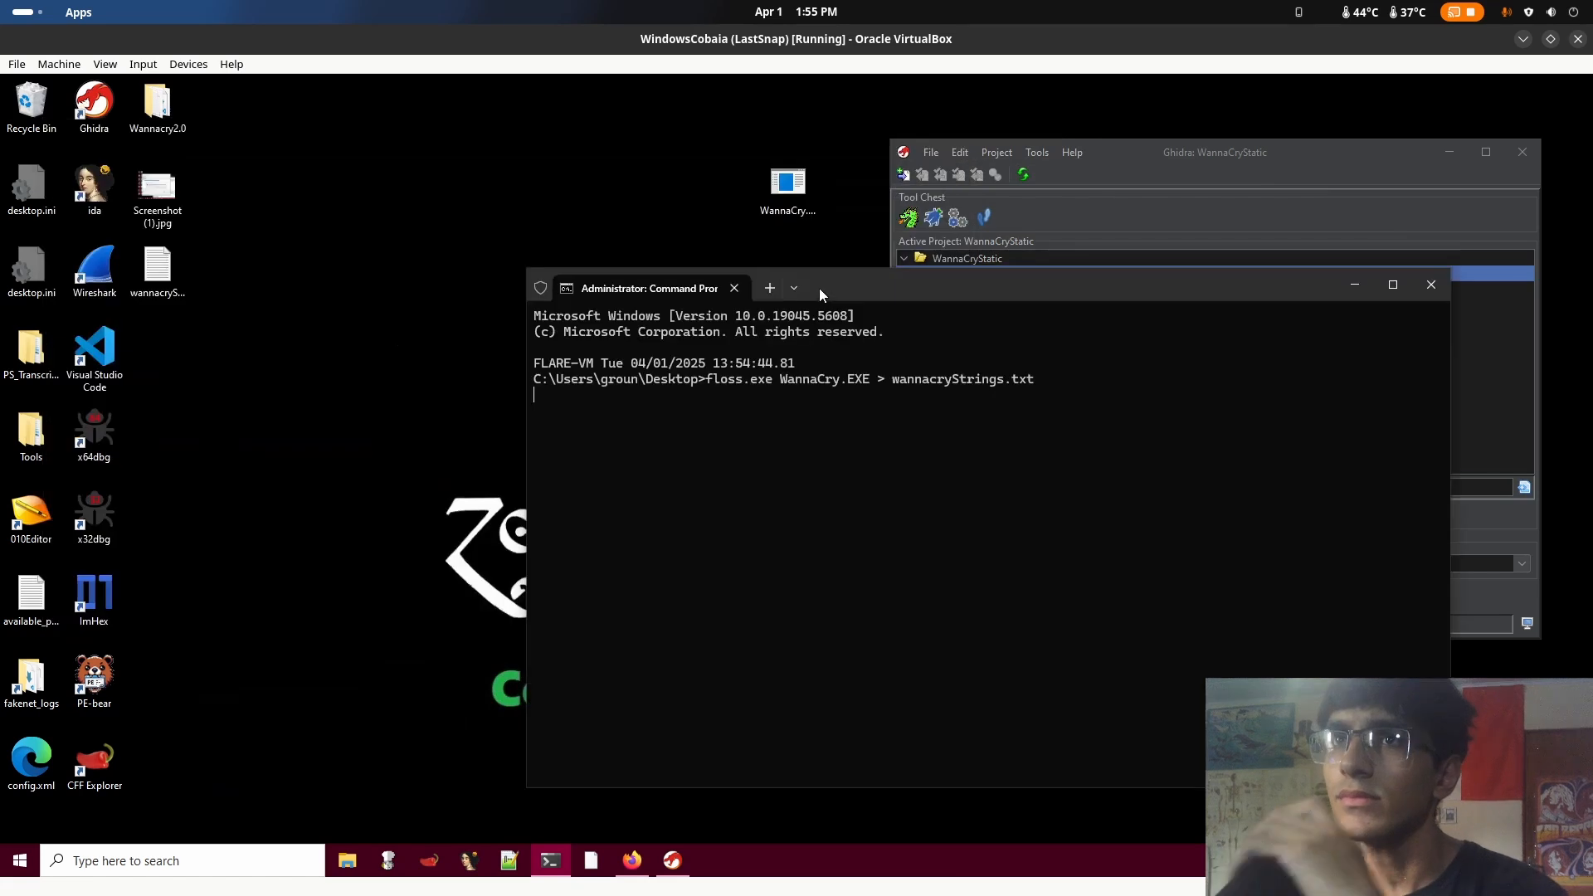
pyautogui.moveTo(158, 267); pyautogui.dragTo(662, 190)
pyautogui.click(501, 176)
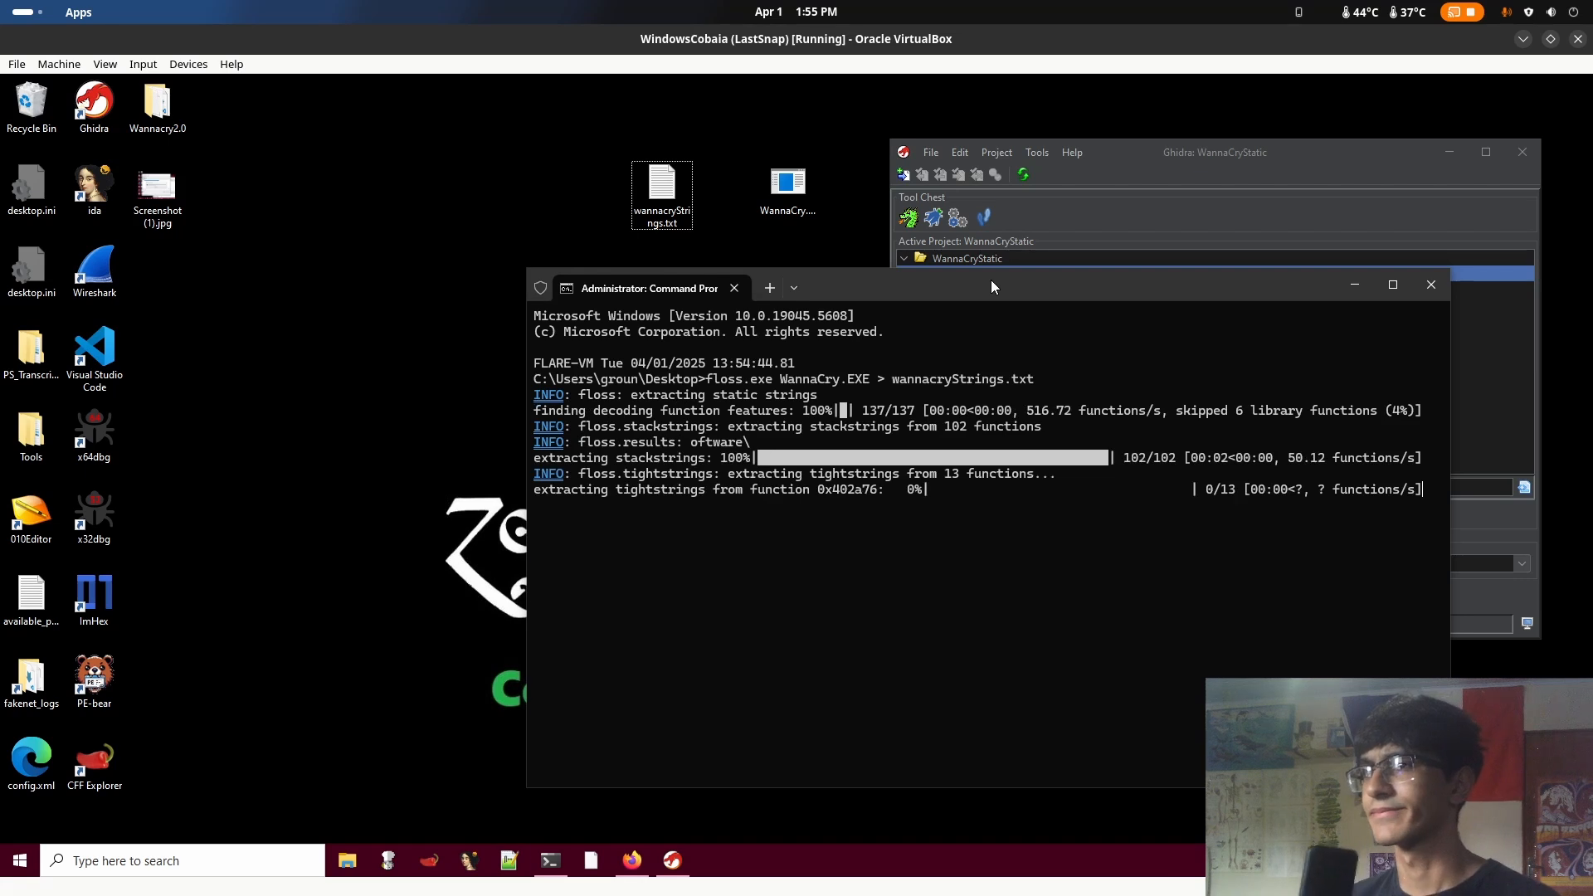
# Open wannacryStrings.txt in a maximized window and highlight the static strings count in the FLOSS summary
pyautogui.click(676, 192)
pyautogui.doubleClick(685, 194)
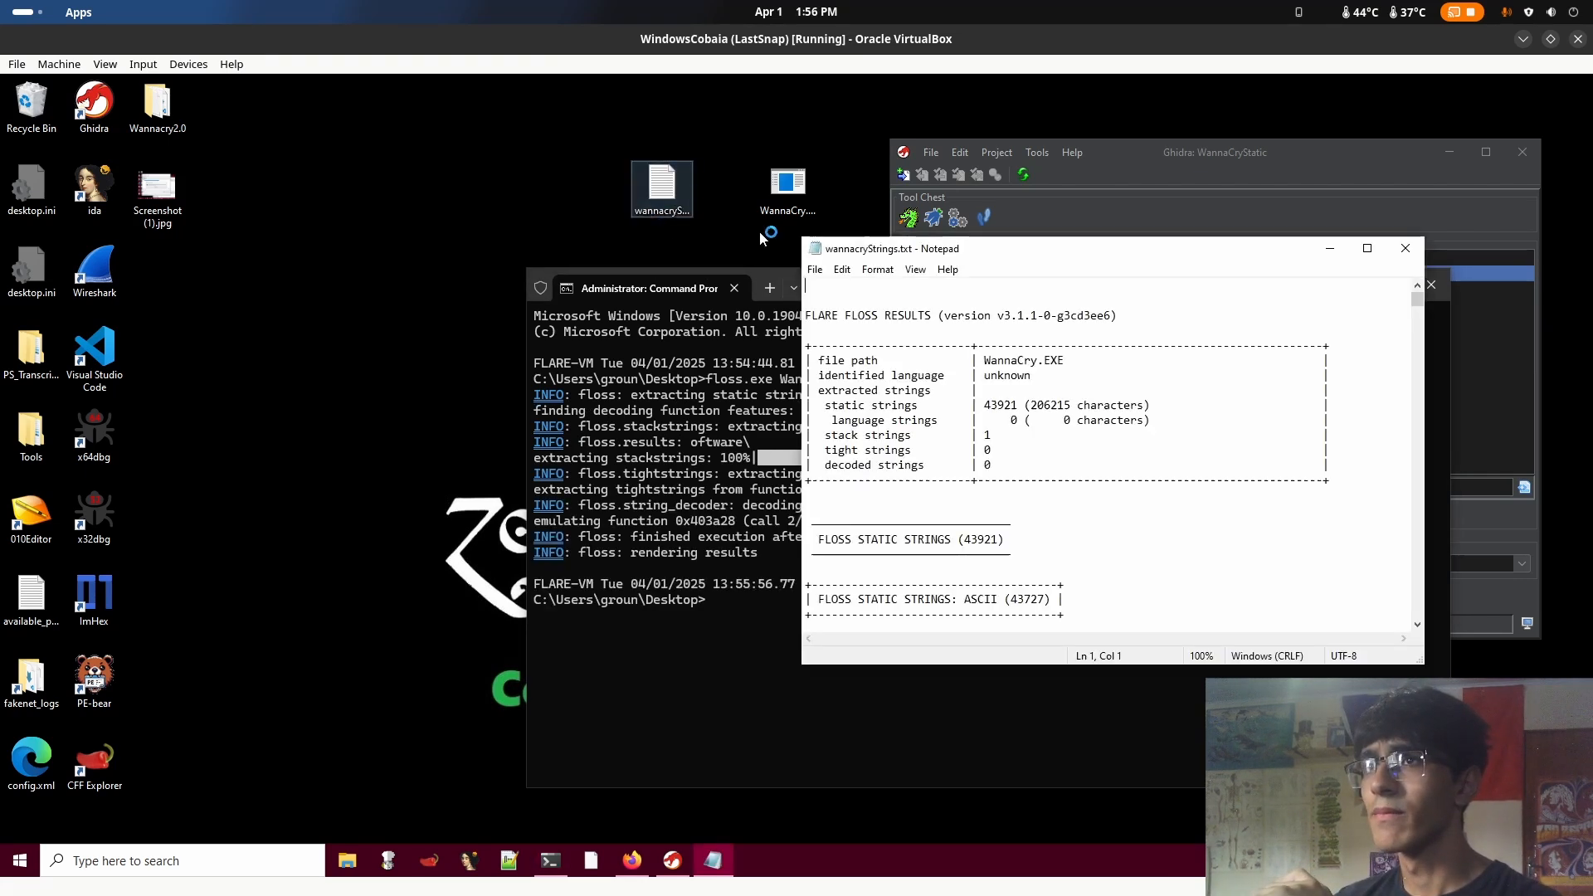
pyautogui.click(1368, 249)
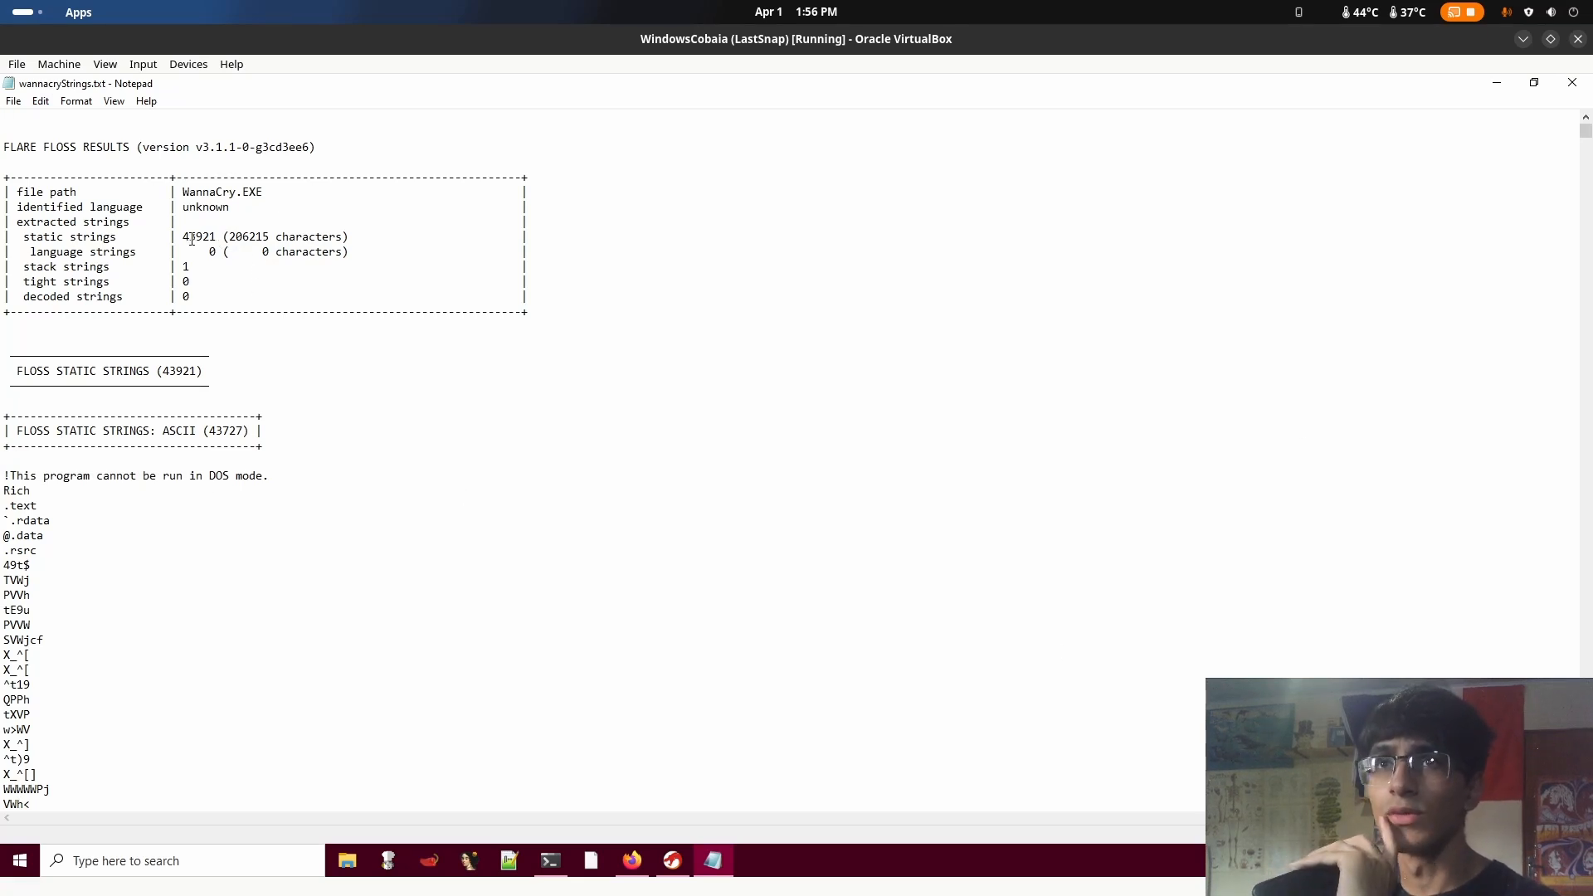
pyautogui.moveTo(182, 238); pyautogui.dragTo(210, 240)
pyautogui.click(302, 282)
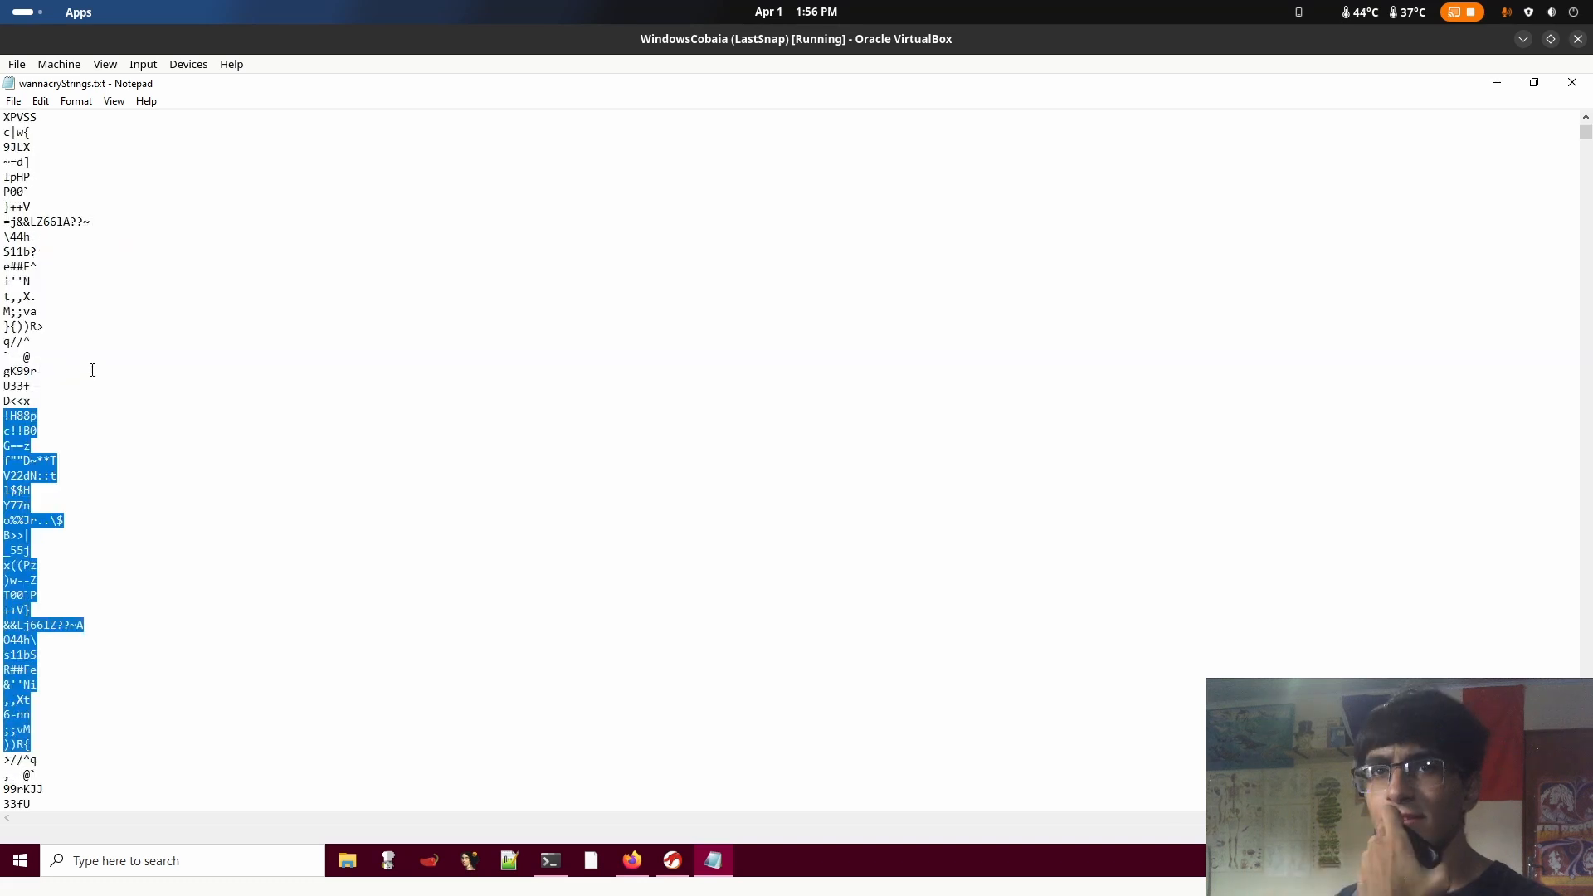
# Examine the short garbled ASCII strings by highlighting blocks of them in the listing
pyautogui.moveTo(92, 370); pyautogui.dragTo(213, 387)
pyautogui.scroll(-1, 207, 365)
pyautogui.click(235, 697)
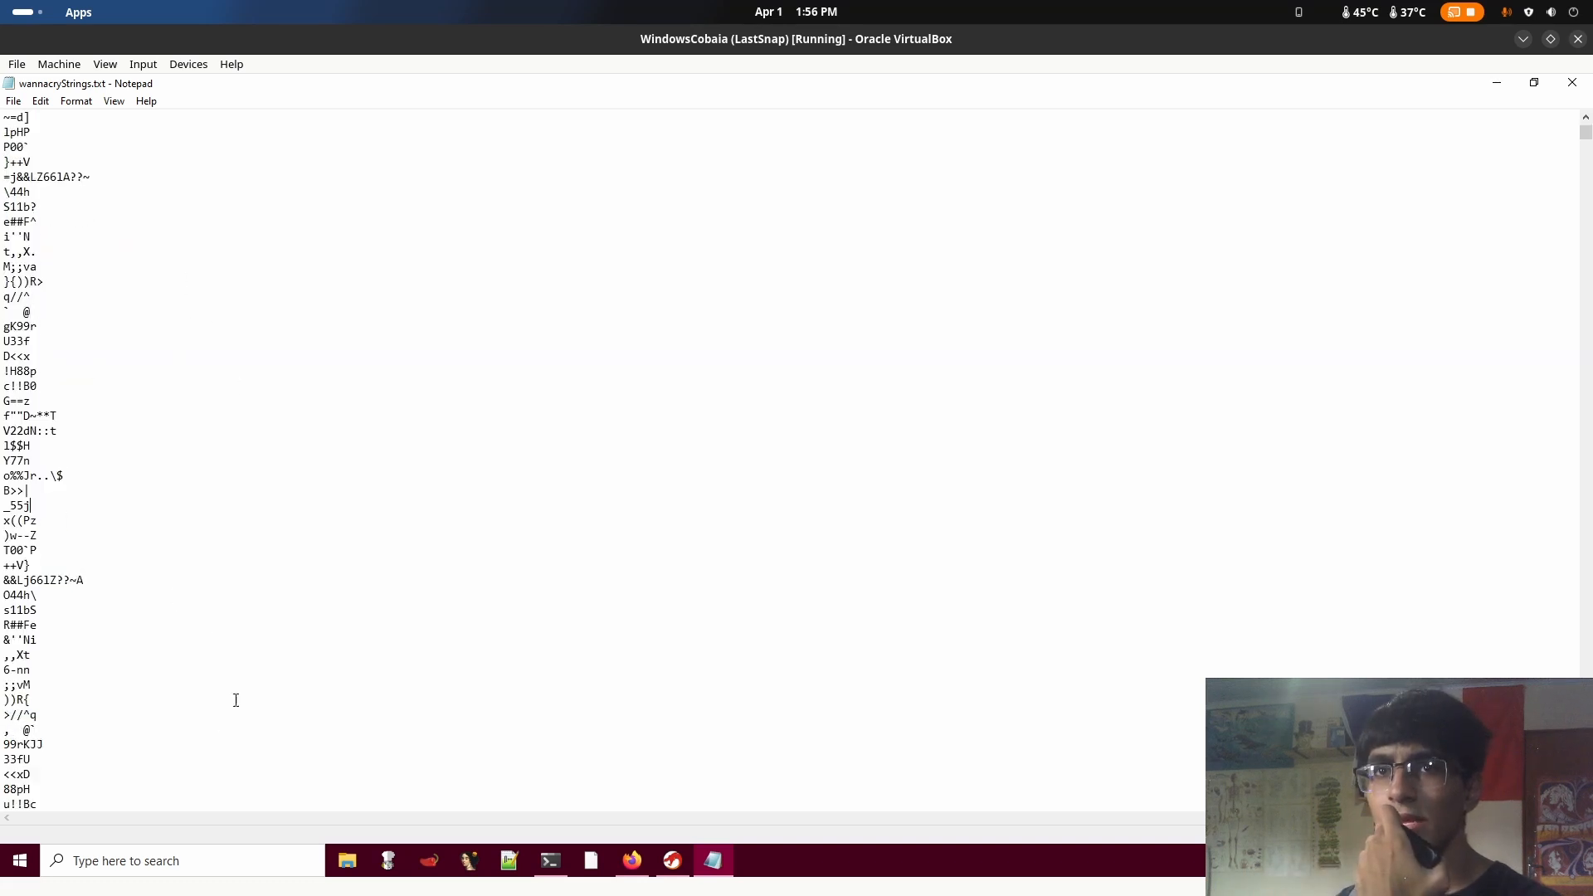
pyautogui.moveTo(200, 759); pyautogui.dragTo(281, 358)
pyautogui.click(202, 523)
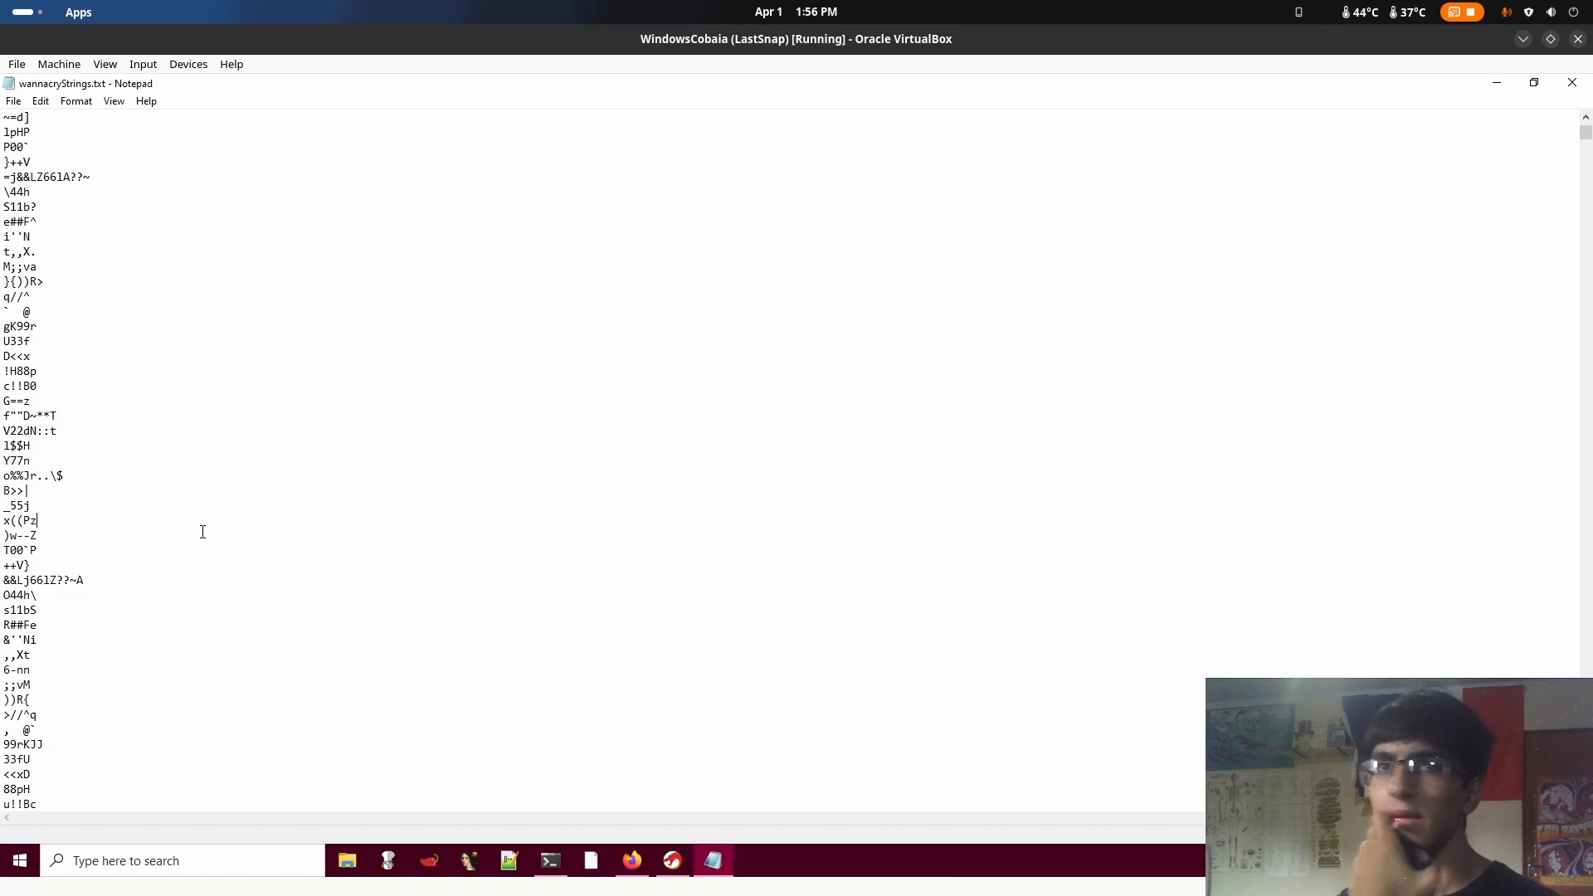
pyautogui.moveTo(112, 686); pyautogui.dragTo(222, 355)
pyautogui.click(221, 386)
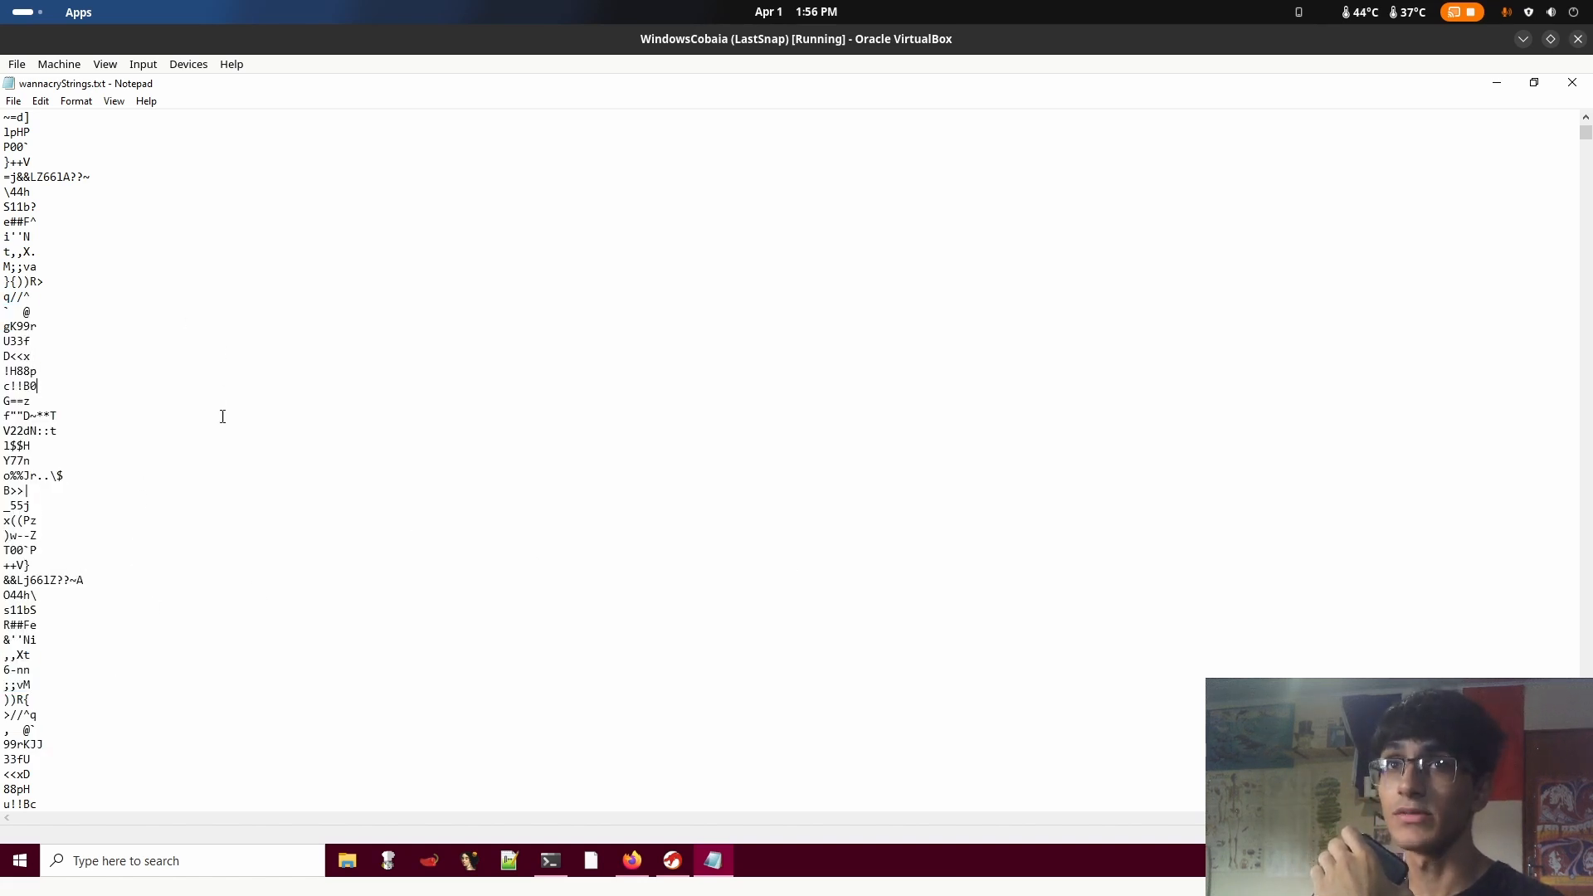
# Highlight the garbled strings back up to the 49t$ line below the section names at the start of the ASCII list
pyautogui.scroll(5, 203, 484)
pyautogui.scroll(8, 117, 348)
pyautogui.moveTo(120, 550); pyautogui.dragTo(248, 304)
pyautogui.scroll(6, 197, 272)
pyautogui.scroll(8, 206, 224)
pyautogui.scroll(2, 248, 302)
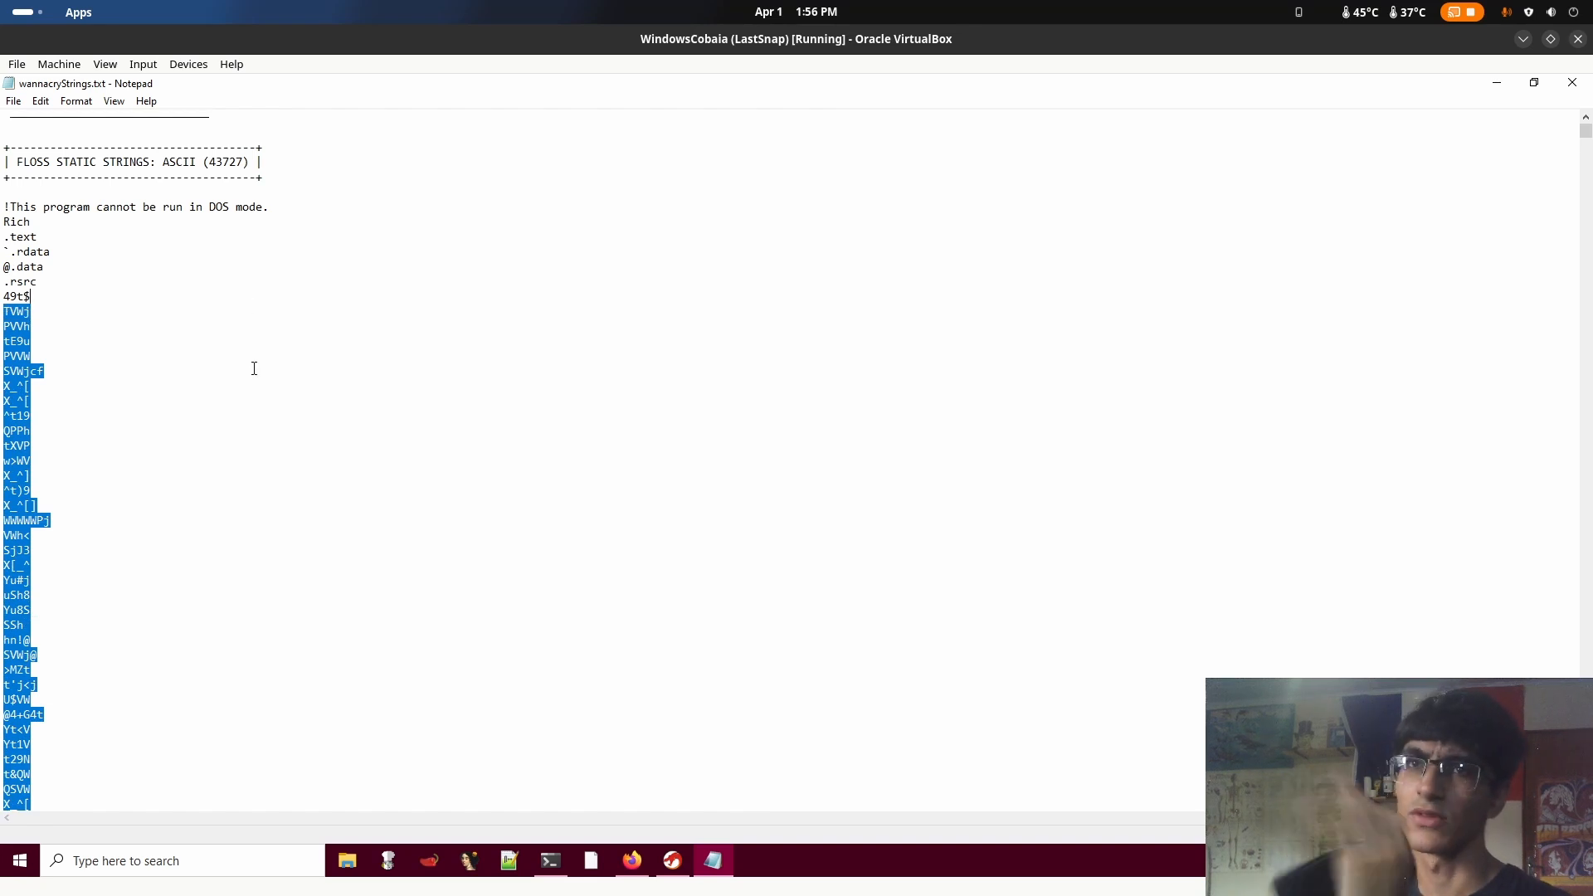
# Read down from the section names through the garbled strings, highlighting successive blocks
pyautogui.click(187, 350)
pyautogui.scroll(-14, 202, 466)
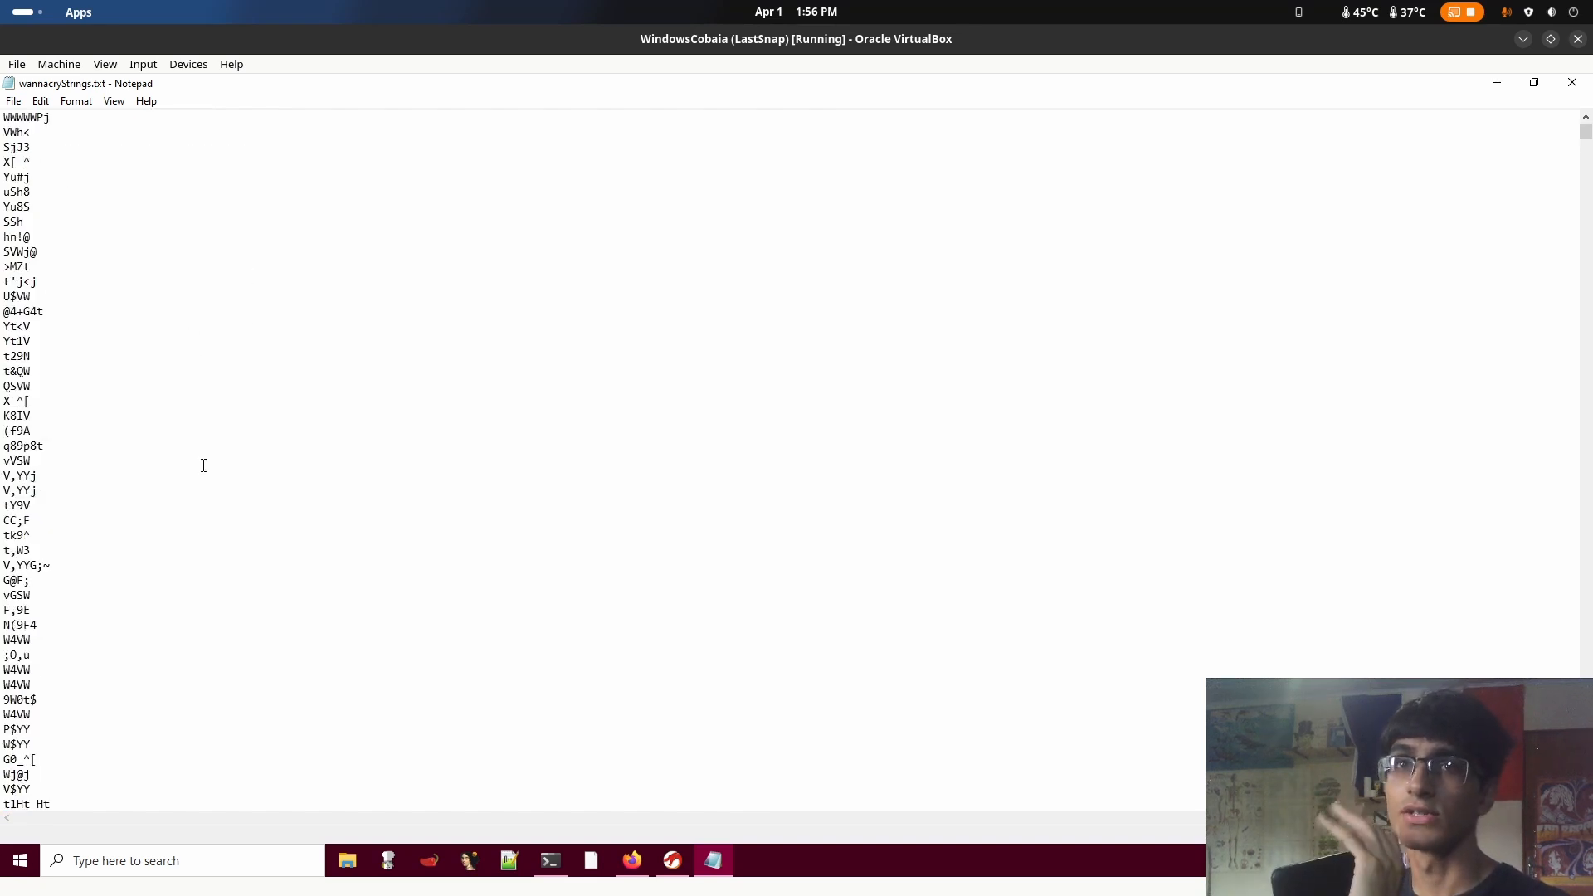
pyautogui.moveTo(246, 658); pyautogui.dragTo(100, 253)
pyautogui.click(428, 407)
pyautogui.scroll(-20, 428, 408)
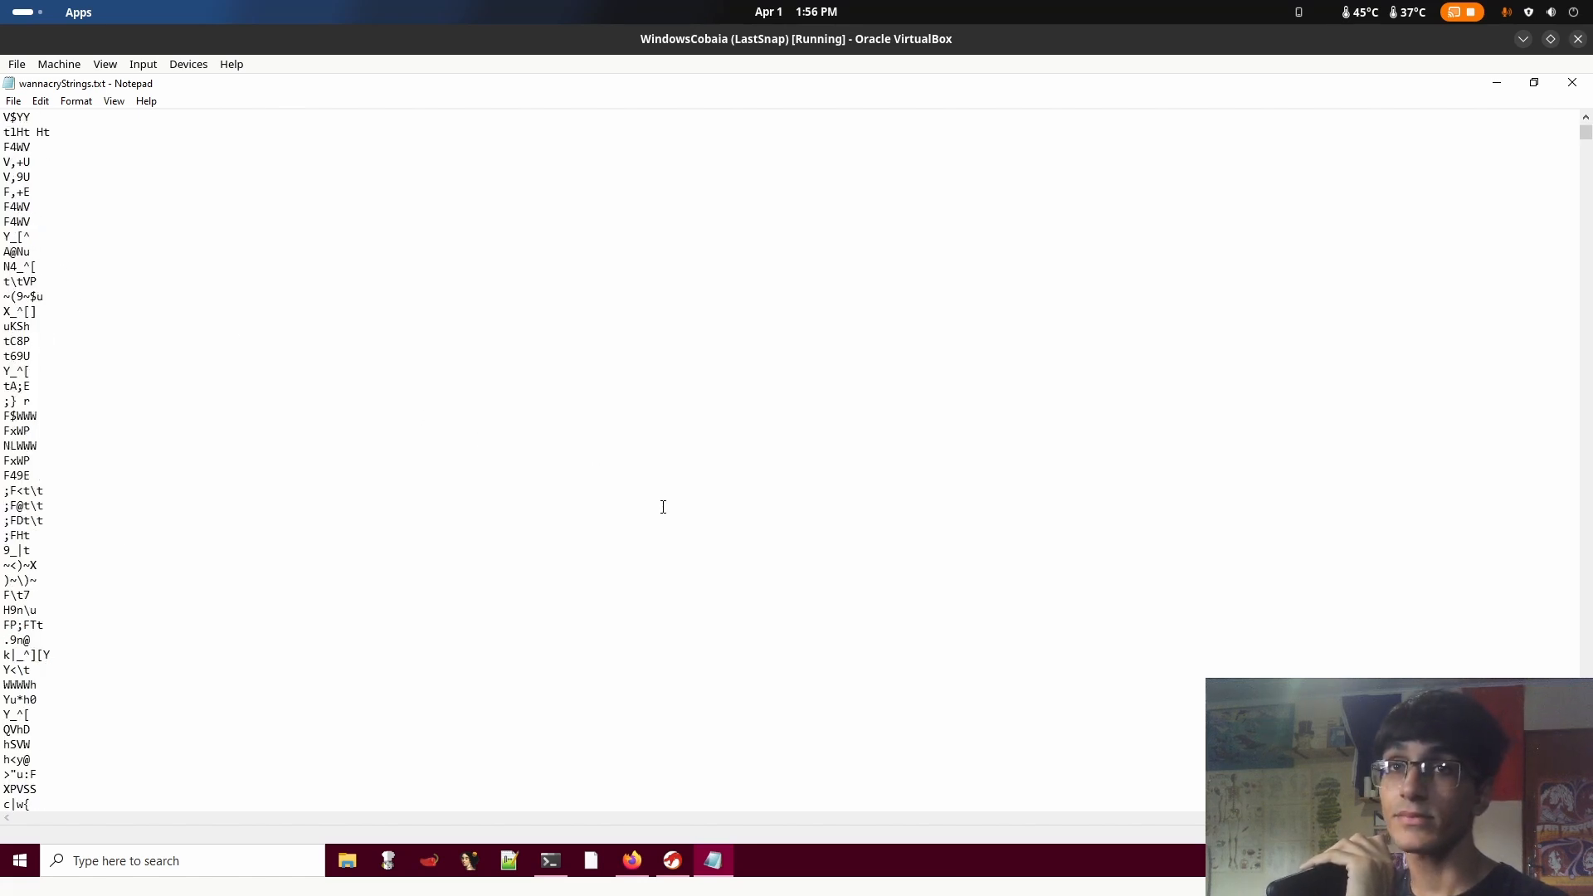
pyautogui.moveTo(259, 730); pyautogui.dragTo(302, 321)
pyautogui.click(432, 344)
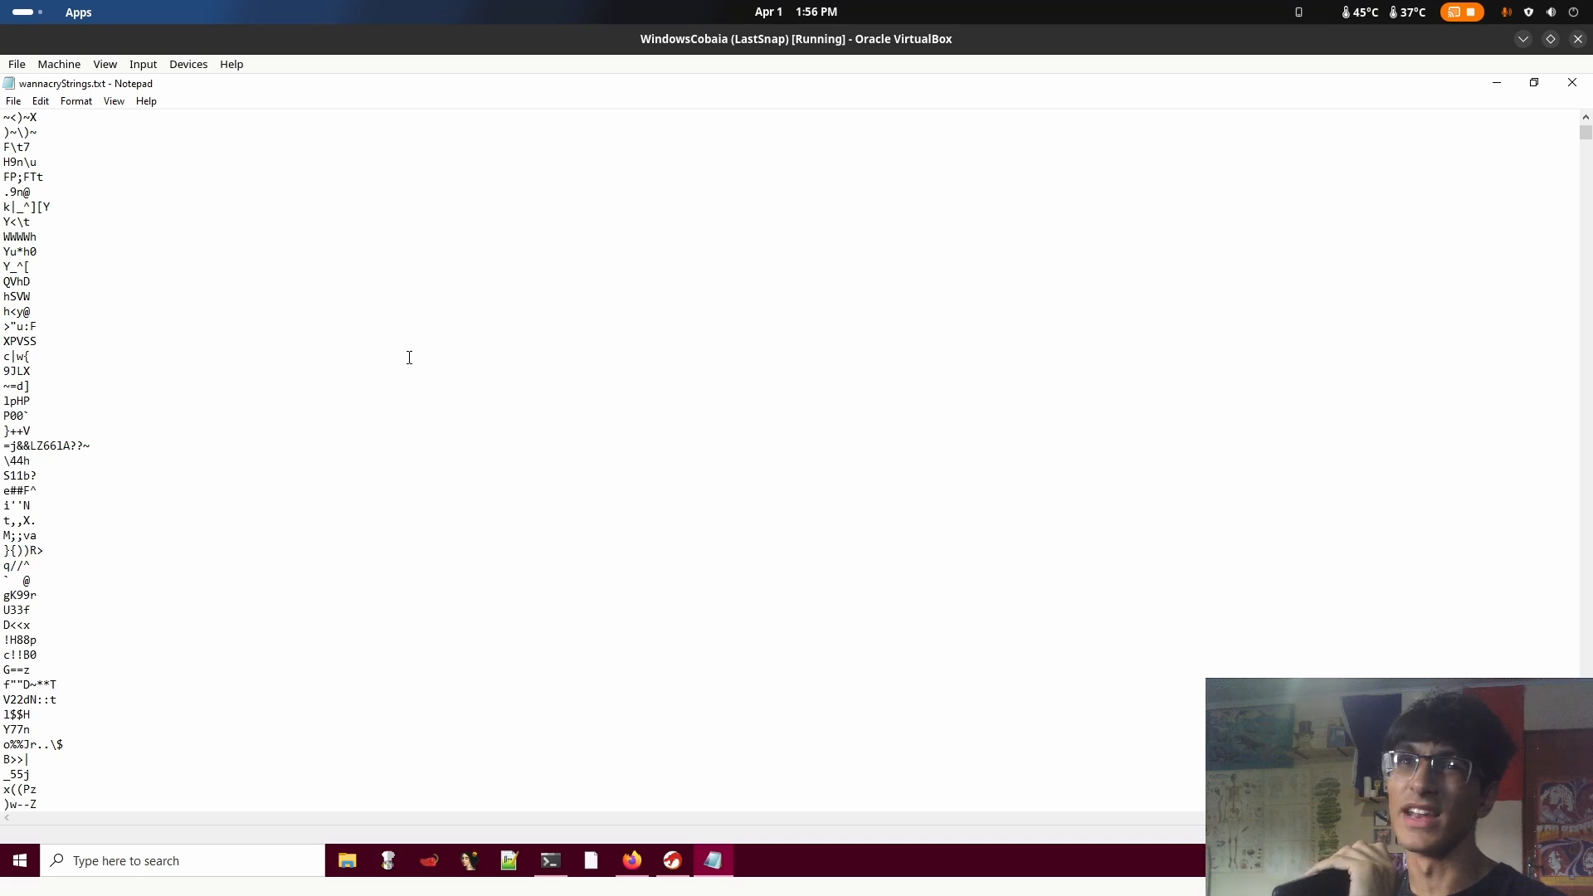
# Look further down the strings for the Windows API function names that follow the unzip 0.15 copyright line
pyautogui.scroll(-13, 378, 368)
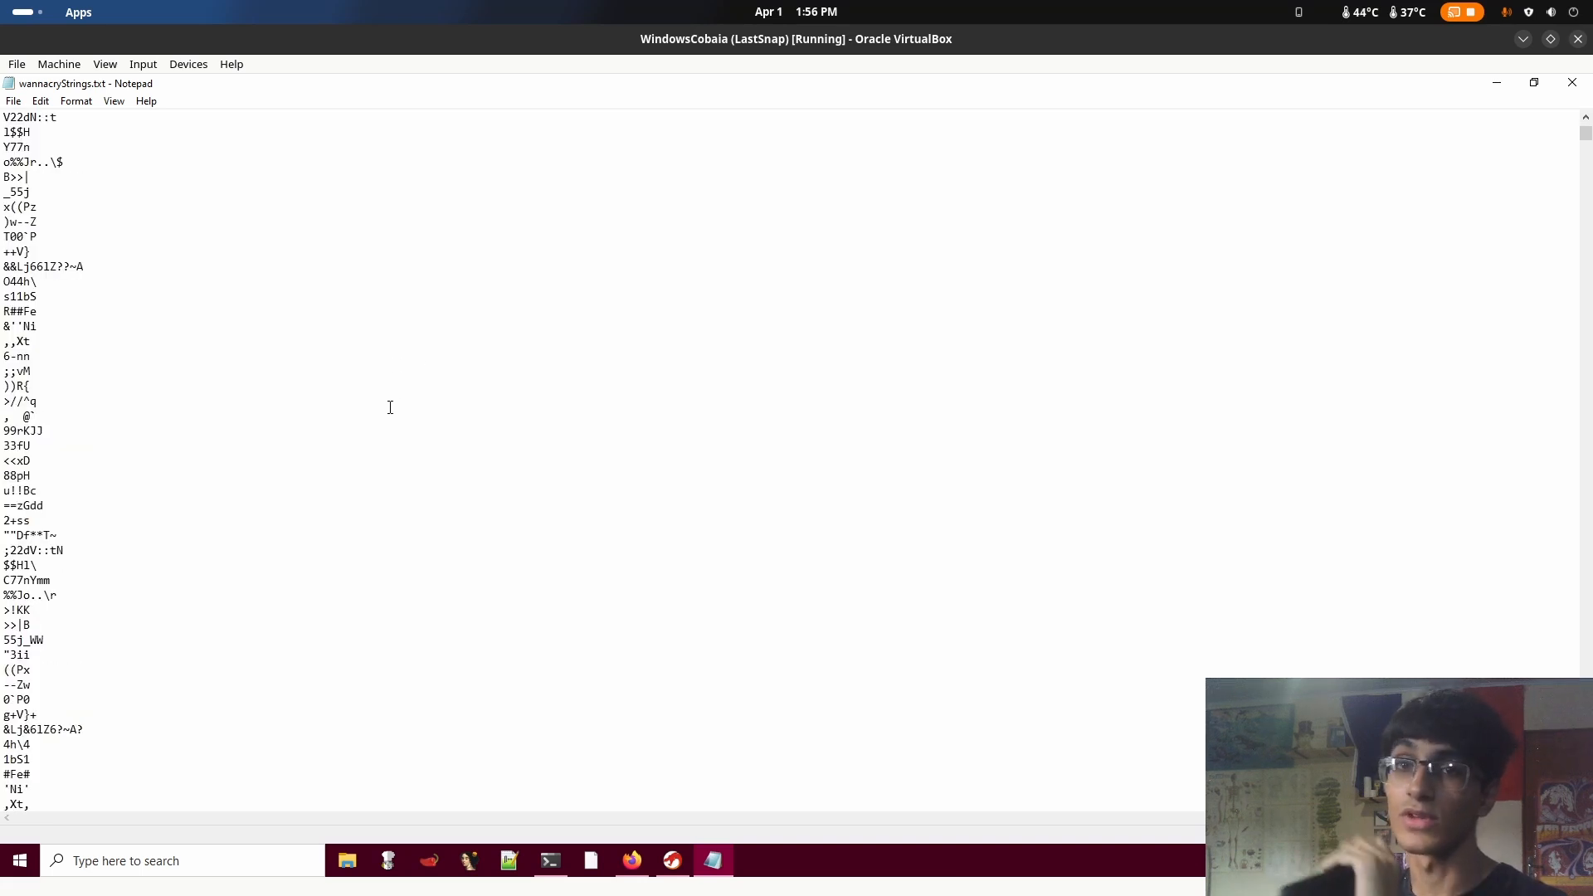
pyautogui.scroll(-15, 390, 407)
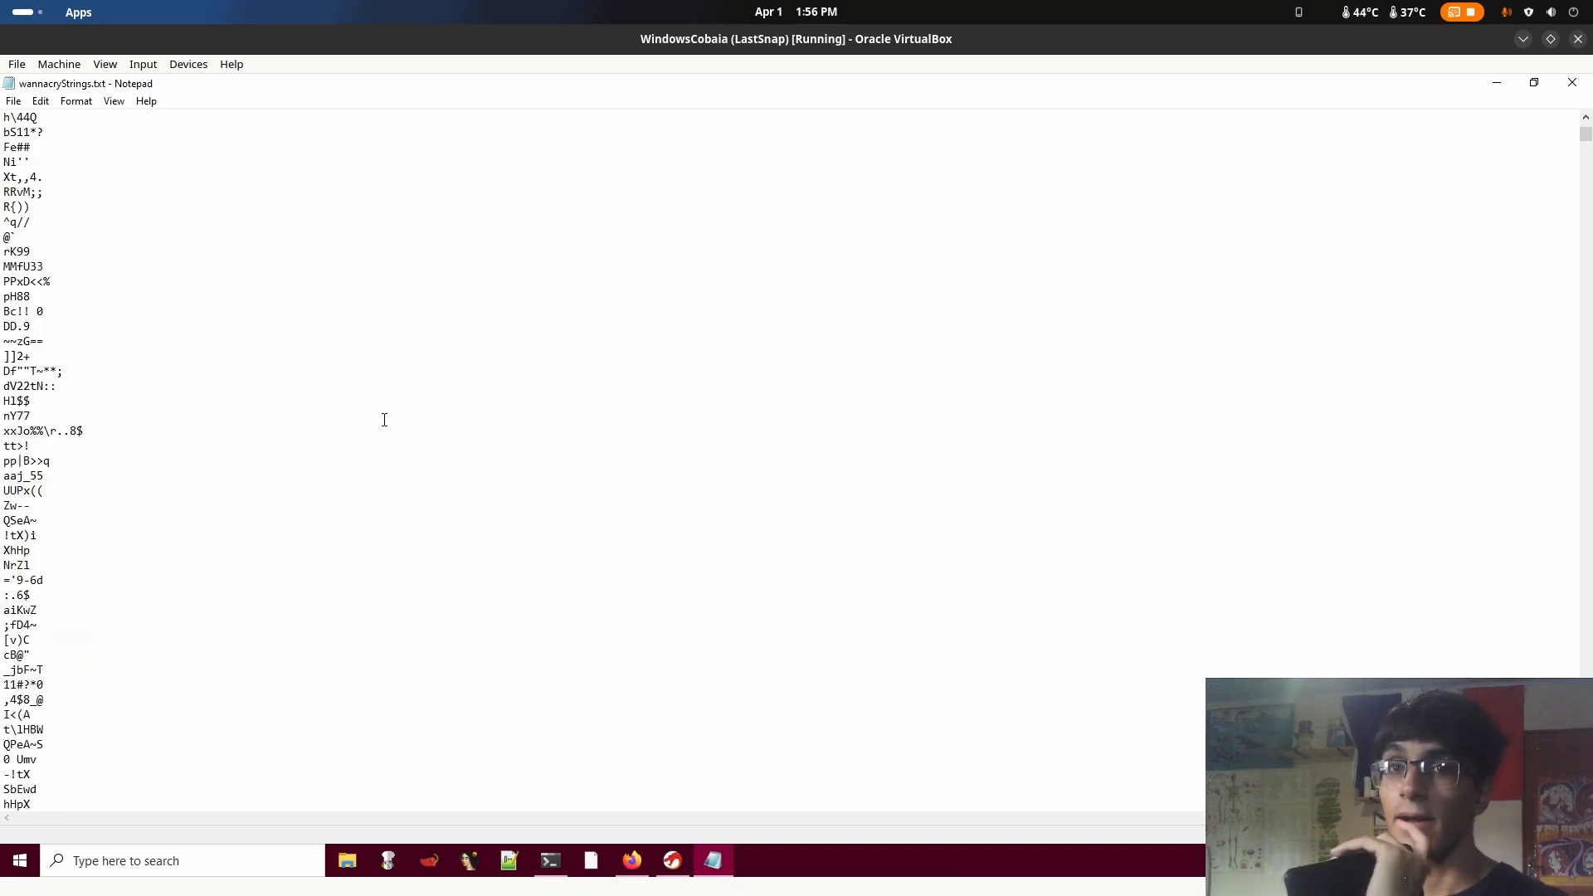
pyautogui.scroll(-15, 384, 419)
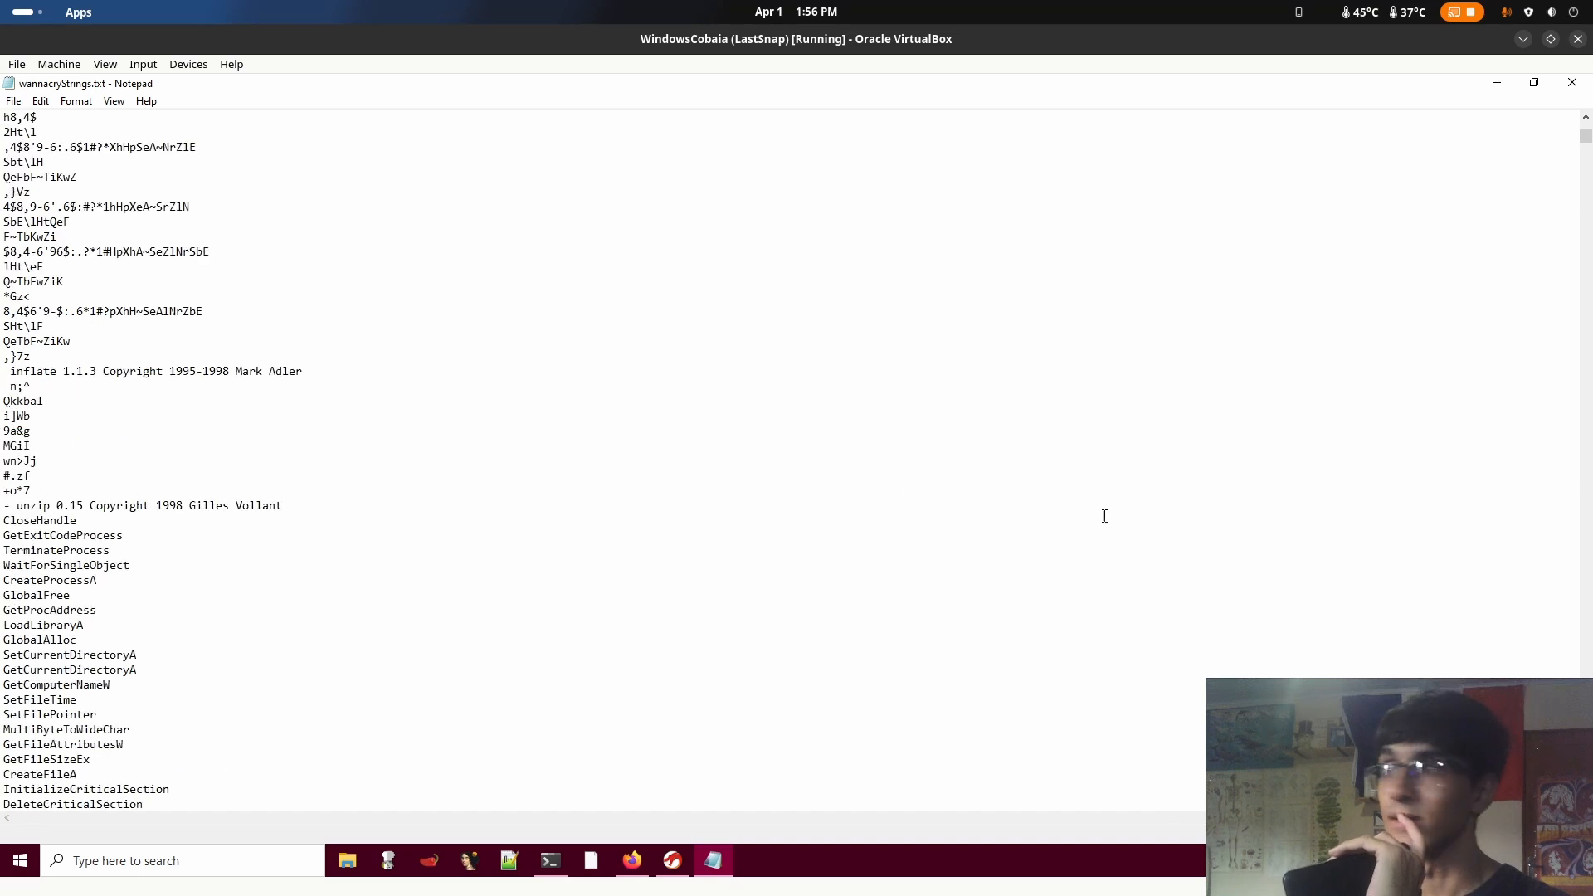
pyautogui.scroll(-6, 1159, 526)
pyautogui.scroll(2, 1159, 526)
pyautogui.scroll(-3, 633, 487)
pyautogui.scroll(6, 629, 486)
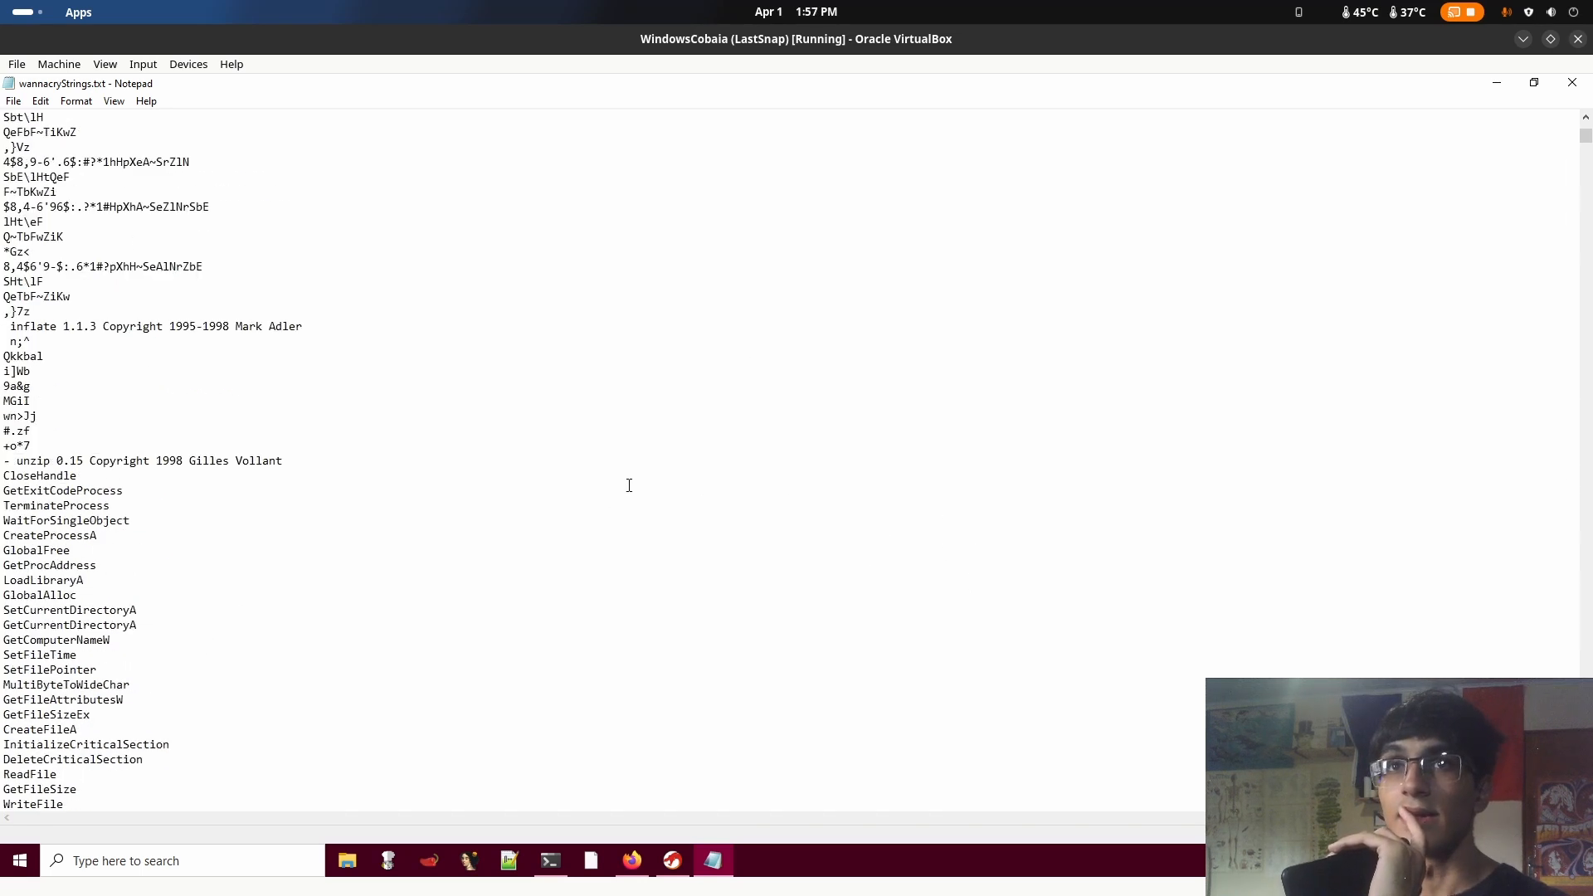
pyautogui.scroll(-2, 550, 498)
pyautogui.scroll(-2, 222, 383)
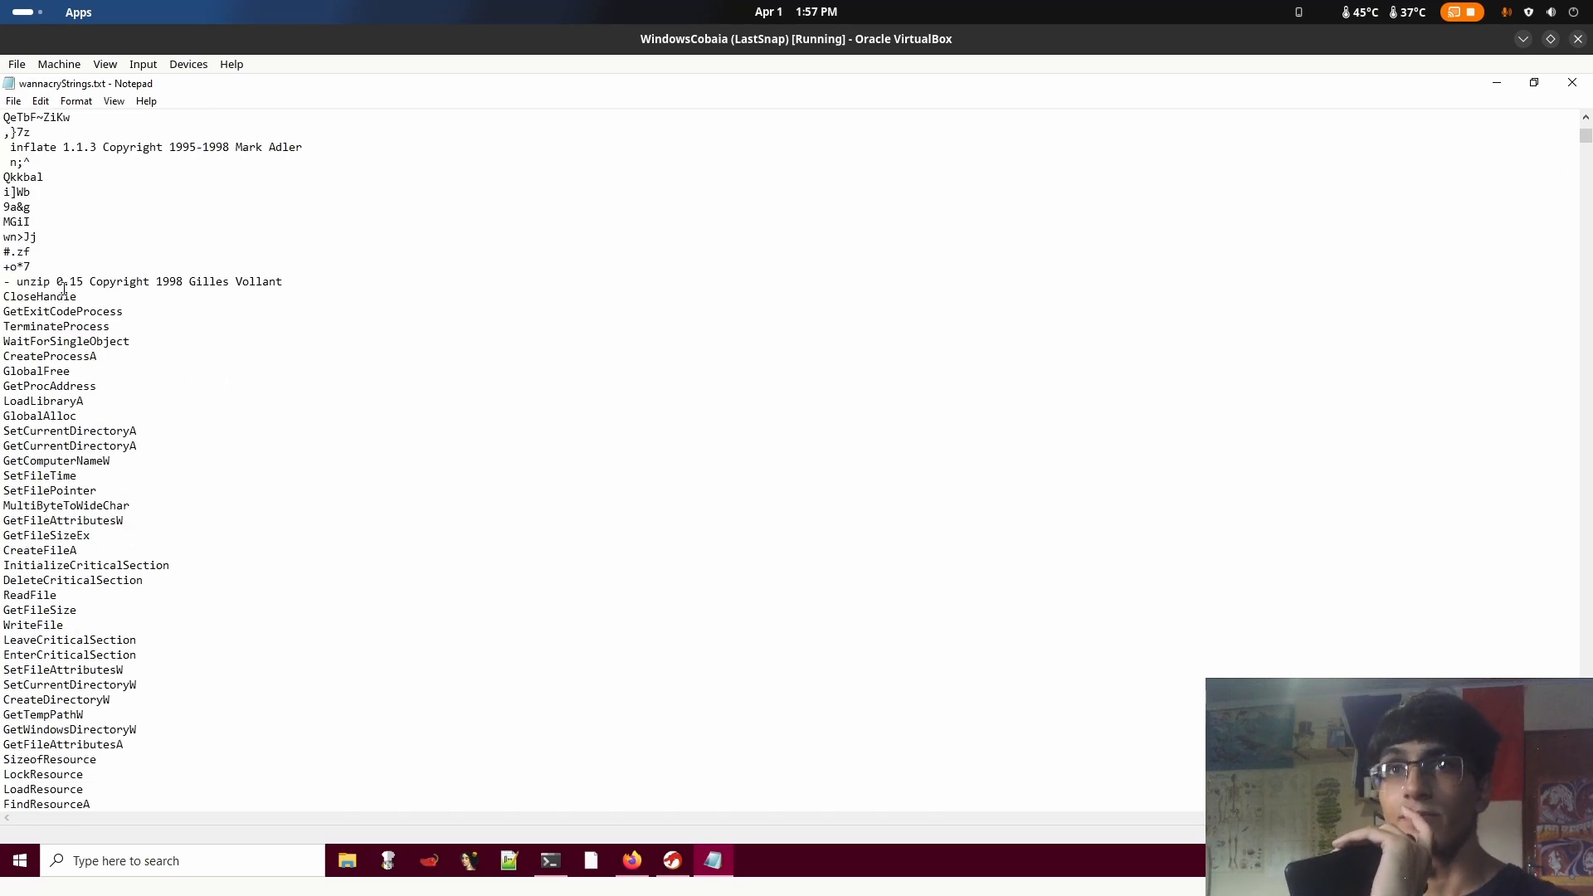
# Highlight the unzip 0.15 line and the API names beneath it, including CreateProcessA and SetFileTime
pyautogui.moveTo(5, 283); pyautogui.dragTo(195, 338)
pyautogui.click(165, 339)
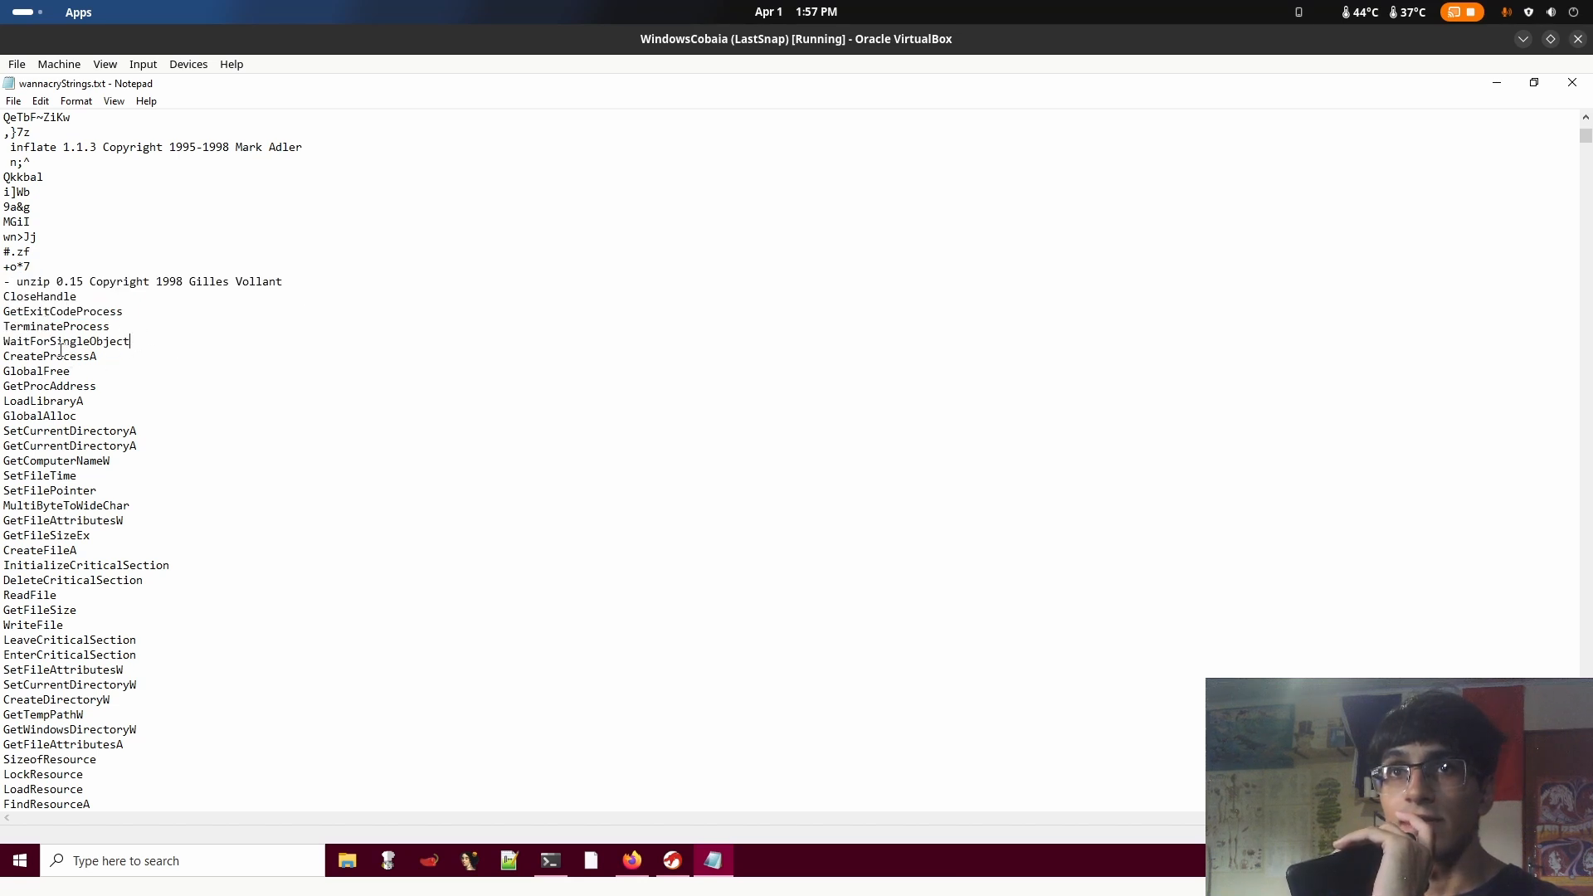
pyautogui.moveTo(3, 308); pyautogui.dragTo(171, 736)
pyautogui.click(188, 413)
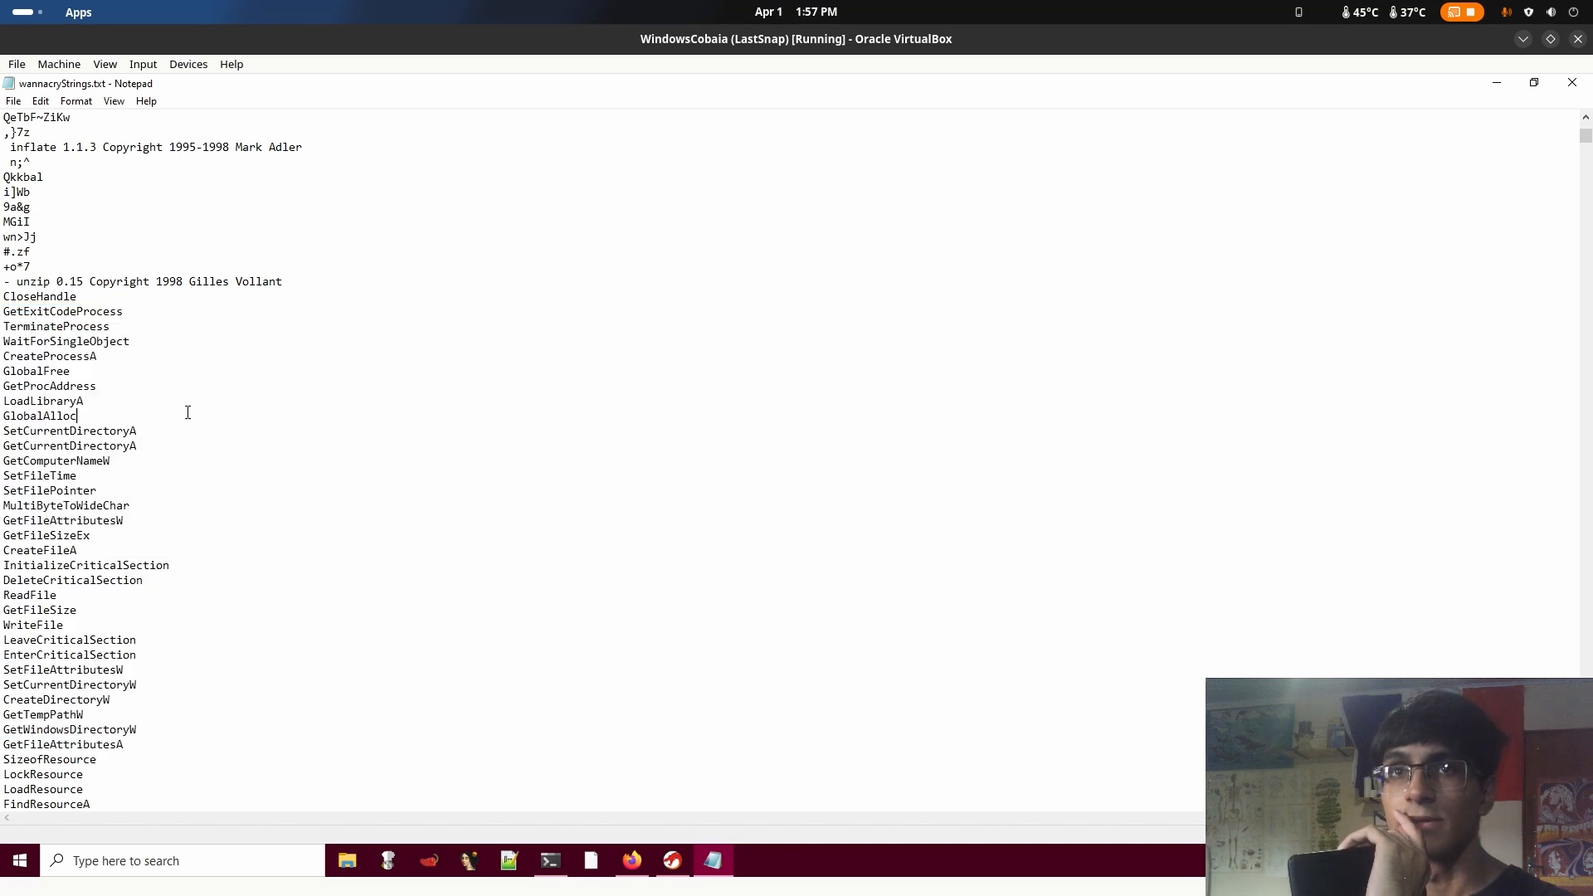
pyautogui.moveTo(8, 343); pyautogui.dragTo(105, 363)
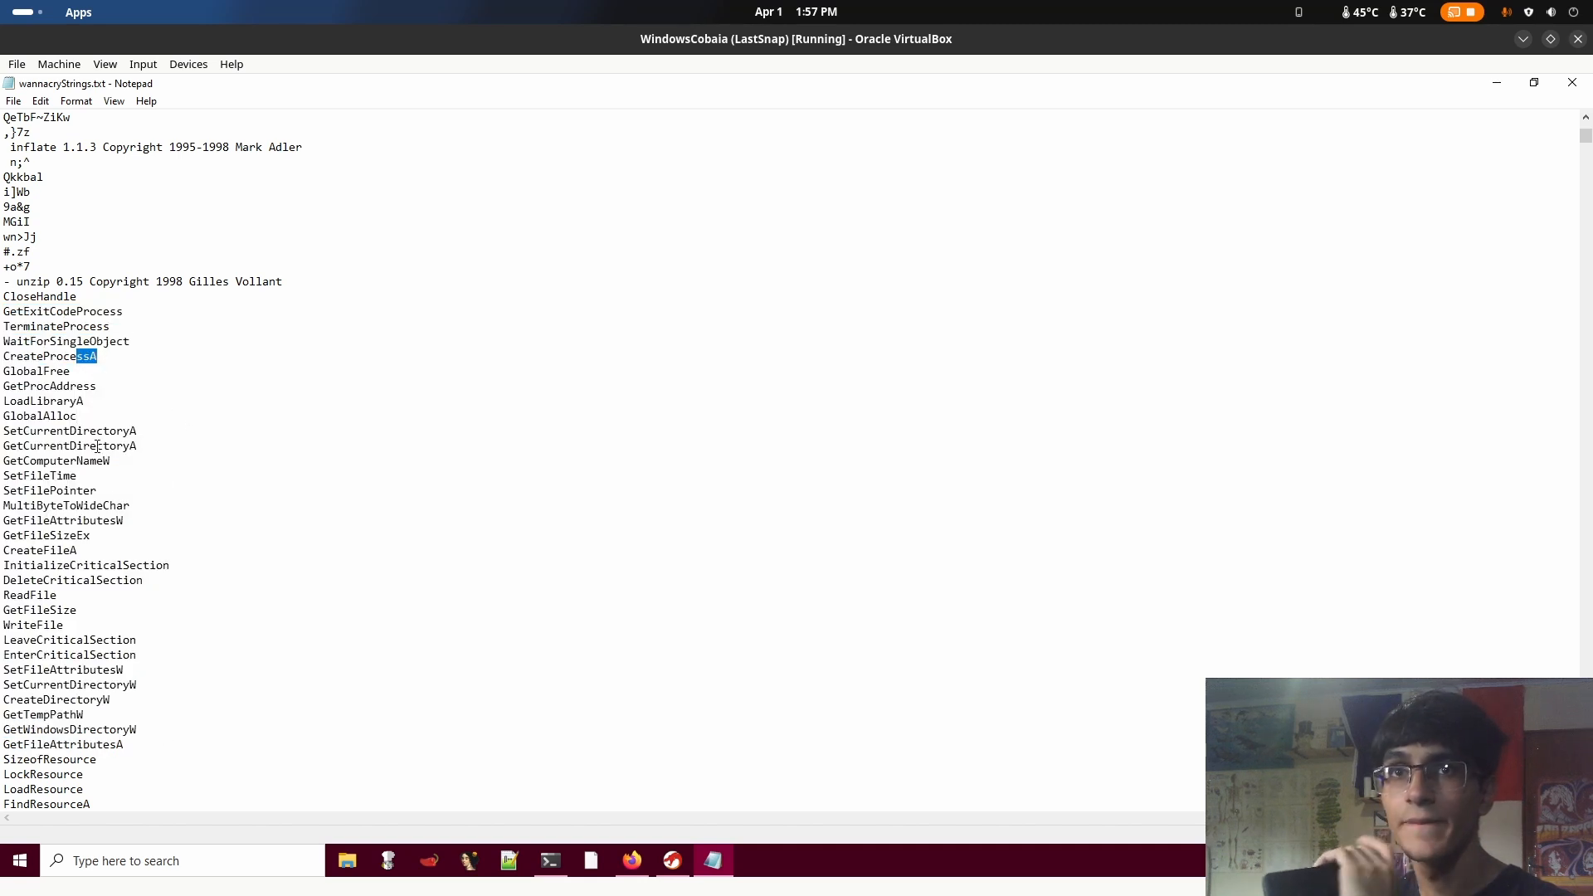
pyautogui.moveTo(29, 461); pyautogui.dragTo(4, 479)
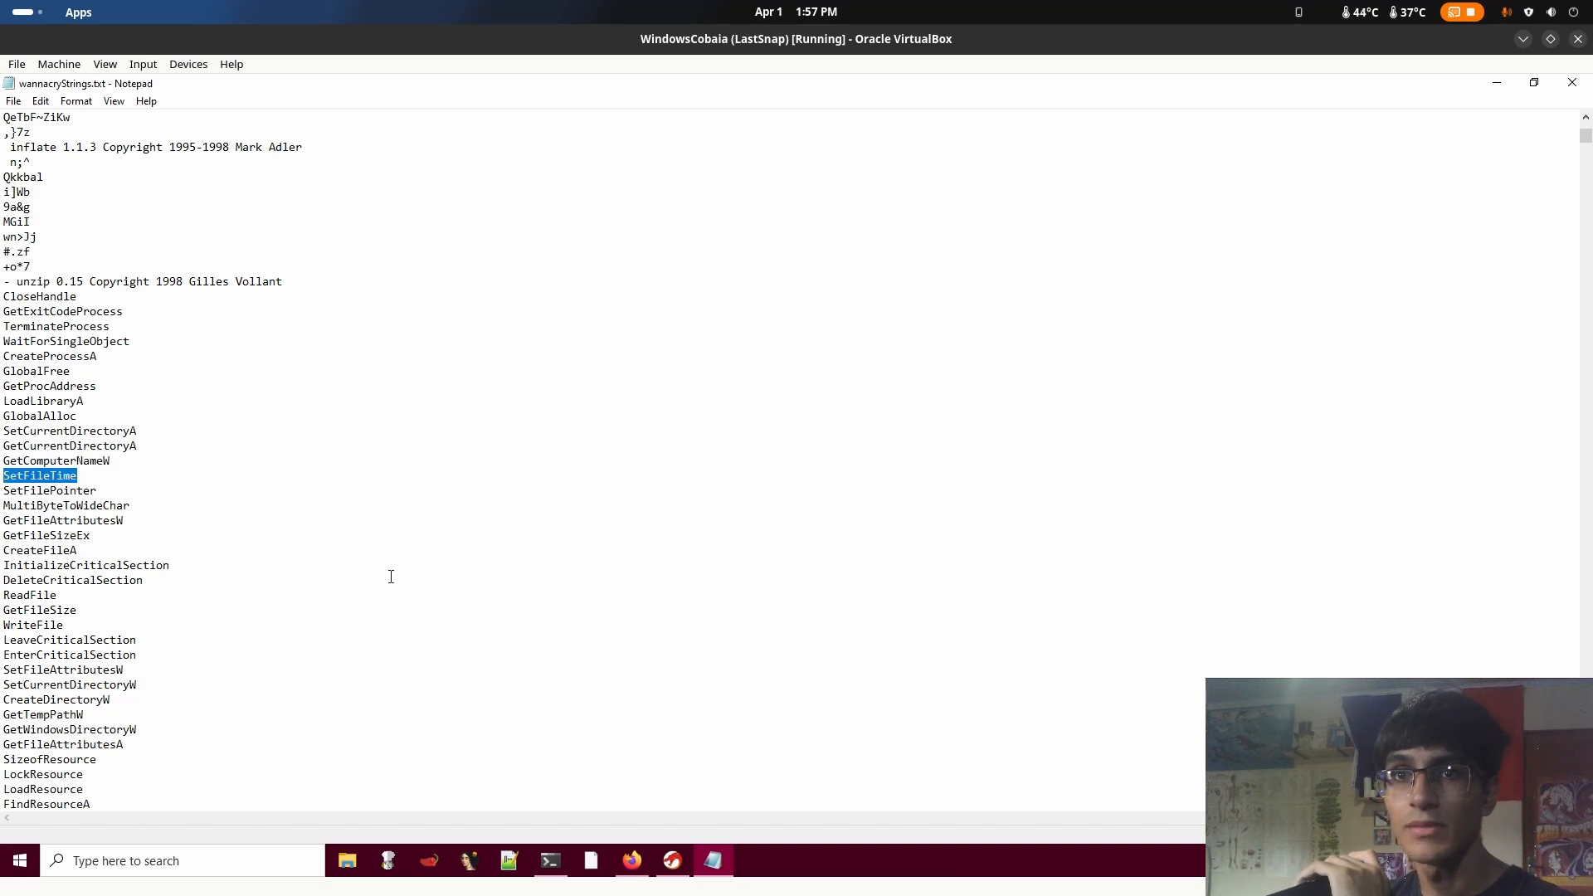
# Review the rest of the imported functions and highlight the API block back up to CloseHandle
pyautogui.scroll(-10, 228, 616)
pyautogui.scroll(-5, 296, 568)
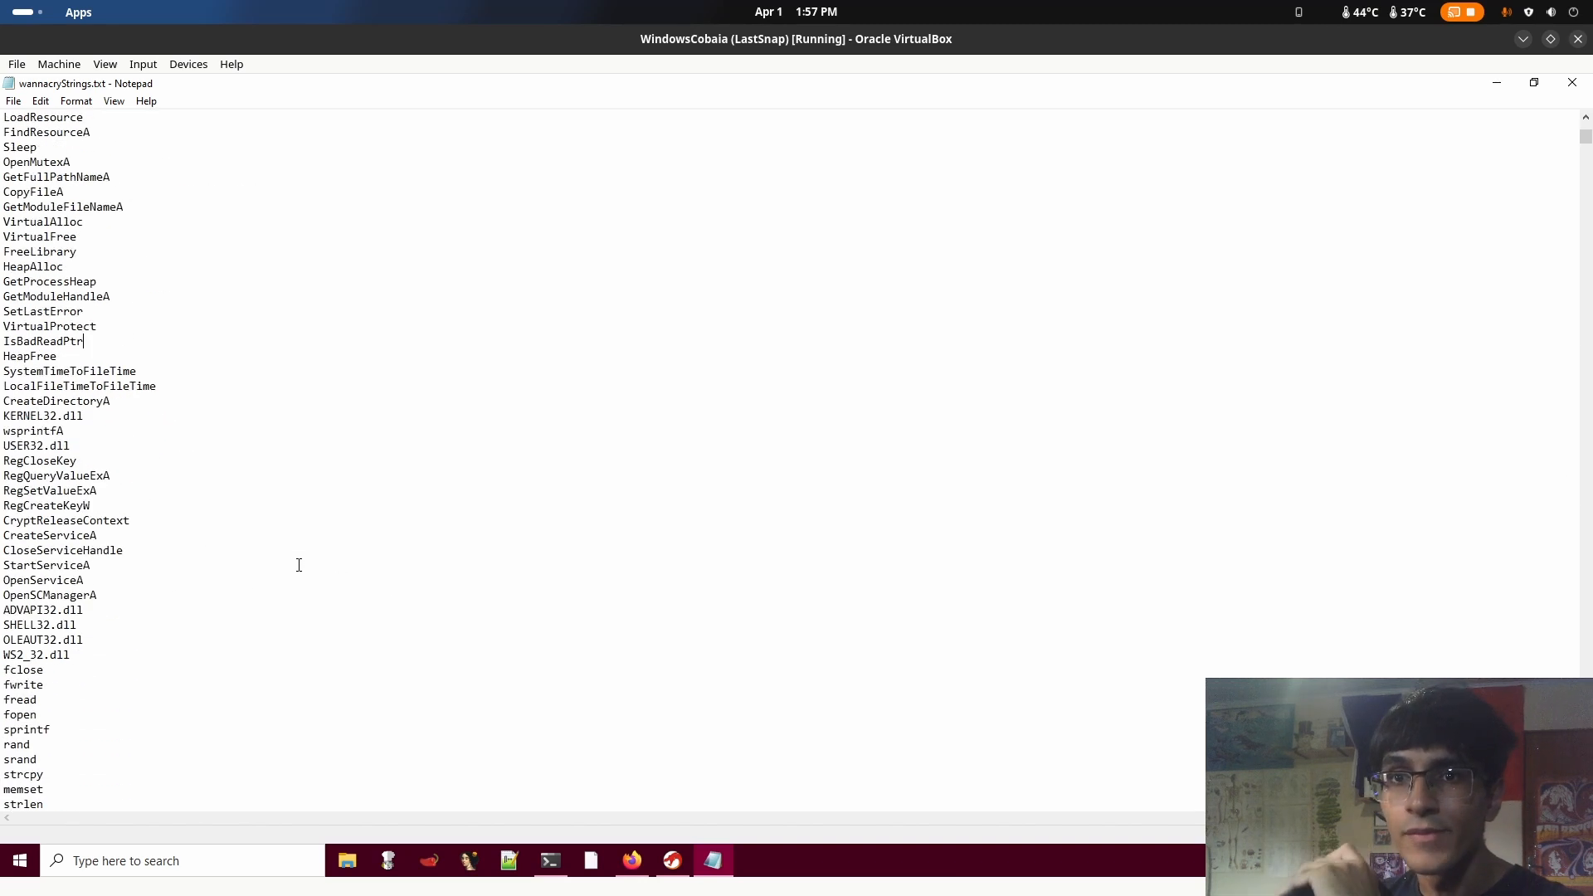
pyautogui.moveTo(96, 684); pyautogui.dragTo(3, 344)
pyautogui.scroll(5, 23, 353)
pyautogui.scroll(11, 23, 353)
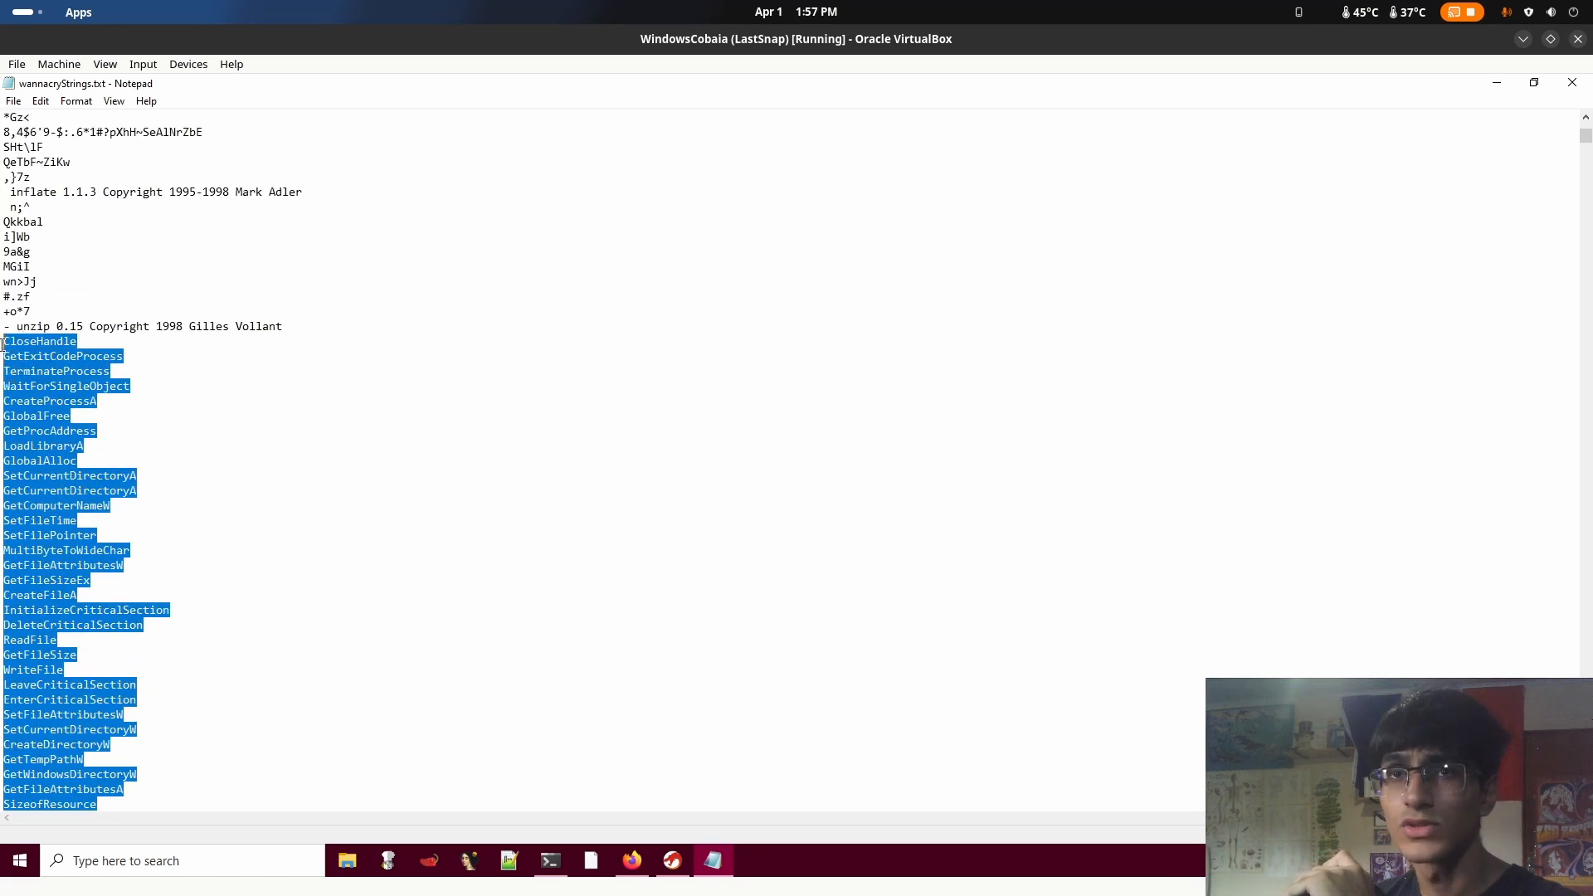
pyautogui.click(36, 351)
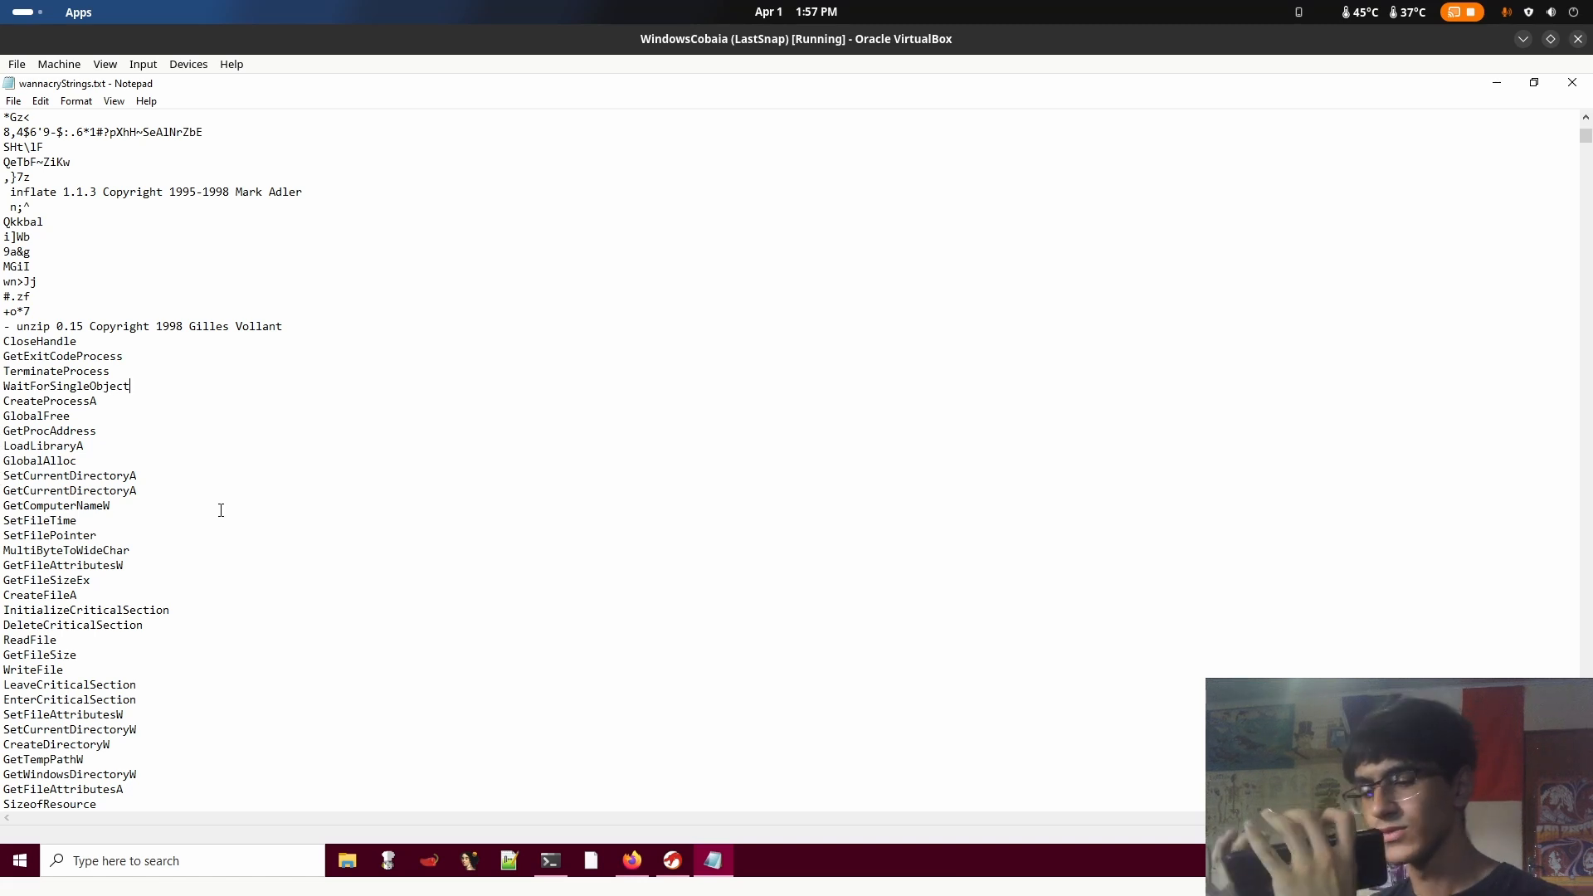
# Highlight the file-handling functions CreateFileA and GetFileSize in the API list
pyautogui.scroll(-2, 83, 480)
pyautogui.moveTo(100, 505); pyautogui.dragTo(2, 509)
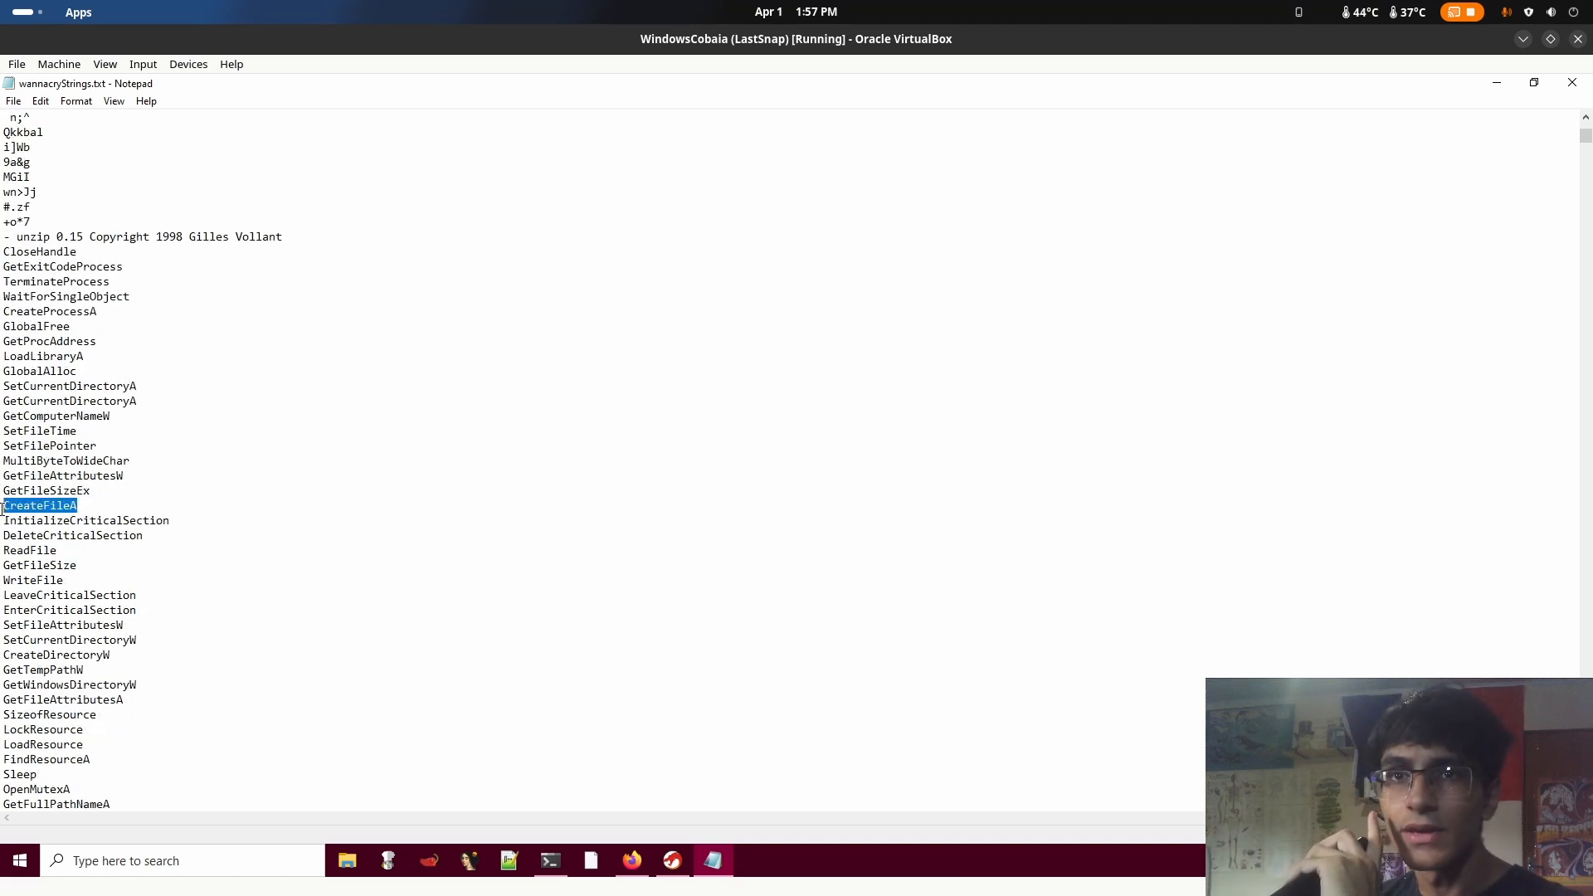
pyautogui.moveTo(99, 541); pyautogui.dragTo(2, 570)
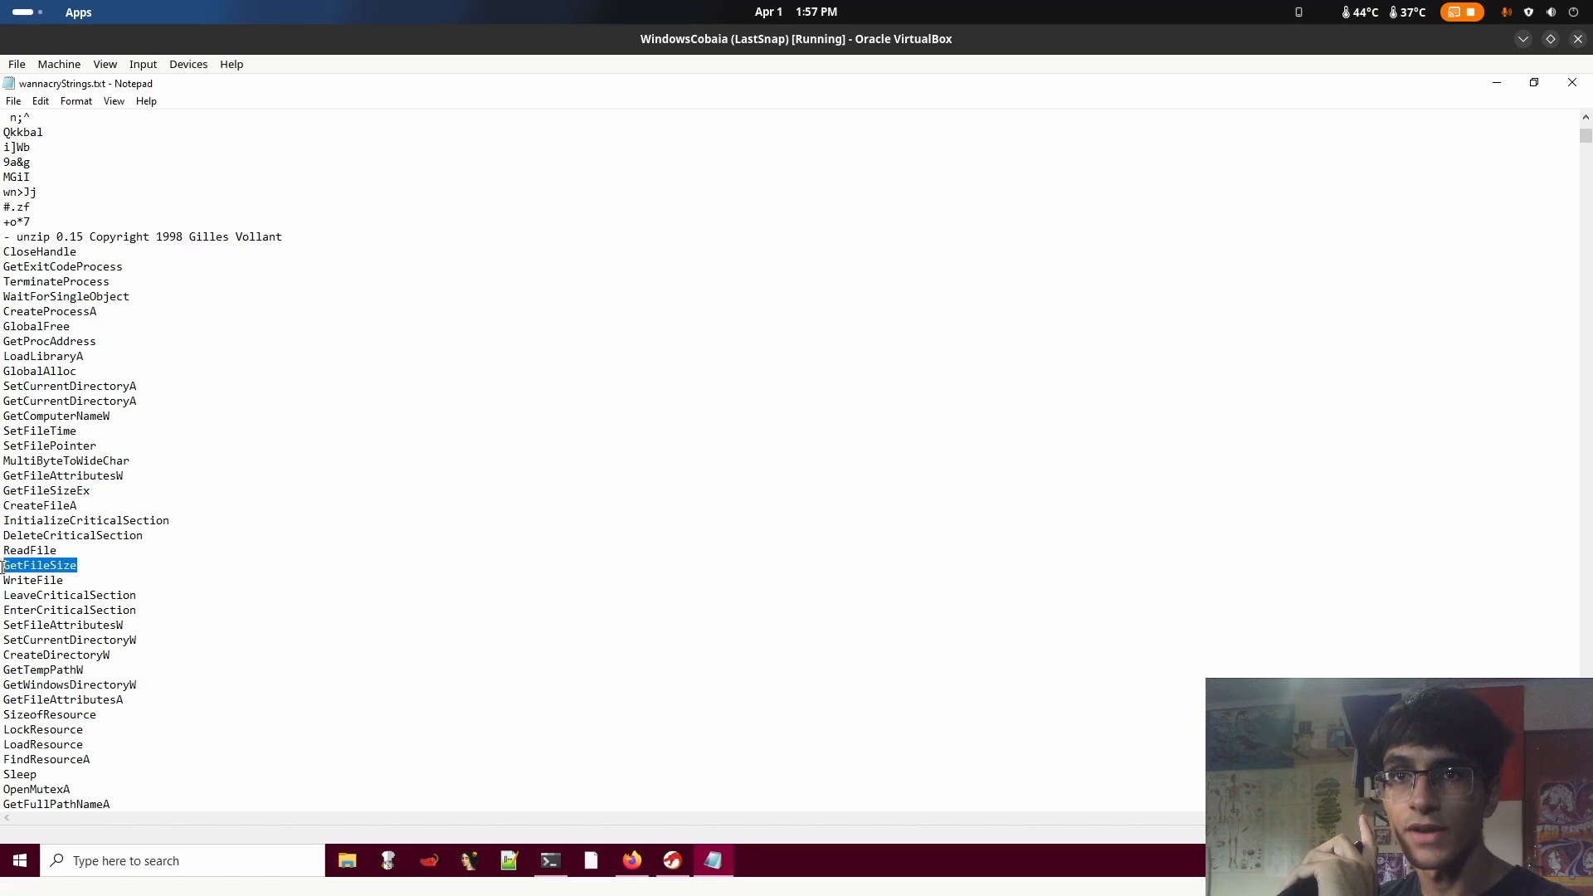
pyautogui.click(342, 526)
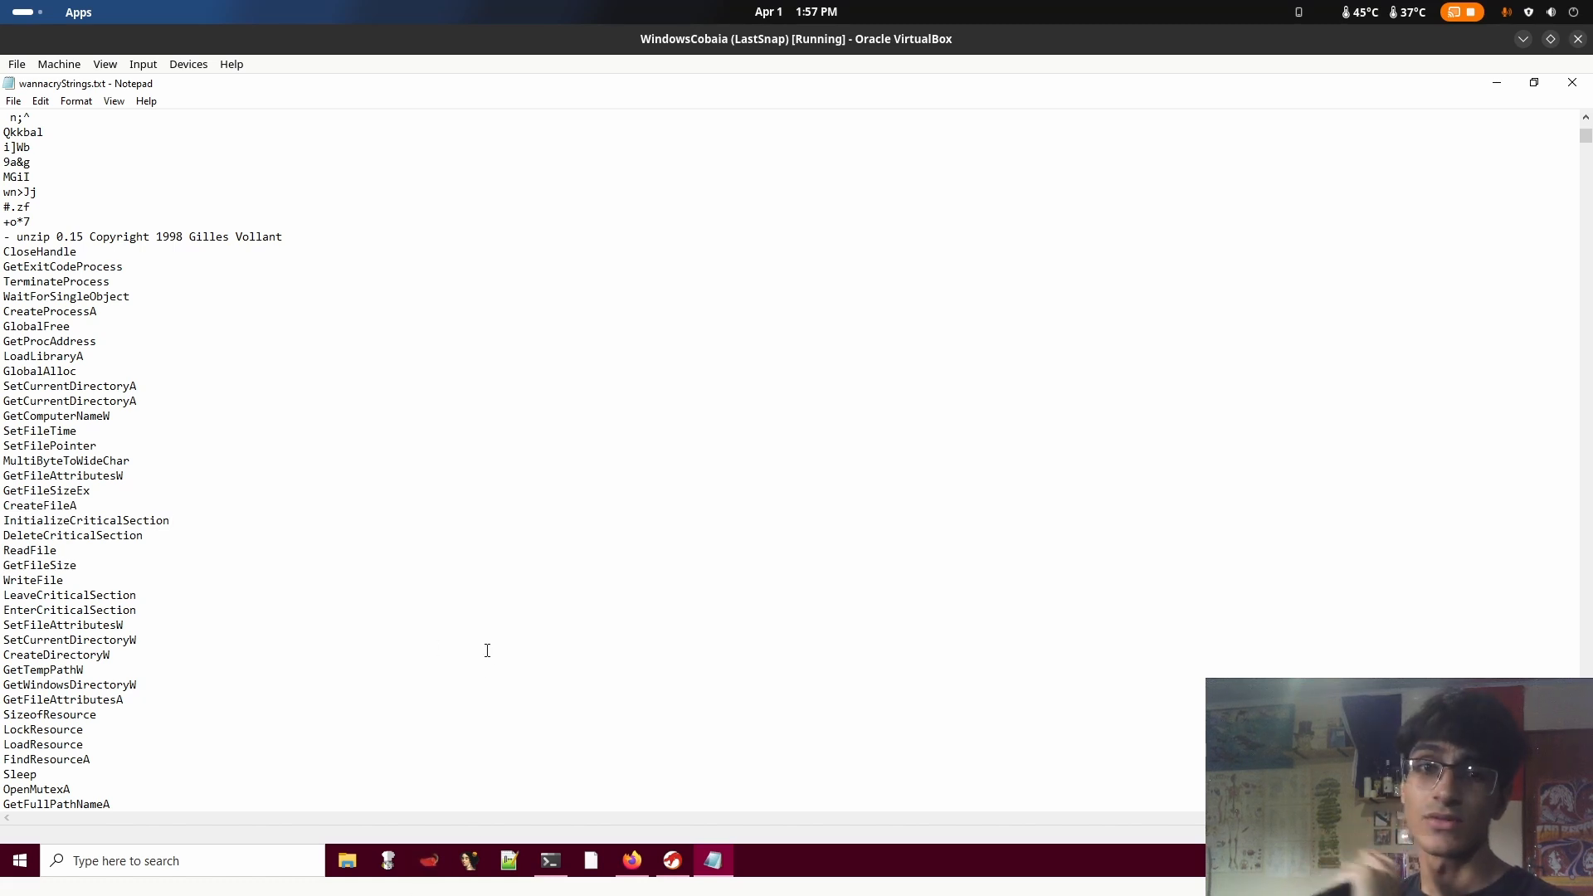
# Highlight the functions from IsBadReadPtr to LocalFileTimeToFileTime and check the registry, service and DLL names that follow
pyautogui.scroll(-8, 293, 628)
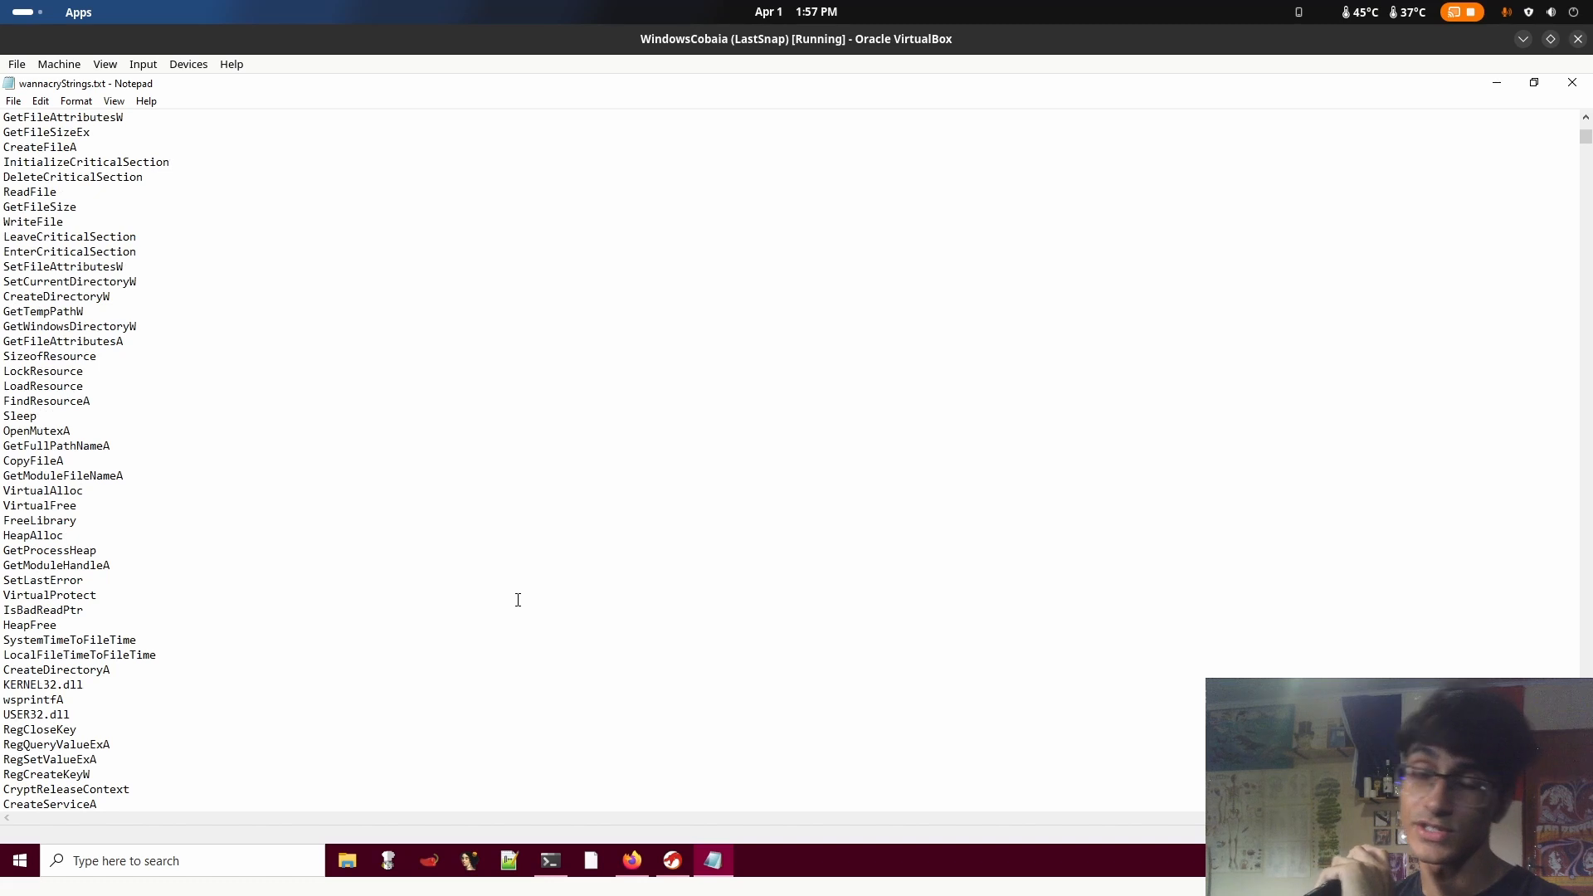
pyautogui.moveTo(232, 649); pyautogui.dragTo(3, 611)
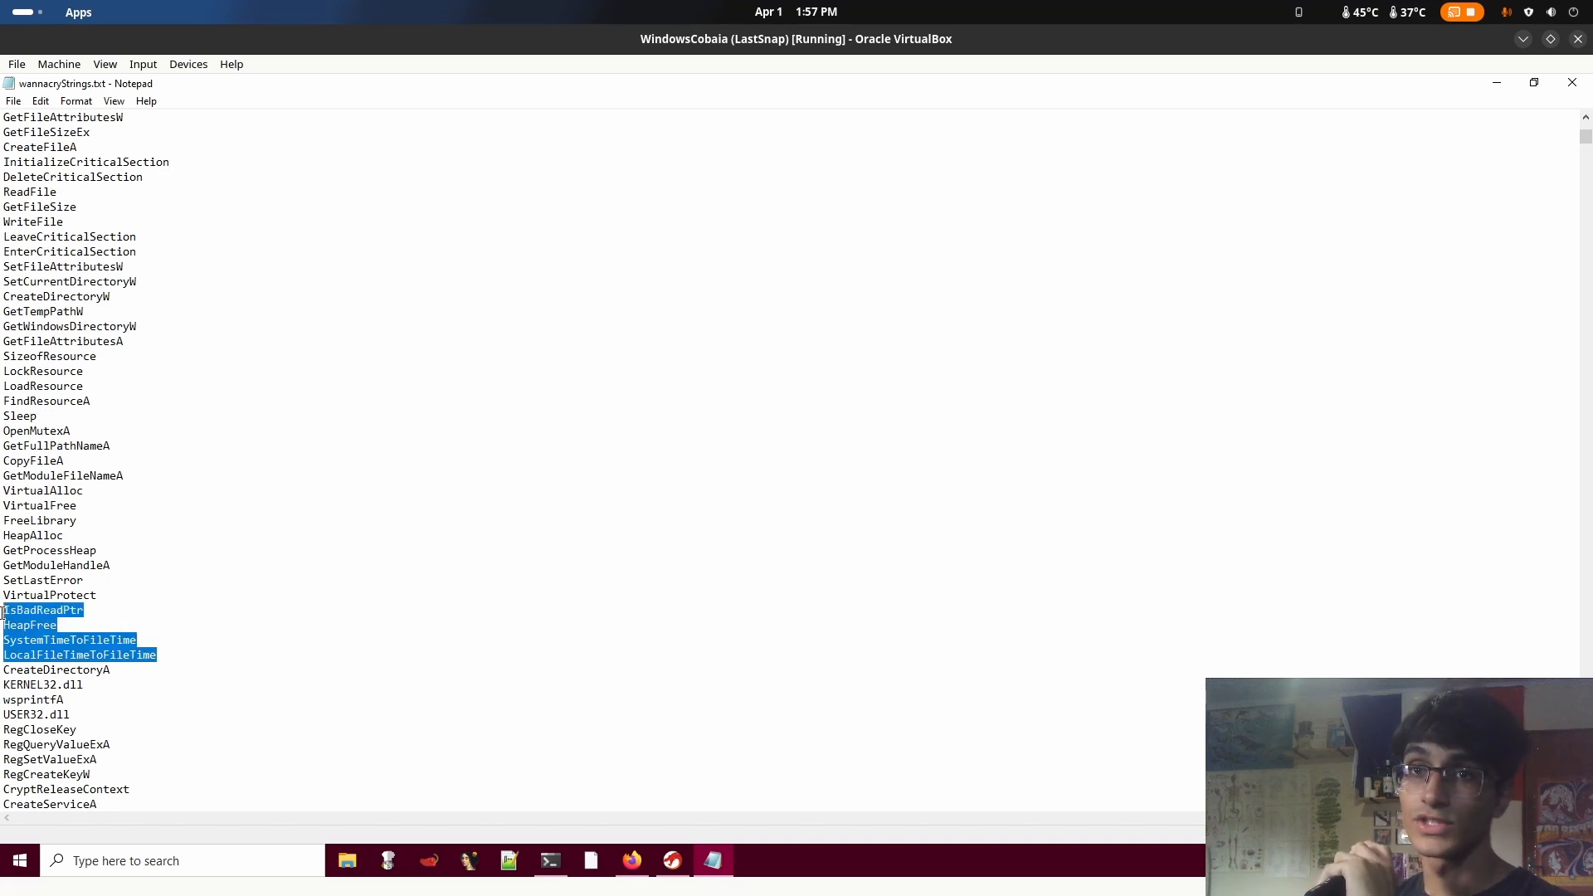
pyautogui.click(478, 605)
pyautogui.scroll(-3, 467, 607)
pyautogui.scroll(-5, 467, 607)
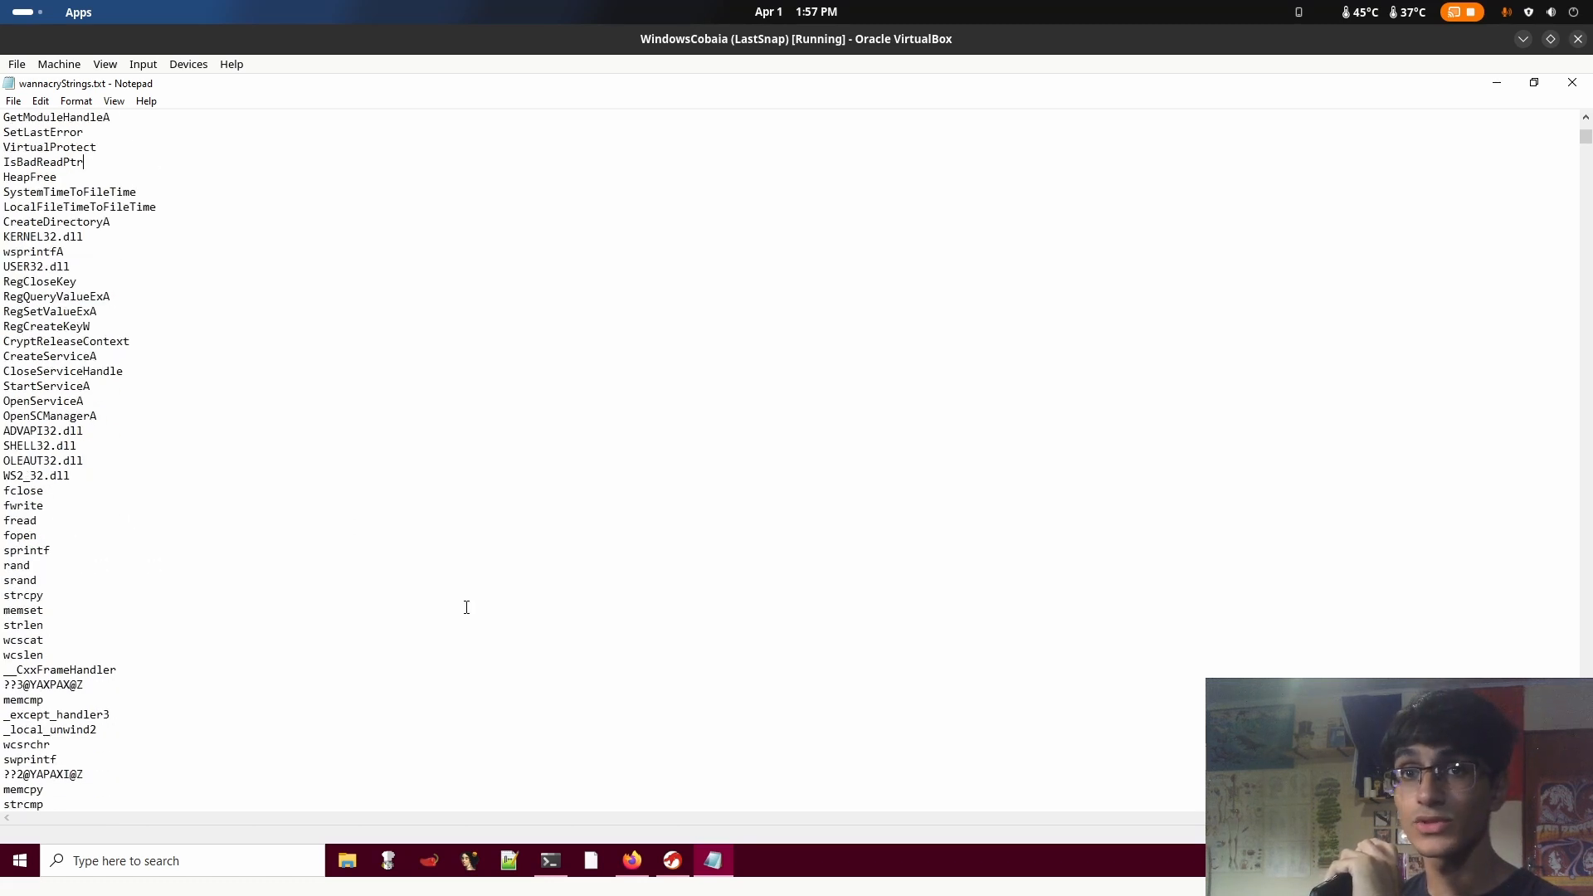
# Examine the C runtime strings, highlighting __p__fmode and __p__commode
pyautogui.moveTo(5, 580)
pyautogui.mouseDown()
pyautogui.moveTo(29, 579)
pyautogui.moveTo(6, 565)
pyautogui.mouseUp()
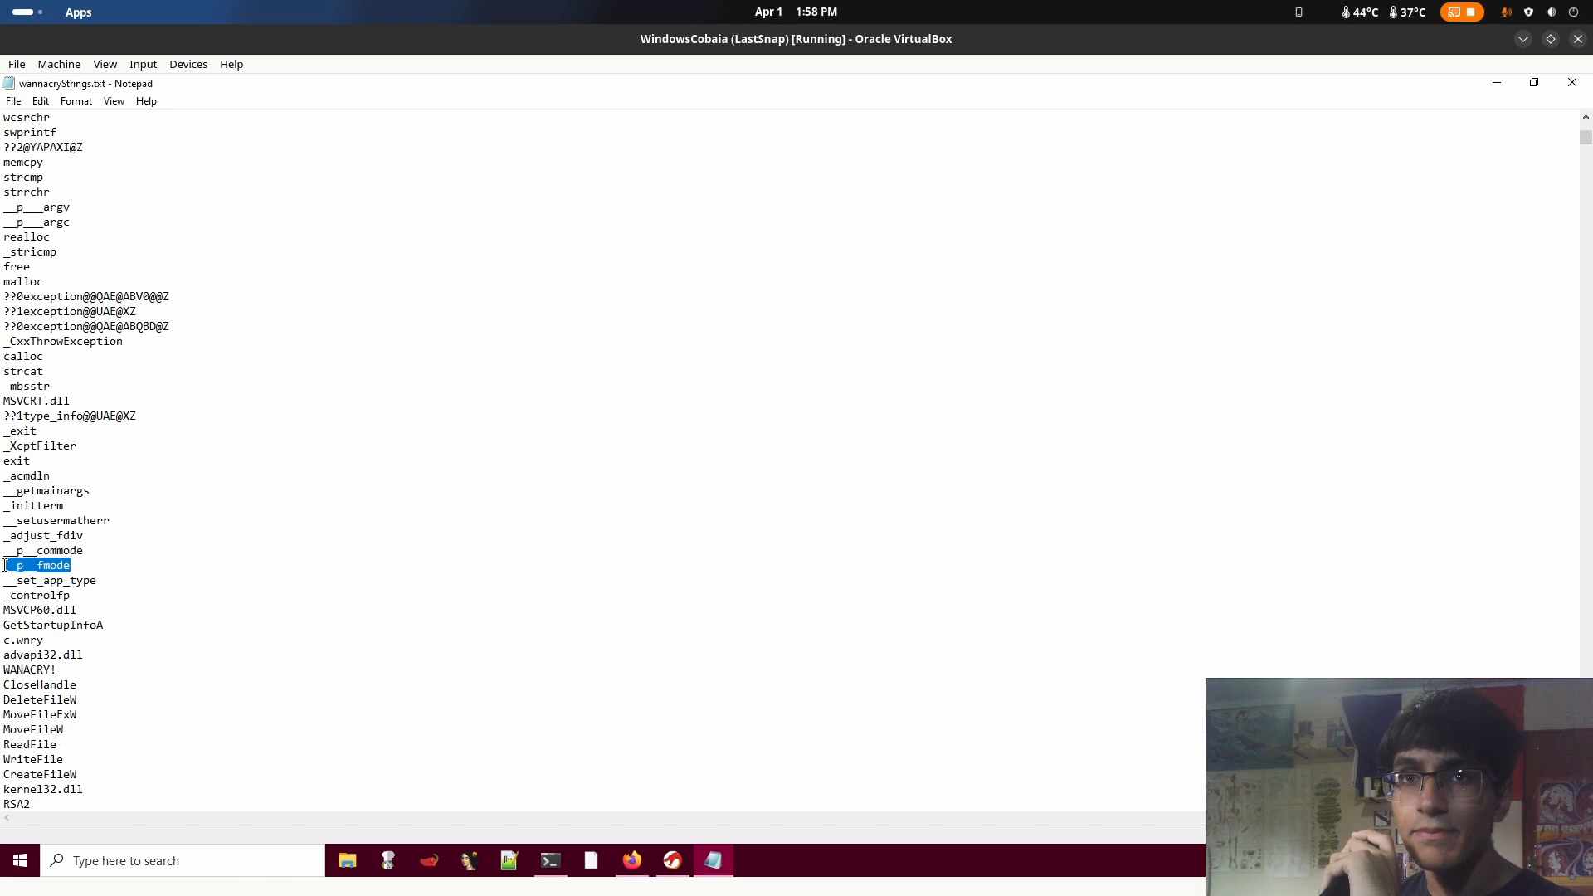
pyautogui.moveTo(158, 547); pyautogui.dragTo(3, 555)
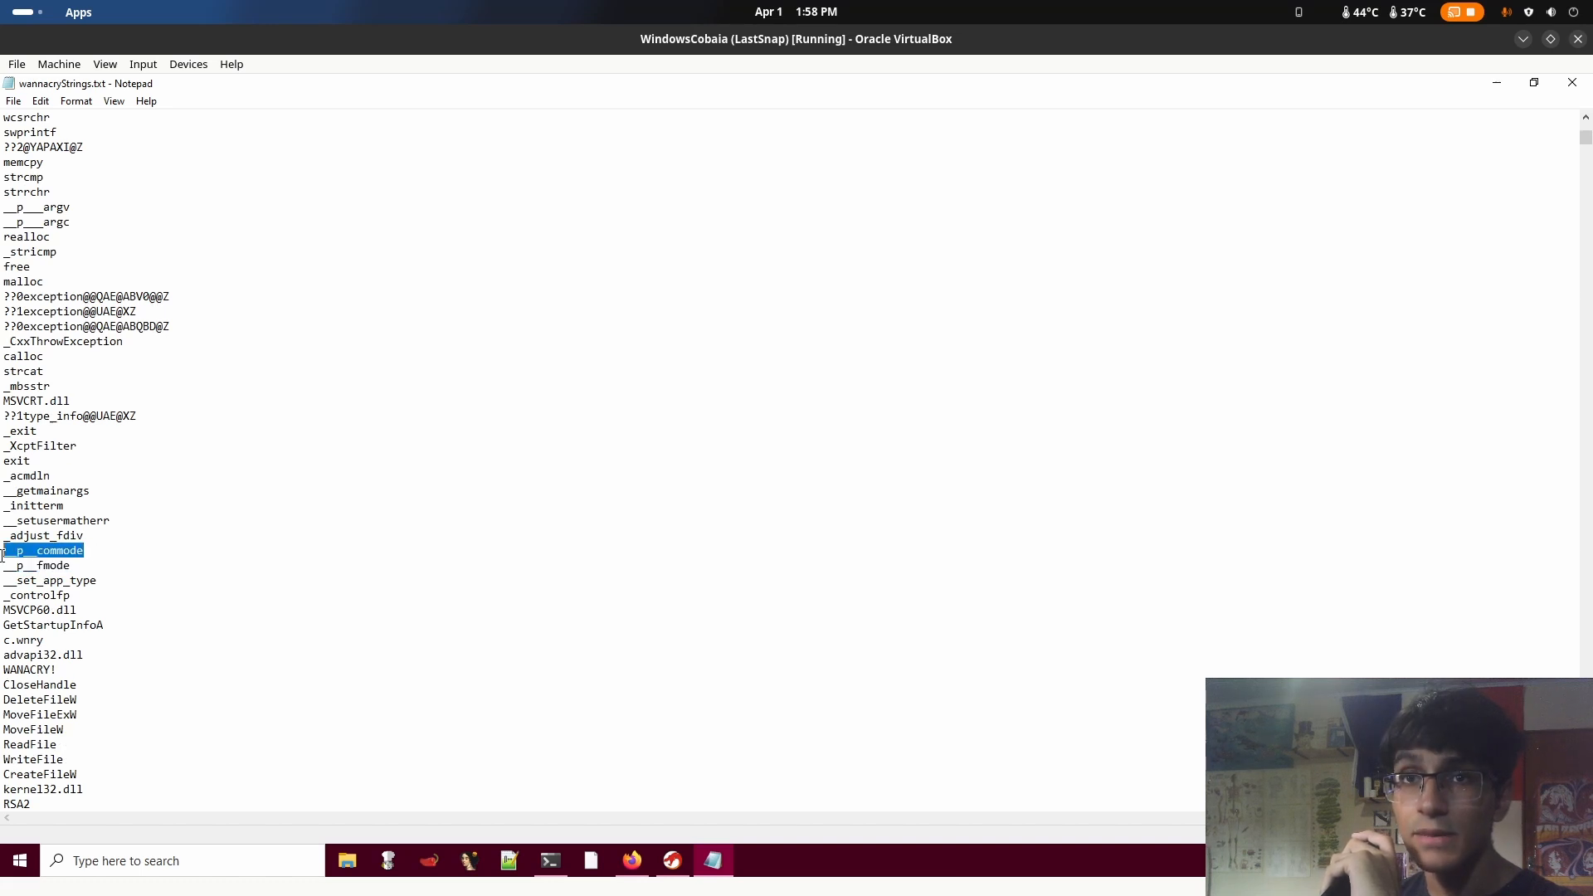
pyautogui.click(210, 540)
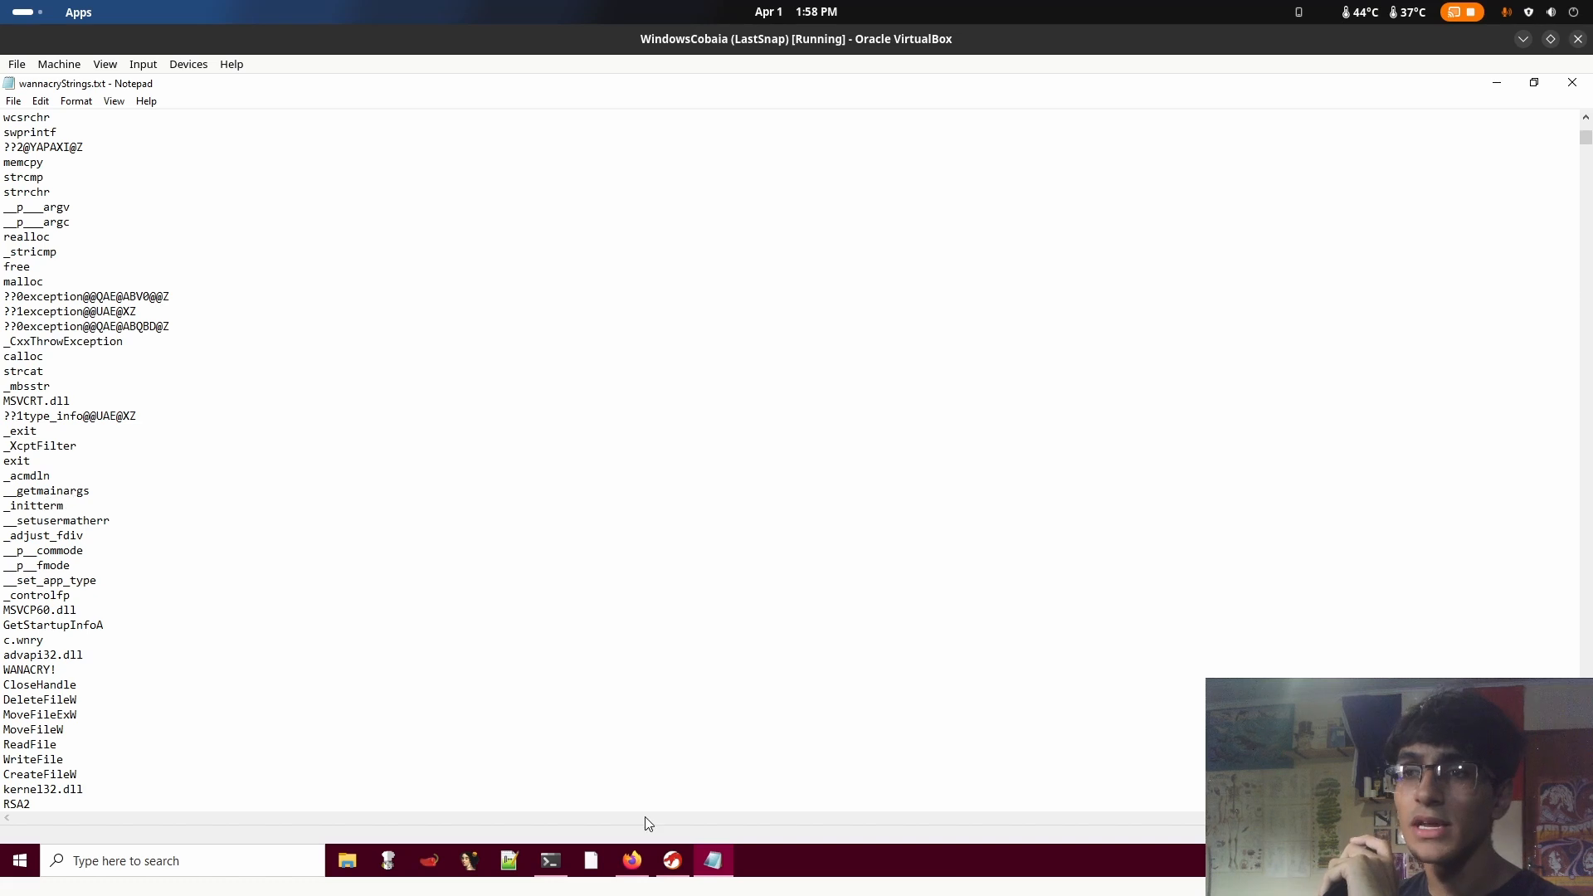
pyautogui.moveTo(97, 580); pyautogui.dragTo(4, 551)
pyautogui.click(141, 552)
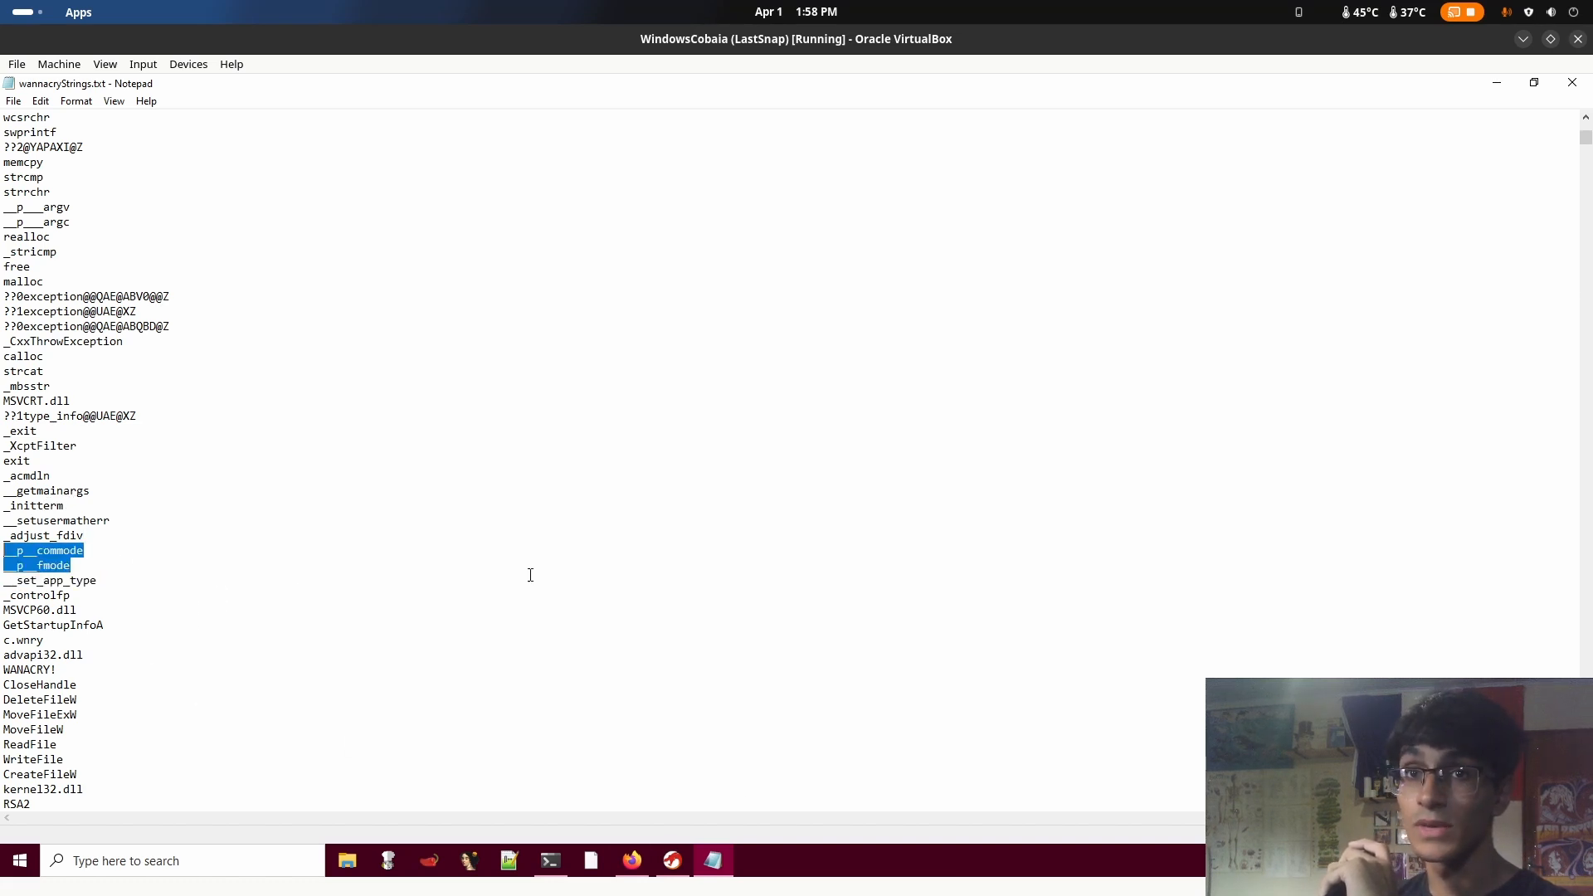
pyautogui.click(133, 581)
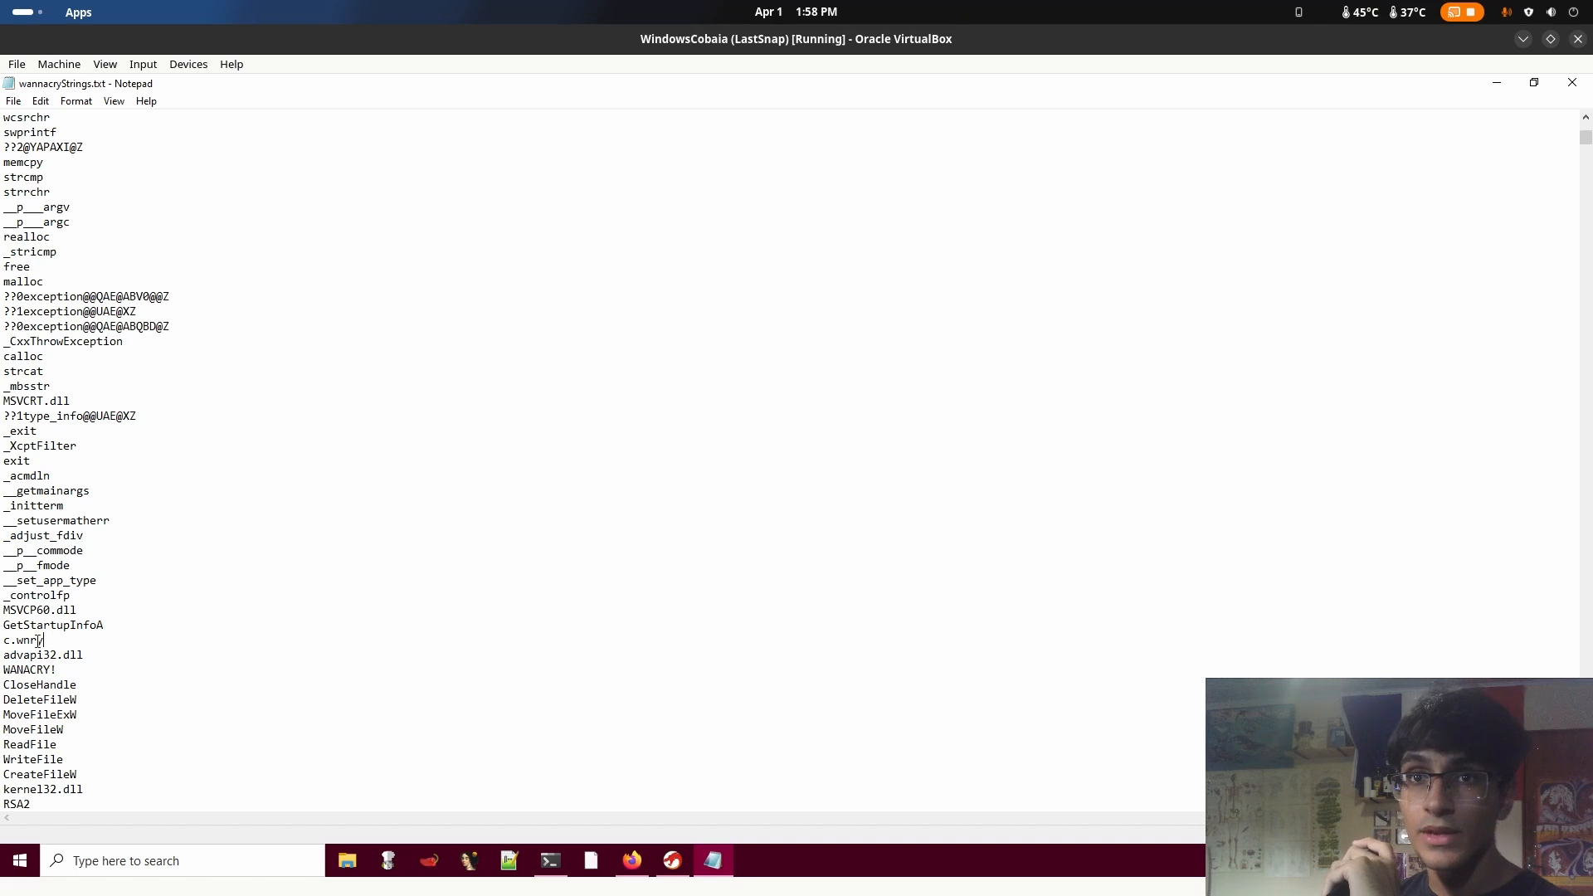
# Highlight the WannaCry-specific strings c.wnry and WANACRY! among the library names
pyautogui.moveTo(41, 641); pyautogui.dragTo(3, 637)
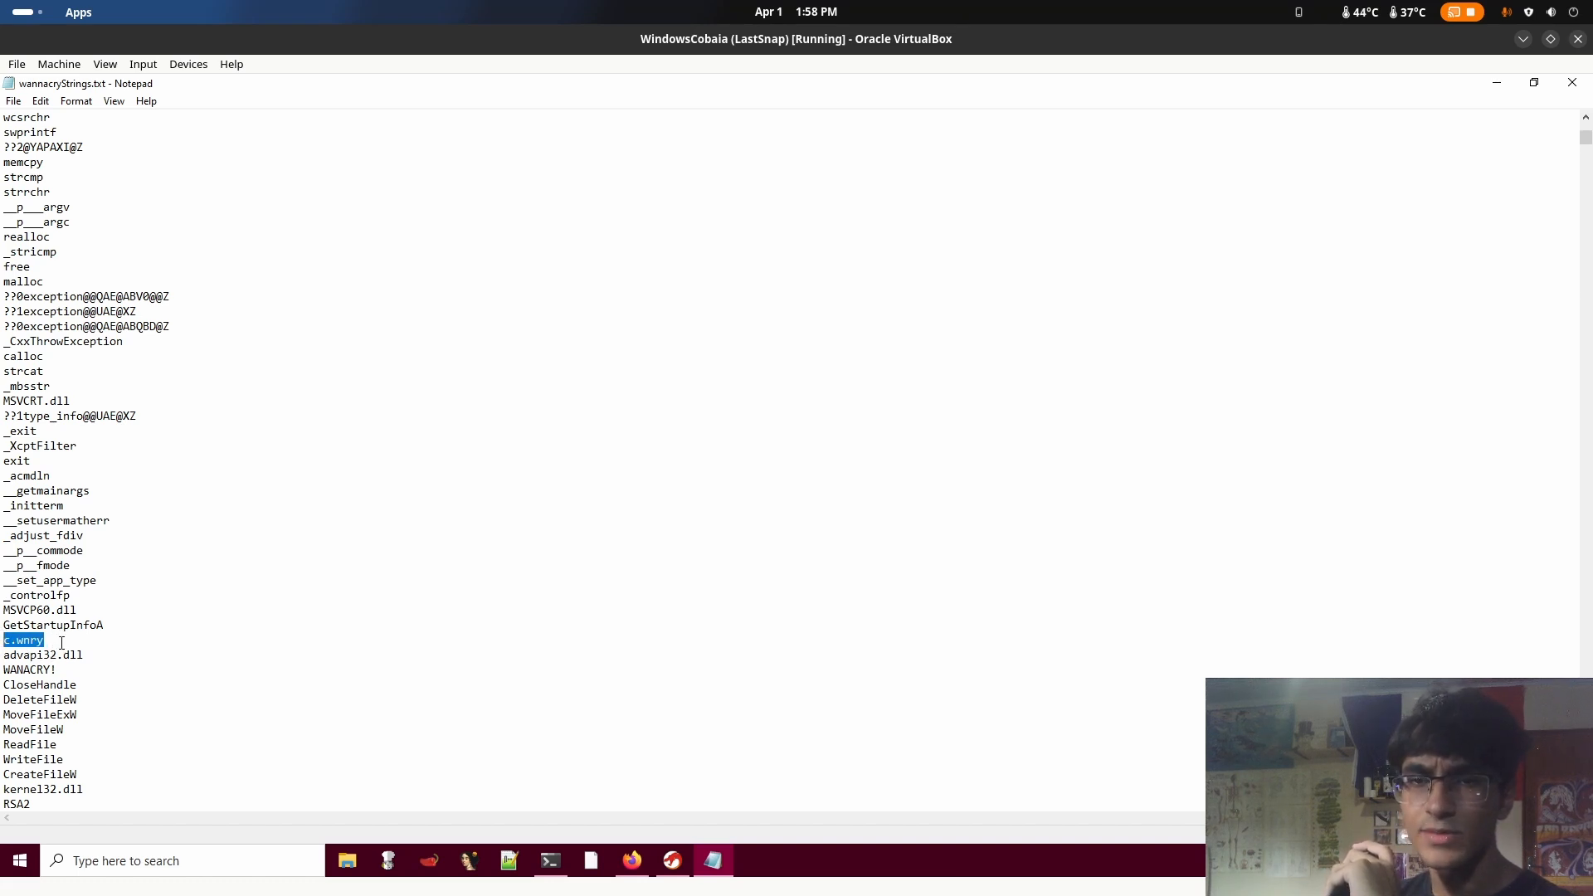
pyautogui.click(61, 642)
pyautogui.moveTo(62, 641); pyautogui.dragTo(3, 671)
pyautogui.click(191, 643)
pyautogui.click(150, 640)
pyautogui.click(79, 670)
pyautogui.click(527, 689)
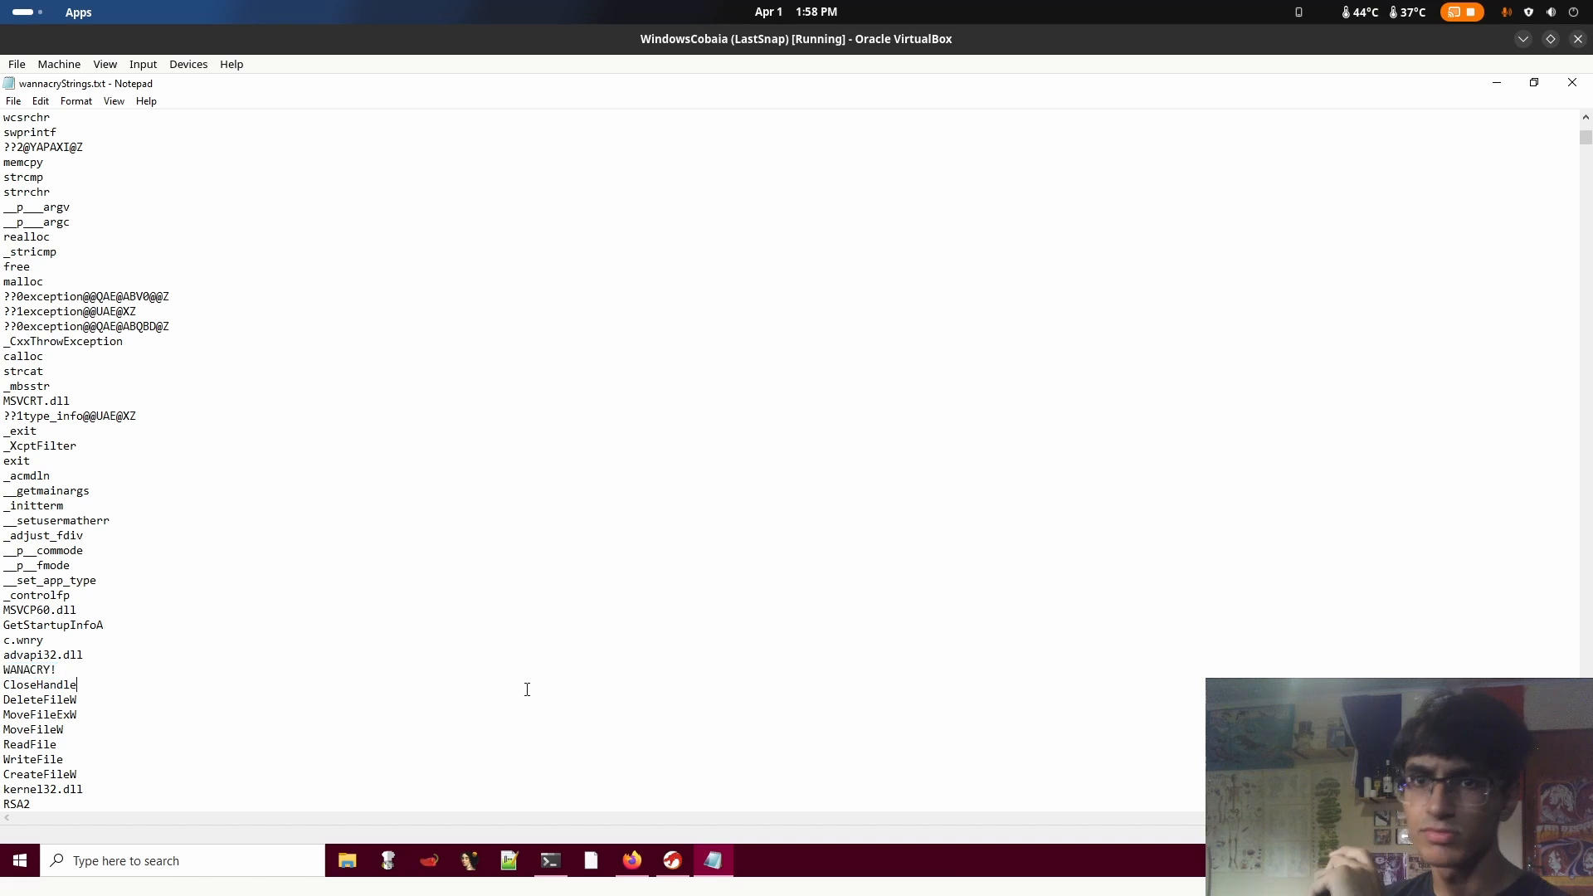
# Highlight the string Microsoft Enhanced RSA and AES Cryptographic Provider below the unreadable strings
pyautogui.scroll(-9, 414, 693)
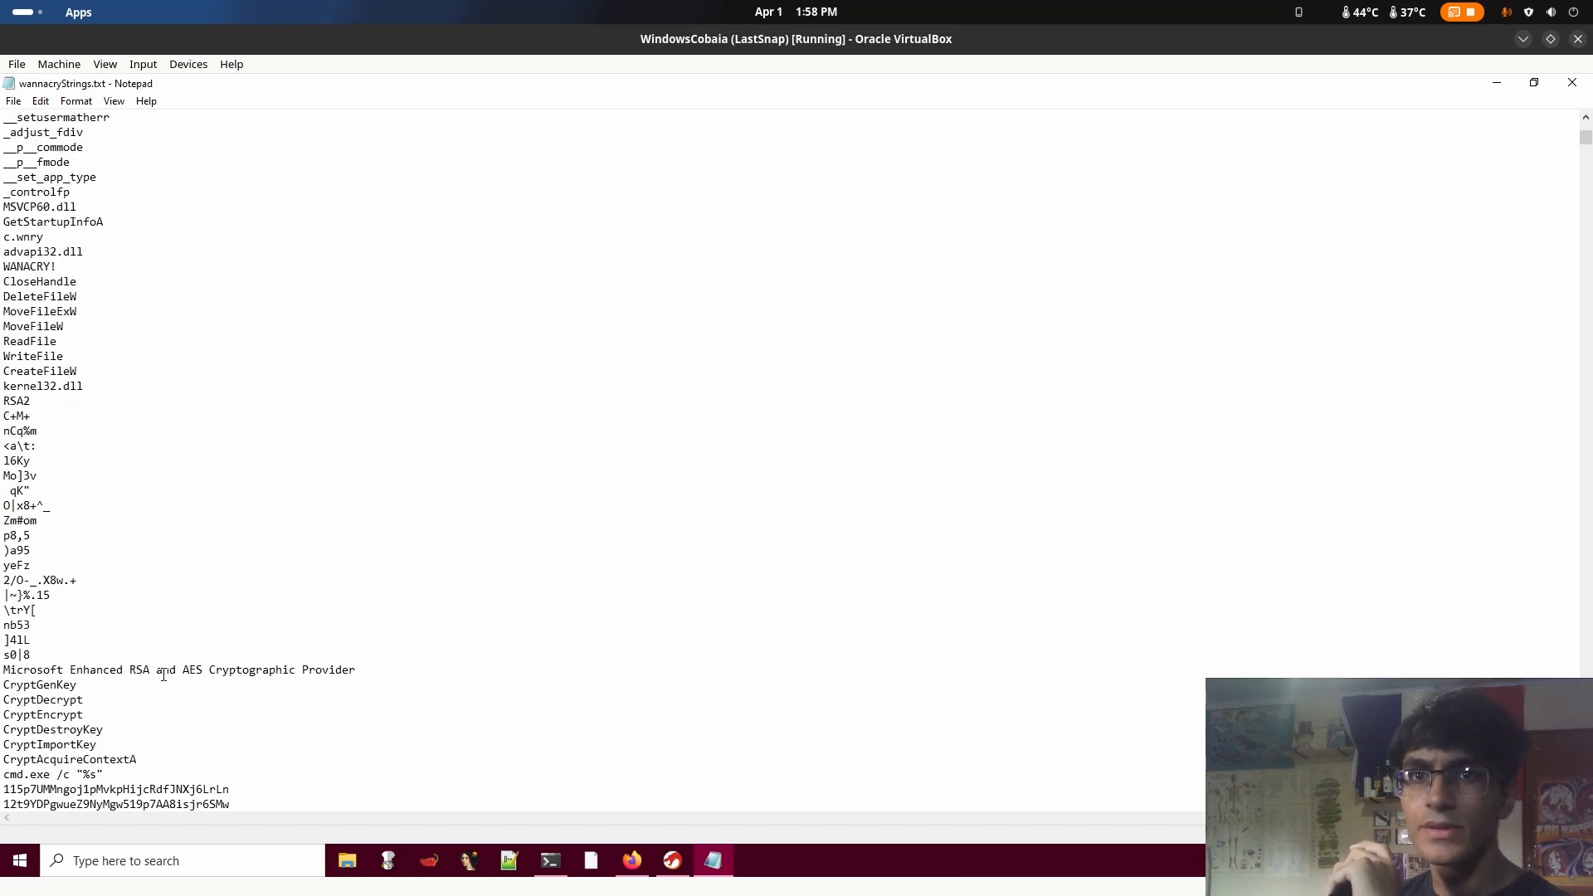
pyautogui.moveTo(5, 668); pyautogui.dragTo(207, 671)
pyautogui.click(250, 670)
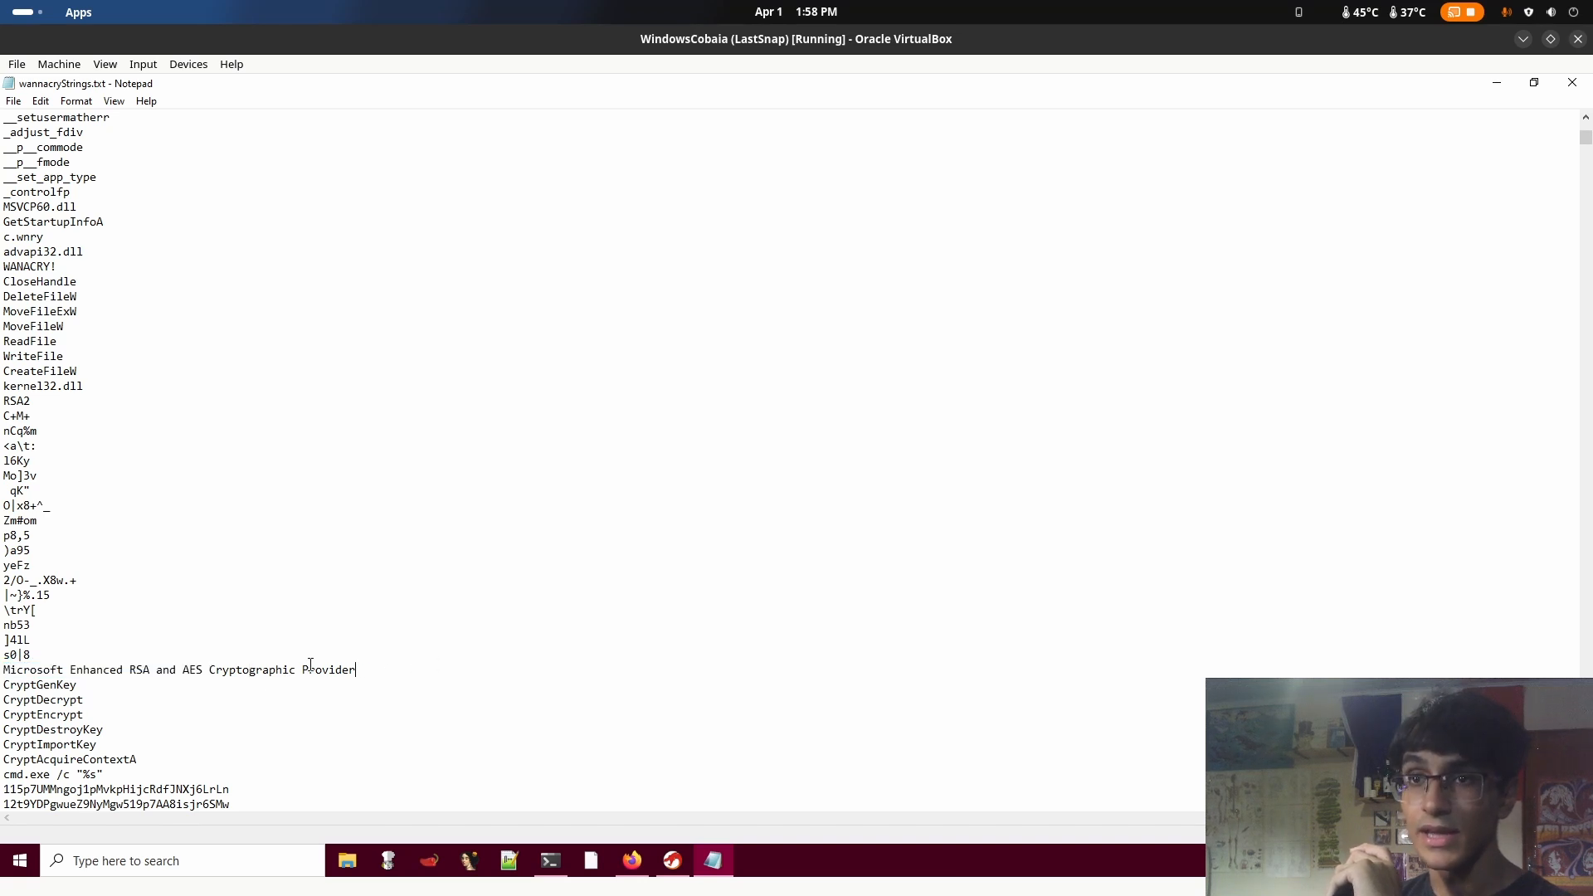
pyautogui.moveTo(356, 670); pyautogui.dragTo(2, 668)
pyautogui.click(180, 646)
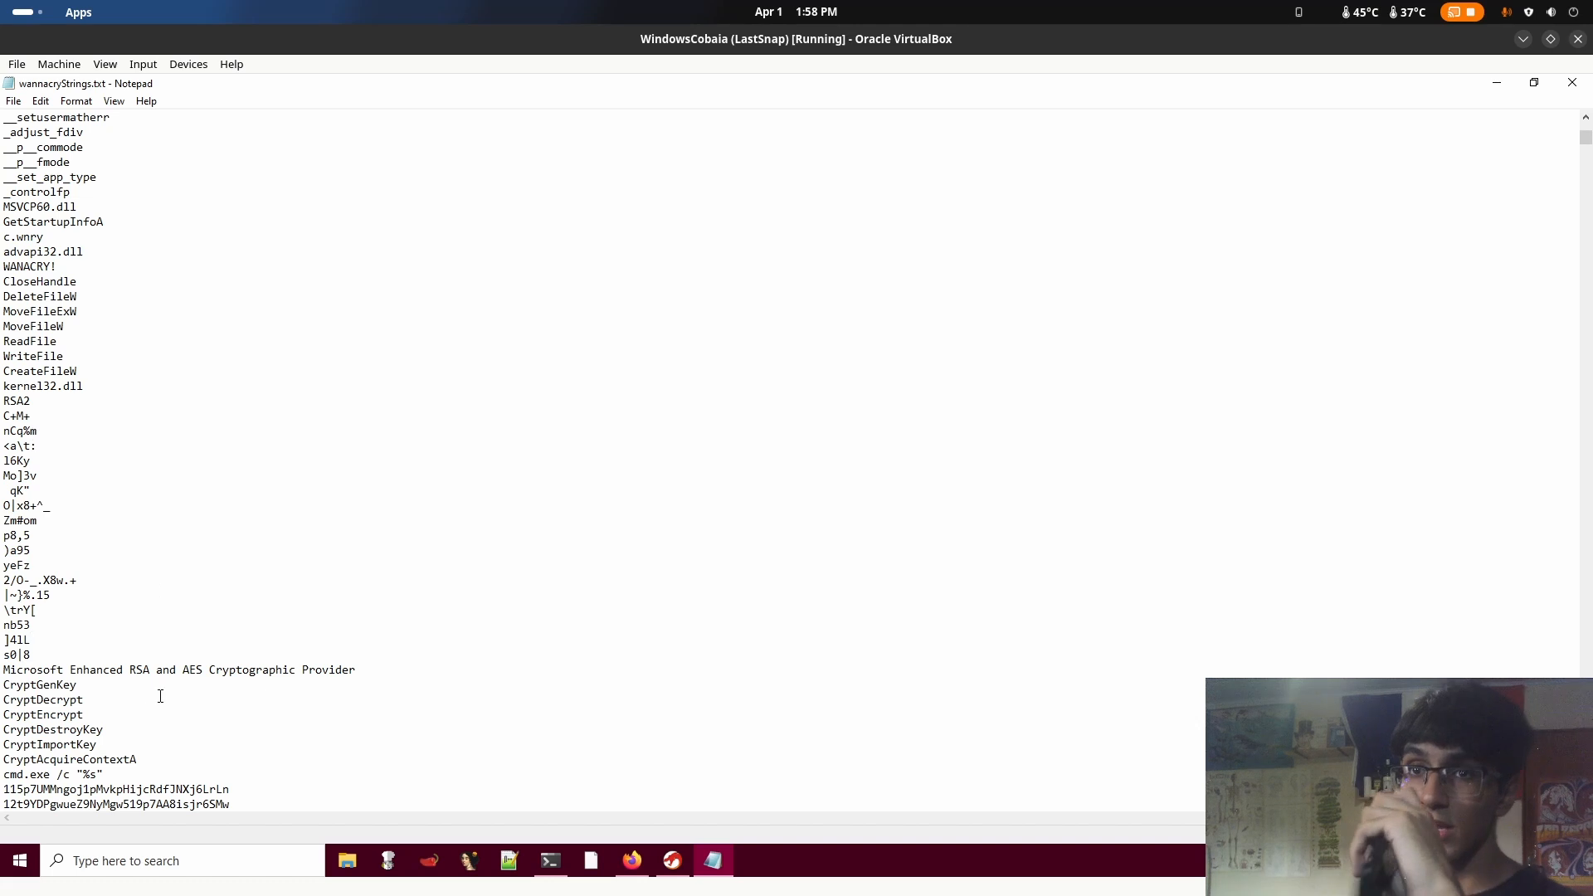
# Highlight the algorithm name AES within the cryptographic provider string
pyautogui.moveTo(123, 669); pyautogui.dragTo(209, 677)
pyautogui.click(211, 677)
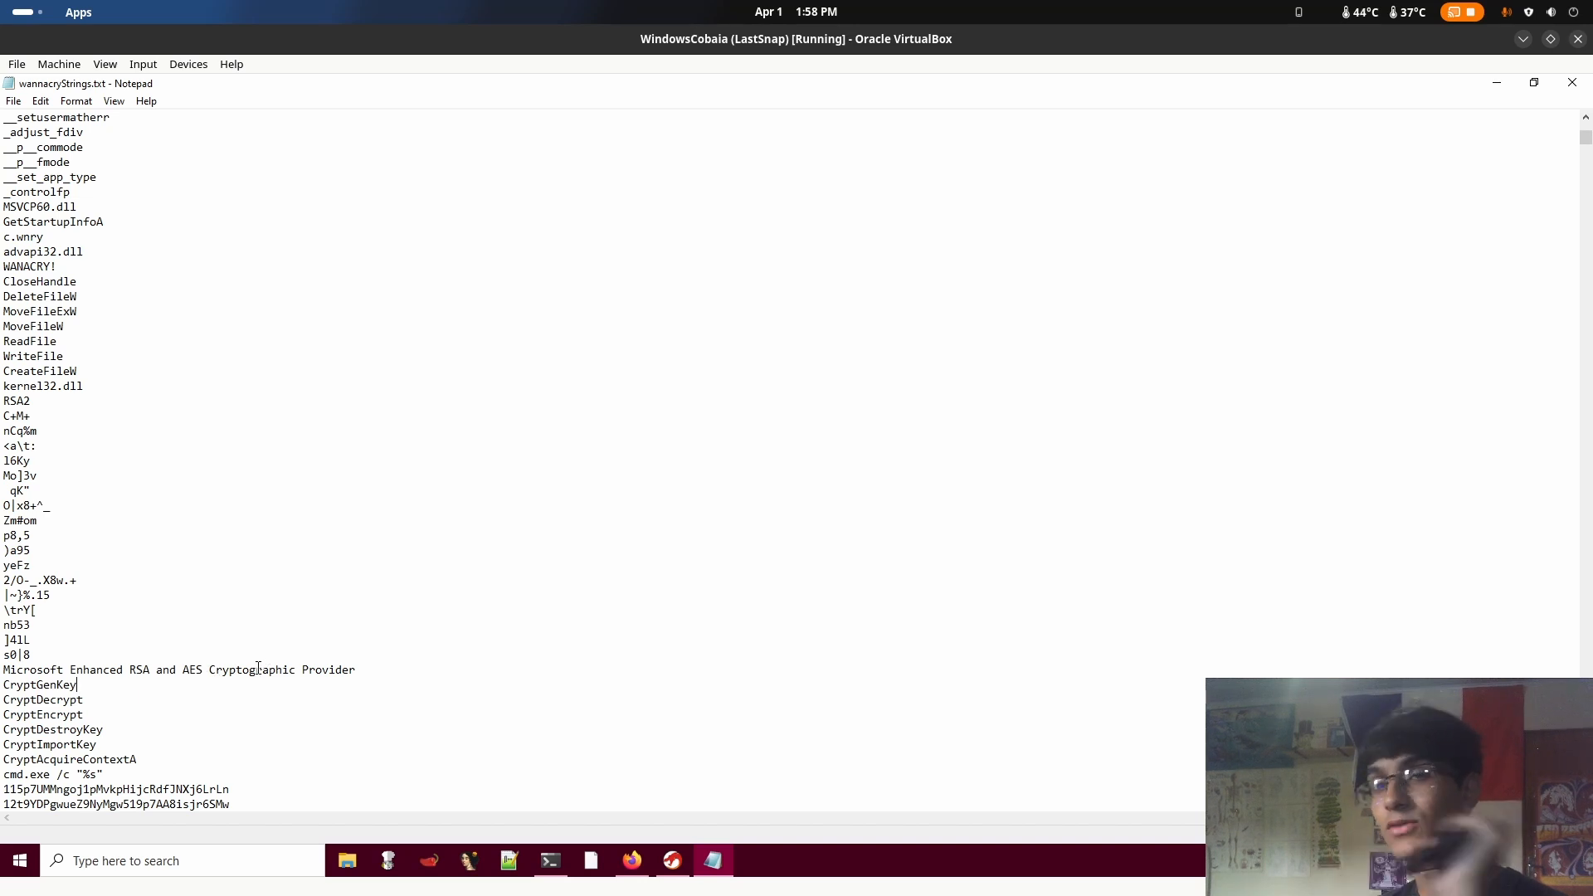
pyautogui.rightClick(192, 675)
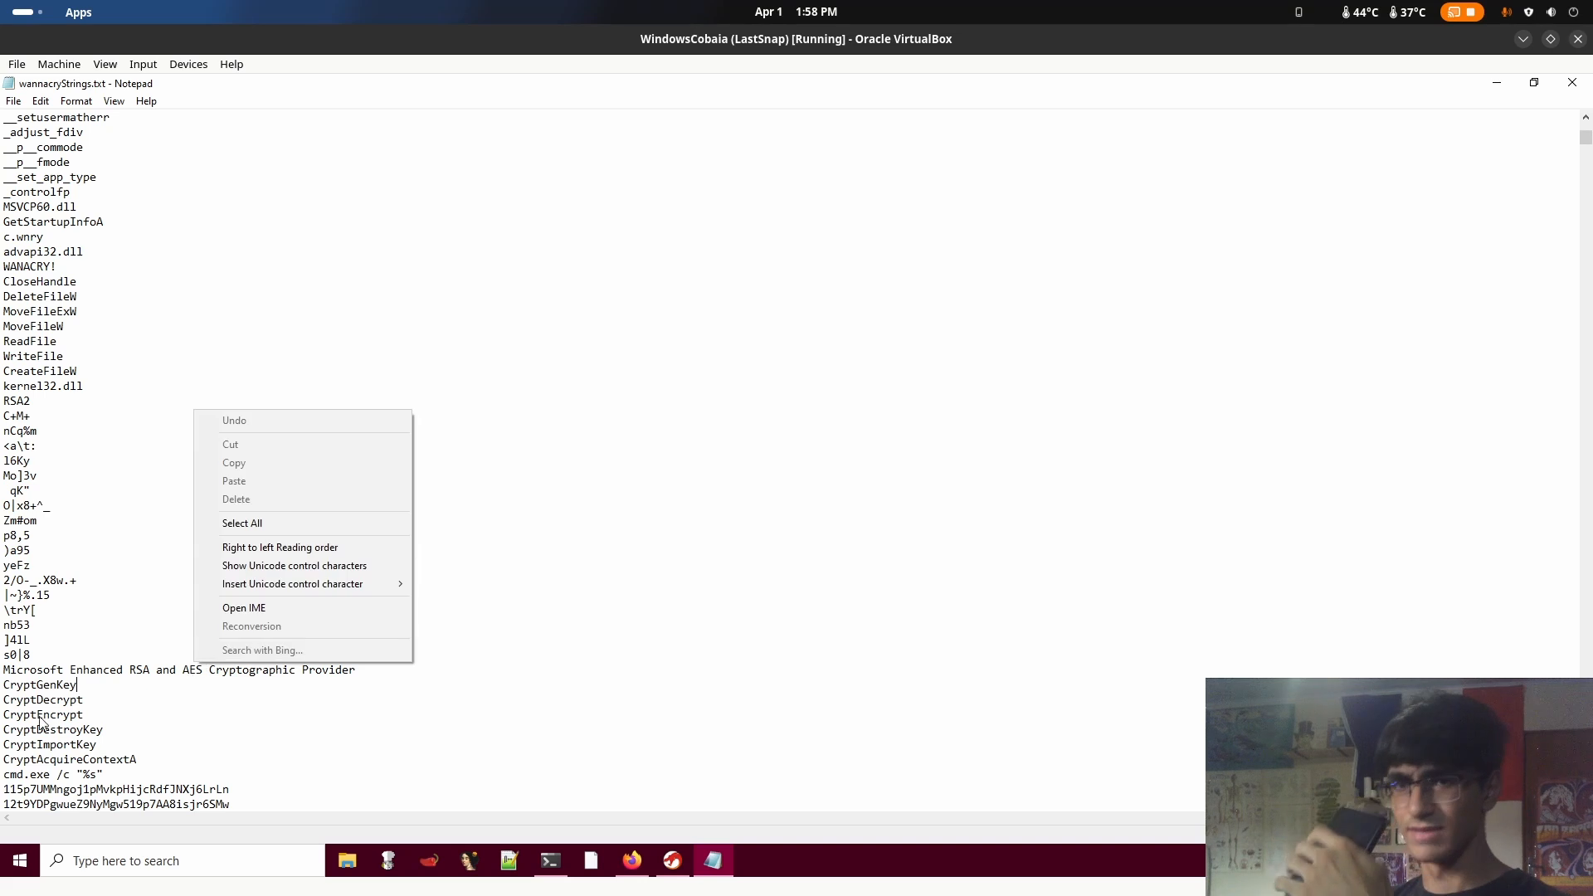
pyautogui.click(132, 641)
pyautogui.doubleClick(192, 671)
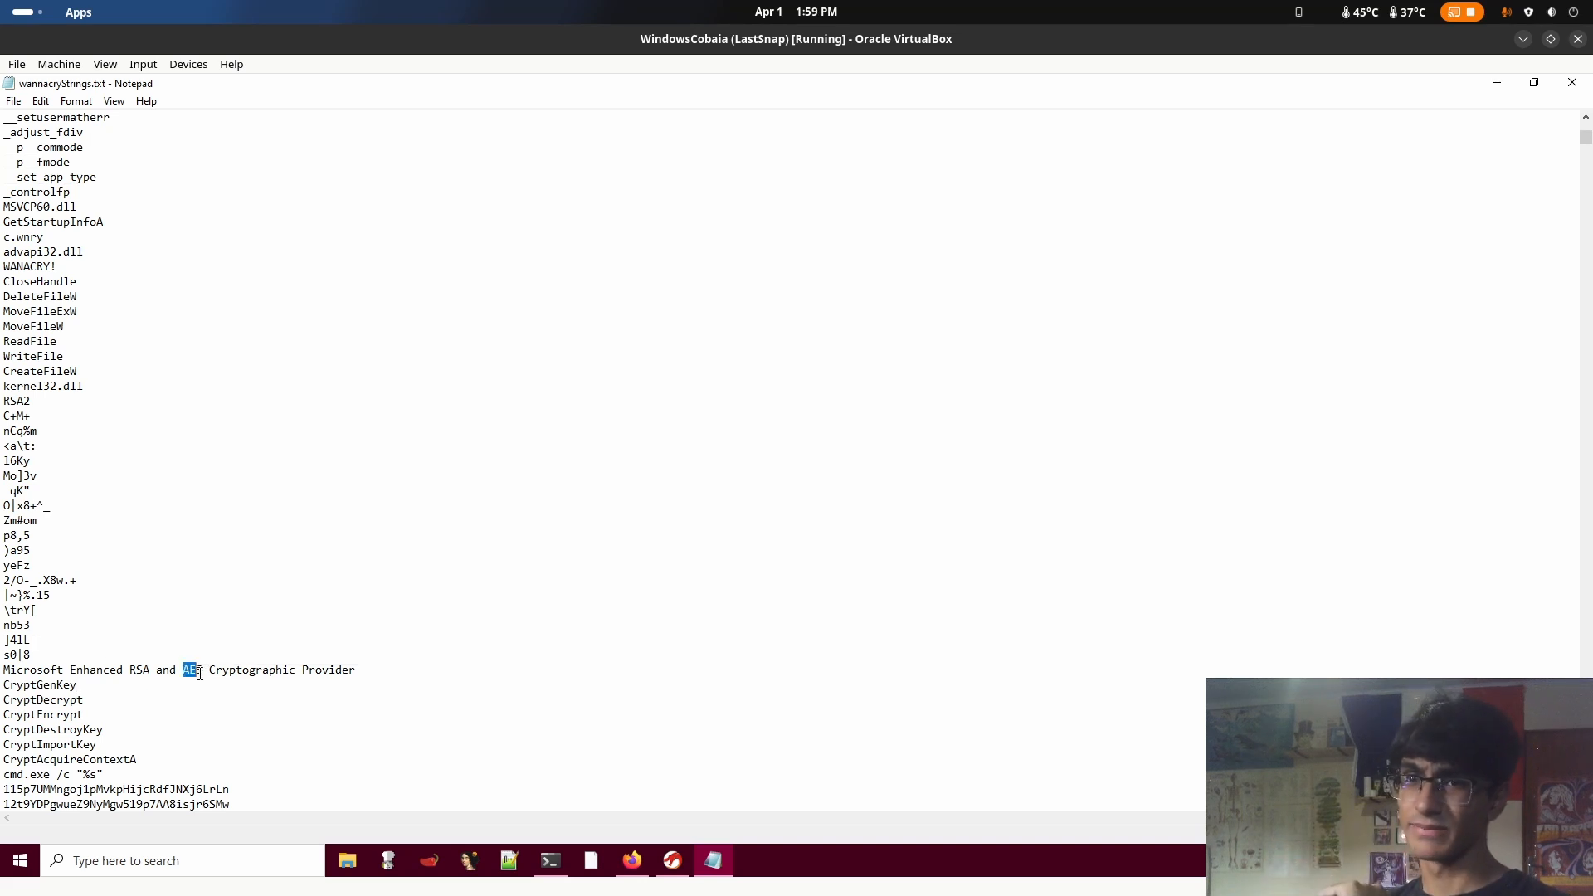
pyautogui.click(192, 712)
pyautogui.doubleClick(189, 672)
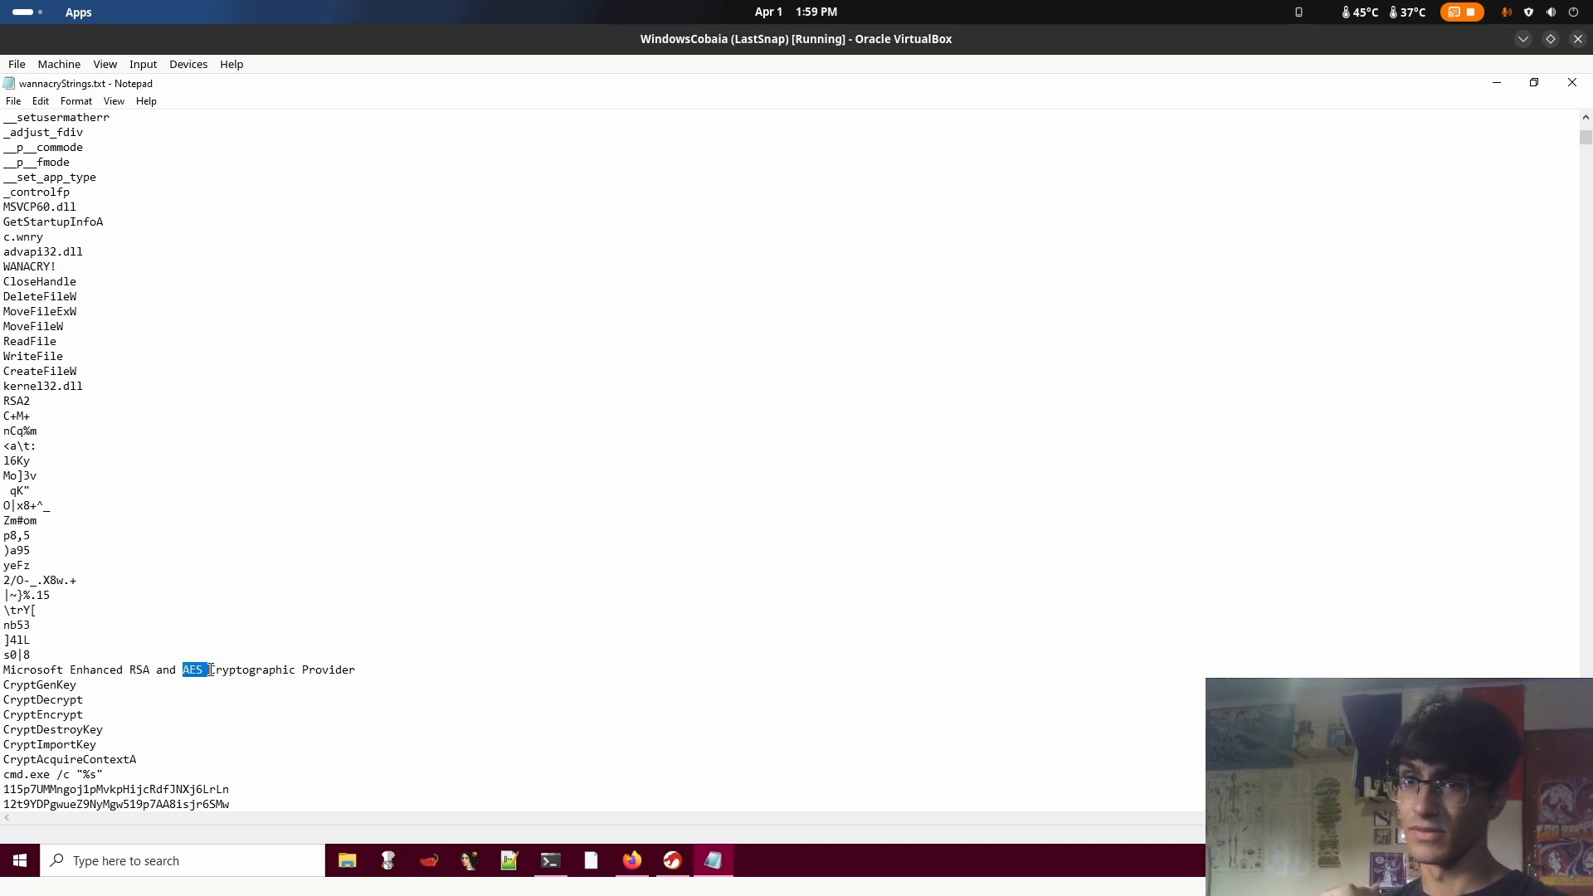
pyautogui.click(239, 637)
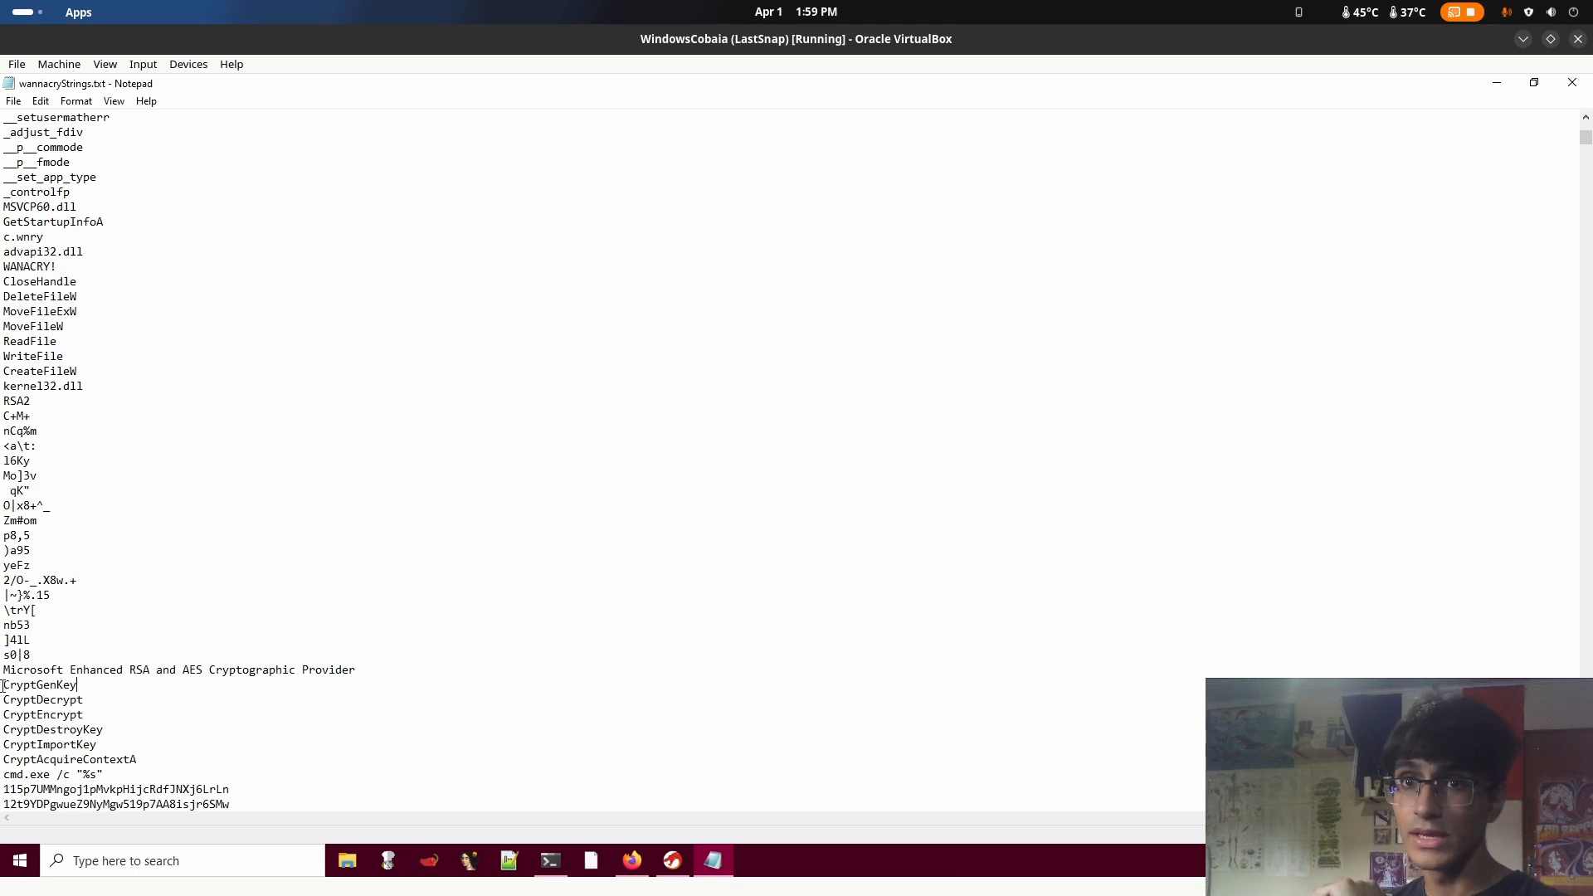
# Highlight the key generation function CryptGenKey below the cryptographic provider string
pyautogui.moveTo(3, 686); pyautogui.dragTo(88, 641)
pyautogui.scroll(-1, 82, 705)
pyautogui.click(83, 656)
pyautogui.click(105, 660)
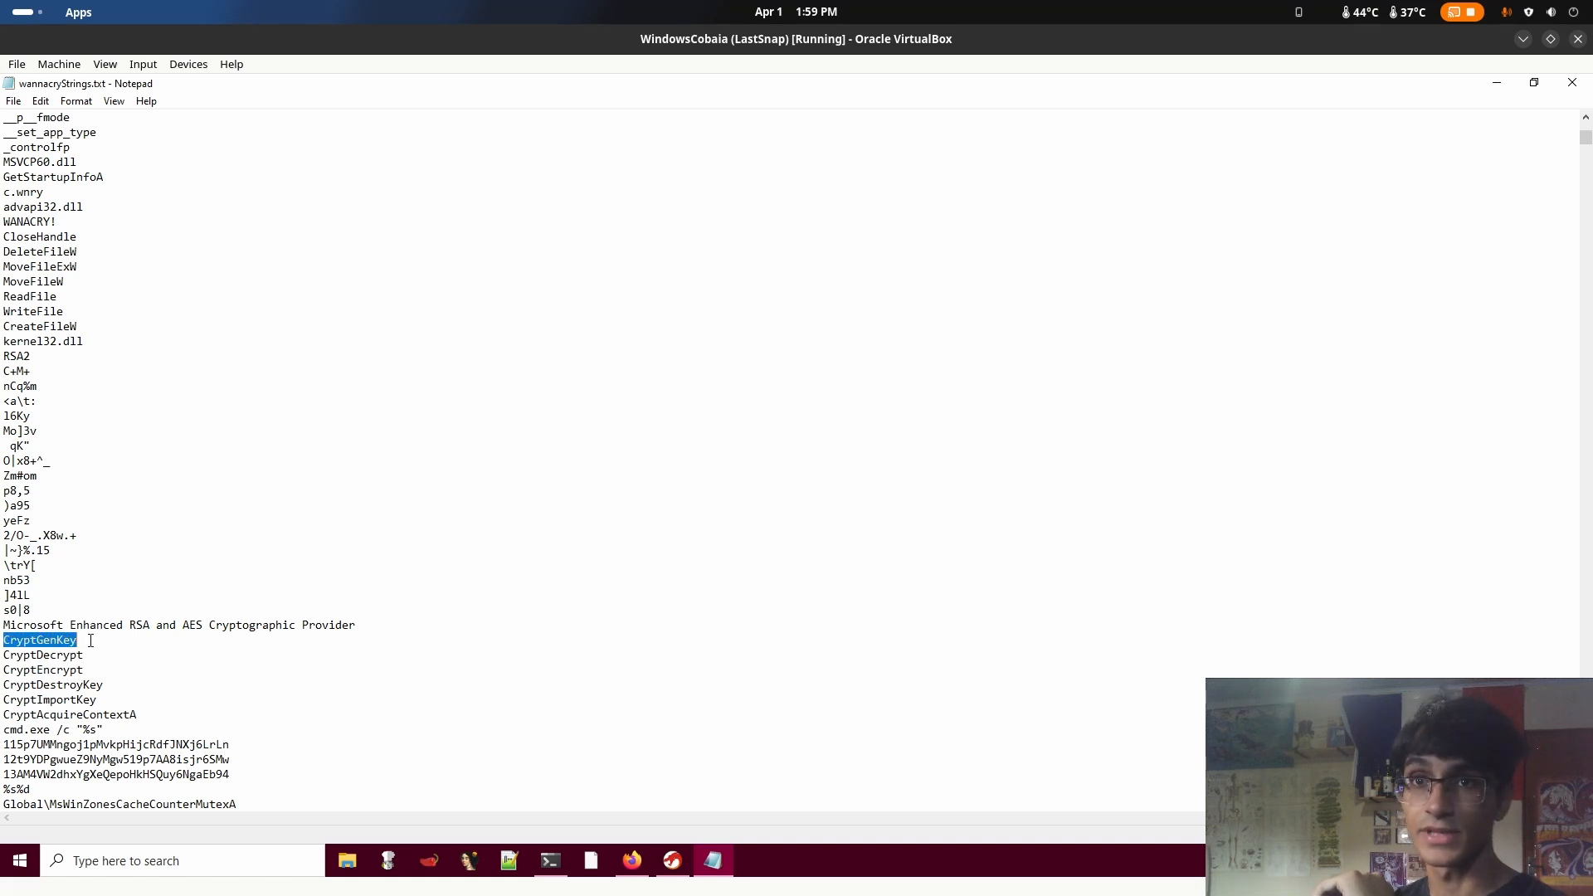
pyautogui.click(91, 640)
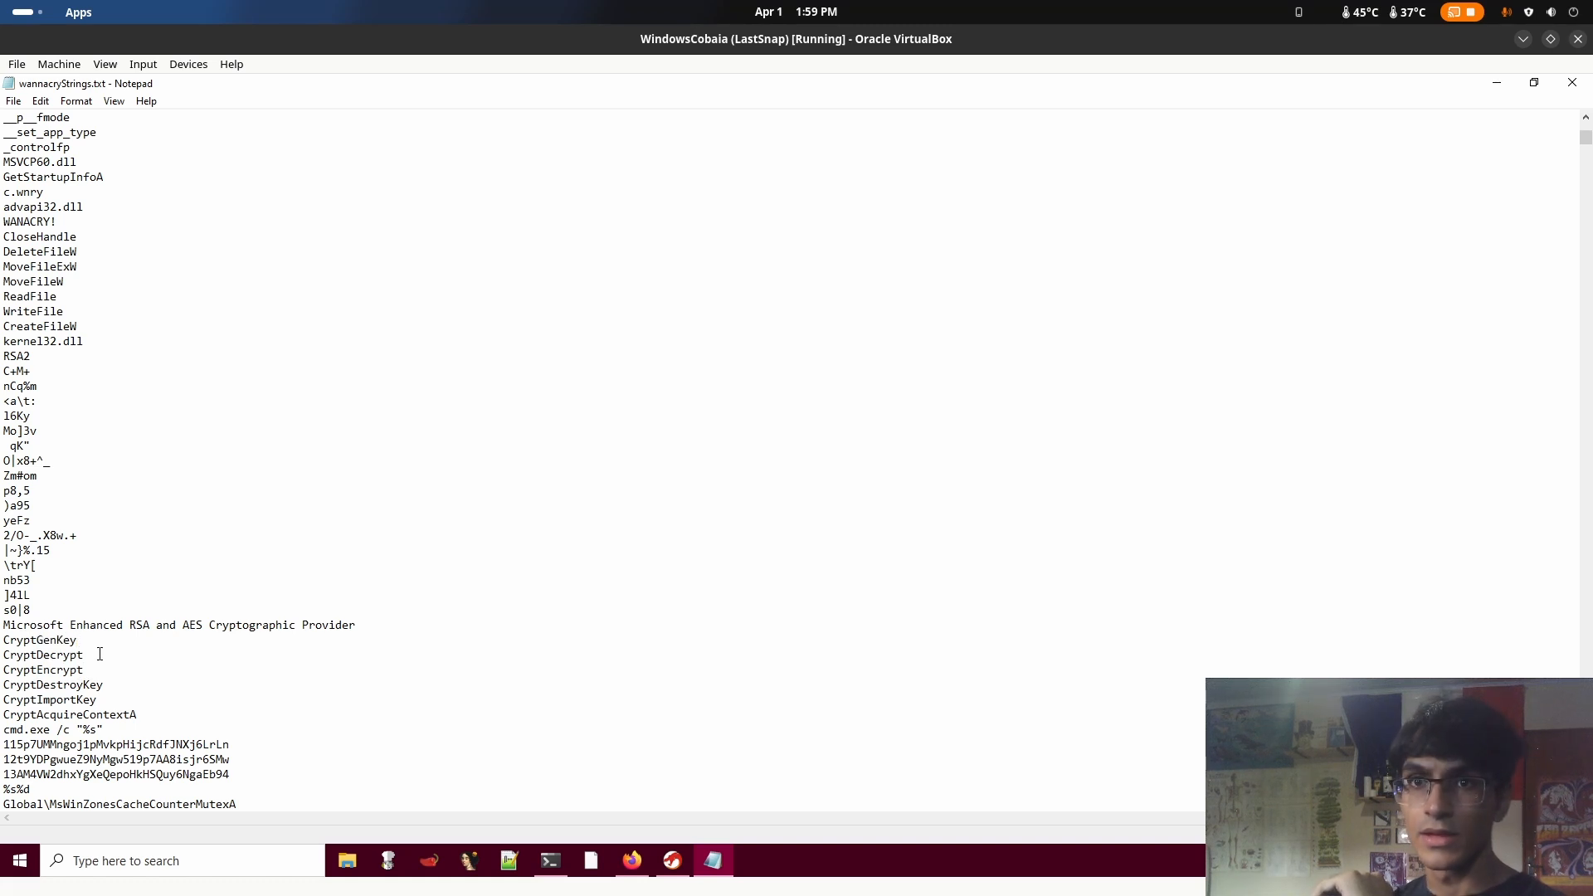
# Highlight the CryptDecrypt and CryptEncrypt functions and check the remaining Crypt API names
pyautogui.moveTo(80, 655); pyautogui.dragTo(79, 693)
pyautogui.click(114, 669)
pyautogui.click(85, 677)
pyautogui.click(119, 667)
pyautogui.click(131, 687)
pyautogui.scroll(-2, 170, 699)
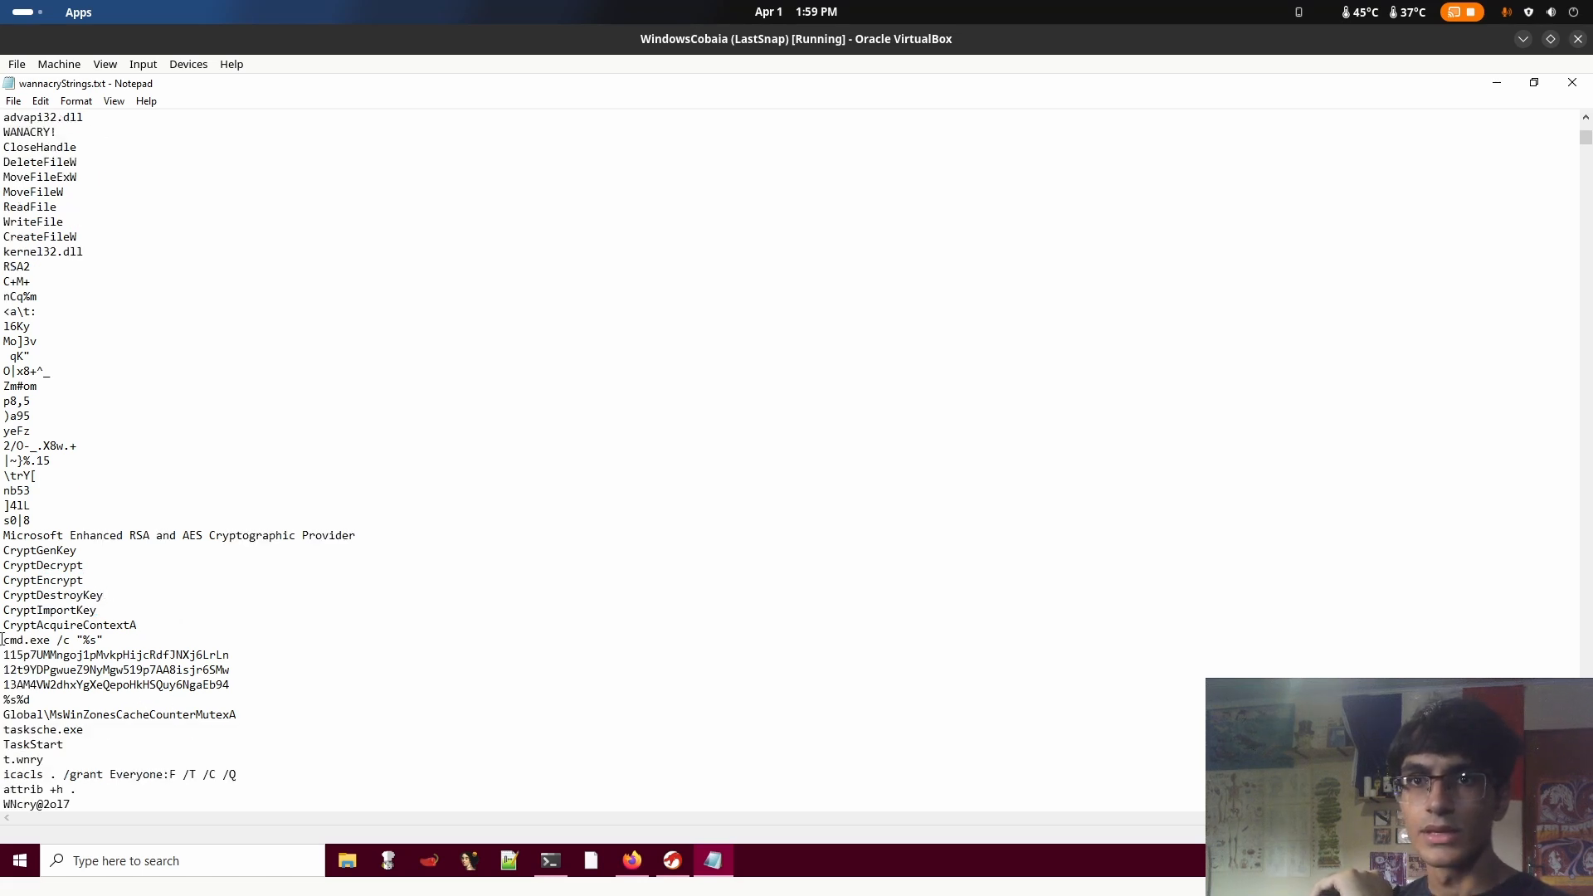
# Highlight the command string cmd.exe /c "%s" that follows the cryptographic functions
pyautogui.moveTo(1, 639); pyautogui.dragTo(110, 637)
pyautogui.click(165, 634)
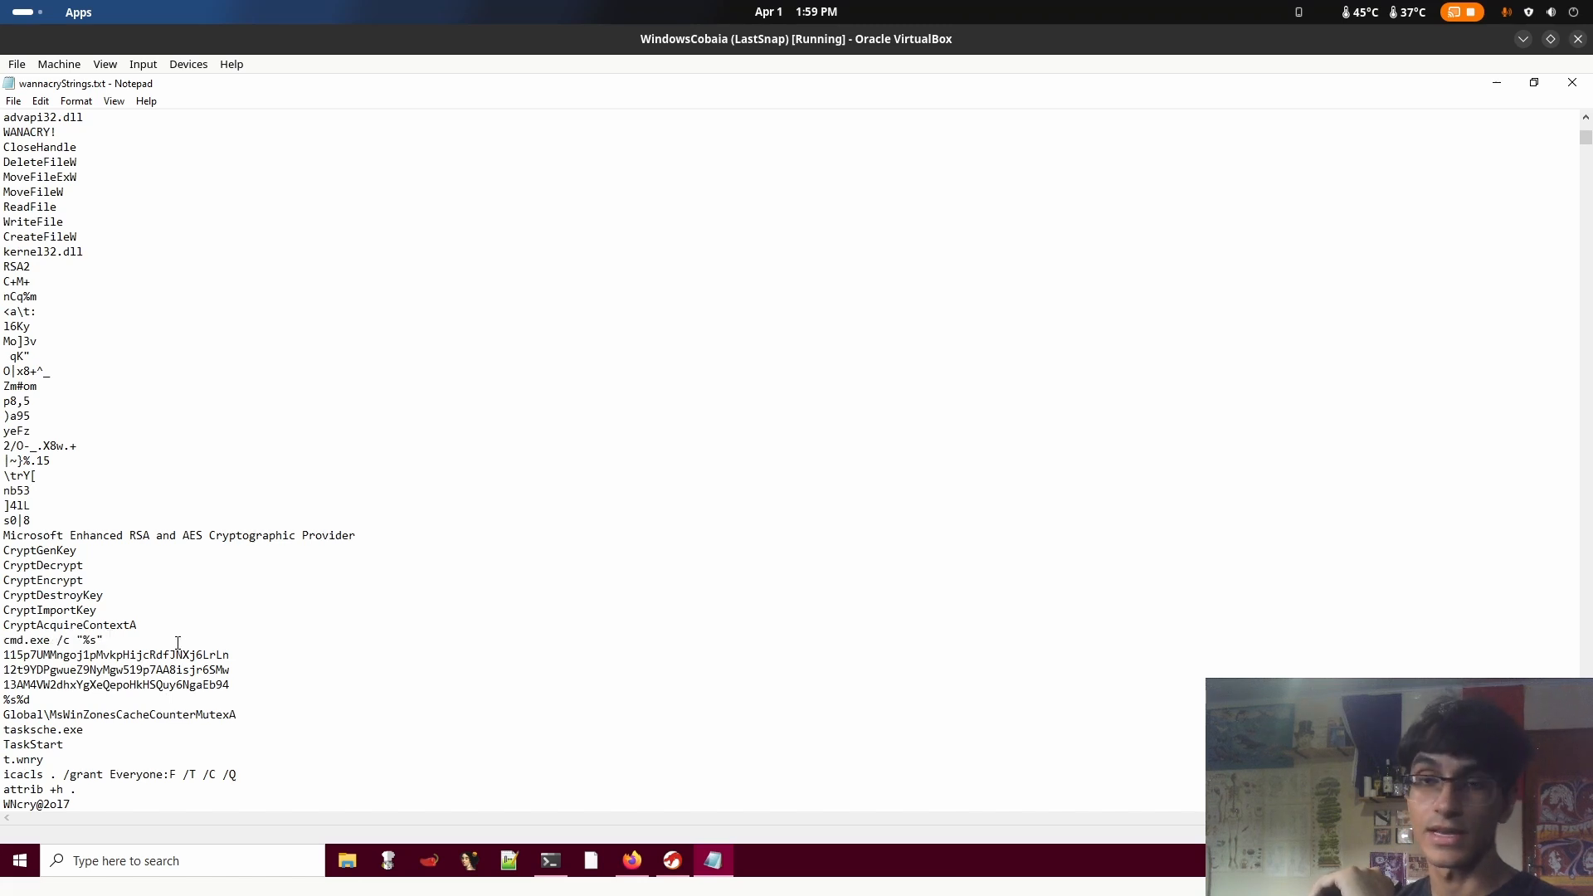
pyautogui.rightClick(167, 704)
pyautogui.moveTo(76, 535); pyautogui.dragTo(82, 537)
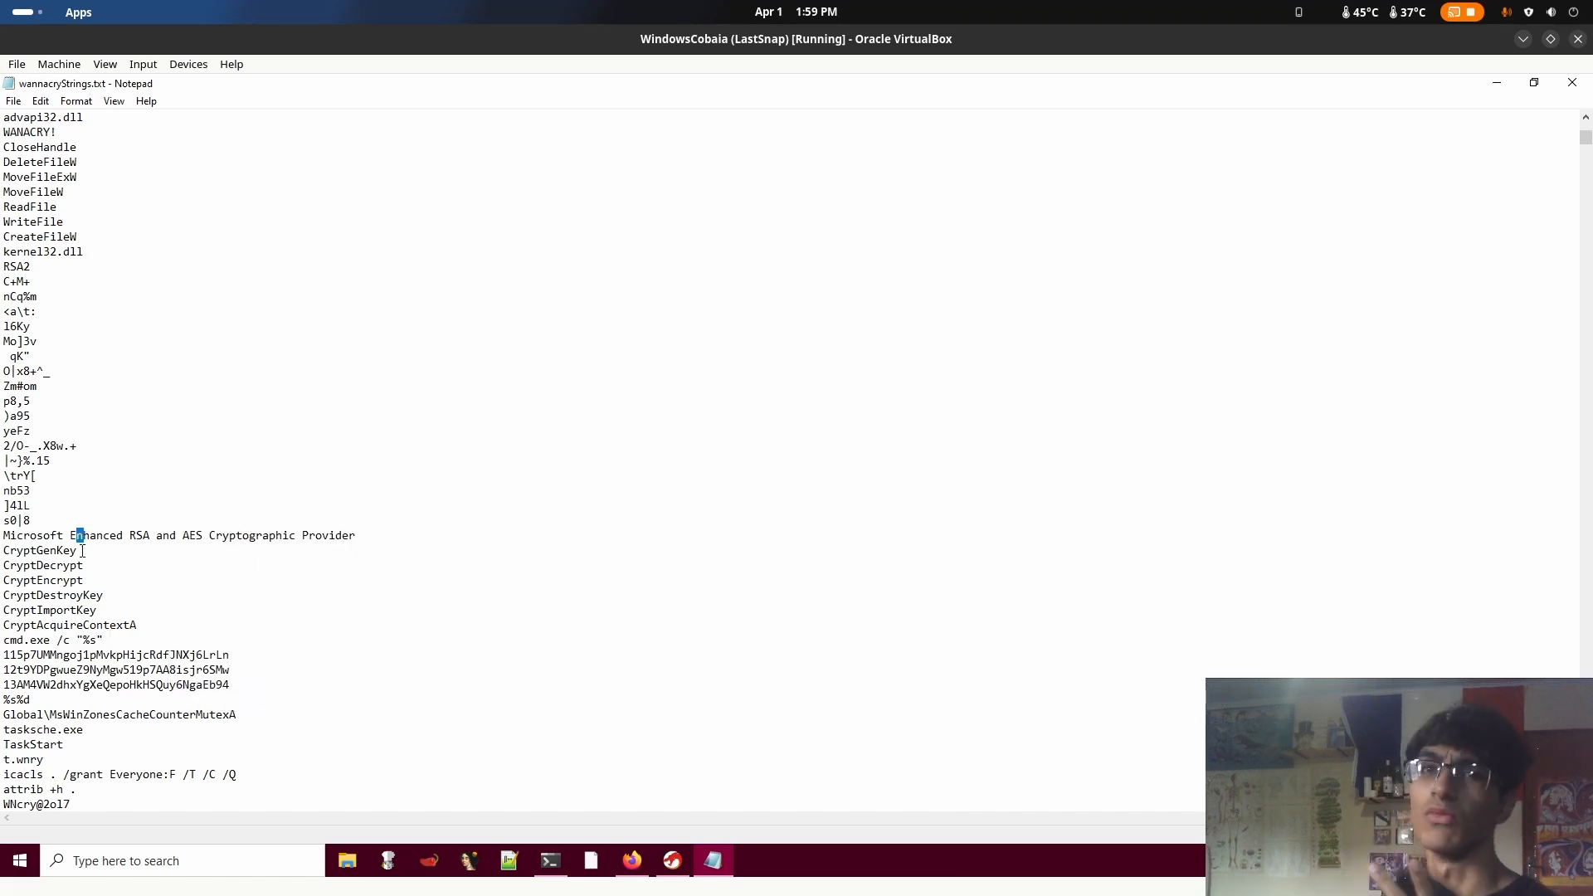
pyautogui.doubleClick(179, 608)
pyautogui.click(224, 655)
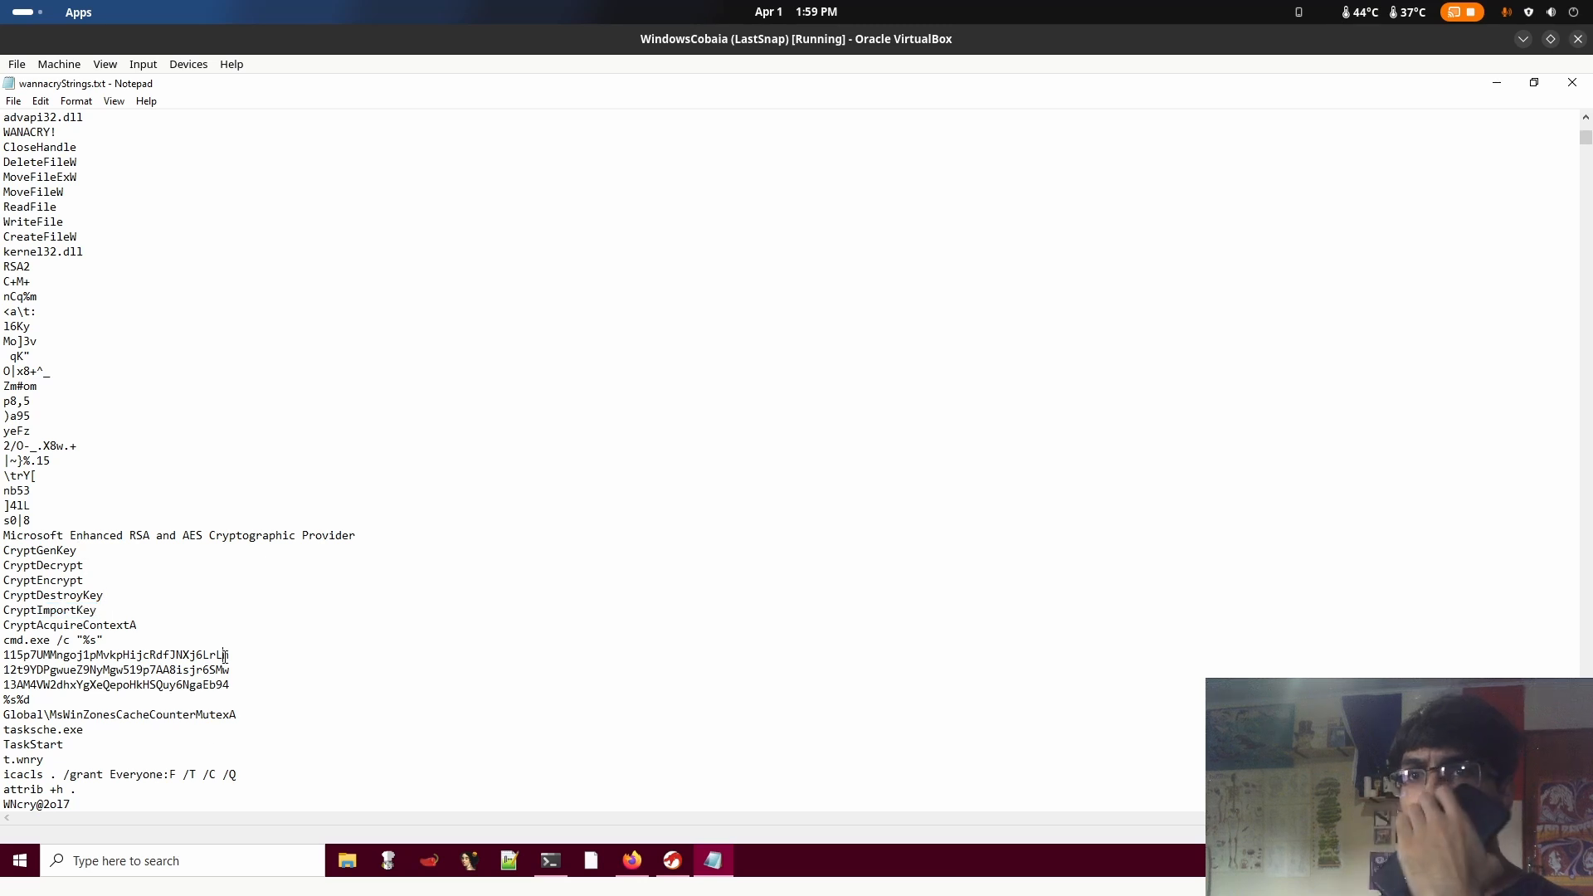
# Highlight the three Bitcoin wallet addresses below the cmd.exe string, ending with only the first one selected
pyautogui.moveTo(231, 686); pyautogui.dragTo(3, 661)
pyautogui.click(204, 670)
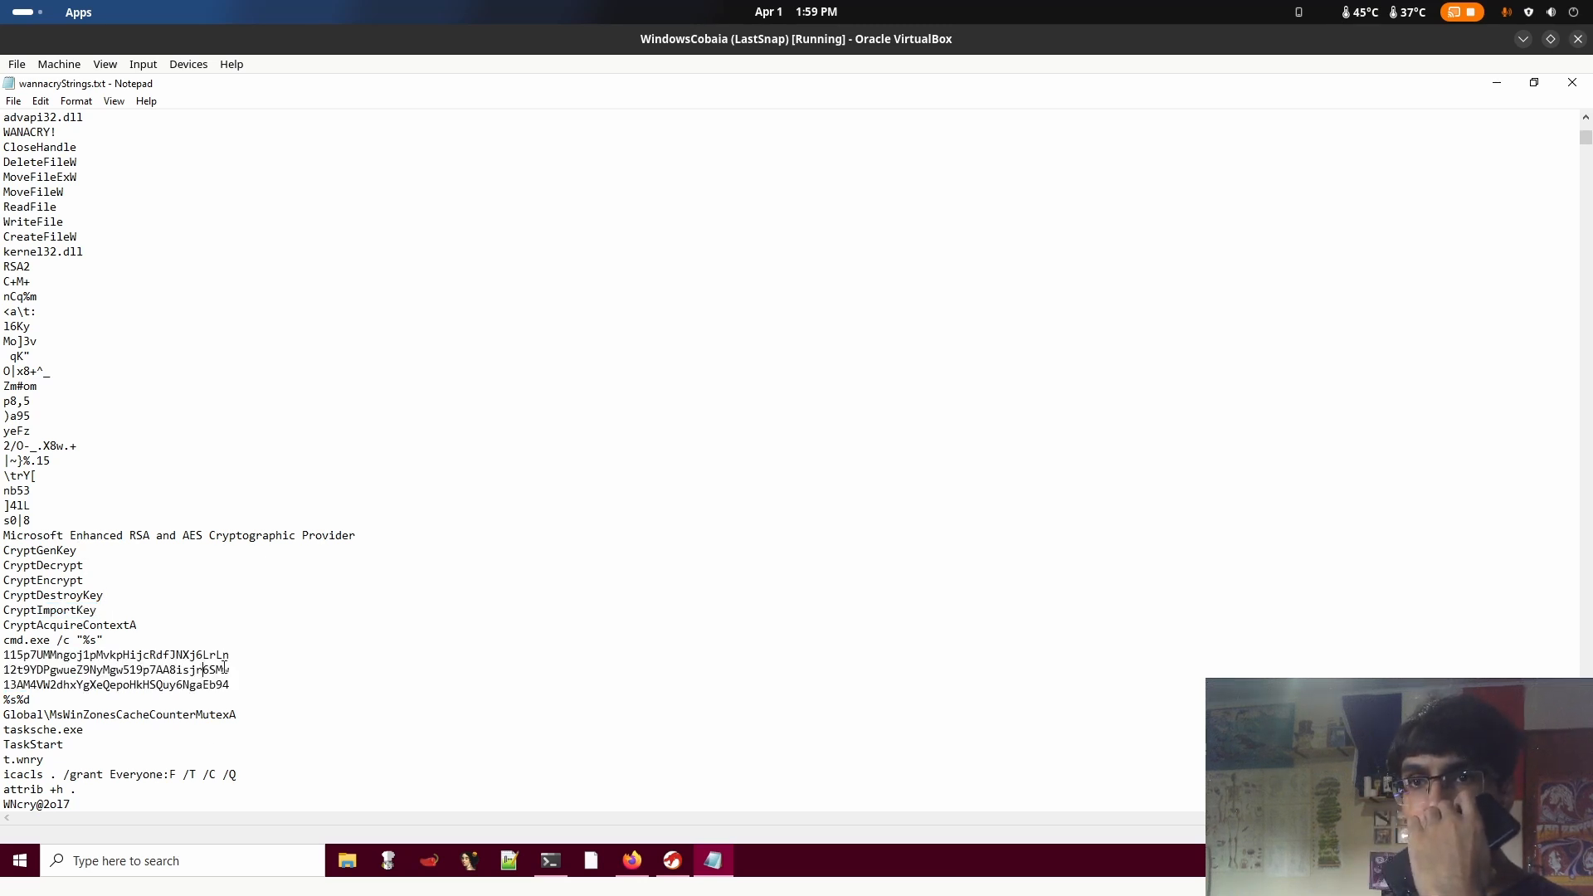
pyautogui.moveTo(245, 684); pyautogui.dragTo(3, 660)
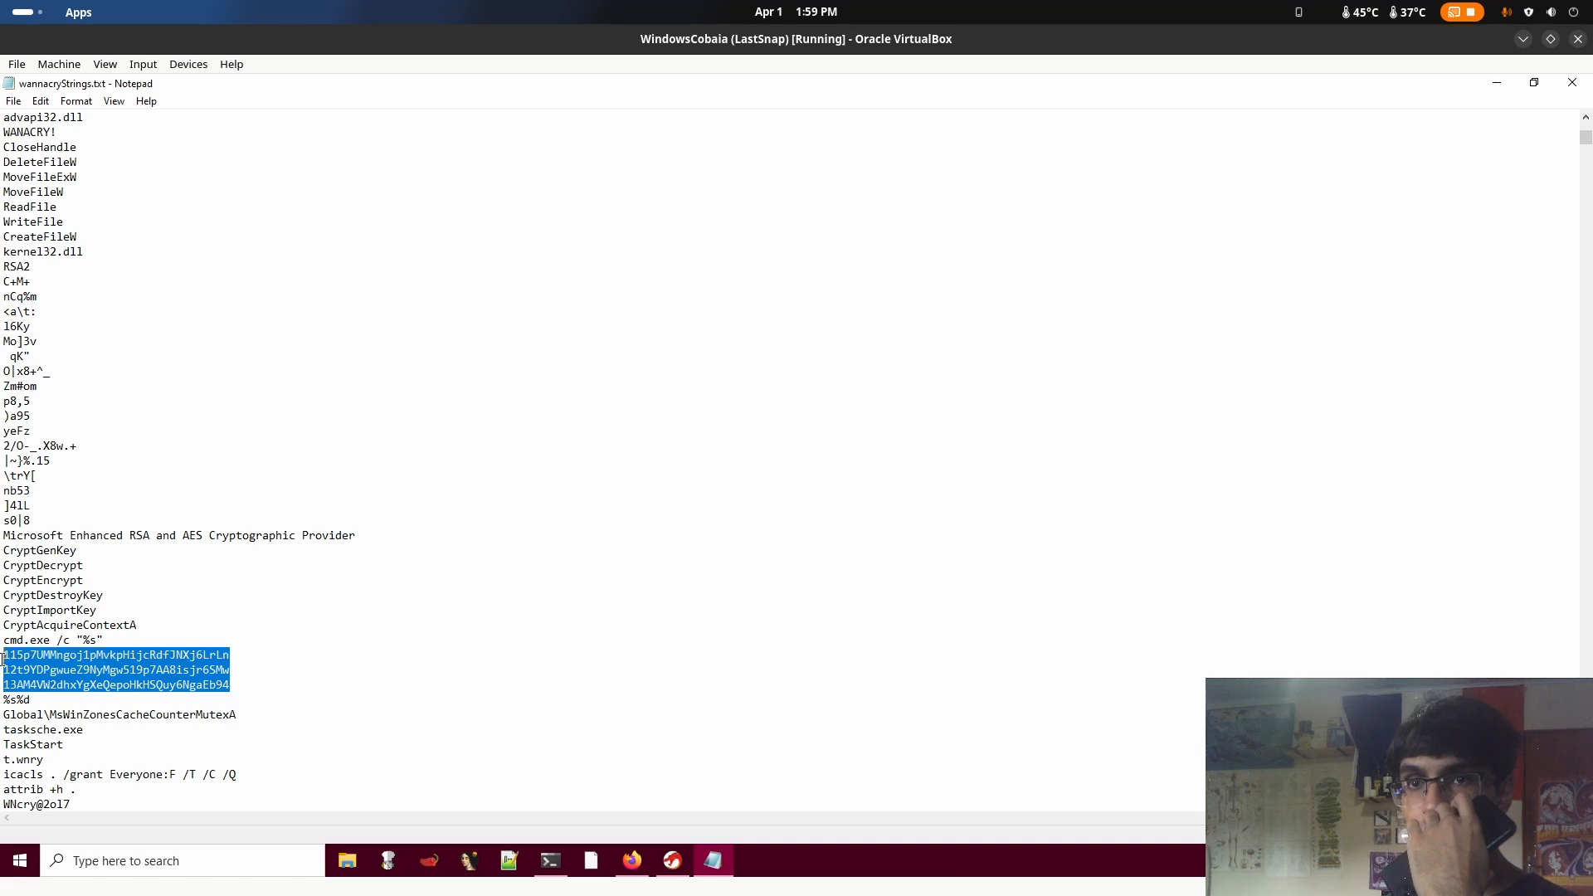
pyautogui.click(261, 666)
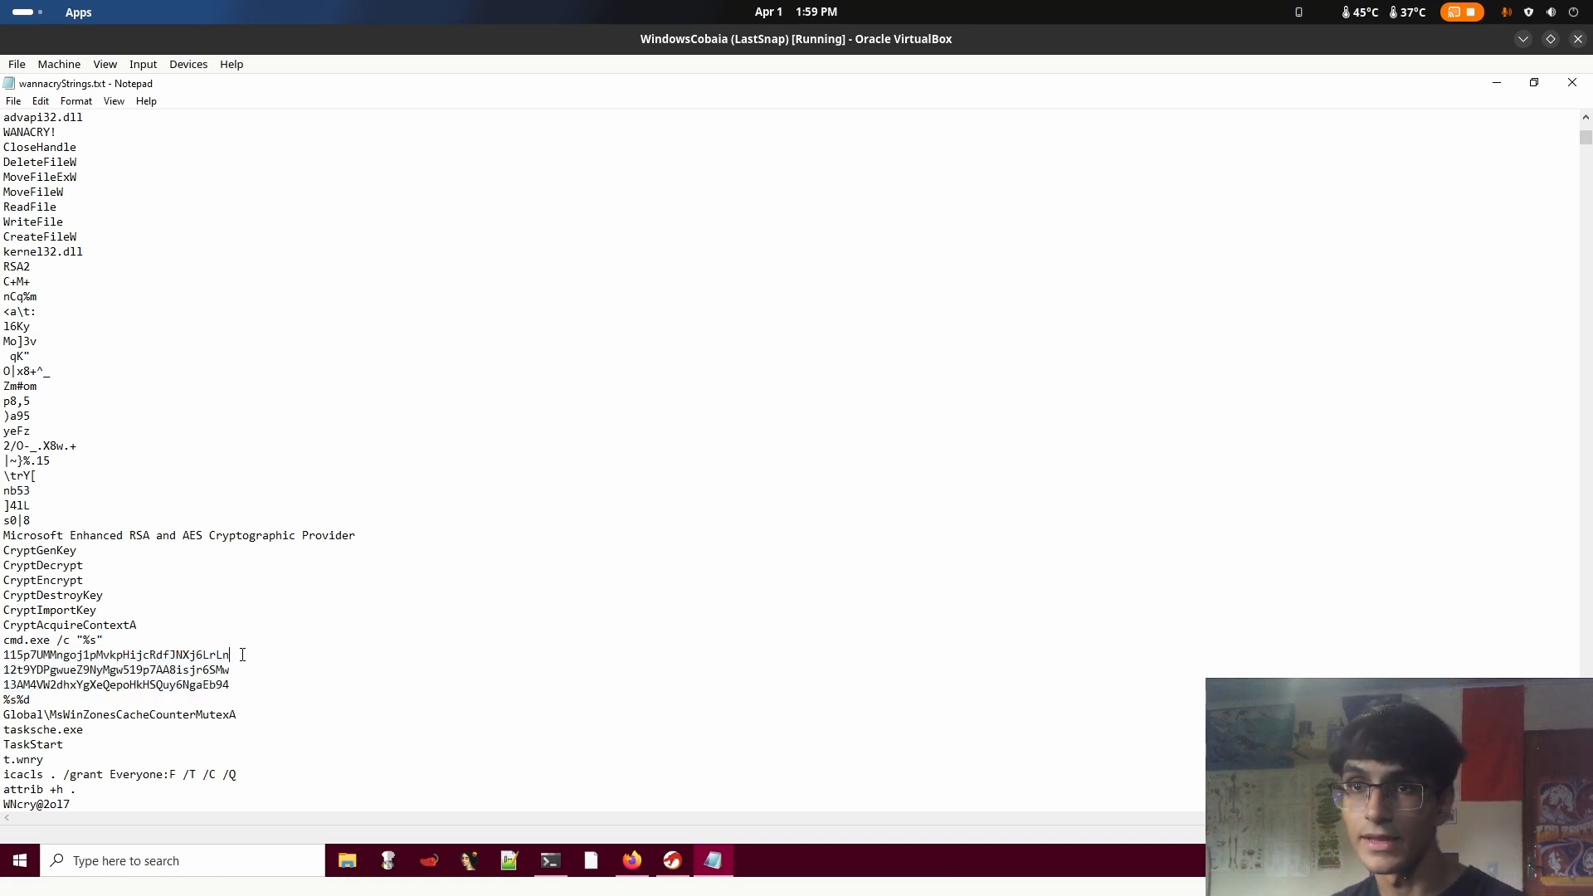
pyautogui.moveTo(243, 655); pyautogui.dragTo(3, 657)
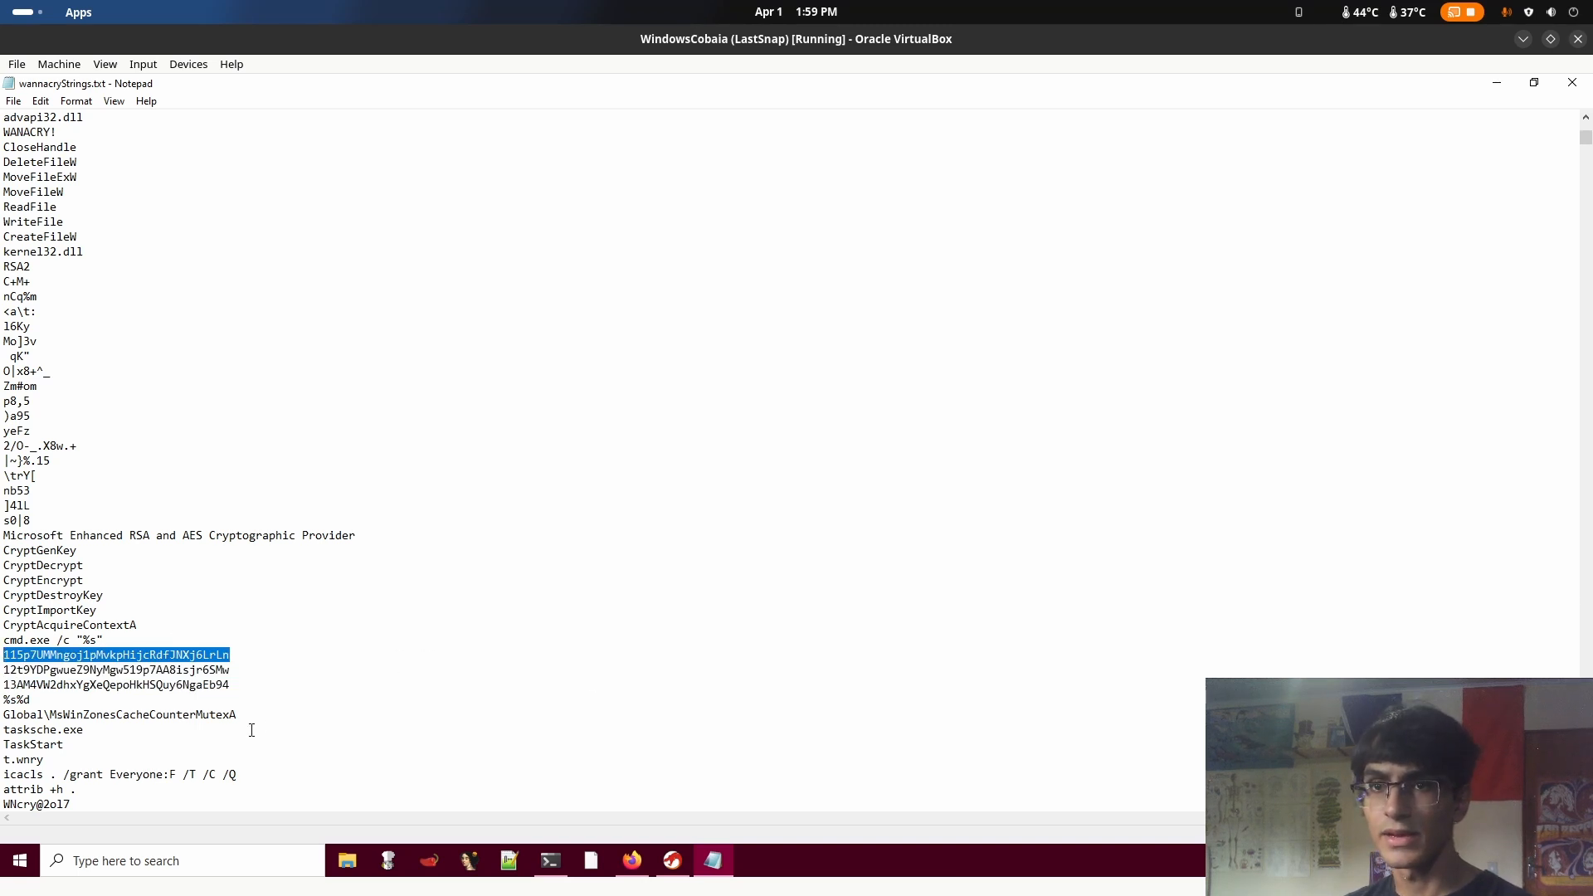
# Switch to the Blockonomics page in Firefox and check the first wallet's transaction history and record count
pyautogui.click(632, 861)
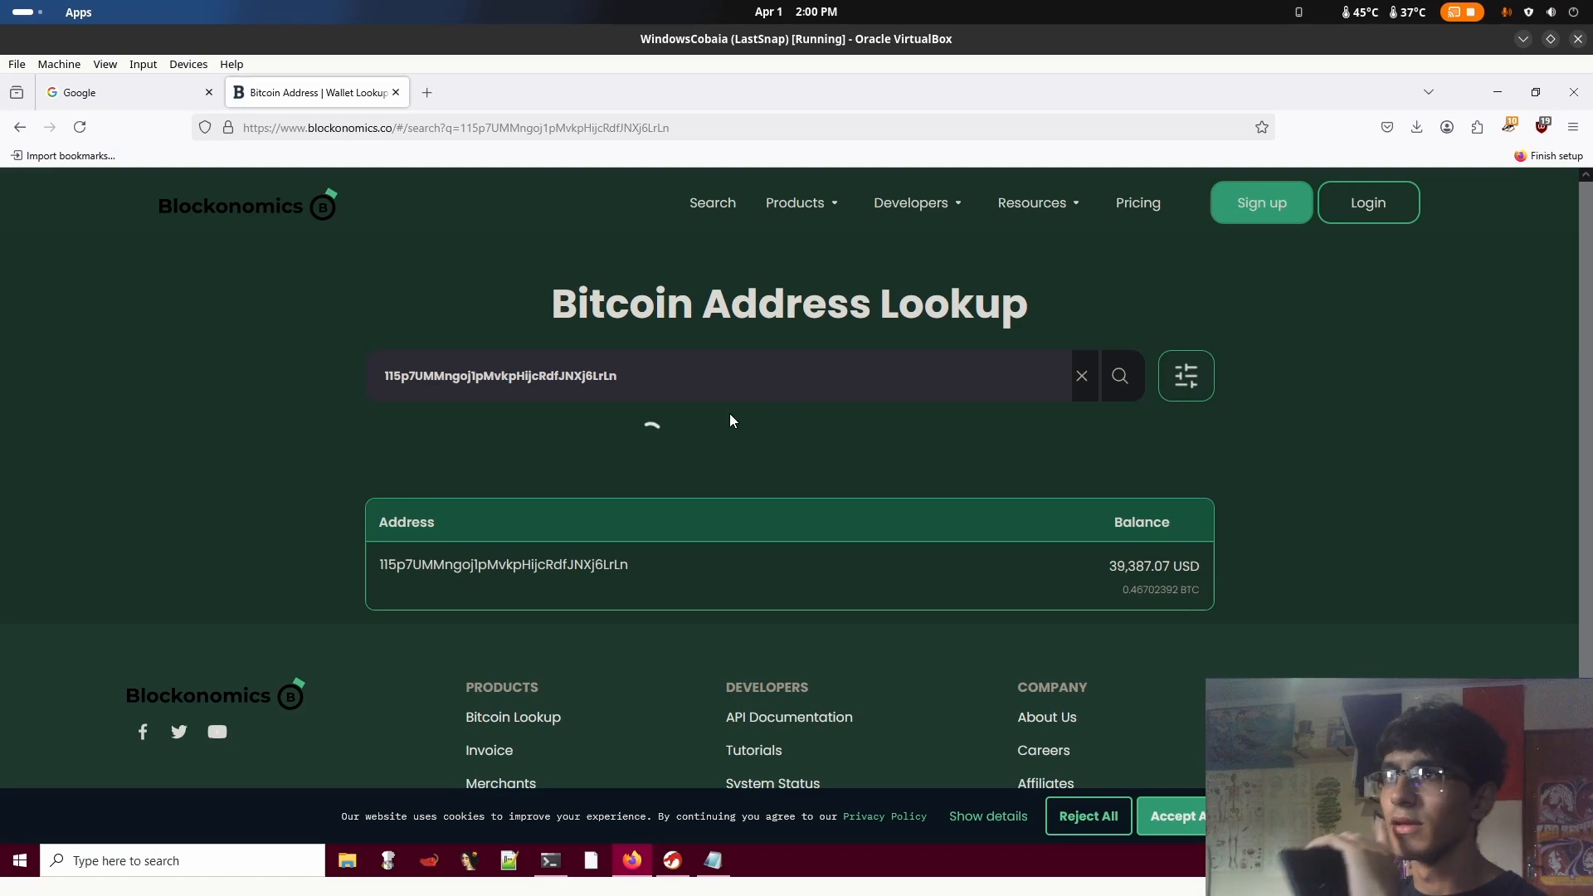
pyautogui.click(676, 863)
pyautogui.click(717, 535)
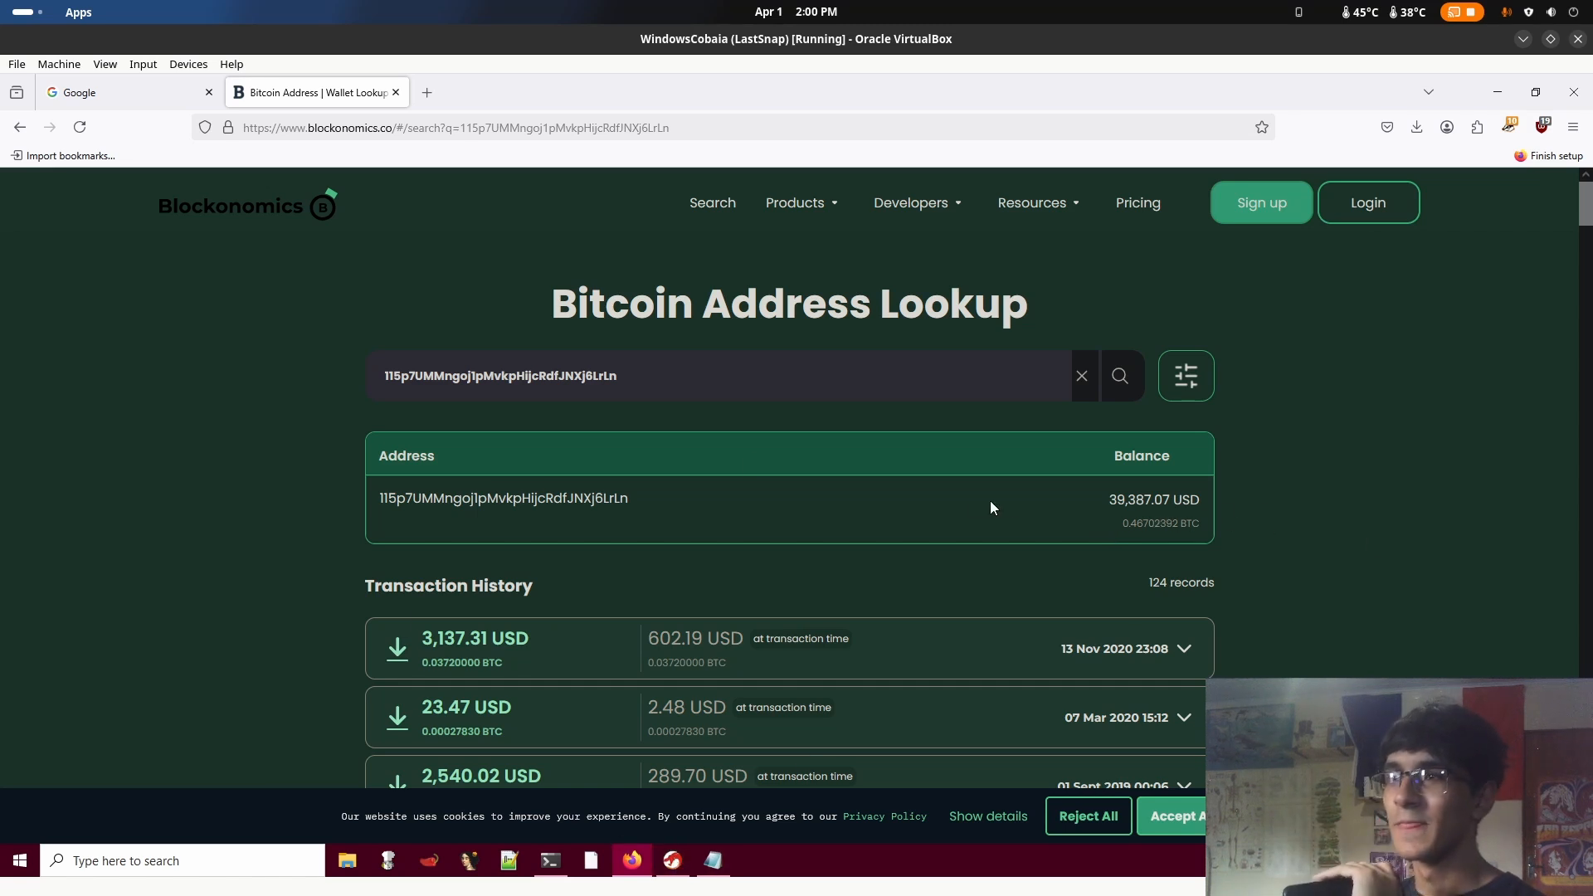
pyautogui.scroll(-3, 995, 506)
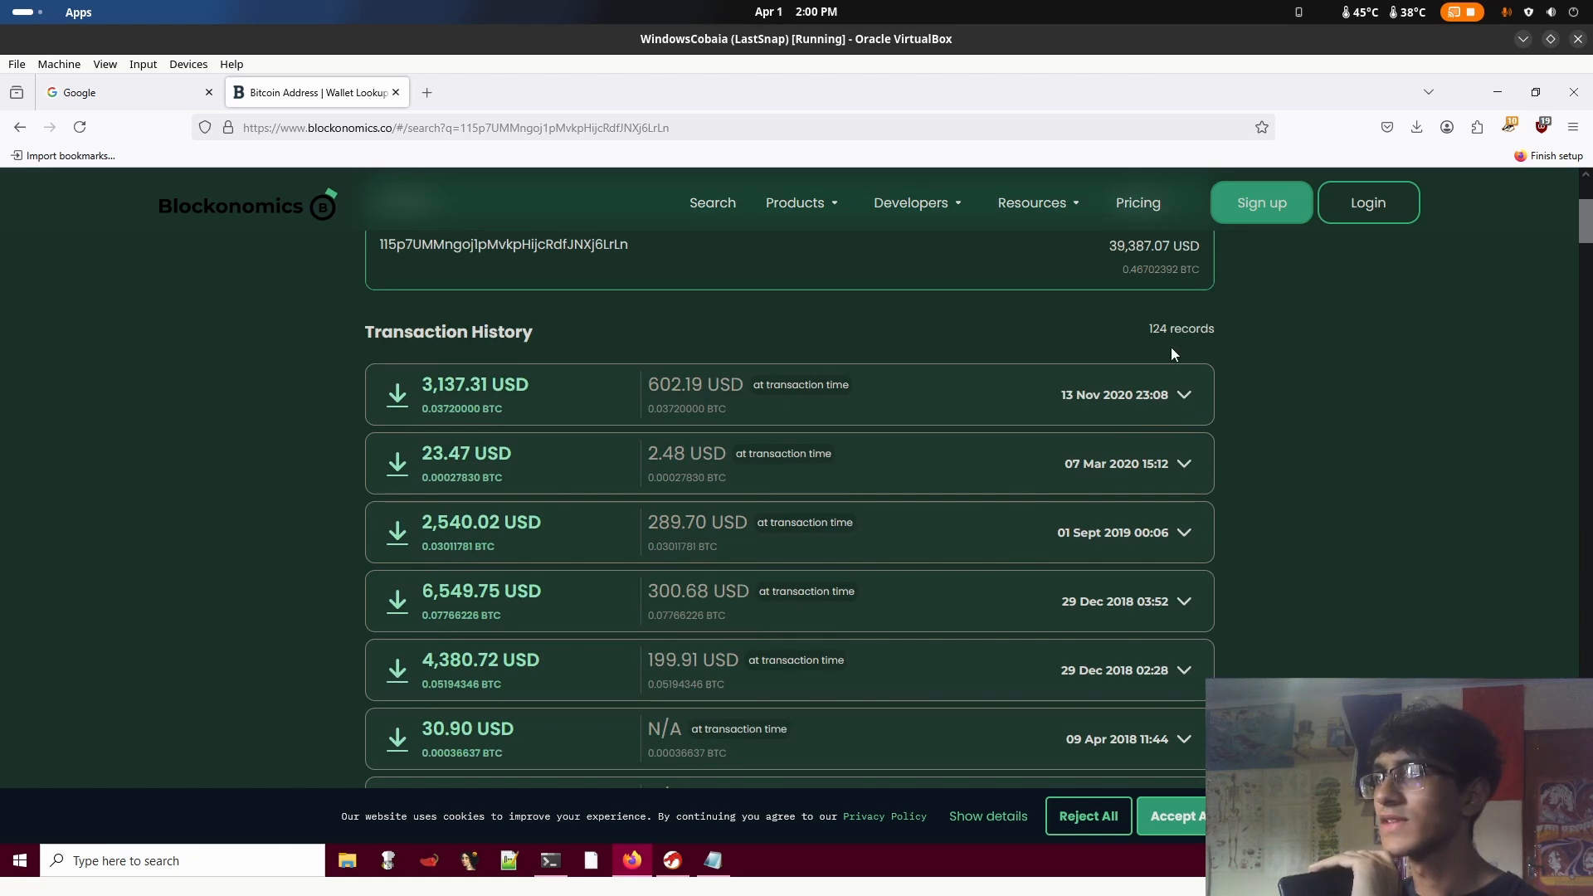
pyautogui.moveTo(1145, 333); pyautogui.dragTo(1172, 331)
pyautogui.click(1353, 309)
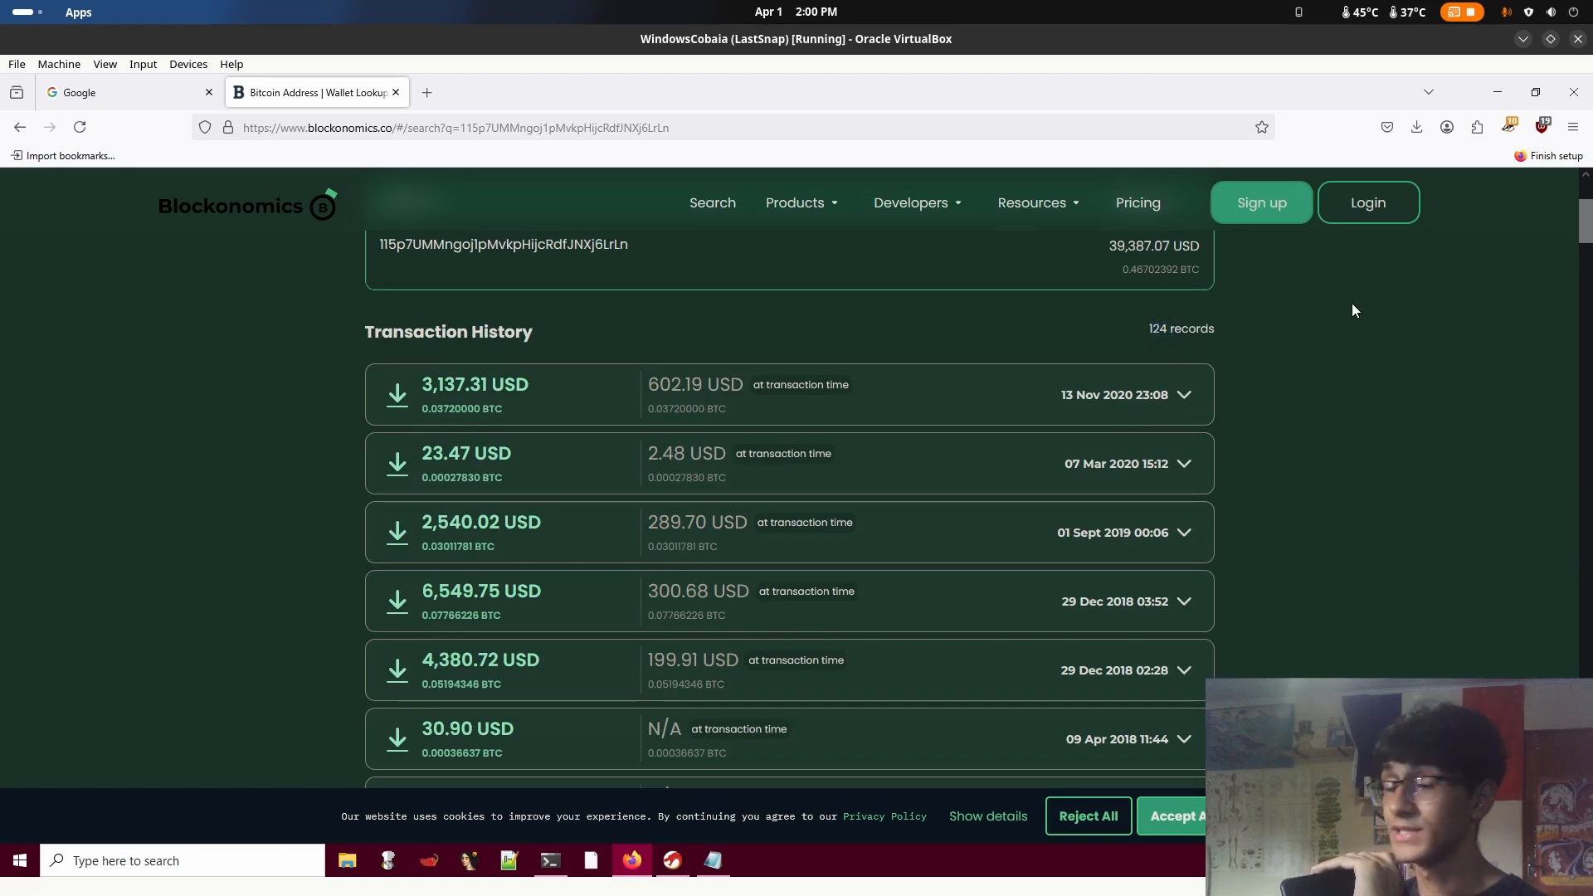
# Return to wannacryStrings.txt in Notepad and highlight the second and third Bitcoin addresses in turn
pyautogui.click(713, 860)
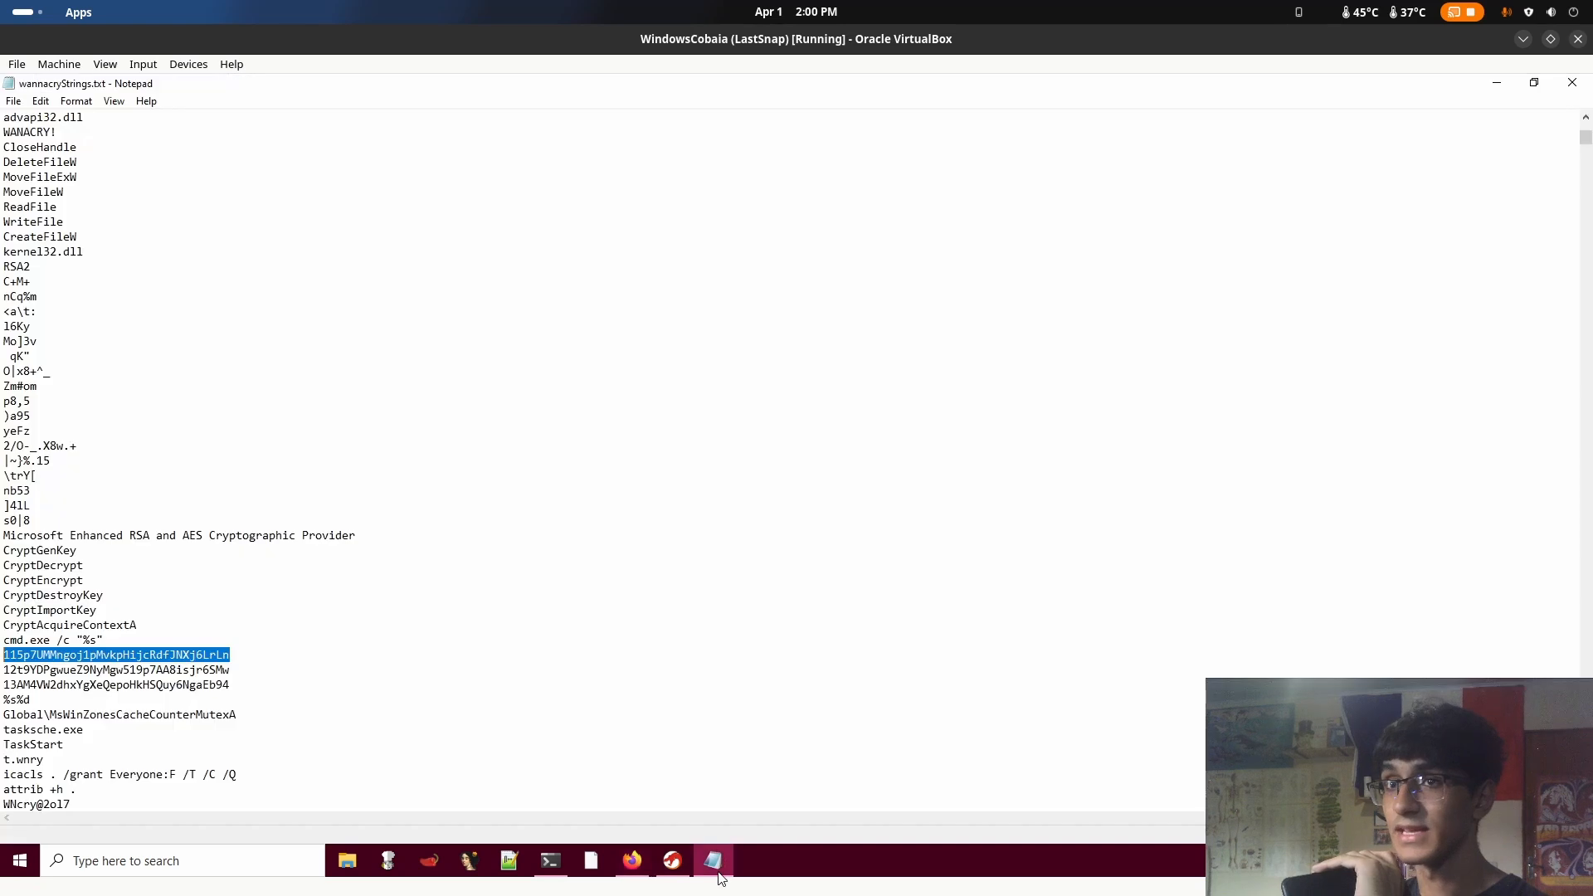
pyautogui.doubleClick(165, 670)
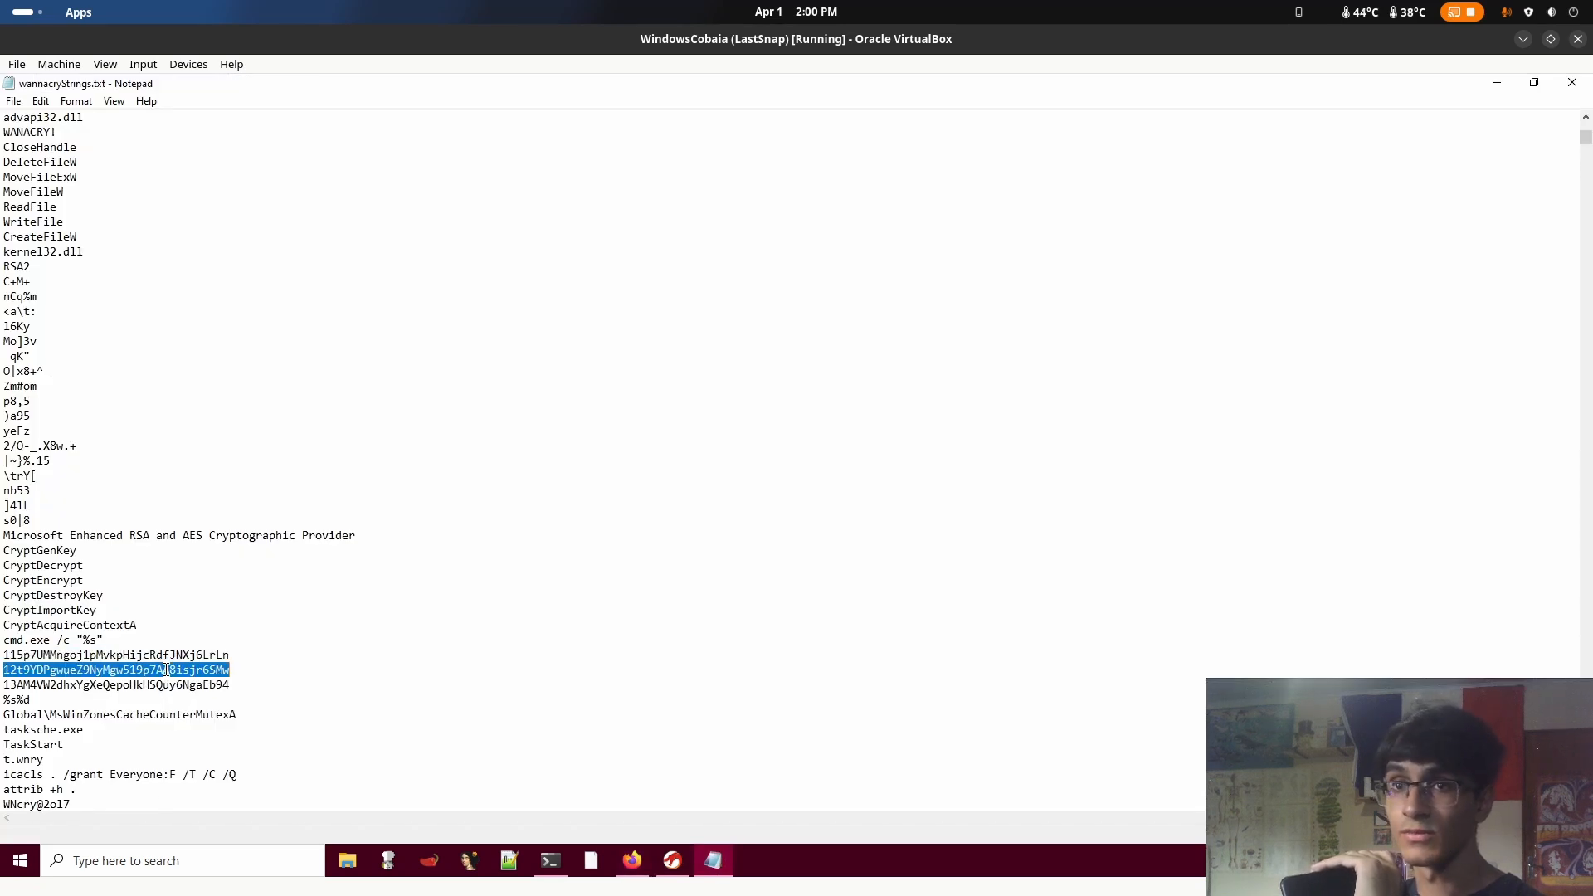
pyautogui.click(171, 671)
pyautogui.doubleClick(191, 685)
pyautogui.click(201, 685)
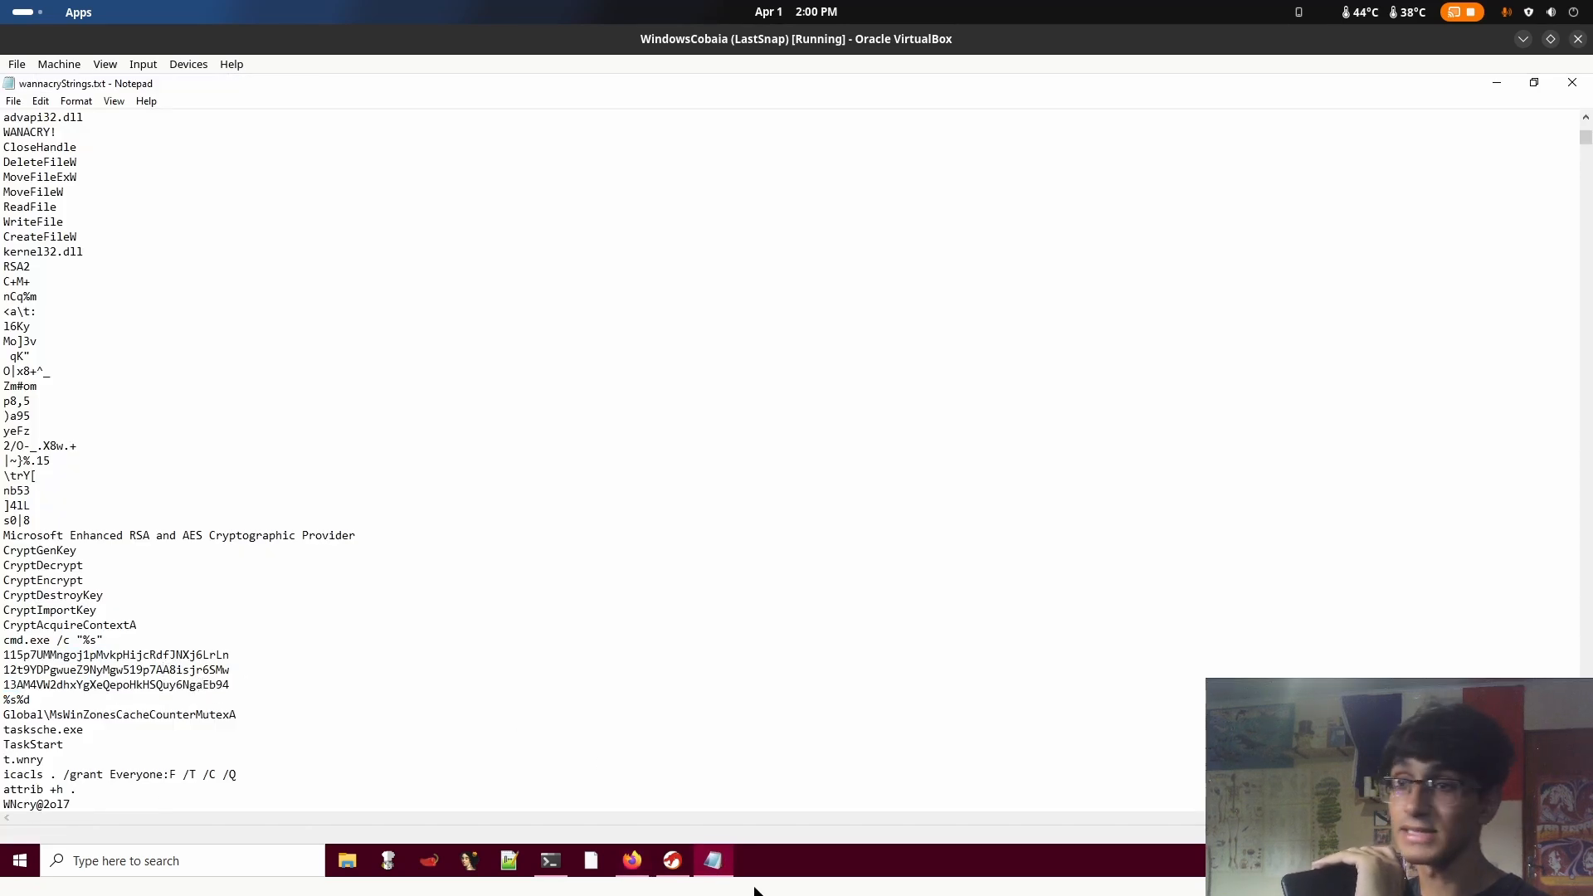
# Switch back to the Blockonomics lookup in Firefox, review the first wallet's transactions and highlight its USD balance
pyautogui.click(678, 867)
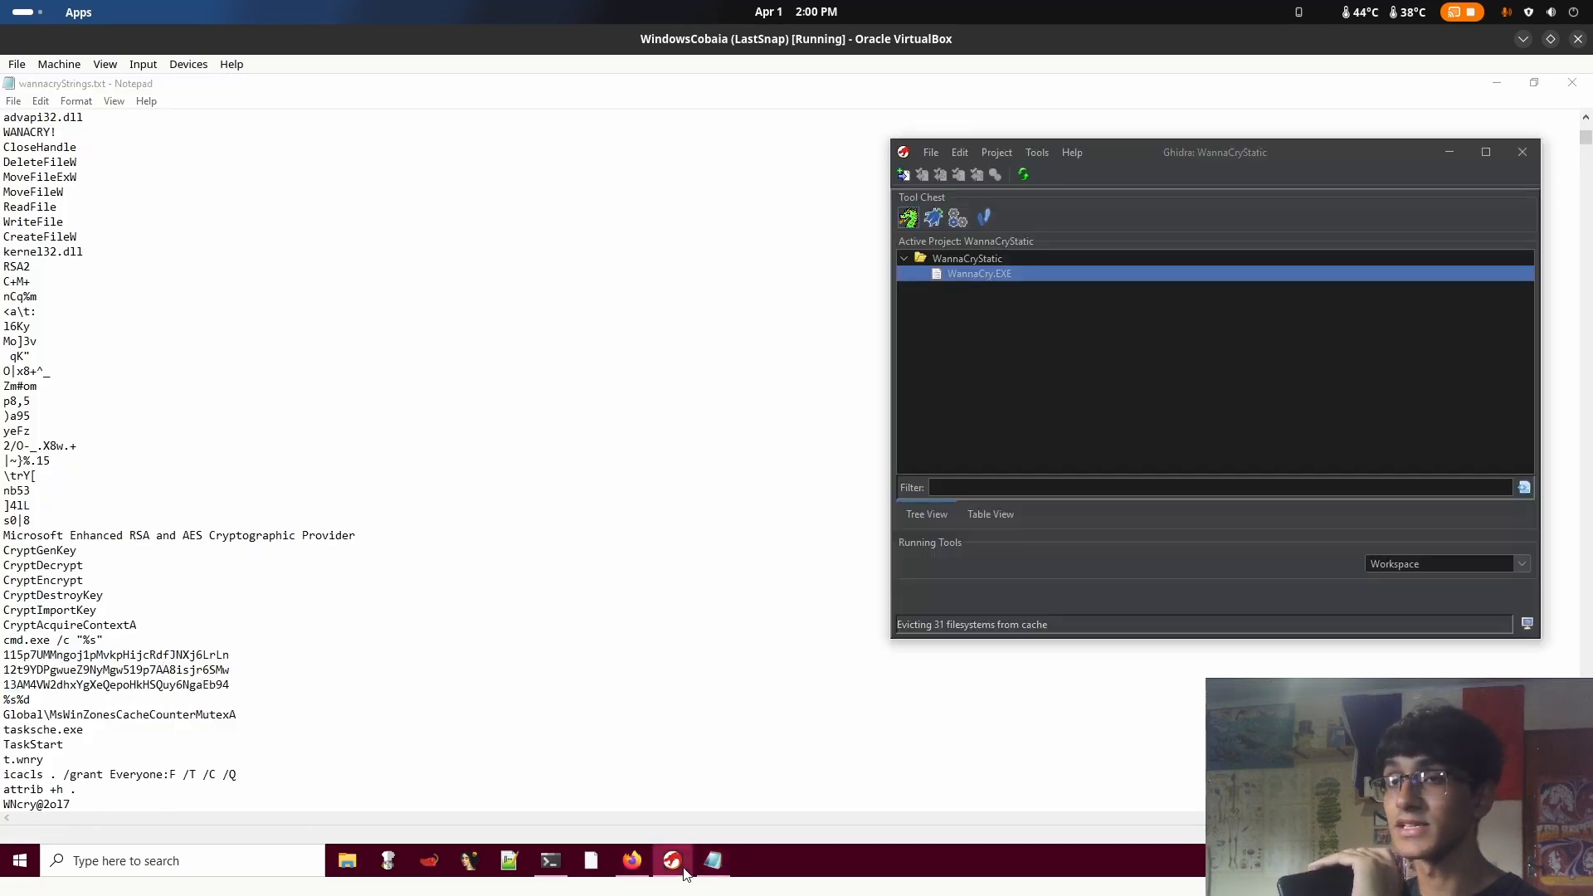
pyautogui.click(634, 863)
pyautogui.scroll(2, 630, 432)
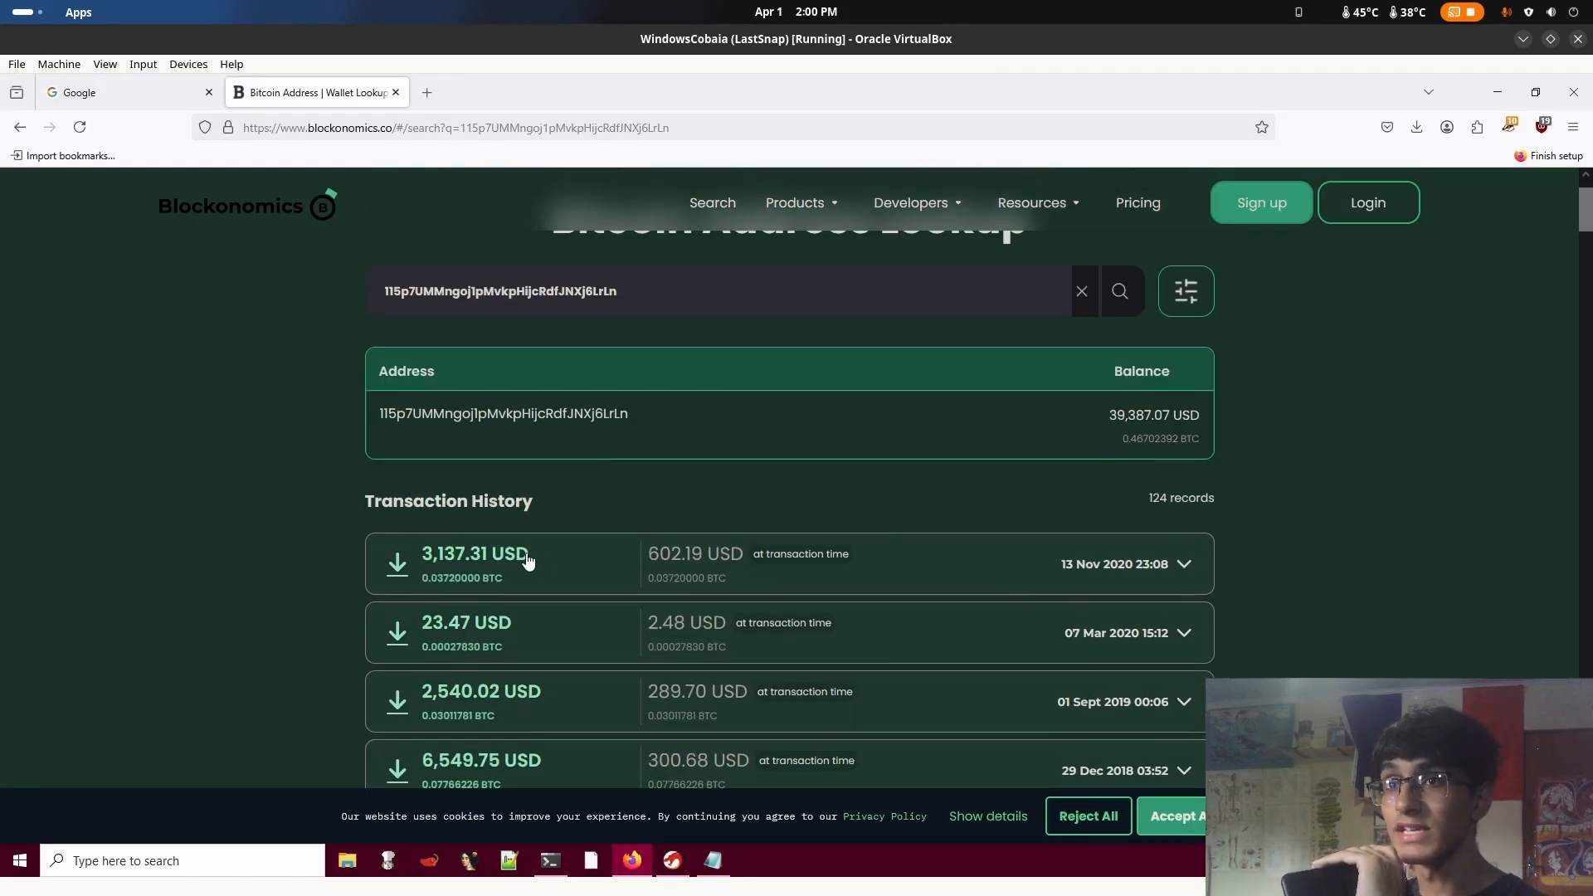
pyautogui.scroll(-1, 528, 561)
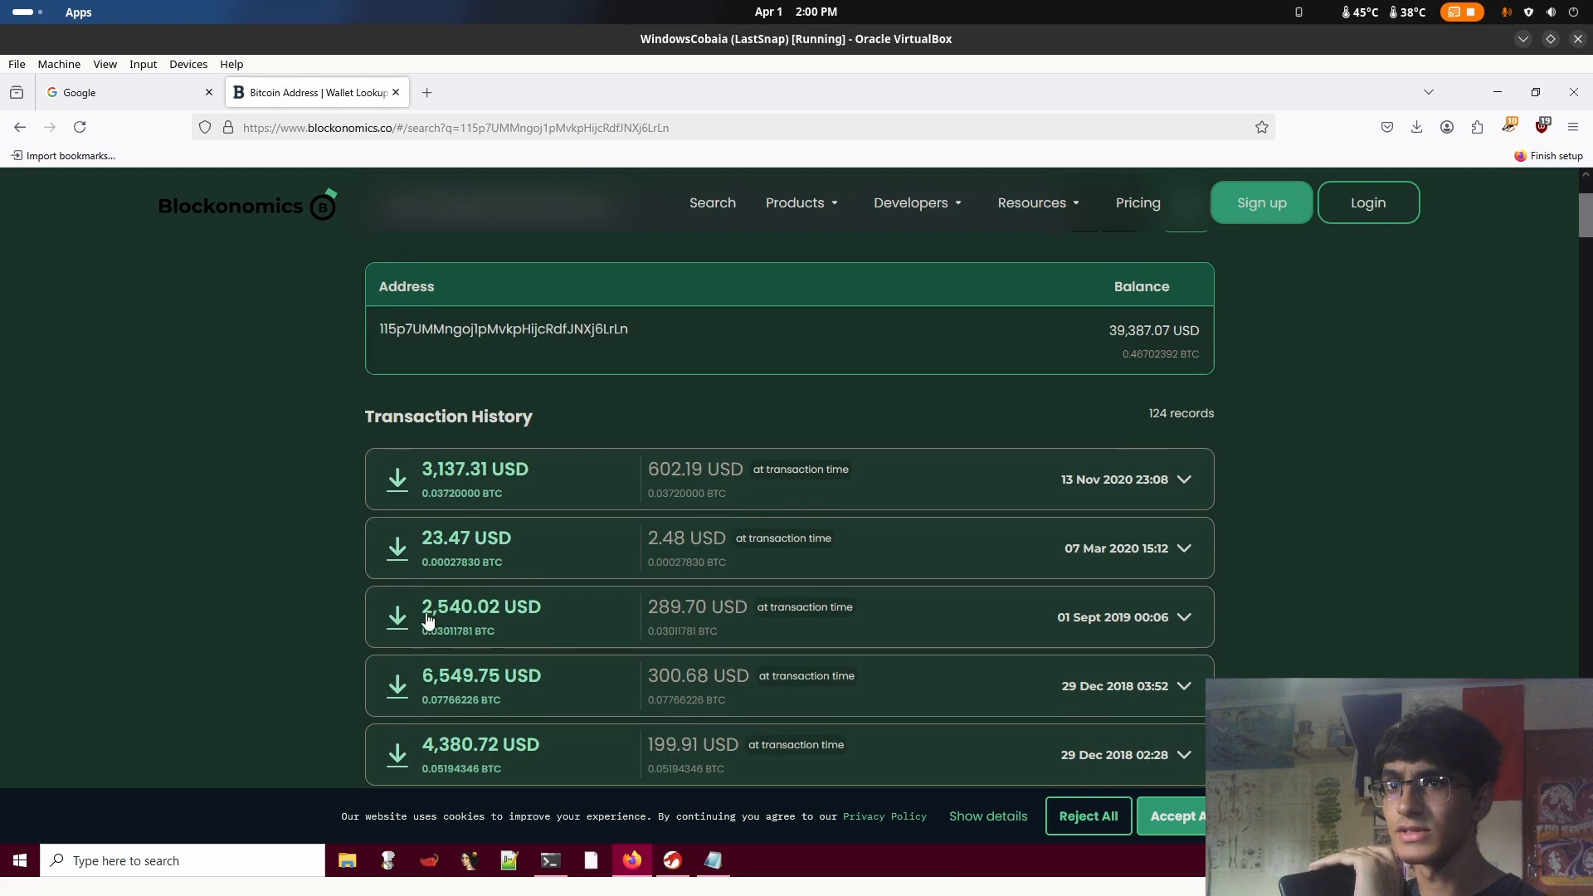
pyautogui.scroll(-1, 606, 635)
pyautogui.scroll(-3, 539, 623)
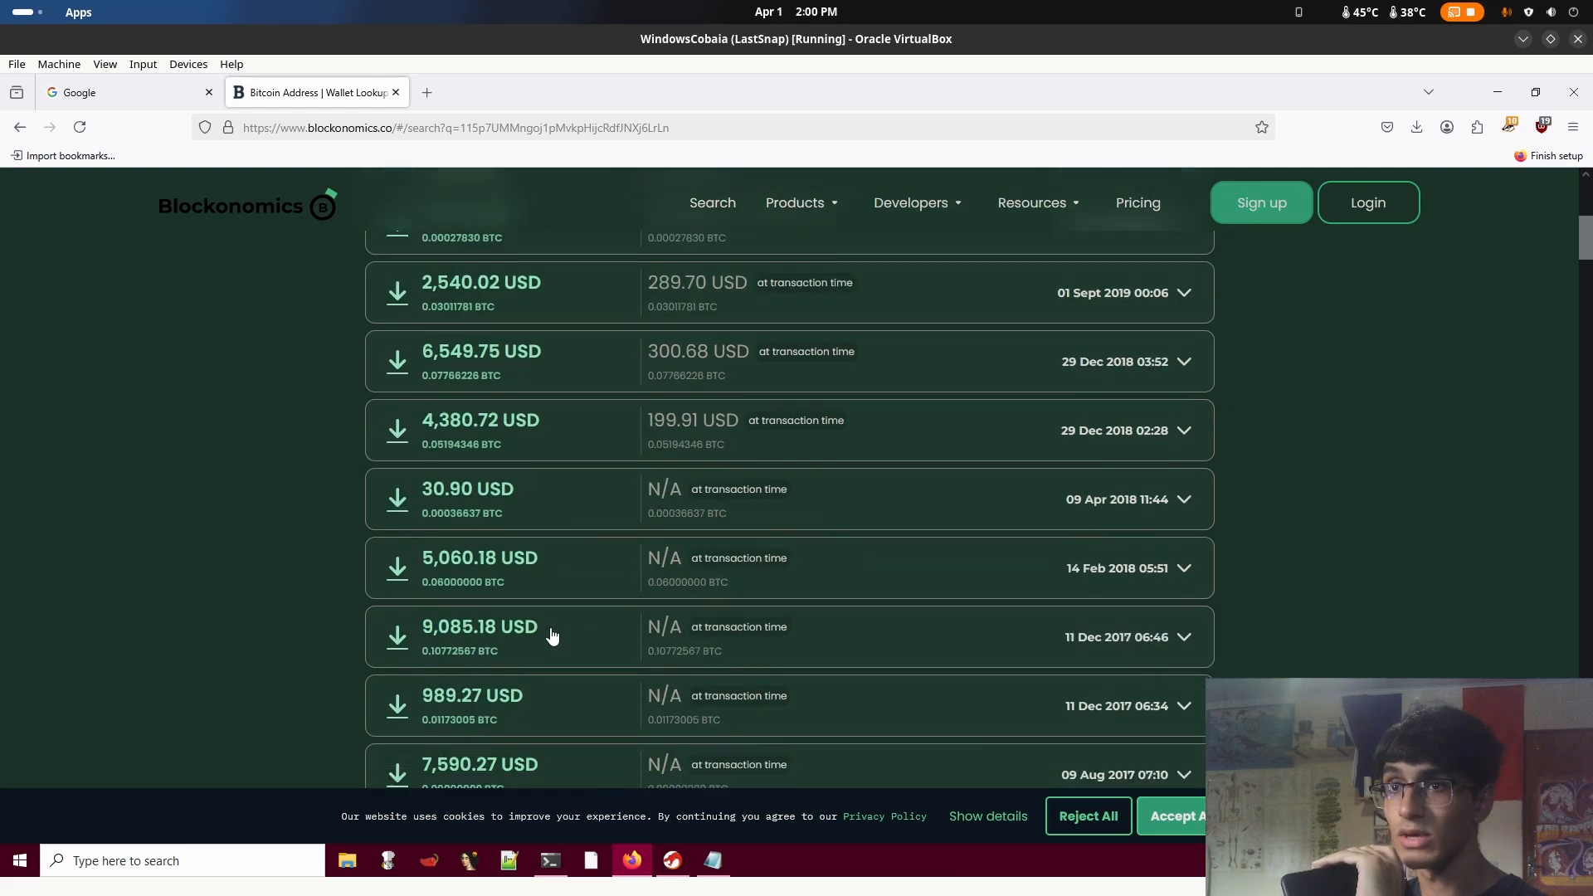
pyautogui.scroll(3, 619, 649)
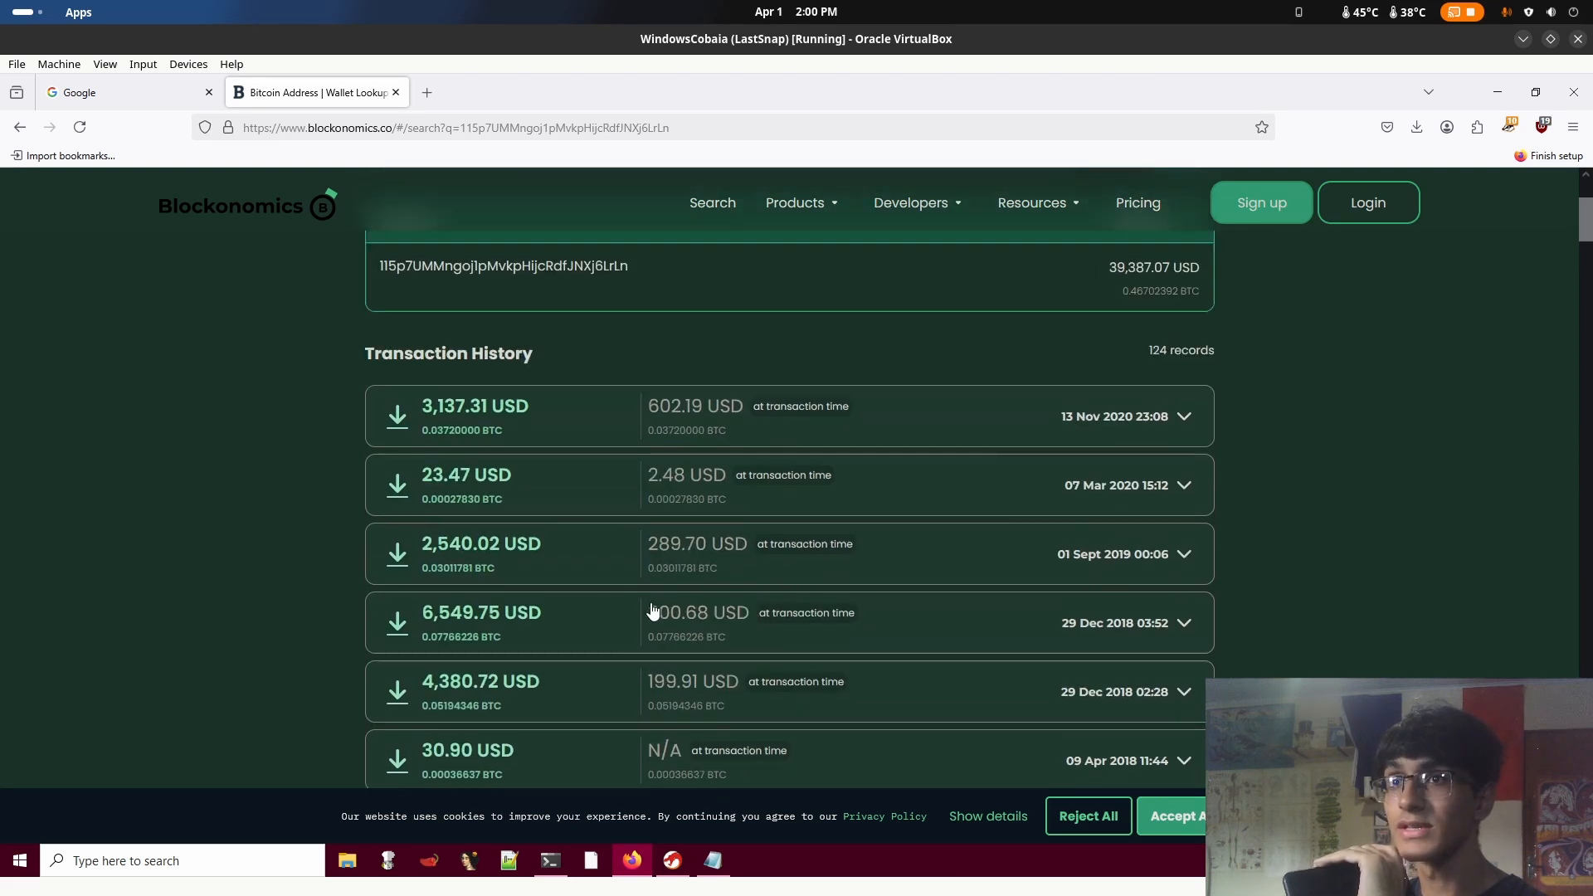
pyautogui.scroll(2, 653, 611)
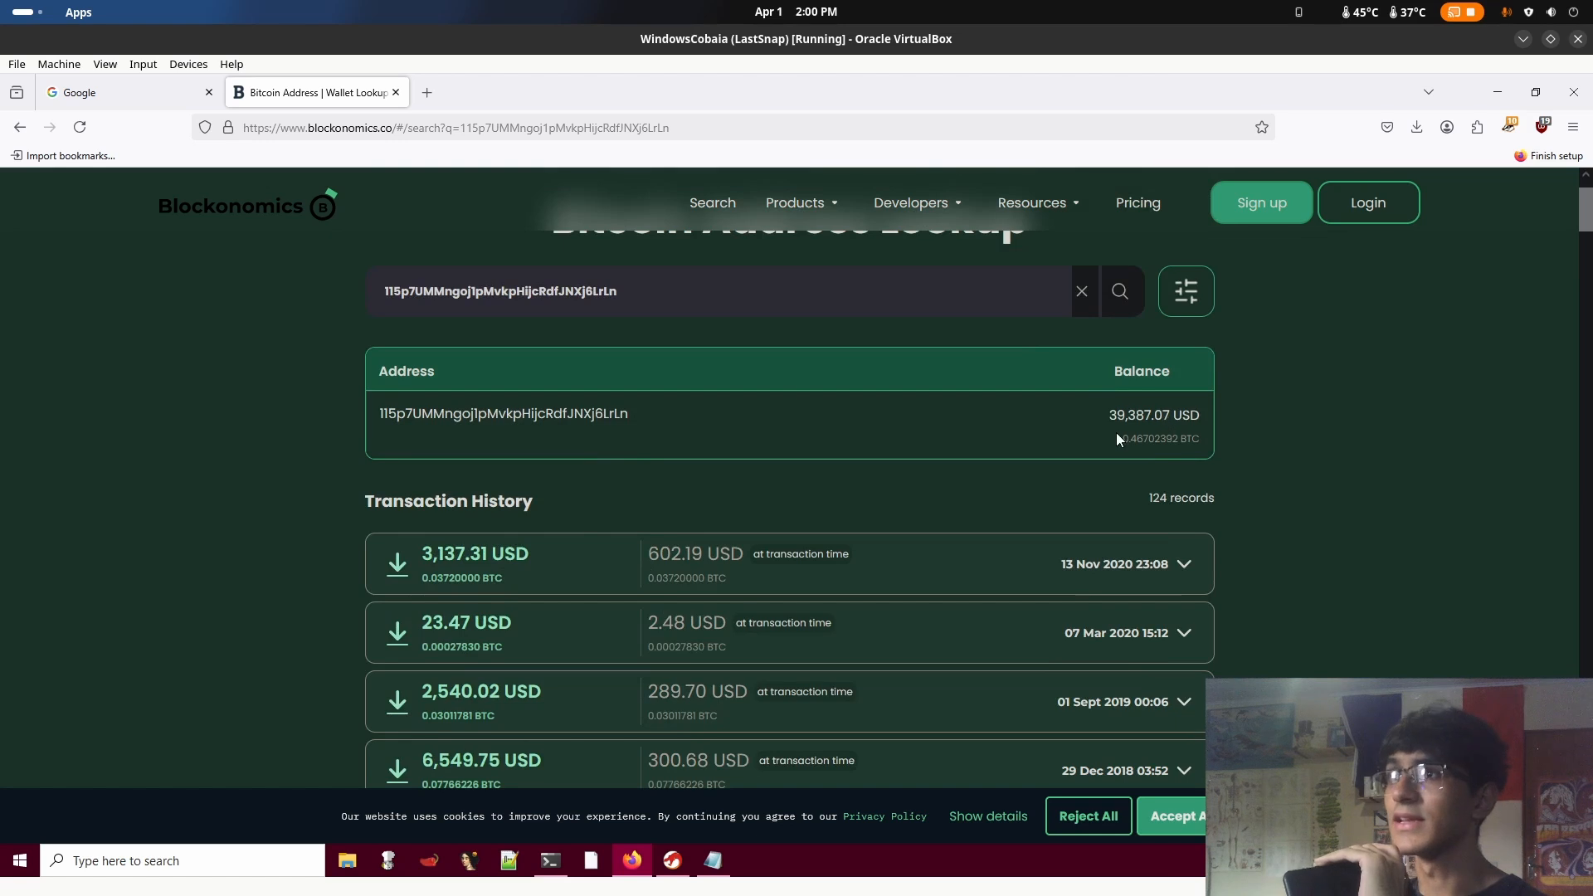
pyautogui.moveTo(1109, 415); pyautogui.dragTo(1201, 424)
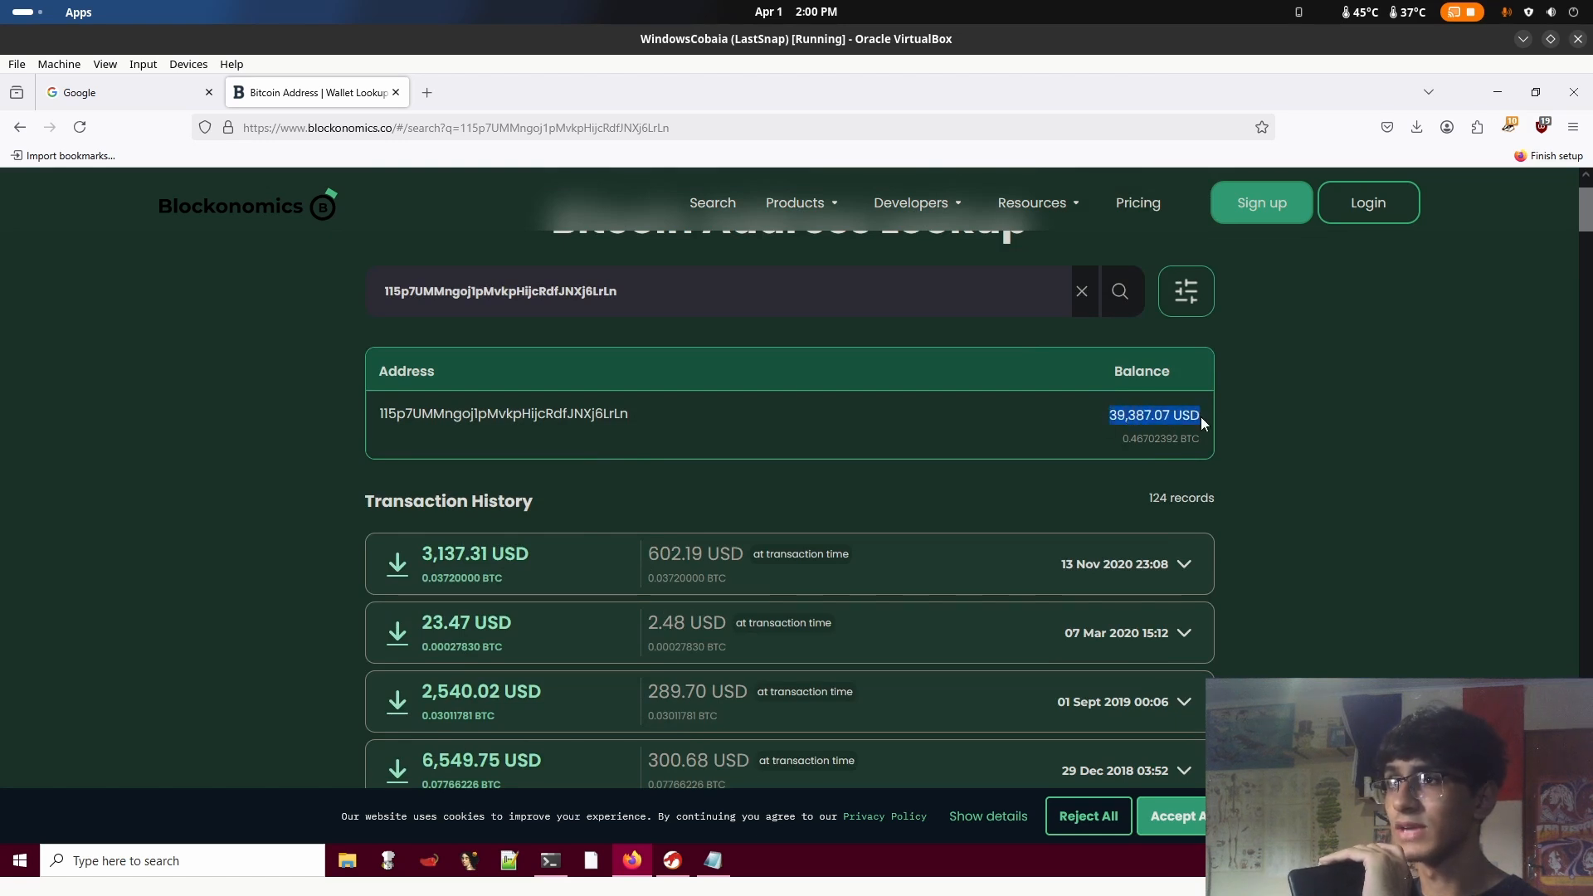
pyautogui.click(1248, 418)
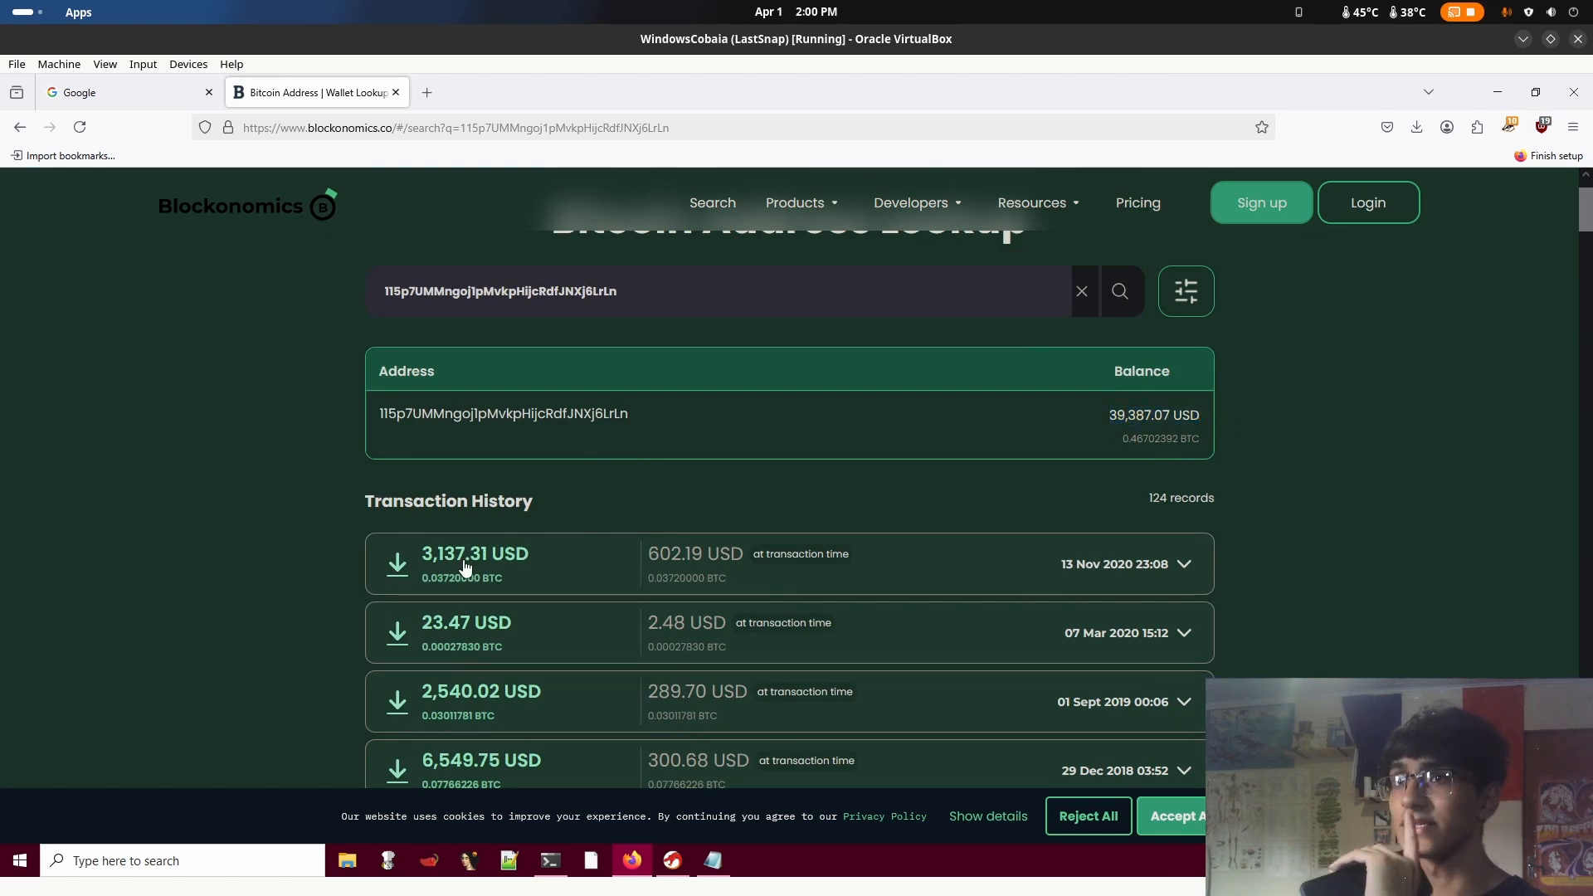
# Check the wallet's older transactions from 2017 in the transaction history
pyautogui.scroll(-6, 821, 448)
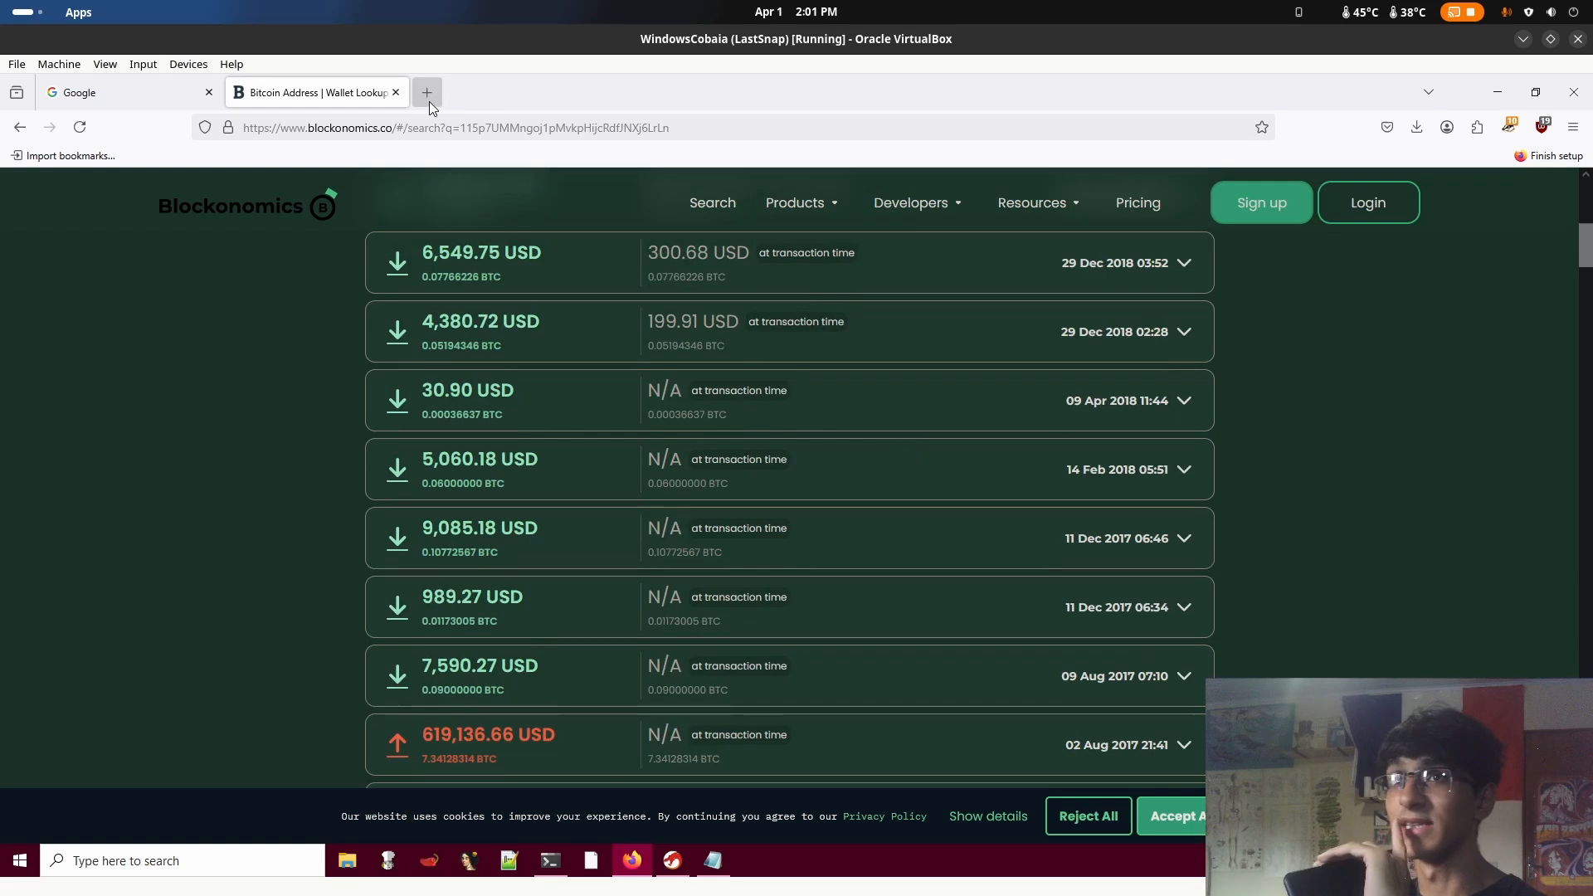
pyautogui.scroll(10, 721, 530)
pyautogui.moveTo(772, 504); pyautogui.dragTo(794, 470)
pyautogui.click(989, 465)
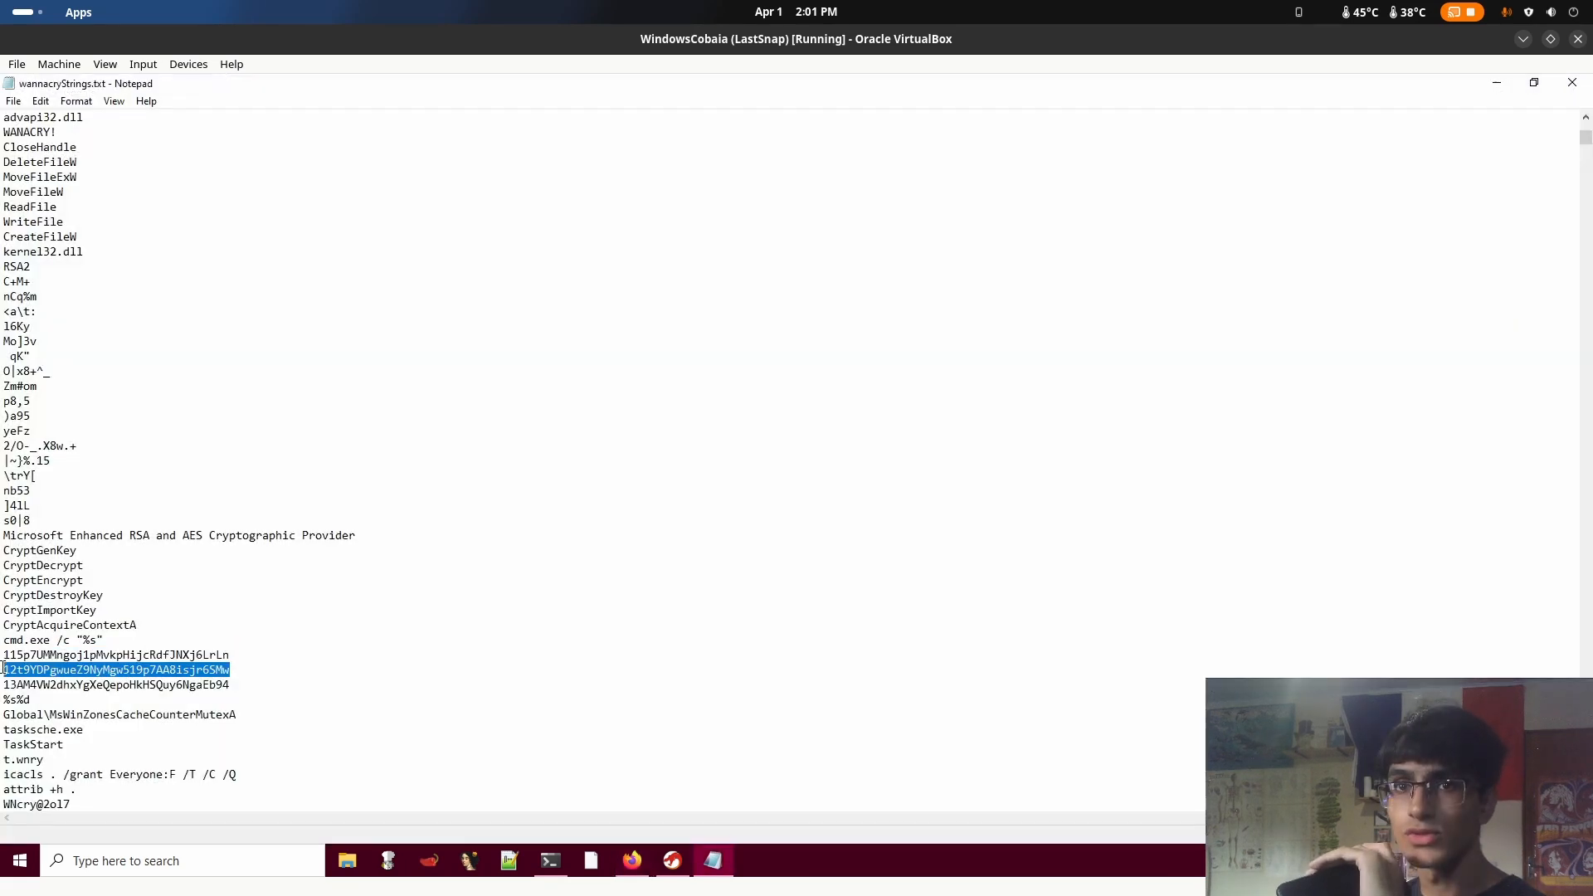
# Highlight the second and first Bitcoin addresses alternately in wannacryStrings.txt, leaving the text unchanged
pyautogui.moveTo(224, 690); pyautogui.dragTo(3, 670)
pyautogui.click(495, 652)
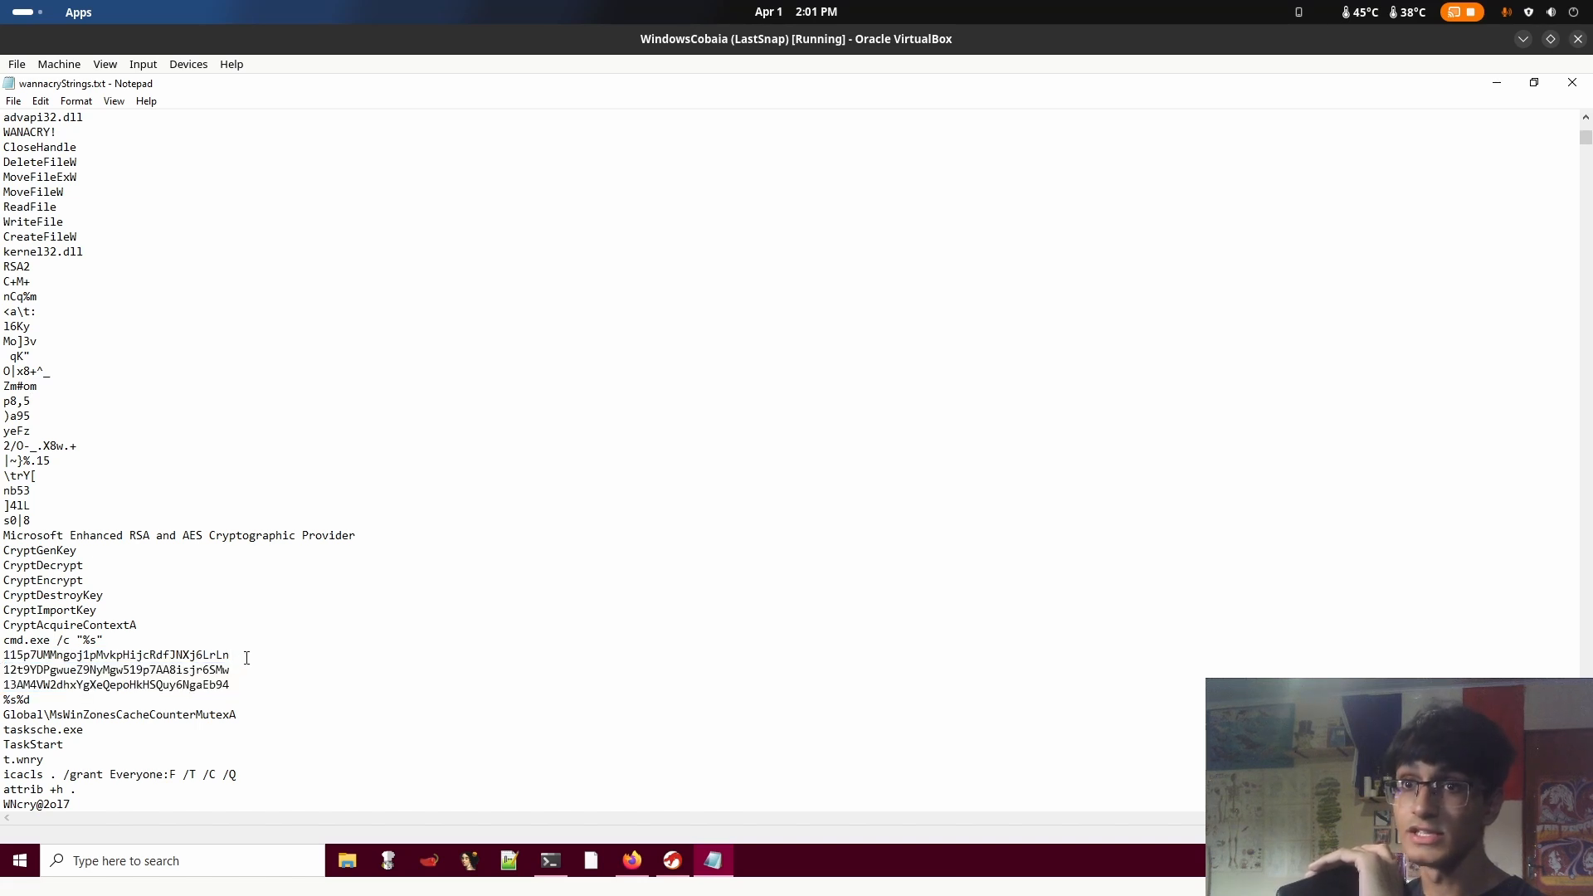
pyautogui.moveTo(246, 658); pyautogui.dragTo(4, 653)
pyautogui.click(307, 660)
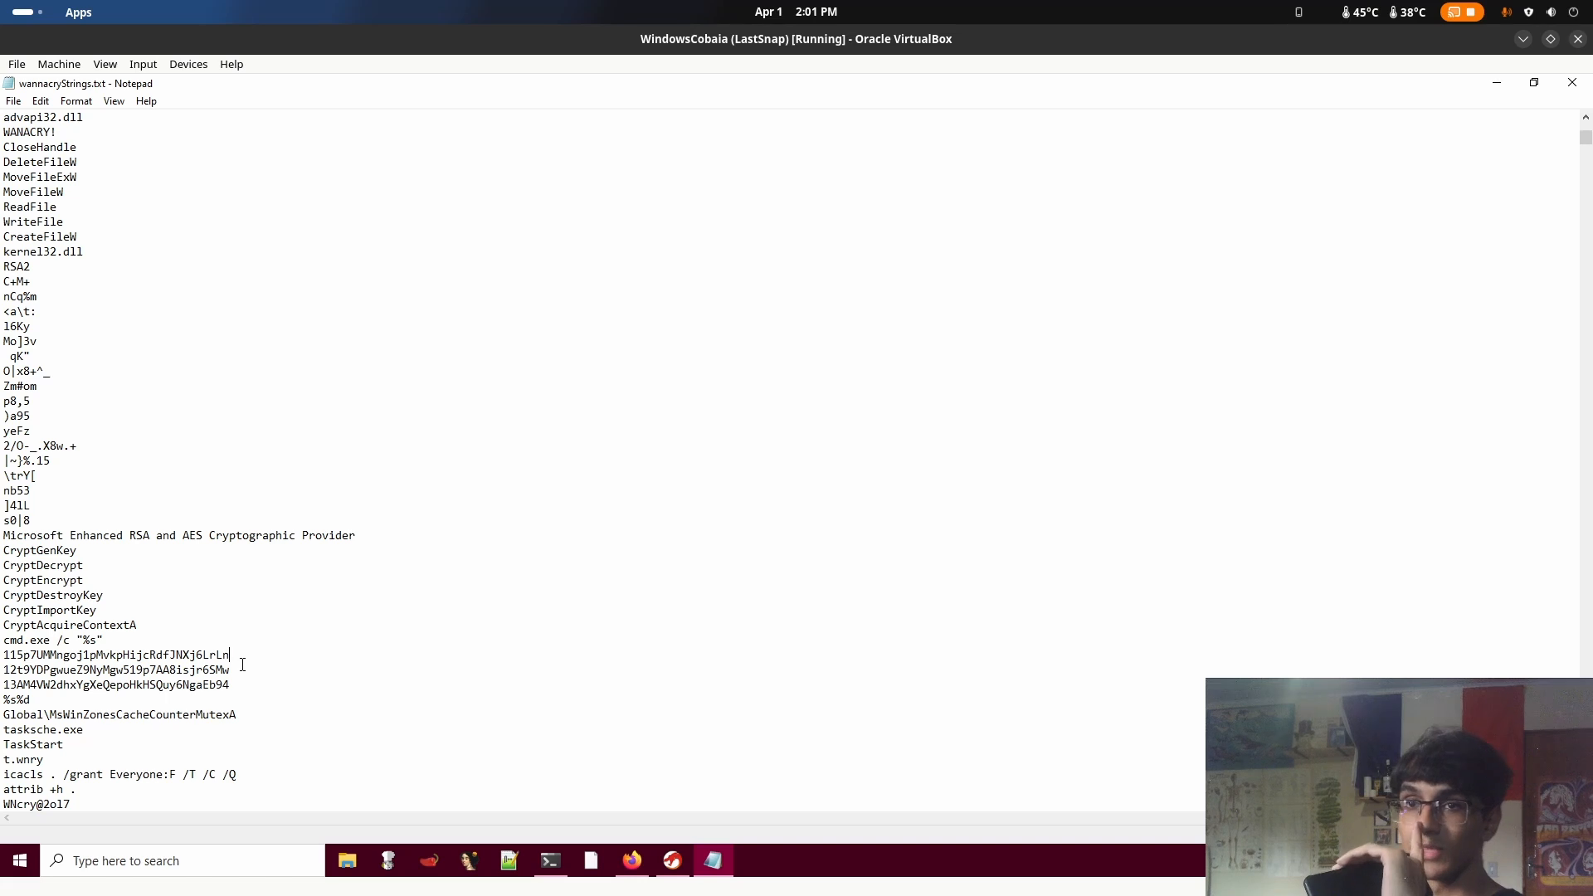
pyautogui.moveTo(245, 664); pyautogui.dragTo(4, 658)
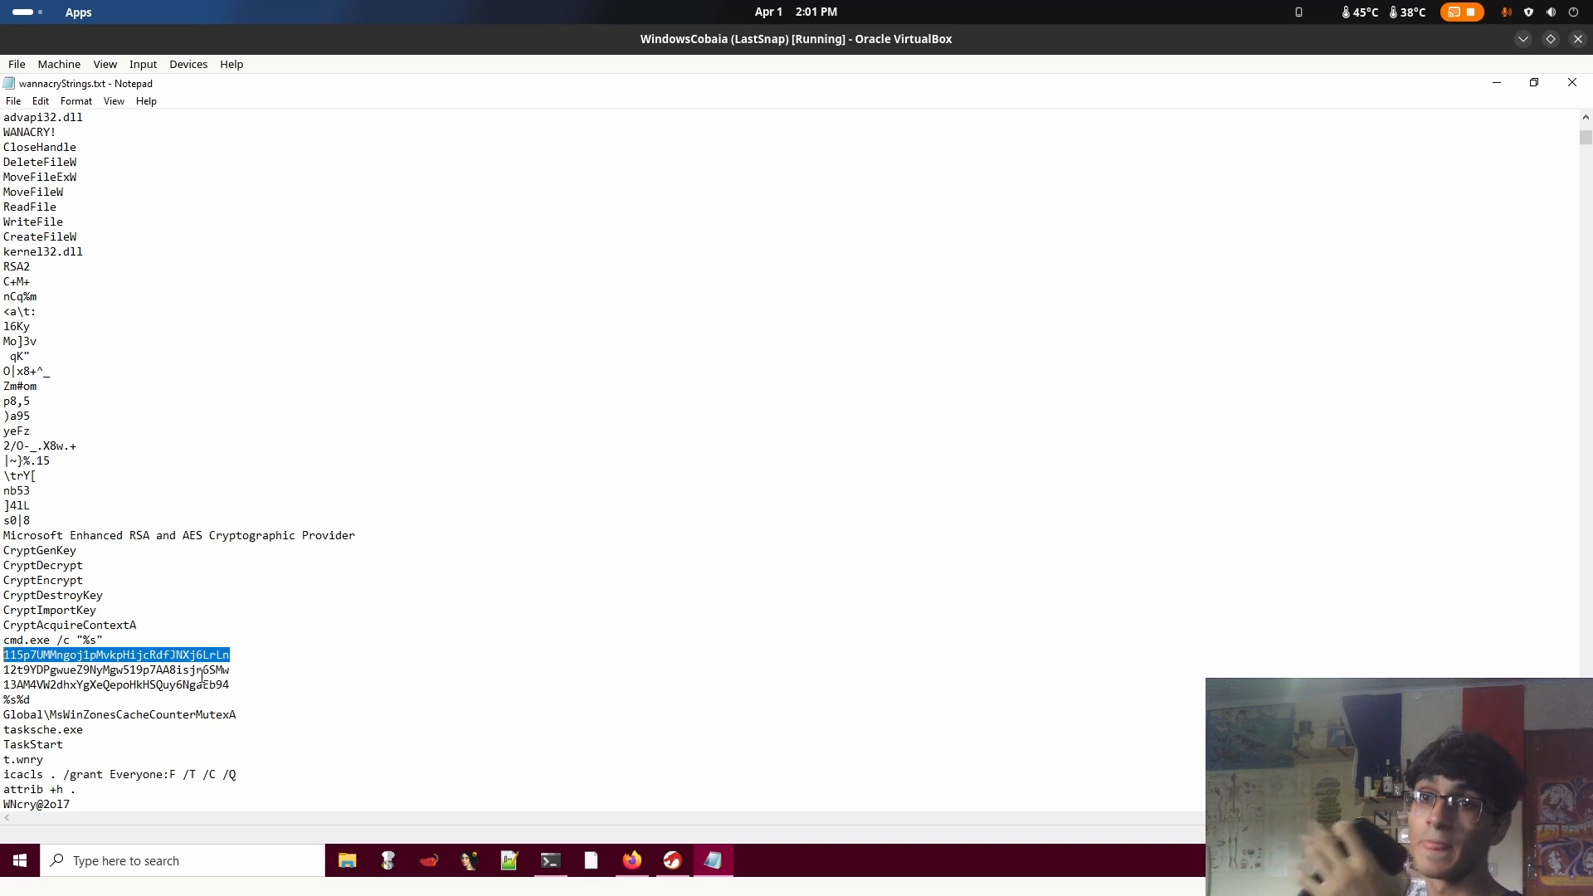
pyautogui.moveTo(248, 667); pyautogui.dragTo(6, 673)
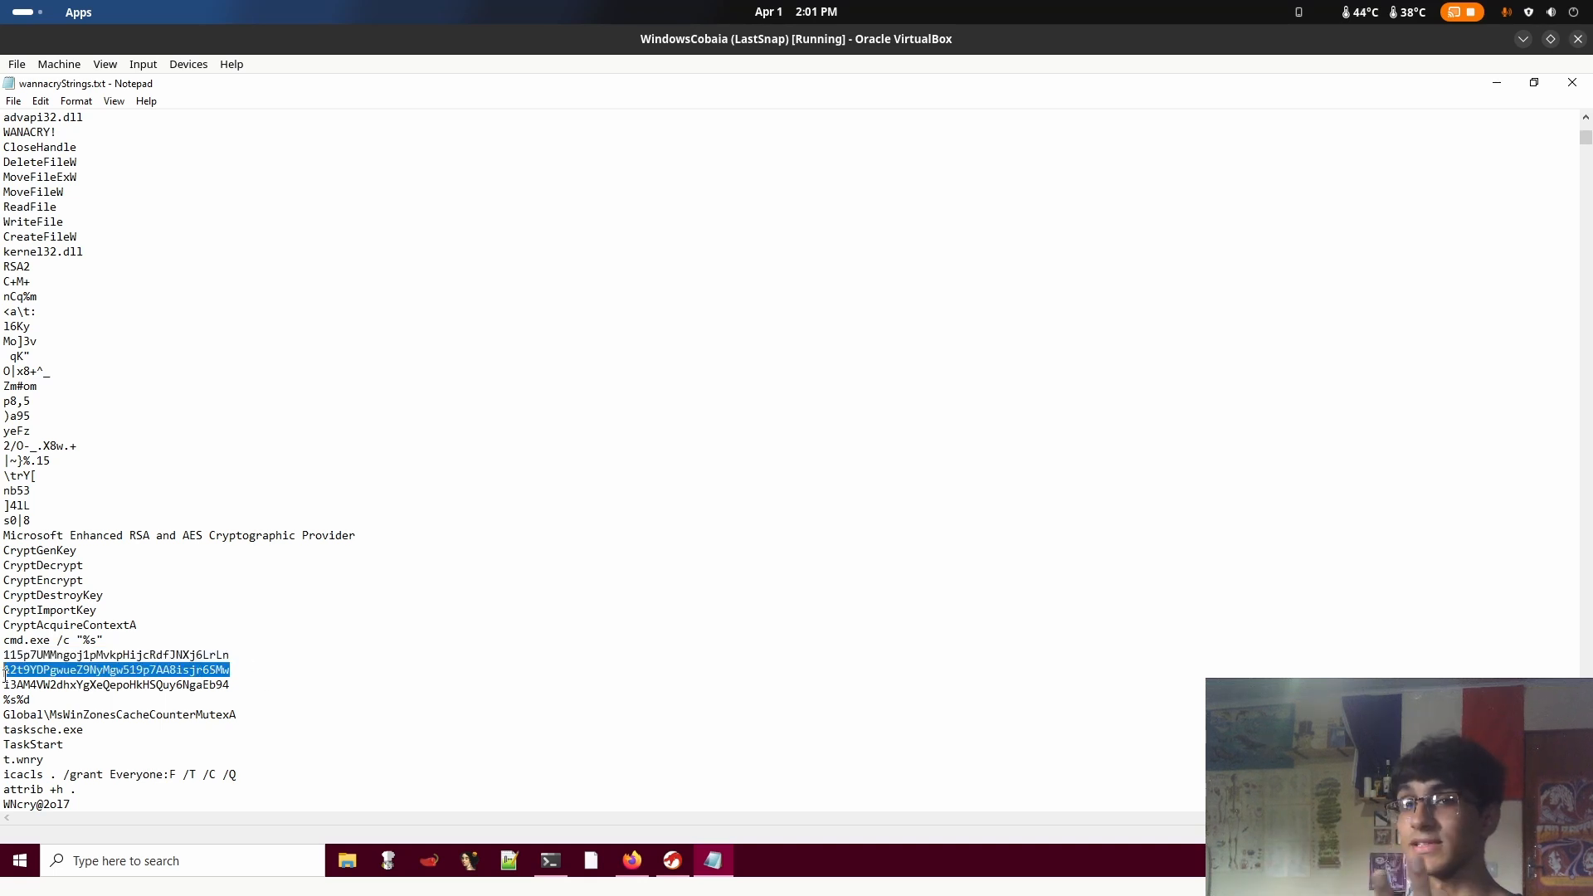
pyautogui.rightClick(299, 697)
pyautogui.moveTo(311, 621)
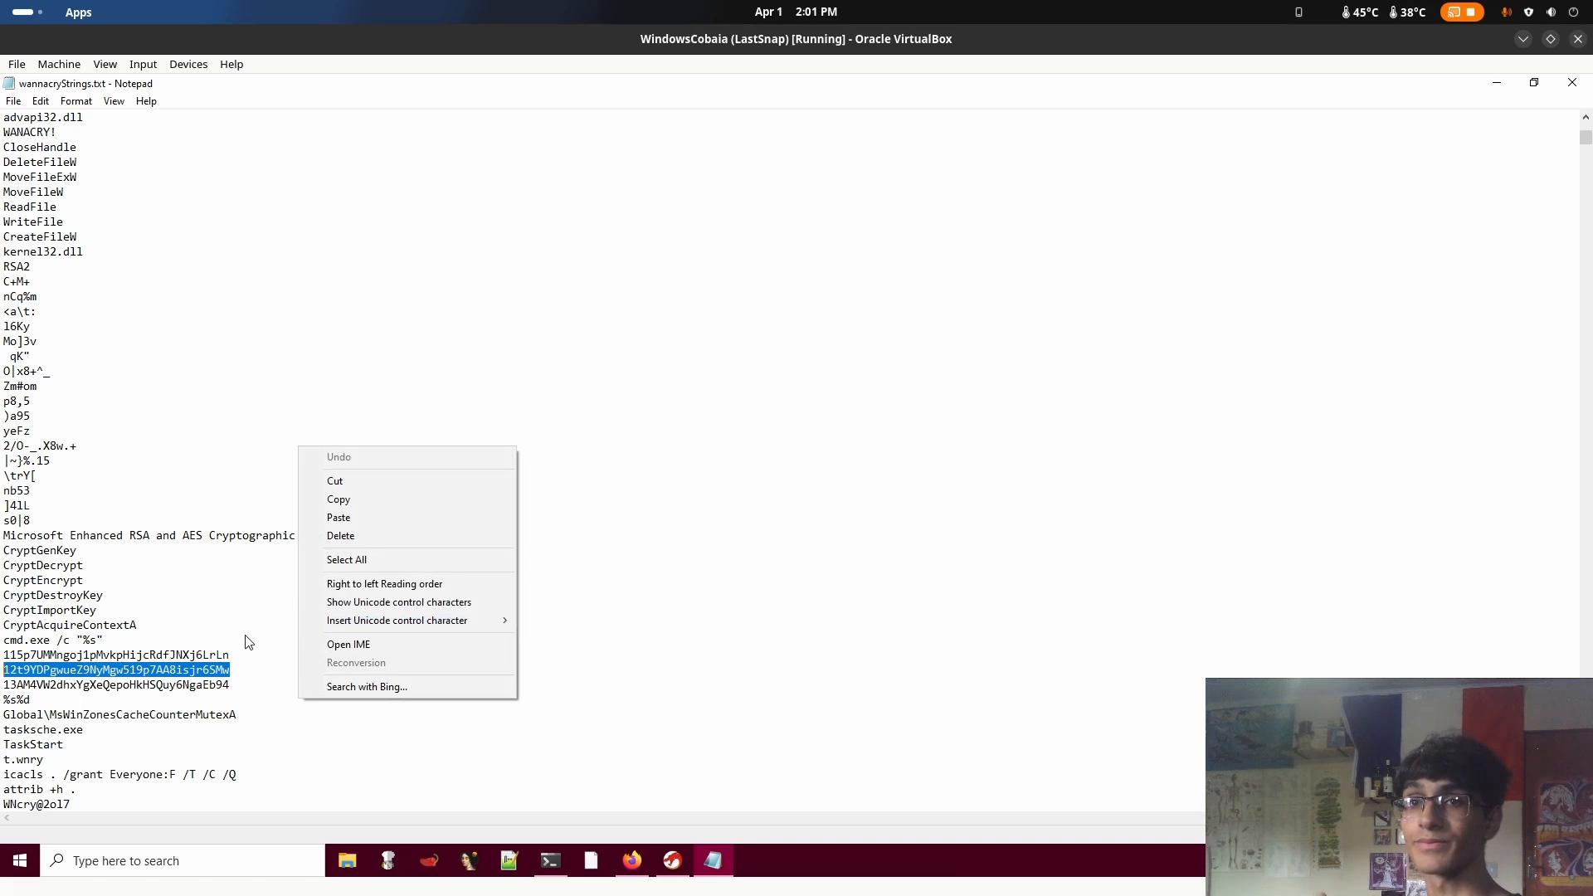
pyautogui.press('Escape')
pyautogui.click(515, 660)
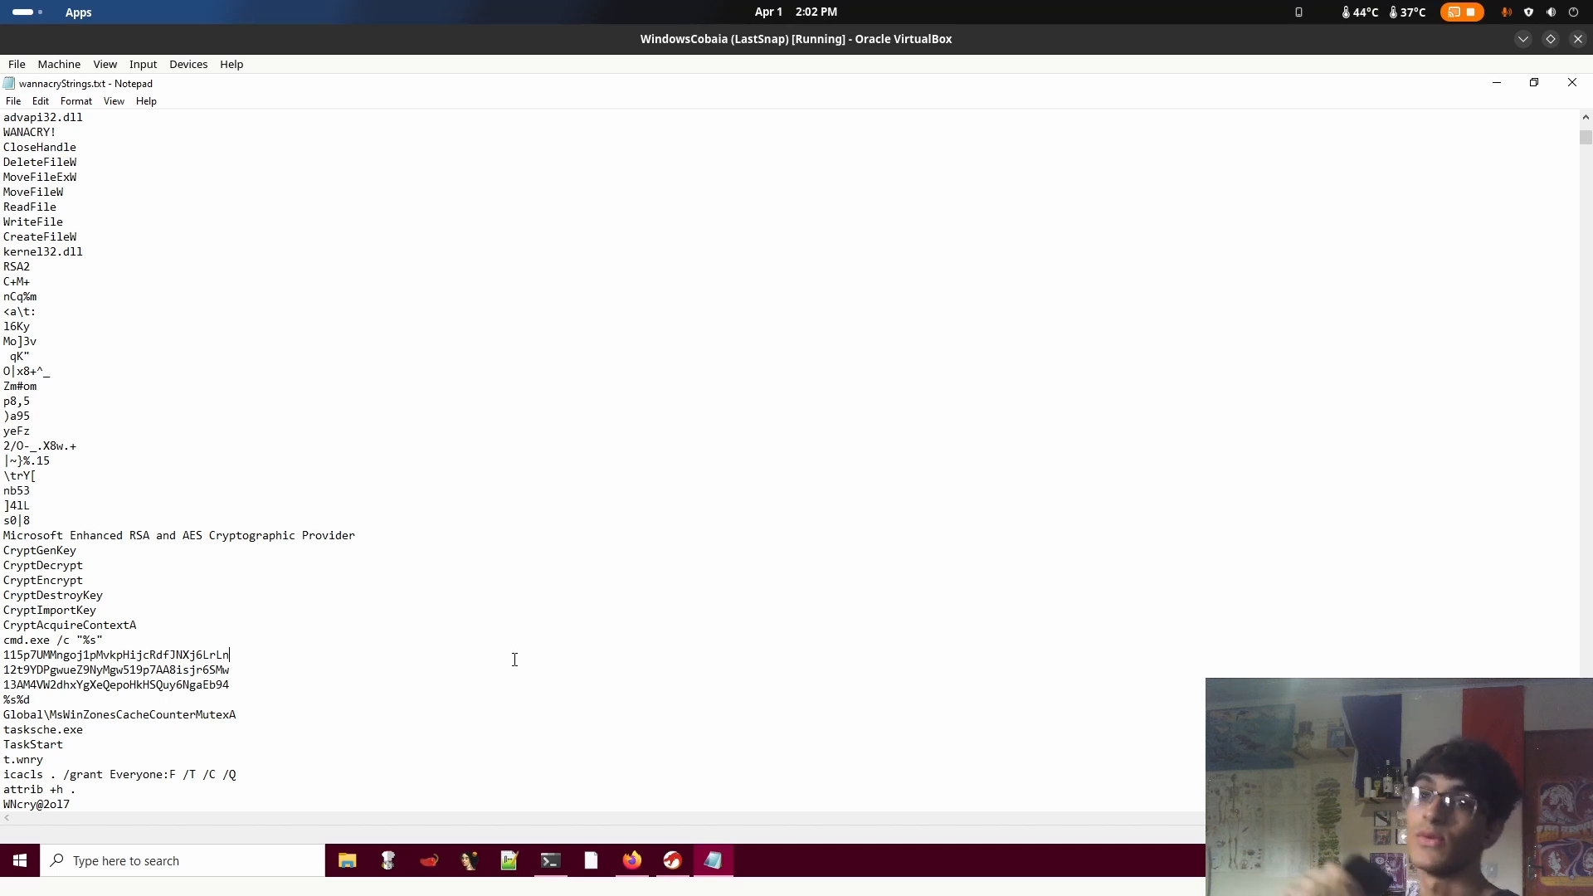
# Highlight the first Bitcoin address, extend the highlighting across all three addresses, and clear the selection
pyautogui.moveTo(263, 655); pyautogui.dragTo(4, 657)
pyautogui.click(4, 663)
pyautogui.moveTo(231, 686); pyautogui.dragTo(9, 656)
pyautogui.click(325, 672)
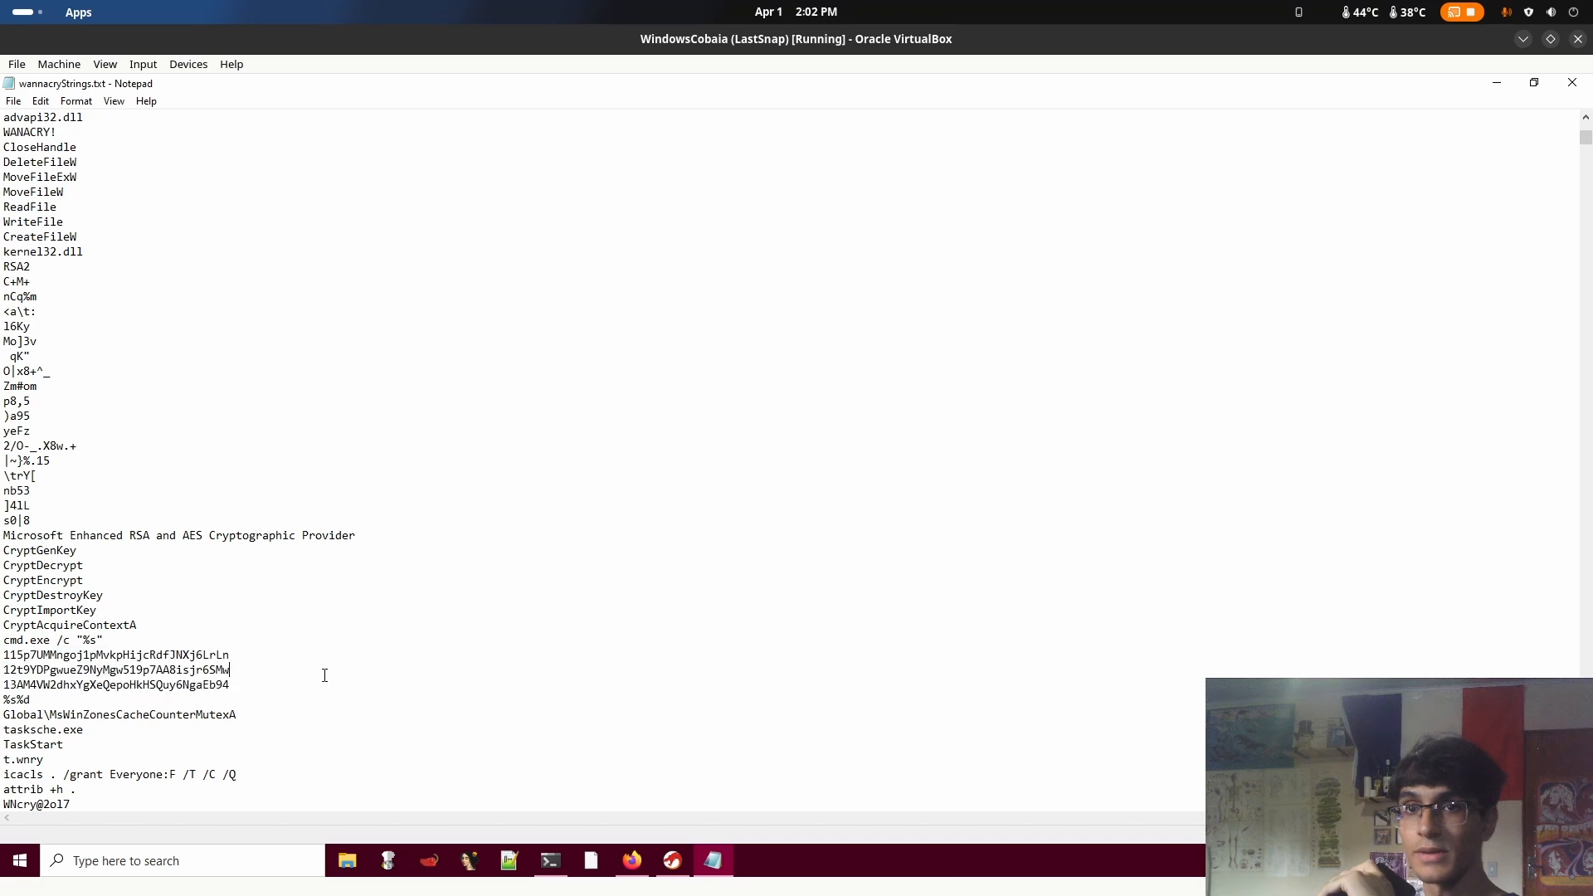
# Highlight the t.wnry string listed below TaskStart and clear the selection
pyautogui.scroll(-5, 52, 589)
pyautogui.moveTo(41, 536); pyautogui.dragTo(21, 533)
pyautogui.moveTo(35, 532); pyautogui.dragTo(3, 534)
pyautogui.click(162, 529)
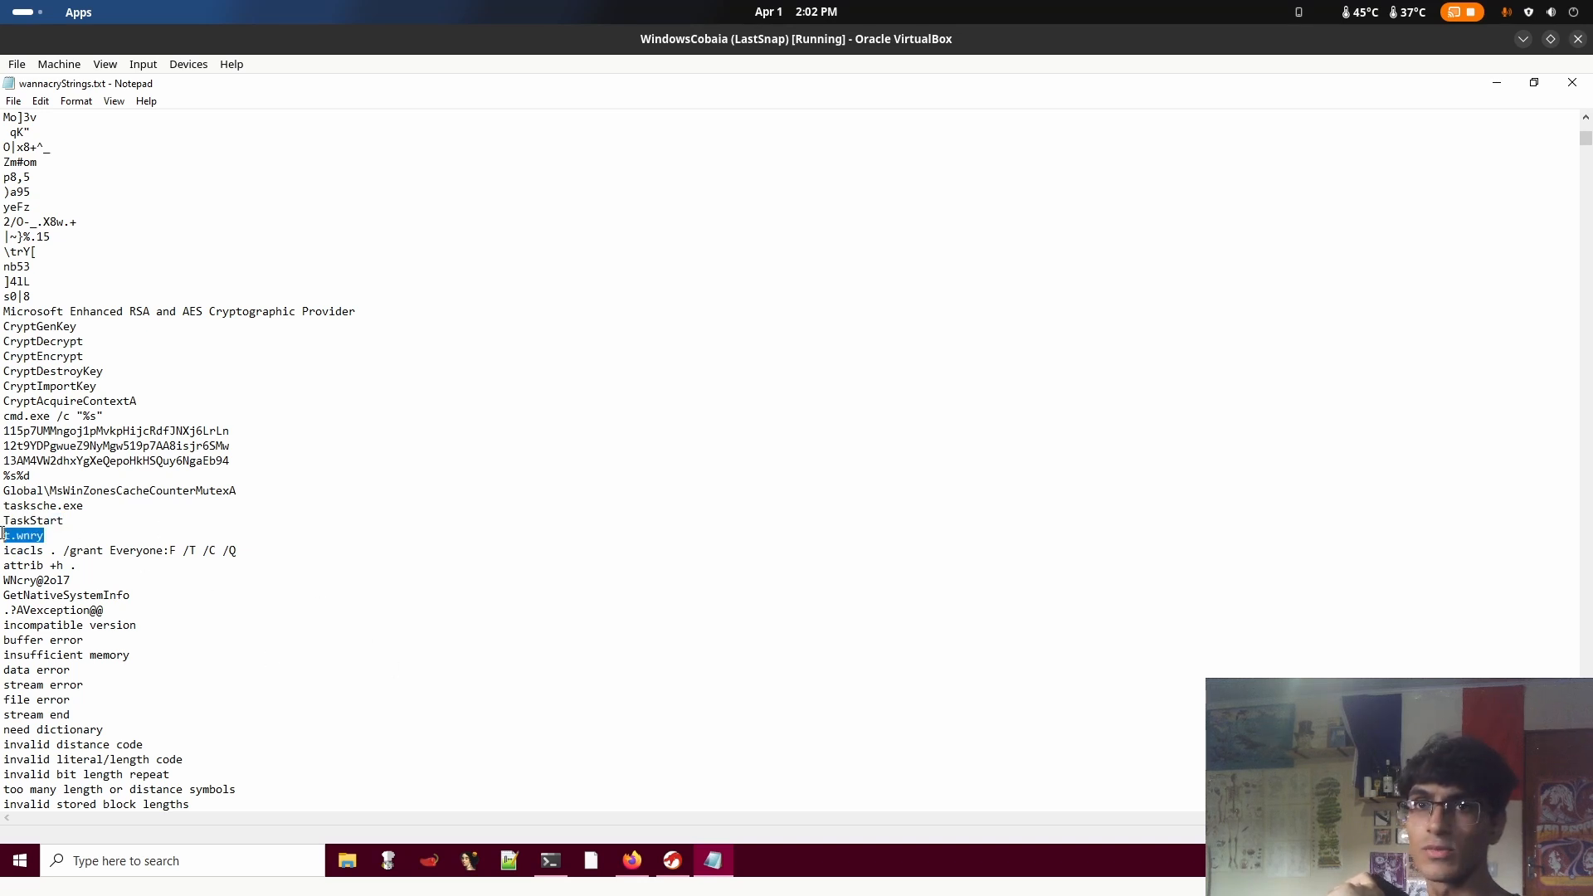
# Go to the FLOSS static strings UTF-16LE section and highlight the WanaCrypt0r string
pyautogui.hotkey('ctrl', 'End')
pyautogui.scroll(20, 896, 580)
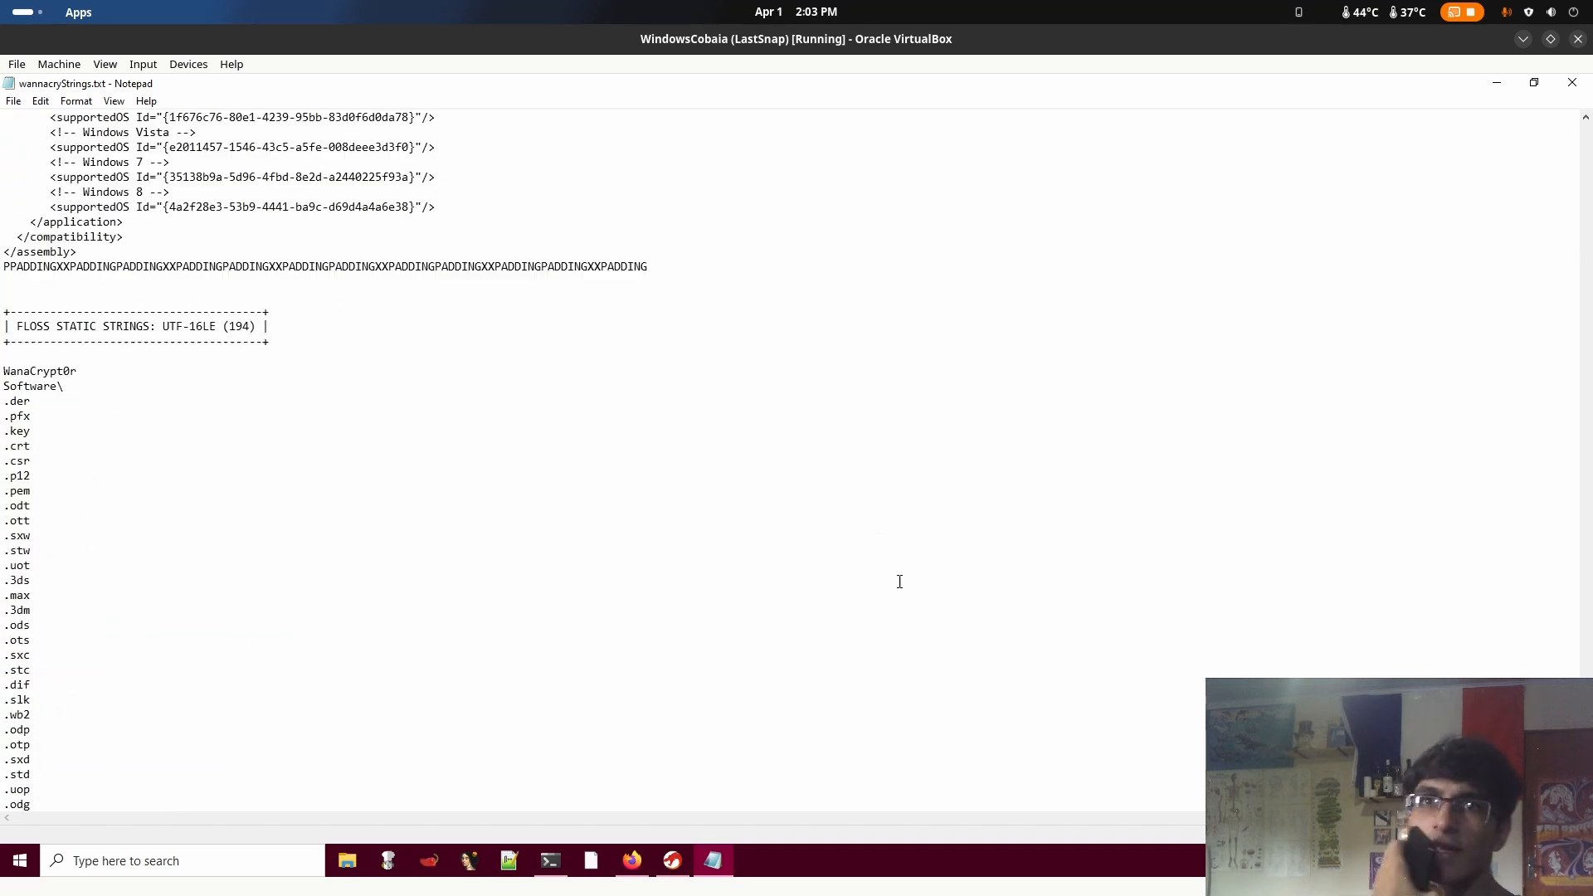
pyautogui.scroll(-1, 896, 580)
pyautogui.doubleClick(90, 686)
pyautogui.moveTo(89, 686); pyautogui.dragTo(2, 689)
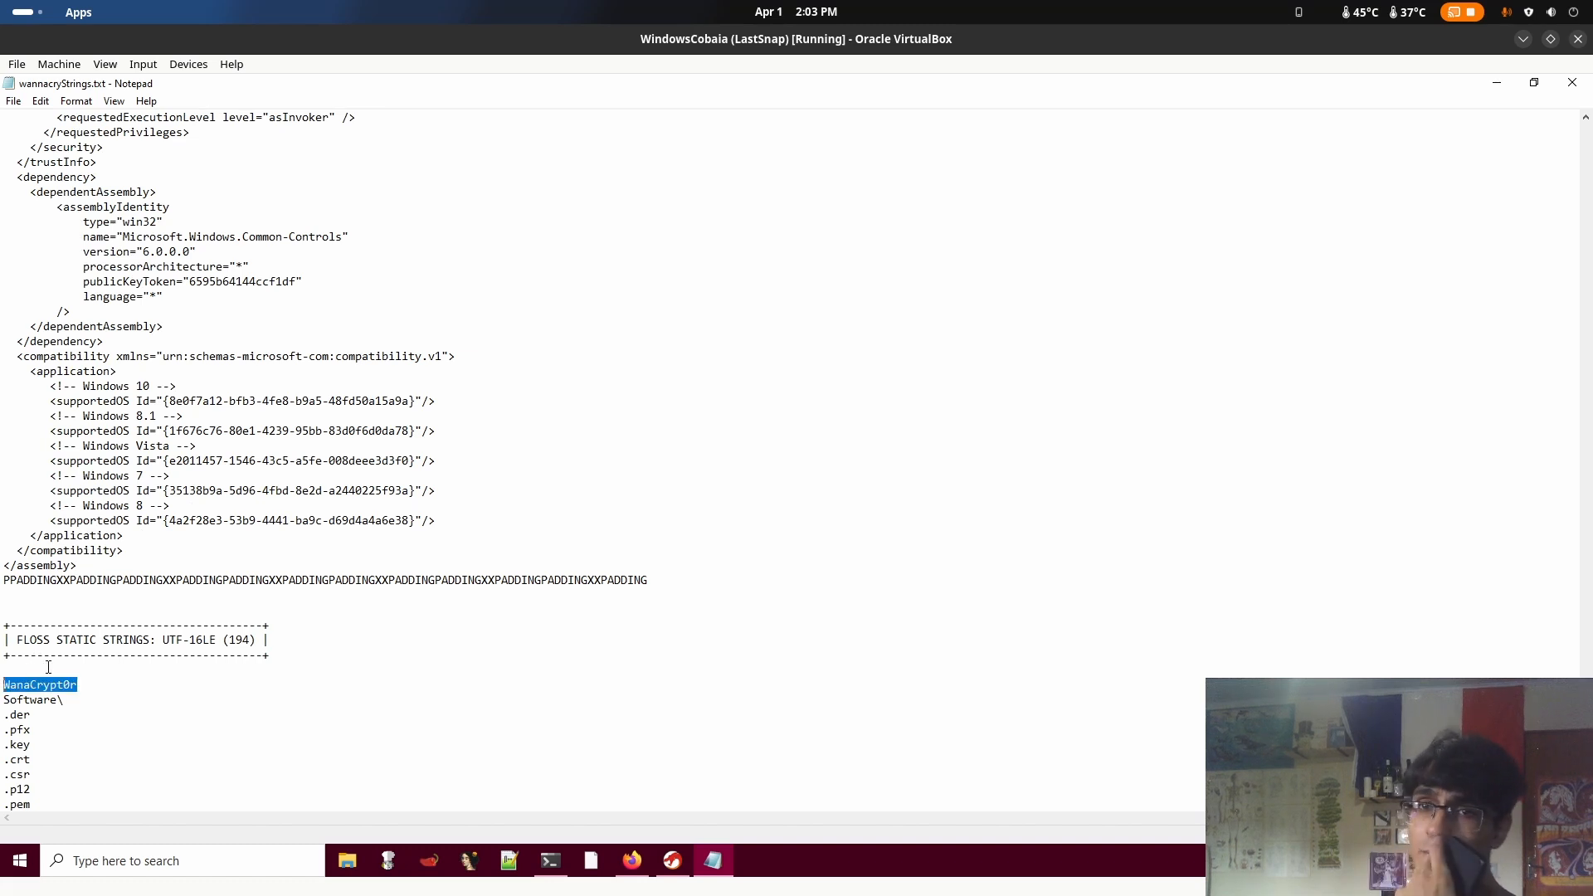
pyautogui.scroll(-2, 127, 694)
pyautogui.click(89, 615)
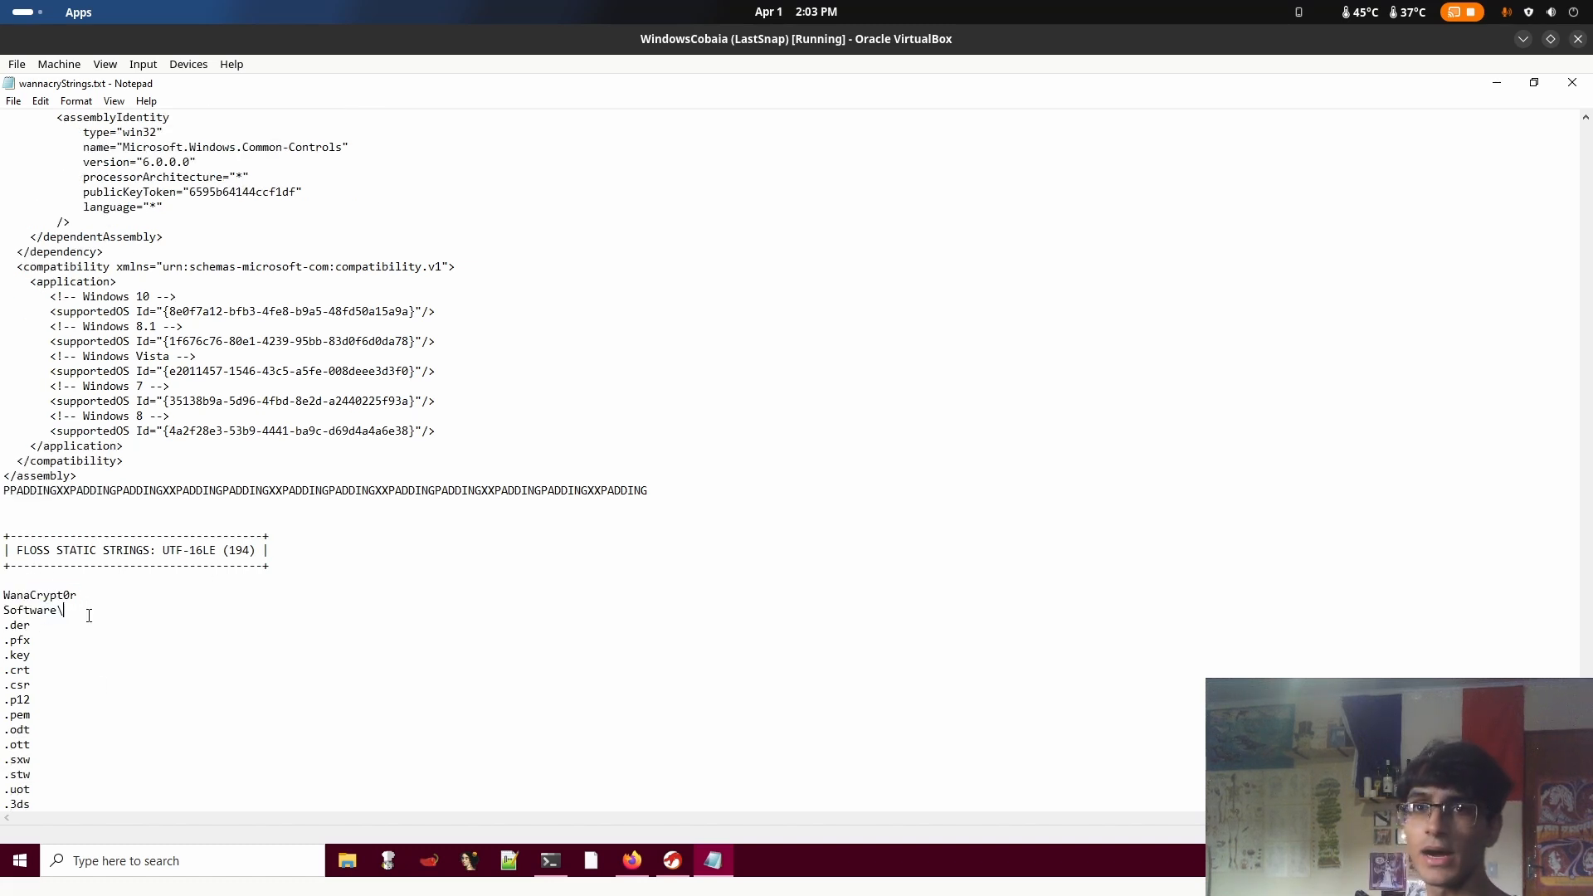
# Highlight the first file extensions and .3dm, and examine the extension list down to the version information strings
pyautogui.scroll(-4, 131, 572)
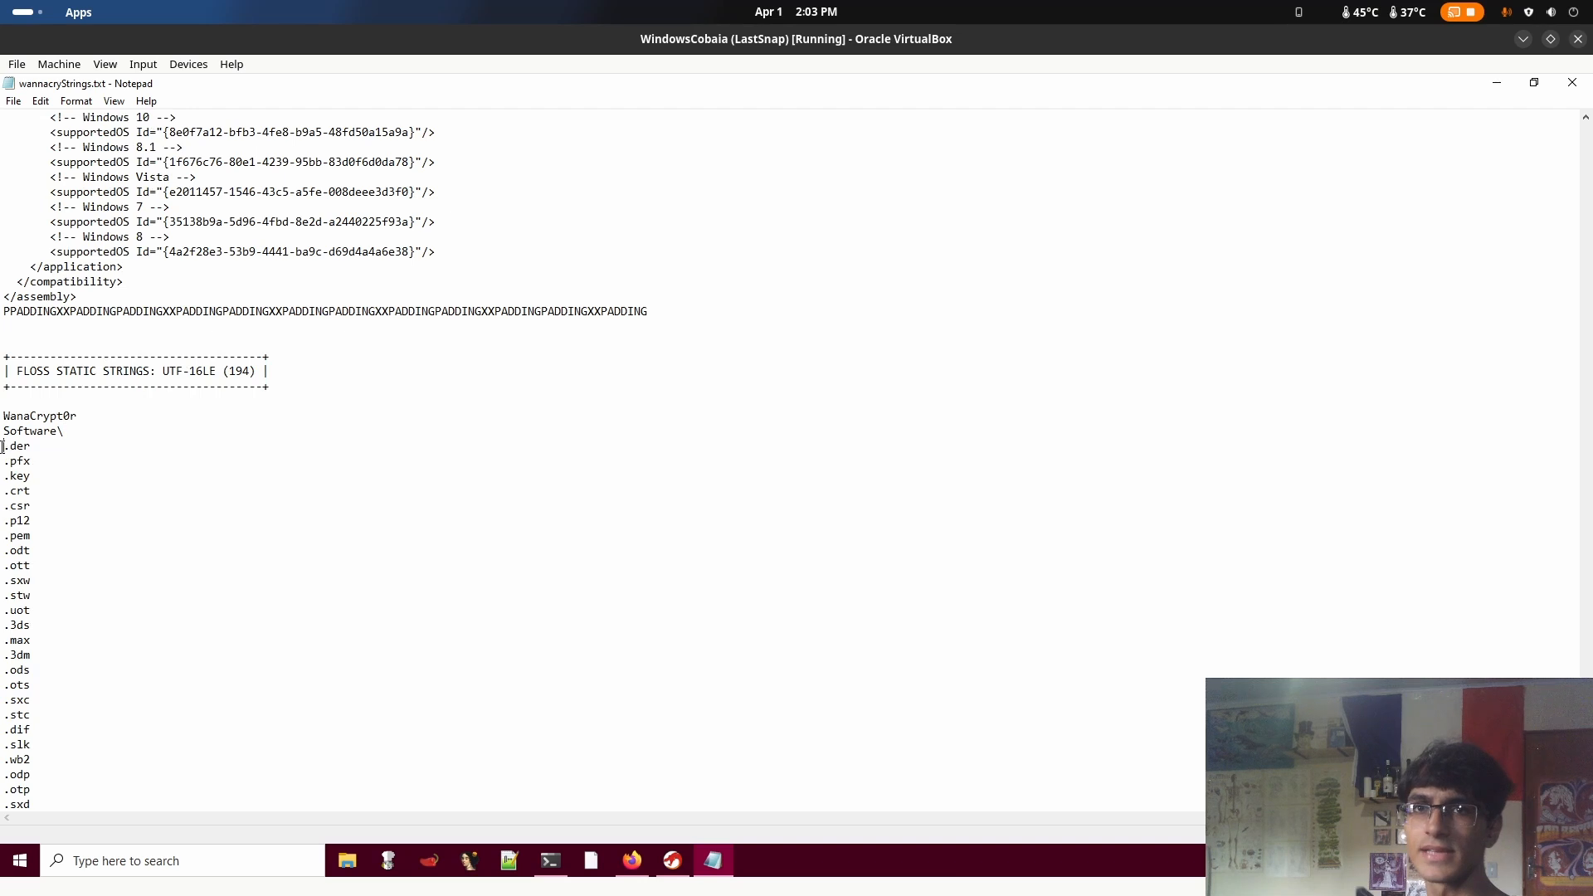
pyautogui.moveTo(3, 446); pyautogui.dragTo(35, 494)
pyautogui.click(34, 535)
pyautogui.moveTo(31, 656); pyautogui.dragTo(14, 663)
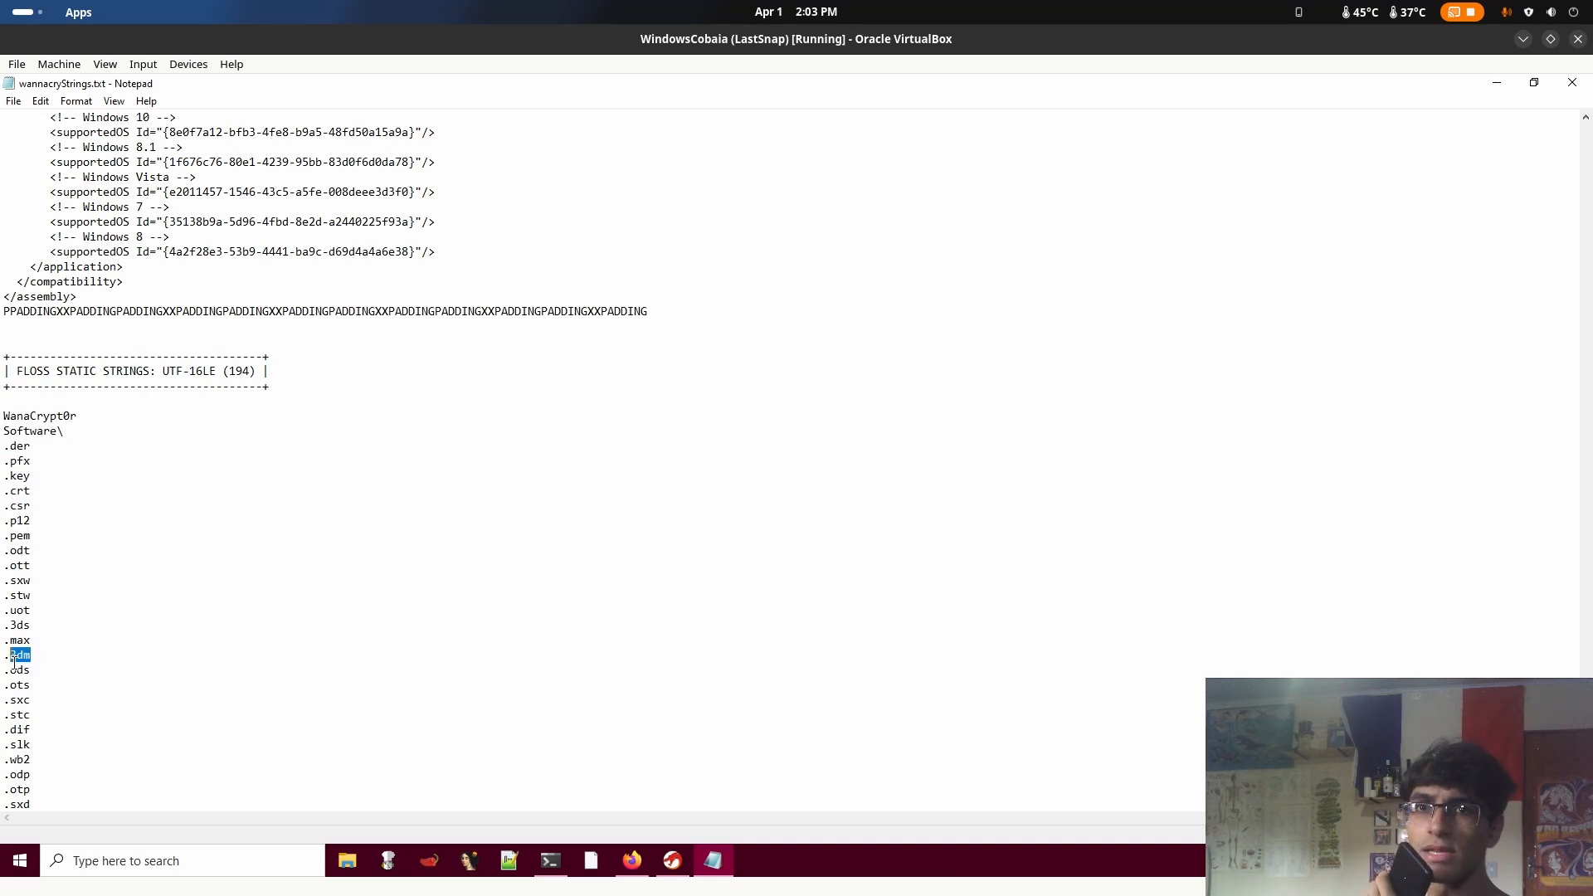
pyautogui.scroll(-3, 88, 701)
pyautogui.scroll(-3, 38, 724)
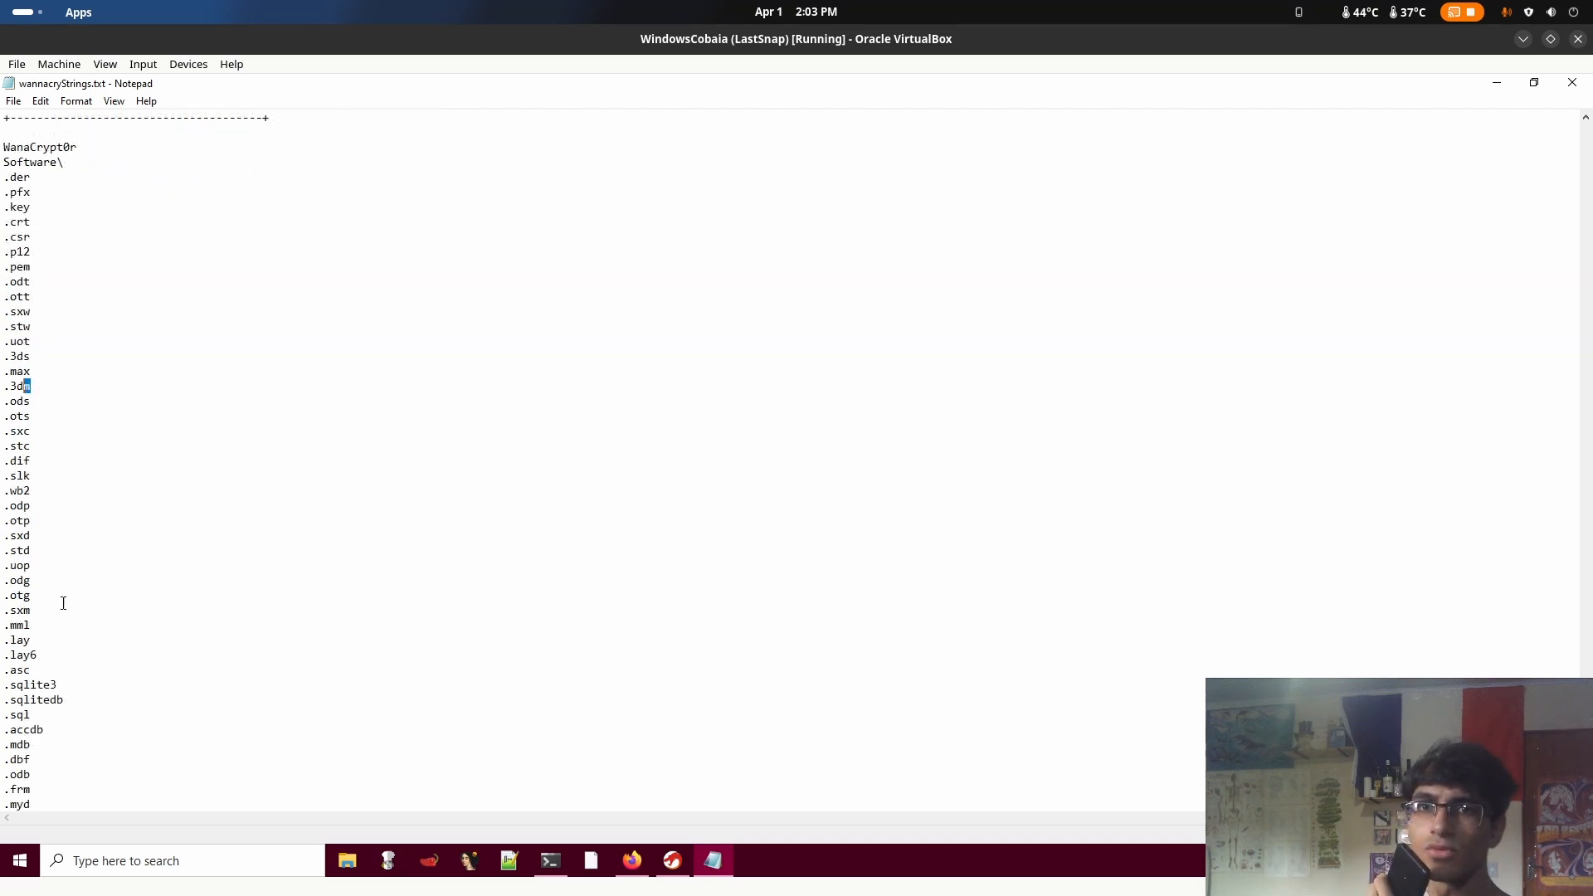
pyautogui.scroll(-14, 78, 583)
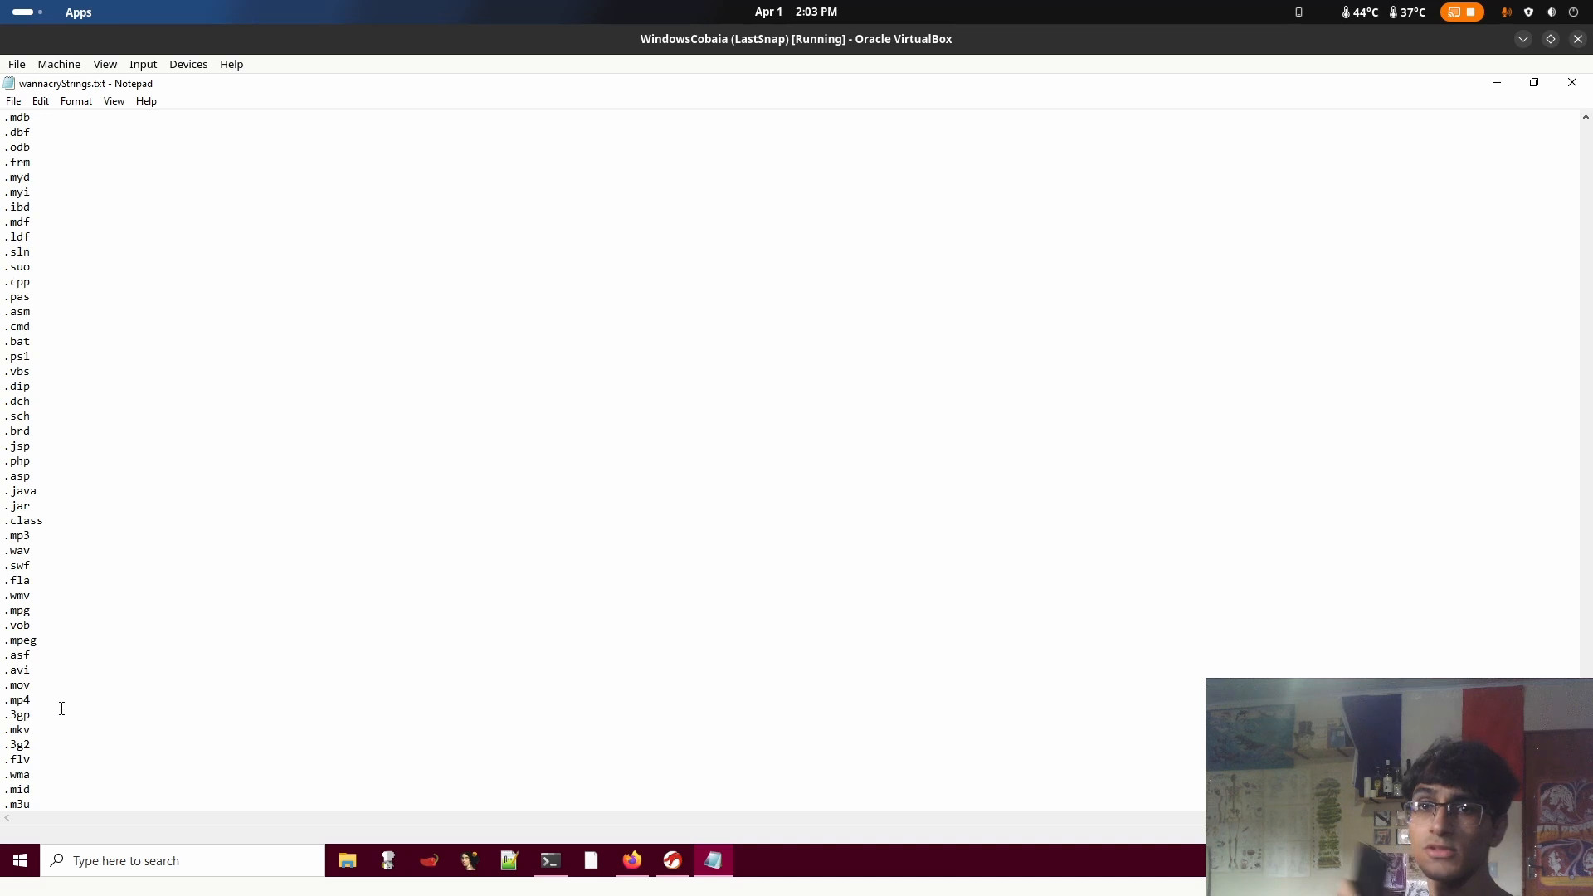
pyautogui.scroll(-20, 160, 637)
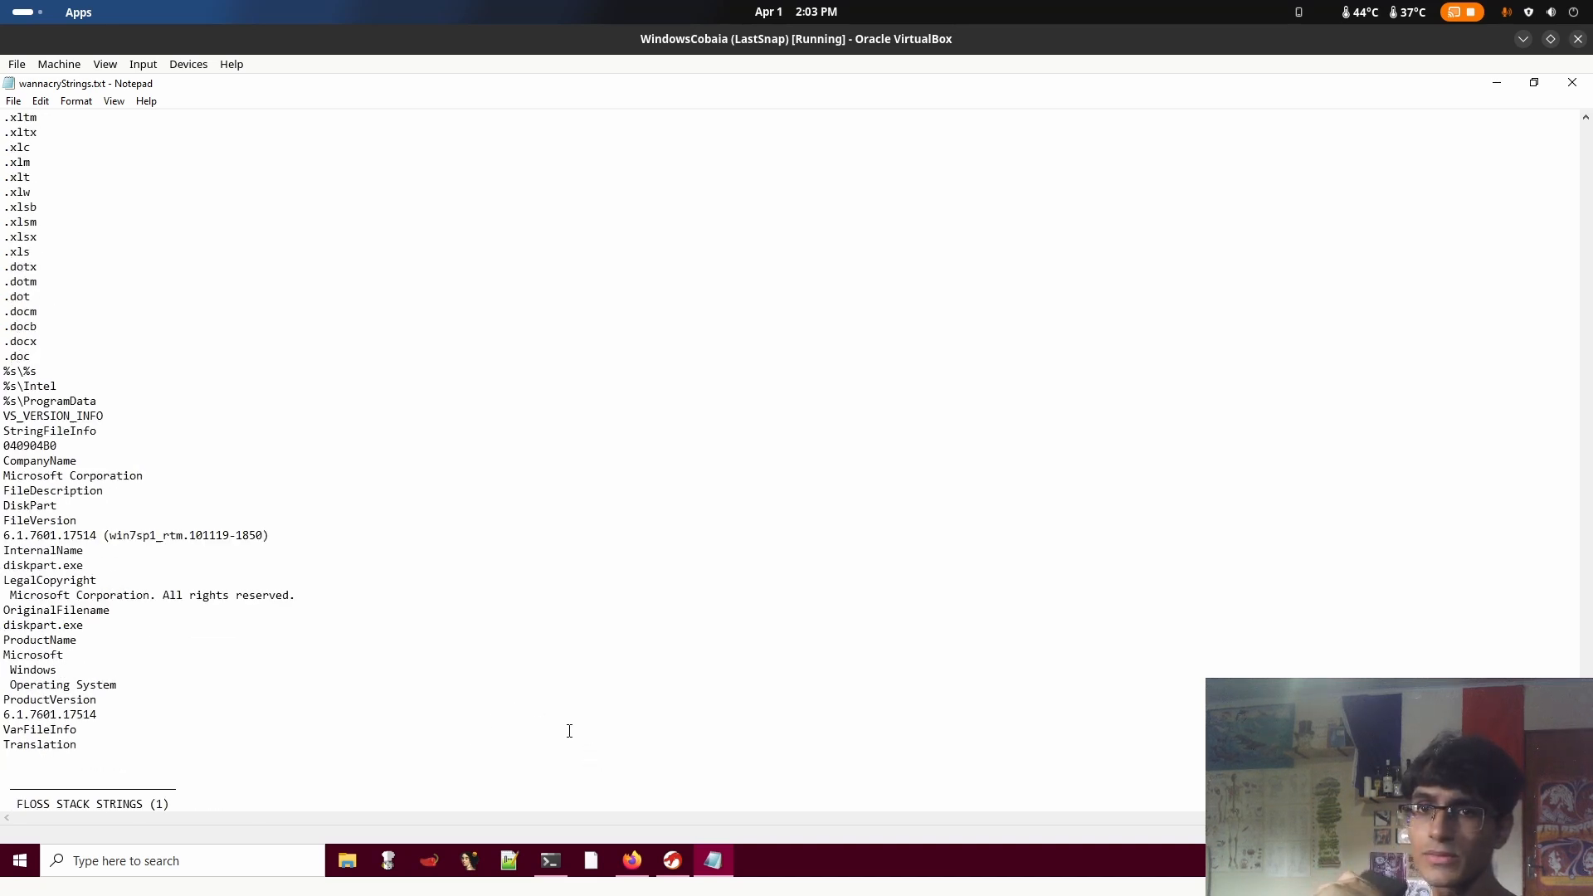
# Return to the start of the UTF-16LE section and highlight the extensions from .der to .sxw
pyautogui.scroll(20, 569, 729)
pyautogui.scroll(20, 200, 630)
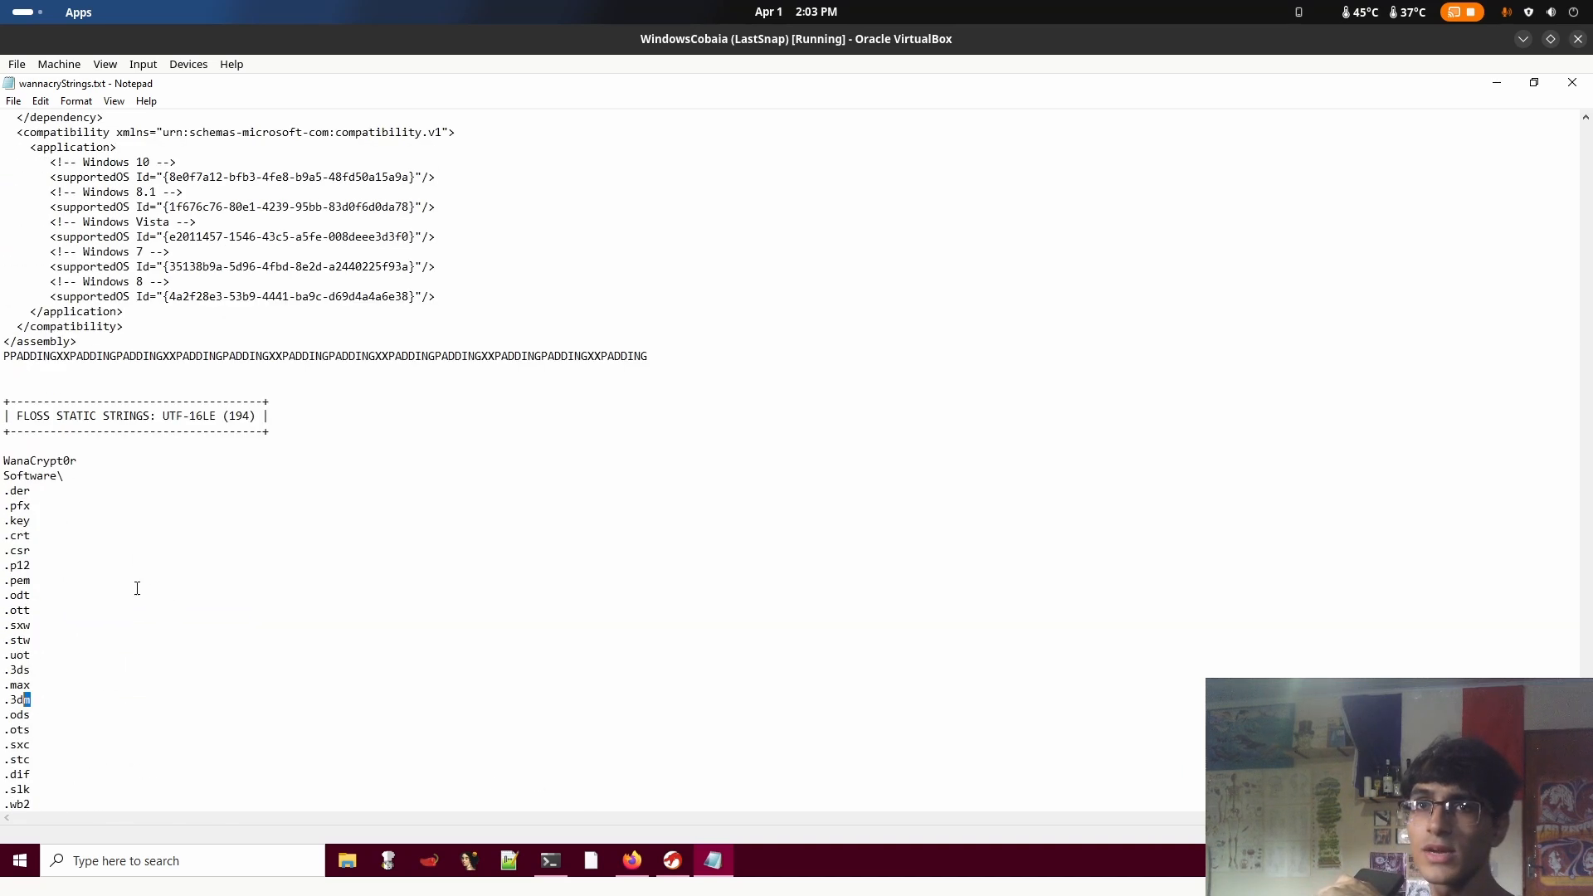
pyautogui.moveTo(2, 489); pyautogui.dragTo(107, 624)
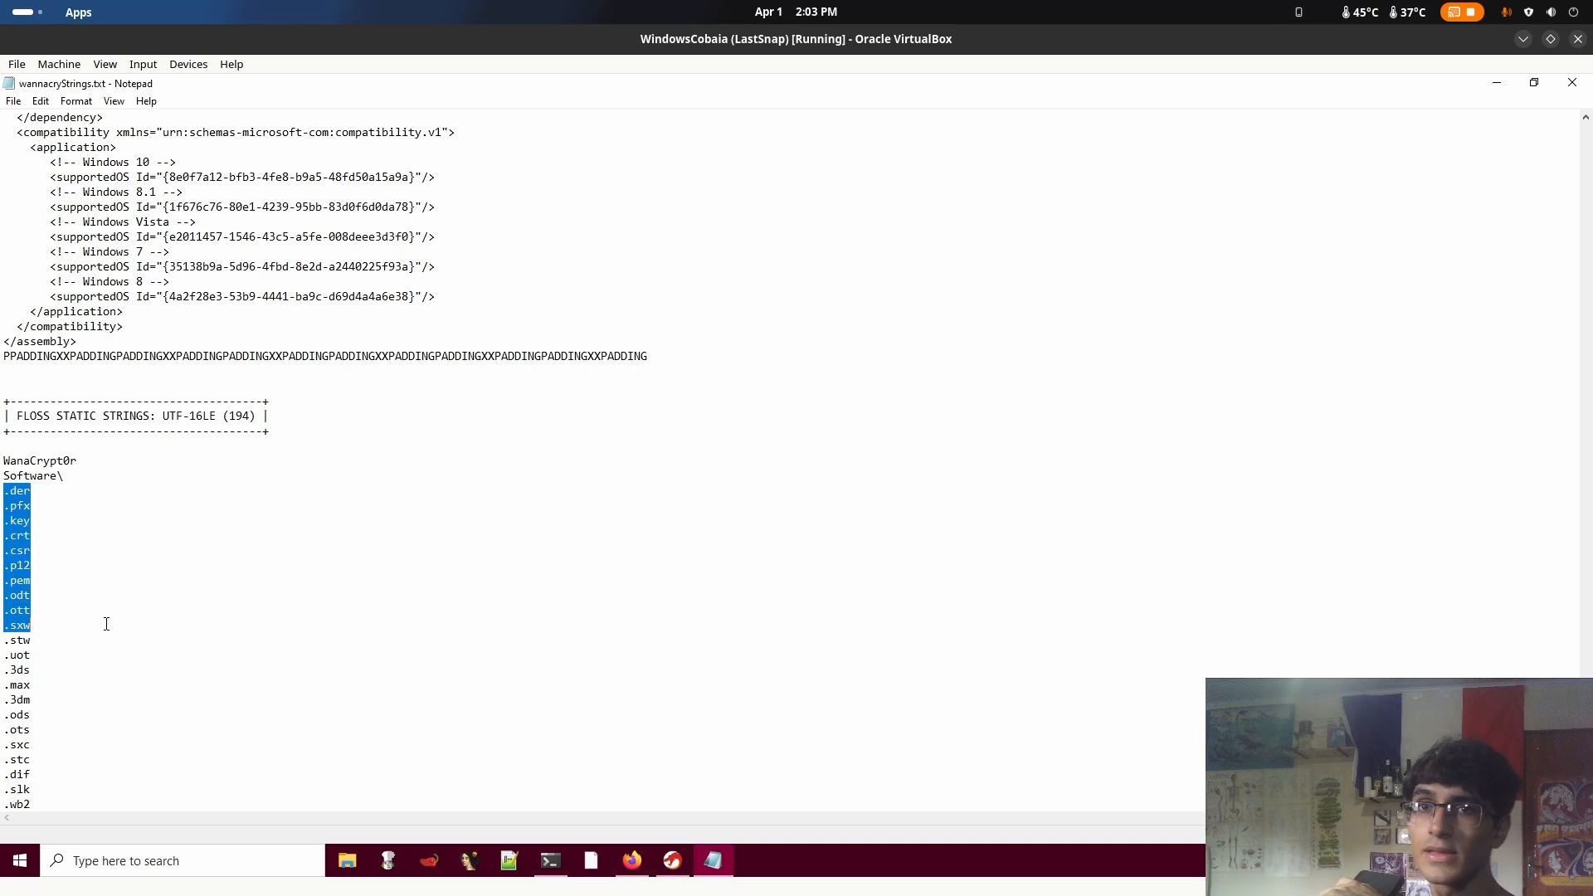
pyautogui.click(106, 631)
# Examine the programming, media, archive and document extensions in the list, highlighting a group near its end
pyautogui.scroll(-18, 105, 647)
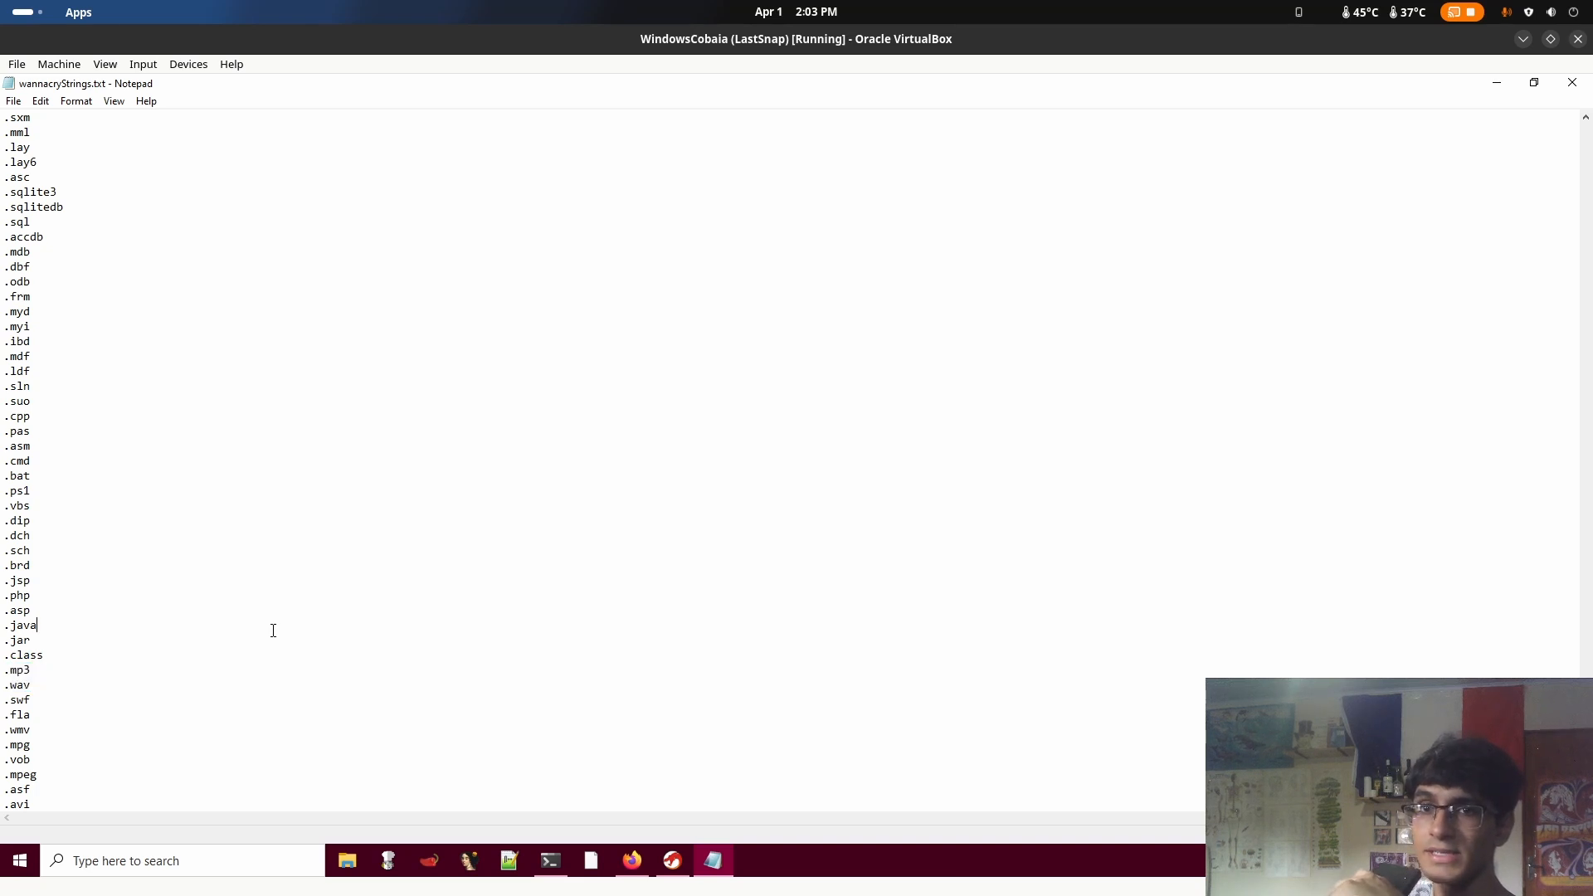
pyautogui.scroll(-4, 25, 690)
pyautogui.scroll(-5, 47, 683)
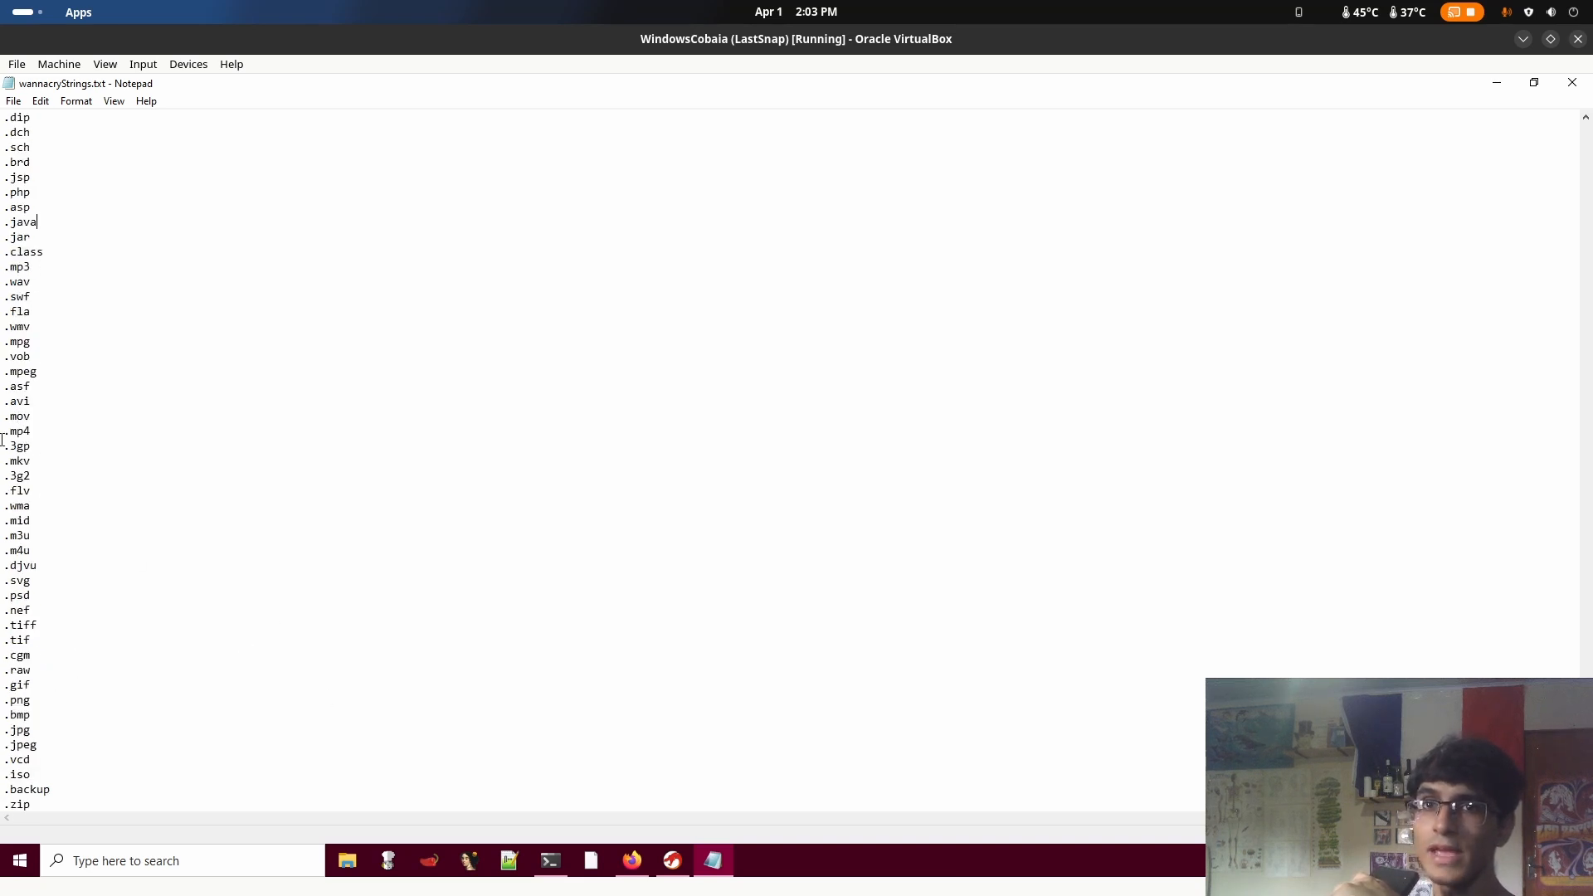
pyautogui.scroll(-20, 55, 773)
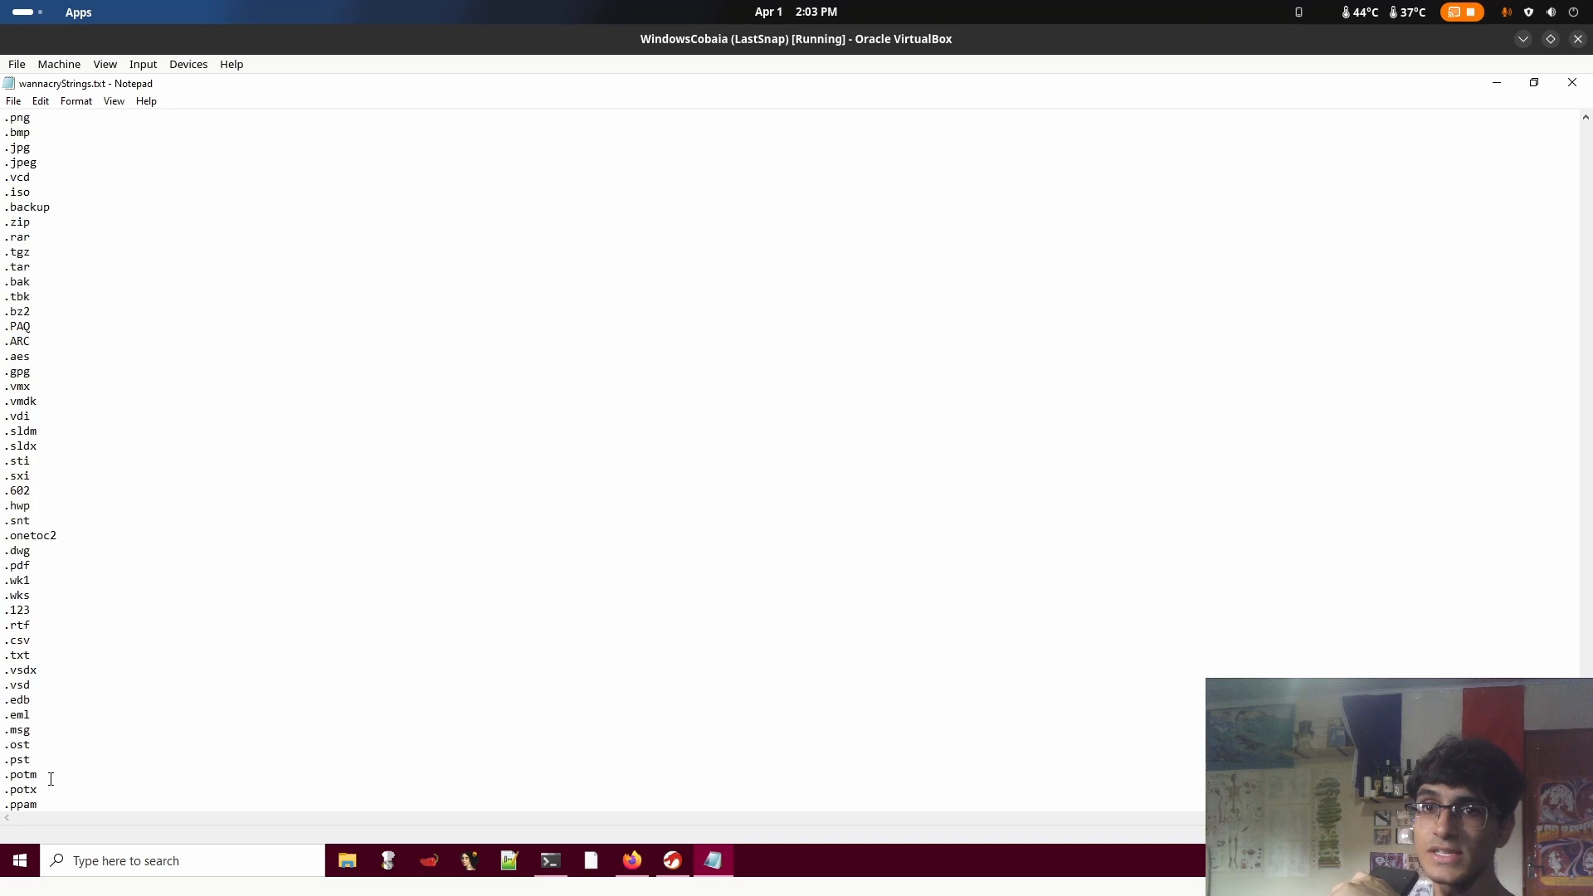
pyautogui.scroll(-3, 55, 773)
pyautogui.moveTo(48, 626); pyautogui.dragTo(23, 402)
pyautogui.scroll(20, 34, 498)
pyautogui.scroll(1, 22, 401)
pyautogui.click(341, 500)
# Scan the extension list again down to the .doc entry and back to the section heading
pyautogui.scroll(-15, 342, 498)
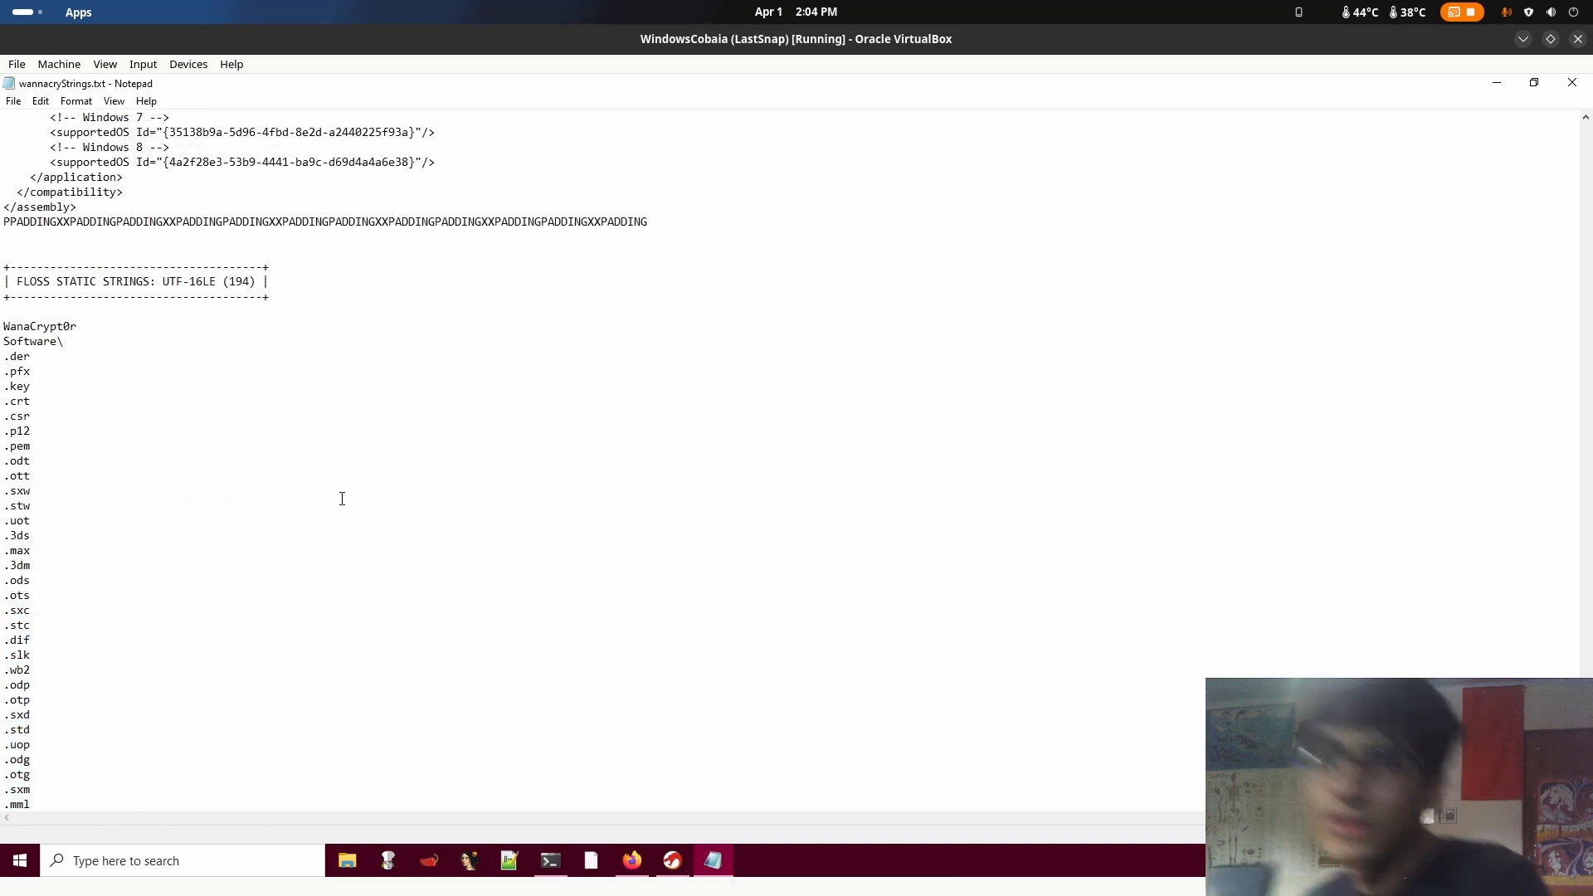
pyautogui.scroll(-20, 353, 541)
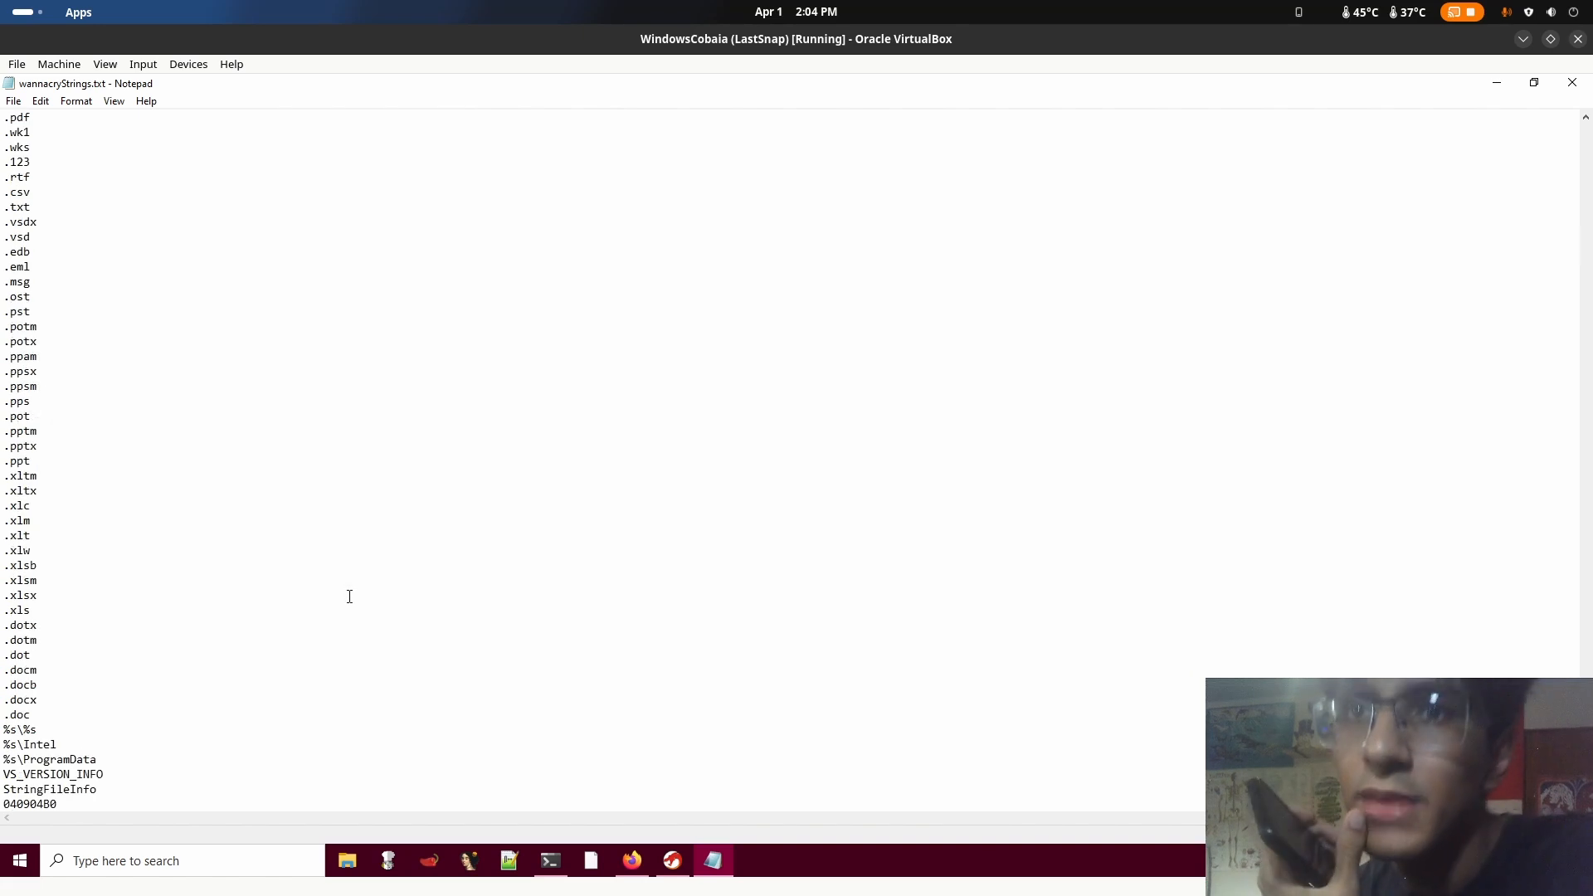
pyautogui.scroll(5, 349, 594)
pyautogui.scroll(20, 348, 598)
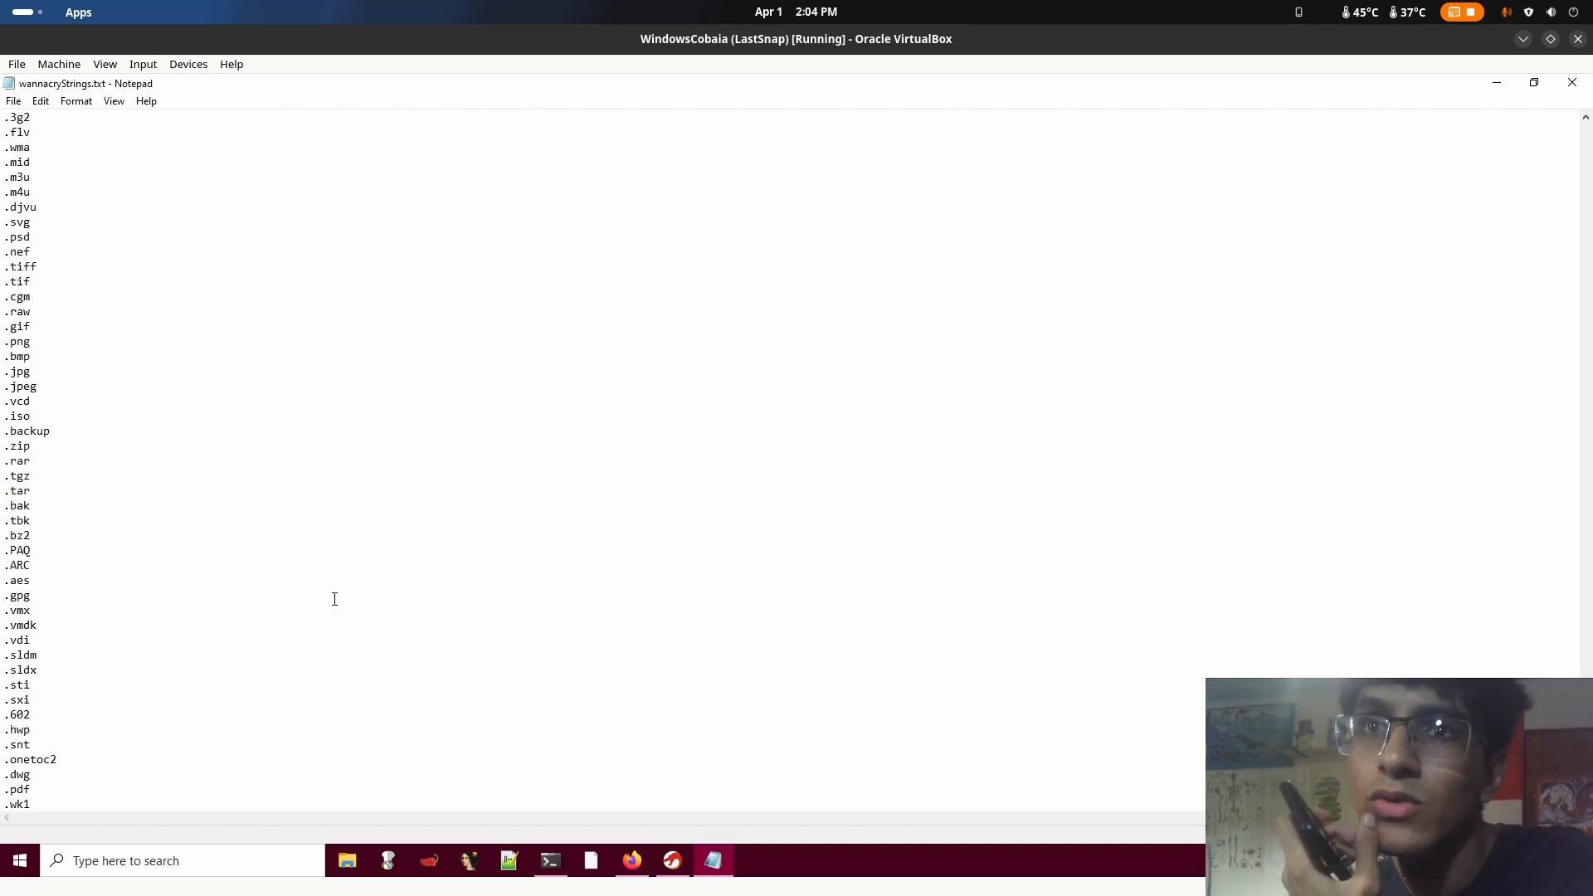
pyautogui.scroll(3, 305, 597)
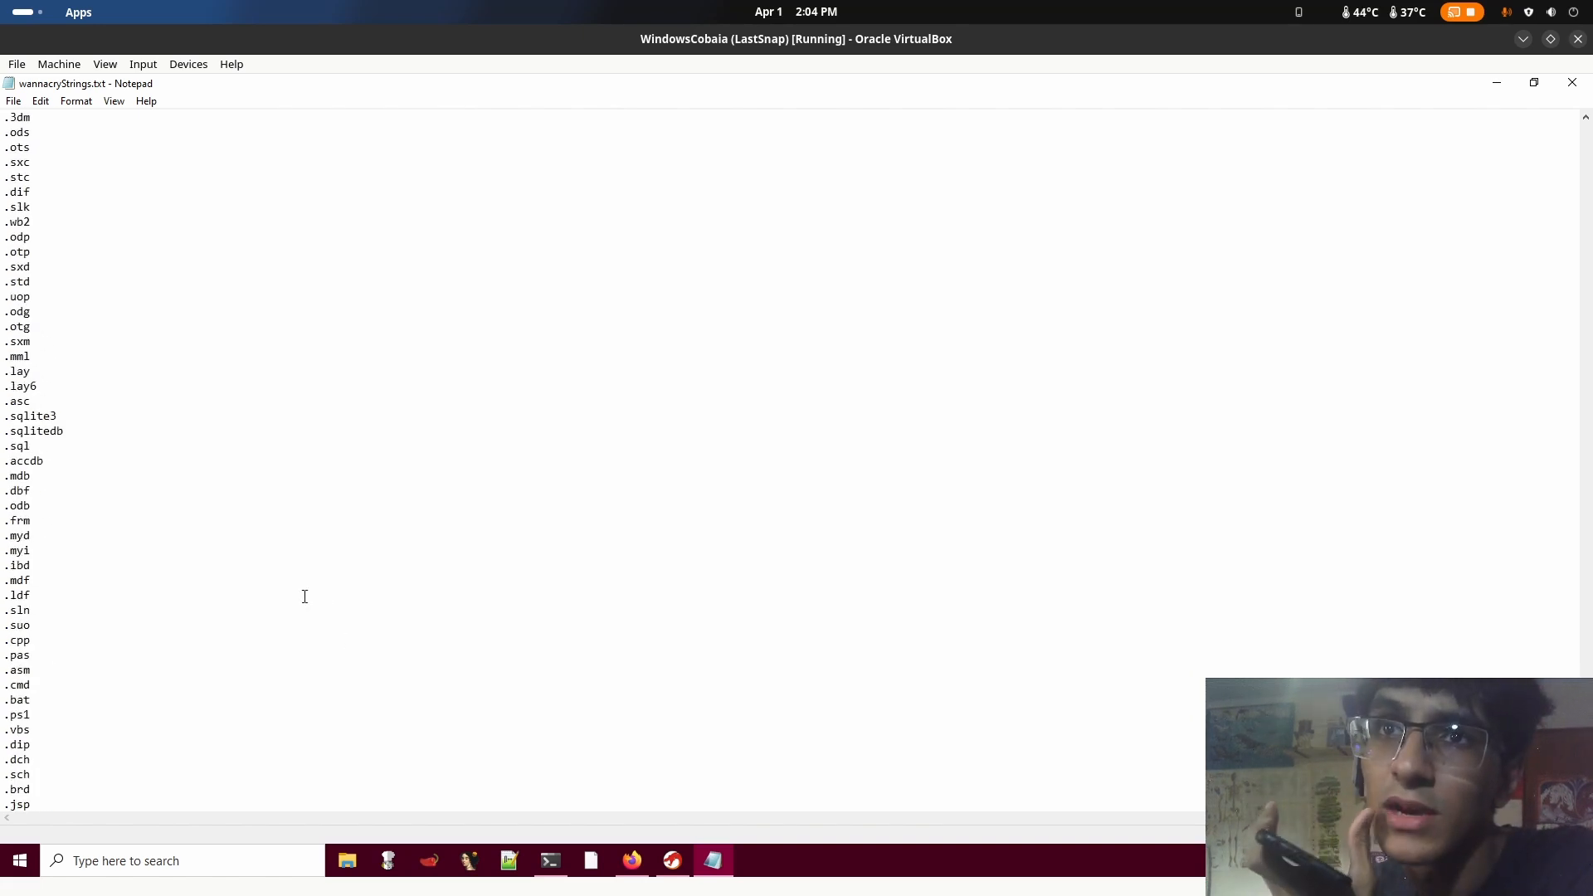
pyautogui.scroll(11, 25, 539)
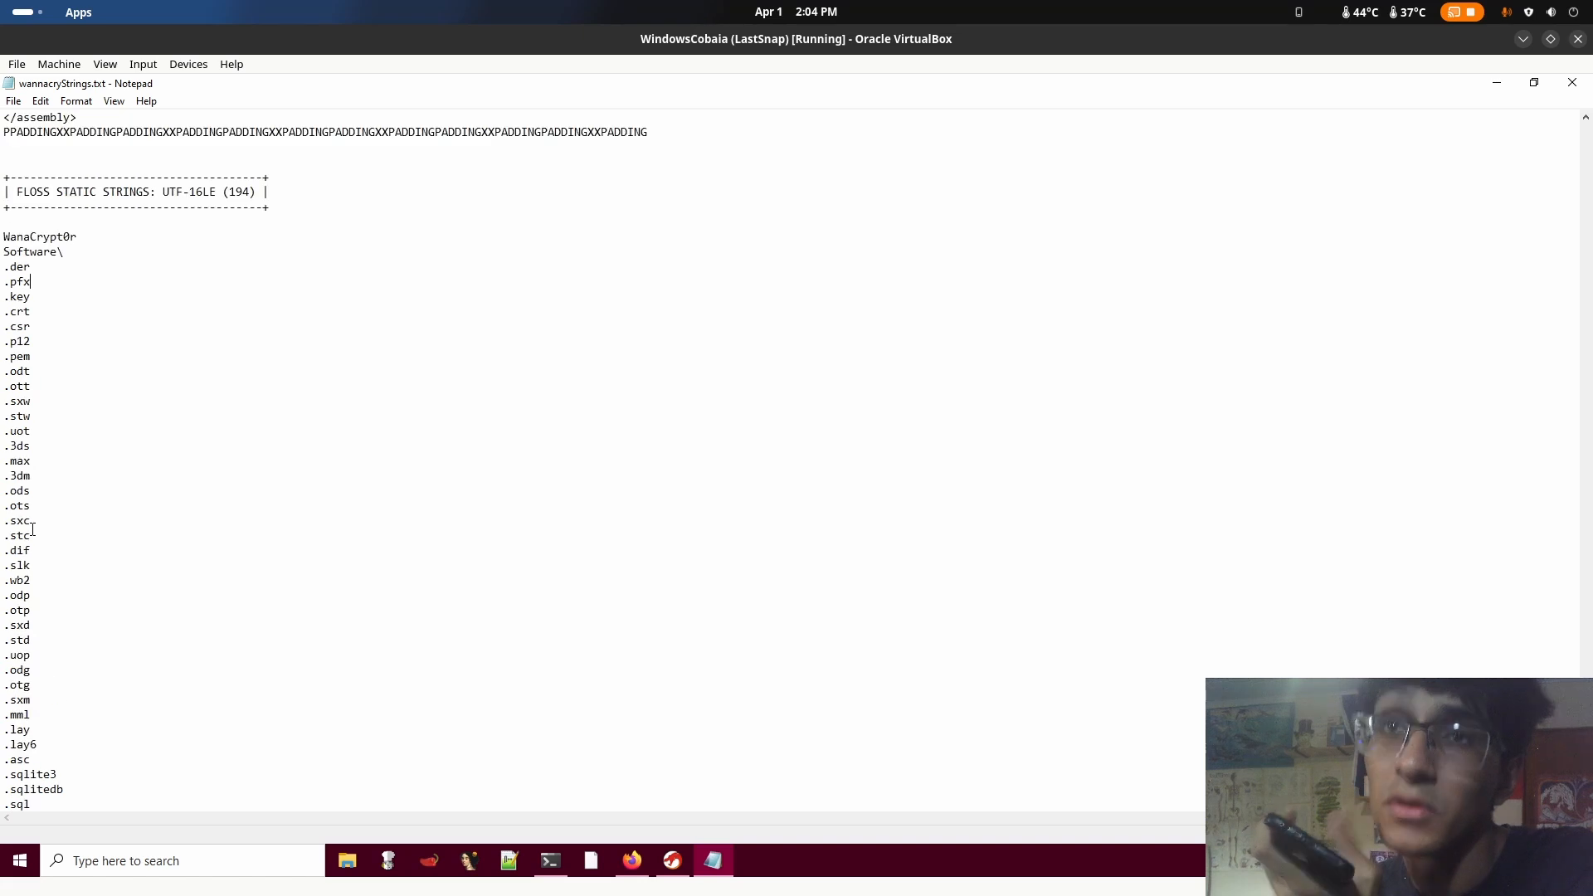
pyautogui.scroll(2, 51, 538)
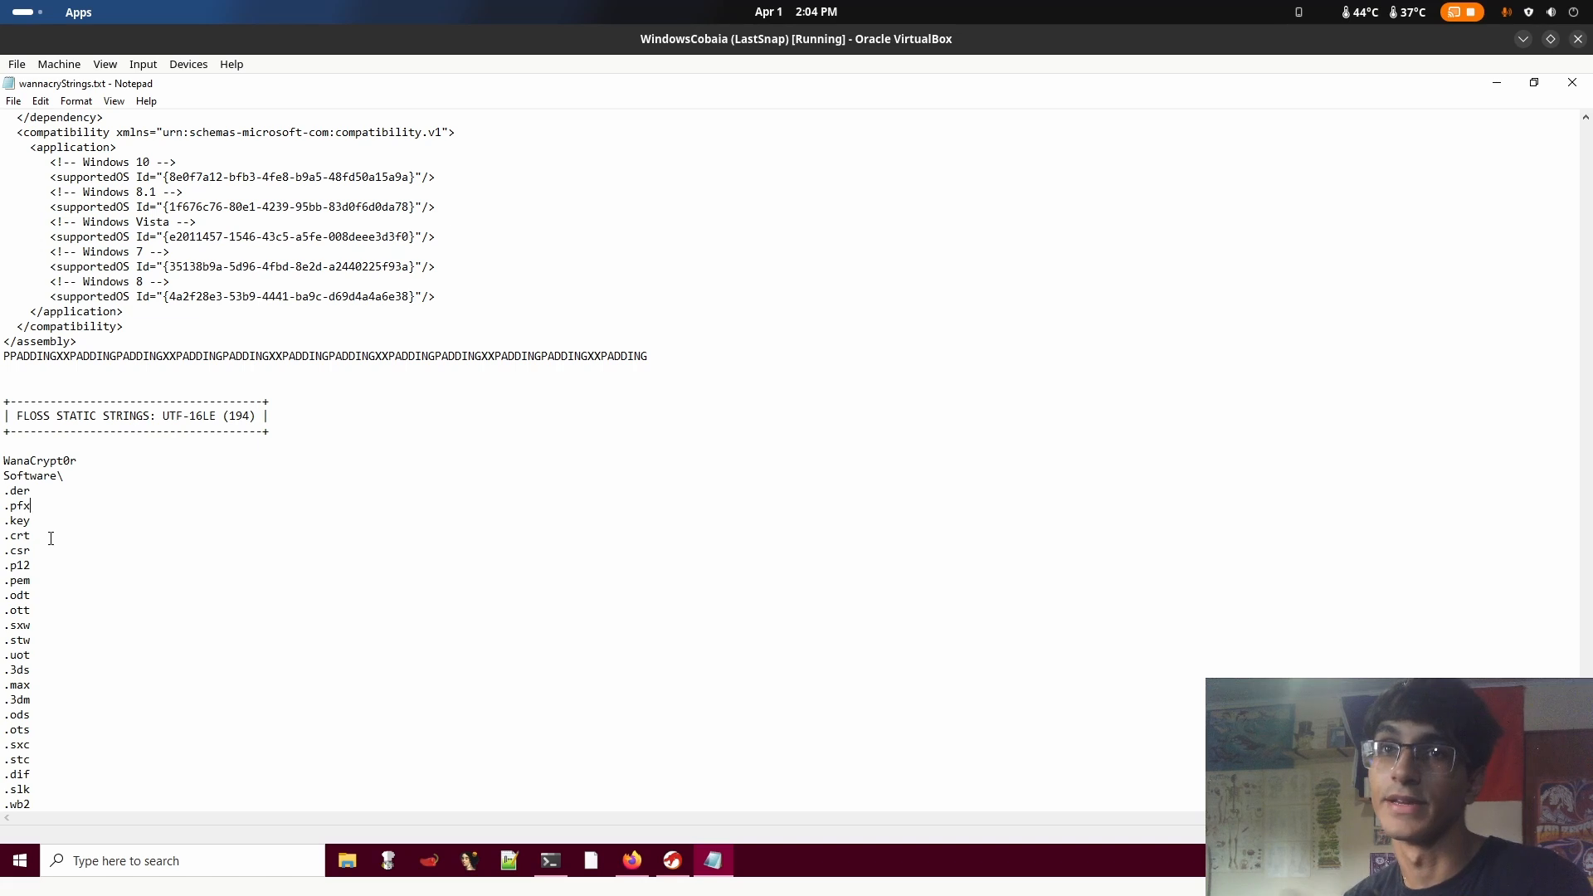
# Highlight the whole list of file extensions from .der down to .doc, and clear the selection
pyautogui.moveTo(49, 492); pyautogui.dragTo(38, 612)
pyautogui.click(52, 491)
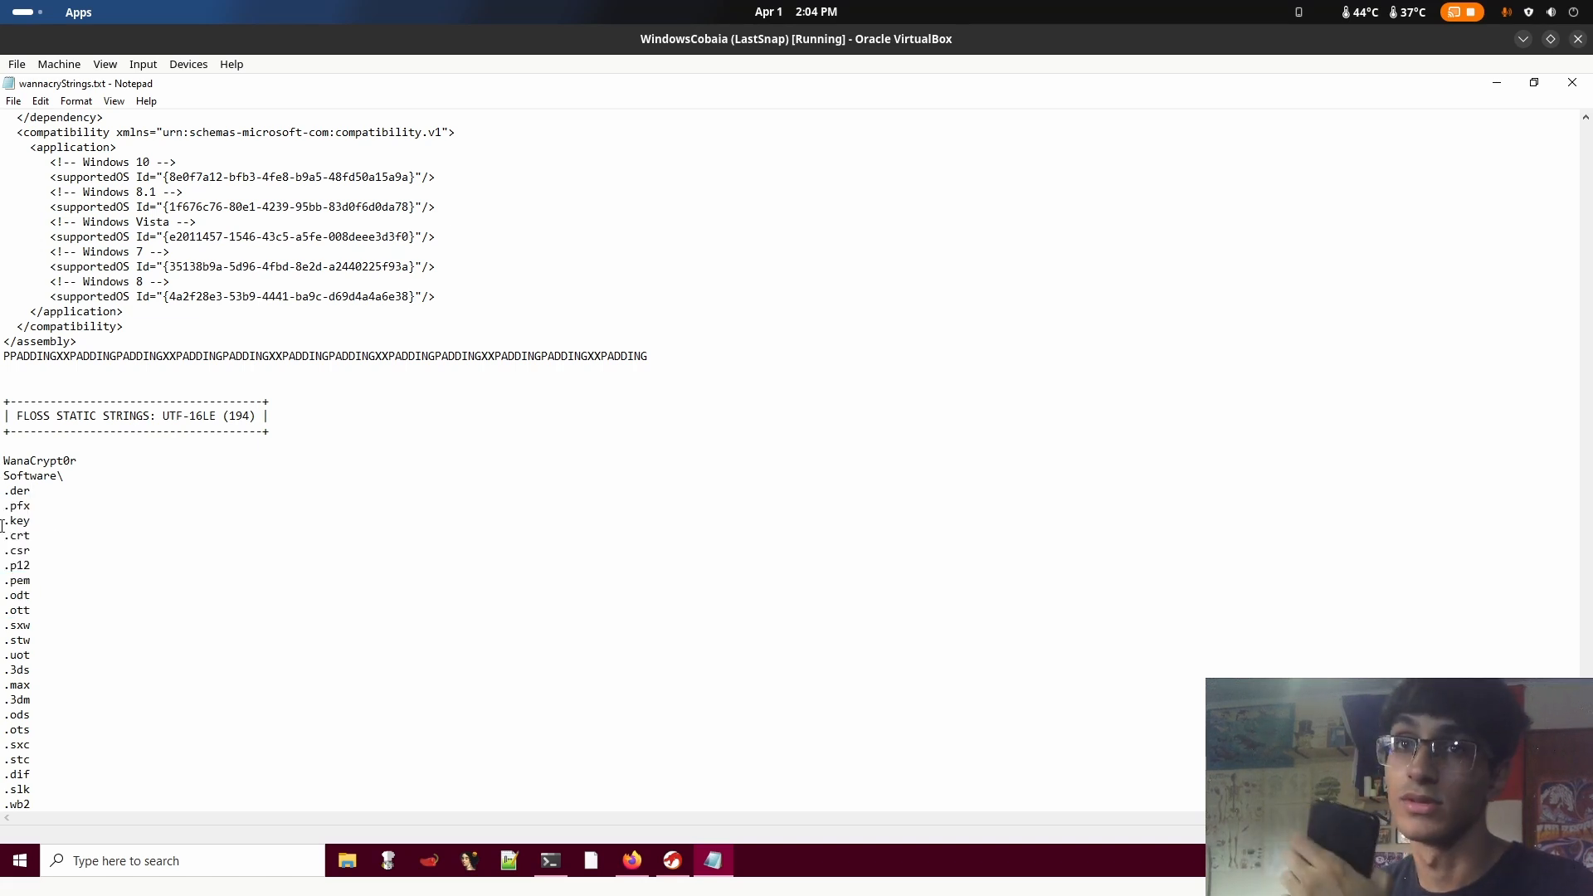
pyautogui.moveTo(4, 490); pyautogui.dragTo(273, 372)
pyautogui.scroll(-13, 177, 622)
pyautogui.scroll(-20, 241, 697)
pyautogui.scroll(-12, 249, 784)
pyautogui.click(430, 361)
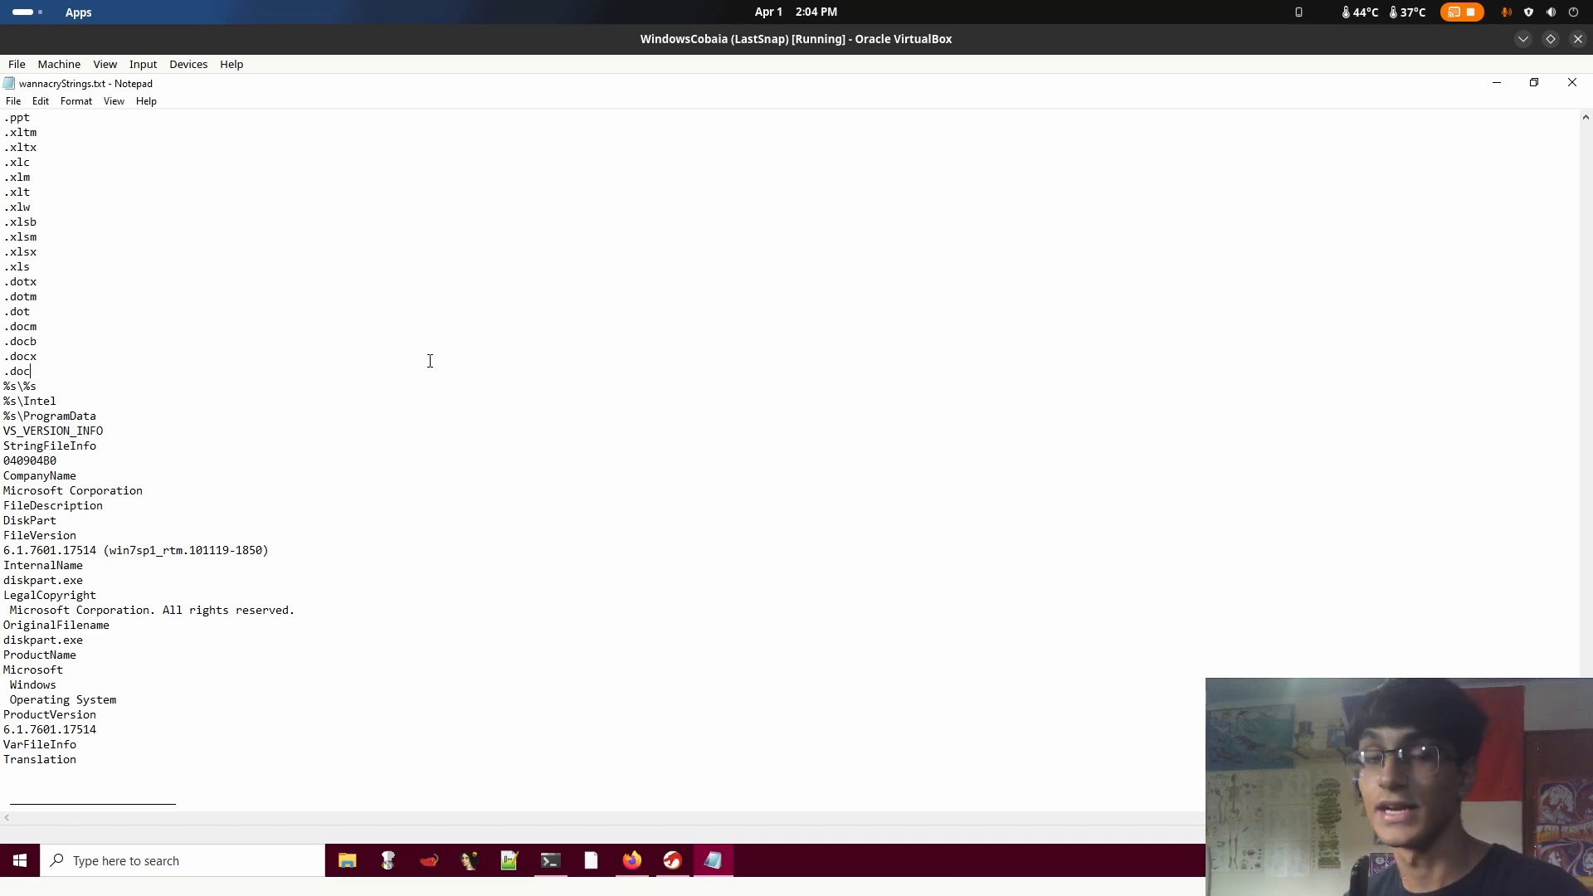
# Highlight the Office document extensions upward from .doc and review the PowerPoint and Excel entries above them
pyautogui.moveTo(41, 374); pyautogui.dragTo(4, 230)
pyautogui.scroll(4, 6, 300)
pyautogui.click(351, 316)
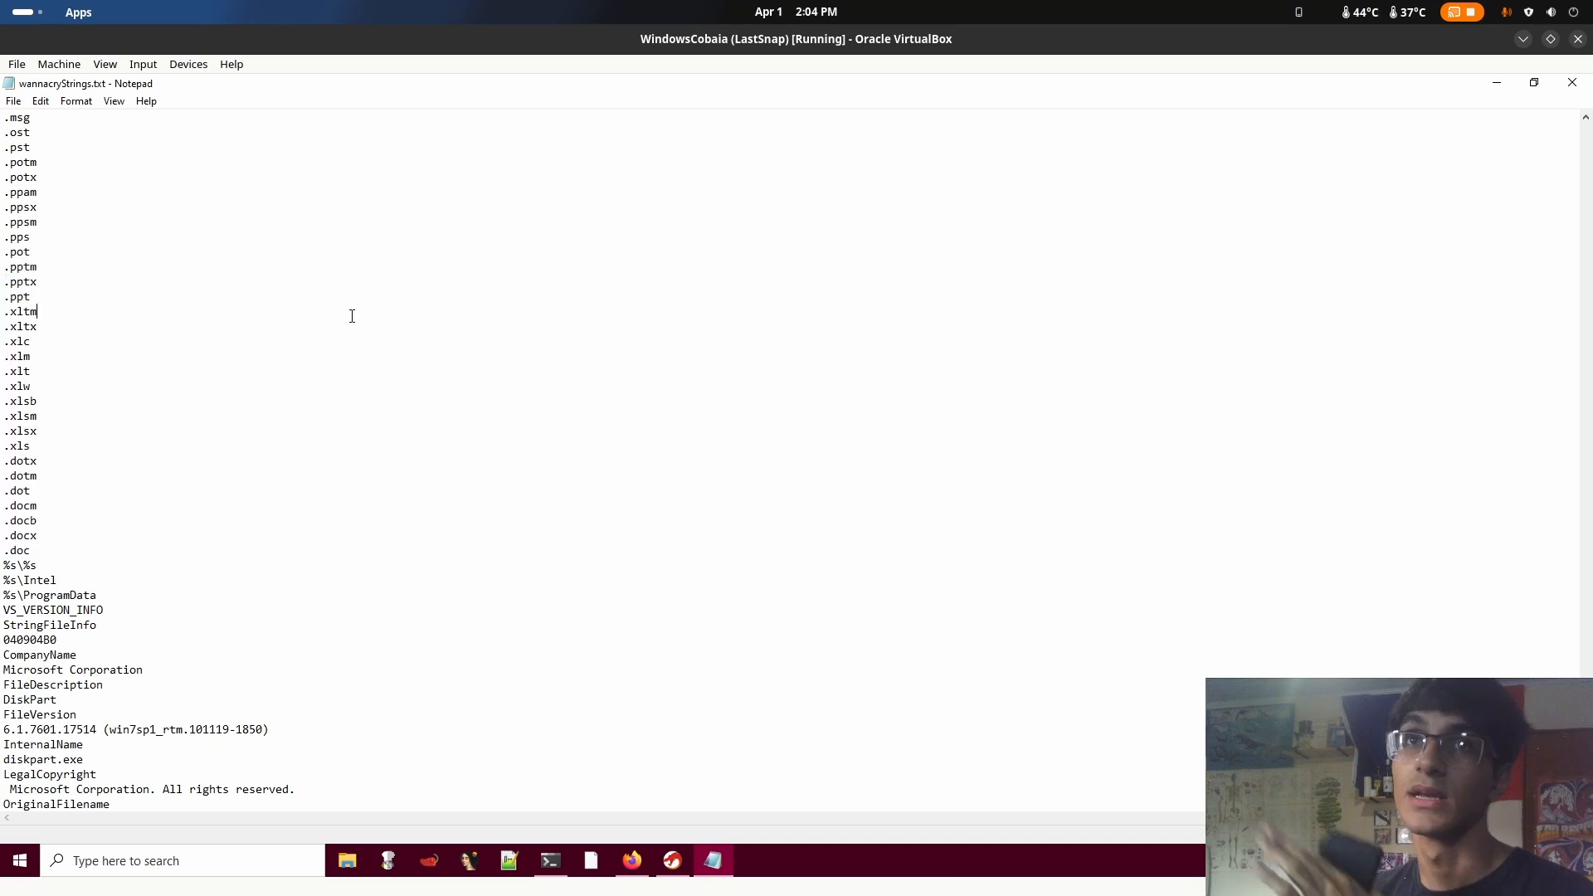
pyautogui.scroll(16, 302, 362)
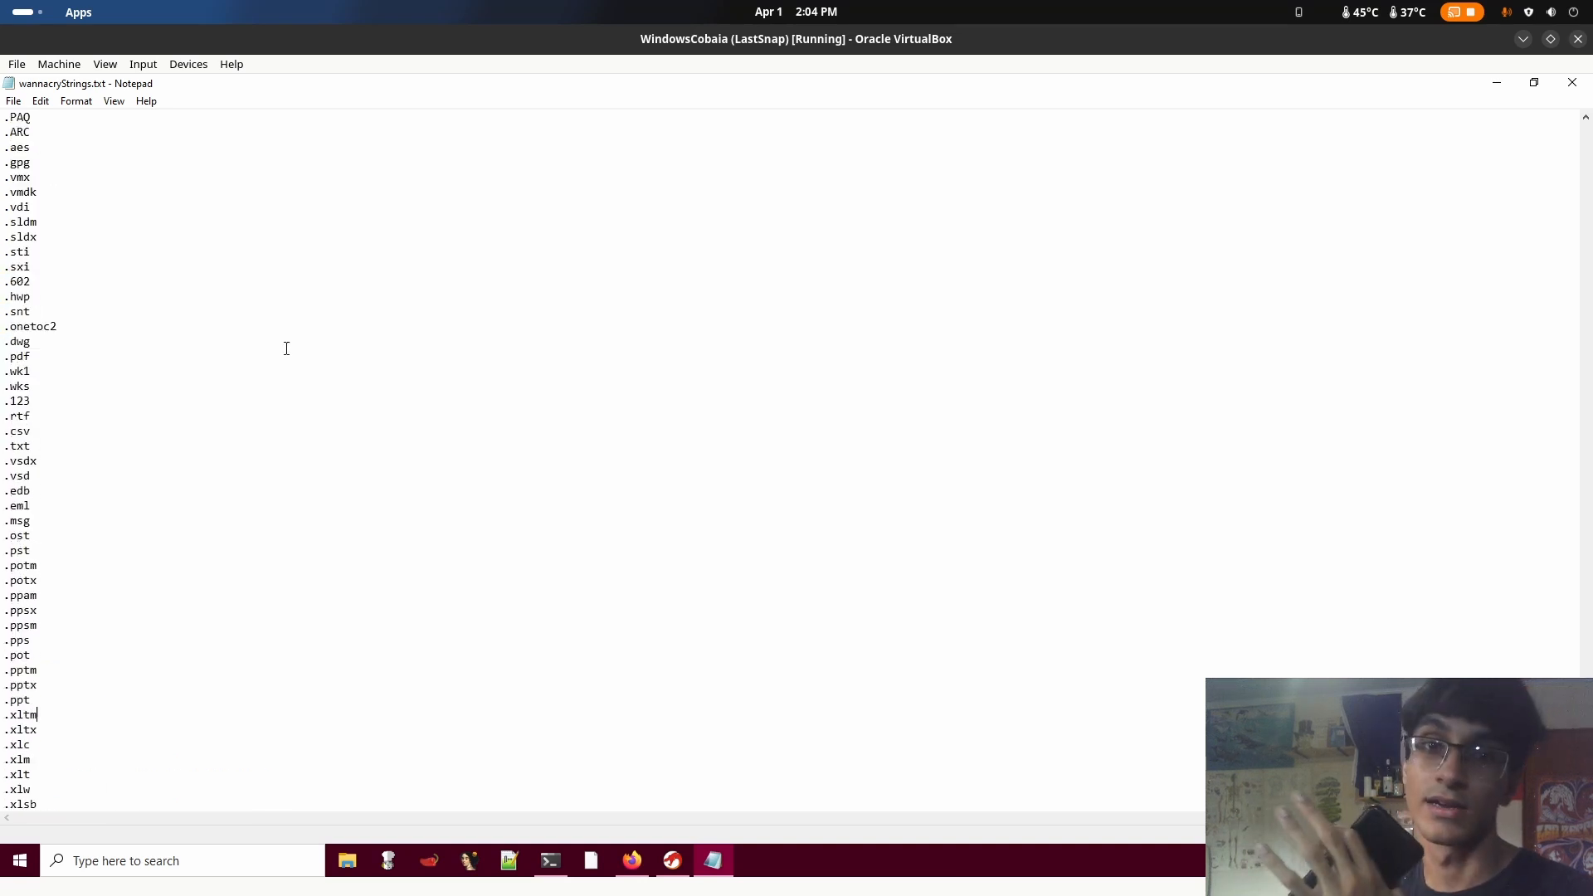
pyautogui.scroll(-20, 192, 419)
# Close wannacryStrings.txt and reposition the Ghidra project window on the virtual machine's desktop
pyautogui.click(1572, 82)
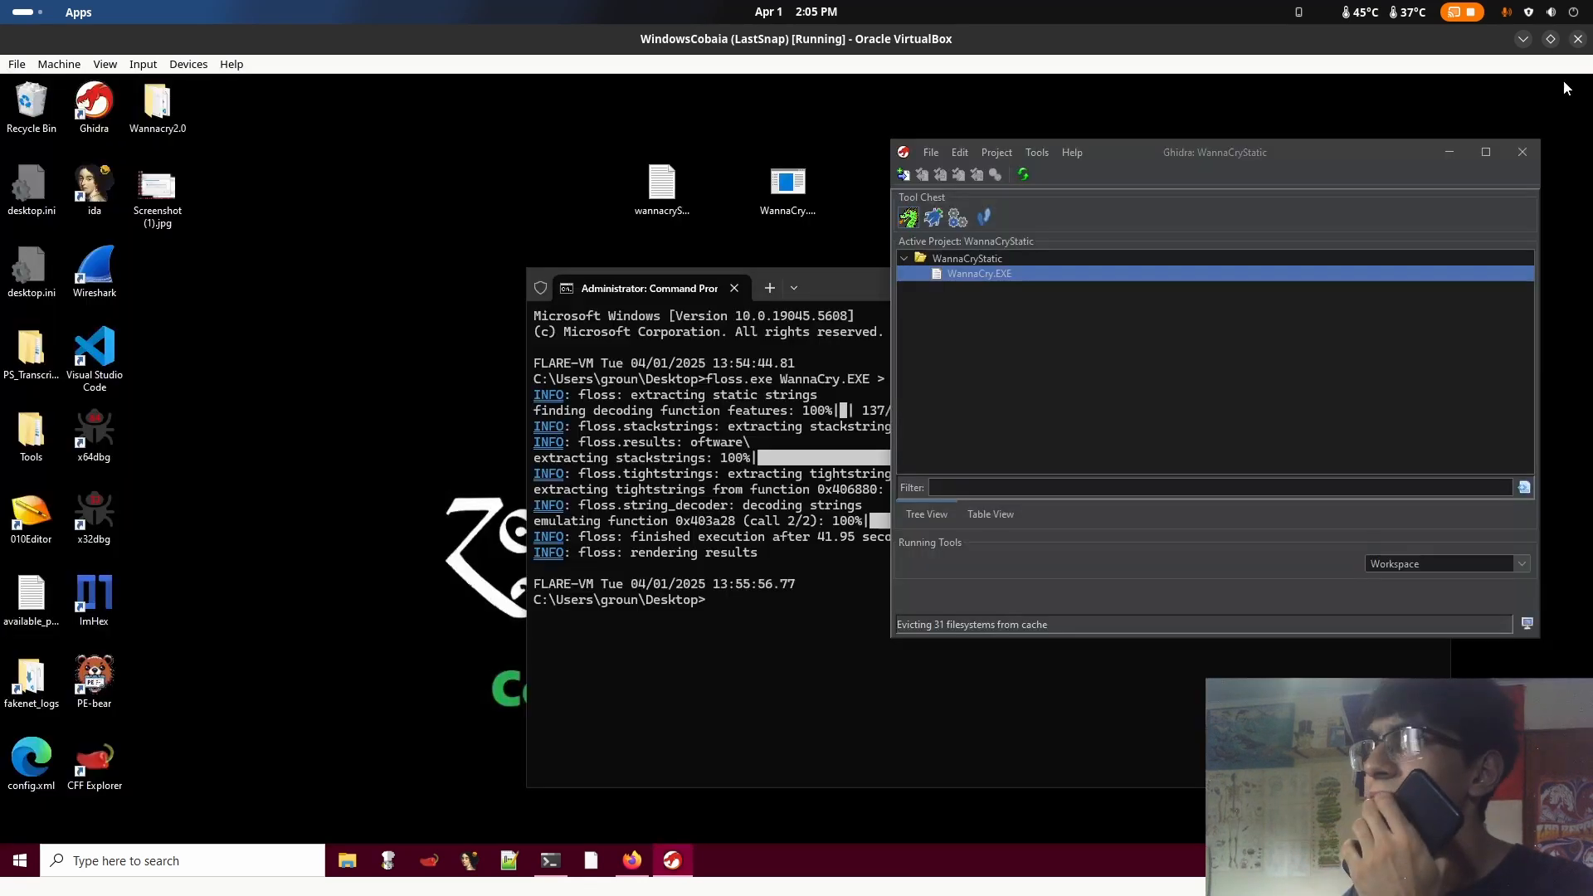
pyautogui.moveTo(1158, 159); pyautogui.dragTo(796, 332)
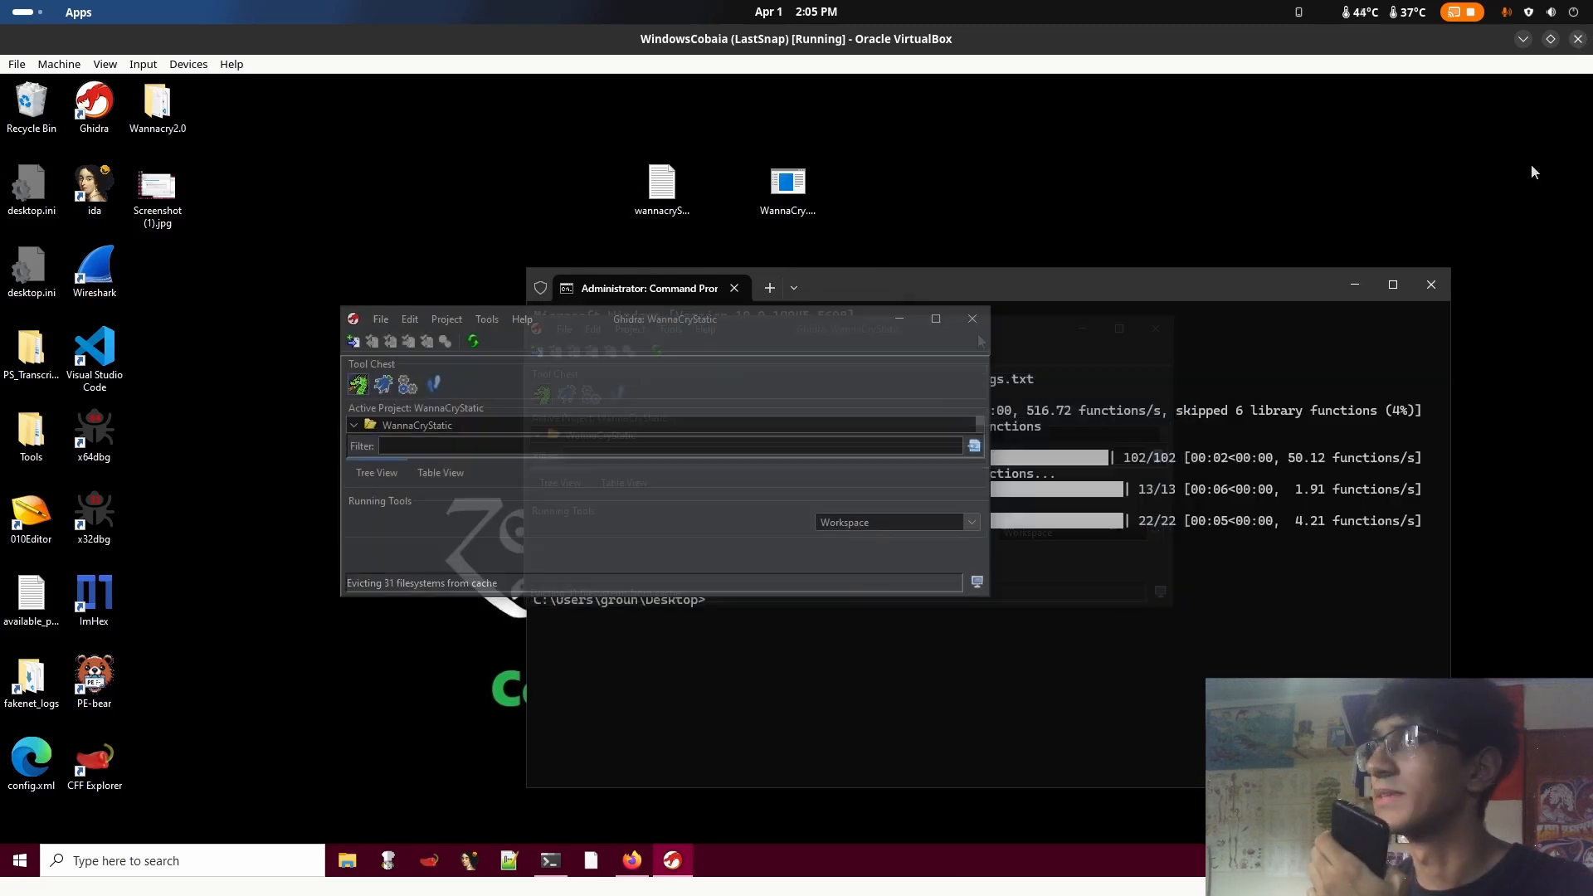
# Power off the WindowsCobaia virtual machine and arrange the host's WannacryAnalise folder window beside the Ghidra project window
pyautogui.click(1578, 40)
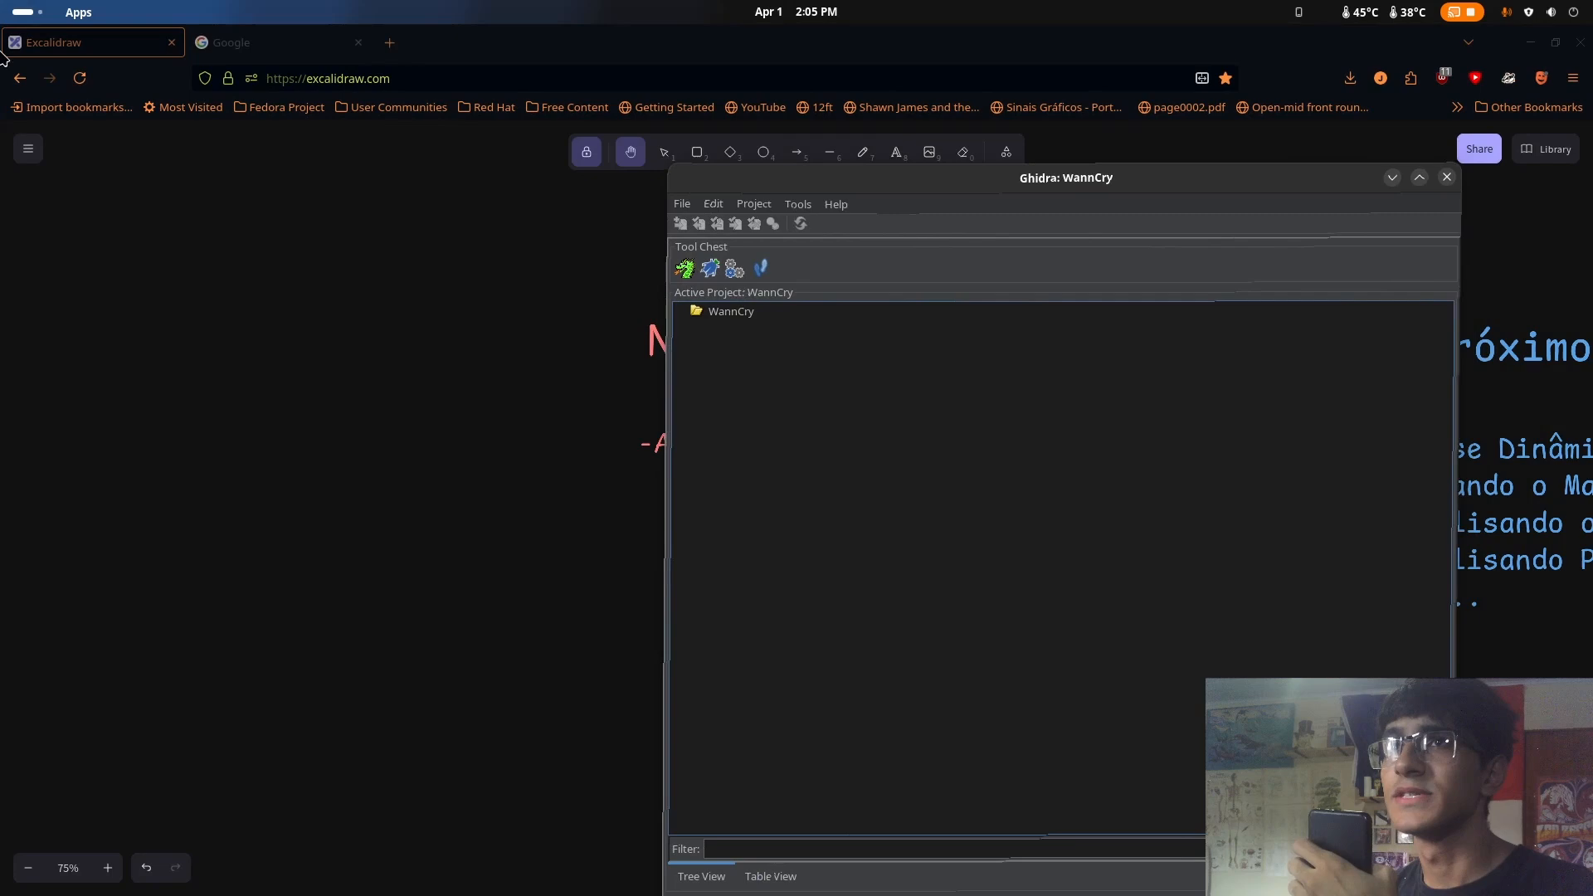
pyautogui.moveTo(1, 1)
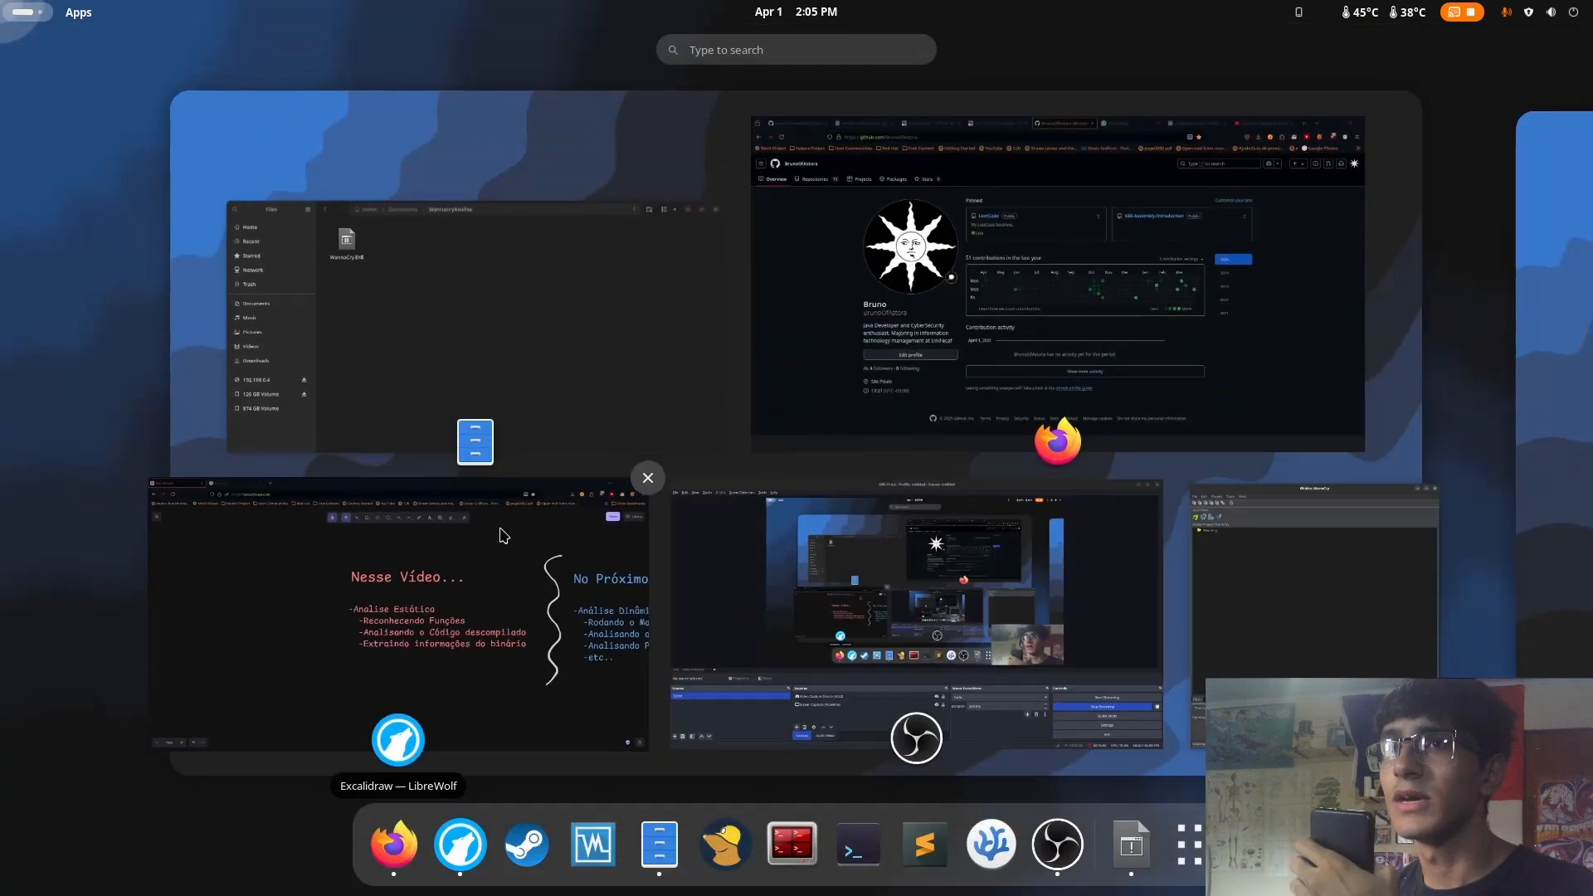
pyautogui.click(509, 423)
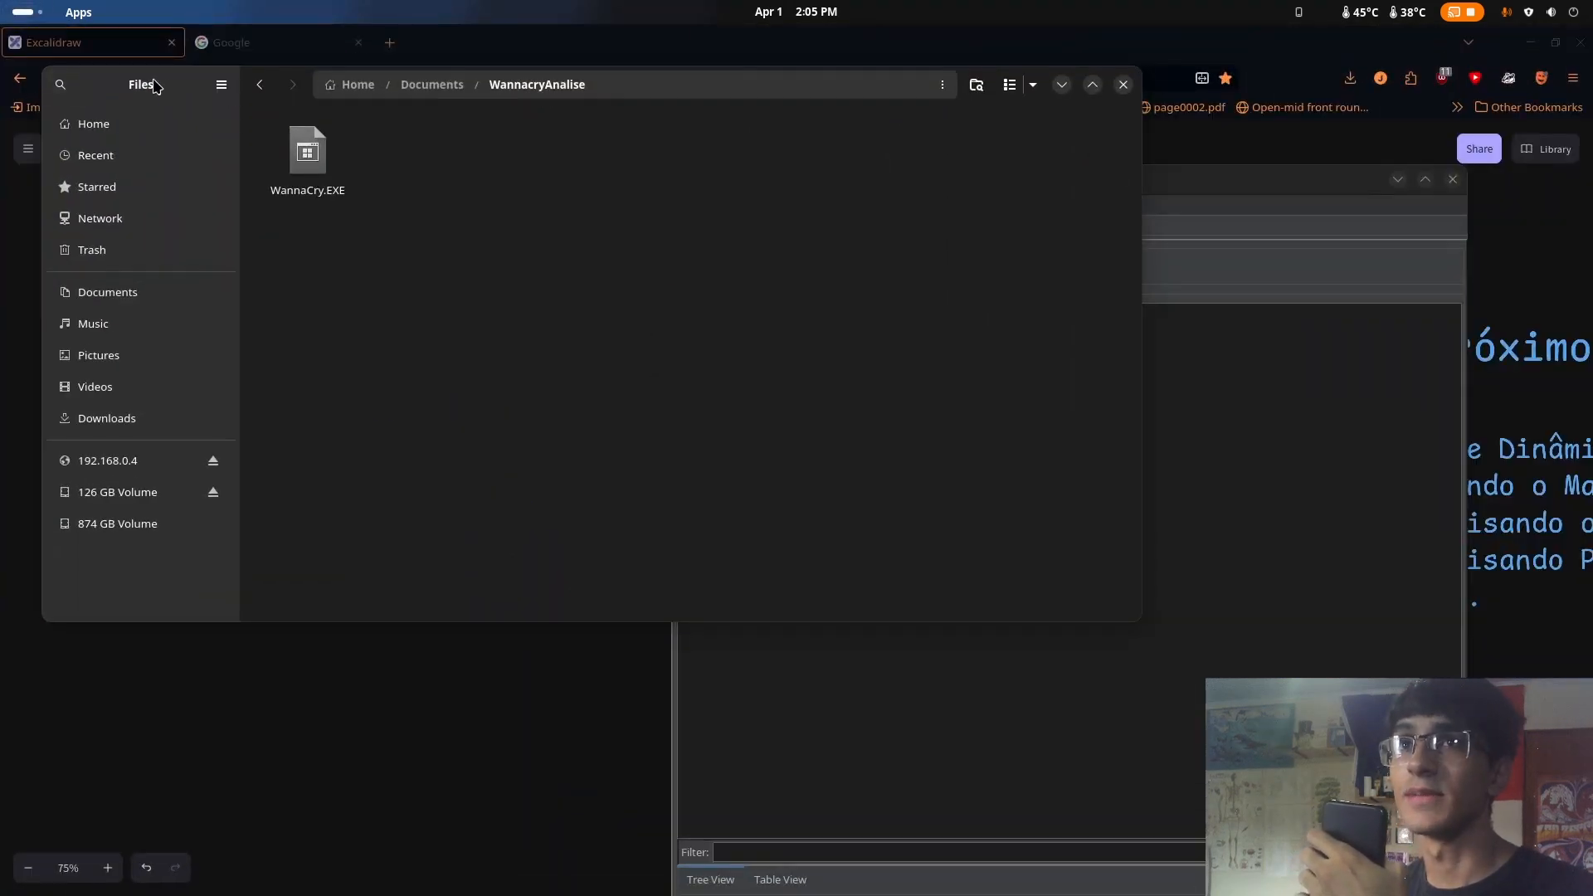
pyautogui.moveTo(162, 83); pyautogui.dragTo(333, 317)
pyautogui.moveTo(665, 495); pyautogui.dragTo(667, 450)
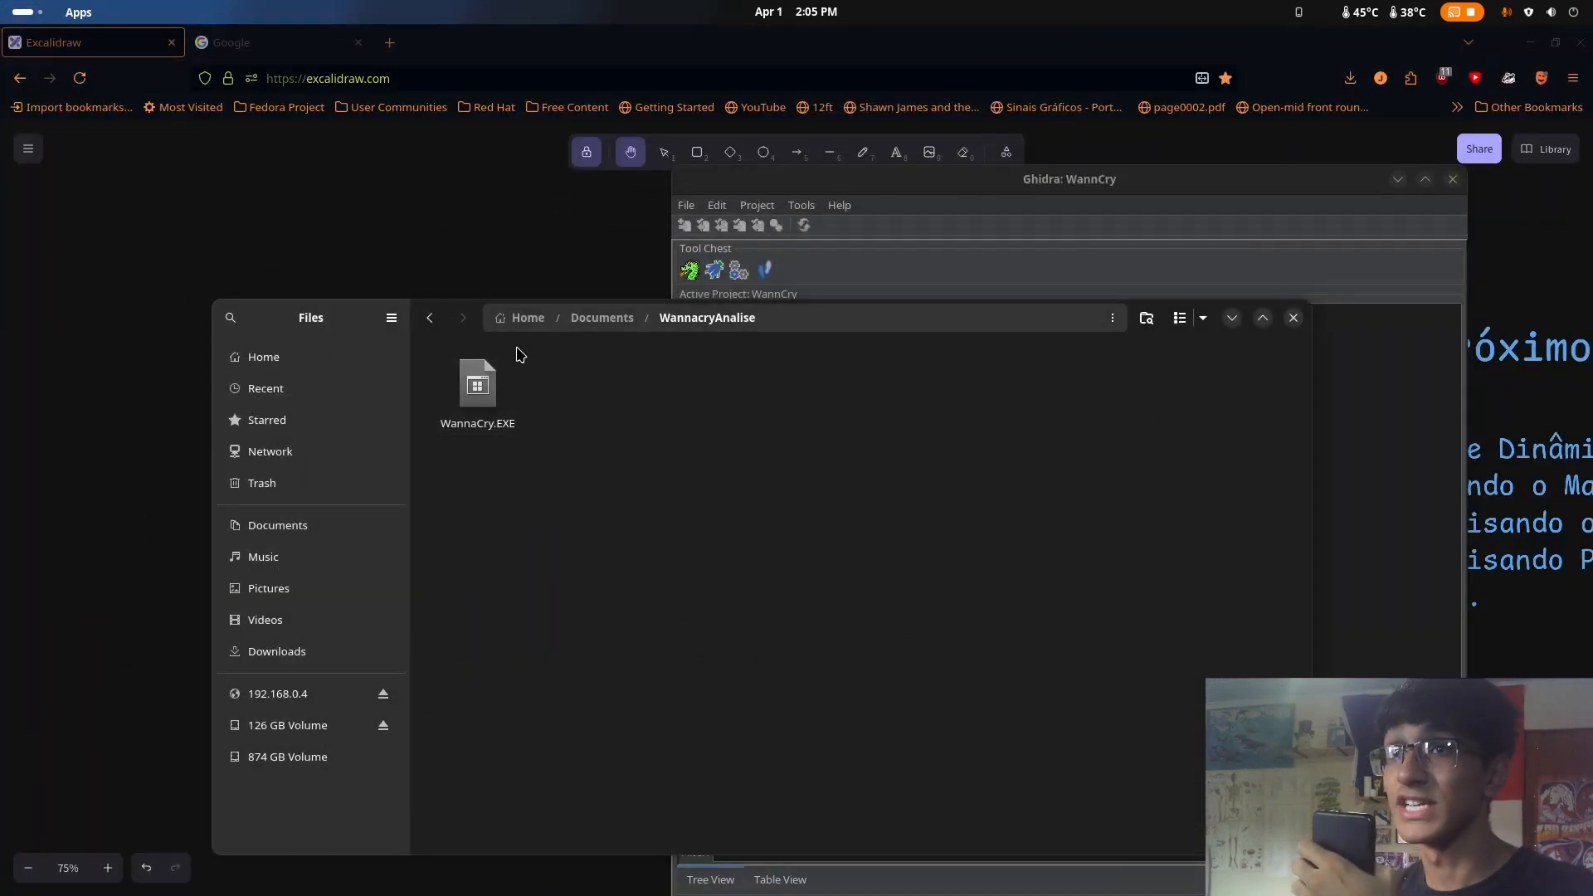
pyautogui.moveTo(321, 323); pyautogui.dragTo(349, 453)
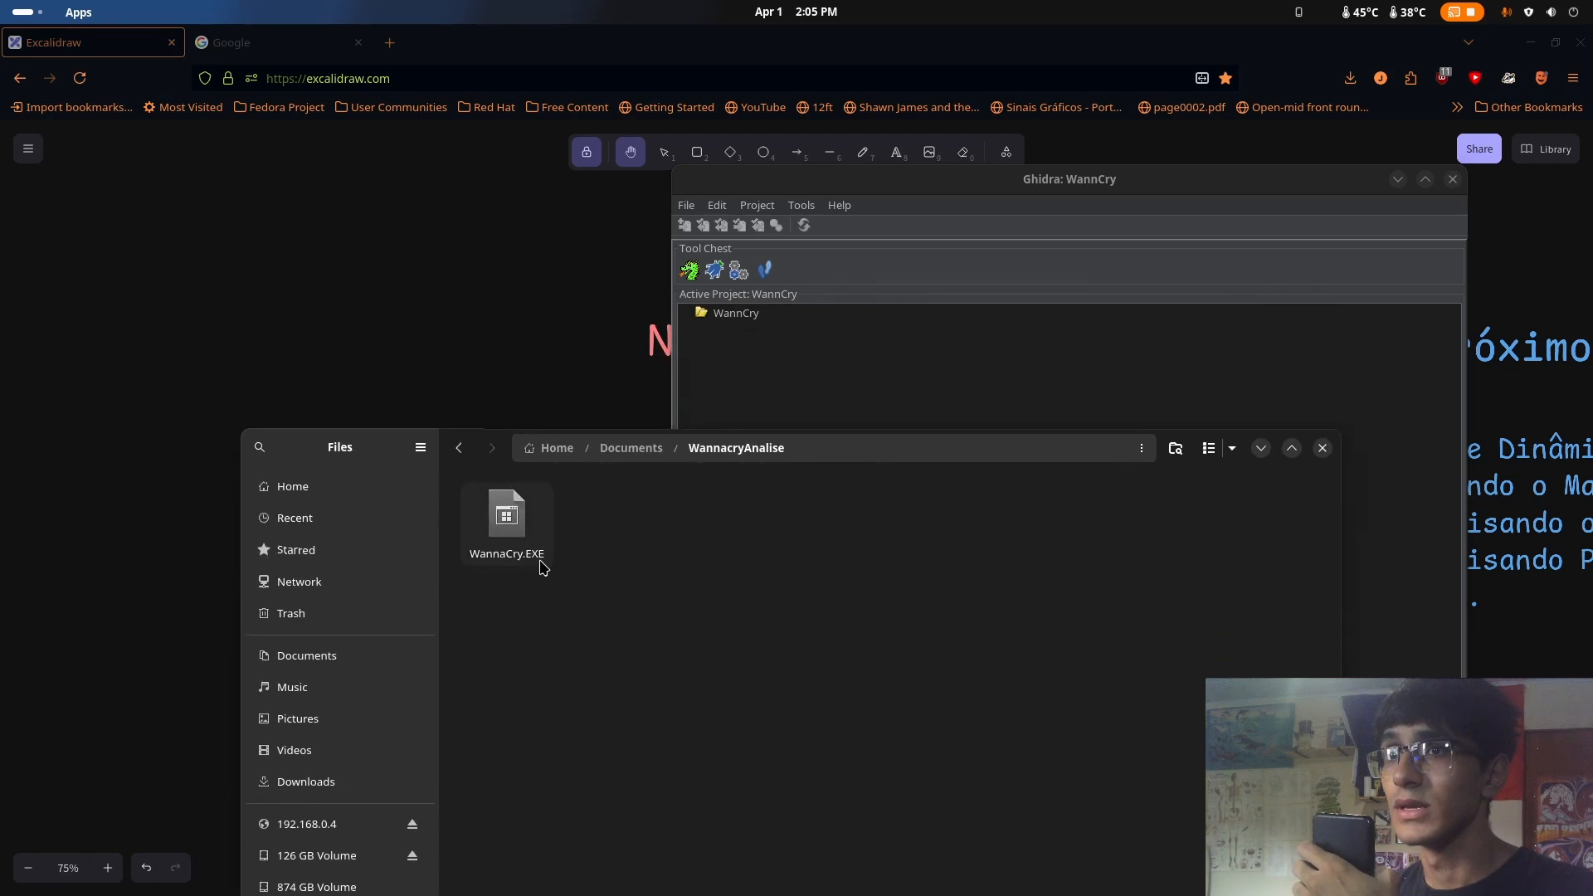
# Import WannaCry.EXE into the WannCry Ghidra project as a Portable Executable (PE) and open it in the CodeBrowser
pyautogui.click(531, 531)
pyautogui.moveTo(524, 538); pyautogui.dragTo(854, 381)
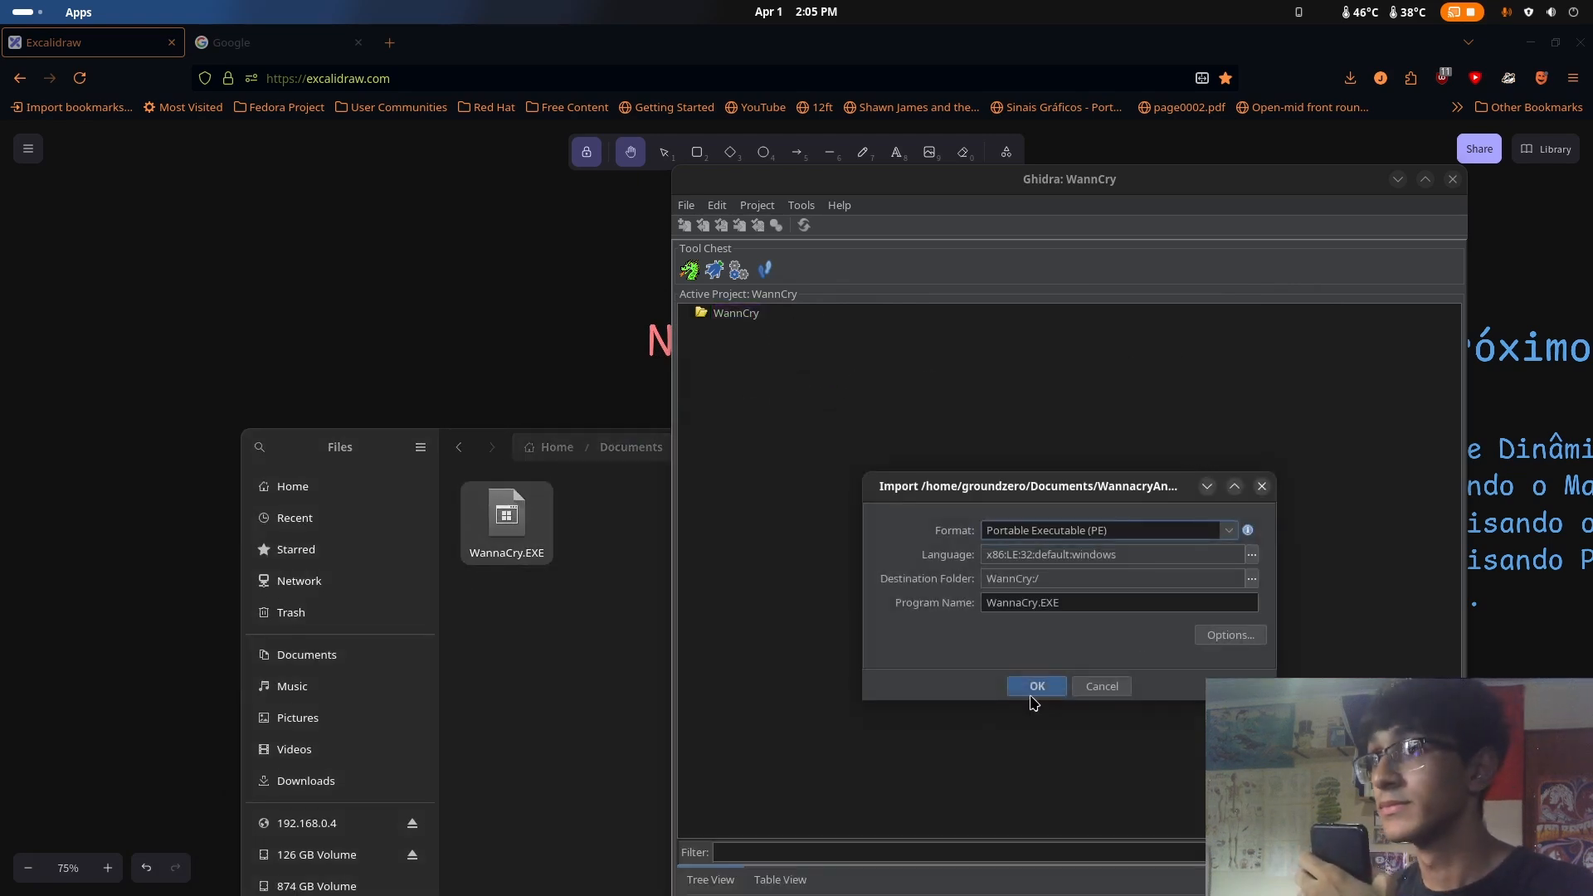
pyautogui.click(1037, 687)
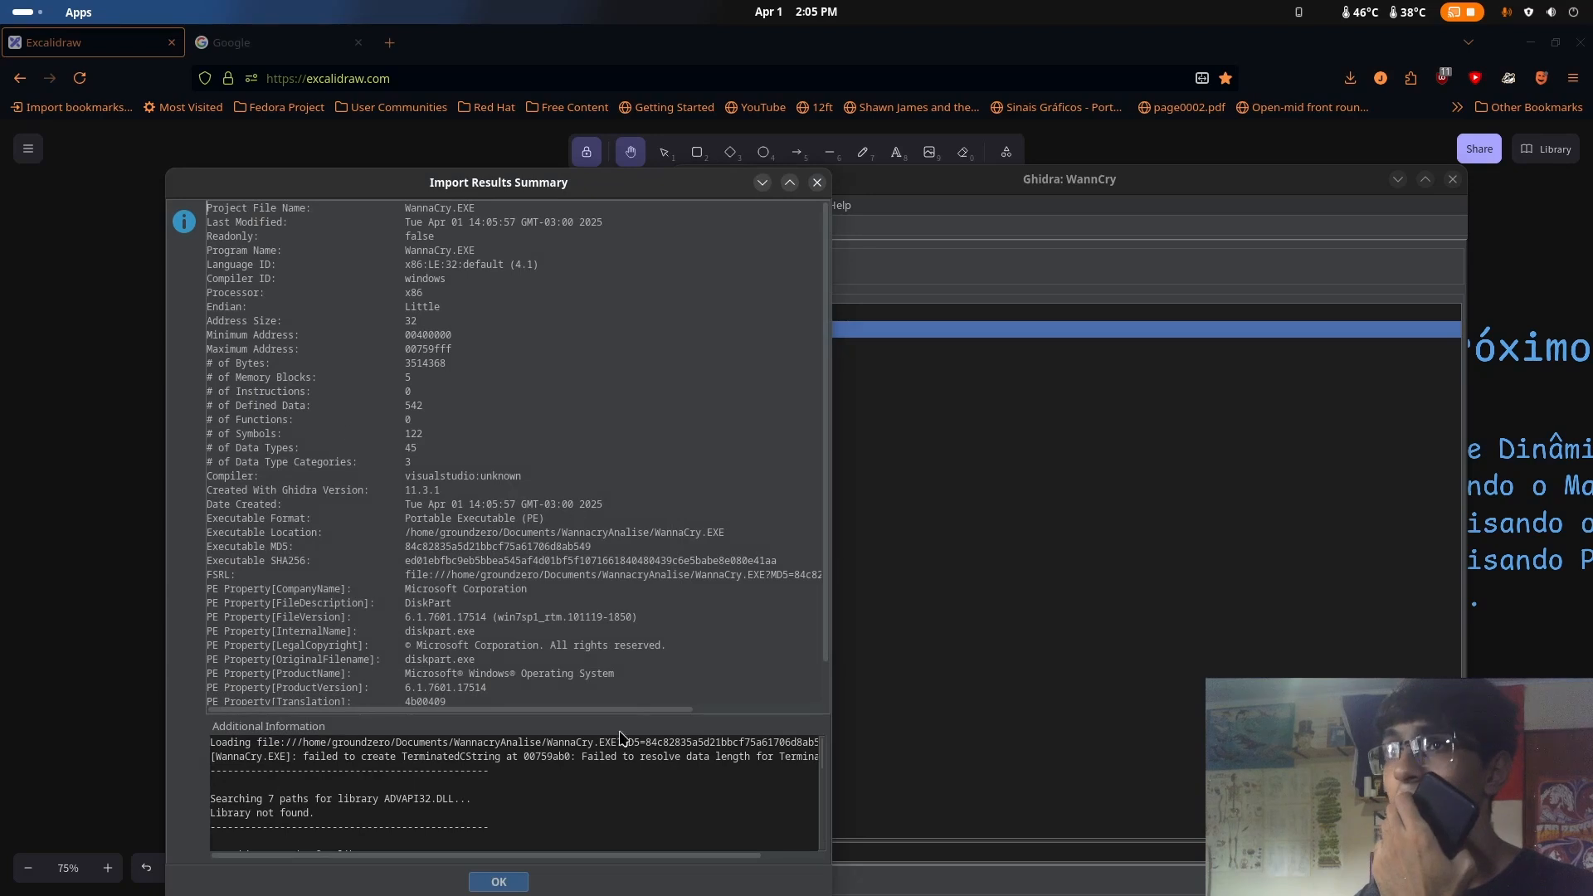
pyautogui.click(499, 882)
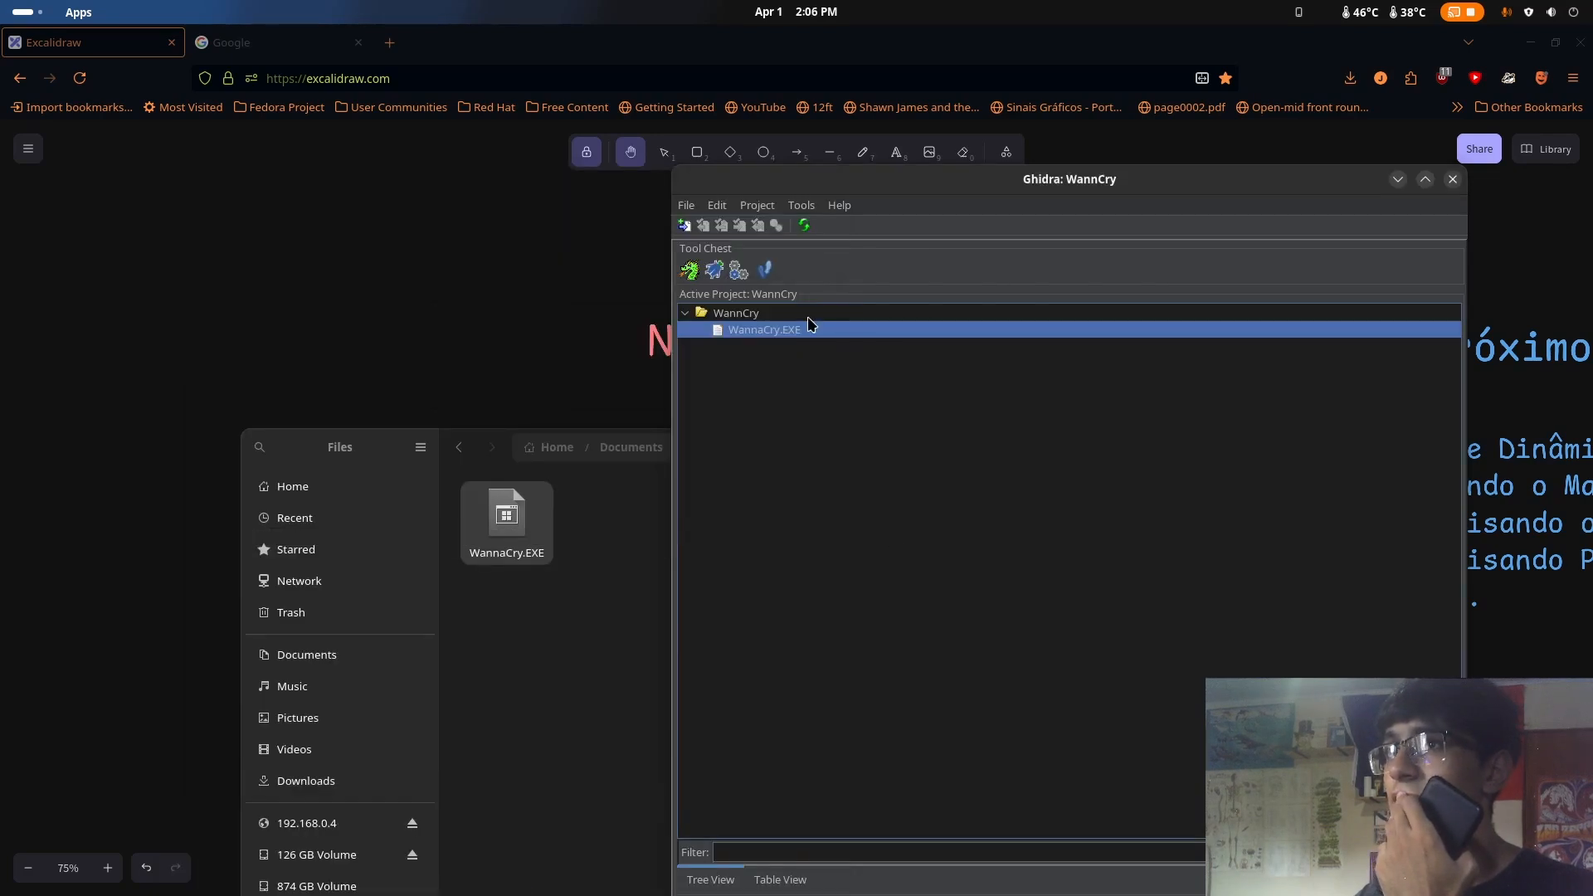
pyautogui.doubleClick(735, 333)
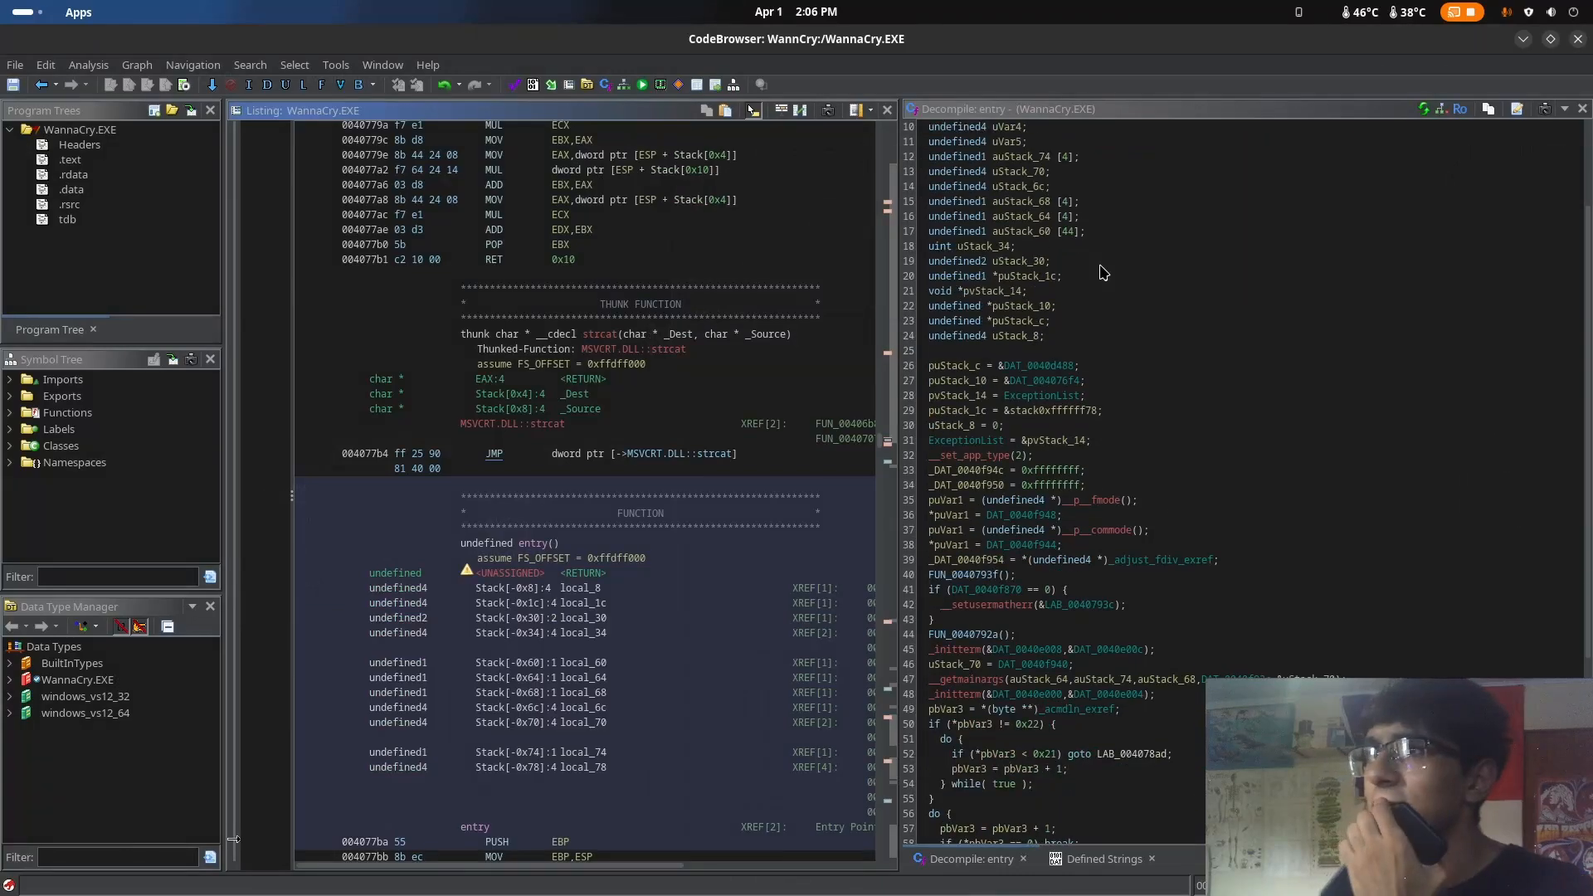
# Look over the decompiled entry function and its matching assembly listing in WannaCry.EXE
pyautogui.scroll(-6, 1103, 273)
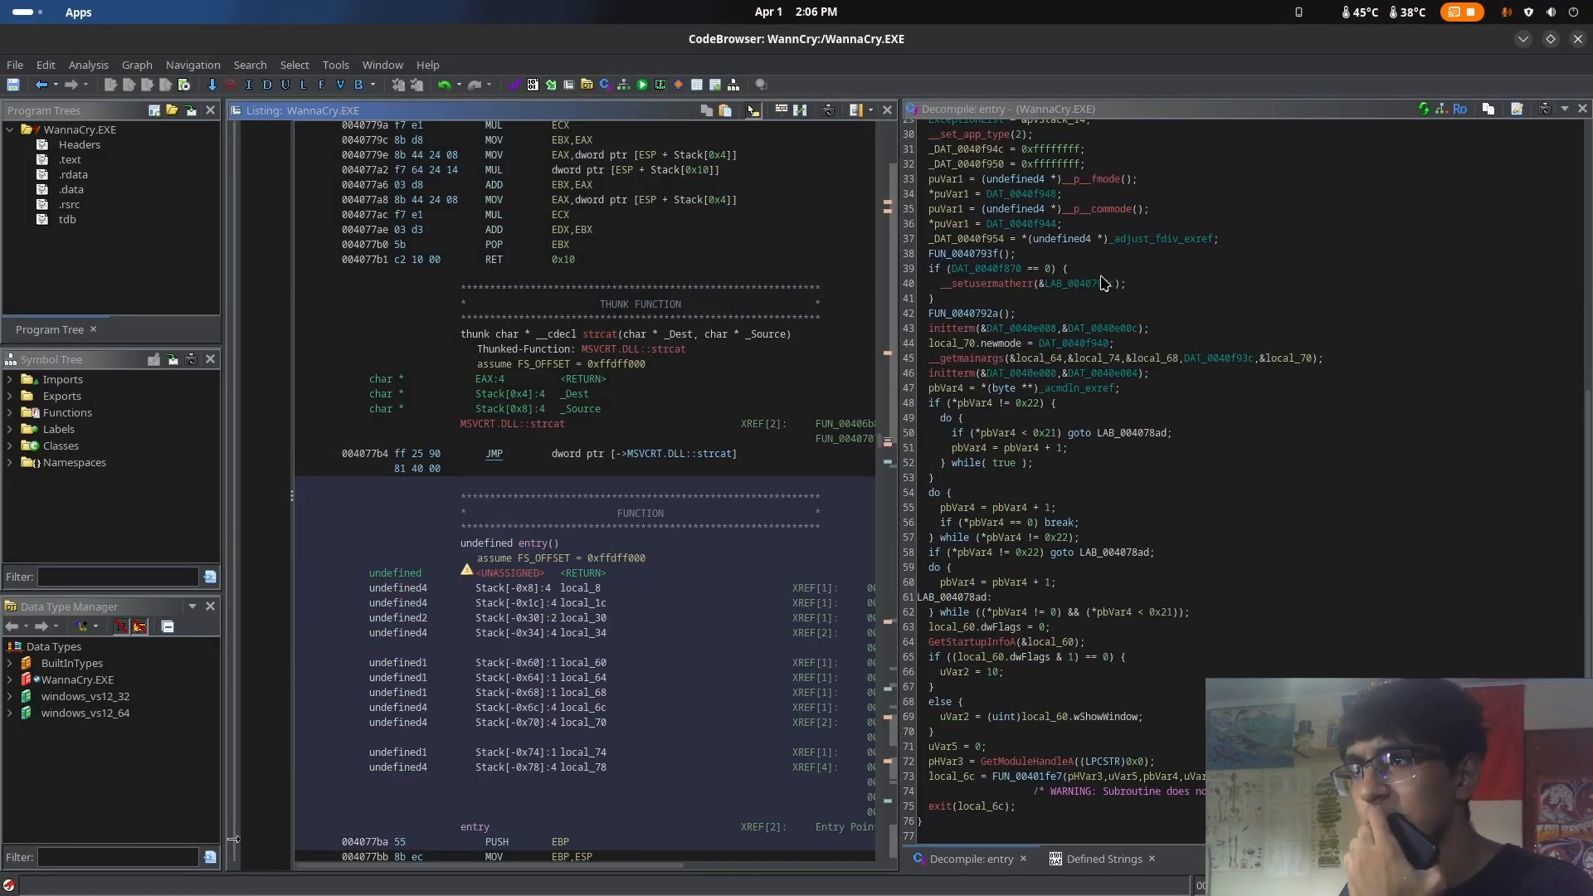
pyautogui.scroll(10, 1195, 352)
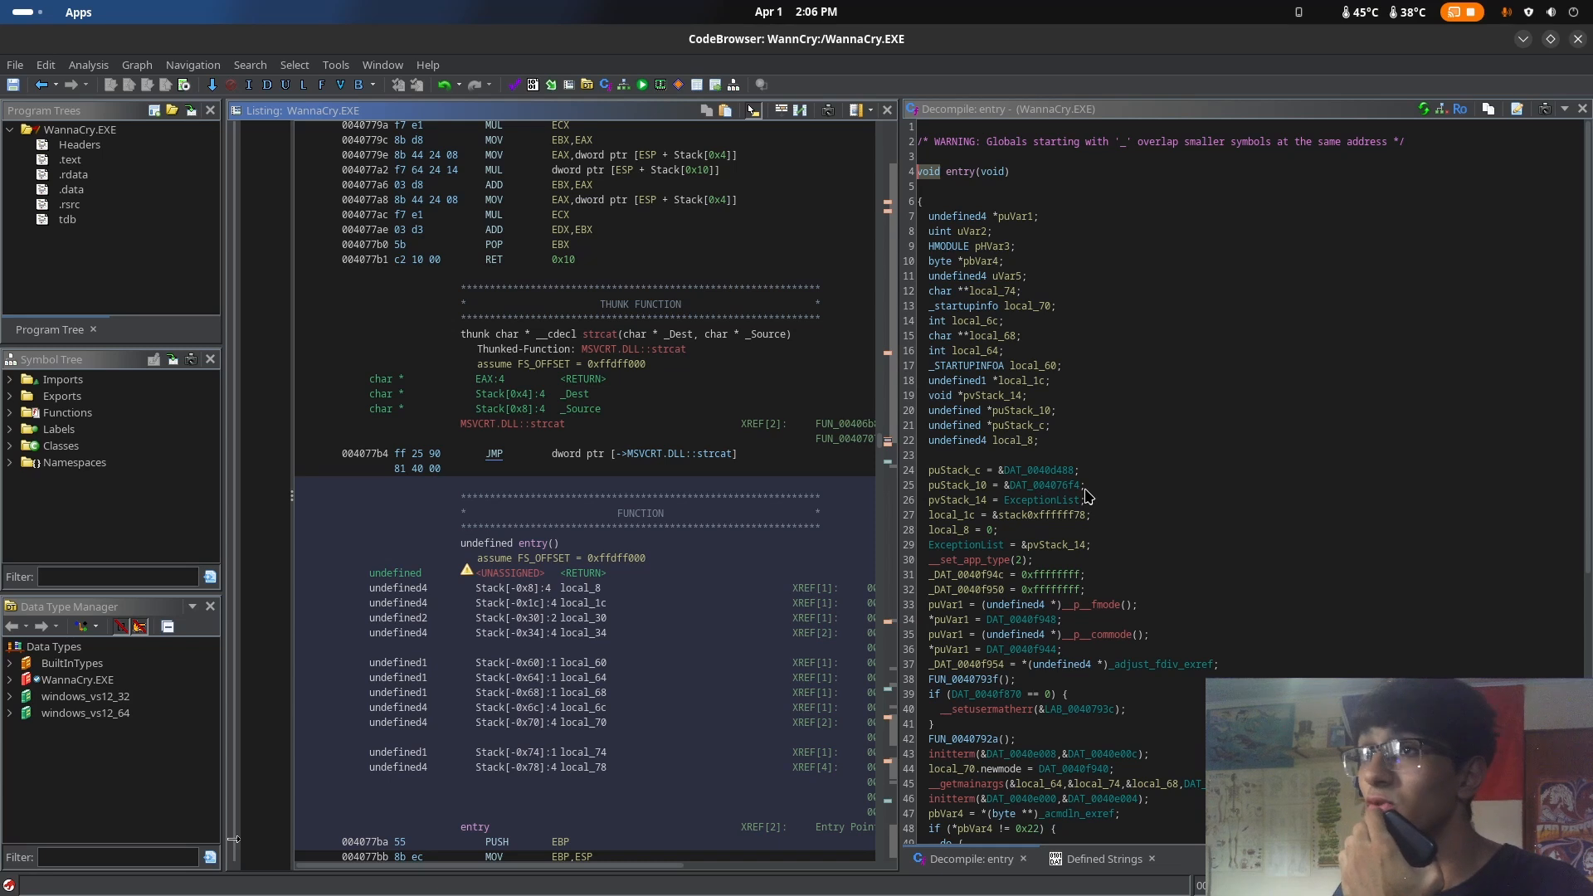
pyautogui.scroll(-5, 1263, 313)
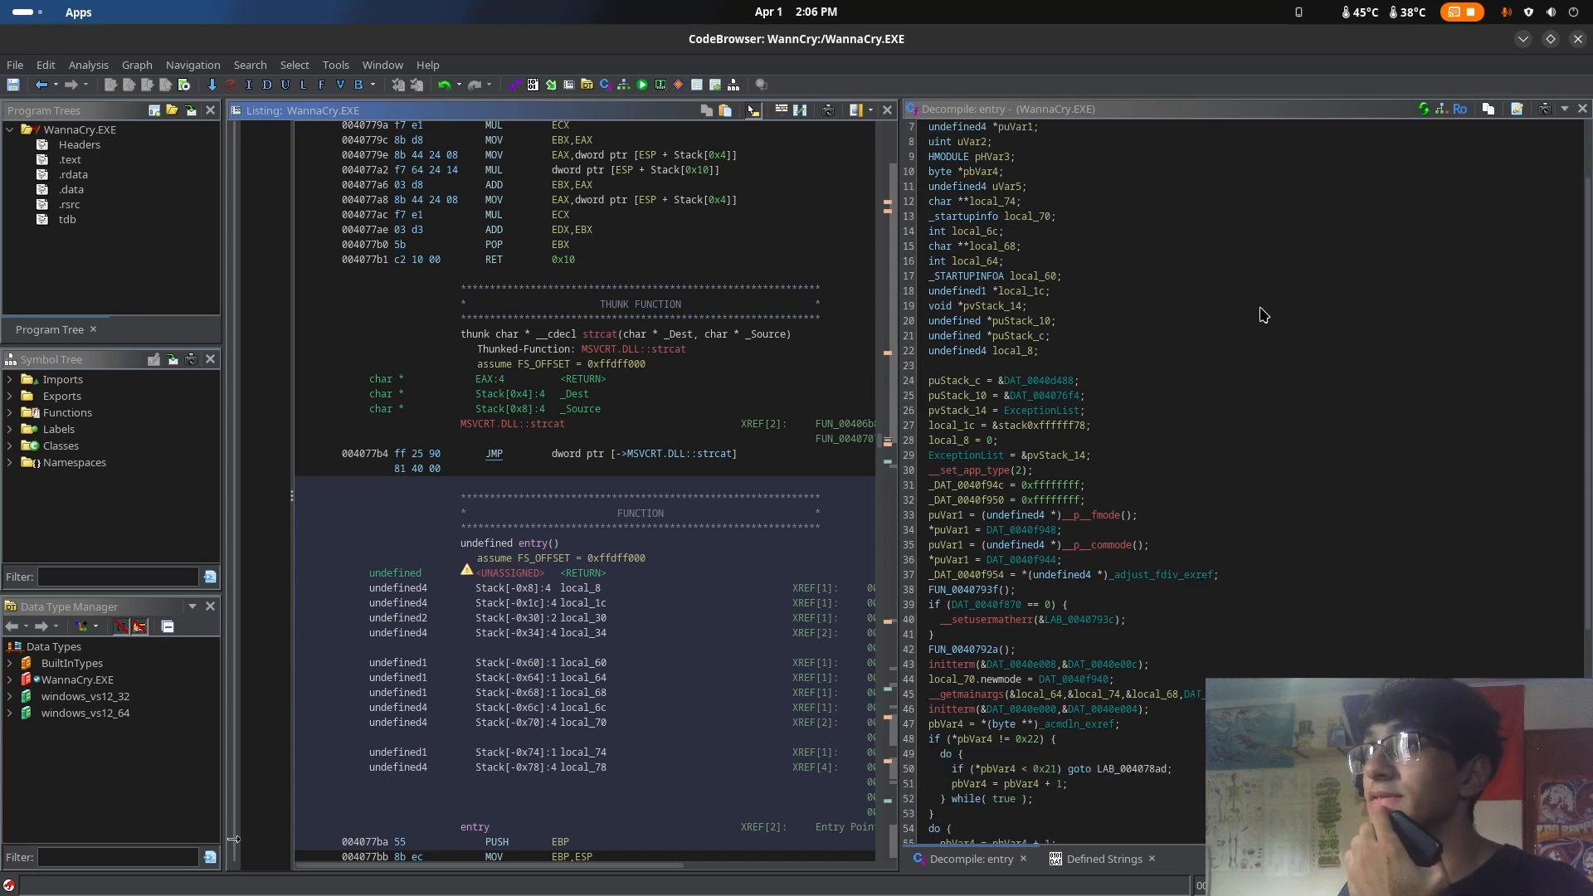
pyautogui.scroll(5, 1263, 316)
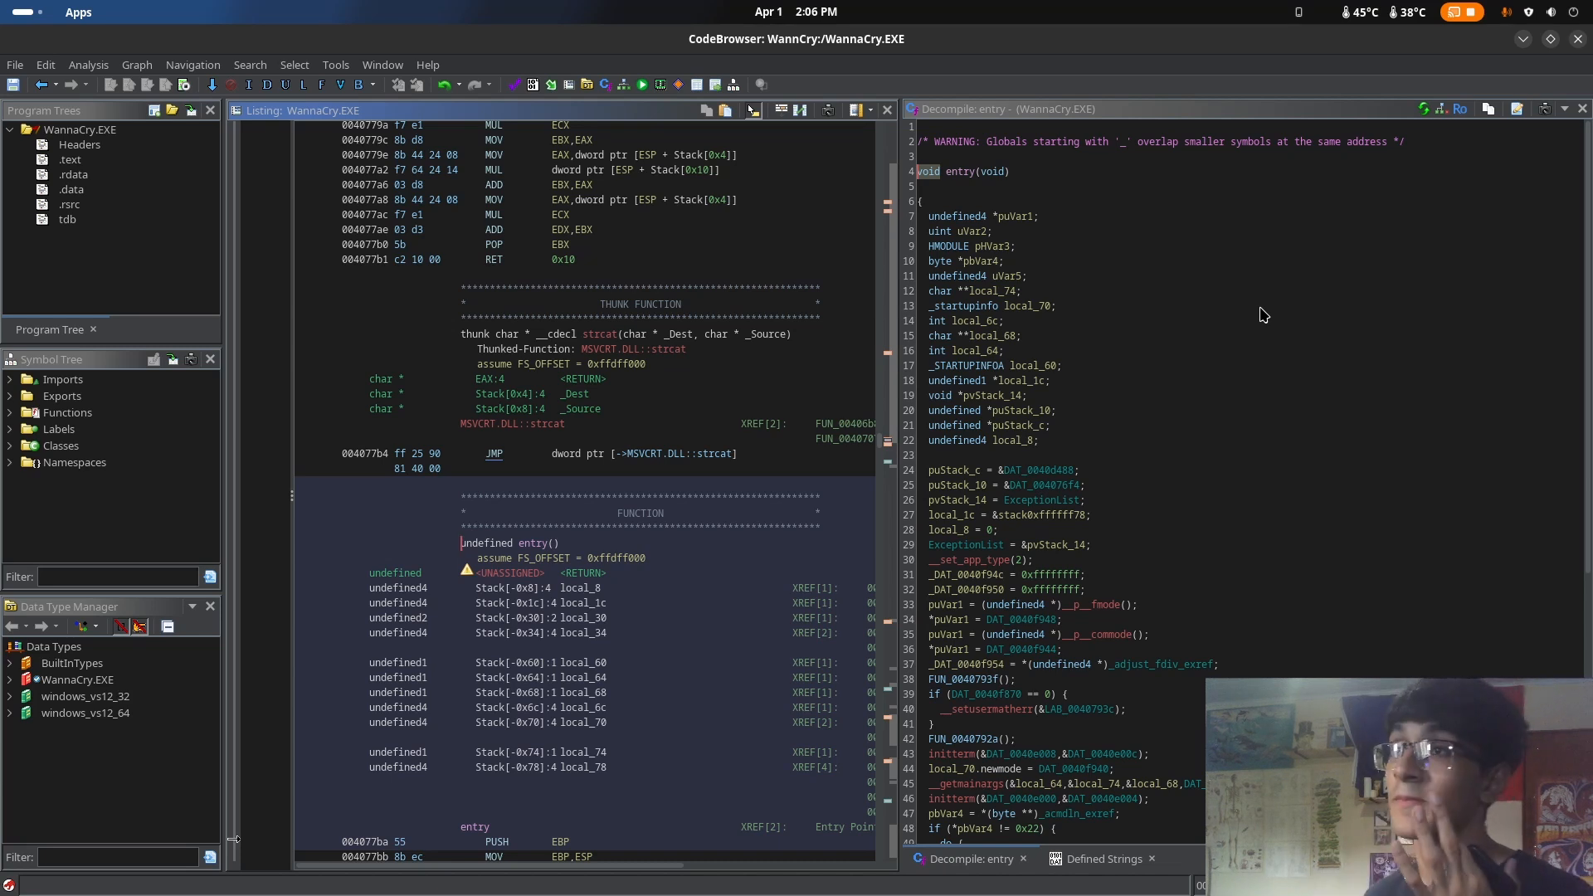
pyautogui.click(1246, 312)
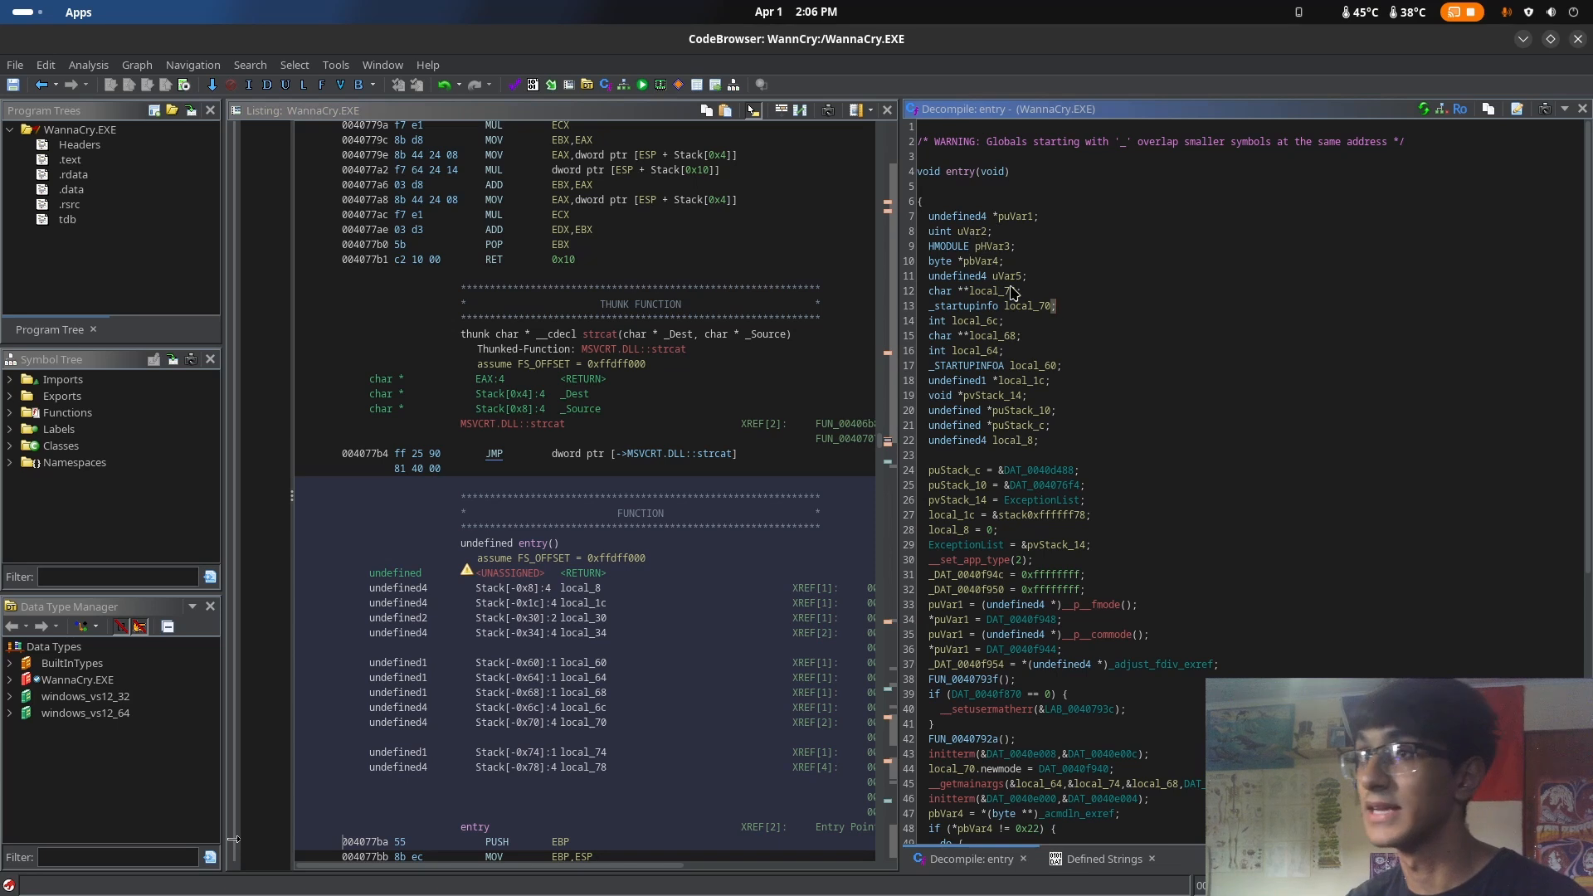
pyautogui.scroll(-4, 1107, 269)
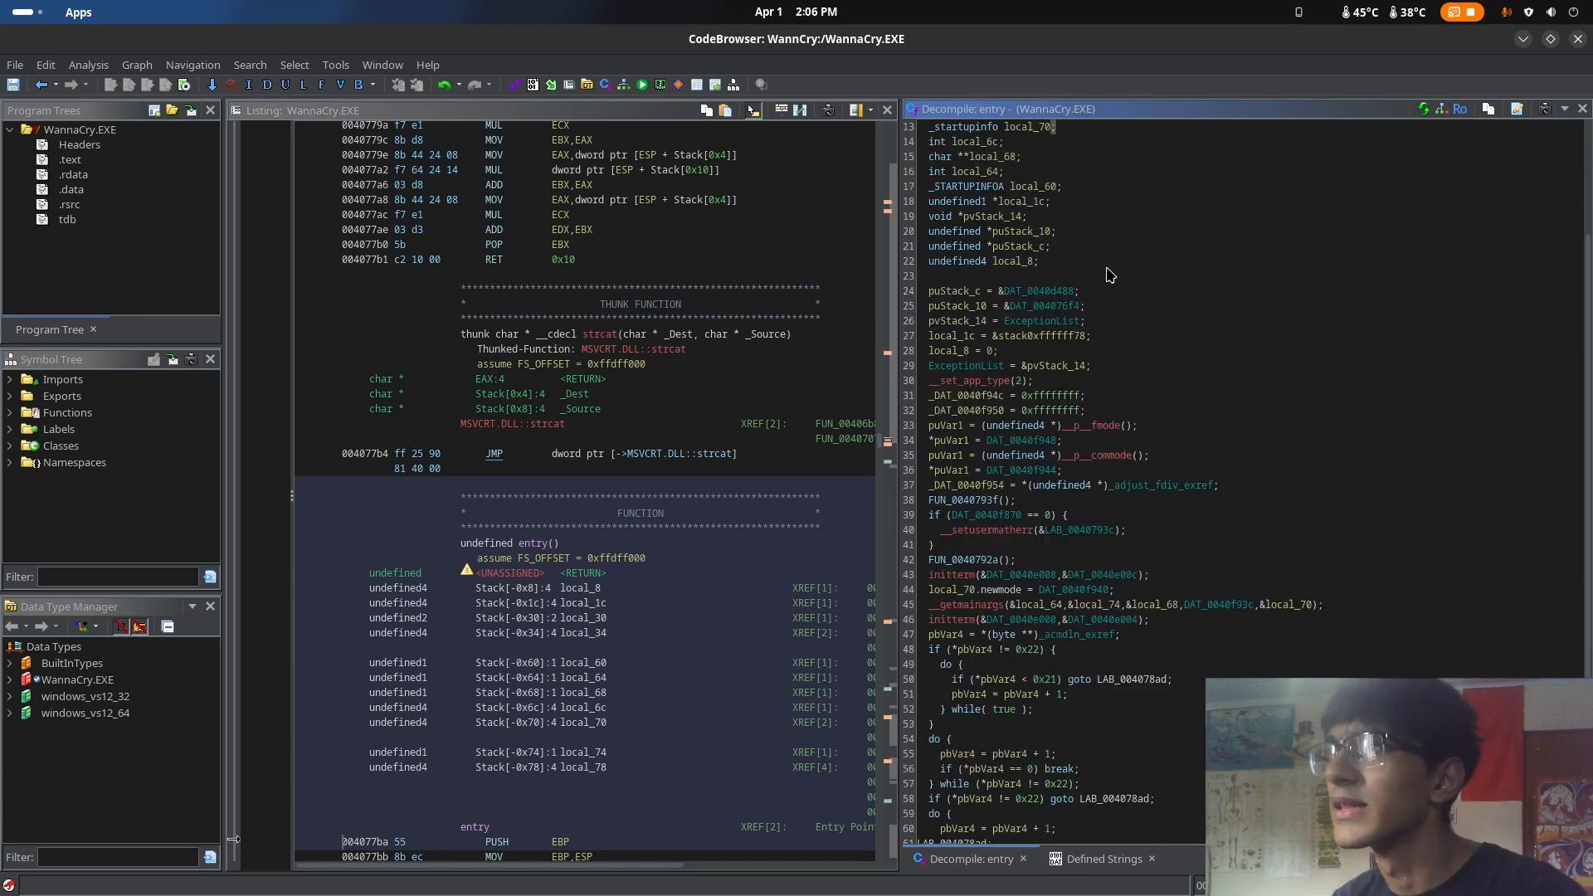
pyautogui.scroll(4, 1107, 269)
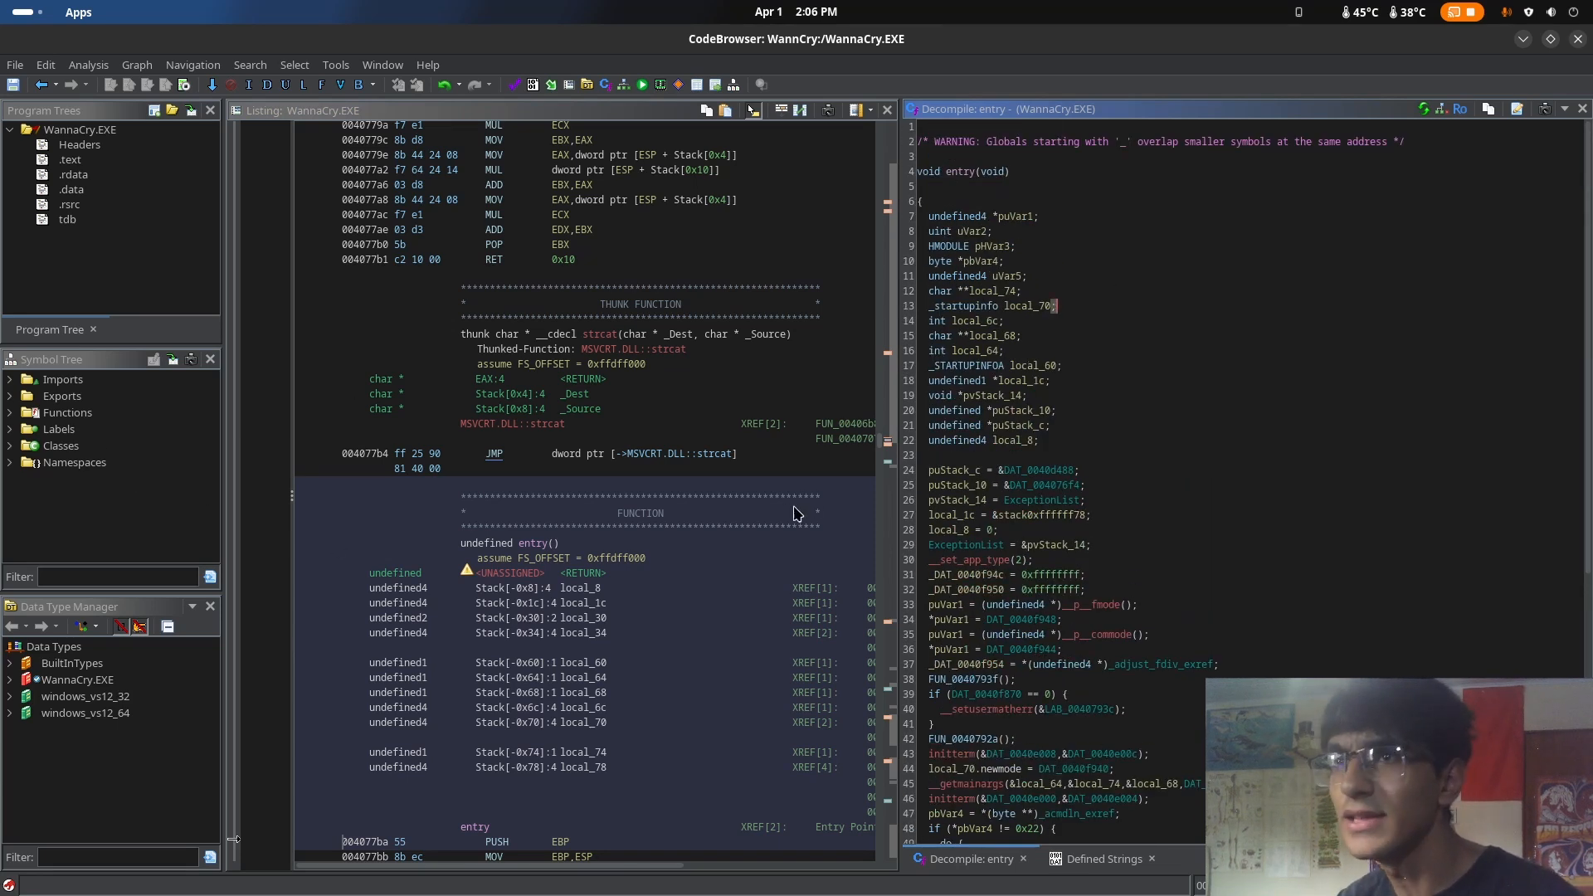
pyautogui.scroll(-6, 658, 590)
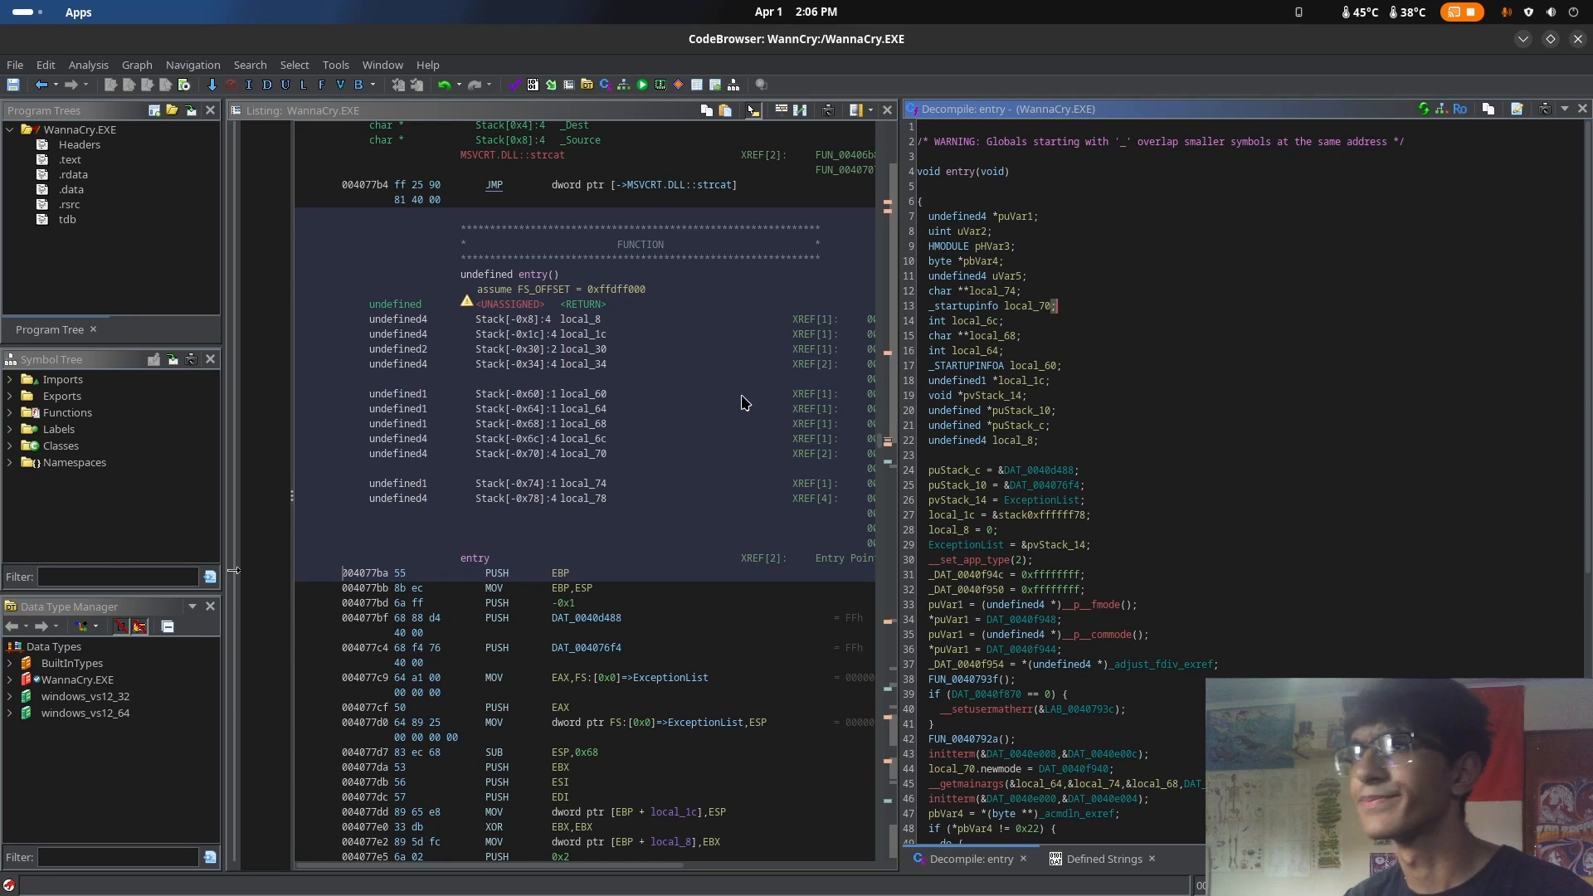
pyautogui.scroll(-2, 720, 424)
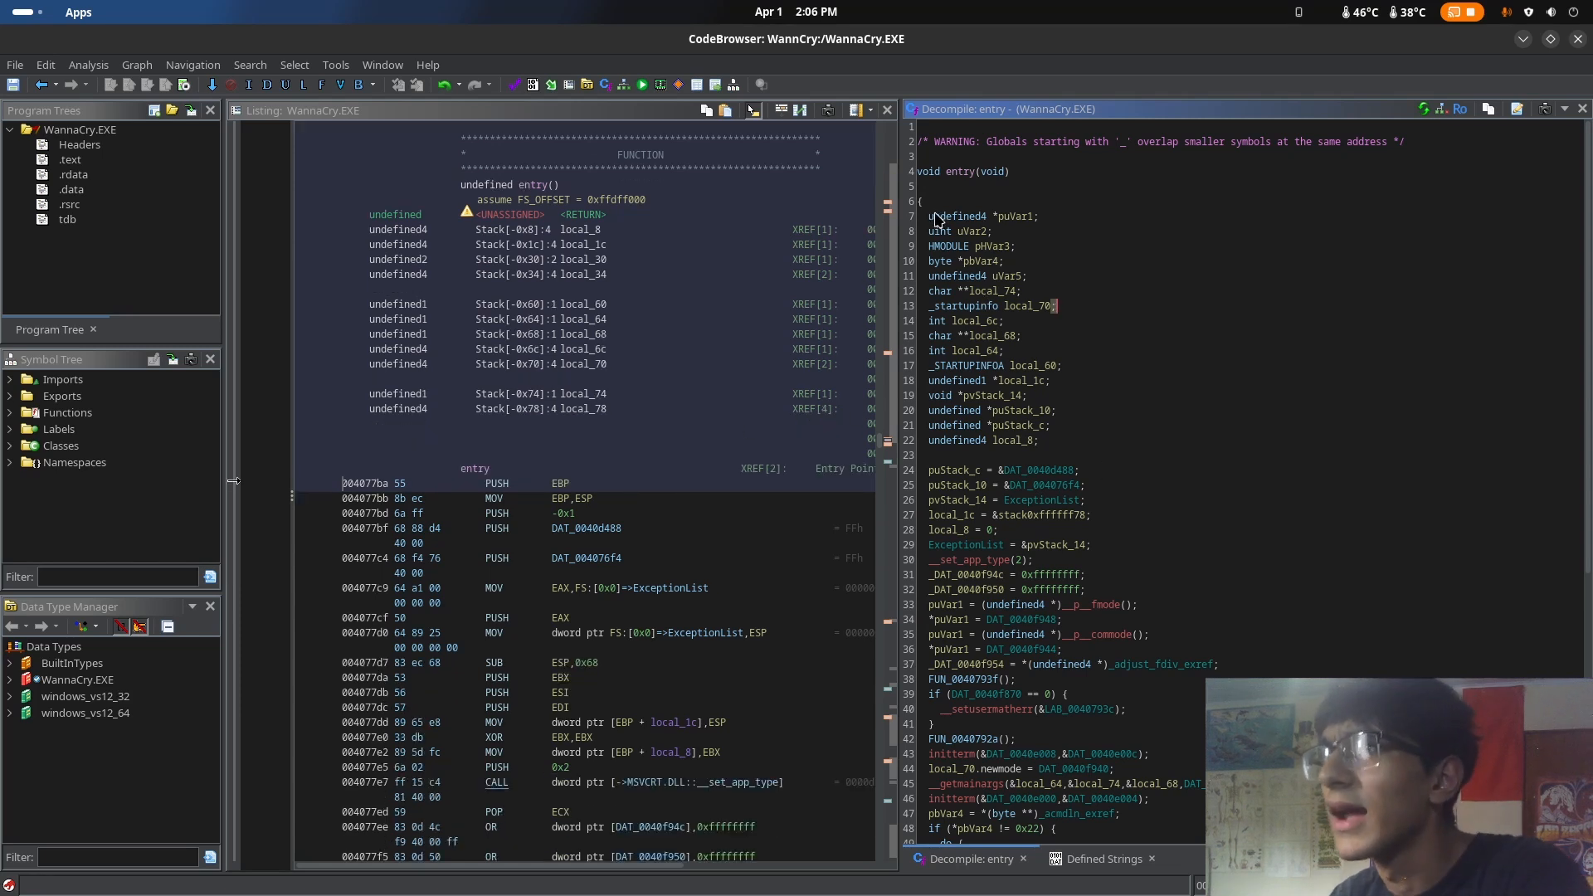
# Highlight the local variable declarations at the start of the entry function, clear the selection and review the setup code below them
pyautogui.moveTo(930, 217); pyautogui.dragTo(1121, 425)
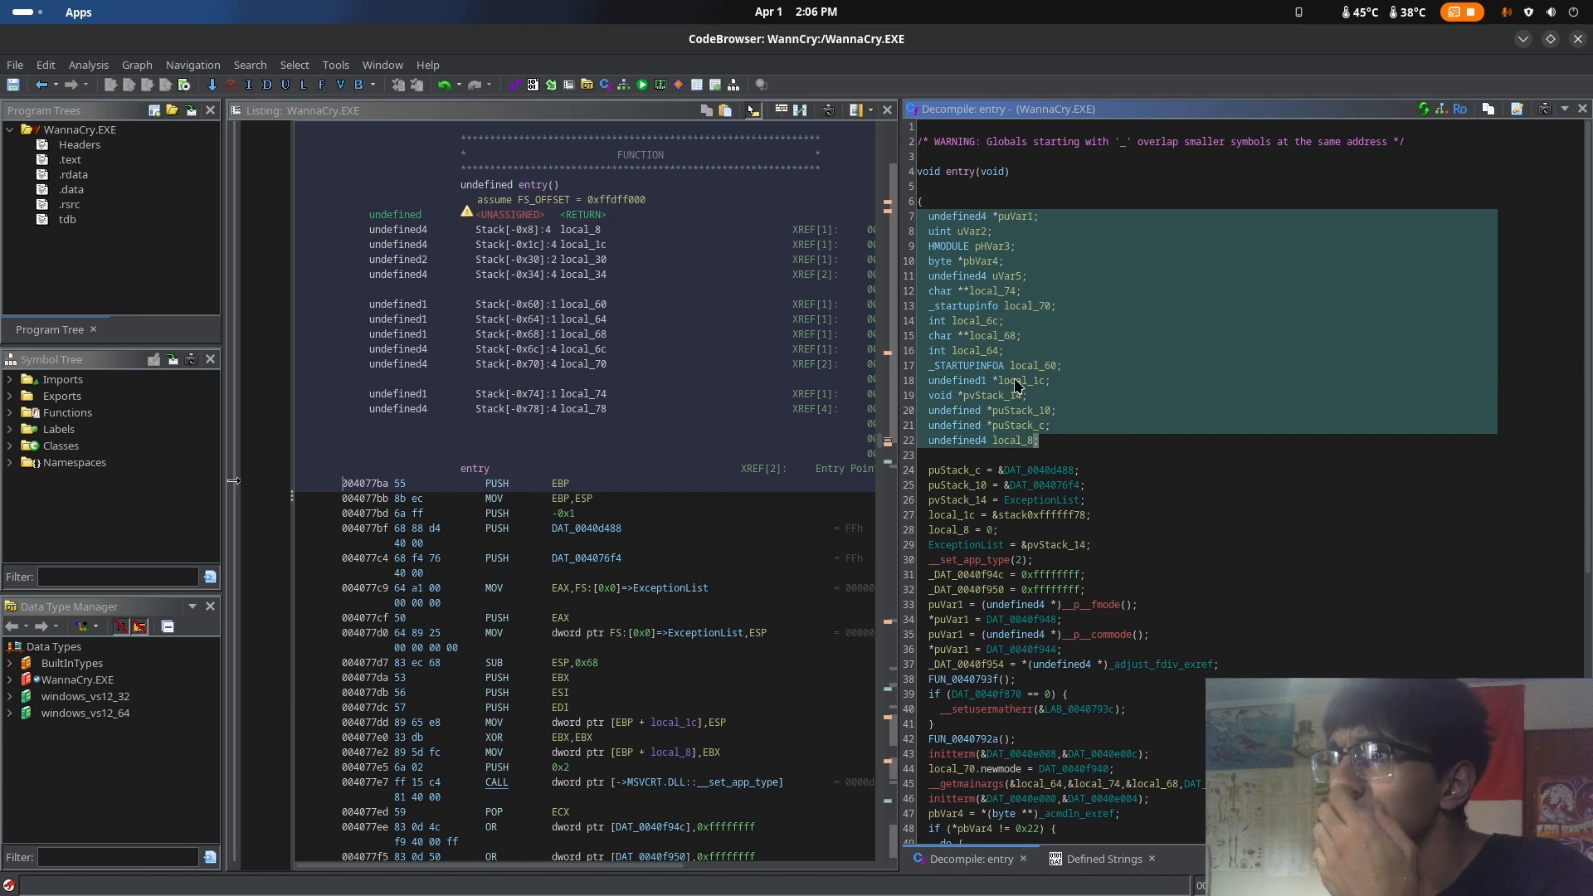
pyautogui.click(1113, 486)
pyautogui.scroll(-1, 1115, 498)
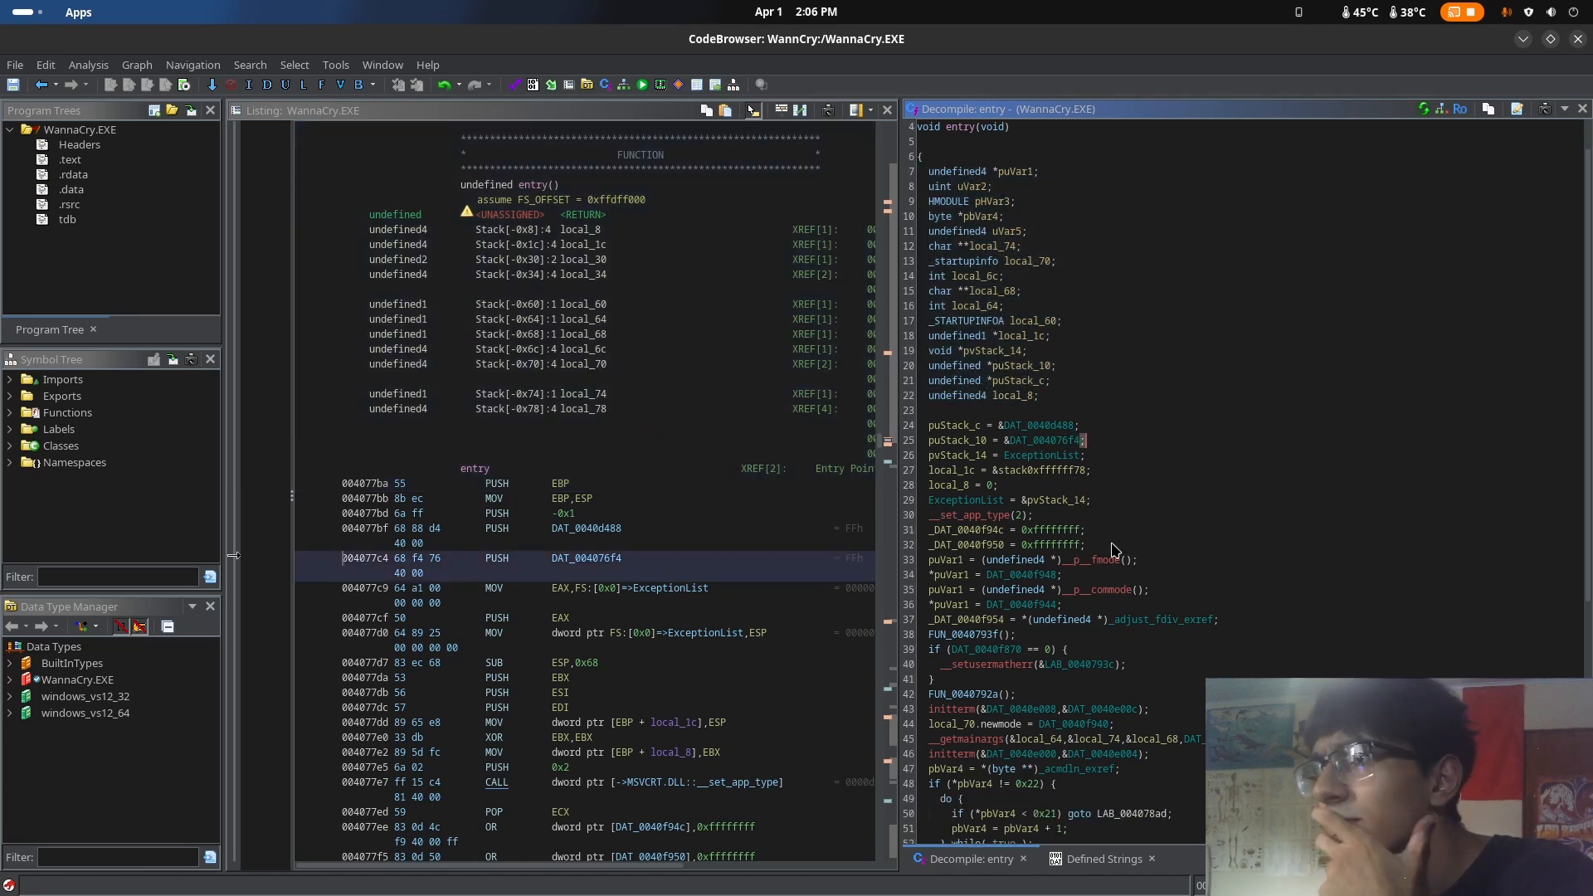
pyautogui.scroll(-2, 1103, 546)
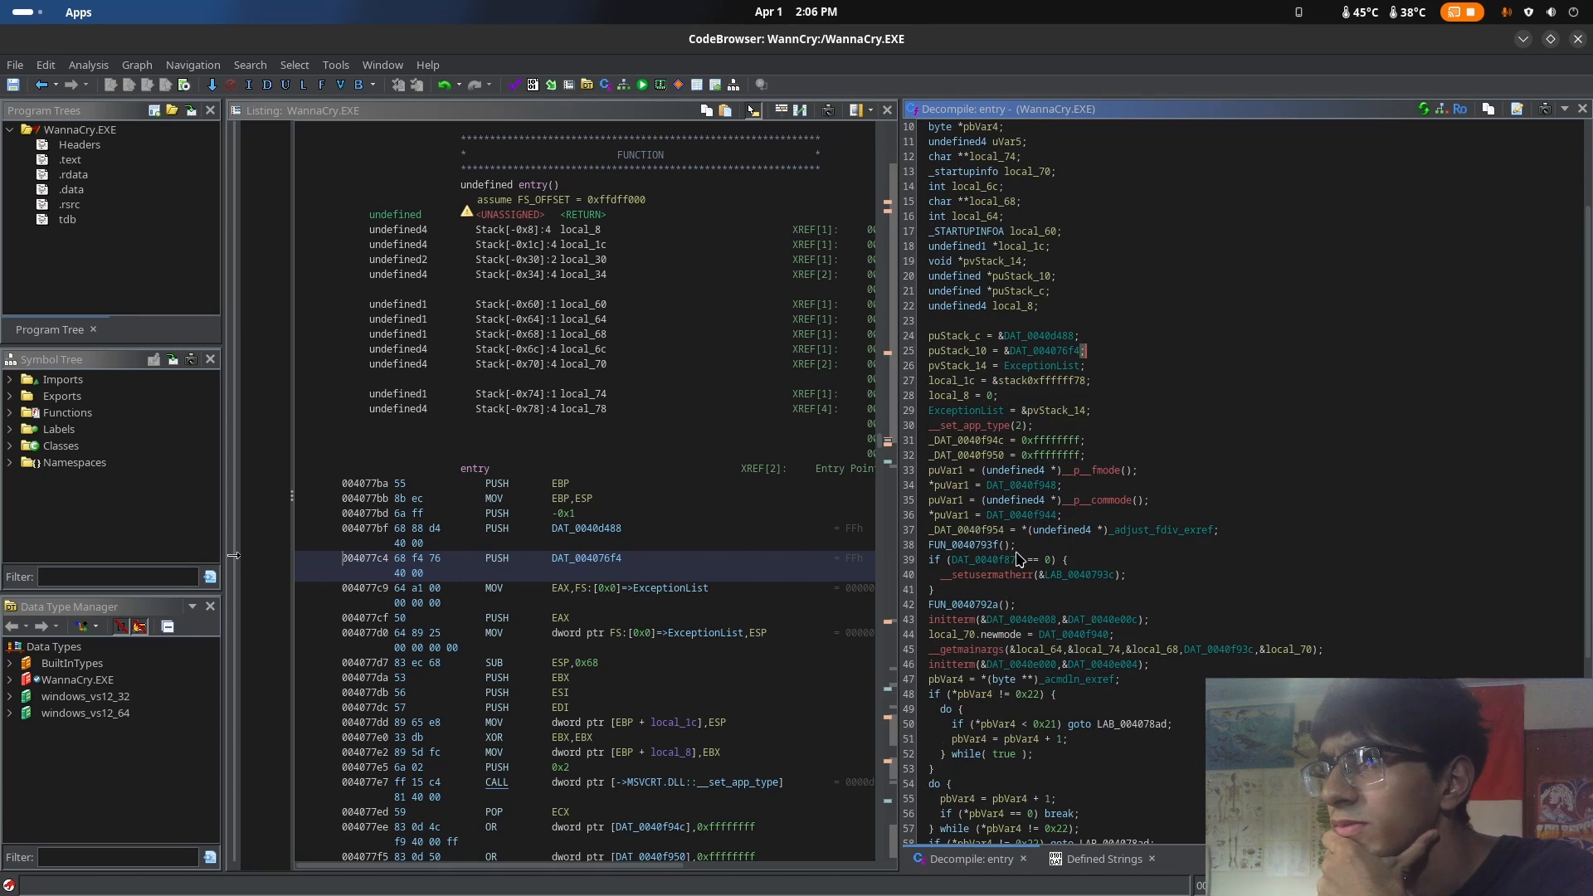
pyautogui.scroll(-3, 1006, 550)
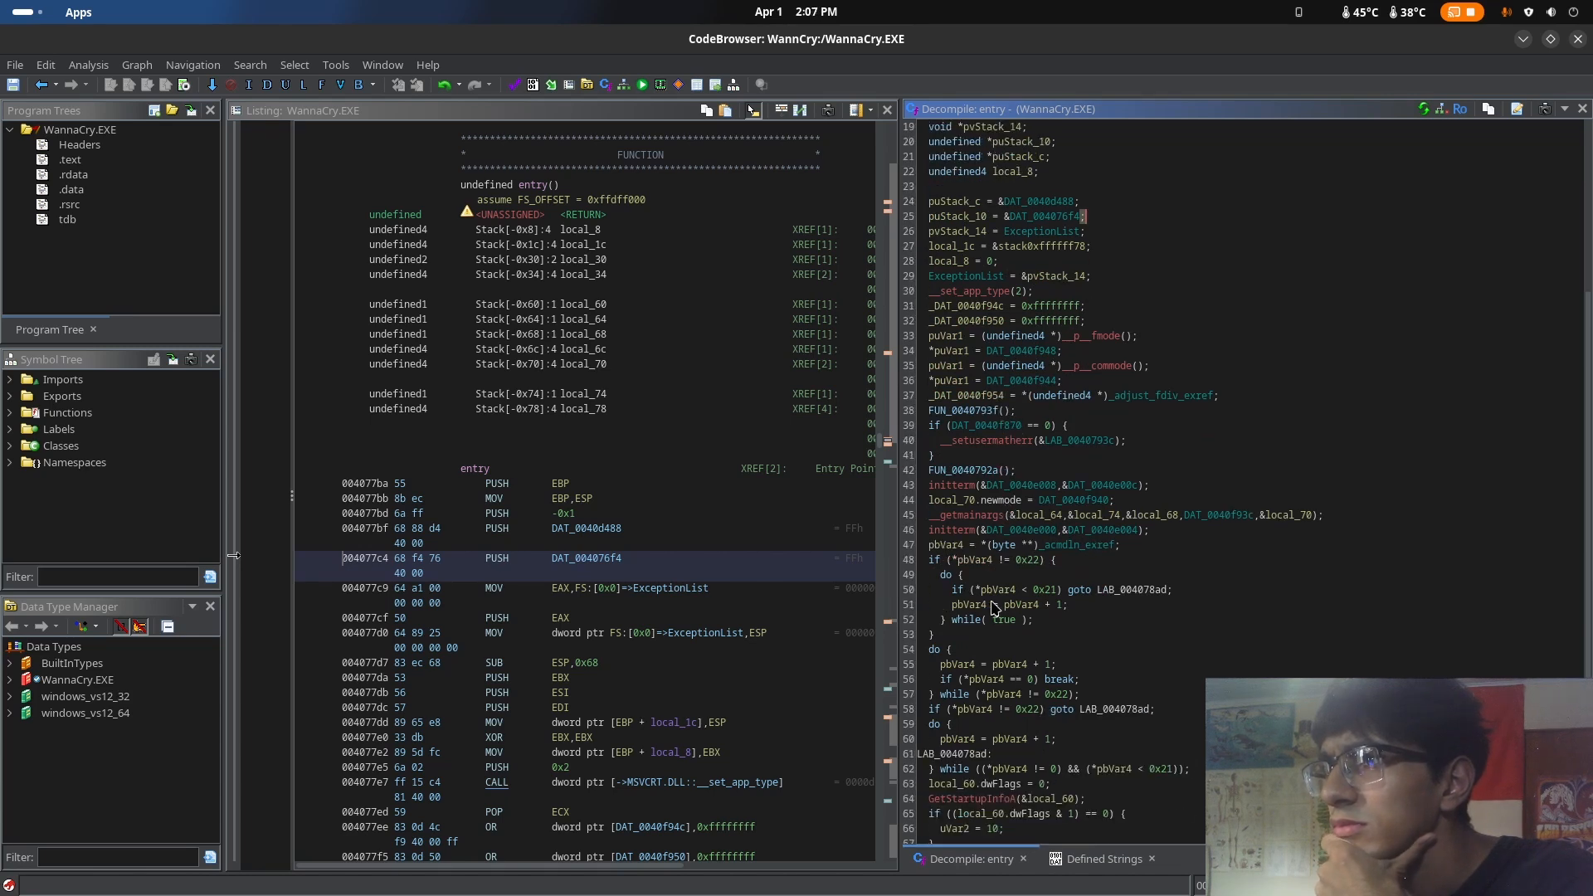
# Examine the entry function from the pbVar4 checks to the exit call at its end, then return to its beginning
pyautogui.click(972, 563)
pyautogui.scroll(-2, 1033, 580)
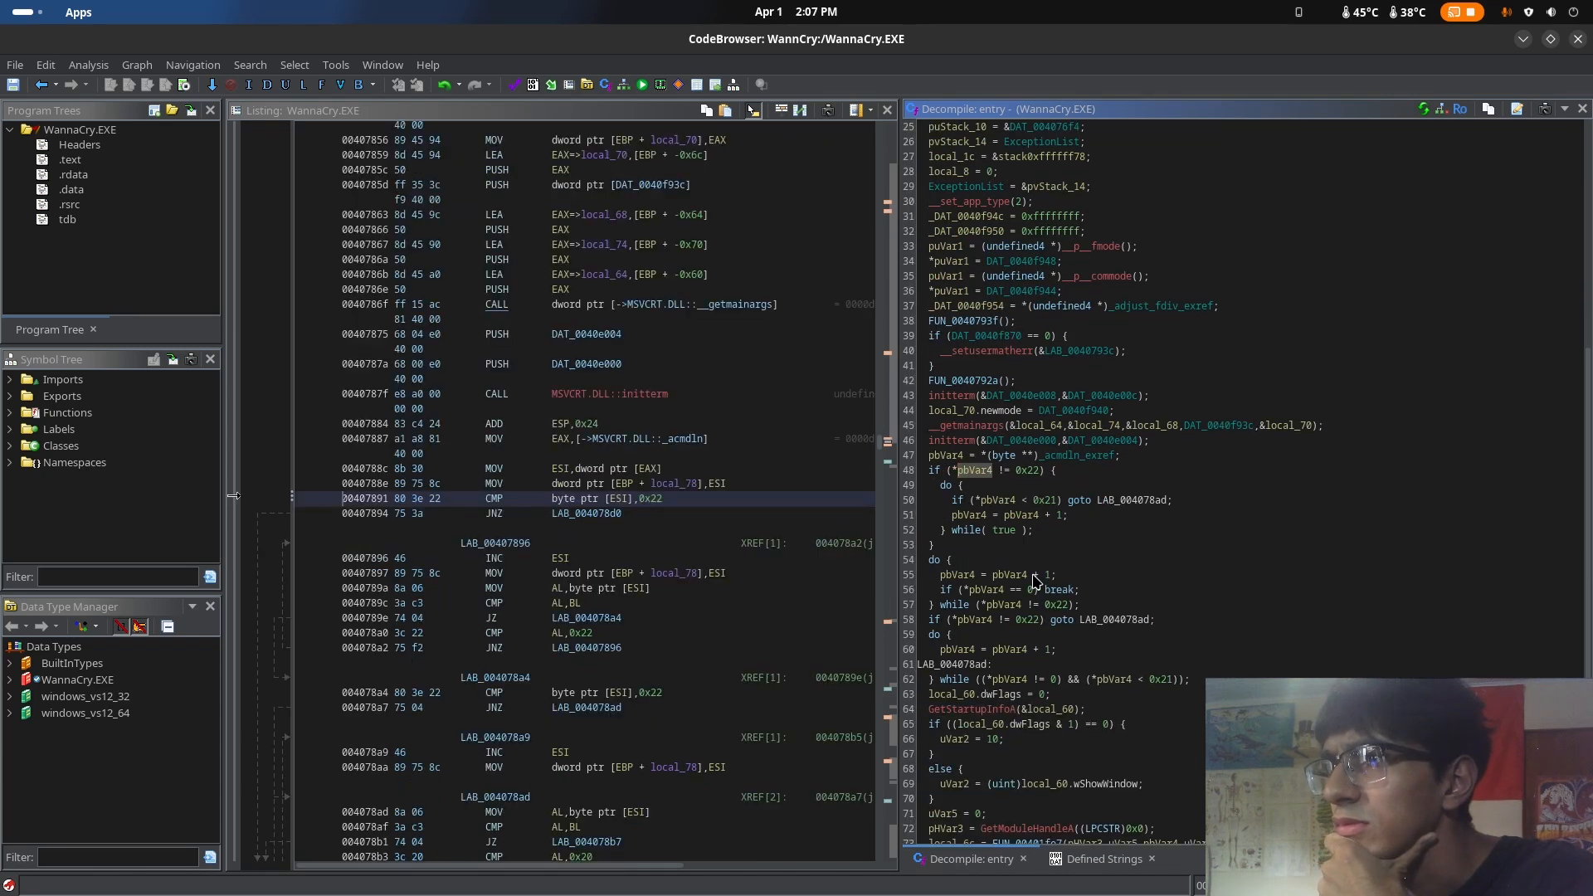
pyautogui.scroll(-2, 1029, 576)
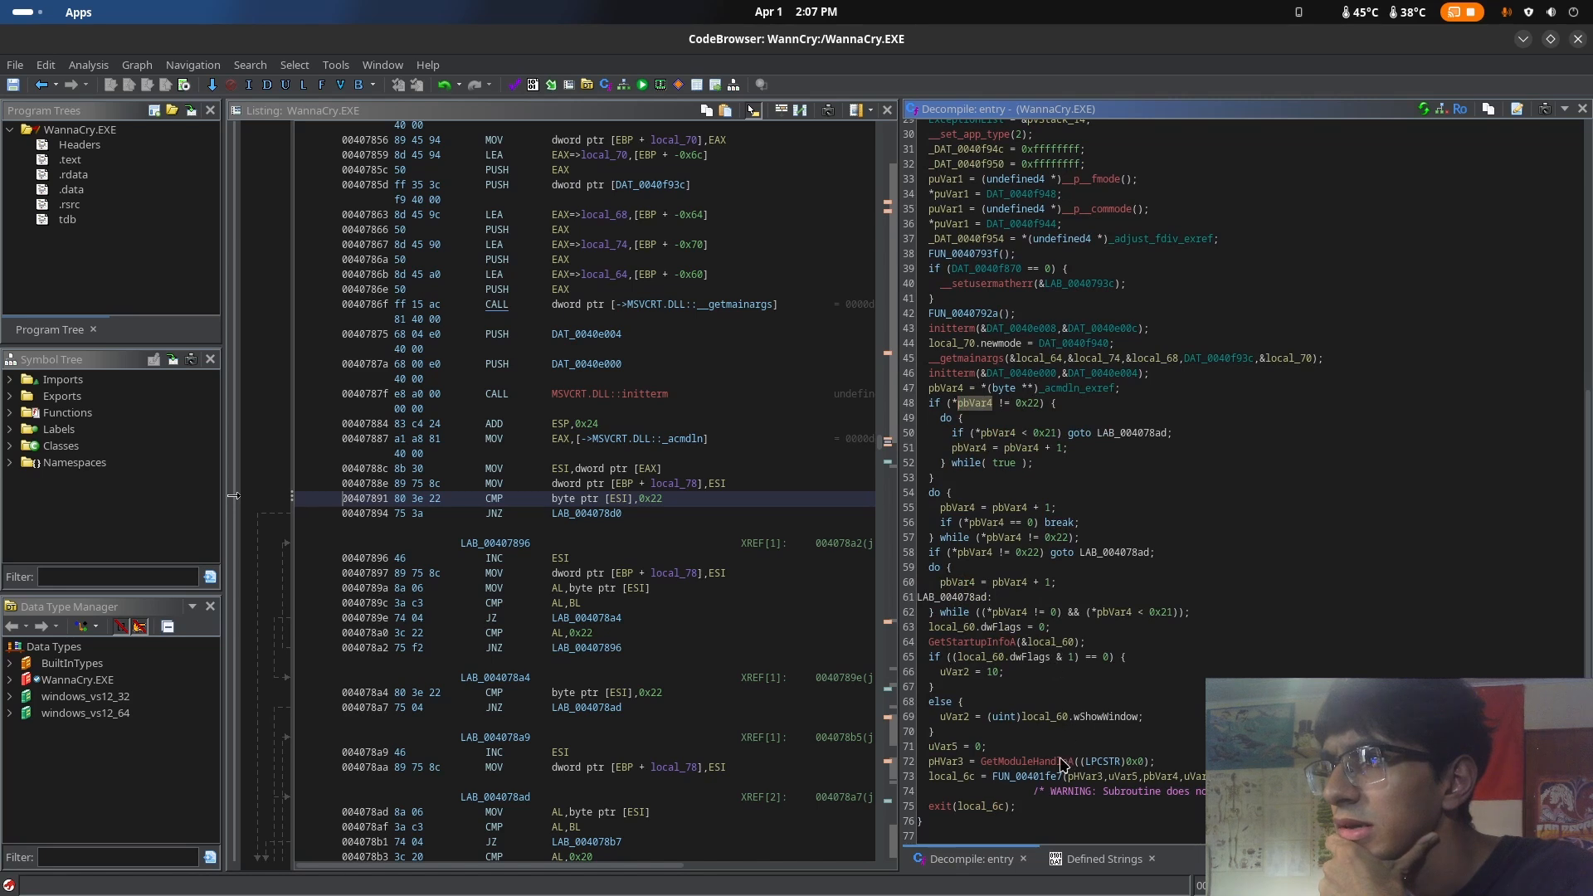
pyautogui.moveTo(1049, 800); pyautogui.dragTo(1165, 722)
pyautogui.click(1214, 654)
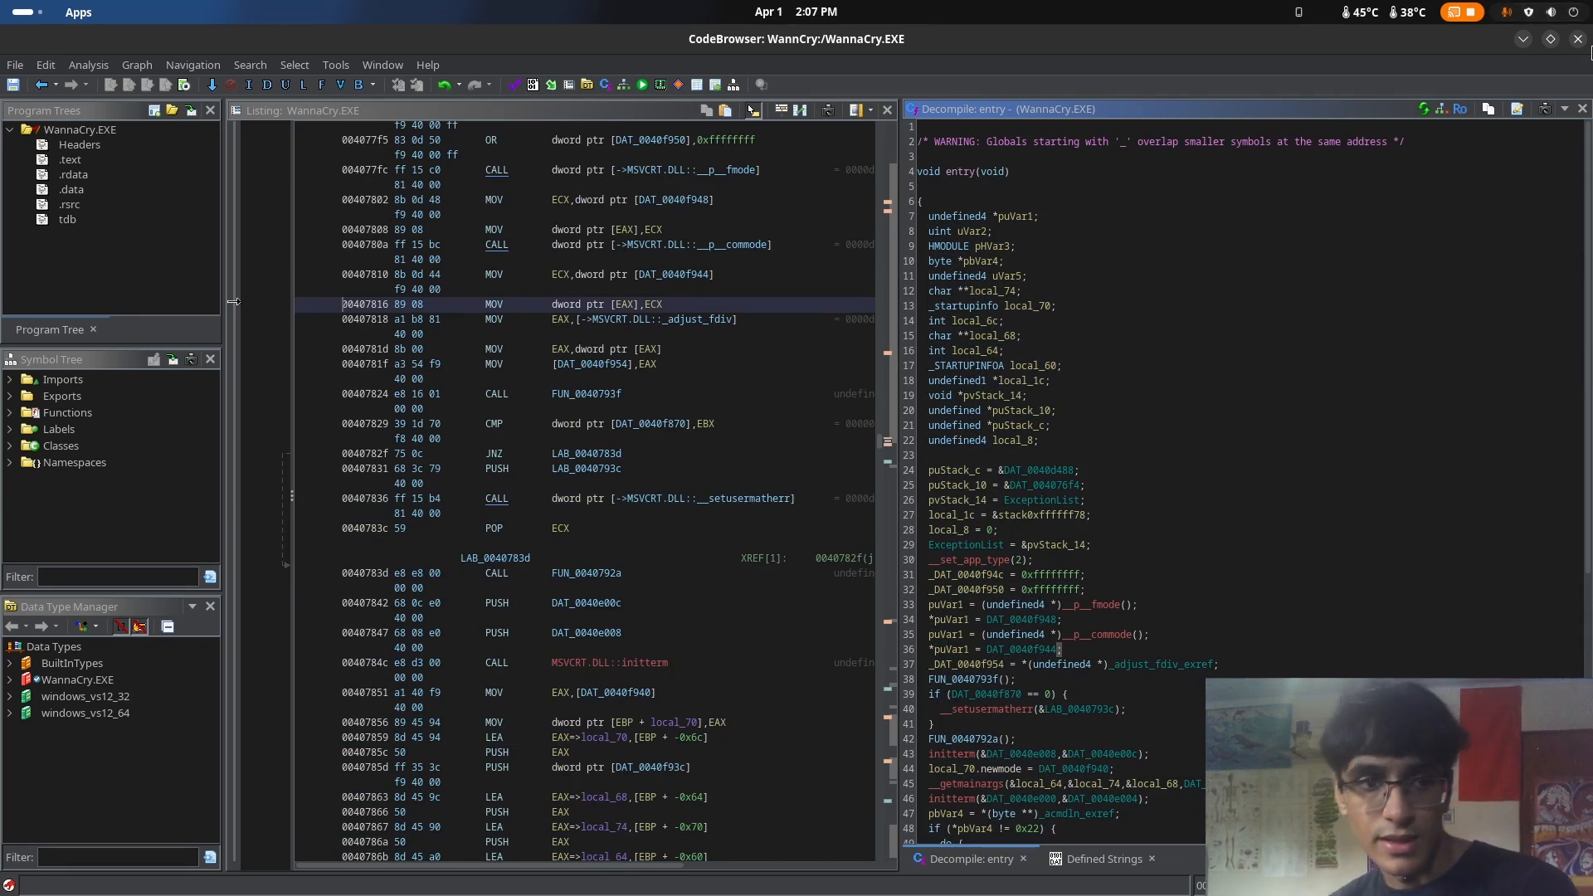
# Switch to the LibreWolf browser and search Google for "Winmain aplication entry point"
pyautogui.moveTo(0, 0)
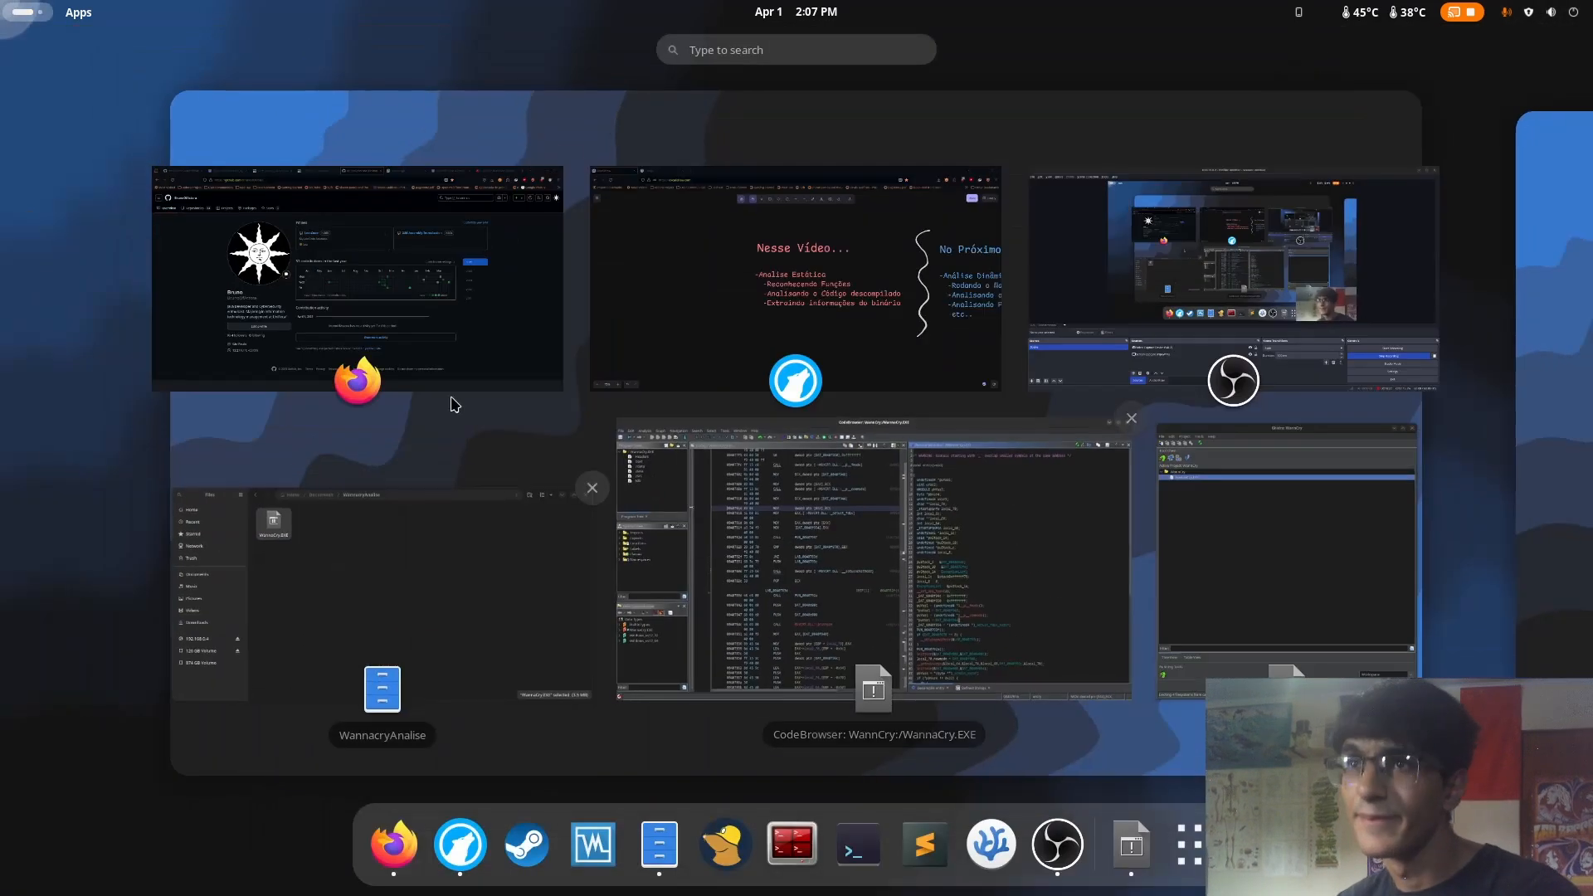
pyautogui.click(772, 282)
pyautogui.hotkey('ctrl', 't')
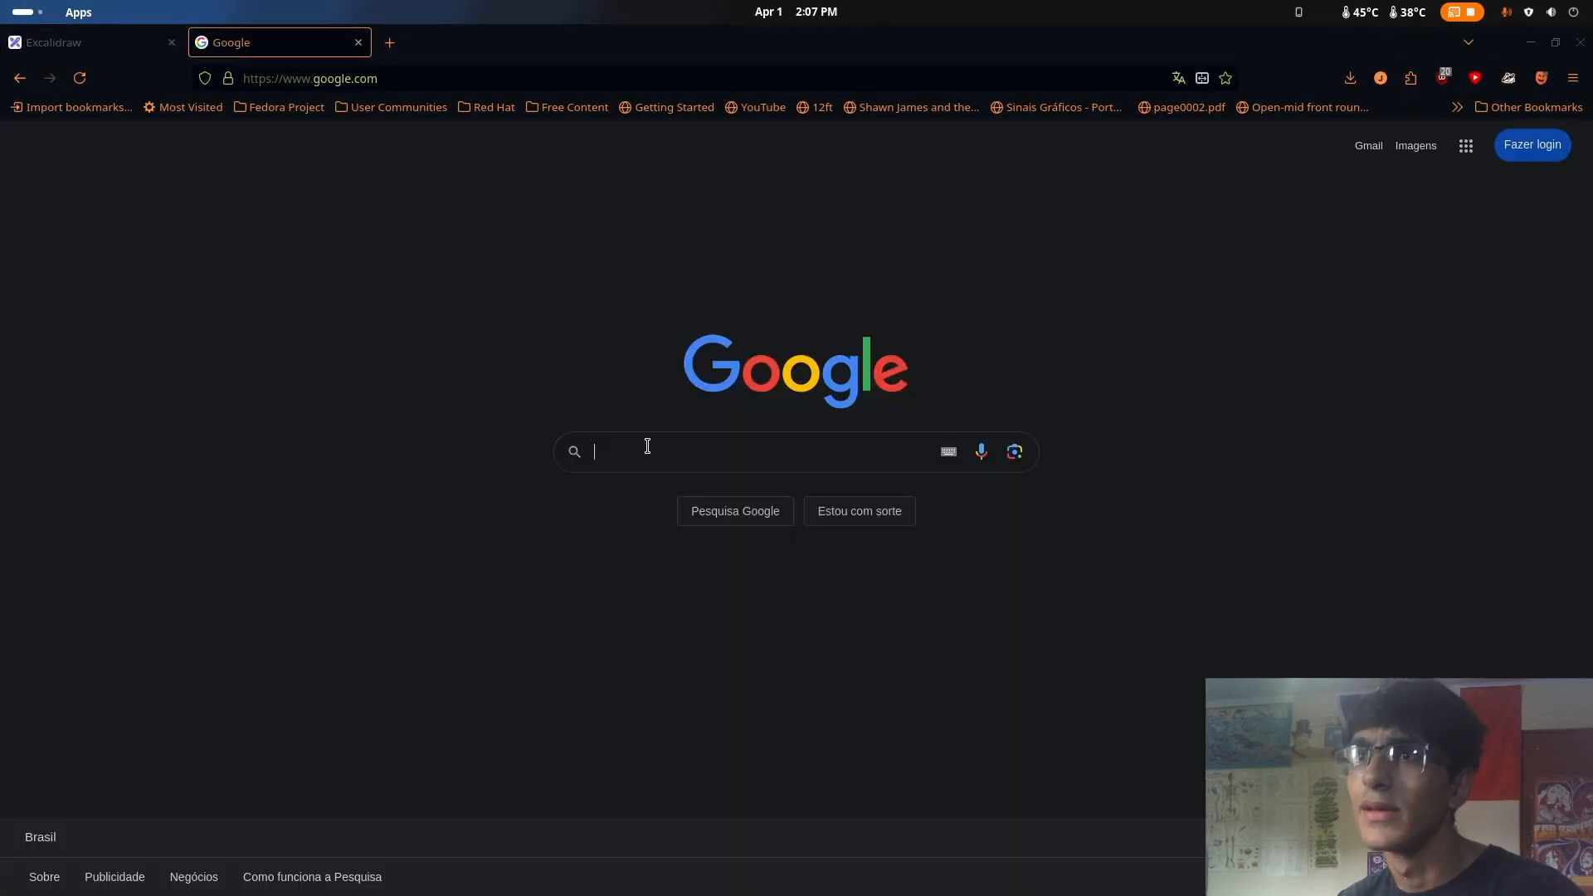
pyautogui.write('Wi')
pyautogui.press('BackSpace')
pyautogui.press('BackSpace')
pyautogui.write('Wi')
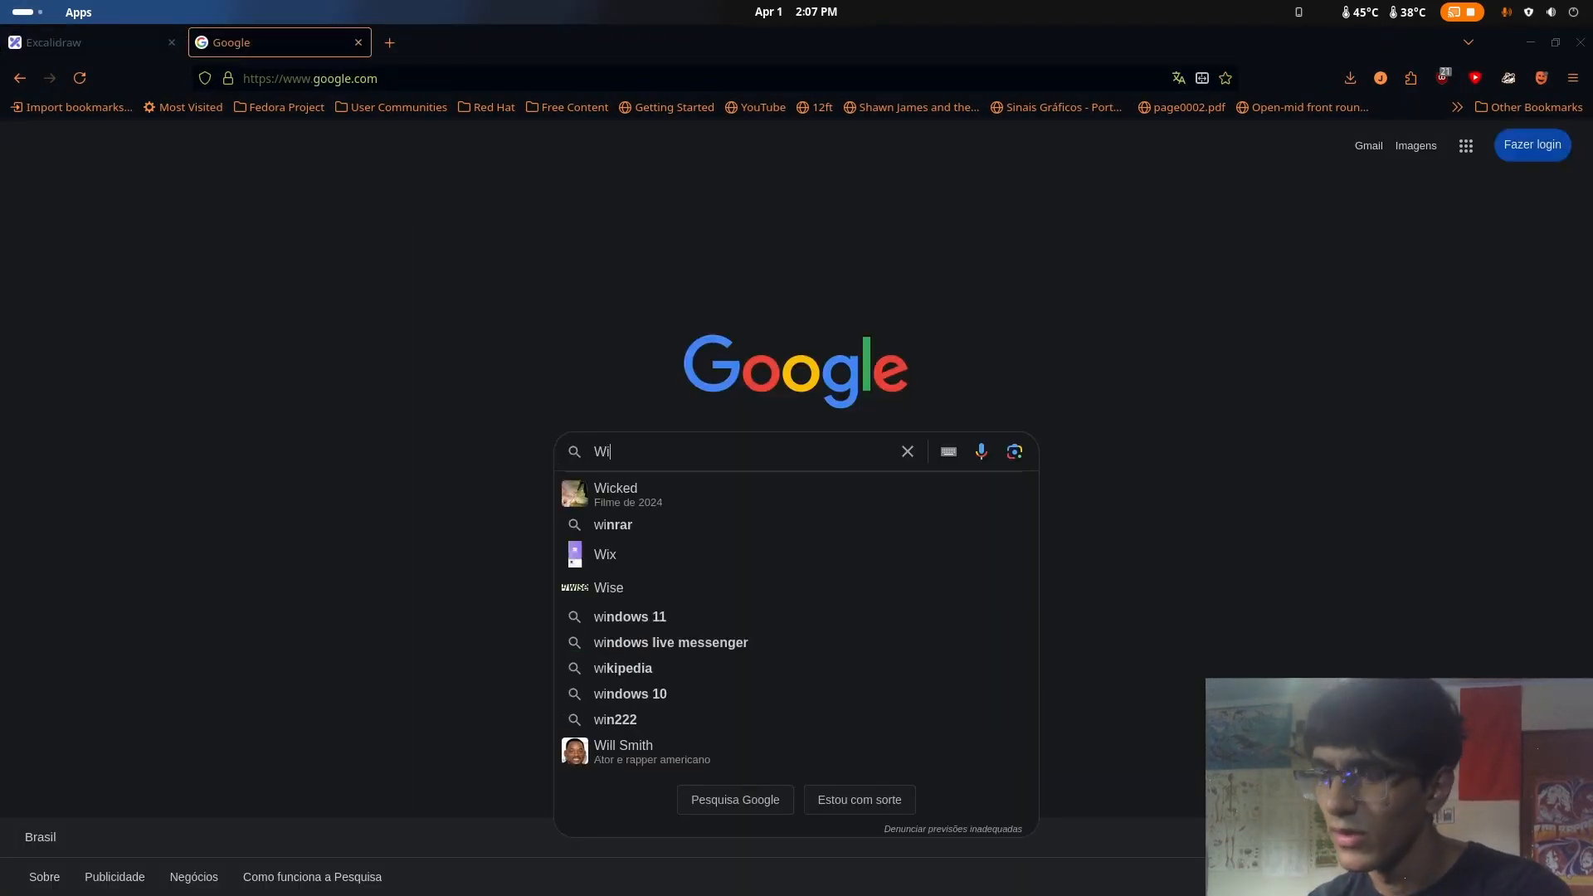
pyautogui.write('nmain ')
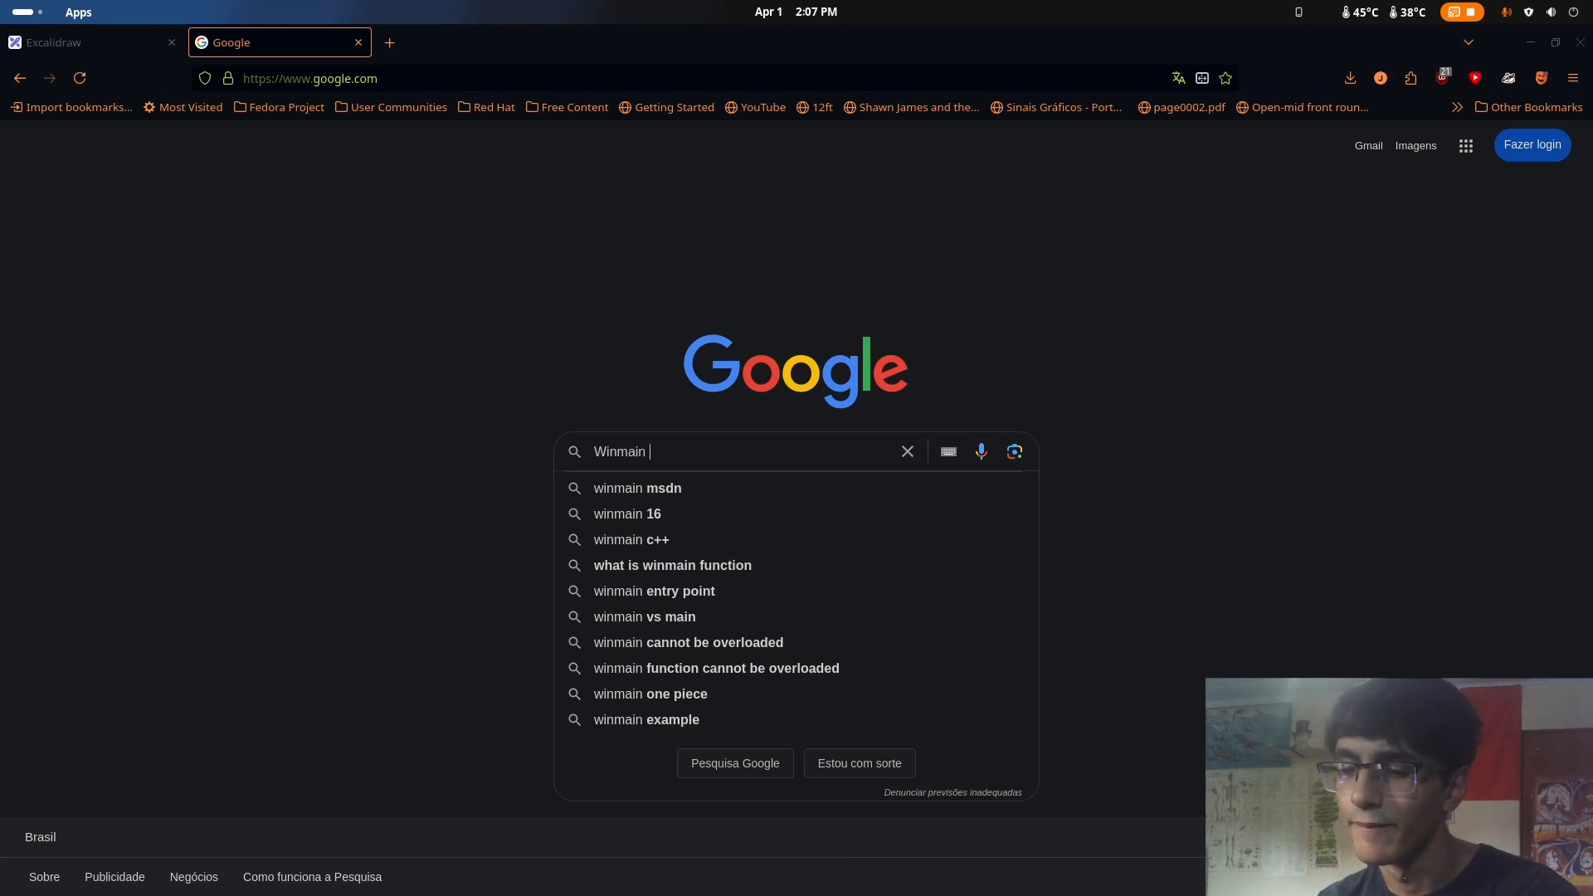
pyautogui.write('aplicat')
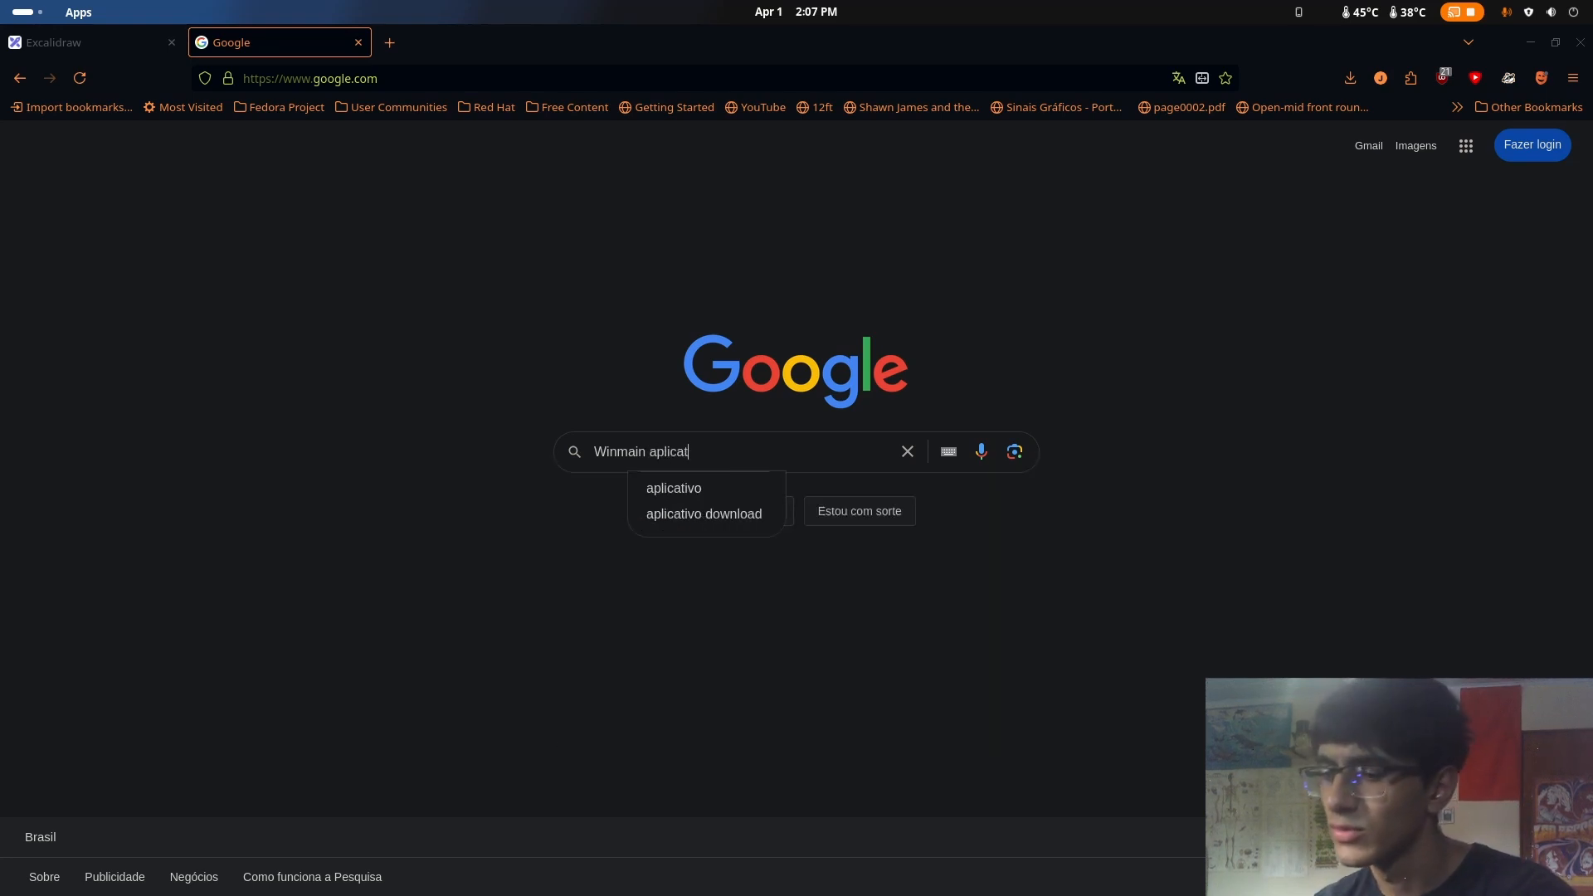
pyautogui.write('ion entry po')
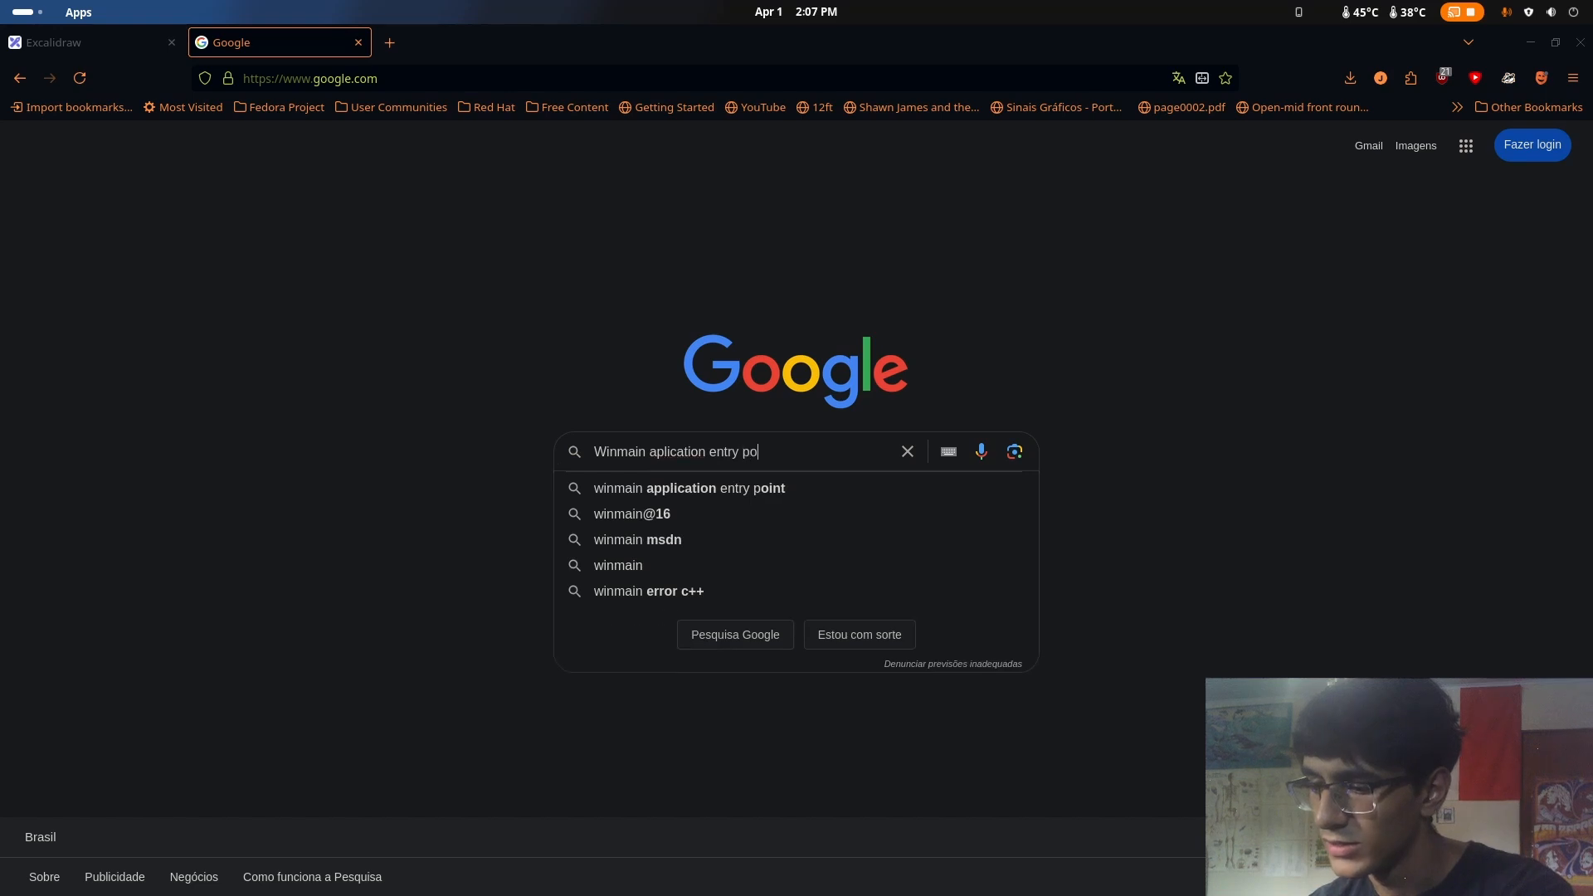
pyautogui.write('int')
pyautogui.press('Return')
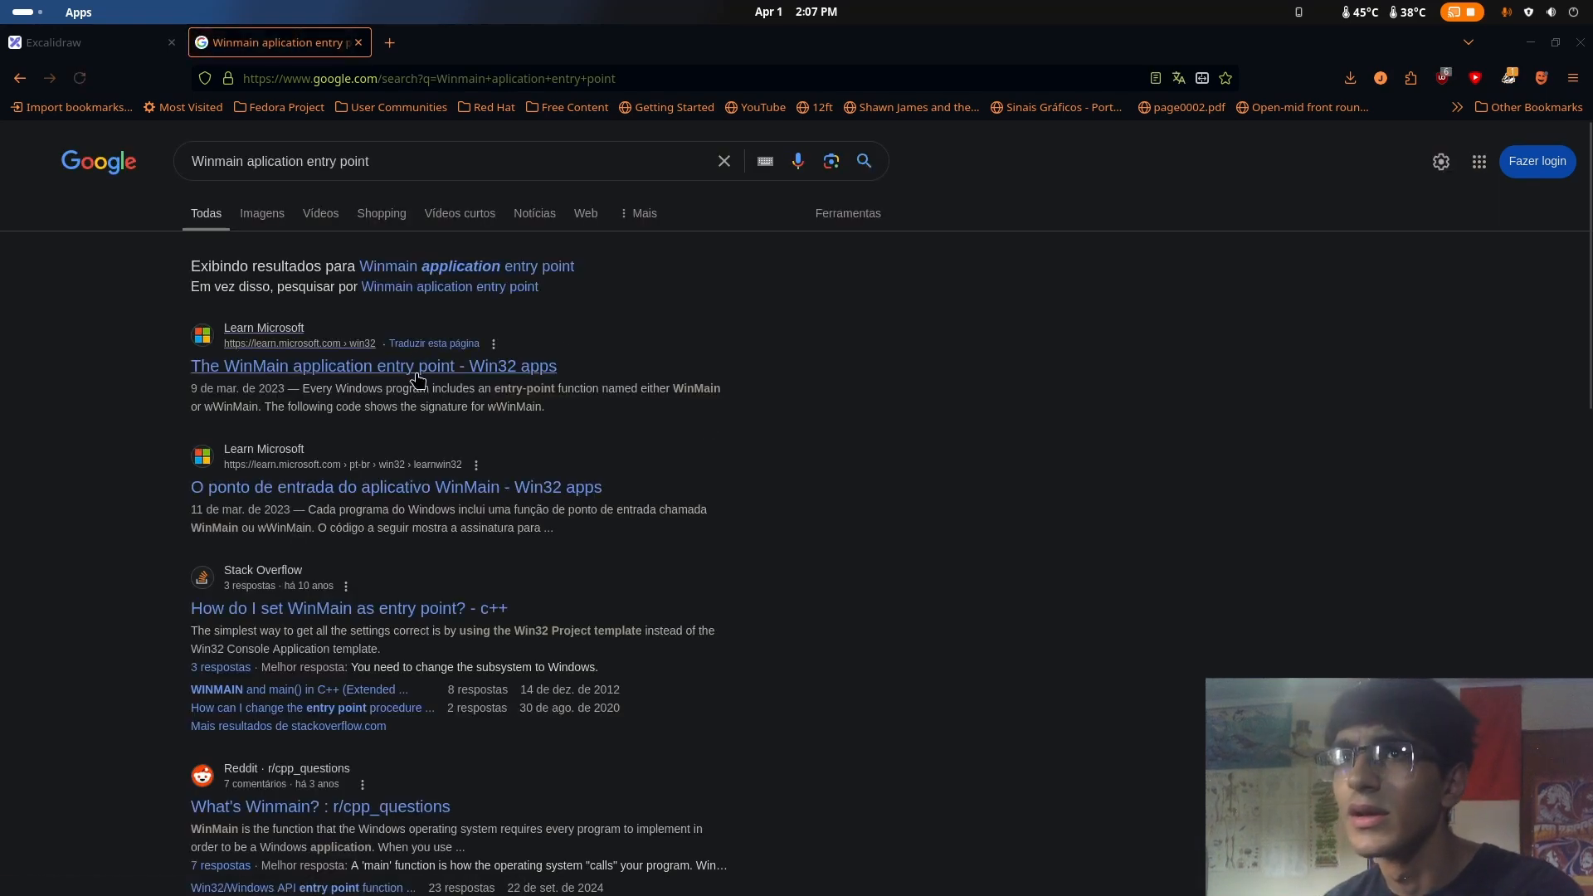
# Open Microsoft Learn's English article "The WinMain application entry point", highlight "entry-point" in its first sentence and clear the selection
pyautogui.click(418, 380)
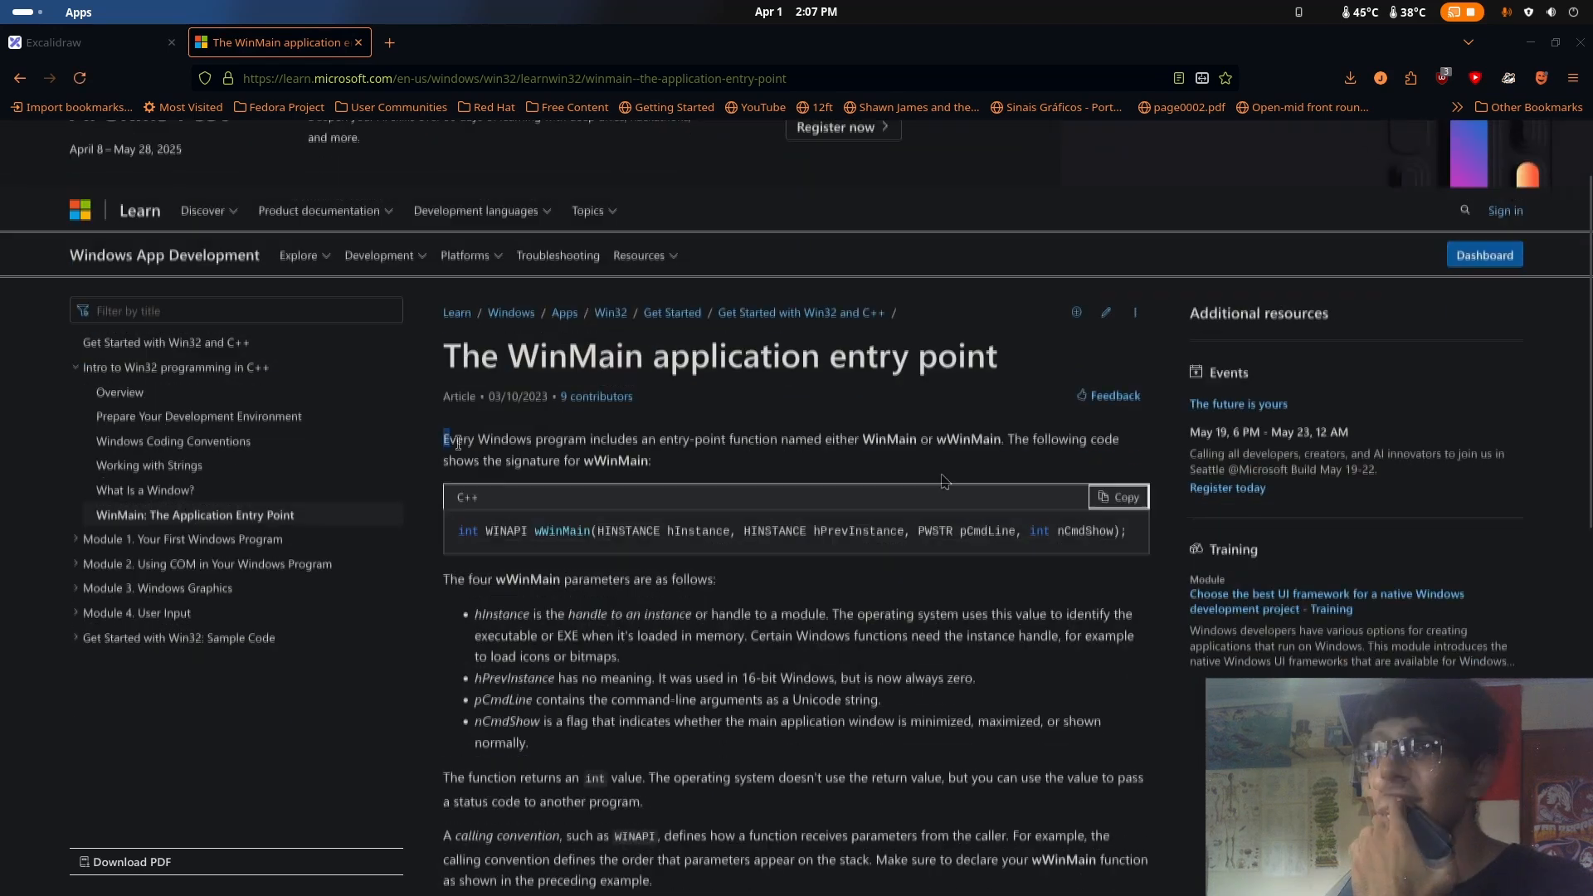
pyautogui.scroll(-2, 558, 423)
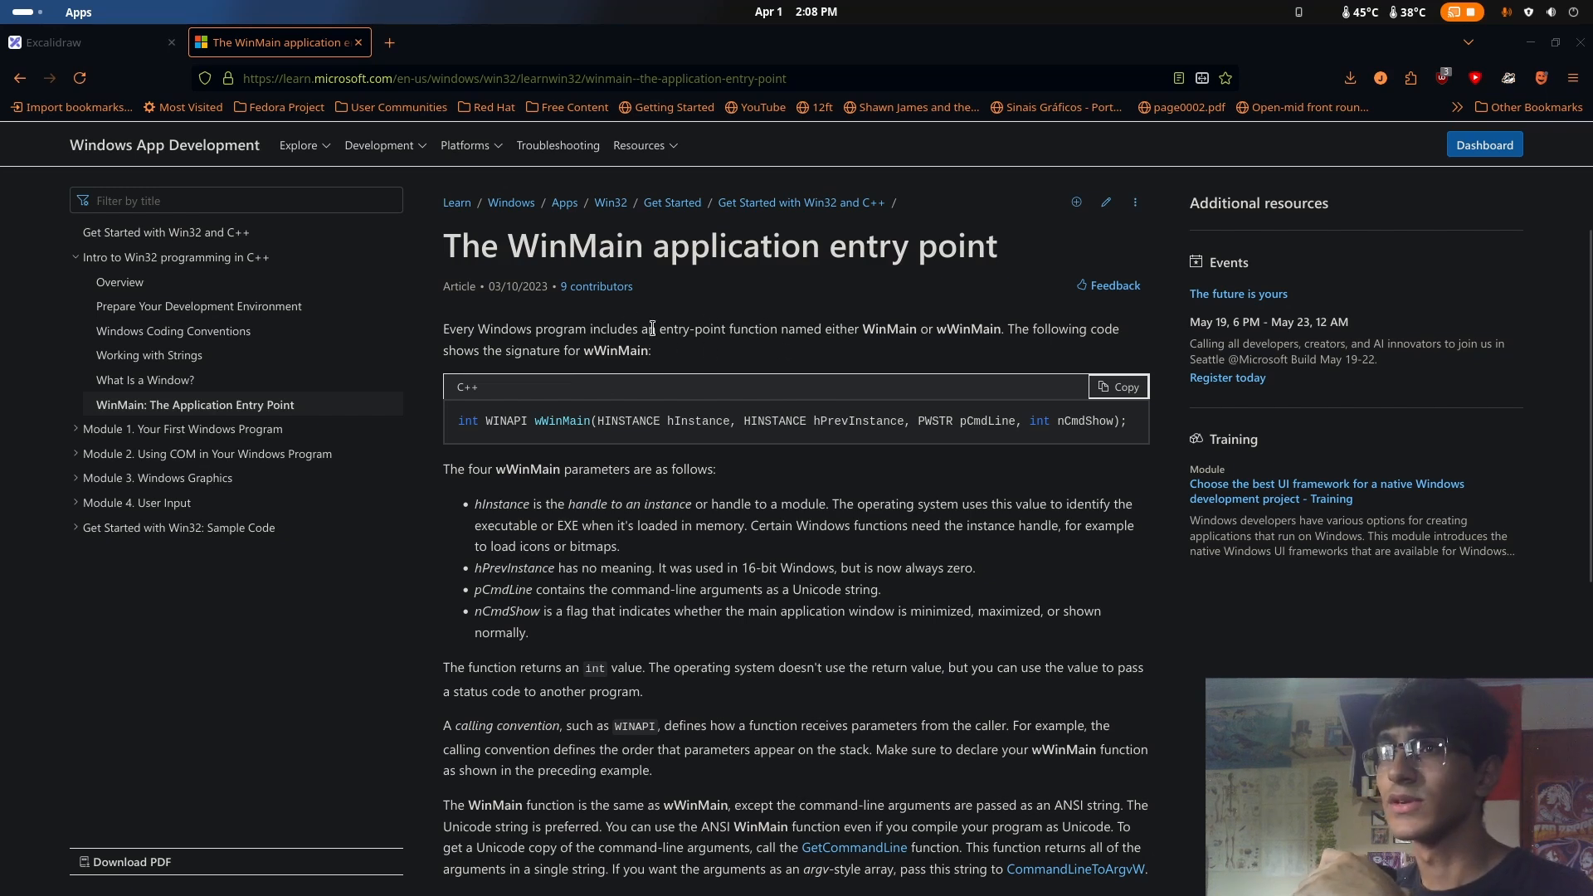
pyautogui.moveTo(659, 329); pyautogui.dragTo(725, 329)
pyautogui.click(623, 331)
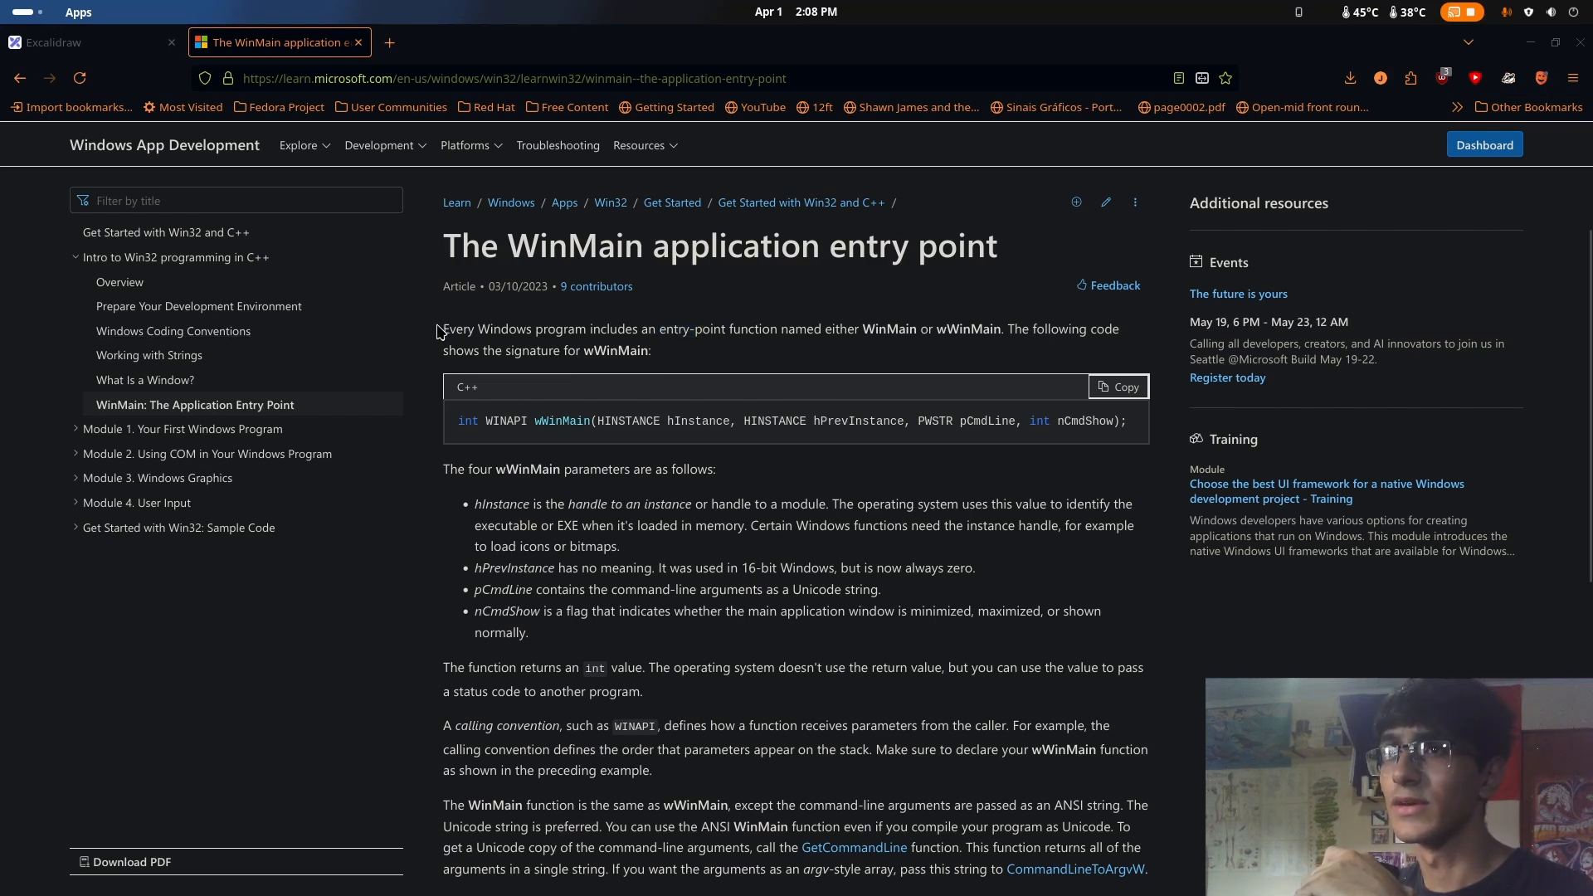
# Read the article's opening sentence on WinMain or wWinMain and highlight the wWinMain signature in the C++ code block
pyautogui.moveTo(440, 330); pyautogui.dragTo(950, 333)
pyautogui.click(700, 333)
pyautogui.click(824, 330)
pyautogui.click(944, 333)
pyautogui.click(527, 446)
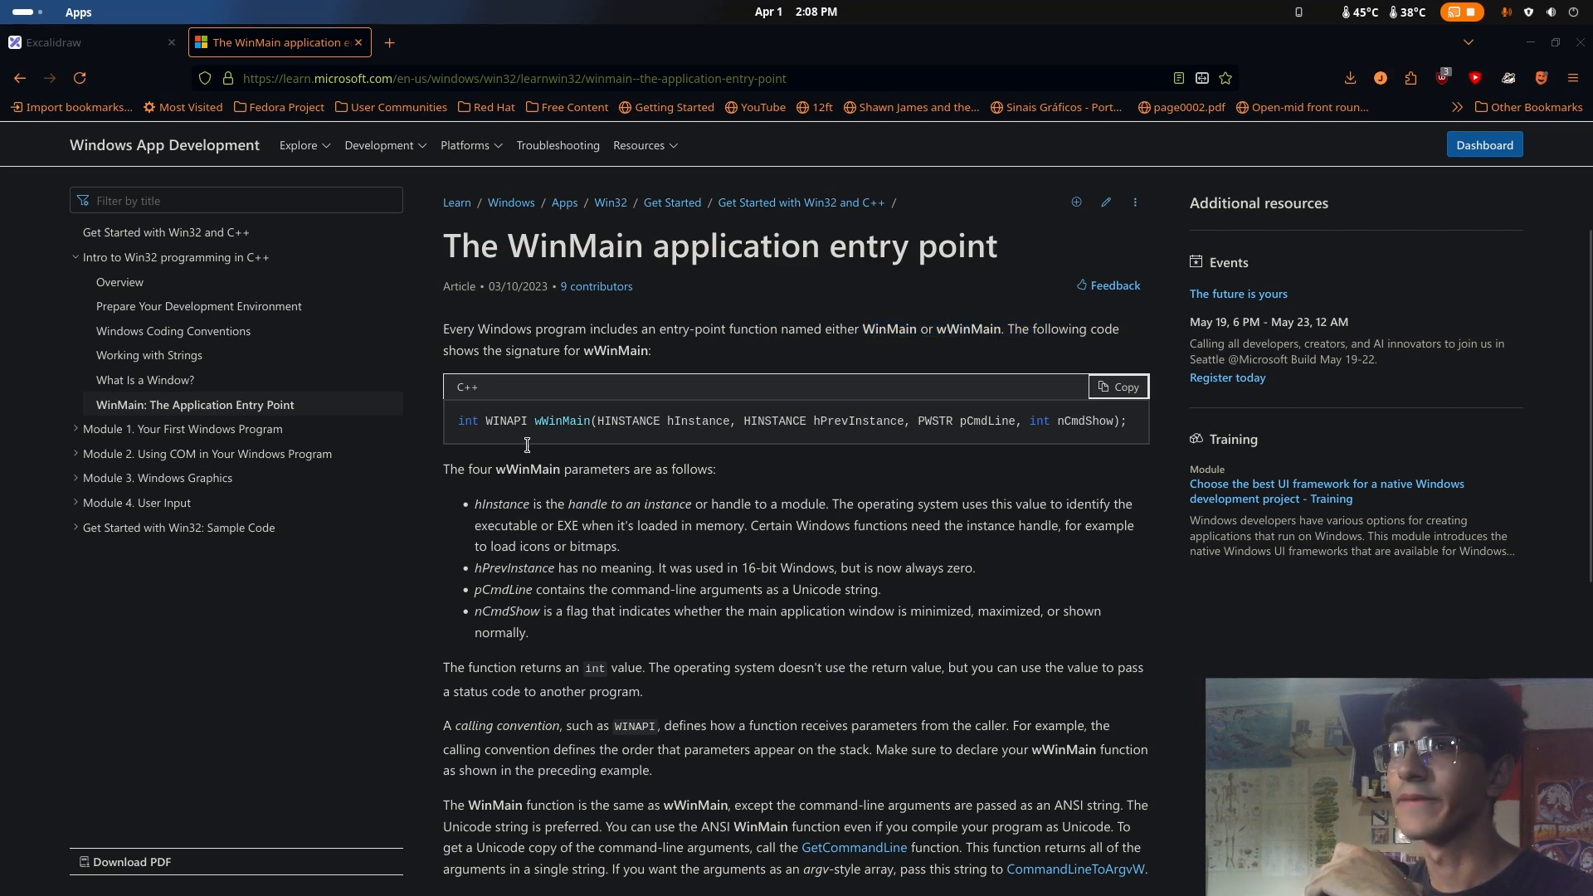
pyautogui.scroll(2, 768, 423)
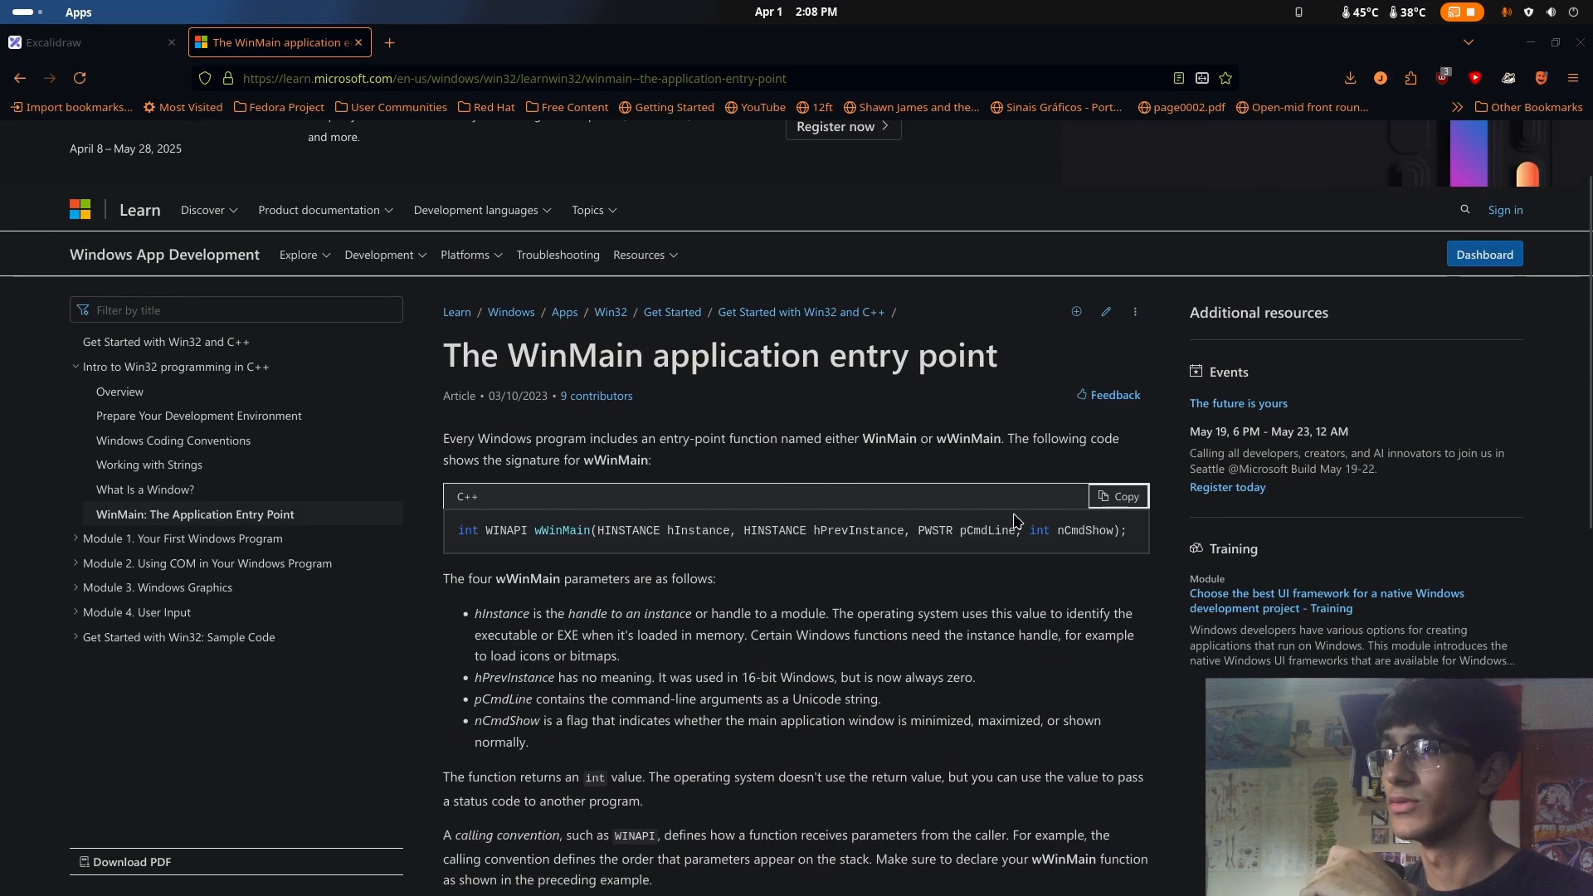
pyautogui.moveTo(462, 529); pyautogui.dragTo(1151, 544)
pyautogui.click(1100, 556)
# Switch to Ghidra's CodeBrowser and review the decompiled entry function down to its exit call
pyautogui.press('super')
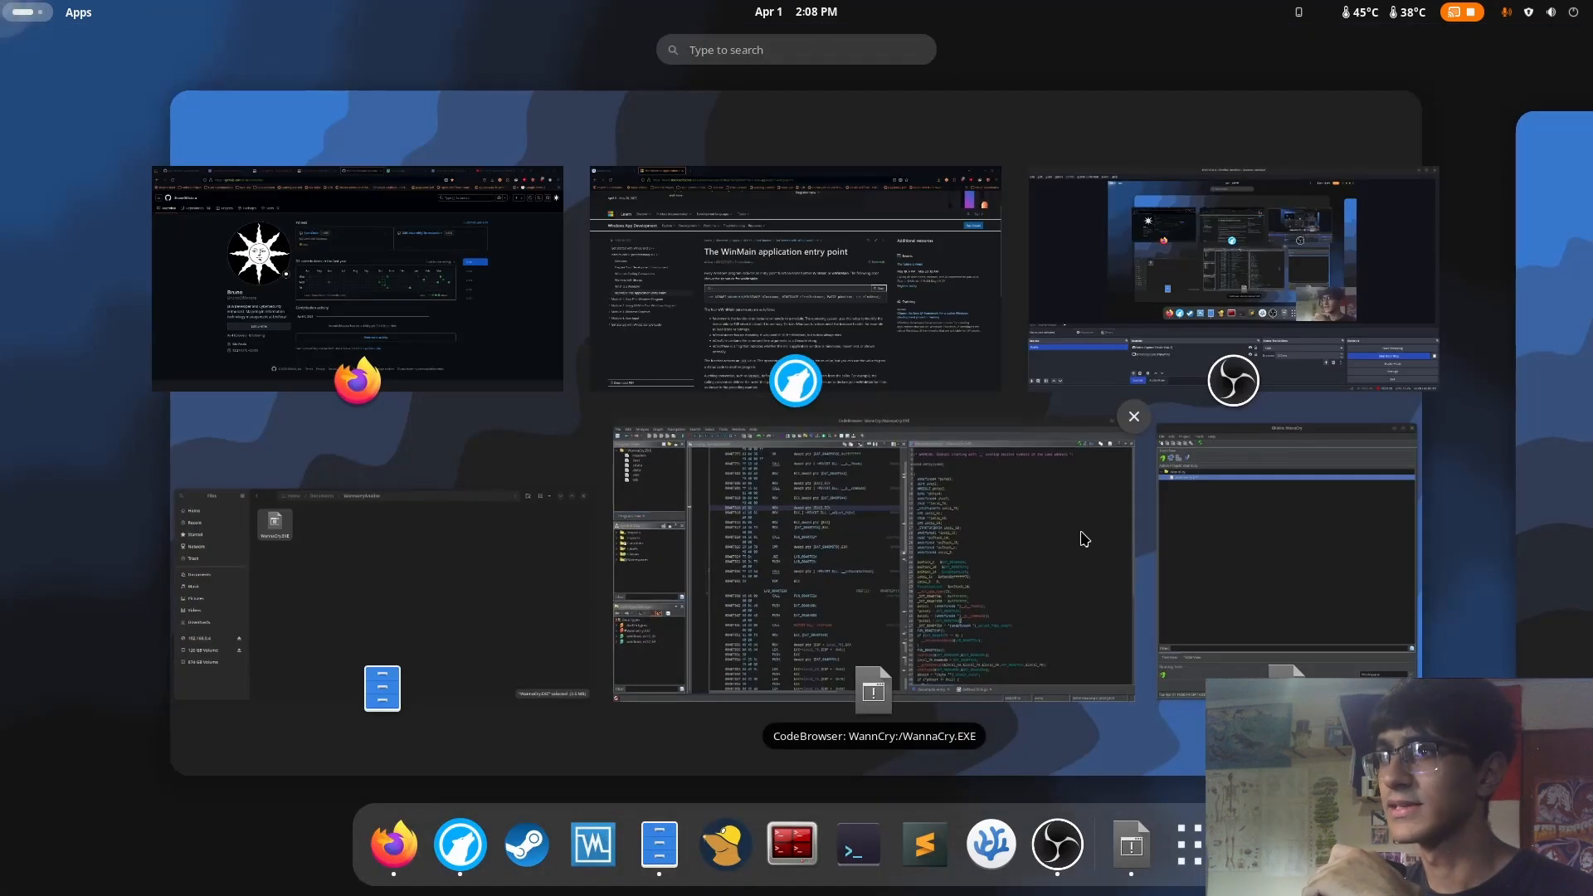
pyautogui.click(864, 322)
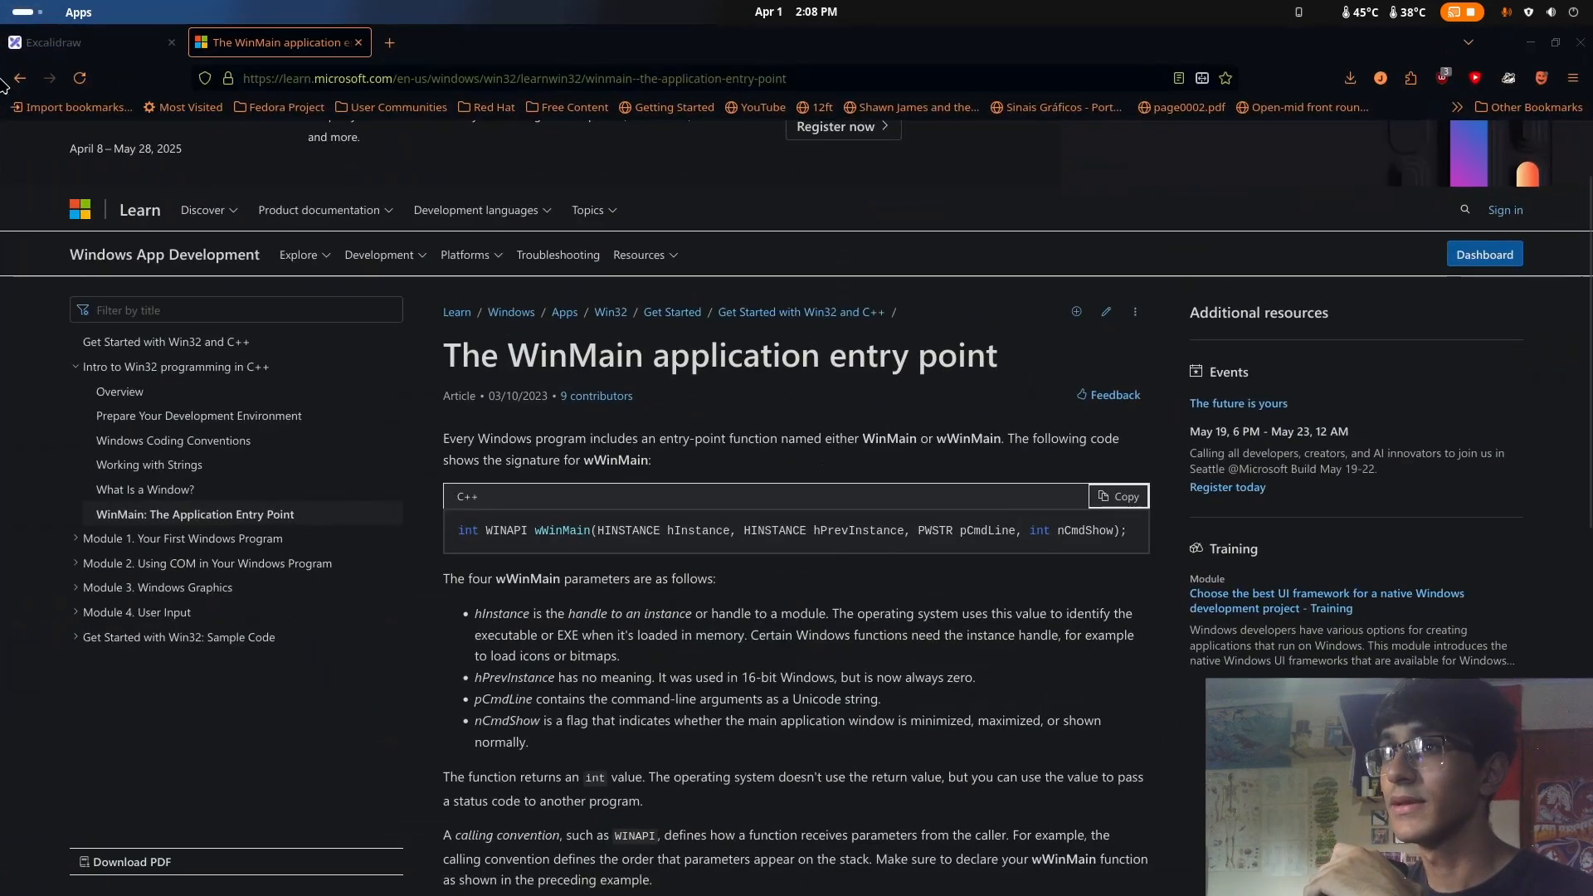
pyautogui.moveTo(0, 0)
pyautogui.click(896, 656)
pyautogui.scroll(-5, 1158, 652)
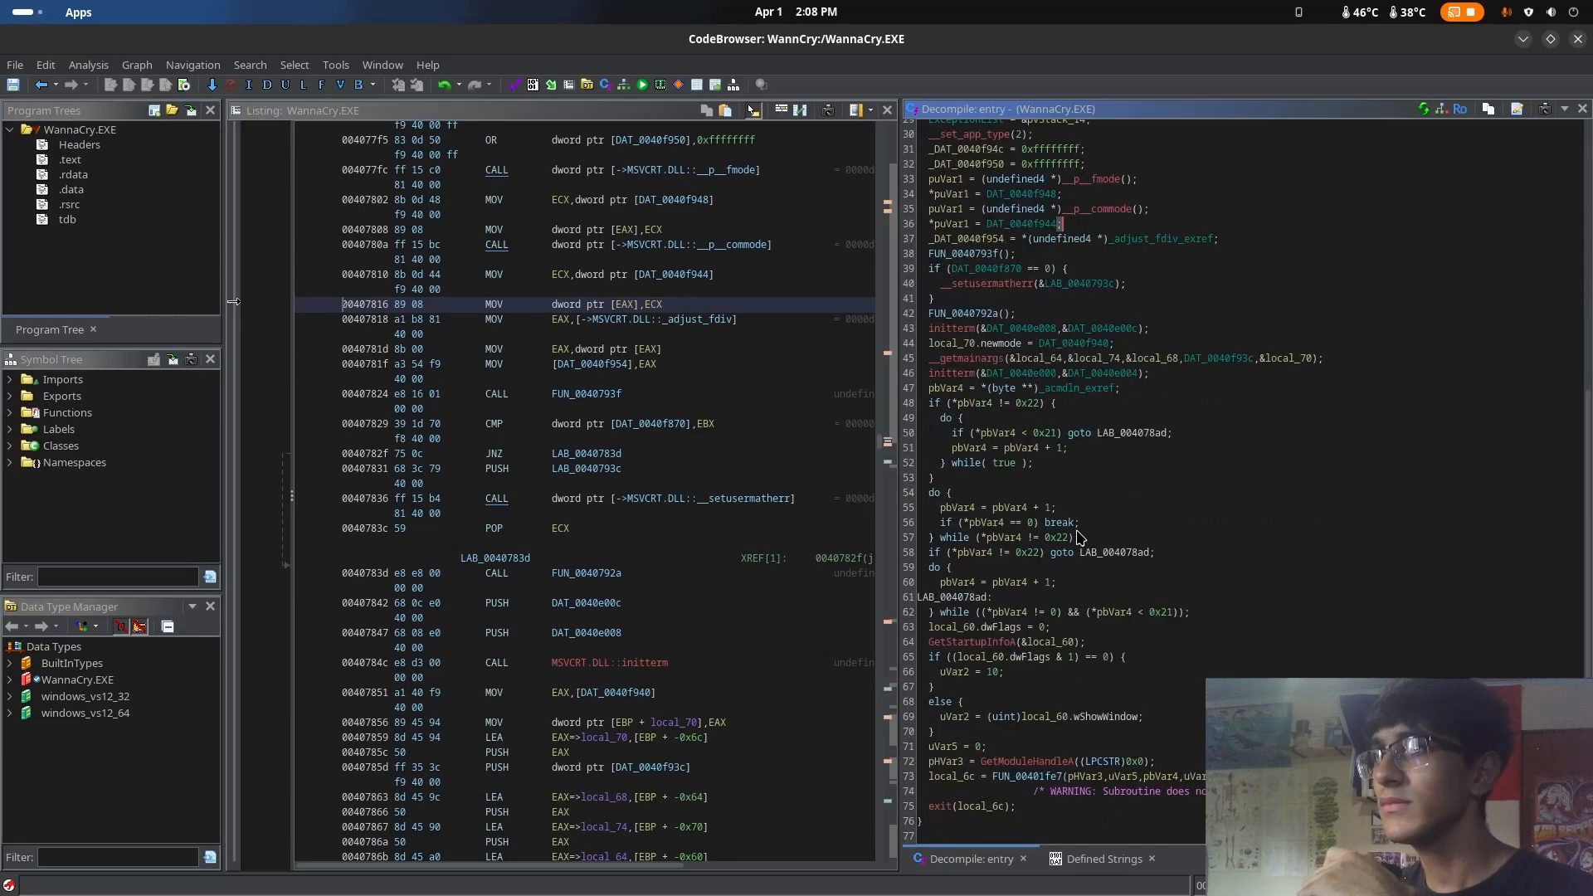
pyautogui.scroll(5, 1157, 652)
pyautogui.moveTo(928, 171); pyautogui.dragTo(1153, 754)
pyautogui.click(1289, 678)
pyautogui.scroll(-5, 1289, 678)
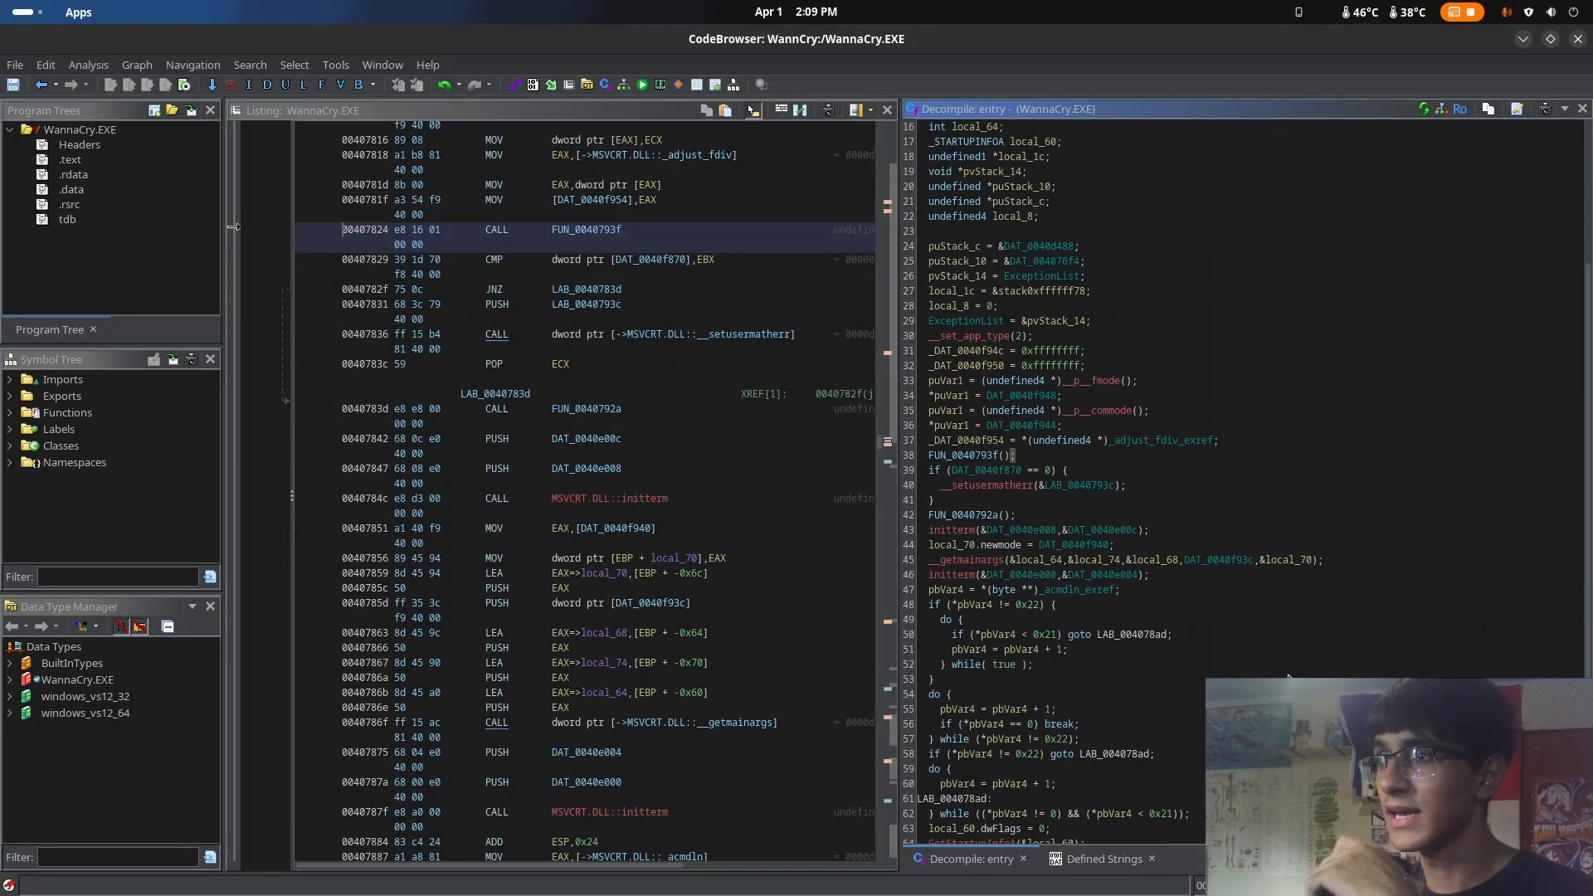
pyautogui.scroll(-5, 1278, 677)
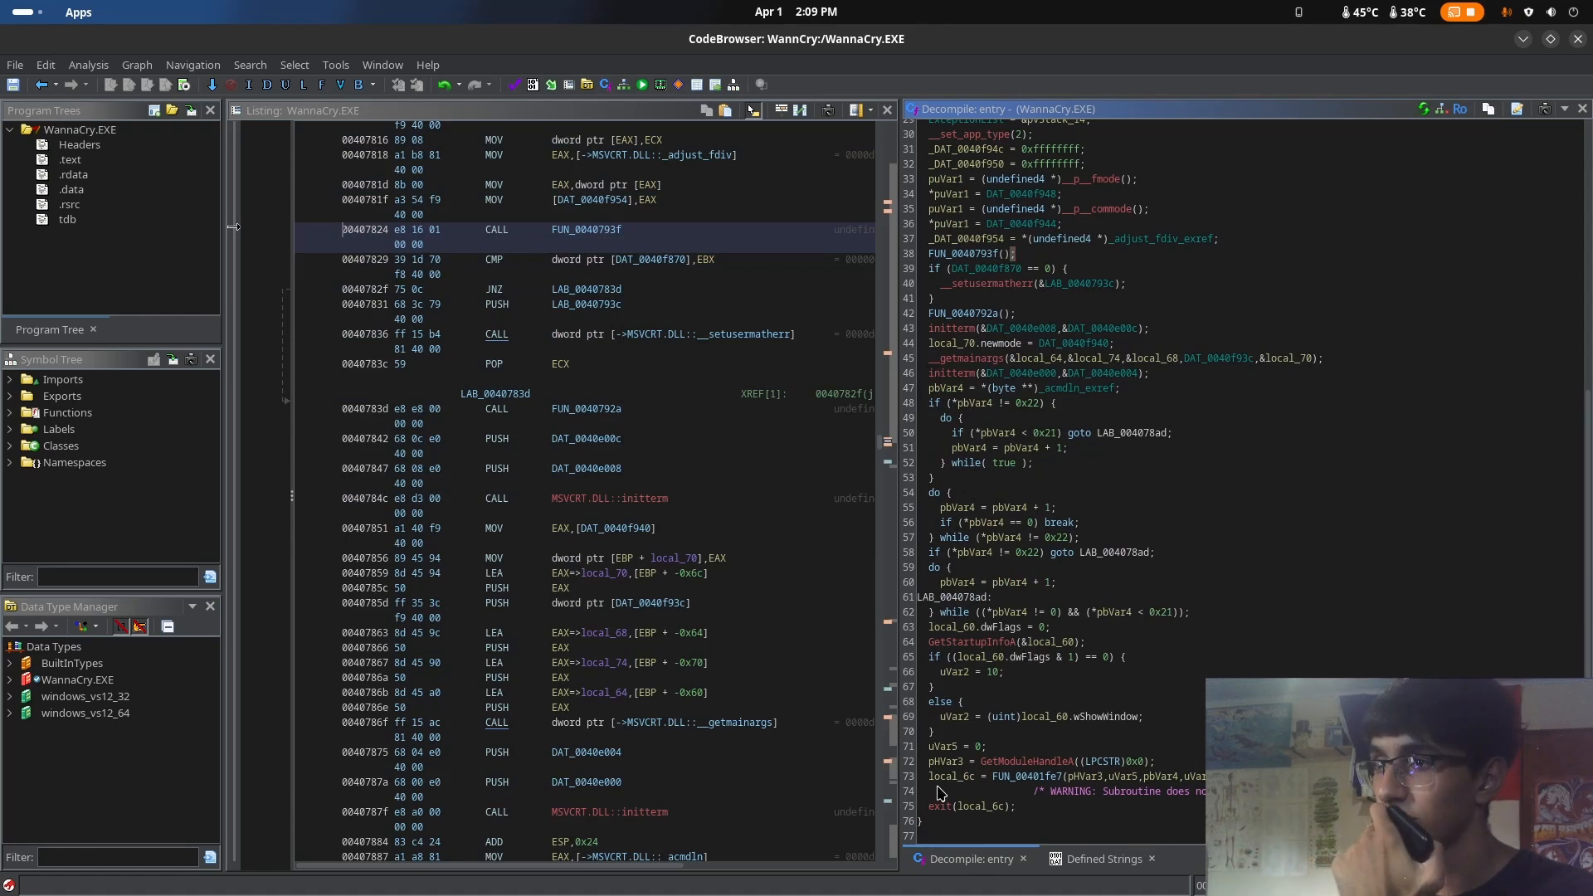
# Check the WinMain article again, return to Ghidra and select the FUN_00401fe7 call near the end of the entry function
pyautogui.press('super')
pyautogui.click(563, 375)
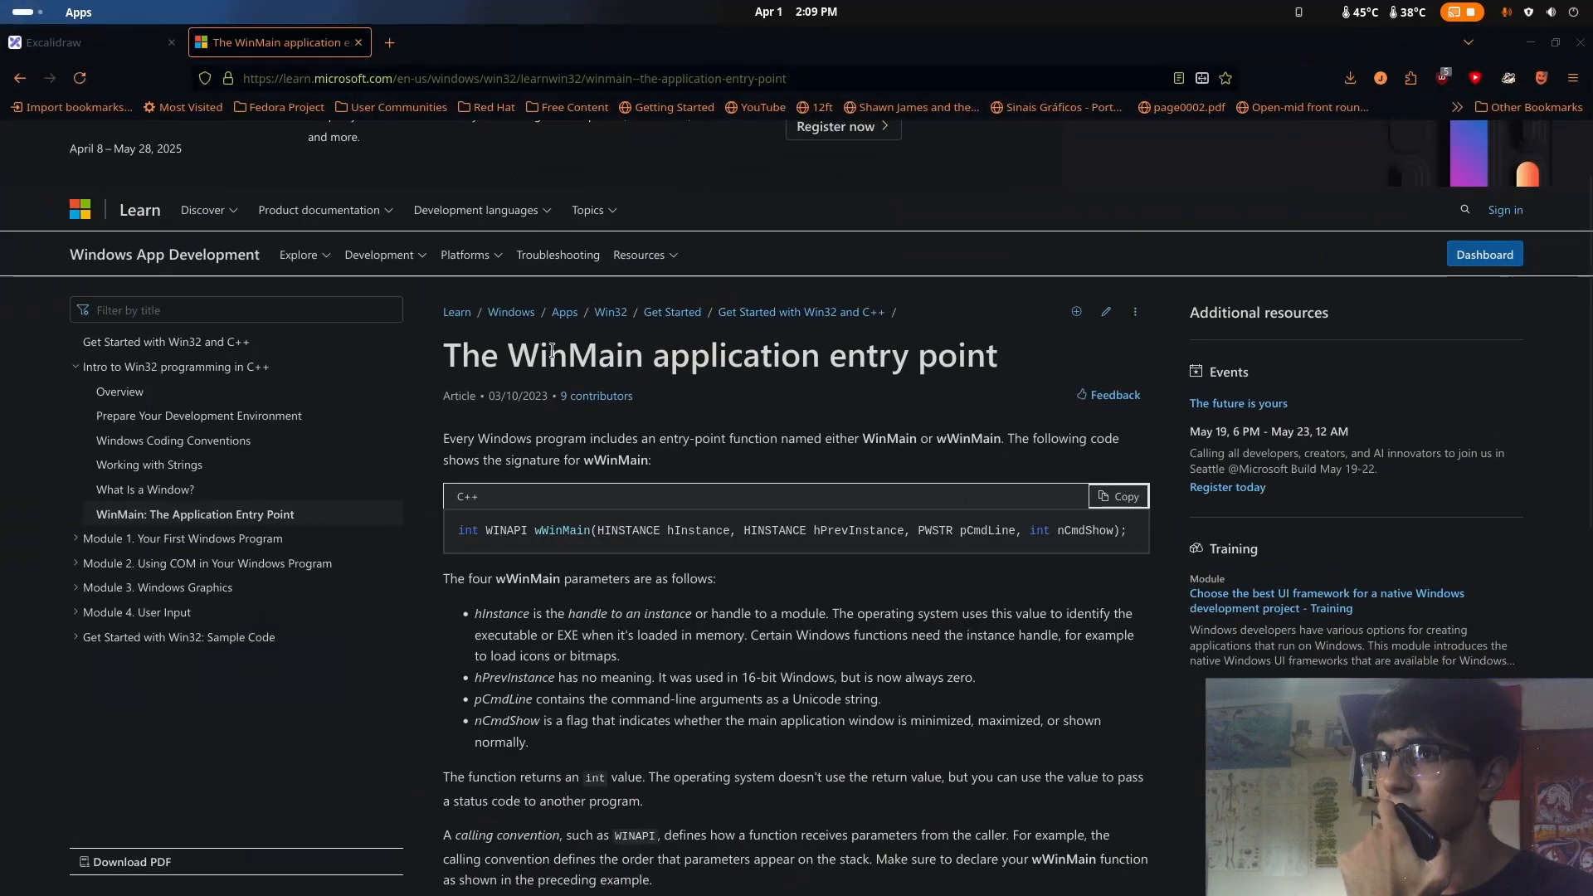
pyautogui.press('super')
pyautogui.click(871, 664)
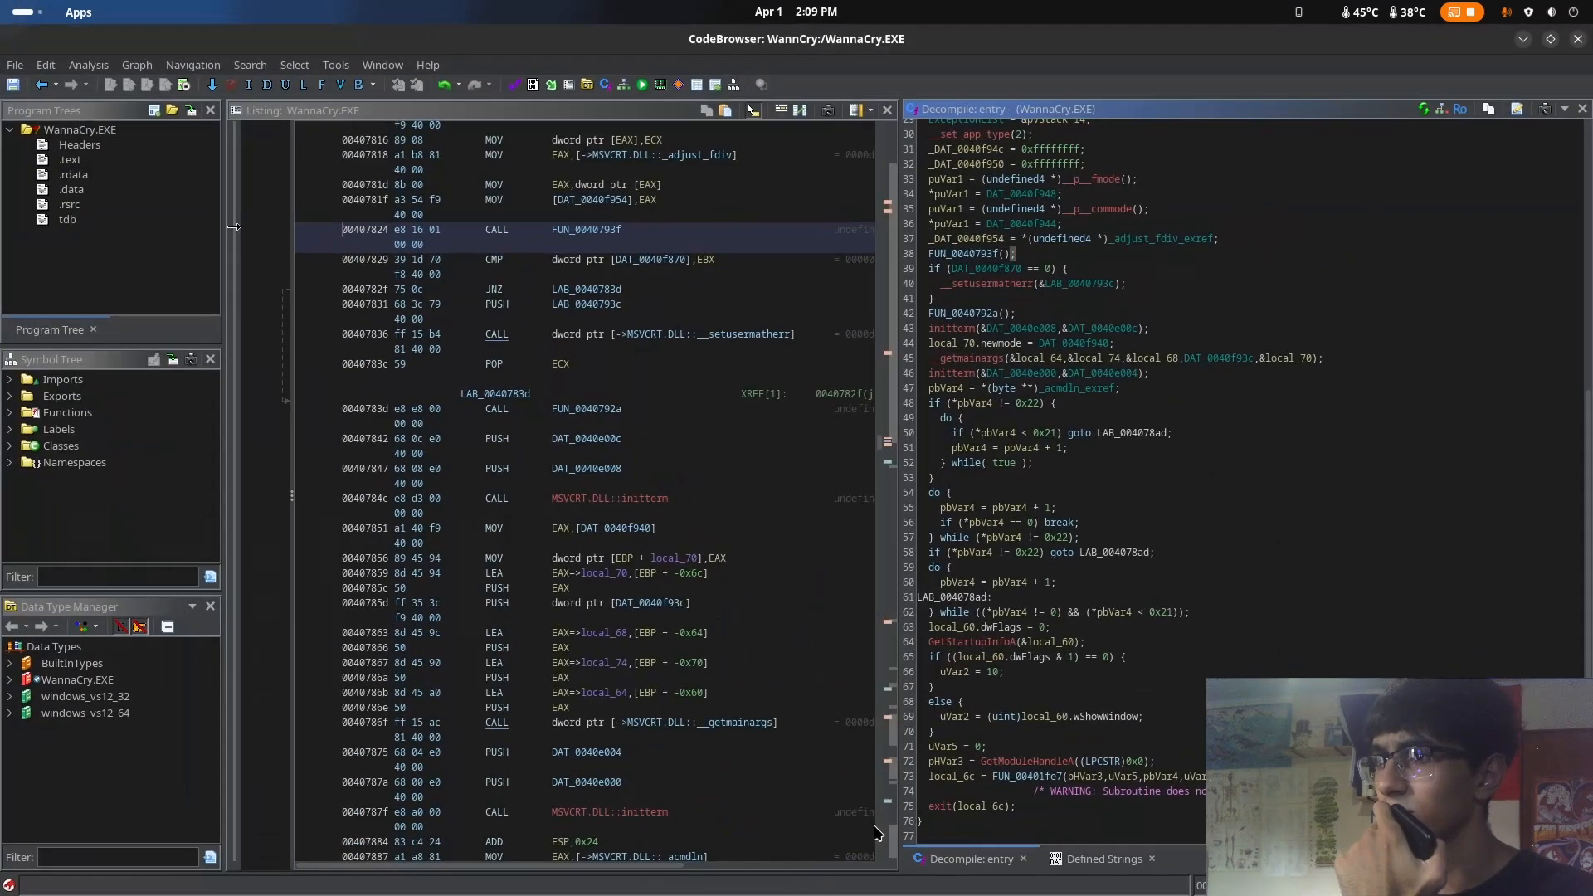
pyautogui.click(936, 780)
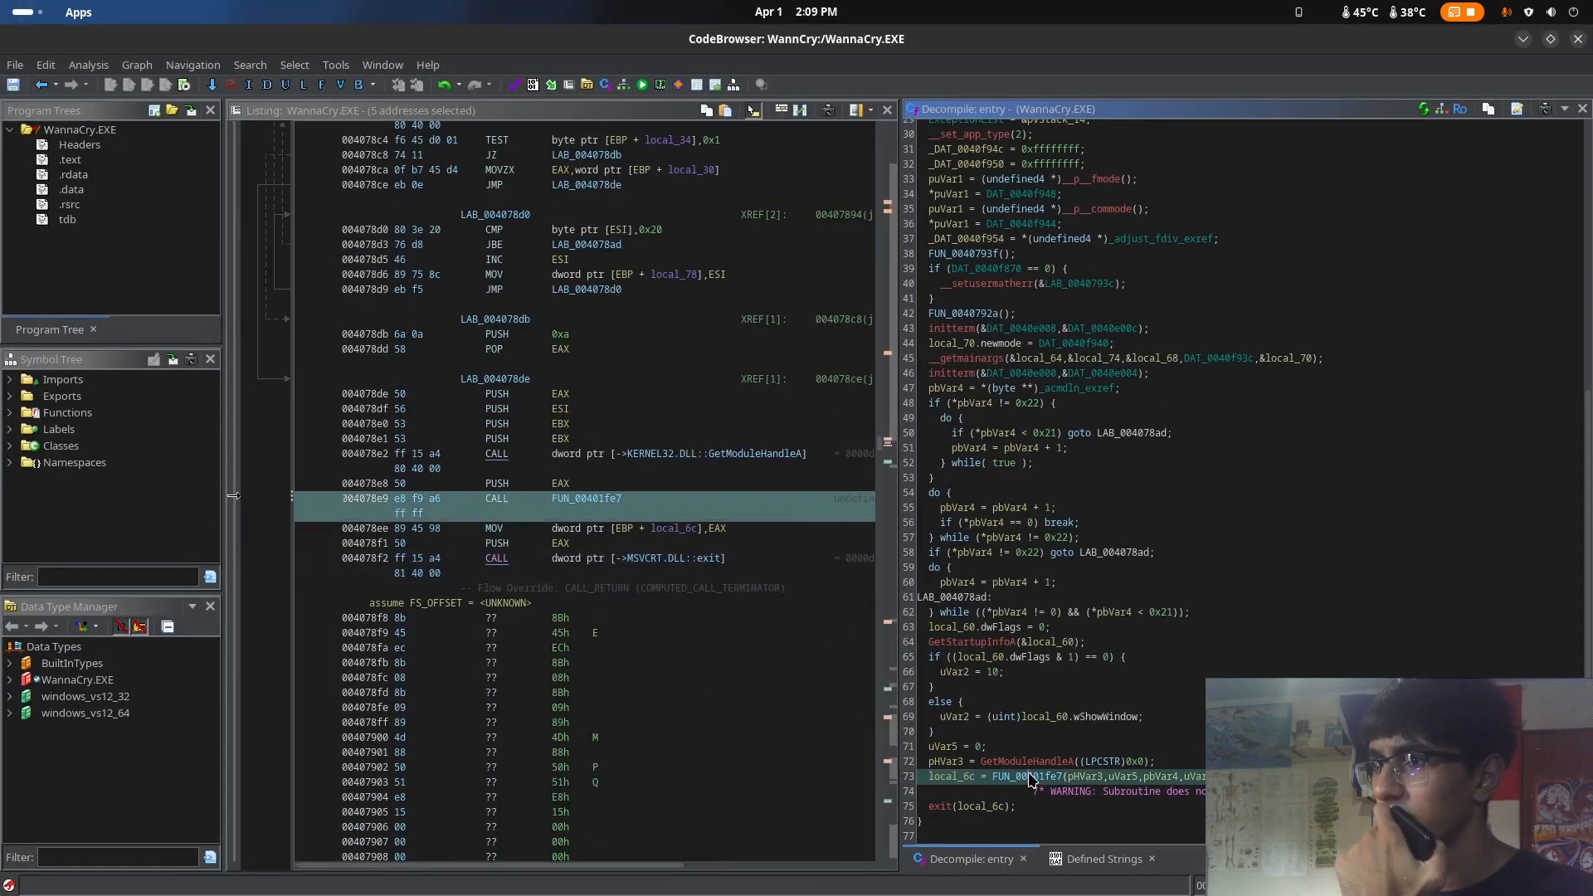
pyautogui.click(1011, 780)
# Switch to the WinMain article in the browser and go through the wWinMain parameters from HINSTANCE hInstance to int nCmdShow
pyautogui.press('super')
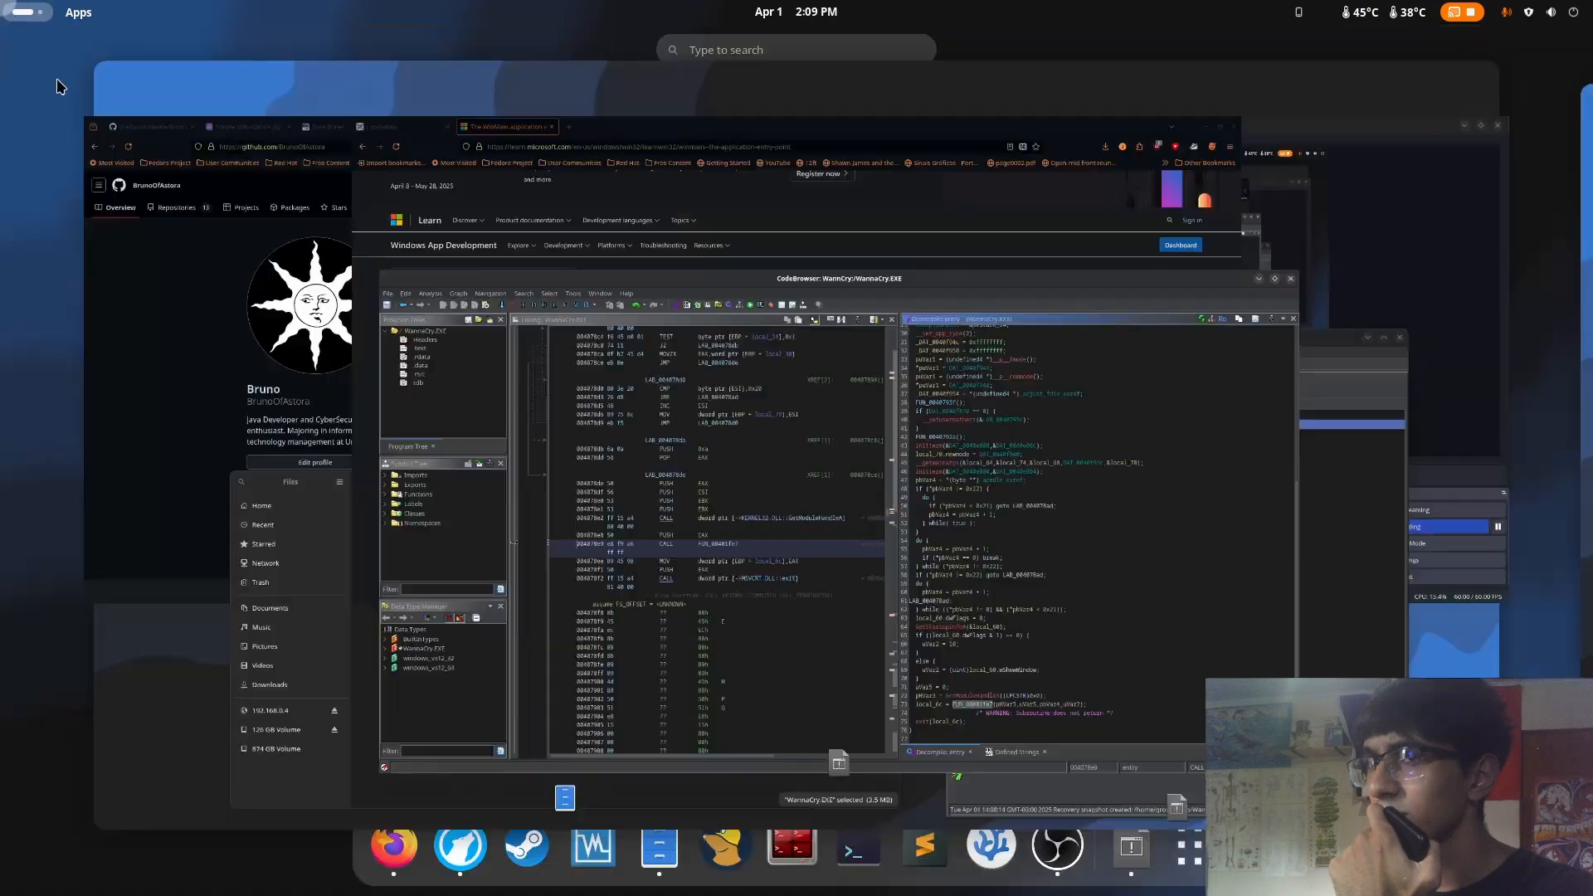
pyautogui.click(757, 285)
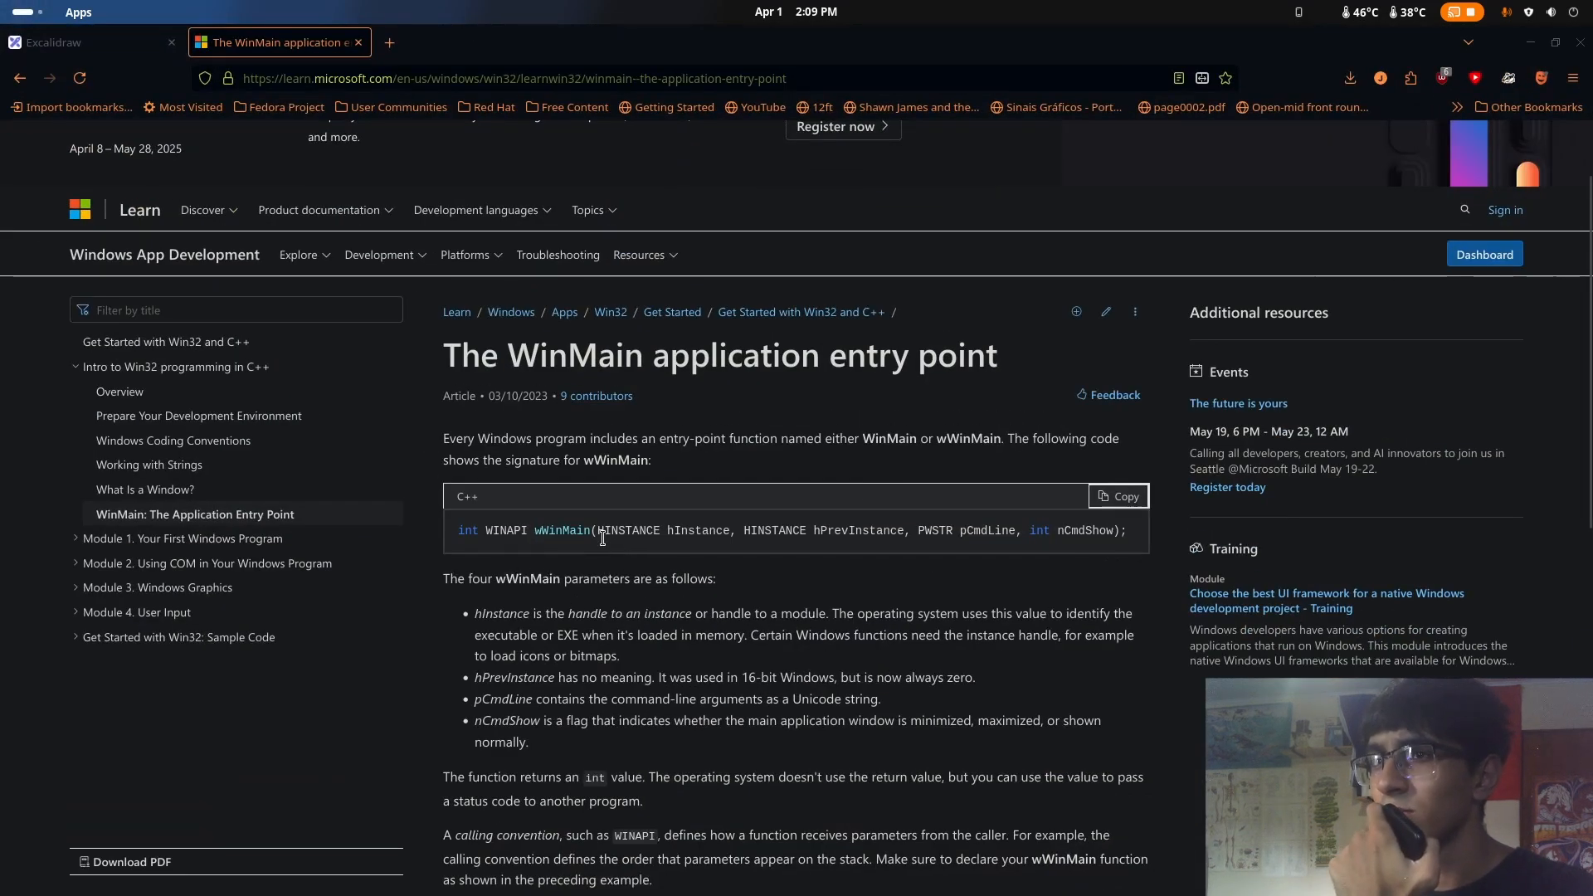
pyautogui.moveTo(602, 538); pyautogui.dragTo(805, 534)
pyautogui.click(901, 529)
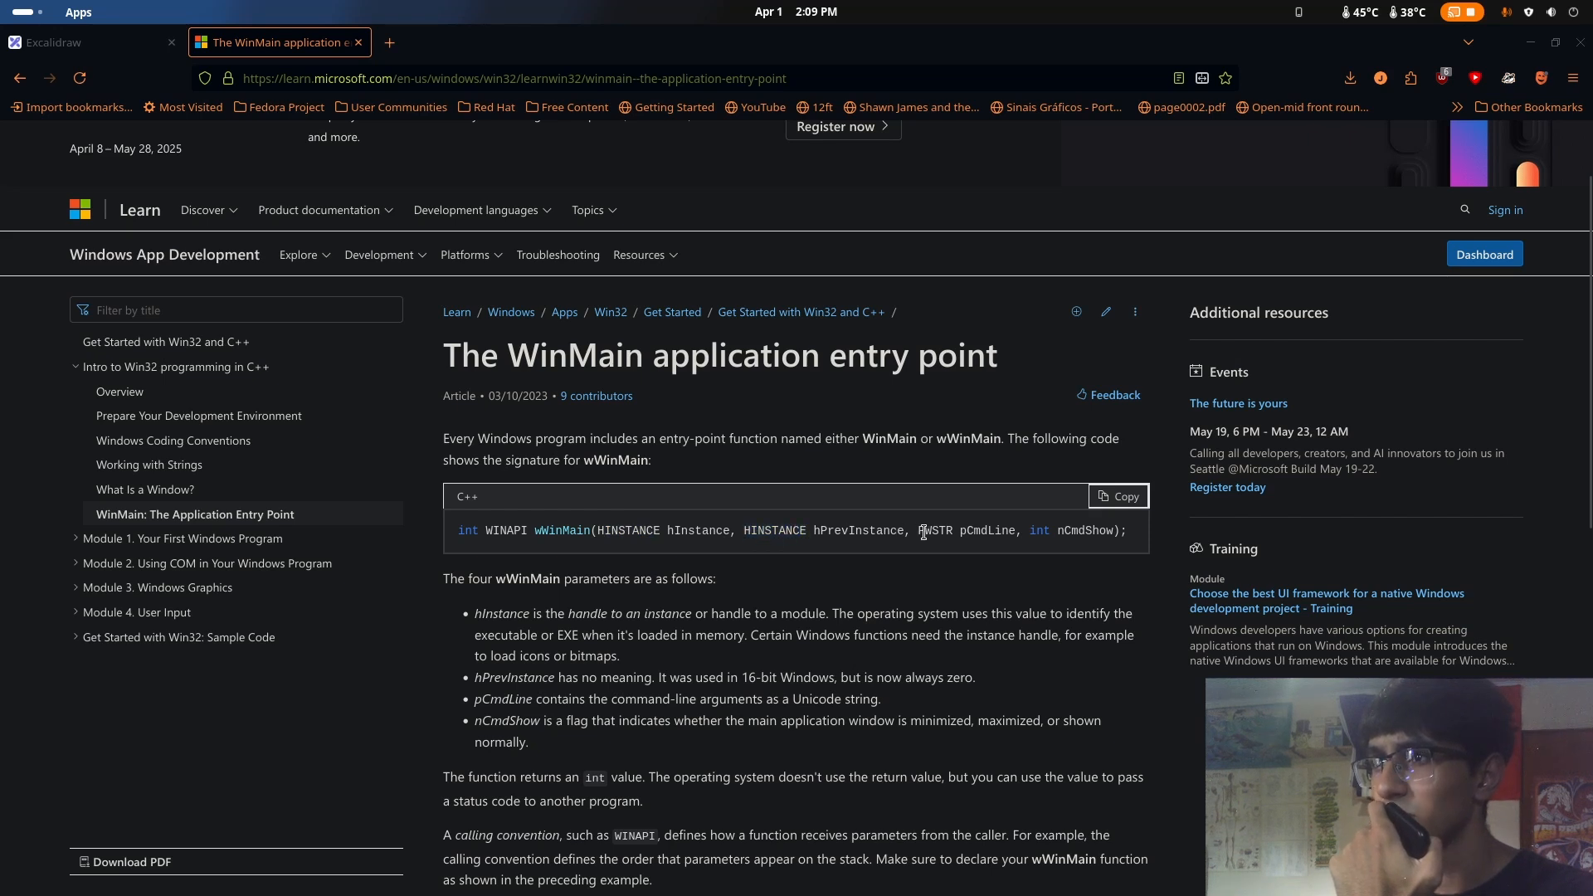
pyautogui.click(1046, 528)
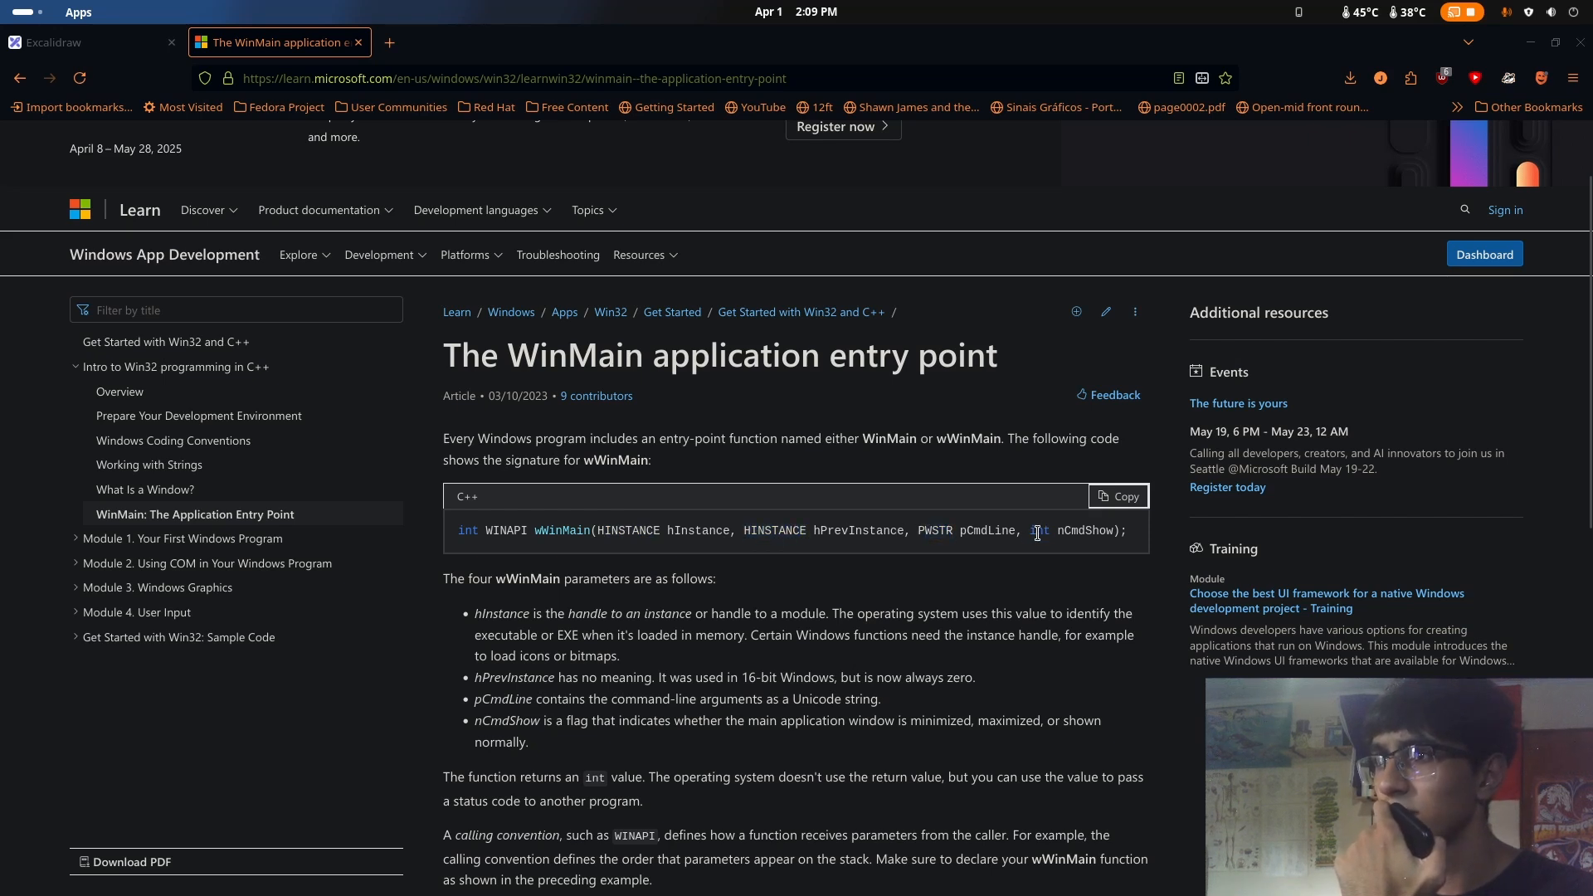
# Return to Ghidra and inspect the data types of the pHVar3, uVar5 and pbVar4 arguments passed to FUN_00401fe7
pyautogui.press('super')
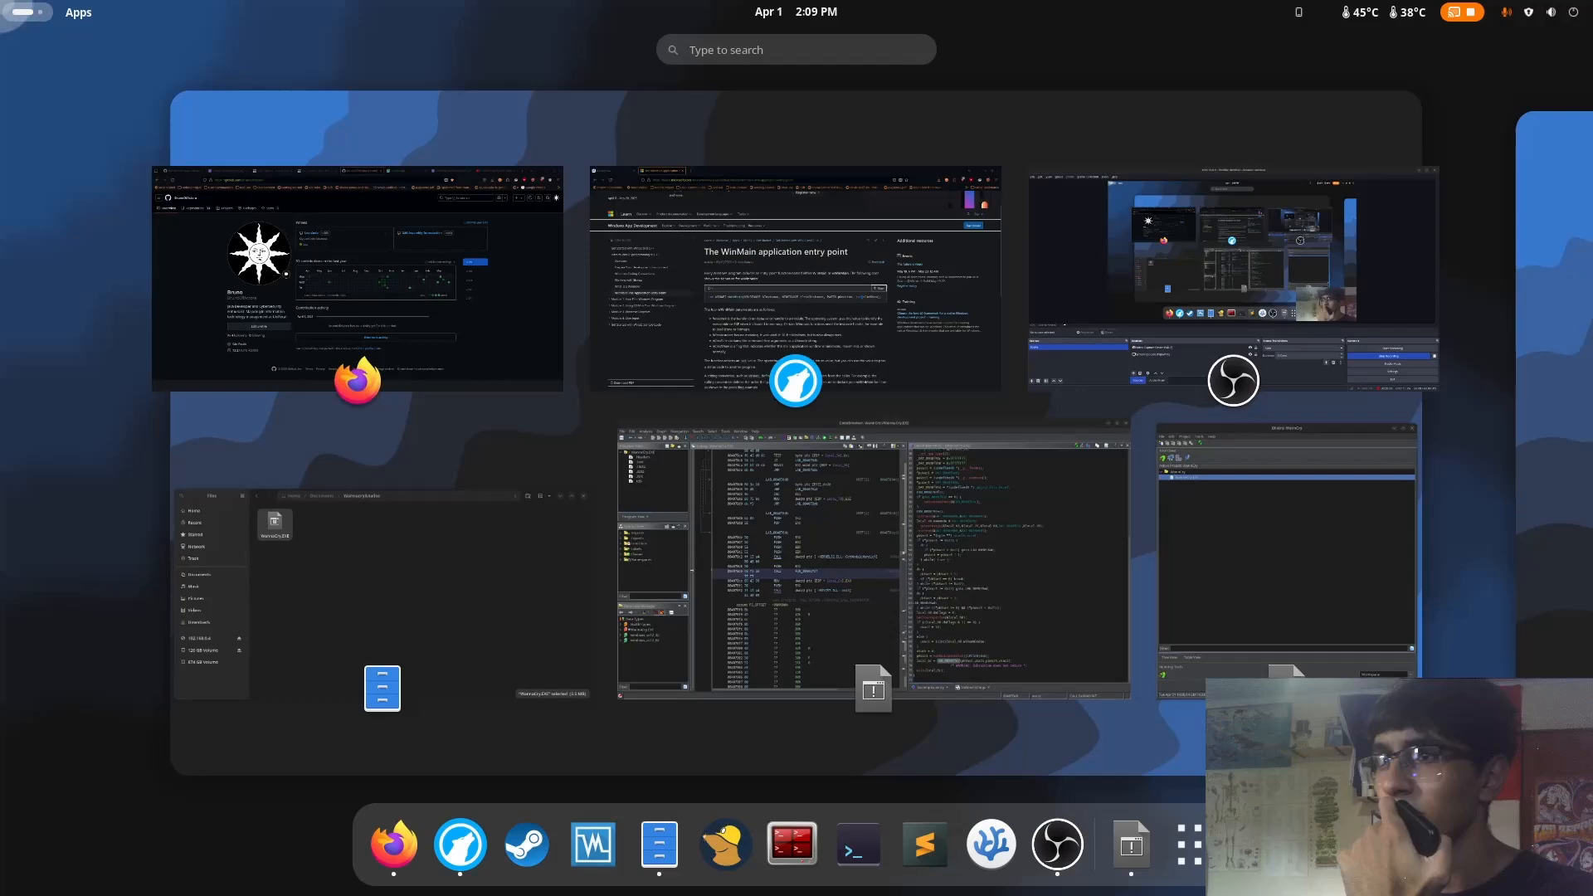
pyautogui.click(843, 612)
pyautogui.click(1080, 807)
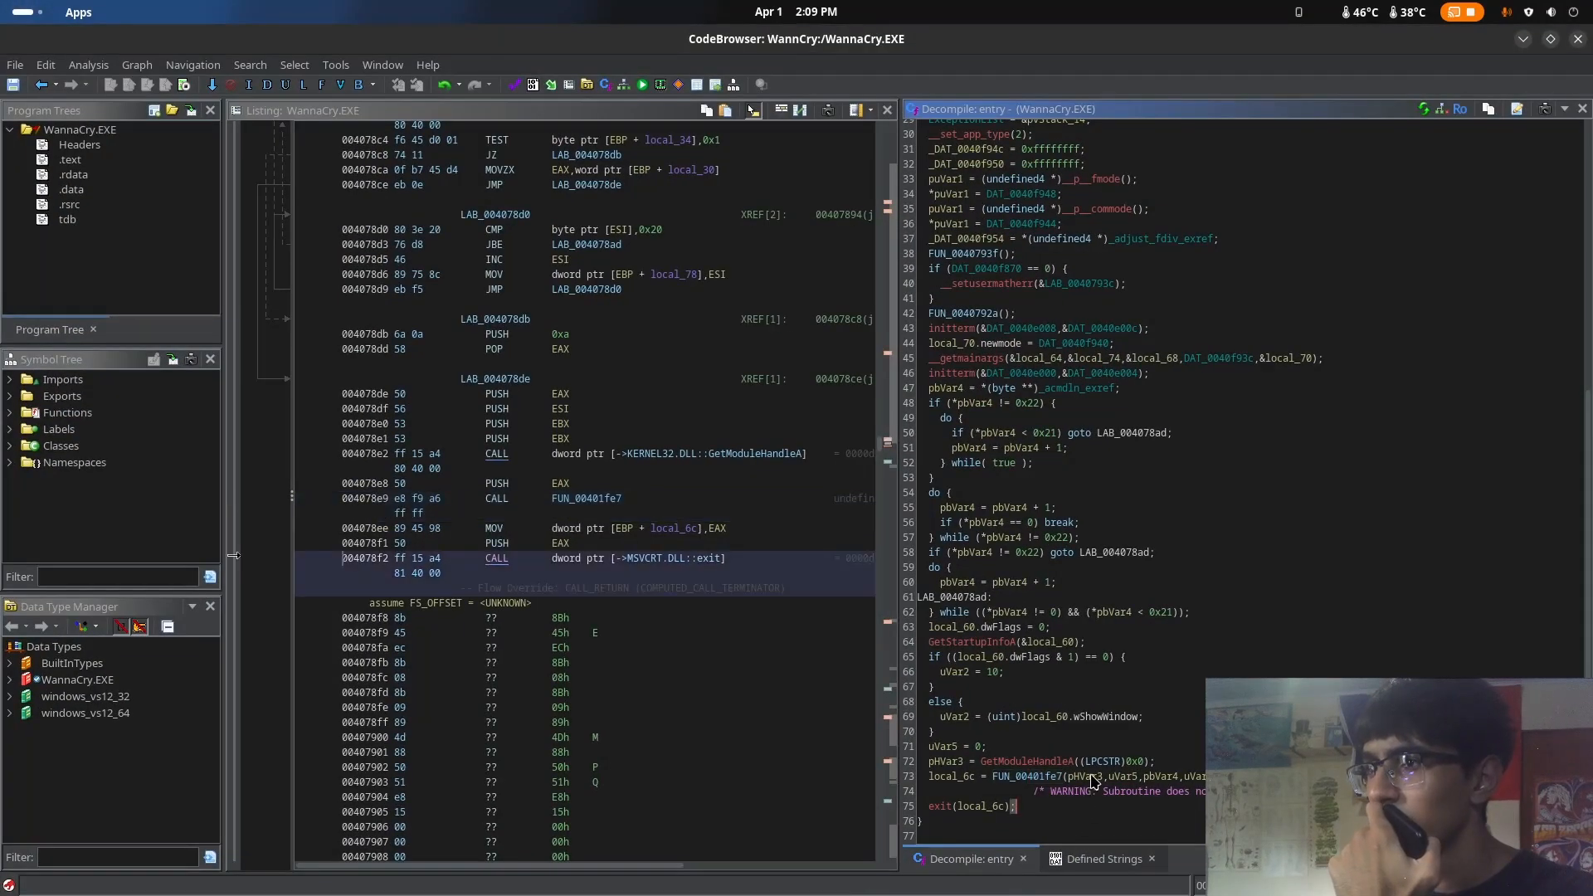
pyautogui.moveTo(1094, 782)
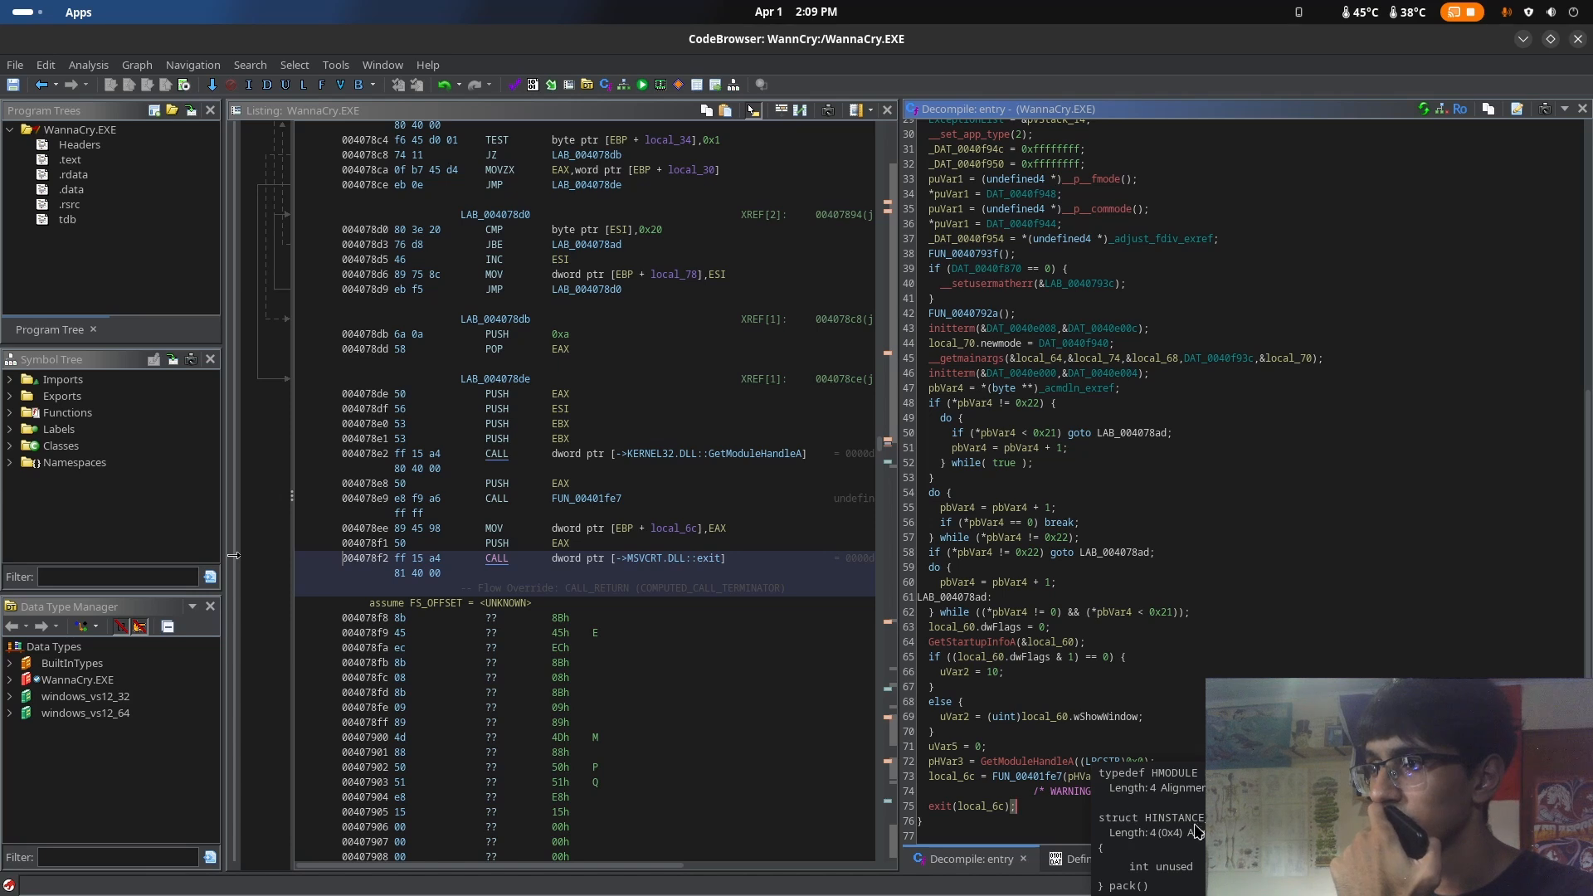
pyautogui.click(1112, 795)
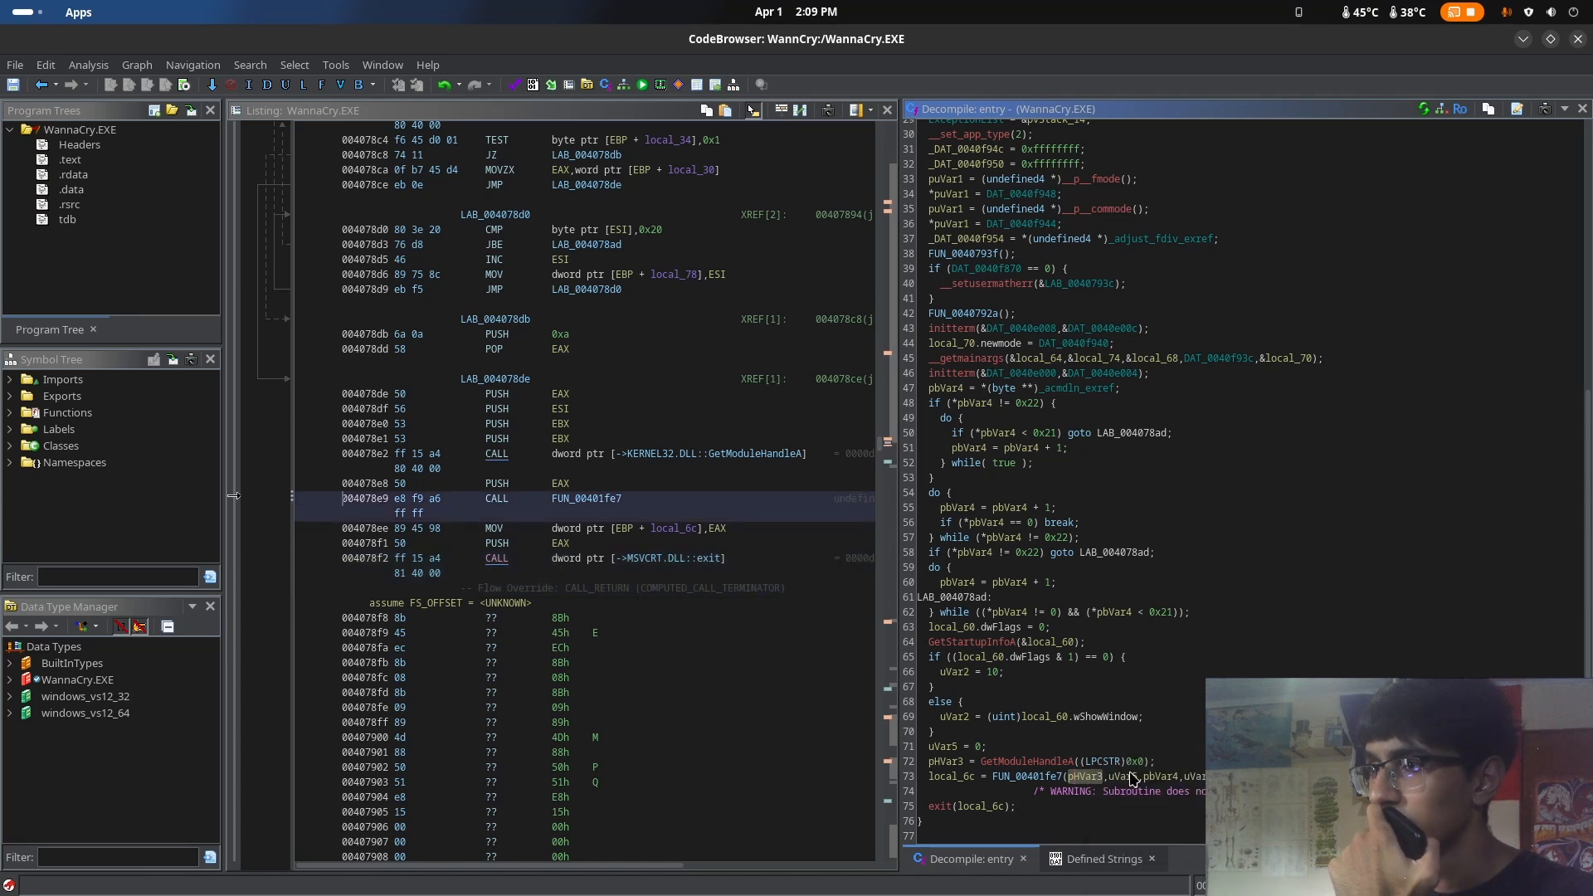
pyautogui.moveTo(1131, 778)
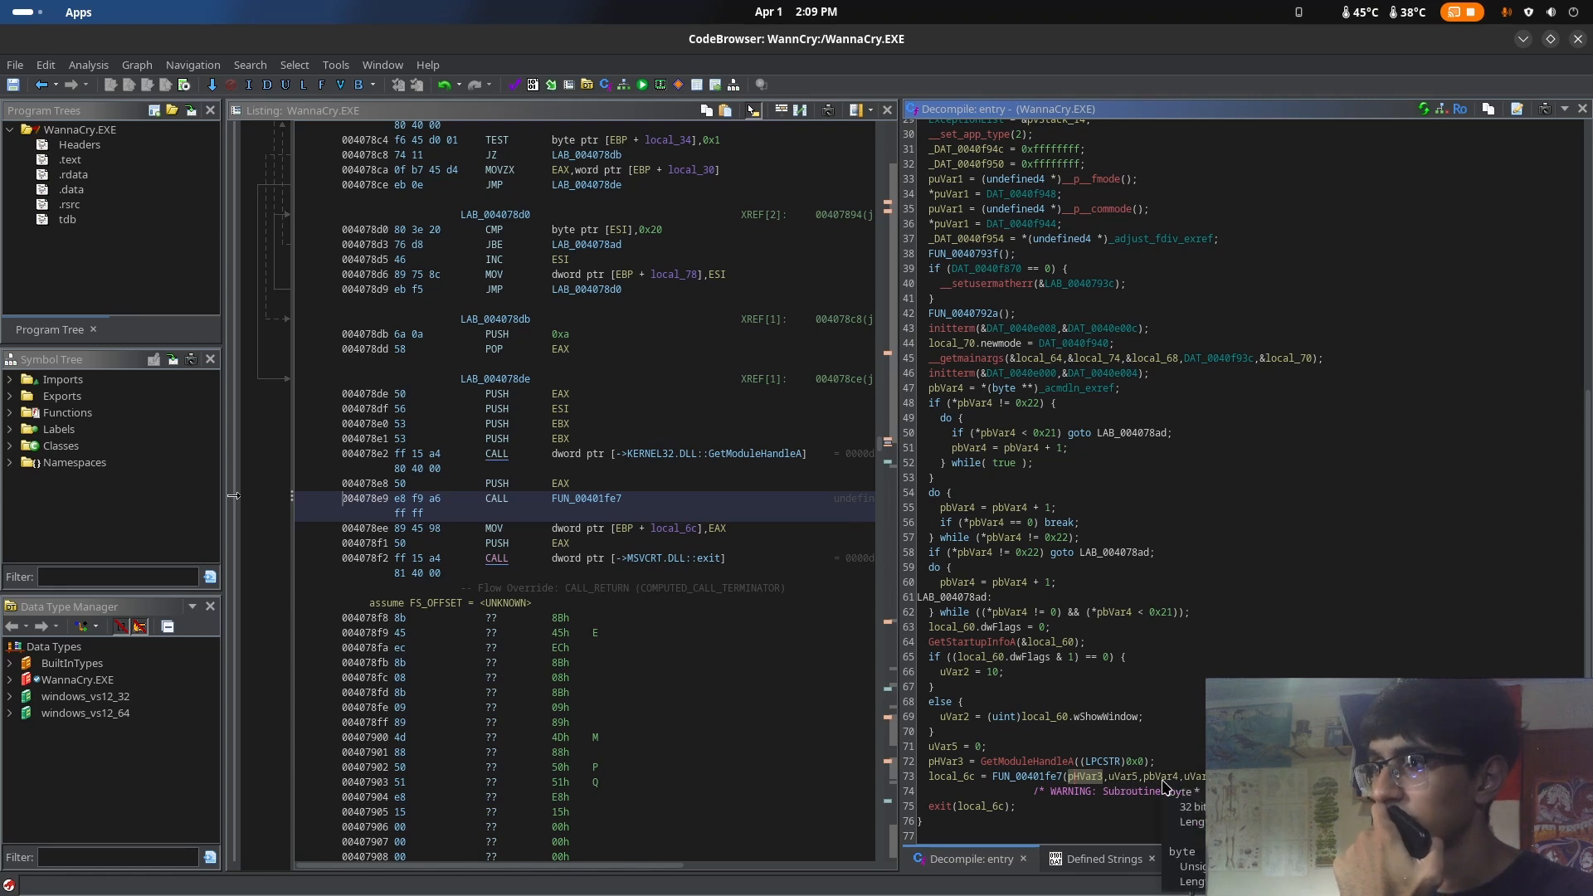
# Compare those arguments with the WinMain article's signature, highlighting the PWSTR and int parameter types
pyautogui.press('super')
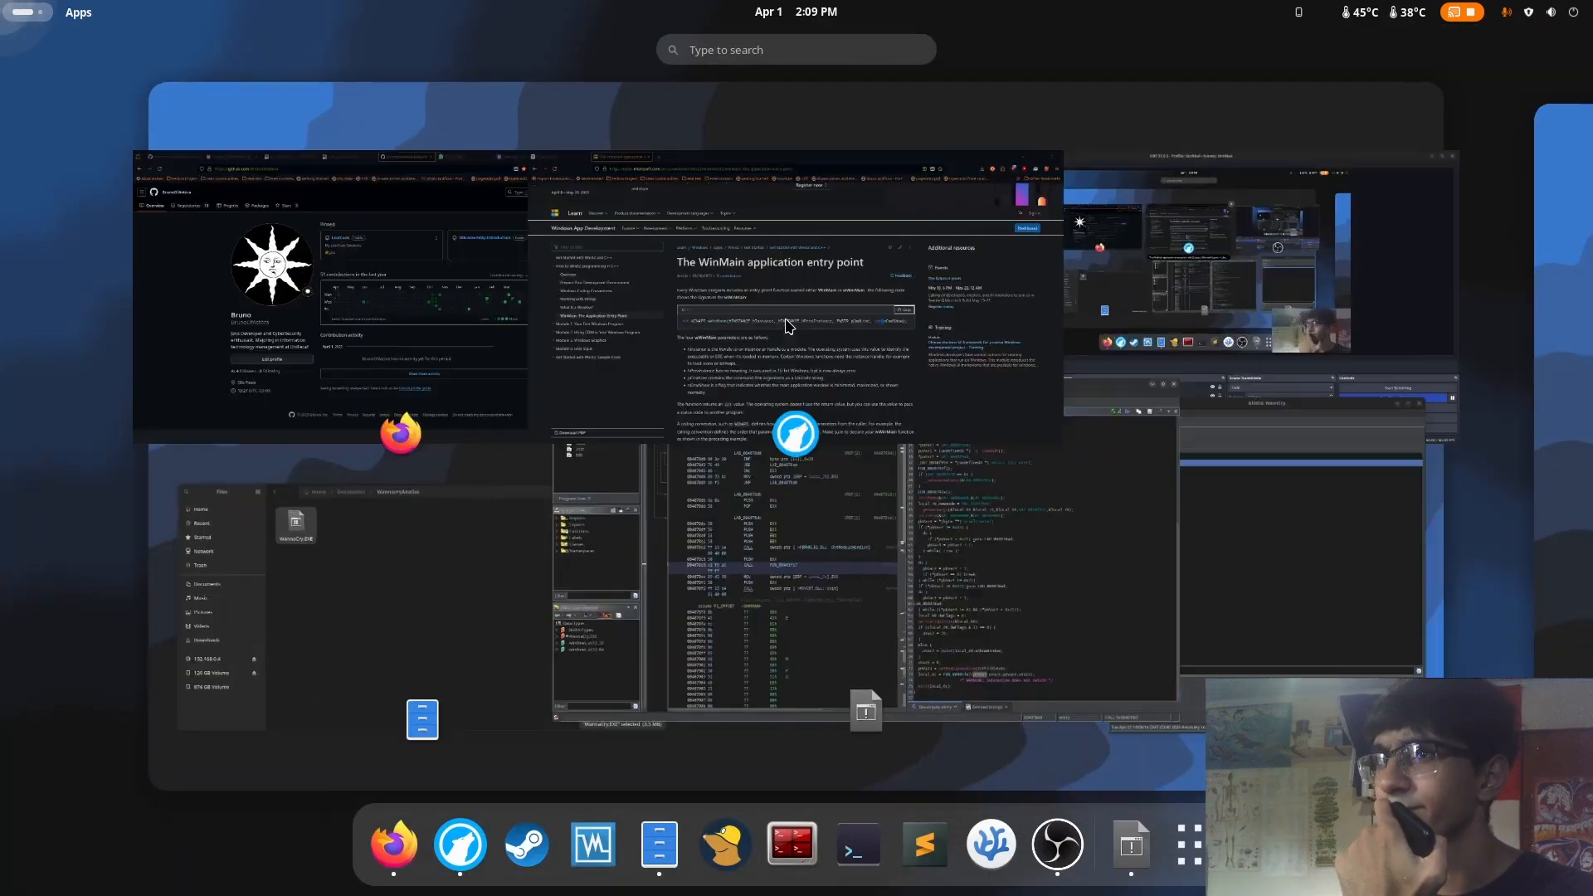
pyautogui.click(915, 595)
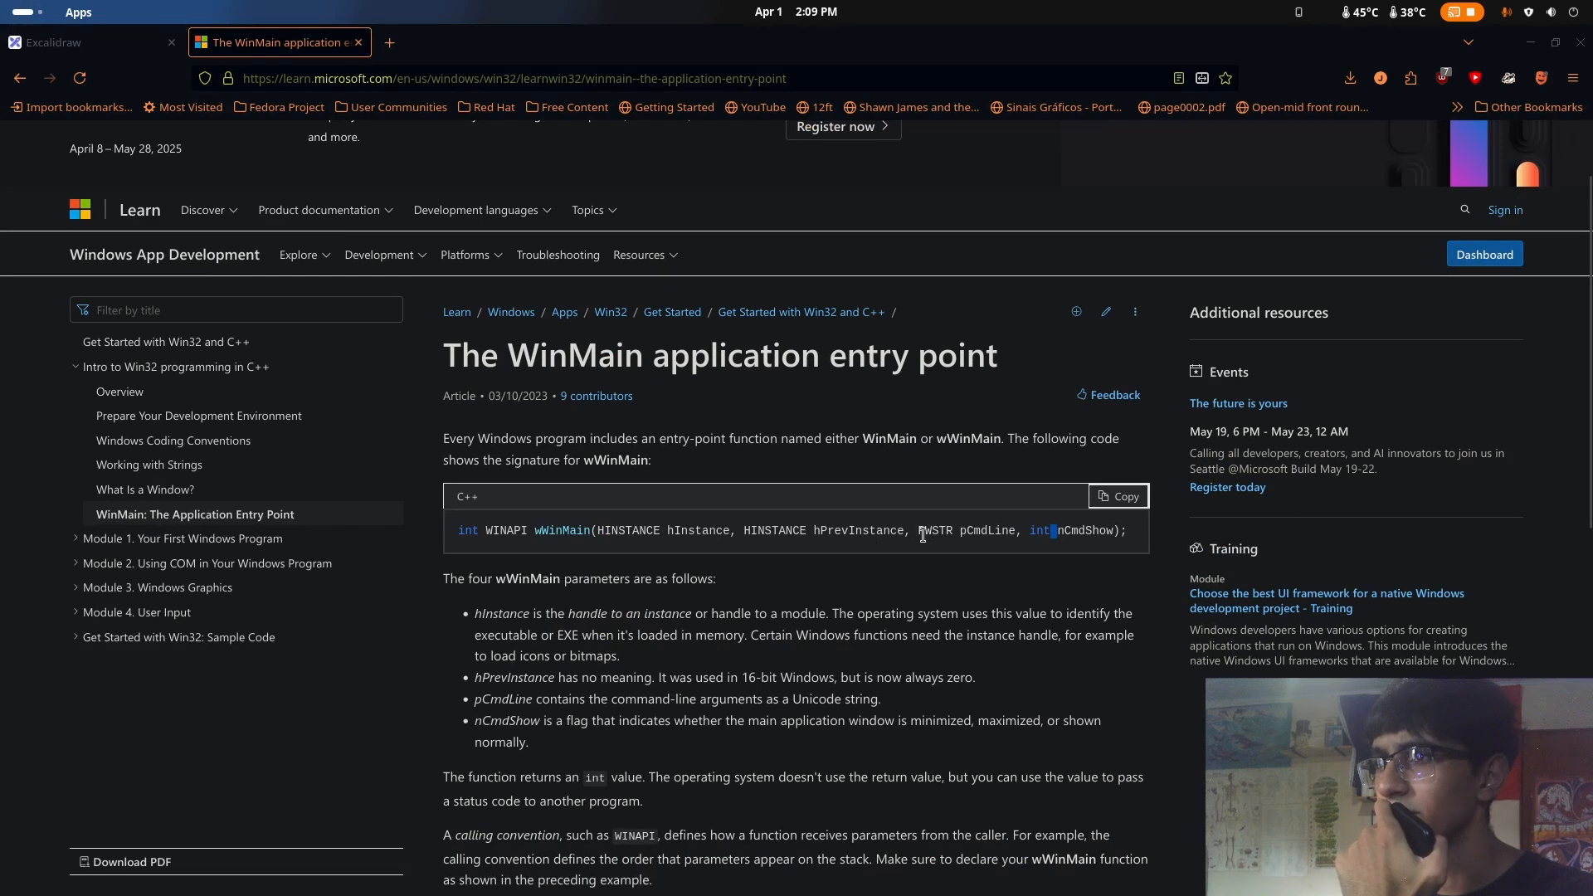
pyautogui.moveTo(925, 531); pyautogui.dragTo(956, 535)
pyautogui.click(994, 533)
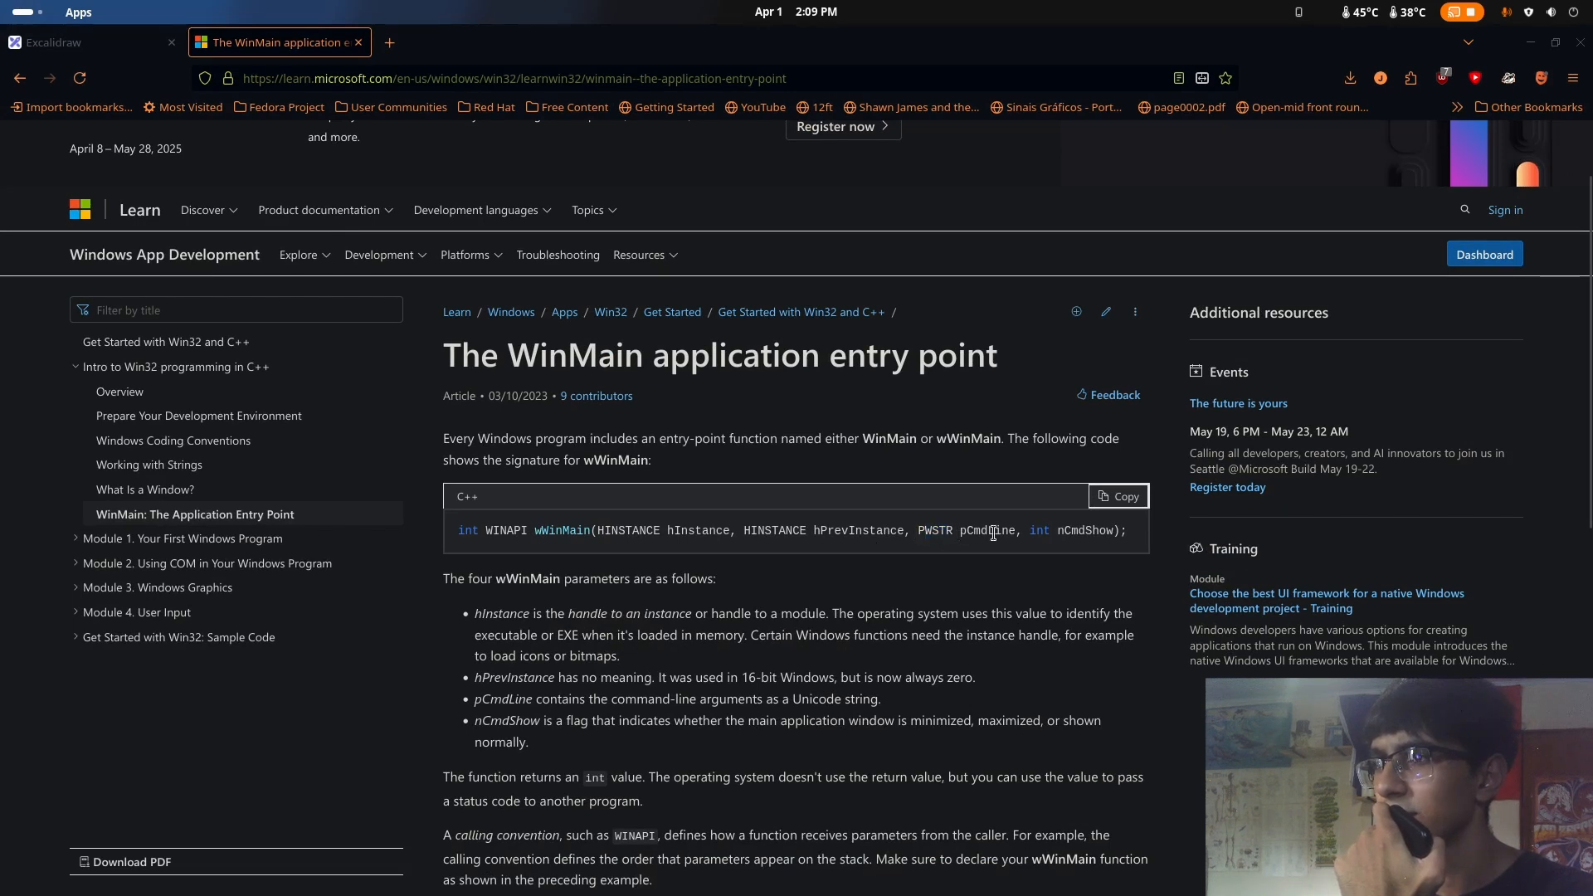
pyautogui.doubleClick(1039, 532)
# Switch to Ghidra and open the function signature of FUN_00401fe7 for editing
pyautogui.press('super')
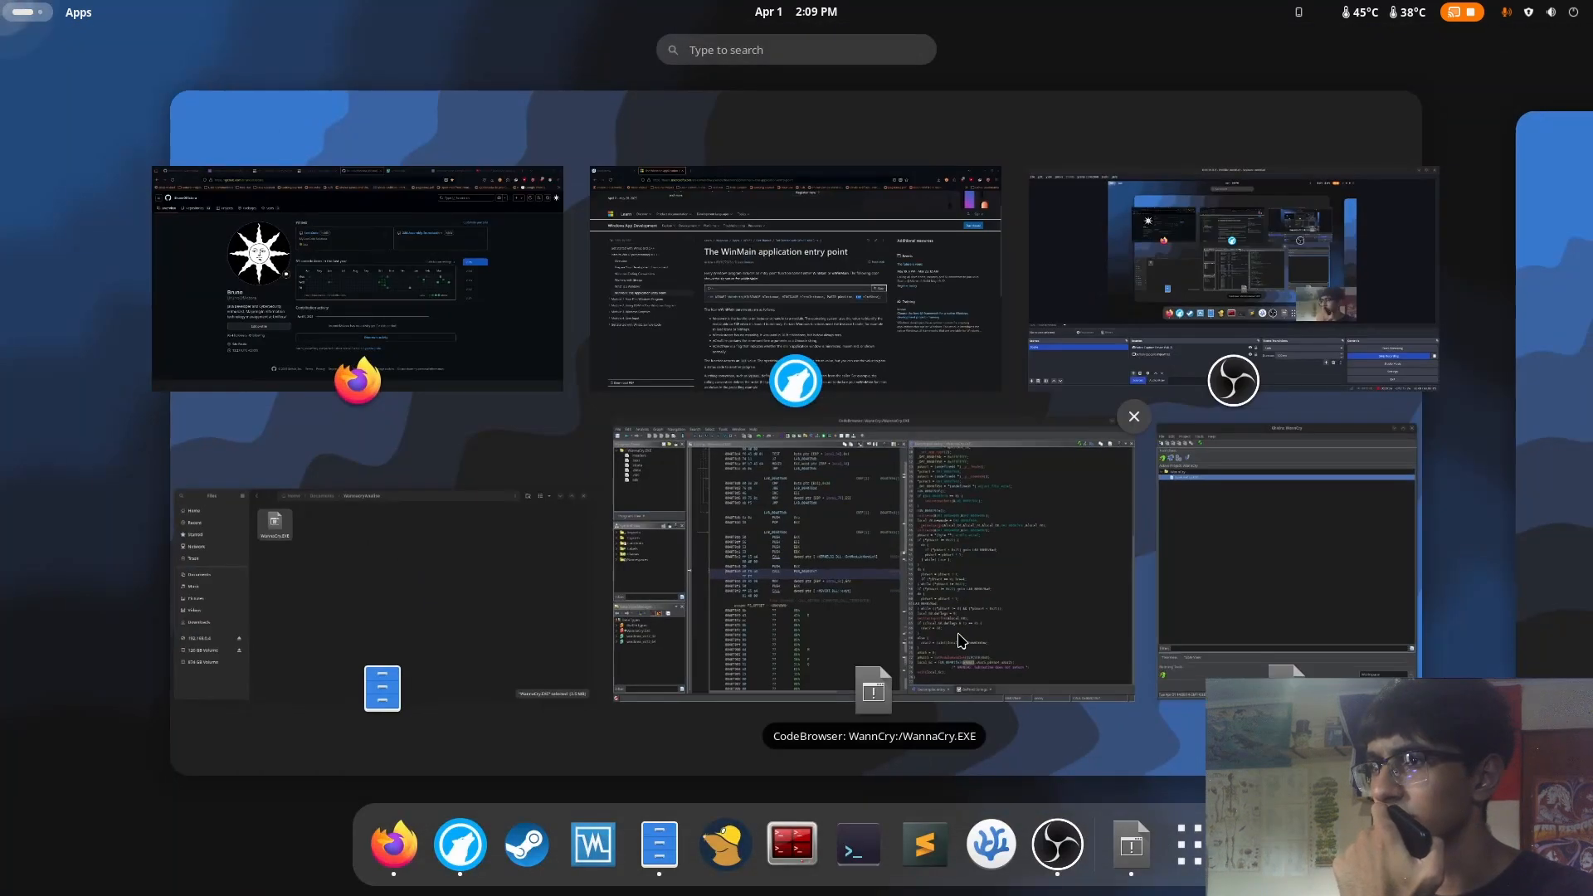
pyautogui.click(953, 640)
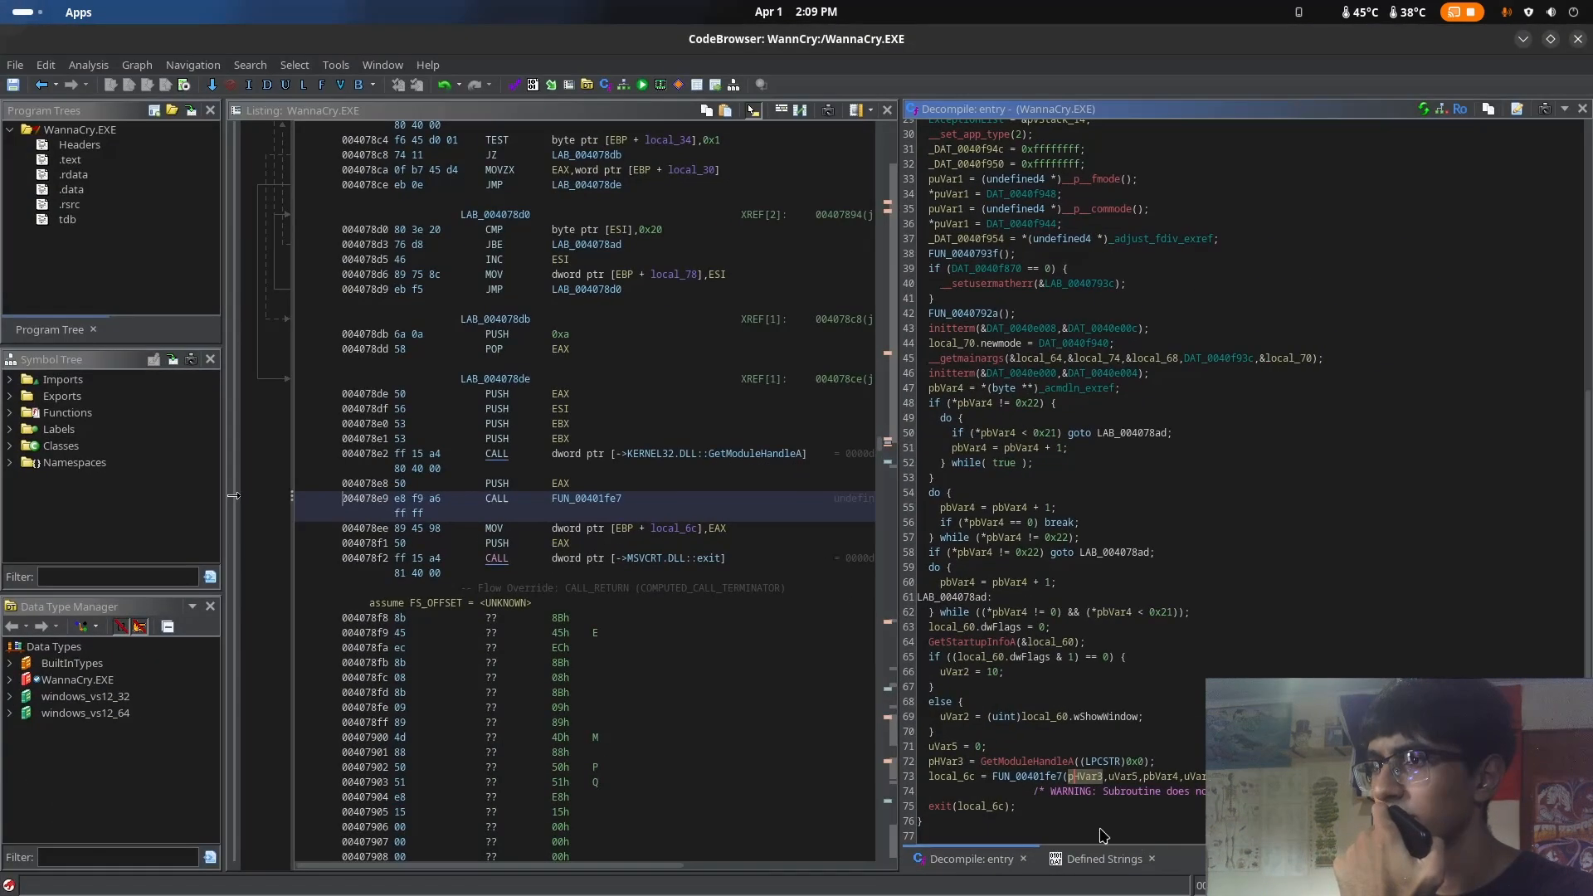
pyautogui.click(1024, 778)
pyautogui.rightClick(1023, 783)
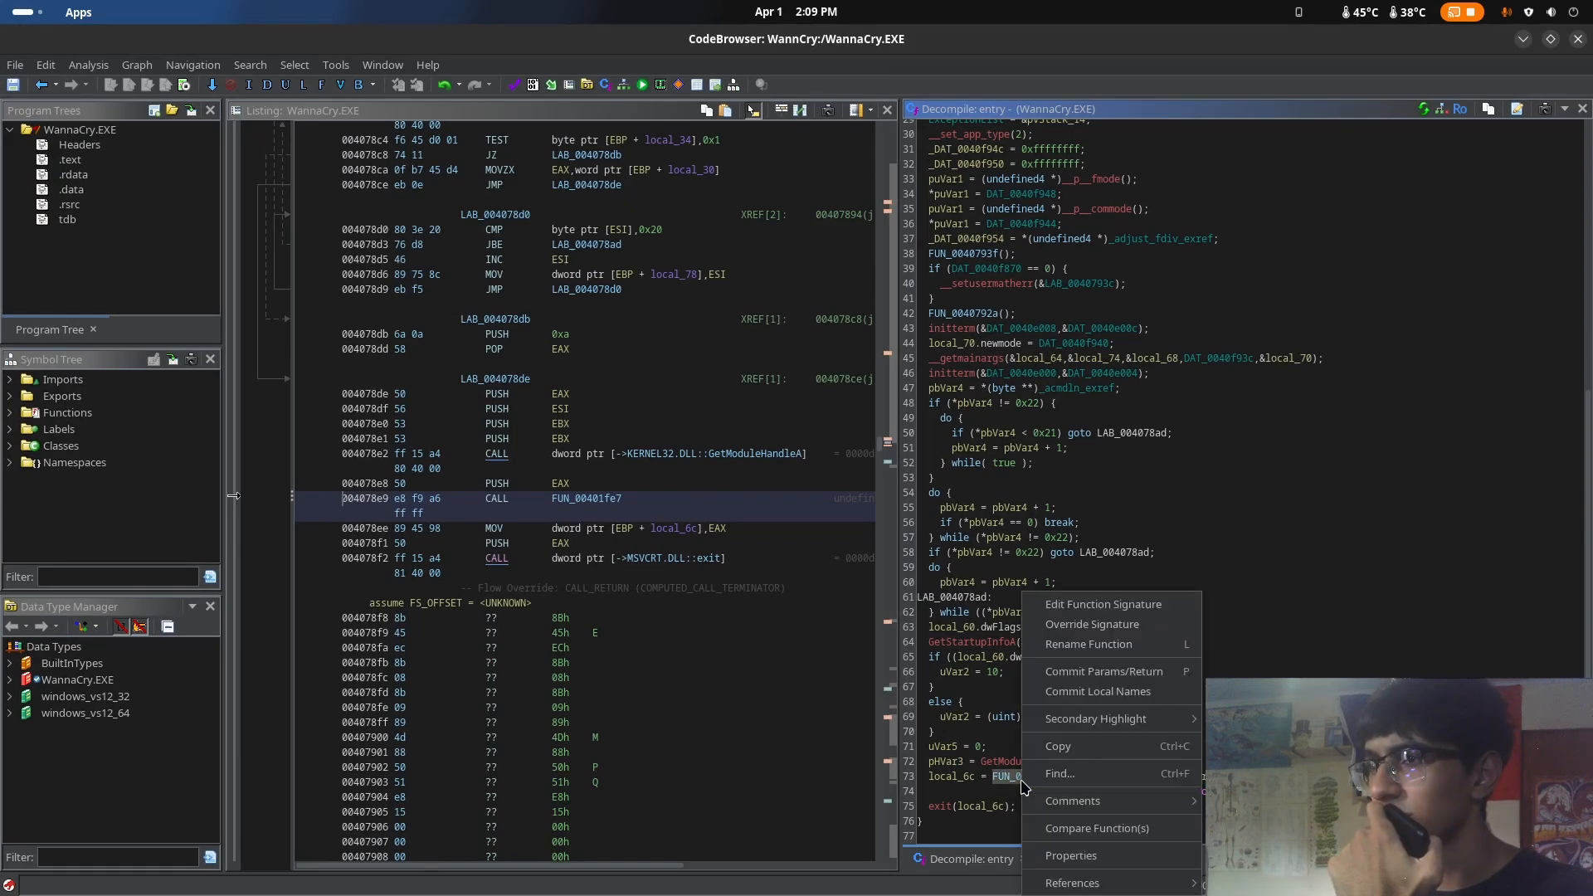
pyautogui.click(1180, 617)
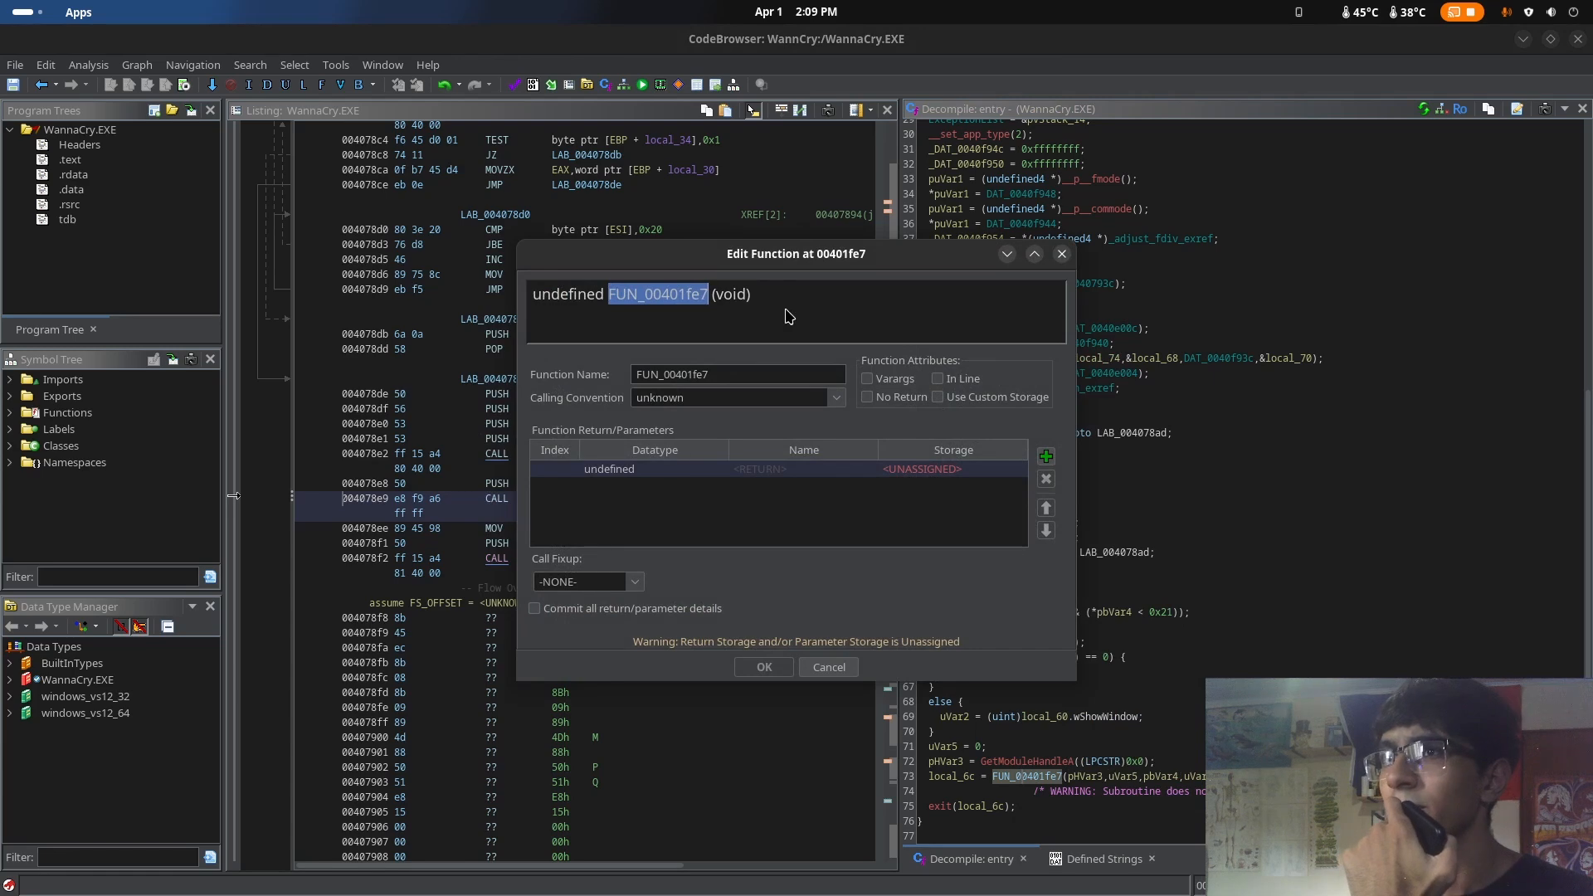
# Copy the wWinMain signature code from the WinMain article in the browser
pyautogui.press('super')
pyautogui.click(832, 302)
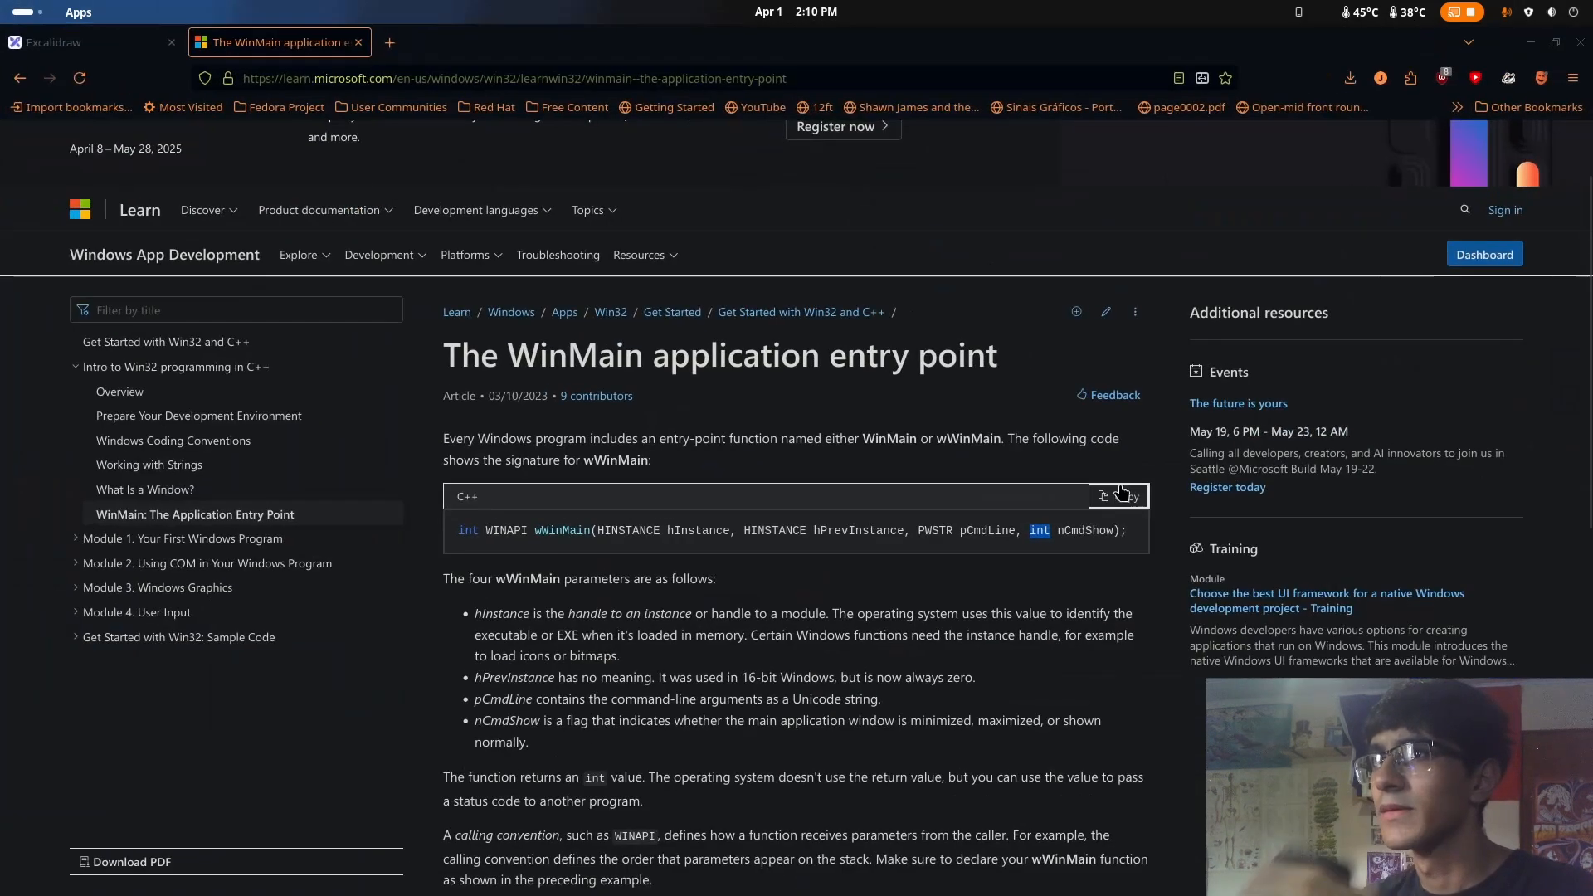
pyautogui.click(1126, 497)
# In Ghidra, try to replace the signature of FUN_00401fe7 with the copied wWinMain declaration, then close the function editor
pyautogui.press('super')
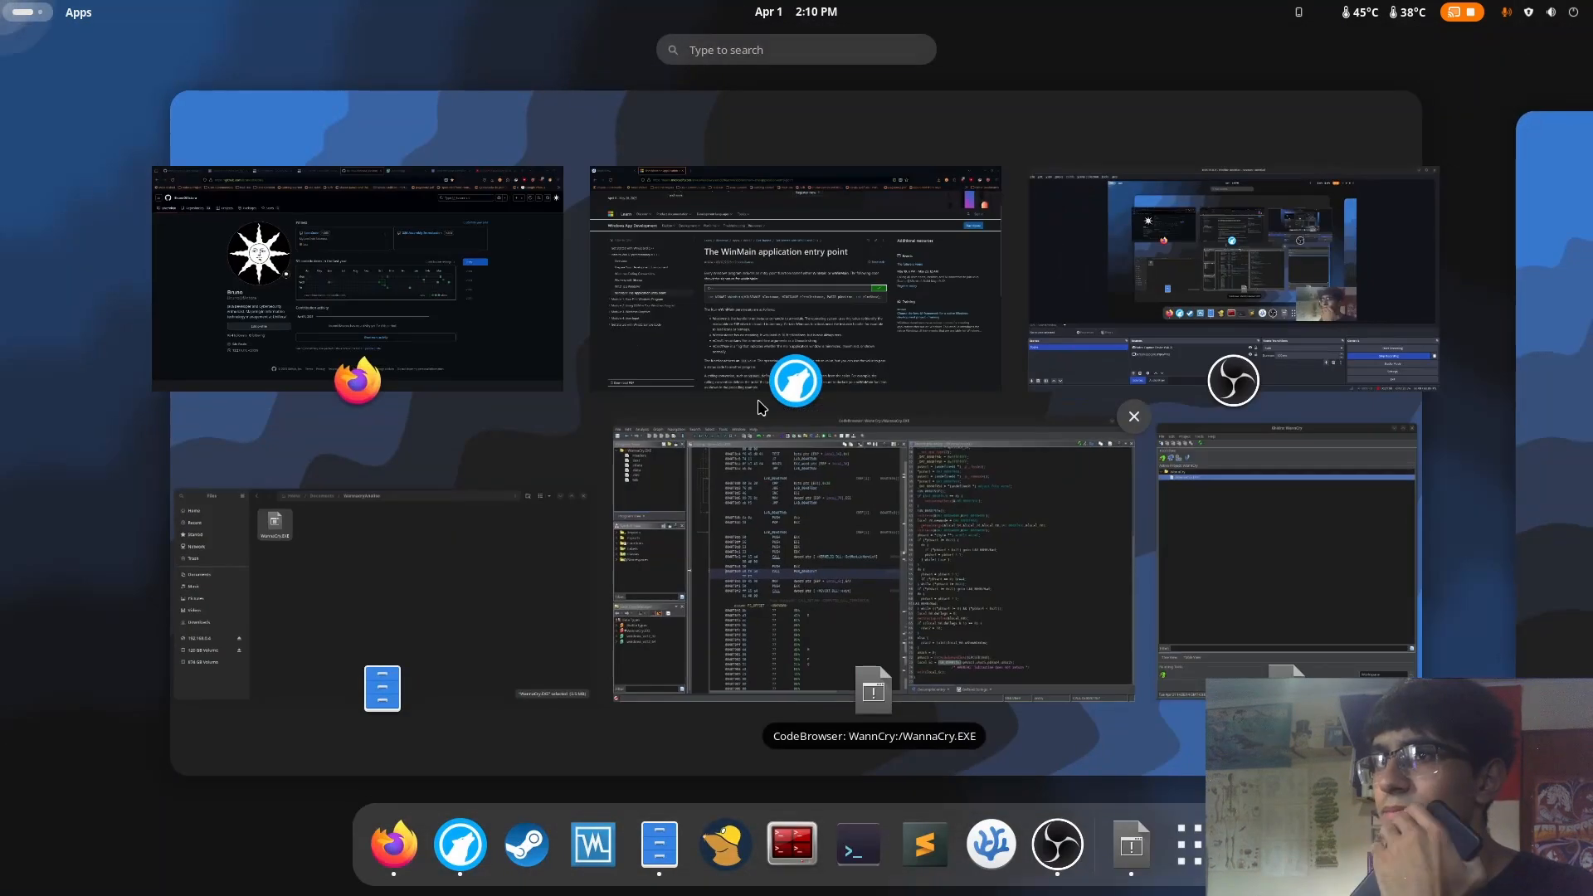
pyautogui.click(904, 625)
pyautogui.moveTo(819, 293); pyautogui.dragTo(241, 257)
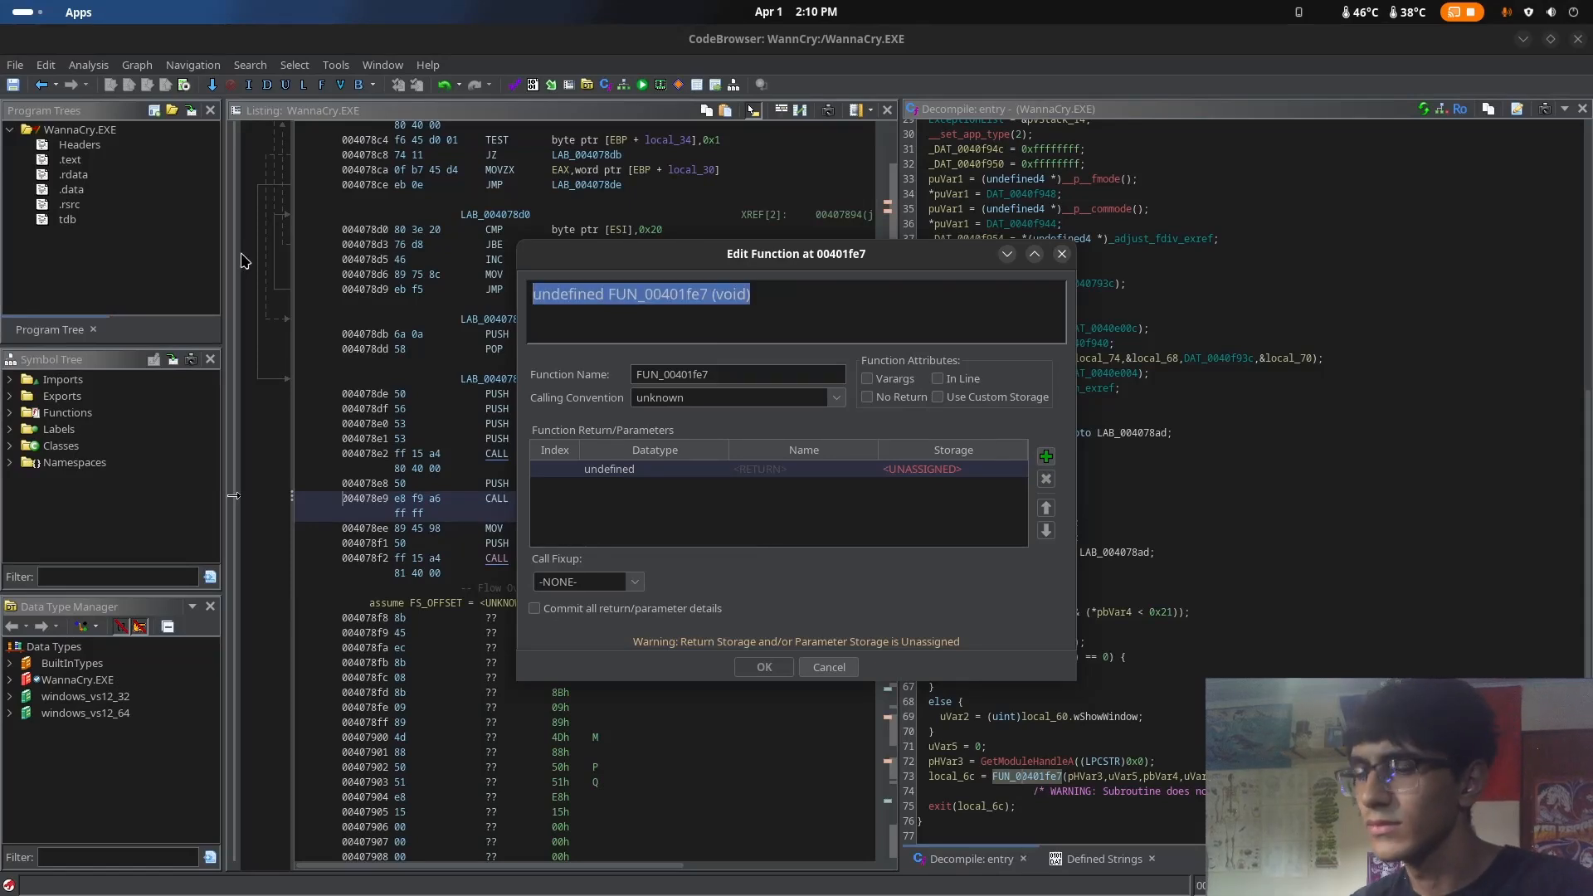
pyautogui.hotkey('ctrl', 'v')
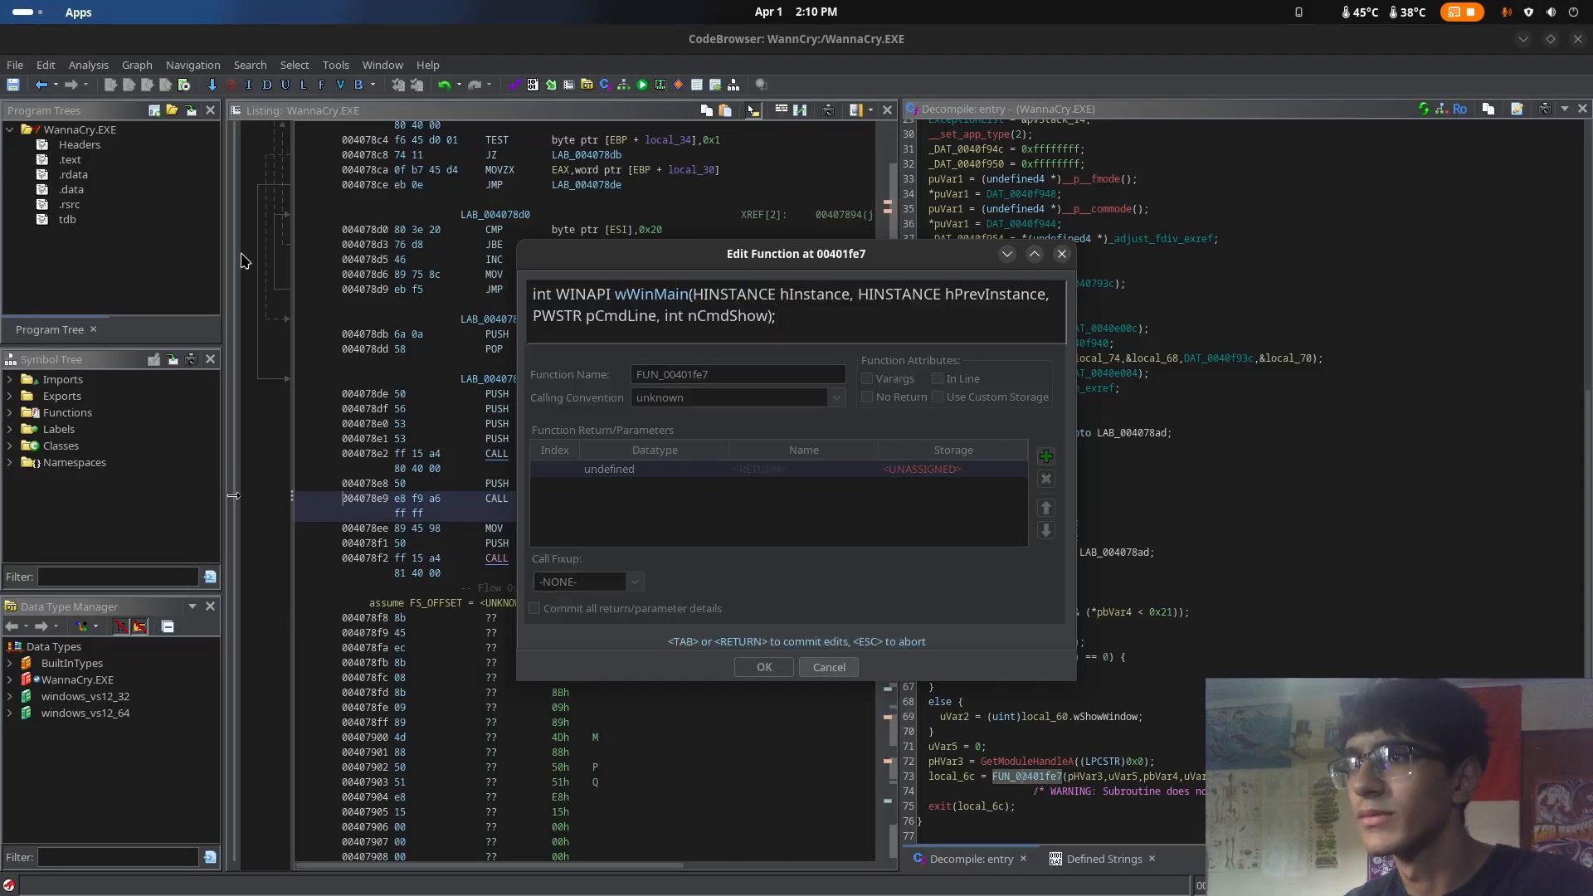
pyautogui.press('Return')
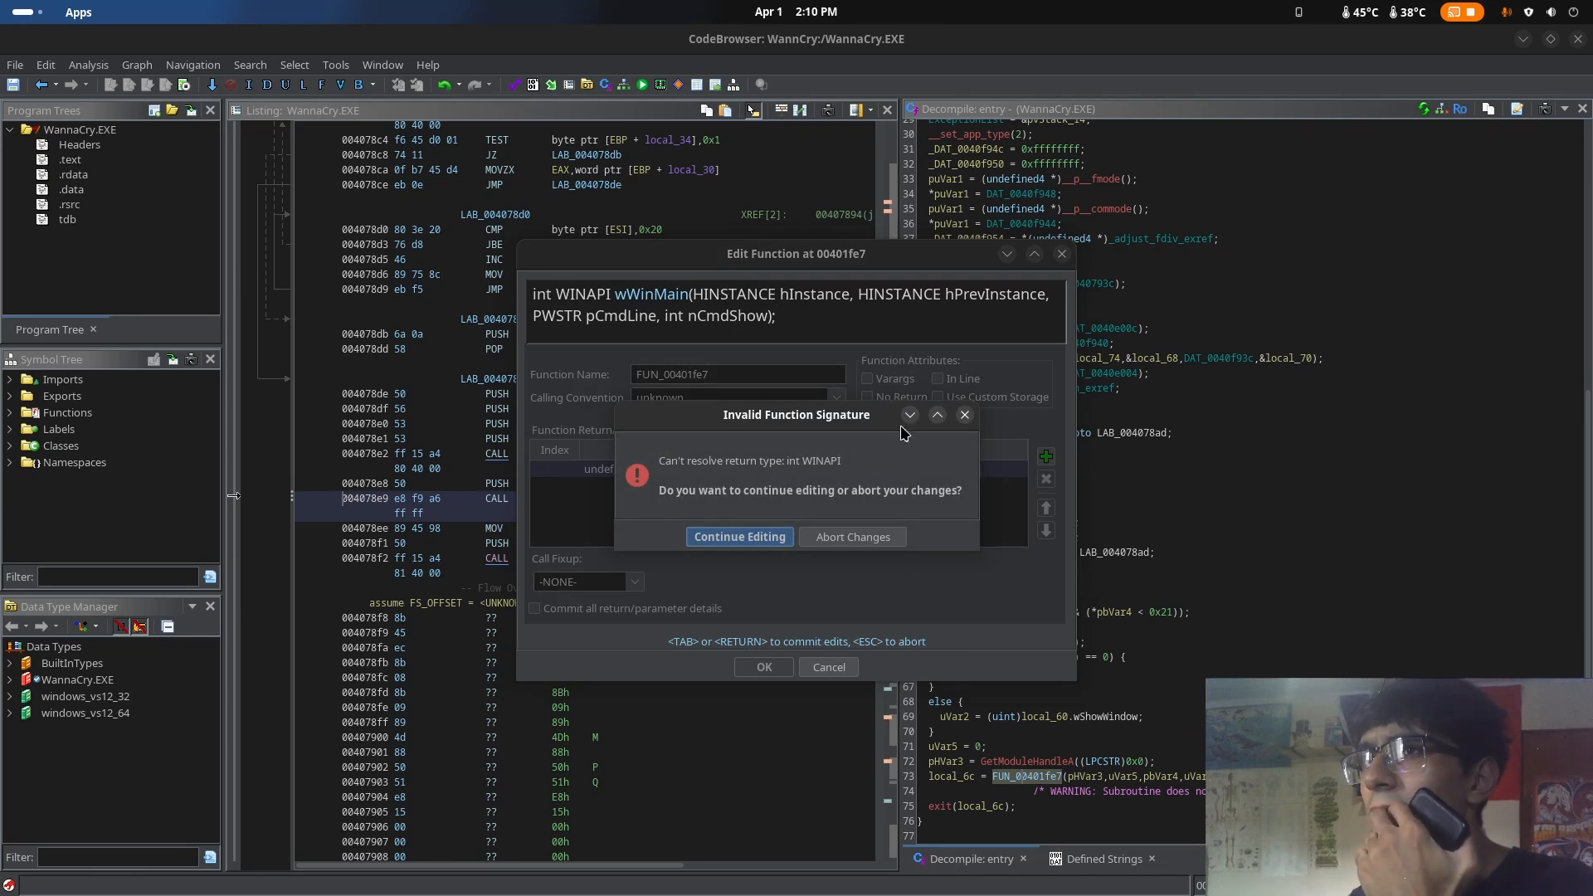
pyautogui.click(964, 415)
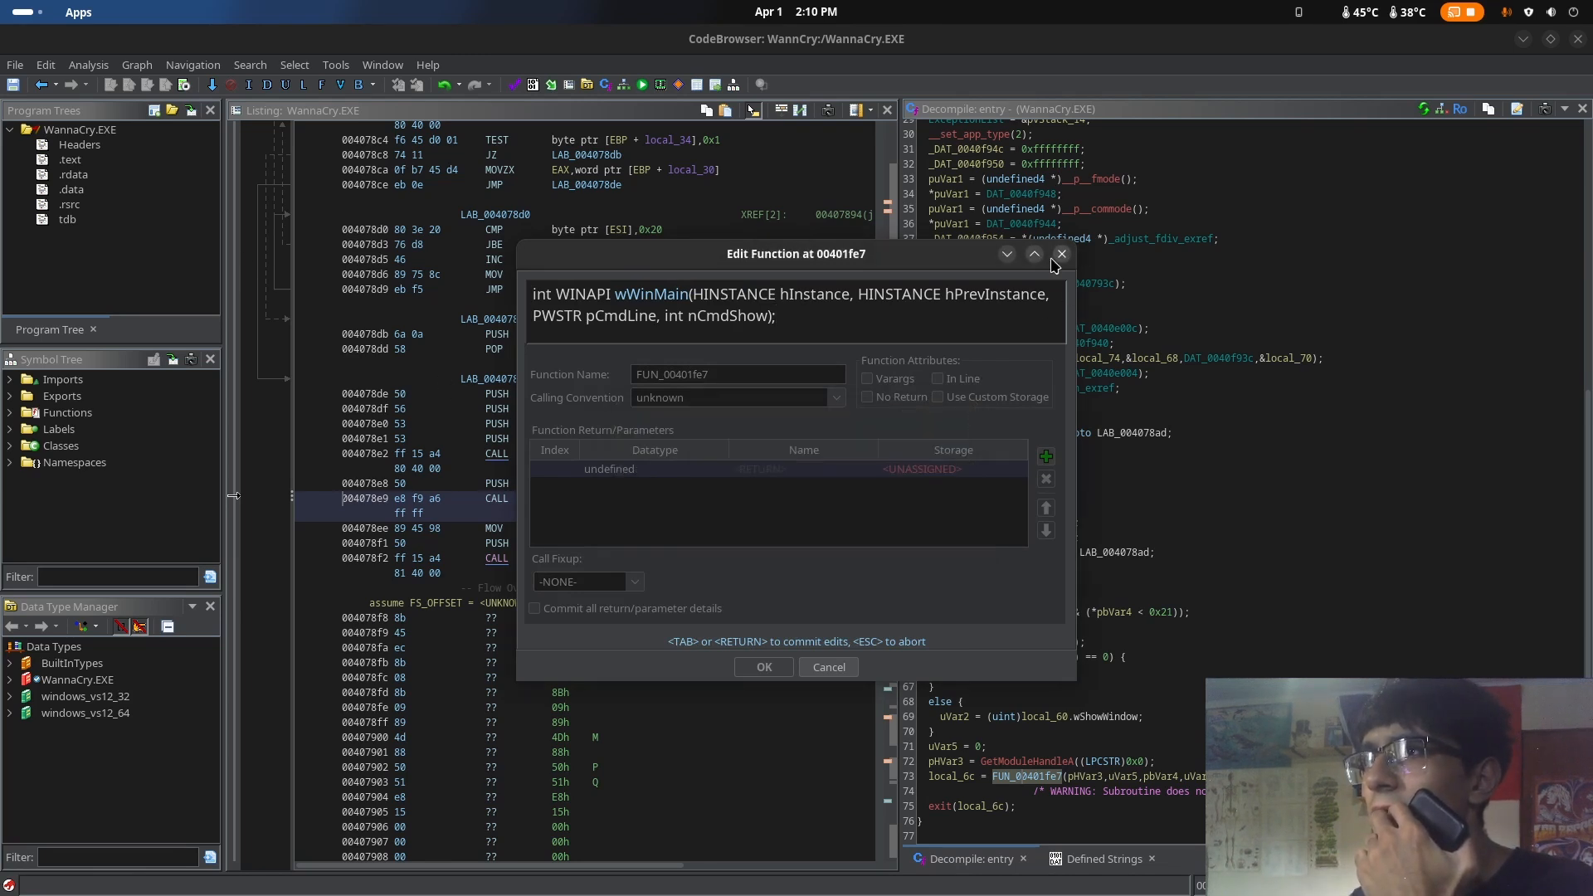
pyautogui.click(1058, 256)
# Start a localized signature override for the FUN_00401fe7 call in the decompiled entry function
pyautogui.rightClick(1044, 785)
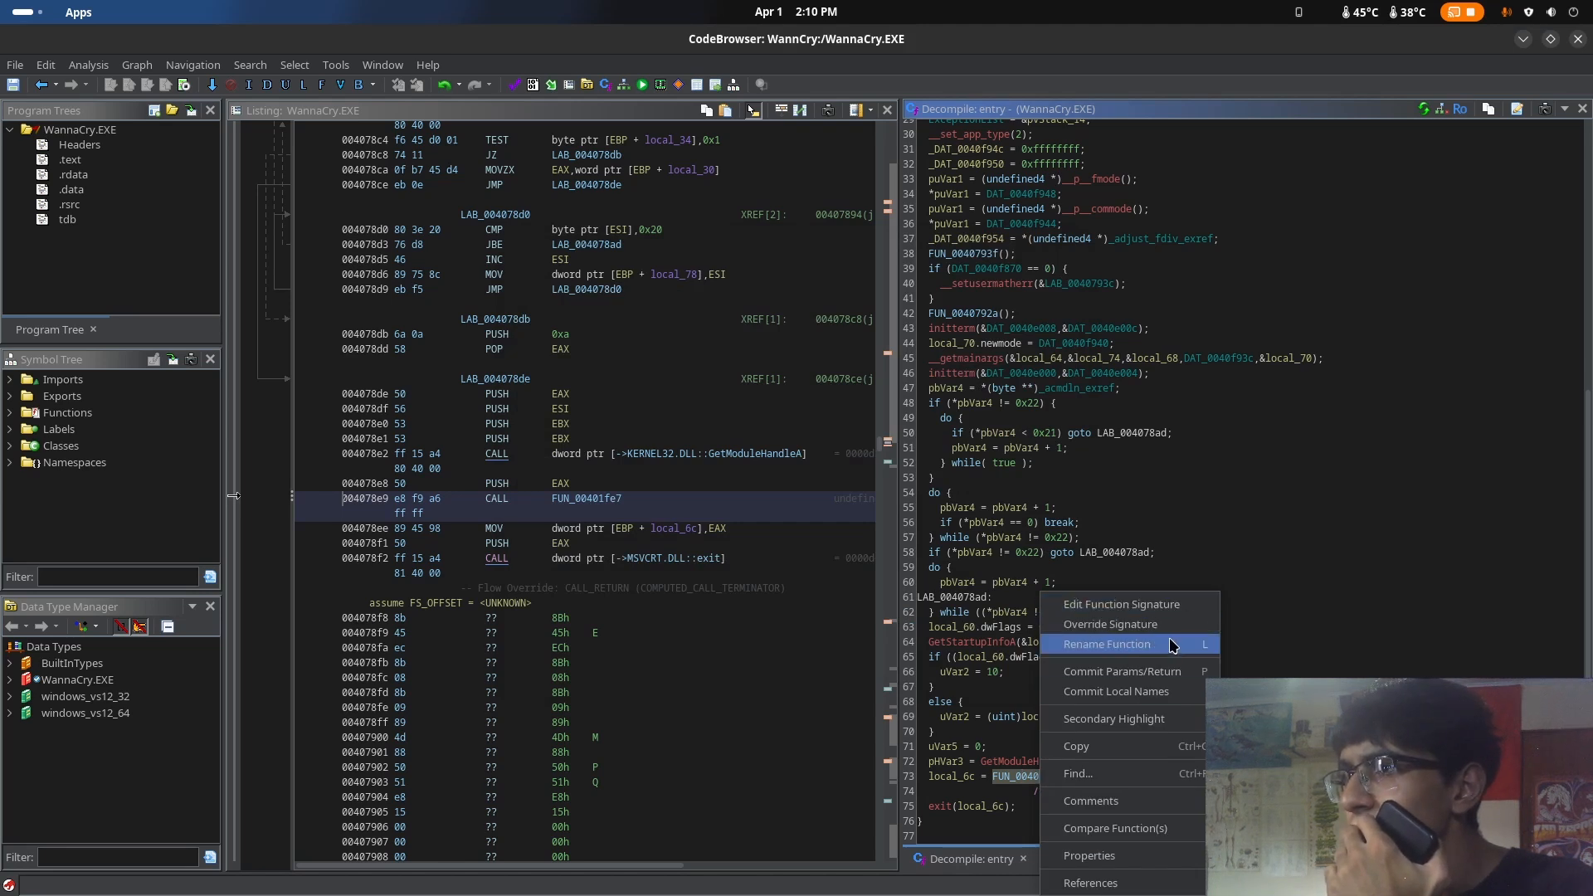
pyautogui.click(1170, 626)
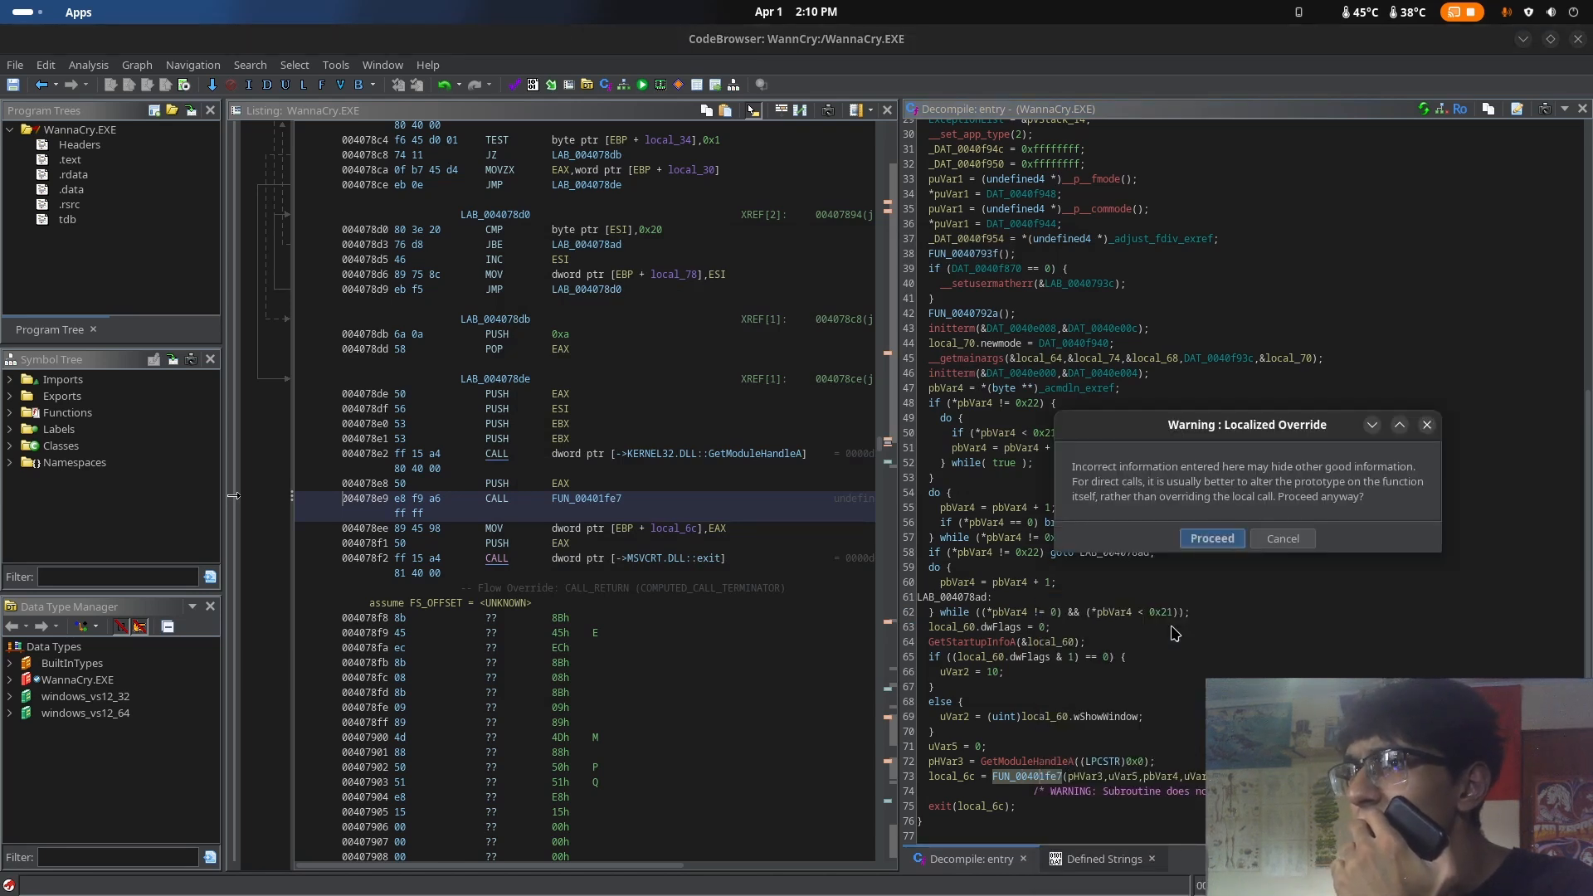
pyautogui.click(1212, 540)
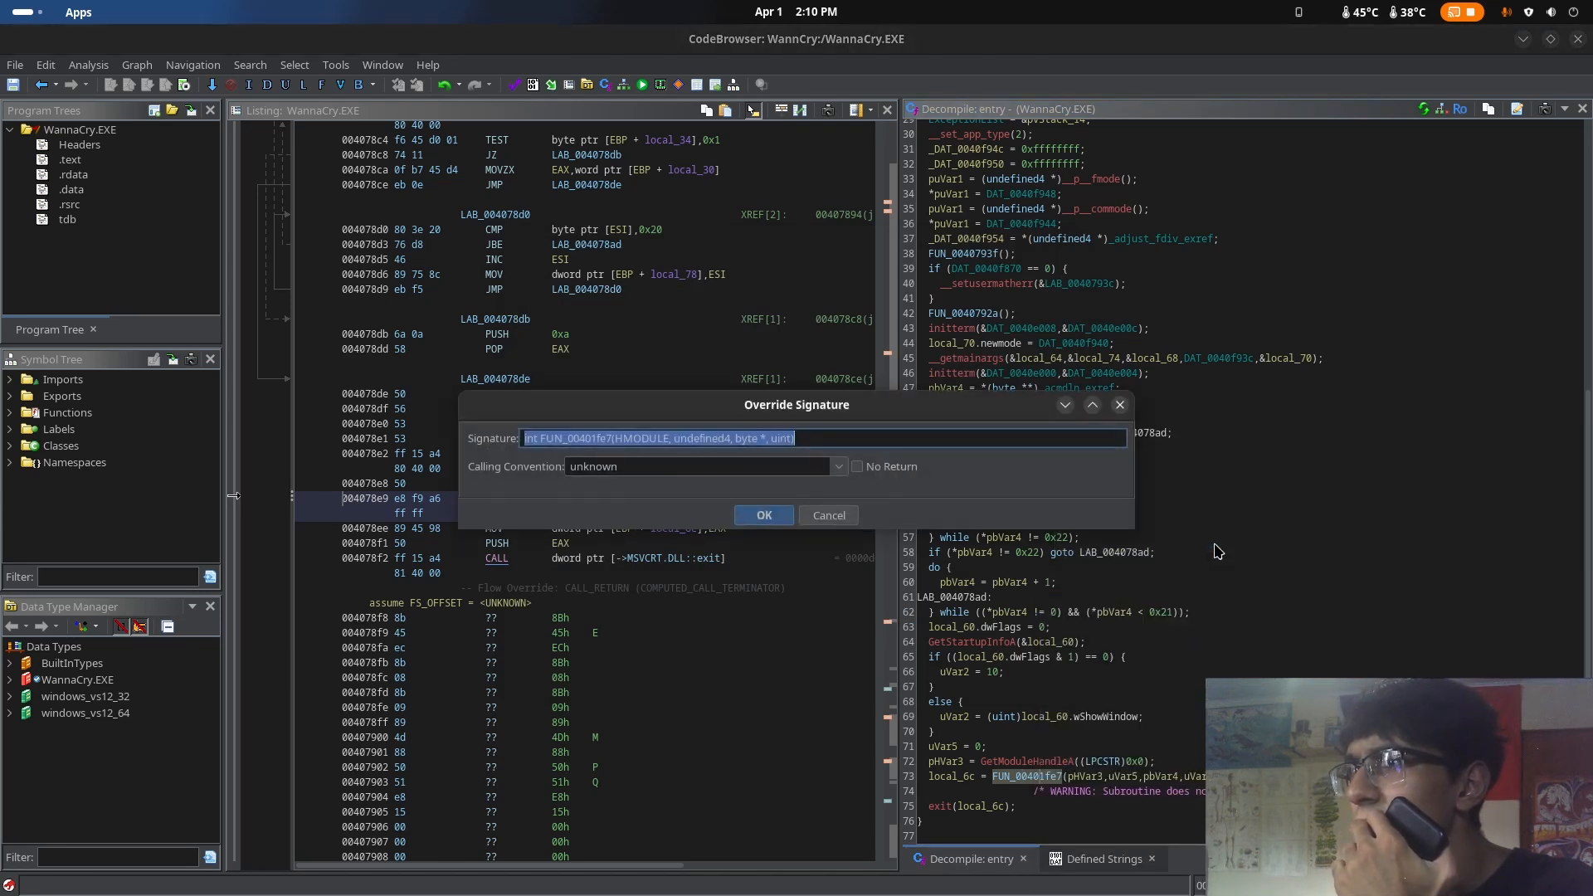
pyautogui.click(938, 439)
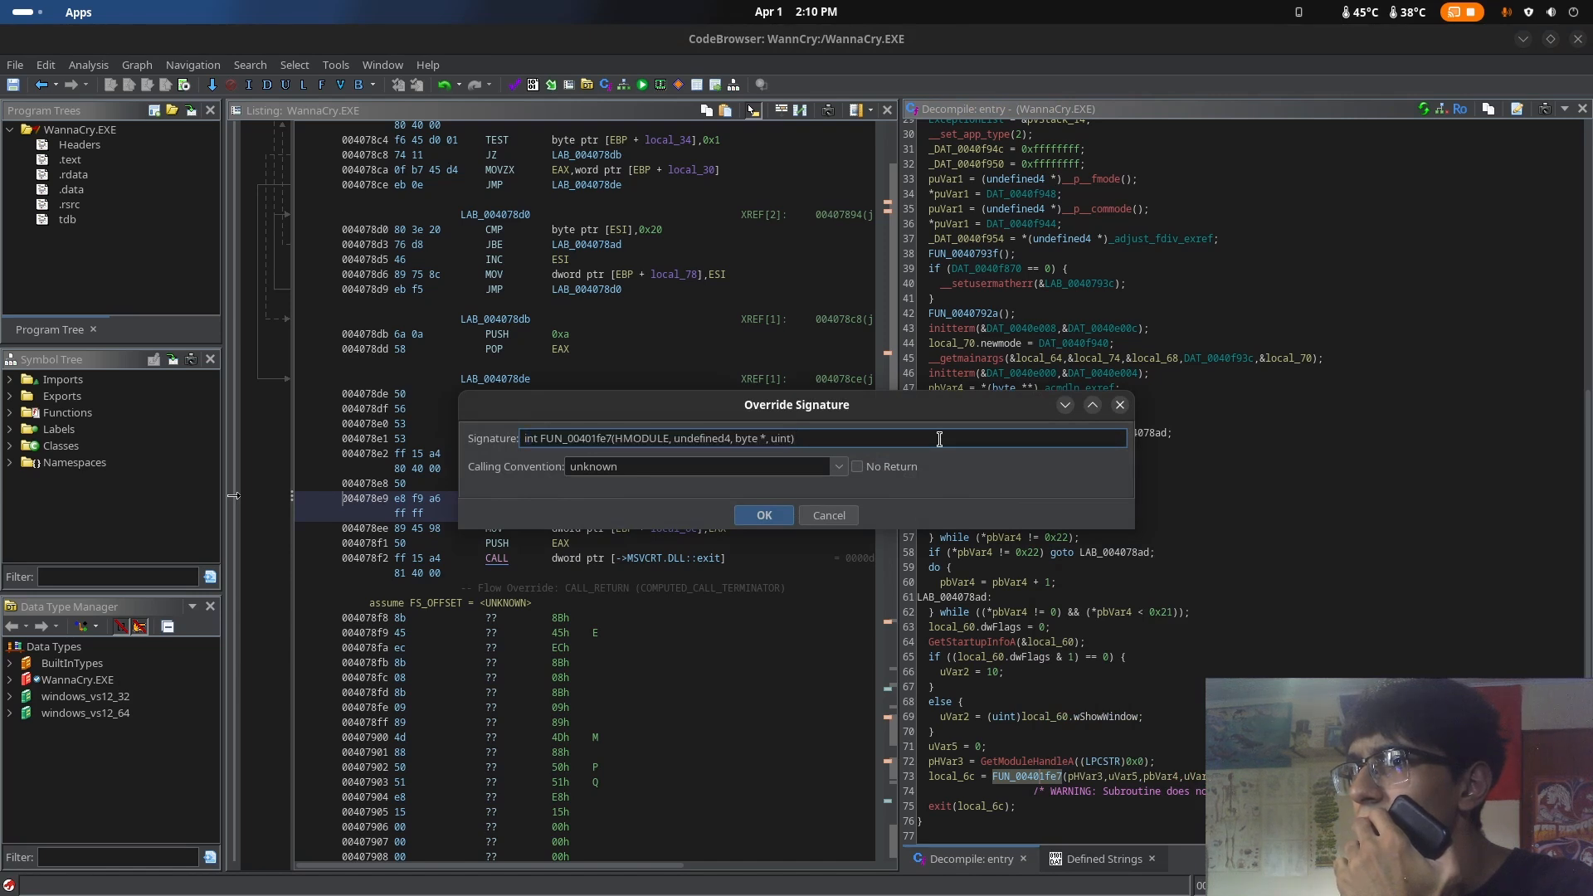
# Switch to the browser and copy the wWinMain signature code from the WinMain article
pyautogui.press('super')
pyautogui.click(680, 389)
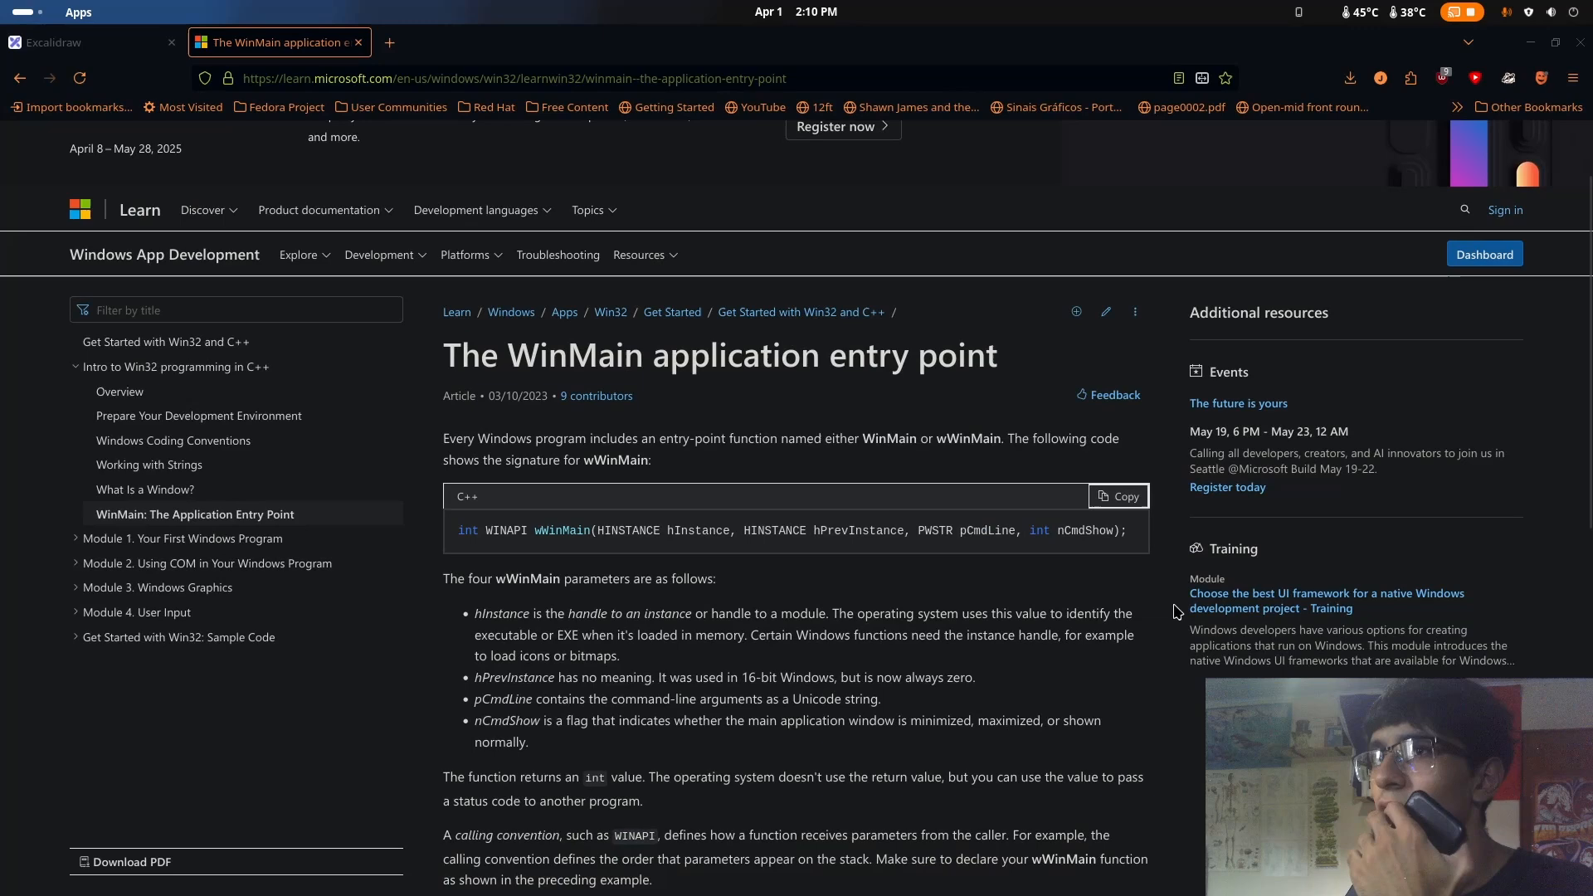
pyautogui.click(1136, 507)
# Return to Ghidra, replace the override signature with the copied wWinMain declaration, and try to apply it
pyautogui.press('super')
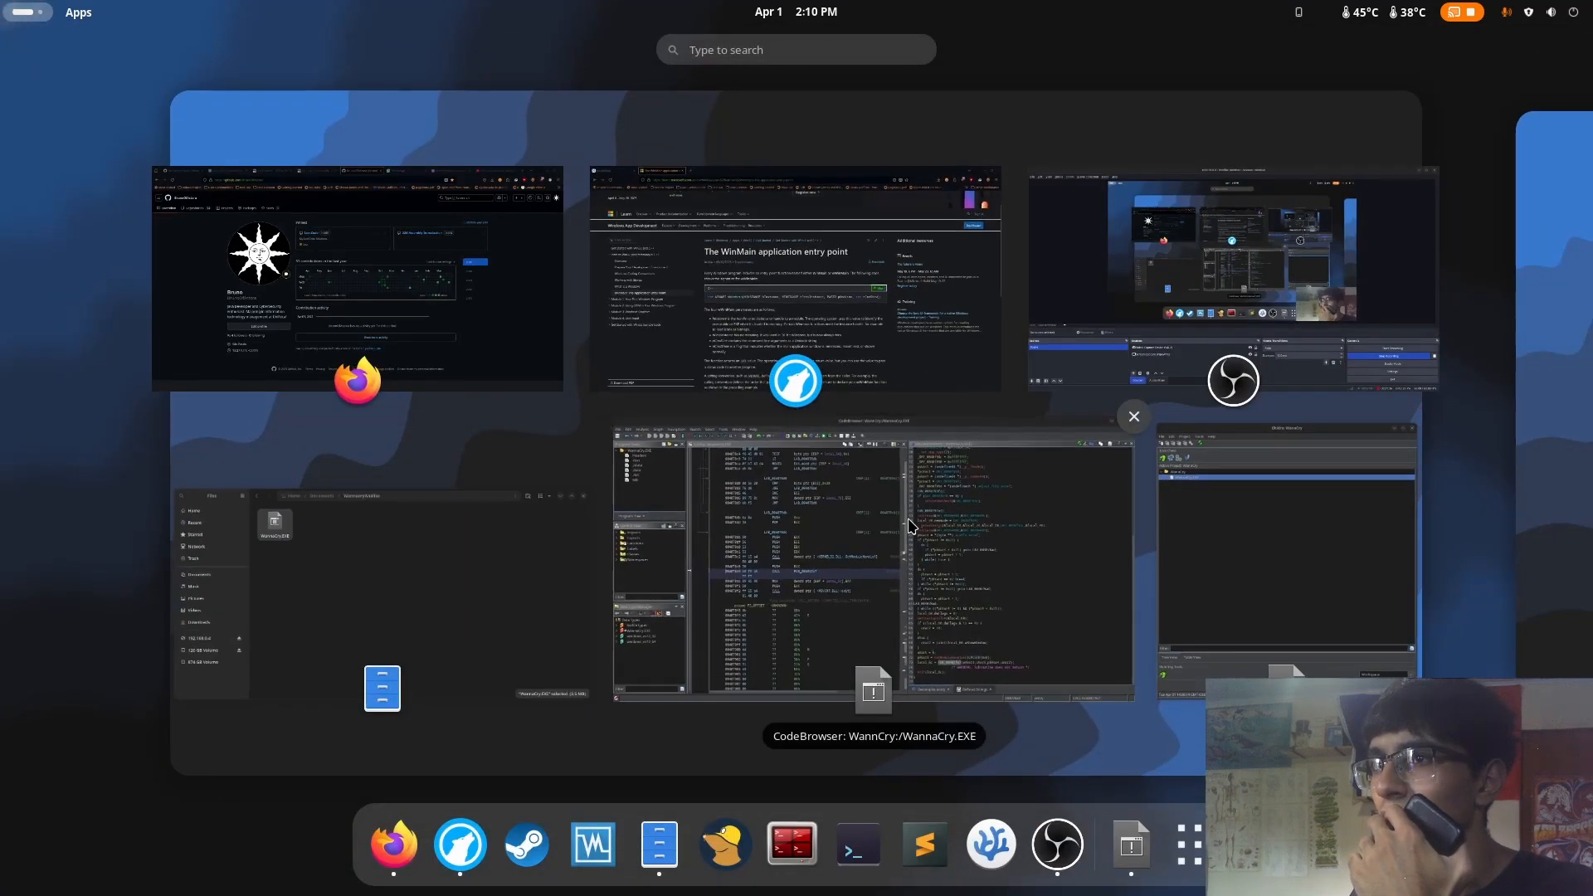
pyautogui.click(910, 524)
pyautogui.hotkey('ctrl', 'a')
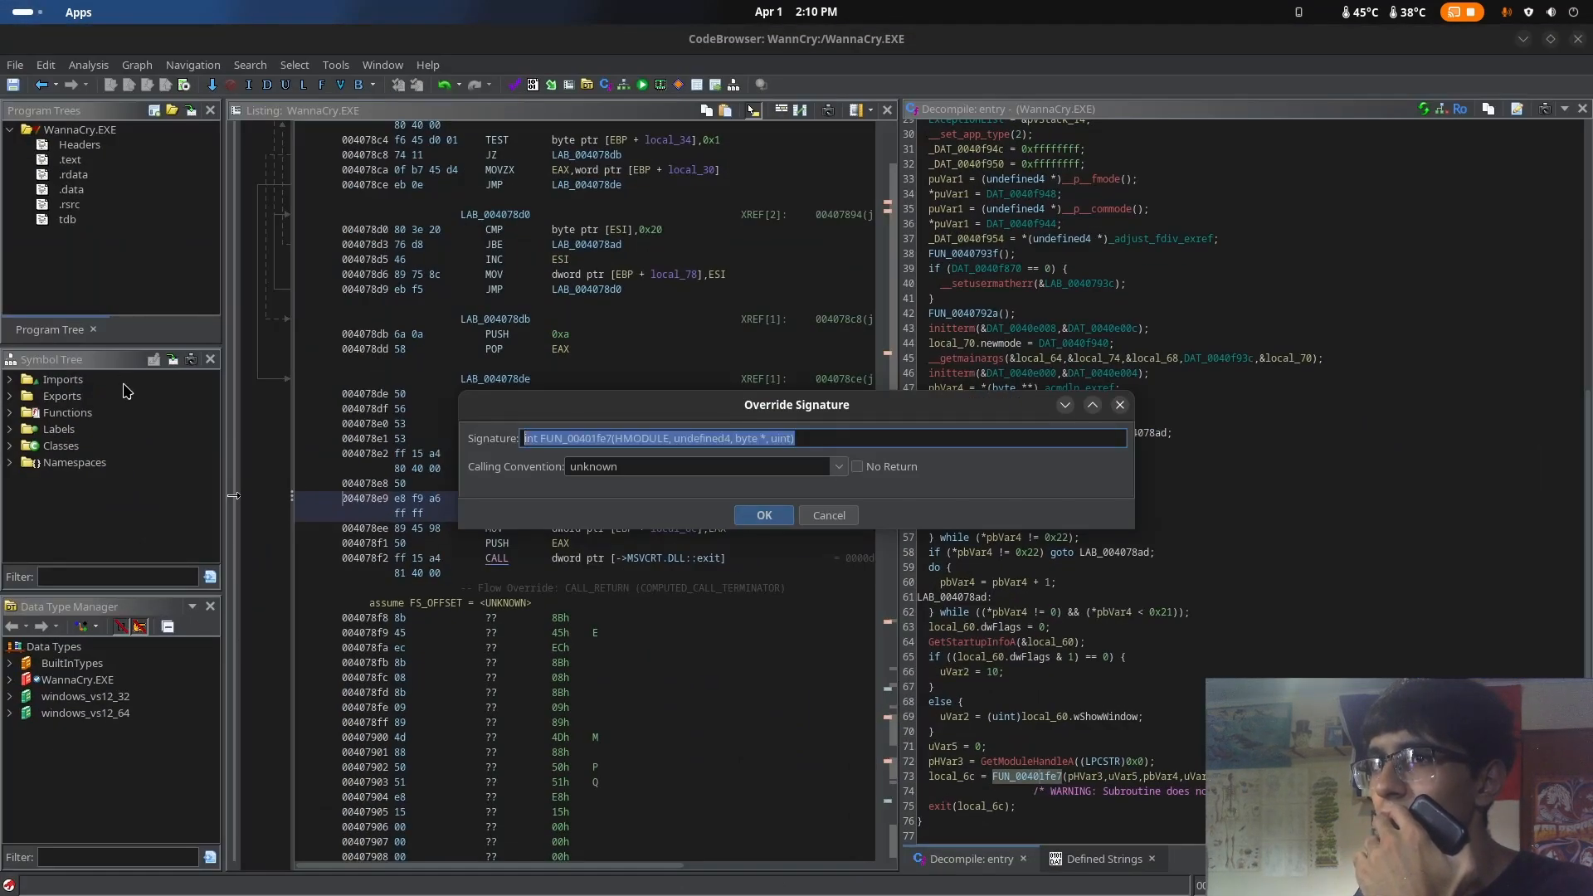
pyautogui.press('super')
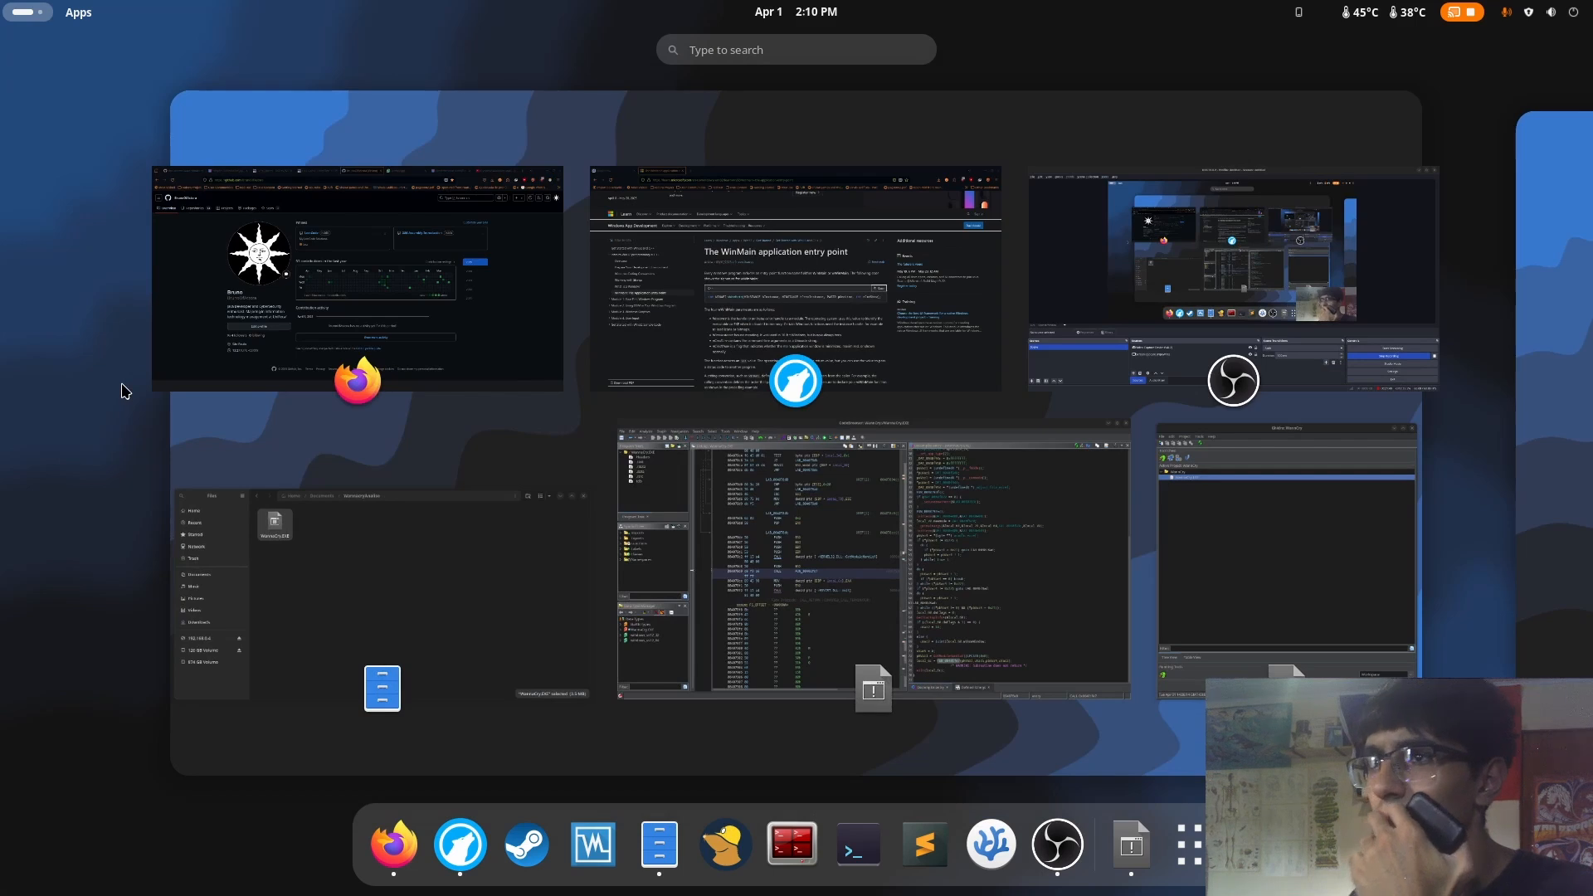
pyautogui.click(754, 526)
pyautogui.hotkey('ctrl', 'v')
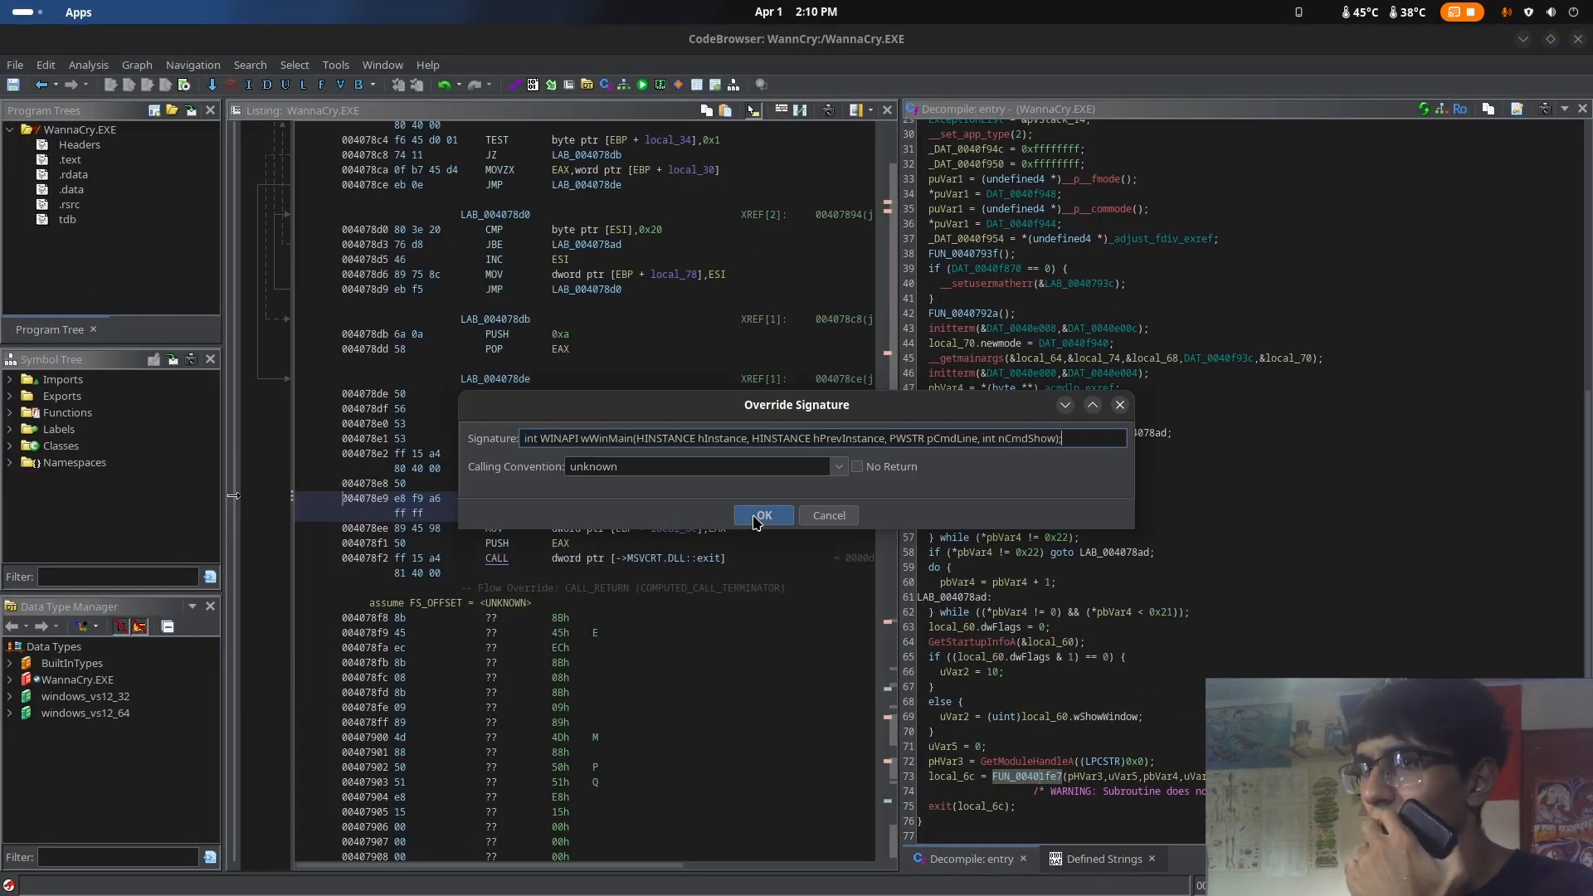
pyautogui.click(758, 516)
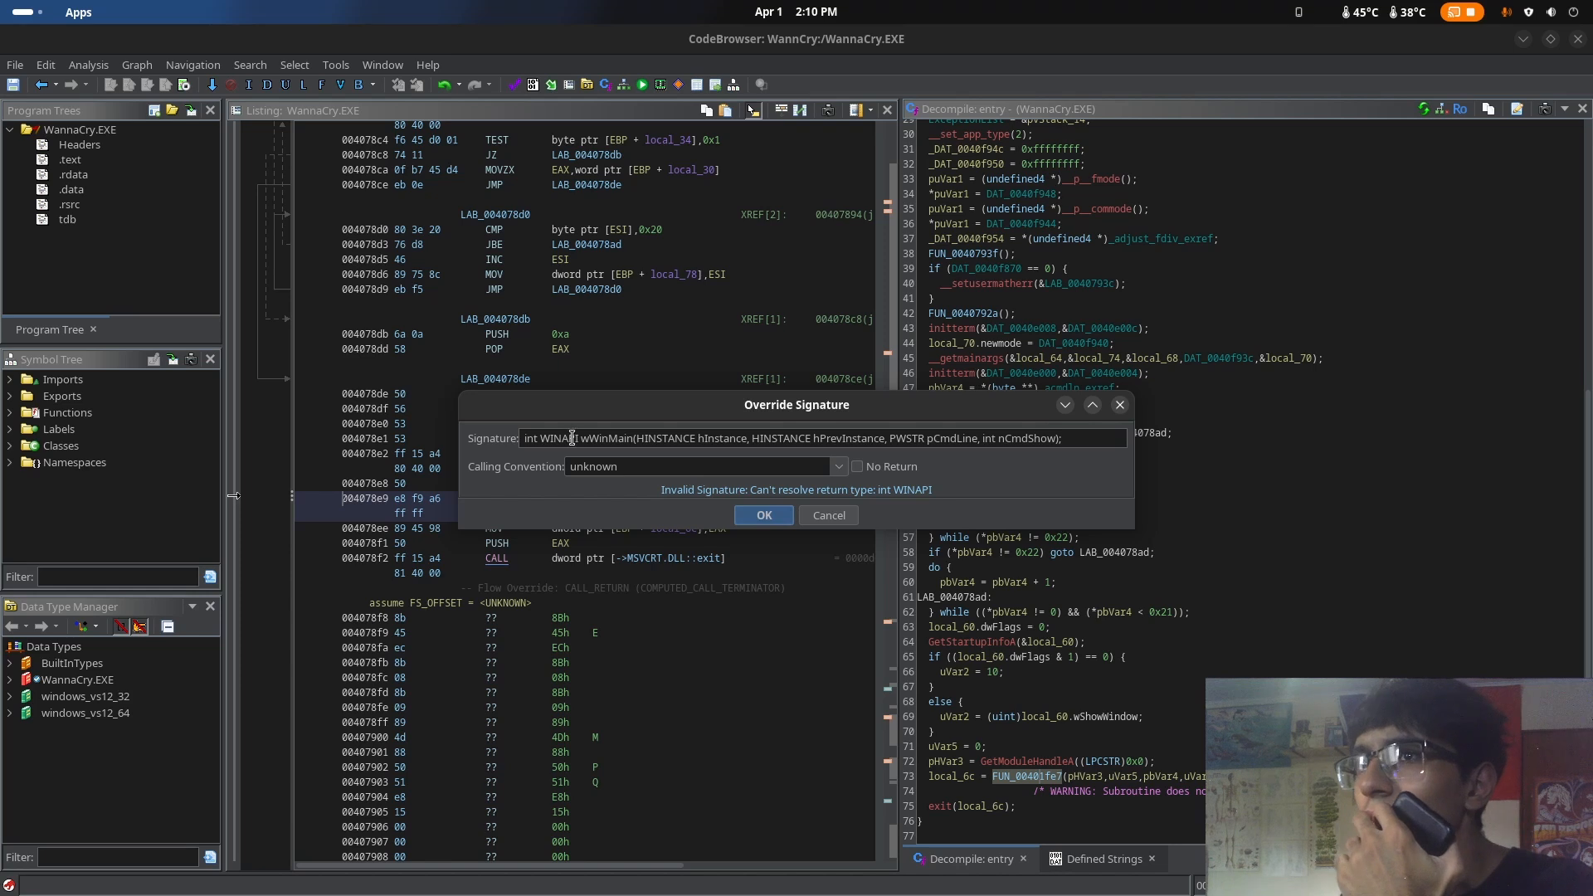
# Remove WINAPI, the leading w of wWinMain and the trailing semicolon from the override signature, and apply it
pyautogui.moveTo(580, 438); pyautogui.dragTo(538, 440)
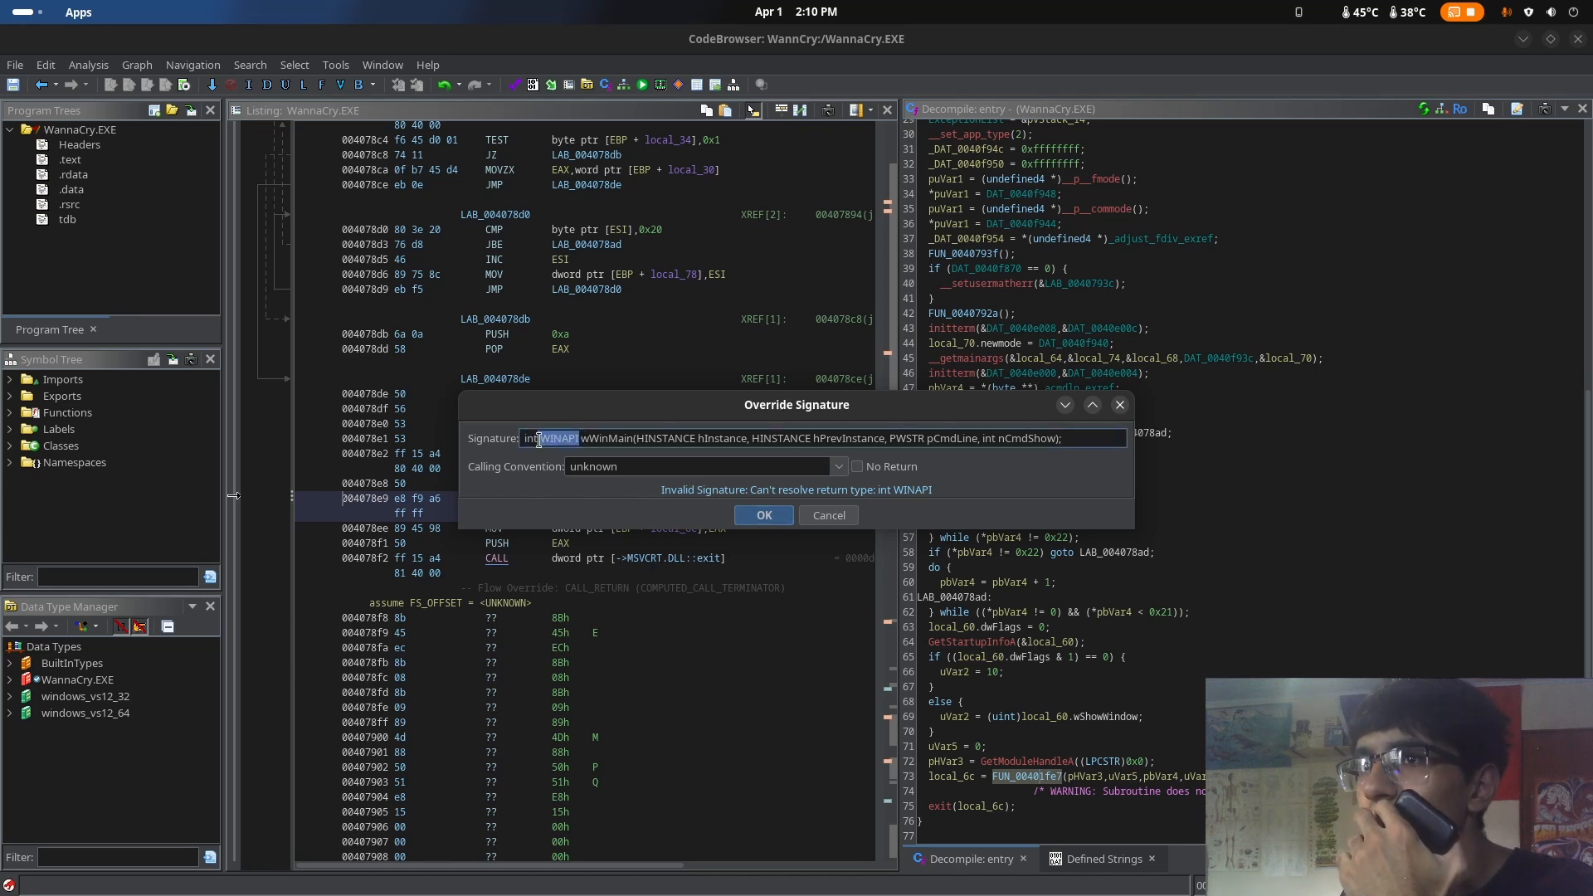
pyautogui.press('BackSpace')
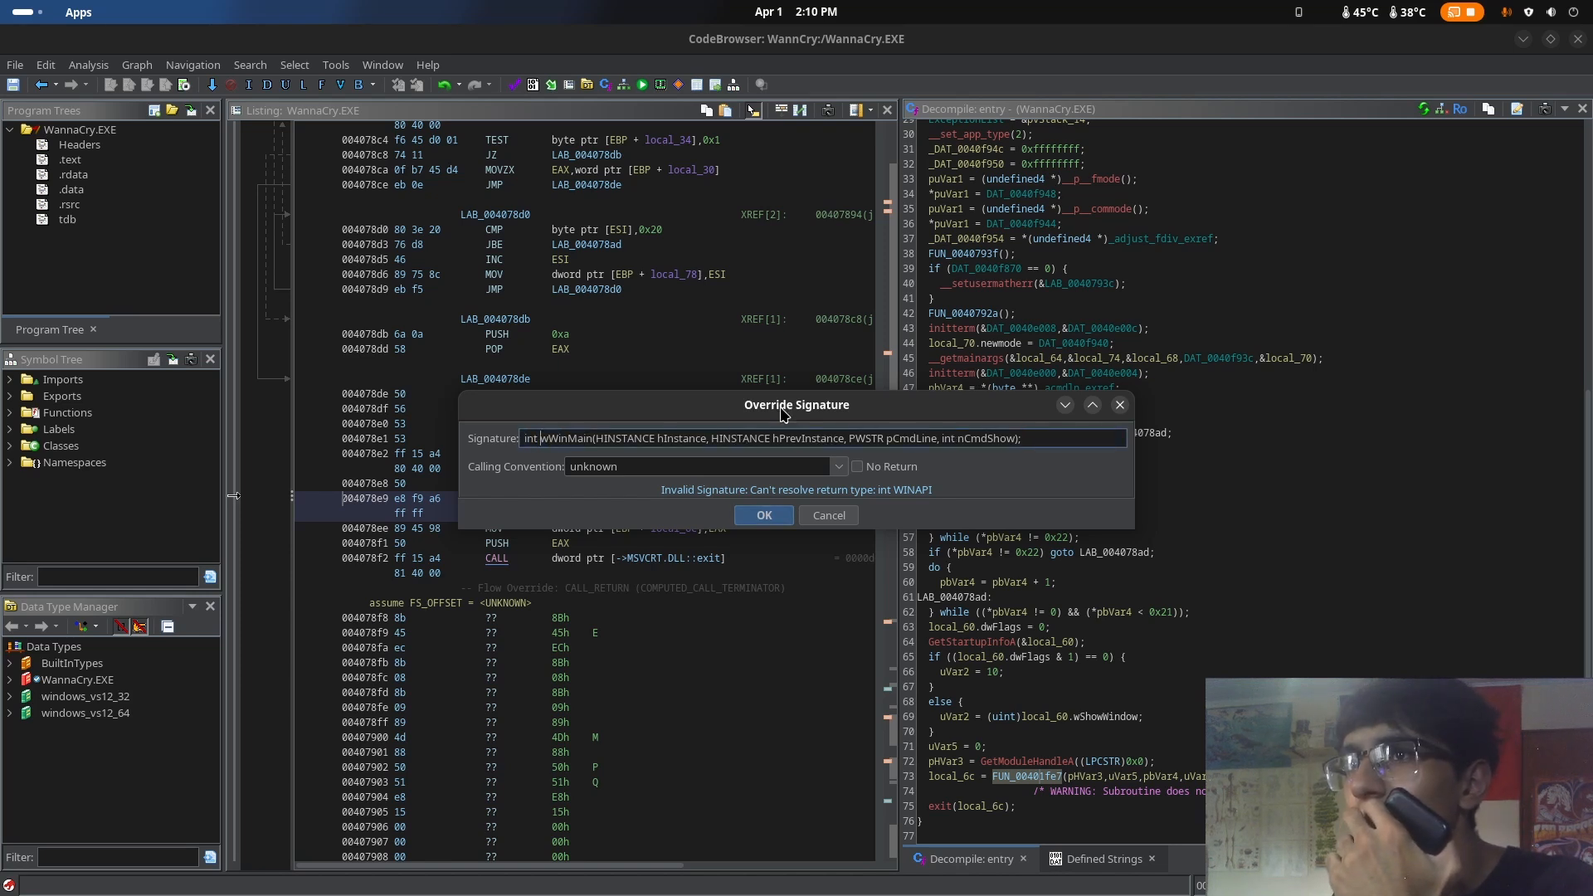
pyautogui.press('BackSpace')
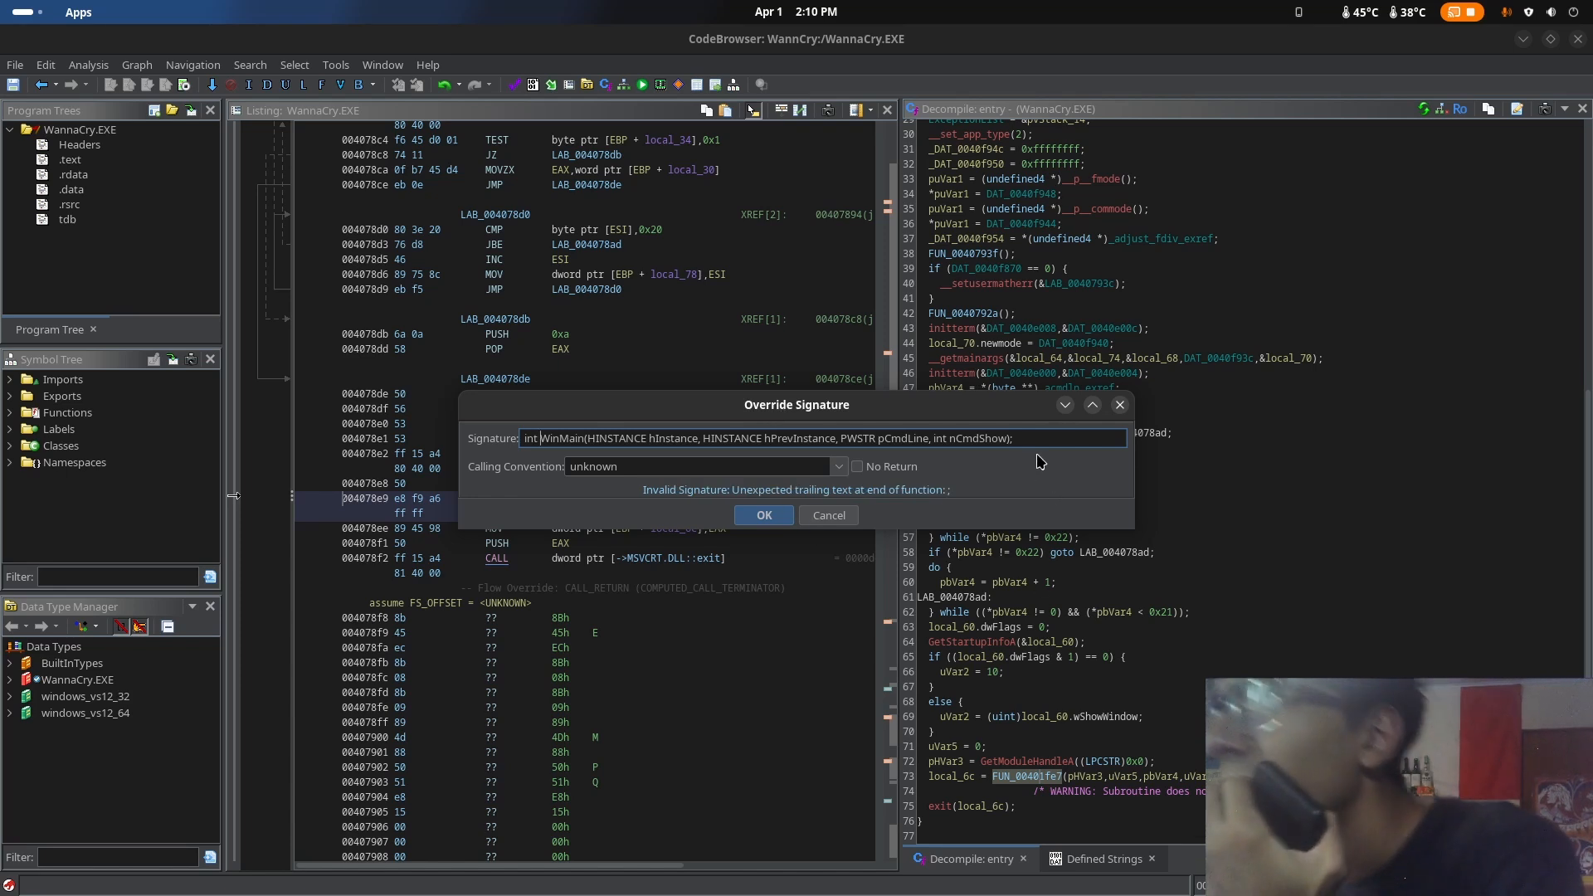
pyautogui.click(1045, 440)
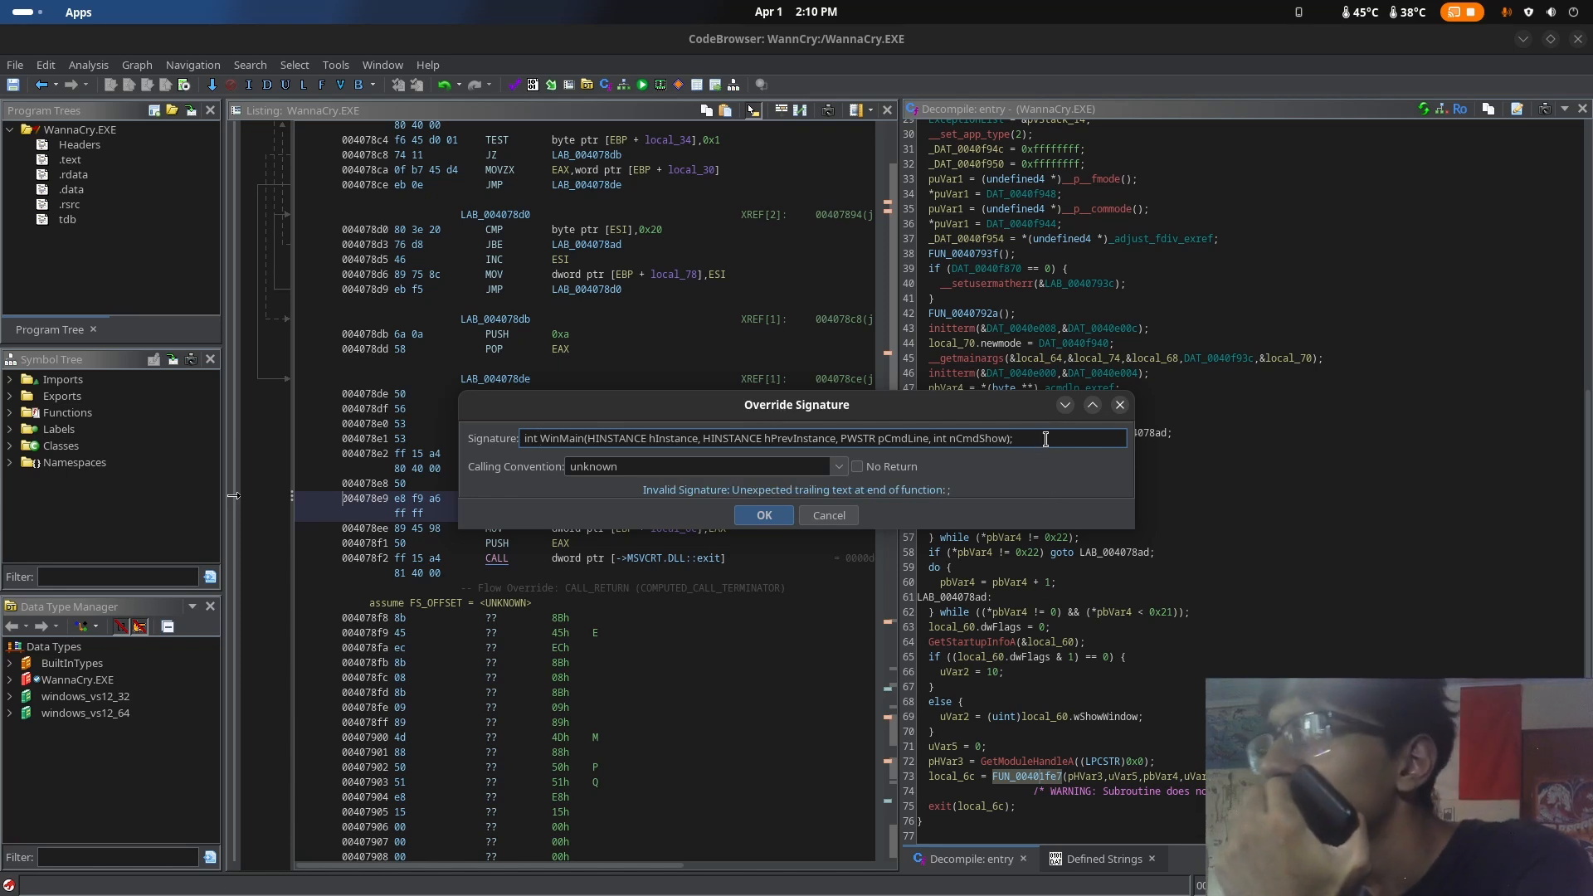
pyautogui.press('BackSpace')
pyautogui.press('Return')
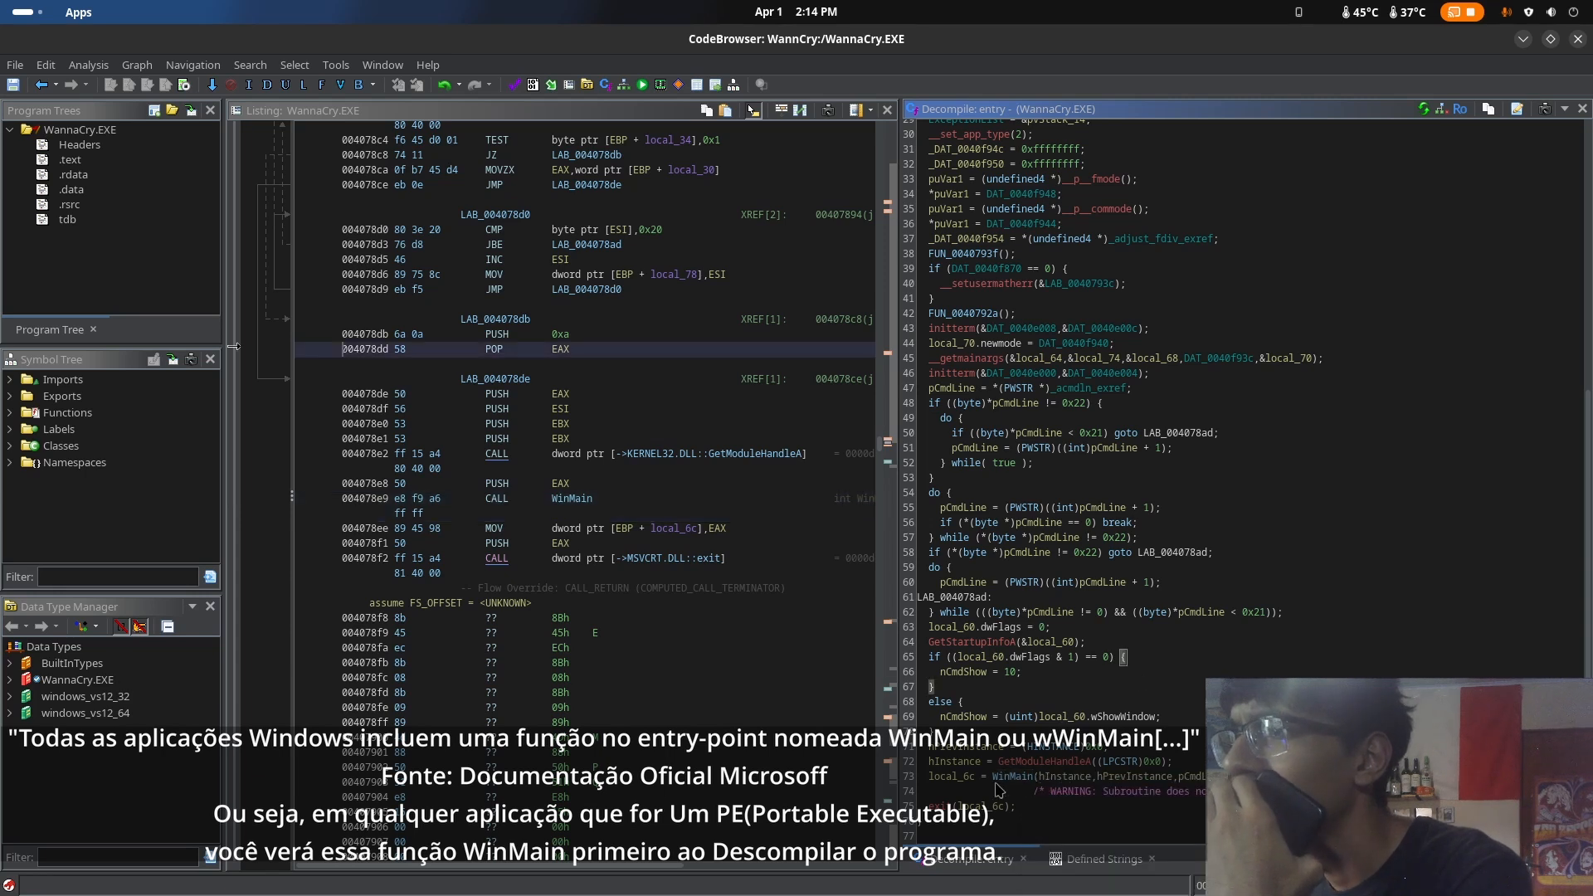
# Open WinMain's function signature, check it against the browser article's declaration, copying that code again, and cancel the edit in Ghidra
pyautogui.rightClick(1008, 777)
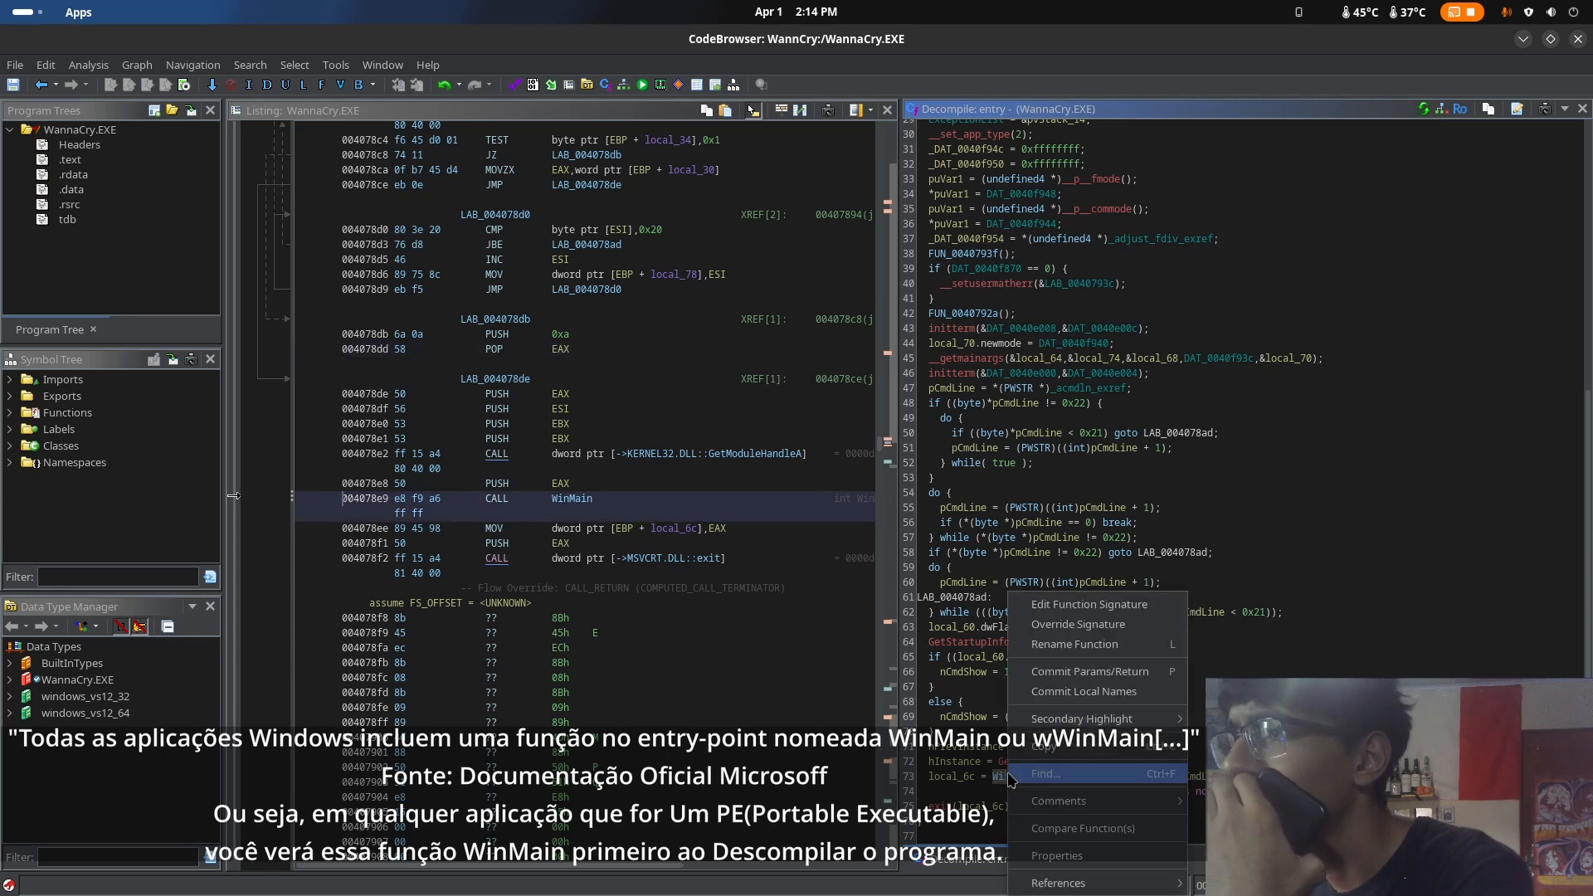
pyautogui.click(1062, 614)
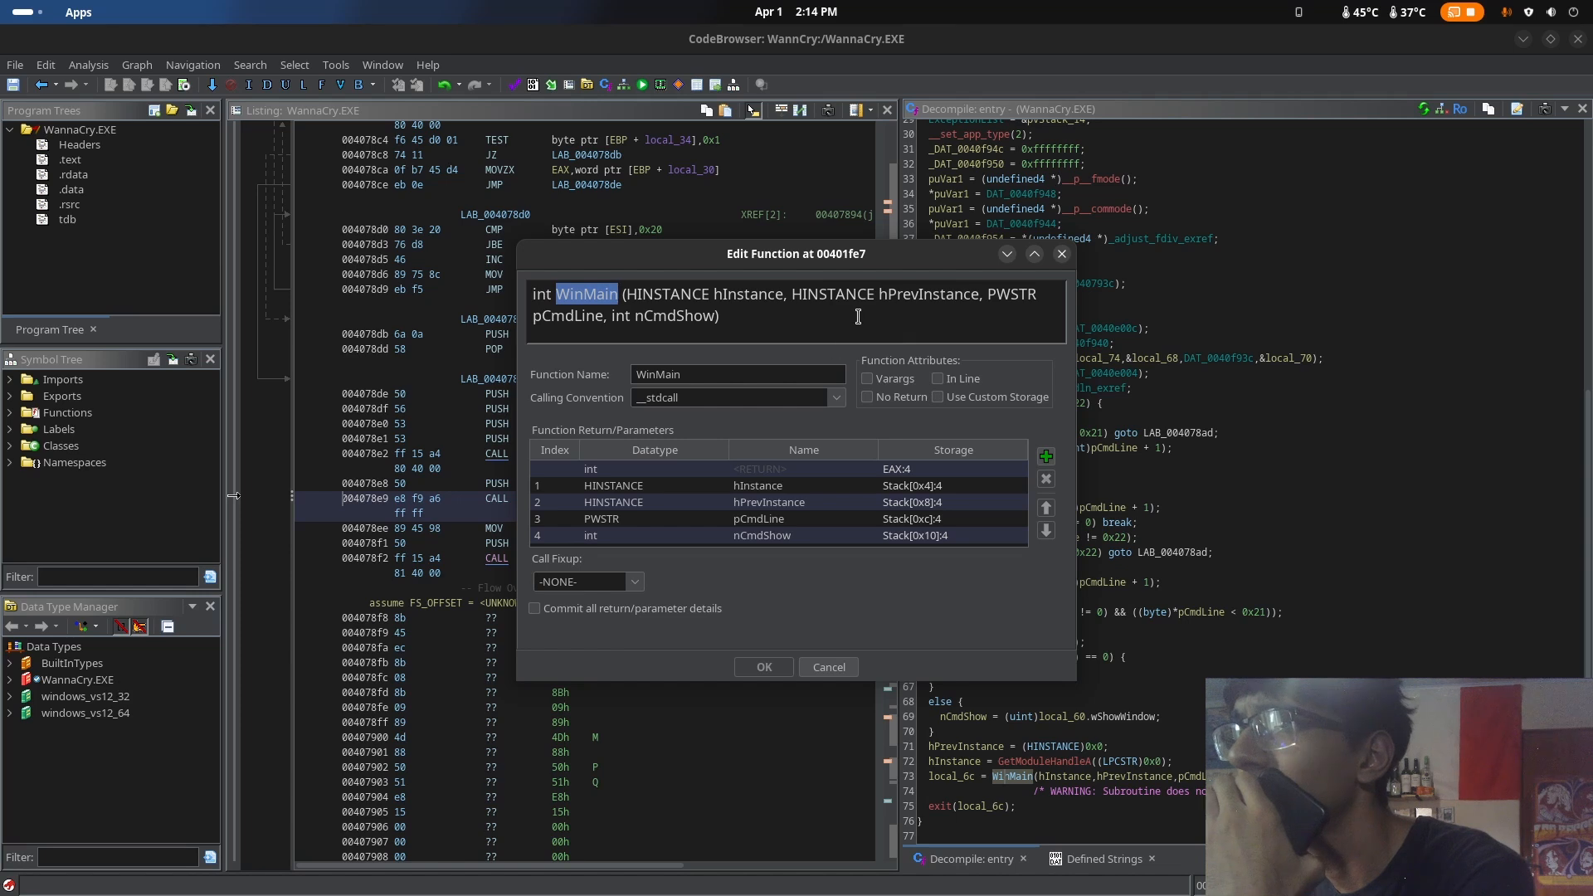
pyautogui.moveTo(0, 0)
pyautogui.click(888, 304)
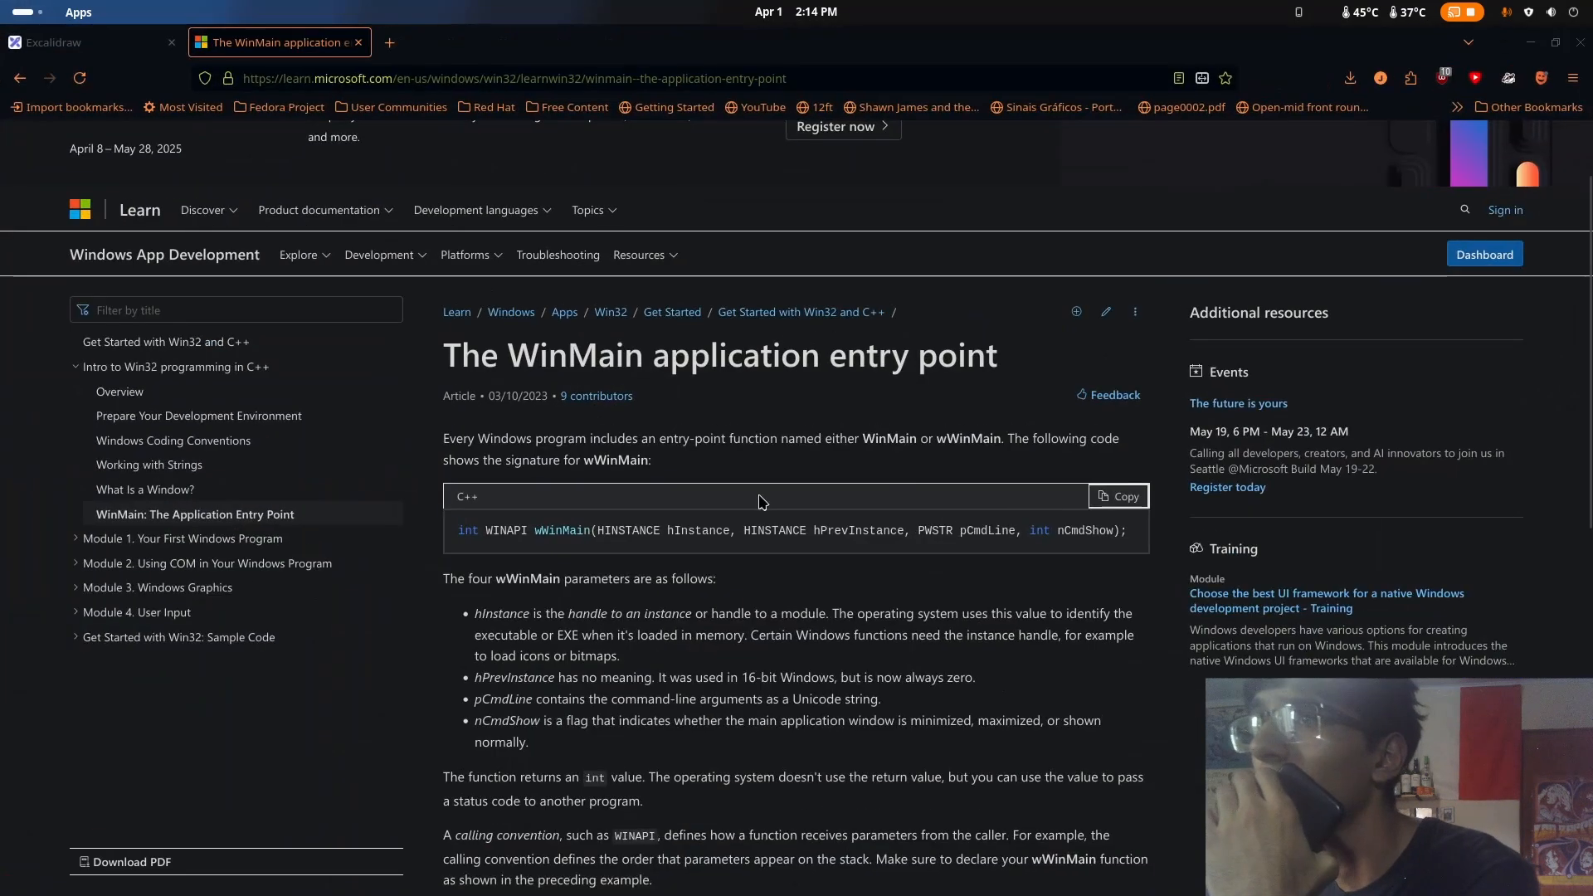
pyautogui.click(1132, 496)
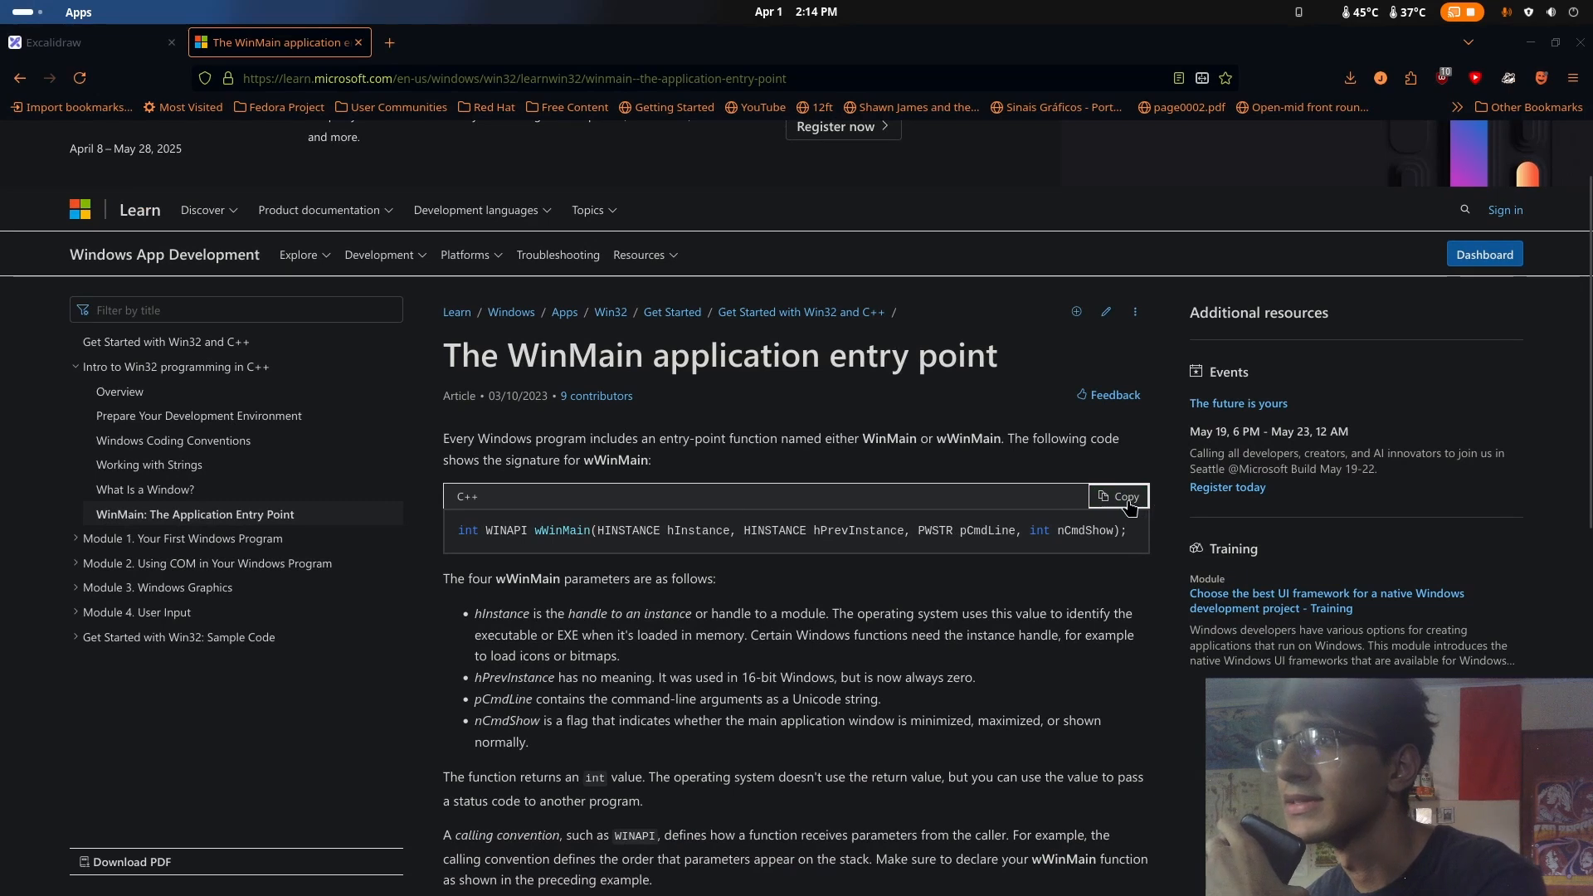
pyautogui.press('super')
pyautogui.click(1049, 681)
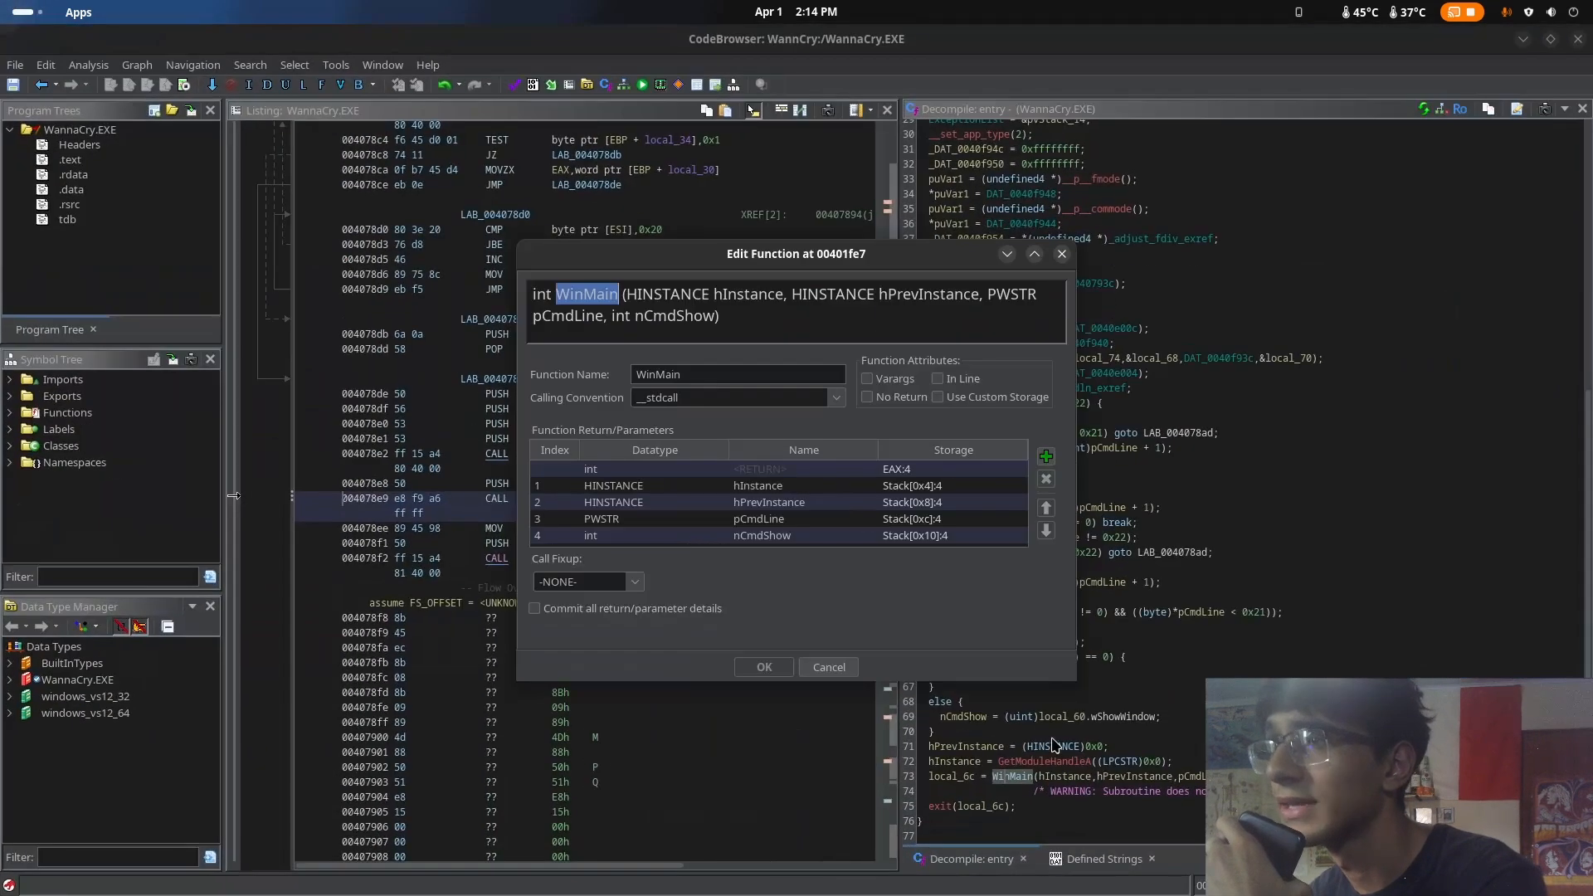
pyautogui.click(829, 668)
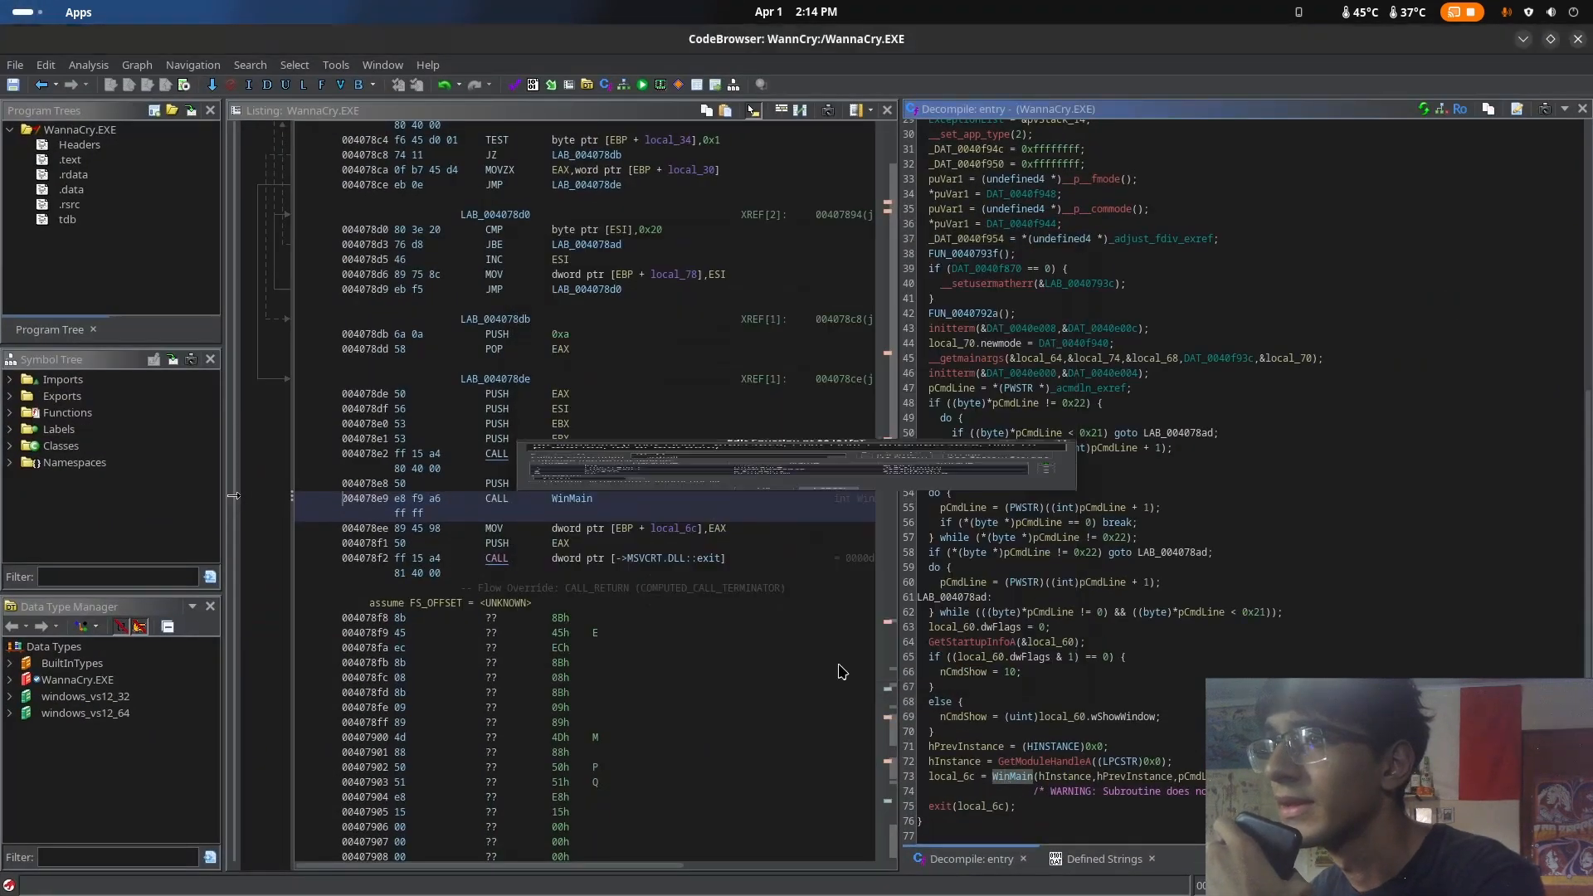
# Examine the WinMain call in the decompiled entry function, highlighting its name and the hInstance, hPrevInstance and pCmdLine arguments
pyautogui.click(1120, 778)
pyautogui.click(1069, 778)
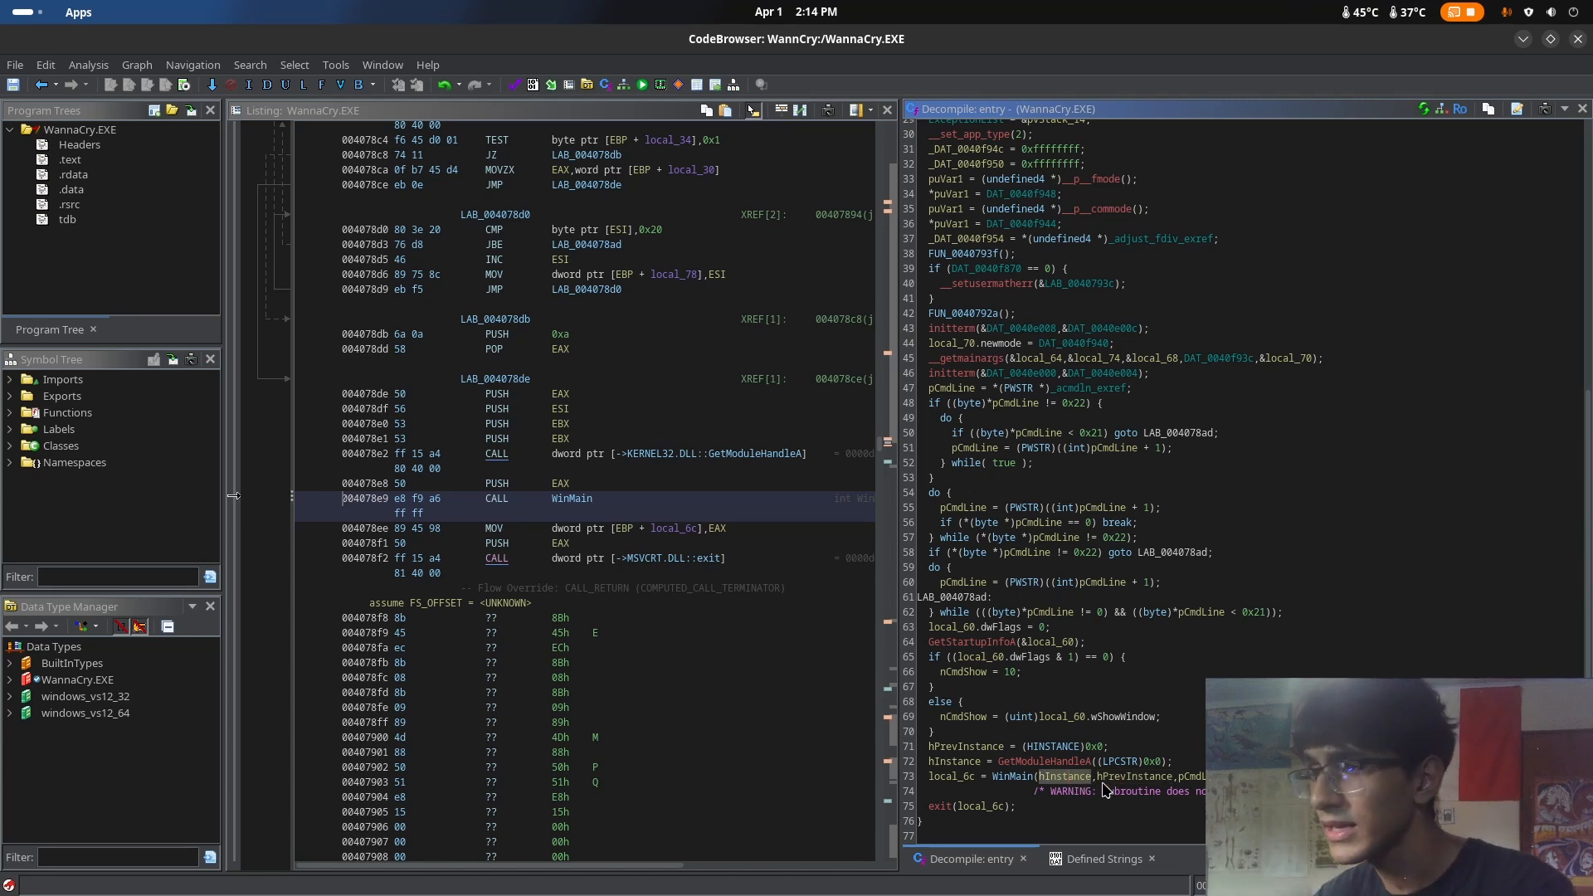
pyautogui.click(1027, 777)
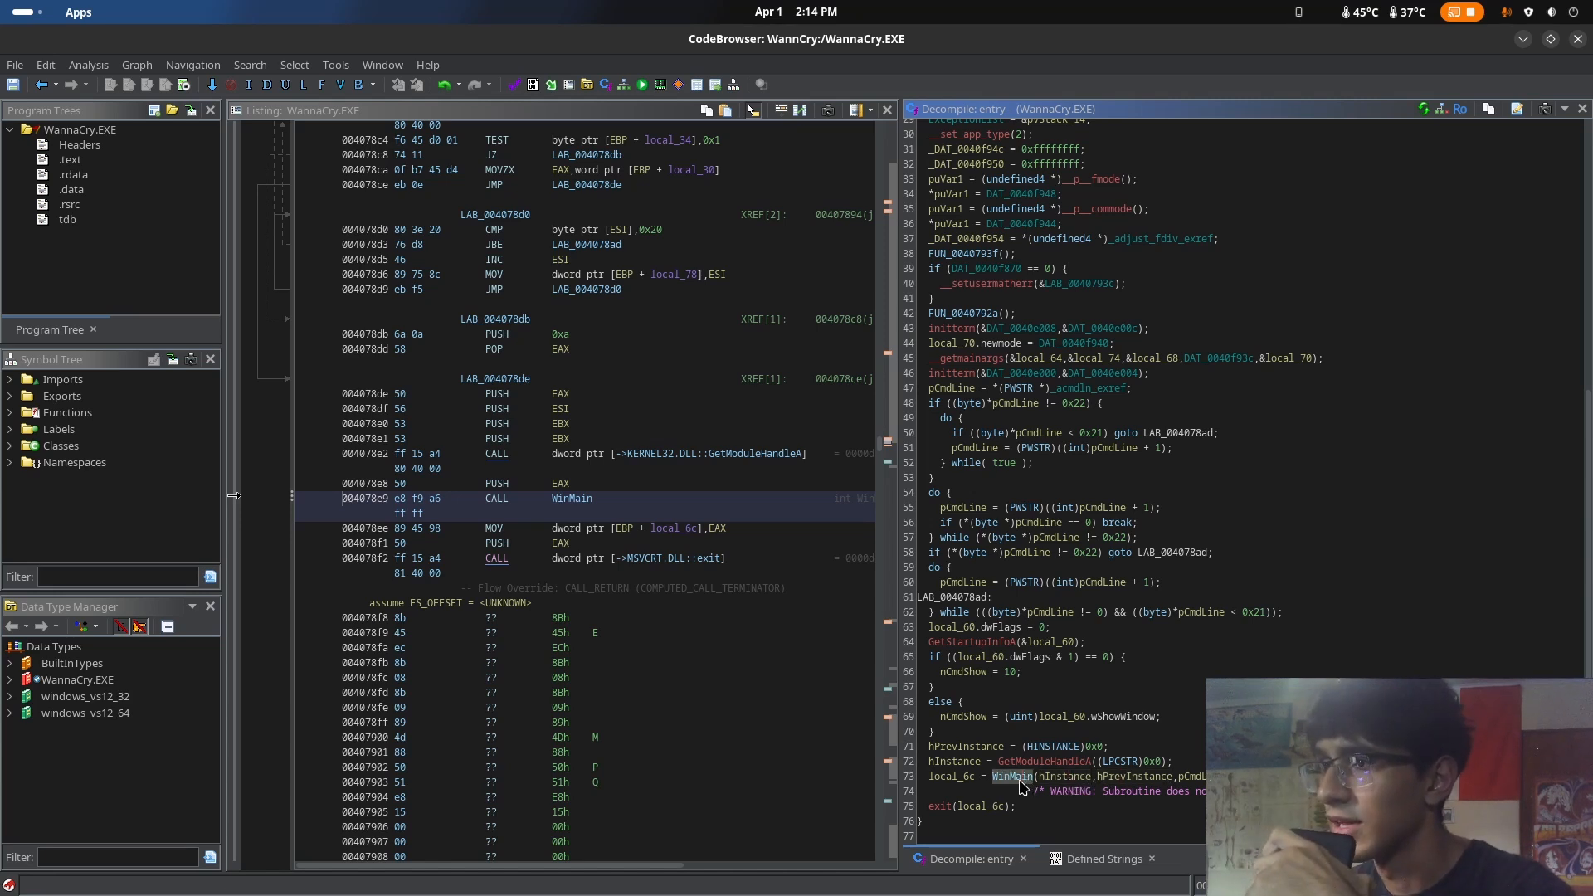
pyautogui.click(1043, 779)
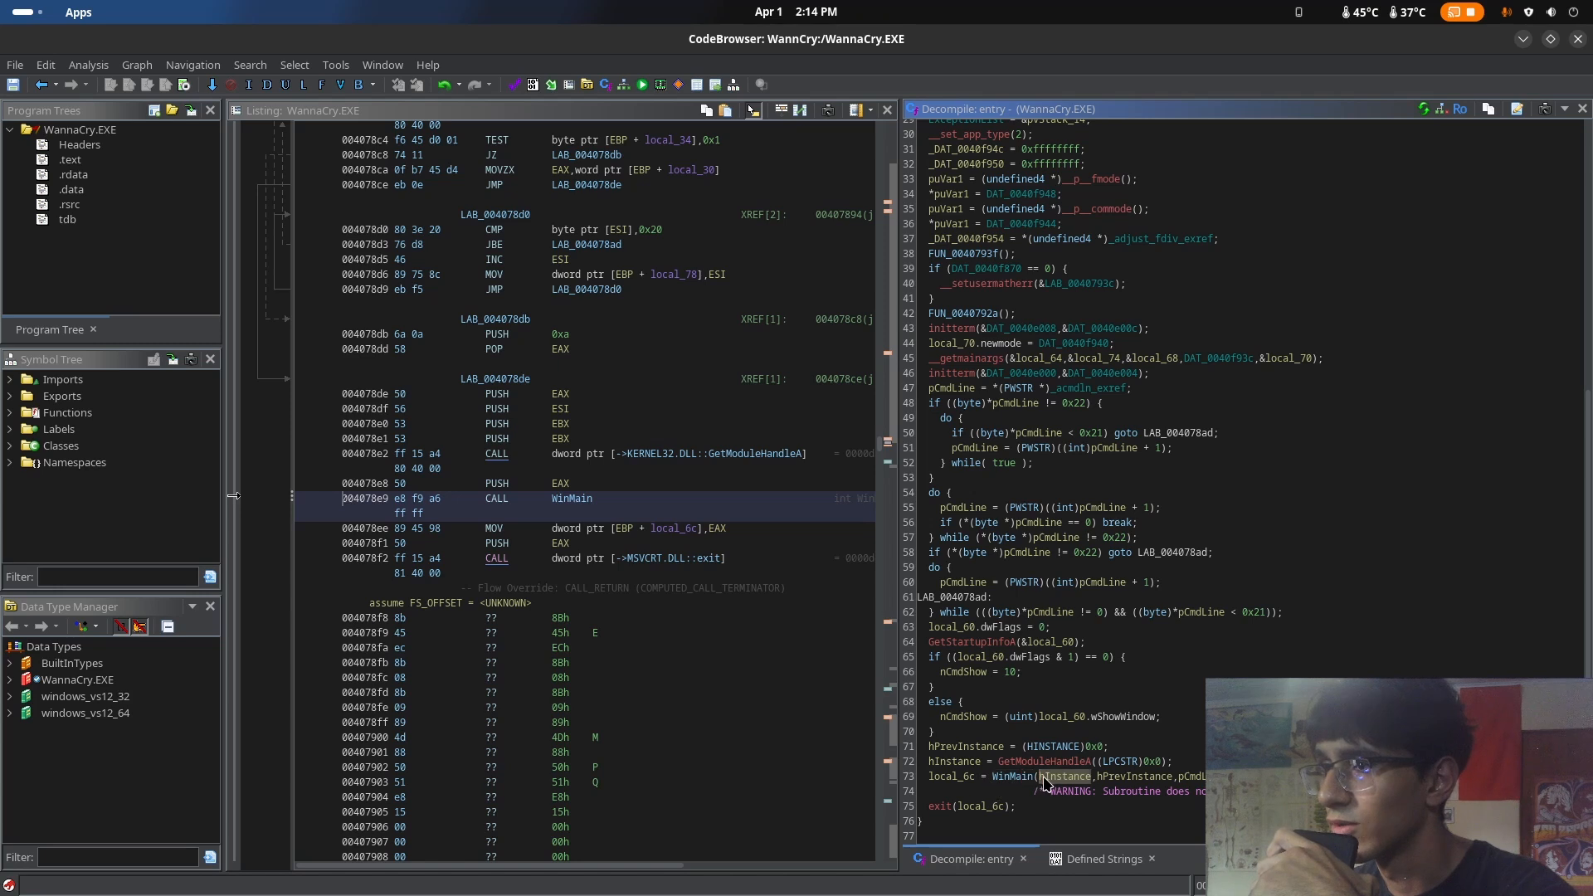
pyautogui.click(1124, 777)
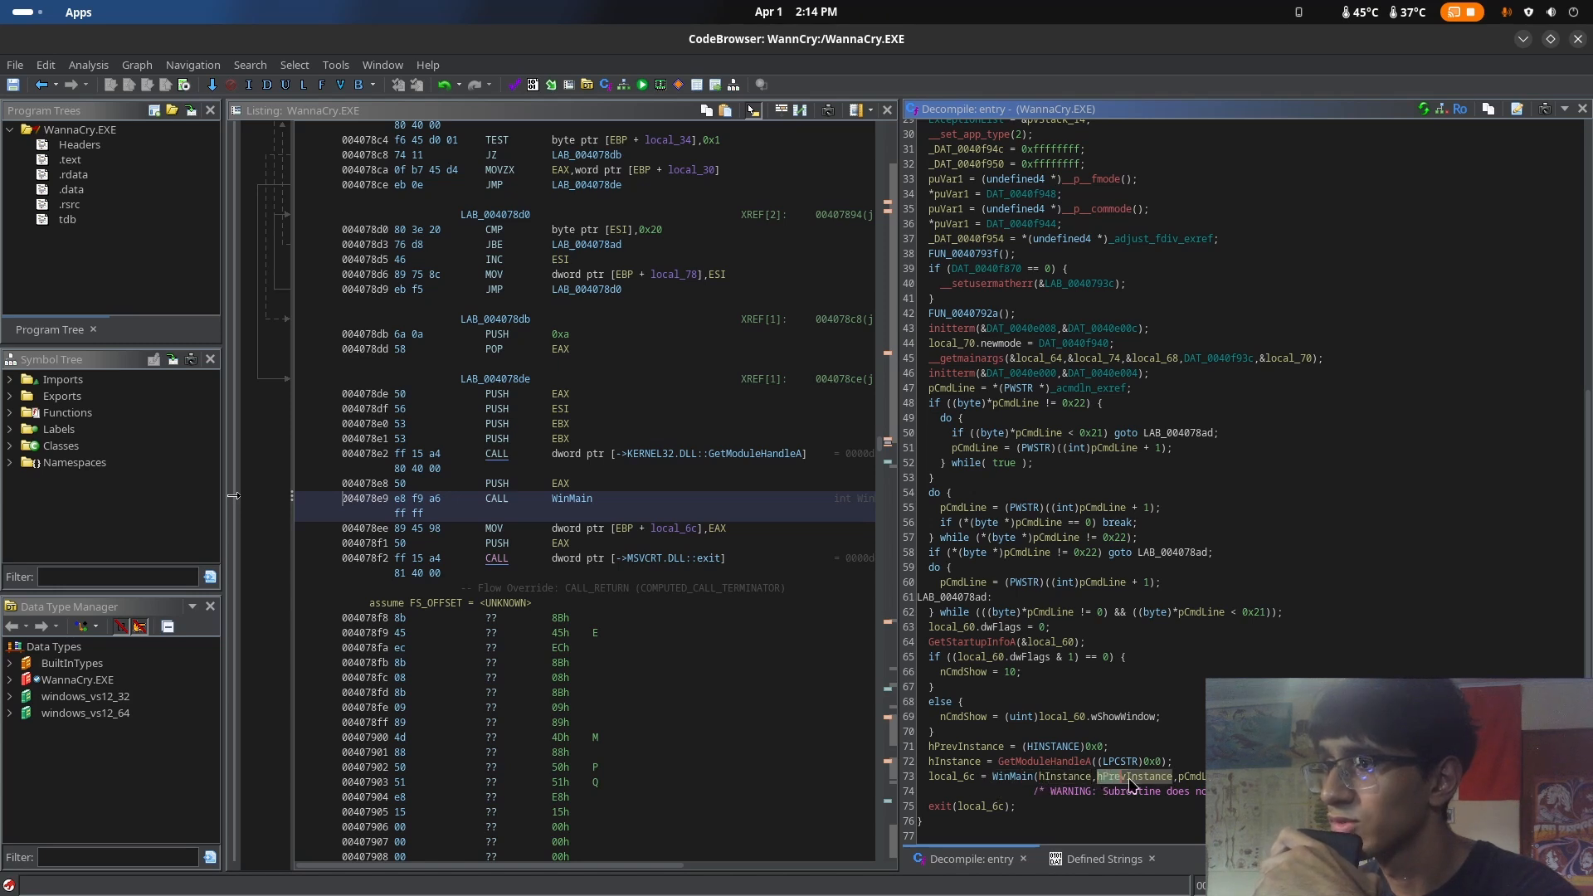
pyautogui.click(1192, 777)
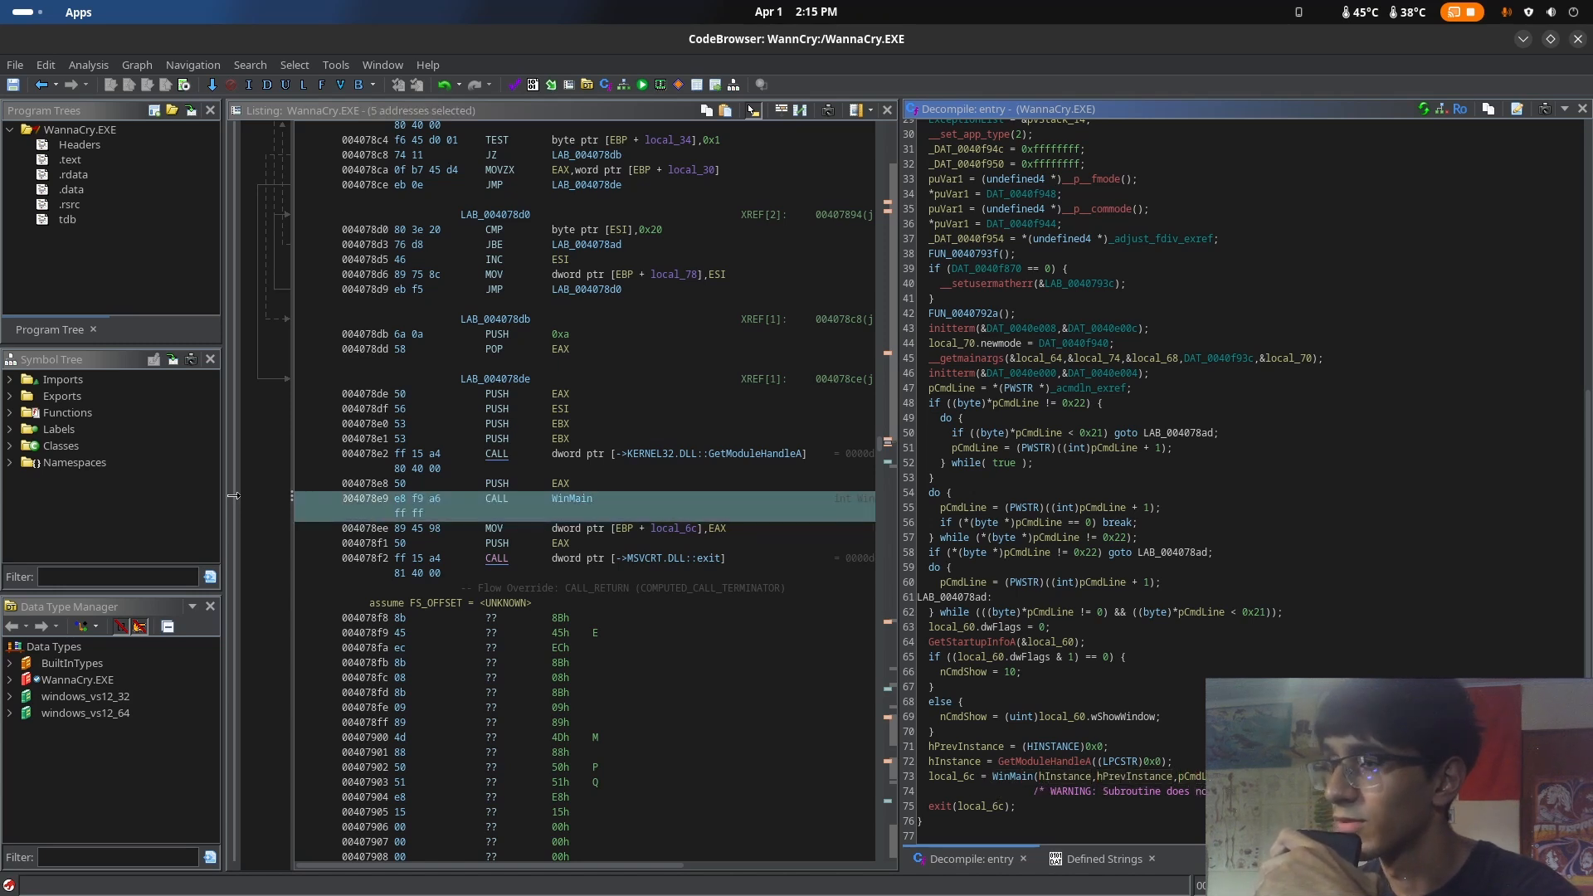
# Check the nCmdShow parameter in the browser article's wWinMain signature and return to the WinMain call in Ghidra
pyautogui.press('super')
pyautogui.click(672, 268)
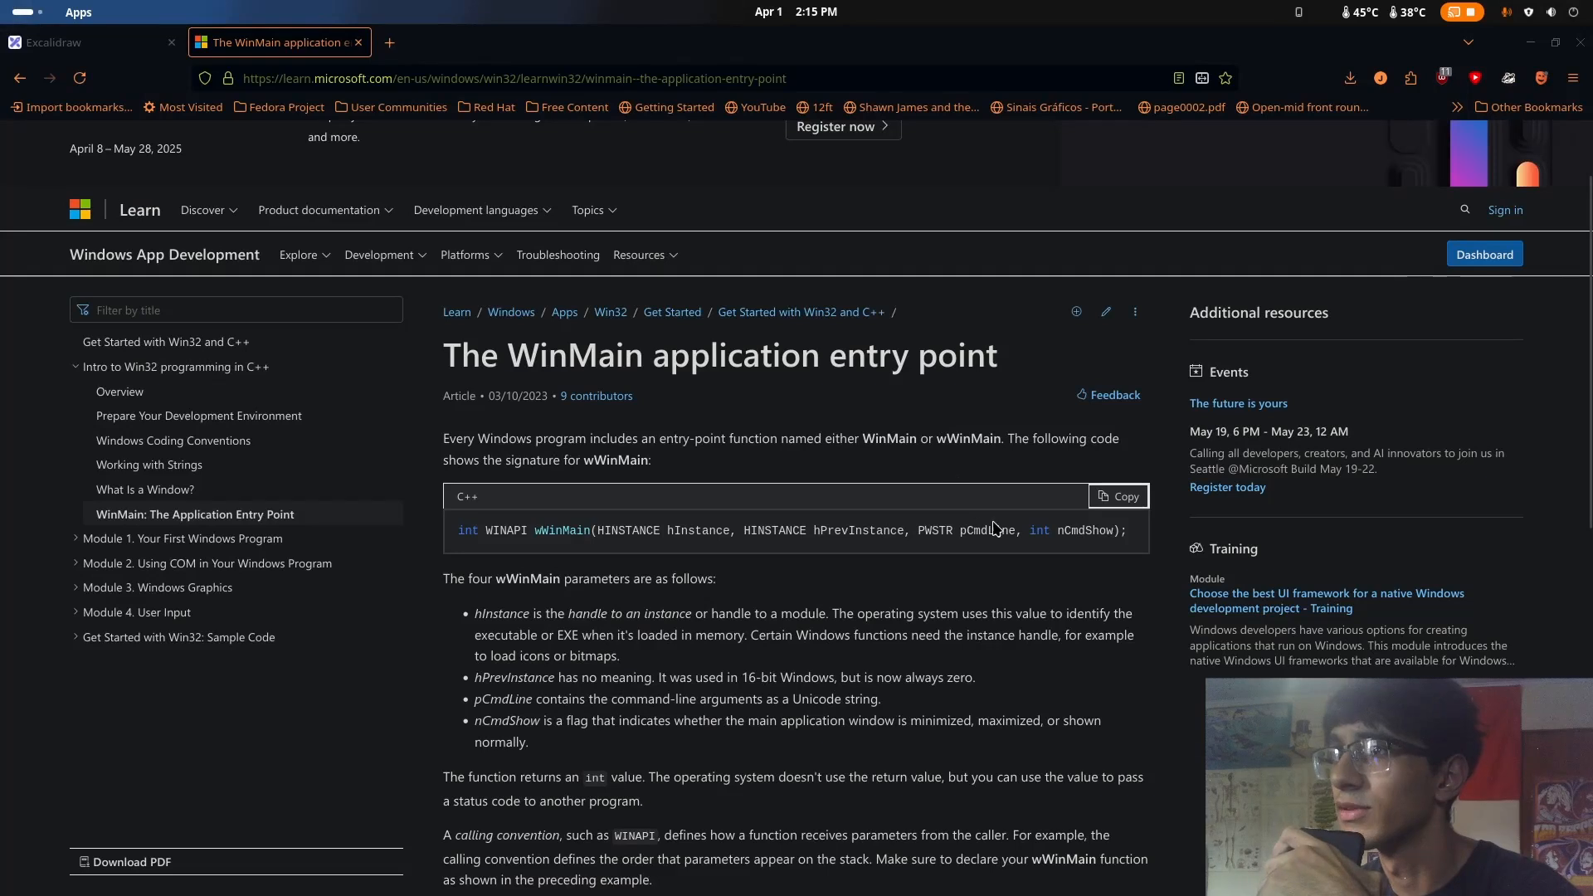
pyautogui.moveTo(1113, 530); pyautogui.dragTo(1087, 531)
pyautogui.press('super')
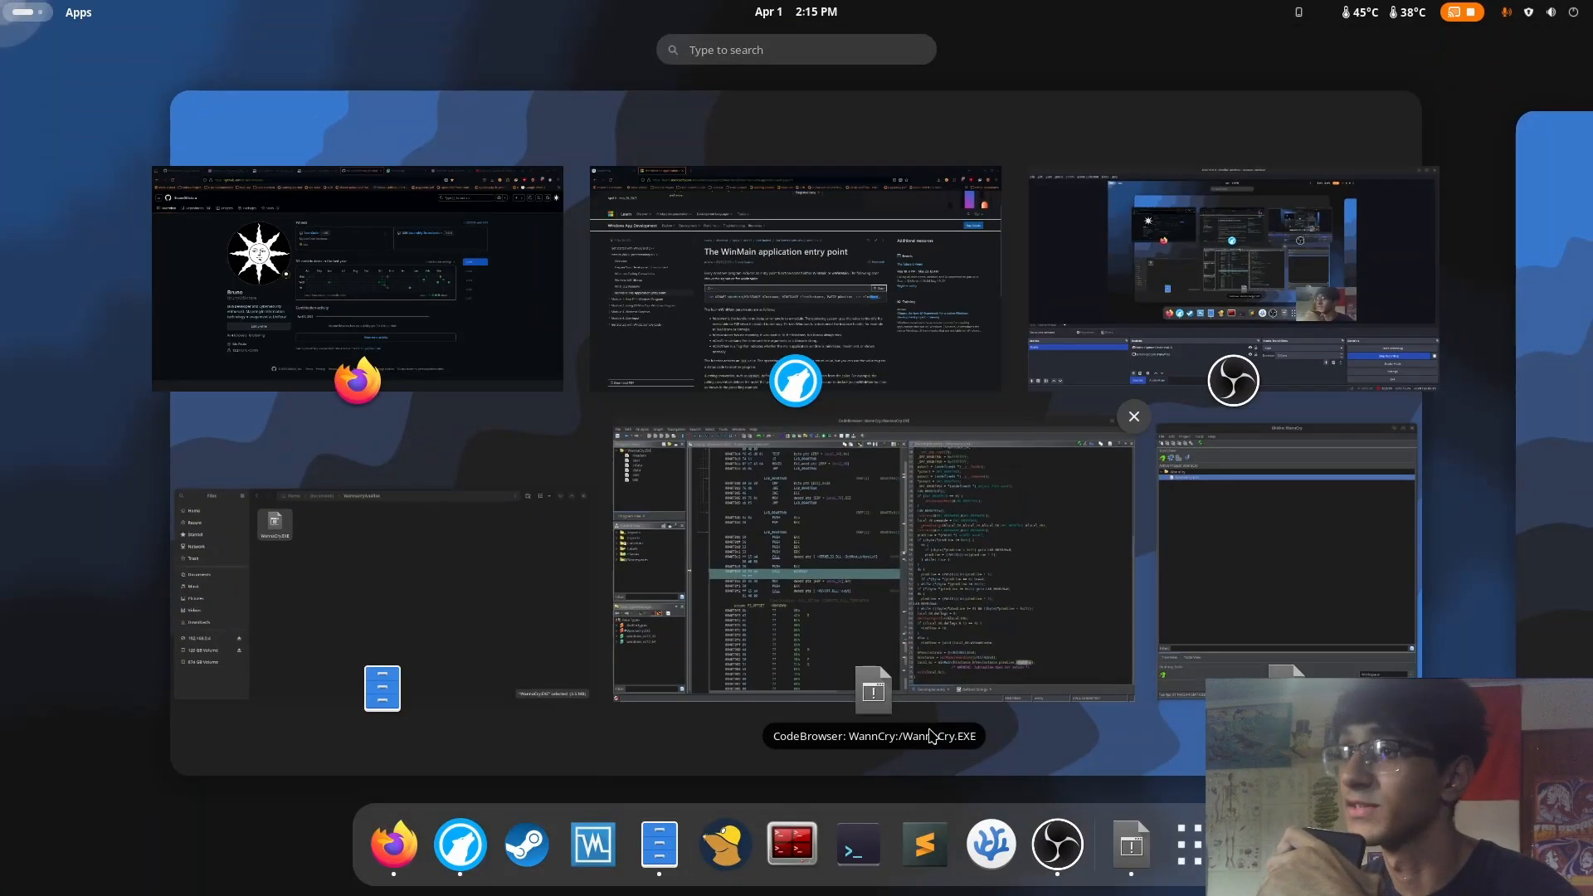
pyautogui.click(1012, 680)
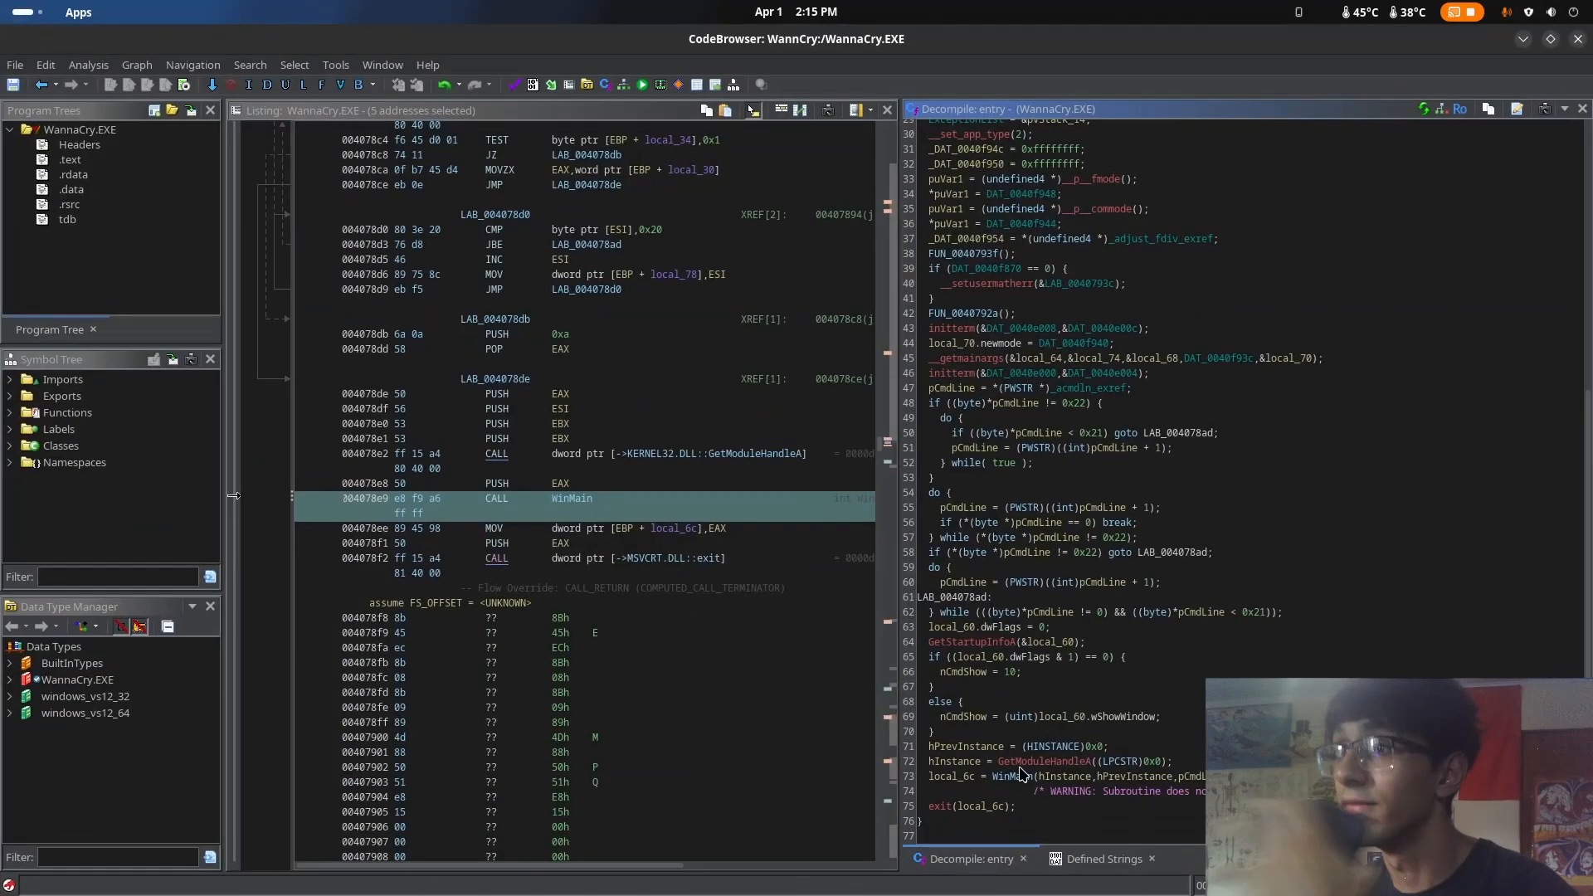
# Open the decompiled WinMain function from its call and highlight its local variable declarations
pyautogui.click(1093, 776)
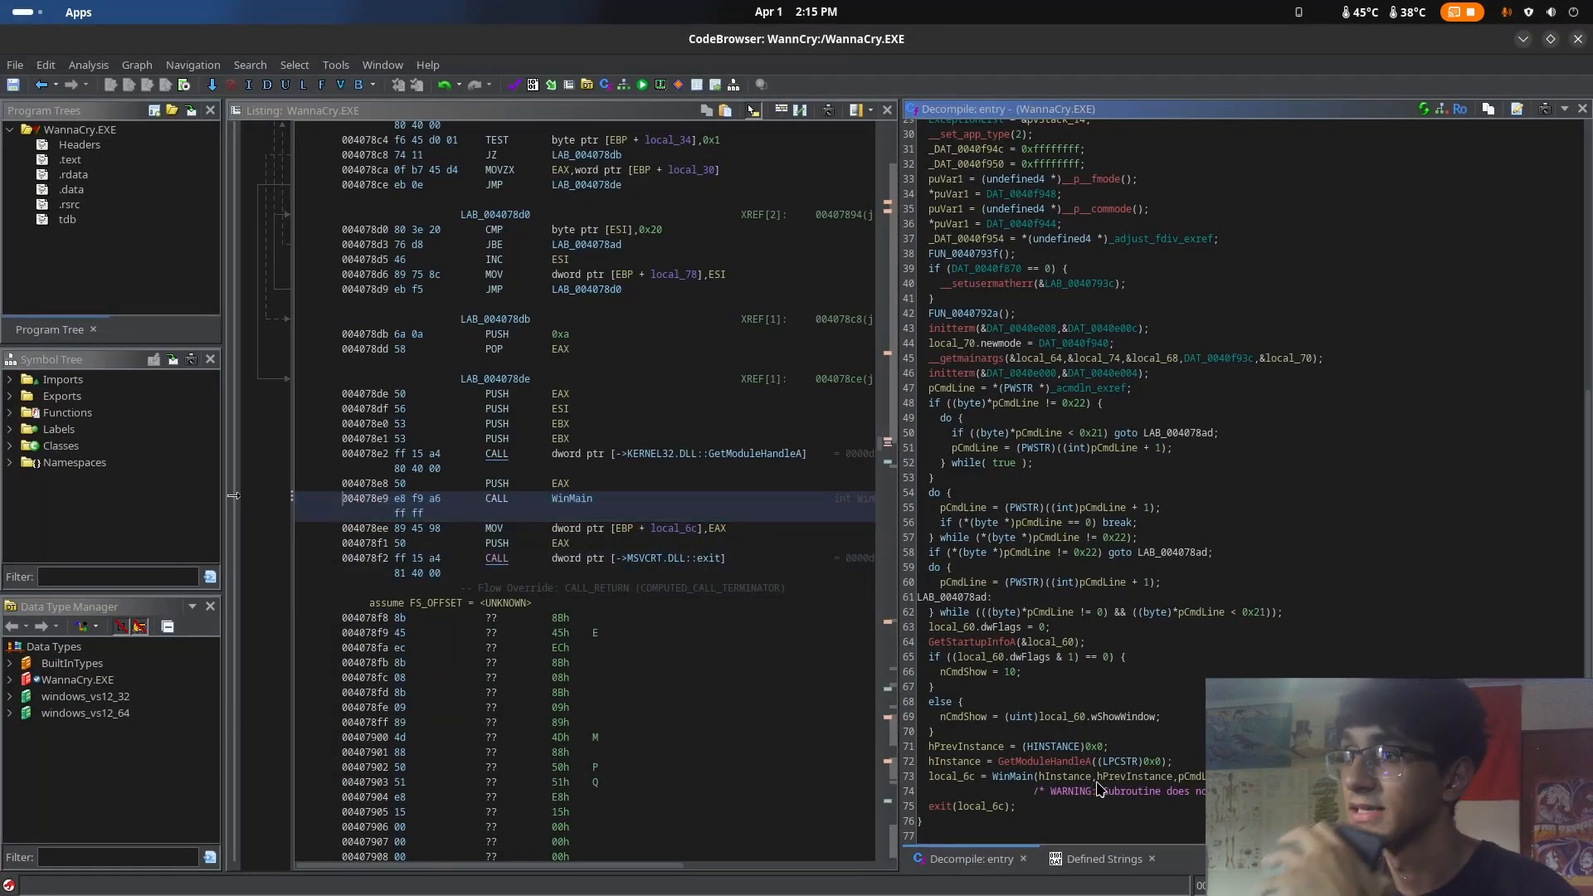
pyautogui.doubleClick(1017, 779)
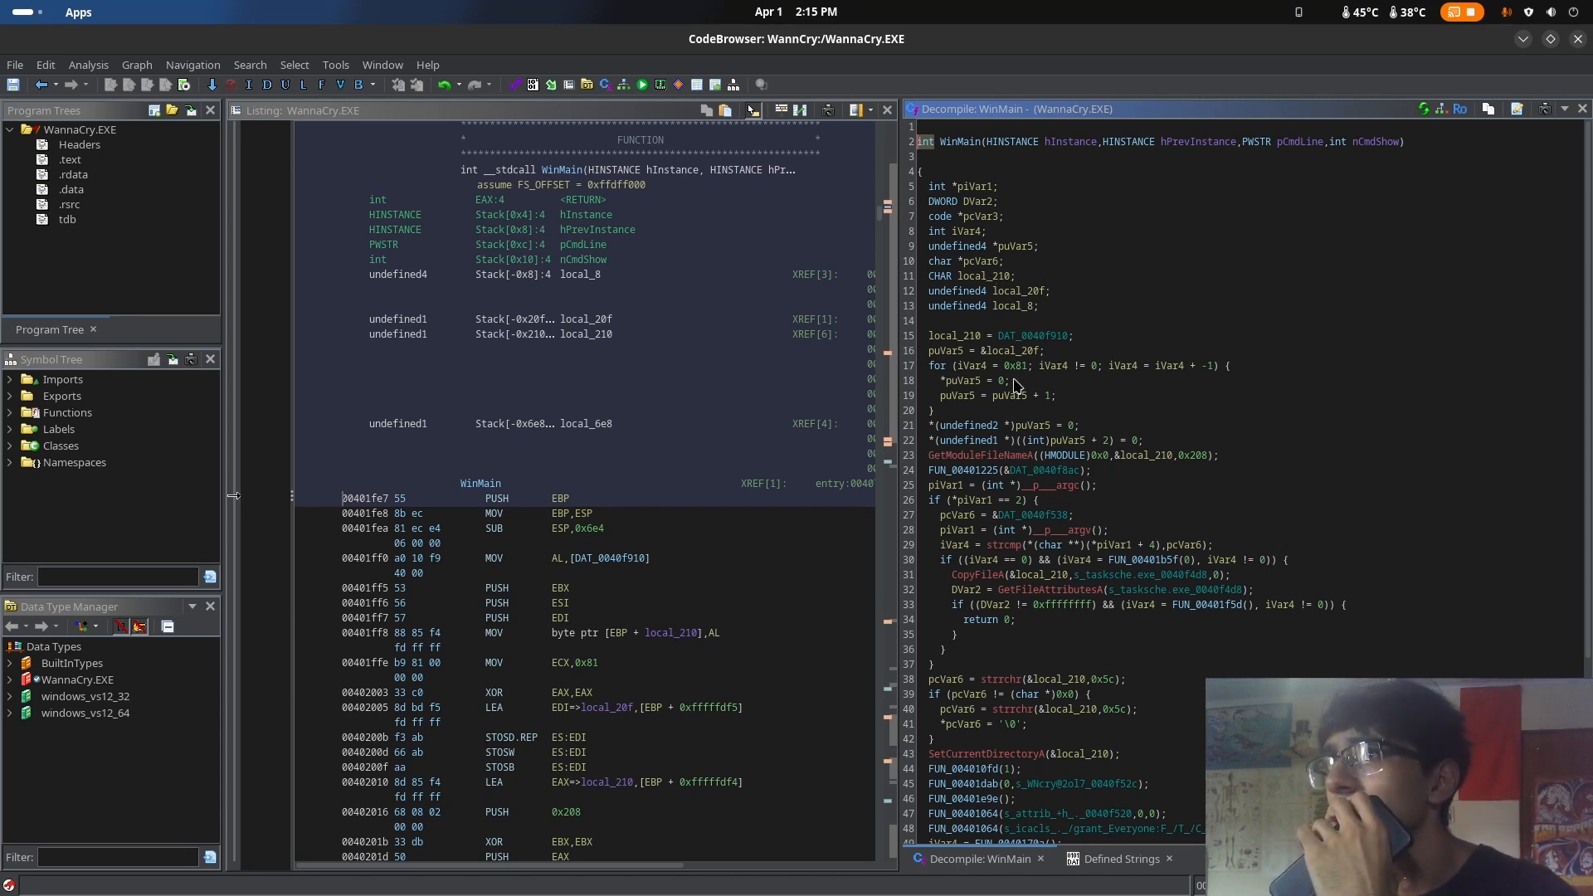
pyautogui.moveTo(936, 171); pyautogui.dragTo(1072, 340)
pyautogui.click(1153, 335)
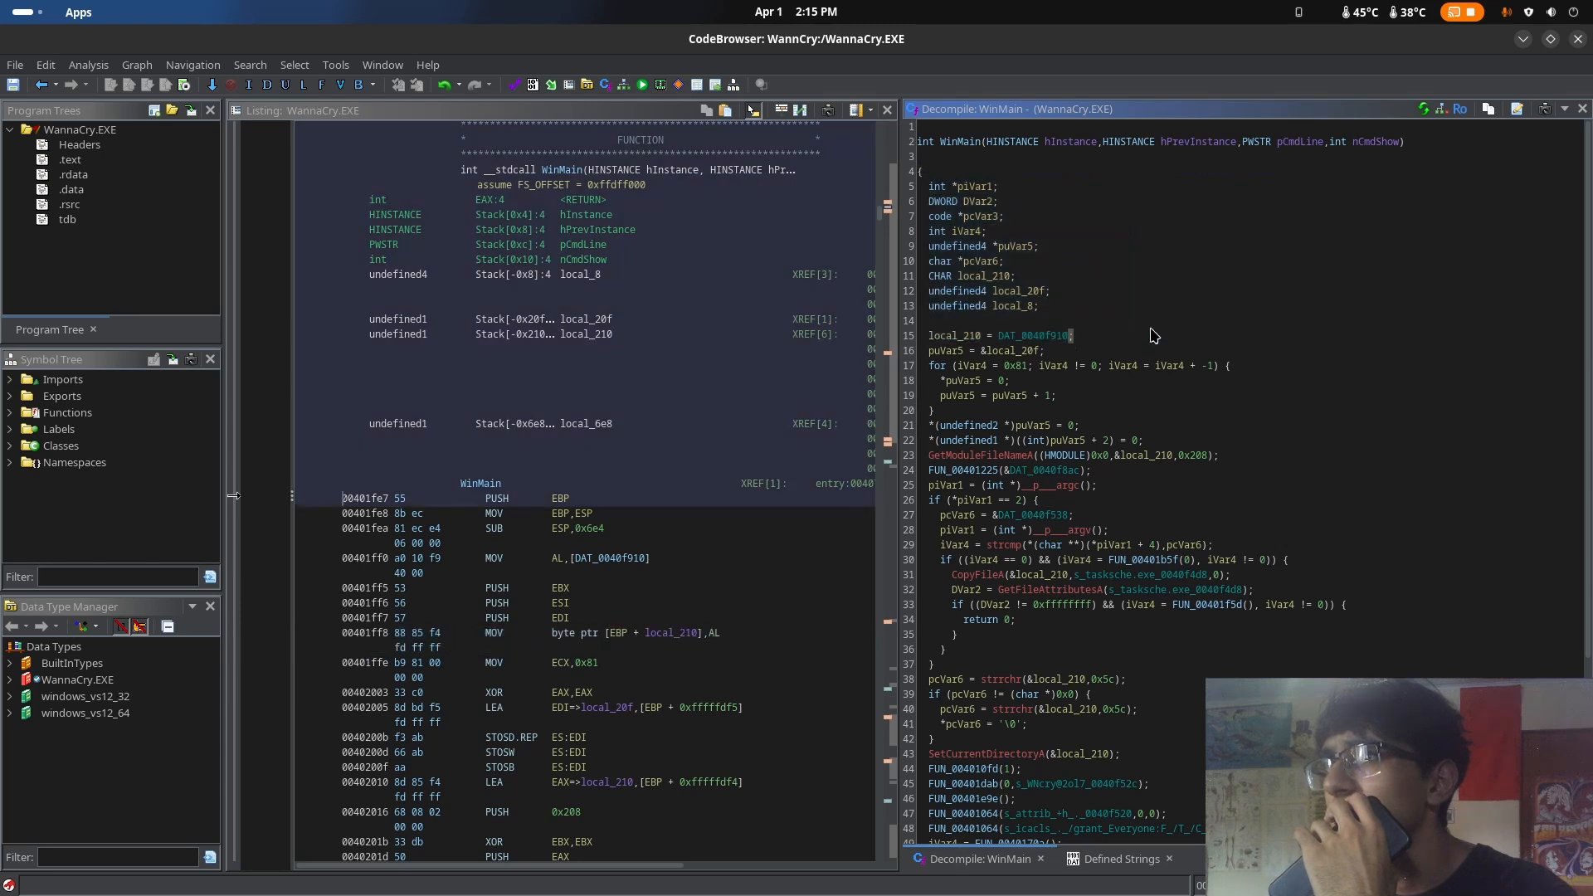
# Examine WinMain's argument-count check and the tasksche.exe string passed to CopyFileA
pyautogui.press('Up')
pyautogui.press('Up')
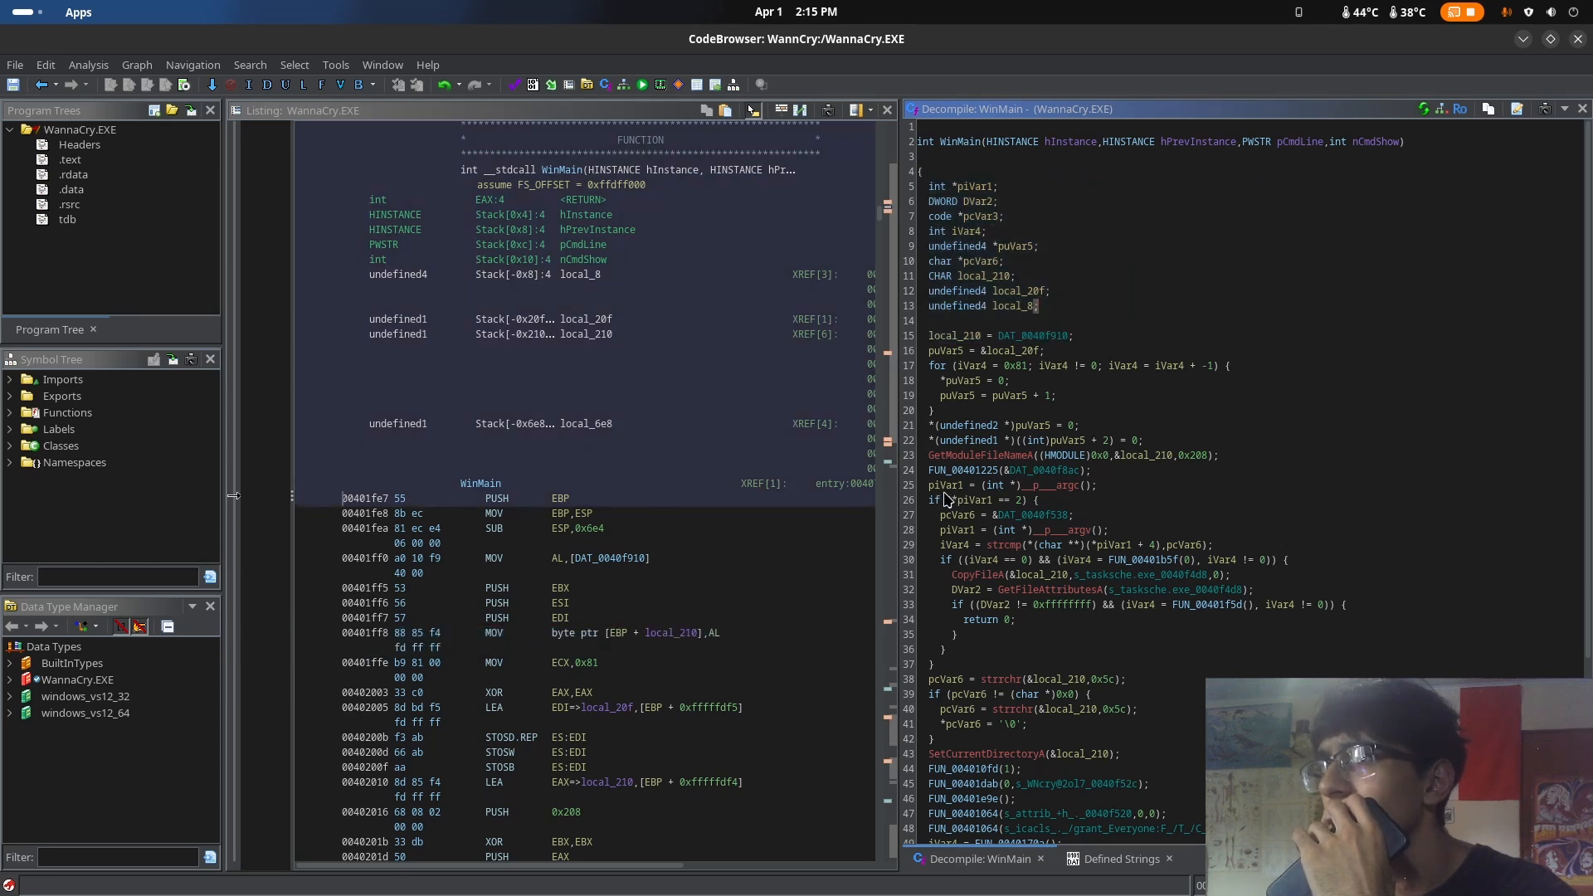
pyautogui.press('Down')
pyautogui.press('Down')
pyautogui.press('Down')
pyautogui.press('Down')
pyautogui.press('Down')
pyautogui.press('Down')
pyautogui.press('Down')
pyautogui.press('Down')
pyautogui.press('Down')
pyautogui.press('Down')
pyautogui.press('Down')
pyautogui.press('Down')
pyautogui.press('Down')
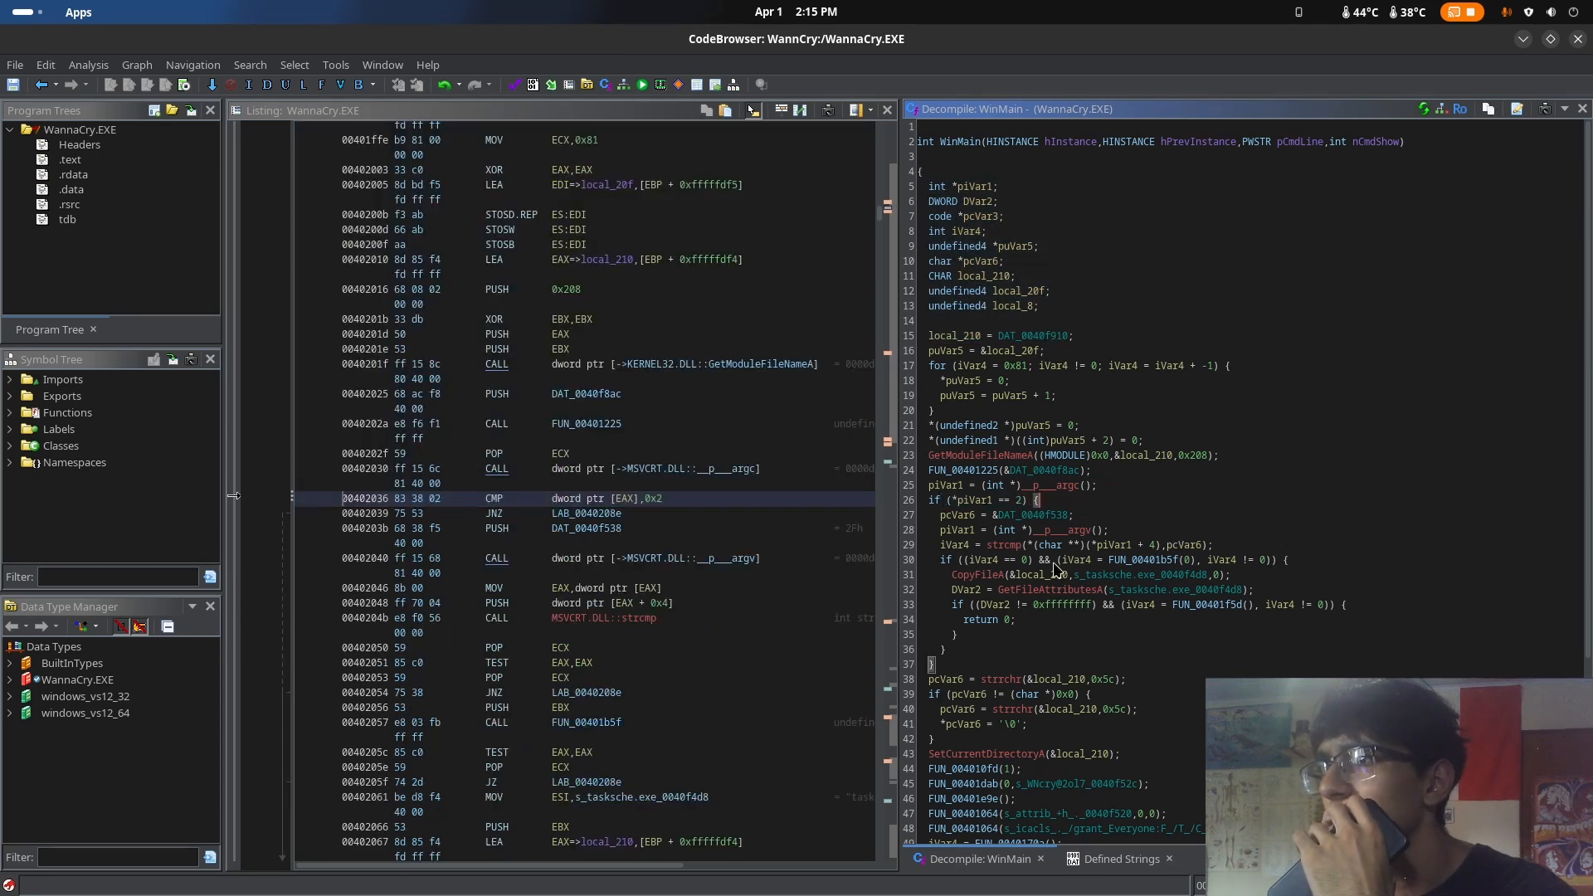
pyautogui.click(1097, 575)
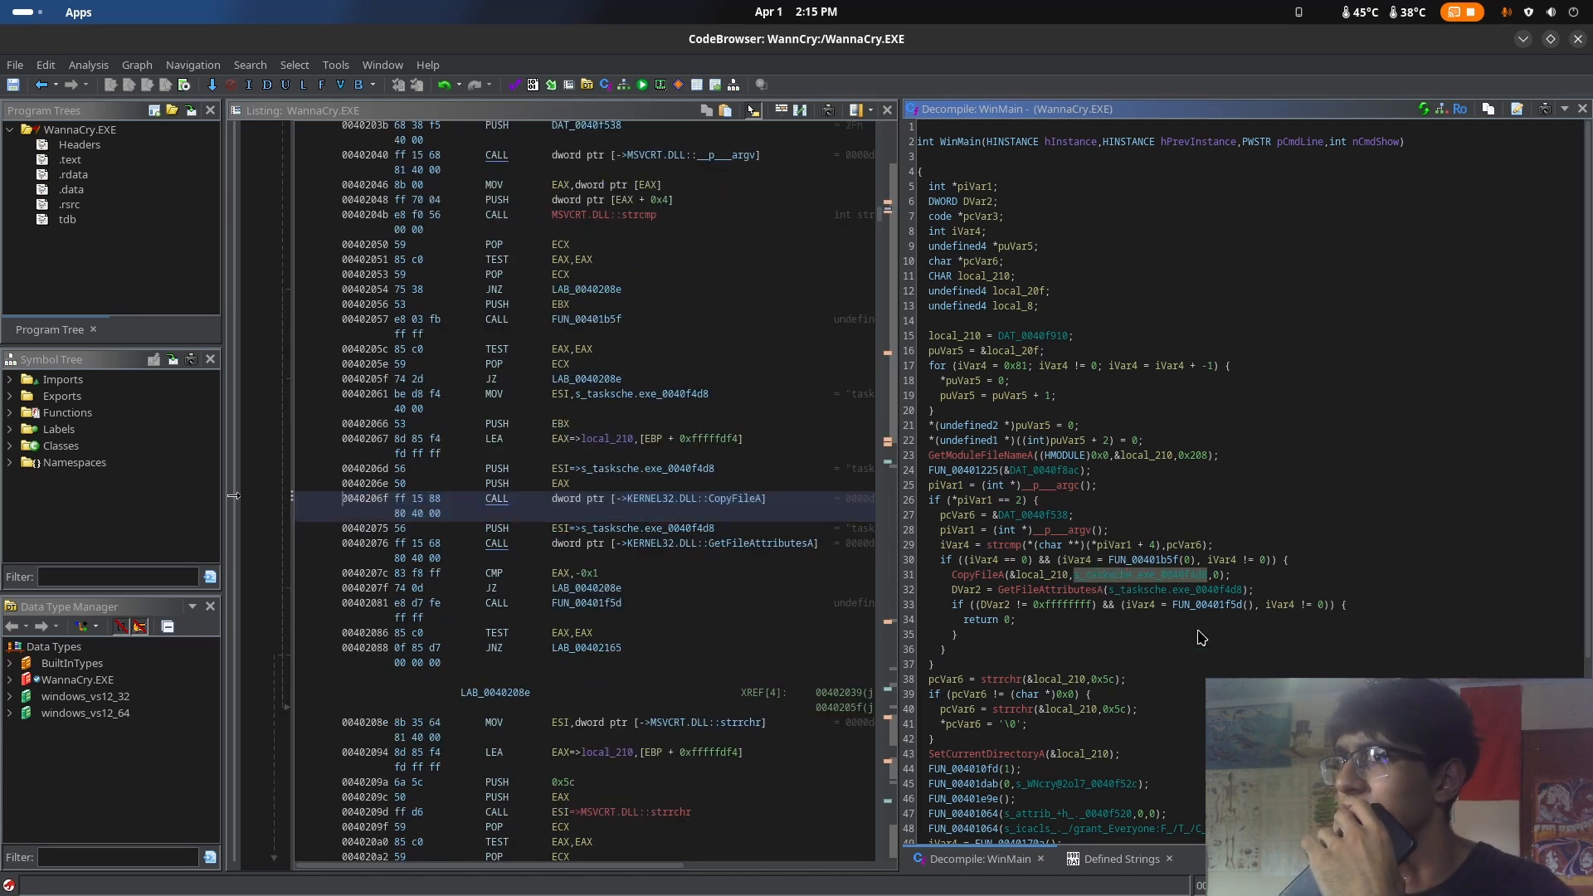
# Switch to the web browser and search the web for "tasche" in a new tab
pyautogui.moveTo(3, 5)
pyautogui.click(722, 390)
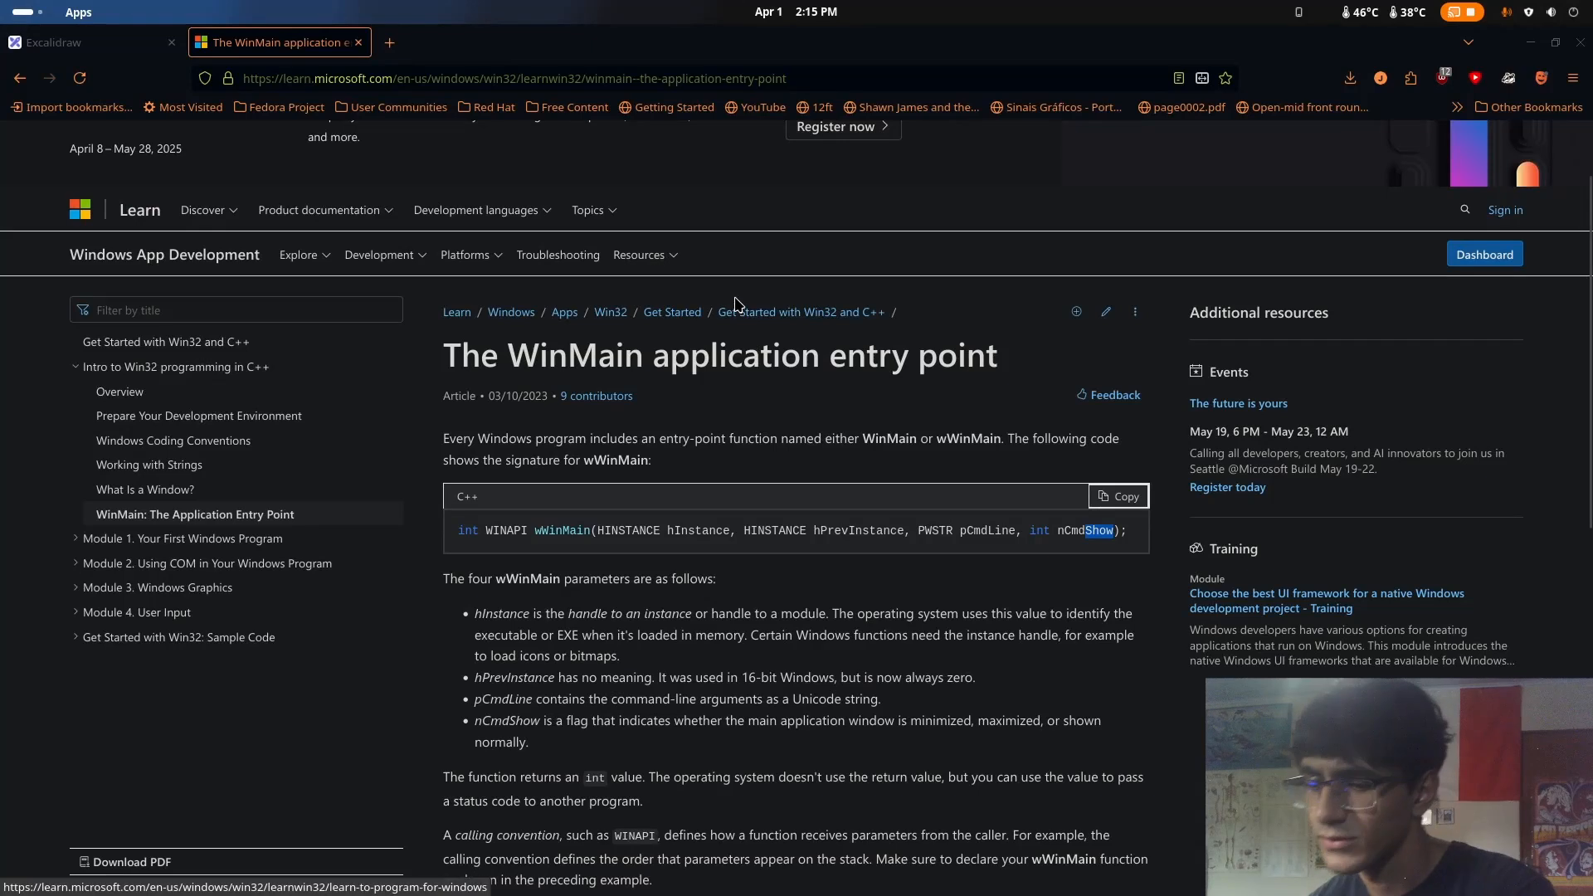
pyautogui.hotkey('ctrl', 't')
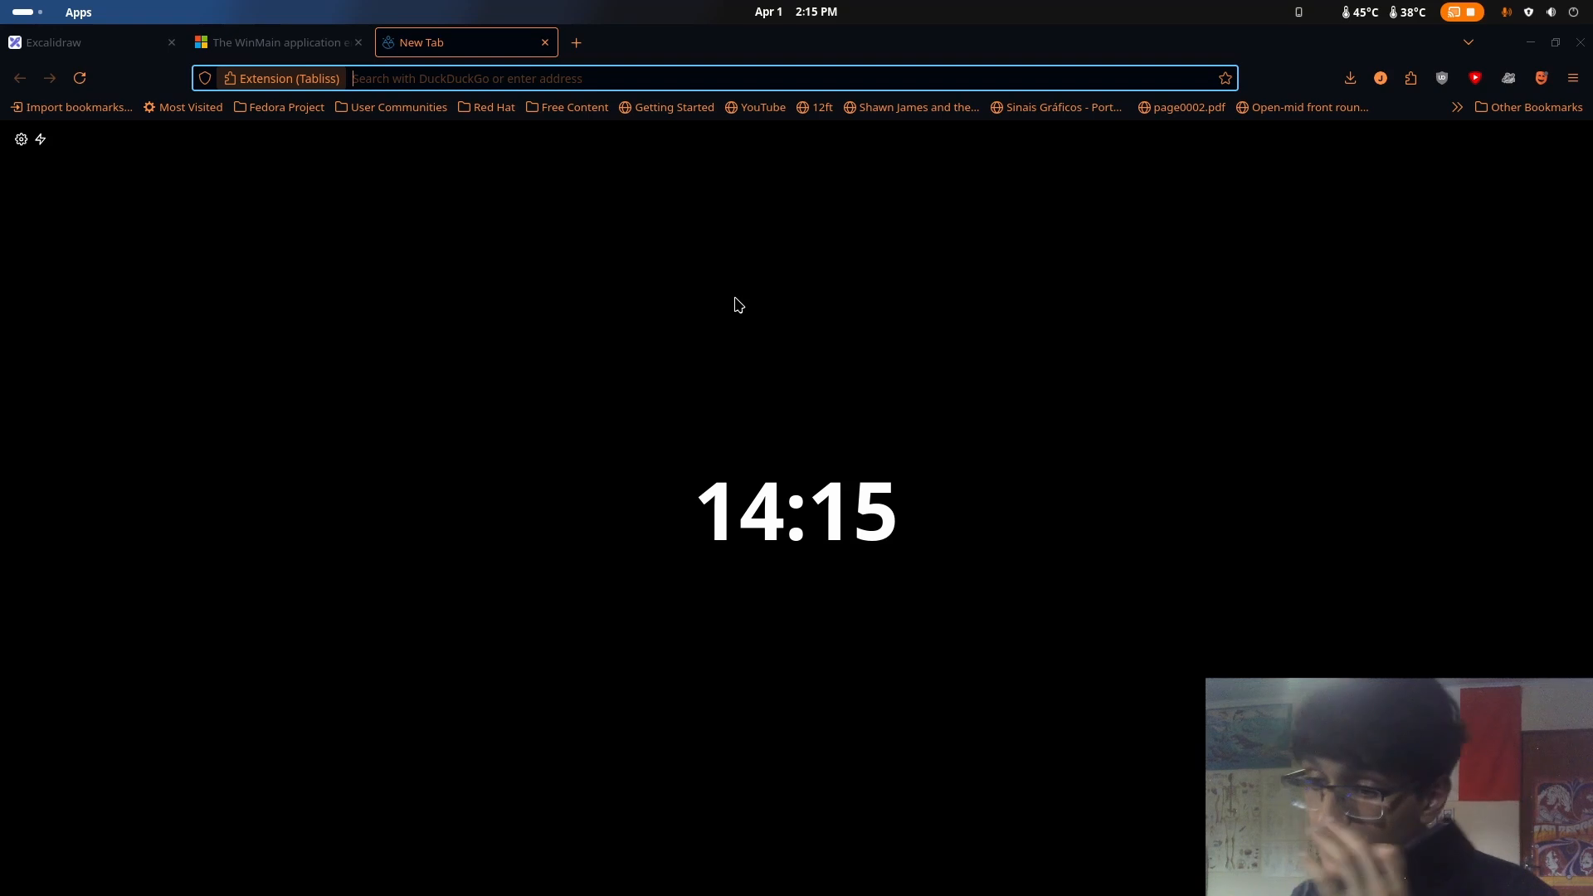
pyautogui.write('tasche')
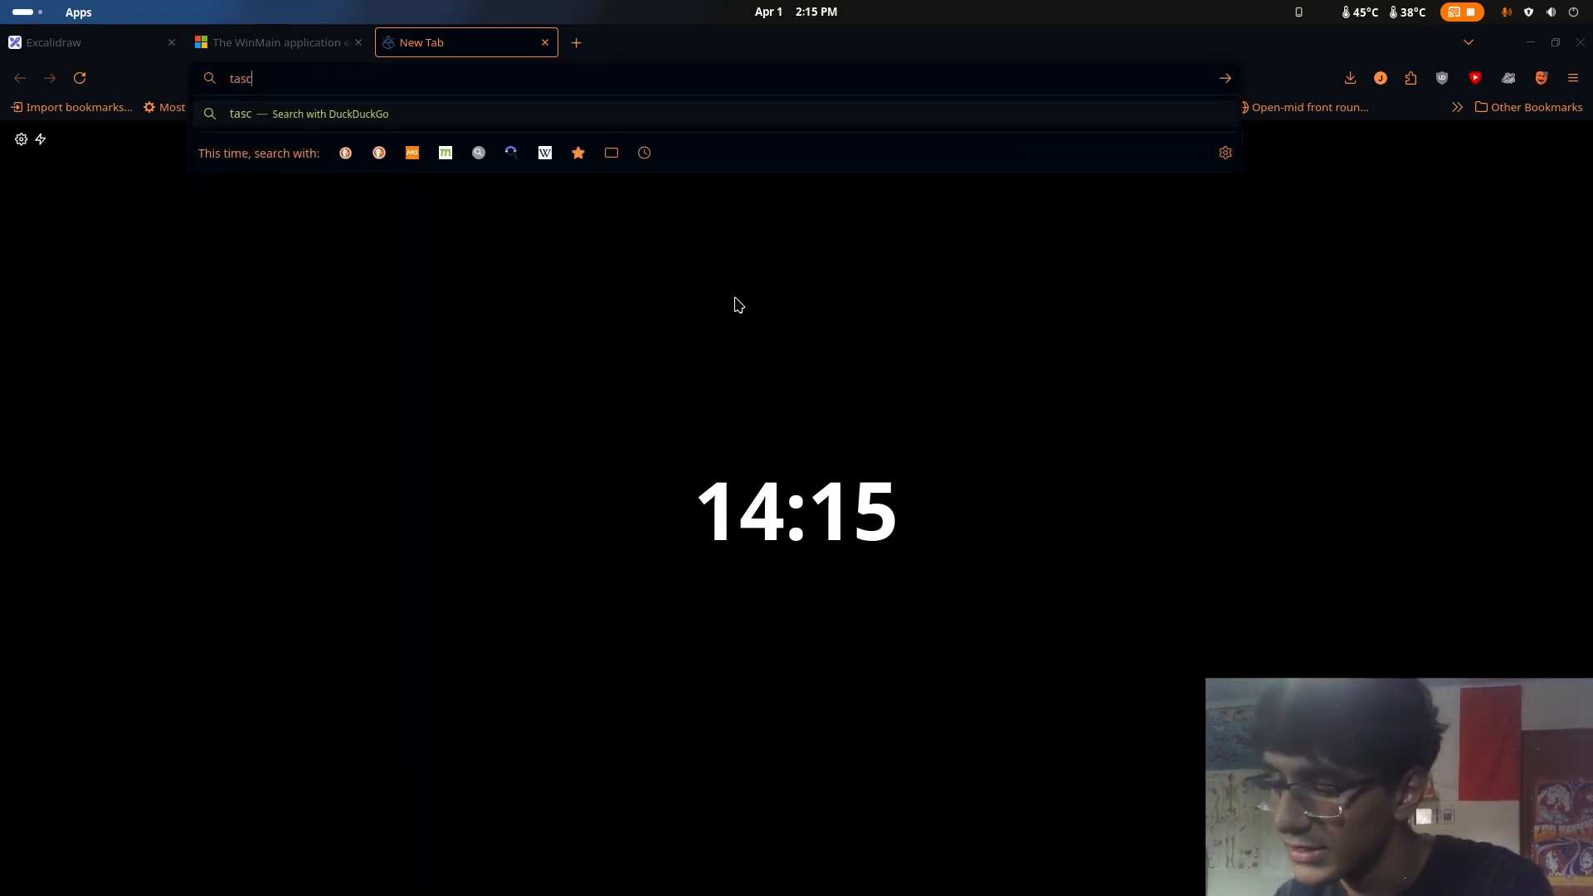
pyautogui.press('Return')
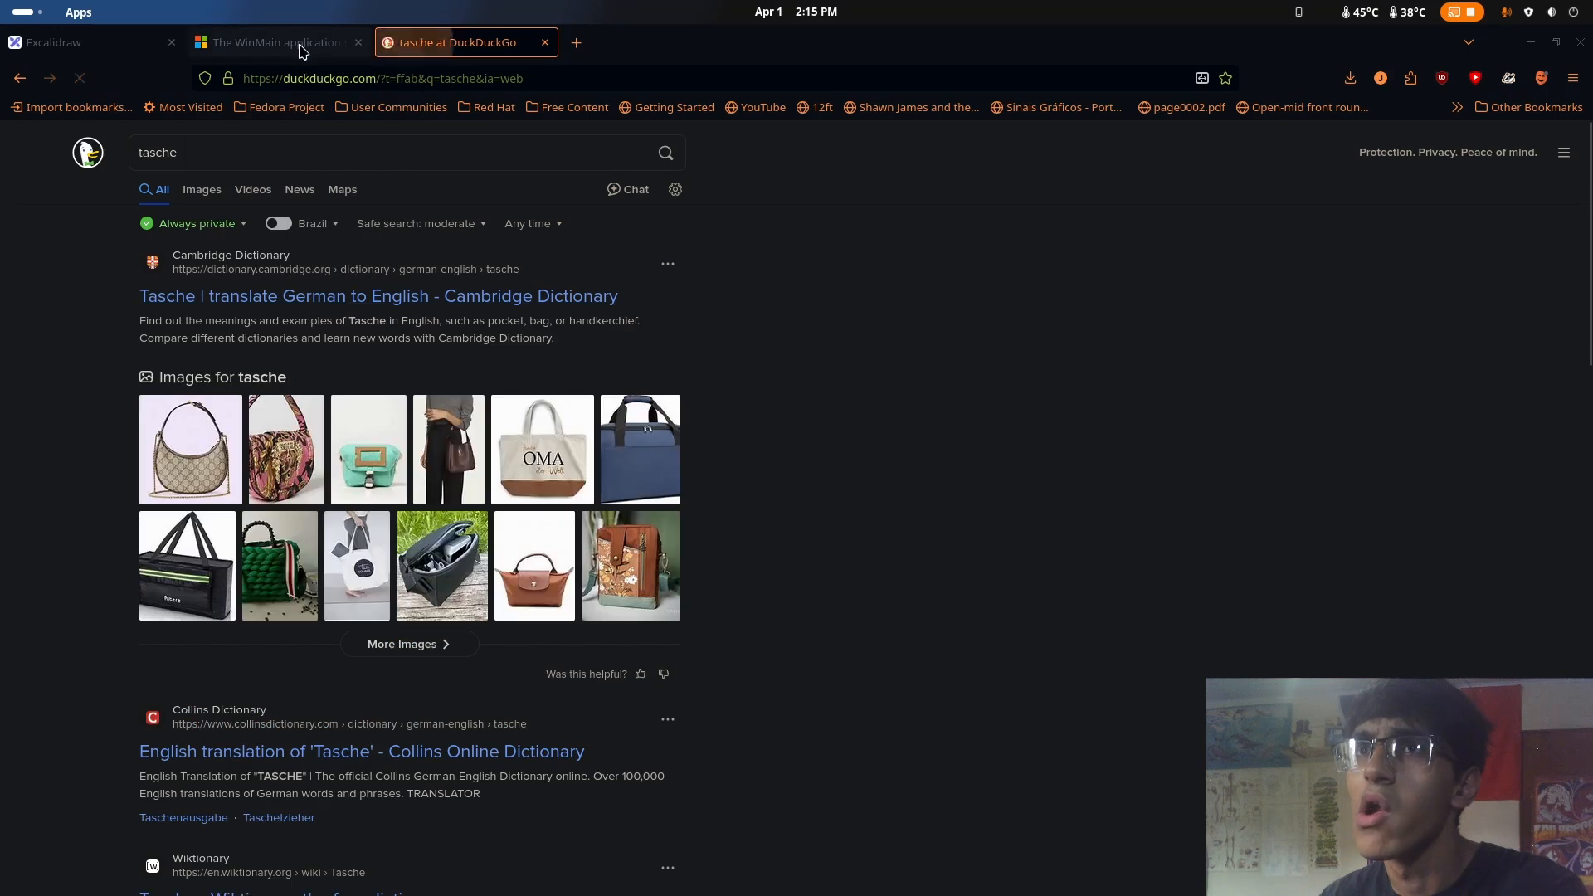
# Return from the WinMain article to its Google results and search for "tasksche" instead
pyautogui.click(302, 42)
pyautogui.hotkey('alt', 'Left')
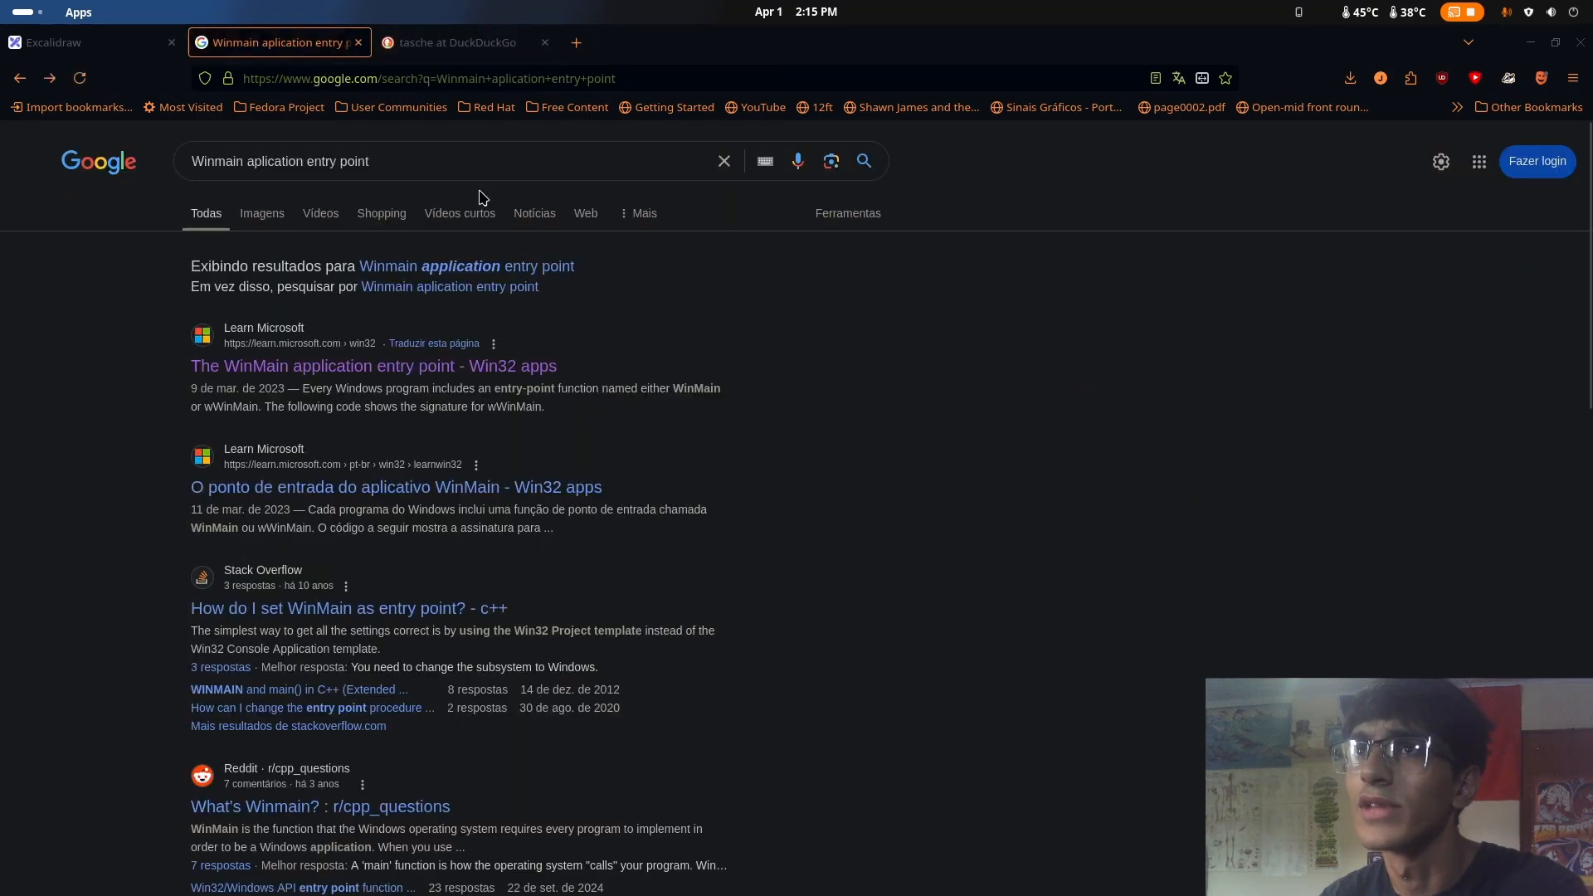
pyautogui.tripleClick(285, 145)
pyautogui.write('tas')
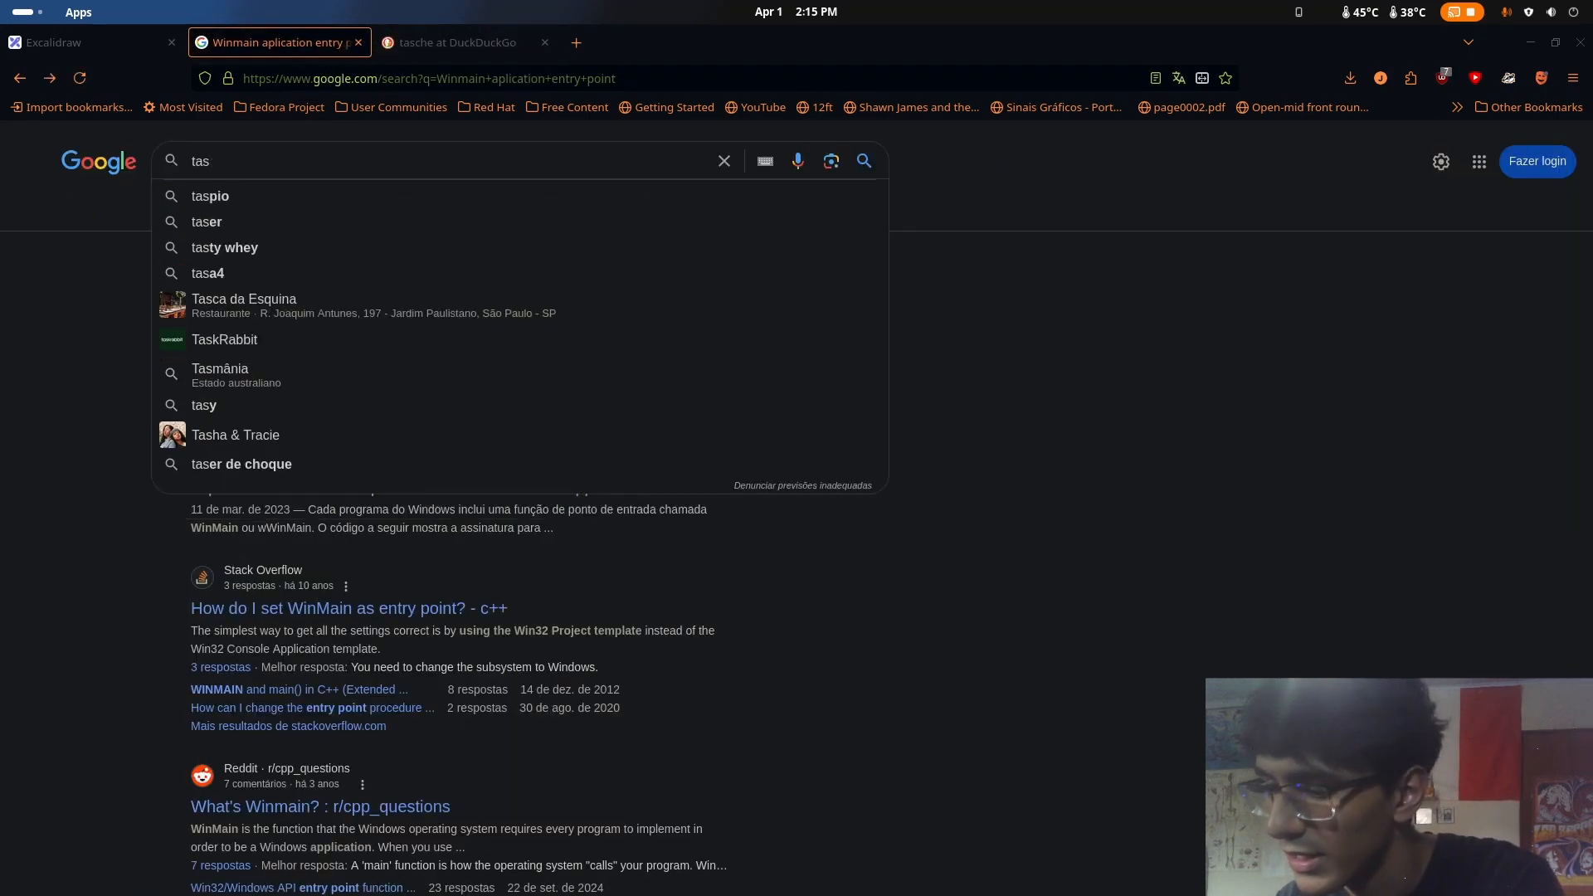
pyautogui.write('ksche')
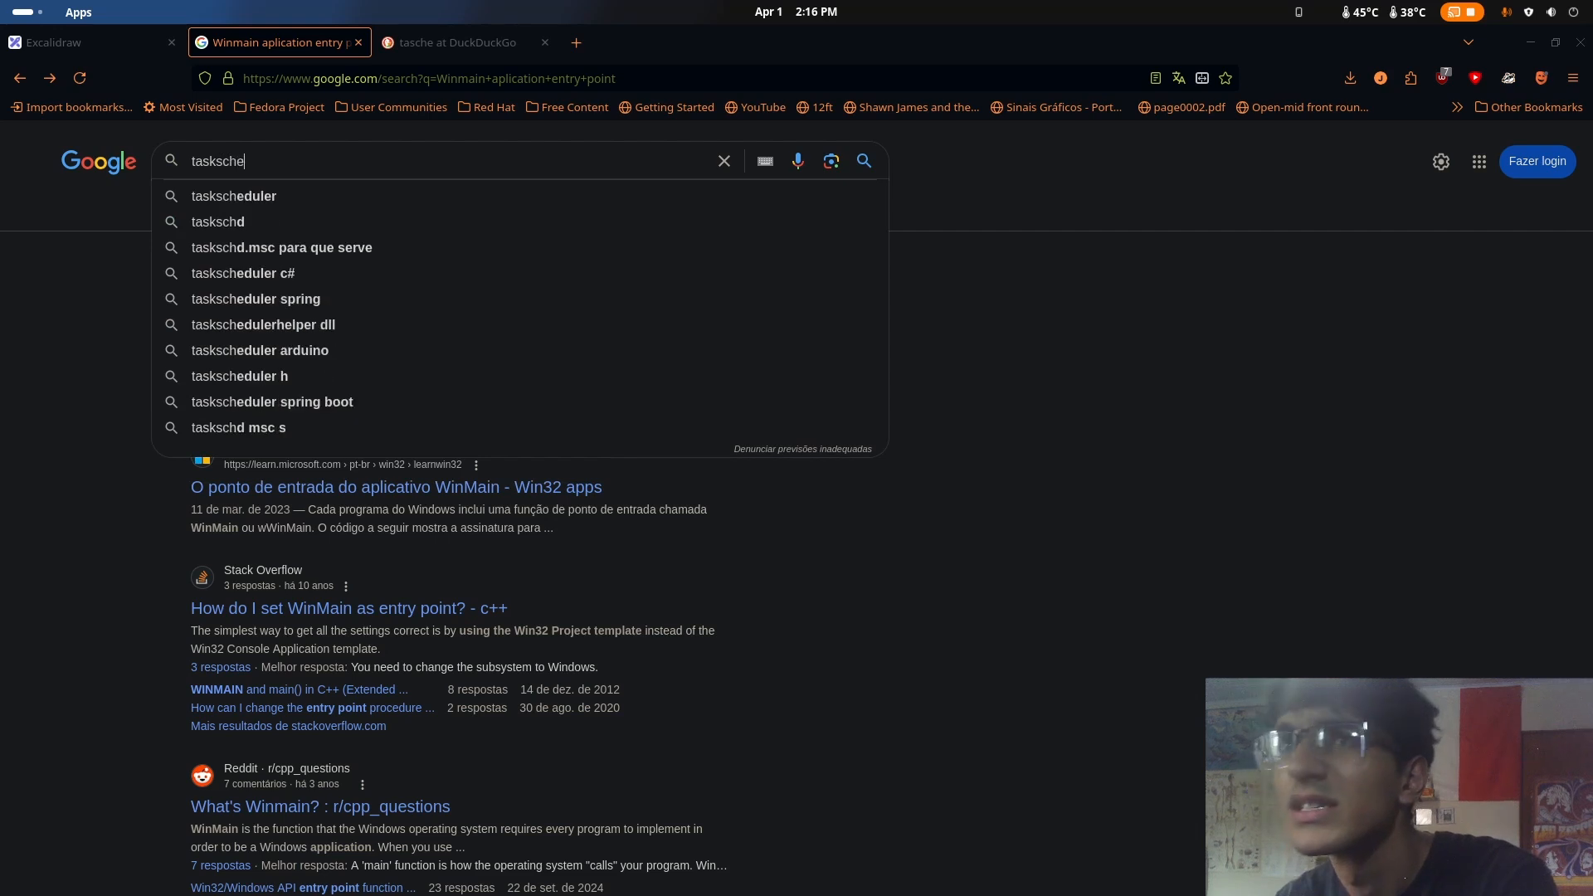
pyautogui.press('Return')
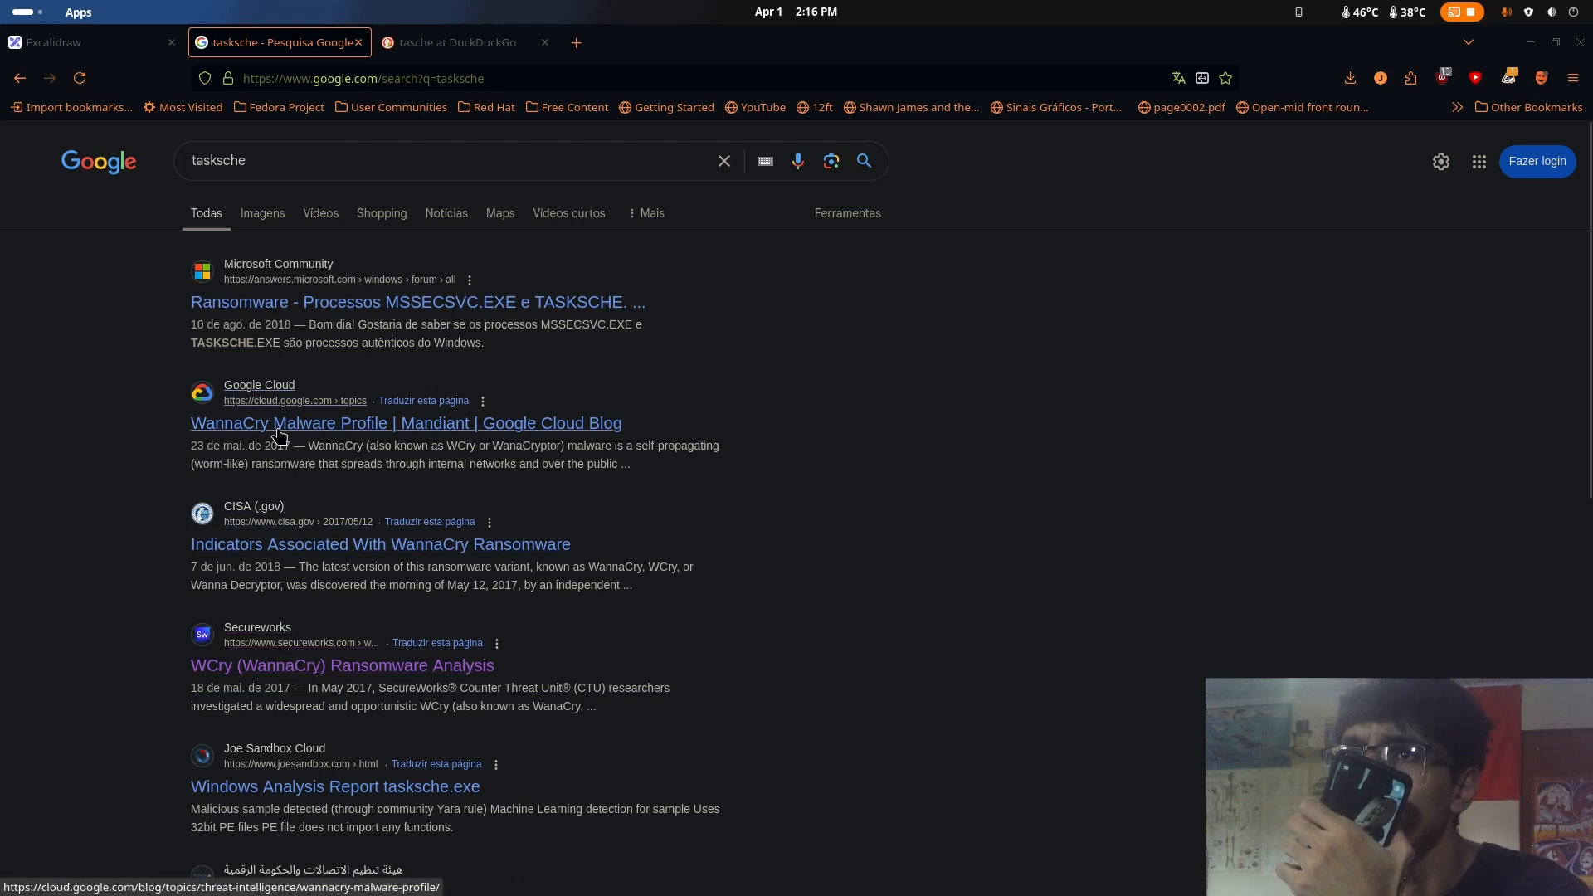
# Try the Microsoft Community result about MSSECSVC.EXE and TASKSCHE.EXE, go back to the results, and return to WinMain in Ghidra
pyautogui.click(308, 305)
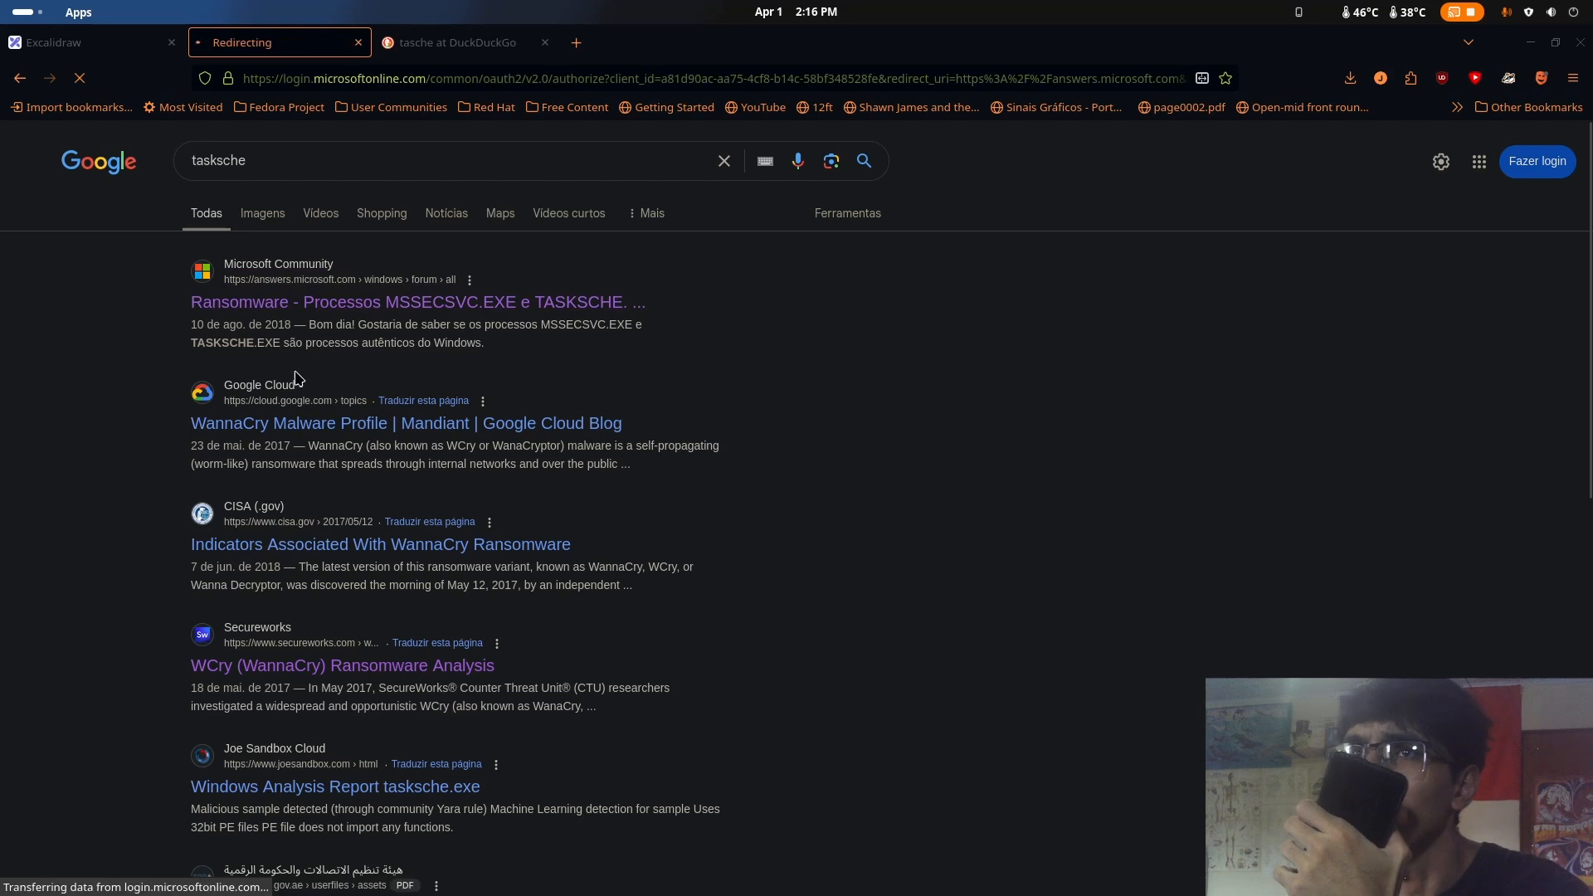
pyautogui.hotkey('alt', 'Left')
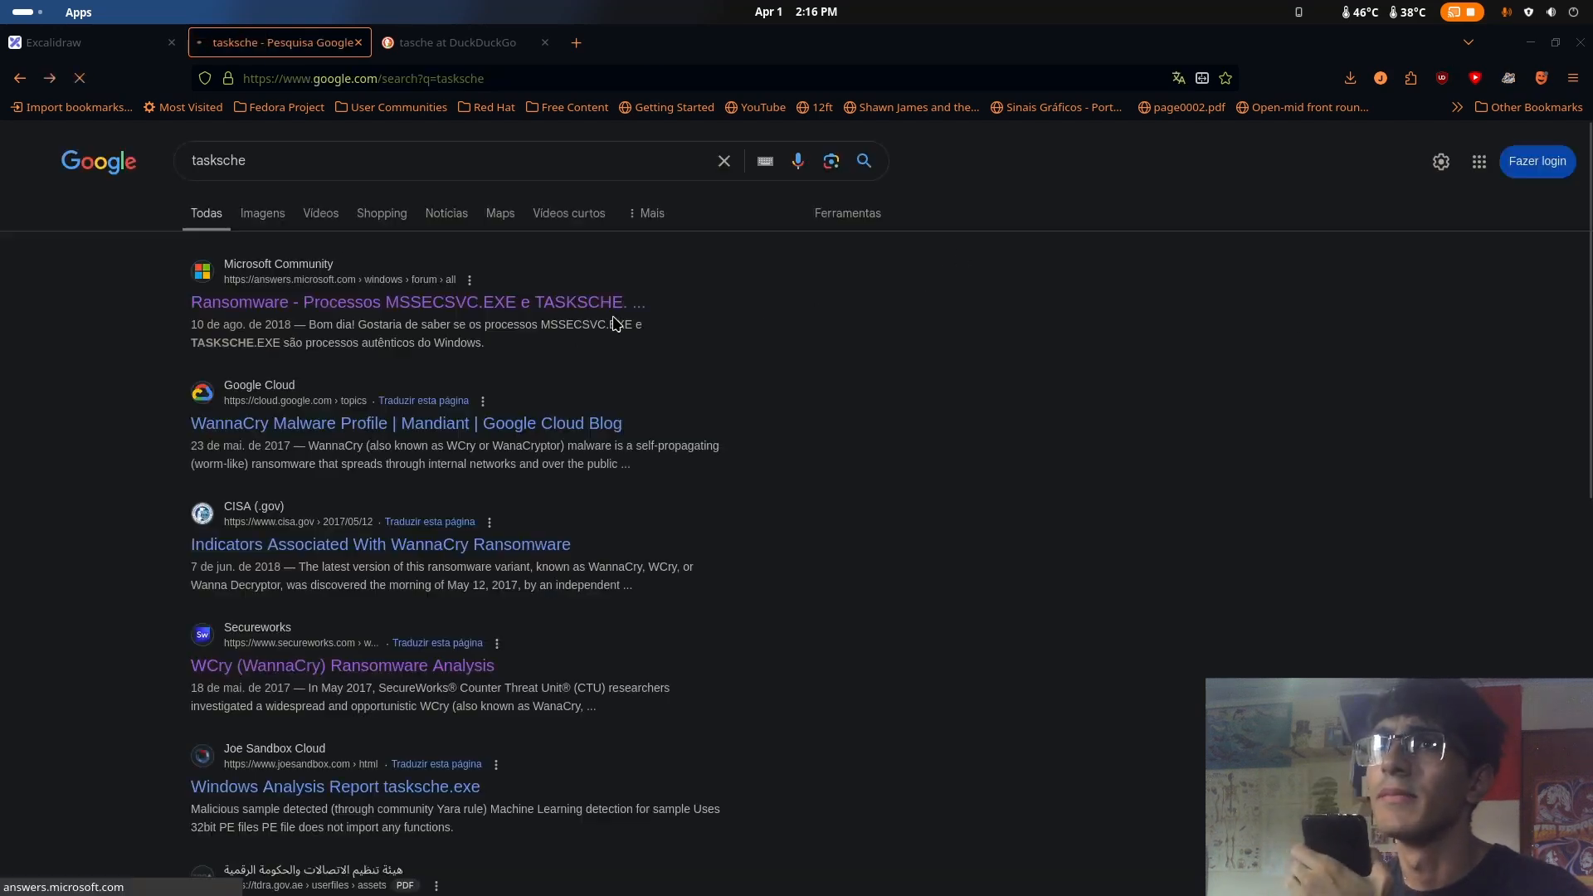
pyautogui.press('super')
pyautogui.click(1079, 684)
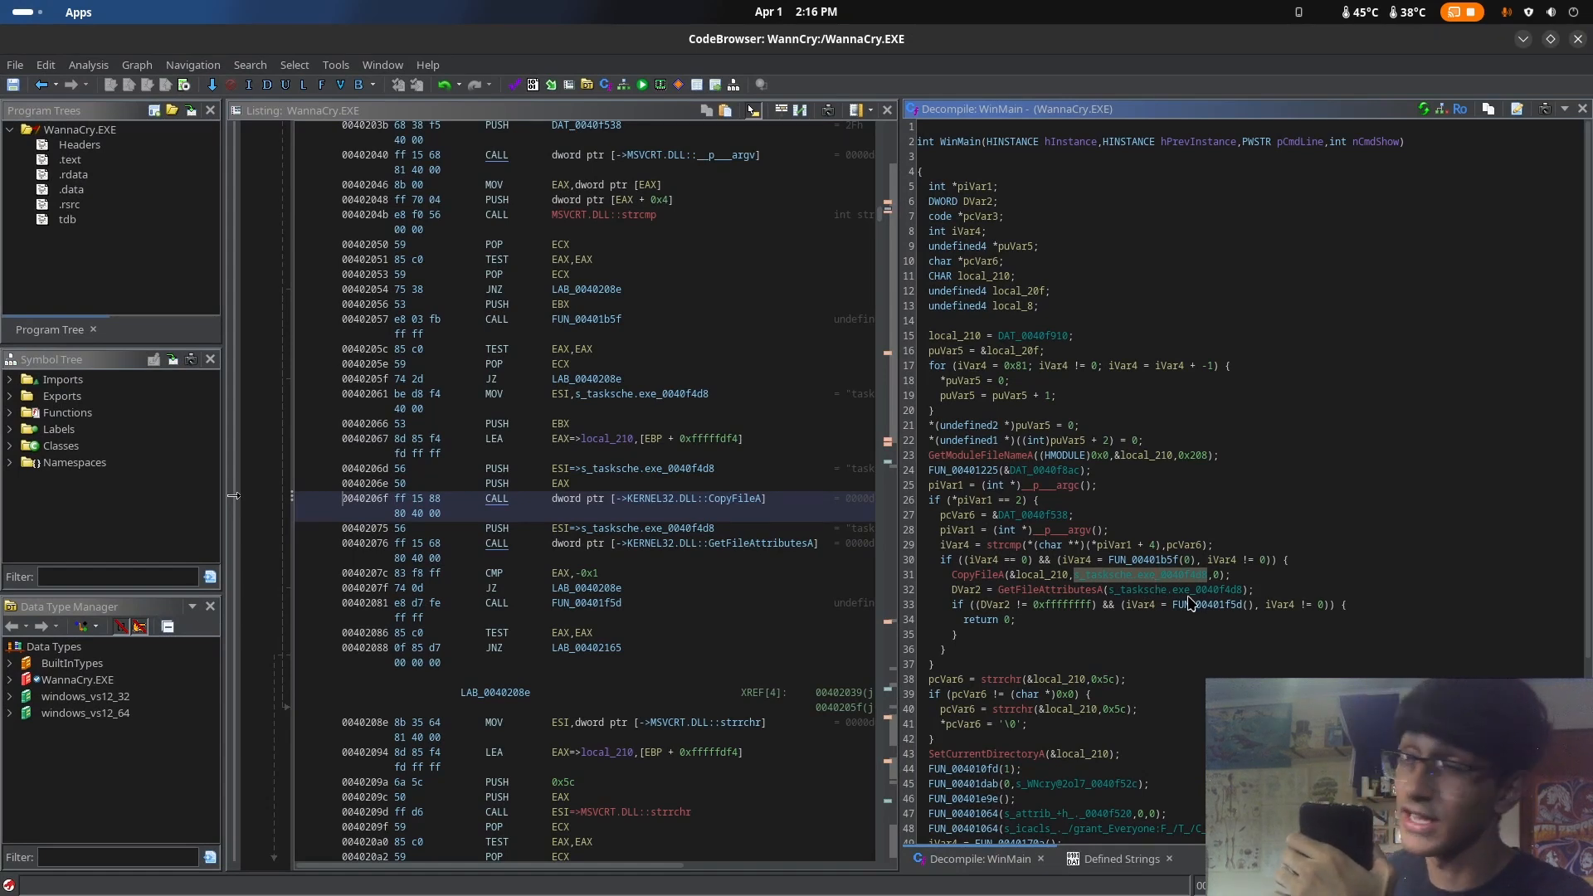
# Examine the CopyFileA and GetFileAttributesA calls in WinMain and the tasksche.exe string passed to them
pyautogui.click(1096, 590)
pyautogui.click(1098, 575)
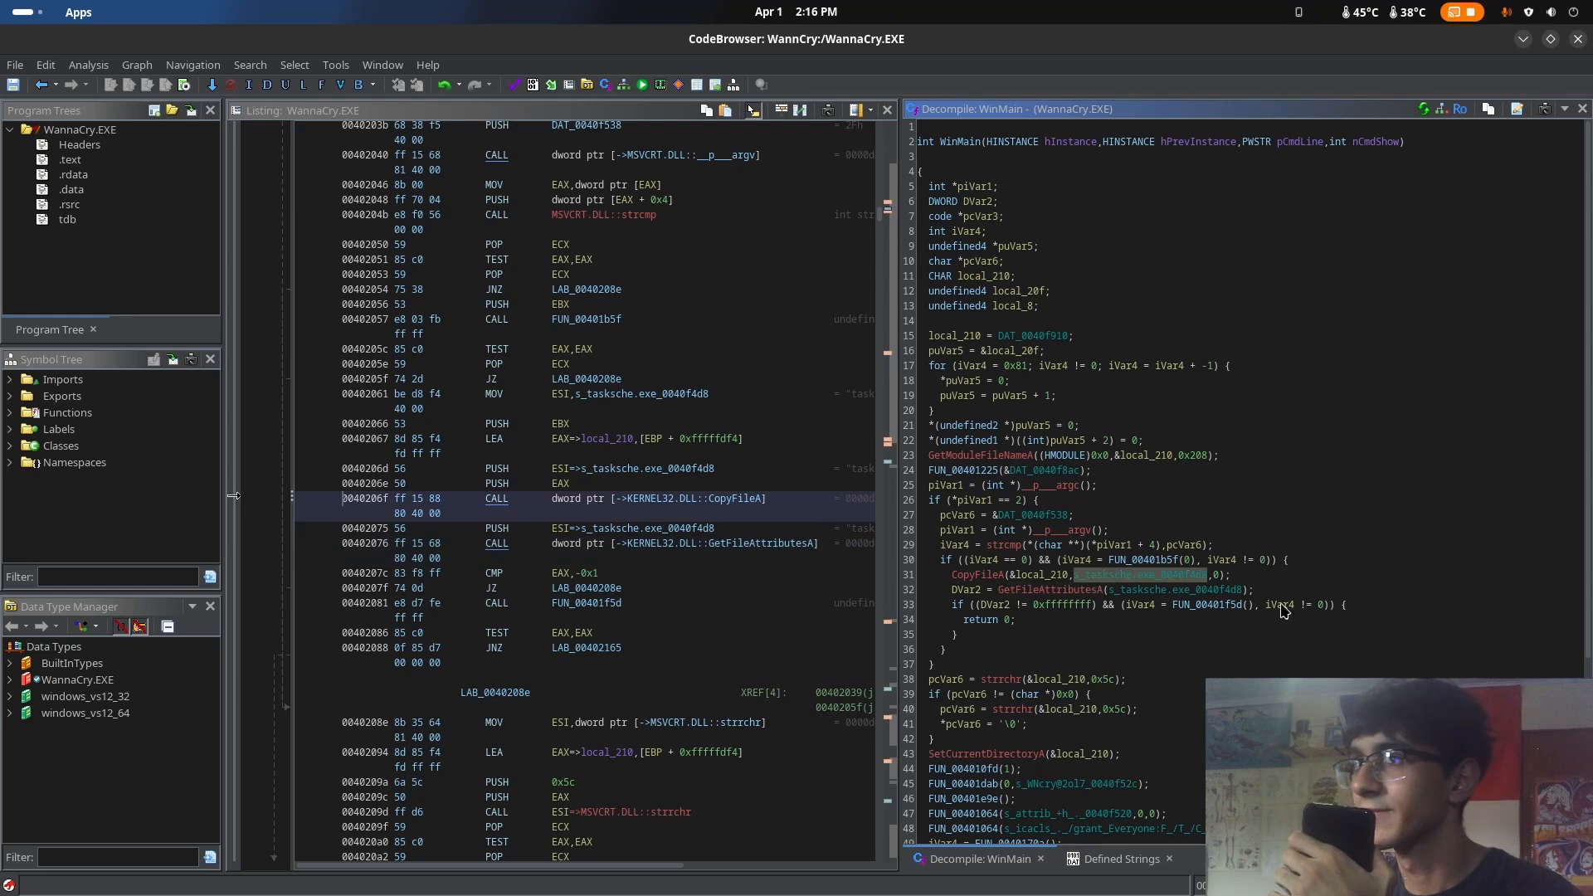
pyautogui.click(976, 576)
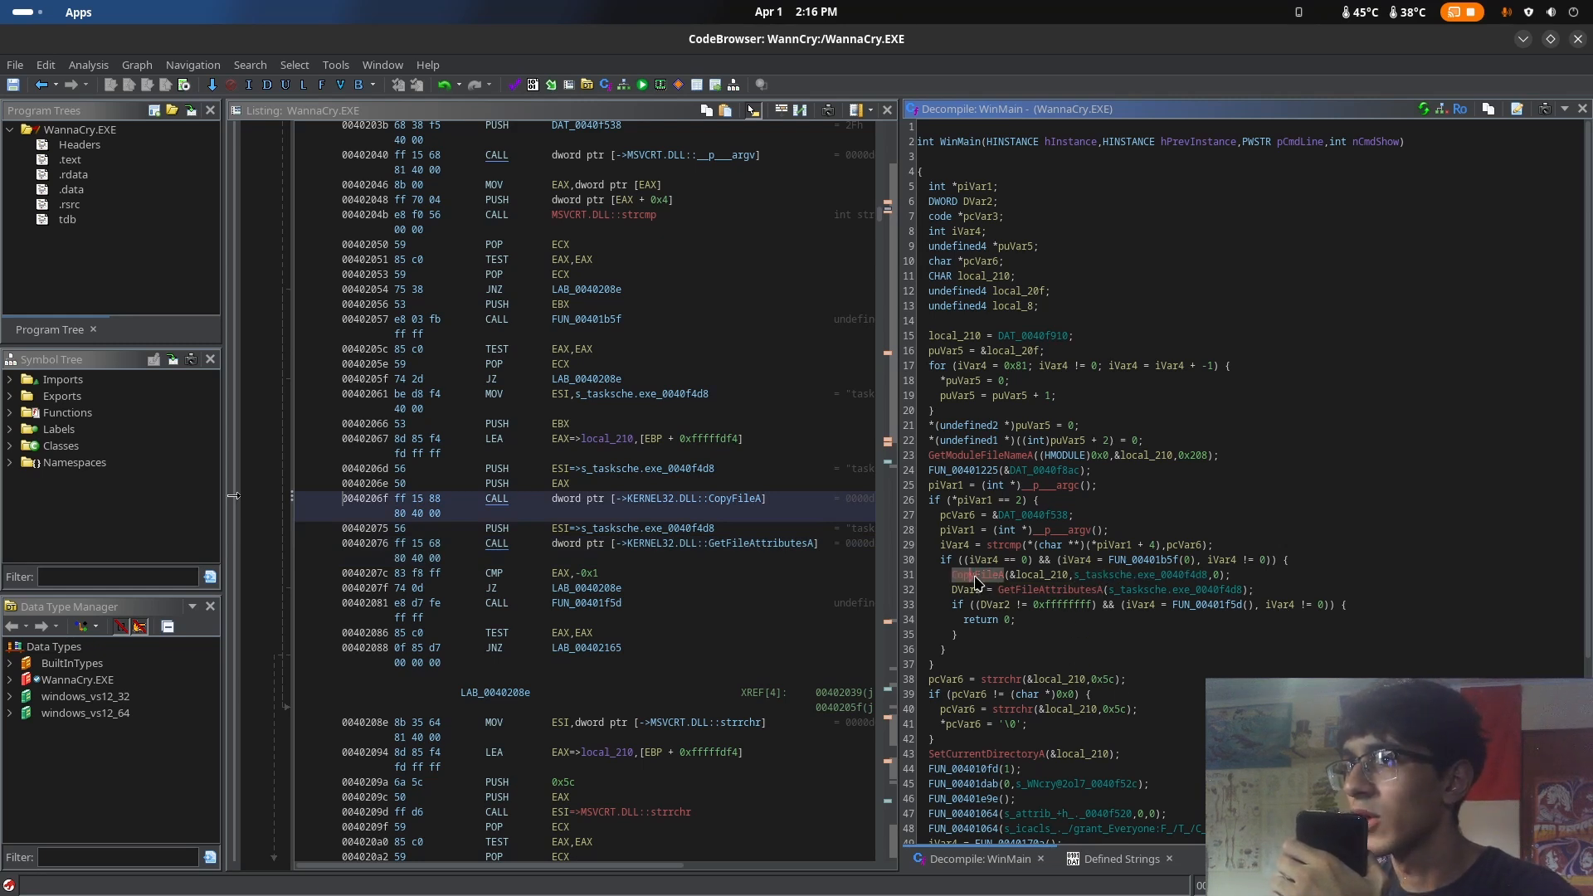
pyautogui.click(1029, 590)
pyautogui.scroll(-2, 1043, 699)
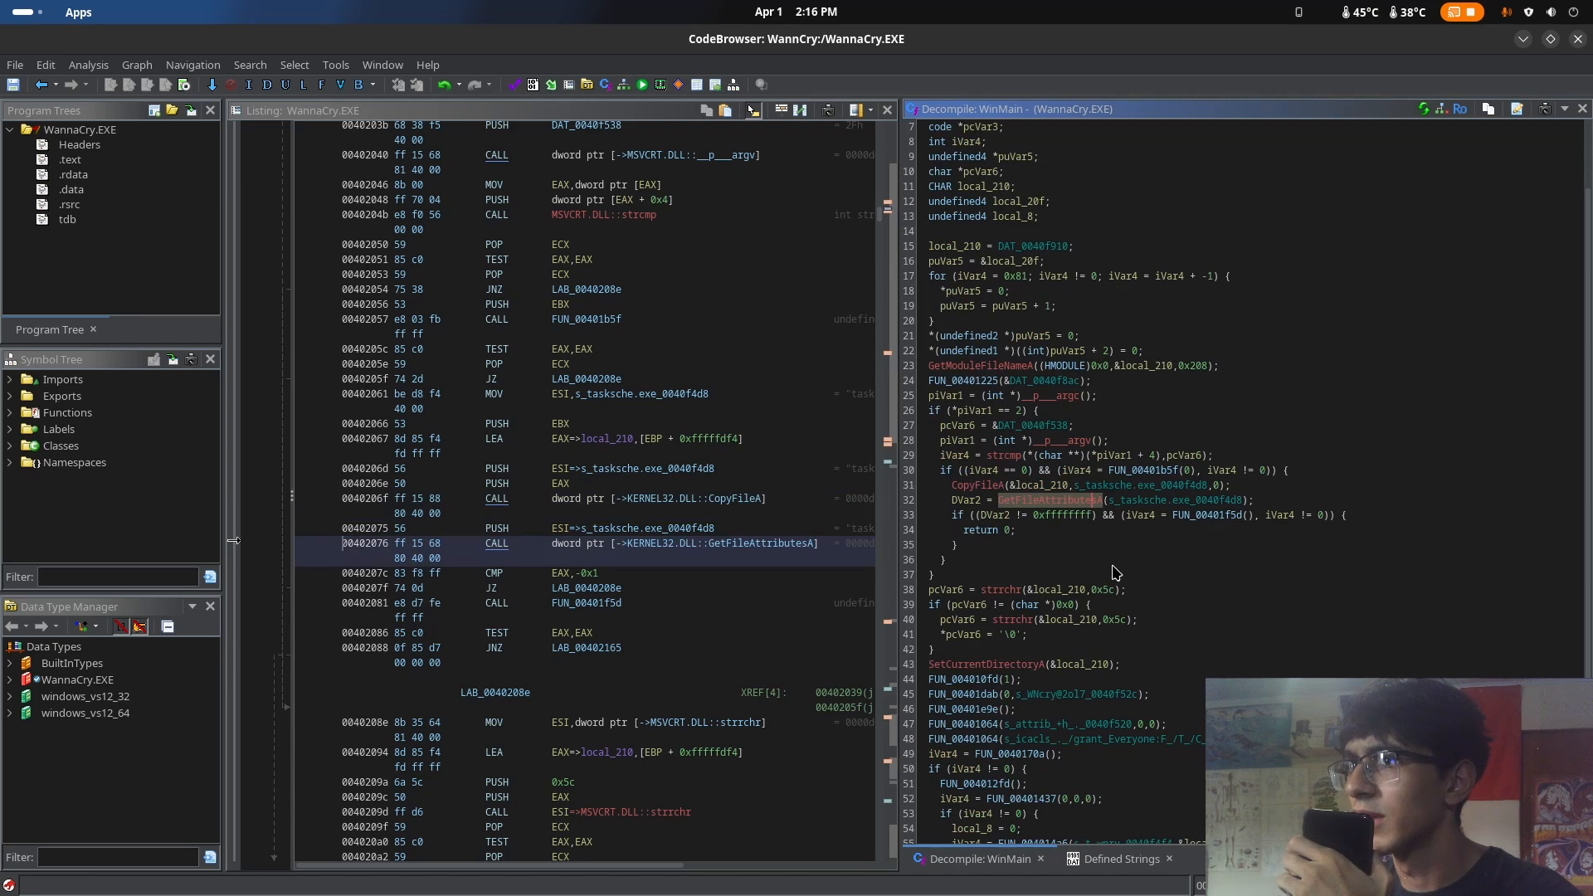
pyautogui.click(1123, 486)
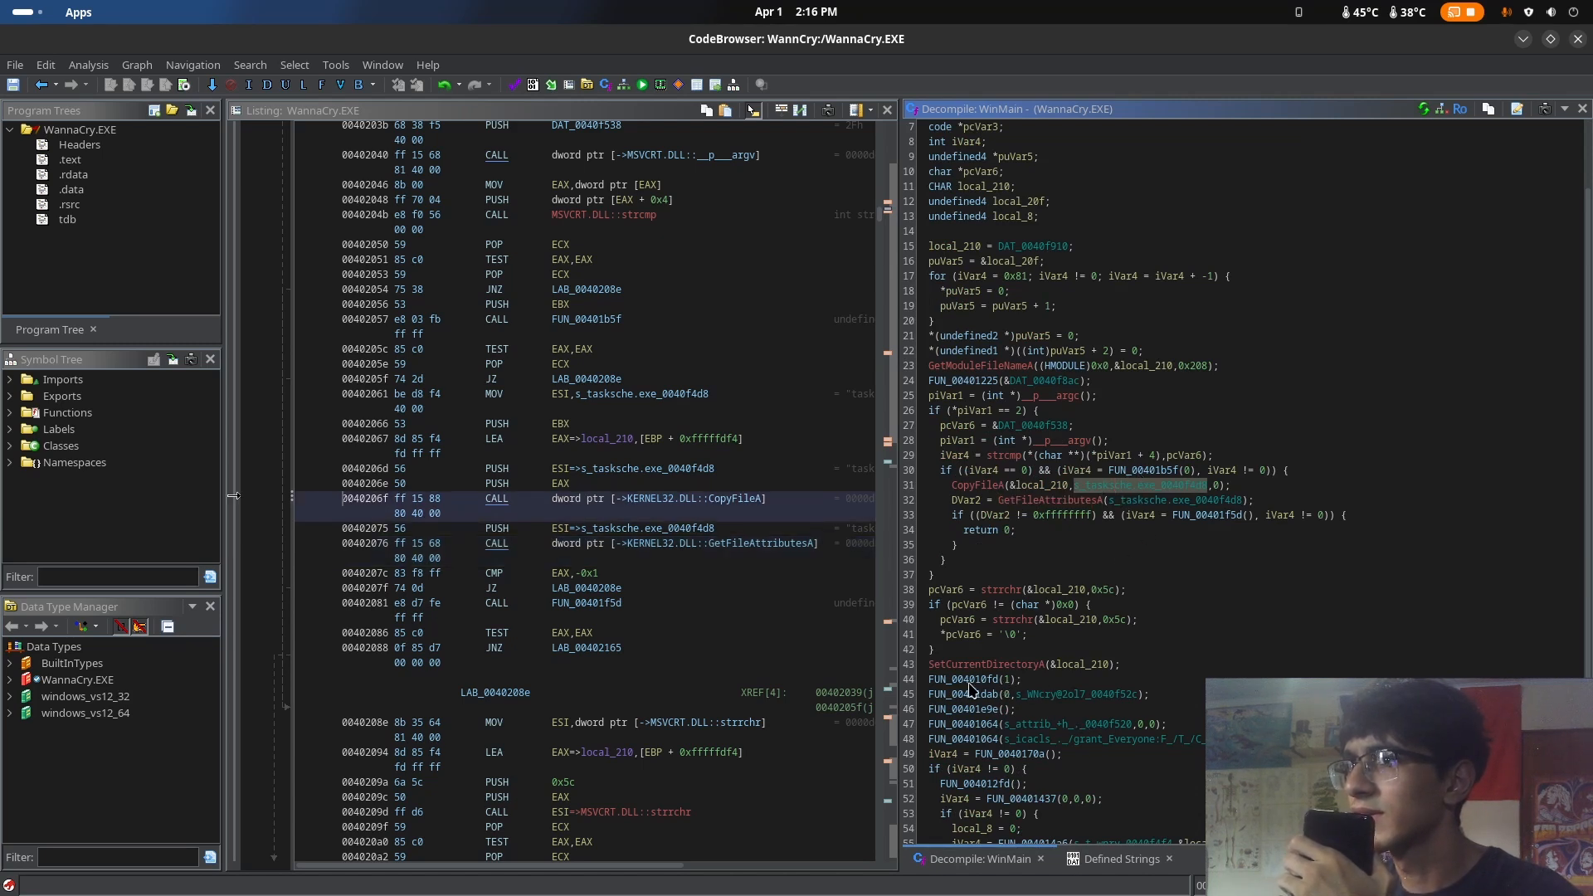
# Open FUN_004010fd from its call in WinMain and read through its decompiled registry code
pyautogui.scroll(-3, 1034, 674)
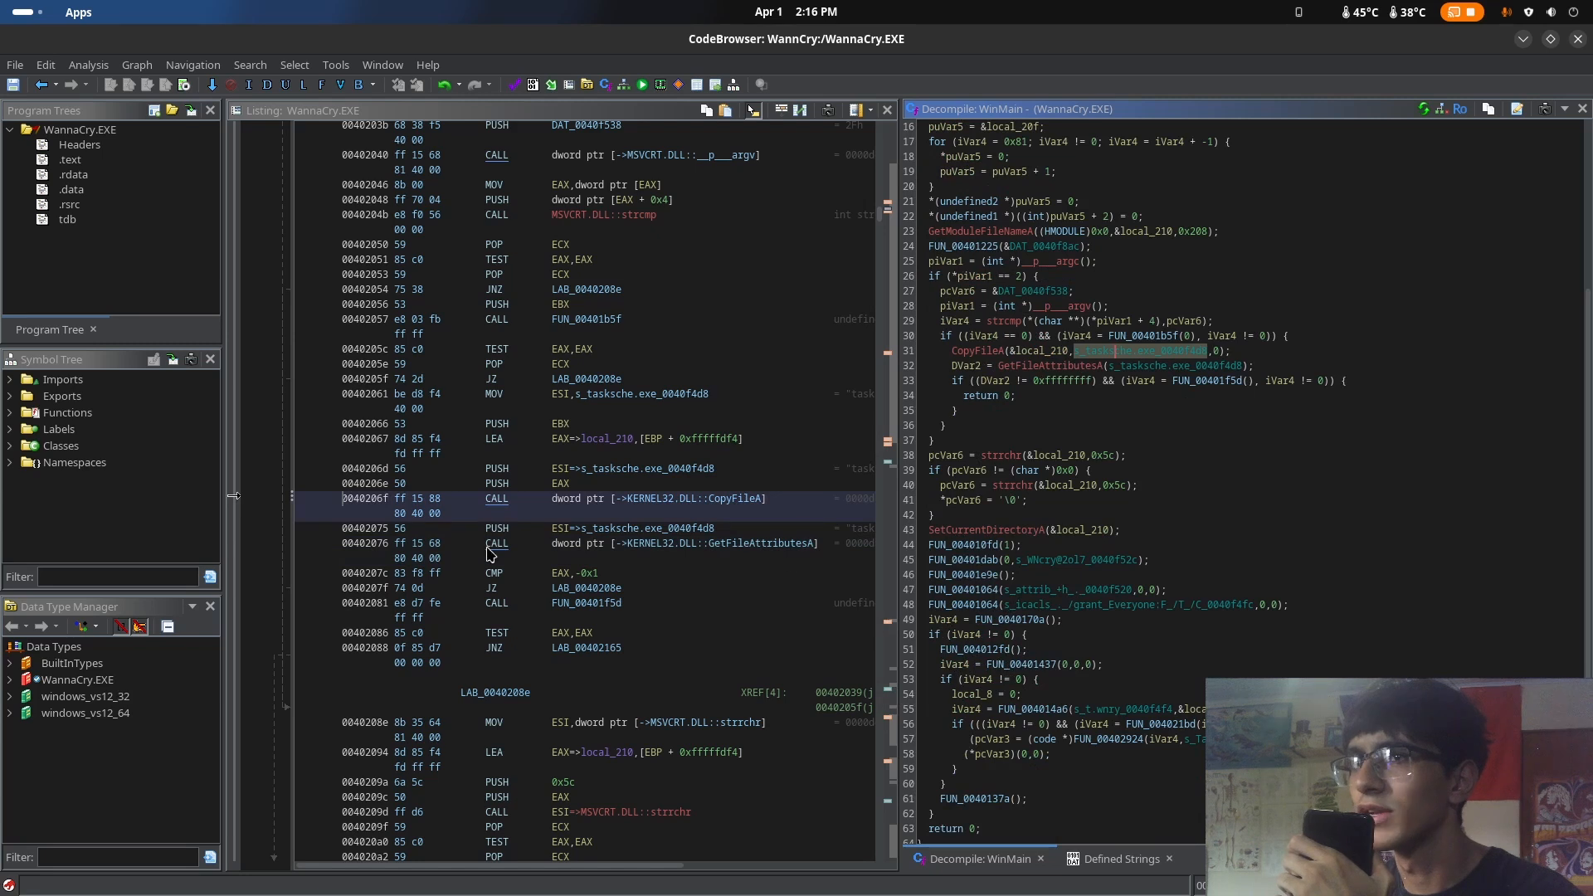
pyautogui.doubleClick(959, 546)
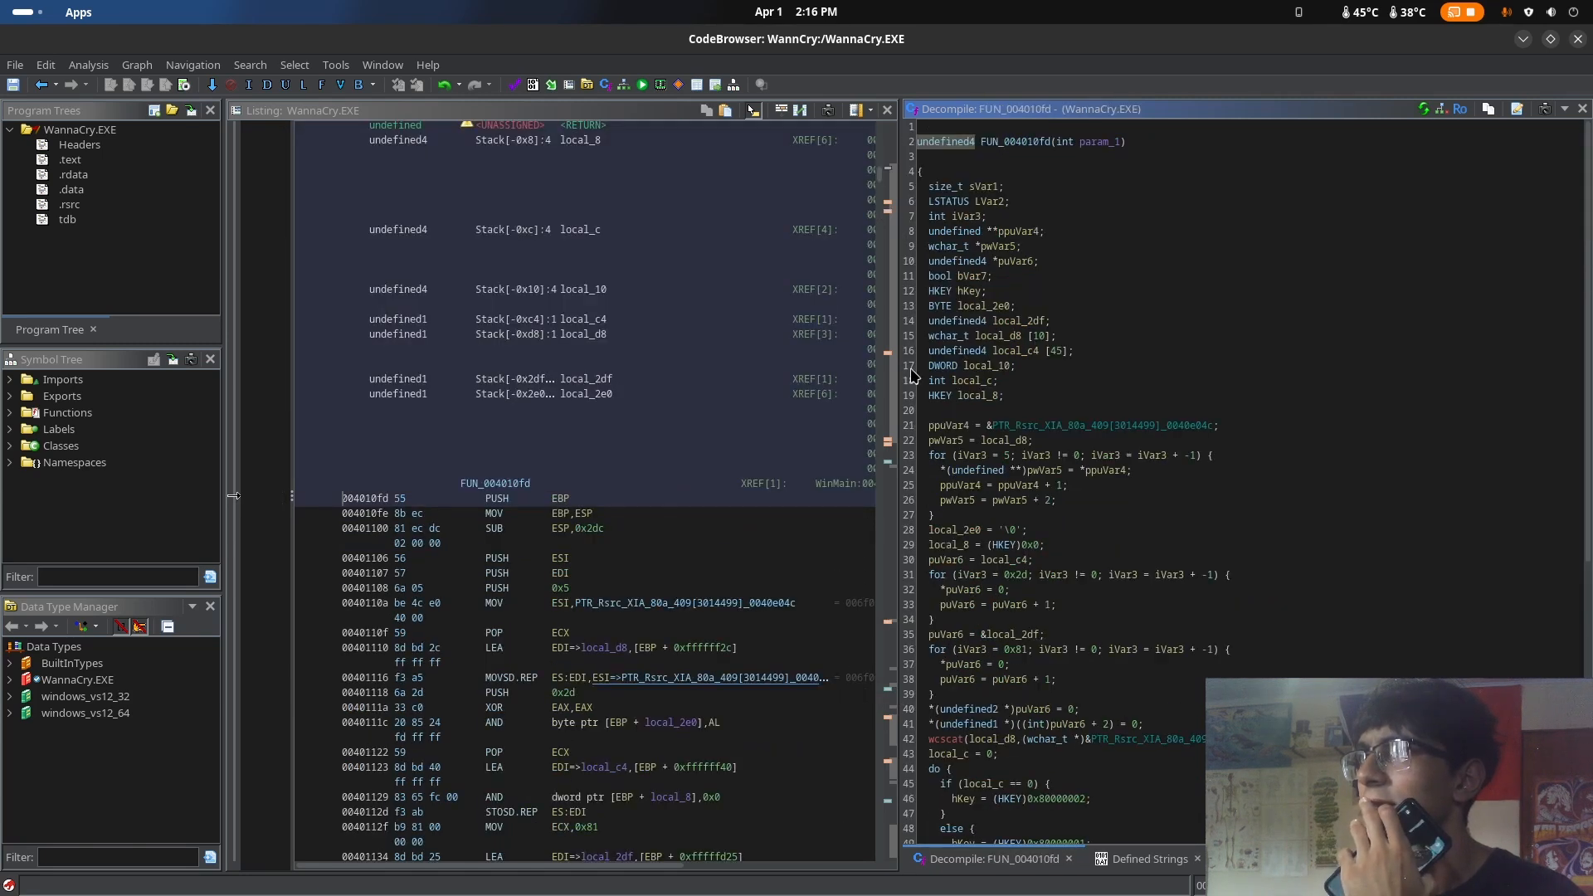
pyautogui.scroll(-2, 1083, 265)
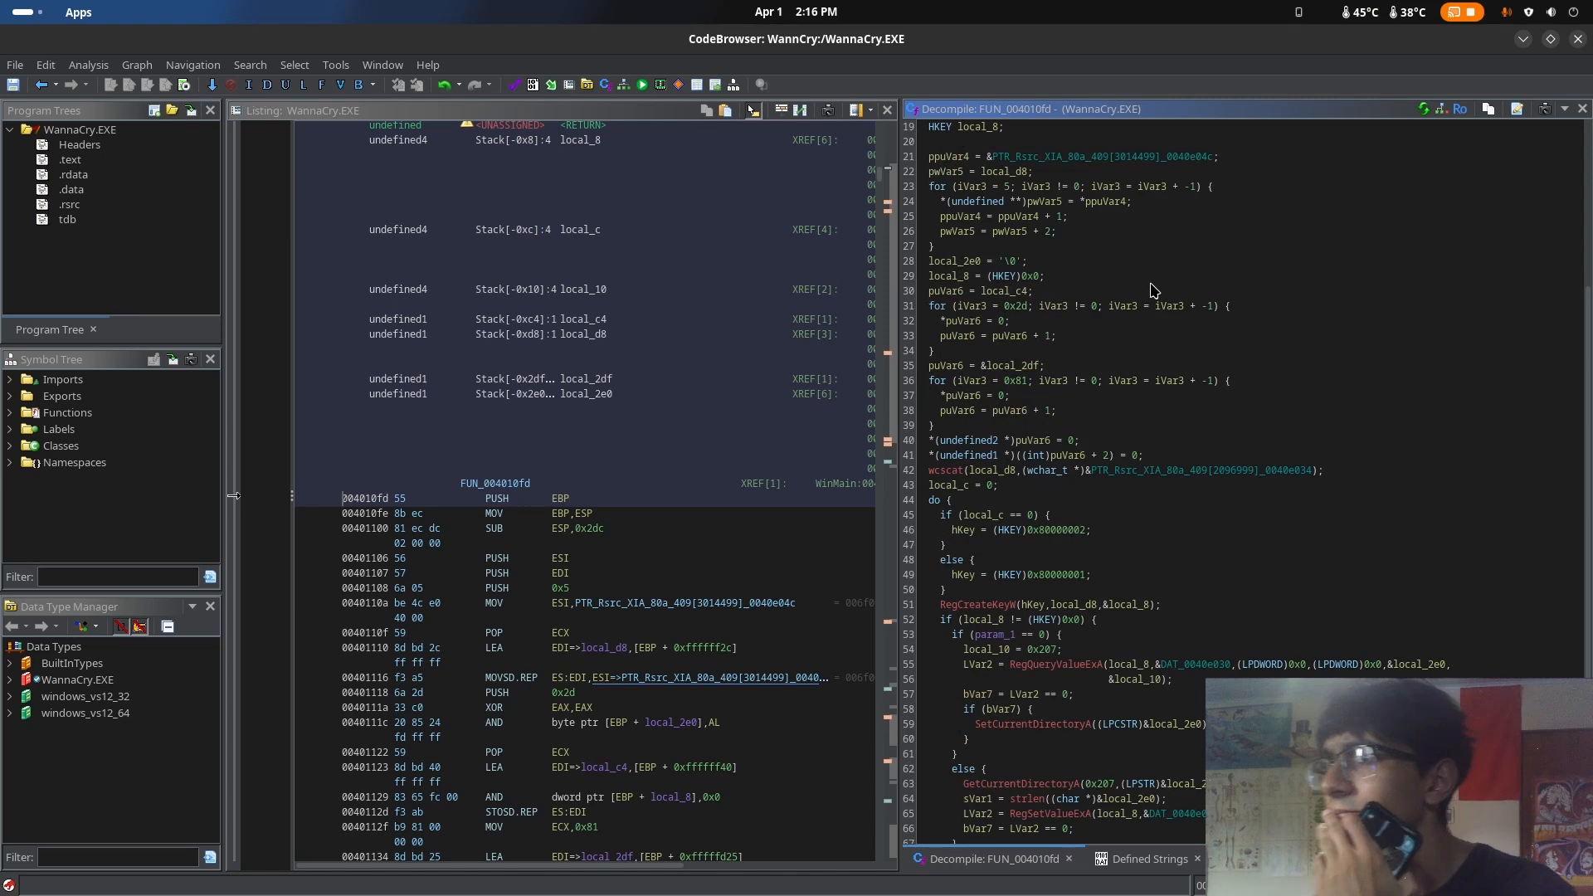
pyautogui.scroll(-4, 1184, 357)
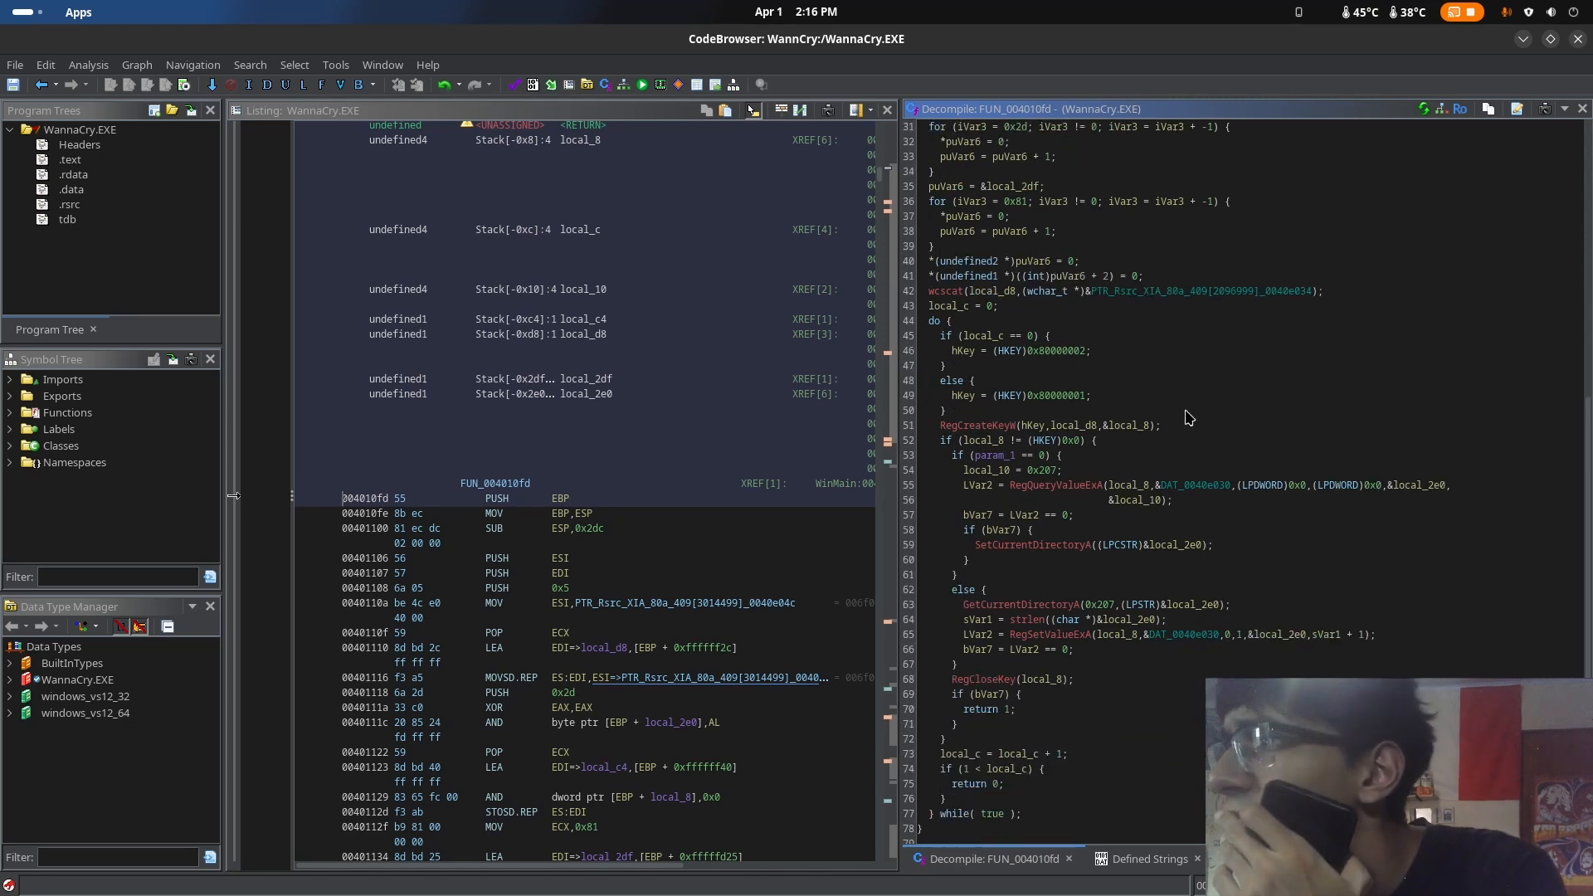
pyautogui.scroll(8, 1189, 439)
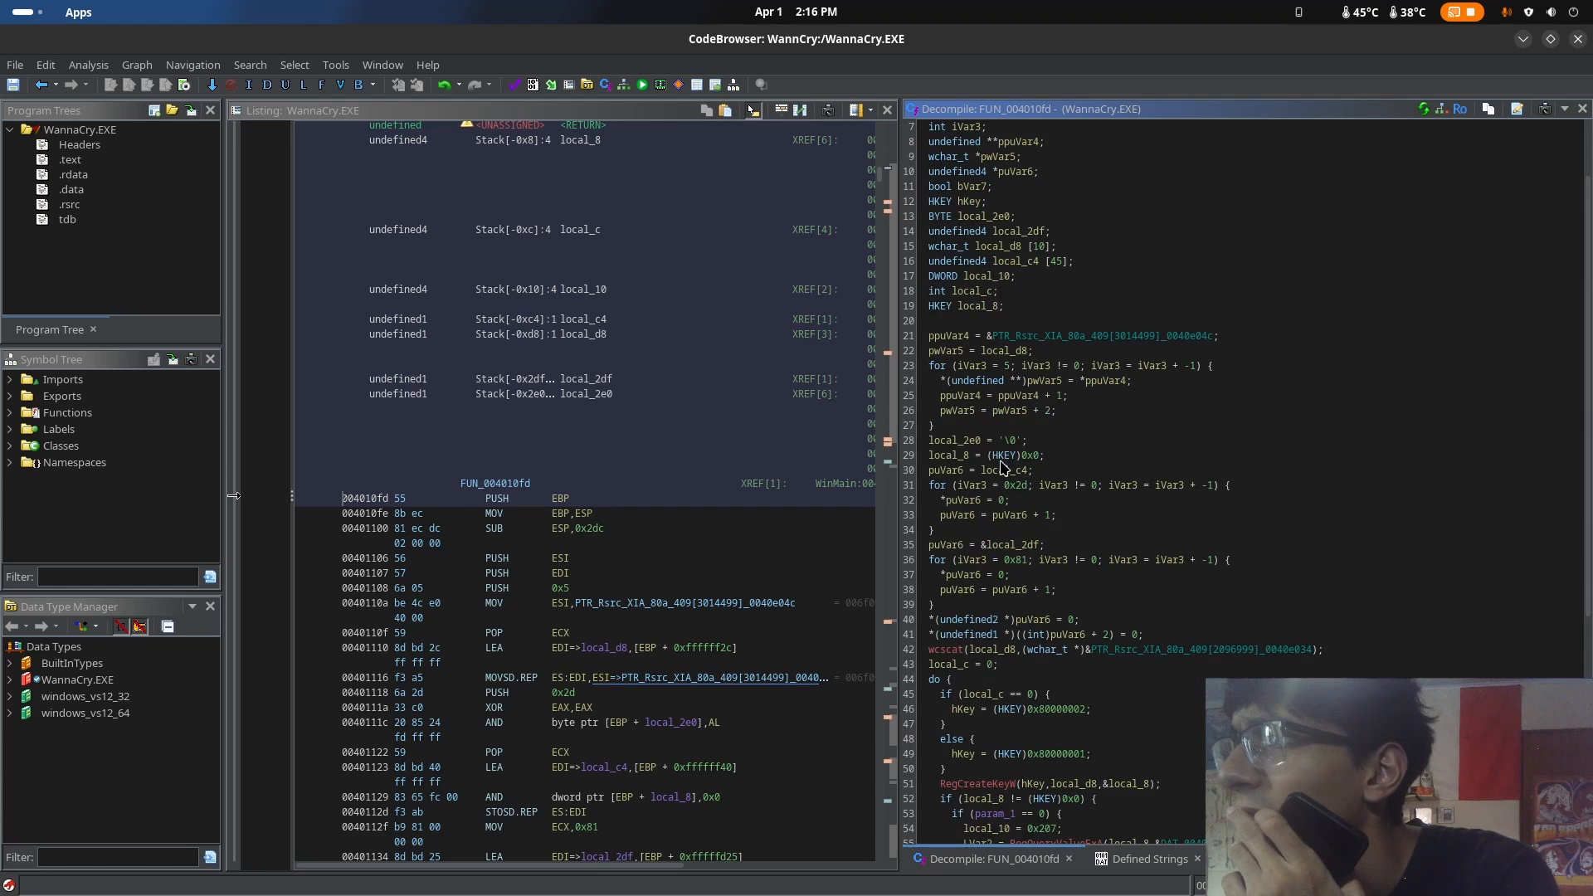
# Highlight the HKEY cast on local_8, search Google for "HkEy" in the browser, and read the full AI overview
pyautogui.click(1002, 457)
pyautogui.press('super')
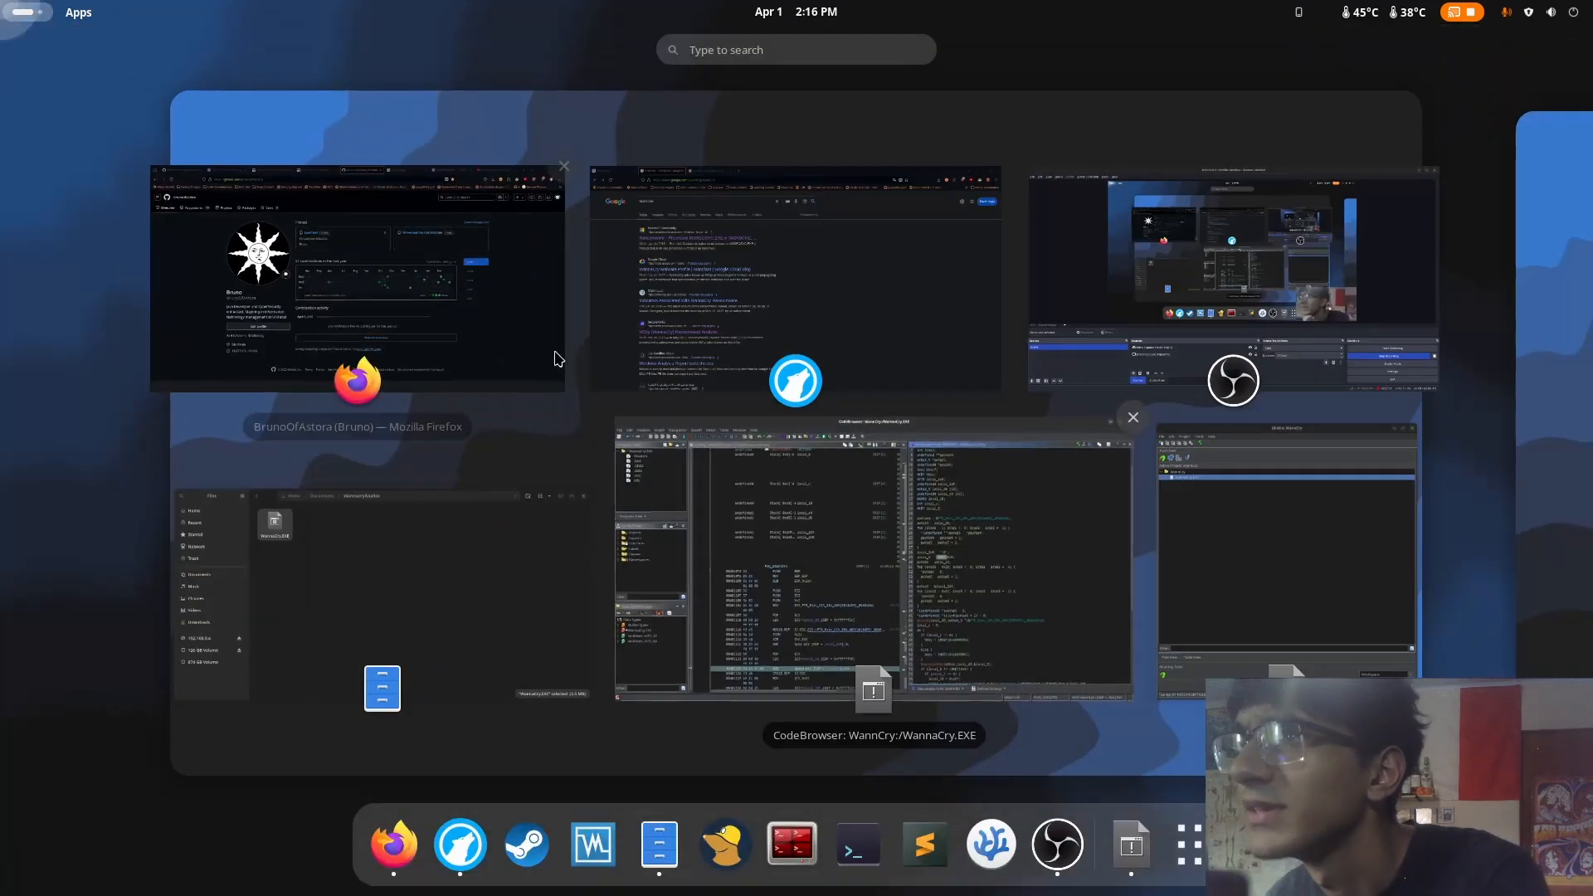
pyautogui.click(551, 355)
pyautogui.click(715, 163)
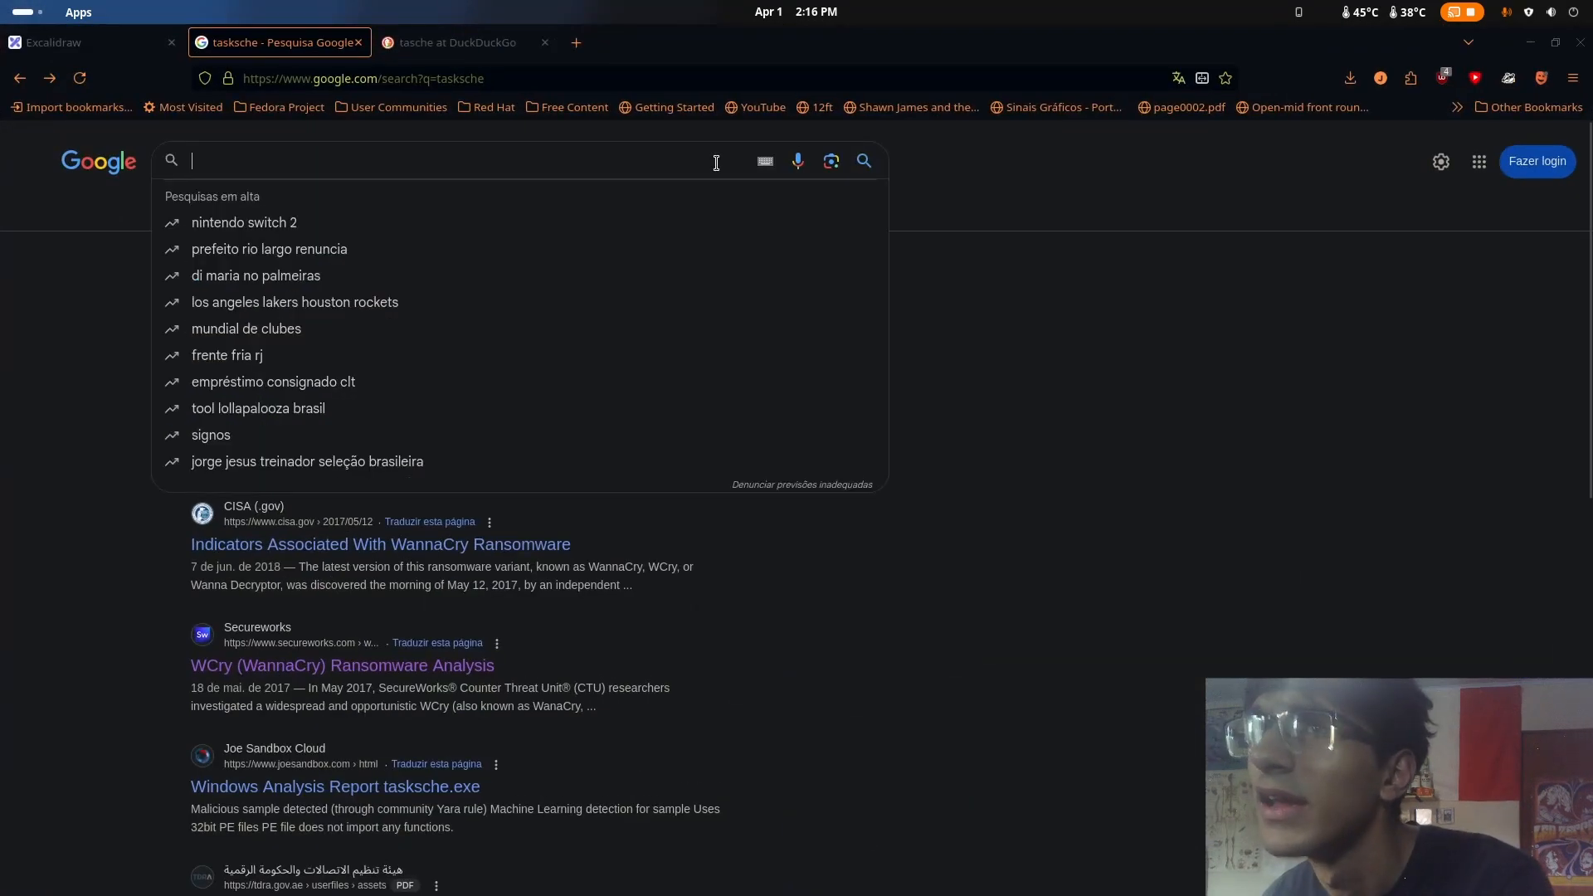
pyautogui.write('HkEy')
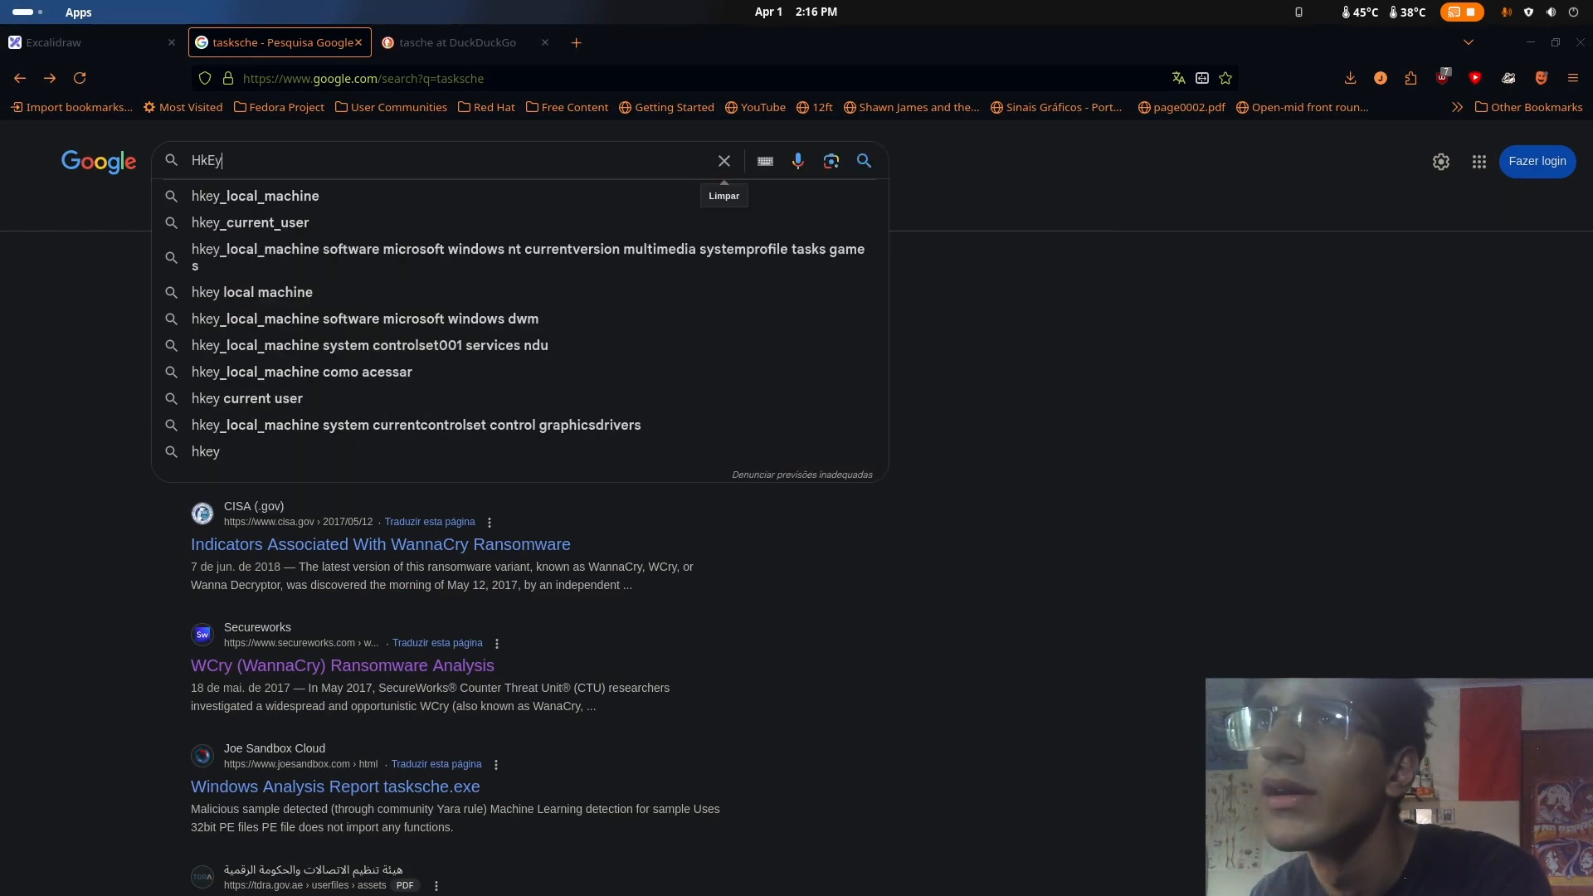
pyautogui.press('Return')
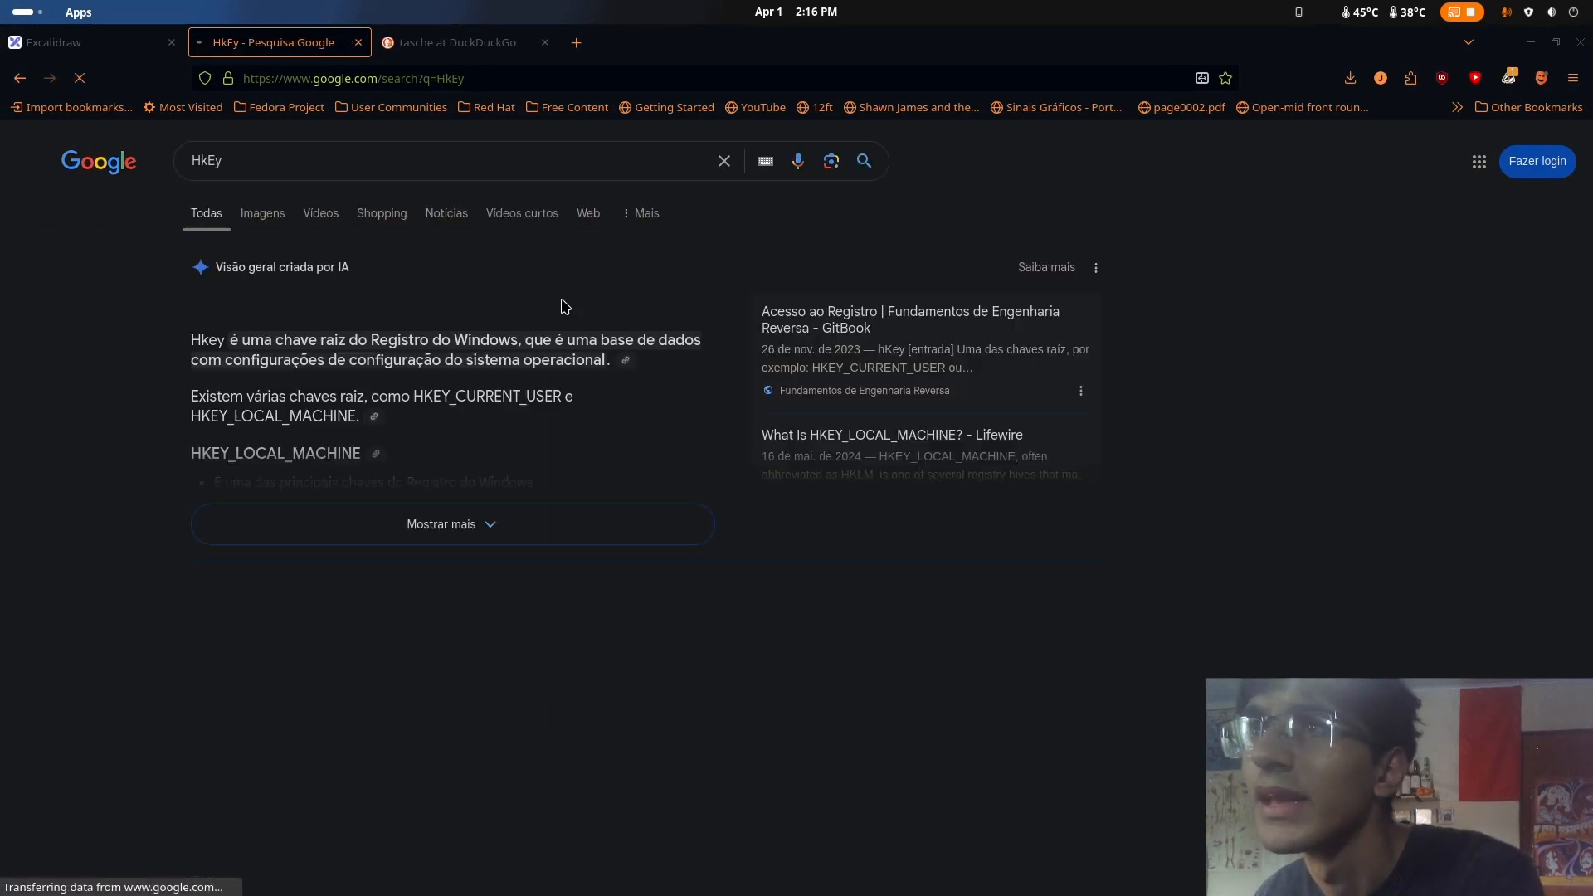
pyautogui.click(394, 529)
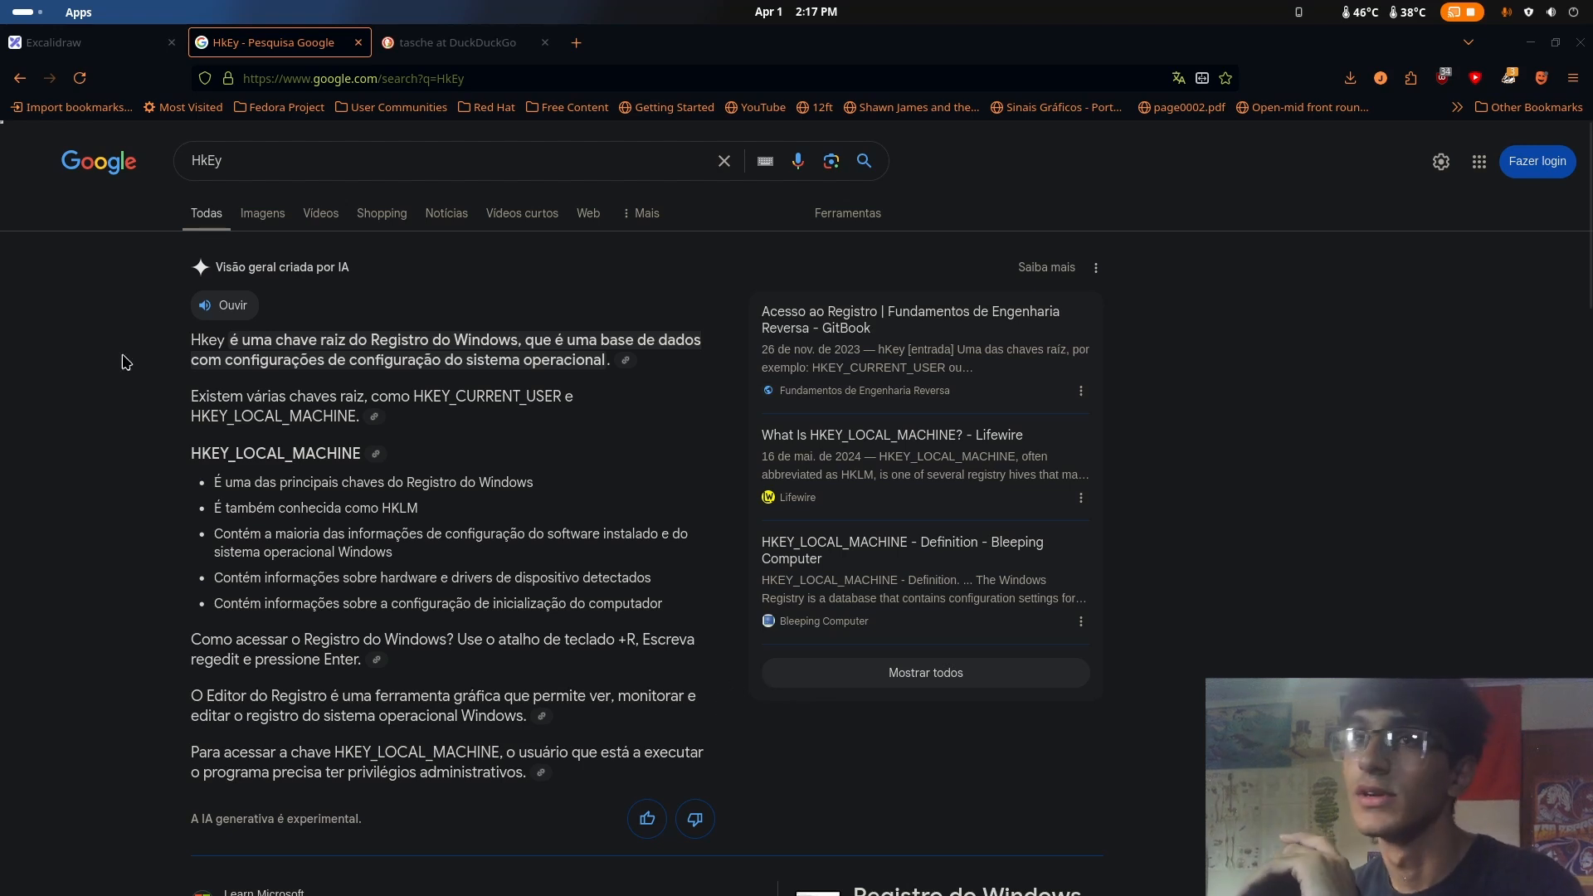
pyautogui.moveTo(0, 0)
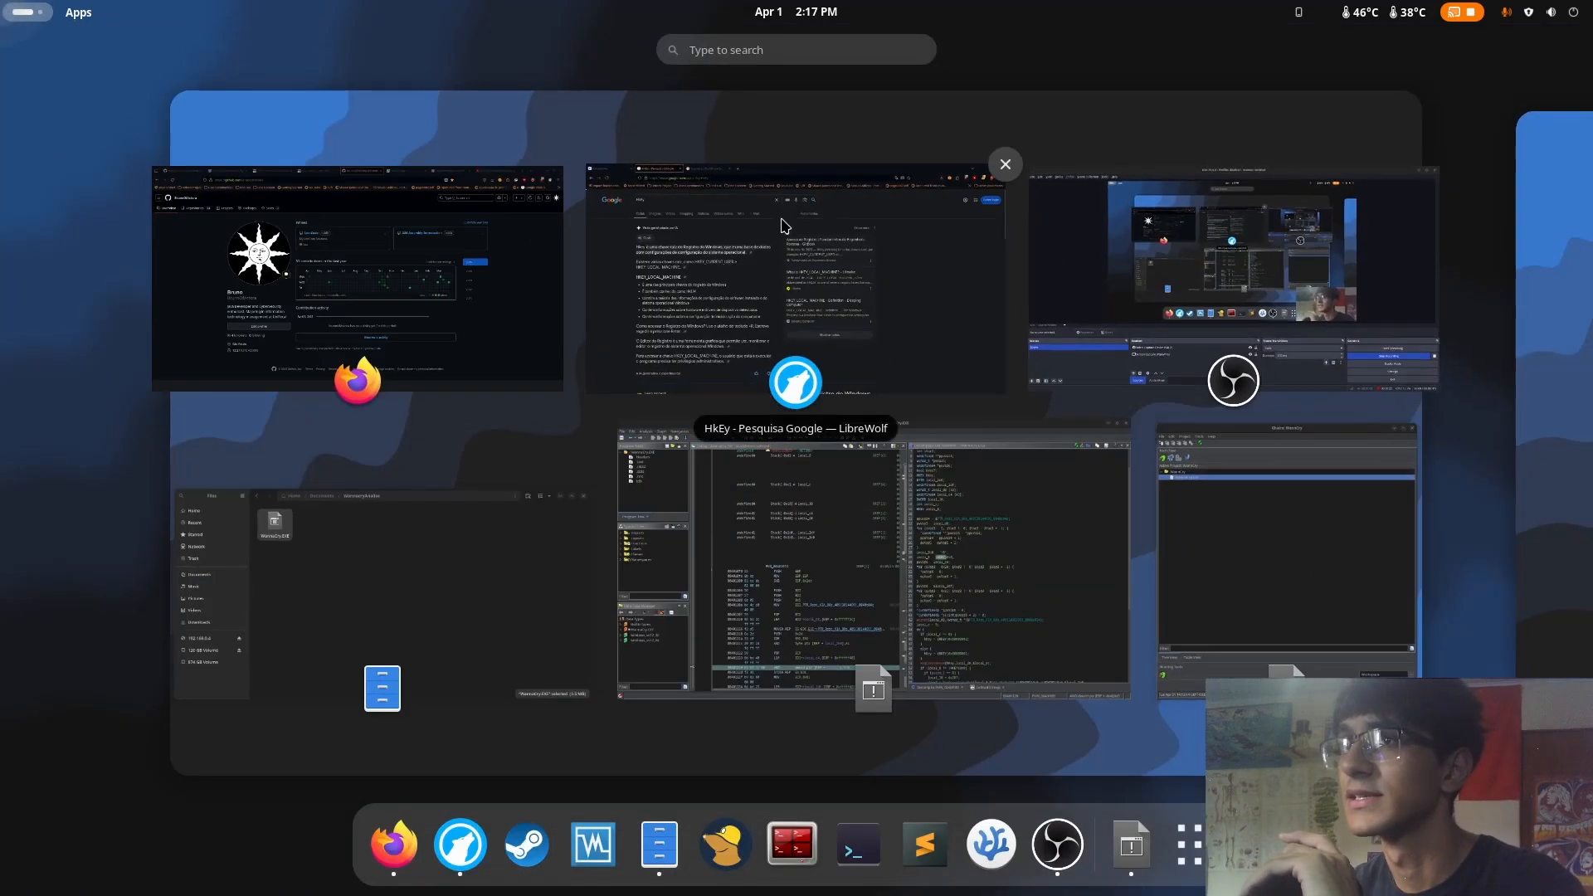
pyautogui.click(747, 316)
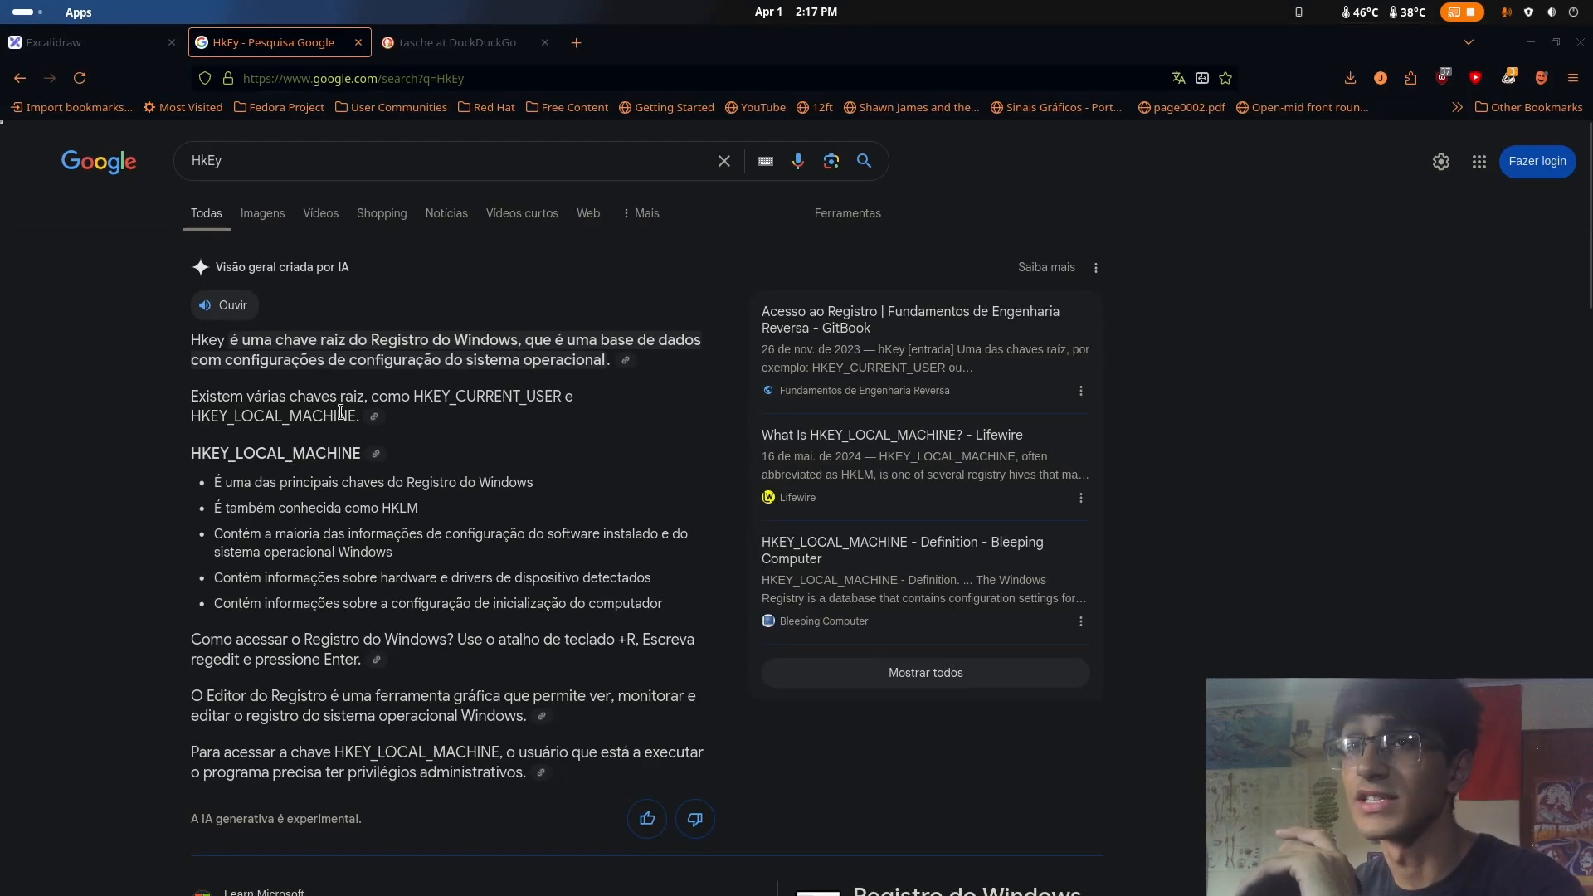
# Return to FUN_004010fd in Ghidra and examine the HKEY cast and the 0x0 value assigned to local_8
pyautogui.moveTo(0, 0)
pyautogui.click(1092, 481)
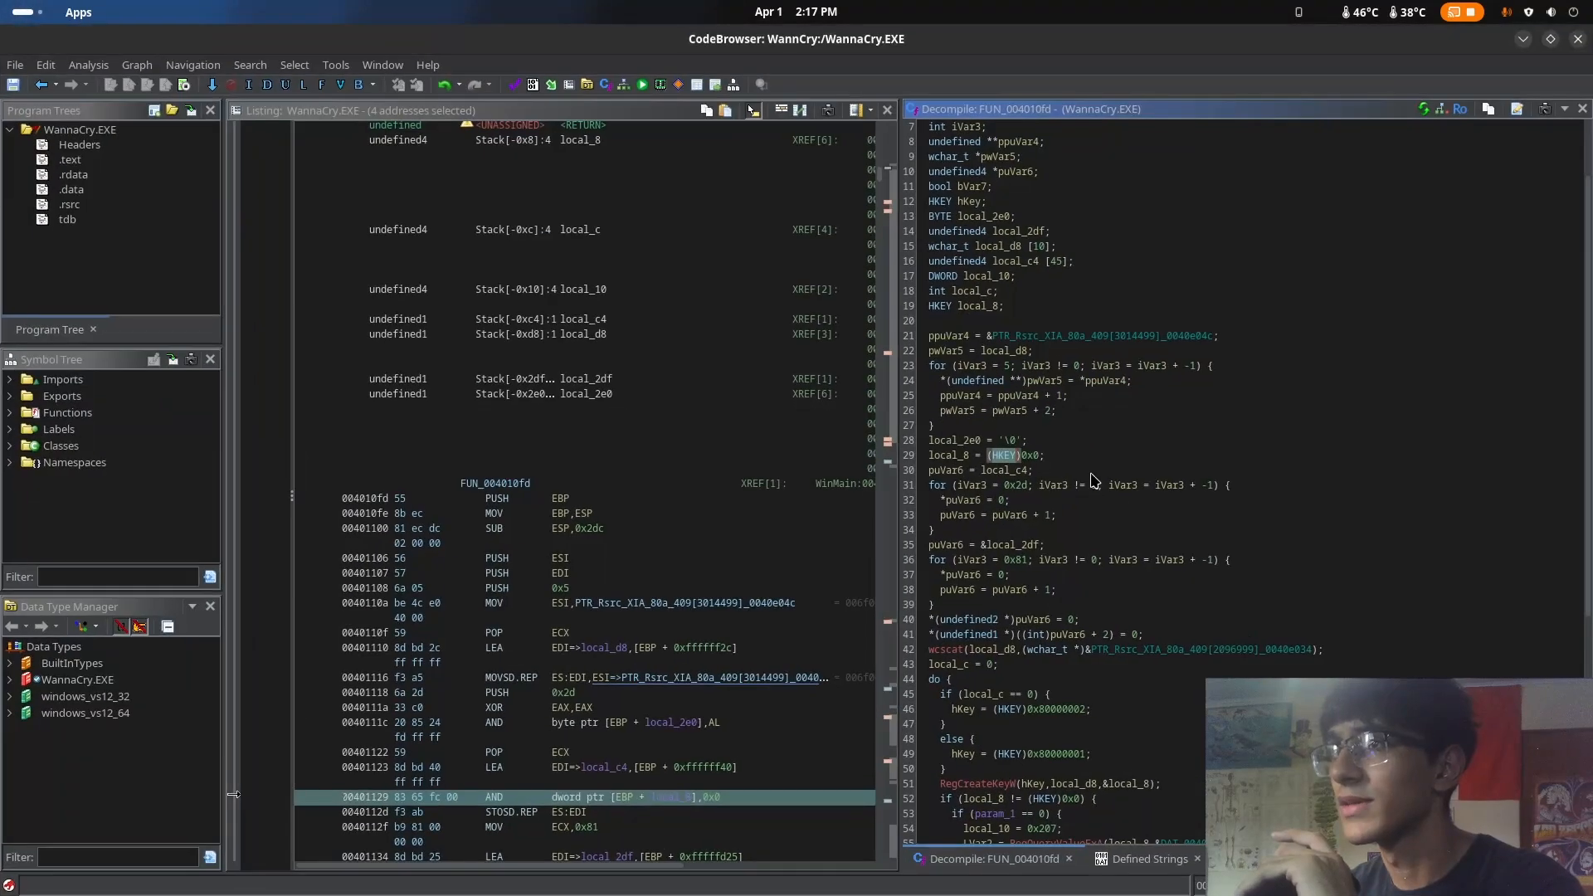
pyautogui.scroll(-3, 1092, 481)
pyautogui.click(1027, 412)
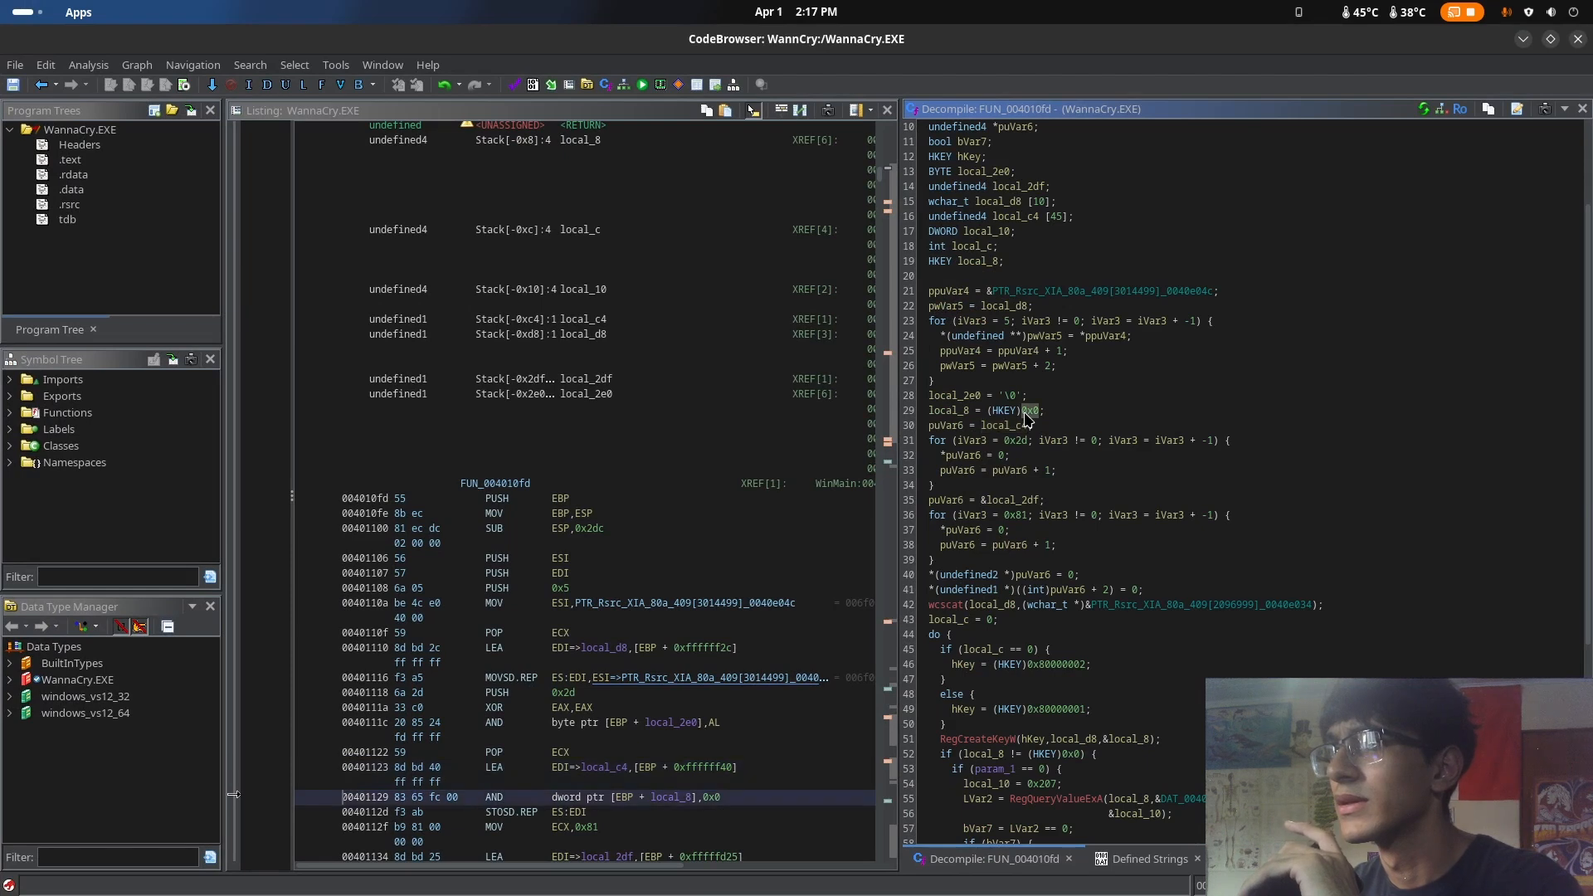
pyautogui.click(1005, 411)
# Highlight the hKey variable among FUN_004010fd's local declarations and keep its decompiled code in view
pyautogui.scroll(2, 1013, 408)
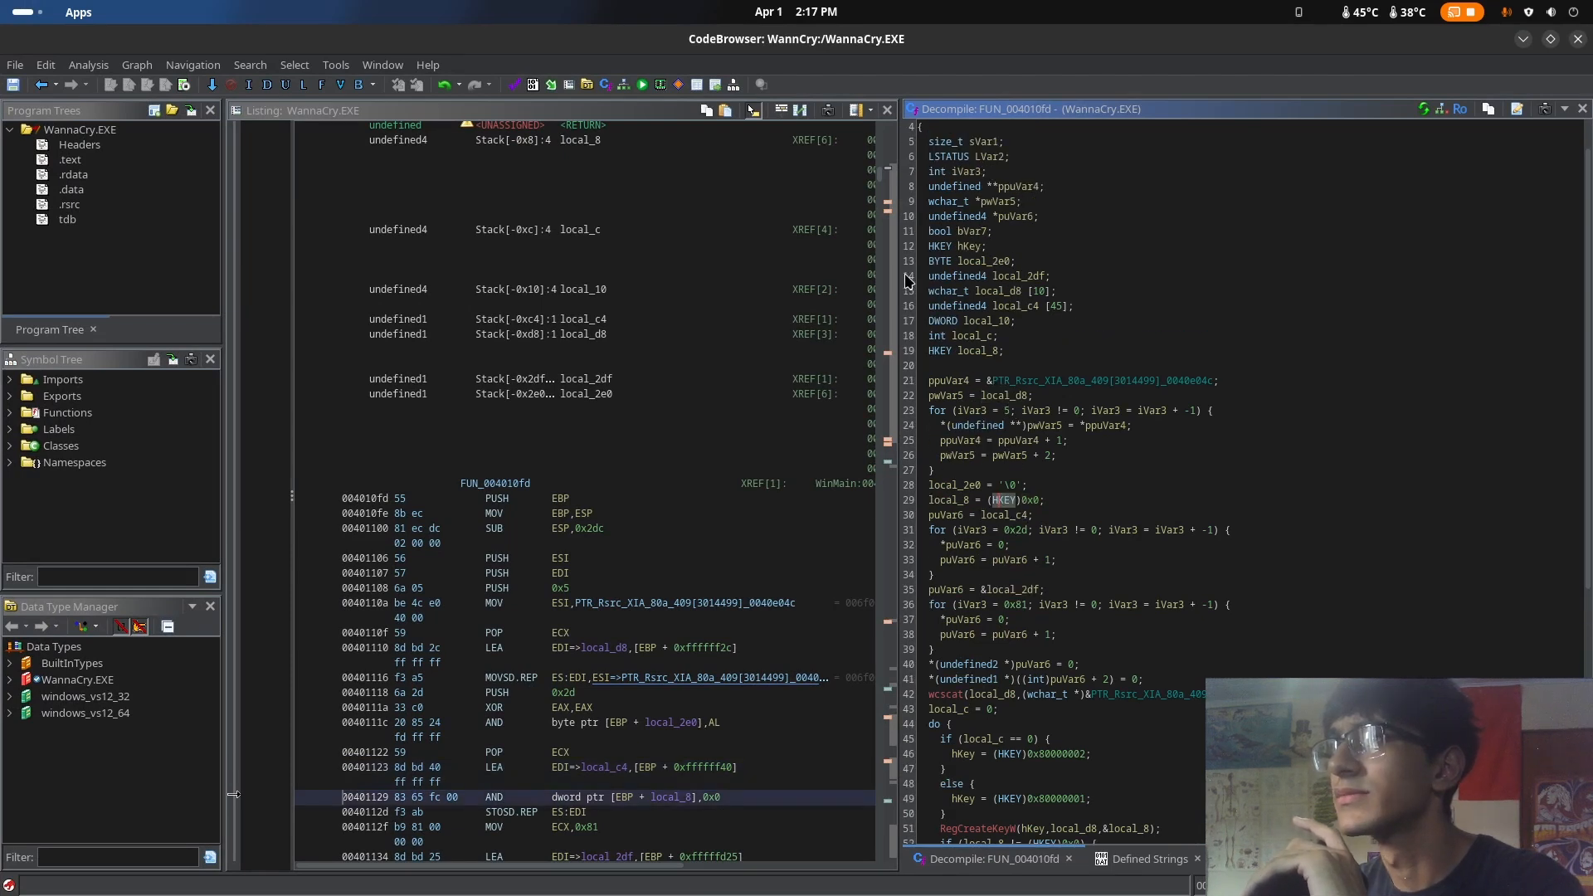
pyautogui.scroll(1, 955, 290)
pyautogui.scroll(-2, 959, 286)
pyautogui.scroll(1, 960, 261)
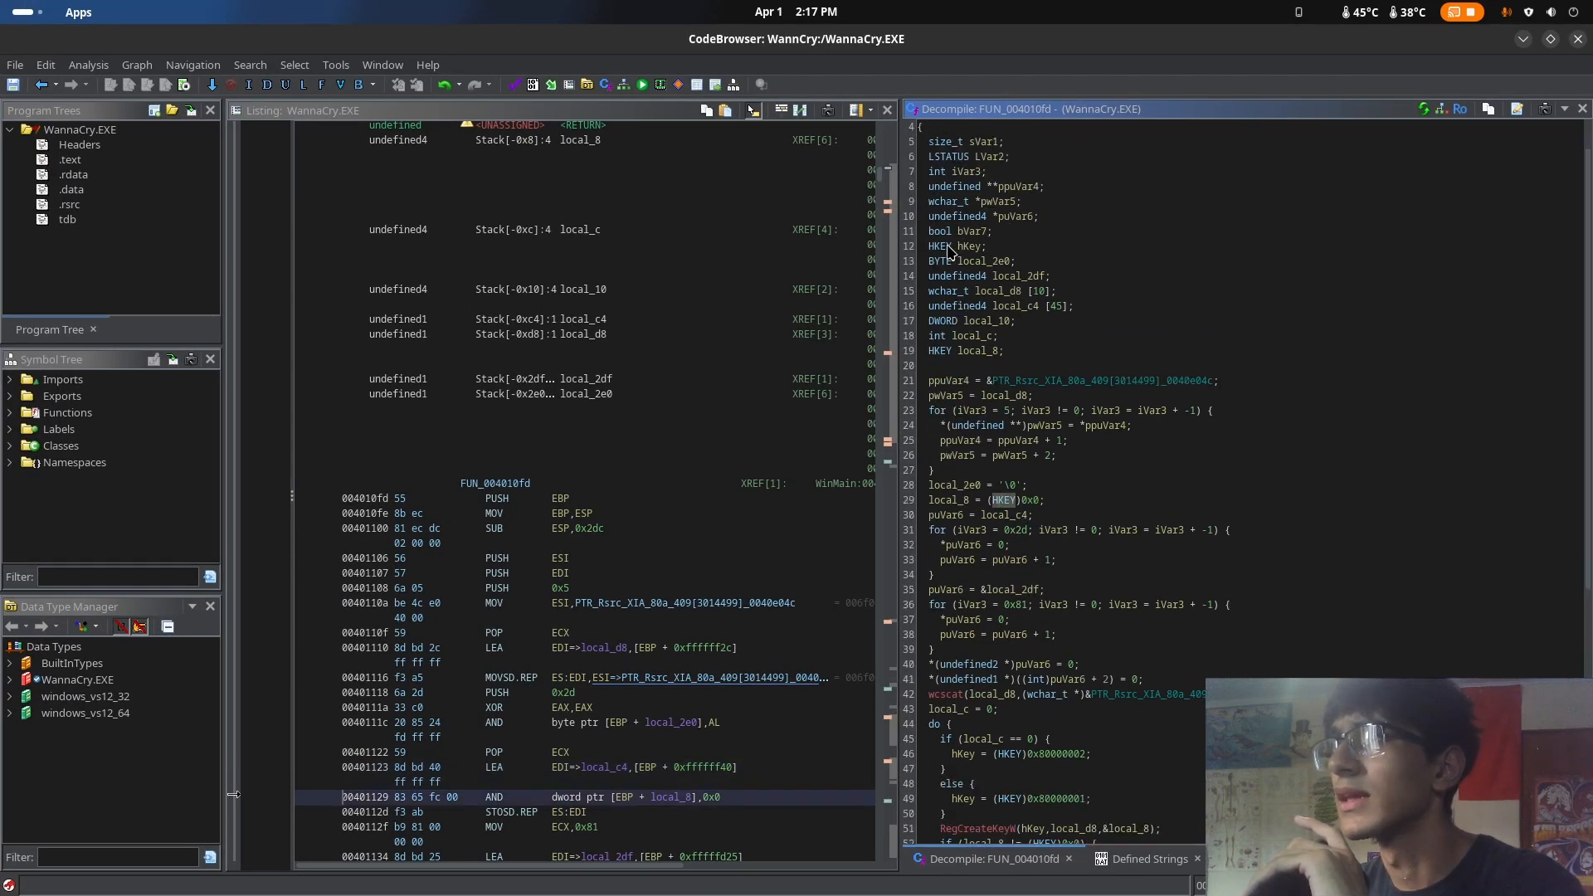
pyautogui.click(968, 246)
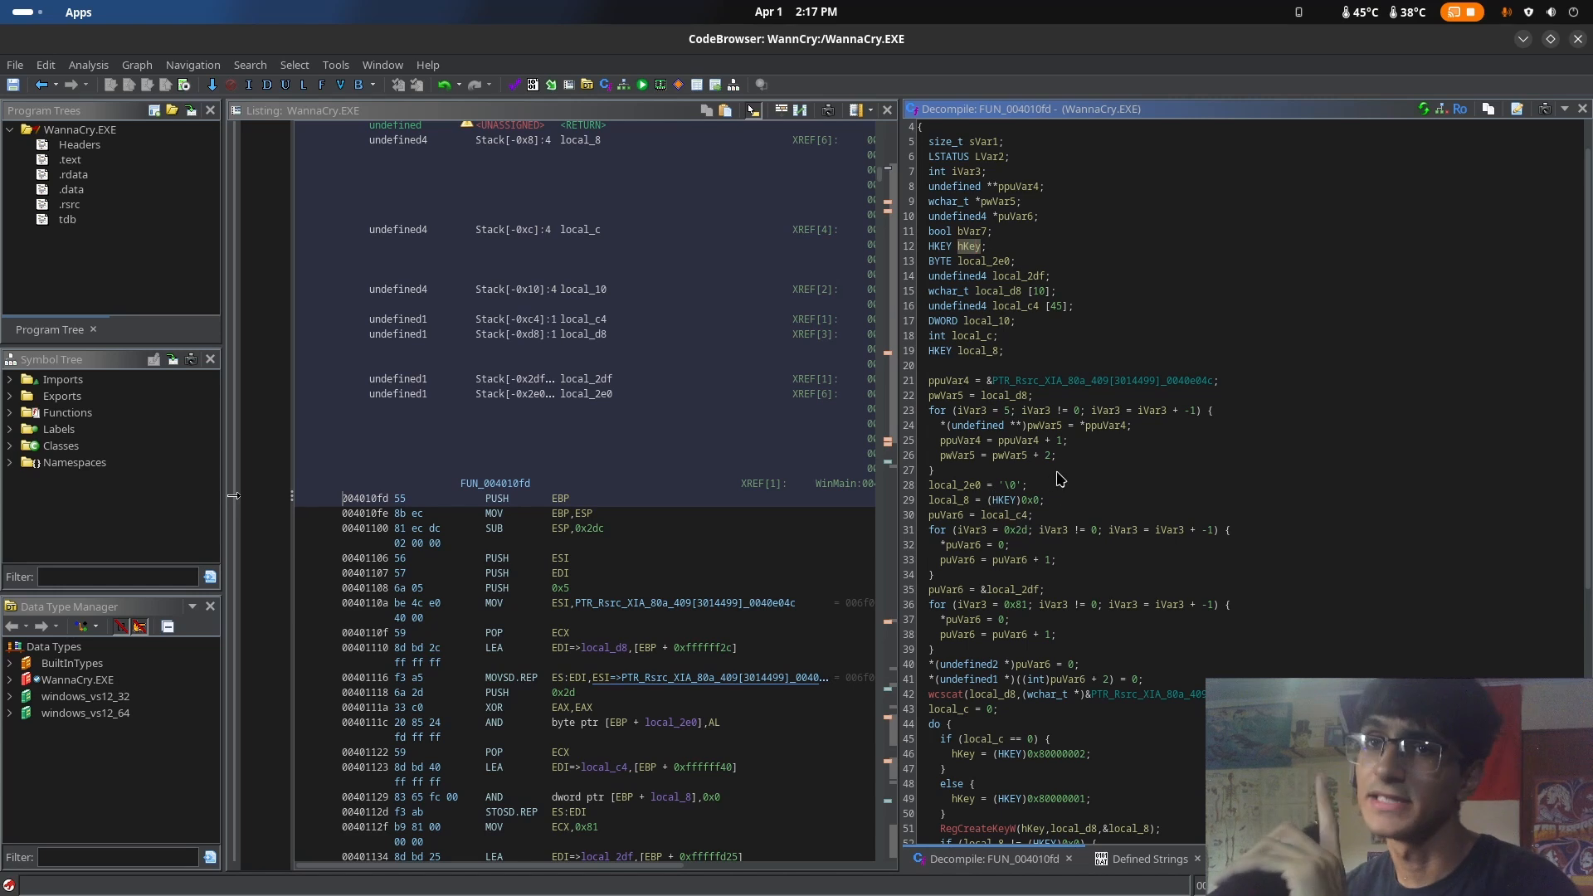
pyautogui.press('super')
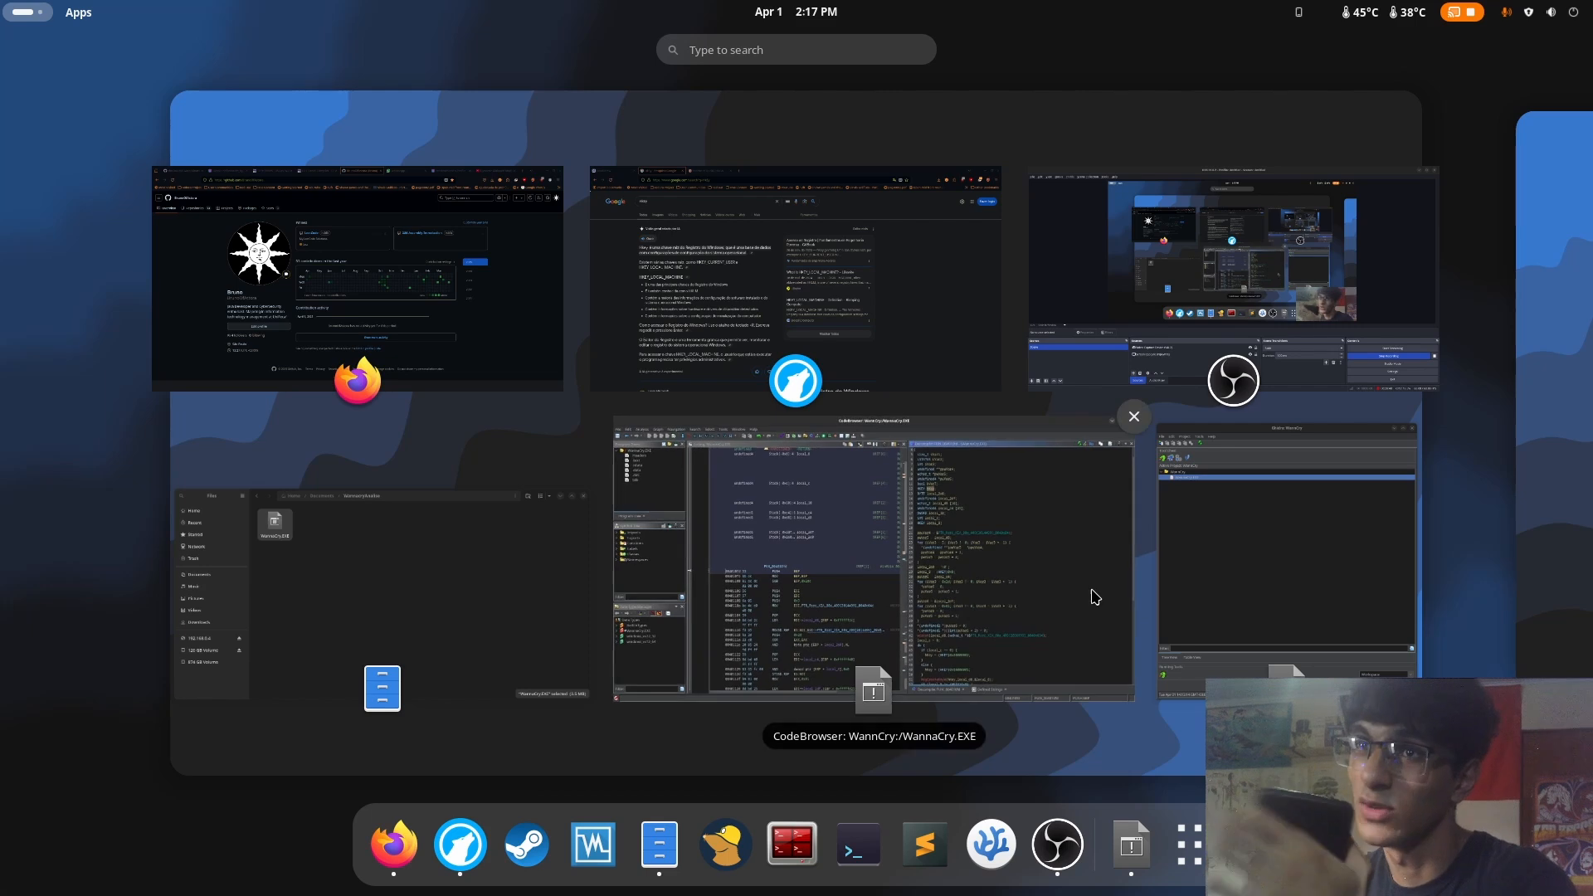
pyautogui.click(876, 472)
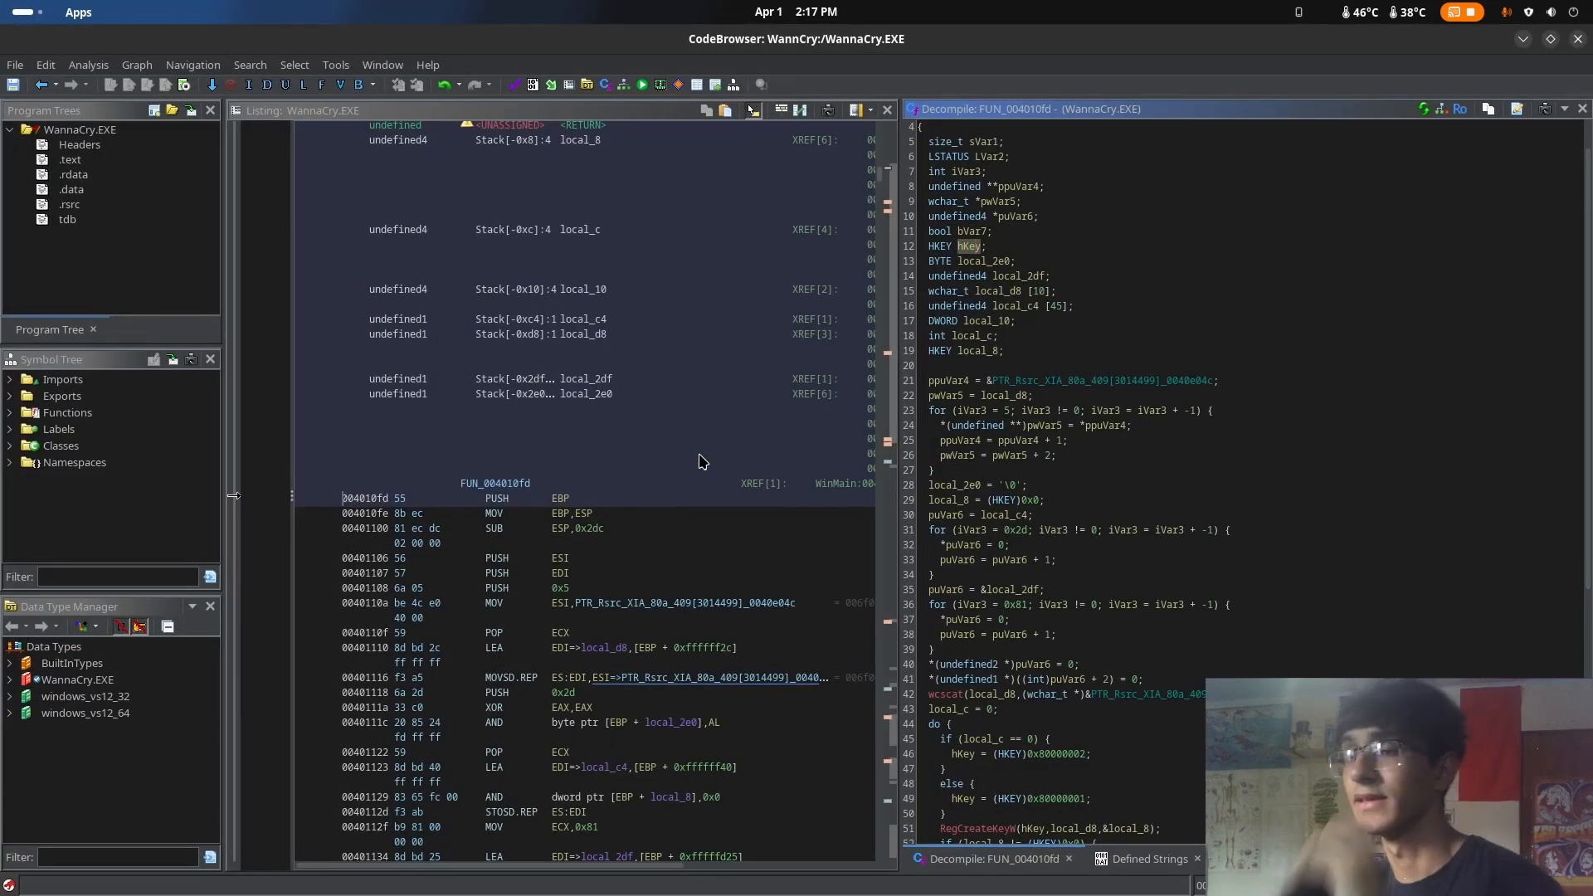
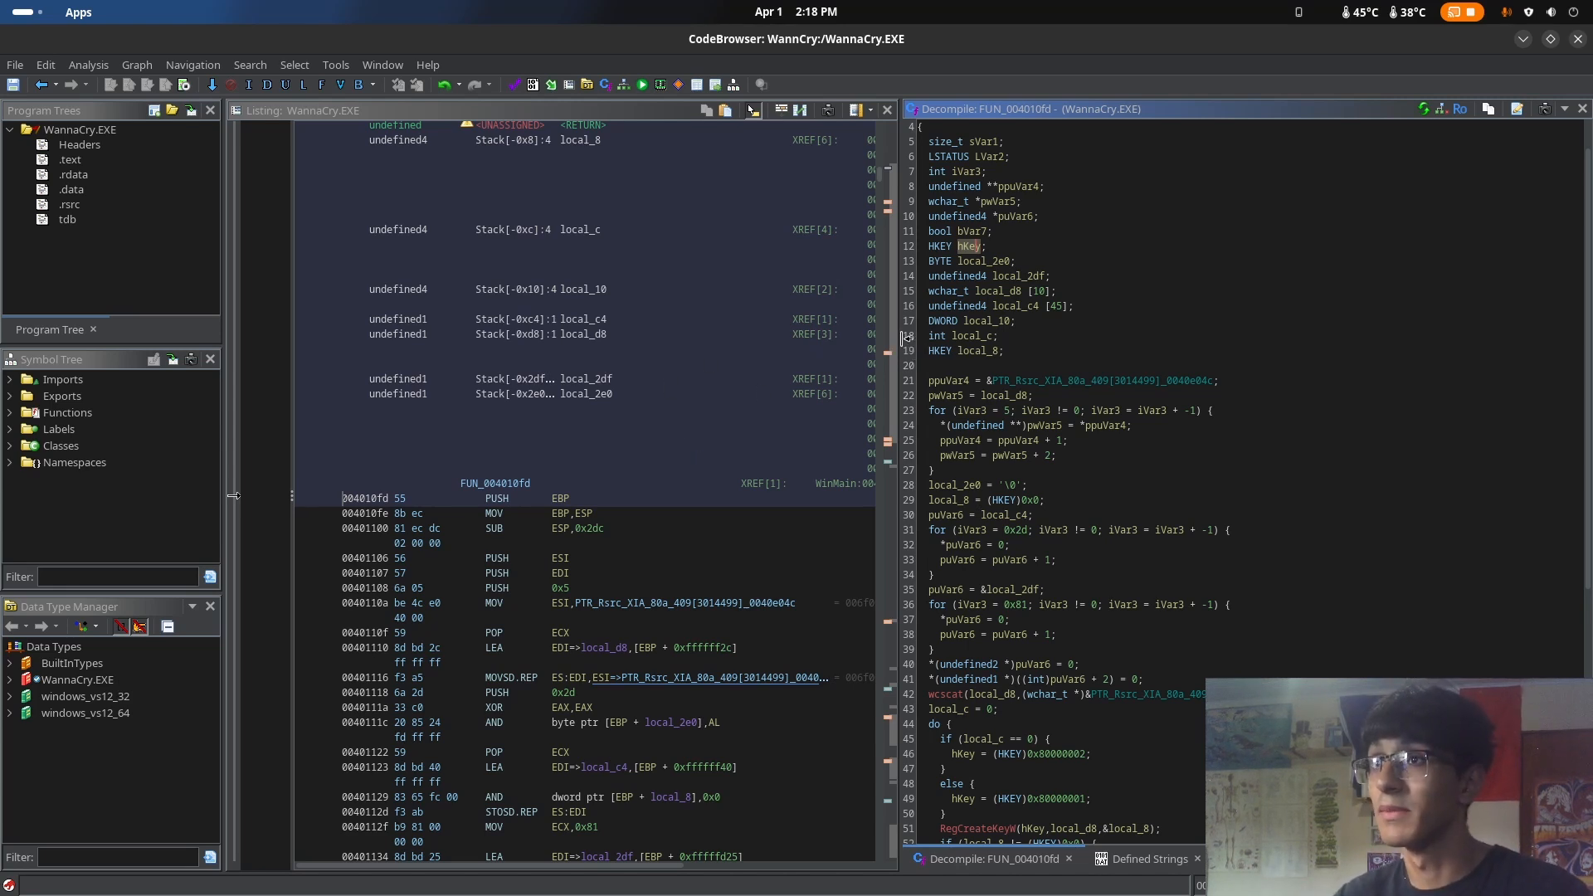
# Widen the decompiler view and read through FUN_004010fd's loops and registry calls
pyautogui.moveTo(904, 338); pyautogui.dragTo(804, 321)
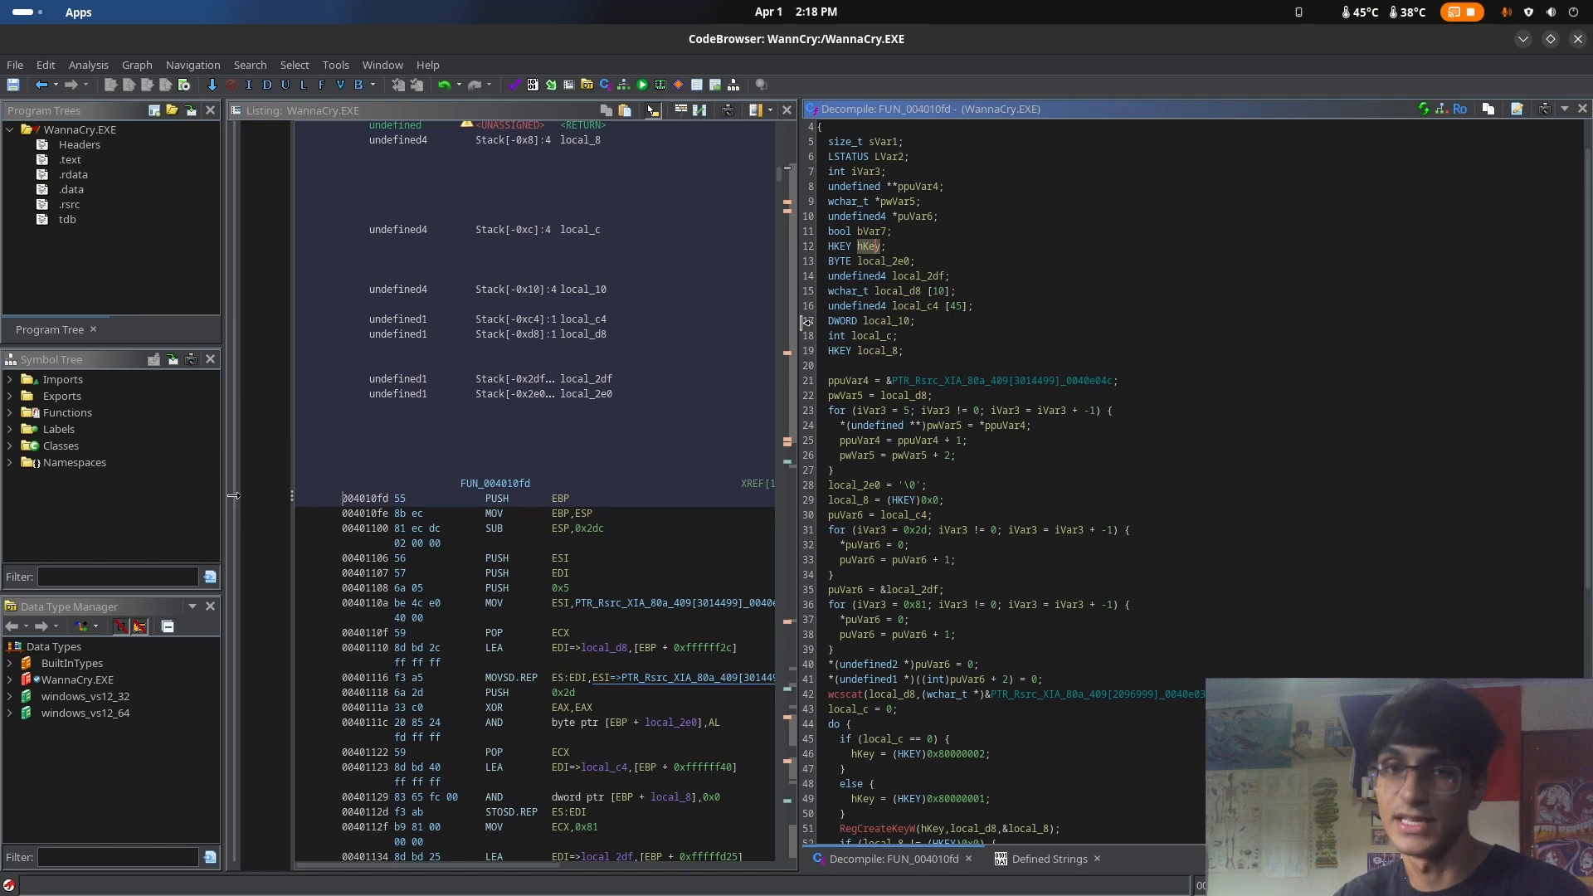
pyautogui.scroll(-9, 958, 437)
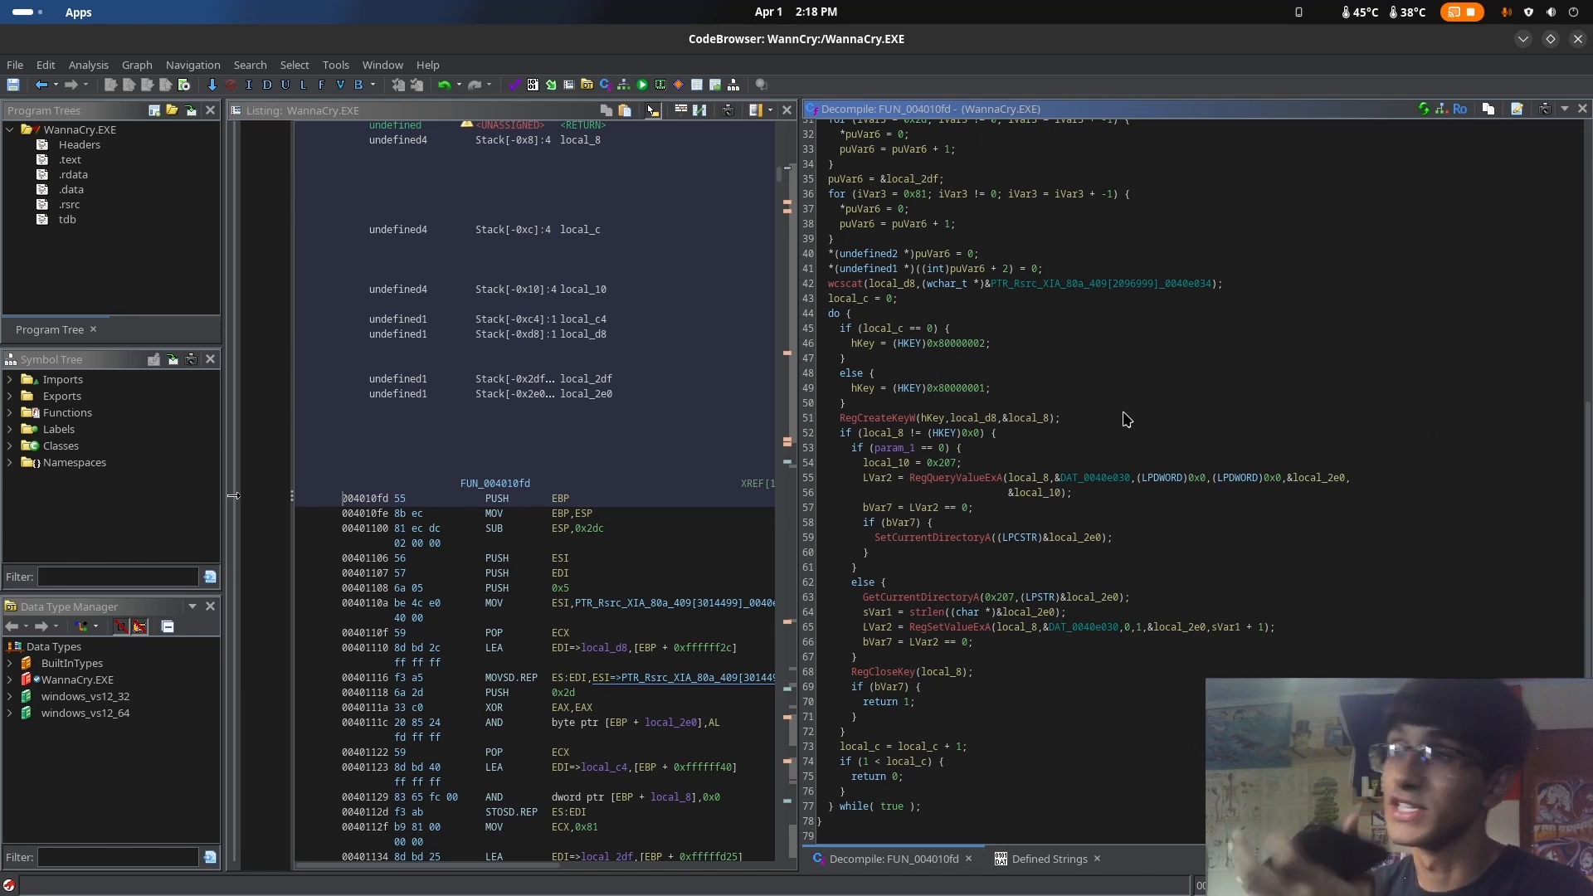
pyautogui.scroll(6, 1028, 390)
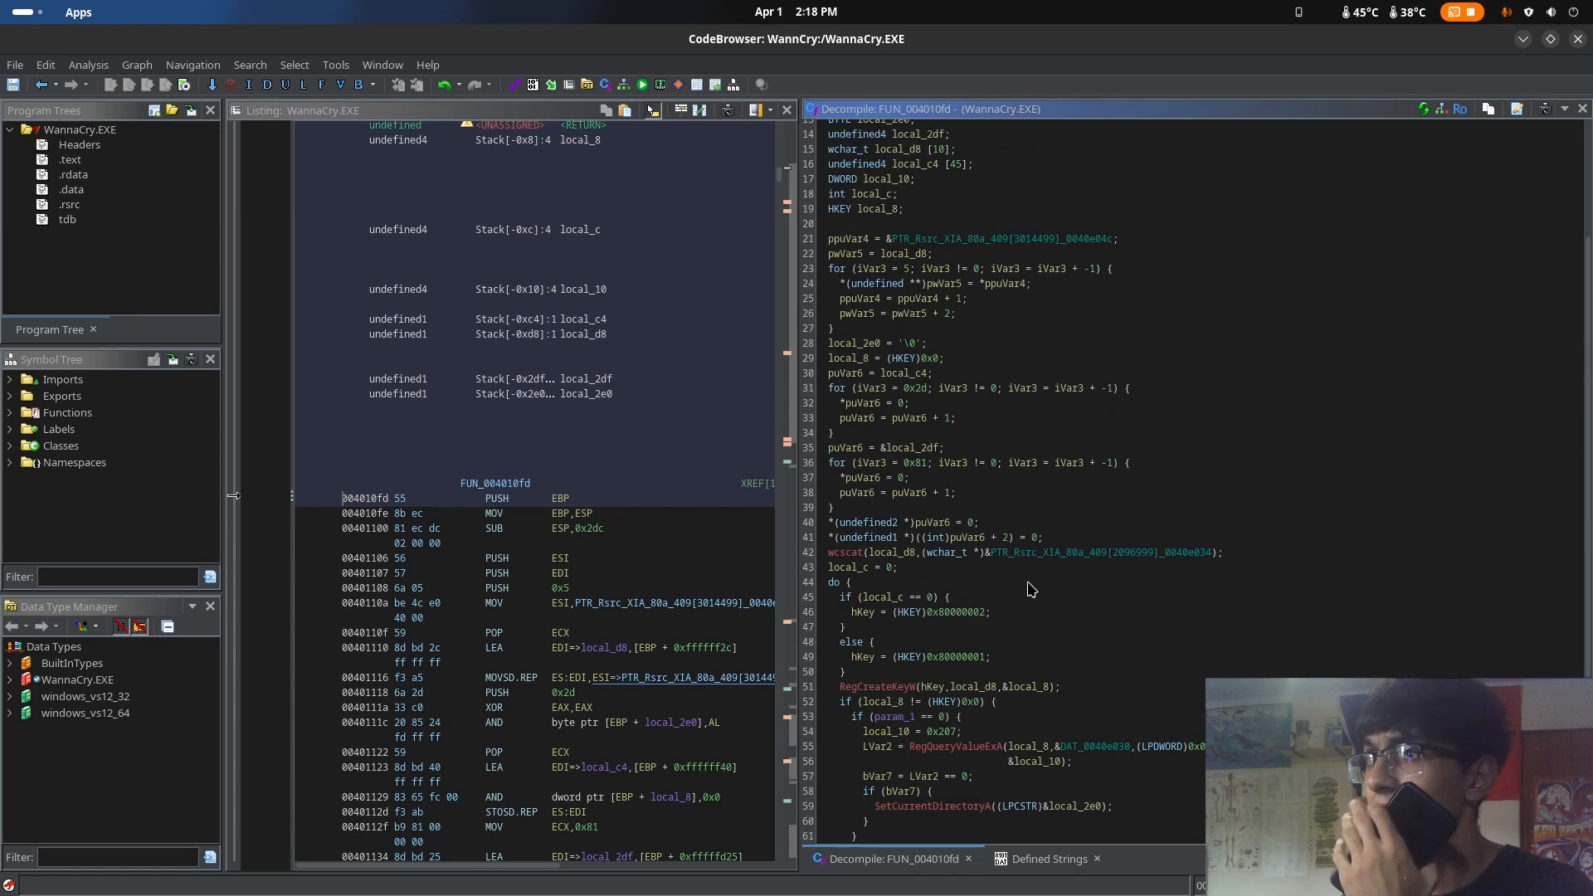
pyautogui.scroll(-2, 927, 552)
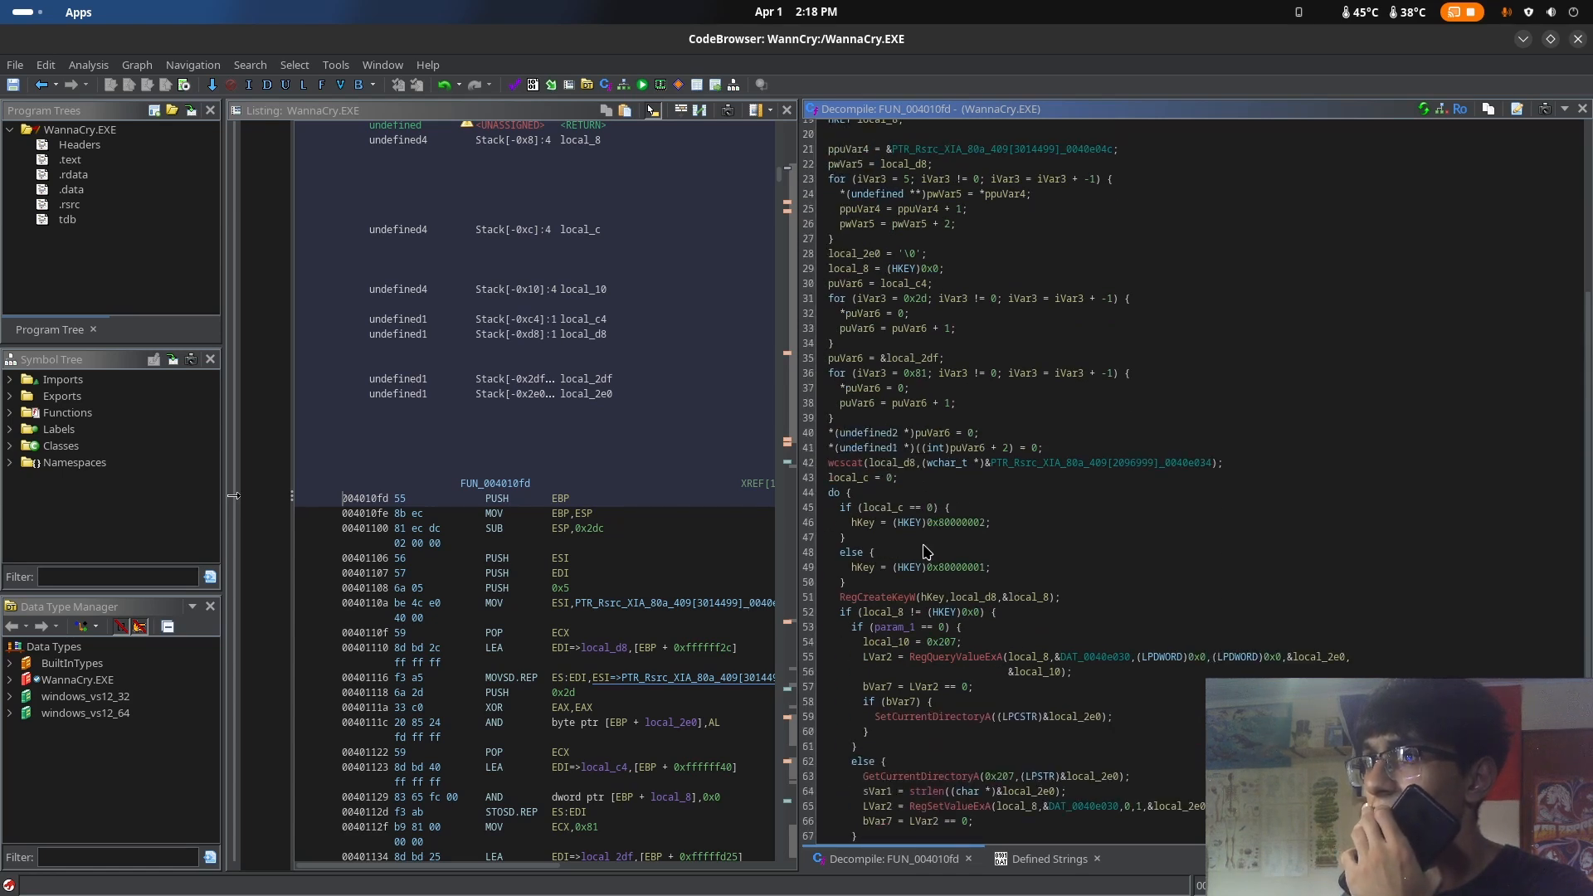
# Examine the local_c == 0 condition and the 0x80000002 and 0x80000001 values assigned to hKey in its two branches
pyautogui.click(885, 510)
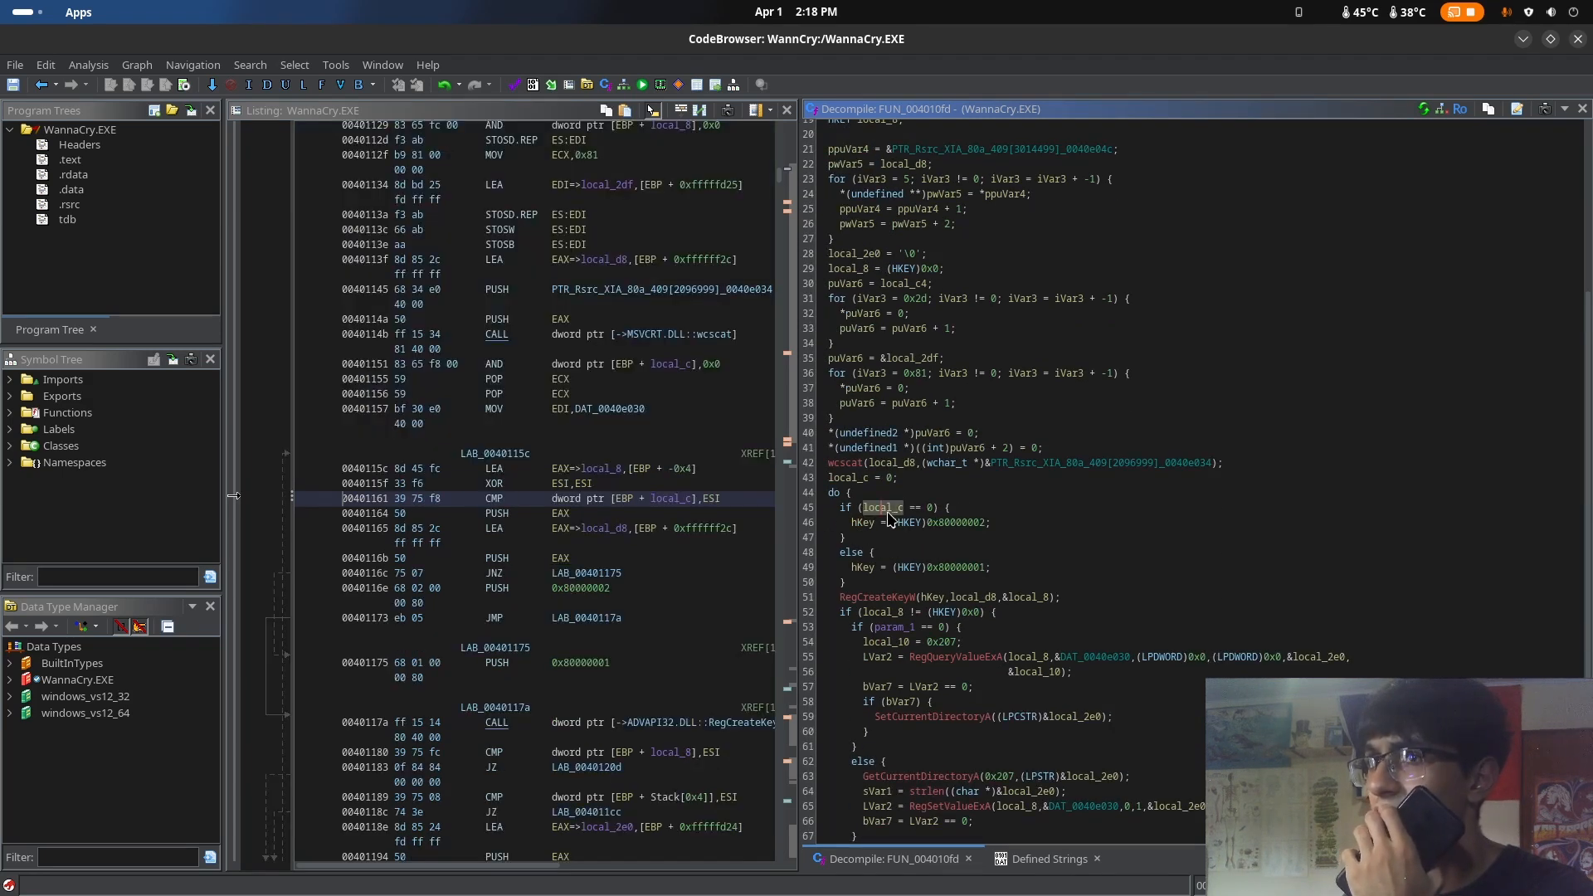
pyautogui.moveTo(903, 515)
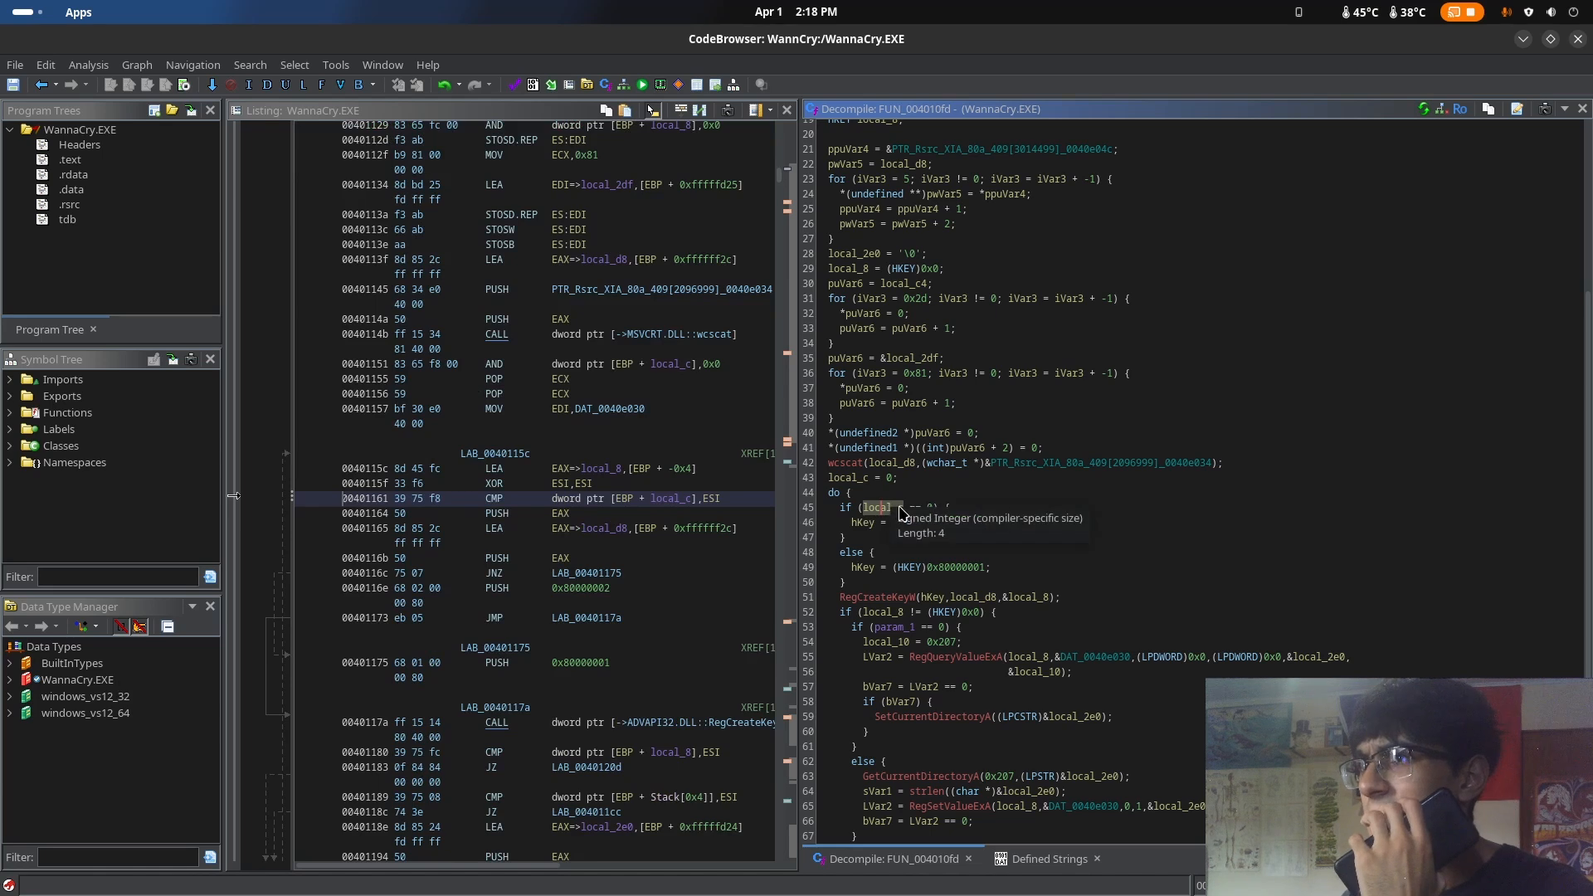
pyautogui.click(934, 508)
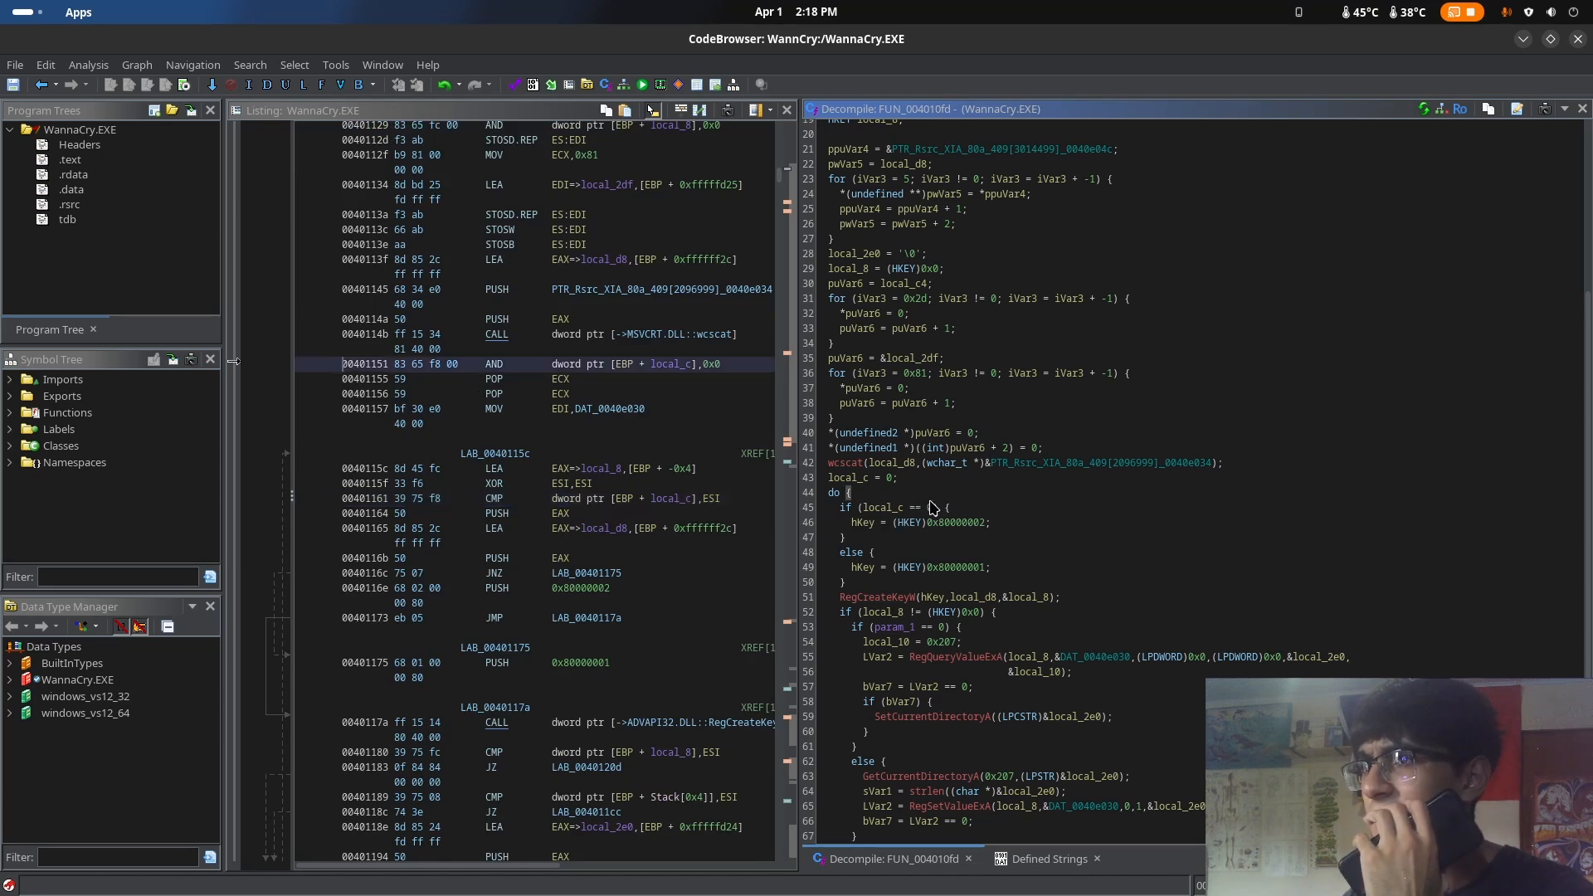
pyautogui.click(883, 508)
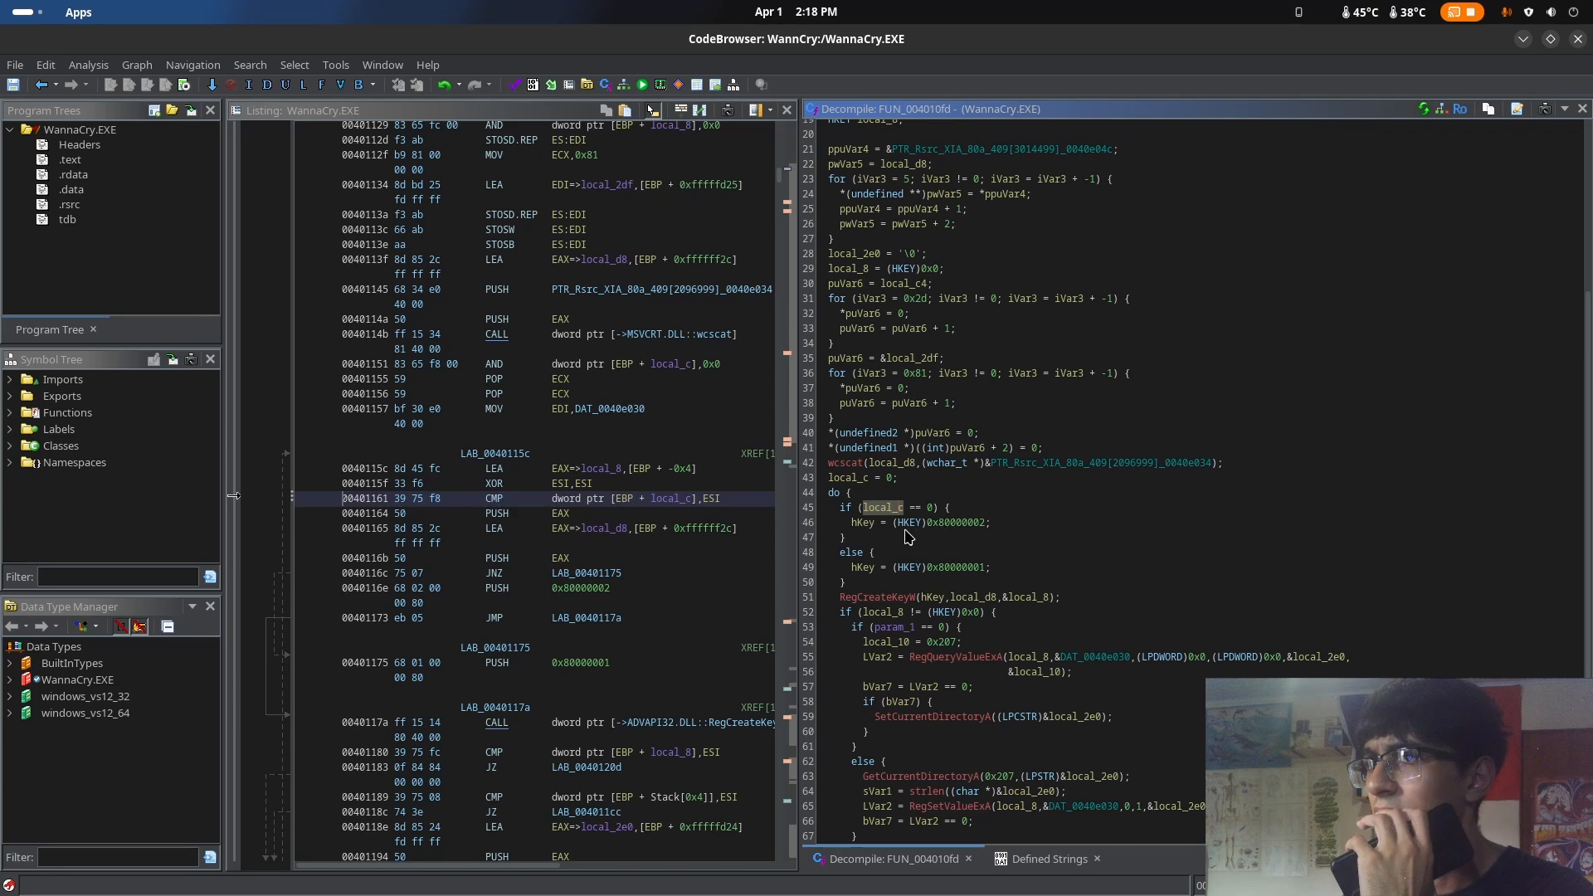
pyautogui.click(908, 523)
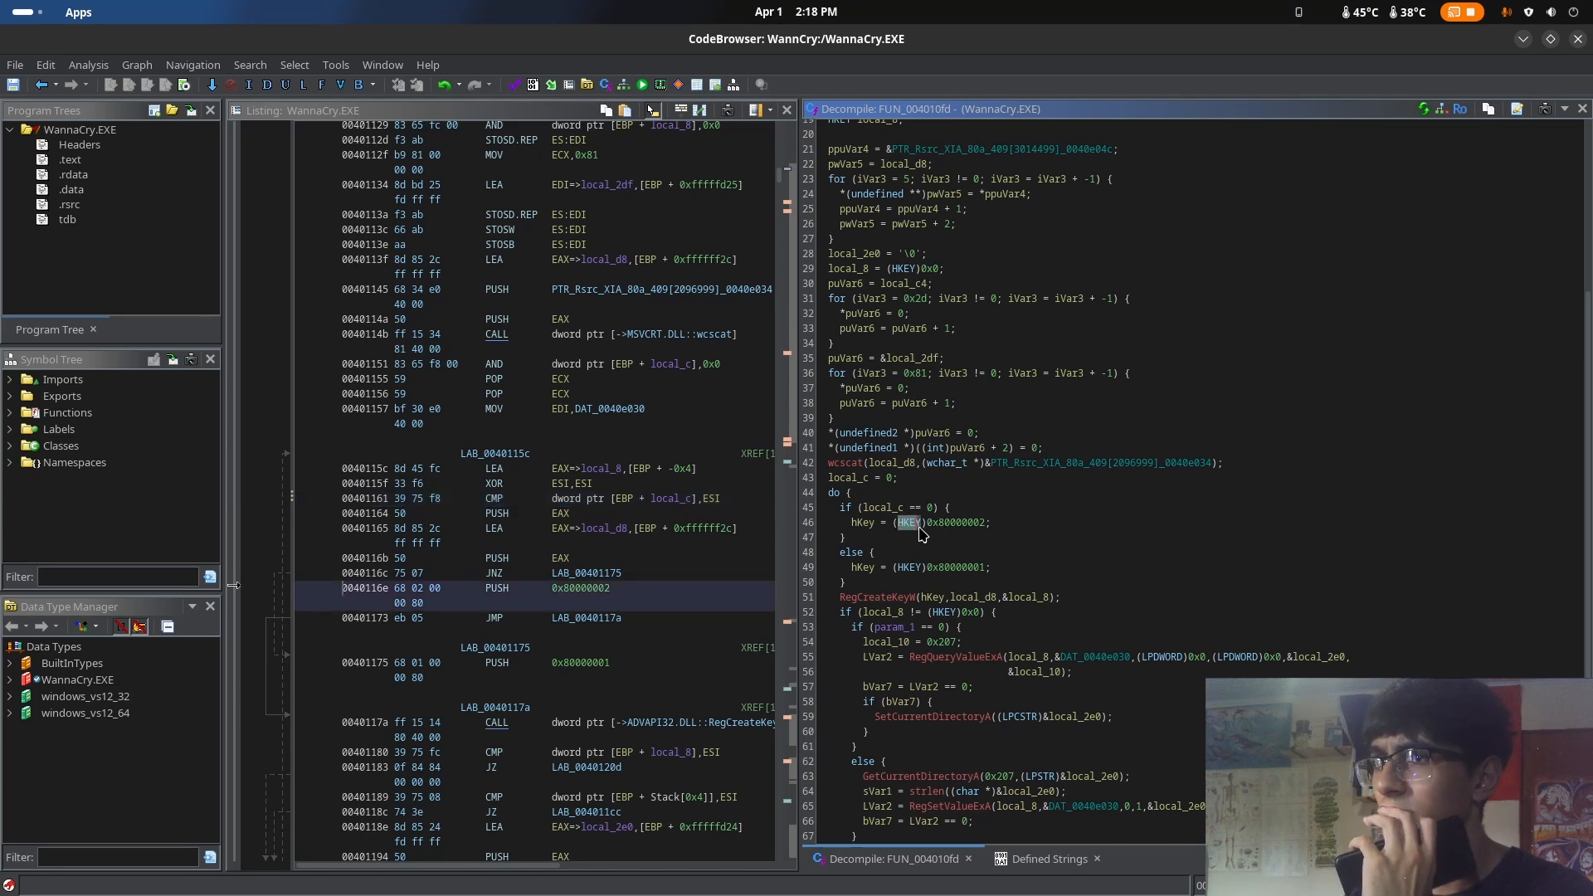
pyautogui.moveTo(919, 528); pyautogui.dragTo(922, 529)
pyautogui.click(984, 527)
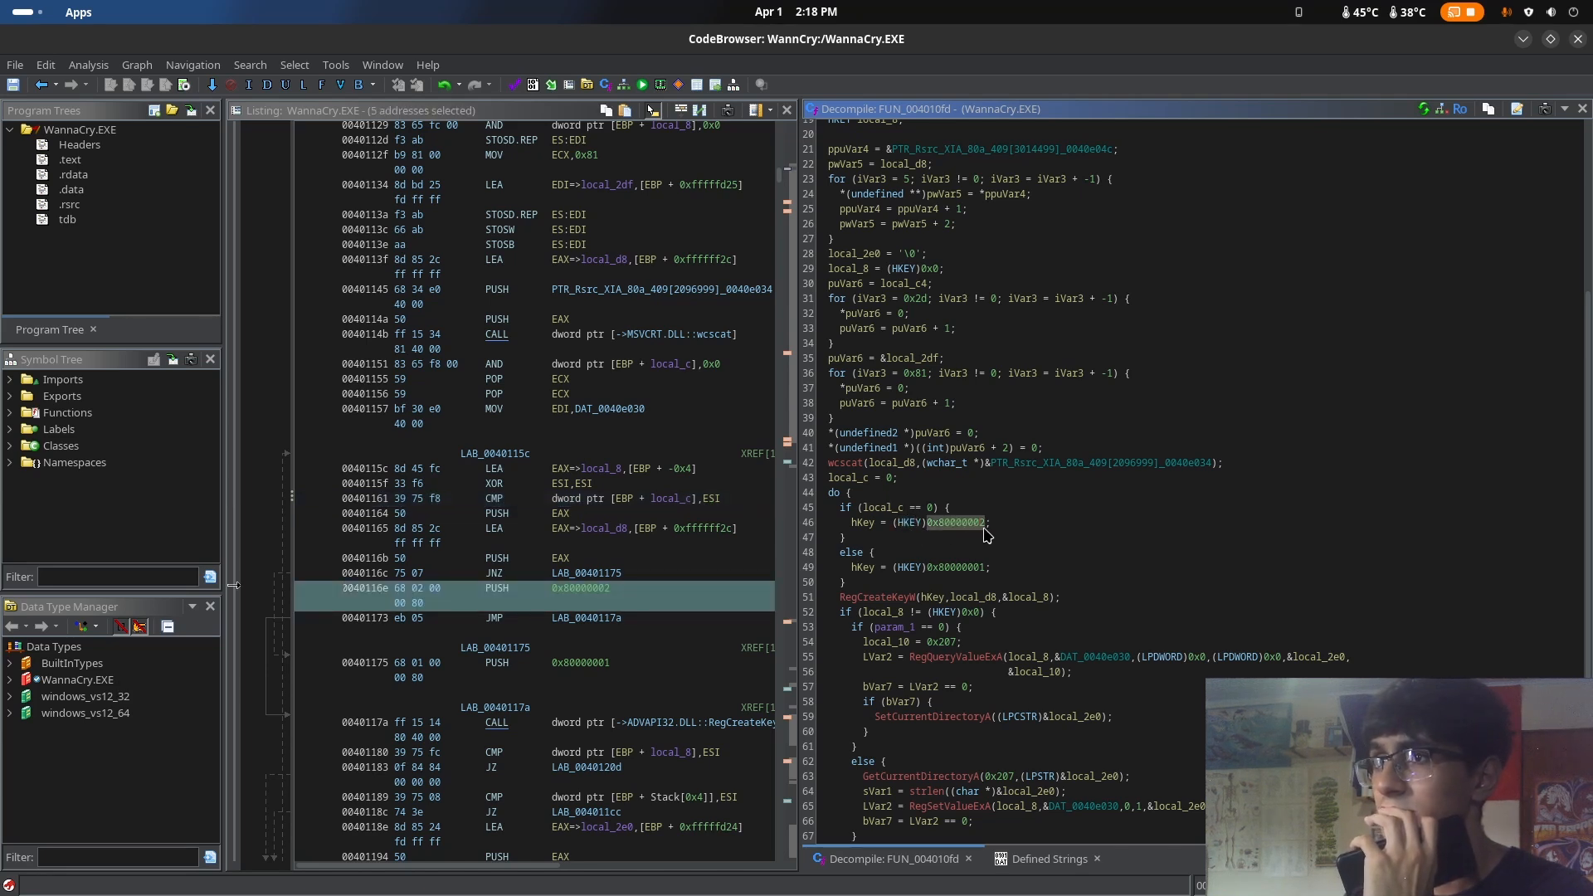
pyautogui.click(987, 528)
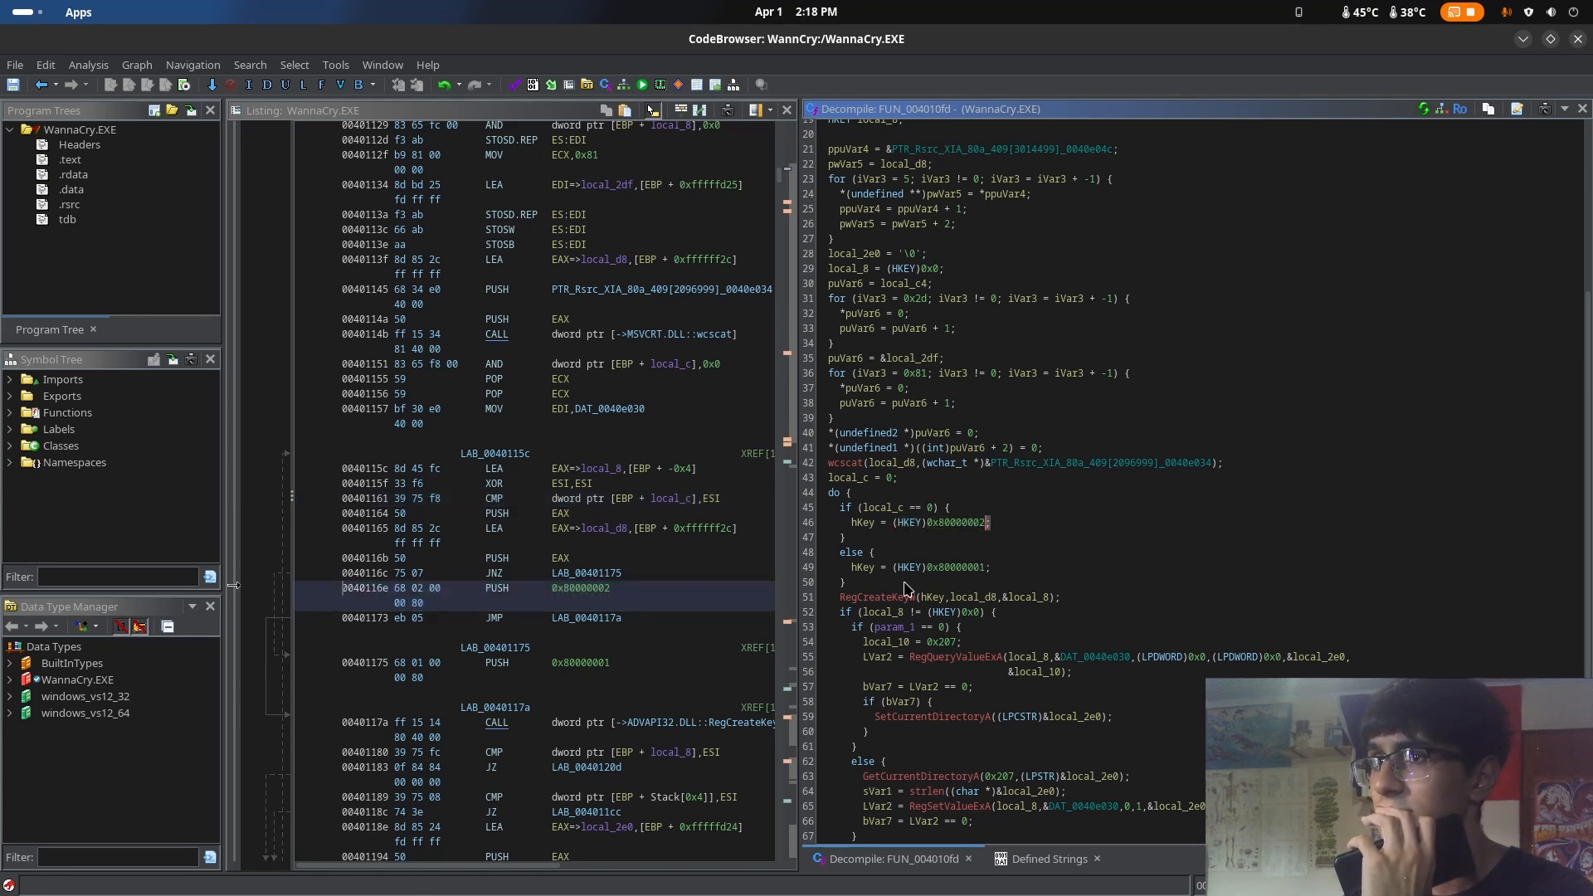
pyautogui.click(983, 571)
pyautogui.click(990, 570)
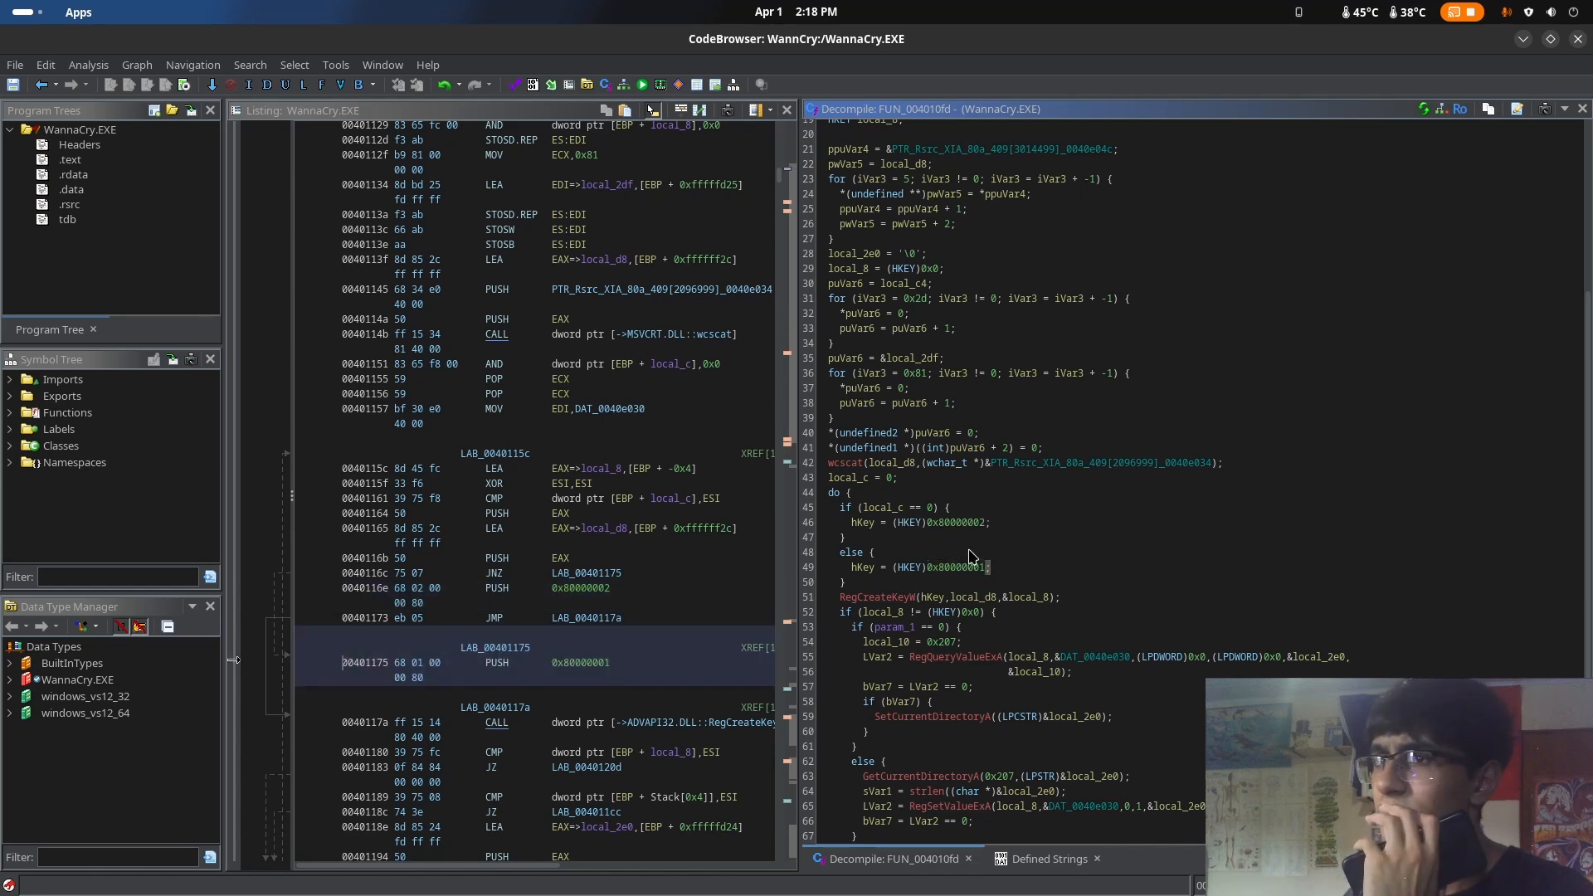
# Inspect the RegCreateKeyW call's hKey, local_d8 and local_8 arguments, and view its external function entry before returning to FUN_004010fd
pyautogui.scroll(-2, 1106, 538)
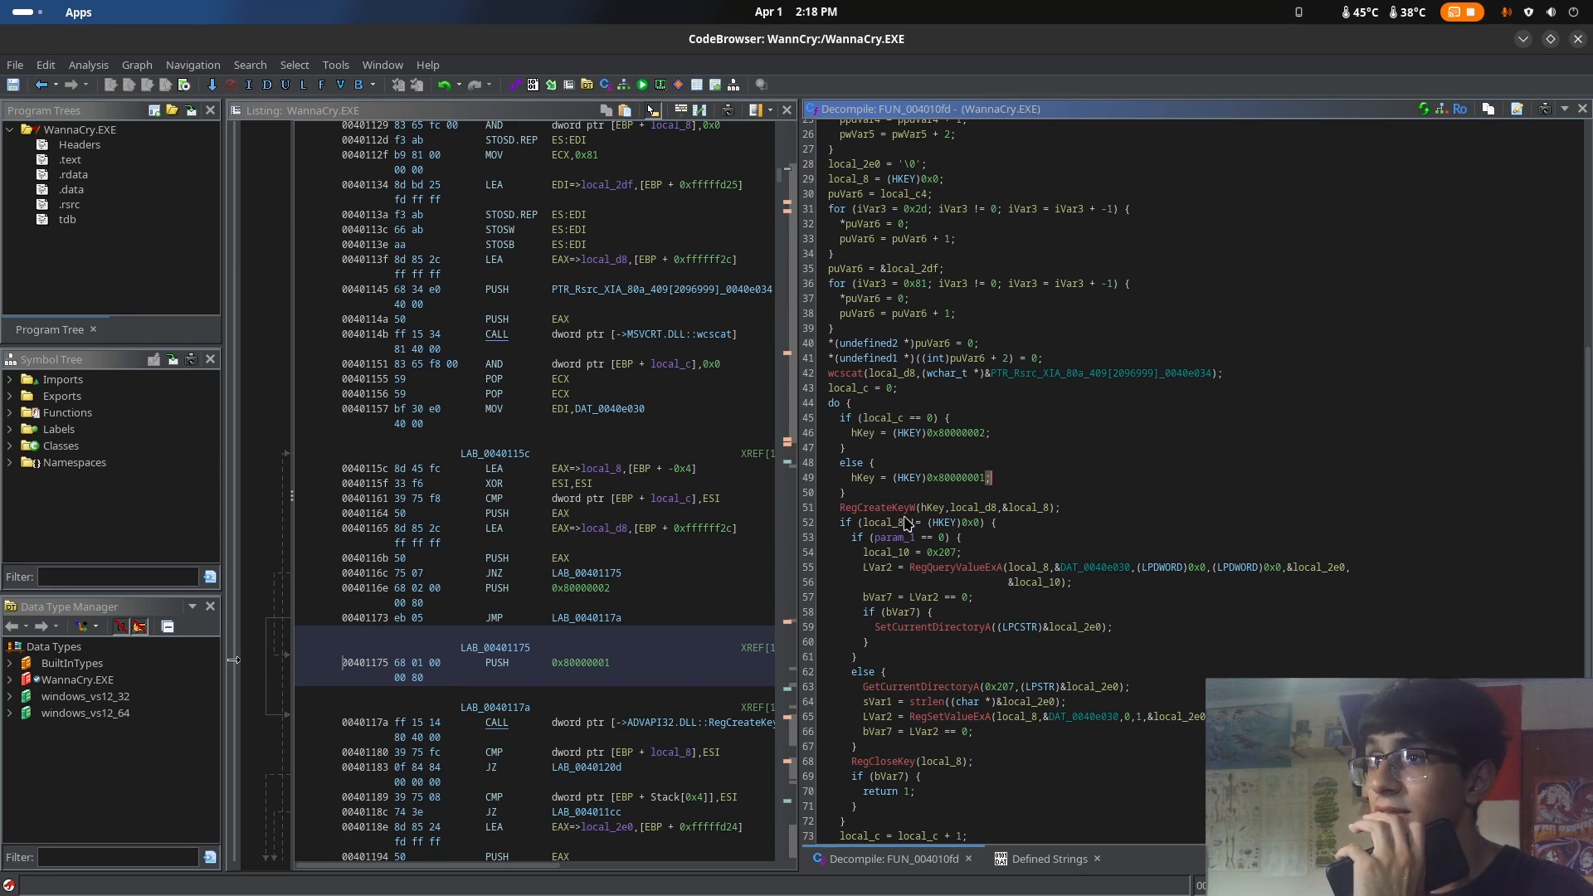
pyautogui.click(867, 508)
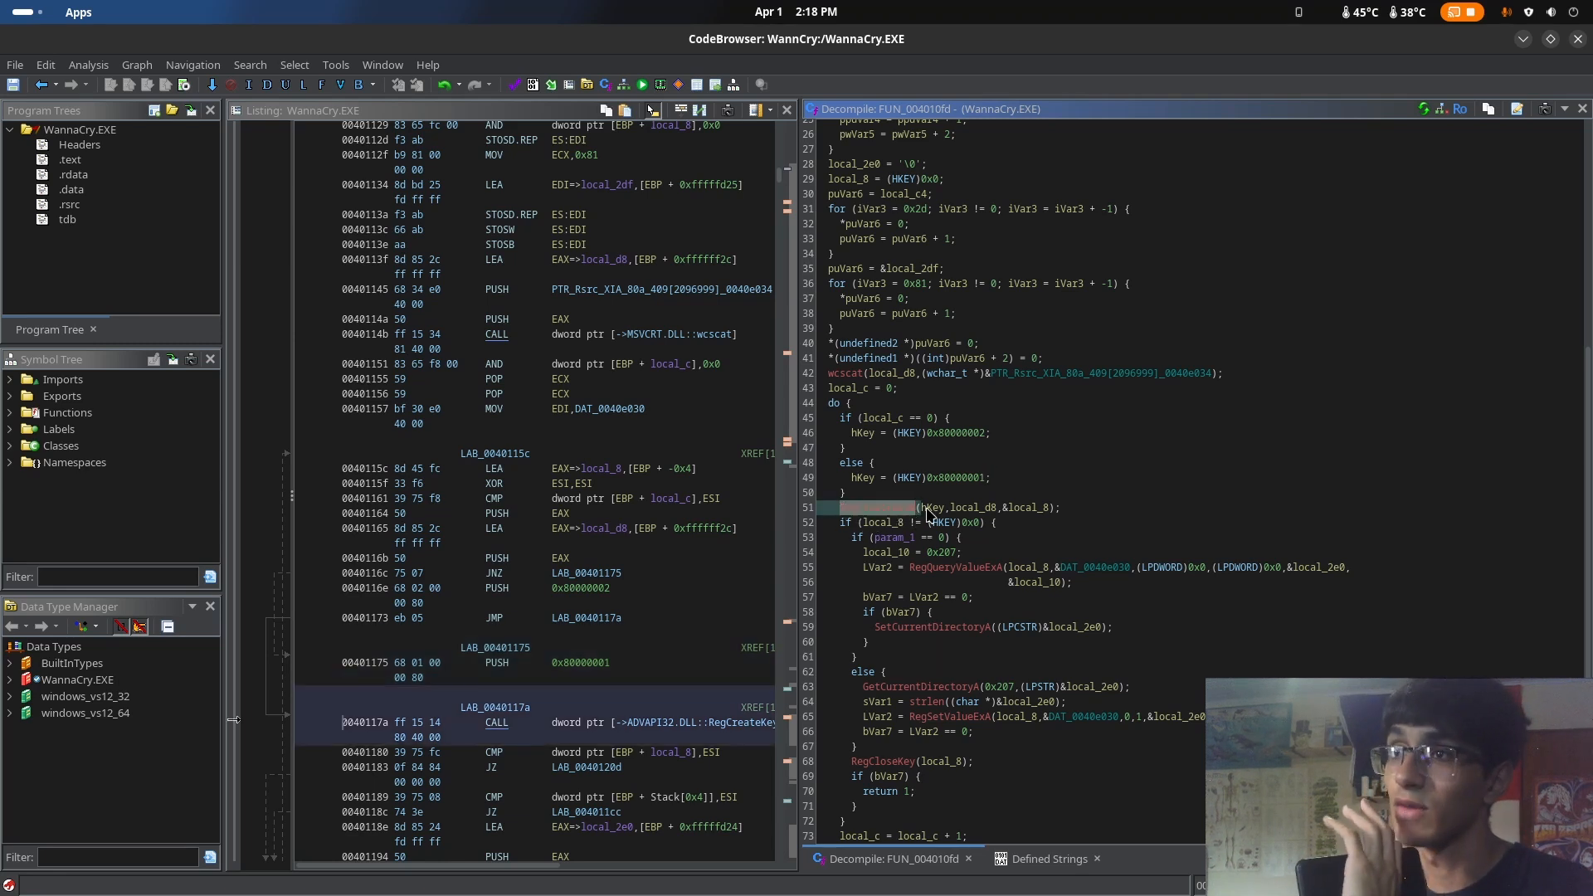
pyautogui.click(931, 507)
pyautogui.click(973, 508)
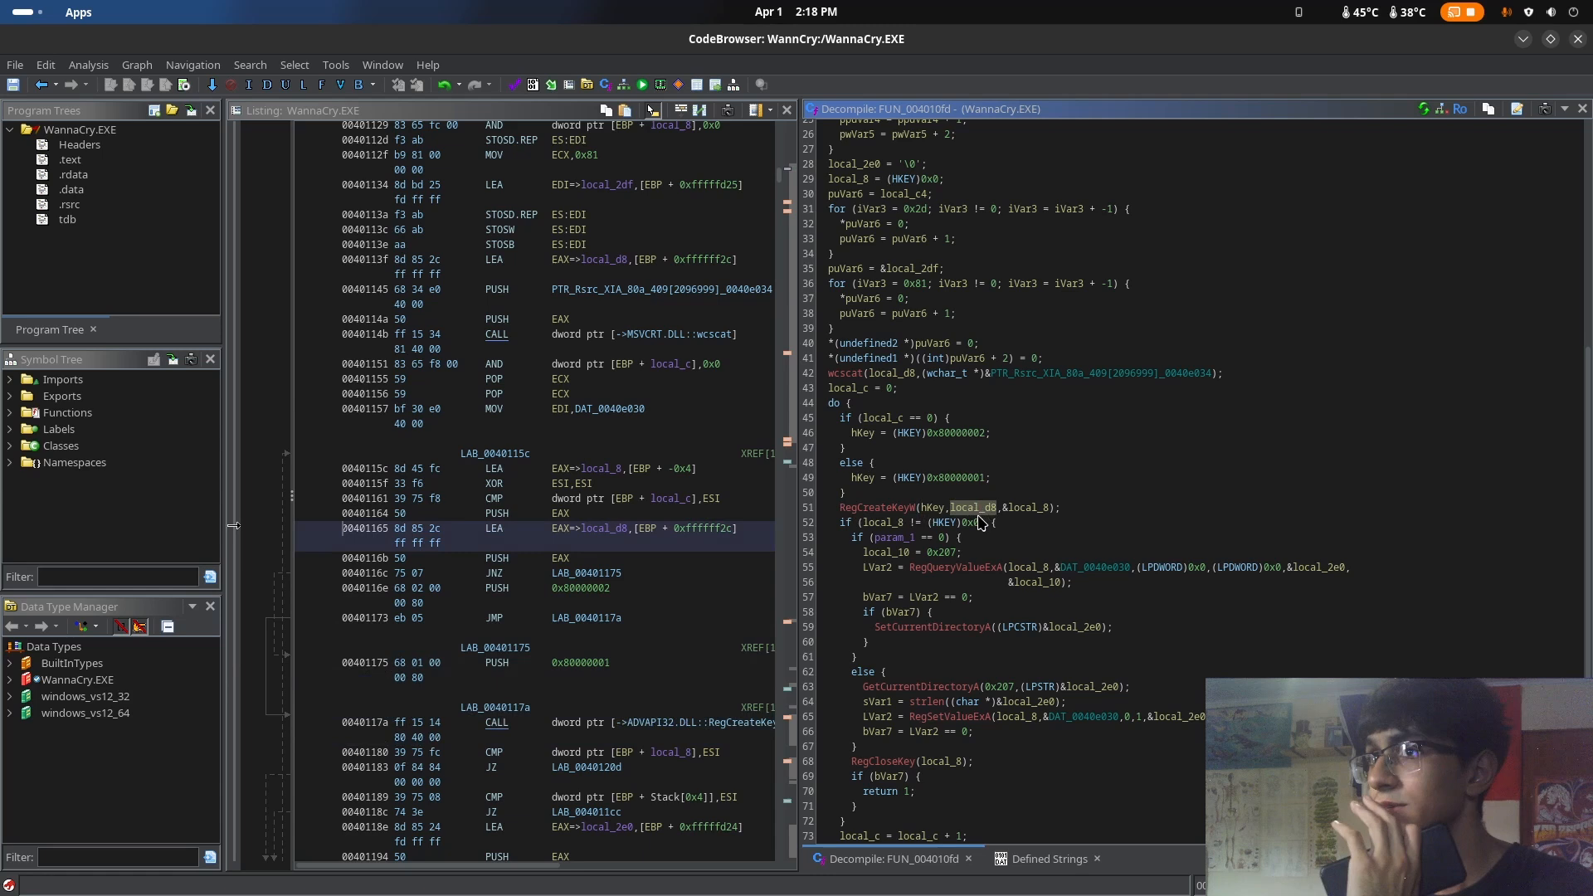
pyautogui.click(931, 510)
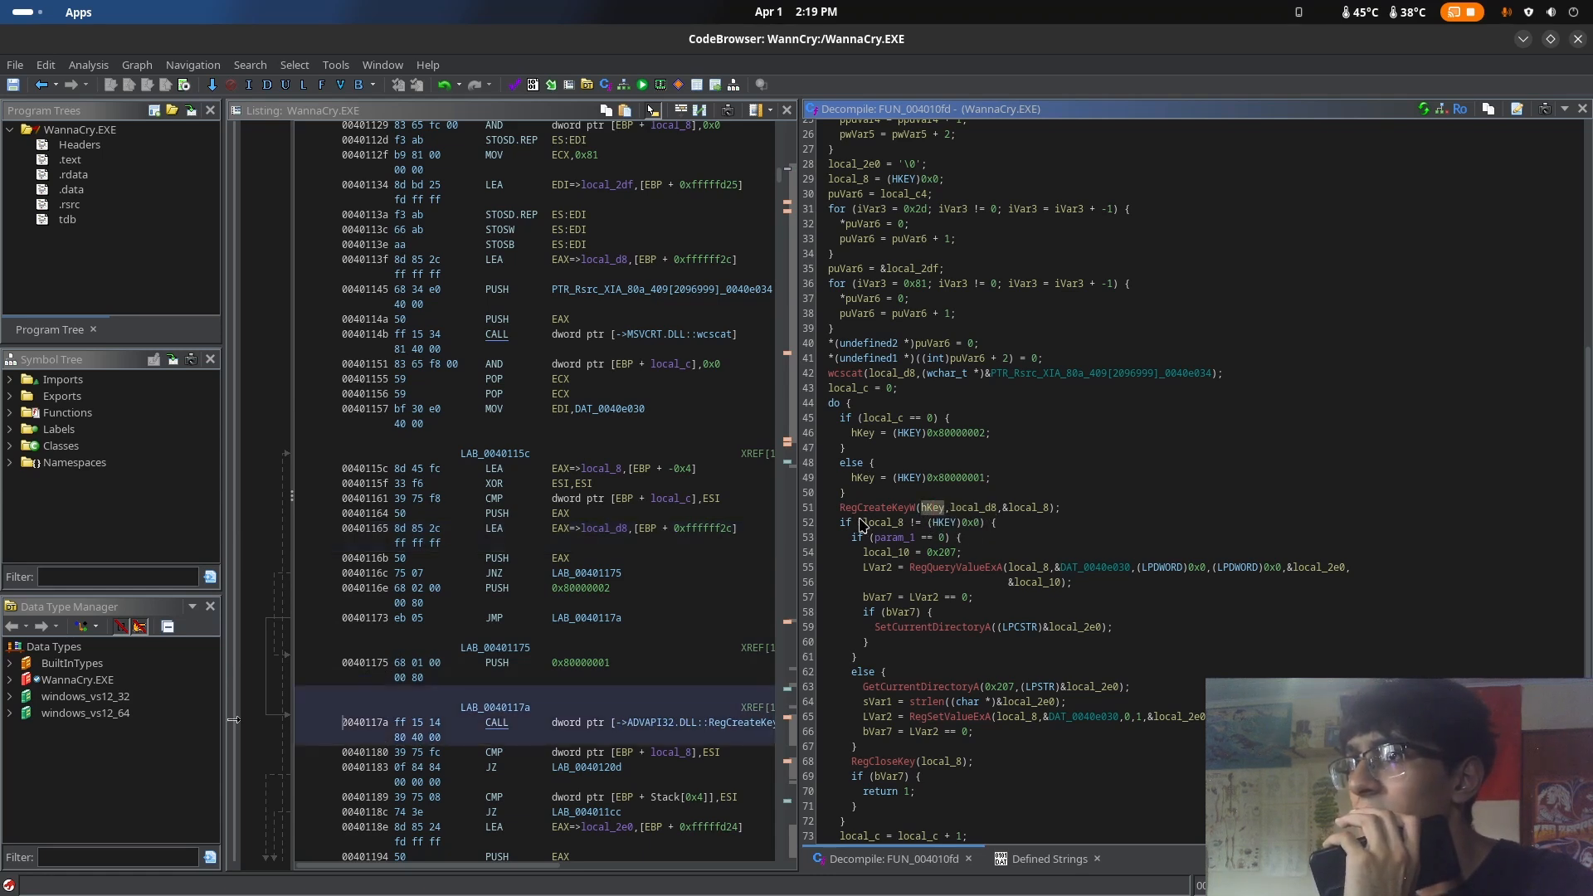
pyautogui.click(975, 507)
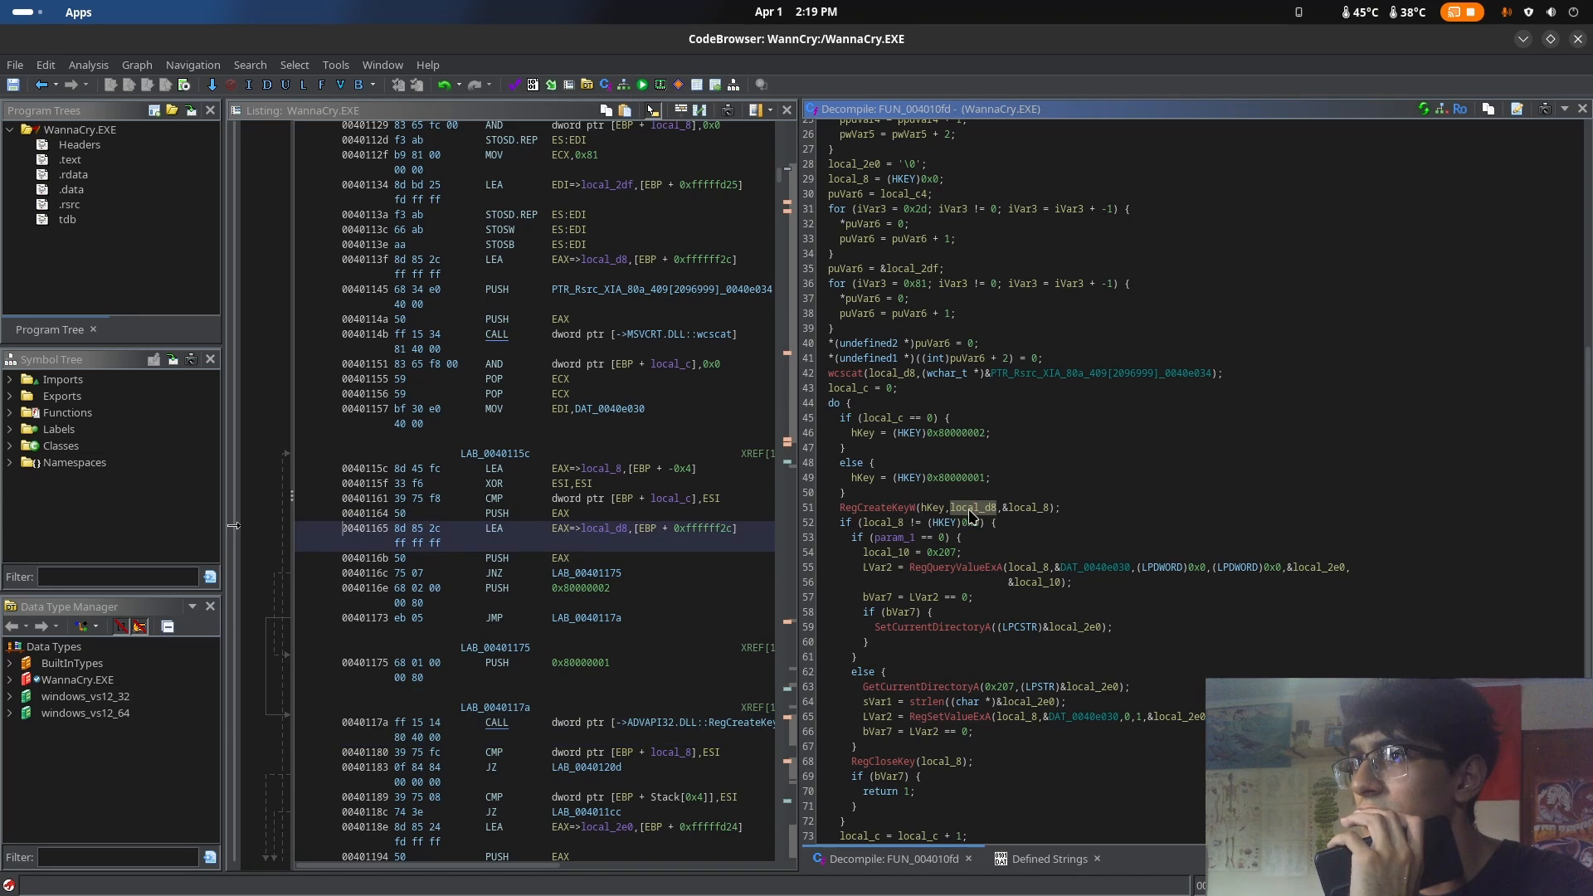
pyautogui.click(1023, 509)
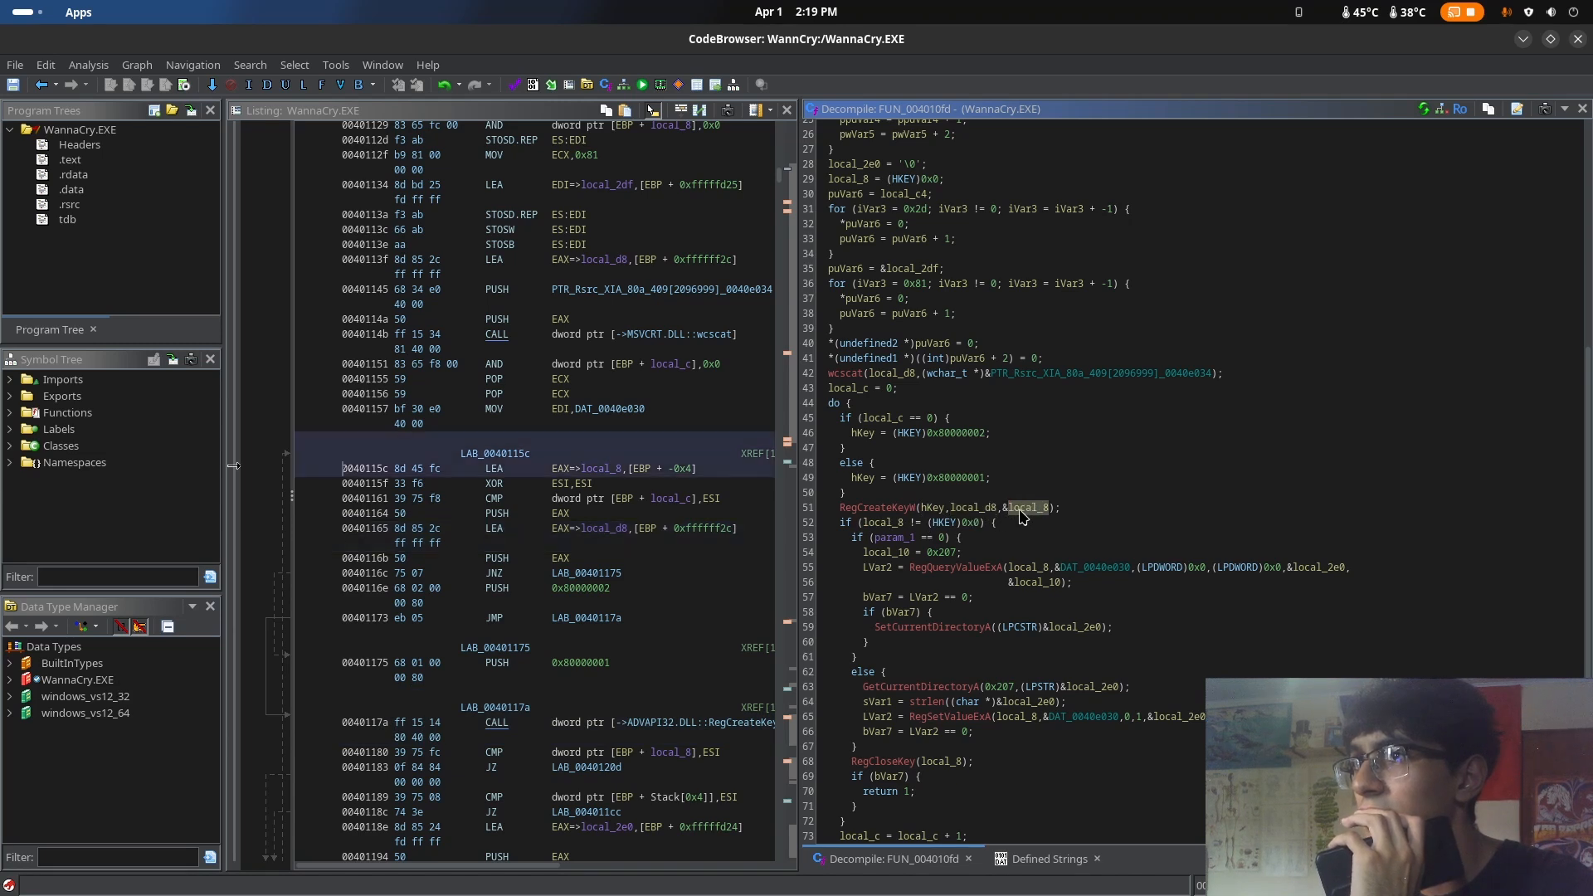
pyautogui.doubleClick(879, 508)
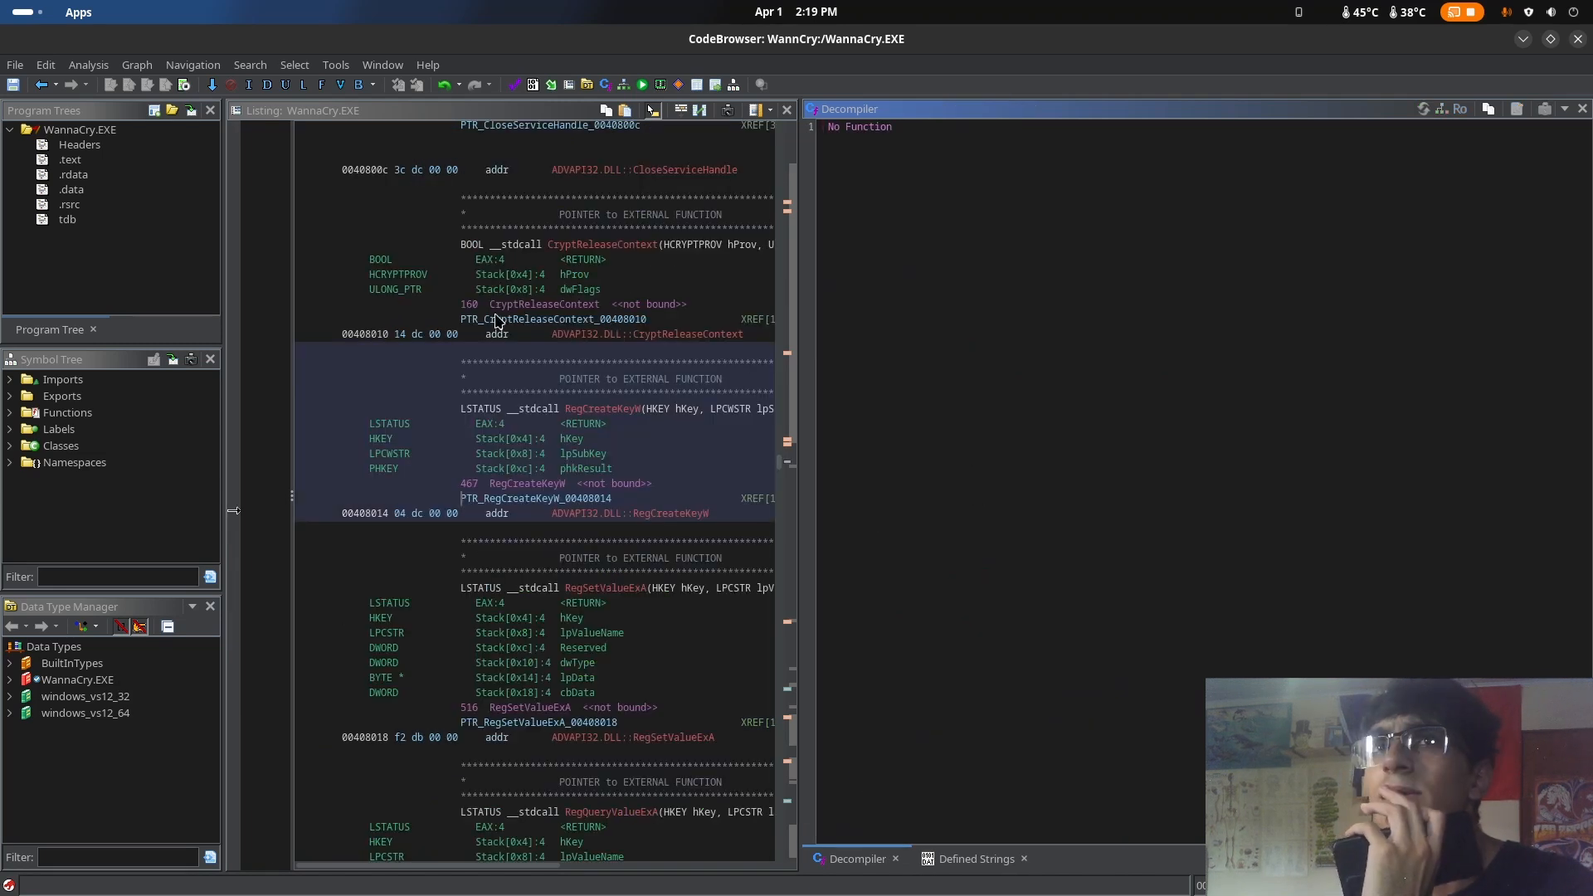
pyautogui.click(41, 85)
# Examine the param_1 branches with SetCurrentDirectoryA and GetCurrentDirectoryA, and the RegCloseKey call in FUN_004010fd
pyautogui.moveTo(877, 538); pyautogui.dragTo(980, 595)
pyautogui.click(892, 544)
pyautogui.click(981, 594)
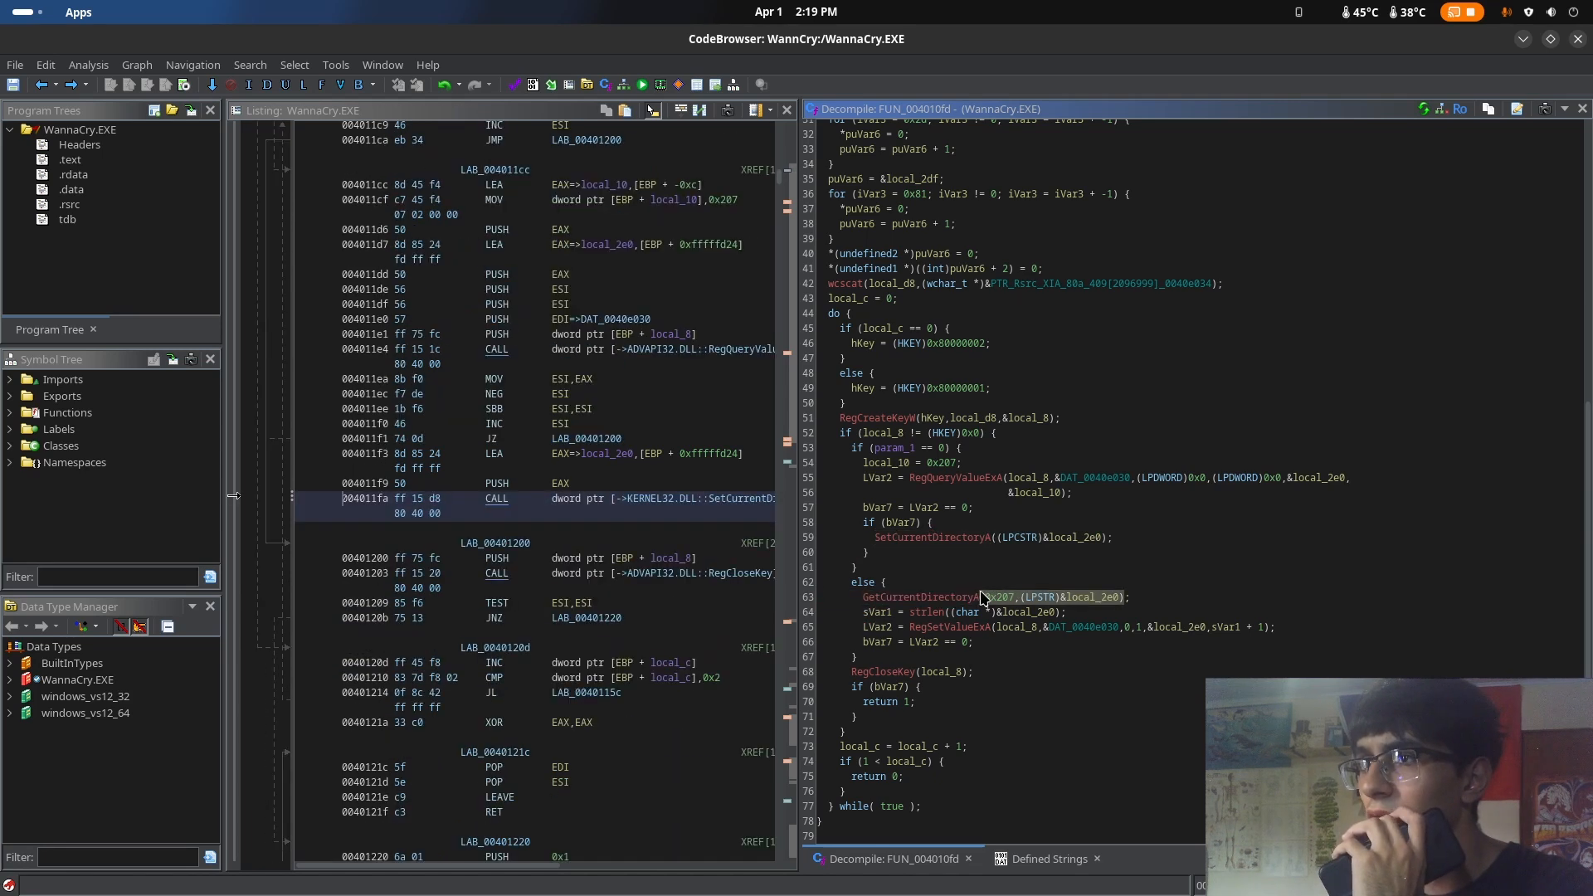
pyautogui.click(979, 572)
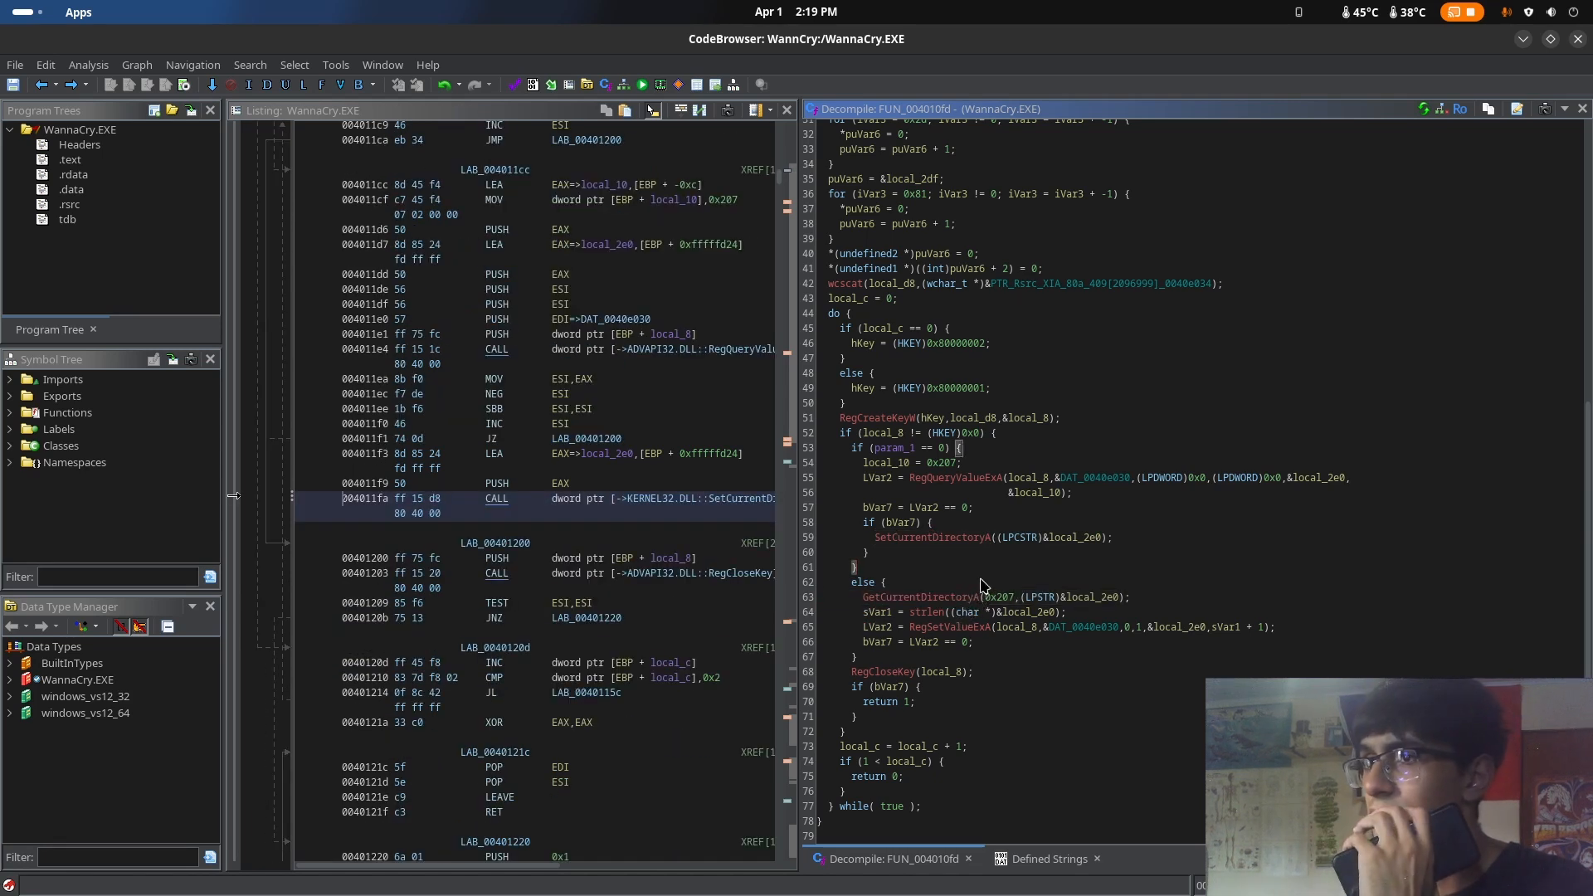
pyautogui.moveTo(914, 671); pyautogui.dragTo(848, 672)
pyautogui.click(924, 658)
pyautogui.click(902, 673)
pyautogui.scroll(10, 1009, 560)
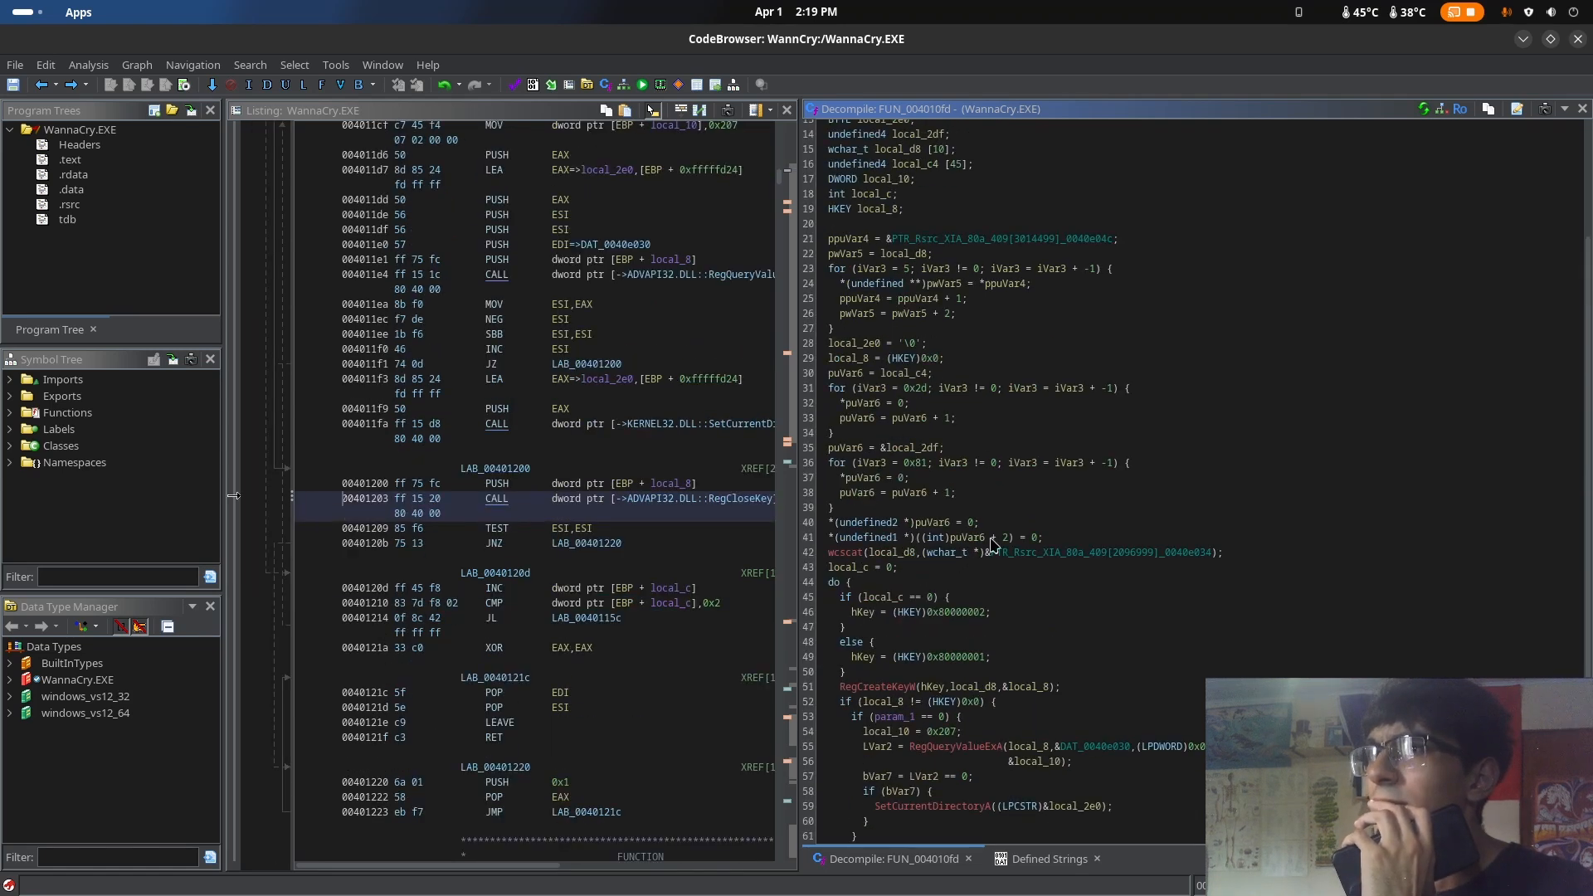
# Go back to WinMain and rename the called function FUN_004010fd to persistance
pyautogui.click(41, 84)
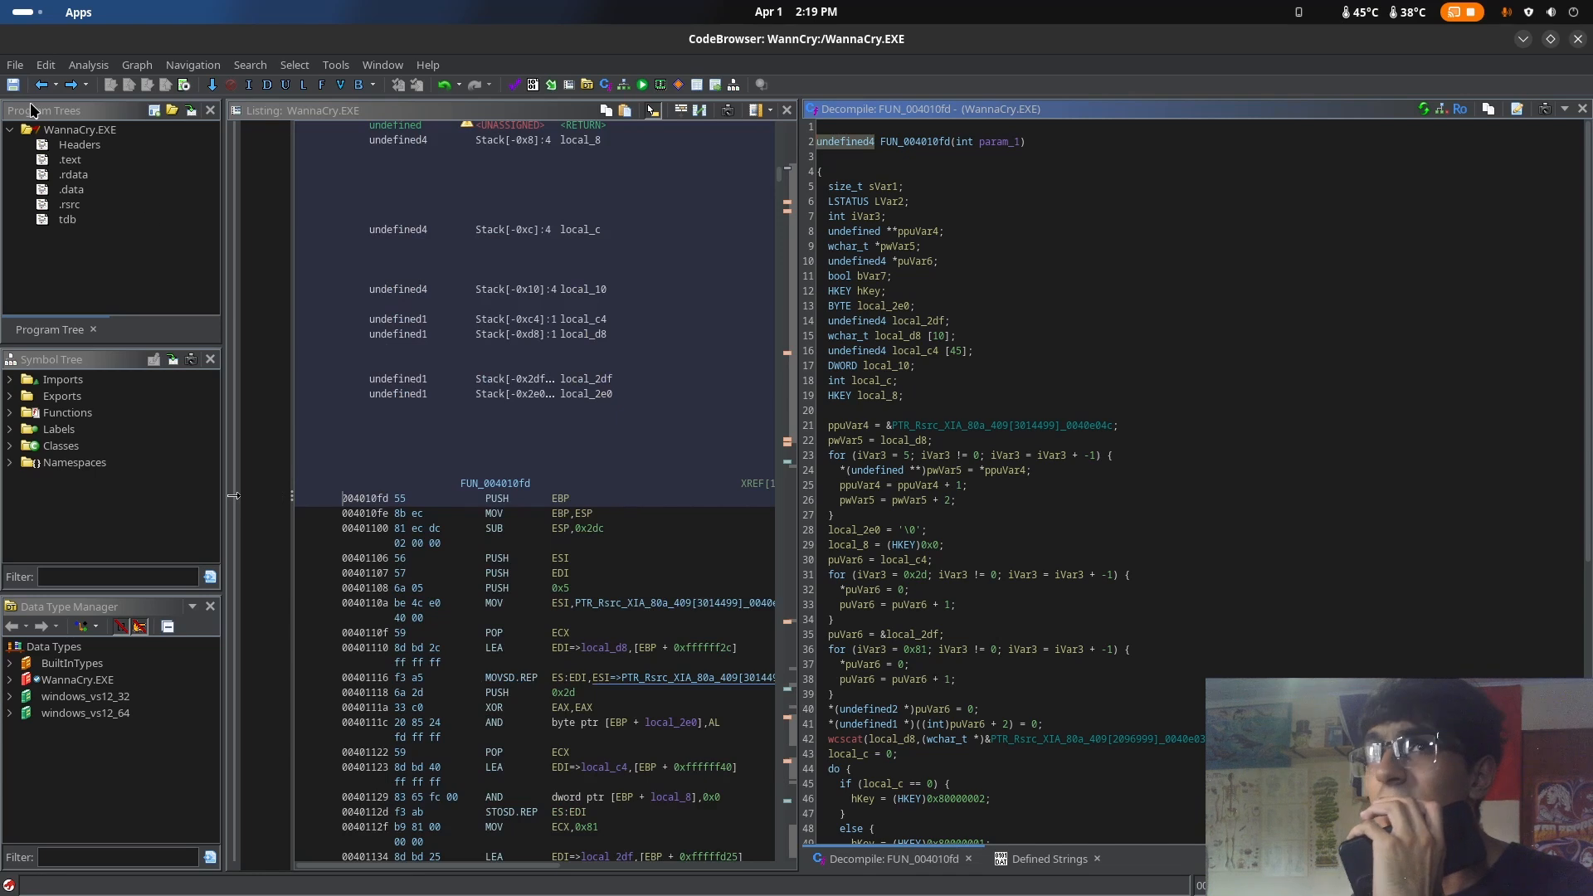
pyautogui.click(41, 84)
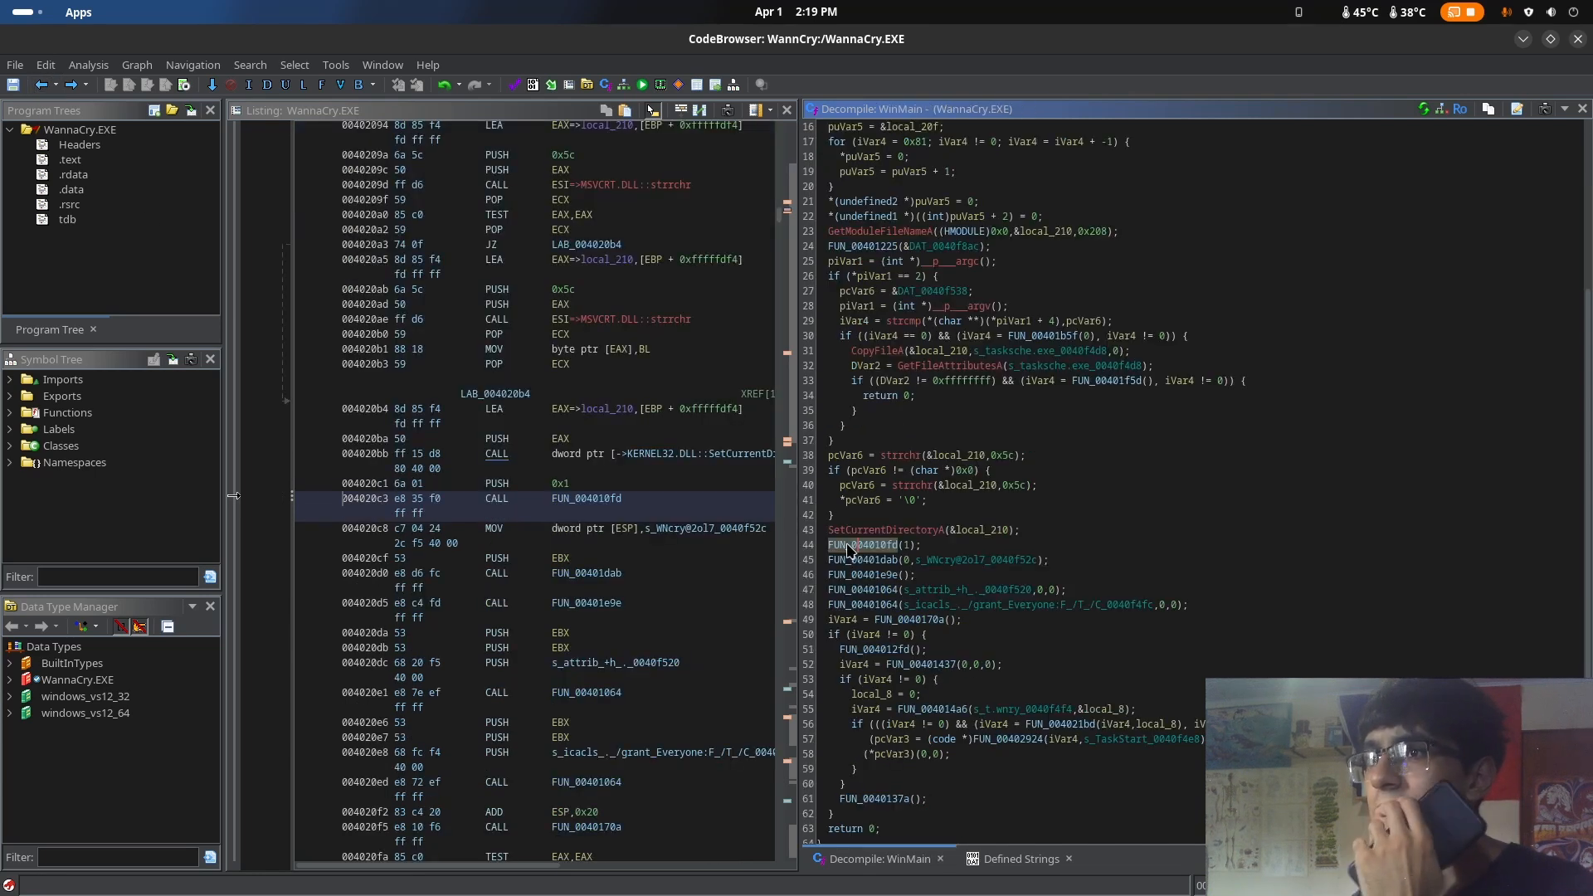
pyautogui.rightClick(849, 549)
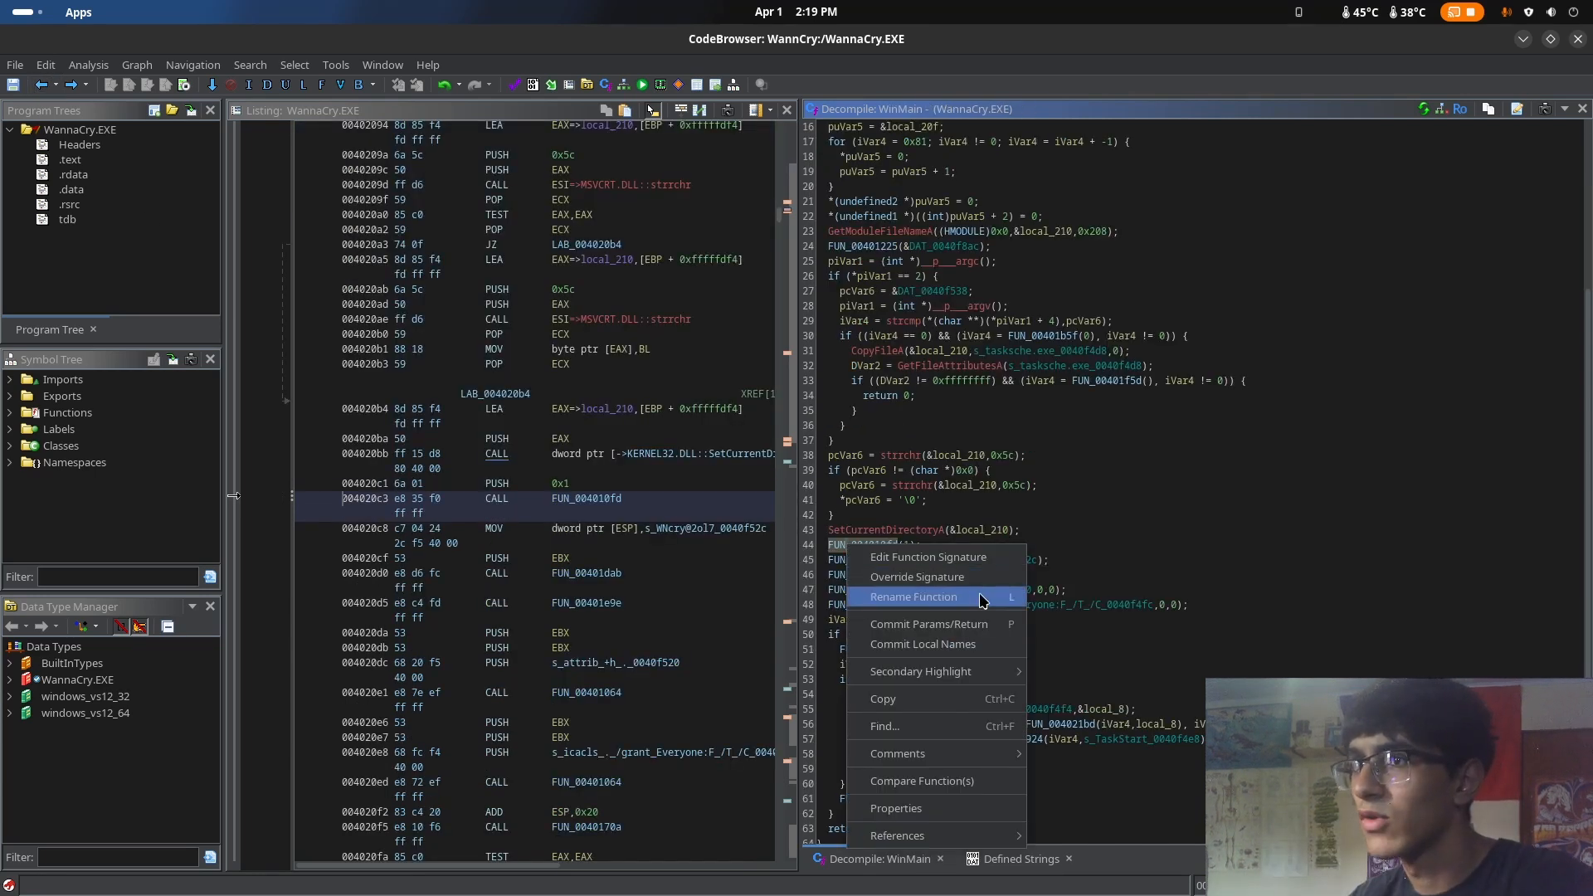
pyautogui.click(929, 597)
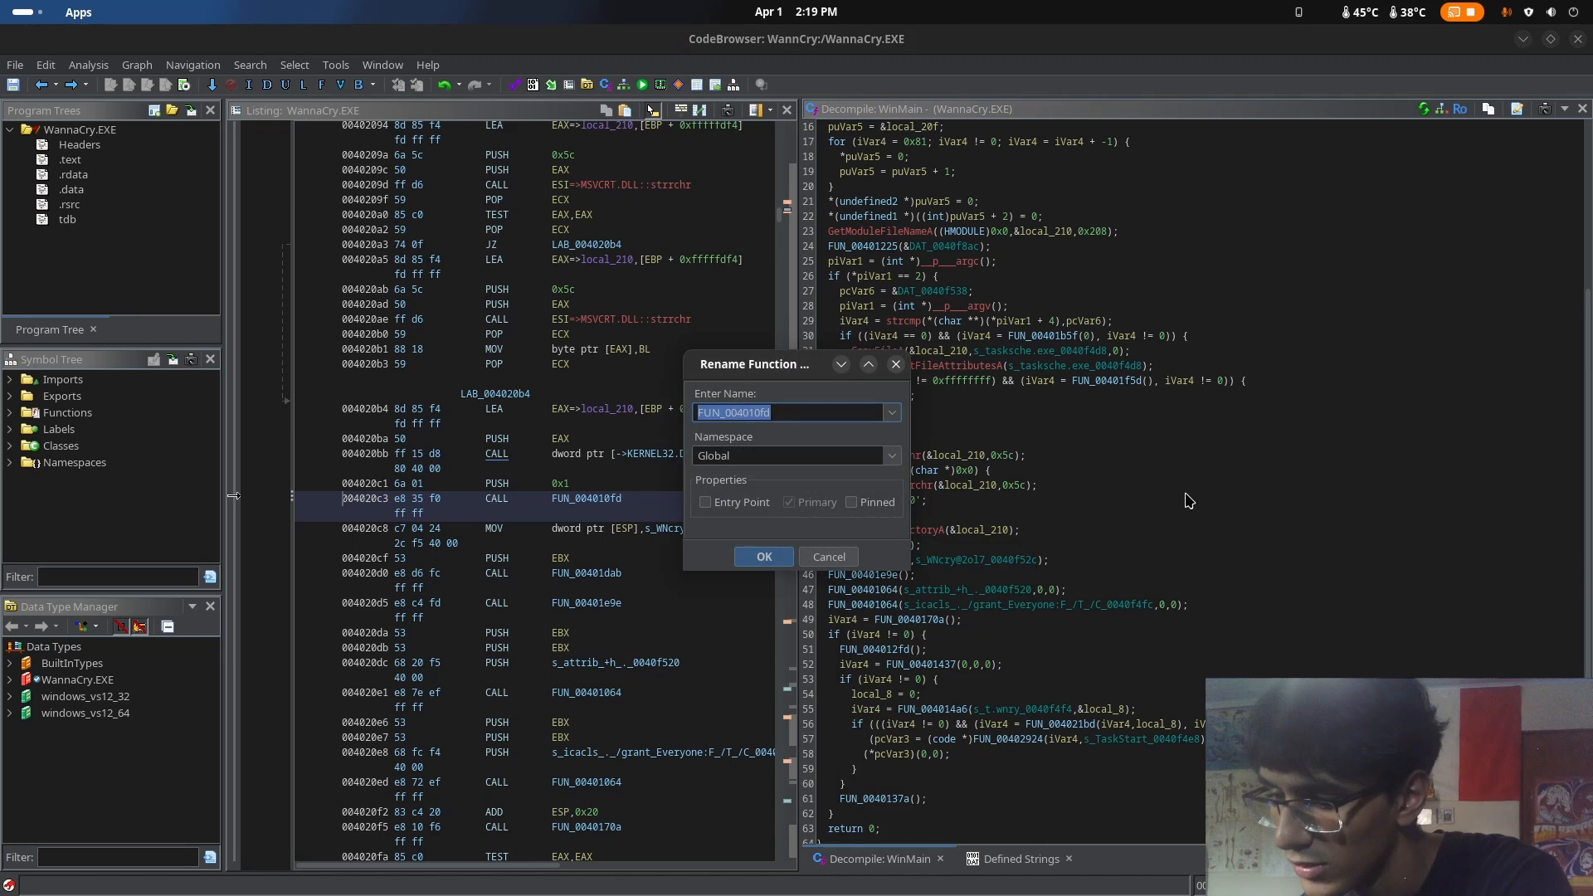
pyautogui.write('persis')
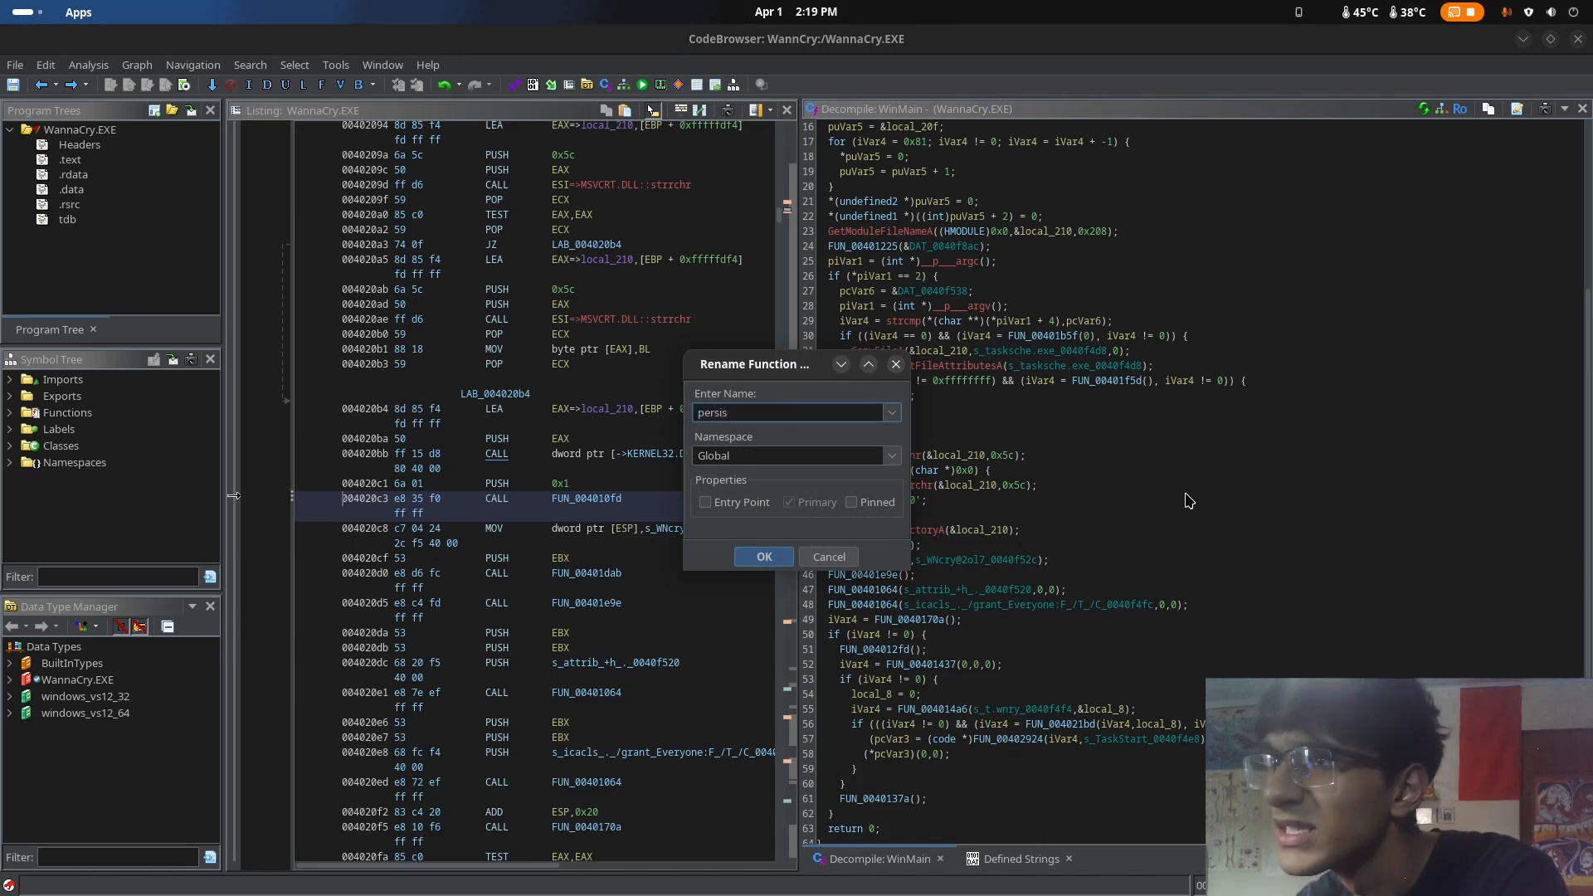
pyautogui.write('tance')
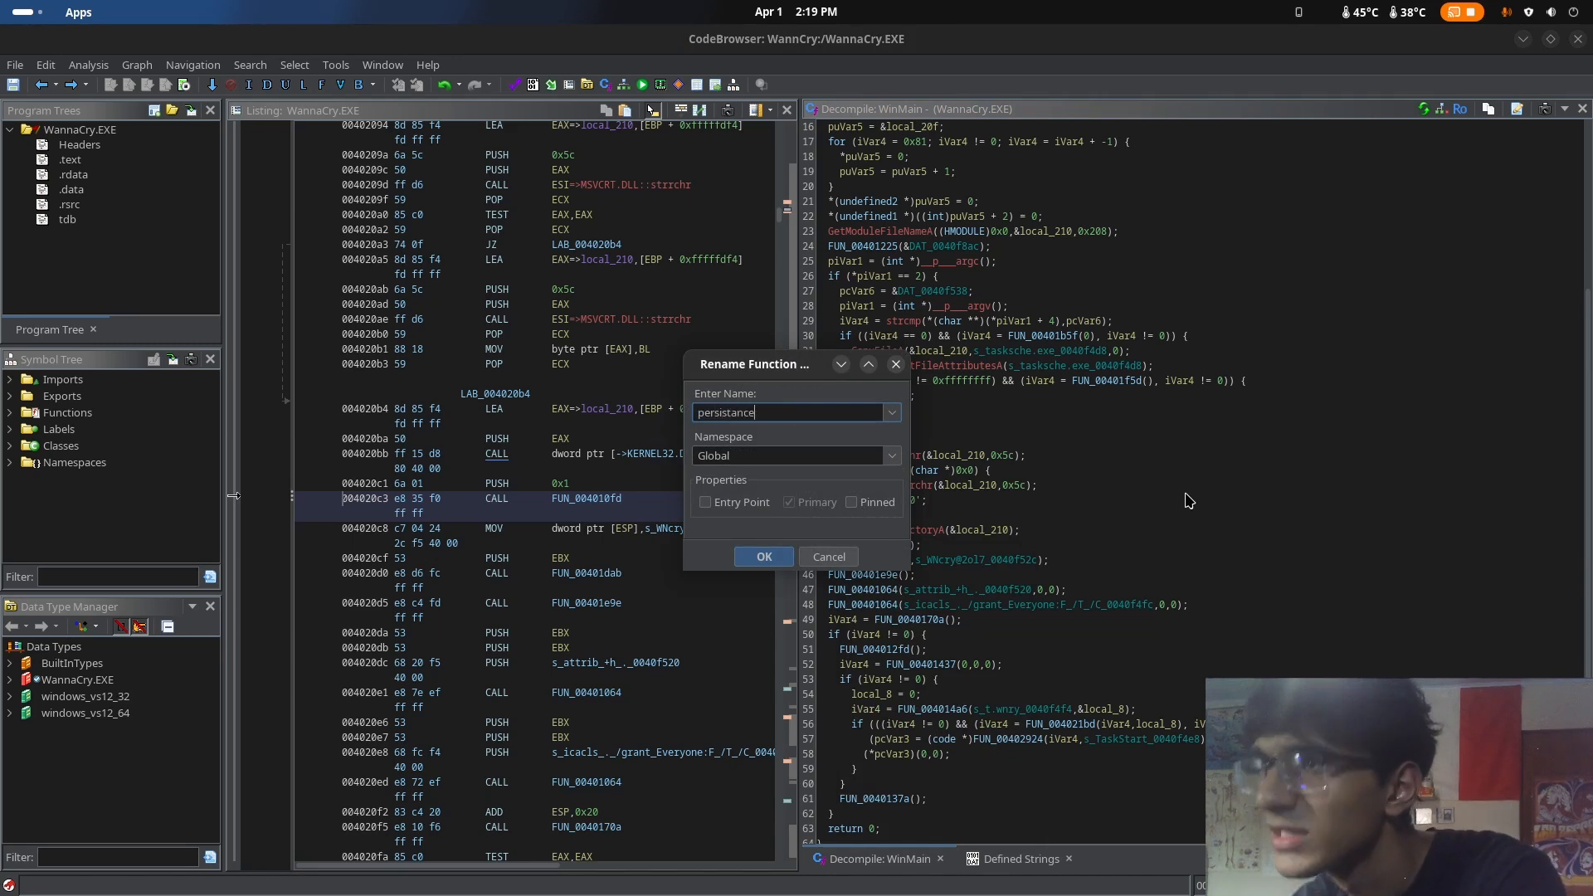
pyautogui.press('Return')
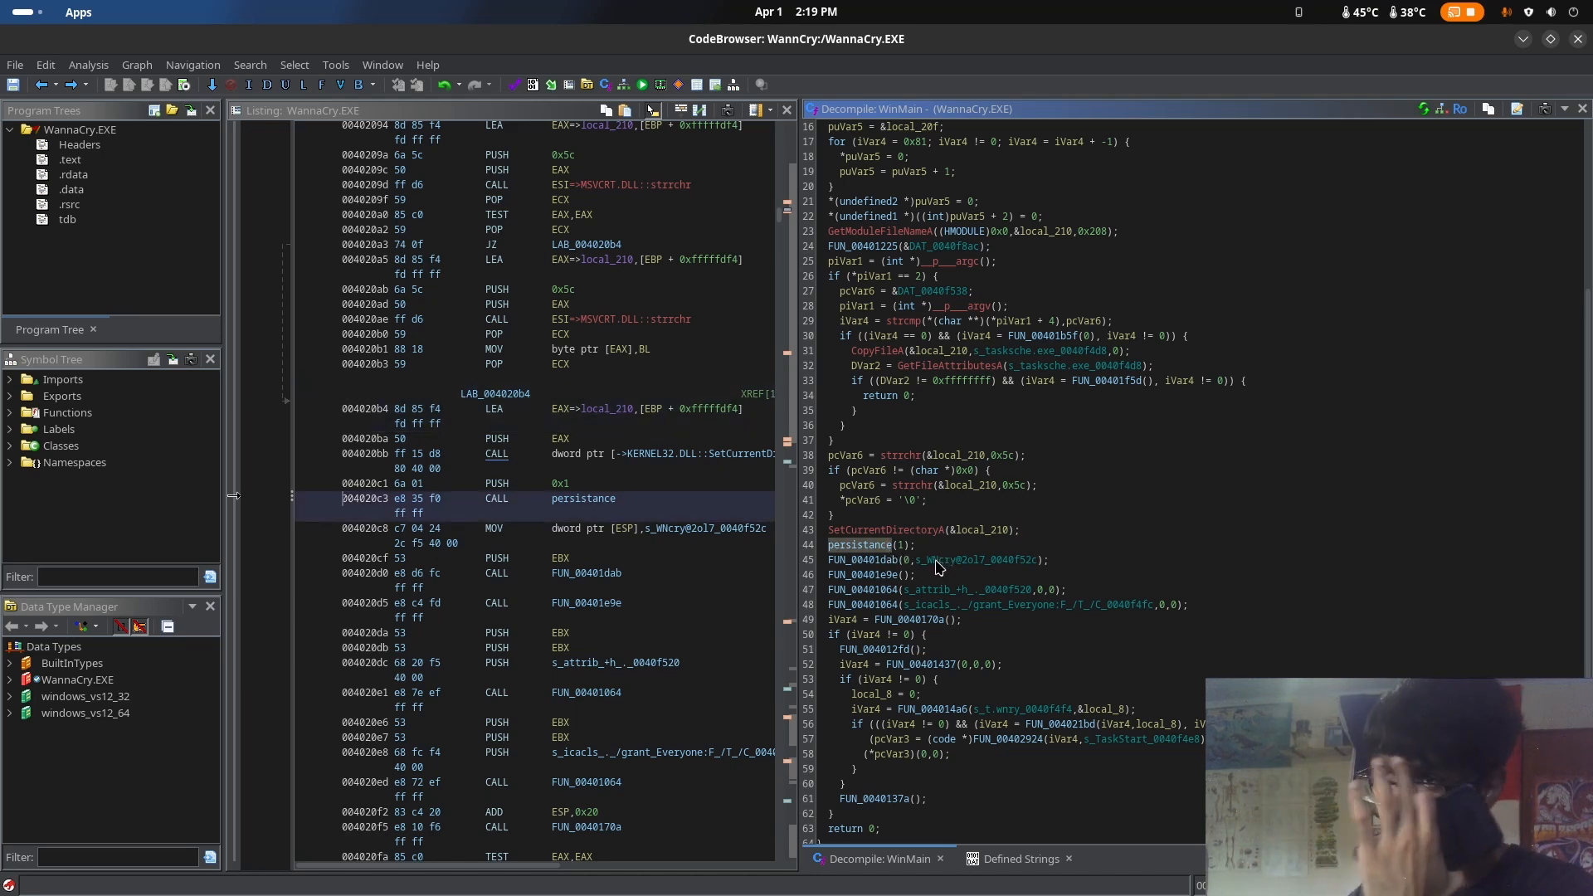
# Highlight the FUN_00401dab call in WinMain and examine its s_WNcry@2ol7 string argument
pyautogui.click(870, 564)
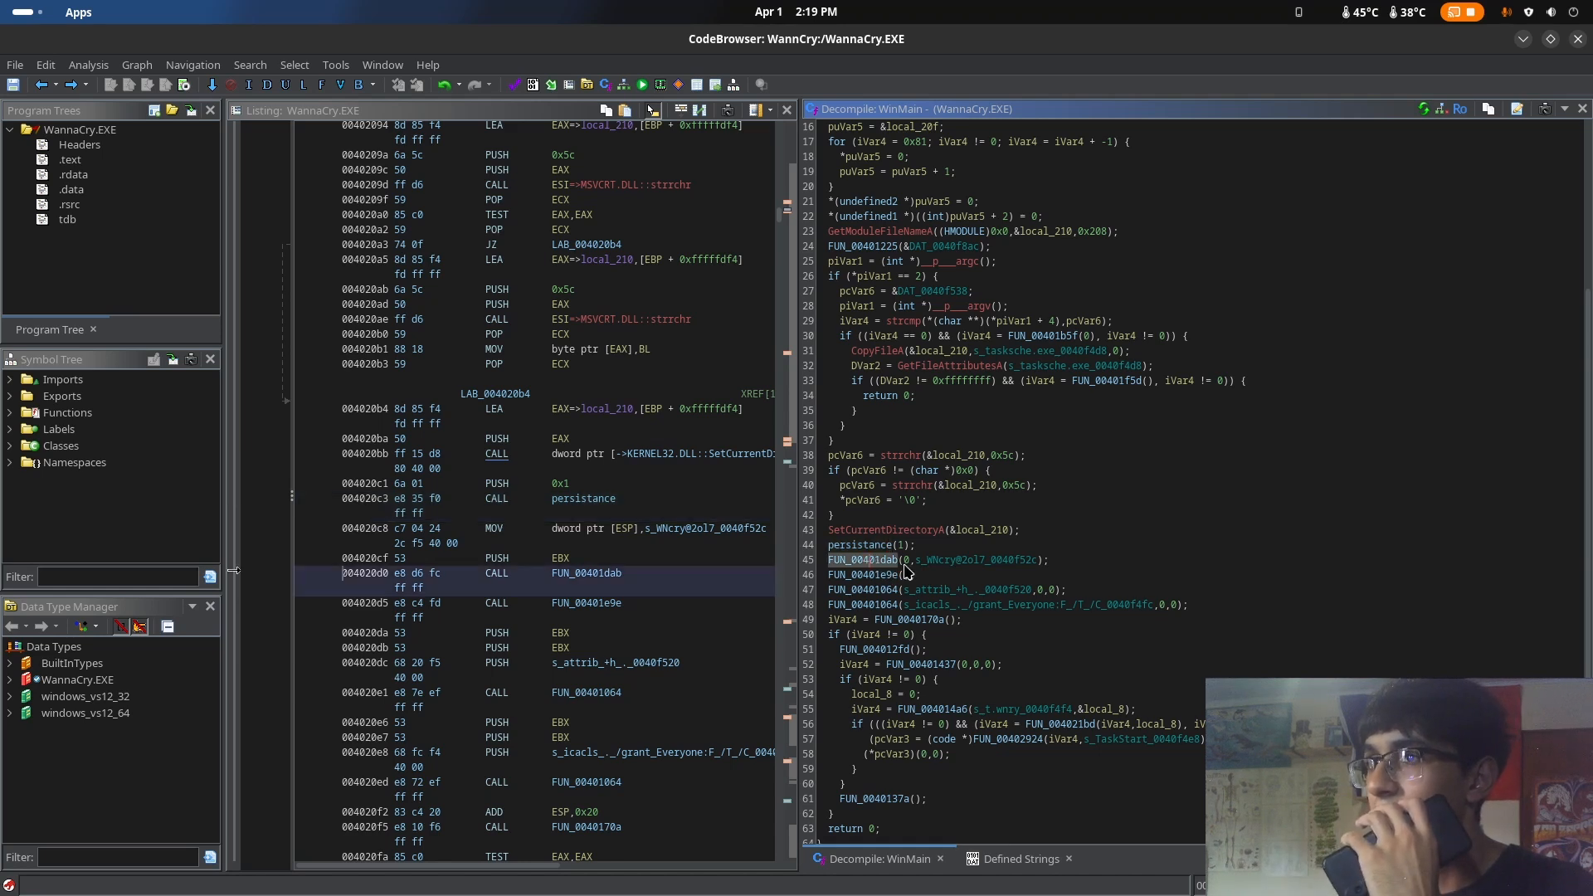
pyautogui.click(907, 562)
pyautogui.moveTo(910, 570); pyautogui.dragTo(1032, 569)
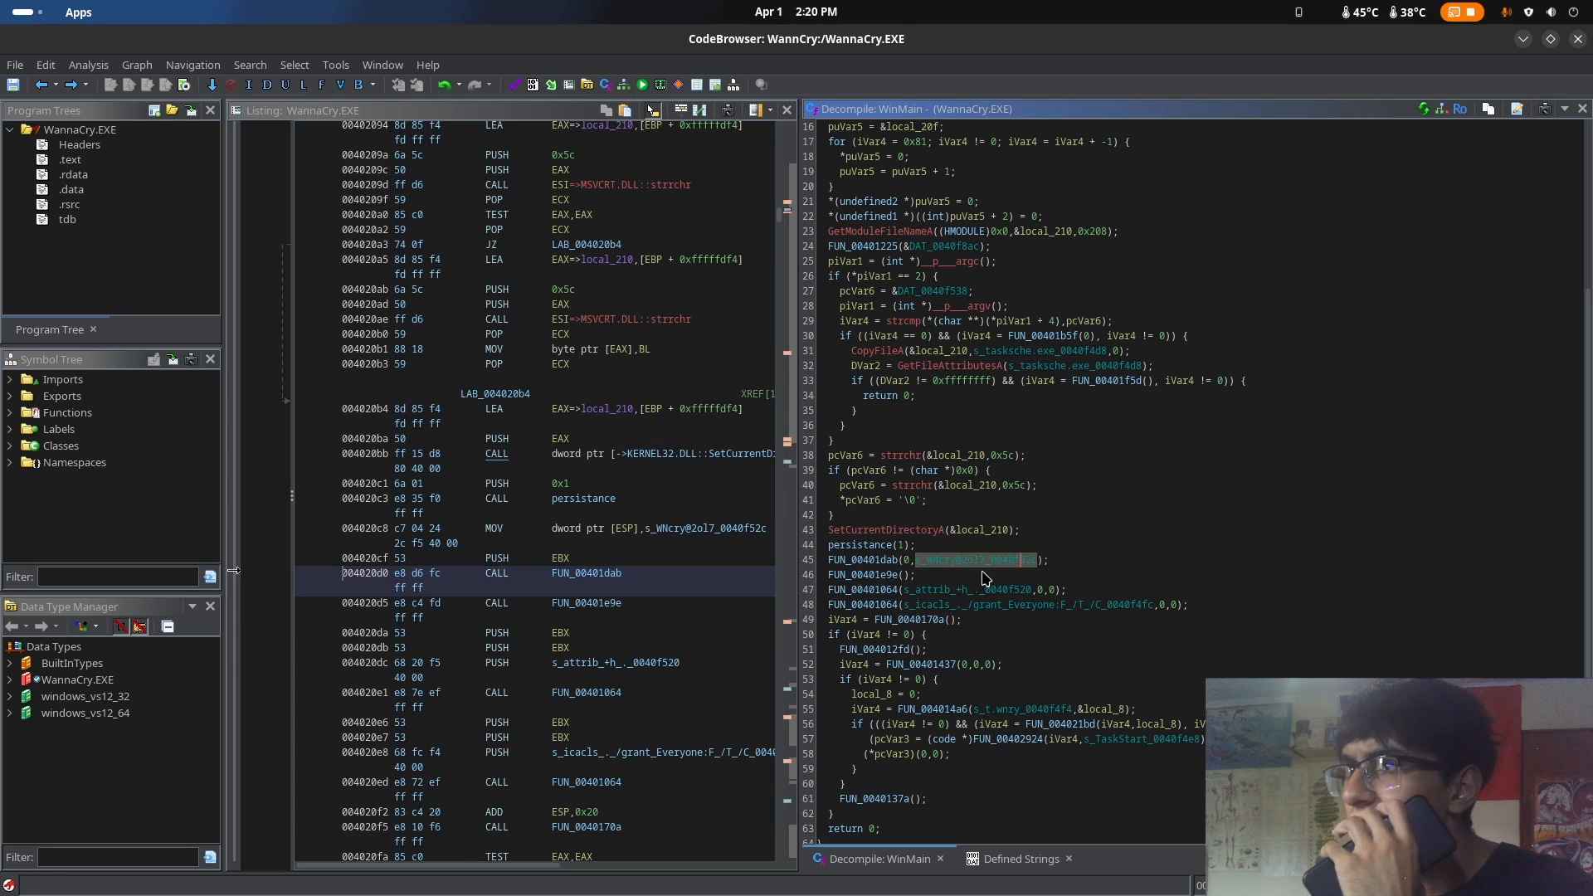
pyautogui.click(959, 572)
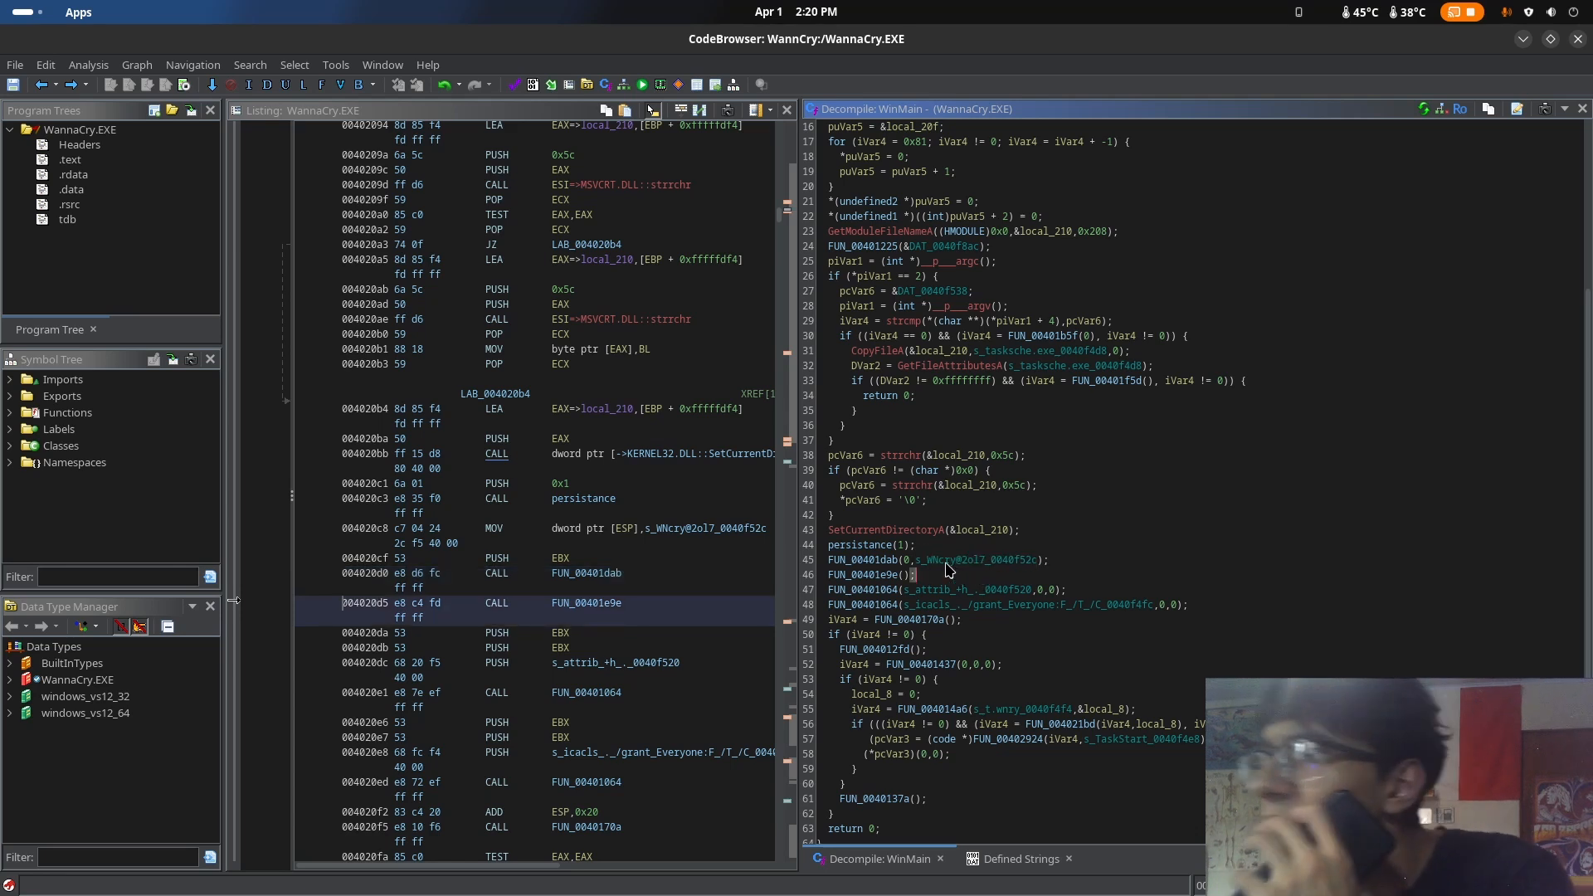
# Open FUN_00401dab from its call in WinMain, read its resource-loading code, and highlight the for loop that zeroes pcVar6
pyautogui.click(884, 561)
pyautogui.doubleClick(881, 559)
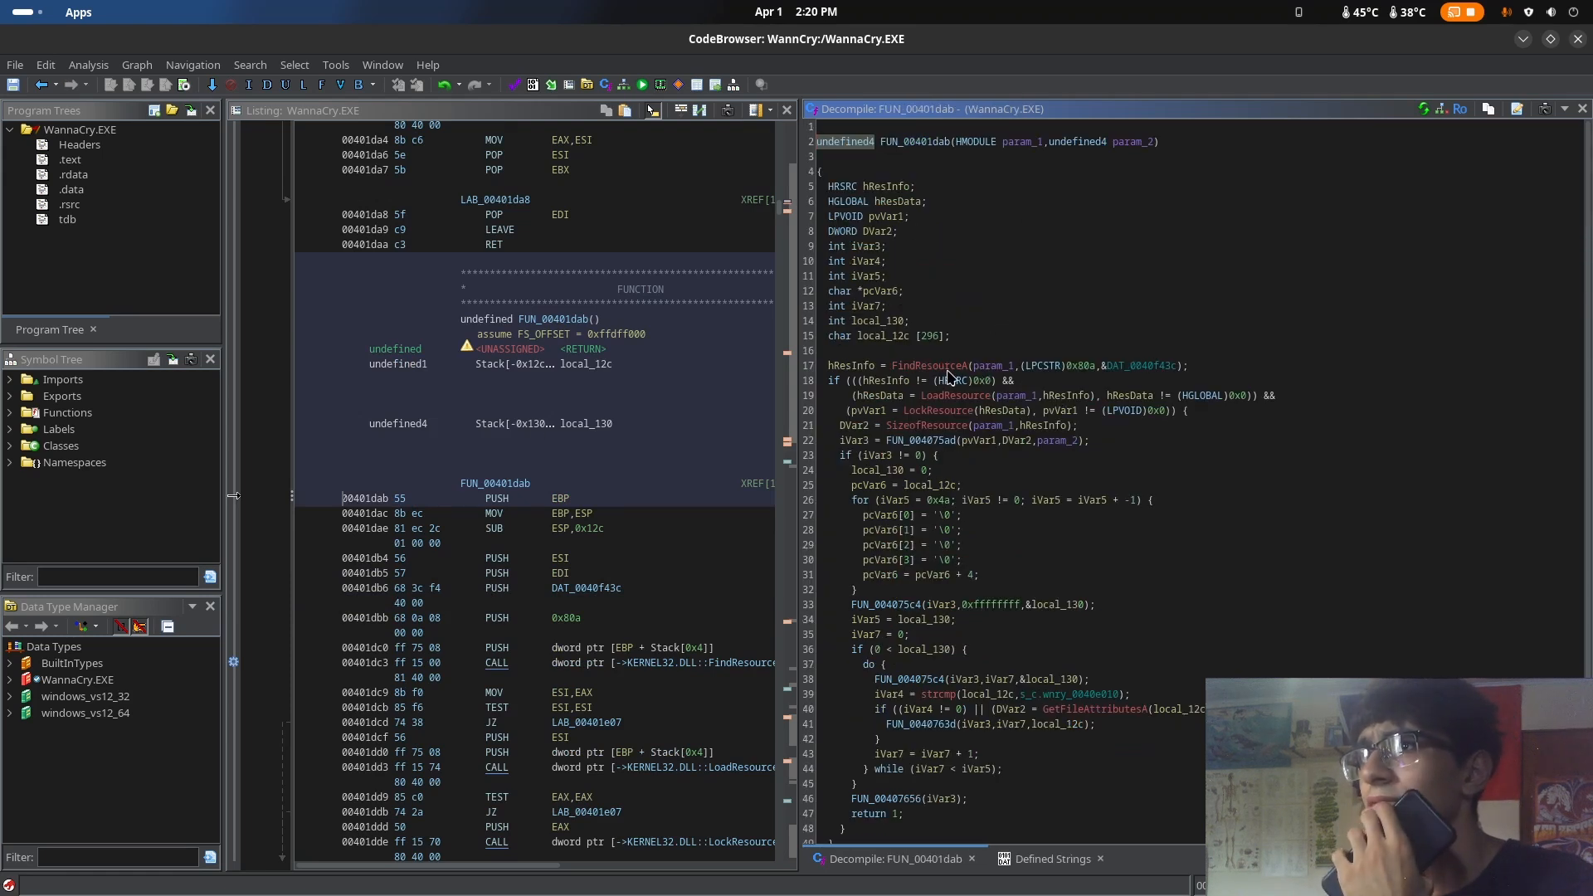
pyautogui.scroll(-1, 993, 434)
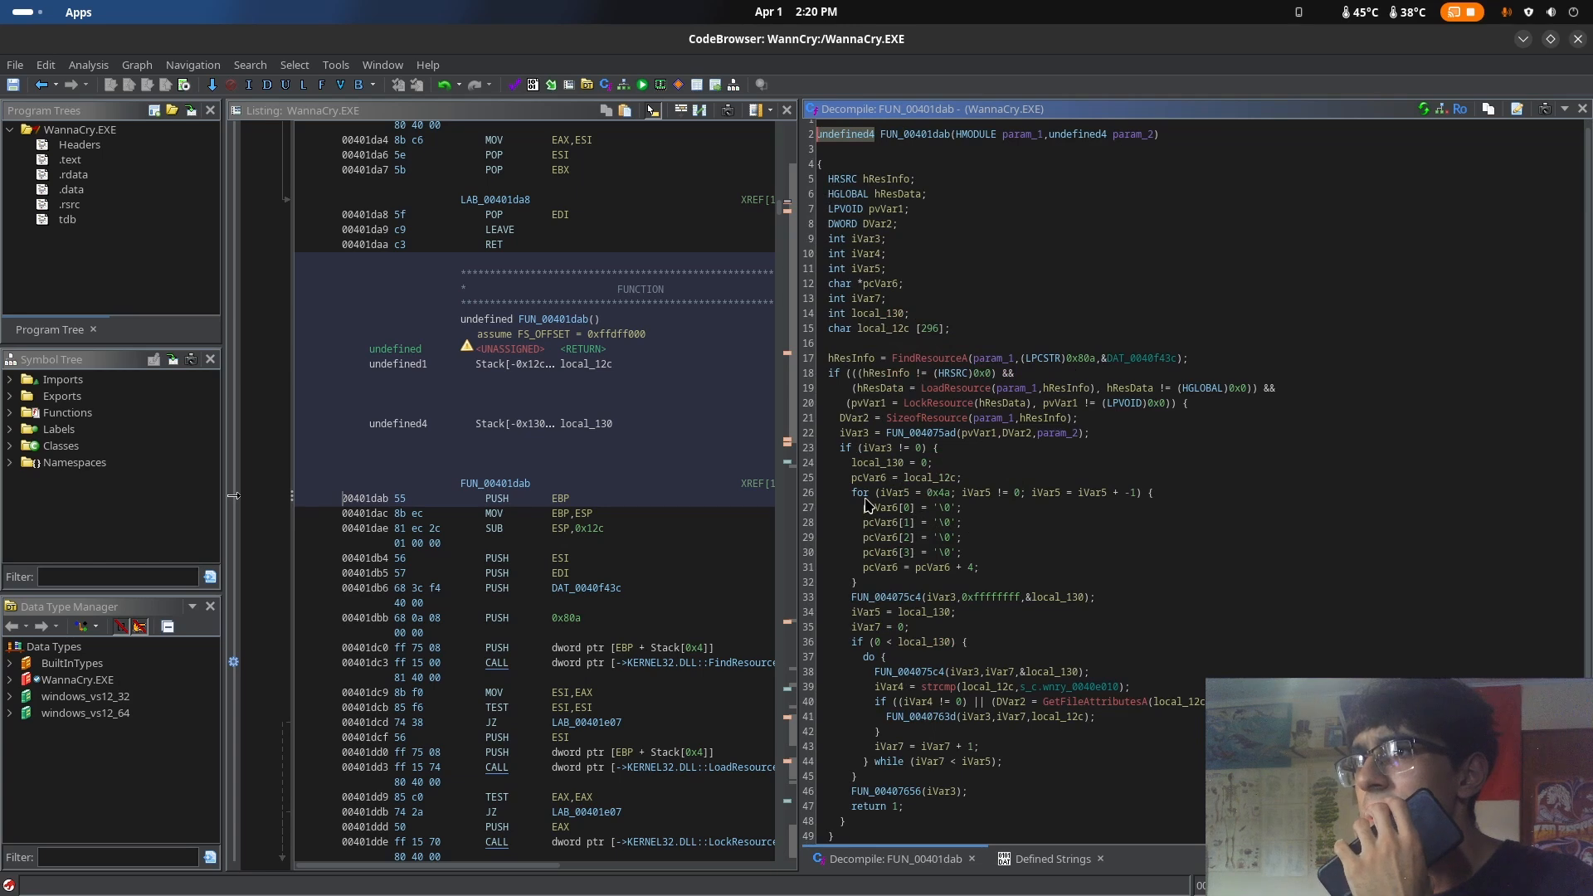
pyautogui.moveTo(864, 498); pyautogui.dragTo(1000, 549)
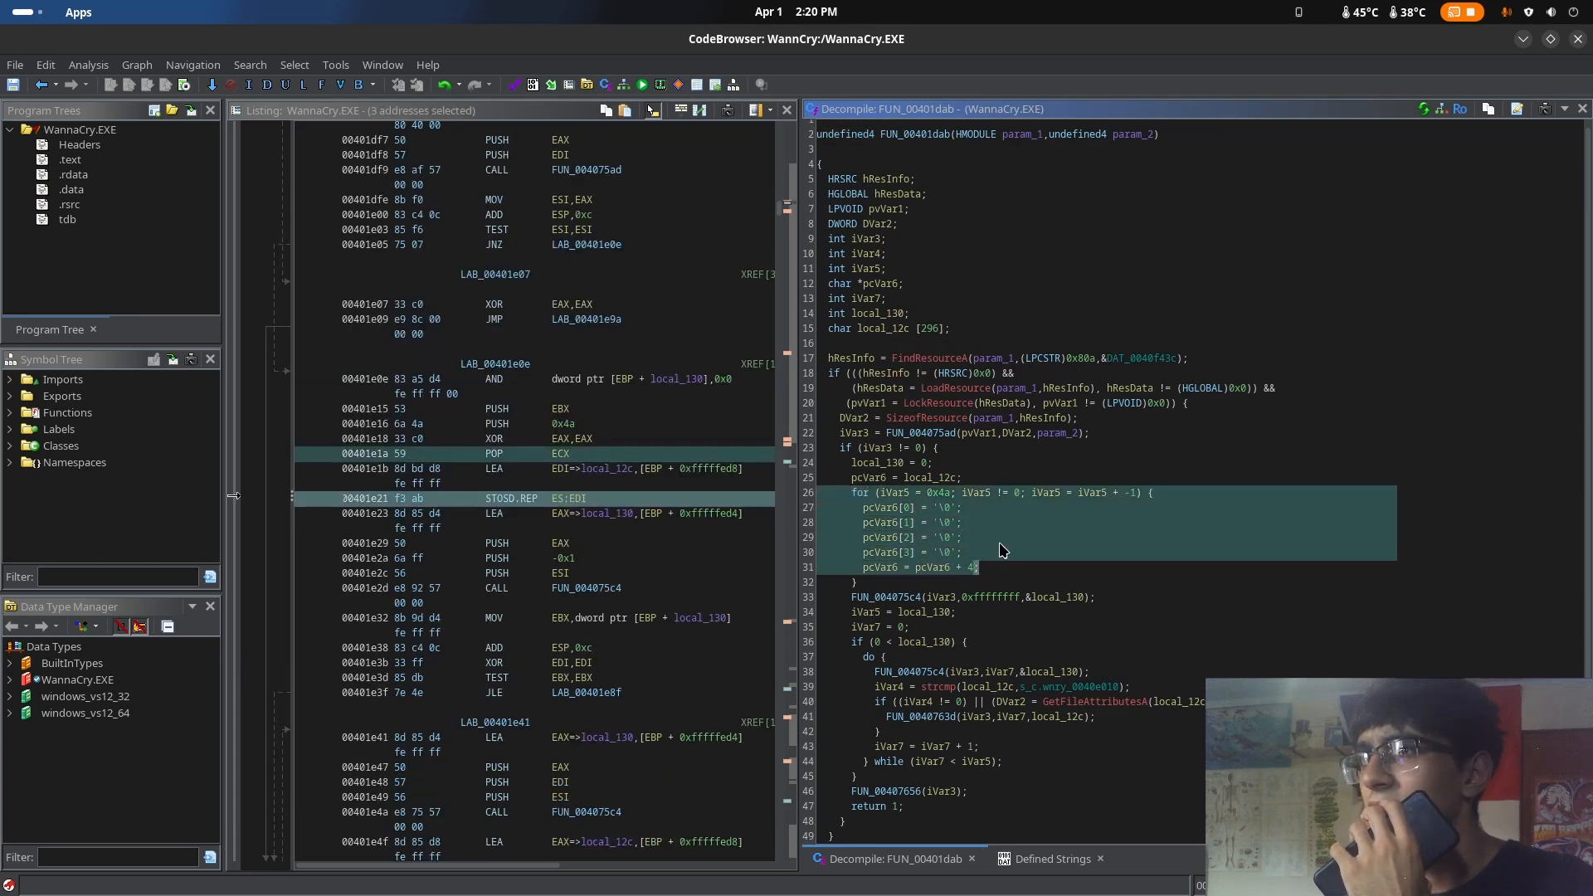
# Rename the for-loop counter variable iVar5 in FUN_00401dab to i
pyautogui.click(998, 543)
pyautogui.moveTo(906, 508); pyautogui.dragTo(912, 553)
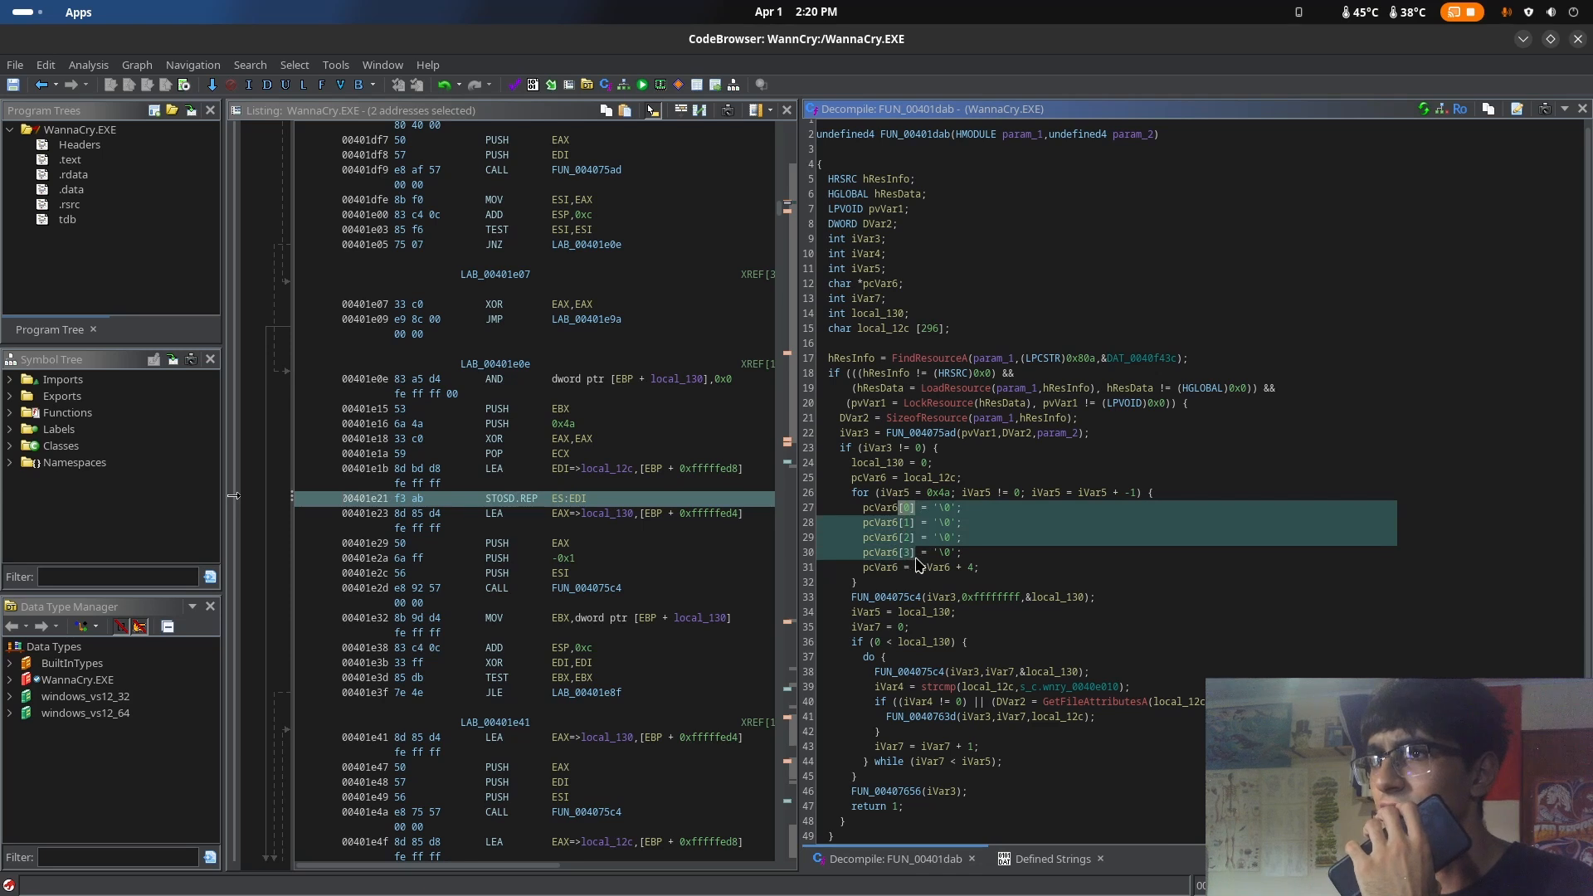
pyautogui.click(914, 522)
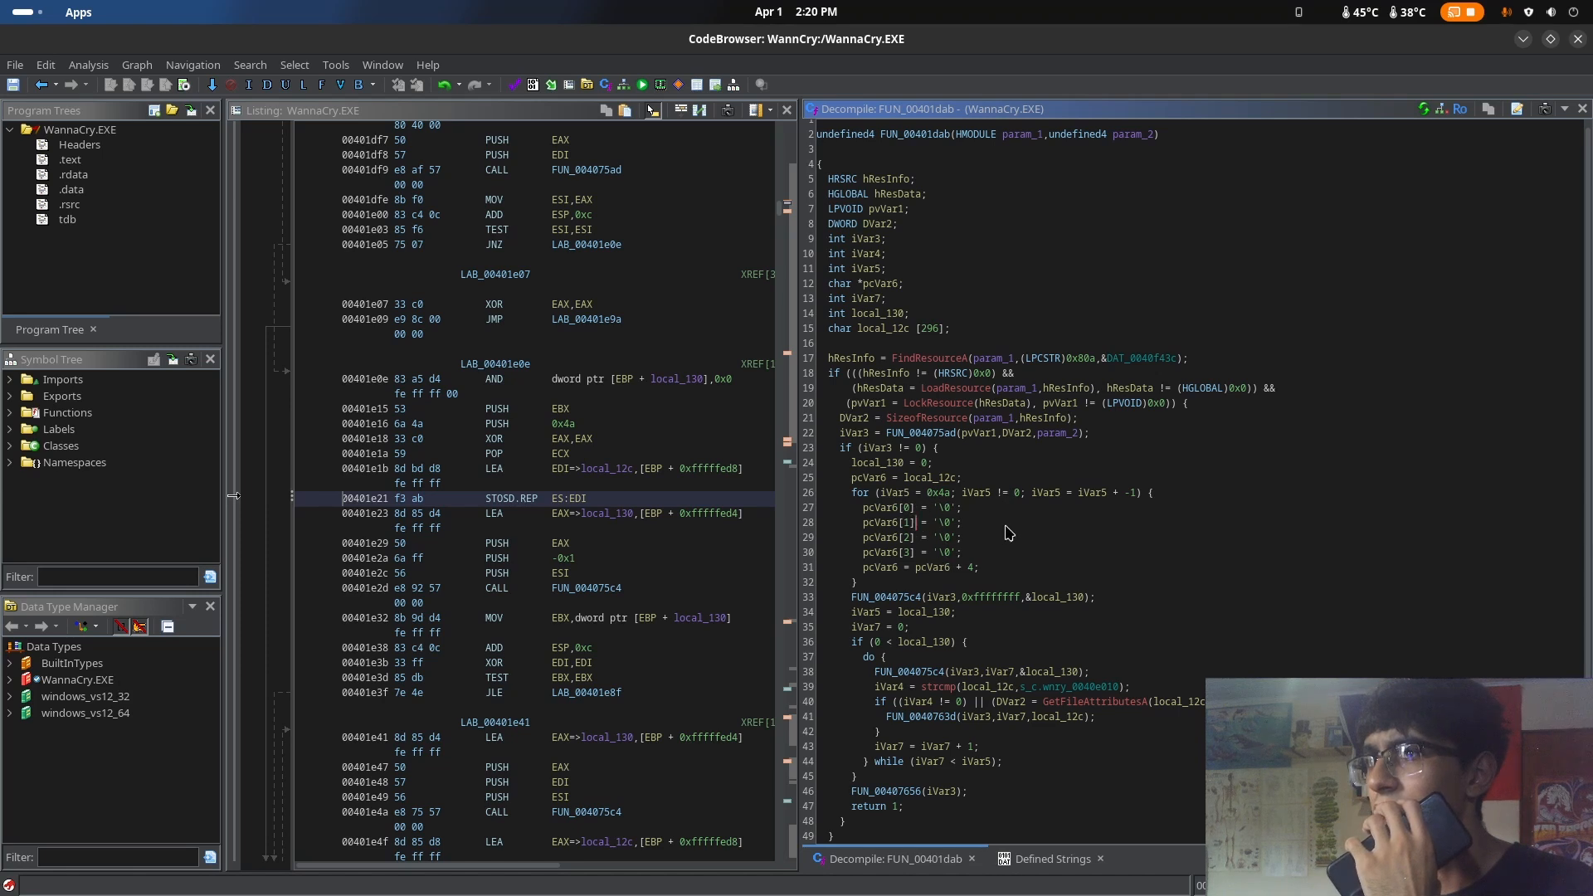
pyautogui.click(894, 495)
pyautogui.rightClick(896, 499)
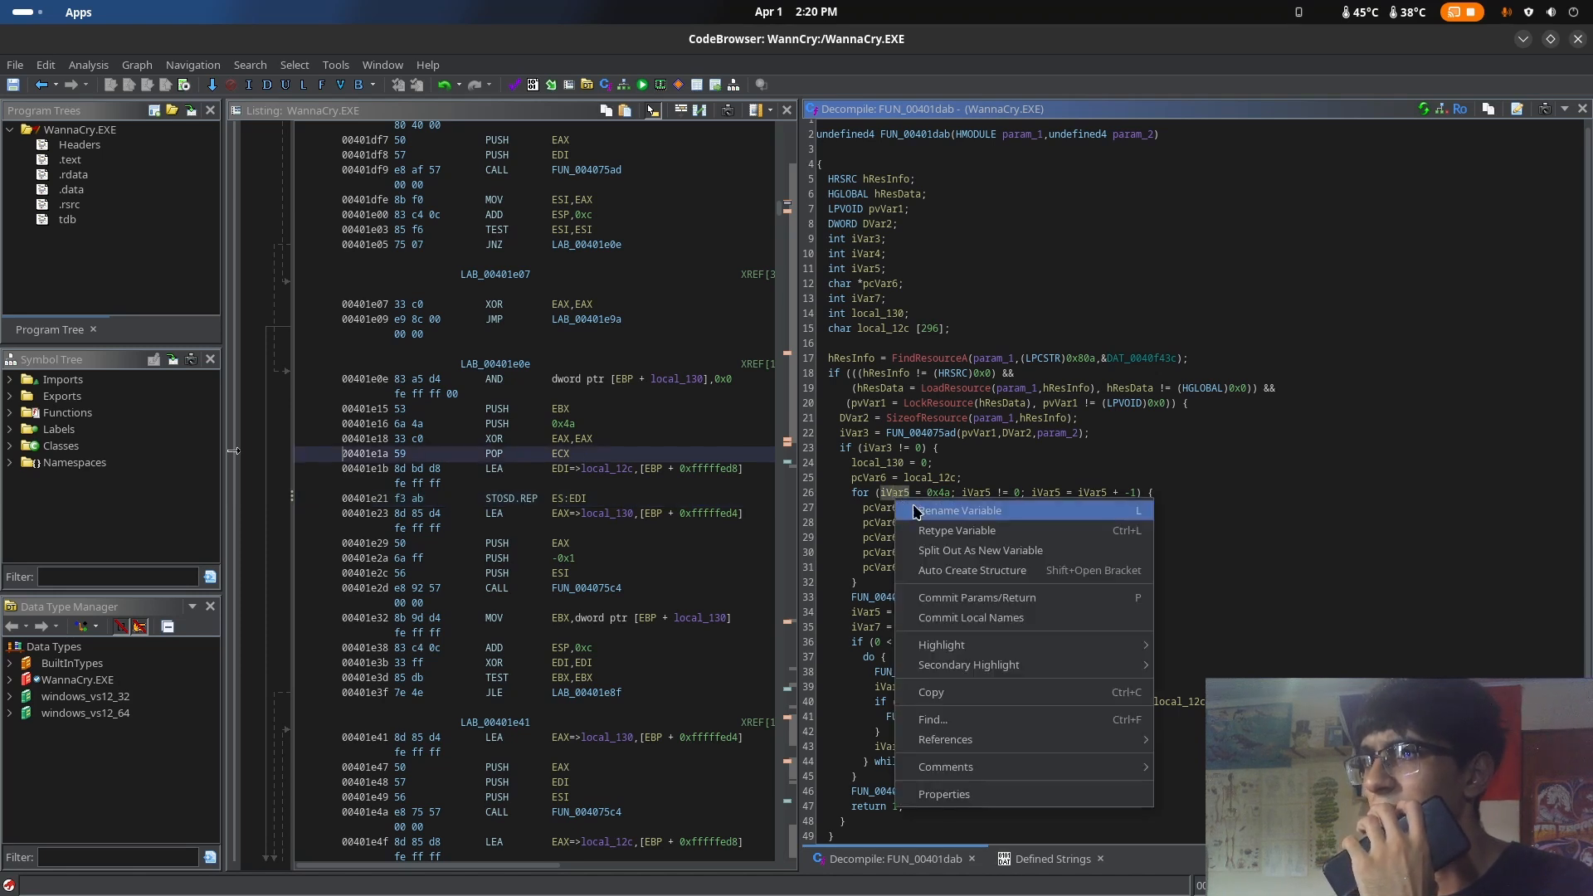
pyautogui.click(921, 508)
pyautogui.press('BackSpace')
pyautogui.write('i')
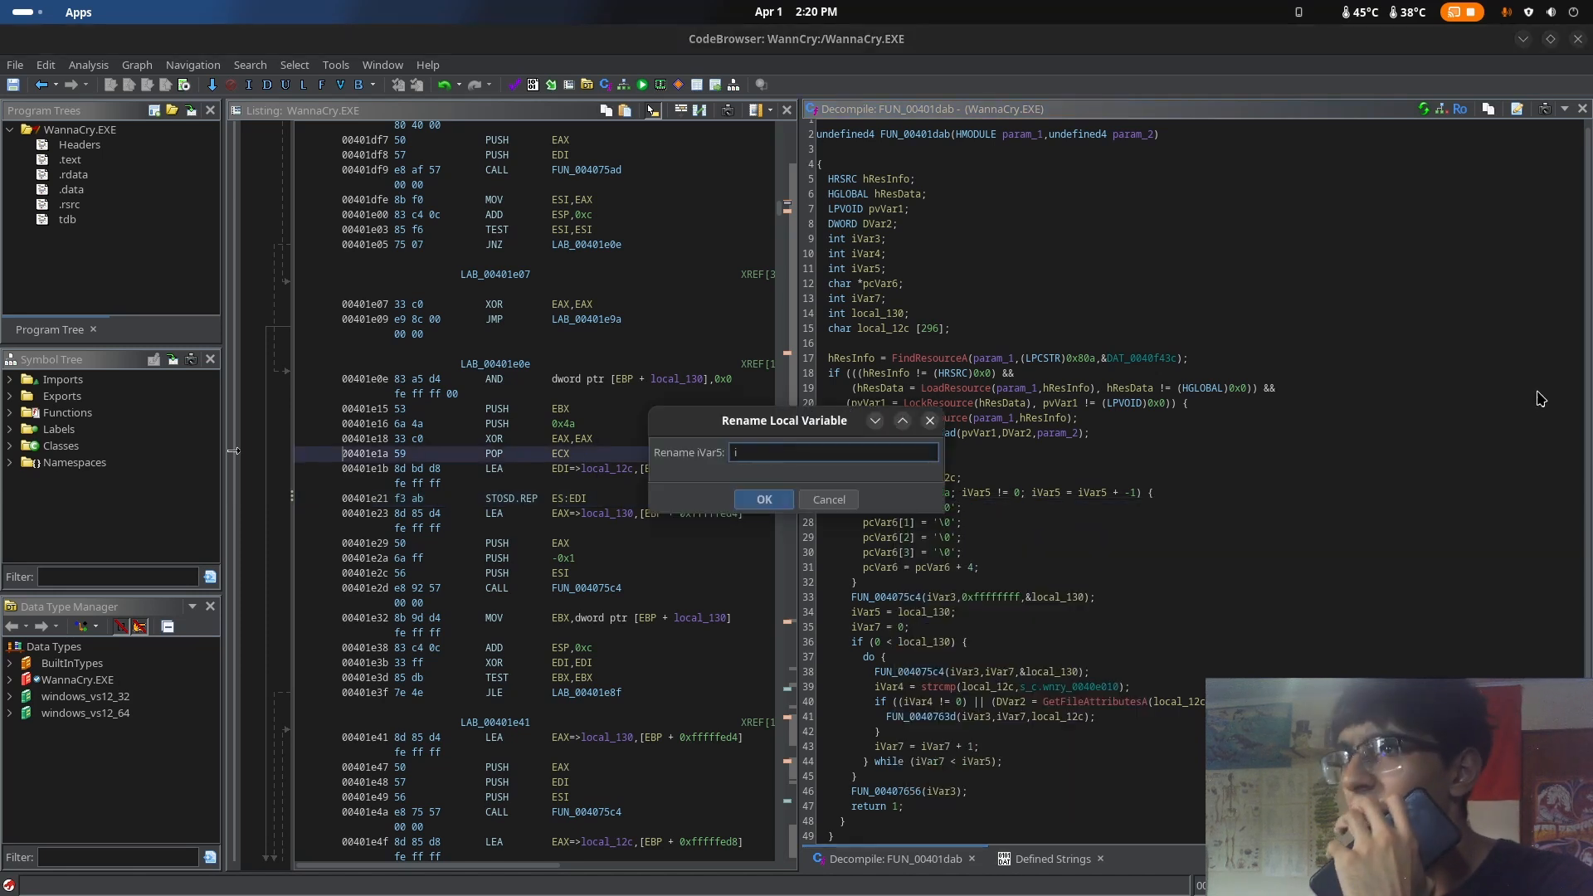
pyautogui.click(764, 500)
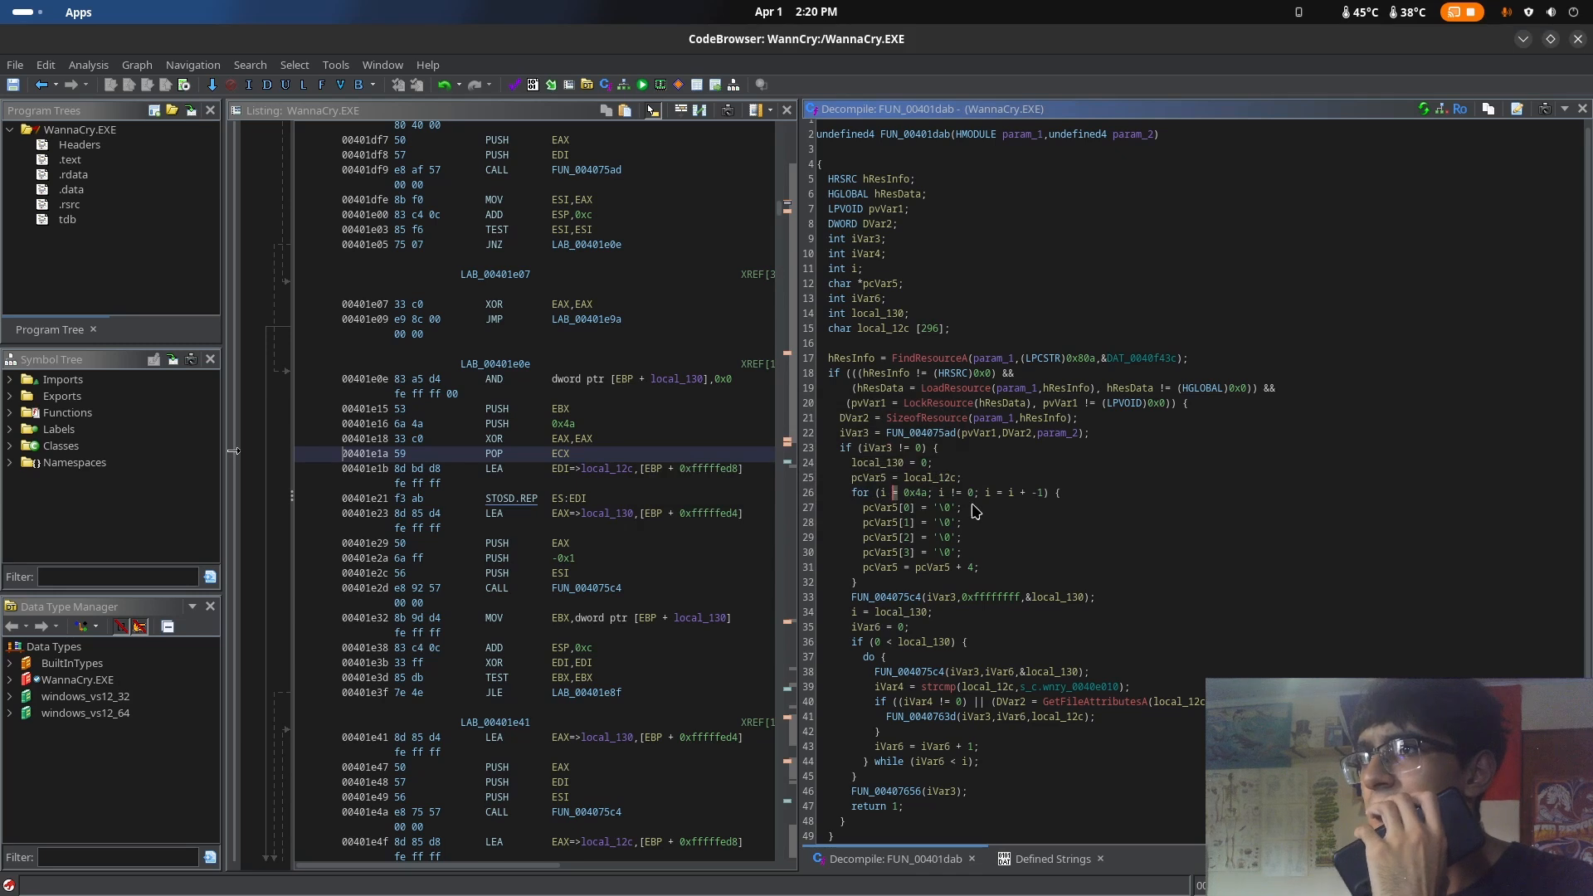
# Display the for loop's hexadecimal start value 0x4a as a decimal number
pyautogui.click(960, 508)
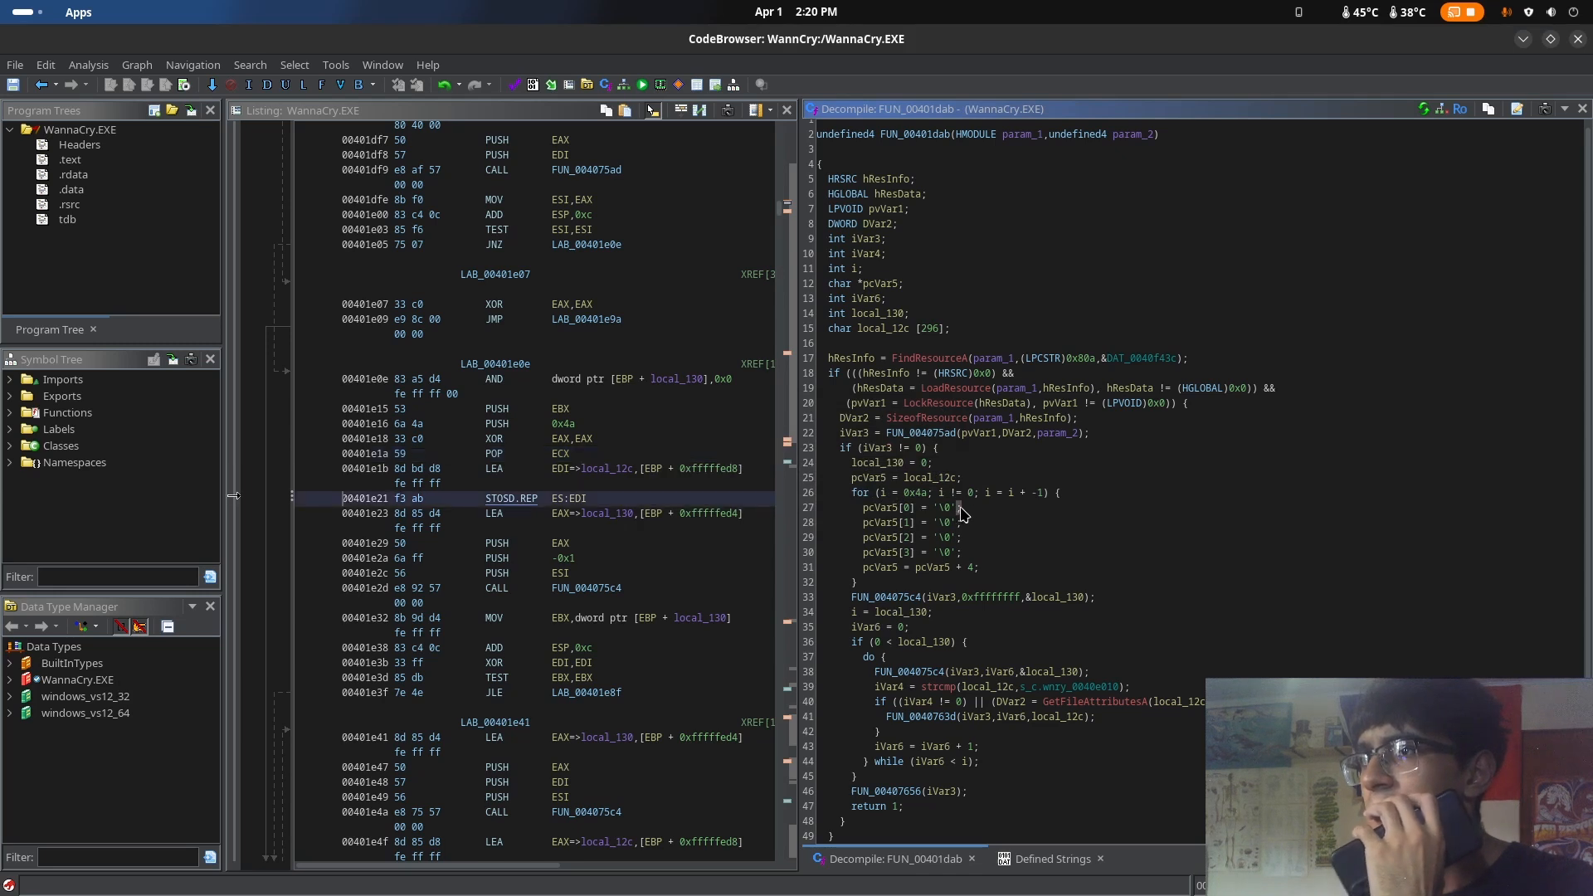
pyautogui.rightClick(919, 493)
pyautogui.click(1071, 645)
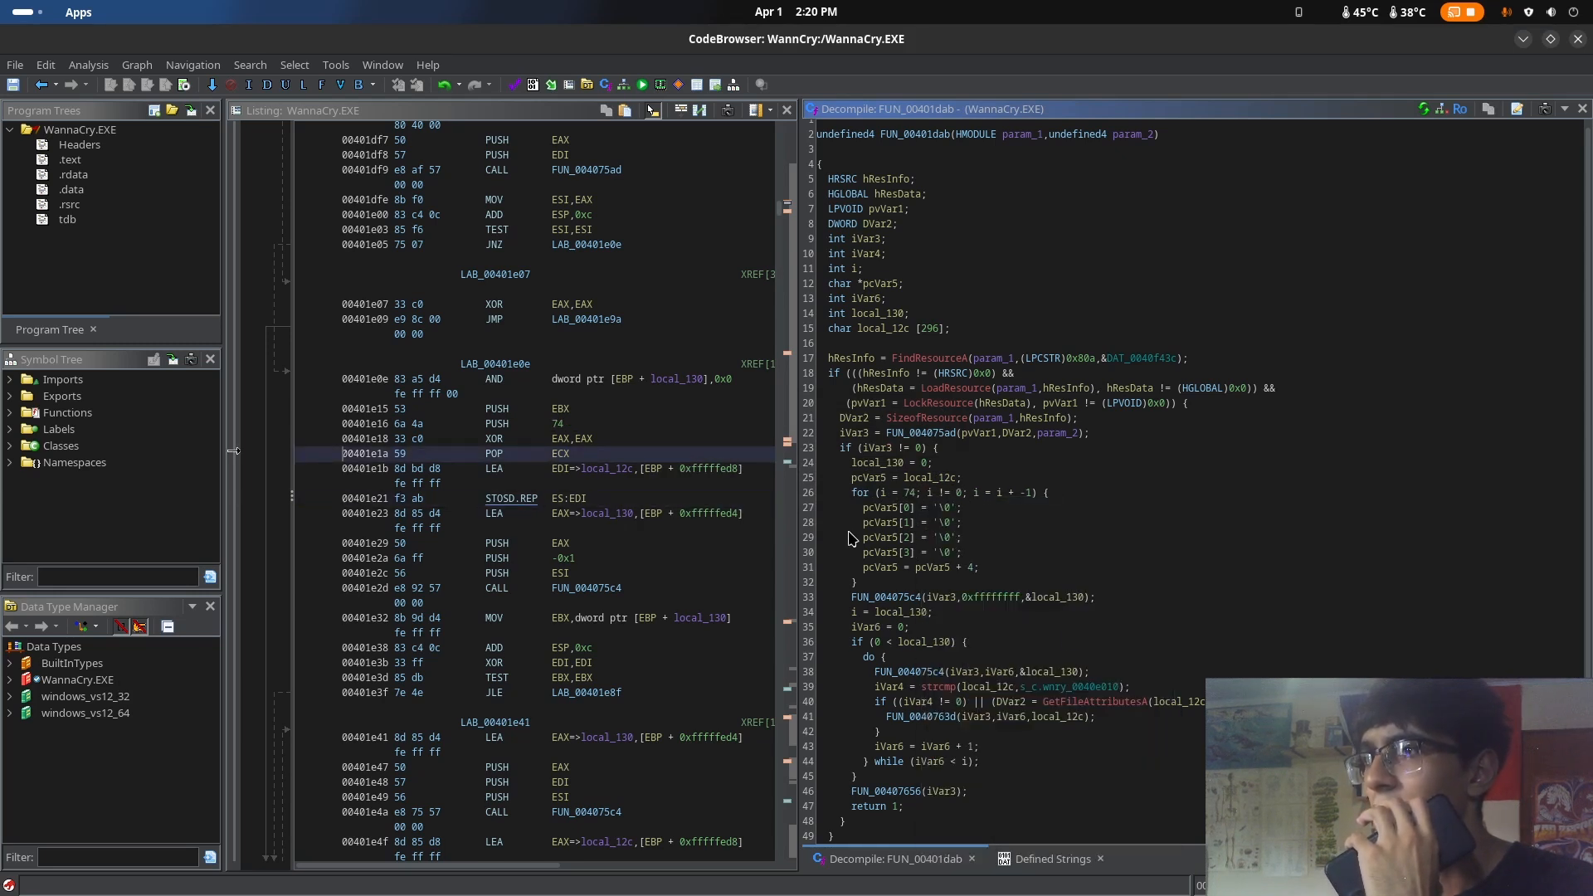
# Examine the for loop's body, checking the '\0' assignments to pcVar5 indices 0 through 3
pyautogui.click(995, 478)
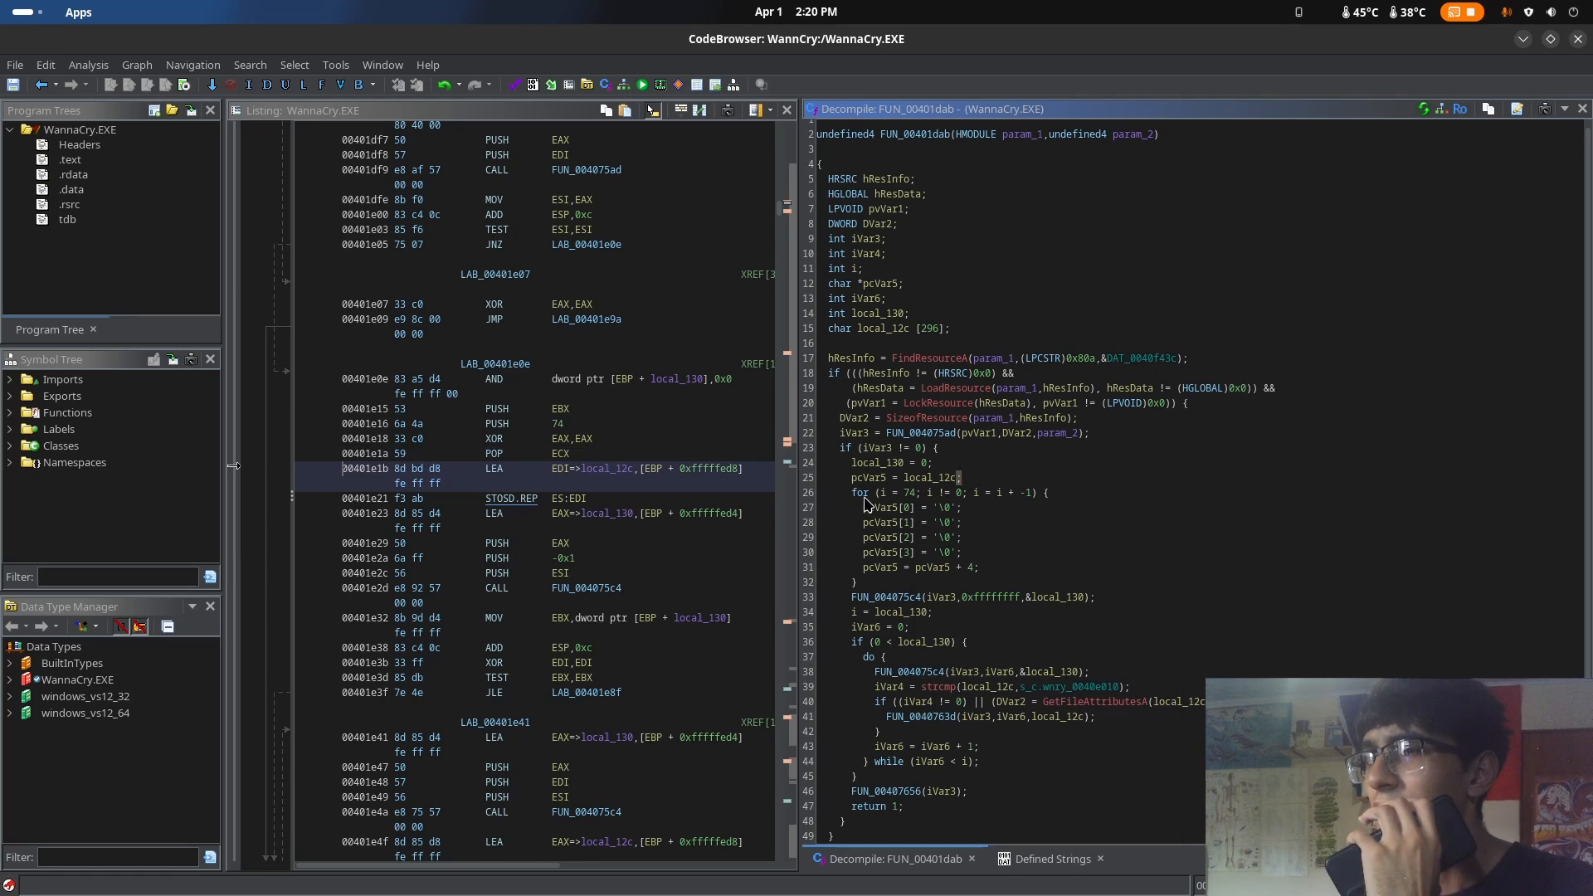
pyautogui.moveTo(861, 496); pyautogui.dragTo(982, 575)
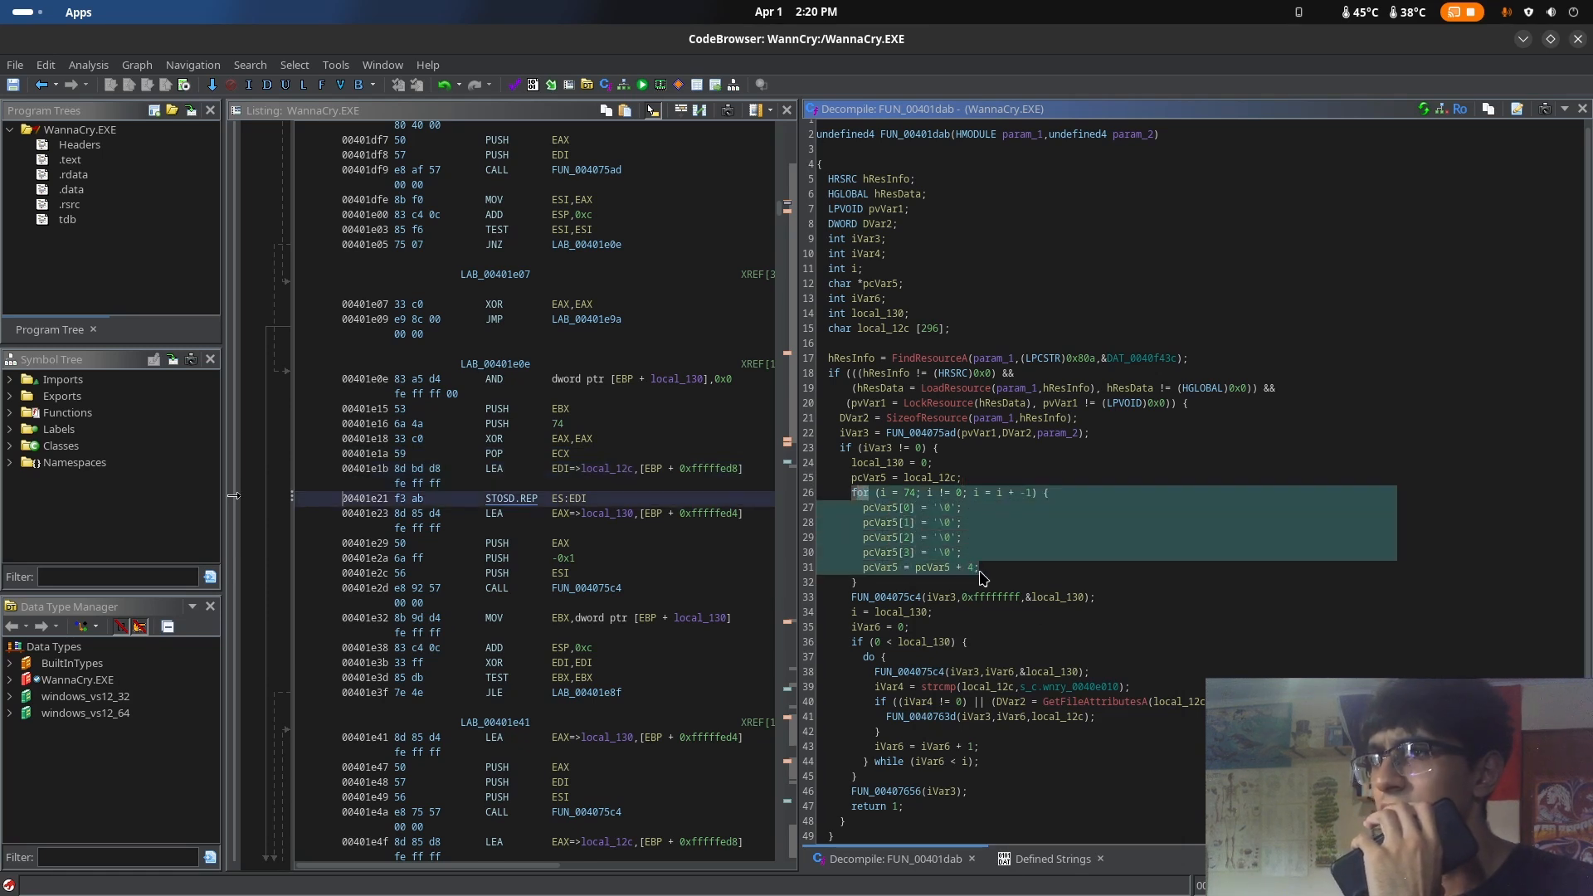
pyautogui.click(962, 538)
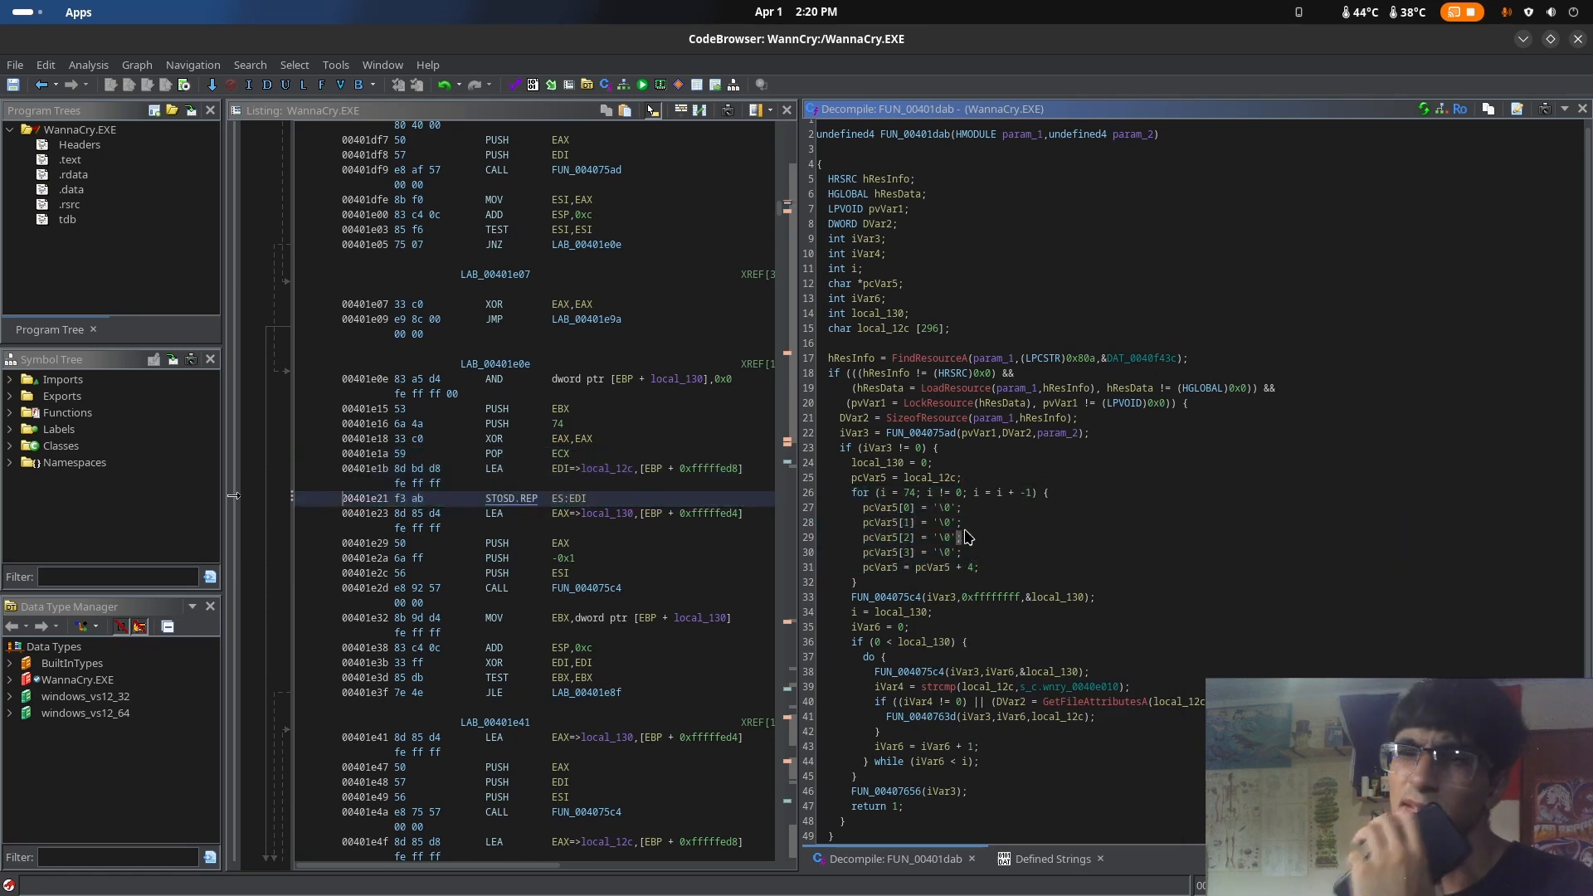
pyautogui.click(906, 555)
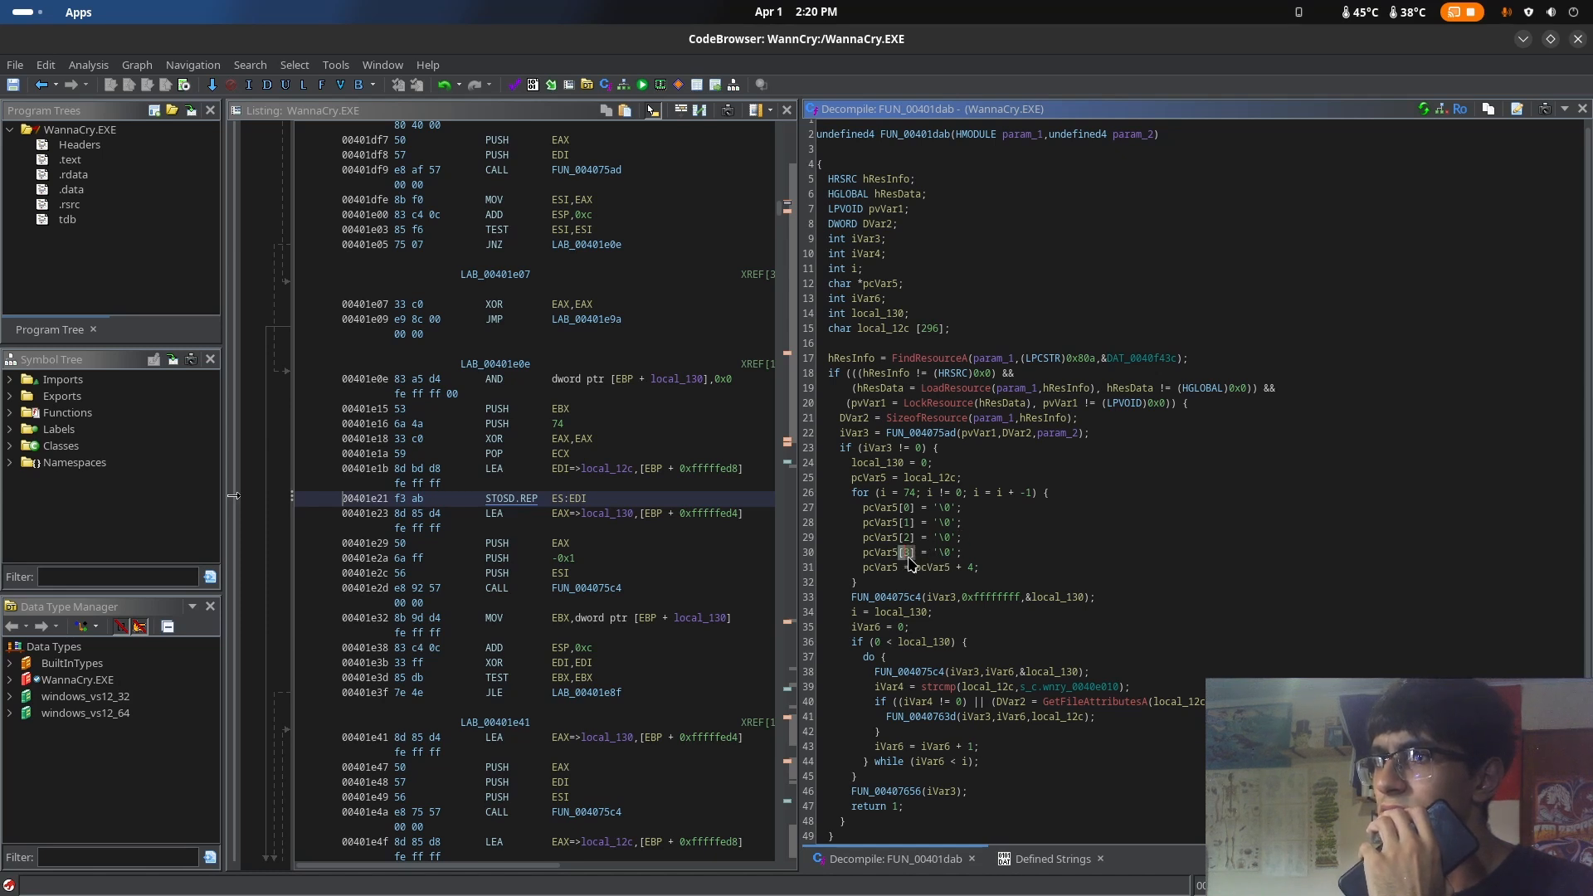
pyautogui.click(907, 522)
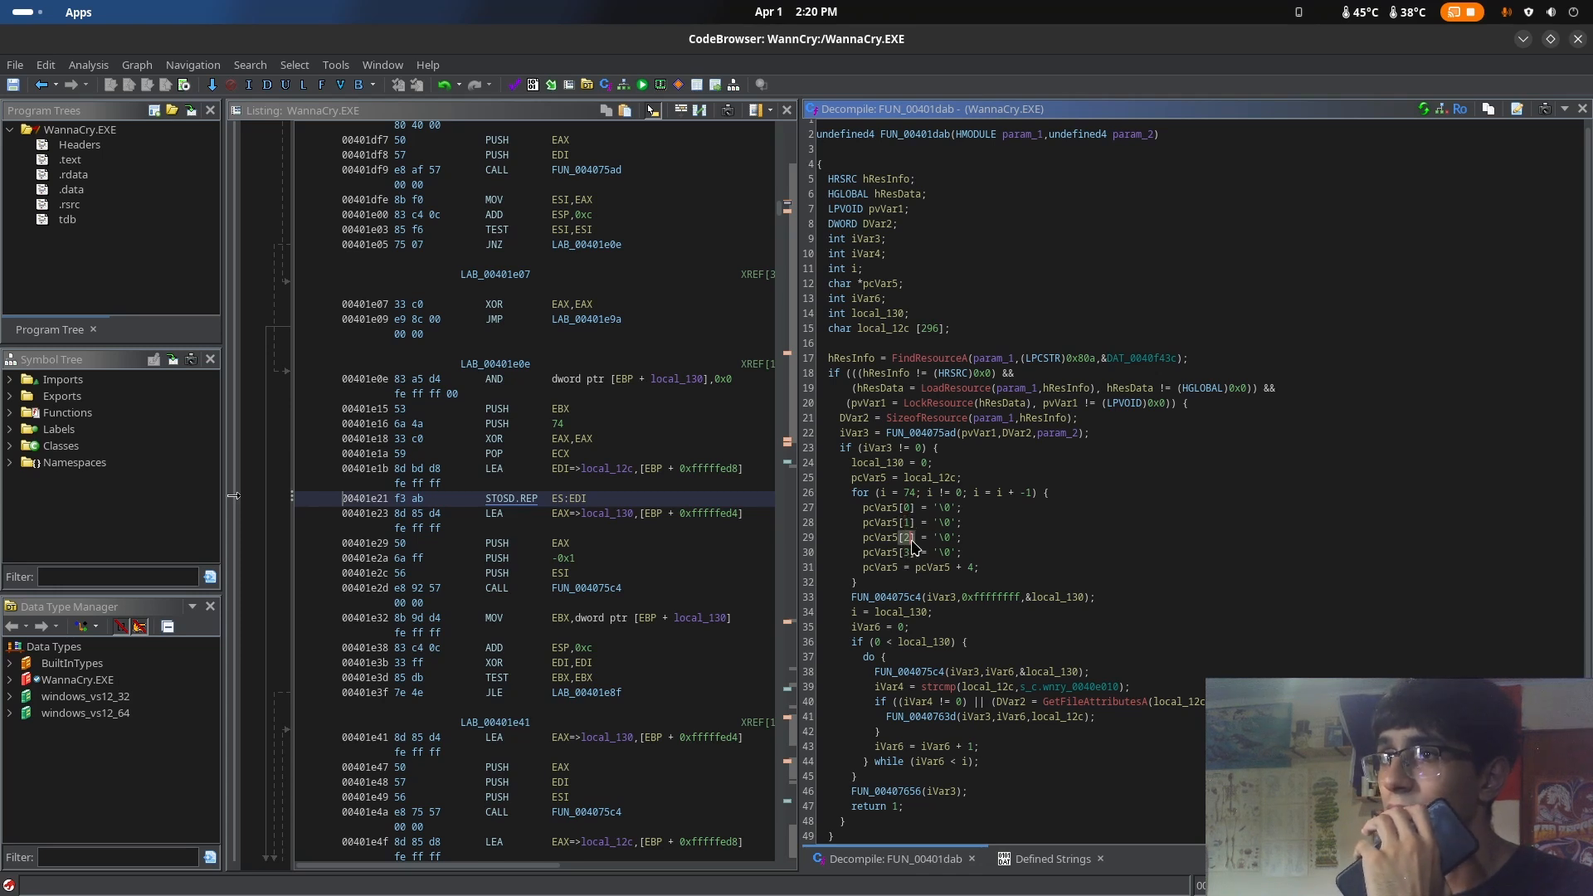
pyautogui.click(951, 509)
pyautogui.click(951, 537)
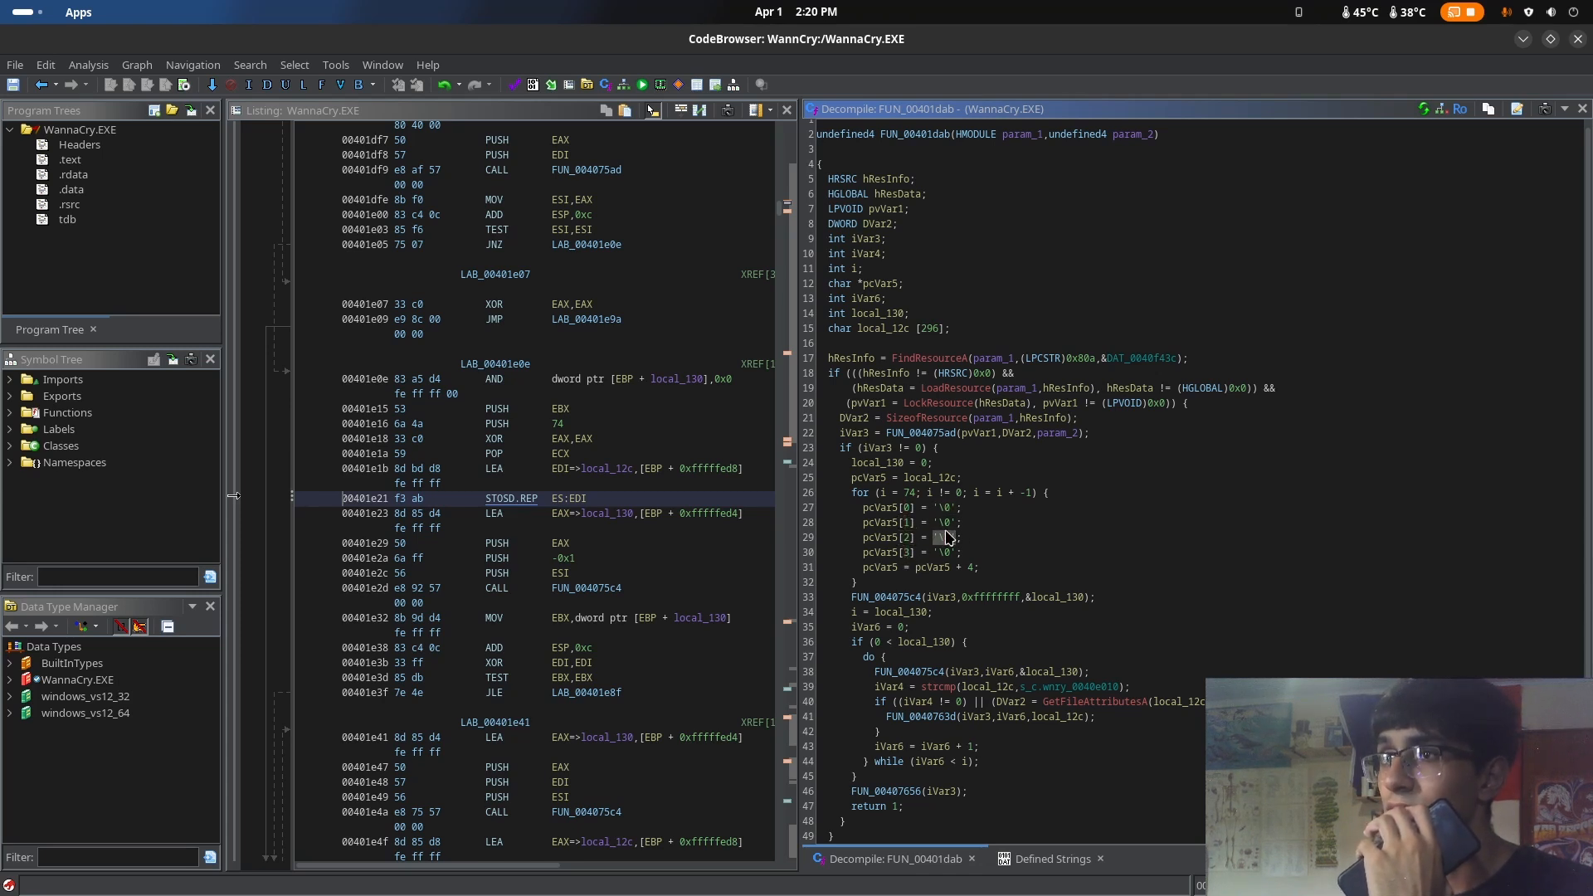
# Examine the pcVar5 + 4 increment and the loop's start value, and highlight the whole for loop again
pyautogui.click(965, 572)
pyautogui.moveTo(960, 570)
pyautogui.mouseDown()
pyautogui.moveTo(980, 571)
pyautogui.moveTo(923, 570)
pyautogui.moveTo(985, 568)
pyautogui.mouseUp()
pyautogui.click(969, 573)
pyautogui.click(993, 561)
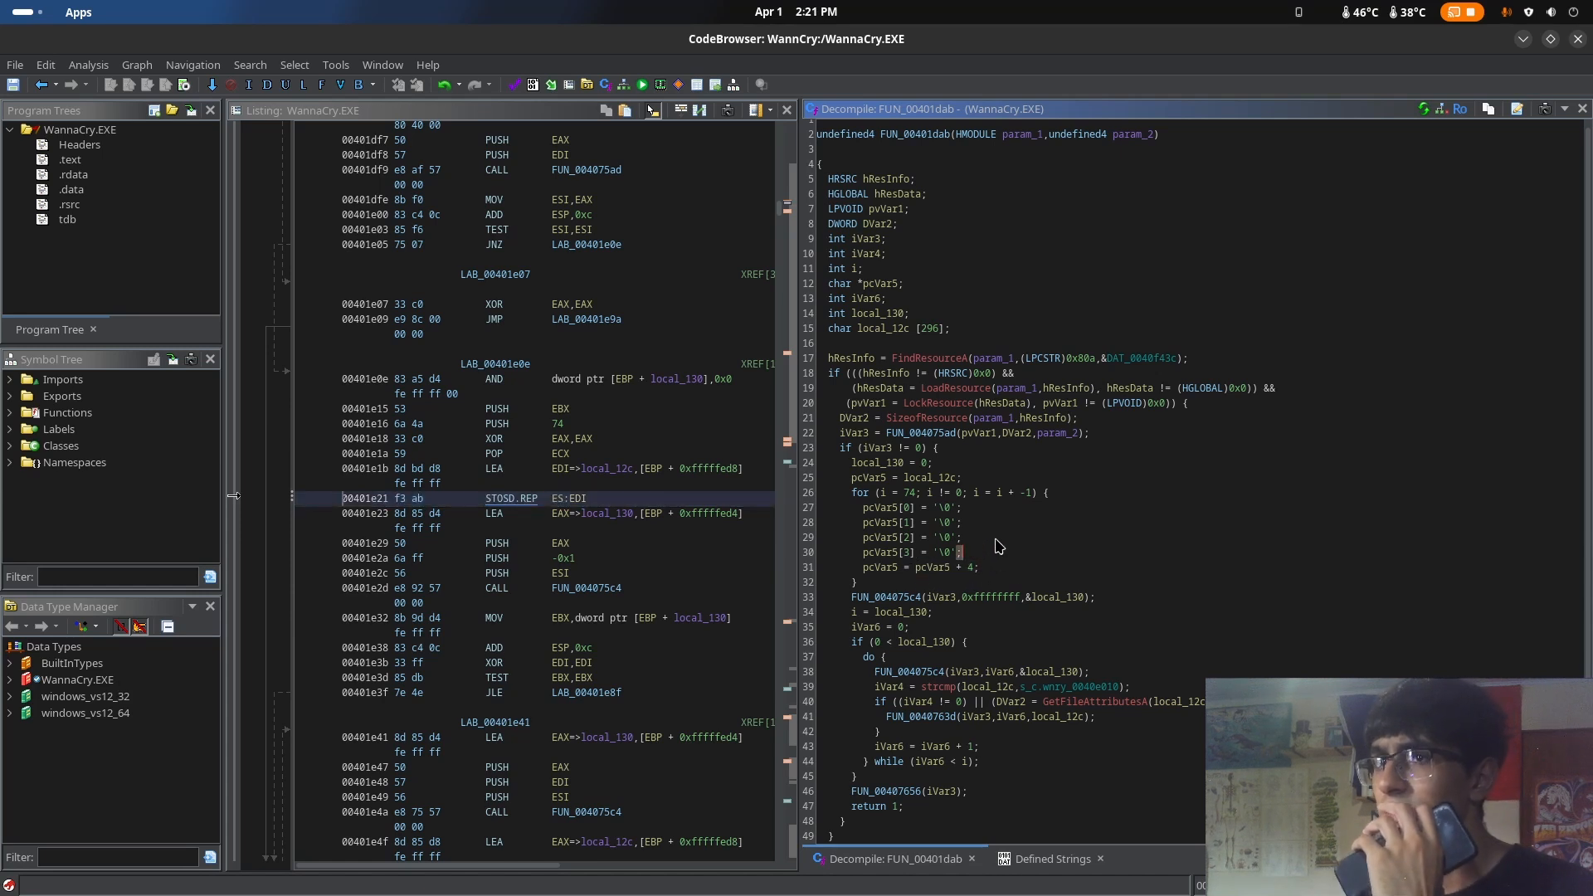
pyautogui.moveTo(947, 525)
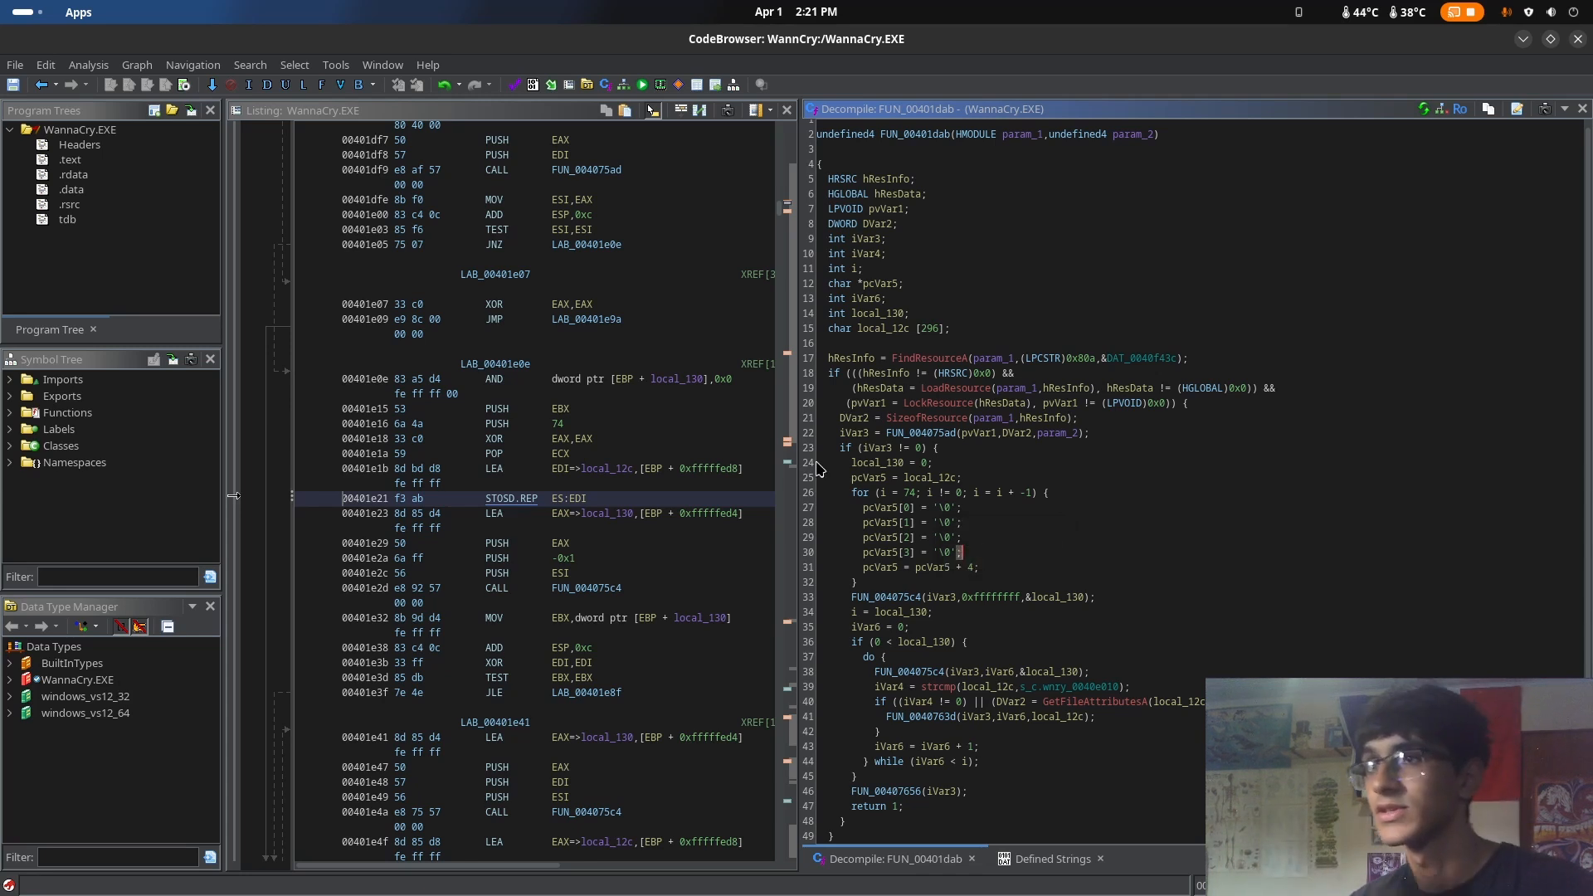
pyautogui.click(975, 483)
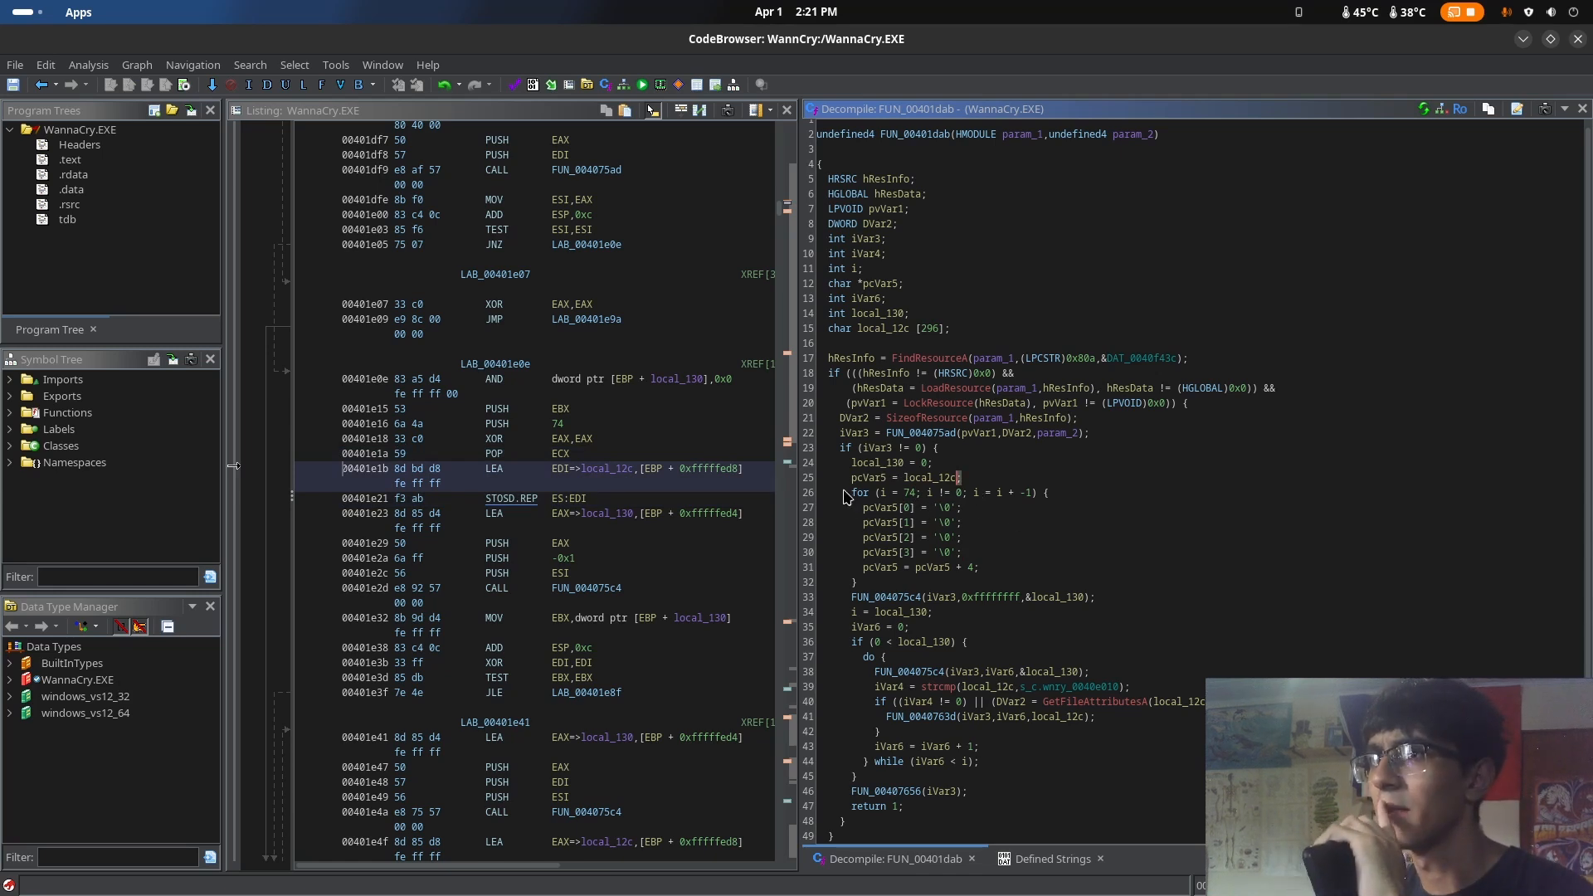
pyautogui.moveTo(847, 496); pyautogui.dragTo(981, 572)
pyautogui.click(1170, 522)
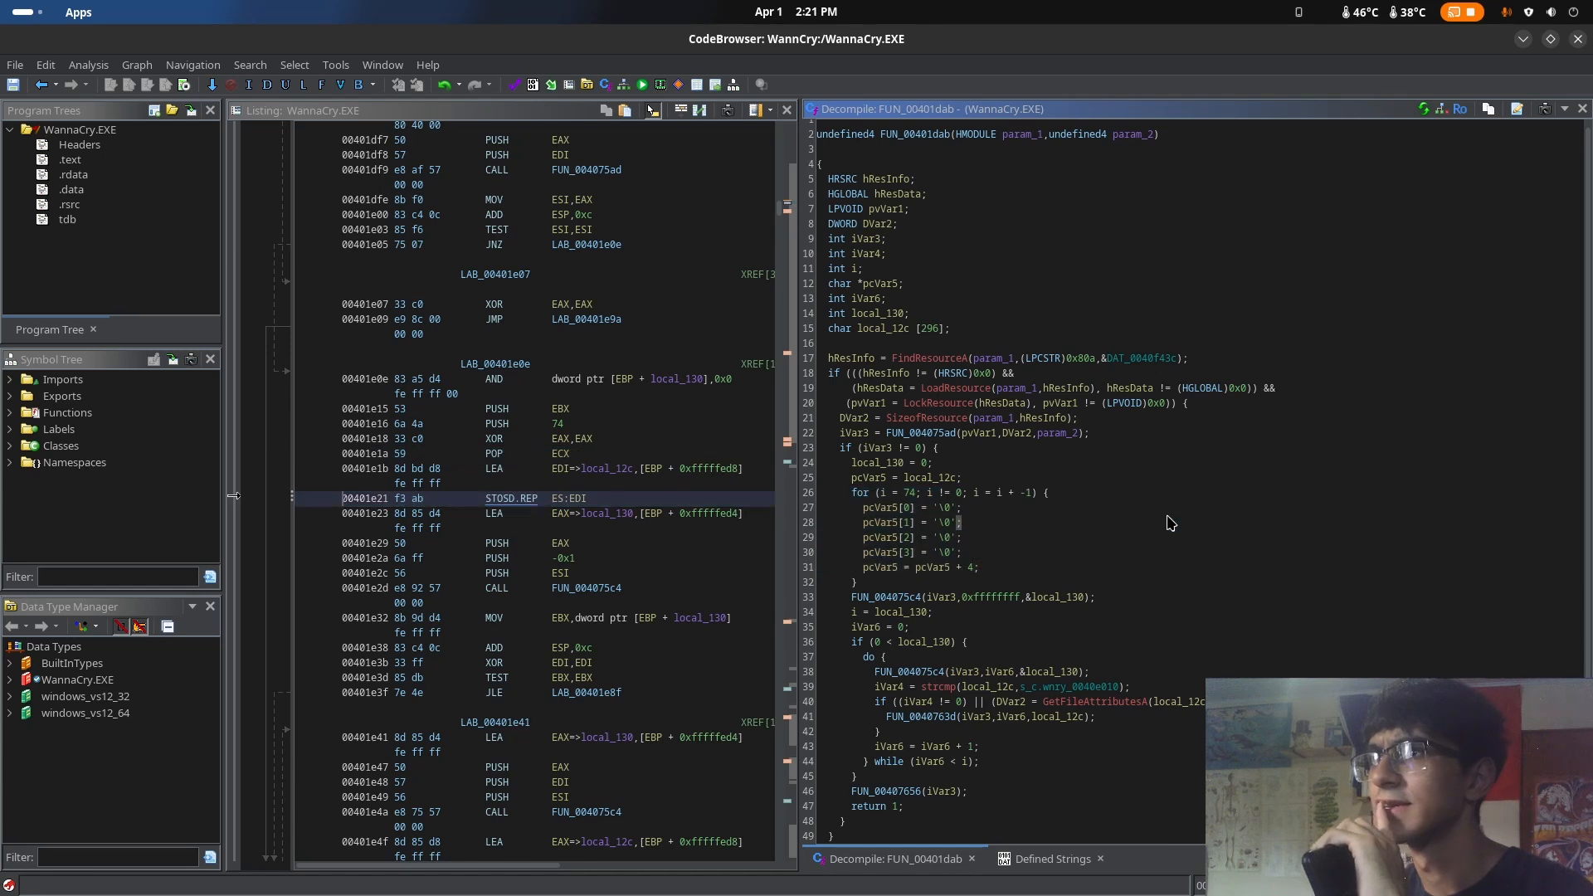
# Check the HMODULE type of param_1 in the function signature, then switch to the browser and search Google for HMODULe
pyautogui.scroll(1, 1161, 527)
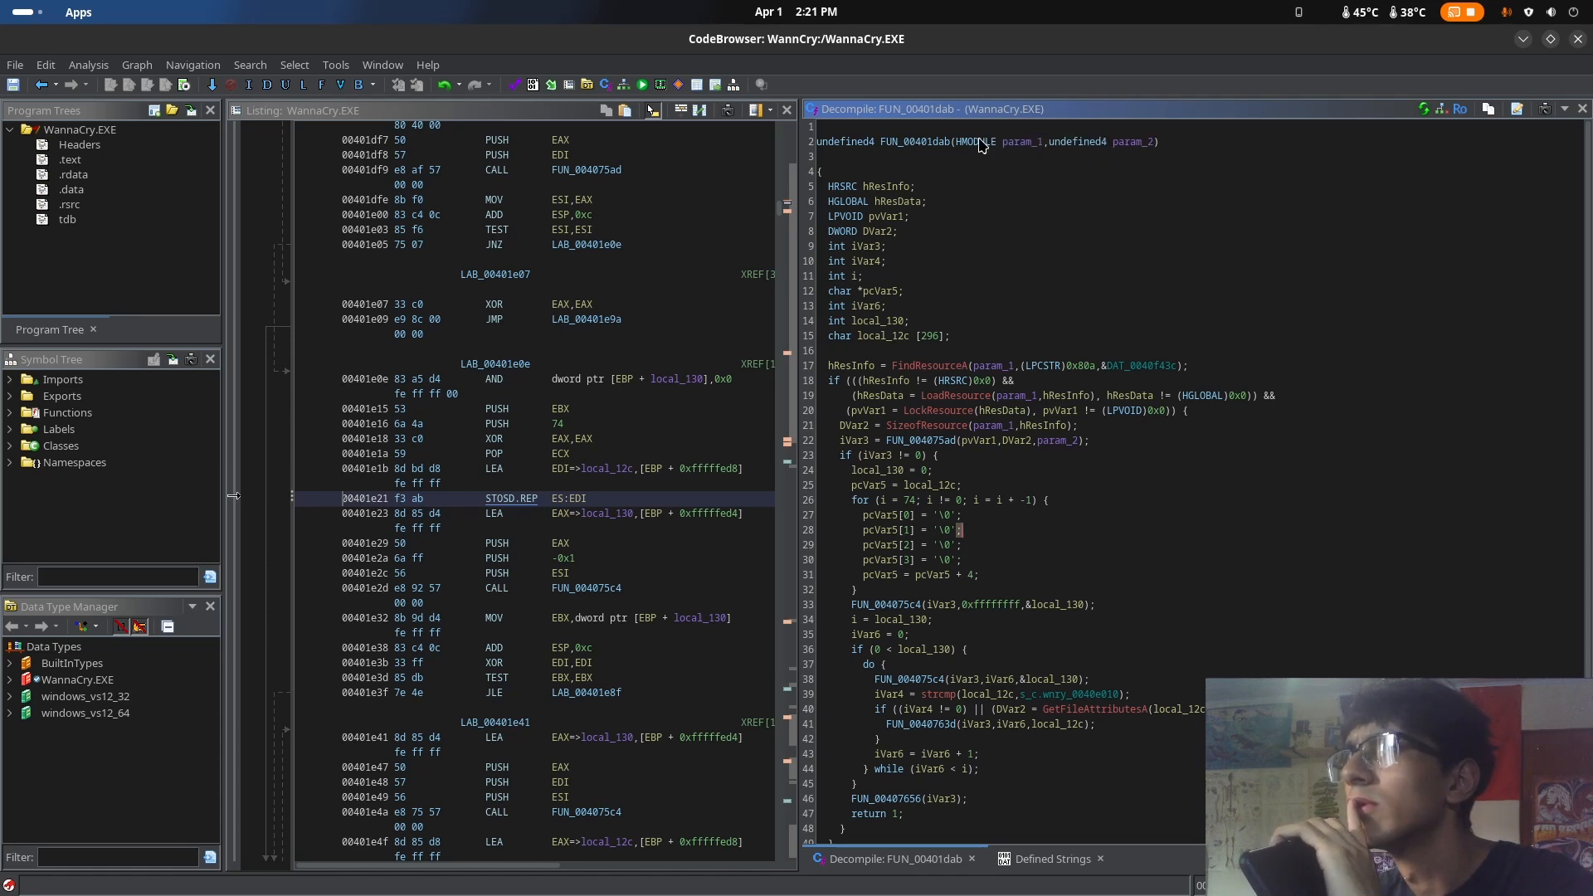
pyautogui.moveTo(981, 145)
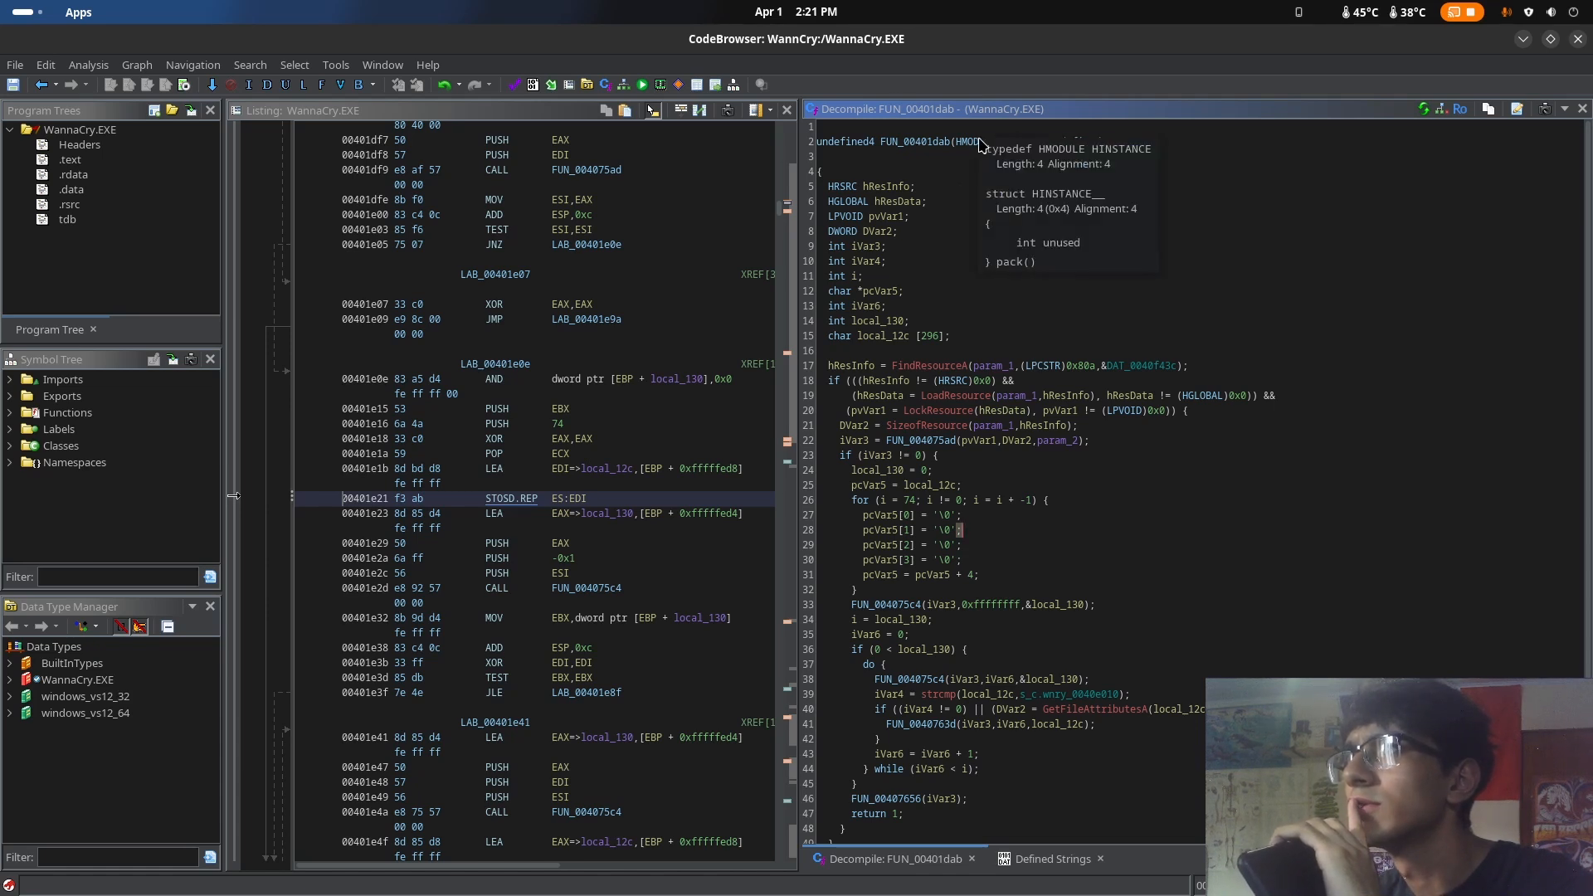
pyautogui.press('super')
pyautogui.click(885, 285)
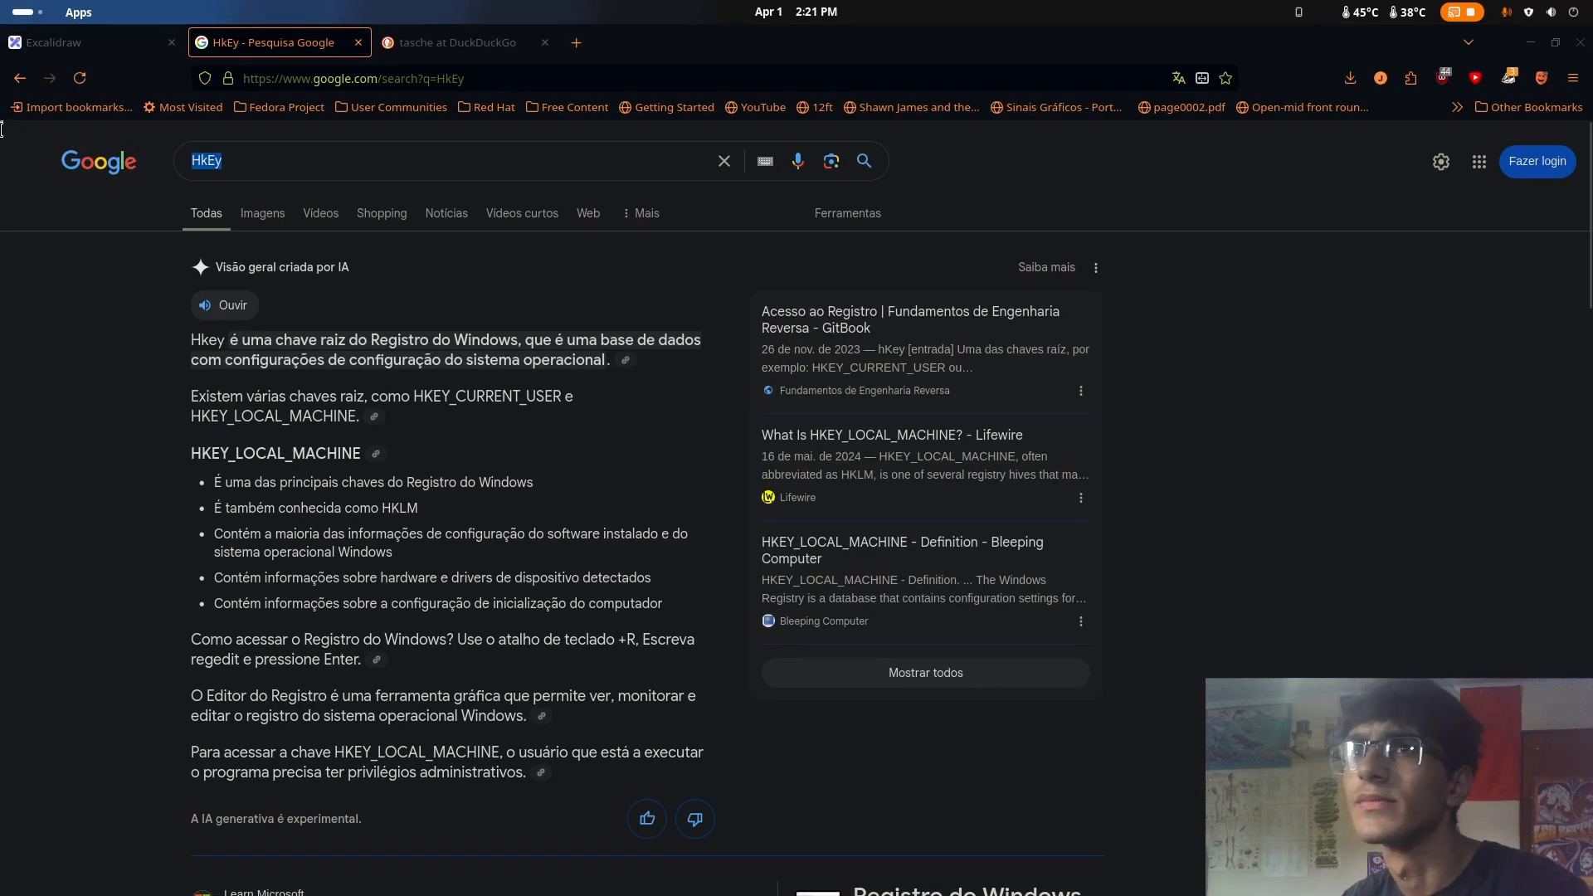
pyautogui.write('HNI')
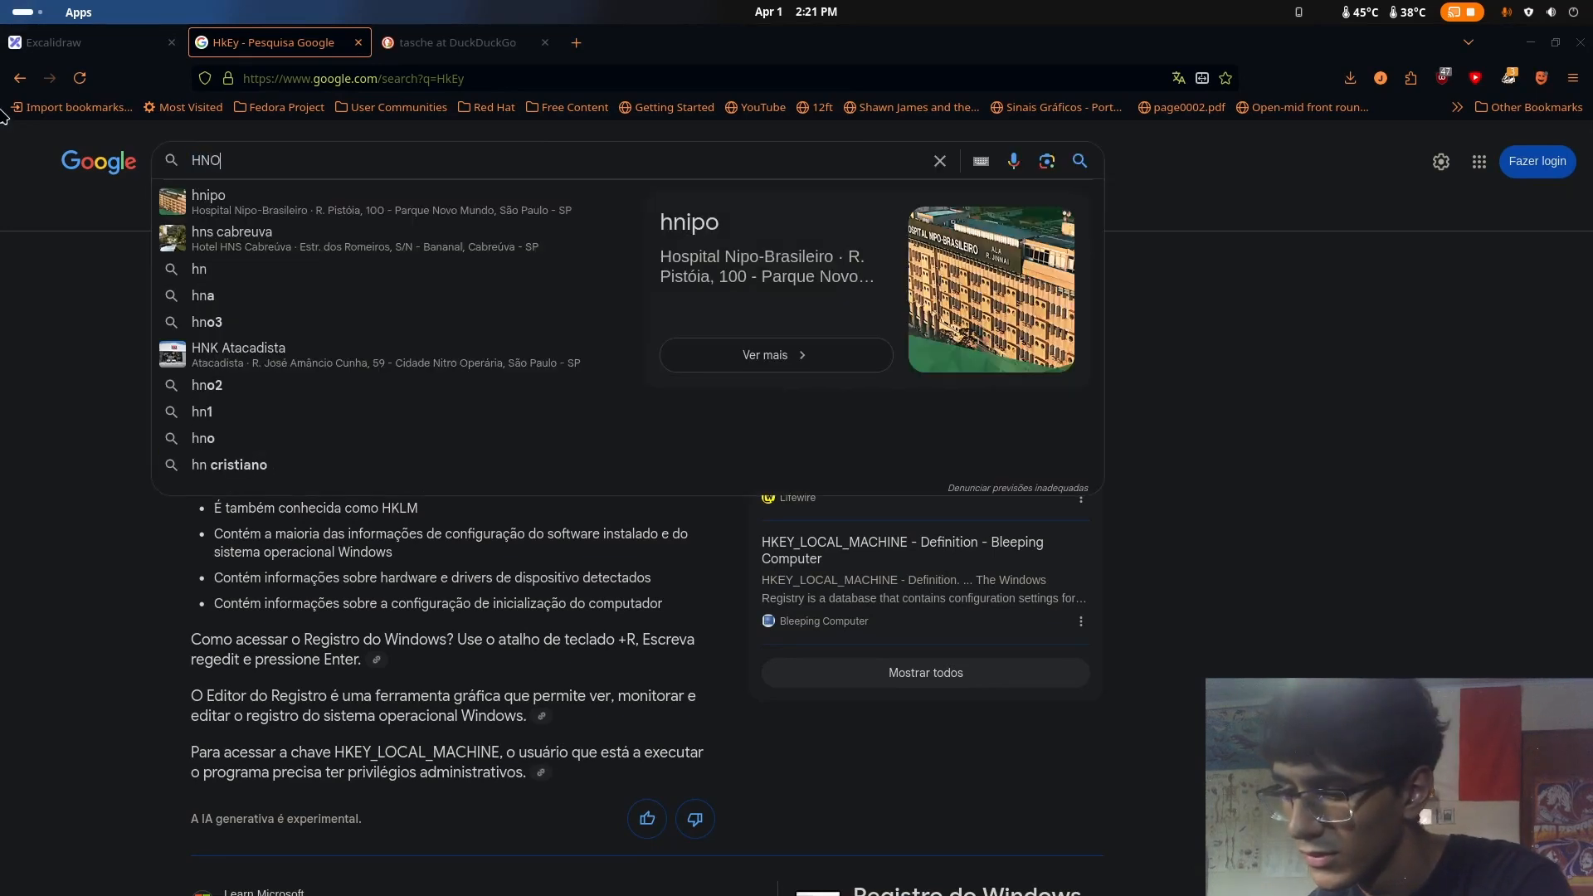
pyautogui.press('BackSpace')
pyautogui.press('BackSpace')
pyautogui.write('MODULe')
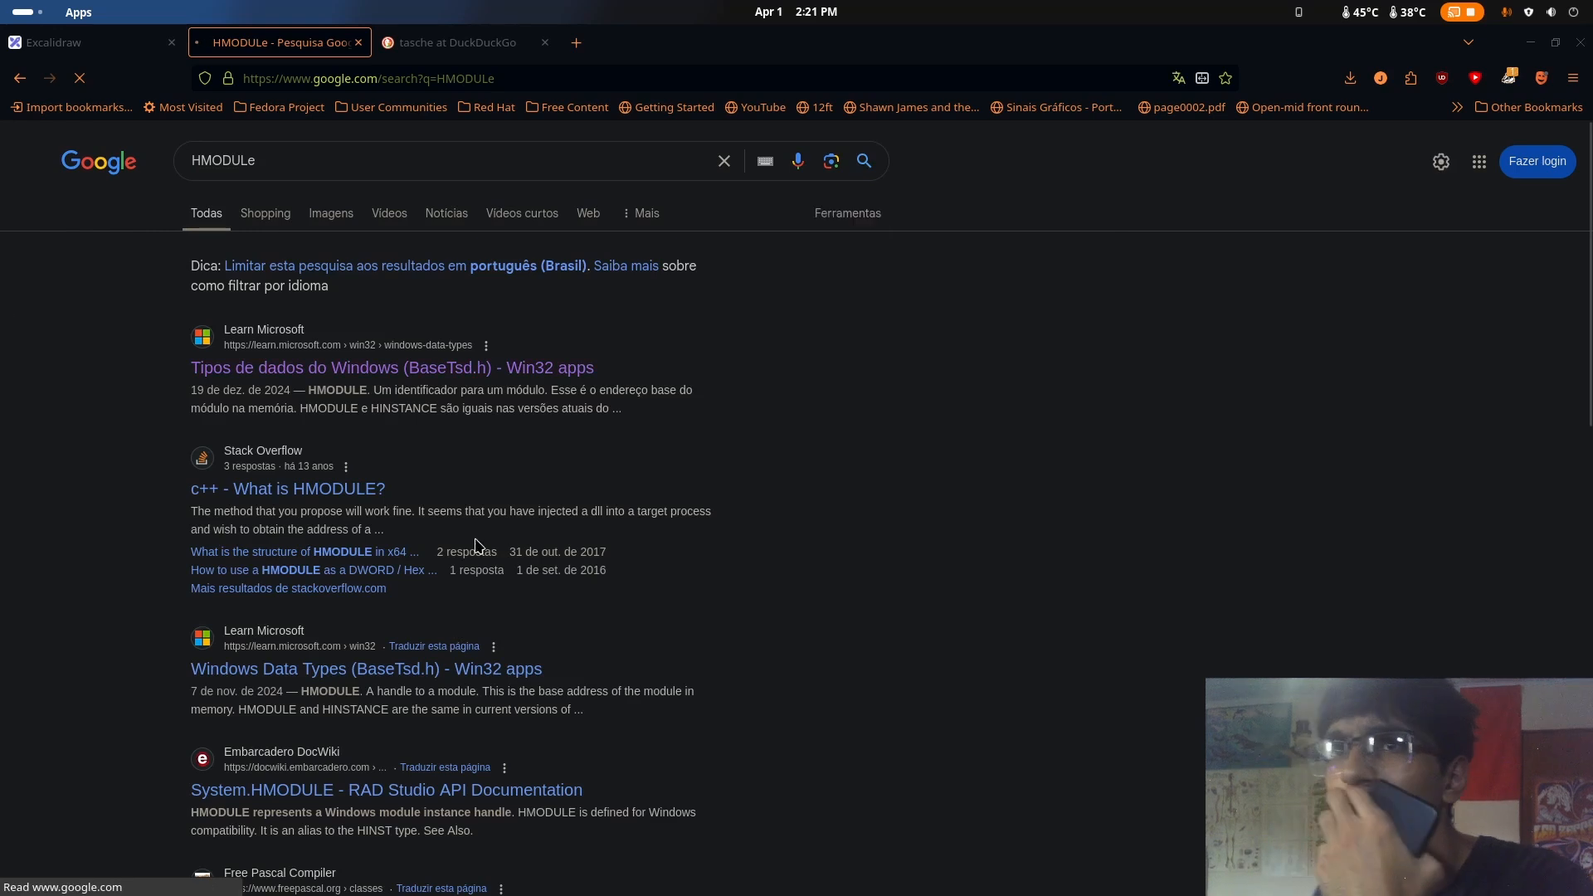
# Open the Microsoft Learn result on Windows data types, dismiss the translation offer, and look through the type table
pyautogui.click(349, 368)
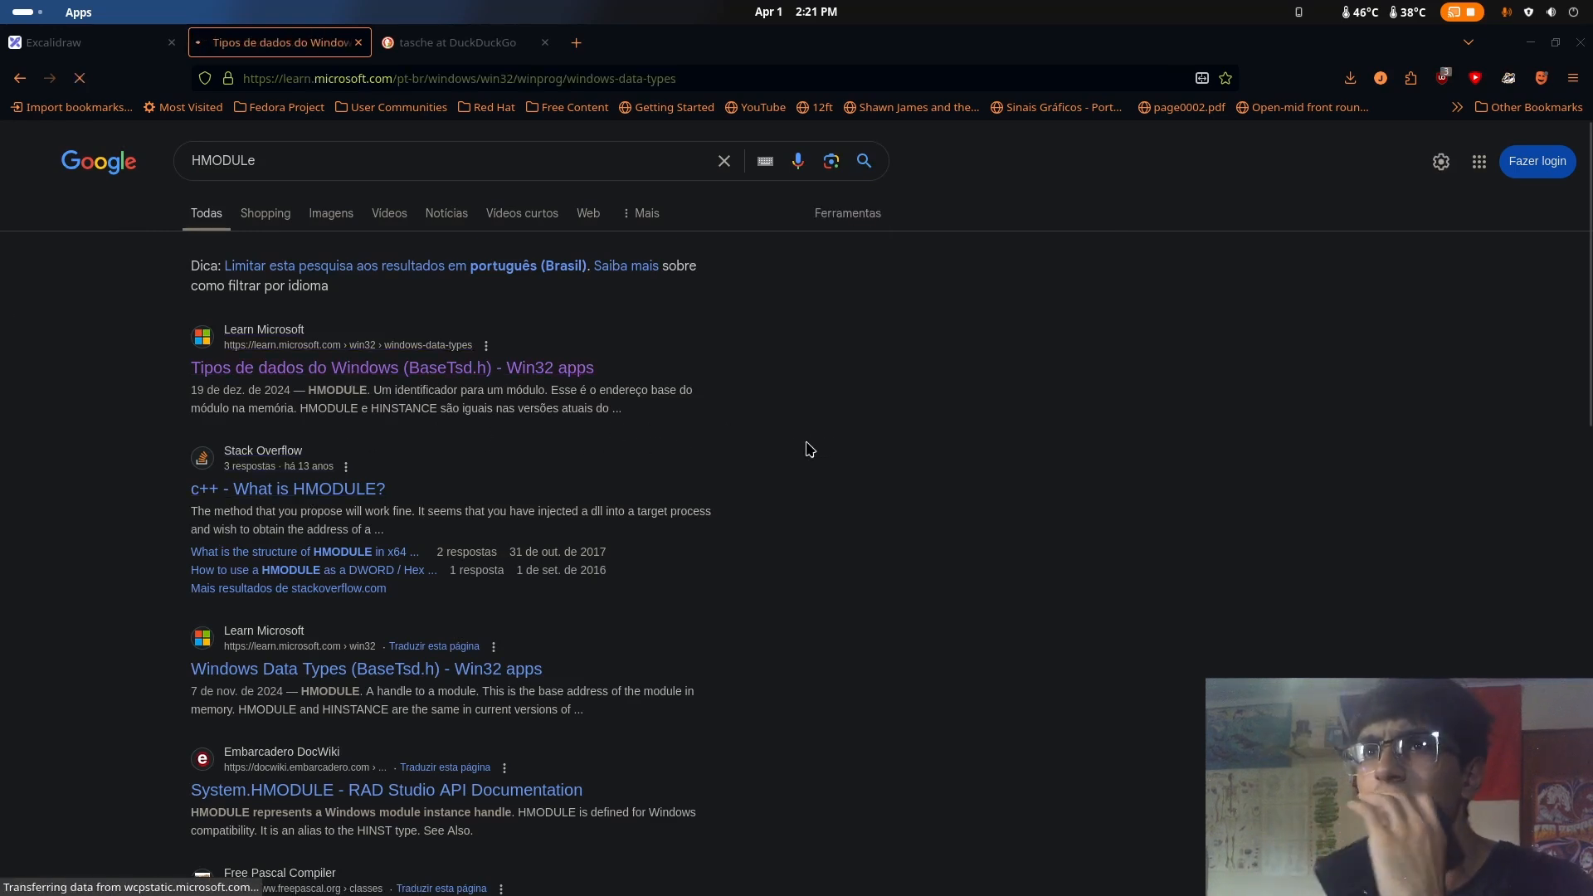
pyautogui.scroll(-4, 687, 527)
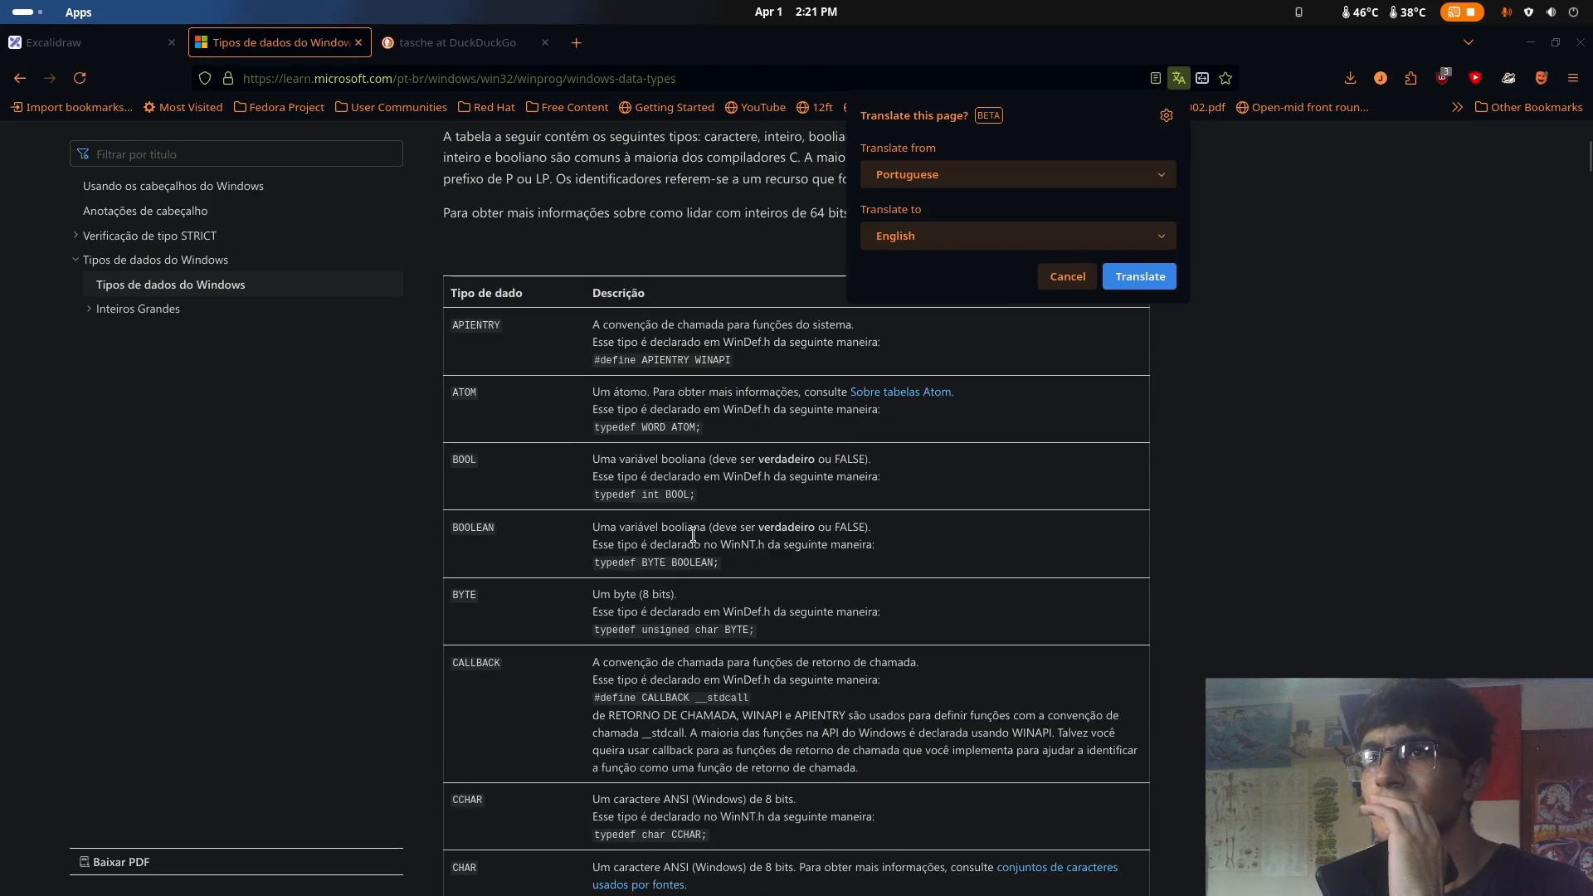
pyautogui.click(1067, 276)
pyautogui.scroll(-8, 1227, 481)
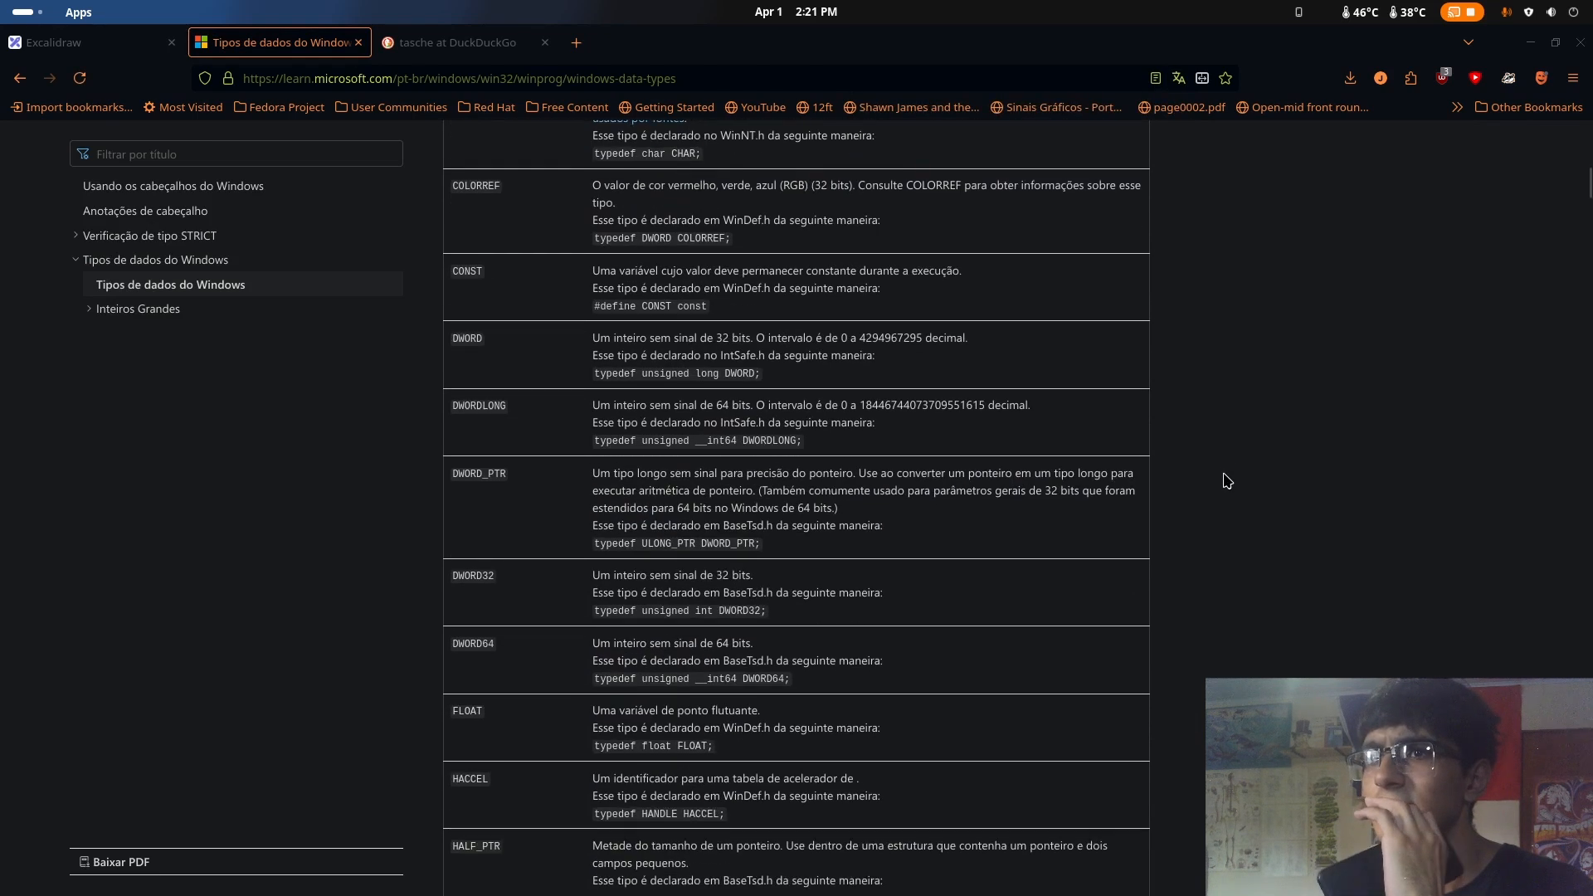
pyautogui.scroll(-5, 1228, 481)
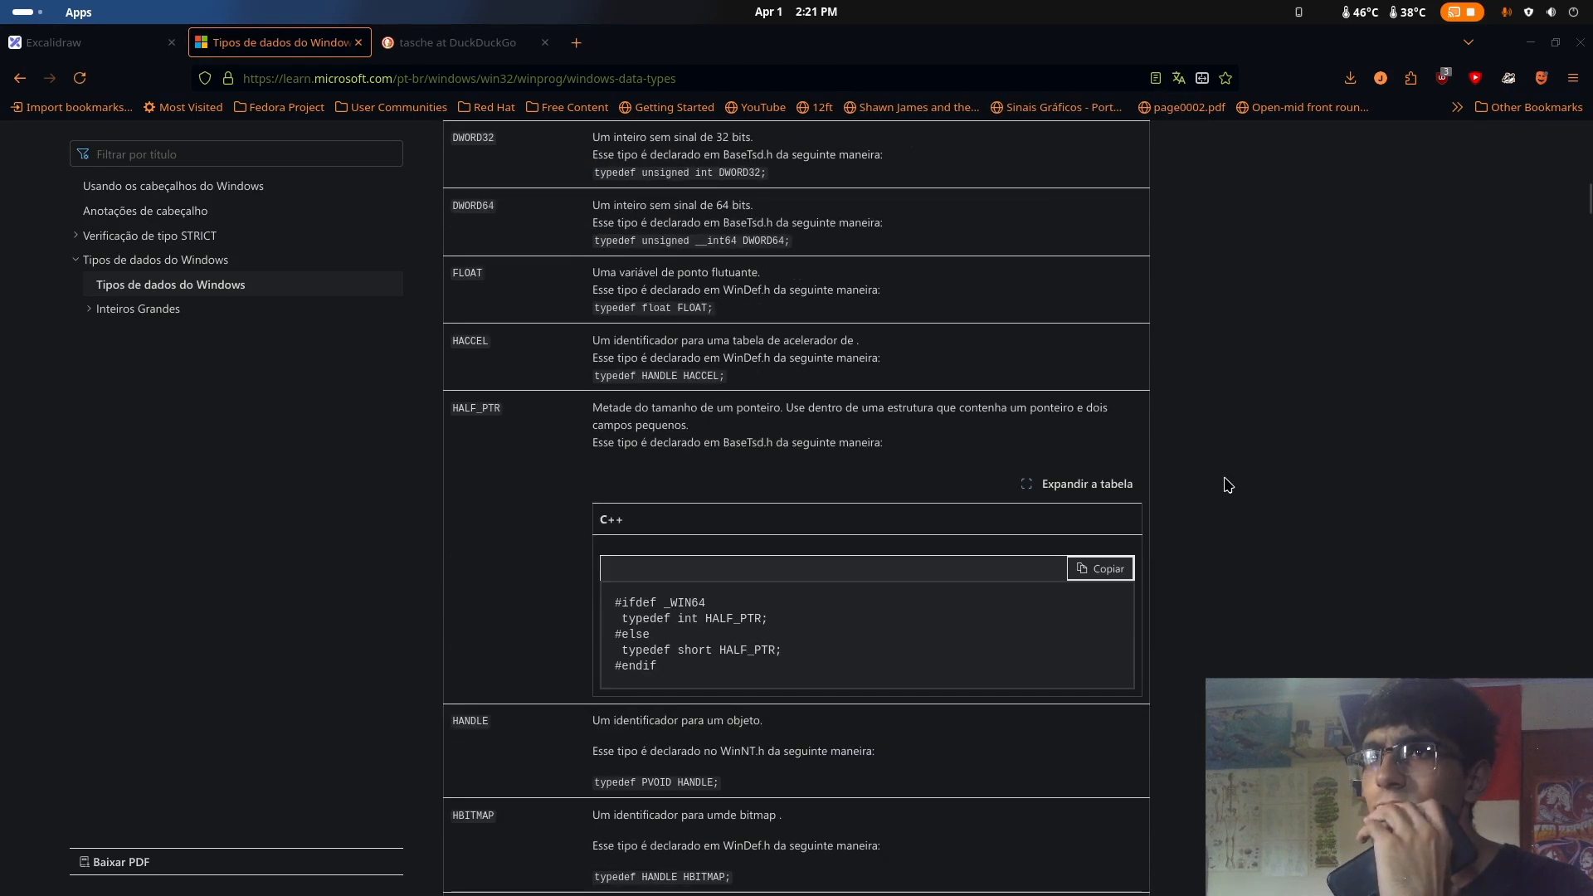
pyautogui.scroll(-6, 1227, 486)
pyautogui.scroll(1, 488, 398)
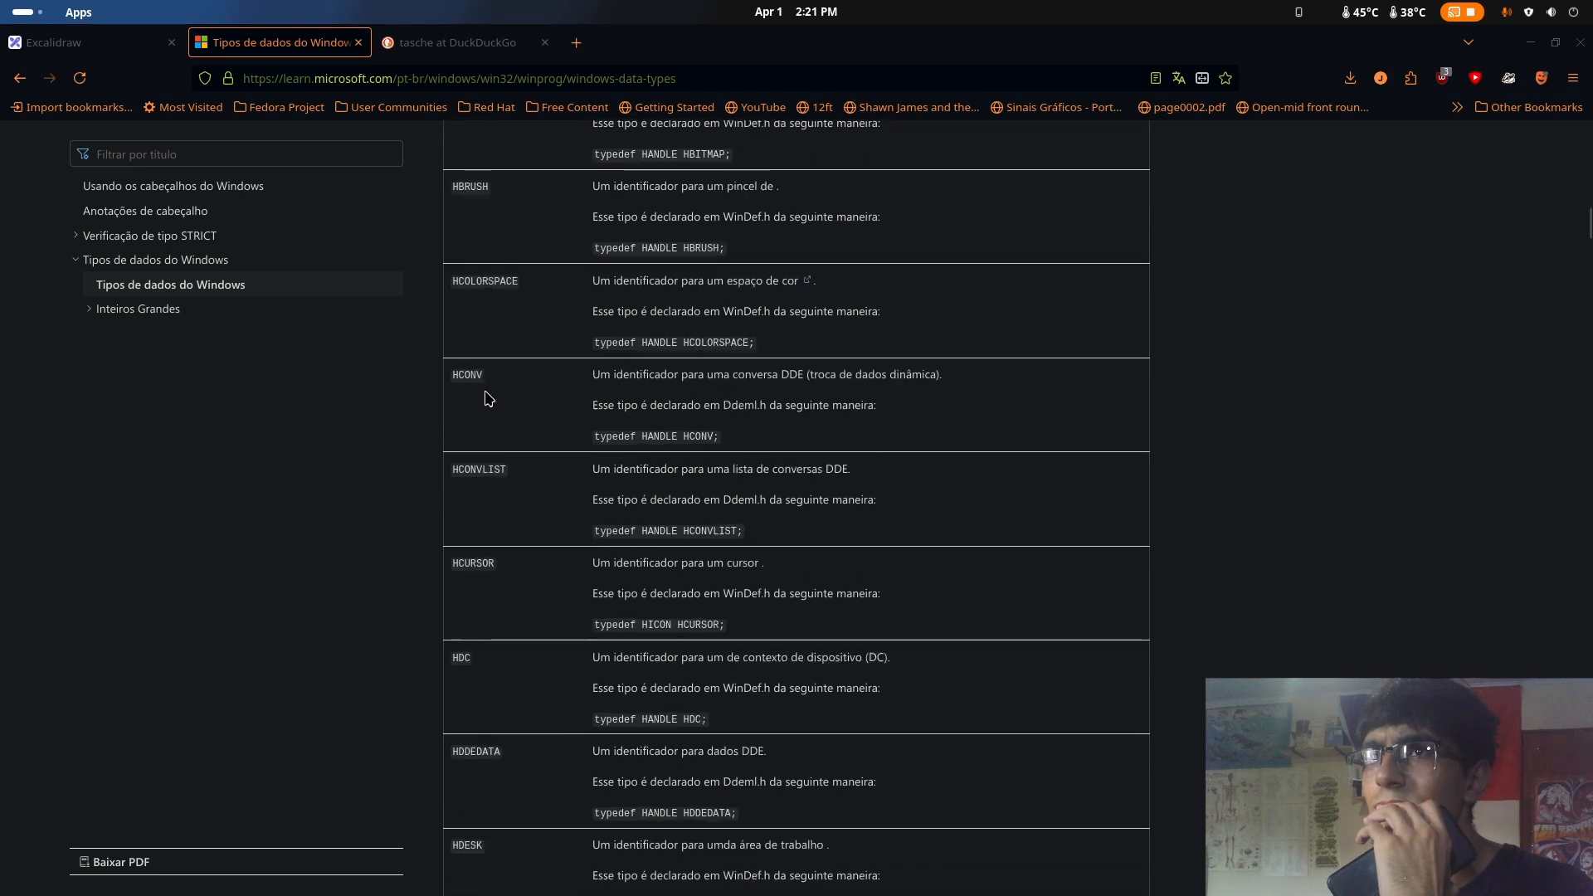
pyautogui.scroll(-5, 529, 502)
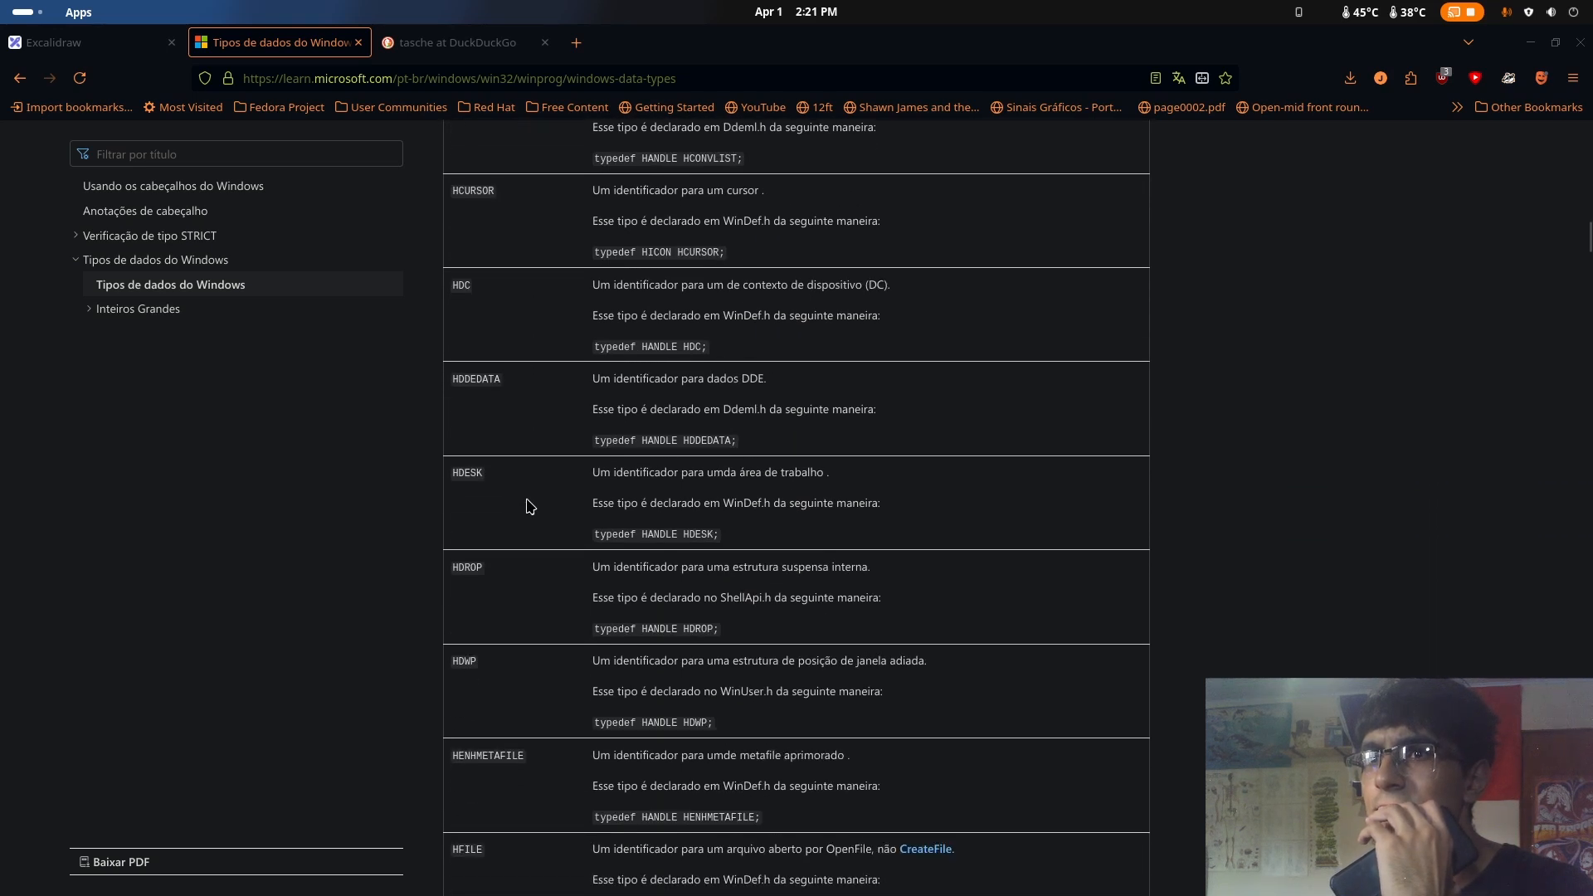
# Find hmod within the page and read the HMODULE entry's description
pyautogui.hotkey('ctrl', 'f')
pyautogui.write('hm')
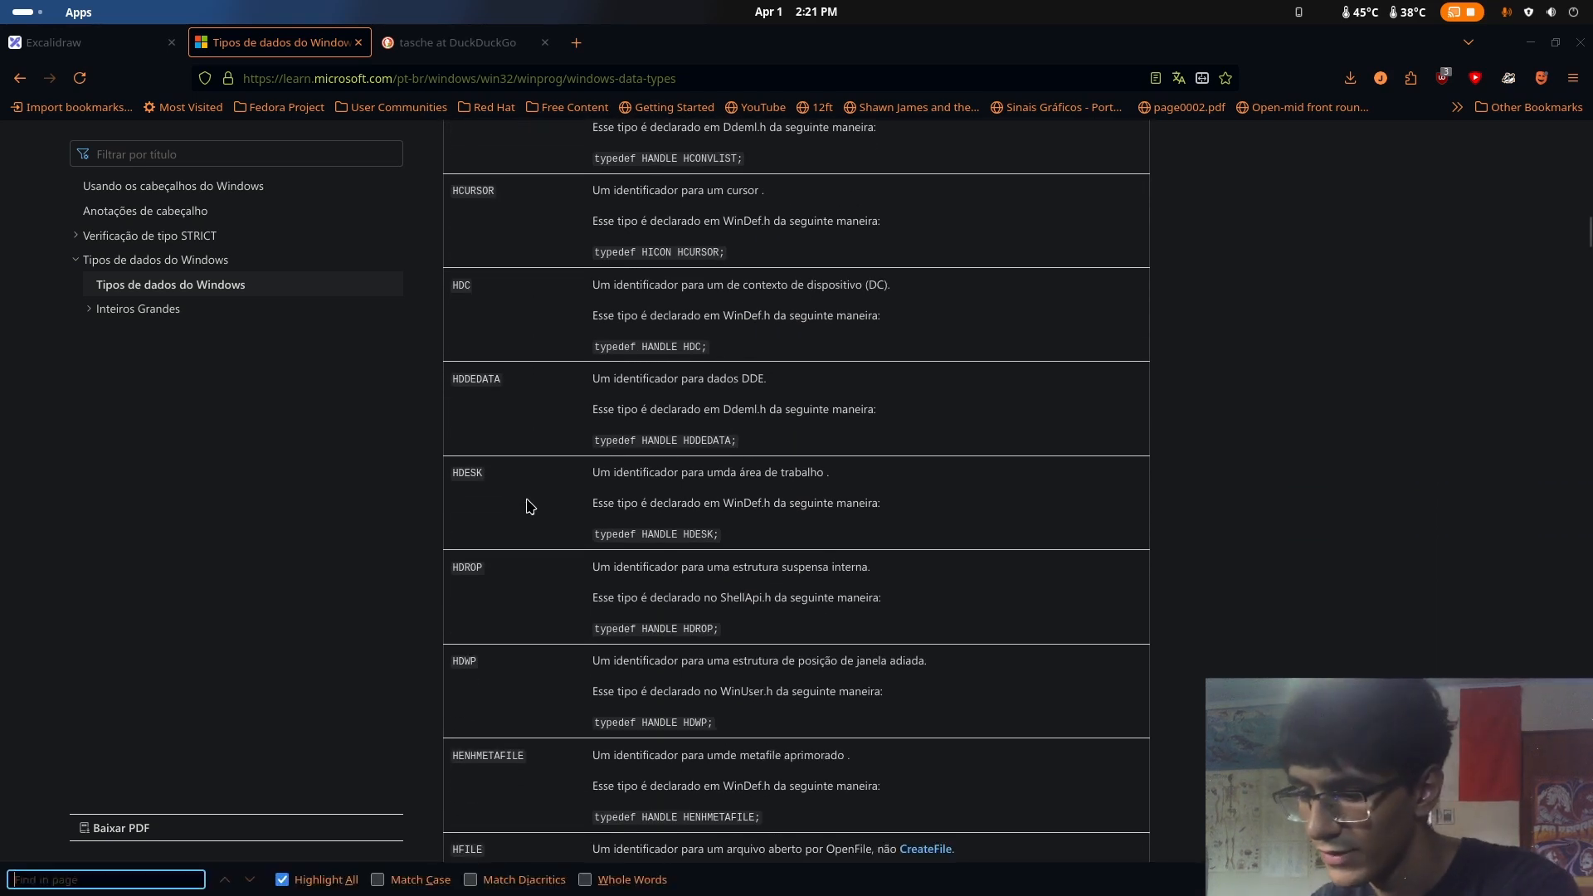
pyautogui.write('od')
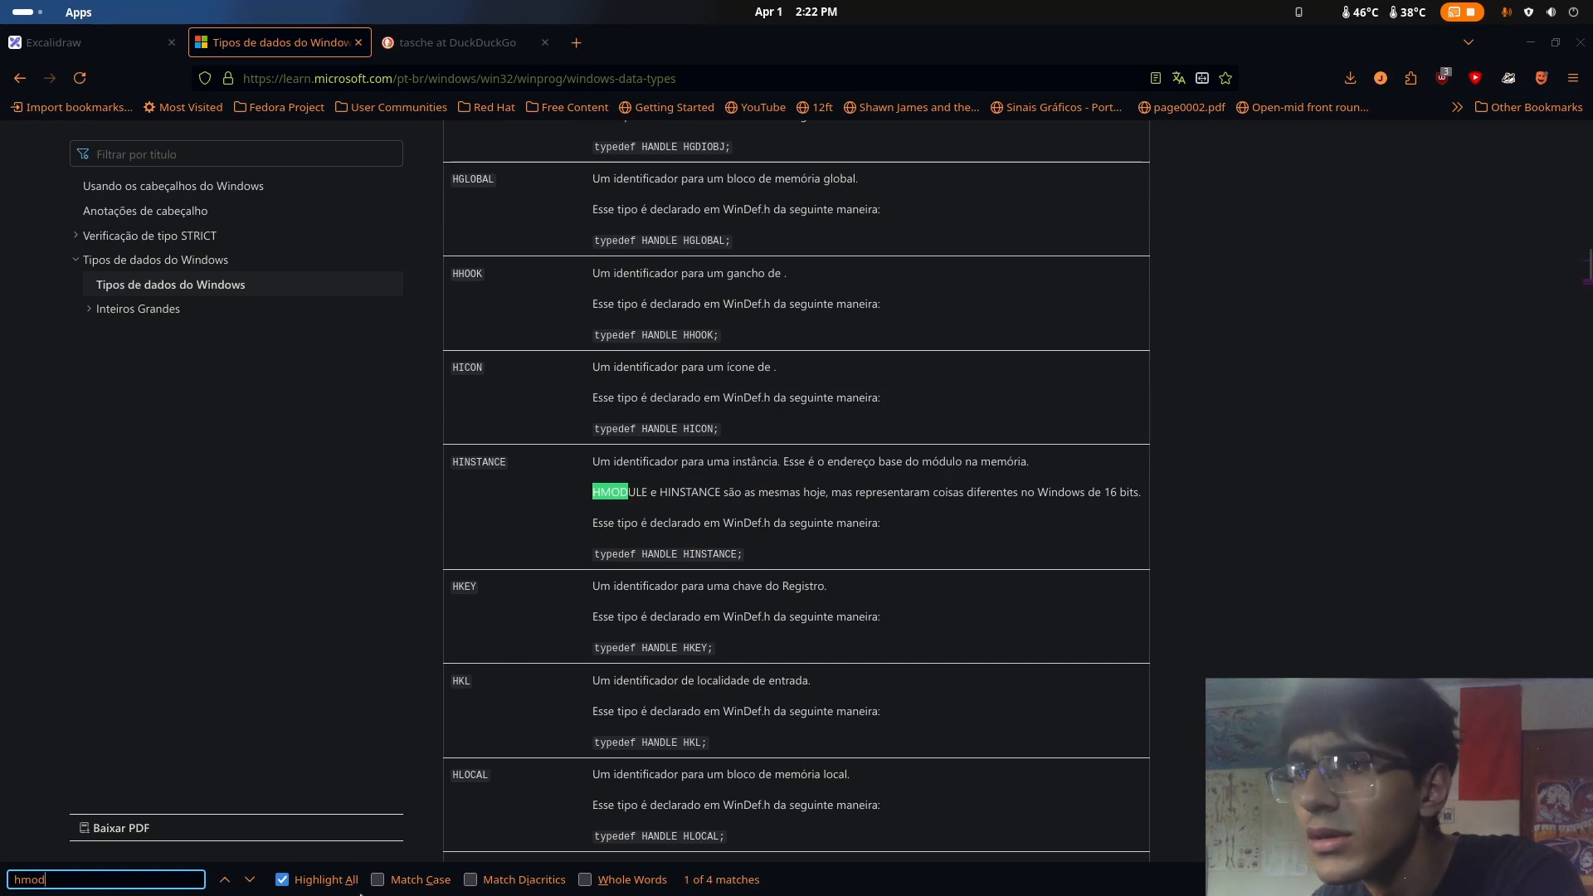
pyautogui.click(230, 885)
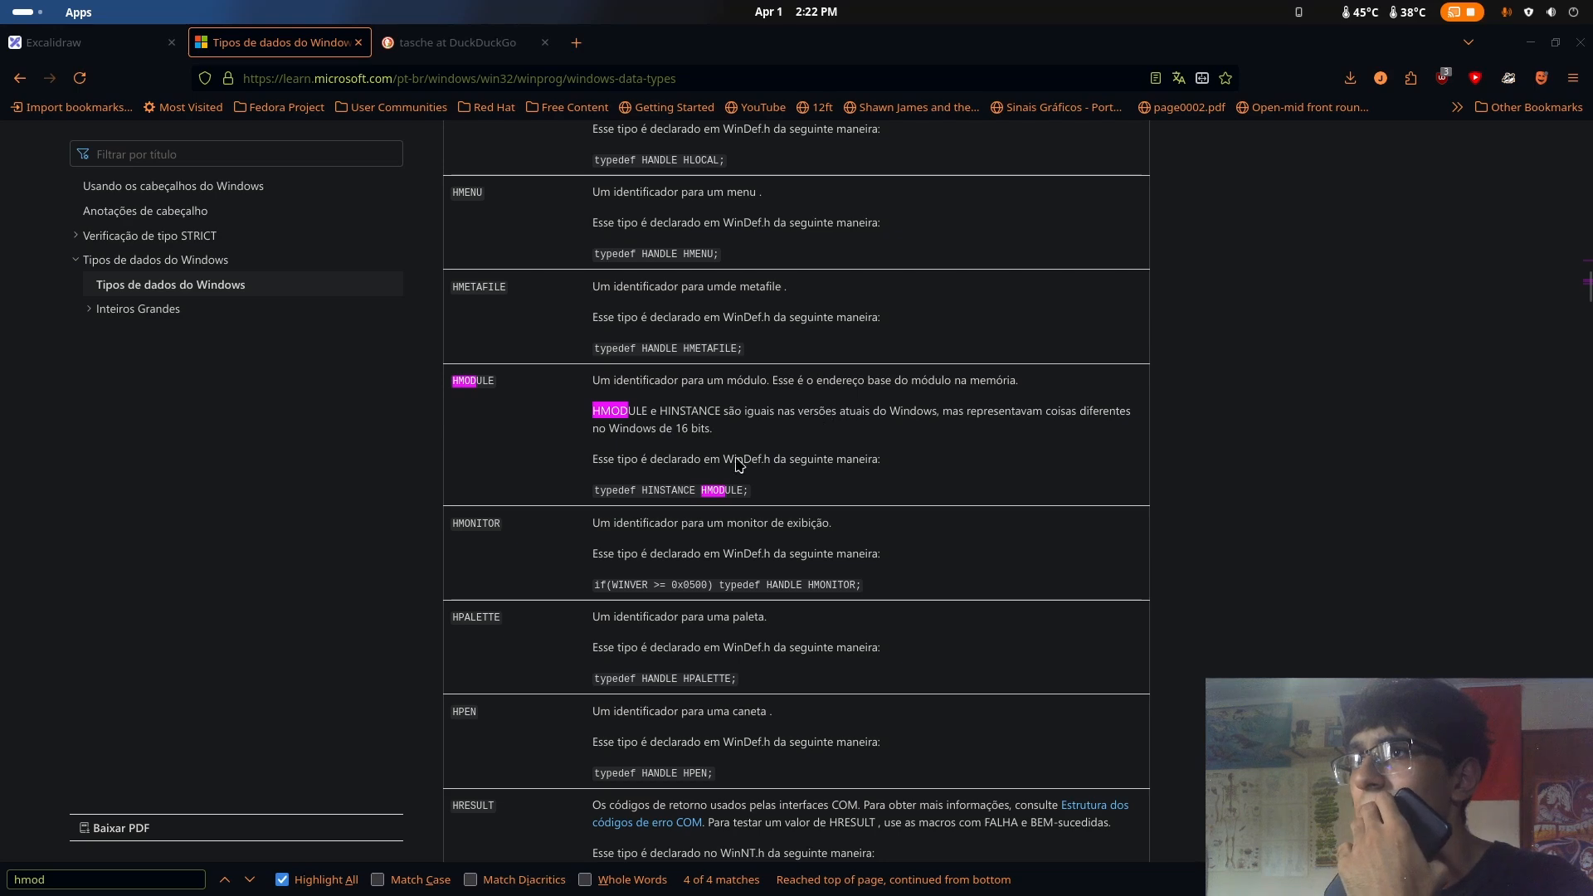
# Switch back to Ghidra and highlight the HMODULE param_1 parameter in the FUN_00401dab signature
pyautogui.press('super')
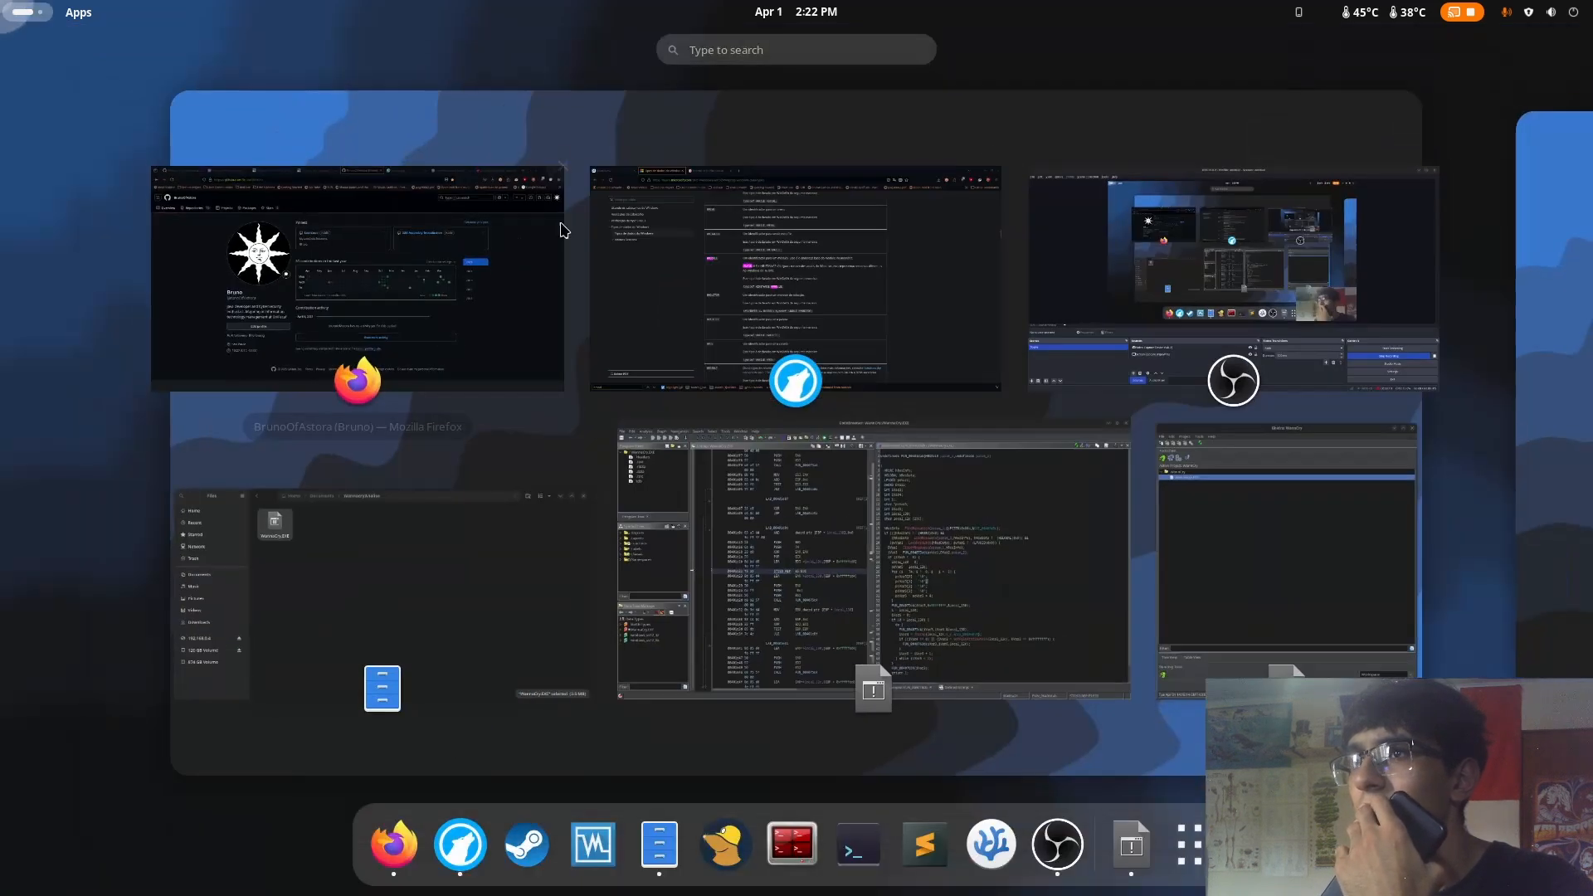
pyautogui.press('super')
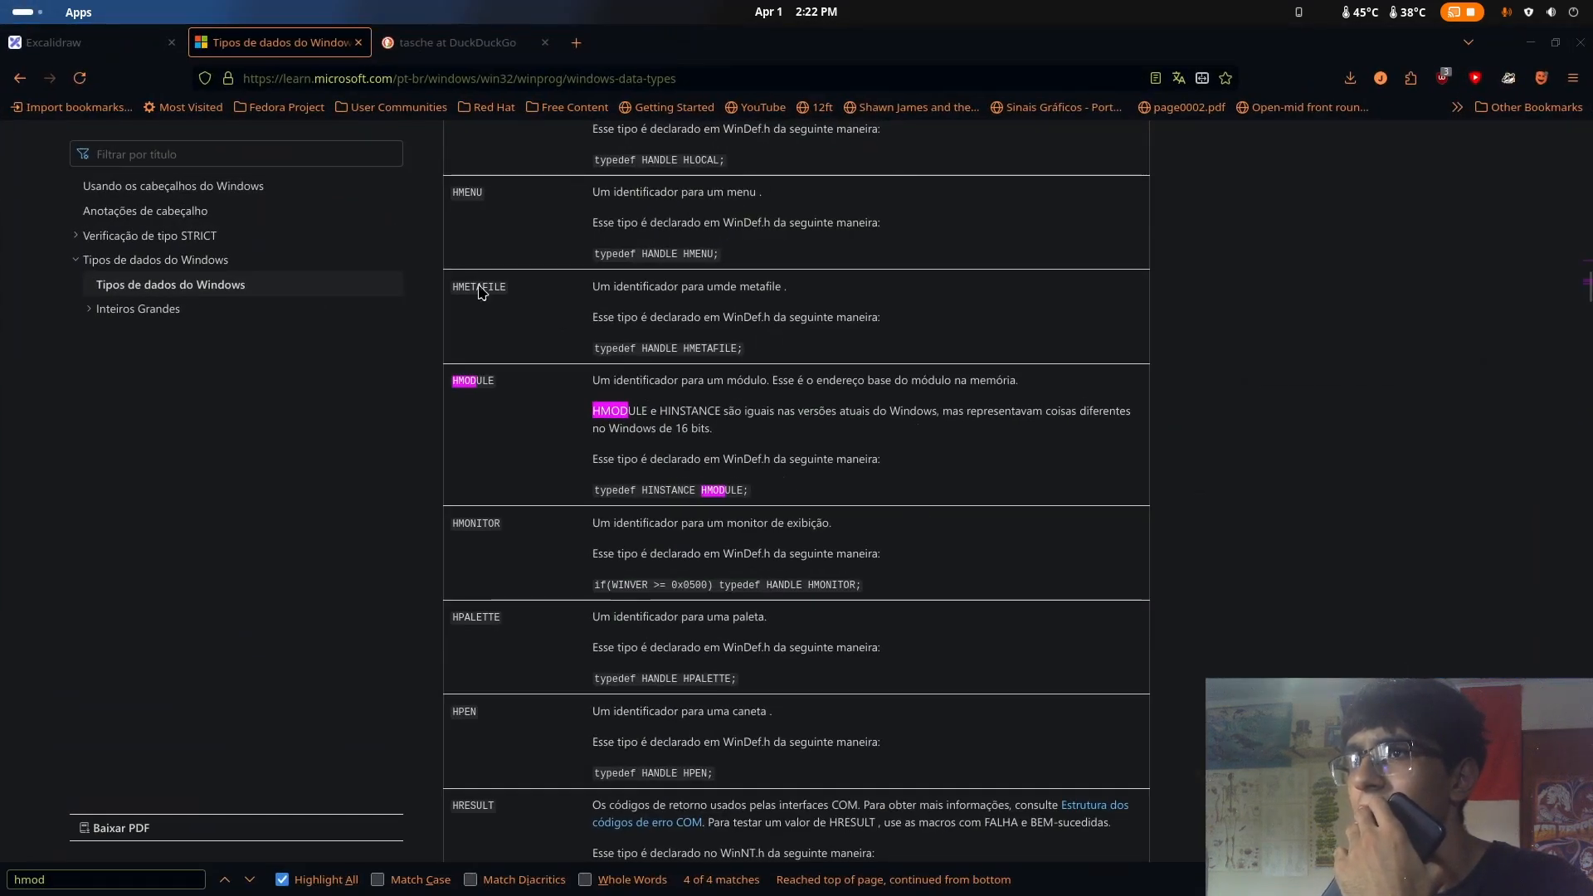
pyautogui.press('super')
pyautogui.click(797, 514)
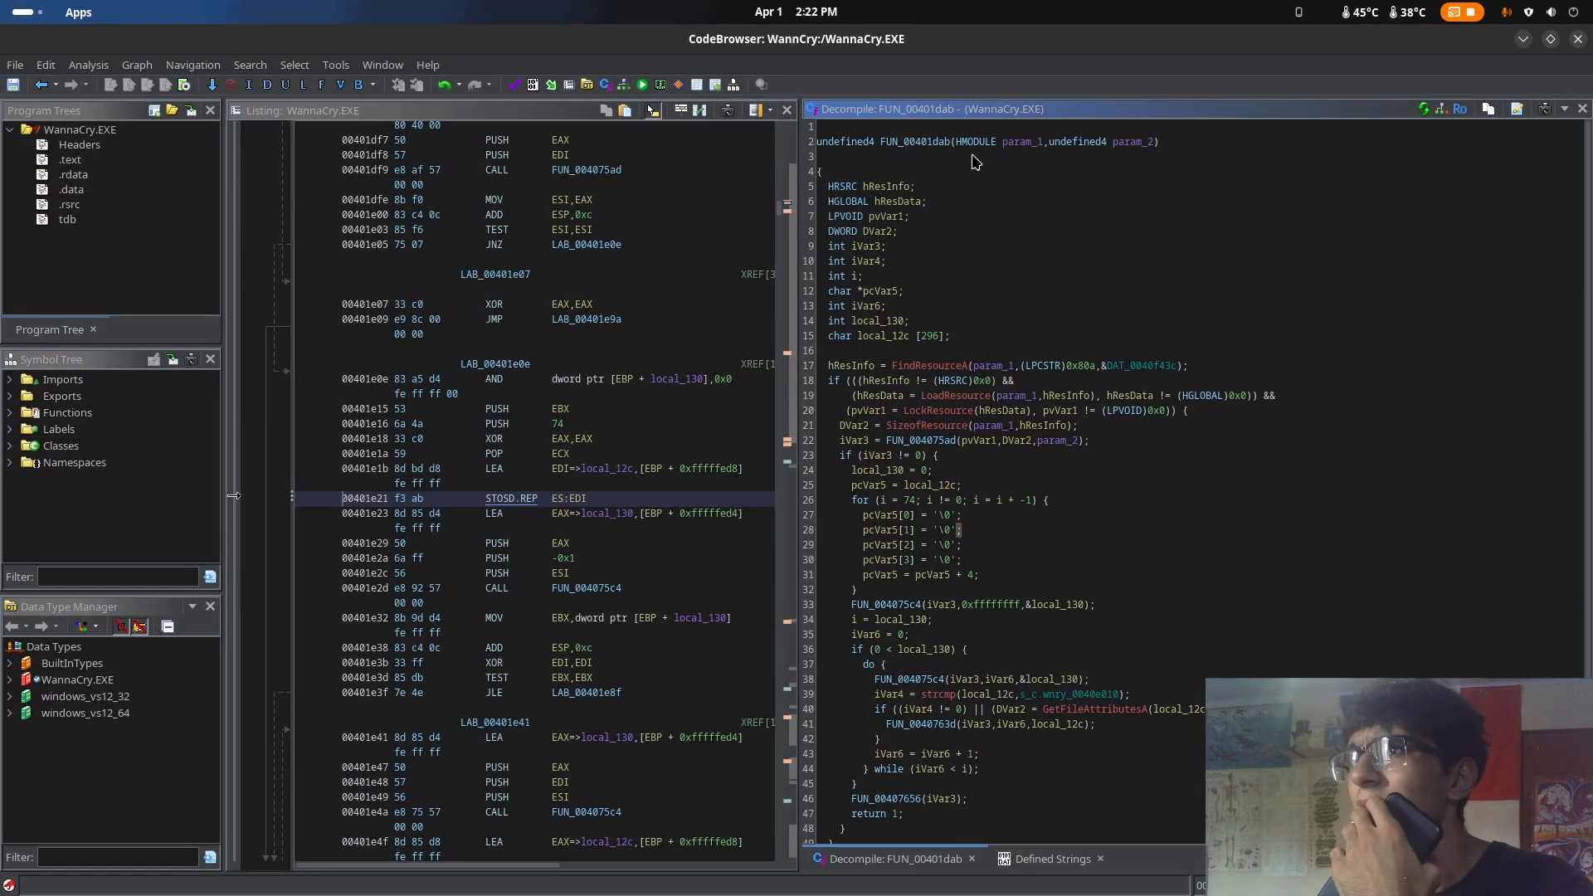
pyautogui.click(965, 145)
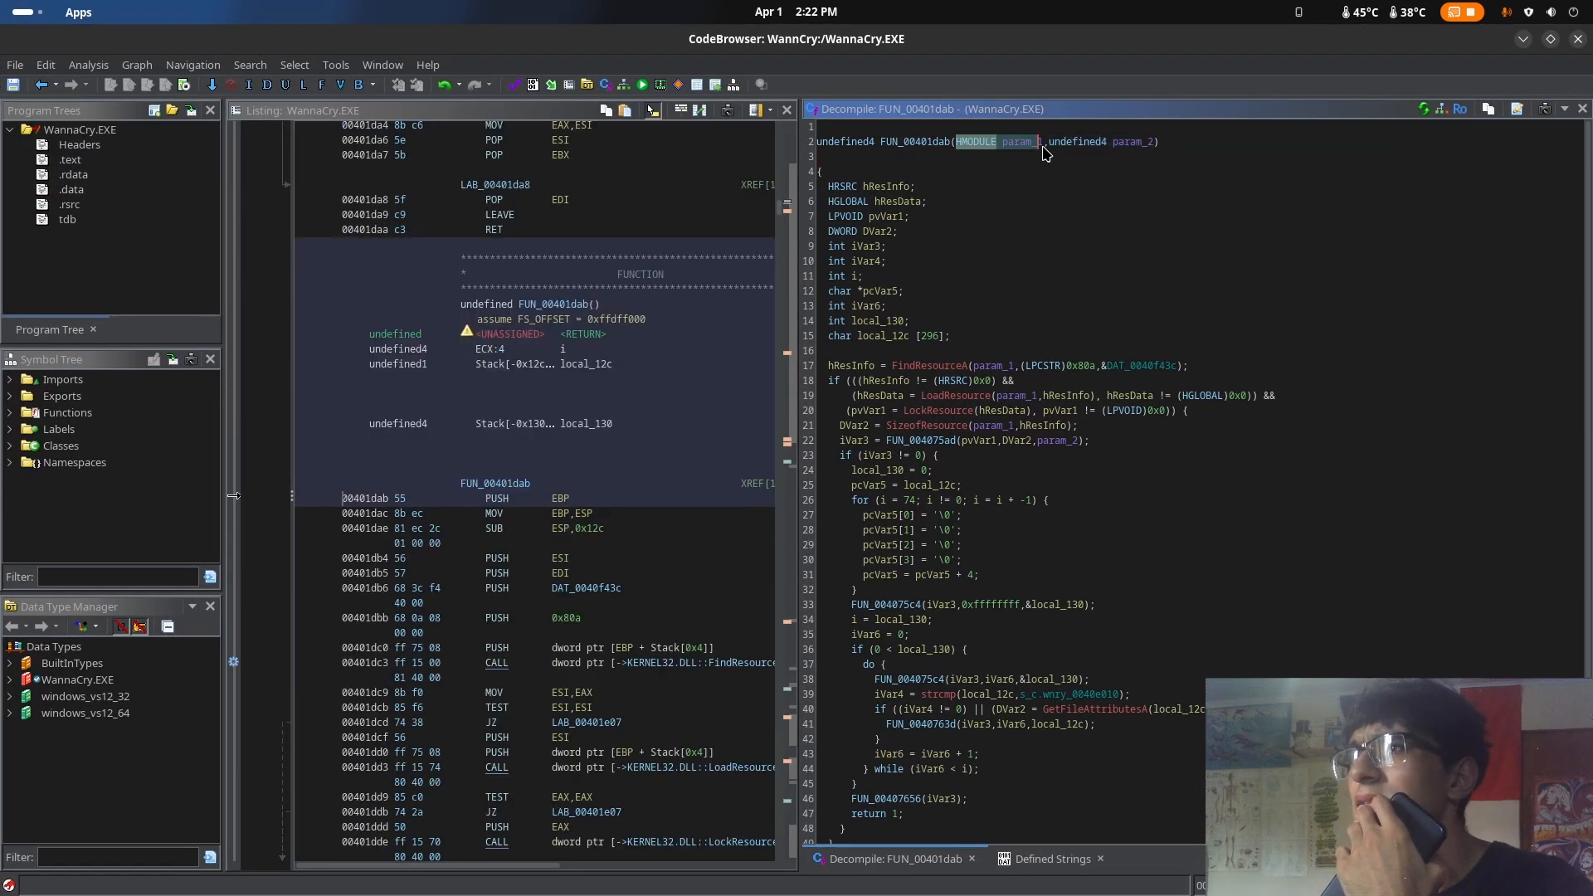
# Switch to the browser to reread the HMODULE entry on the Windows data types page, then return to Ghidra
pyautogui.moveTo(2, 8)
pyautogui.click(763, 397)
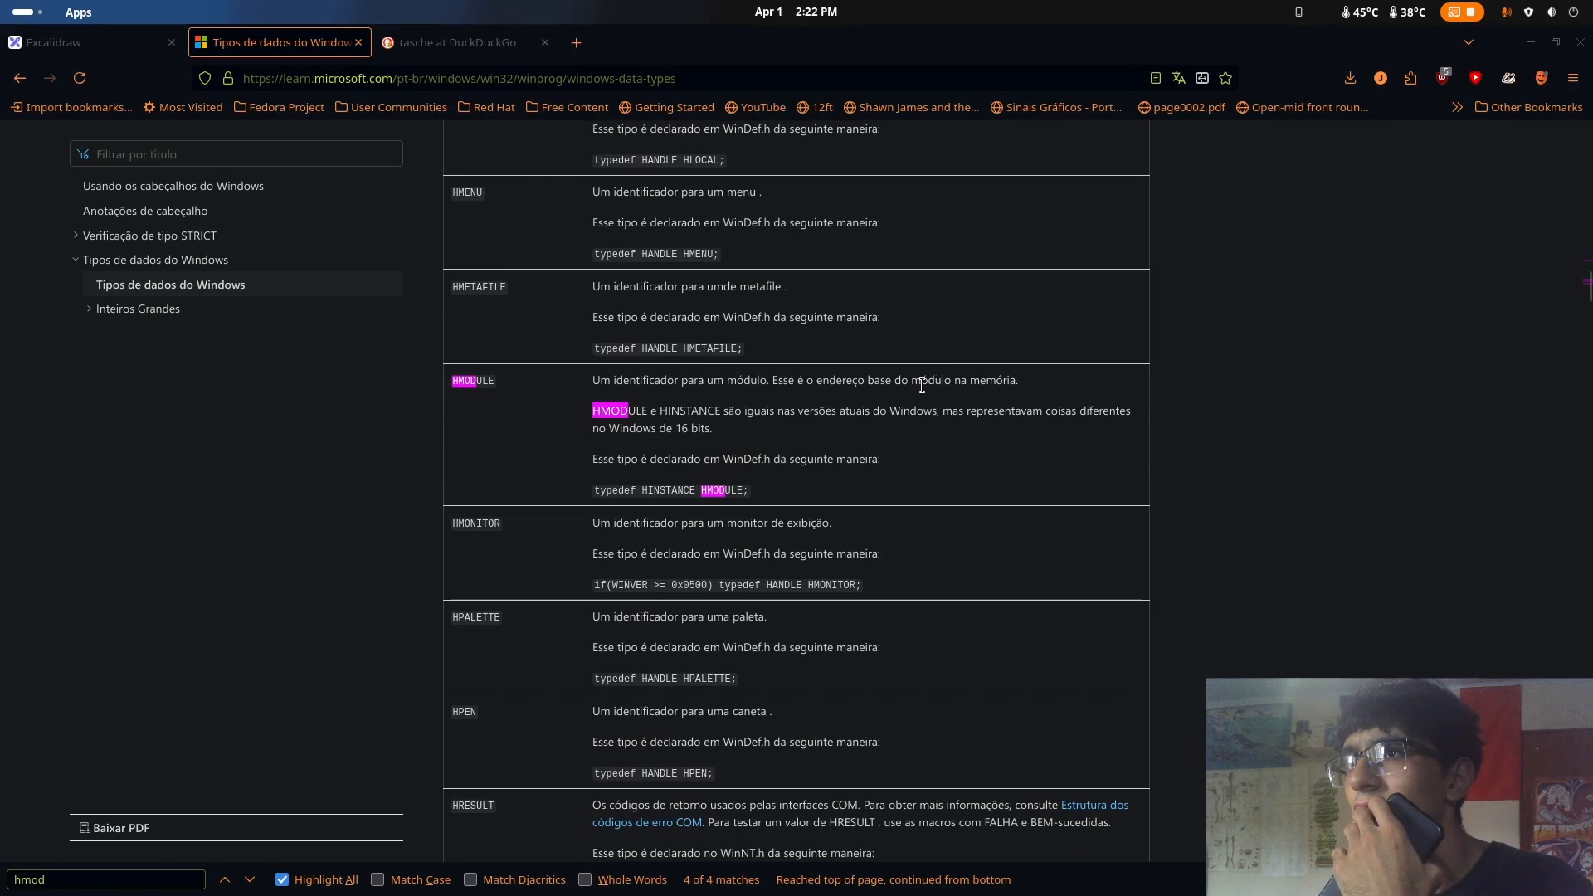
pyautogui.press('super')
pyautogui.press('super')
pyautogui.press('super')
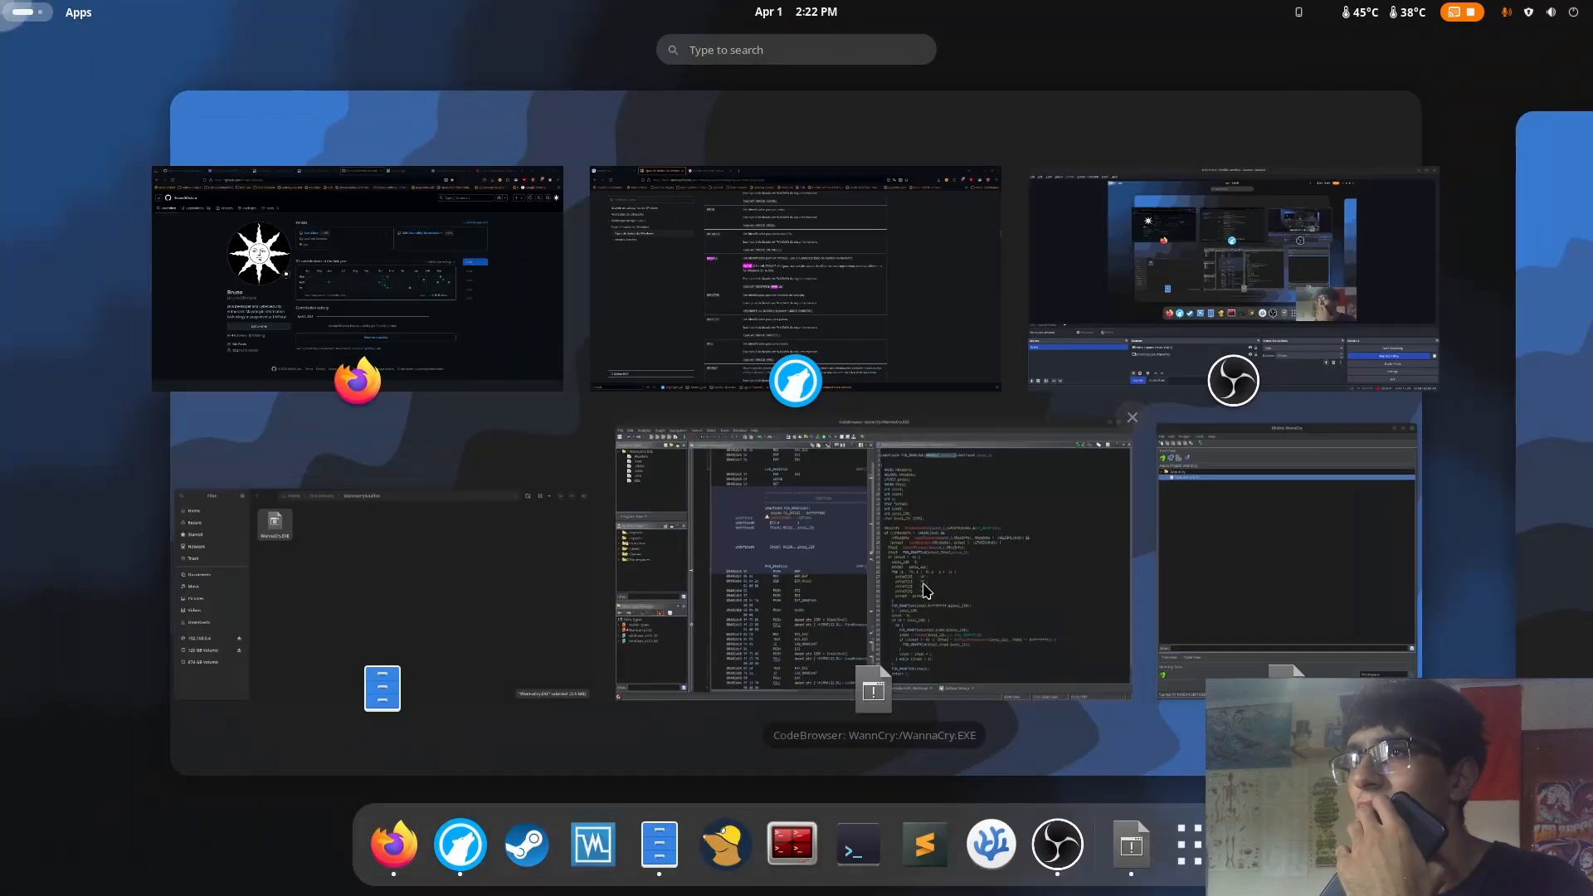
pyautogui.click(923, 586)
# Highlight the HMODULE param_1 and the undefined4 type of param_2 in the FUN_00401dab signature
pyautogui.click(1029, 143)
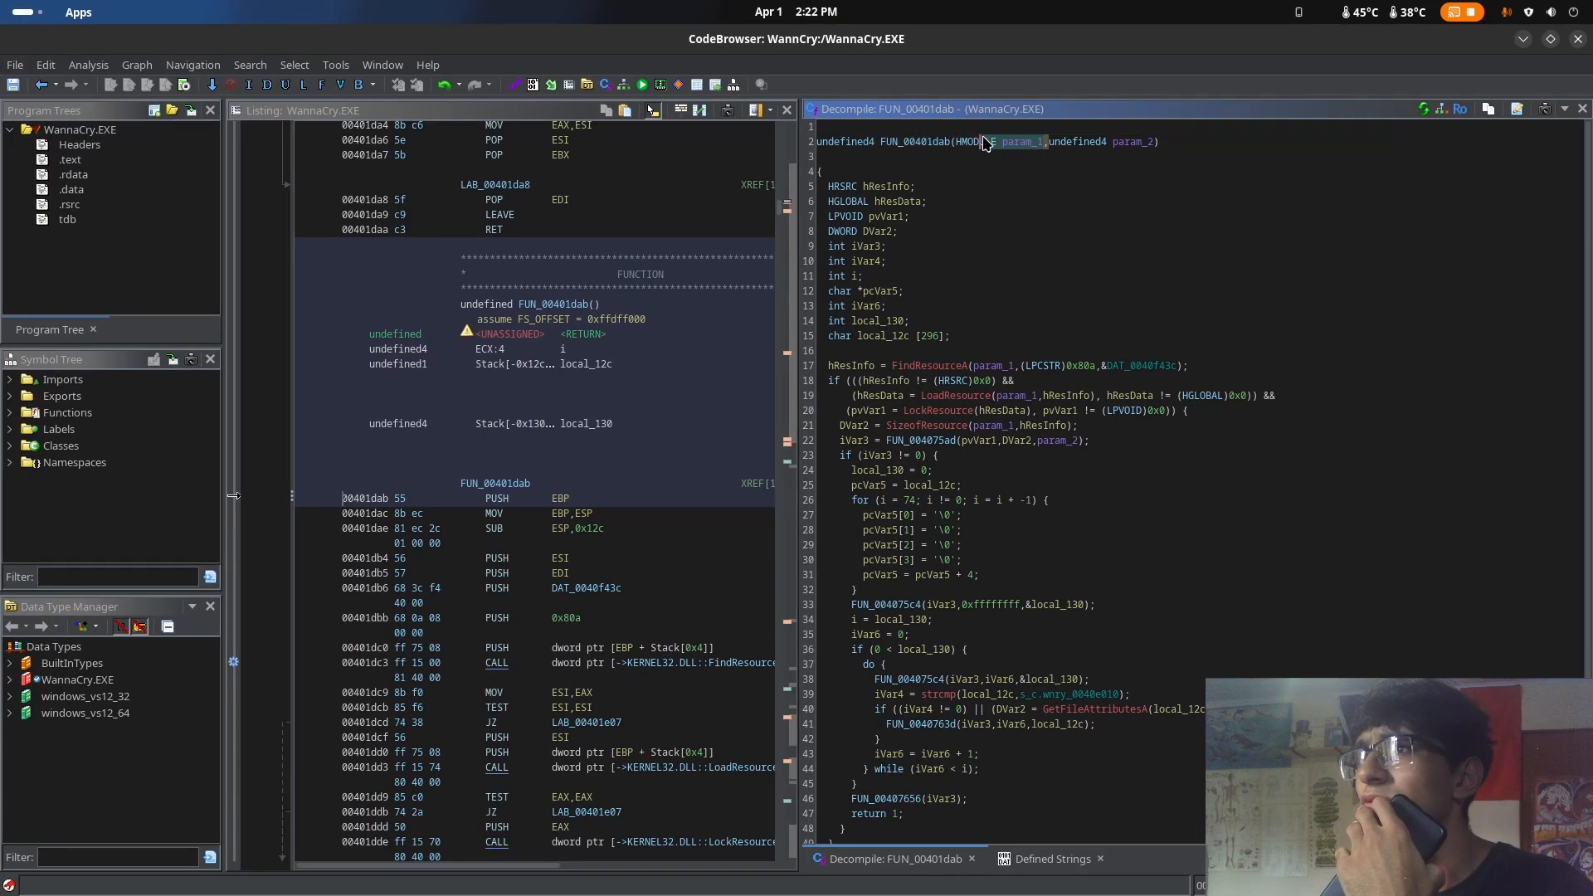
pyautogui.click(1079, 143)
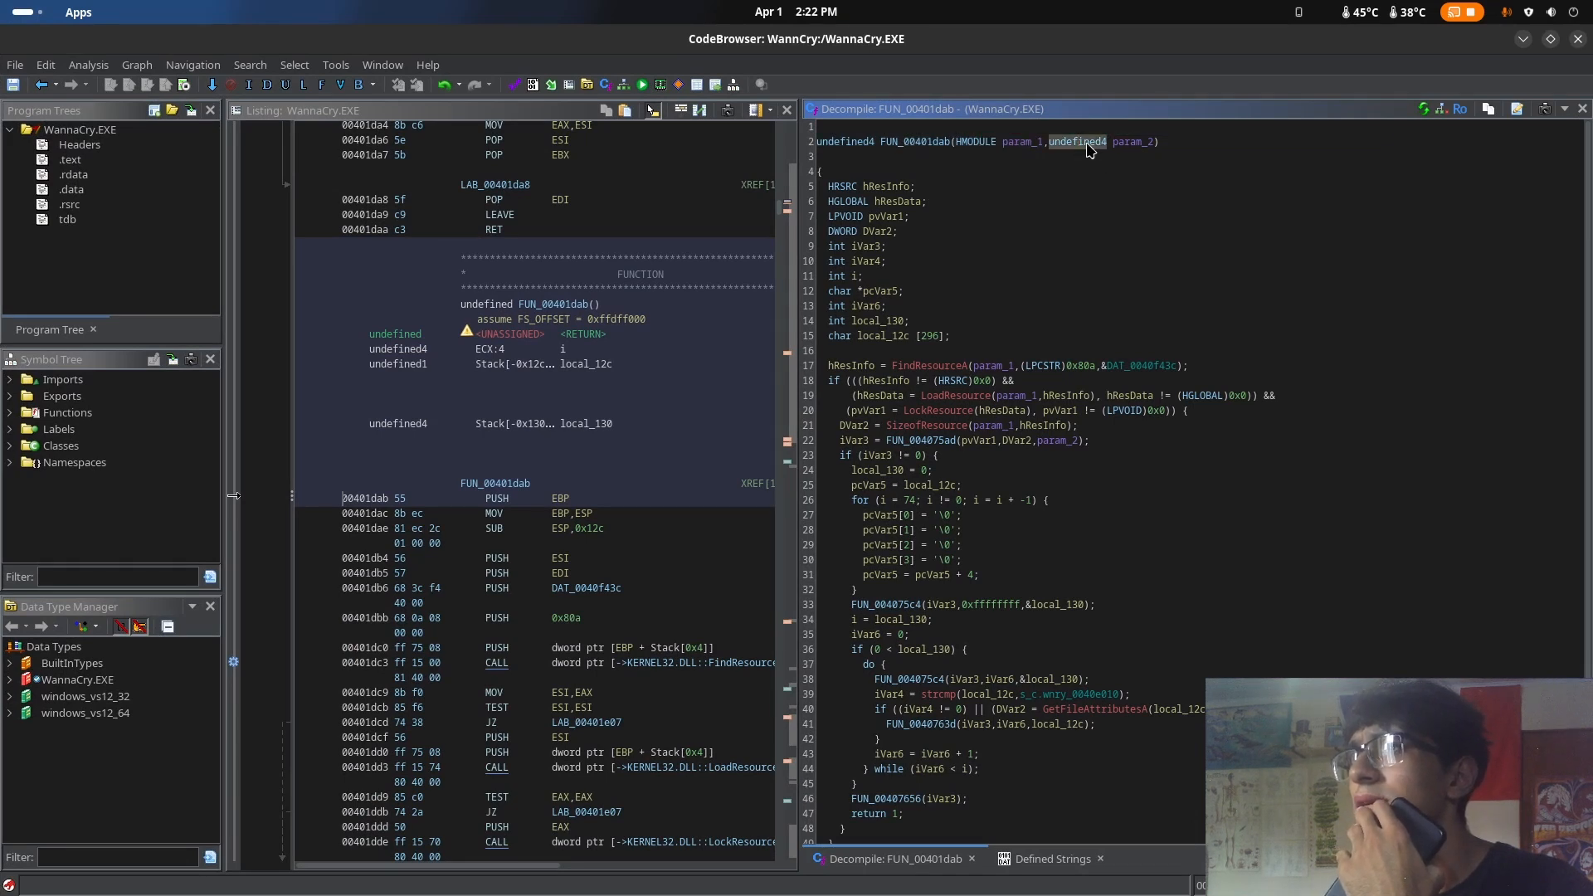
pyautogui.moveTo(1090, 150)
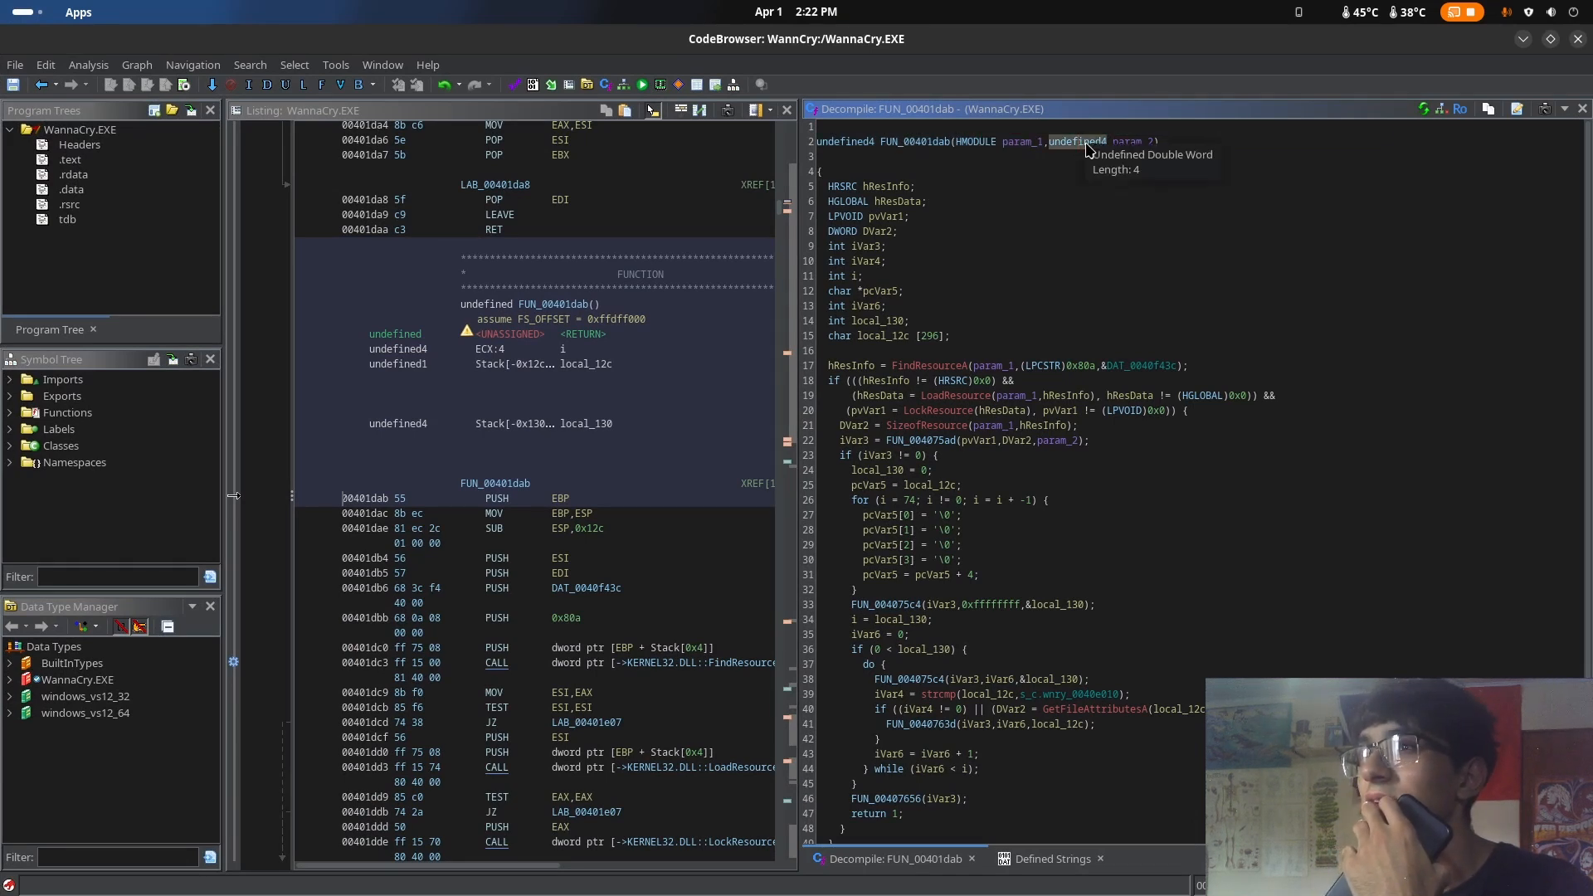
# Go back to WinMain, check the two arguments passed to FUN_00401dab, and reopen that function
pyautogui.click(41, 86)
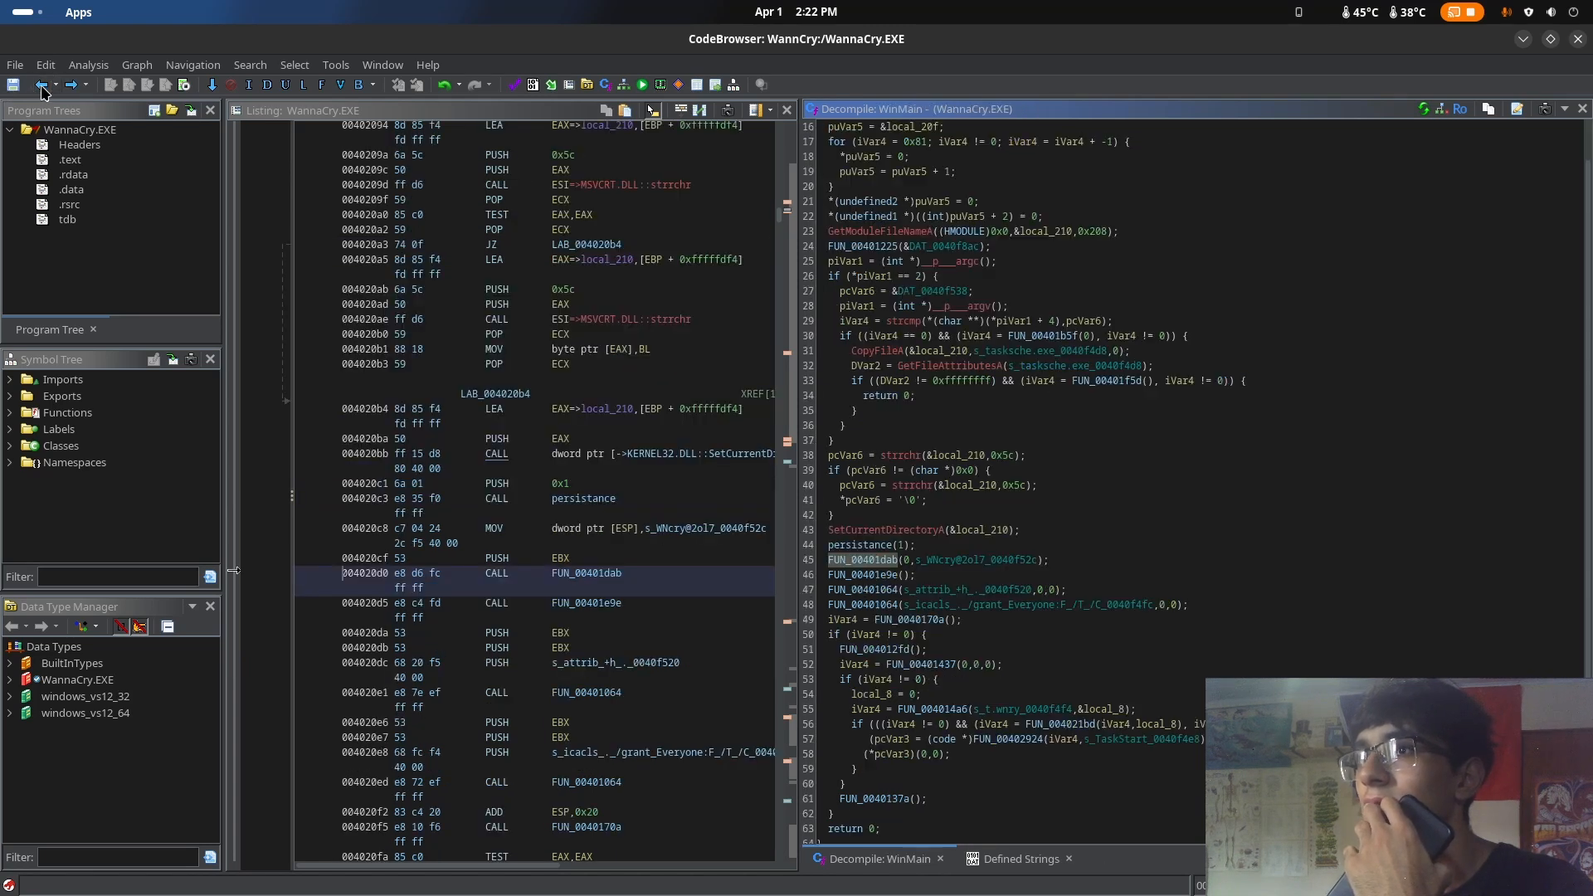
pyautogui.click(909, 564)
pyautogui.click(915, 561)
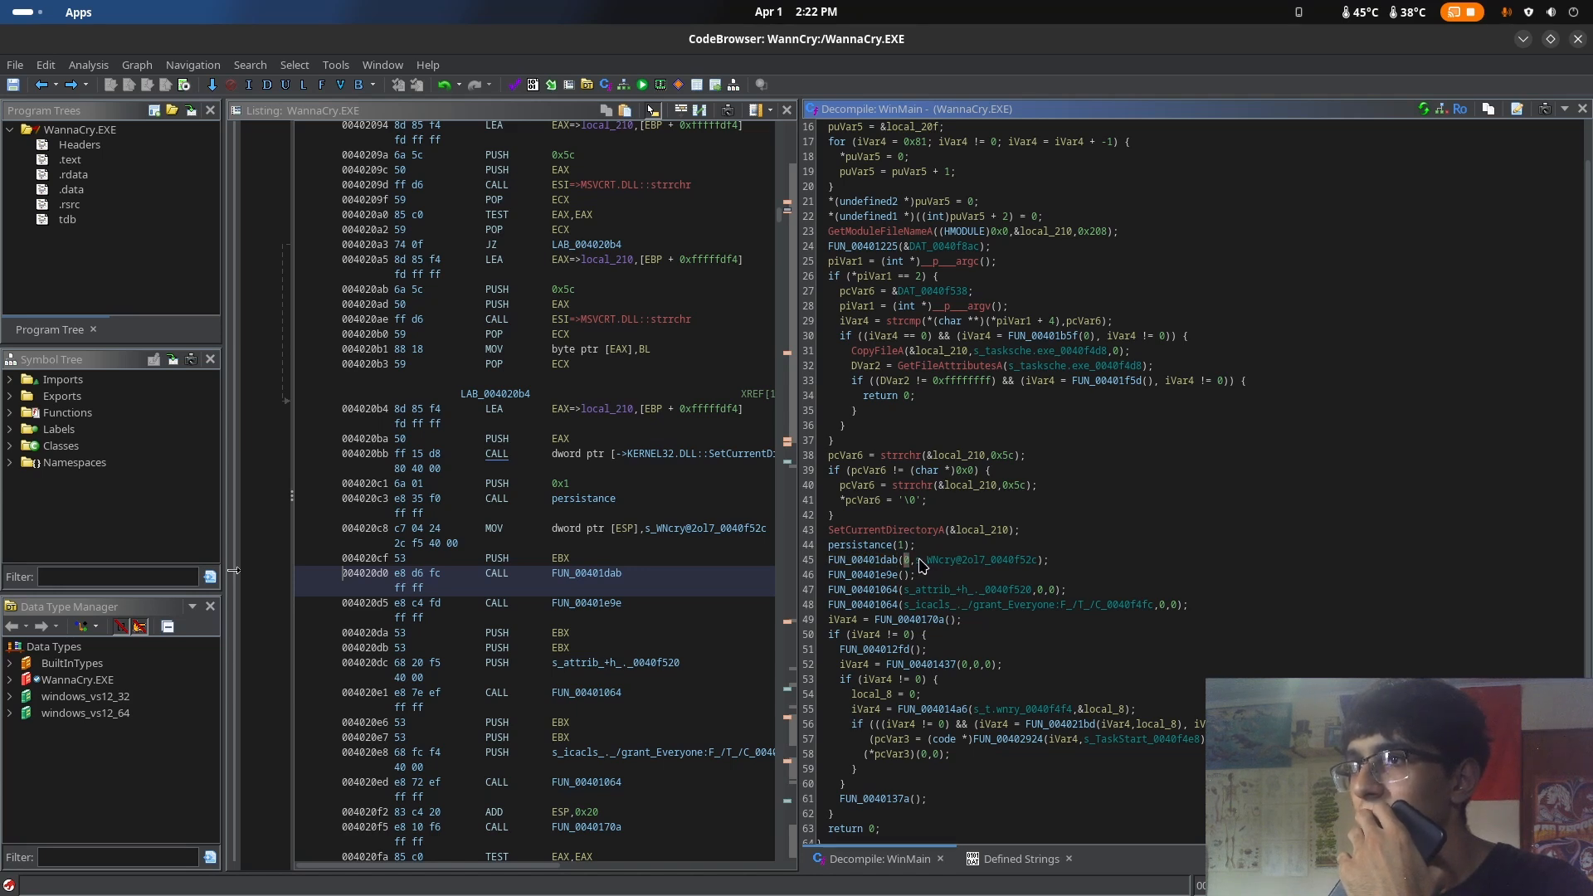
pyautogui.moveTo(923, 565); pyautogui.dragTo(1033, 570)
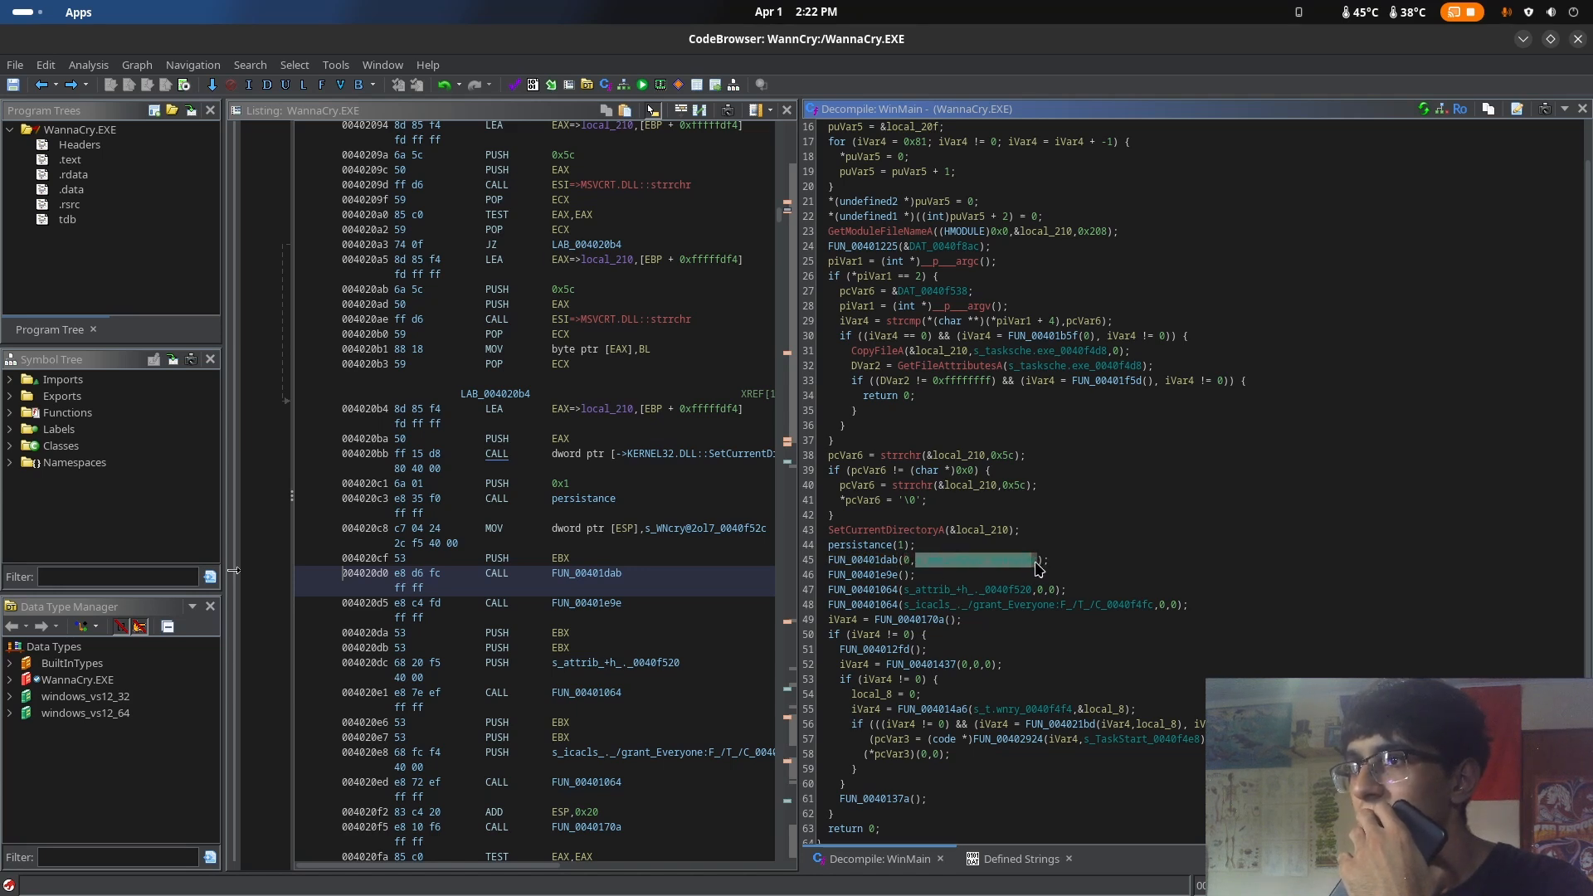
pyautogui.doubleClick(869, 567)
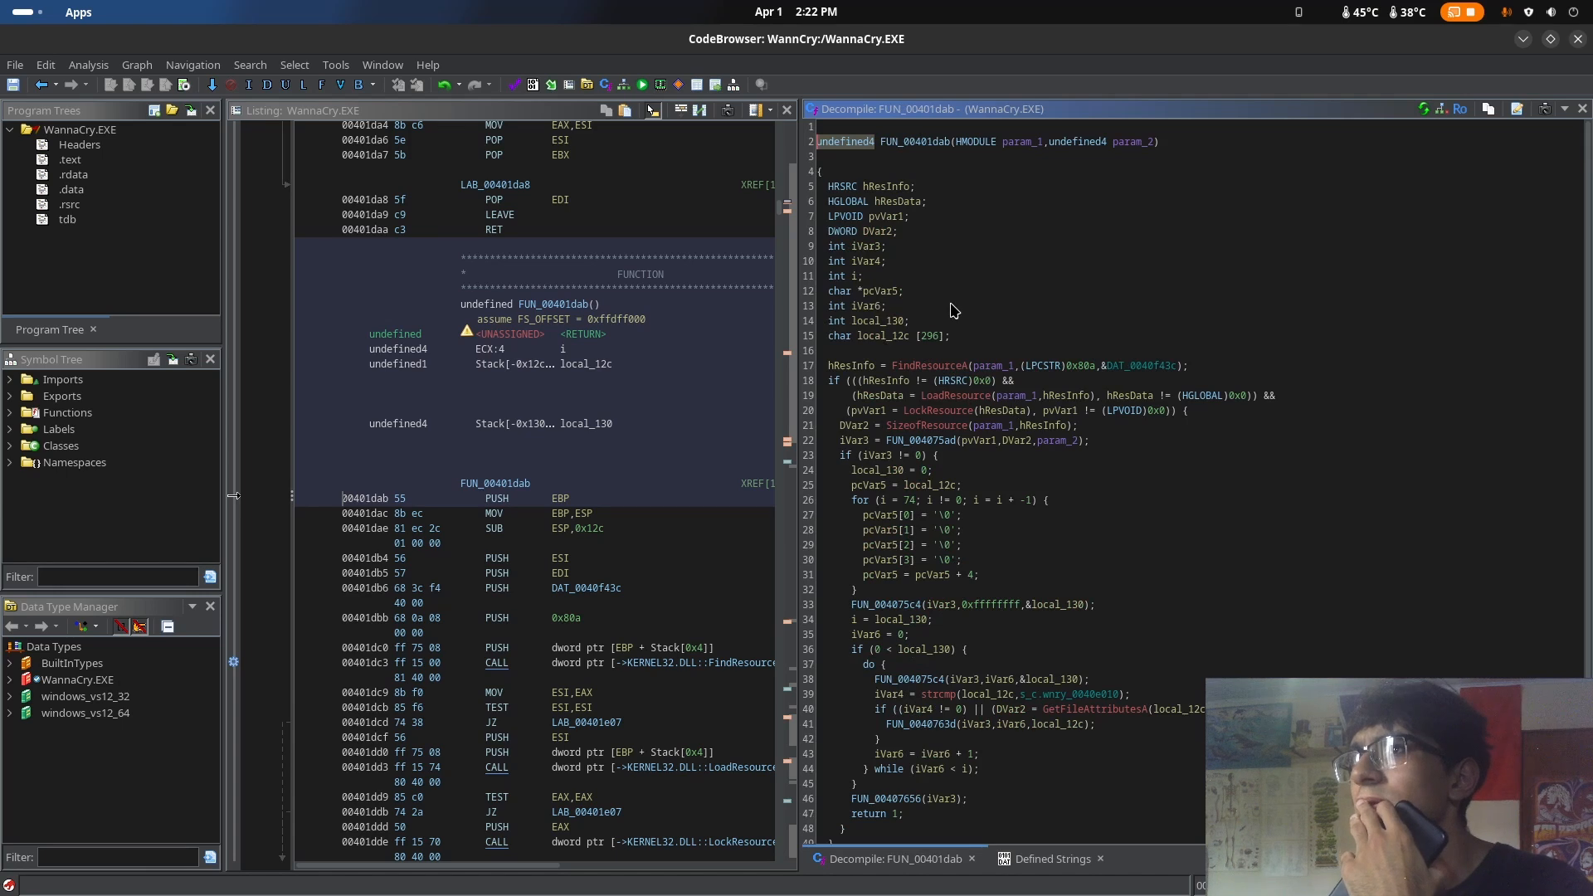
# Examine the pcVar5 zeroing loop and both FUN_004075c4 calls in FUN_00401dab
pyautogui.scroll(-1, 1096, 374)
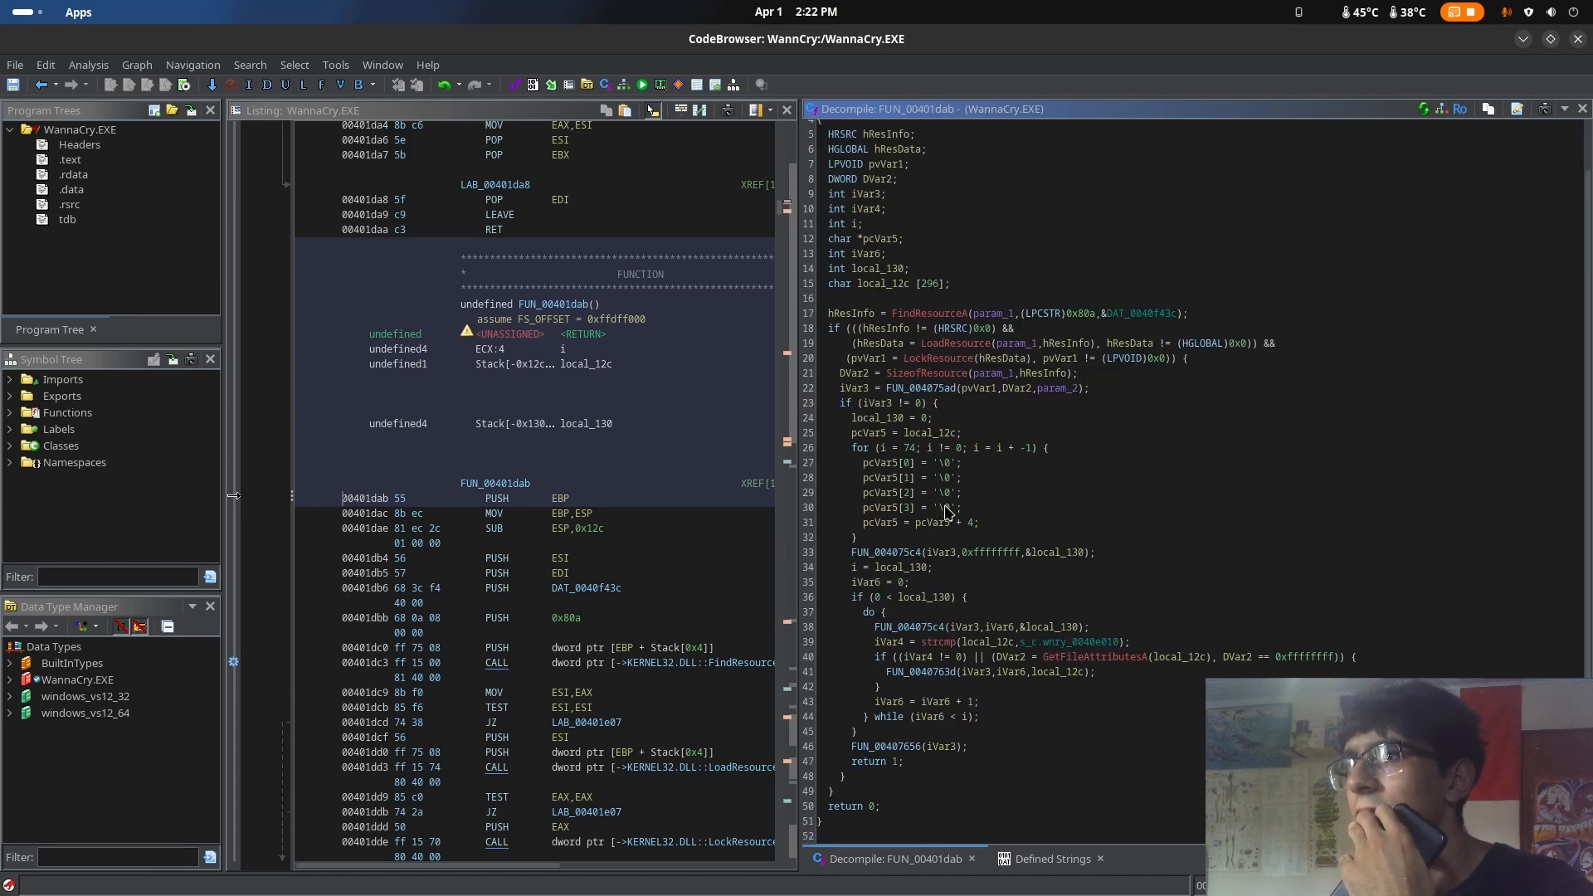
pyautogui.moveTo(863, 448); pyautogui.dragTo(999, 528)
pyautogui.click(944, 478)
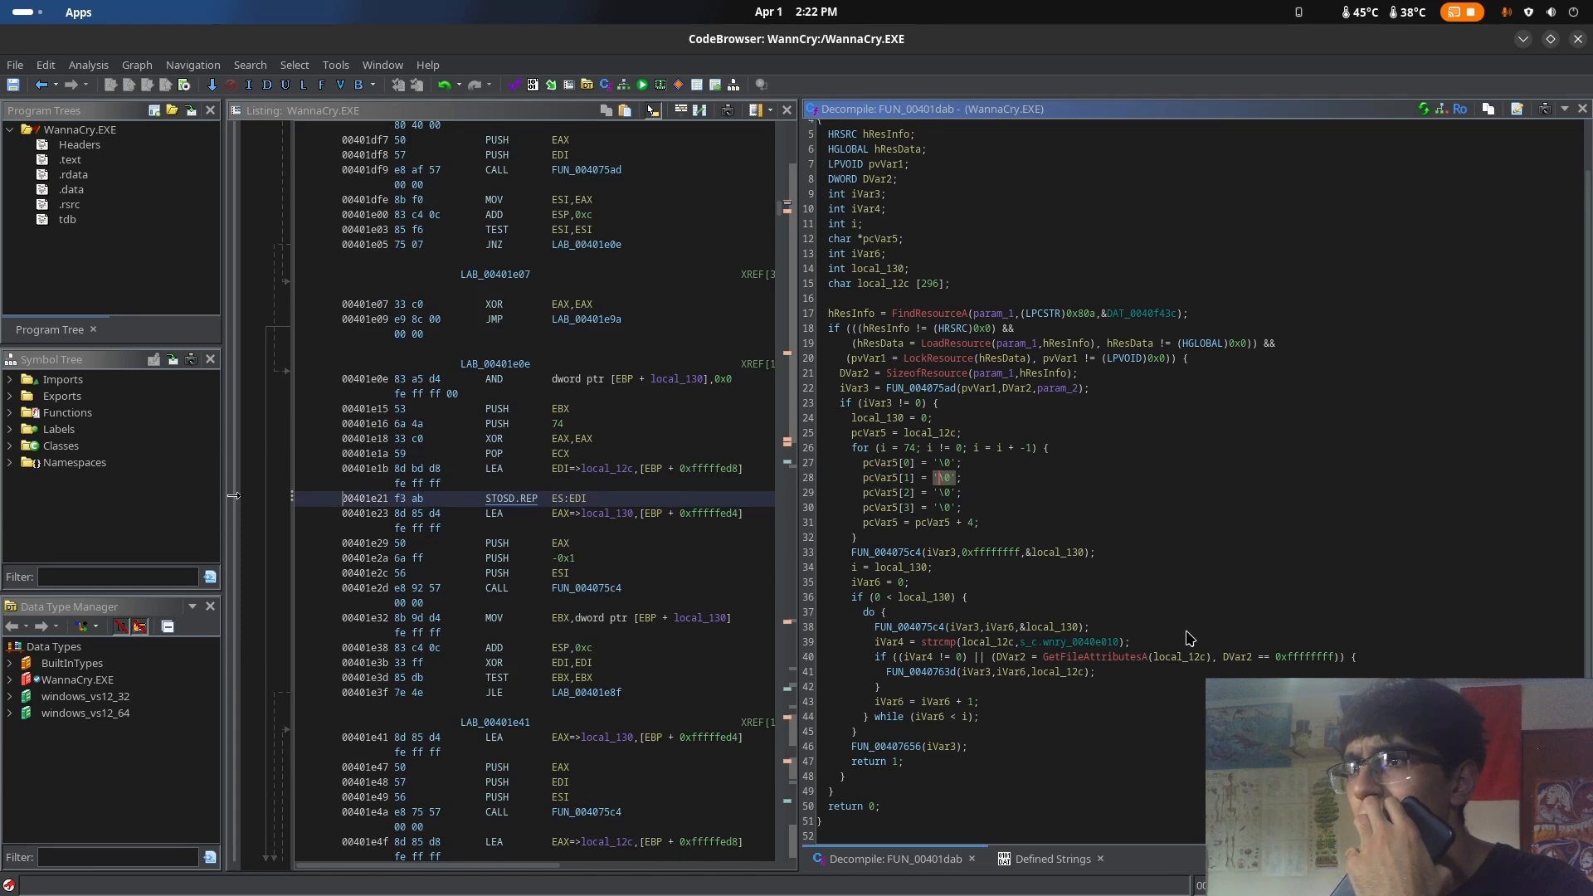
pyautogui.click(919, 629)
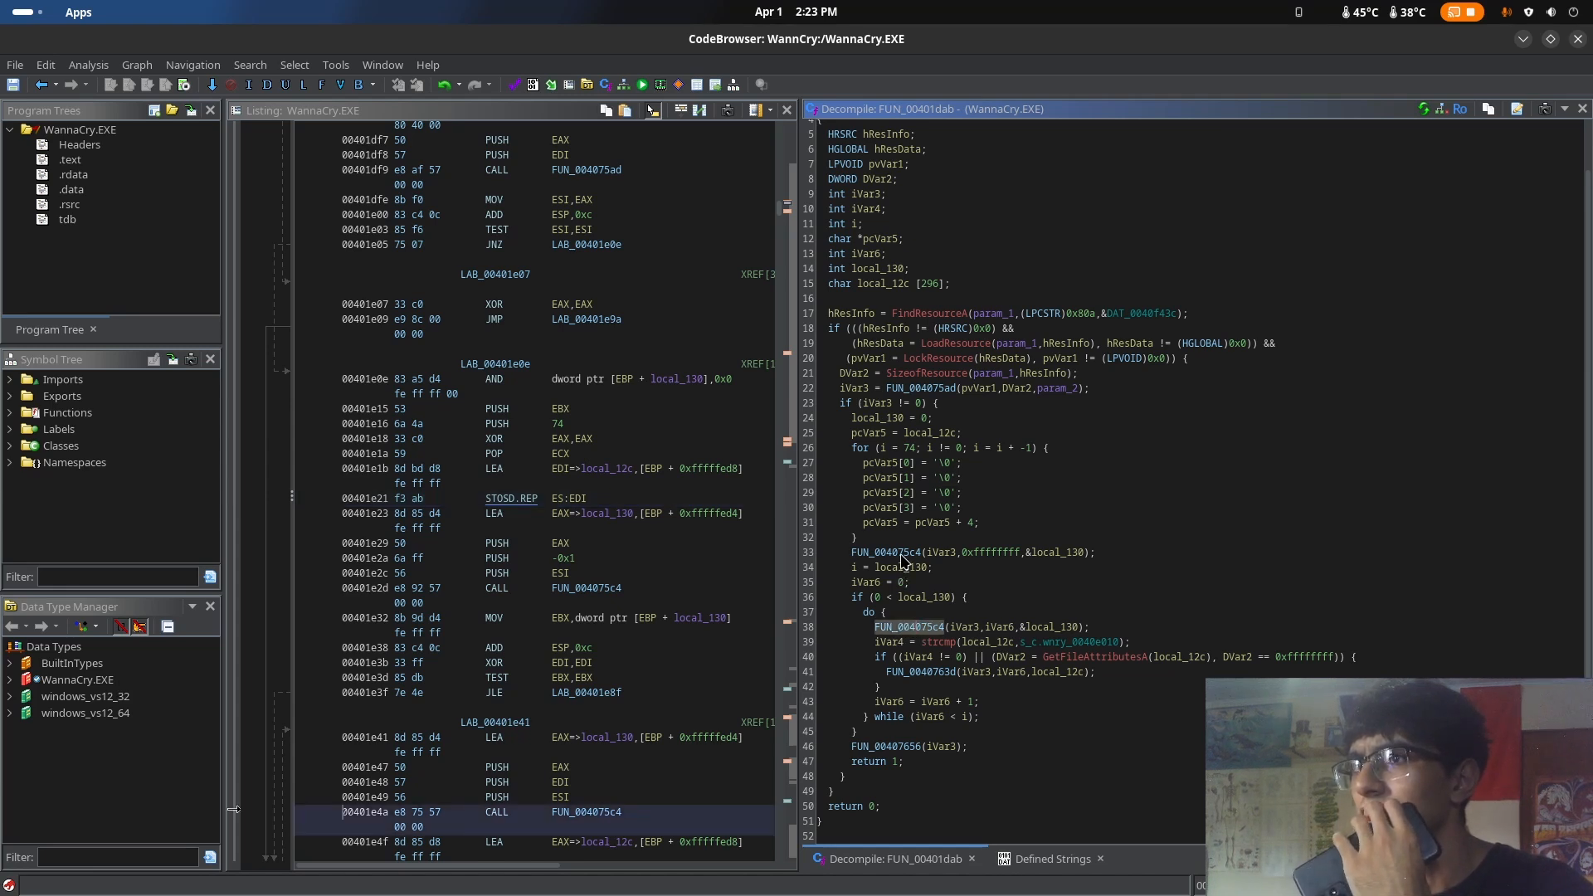
pyautogui.click(903, 554)
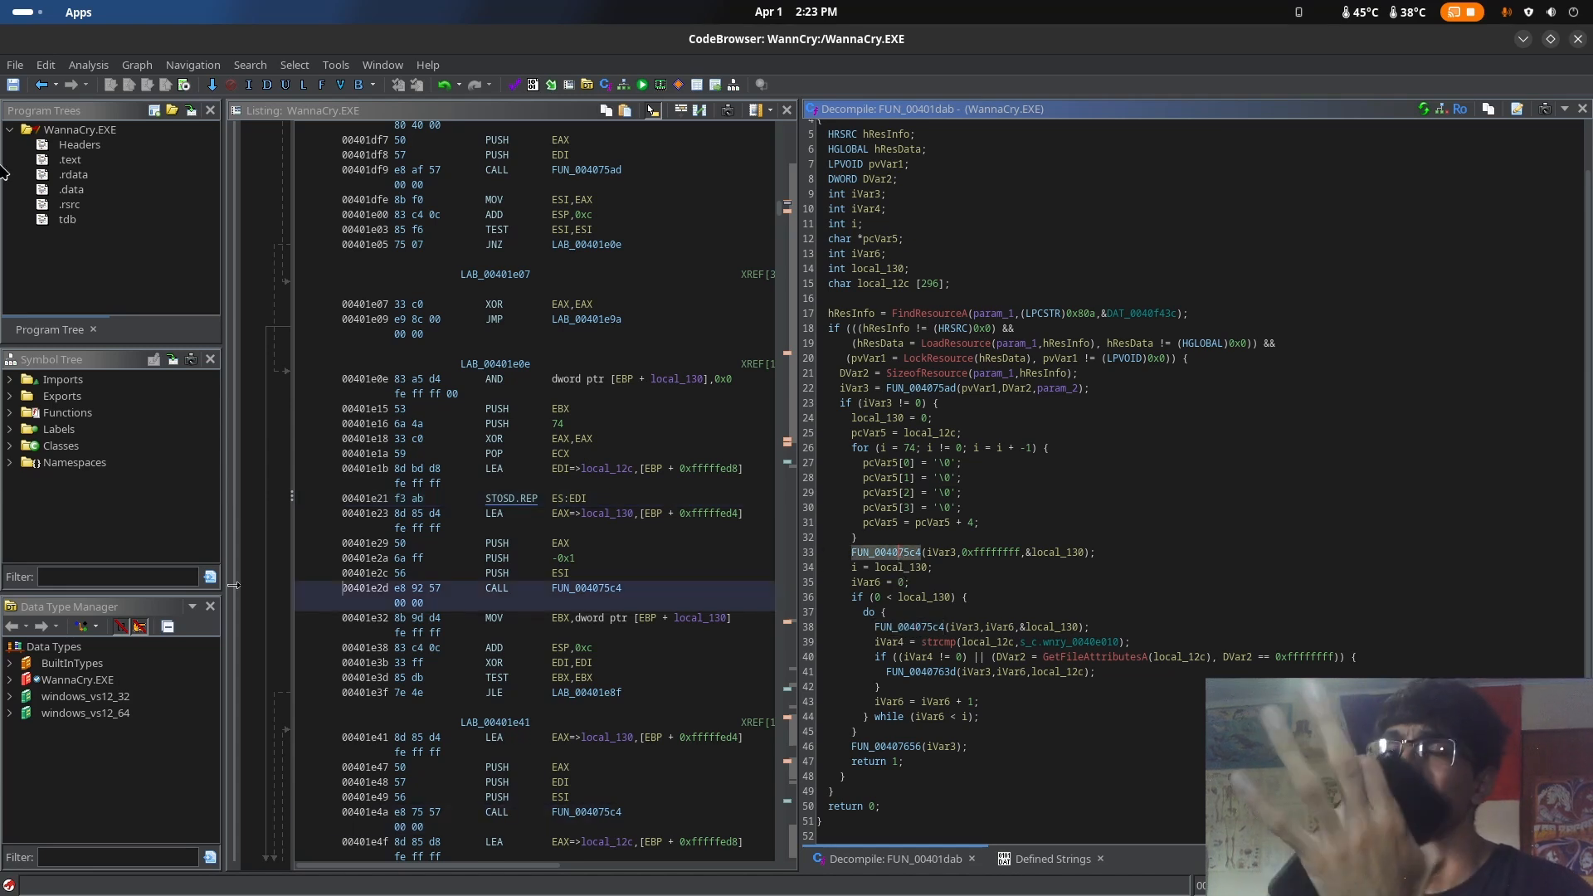
pyautogui.moveTo(0, 0)
pyautogui.click(904, 554)
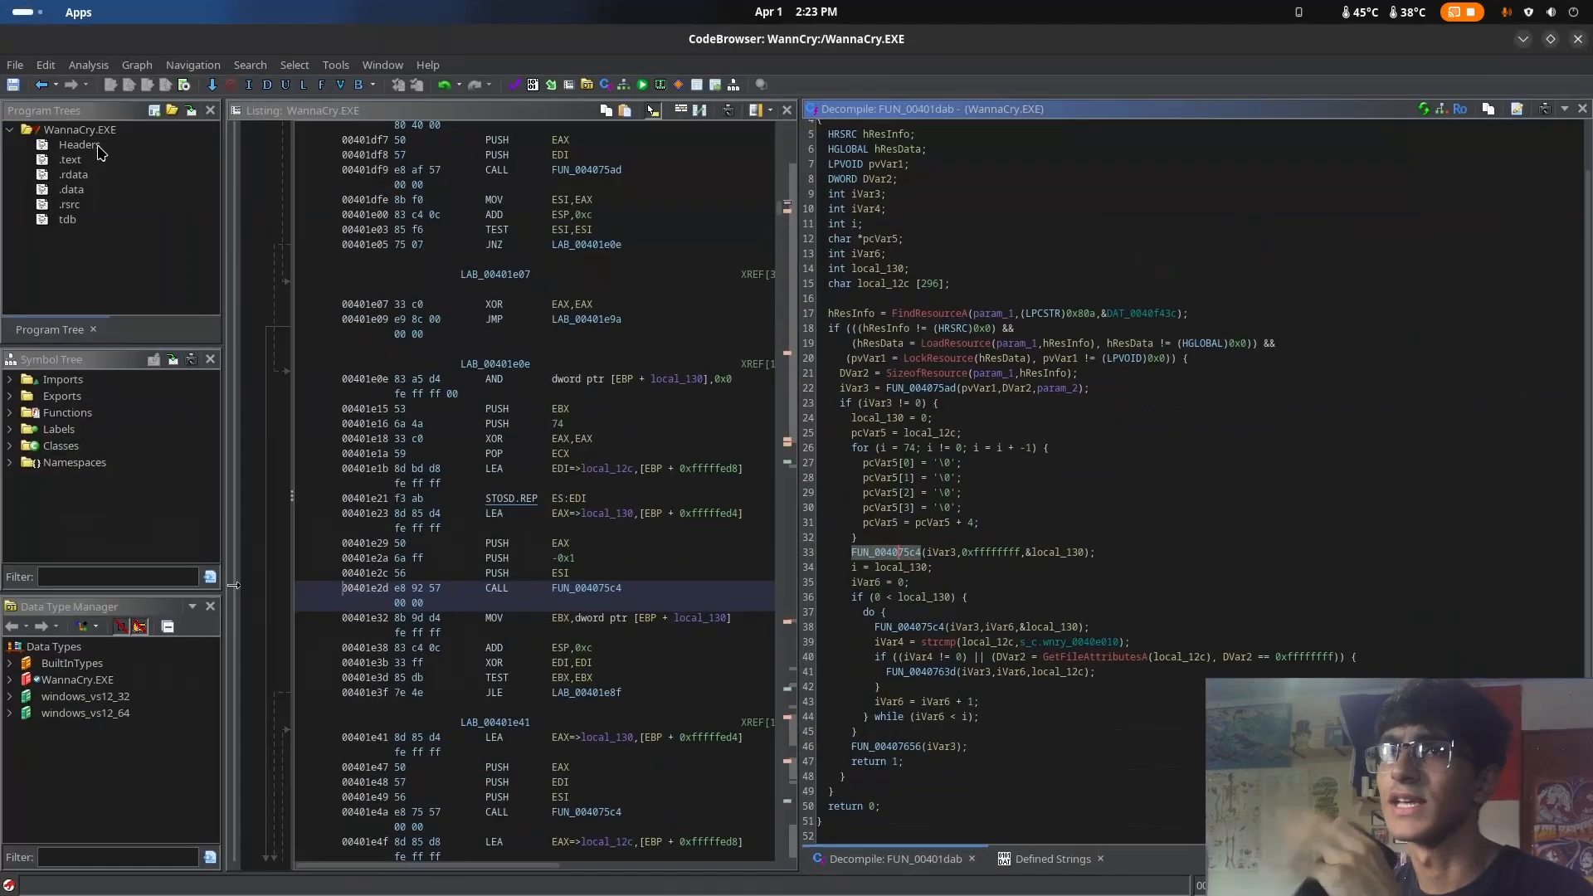
# Return to WinMain, open FUN_00401e9e, and highlight the string assigned to local_10[0]
pyautogui.click(41, 85)
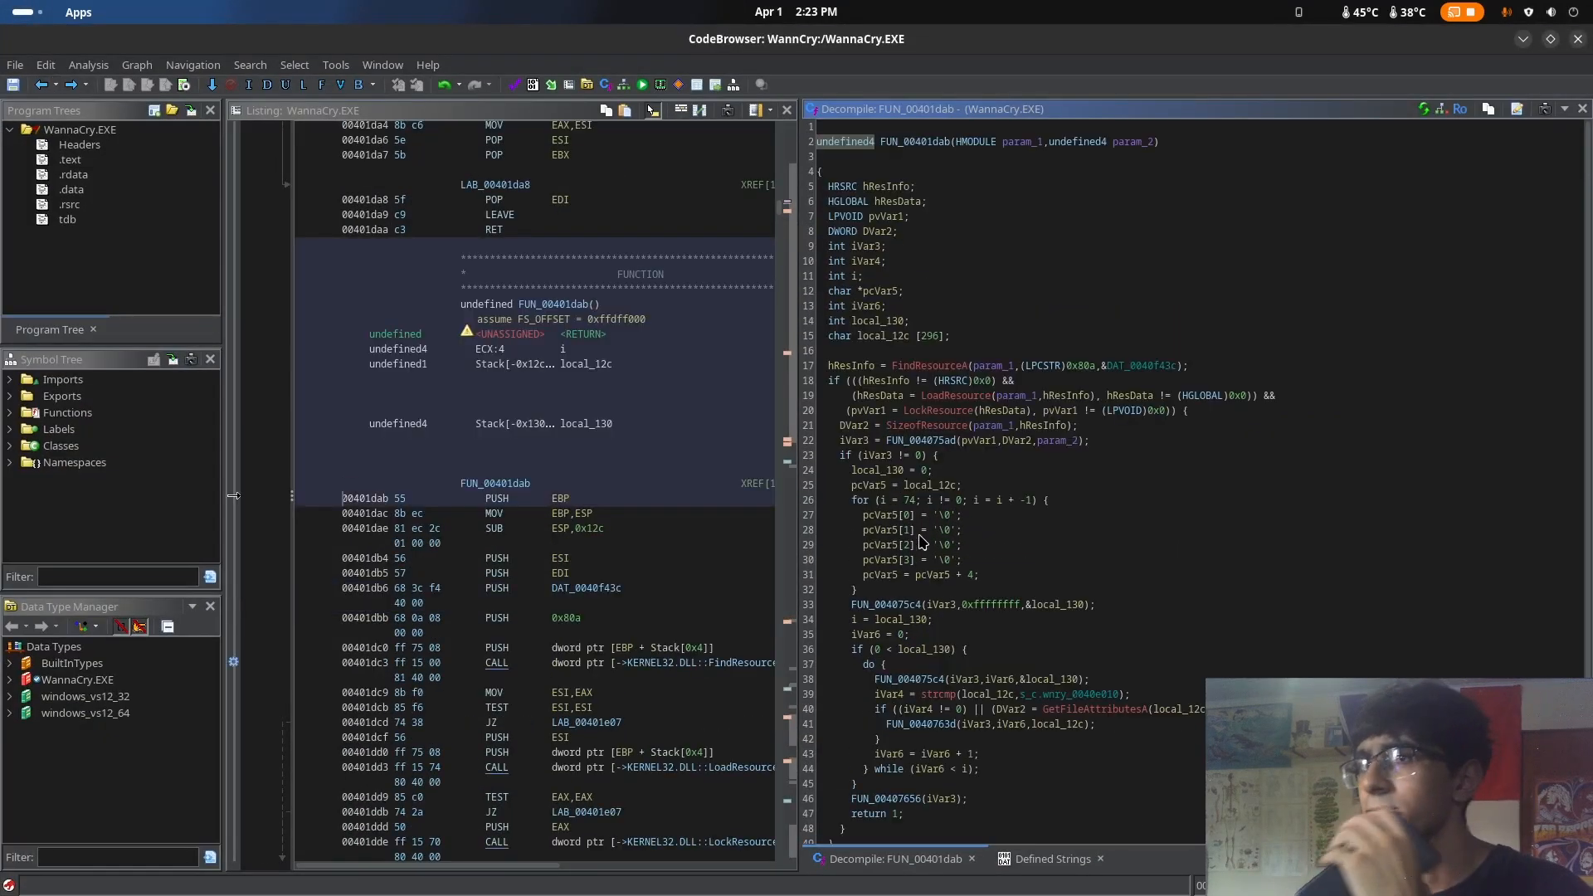
pyautogui.click(48, 88)
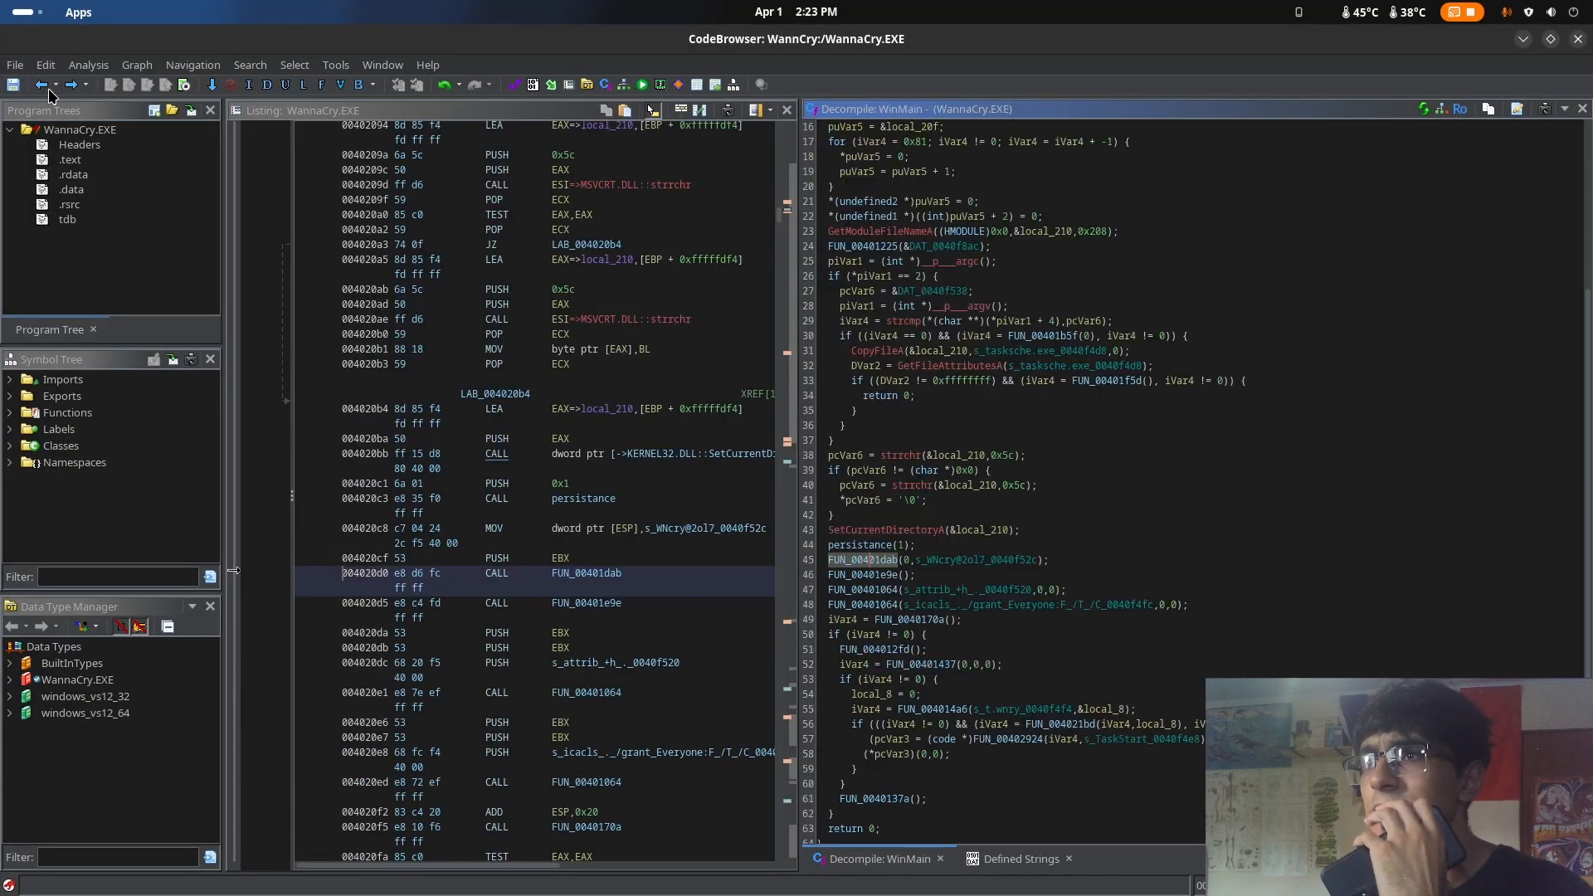
pyautogui.doubleClick(871, 576)
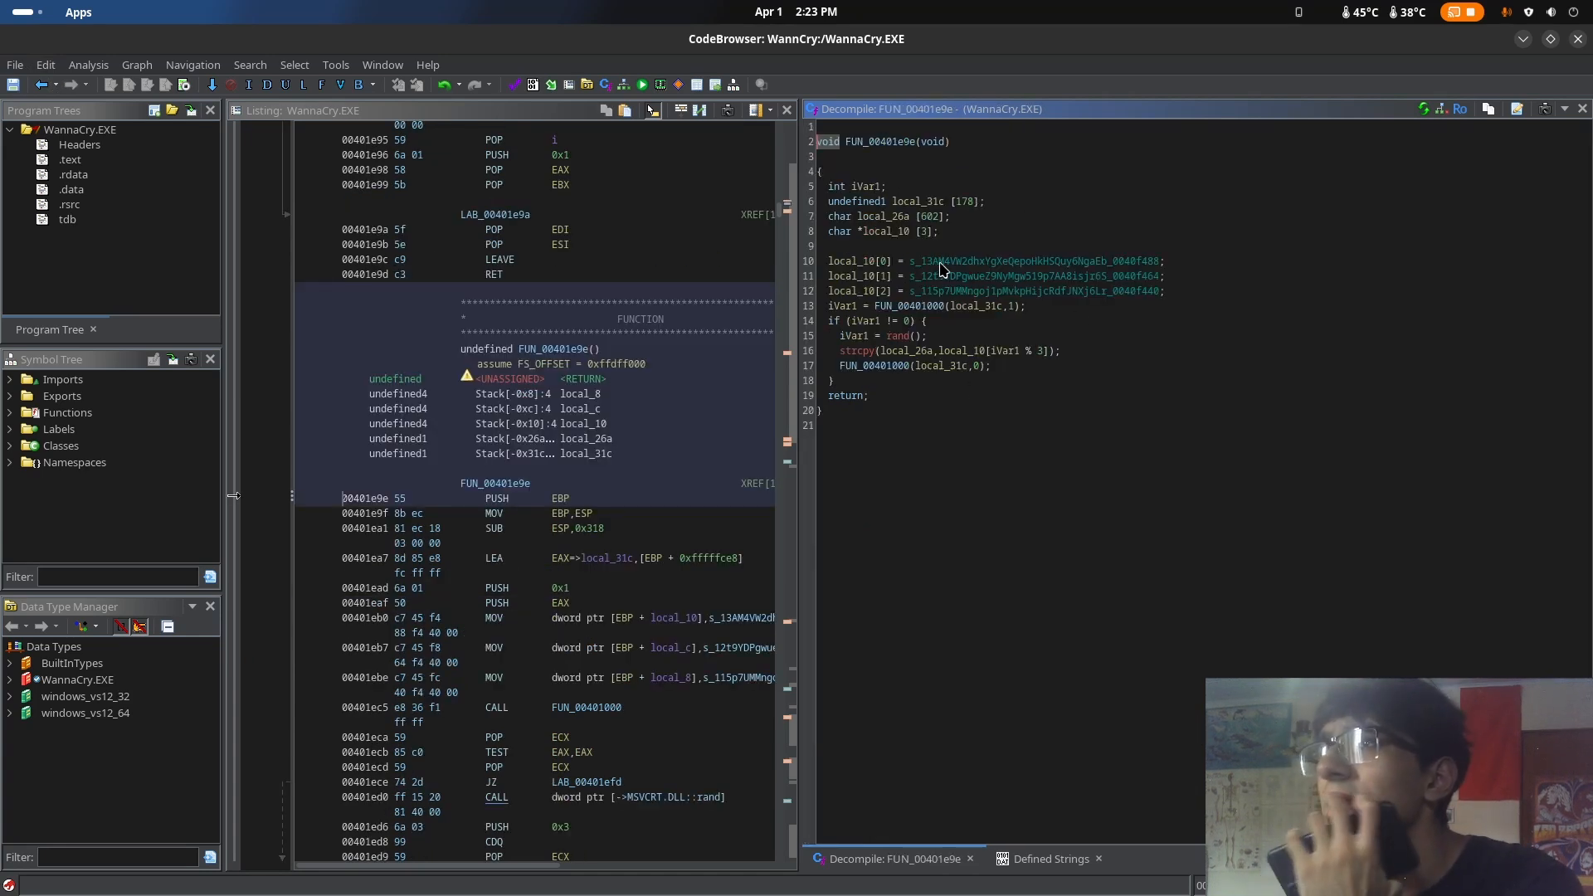
pyautogui.moveTo(910, 262); pyautogui.dragTo(1079, 262)
pyautogui.click(1148, 246)
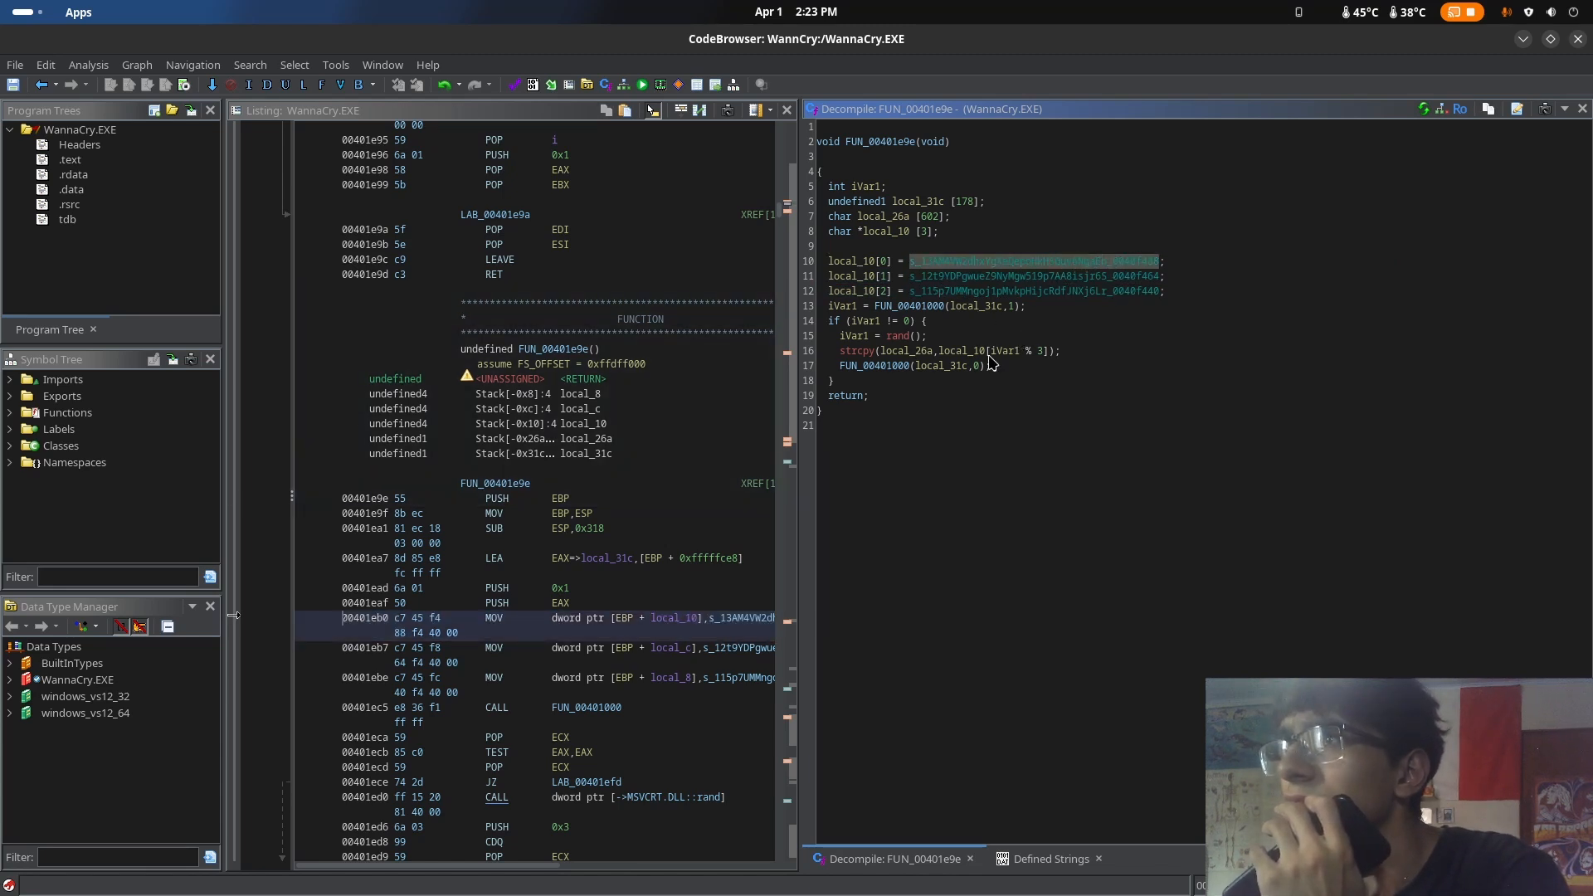
# Go back to WinMain and rename the function FUN_00401e9e to bitcoinAddr
pyautogui.click(39, 85)
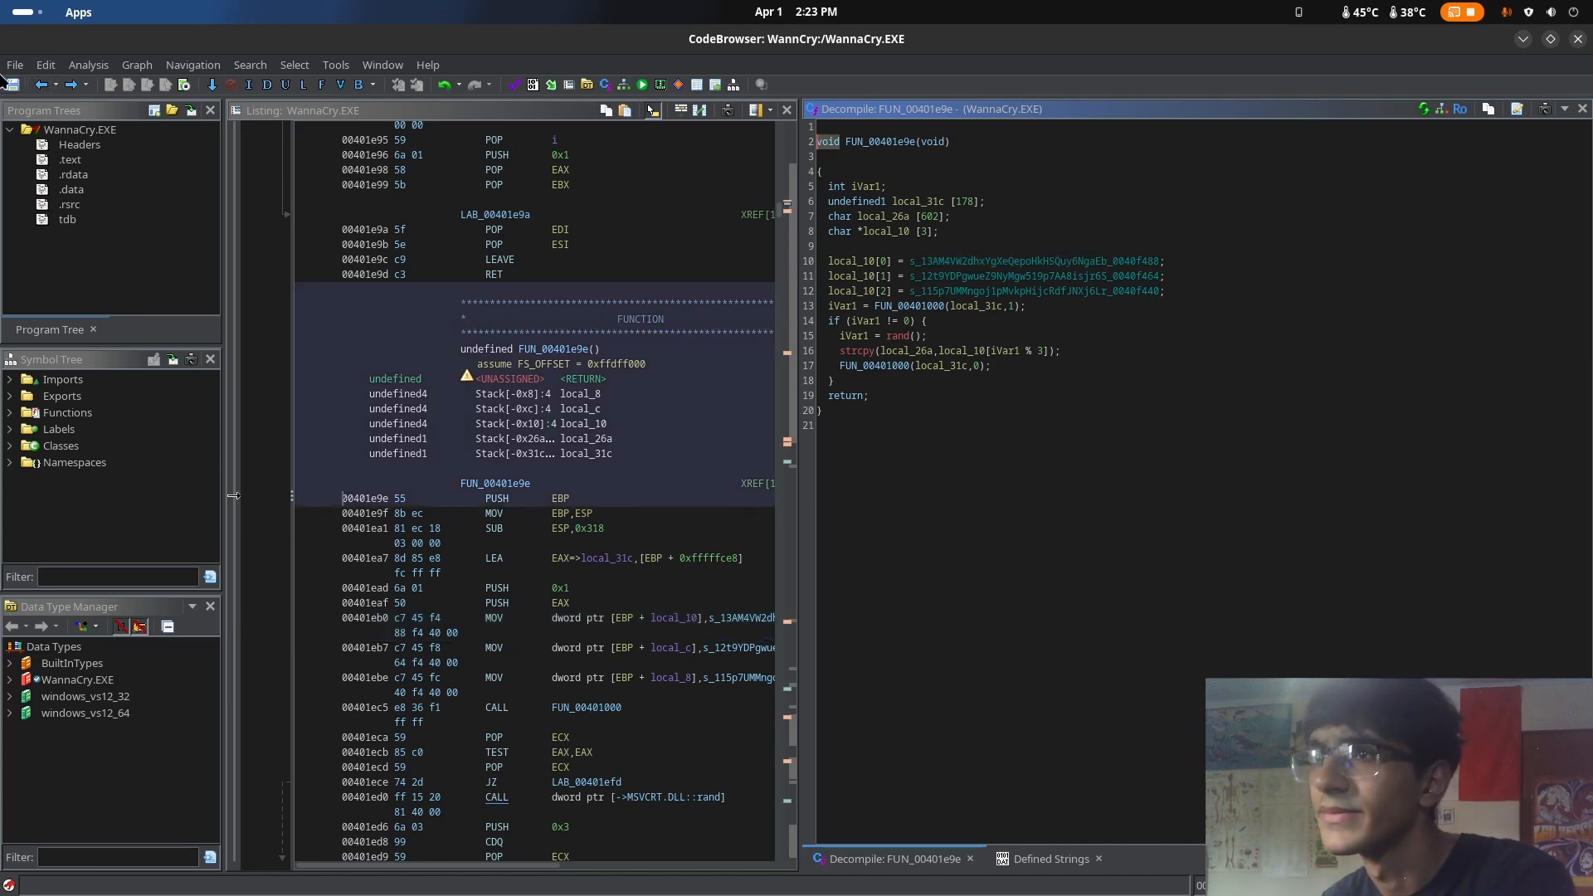
pyautogui.click(39, 85)
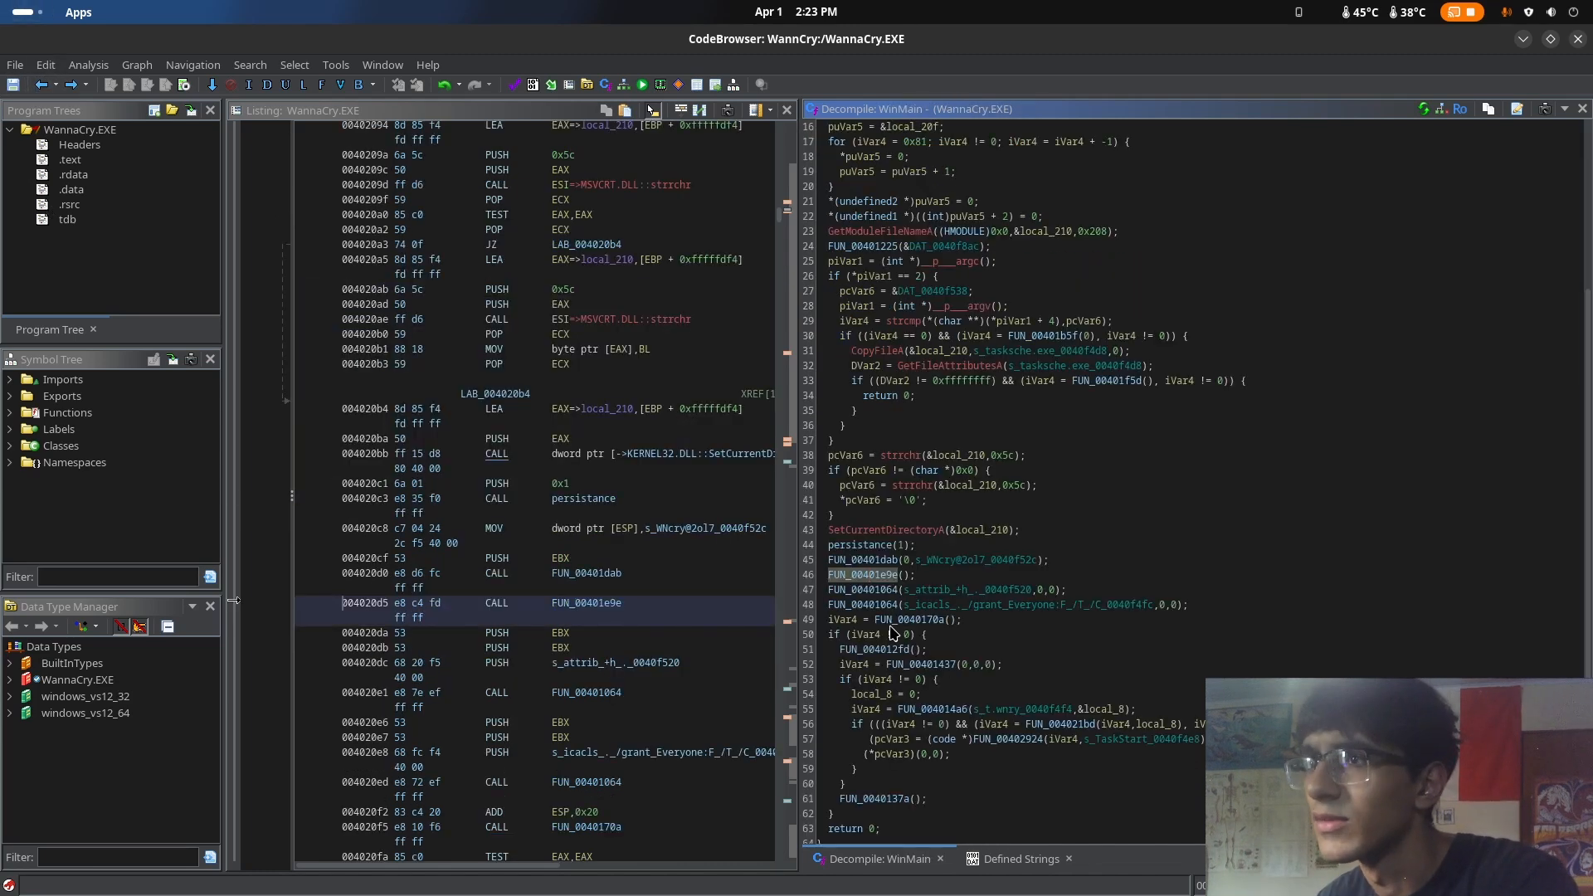
pyautogui.rightClick(867, 575)
pyautogui.click(921, 627)
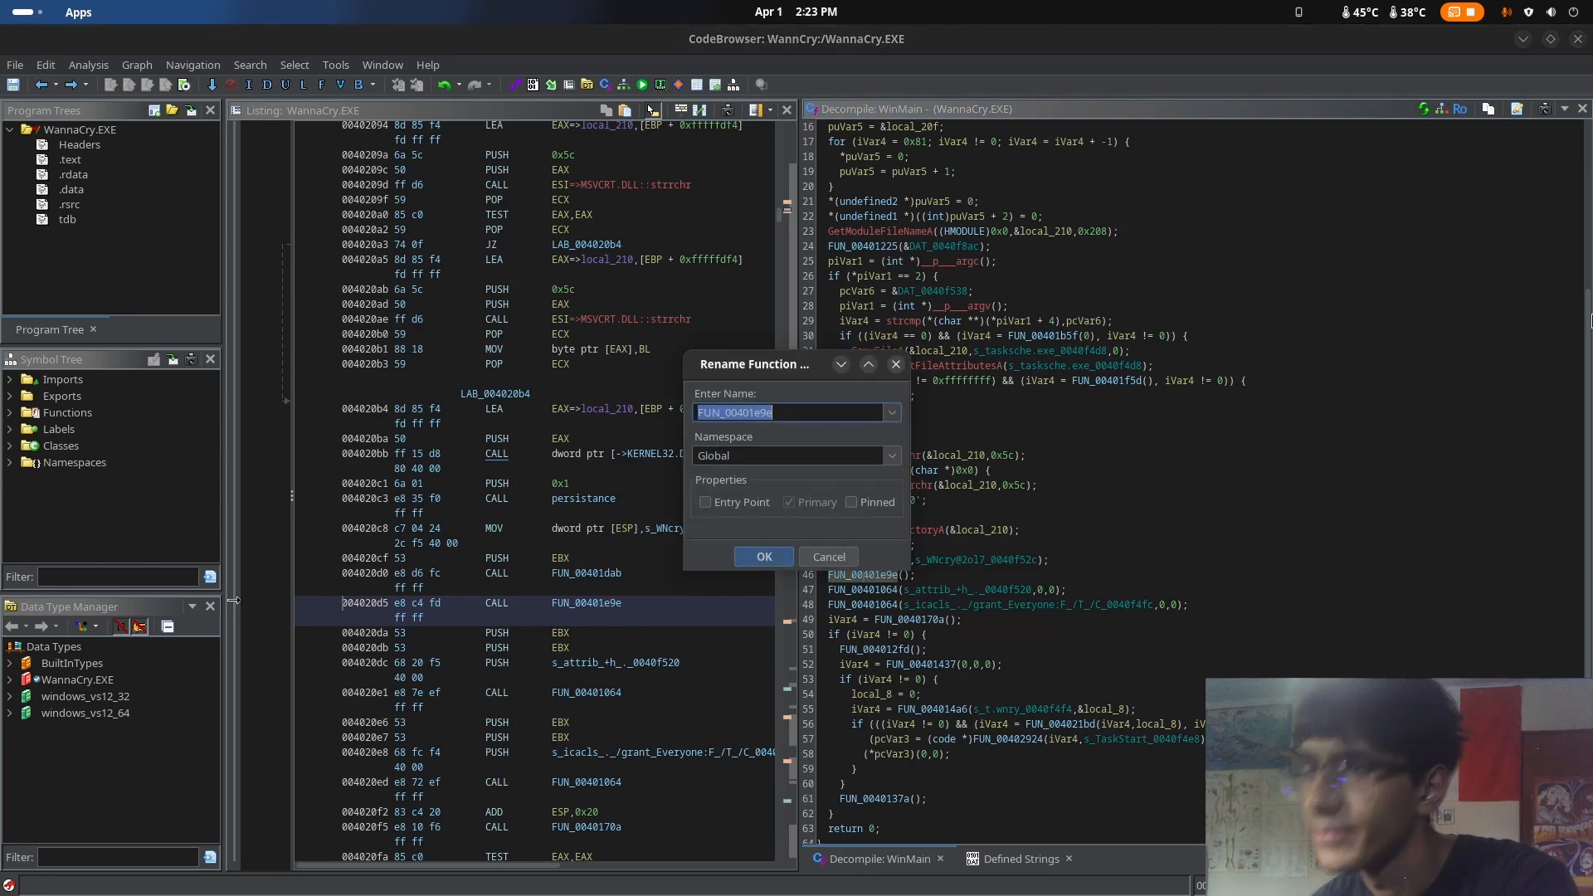
pyautogui.write('bitcoinAddr')
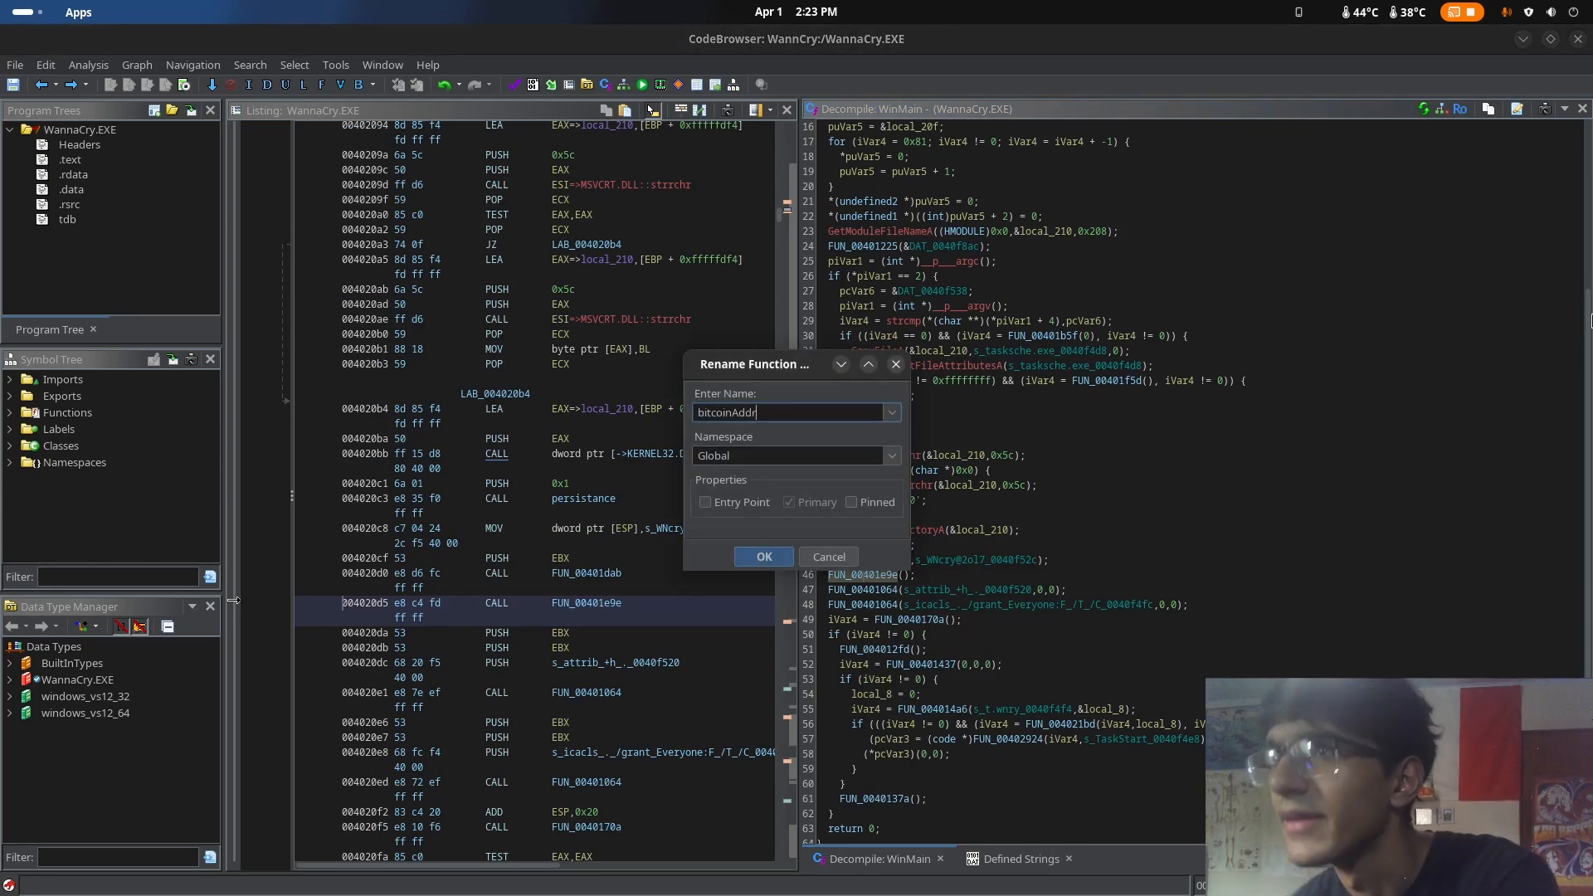
pyautogui.click(763, 559)
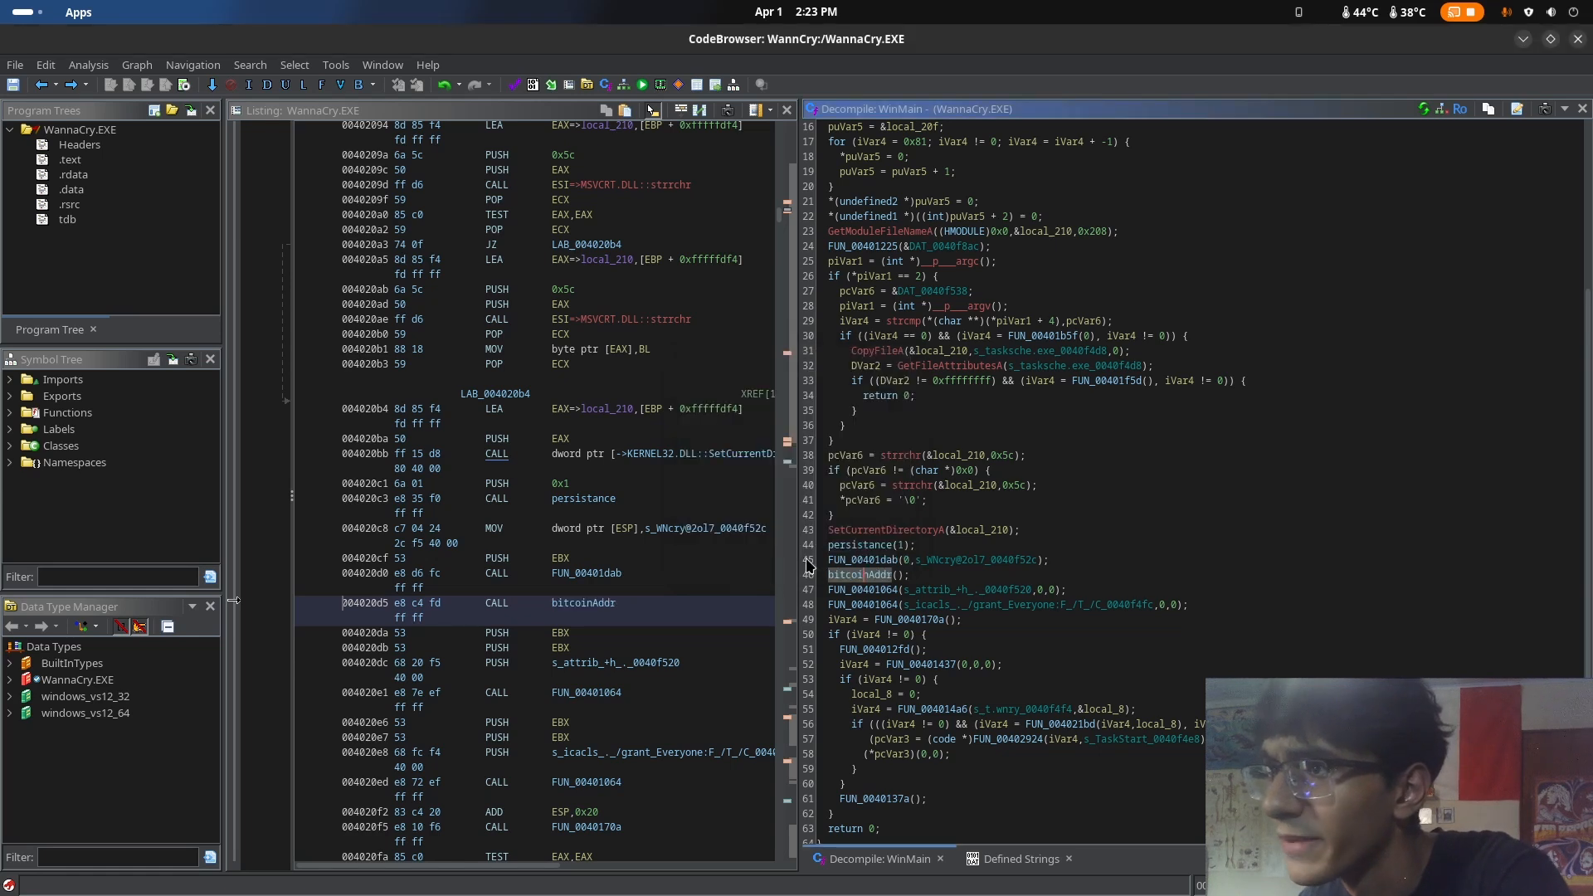
# Open FUN_00401064 from WinMain and inspect its CreateProcessA, WaitForSingleObject, TerminateProcess and GetExitCodeProcess calls
pyautogui.doubleClick(862, 591)
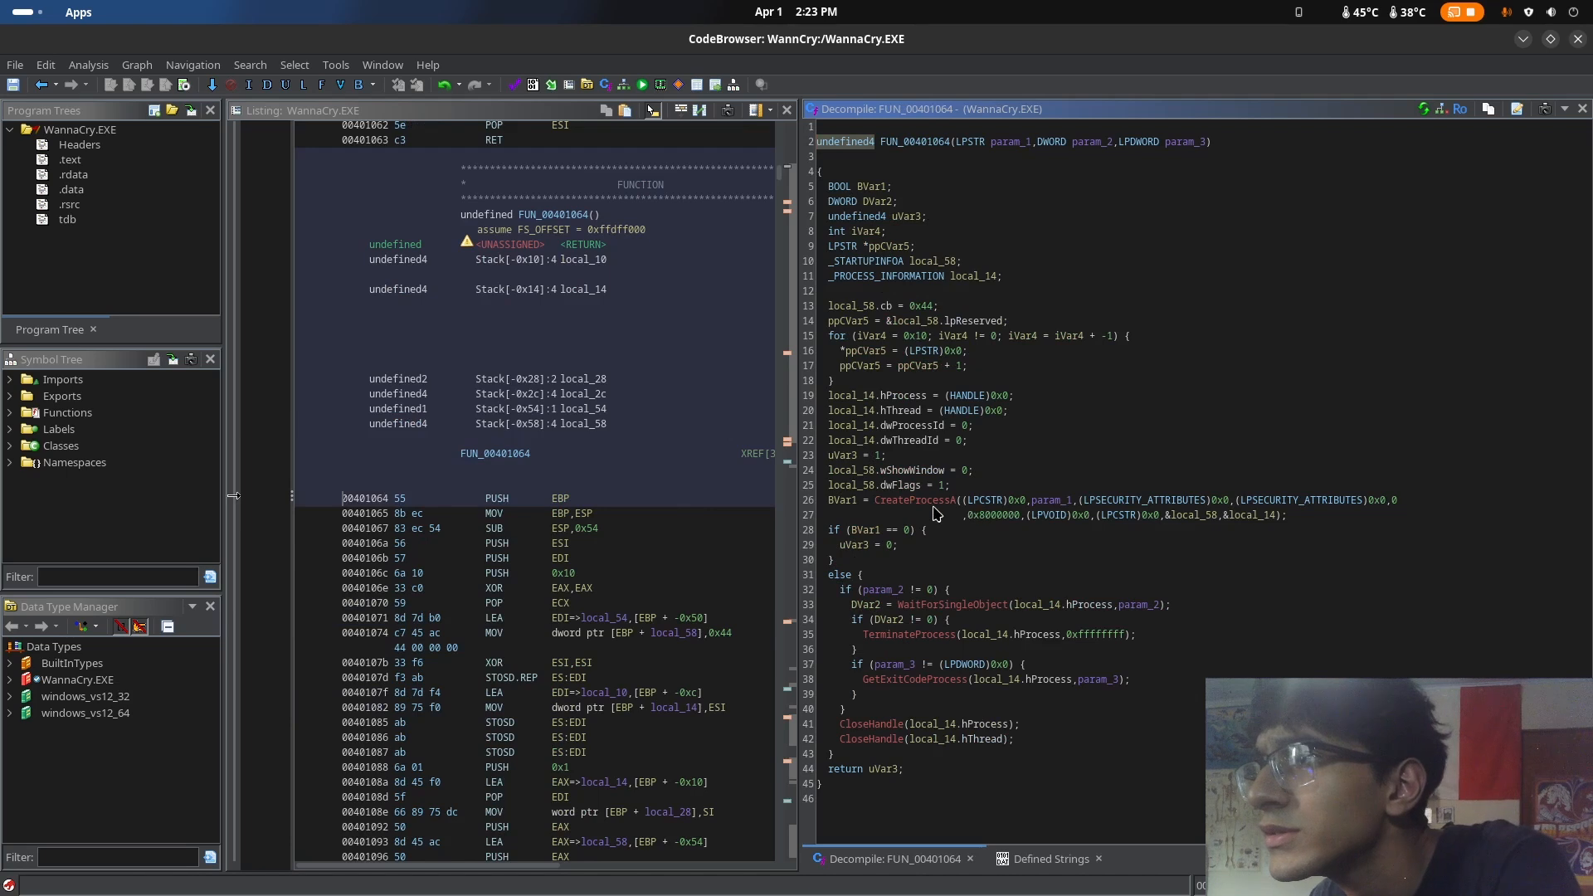
pyautogui.click(881, 501)
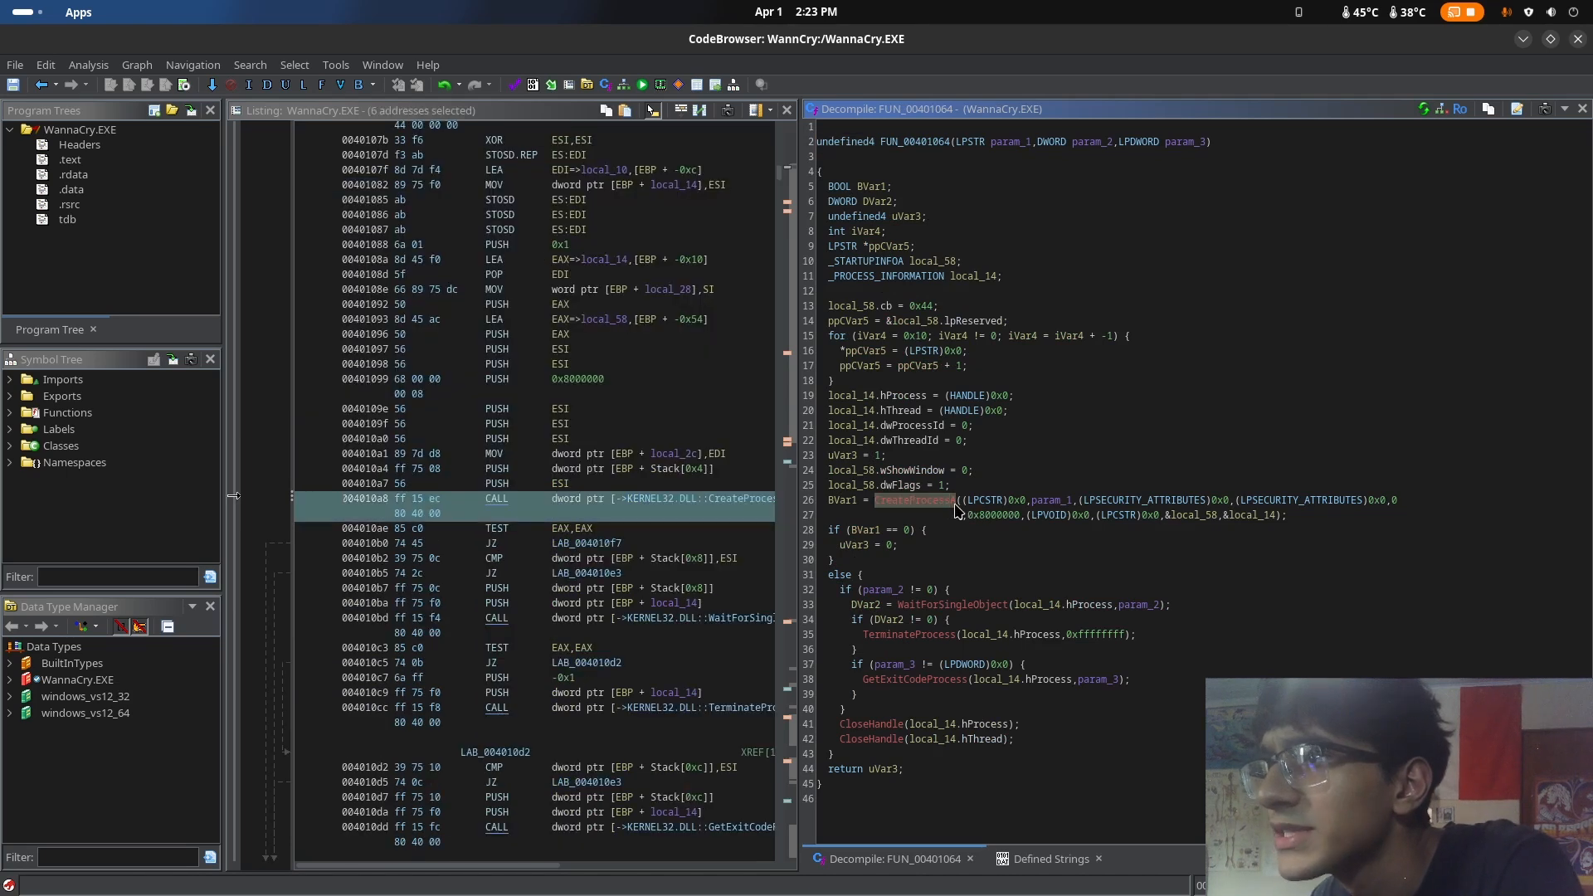
pyautogui.click(912, 605)
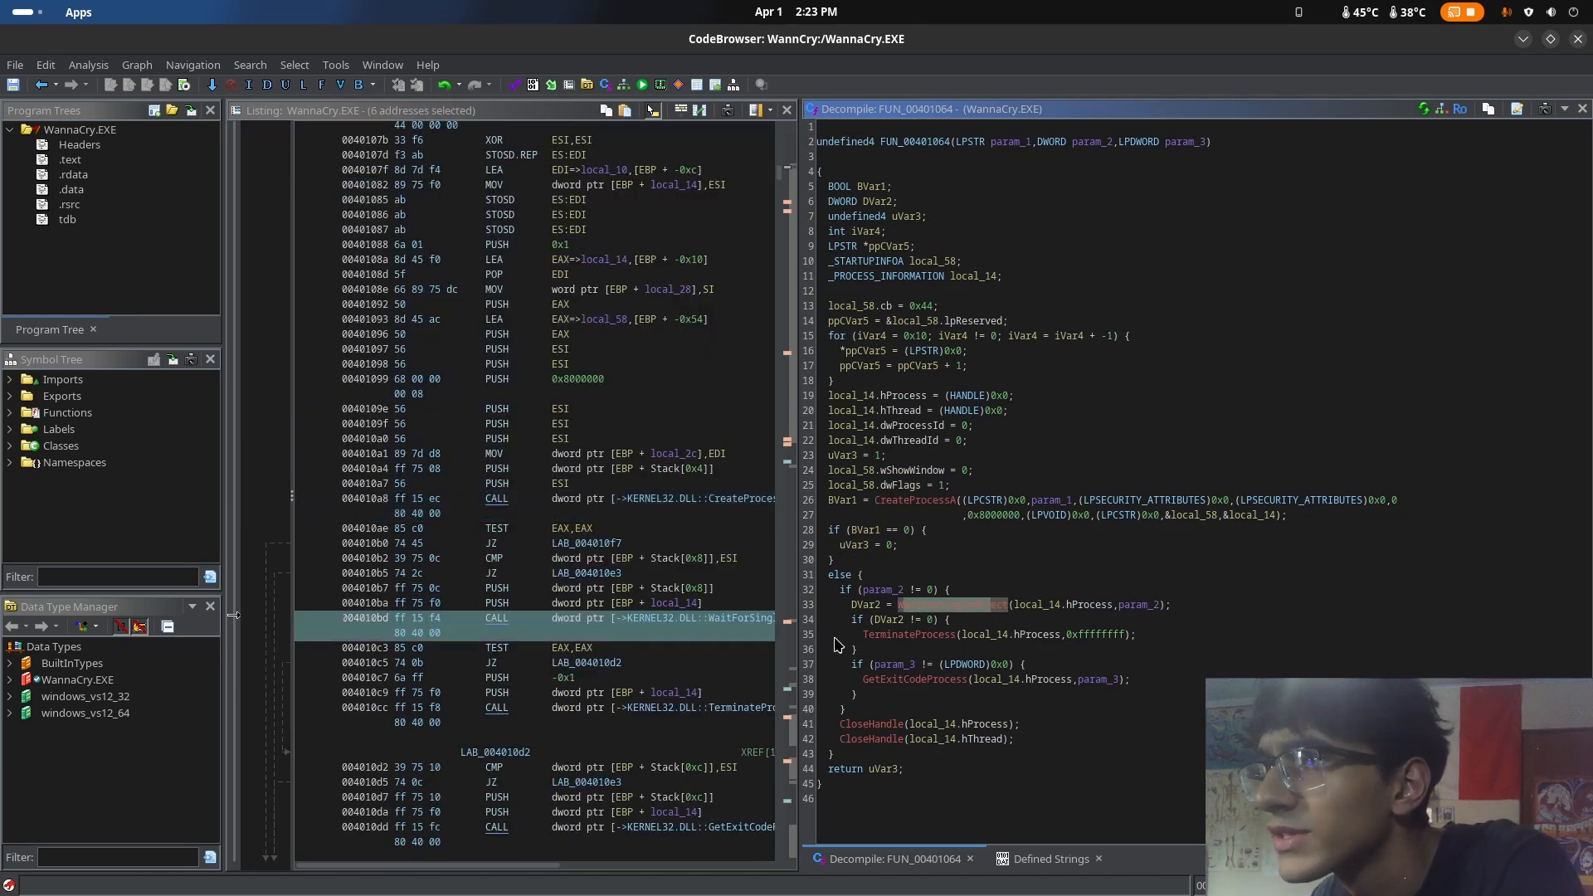
pyautogui.click(880, 636)
pyautogui.click(869, 680)
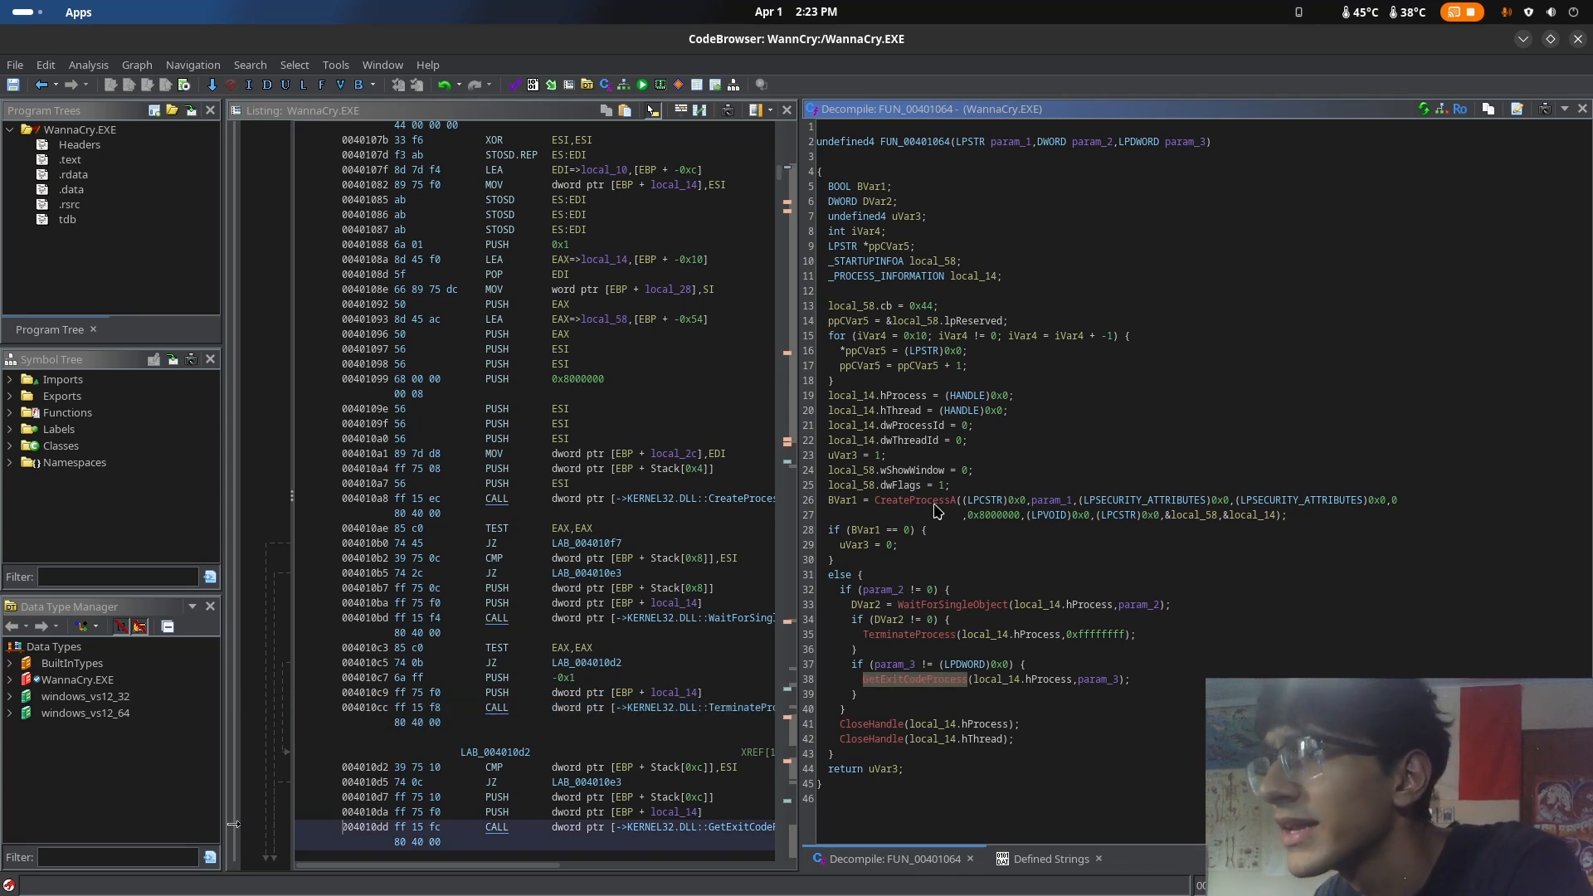
# Trace FUN_00401064 again from CreateProcessA to the CloseHandle calls, and review its variable declarations and initialization
pyautogui.click(921, 503)
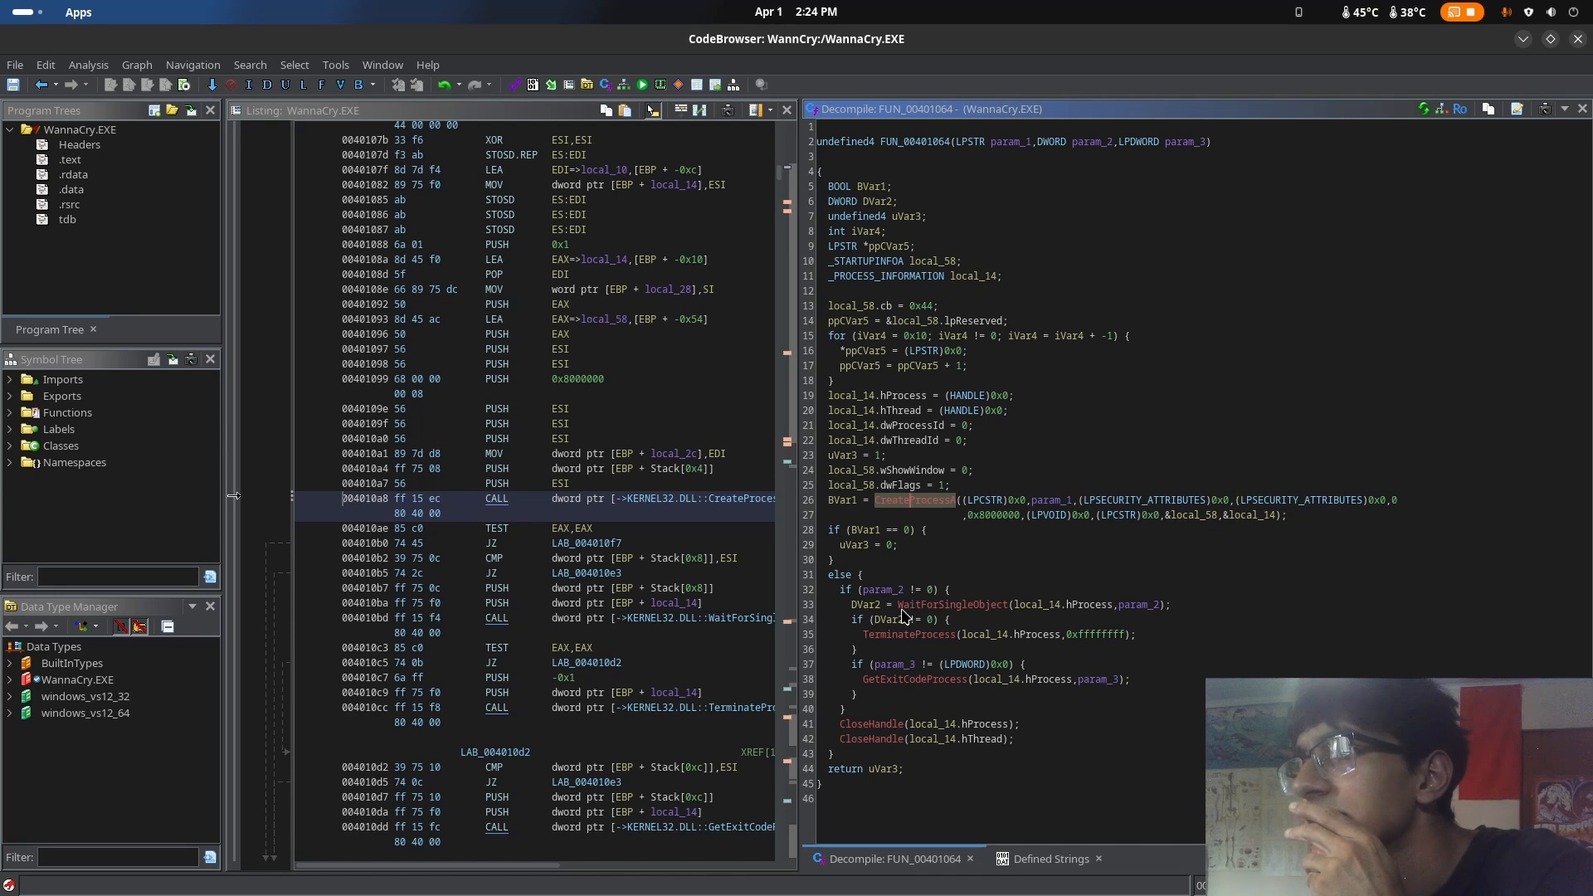
pyautogui.click(992, 605)
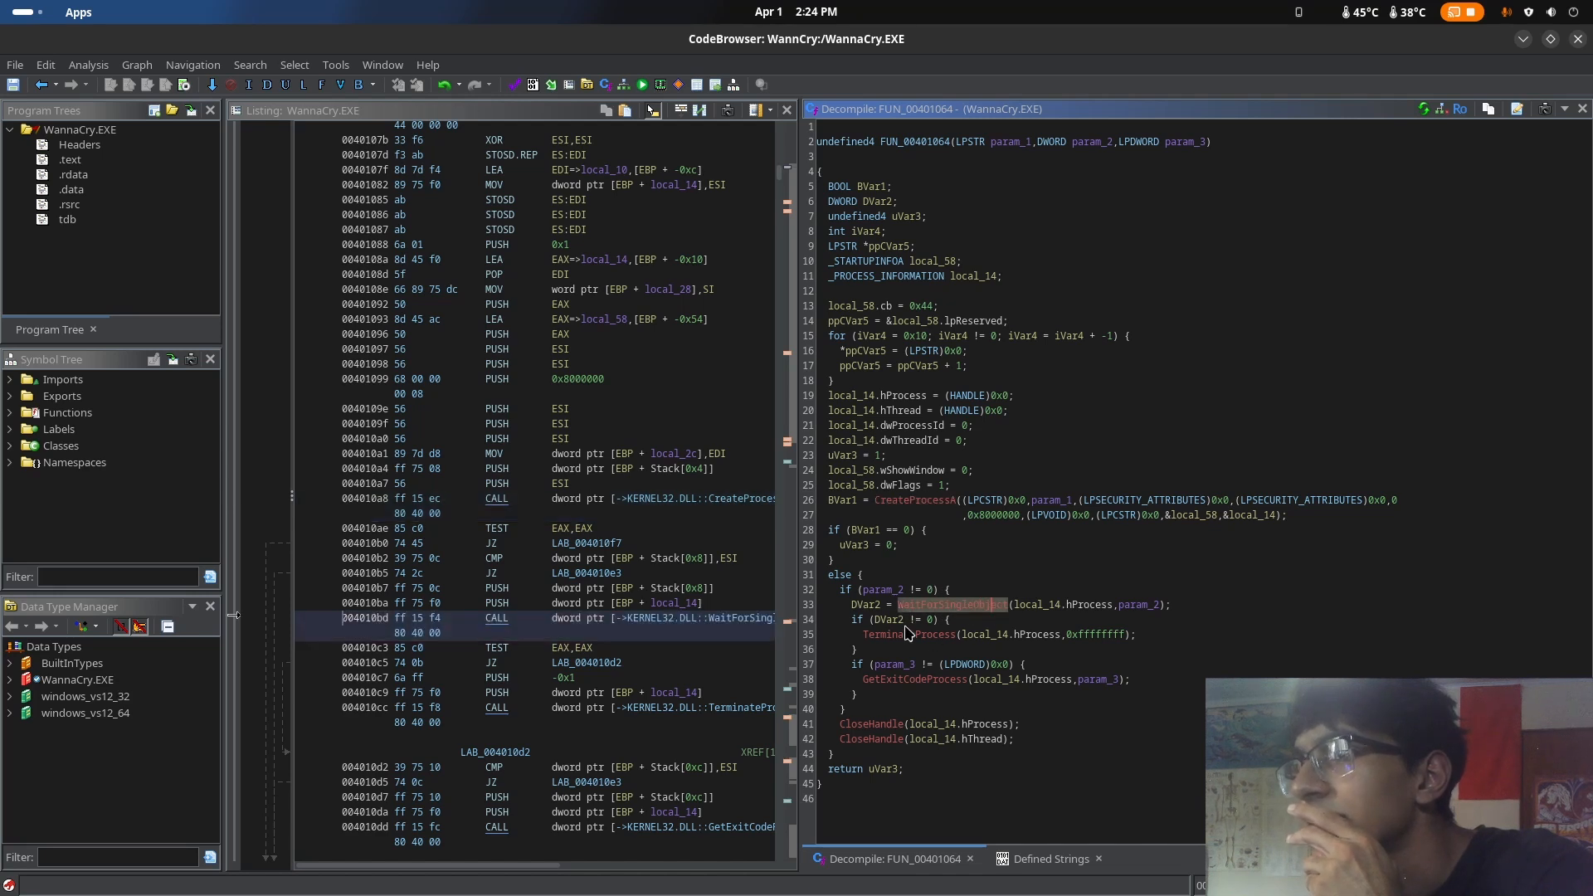
pyautogui.click(873, 636)
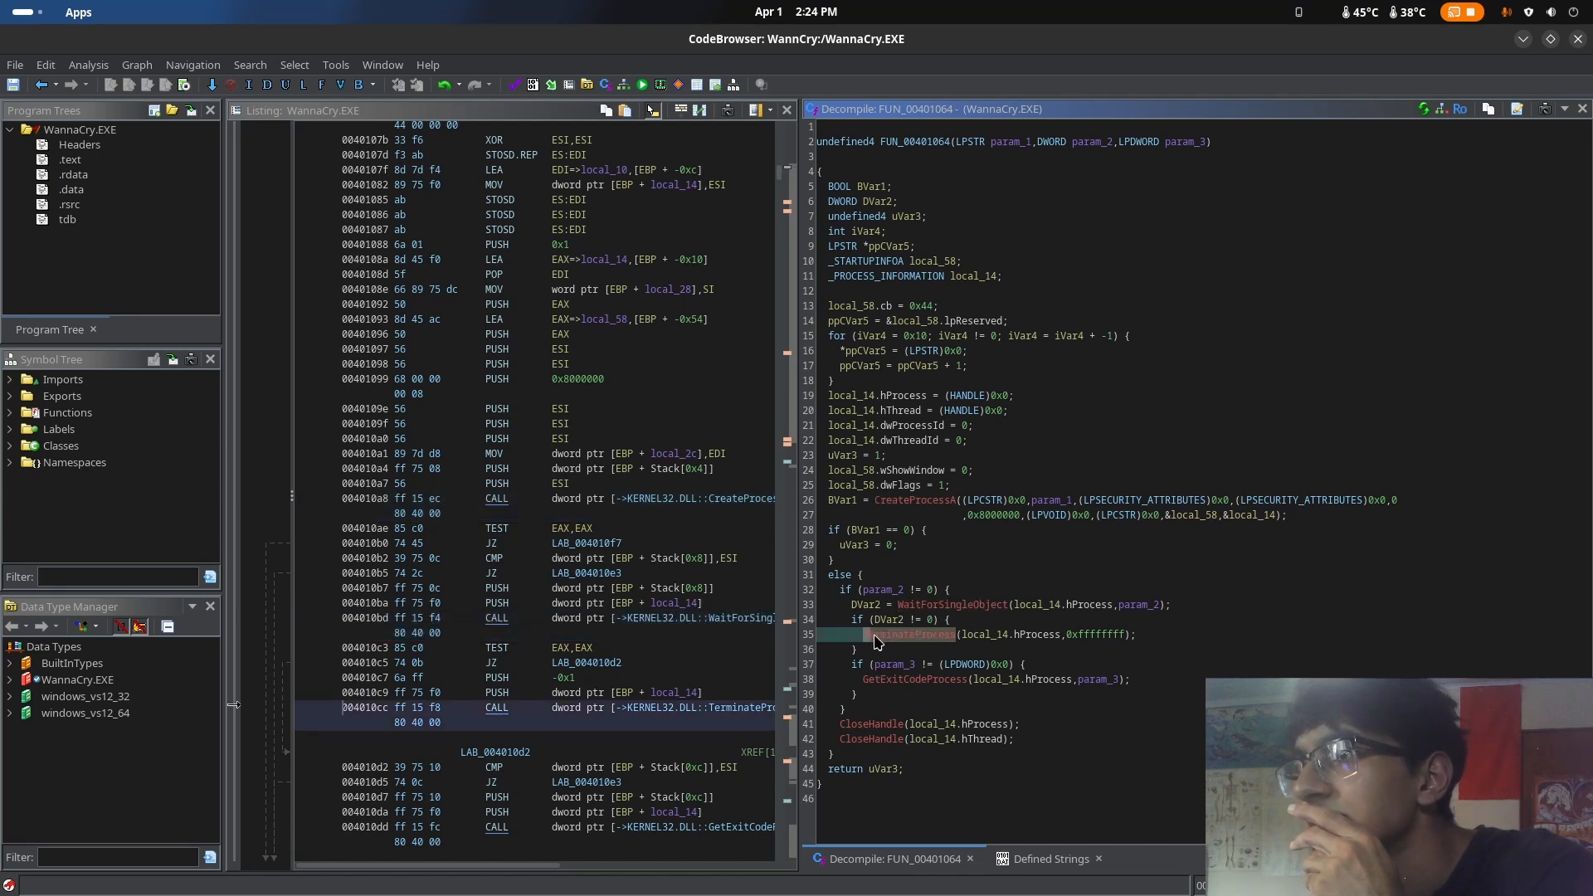
pyautogui.click(958, 636)
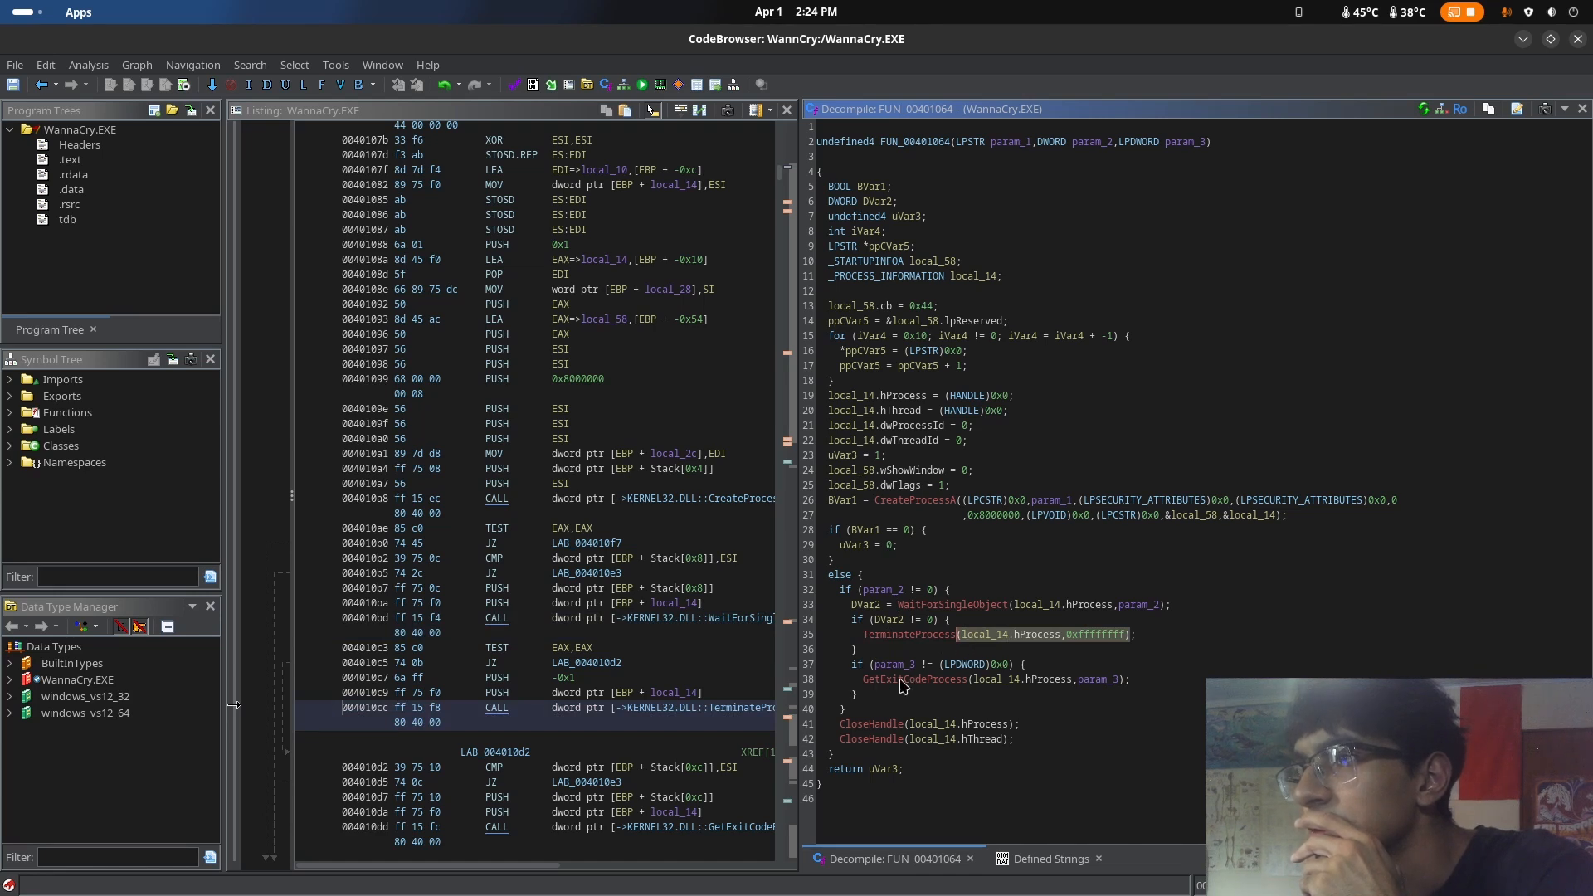
pyautogui.click(851, 739)
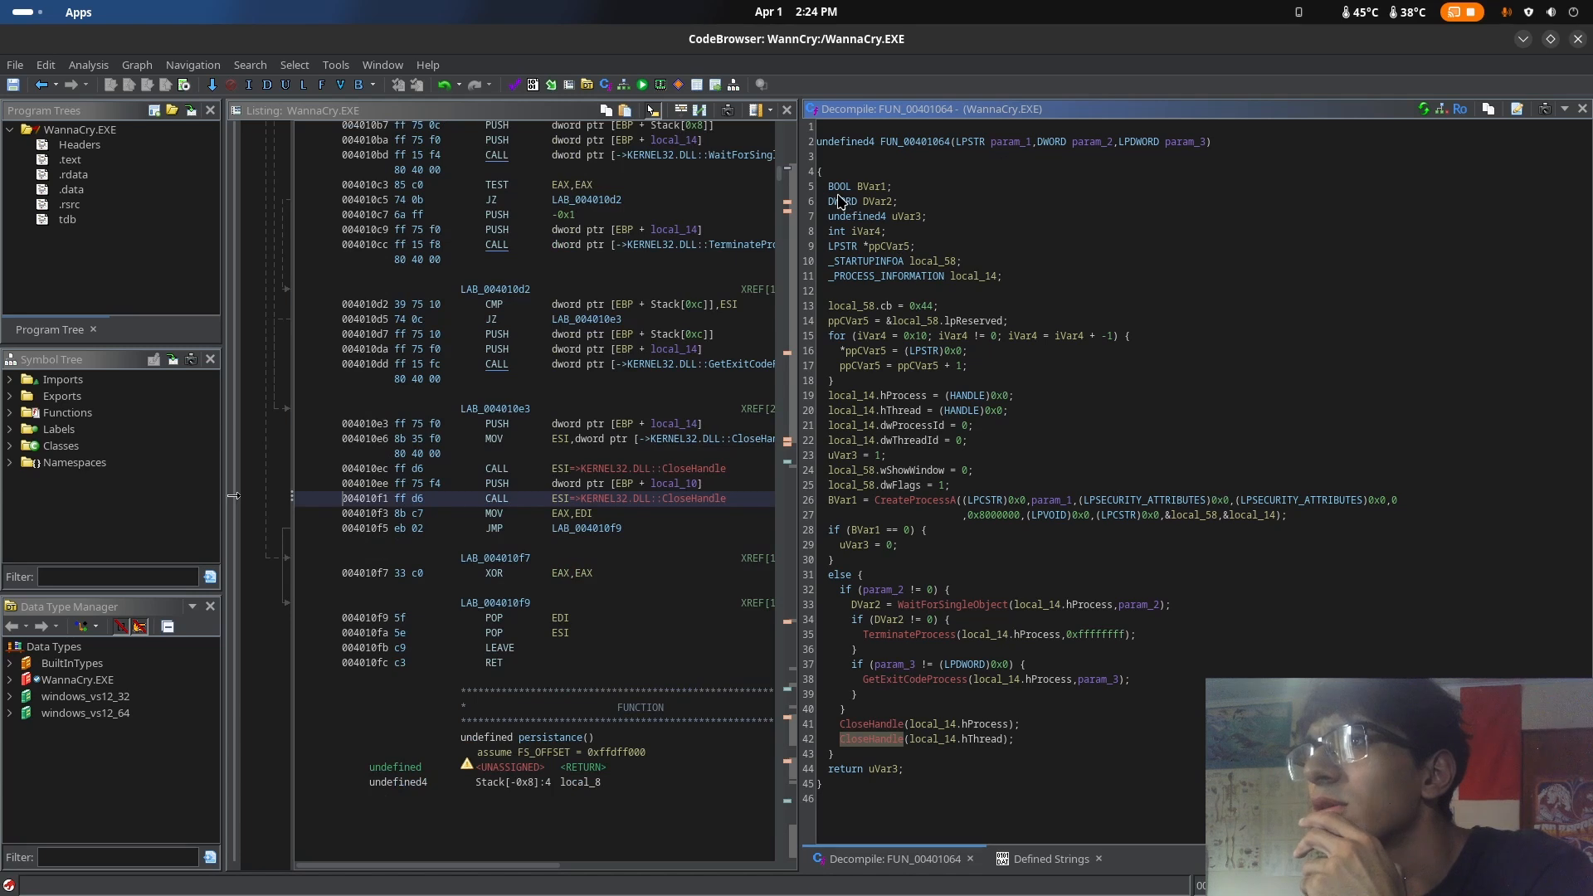
pyautogui.moveTo(829, 187); pyautogui.dragTo(1006, 387)
pyautogui.click(1238, 355)
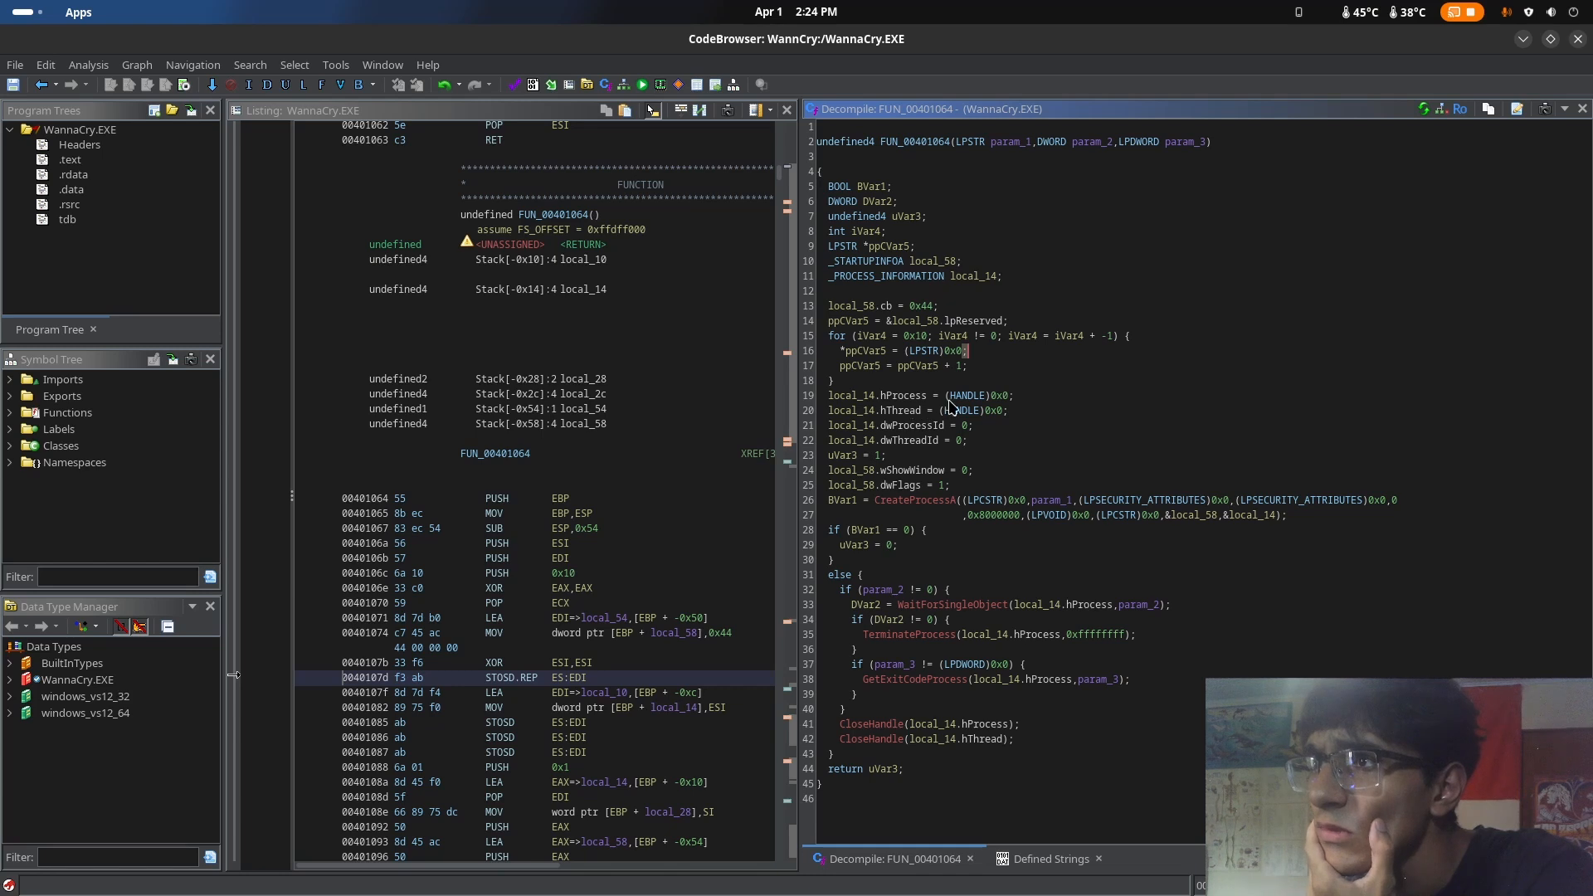
# Switch to the LibreWolf browser and run a web search for hproccess from the Windows data types page
pyautogui.press('super')
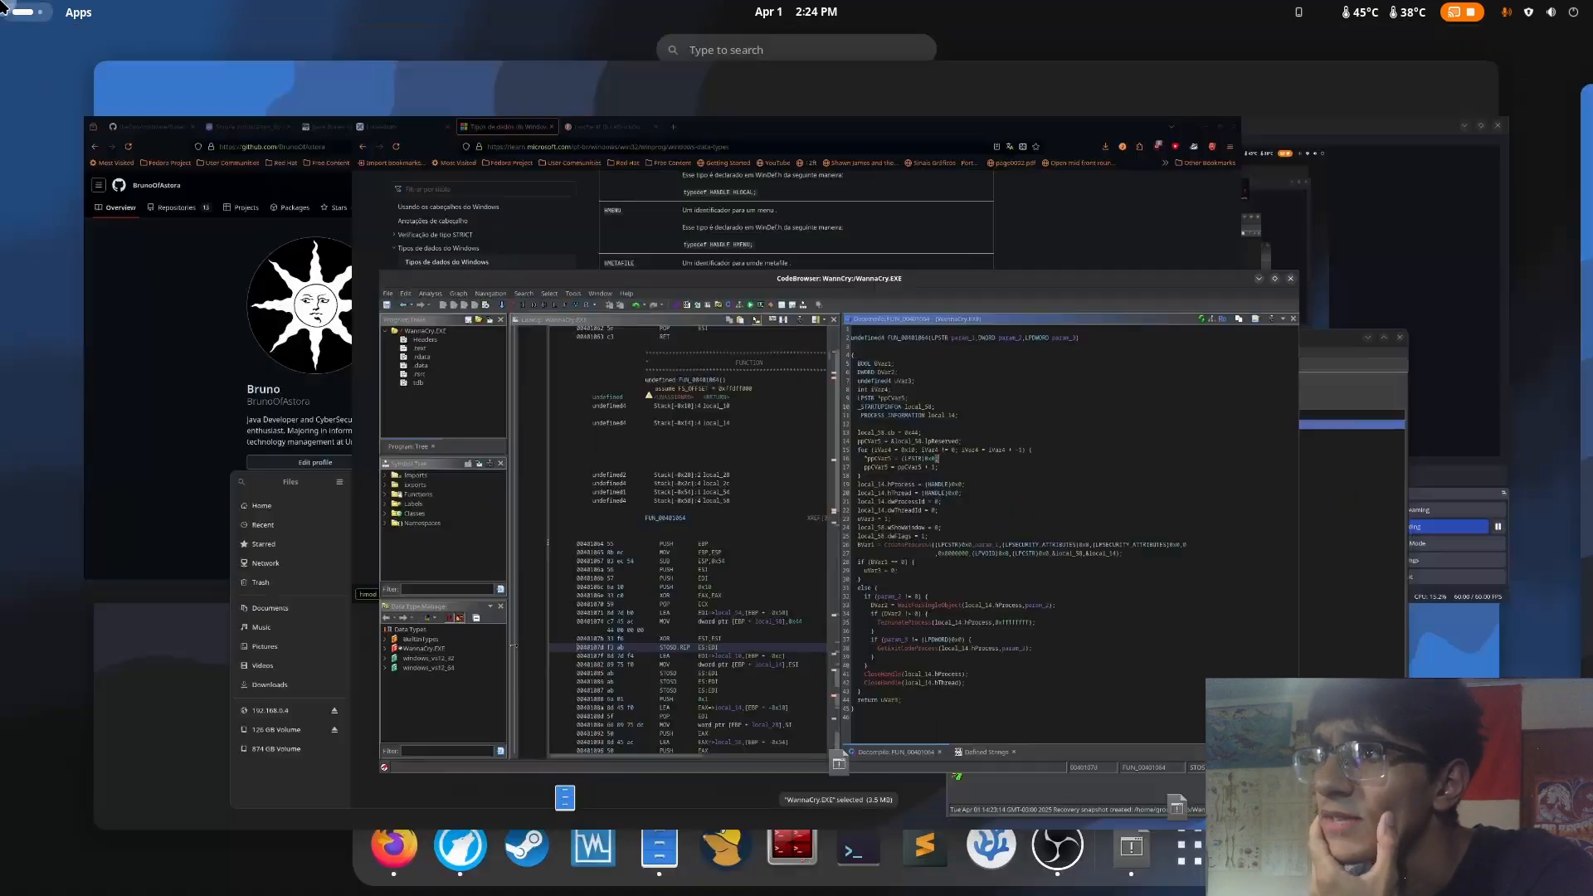
pyautogui.click(784, 198)
pyautogui.click(780, 83)
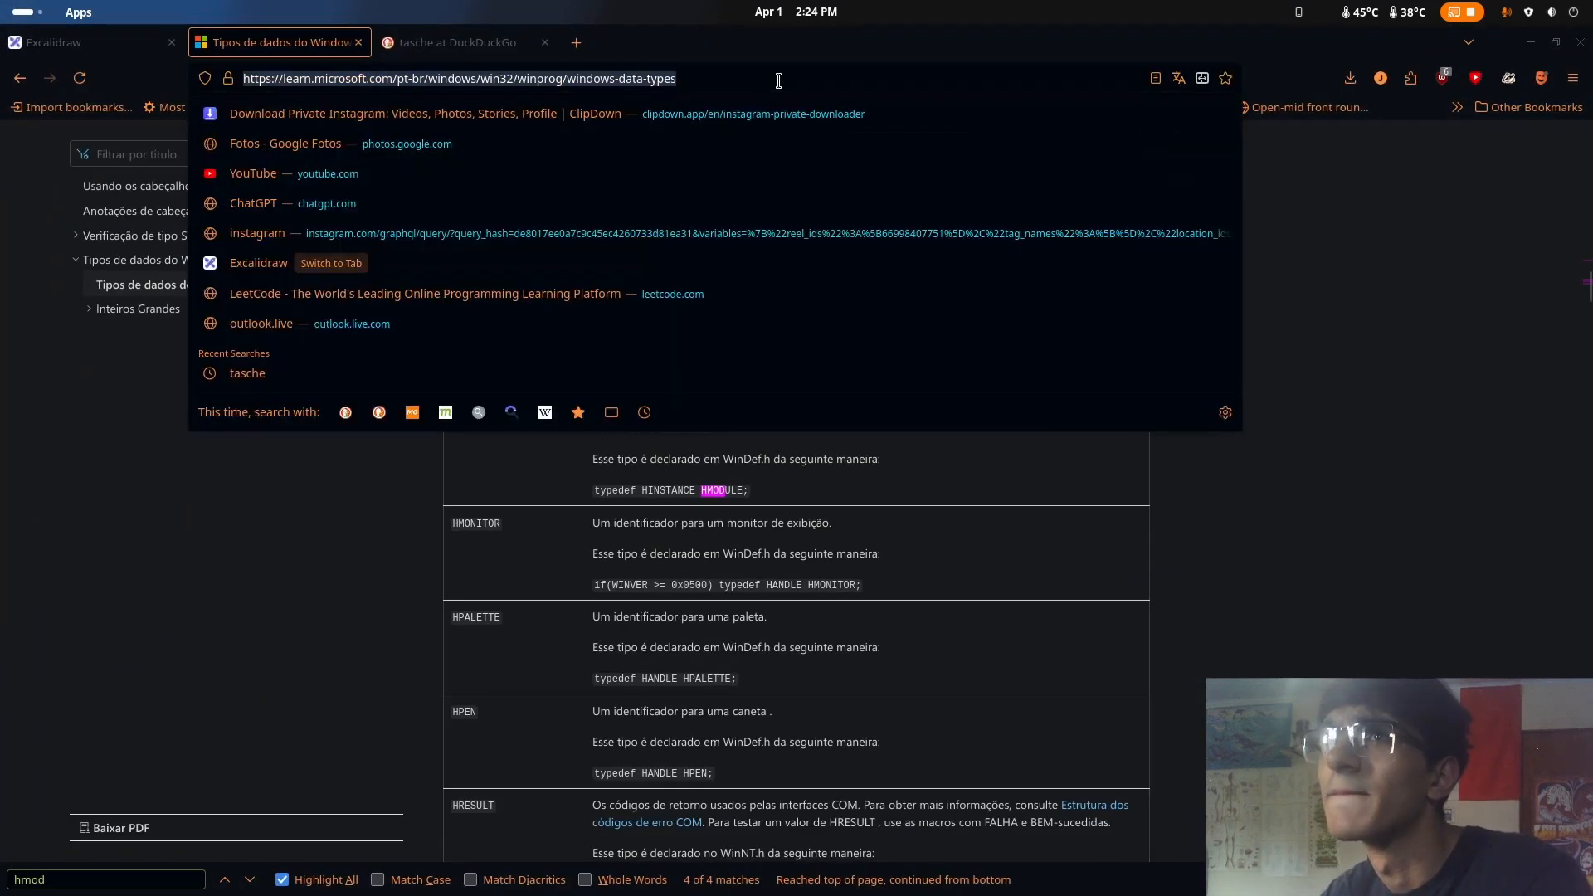
pyautogui.write('hproccess')
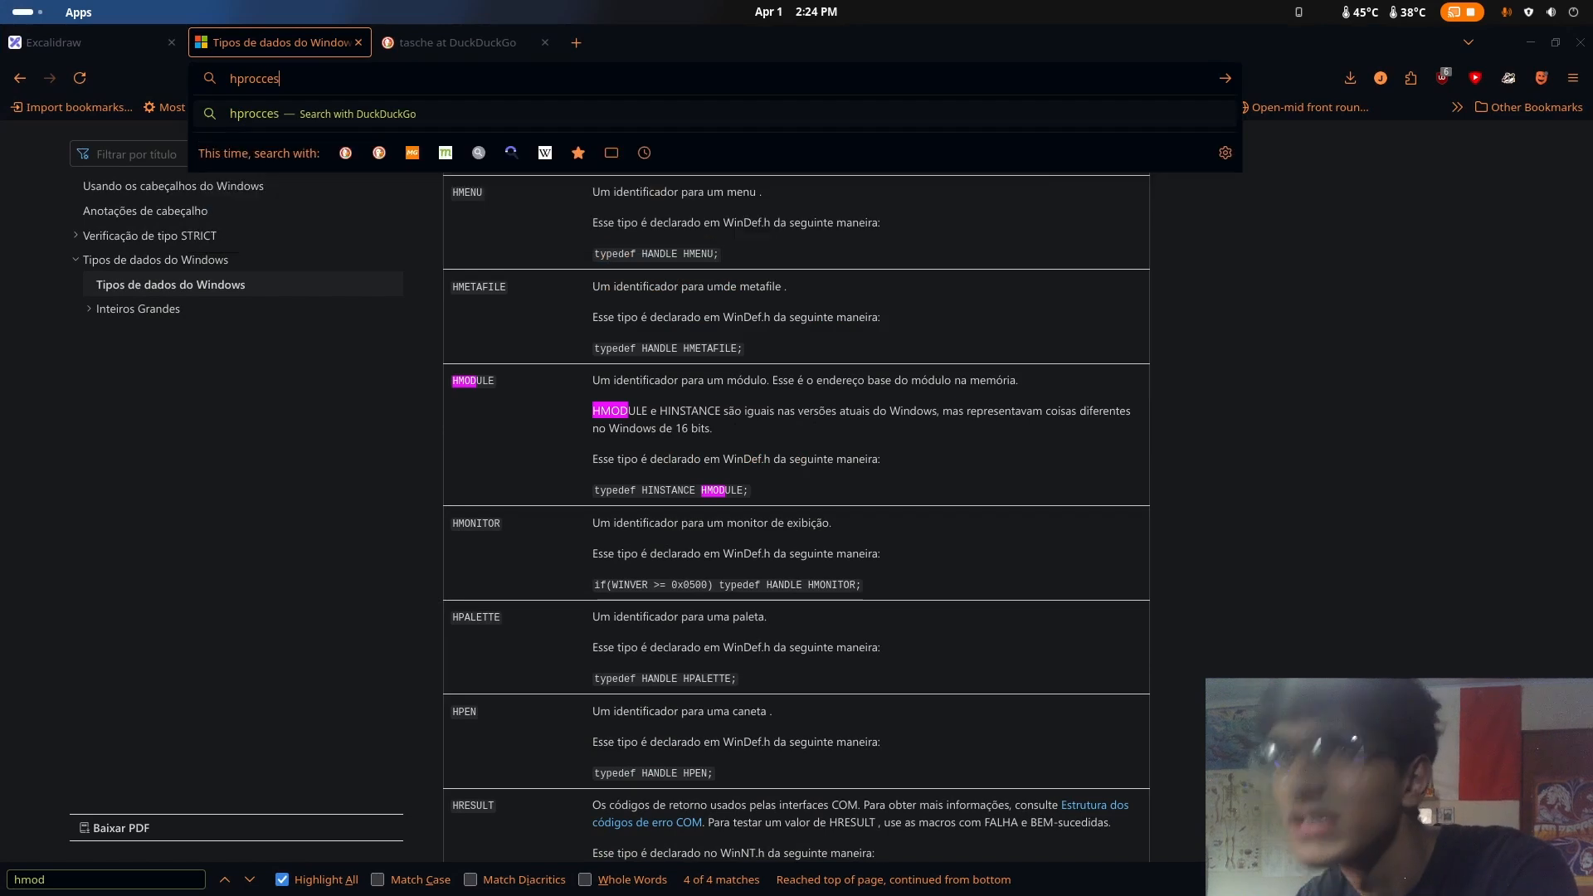
pyautogui.press('Return')
# Go back to the earlier Google results for HMODULe, search for hproccess there instead, and scan the results
pyautogui.hotkey('alt', 'Left')
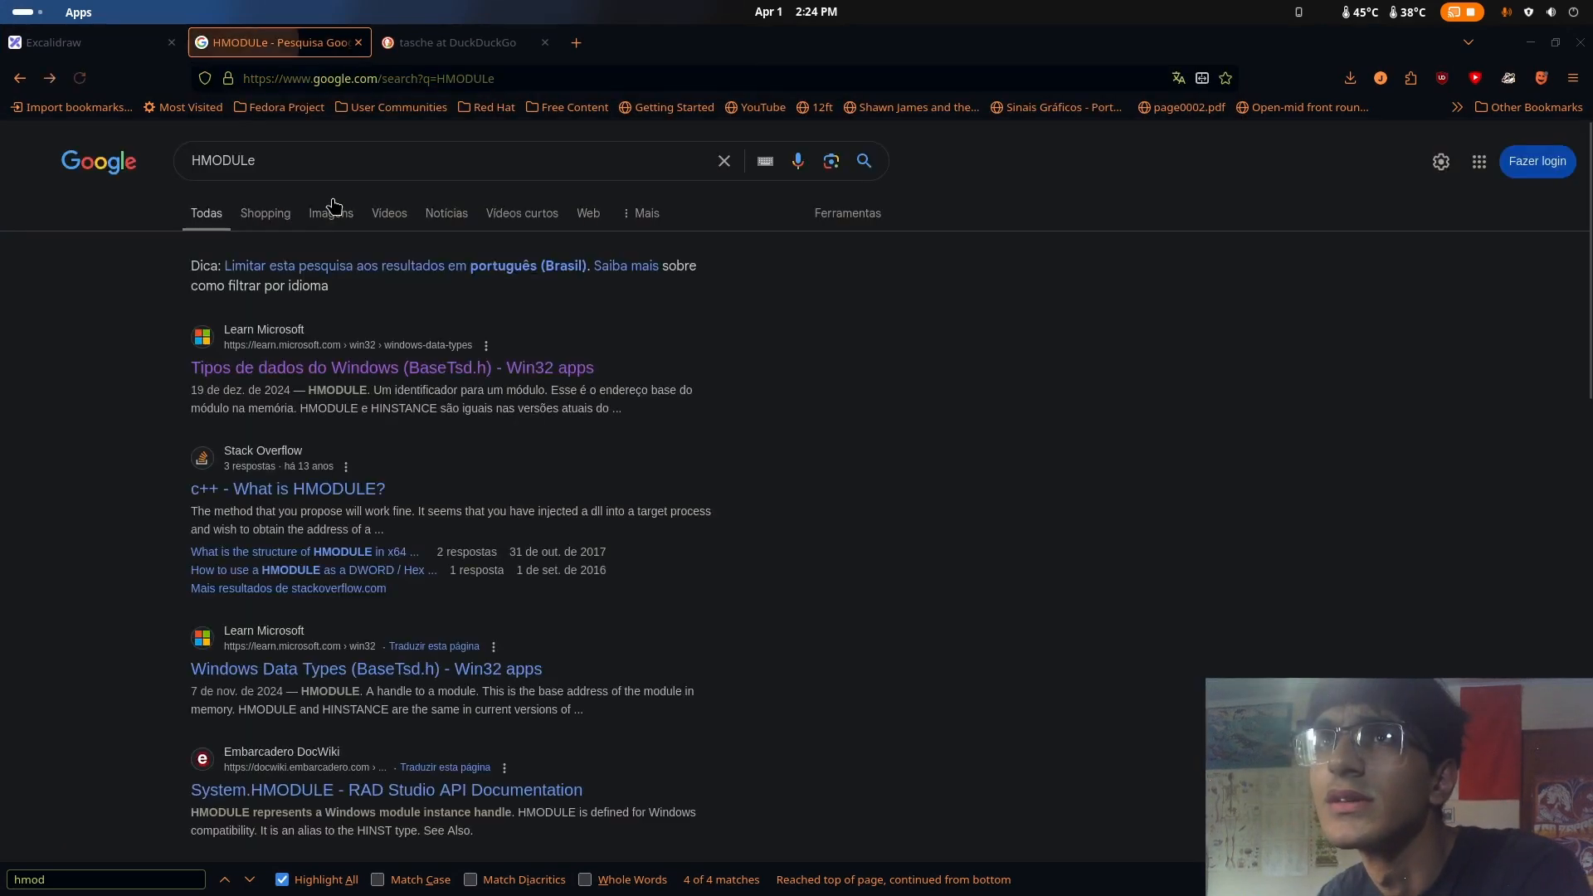
pyautogui.write('hproccs')
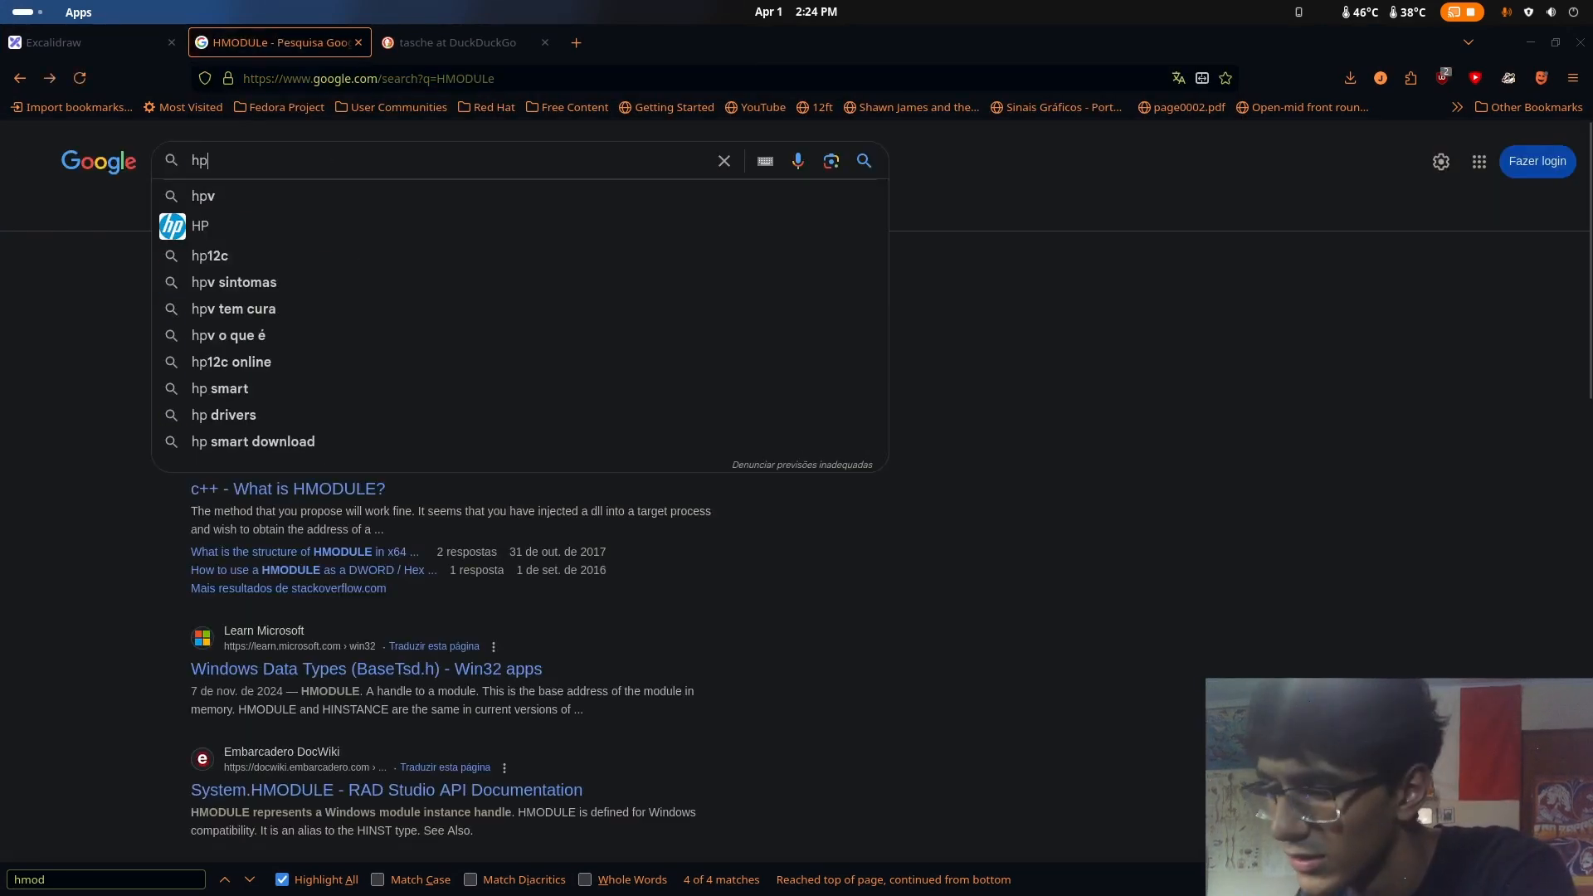
pyautogui.press('BackSpace')
pyautogui.write('ess')
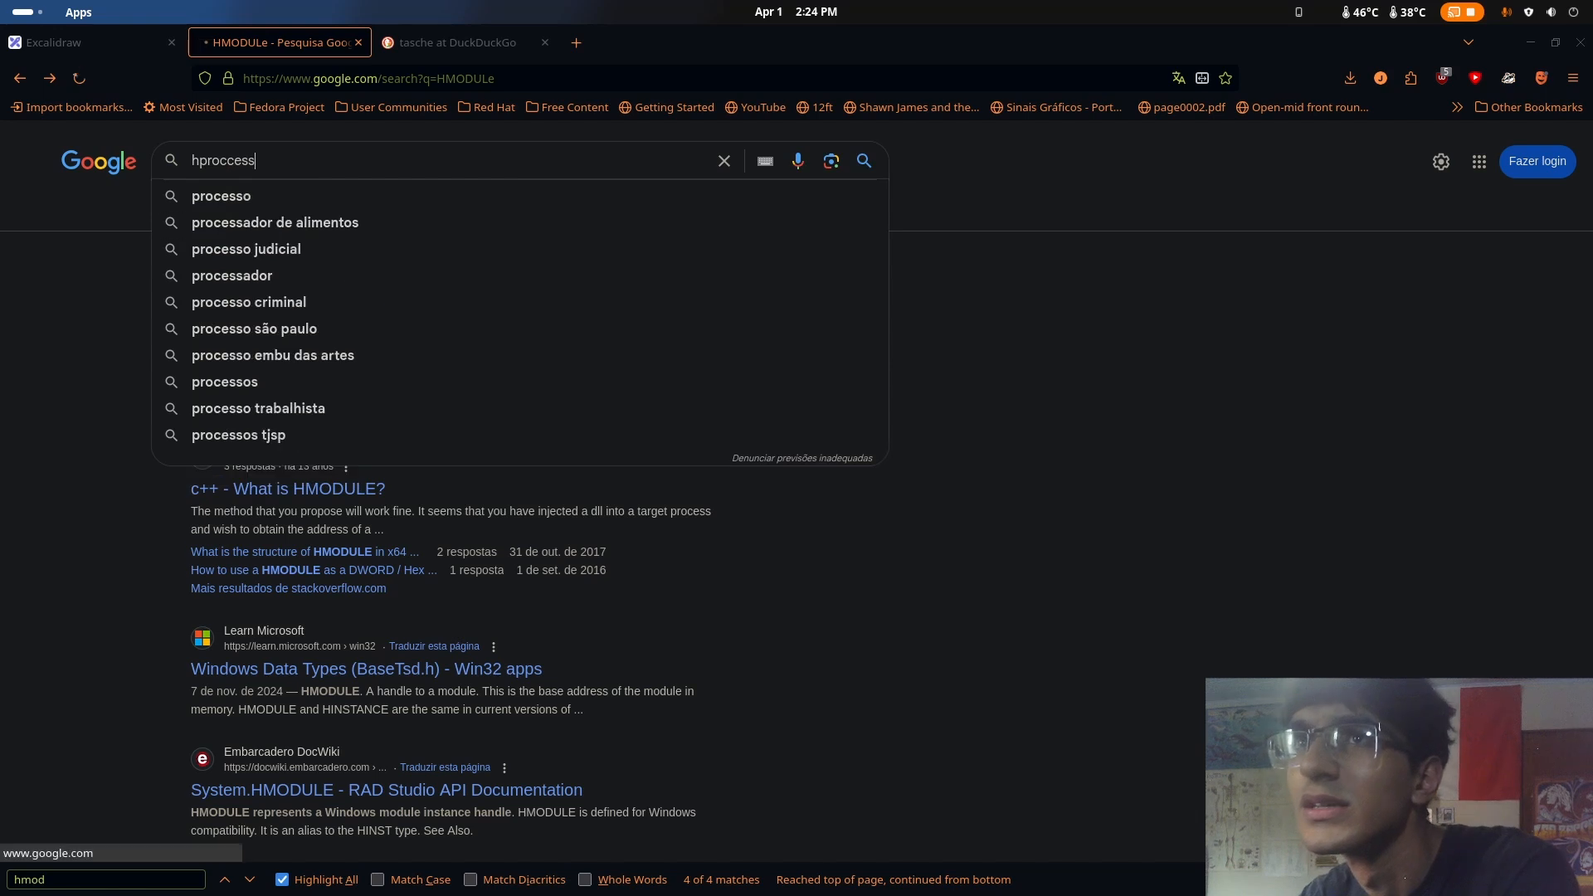
pyautogui.press('Return')
pyautogui.scroll(-5, 462, 605)
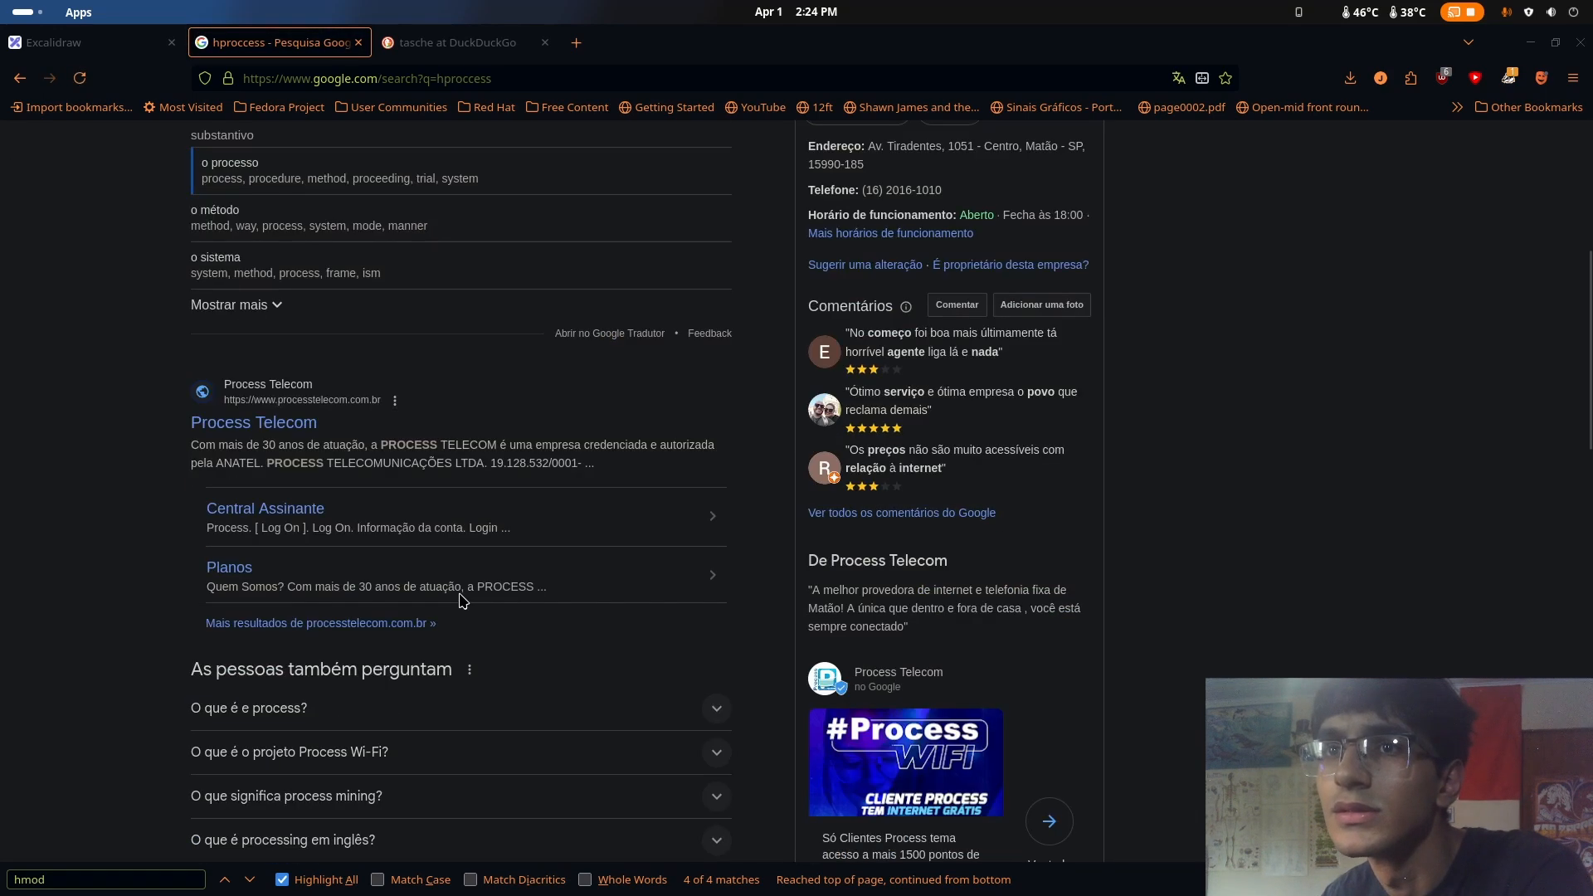
pyautogui.scroll(-8, 452, 580)
pyautogui.scroll(13, 446, 562)
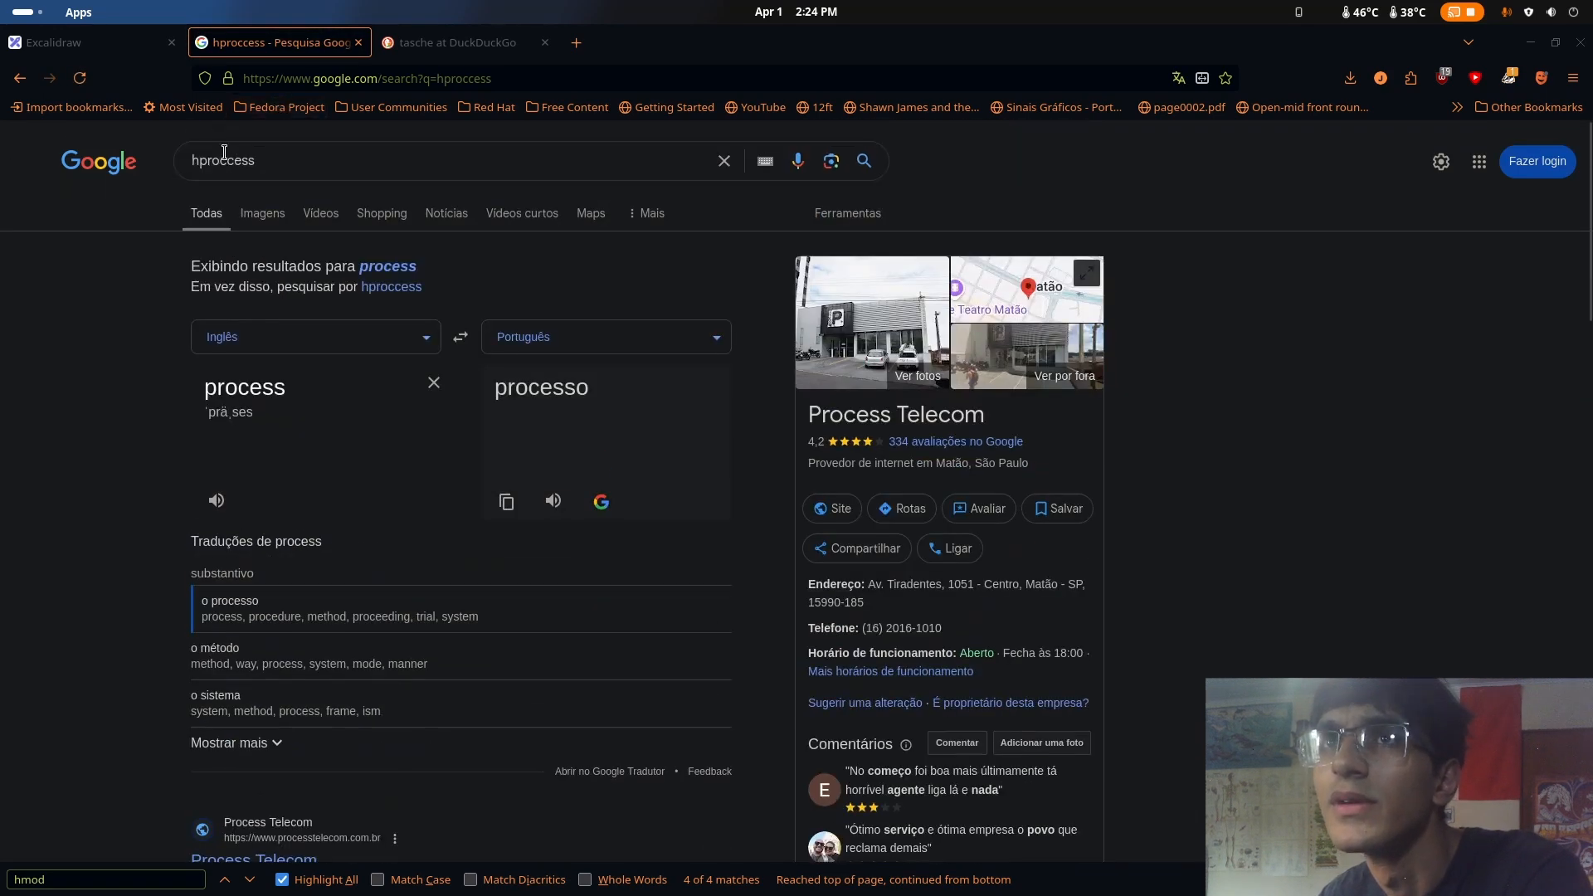
# Extend the Google query to "hproccess and hthread" and look through the results
pyautogui.click(333, 161)
pyautogui.write('and ')
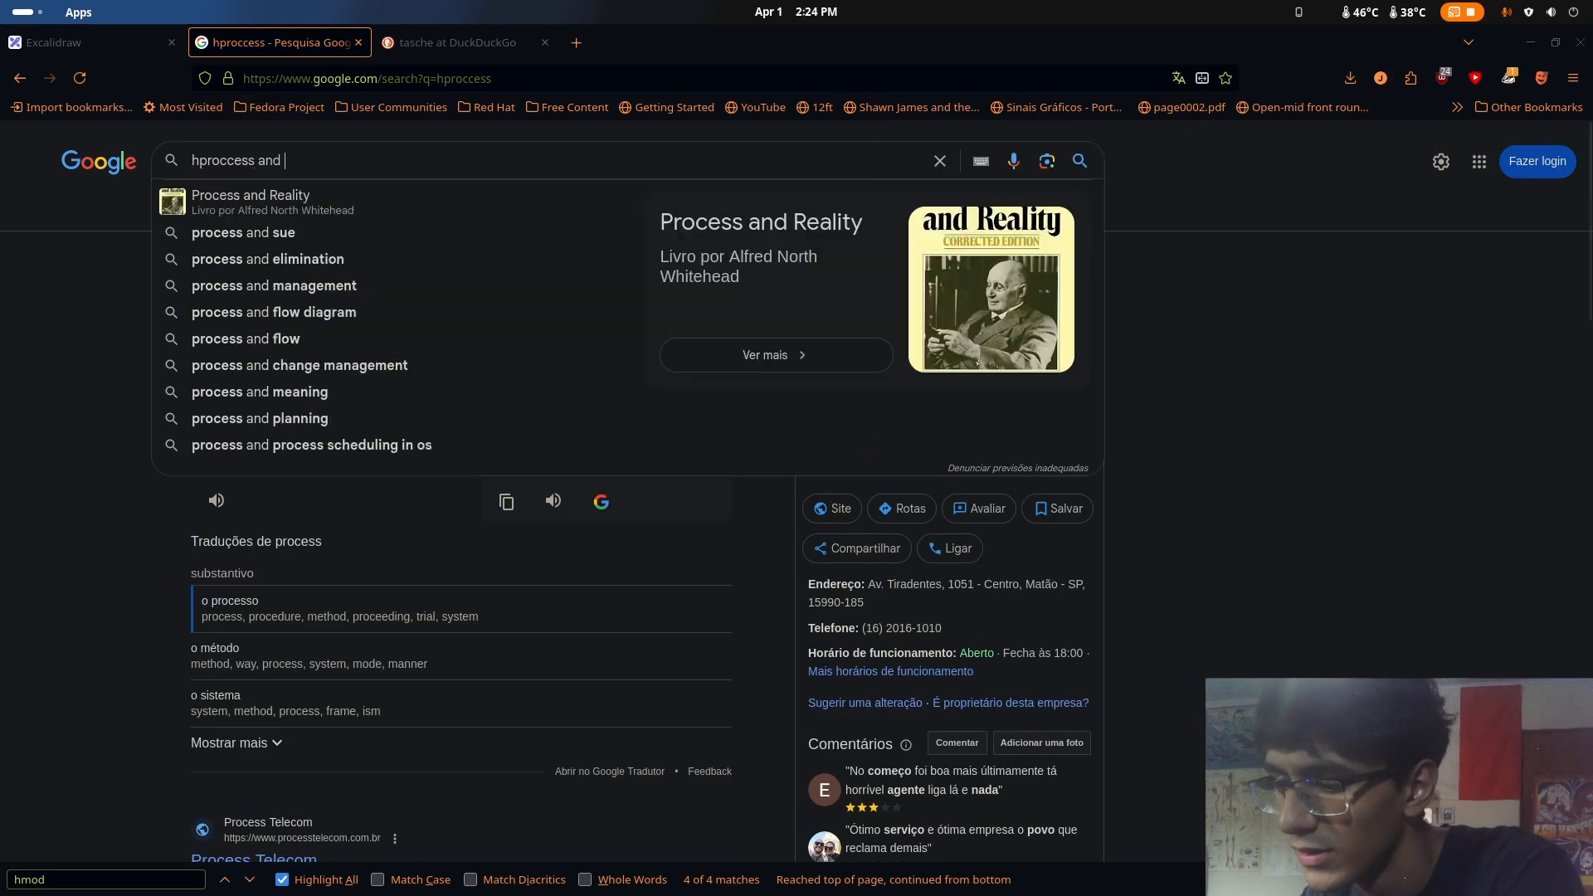
pyautogui.write('hthreadd')
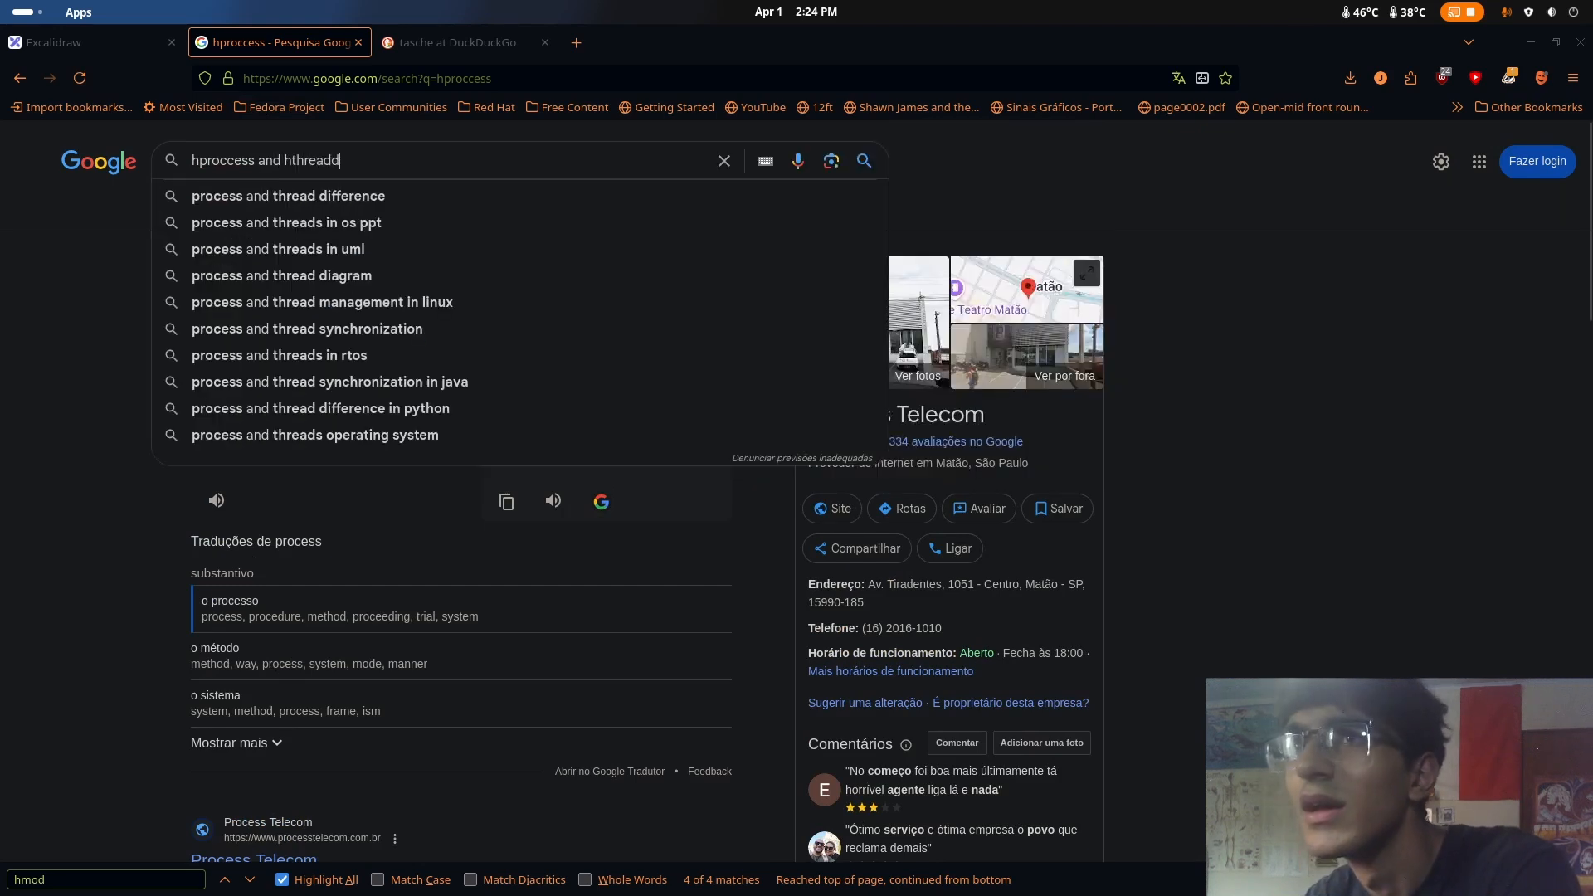
pyautogui.press('BackSpace')
pyautogui.press('Return')
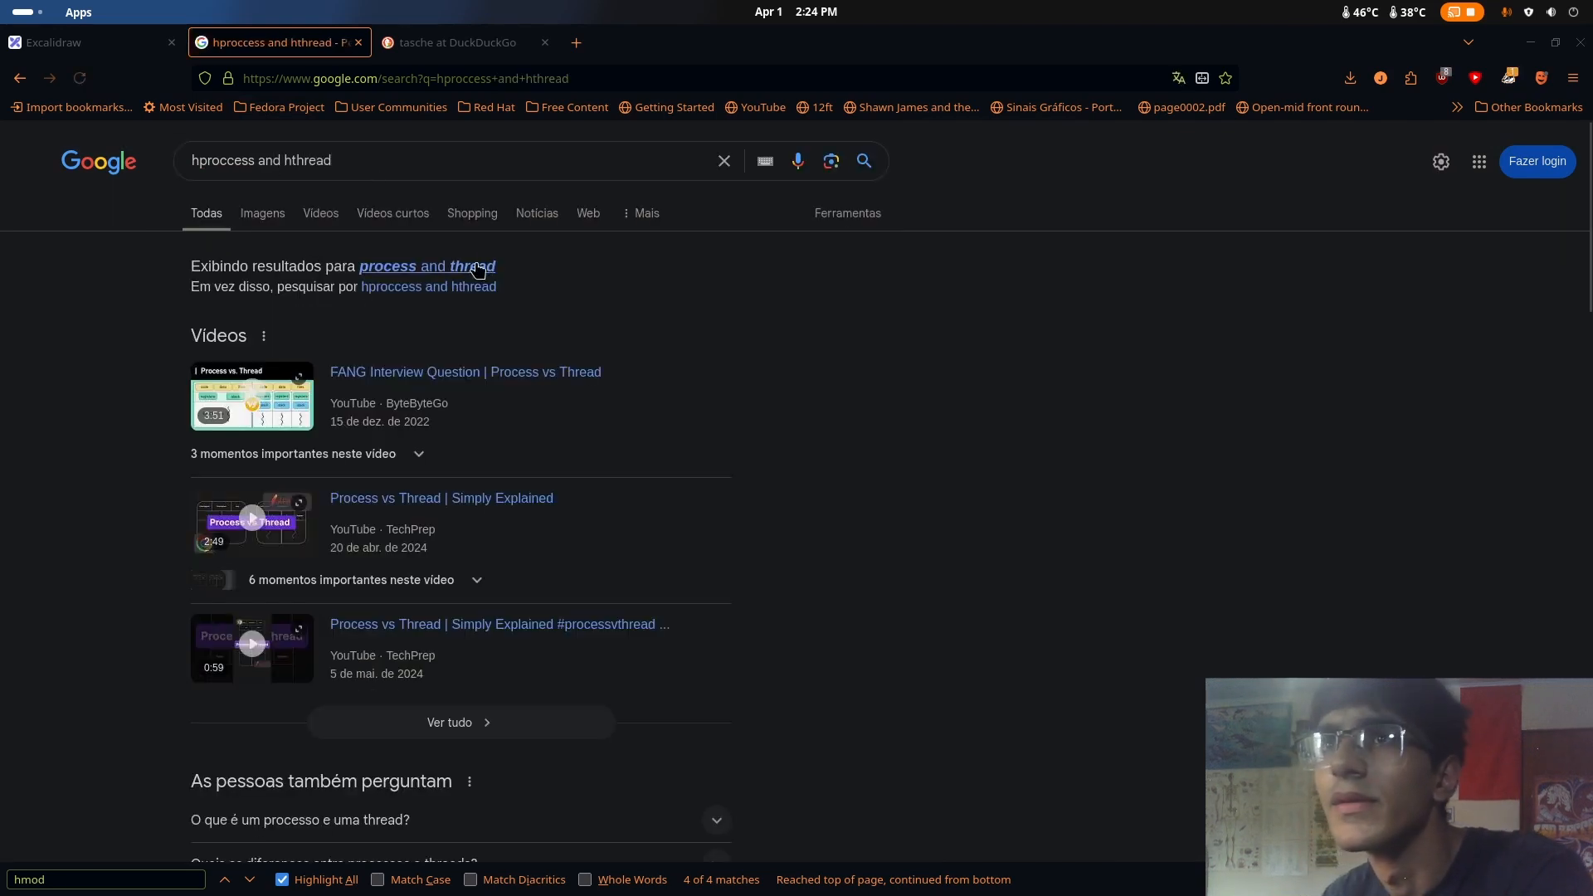
pyautogui.scroll(-4, 554, 382)
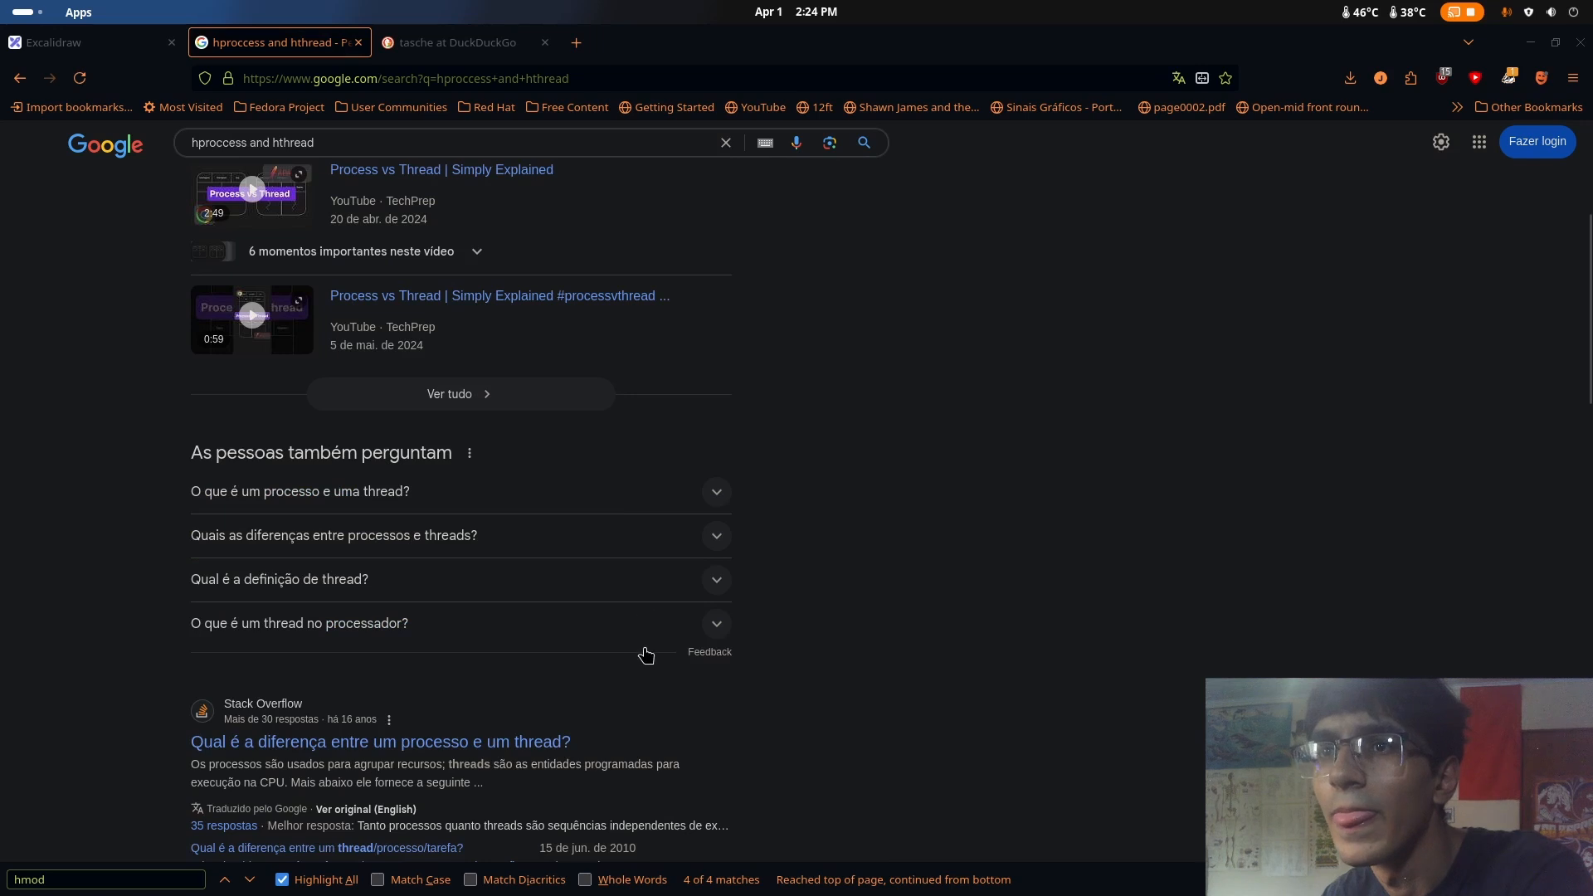
pyautogui.scroll(-3, 647, 658)
# Switch back to Ghidra and examine the hProcess, dwProcessId, dwThreadId, wShowWindow and dwFlags assignments in FUN_00401064
pyautogui.press('super')
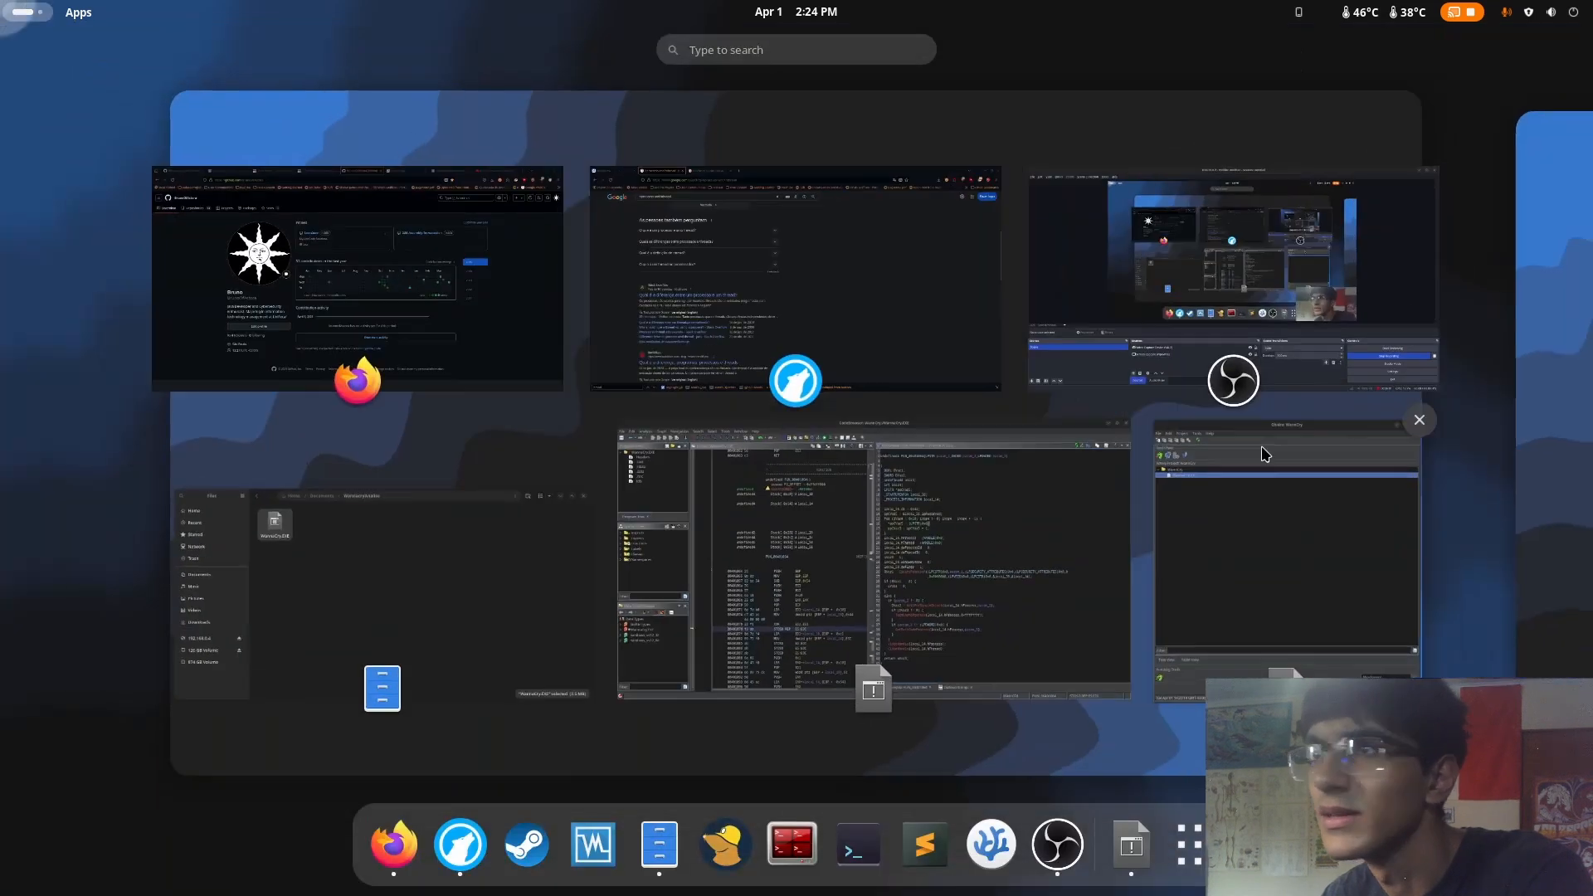
pyautogui.click(908, 440)
pyautogui.click(889, 397)
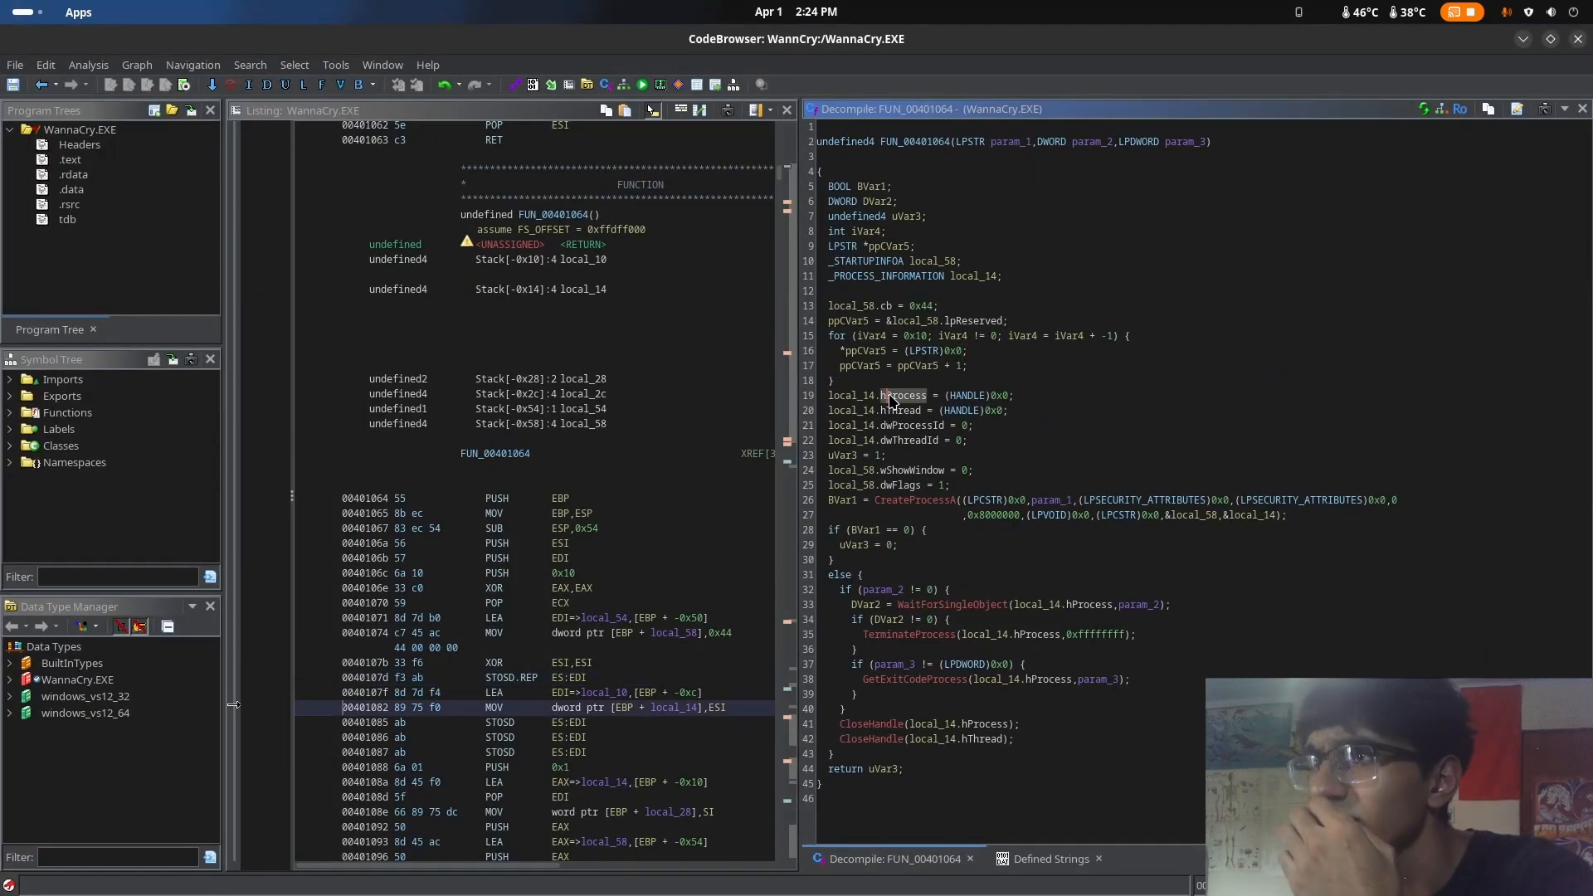
pyautogui.moveTo(889, 403)
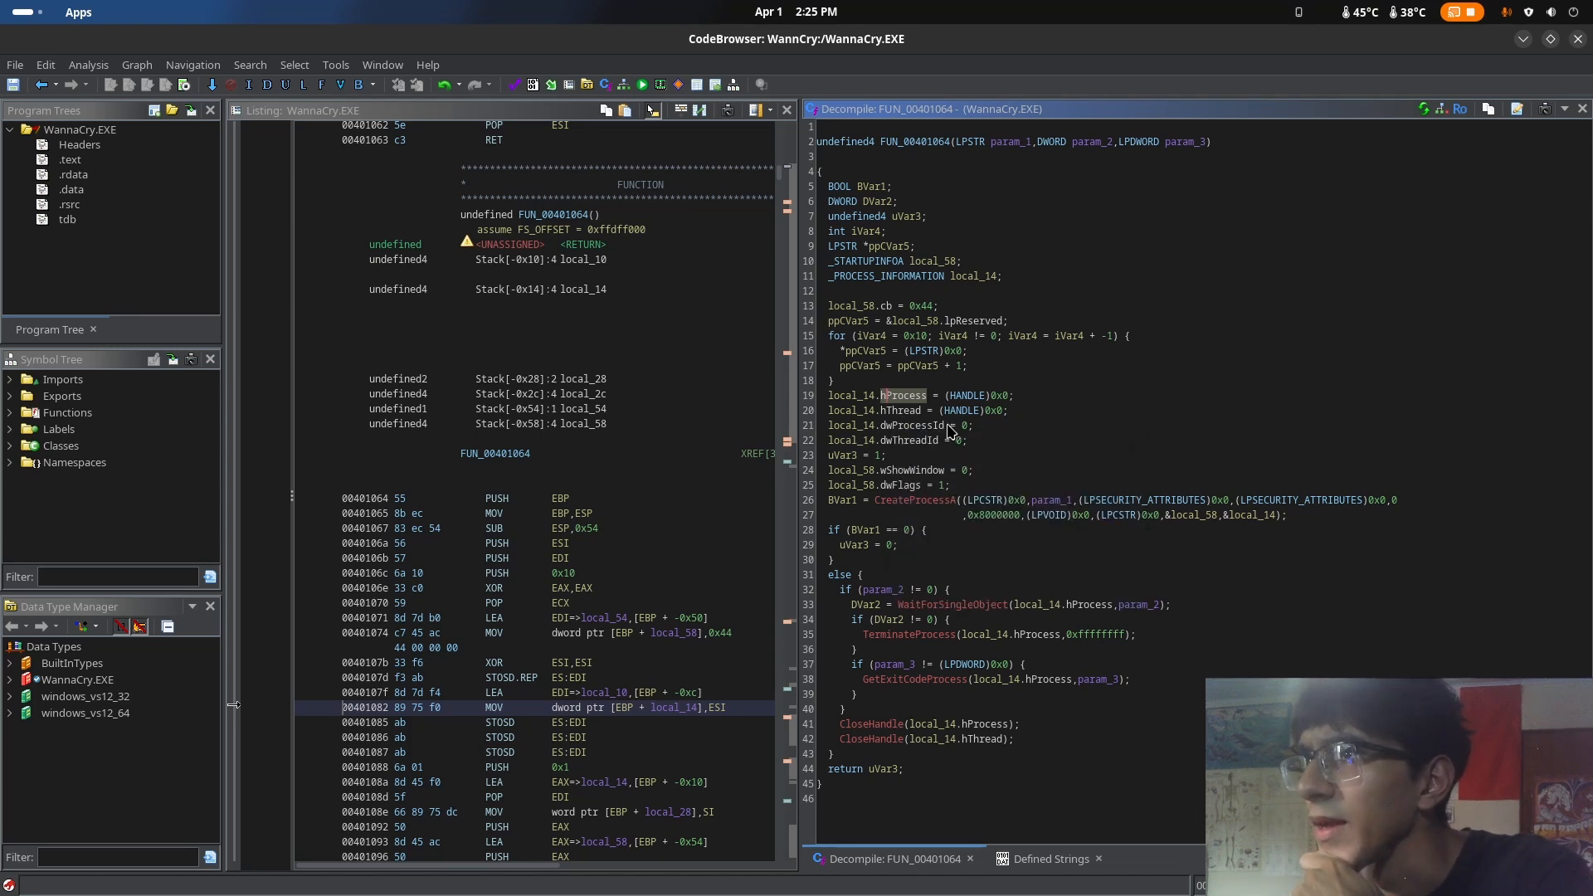
pyautogui.click(904, 427)
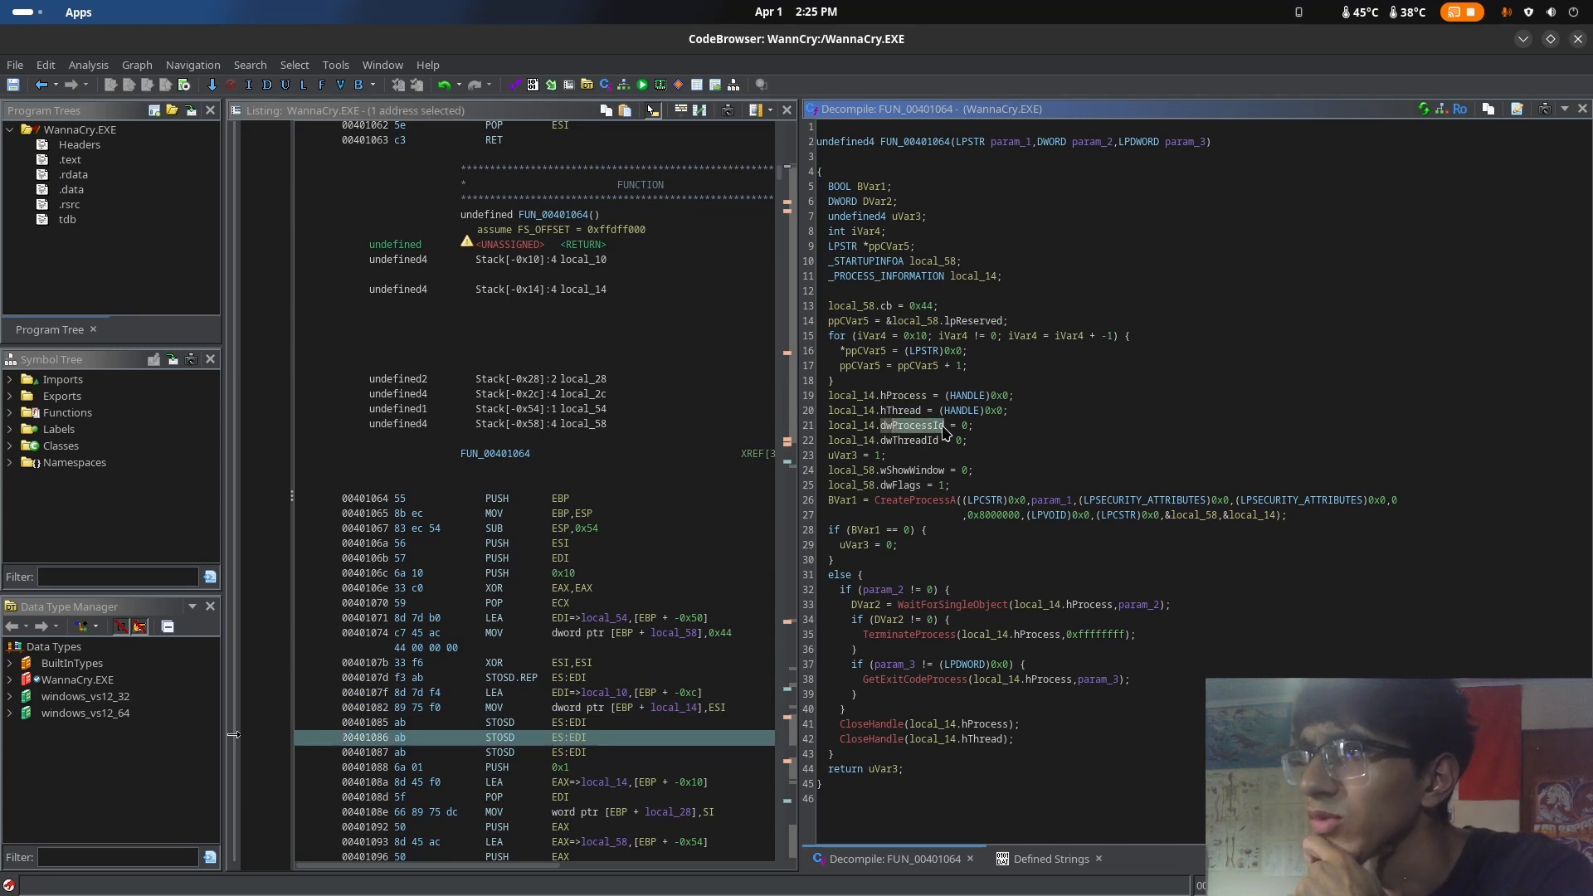
pyautogui.click(917, 443)
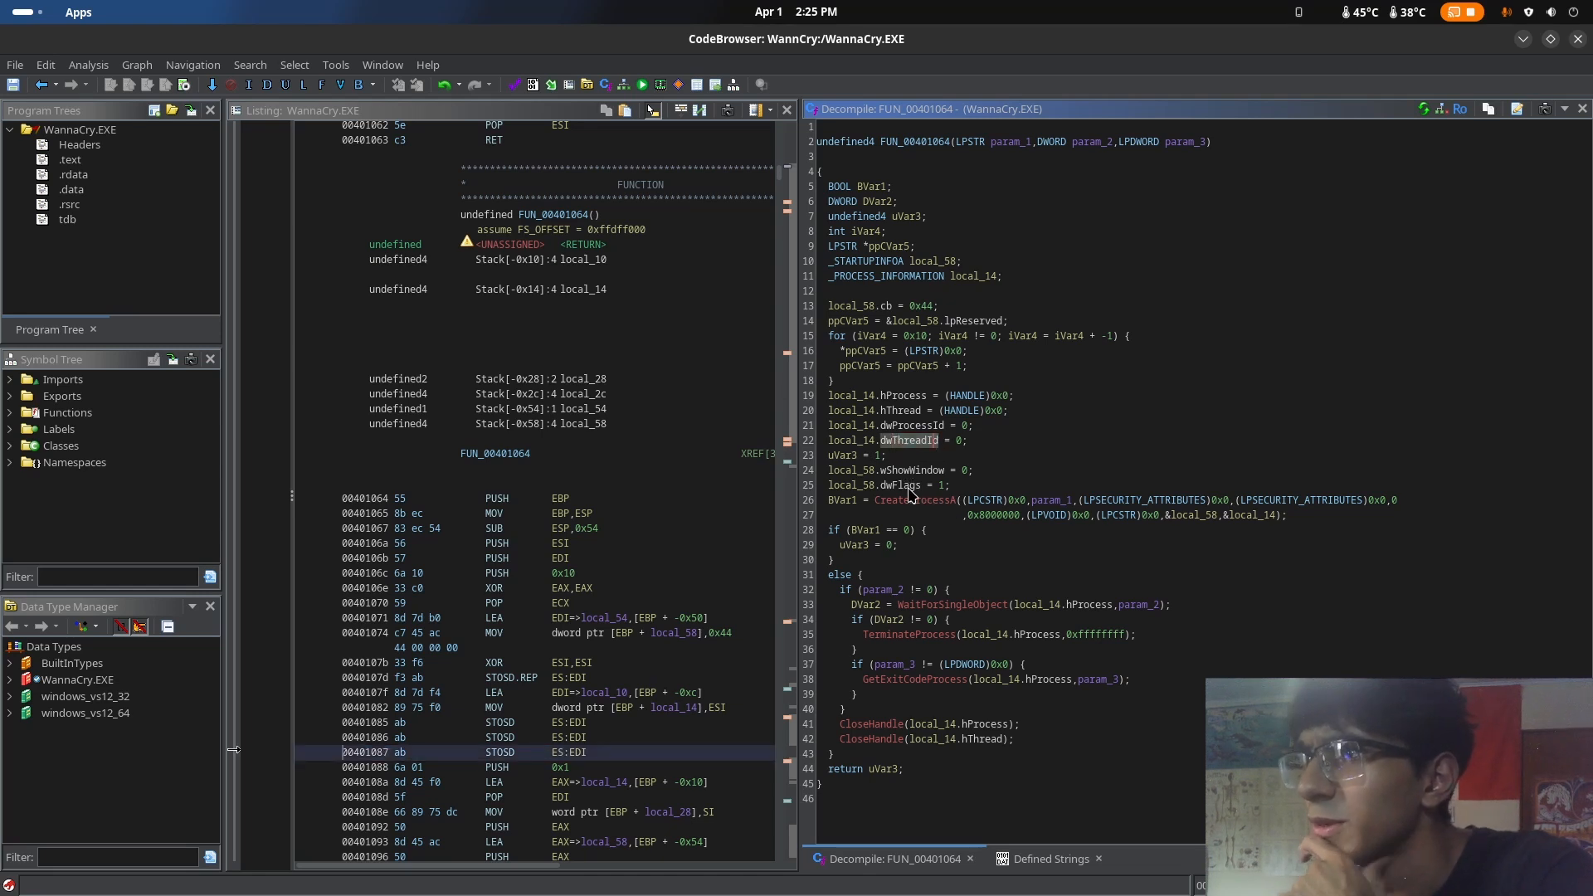
pyautogui.click(884, 457)
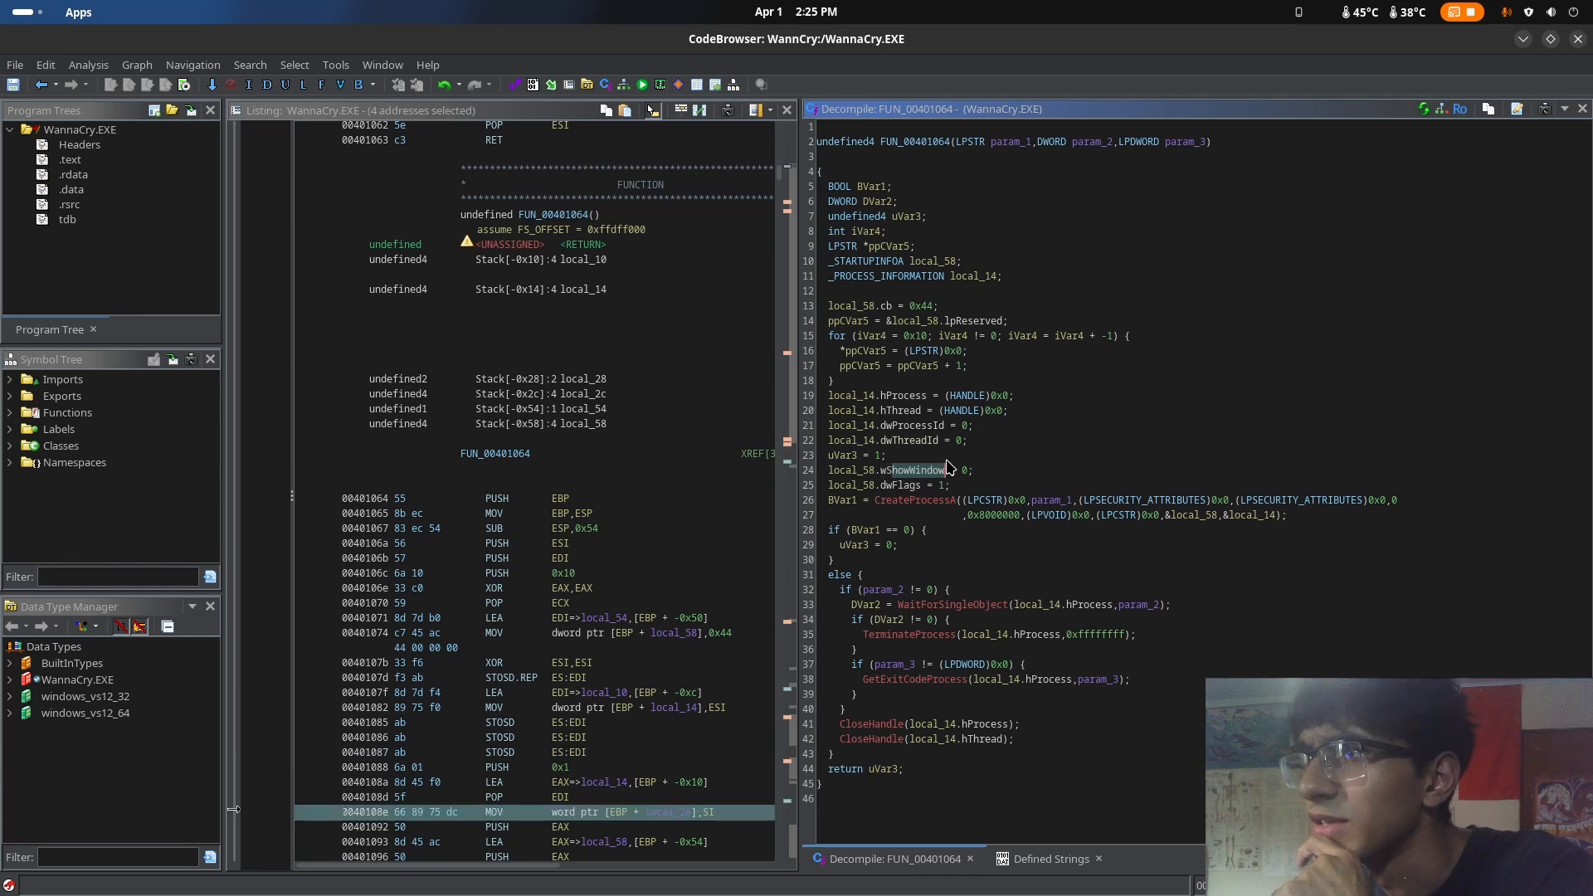
pyautogui.click(893, 487)
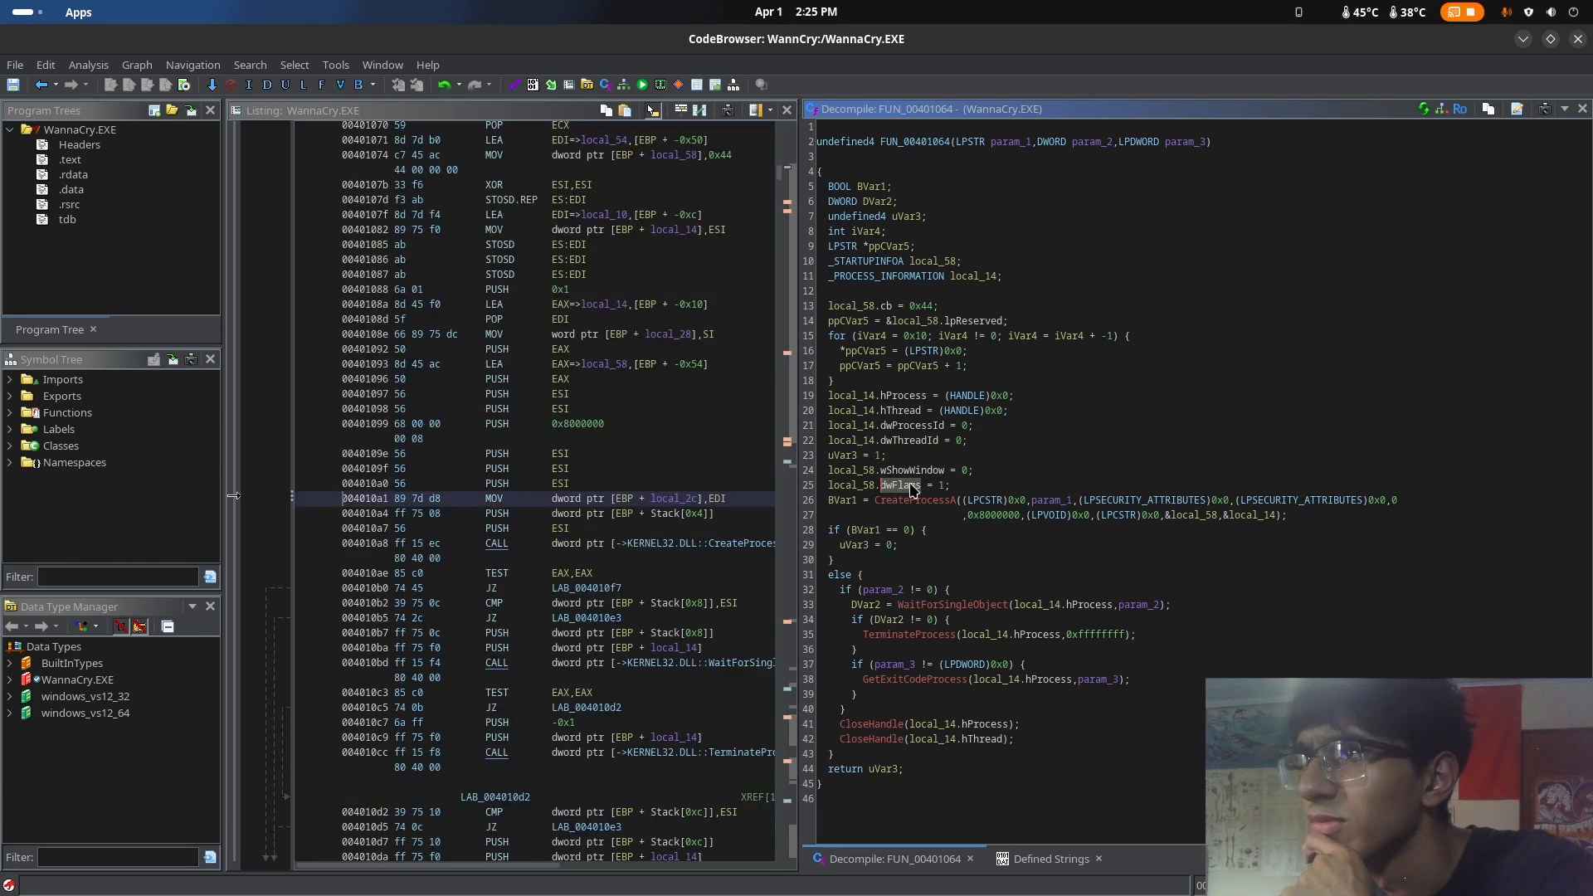
pyautogui.click(942, 487)
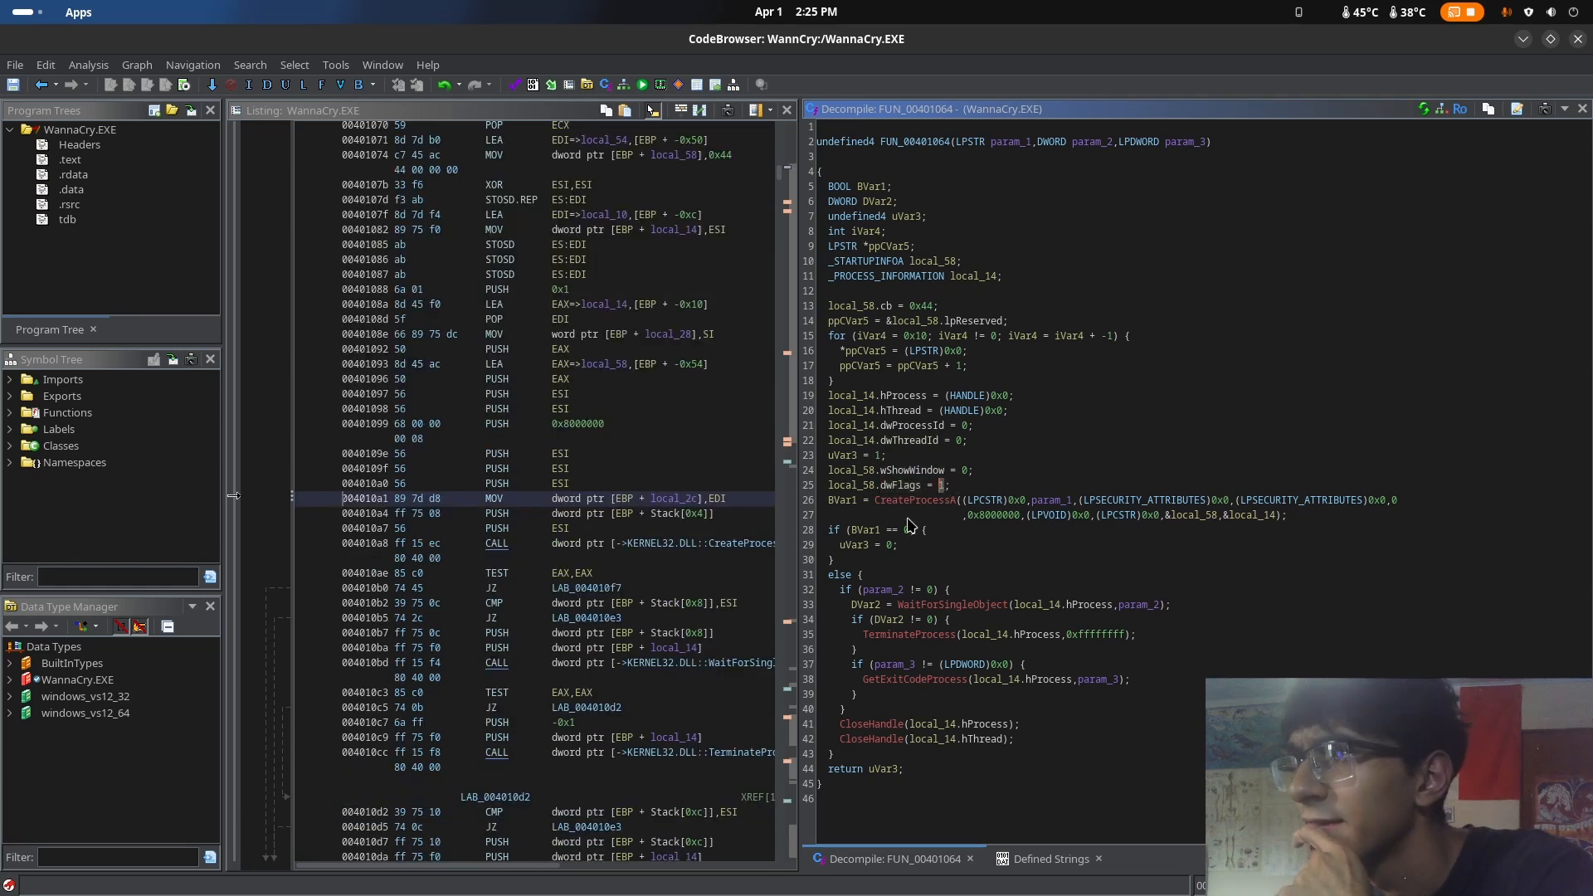
# Open the CreateProcessA external function pointer, return to FUN_00401064, and highlight the LPCSTR cast in the call's first argument
pyautogui.click(884, 502)
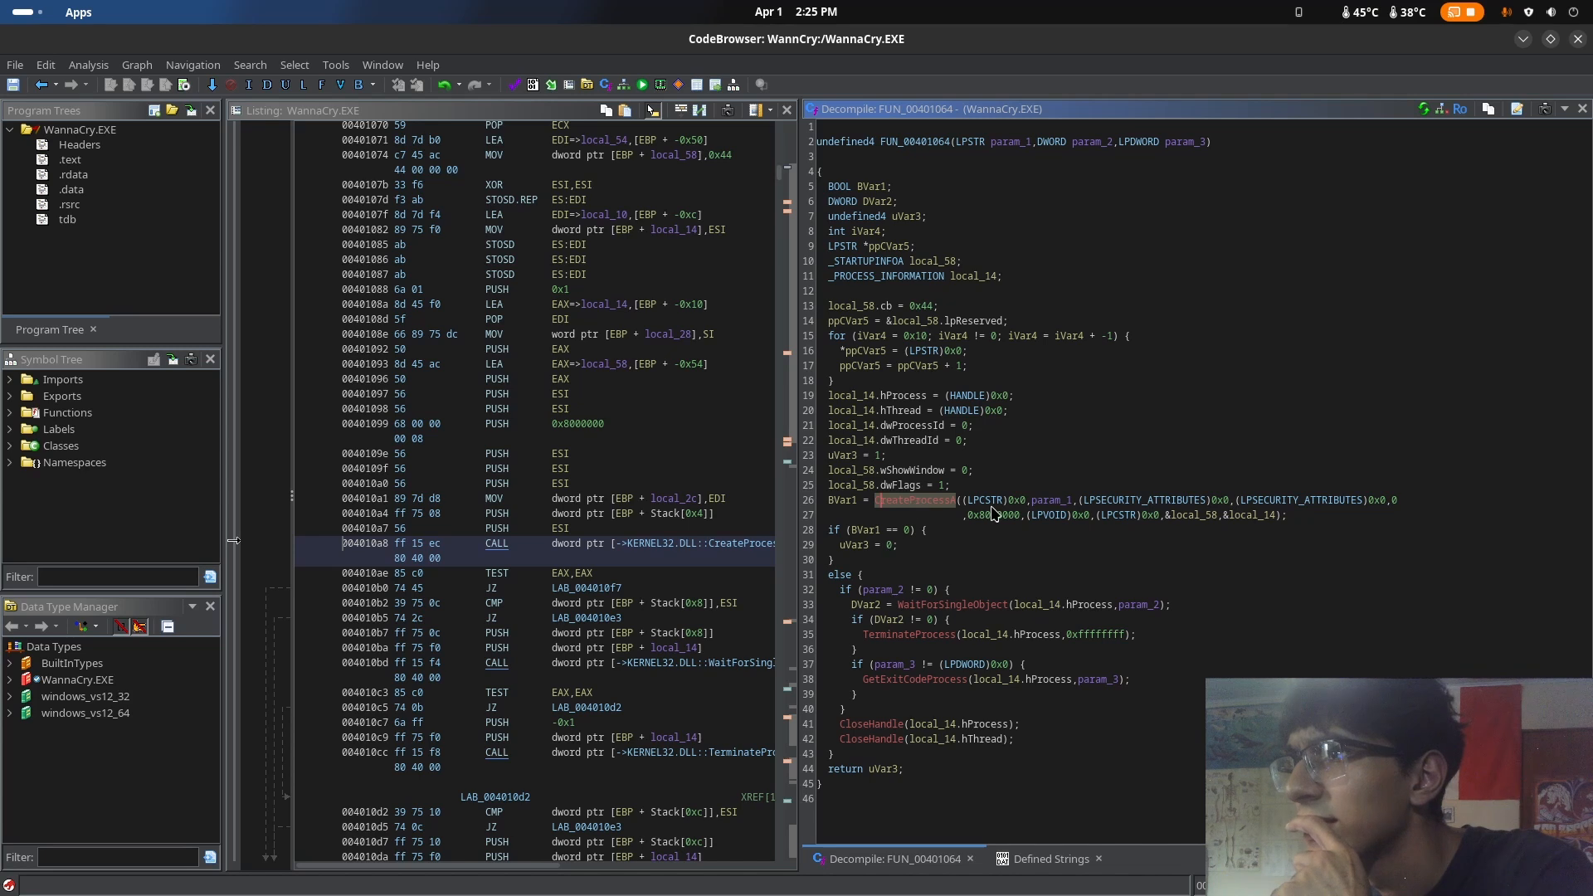
pyautogui.doubleClick(928, 505)
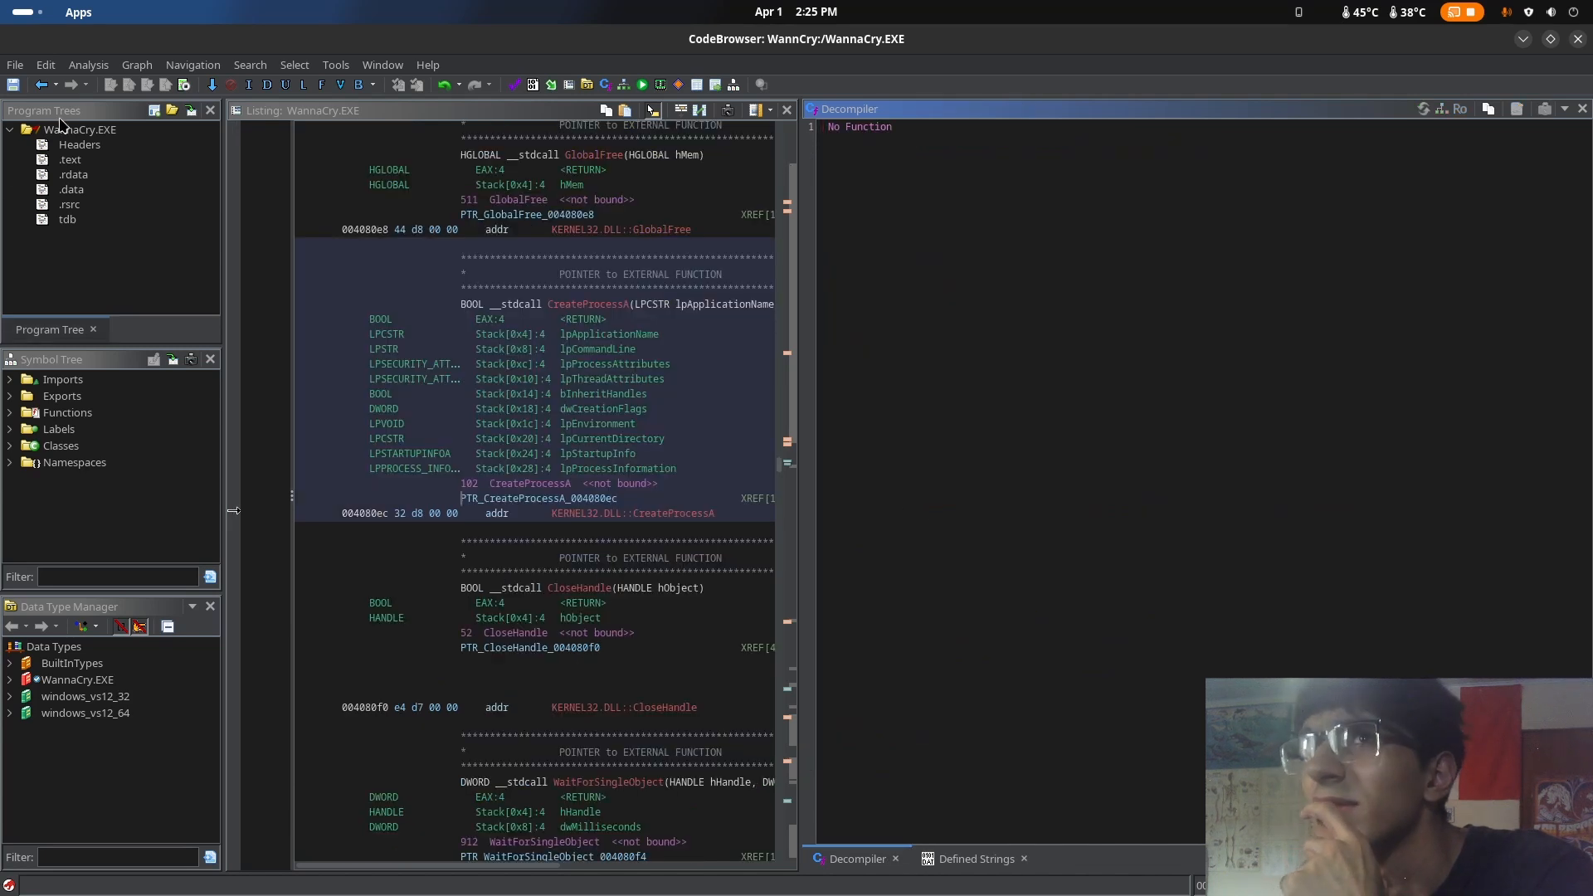
pyautogui.click(41, 87)
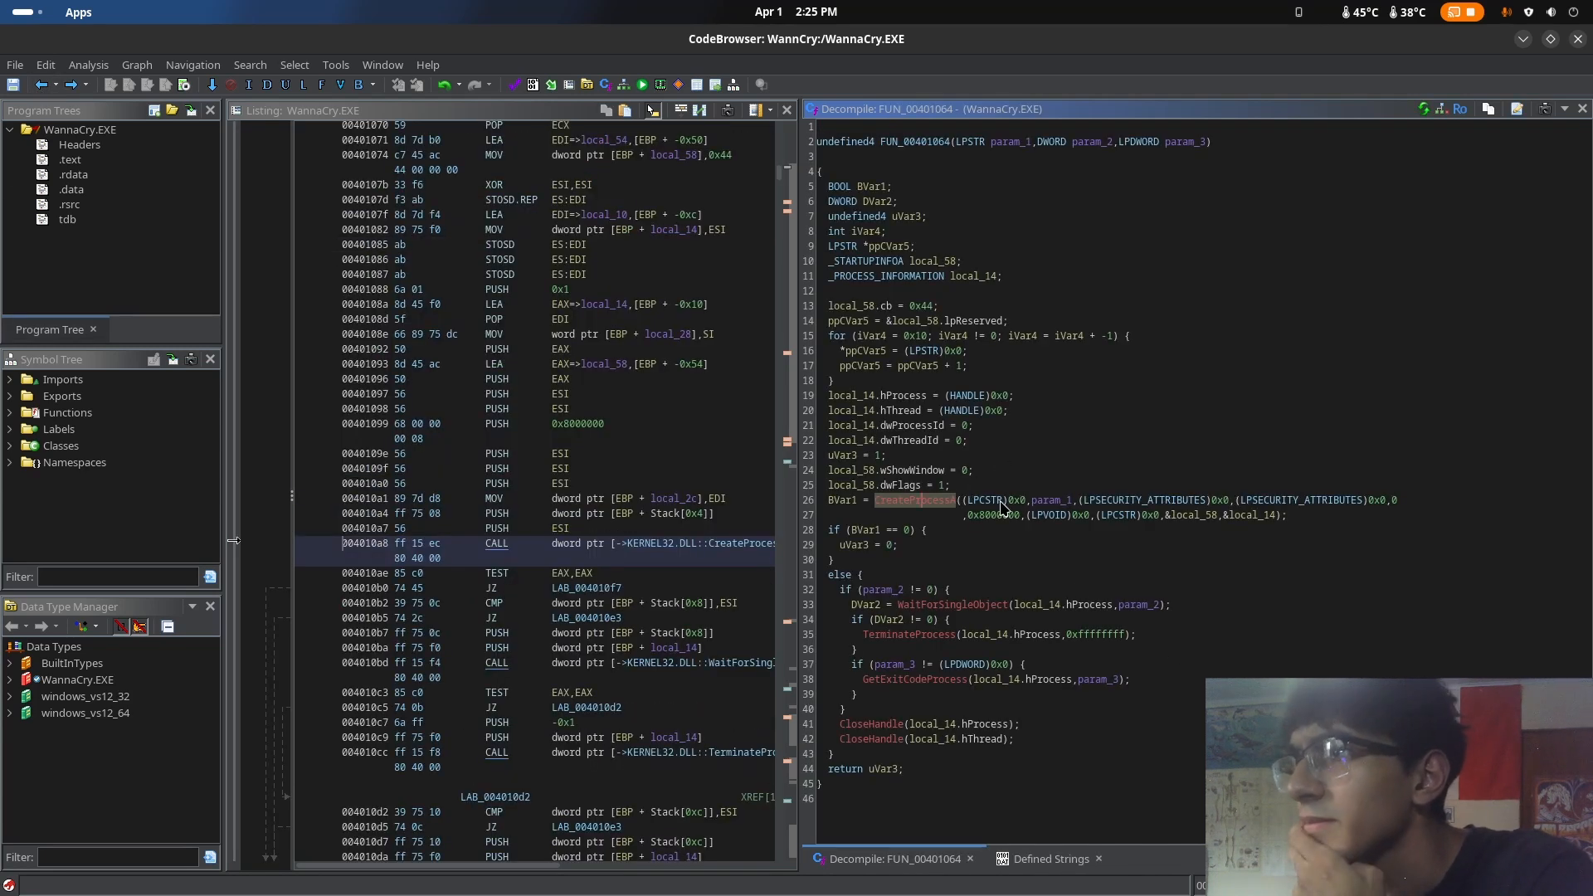
pyautogui.click(1004, 502)
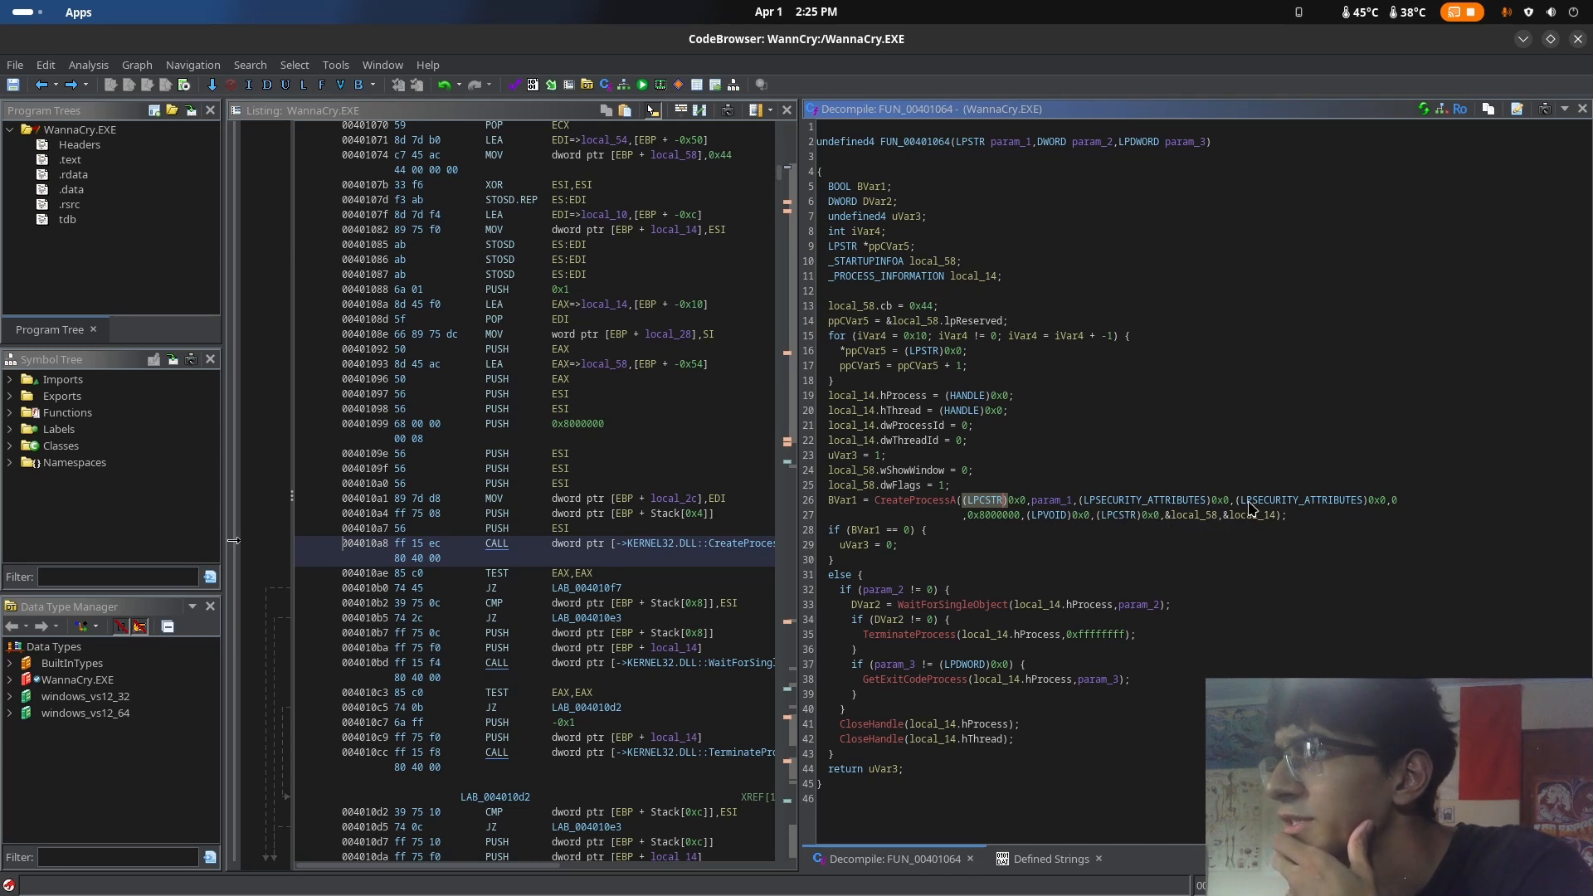
# Switch to LibreWolf and search Google for "LPSECURITY ATTRIBUTes"
pyautogui.press('super')
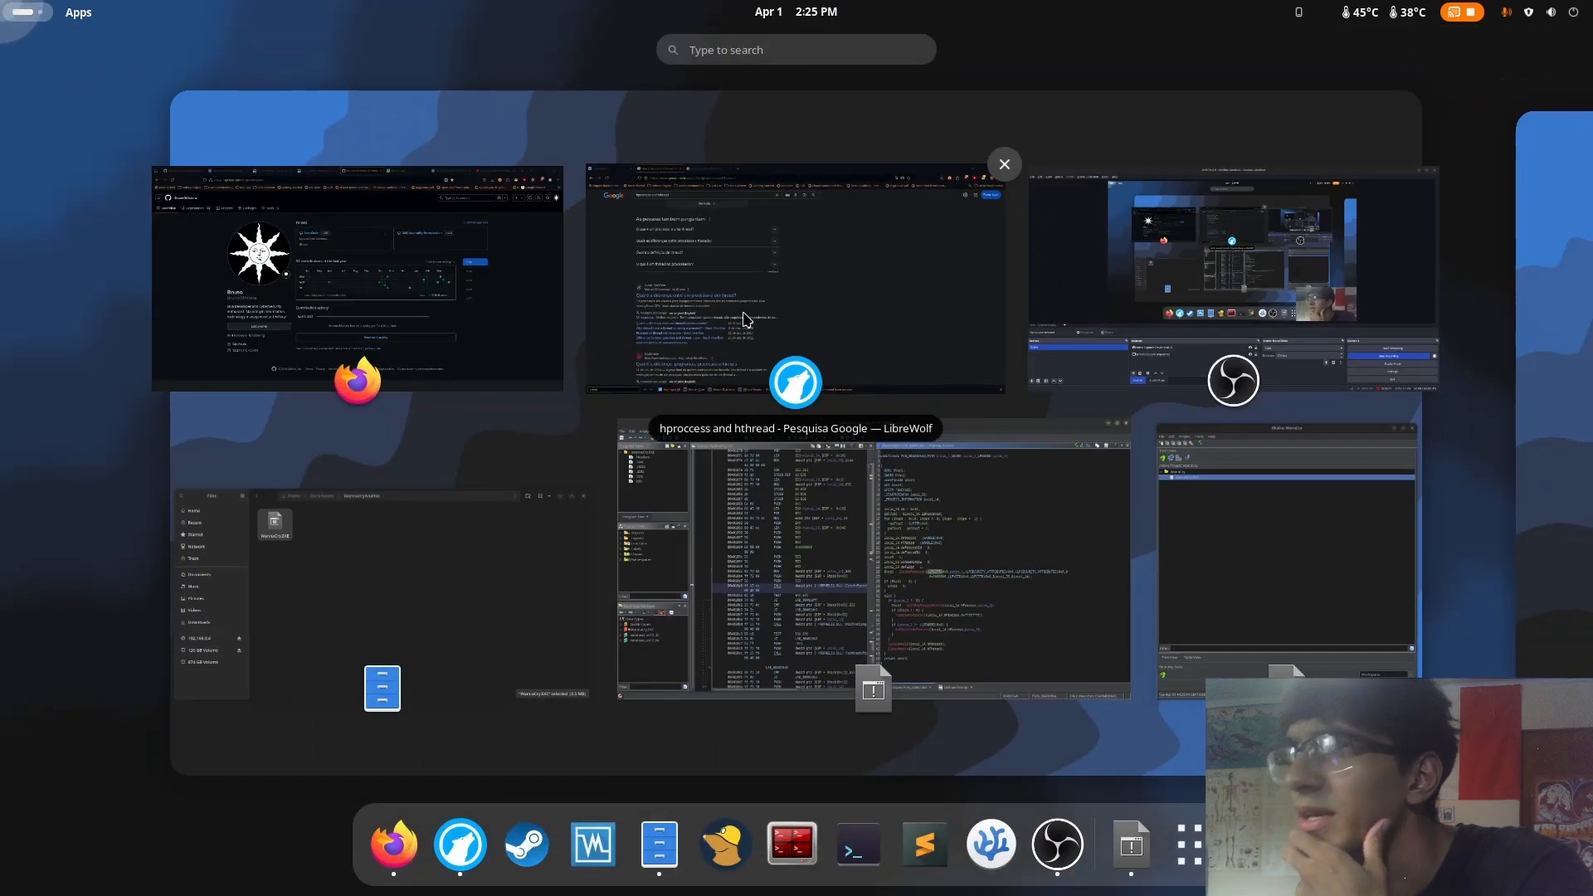
pyautogui.click(747, 321)
pyautogui.click(725, 142)
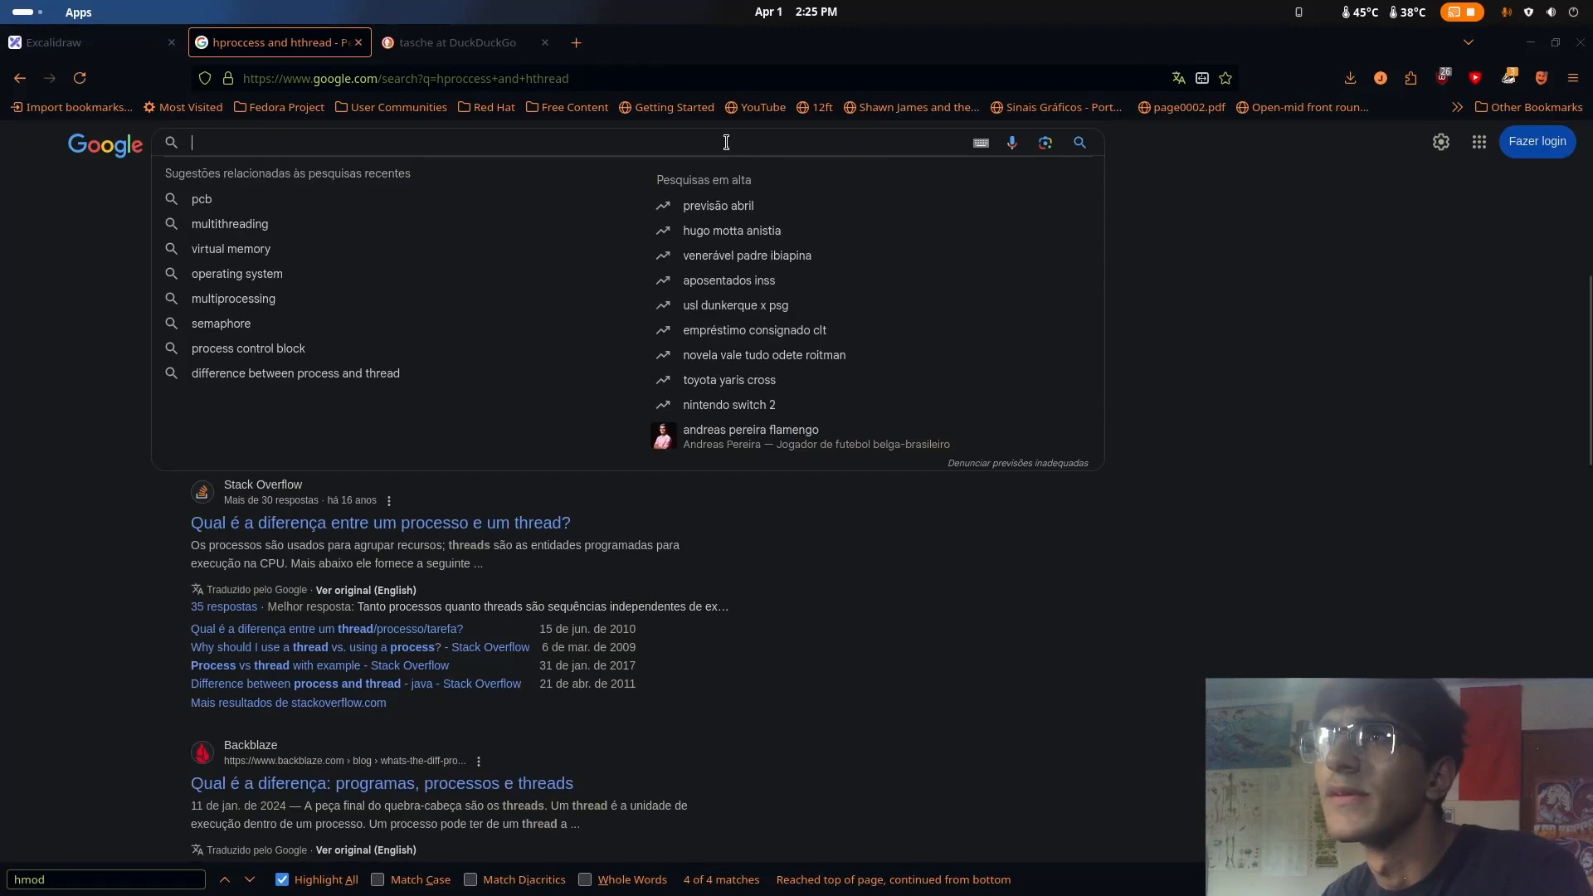
pyautogui.write('LPSEc')
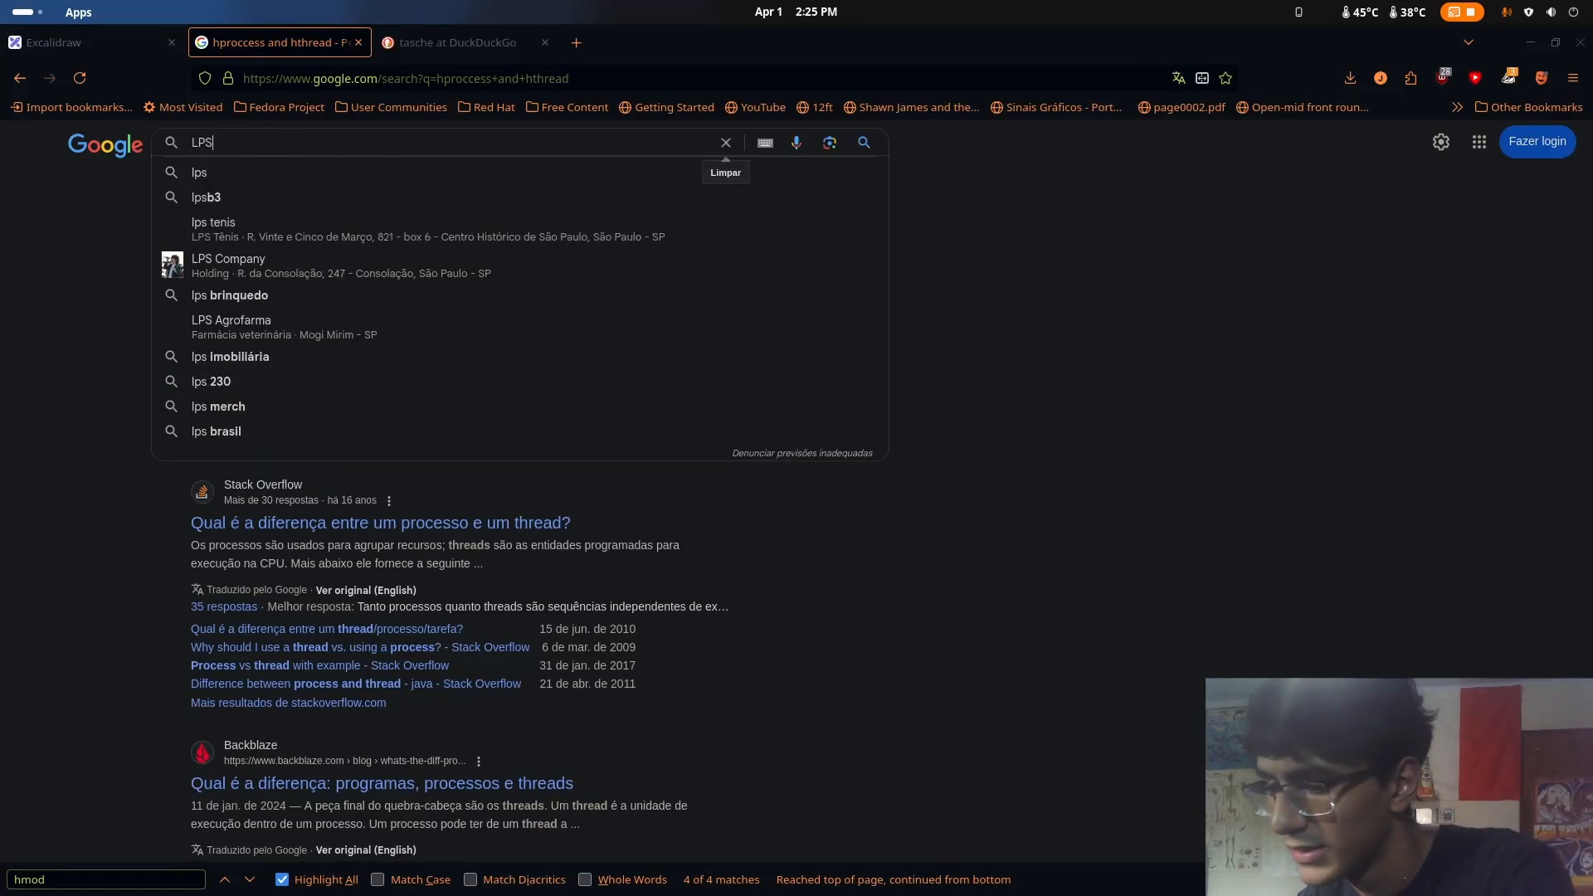
pyautogui.press('BackSpace')
pyautogui.press('BackSpace')
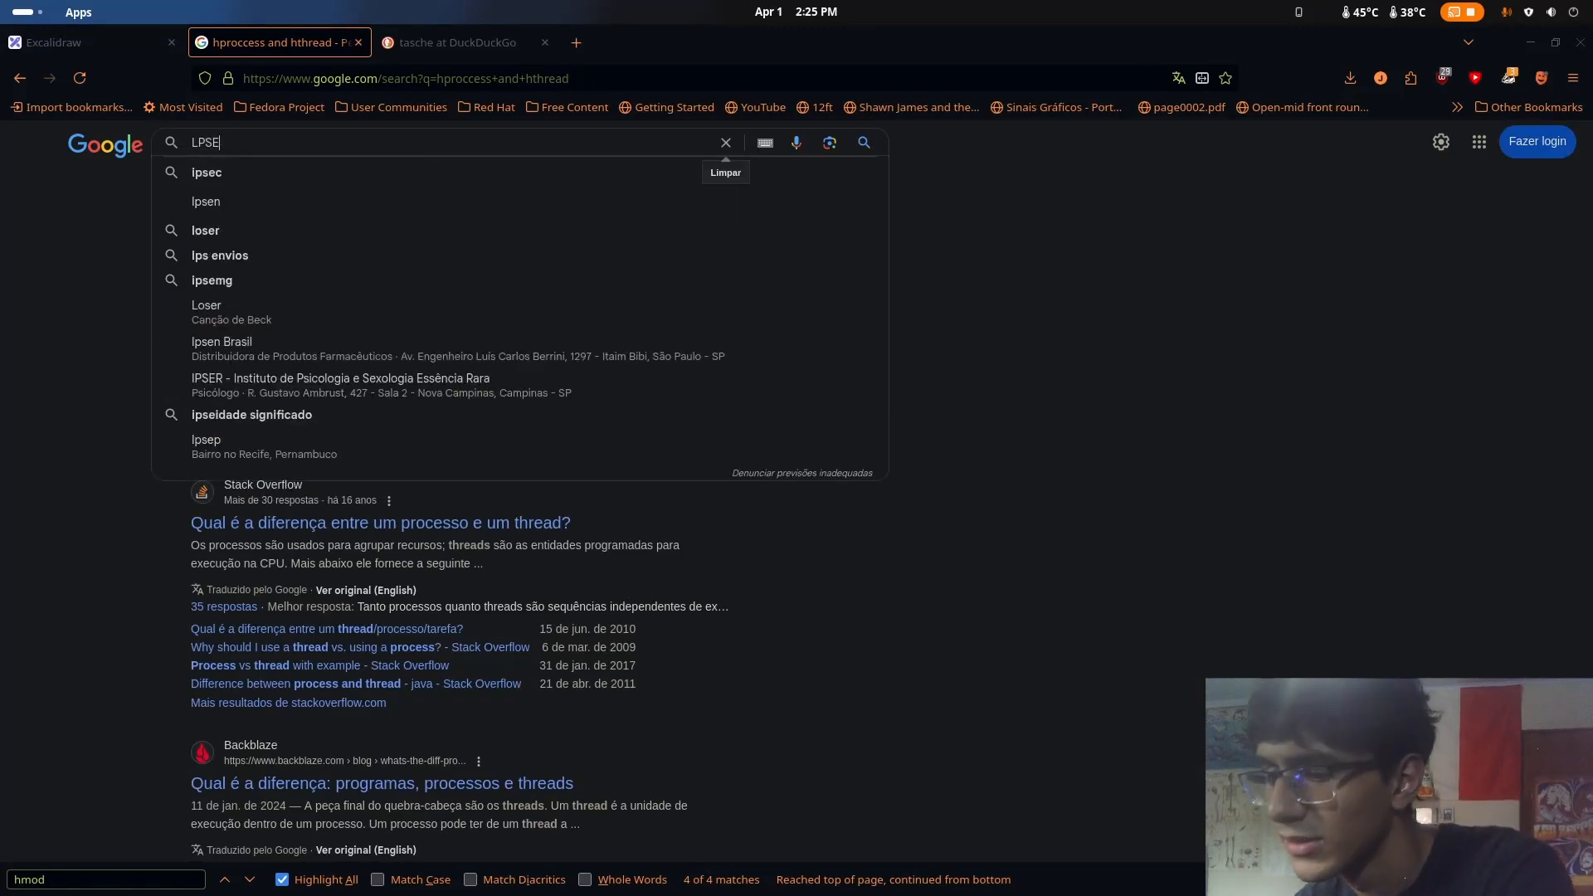
pyautogui.write('ECU')
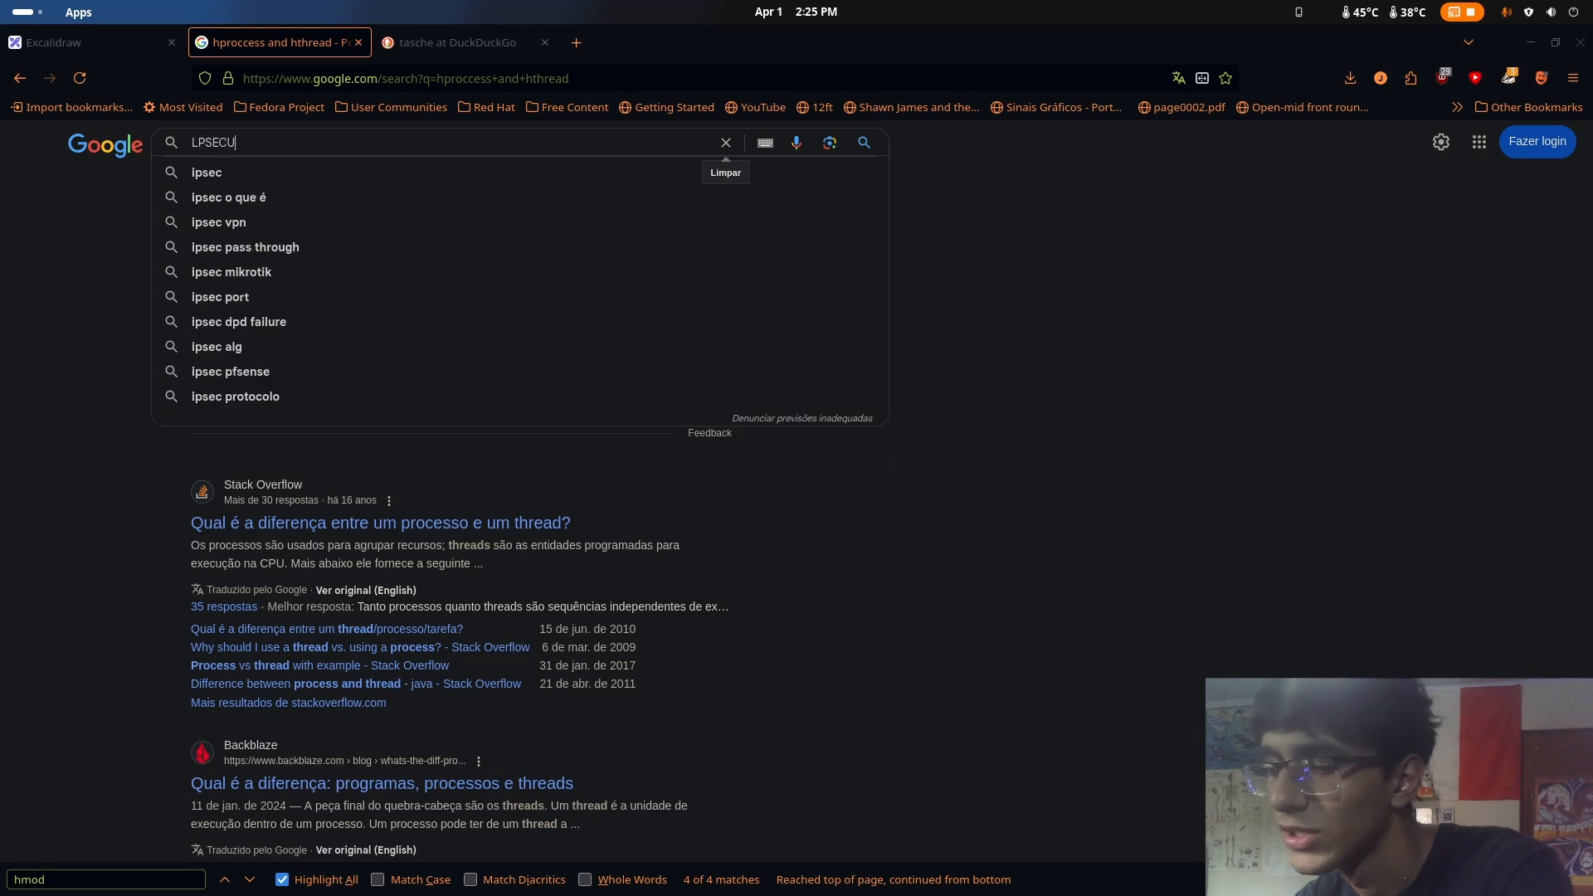
pyautogui.write('RITY ATT')
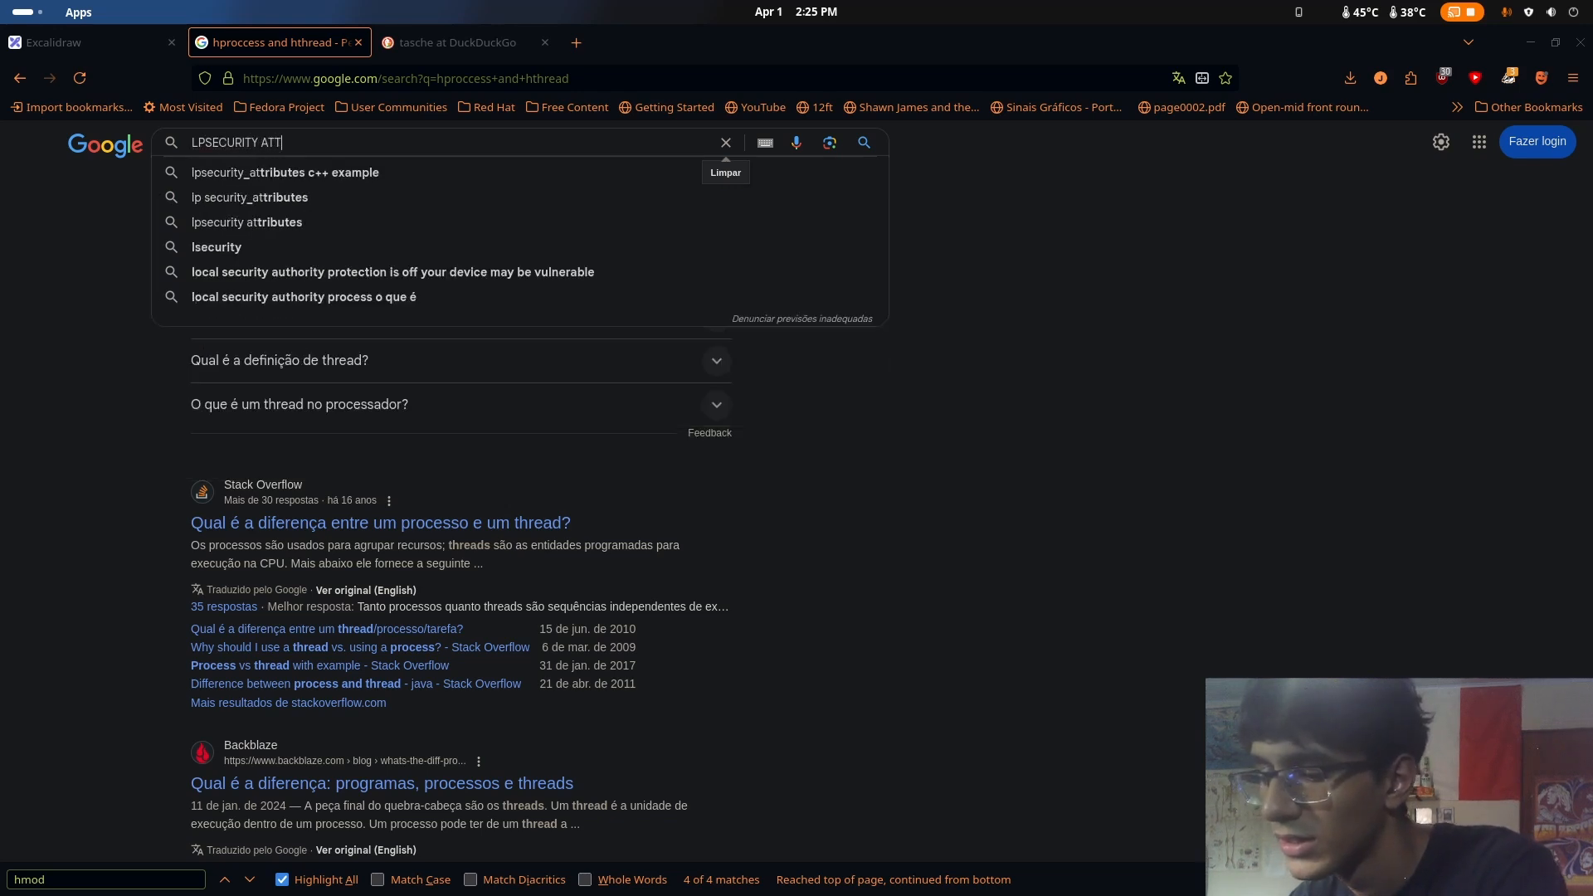
pyautogui.write('RIBUTEs')
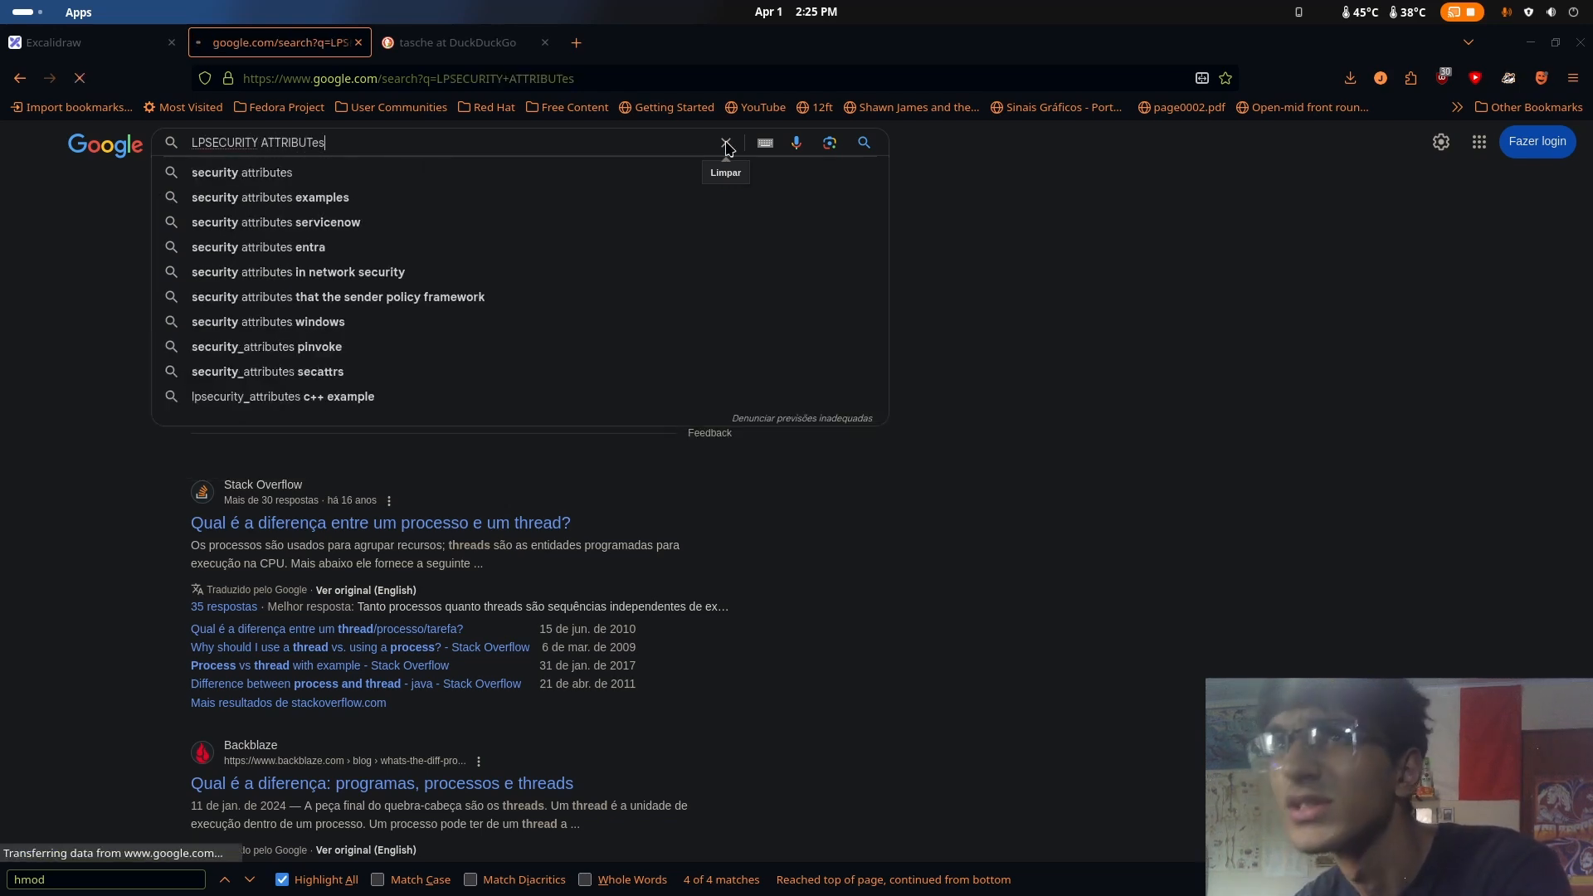
pyautogui.press('Return')
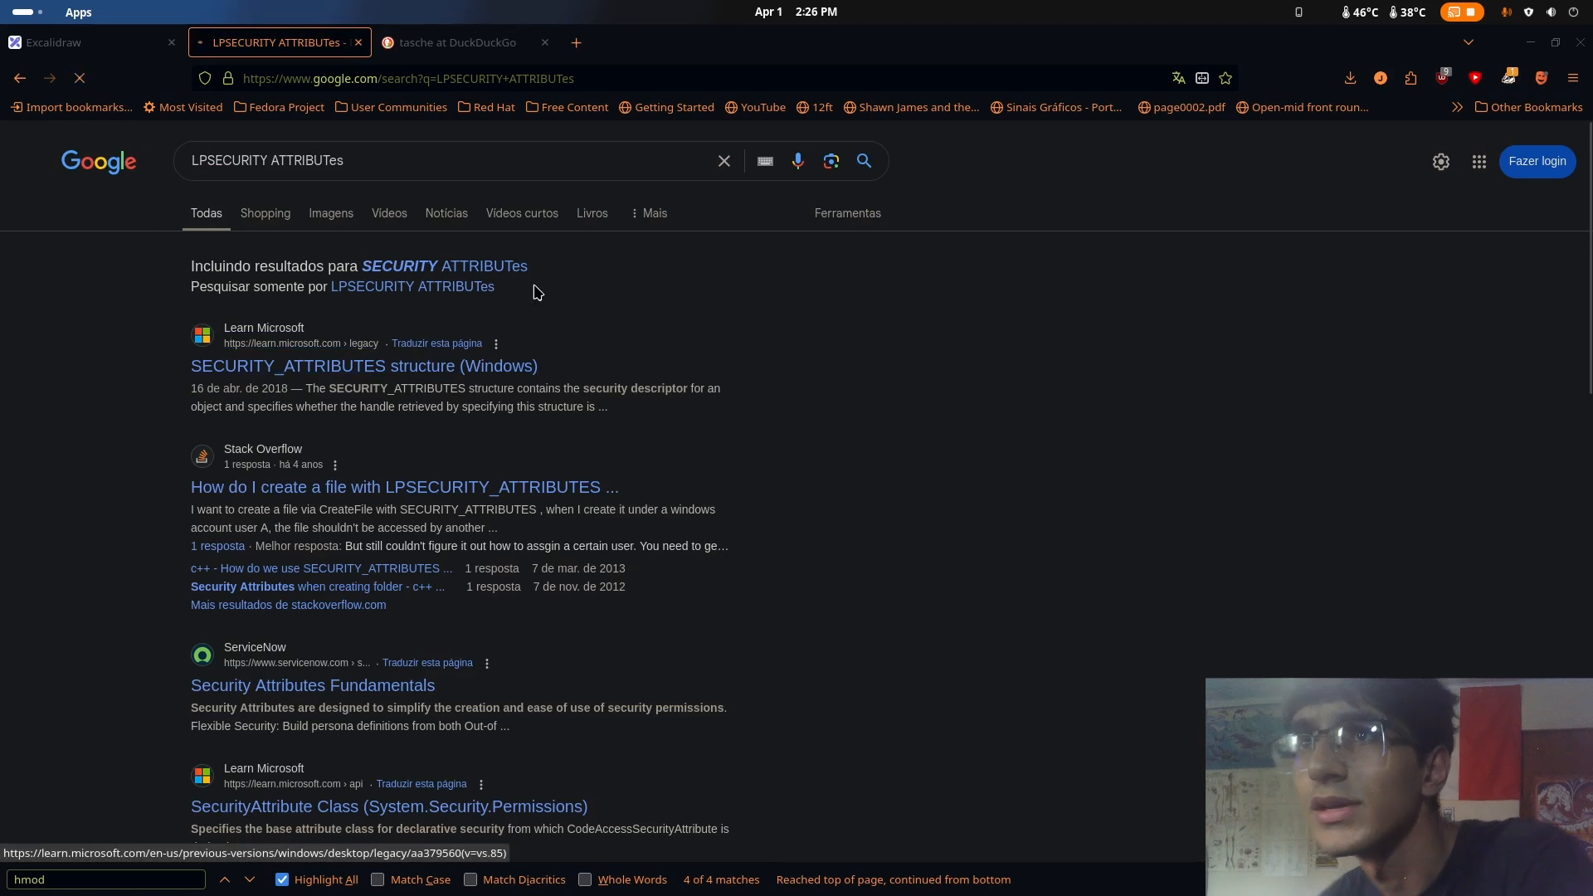
# Open Microsoft's SECURITY_ATTRIBUTES structure page, read its description and syntax, and open the security descriptor link in a new tab
pyautogui.click(523, 367)
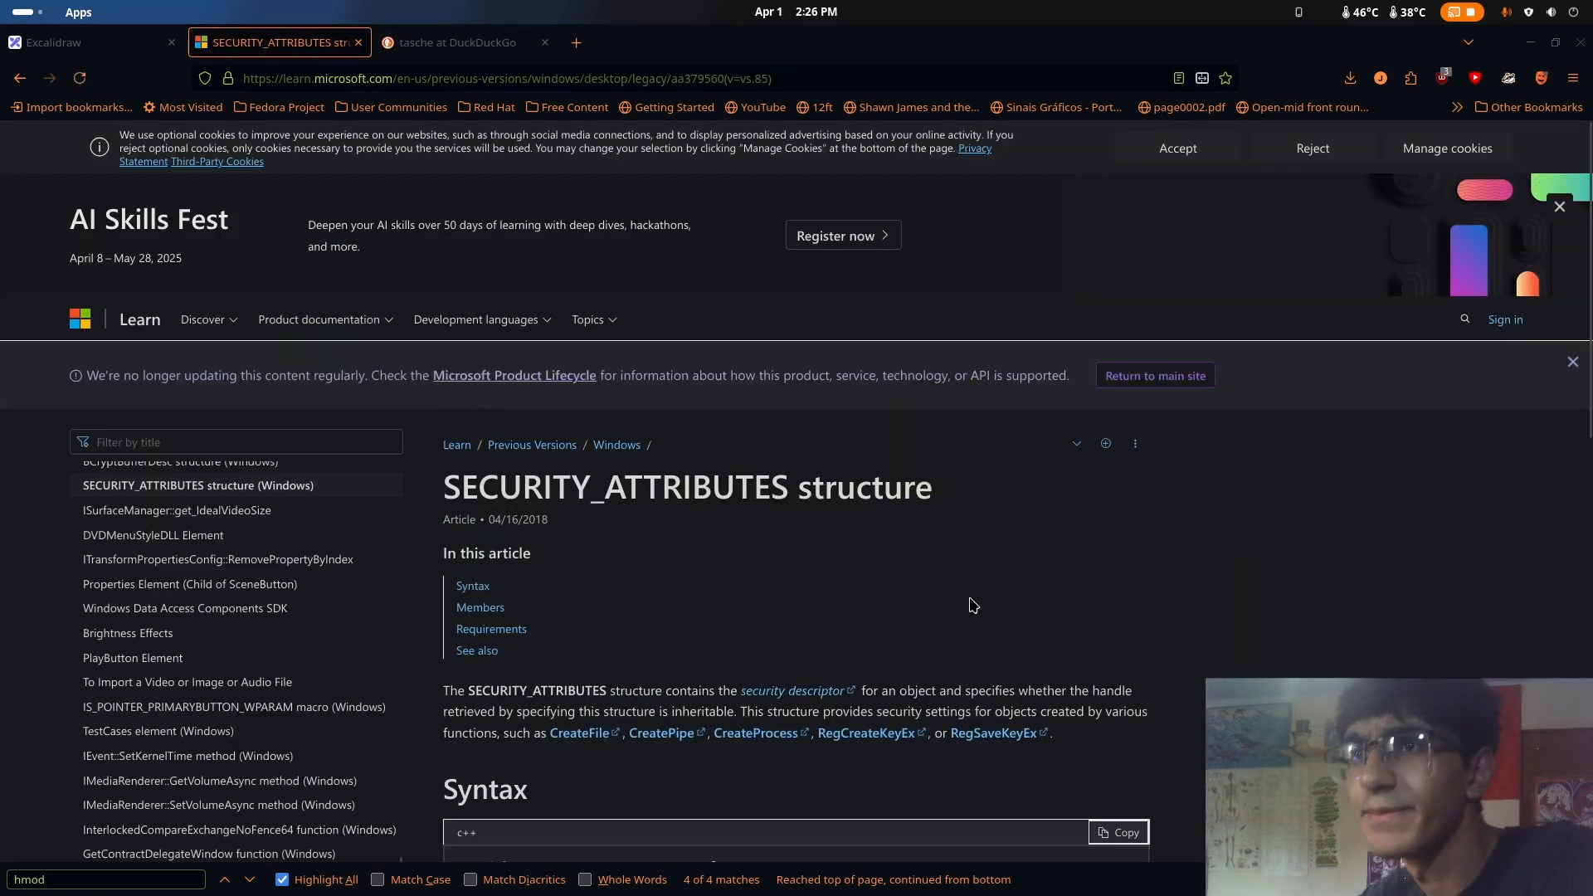
pyautogui.scroll(-3, 376, 343)
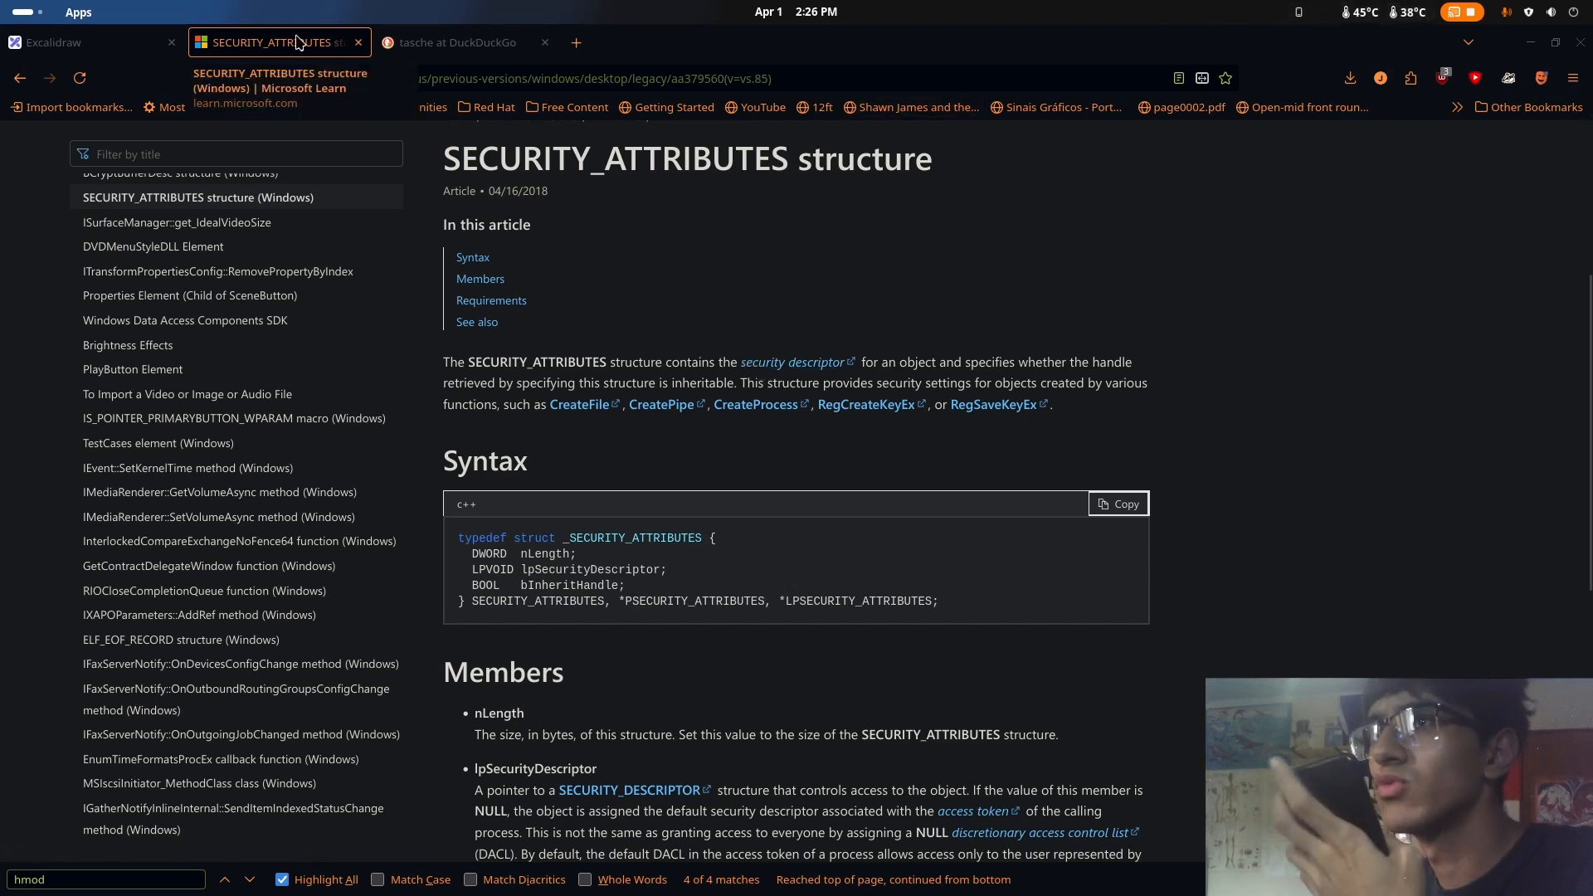
pyautogui.middleClick(792, 363)
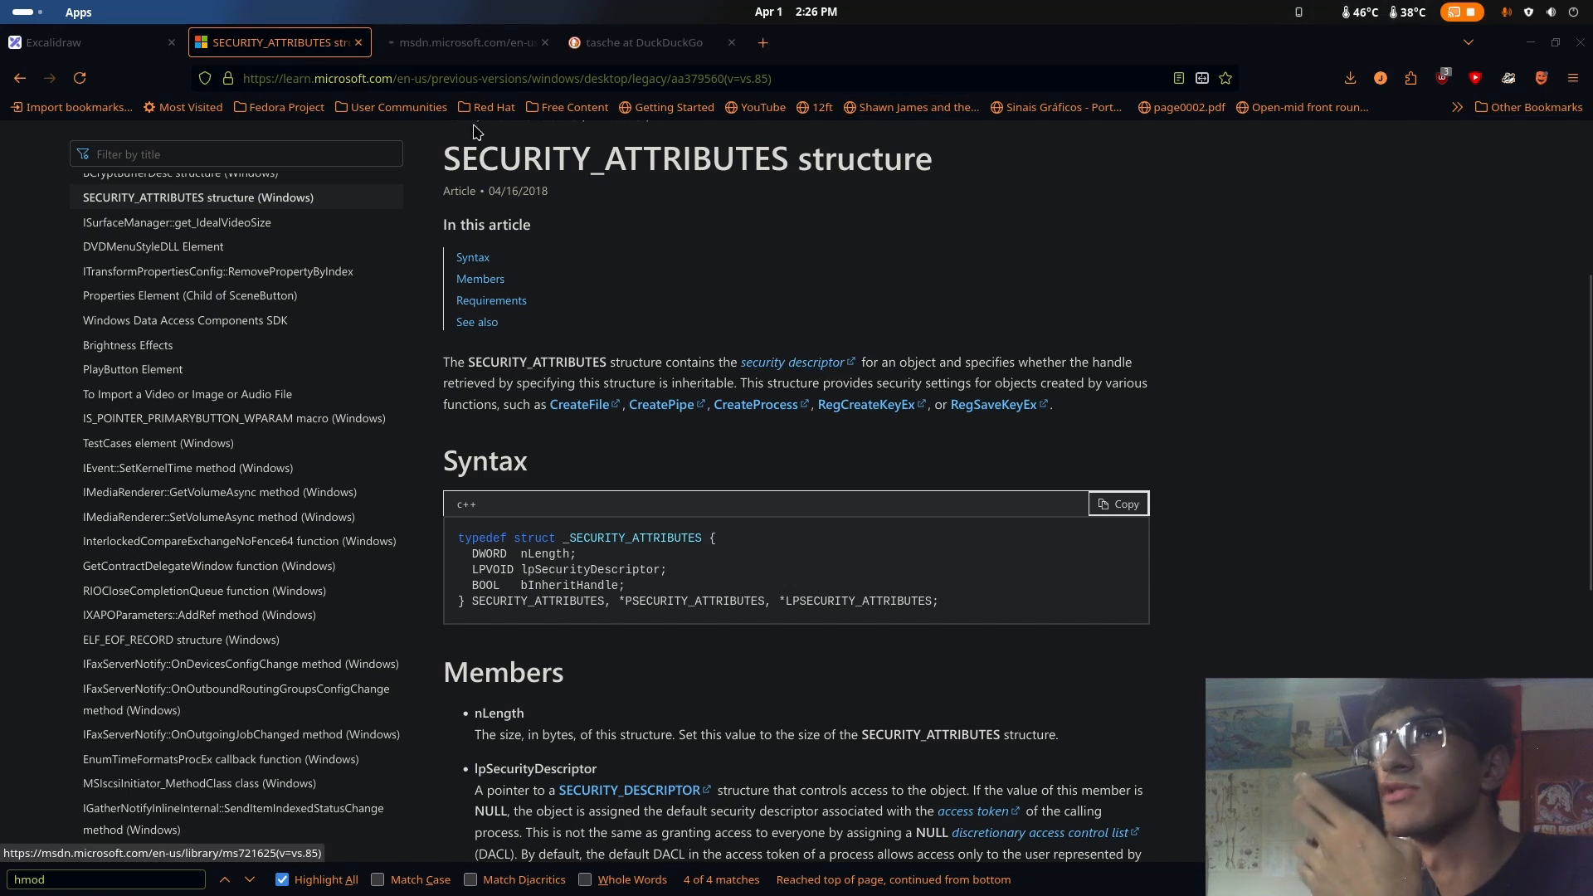
# Open the Security Glossary page, find "security des" on it, and read the security descriptor definition
pyautogui.click(440, 47)
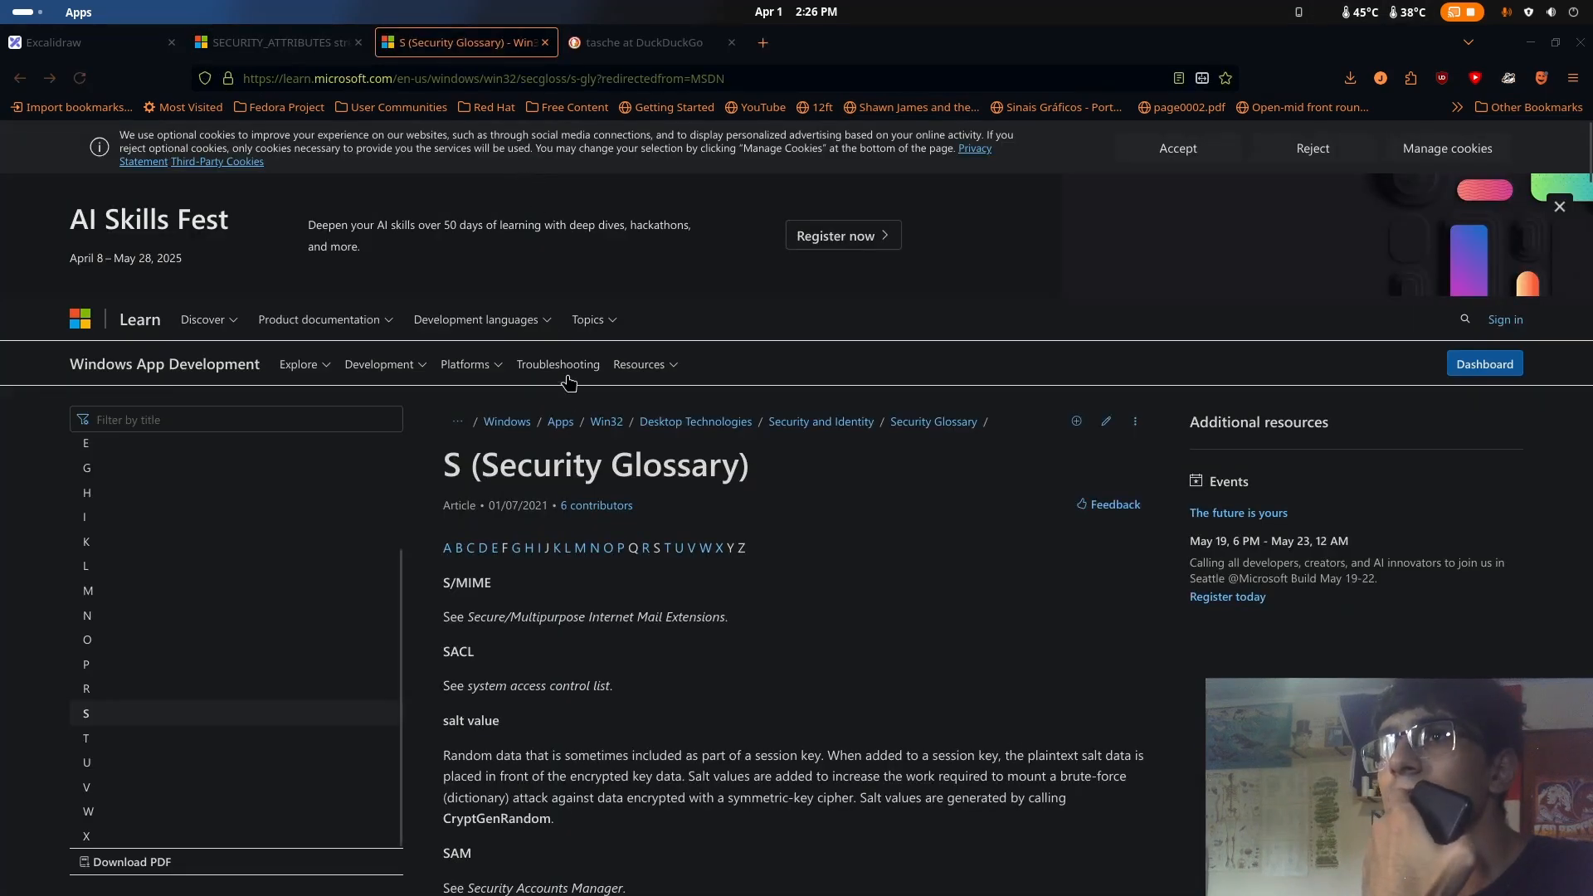
pyautogui.scroll(-2, 628, 525)
pyautogui.scroll(-6, 628, 524)
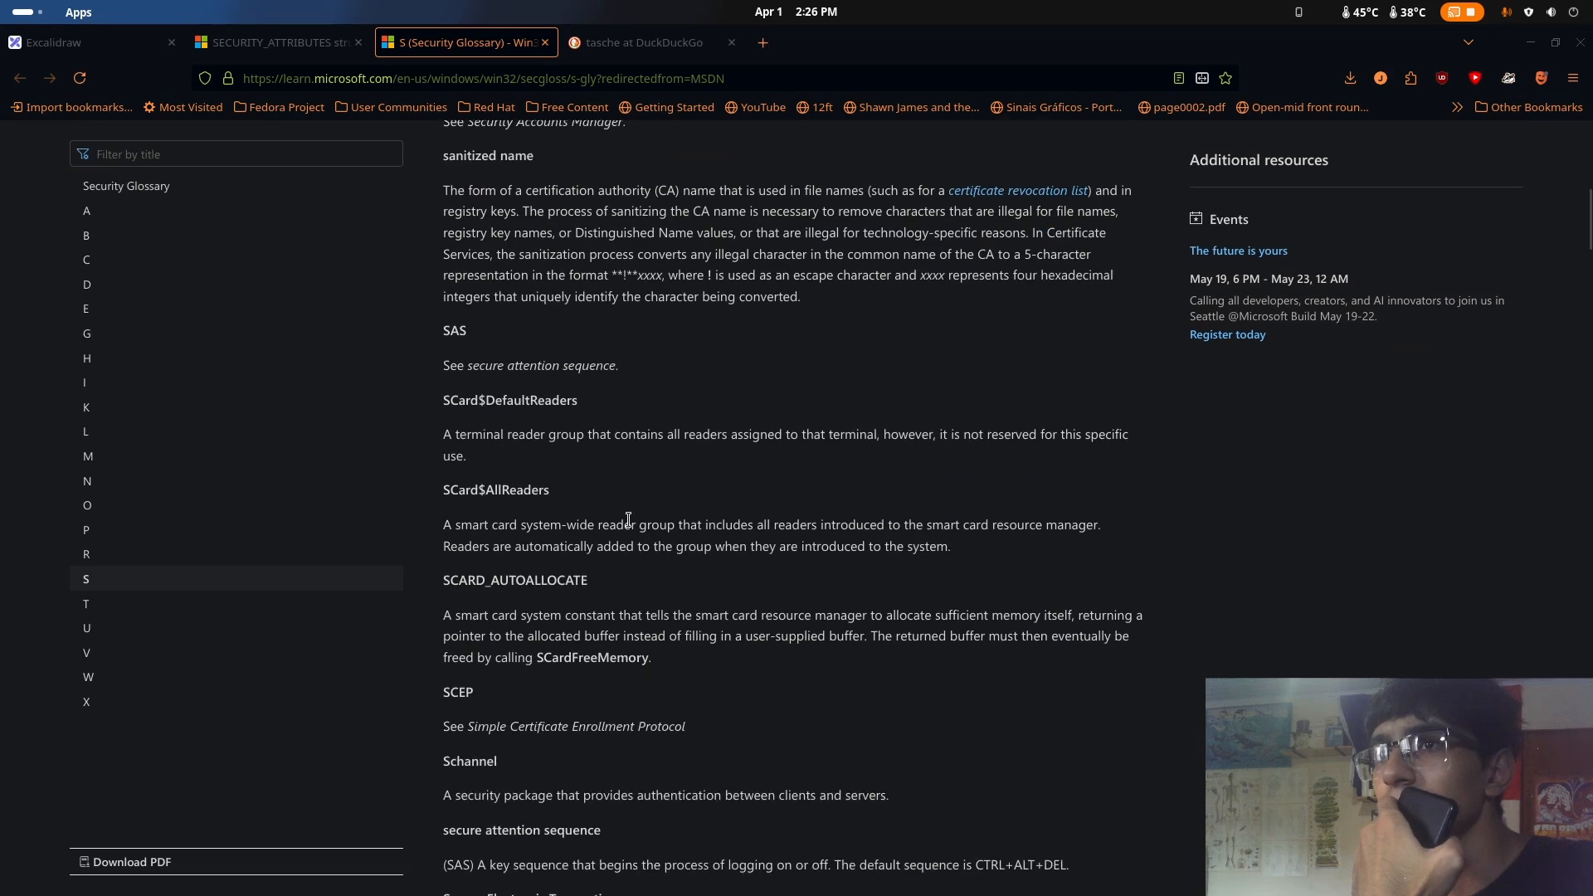
pyautogui.scroll(-5, 629, 519)
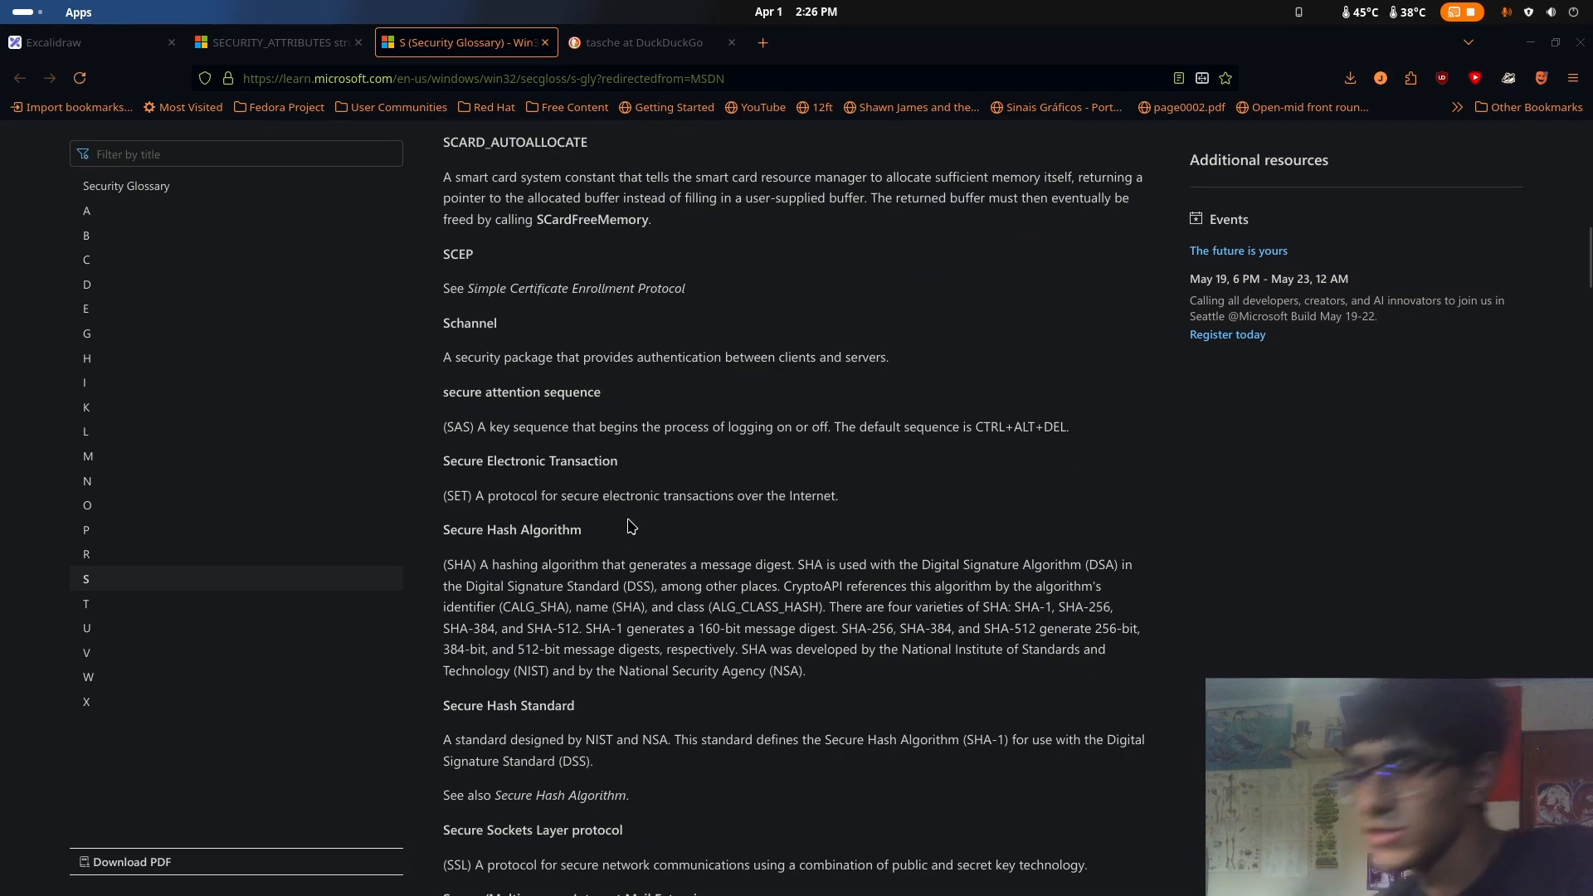
pyautogui.hotkey('ctrl', 'f')
pyautogui.write('sec')
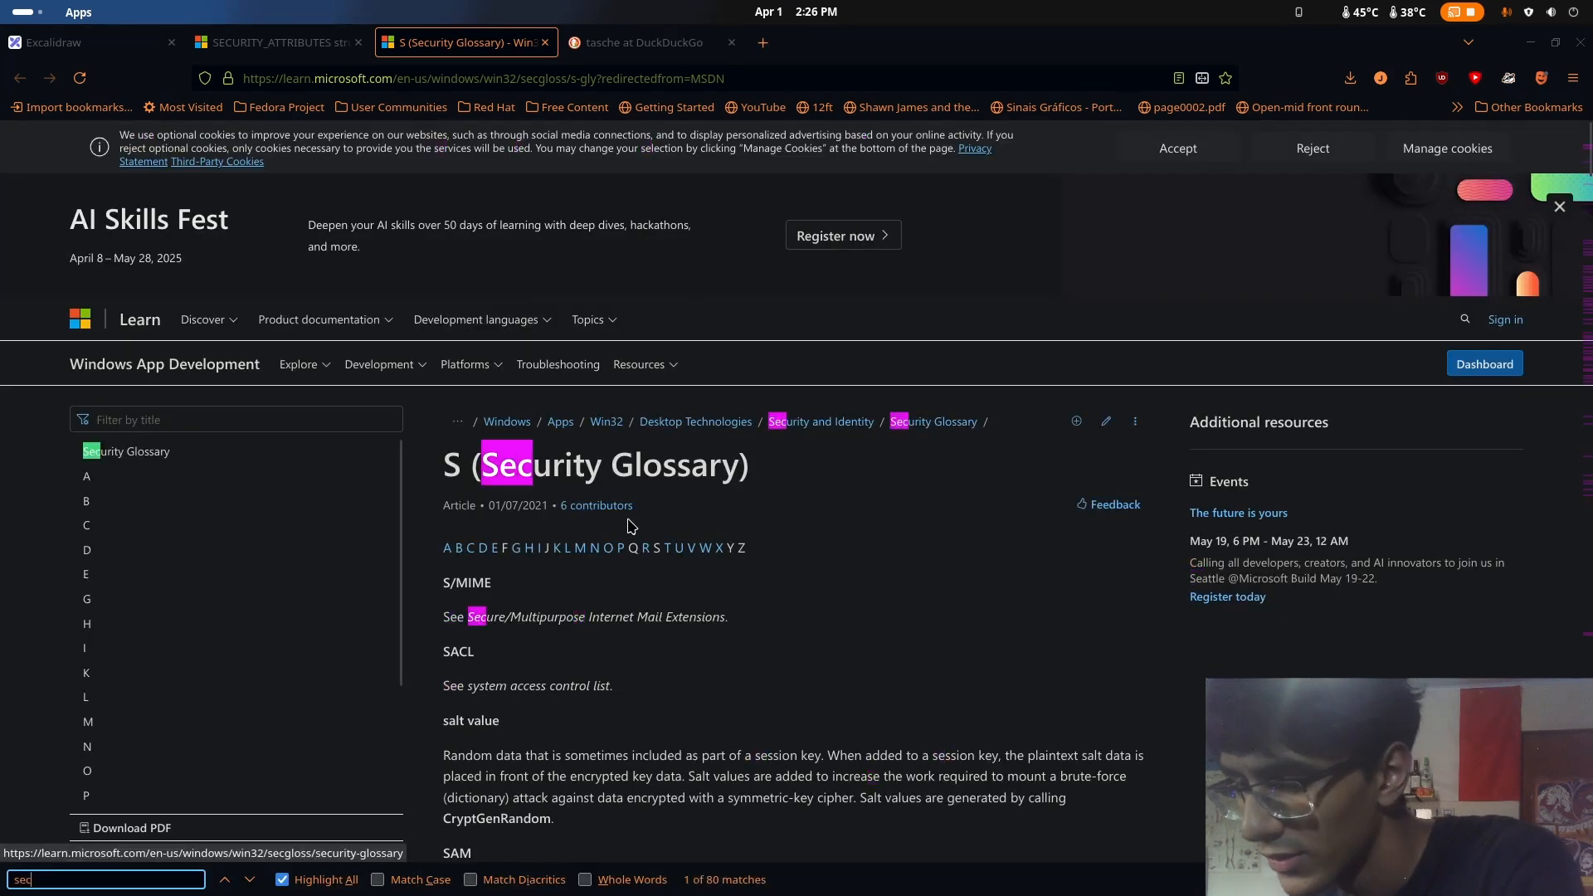
pyautogui.write('urity des')
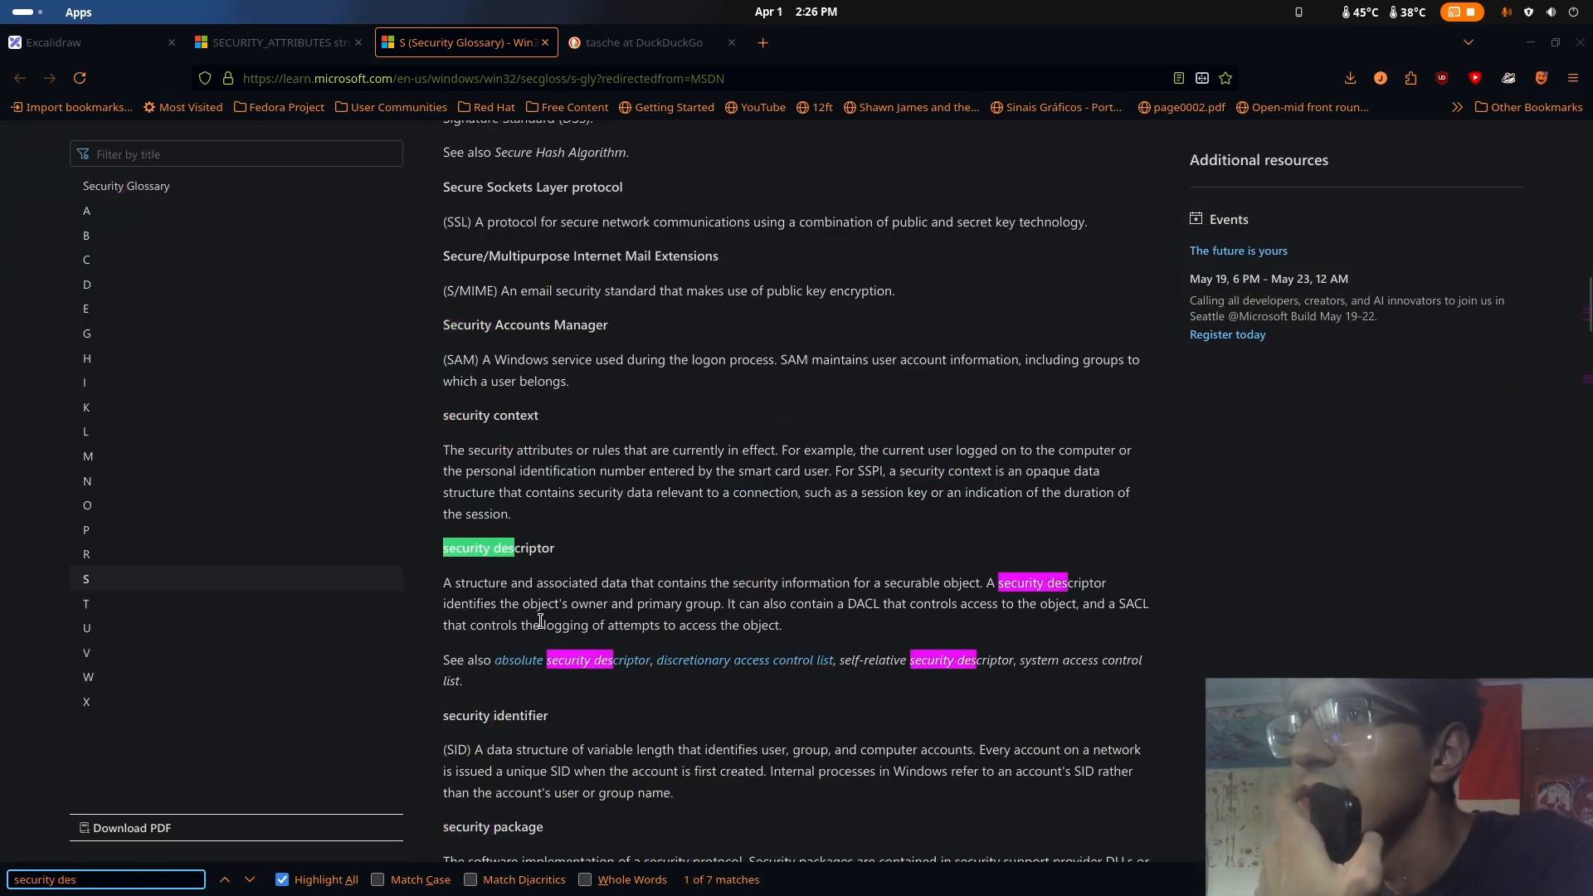
pyautogui.rightClick(673, 614)
pyautogui.press('Escape')
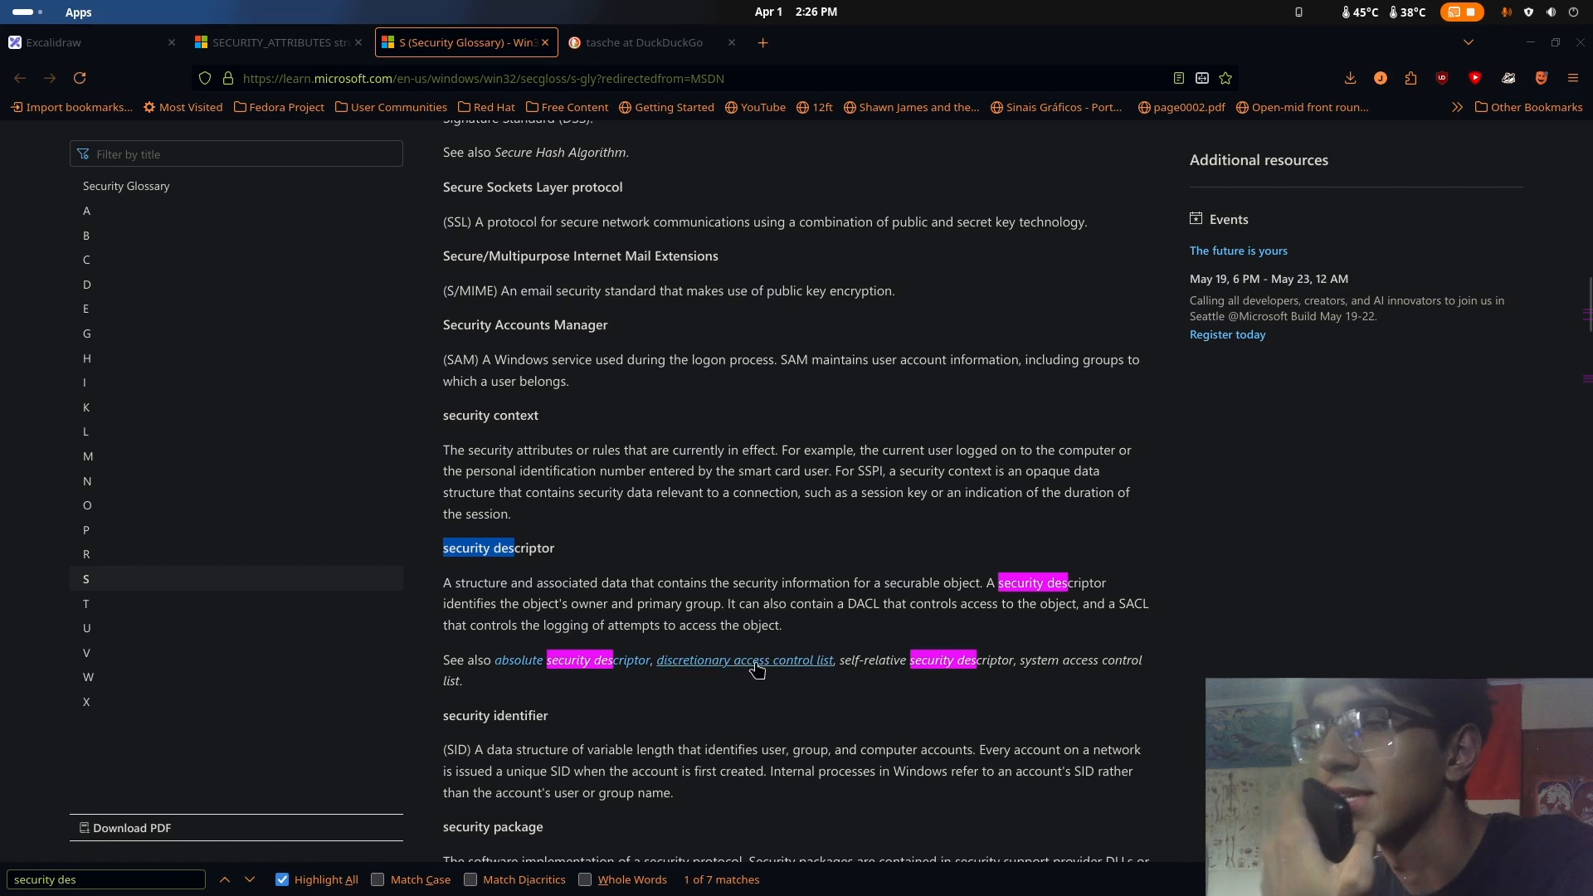
# Switch back to Ghidra and examine the param_1, LPSECURITY_ATTRIBUTES and LPCSTR arguments of the CreateProcessA call in FUN_00401064
pyautogui.press('super')
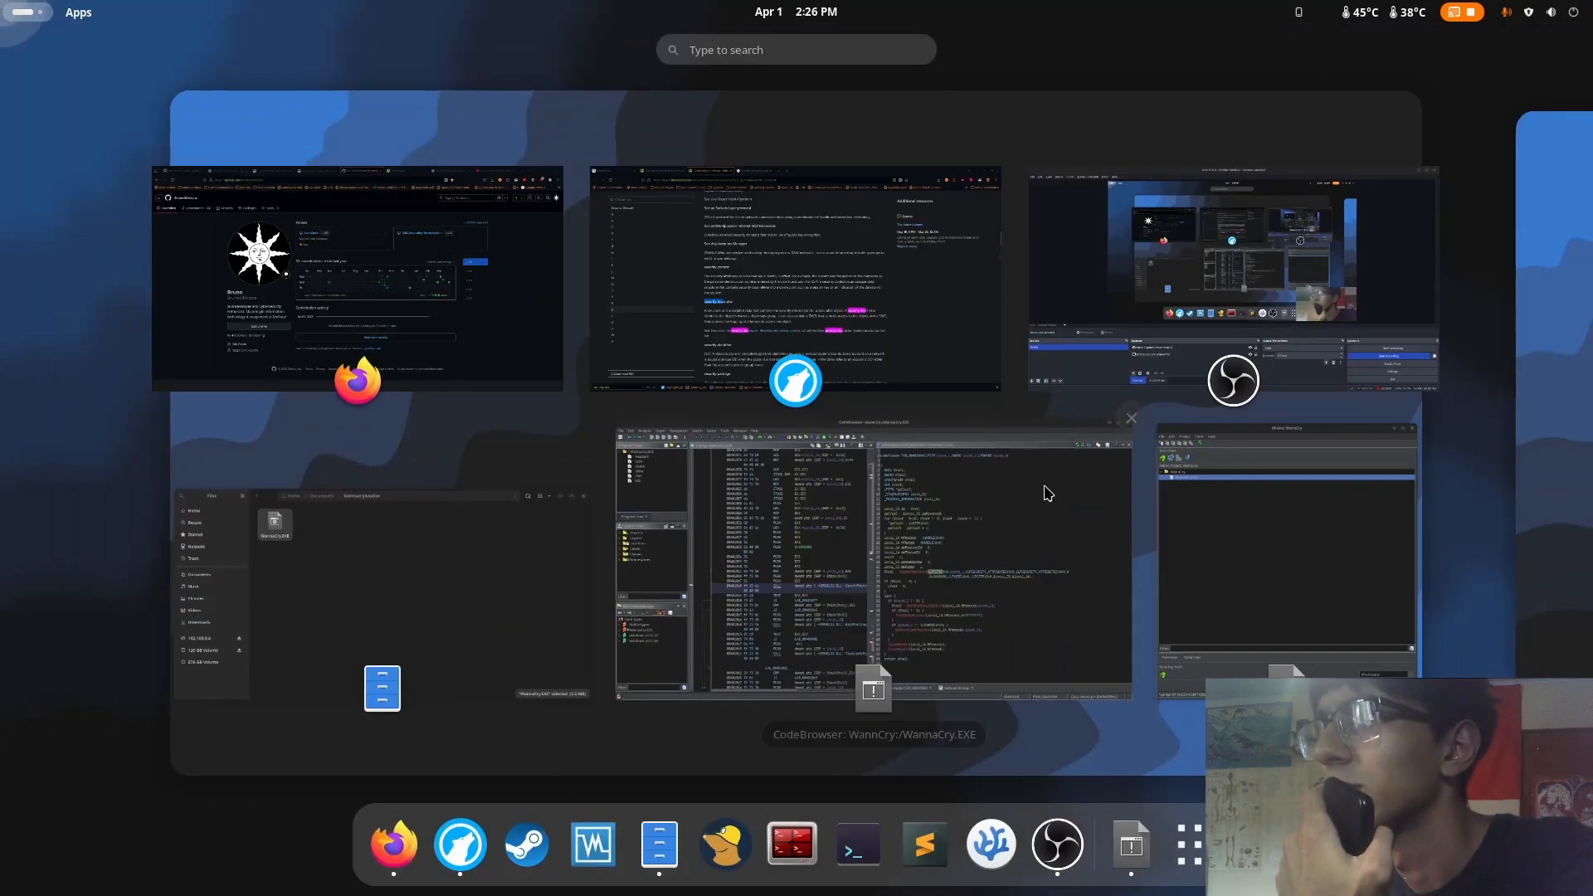
pyautogui.click(760, 625)
pyautogui.click(1071, 500)
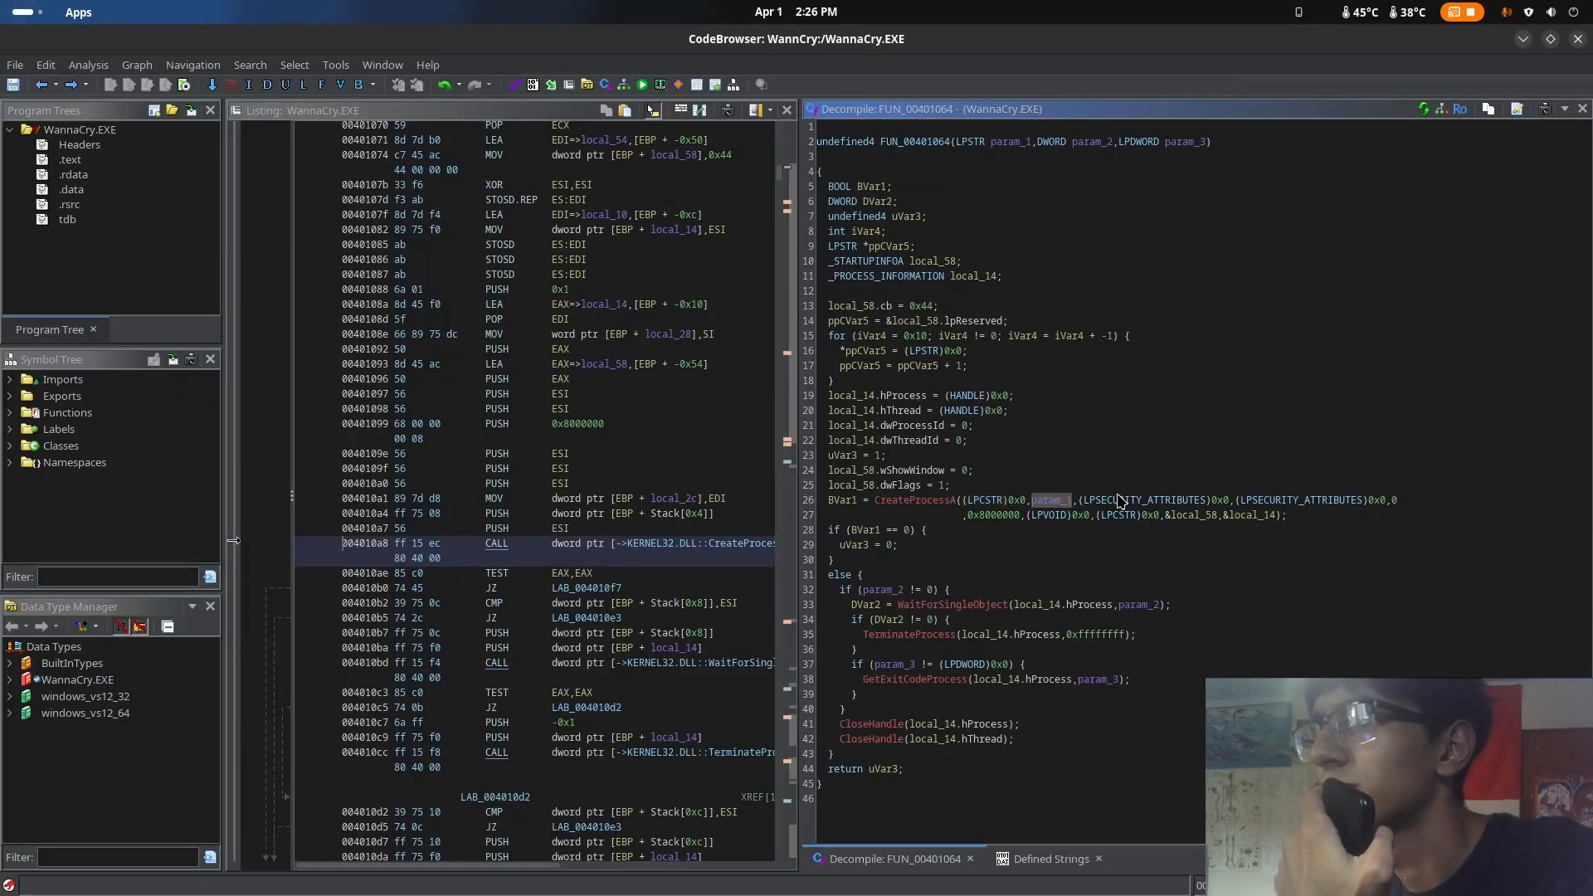
pyautogui.click(1114, 500)
pyautogui.click(1311, 501)
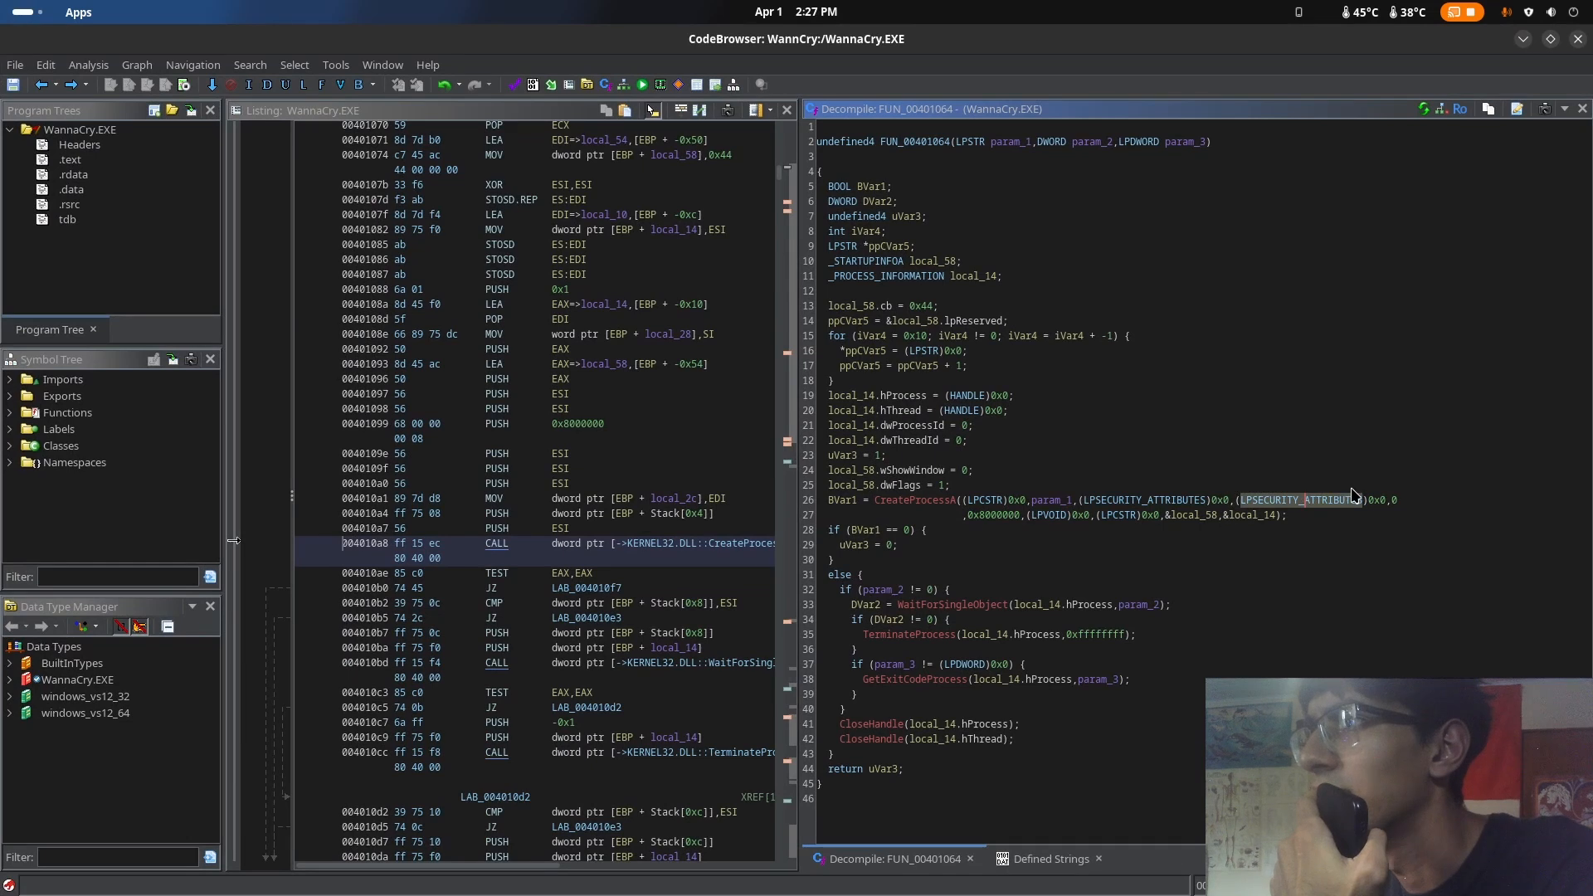
pyautogui.click(977, 501)
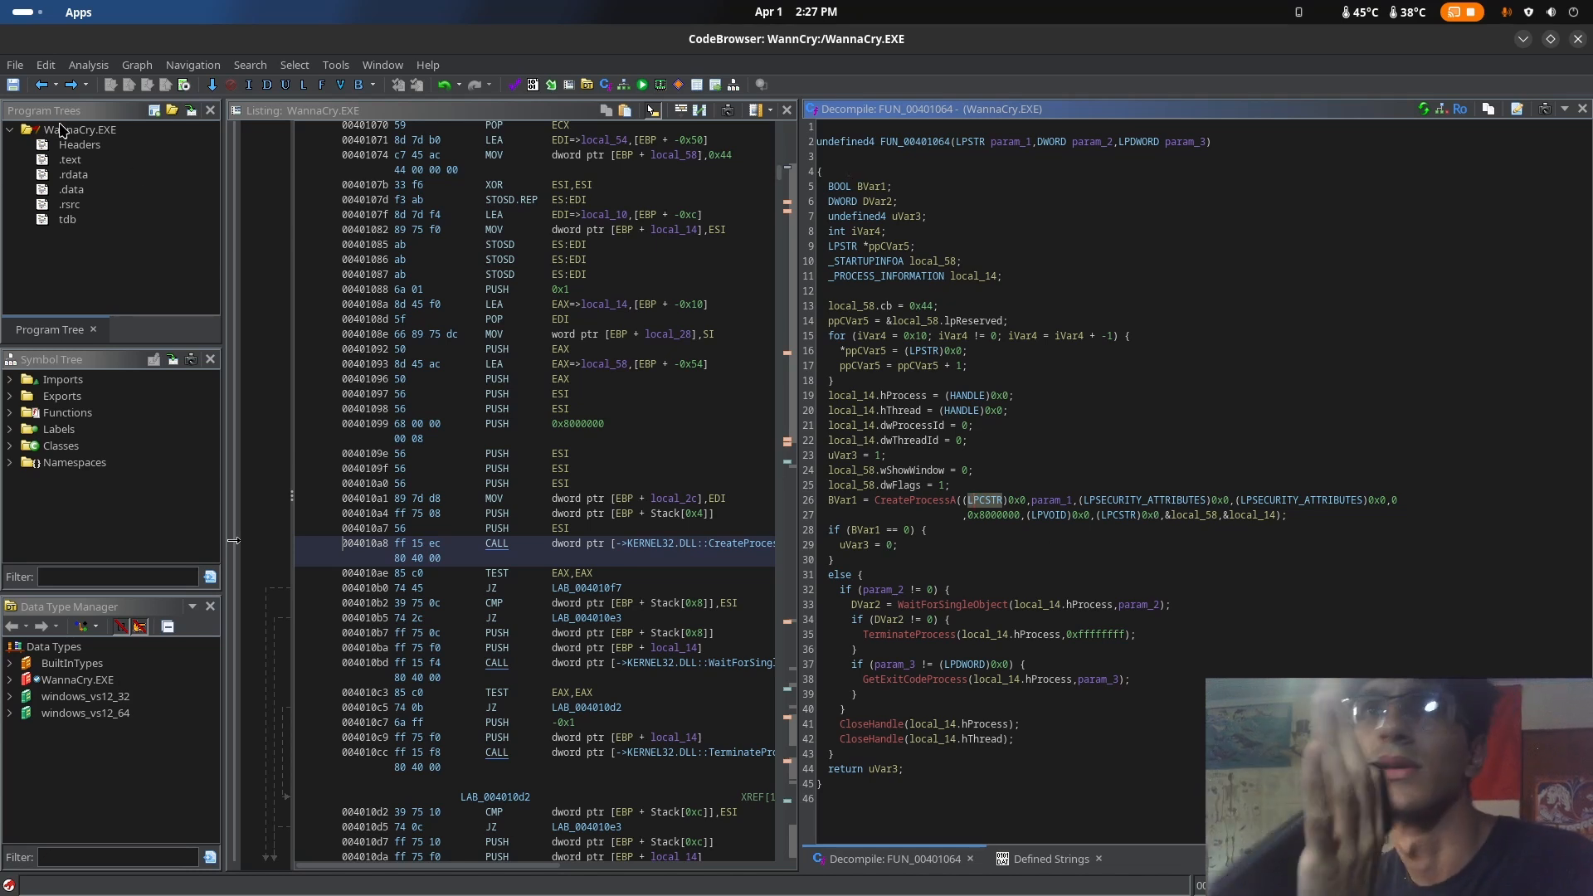
# Go back to WinMain and rename the function FUN_00401064 to backgroundProccess
pyautogui.click(39, 87)
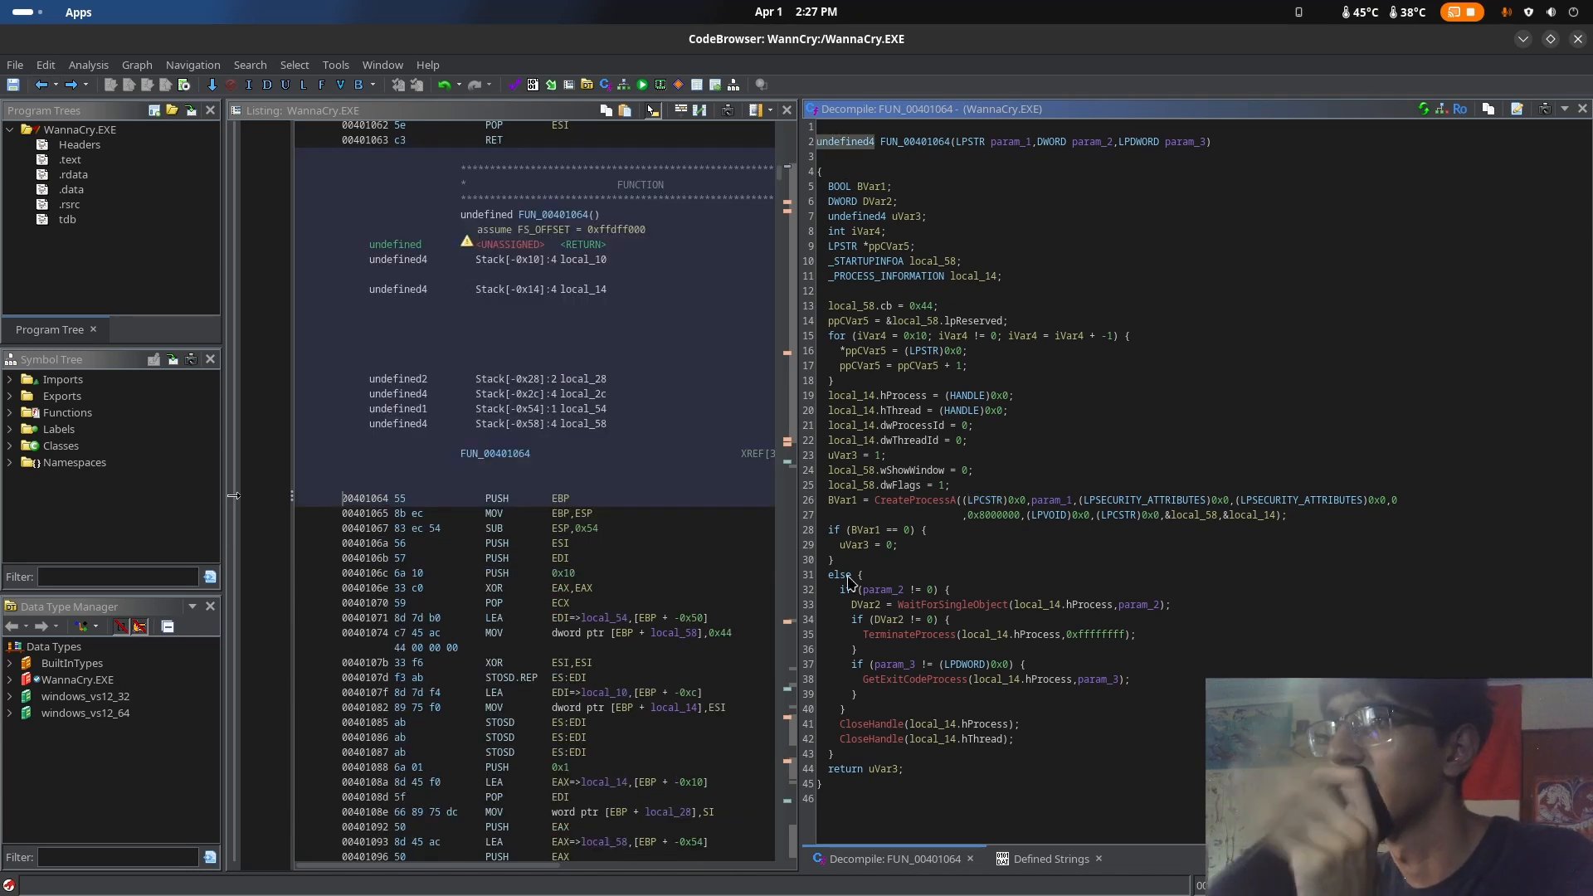
pyautogui.click(38, 88)
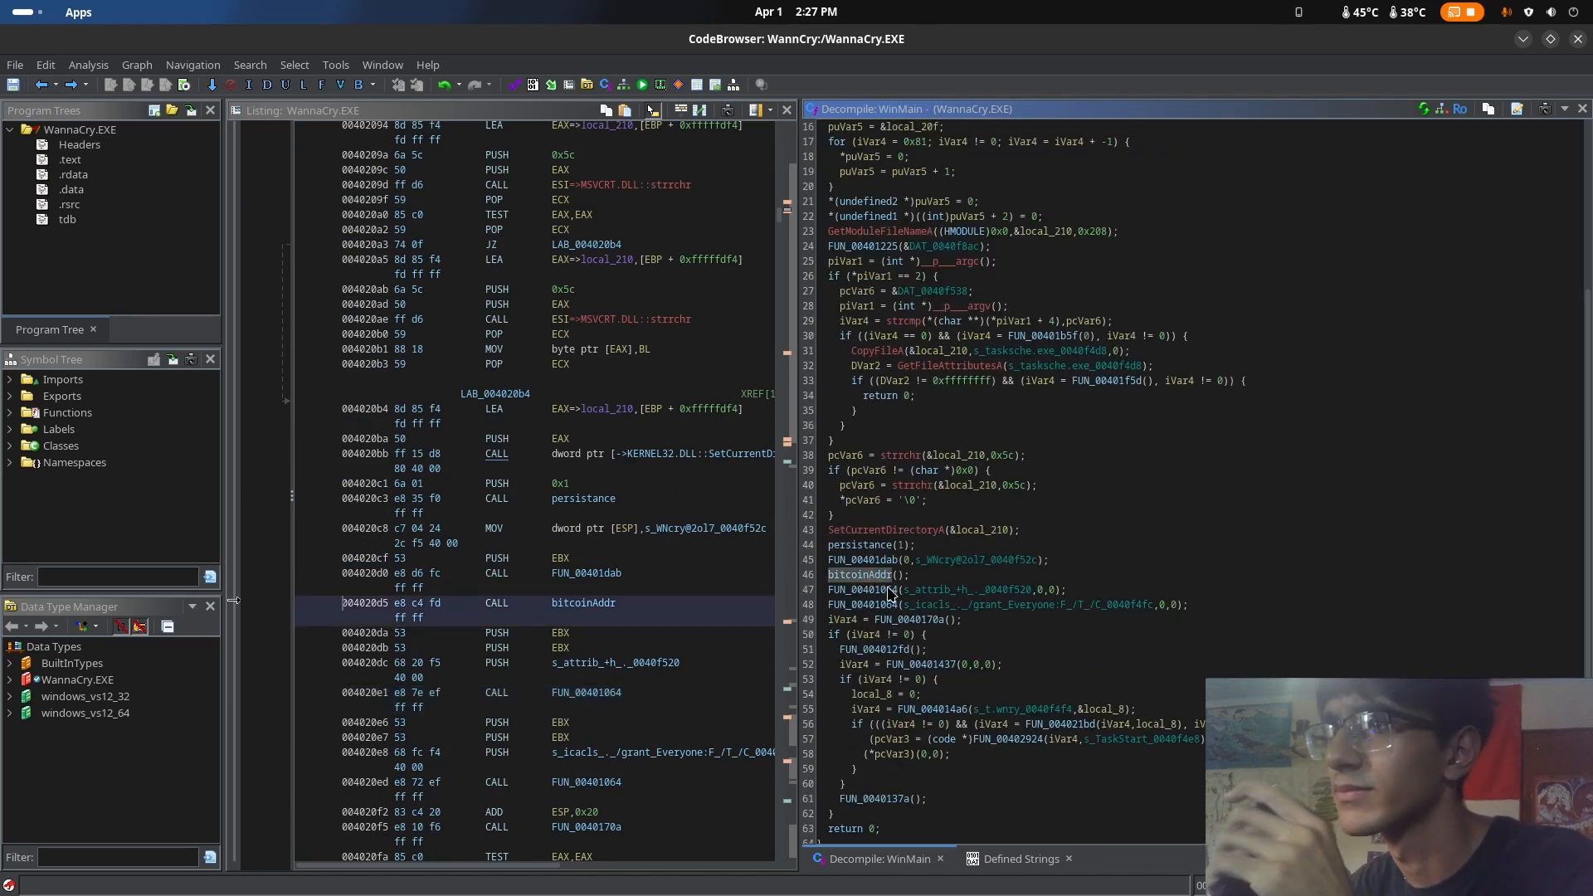
pyautogui.rightClick(889, 592)
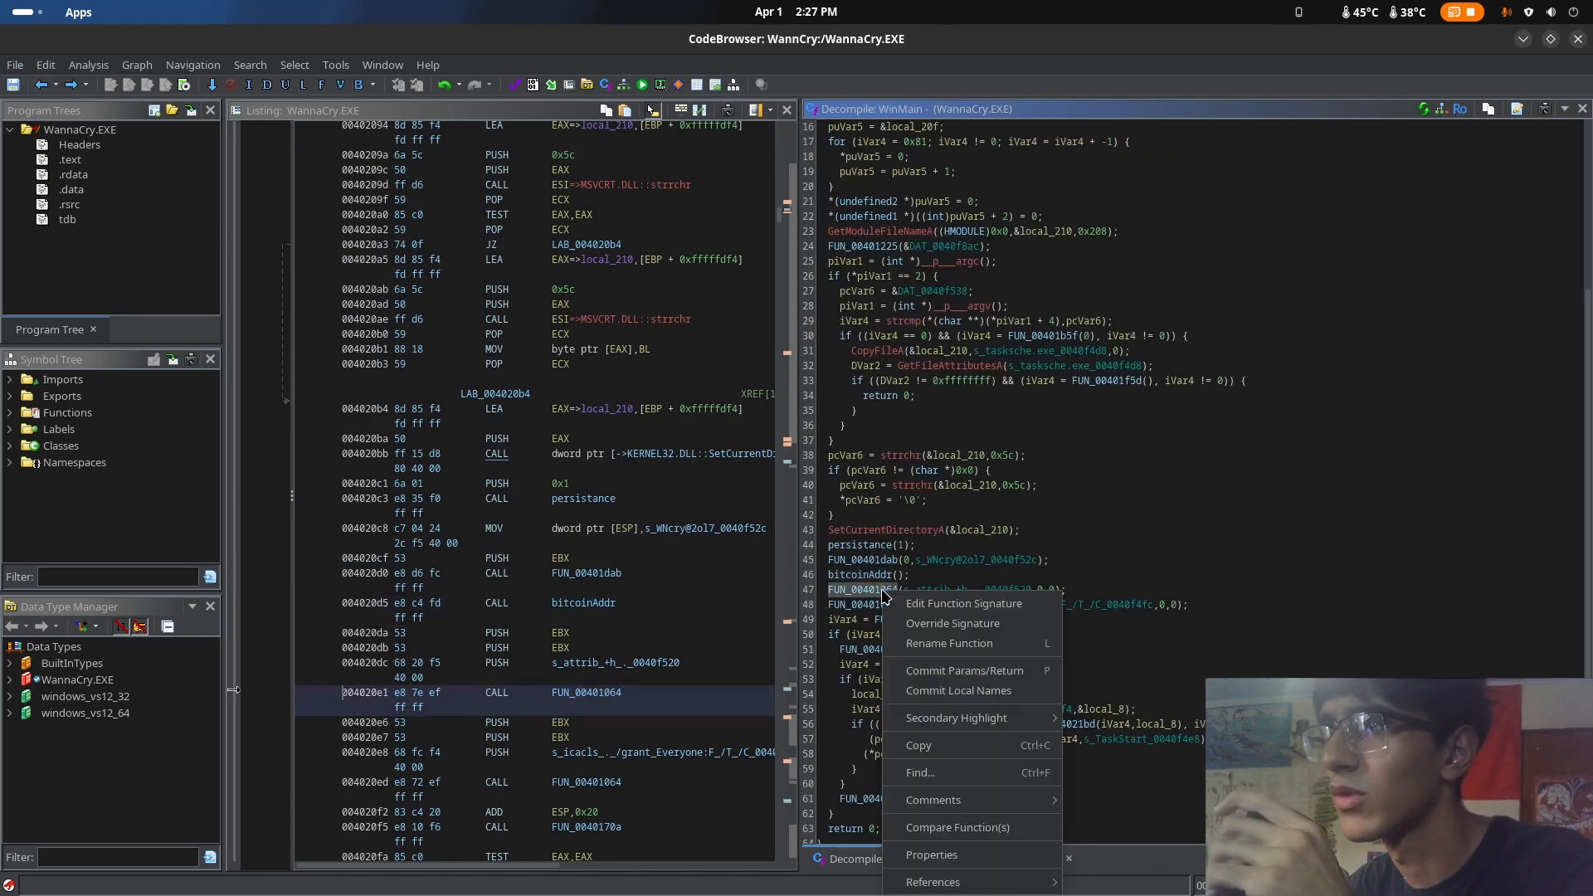
pyautogui.click(949, 644)
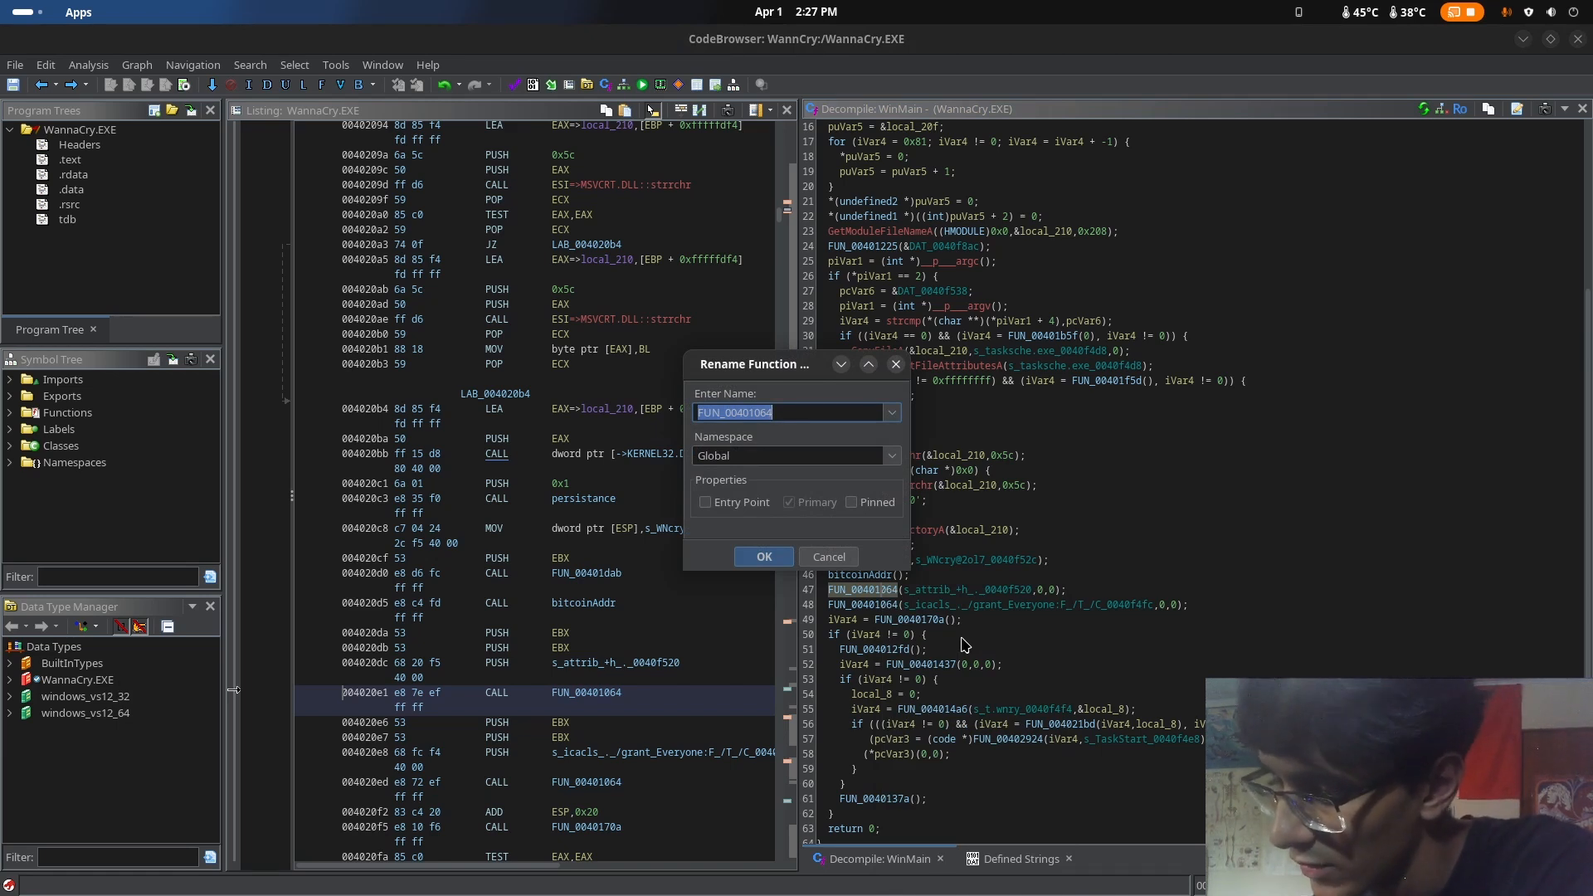
pyautogui.write('backgo')
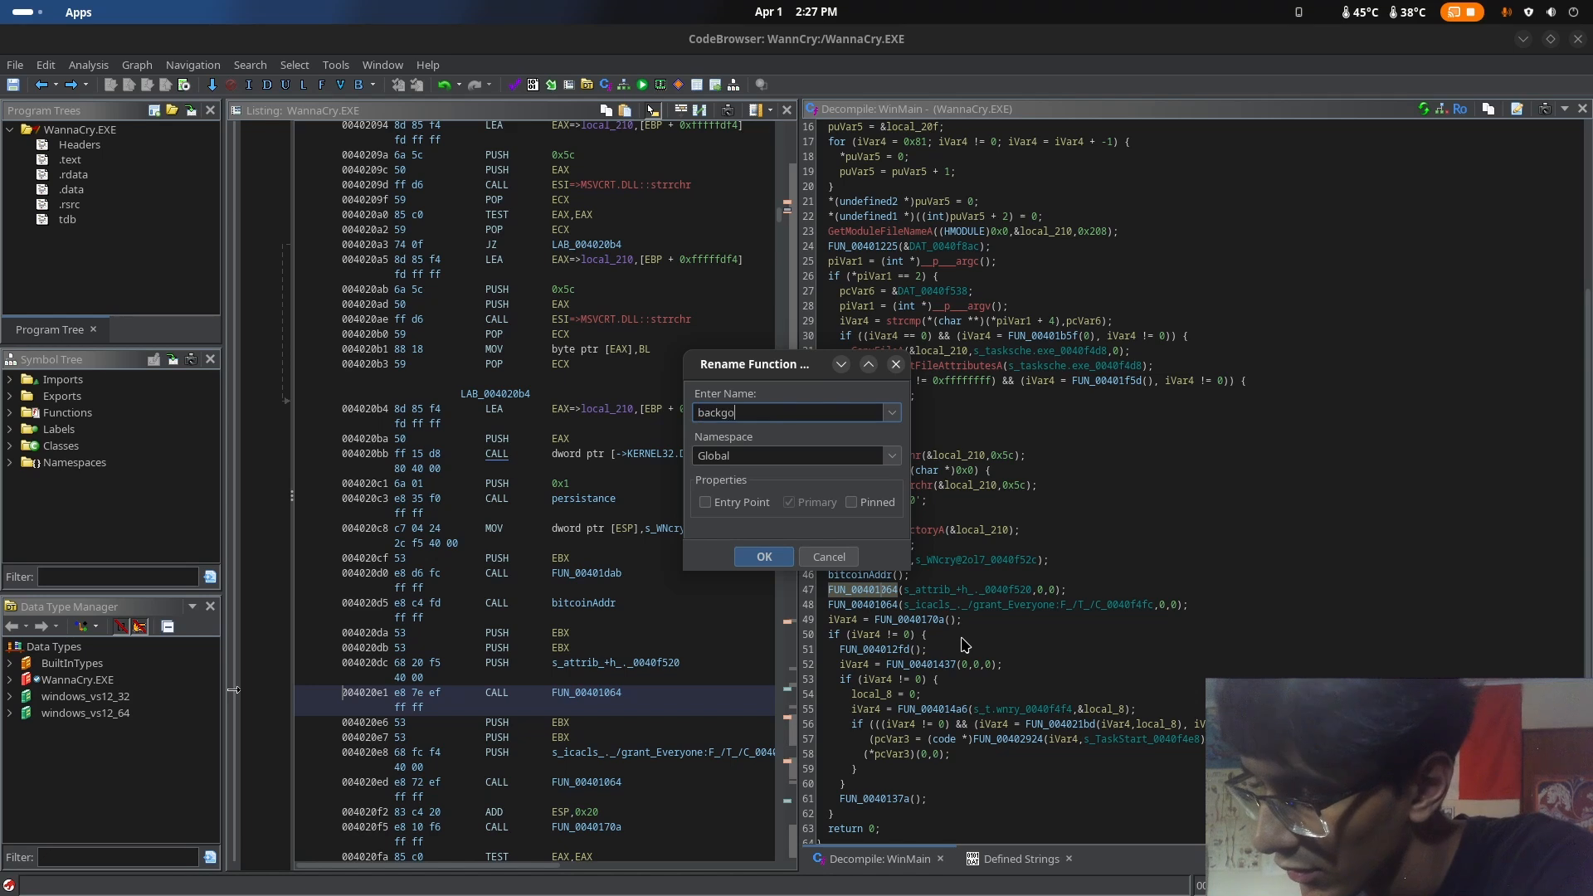
pyautogui.press('BackSpace')
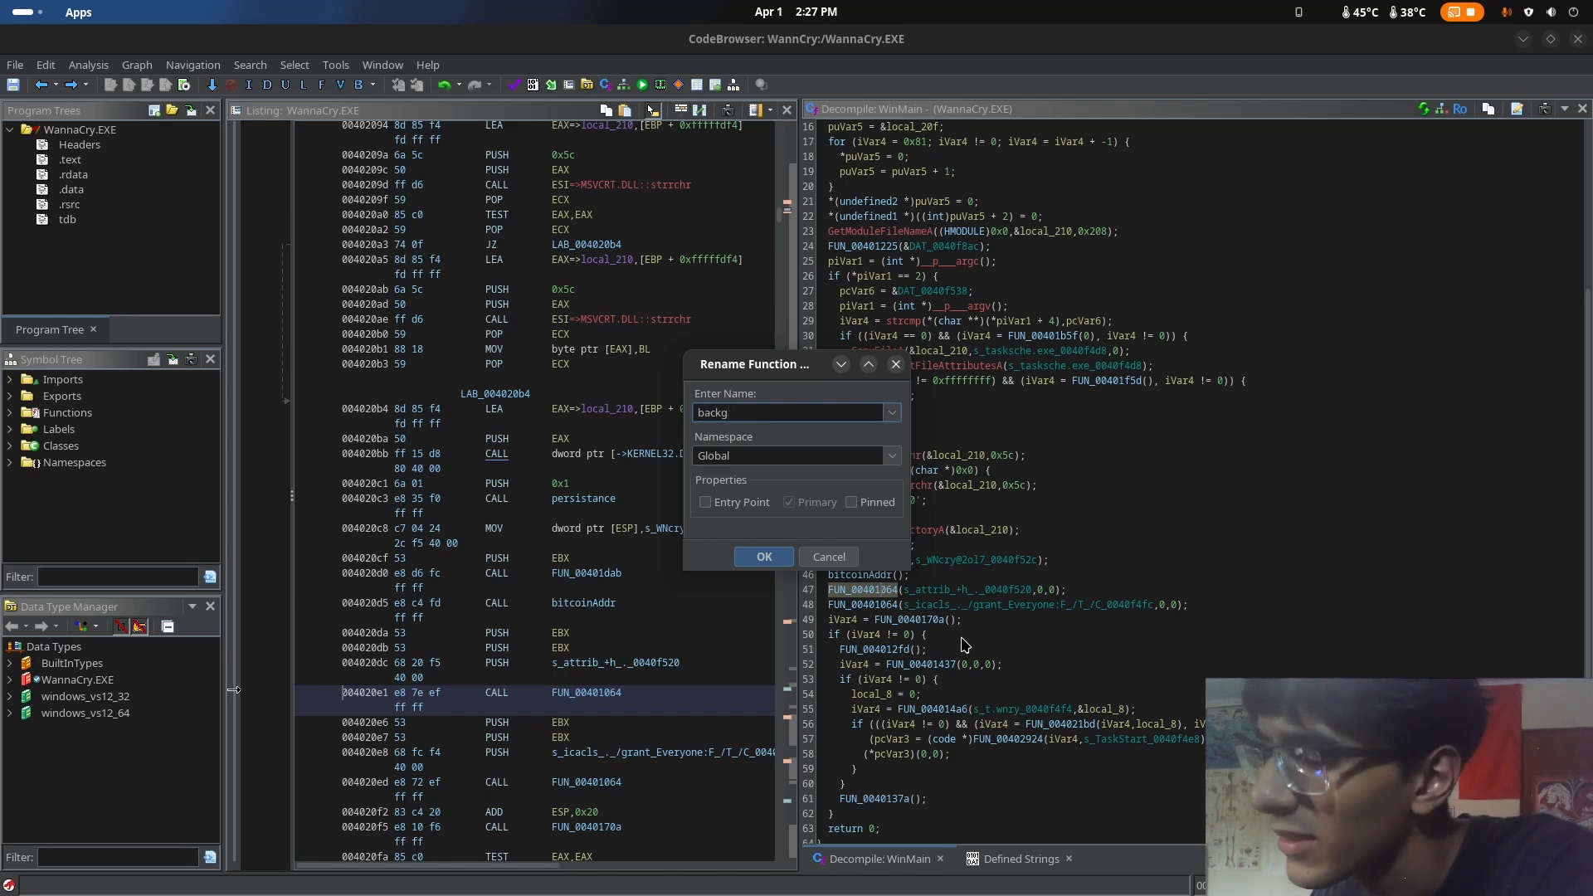
pyautogui.write('roundProccess')
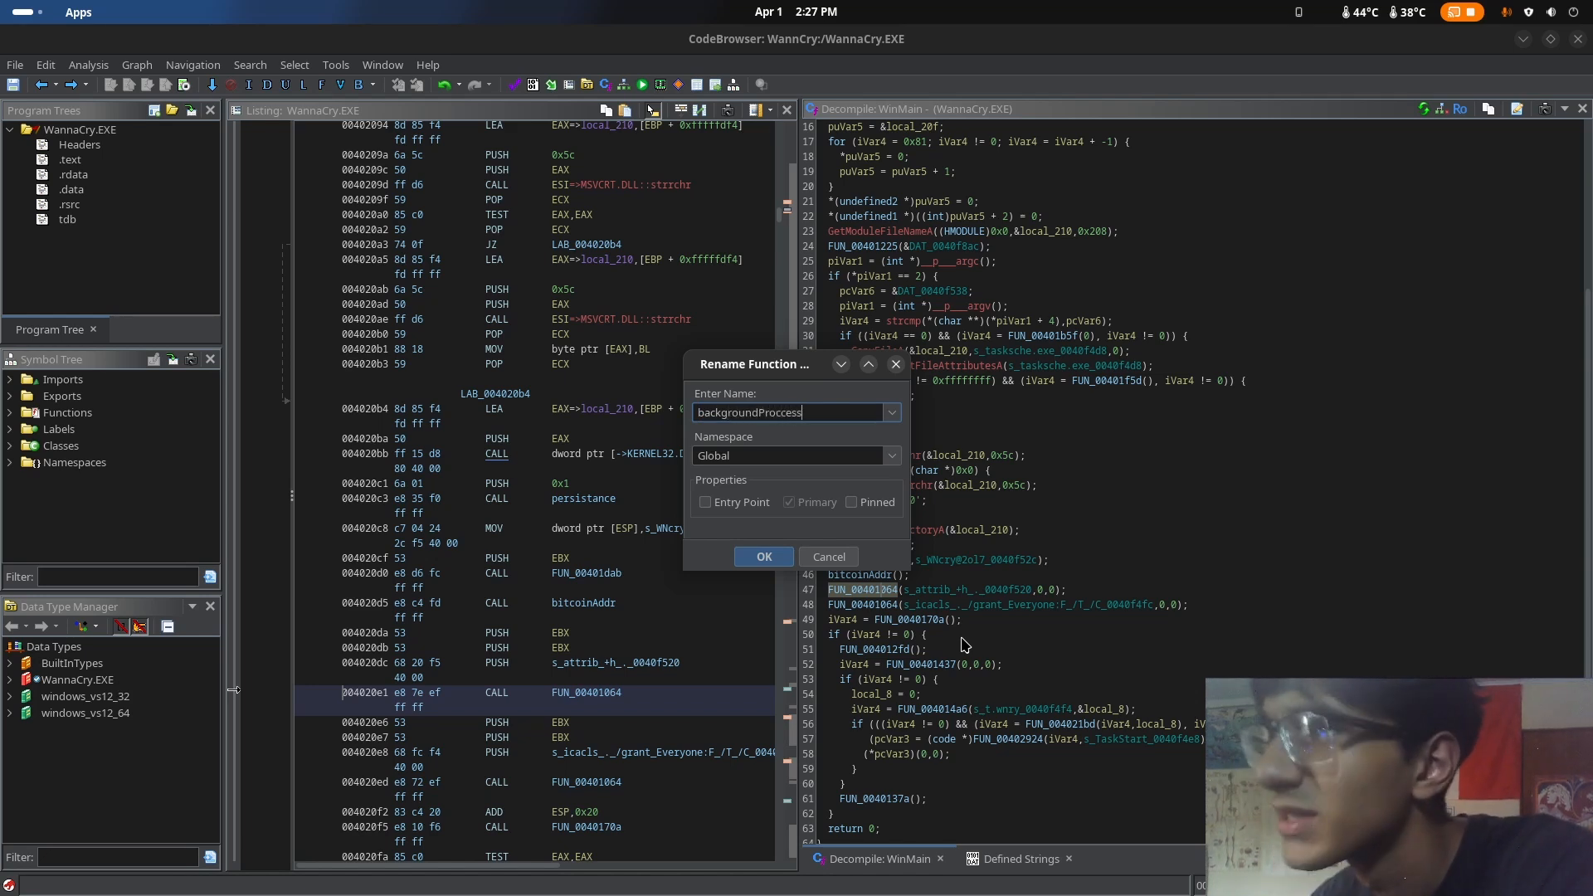
pyautogui.press('Return')
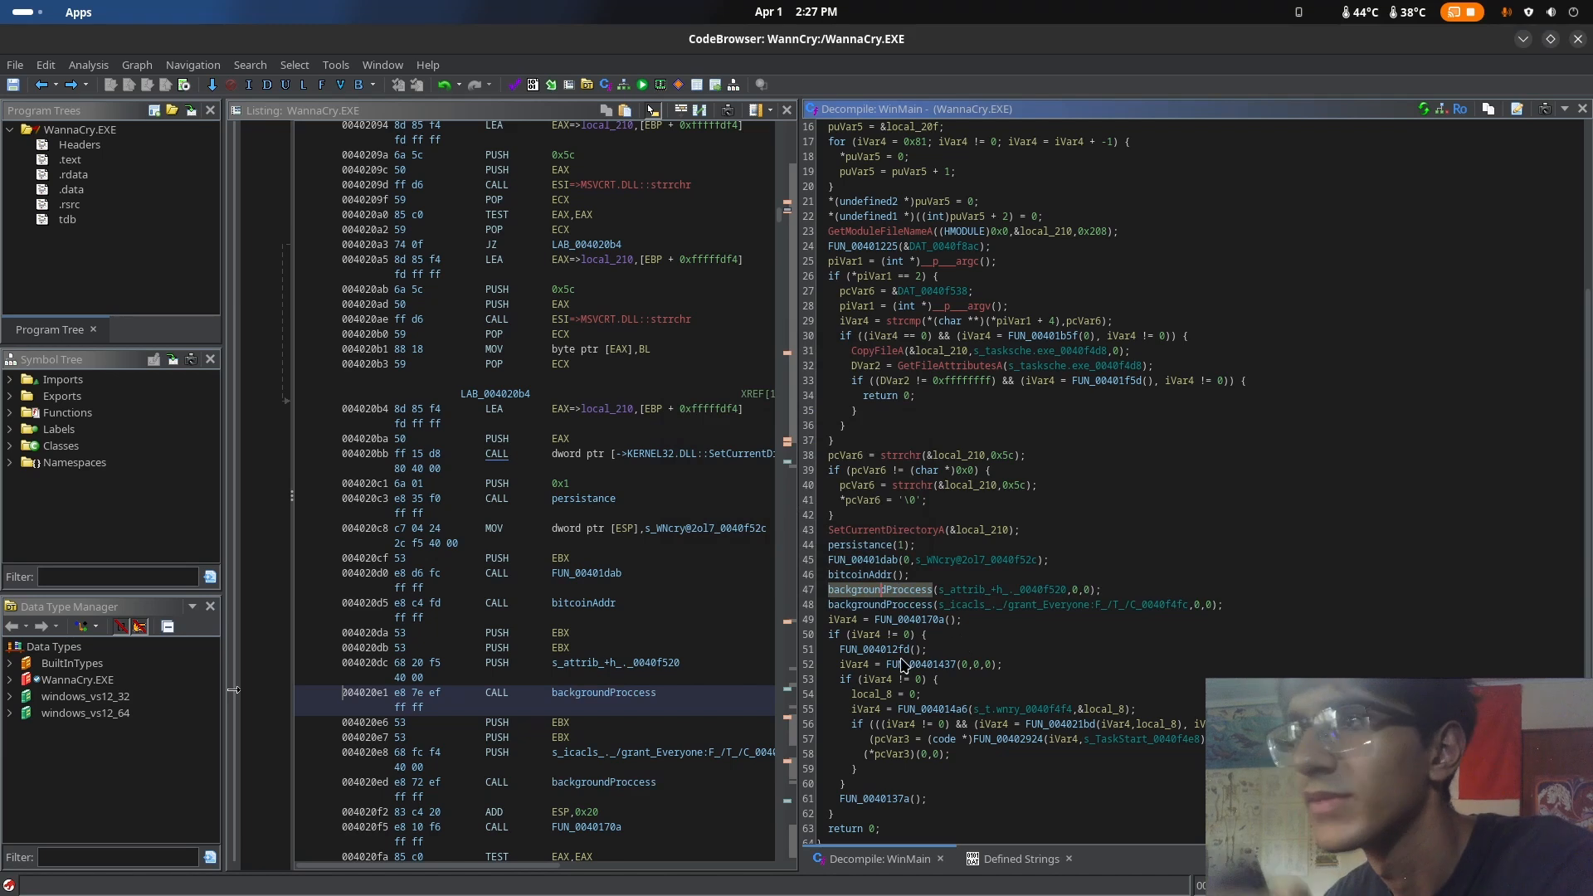
# Examine WinMain's calls to backgroundProccess, FUN_0040170a, FUN_00401dab, persistance and SetCurrentDirectoryA
pyautogui.click(910, 607)
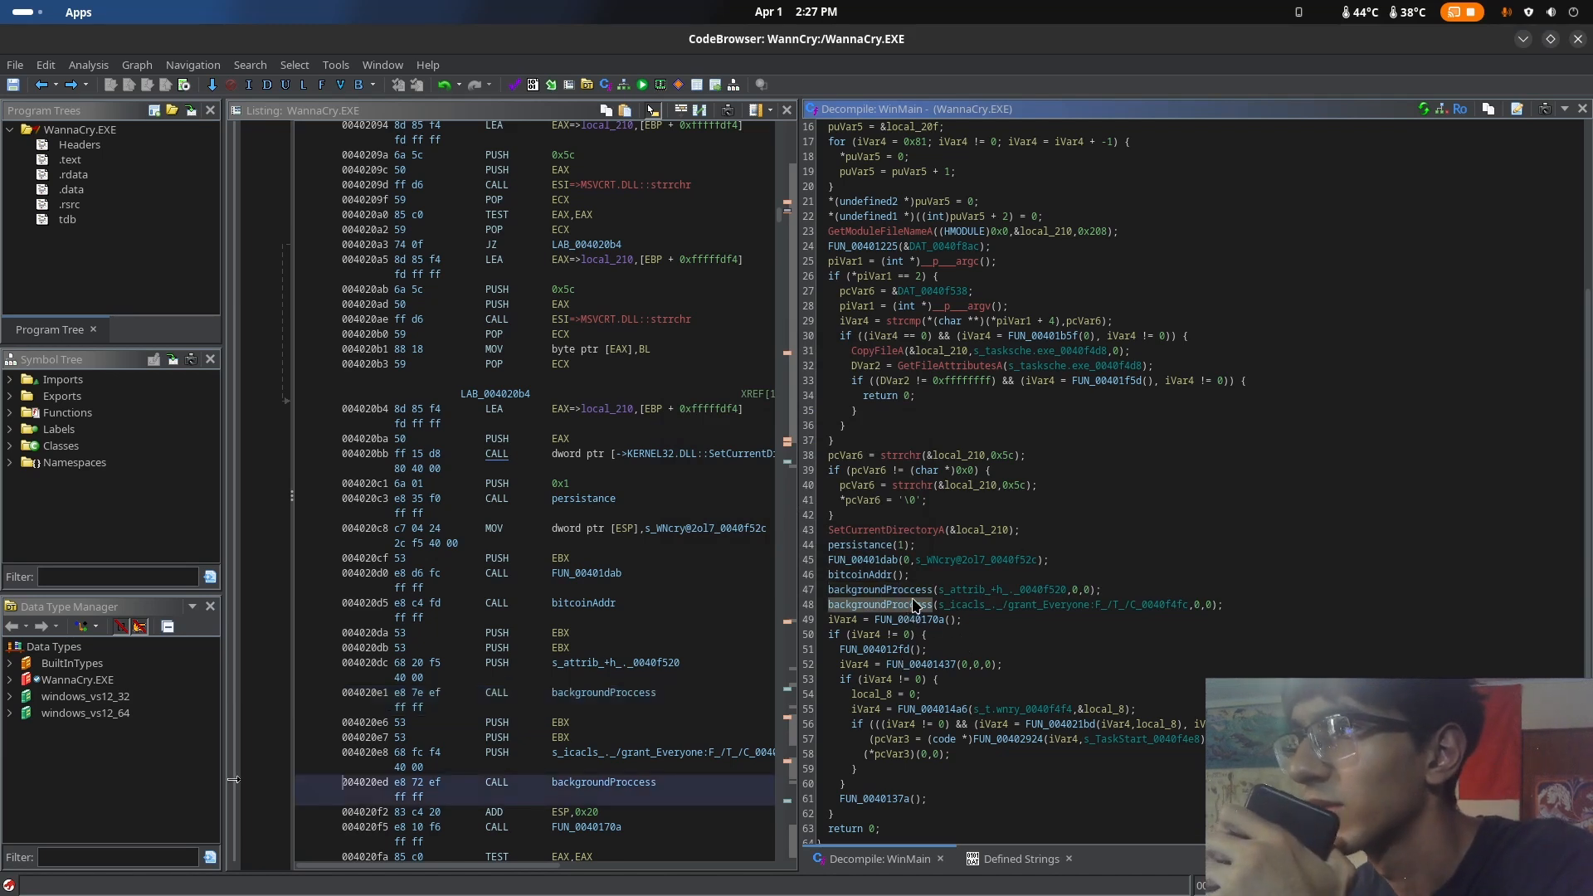
pyautogui.click(917, 591)
pyautogui.click(920, 619)
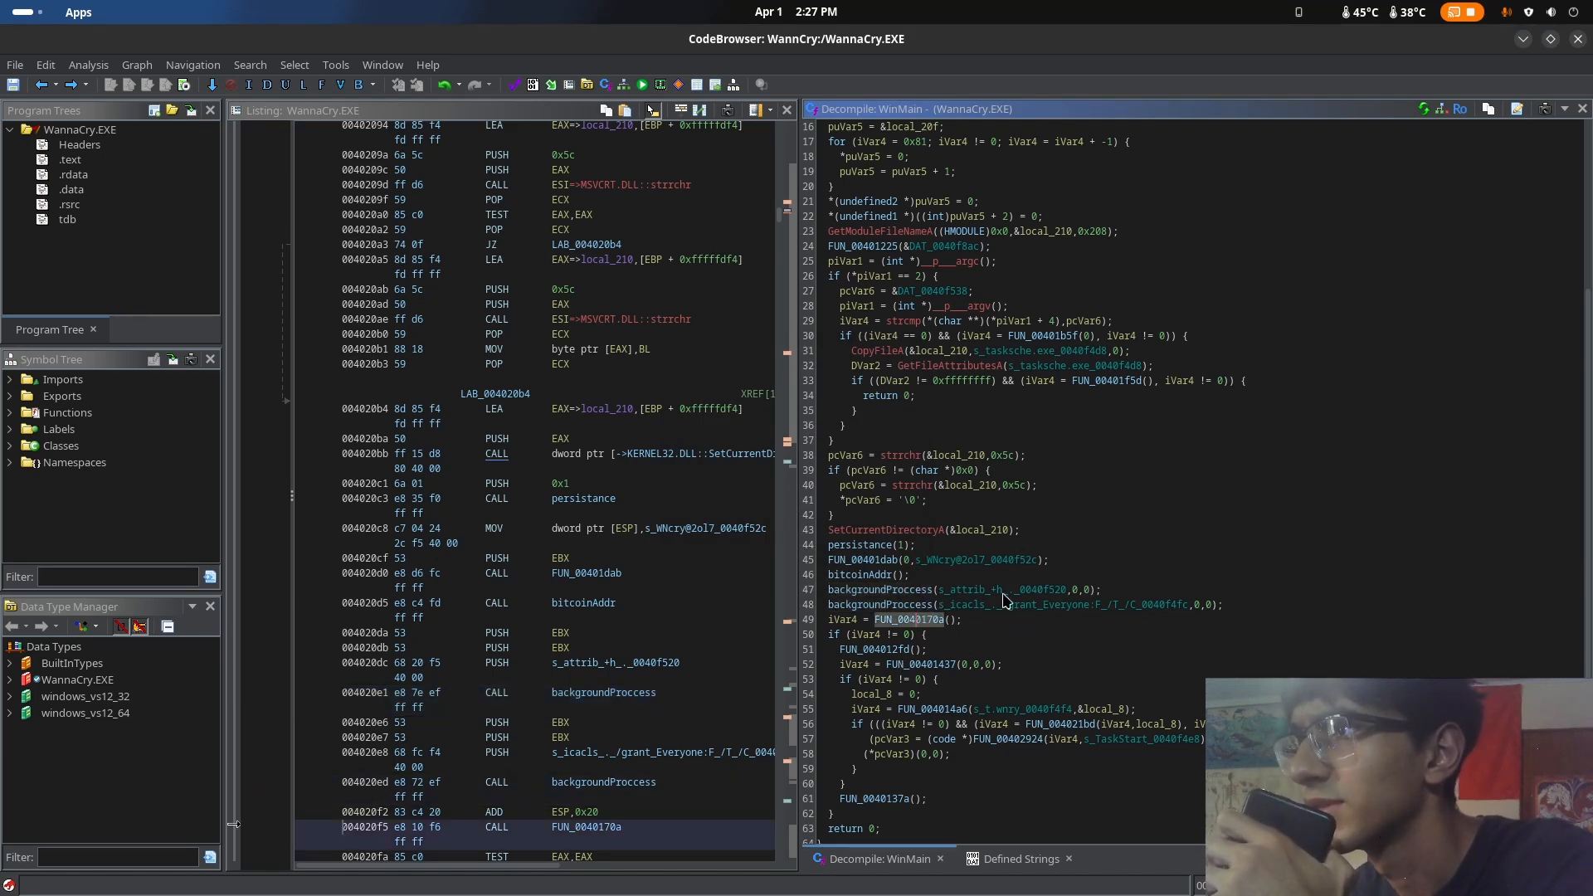
pyautogui.click(871, 561)
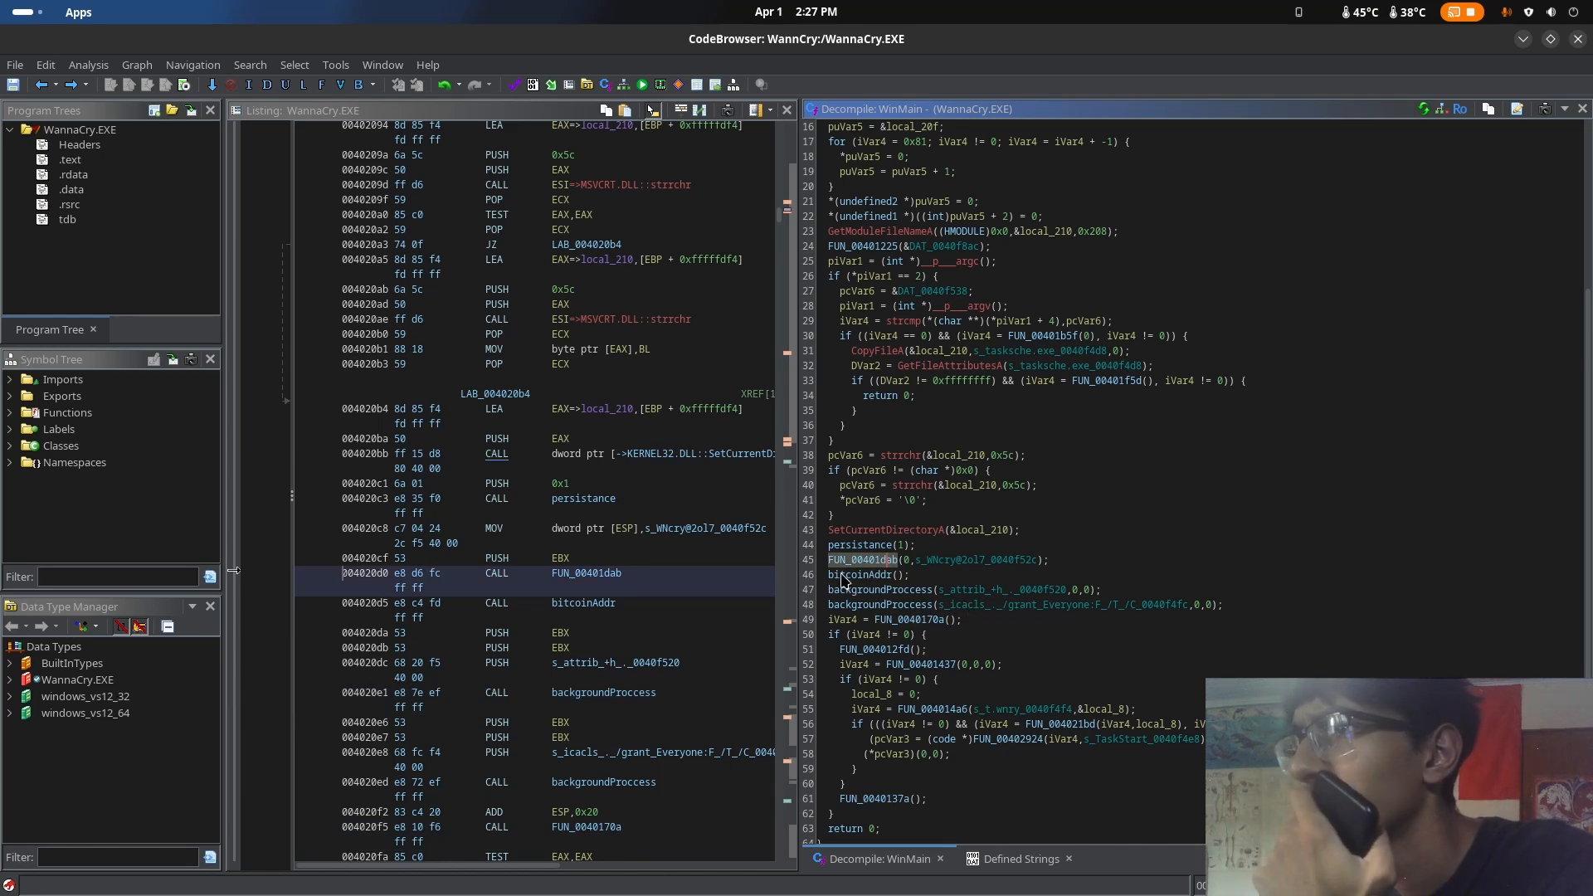
pyautogui.click(863, 545)
pyautogui.click(863, 535)
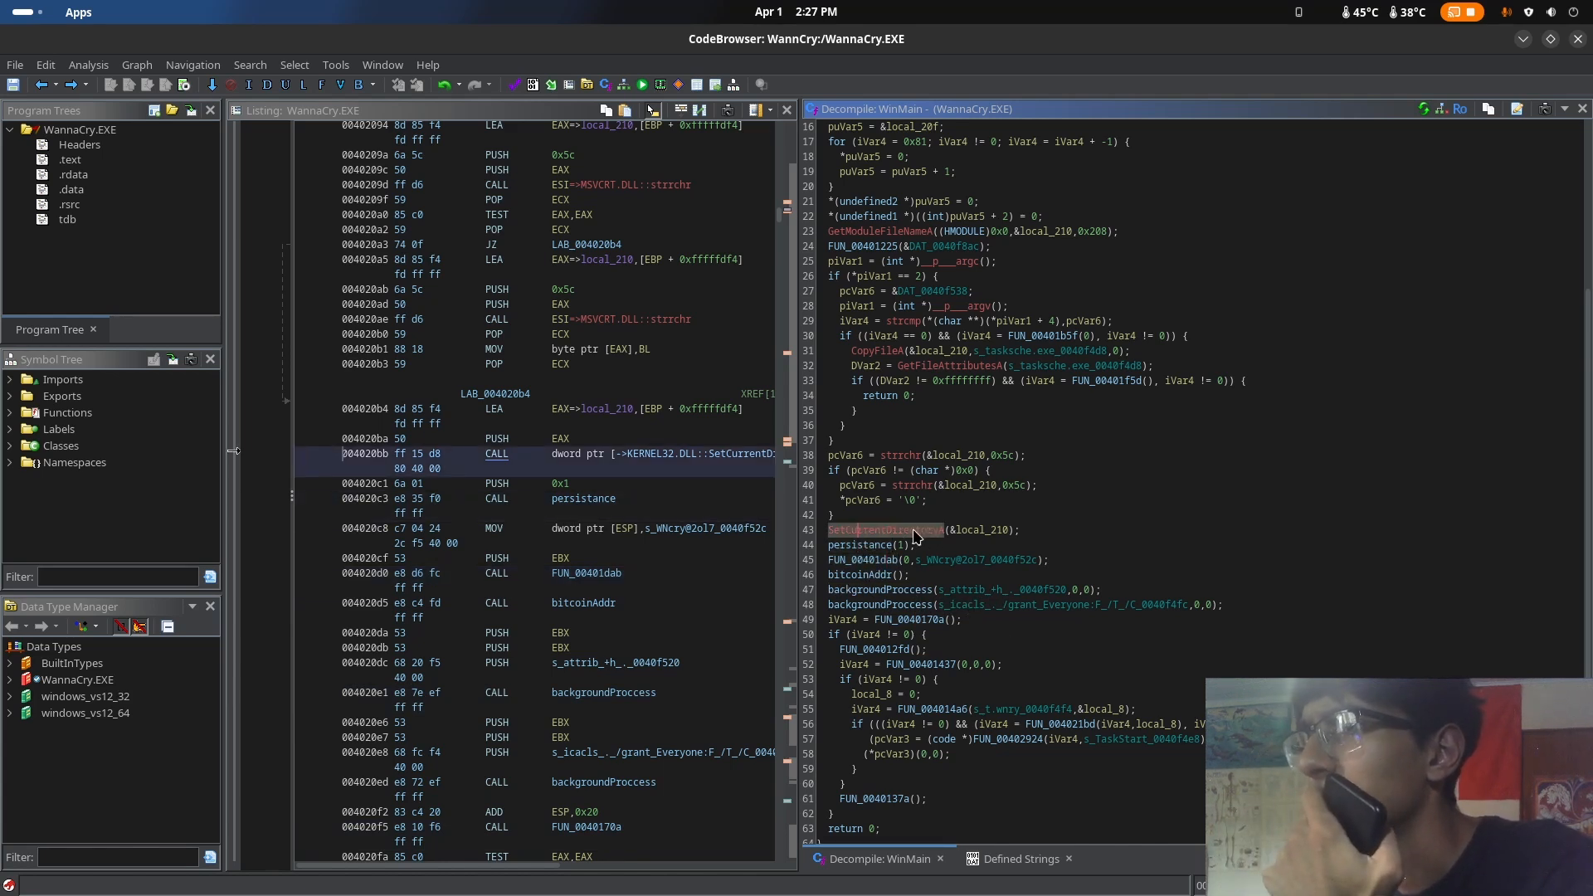
pyautogui.press('Up')
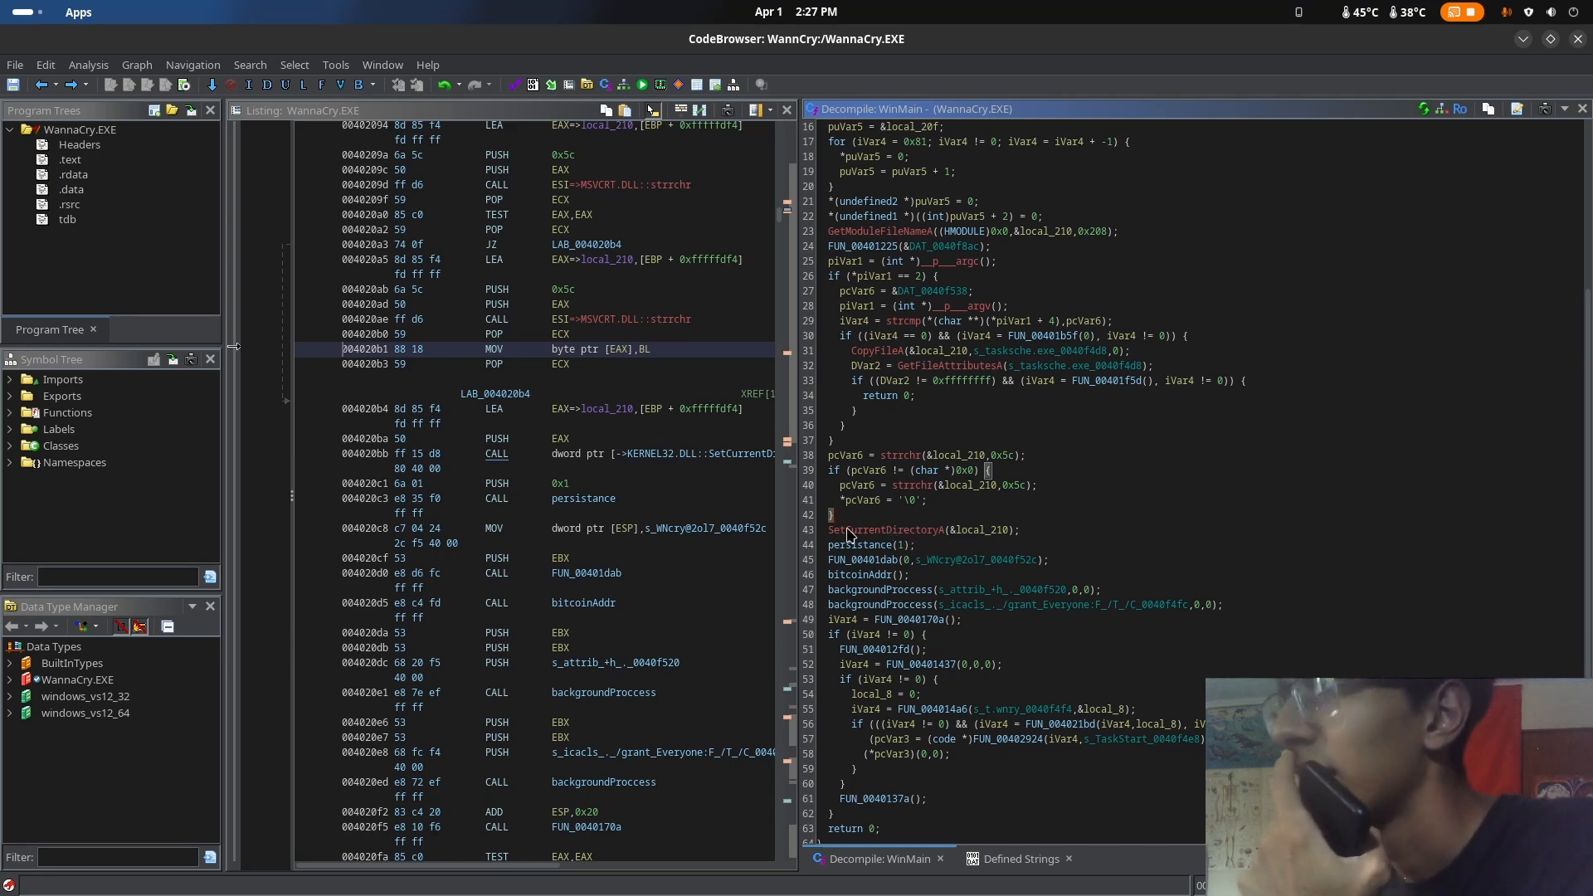
pyautogui.moveTo(837, 533); pyautogui.dragTo(866, 539)
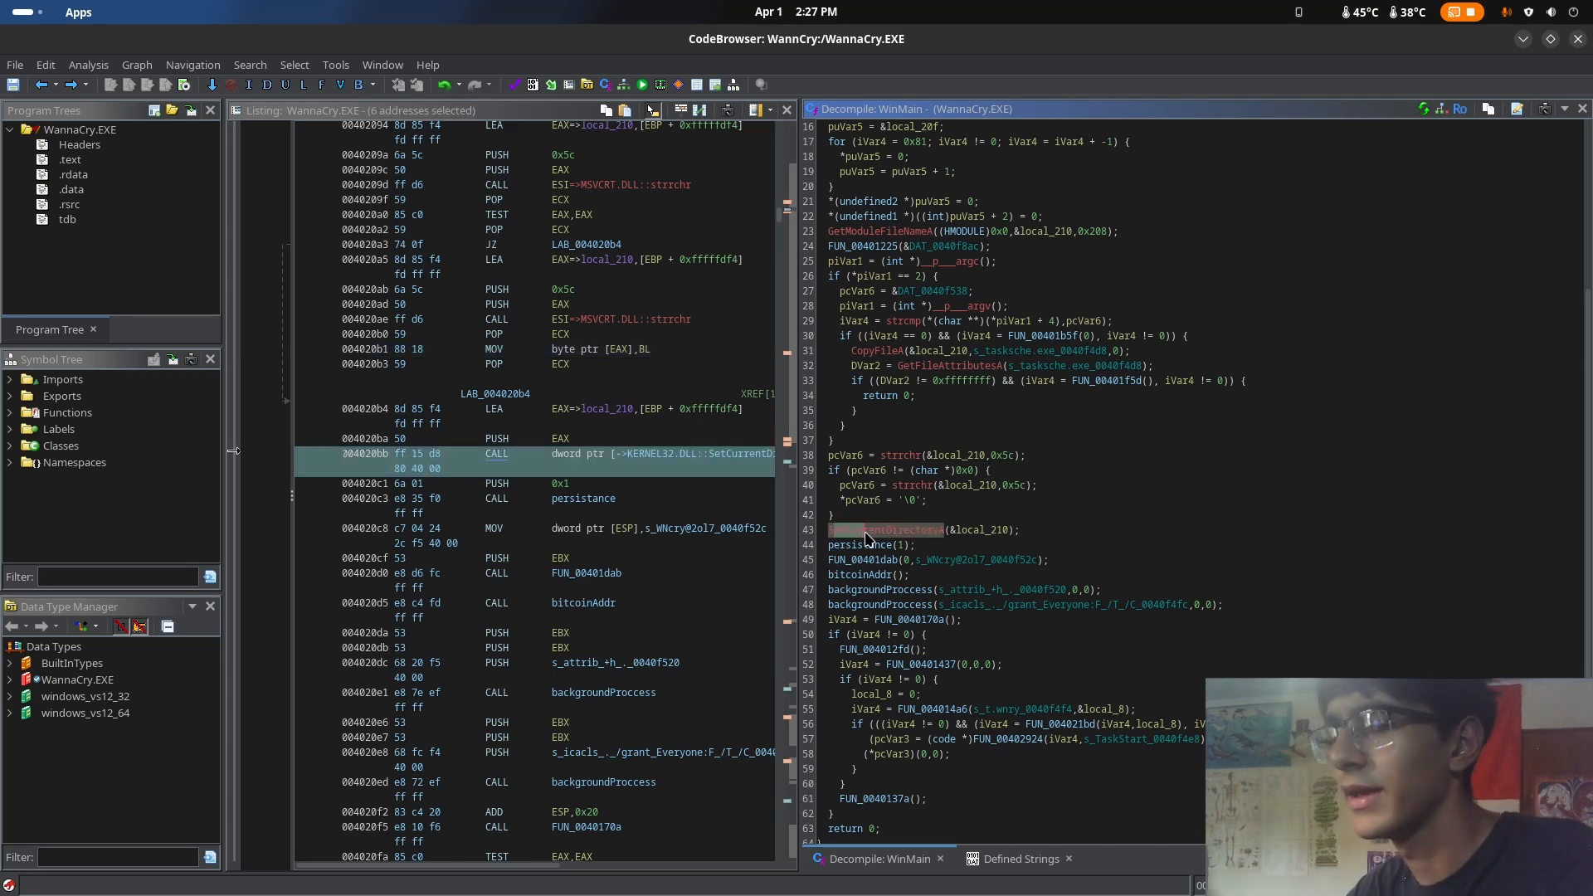
# Rename the local variable local_210 passed to SetCurrentDirectoryA as diretorio_atual
pyautogui.click(968, 535)
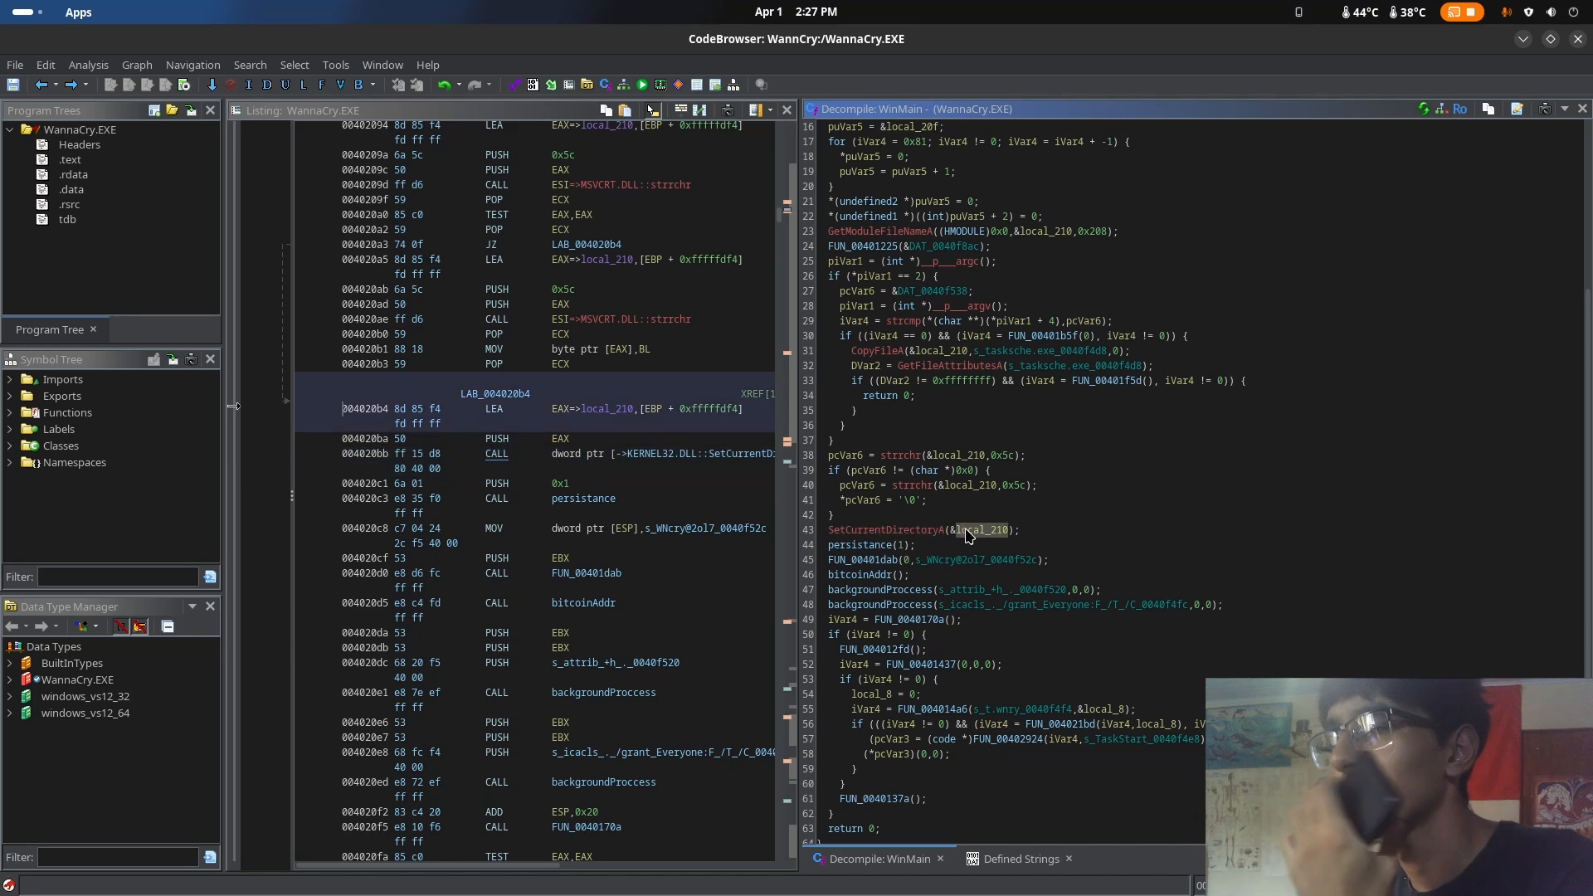
pyautogui.rightClick(974, 535)
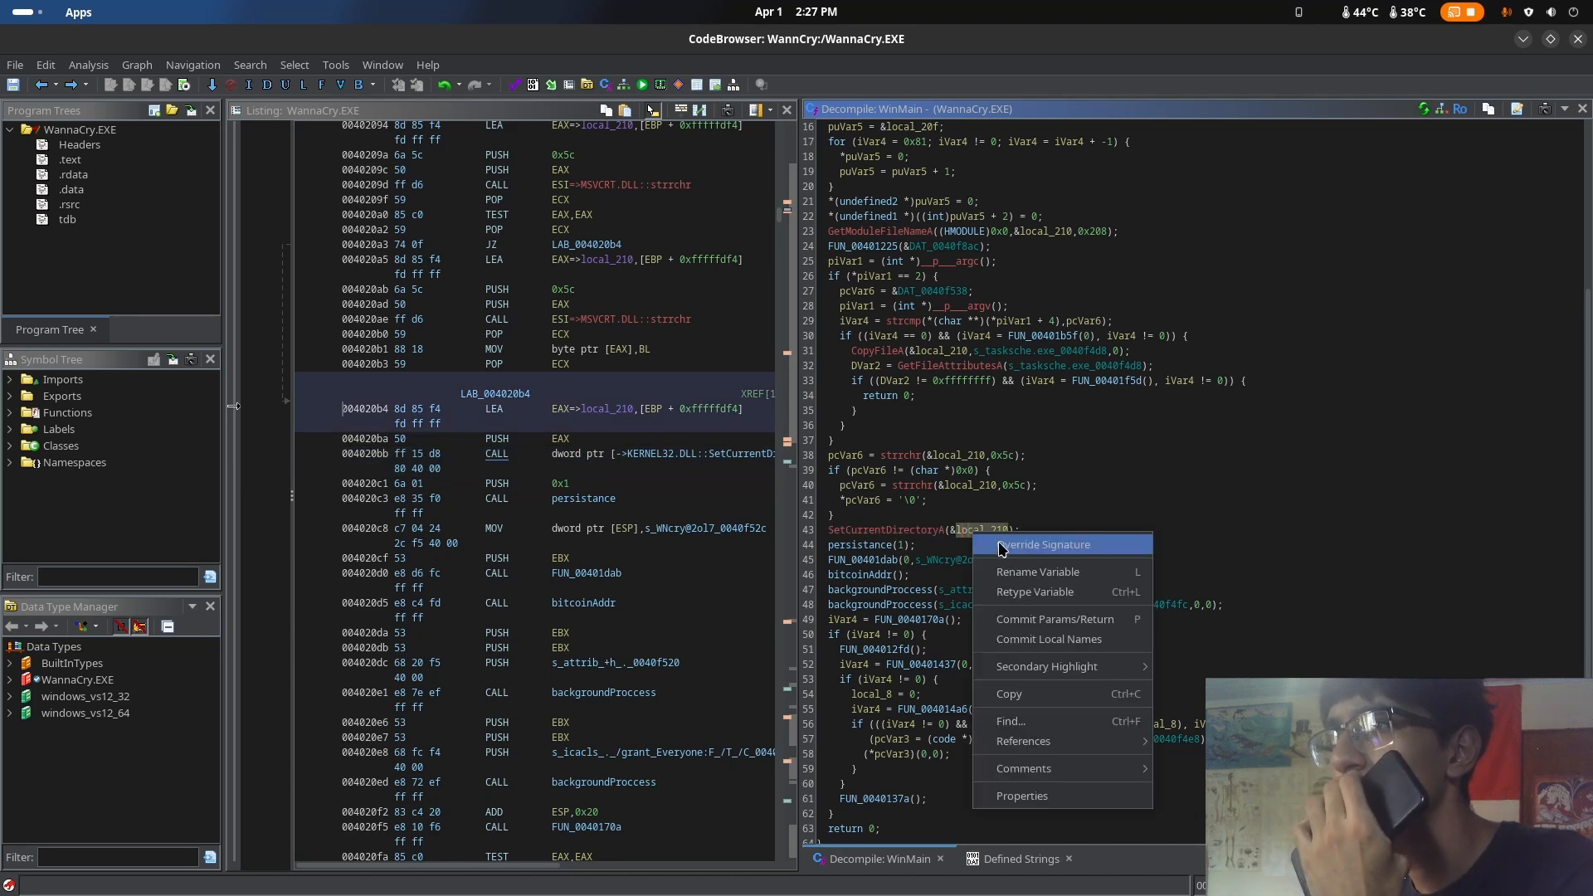
pyautogui.click(1056, 581)
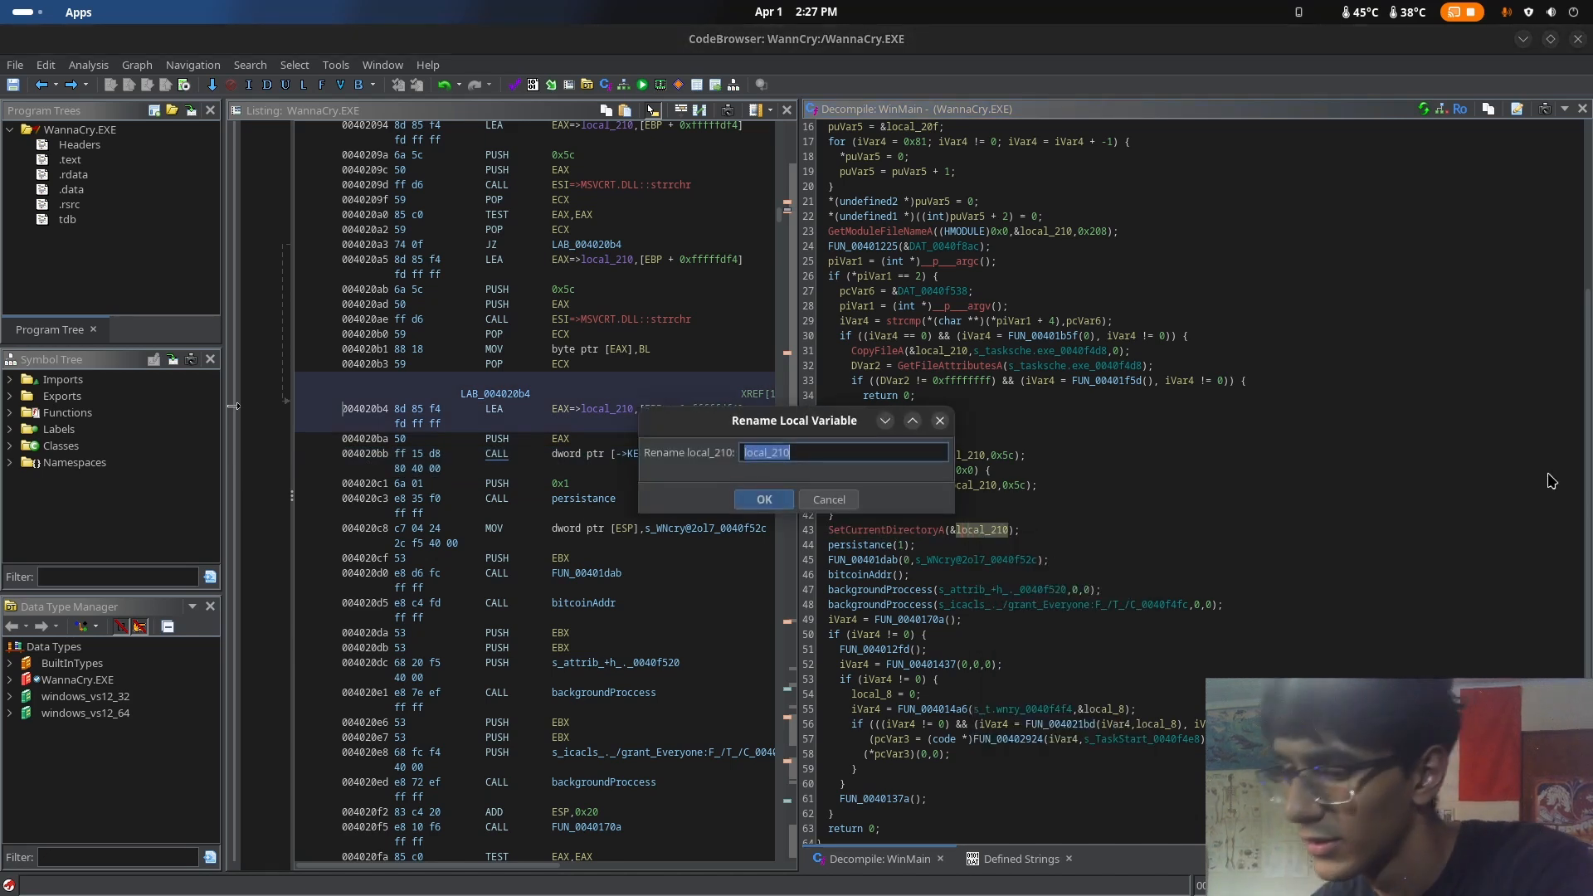
pyautogui.write('di')
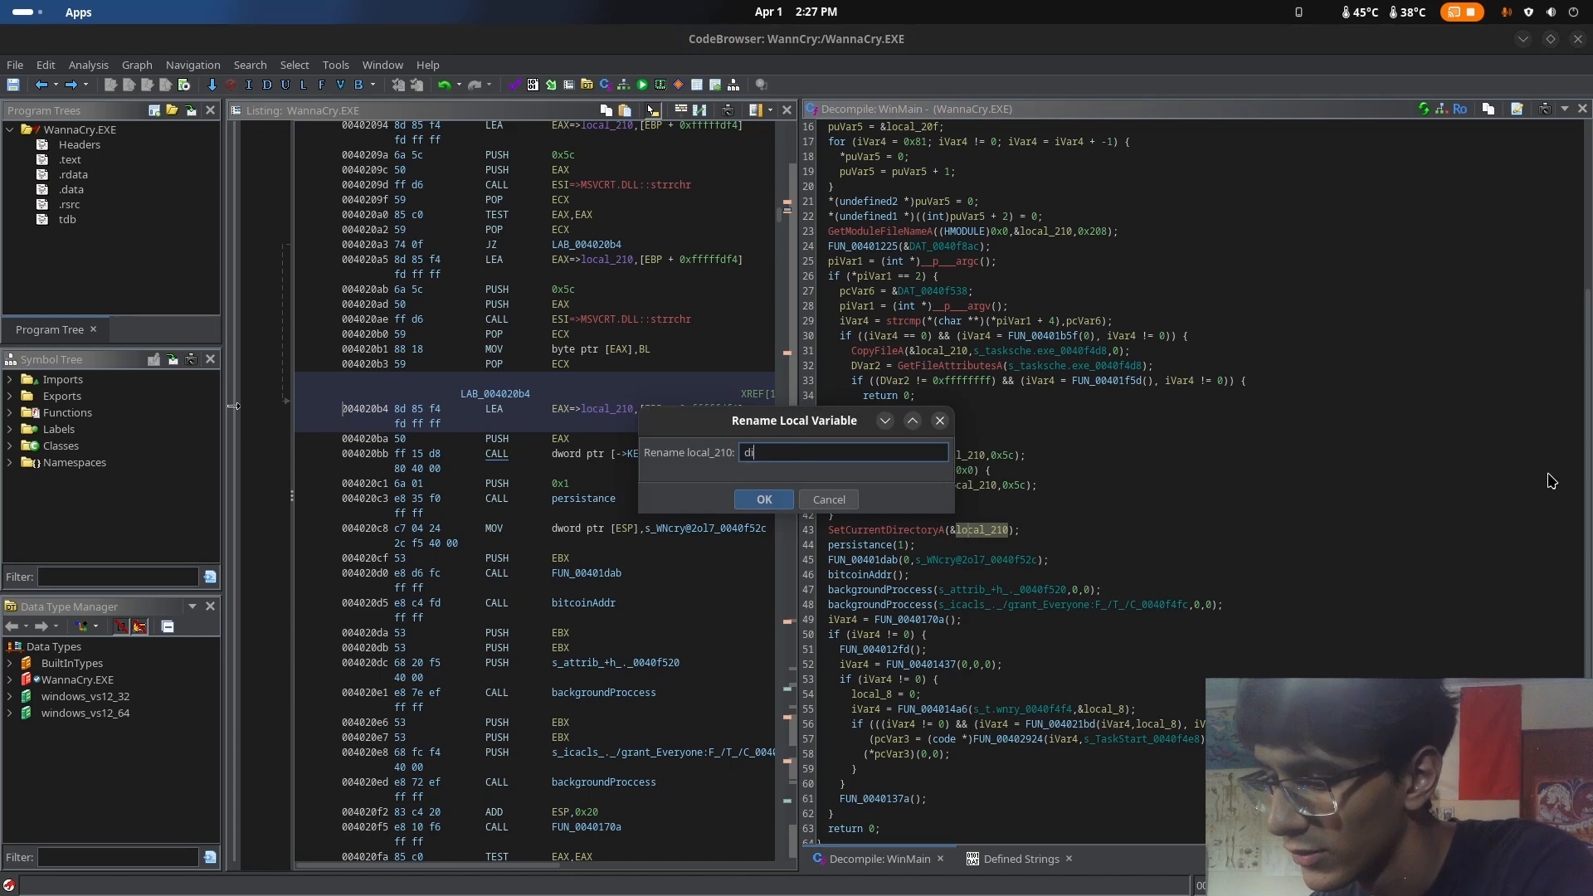
pyautogui.write('retorio_')
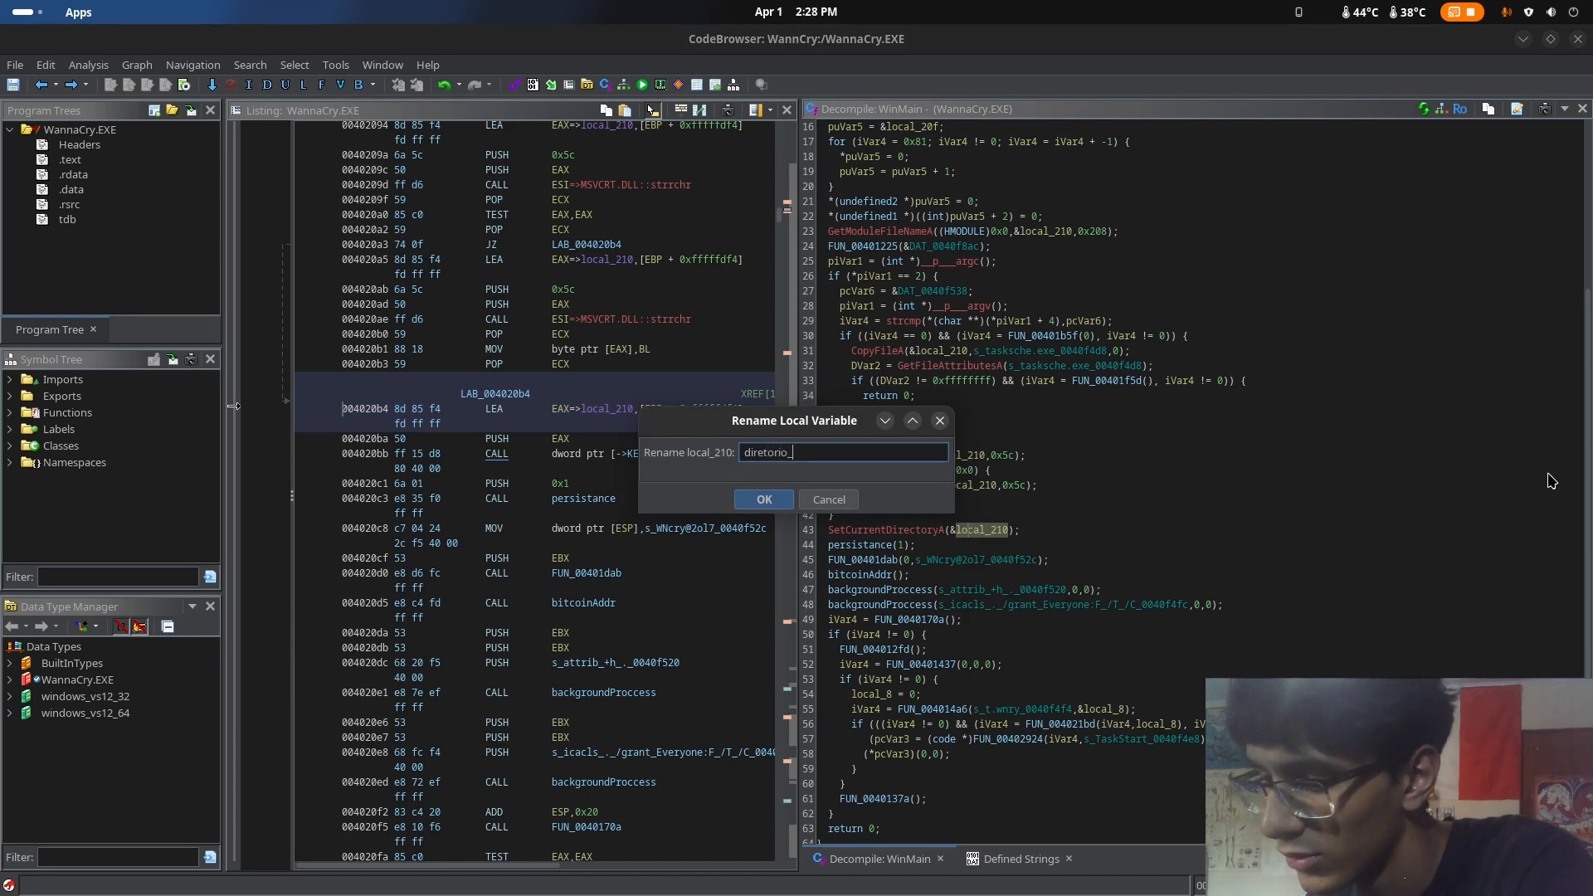
pyautogui.write('atual')
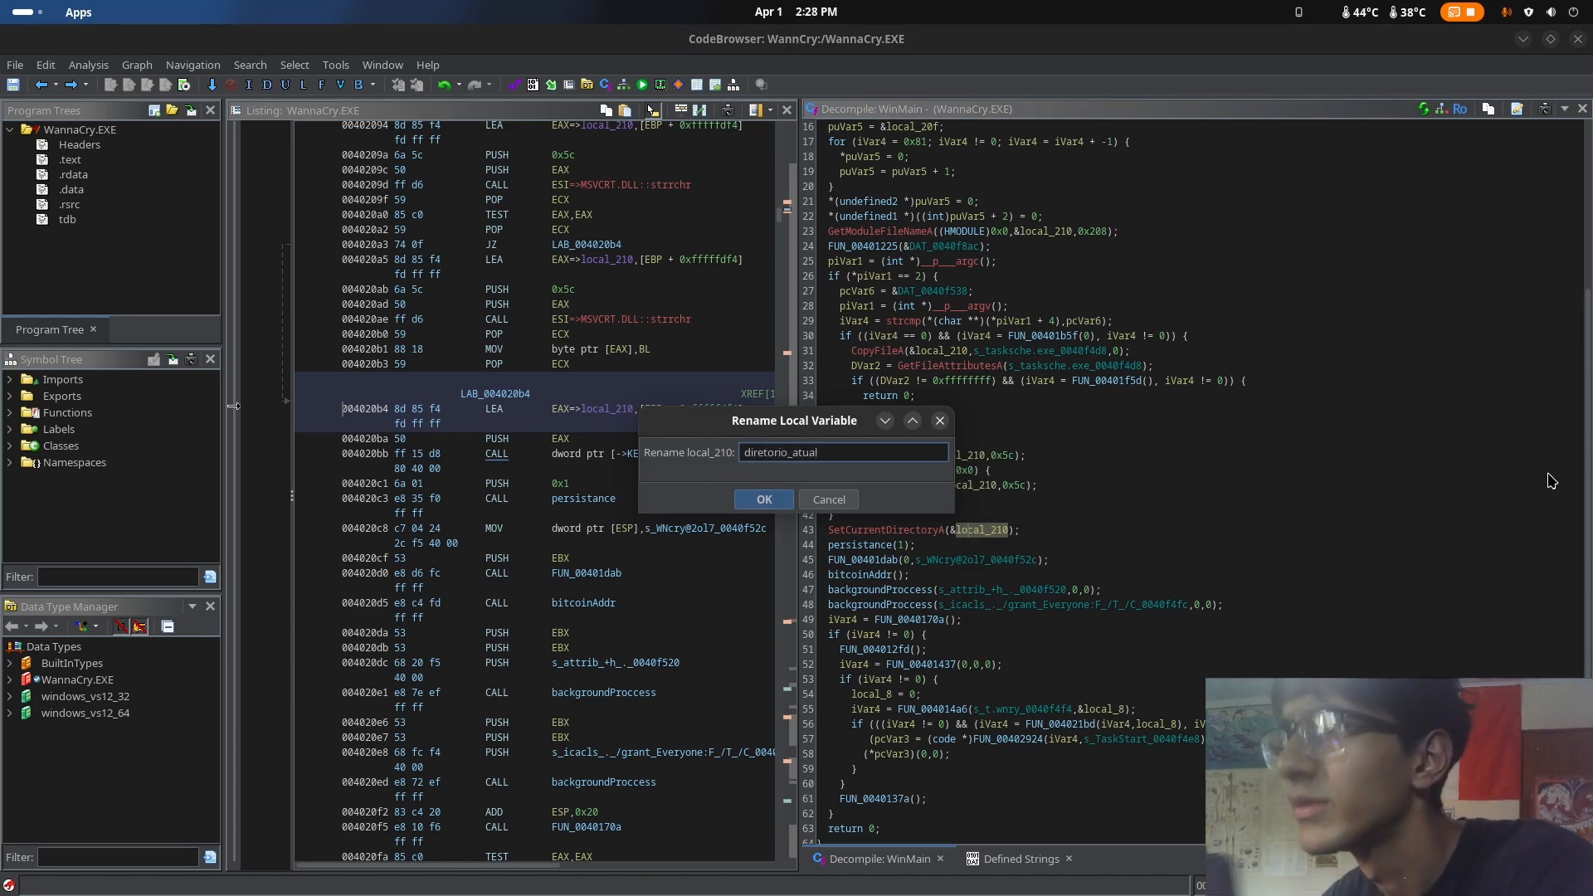
pyautogui.press('Return')
# Review how WinMain uses diretorio_atual in strrchr and SetCurrentDirectoryA, and inspect the persistance(1) call that follows
pyautogui.click(1035, 487)
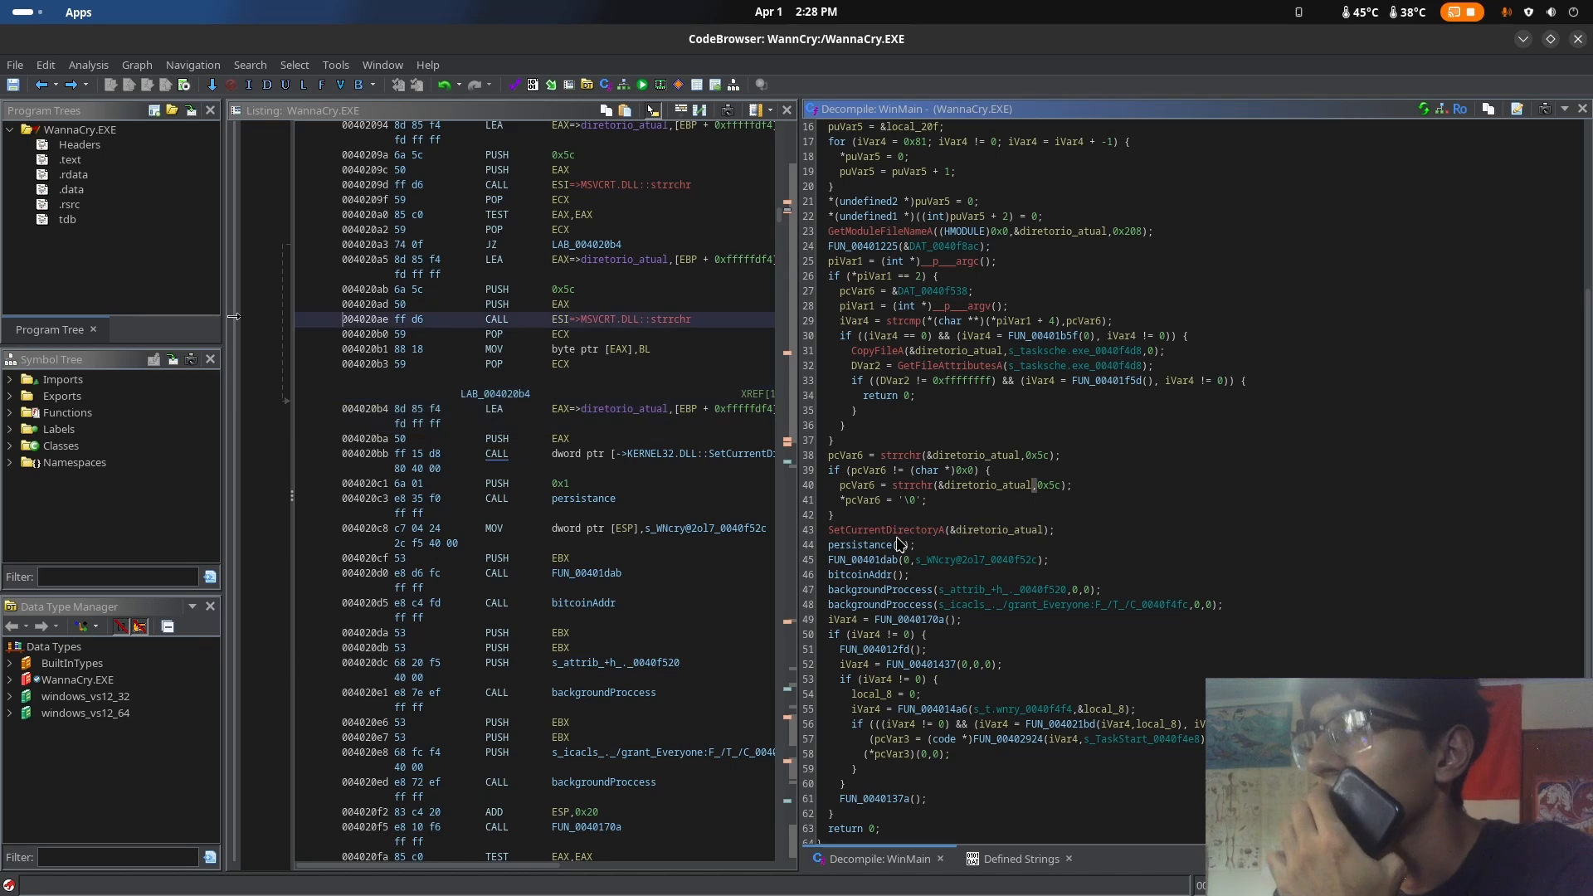
pyautogui.click(966, 535)
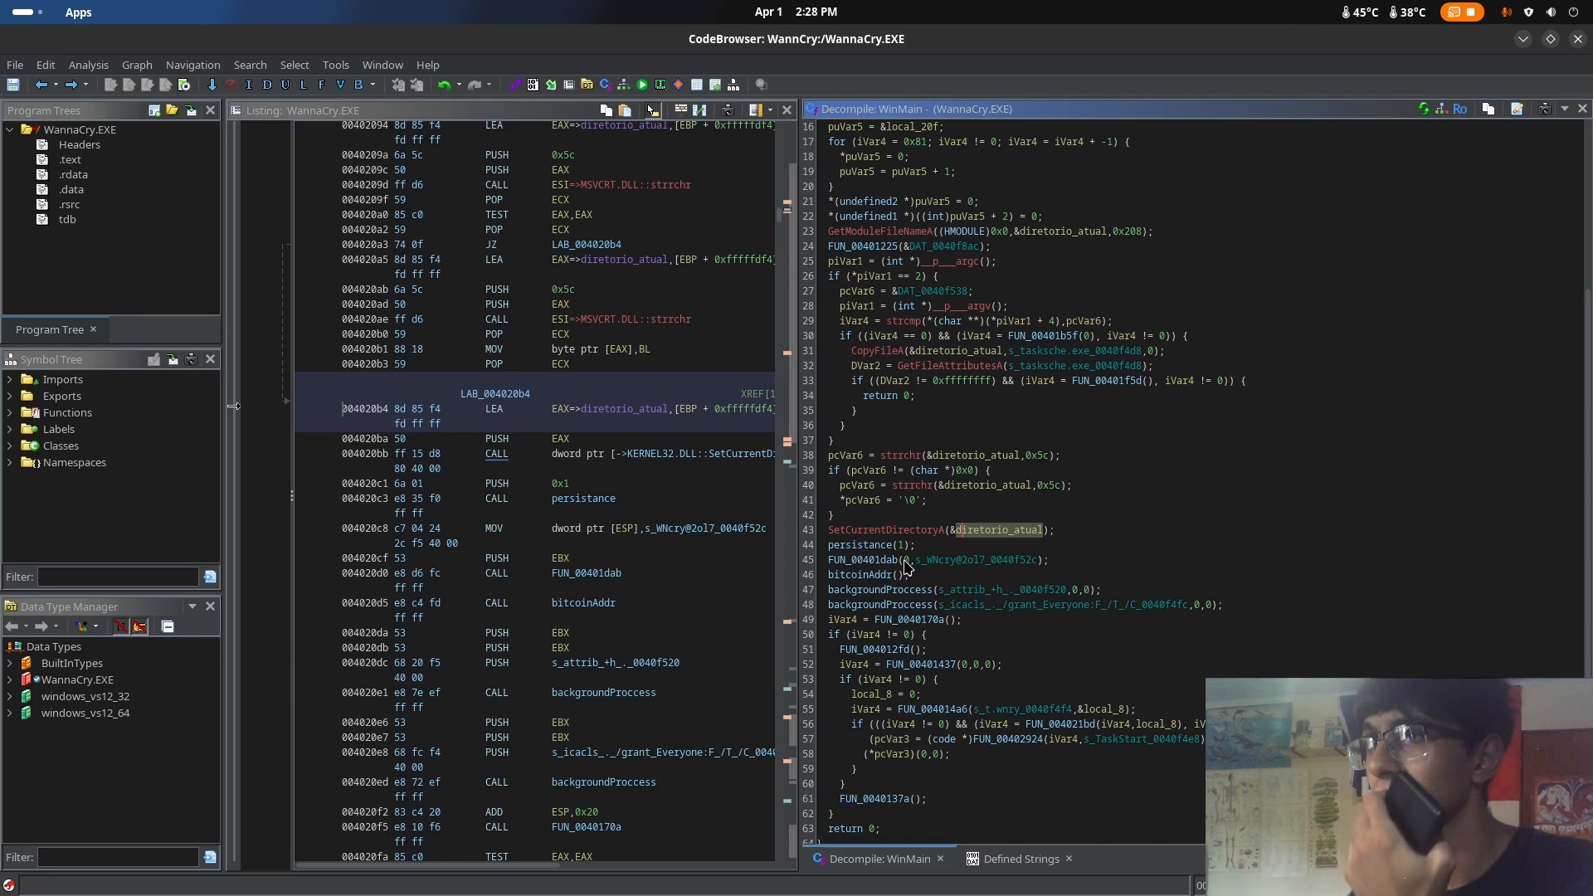
pyautogui.click(830, 547)
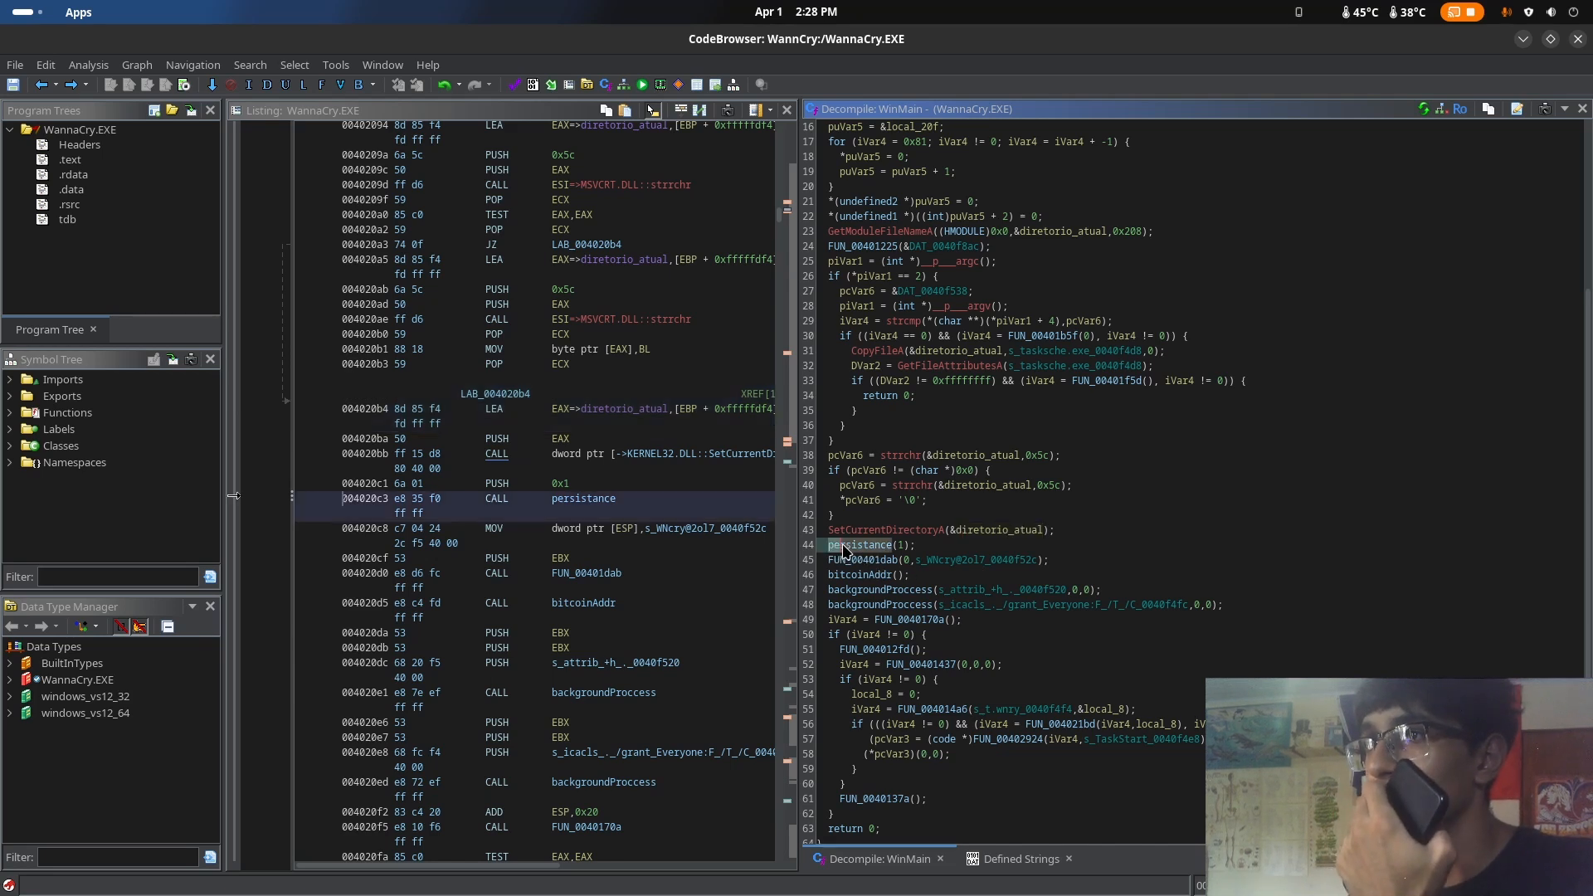
pyautogui.click(920, 546)
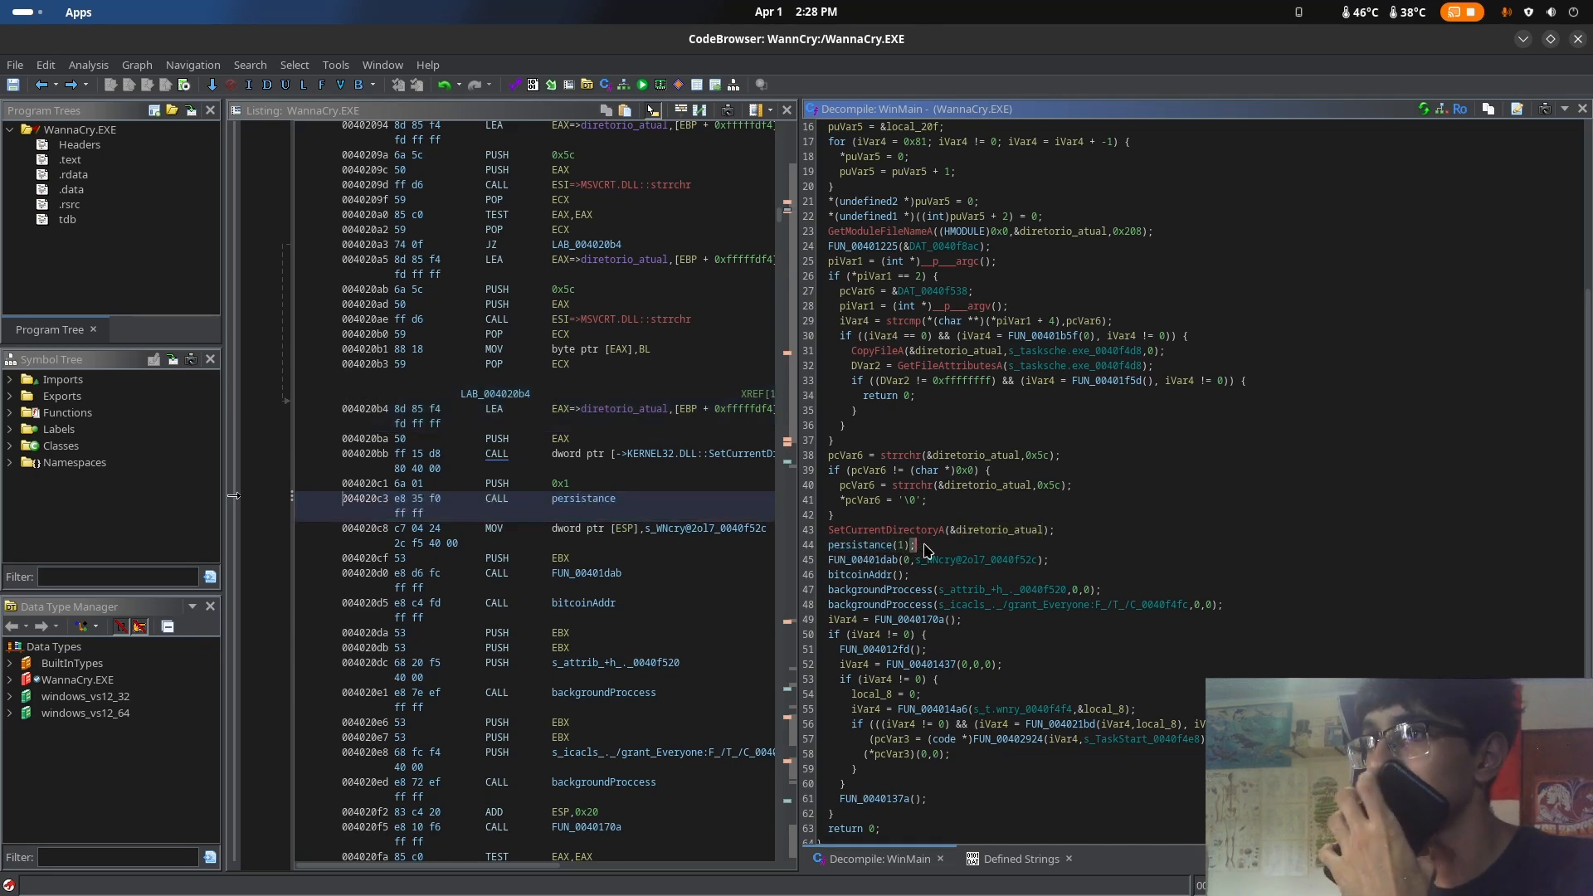
pyautogui.moveTo(918, 548); pyautogui.dragTo(830, 548)
pyautogui.click(1052, 531)
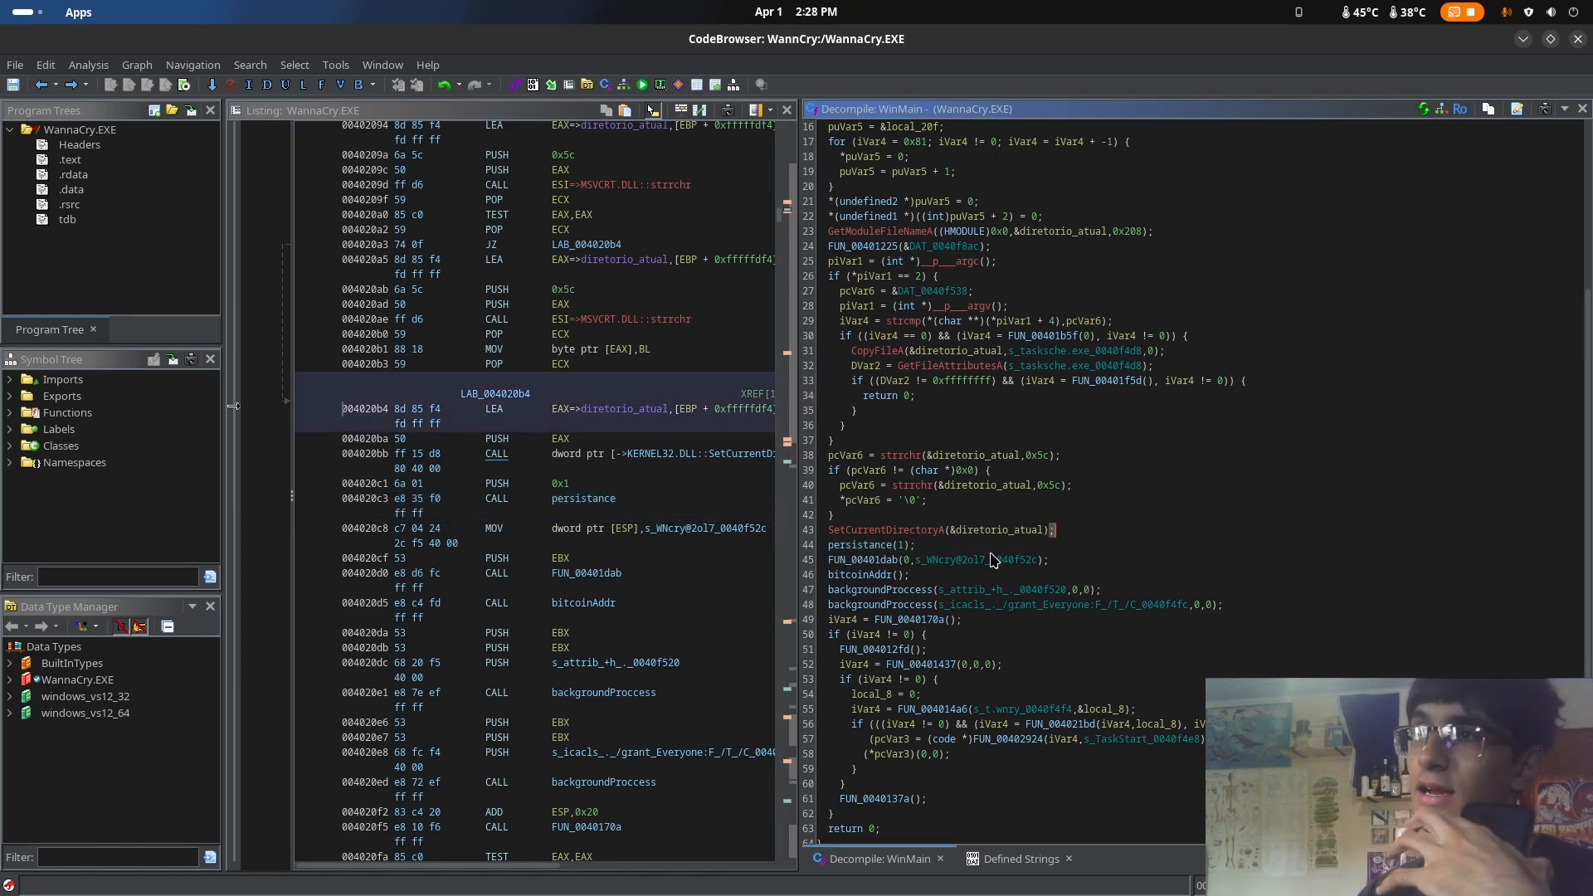
# Review WinMain's successive calls to persistance, FUN_00401dab, bitcoinAddr and the two backgroundProccess calls with the attrib and icacls strings
pyautogui.moveTo(985, 540); pyautogui.dragTo(841, 543)
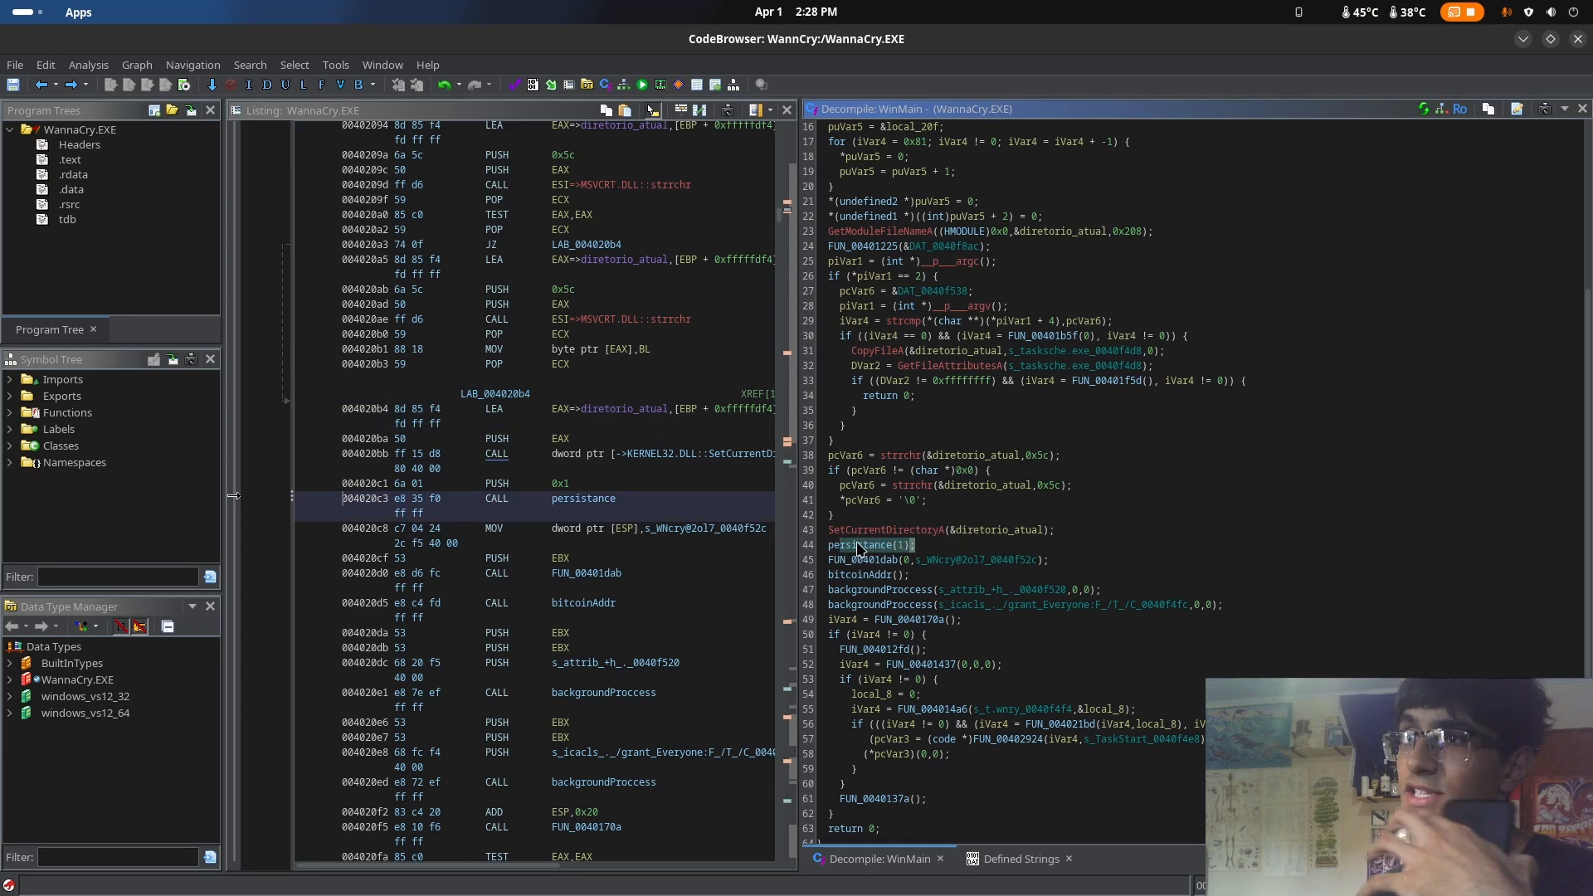
pyautogui.click(1039, 546)
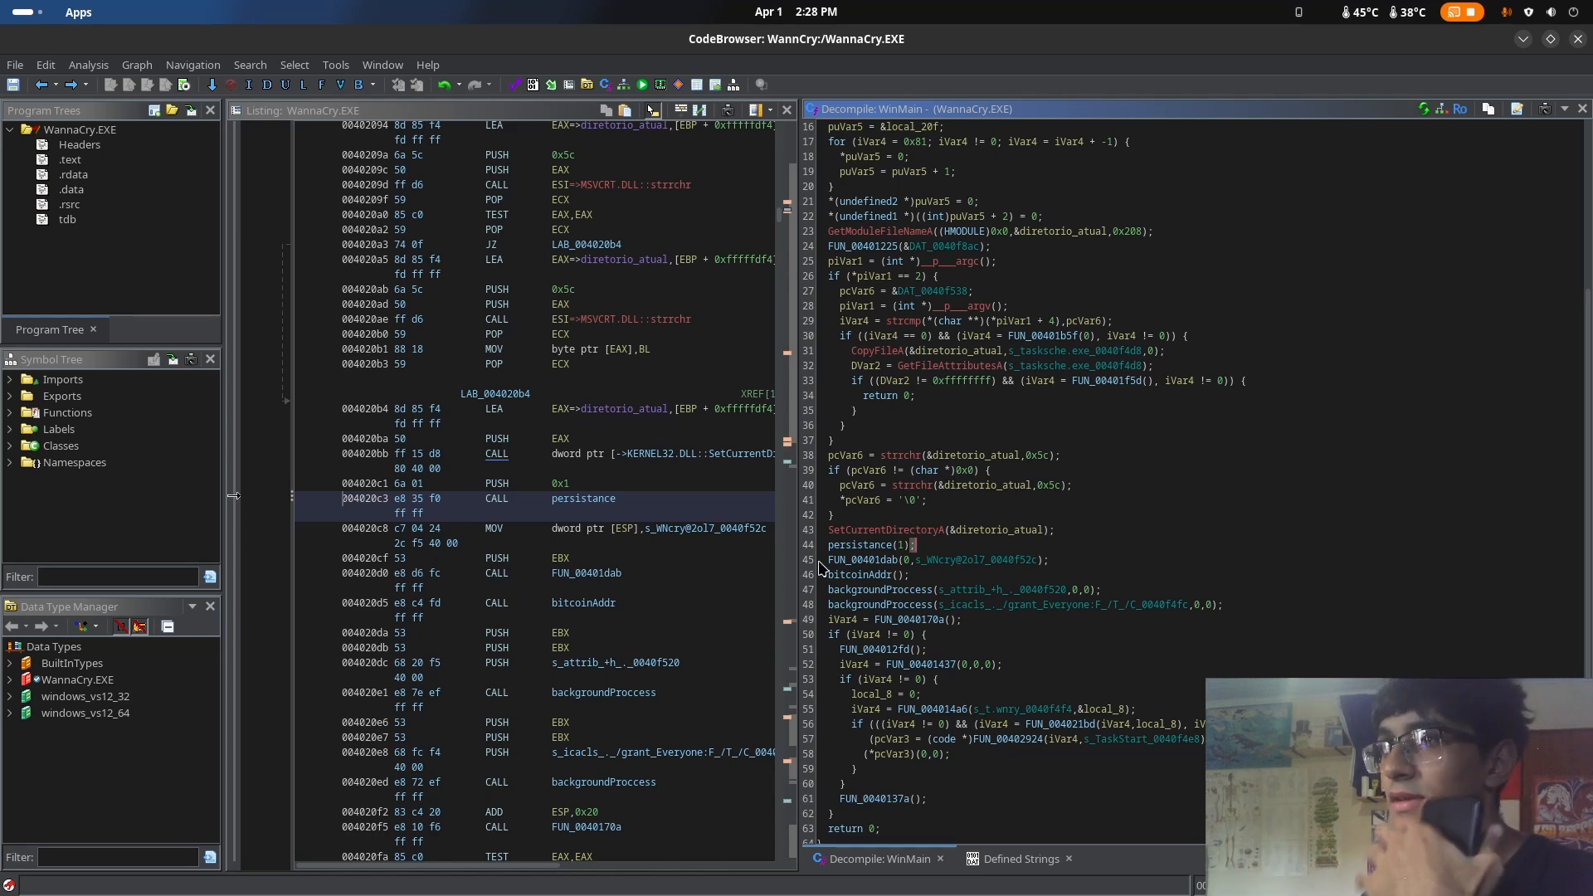
pyautogui.moveTo(829, 567); pyautogui.dragTo(1050, 570)
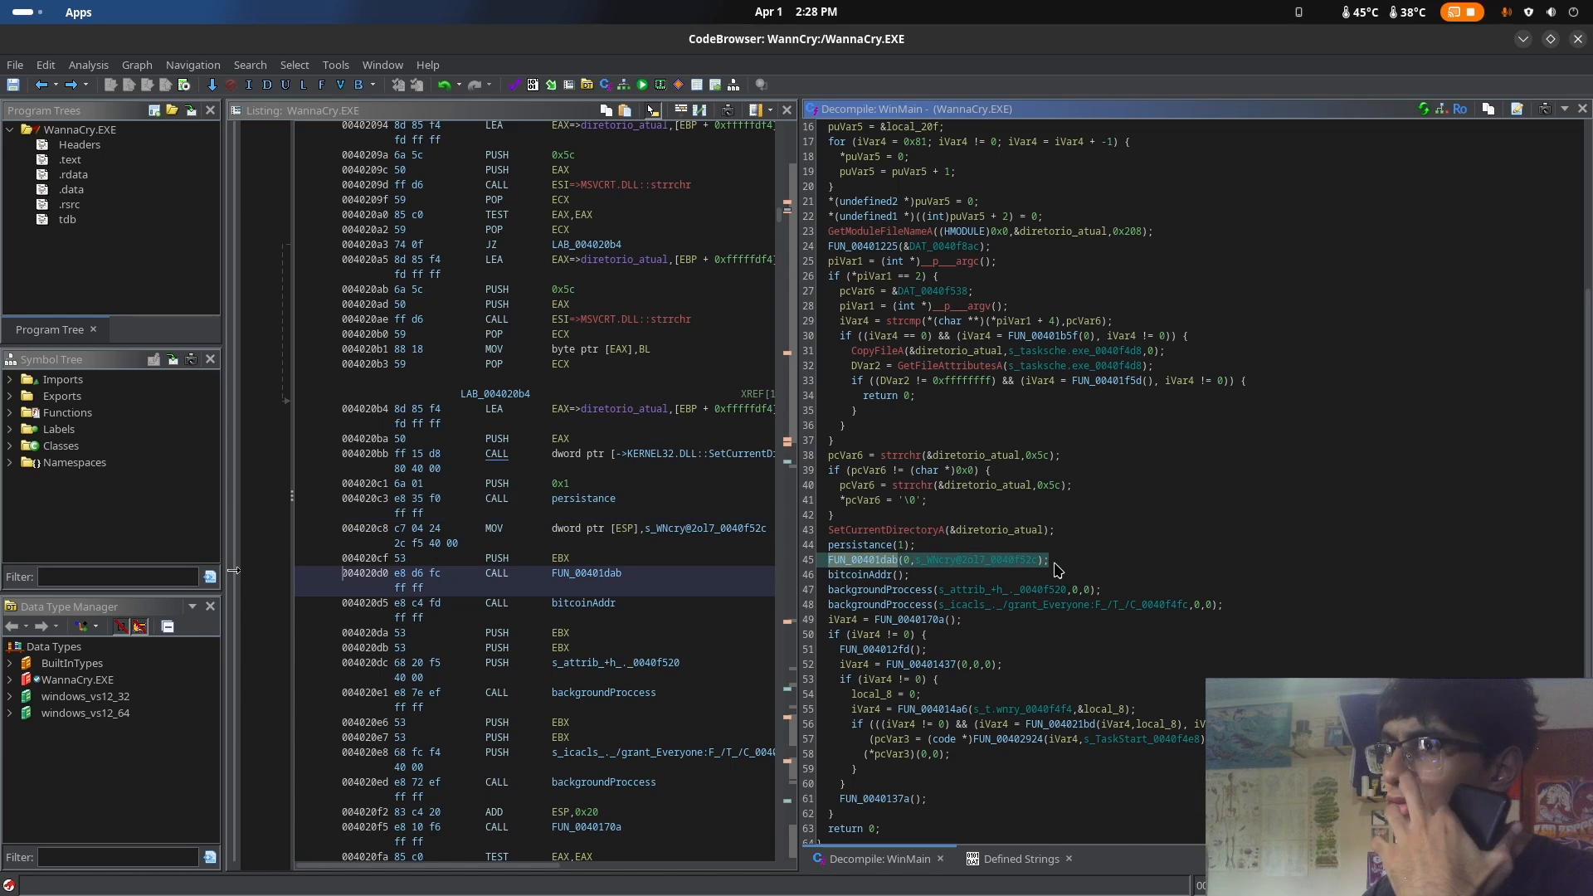
pyautogui.click(1058, 569)
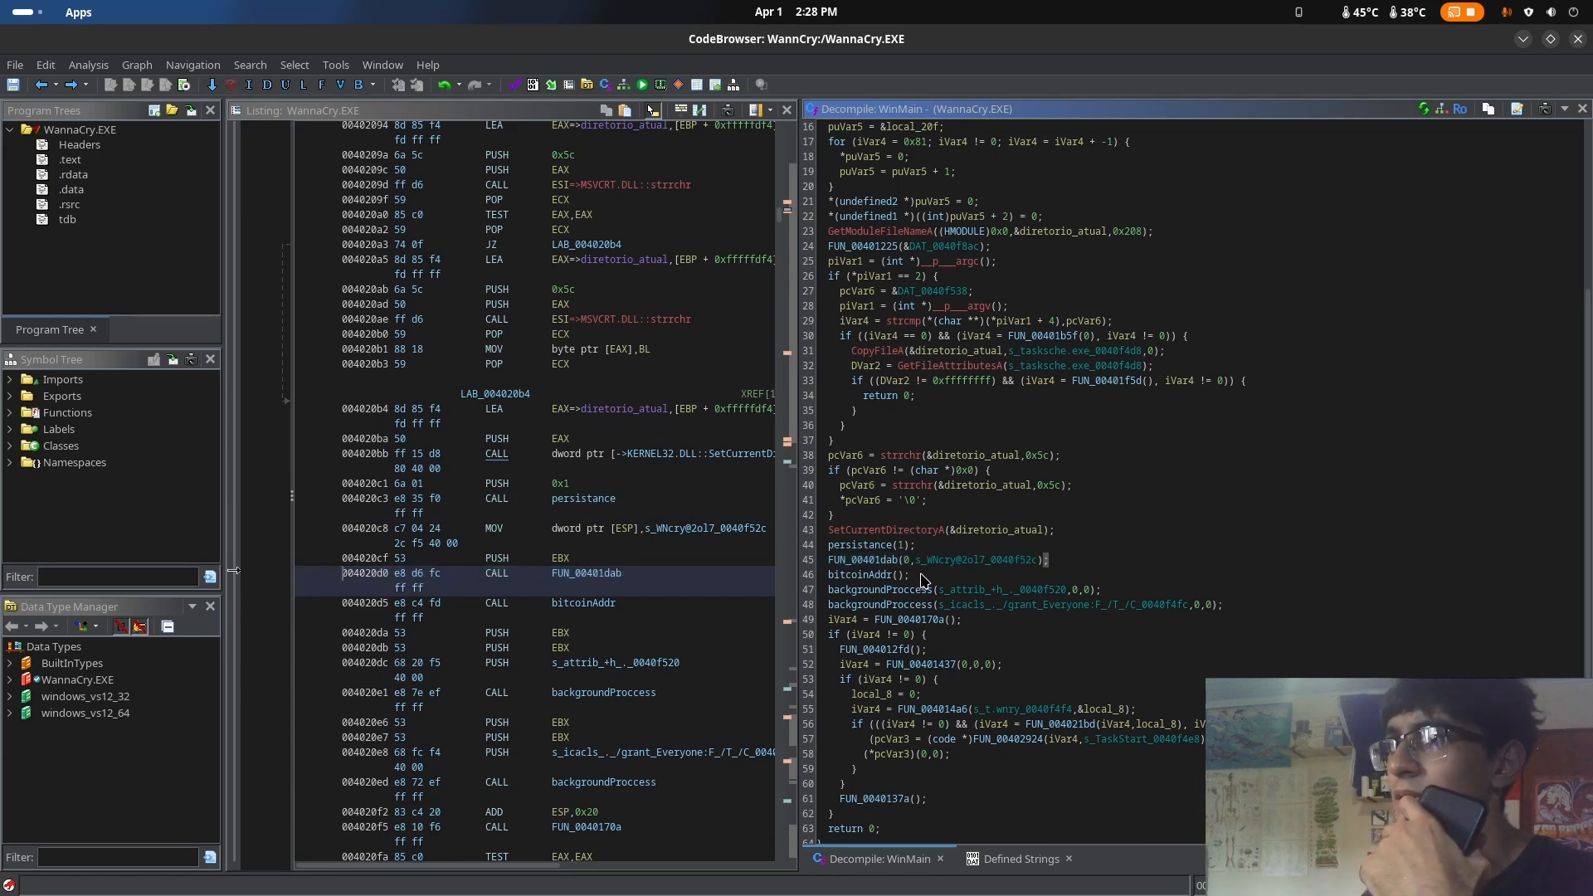
pyautogui.moveTo(910, 574); pyautogui.dragTo(829, 579)
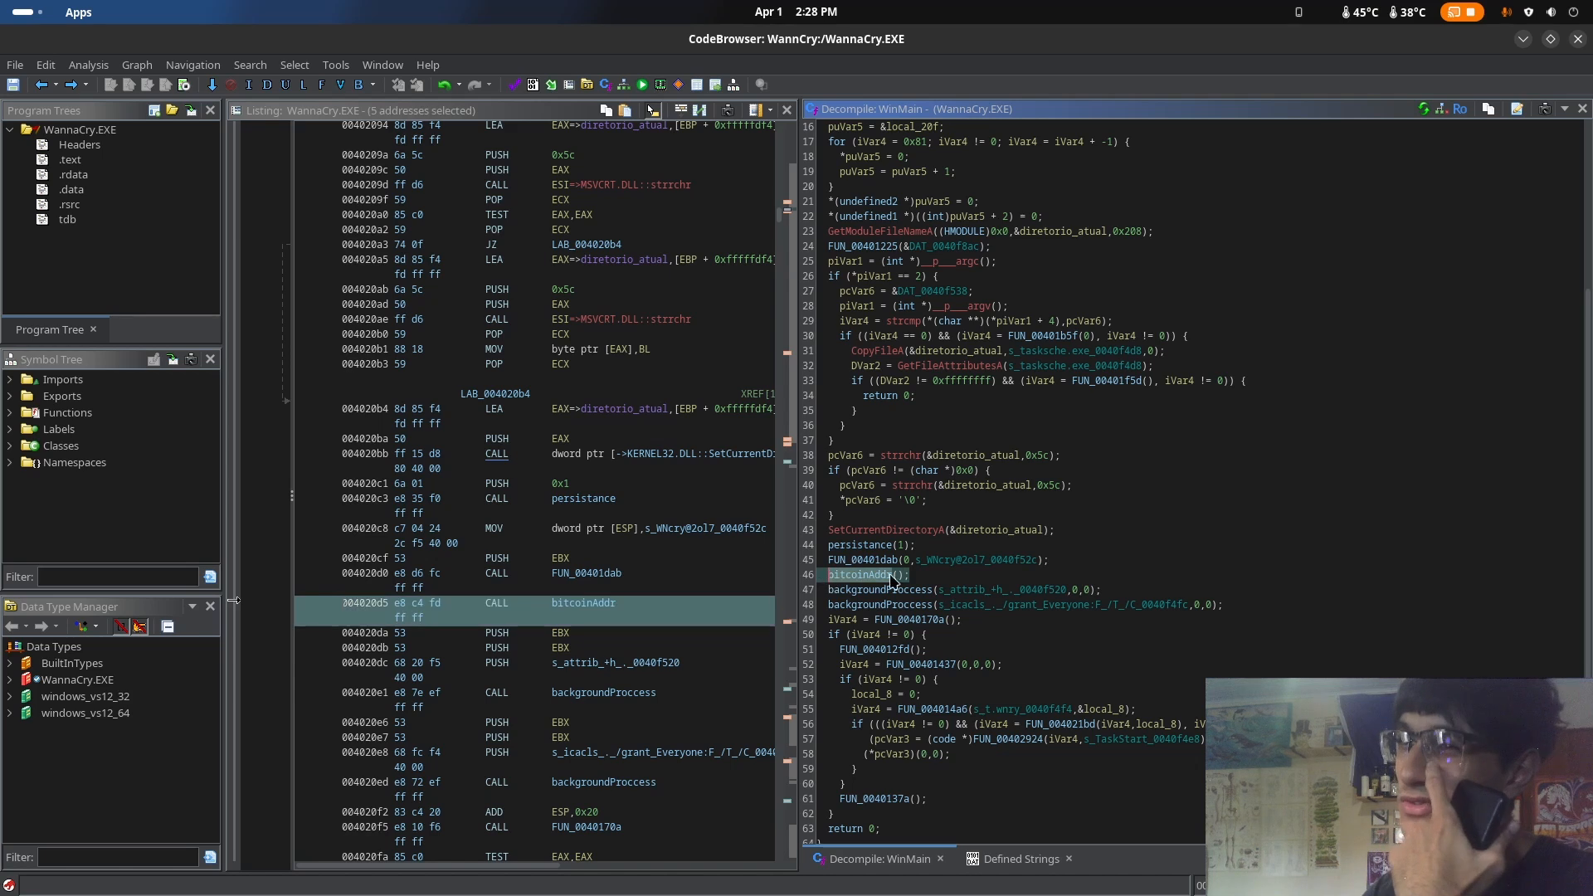
pyautogui.click(928, 581)
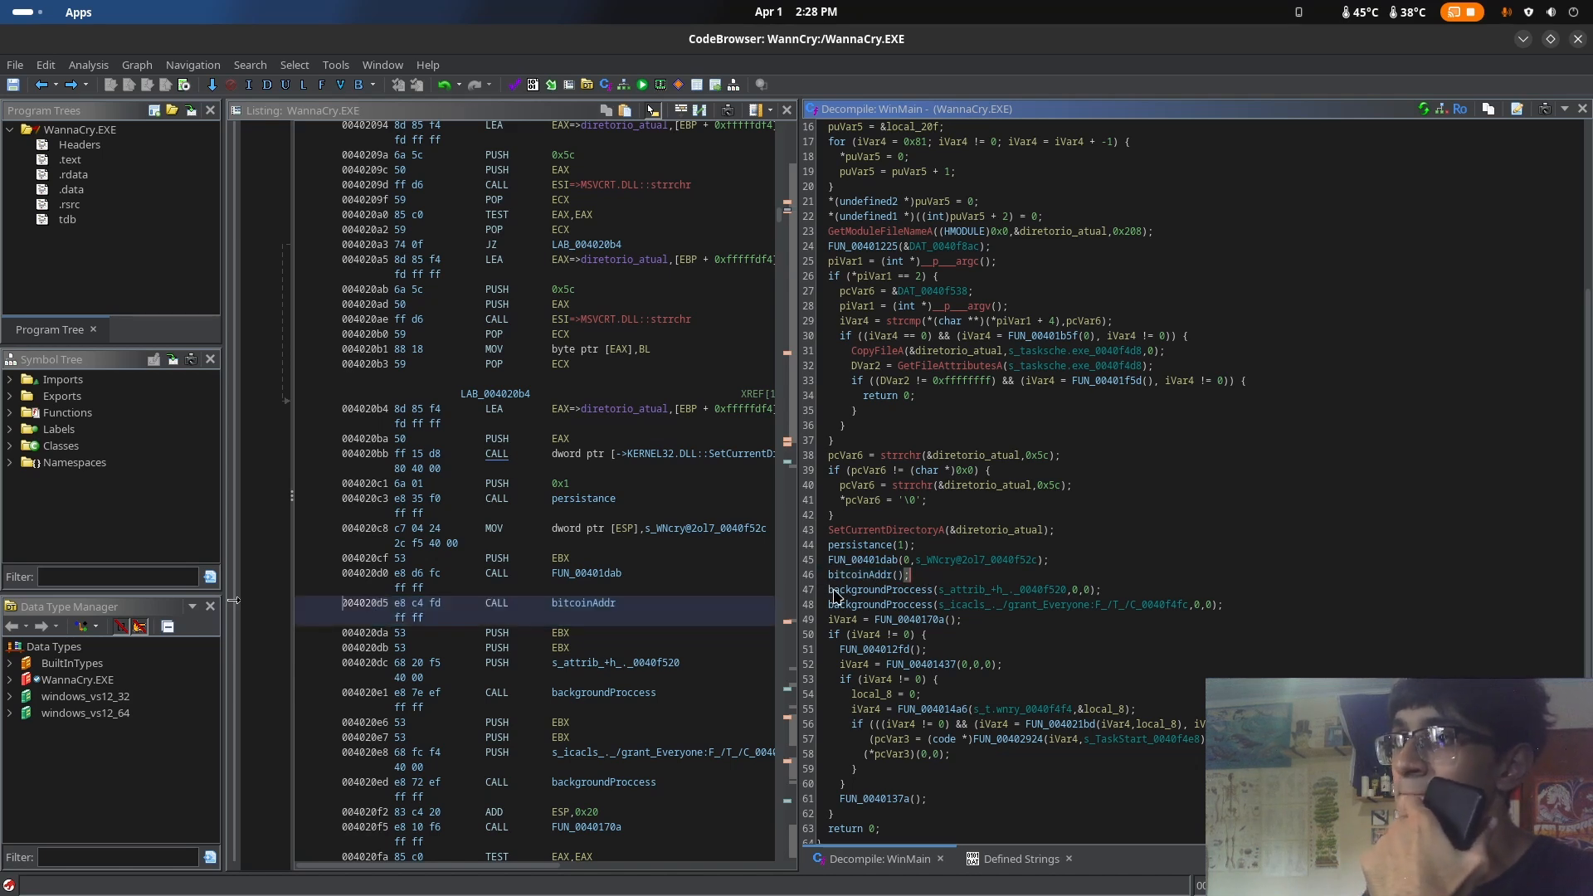
pyautogui.moveTo(829, 592)
pyautogui.mouseDown()
pyautogui.moveTo(1223, 605)
pyautogui.moveTo(832, 603)
pyautogui.mouseUp()
pyautogui.click(1192, 565)
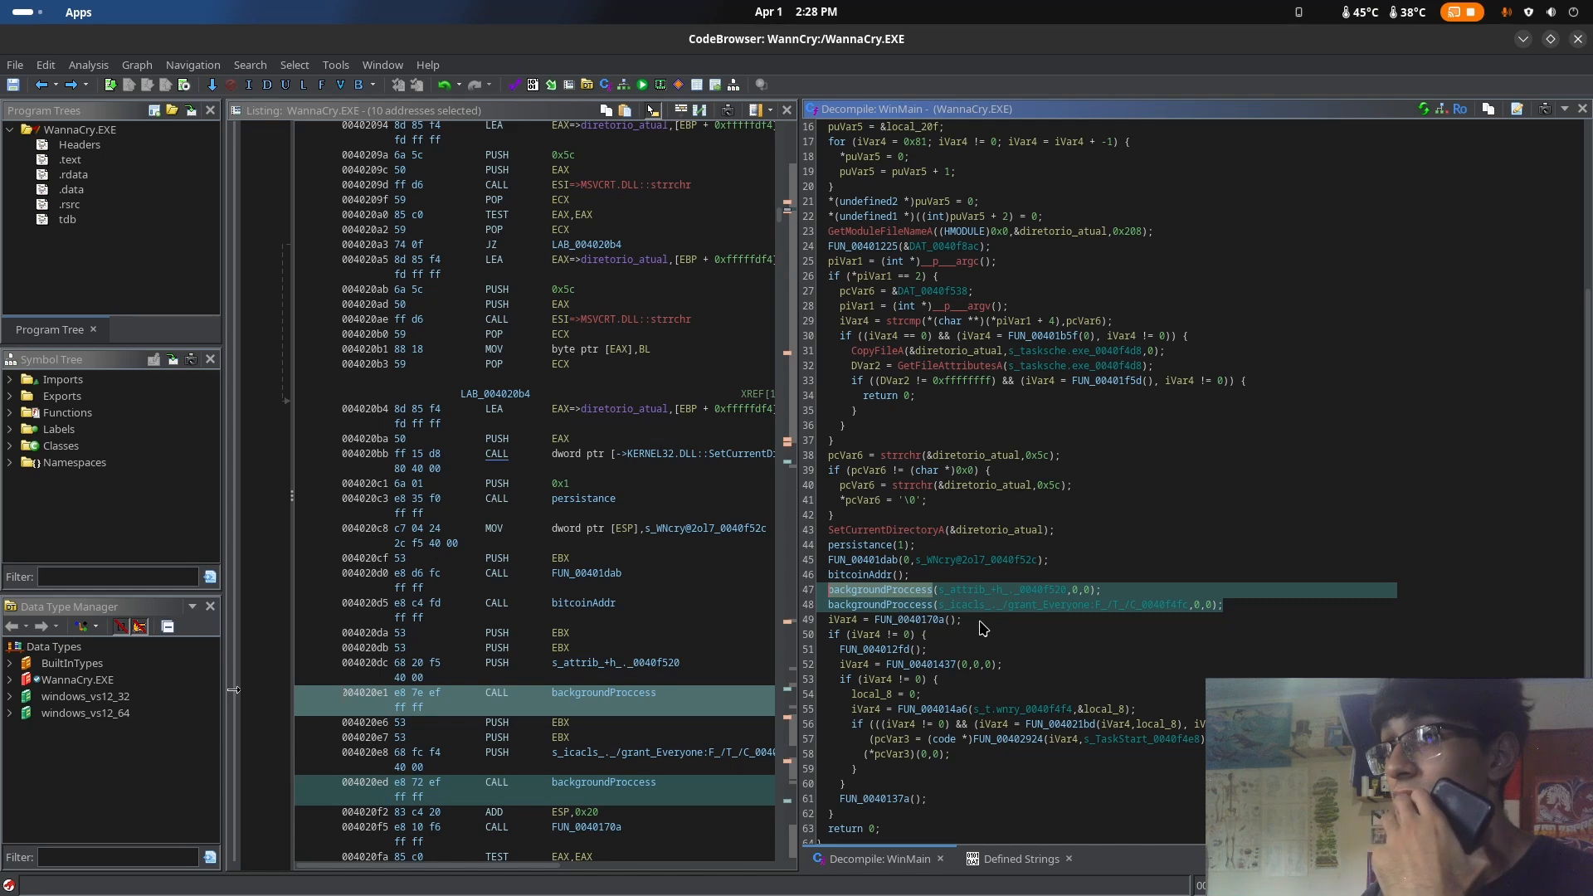
# Open FUN_0040170a from WinMain and examine the file-handling API names it passes to GetProcAddress, such as CreateFileW, WriteFile and ReadFile
pyautogui.click(980, 622)
pyautogui.scroll(-1, 1029, 651)
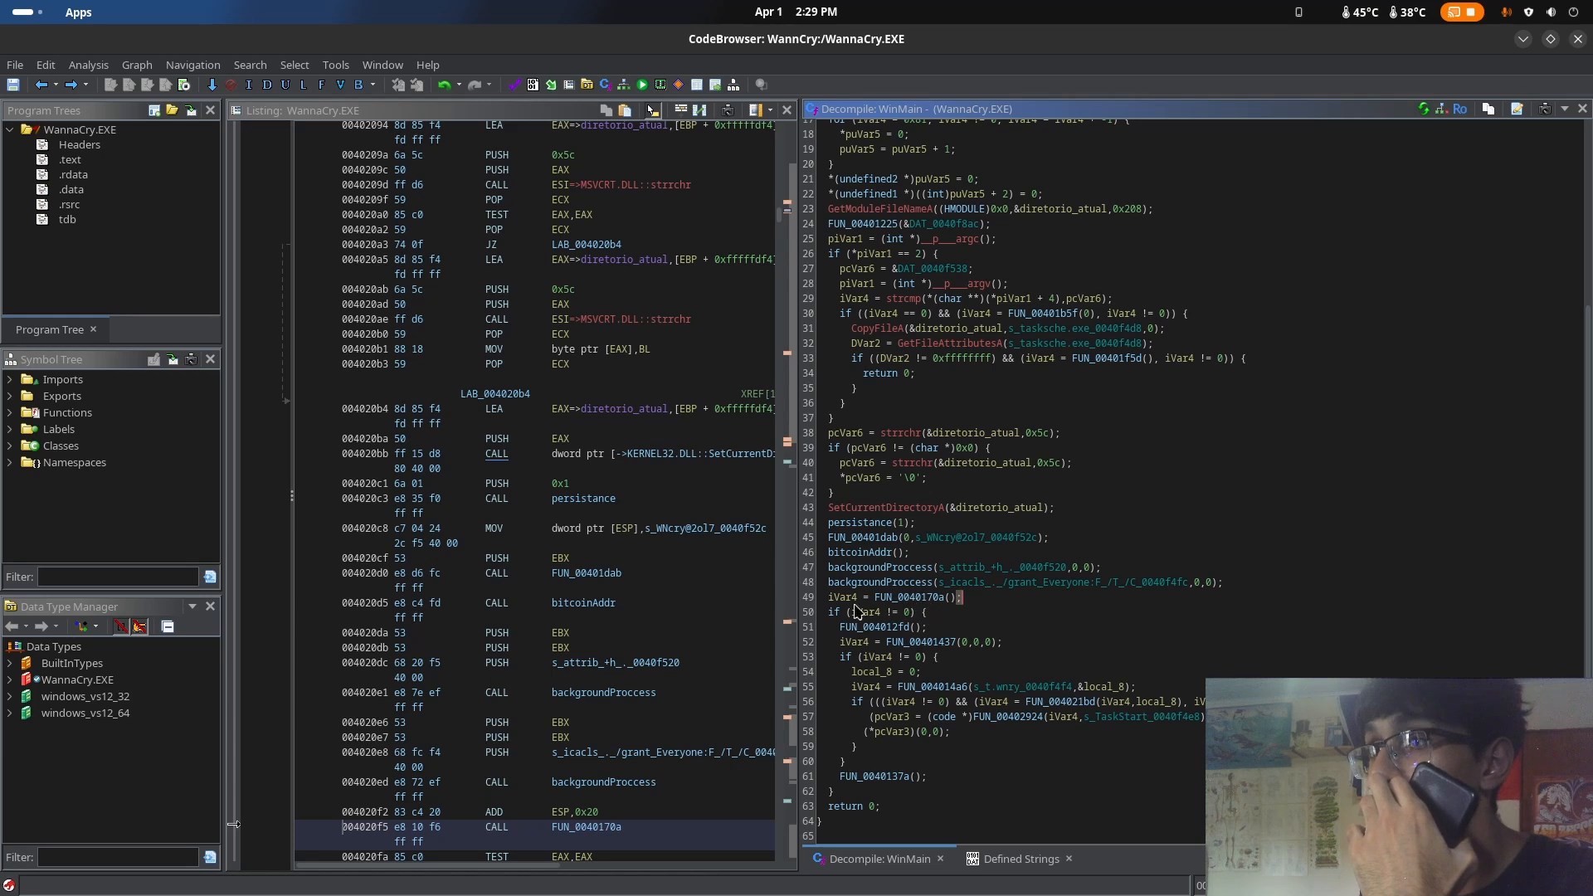
pyautogui.doubleClick(910, 598)
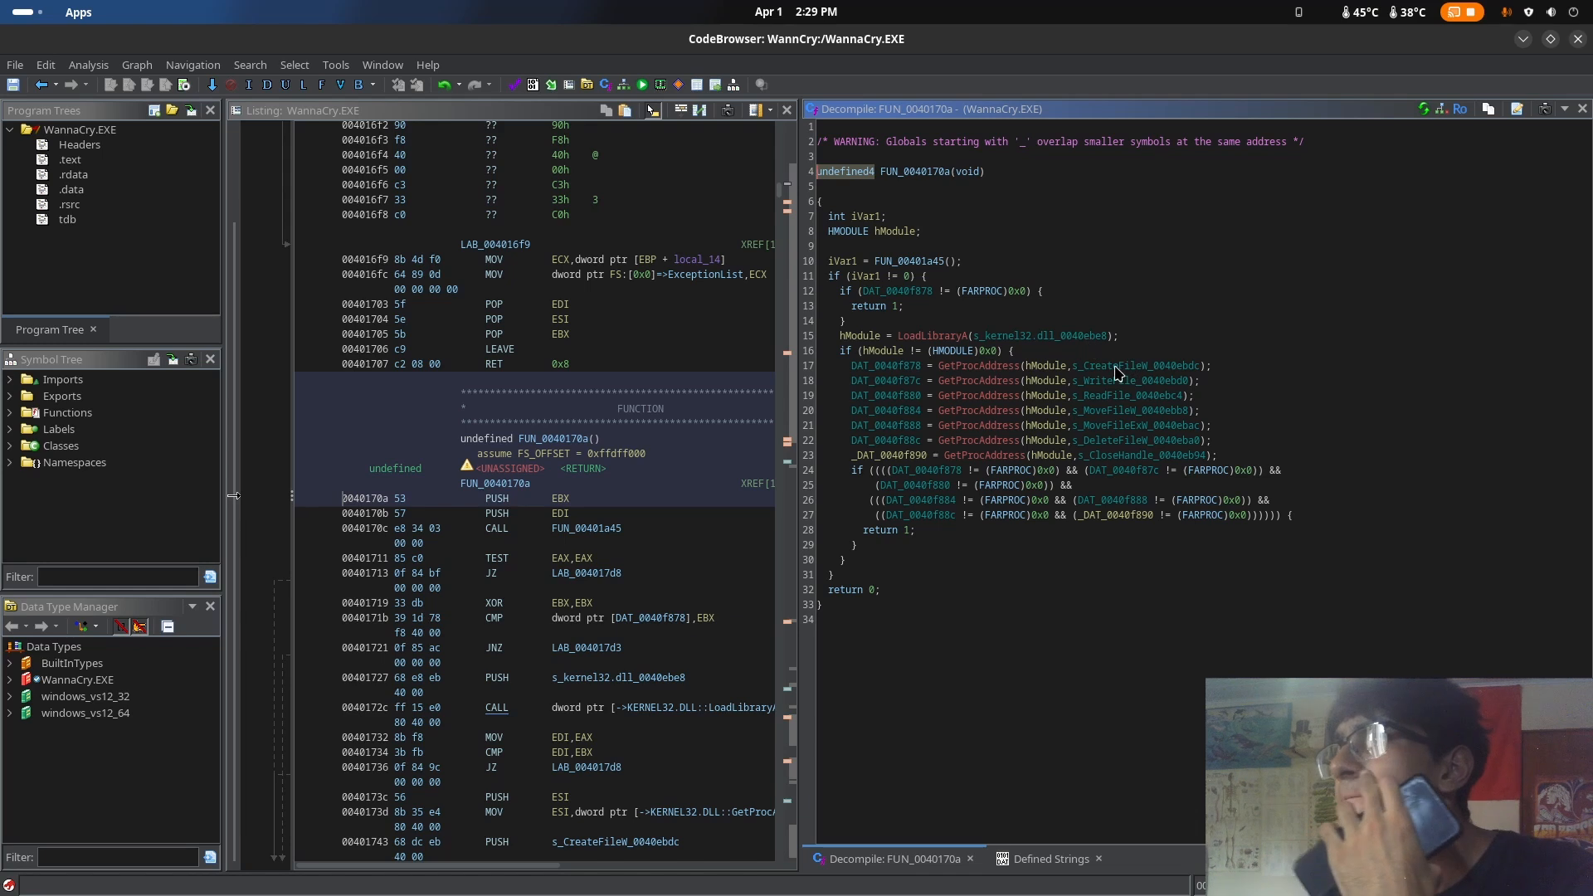
pyautogui.click(1092, 379)
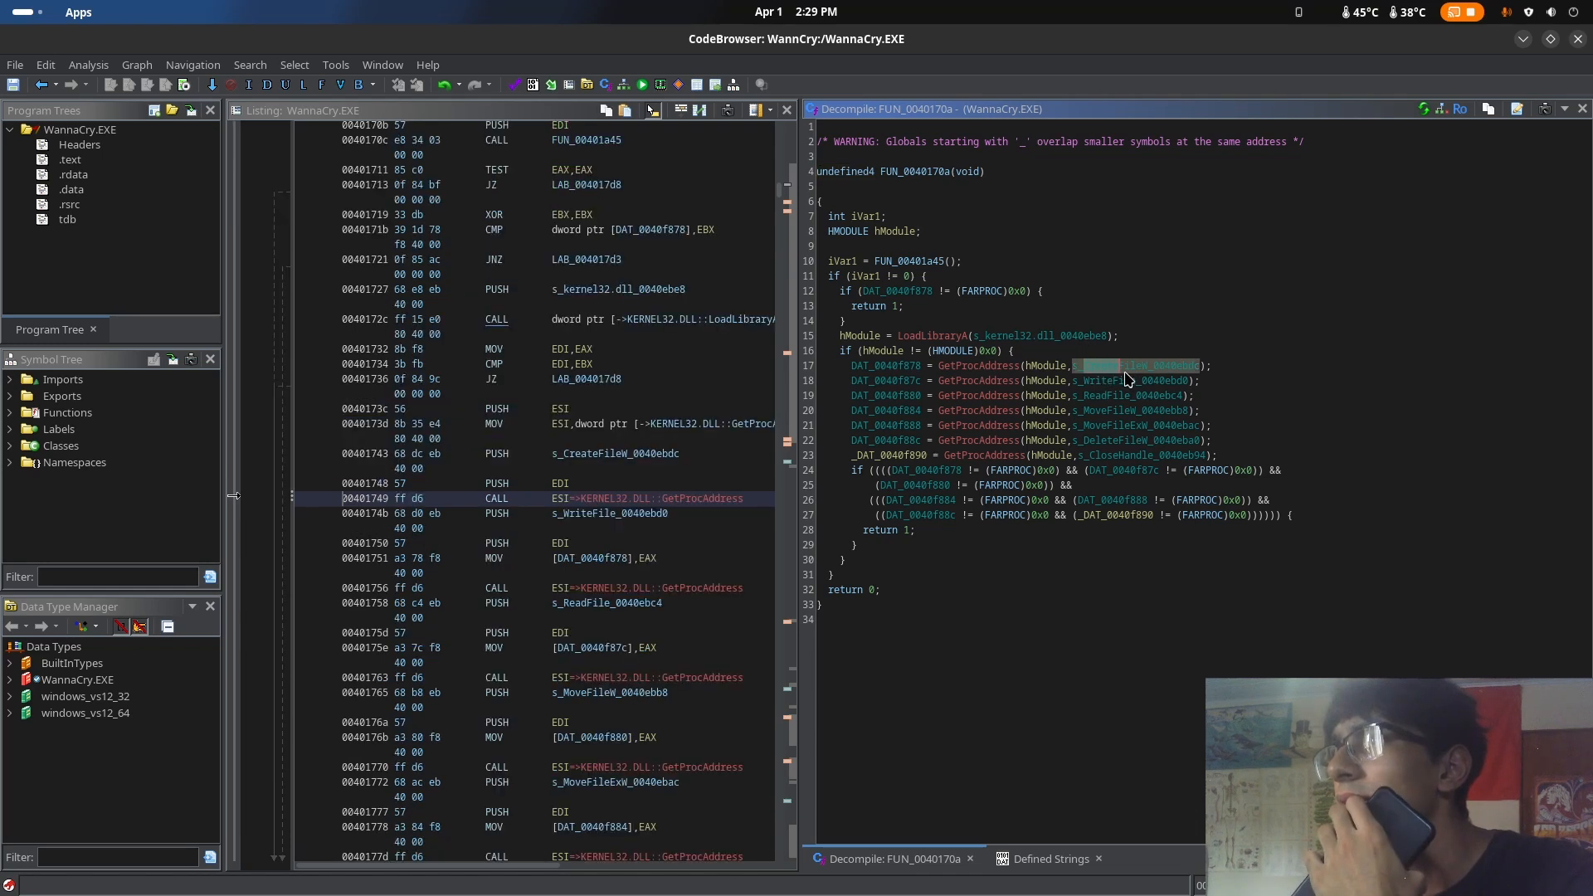
pyautogui.press('Up')
pyautogui.press('Up')
pyautogui.press('Down')
pyautogui.press('Down')
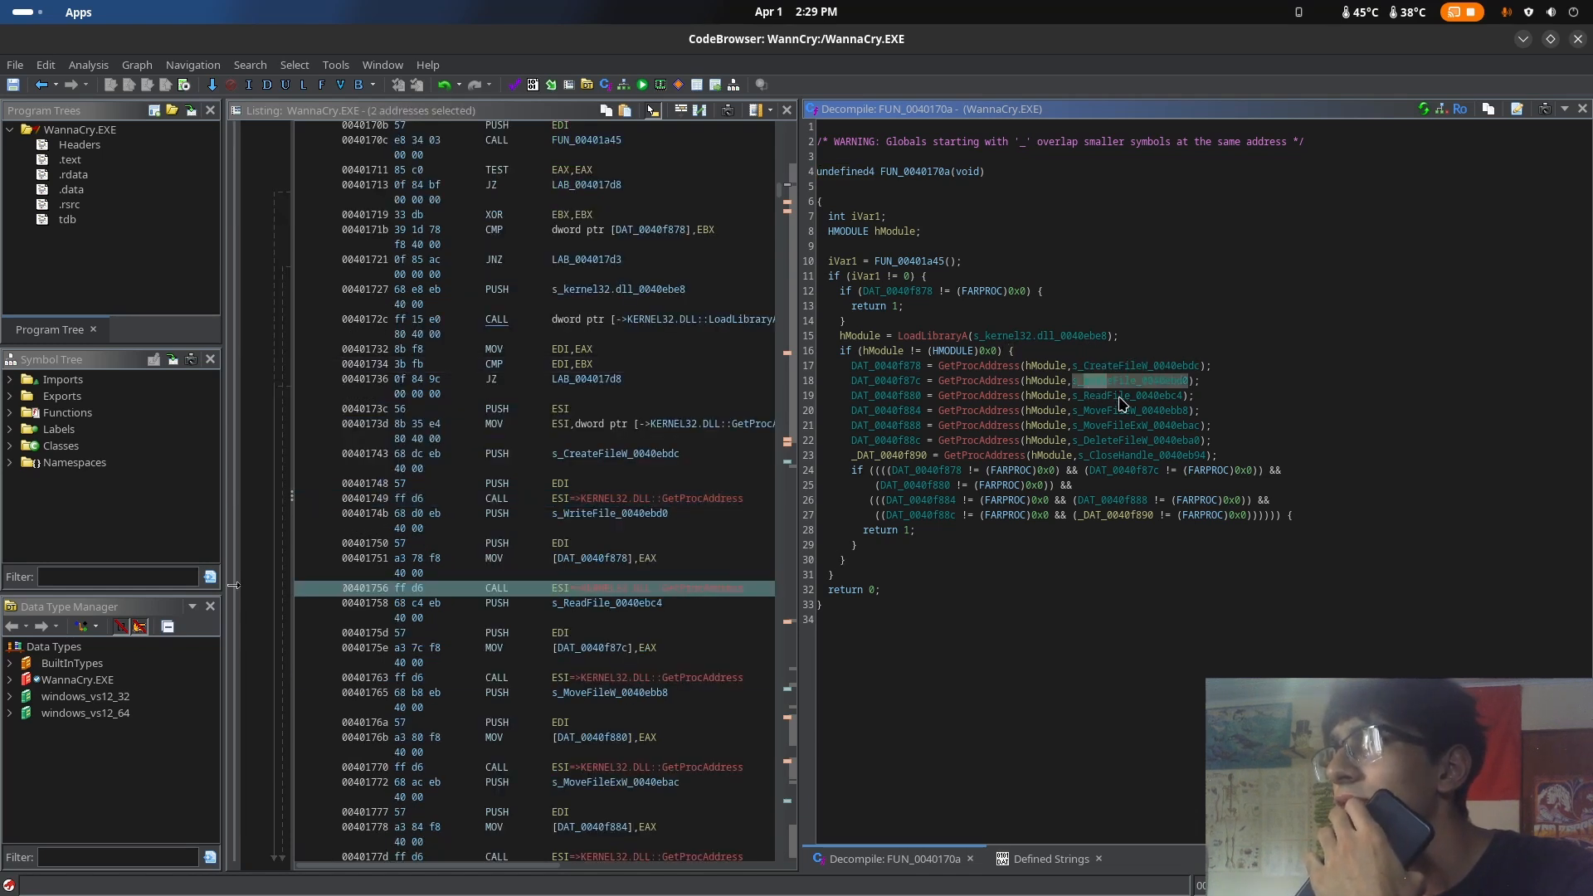
pyautogui.press('Down')
pyautogui.click(1133, 370)
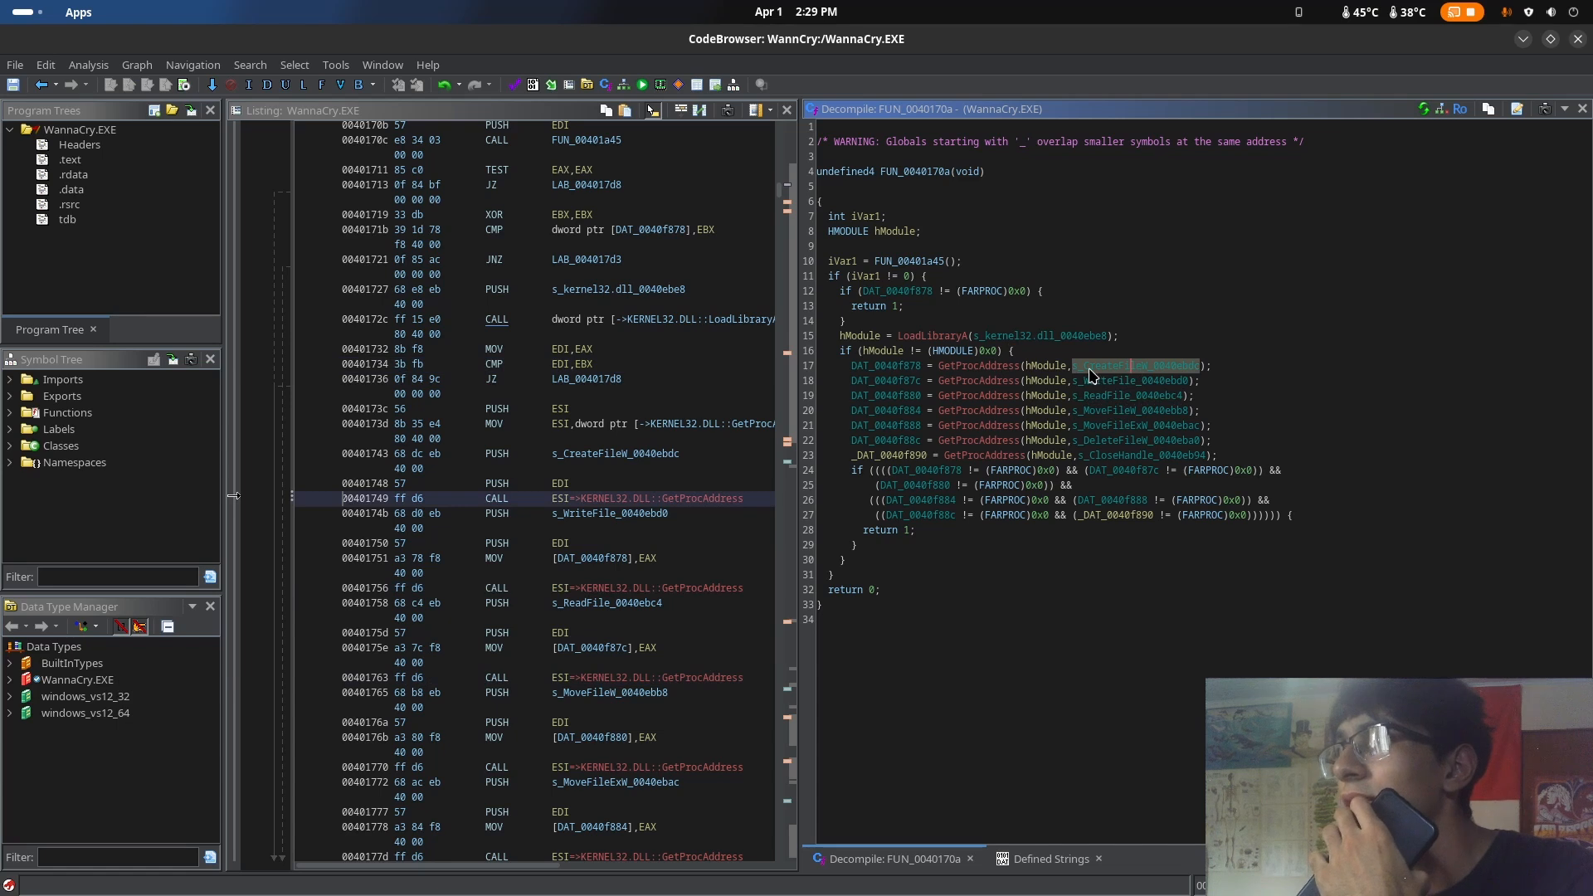
pyautogui.click(1025, 354)
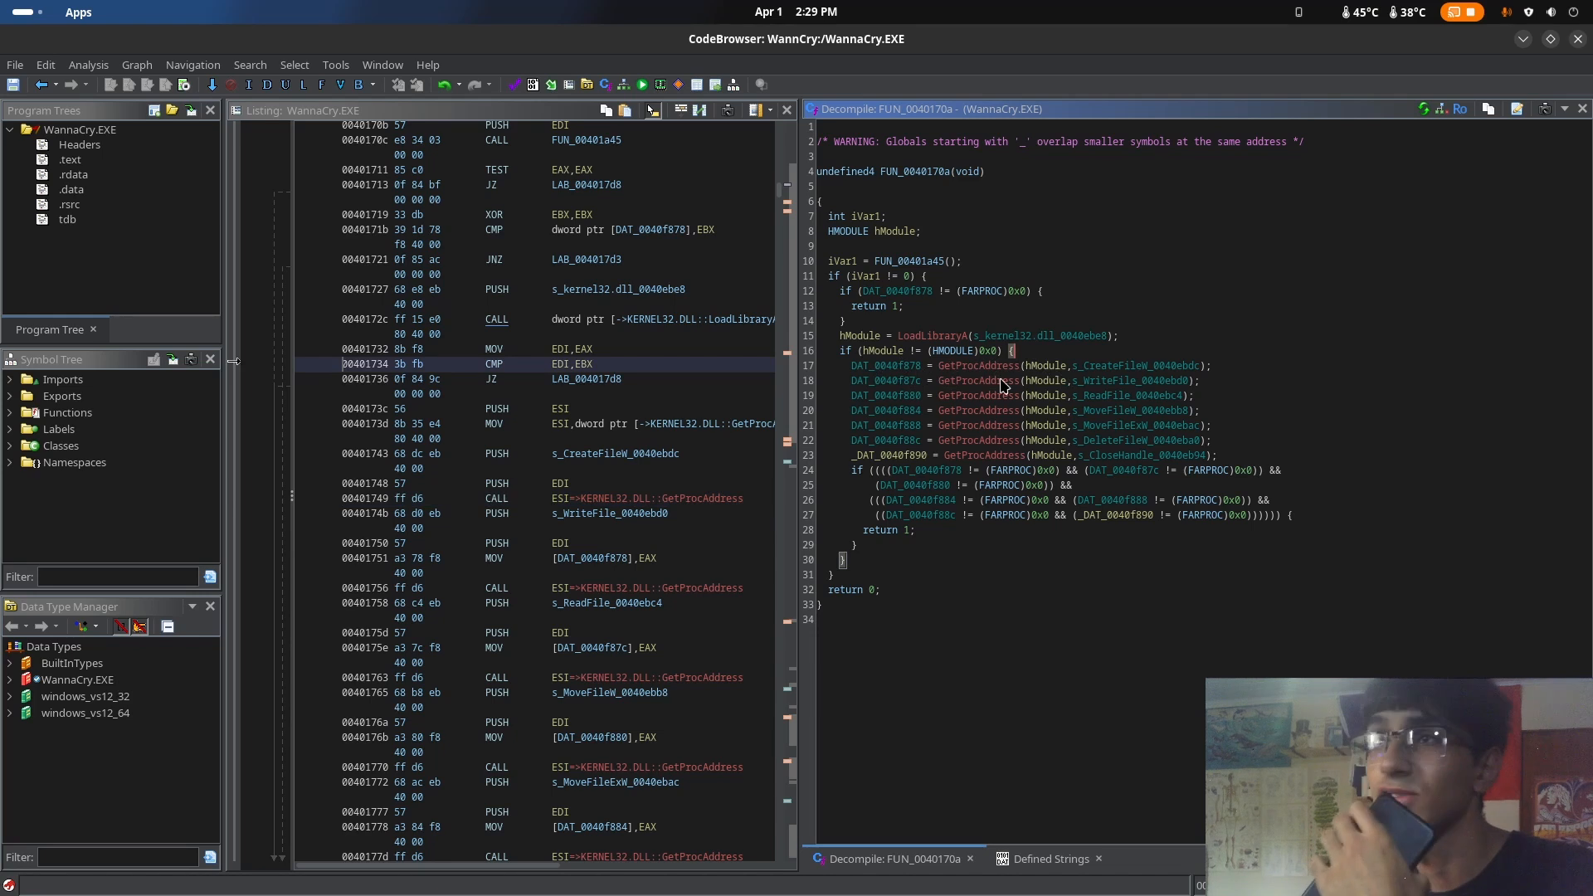
pyautogui.moveTo(854, 379); pyautogui.dragTo(1209, 441)
pyautogui.click(1121, 366)
pyautogui.moveTo(1091, 365); pyautogui.dragTo(1126, 397)
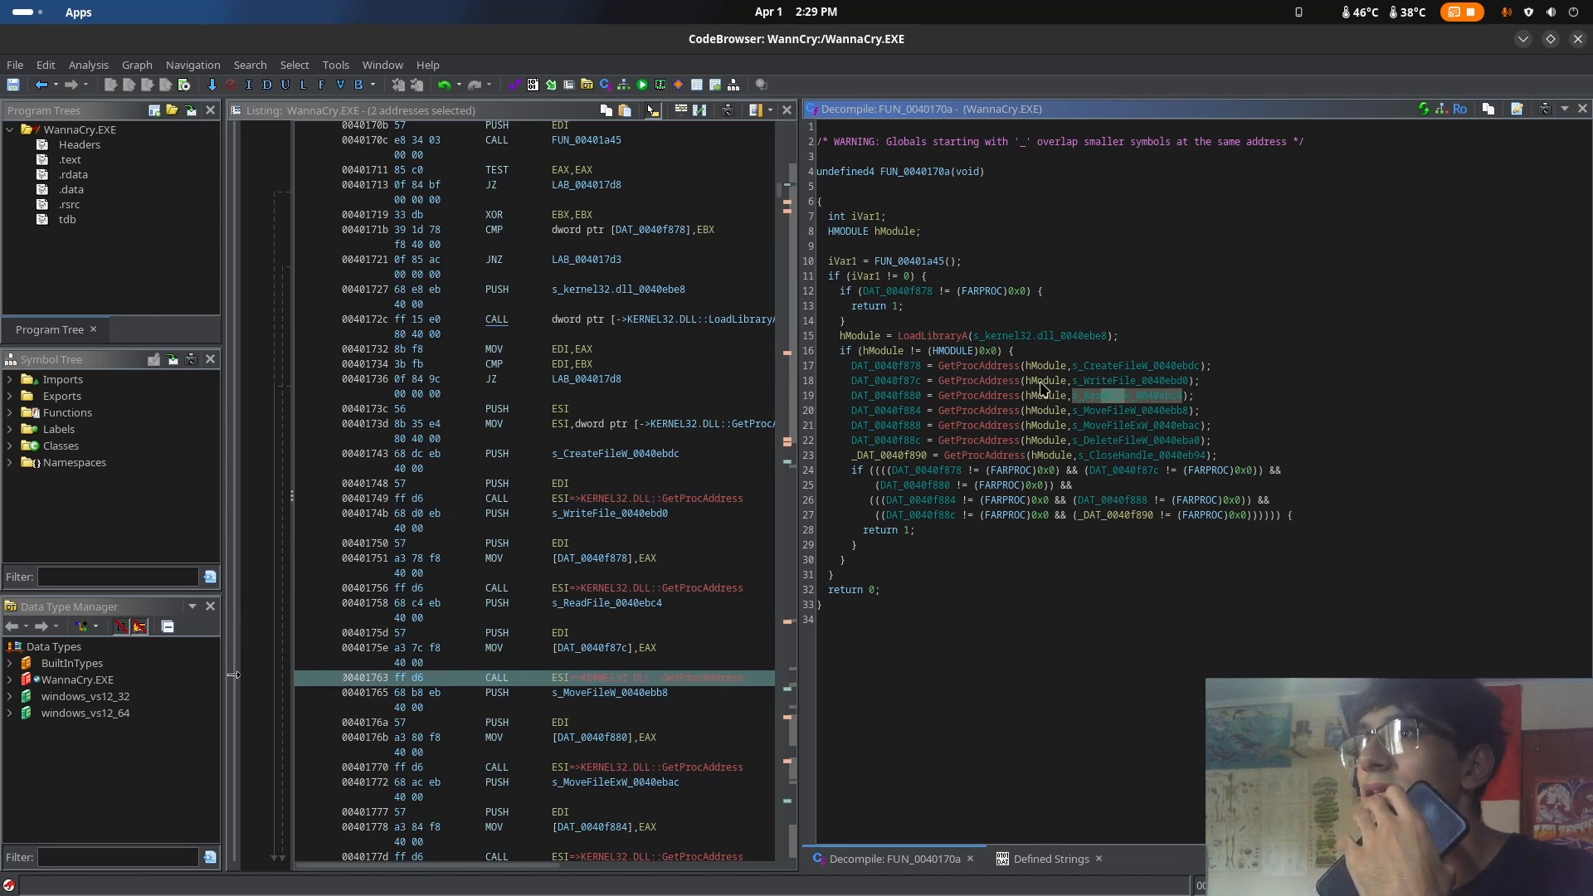
# Return to WinMain and rename the function FUN_0040170a to getSystemFiles
pyautogui.click(41, 85)
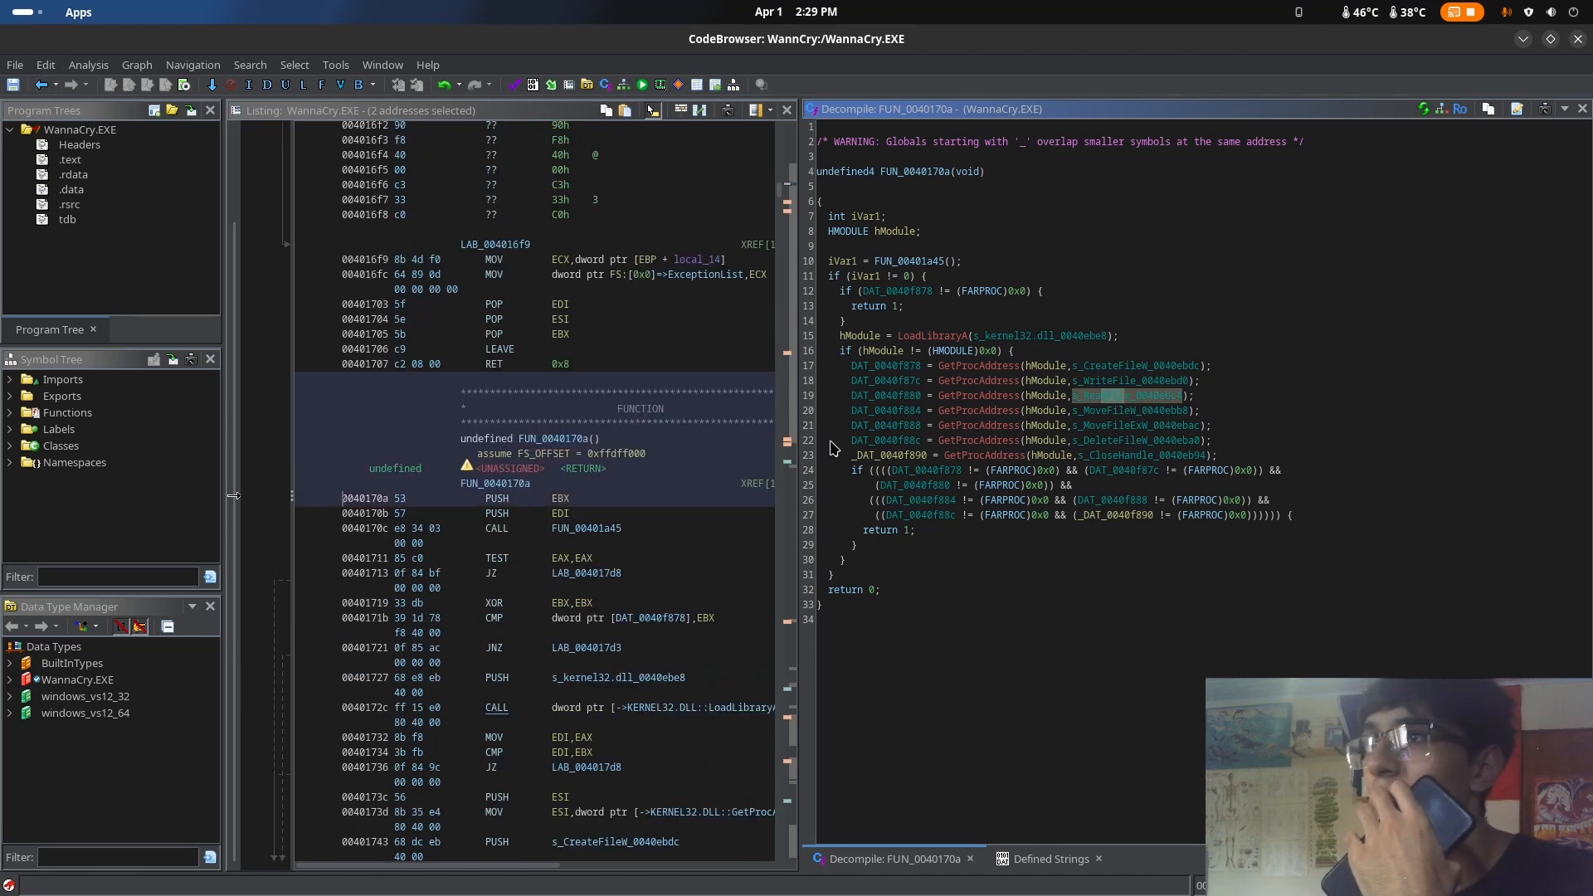
pyautogui.click(40, 86)
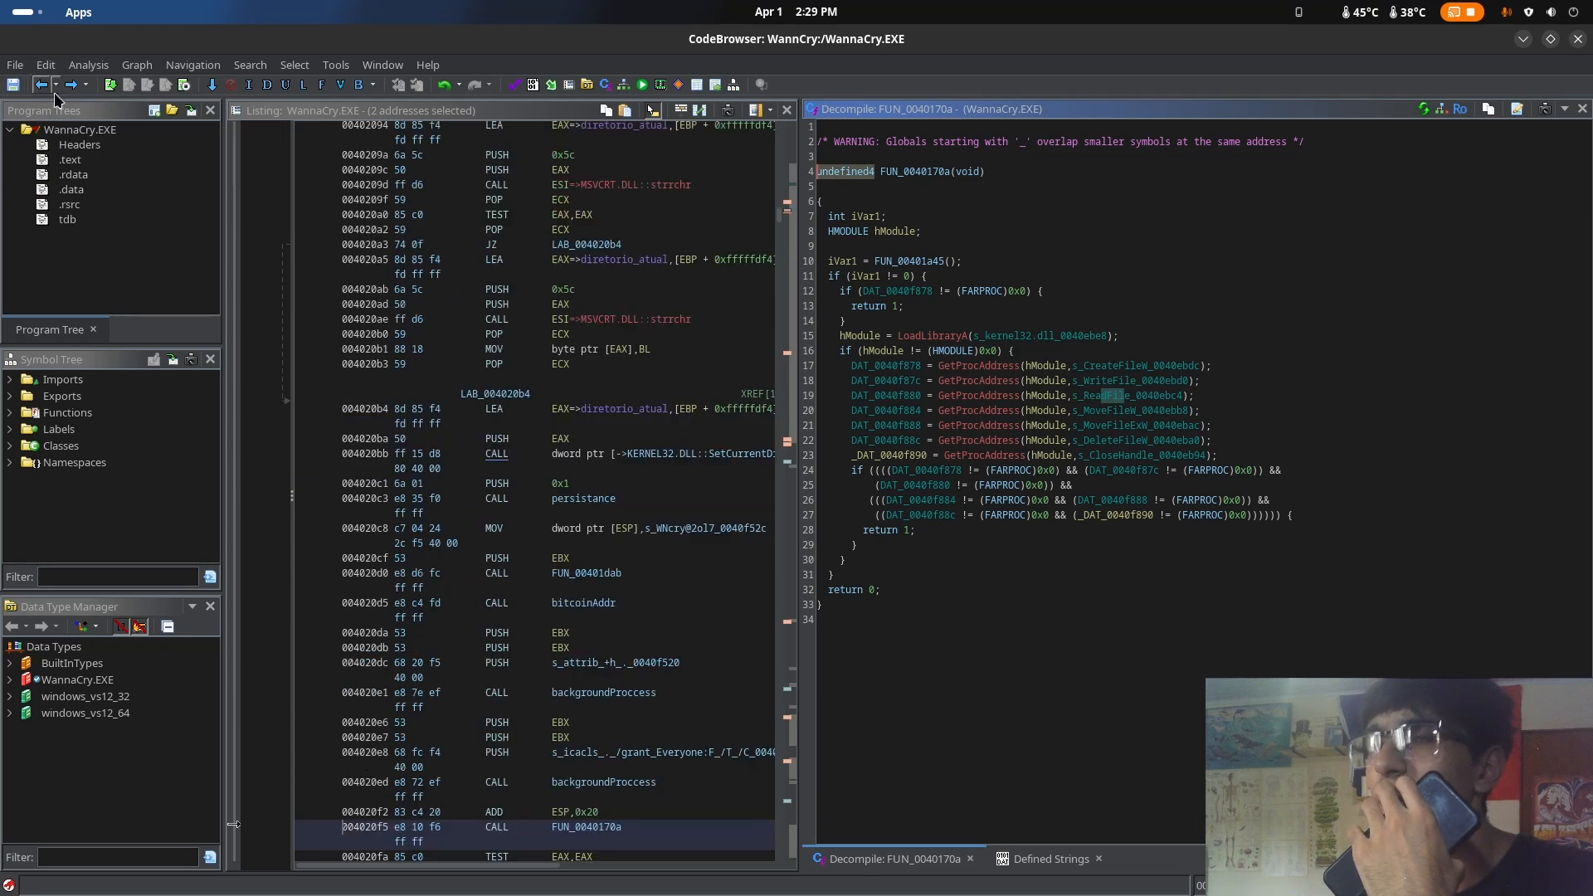
pyautogui.rightClick(898, 591)
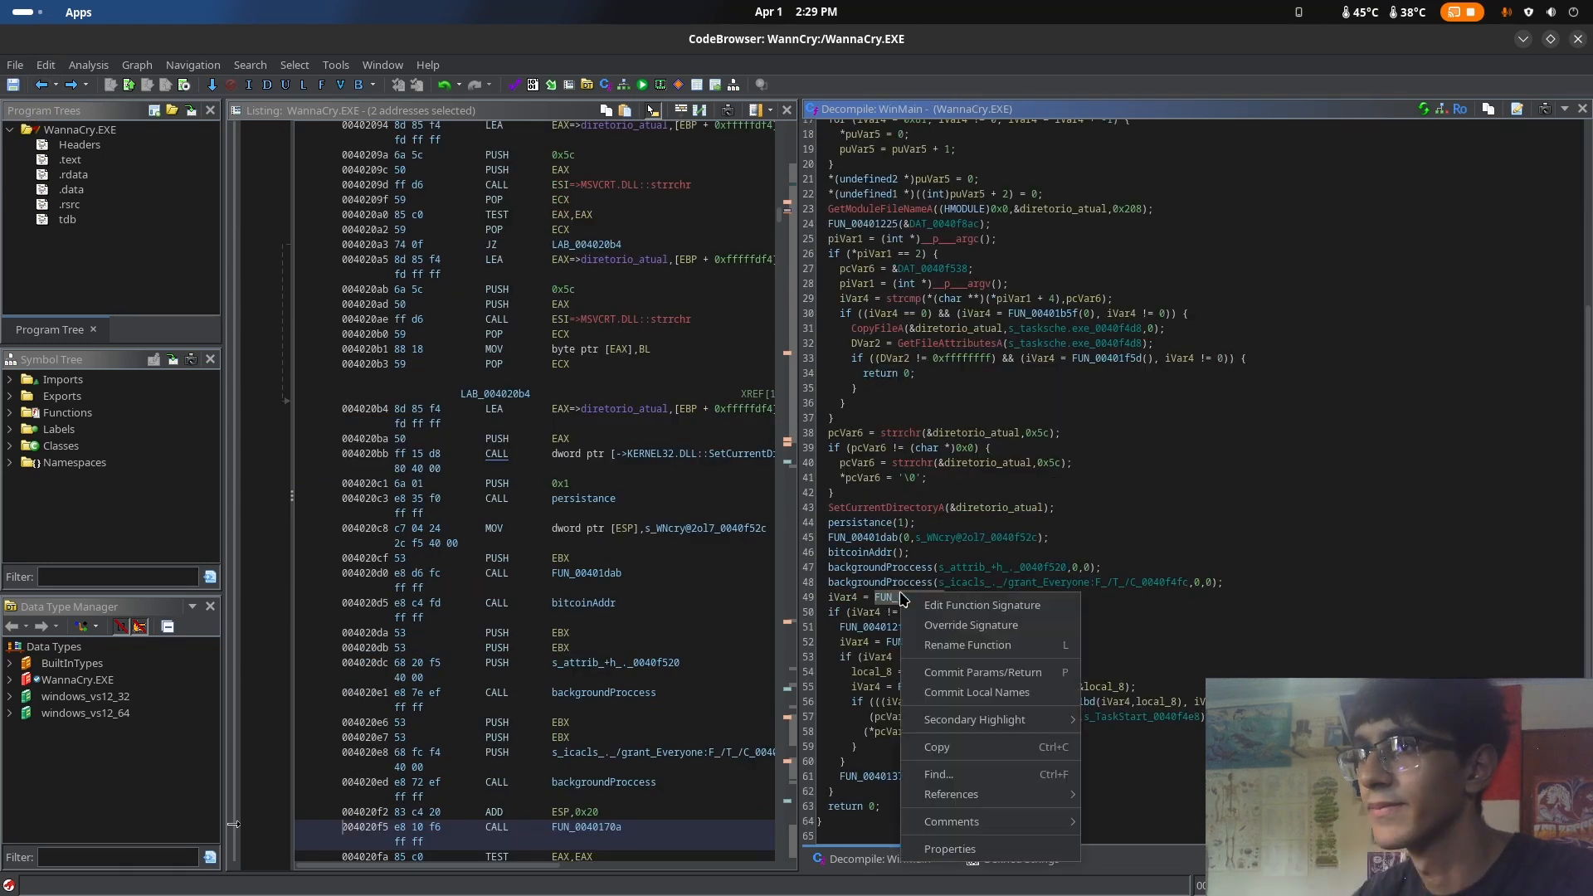
pyautogui.click(947, 646)
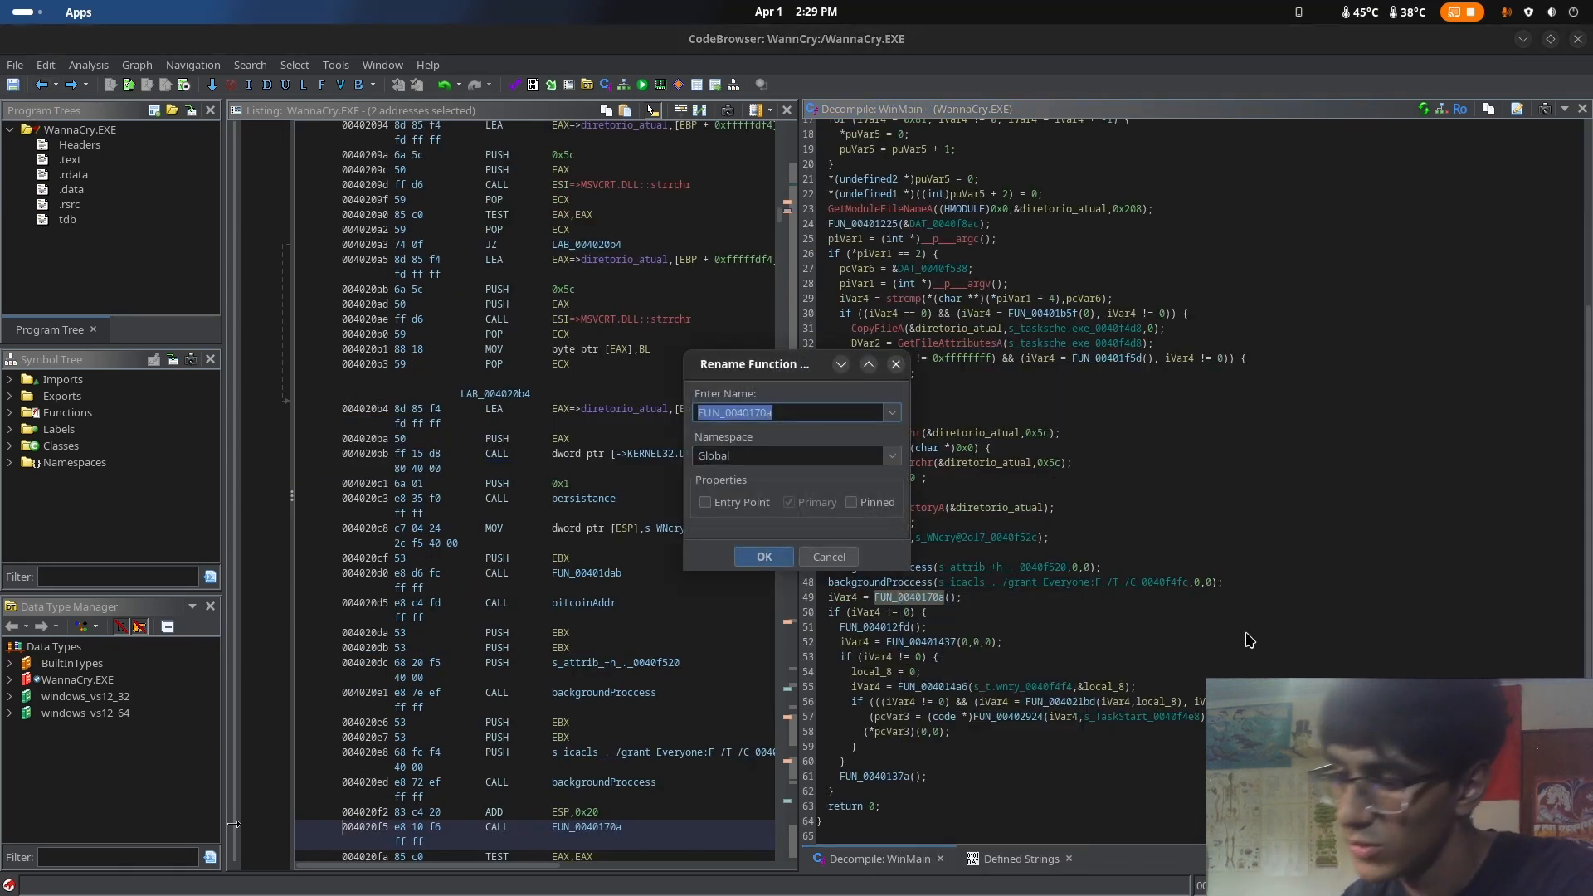
pyautogui.write('getSys')
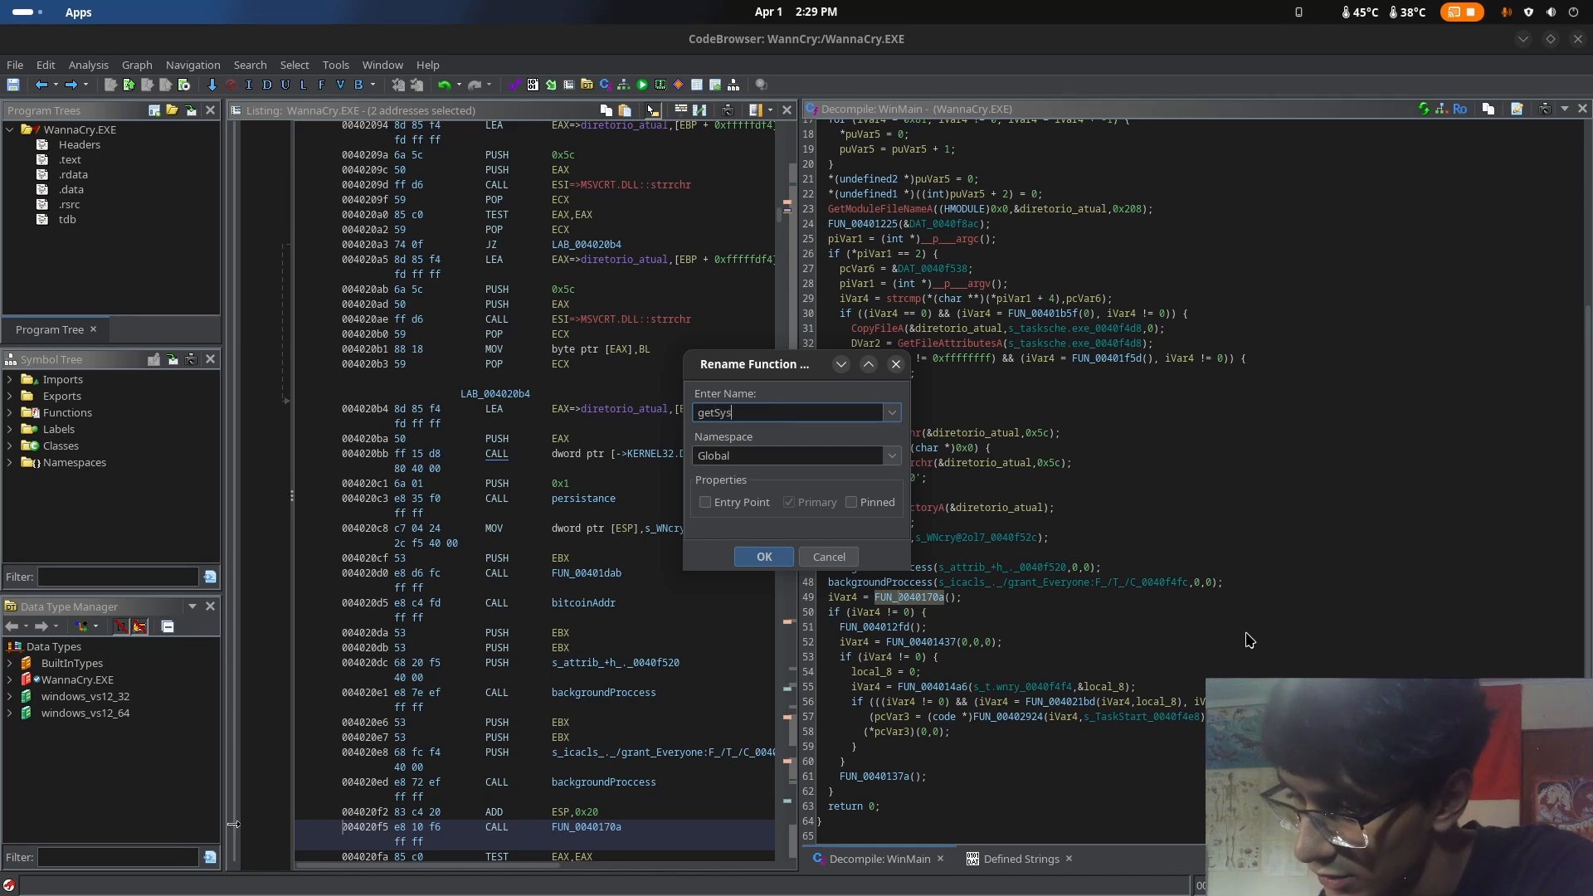
pyautogui.write('tem')
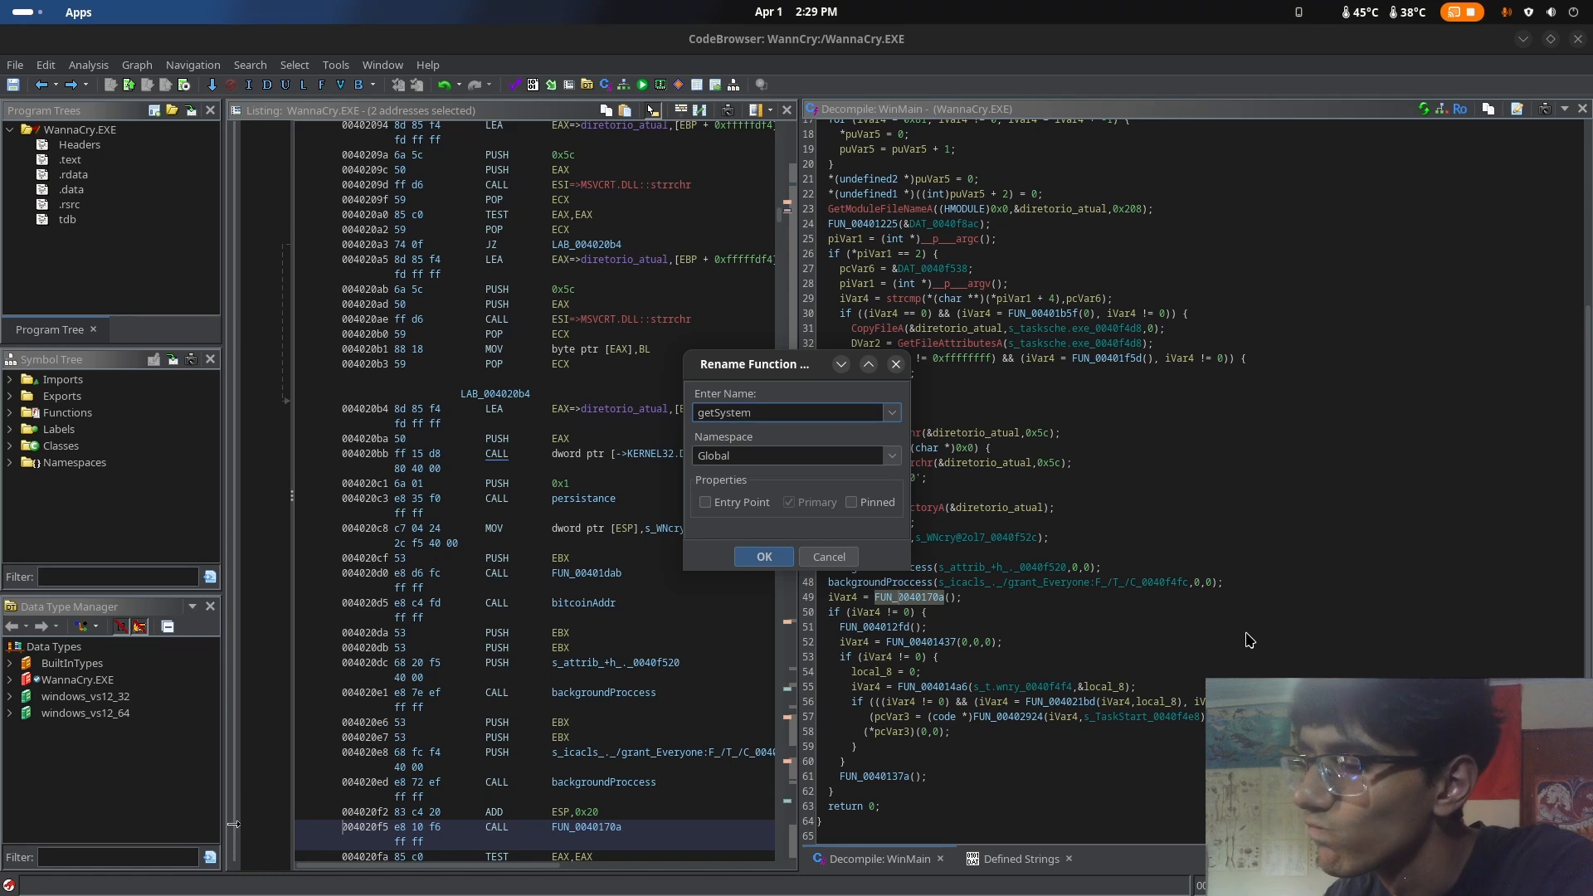
pyautogui.write('Files')
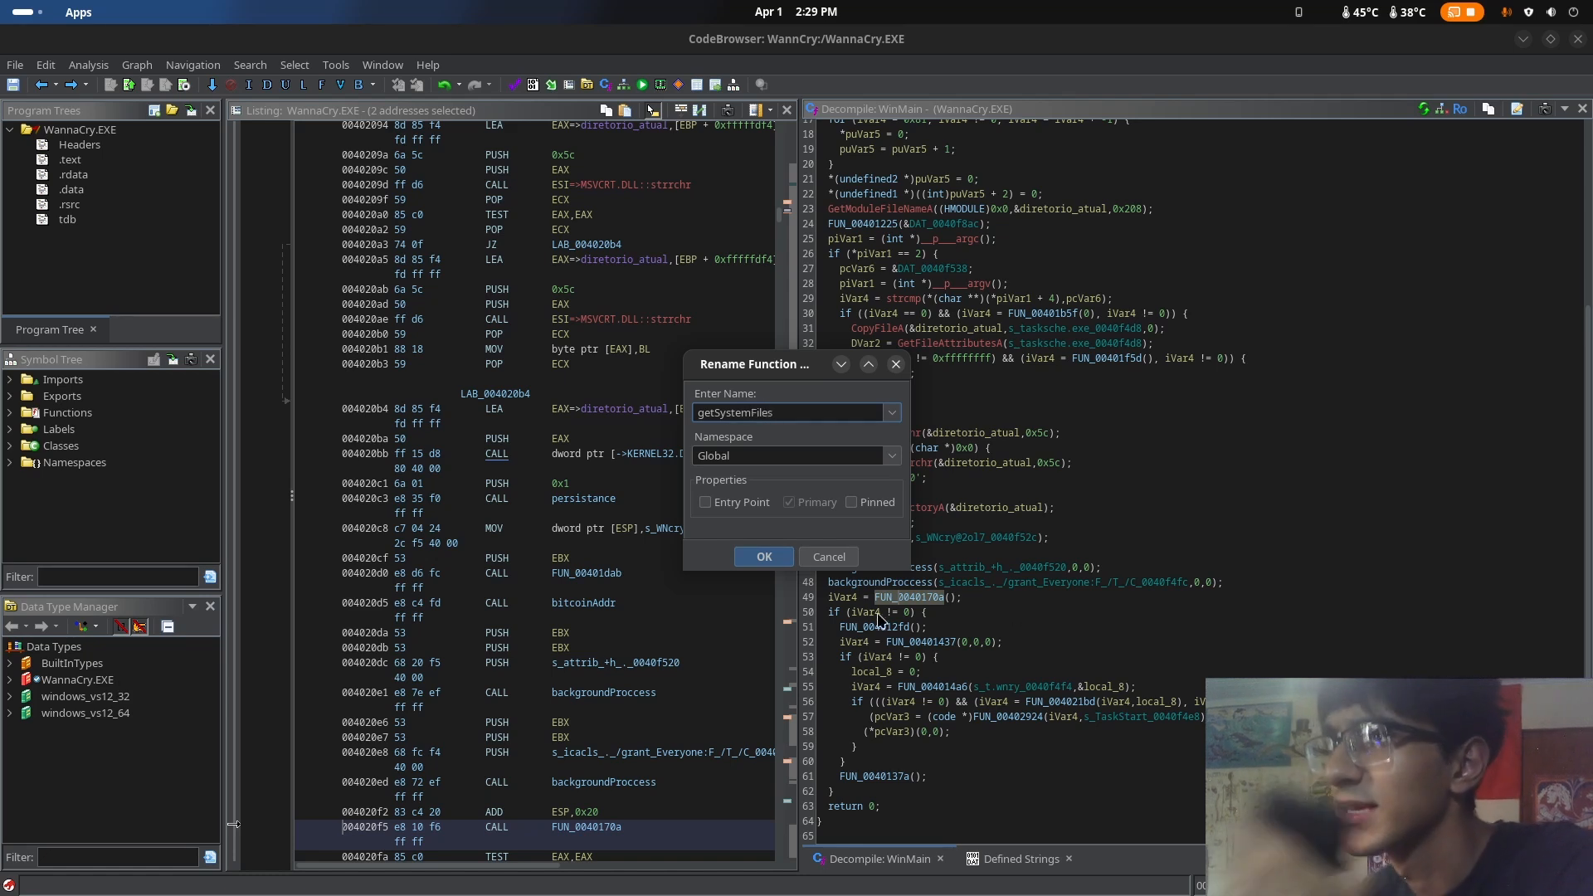
pyautogui.click(762, 557)
# Reopen getSystemFiles from WinMain and inspect its hModule check and the GetProcAddress calls for the create, write, read, move, delete and close functions
pyautogui.click(1043, 642)
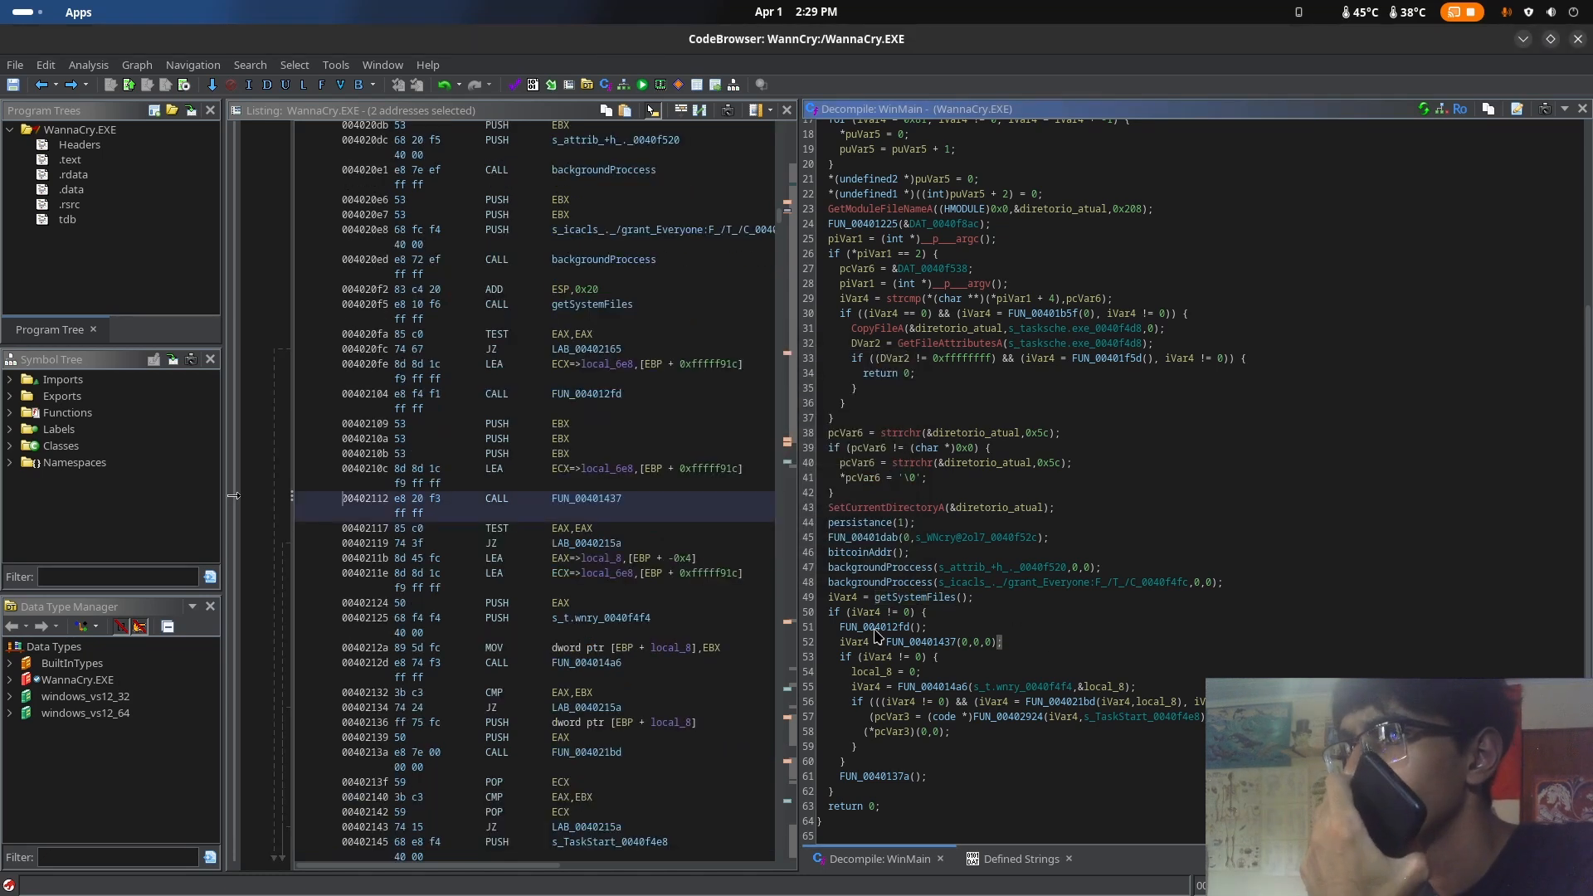
pyautogui.click(884, 621)
pyautogui.doubleClick(912, 597)
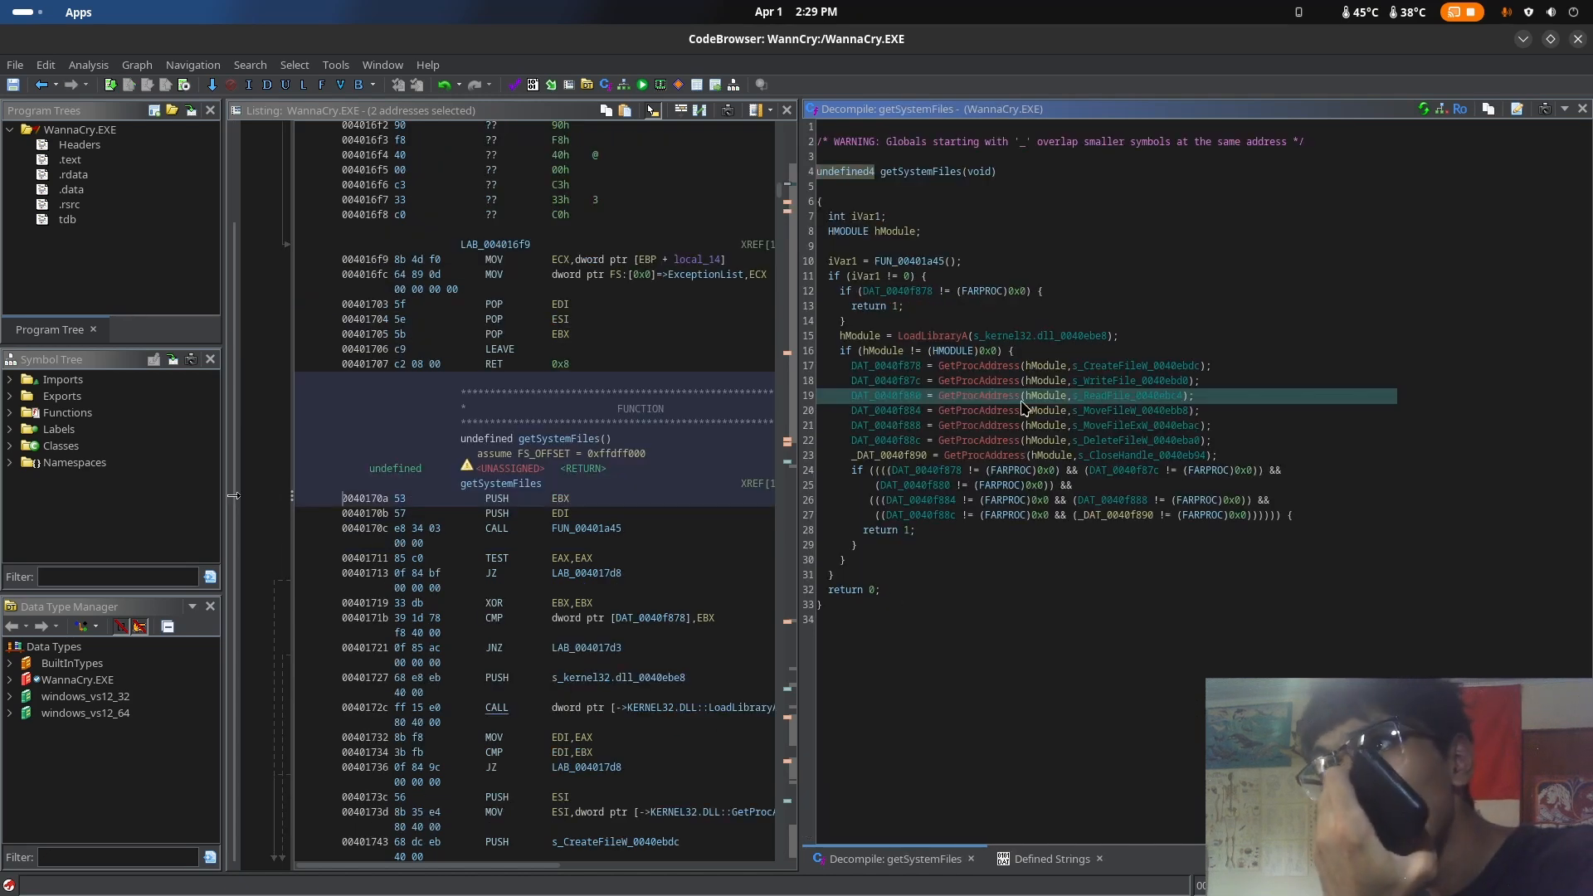
pyautogui.click(952, 357)
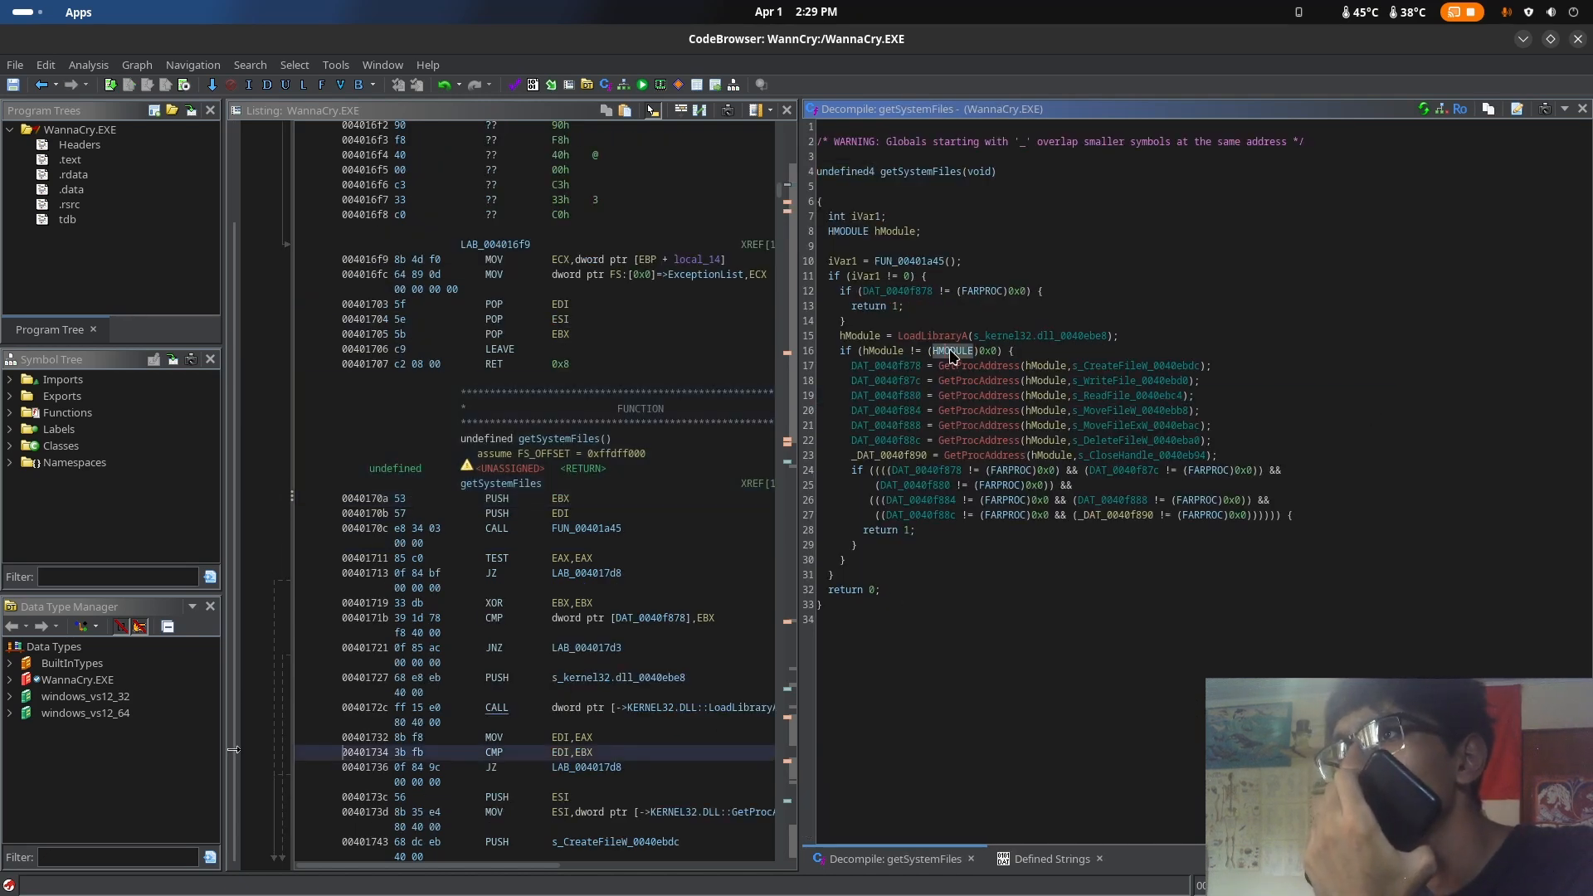
pyautogui.click(989, 351)
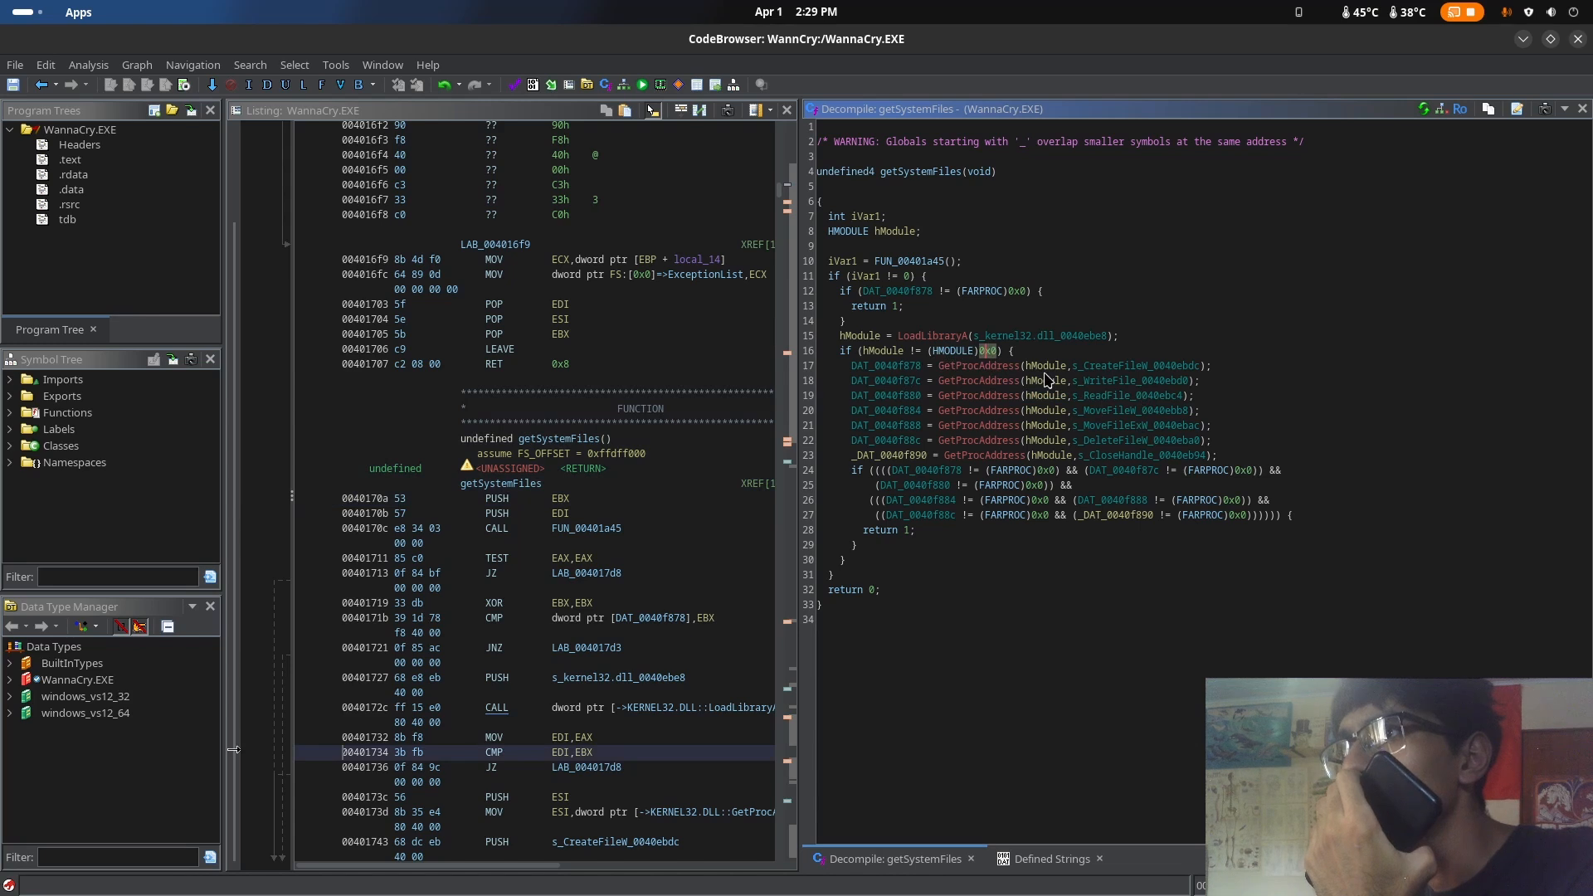
pyautogui.moveTo(1029, 374)
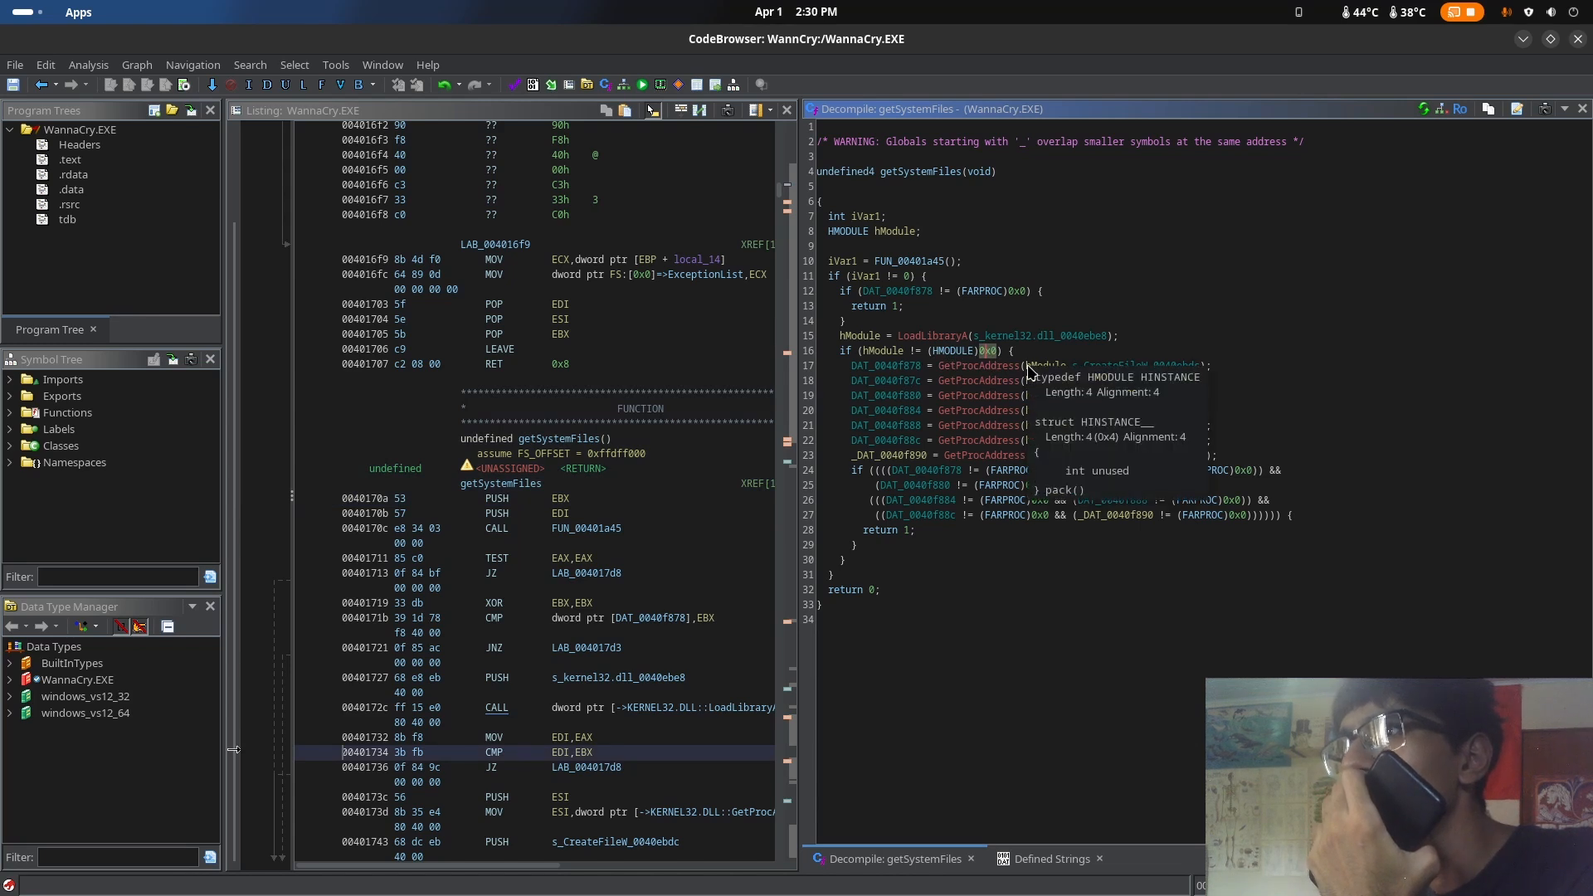
pyautogui.click(965, 383)
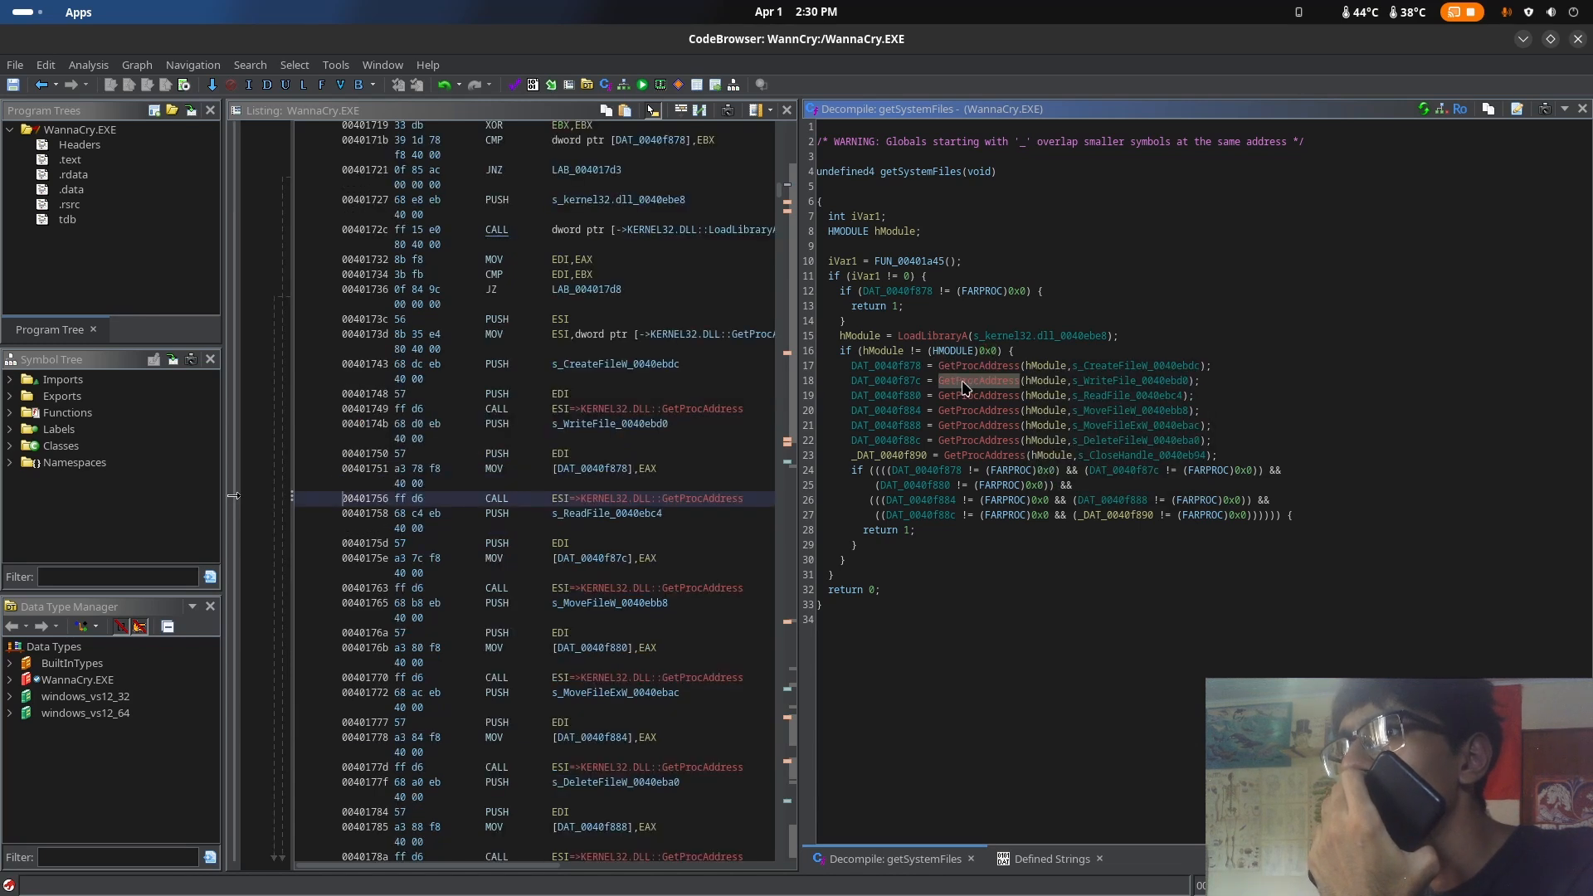
pyautogui.click(1085, 428)
pyautogui.click(1117, 443)
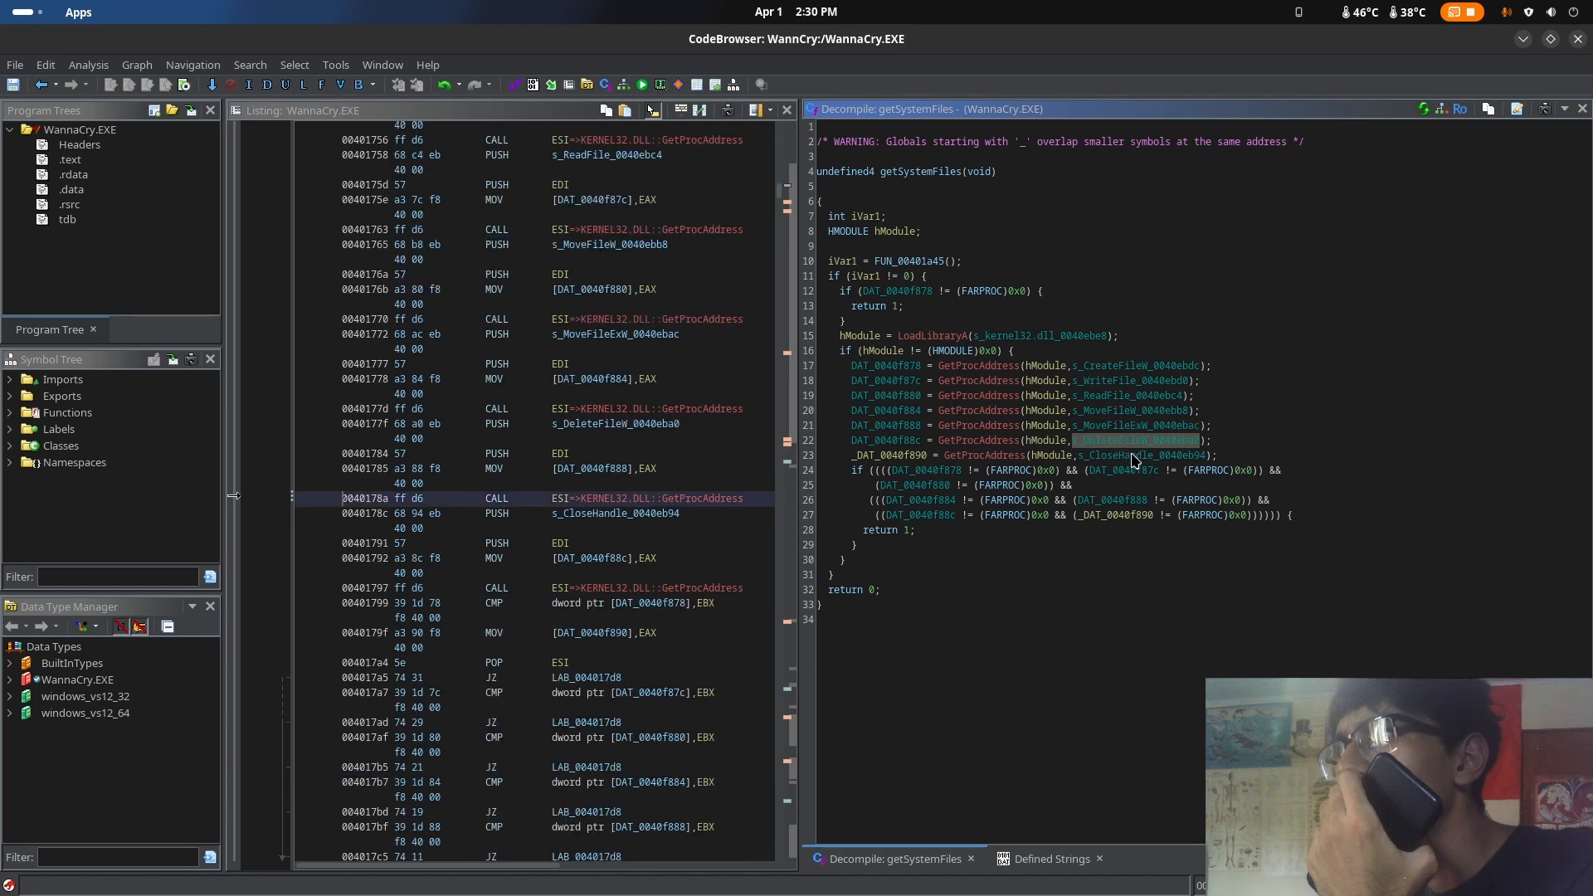
pyautogui.click(1135, 461)
pyautogui.click(1126, 445)
pyautogui.click(1124, 413)
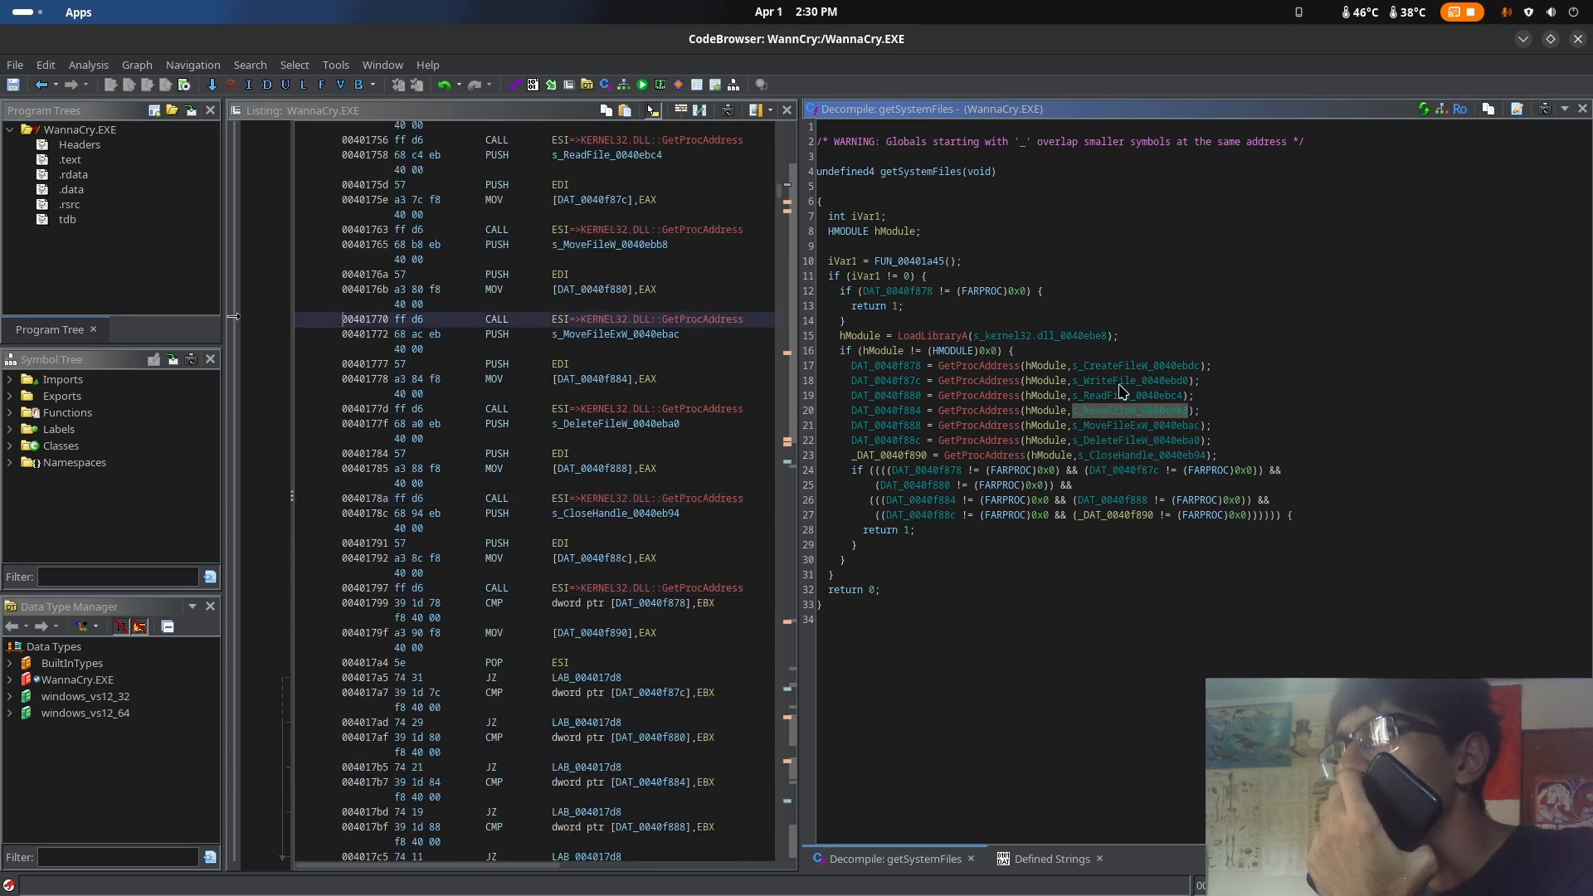
pyautogui.click(1125, 369)
pyautogui.click(1105, 383)
pyautogui.click(1122, 398)
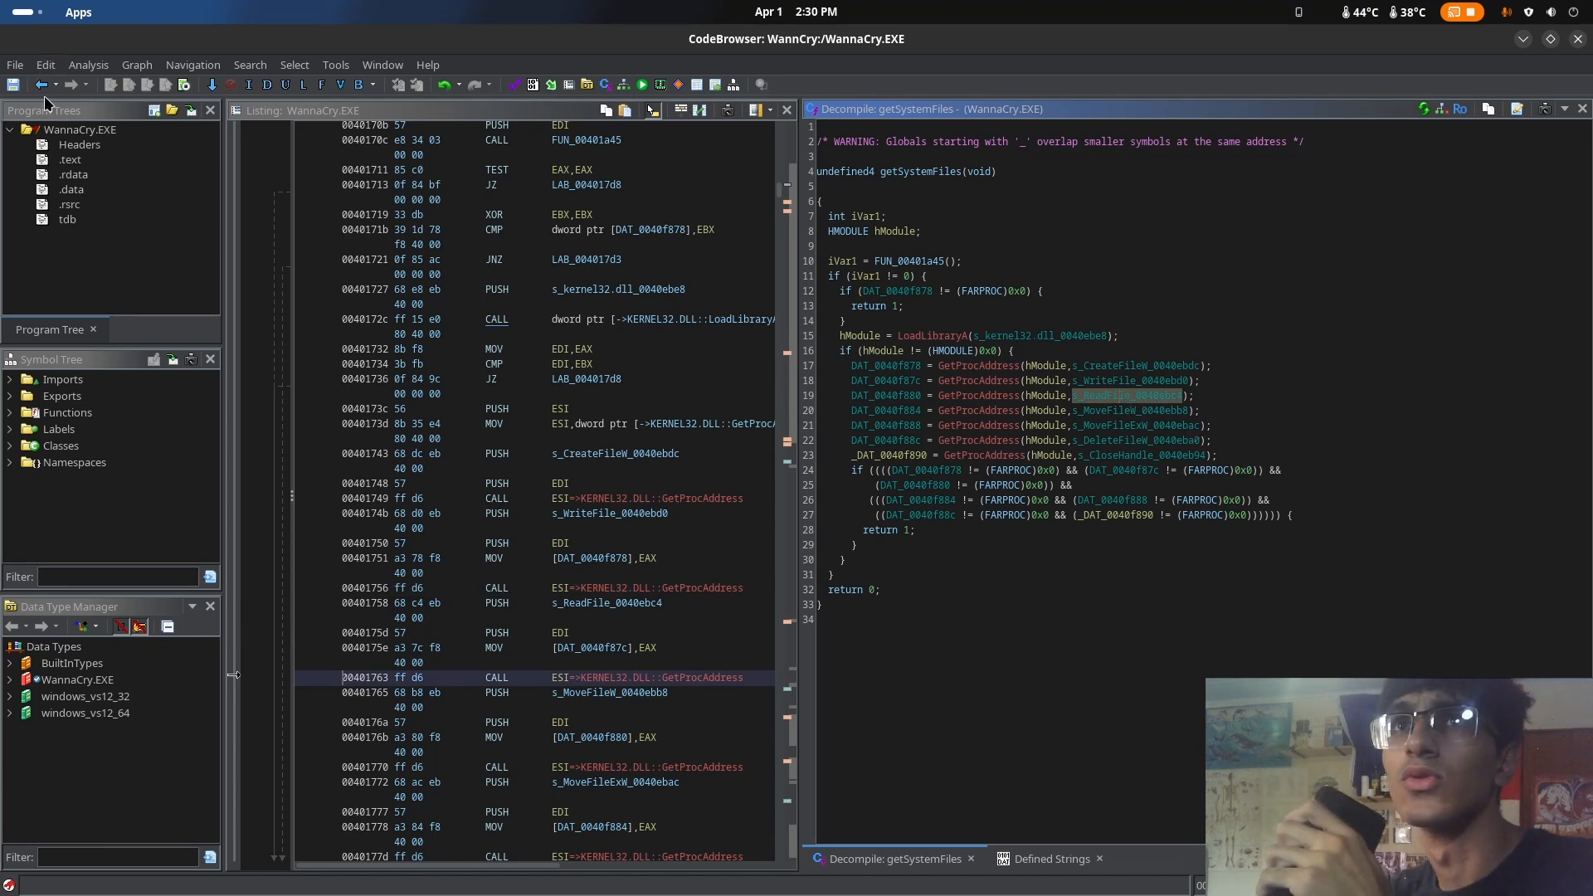
# Go back to WinMain and open FUN_004012fd, the first function called after the getSystemFiles result check
pyautogui.click(877, 335)
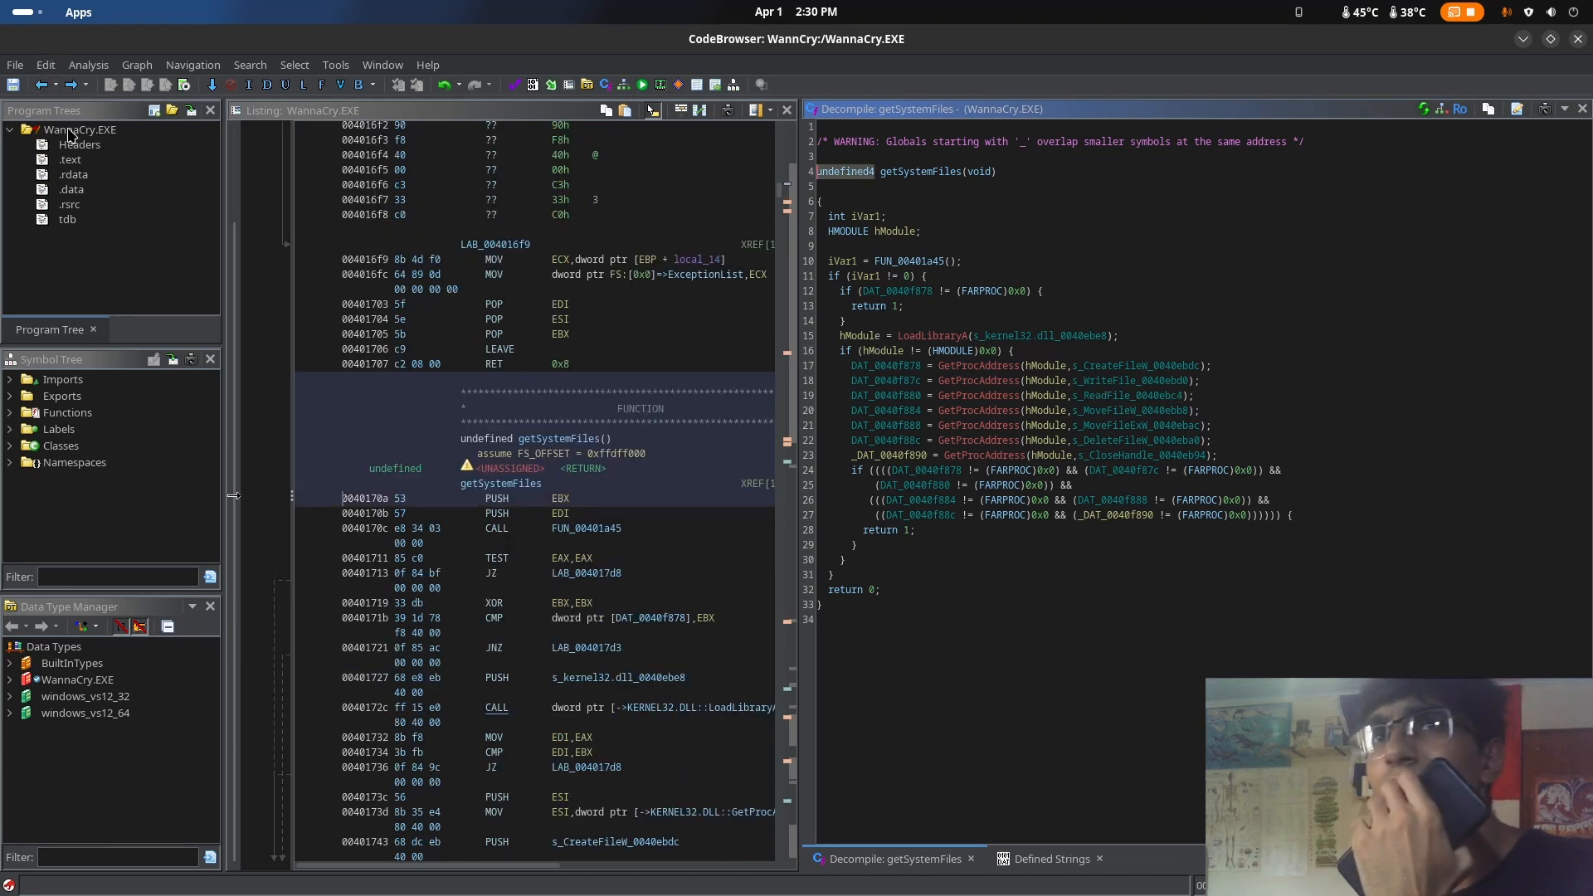
pyautogui.click(41, 92)
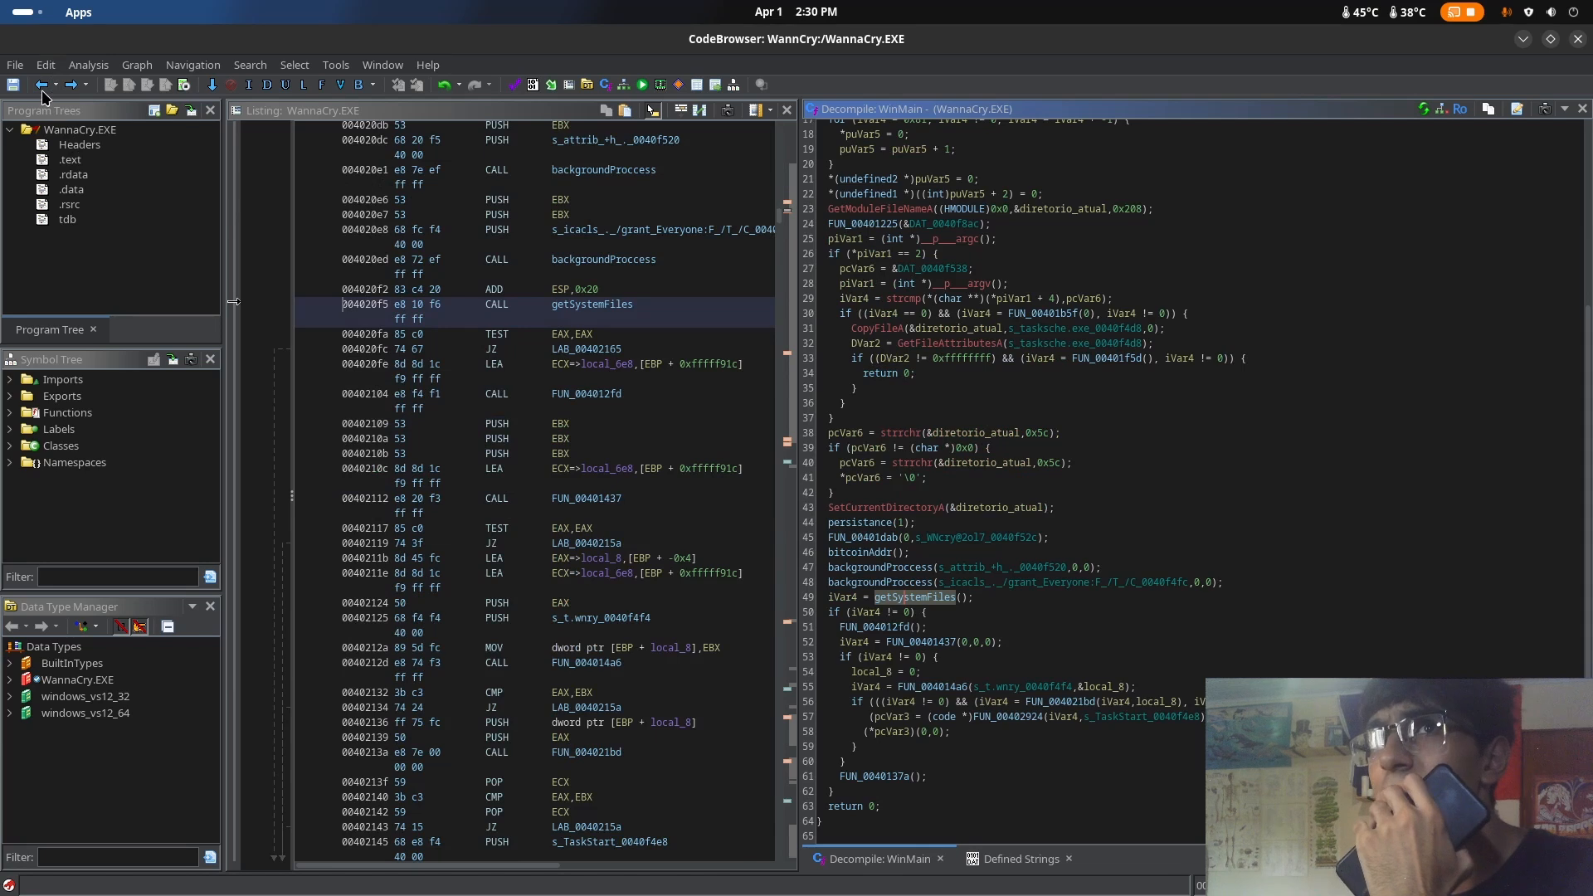
pyautogui.click(42, 91)
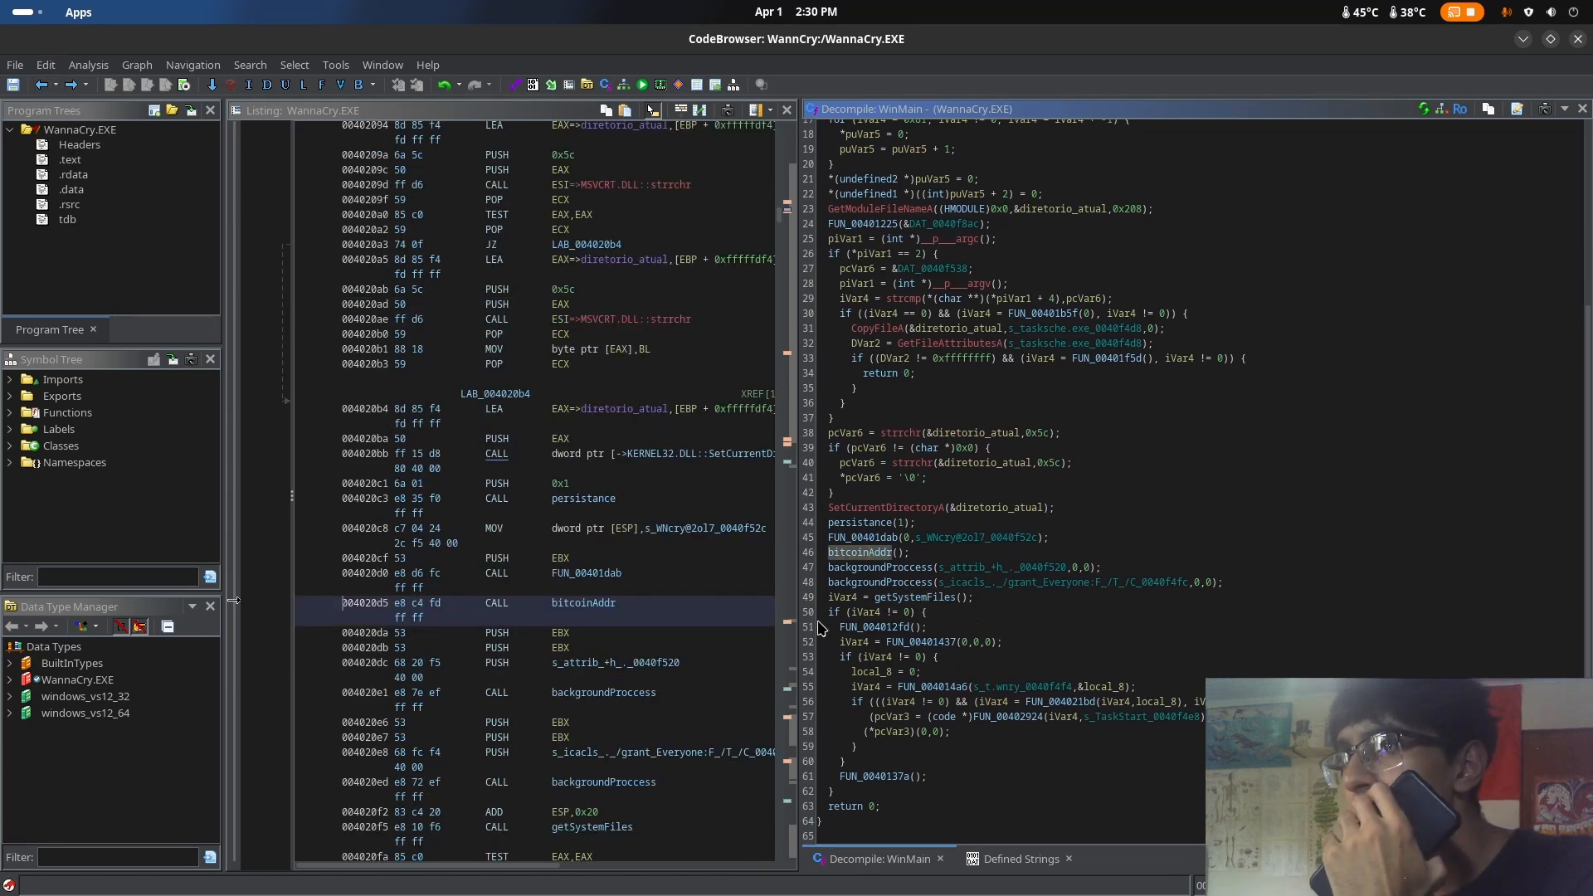
pyautogui.doubleClick(886, 627)
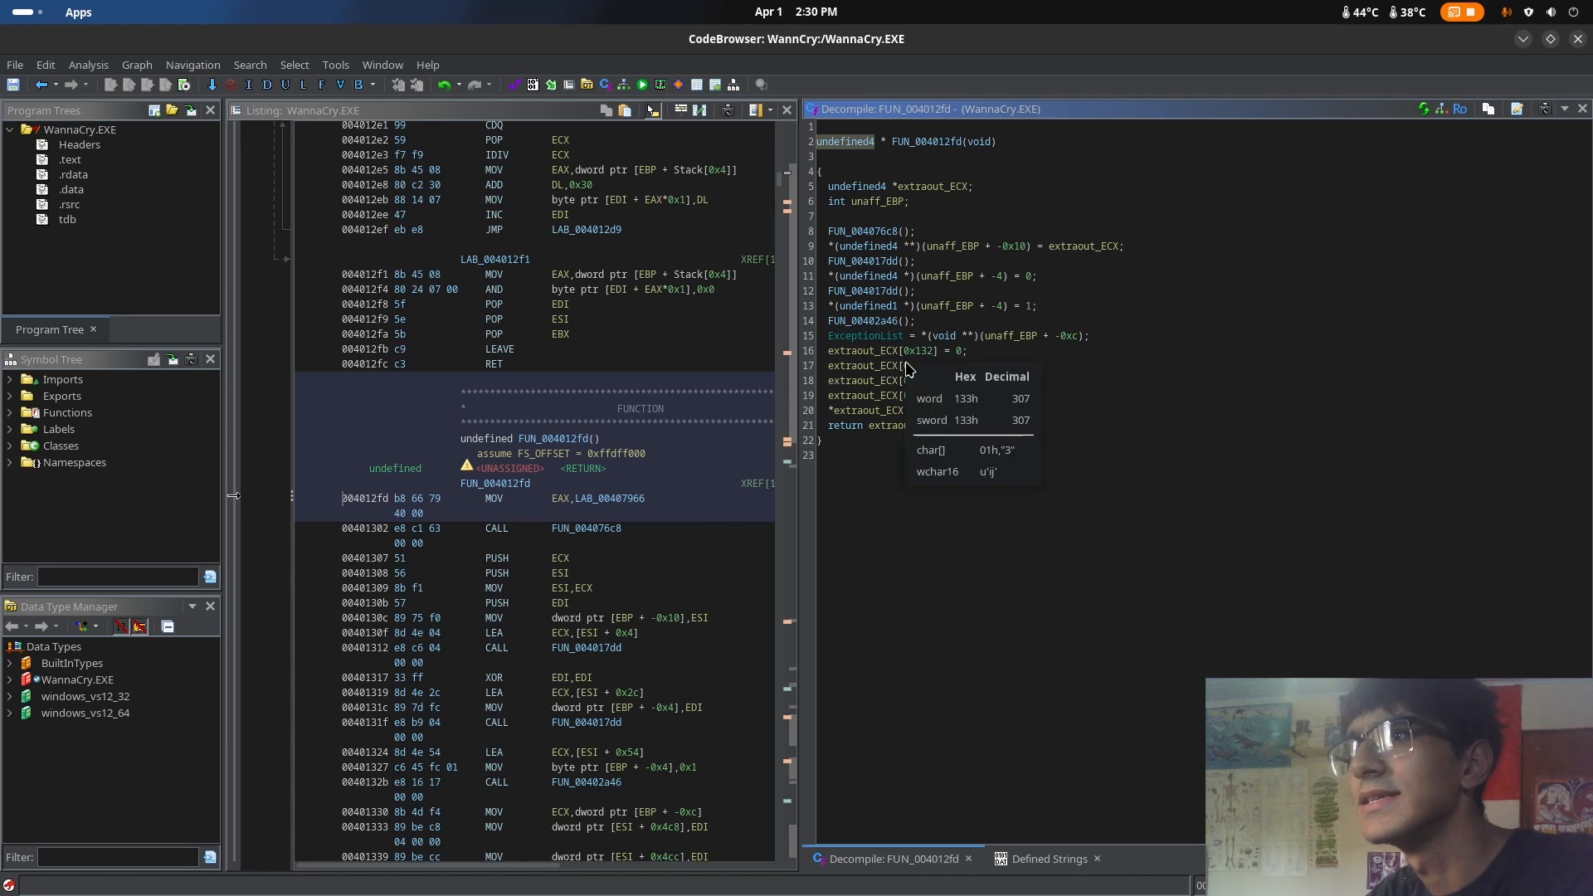
# Switch to the browser and search Google for extraout_ecx, the variable name used in FUN_004012fd
pyautogui.press('super')
pyautogui.click(765, 304)
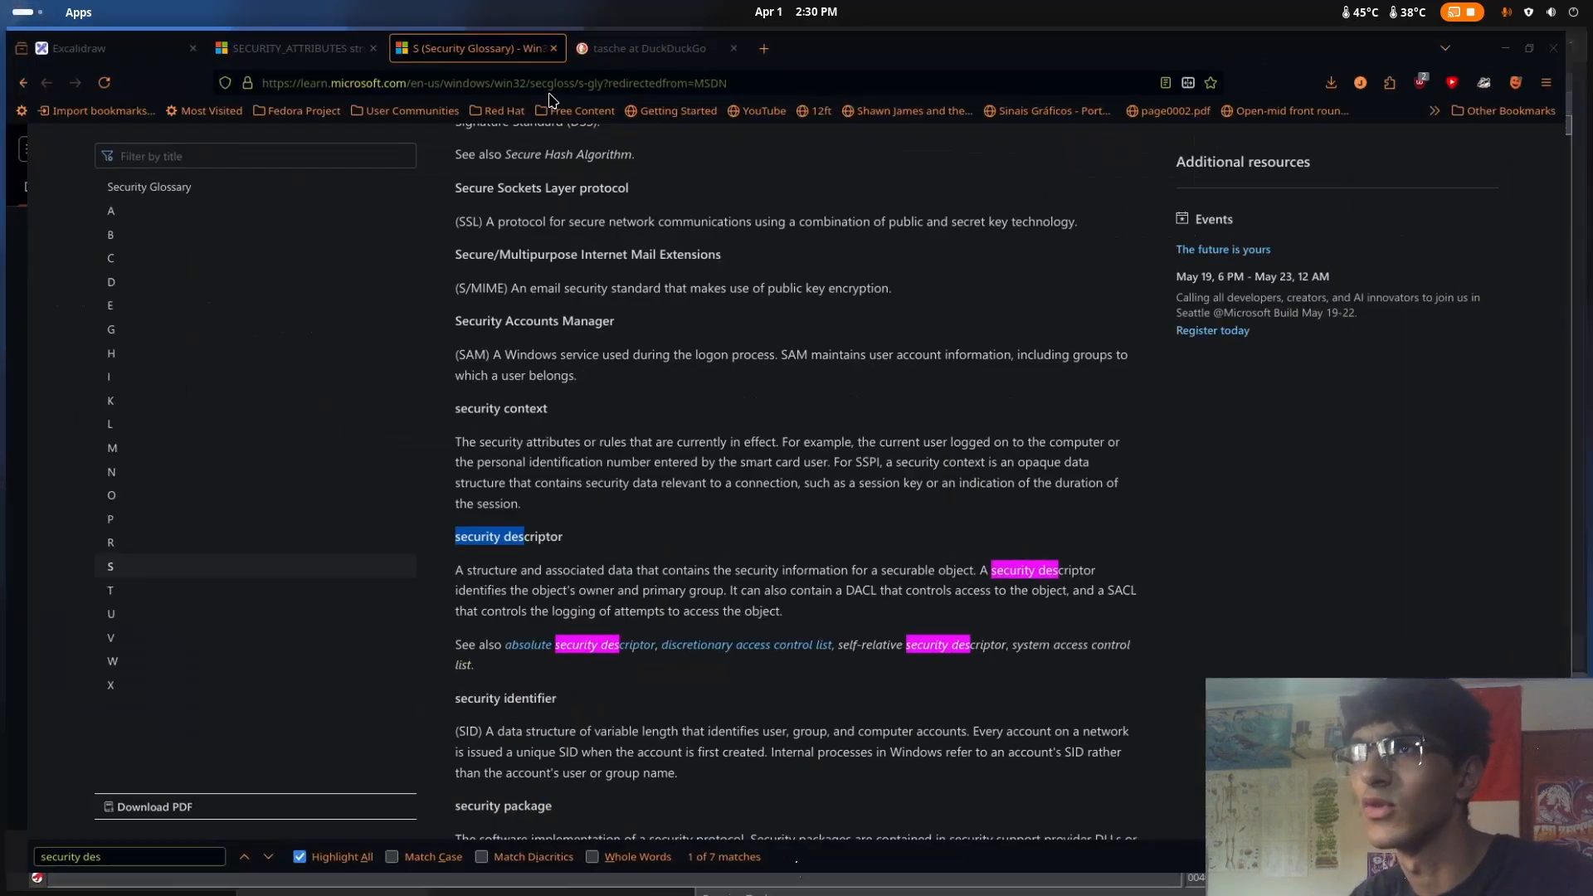
pyautogui.click(303, 46)
pyautogui.hotkey('alt', 'Left')
pyautogui.hotkey('alt', 'Left')
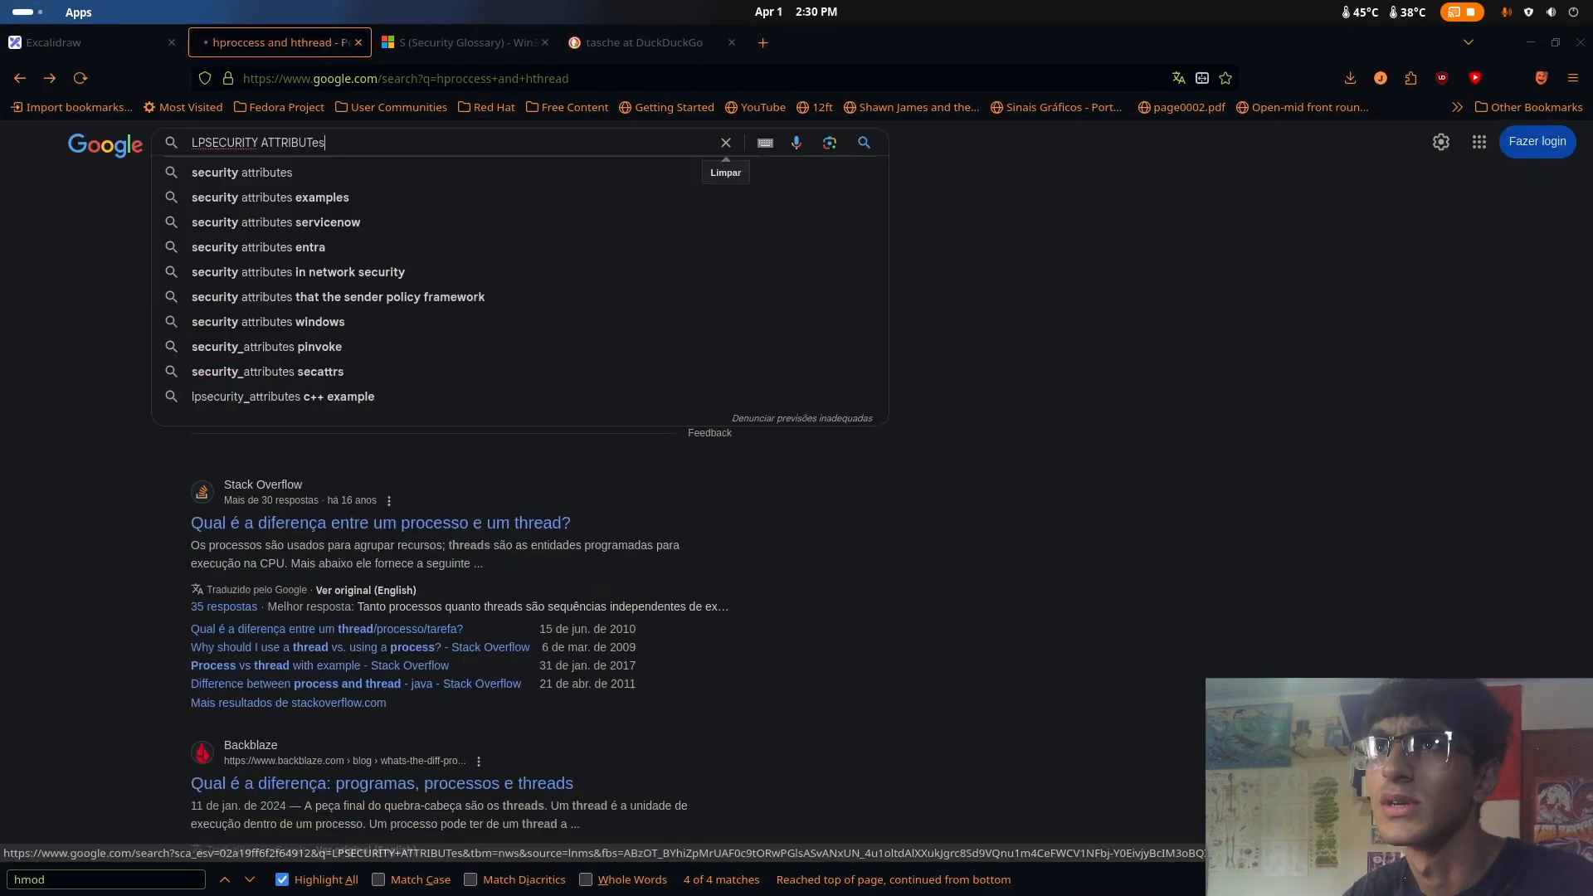
pyautogui.hotkey('alt', 'Right')
pyautogui.moveTo(439, 161); pyautogui.dragTo(8, 143)
pyautogui.press('BackSpace')
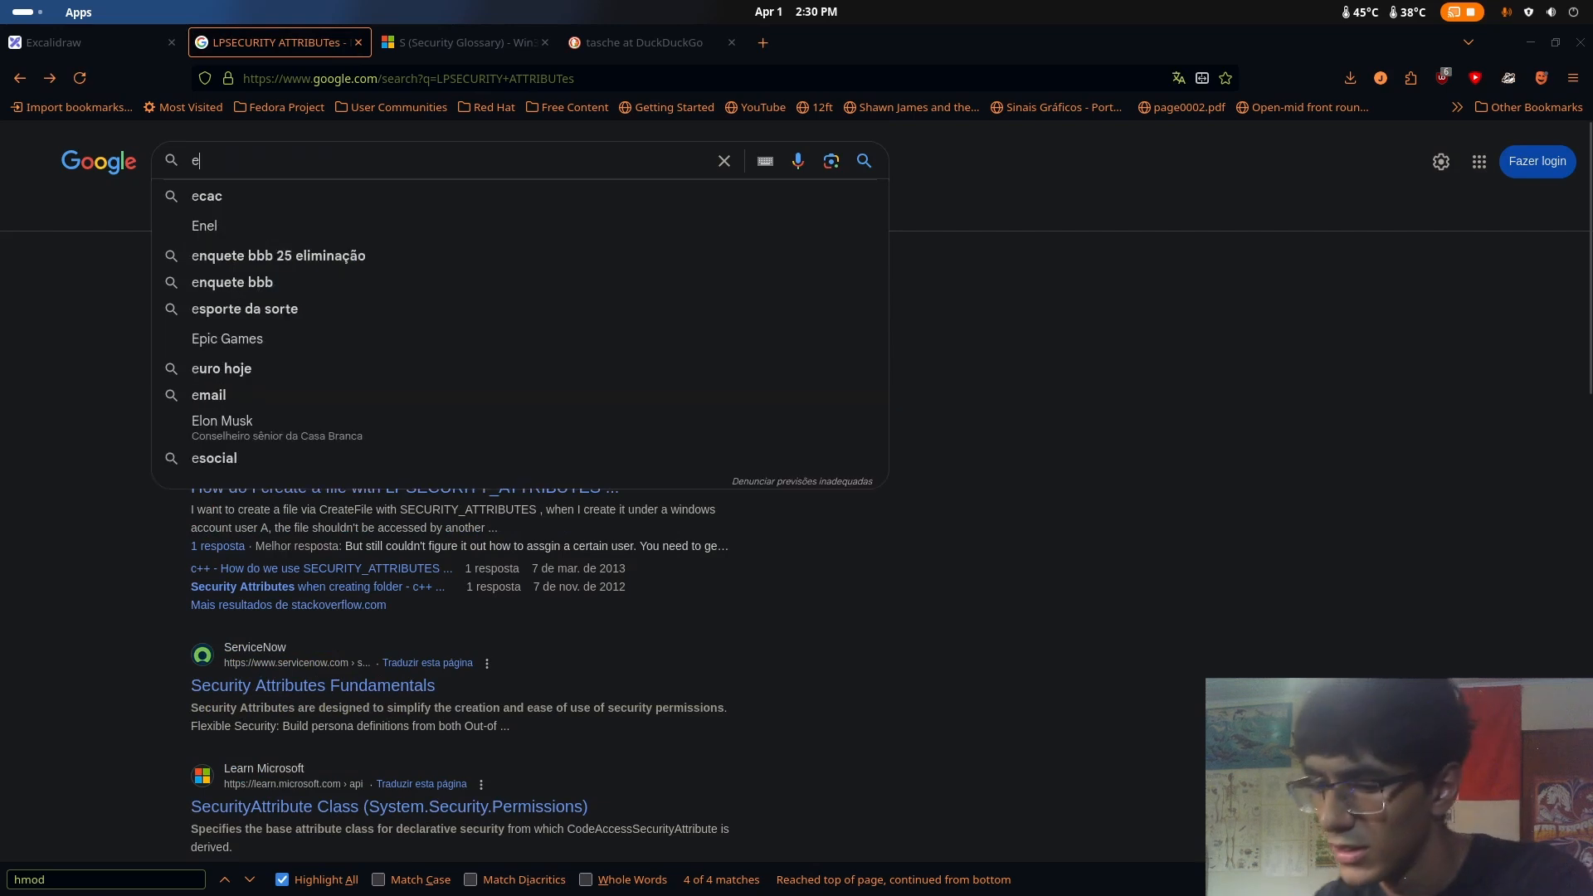
pyautogui.moveTo(2, 2)
pyautogui.click(879, 522)
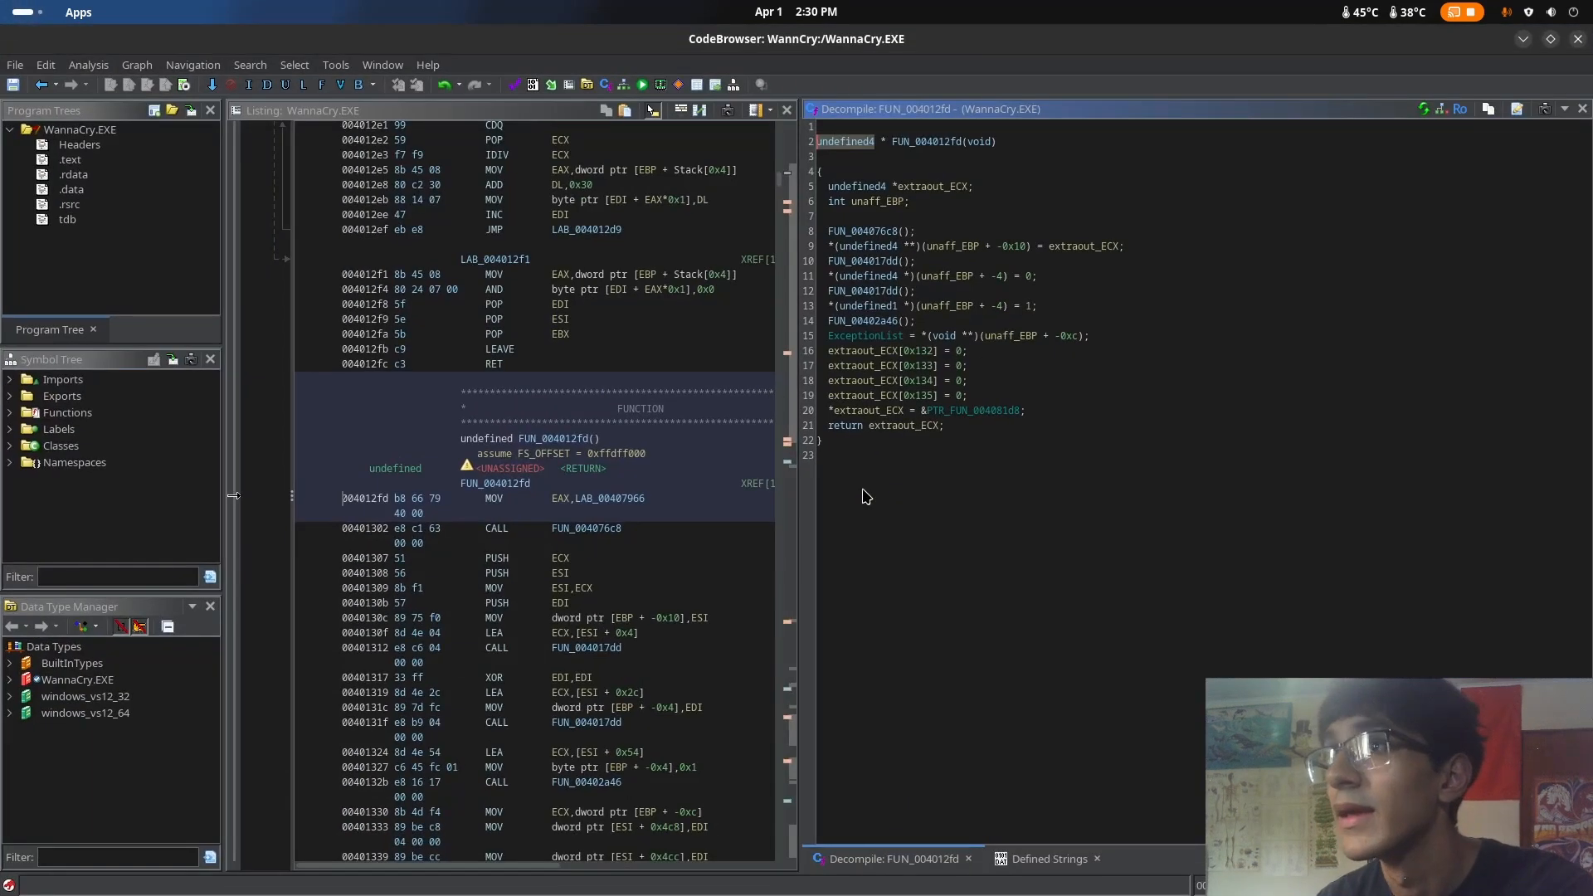
pyautogui.press('super')
pyautogui.click(764, 313)
pyautogui.write('ex')
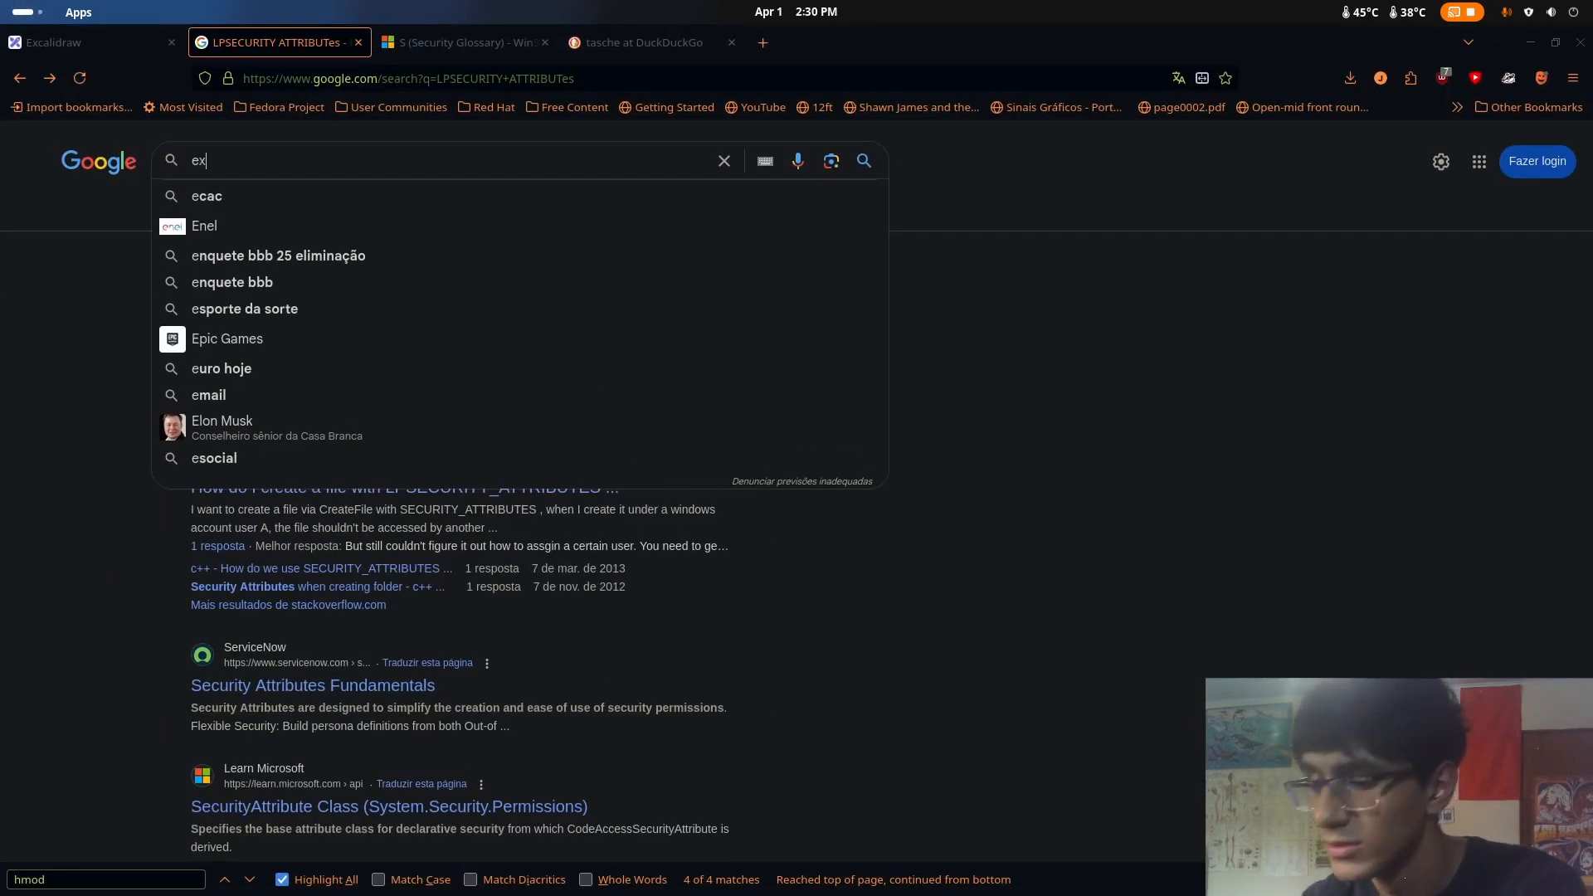
pyautogui.write('traout')
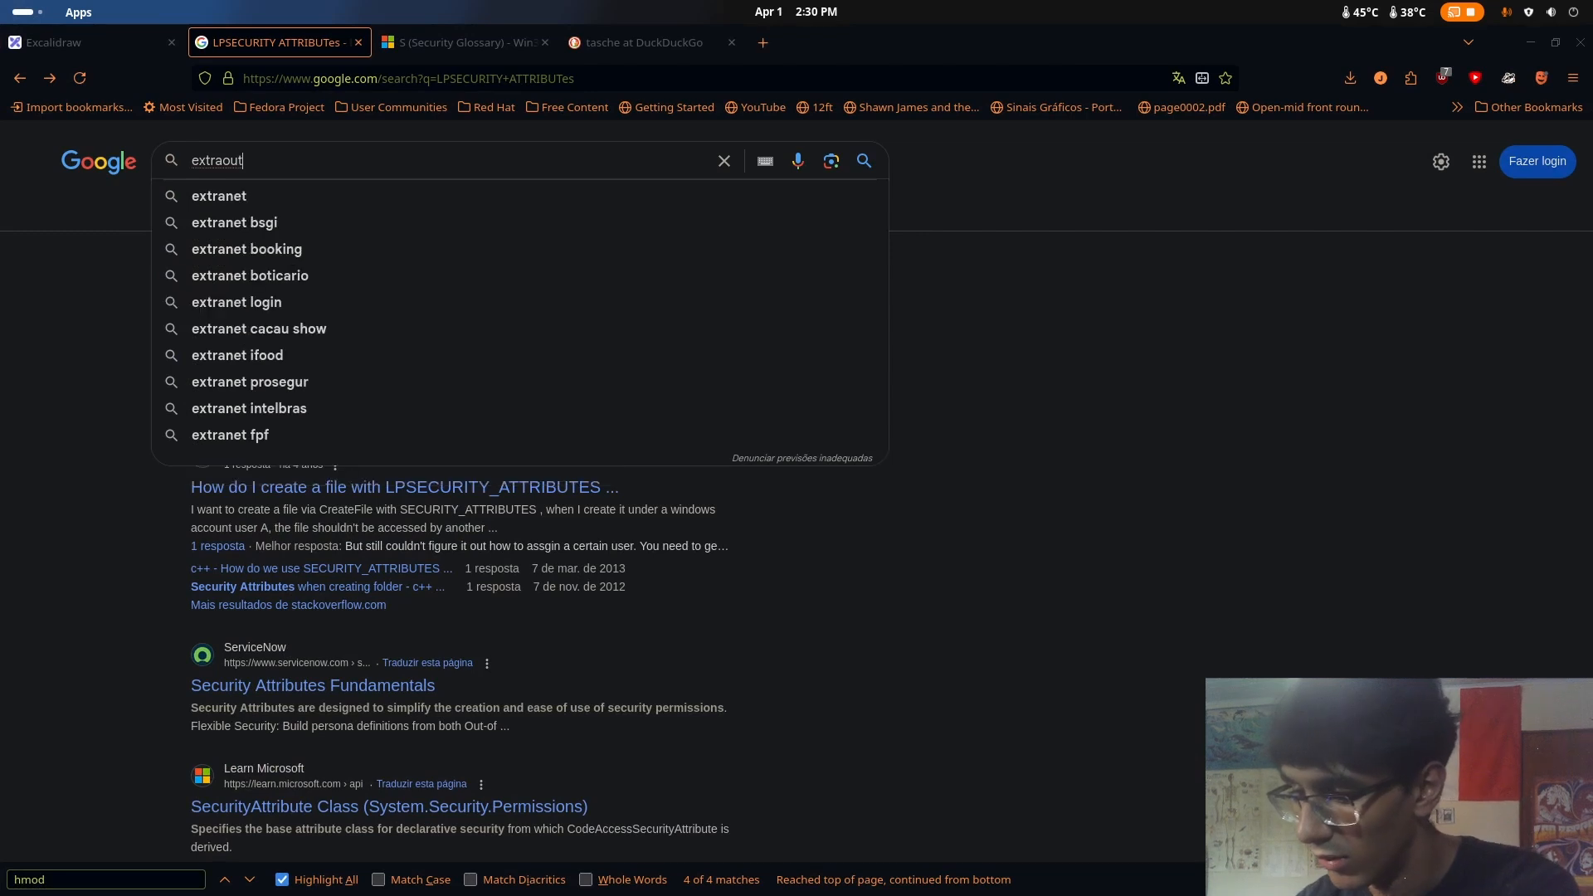
pyautogui.write('_e')
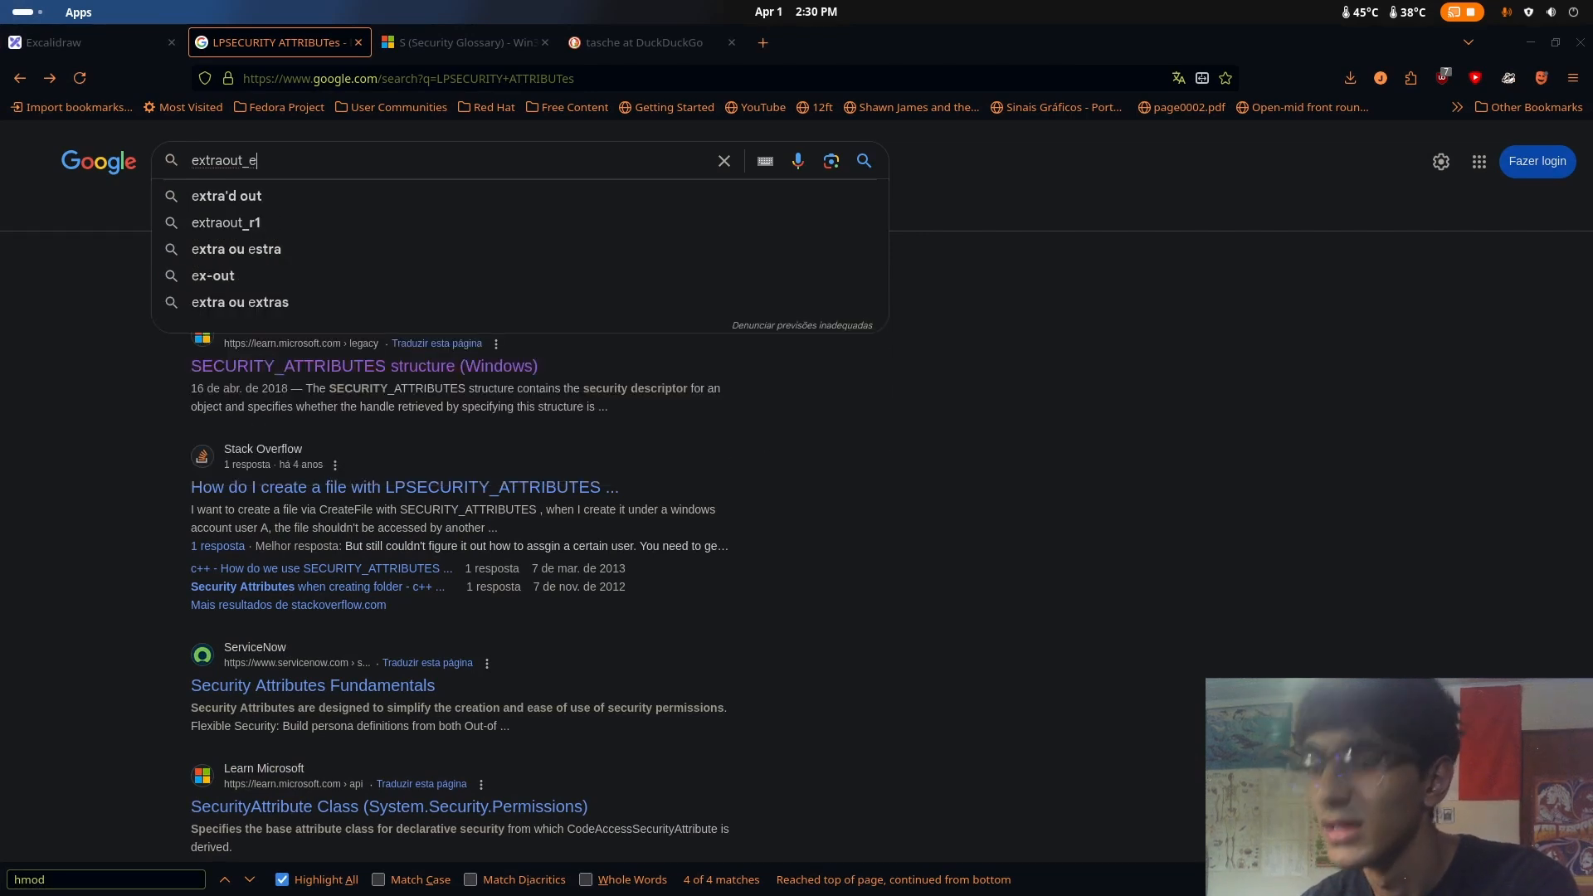
pyautogui.write('c')
pyautogui.write('x')
pyautogui.press('Return')
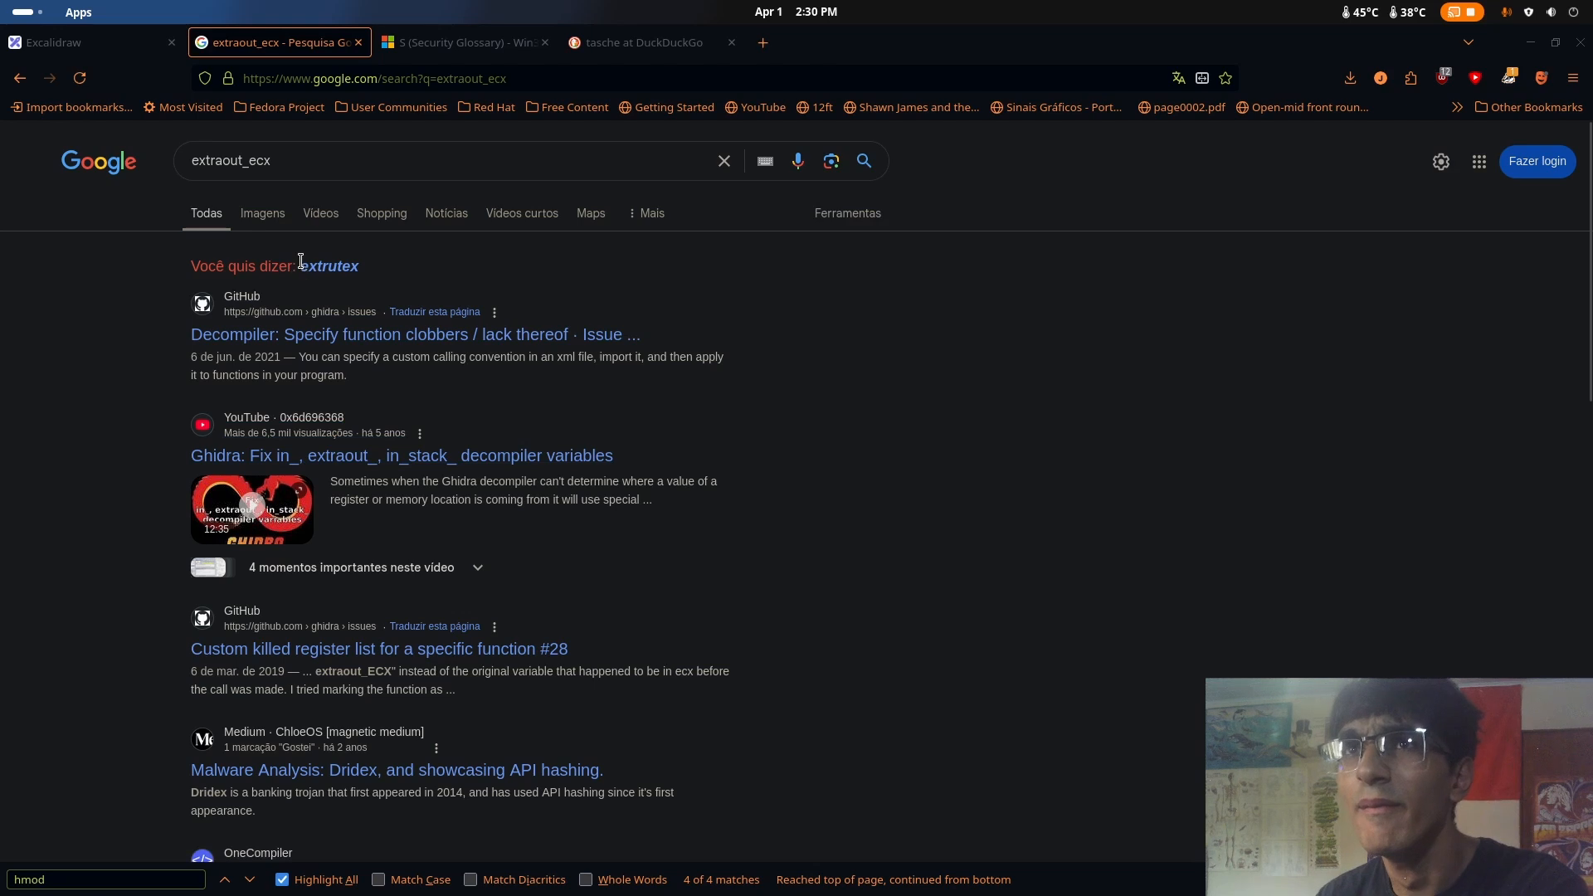
# Switch back to Ghidra, return to WinMain and open FUN_00401437, the call following FUN_004012fd
pyautogui.press('super')
pyautogui.click(917, 621)
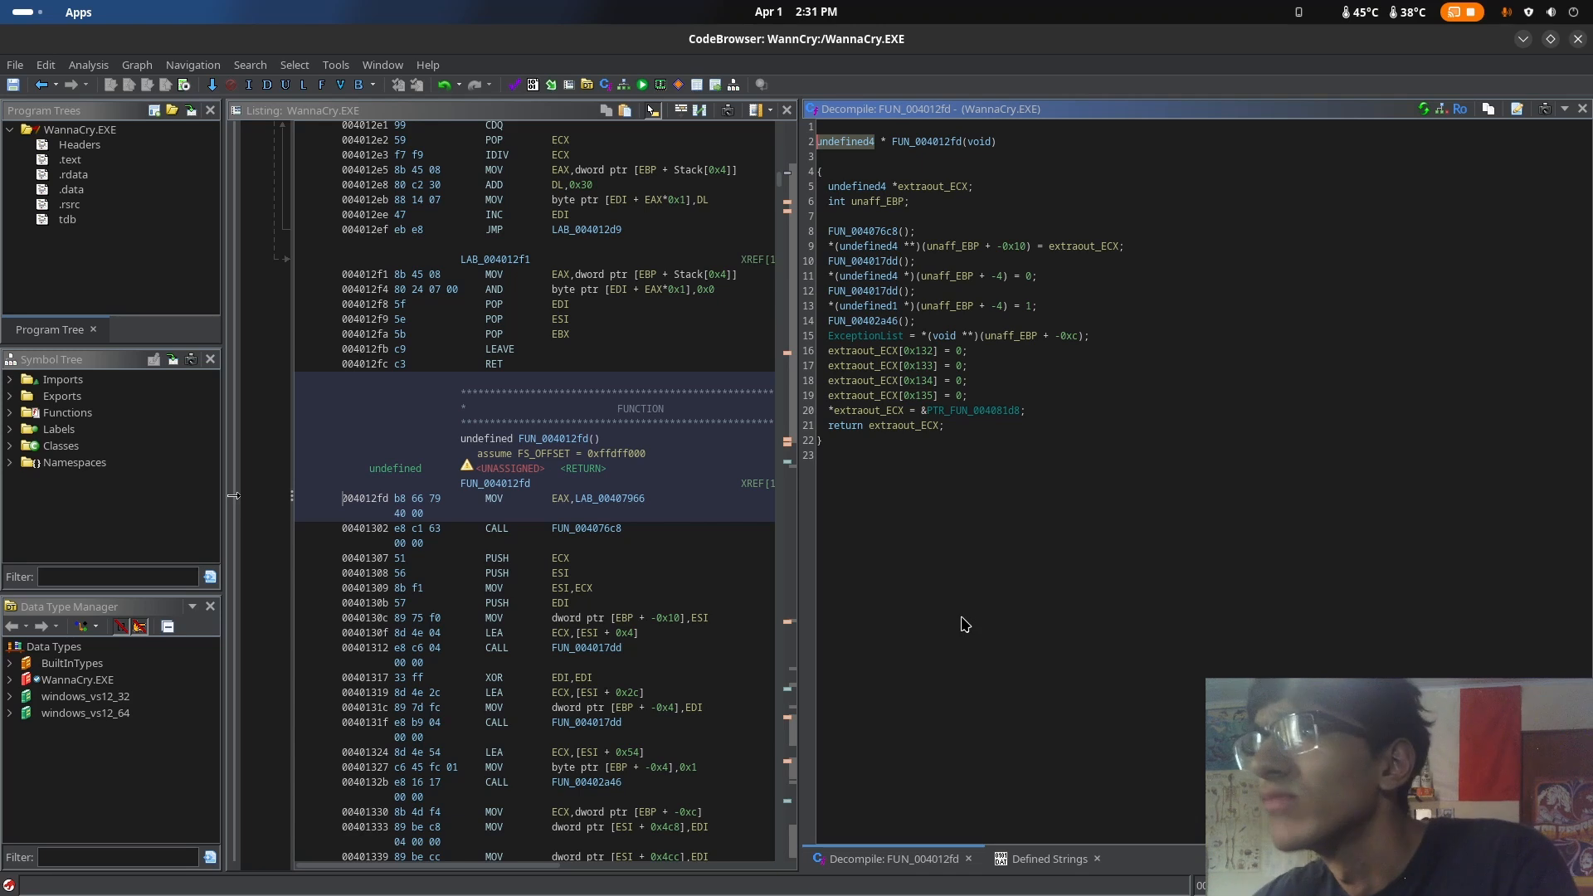
pyautogui.click(40, 84)
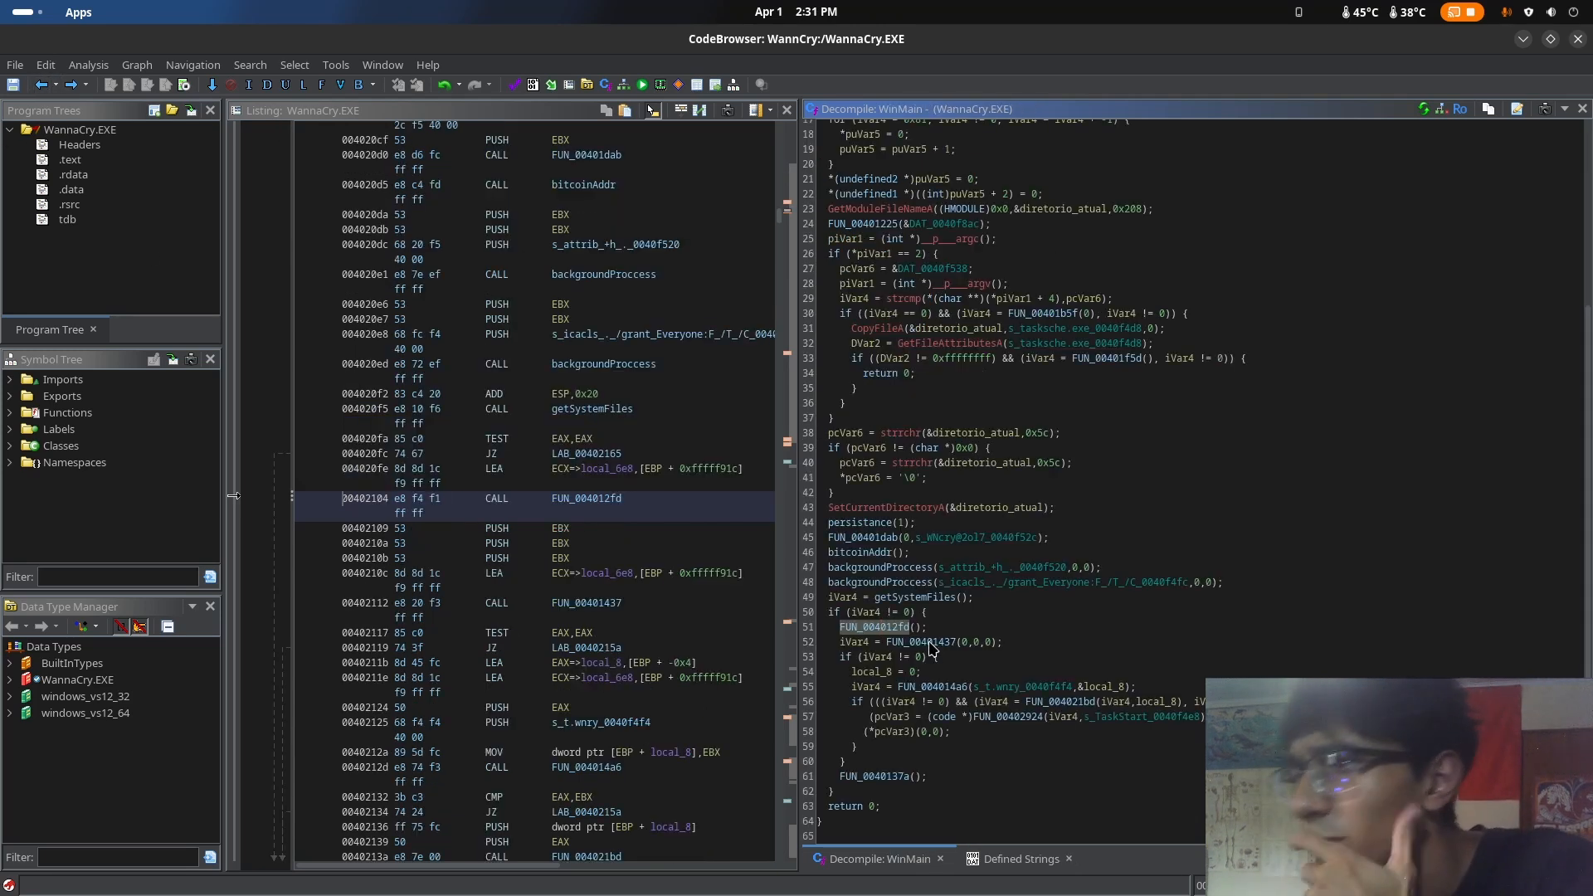
pyautogui.click(930, 643)
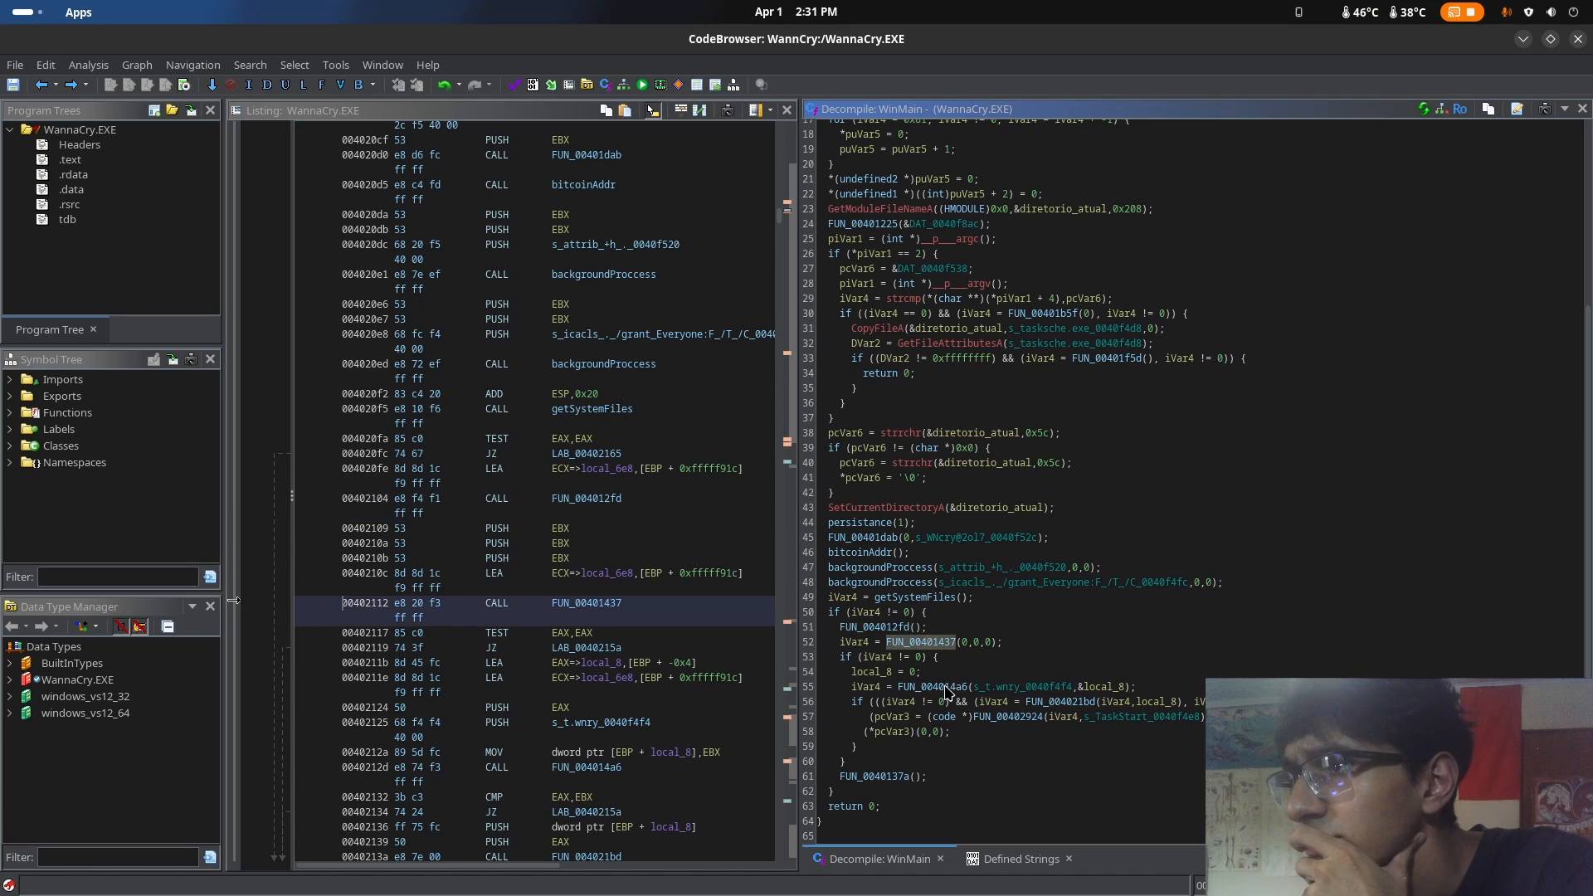
pyautogui.doubleClick(918, 643)
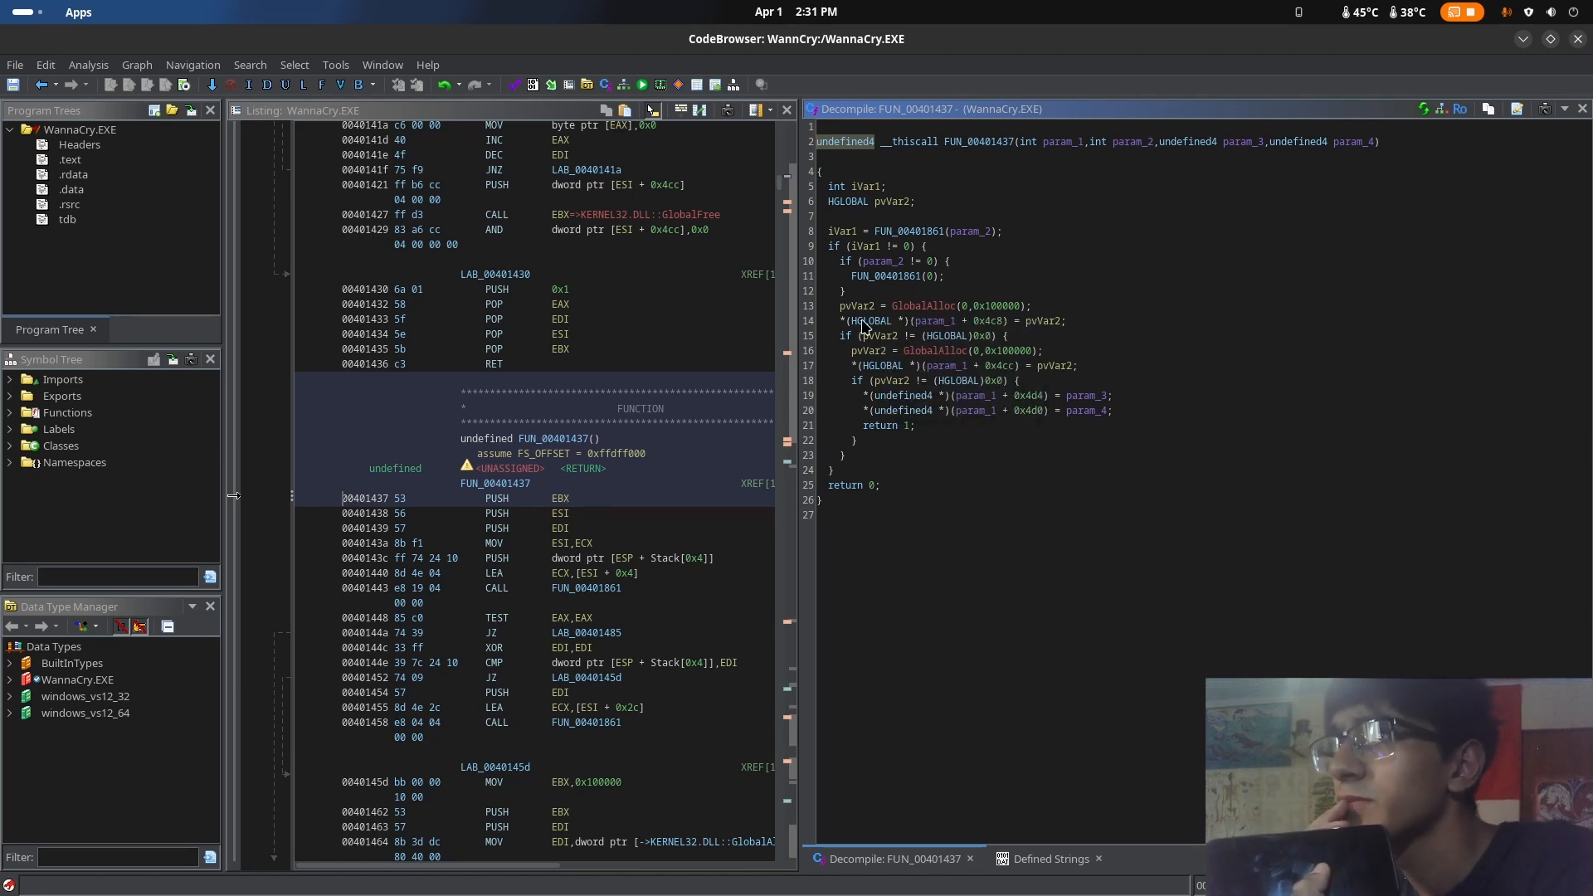
pyautogui.moveTo(873, 328)
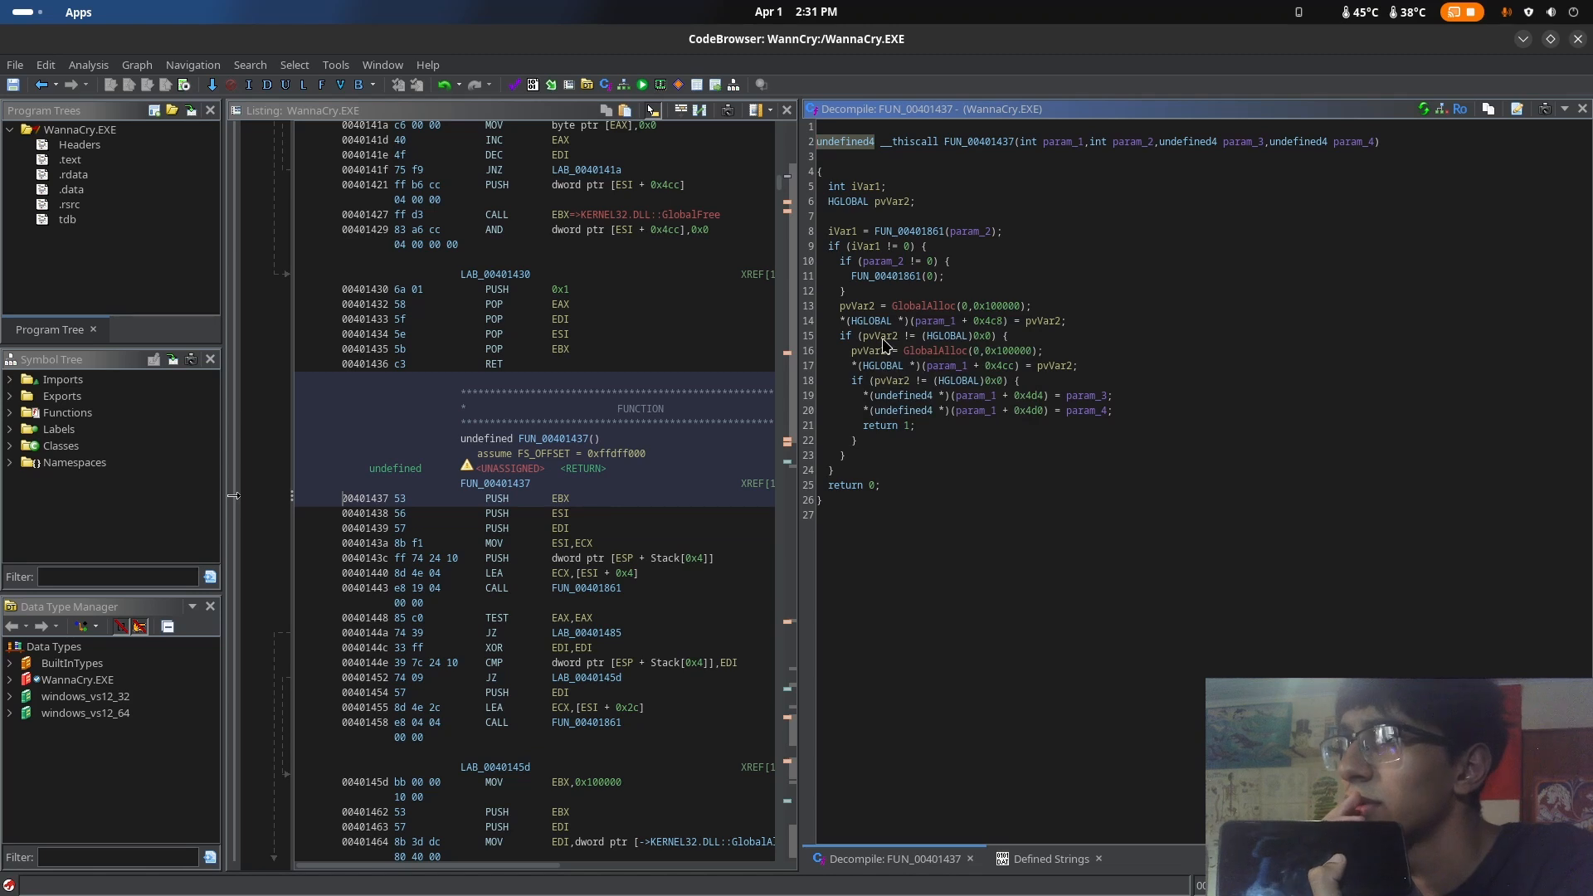
# Switch to the browser, search Google for HGLOBAL and open Microsoft's GlobalHandle function (winbase.h) documentation
pyautogui.press('super')
pyautogui.click(705, 253)
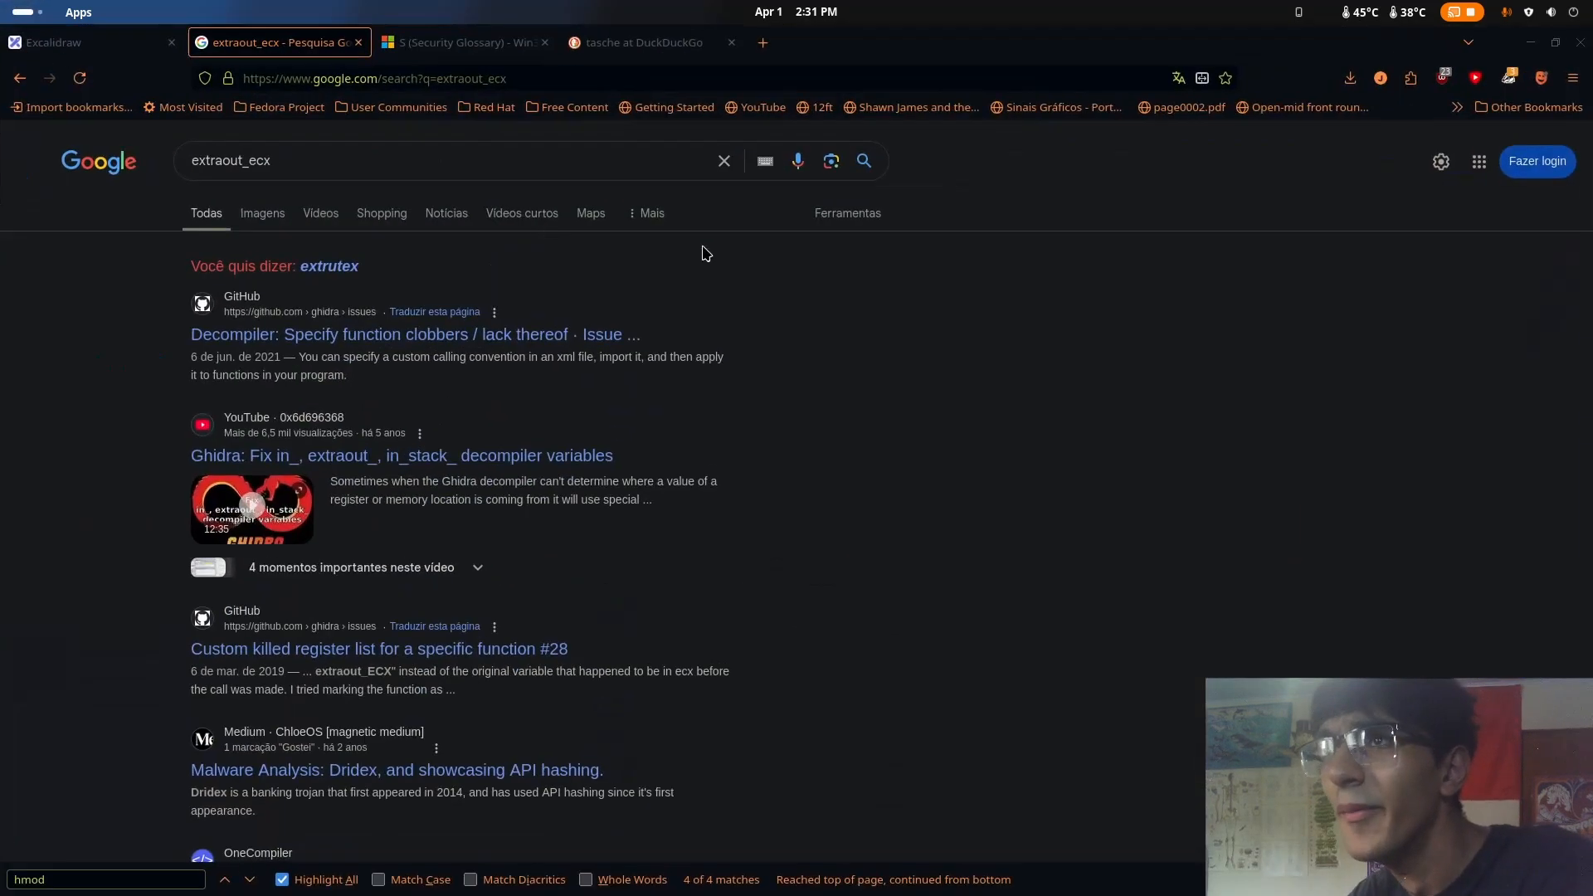
pyautogui.click(539, 163)
pyautogui.write('HGLOBAL')
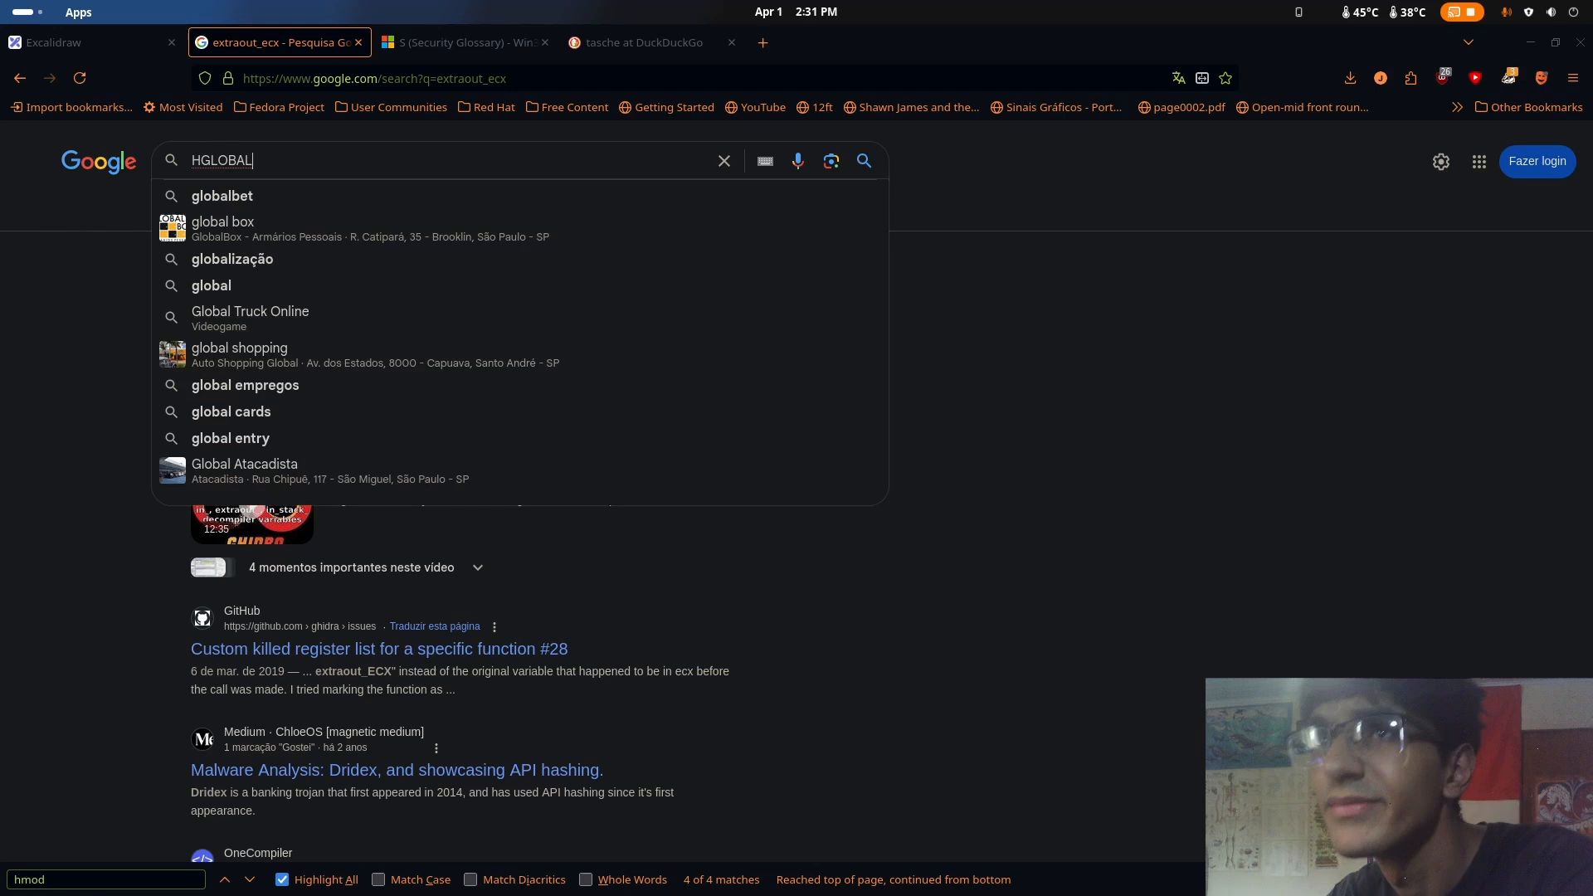
pyautogui.press('Return')
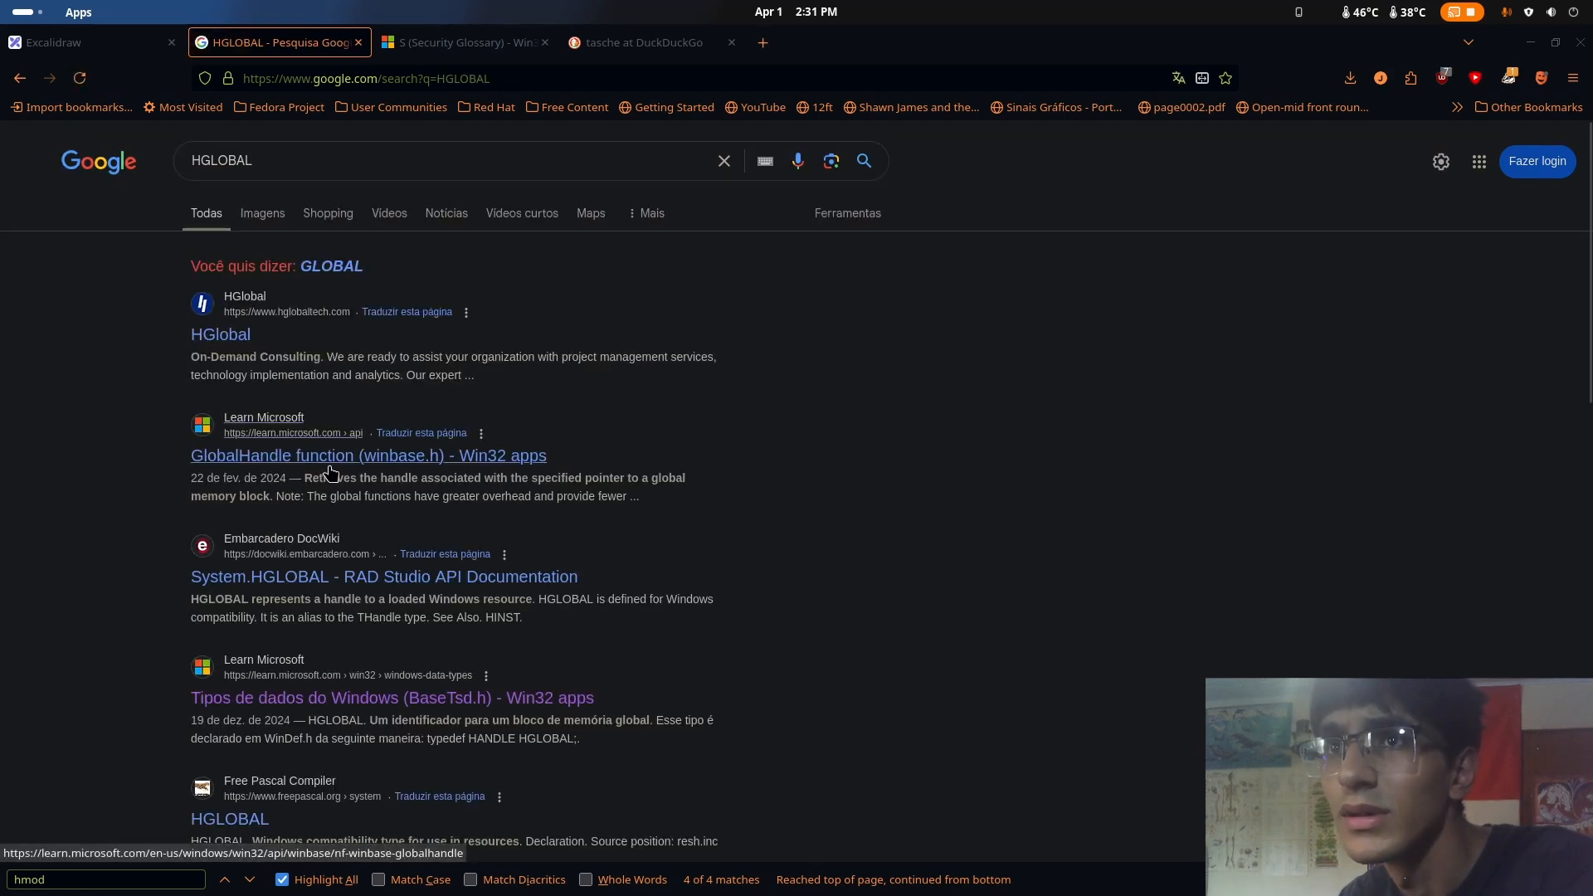
pyautogui.click(329, 466)
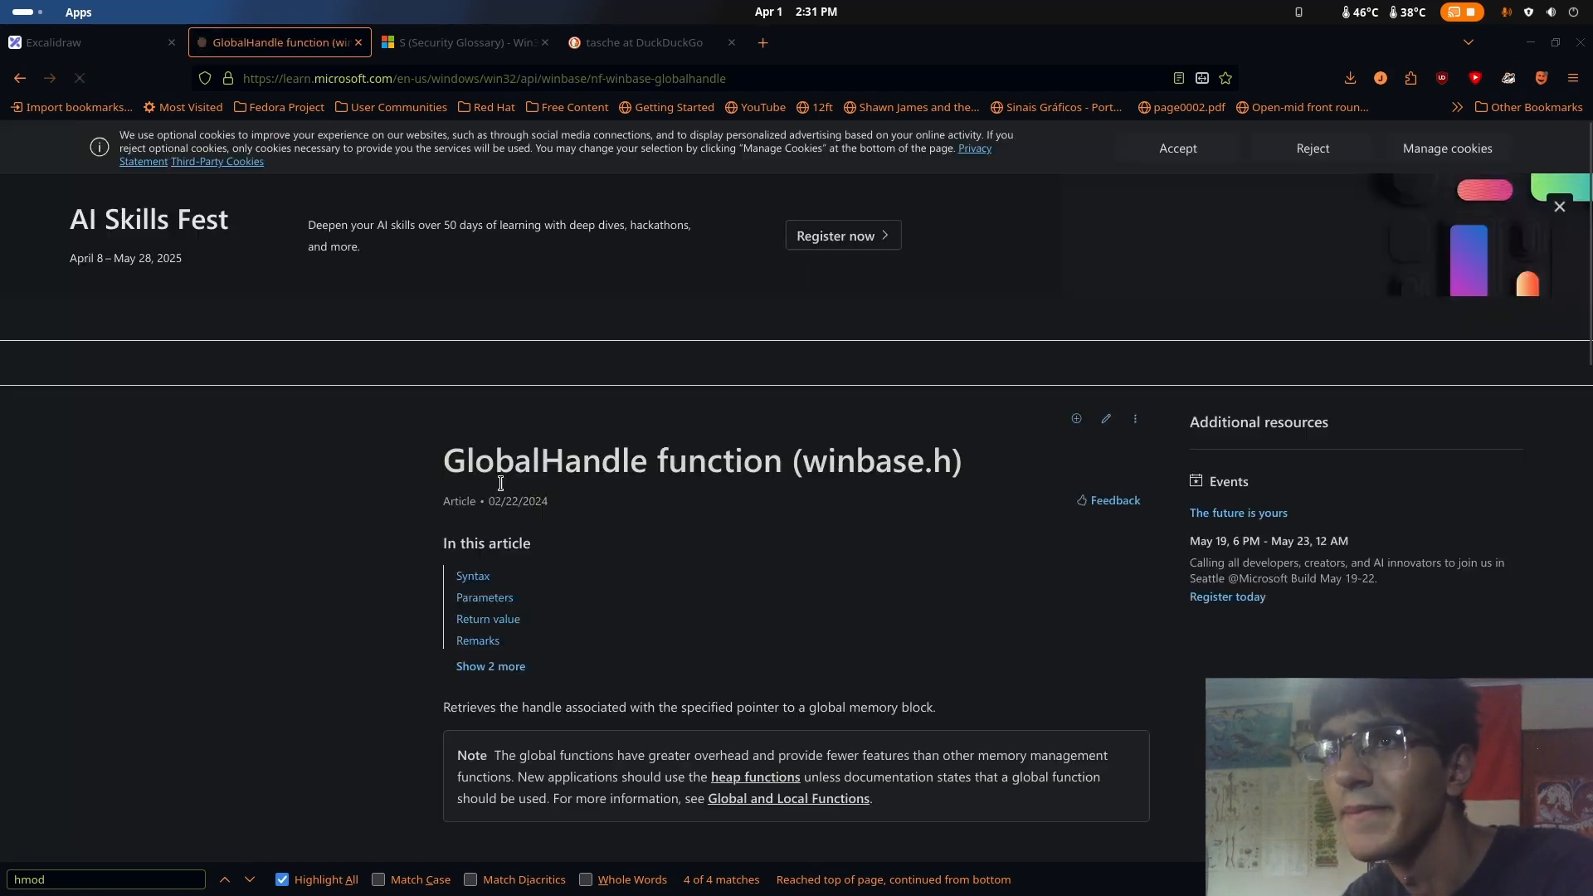
pyautogui.scroll(-5, 720, 545)
pyautogui.scroll(-4, 720, 545)
pyautogui.scroll(4, 720, 545)
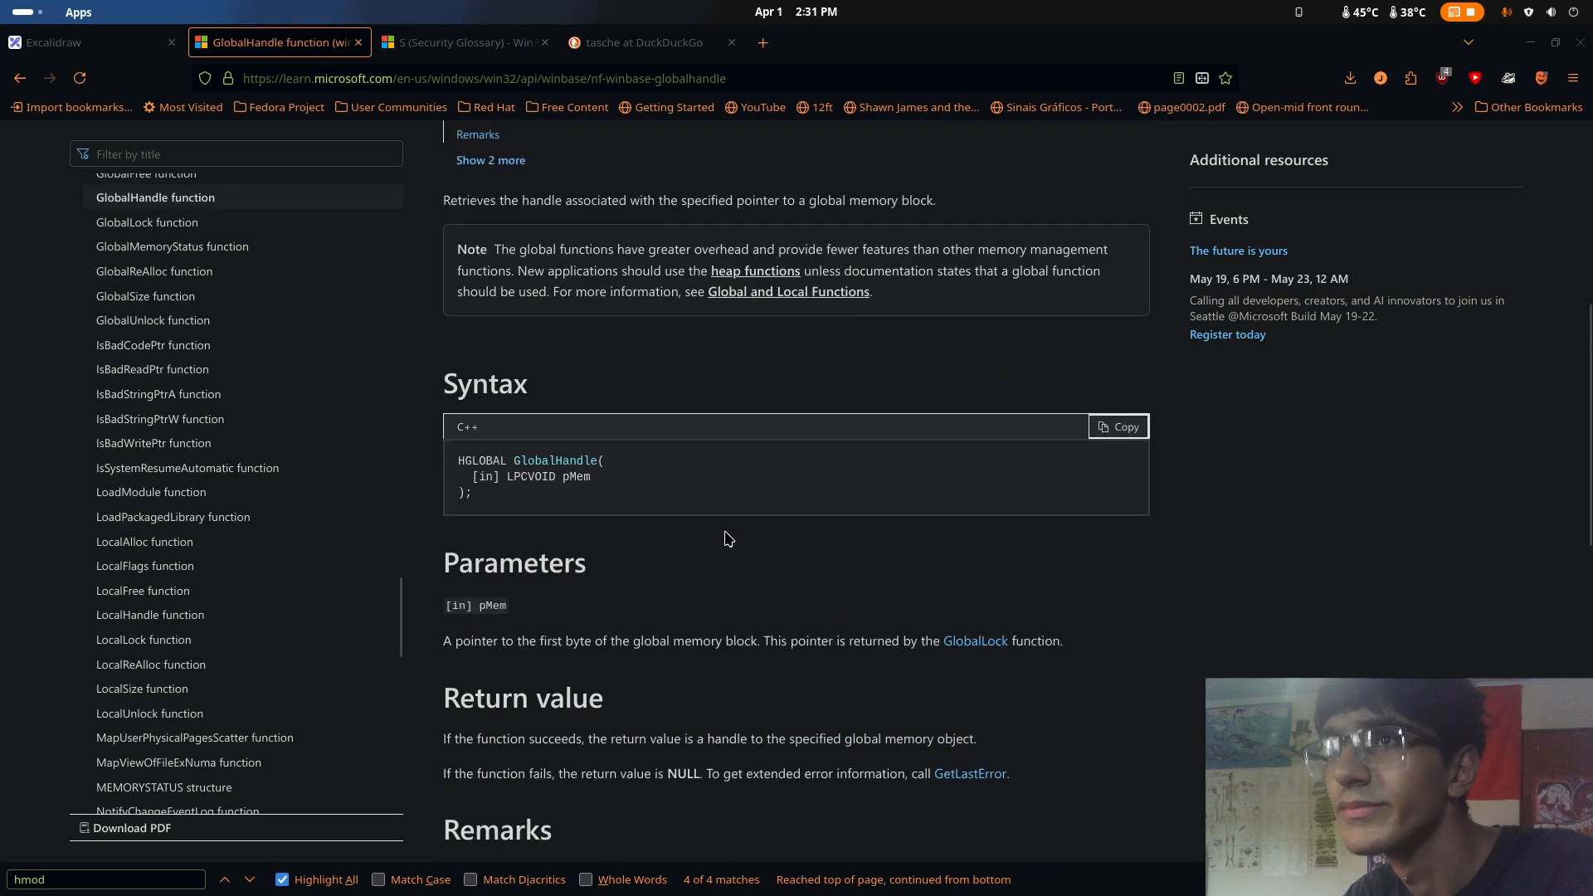
# Find HGLO within the GlobalHandle page, look through the article, and return to the search results
pyautogui.hotkey('ctrl', 'f')
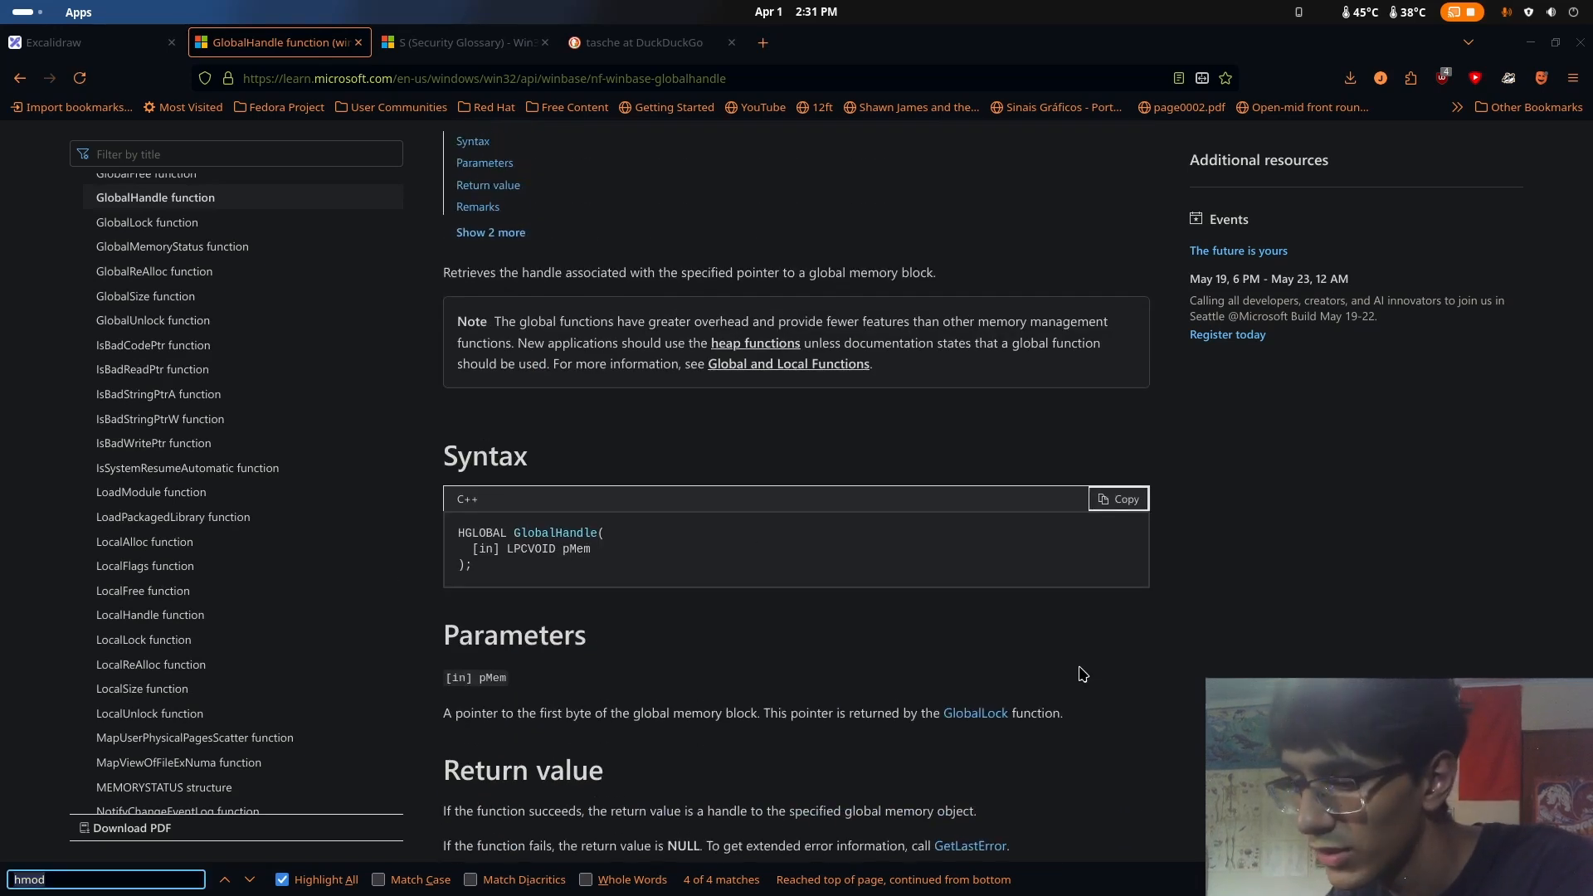
pyautogui.write('HBGL')
pyautogui.press('BackSpace')
pyautogui.press('BackSpace')
pyautogui.press('BackSpace')
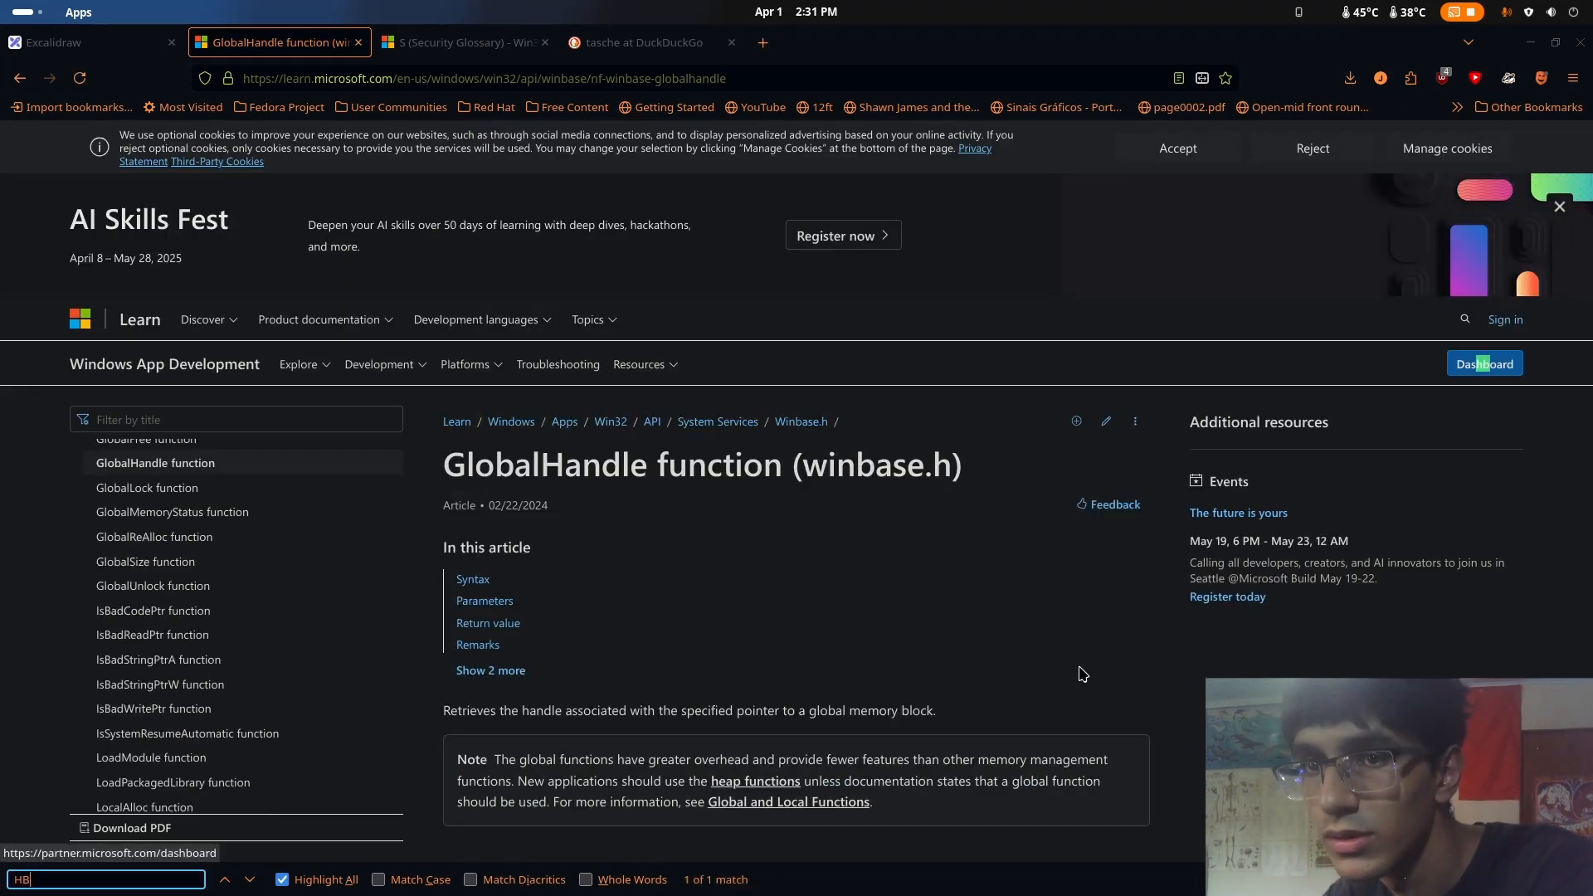
pyautogui.write('GLO')
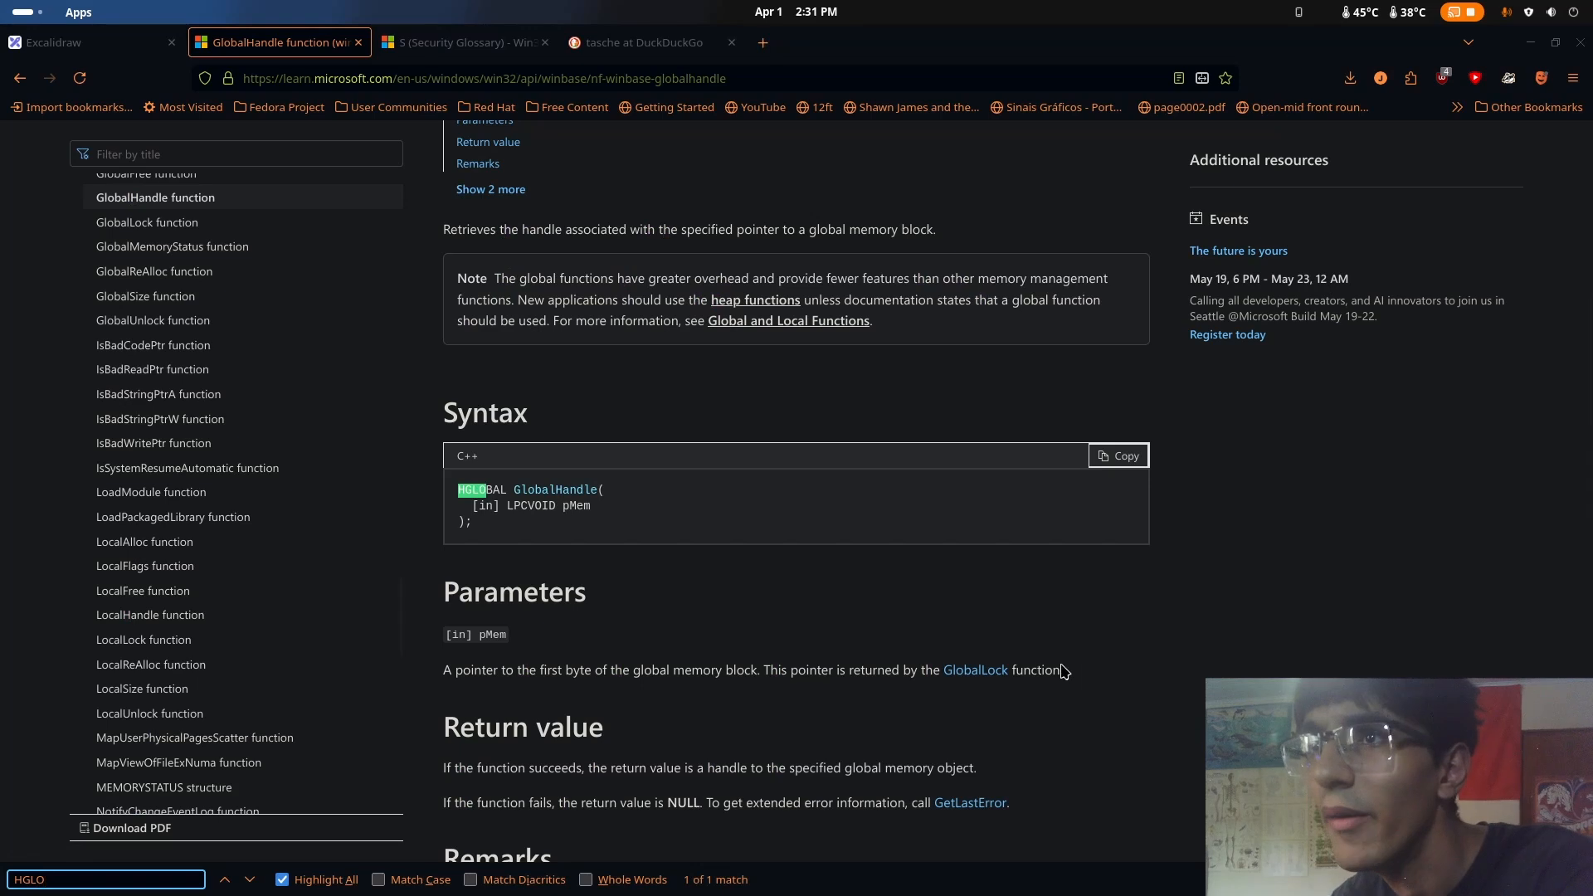
pyautogui.scroll(5, 679, 733)
pyautogui.scroll(-15, 678, 733)
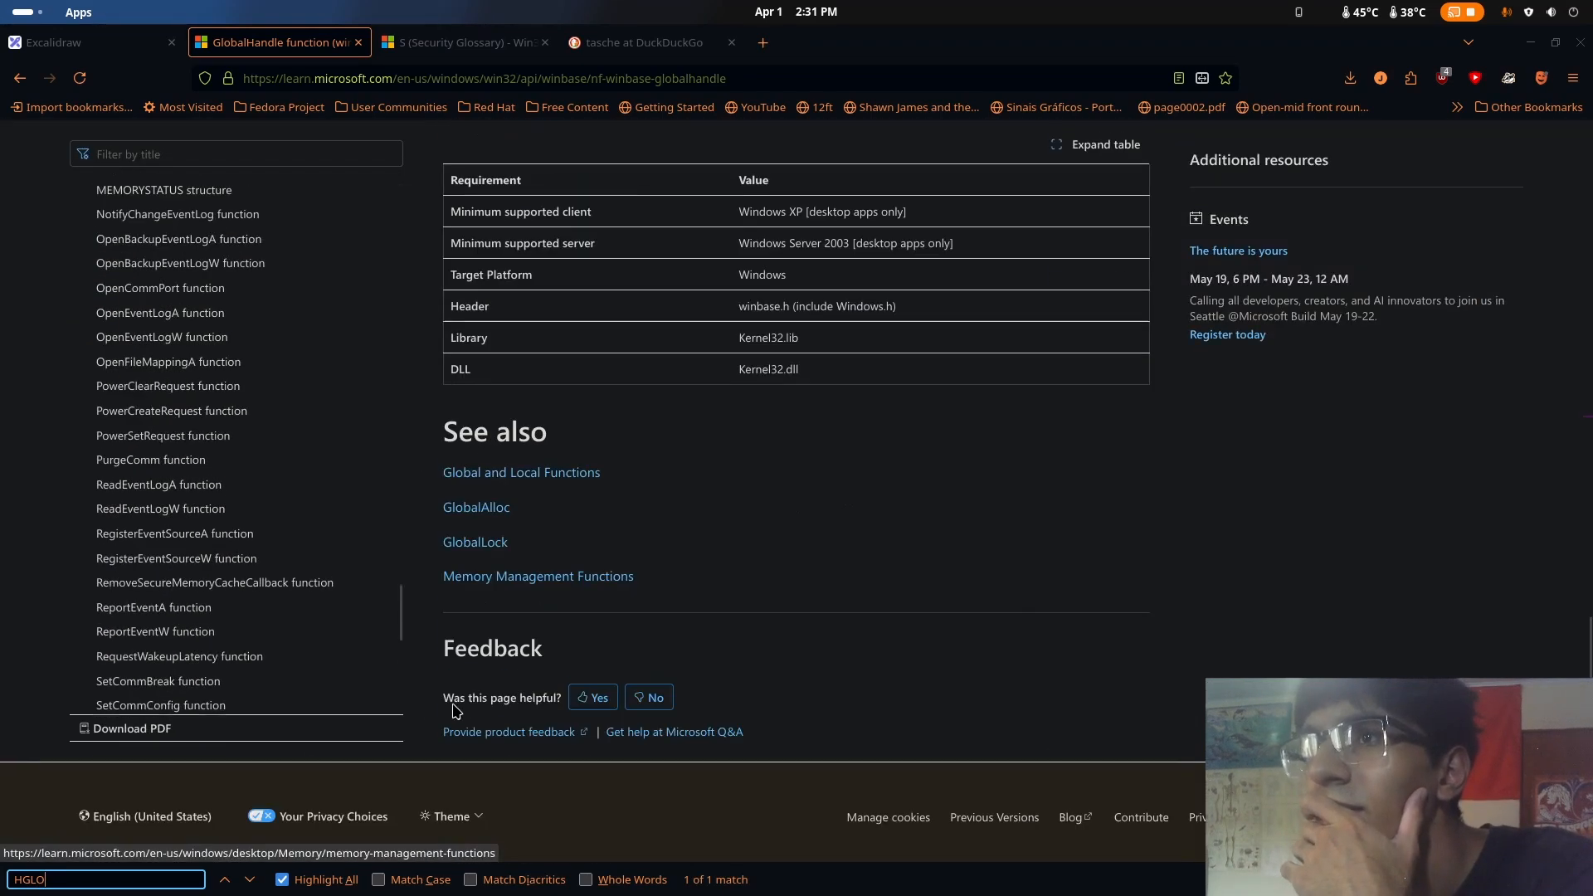
pyautogui.scroll(8, 669, 700)
pyautogui.scroll(10, 681, 701)
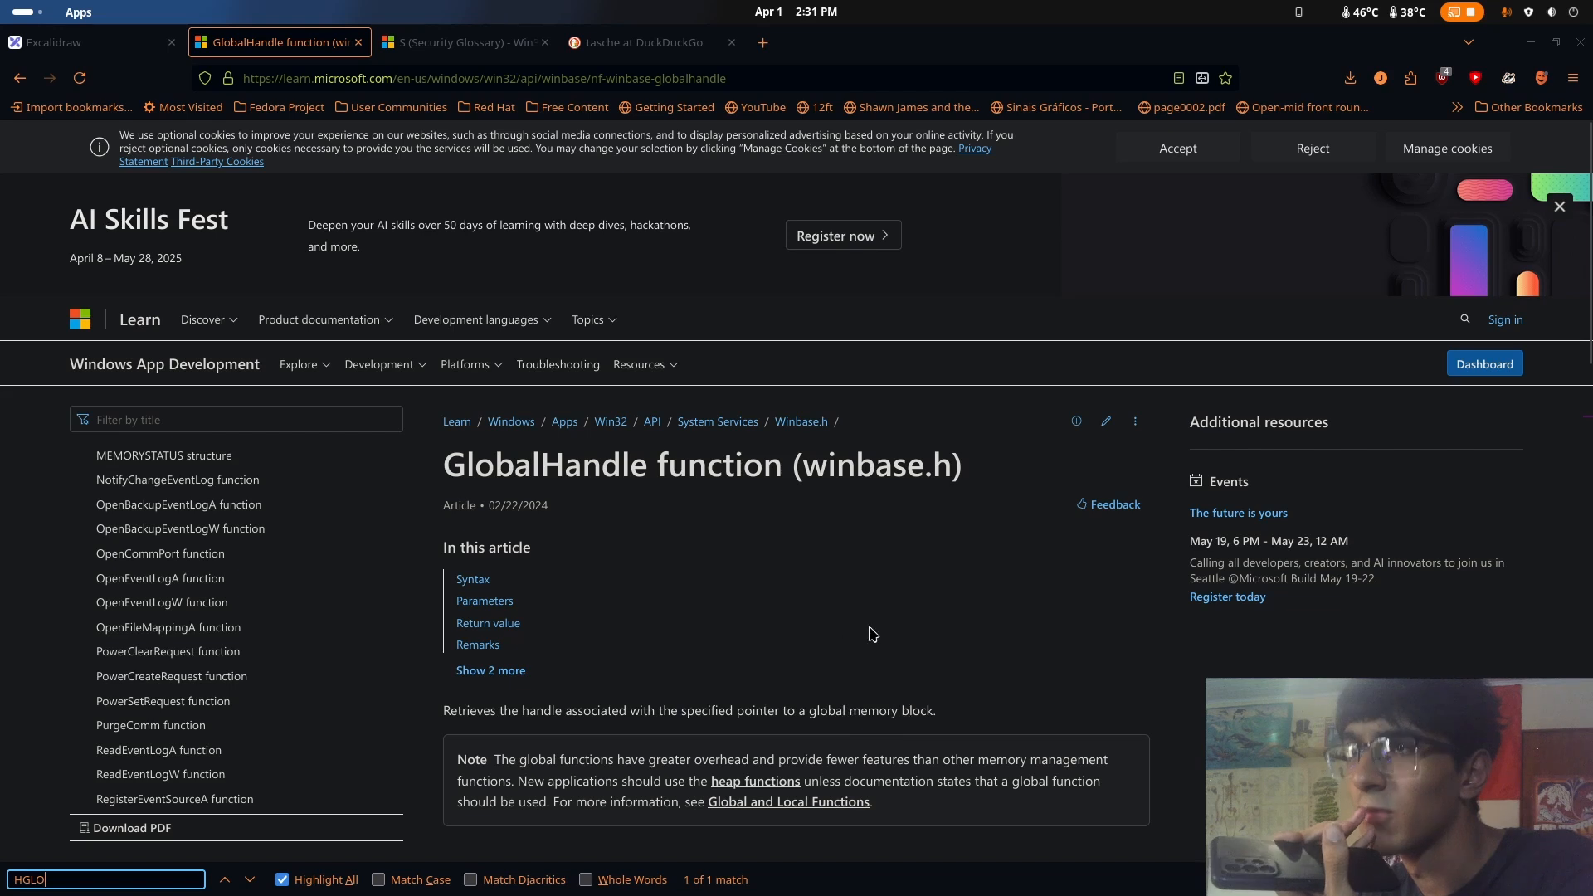
pyautogui.hotkey('alt', 'Left')
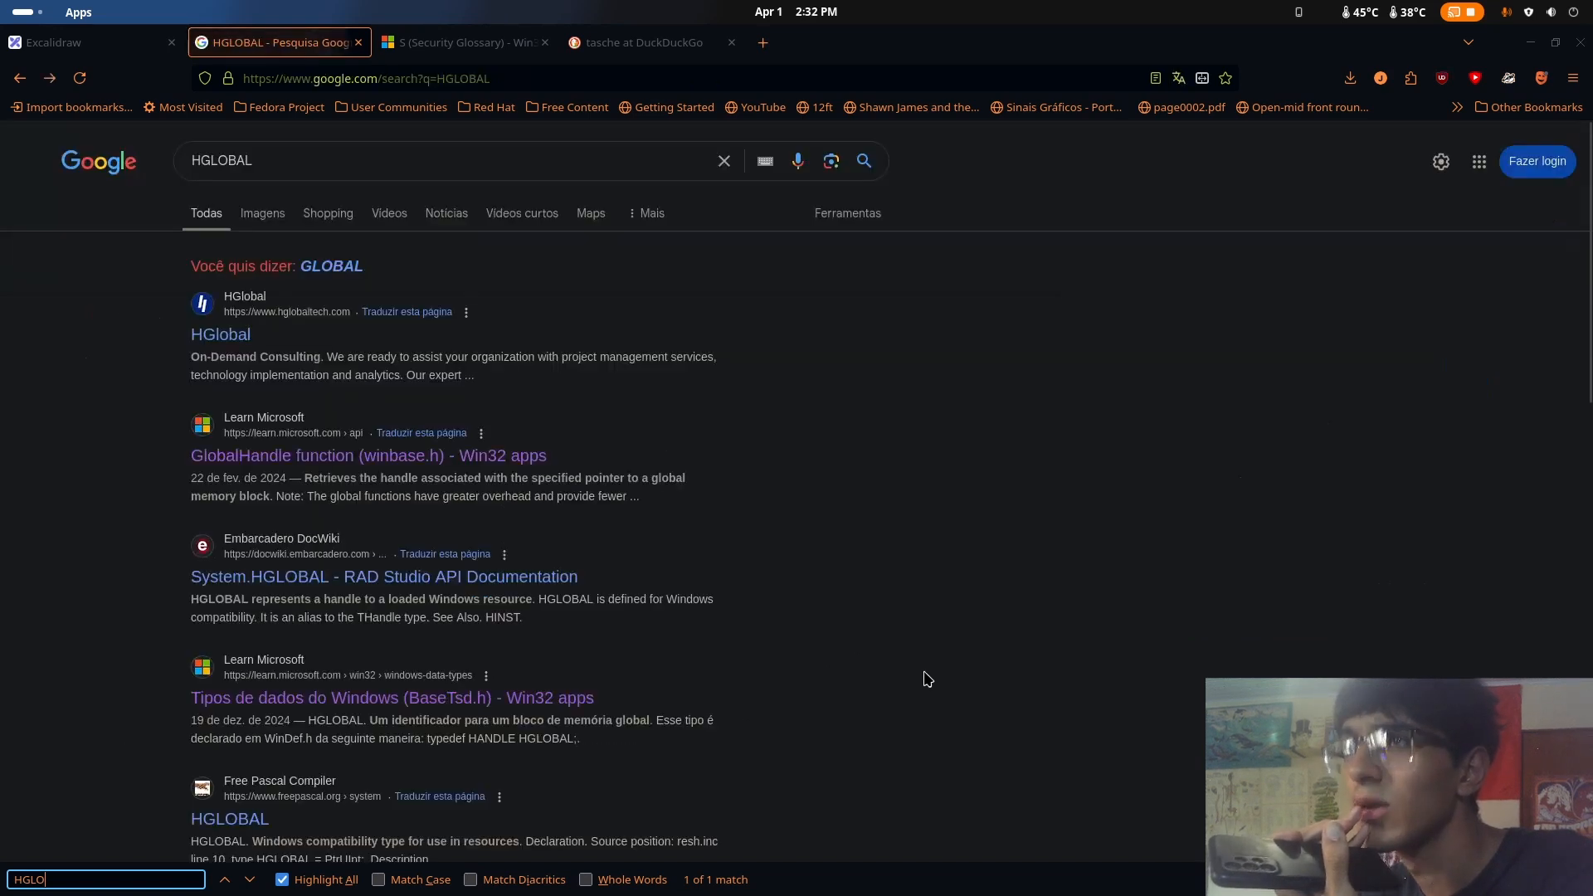
# Switch back to Ghidra and examine the two GlobalAlloc calls and their 0x100000 size argument in FUN_00401437
pyautogui.press('super')
pyautogui.click(1092, 544)
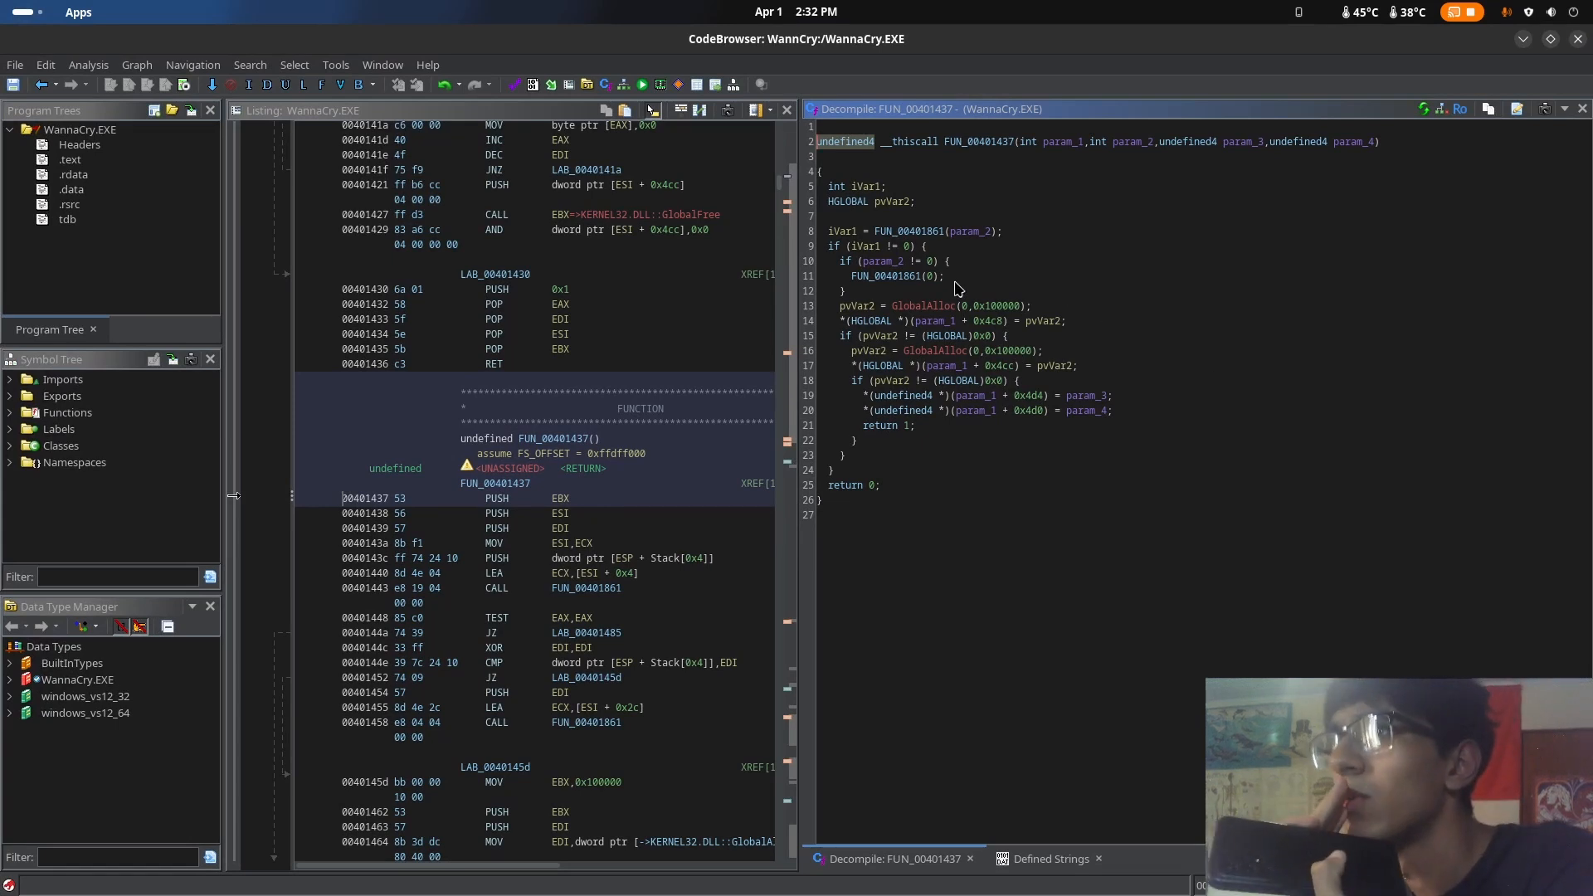
pyautogui.click(931, 308)
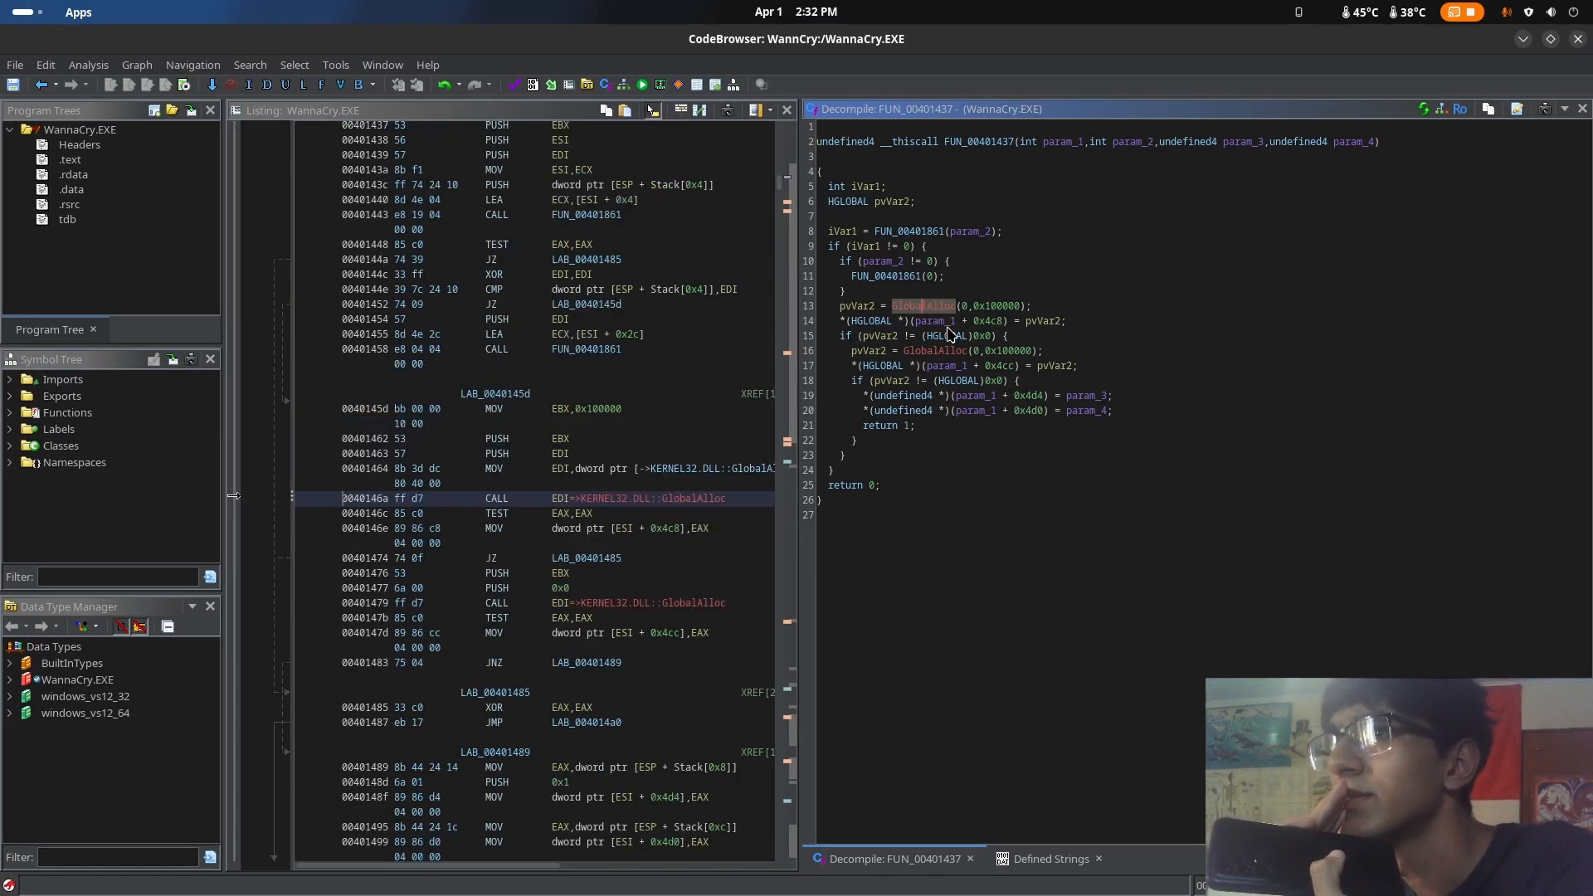
pyautogui.click(1124, 324)
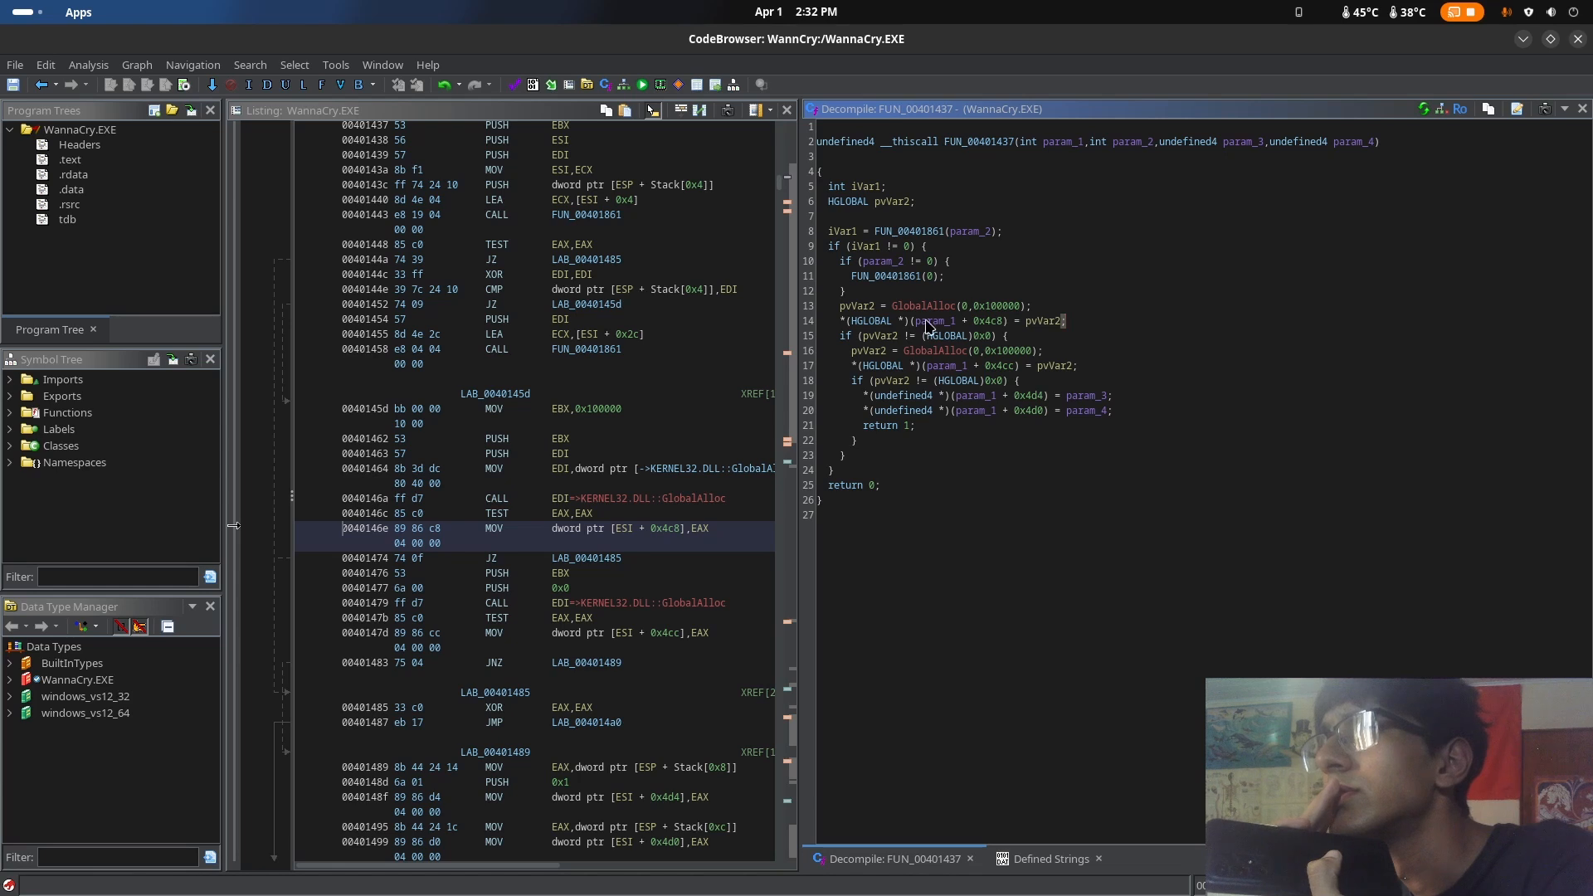
pyautogui.click(953, 306)
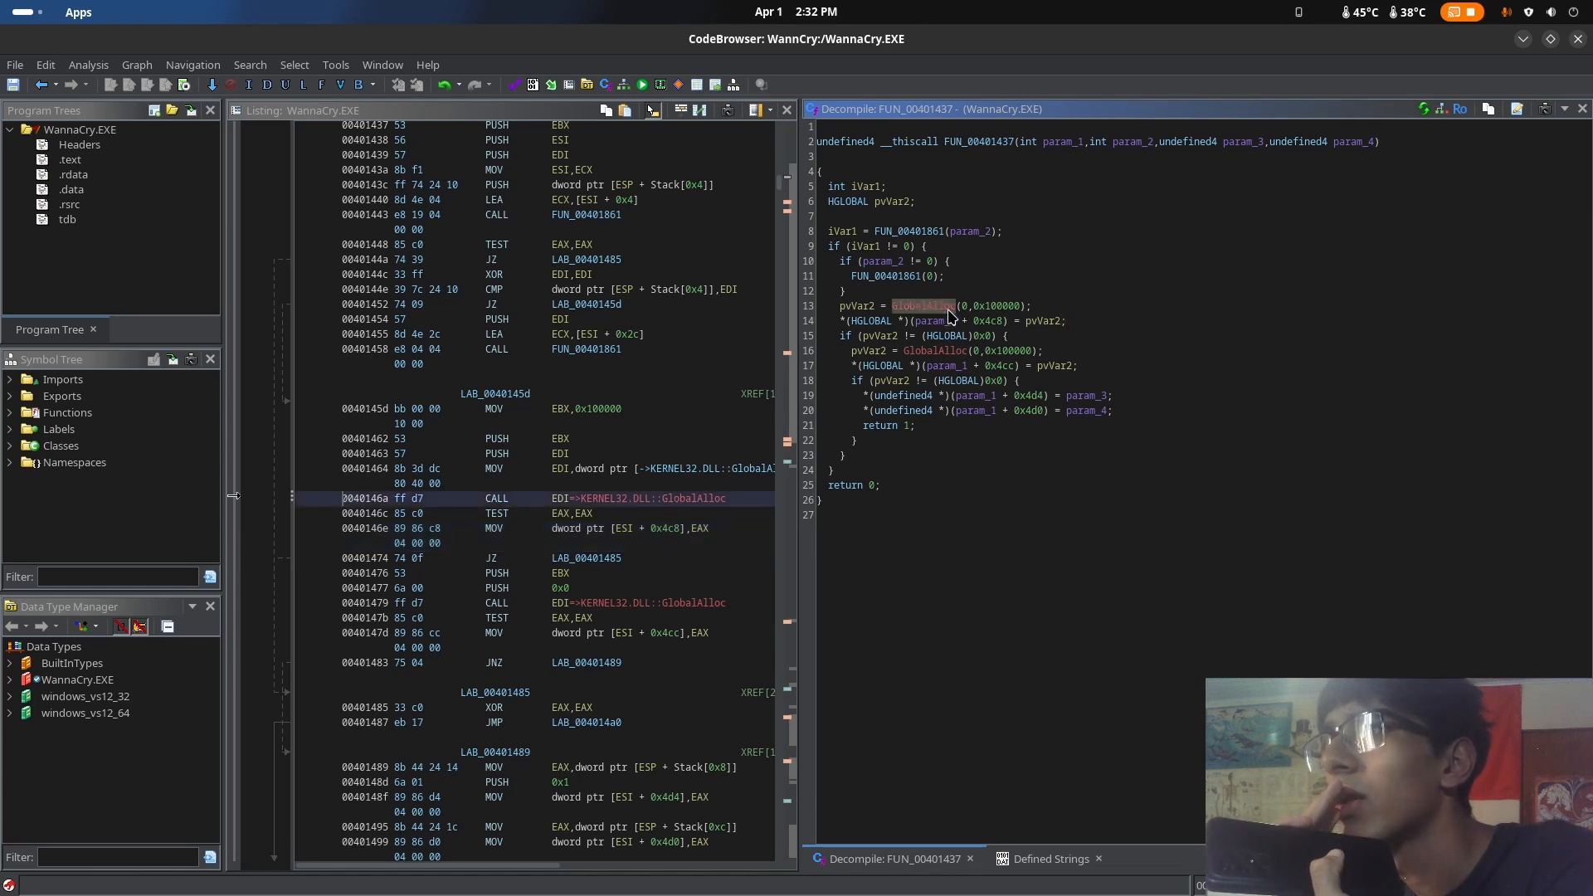
pyautogui.click(955, 352)
pyautogui.click(1005, 352)
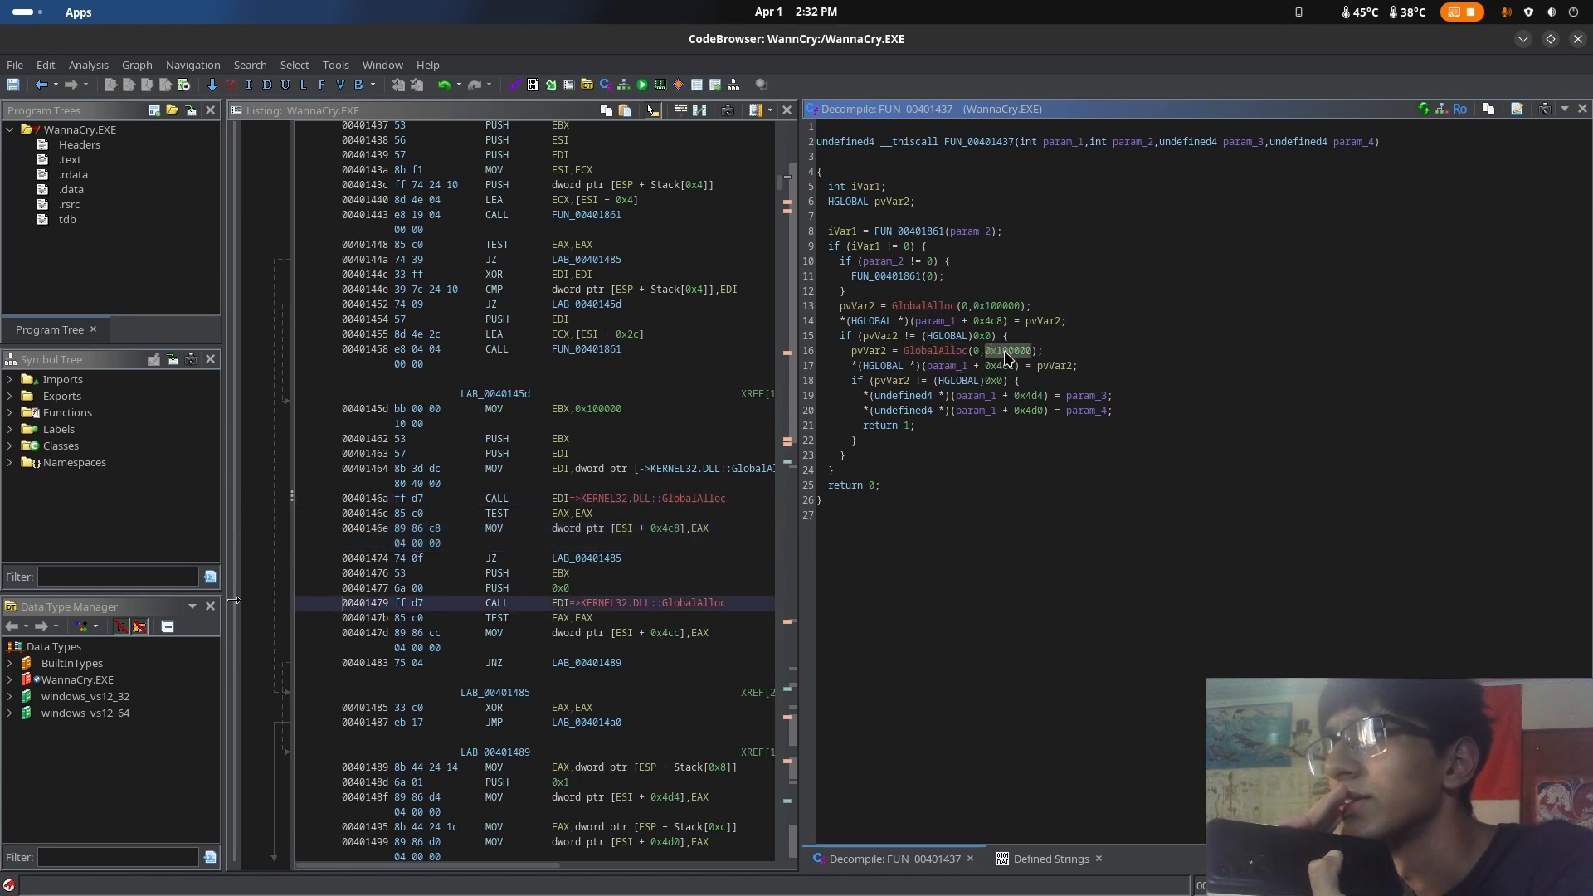
pyautogui.moveTo(1005, 355)
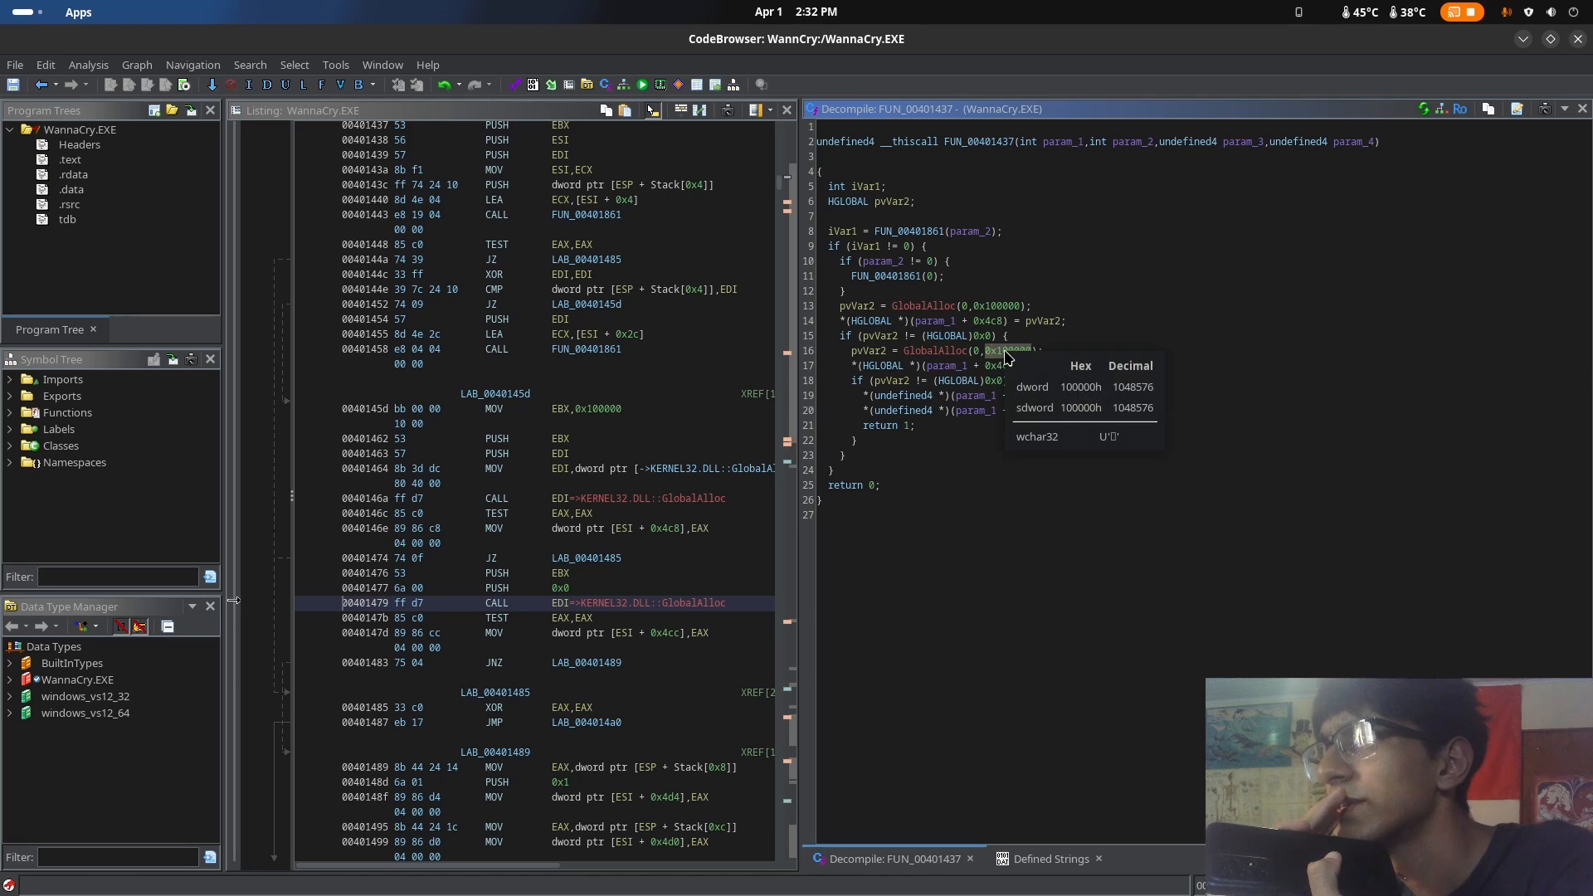
pyautogui.click(994, 306)
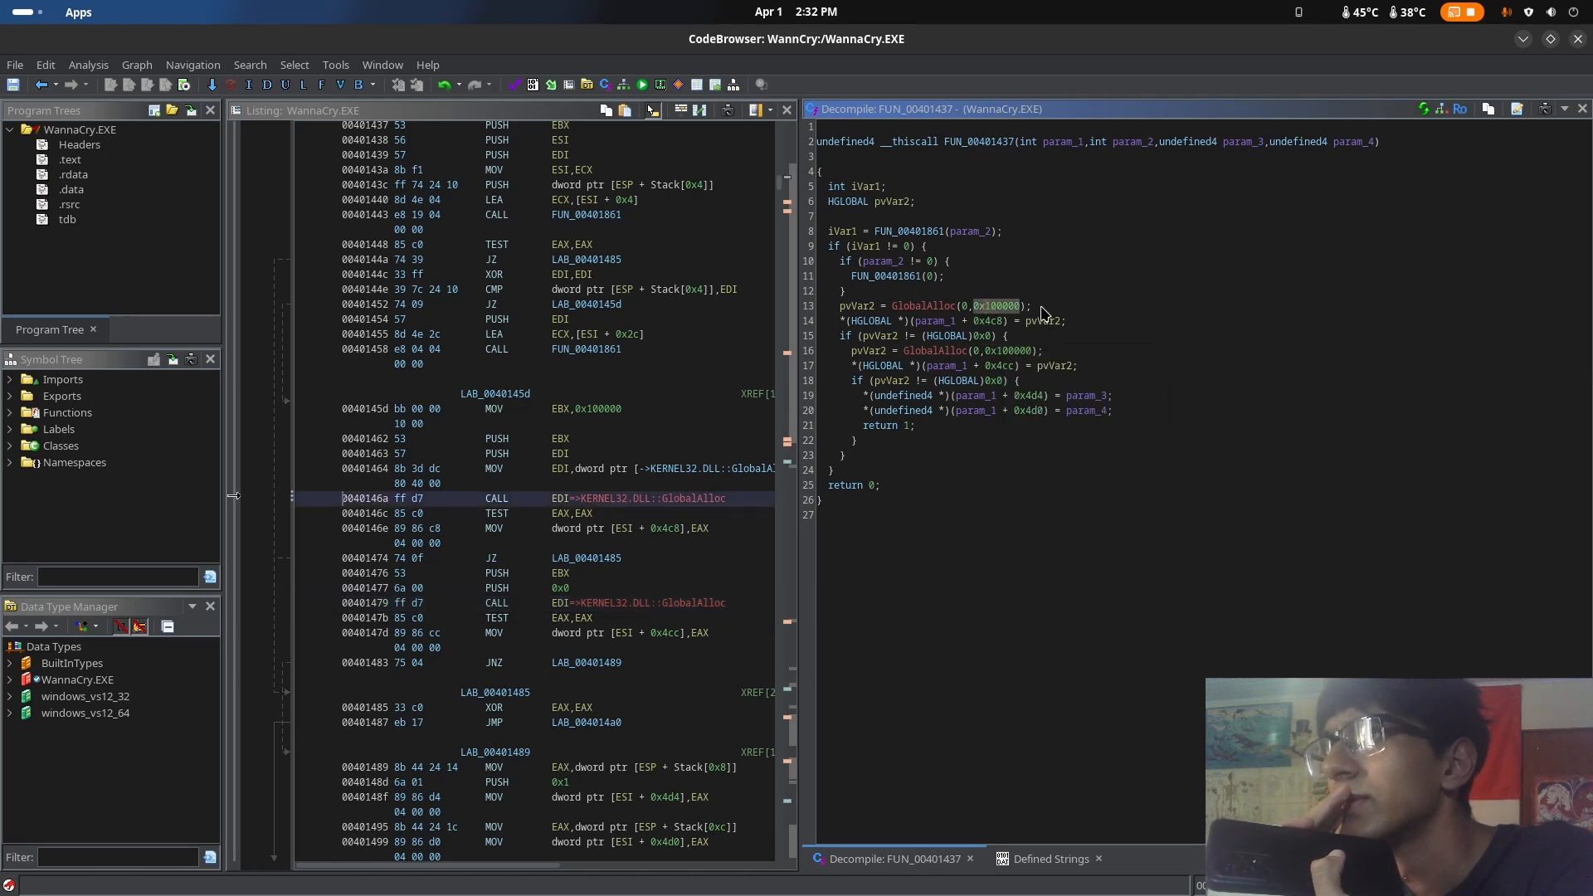
# Return to WinMain, open FUN_004014a6, the function called with the t.wnry string, and look through its decompiled code
pyautogui.click(42, 85)
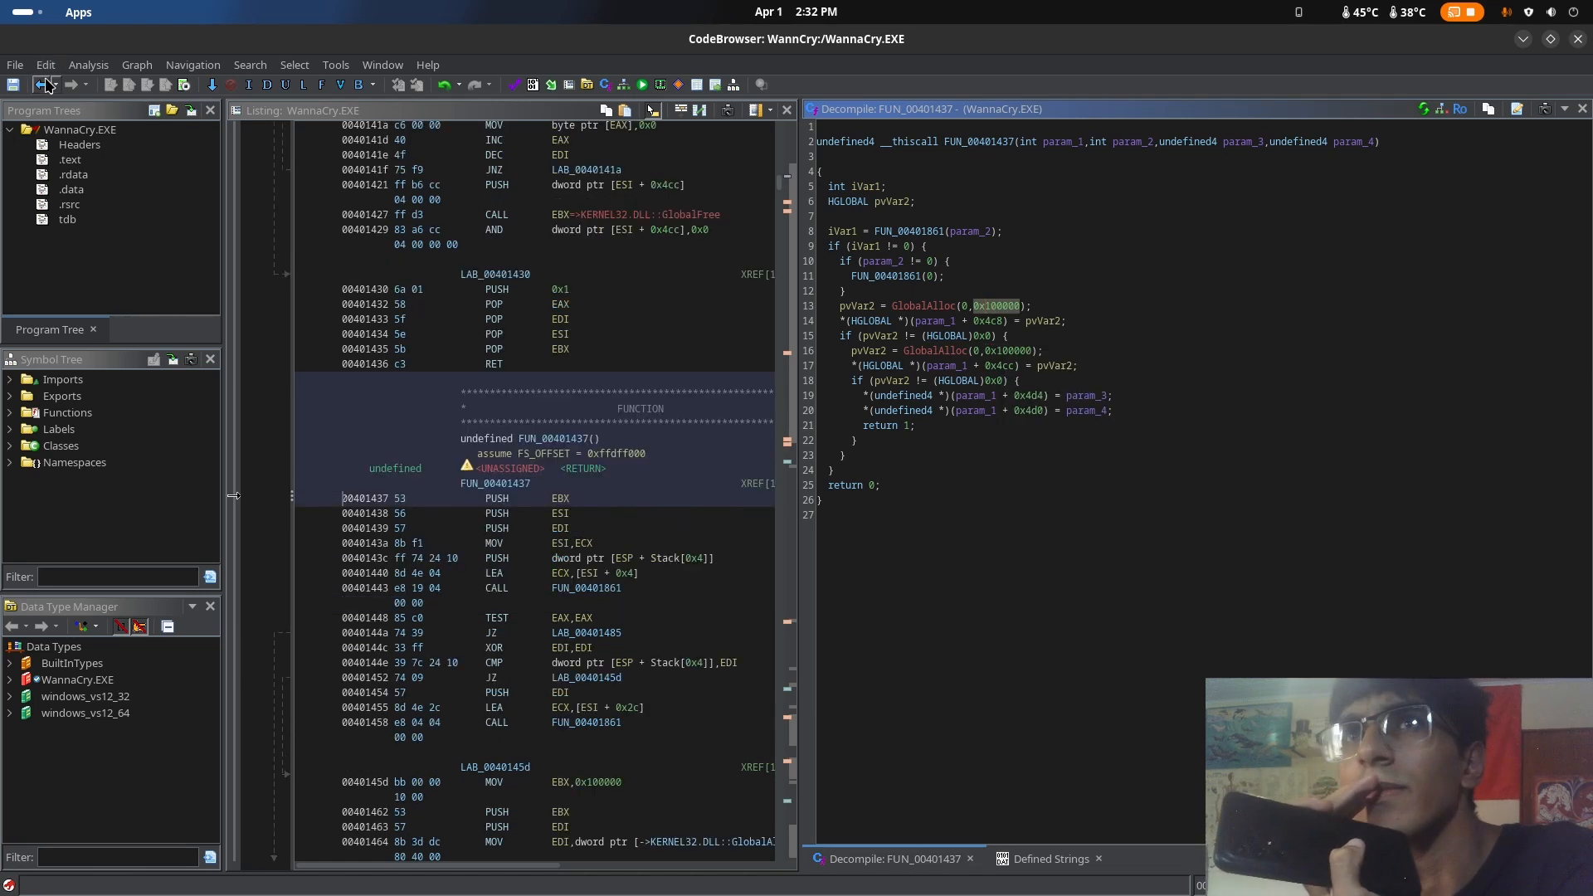
pyautogui.click(42, 85)
pyautogui.scroll(-15, 773, 543)
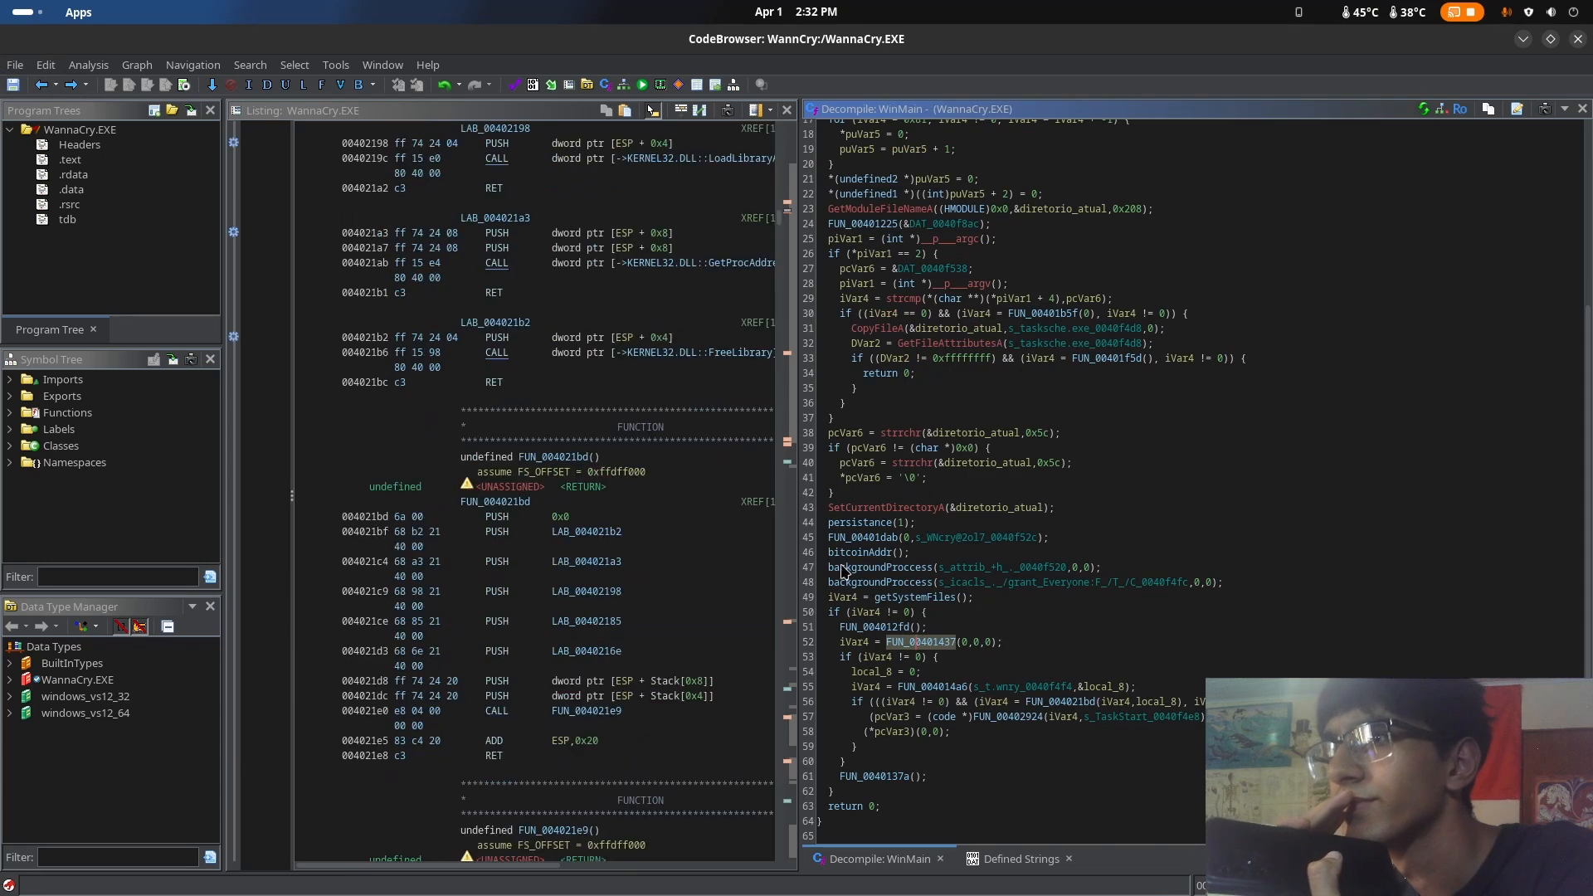
pyautogui.doubleClick(936, 688)
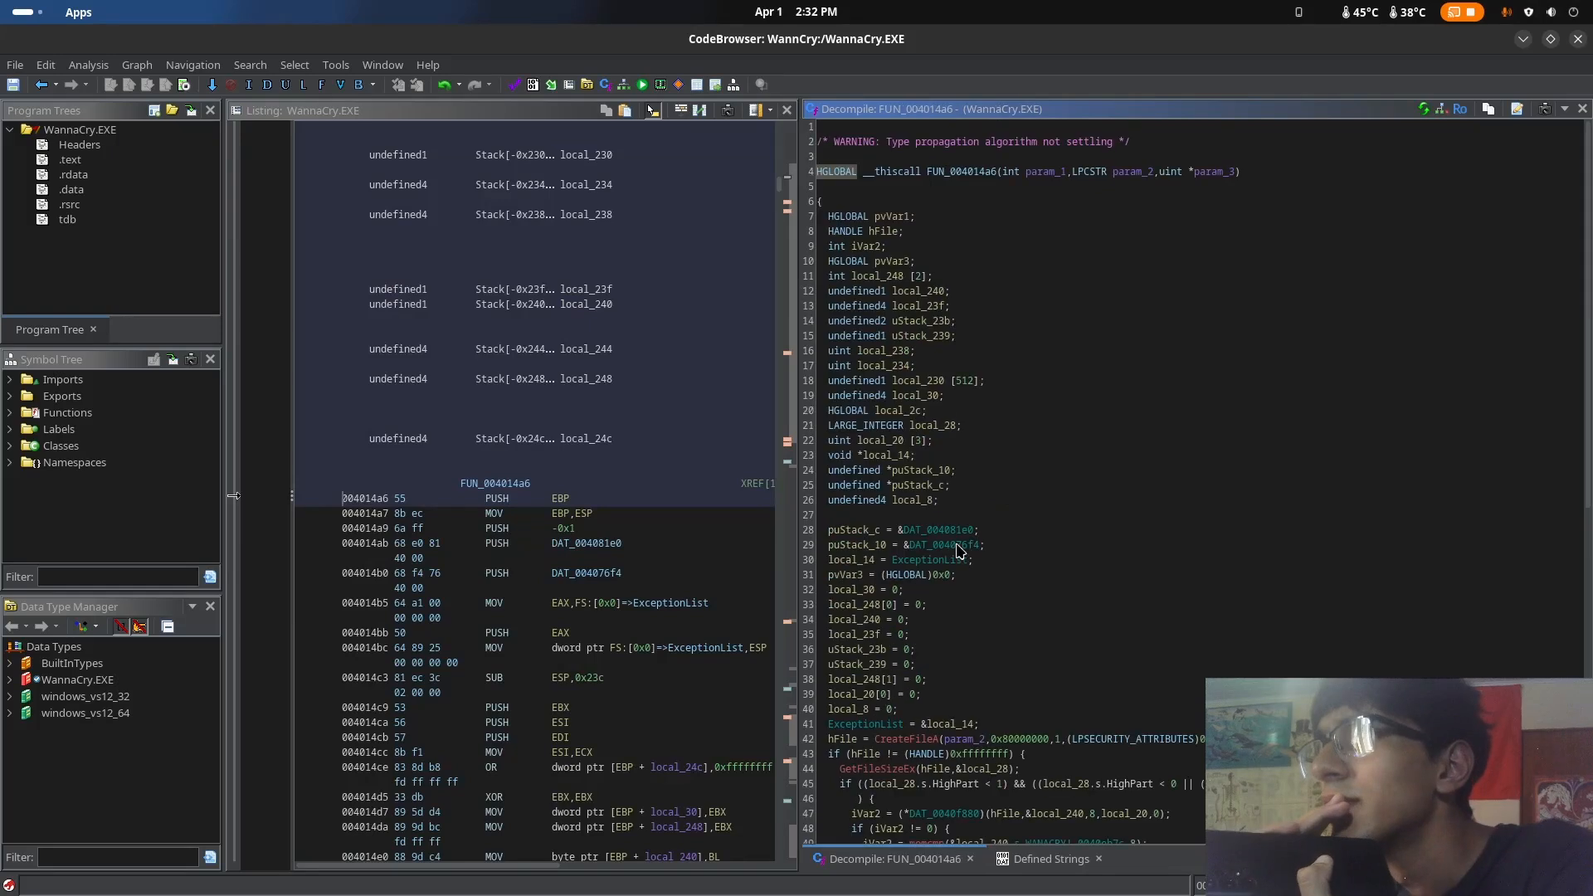
pyautogui.scroll(-14, 958, 552)
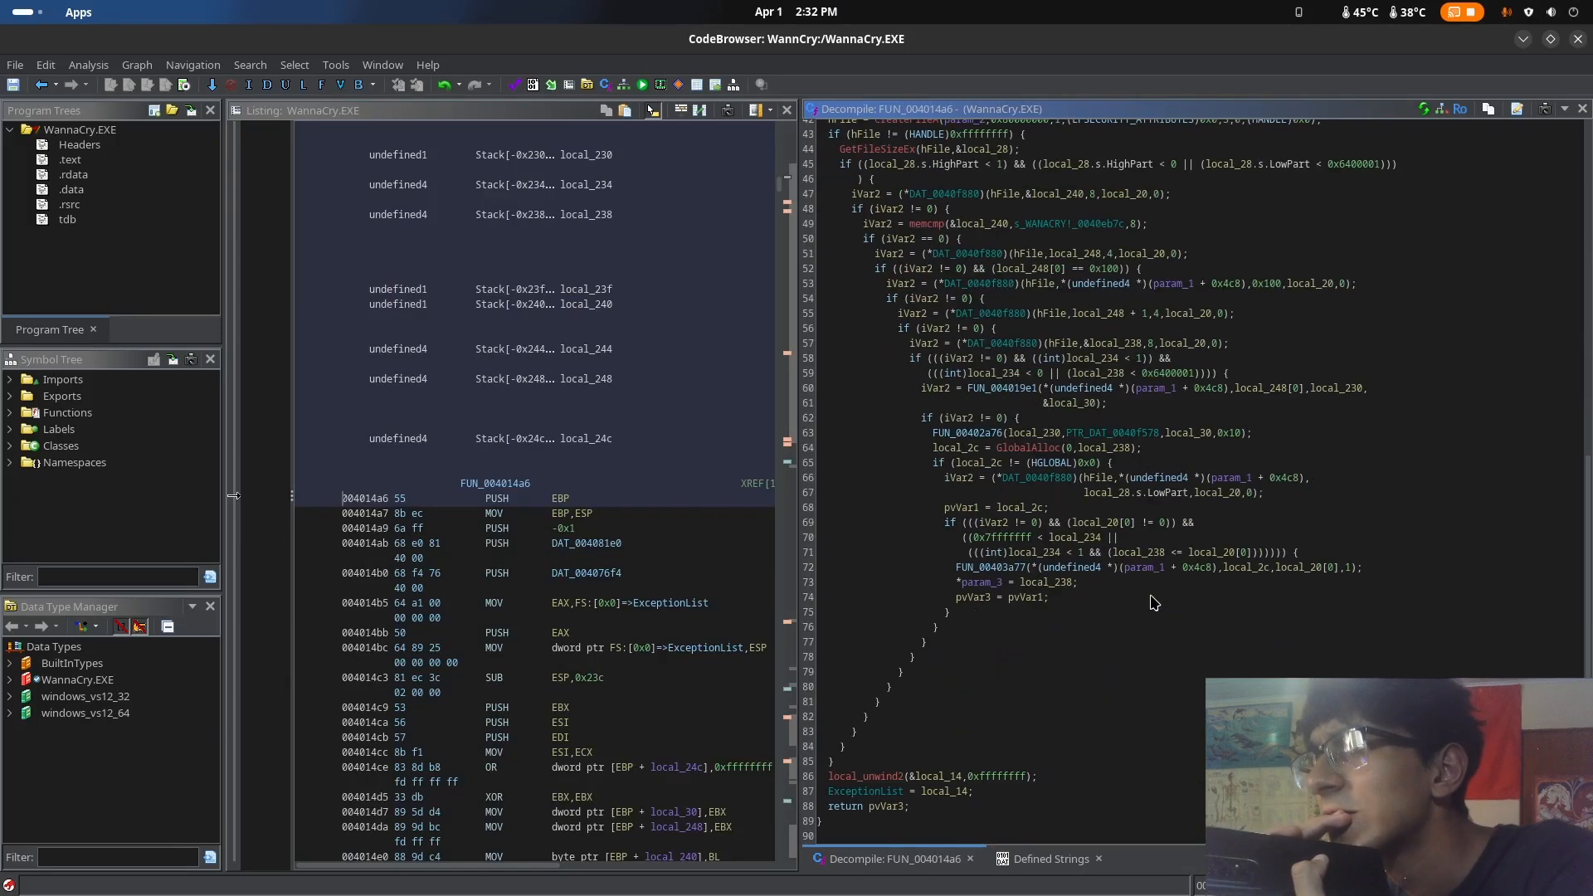
# Examine the CreateFileA call, its LPSECURITY_ATTRIBUTES argument and the nested condition checks in FUN_004014a6
pyautogui.scroll(5, 1154, 604)
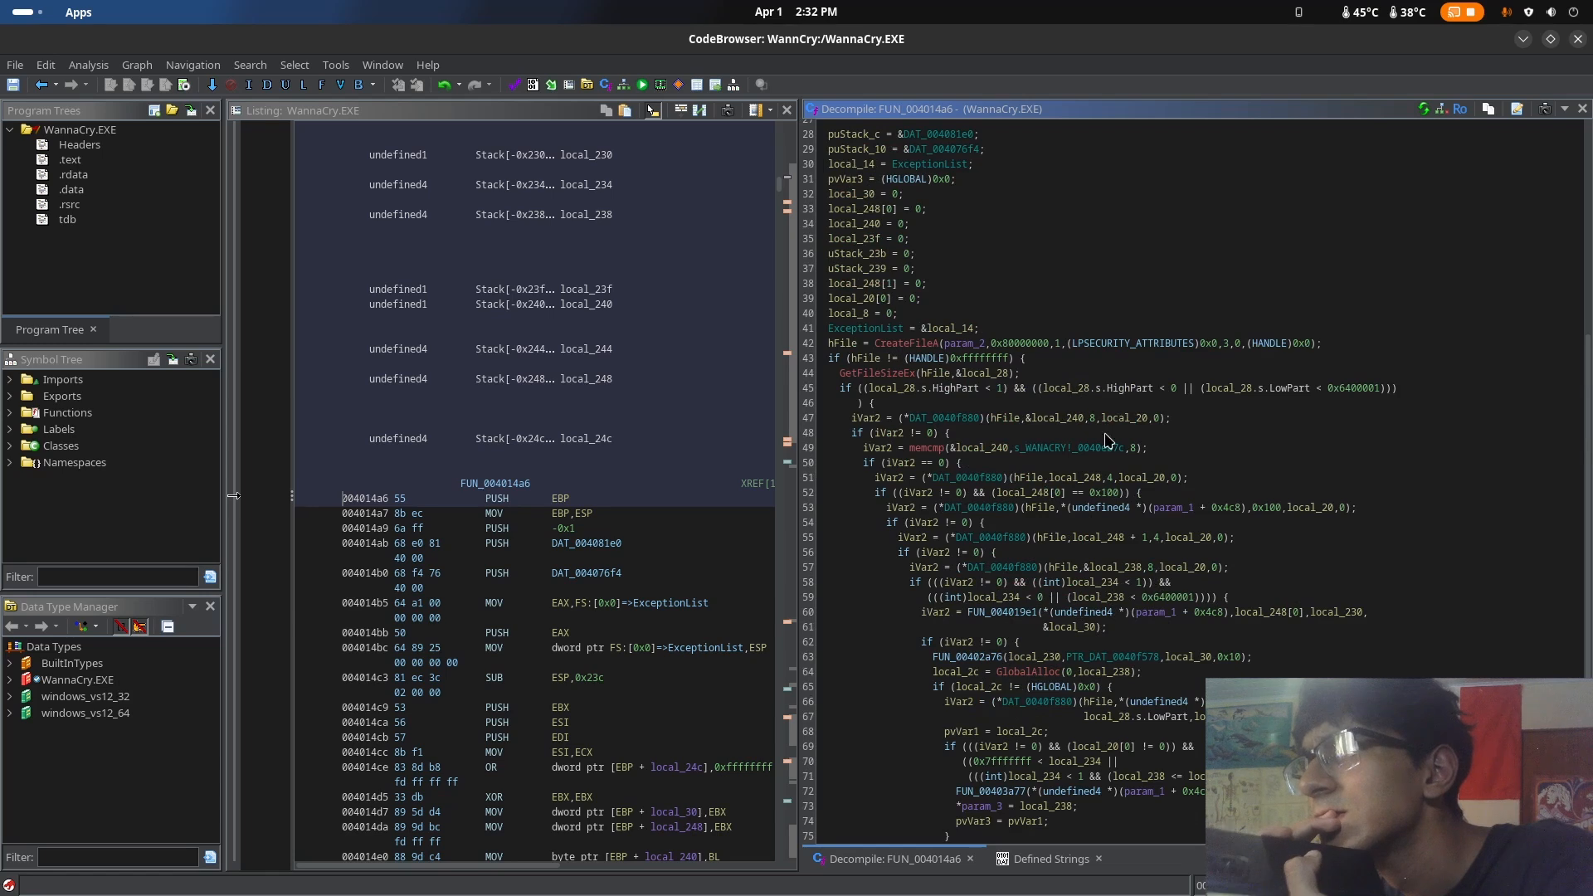
pyautogui.click(1079, 347)
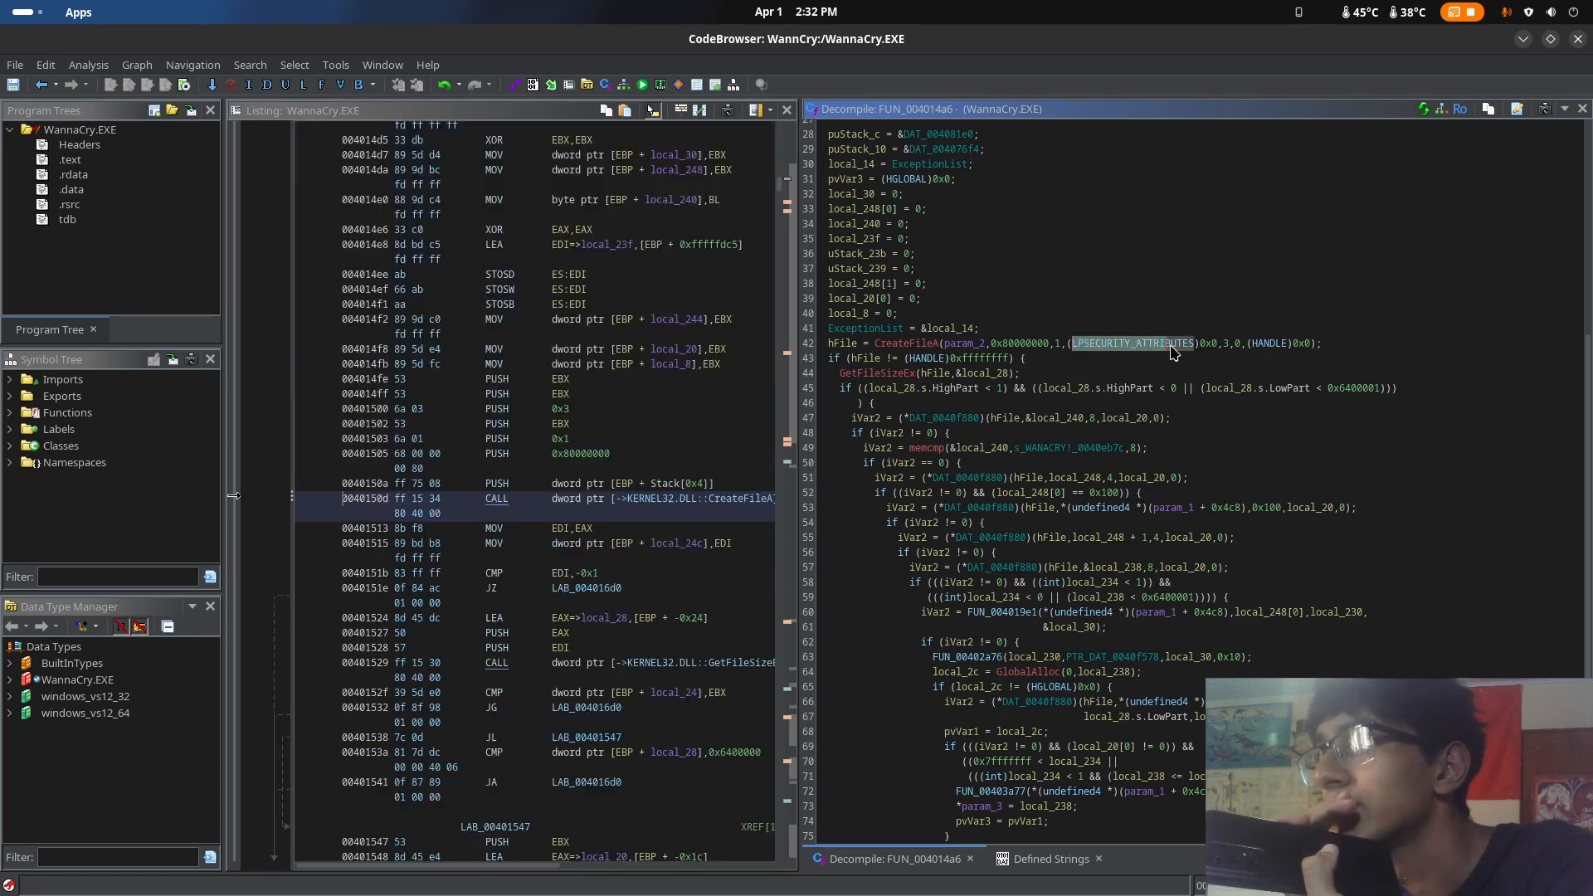
pyautogui.click(1017, 373)
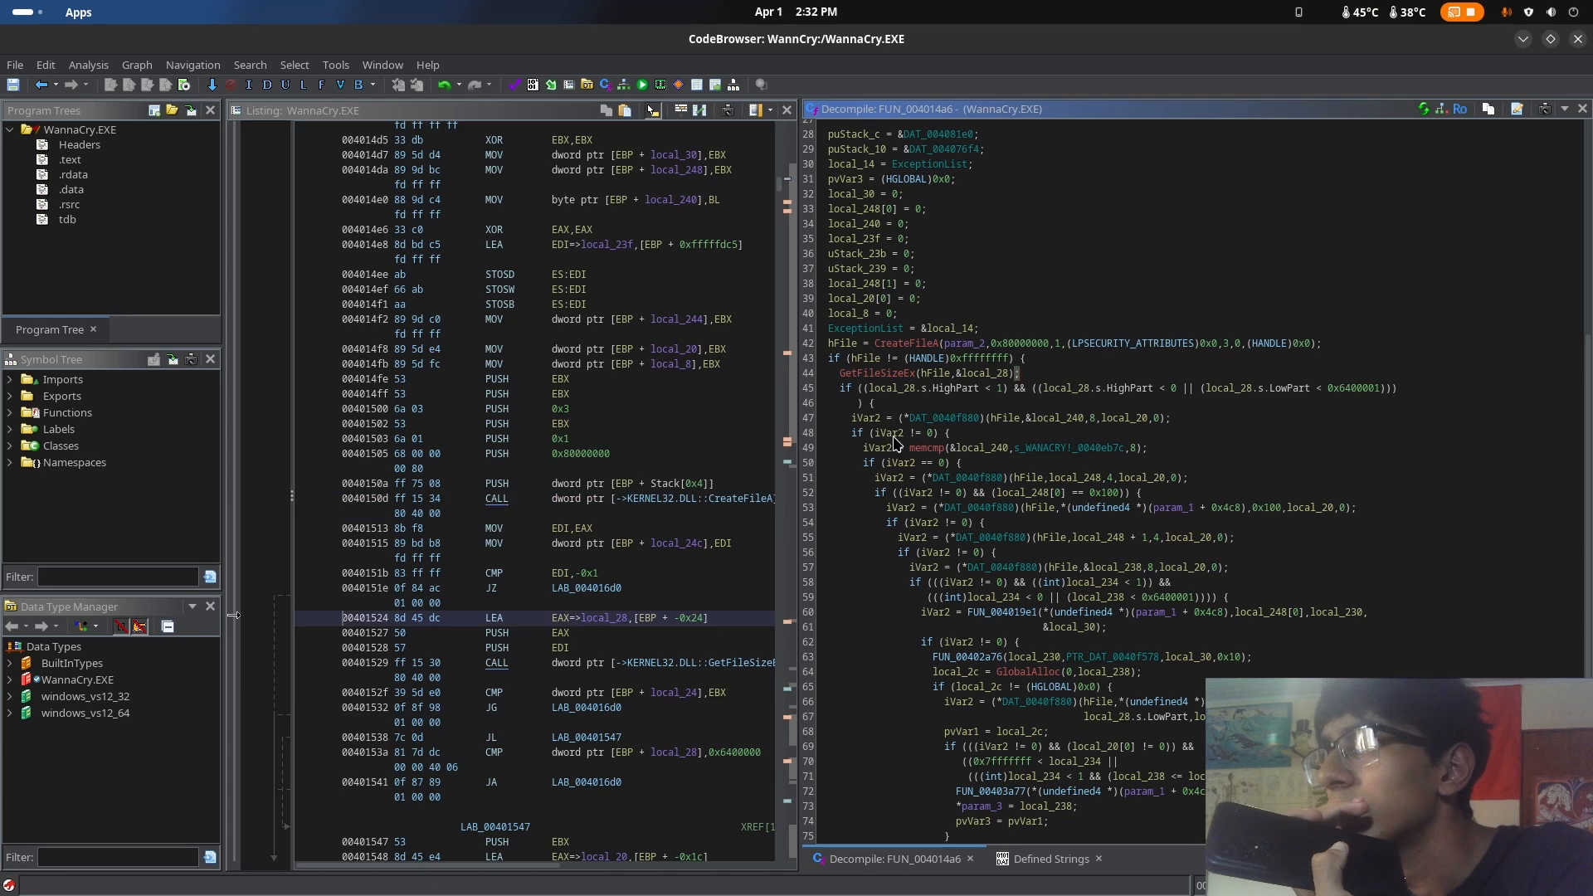
pyautogui.moveTo(895, 442); pyautogui.dragTo(1249, 591)
pyautogui.click(1253, 594)
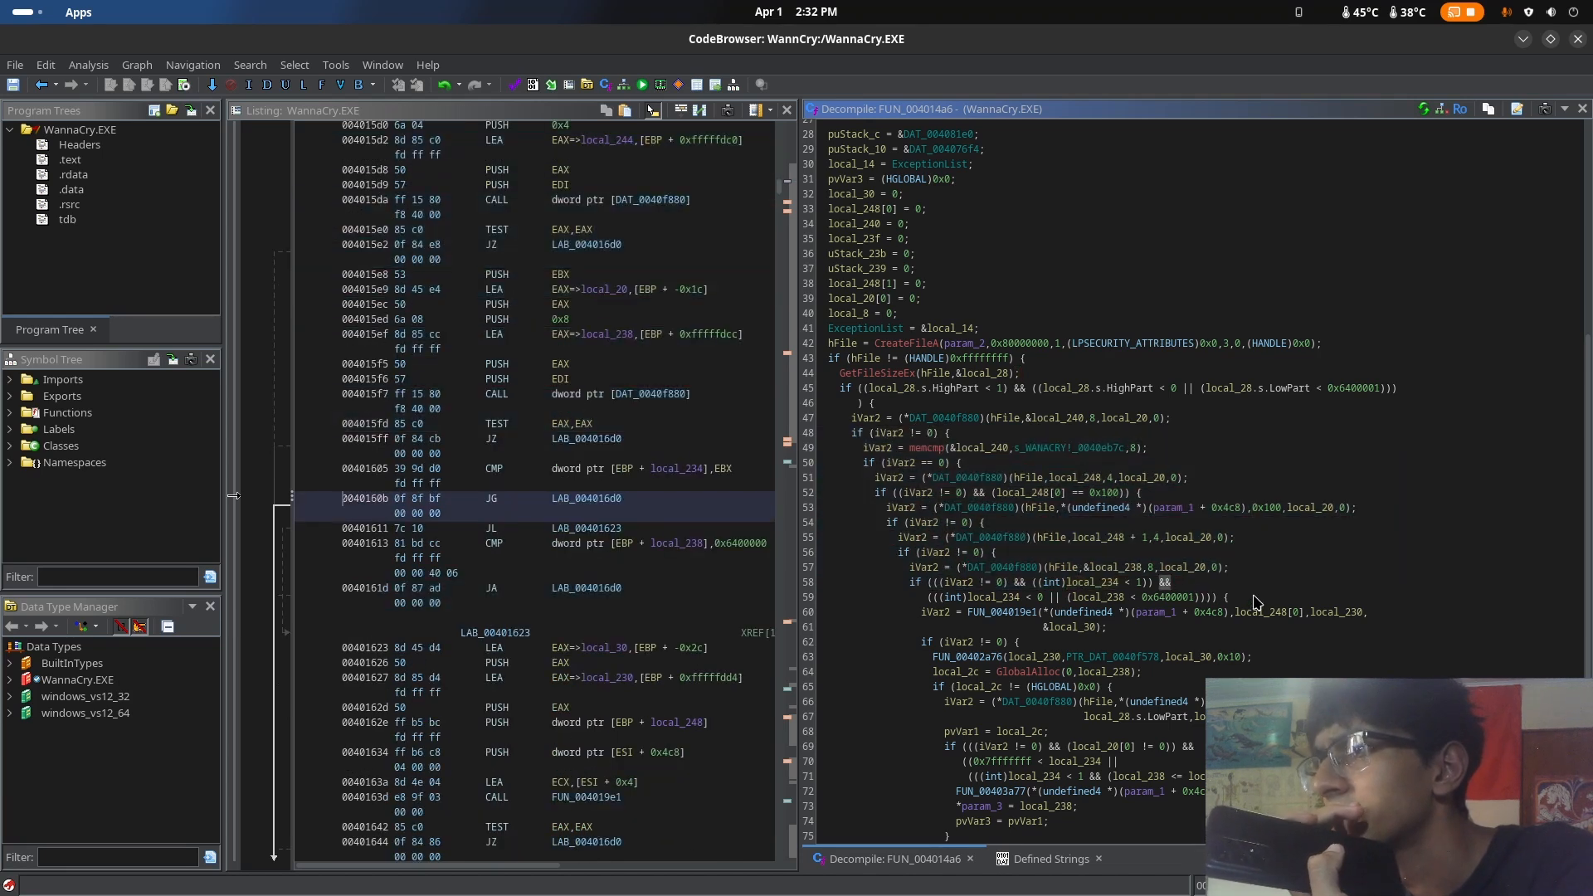
pyautogui.scroll(-2, 1277, 597)
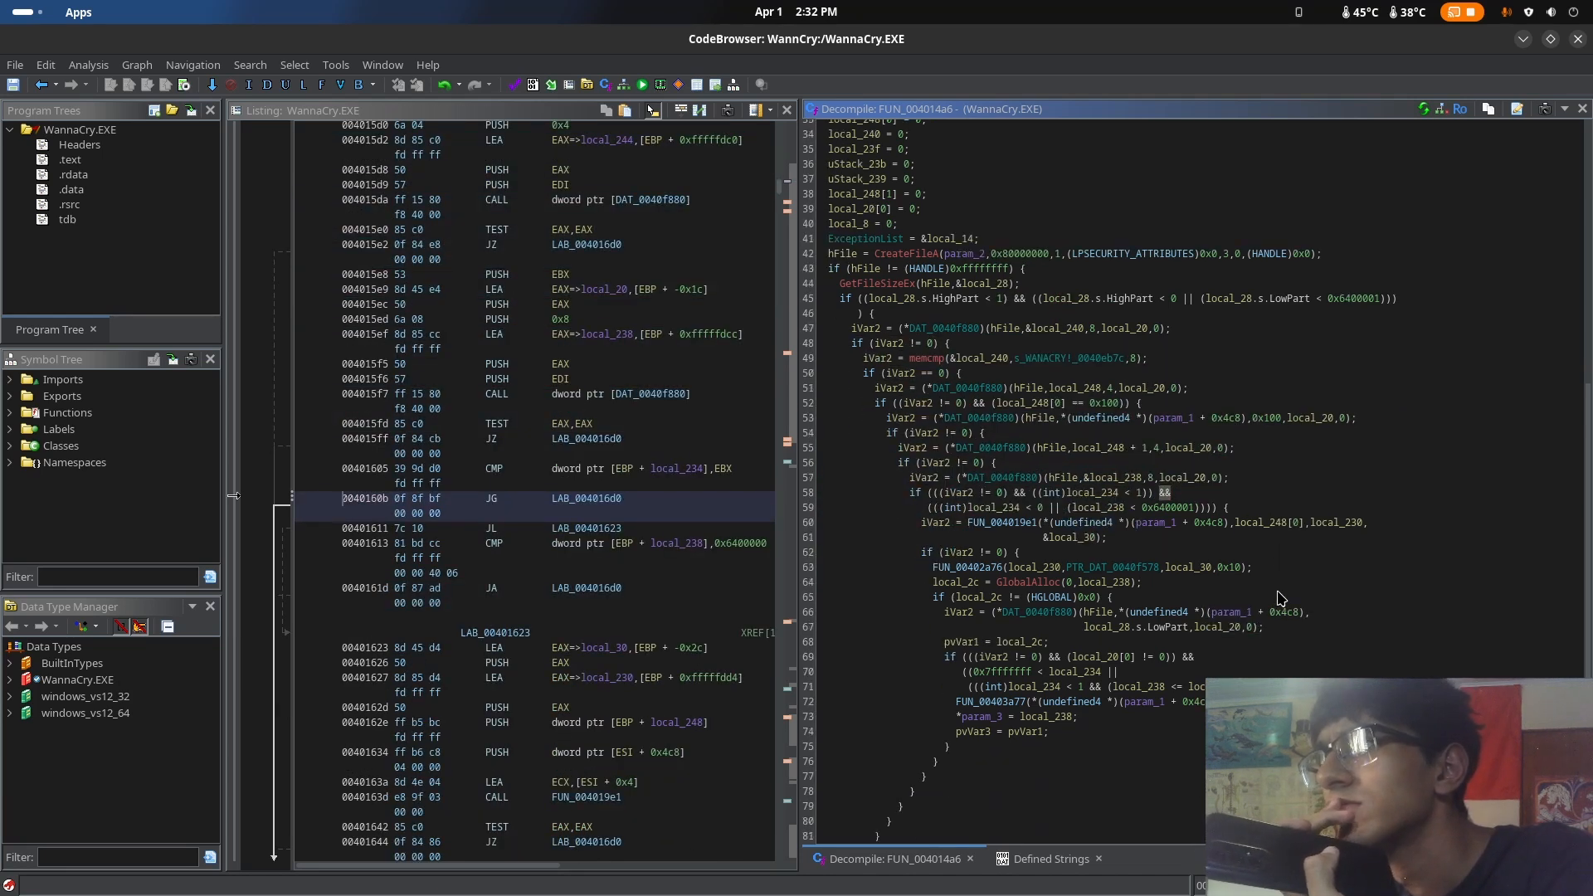
pyautogui.scroll(-3, 1174, 562)
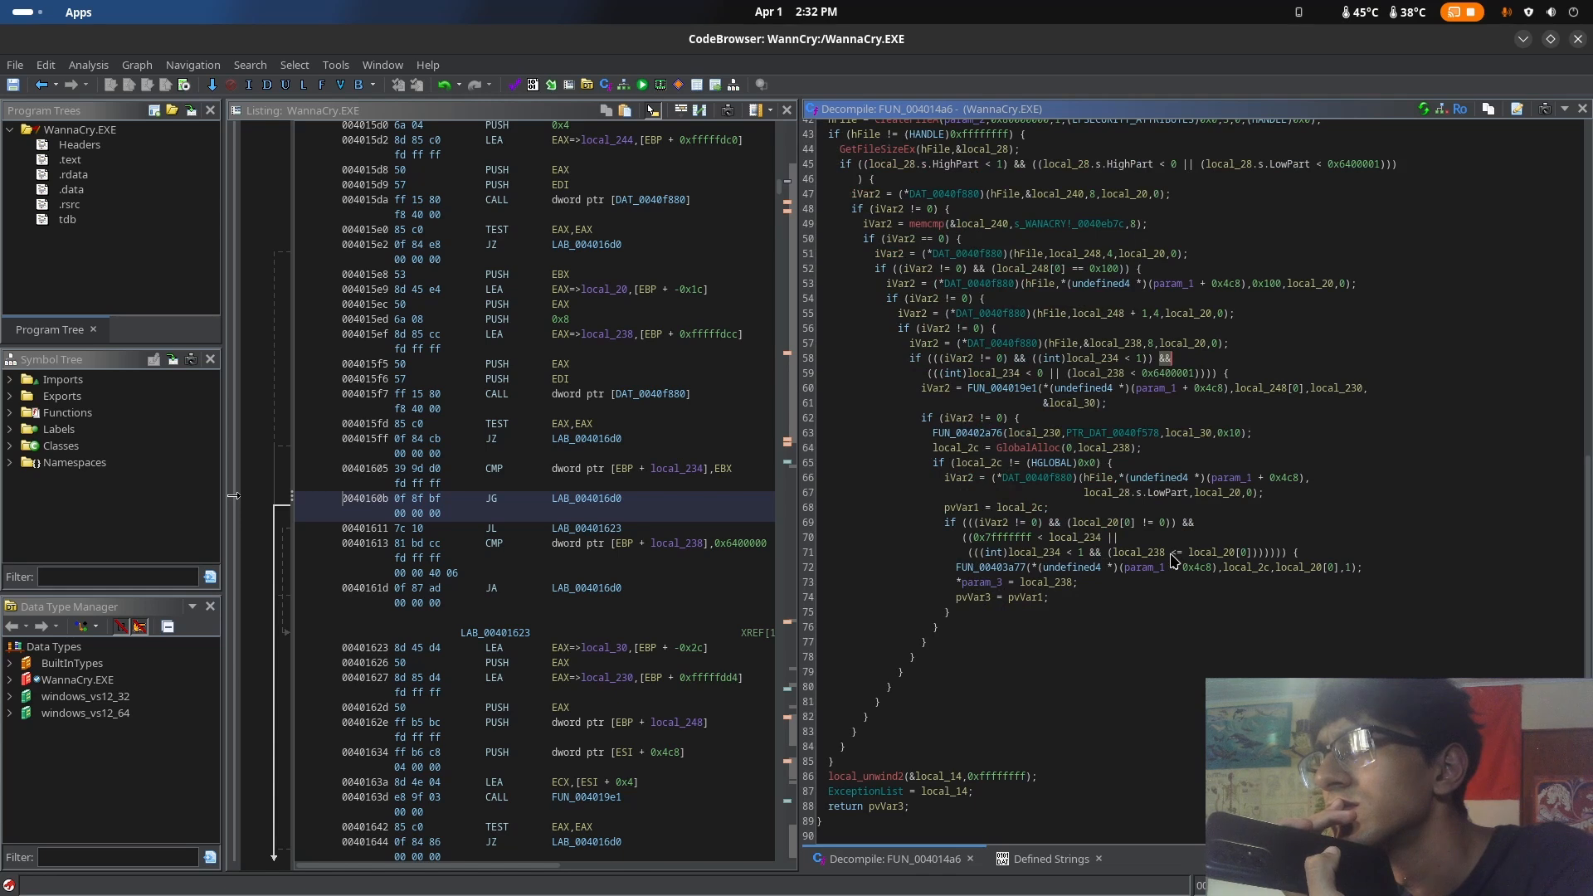
# Inspect the GetFileSizeEx call and the memcmp against the WANACRY! string in FUN_004014a6
pyautogui.scroll(9, 1121, 712)
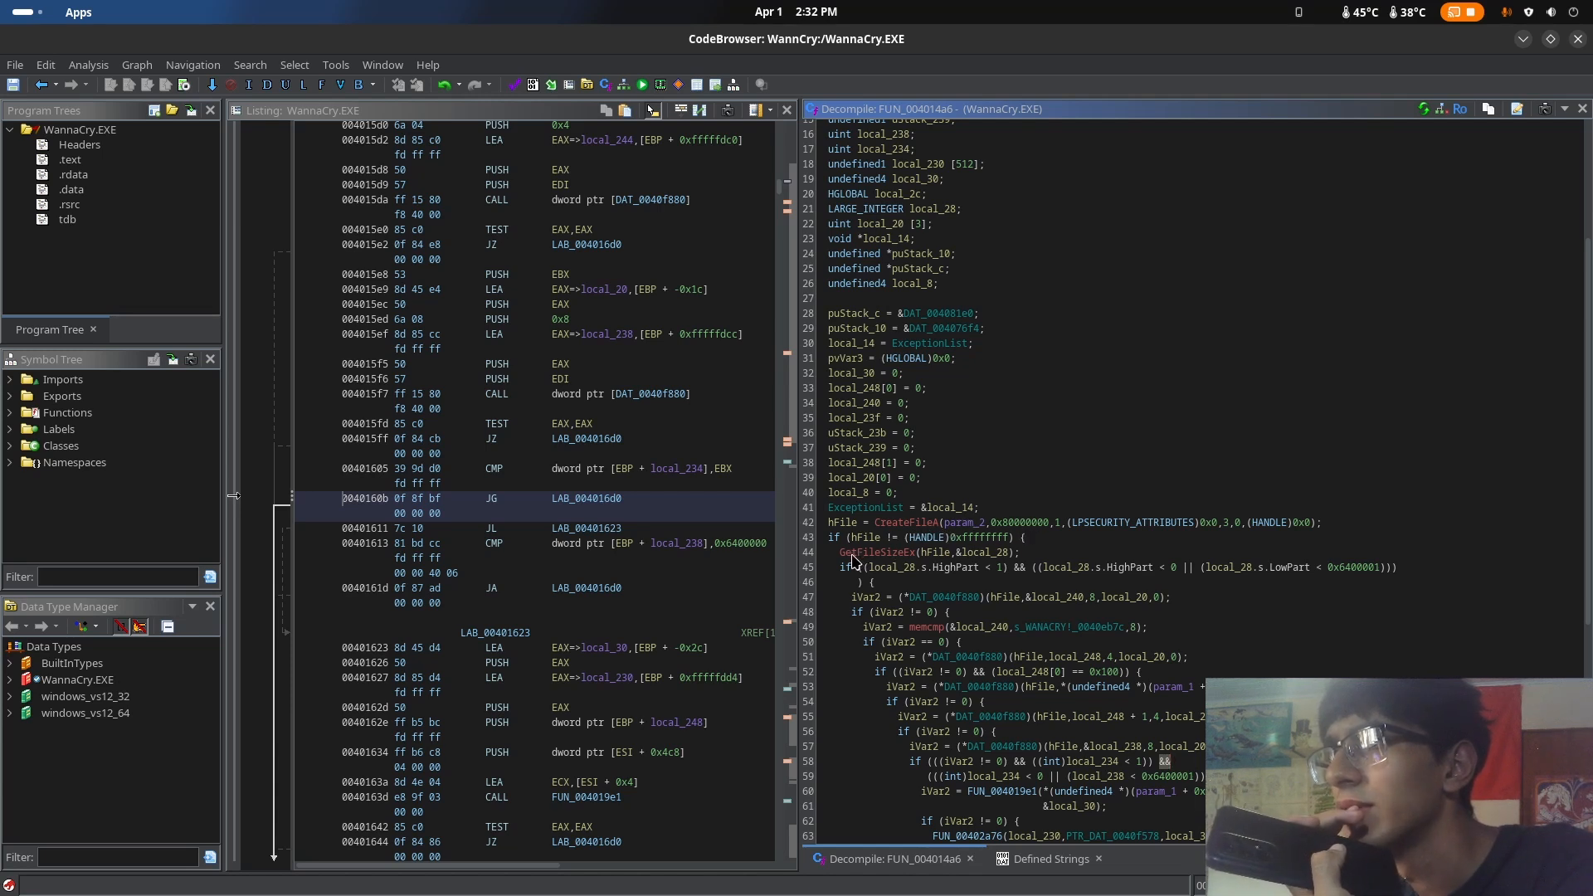
pyautogui.moveTo(841, 553); pyautogui.dragTo(1043, 558)
pyautogui.click(1043, 557)
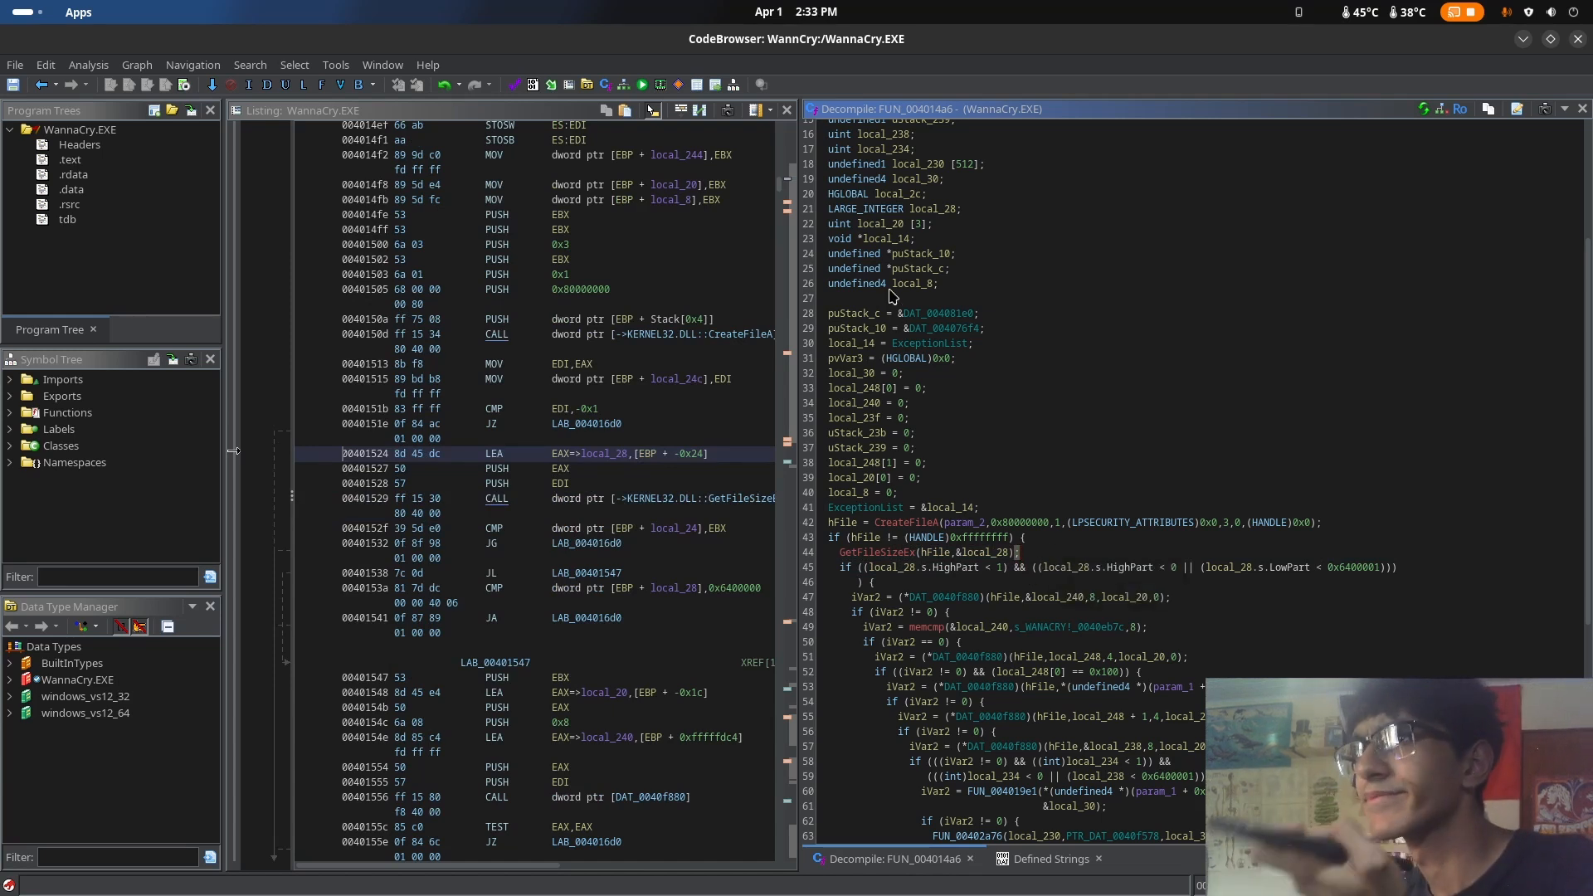
pyautogui.scroll(5, 1037, 564)
pyautogui.scroll(-8, 1079, 497)
pyautogui.scroll(-1, 1080, 490)
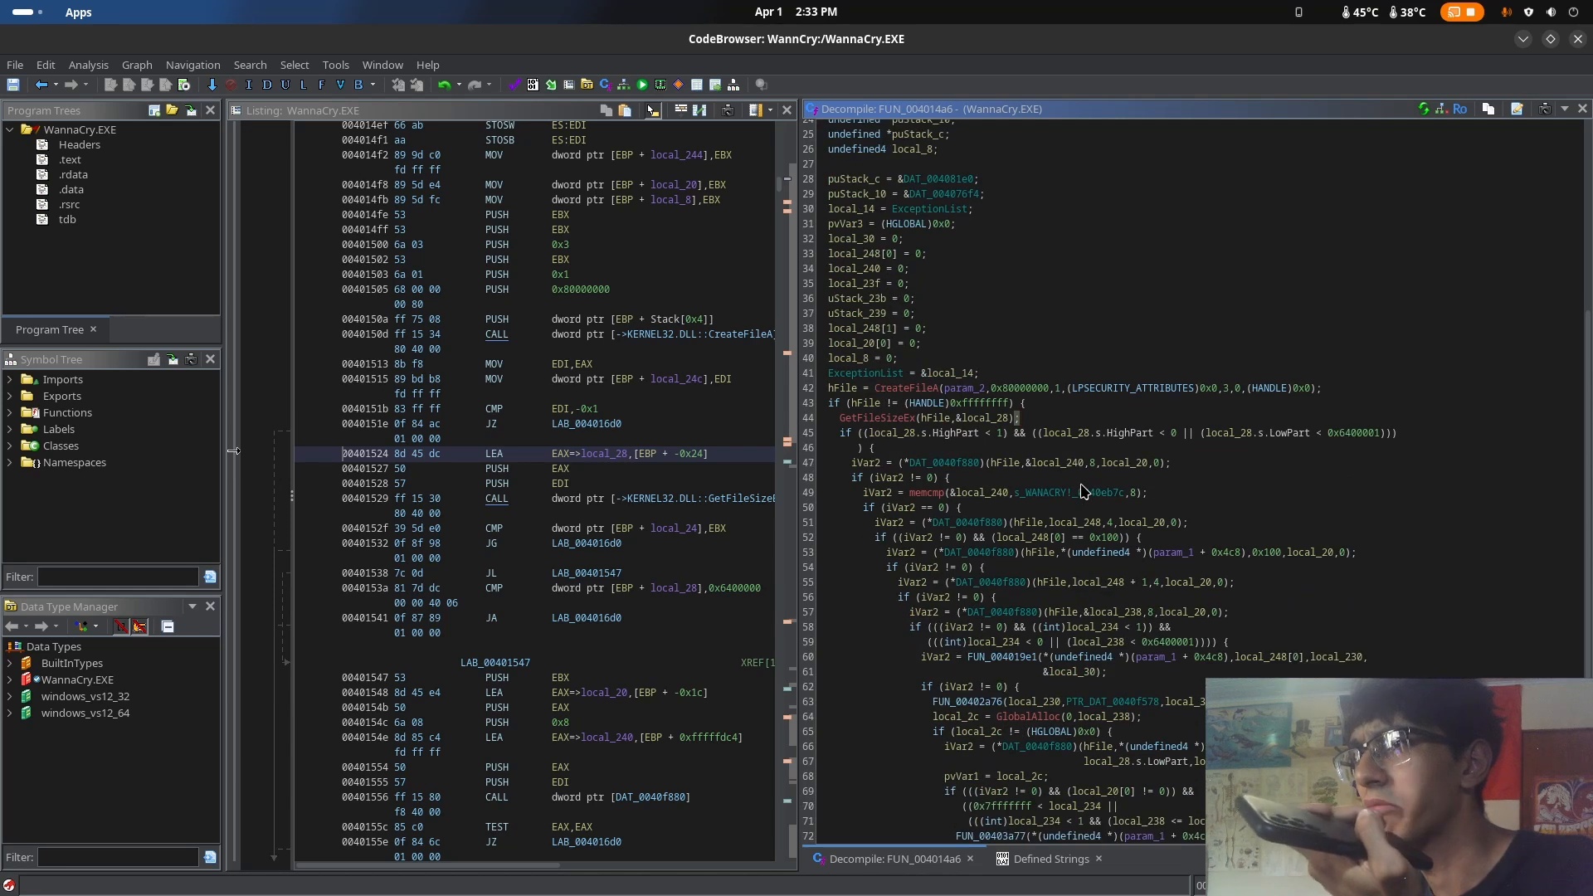
pyautogui.click(1034, 495)
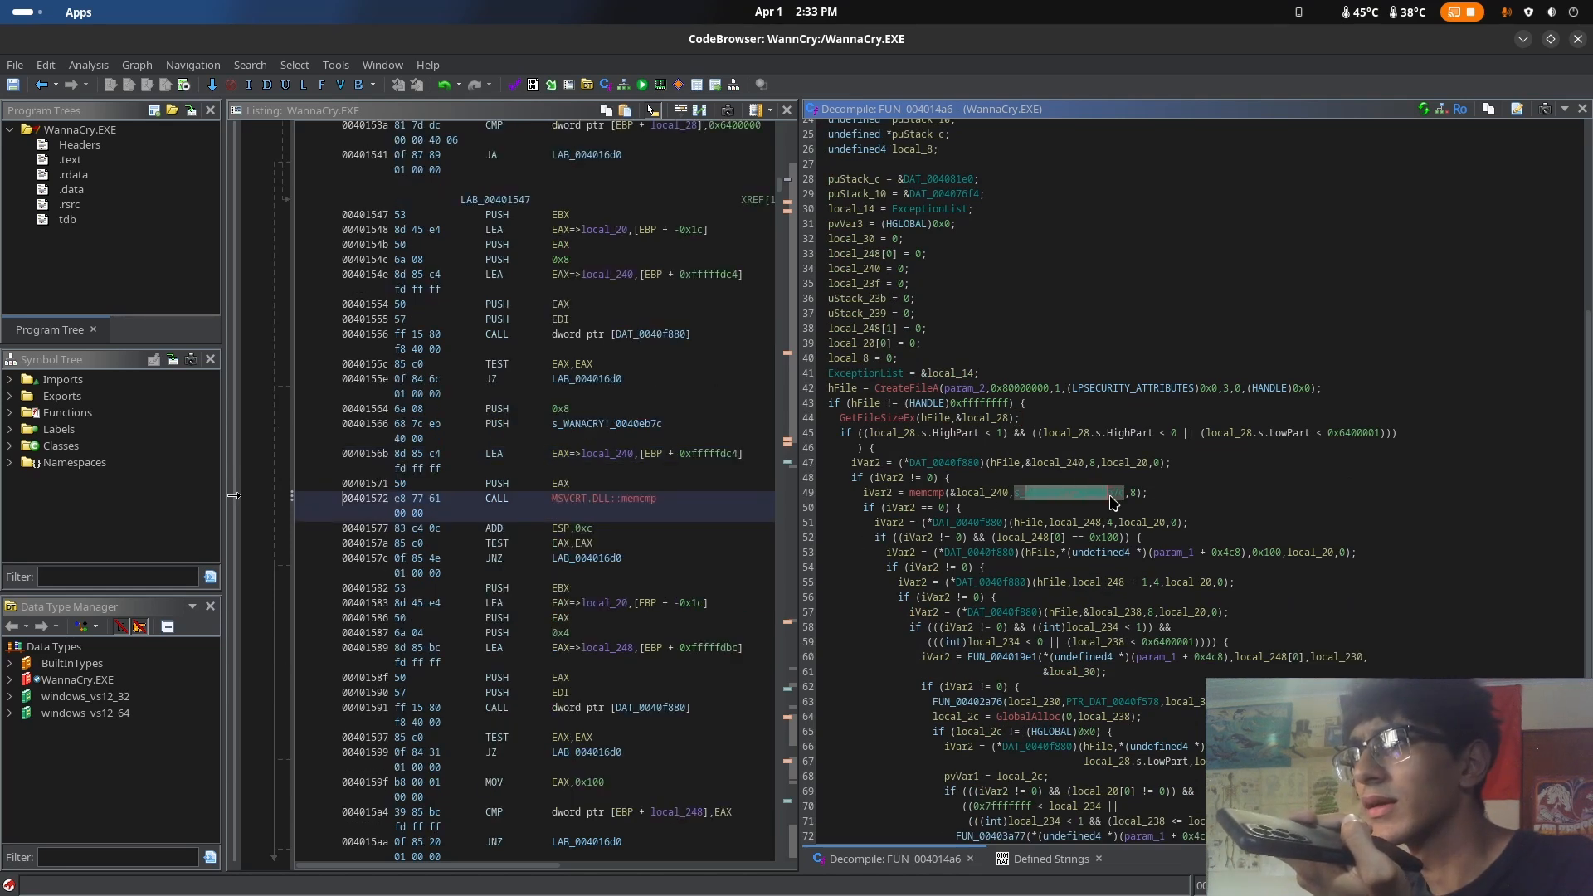
pyautogui.click(1130, 494)
pyautogui.click(1029, 482)
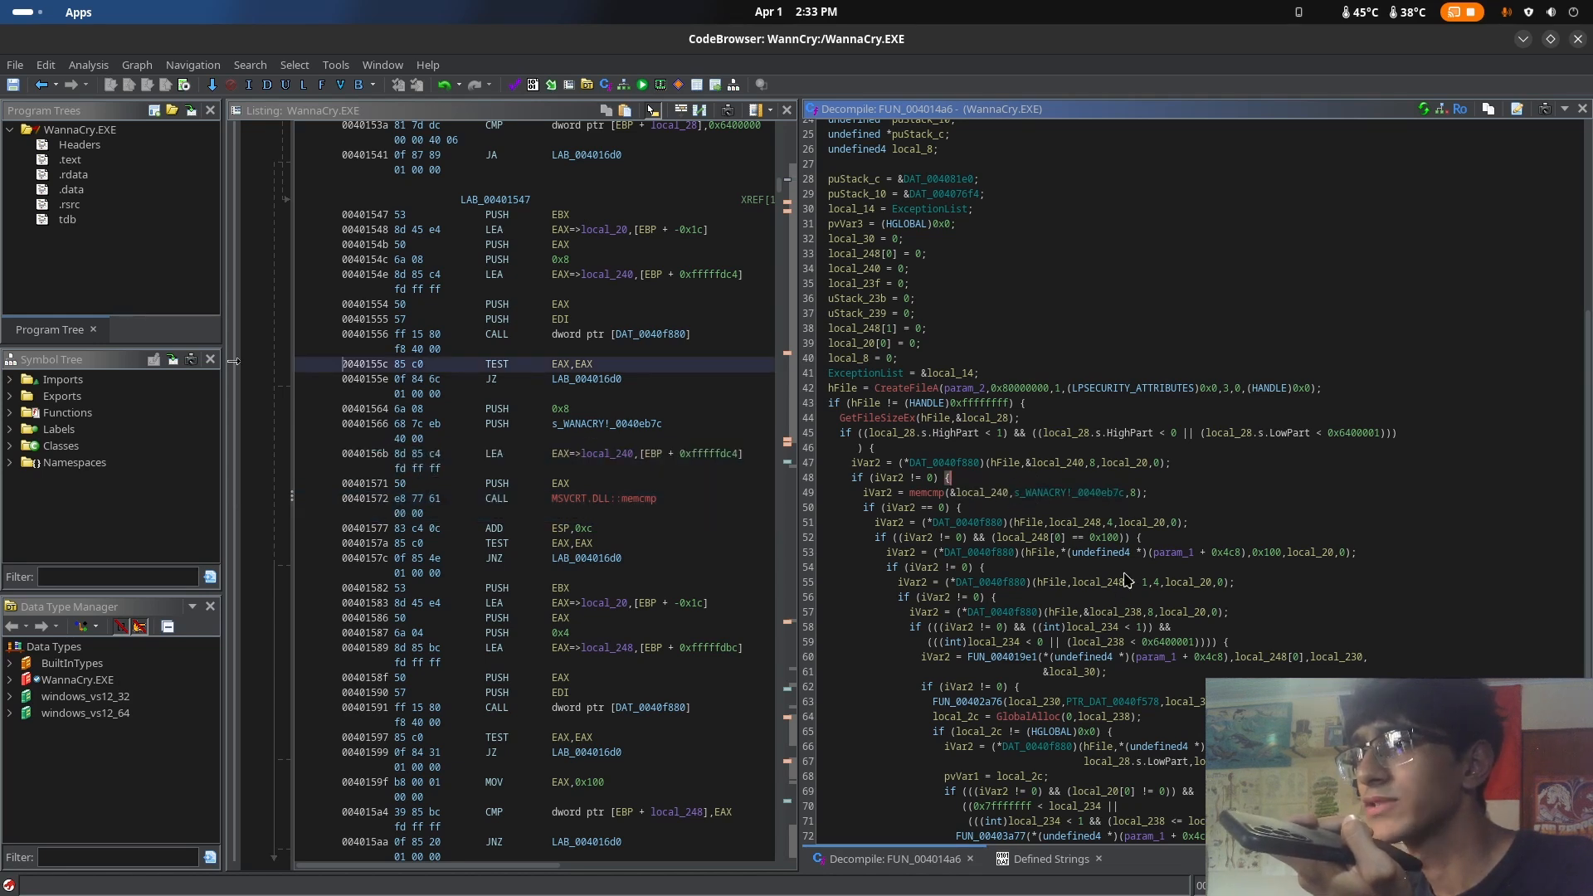
# Reread FUN_004014a6 from its signature and variable declarations through the nested file-handle calls
pyautogui.scroll(-6, 1124, 585)
pyautogui.scroll(7, 1130, 581)
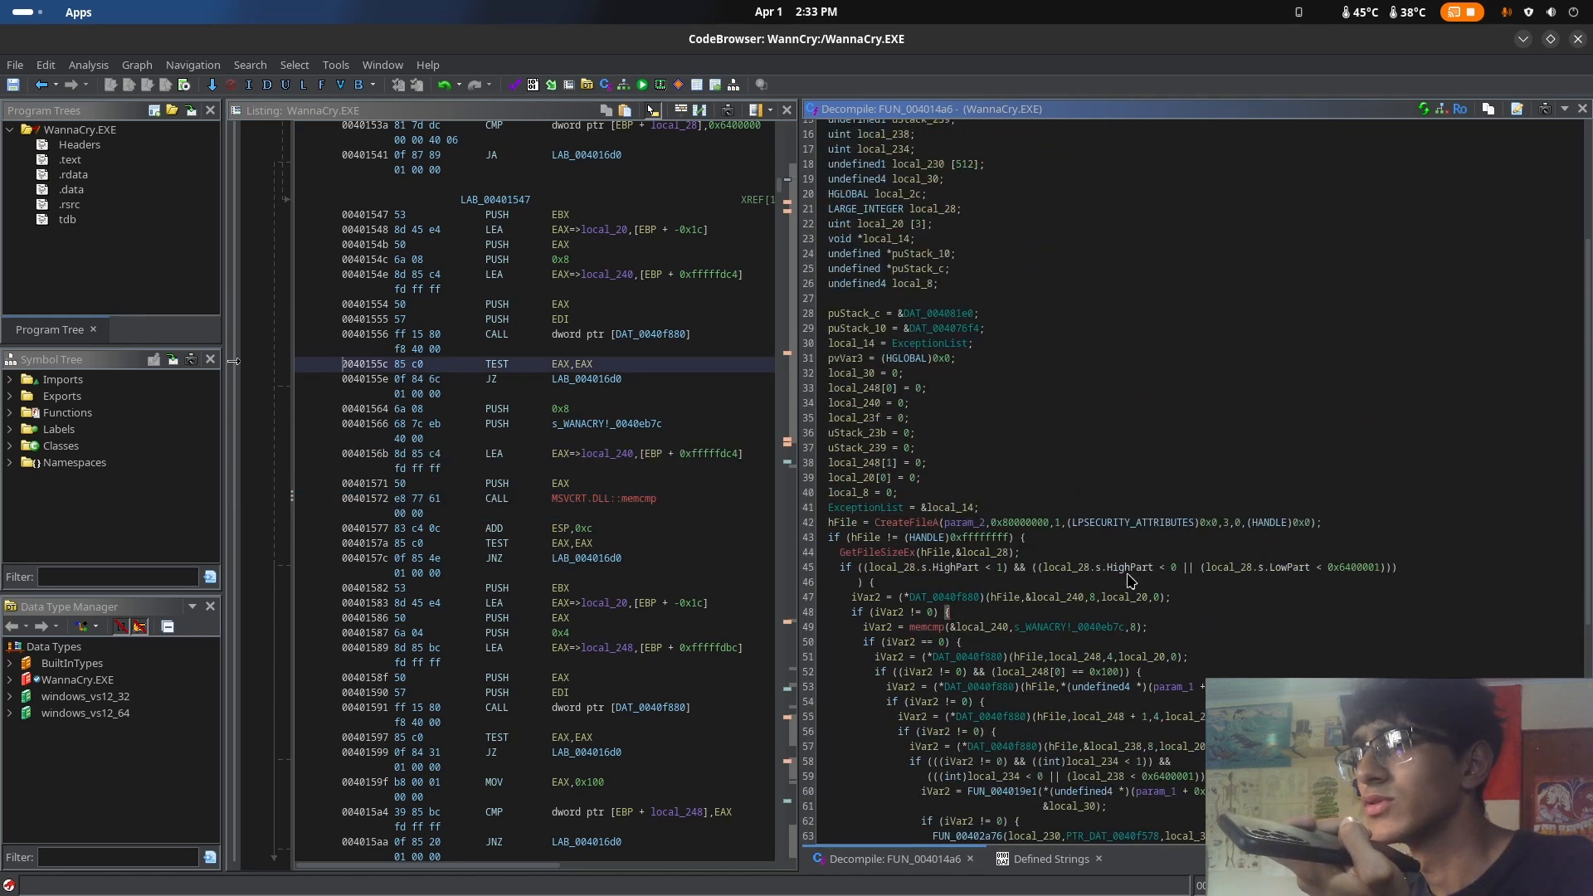
pyautogui.scroll(-3, 1128, 577)
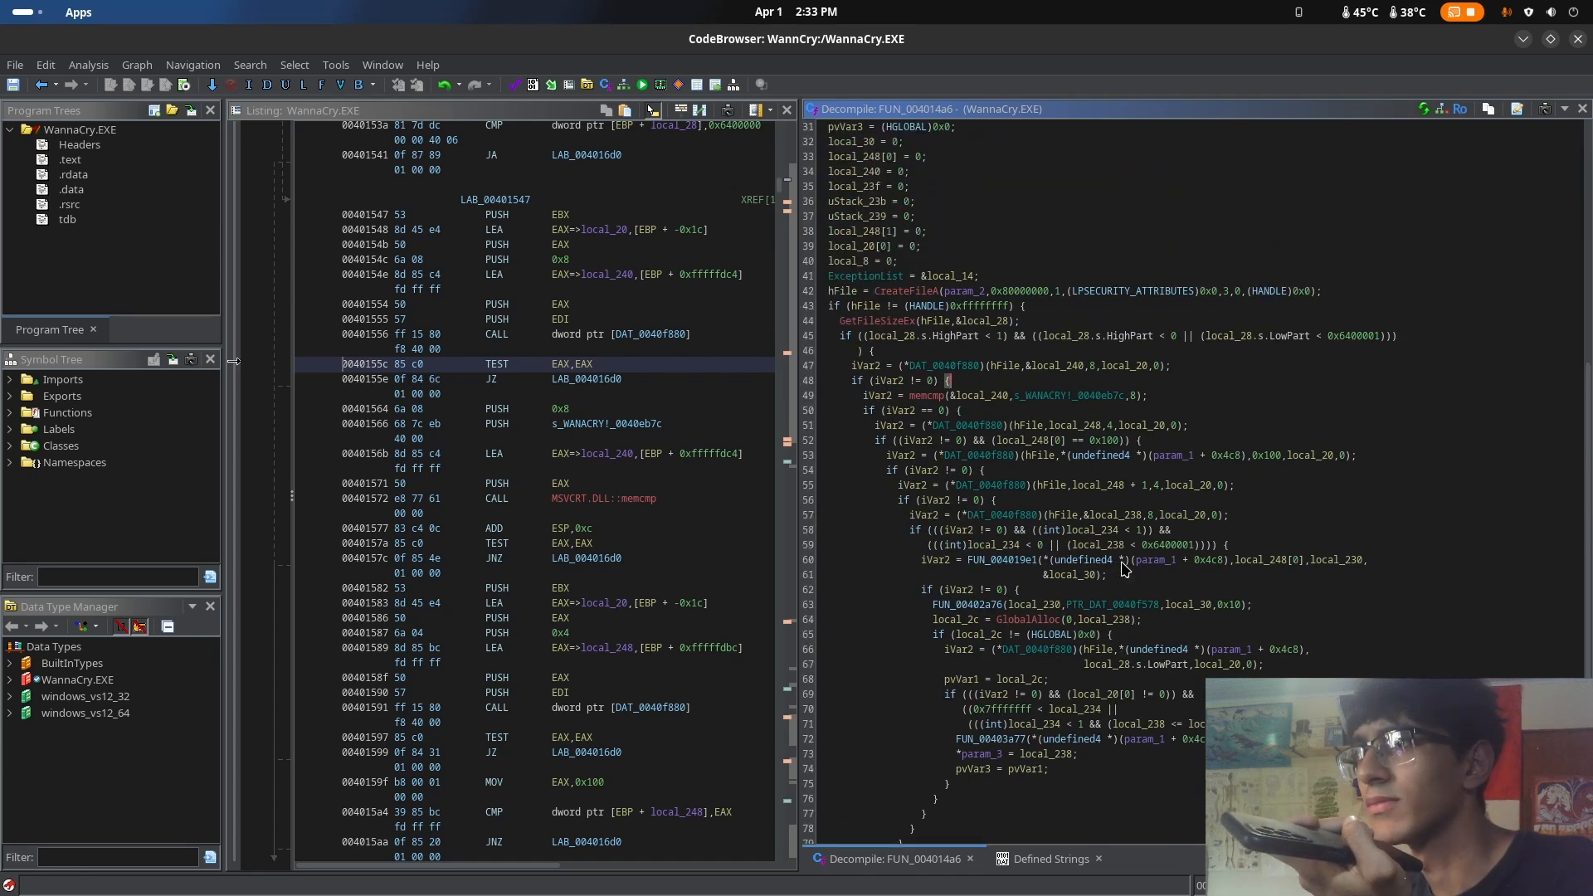
pyautogui.scroll(10, 1124, 569)
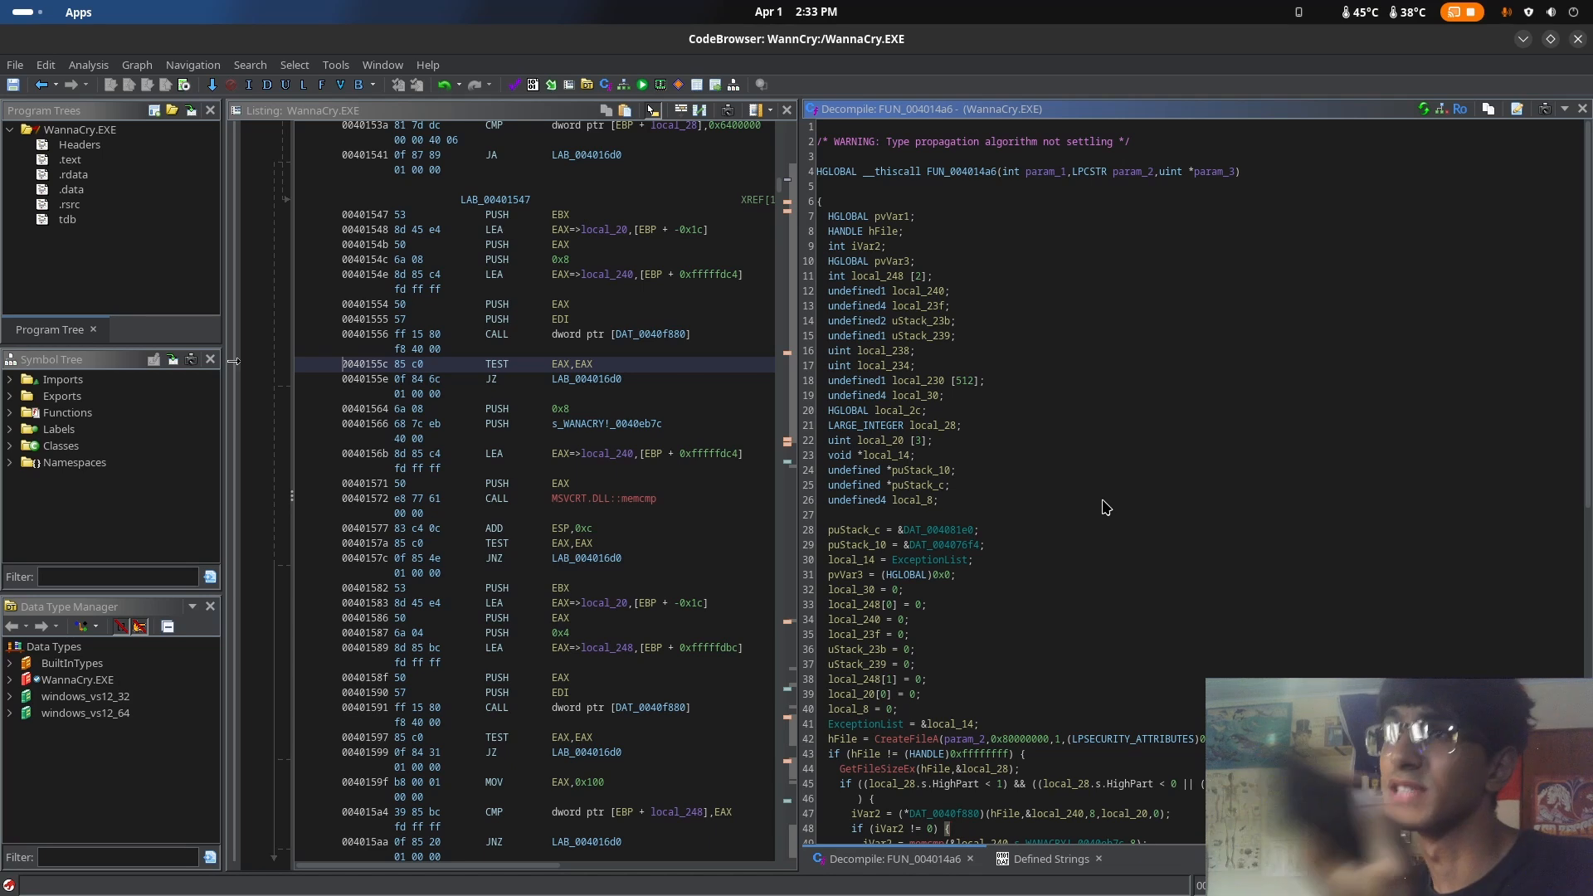
pyautogui.scroll(-5, 1087, 491)
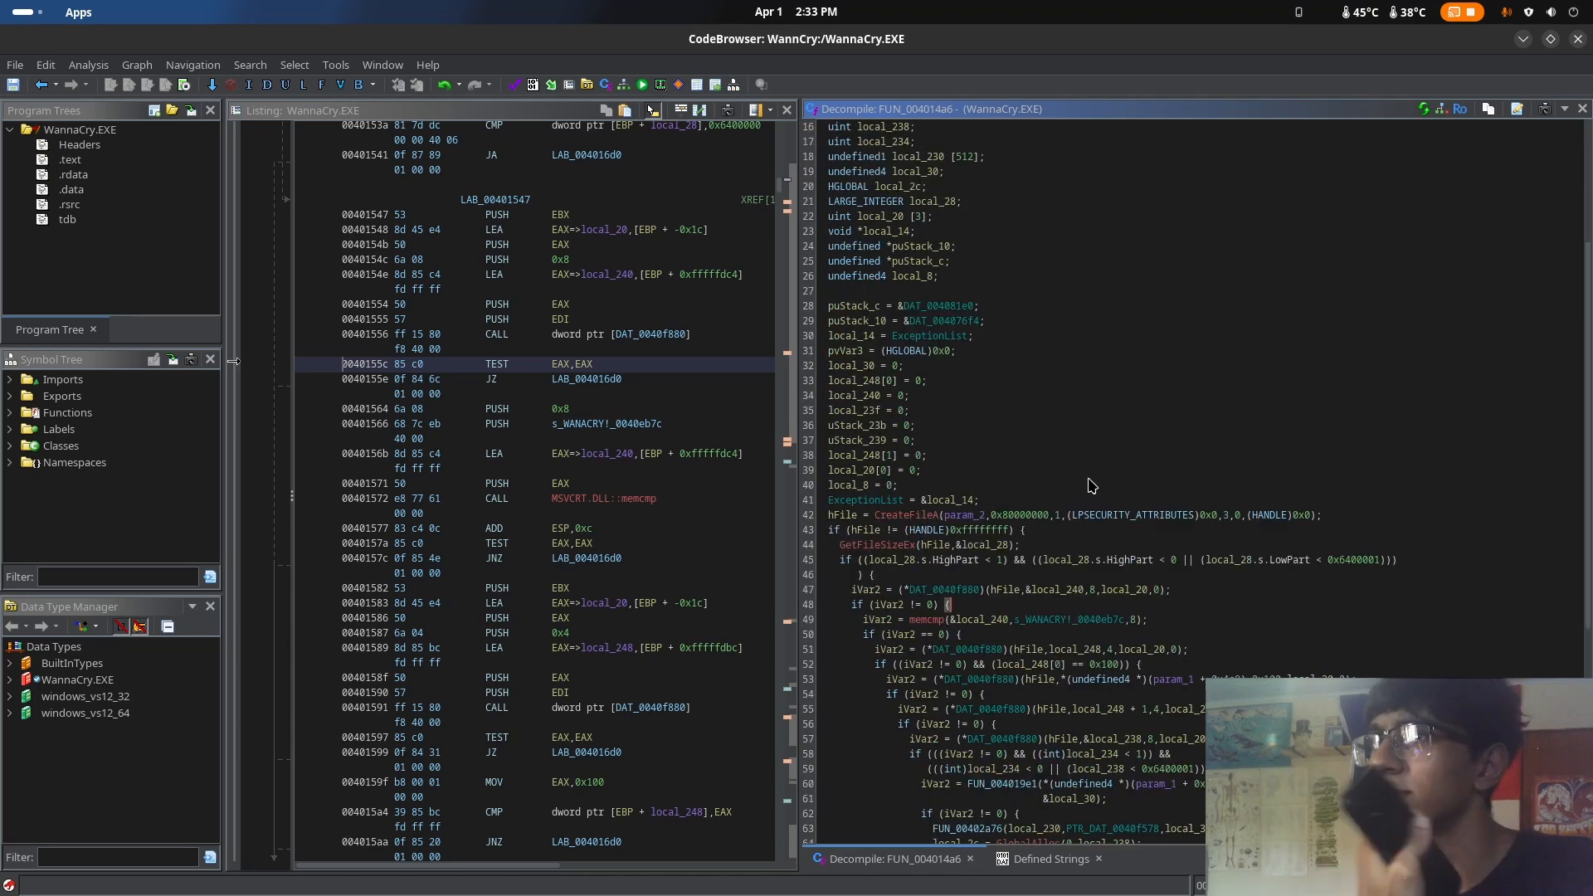
pyautogui.scroll(-5, 1093, 488)
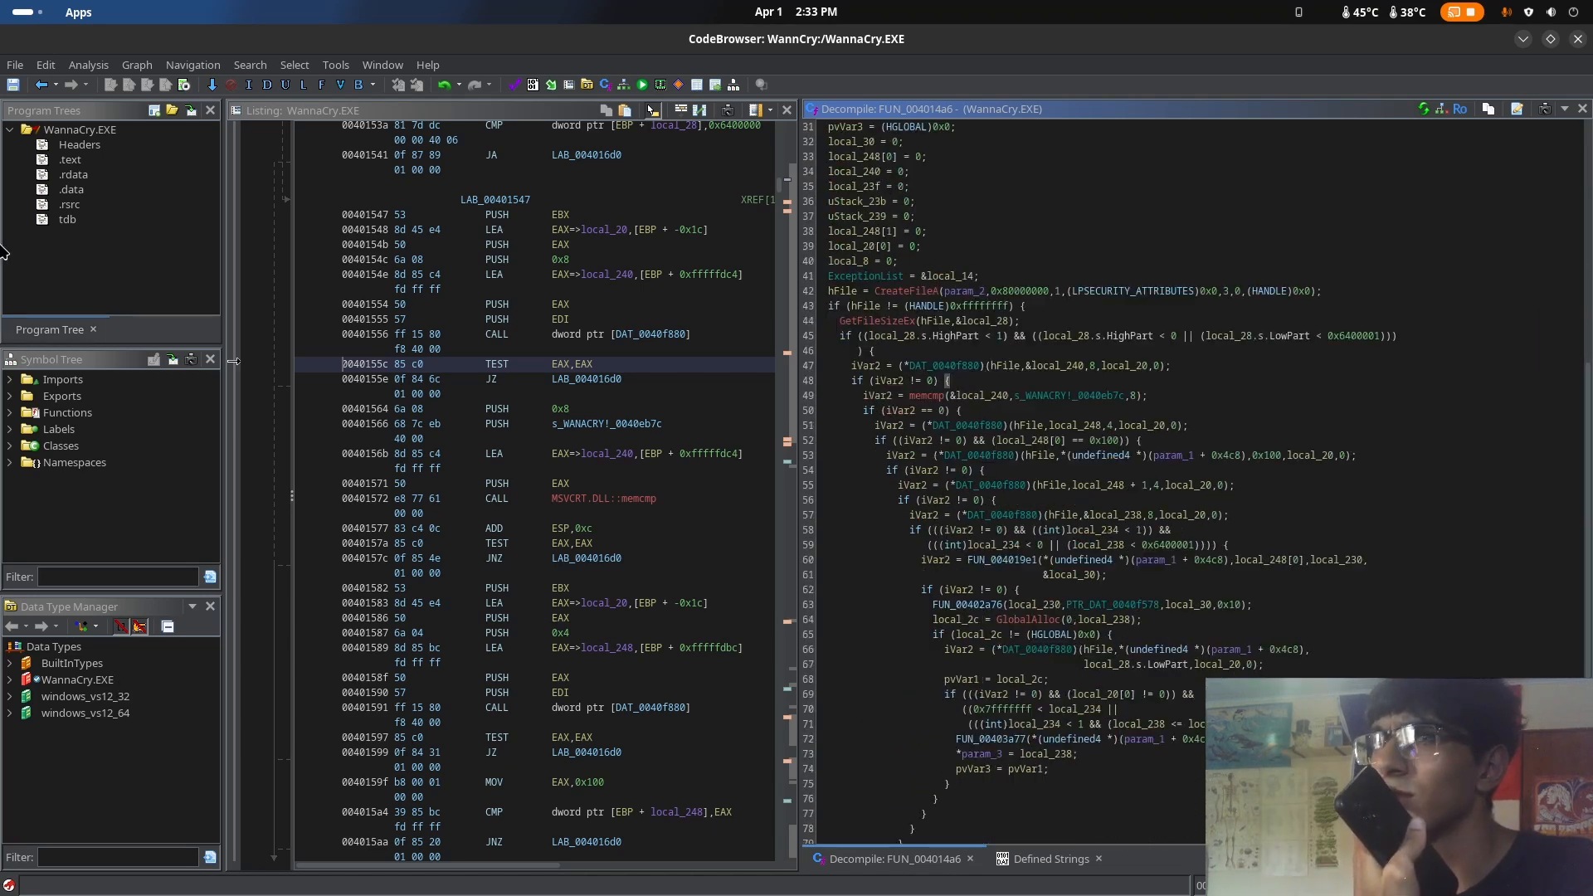
pyautogui.click(41, 85)
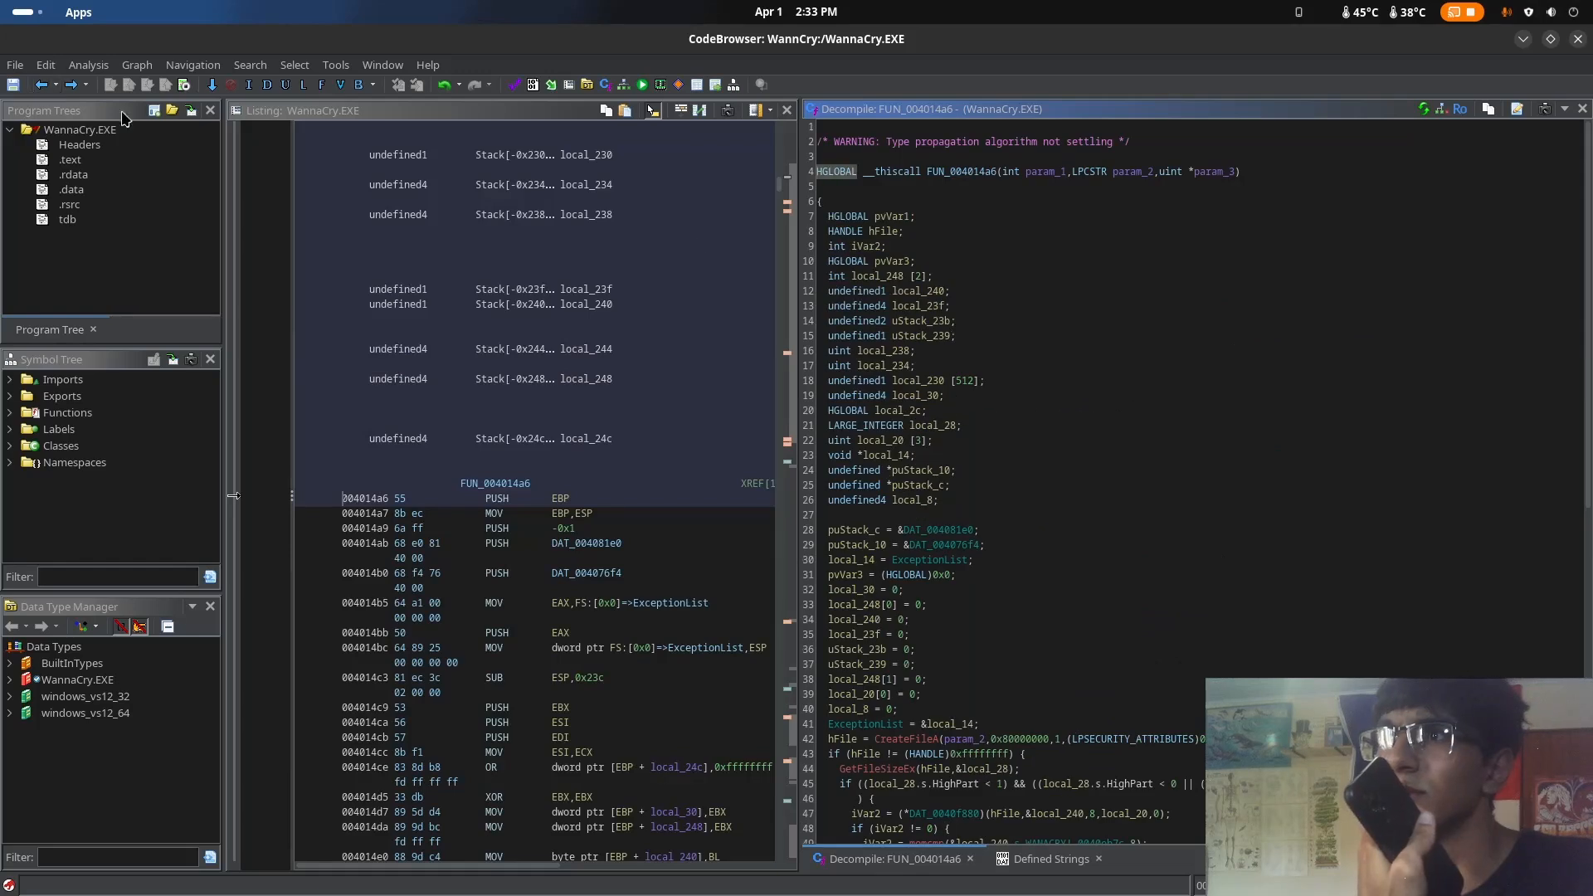
pyautogui.scroll(-3, 1170, 614)
pyautogui.scroll(-1, 1170, 614)
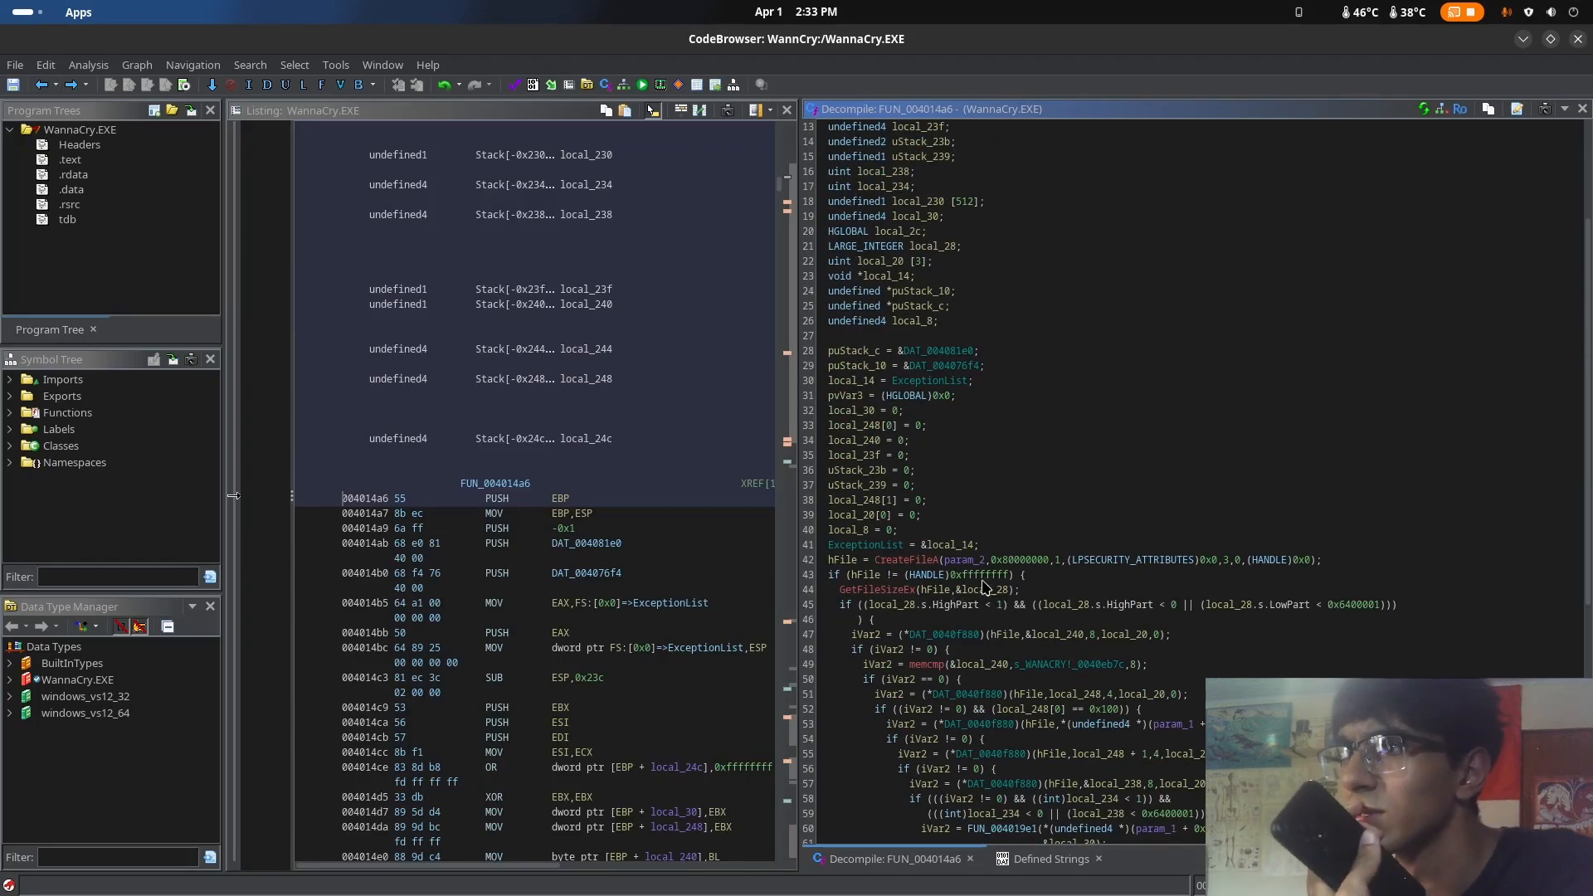
pyautogui.scroll(-3, 1078, 585)
pyautogui.scroll(4, 1153, 585)
pyautogui.scroll(2, 615, 379)
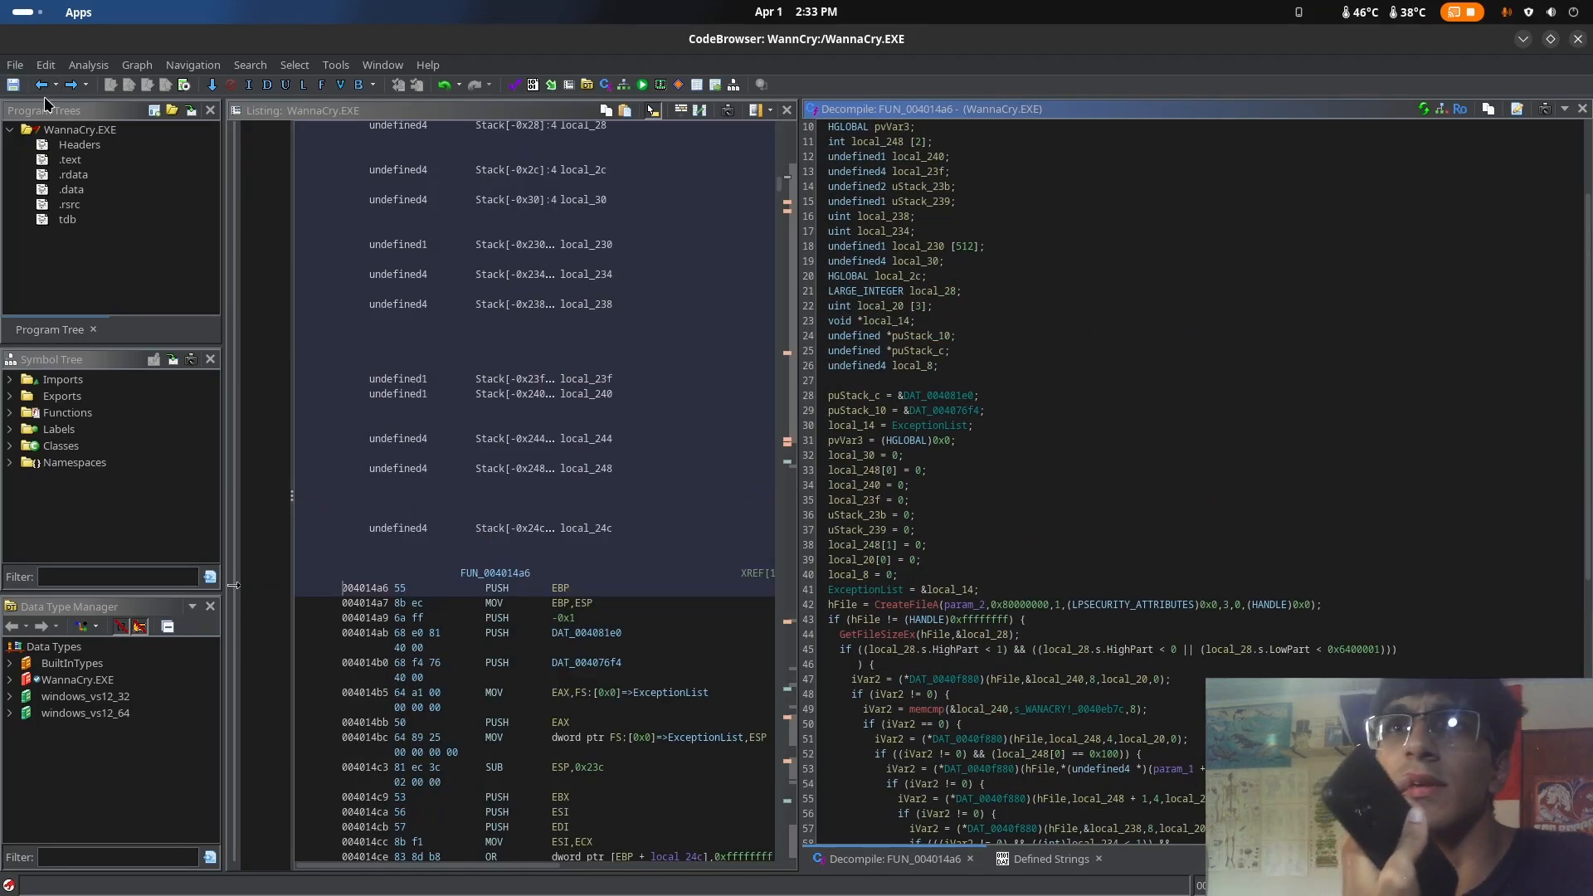
# Return to WinMain, open FUN_004021bd to review its call to FUN_004021e9, and go back to WinMain
pyautogui.click(40, 85)
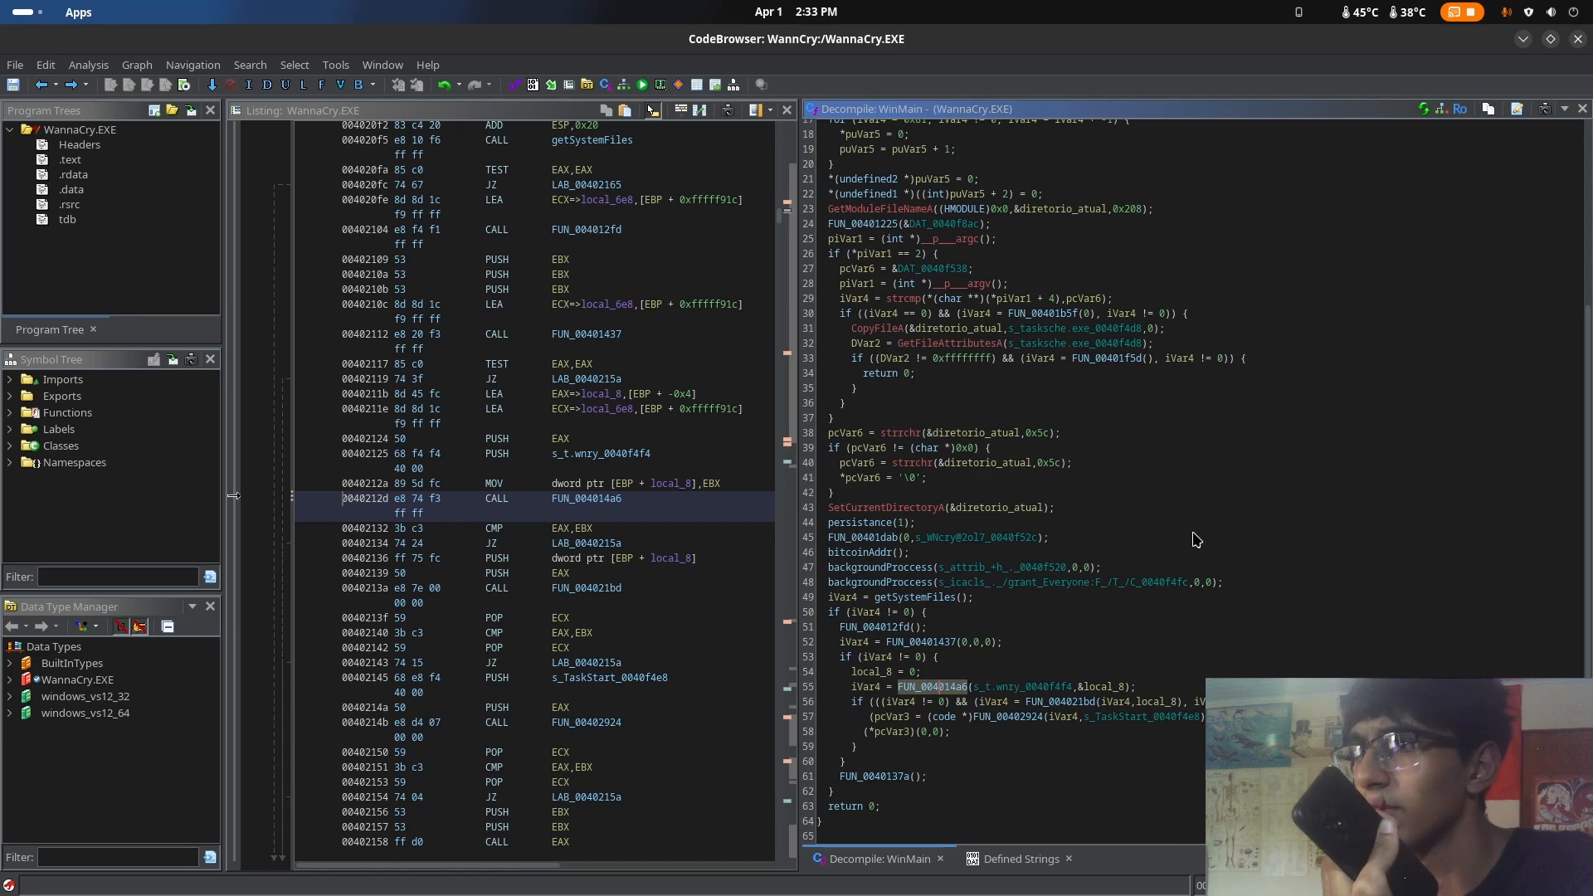
pyautogui.doubleClick(1070, 703)
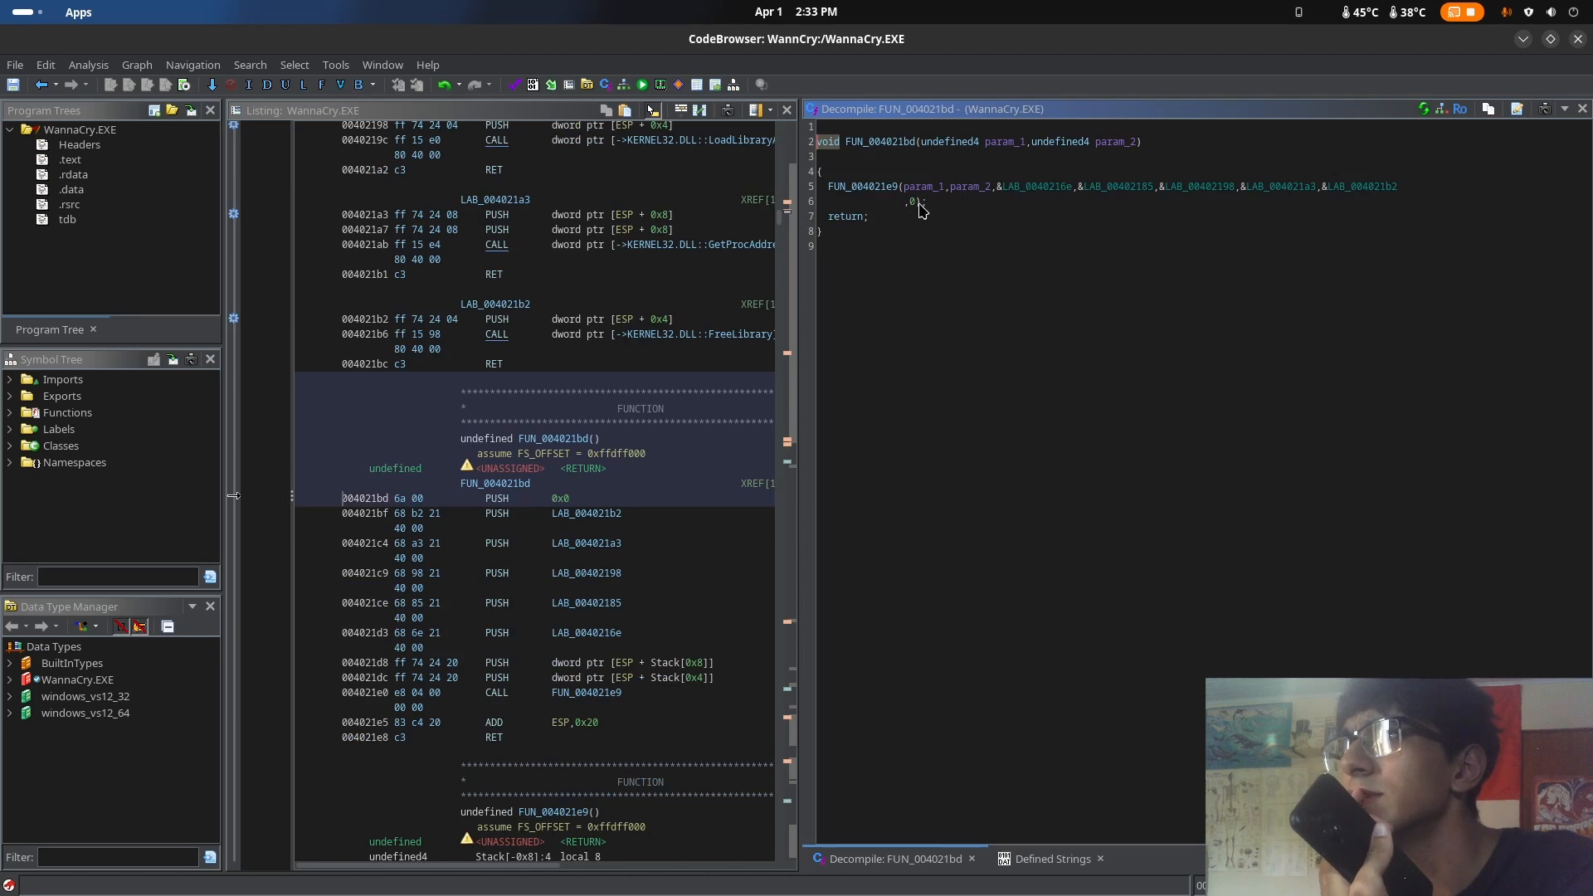
pyautogui.moveTo(817, 127); pyautogui.dragTo(921, 247)
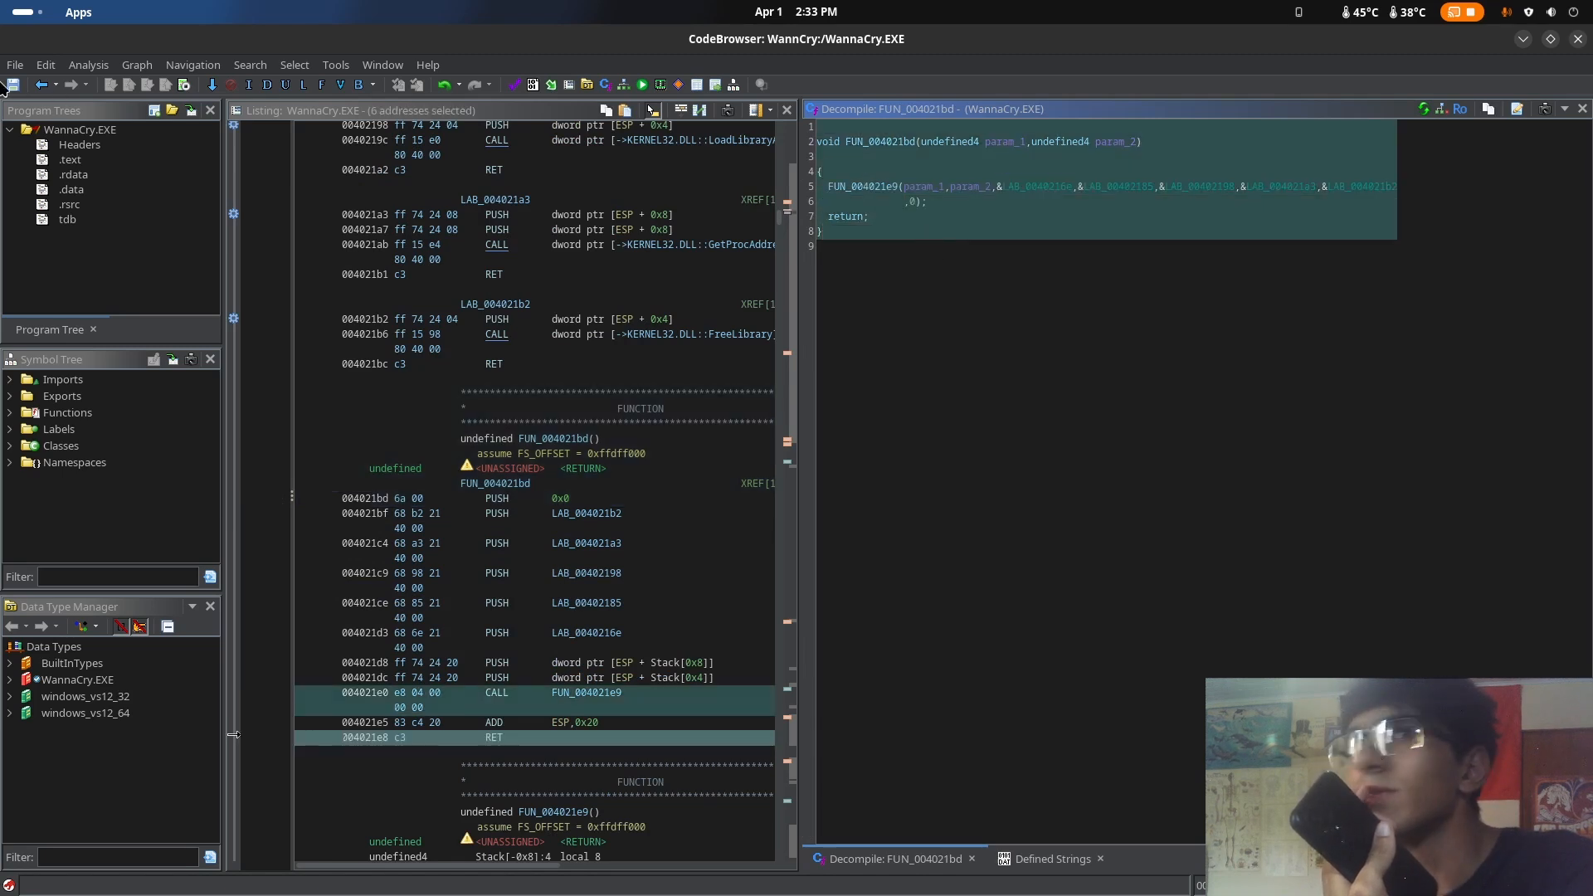
pyautogui.click(42, 85)
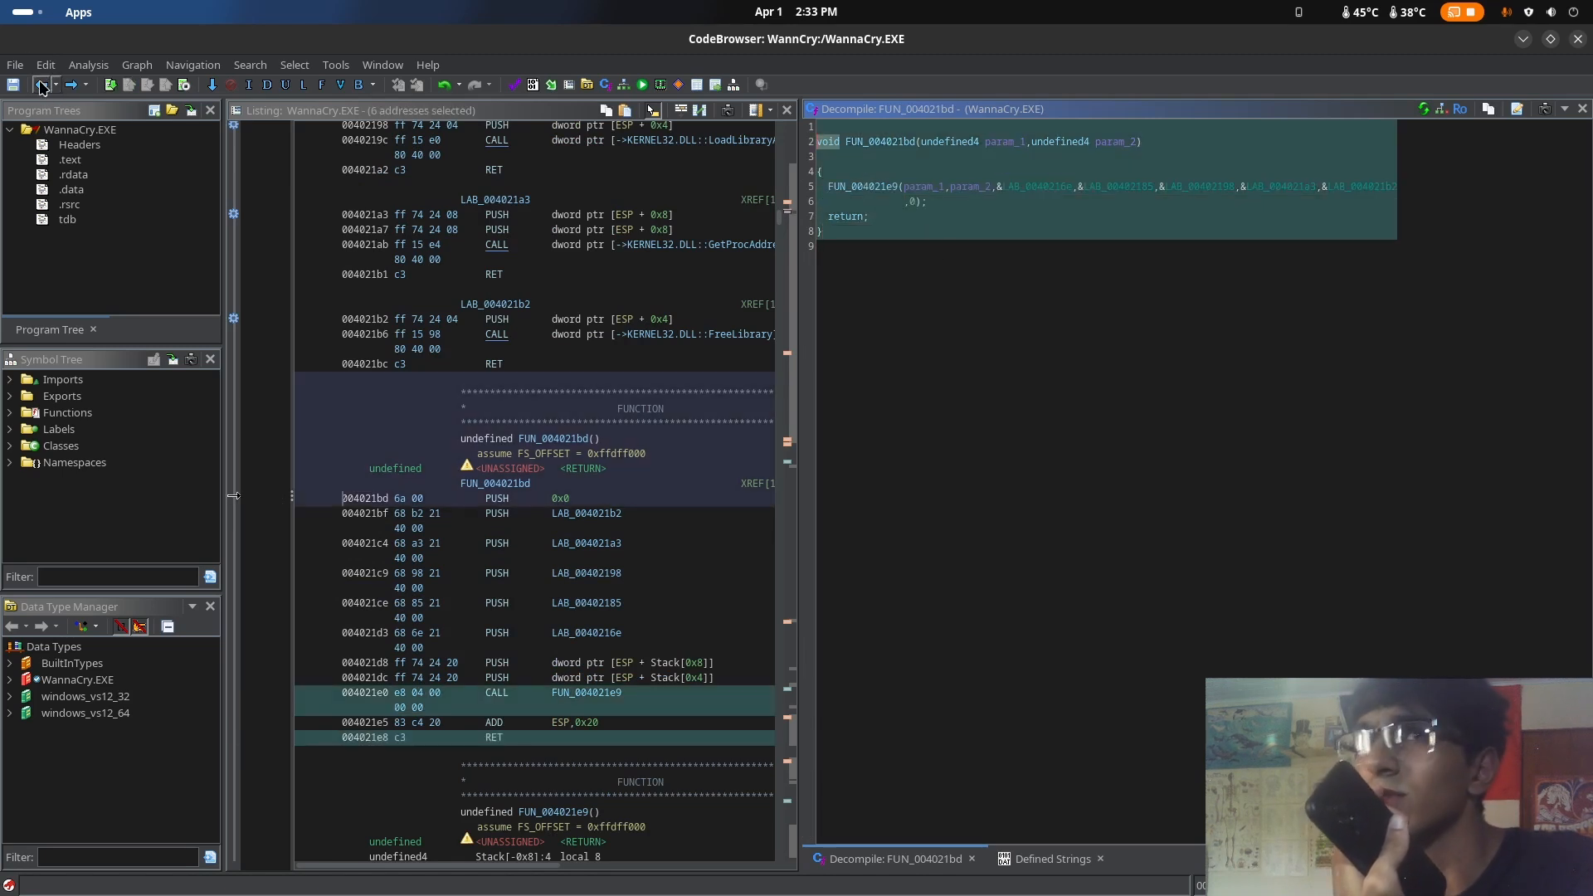
pyautogui.click(41, 84)
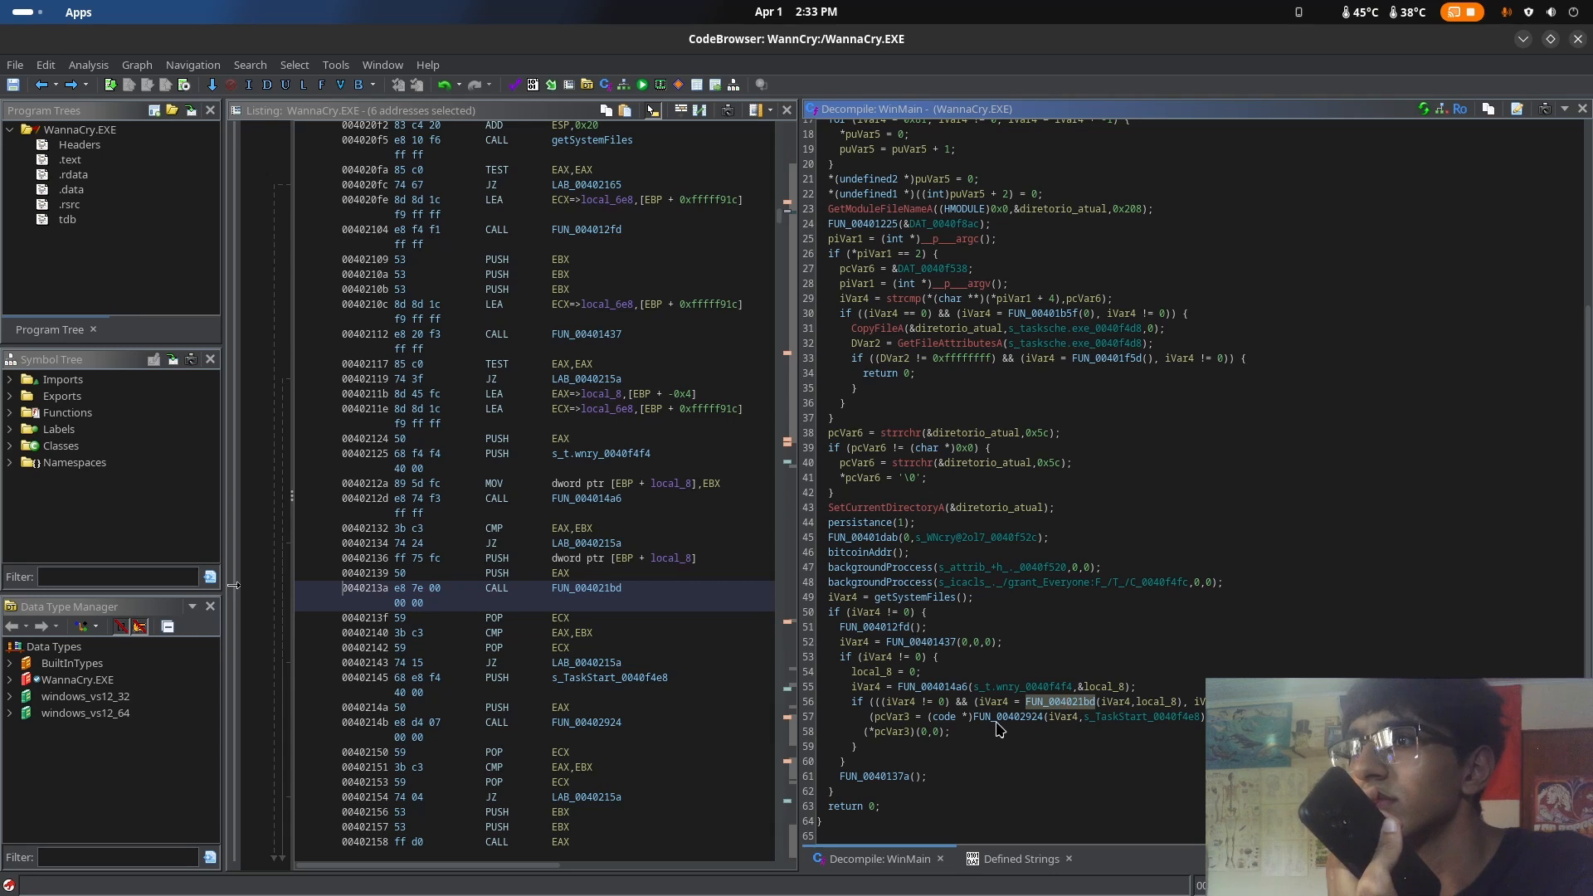
# Open FUN_00402924 from WinMain, examine its SetLastError call and puVar4 assignment, and return to WinMain
pyautogui.doubleClick(998, 719)
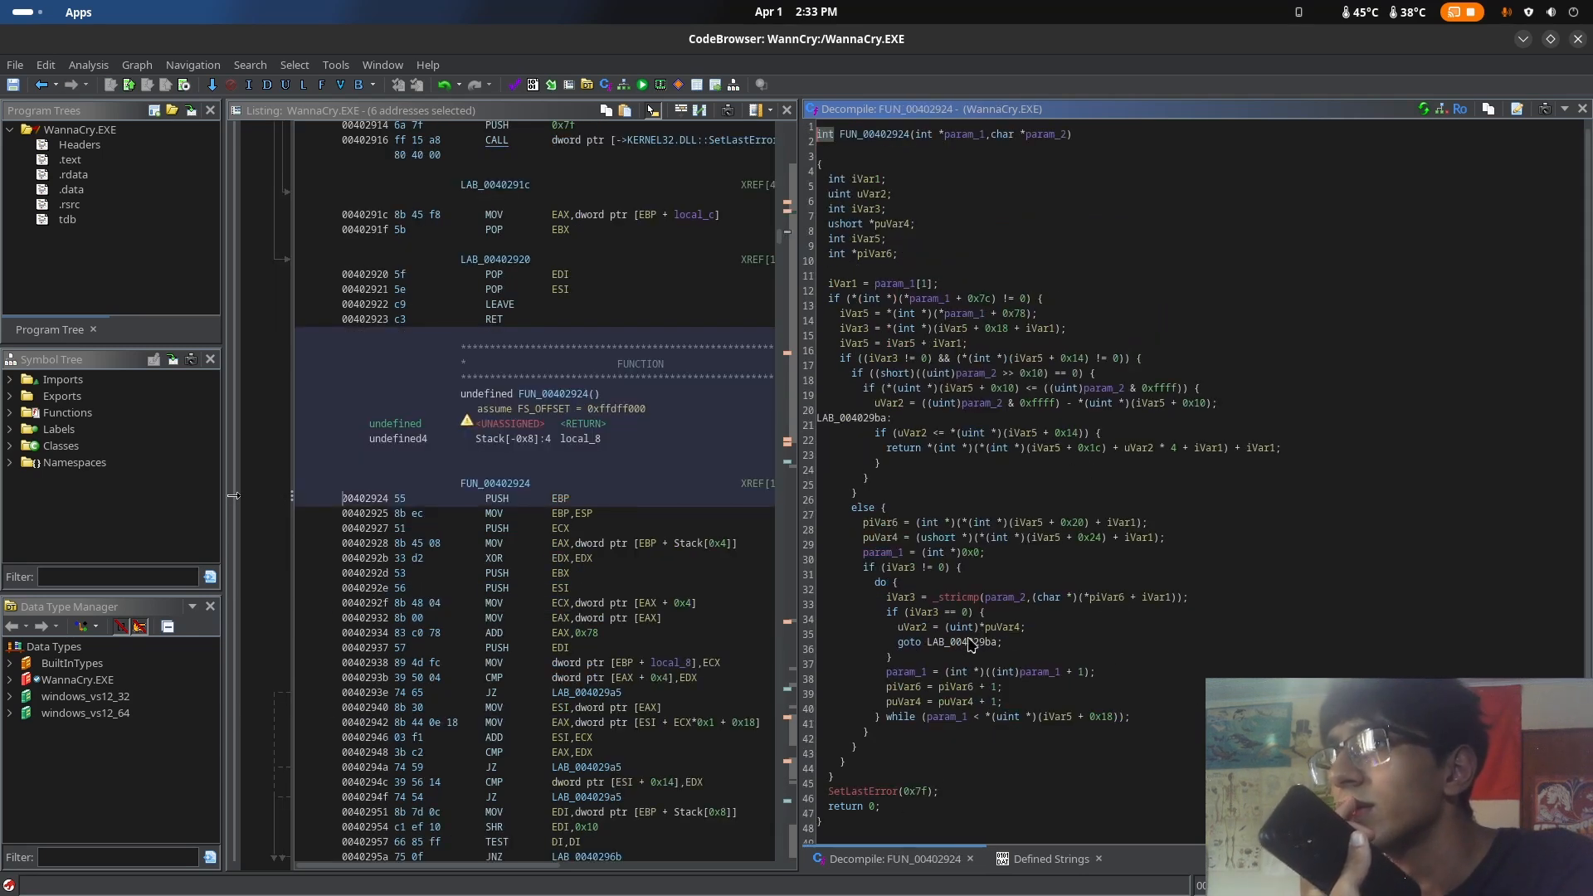
pyautogui.scroll(1, 1026, 502)
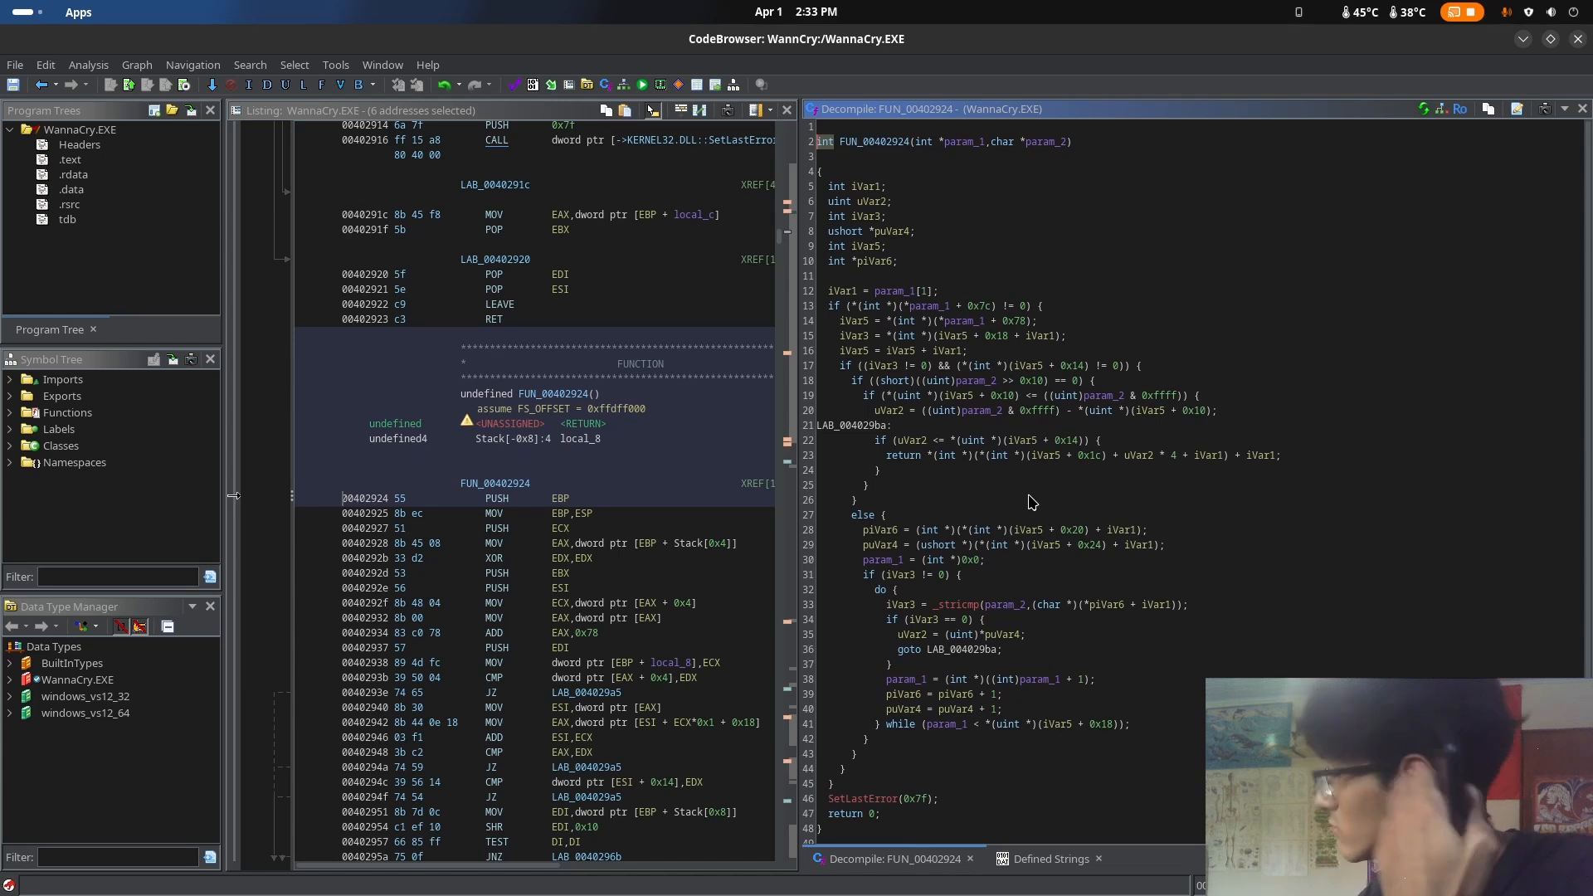
pyautogui.click(842, 801)
pyautogui.click(1002, 635)
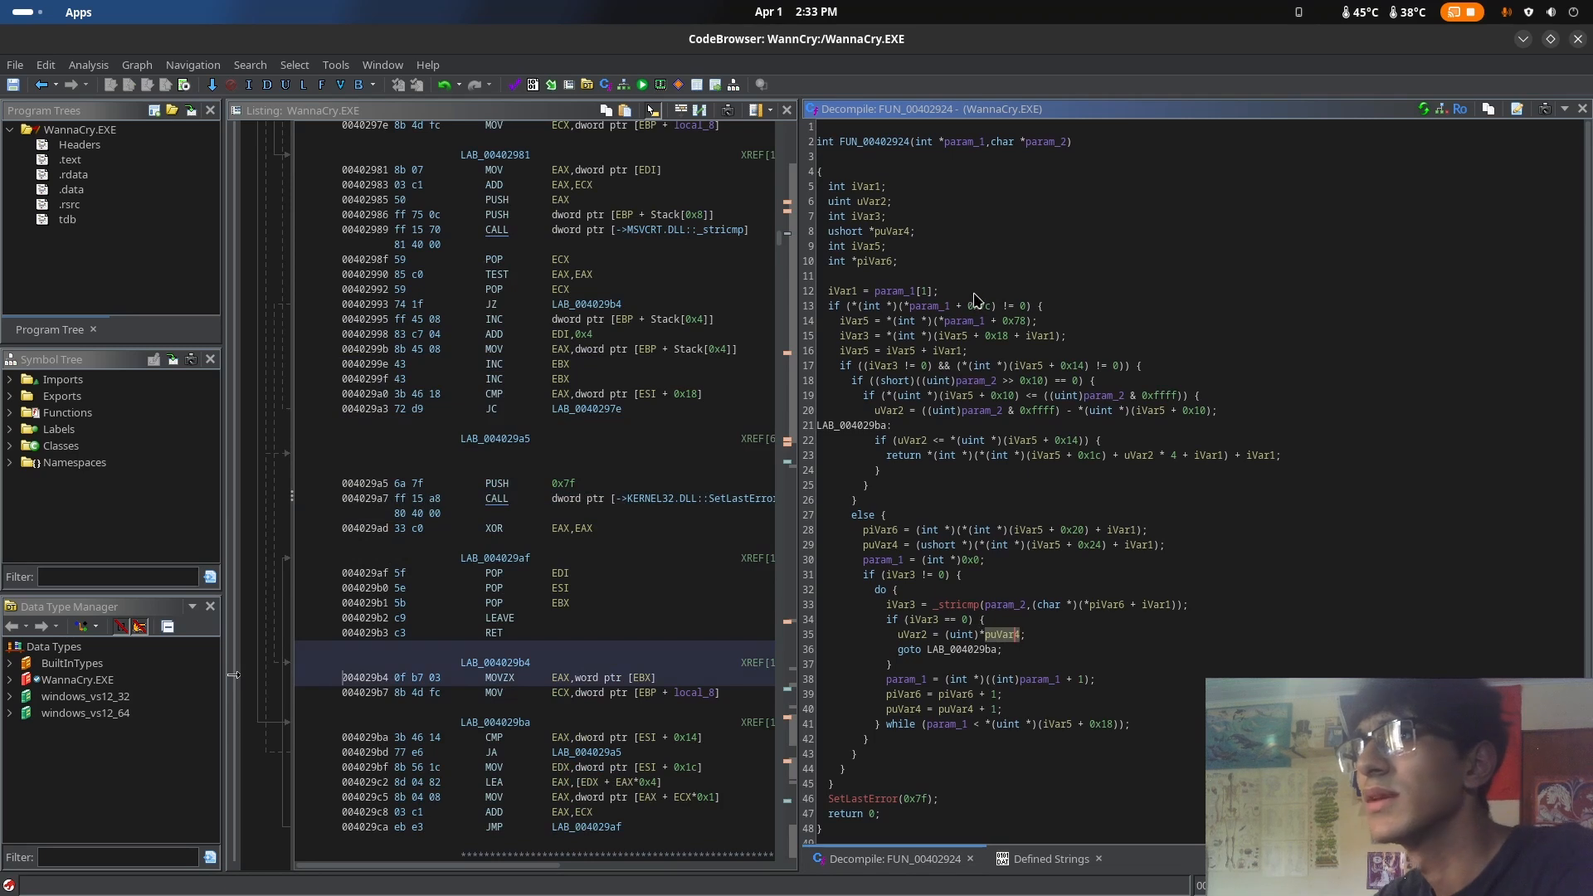
pyautogui.click(41, 85)
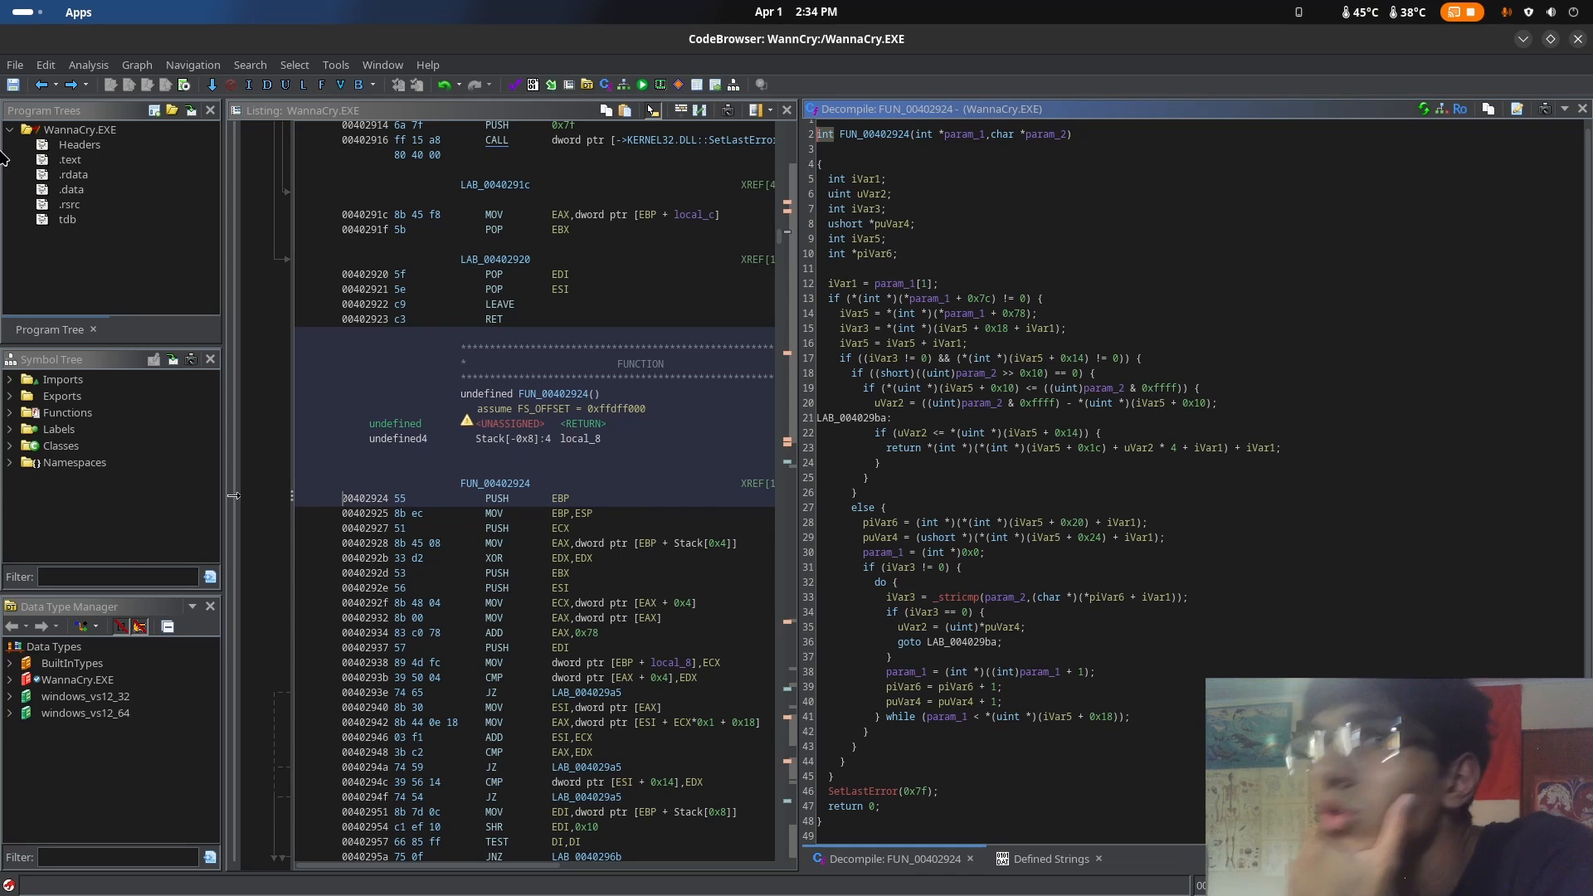
pyautogui.click(42, 85)
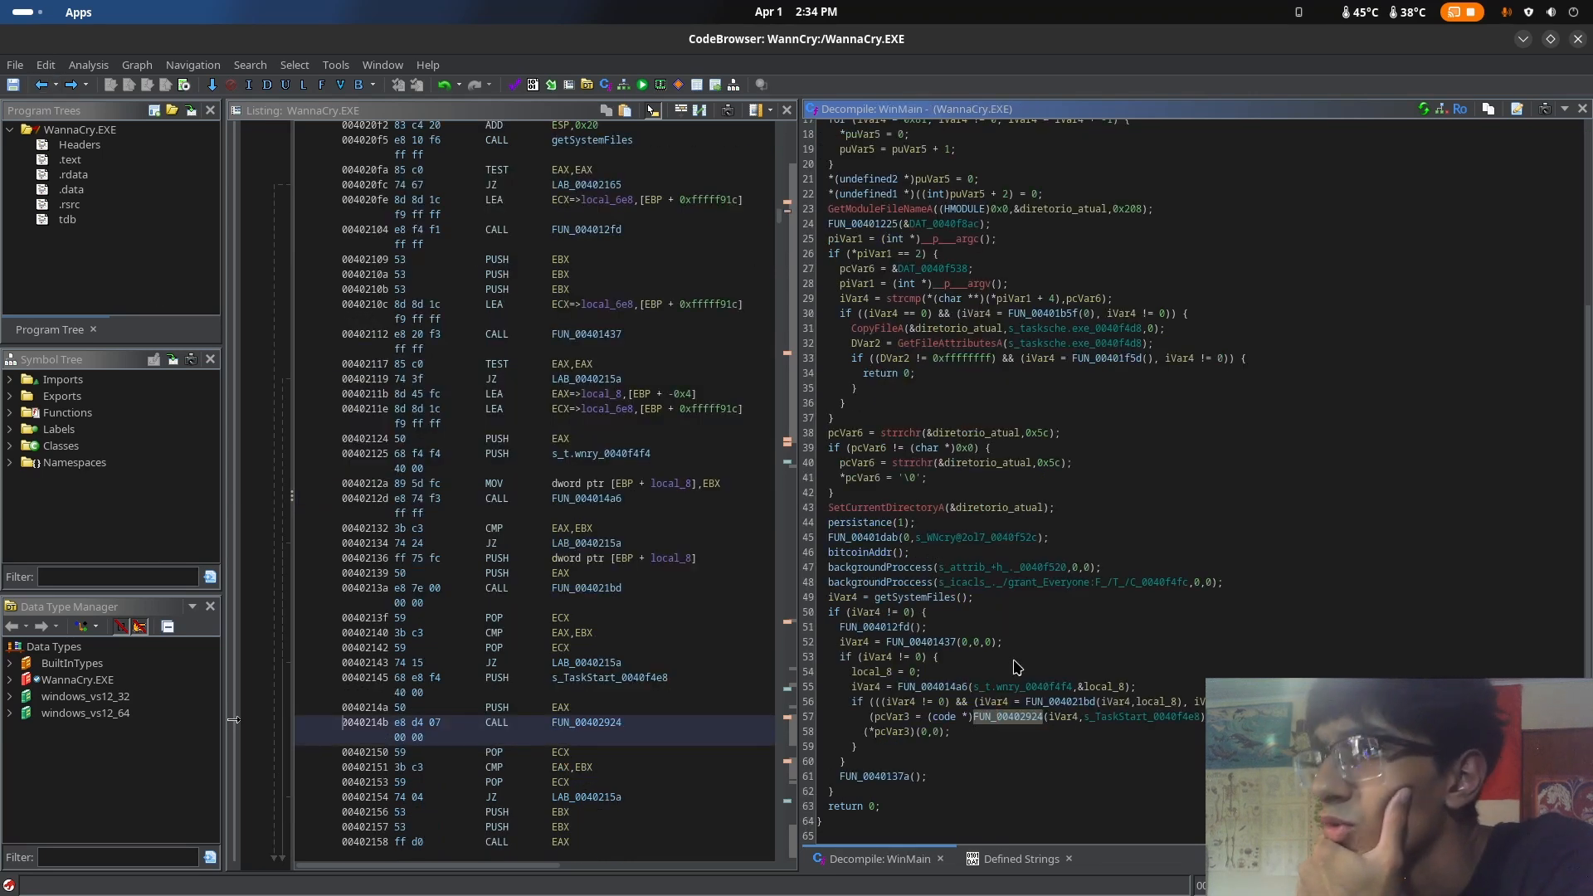
# Rename the function FUN_00402924 called in WinMain to handleError
pyautogui.rightClick(1012, 739)
pyautogui.click(1346, 674)
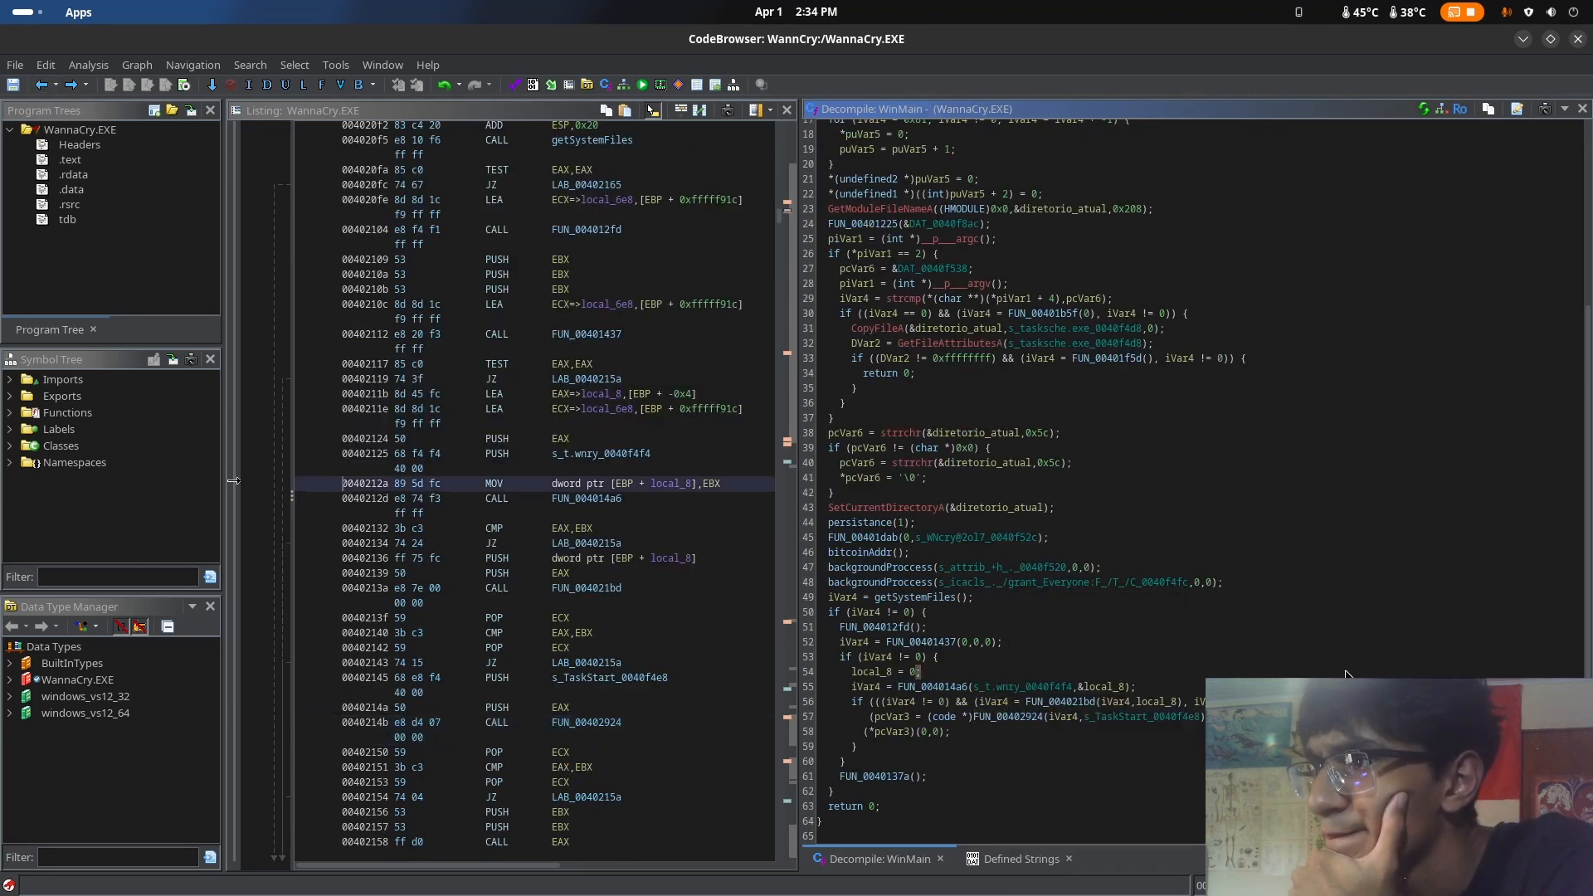
pyautogui.rightClick(1011, 718)
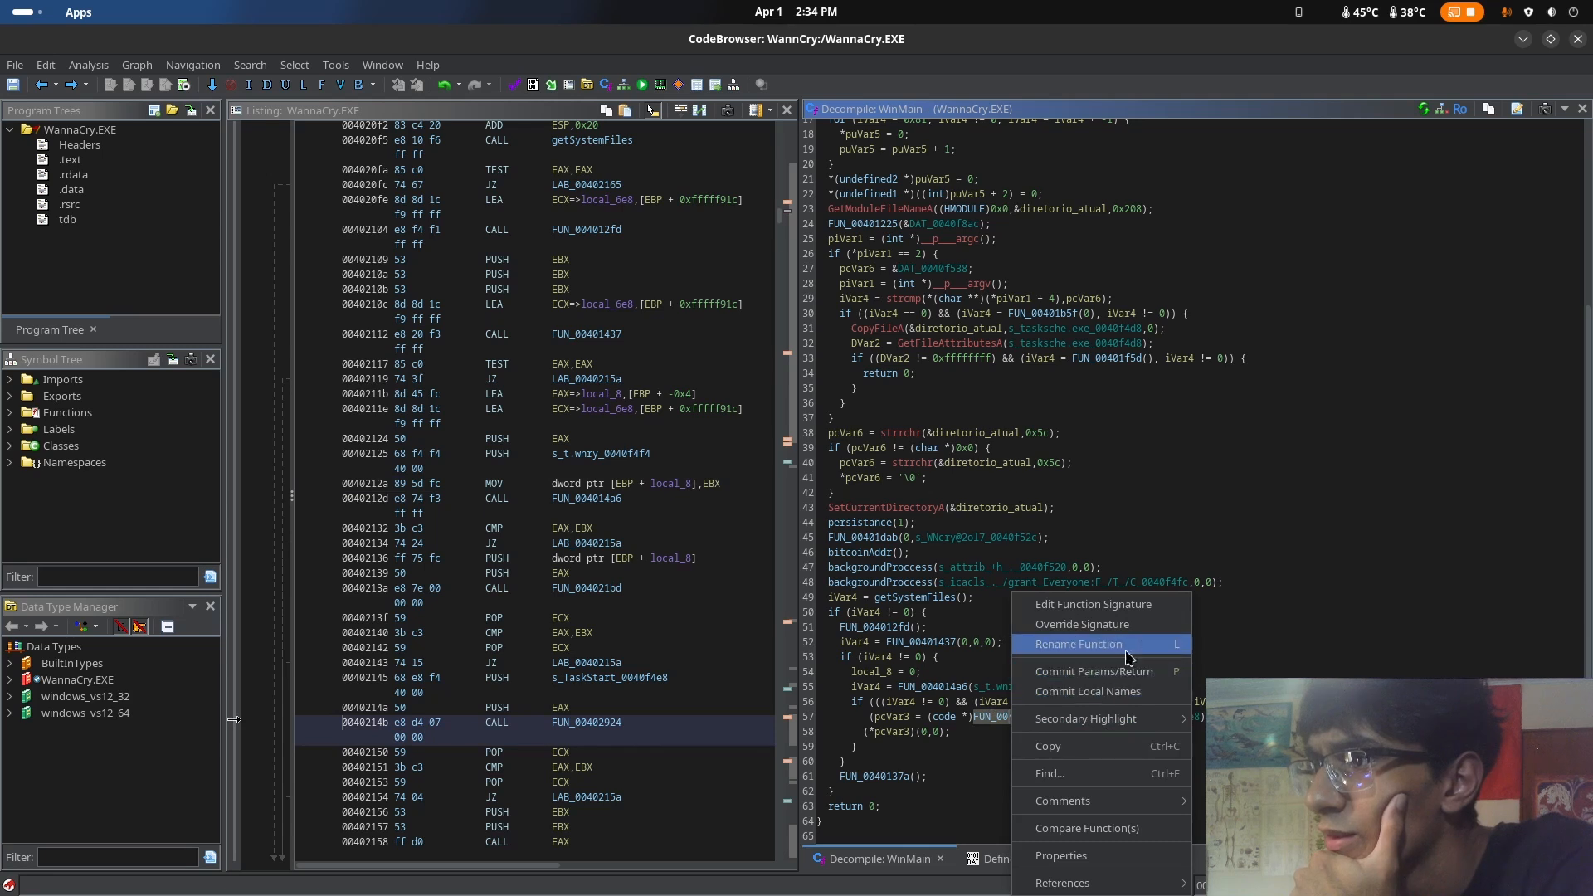
pyautogui.click(1079, 645)
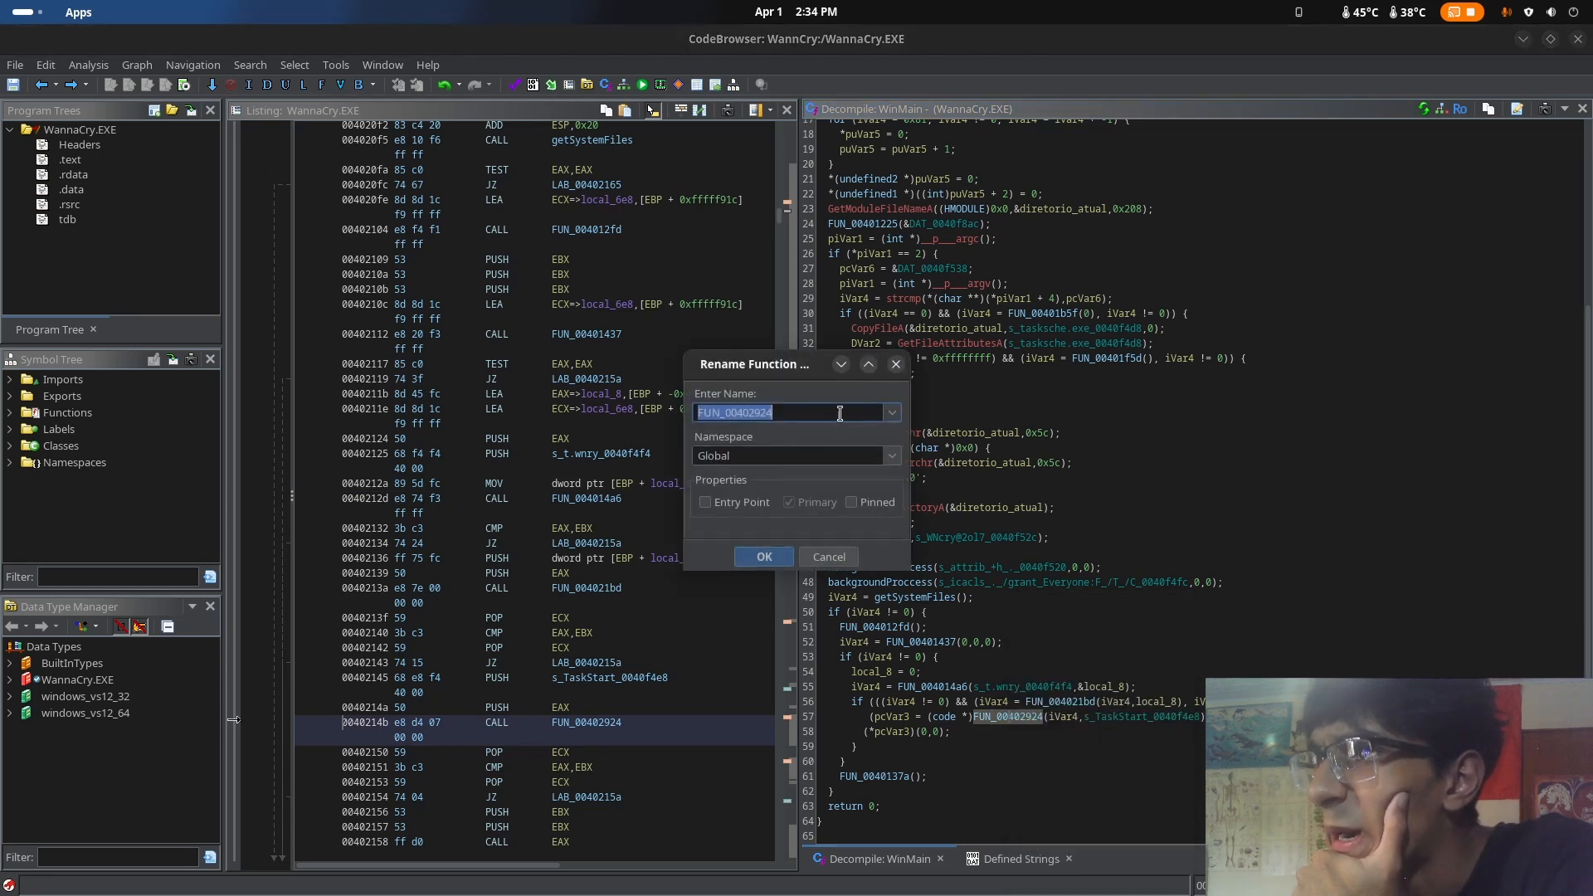
pyautogui.click(892, 413)
pyautogui.click(893, 413)
pyautogui.click(867, 413)
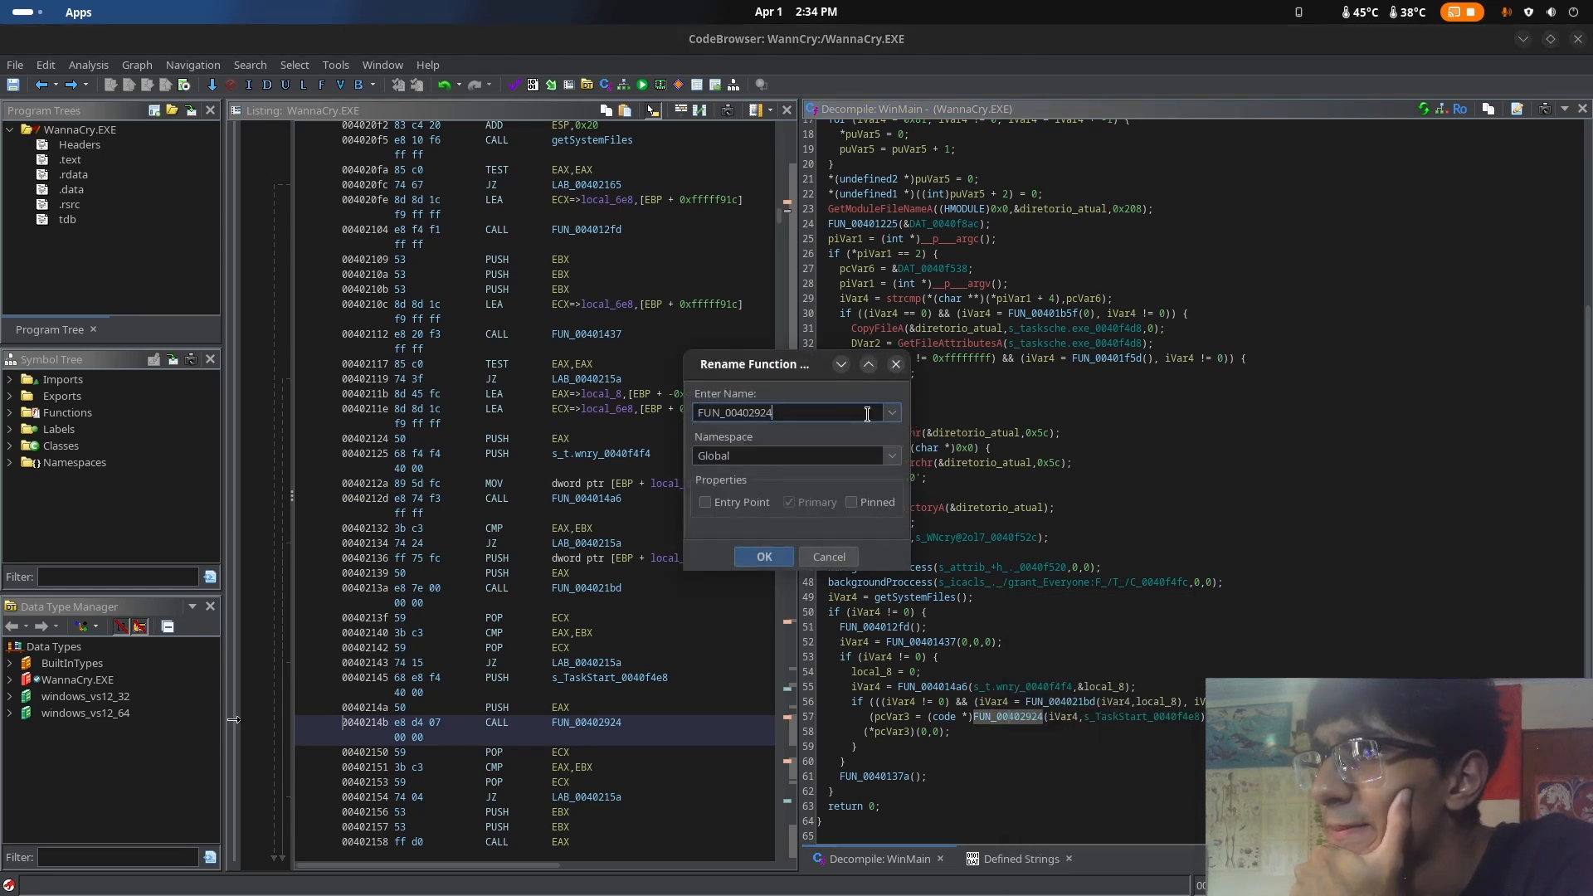
pyautogui.doubleClick(799, 413)
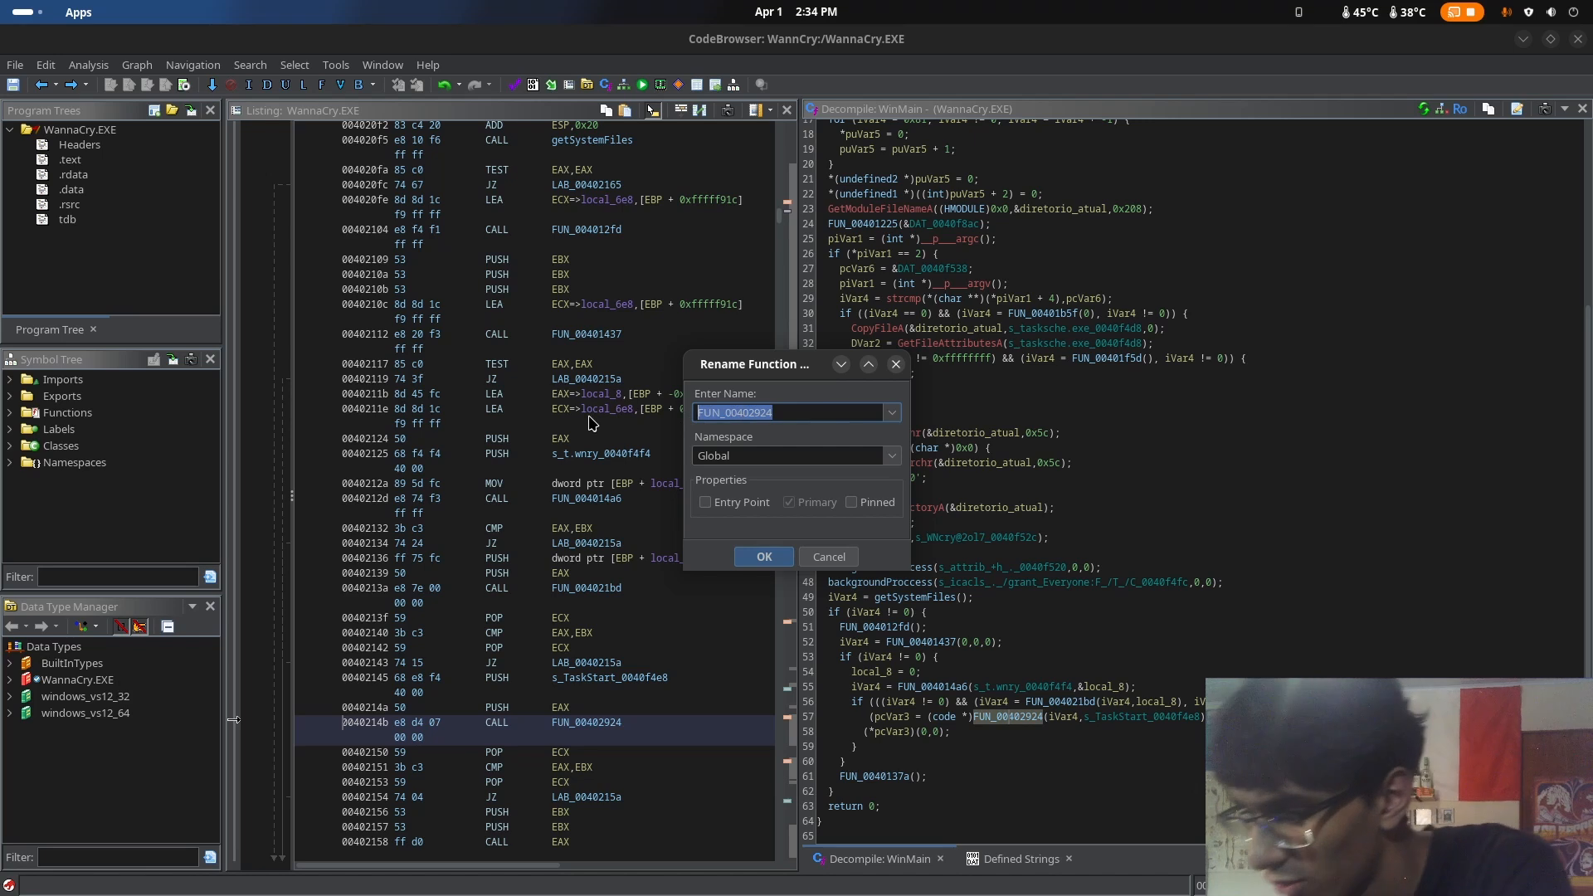
pyautogui.write('handle')
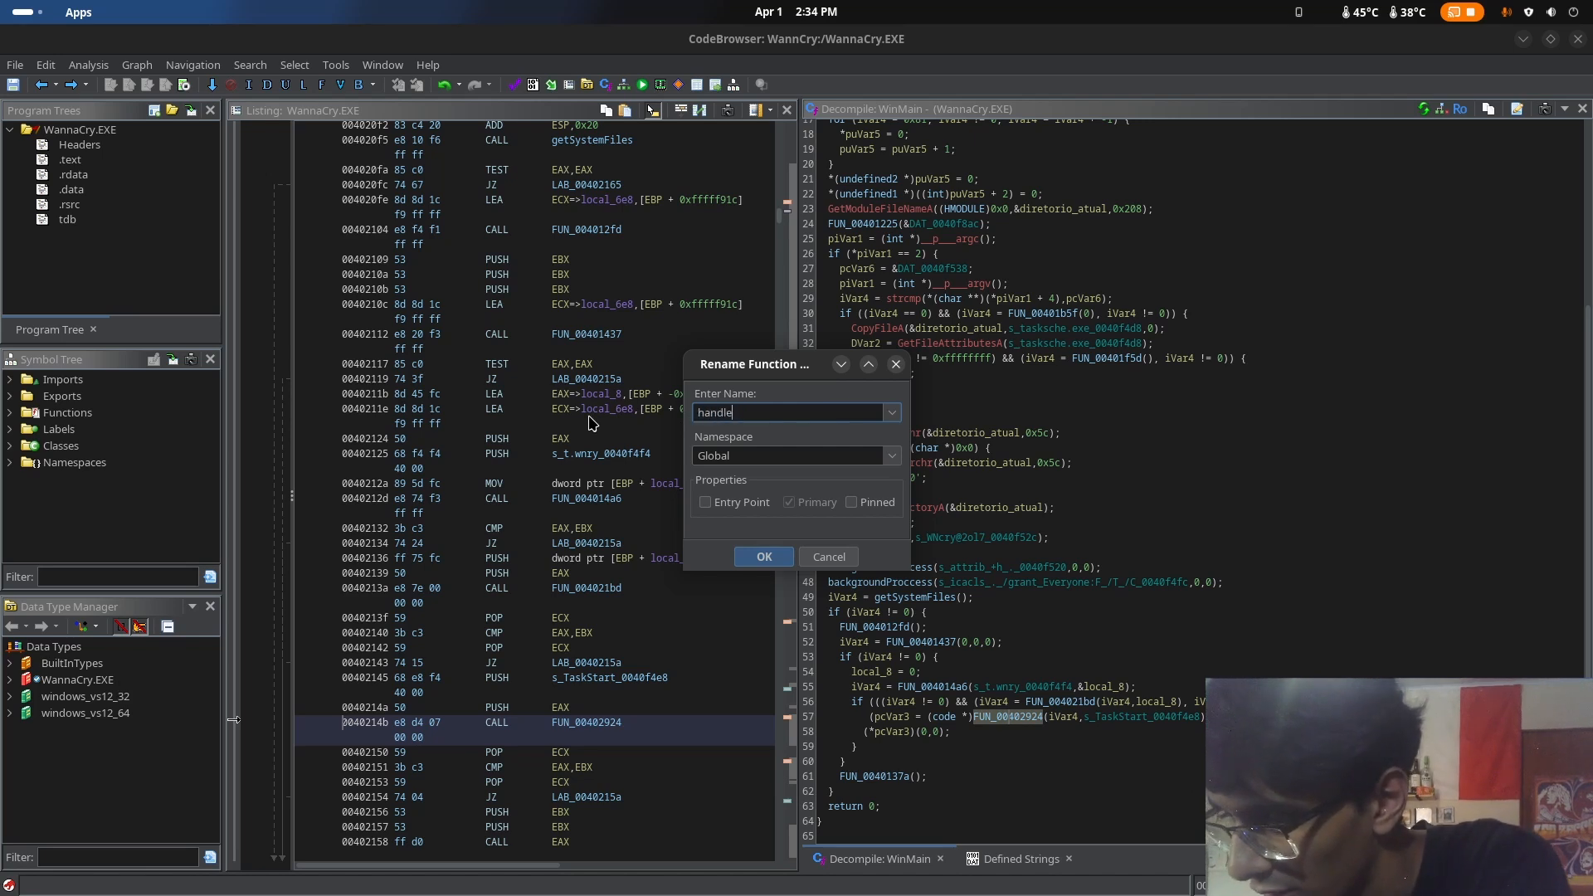
pyautogui.write('Error')
pyautogui.press('Return')
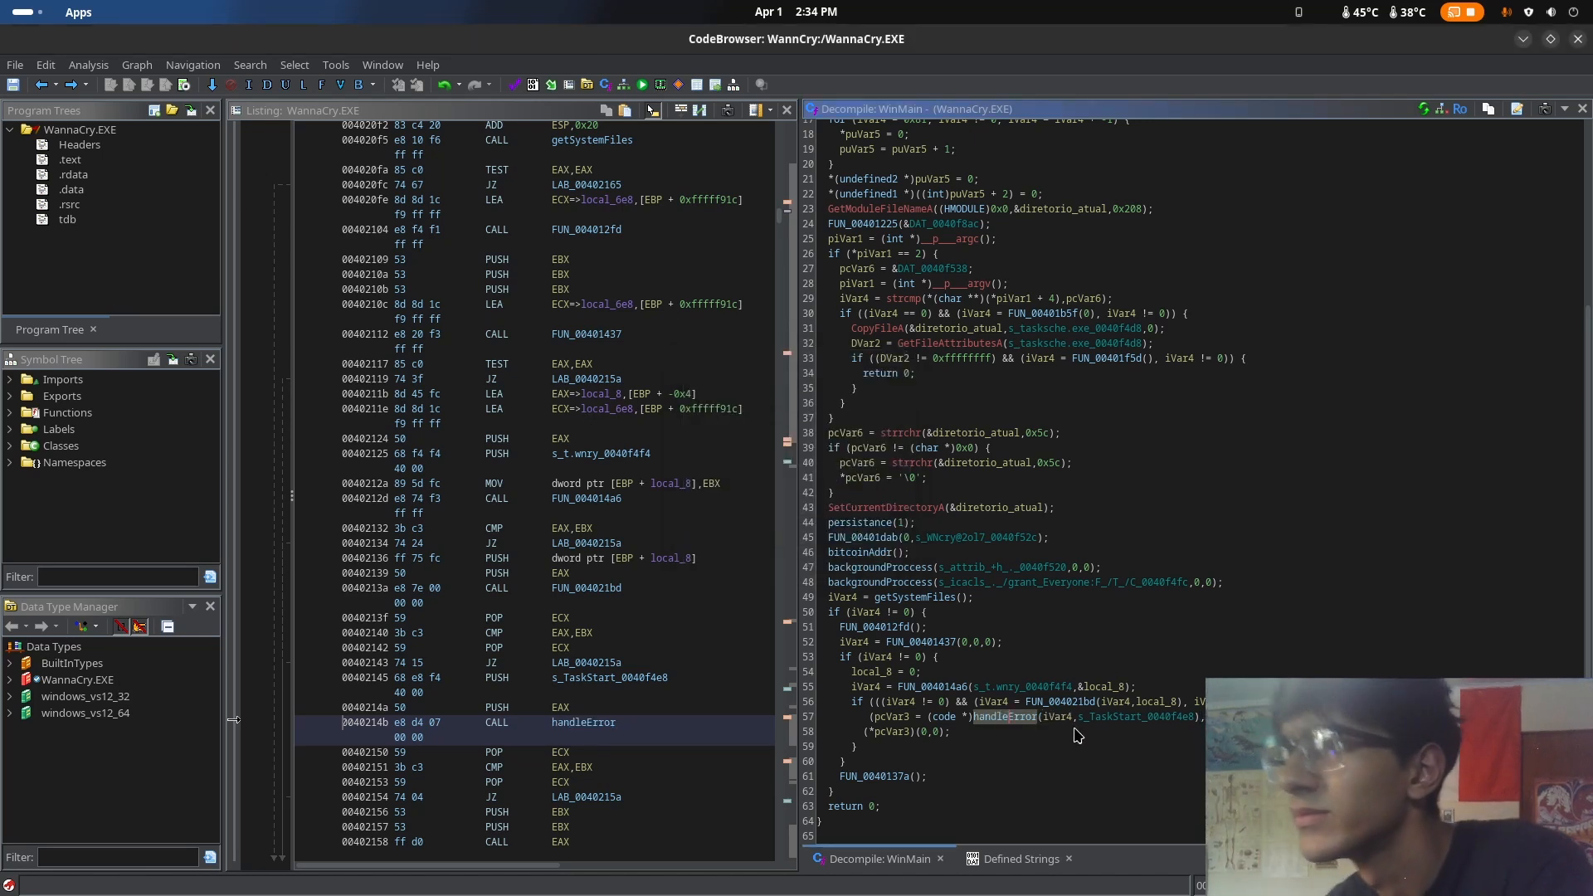
pyautogui.click(1114, 703)
pyautogui.click(1007, 719)
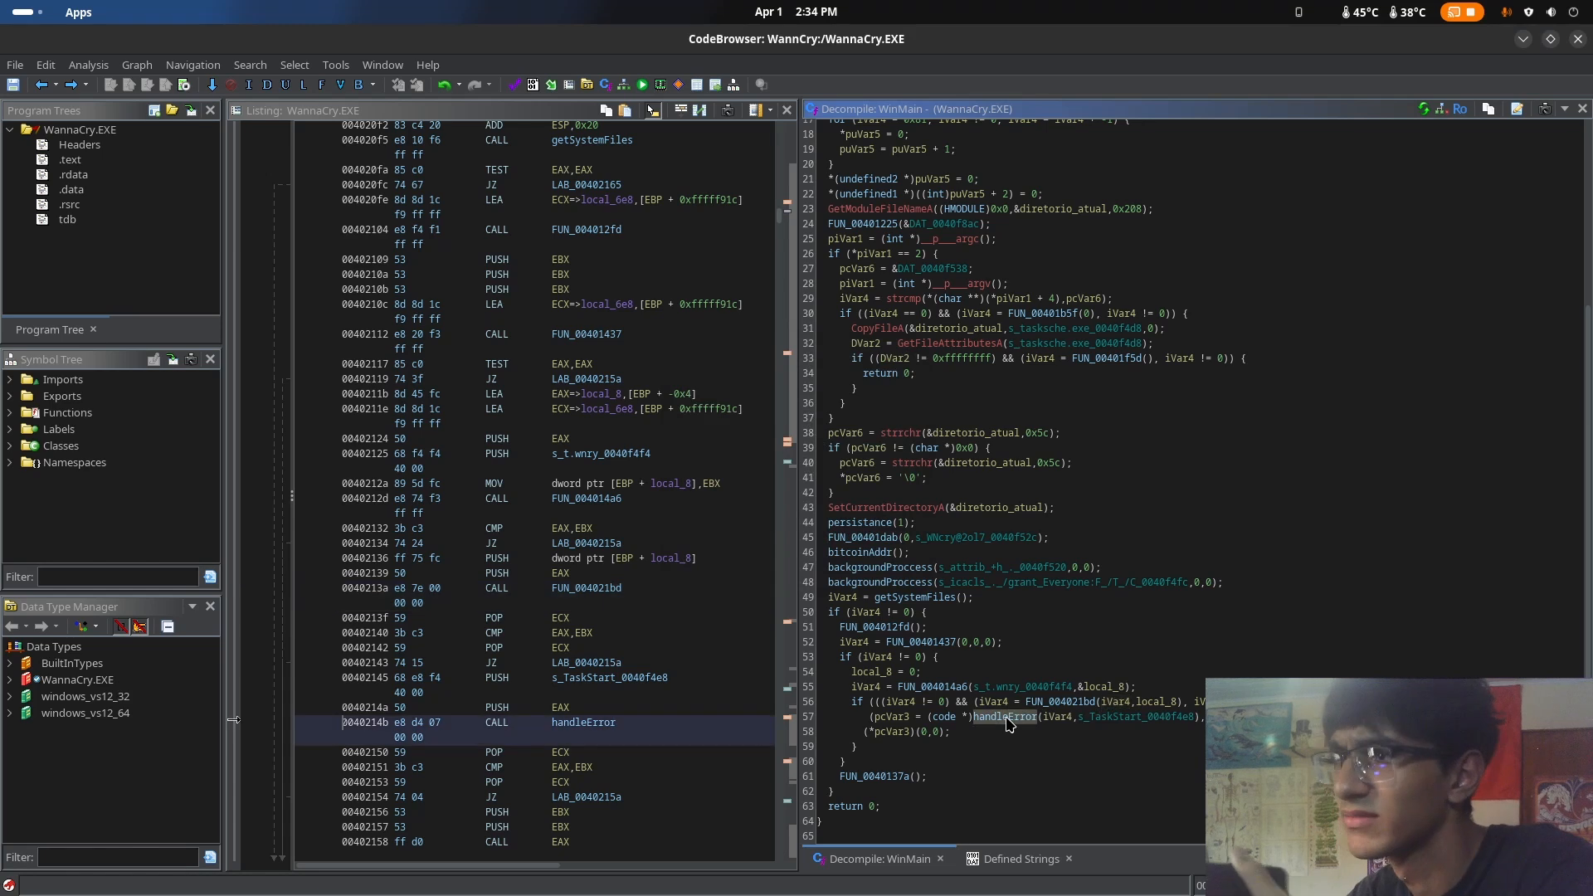
# Open FUN_0040137a from WinMain, inspect the FUN_004013ce function it calls, and return to WinMain
pyautogui.doubleClick(877, 777)
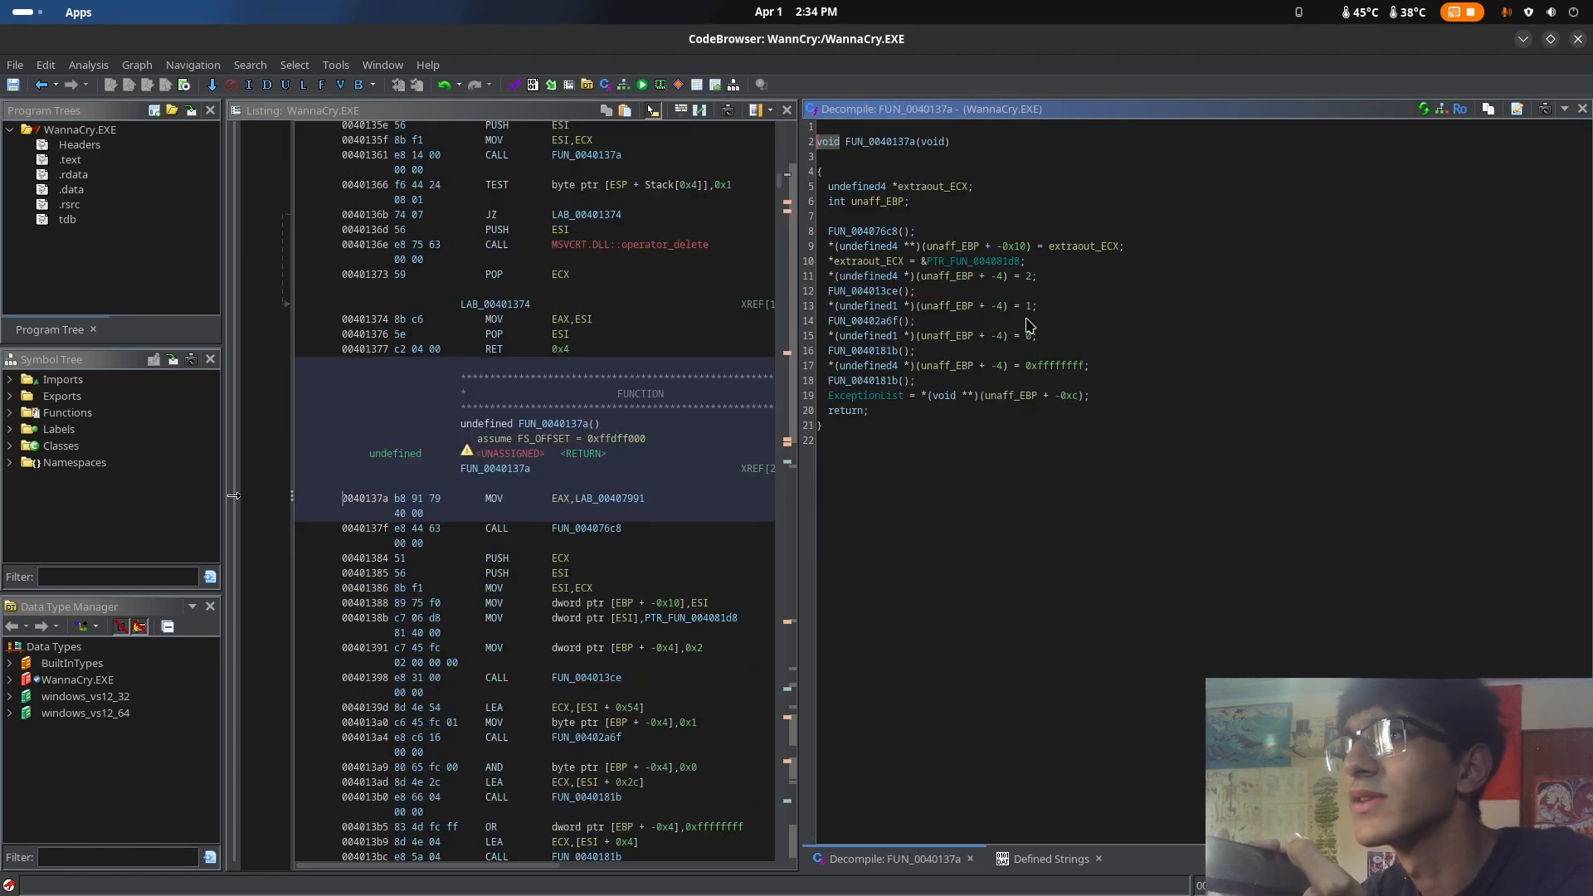
pyautogui.click(1075, 423)
pyautogui.click(1150, 324)
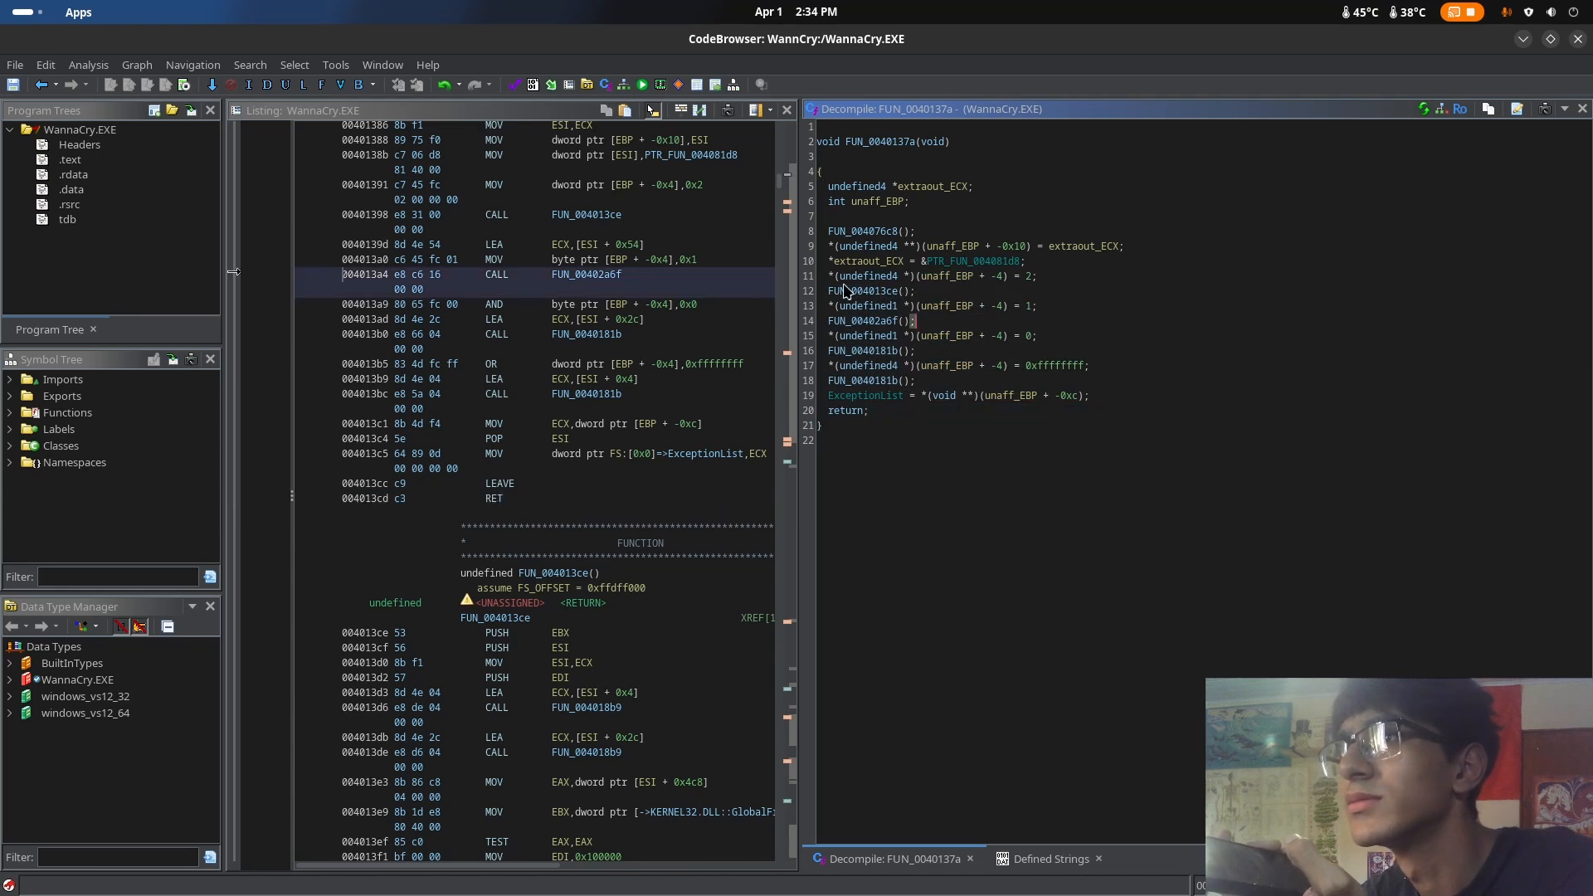
pyautogui.click(877, 295)
pyautogui.doubleClick(878, 295)
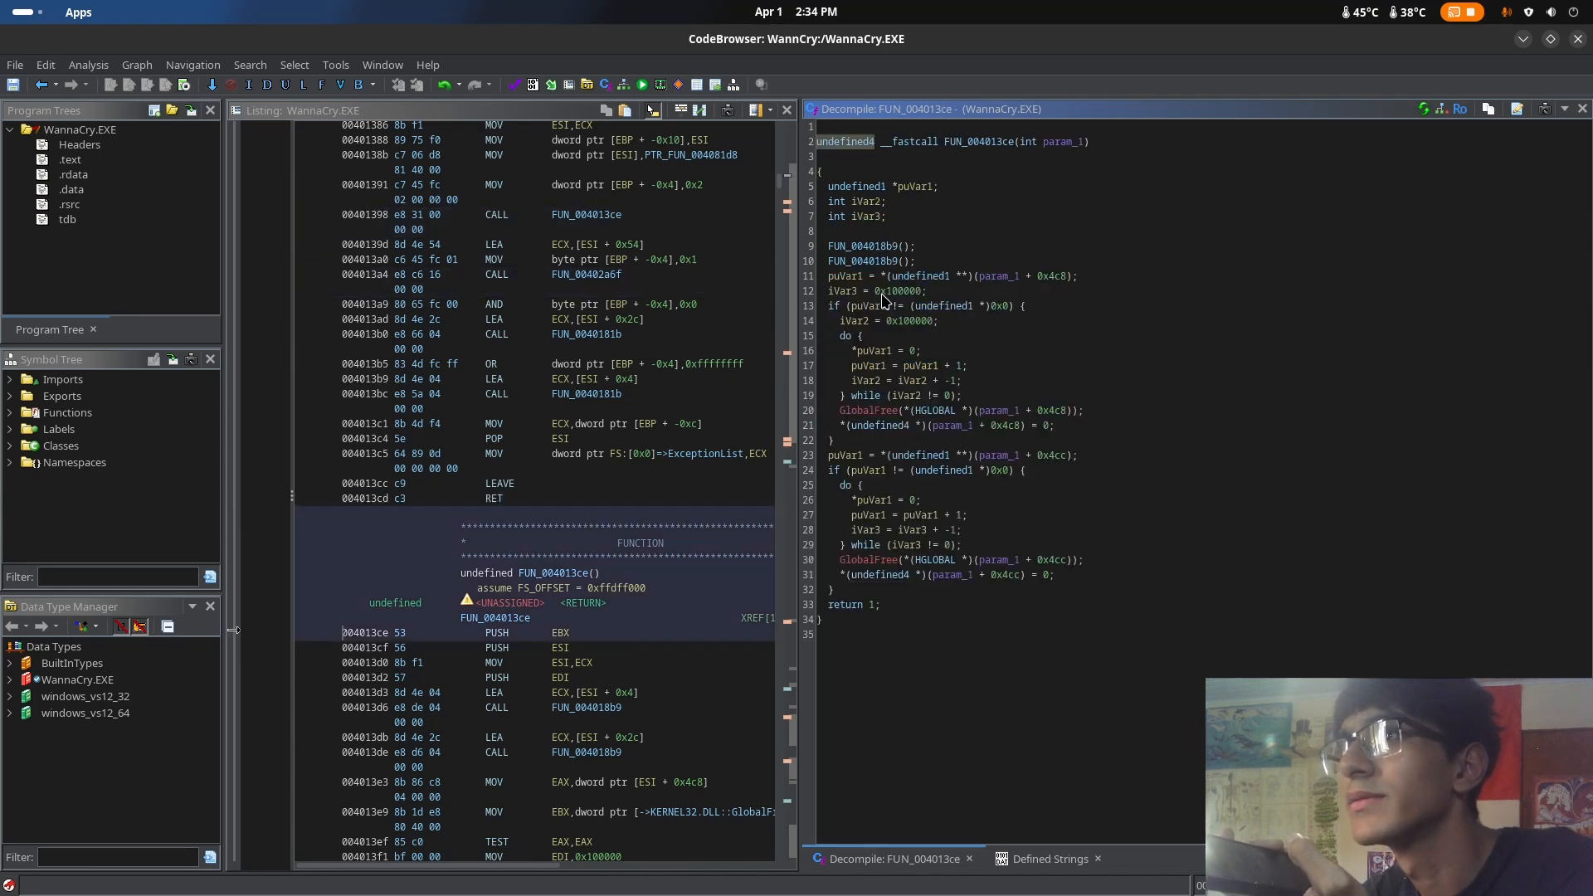
pyautogui.click(46, 88)
pyautogui.click(45, 89)
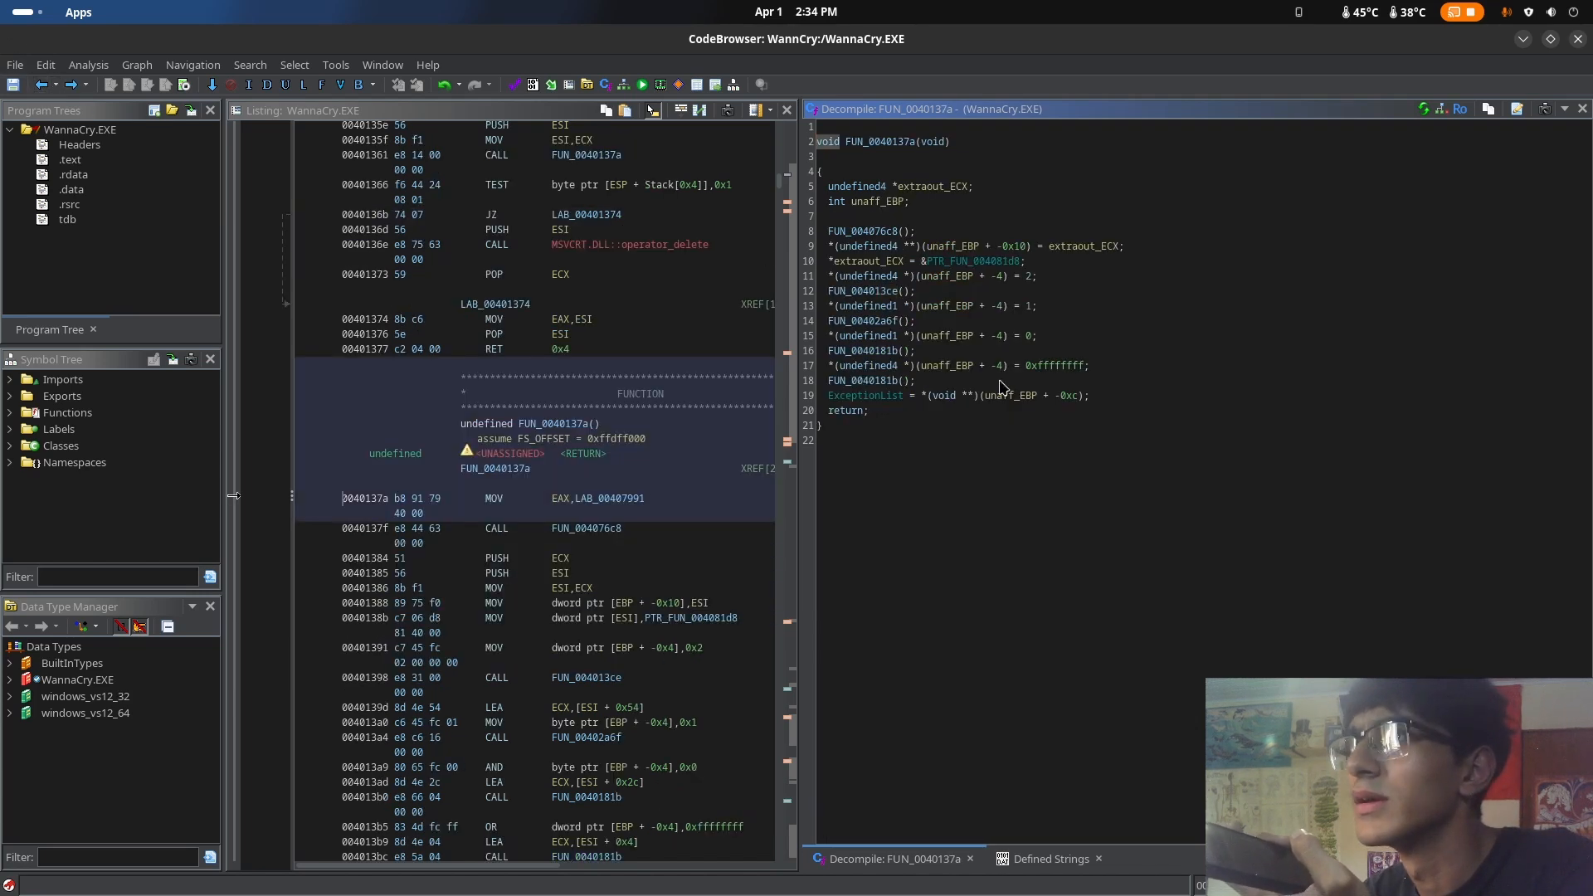
pyautogui.click(41, 86)
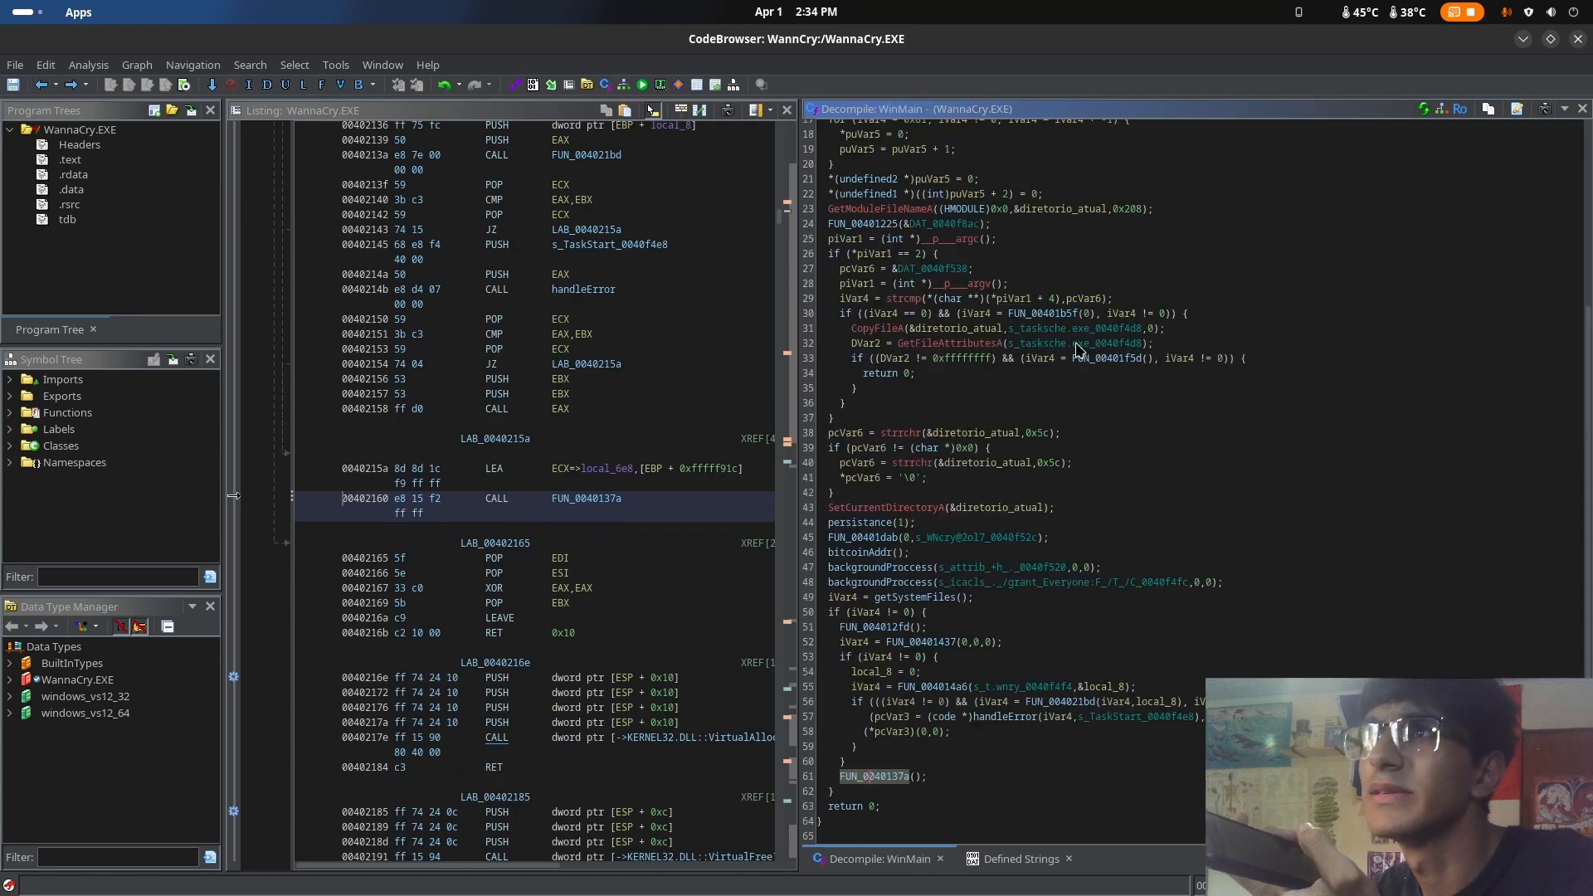
# Reread the decompiled WinMain code from its signature down to its final return statement
pyautogui.scroll(2, 1086, 344)
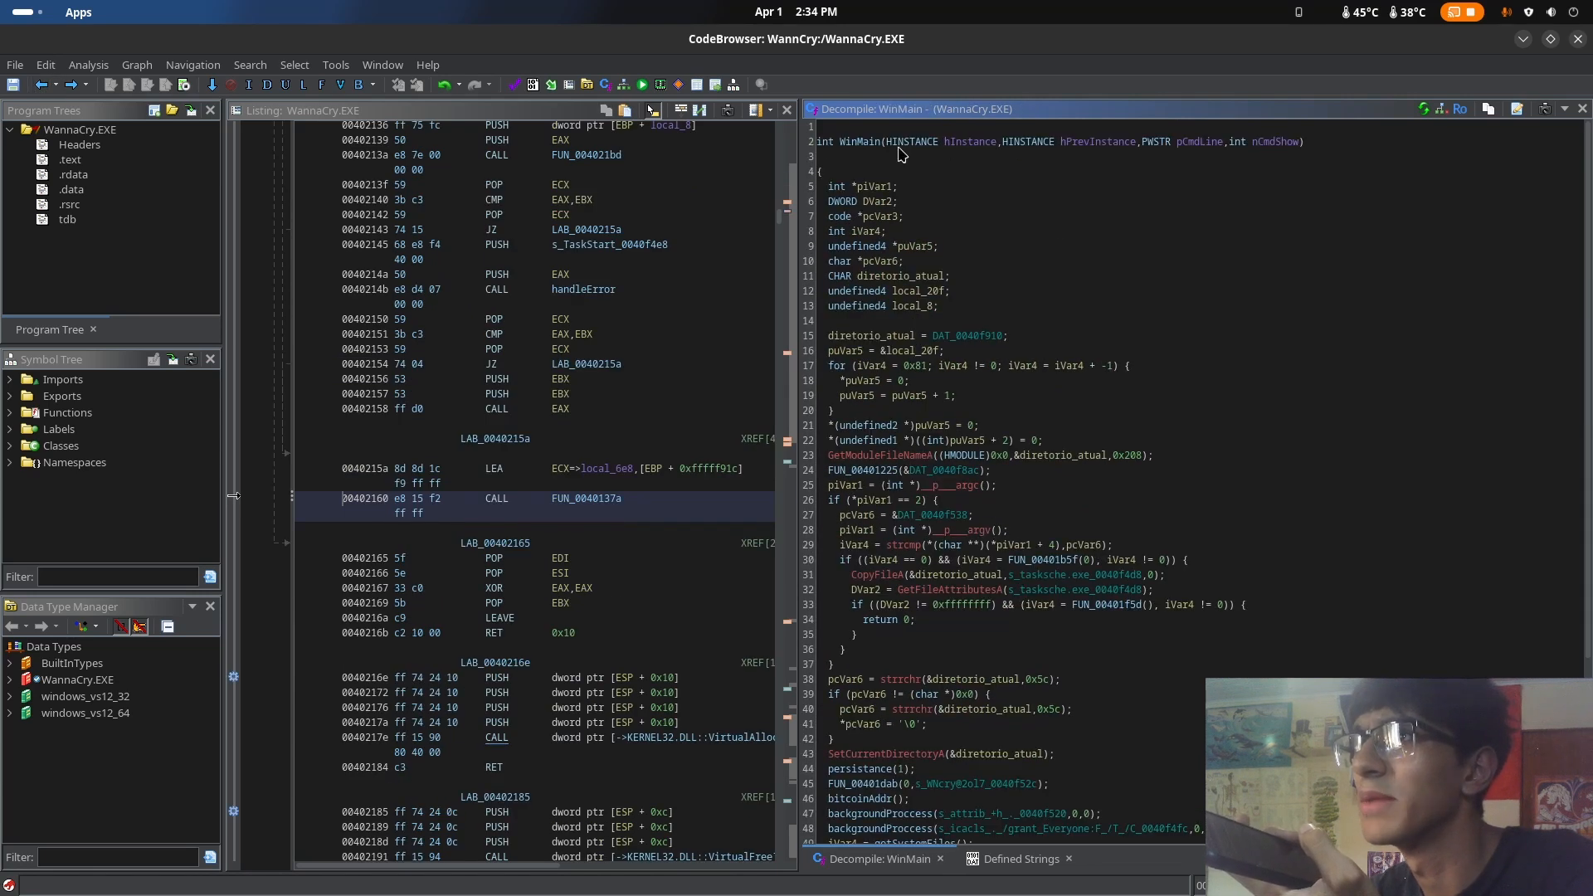
pyautogui.scroll(-6, 1078, 258)
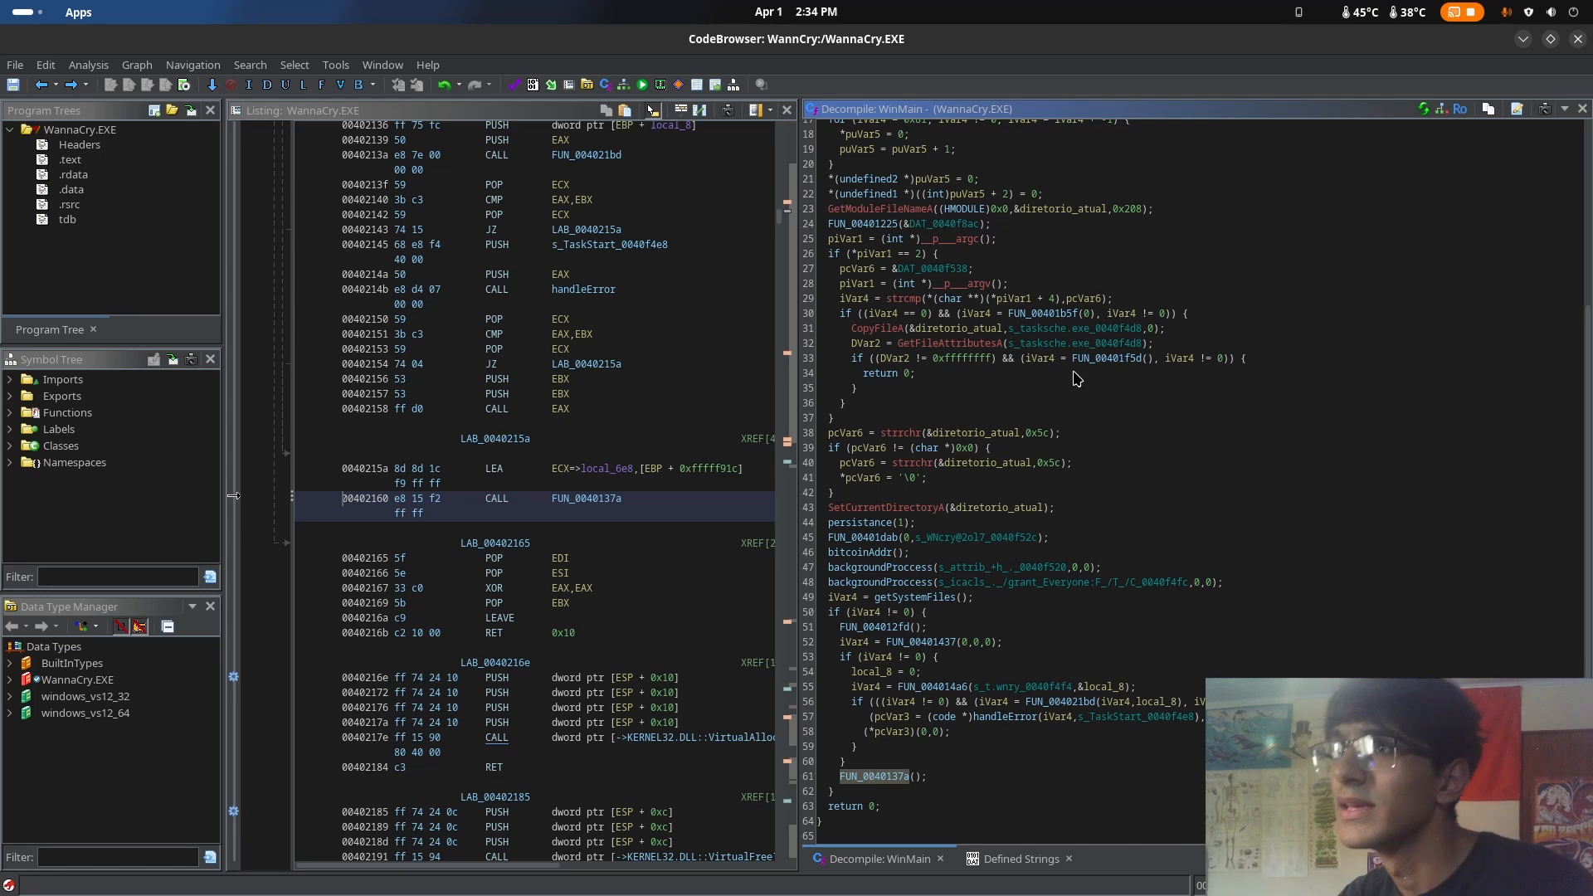
pyautogui.scroll(3, 1082, 373)
pyautogui.scroll(-3, 1082, 373)
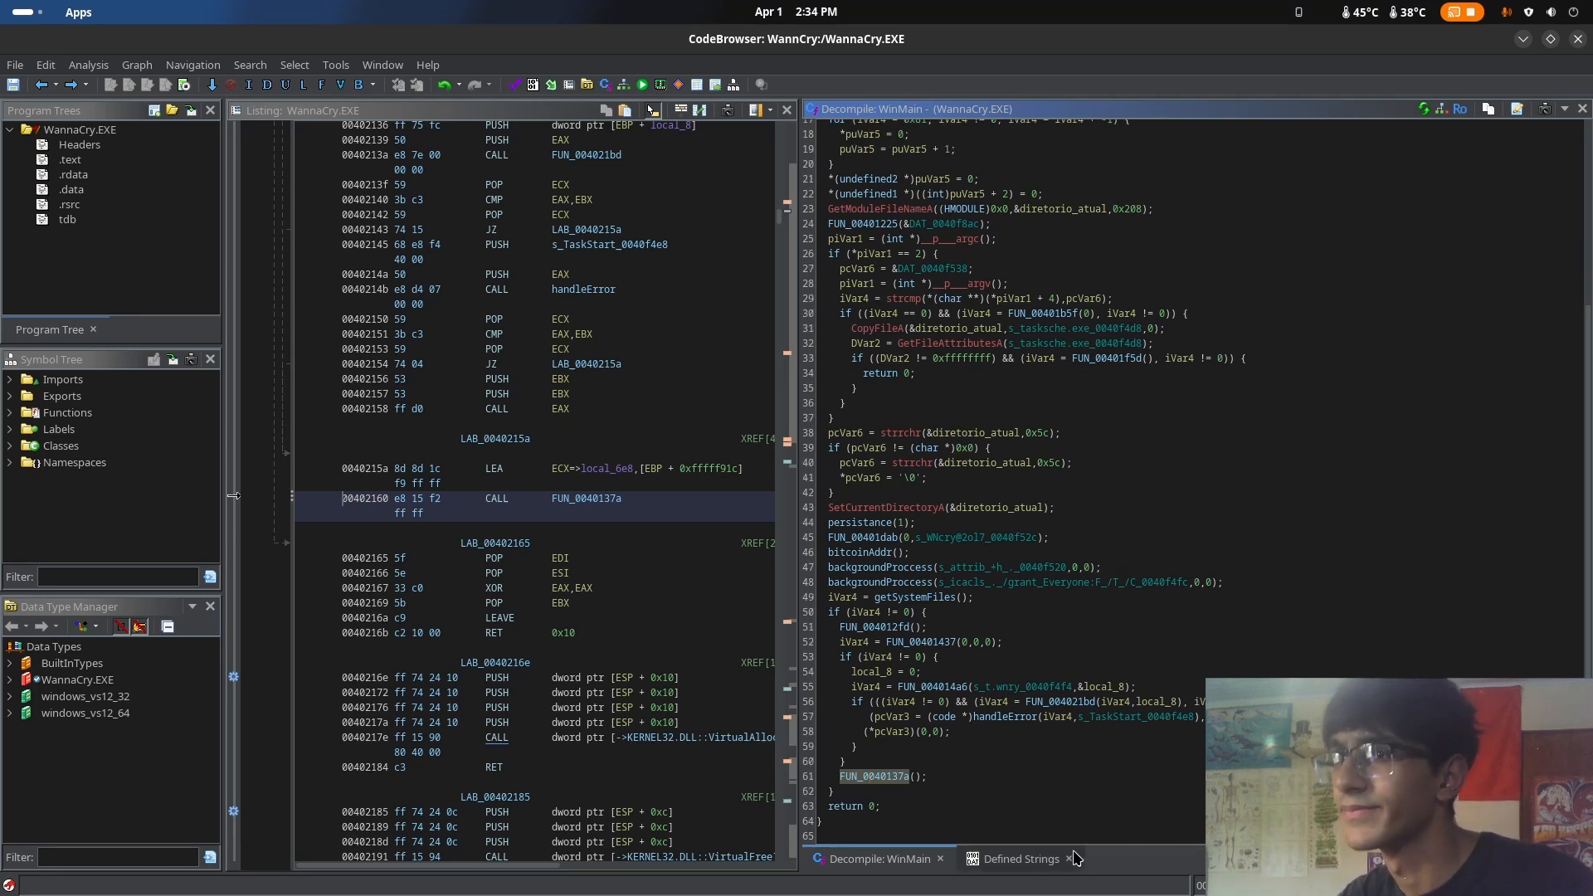
# Open the Defined Strings list and examine the compression error messages and version-information entries near its end
pyautogui.click(1027, 861)
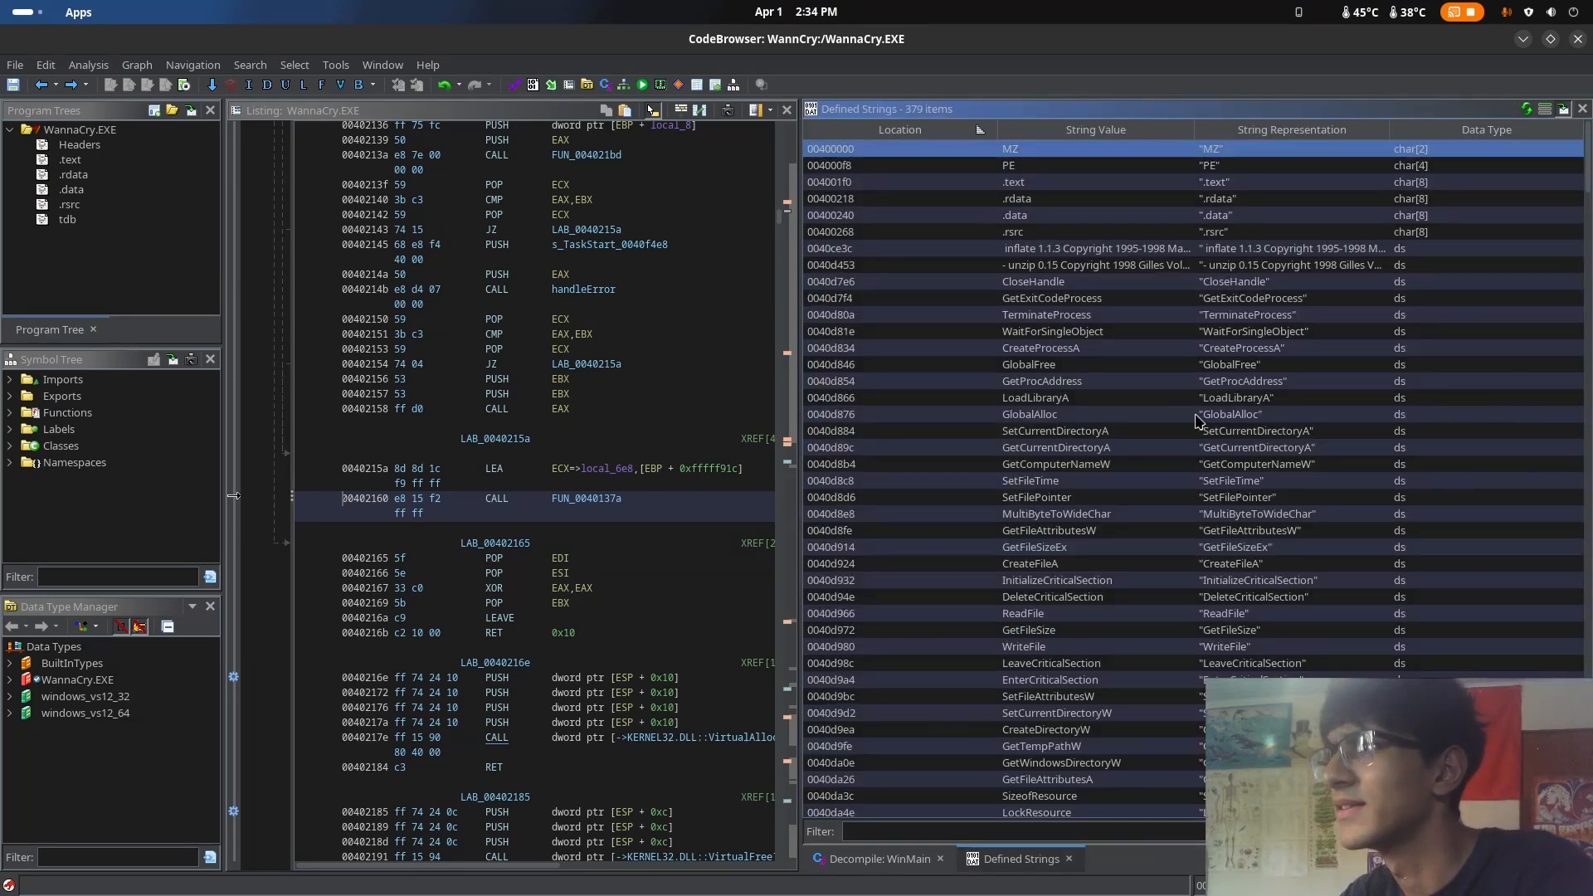
pyautogui.moveTo(1586, 183); pyautogui.dragTo(1584, 628)
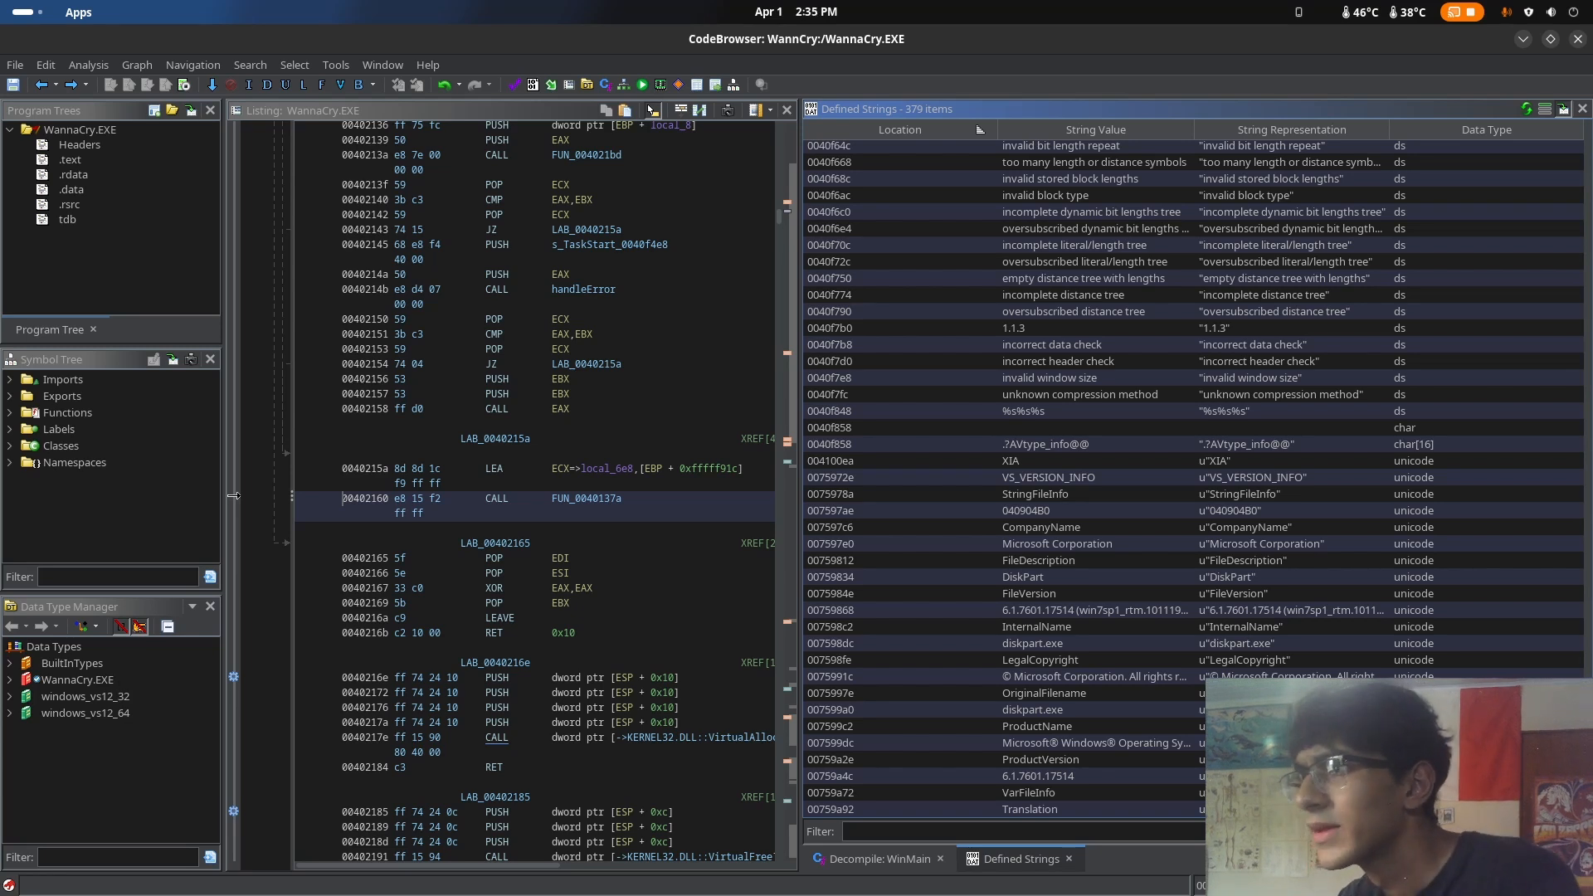
pyautogui.scroll(2, 1193, 479)
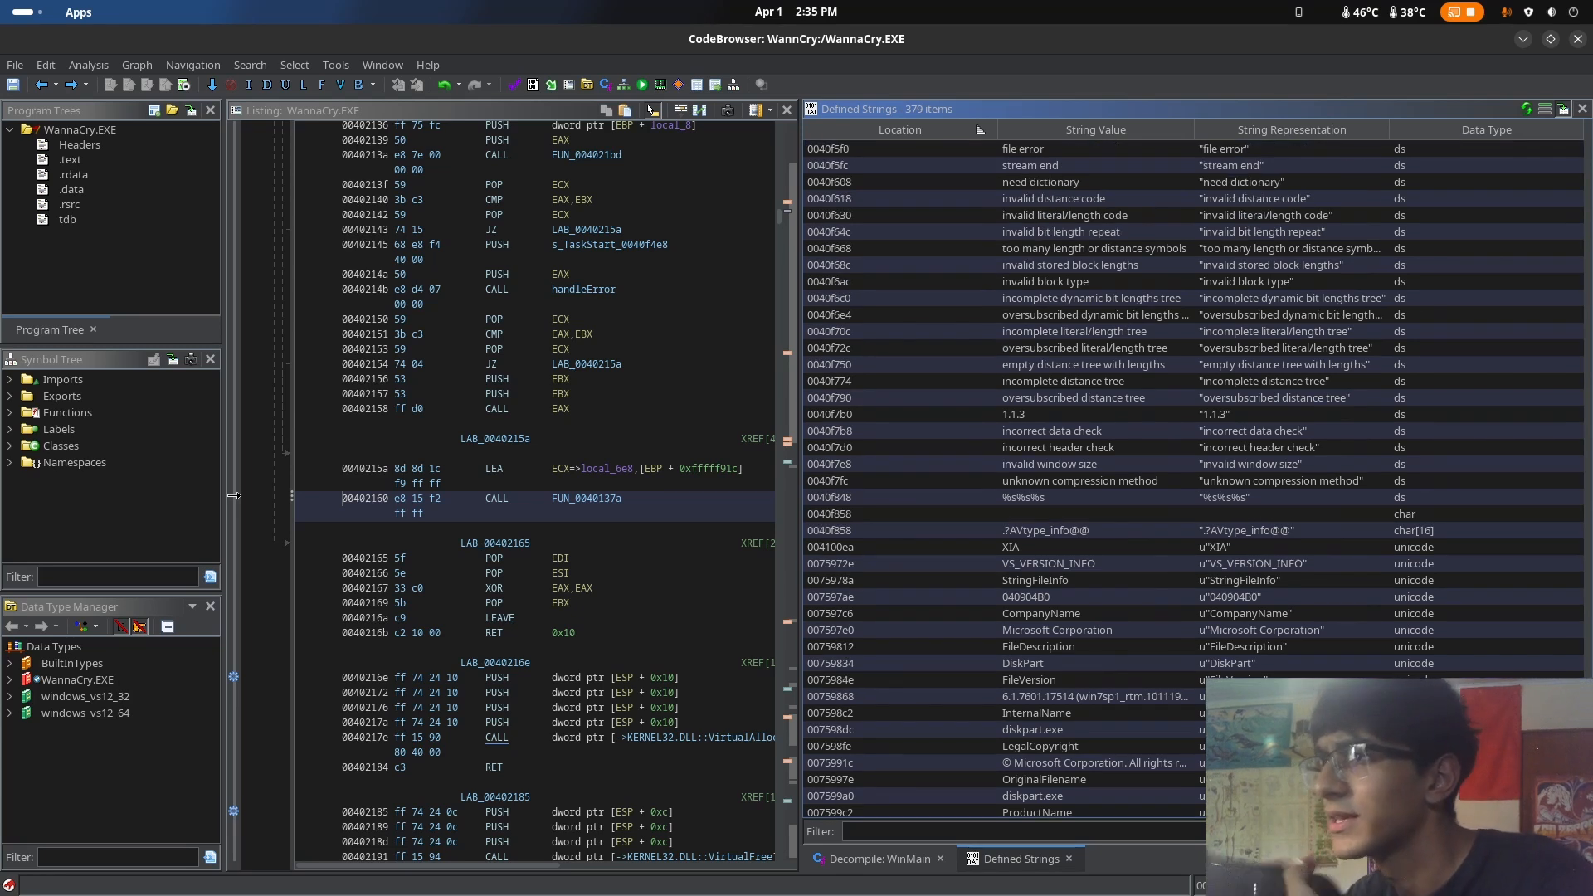
pyautogui.scroll(3, 1193, 479)
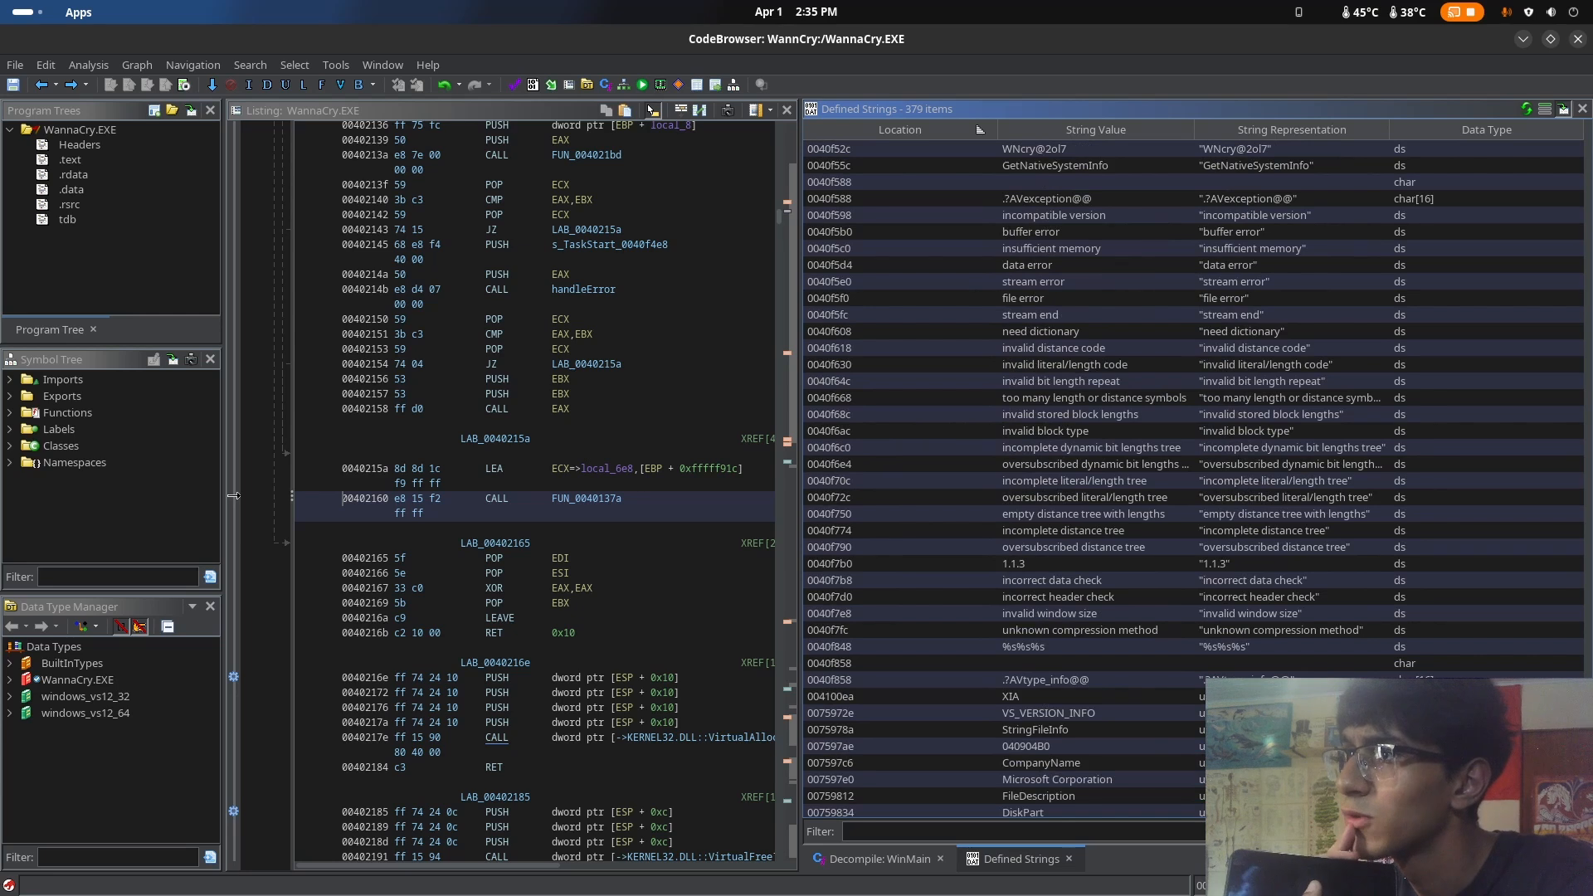
pyautogui.scroll(-5, 1194, 479)
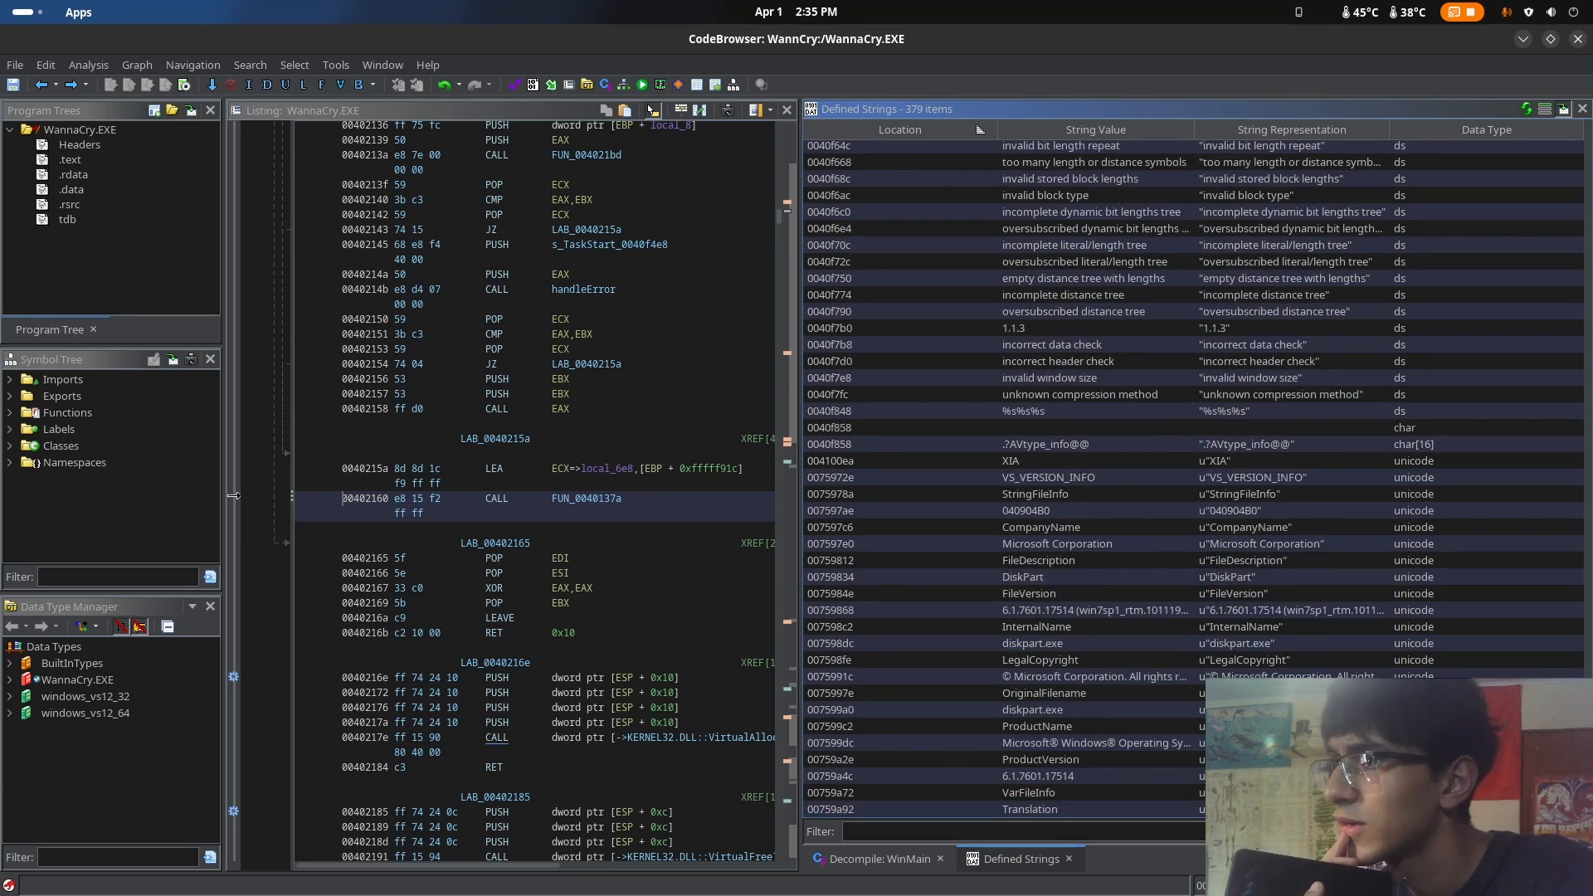
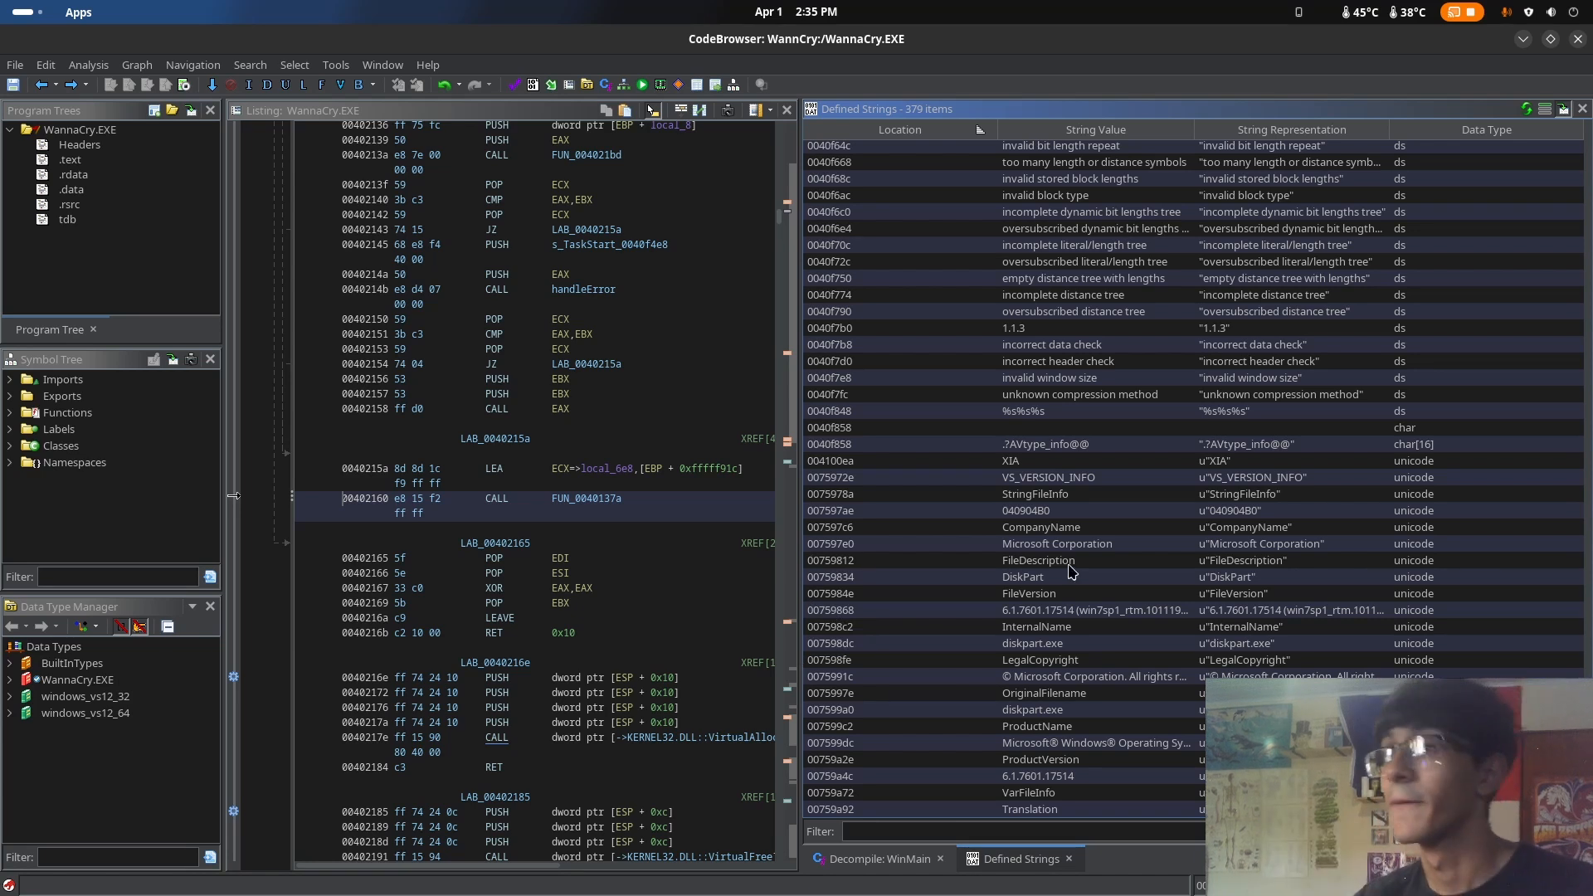
# Review the compression error messages in Defined Strings and select the "incomplete literal/length tree" entry
pyautogui.scroll(1, 1282, 591)
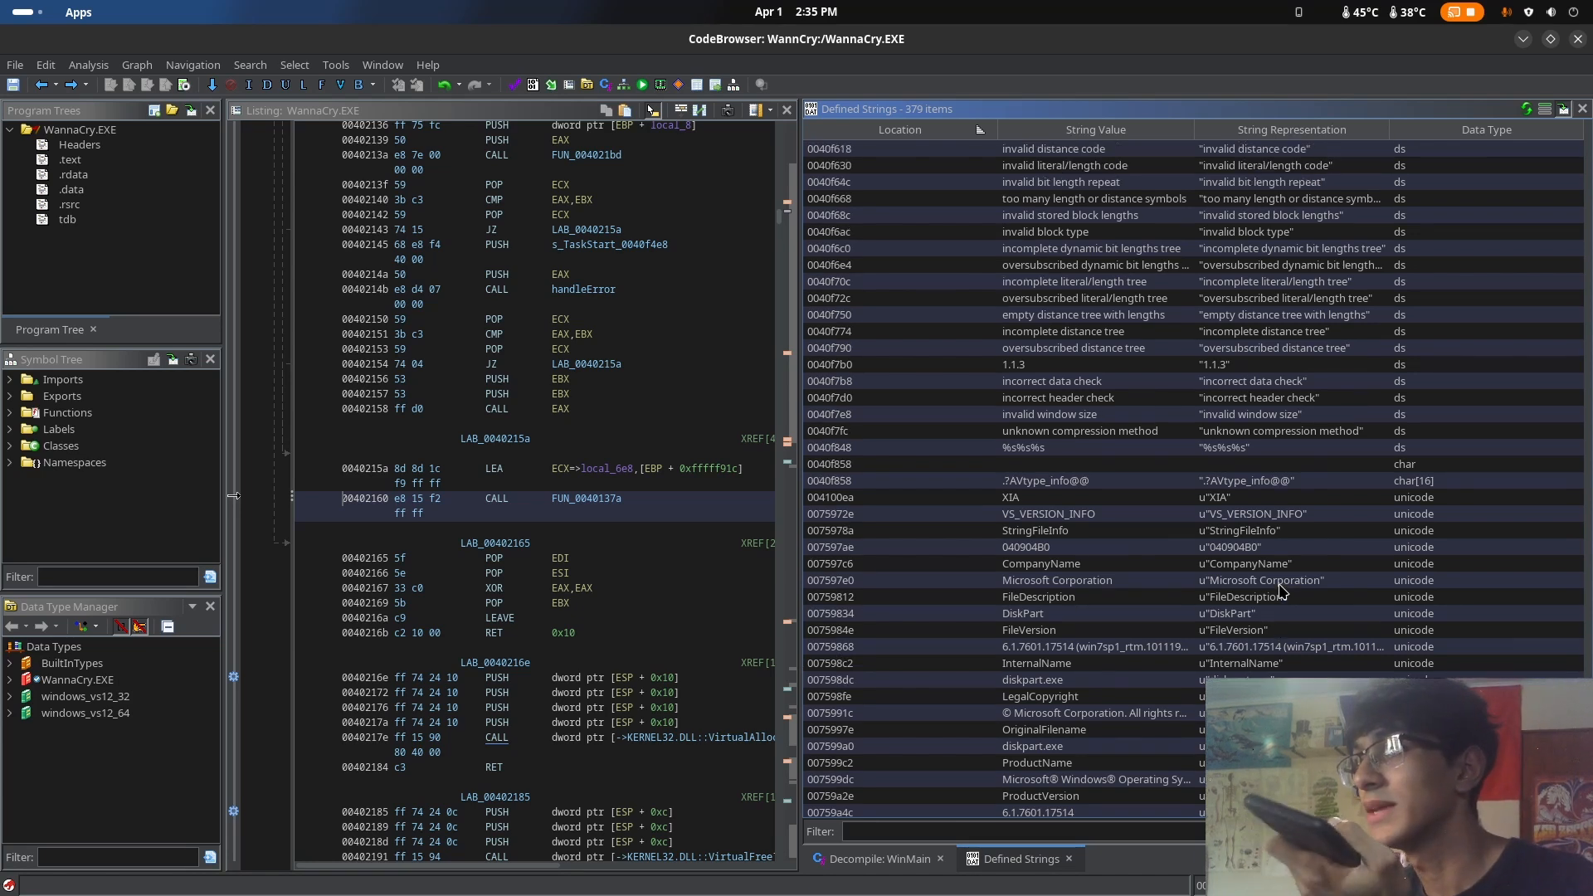
pyautogui.scroll(3, 1276, 550)
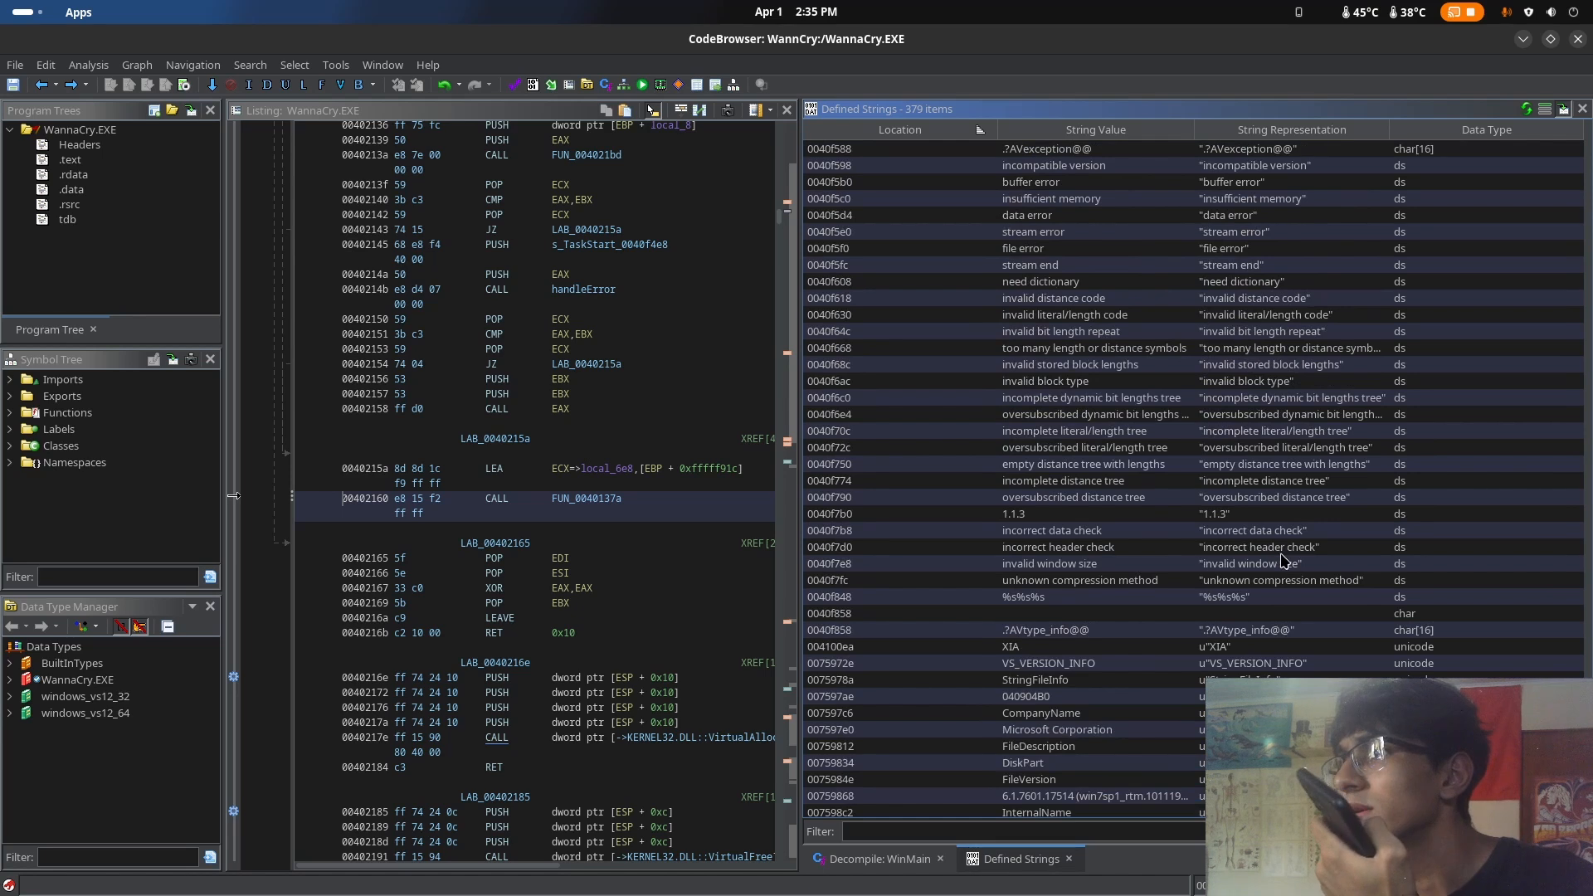
pyautogui.scroll(6, 1298, 587)
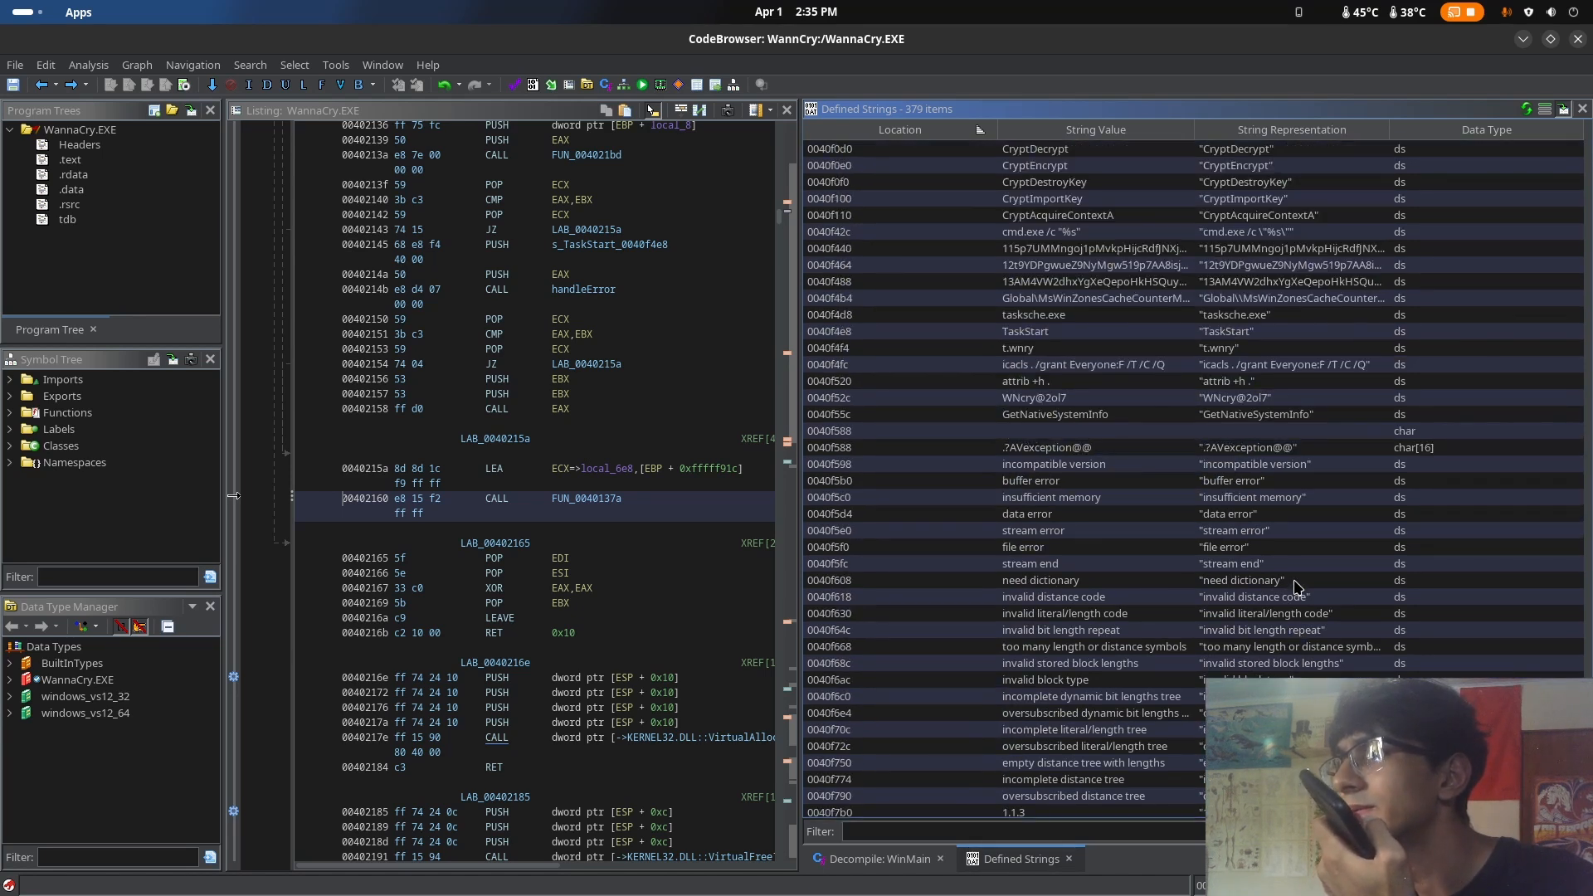
pyautogui.moveTo(1228, 712); pyautogui.dragTo(1257, 549)
pyautogui.click(1261, 729)
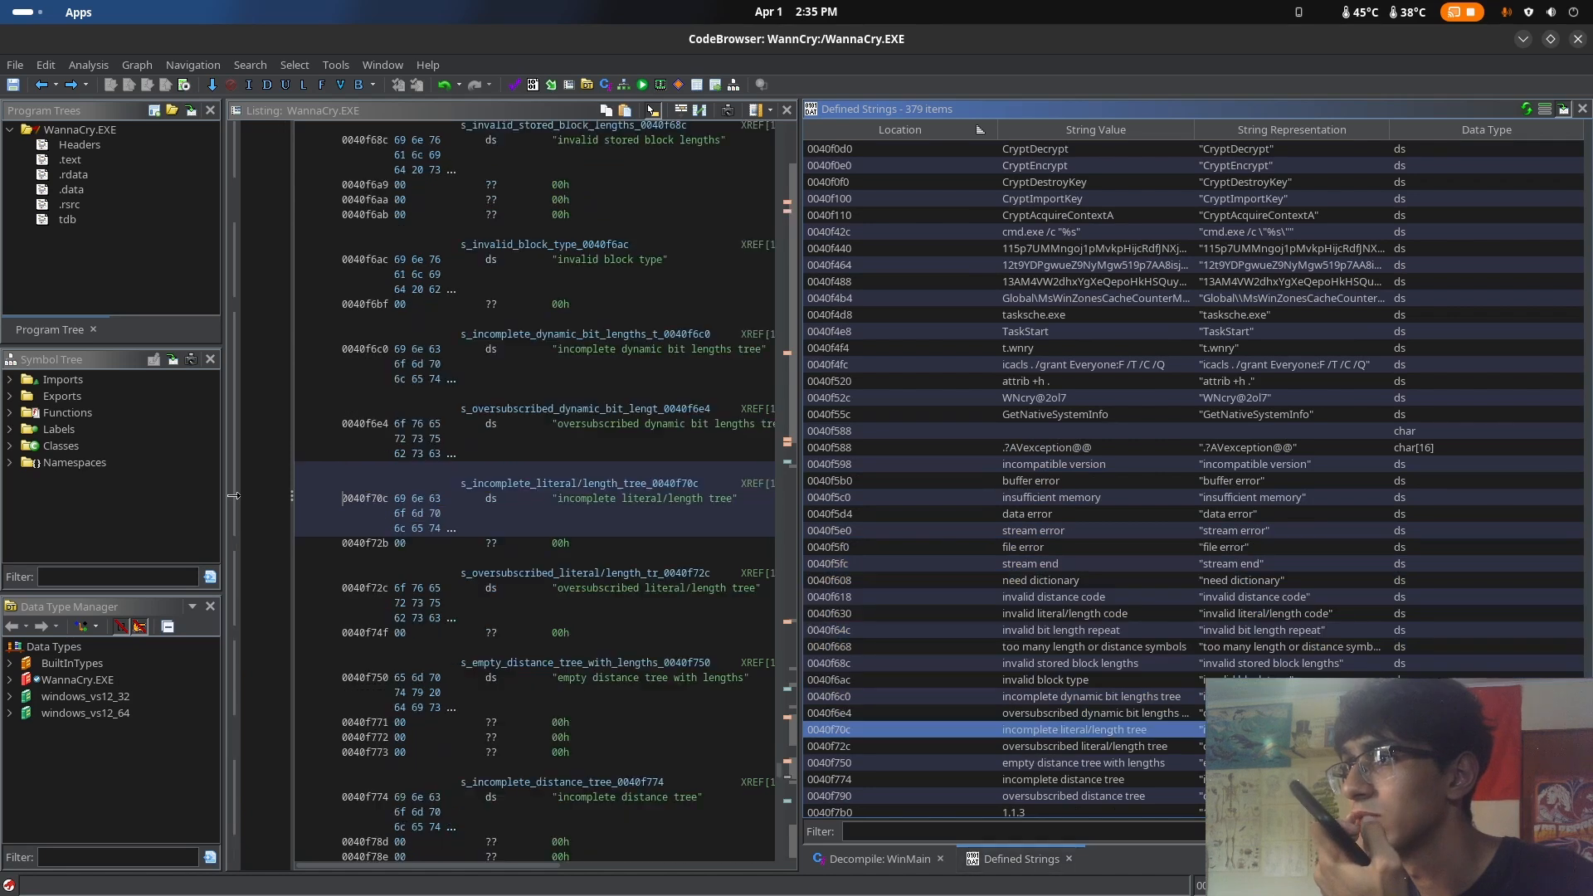
# Inspect the GetNativeSystemInfo string and the entry at 0040f52c in the listing
pyautogui.scroll(1, 1261, 730)
pyautogui.scroll(3, 1261, 730)
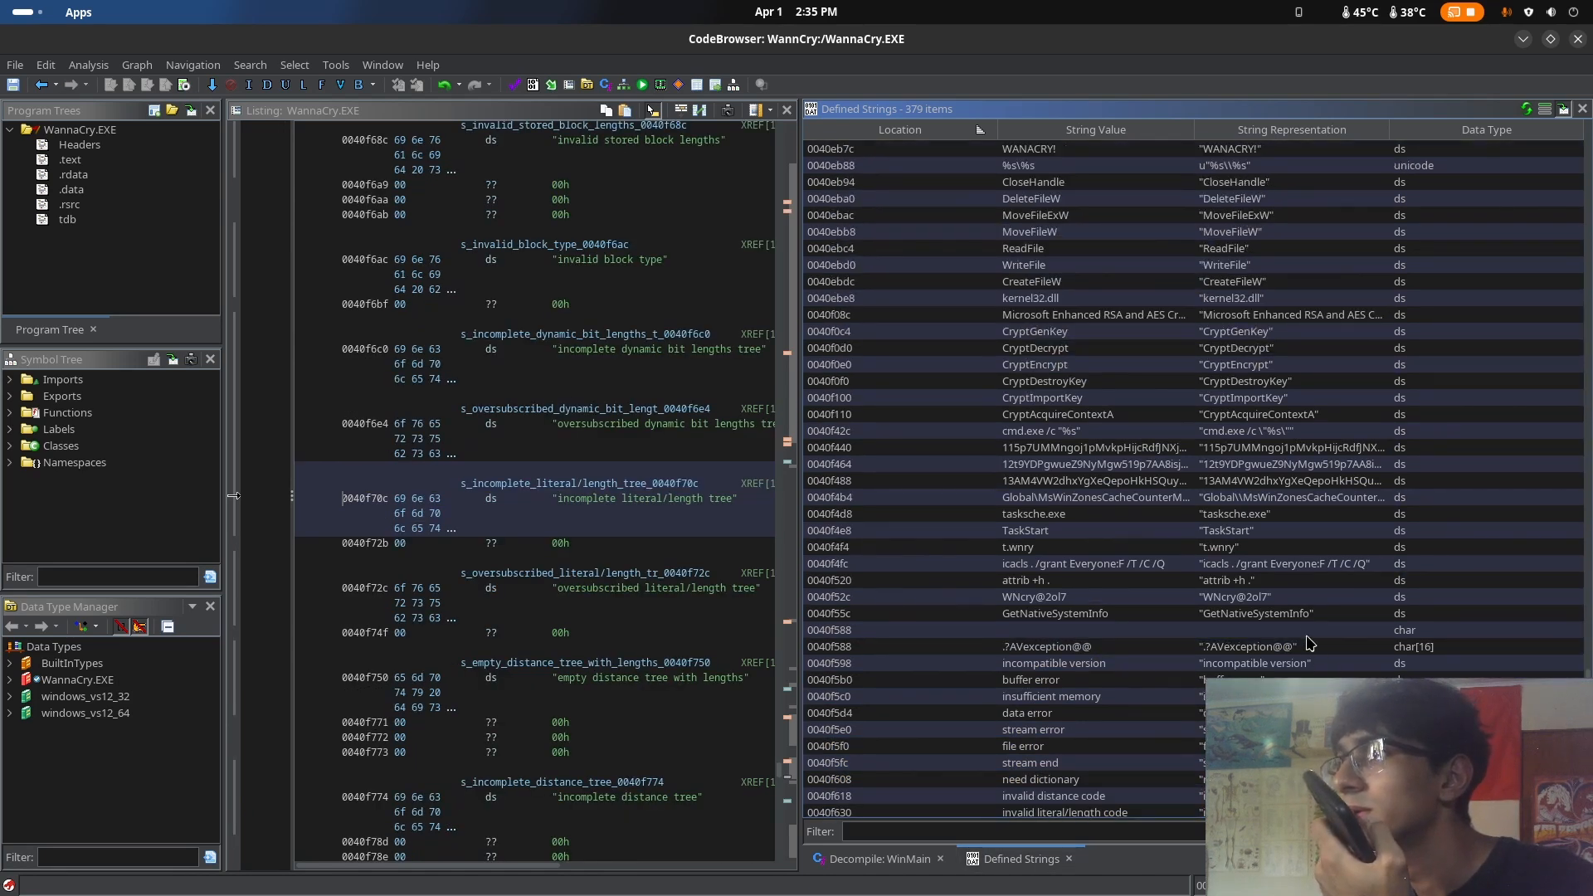
pyautogui.click(1272, 599)
pyautogui.click(1008, 609)
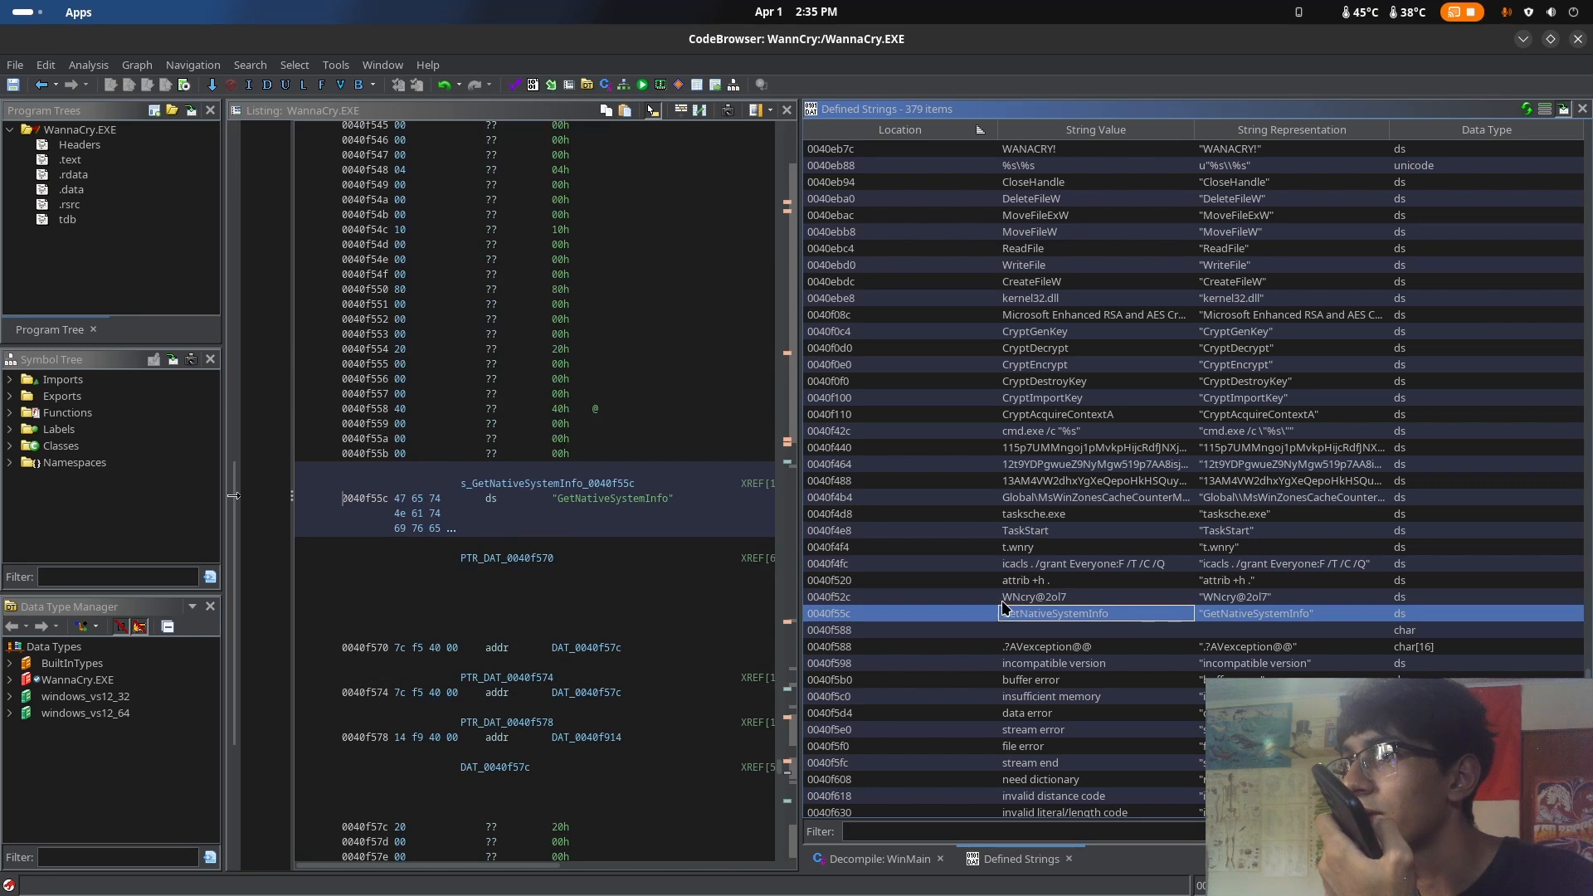
pyautogui.click(1003, 602)
pyautogui.click(1257, 600)
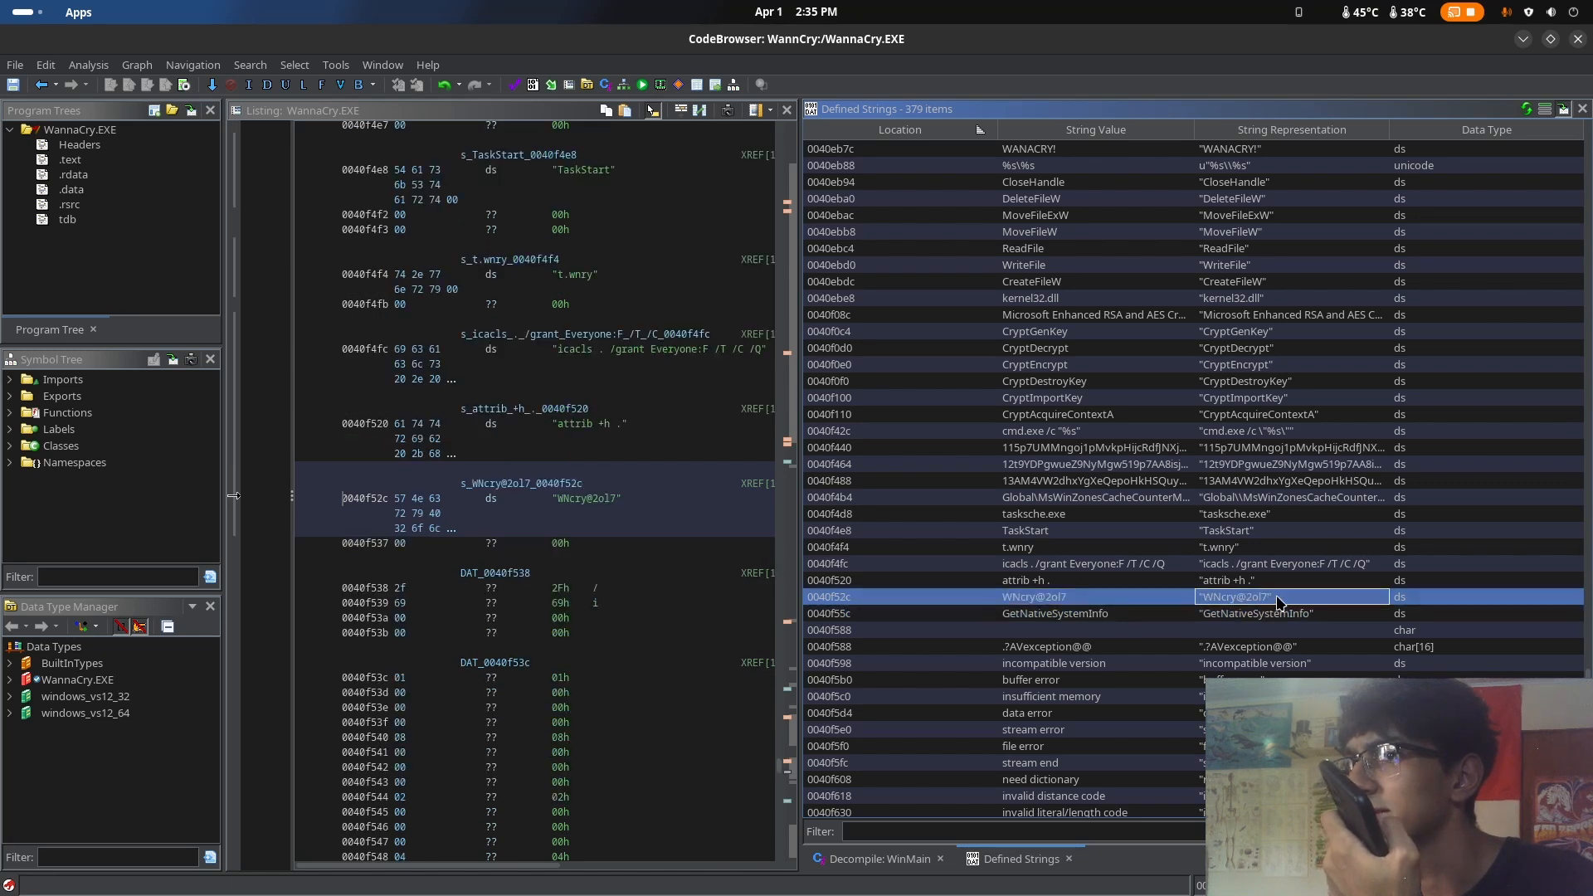
# Inspect the crypto API strings in turn, from CryptGenKey through CryptEncrypt to CryptAcquireContextA
pyautogui.scroll(2, 1275, 597)
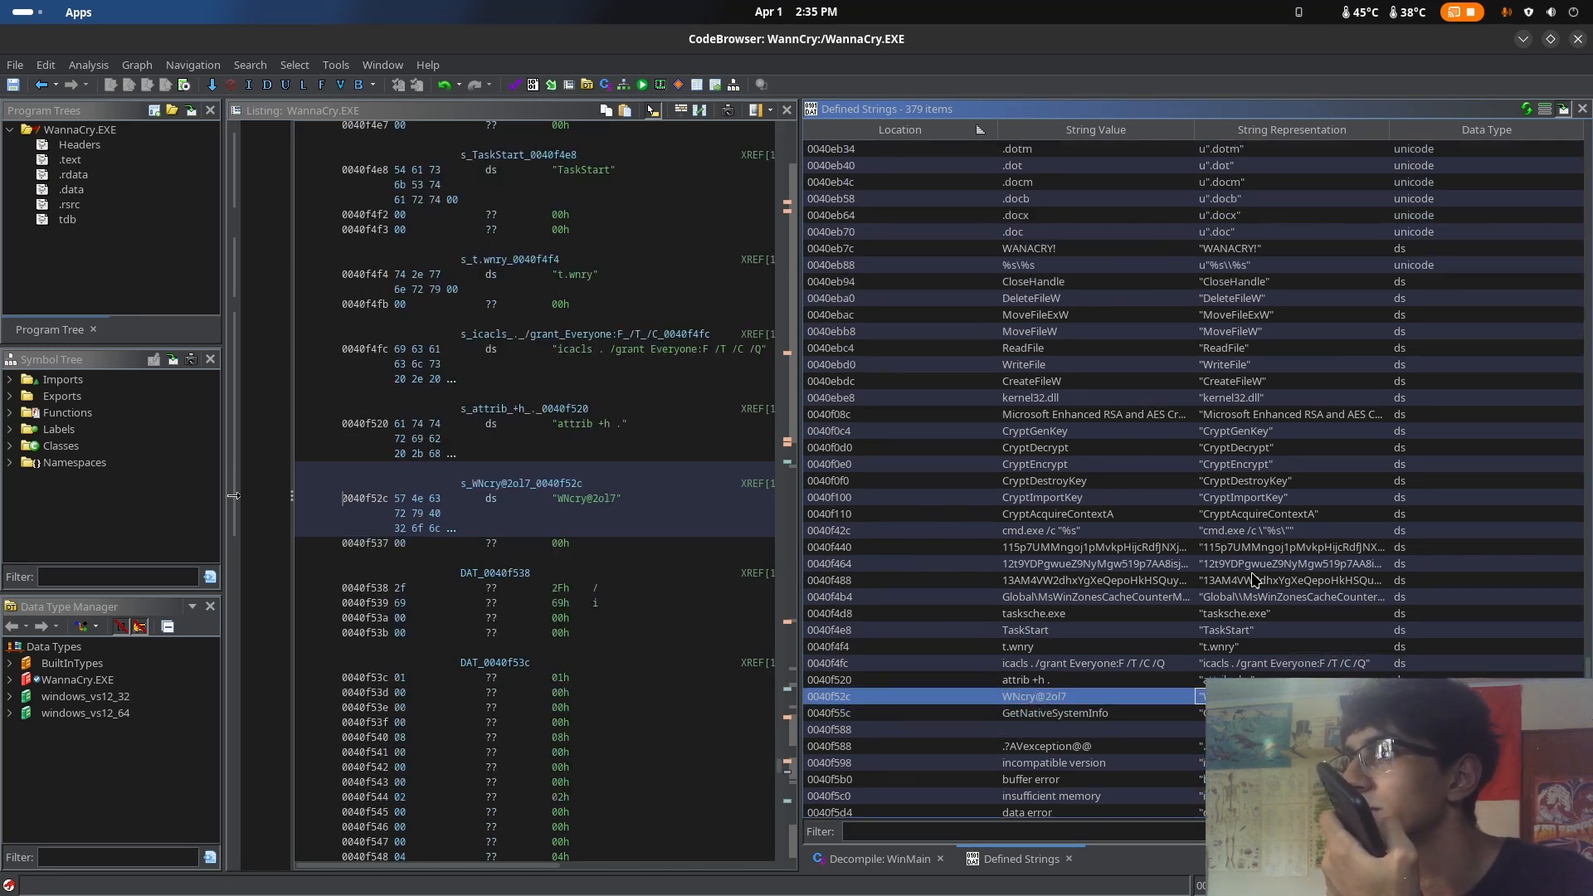
pyautogui.click(1220, 432)
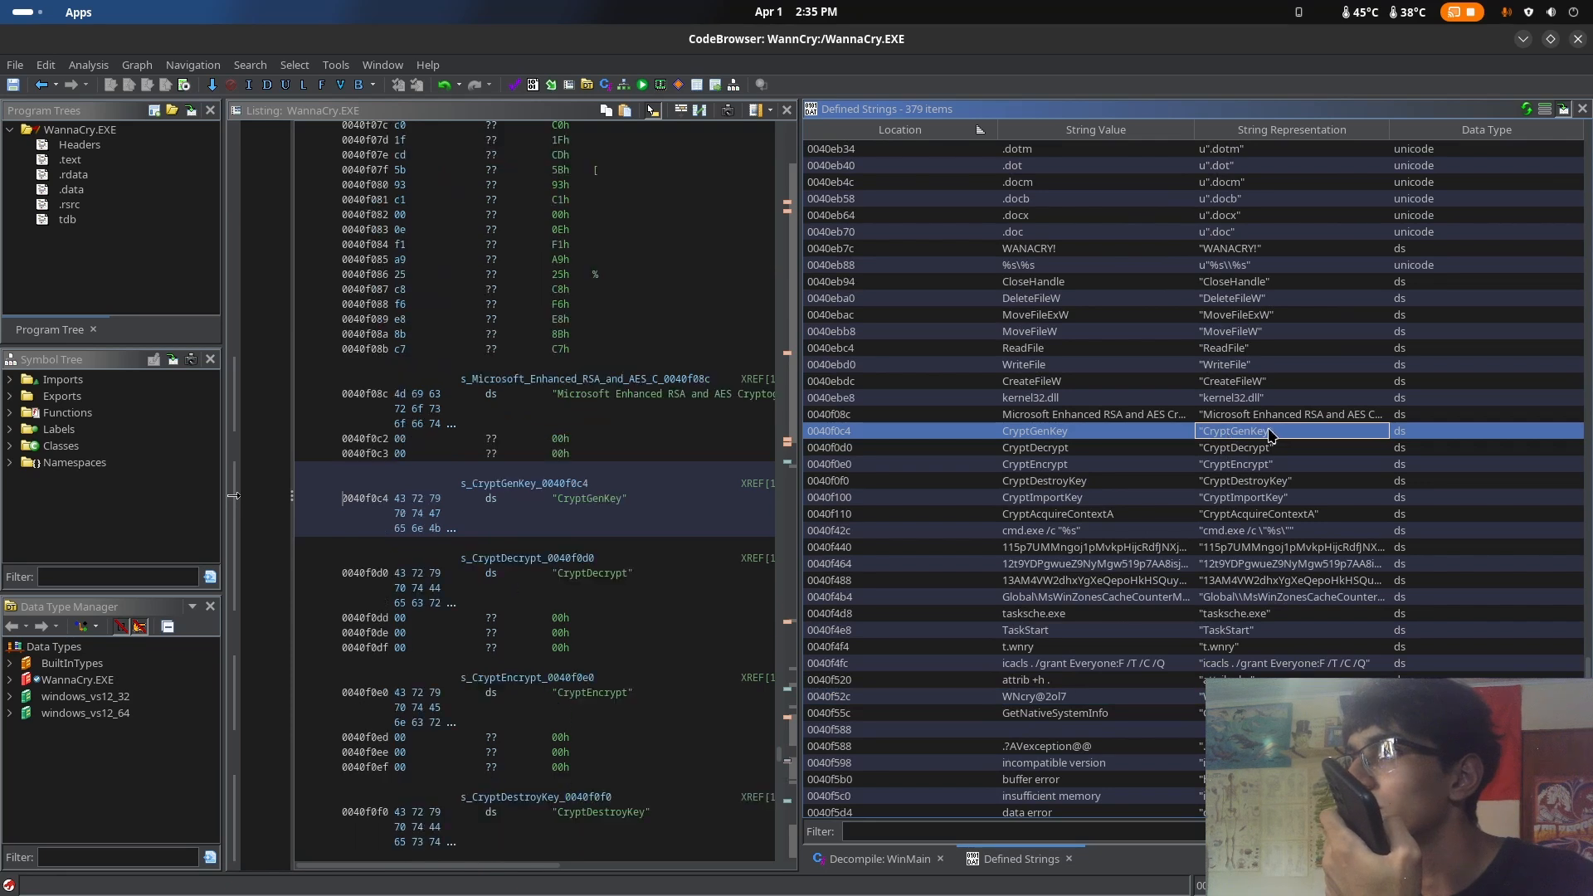
pyautogui.click(1275, 451)
pyautogui.click(1280, 469)
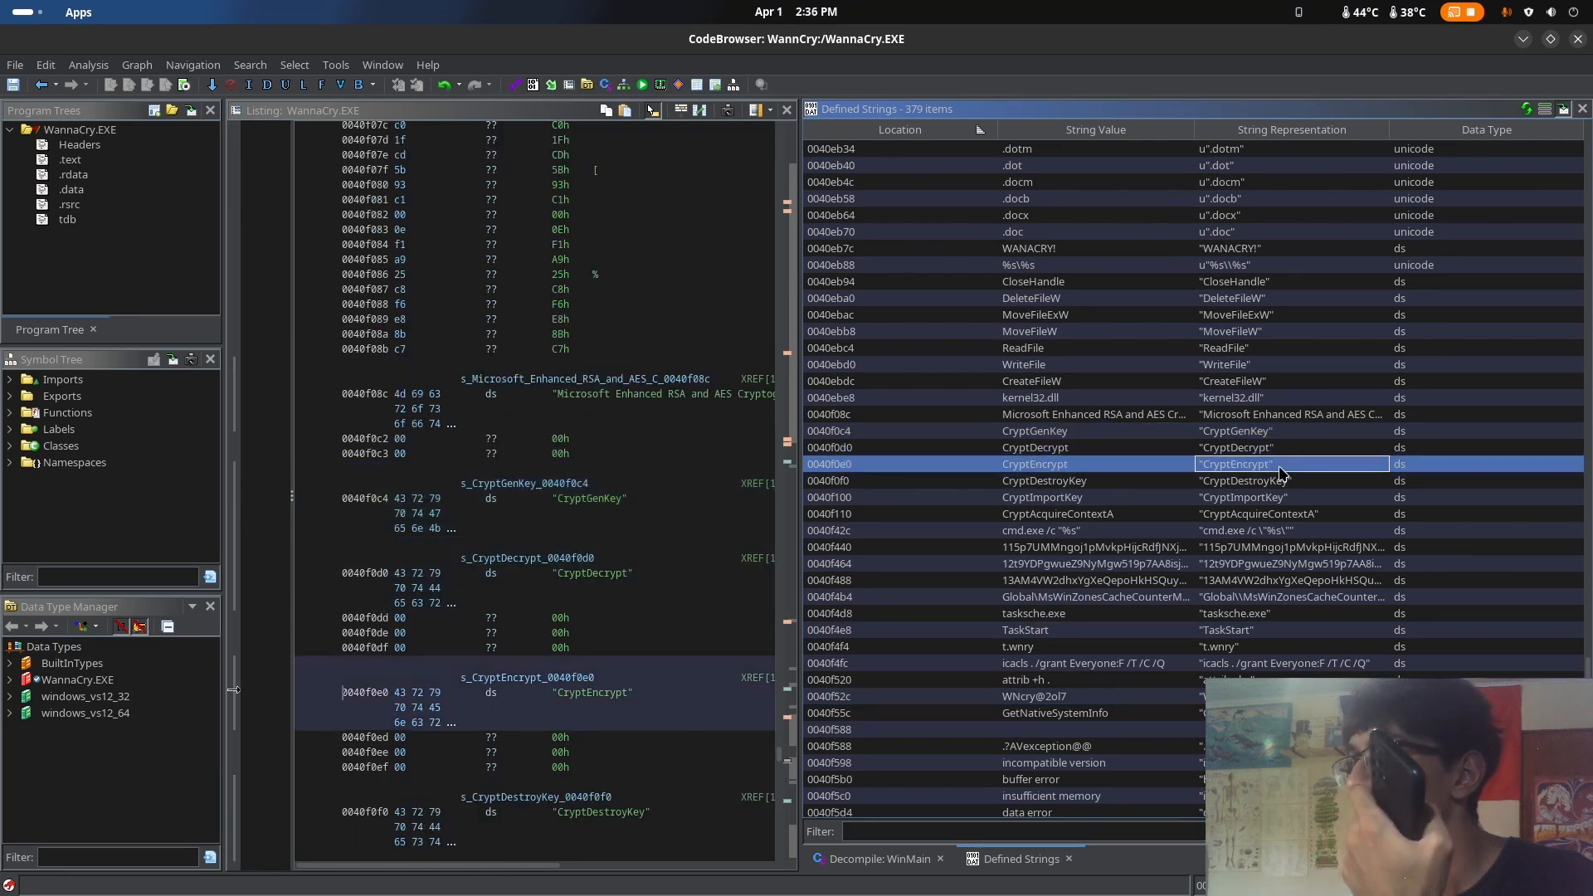
pyautogui.click(1289, 483)
pyautogui.click(1300, 501)
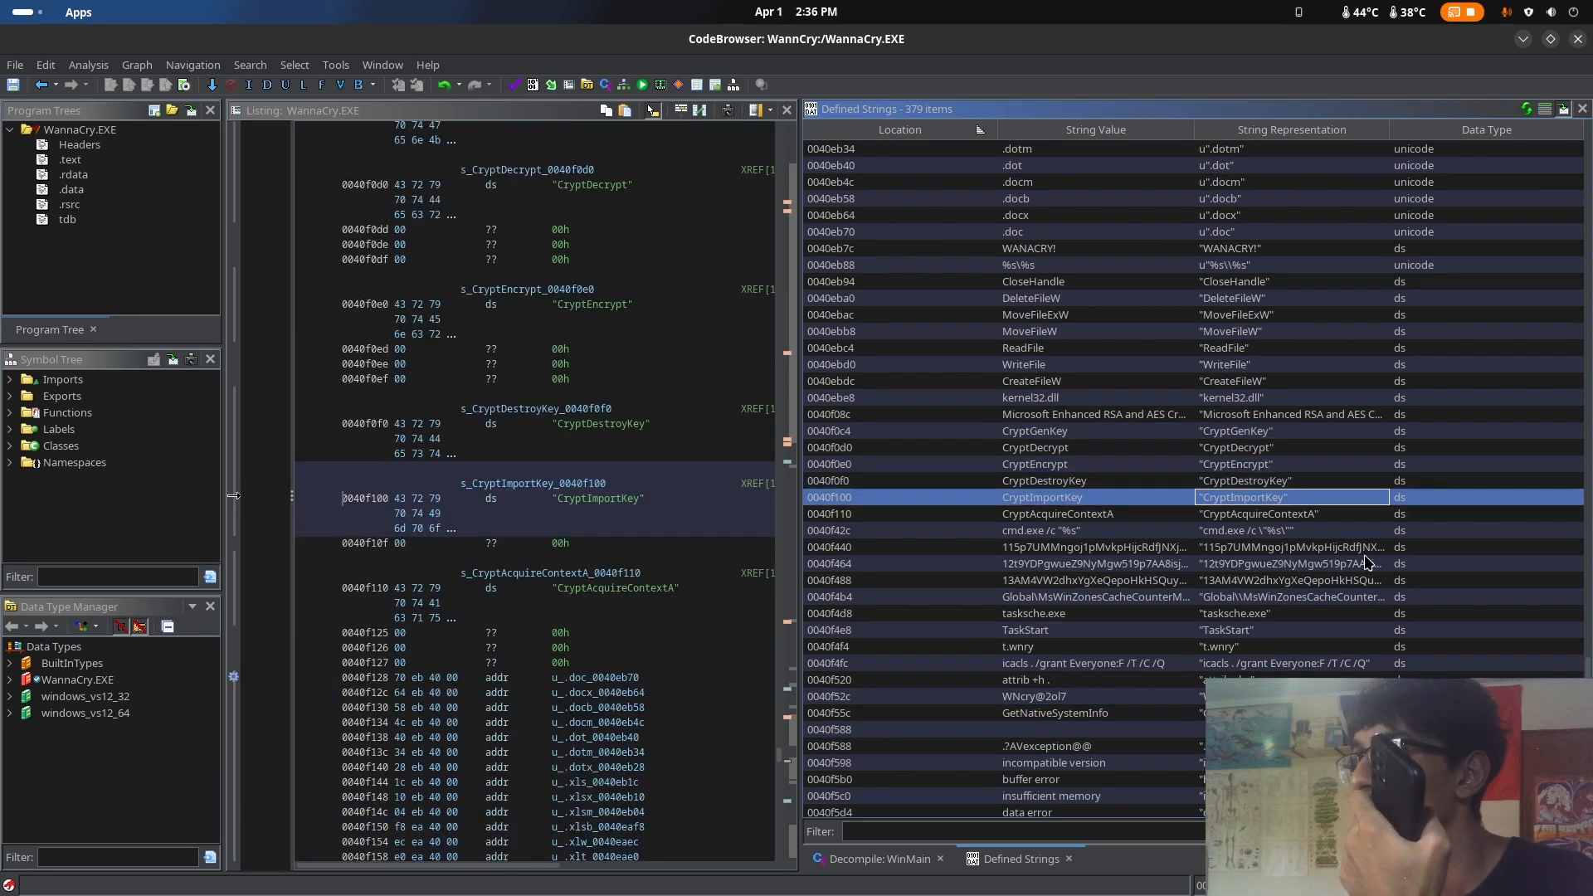
pyautogui.click(1327, 515)
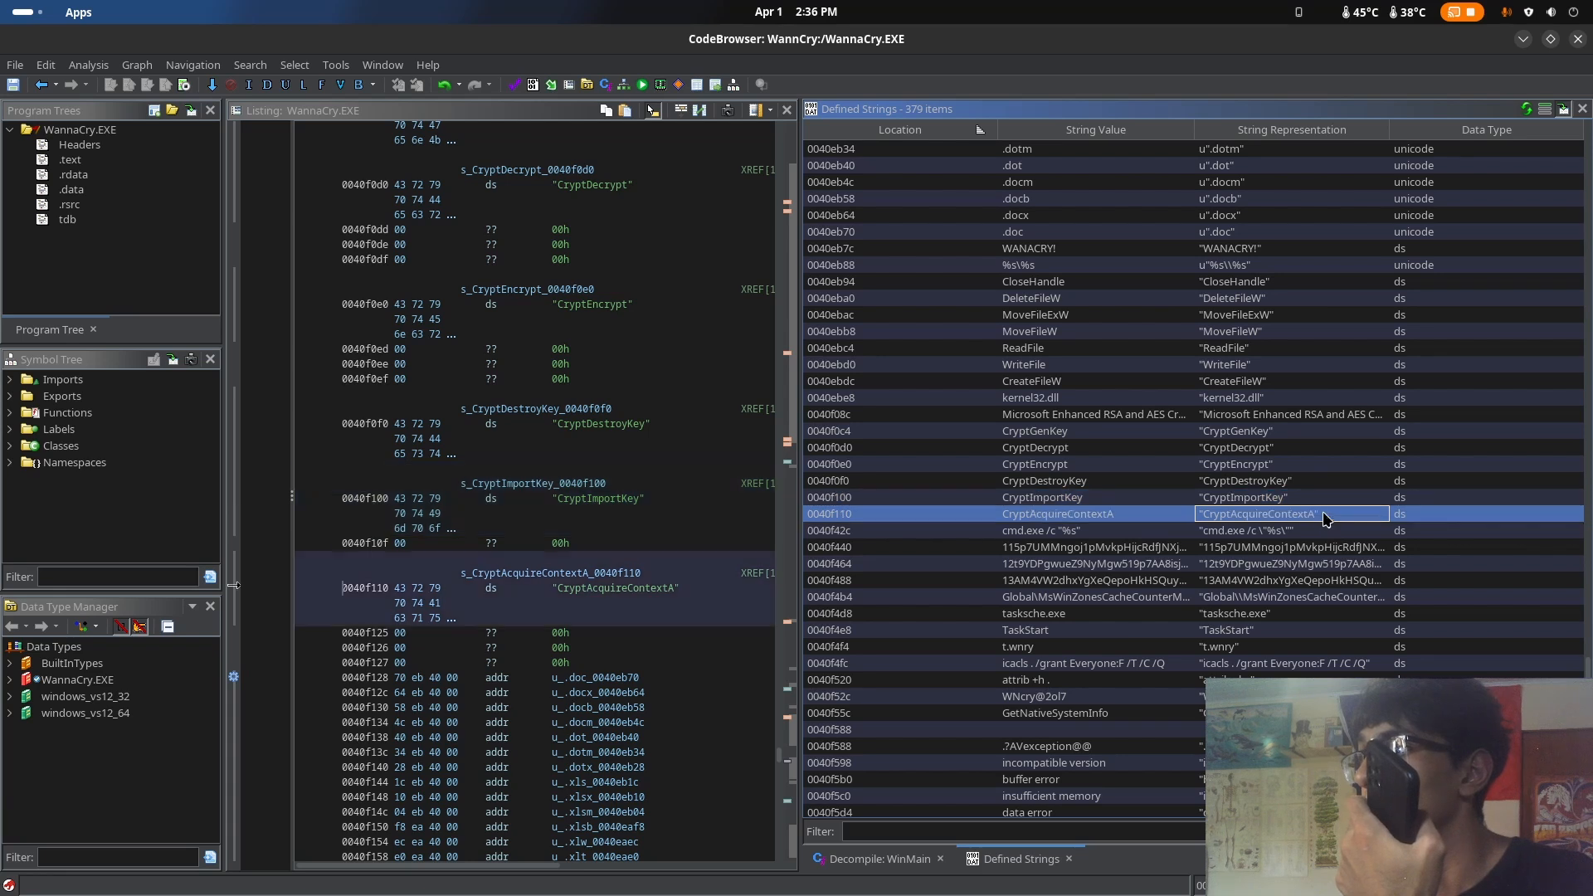
# Show the references to the address of the CryptEncrypt string from the listing
pyautogui.click(671, 483)
pyautogui.click(614, 349)
pyautogui.rightClick(612, 306)
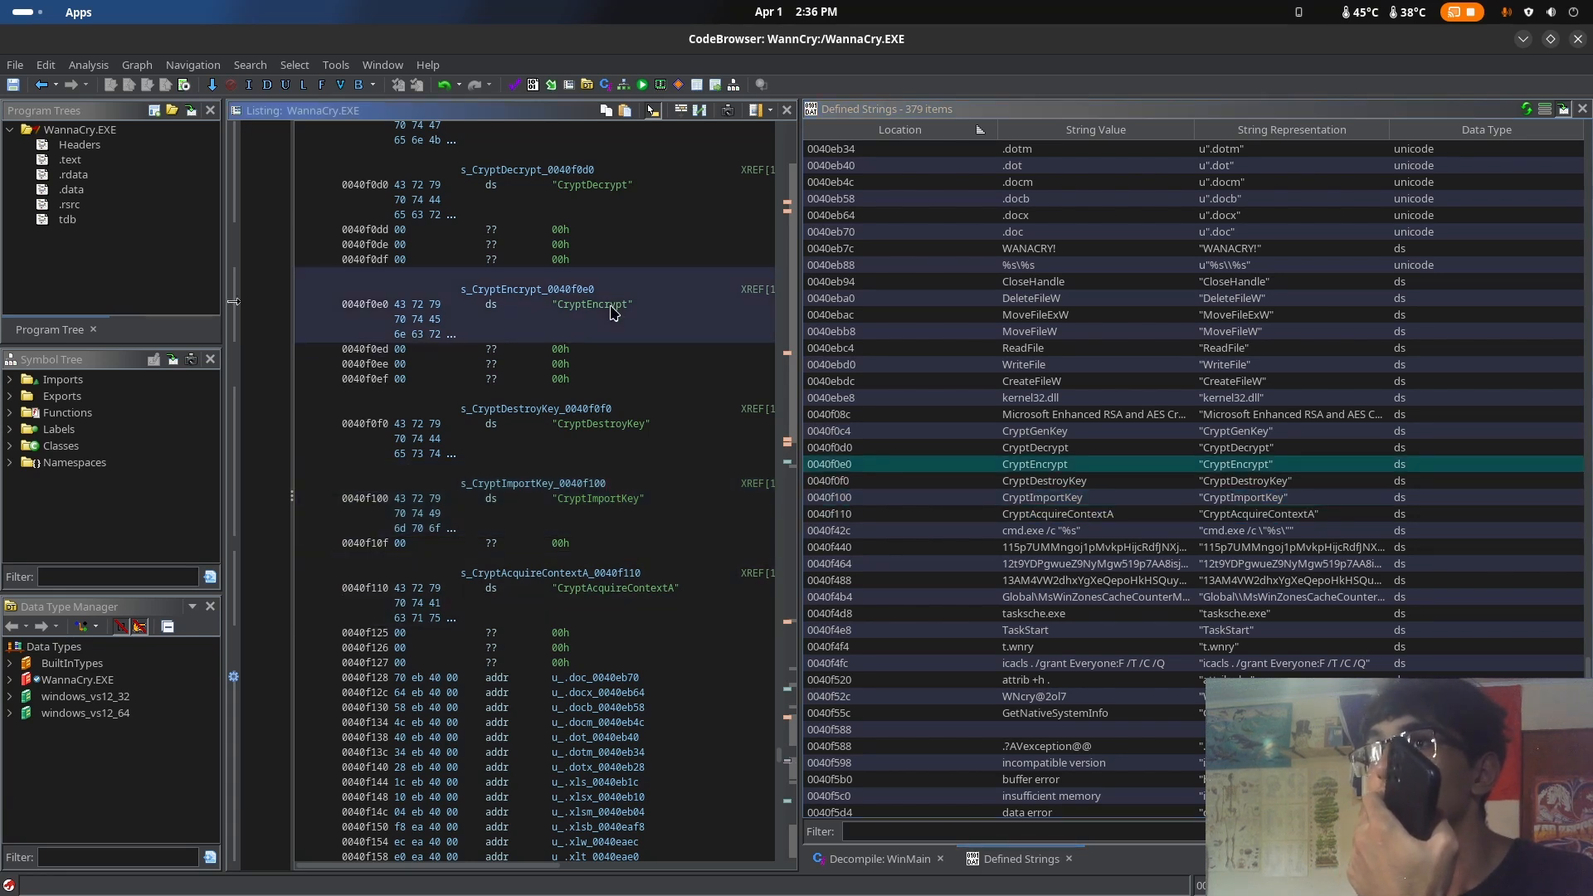
pyautogui.moveTo(721, 734)
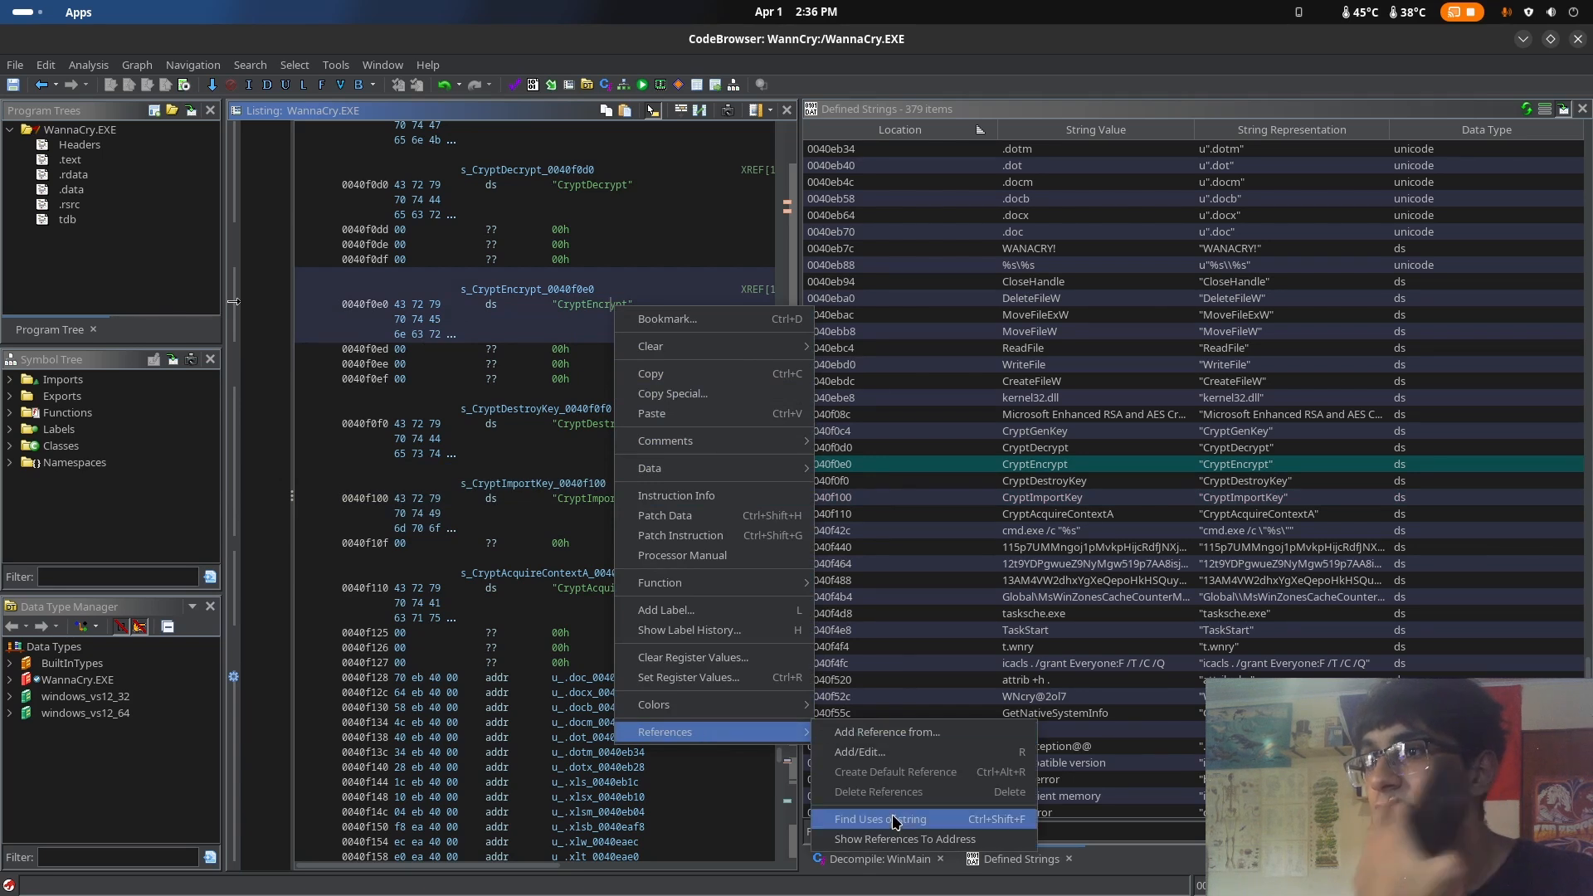
pyautogui.click(910, 840)
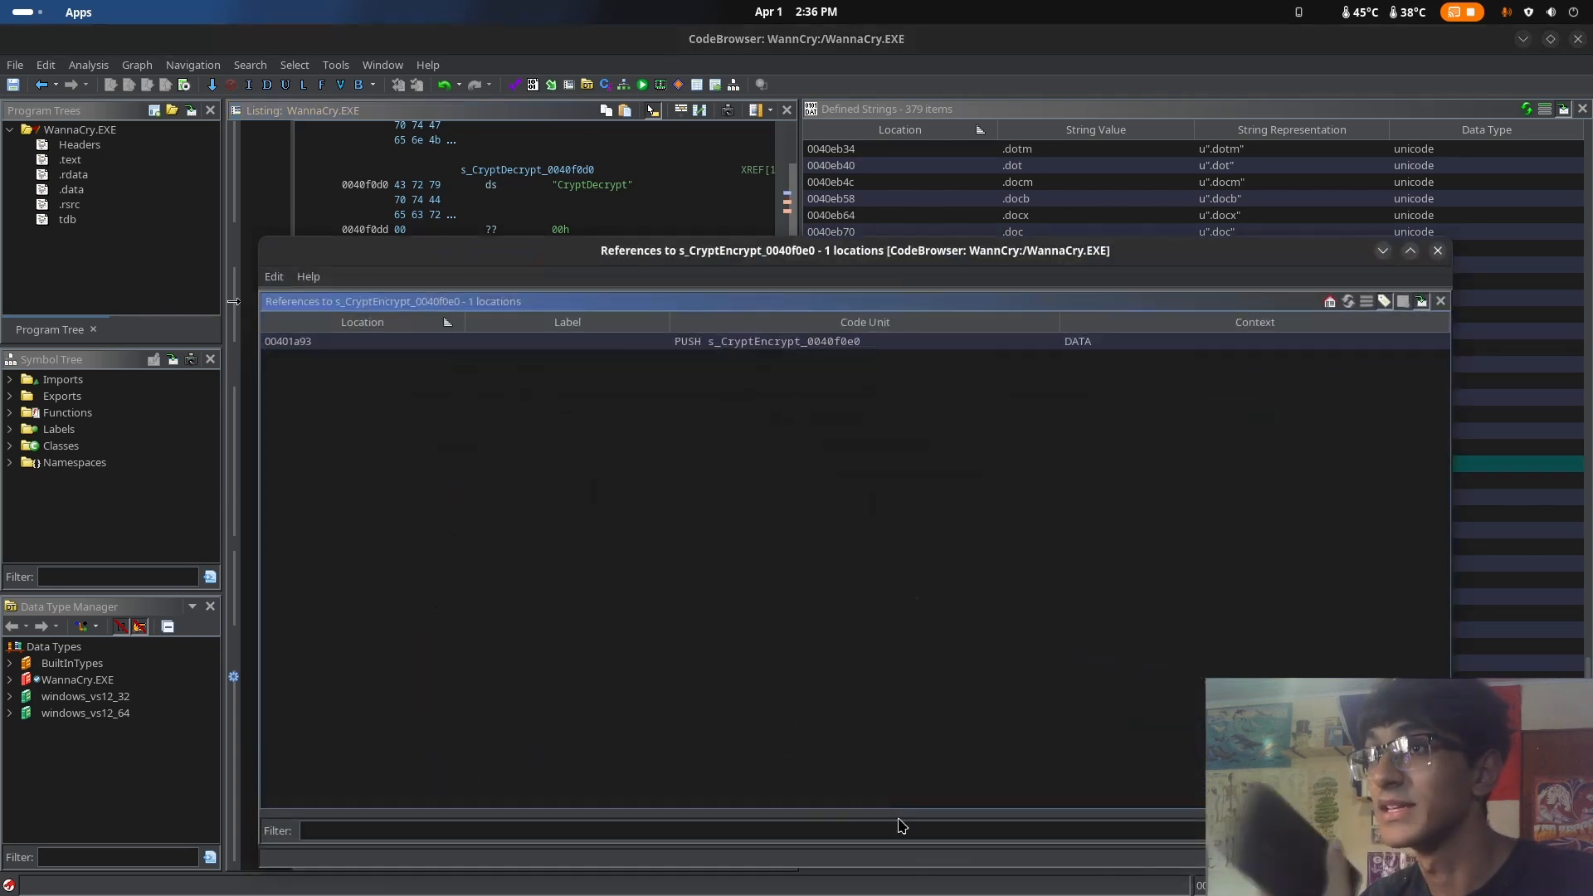
# Go to the CryptEncrypt reference at 00401a93, minimize the references window, and view the decompiled FUN_00401a45 that contains it
pyautogui.click(624, 347)
pyautogui.click(848, 349)
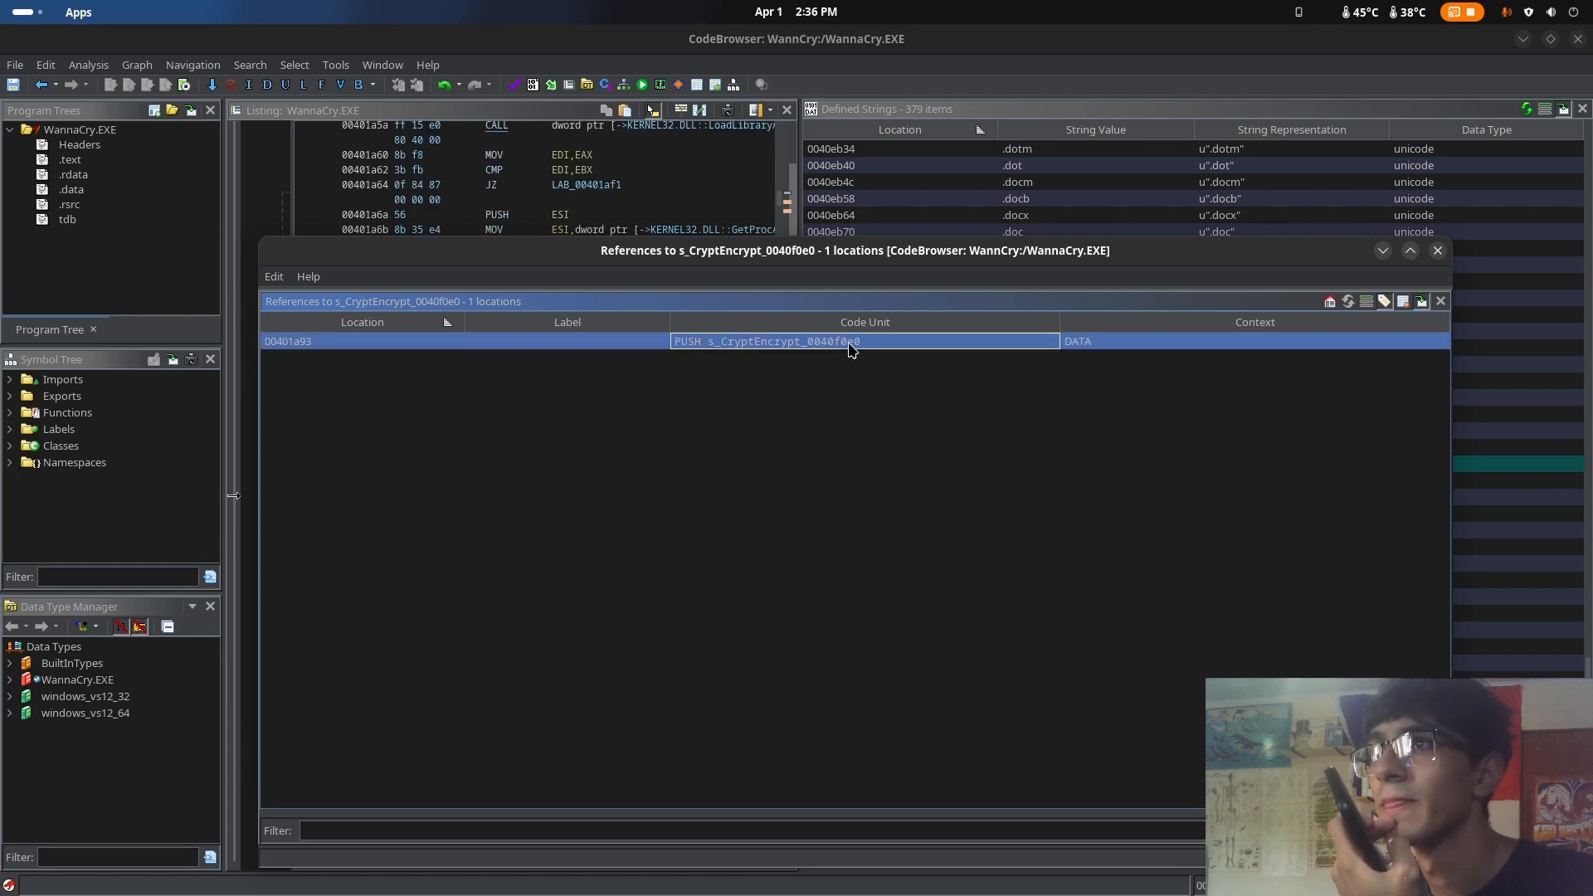
pyautogui.click(1382, 252)
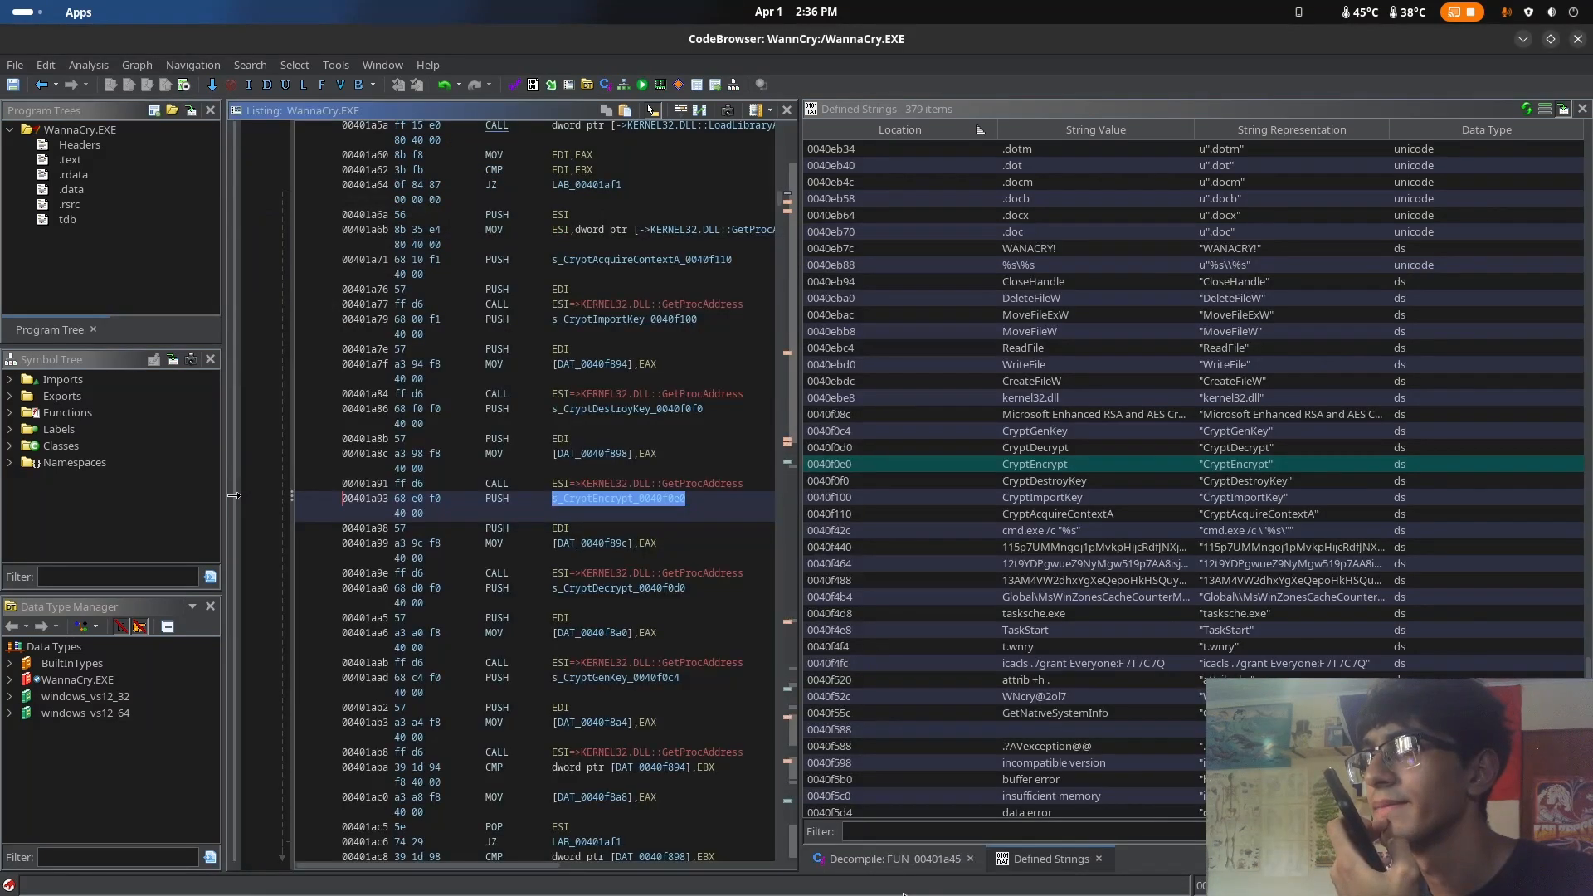
pyautogui.click(908, 863)
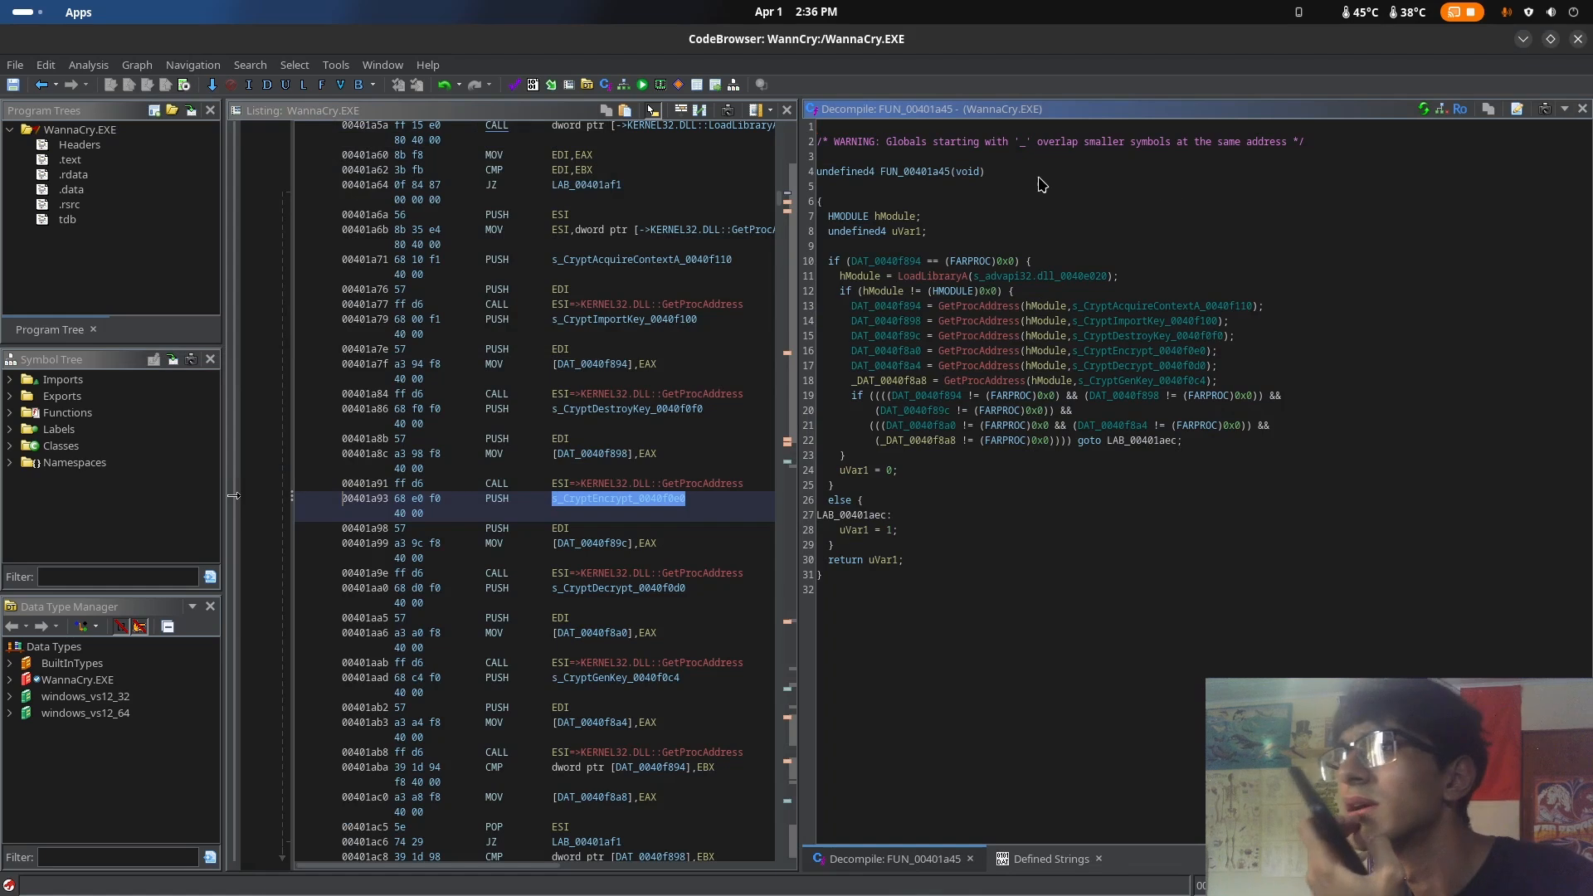
pyautogui.click(930, 174)
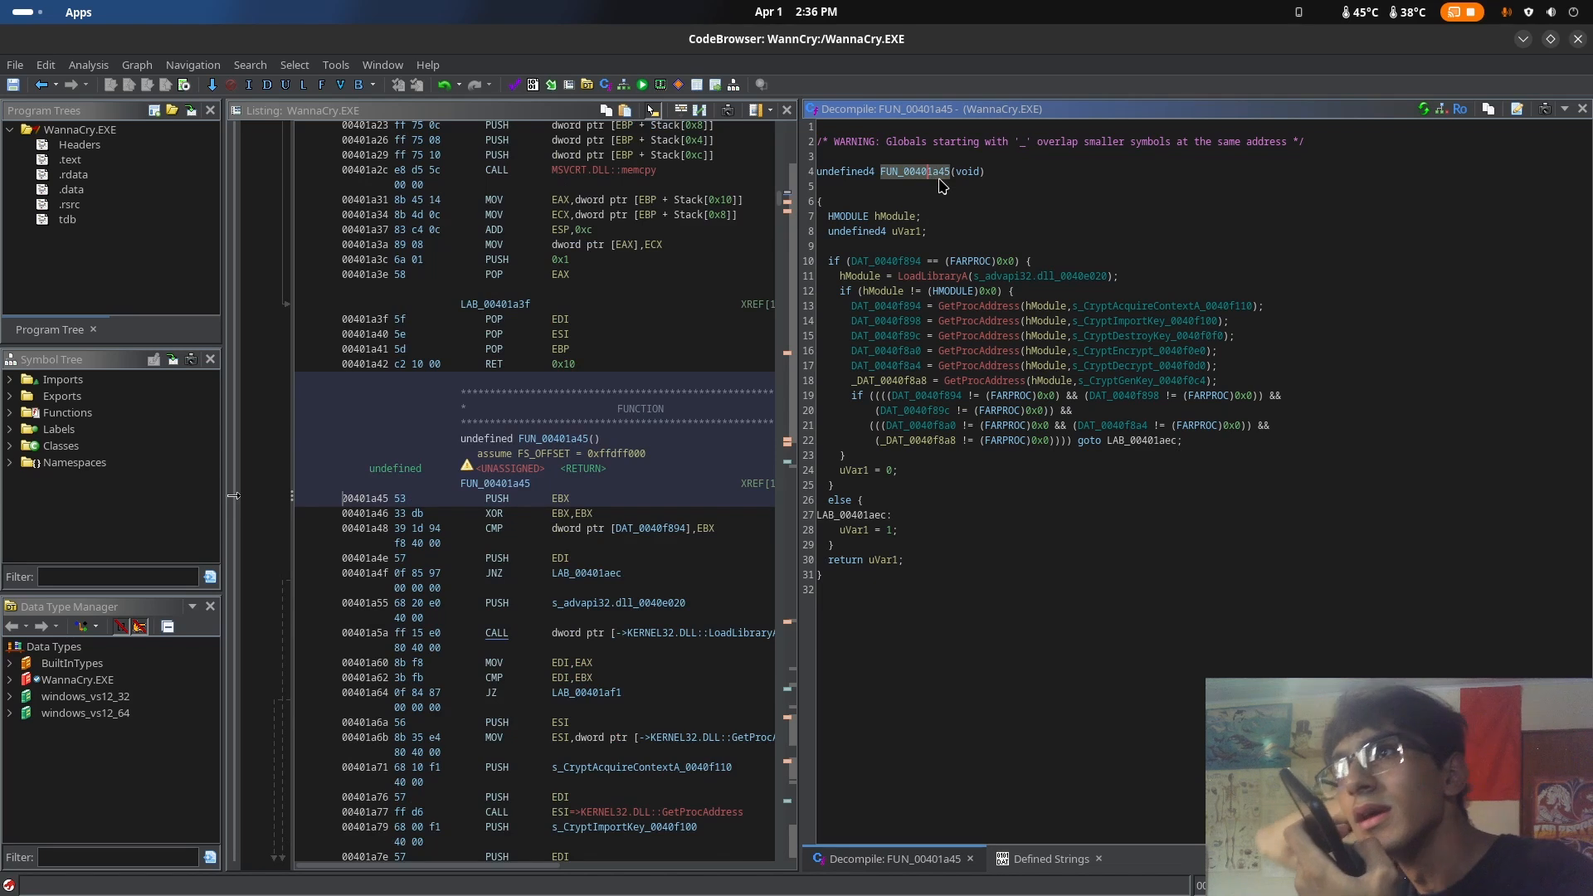
# Return to the defined strings, go to the CryptGenKey string in the listing, and find all uses of its string data type
pyautogui.click(1050, 859)
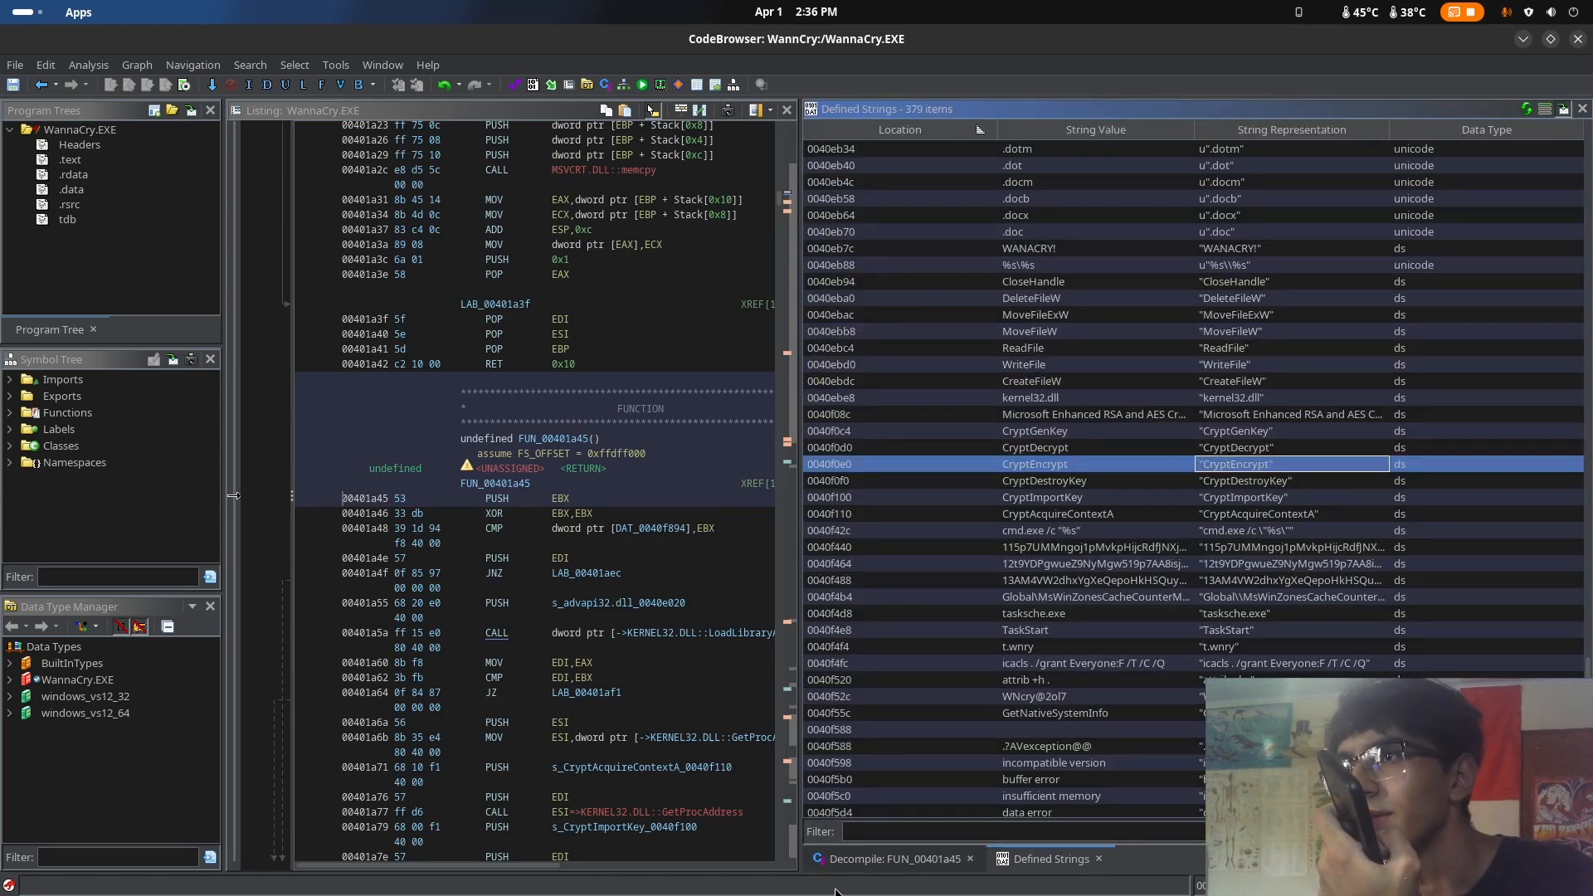
pyautogui.click(1248, 437)
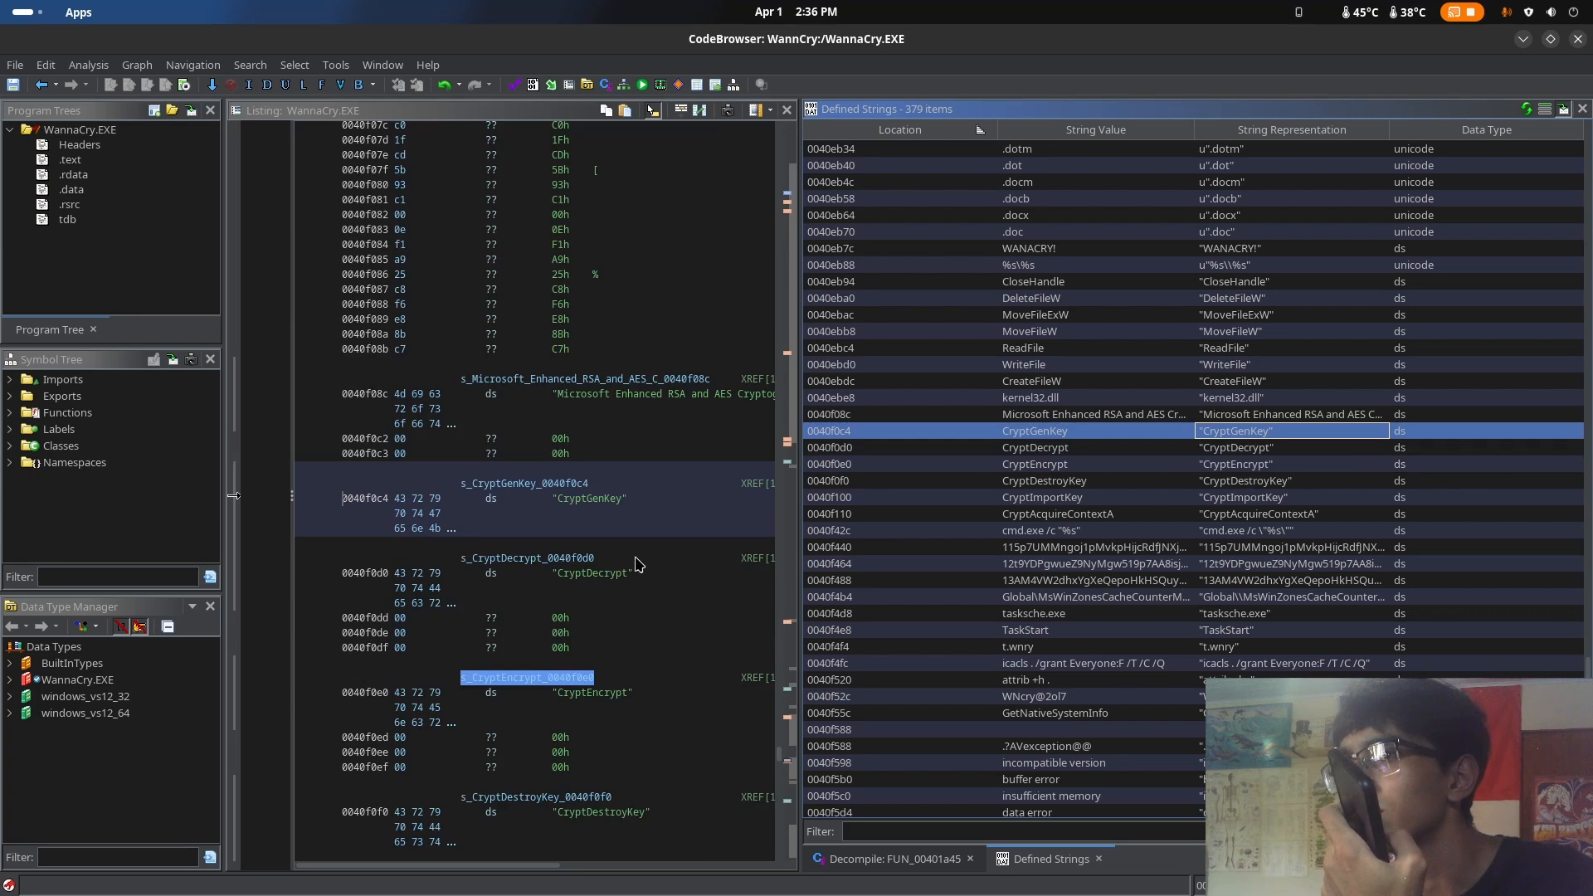
pyautogui.click(600, 510)
pyautogui.rightClick(604, 508)
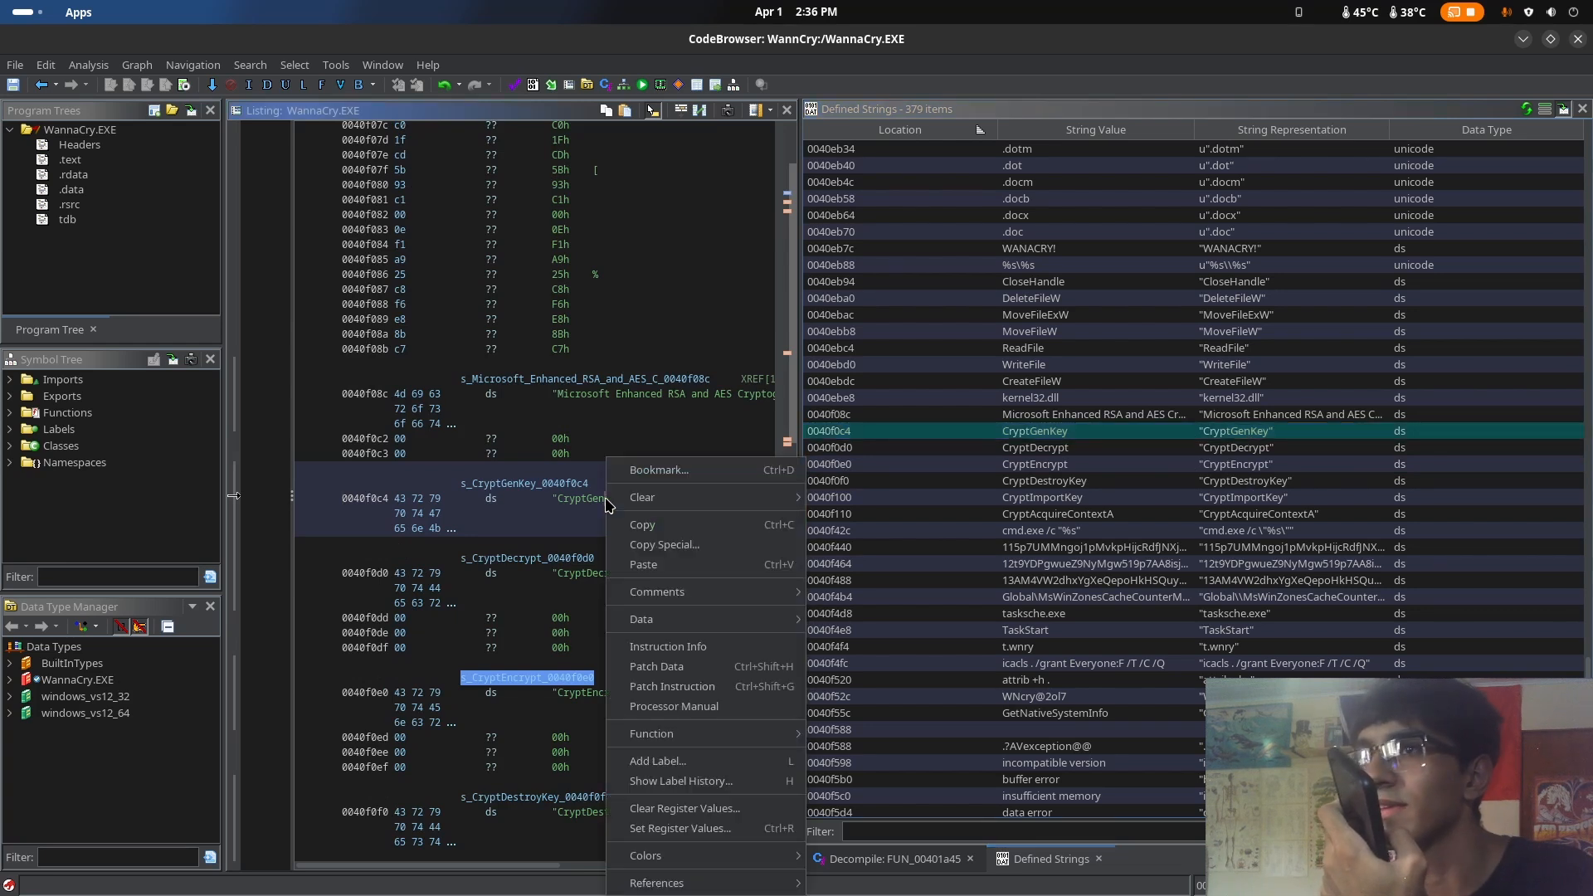
pyautogui.moveTo(720, 881)
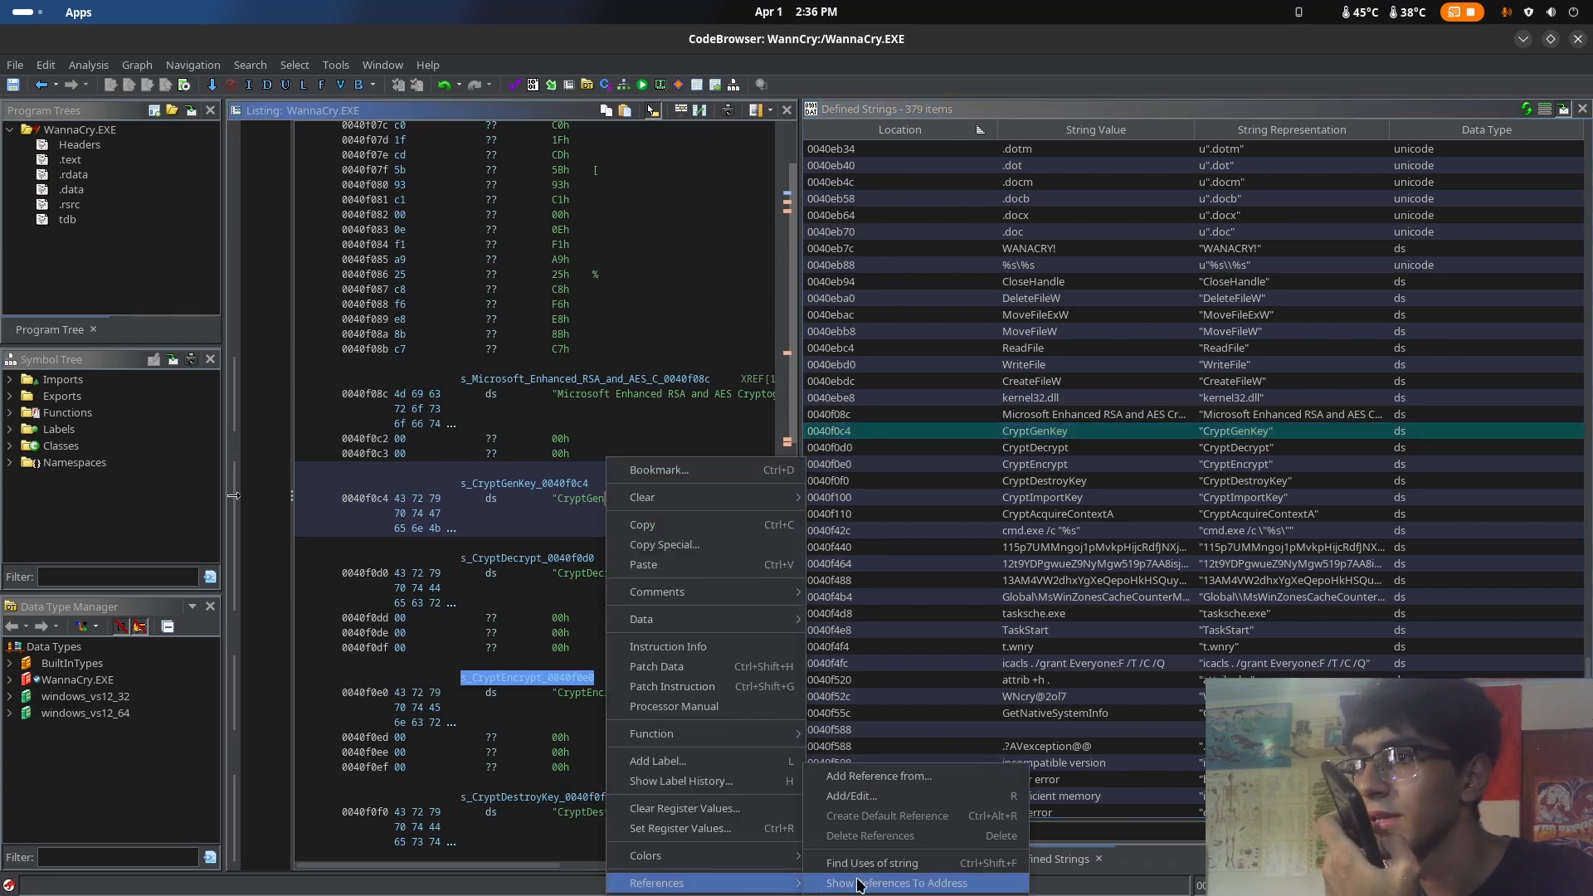
pyautogui.click(902, 871)
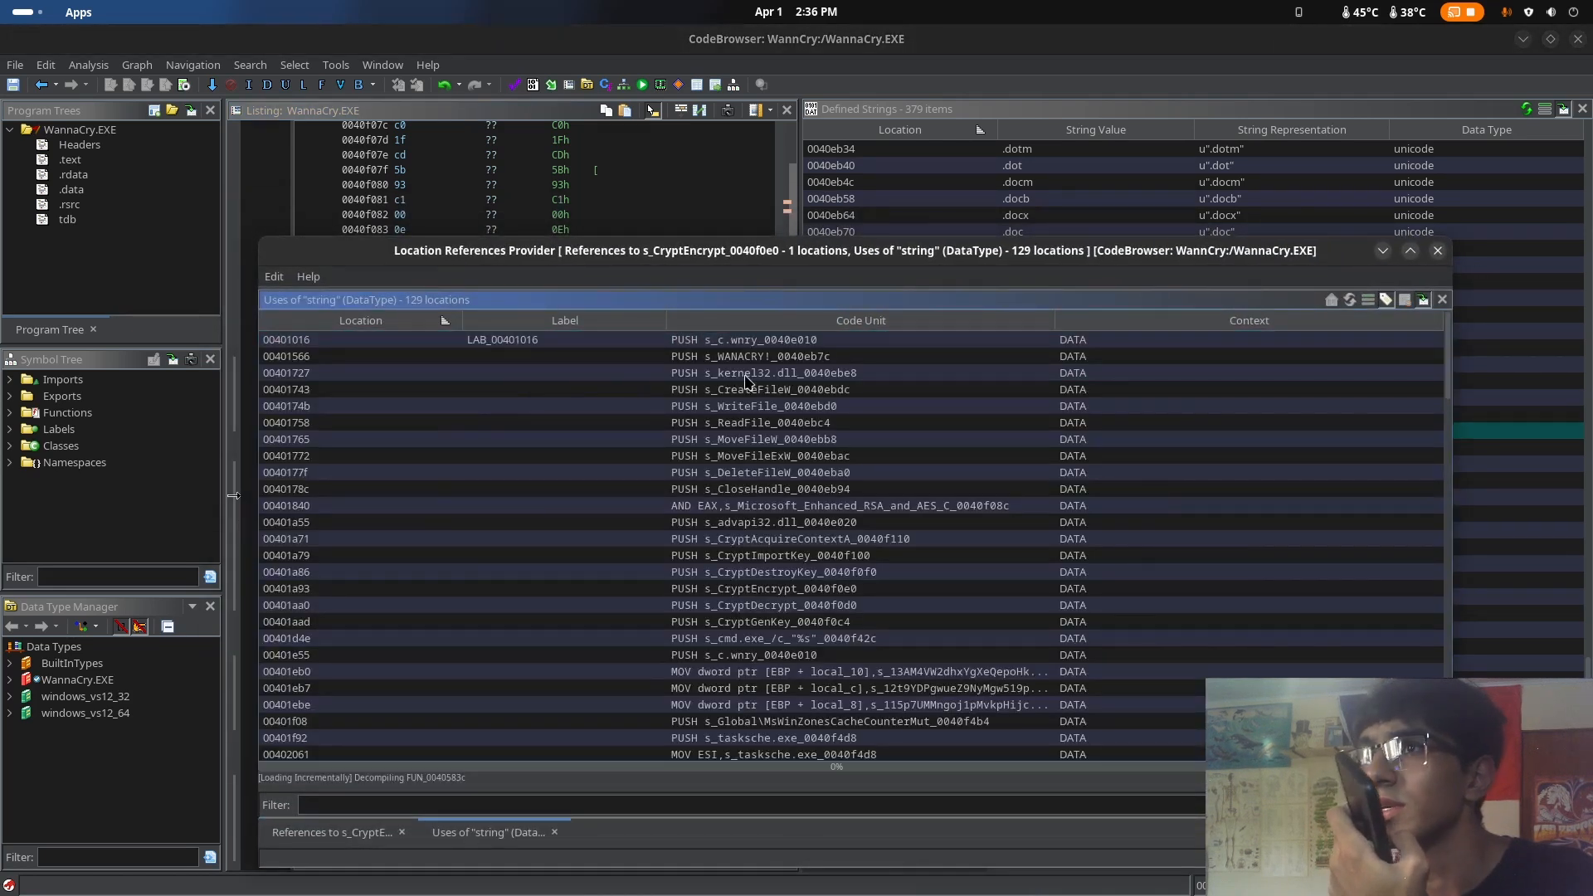
# Look through the list of string data type uses, checking the code references and string definitions, and go to the FUN_00405777 entry
pyautogui.scroll(-10, 748, 389)
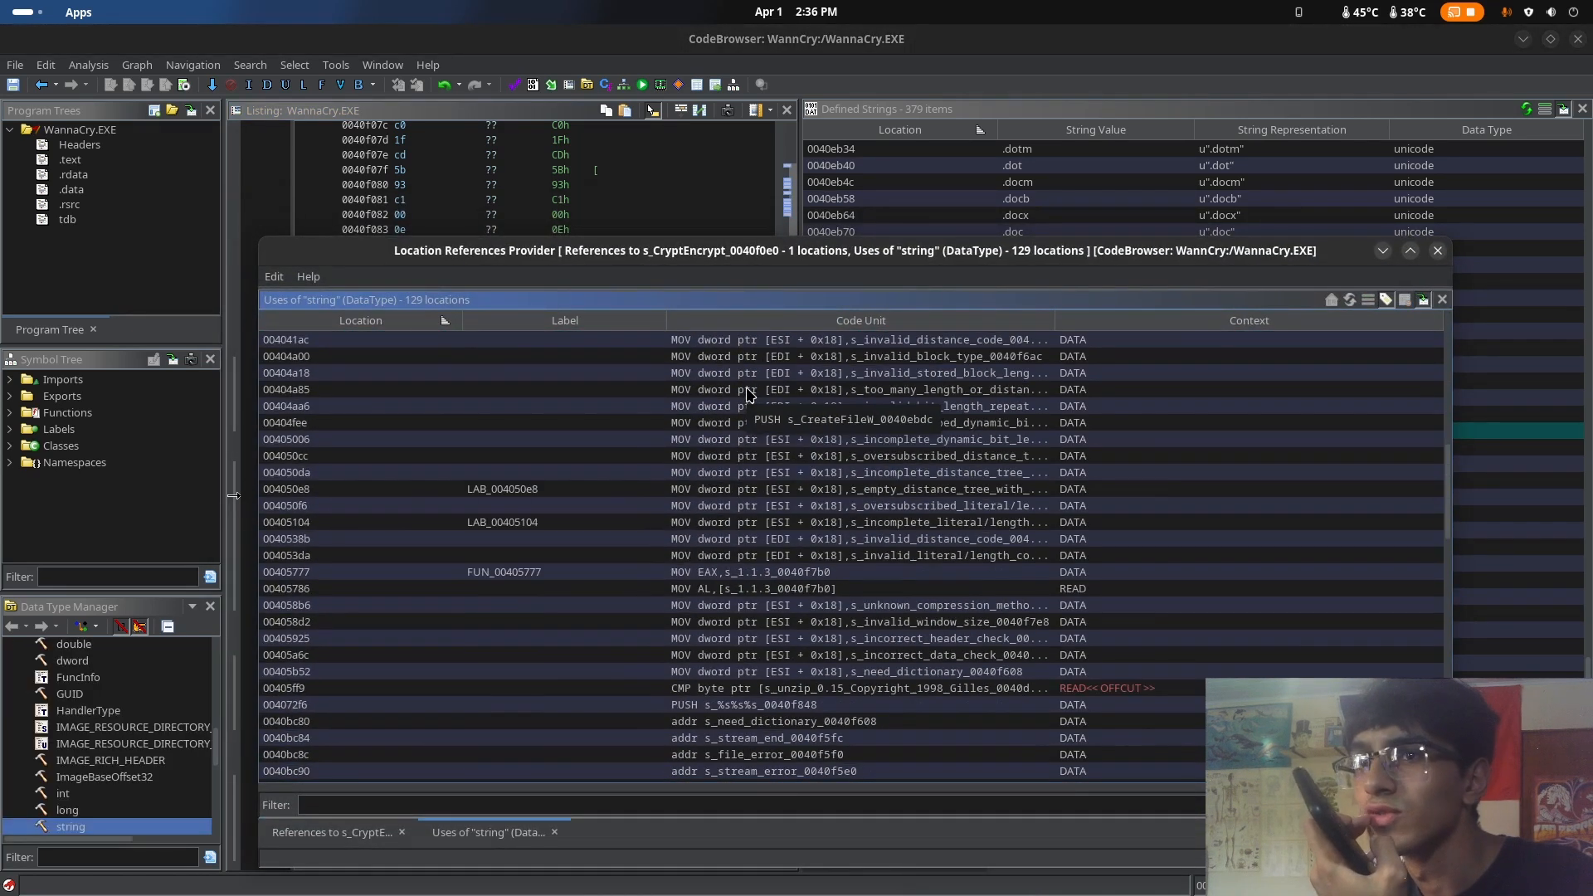
pyautogui.scroll(10, 748, 394)
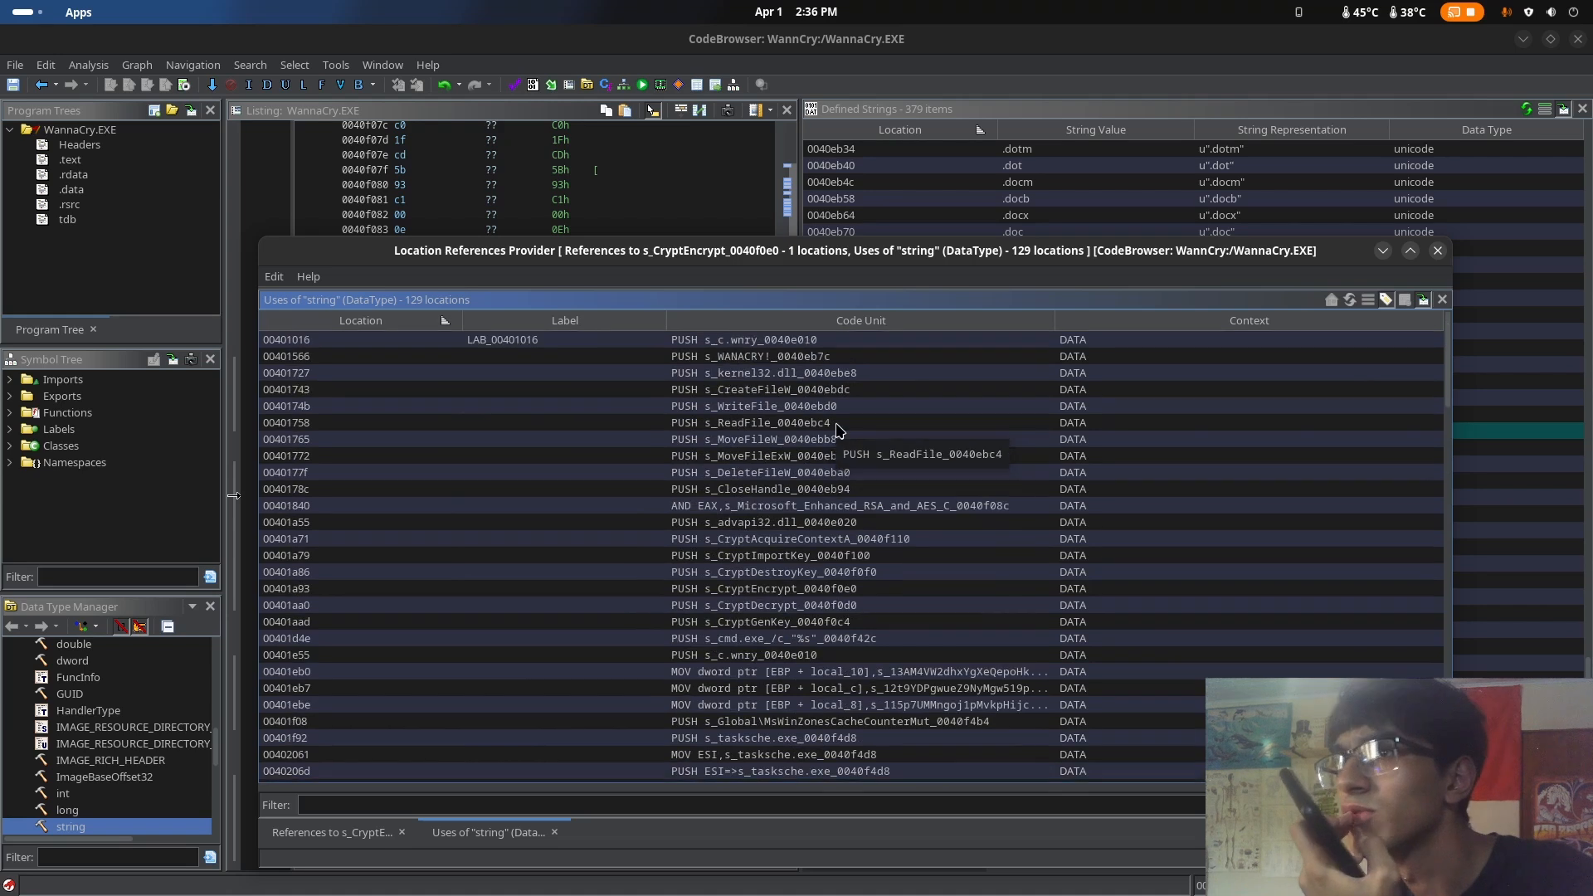
pyautogui.scroll(-15, 844, 429)
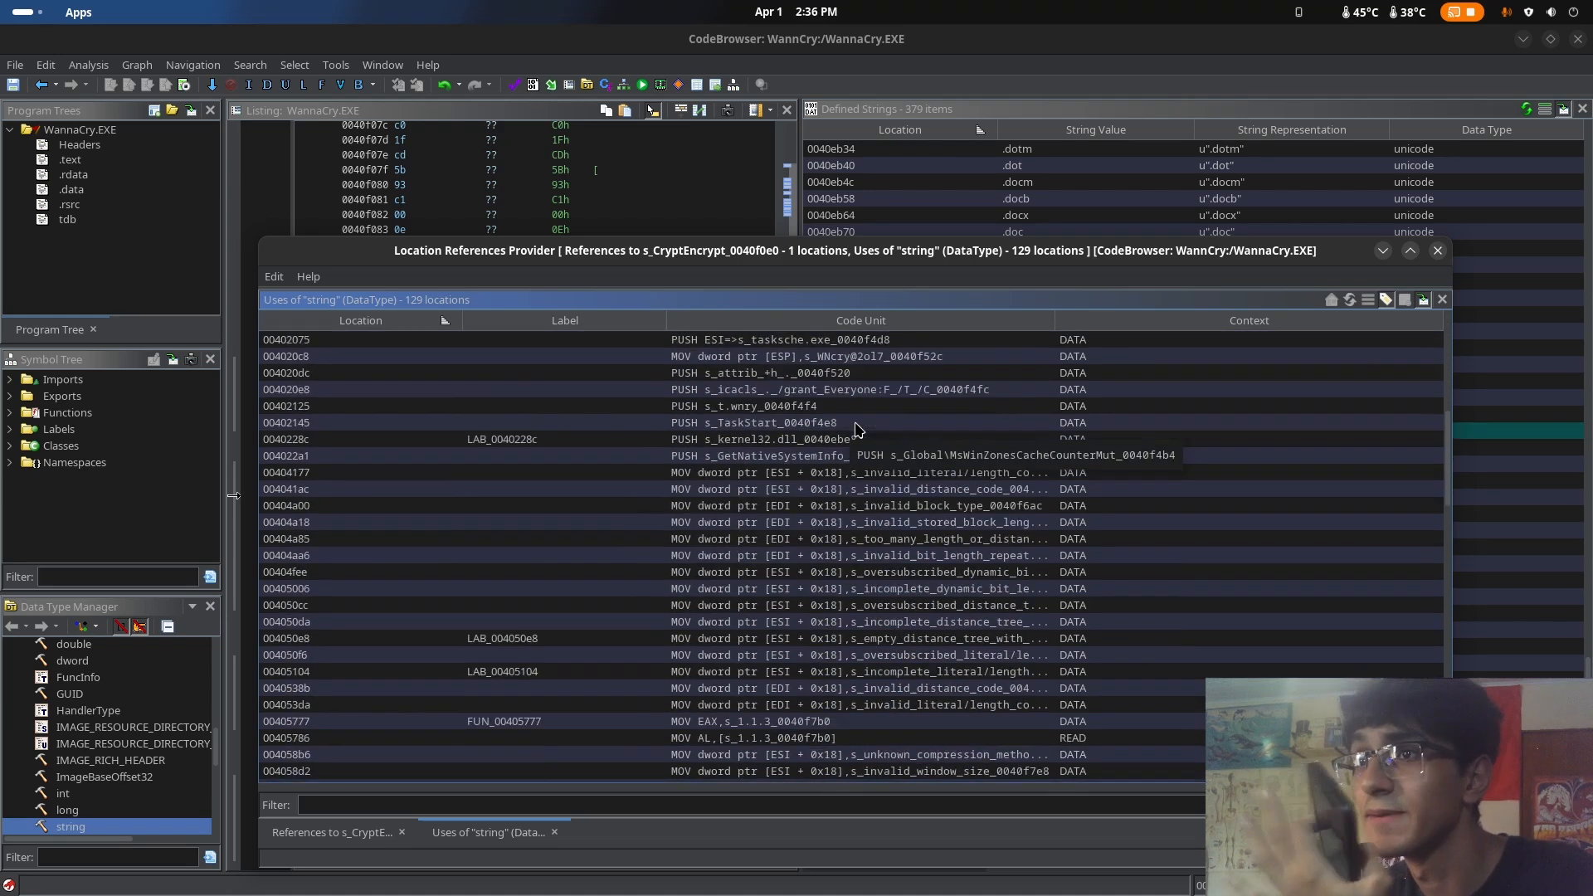
pyautogui.scroll(-15, 863, 440)
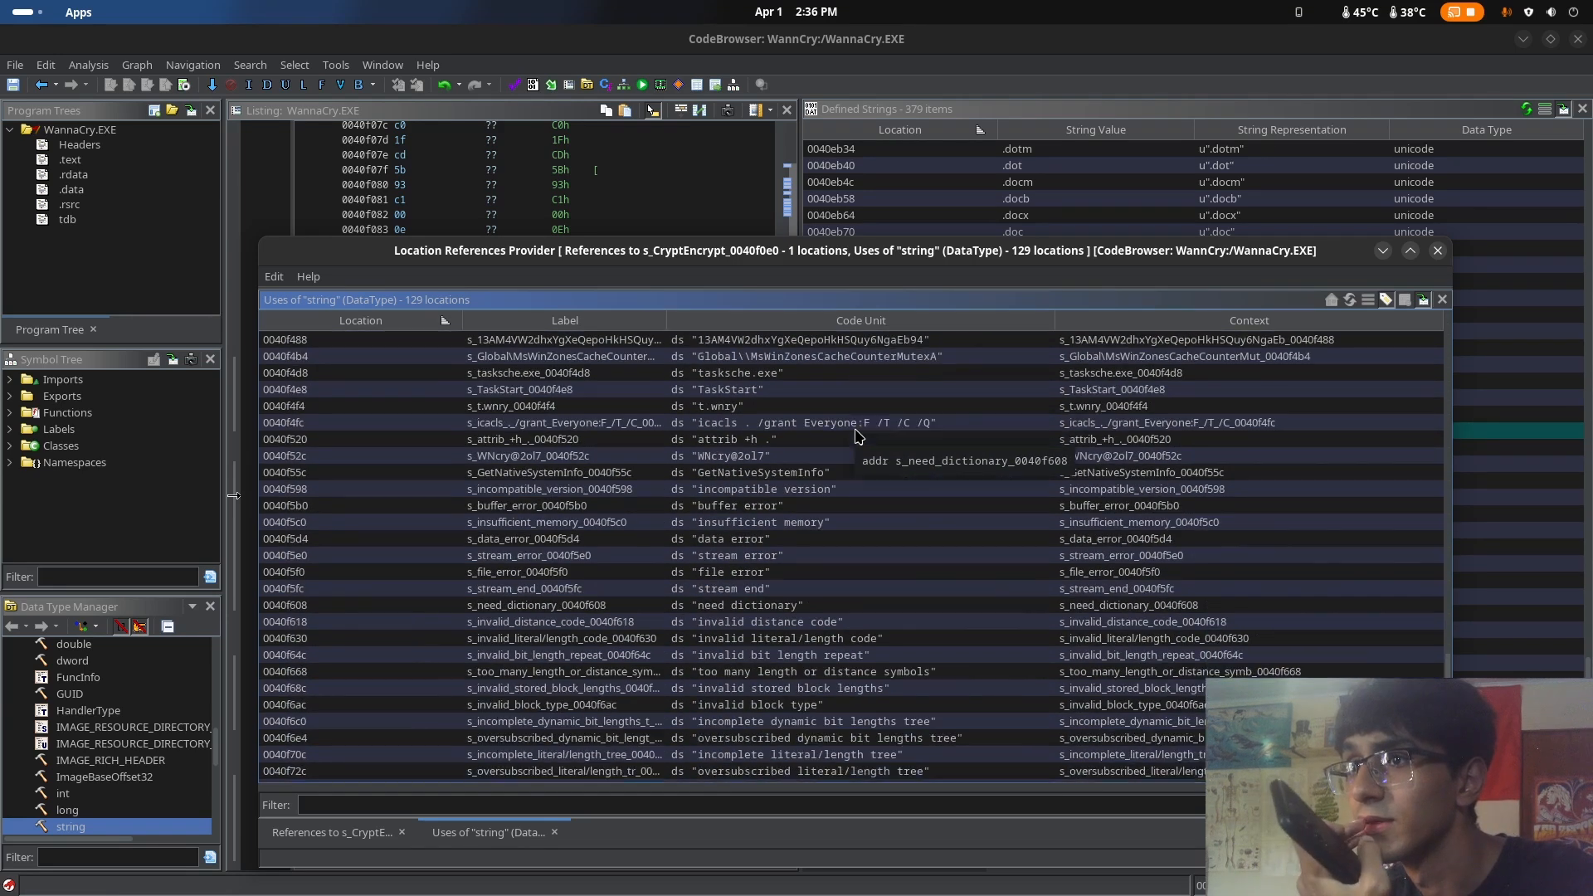
pyautogui.scroll(1, 871, 461)
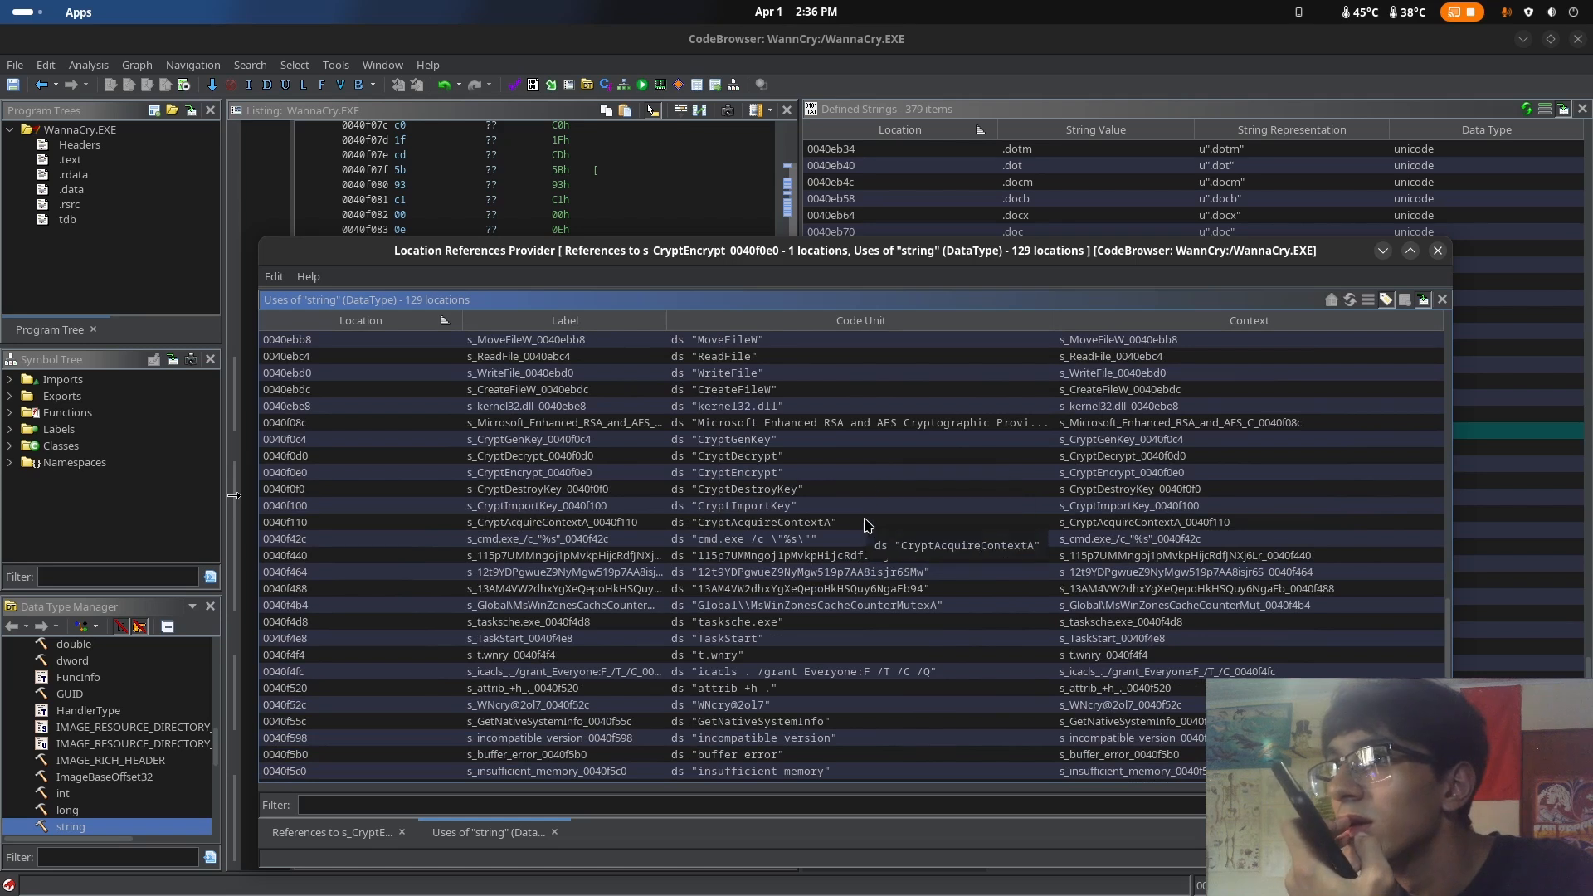
pyautogui.scroll(5, 861, 557)
pyautogui.scroll(10, 860, 554)
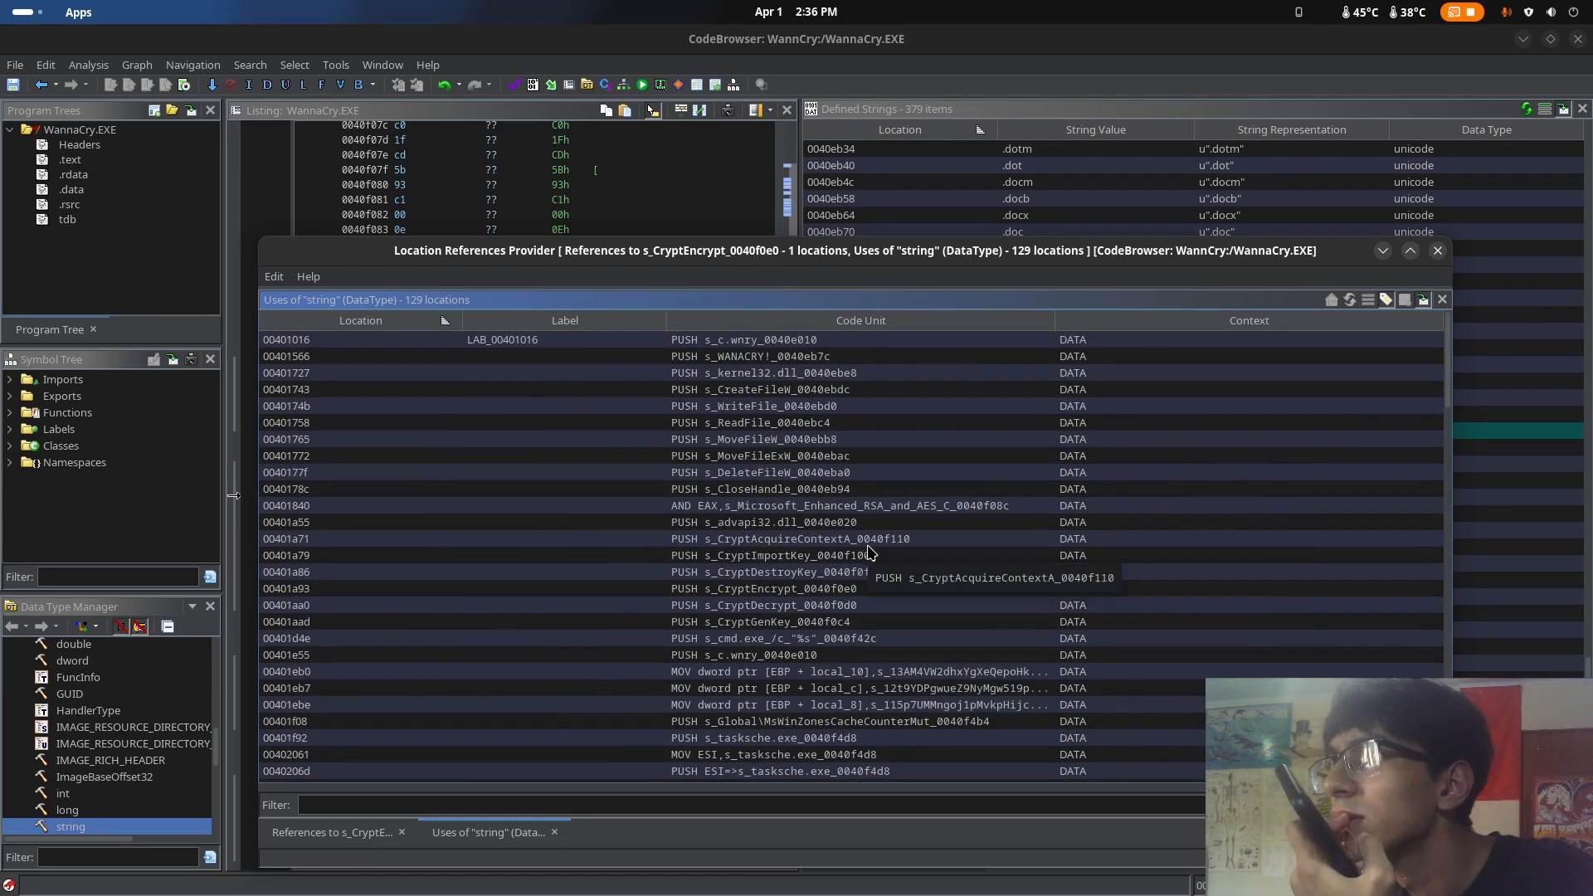
pyautogui.scroll(-10, 986, 452)
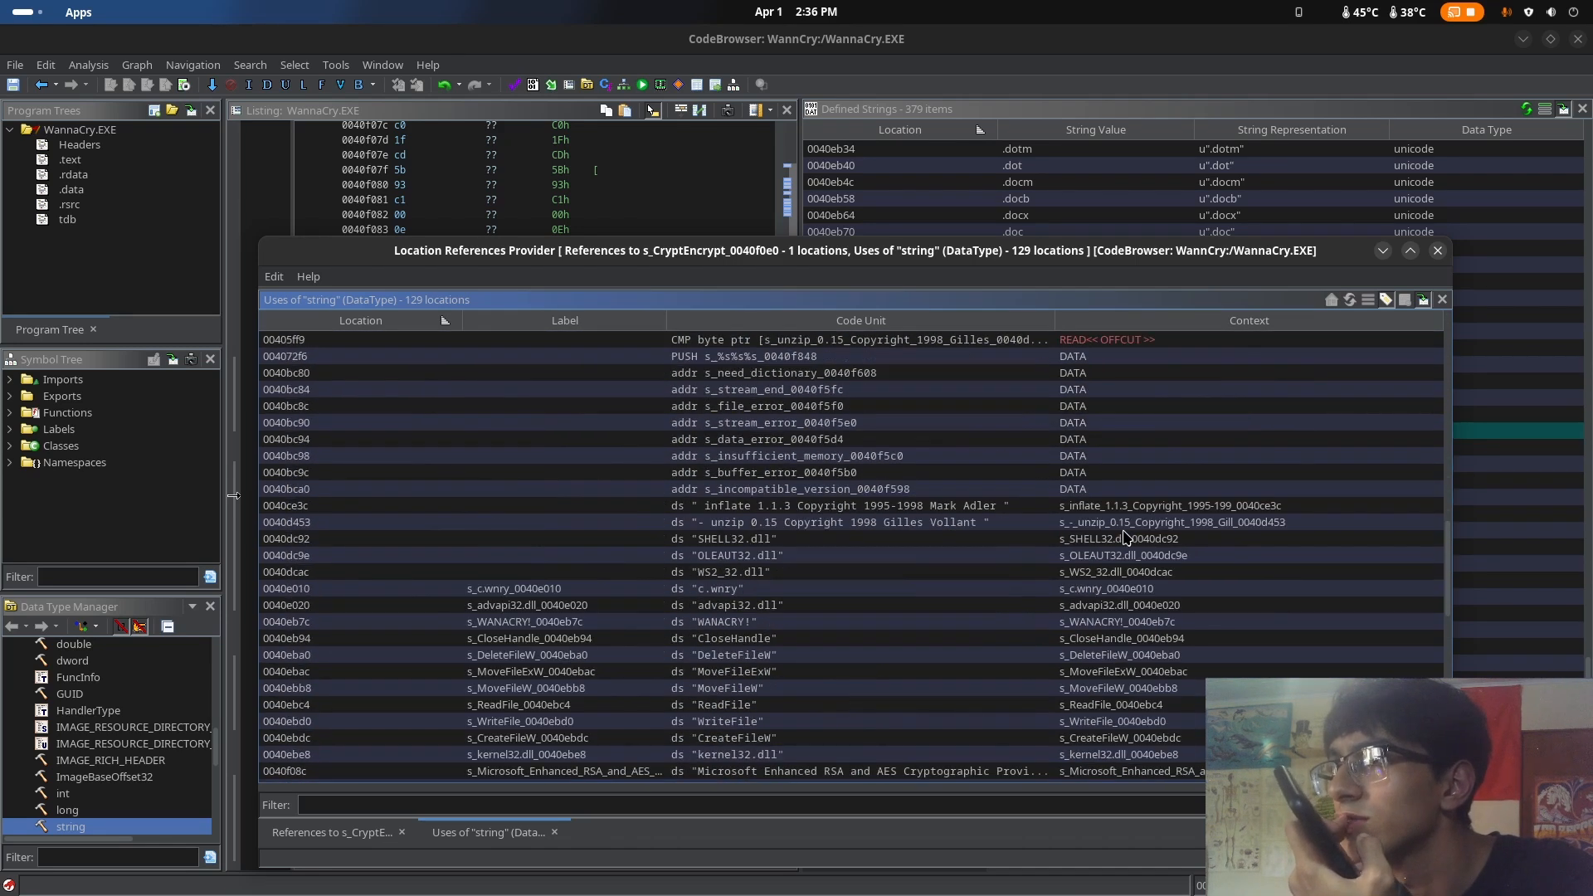
pyautogui.scroll(-10, 1136, 534)
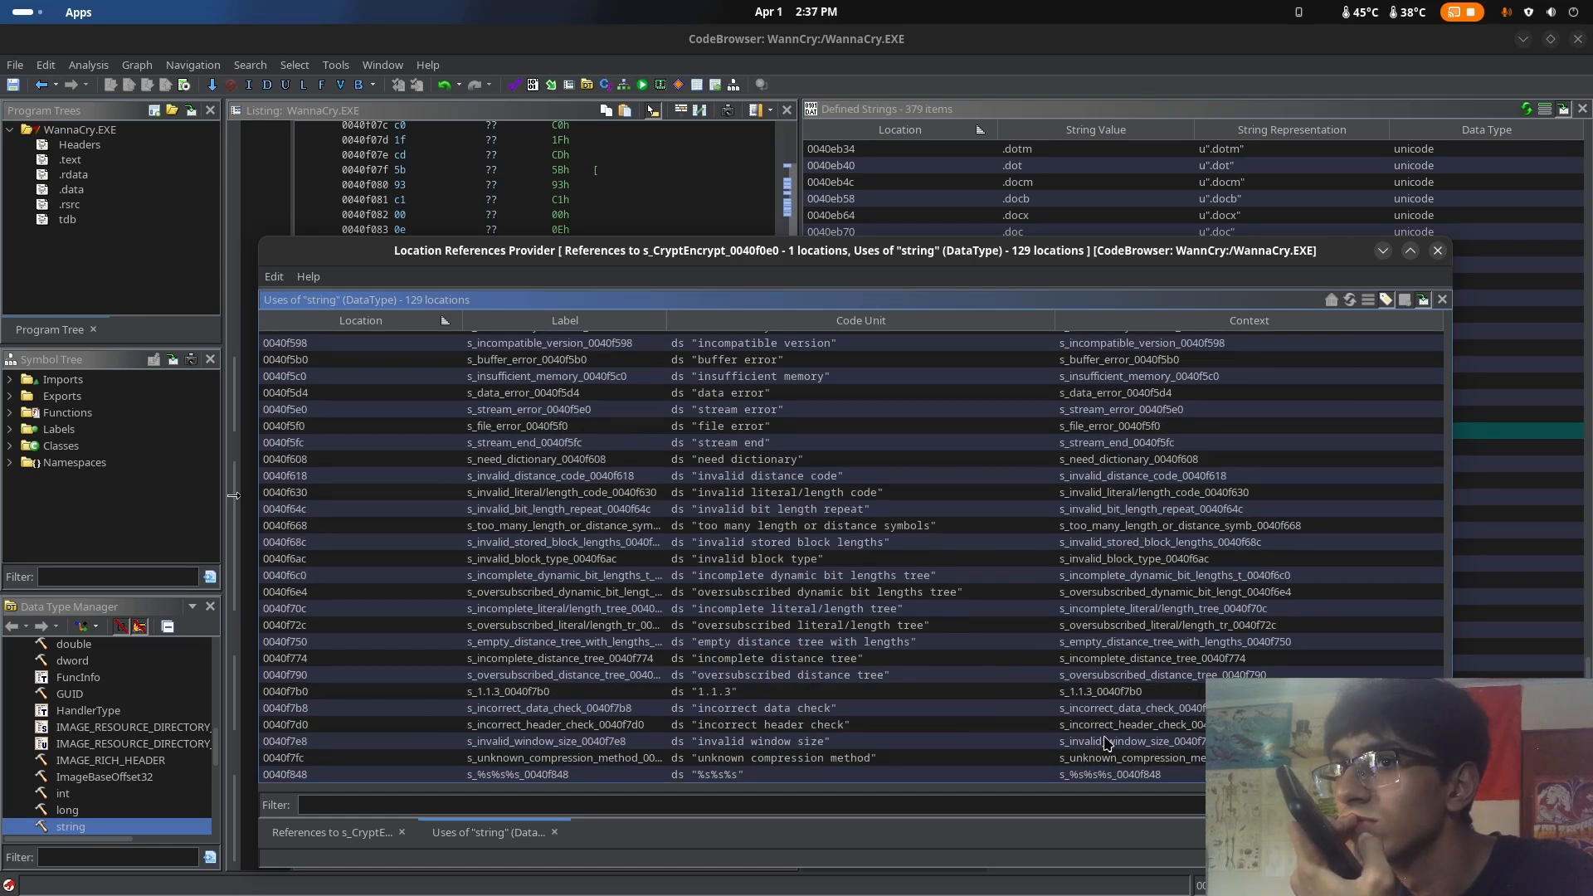
pyautogui.scroll(10, 1111, 772)
pyautogui.scroll(10, 1108, 738)
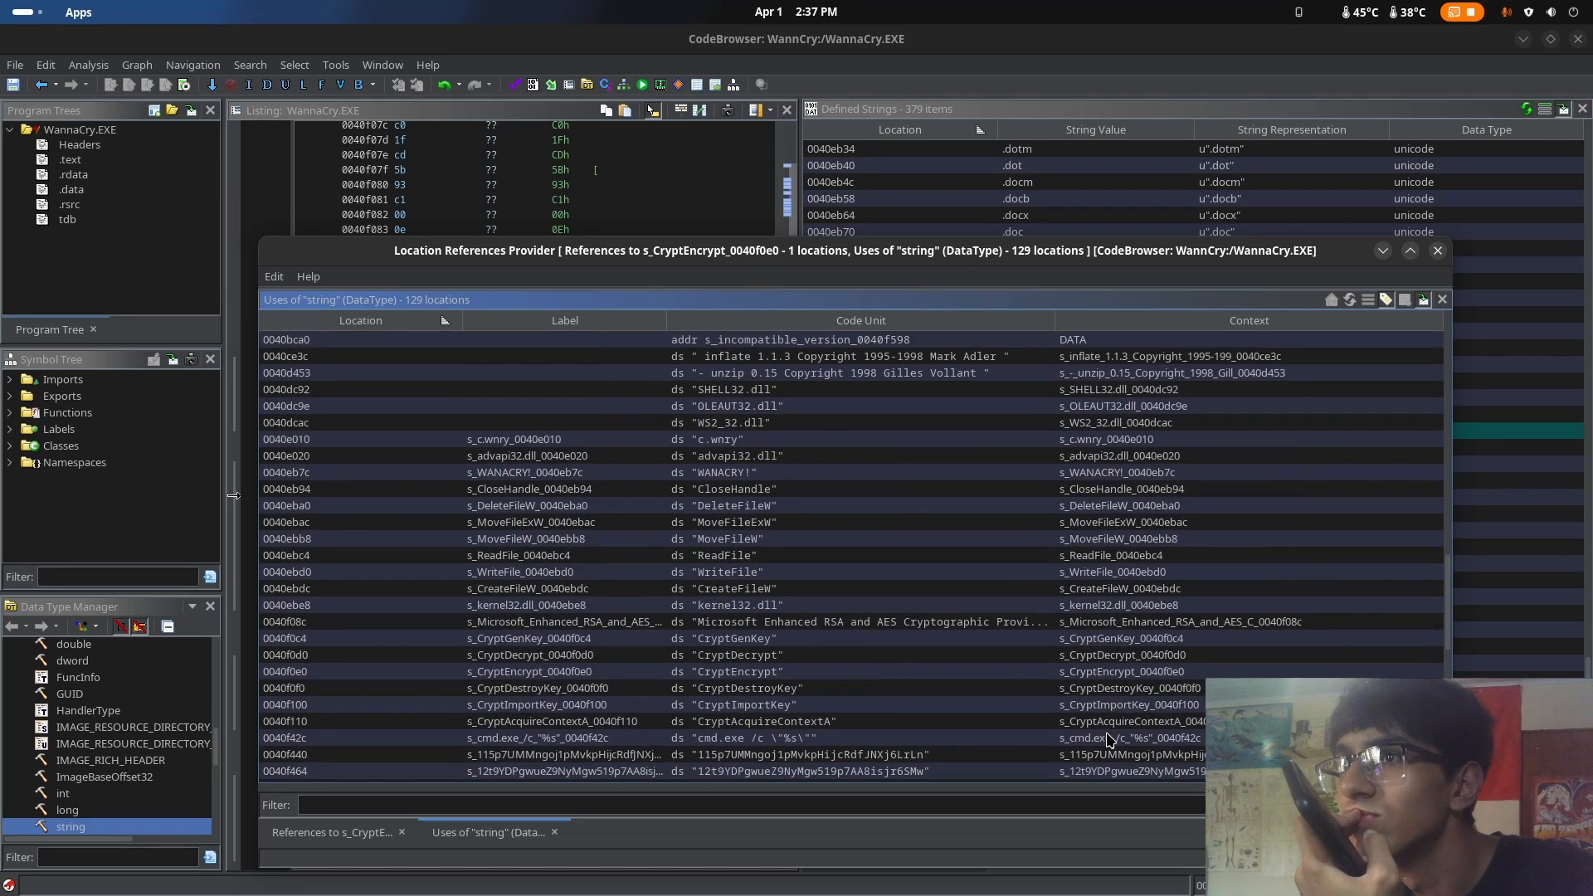
pyautogui.scroll(1, 548, 672)
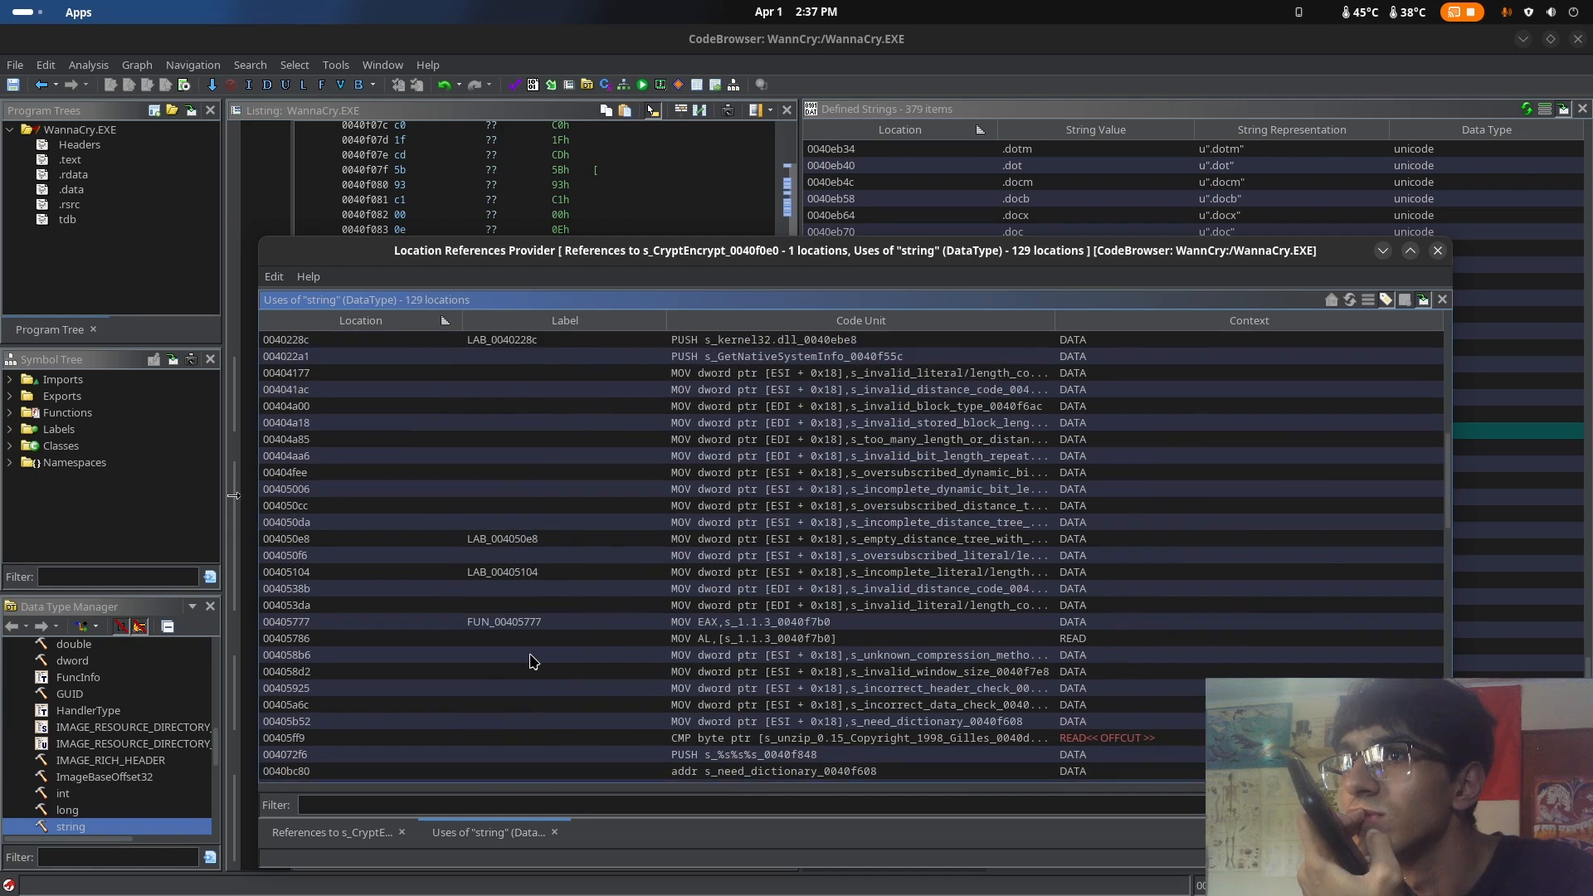
pyautogui.click(529, 628)
pyautogui.scroll(10, 531, 629)
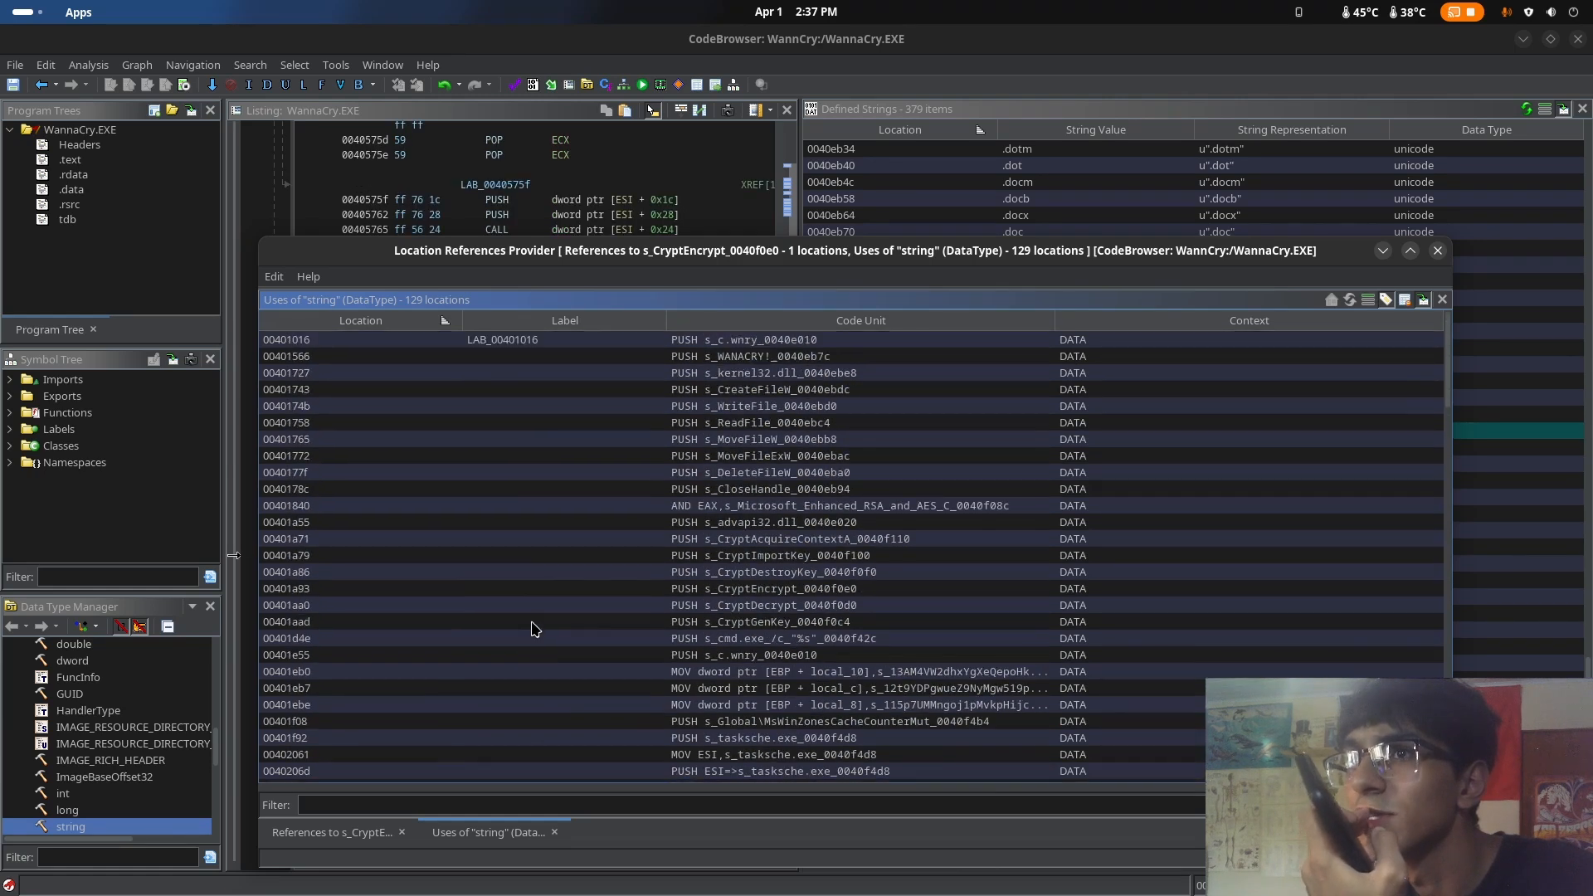
# Minimize the references window and show the decompiled code of FUN_00405777
pyautogui.scroll(-10, 544, 346)
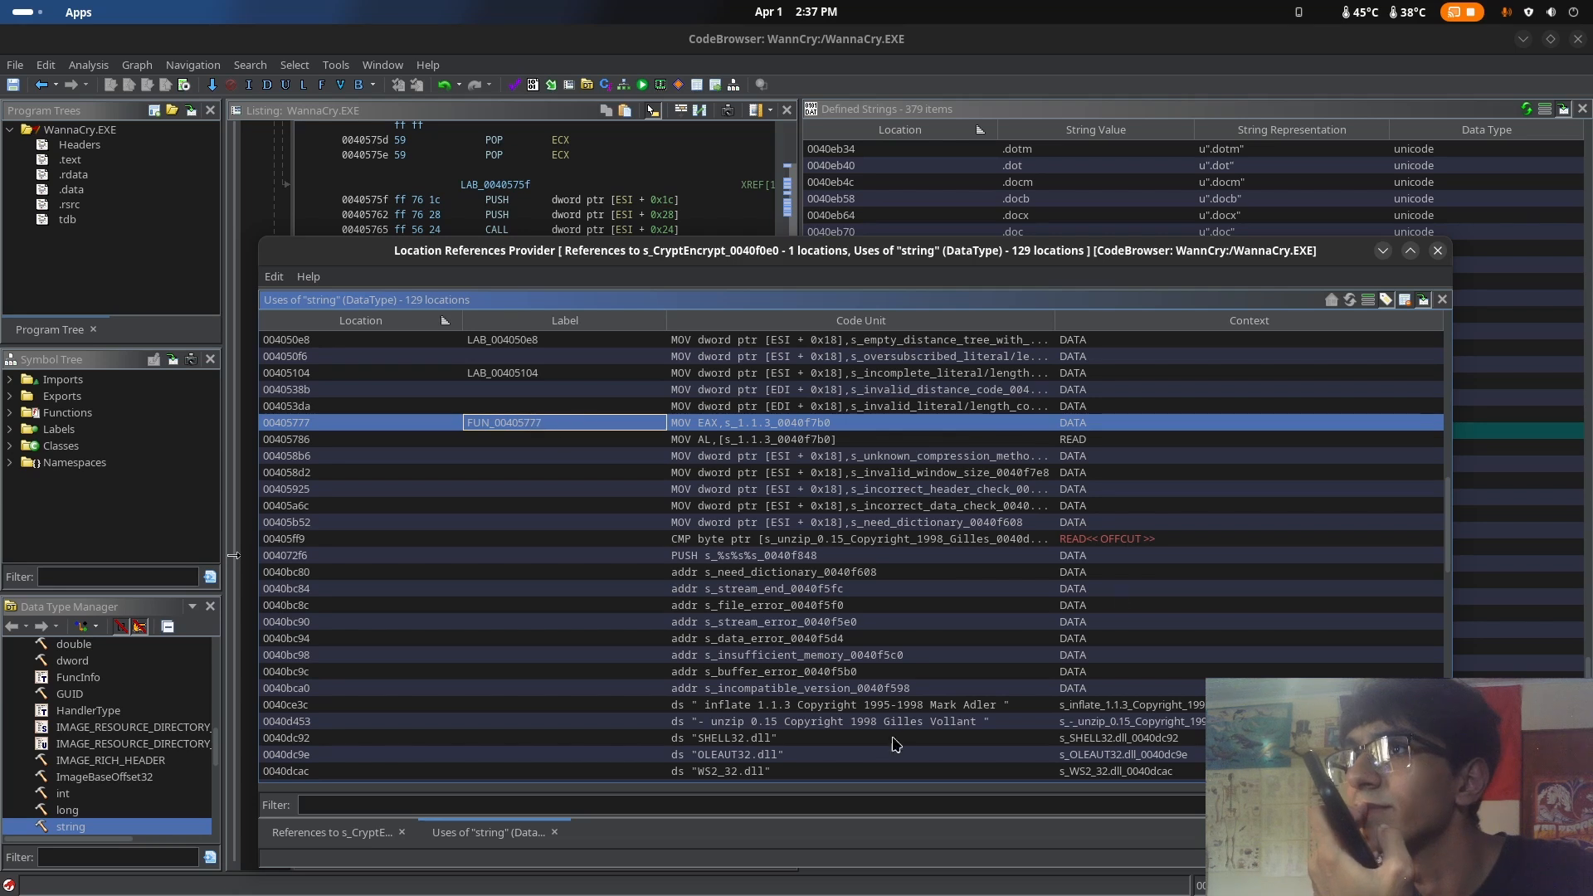
pyautogui.click(1379, 250)
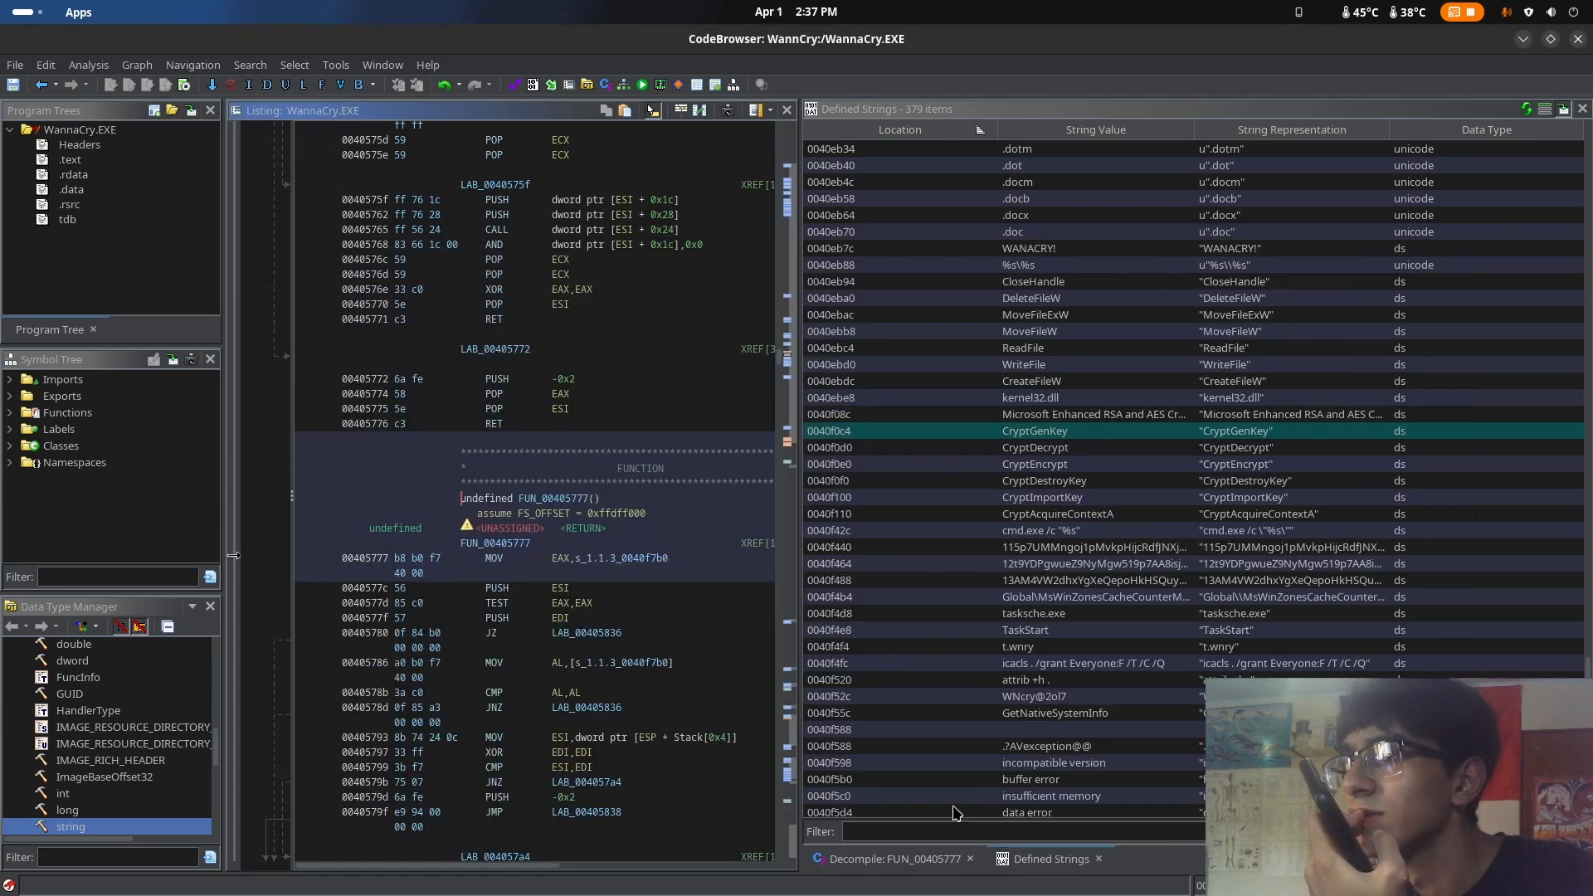
pyautogui.click(888, 861)
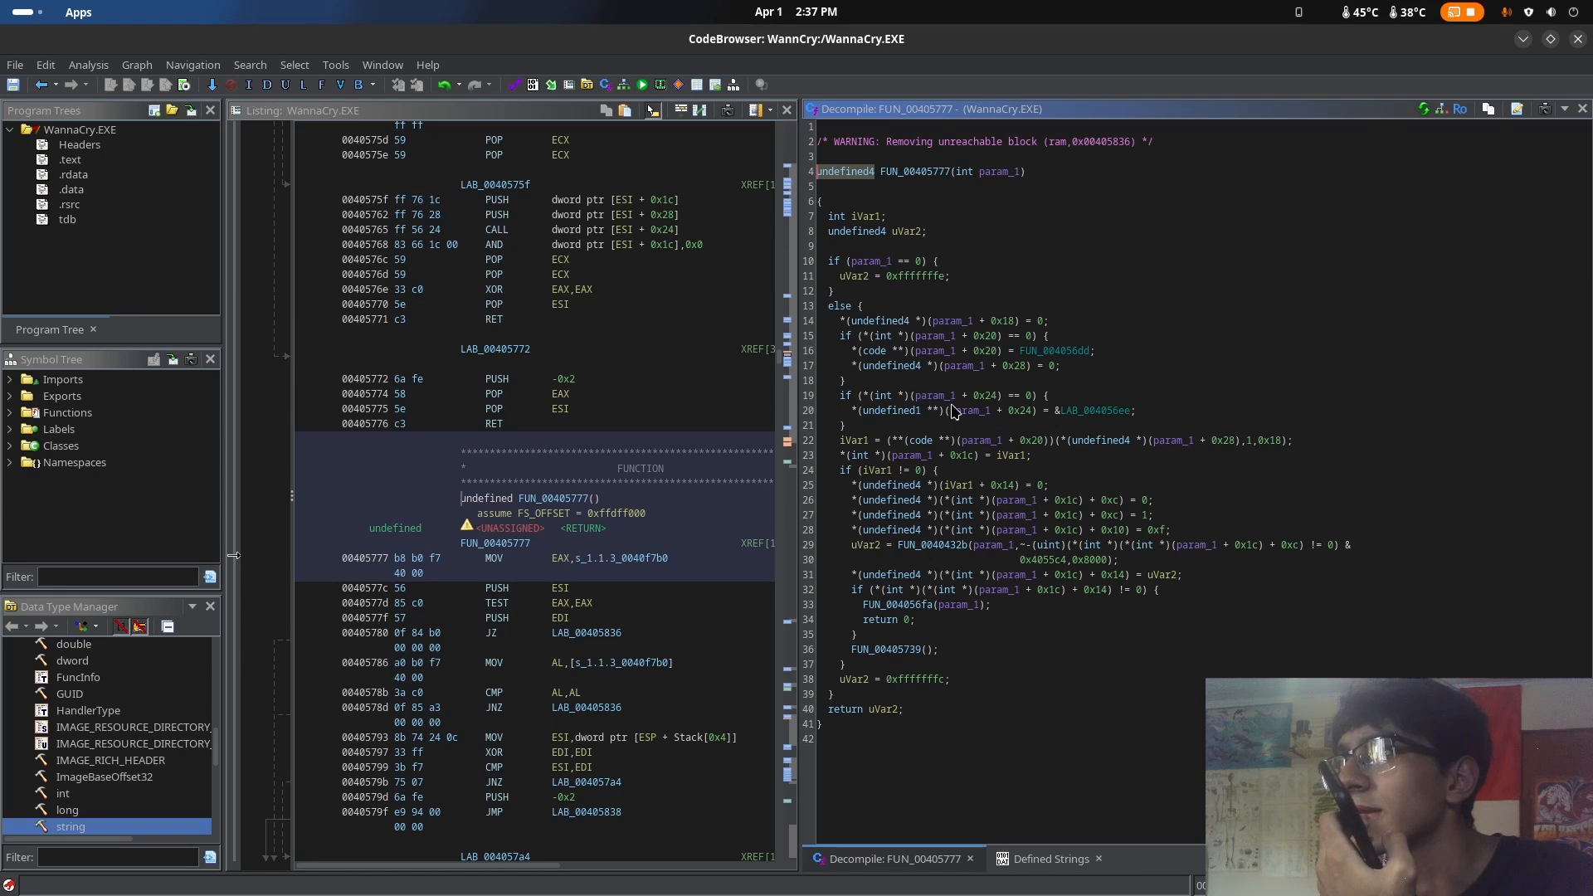
# Examine the assignments inside the iVar1 != 0 block of the decompiled FUN_00405777, highlighting lines 24 to 28
pyautogui.click(1052, 502)
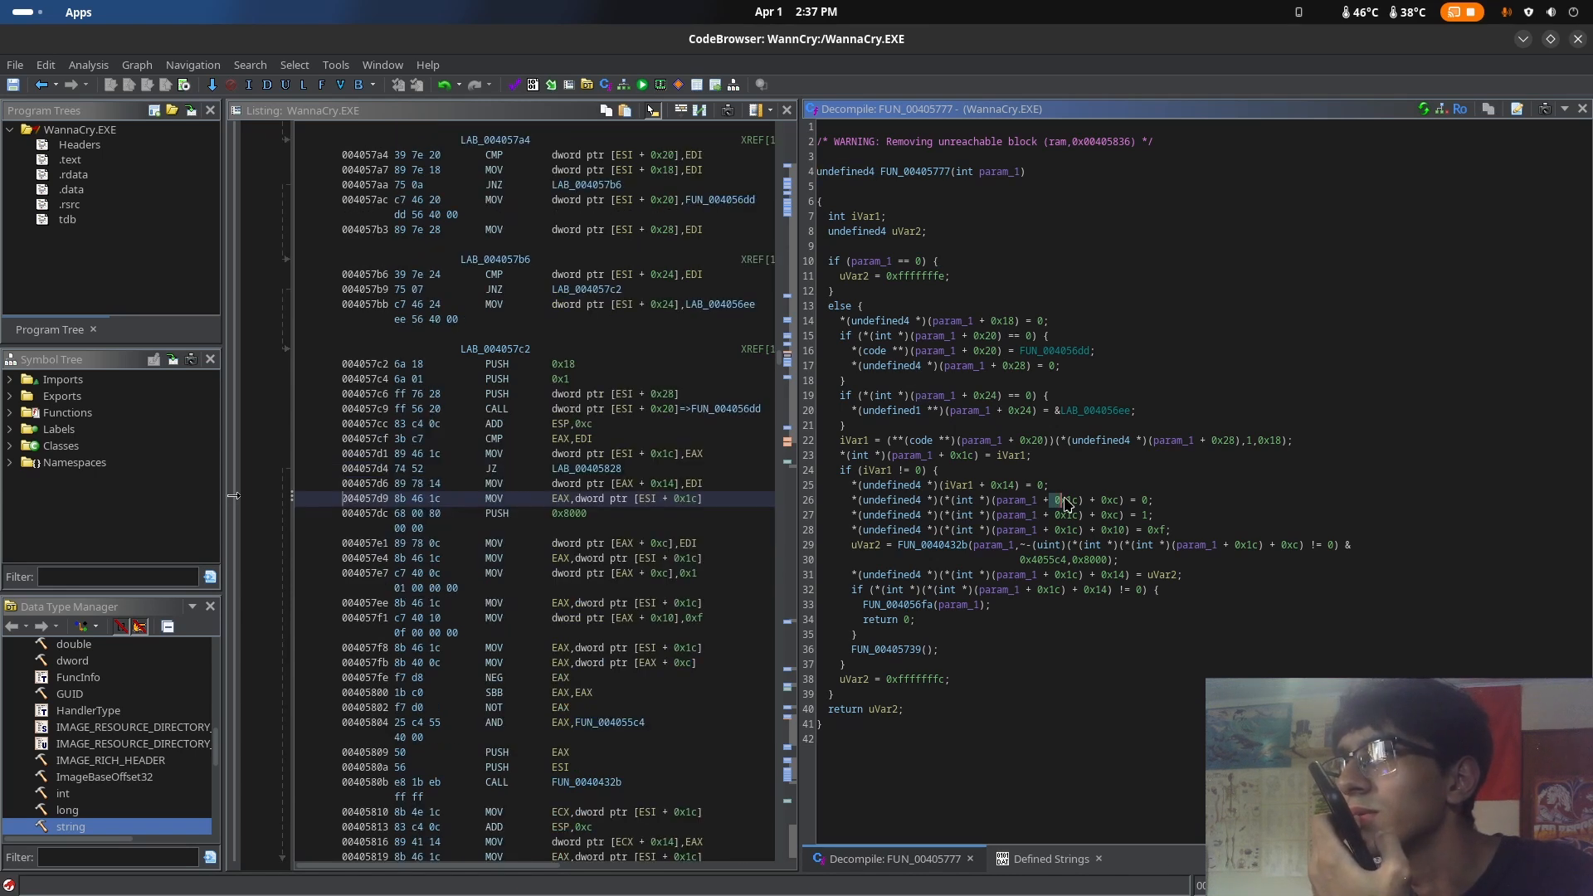
pyautogui.click(1113, 502)
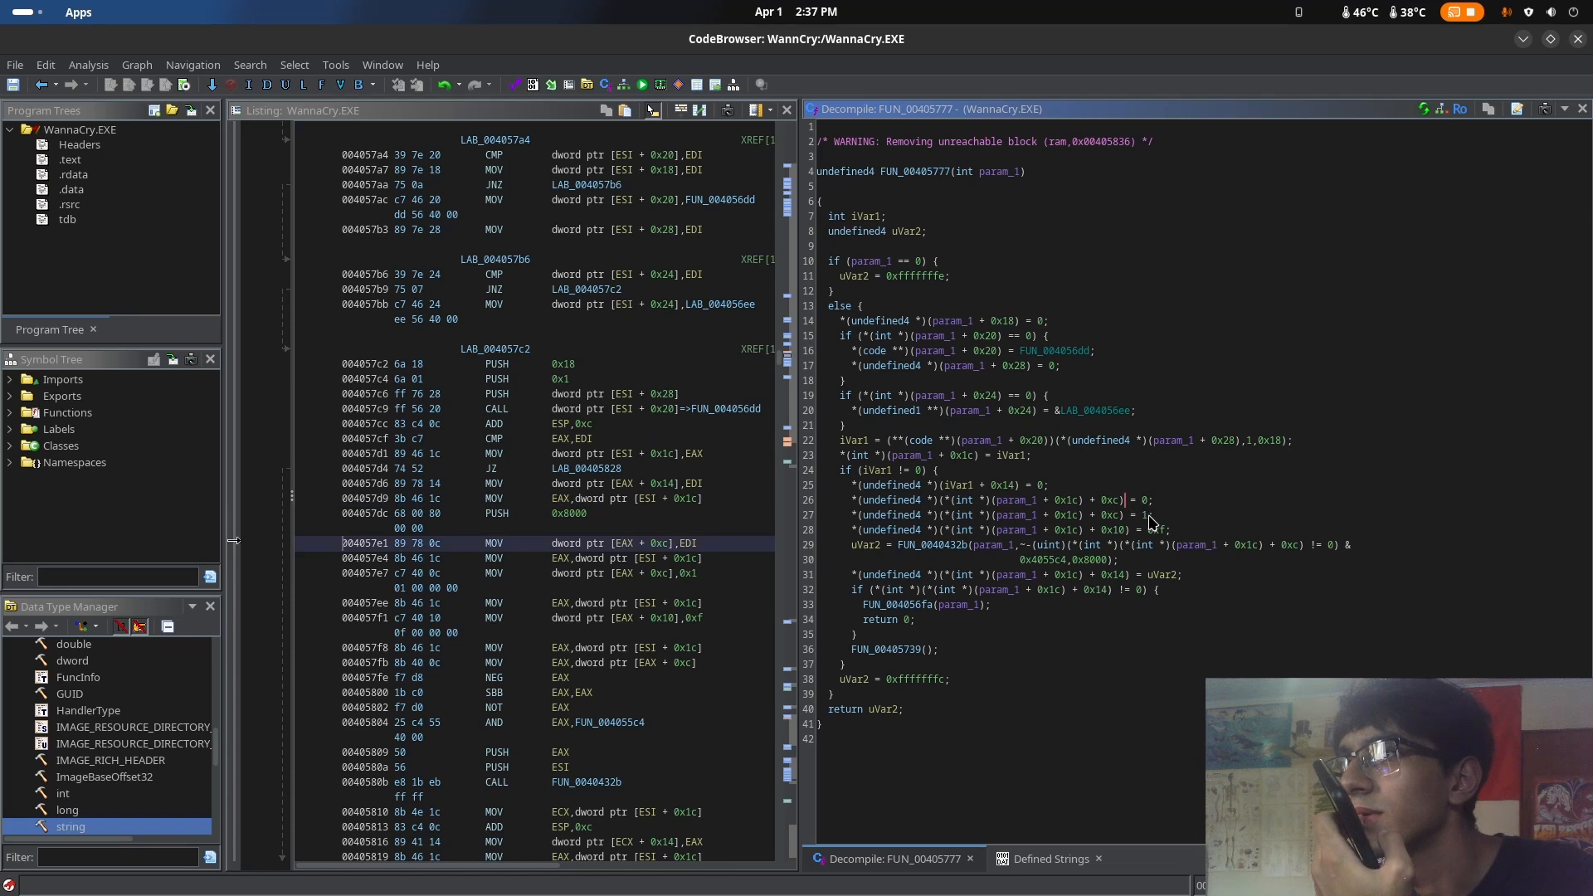
pyautogui.moveTo(1171, 530); pyautogui.dragTo(846, 470)
pyautogui.click(992, 475)
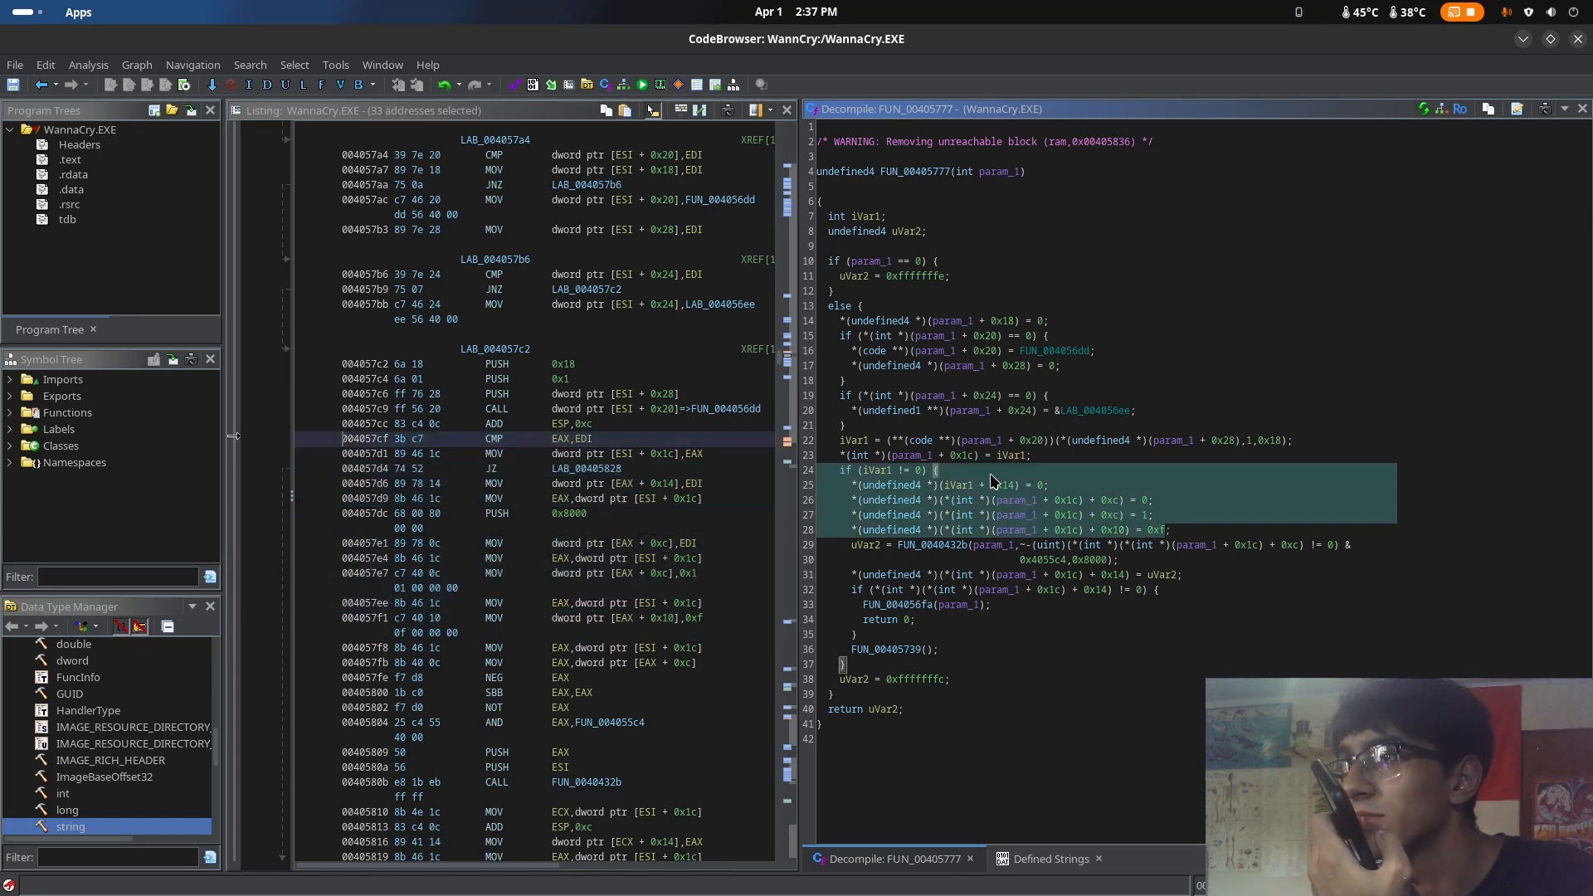
pyautogui.click(1052, 503)
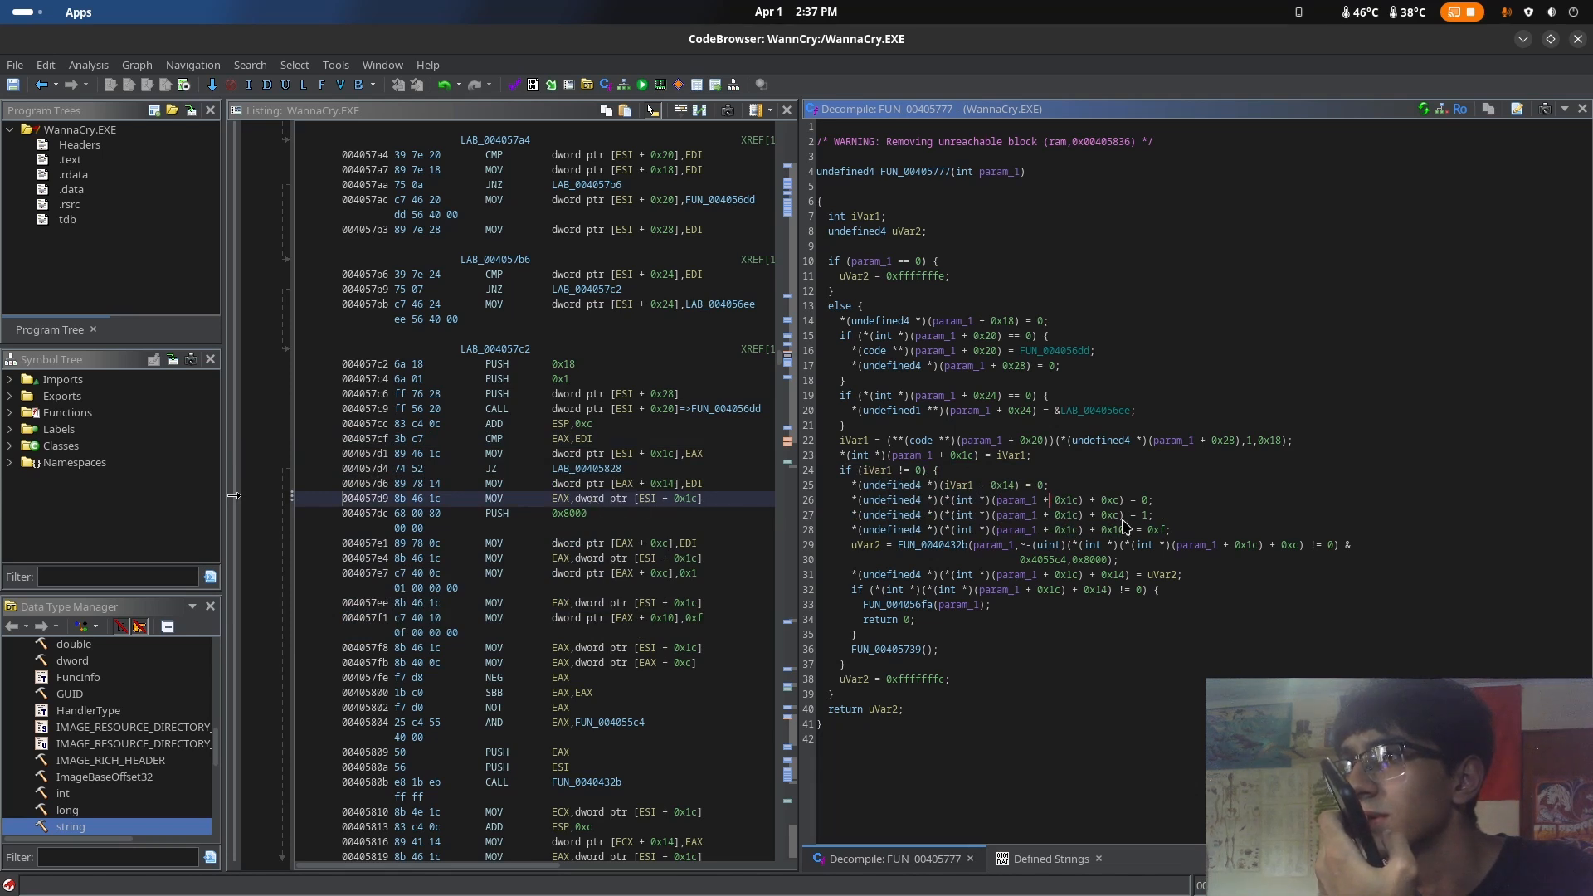
pyautogui.moveTo(1172, 537); pyautogui.dragTo(836, 472)
pyautogui.click(1009, 471)
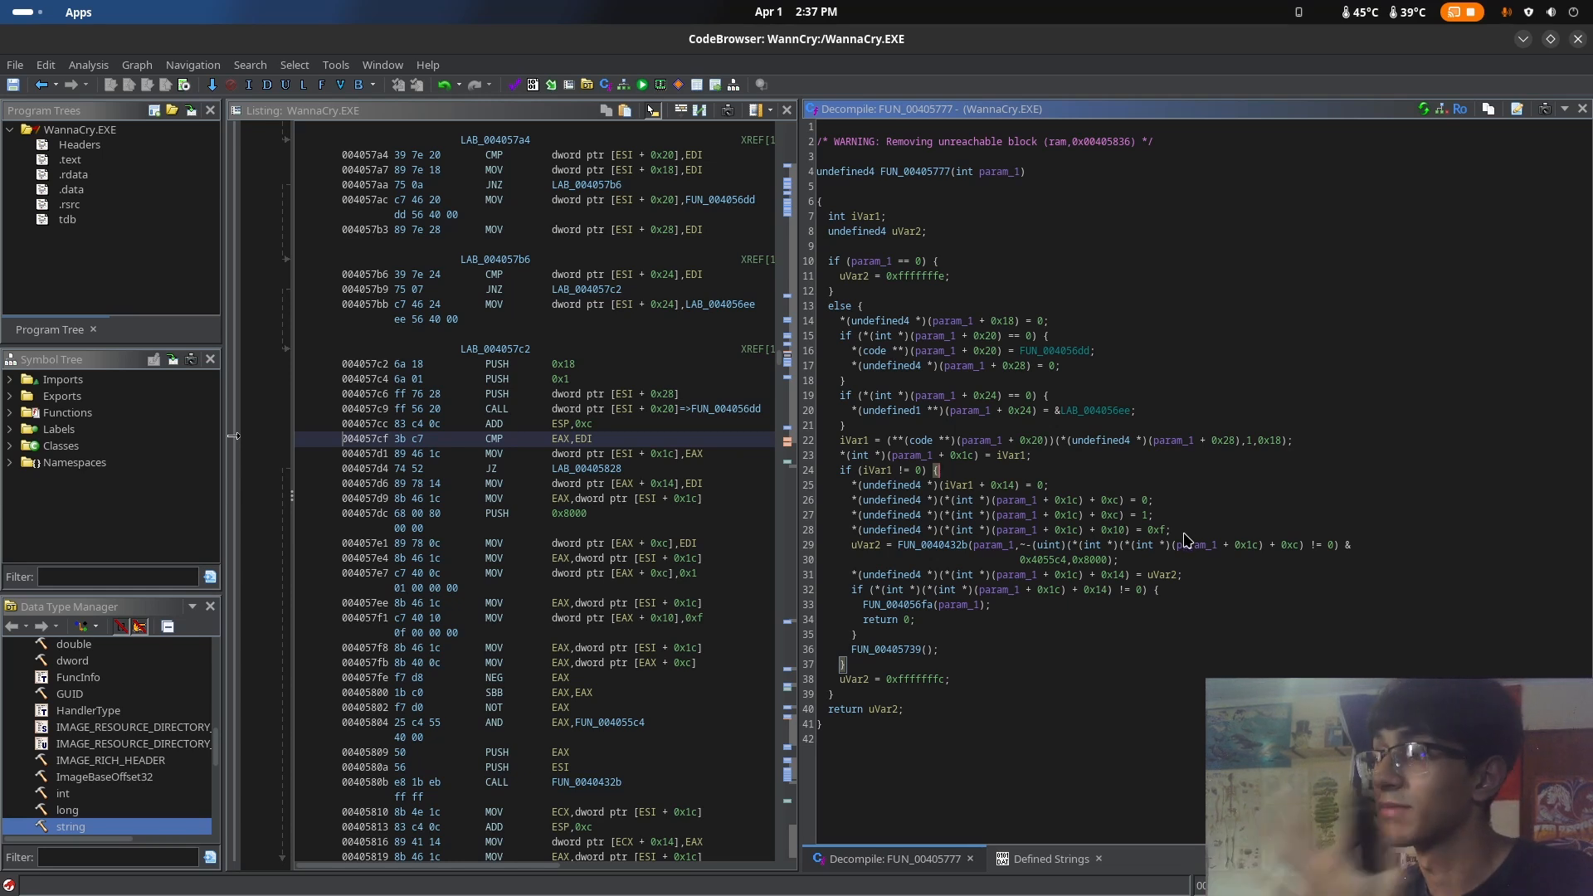
pyautogui.moveTo(1172, 531); pyautogui.dragTo(844, 472)
pyautogui.click(1207, 522)
pyautogui.moveTo(1174, 531); pyautogui.dragTo(831, 474)
pyautogui.click(1095, 501)
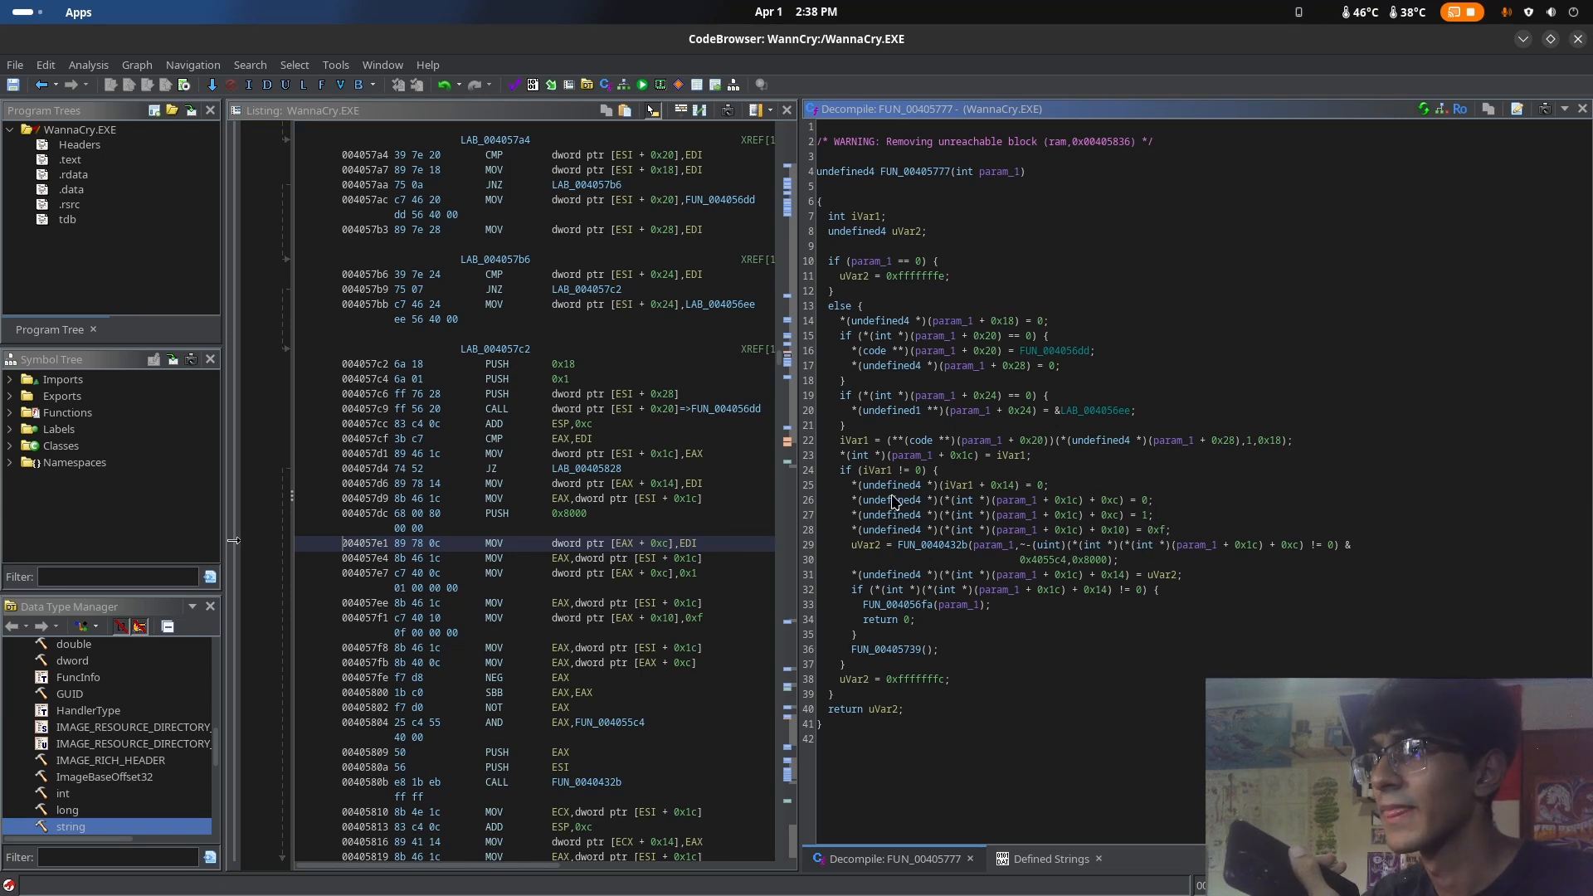
# Rename the function FUN_00405777 as genKey
pyautogui.click(865, 177)
pyautogui.rightClick(910, 173)
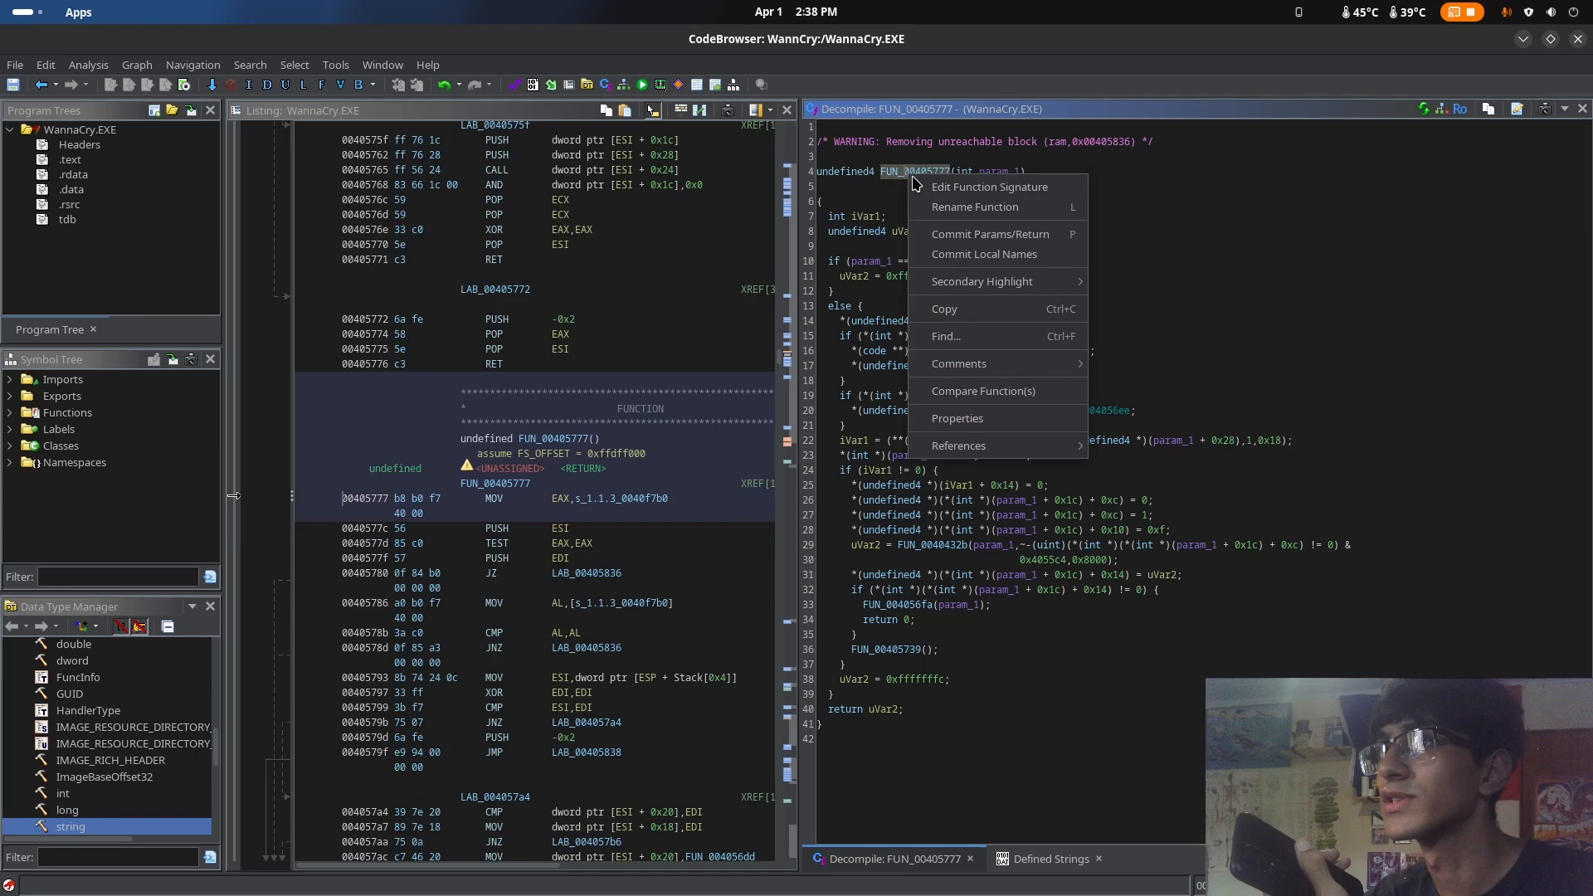
pyautogui.click(956, 208)
pyautogui.write('ge')
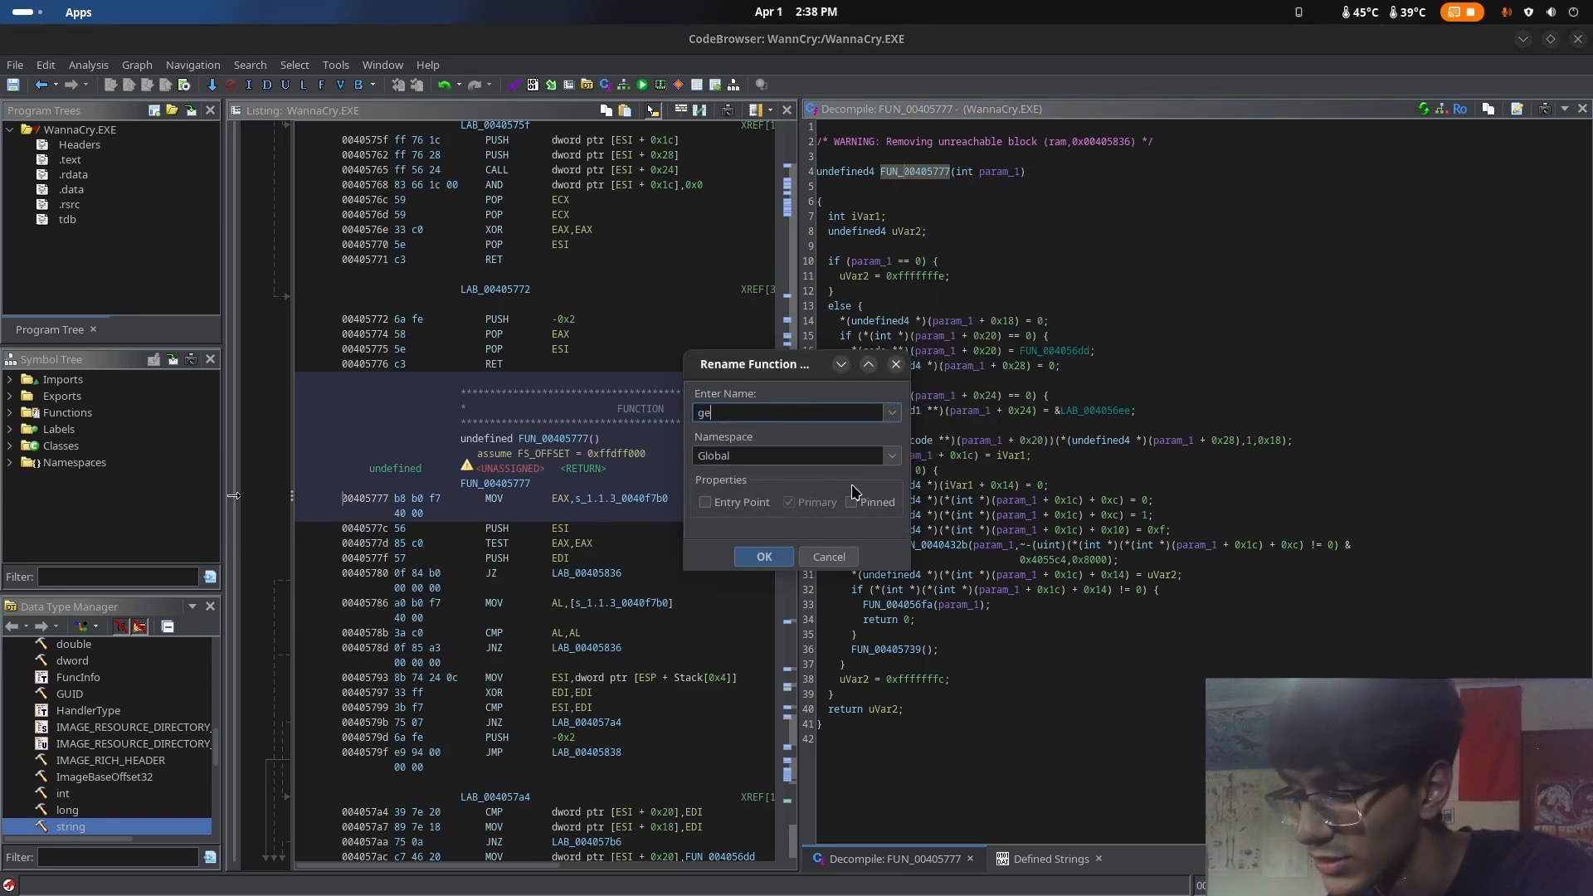
pyautogui.write('nKEY')
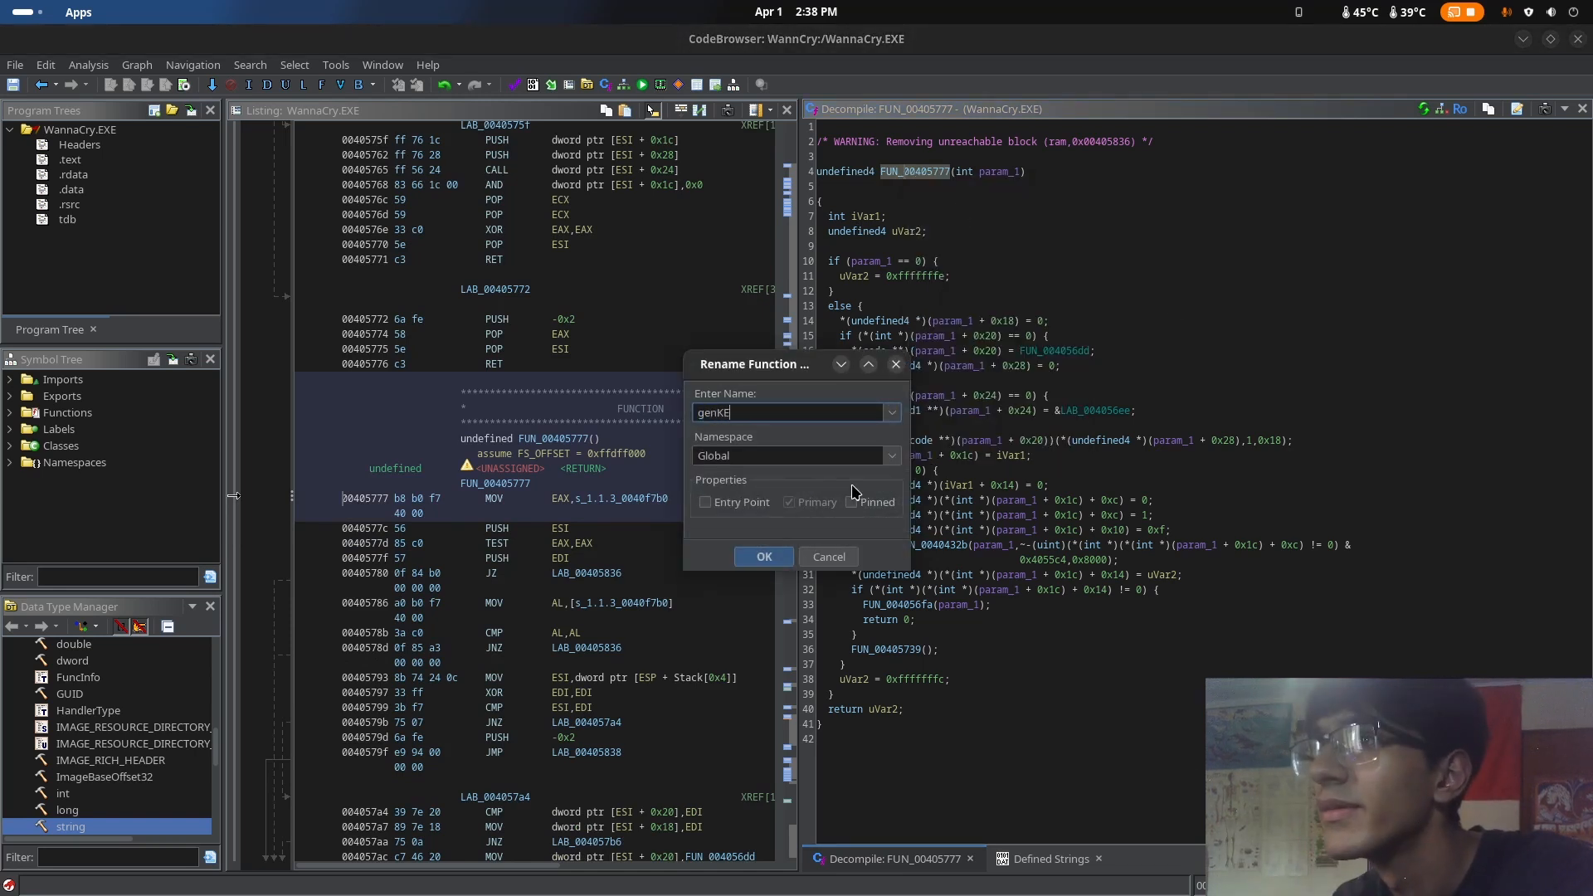
pyautogui.press('BackSpace')
pyautogui.press('BackSpace')
pyautogui.write('ey')
pyautogui.press('Return')
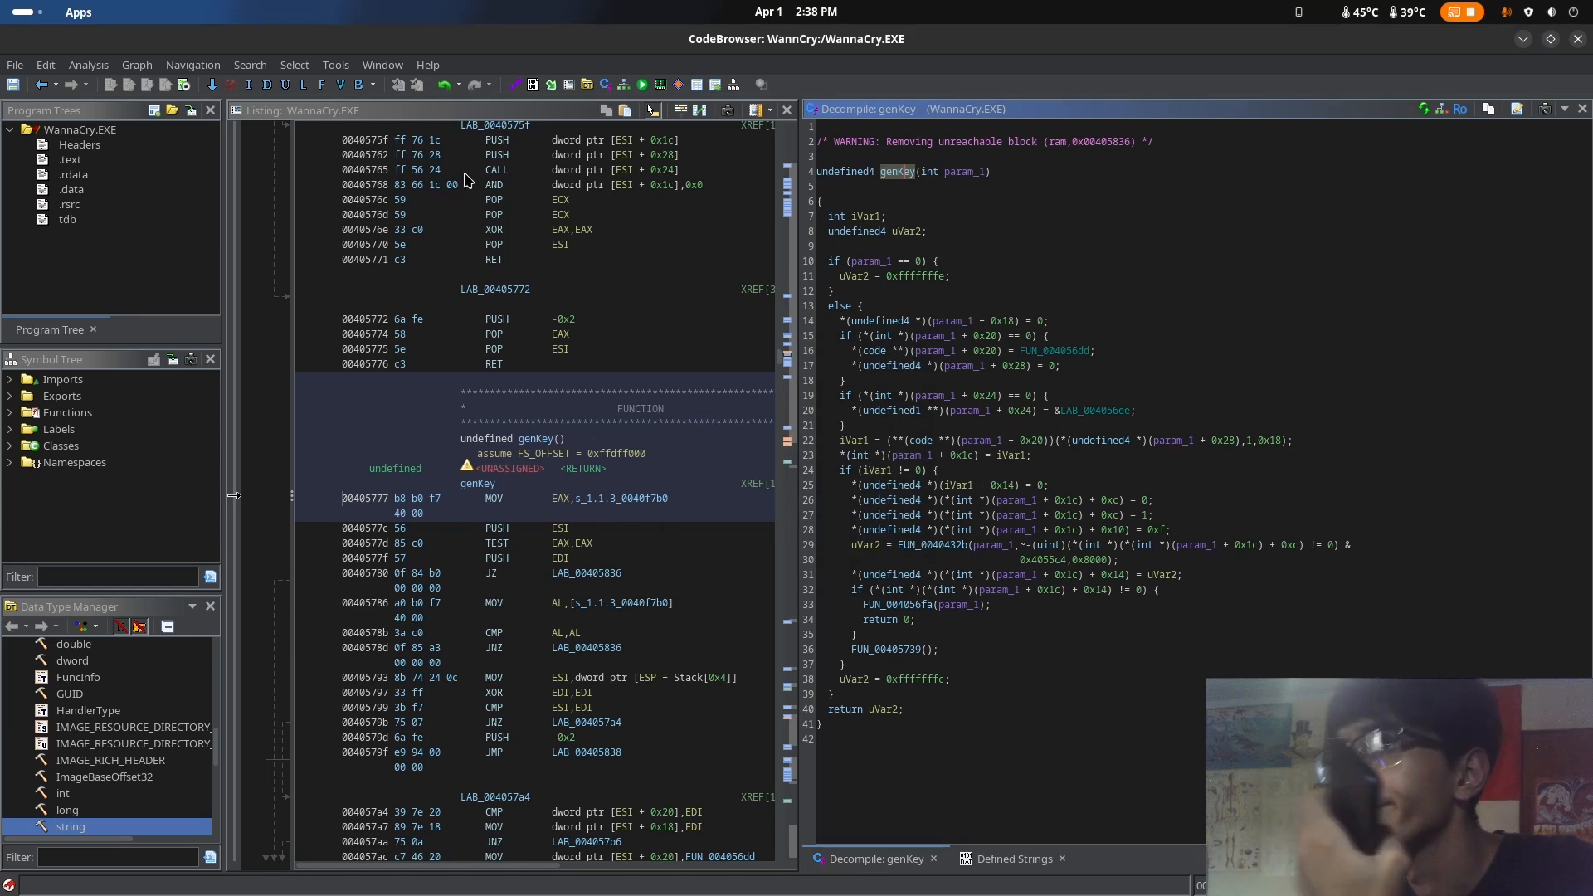
# Go to the CryptDecrypt string from the defined strings, show the references to its address, and close the references window
pyautogui.click(1037, 861)
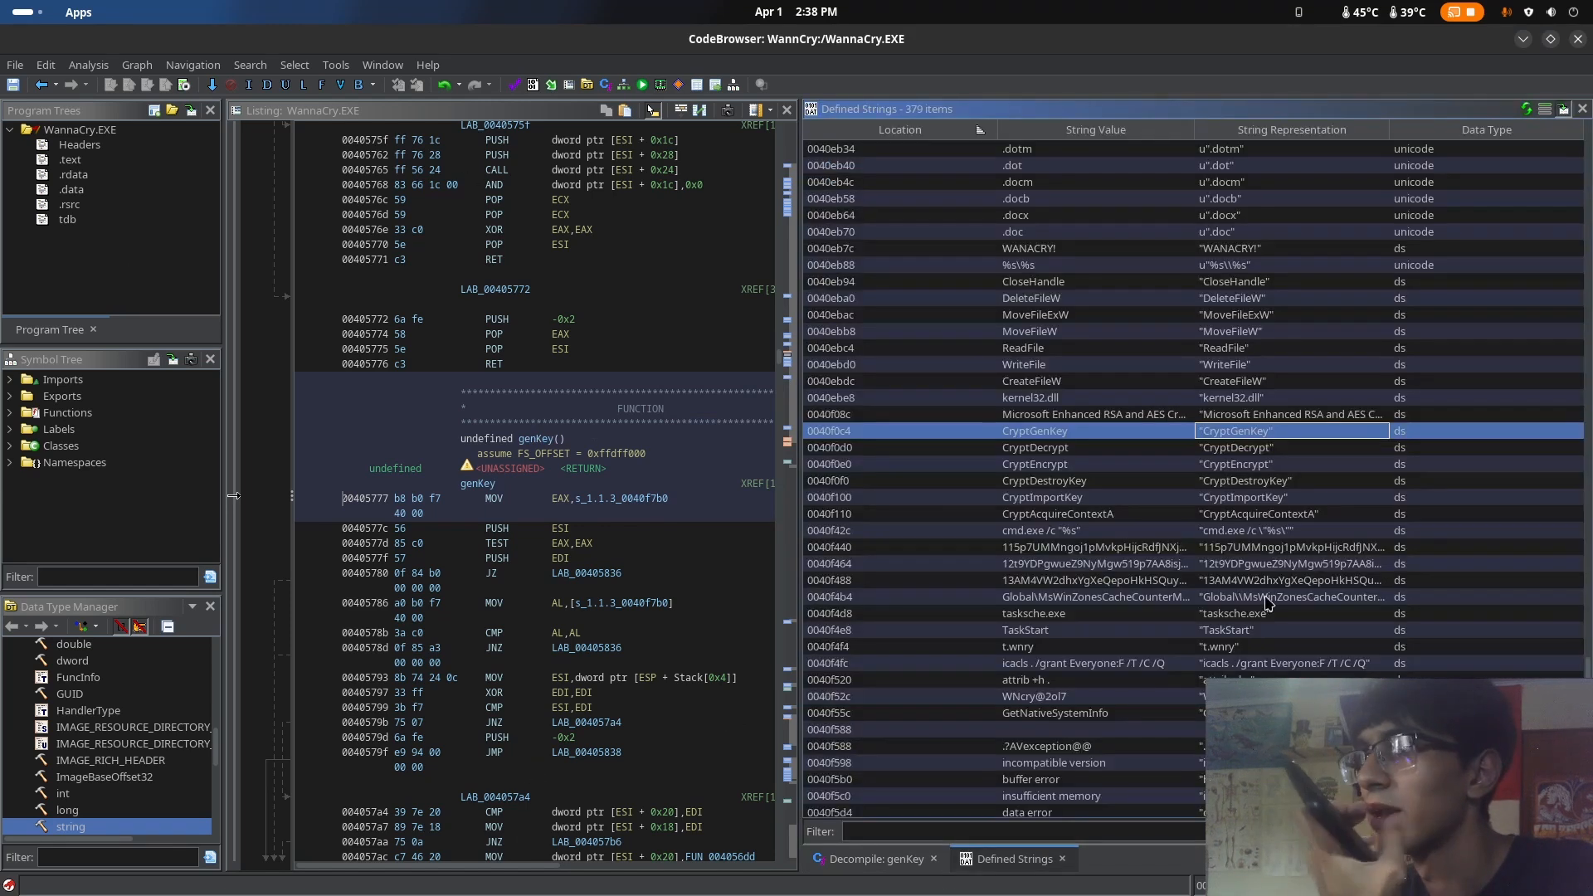
pyautogui.click(1266, 450)
pyautogui.doubleClick(1255, 449)
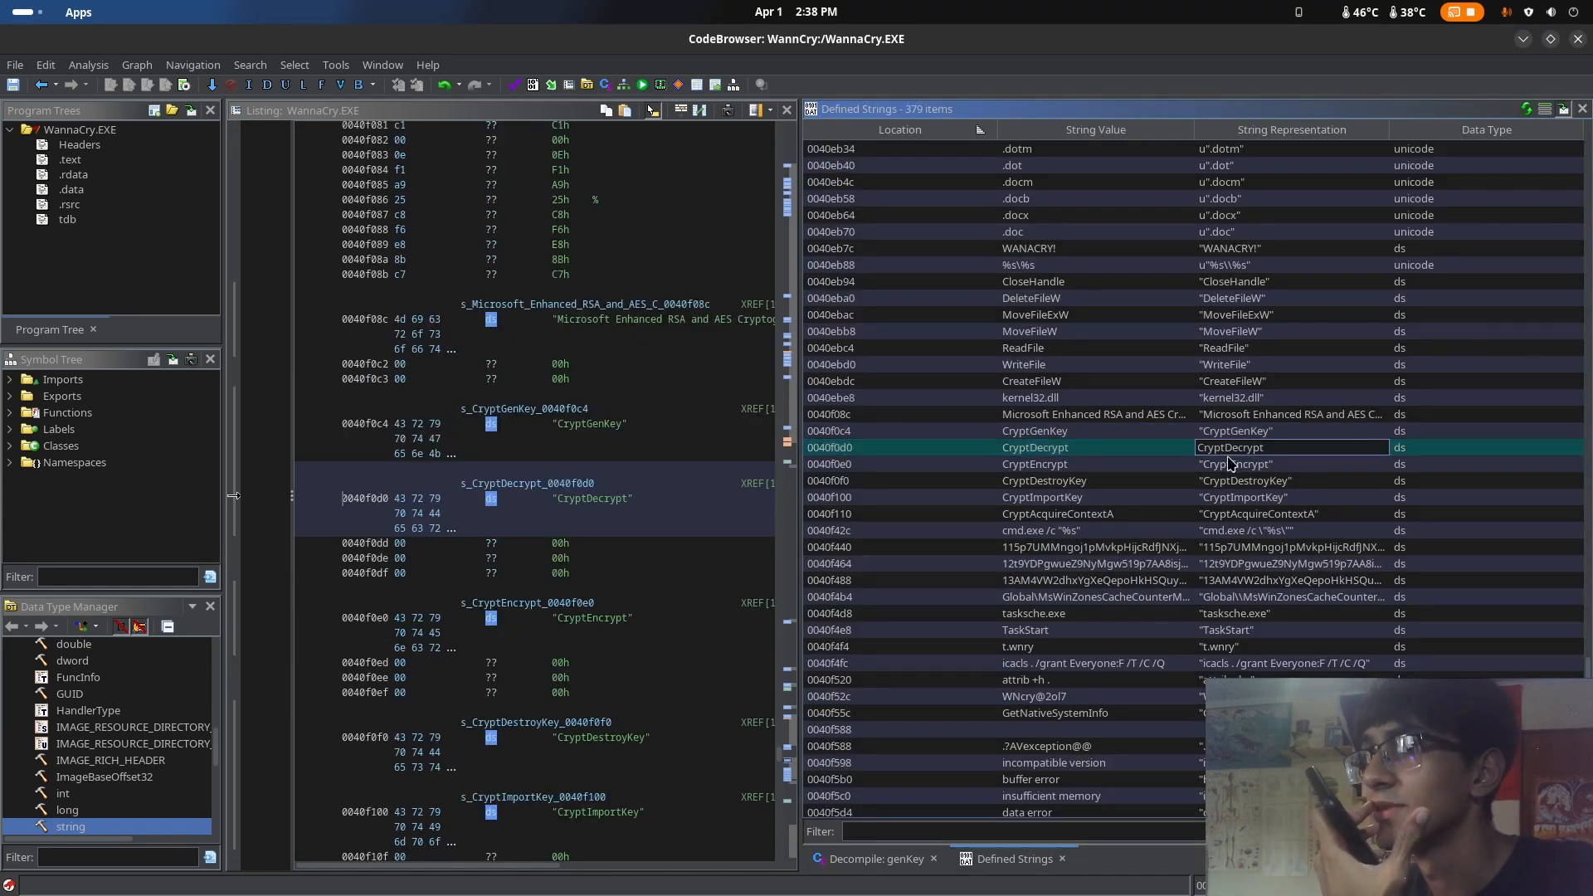
pyautogui.rightClick(632, 515)
pyautogui.moveTo(747, 882)
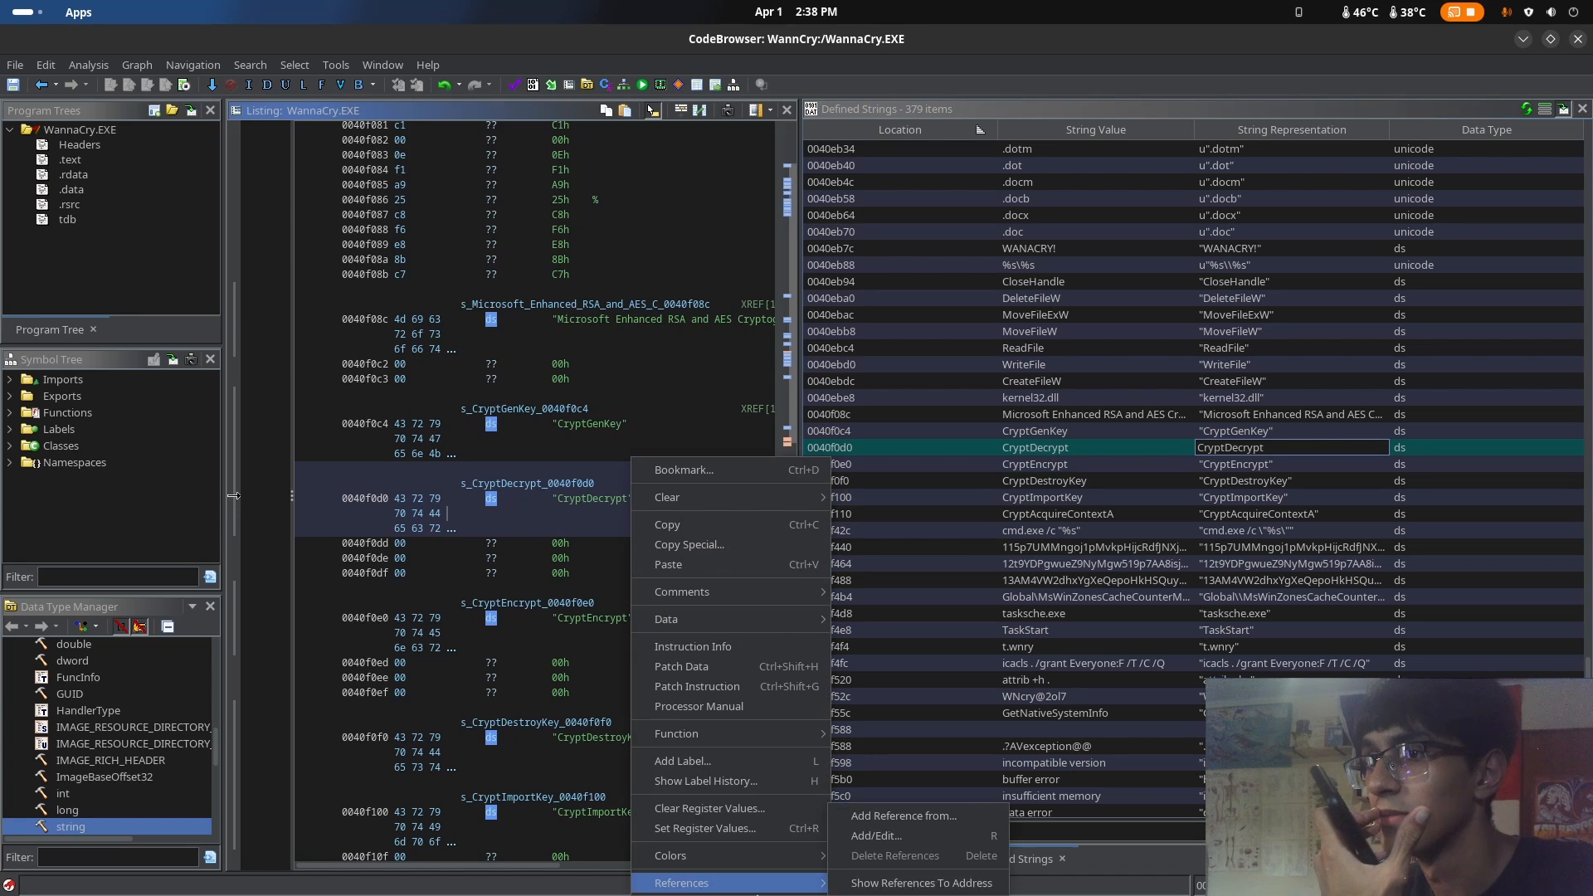
pyautogui.click(881, 885)
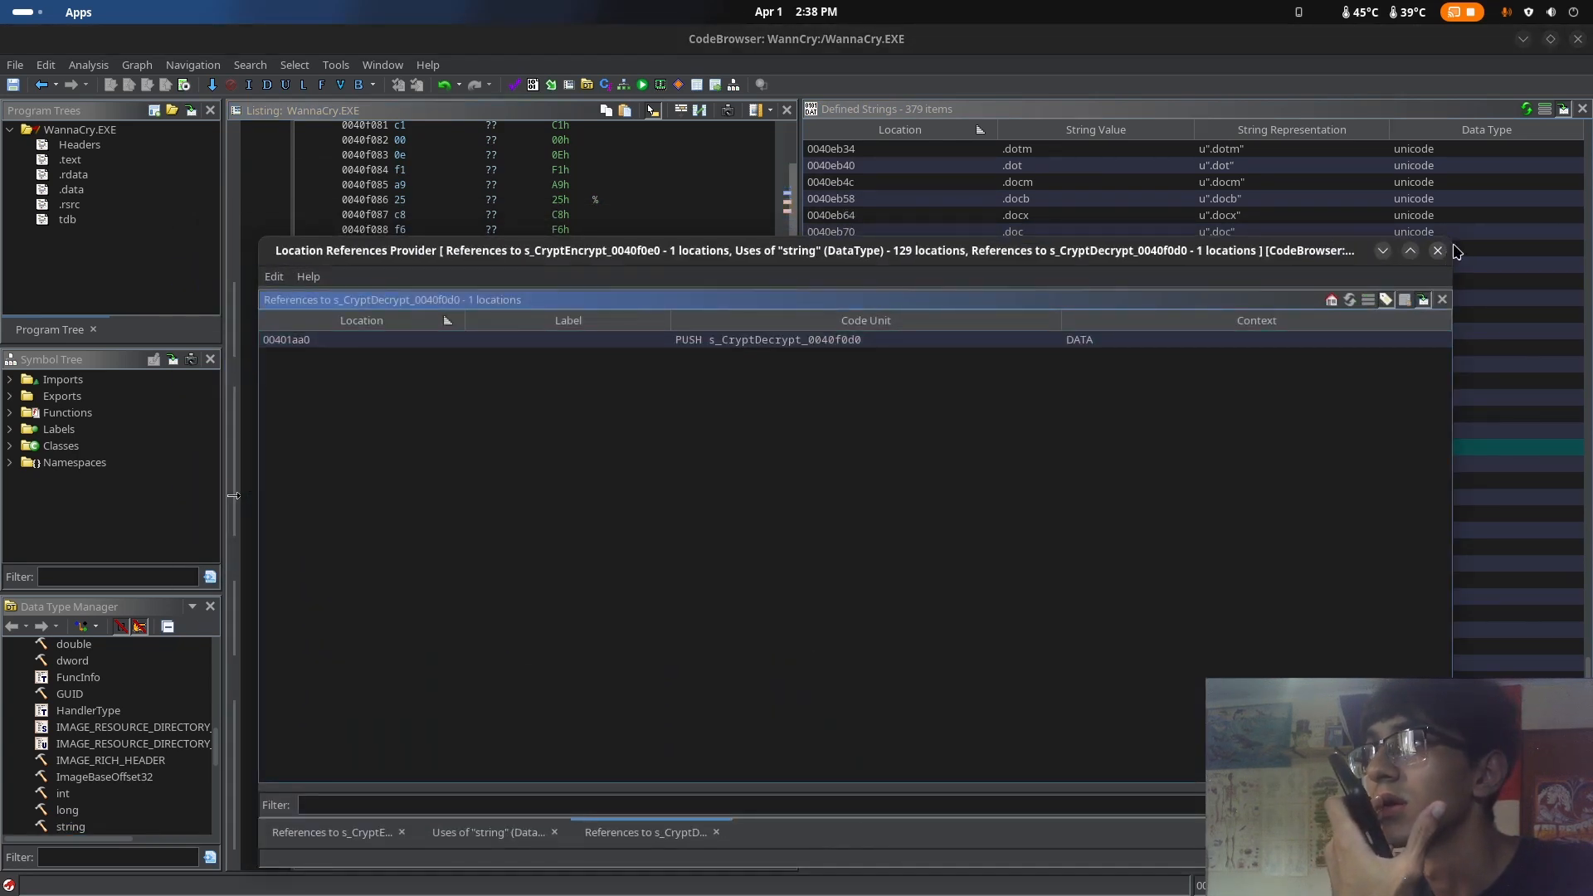
pyautogui.click(1438, 250)
# Find all uses of the CryptDecrypt string's data type, look through the list, go to the genKey entry, and close the results
pyautogui.rightClick(587, 458)
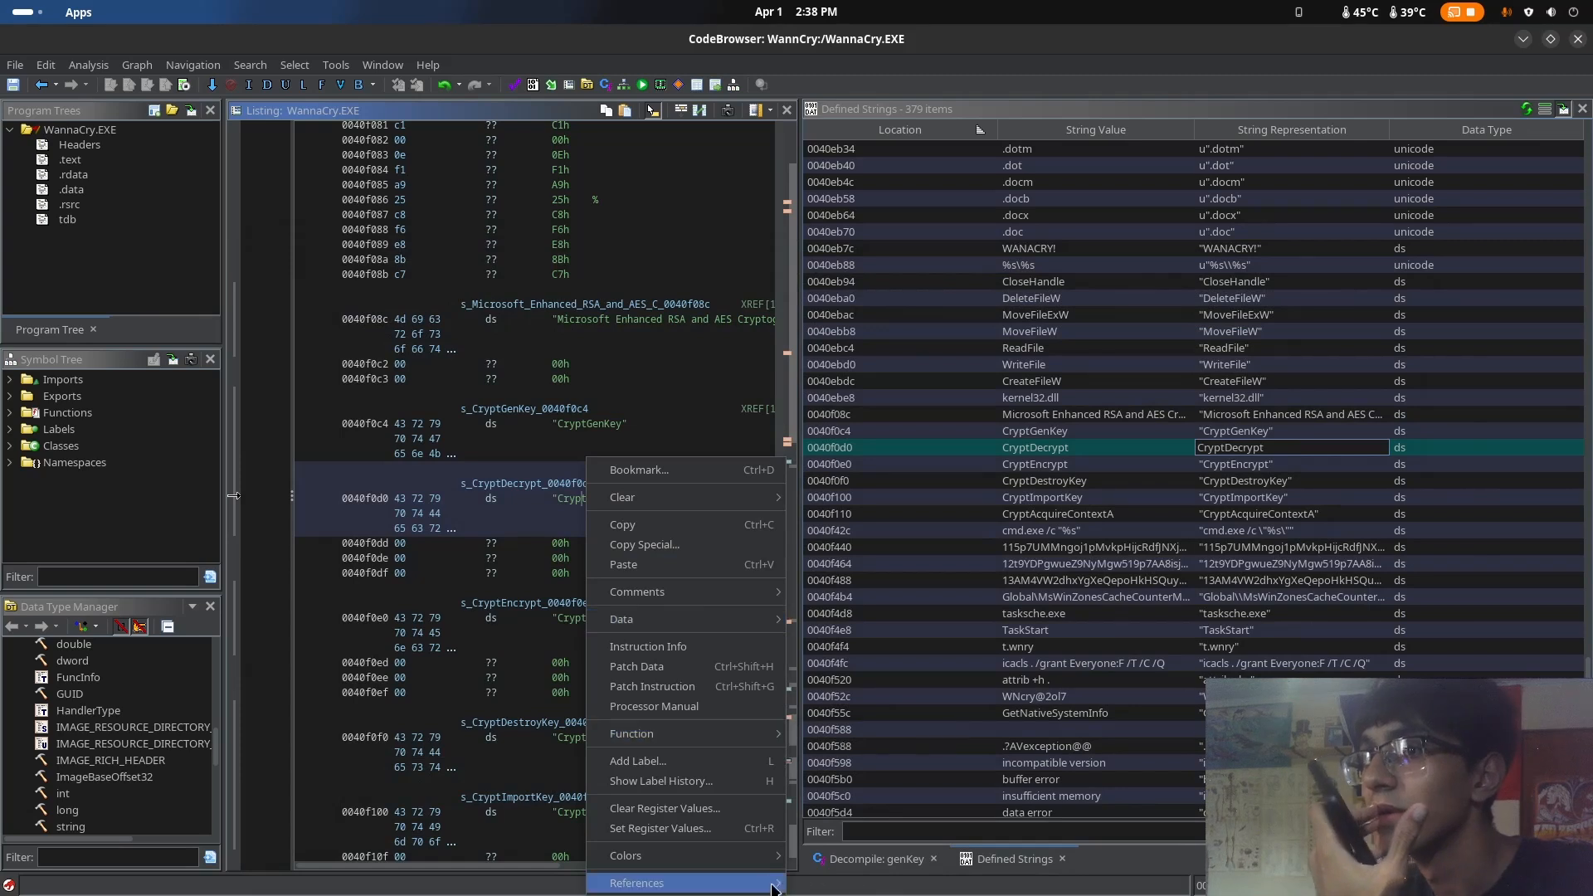
pyautogui.moveTo(772, 886)
pyautogui.click(840, 861)
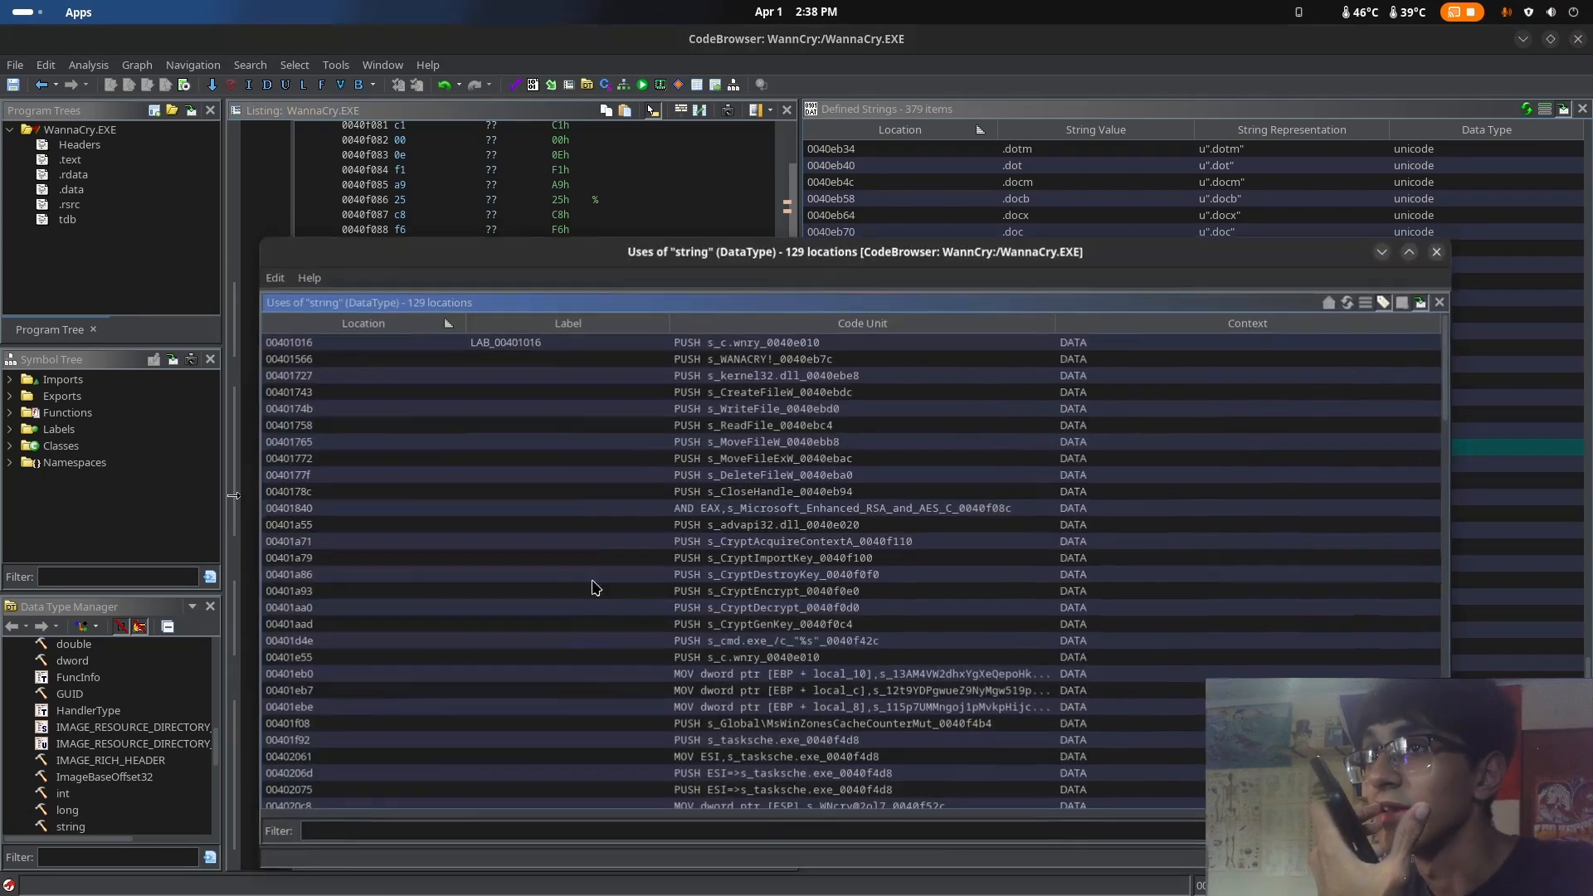
pyautogui.scroll(-9, 581, 531)
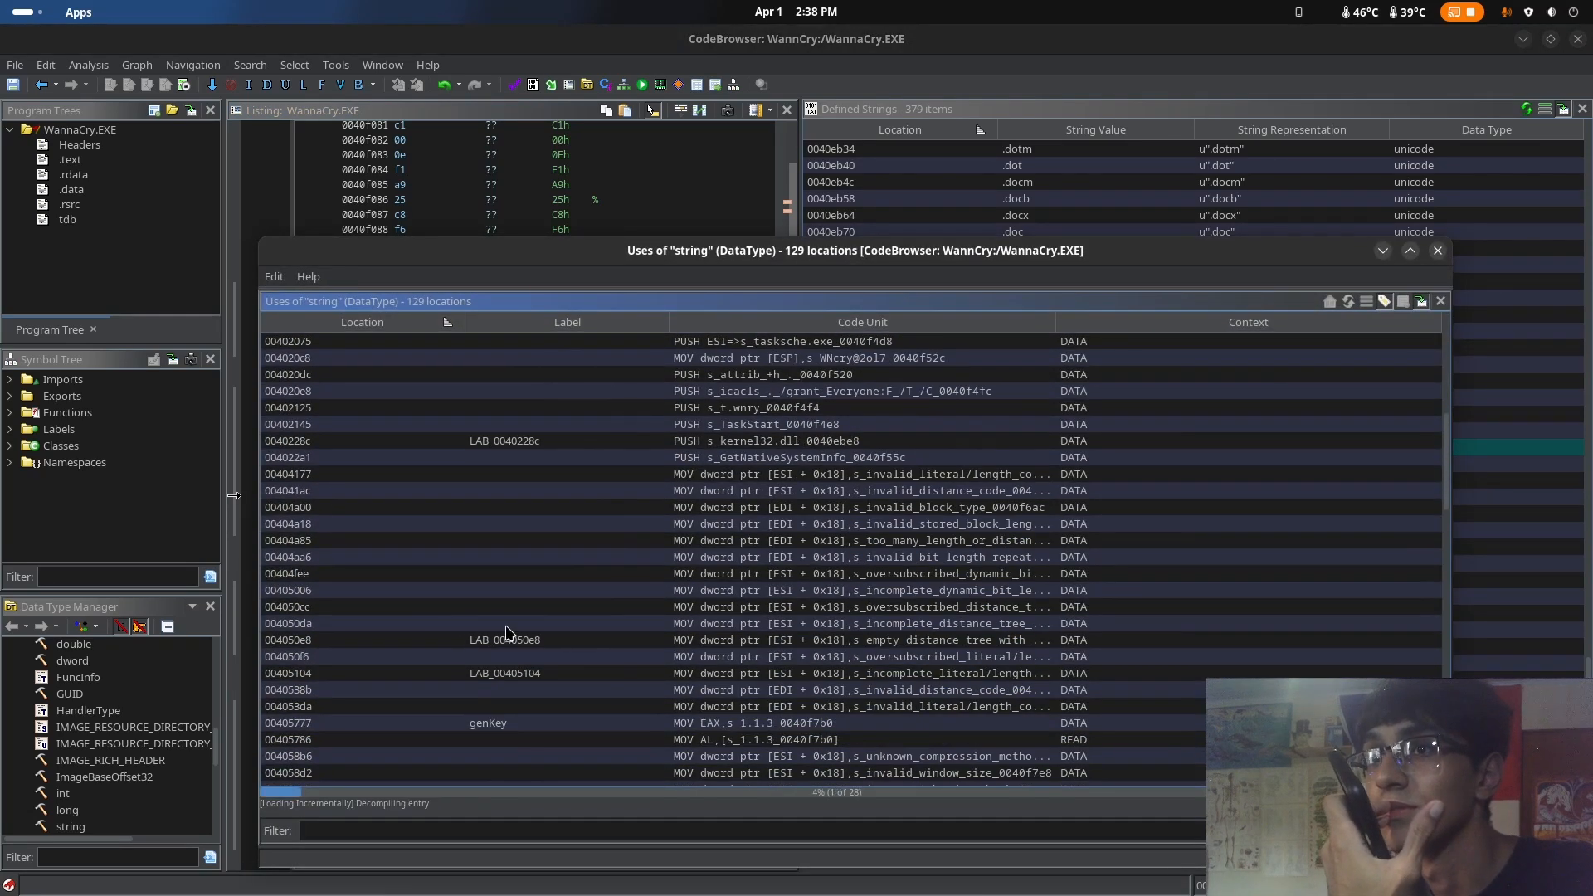
pyautogui.scroll(-15, 508, 630)
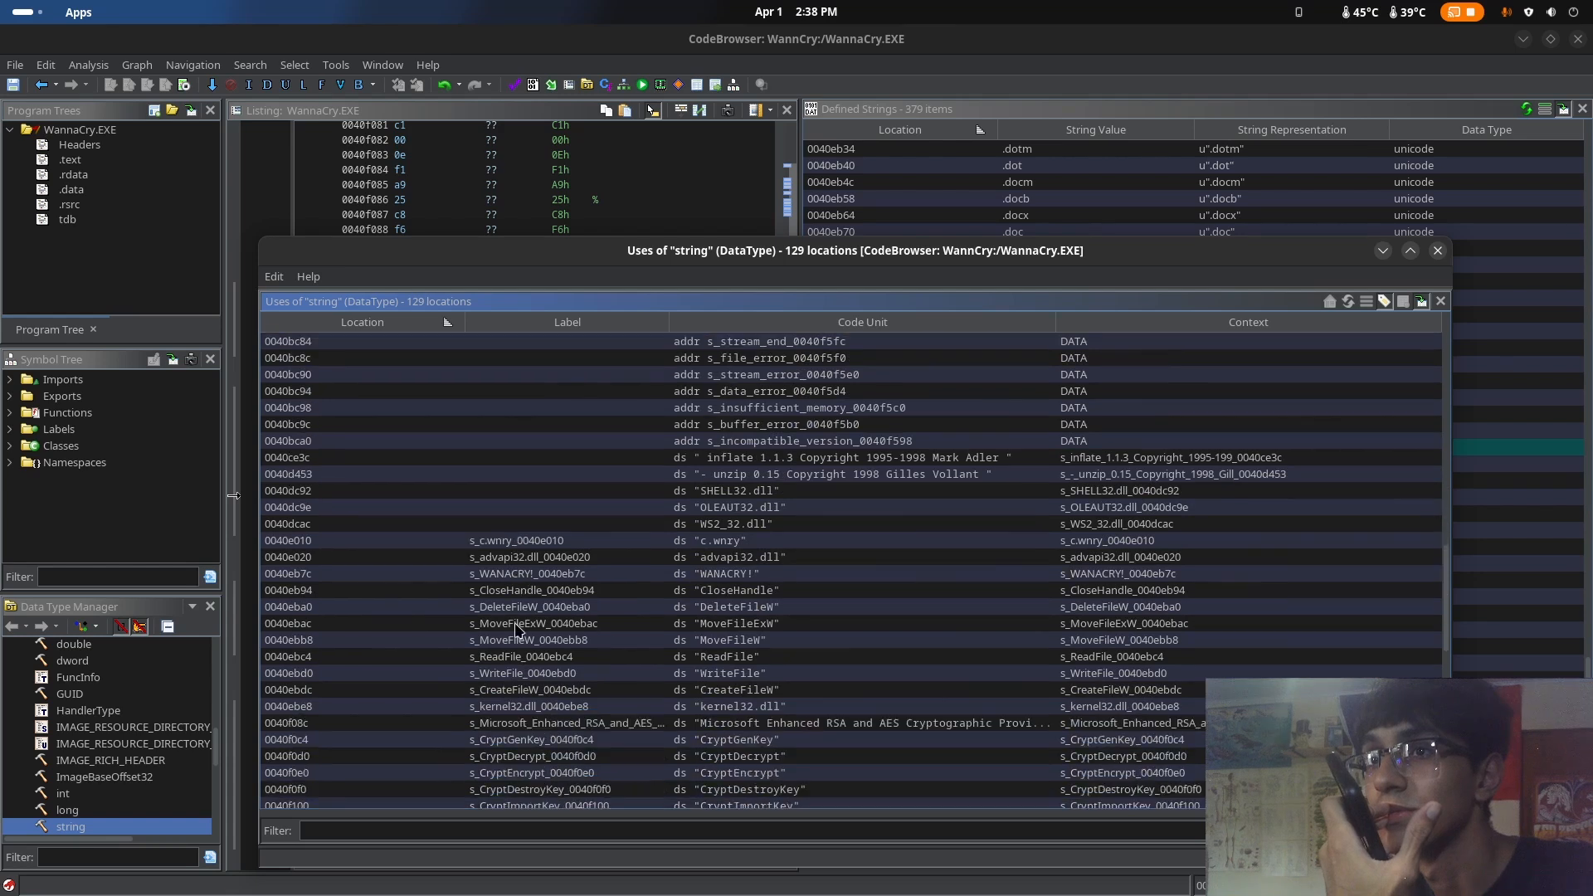
pyautogui.scroll(-7, 516, 630)
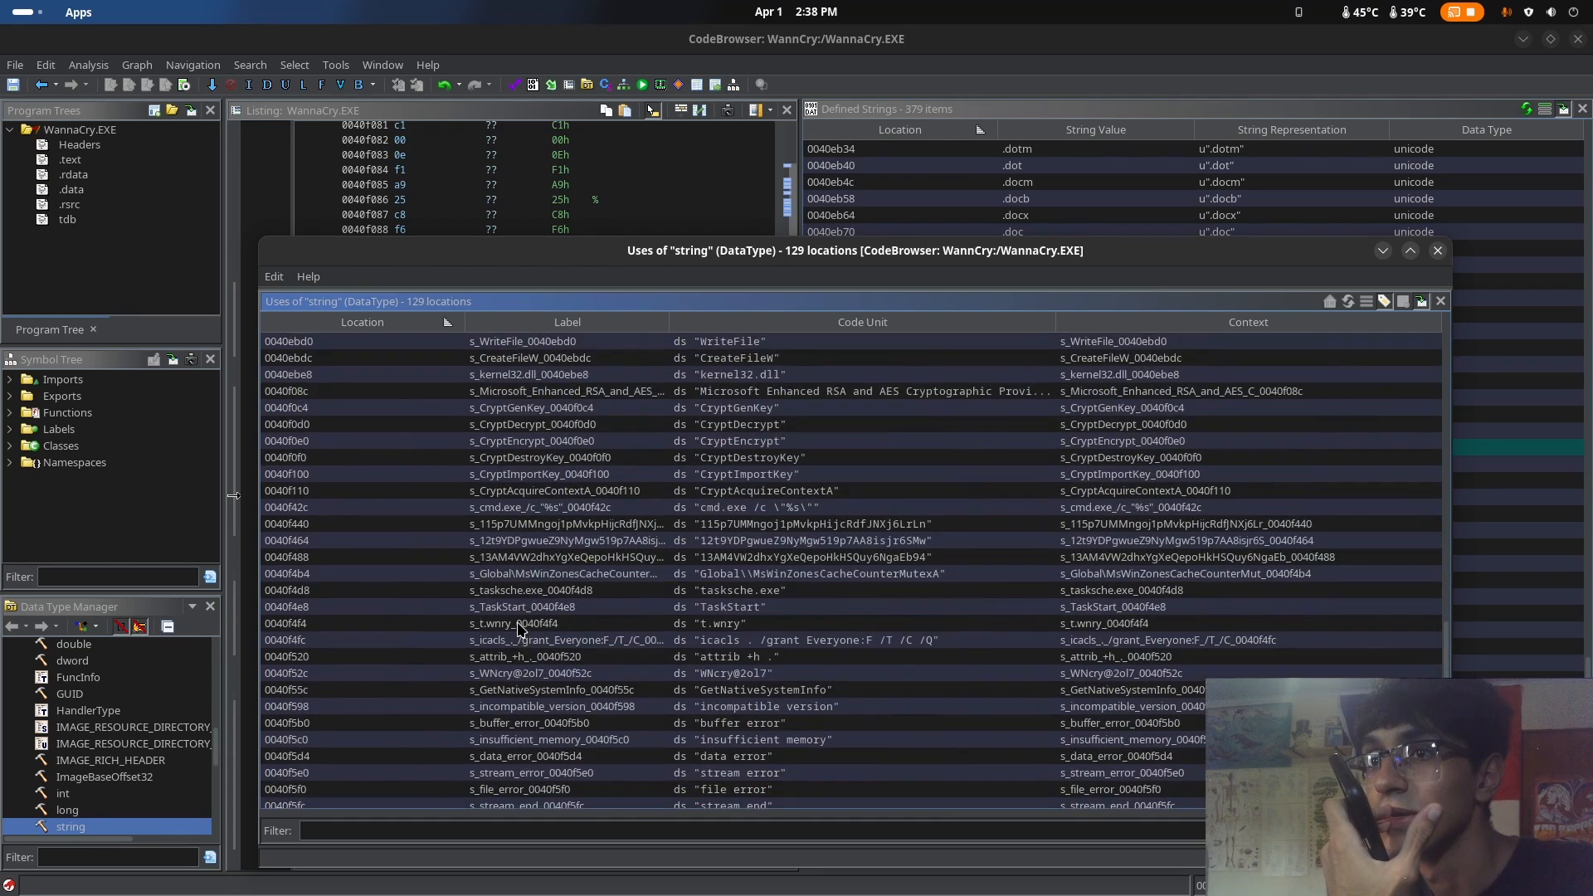
pyautogui.scroll(14, 518, 628)
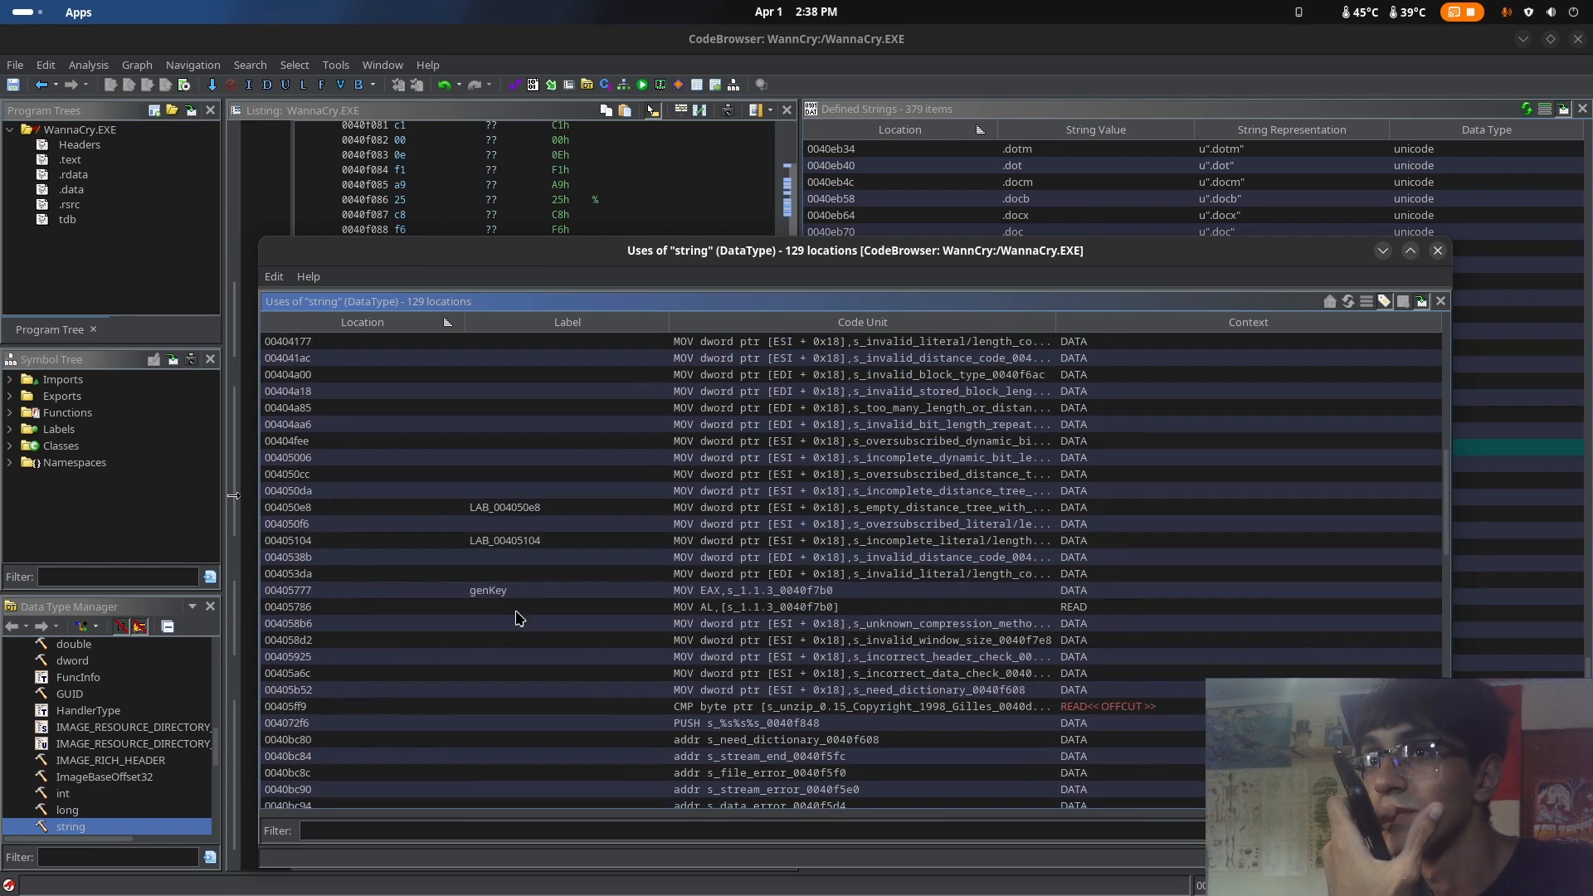
pyautogui.click(510, 590)
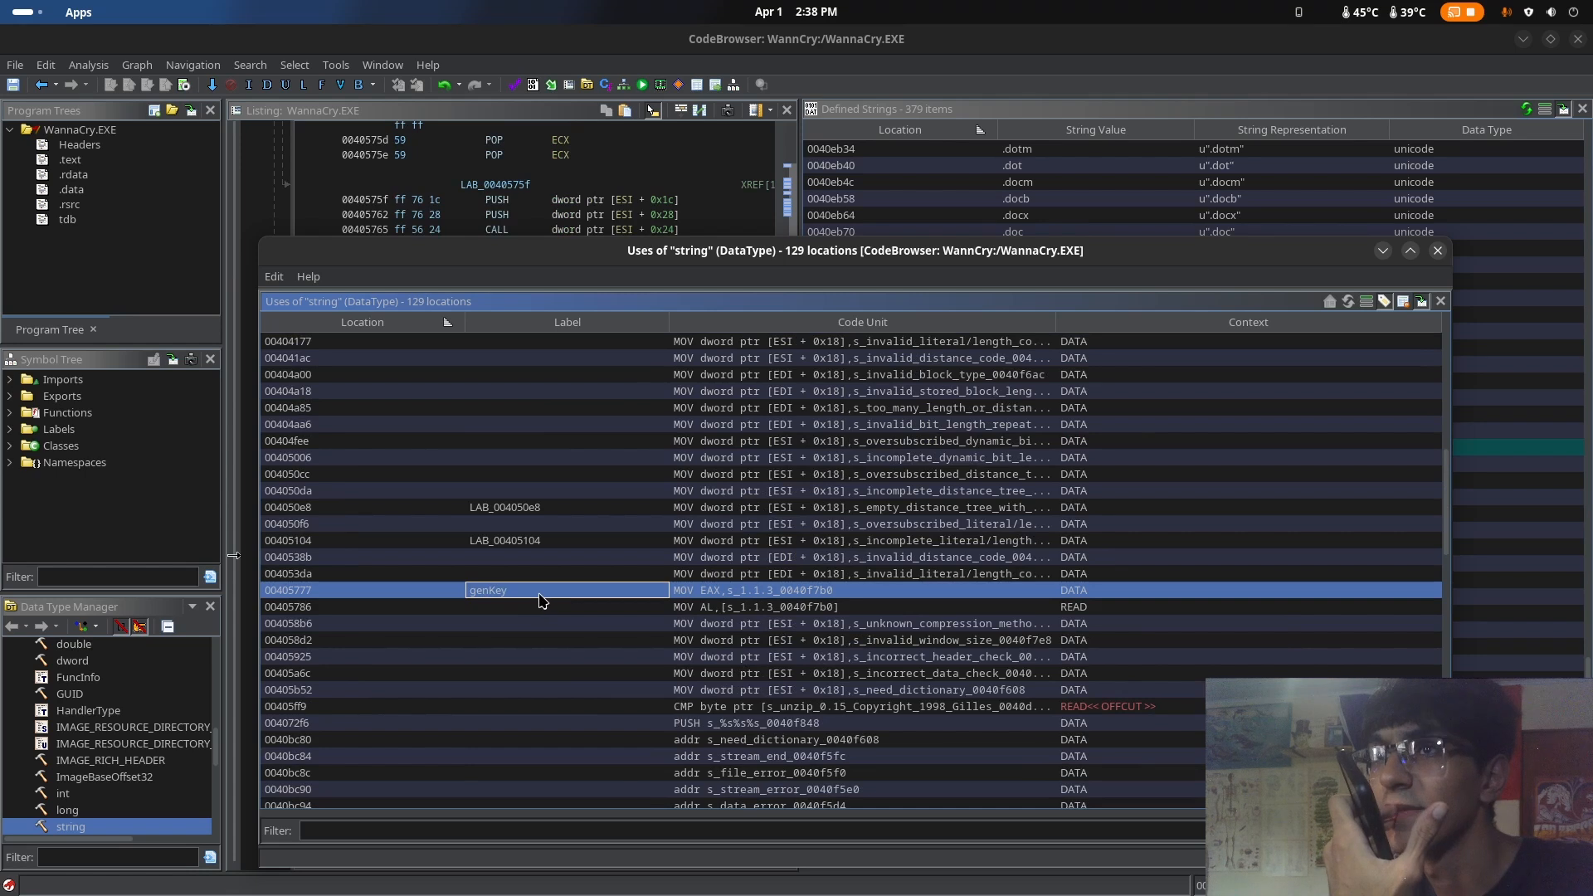
pyautogui.click(1438, 250)
# Go to the tasksche.exe string in the defined strings list and view its definition in the listing
pyautogui.scroll(-3, 956, 404)
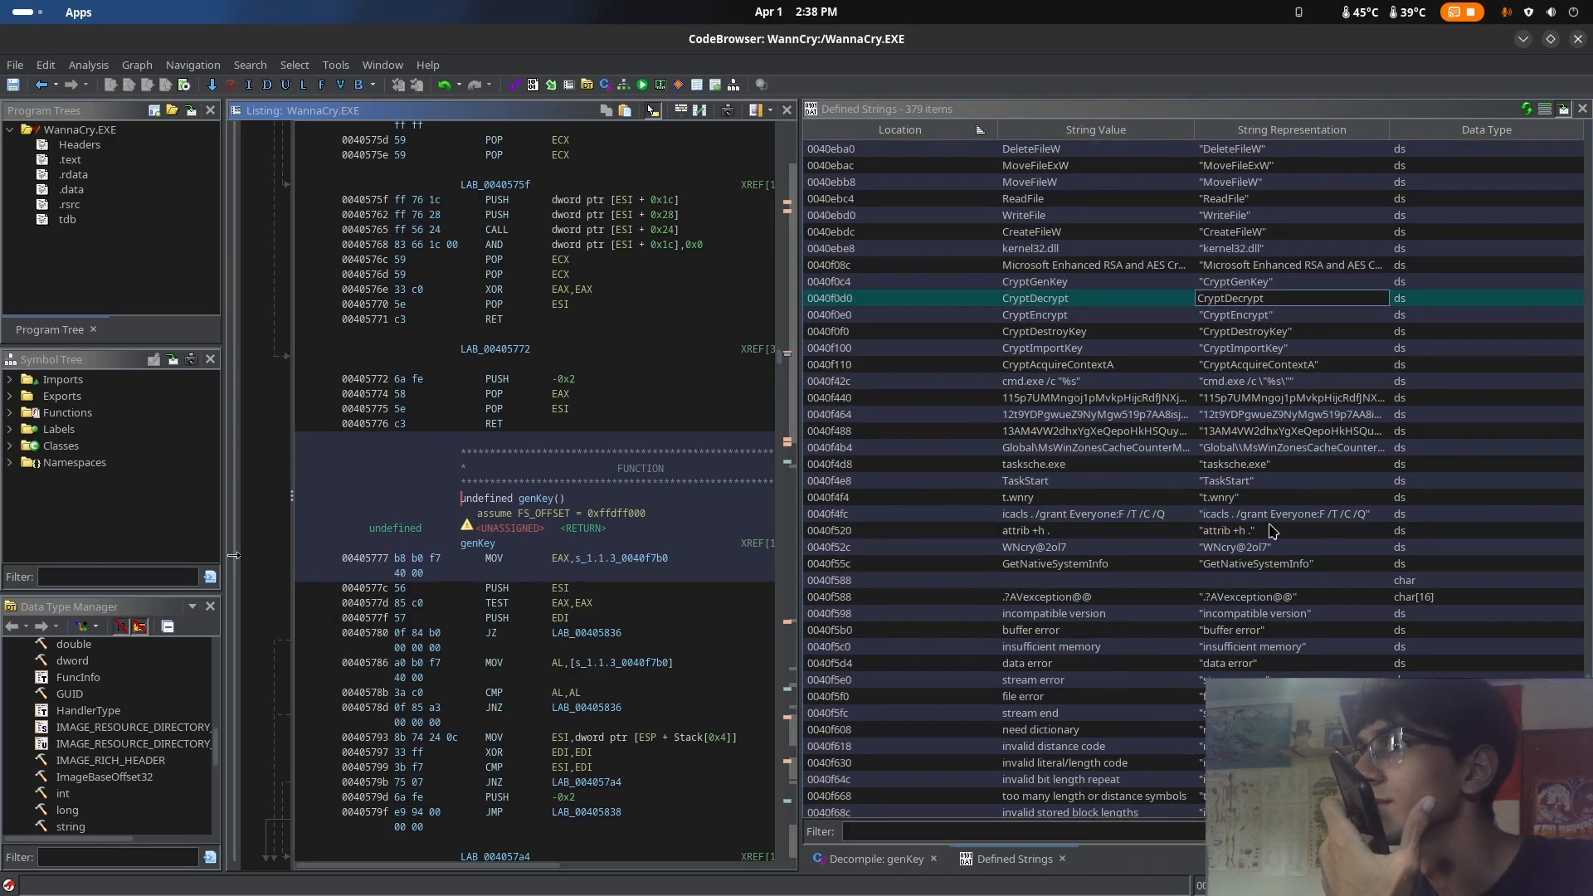
pyautogui.click(1242, 484)
pyautogui.press('Up')
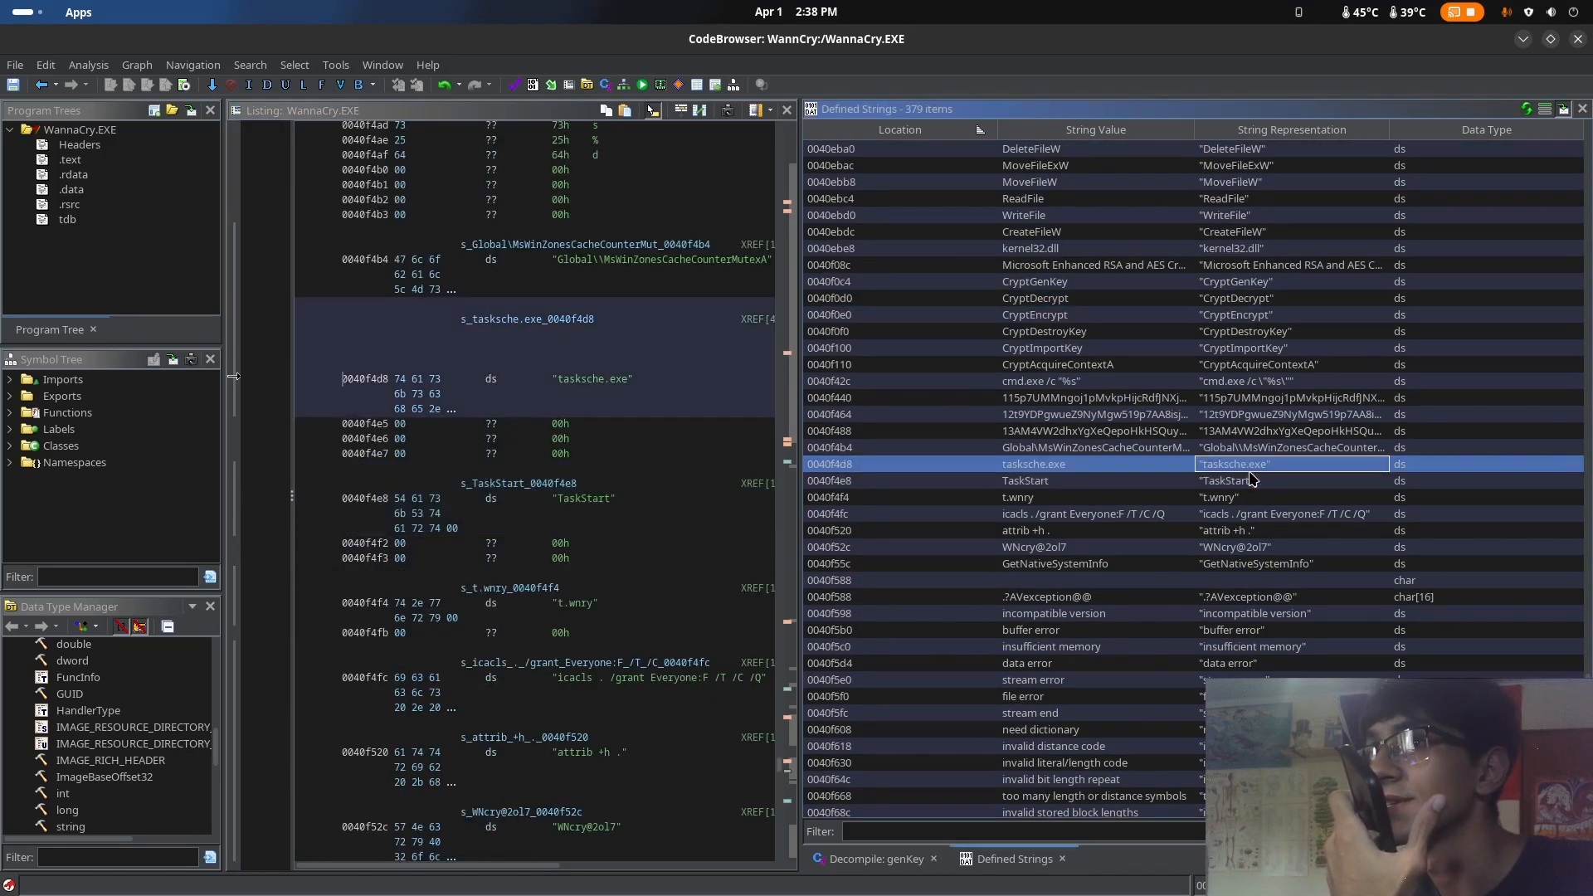
pyautogui.click(1262, 480)
pyautogui.click(1276, 464)
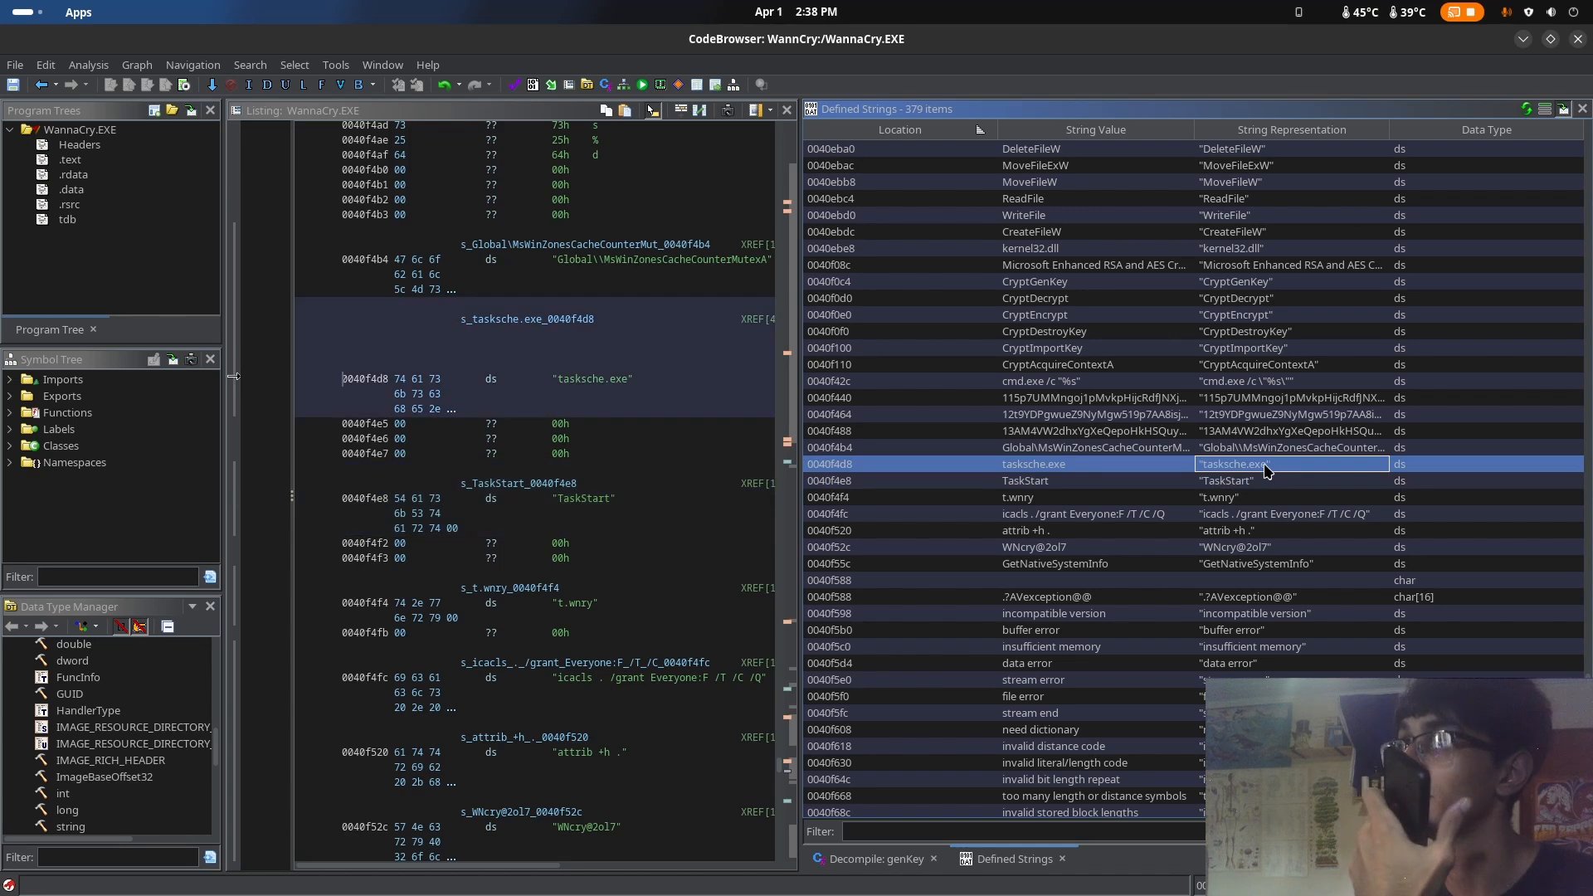
# Check the WANACRY!, DeleteFileW, ReadFile, MoveFileW and MoveFileExW strings in the listing from the defined strings
pyautogui.scroll(4, 1408, 390)
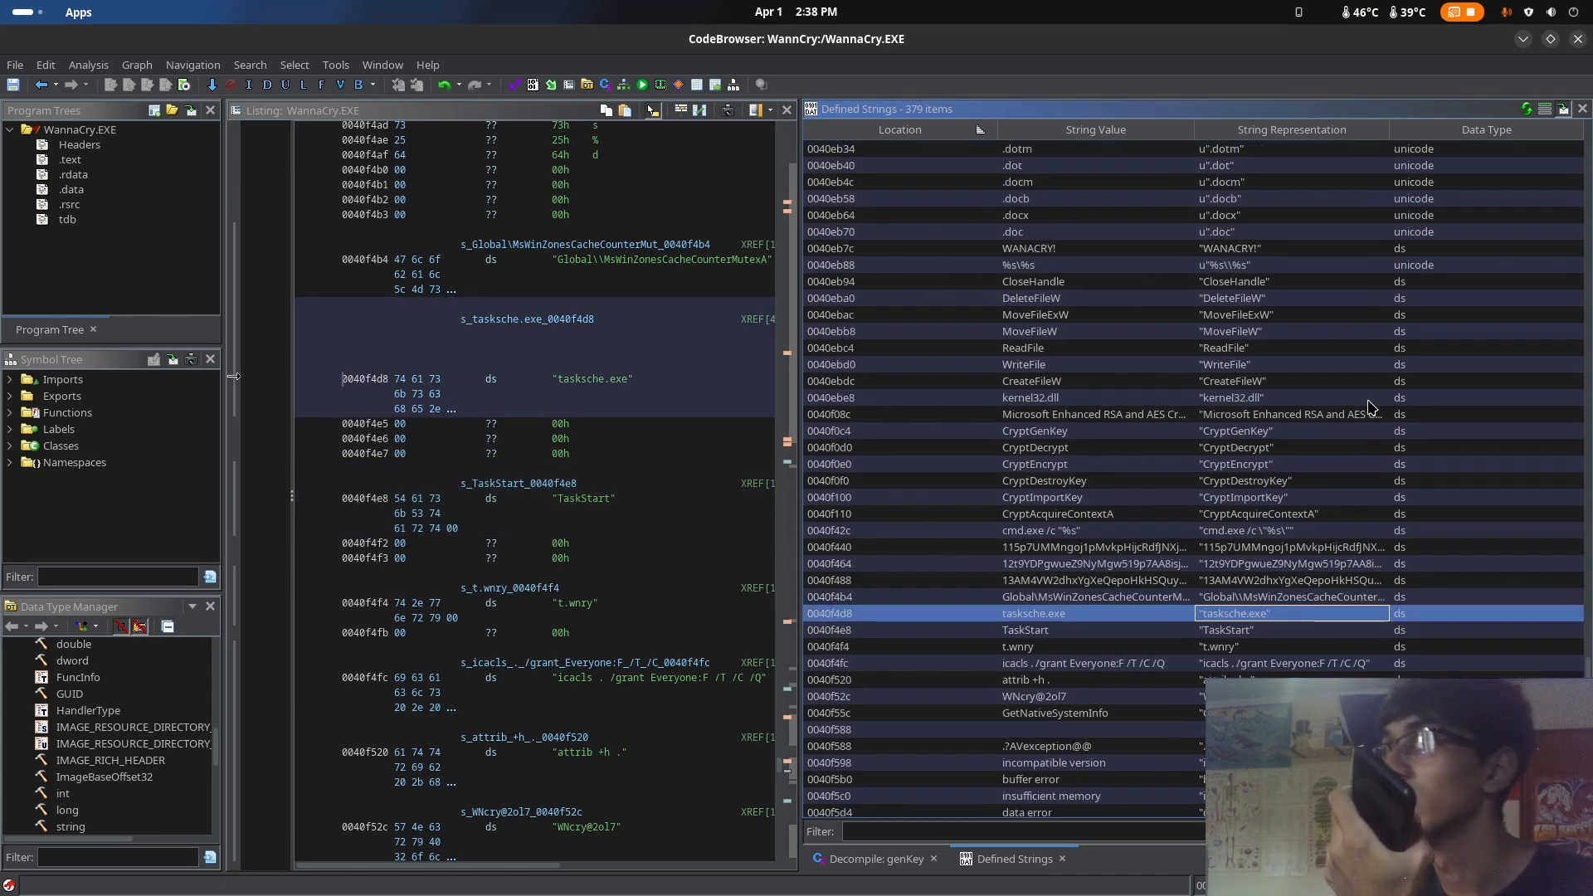
pyautogui.scroll(3, 1386, 403)
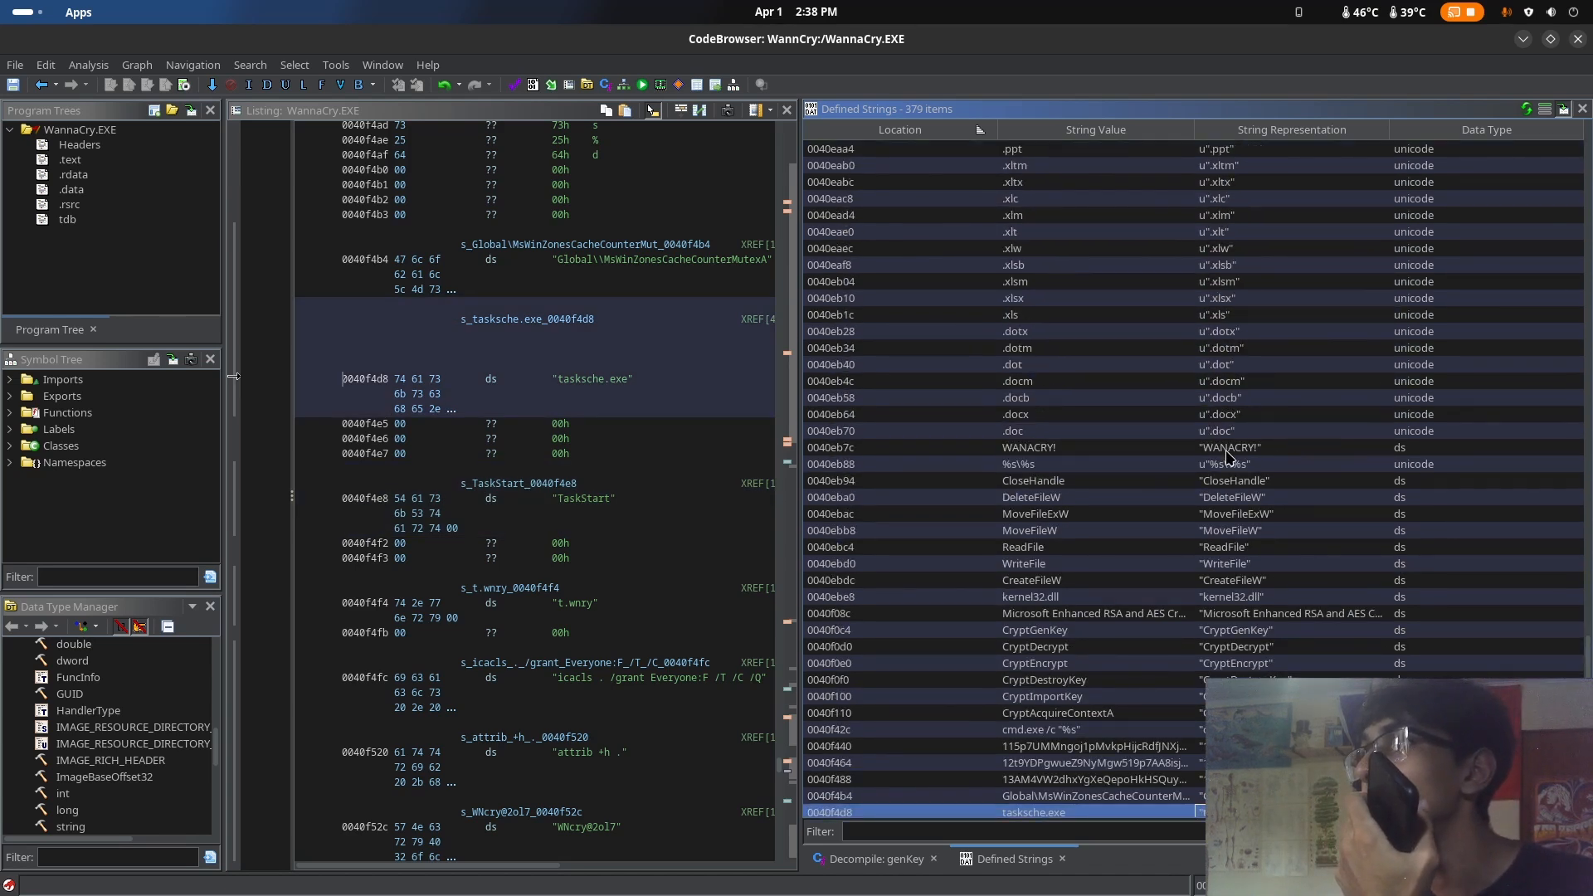
pyautogui.click(1230, 452)
pyautogui.click(1251, 498)
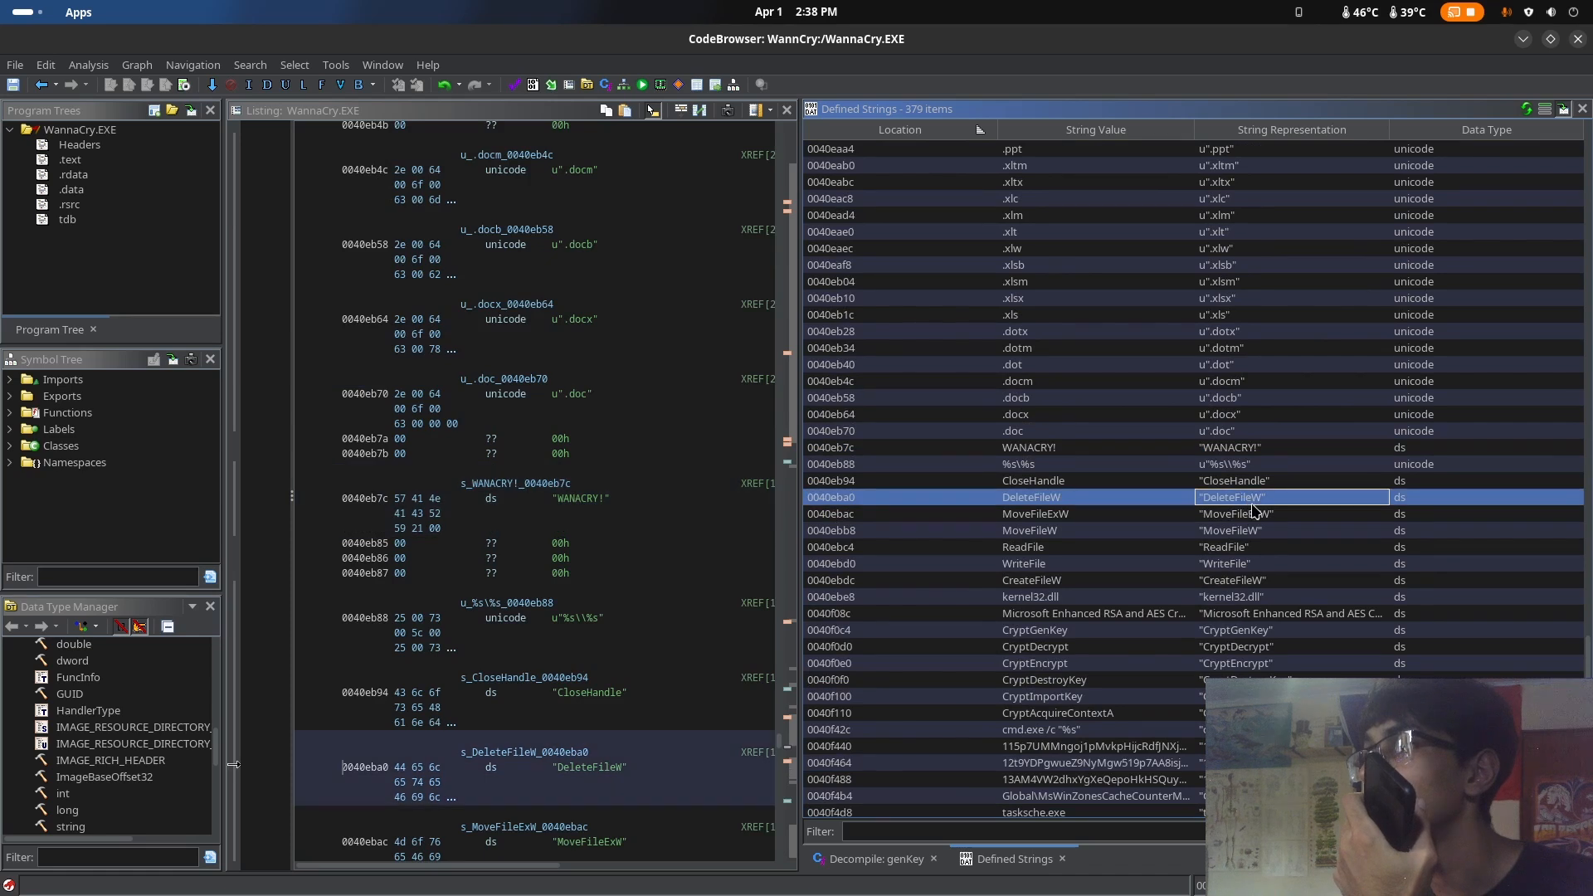
pyautogui.click(1257, 548)
pyautogui.click(1256, 532)
pyautogui.click(1256, 517)
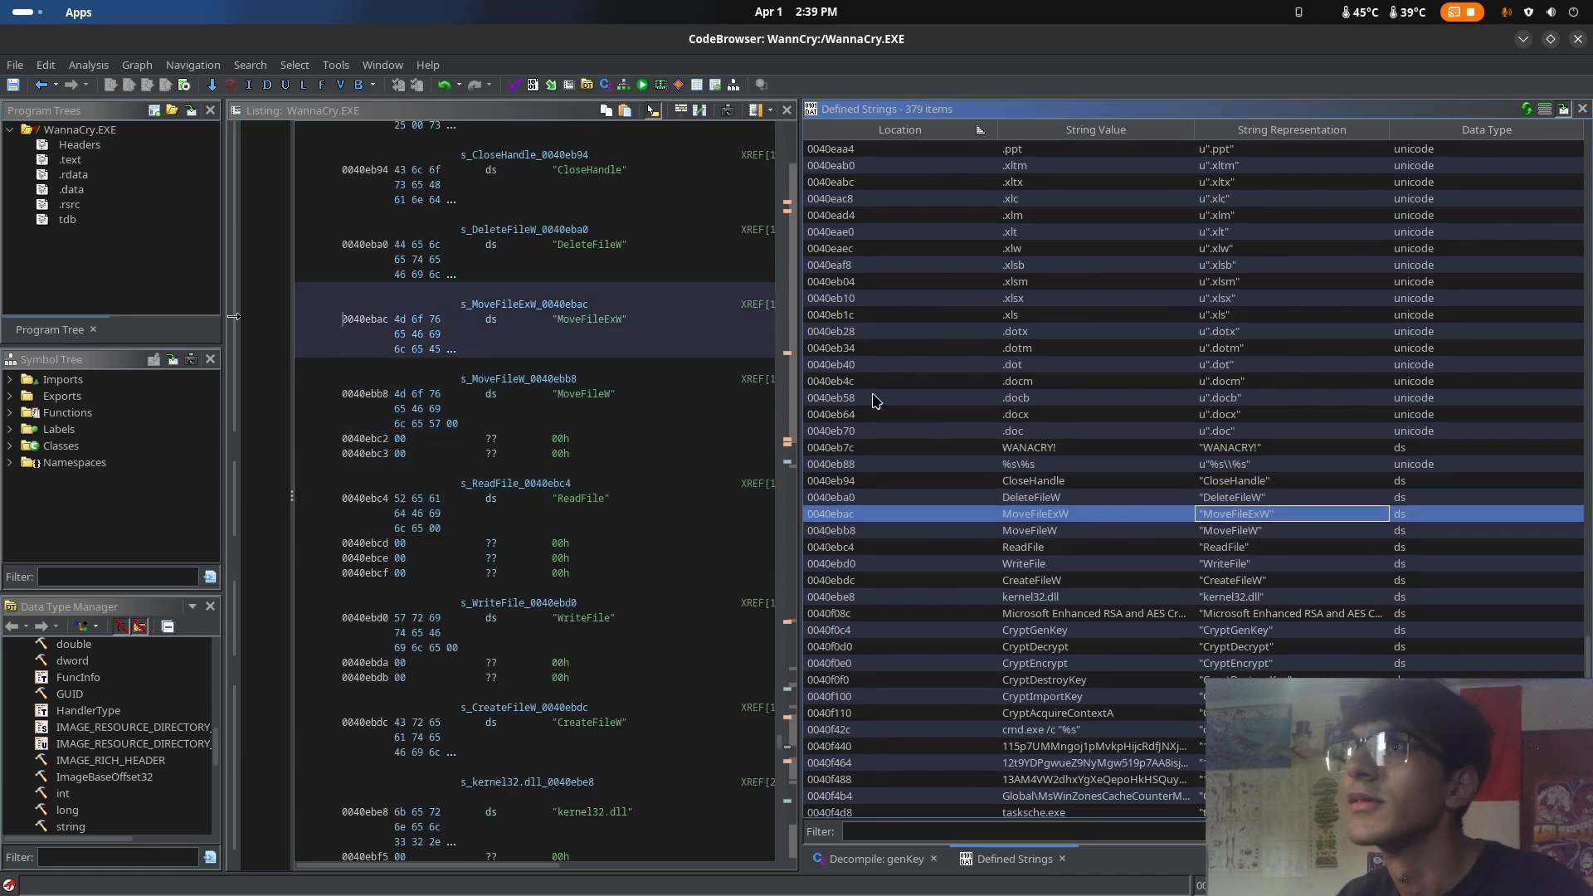
# Widen the listing so its cross-references are readable, and show the decompiled genKey function
pyautogui.moveTo(805, 181); pyautogui.dragTo(990, 210)
pyautogui.click(1062, 860)
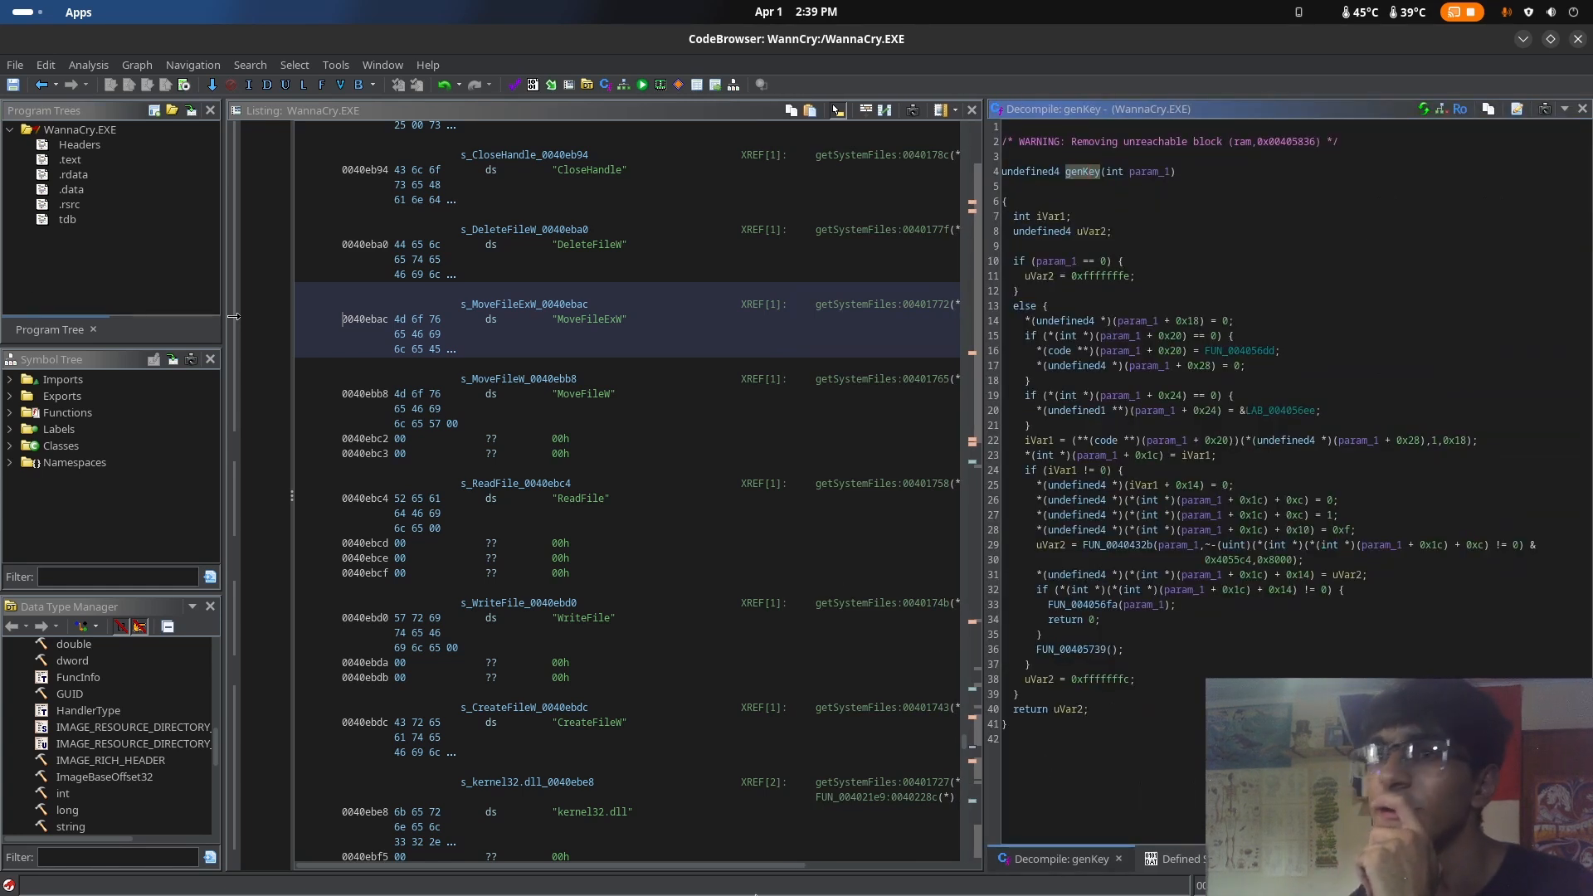
# Switch to the file manager's WannacryAnalise folder and open a terminal in it
pyautogui.press('super')
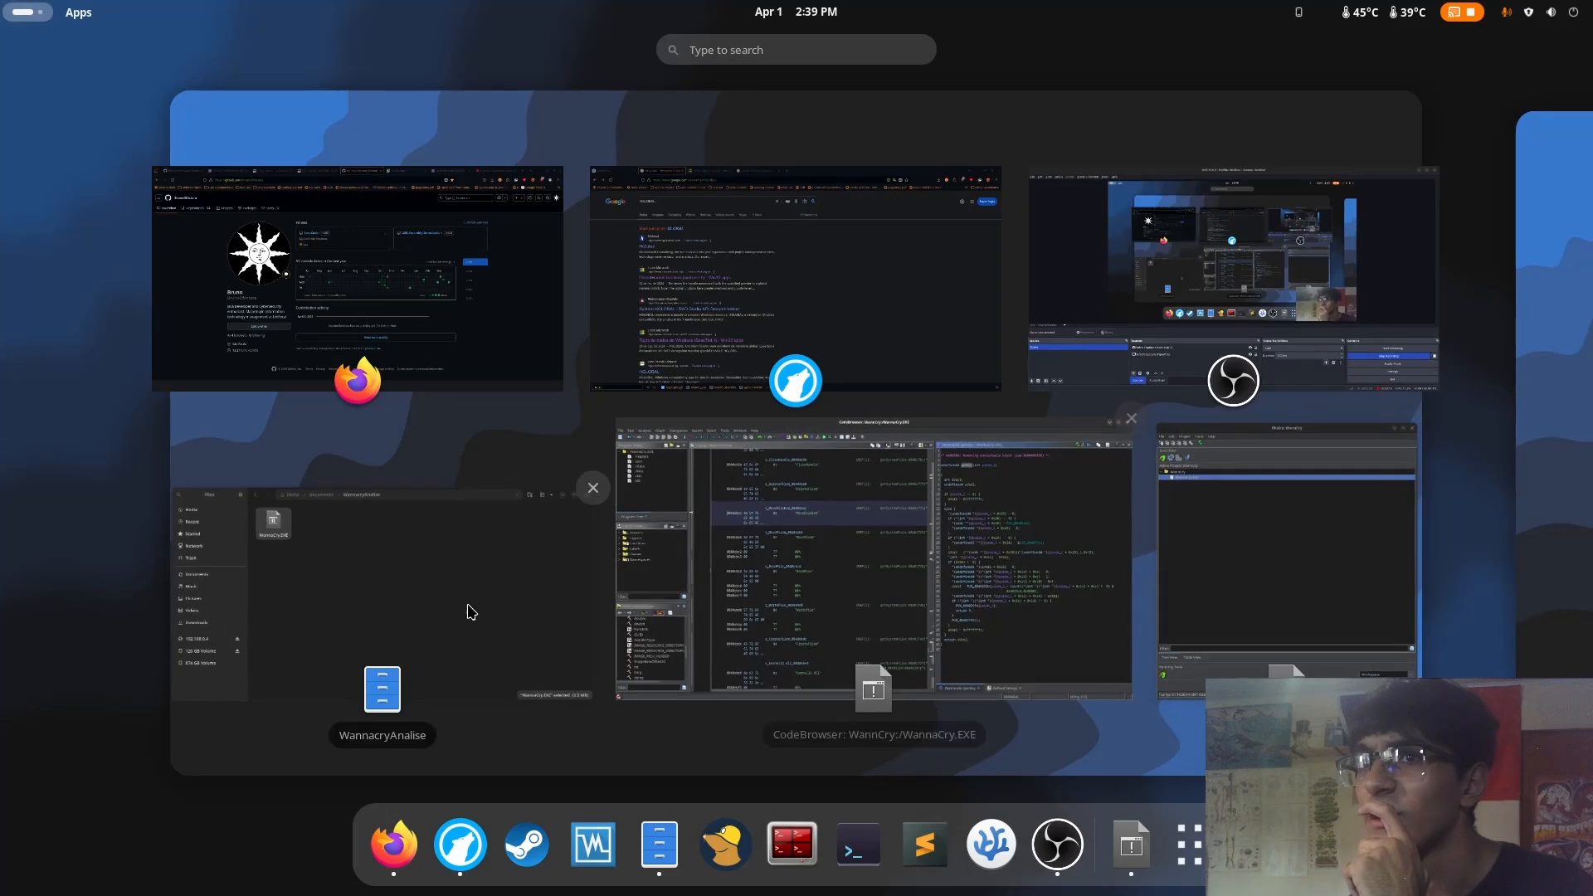
pyautogui.click(581, 668)
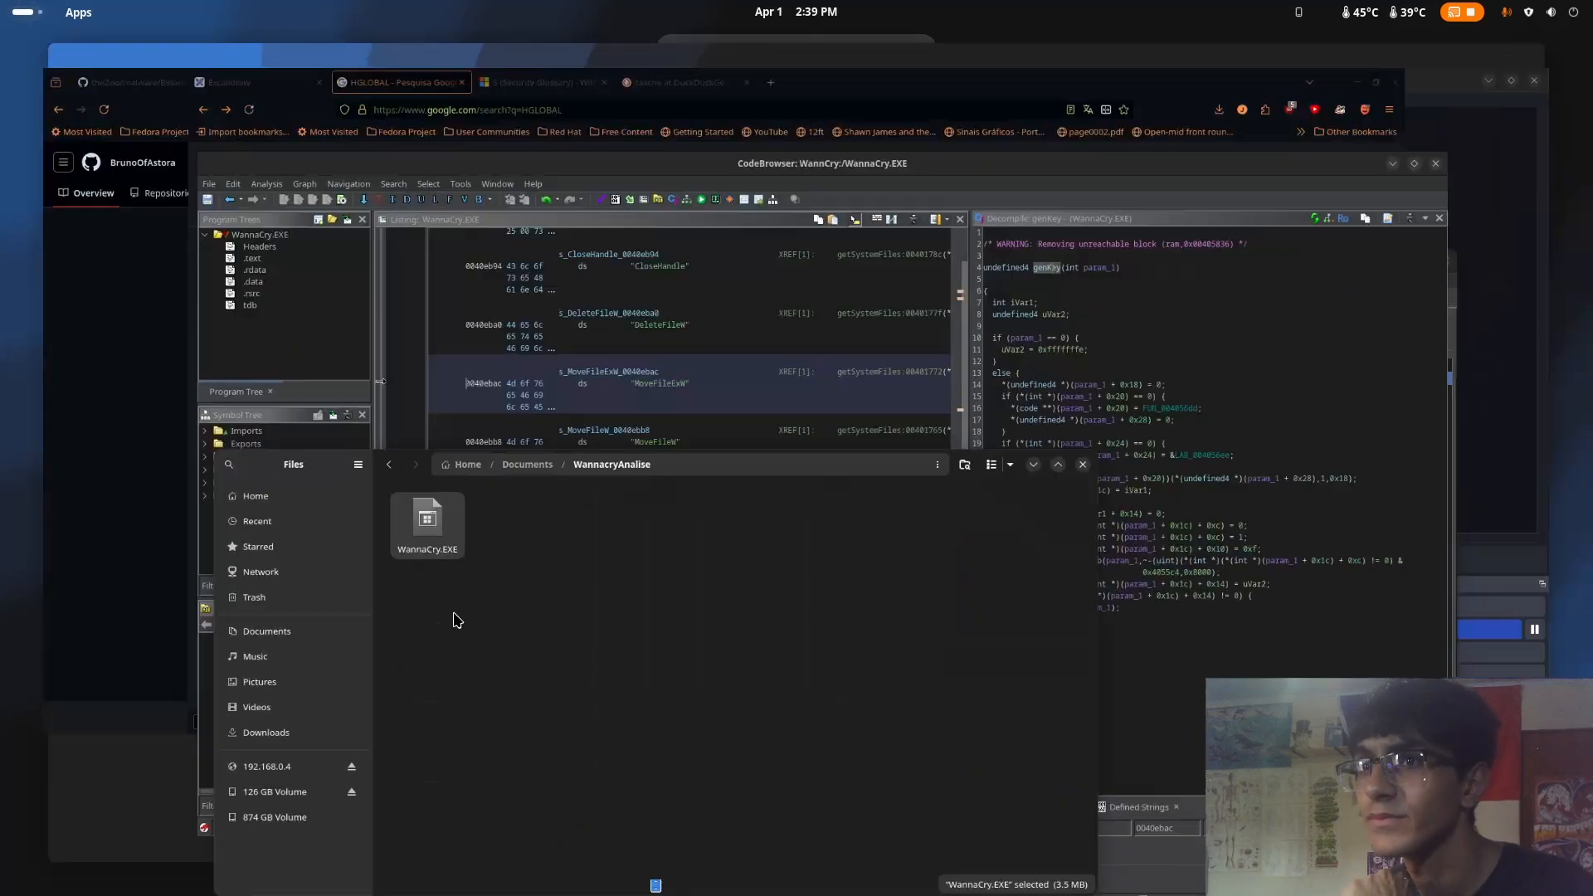
pyautogui.rightClick(858, 637)
pyautogui.click(952, 706)
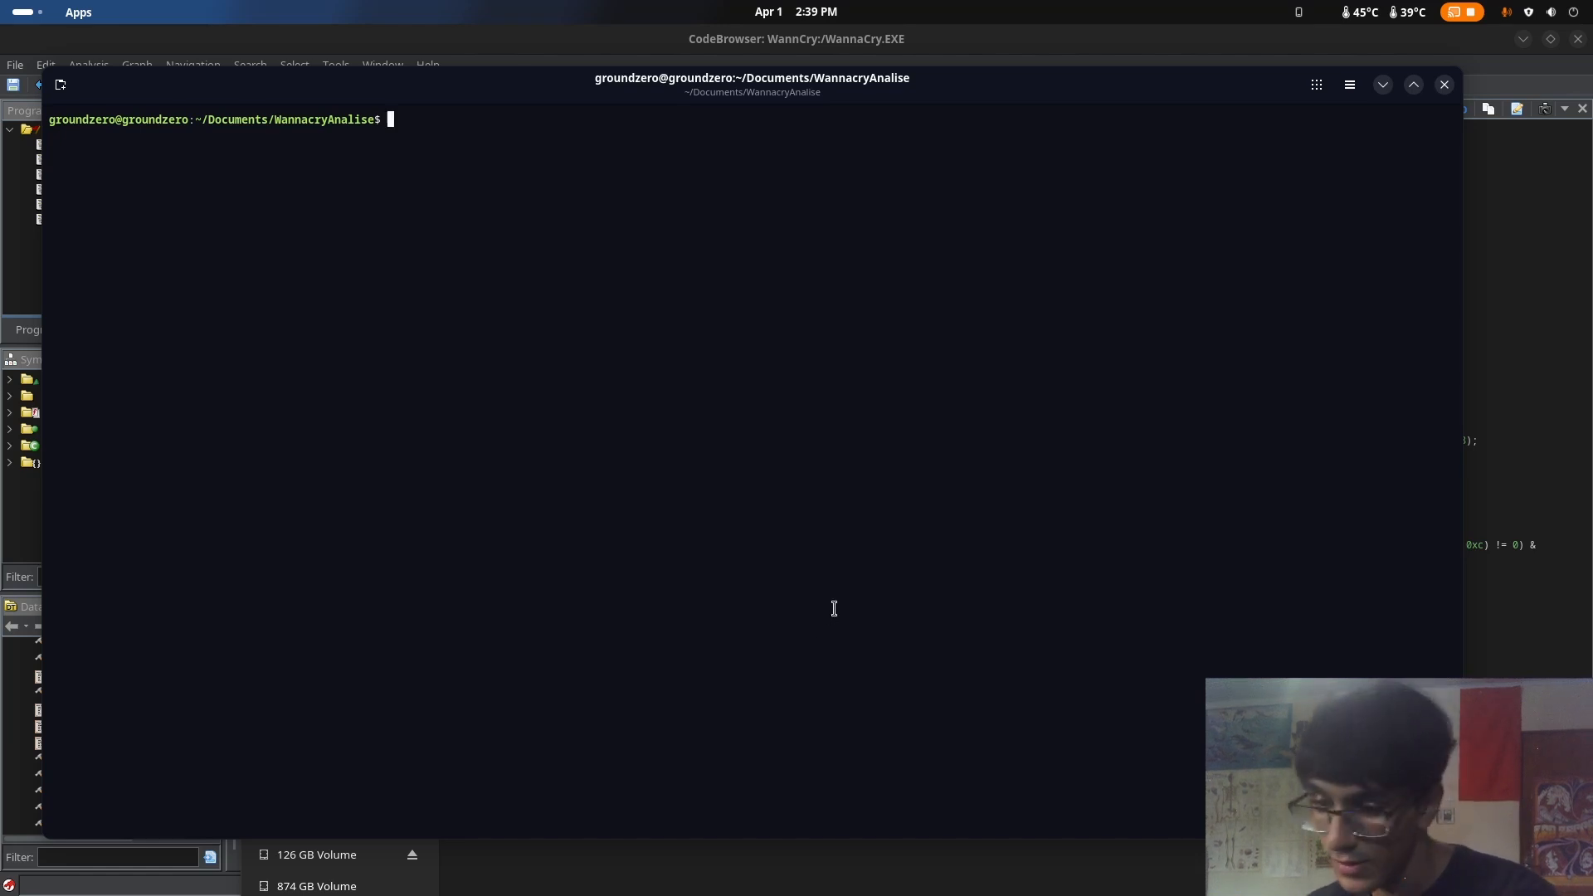
# List the folder's files, and list the resources embedded in WannaCry.EXE with wrestool
pyautogui.write('ls')
pyautogui.press('Return')
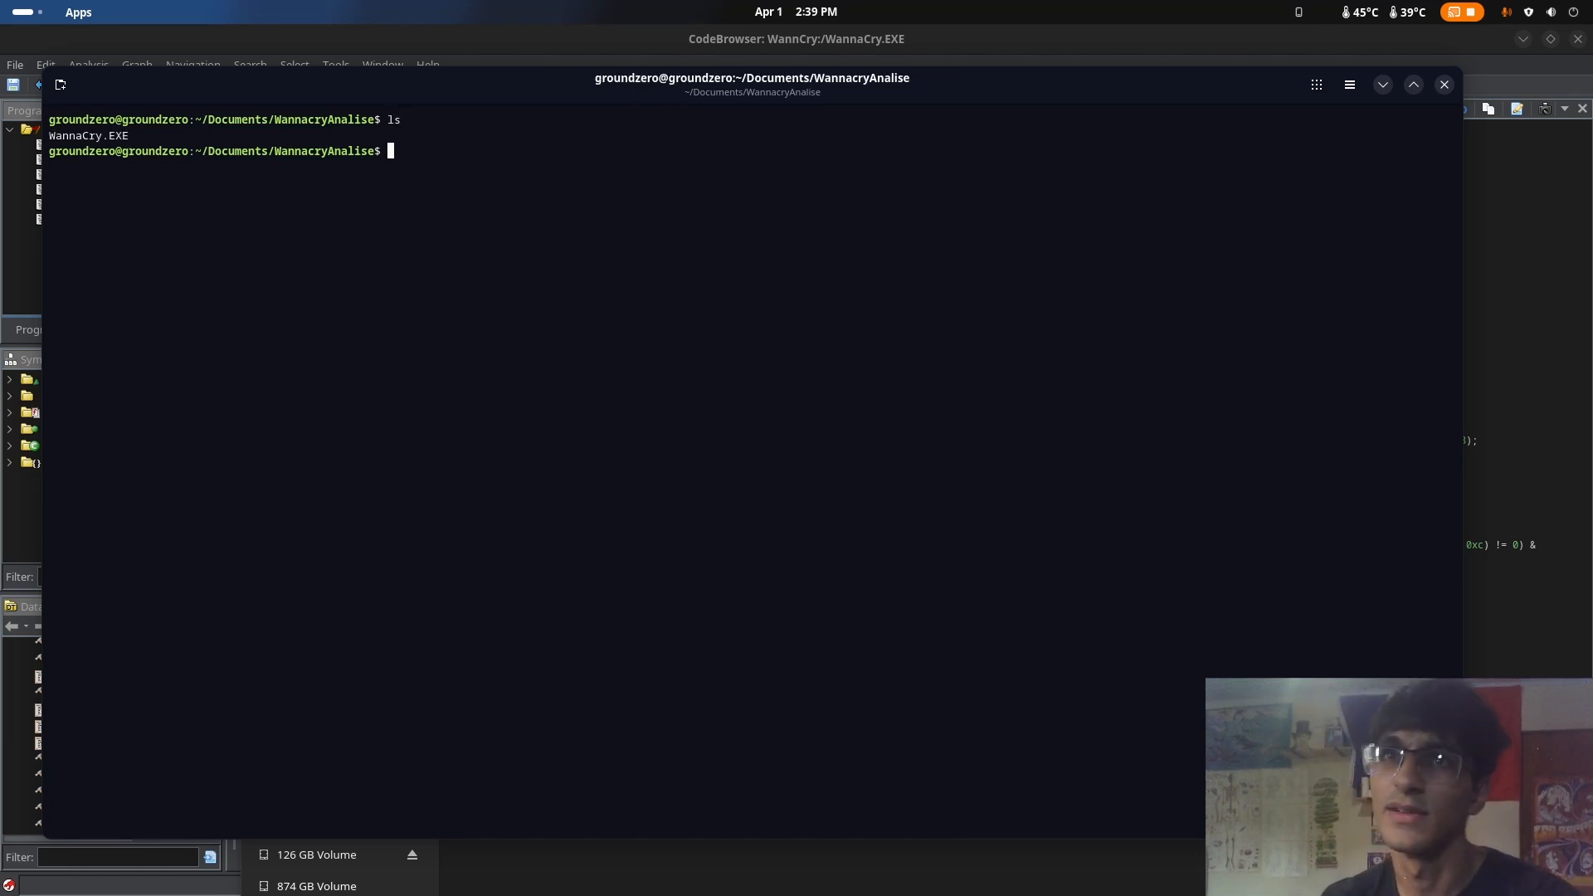
pyautogui.write('wrest')
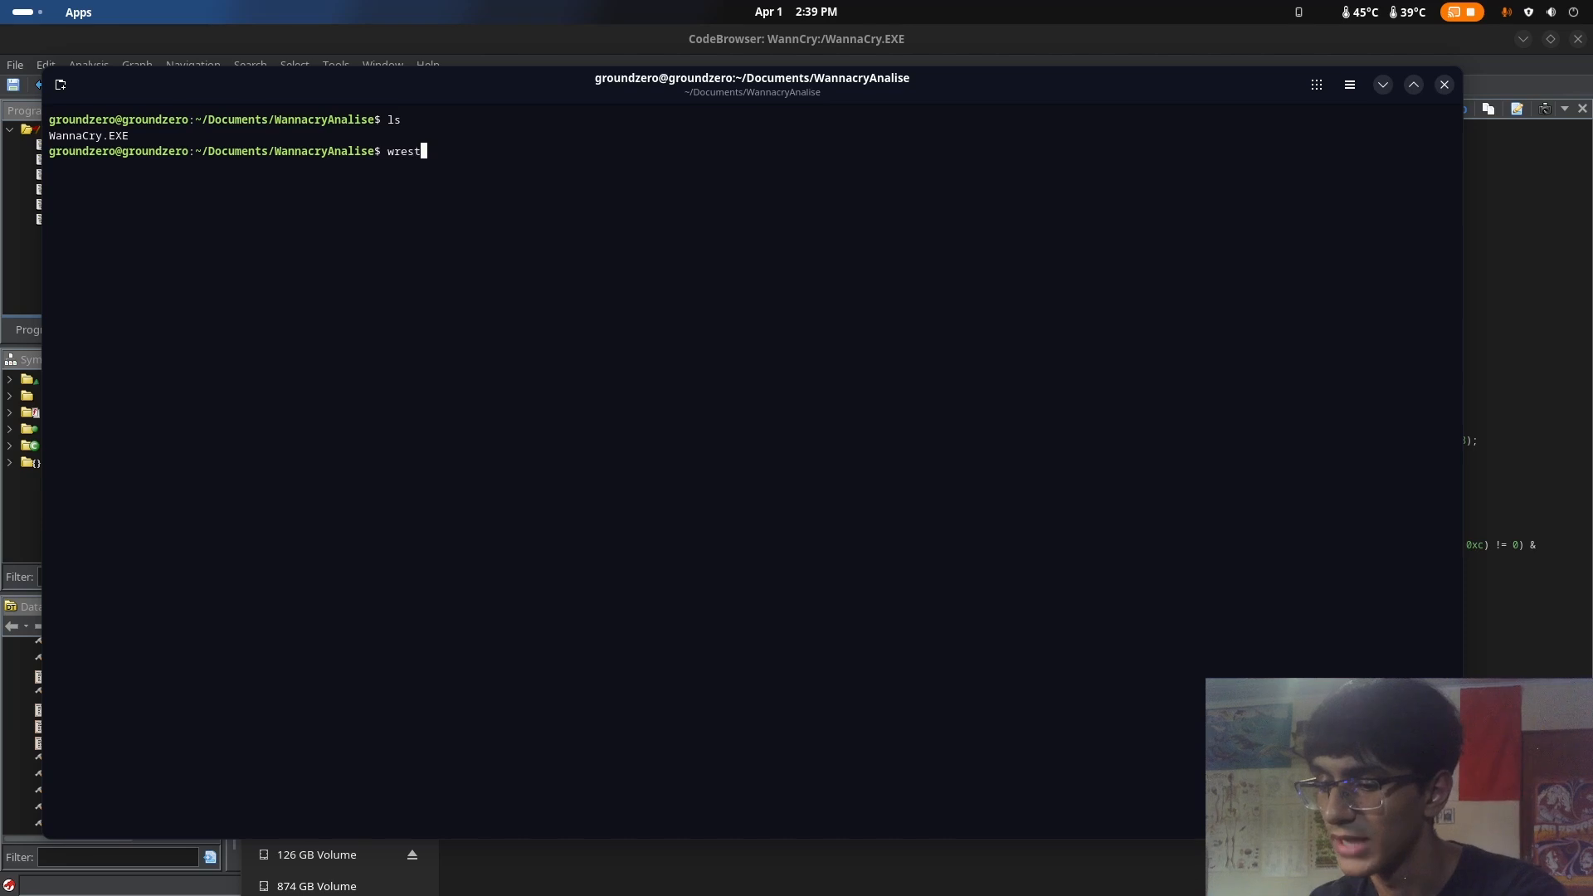
pyautogui.write('ool ')
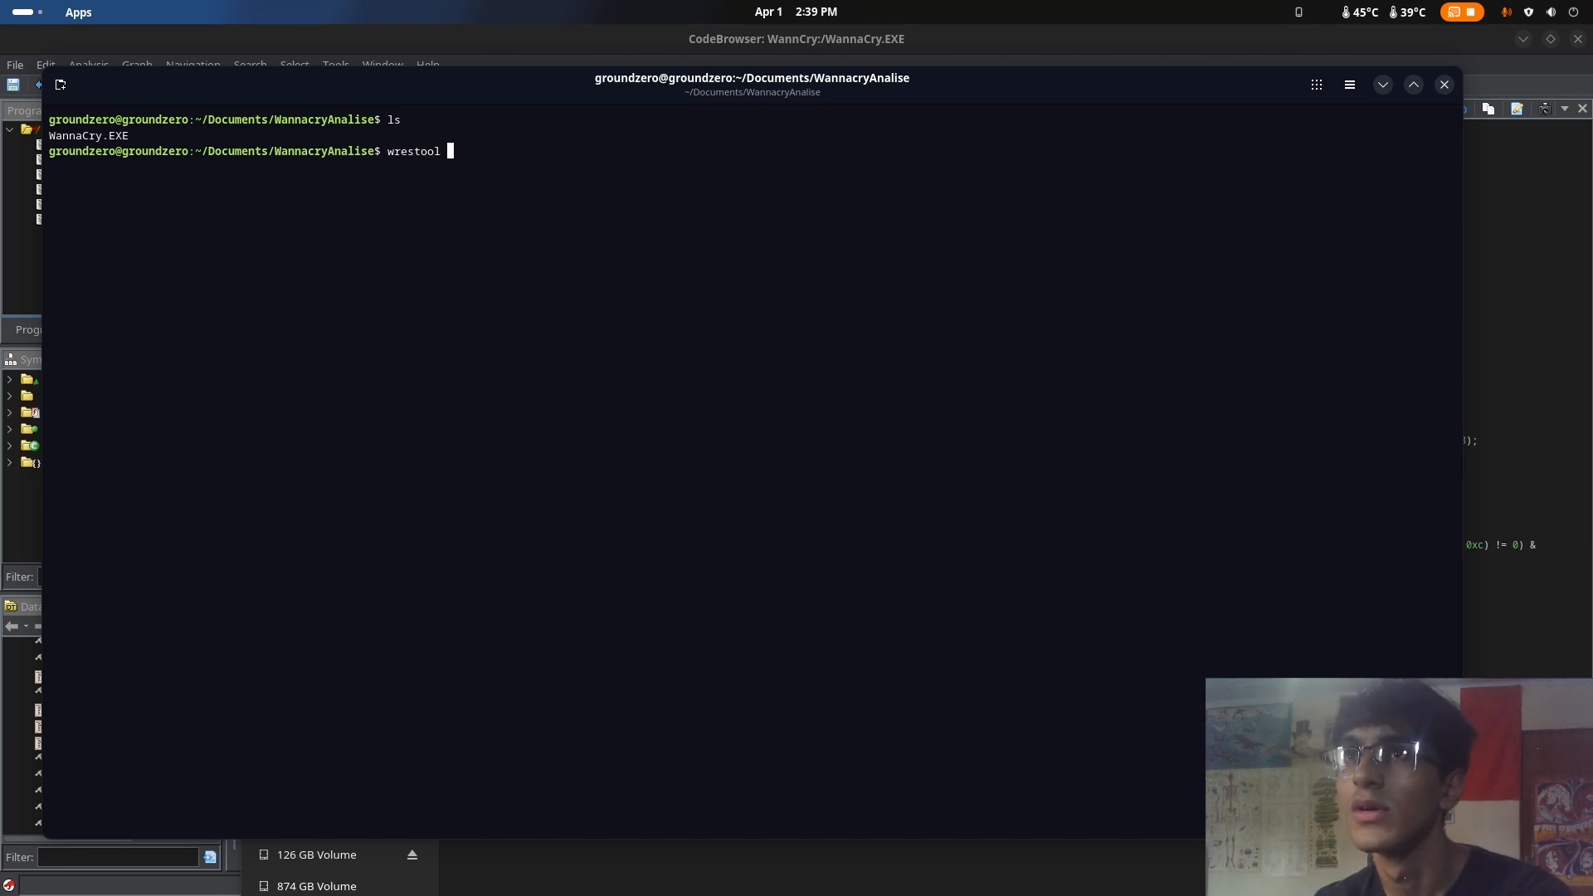
pyautogui.write('W')
pyautogui.press('Tab')
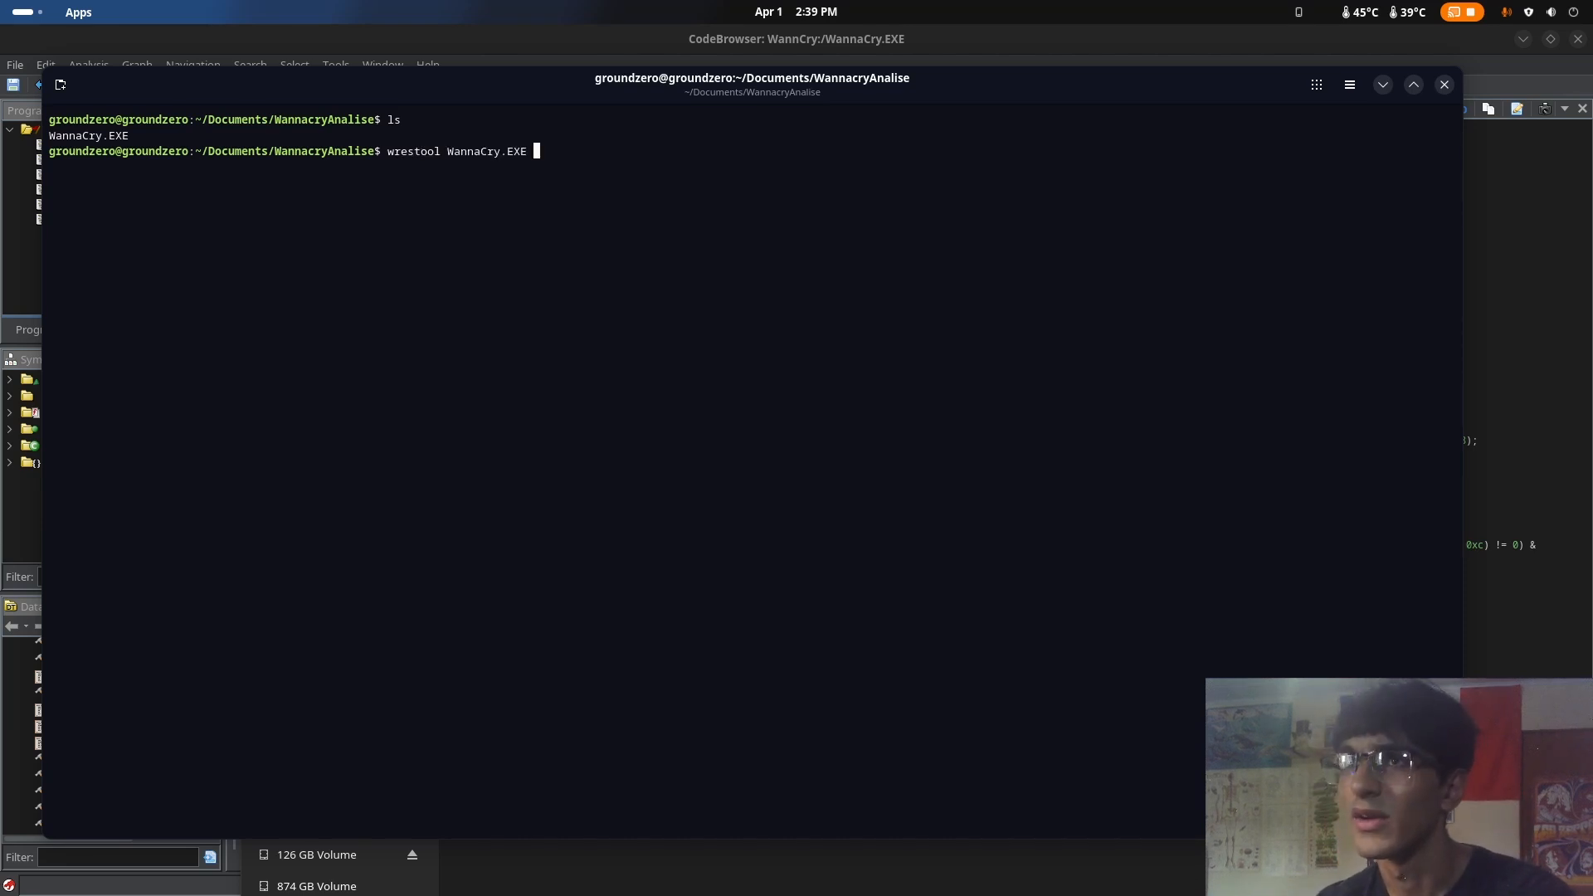
pyautogui.press('Return')
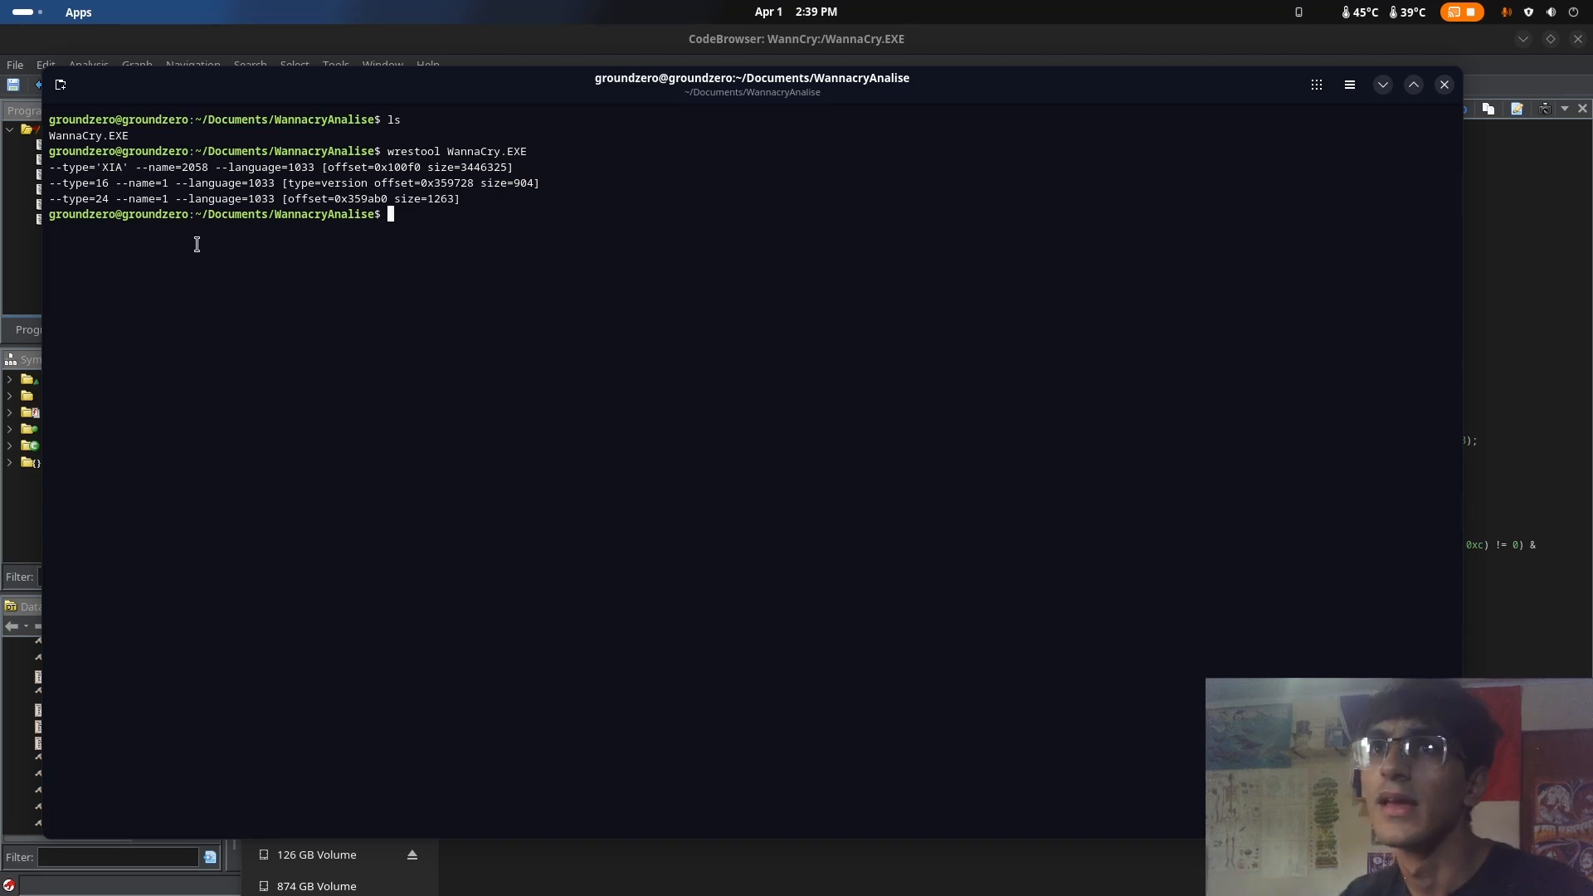
# Examine the wrestool resource listing, particularly the name of the XIA resource
pyautogui.moveTo(57, 169); pyautogui.dragTo(604, 197)
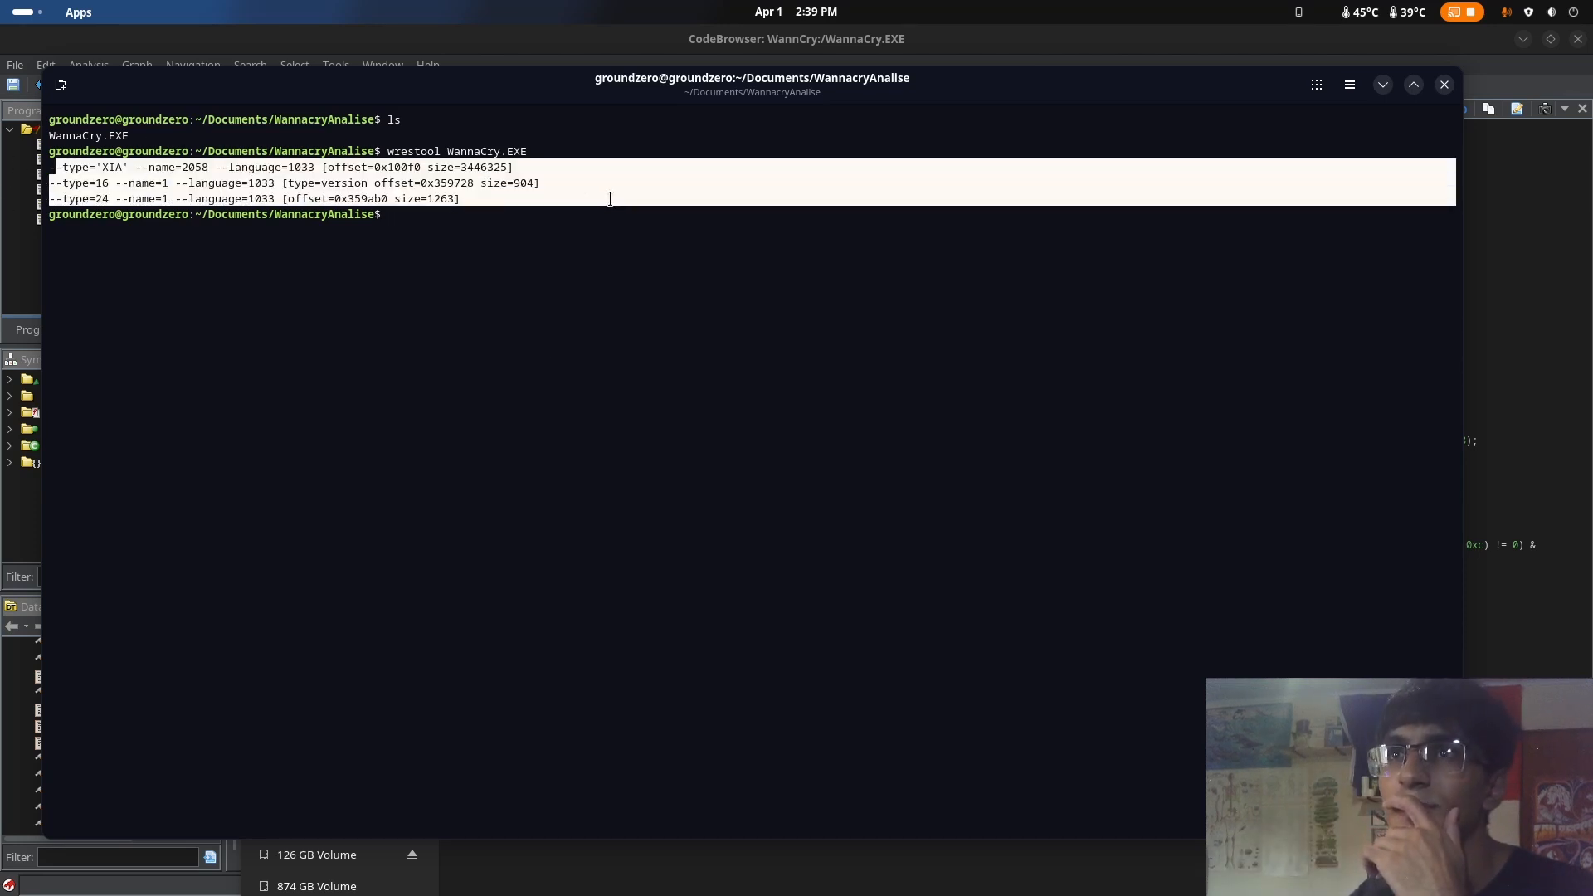
pyautogui.click(576, 196)
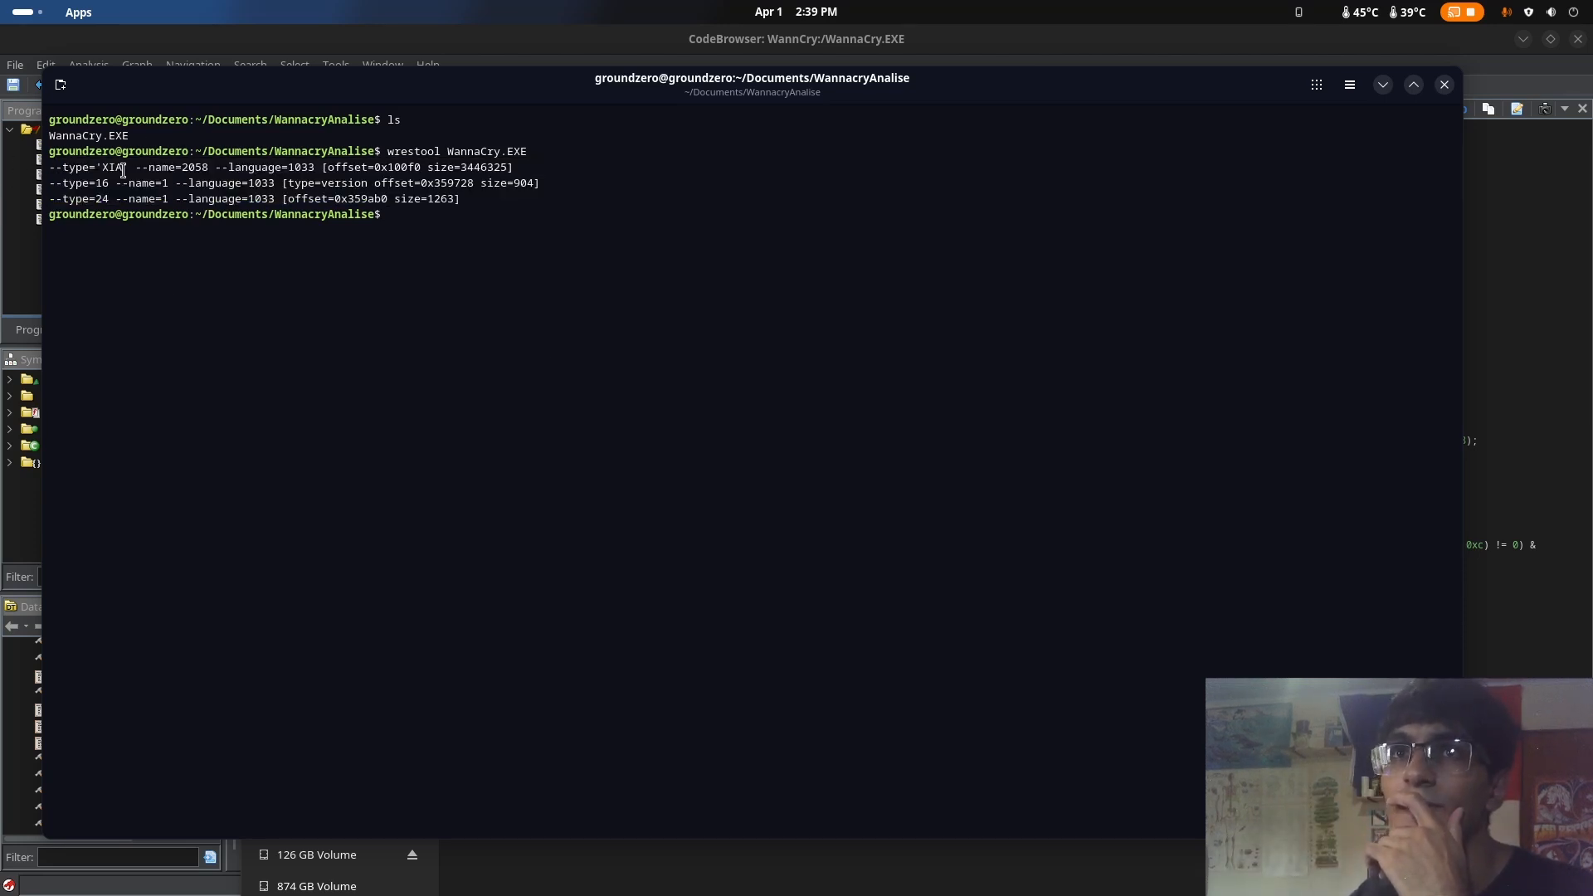
pyautogui.moveTo(135, 166); pyautogui.dragTo(223, 163)
pyautogui.click(232, 161)
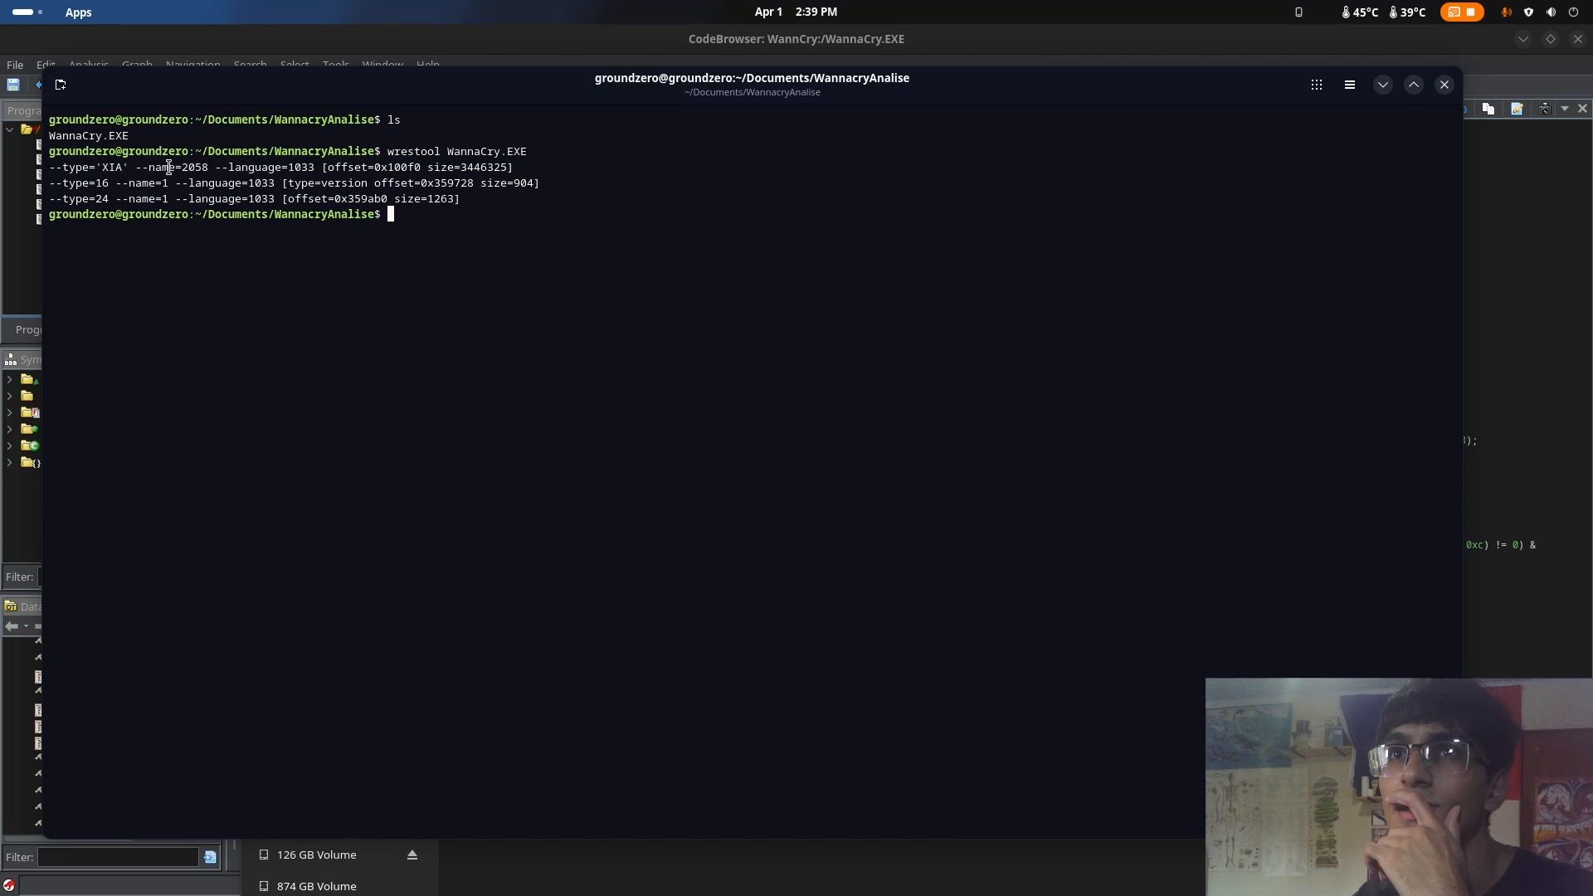
pyautogui.moveTo(136, 167); pyautogui.dragTo(210, 167)
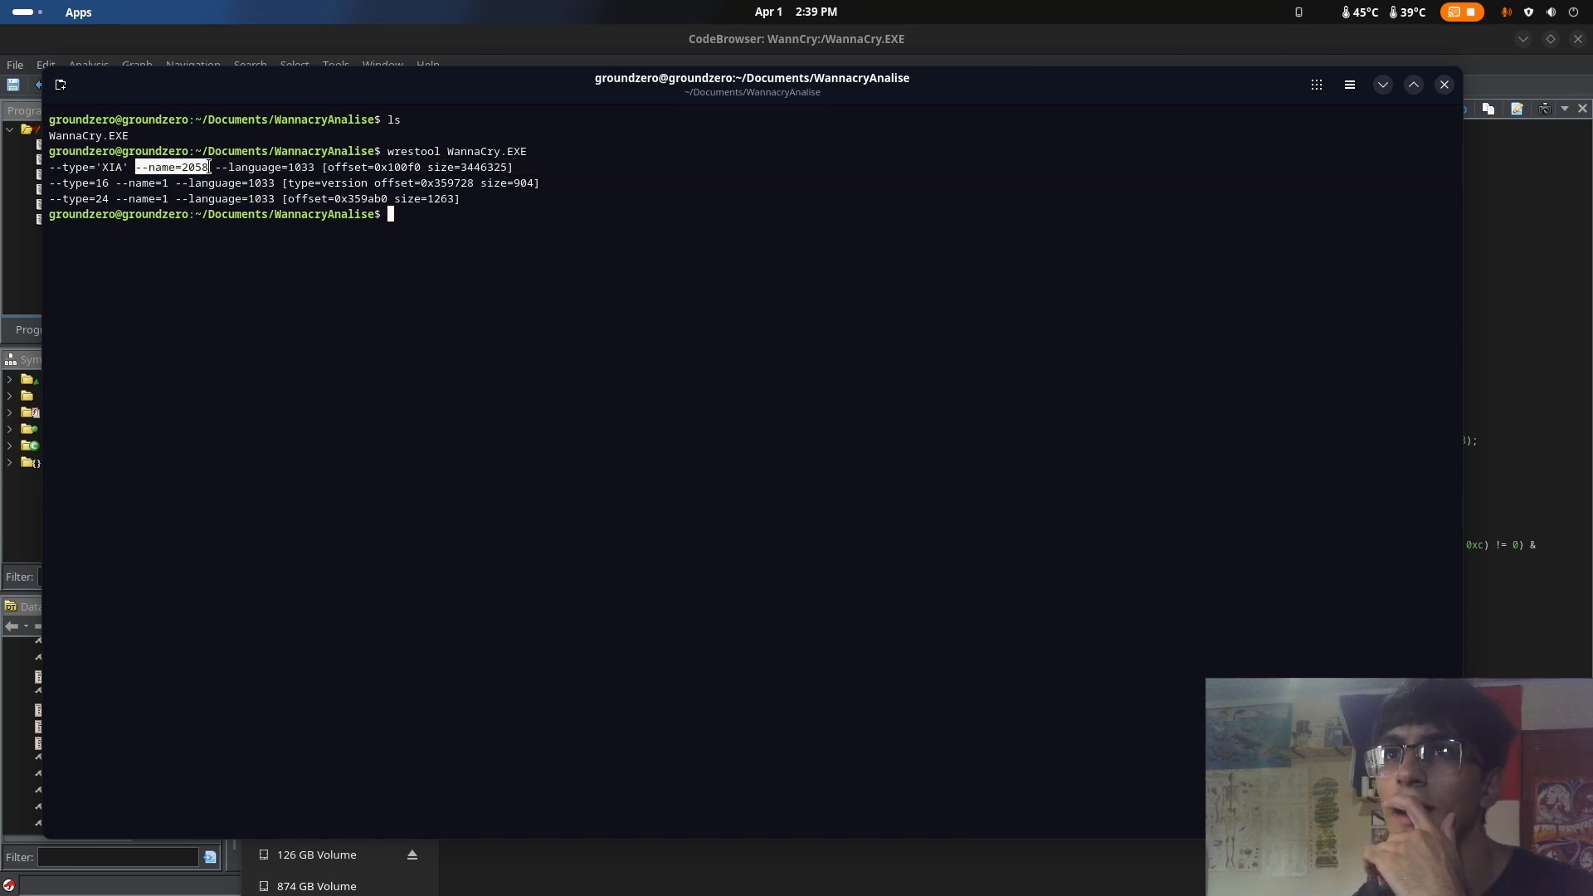
pyautogui.click(376, 160)
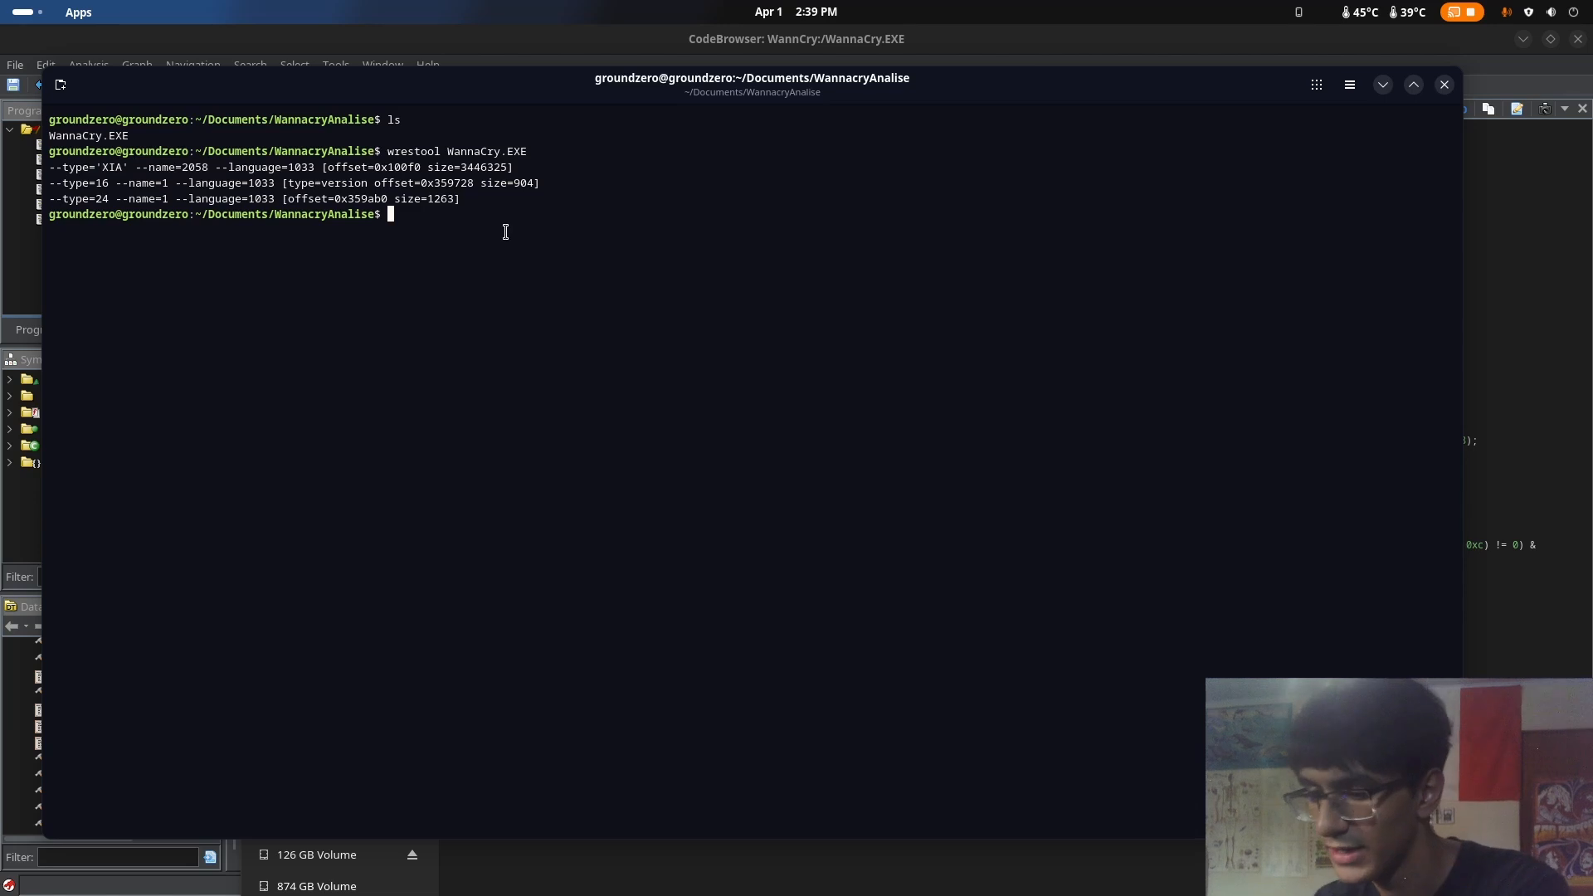
# Extract resource 2058 from WannaCry.EXE in raw form with wrestool, using -R -x, and save it as 2058.bin
pyautogui.write('wrestool ')
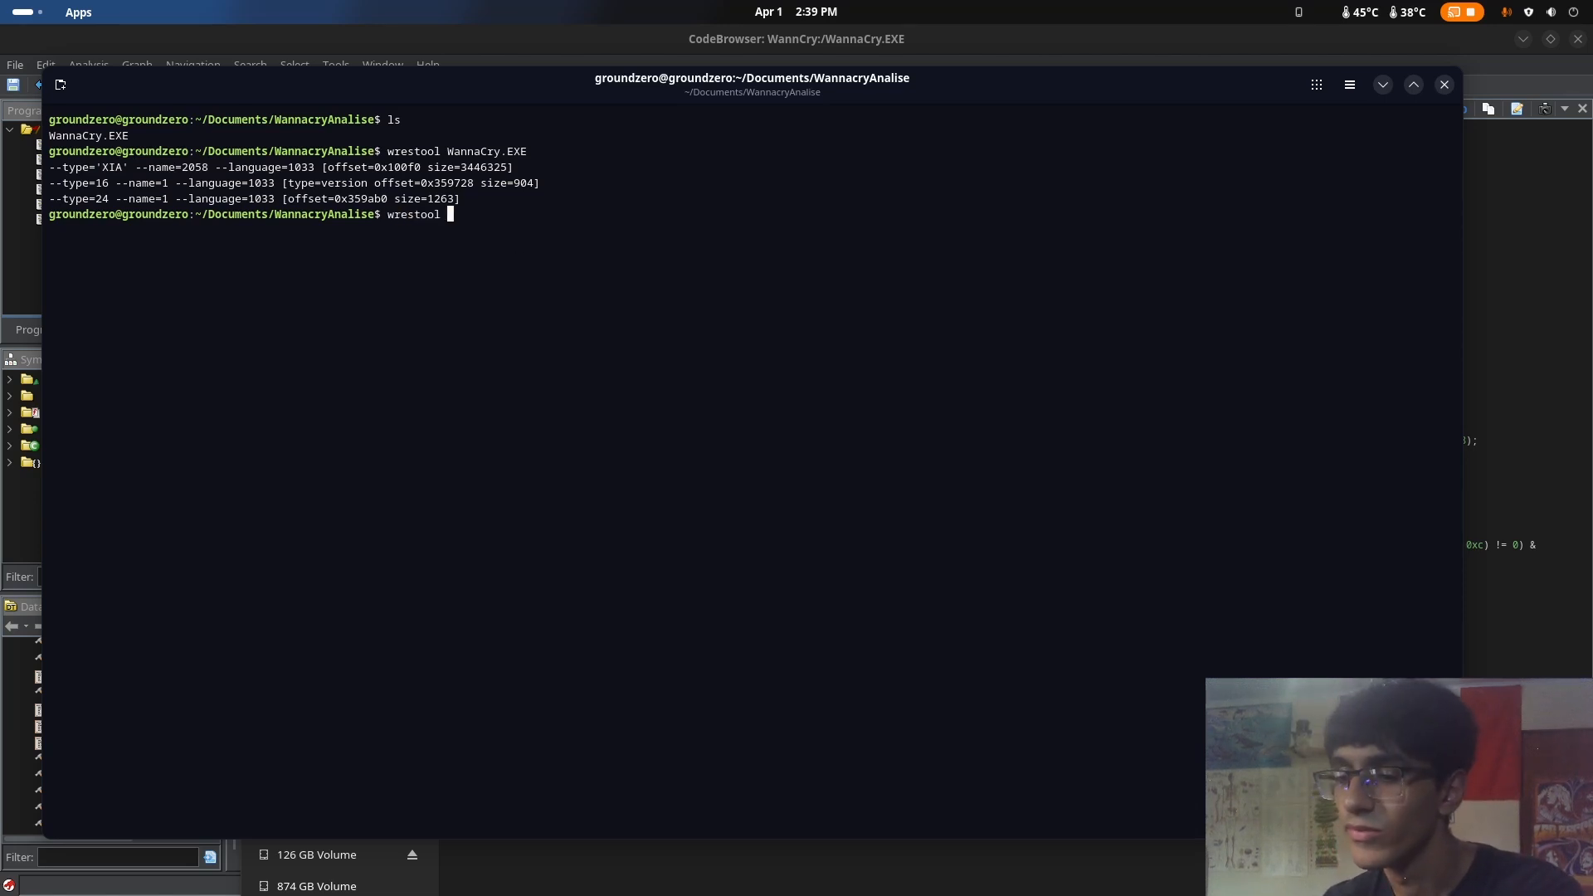
pyautogui.write('--n')
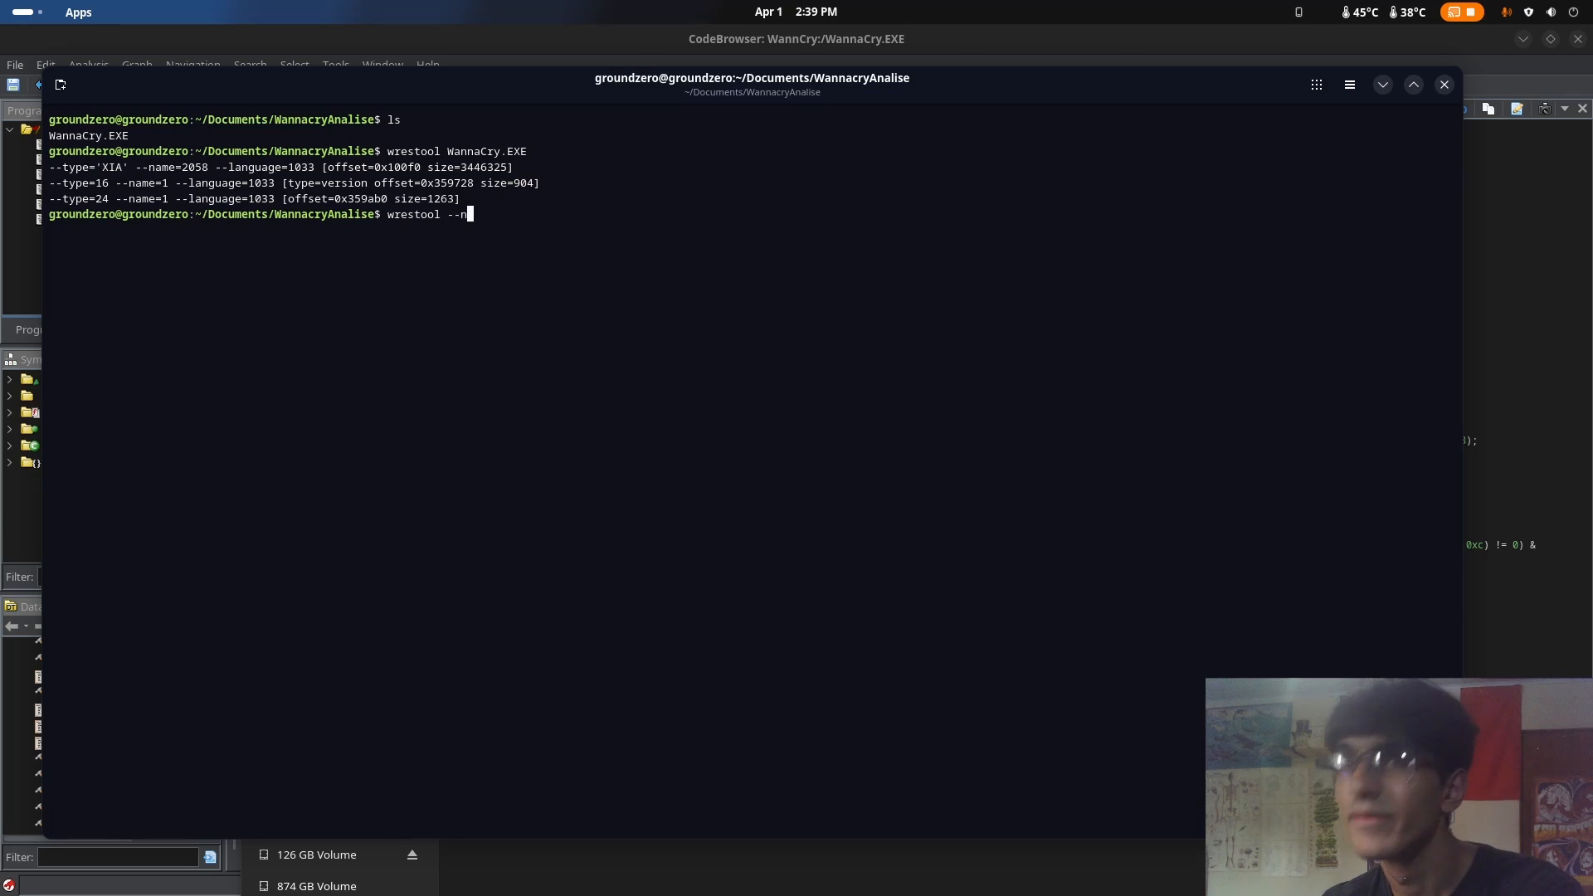
pyautogui.write('ame=20')
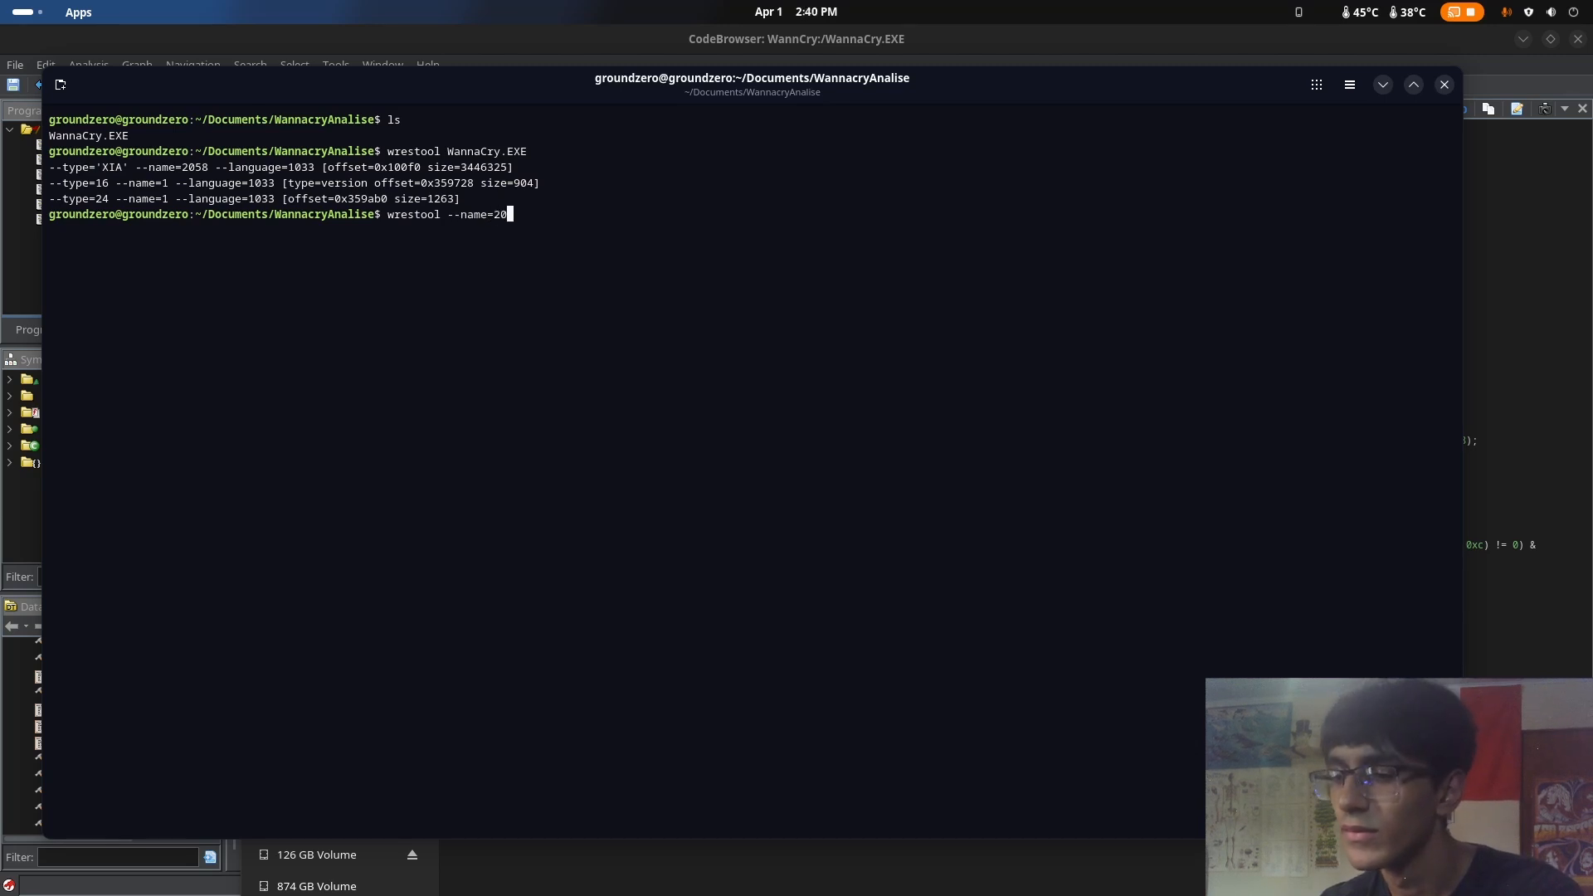
pyautogui.write('5')
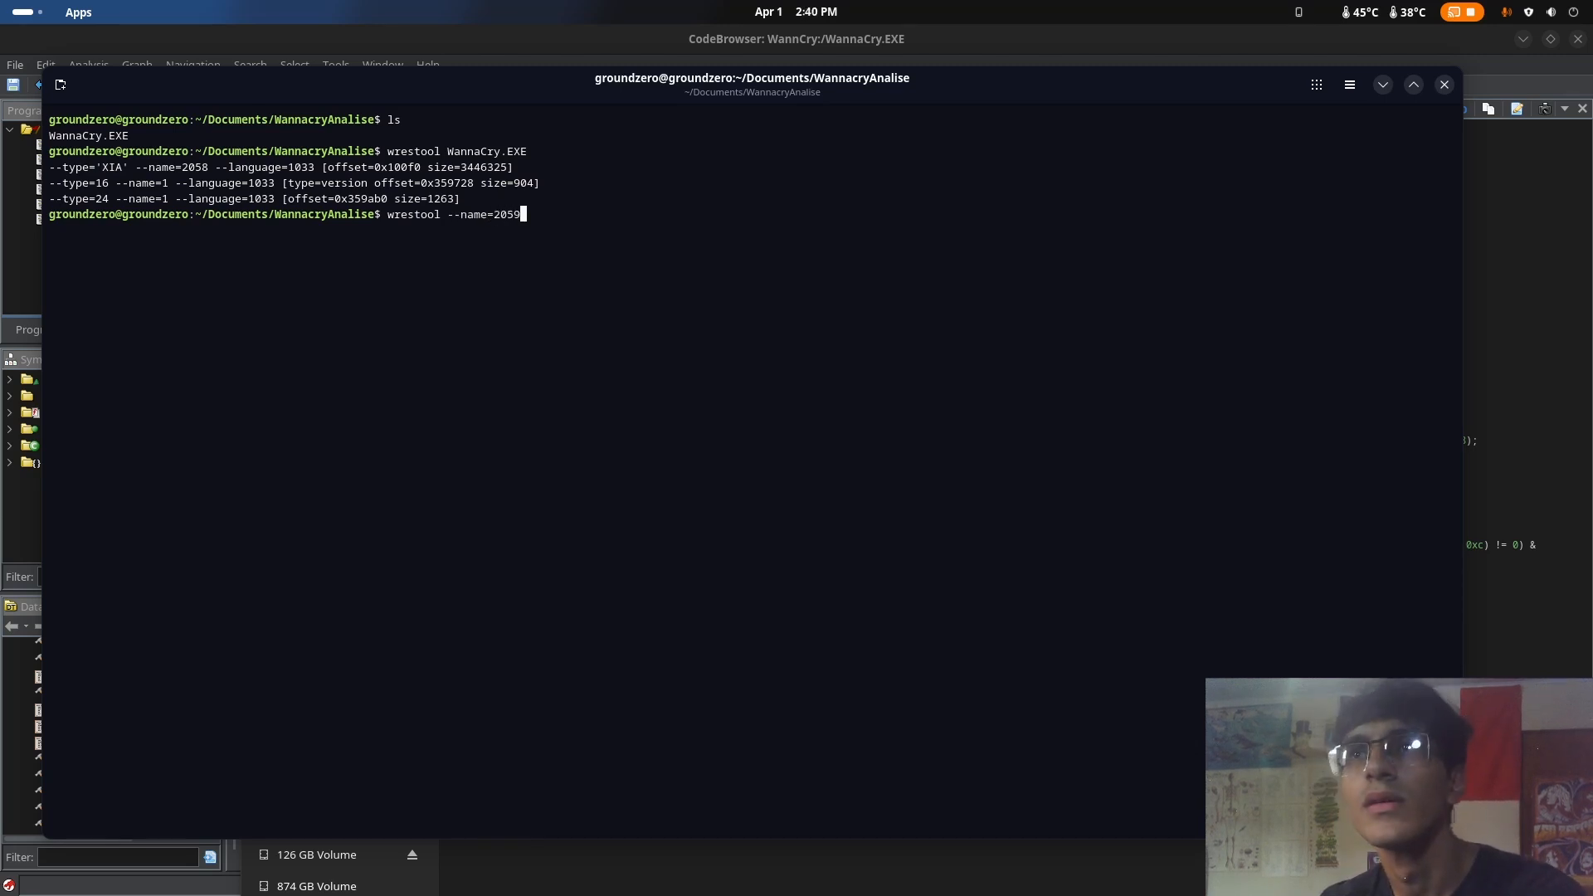
pyautogui.write('8')
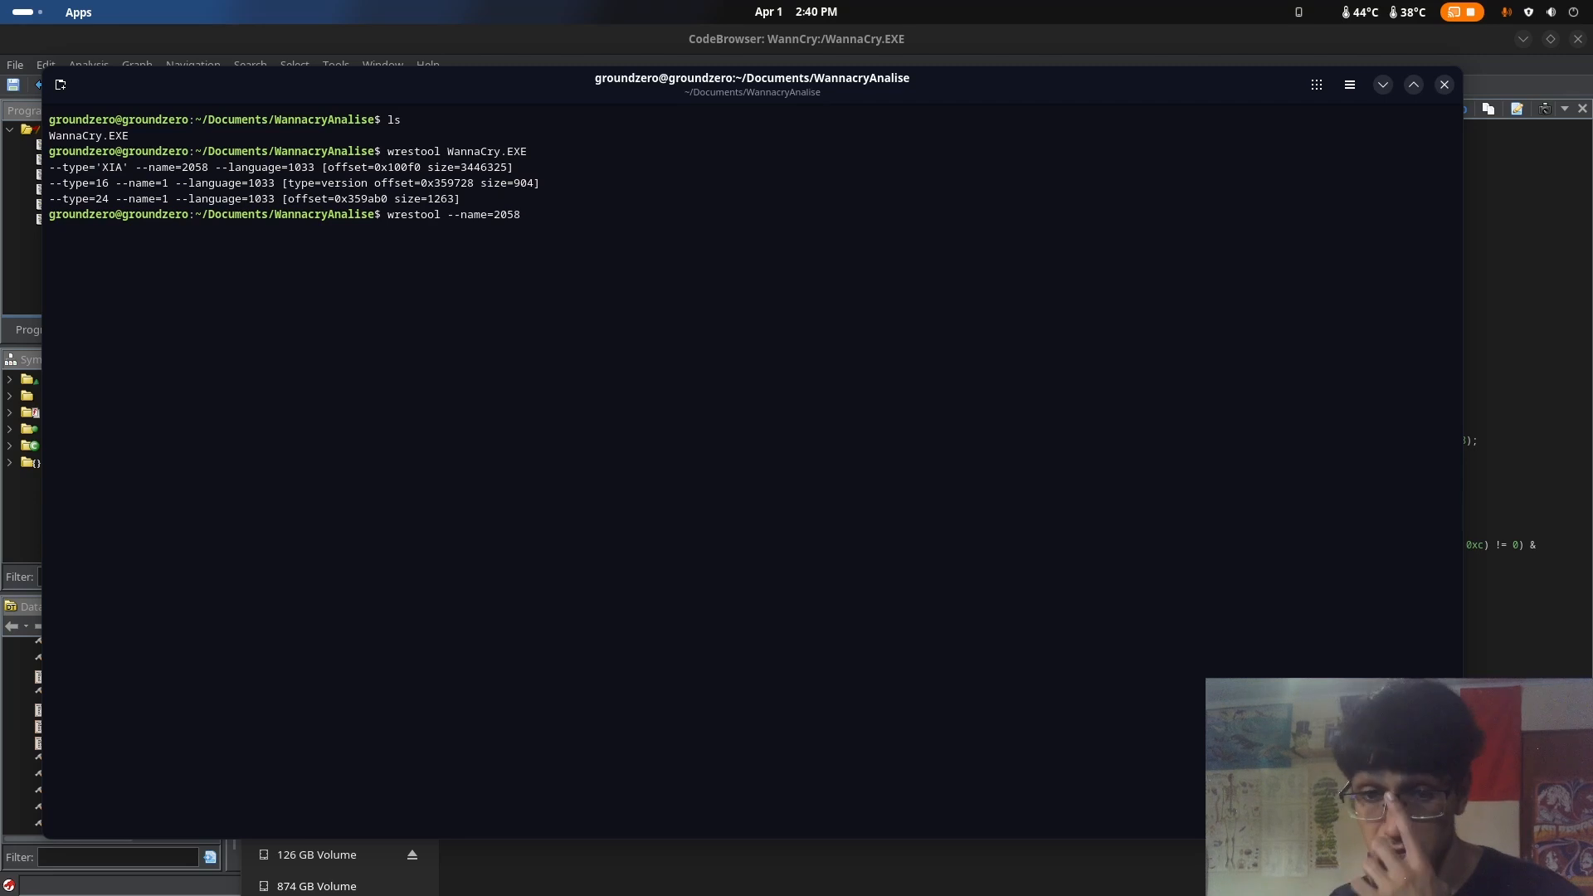
pyautogui.write(' -')
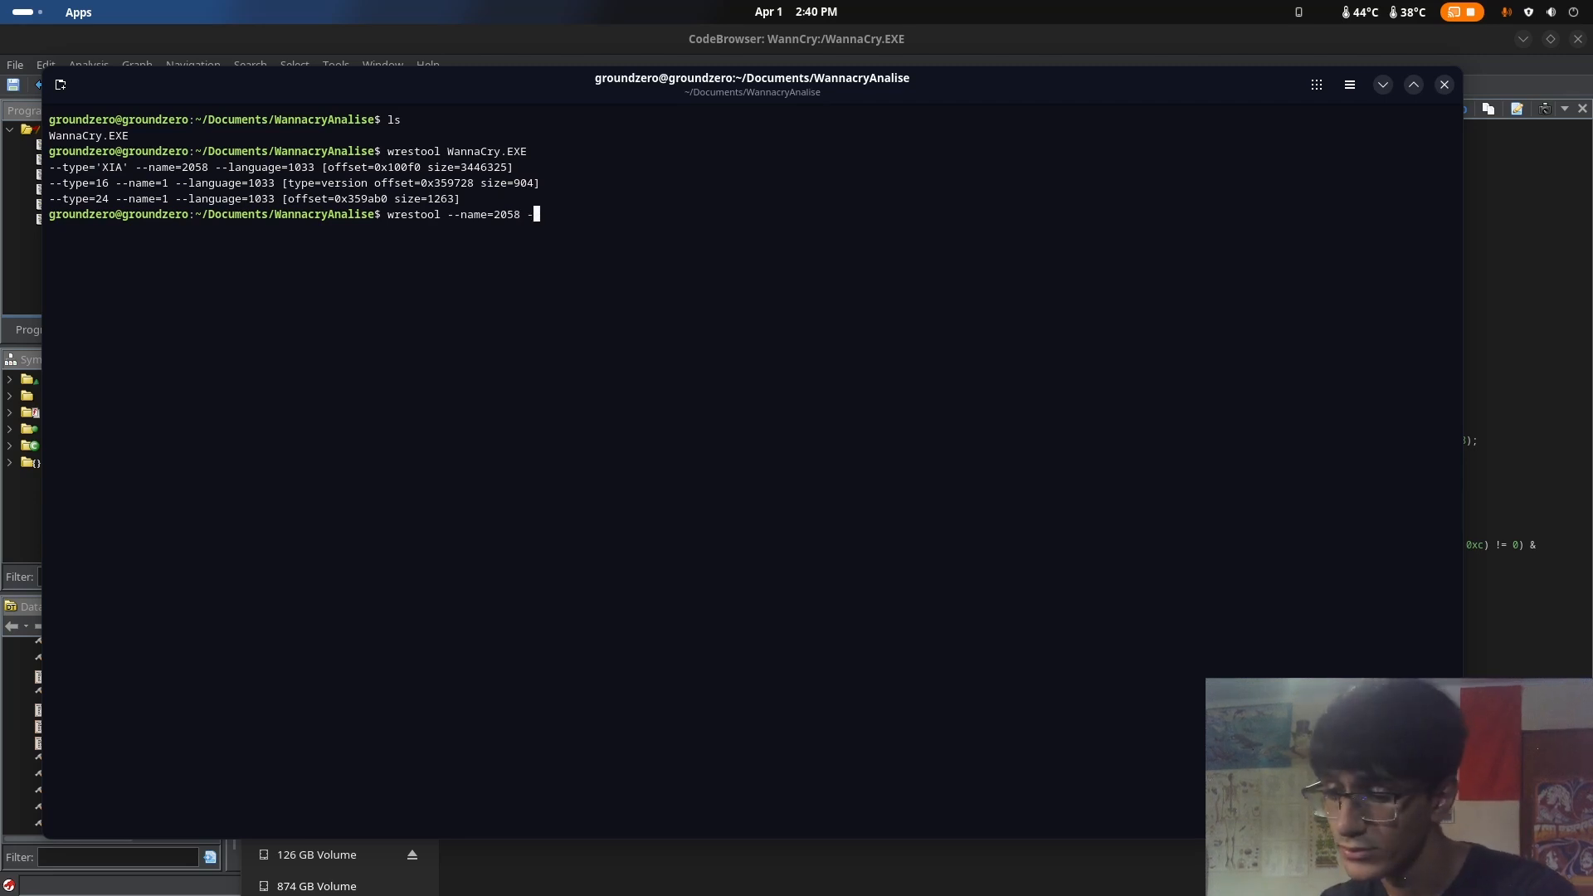
pyautogui.write('R -x ')
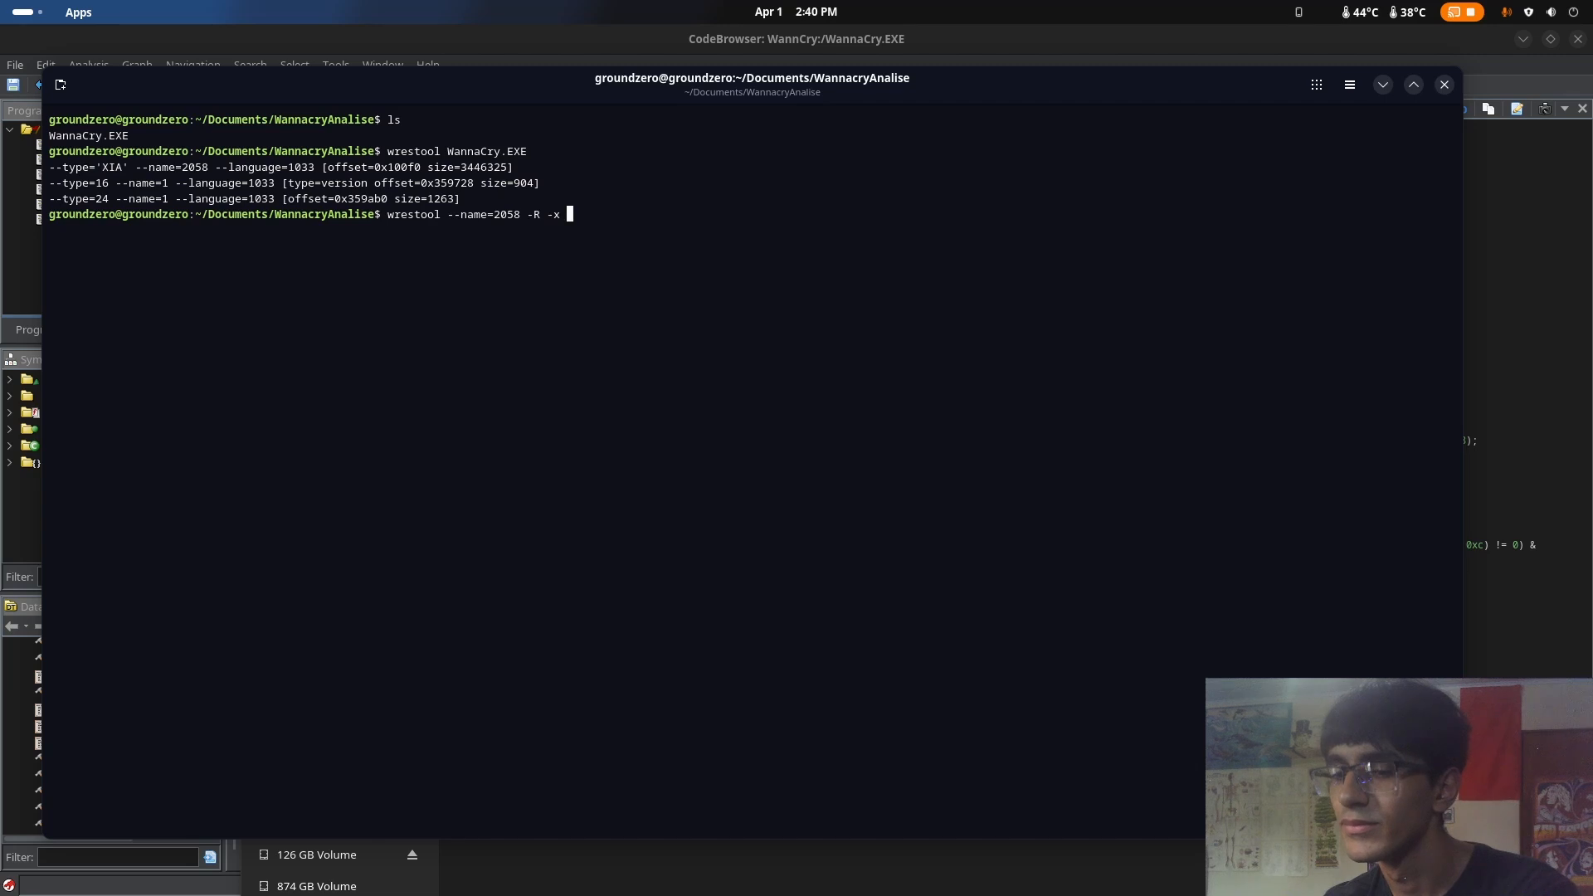
pyautogui.write('W')
pyautogui.press('Tab')
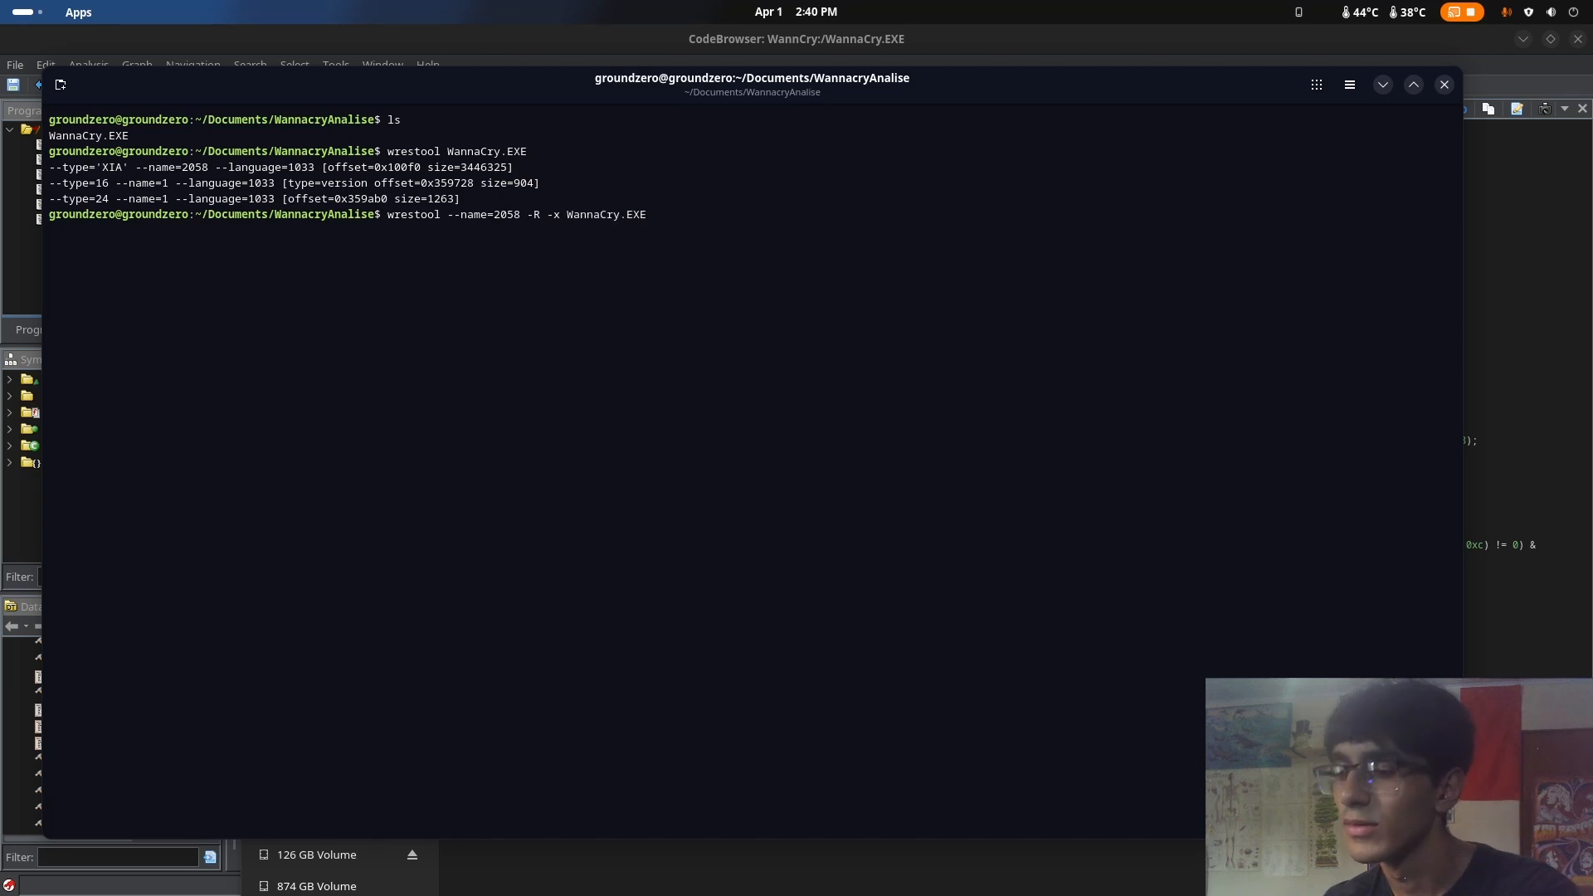
pyautogui.write('> ')
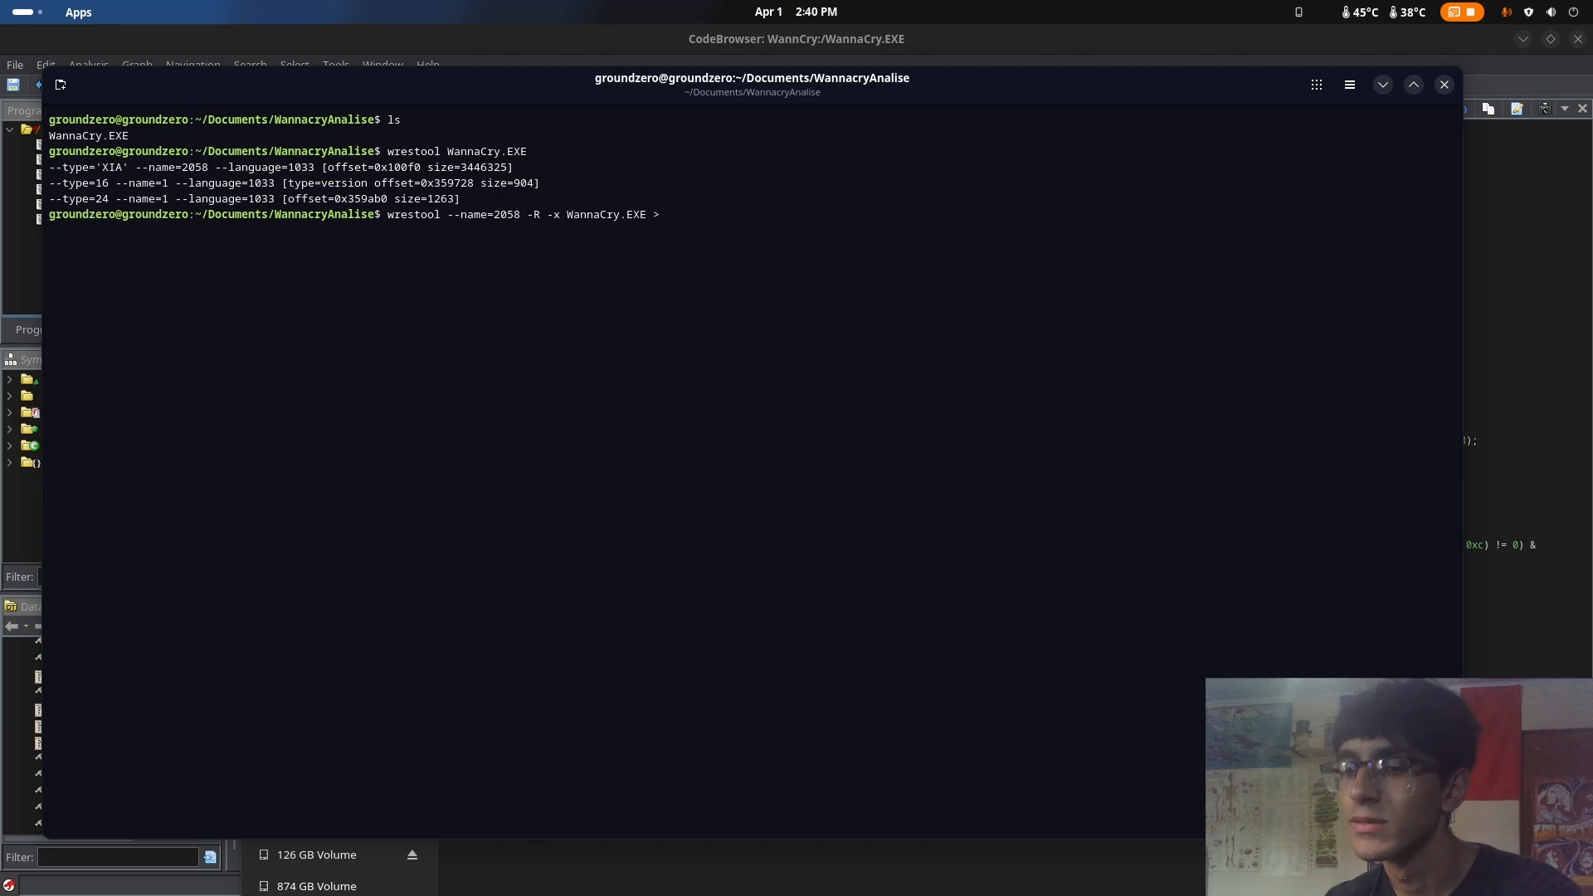
pyautogui.write('20')
pyautogui.write('58.bin')
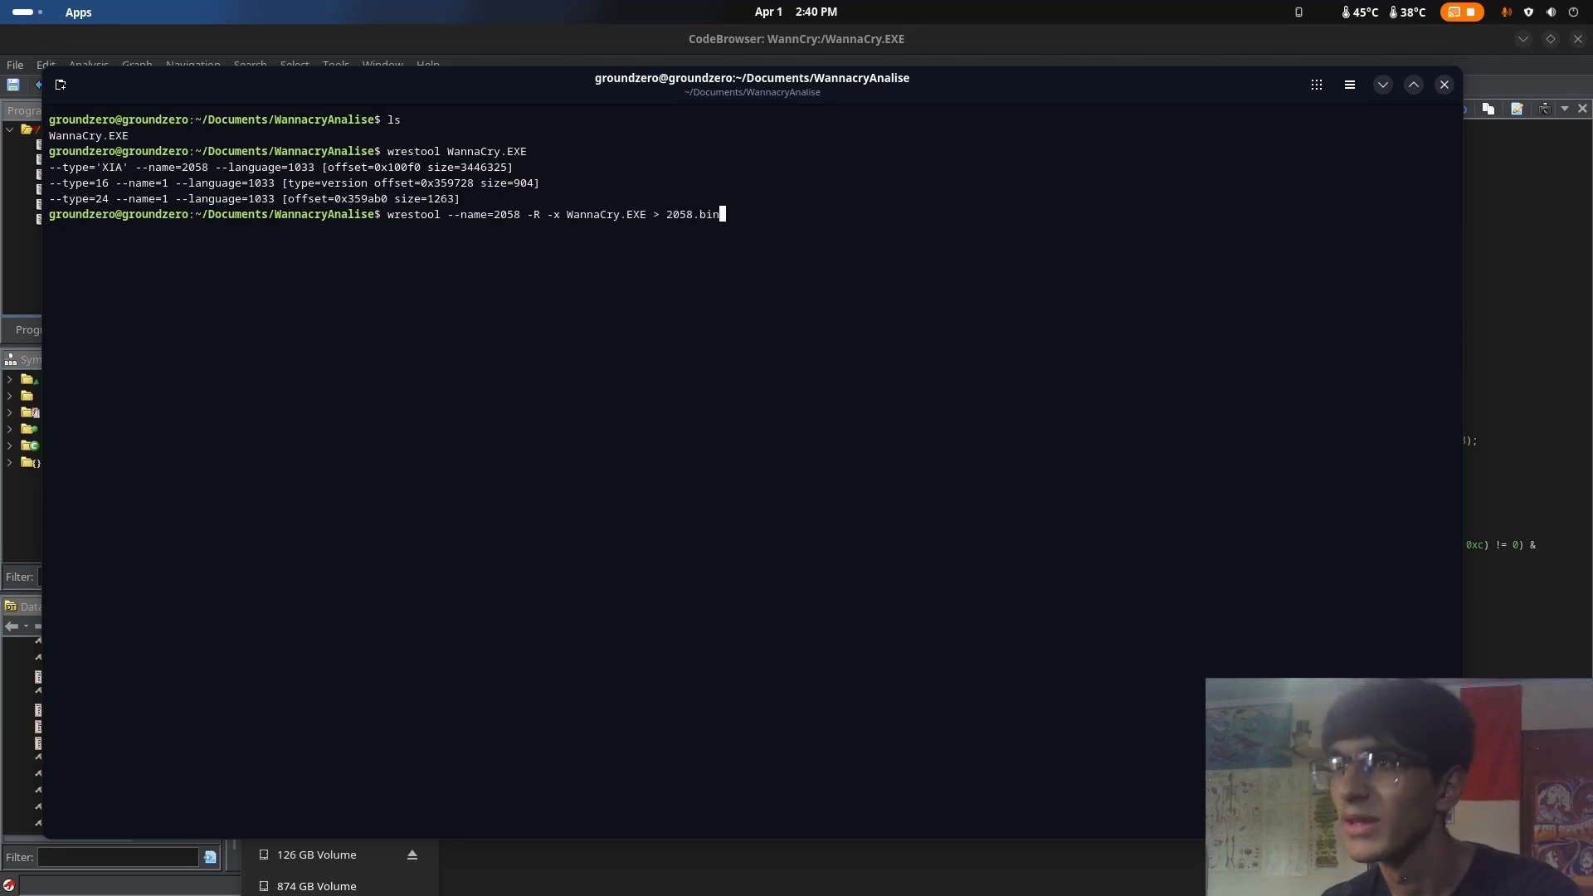
pyautogui.press('Return')
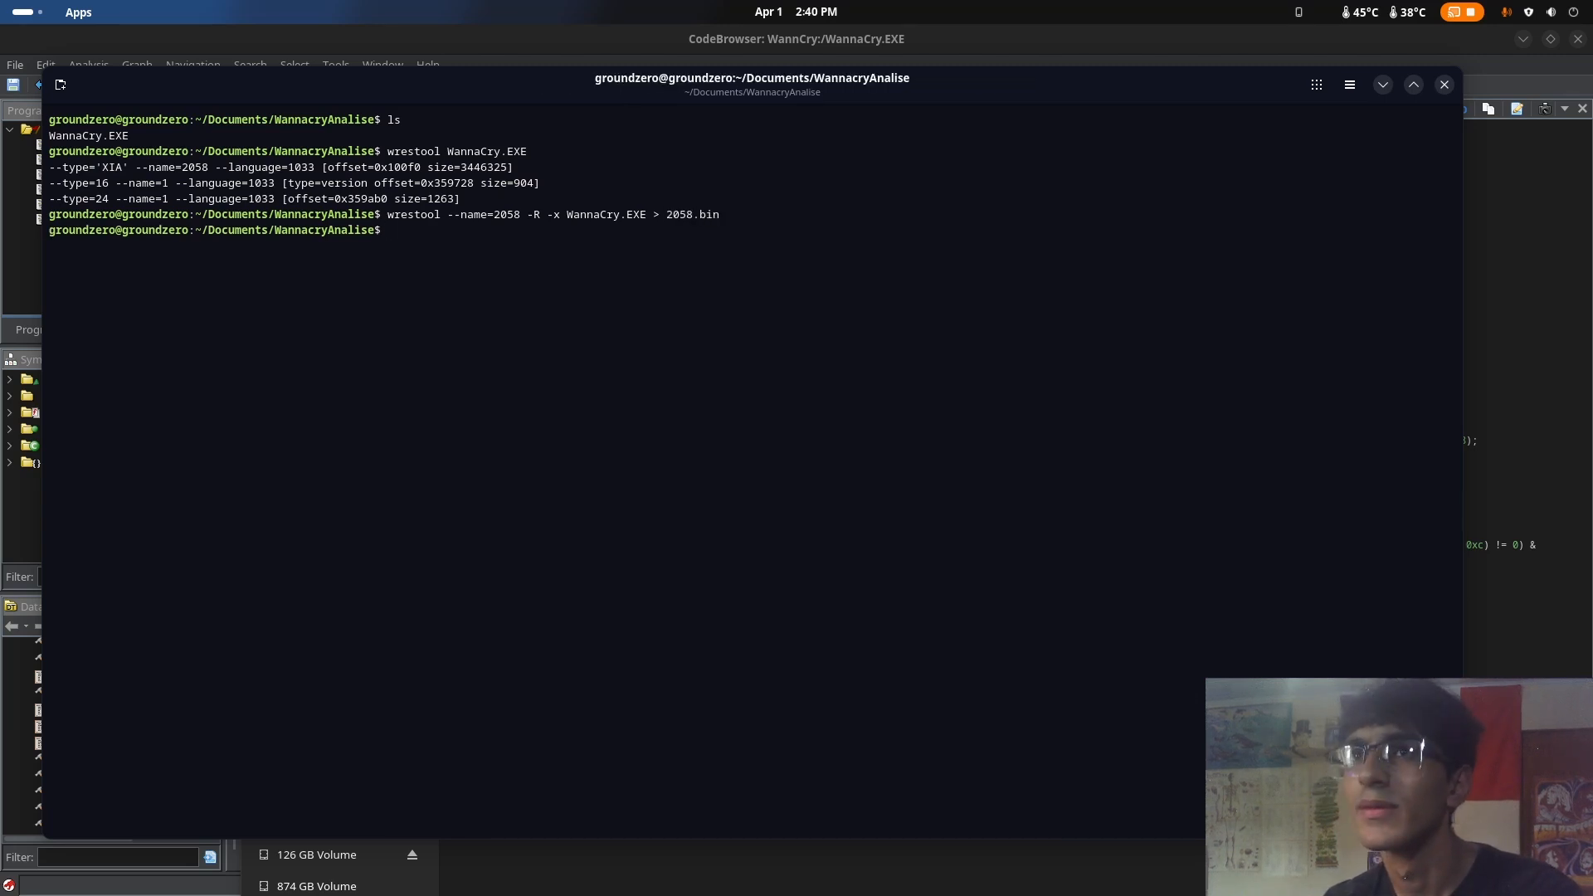
# List the folder again and identify the file type of 2058.bin with the file command
pyautogui.write('ls')
pyautogui.press('Return')
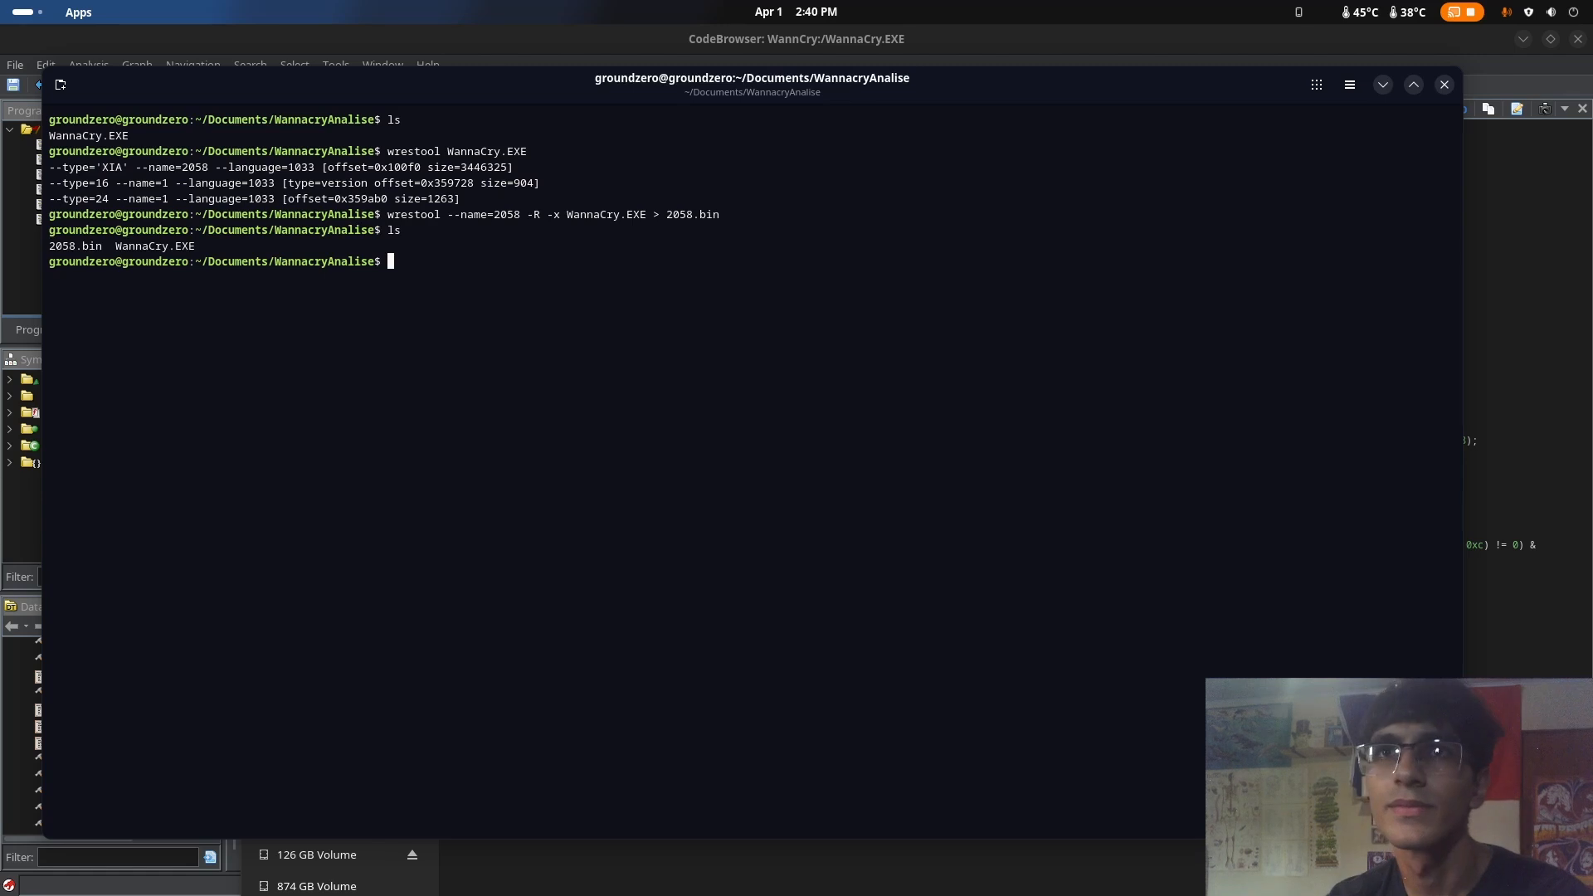
pyautogui.write('file ')
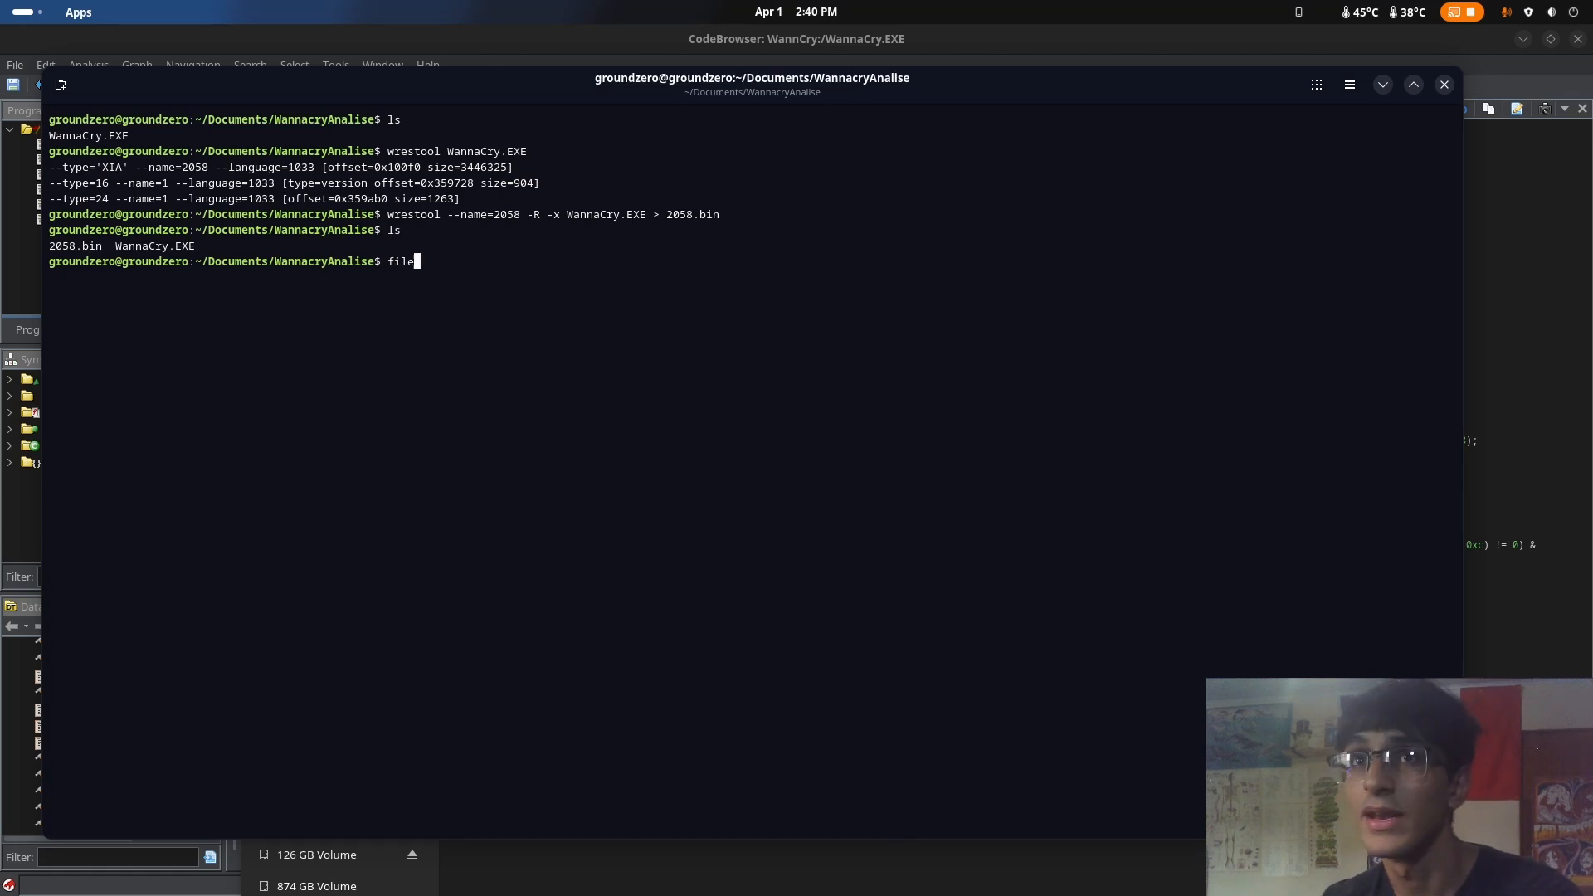
pyautogui.write('2058.bin')
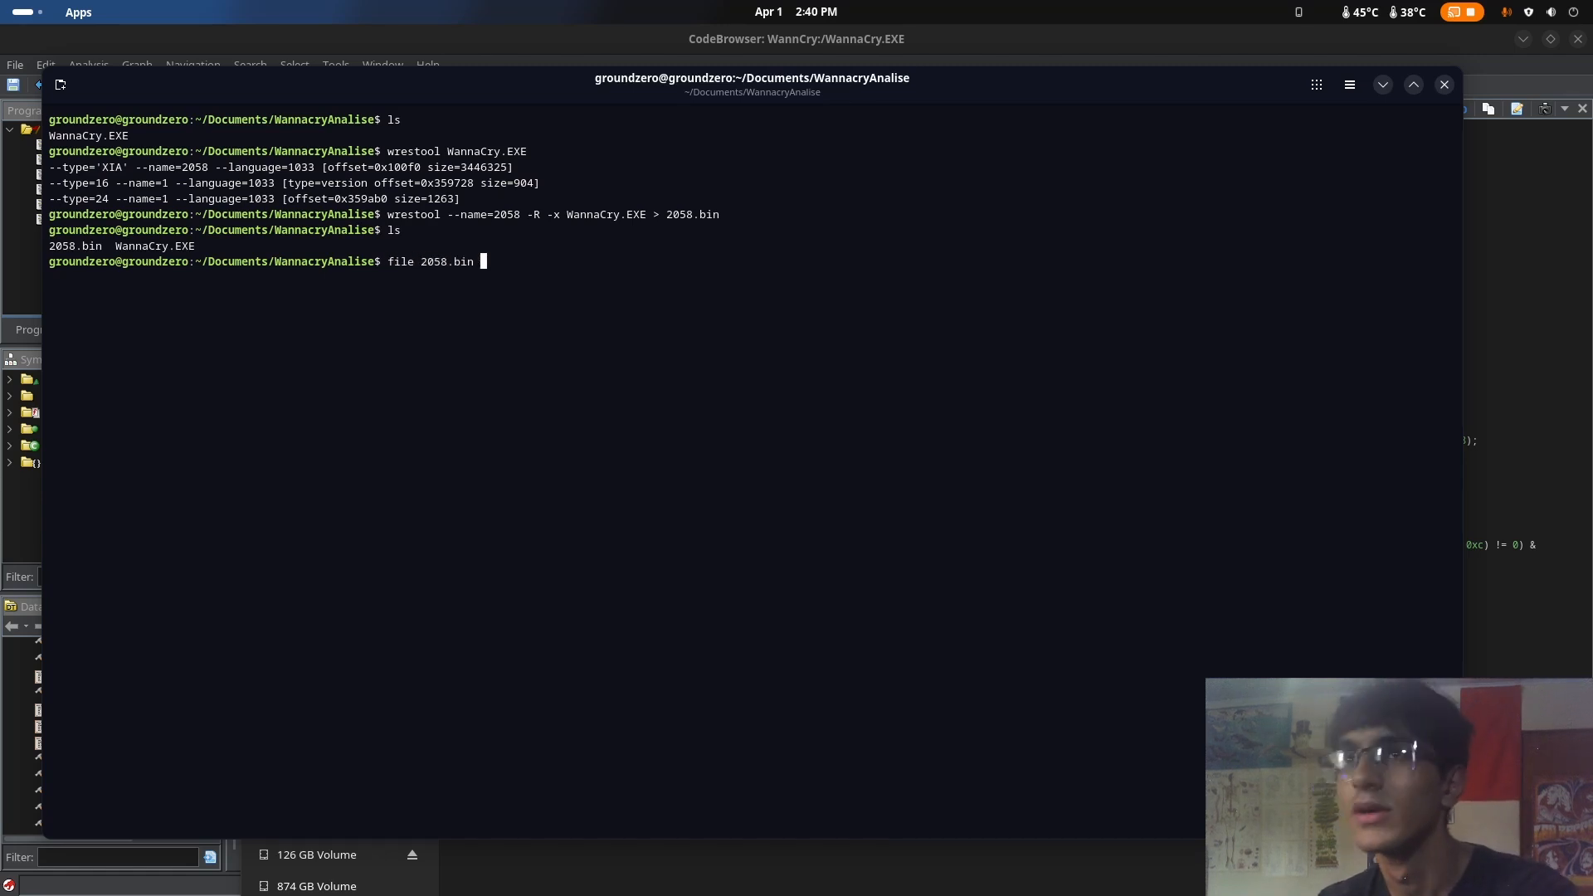
pyautogui.press('Return')
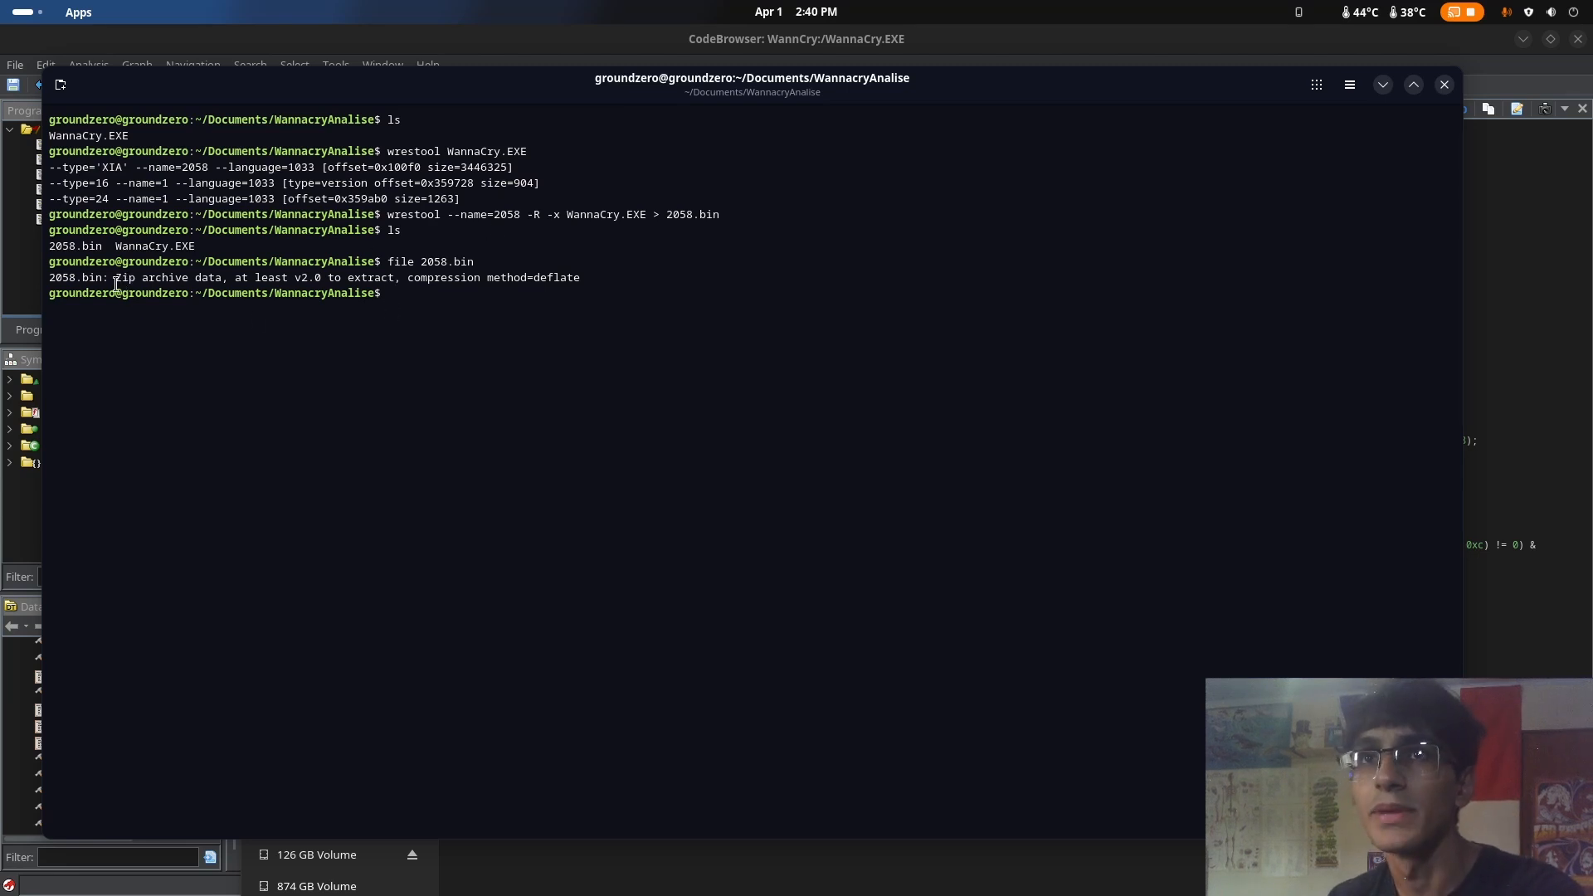
pyautogui.moveTo(116, 282); pyautogui.dragTo(145, 284)
pyautogui.click(146, 284)
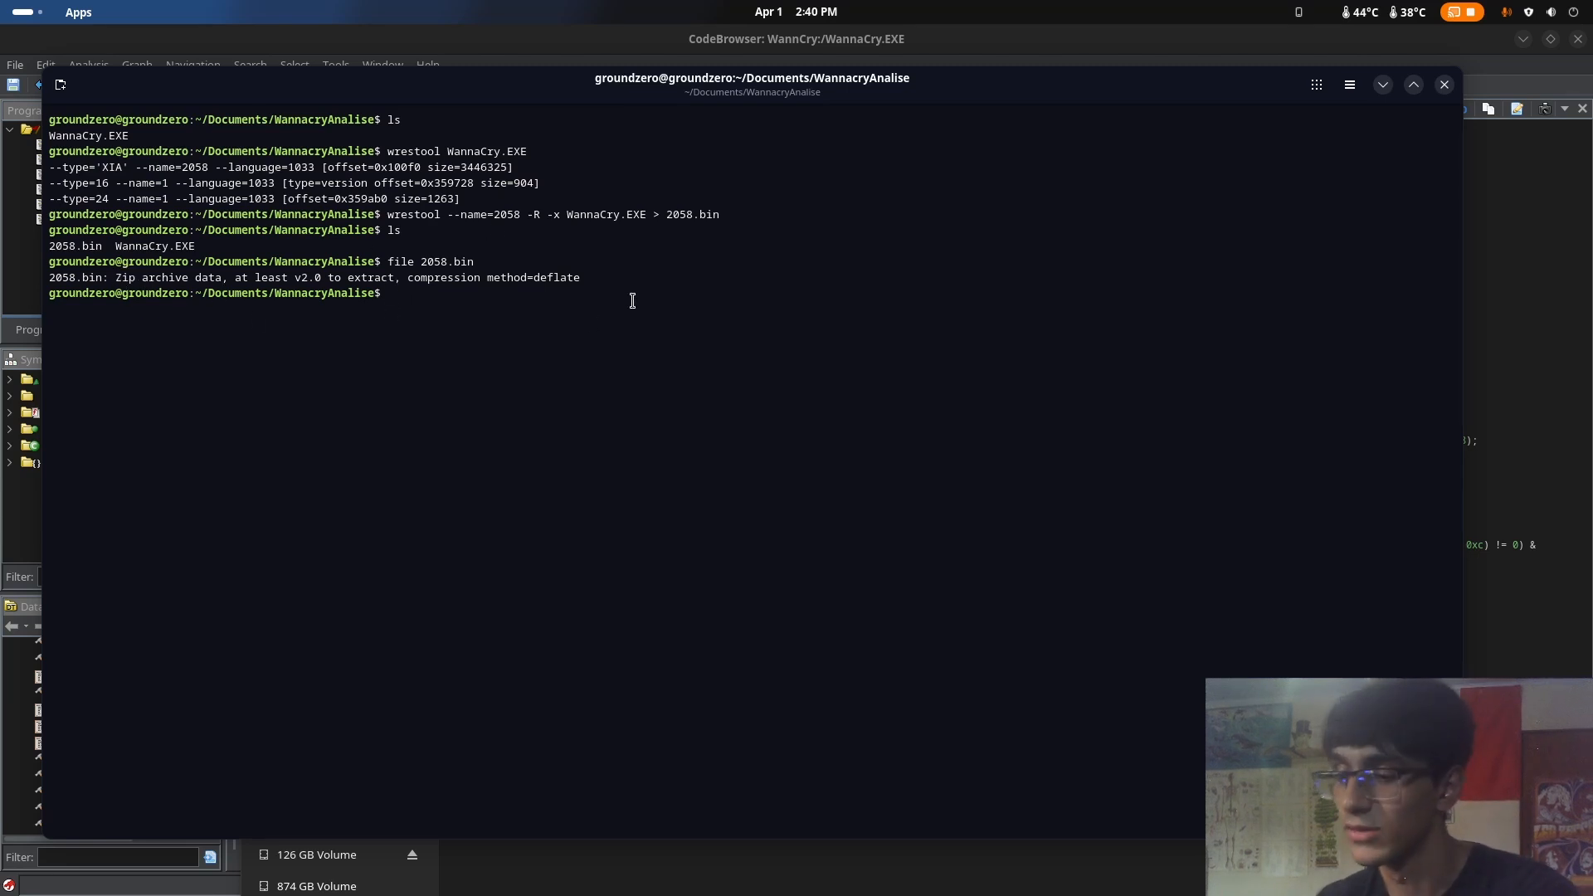
# Start extracting the 2058.bin archive with unzip
pyautogui.write('unzip ')
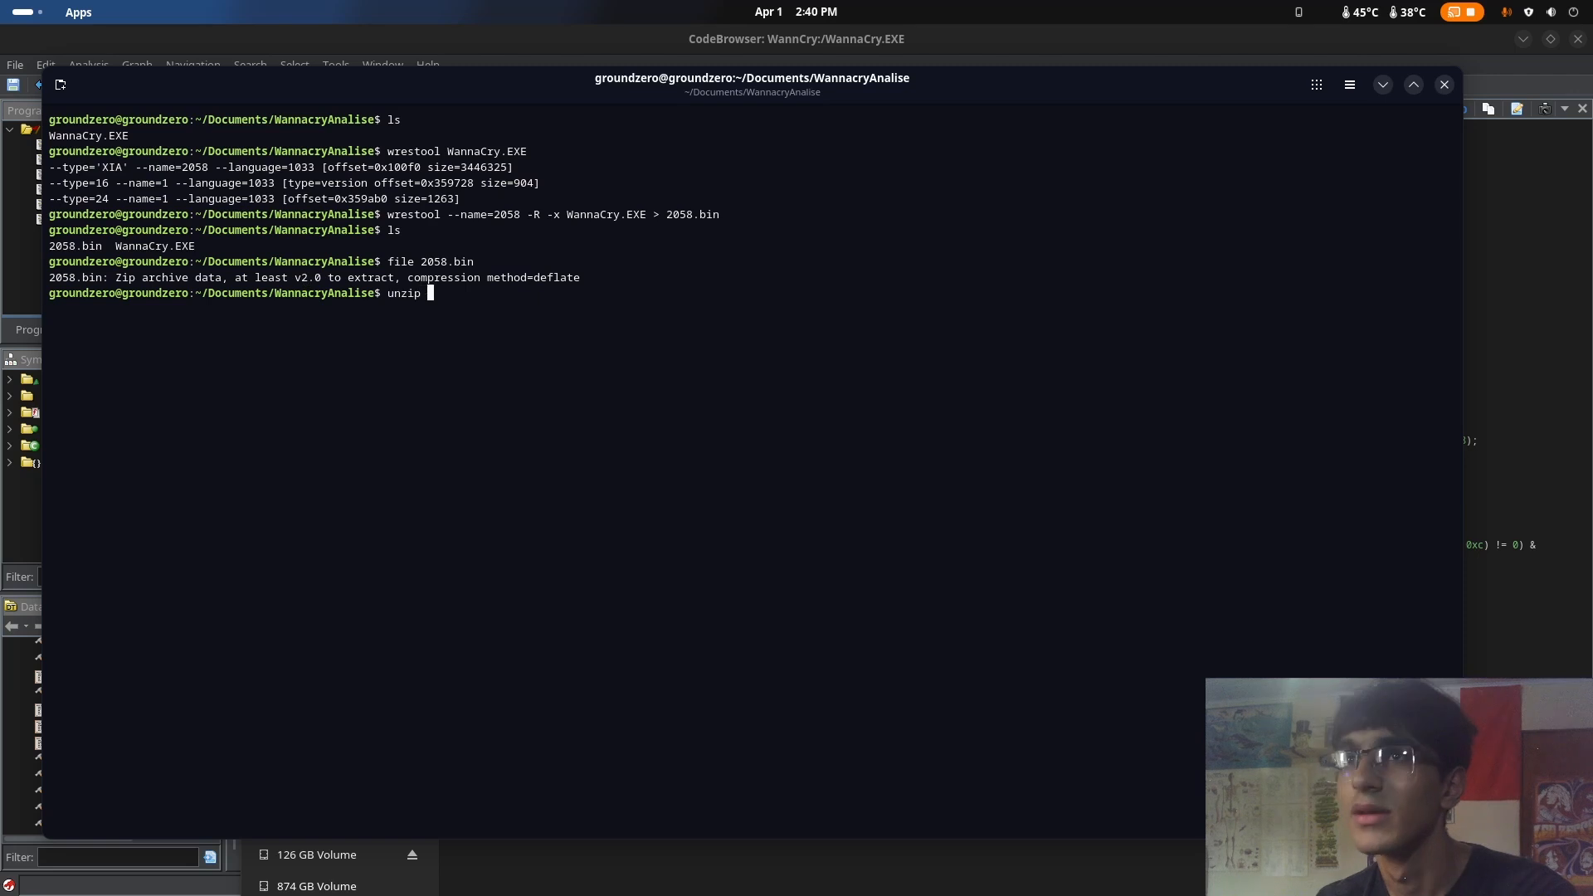
pyautogui.write('WannaCry.EXE WannaCry.EXE')
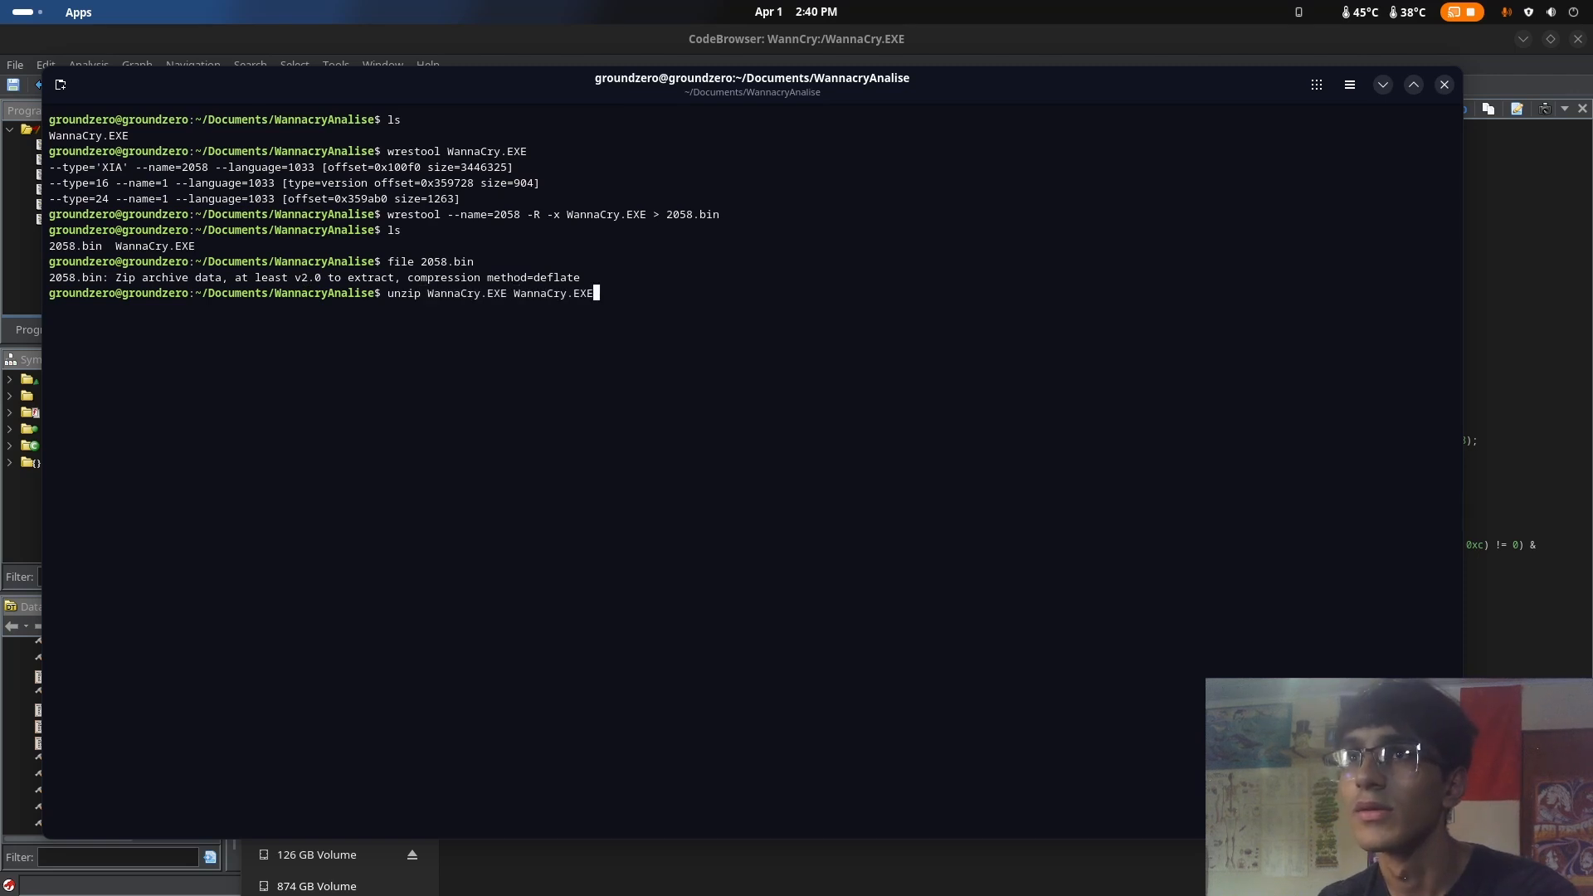
pyautogui.press('BackSpace')
pyautogui.press('BackSpace')
pyautogui.press('BackSpace')
pyautogui.press('BackSpace')
pyautogui.press('BackSpace')
pyautogui.press('BackSpace')
pyautogui.press('BackSpace')
pyautogui.press('BackSpace')
pyautogui.press('BackSpace')
pyautogui.press('BackSpace')
pyautogui.press('BackSpace')
pyautogui.press('BackSpace')
pyautogui.press('BackSpace')
pyautogui.press('BackSpace')
pyautogui.press('BackSpace')
pyautogui.press('BackSpace')
pyautogui.press('BackSpace')
pyautogui.press('BackSpace')
pyautogui.press('BackSpace')
pyautogui.press('BackSpace')
pyautogui.write('2')
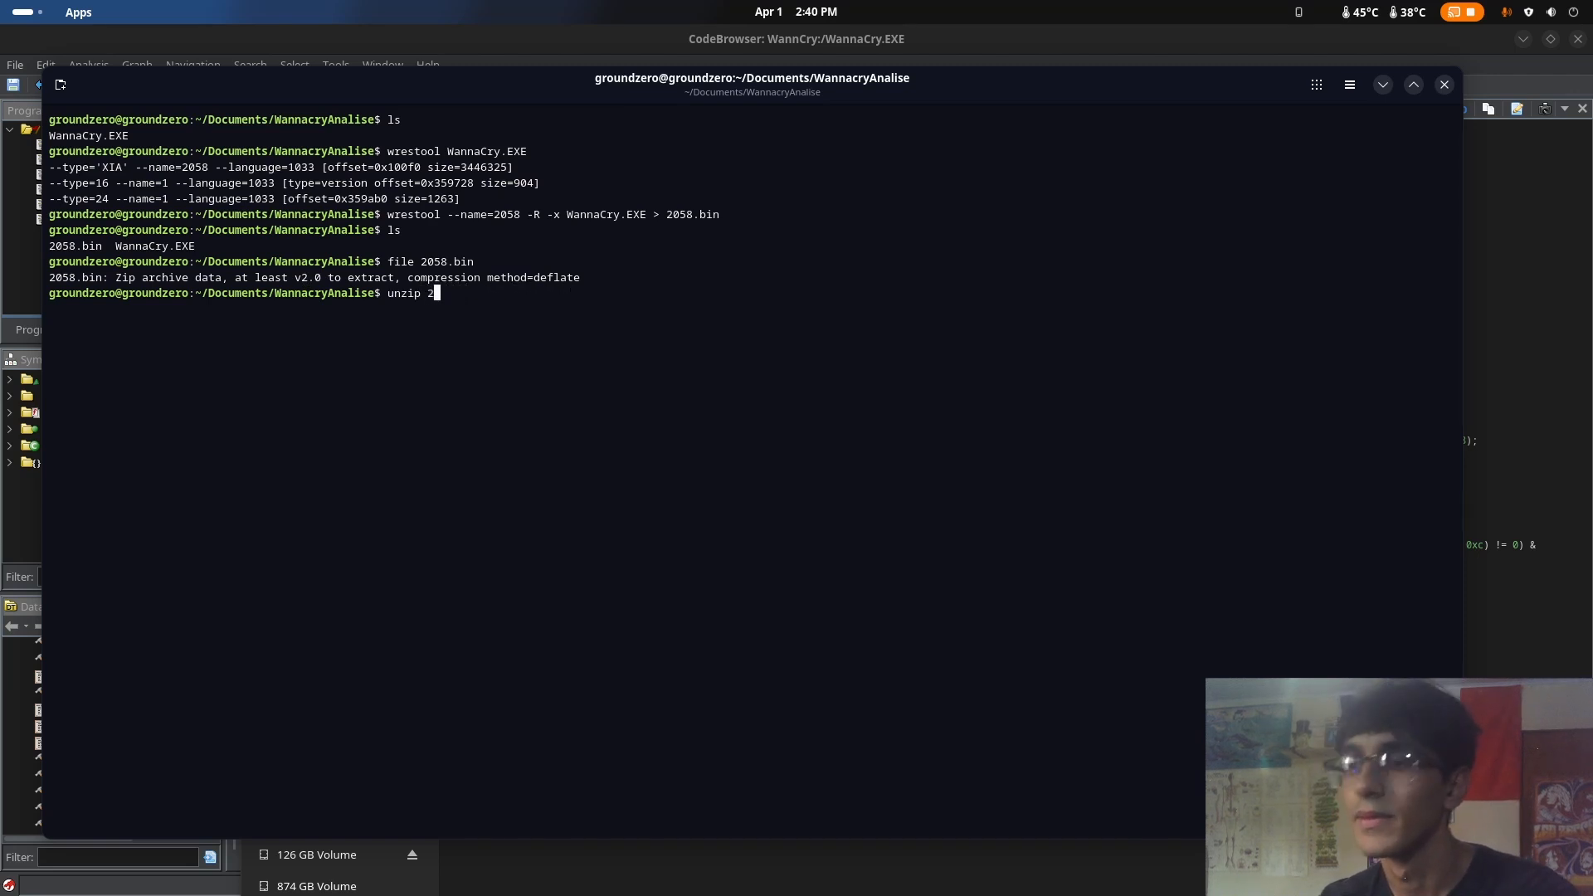
pyautogui.write('058')
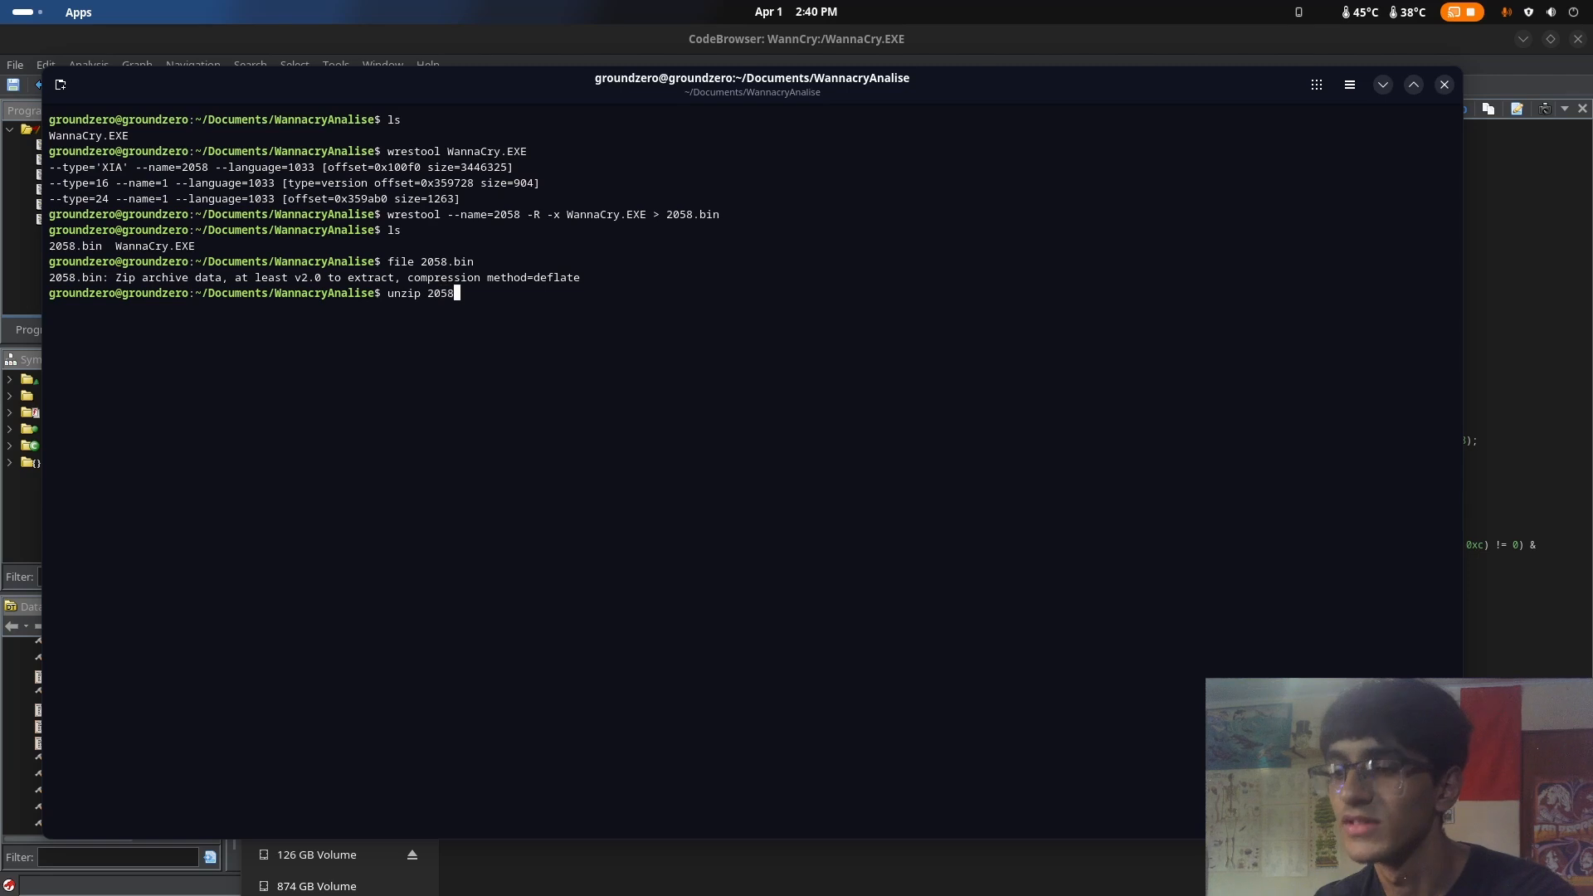
pyautogui.write('.bin')
pyautogui.press('Return')
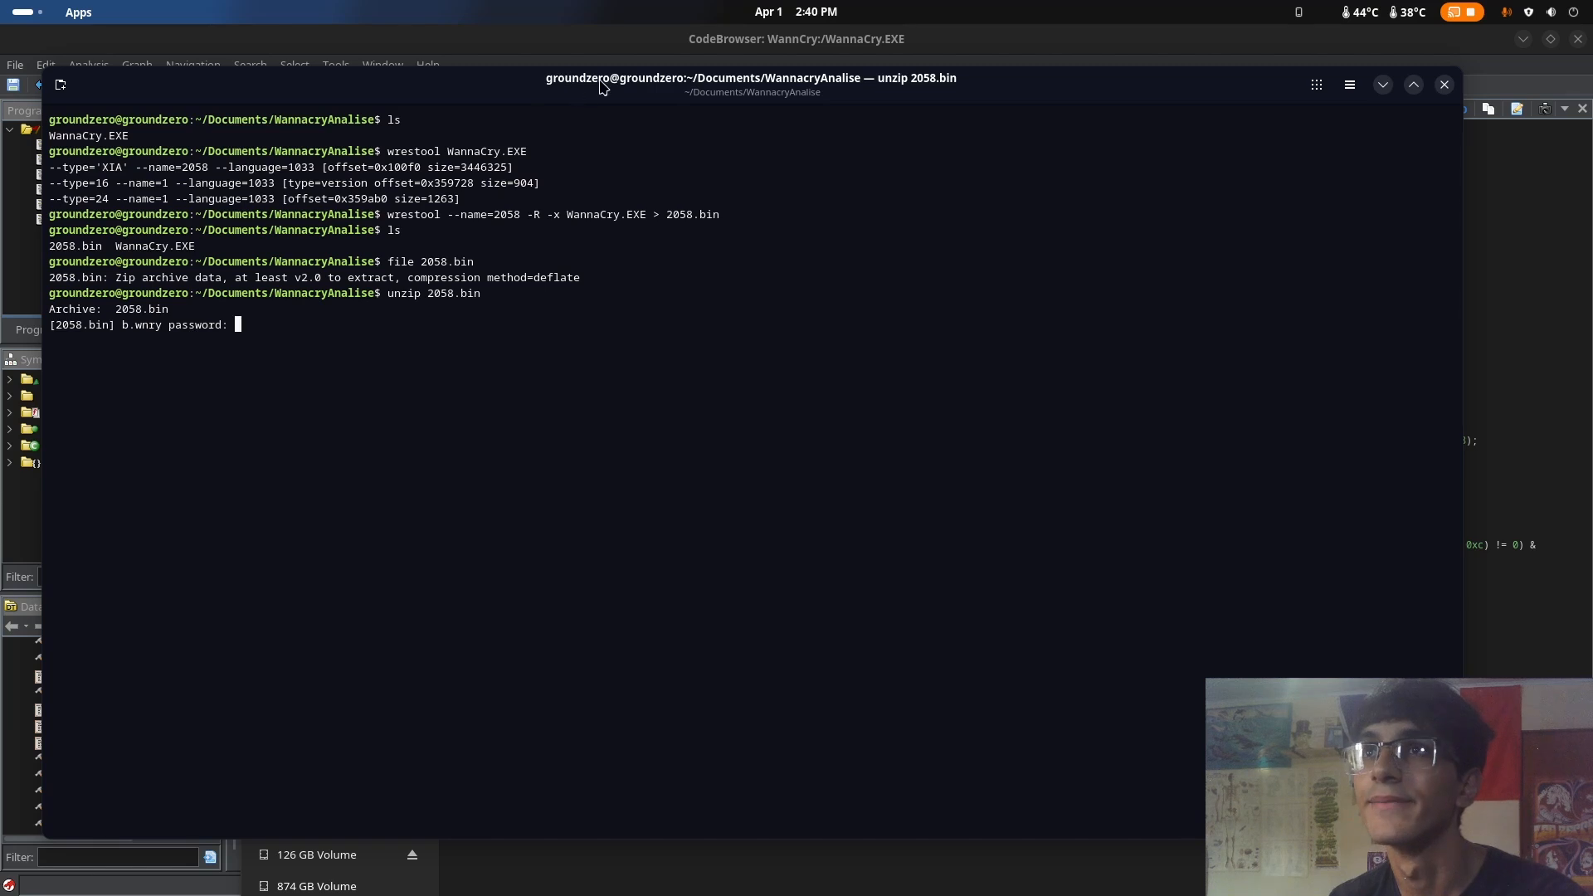
# Switch to Ghidra, find the likely archive password string among WannaCry's defined strings, and select its whole text
pyautogui.moveTo(603, 85); pyautogui.dragTo(671, 620)
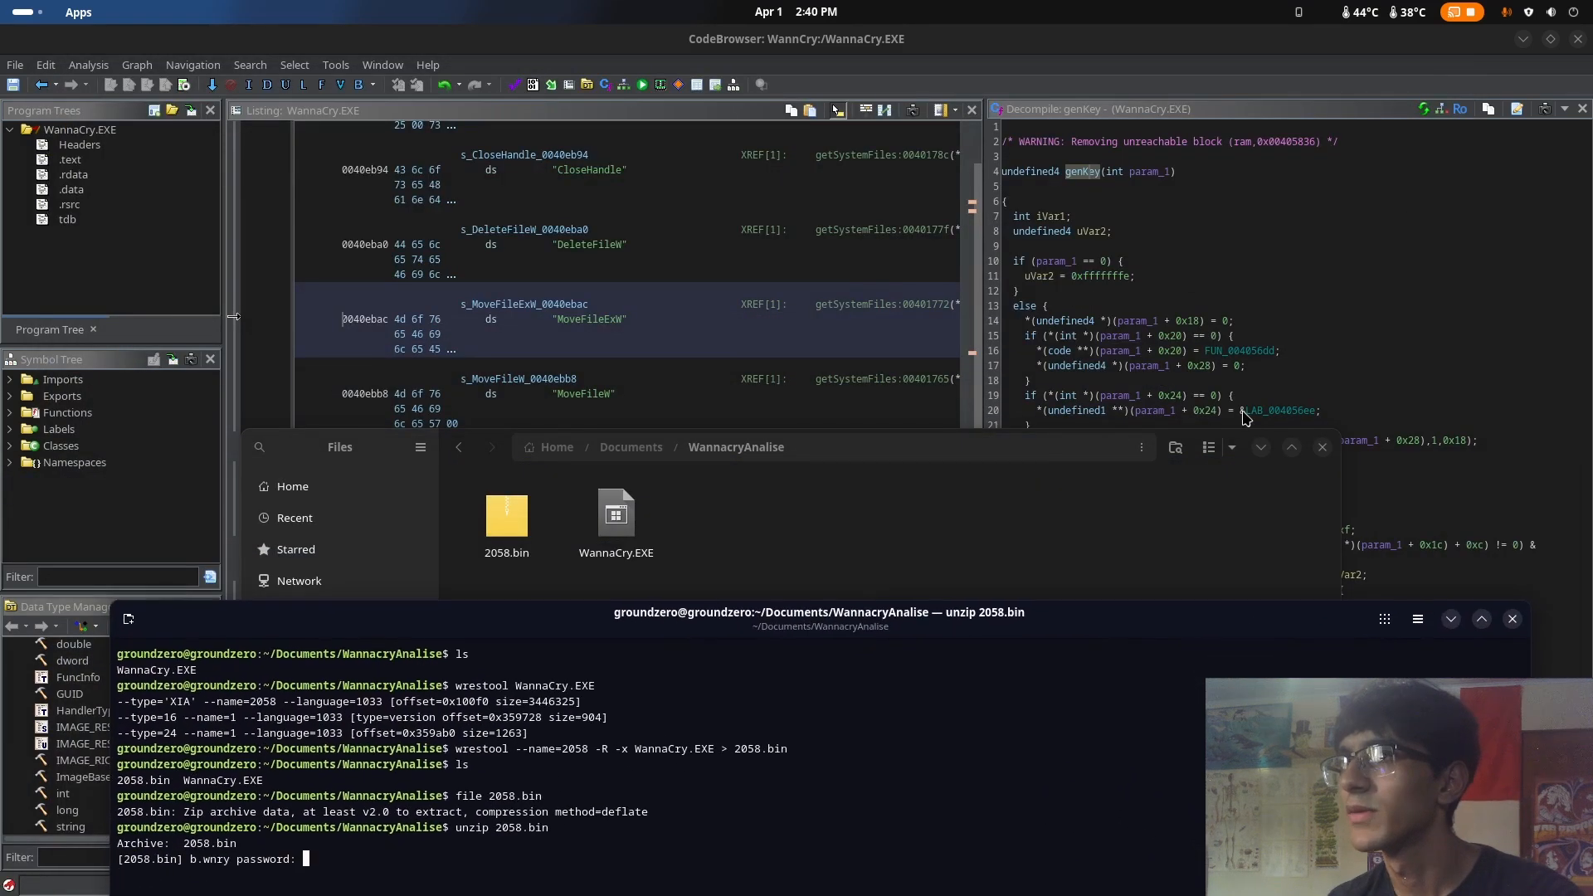
pyautogui.click(1262, 448)
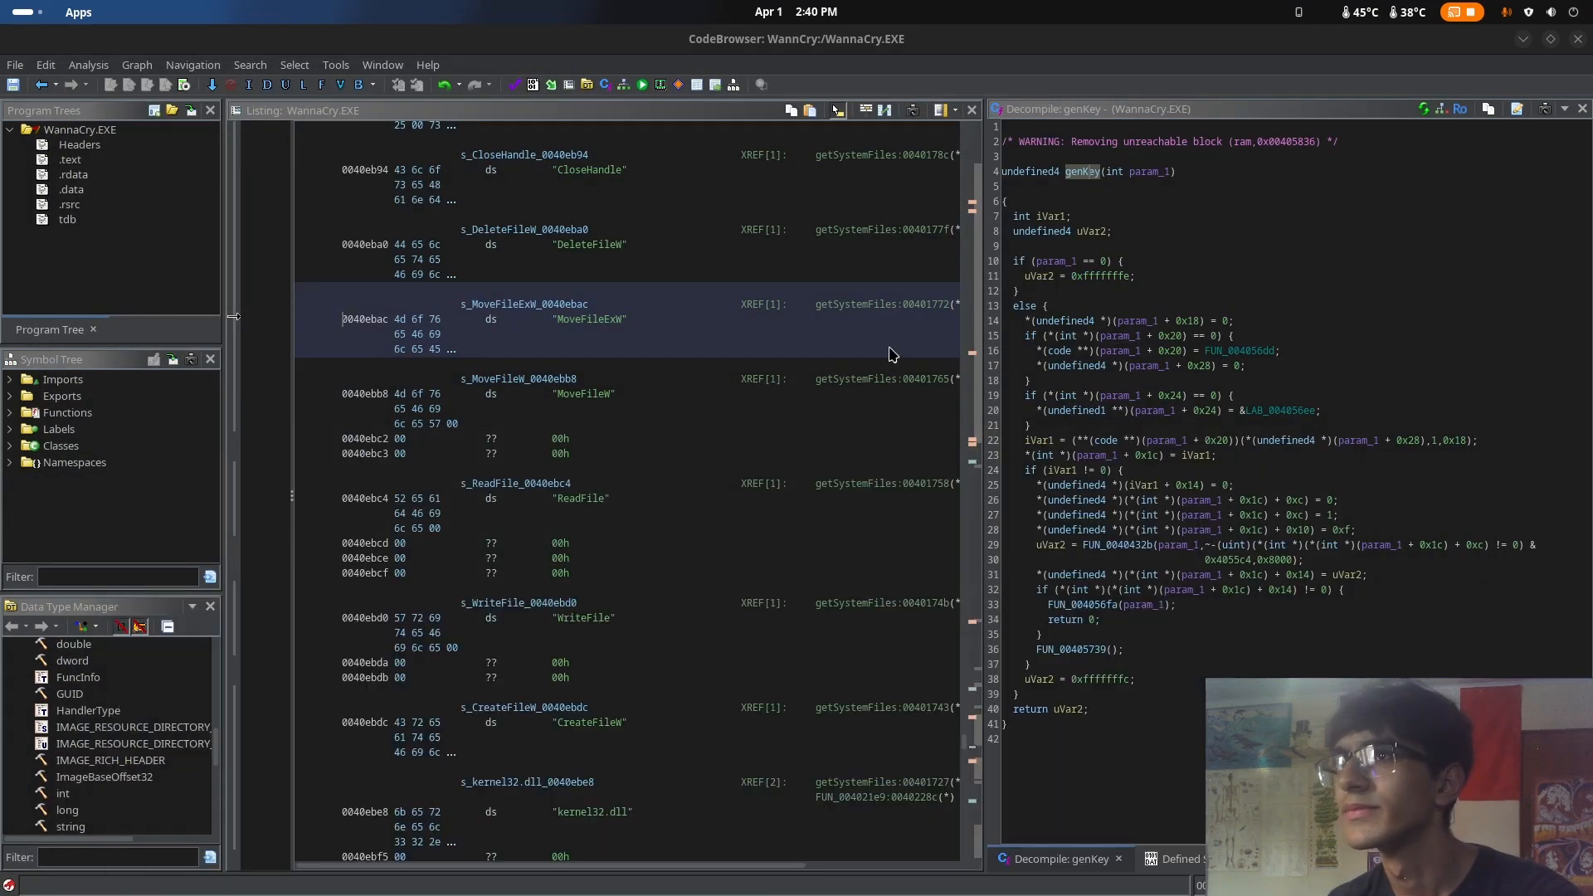
pyautogui.click(1174, 859)
pyautogui.click(1336, 513)
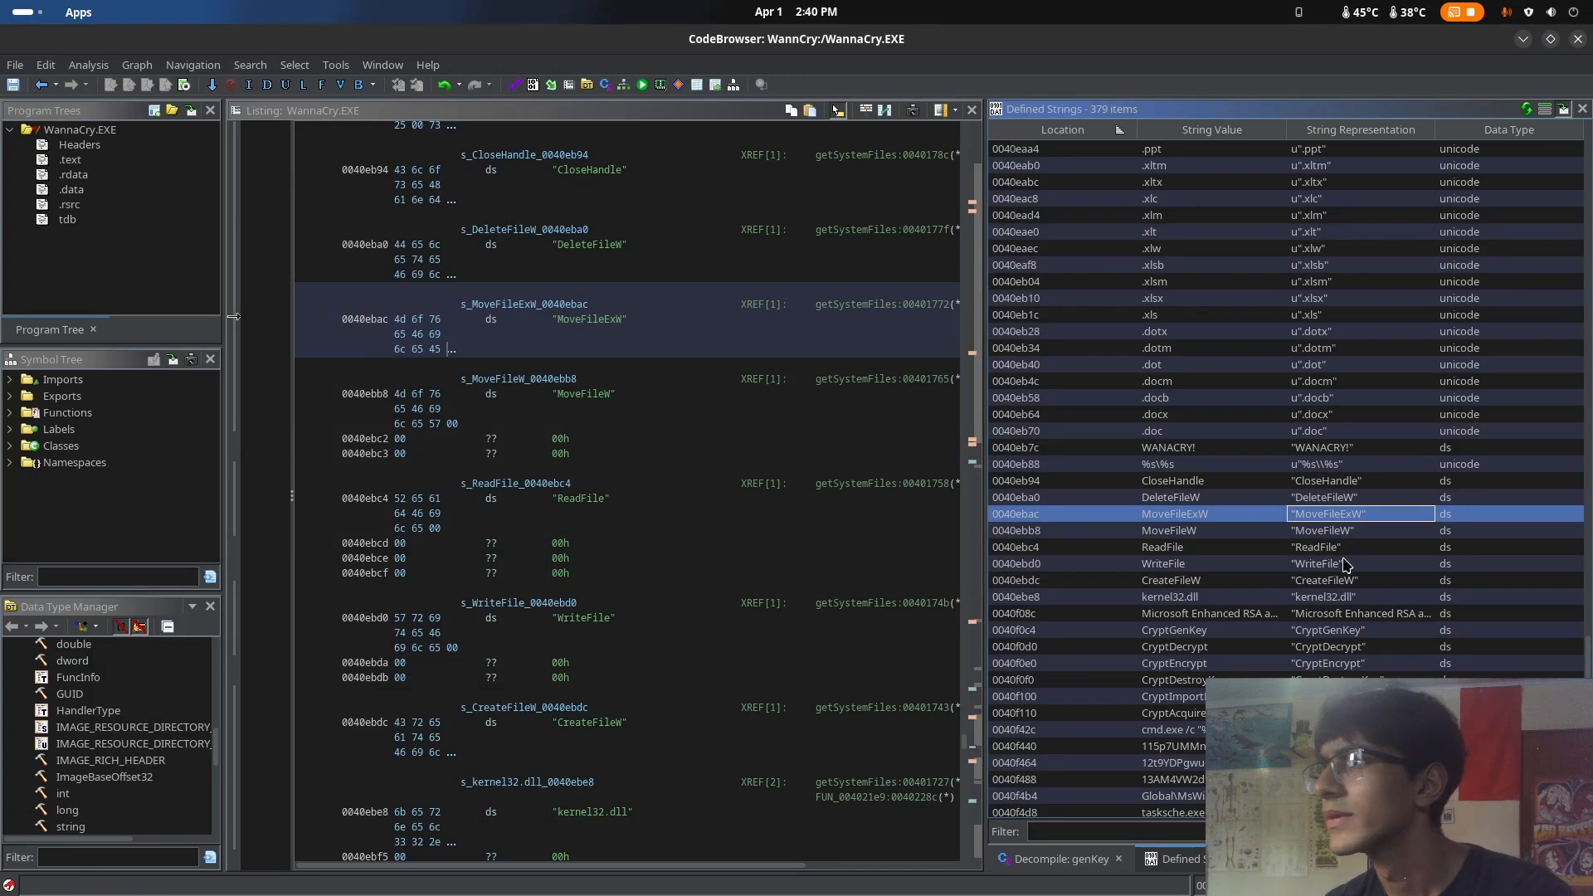
pyautogui.scroll(-14, 1346, 564)
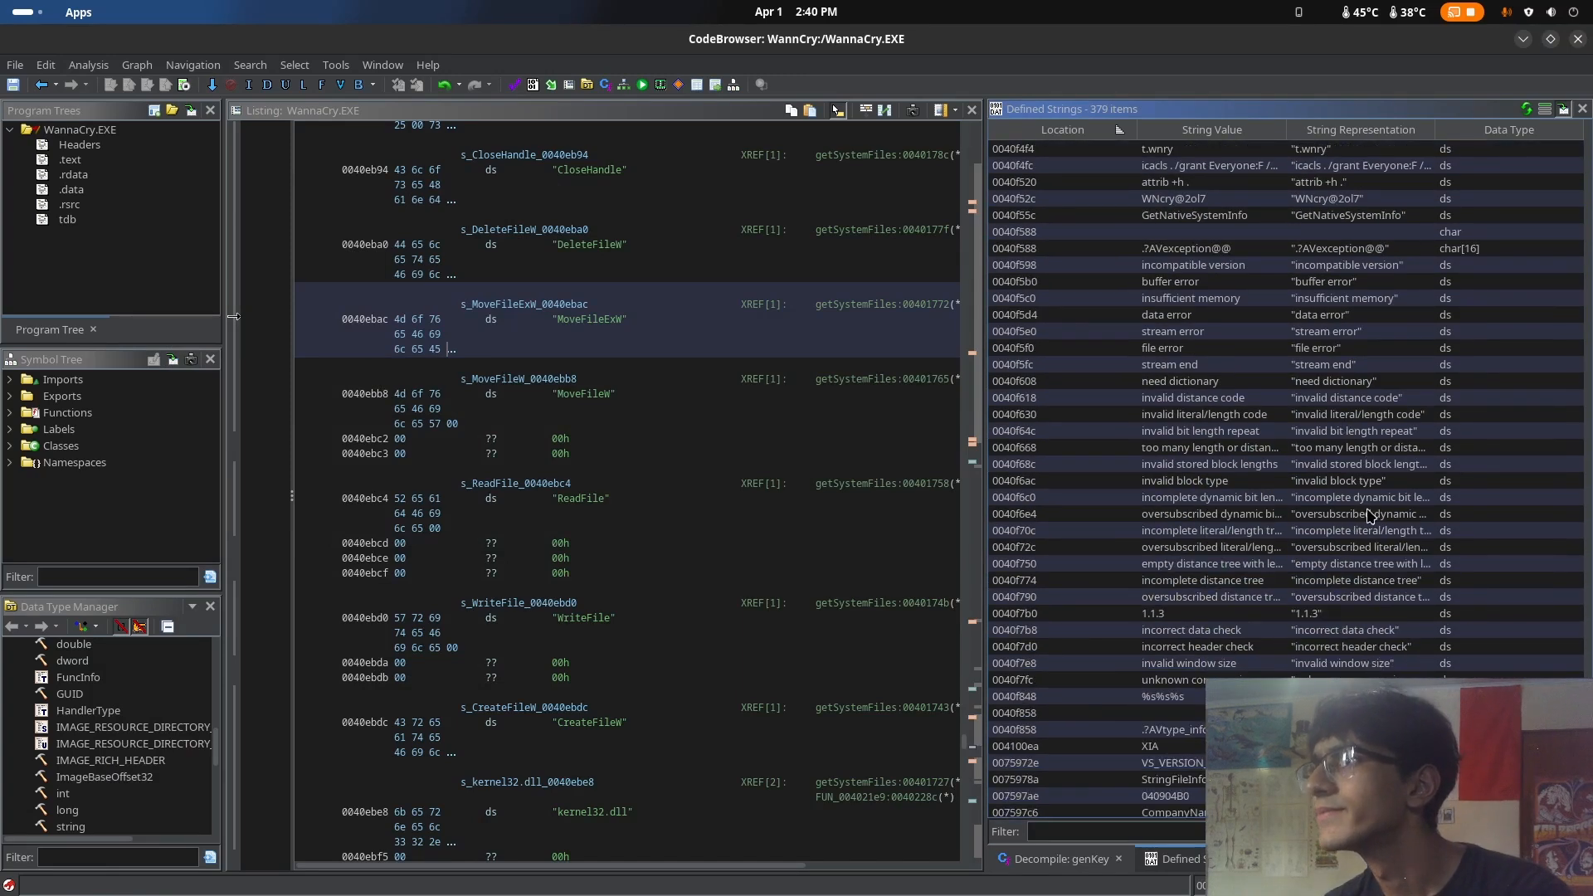
pyautogui.scroll(-6, 1377, 581)
pyautogui.scroll(5, 1383, 673)
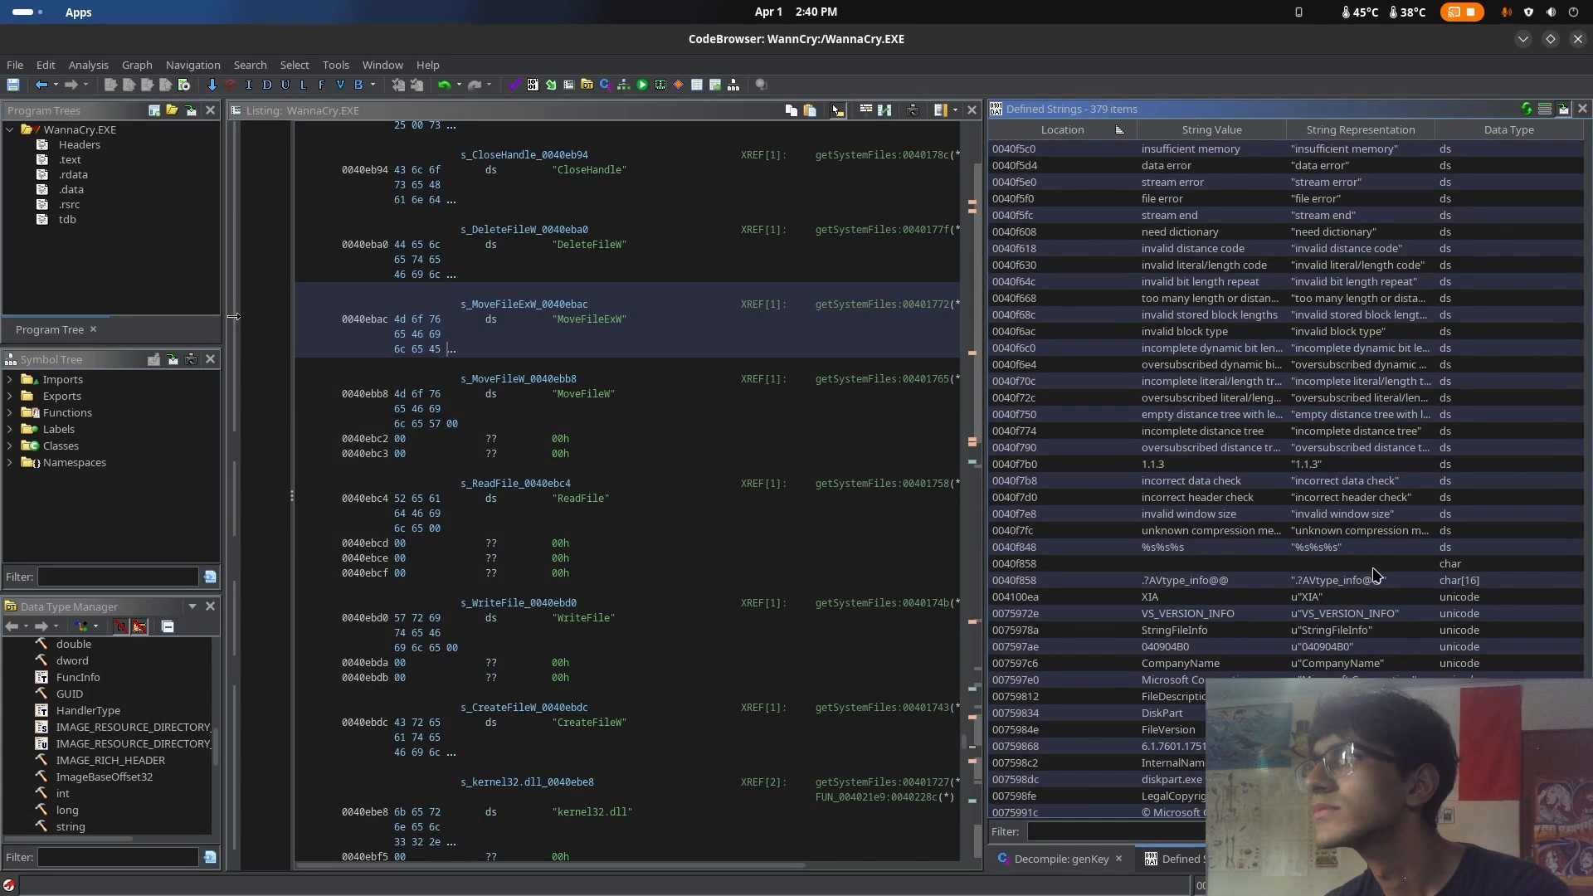
pyautogui.scroll(7, 1350, 482)
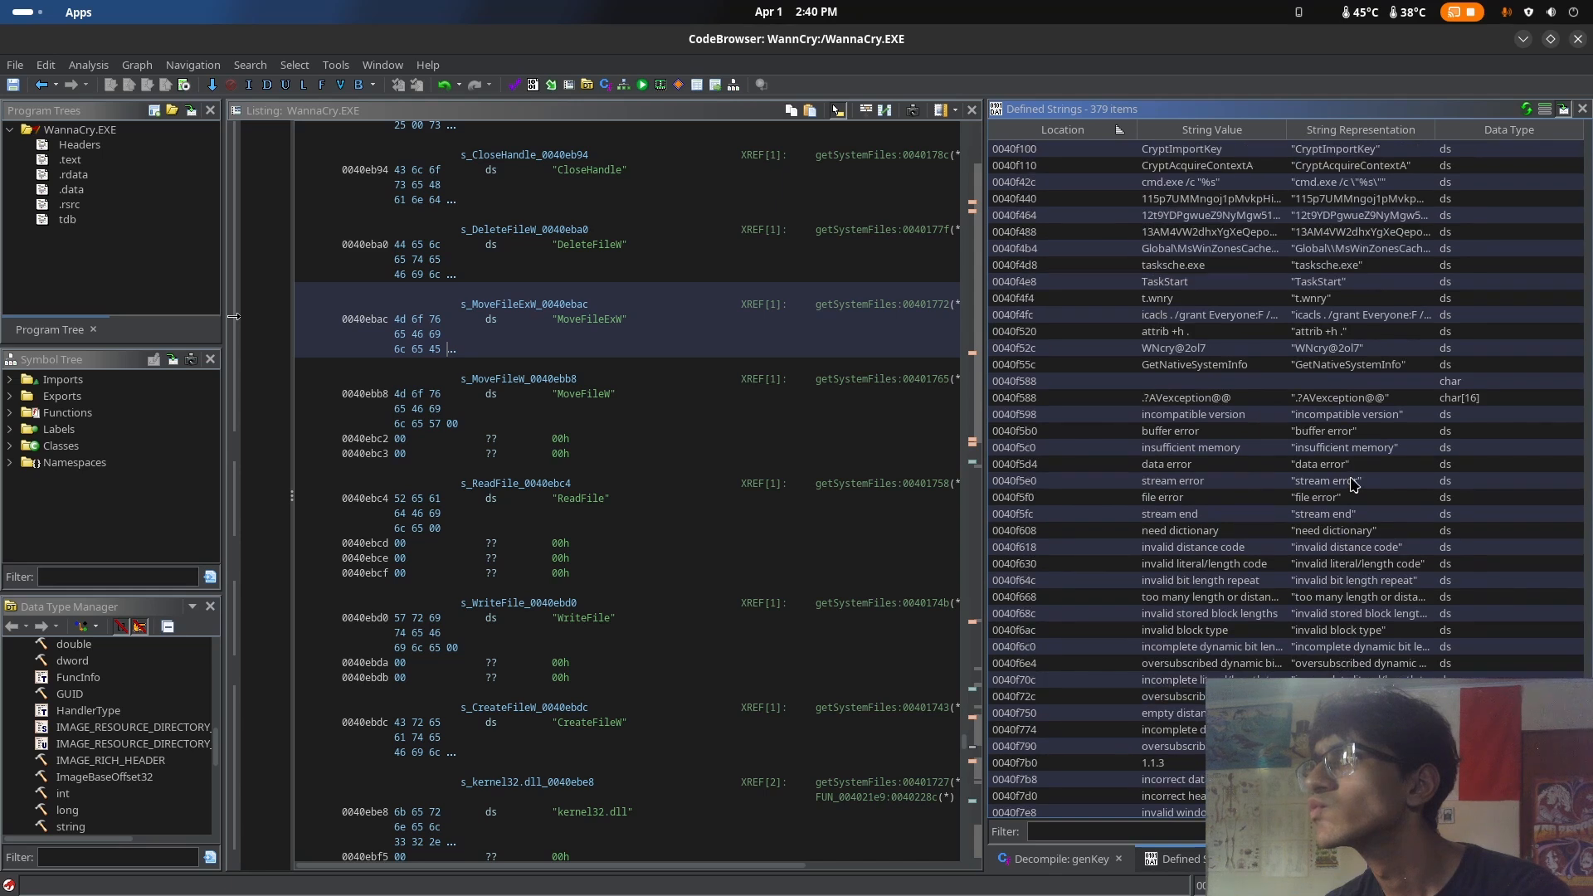
pyautogui.click(1344, 497)
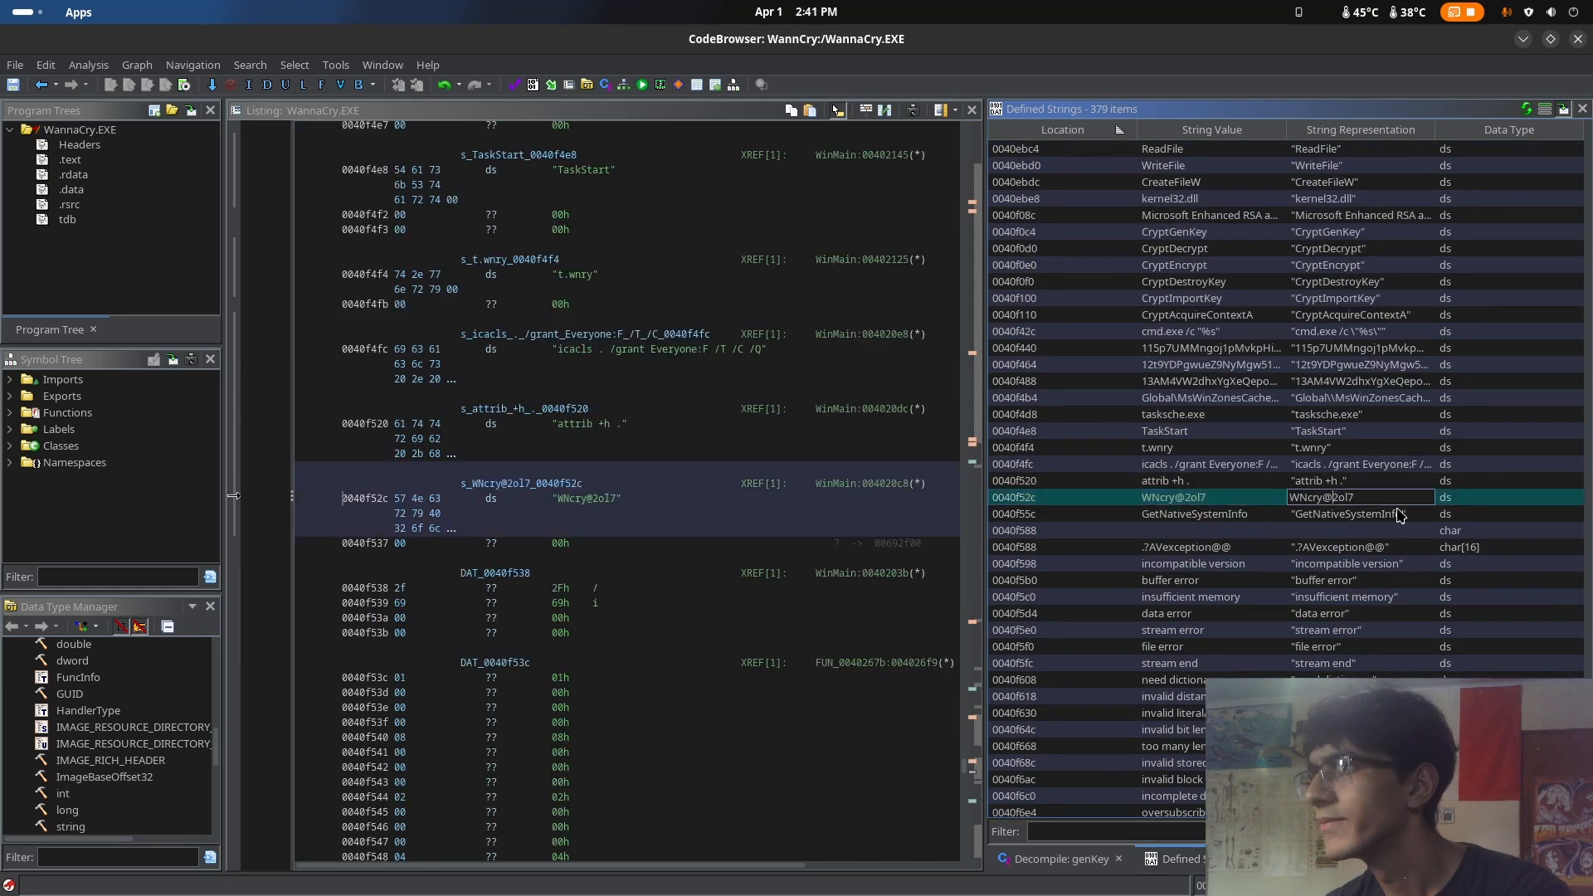
pyautogui.doubleClick(1292, 497)
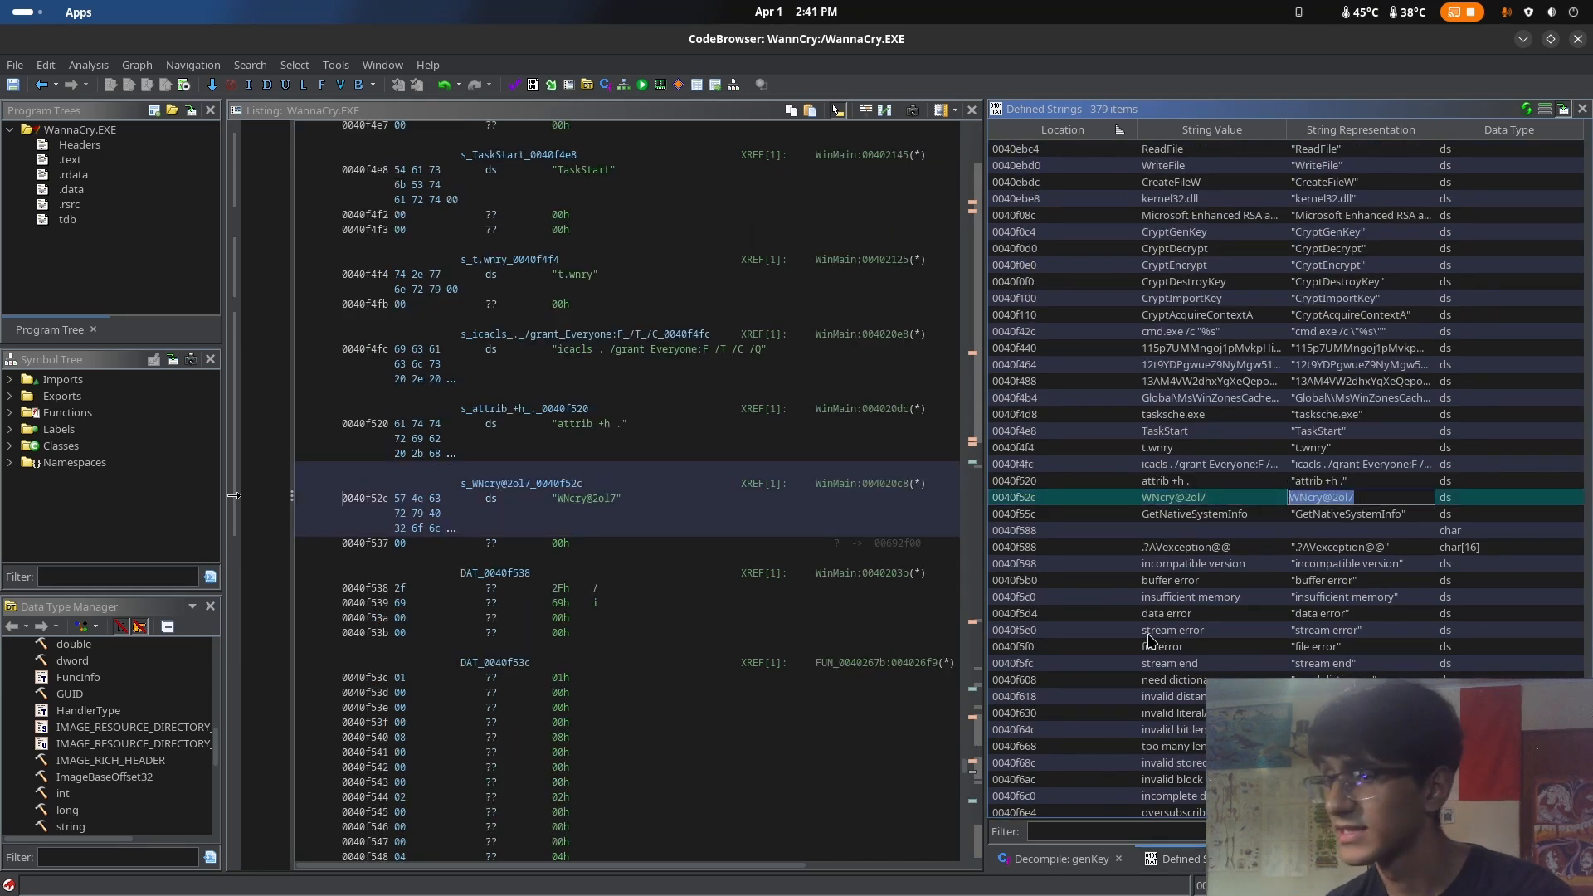
# Return to the terminal, rerun unzip on 2058.bin and supply the archive password found in Ghidra to extract its files
pyautogui.press('super')
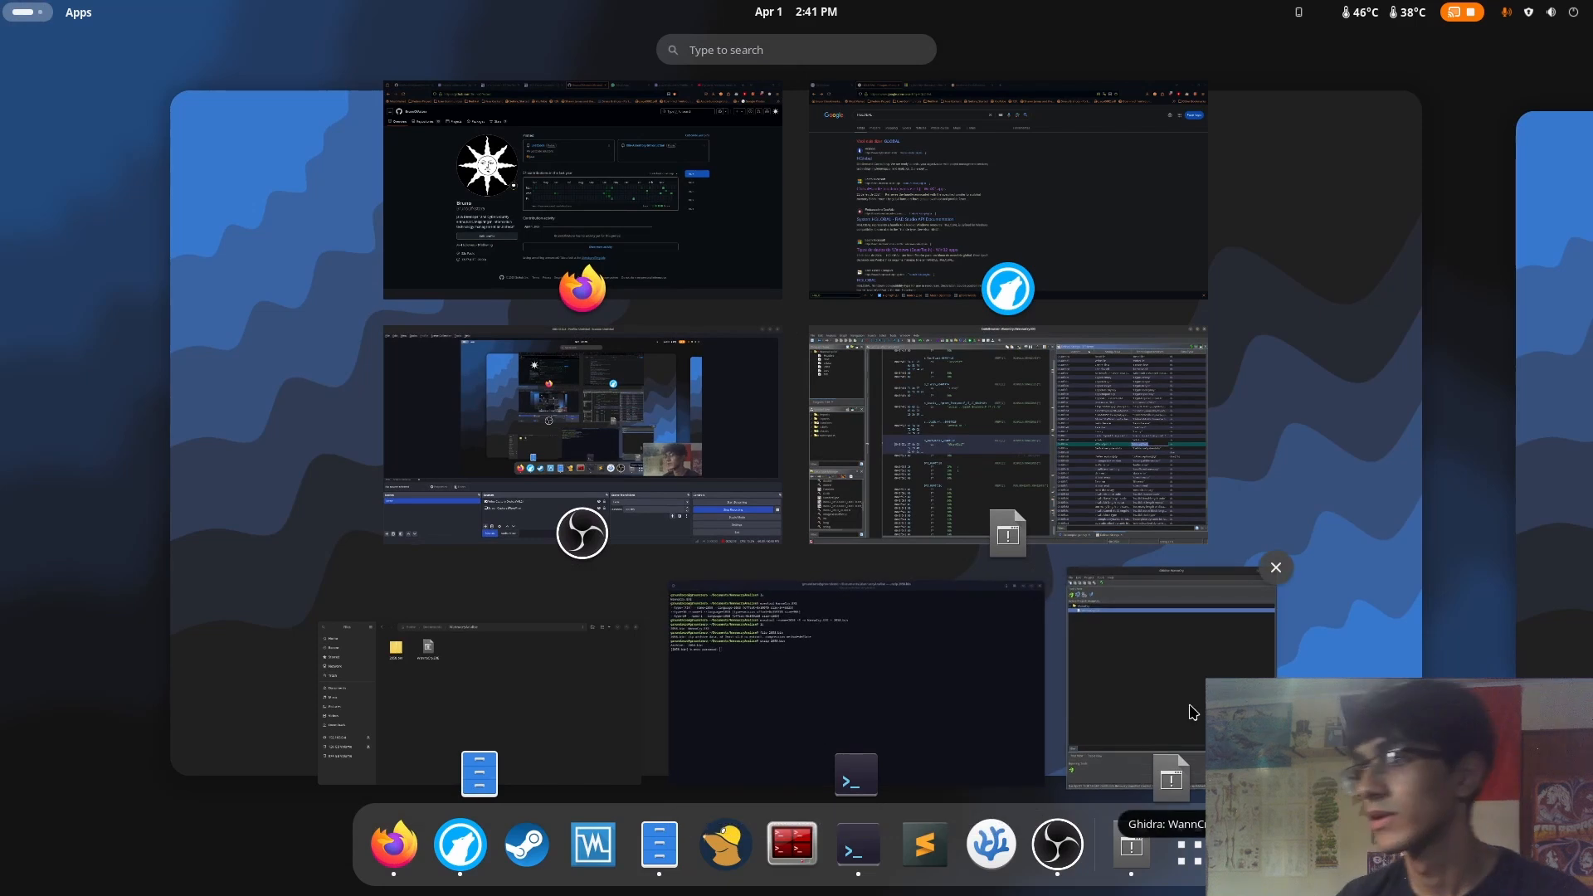
pyautogui.click(823, 690)
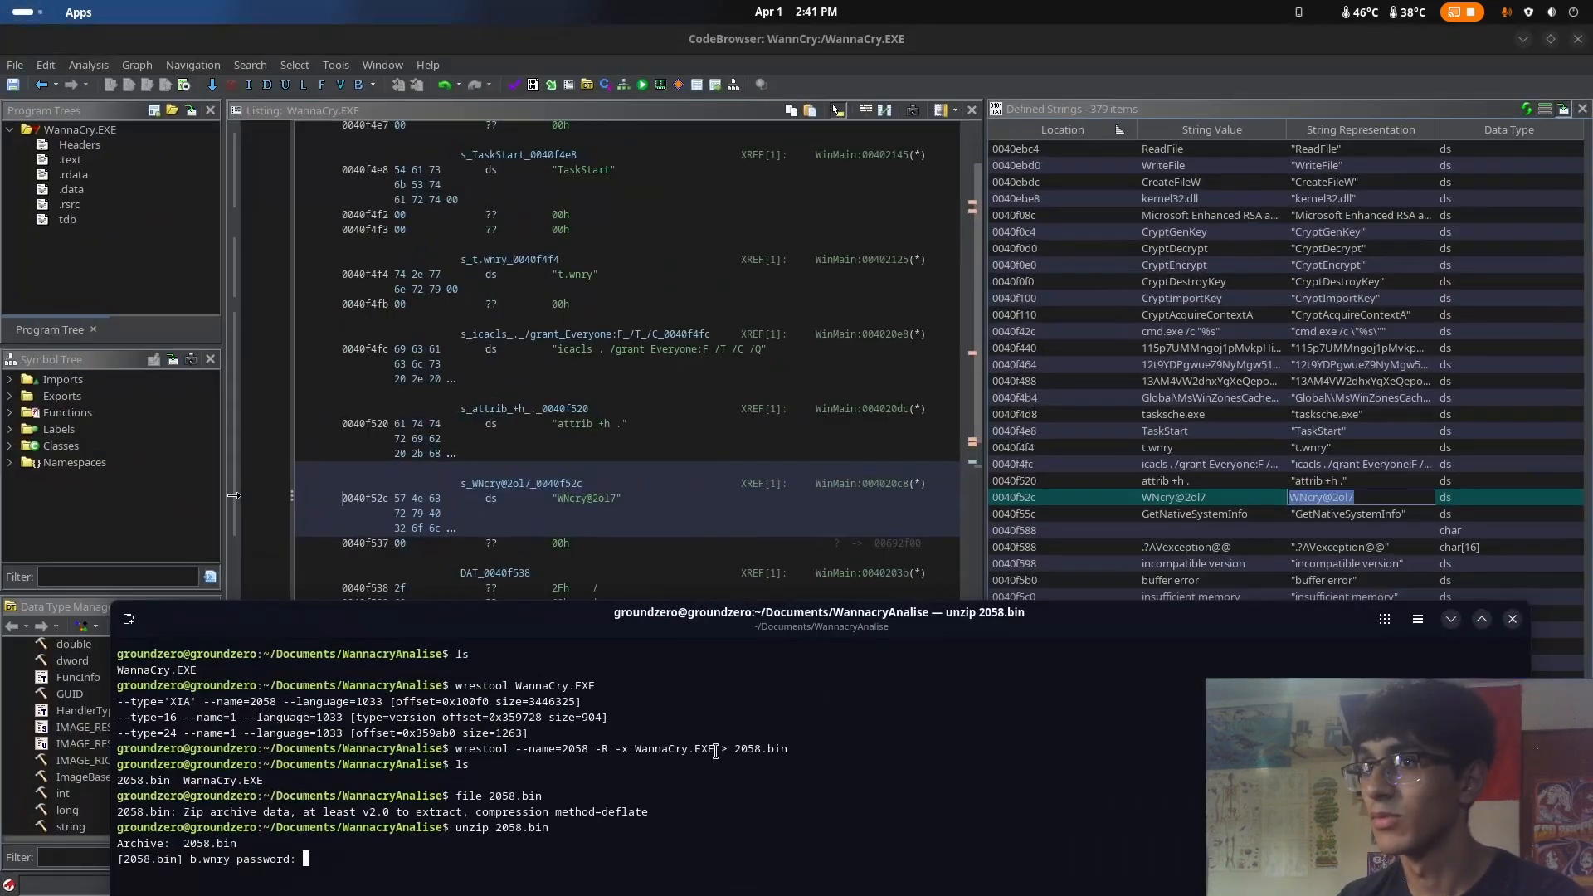
pyautogui.moveTo(739, 647); pyautogui.dragTo(754, 241)
pyautogui.hotkey('ctrl', 'c')
pyautogui.hotkey('ctrl', 'shift', 'v')
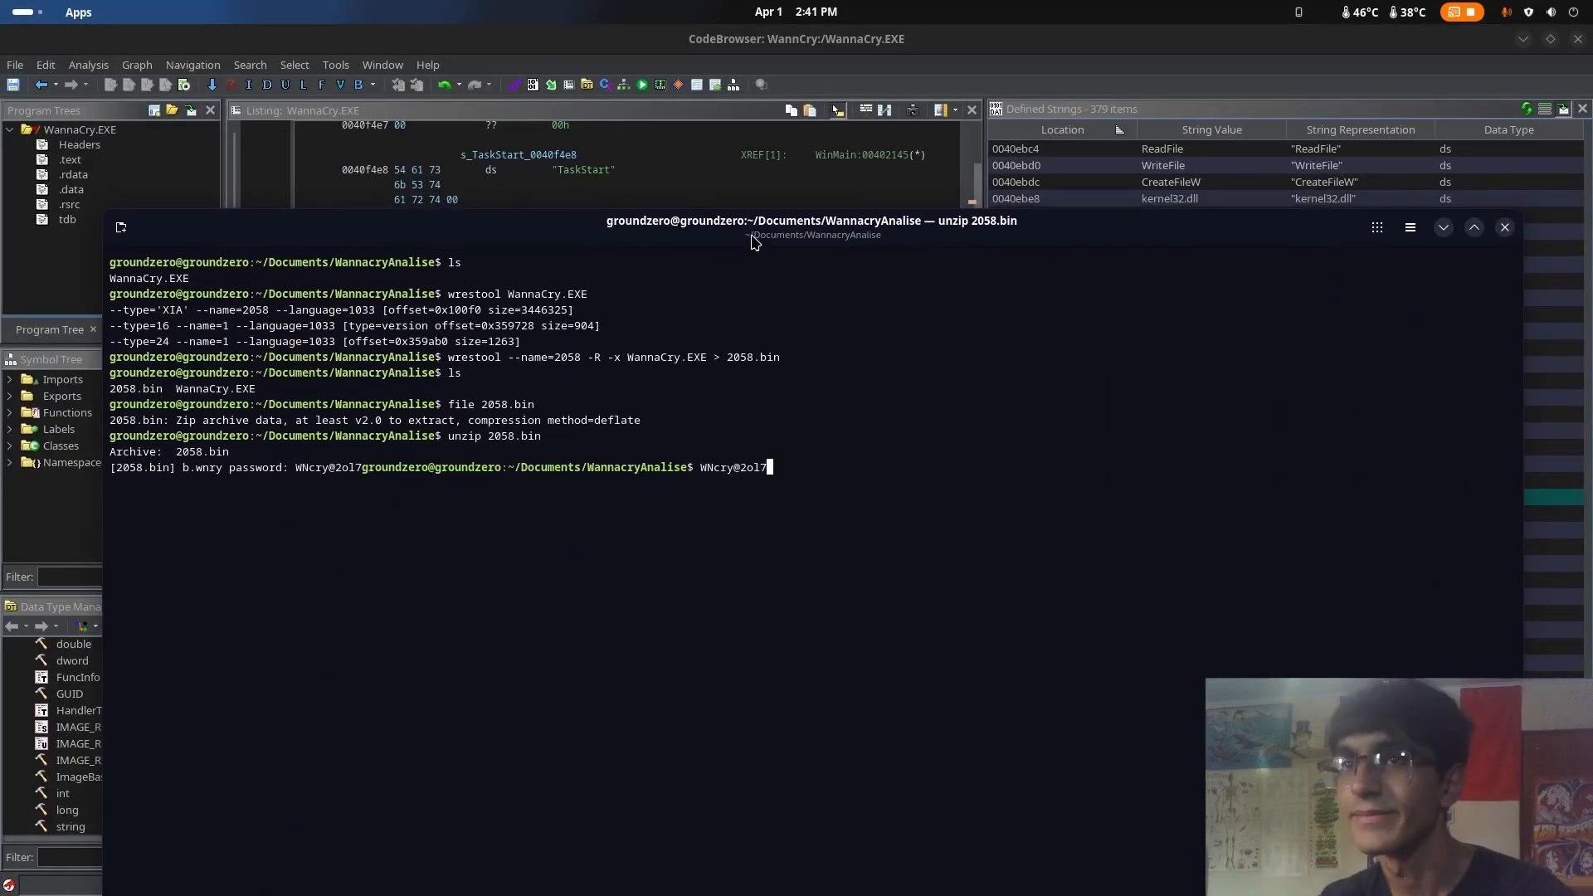
pyautogui.press('BackSpace')
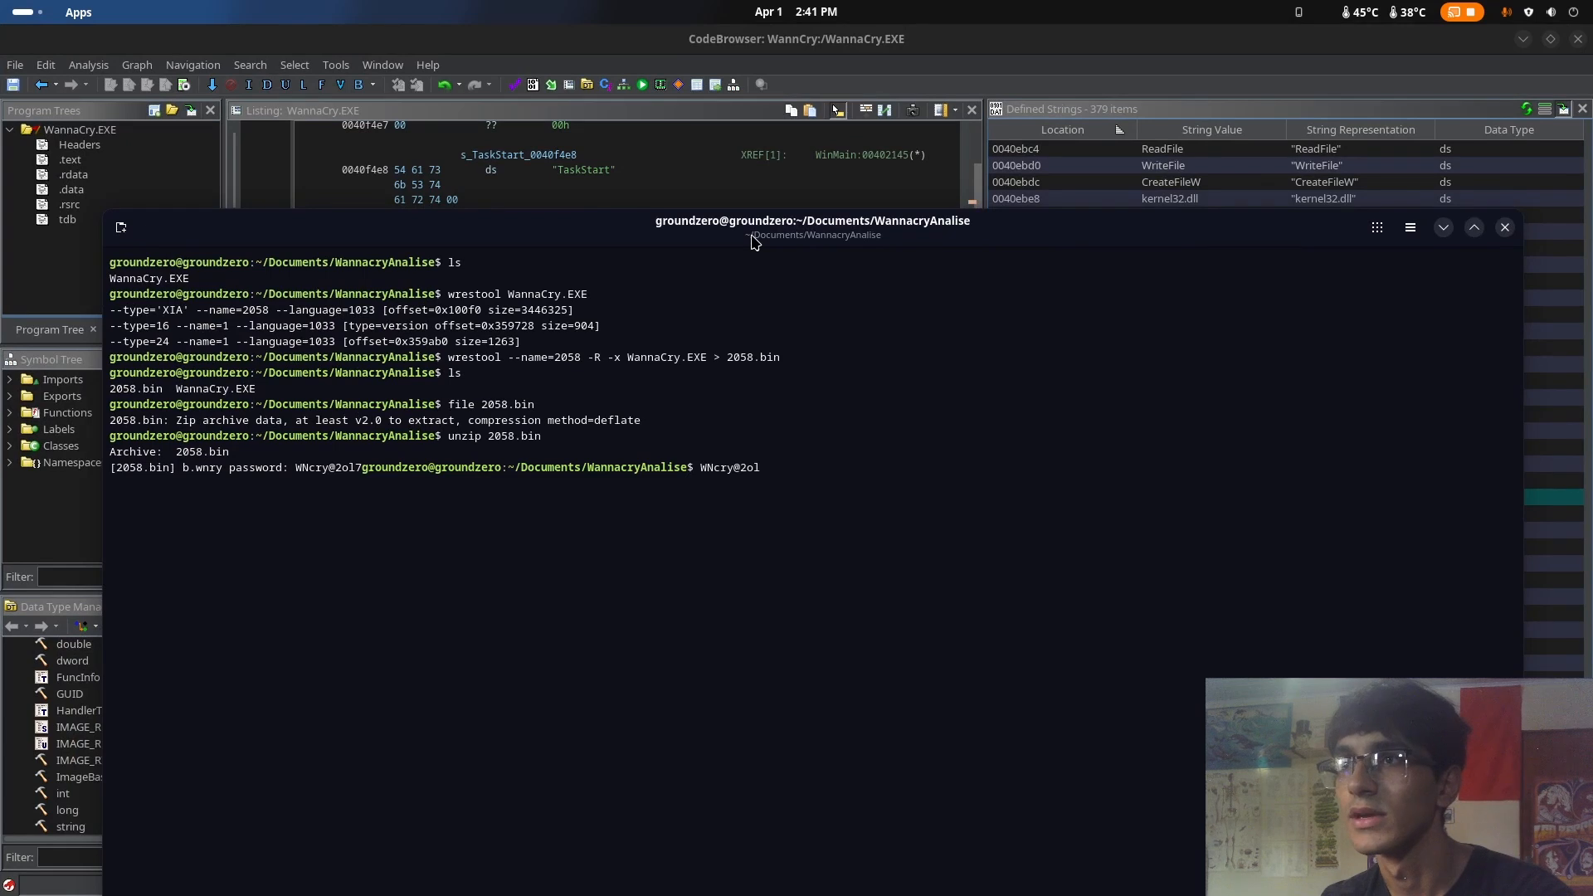
pyautogui.press('Up')
pyautogui.press('Return')
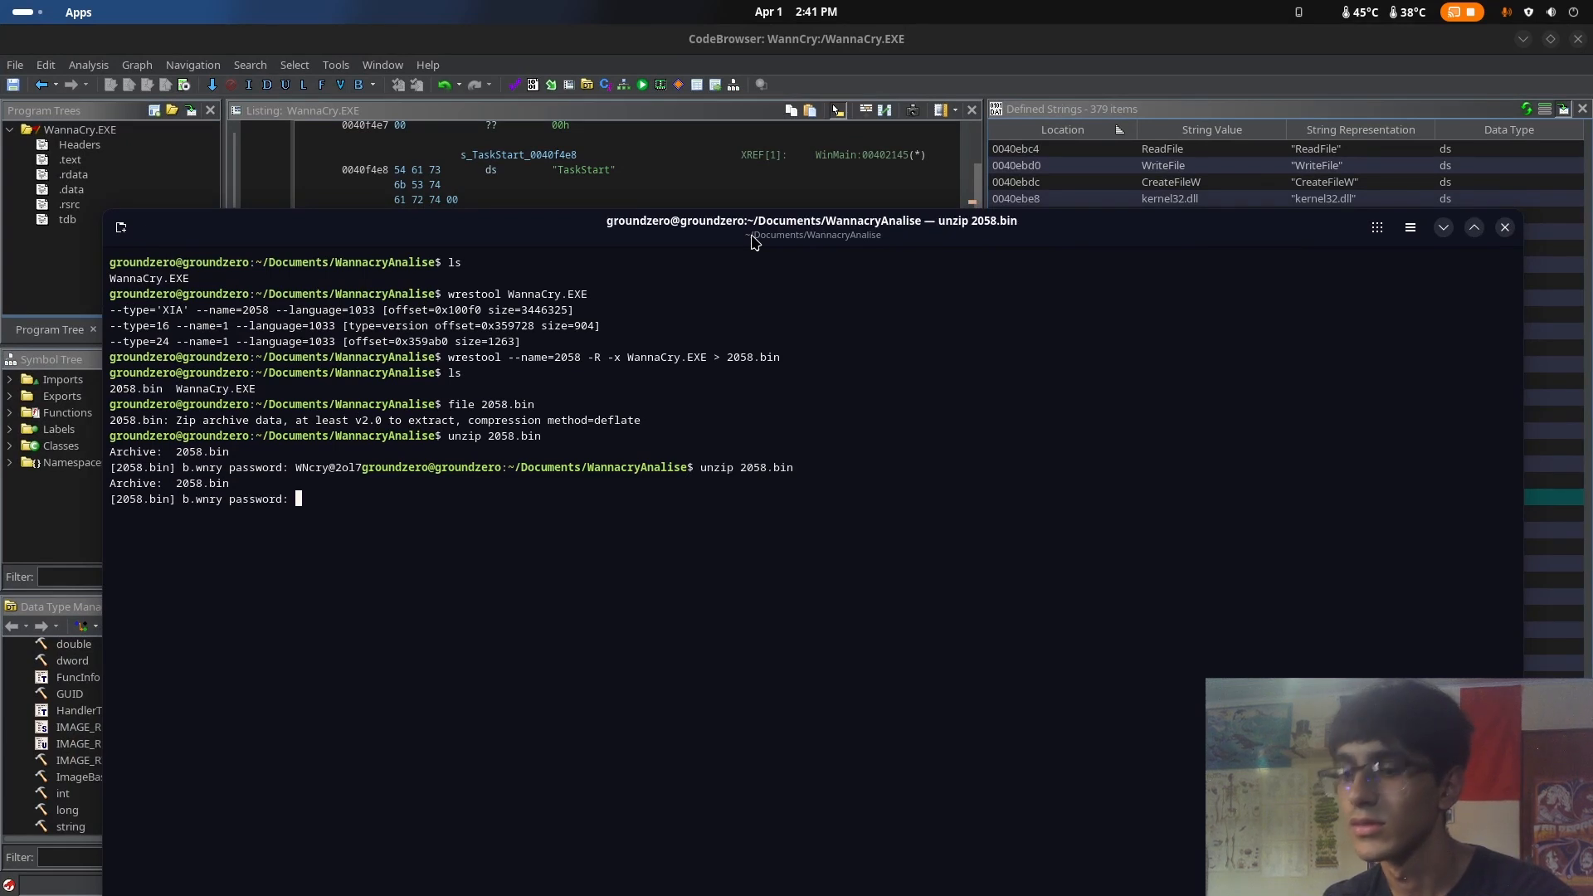
pyautogui.press('Return')
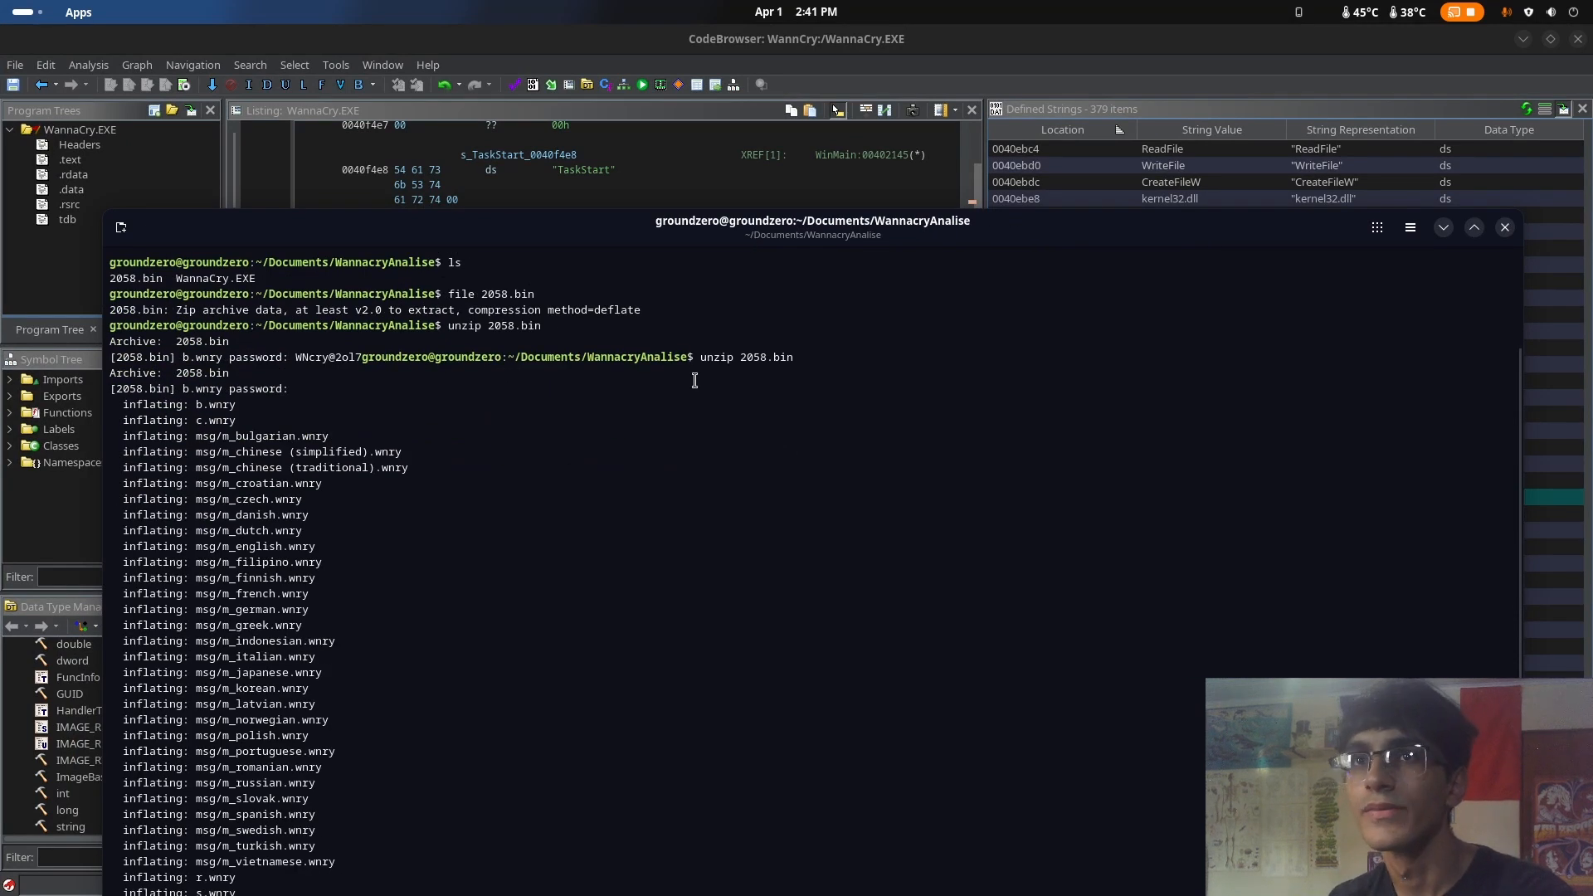
# Clear the terminal, list the WannacryAnalise folder and examine the names of the extracted files
pyautogui.moveTo(805, 237); pyautogui.dragTo(793, 52)
pyautogui.write('ls')
pyautogui.press('Return')
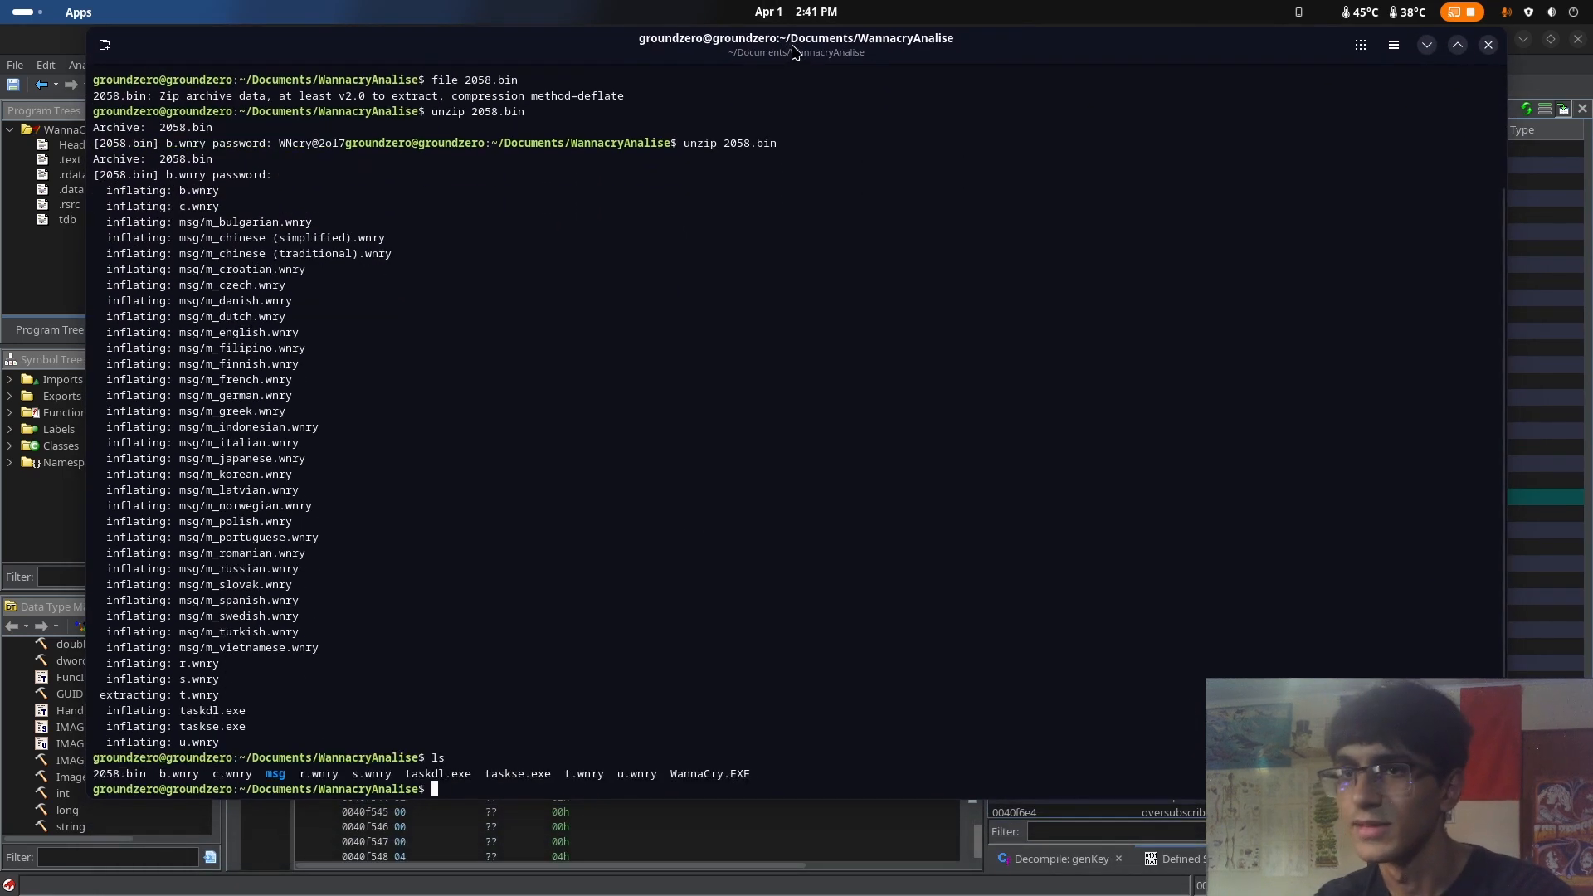
pyautogui.write('clear')
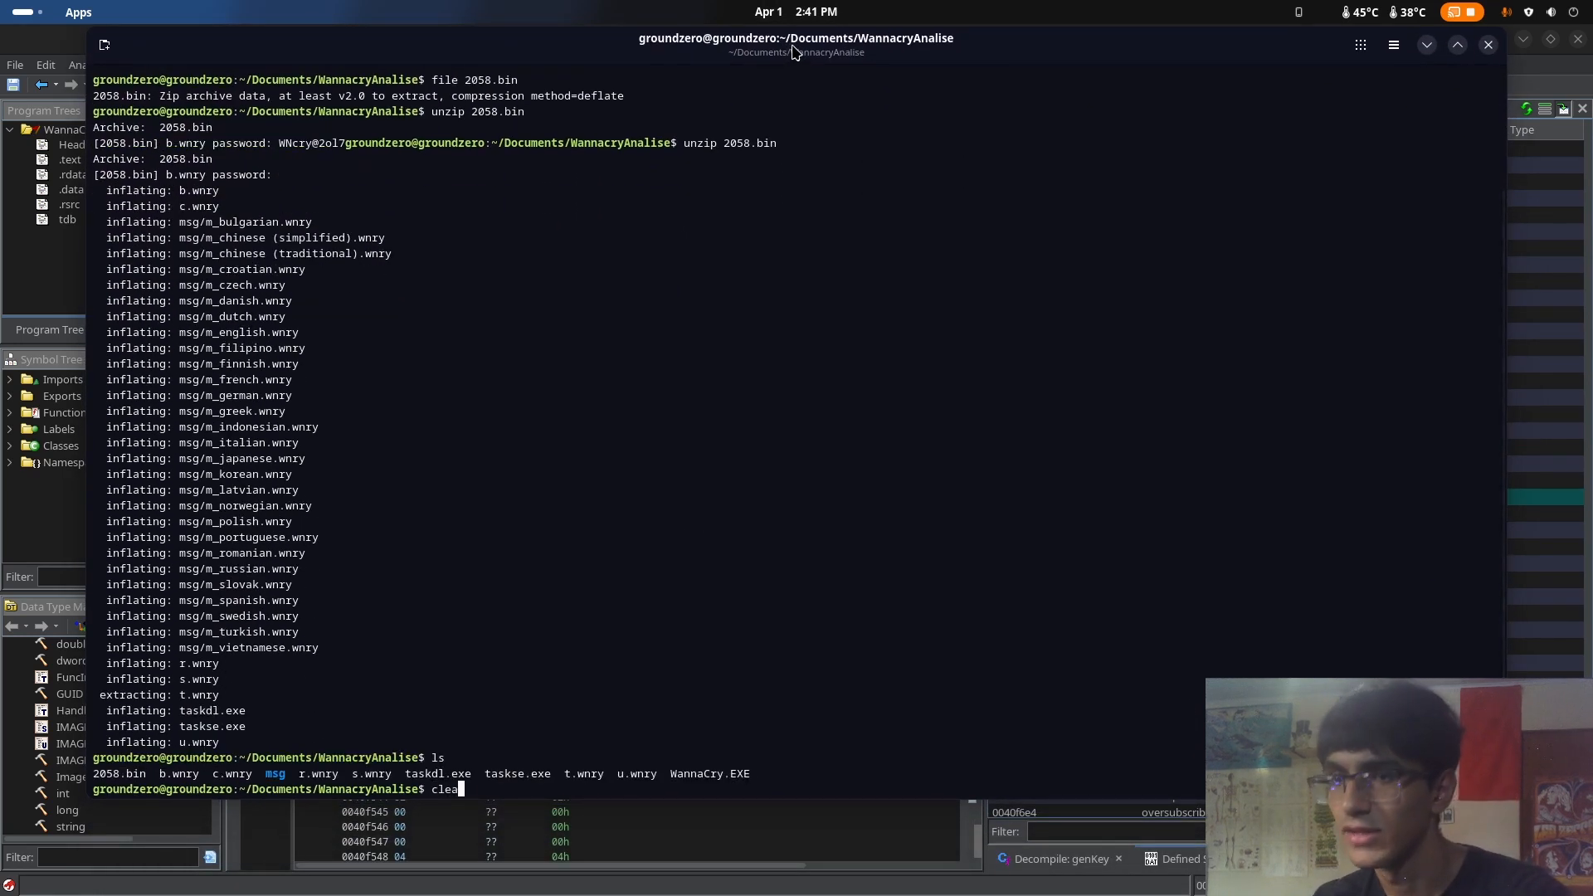
pyautogui.press('Return')
pyautogui.write('ls')
pyautogui.press('Return')
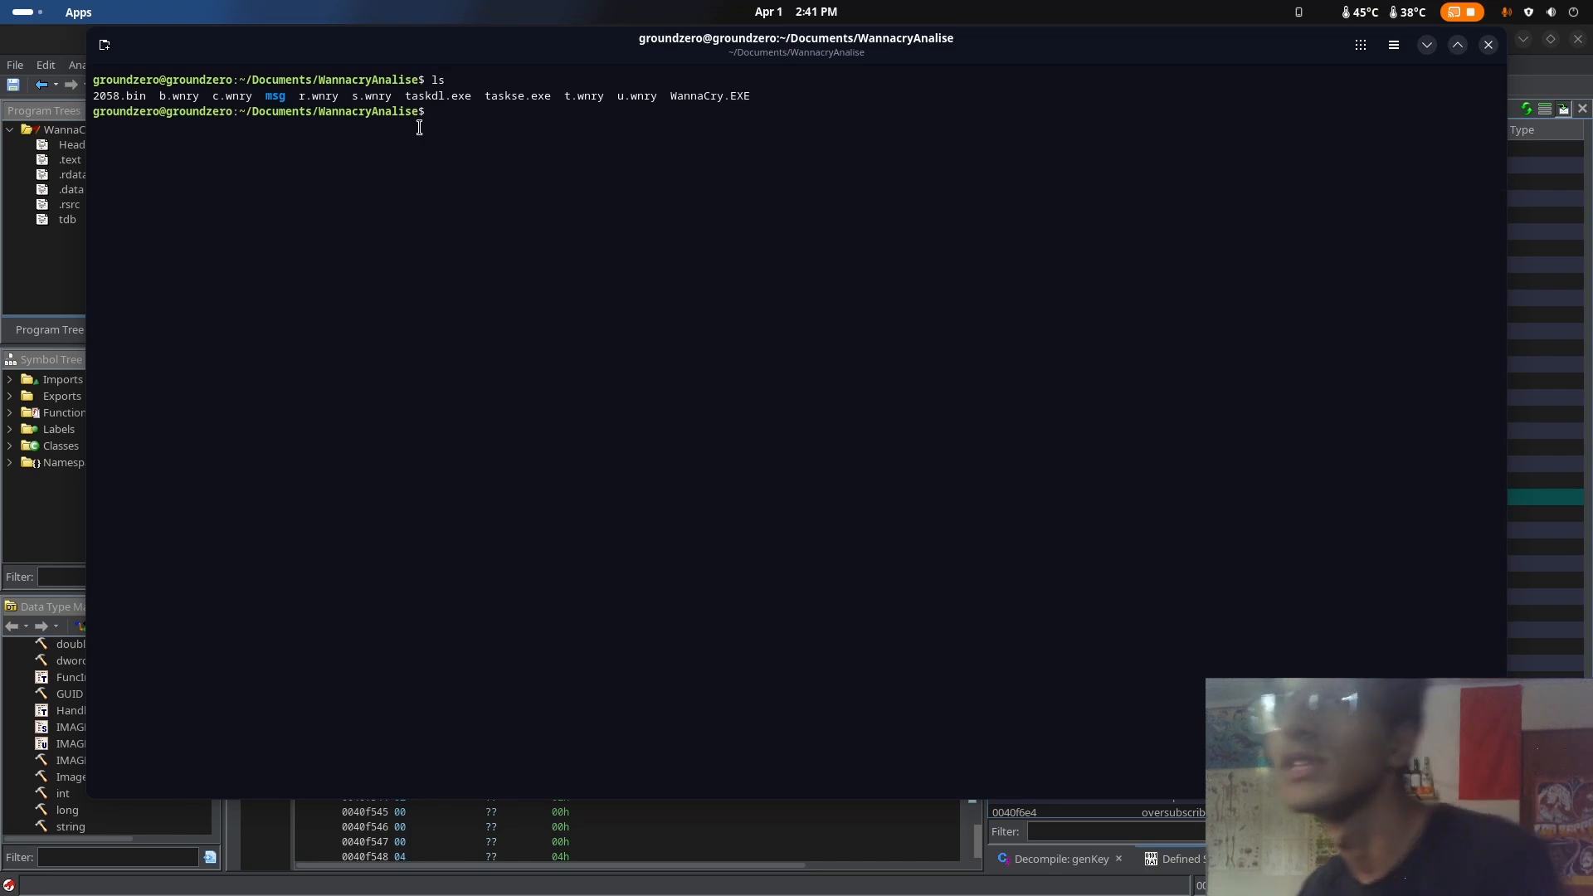
pyautogui.moveTo(290, 100); pyautogui.dragTo(751, 98)
pyautogui.click(766, 117)
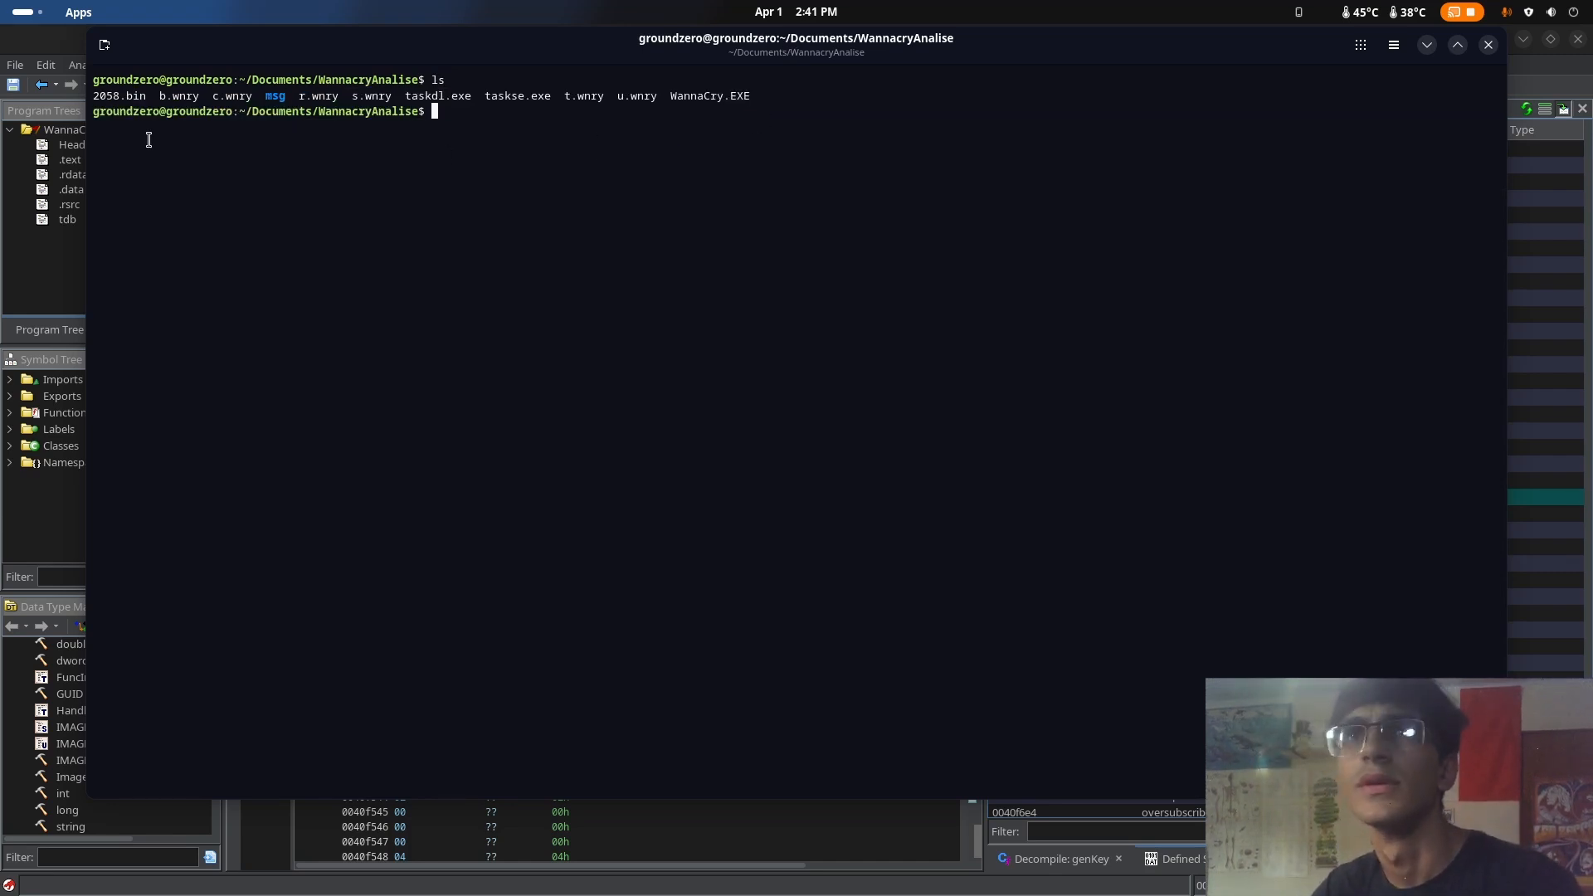
pyautogui.moveTo(100, 98); pyautogui.dragTo(253, 99)
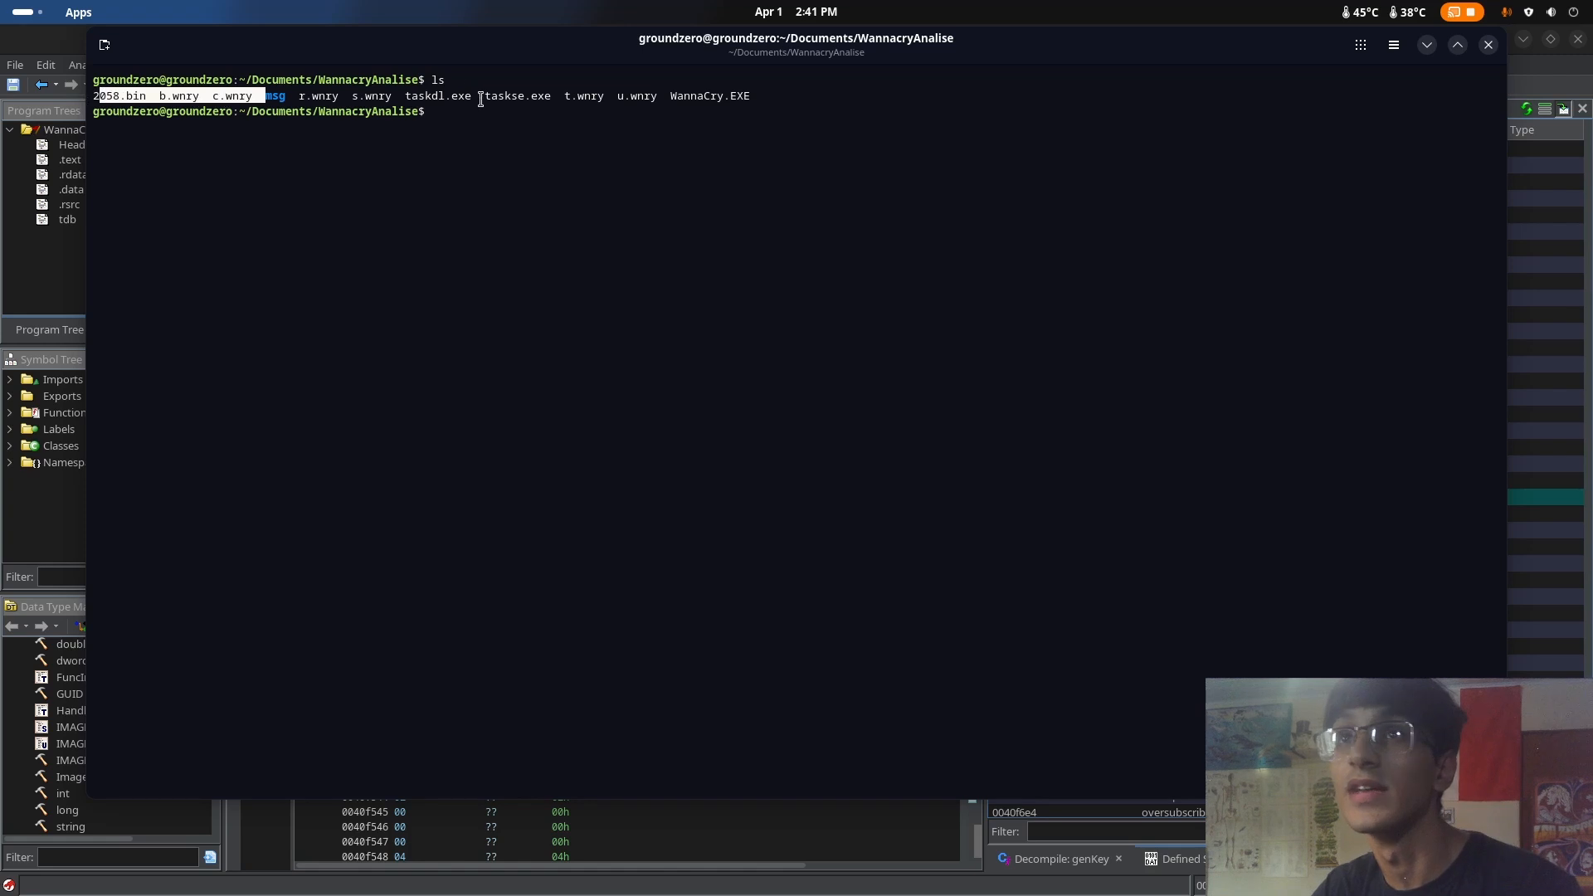
pyautogui.click(488, 106)
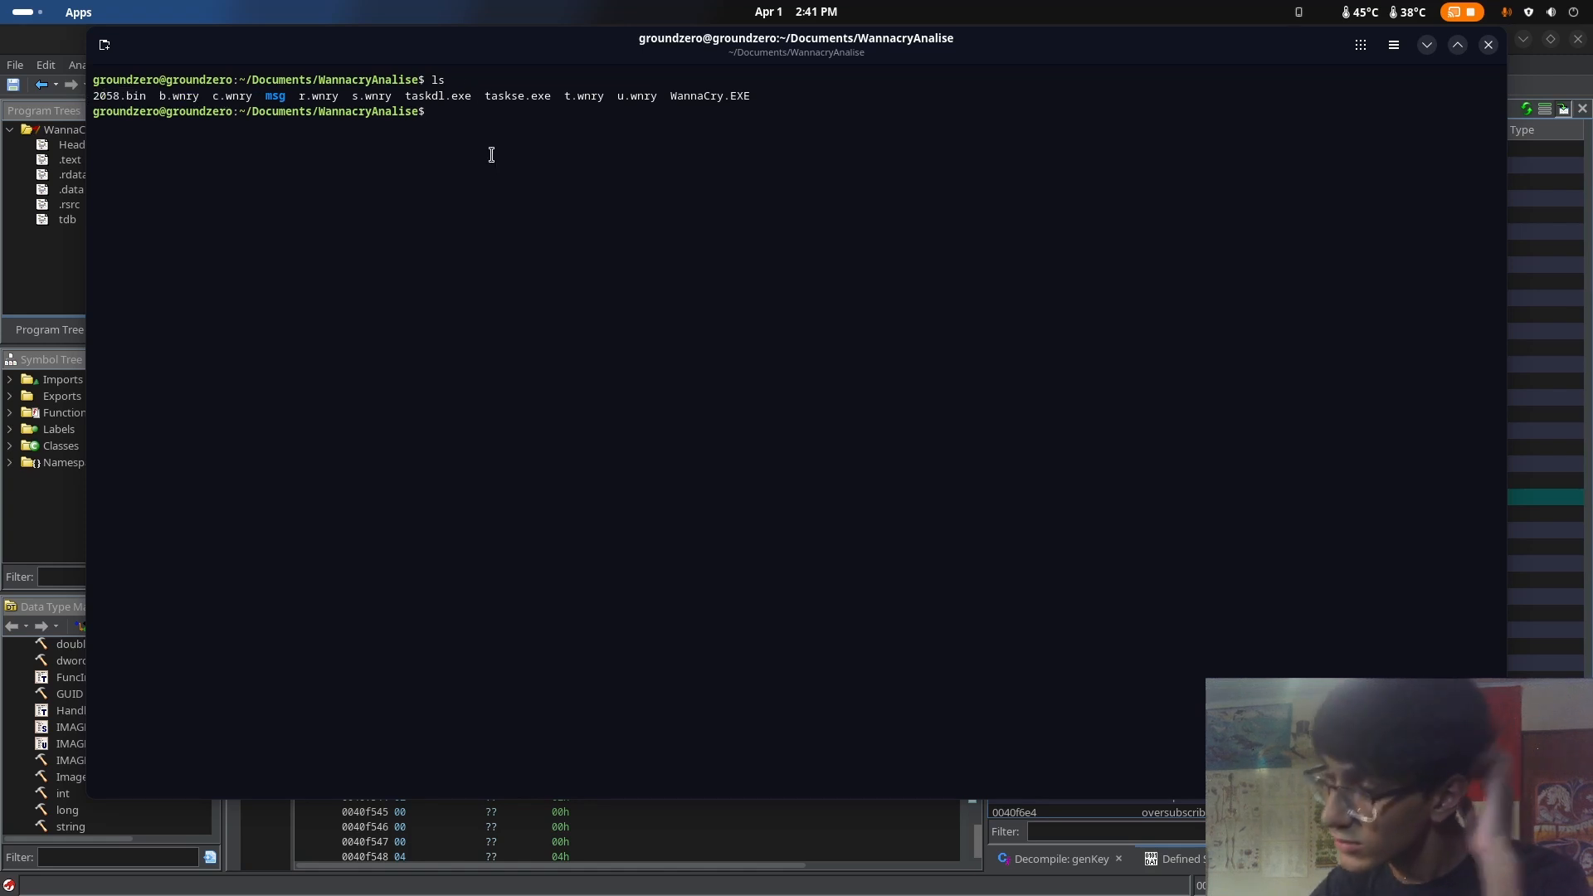
# Identify the file type of b.wnry with the file command
pyautogui.write('fil')
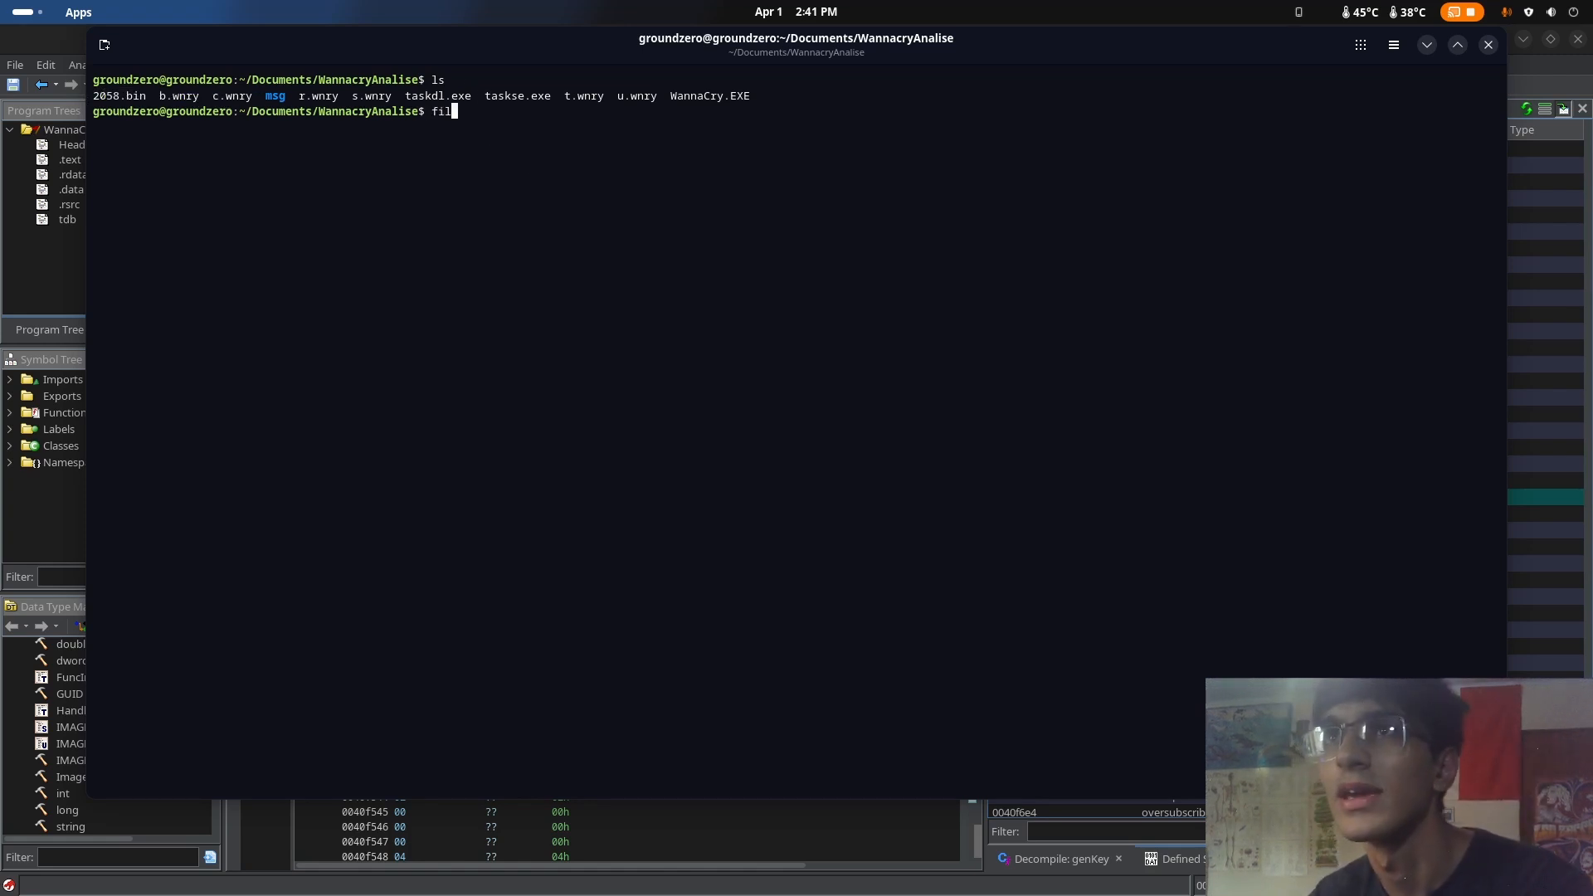
pyautogui.write('e b')
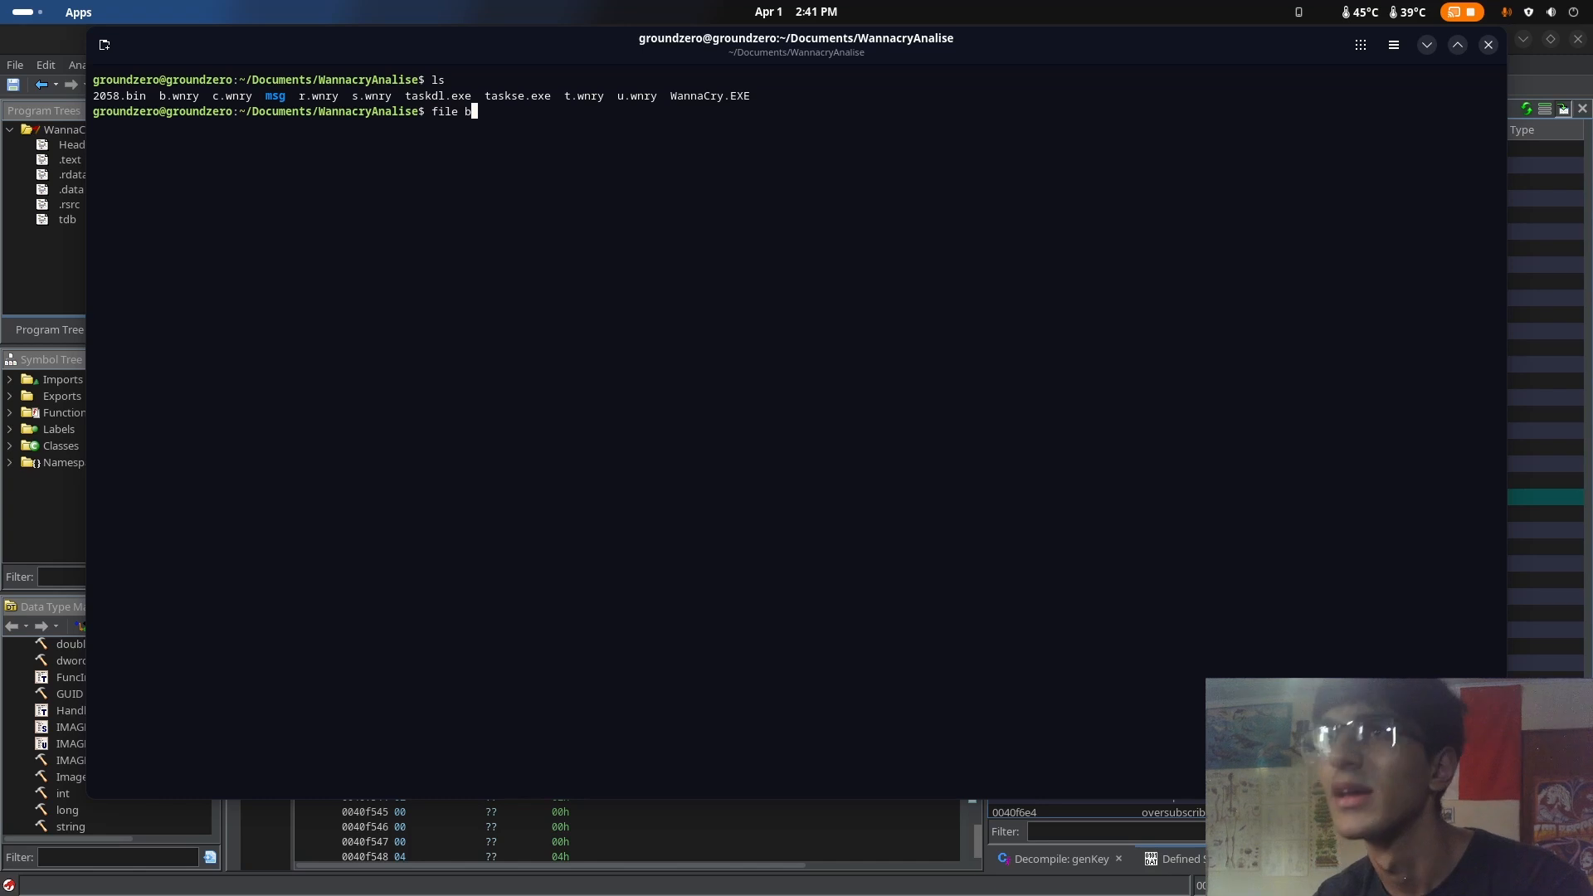
pyautogui.write('.')
pyautogui.press('Tab')
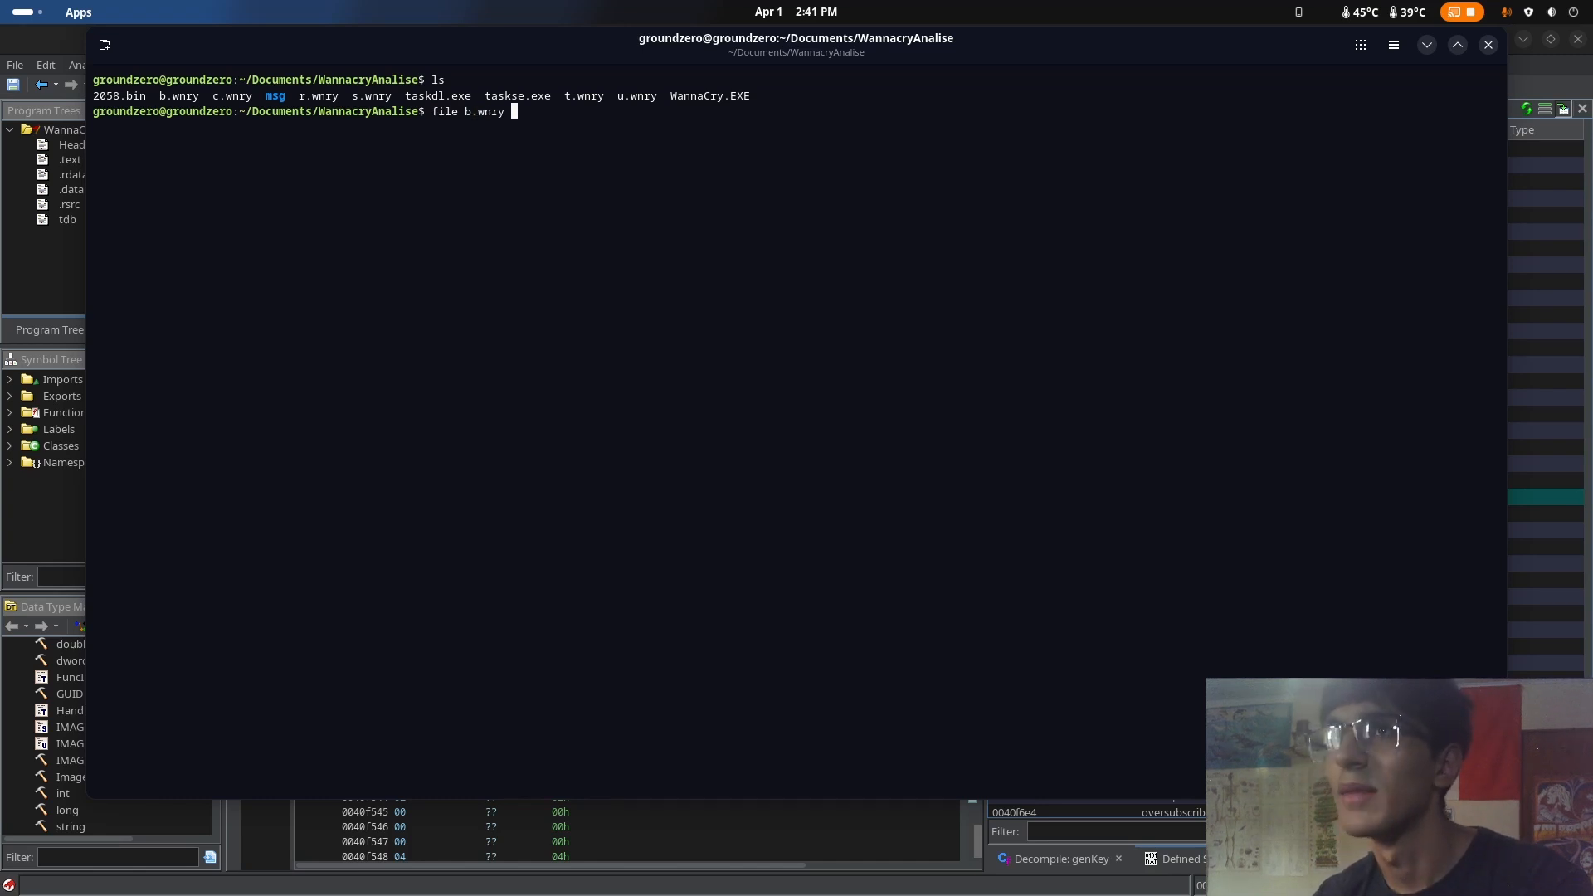
pyautogui.press('Return')
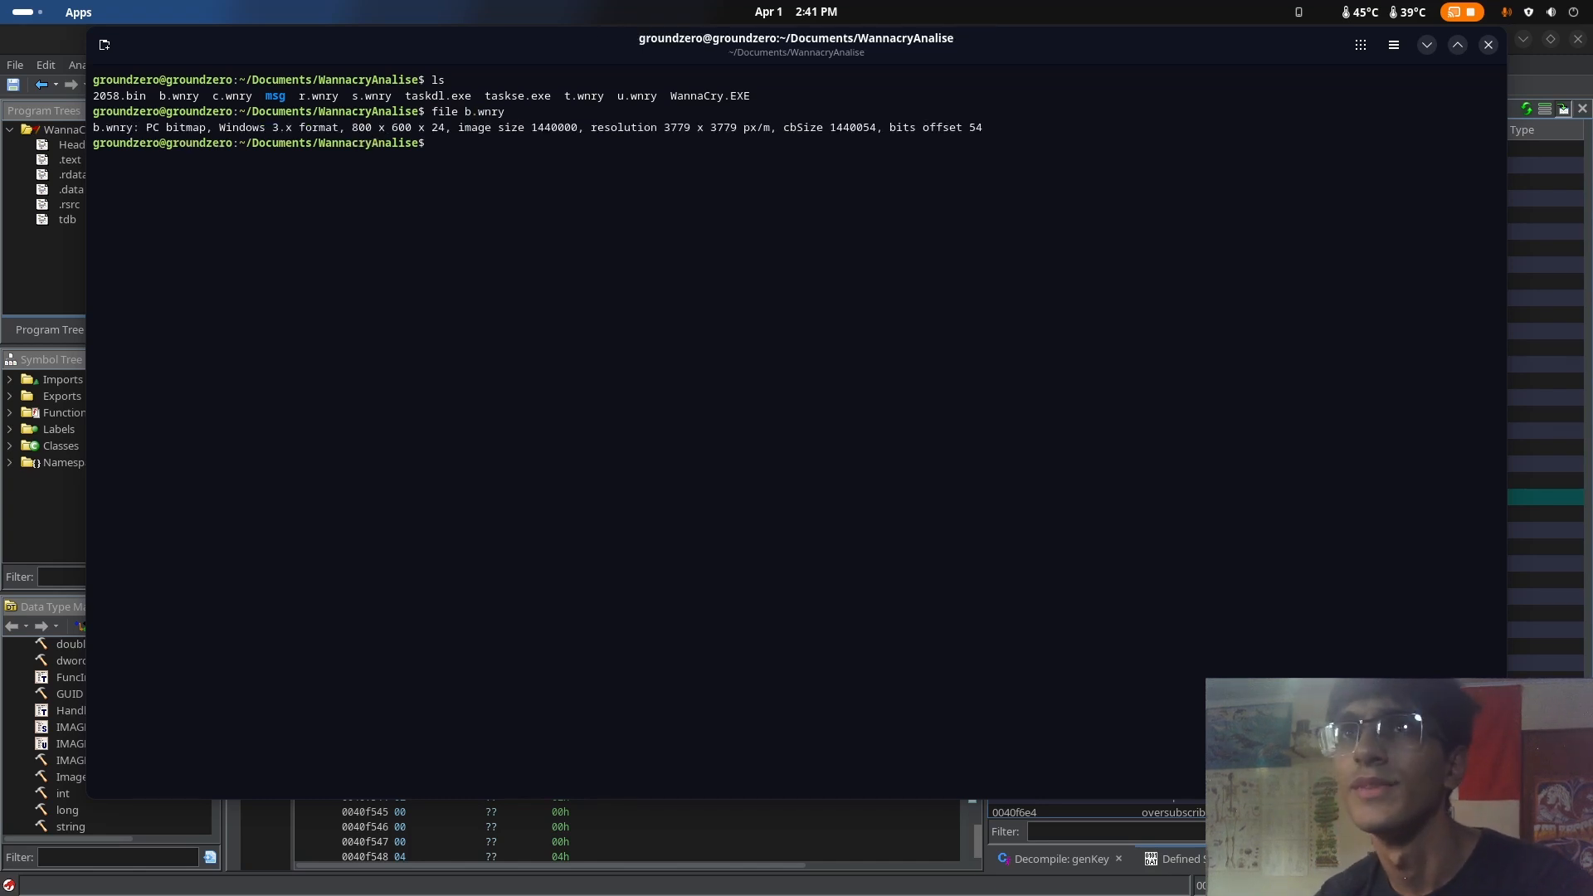
# Identify the file type of r.wnry with the file command
pyautogui.press('Up')
pyautogui.press('Left')
pyautogui.press('Left')
pyautogui.press('Left')
pyautogui.press('Left')
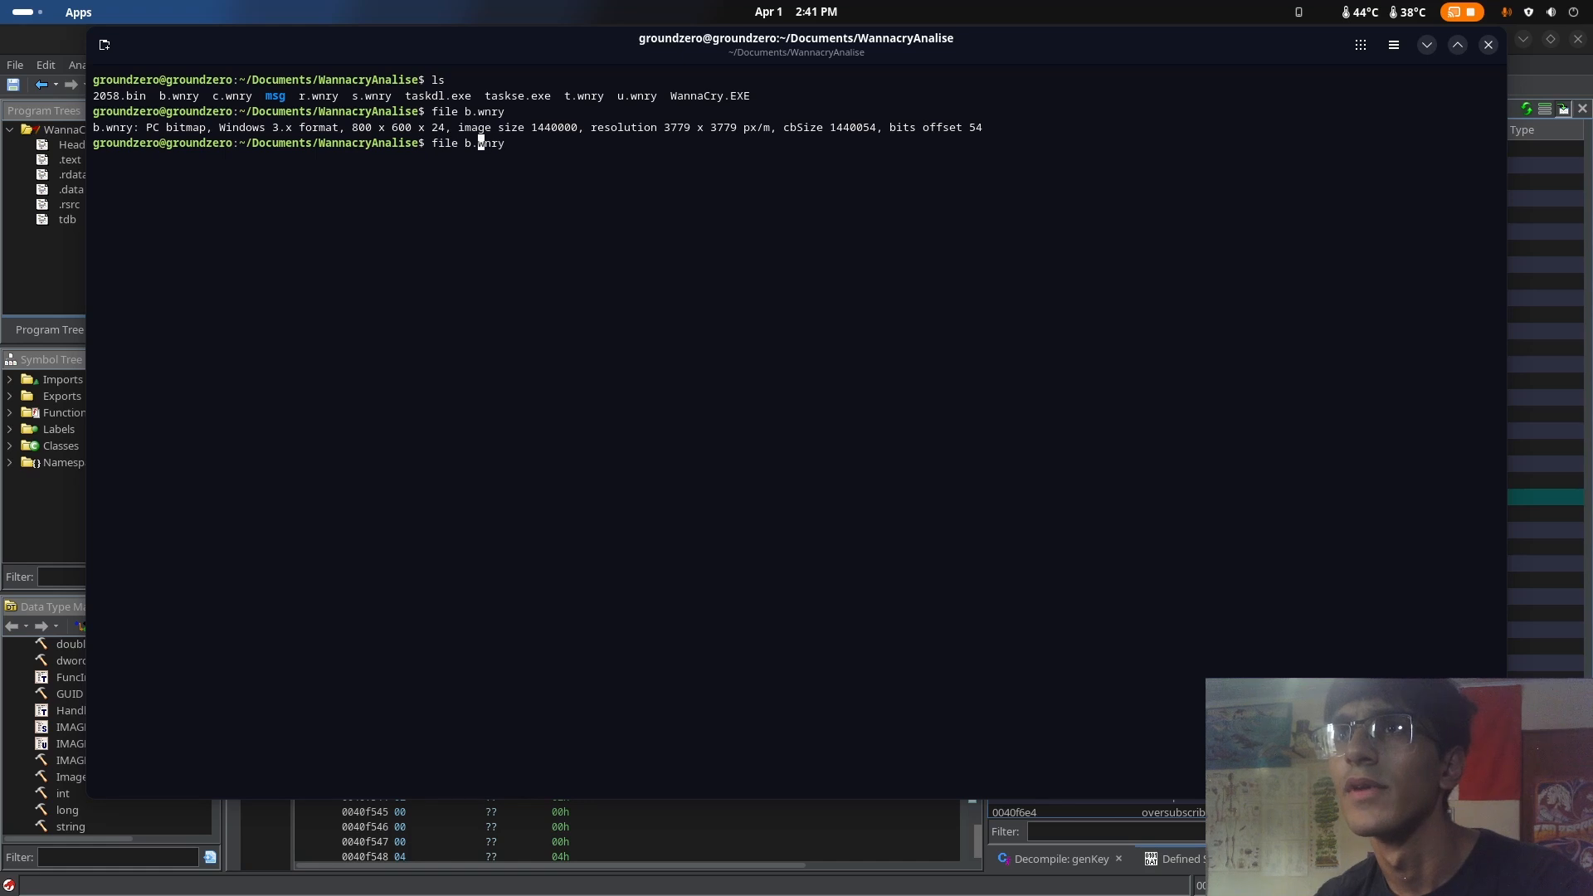
pyautogui.press('BackSpace')
pyautogui.write('r')
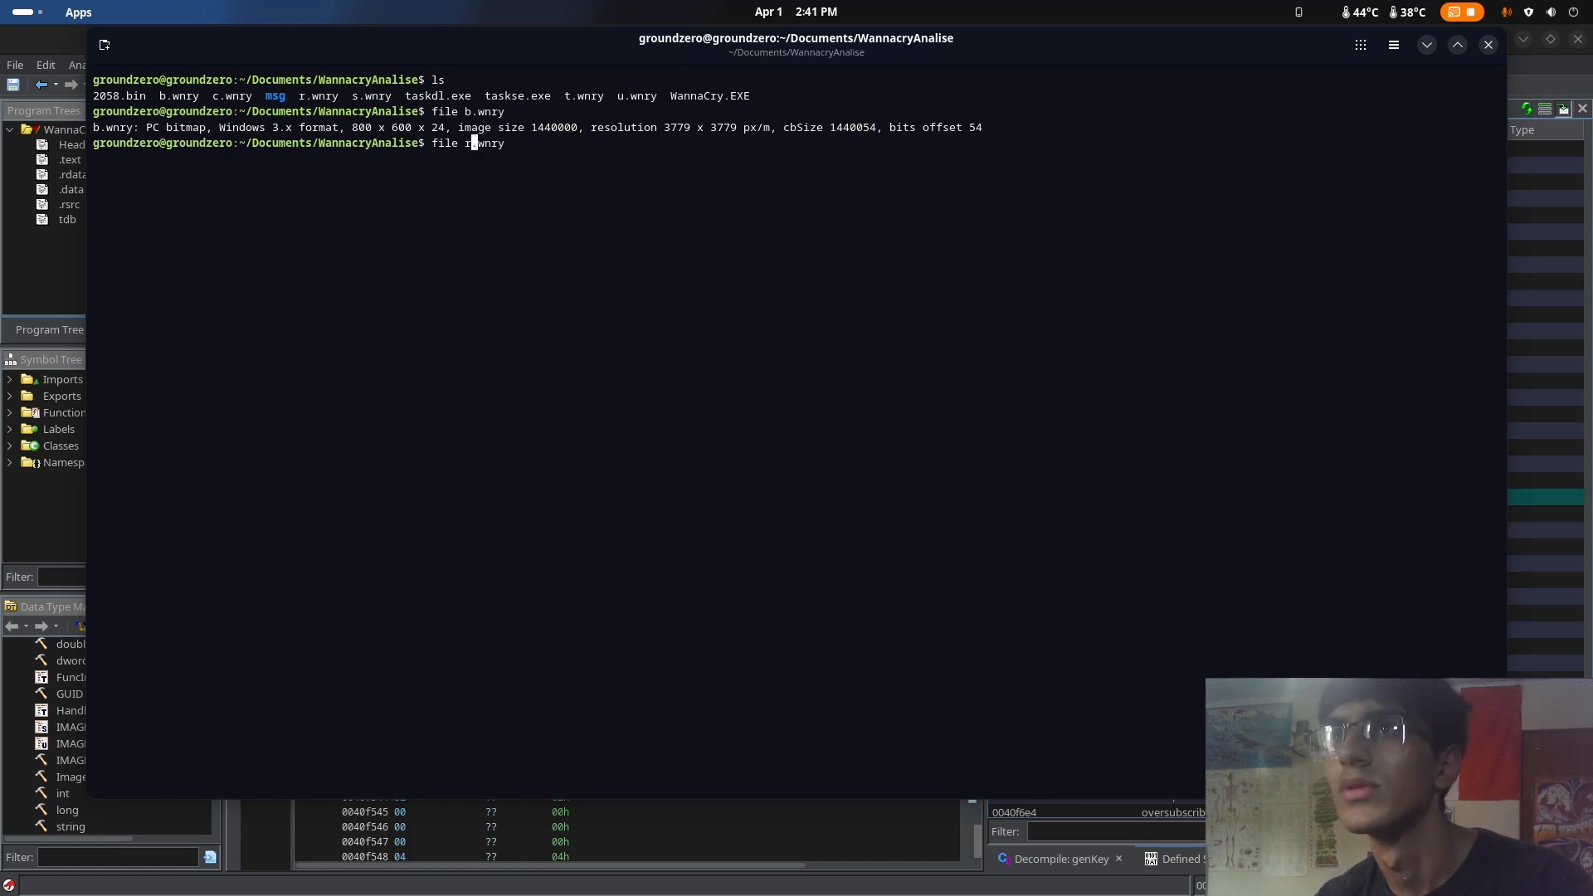
pyautogui.press('Return')
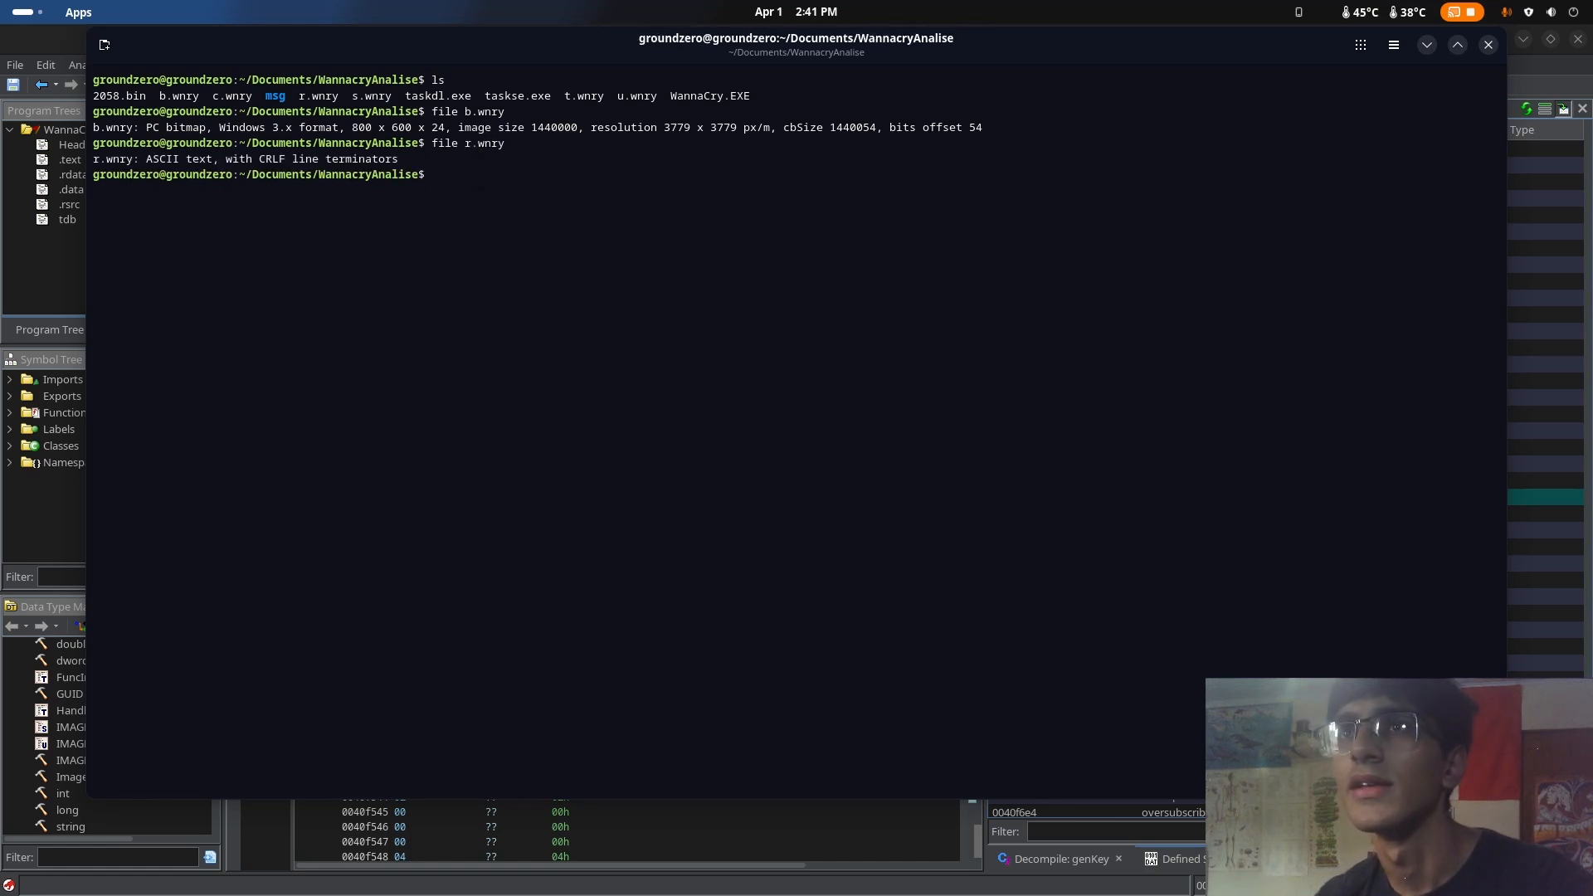
# Open the extracted r.wnry file in the nano text editor
pyautogui.write('nano')
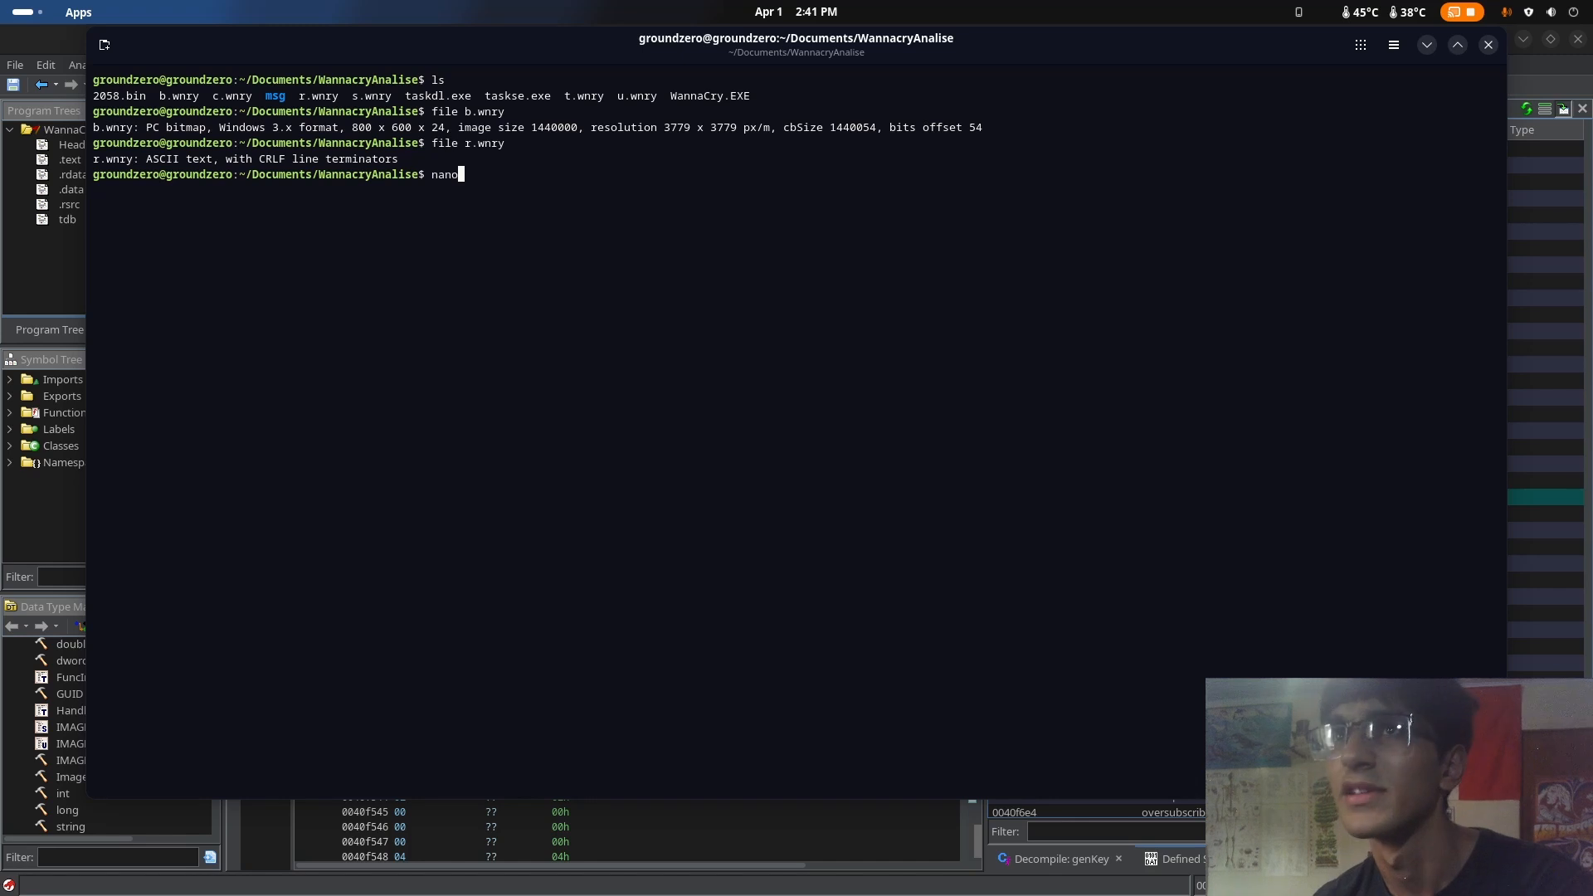
pyautogui.write('r')
pyautogui.press('Tab')
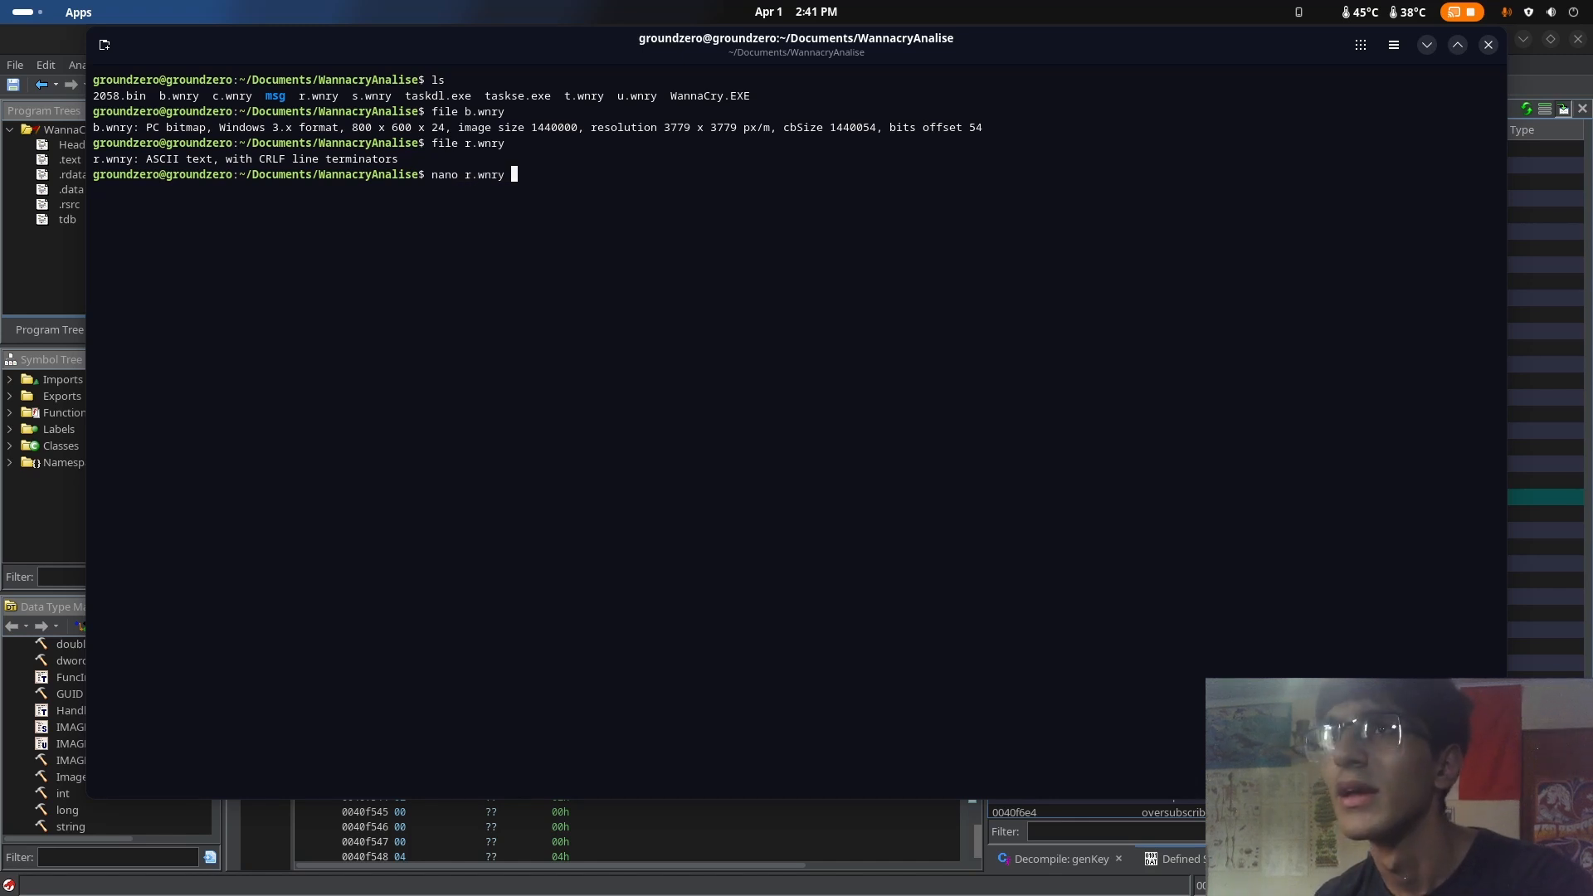
pyautogui.press('Return')
pyautogui.moveTo(0, 0)
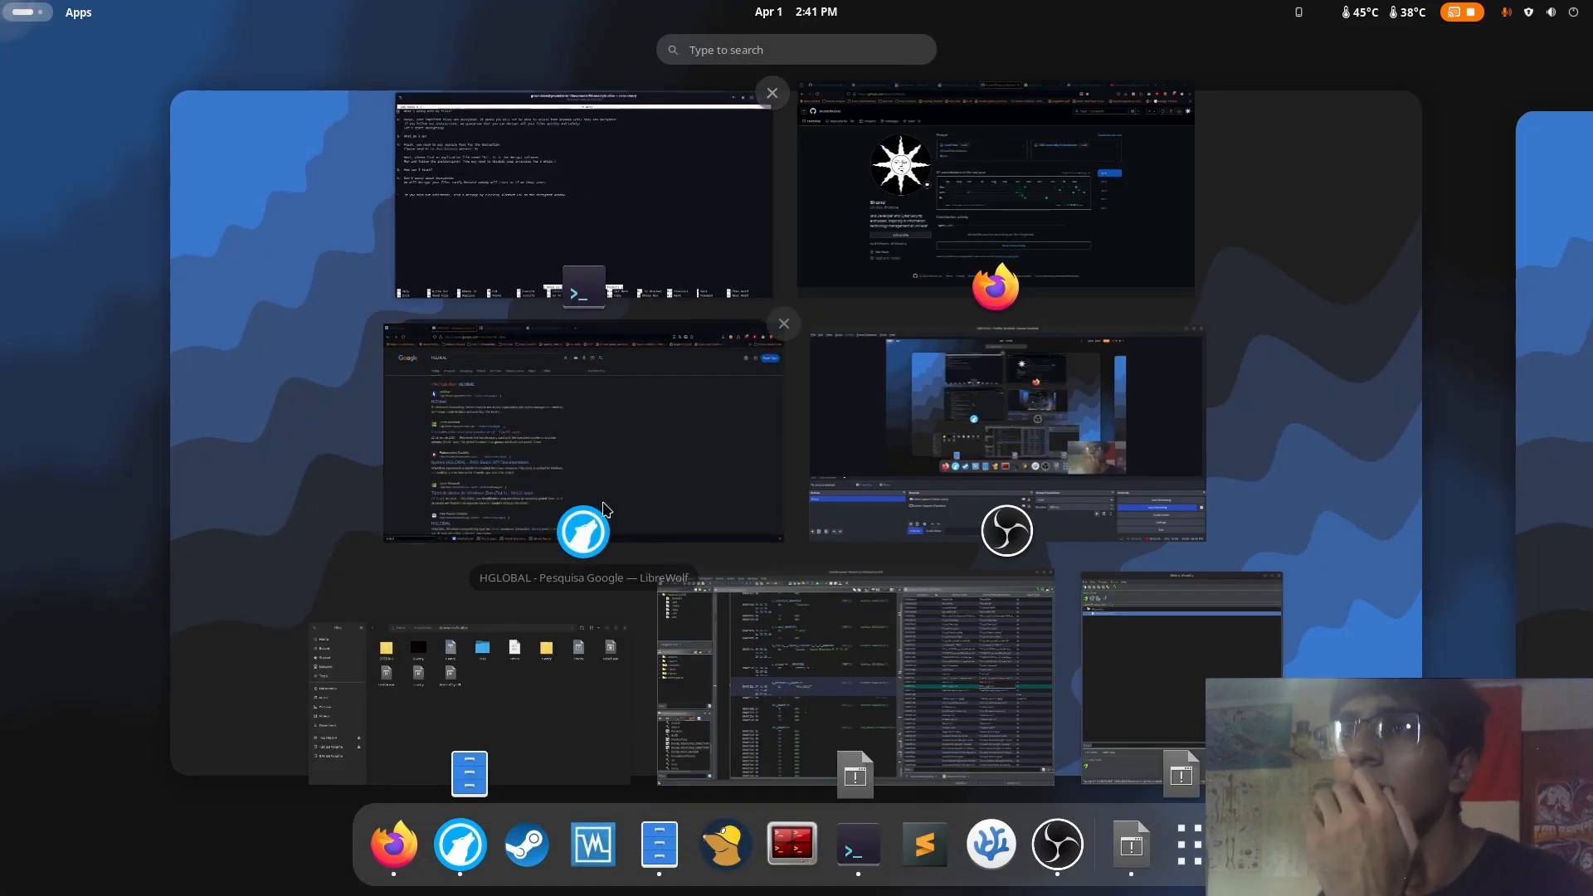
pyautogui.click(688, 488)
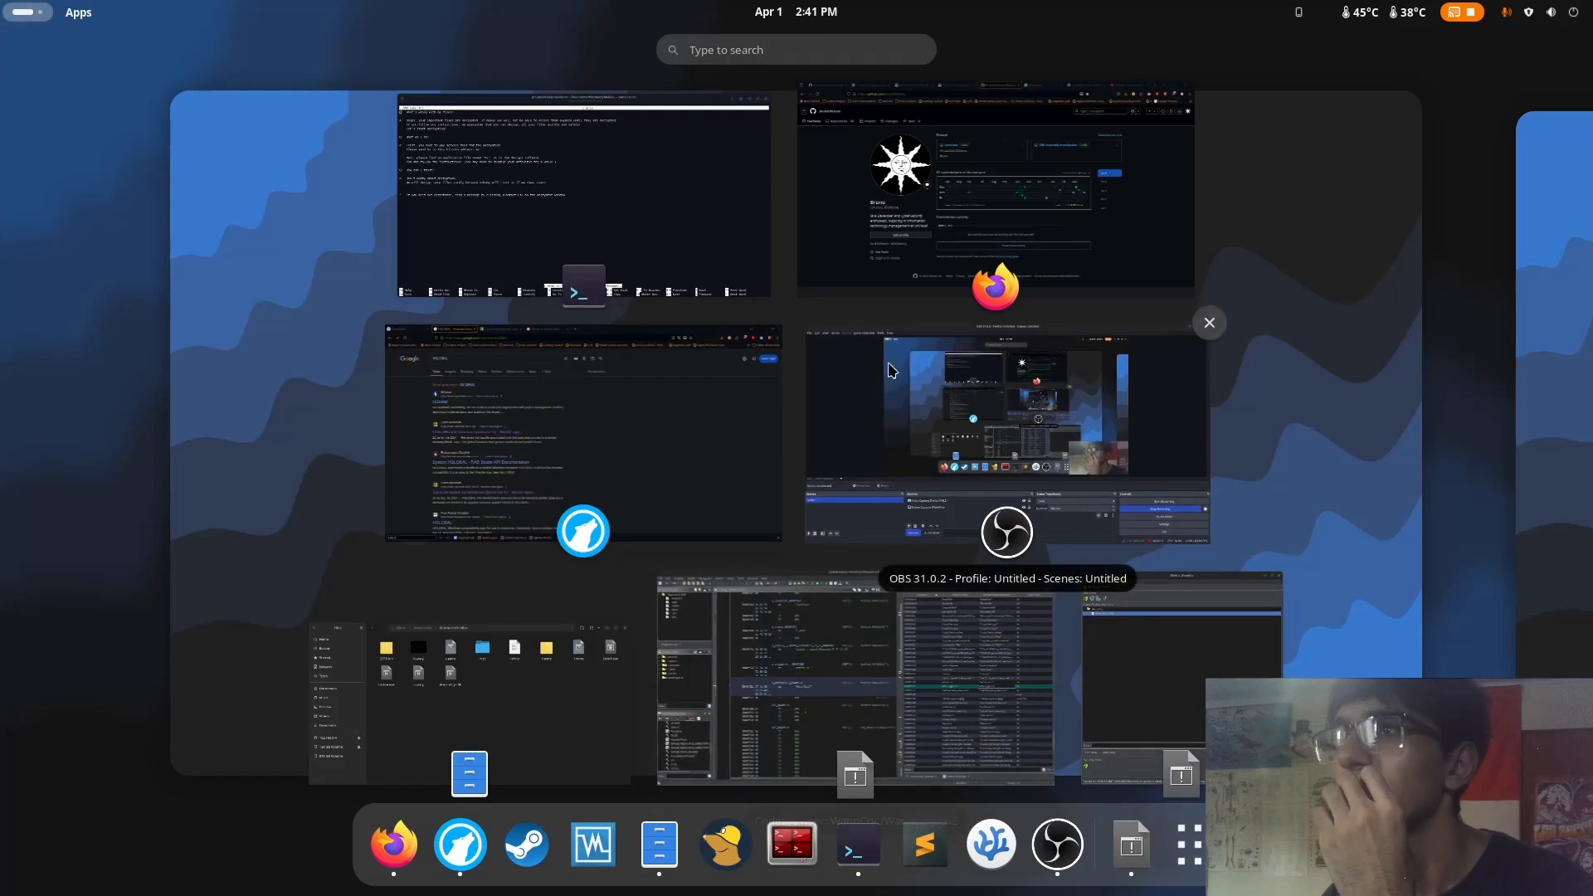
pyautogui.click(593, 218)
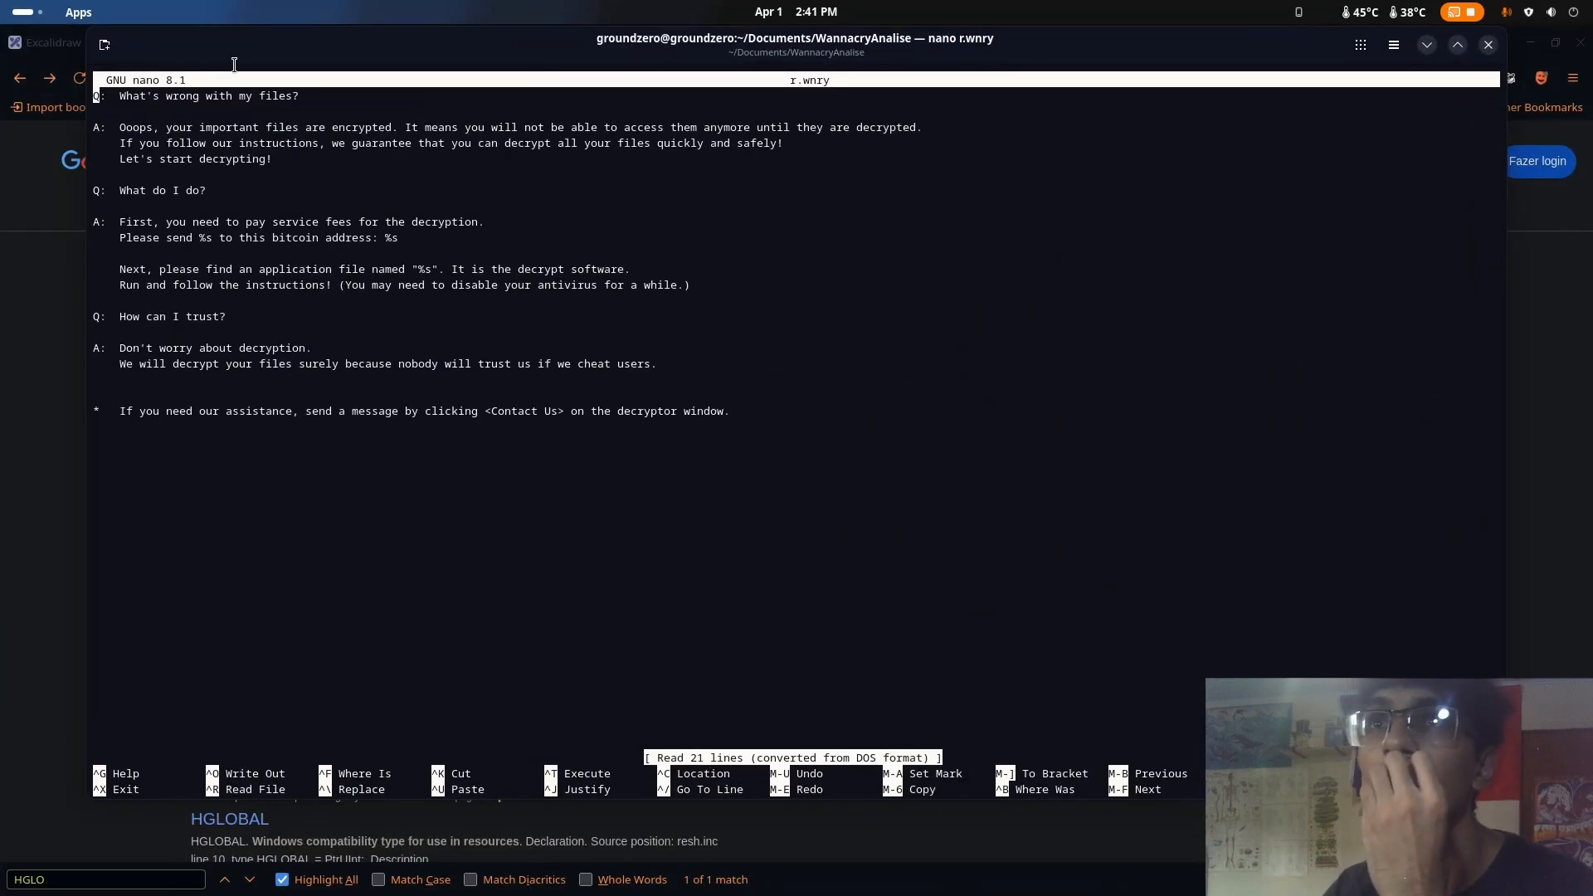
# Read the question-and-answer text in r.wnry from beginning to end
pyautogui.moveTo(254, 55); pyautogui.dragTo(301, 61)
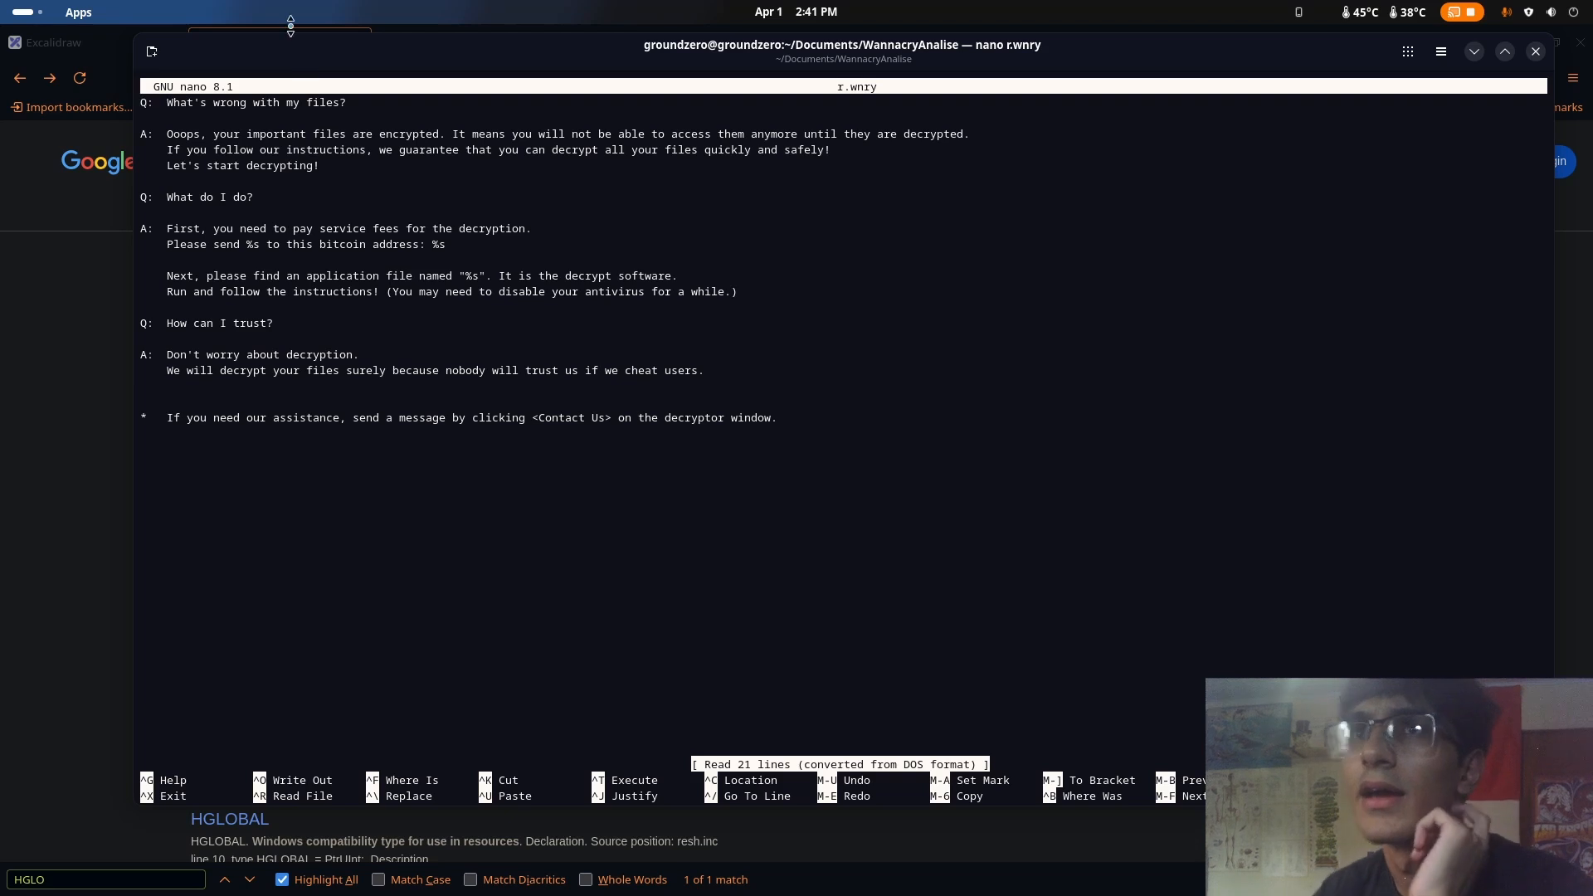
pyautogui.moveTo(835, 431); pyautogui.dragTo(120, 101)
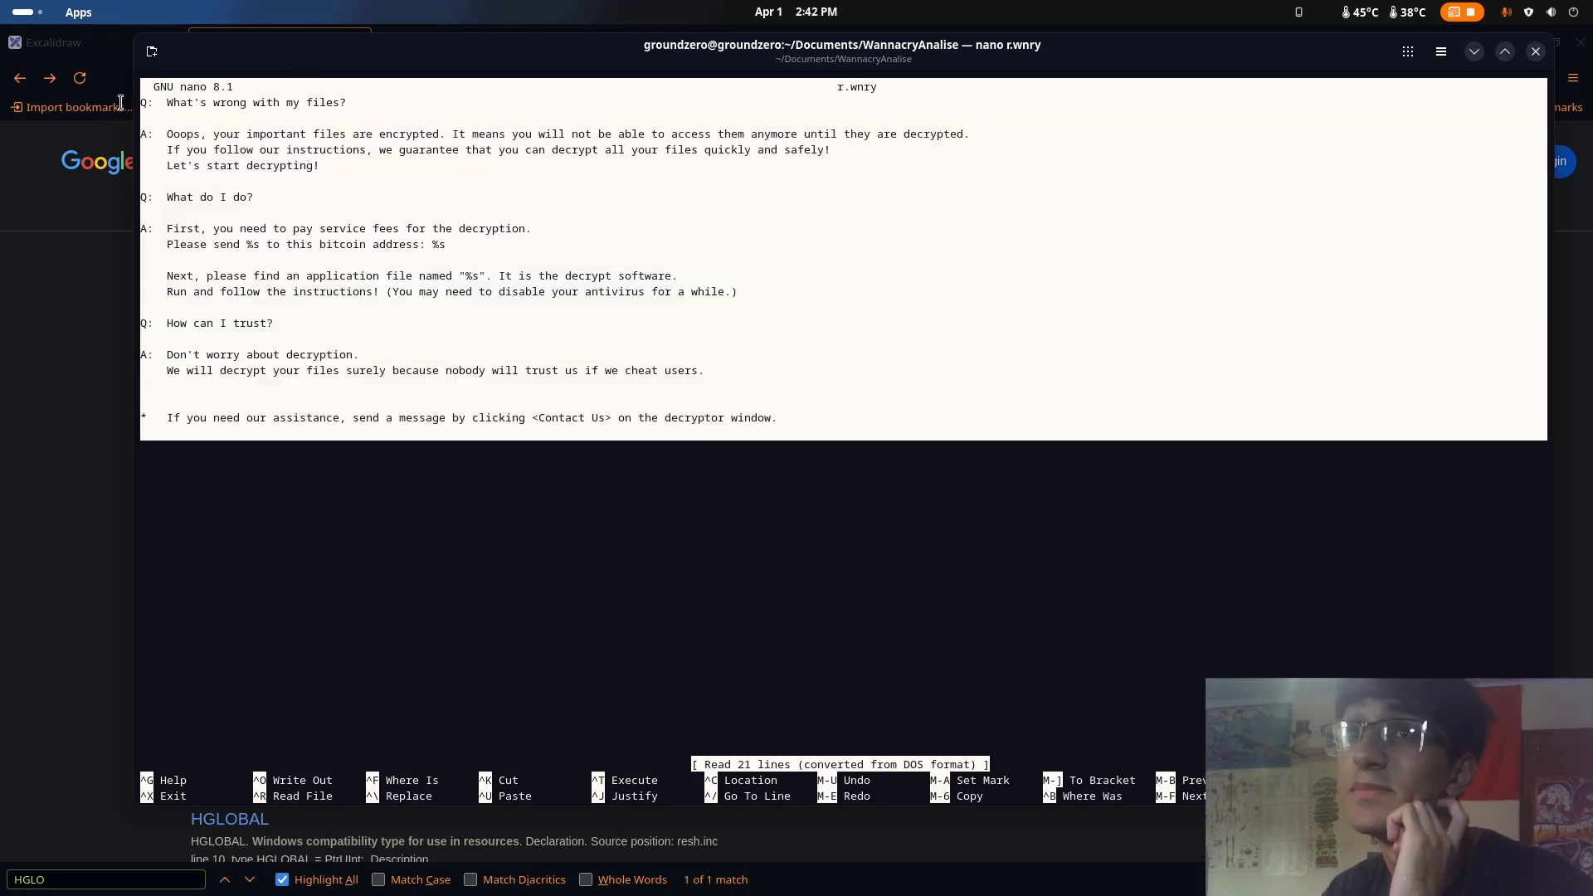
pyautogui.click(197, 133)
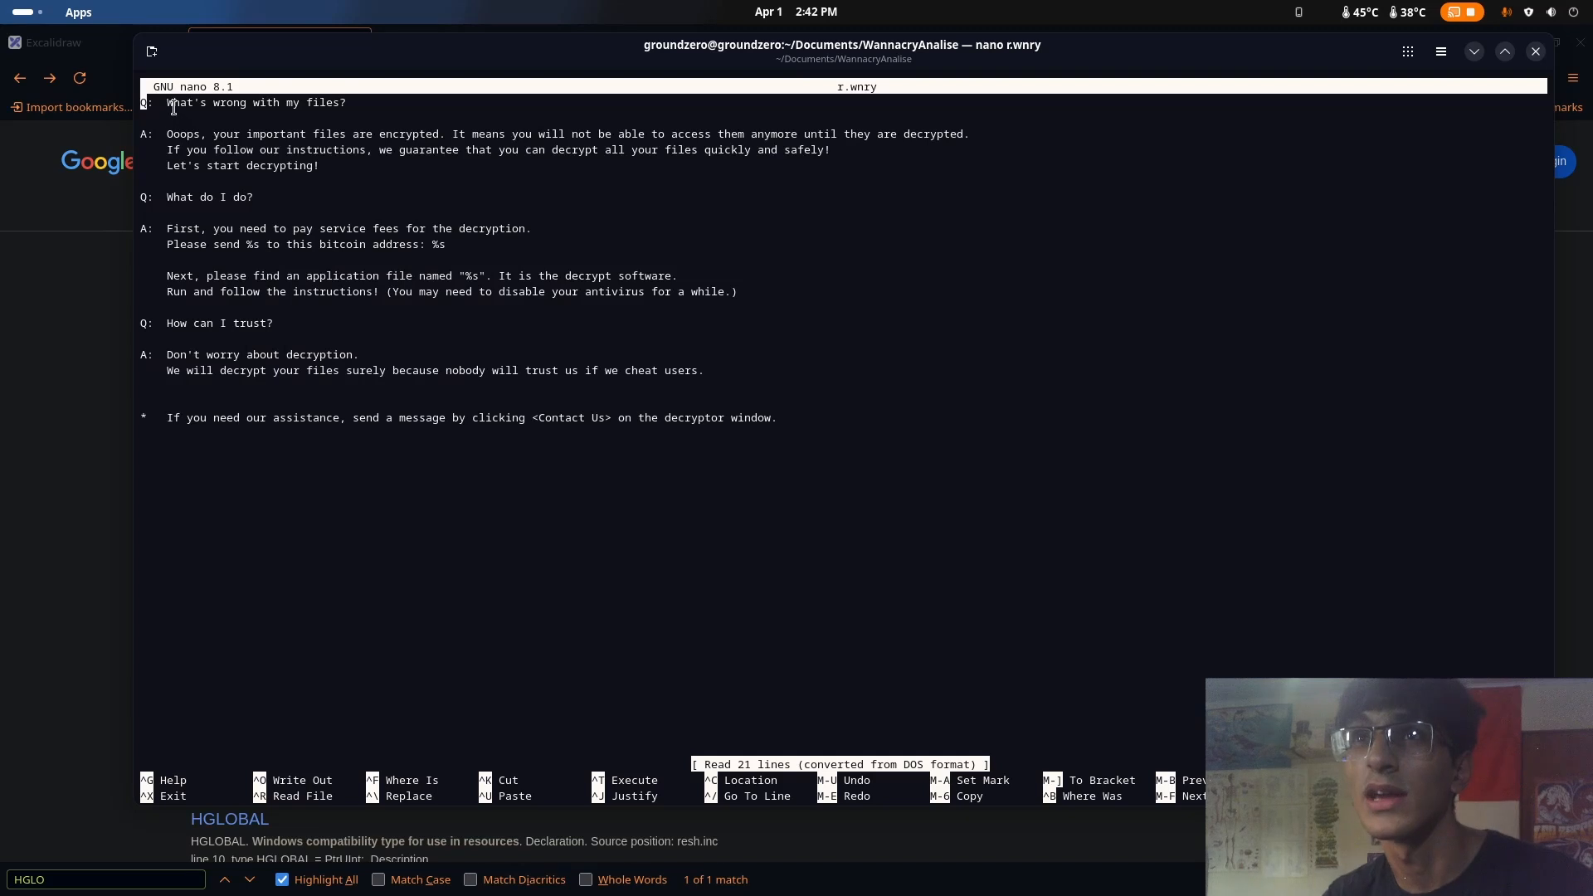
# Review the first answers in r.wnry, including the service fee passage, and exit the nano editor
pyautogui.moveTo(378, 99); pyautogui.dragTo(402, 133)
pyautogui.click(371, 159)
pyautogui.click(379, 161)
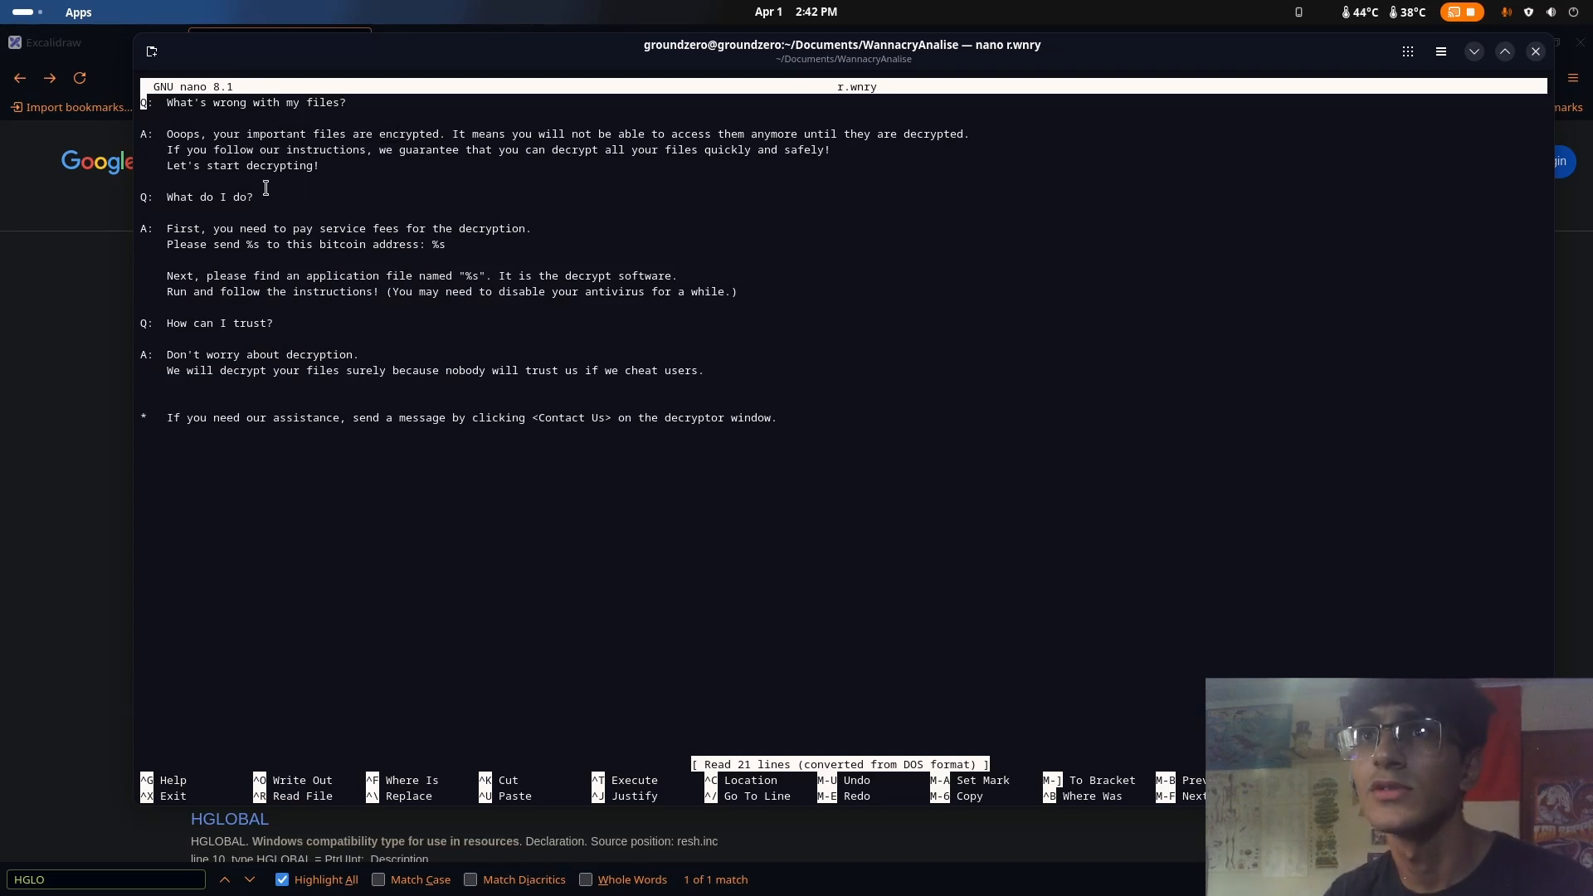
pyautogui.moveTo(182, 200); pyautogui.dragTo(234, 204)
pyautogui.moveTo(406, 234); pyautogui.dragTo(305, 221)
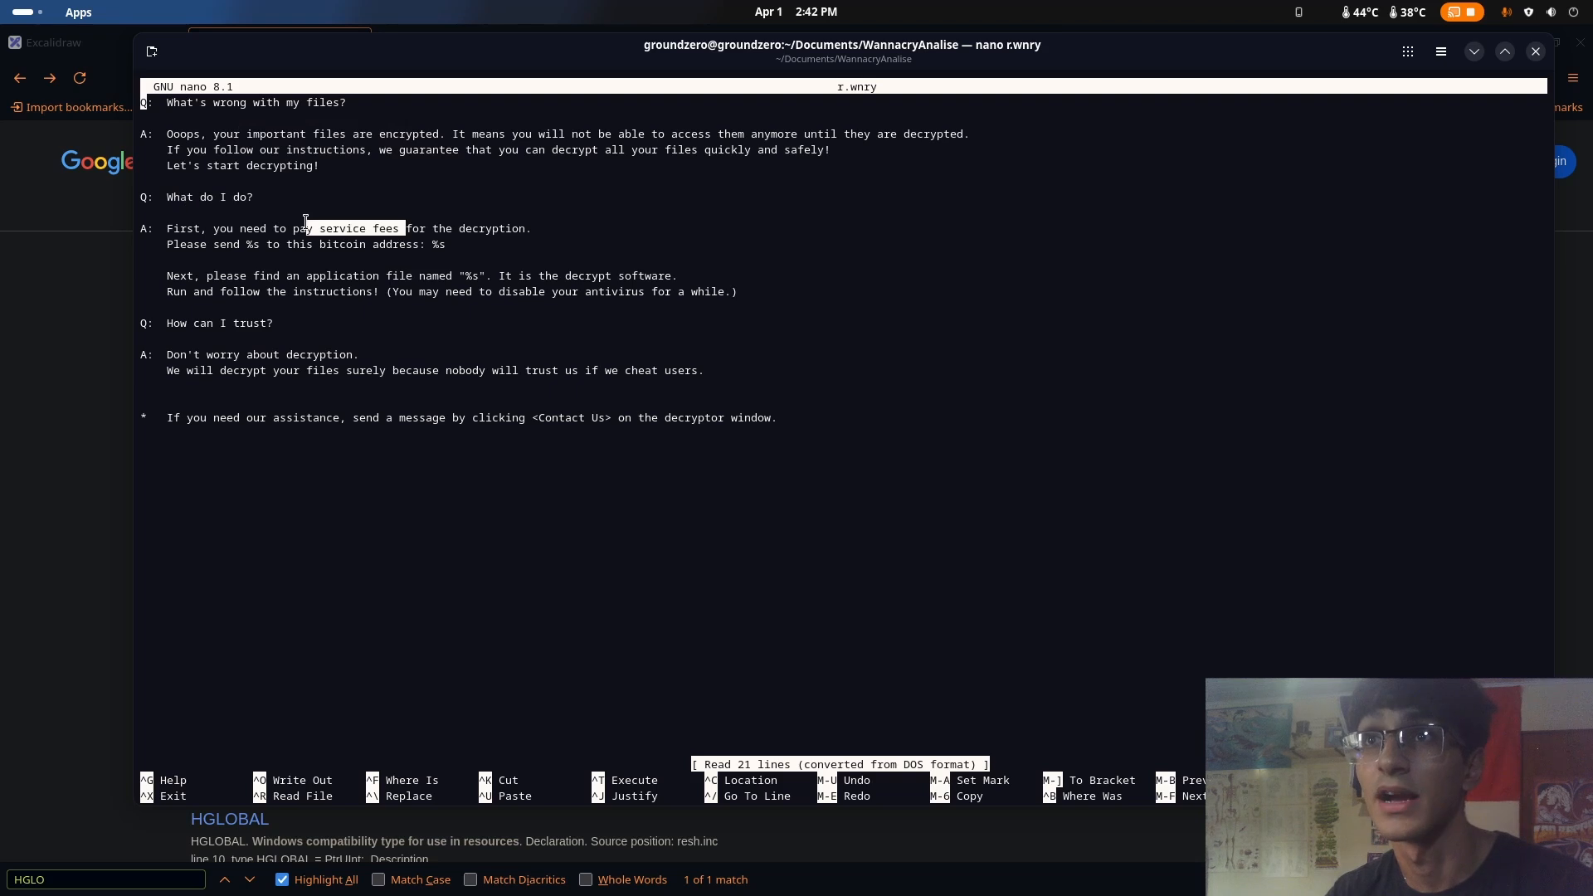
pyautogui.click(586, 268)
pyautogui.hotkey('ctrl', 'x')
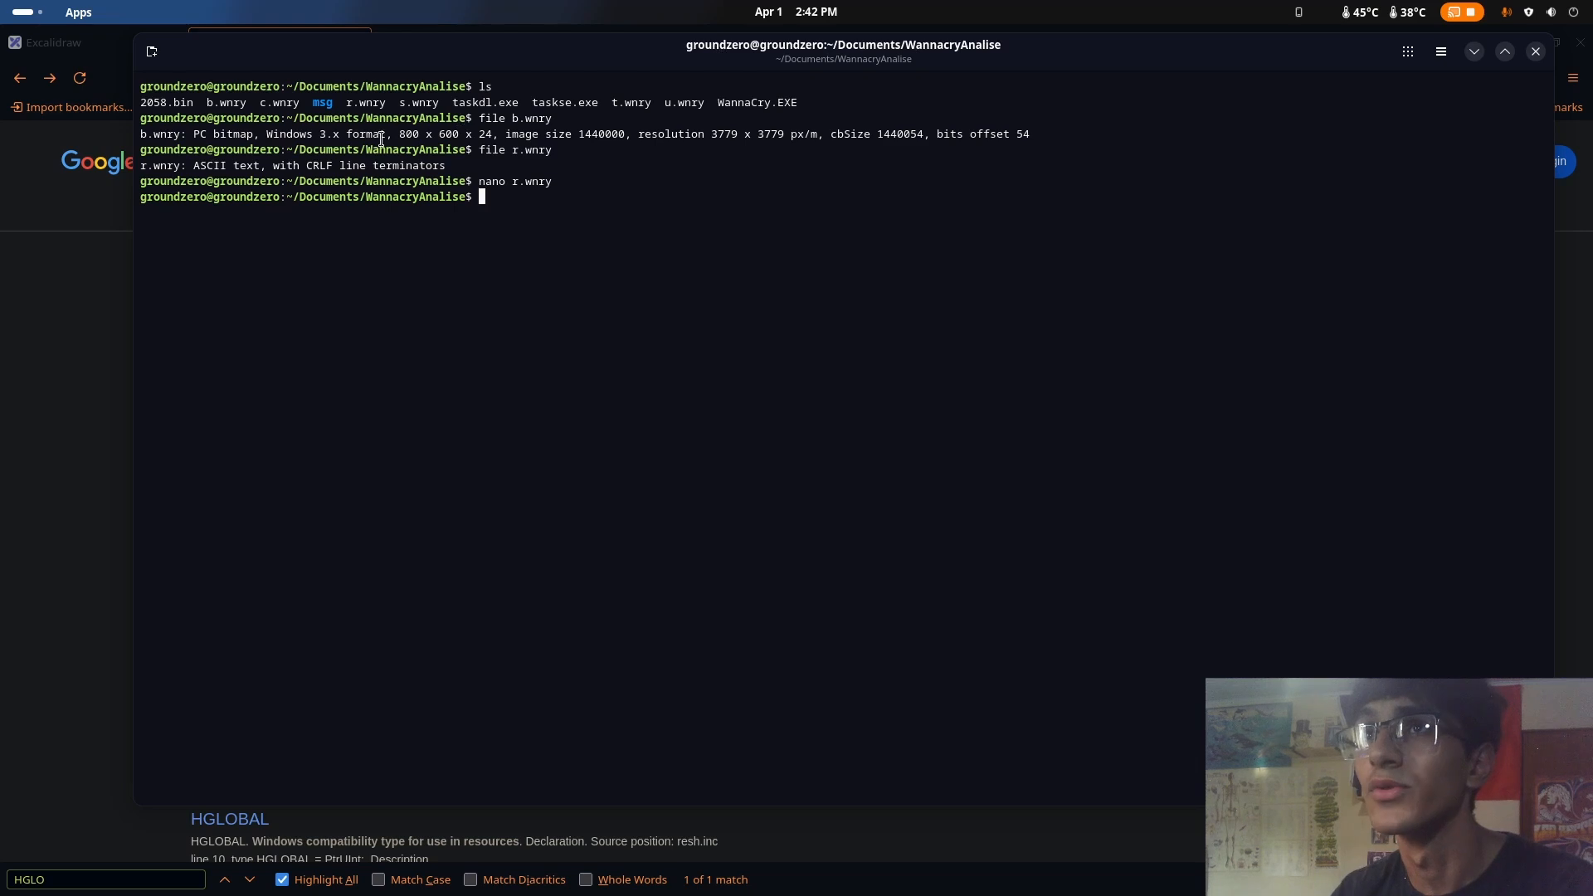
# Identify the file type of t.wnry with the file command
pyautogui.moveTo(366, 102); pyautogui.dragTo(387, 105)
pyautogui.click(387, 105)
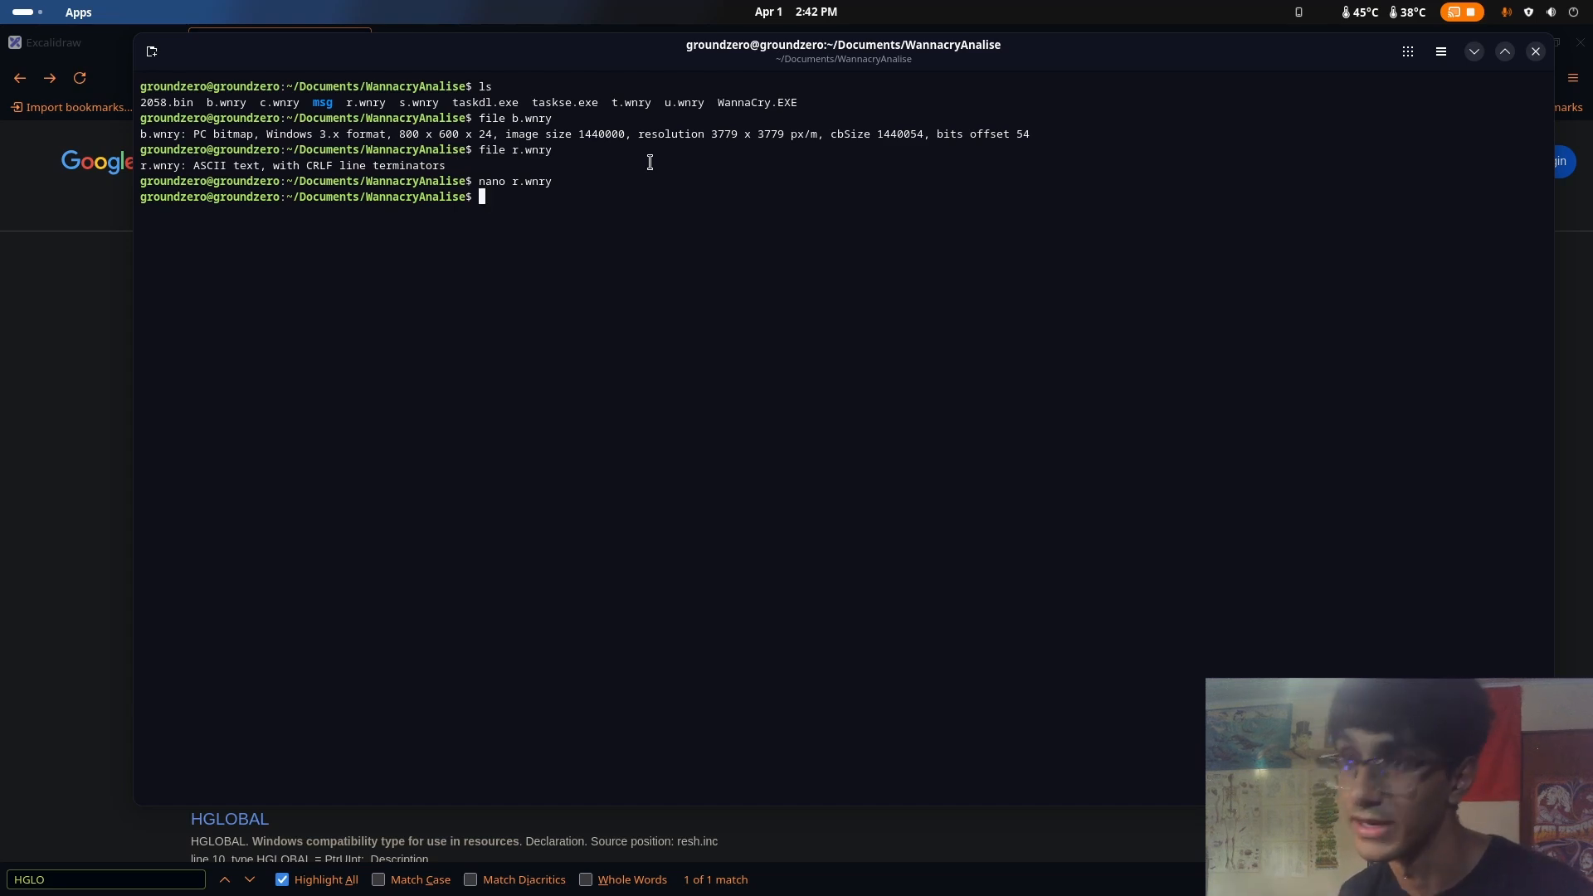
pyautogui.write('file')
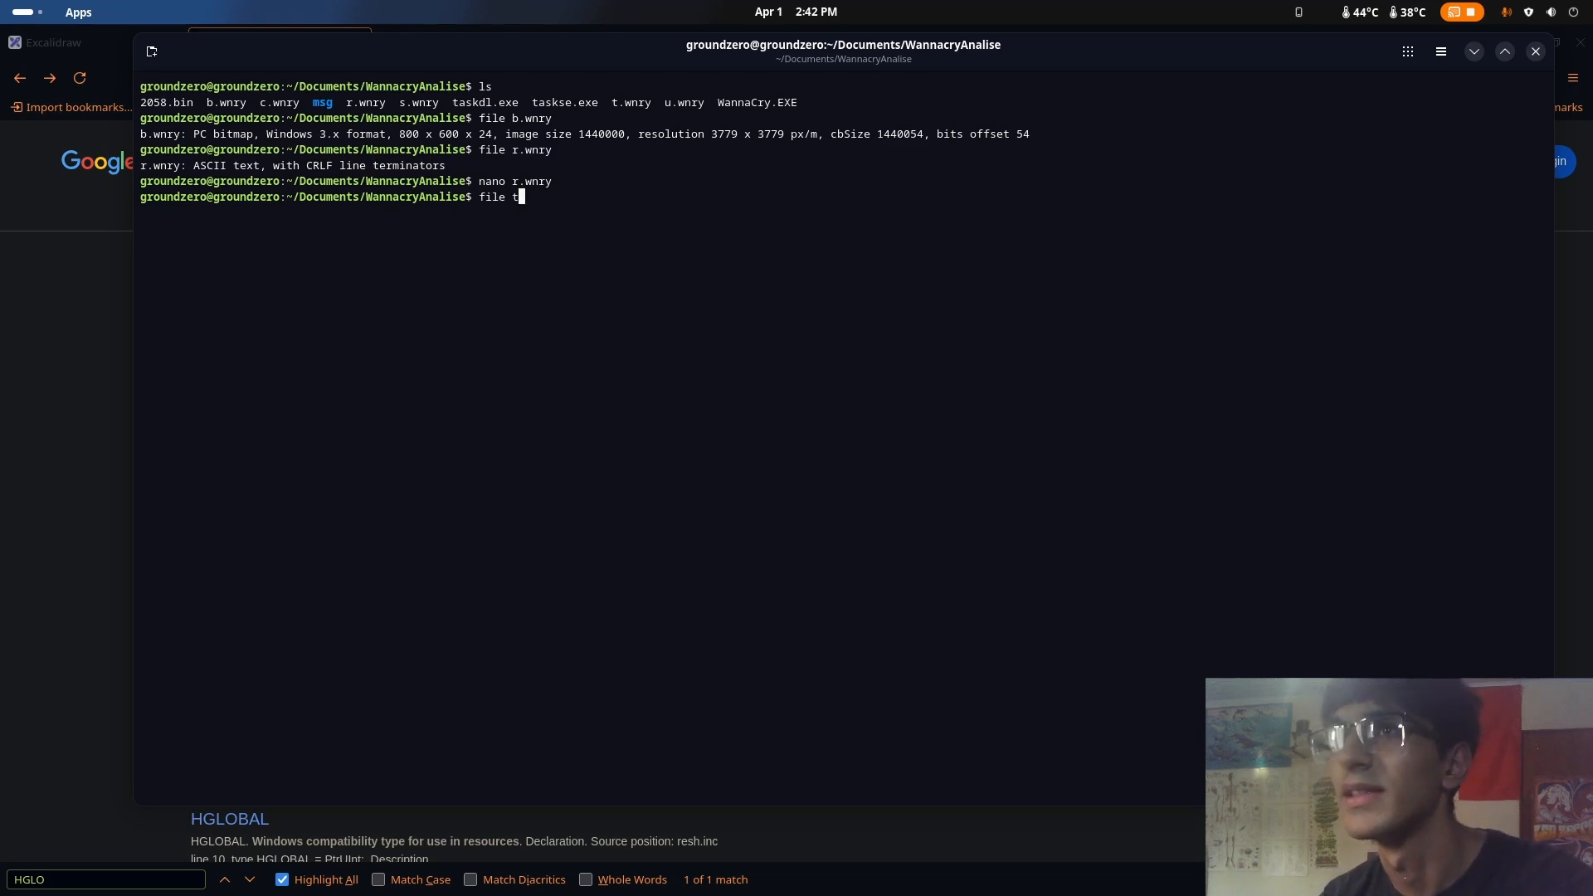
pyautogui.write('t.w')
pyautogui.press('Tab')
pyautogui.press('Return')
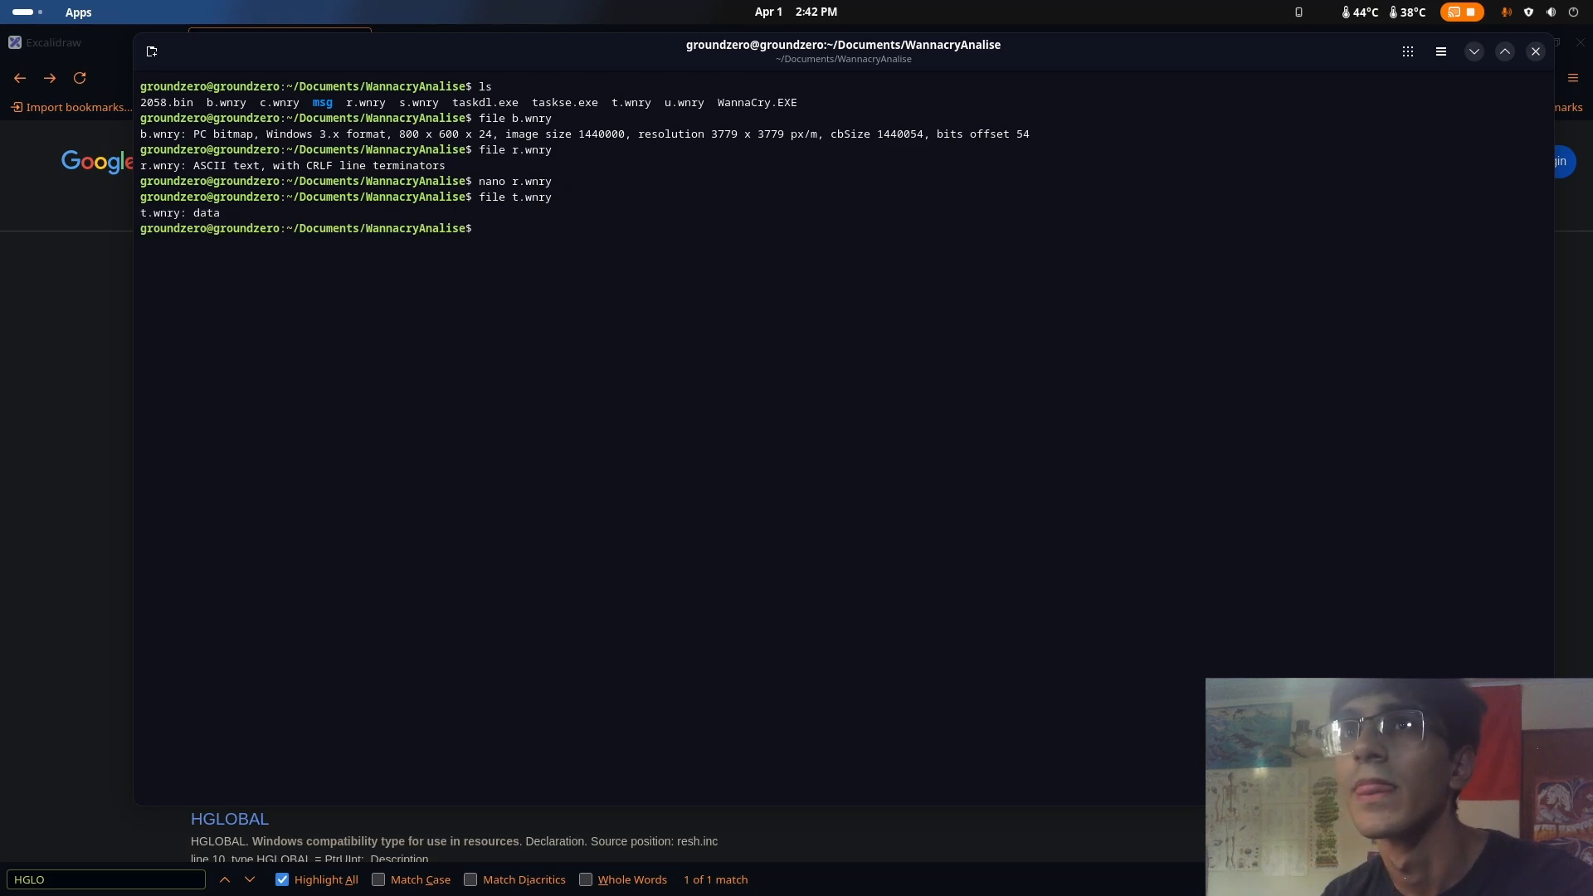
# Identify the file type of u.wnry by reusing the previous file command with the new file name
pyautogui.press('Up')
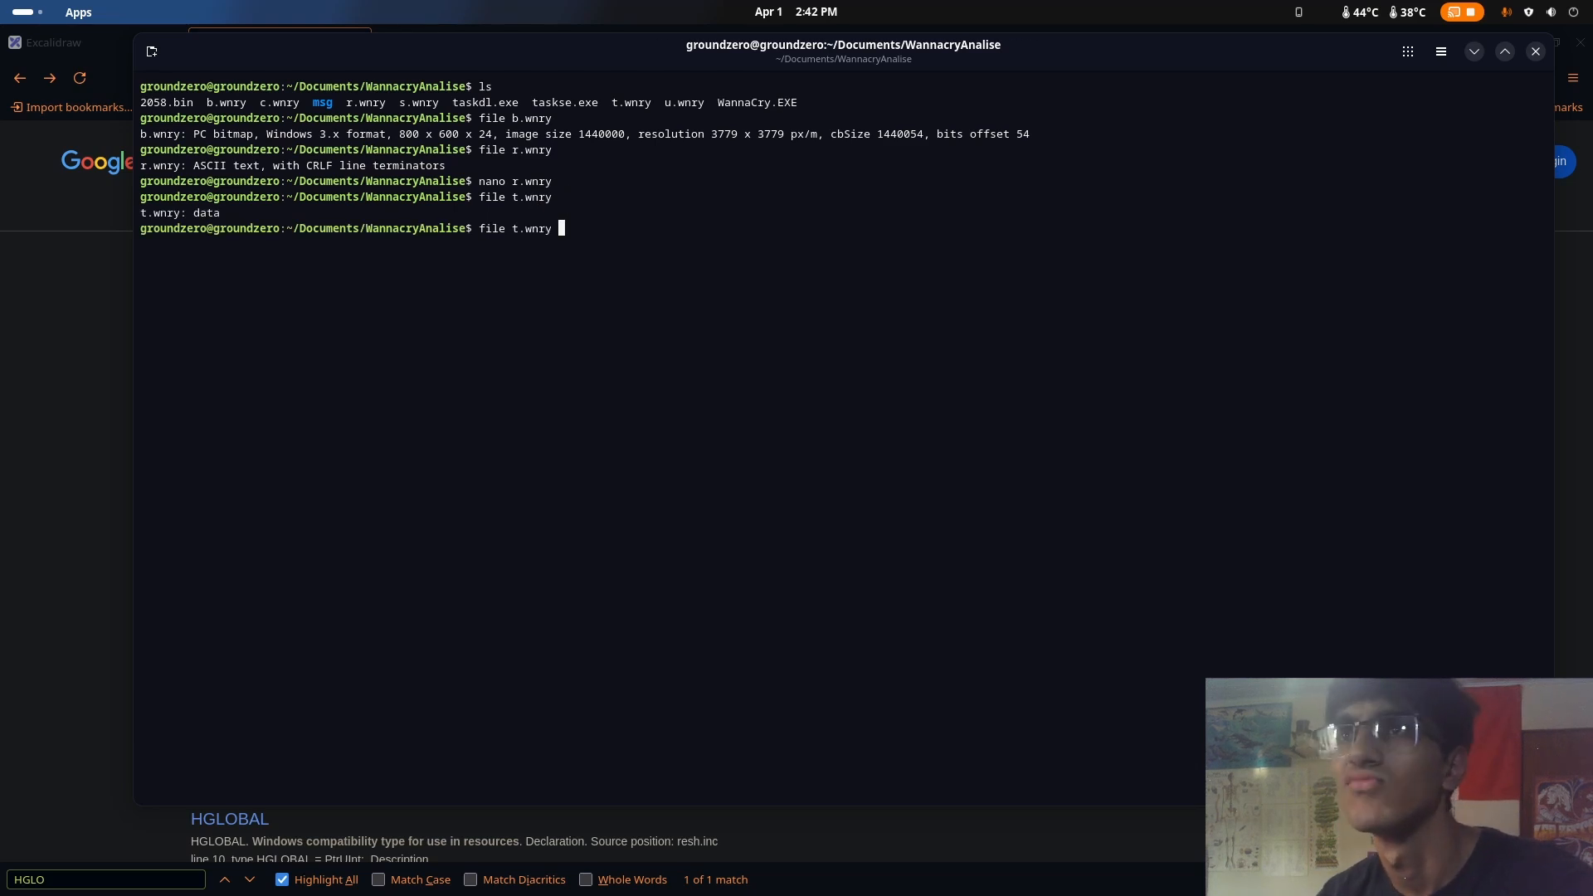
pyautogui.press('Left')
pyautogui.press('Left')
pyautogui.press('Left')
pyautogui.press('Left')
pyautogui.press('Left')
pyautogui.press('Left')
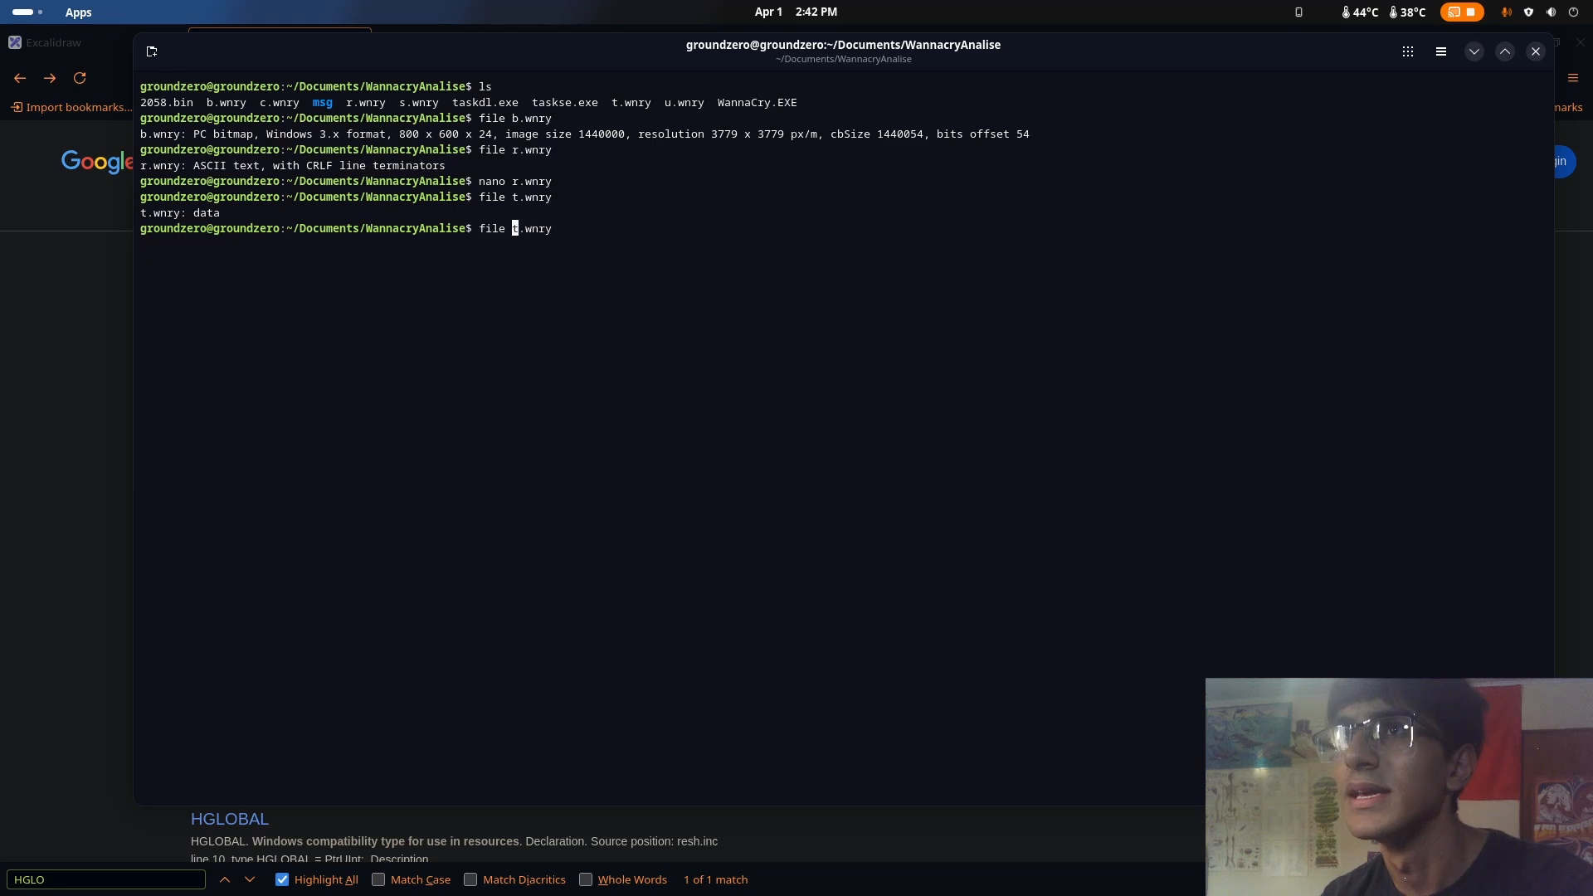
pyautogui.press('Up')
pyautogui.press('Down')
pyautogui.press('Left')
pyautogui.press('Left')
pyautogui.press('Left')
pyautogui.press('Left')
pyautogui.press('Left')
pyautogui.press('Left')
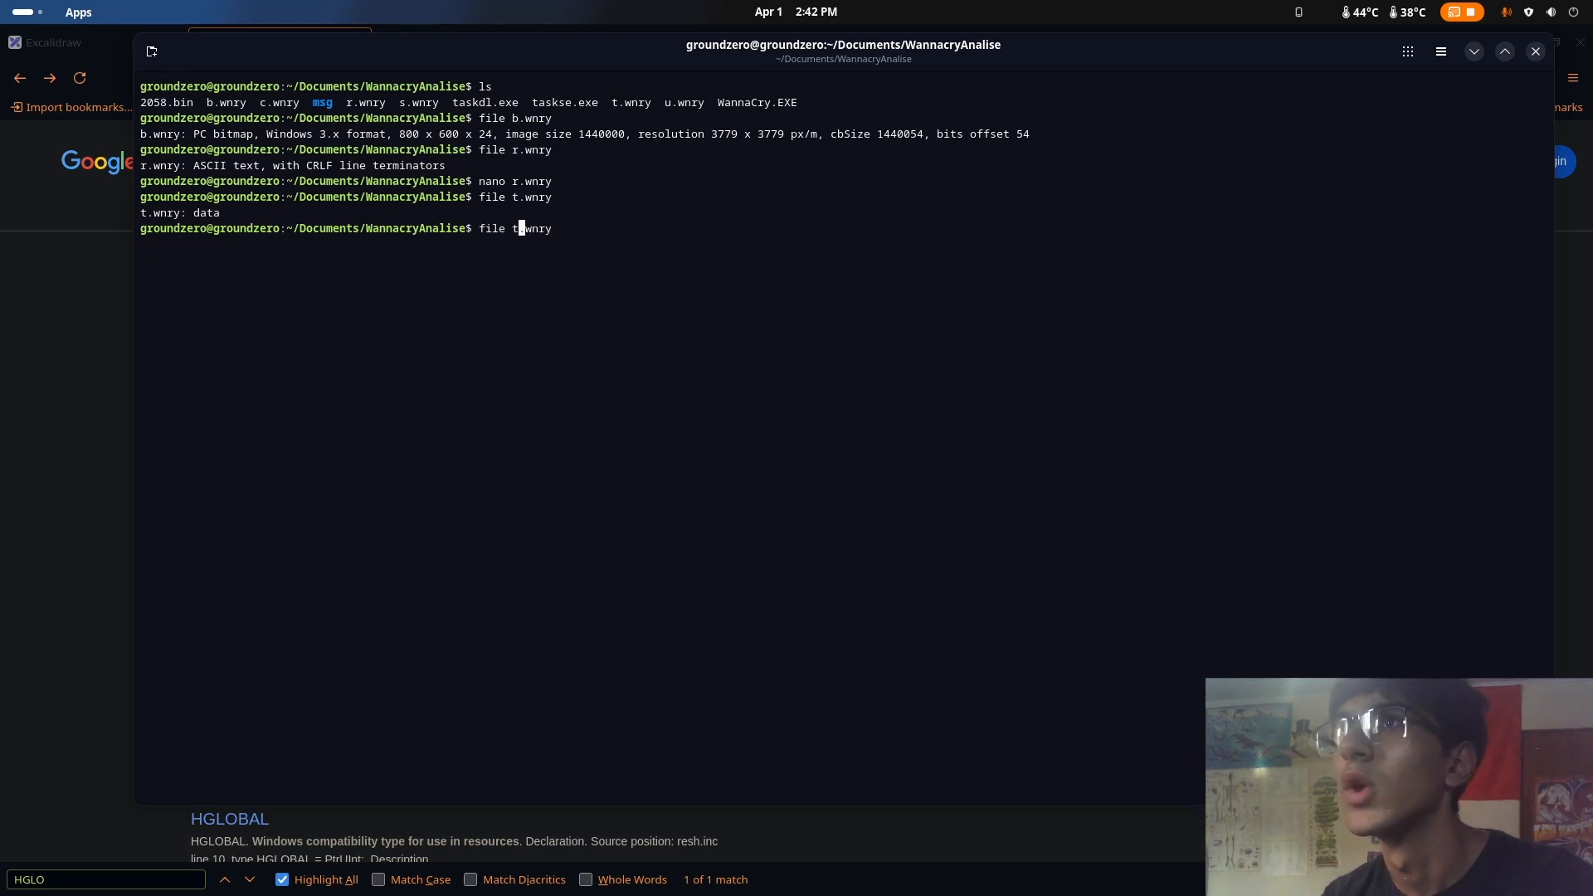
pyautogui.press('BackSpace')
pyautogui.write('u')
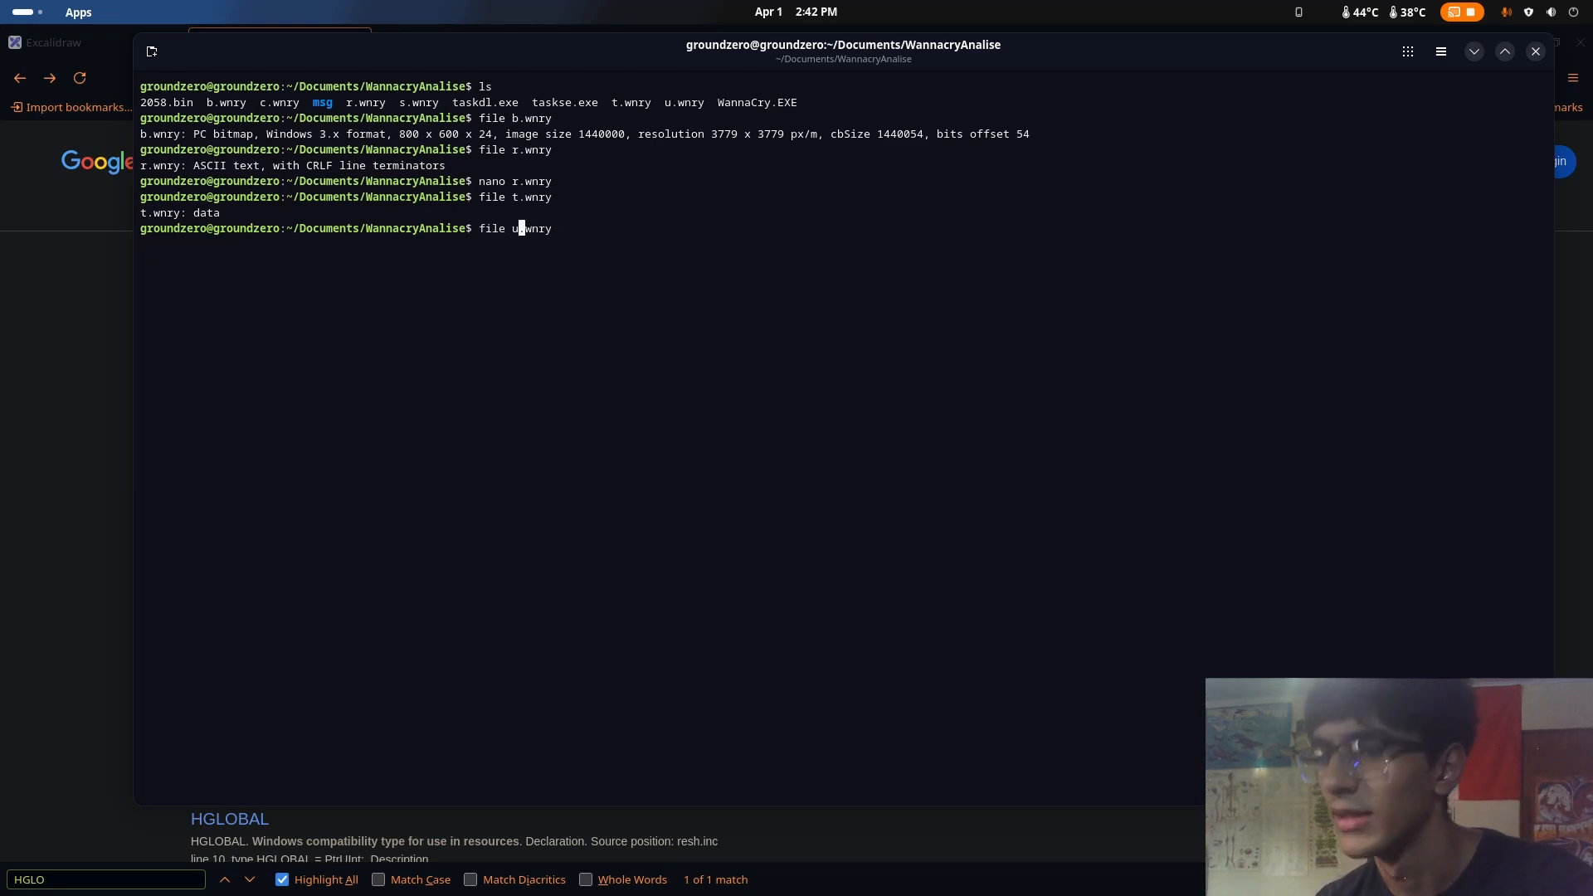
pyautogui.press('Return')
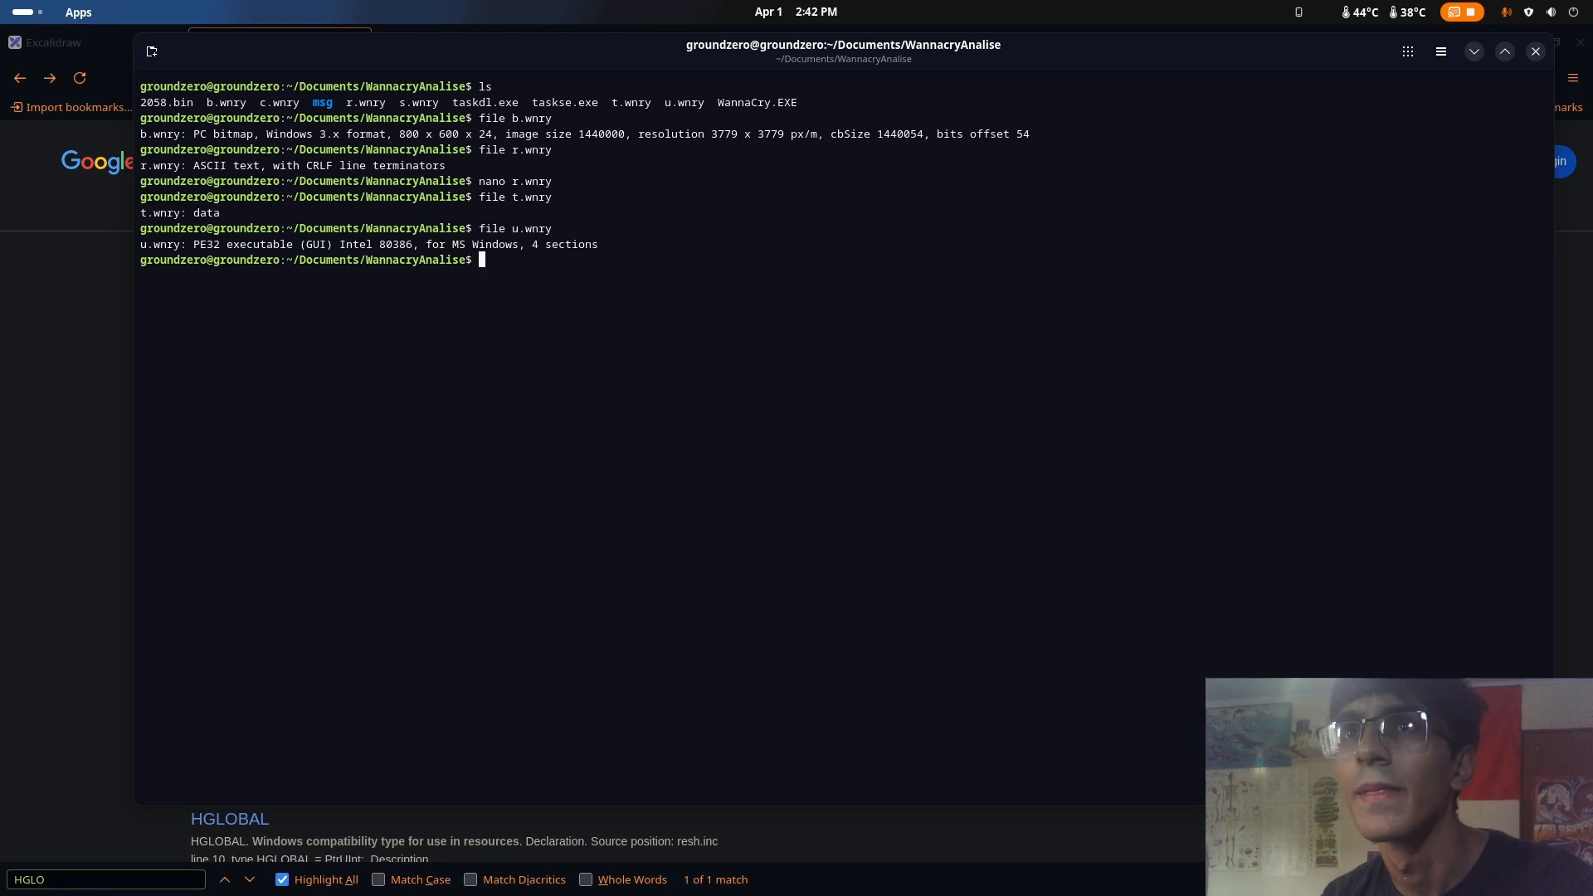
pyautogui.moveTo(195, 240)
pyautogui.mouseDown()
pyautogui.moveTo(292, 245)
pyautogui.moveTo(192, 241)
pyautogui.mouseUp()
pyautogui.click(291, 245)
pyautogui.rightClick(291, 247)
pyautogui.click(291, 248)
pyautogui.click(836, 135)
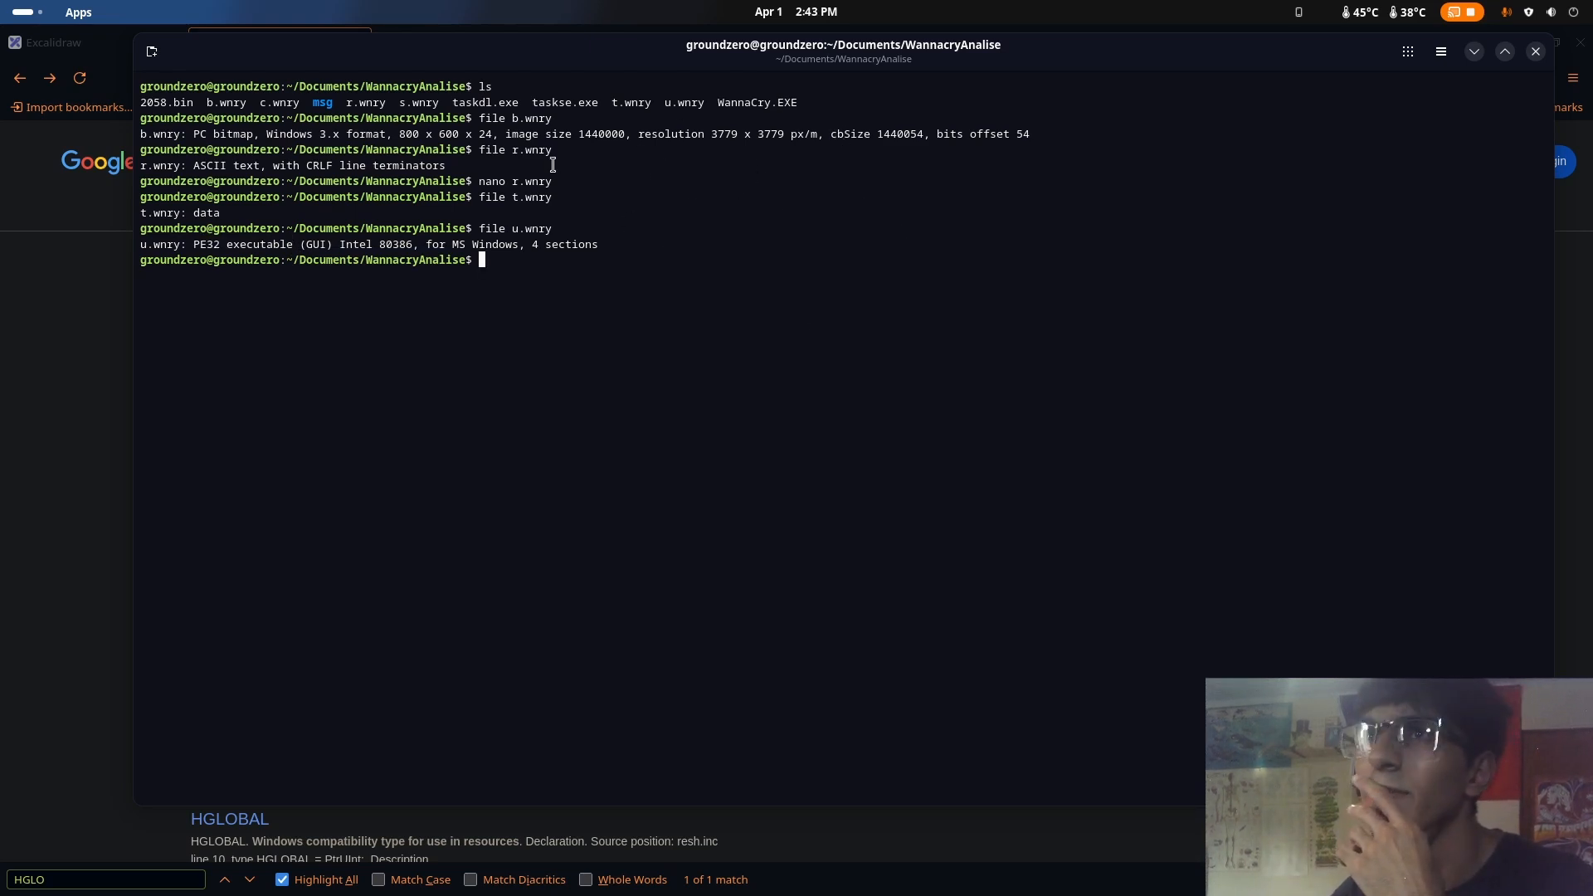
# Switch to the file manager, view the b.wnry image from the WannacryAnalise folder, and close the image viewer
pyautogui.moveTo(0, 0)
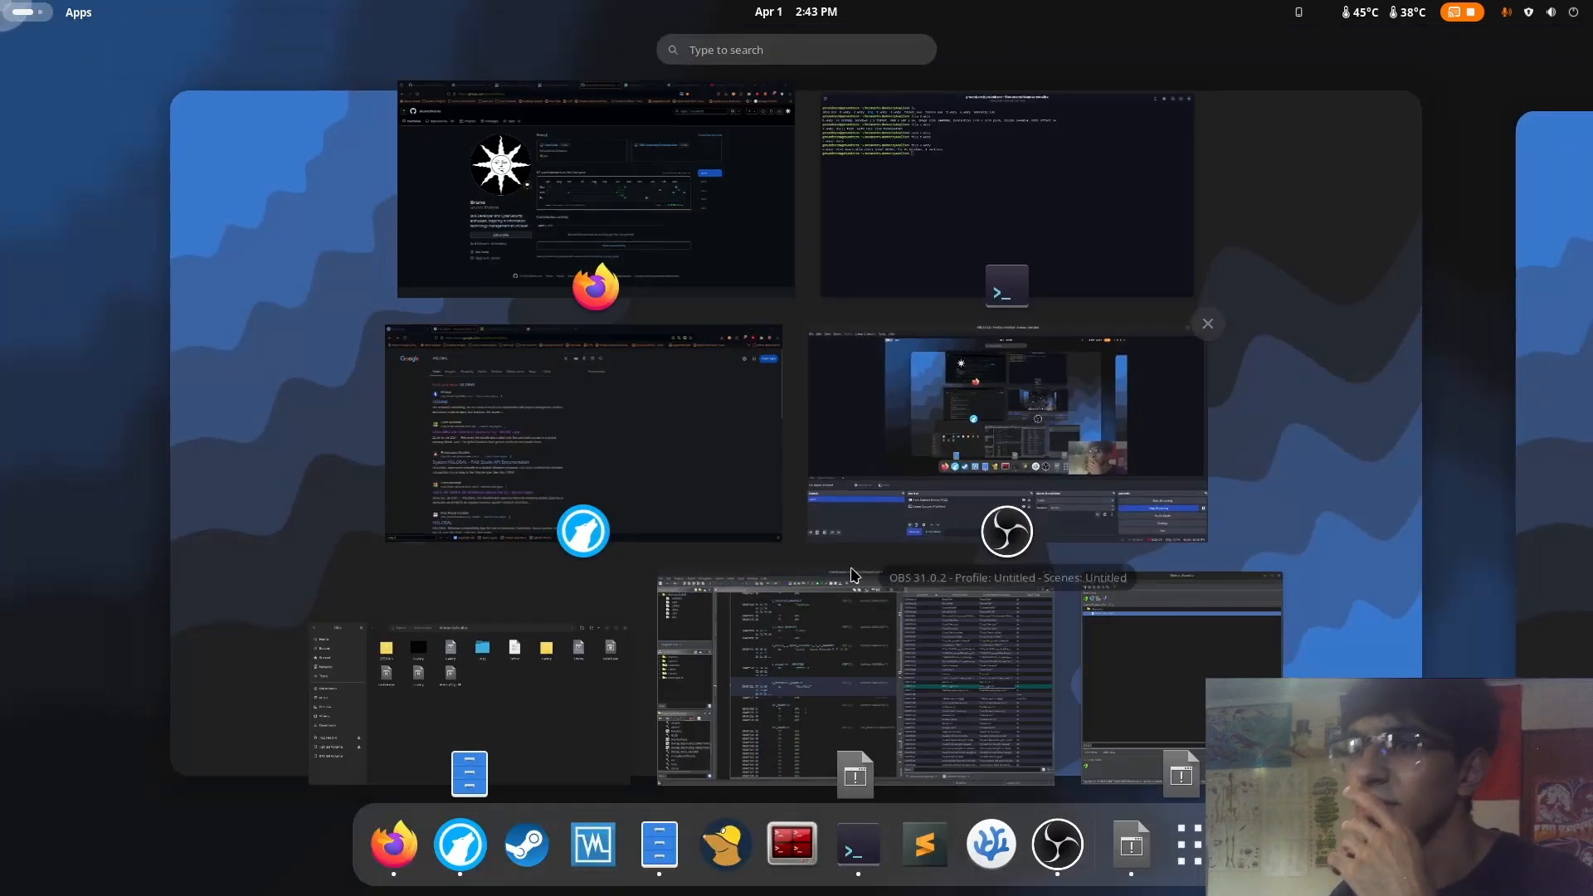
pyautogui.click(536, 740)
pyautogui.moveTo(385, 445); pyautogui.dragTo(331, 242)
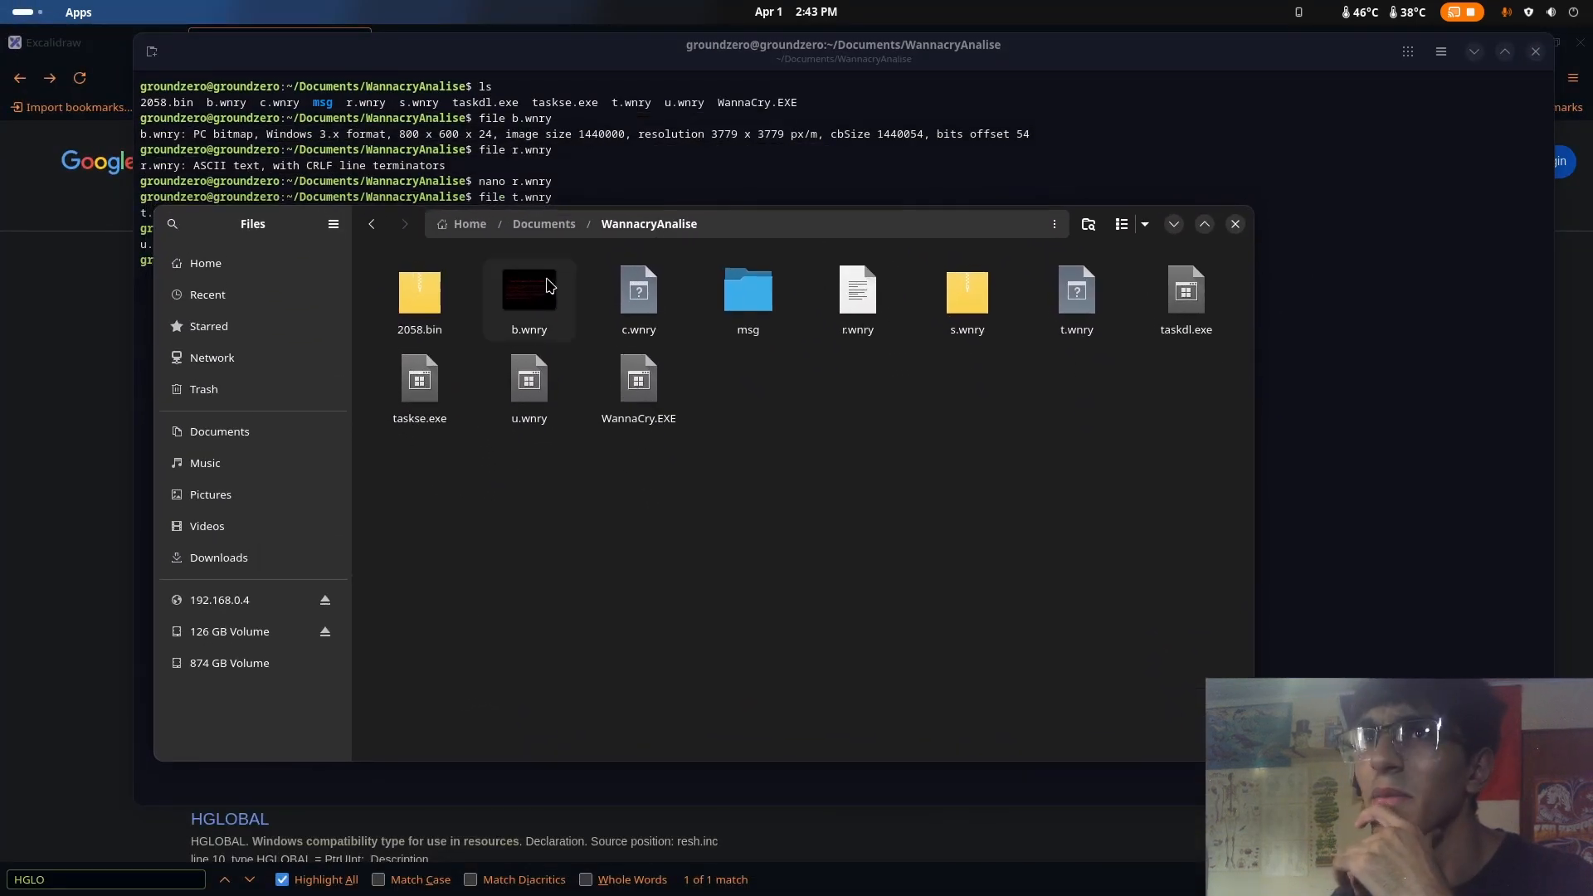
pyautogui.doubleClick(538, 312)
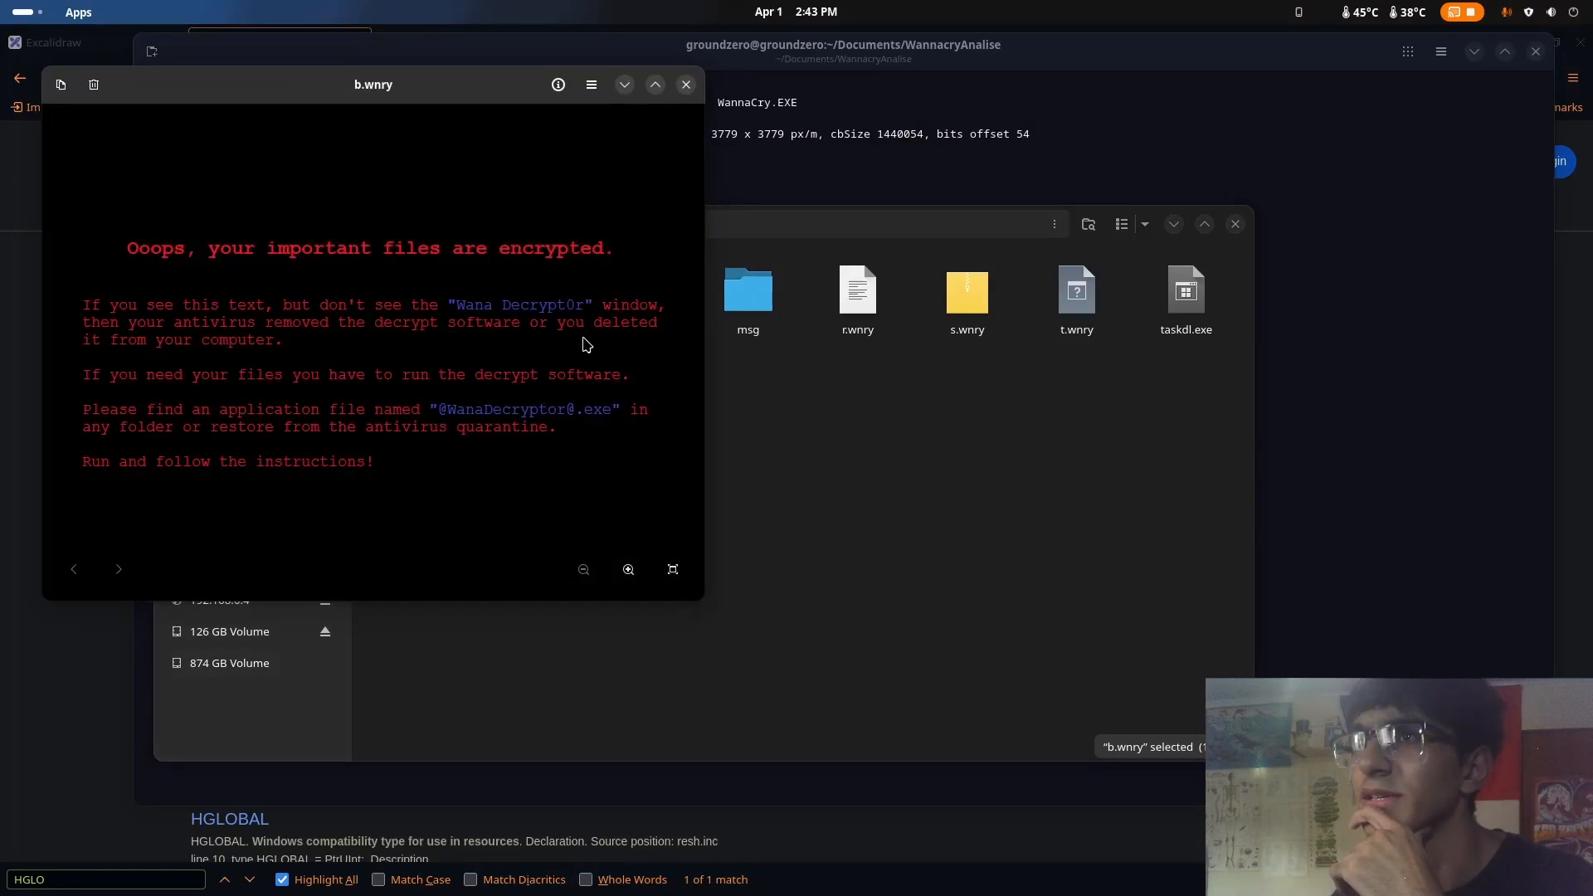
pyautogui.moveTo(363, 76); pyautogui.dragTo(805, 175)
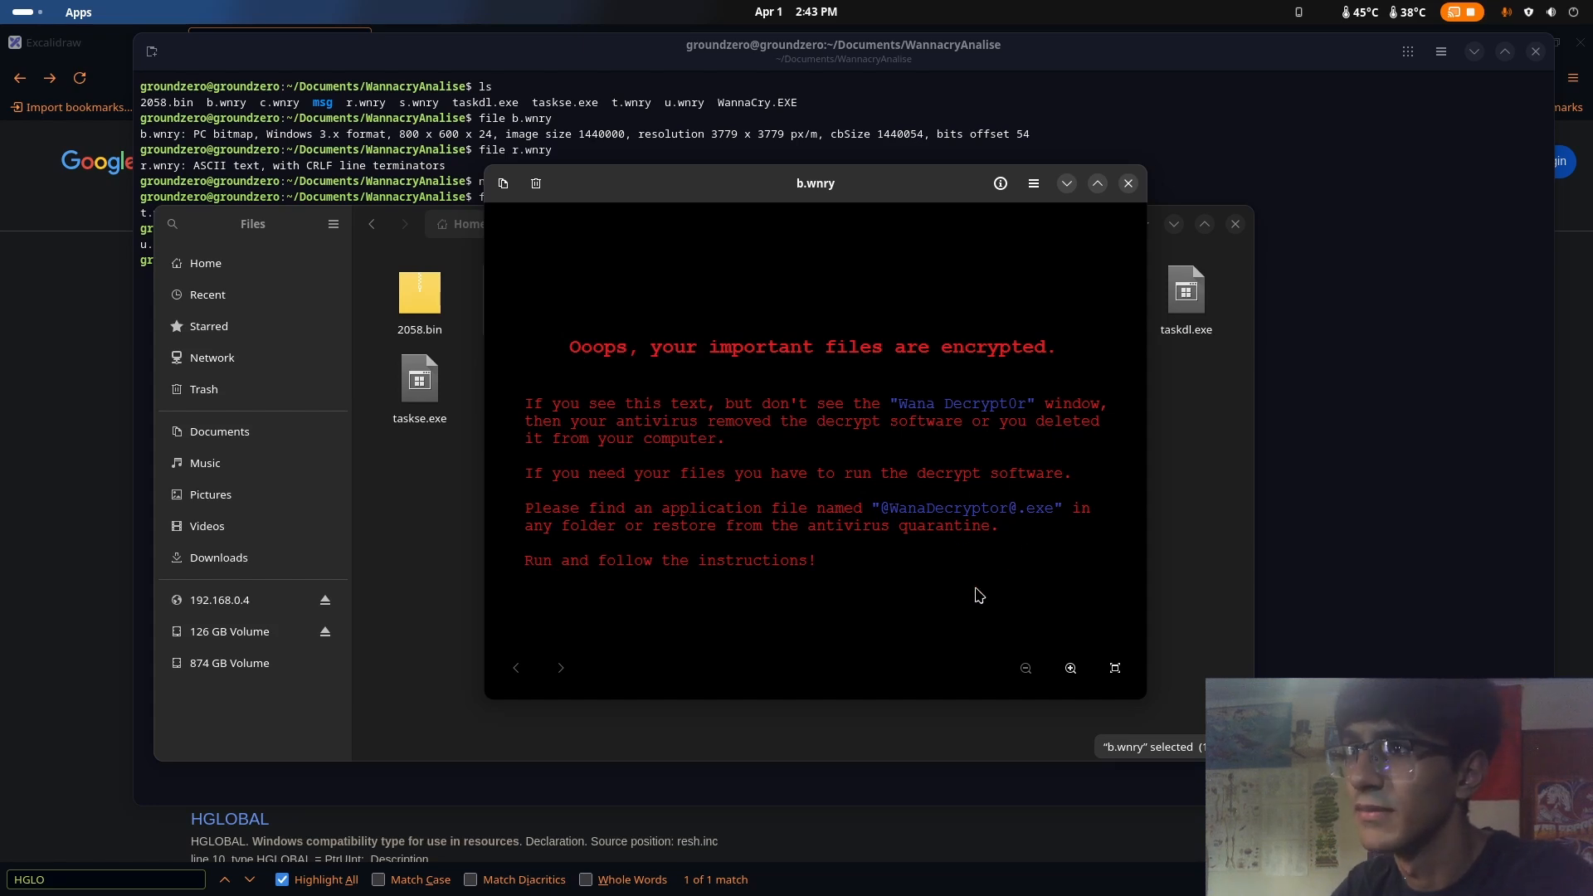
pyautogui.click(1127, 184)
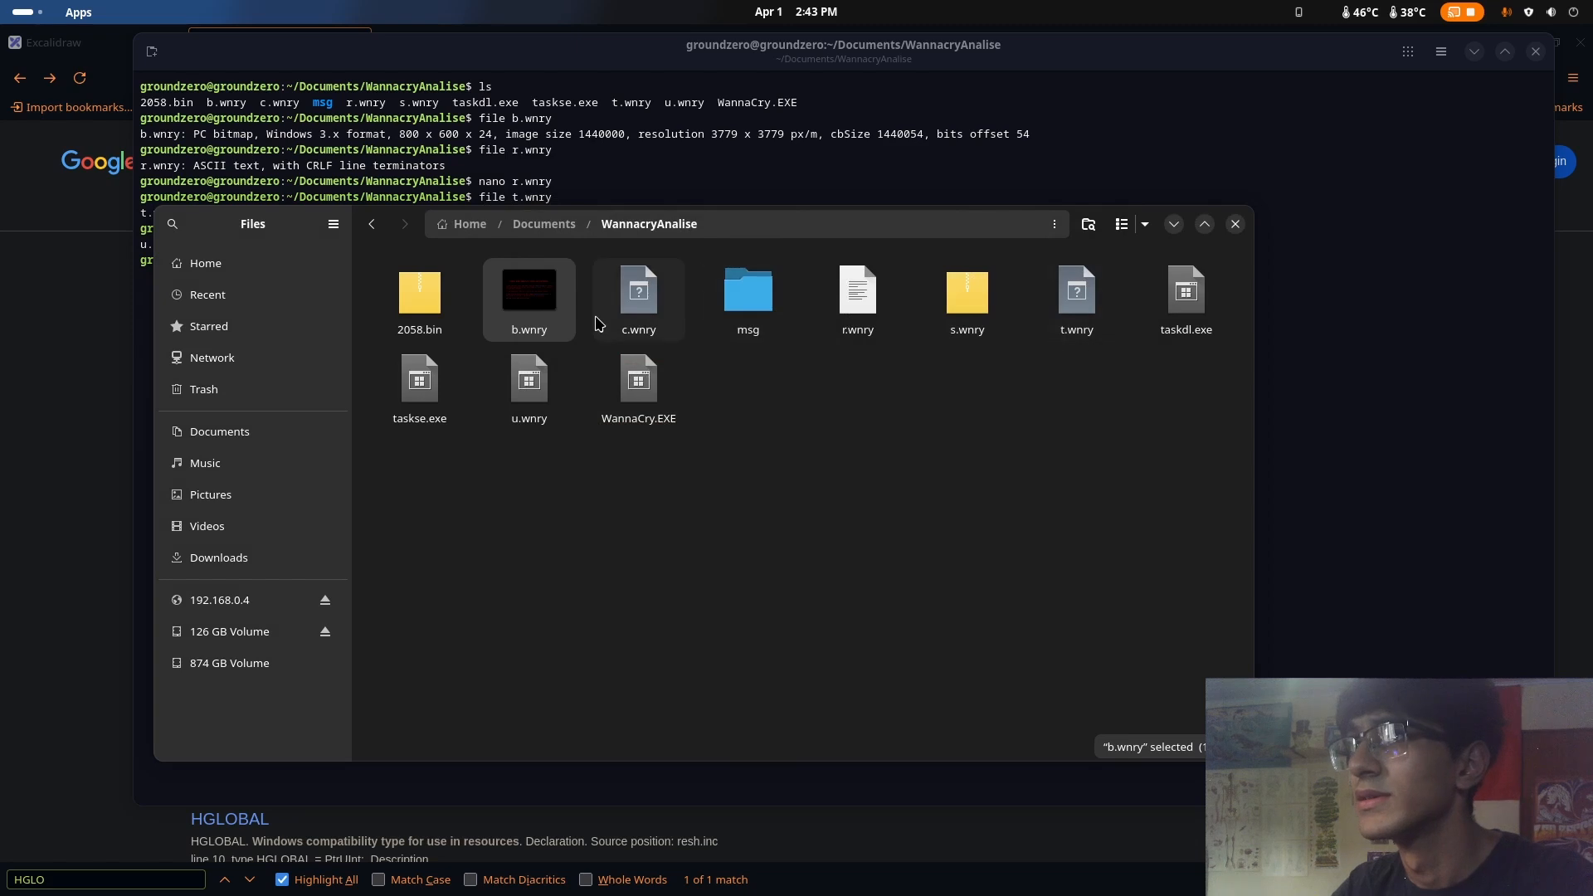
# Look over the executables taskdl.exe, taskse.exe and WannaCry.EXE in the WannacryAnalise folder
pyautogui.moveTo(769, 471); pyautogui.dragTo(477, 482)
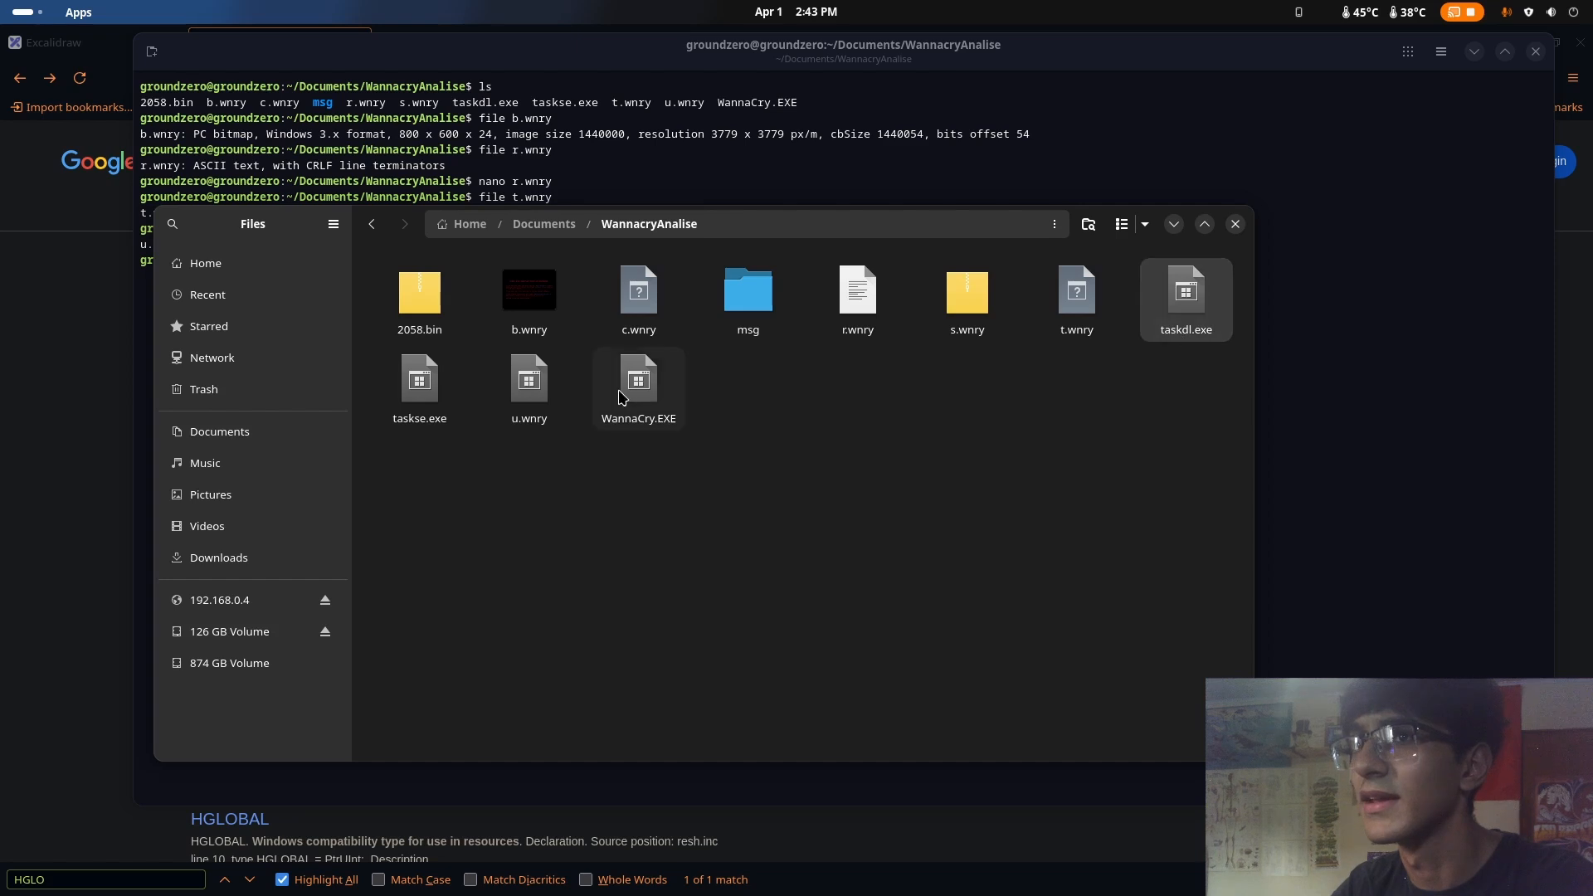
pyautogui.click(449, 411)
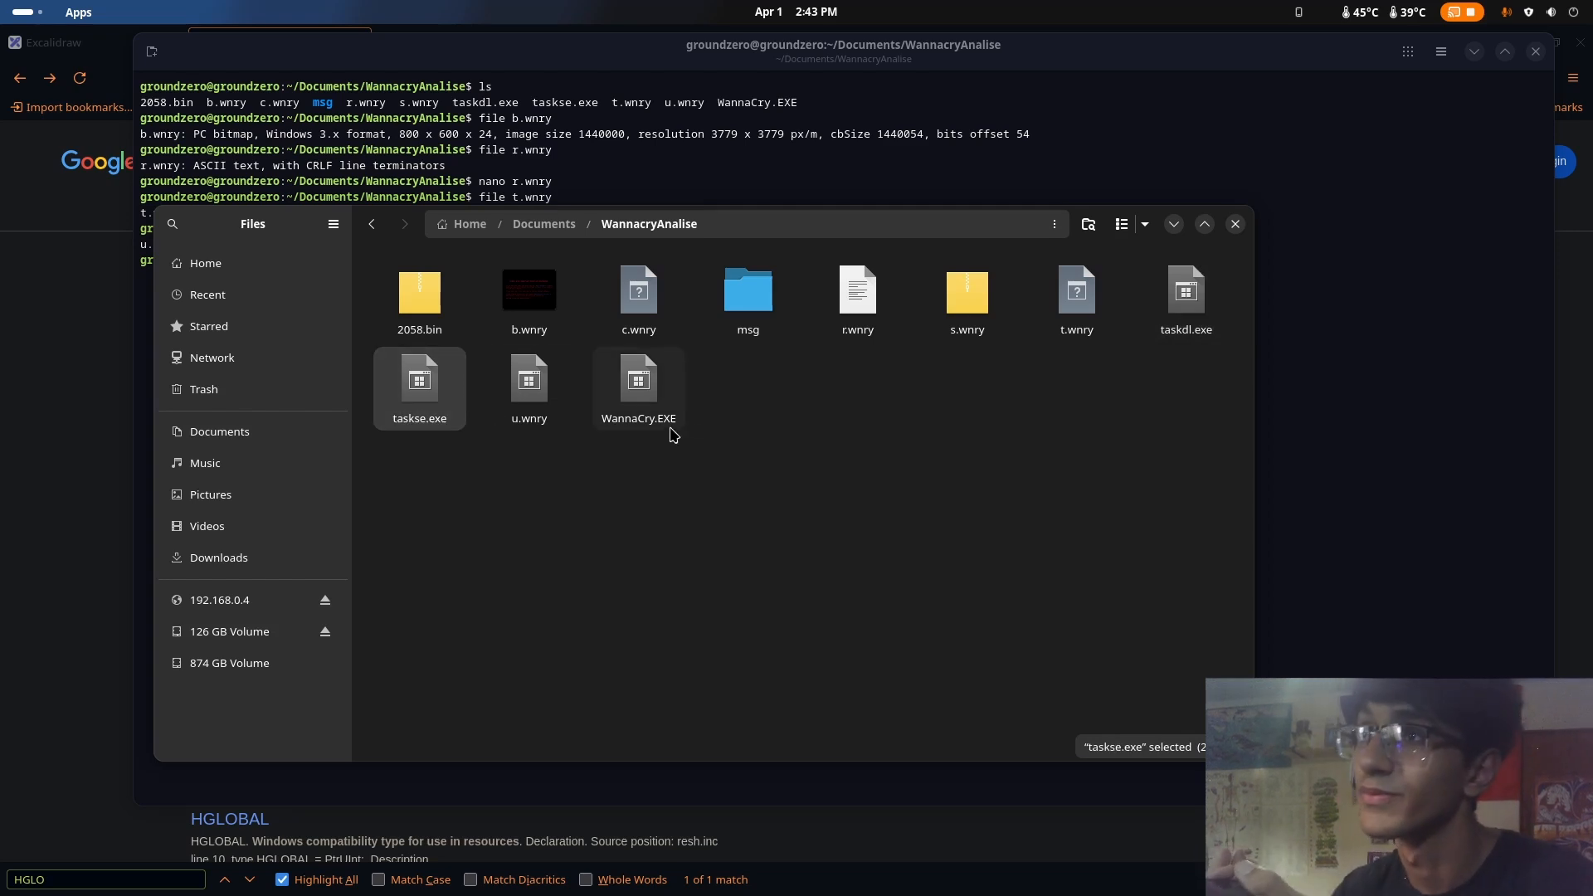
pyautogui.click(650, 413)
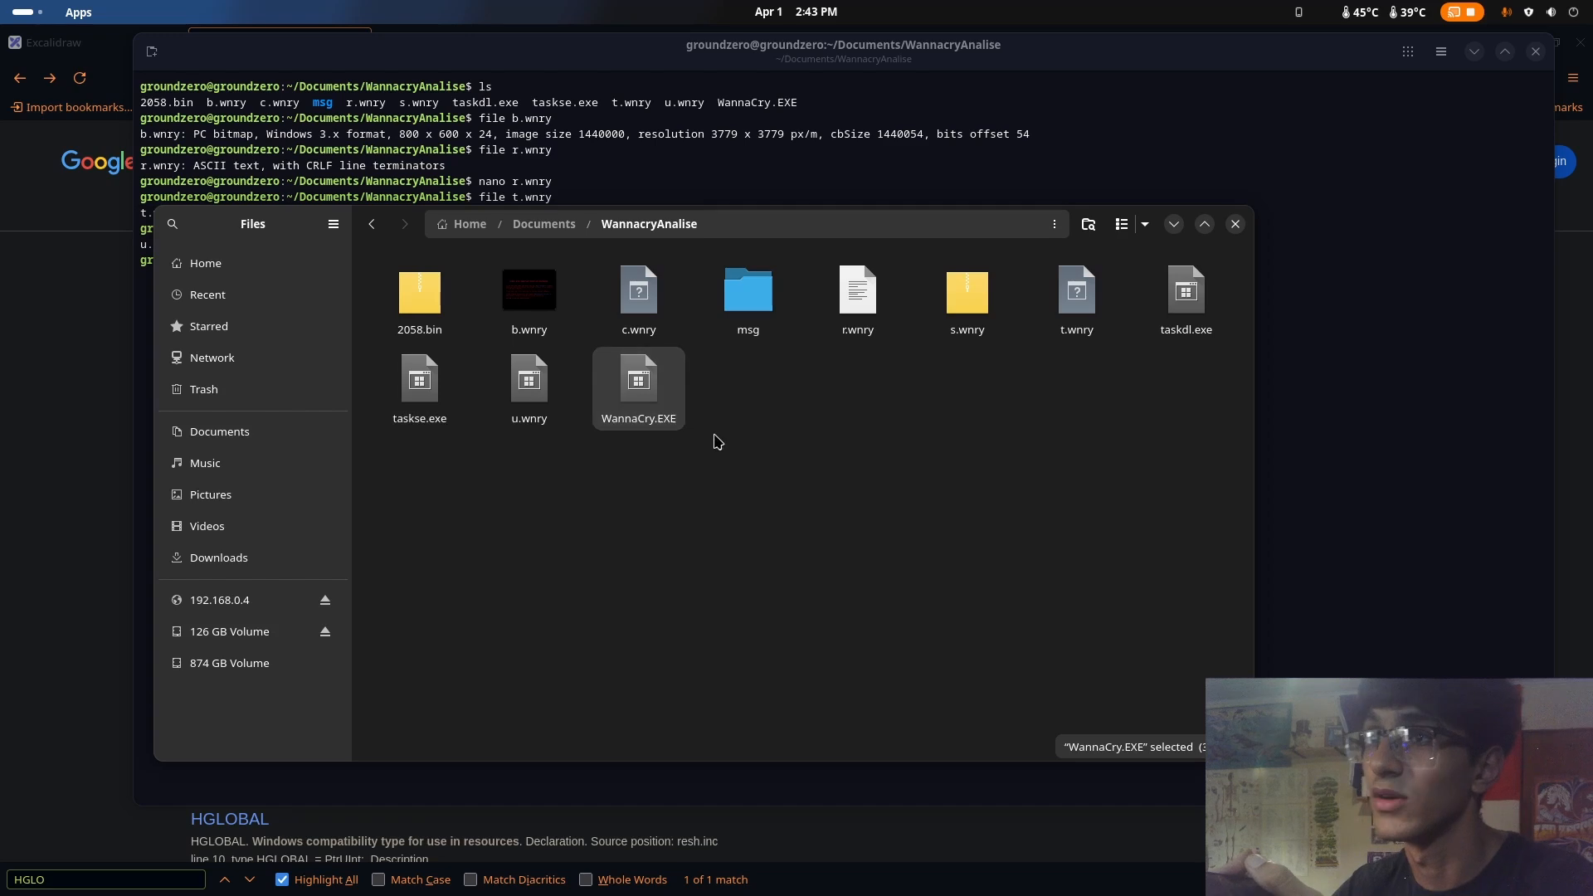
pyautogui.click(436, 411)
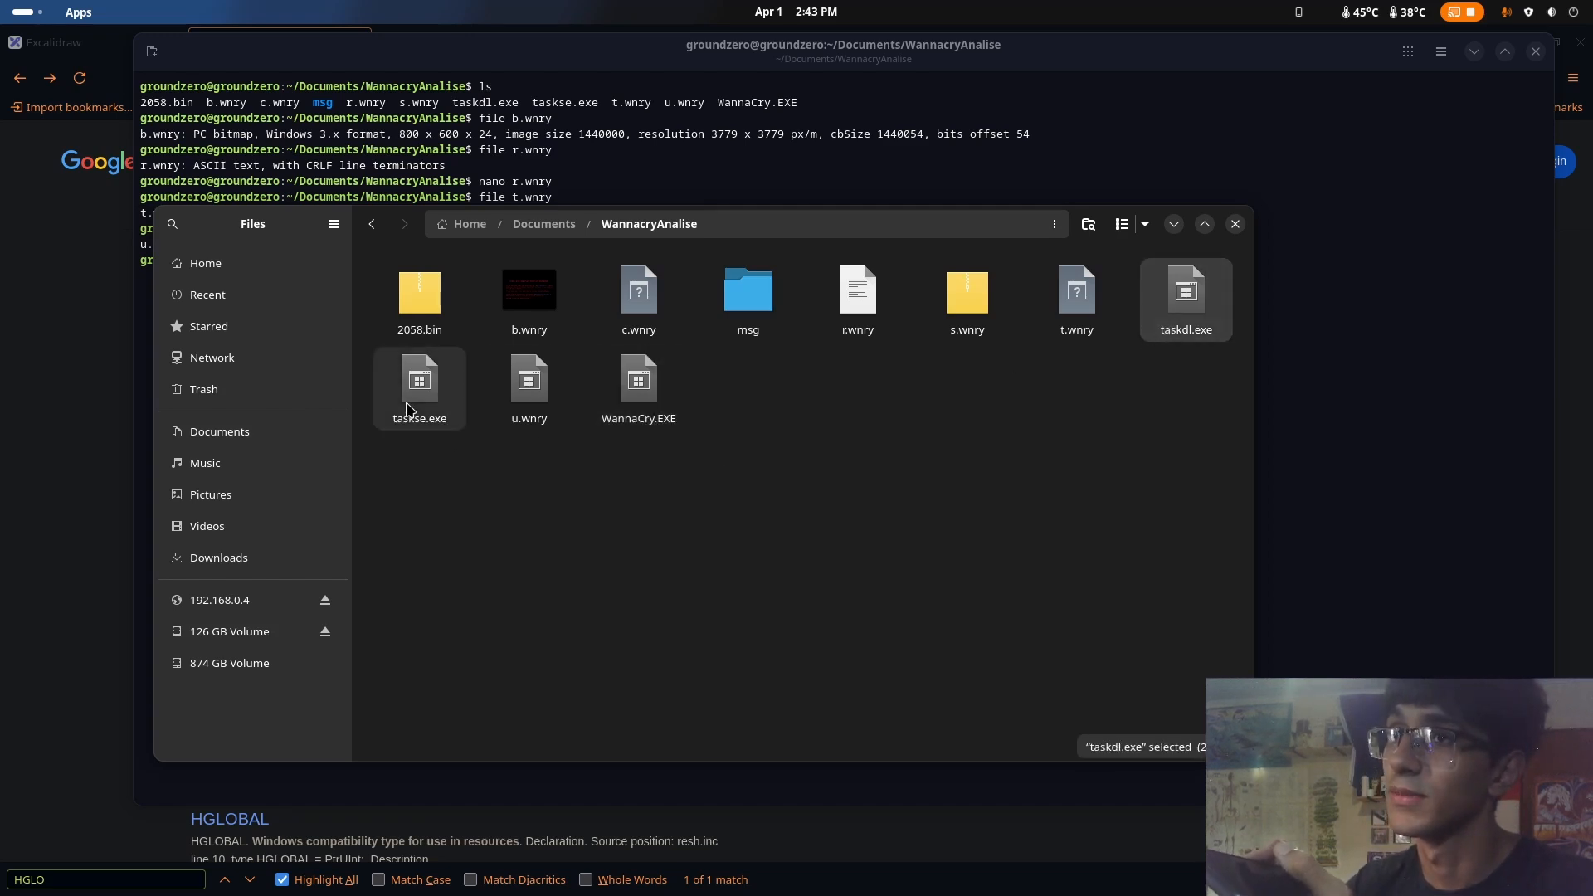
pyautogui.click(1170, 304)
pyautogui.click(473, 410)
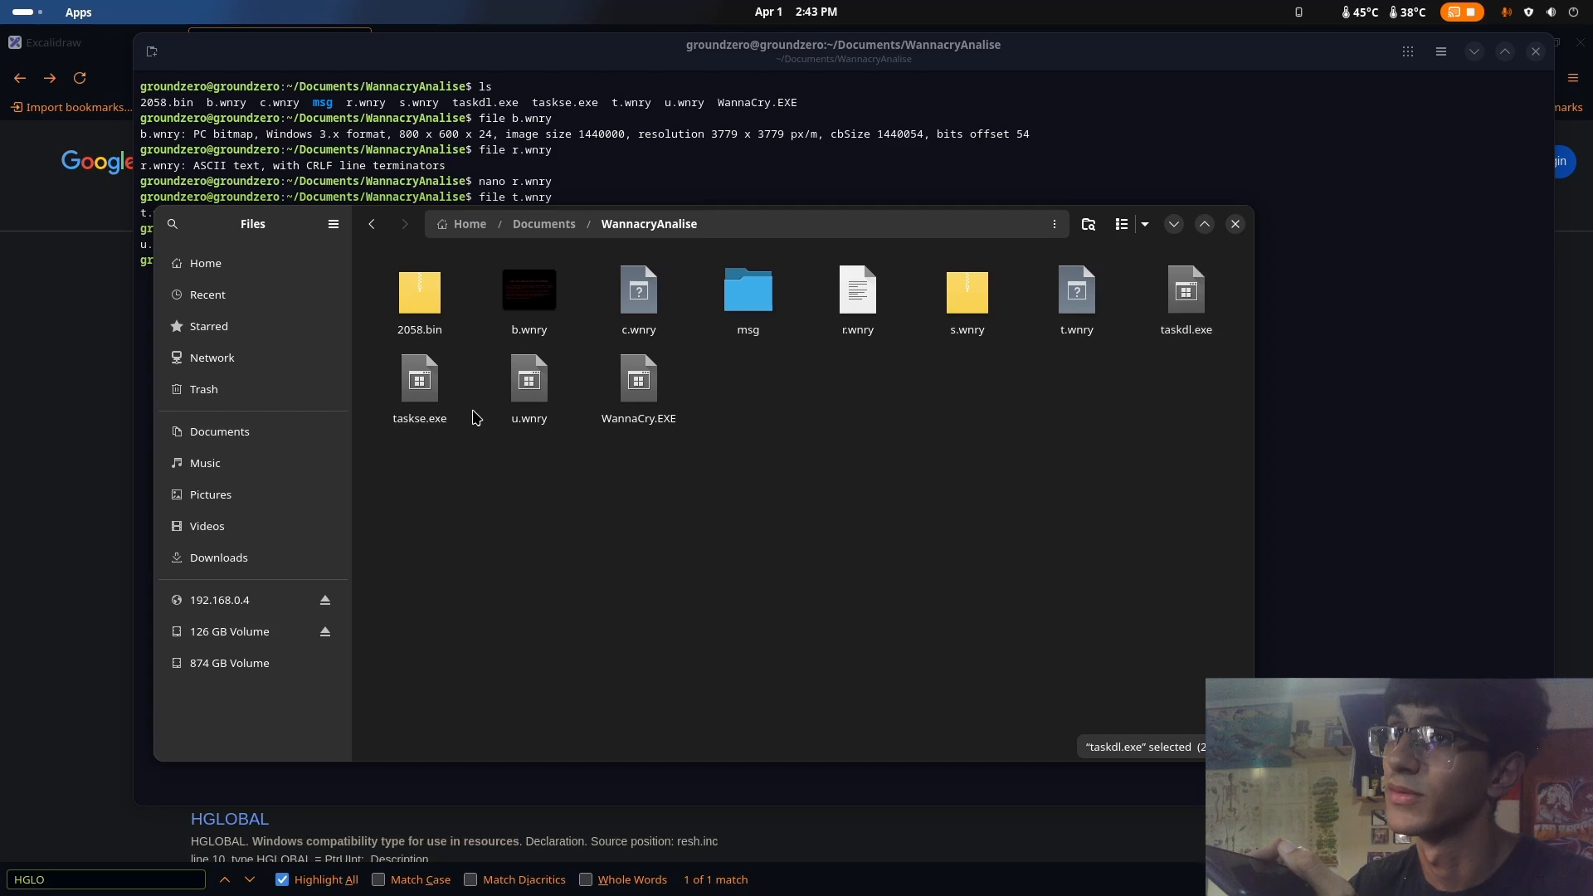
pyautogui.click(395, 412)
pyautogui.click(1187, 299)
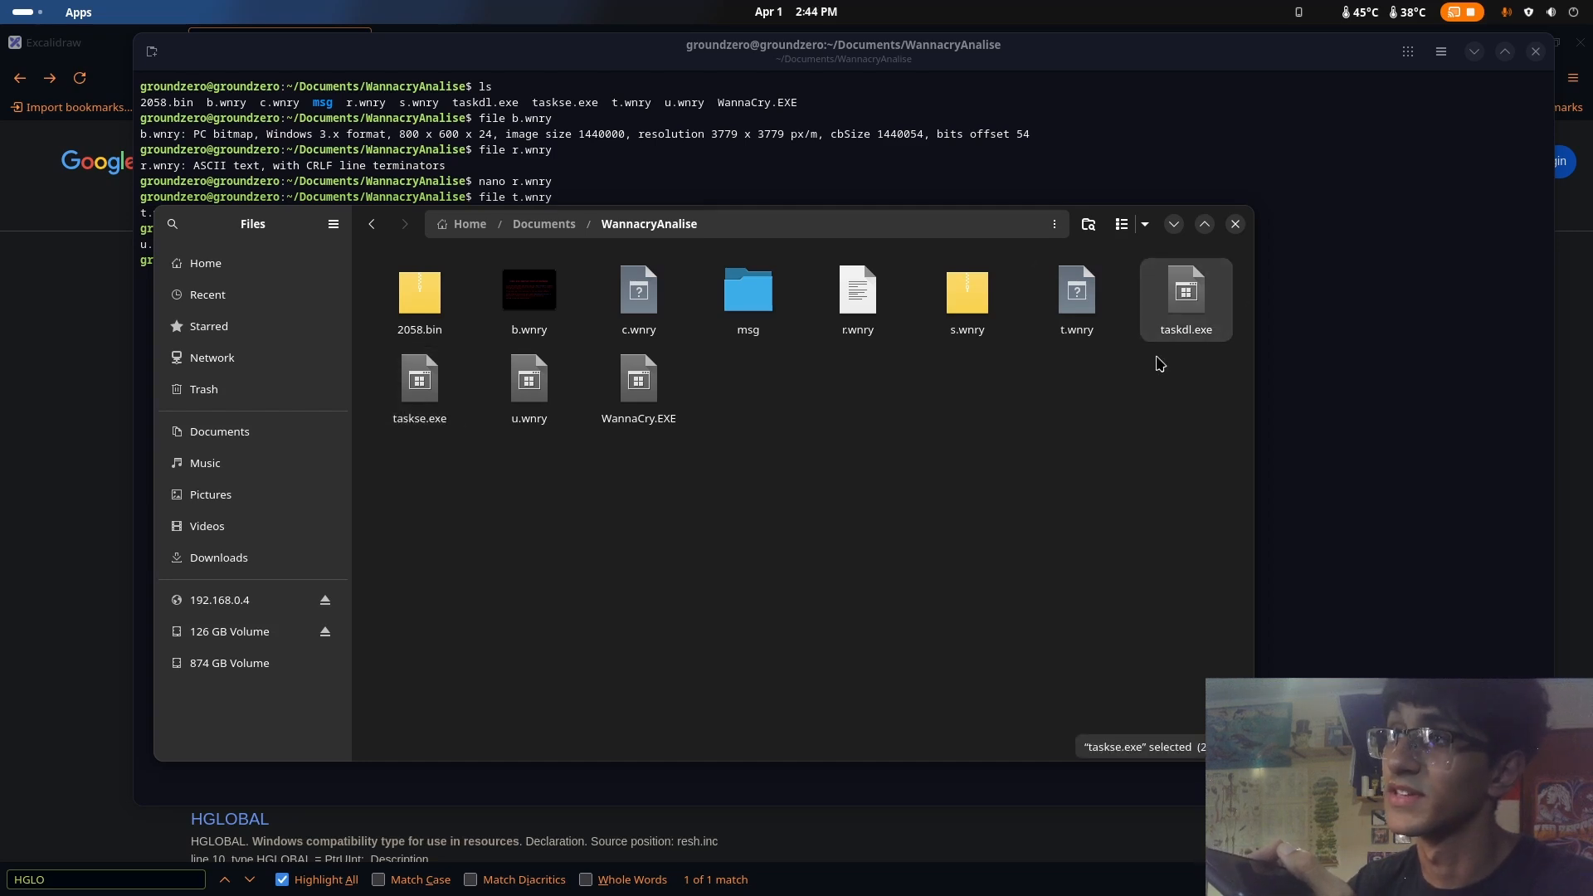
pyautogui.click(1109, 434)
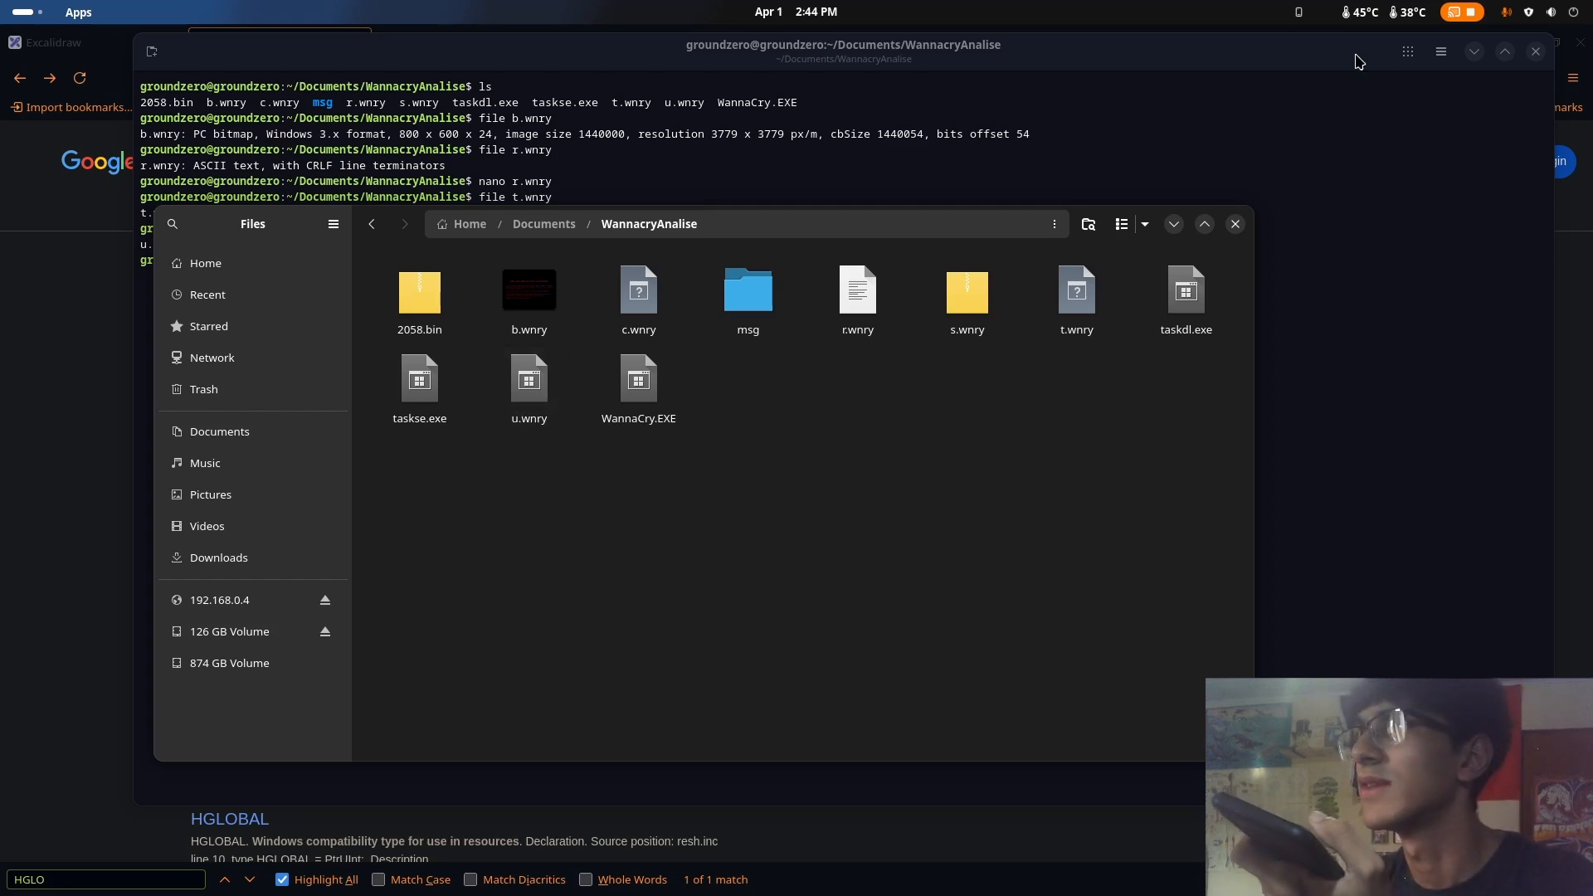
# Import u.wnry from the WannacryAnalise folder into Ghidra's WannCry project as a Portable Executable with language x86:LE:32:default:windows
pyautogui.click(1476, 50)
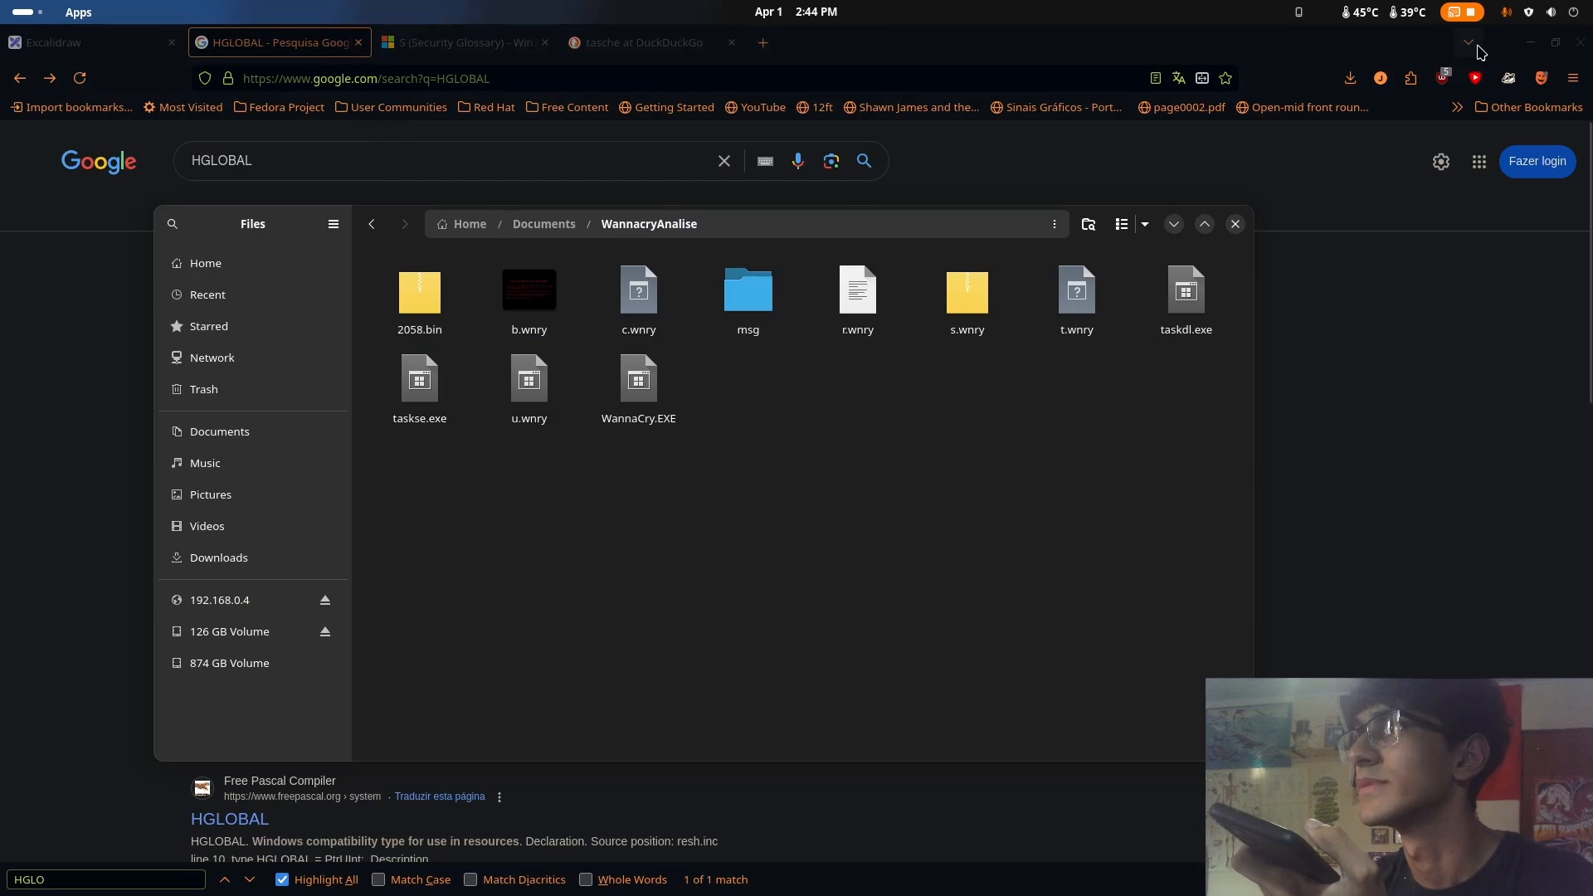
pyautogui.click(1477, 47)
pyautogui.click(1081, 433)
pyautogui.moveTo(0, 0)
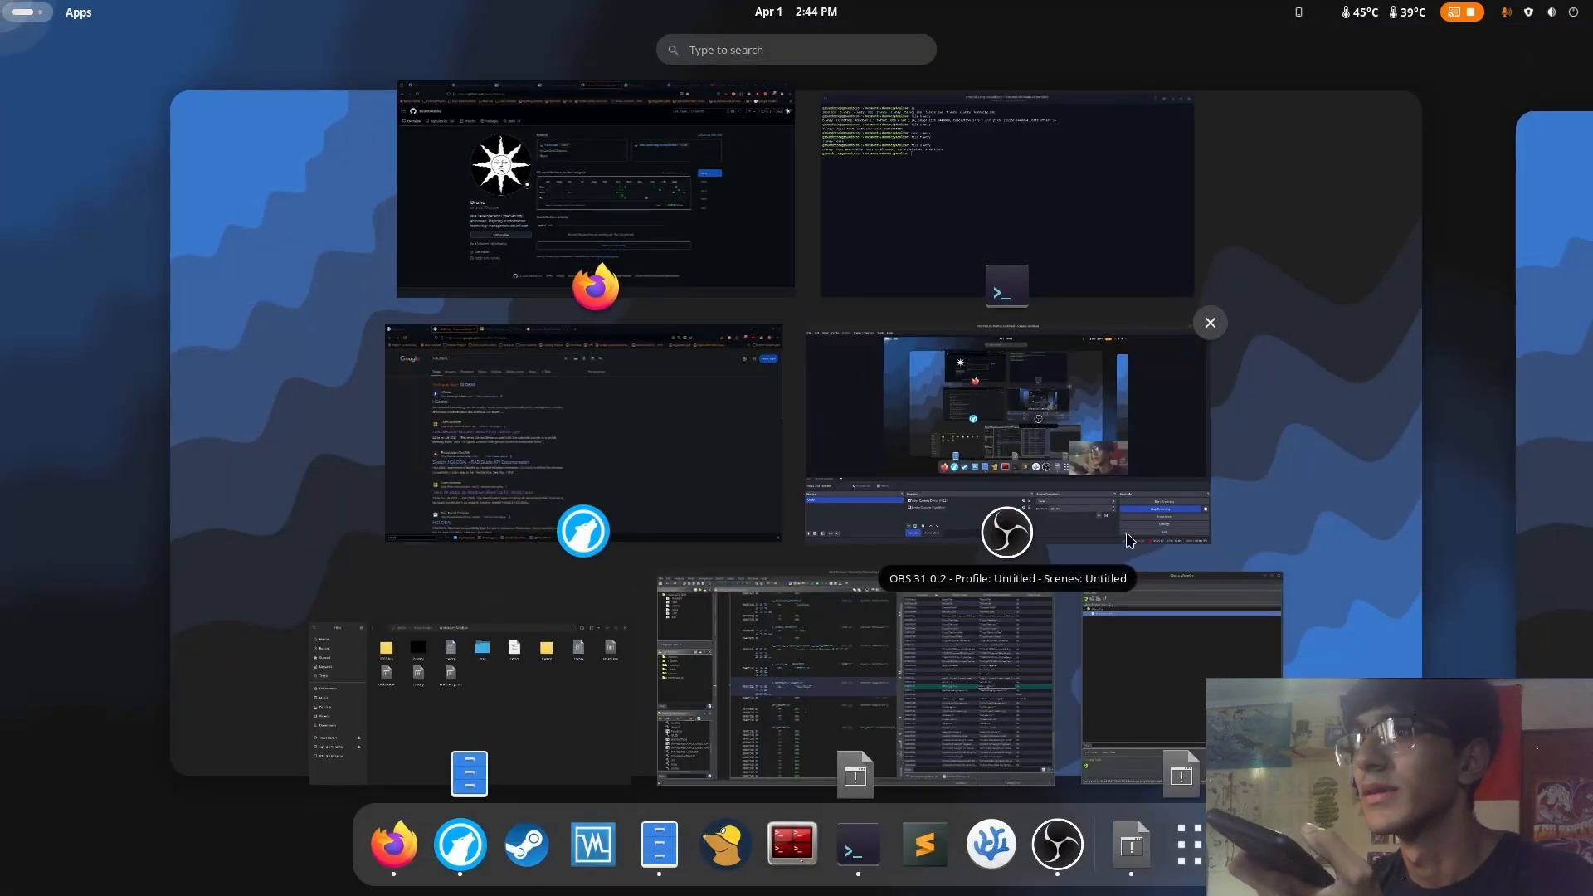
pyautogui.click(1127, 704)
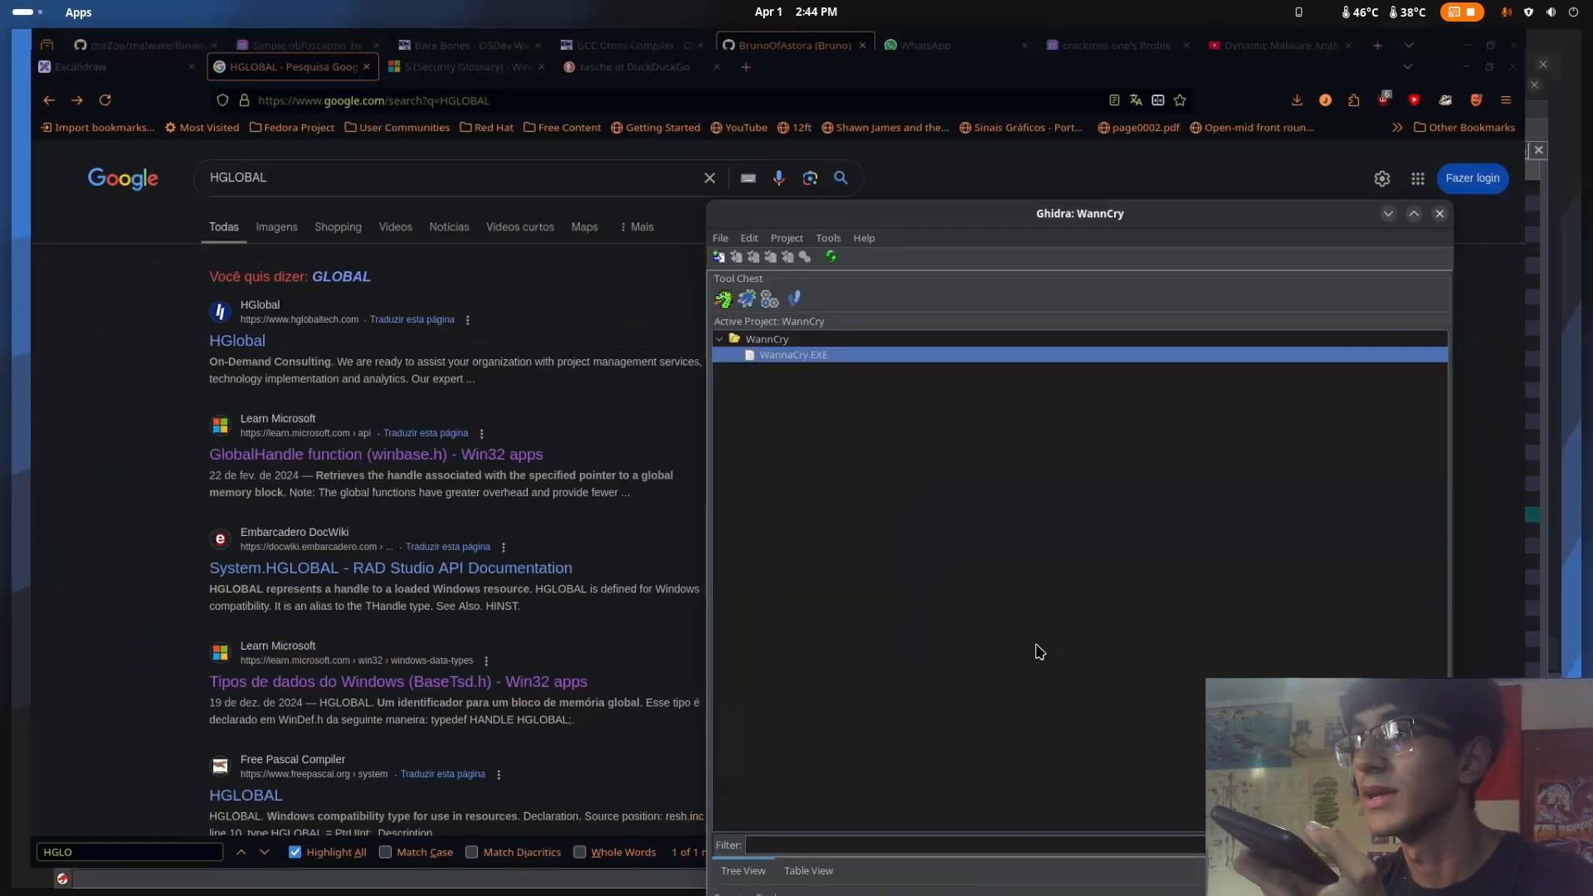
pyautogui.moveTo(0, 0)
pyautogui.click(628, 717)
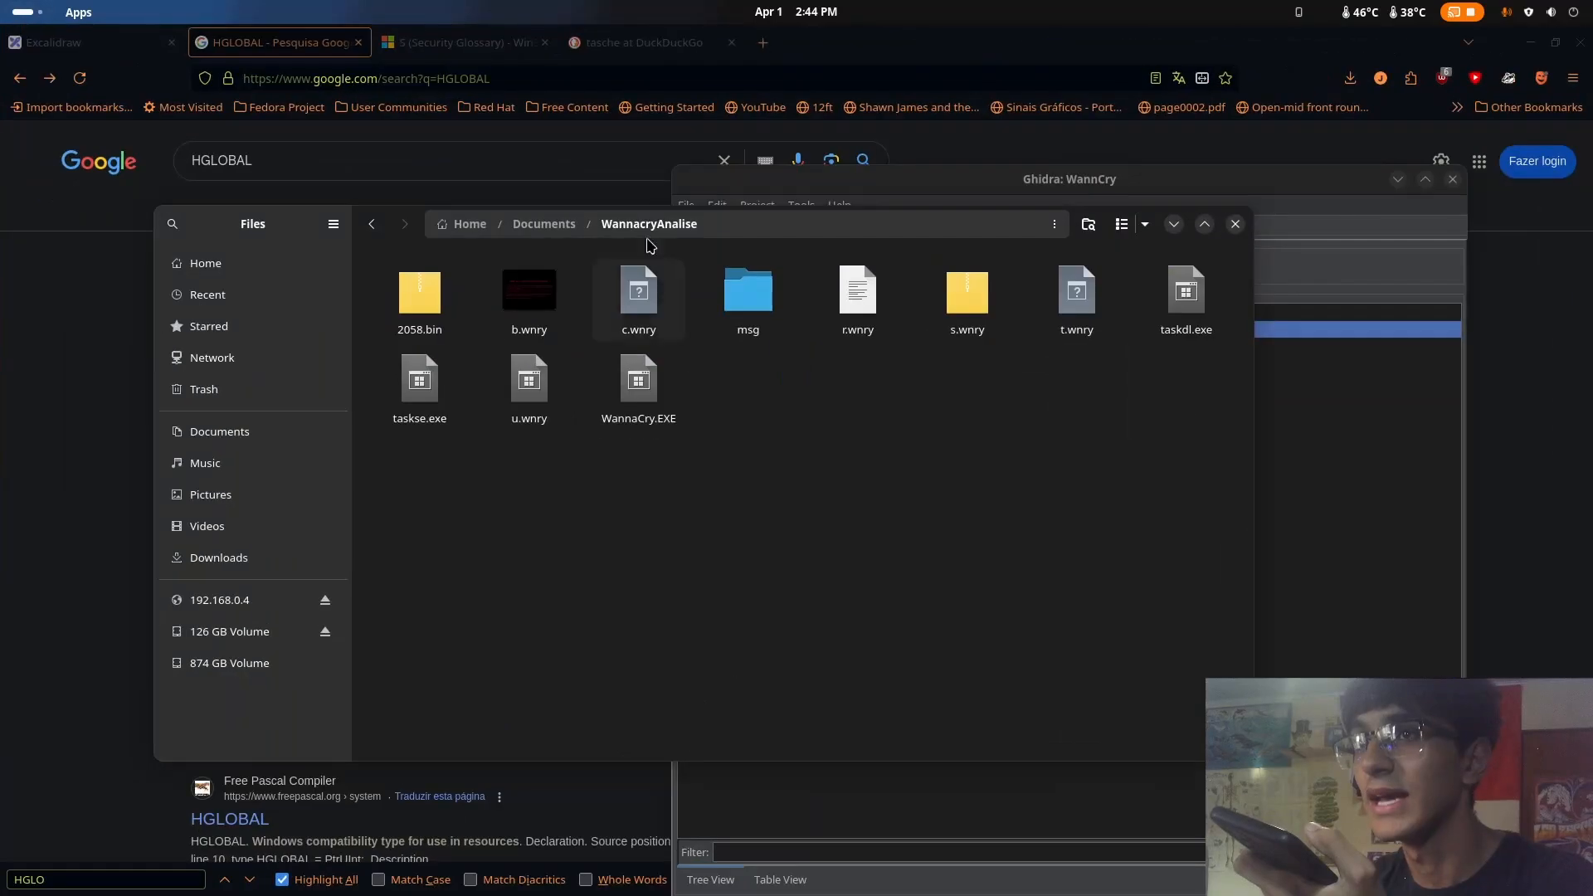
pyautogui.moveTo(283, 243); pyautogui.dragTo(142, 348)
pyautogui.moveTo(385, 506); pyautogui.dragTo(1294, 572)
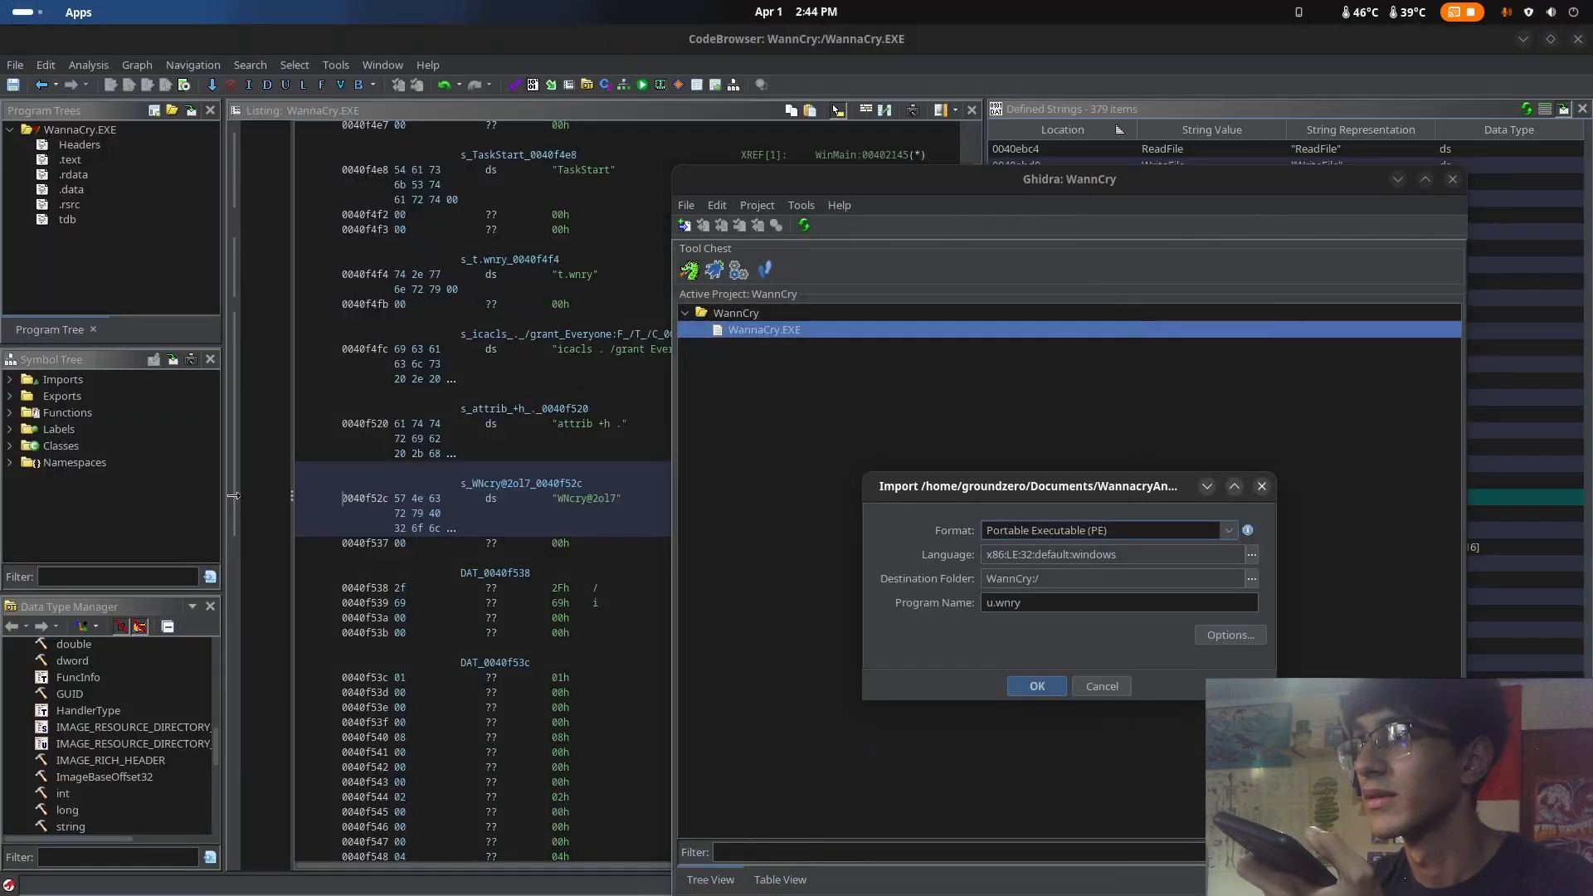
pyautogui.click(1047, 689)
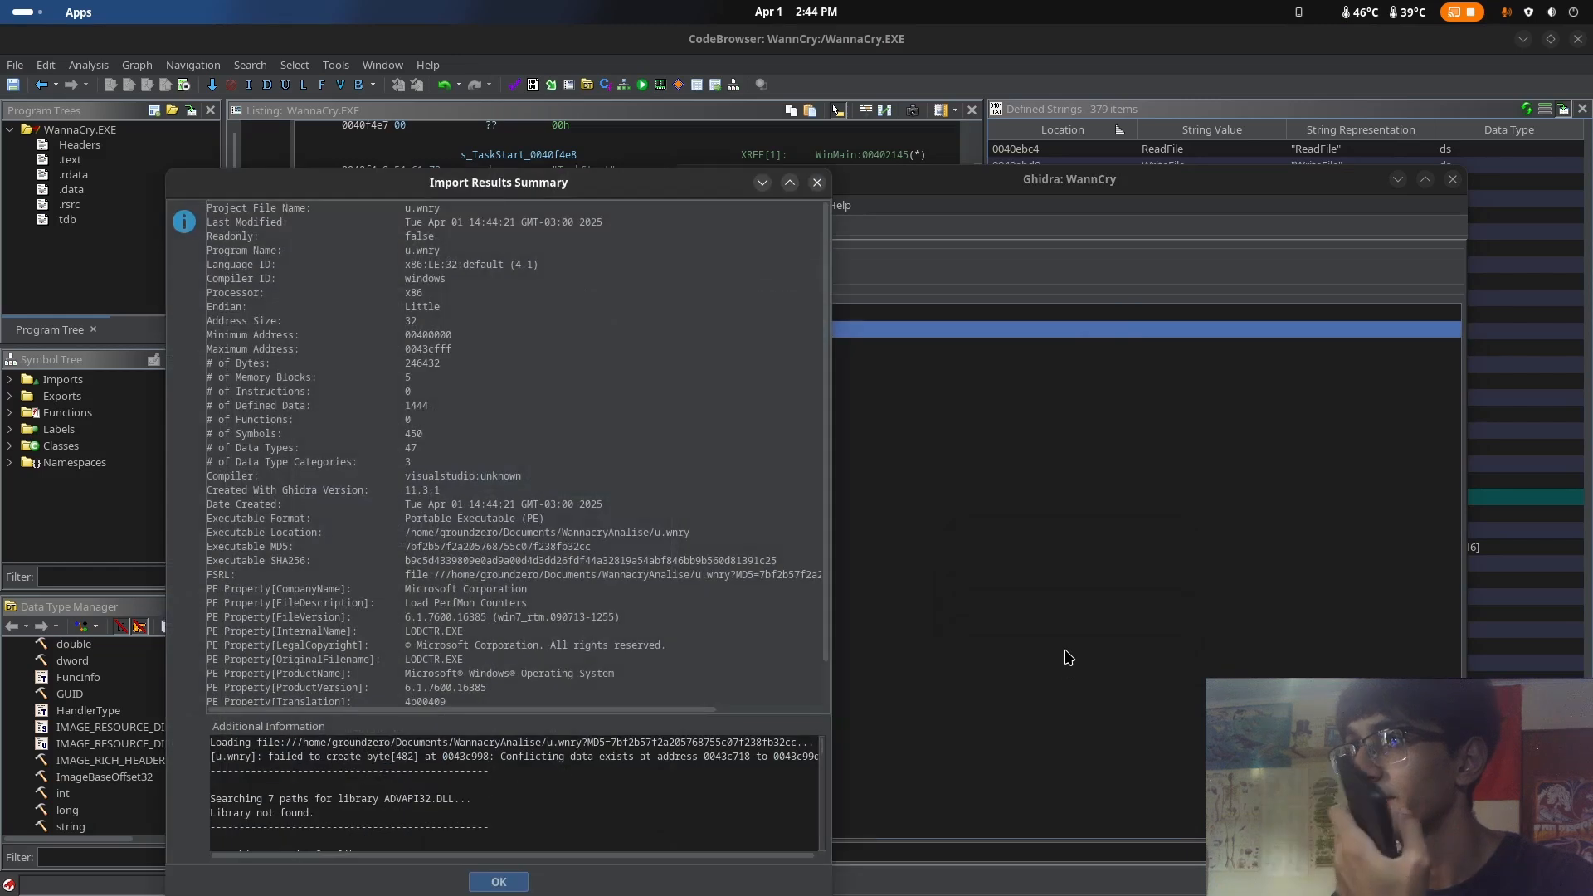
pyautogui.click(493, 882)
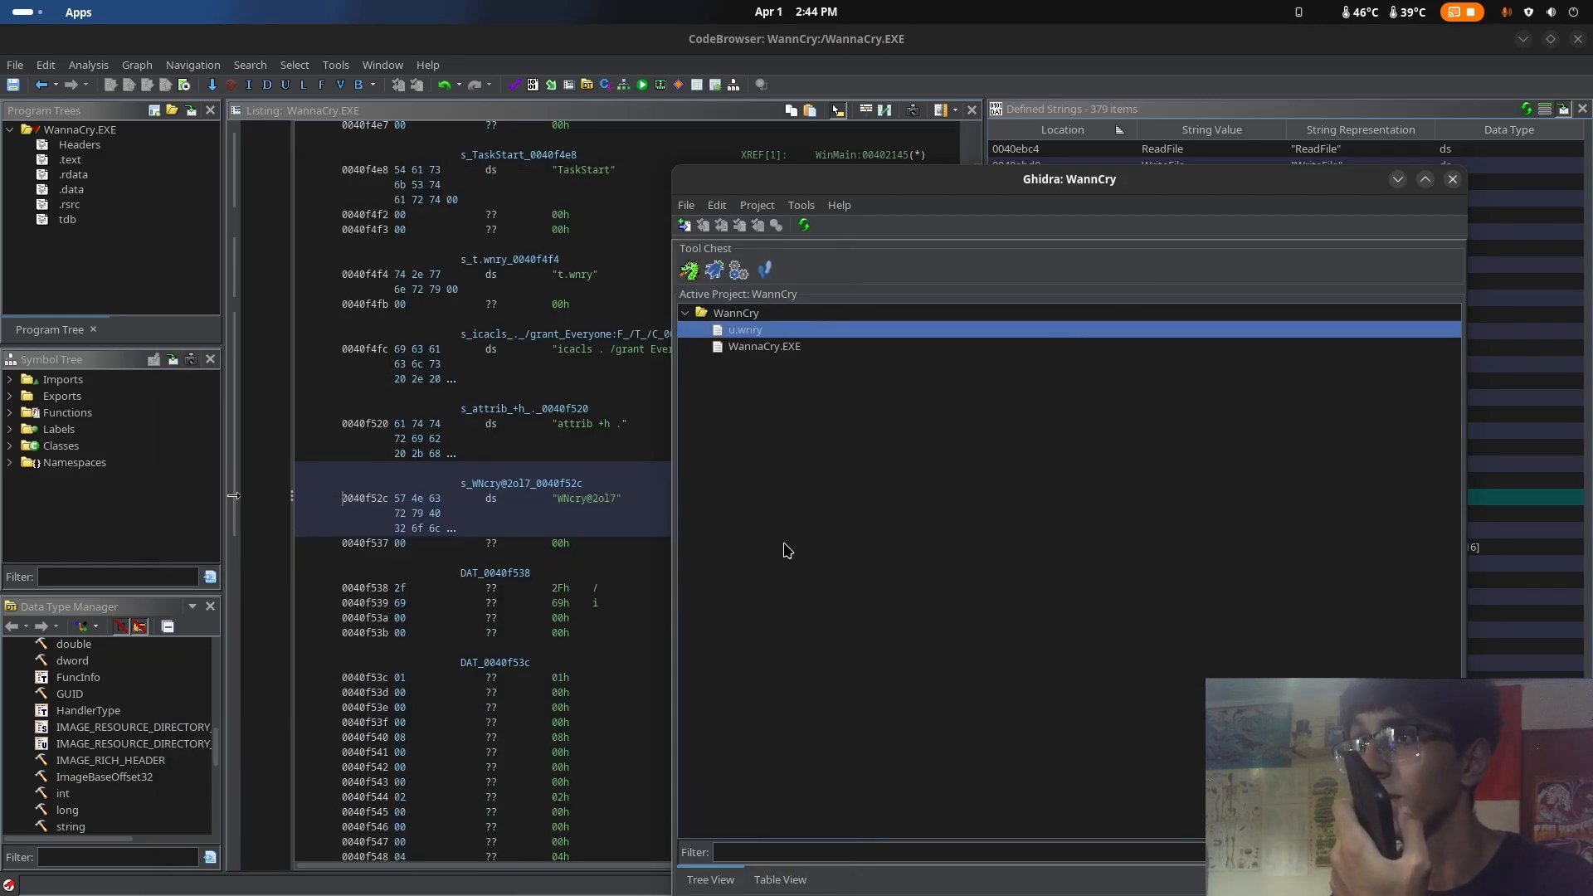
# Open u.wnry in the Ghidra CodeBrowser and analyze it with the Standard Defaults analyzers
pyautogui.doubleClick(744, 330)
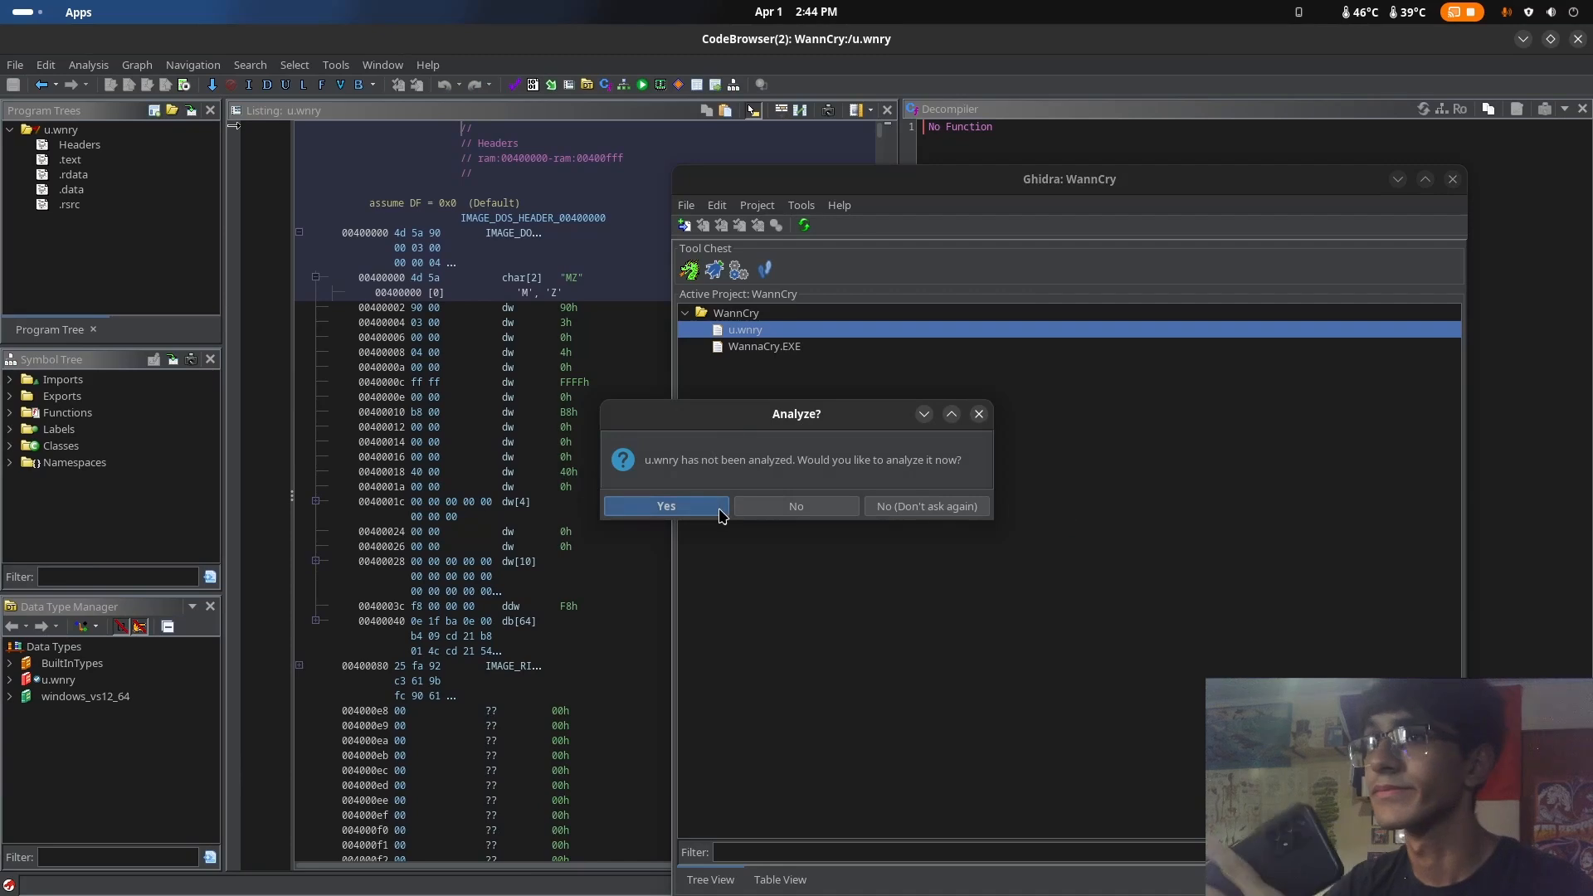
pyautogui.click(703, 506)
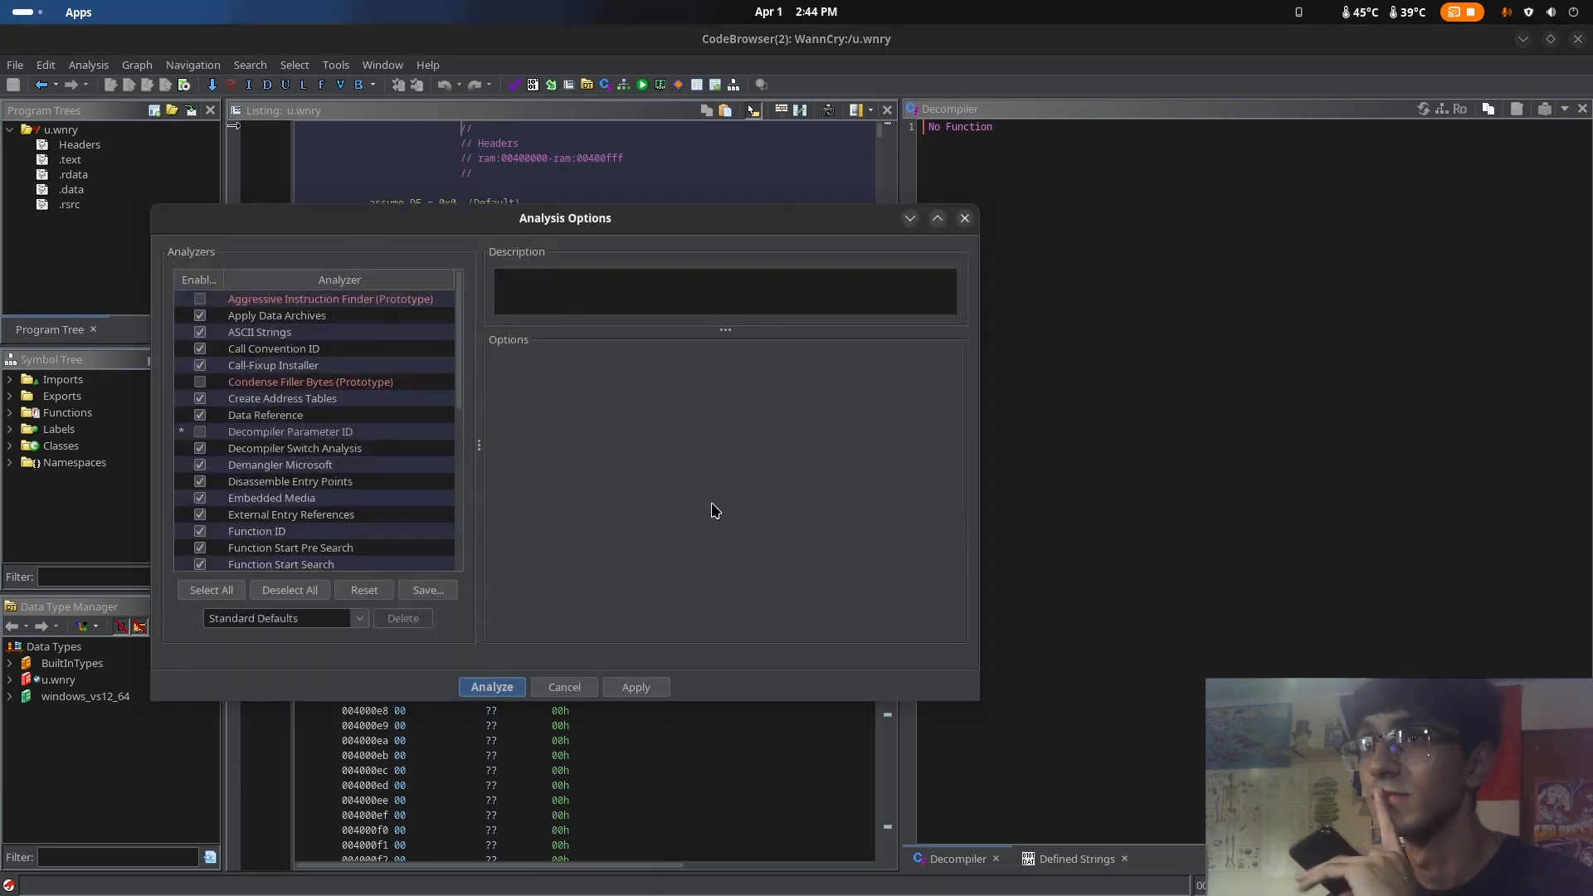
pyautogui.click(495, 692)
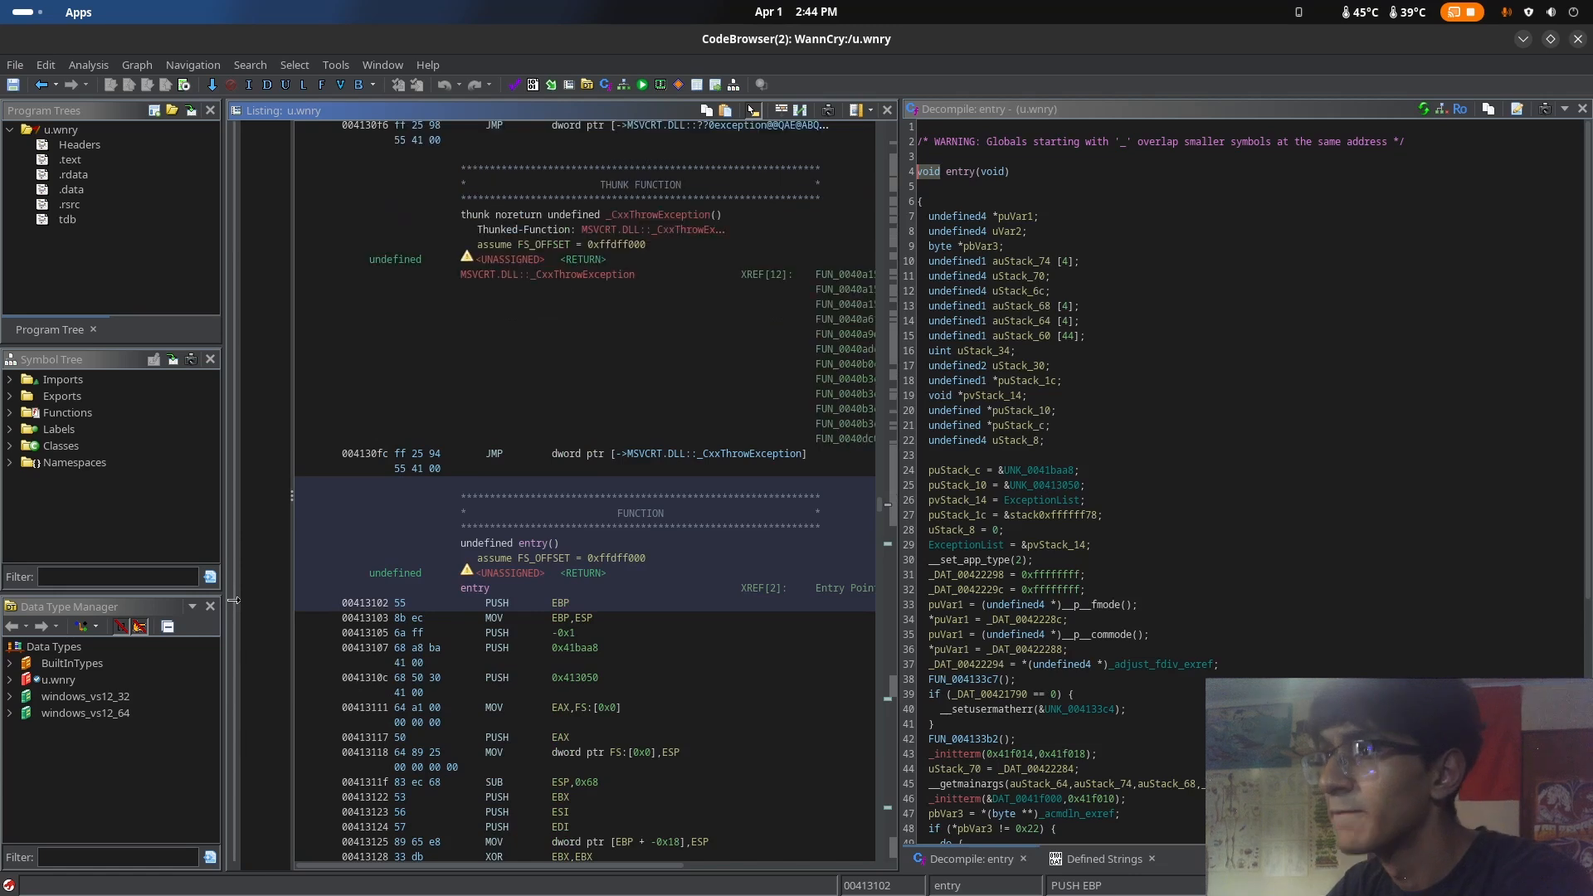
pyautogui.scroll(-4, 1110, 801)
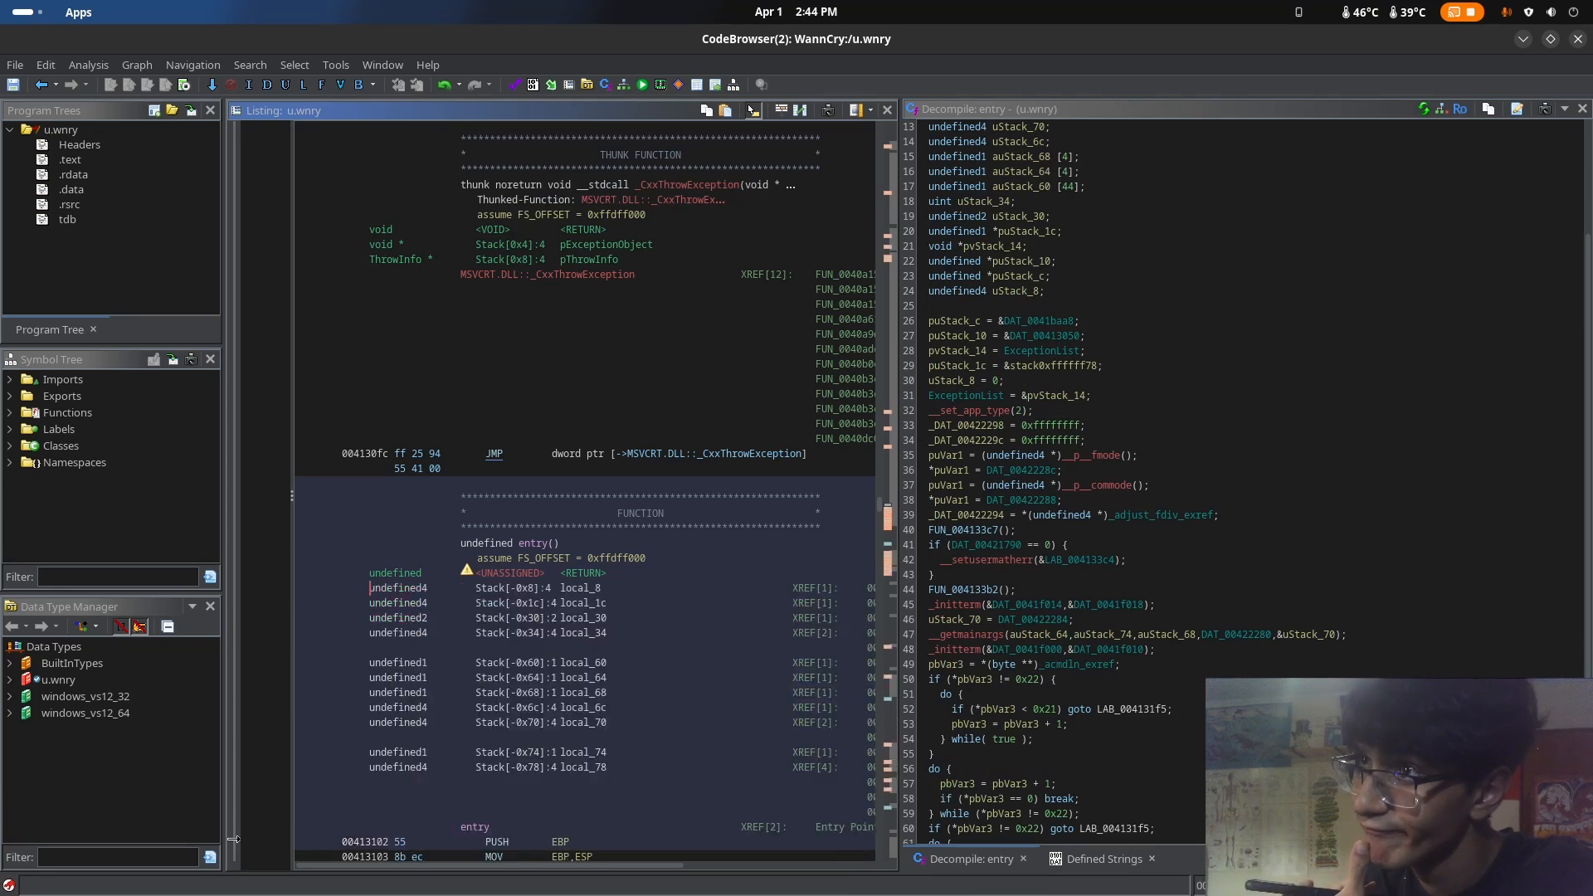
# Show the defined strings of u.wnry and locate the __p___argv and __p___argc imports in the listing
pyautogui.click(1103, 859)
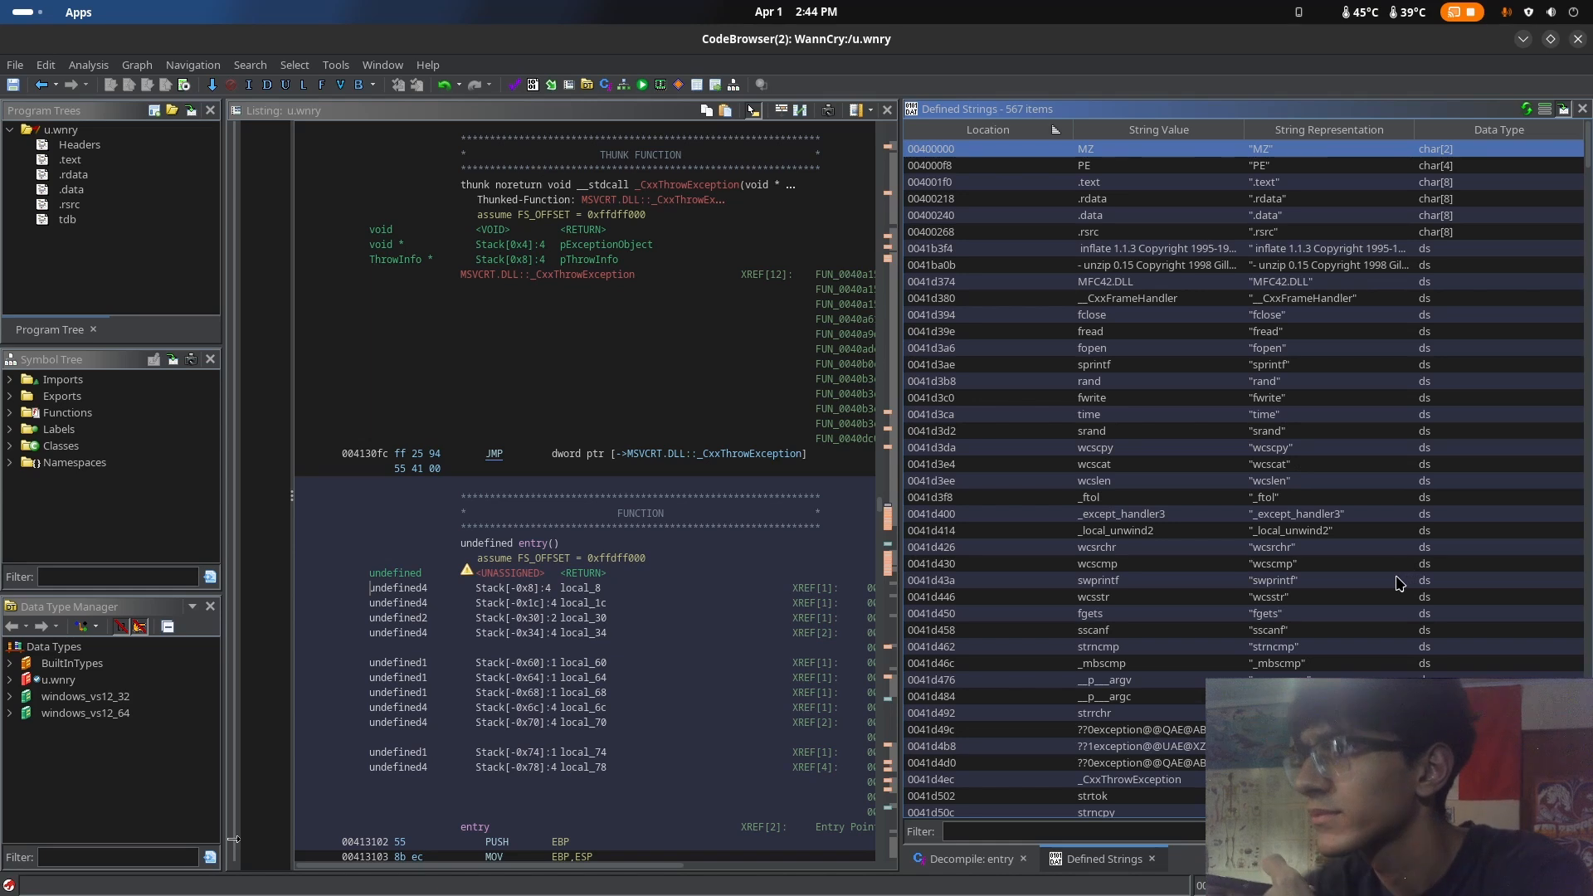
pyautogui.scroll(-5, 1399, 583)
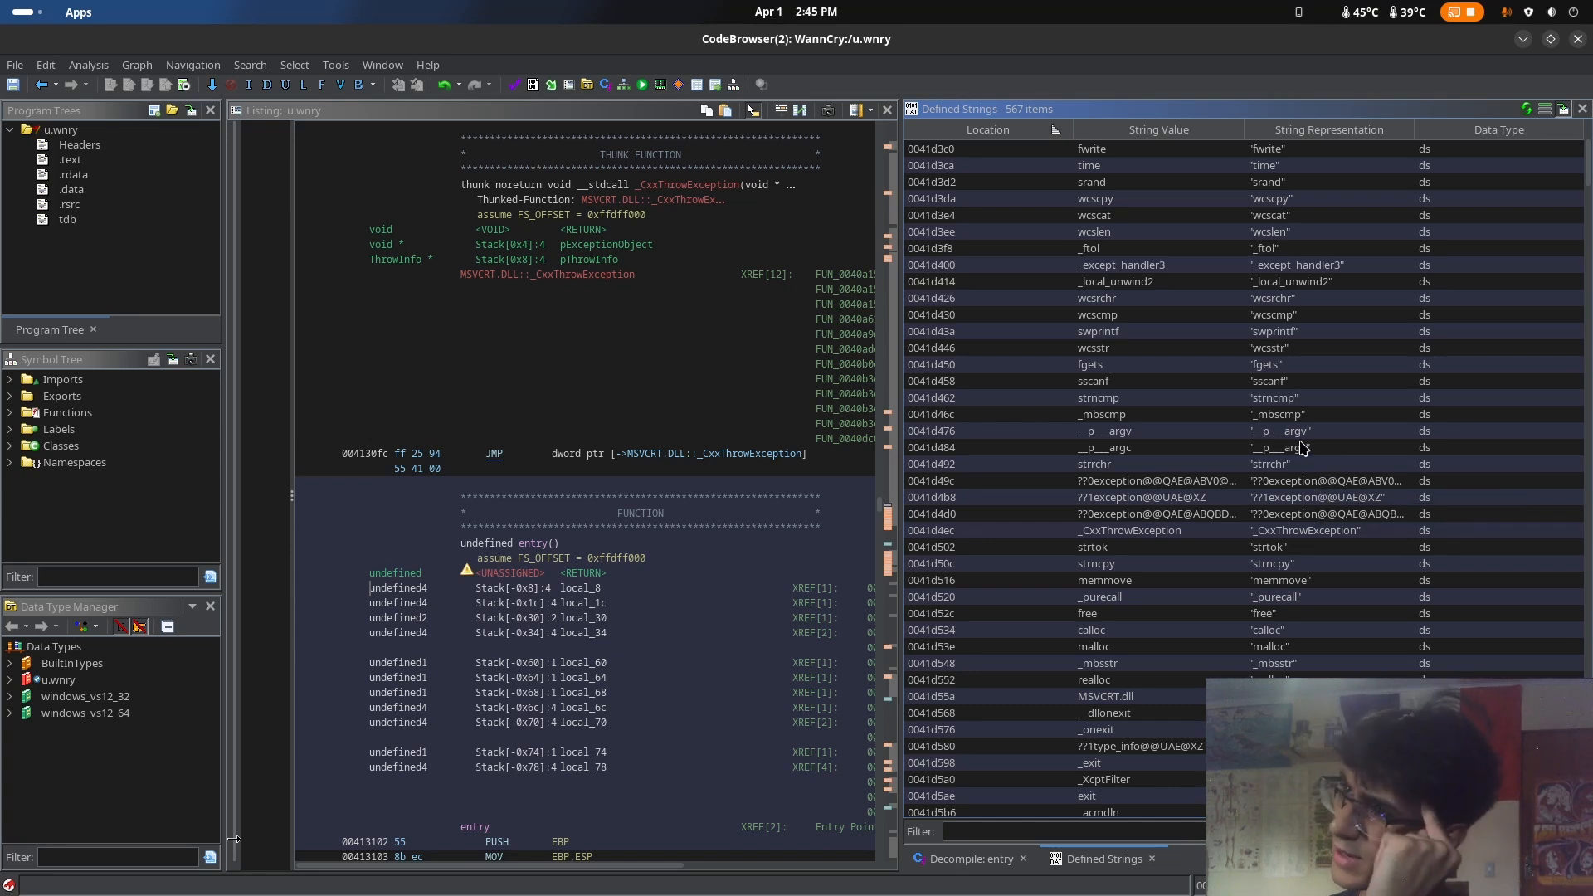
pyautogui.moveTo(1292, 435); pyautogui.dragTo(1312, 448)
pyautogui.click(1327, 434)
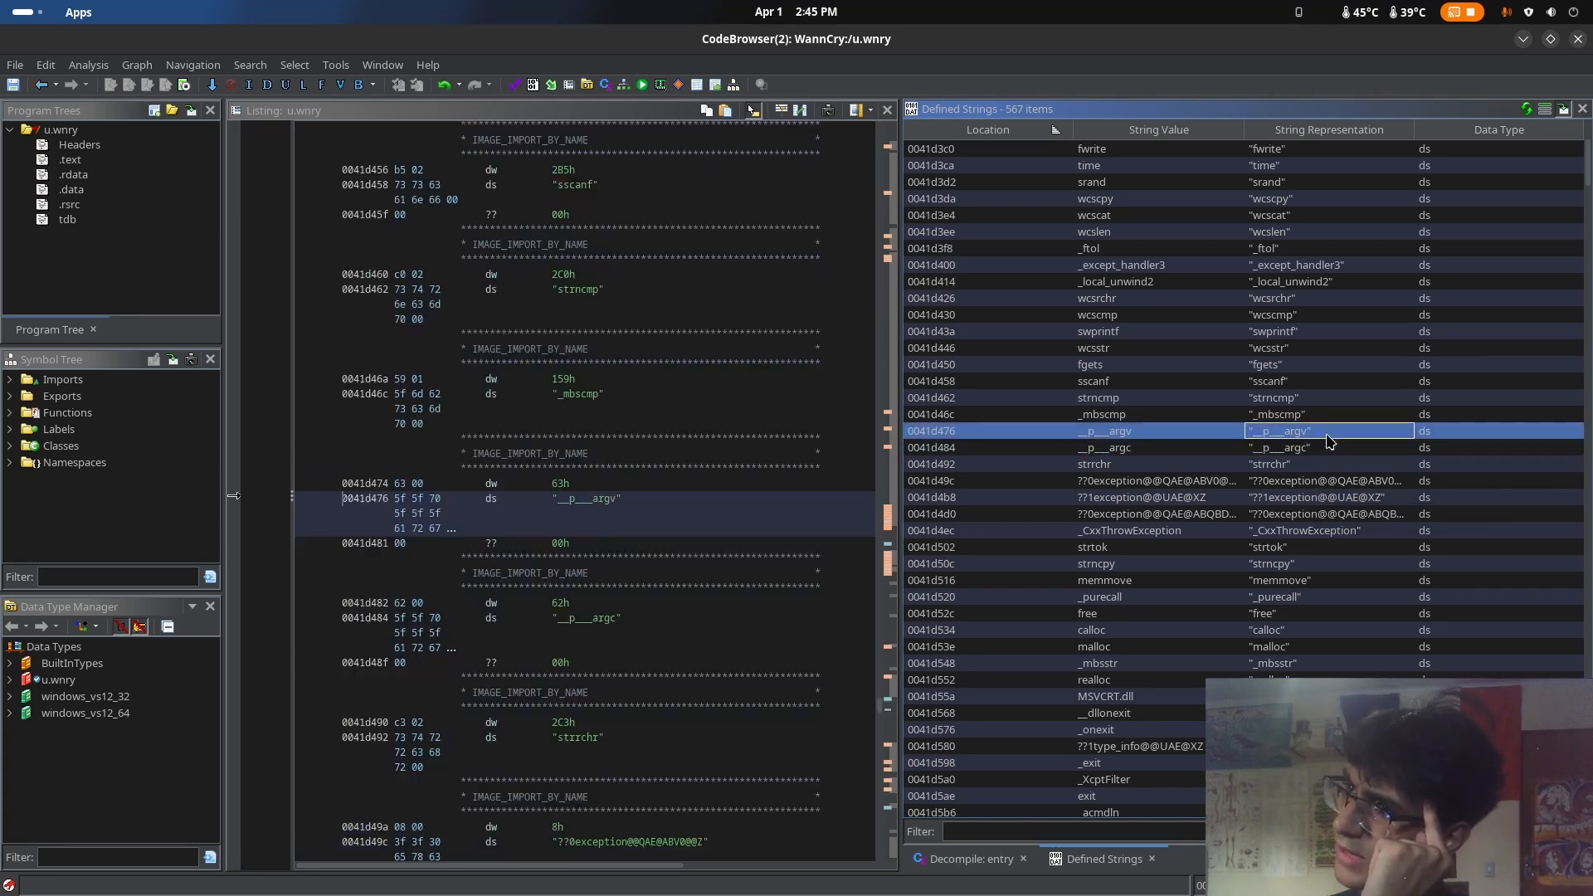
pyautogui.click(1317, 450)
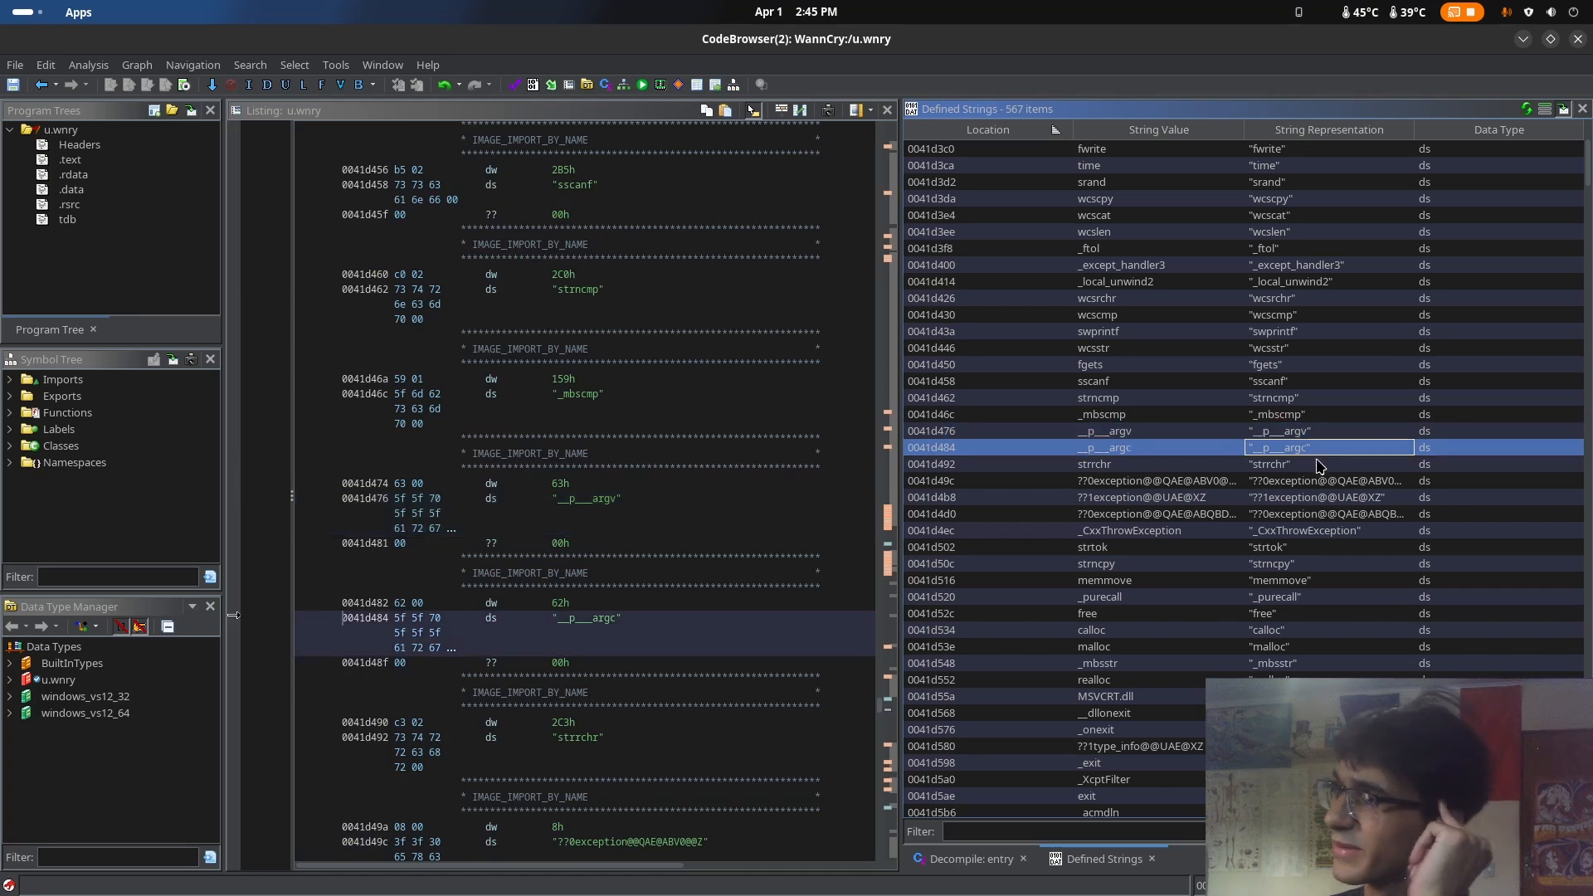
pyautogui.scroll(-1, 1344, 553)
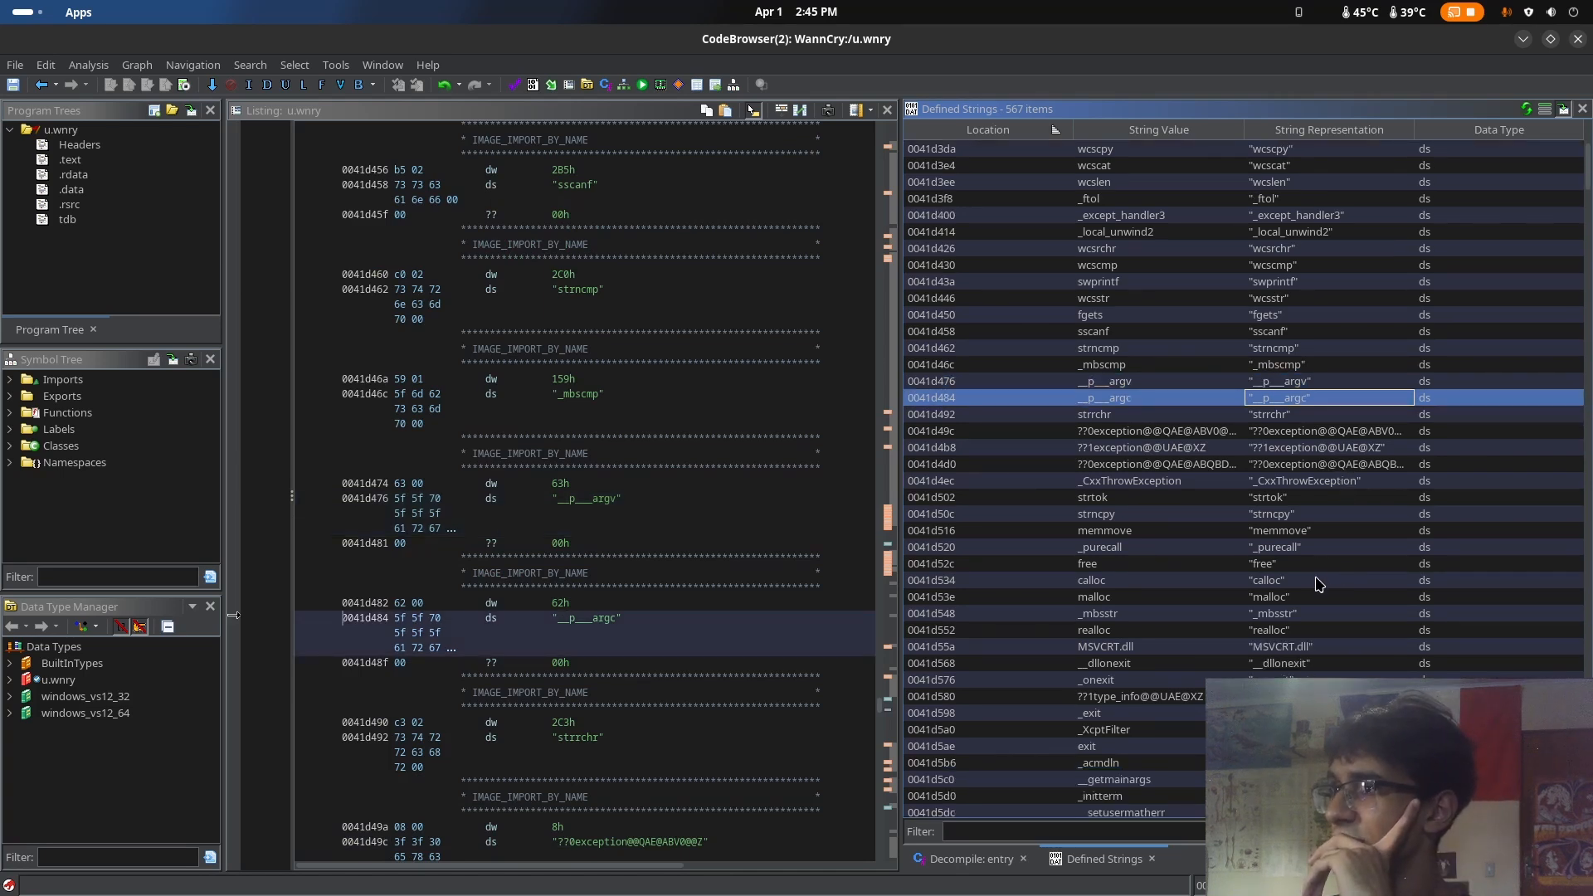
# Examine the memory allocation imports calloc and malloc among the defined strings
pyautogui.moveTo(1267, 601); pyautogui.dragTo(1280, 609)
pyautogui.click(1283, 583)
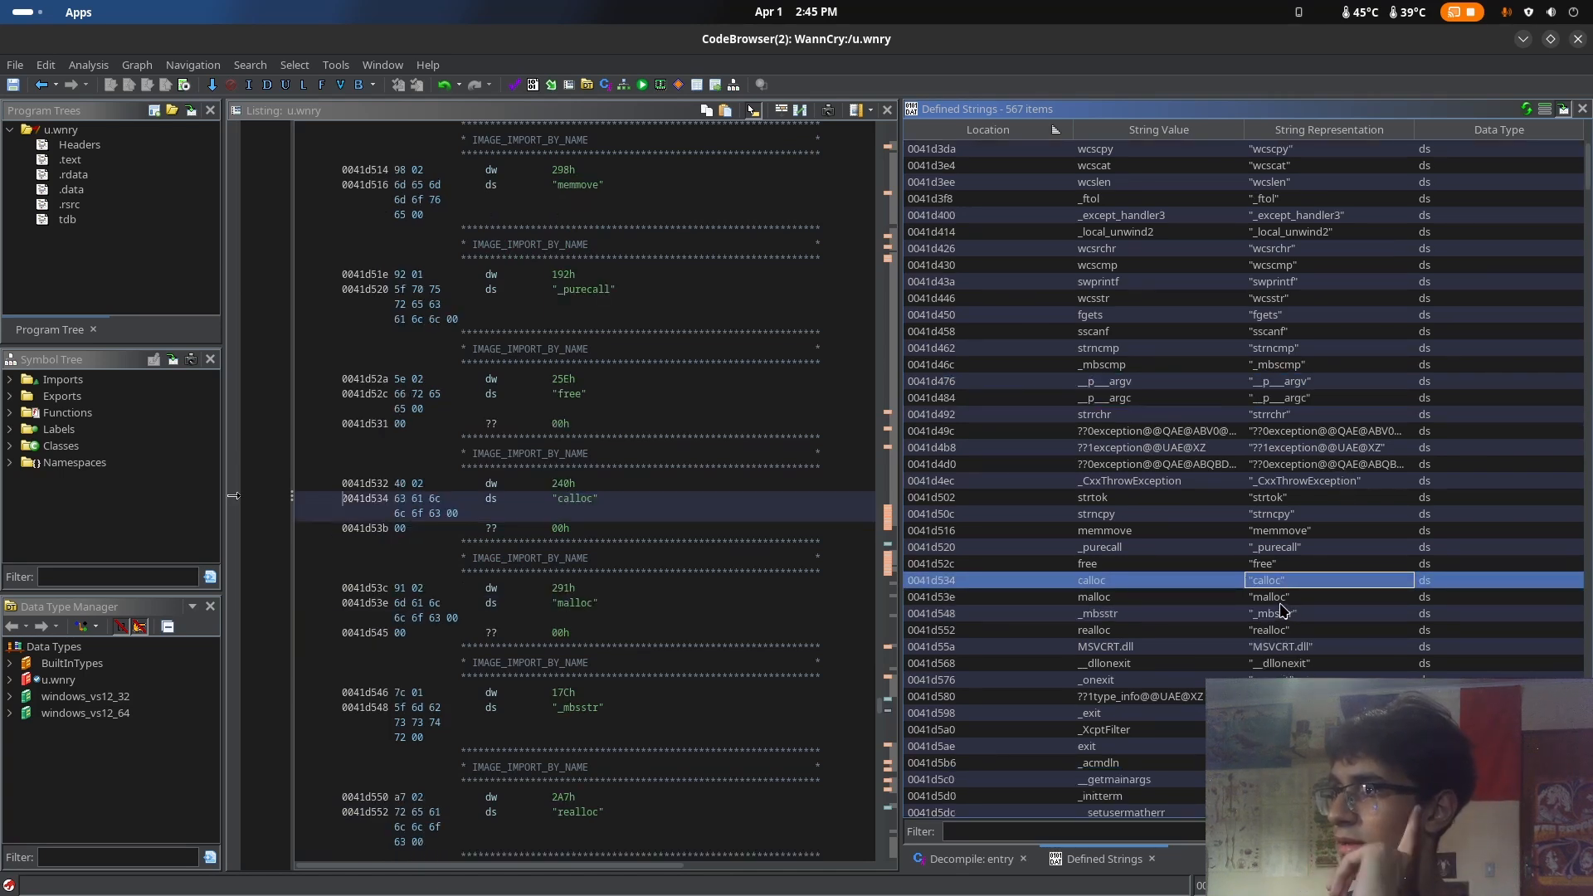
pyautogui.click(1276, 598)
pyautogui.click(1272, 586)
pyautogui.scroll(-6, 1340, 612)
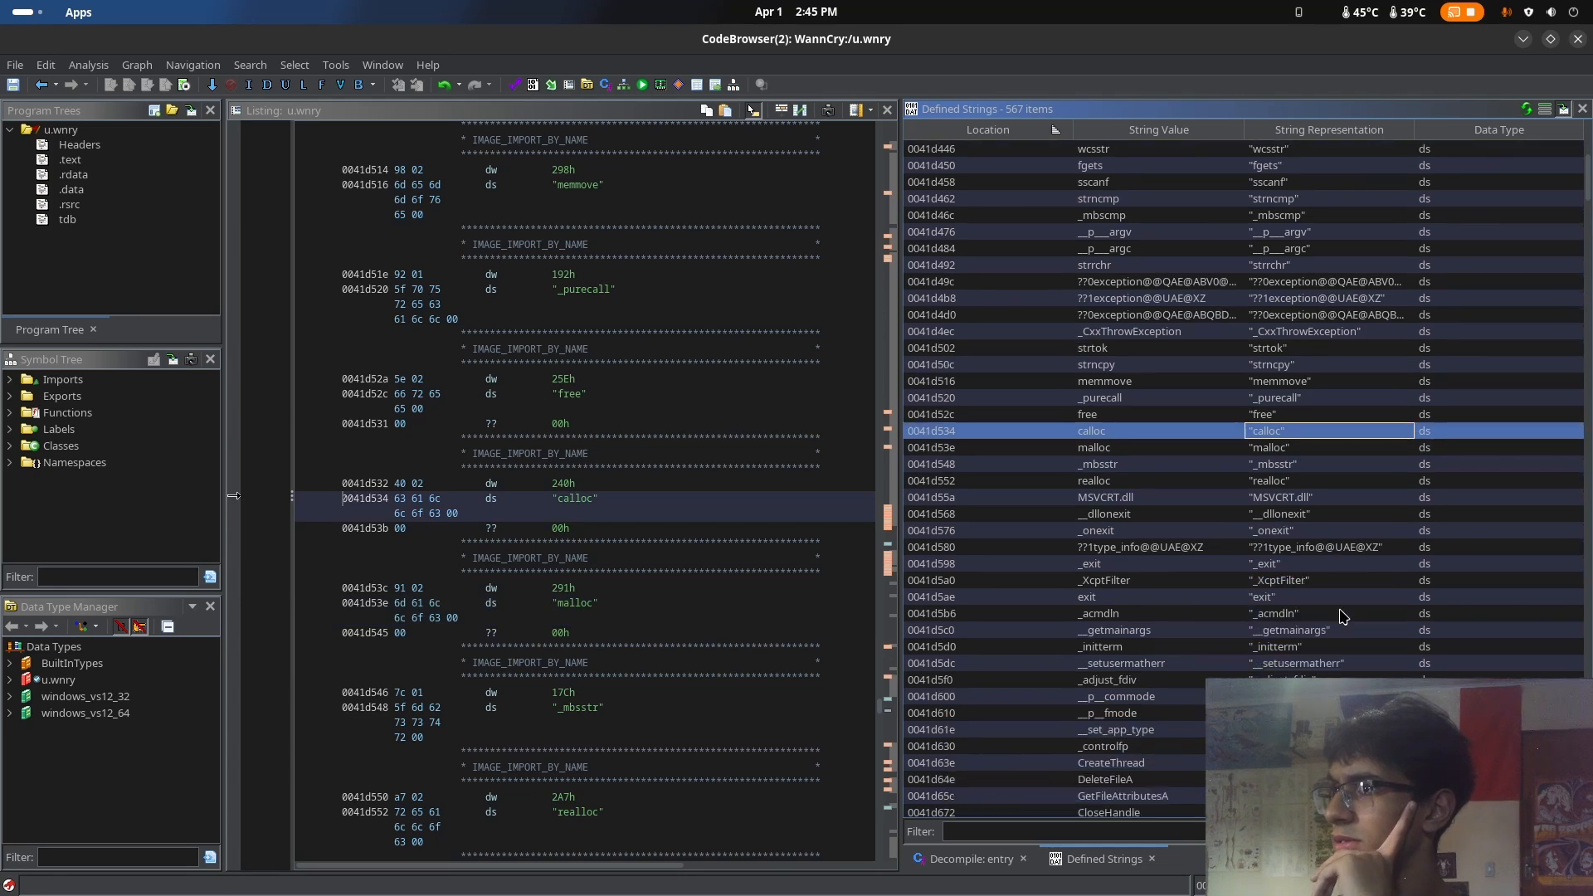
# Examine the process, file and thread imports in the defined strings, including GetExitCodeProcess, DeleteFileA and CreateThread
pyautogui.scroll(-1, 1365, 643)
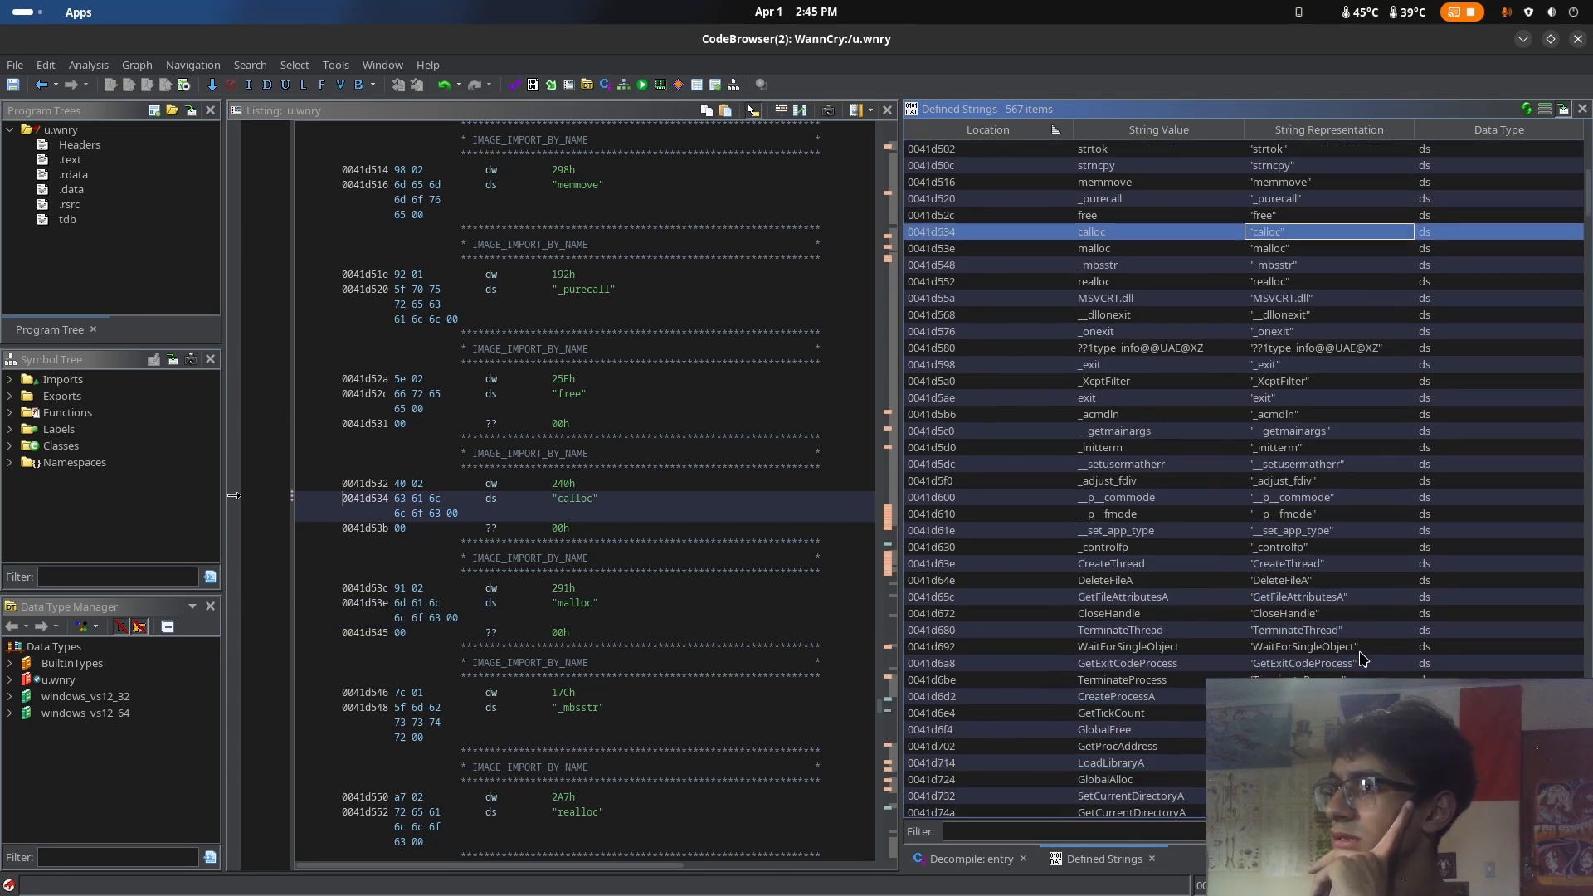
pyautogui.click(1285, 663)
pyautogui.click(1301, 582)
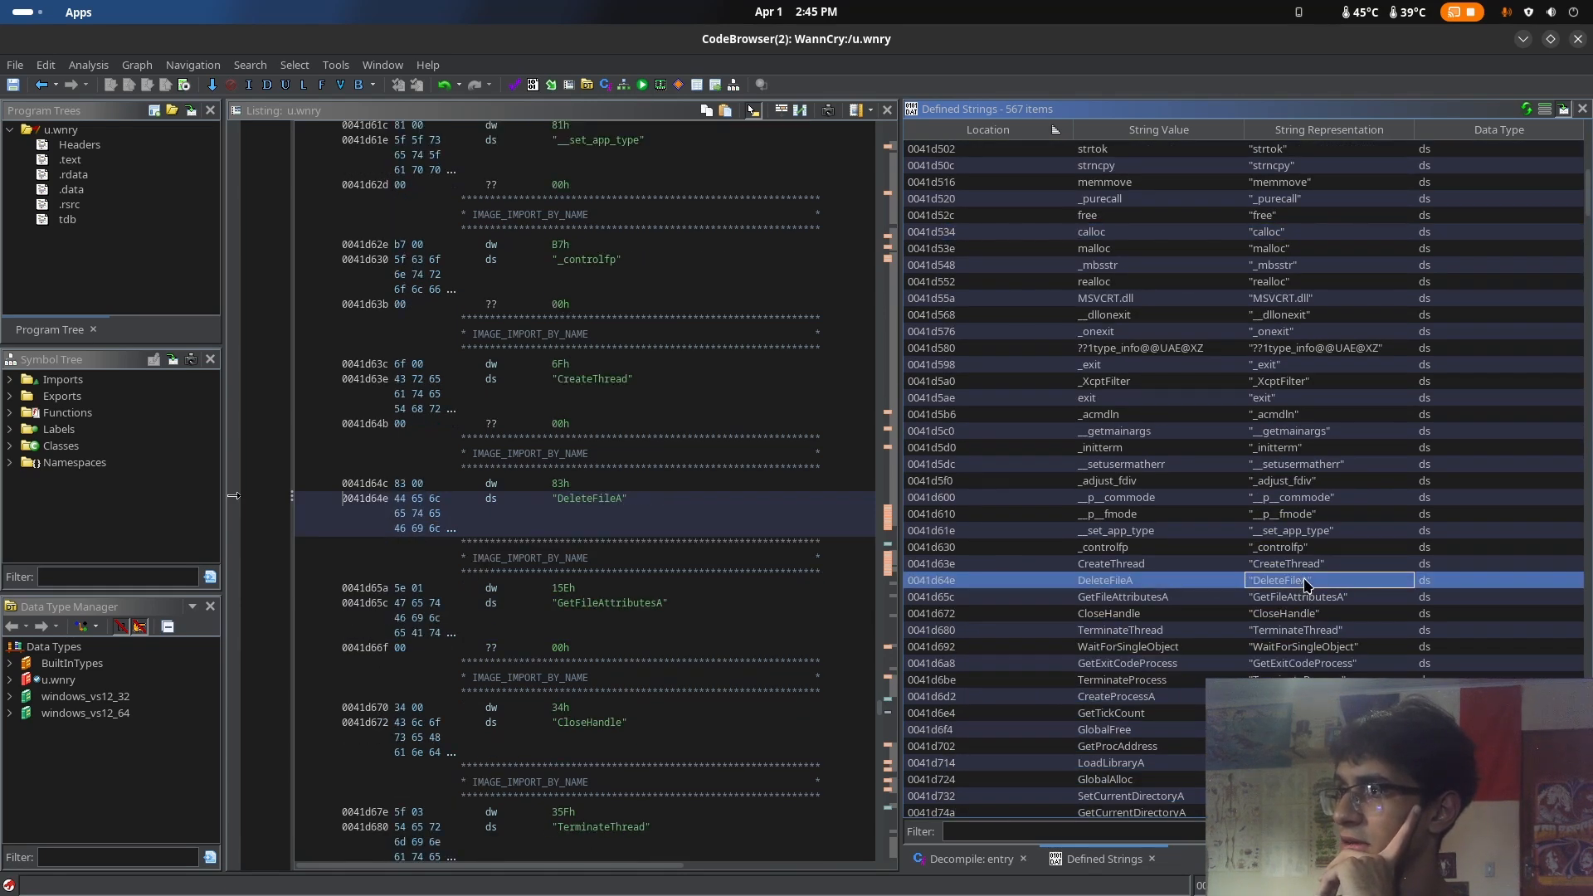
pyautogui.scroll(2, 1304, 587)
pyautogui.click(1283, 469)
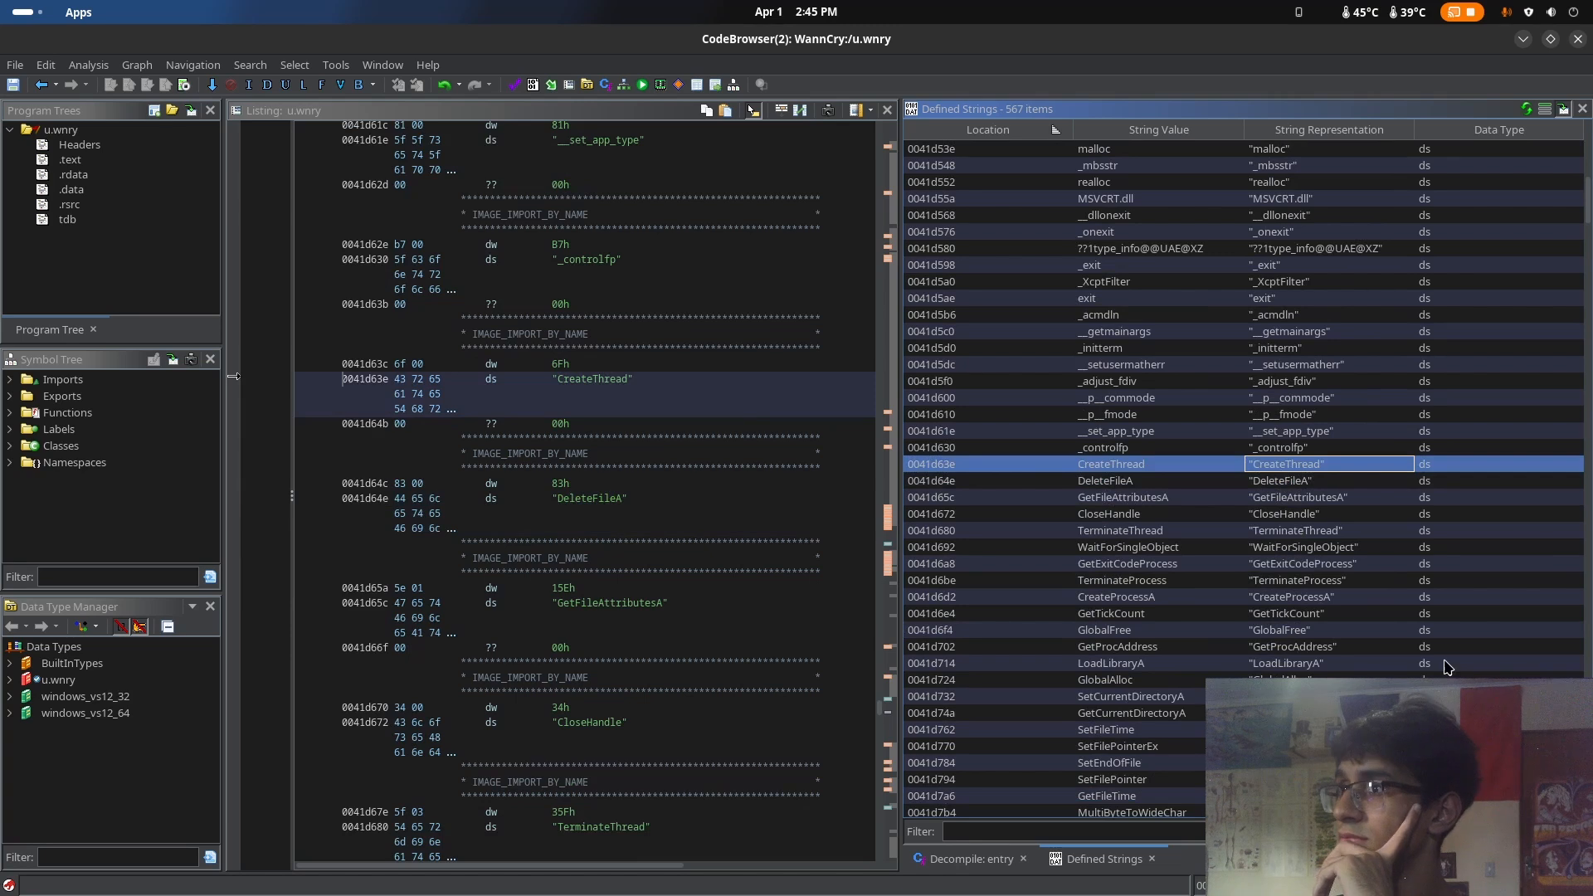
# Locate the GlobalLock and GlobalUnlock imports in the defined strings and view them in the listing
pyautogui.scroll(-4, 1444, 668)
pyautogui.scroll(-3, 1444, 668)
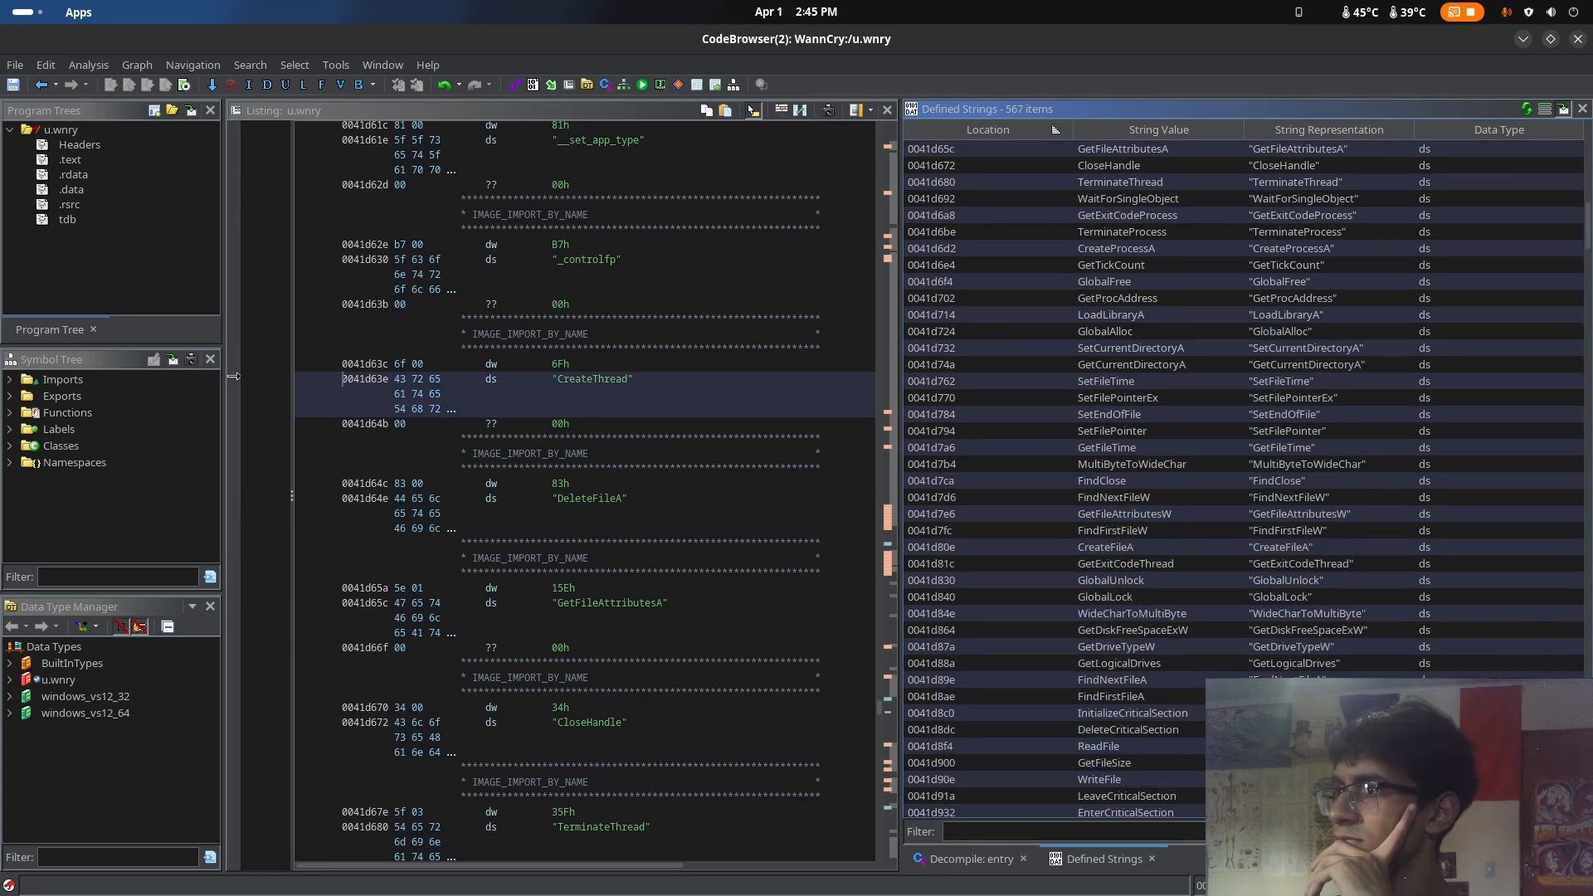
pyautogui.click(1293, 601)
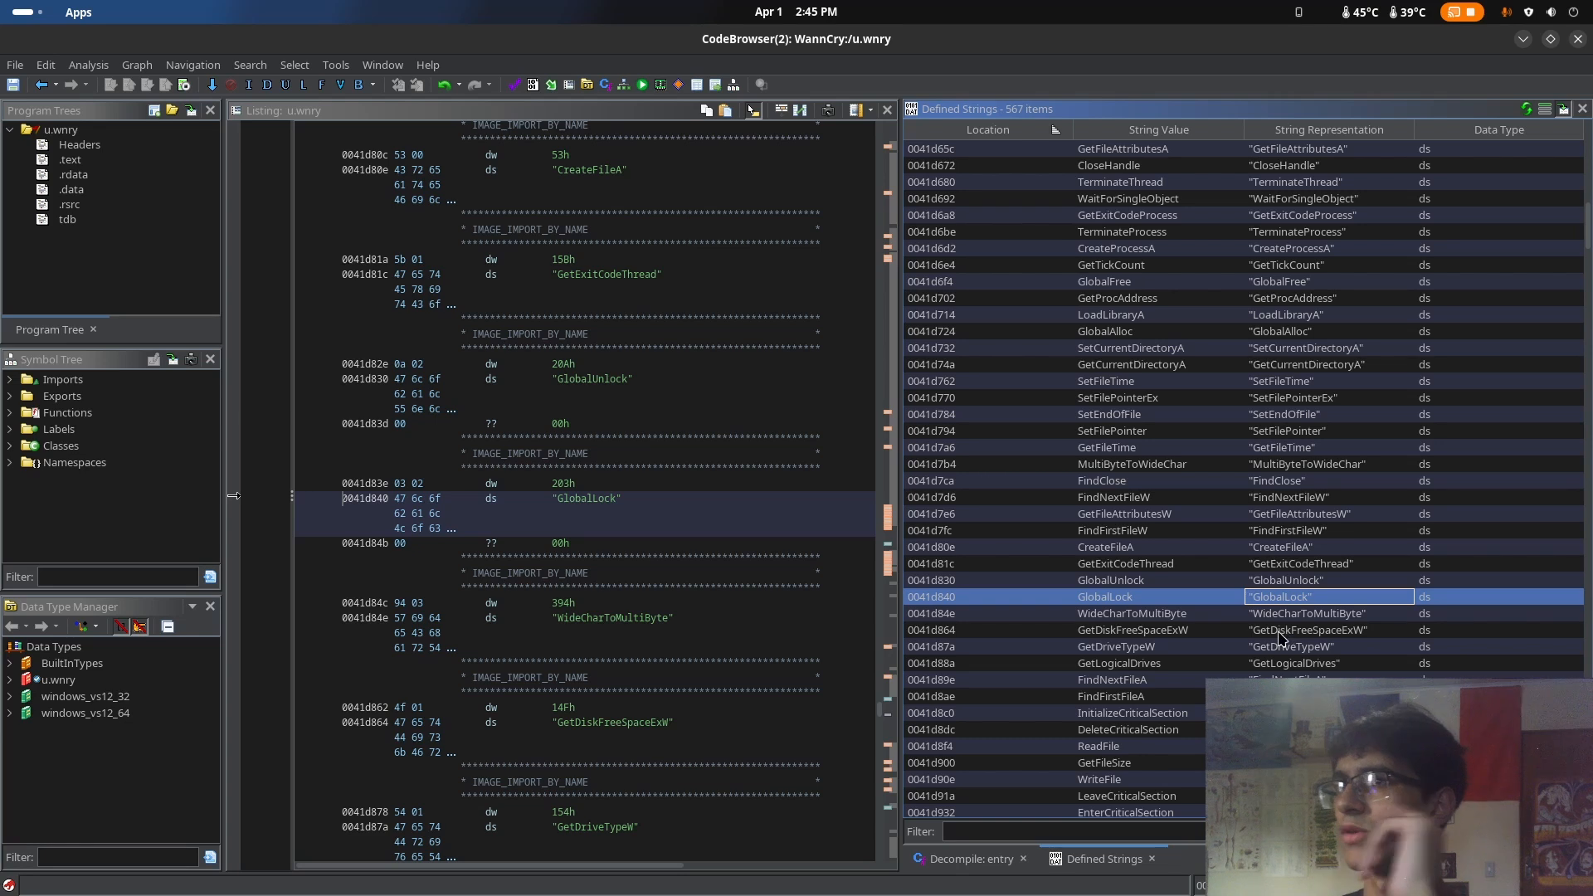
pyautogui.press('Up')
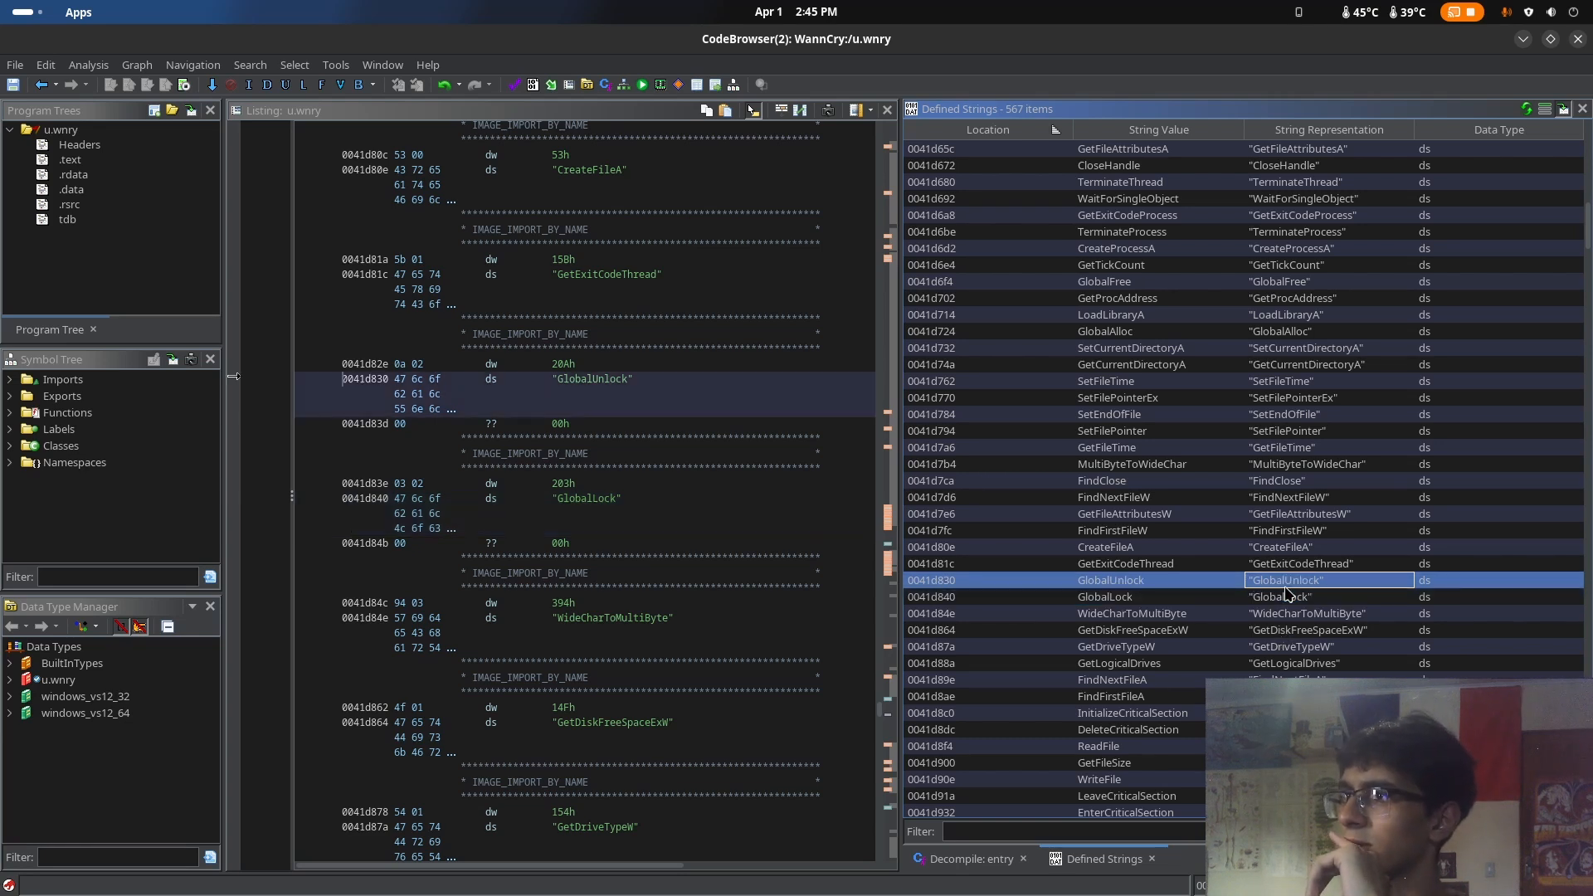
# Switch to the browser, search Google for GlobalLock in place of HGLOBAL, and open the function's Microsoft Learn page
pyautogui.press('super')
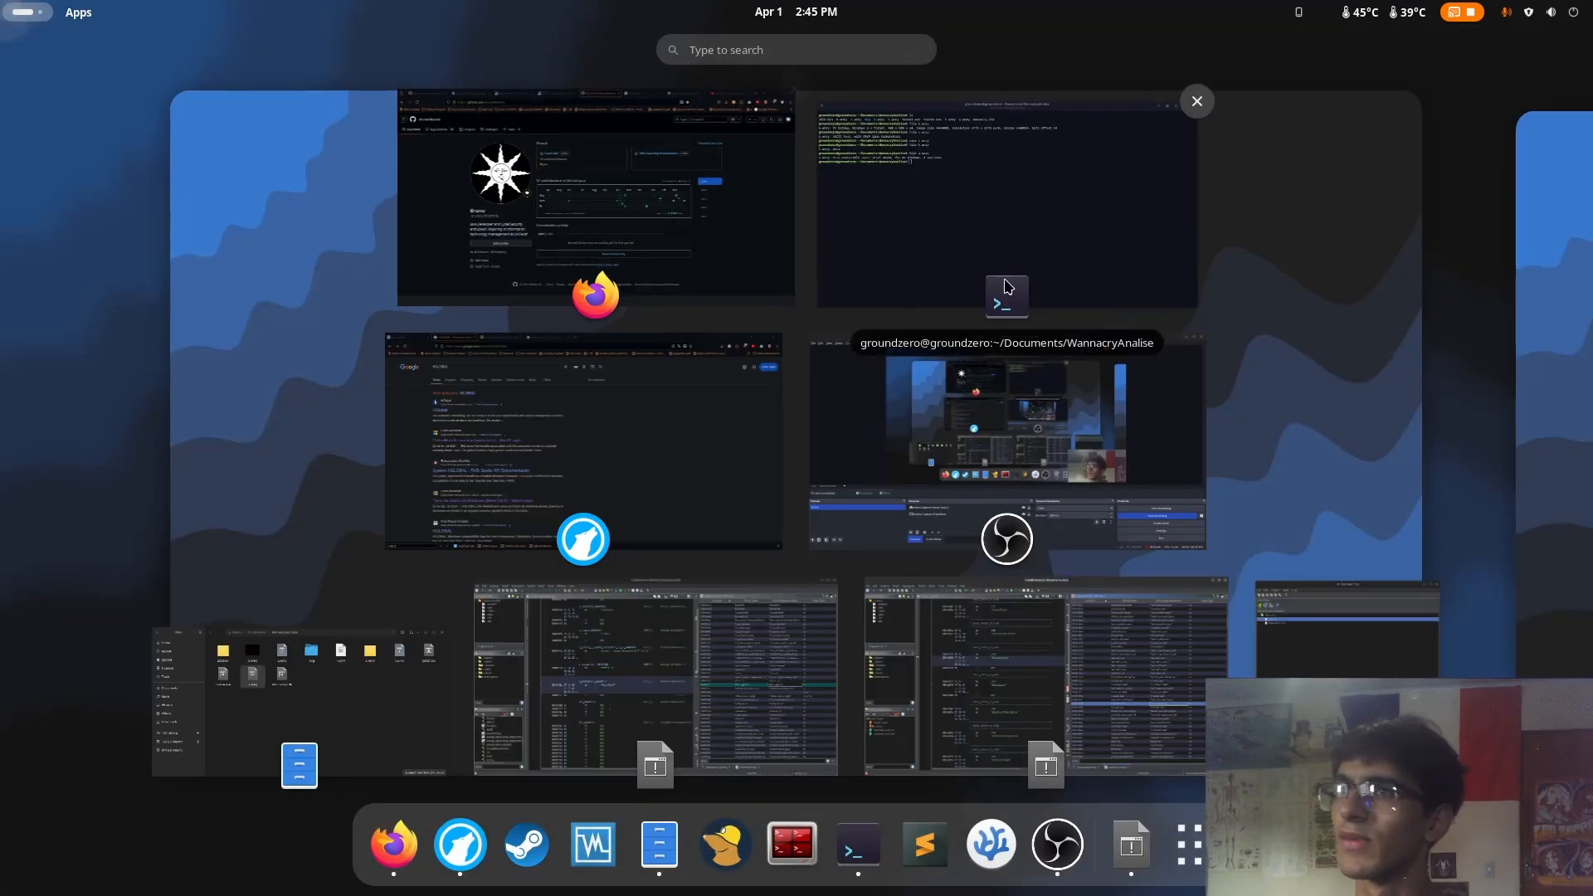
pyautogui.click(501, 451)
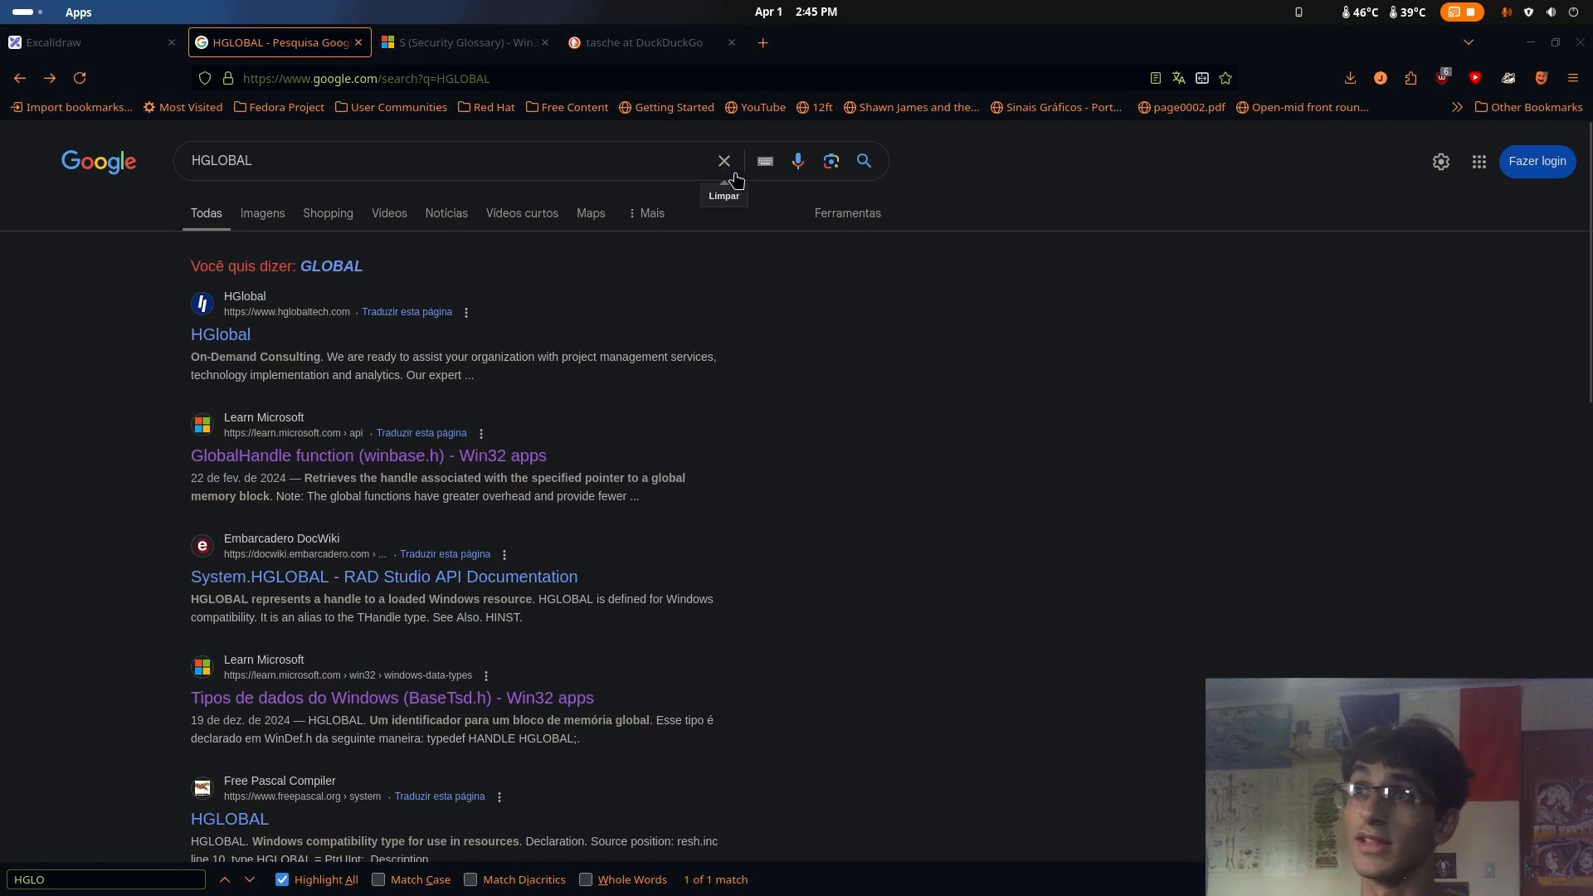
pyautogui.click(732, 163)
pyautogui.hotkey('ctrl', 'g')
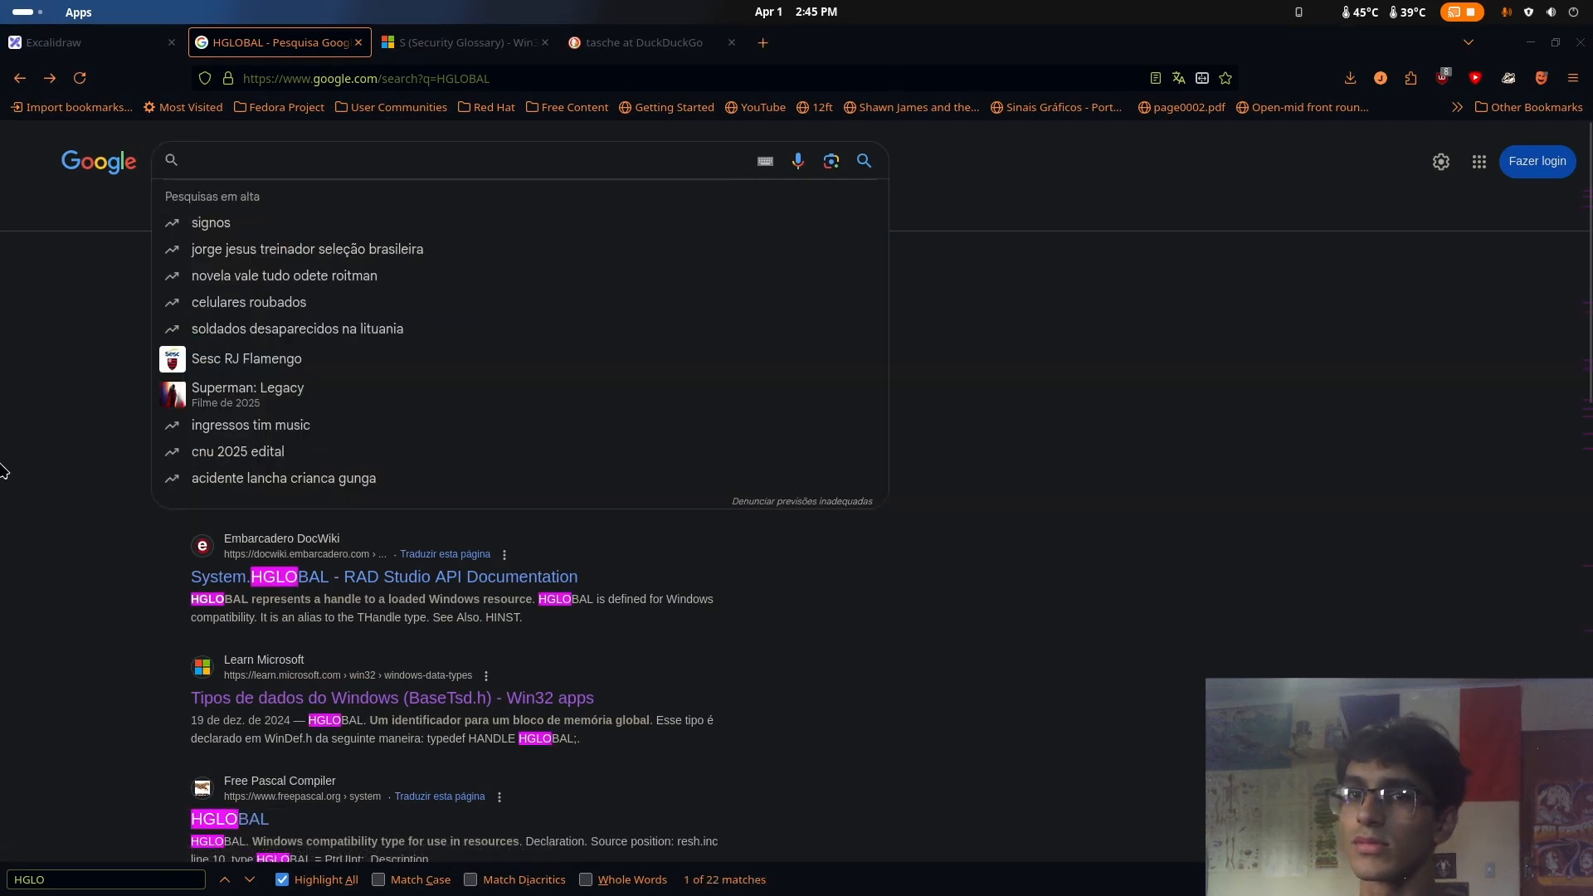
pyautogui.press('Escape')
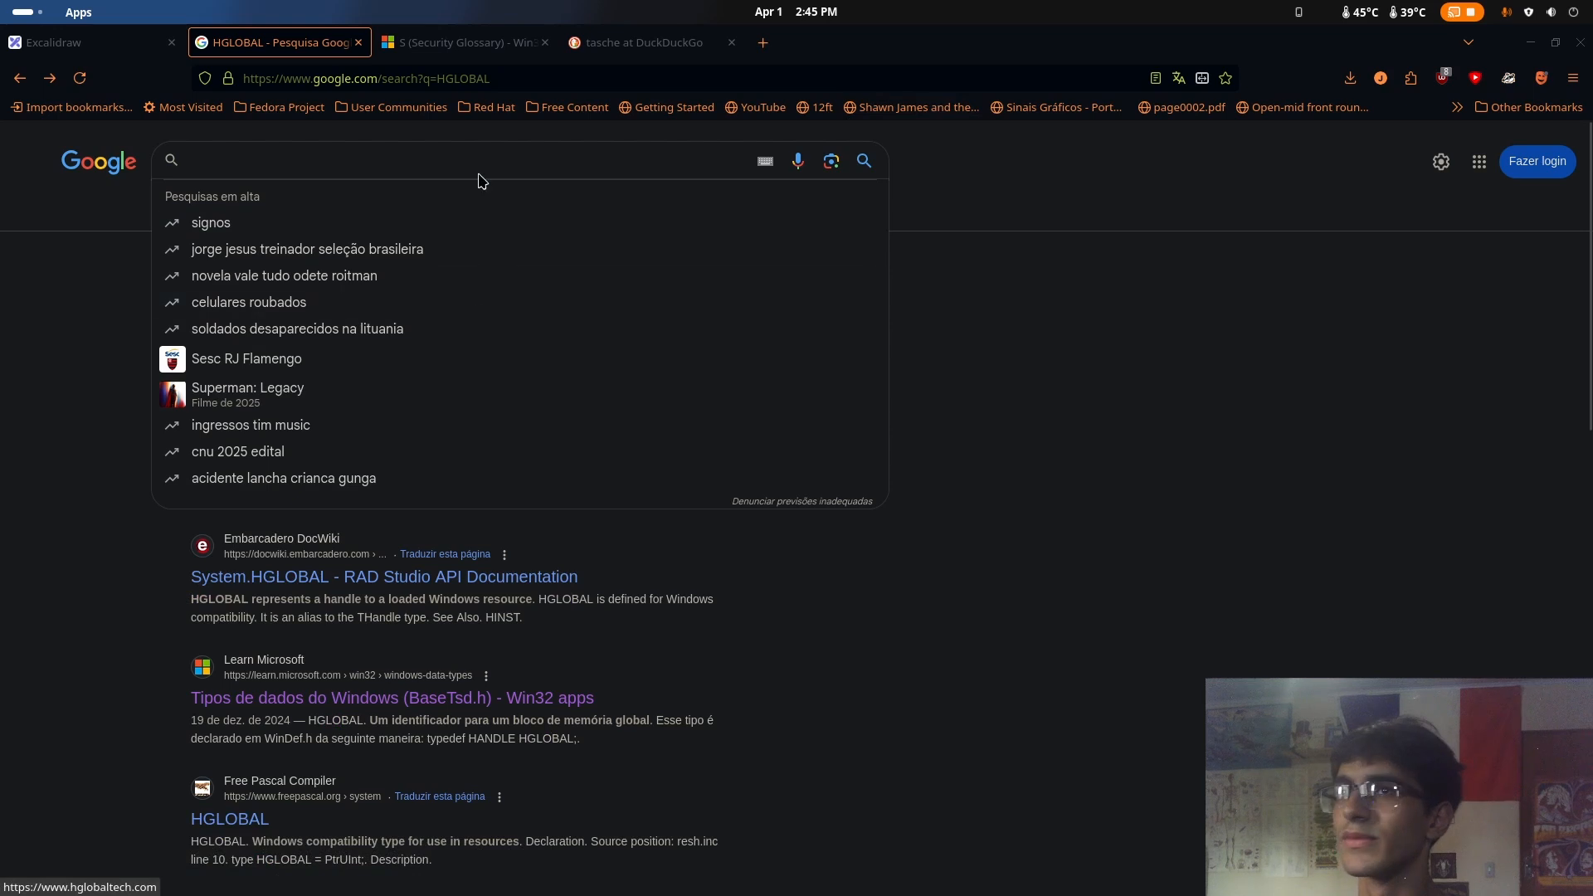
pyautogui.write('Gloc')
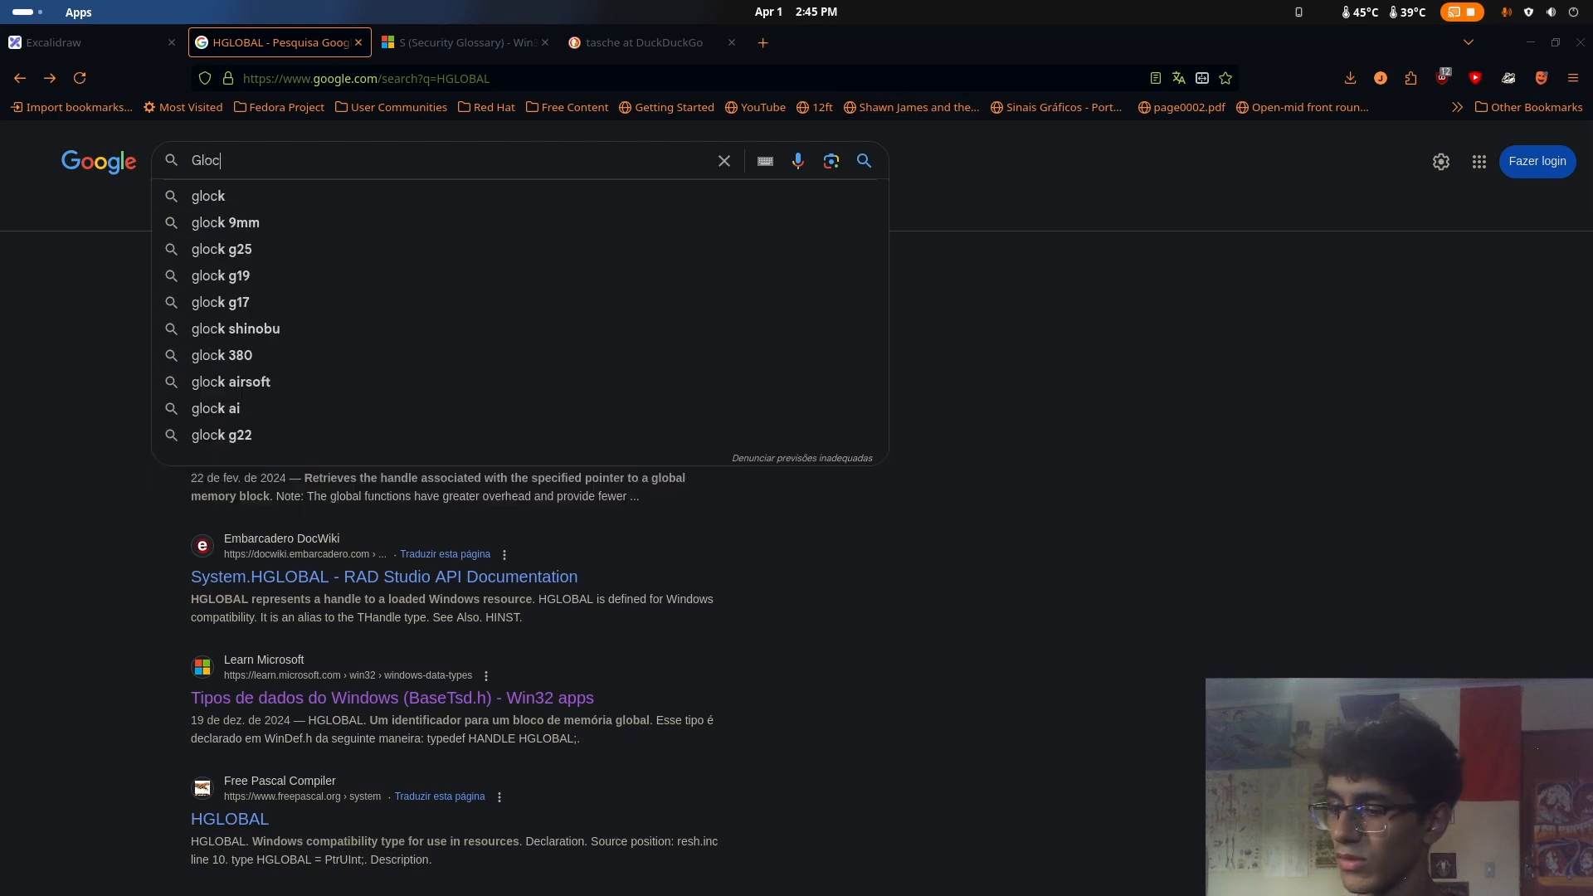
pyautogui.press('BackSpace')
pyautogui.write('balLock')
pyautogui.press('Return')
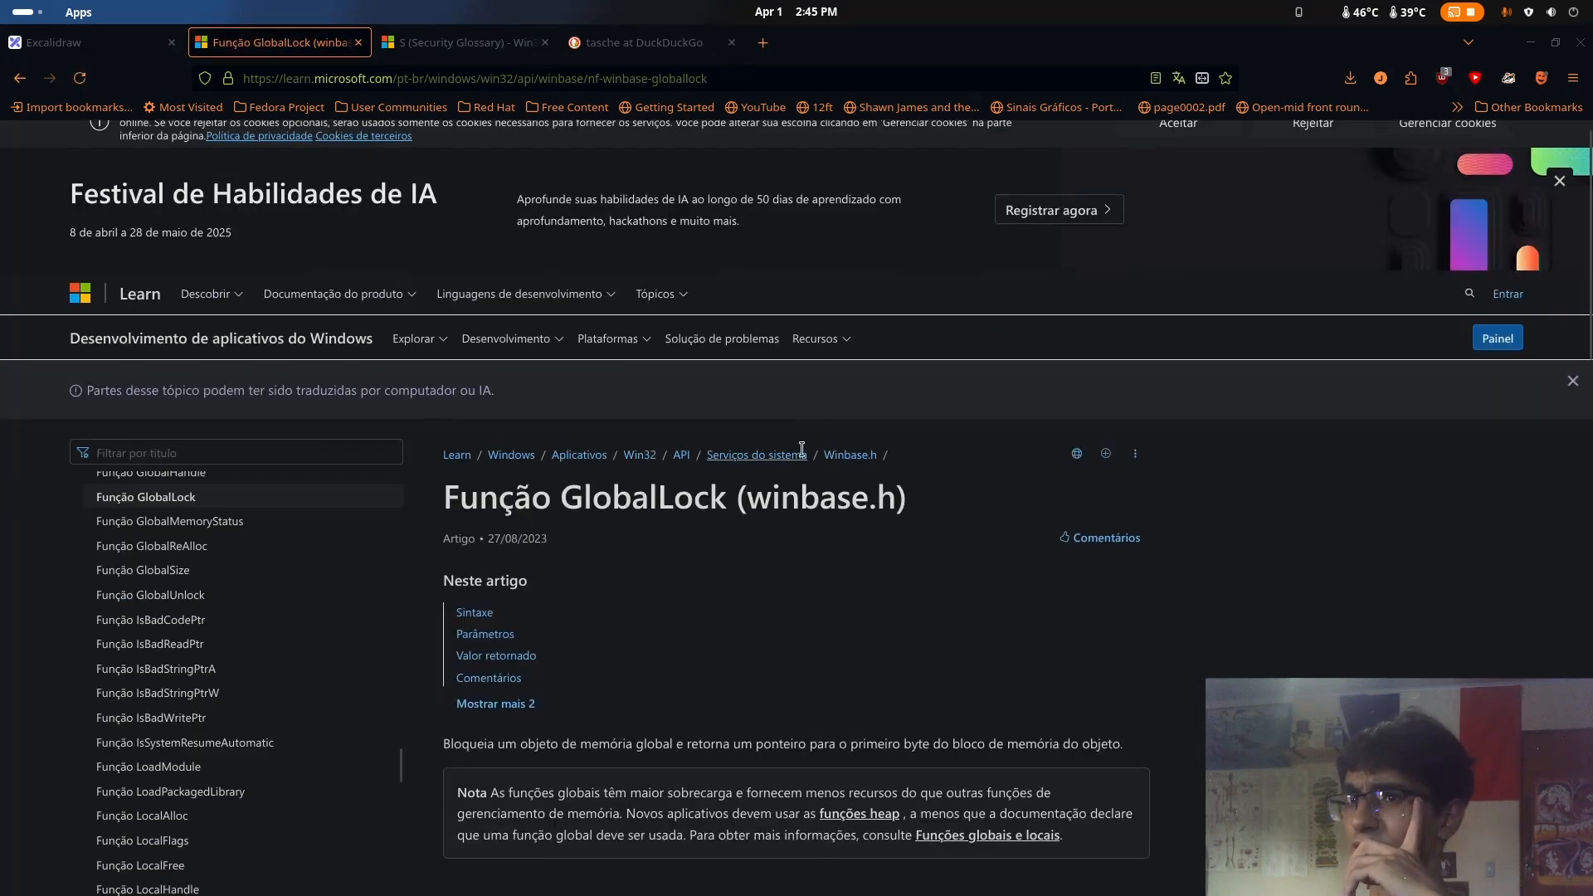
# Read the GlobalLock documentation, covering its syntax, parameters, return value and comments
pyautogui.scroll(-5, 867, 506)
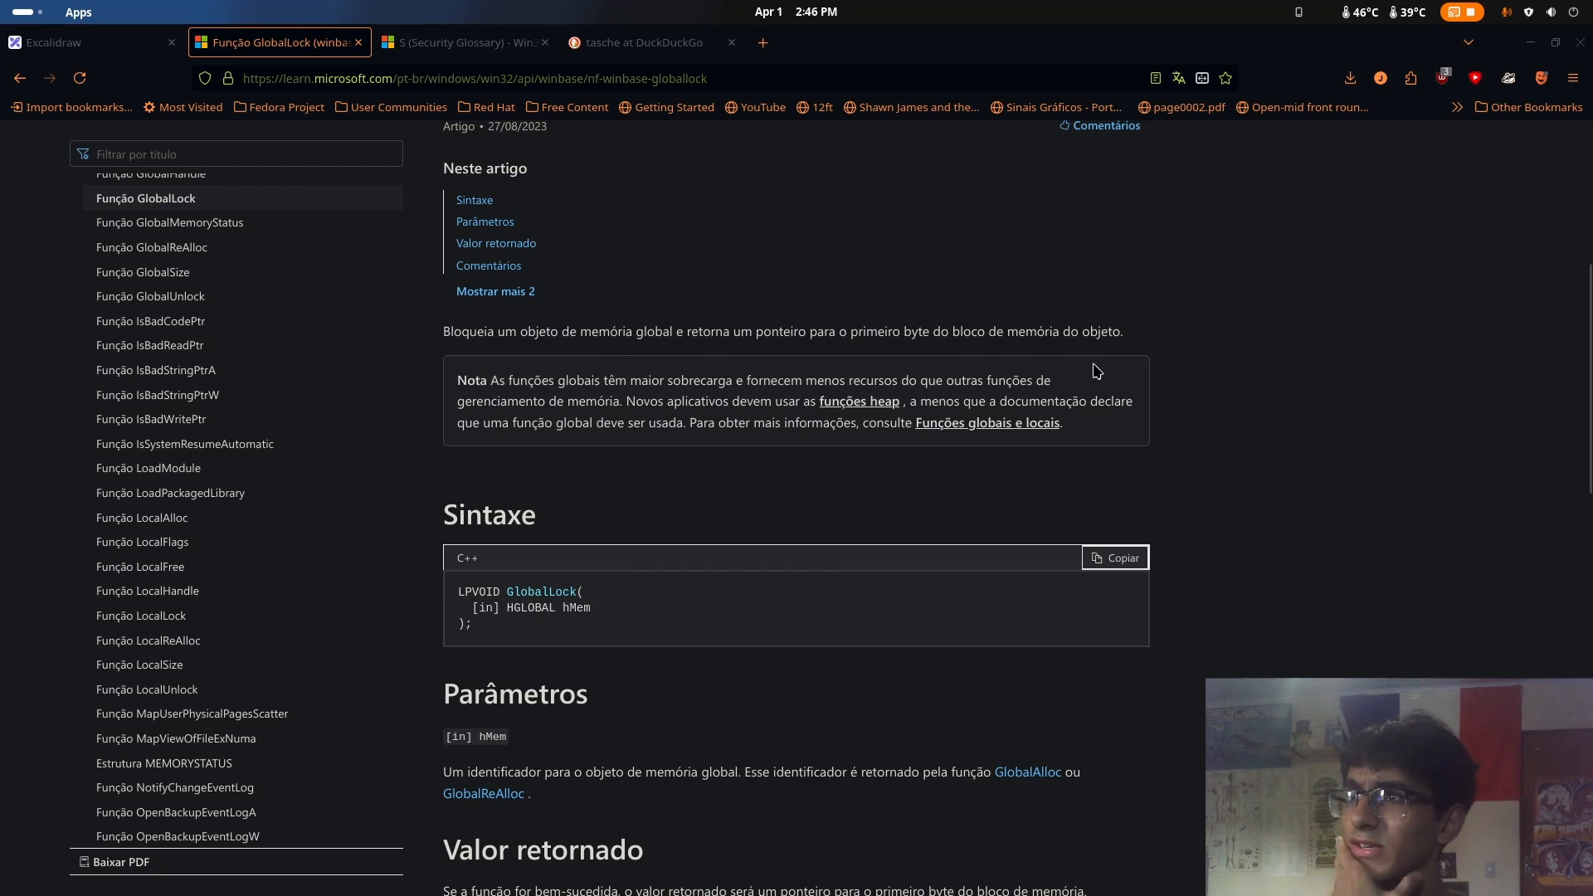
pyautogui.scroll(-5, 1110, 371)
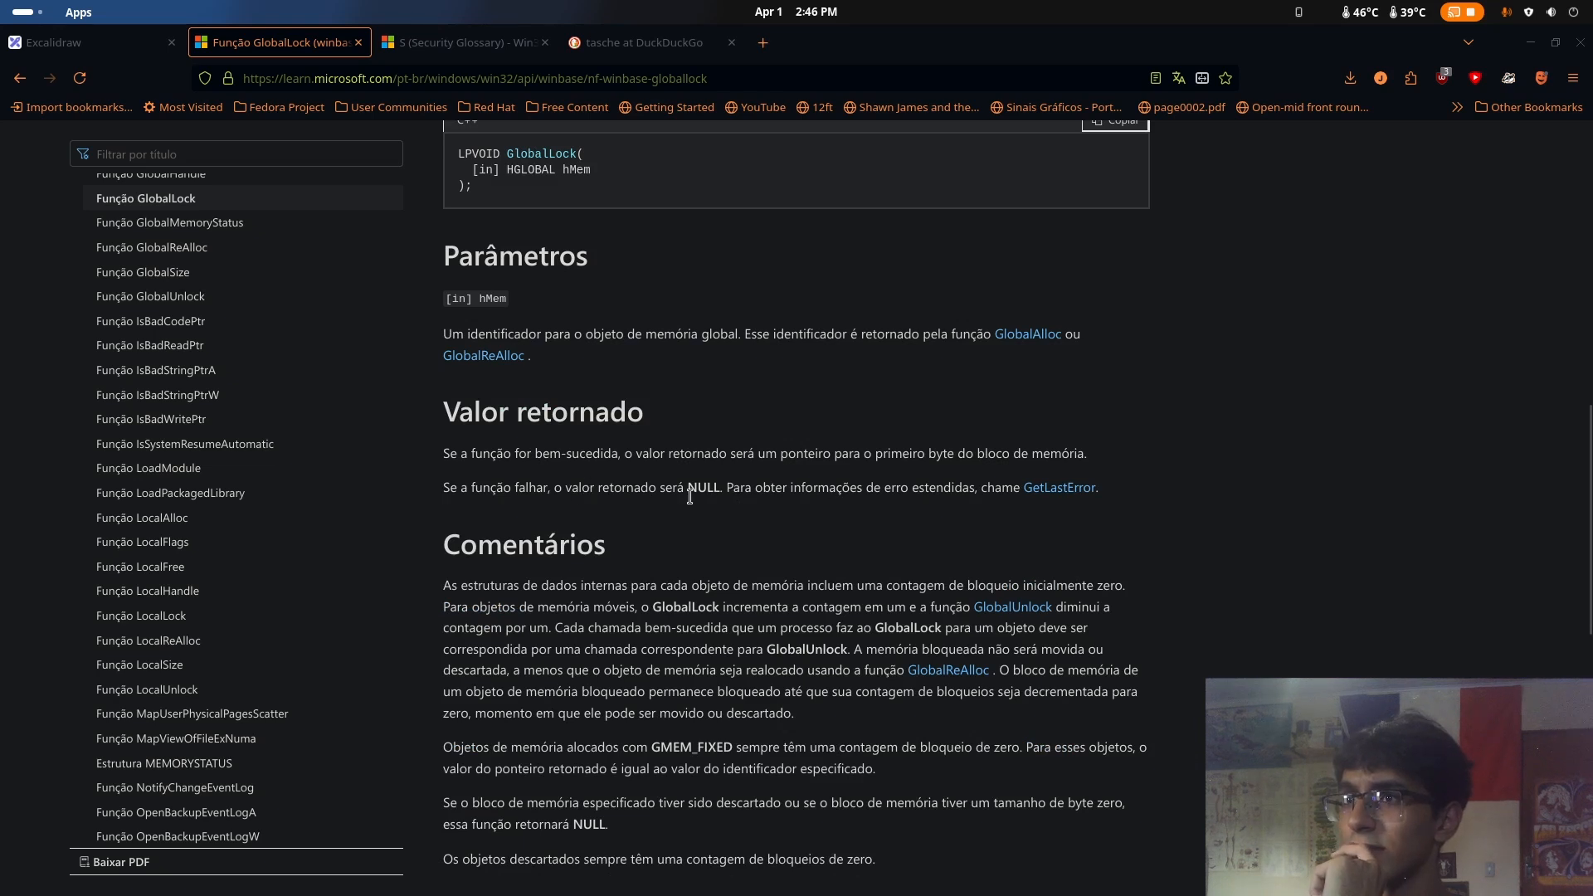
pyautogui.scroll(-1, 781, 508)
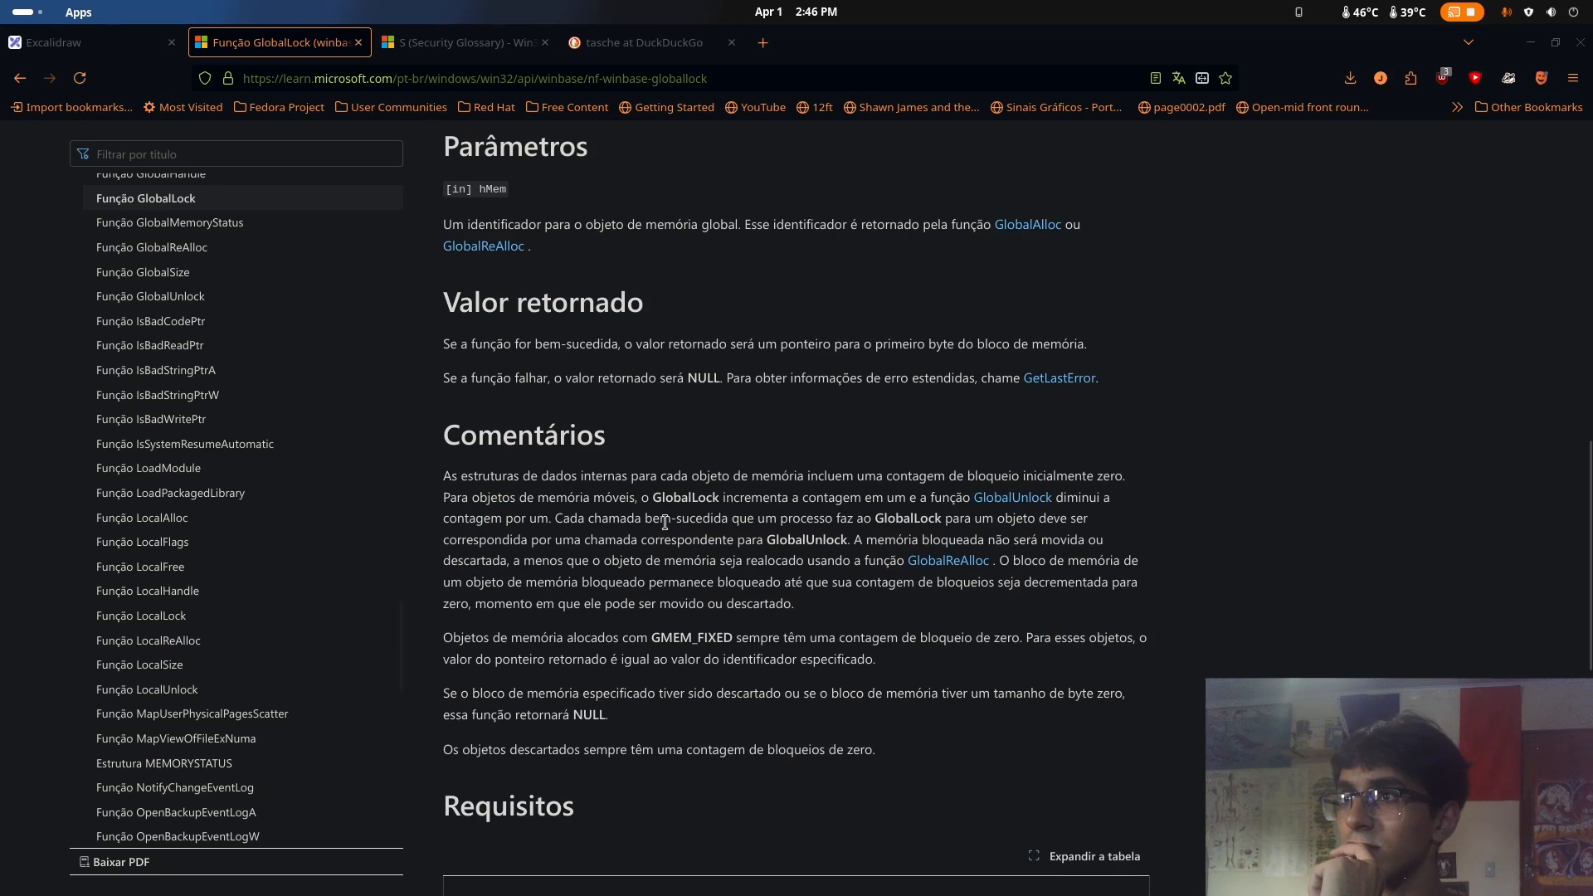
pyautogui.scroll(-3, 653, 498)
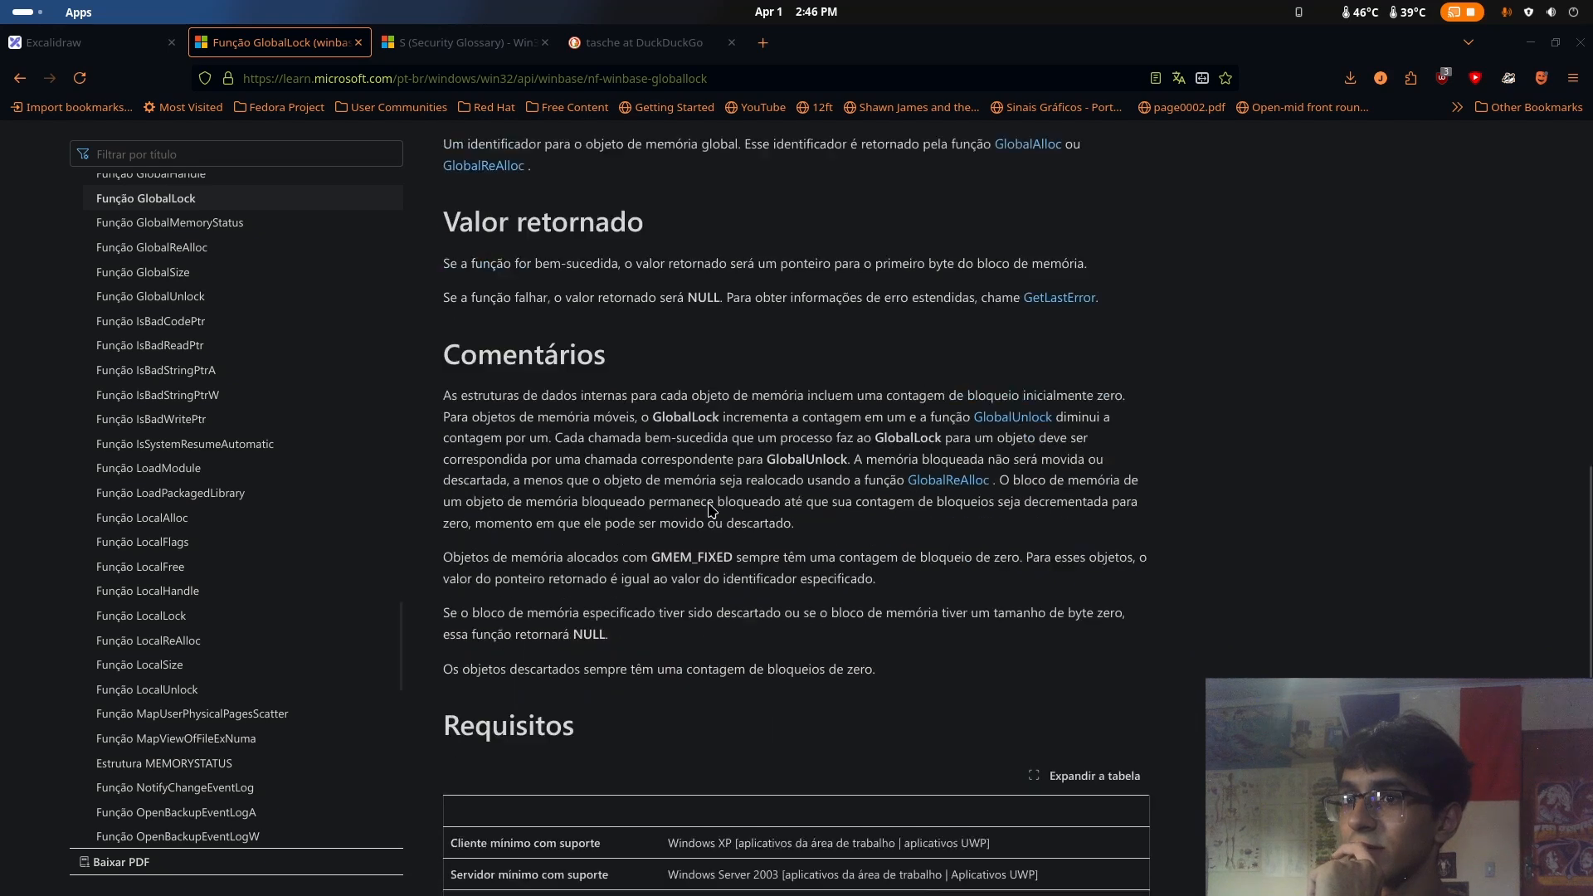
pyautogui.scroll(7, 714, 511)
pyautogui.scroll(5, 711, 510)
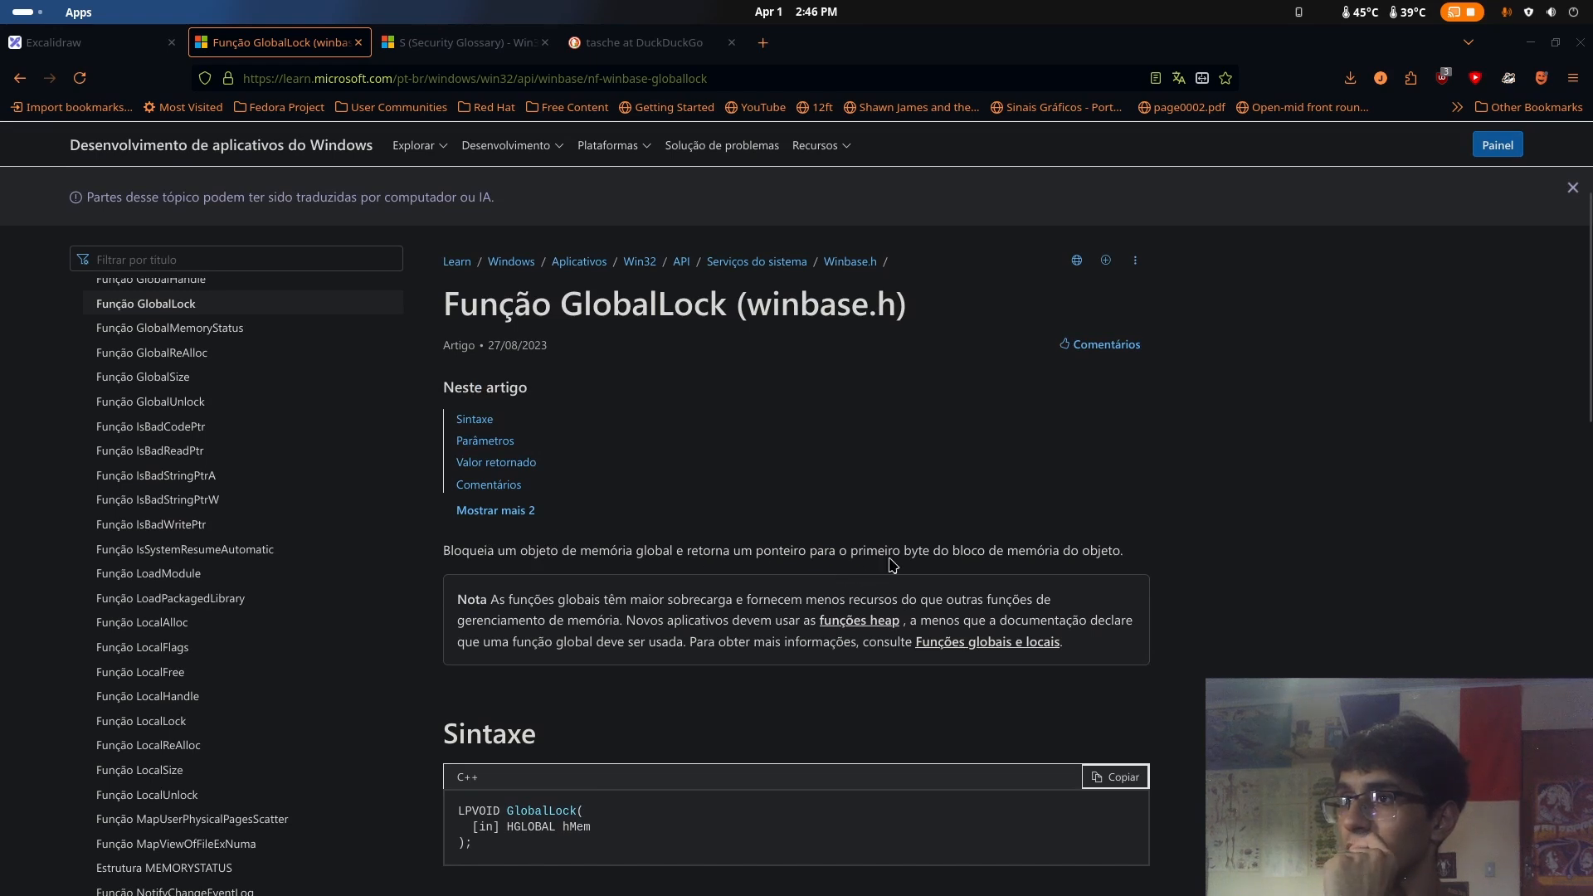
# Switch back to the u.wnry CodeBrowser and compare the GlobalLock and GlobalUnlock entries in the defined strings
pyautogui.press('super')
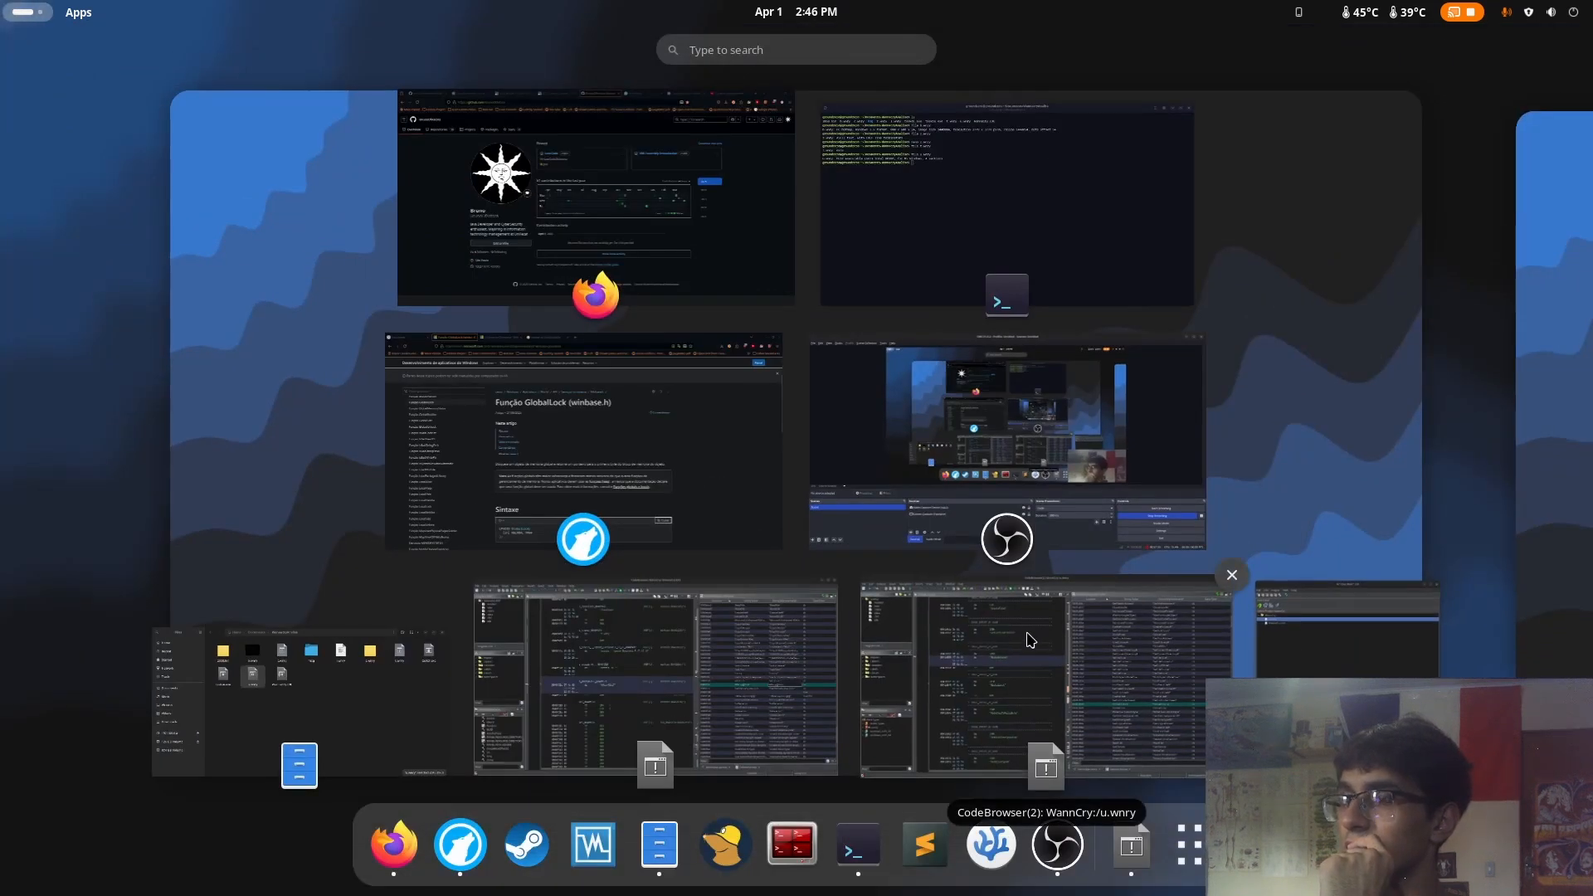
pyautogui.click(1031, 640)
pyautogui.click(1323, 598)
pyautogui.click(1326, 577)
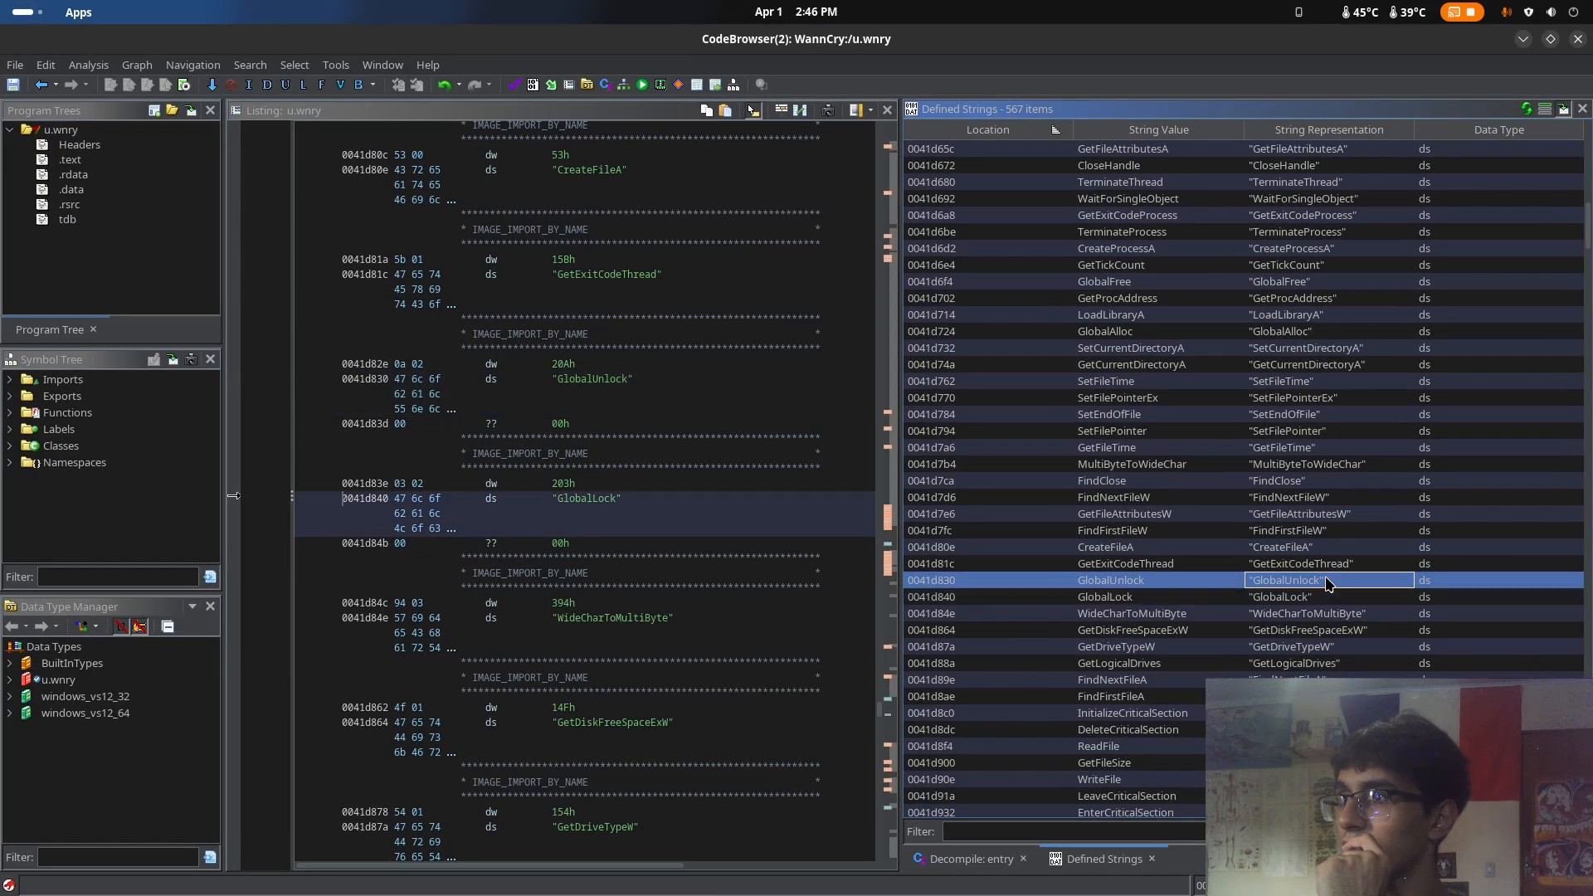
pyautogui.click(1335, 604)
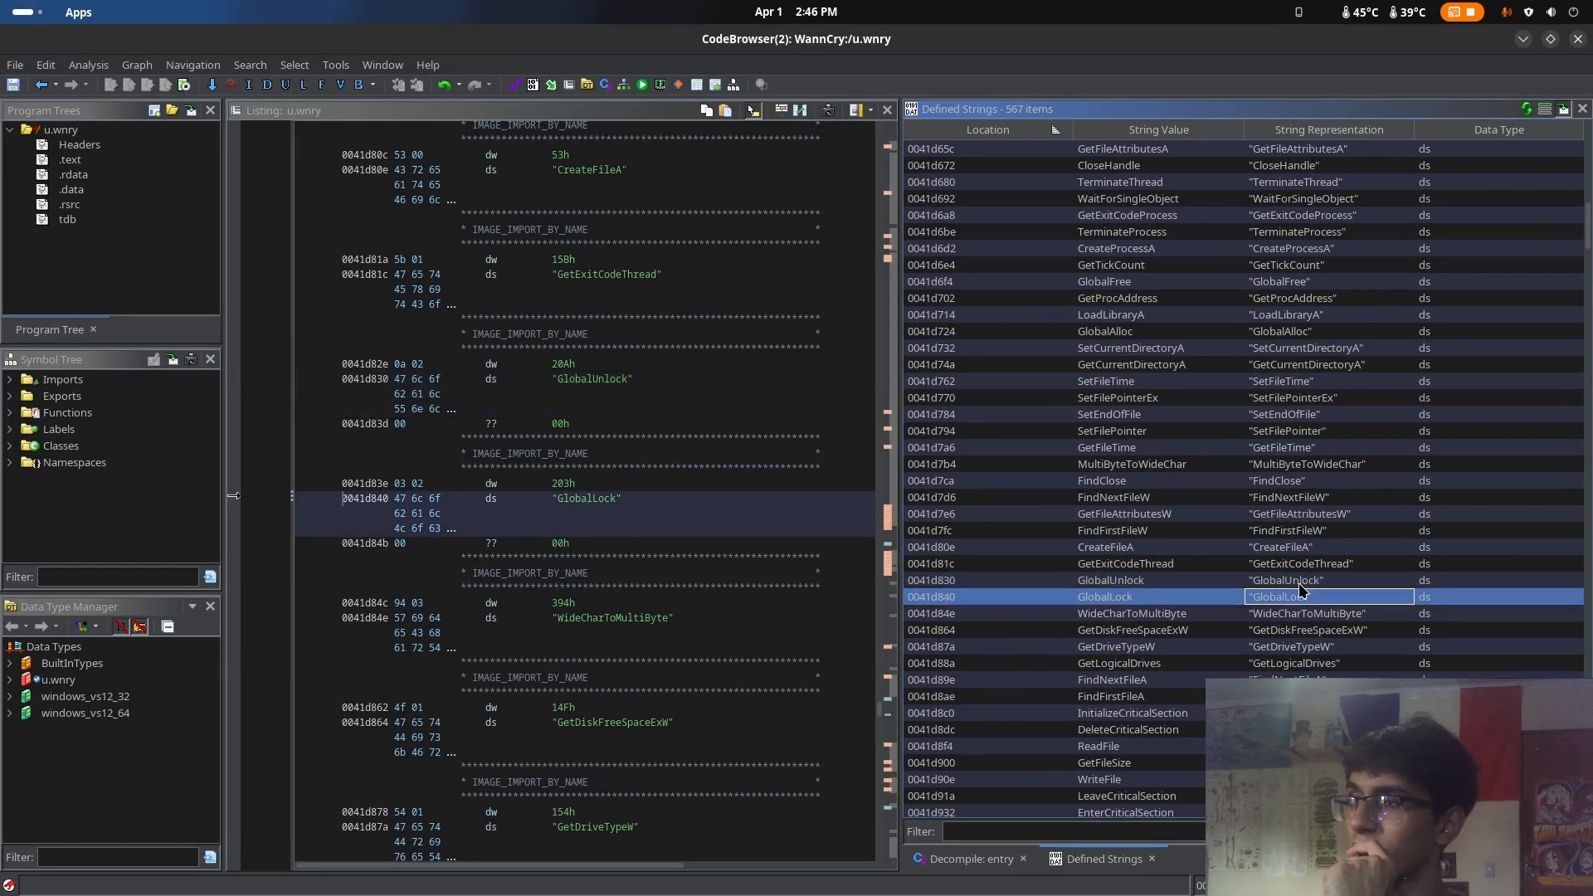
# Recheck the GlobalLock documentation in the browser, and return to the u.wnry CodeBrowser in Ghidra
pyautogui.moveTo(0, 0)
pyautogui.click(695, 475)
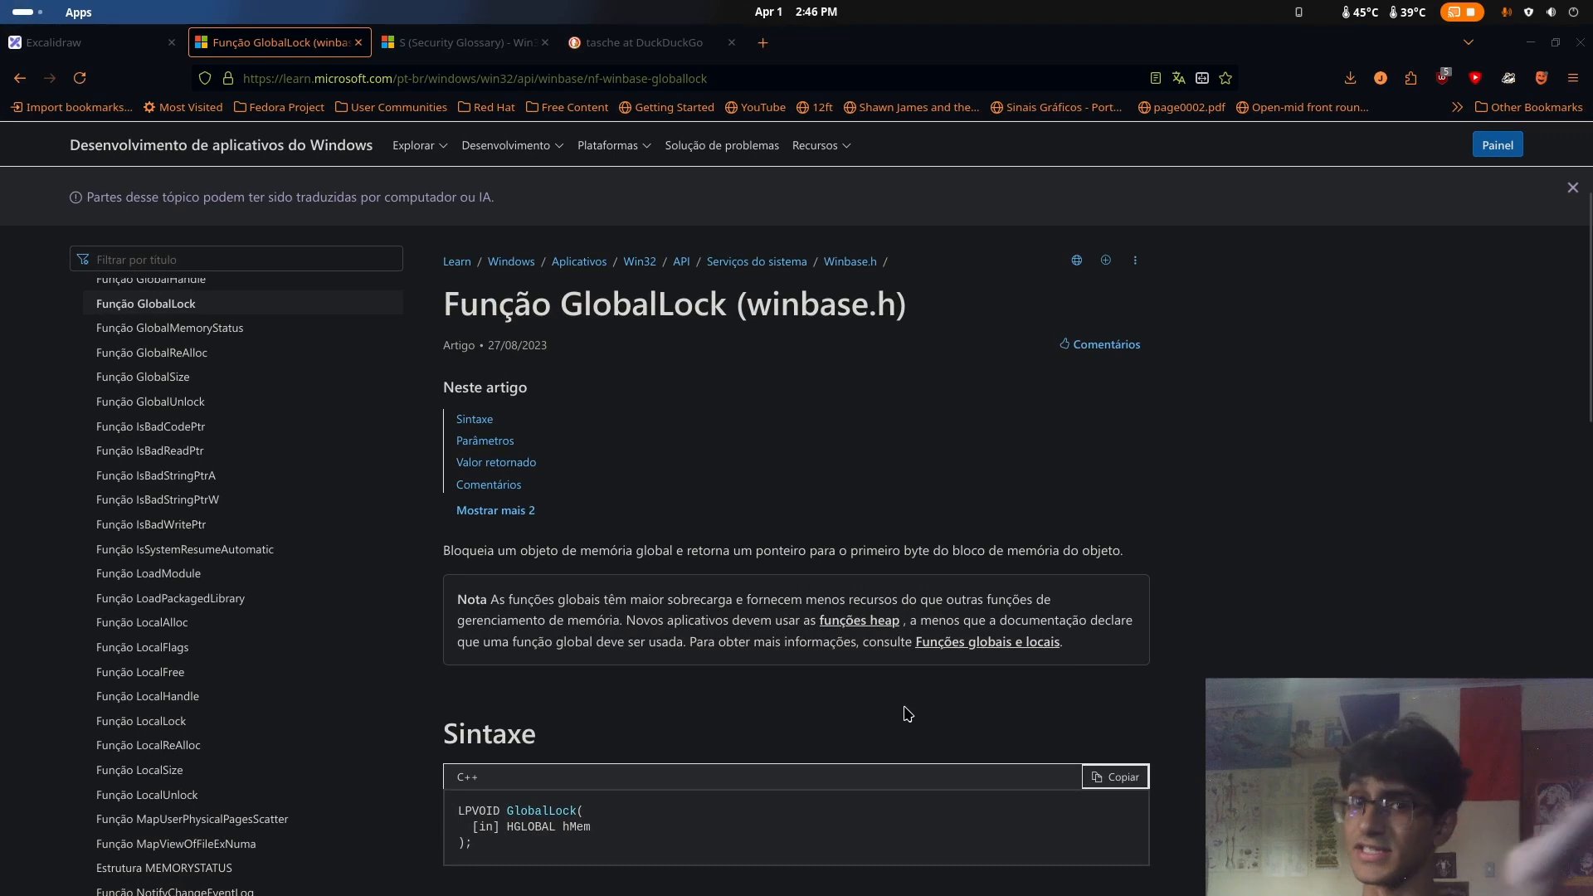
pyautogui.moveTo(3, 7)
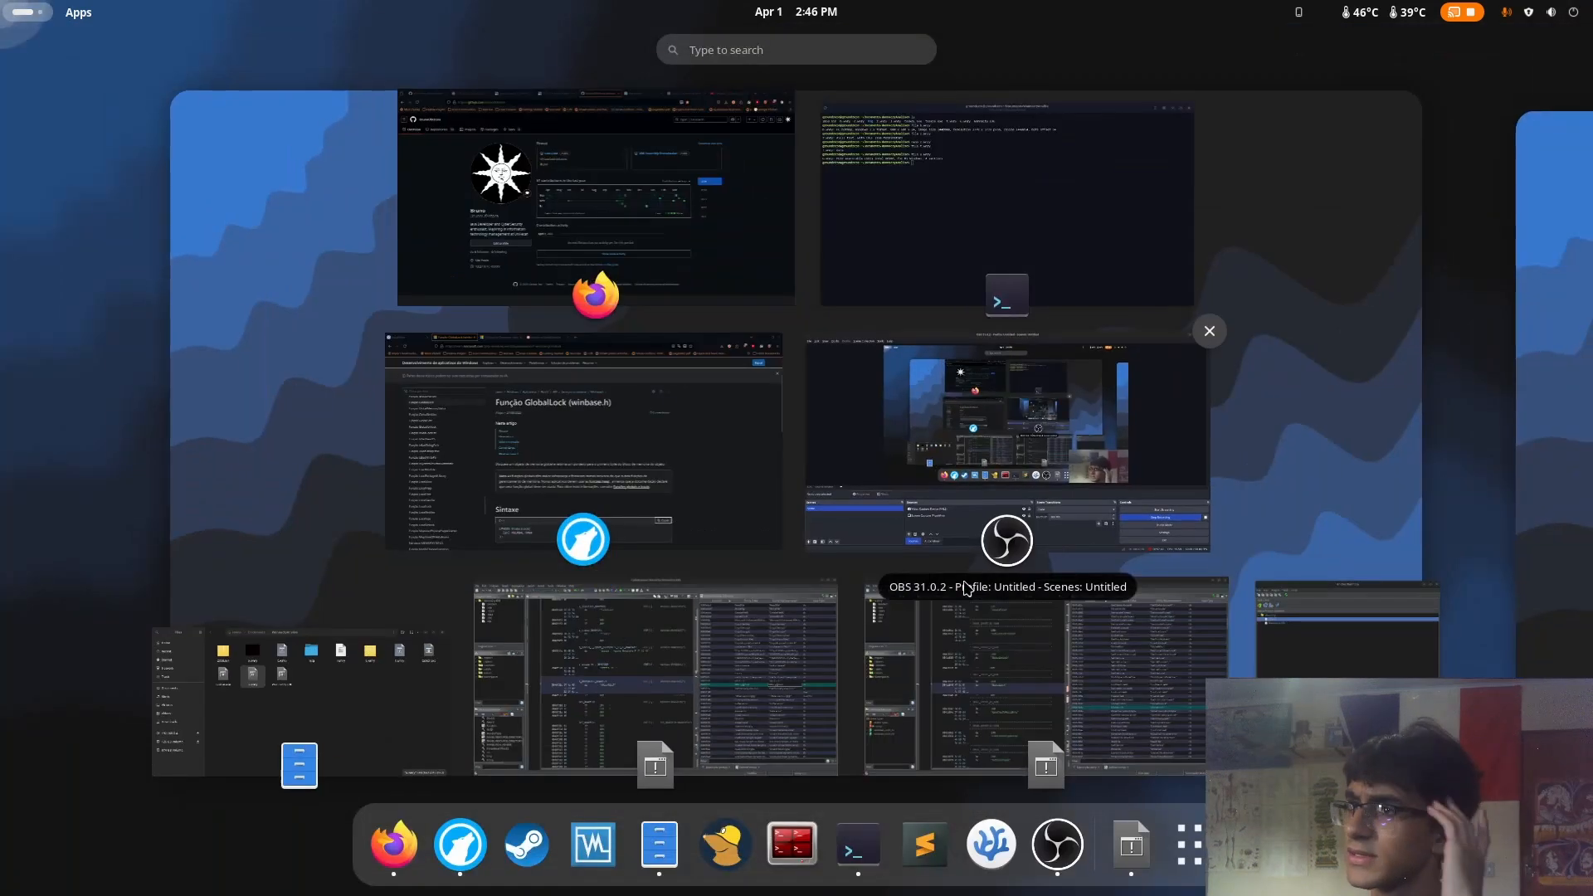
pyautogui.click(1152, 488)
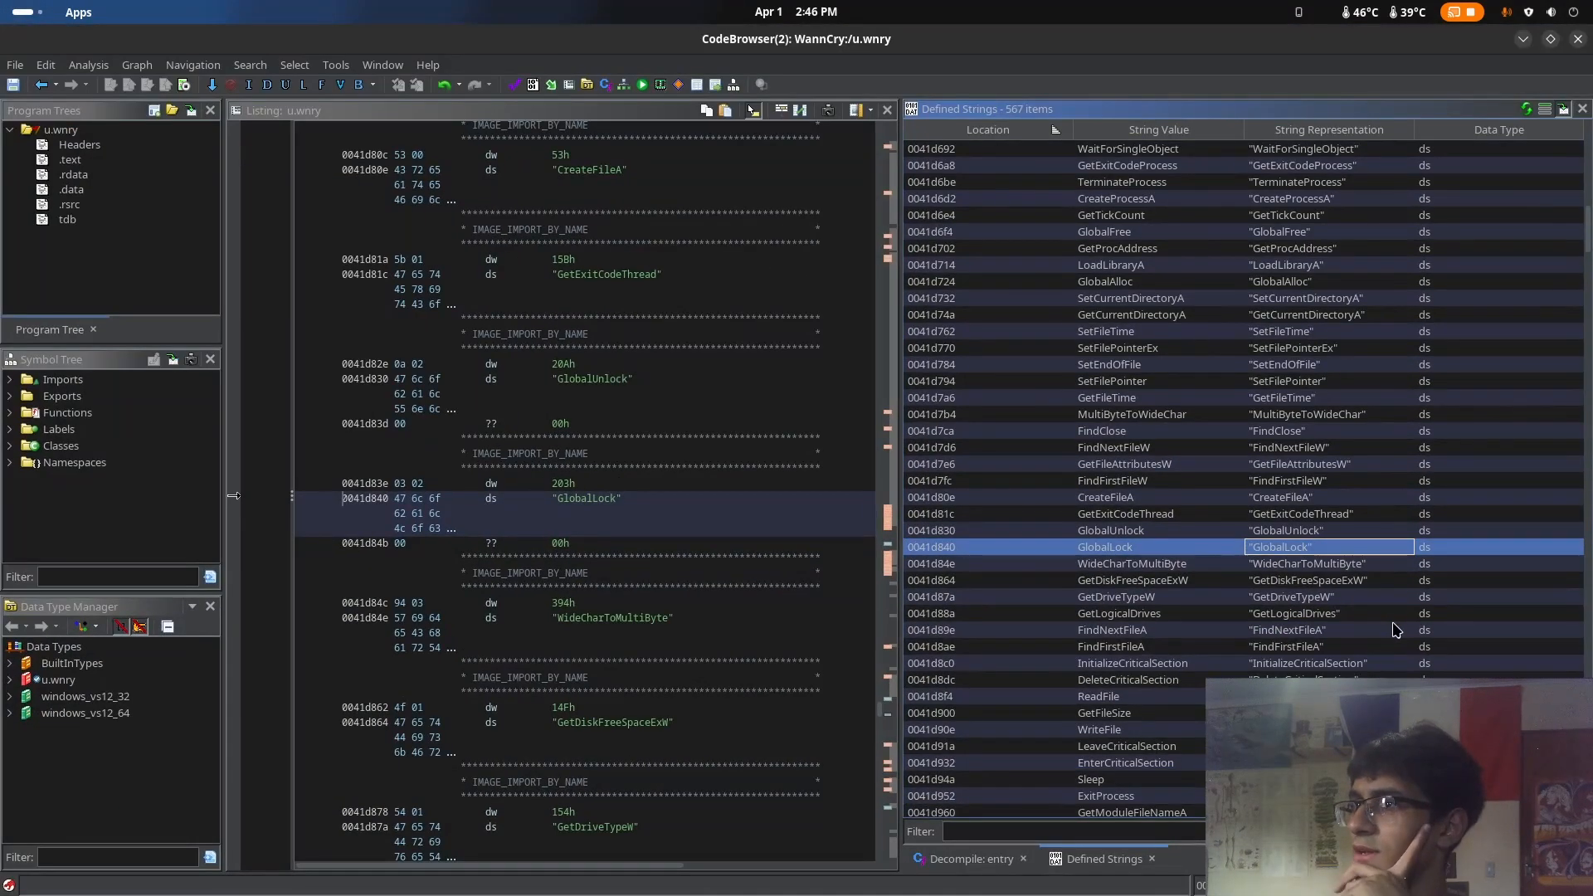
# Continue through the defined strings, examining the WriteFile, CryptReleaseContext and RegCreateKeyW imports
pyautogui.scroll(-2, 1394, 635)
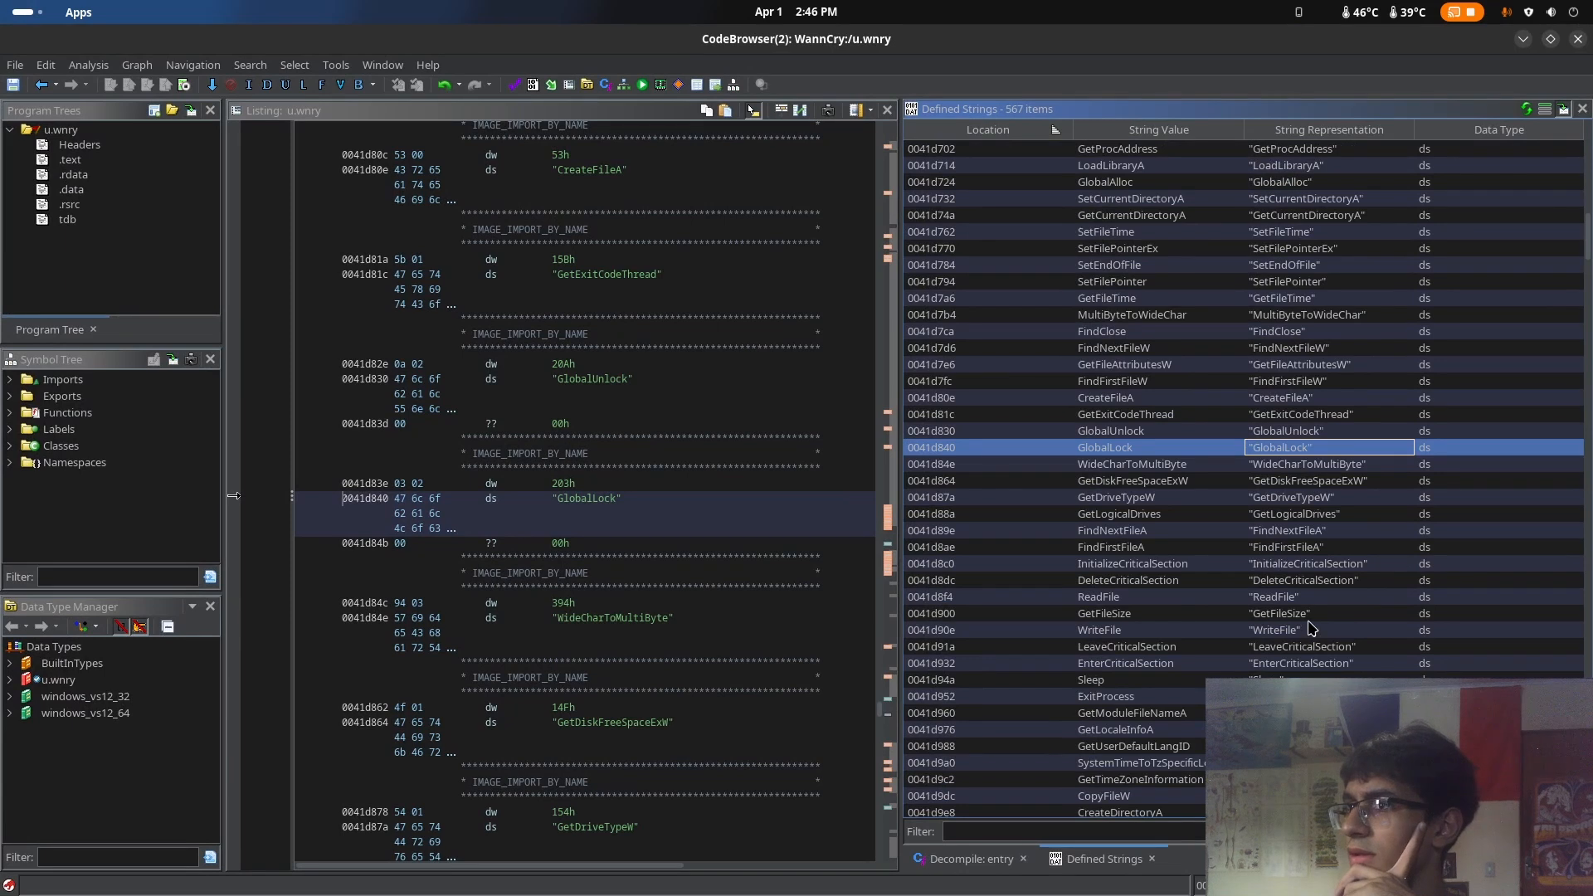
pyautogui.click(1307, 630)
pyautogui.scroll(-2, 1460, 650)
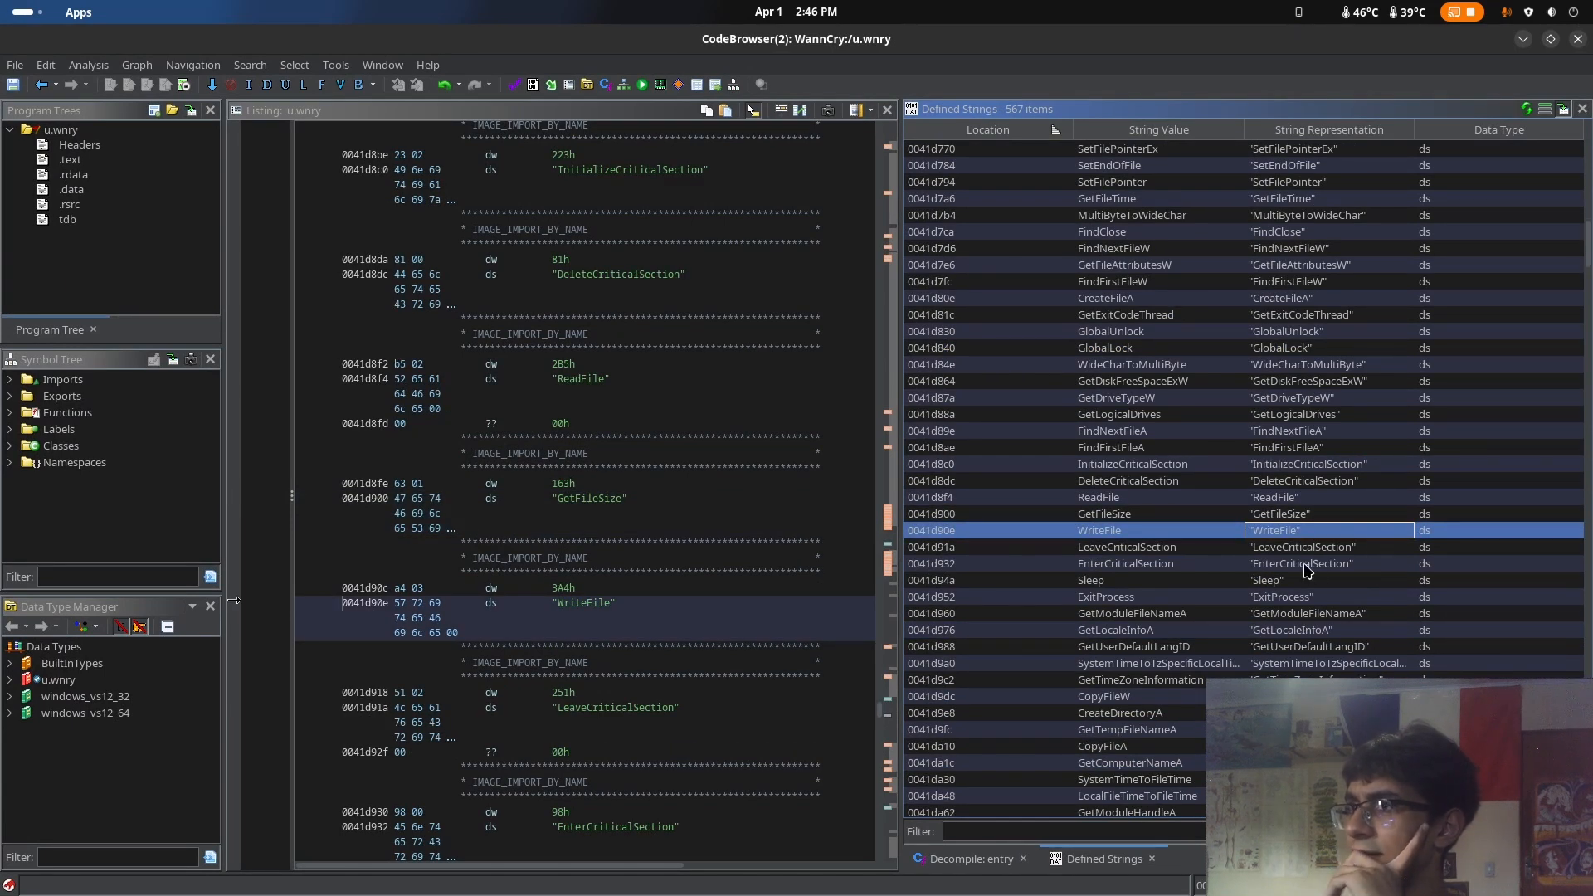
pyautogui.scroll(-1, 1354, 669)
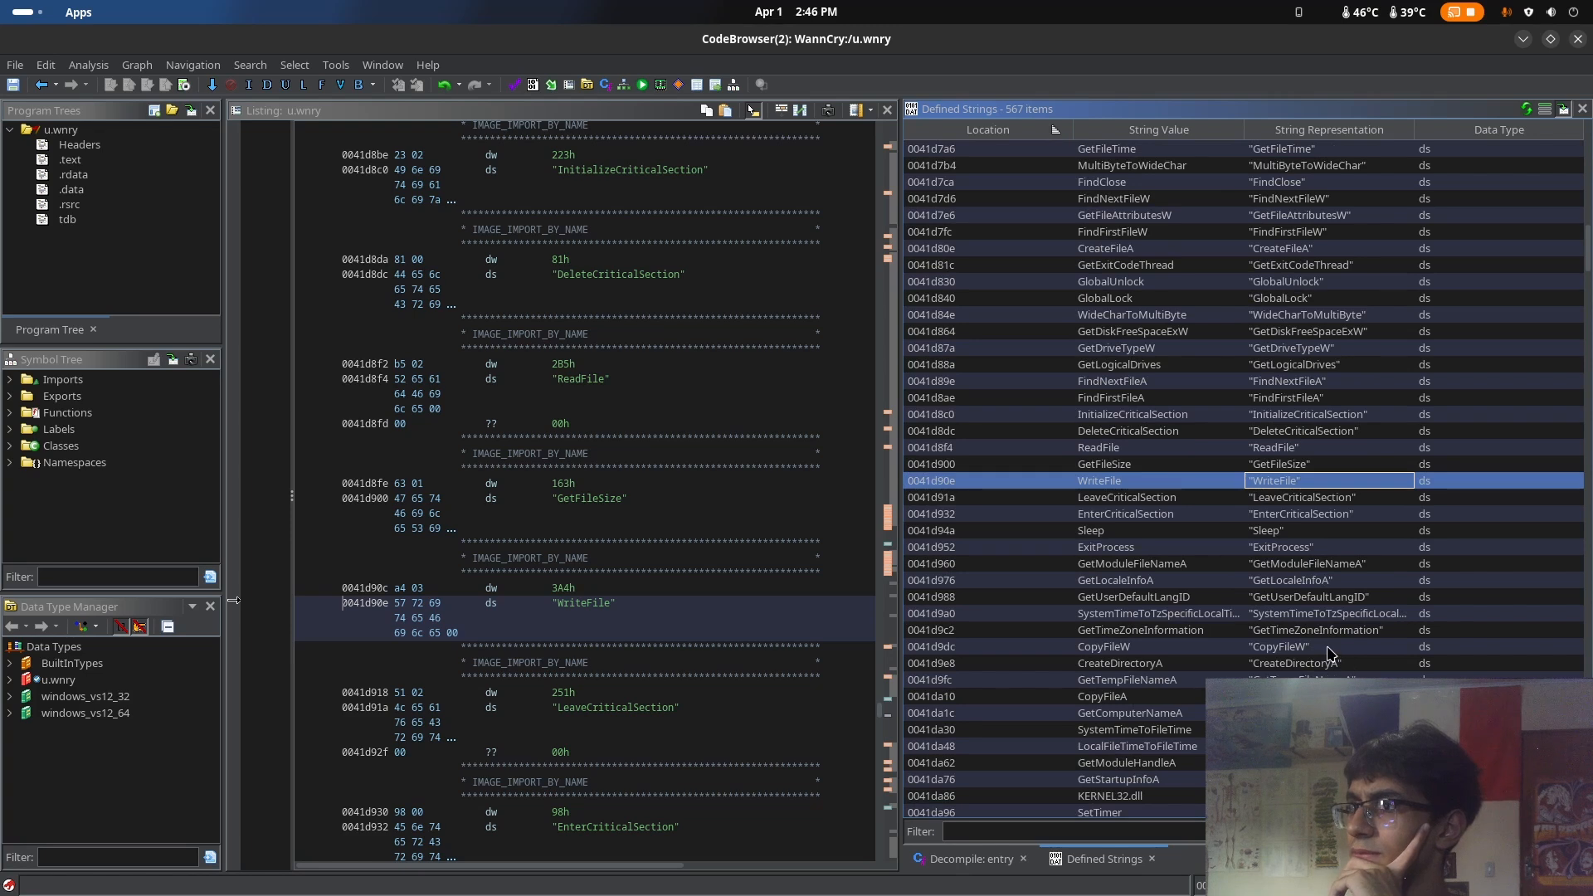
pyautogui.scroll(-20, 1329, 653)
pyautogui.click(1369, 663)
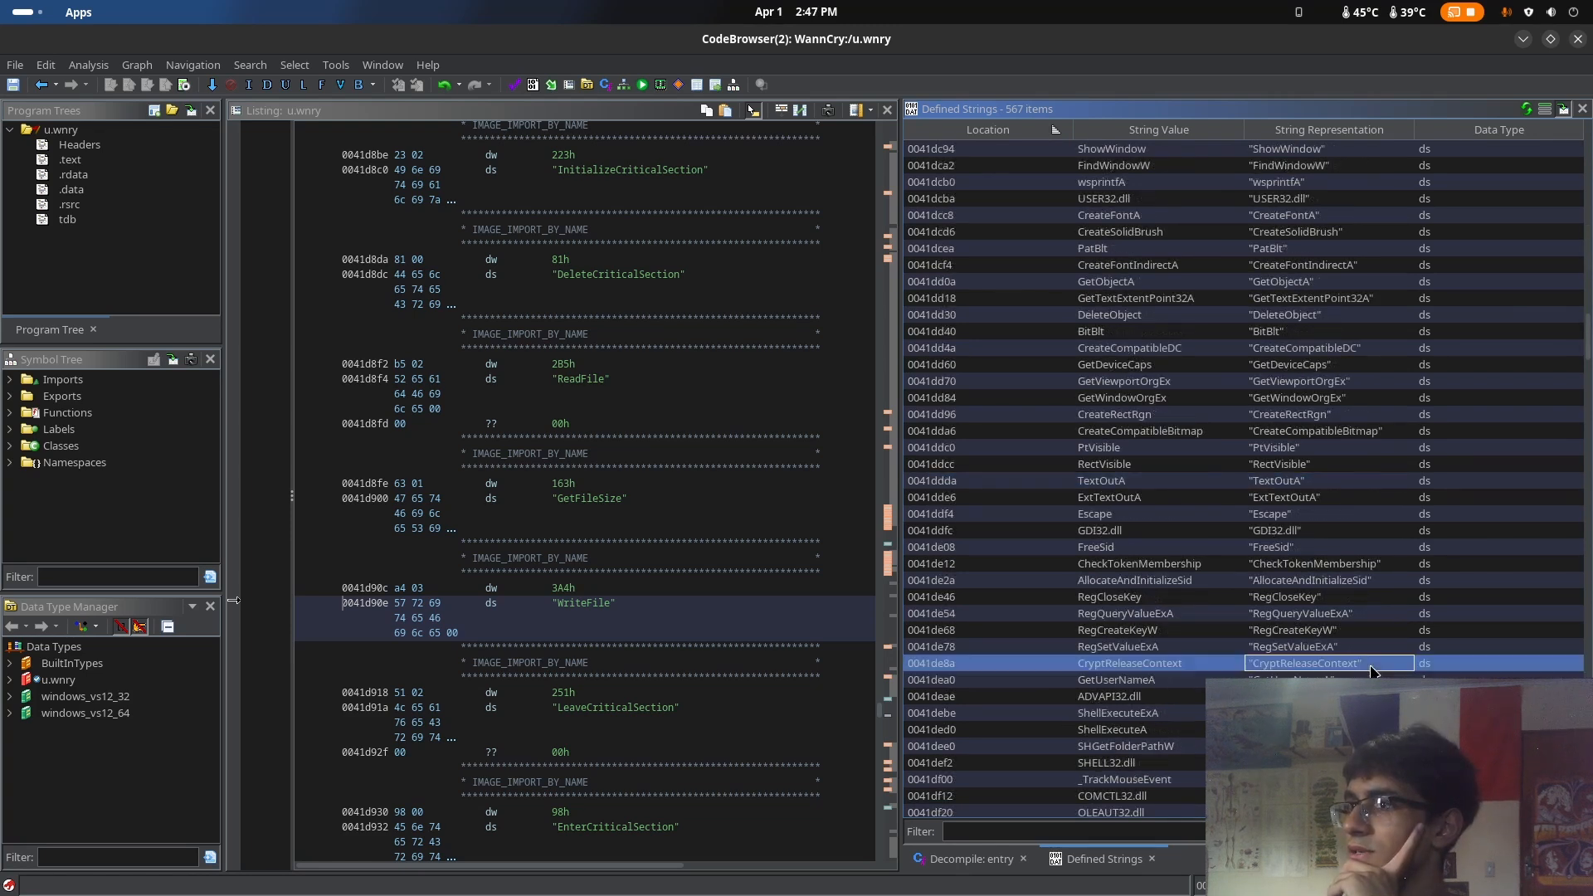
pyautogui.click(1333, 632)
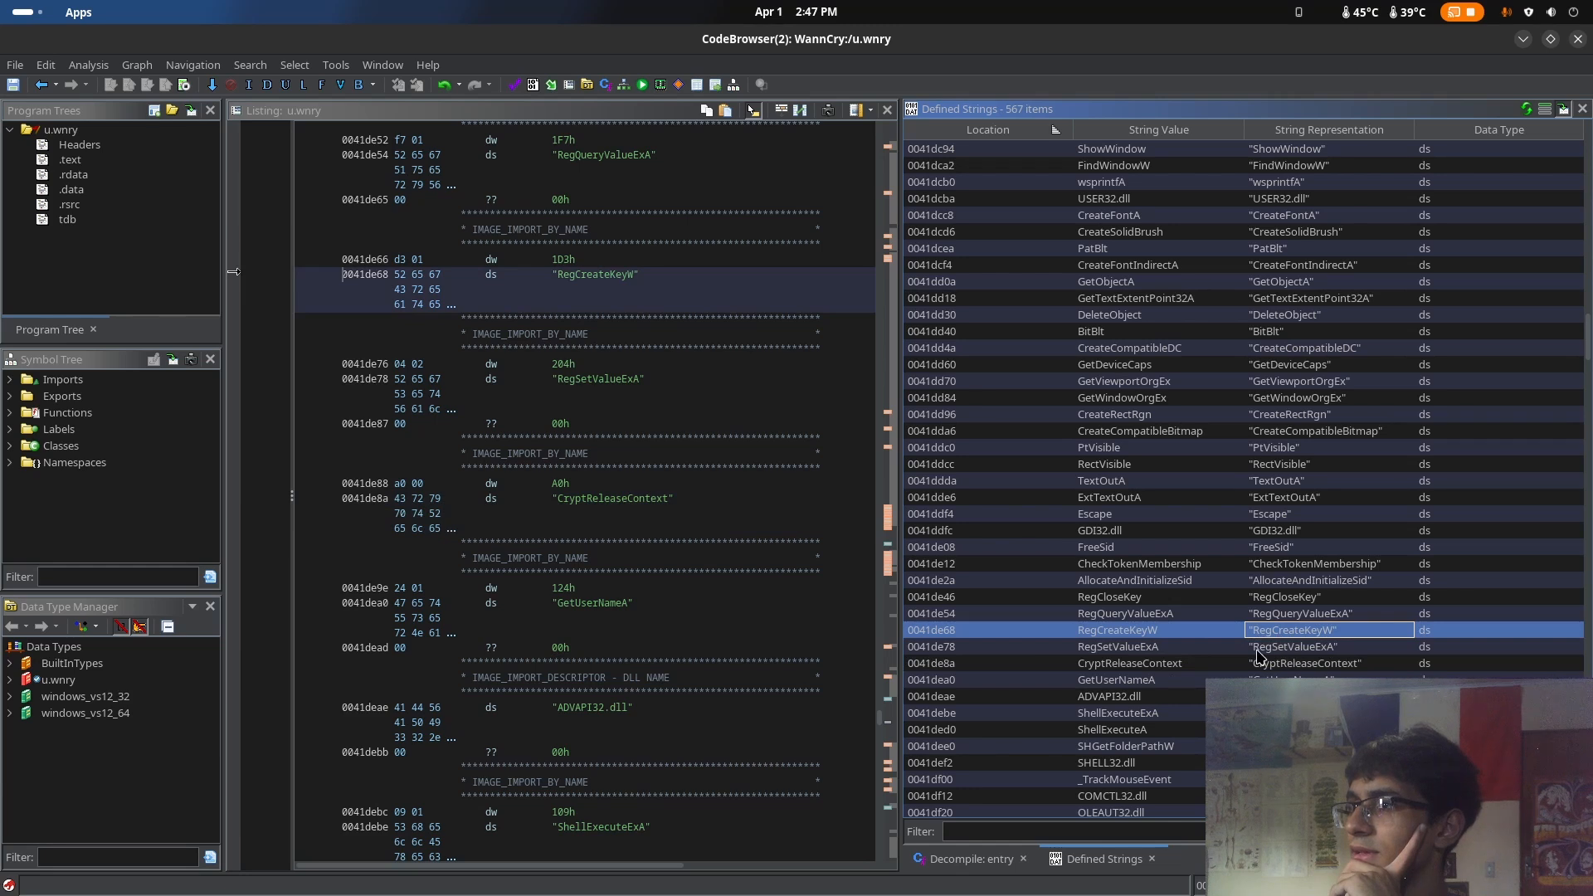
# Examine the RegCreateKeyW, RegSetValueExA and GetUserNameA imports in u.wnry's defined strings and listing
pyautogui.click(1291, 650)
pyautogui.click(1312, 635)
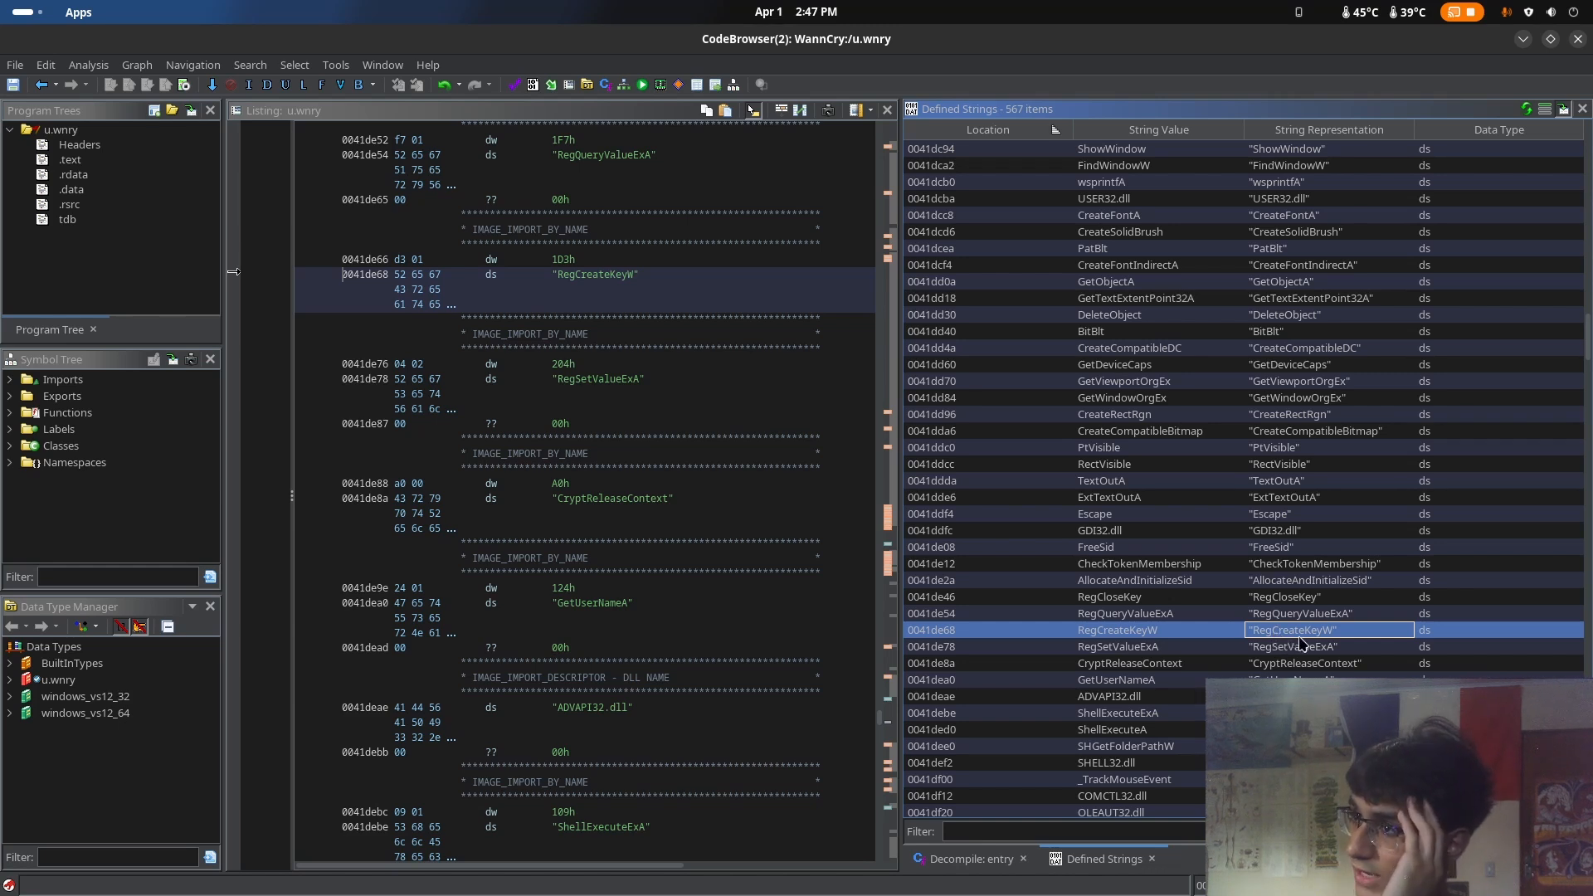
pyautogui.click(1276, 653)
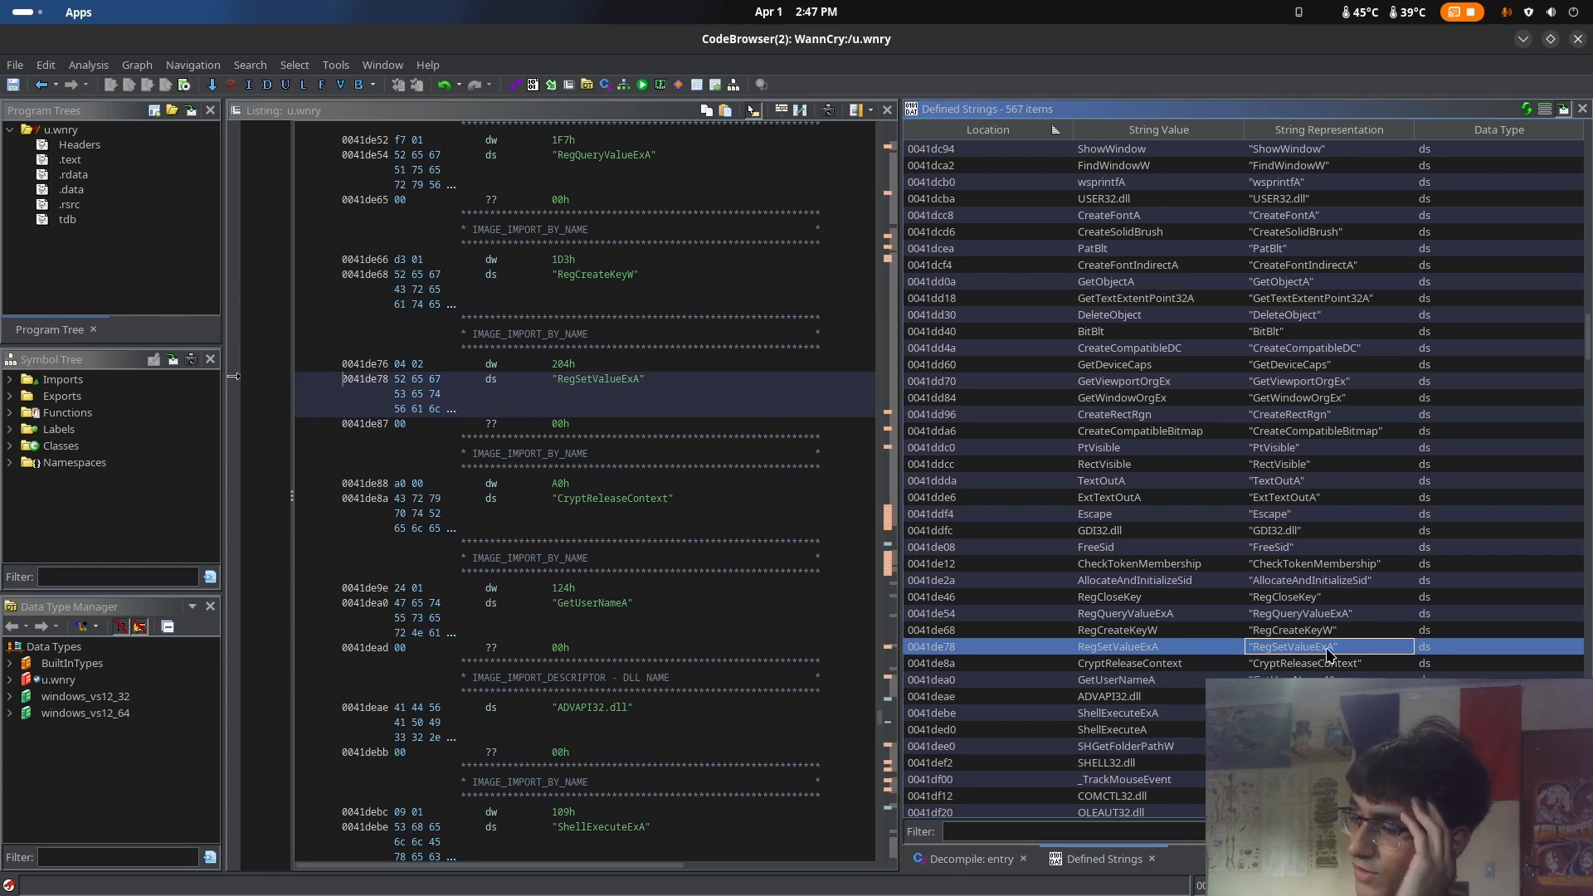
pyautogui.click(1319, 682)
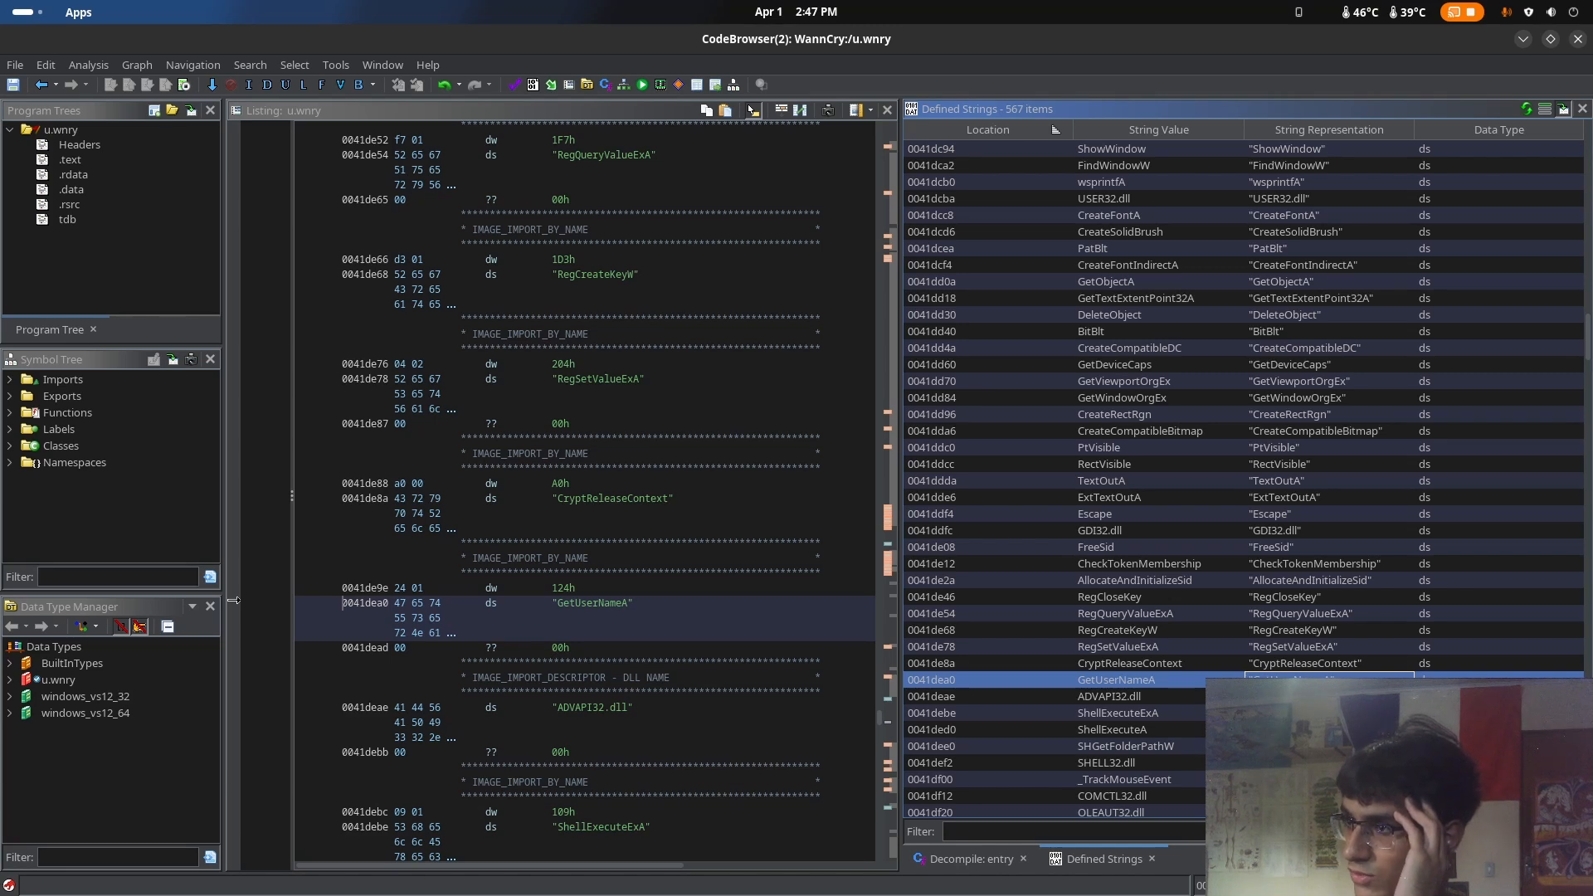
# Find the s.wnry string, check it against the files in the WannacryAnalise folder, and return to the u.wnry CodeBrowser
pyautogui.scroll(-6, 1319, 682)
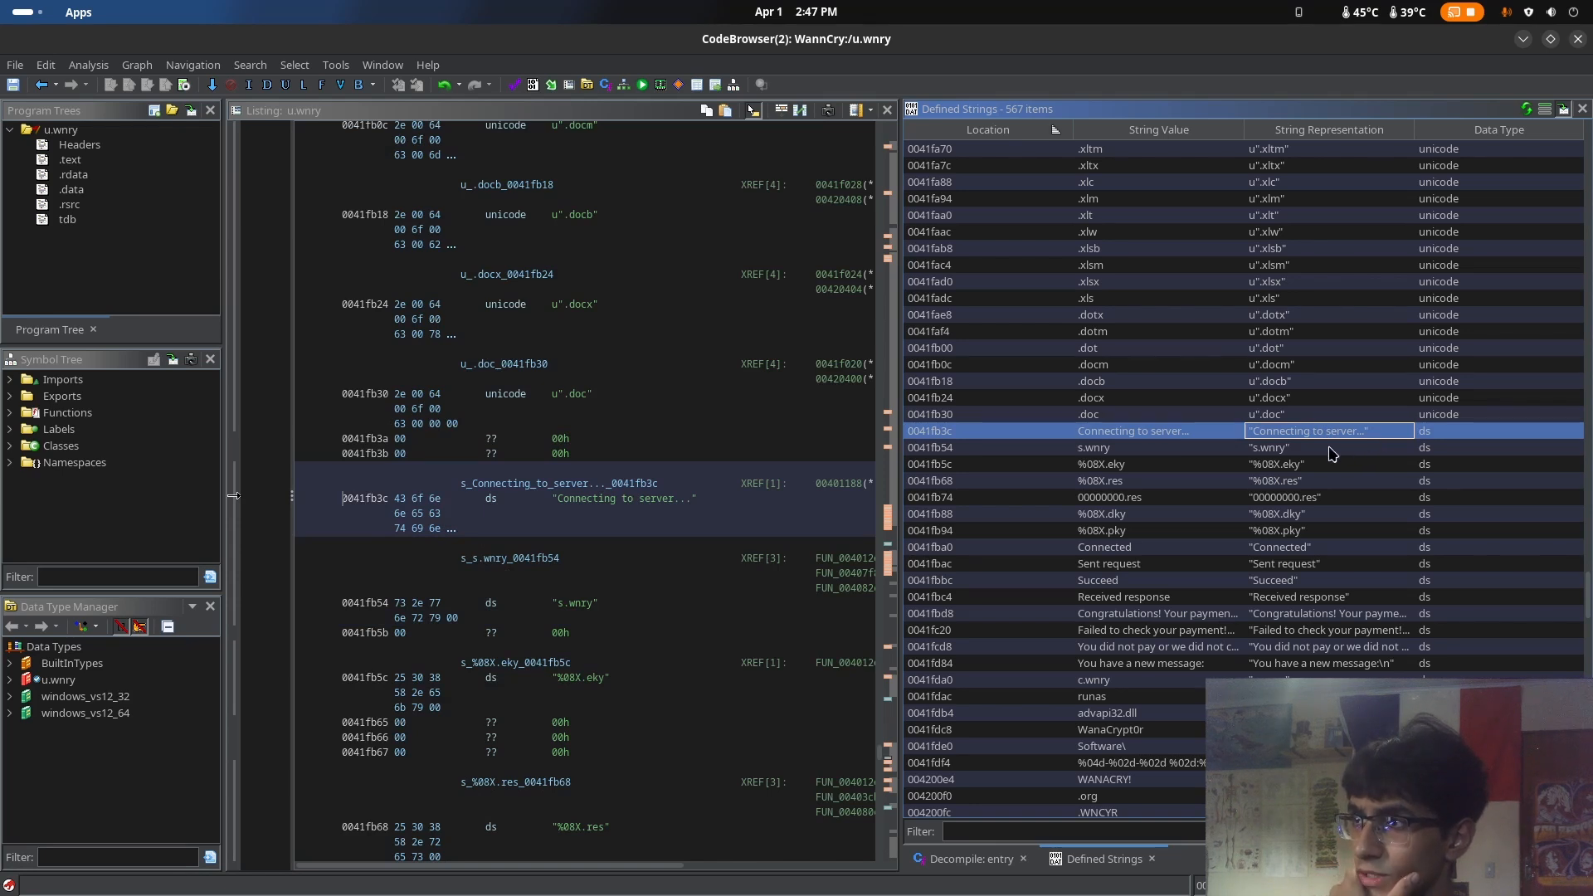
pyautogui.click(1283, 453)
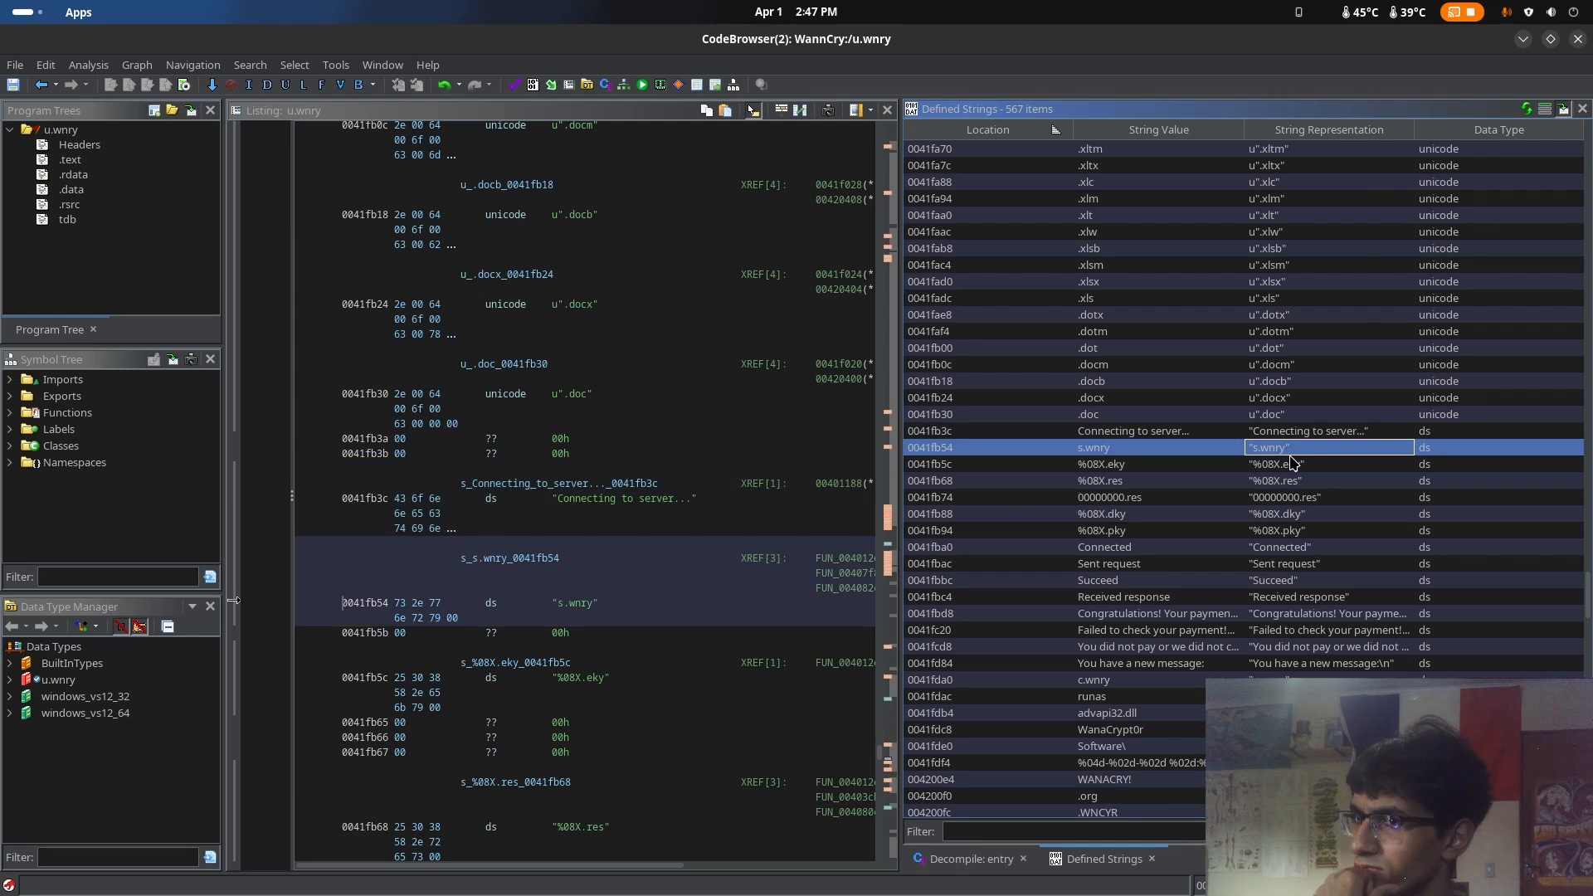
pyautogui.press('super')
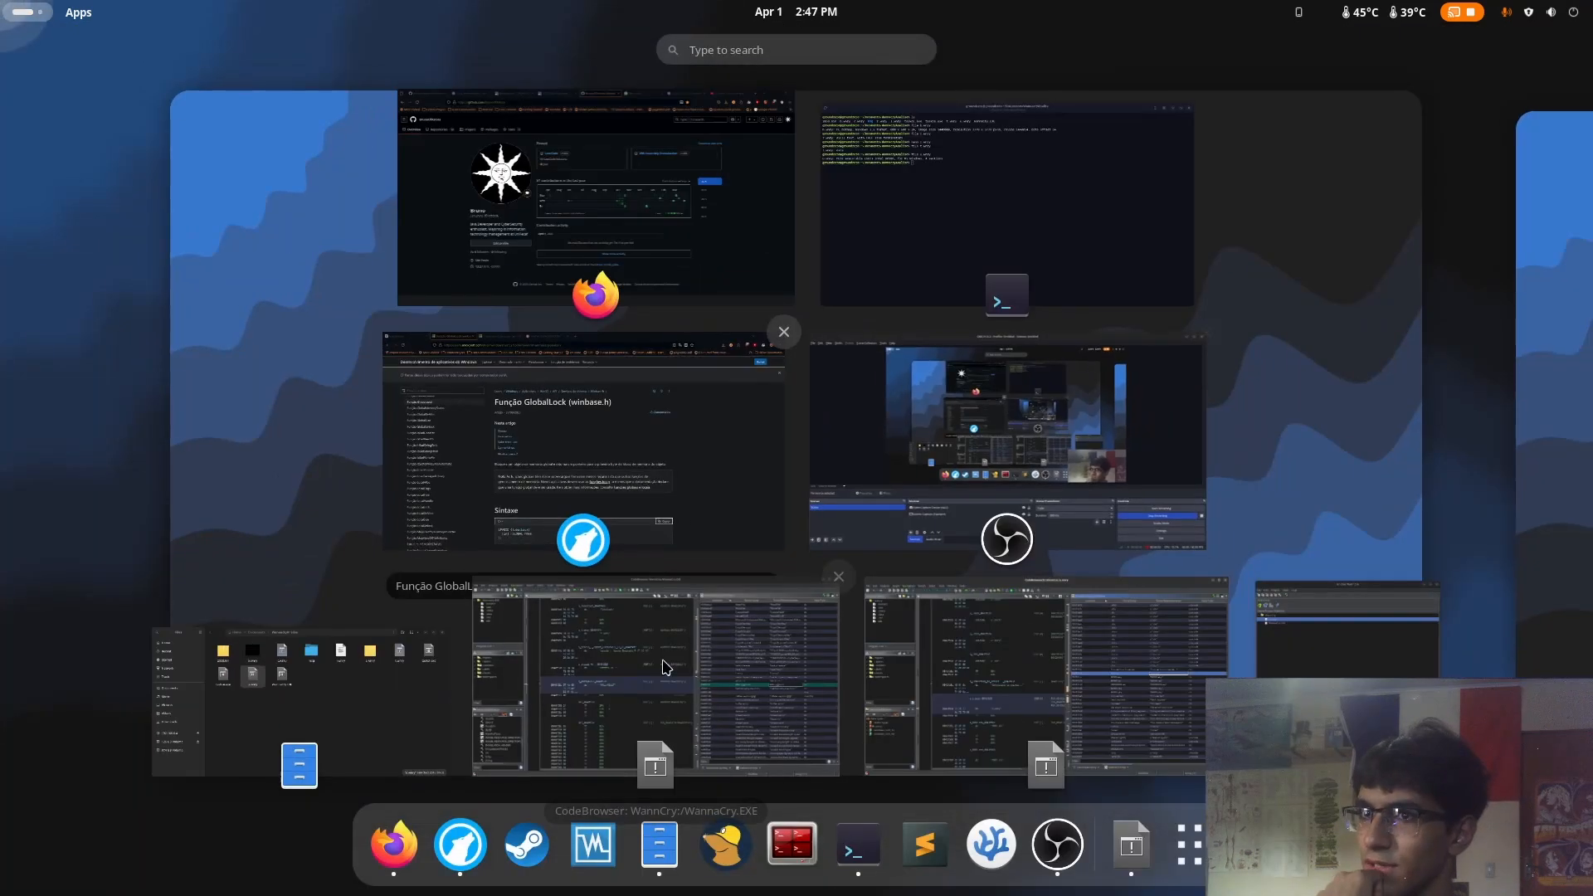
pyautogui.click(370, 711)
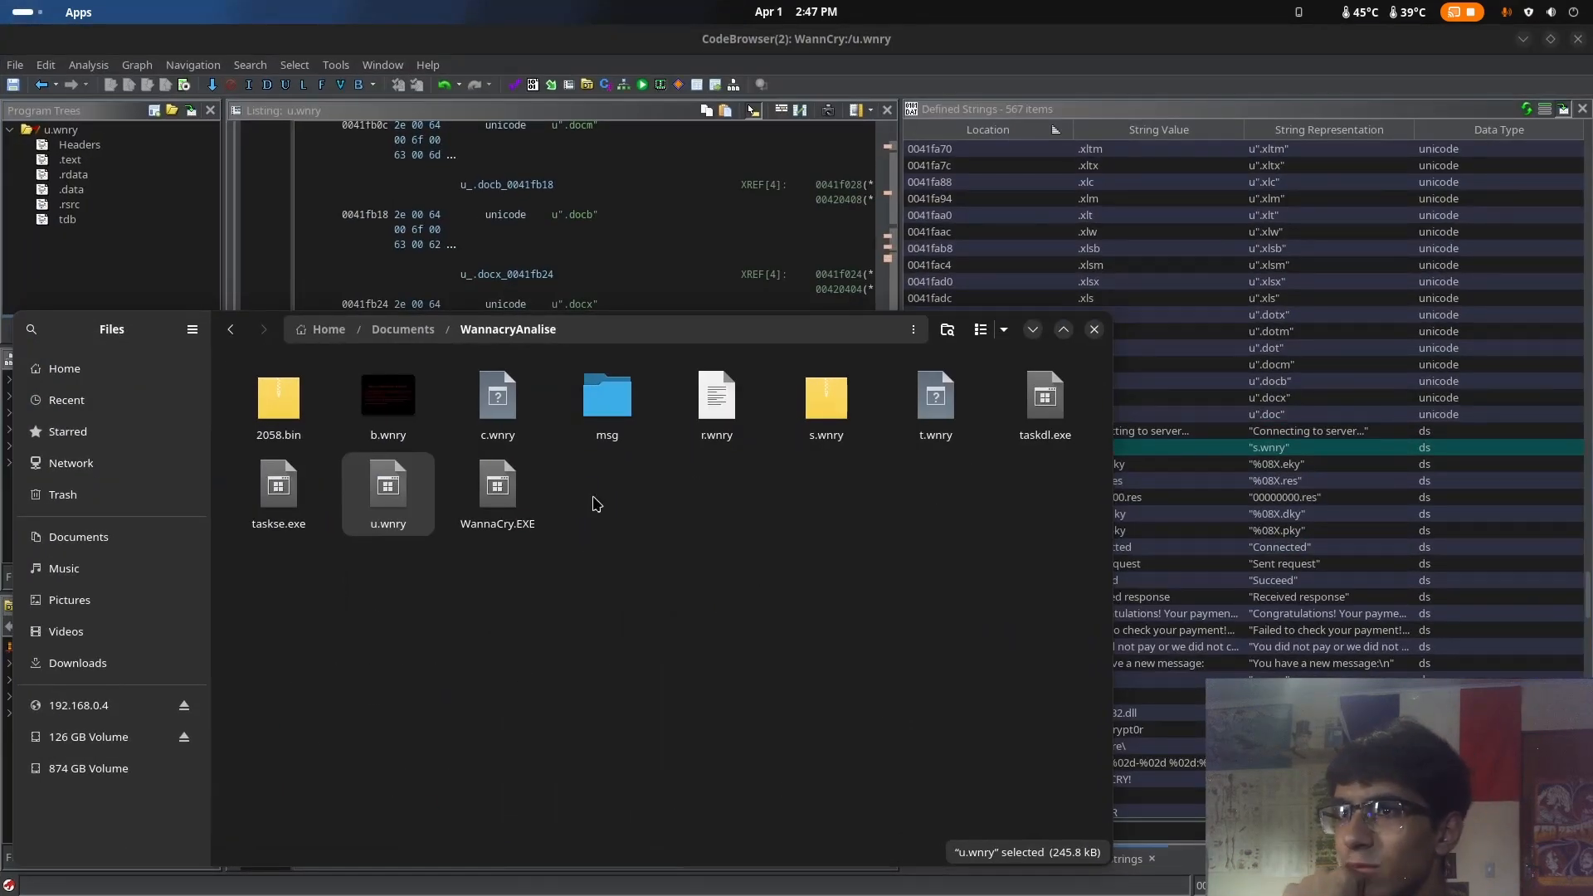
pyautogui.click(1394, 449)
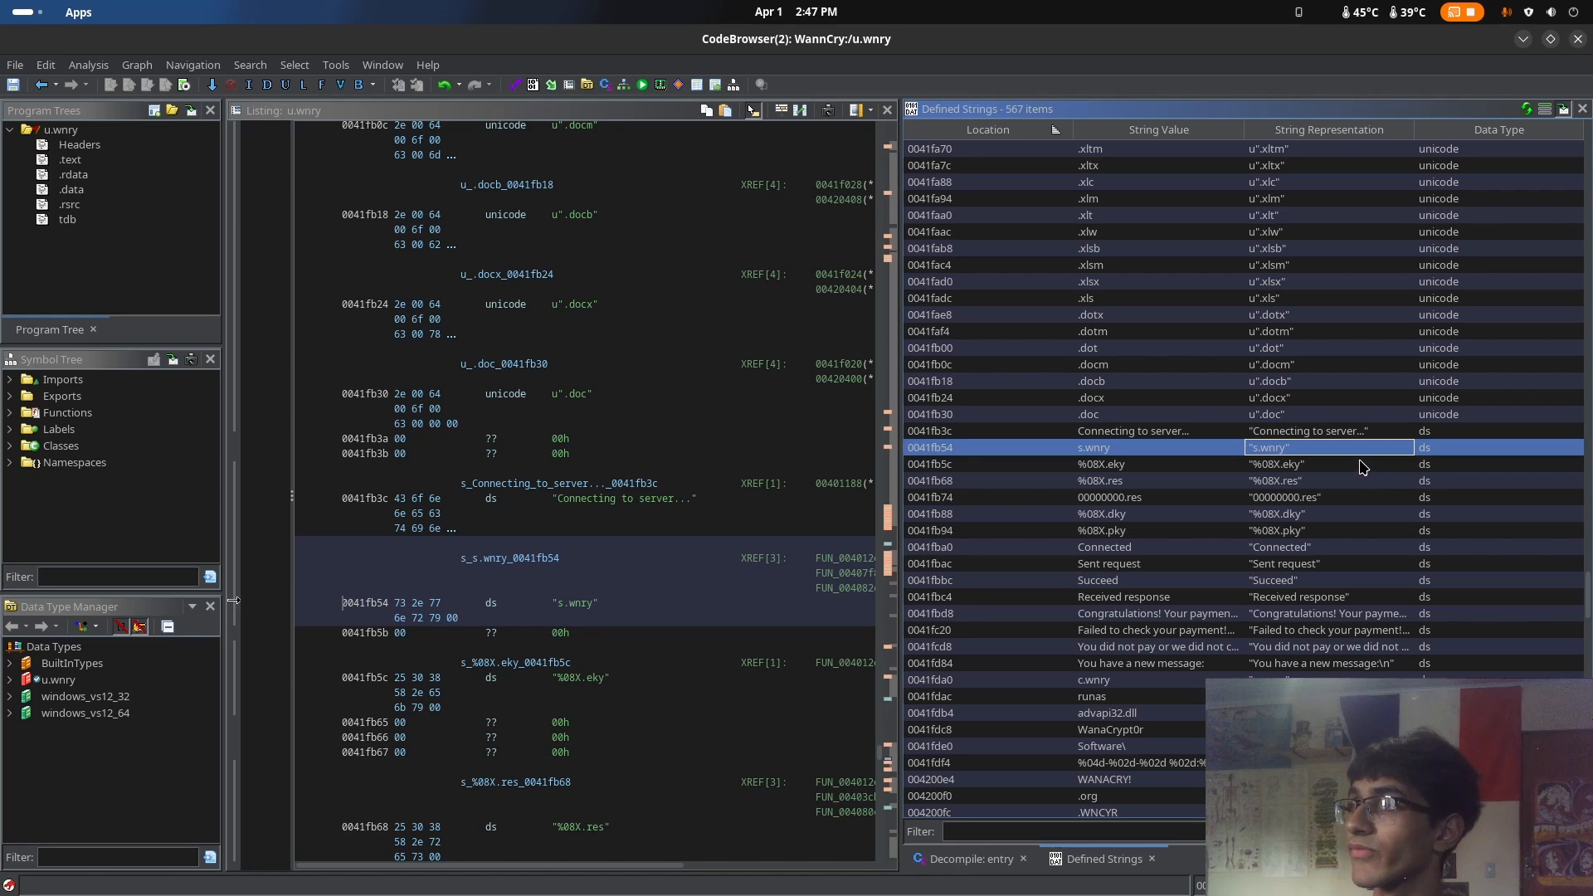
# Examine the %08X.eky and %08X.pky file-name patterns and the connection status strings from "Connected" to "Received response"
pyautogui.click(1319, 464)
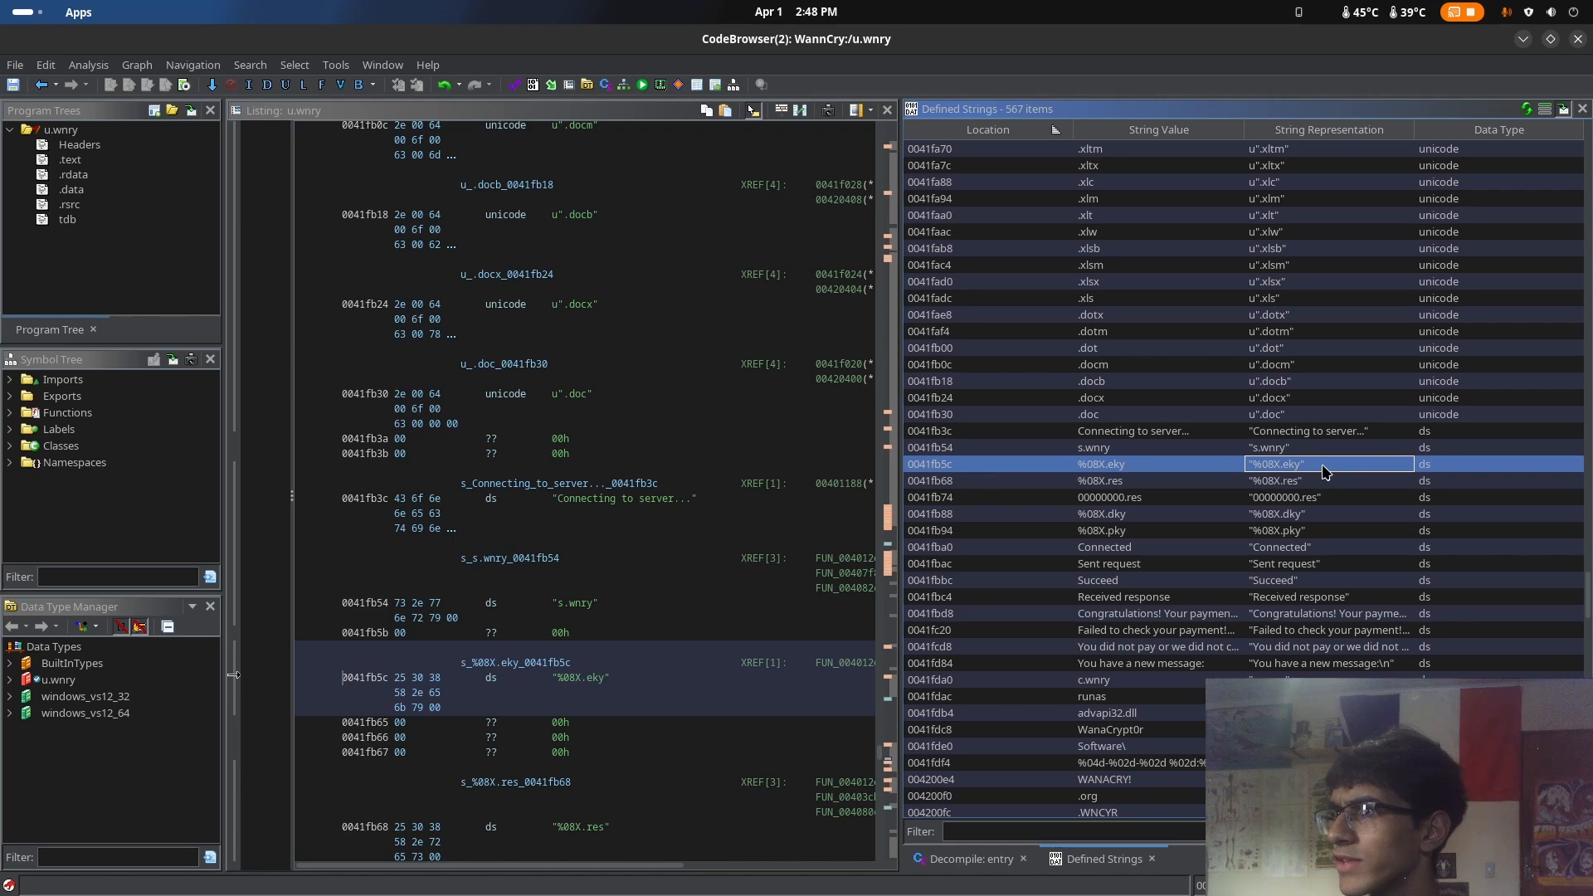
pyautogui.click(1328, 531)
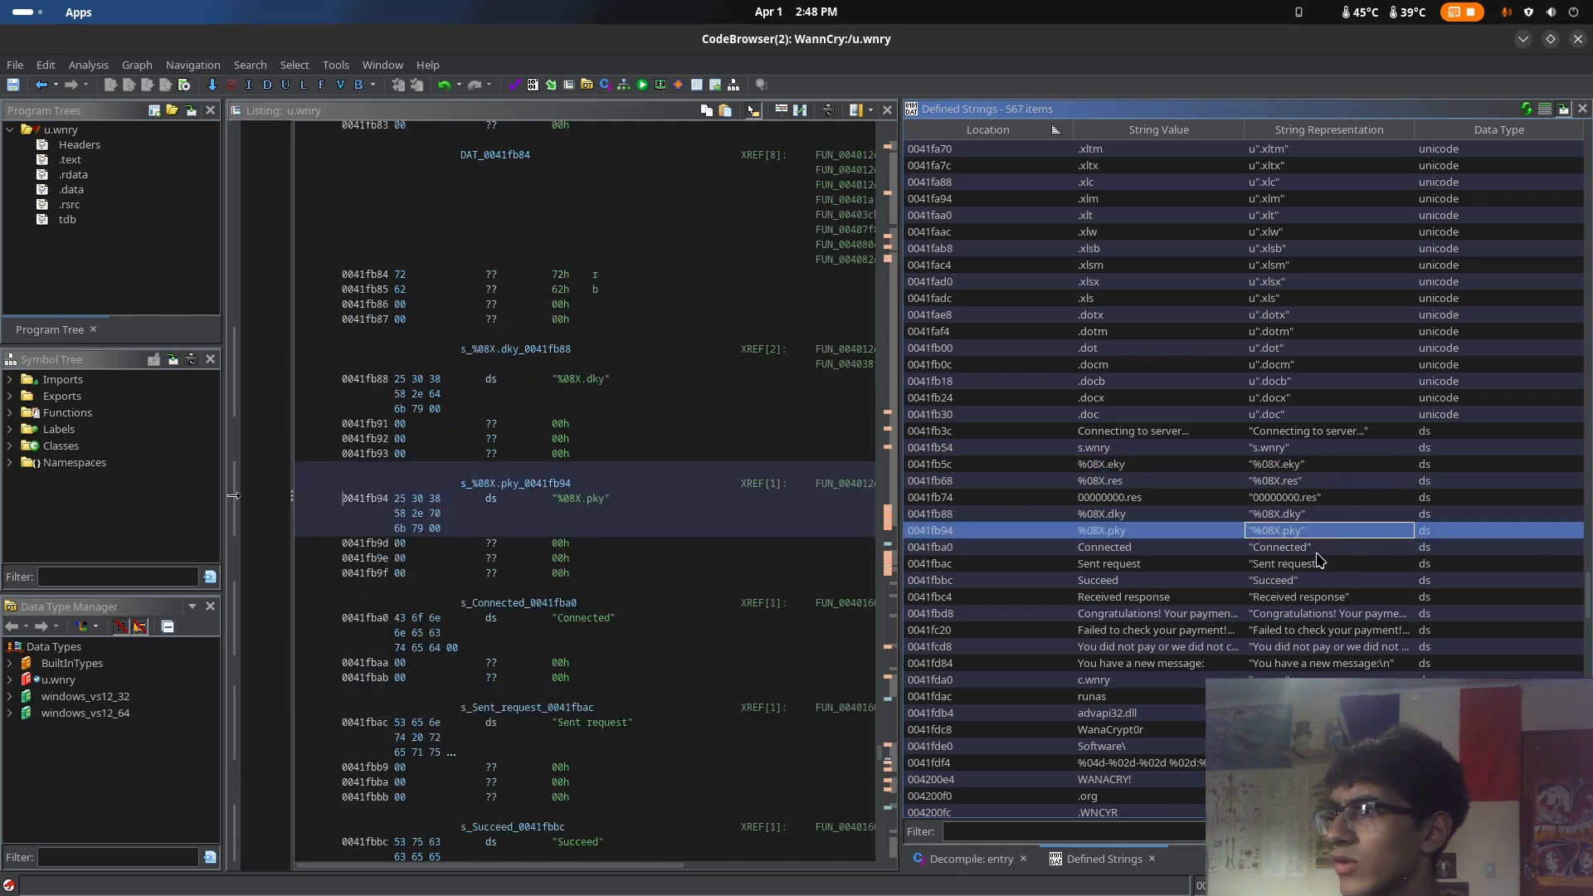
pyautogui.click(1317, 553)
pyautogui.click(1333, 566)
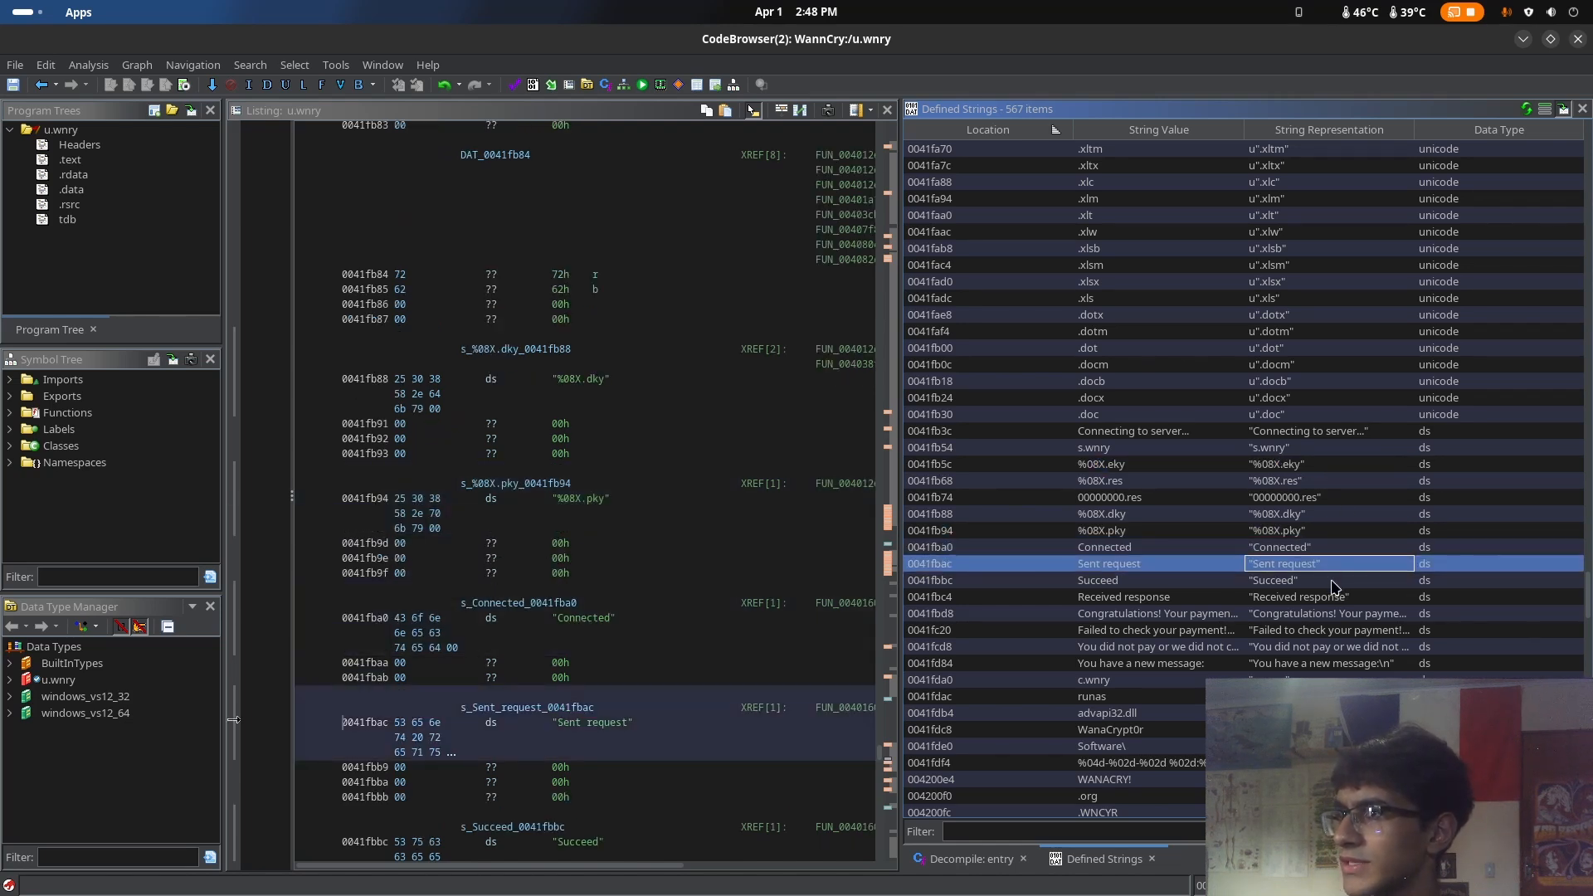
pyautogui.click(1332, 584)
pyautogui.click(1369, 599)
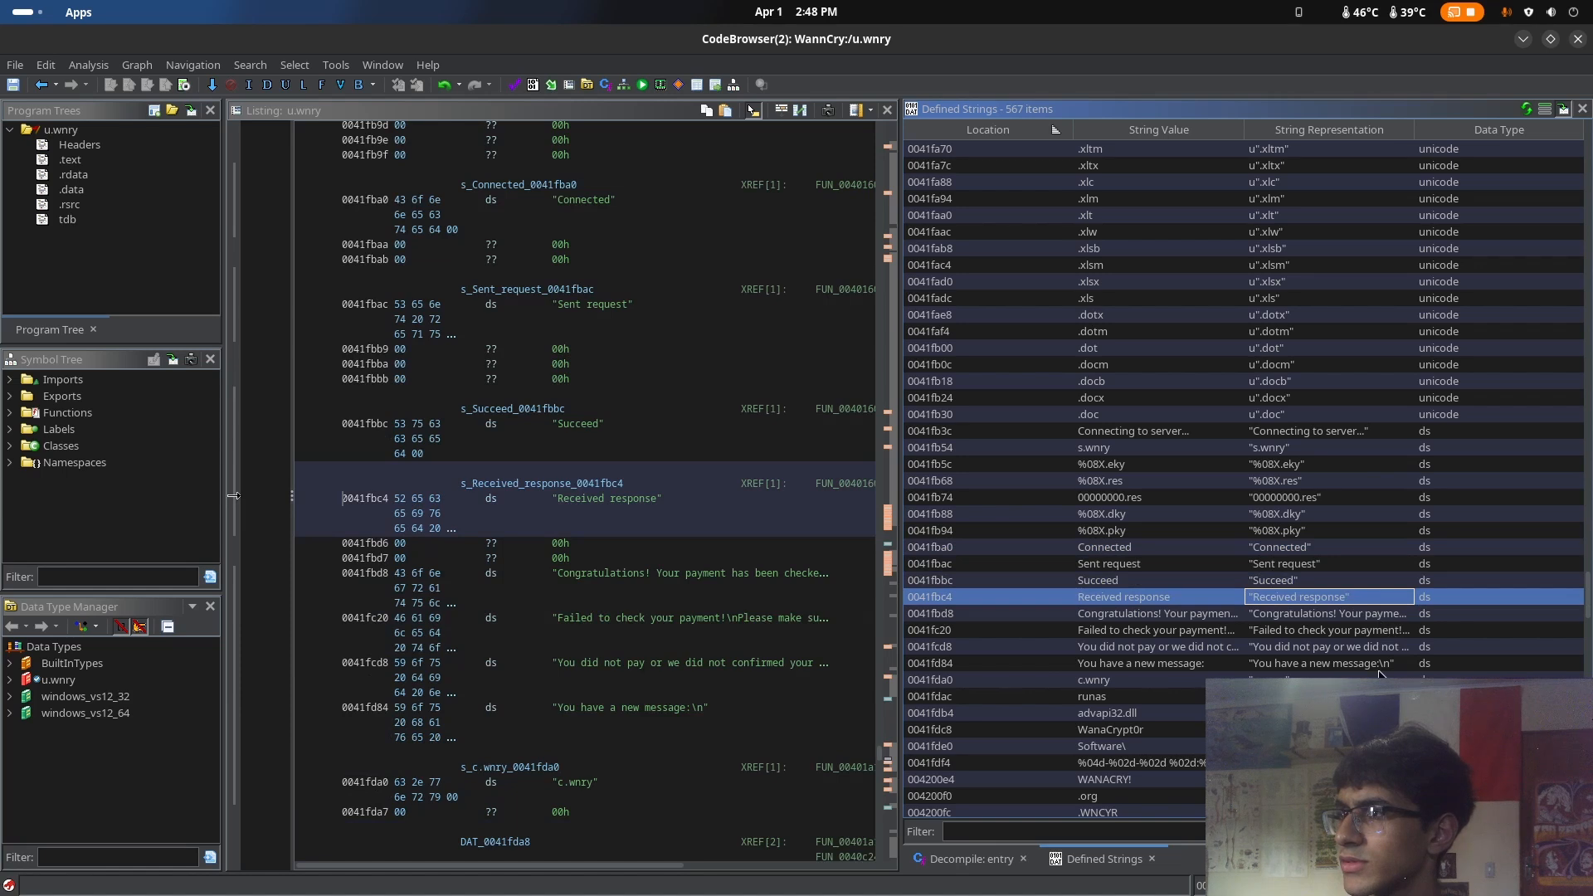
# Examine the ransom message strings "You have a new message", "You did not pay" and "Failed to check your payment!"
pyautogui.scroll(-1, 1384, 661)
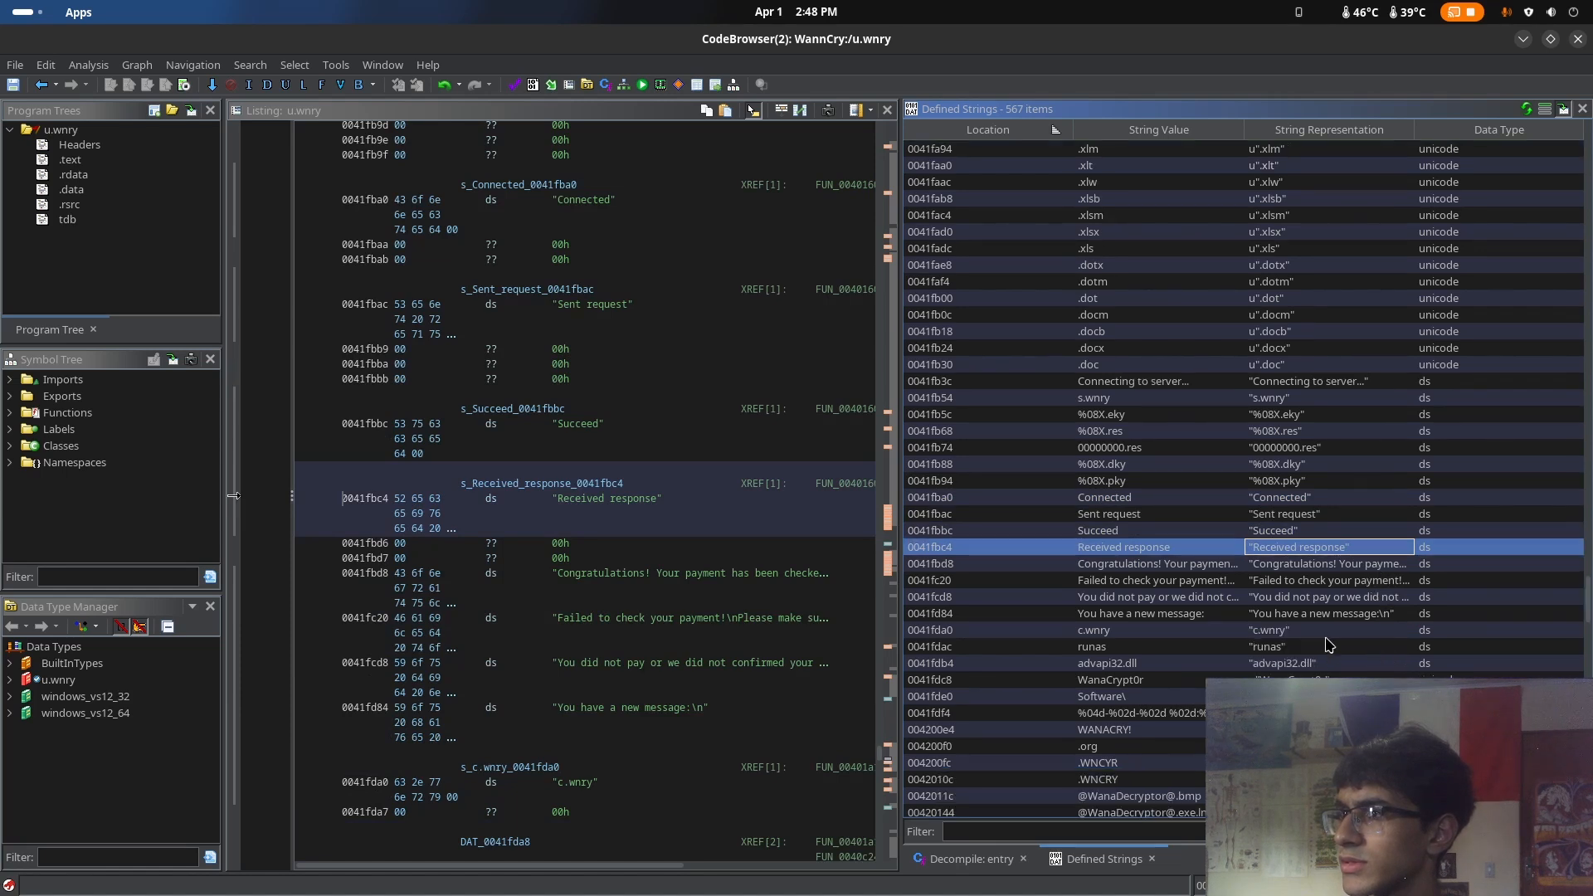
pyautogui.click(1272, 636)
pyautogui.click(1310, 619)
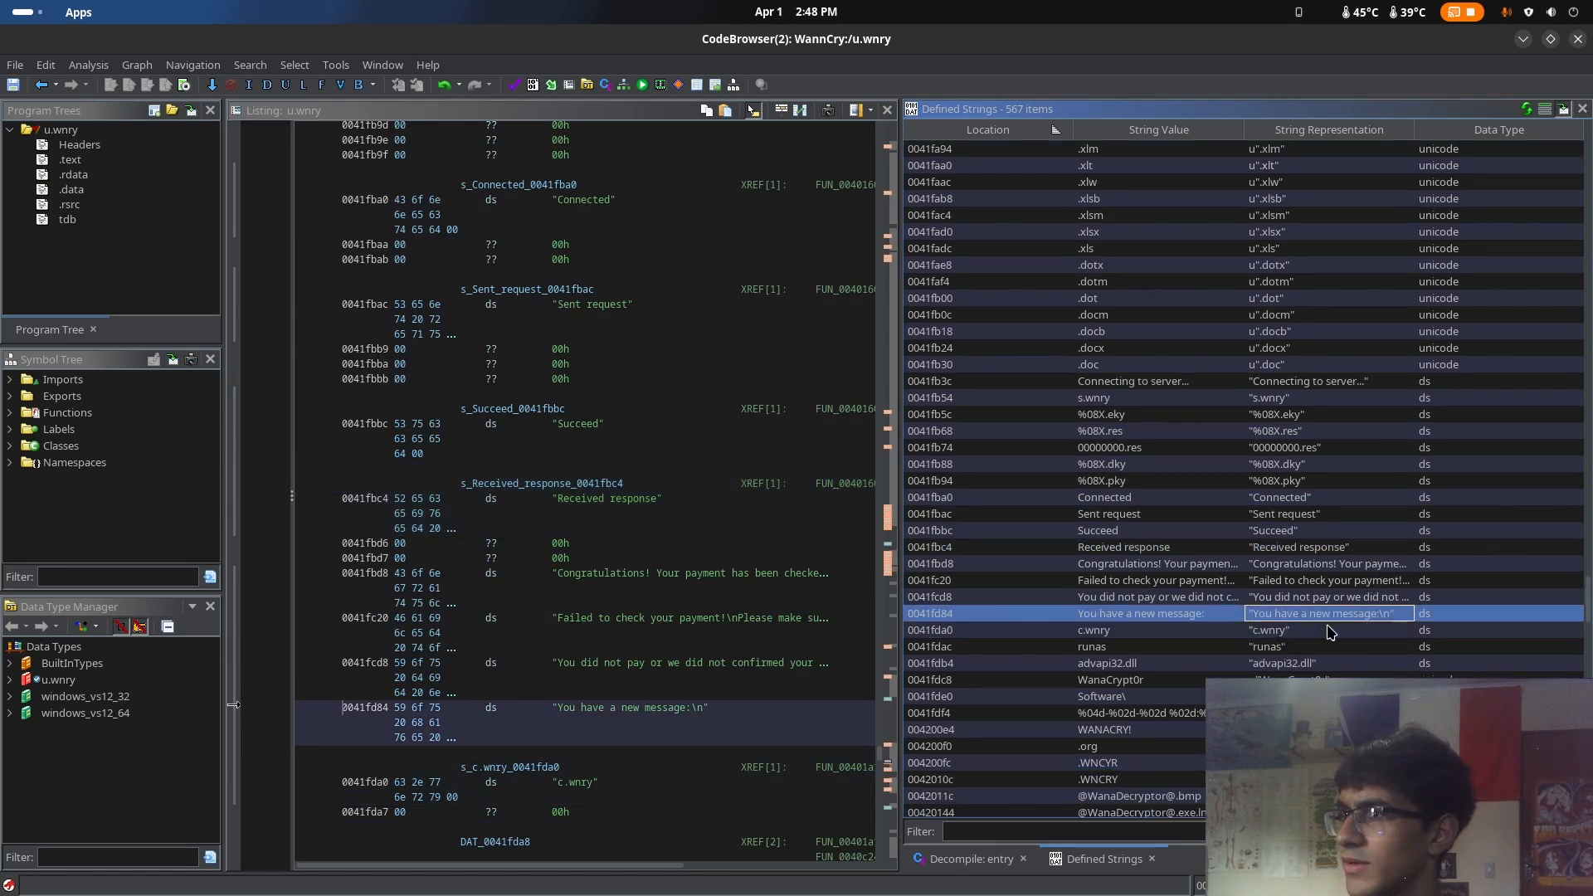
pyautogui.press('Up')
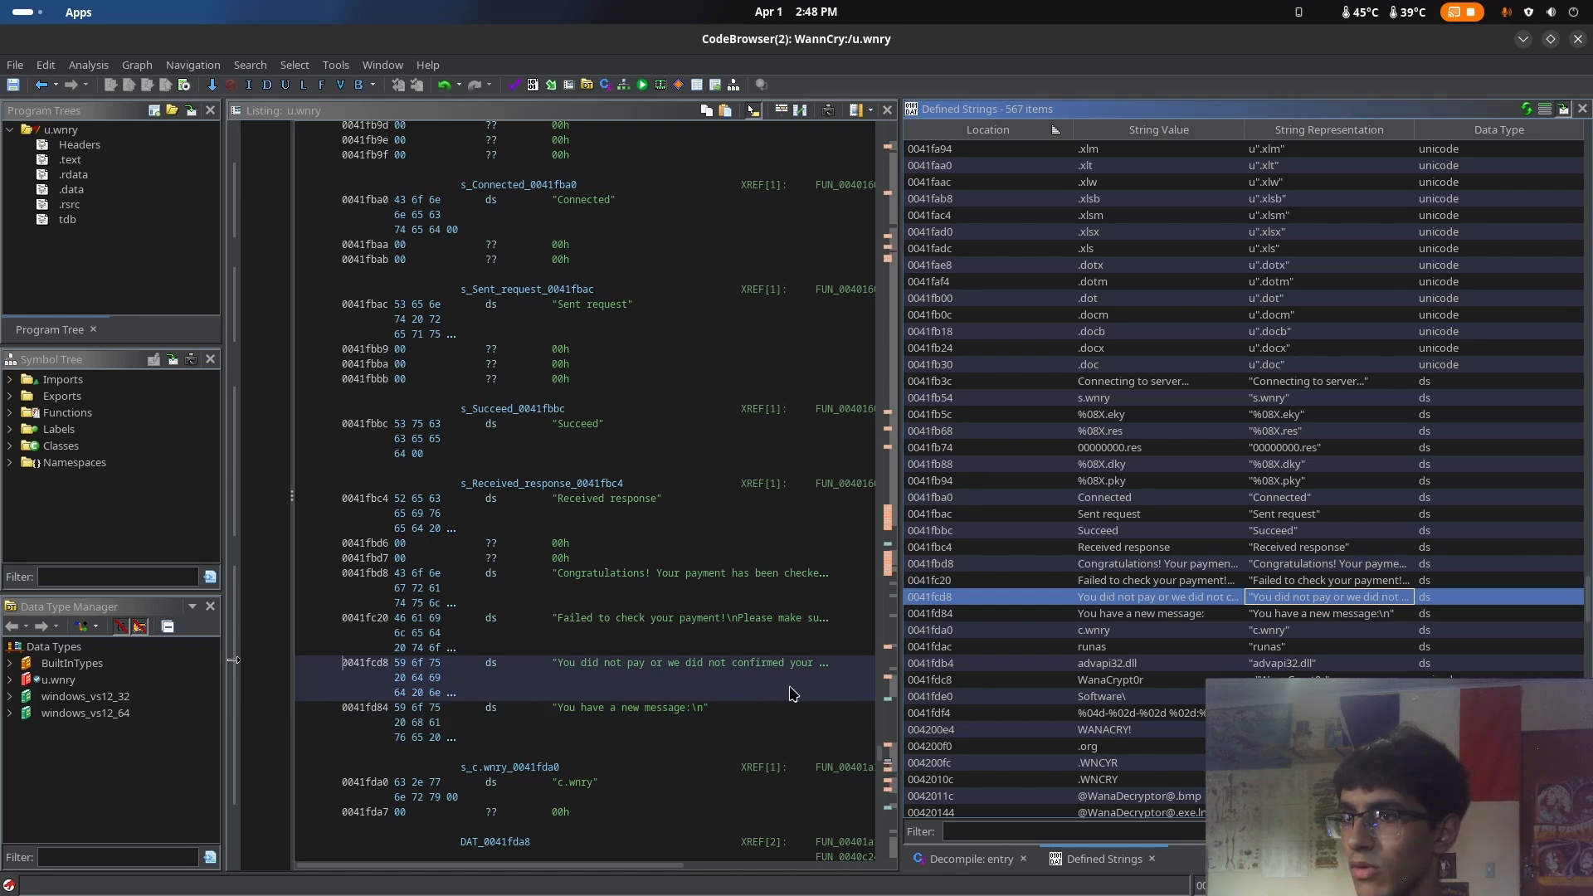
pyautogui.click(777, 637)
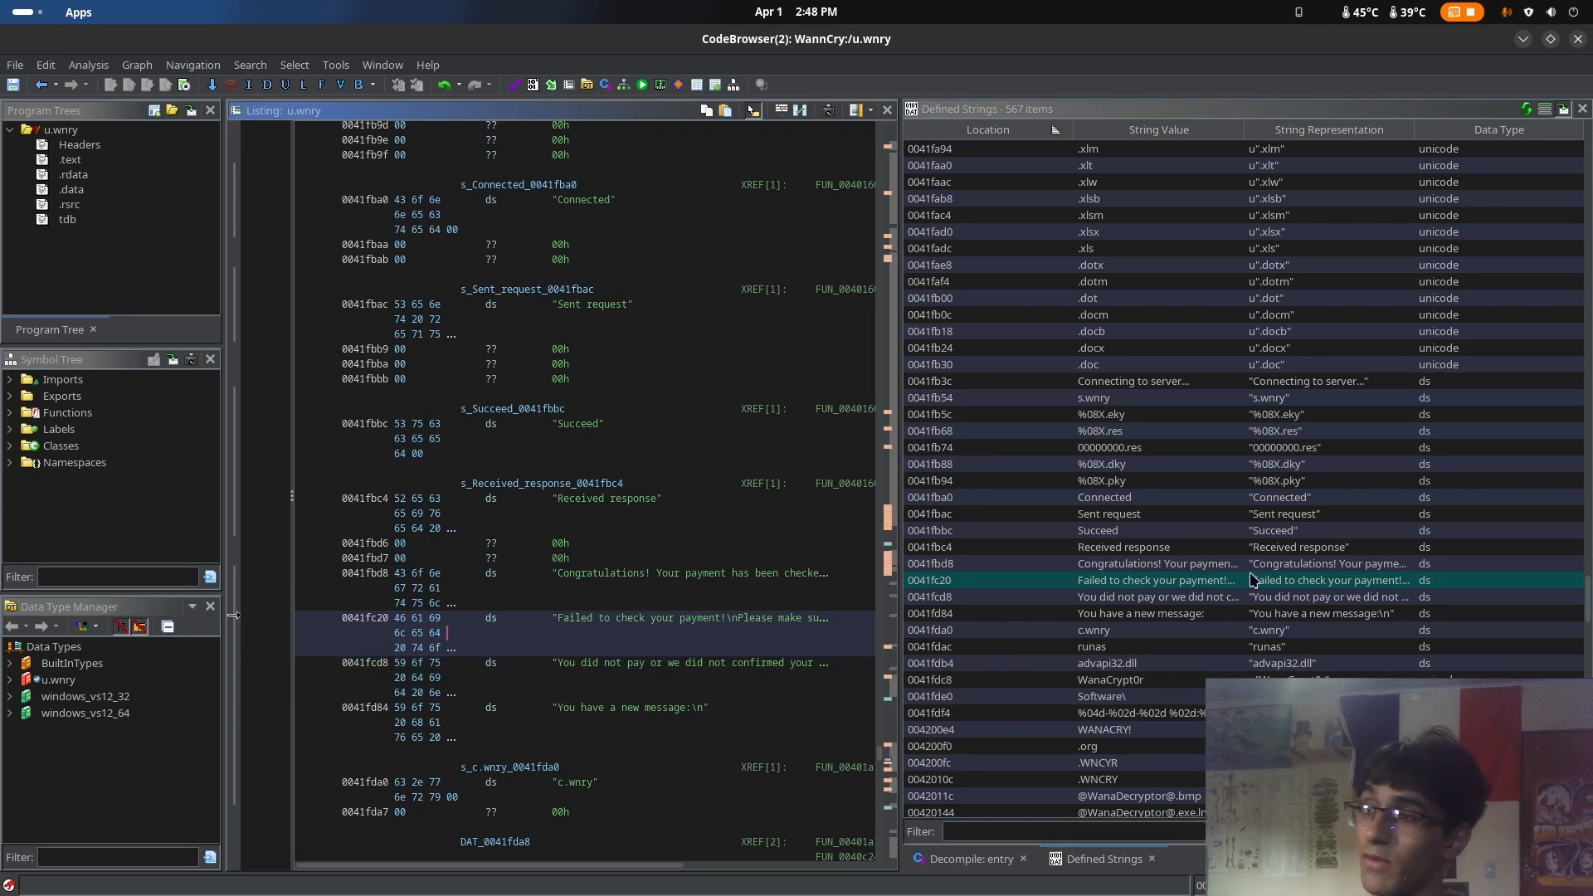
# Examine the WANACRY! string and the file extension and path strings that follow it
pyautogui.scroll(-2, 1465, 604)
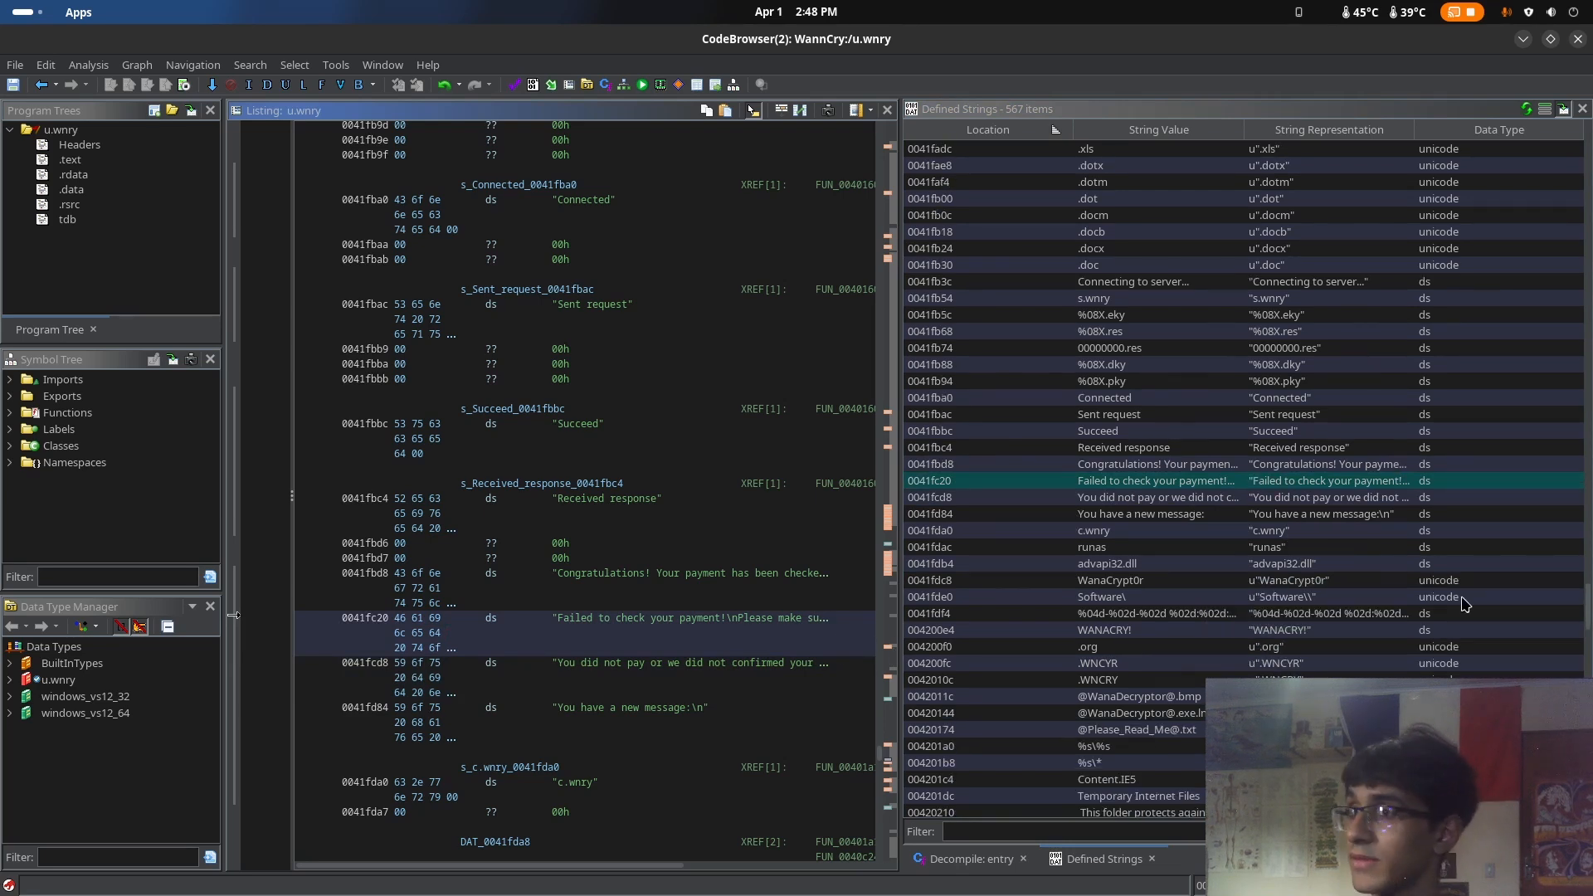
pyautogui.click(1282, 633)
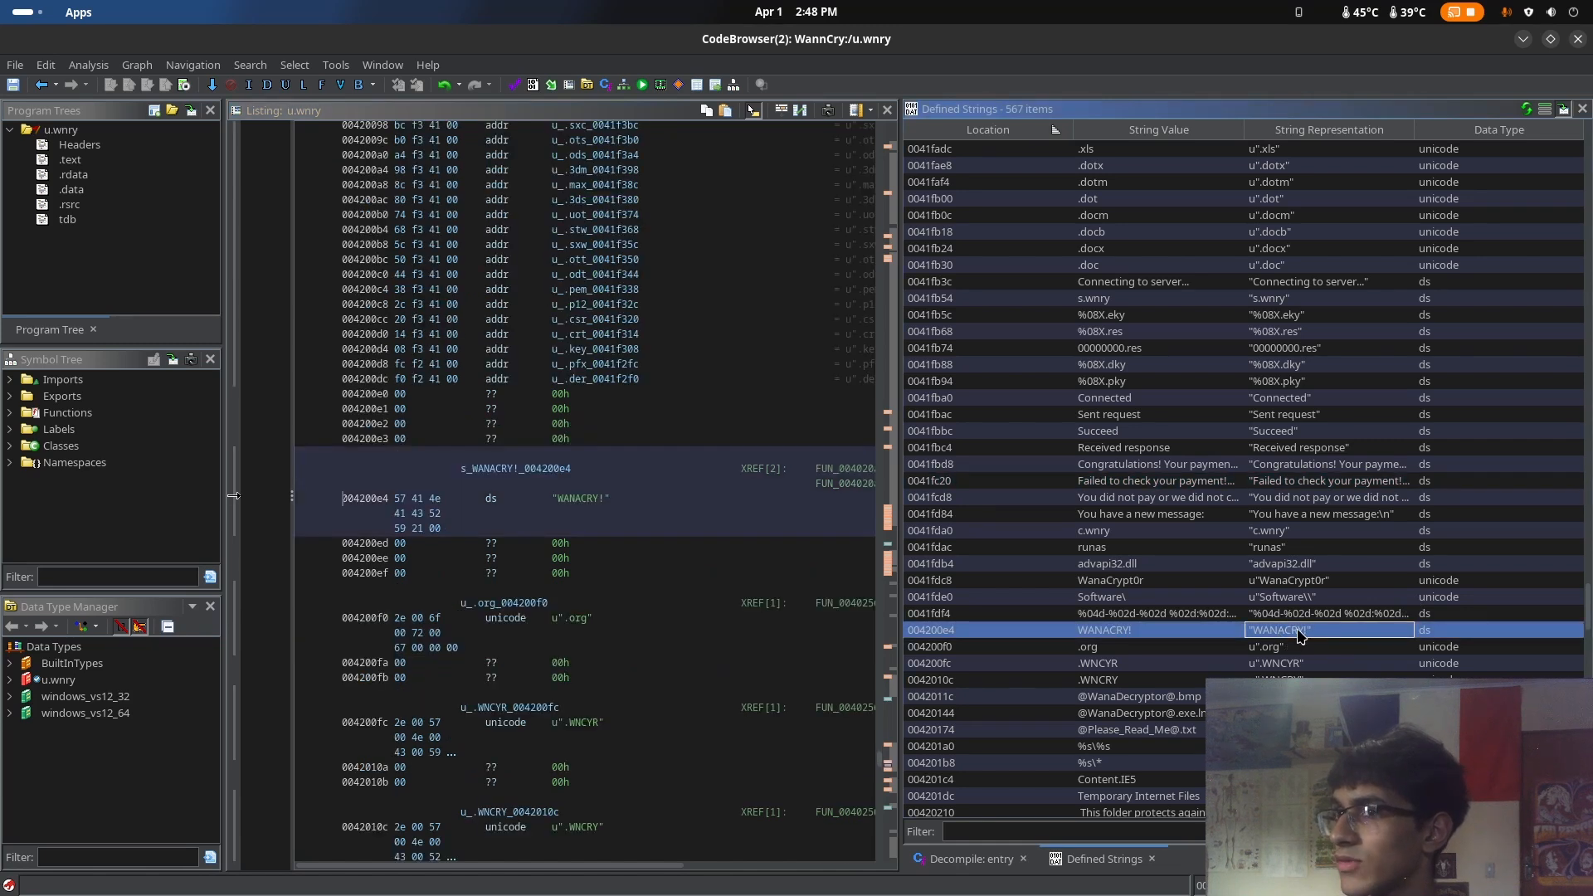
pyautogui.scroll(-3, 1319, 643)
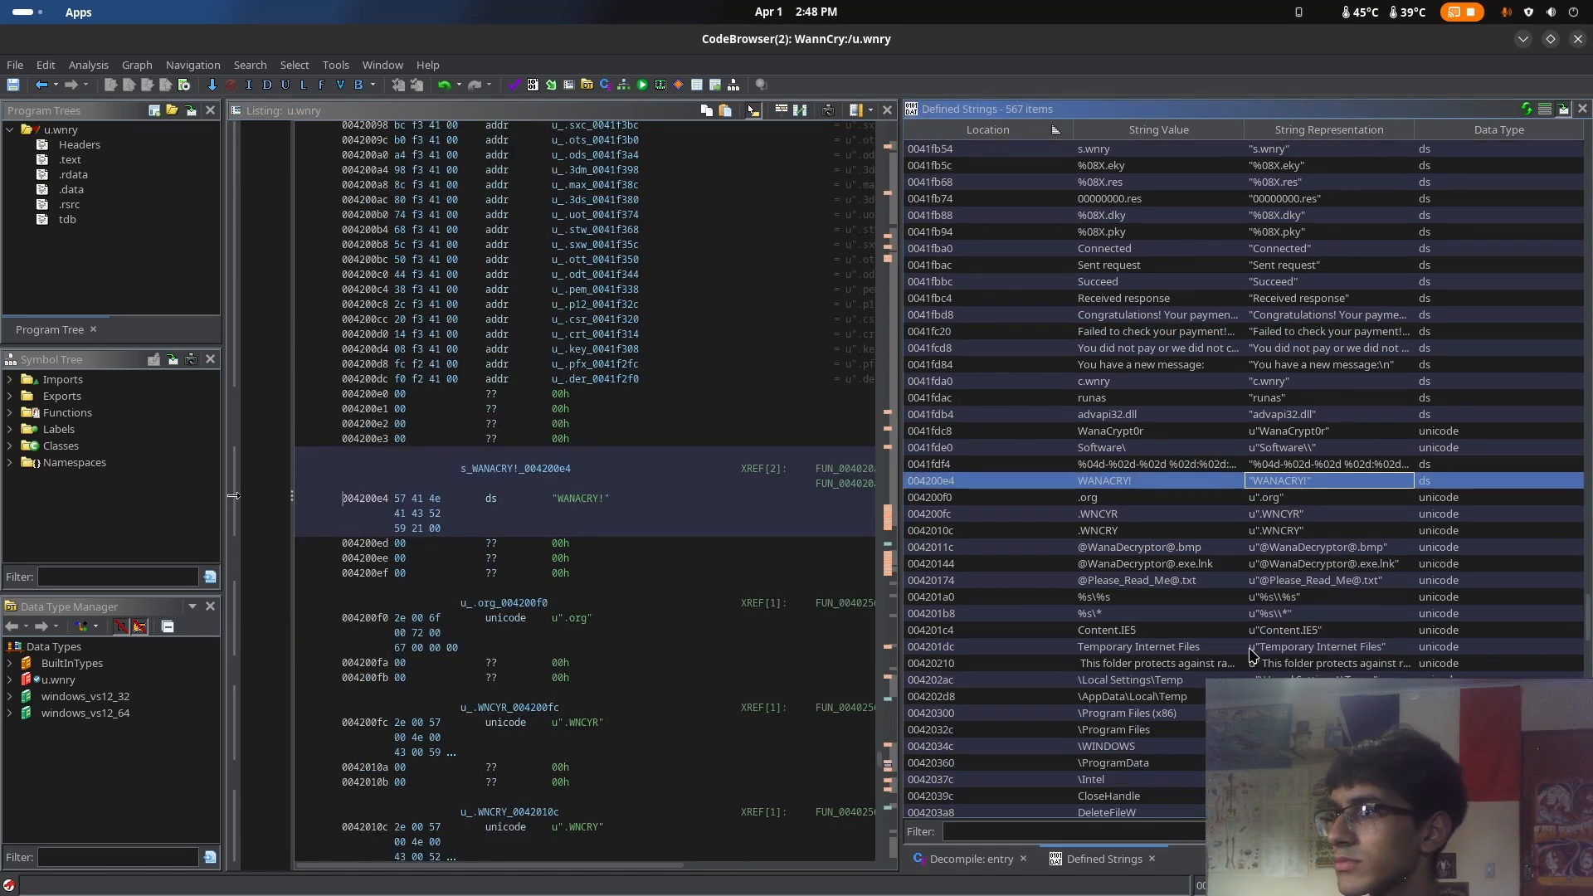
# Examine the cryptographic function strings CryptGenKey, CryptDecrypt, CryptEncrypt and CryptDestroyKey, comparing their entries in the listing
pyautogui.scroll(-9, 1253, 655)
pyautogui.click(1286, 655)
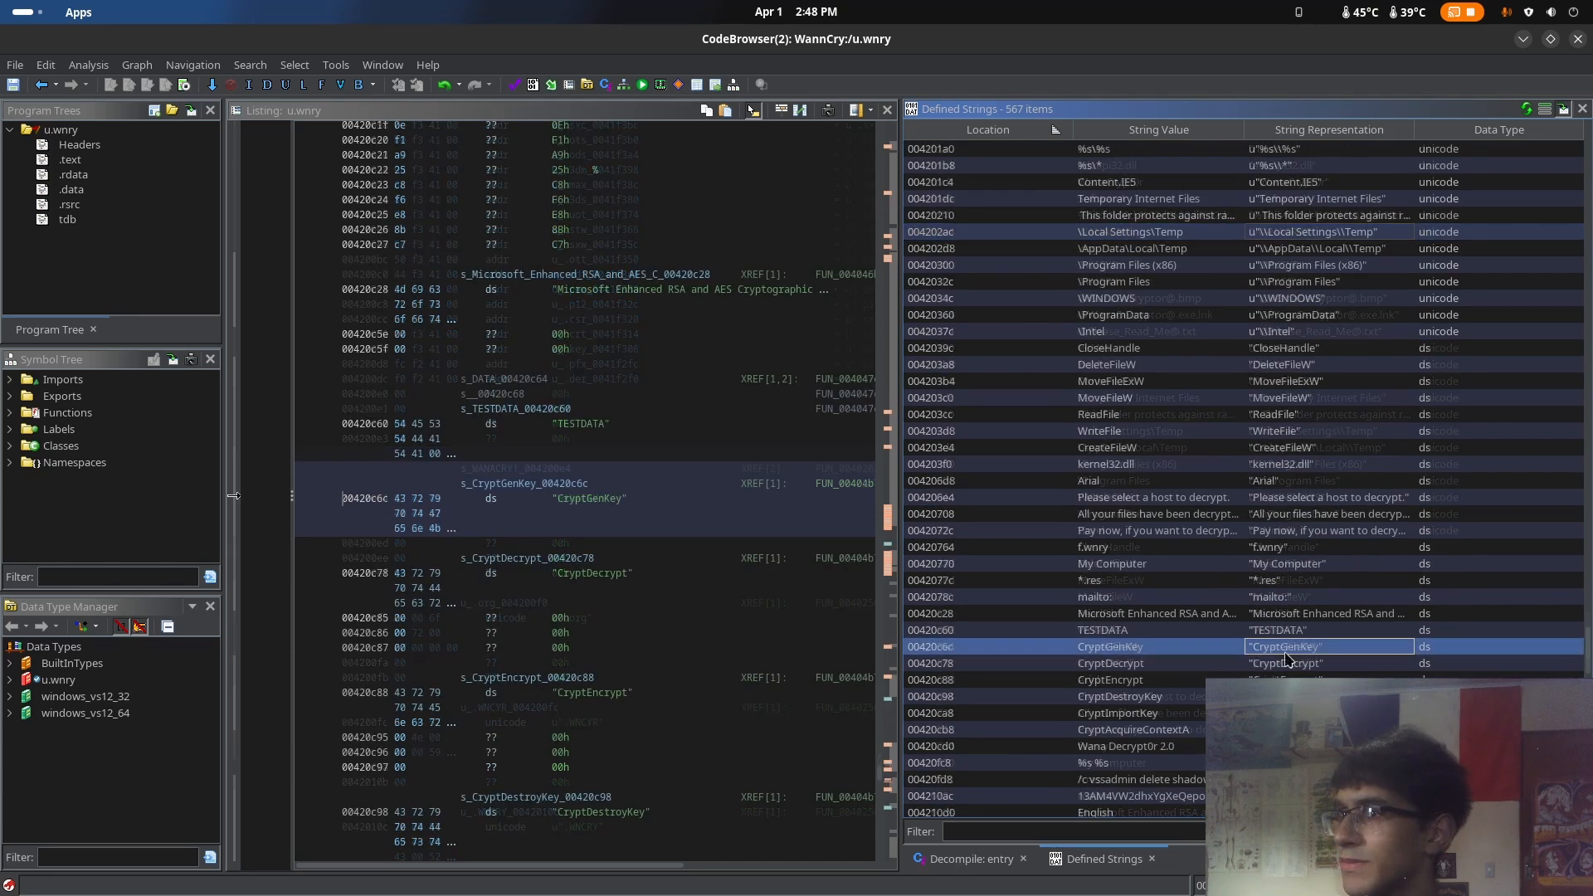
pyautogui.press('Down')
pyautogui.press('Down')
pyautogui.press('Up')
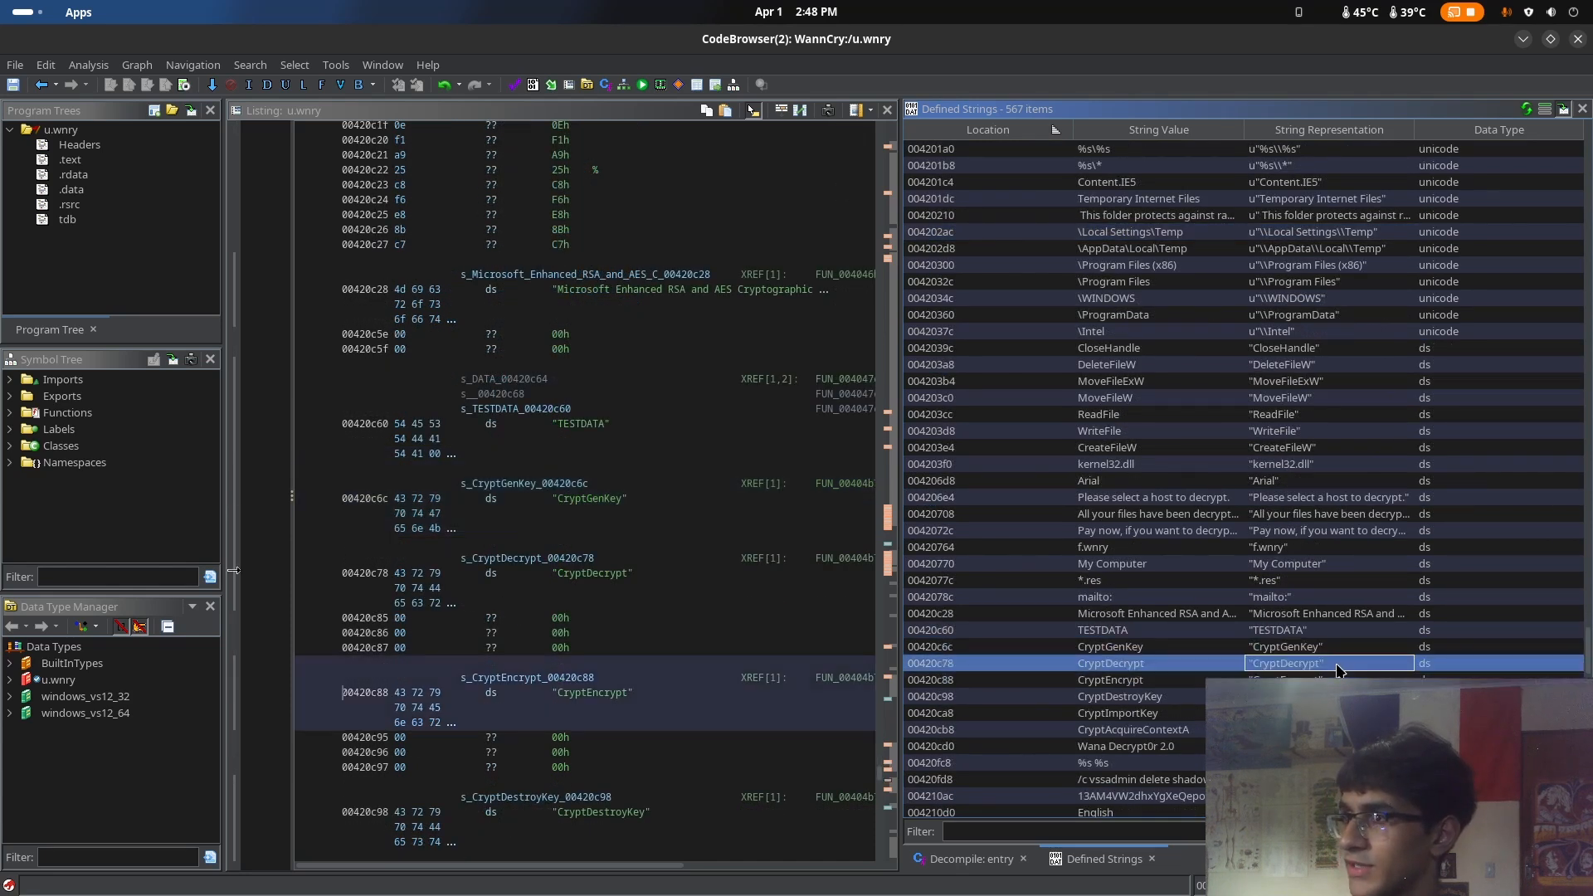
pyautogui.press('Up')
pyautogui.press('Down')
pyautogui.press('Down')
pyautogui.press('Up')
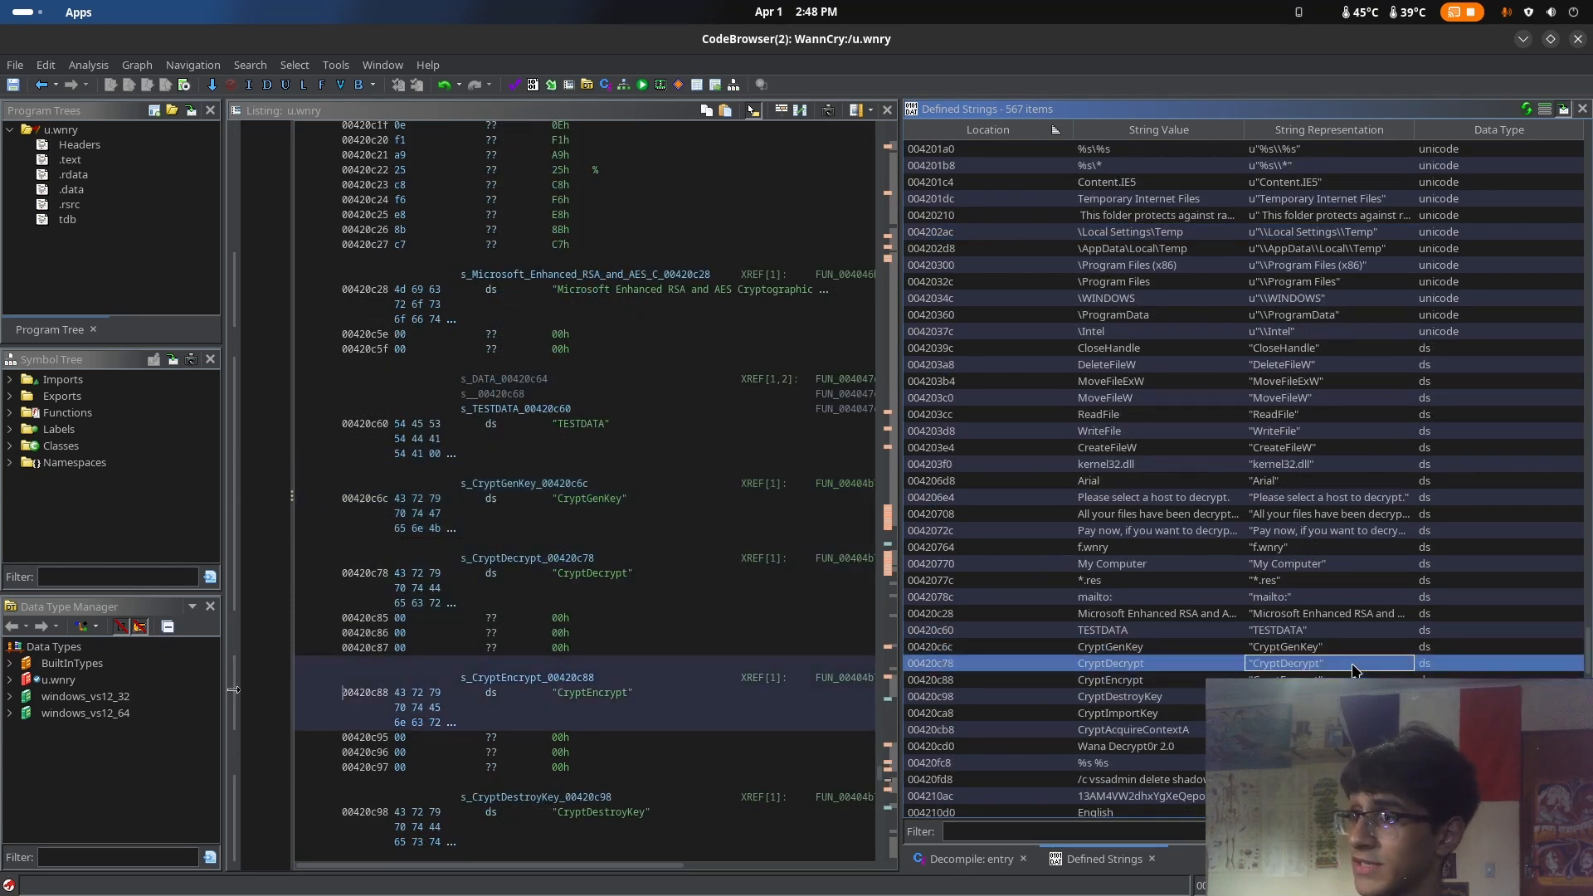
pyautogui.press('Down')
pyautogui.press('Down')
pyautogui.press('Down')
pyautogui.press('Up')
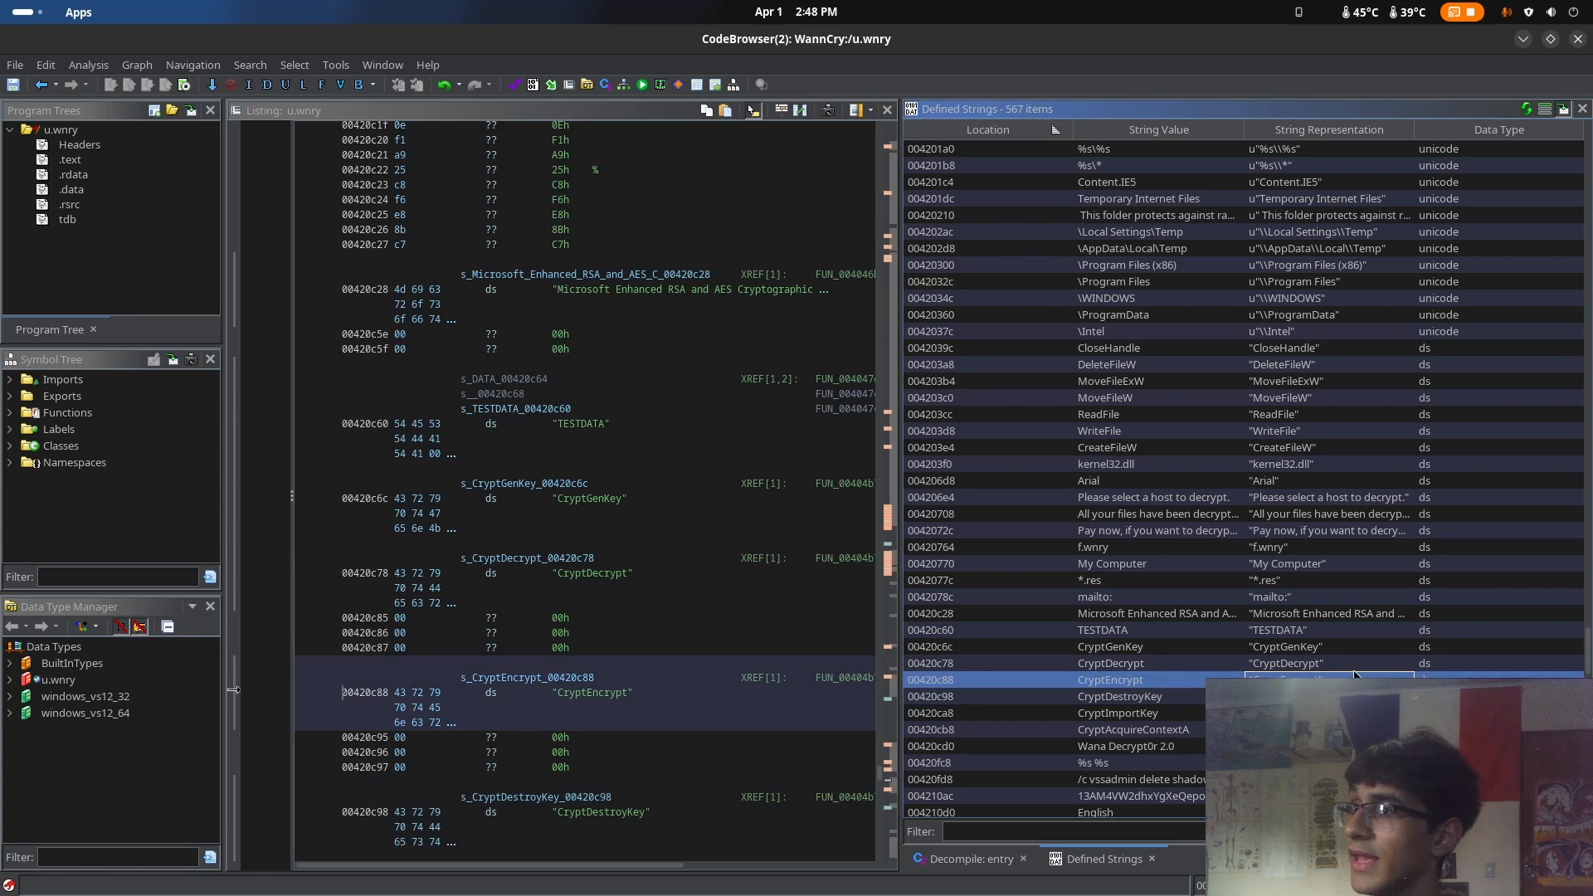
pyautogui.press('Down')
# Locate the "/c vssadmin delete shadows" command string further down the defined strings and show it in the listing
pyautogui.scroll(-3, 1394, 637)
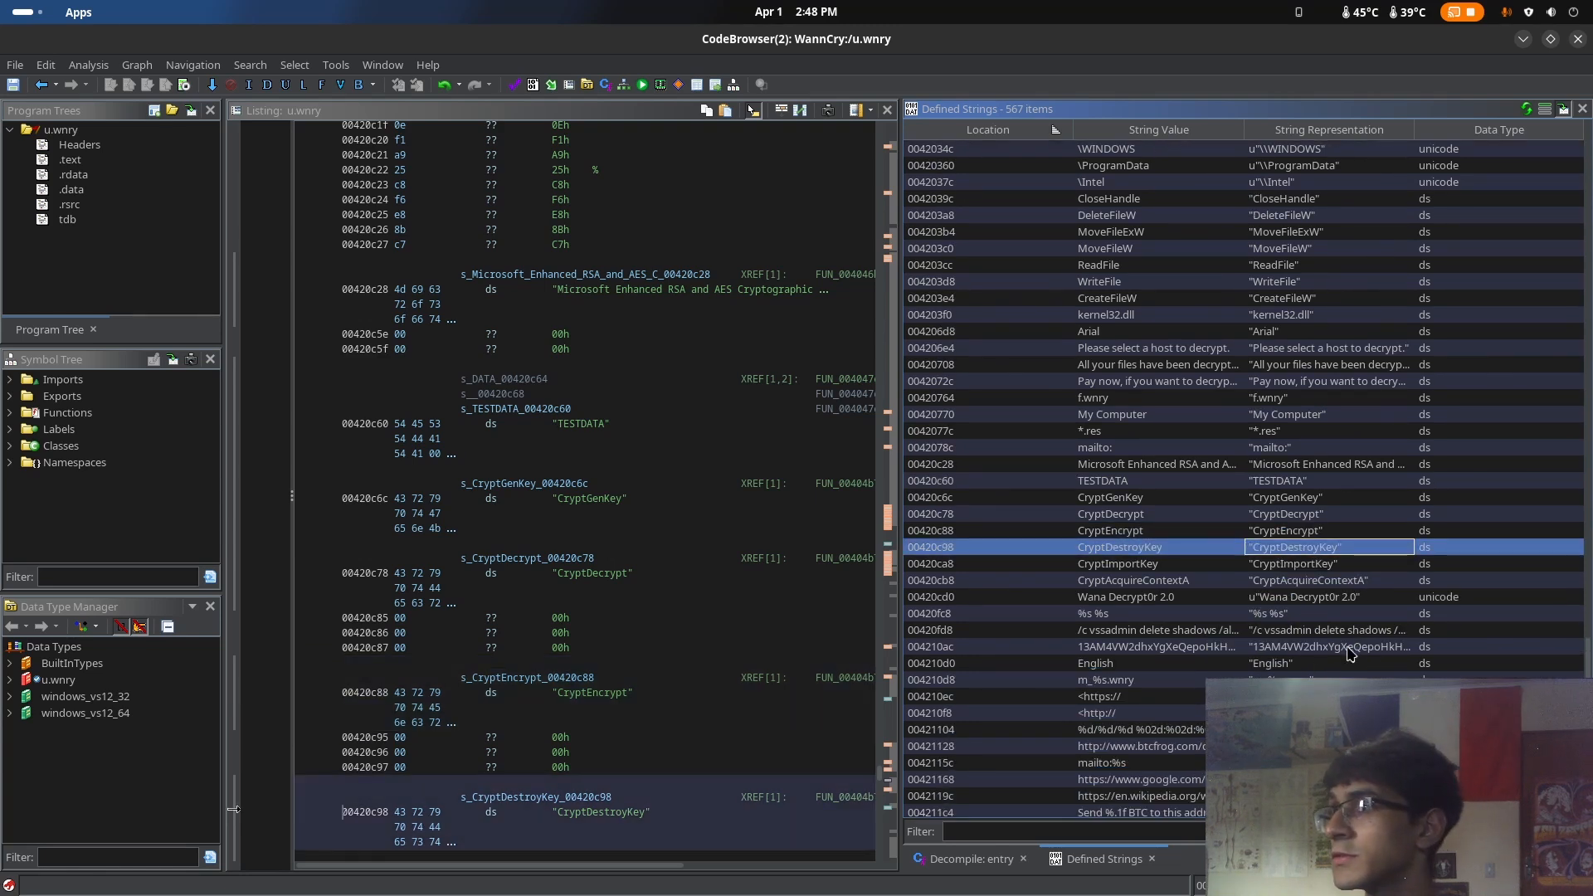
pyautogui.scroll(-2, 1322, 649)
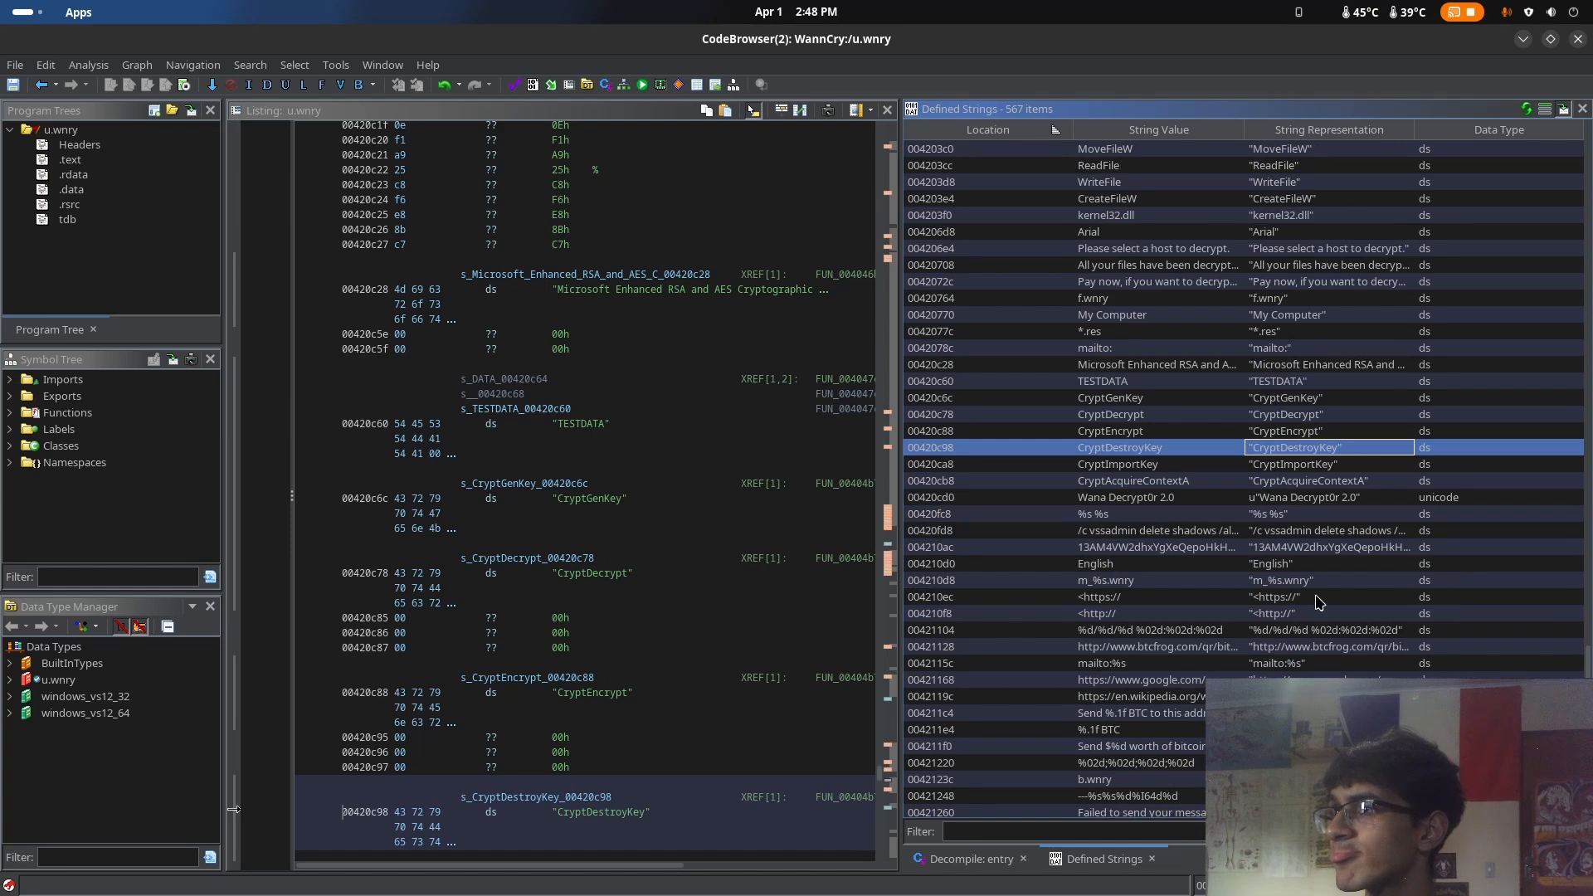
pyautogui.click(1321, 532)
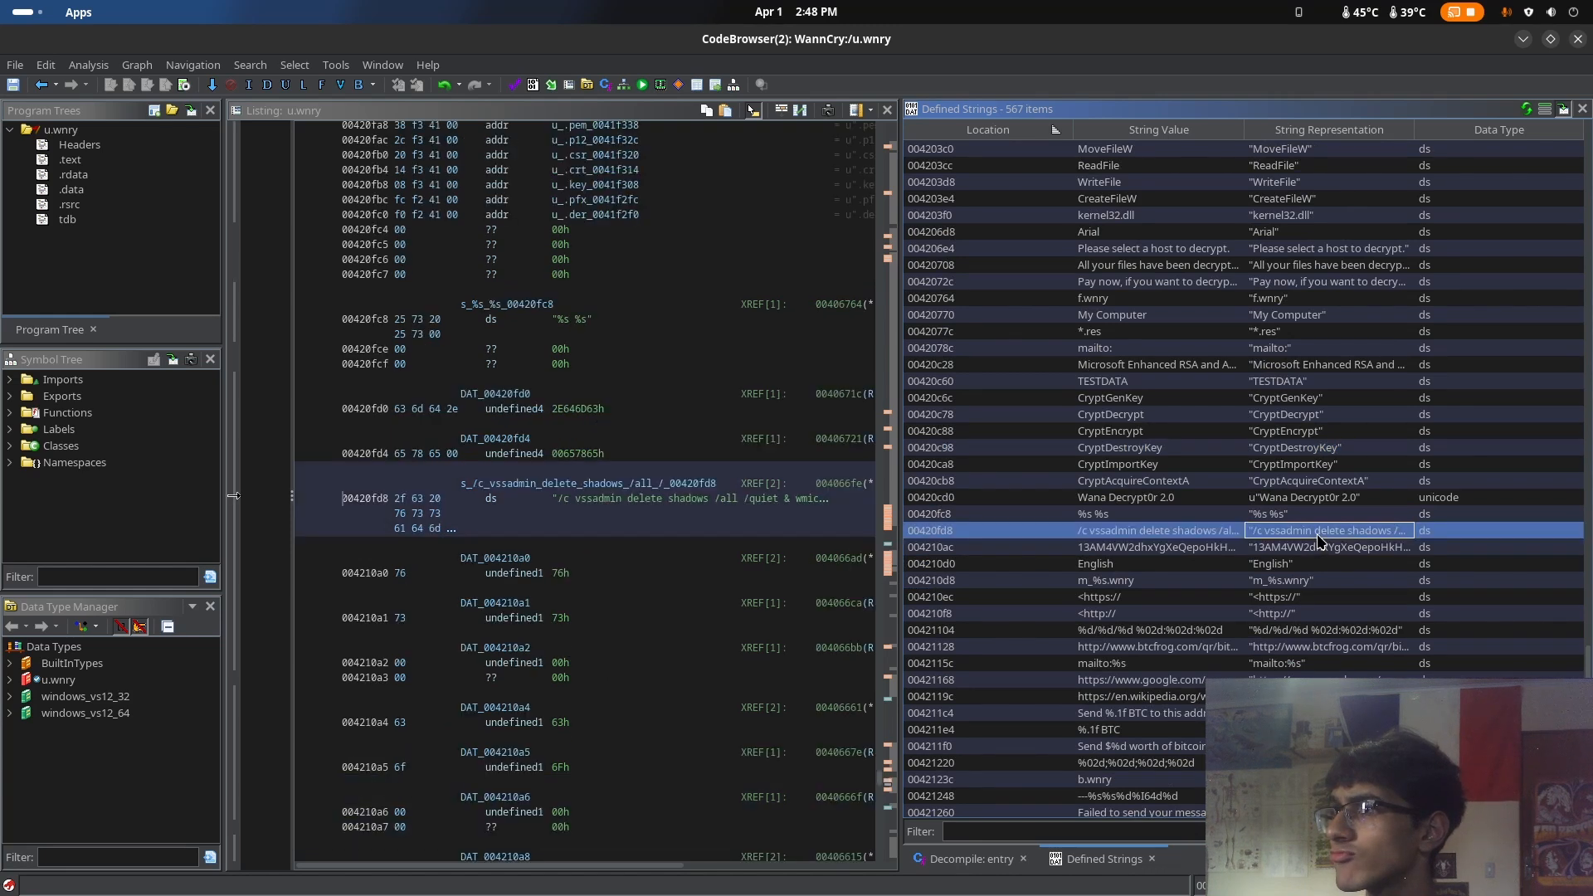
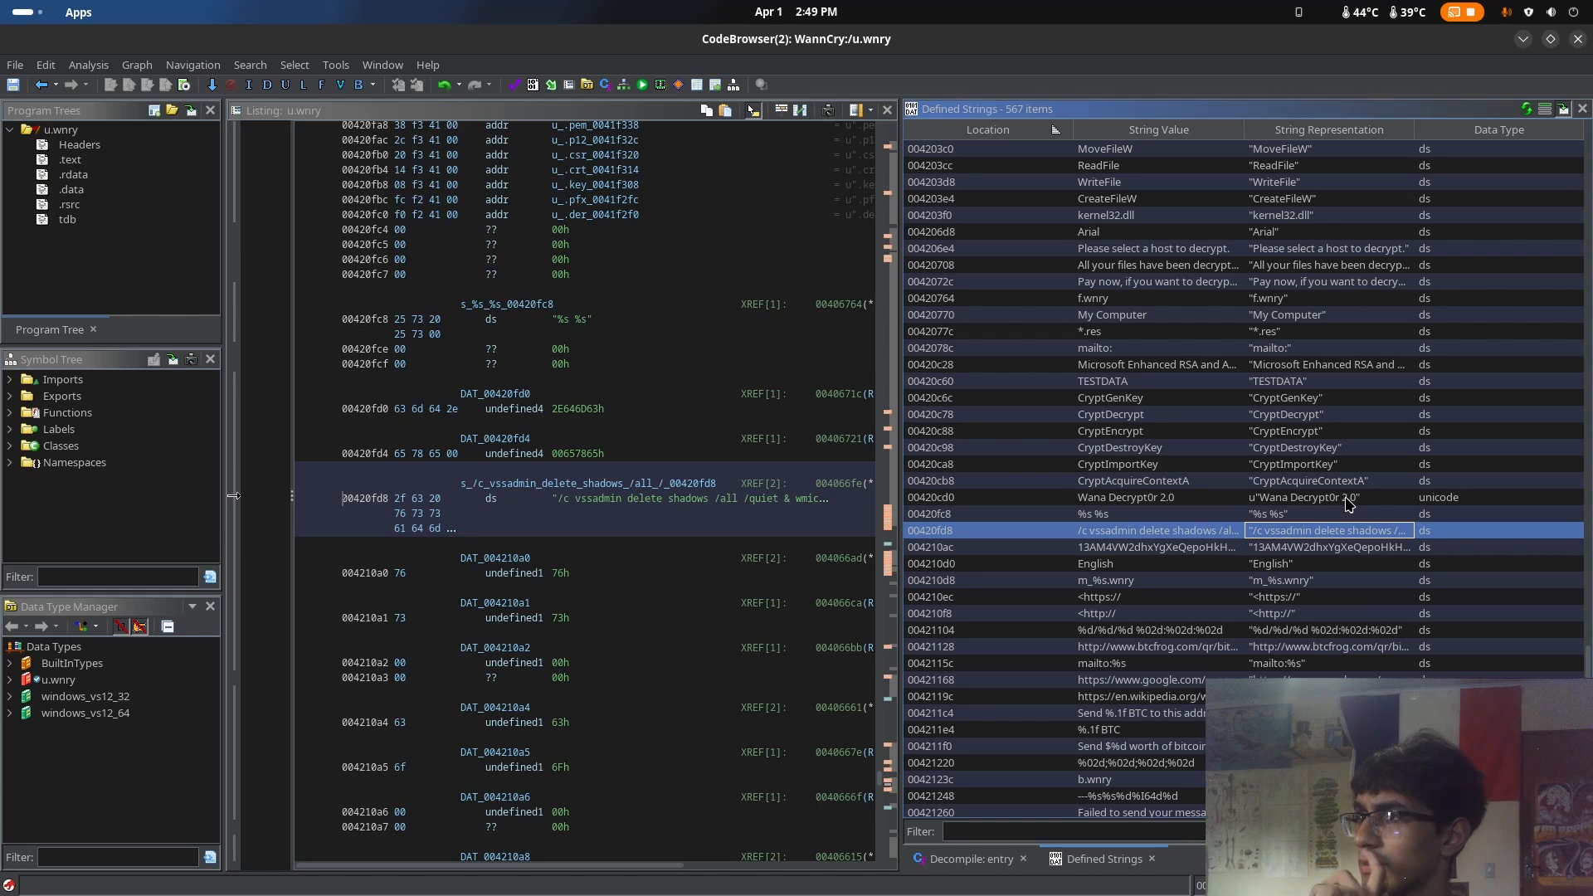
# Go to the "Wana Decrypt0r 2.0" string in the listing and inspect its cross-references and the data following it
pyautogui.click(1345, 498)
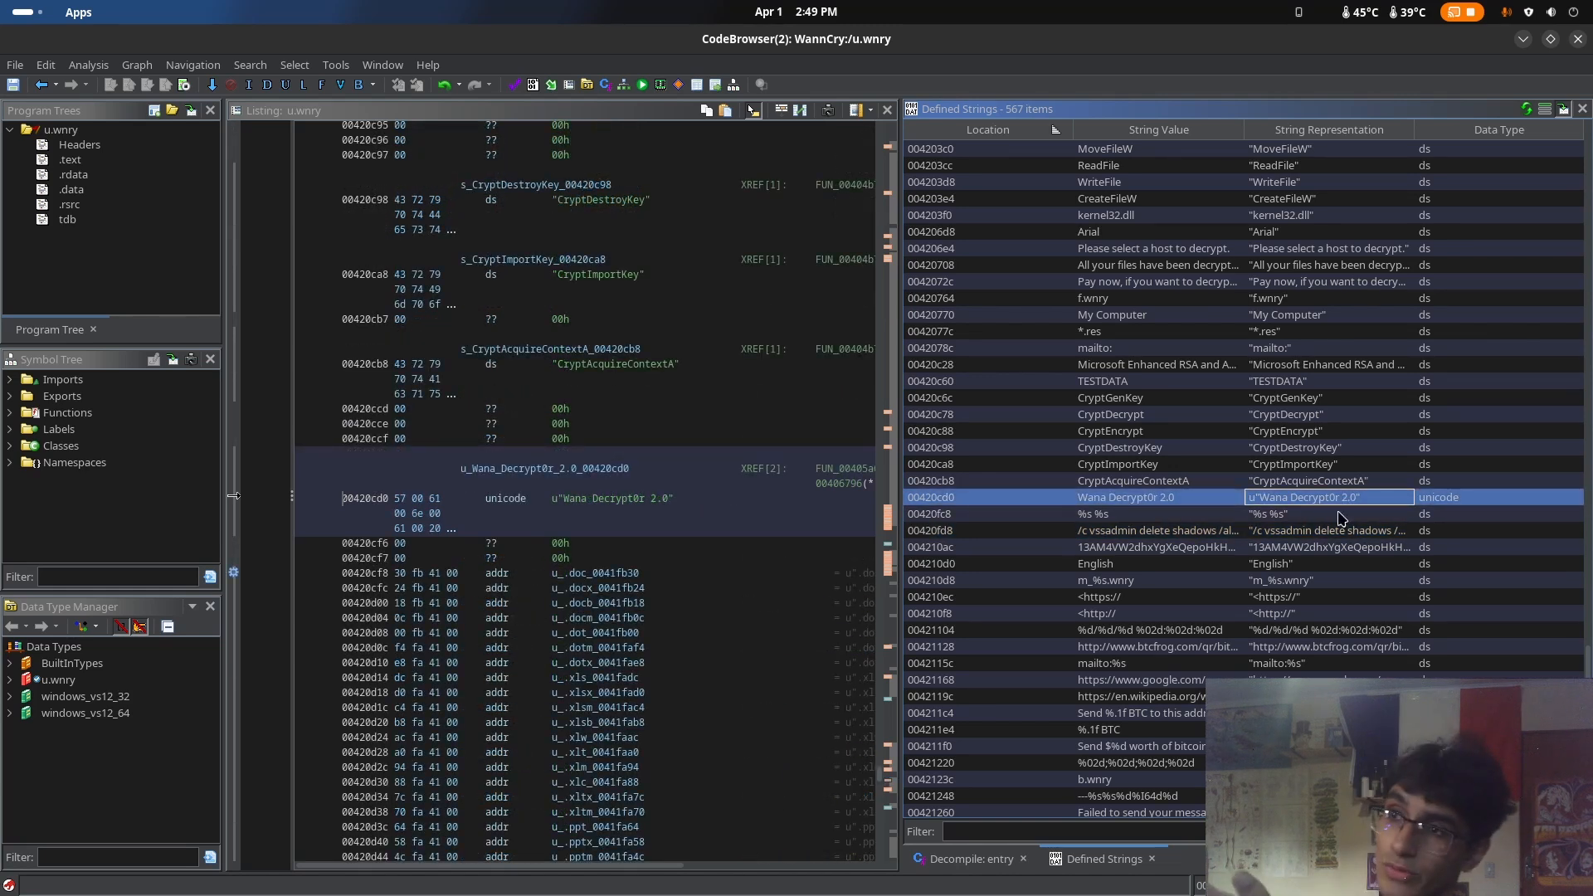
pyautogui.moveTo(614, 867); pyautogui.dragTo(675, 868)
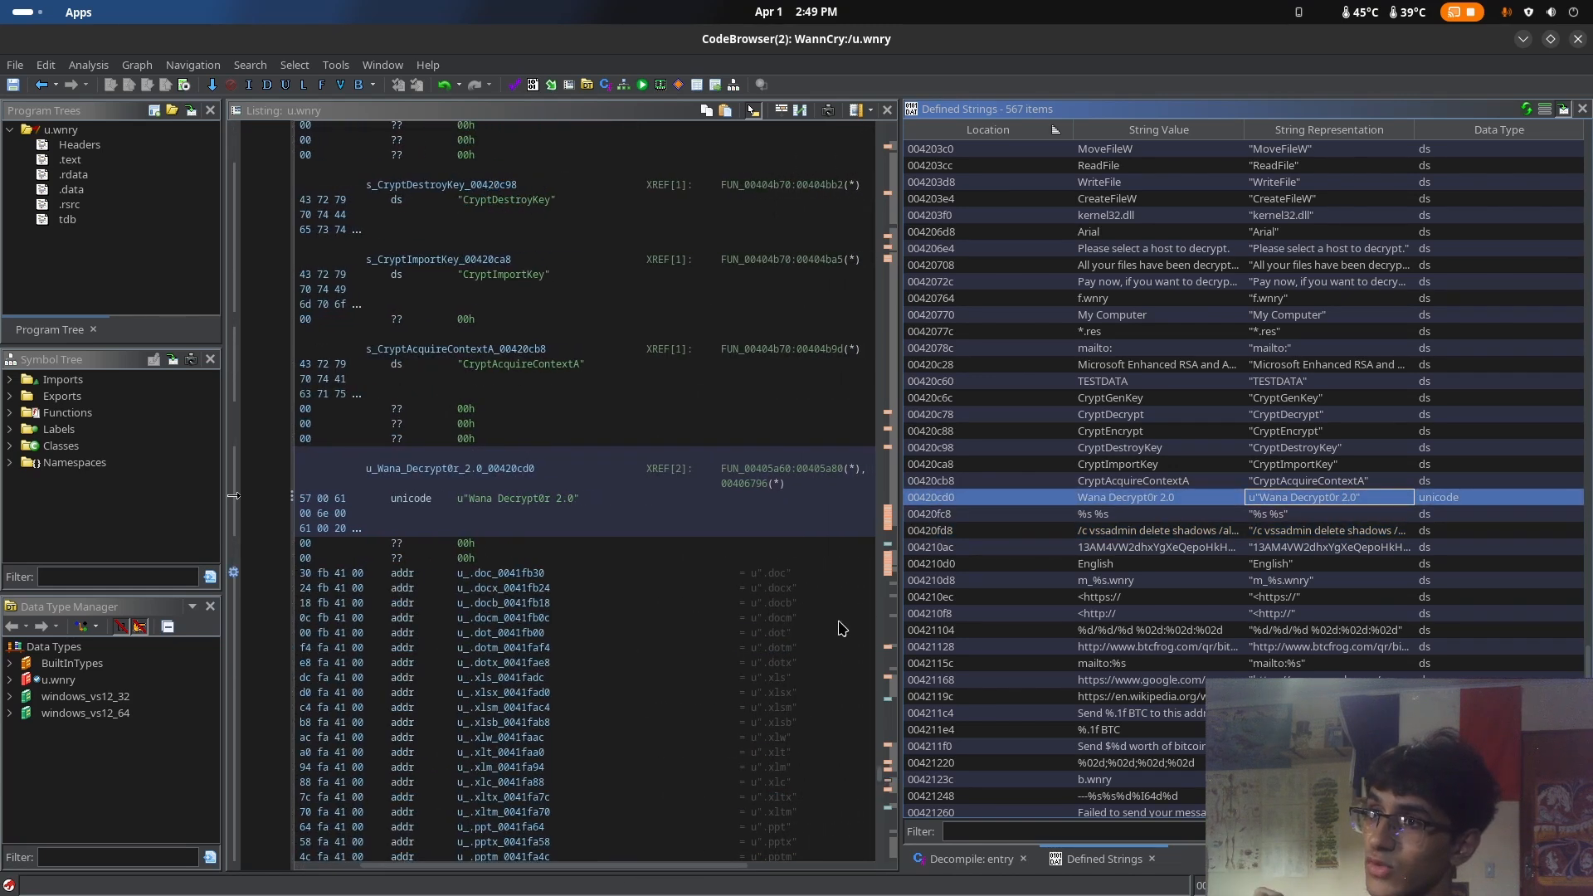
pyautogui.scroll(-4, 842, 628)
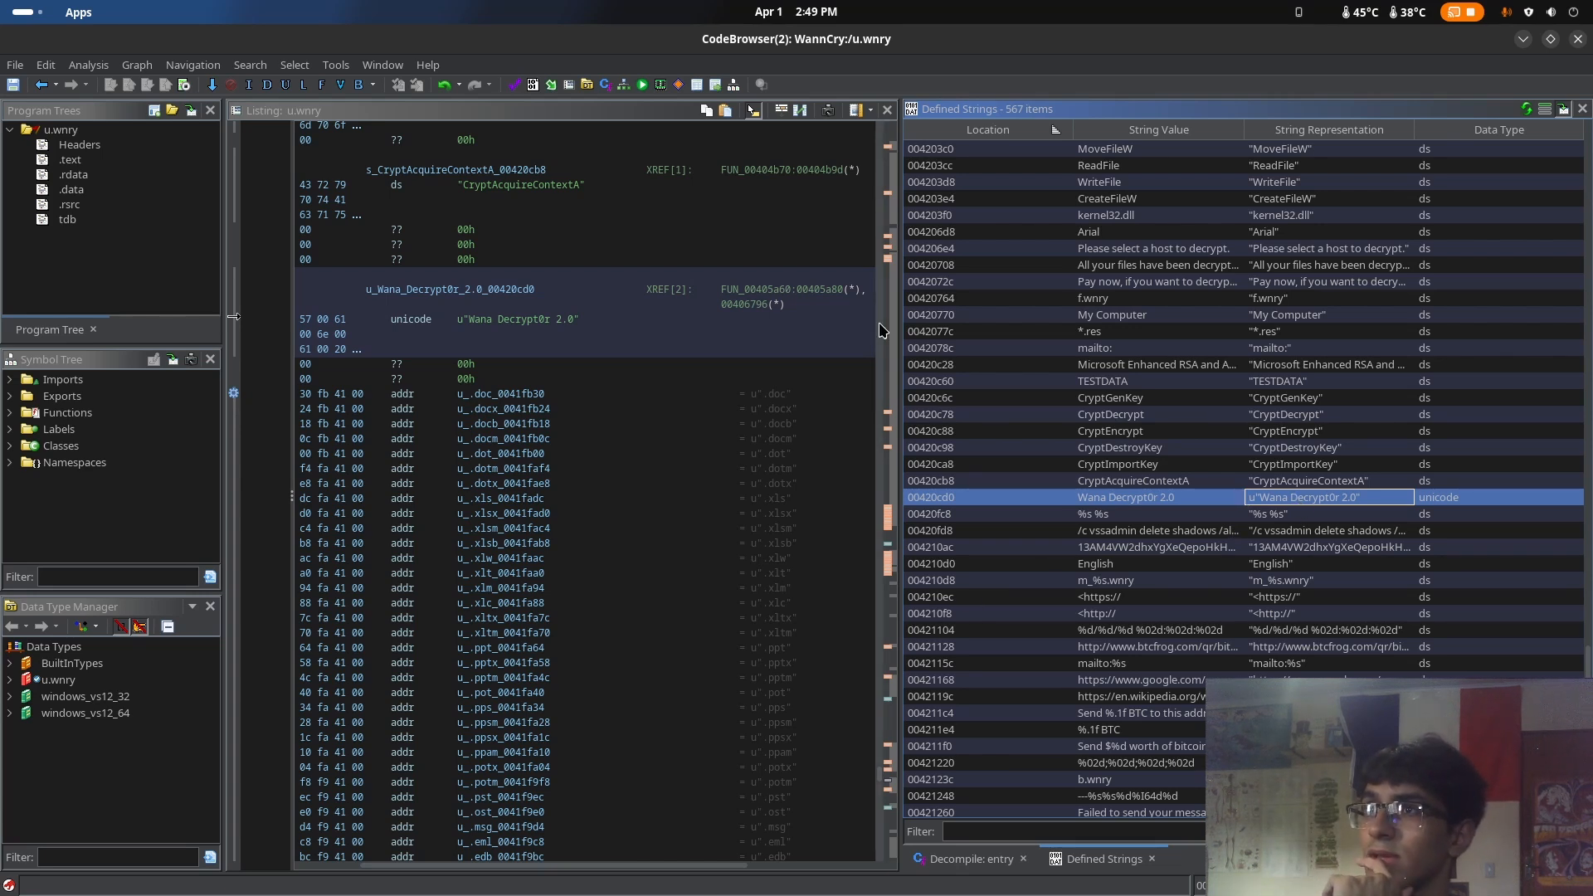
pyautogui.moveTo(879, 324); pyautogui.dragTo(878, 361)
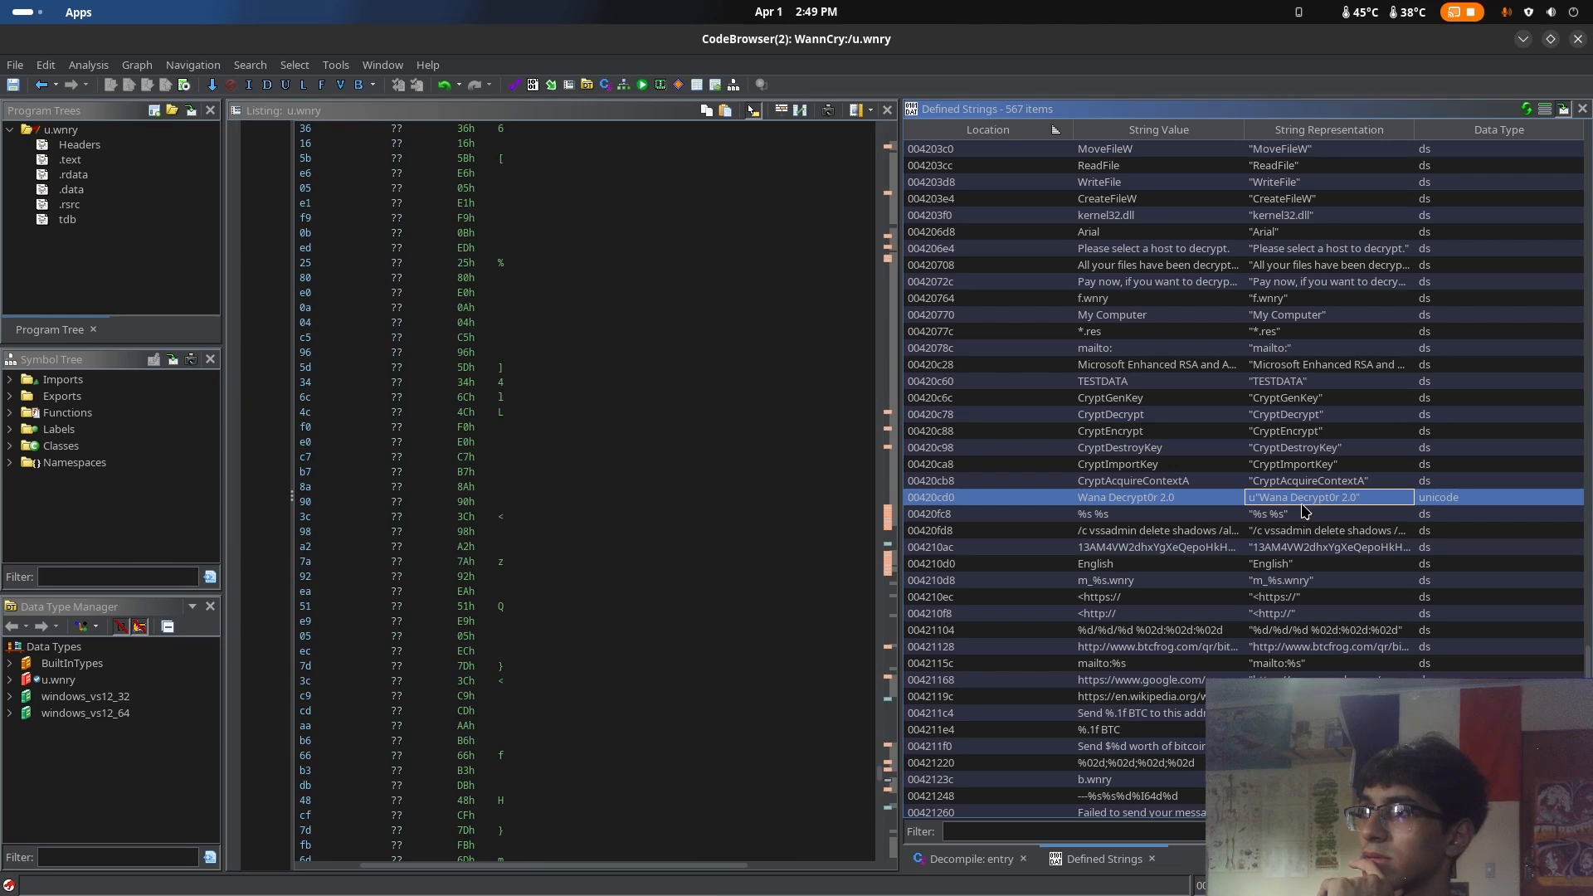
pyautogui.click(1199, 499)
pyautogui.scroll(-3, 1202, 531)
pyautogui.scroll(7, 1202, 534)
pyautogui.scroll(15, 544, 579)
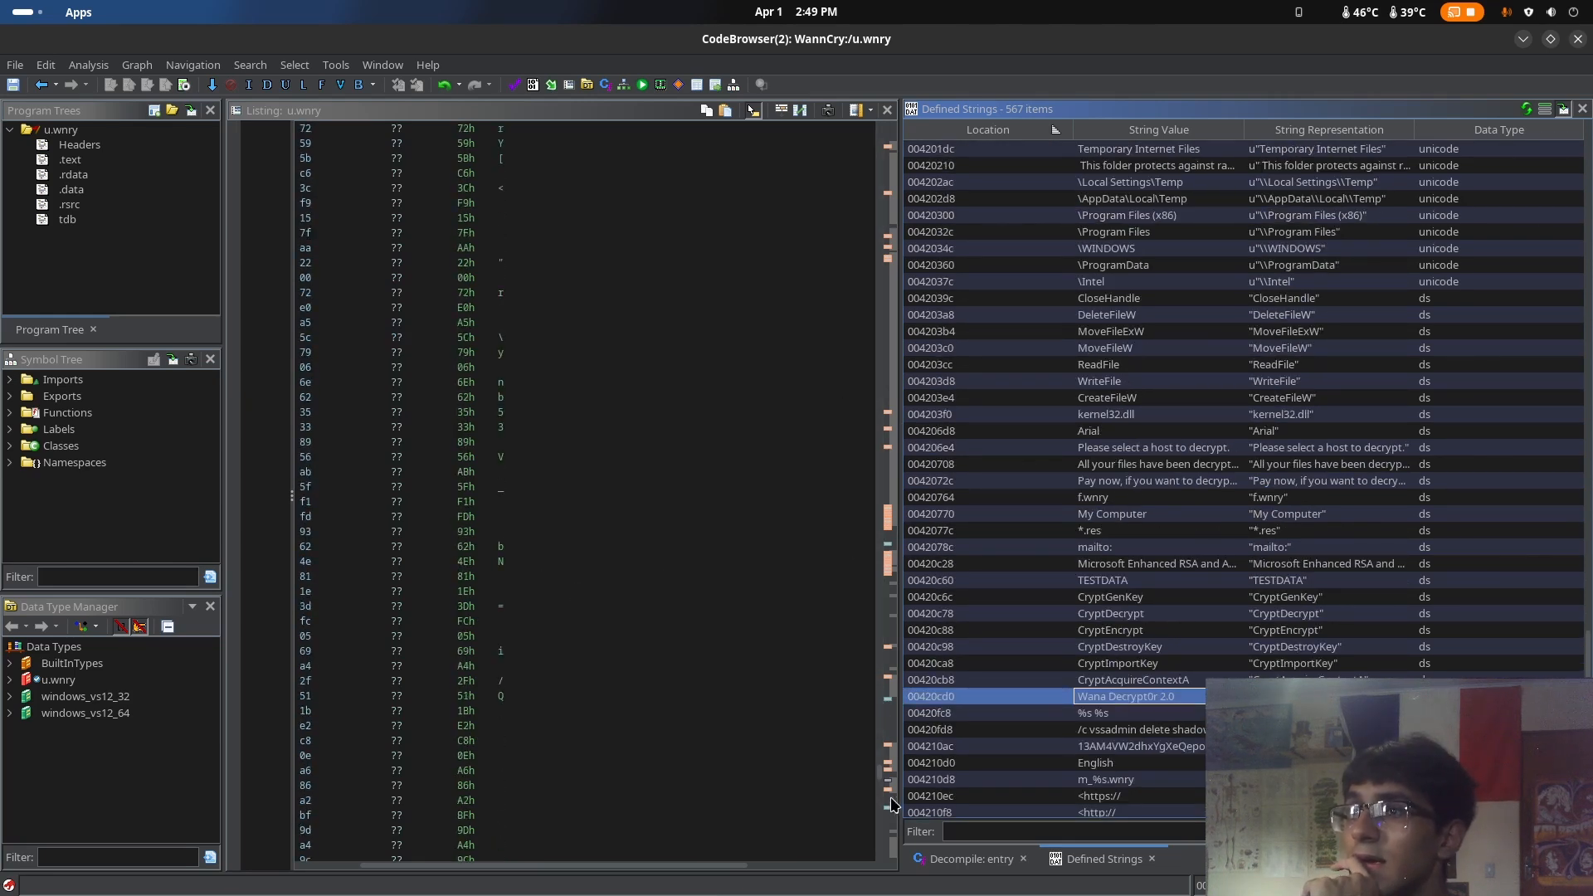
pyautogui.moveTo(878, 768); pyautogui.dragTo(881, 771)
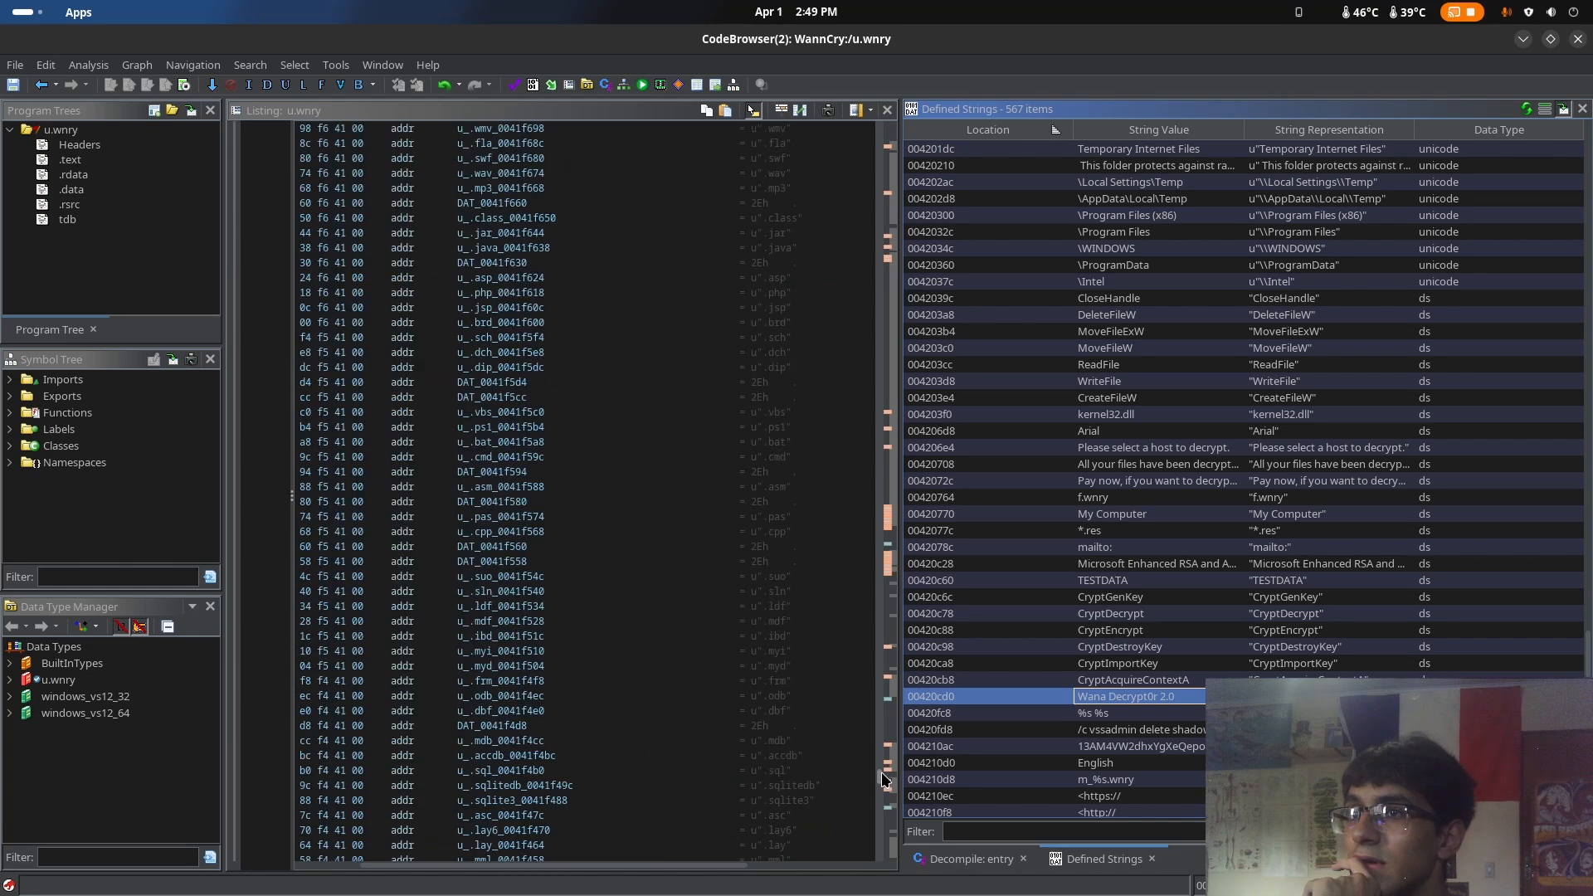
pyautogui.scroll(20, 594, 659)
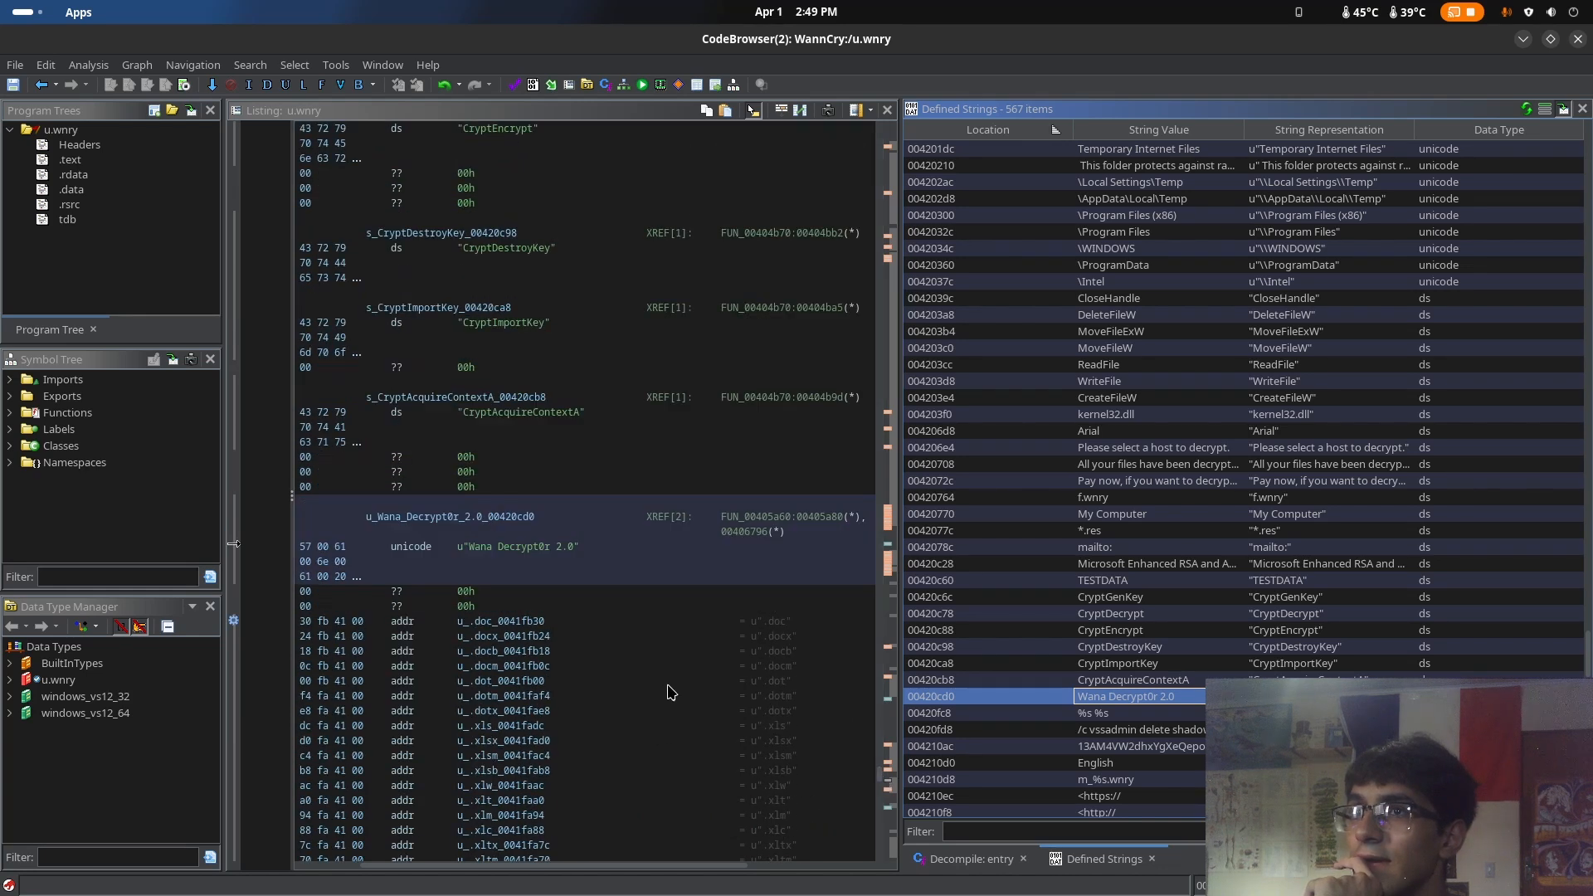
# Highlight and examine the file-extension pointers listed after the "Wana Decrypt0r 2.0" string, starting at .doc
pyautogui.scroll(-3, 680, 636)
pyautogui.moveTo(477, 550); pyautogui.dragTo(735, 682)
pyautogui.scroll(-2, 726, 682)
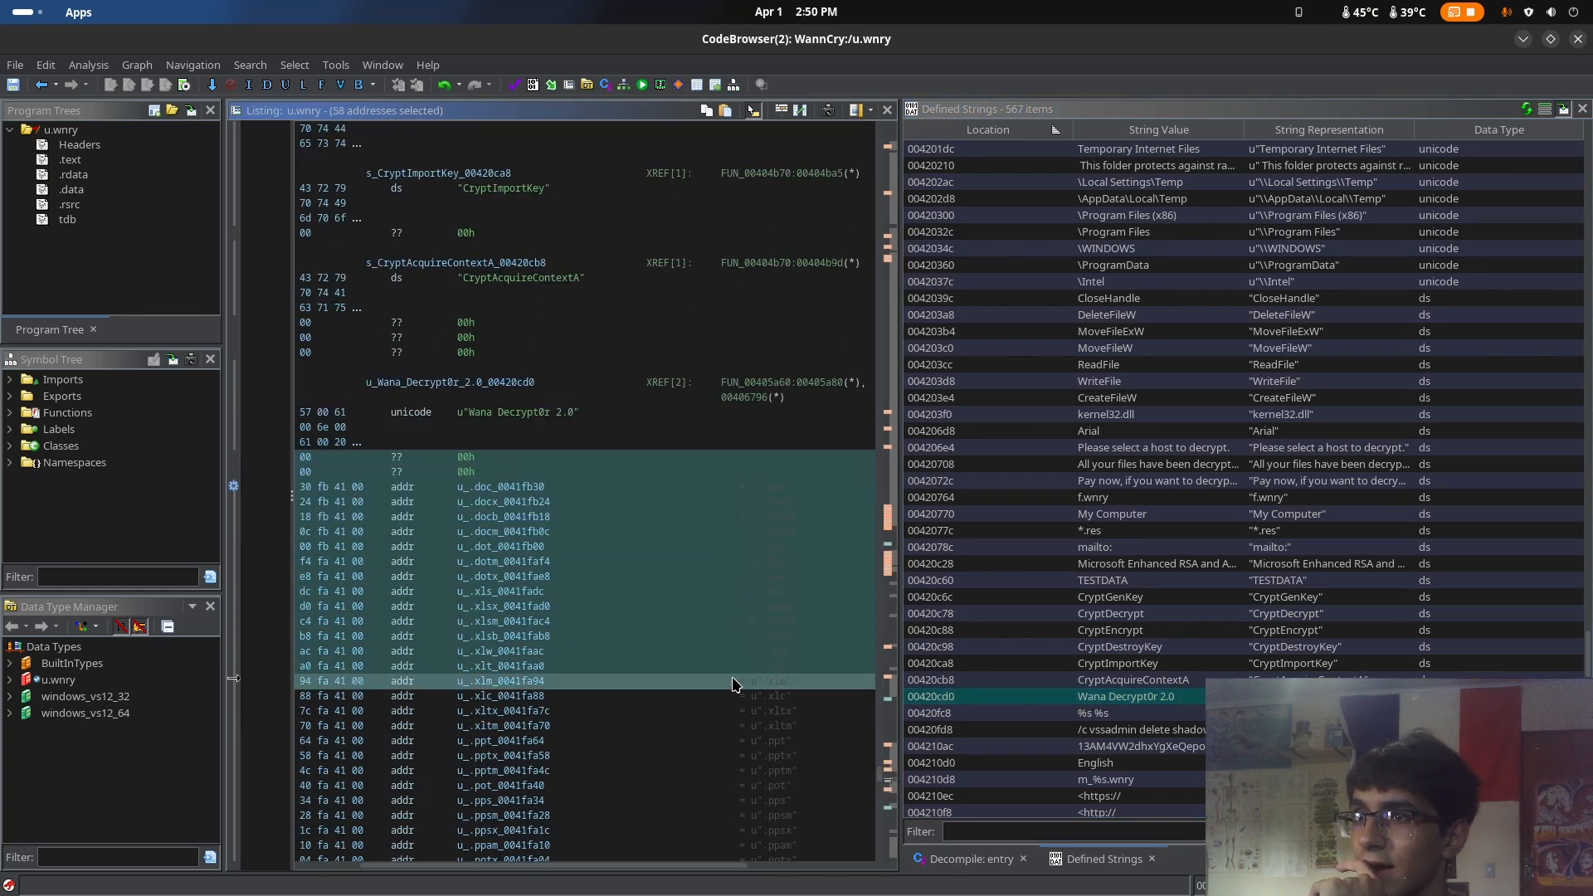
pyautogui.click(735, 682)
pyautogui.moveTo(760, 489); pyautogui.dragTo(841, 773)
pyautogui.scroll(-9, 840, 773)
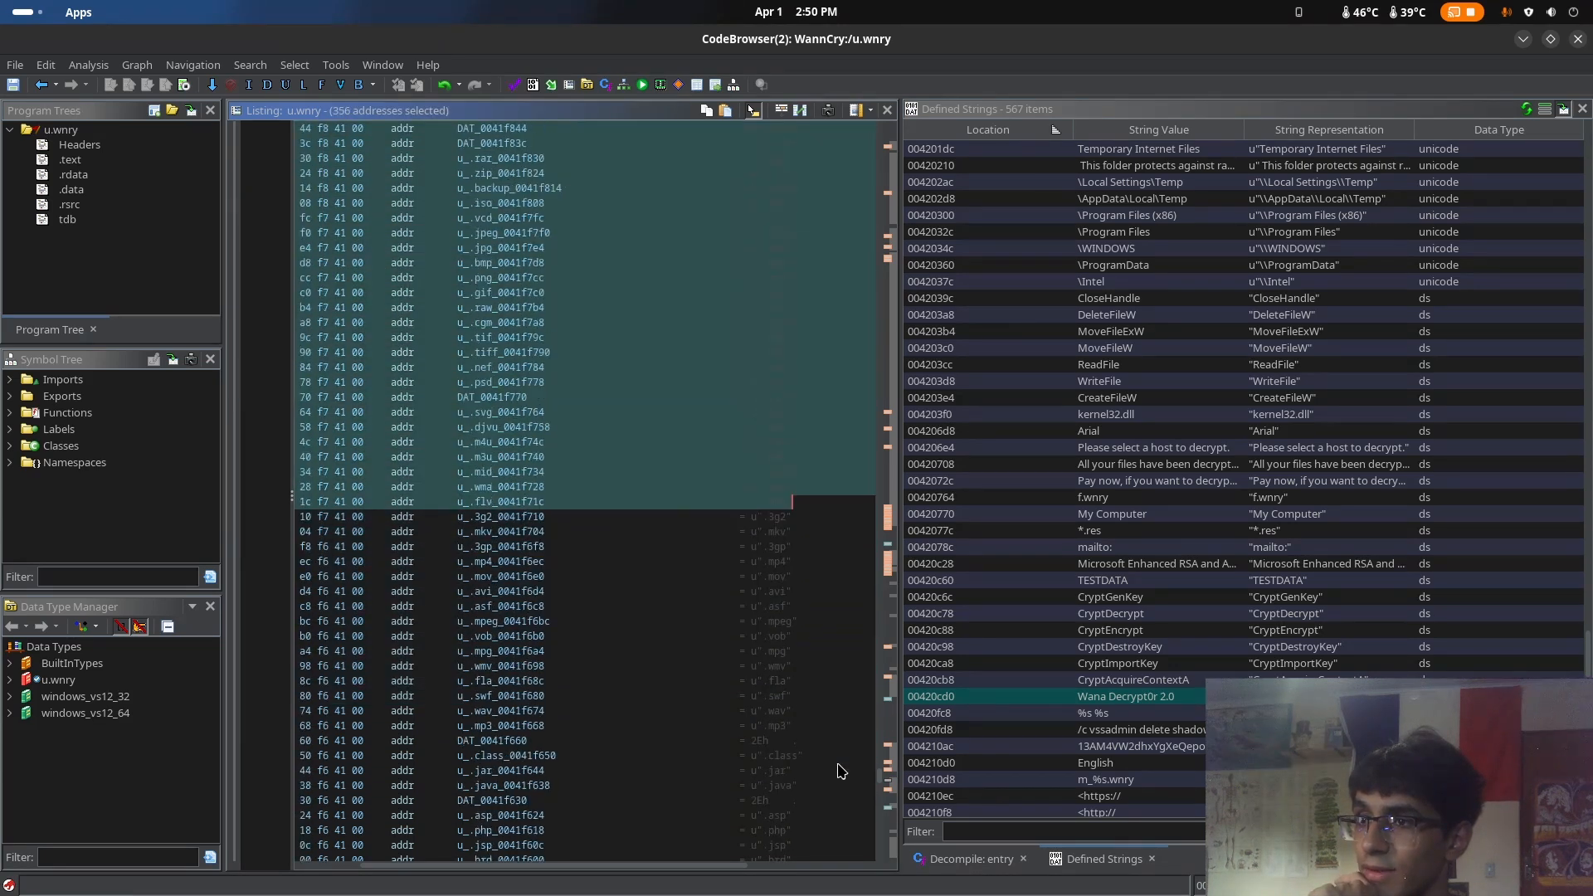
pyautogui.click(840, 757)
pyautogui.scroll(20, 840, 754)
pyautogui.scroll(11, 813, 690)
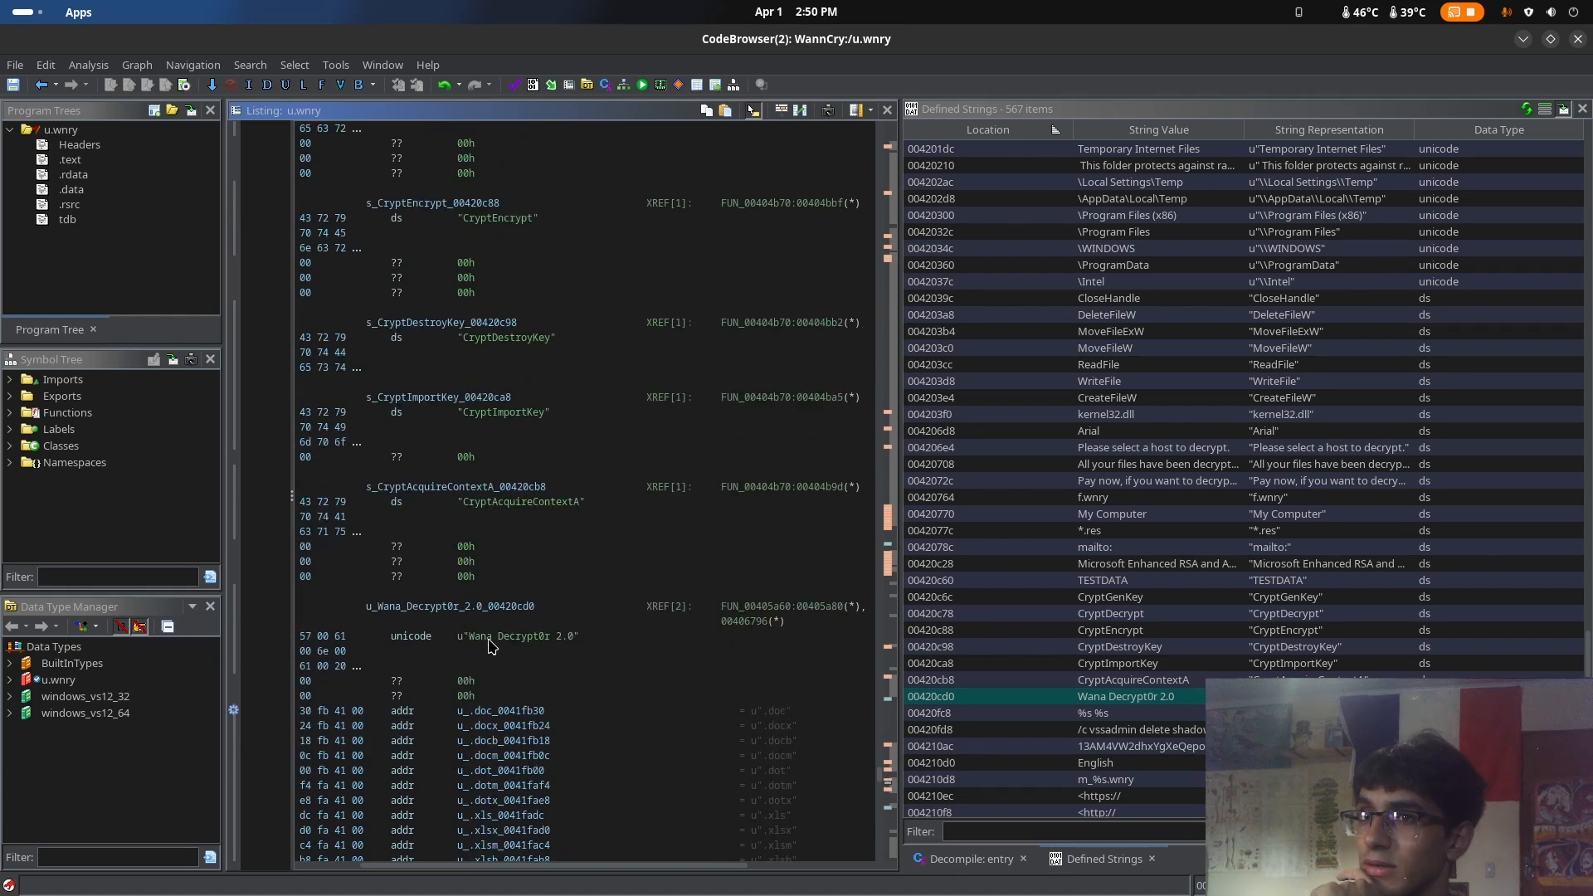
# Review the "Wana Decrypt0r 2.0" string entry together with the office-document extensions directly below it
pyautogui.scroll(-3, 514, 631)
pyautogui.moveTo(355, 496); pyautogui.dragTo(684, 512)
pyautogui.click(684, 511)
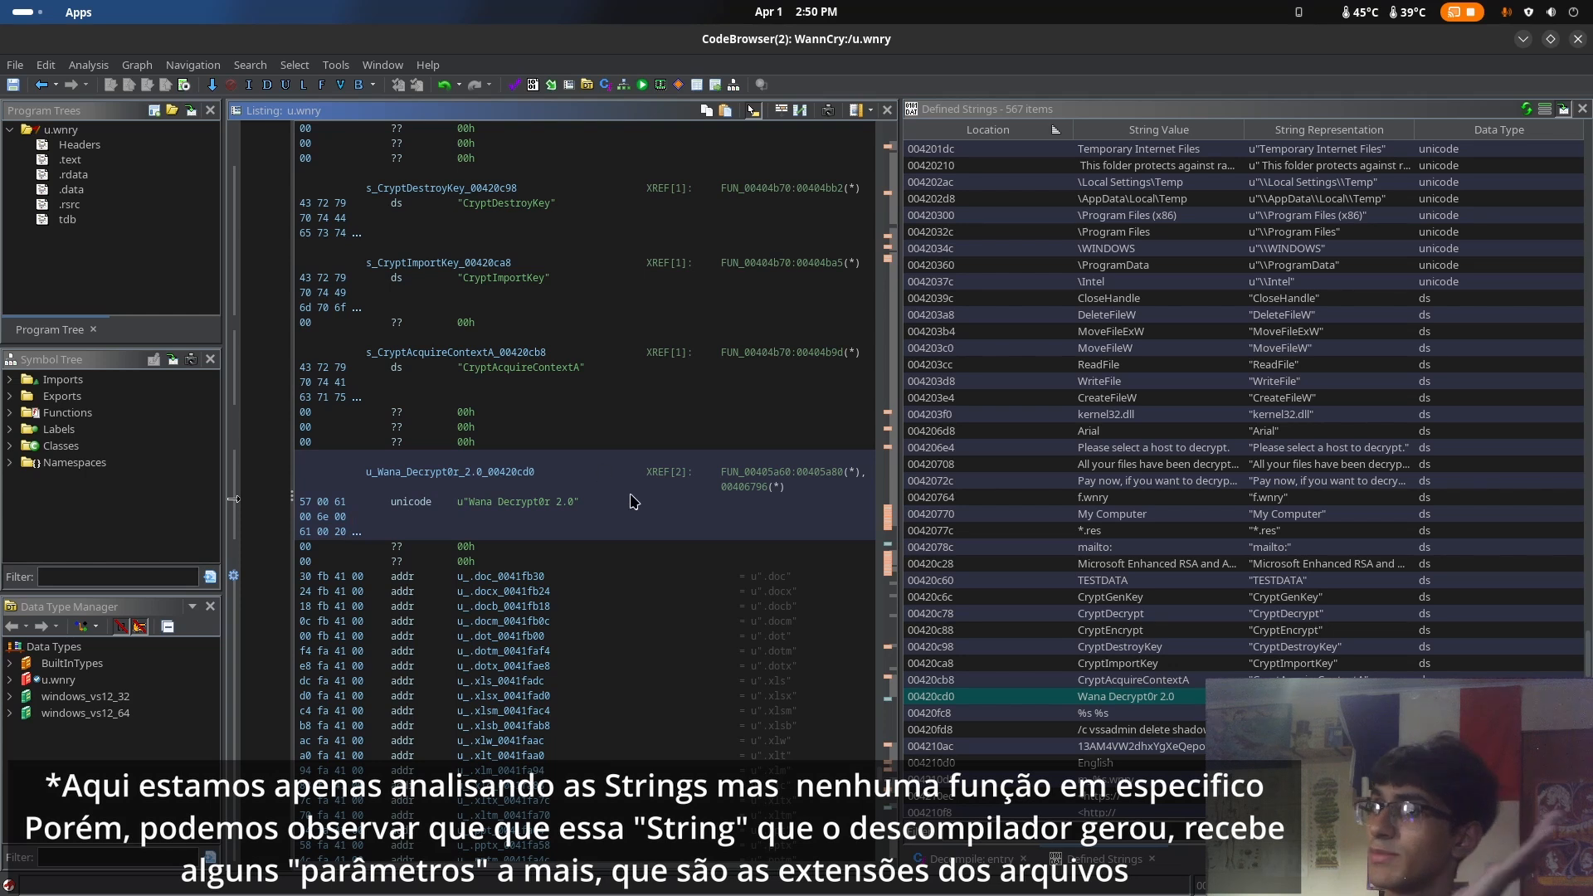
pyautogui.scroll(-4, 531, 514)
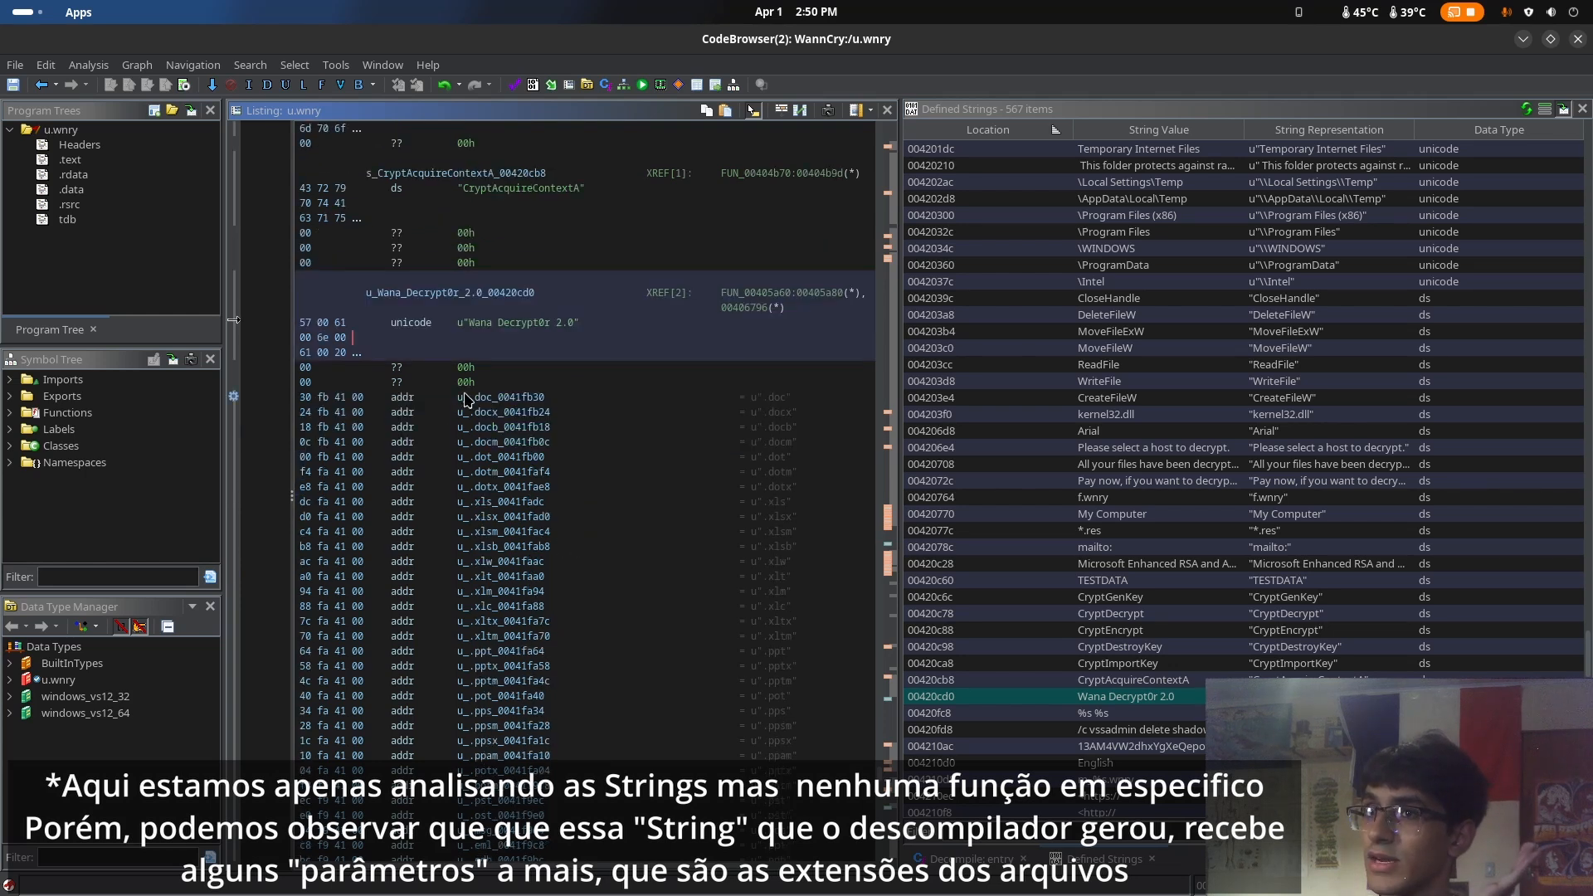
pyautogui.scroll(-3, 477, 403)
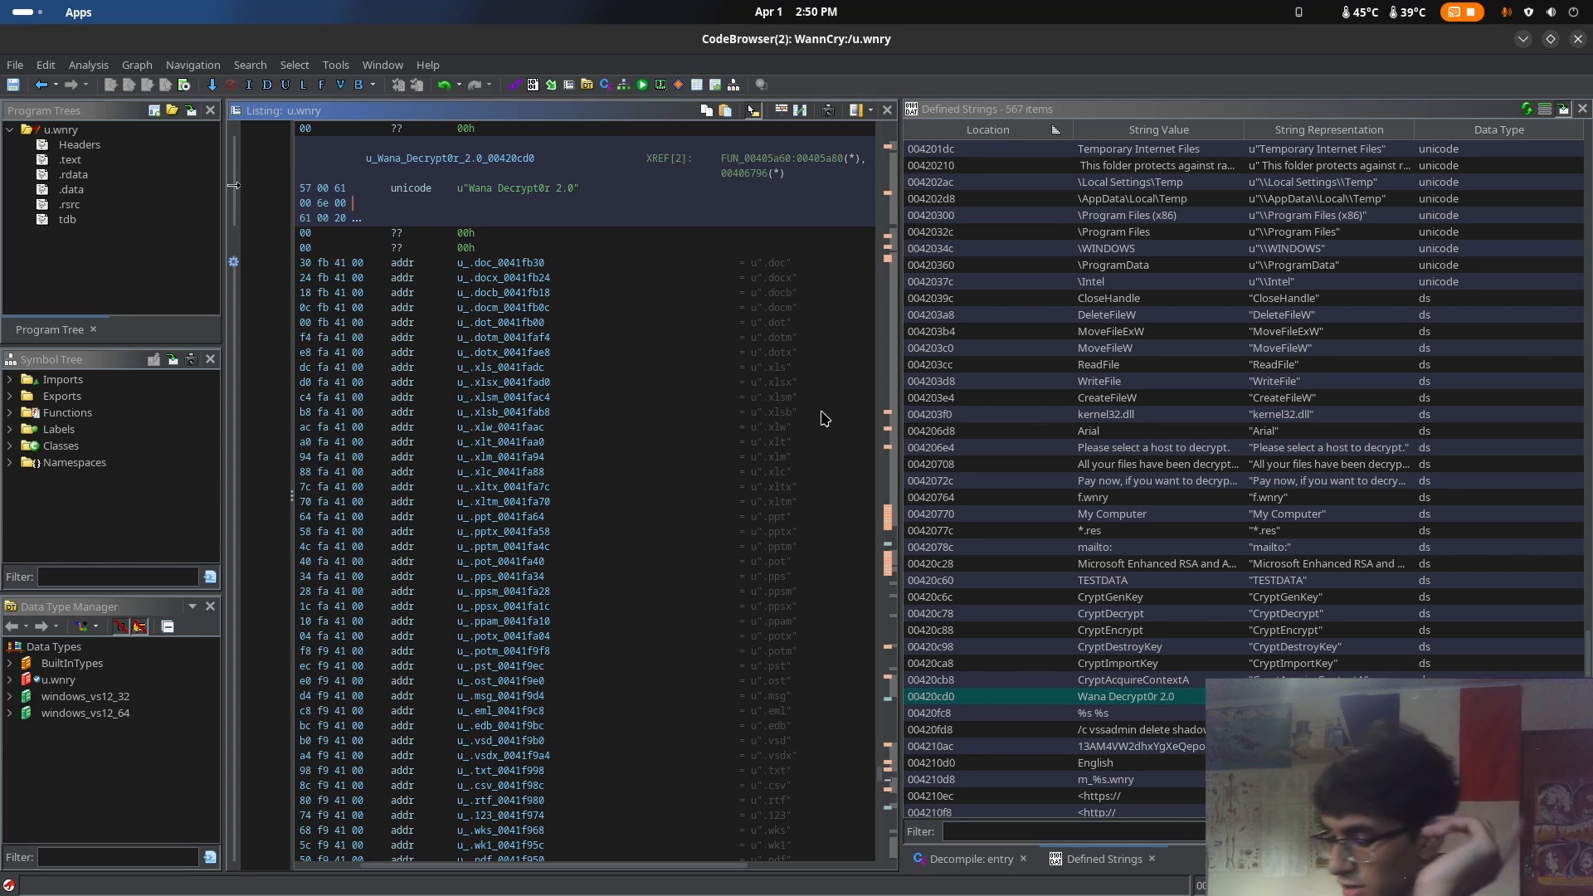
pyautogui.scroll(-5, 1315, 556)
pyautogui.click(1315, 548)
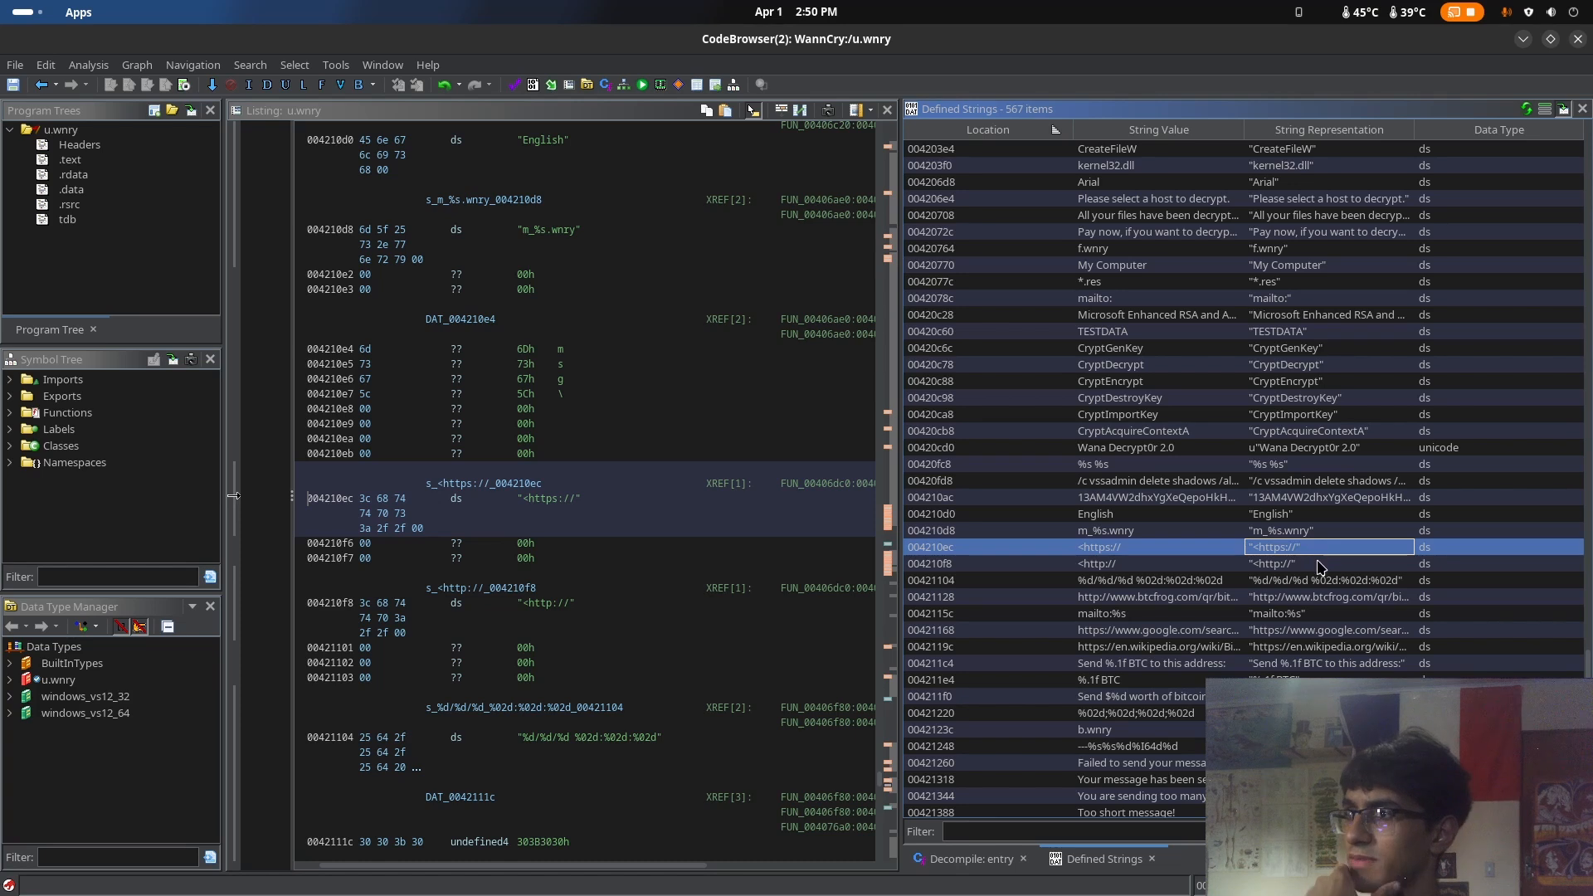
pyautogui.click(1320, 566)
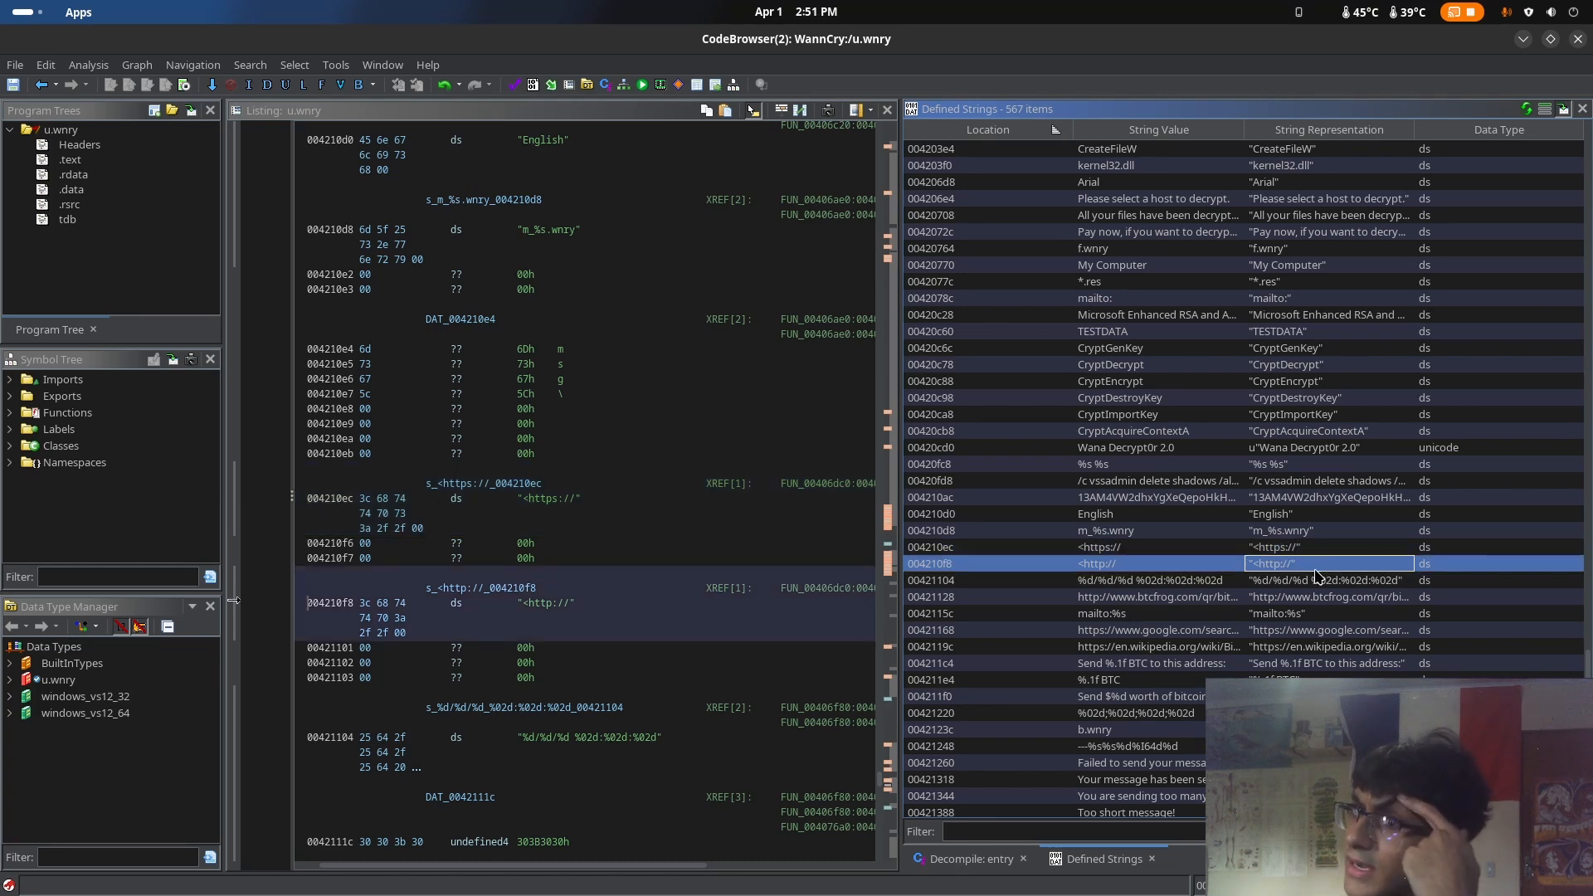
pyautogui.click(666, 646)
pyautogui.click(672, 619)
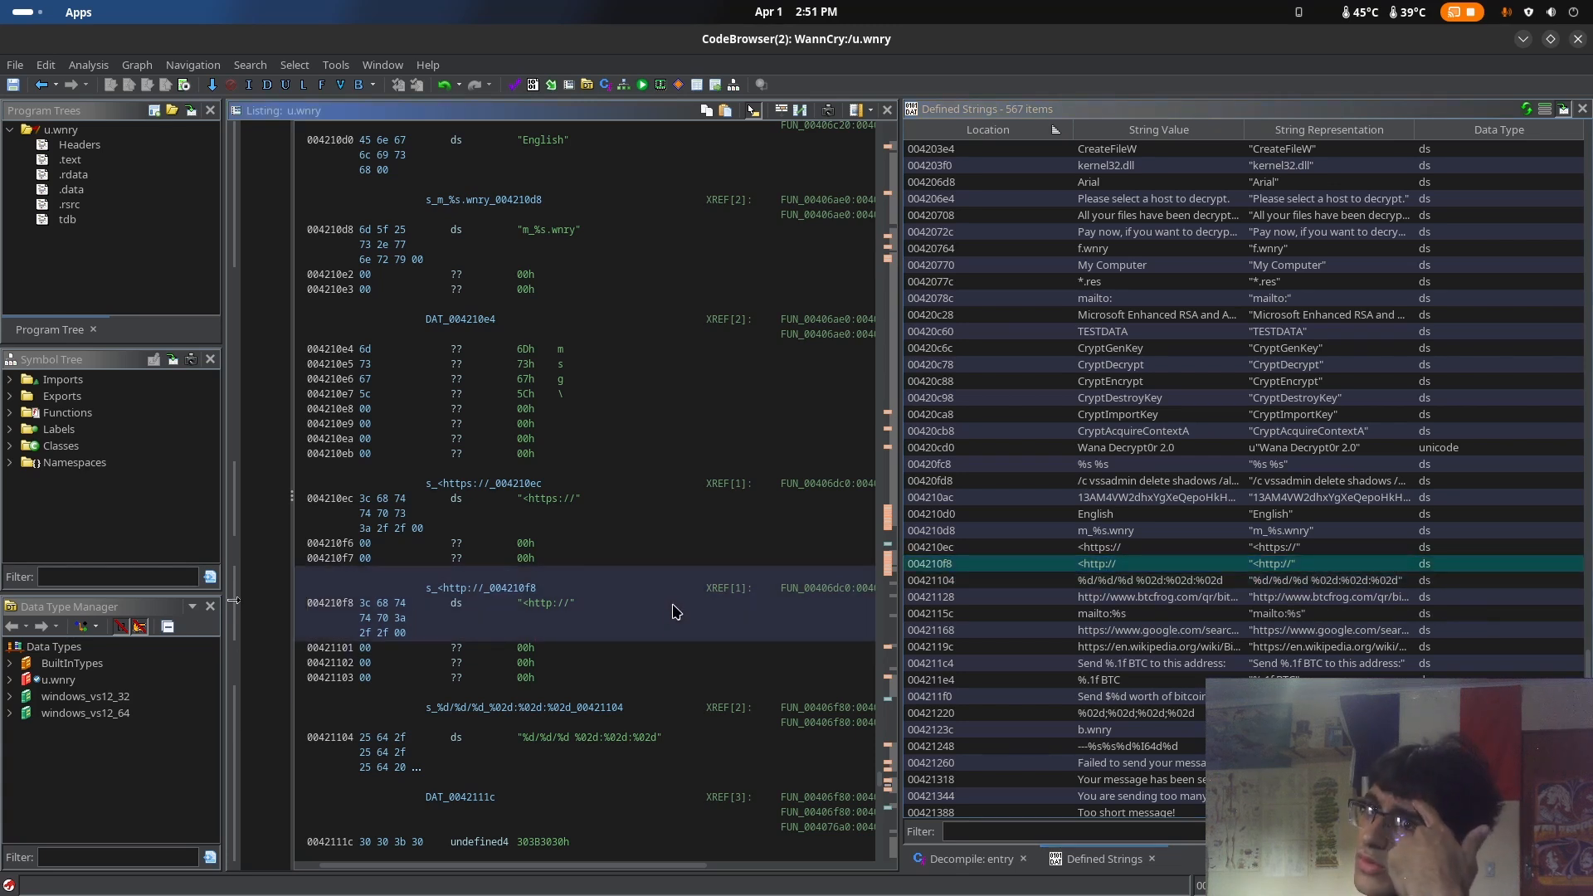
pyautogui.click(665, 507)
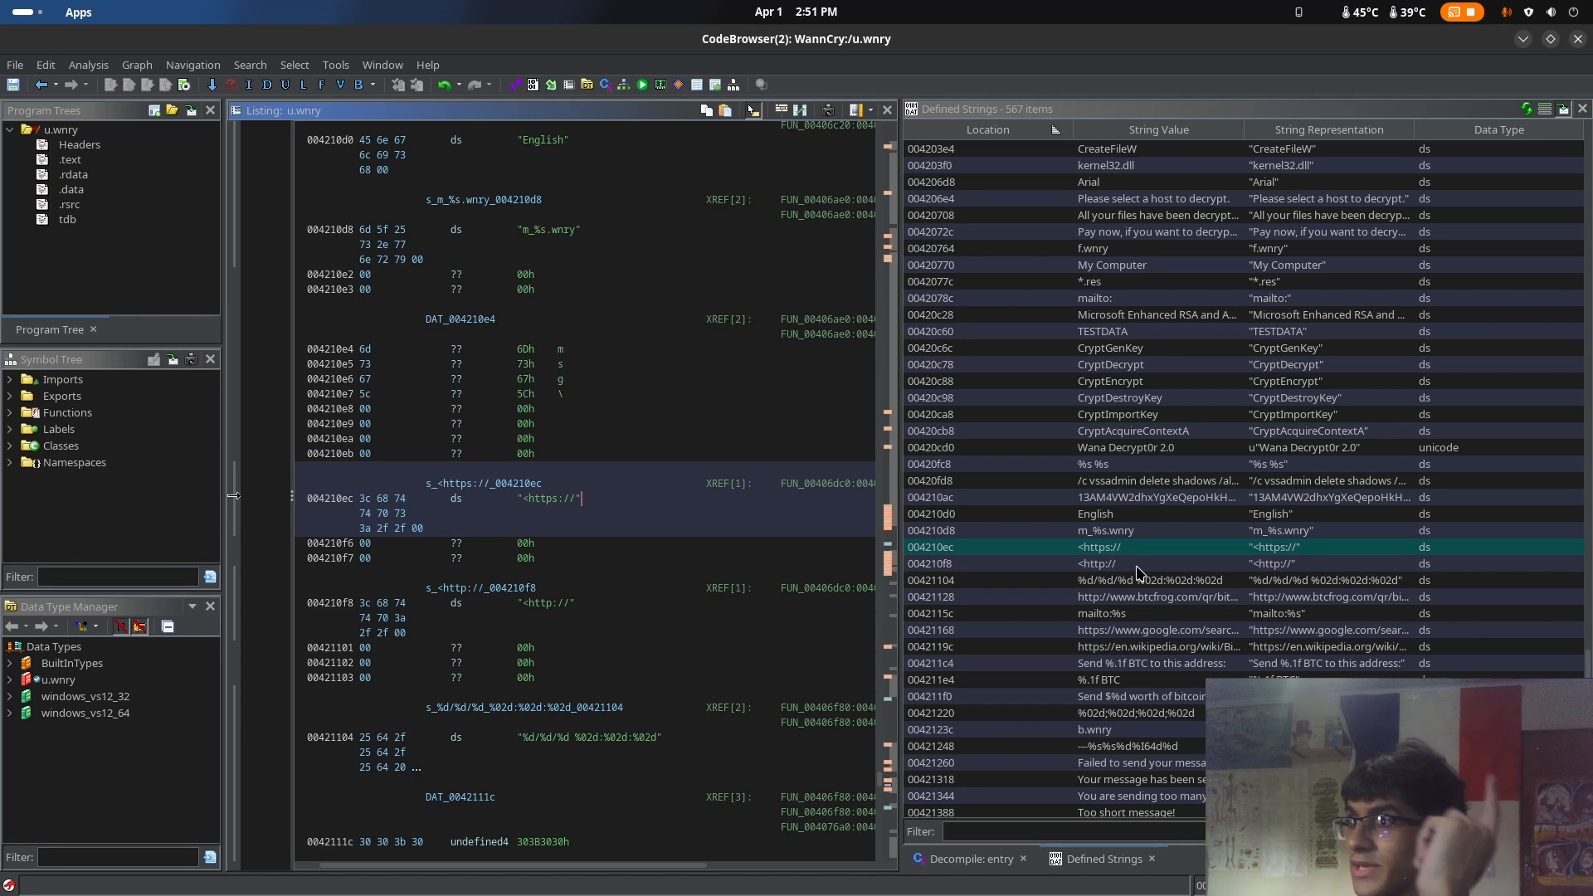
pyautogui.moveTo(570, 500); pyautogui.dragTo(583, 506)
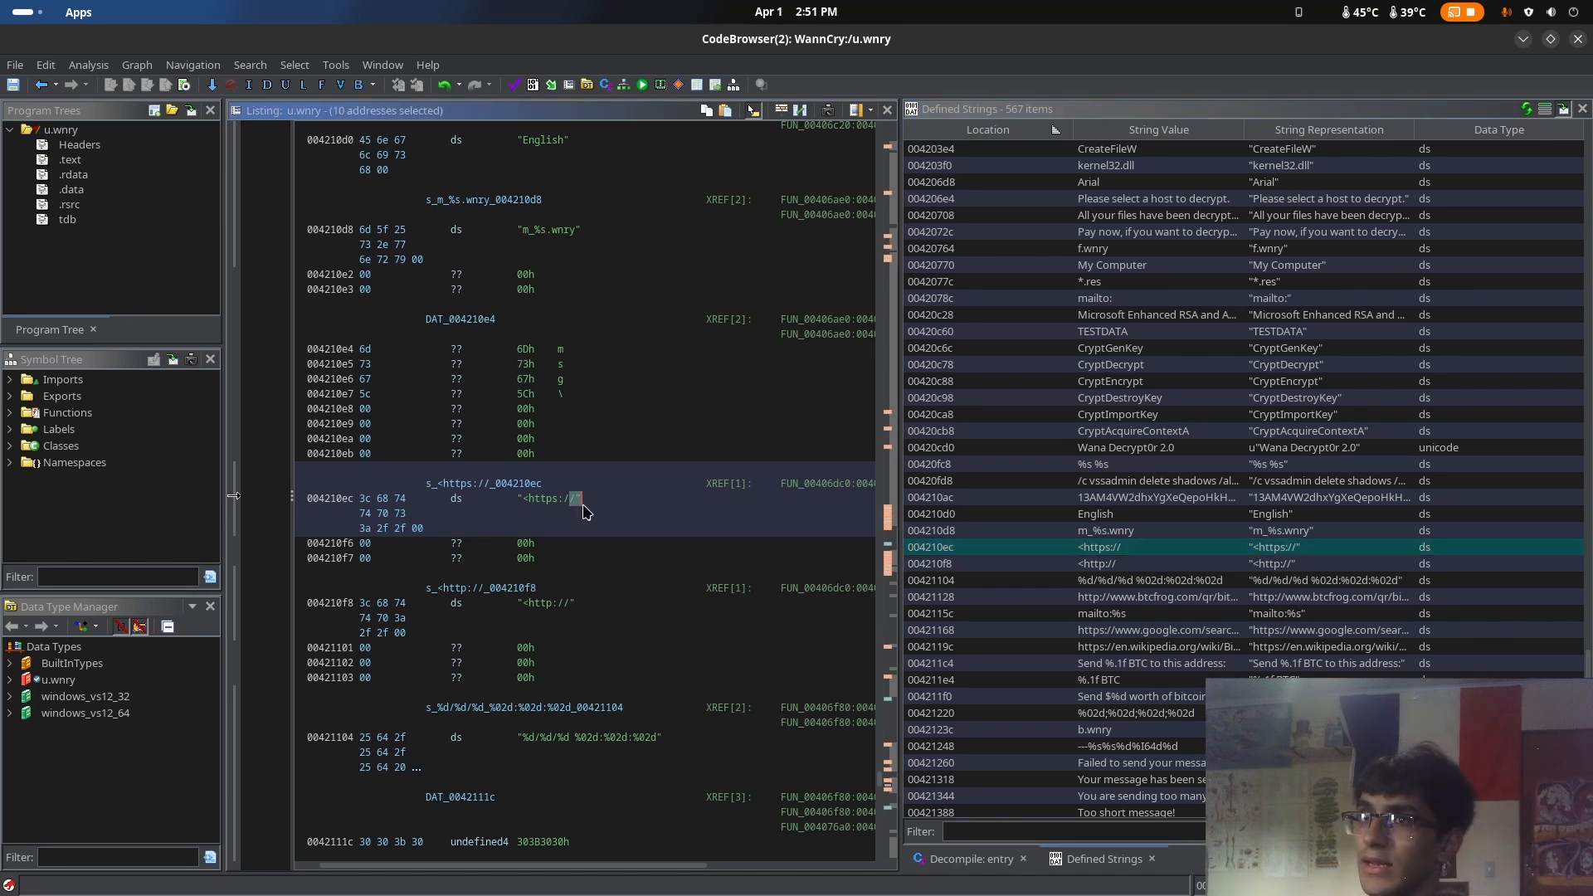
pyautogui.click(627, 506)
# Go to the btcfrog.com QR code URL string and examine its full value and the neighbouring strings
pyautogui.click(1329, 597)
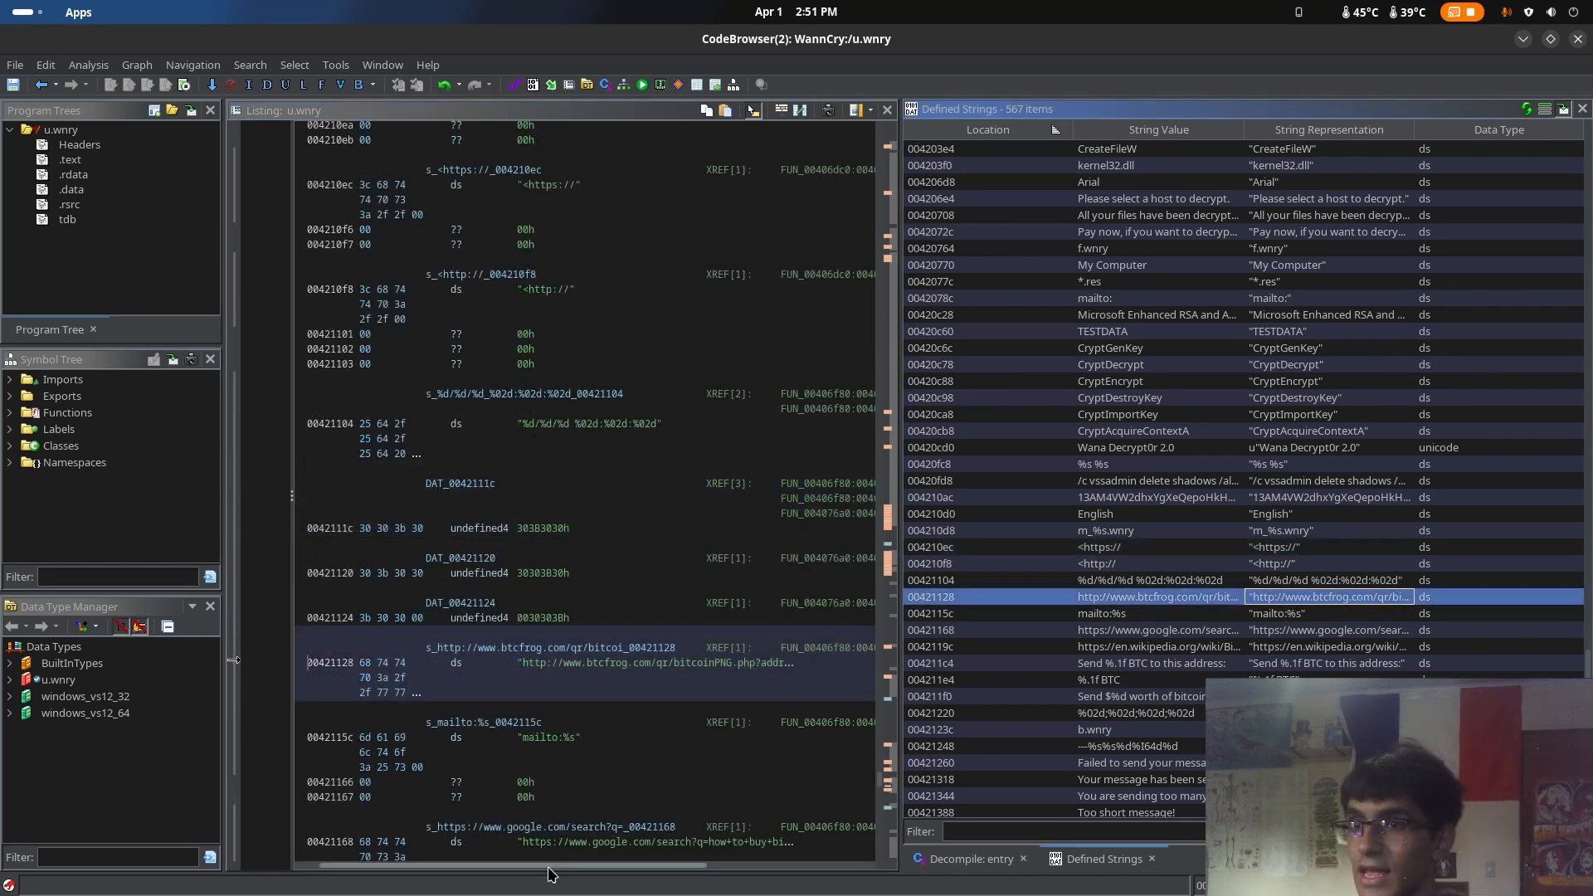
pyautogui.moveTo(548, 868); pyautogui.dragTo(597, 878)
pyautogui.moveTo(458, 663); pyautogui.dragTo(514, 678)
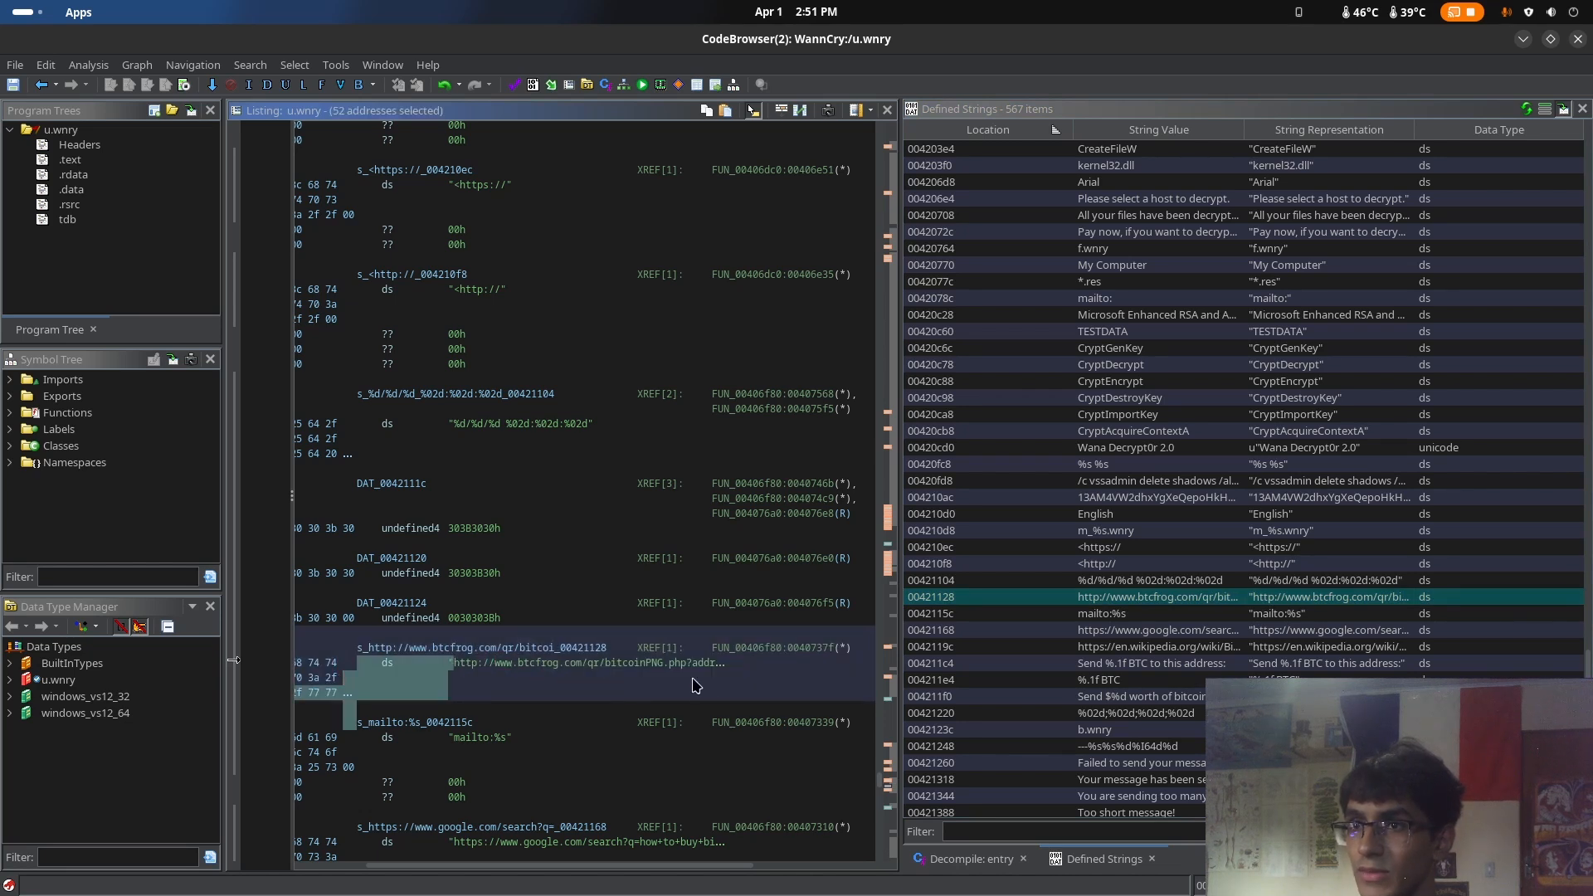
pyautogui.click(719, 664)
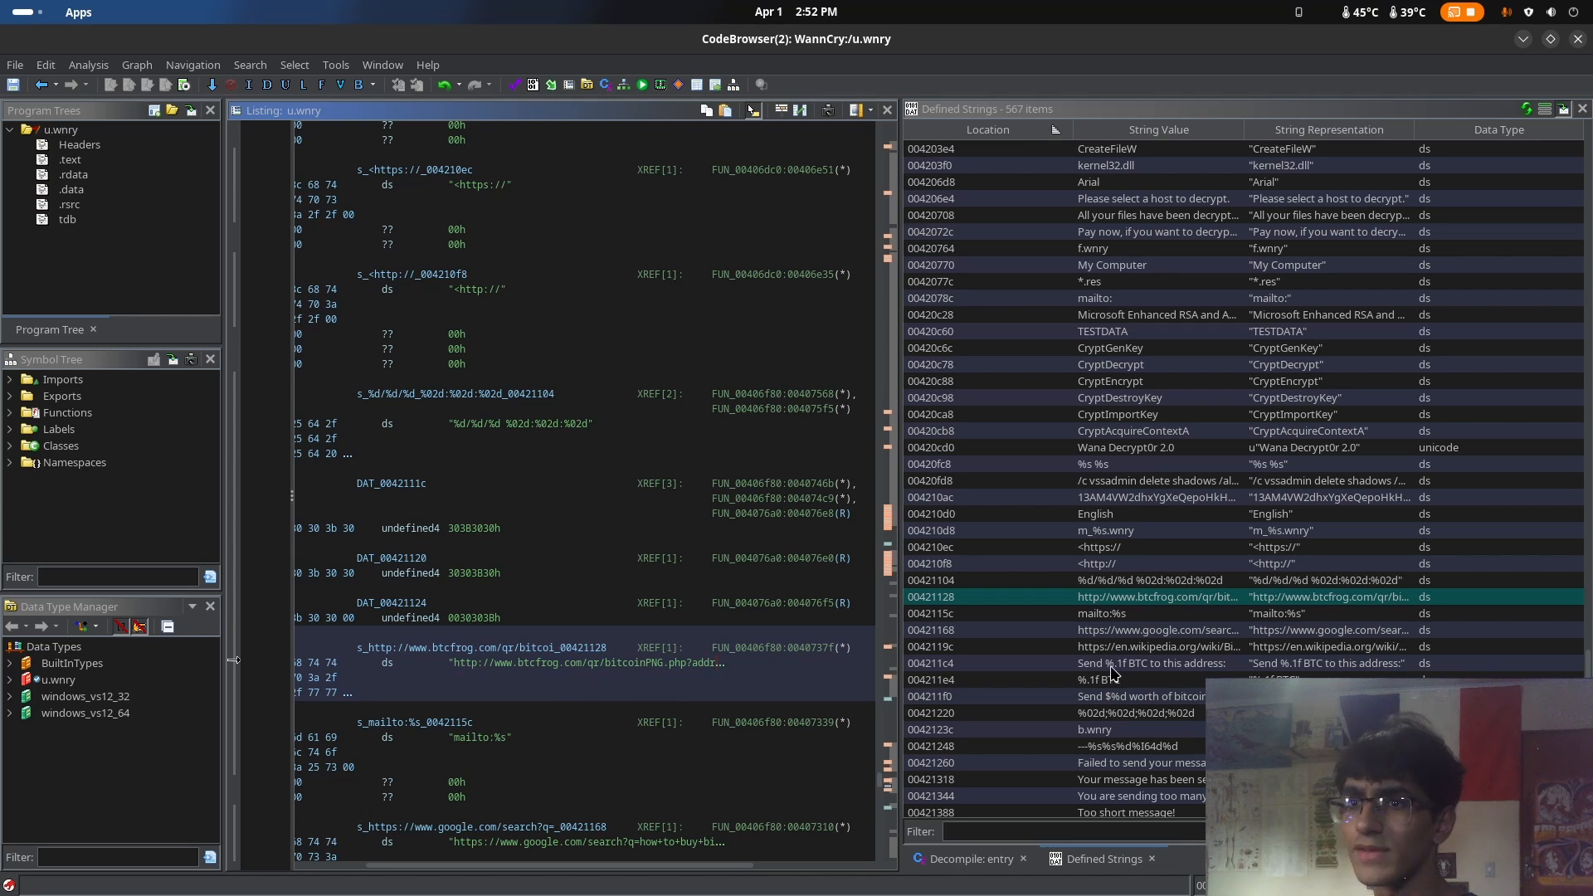
pyautogui.scroll(-4, 720, 664)
pyautogui.scroll(1, 720, 664)
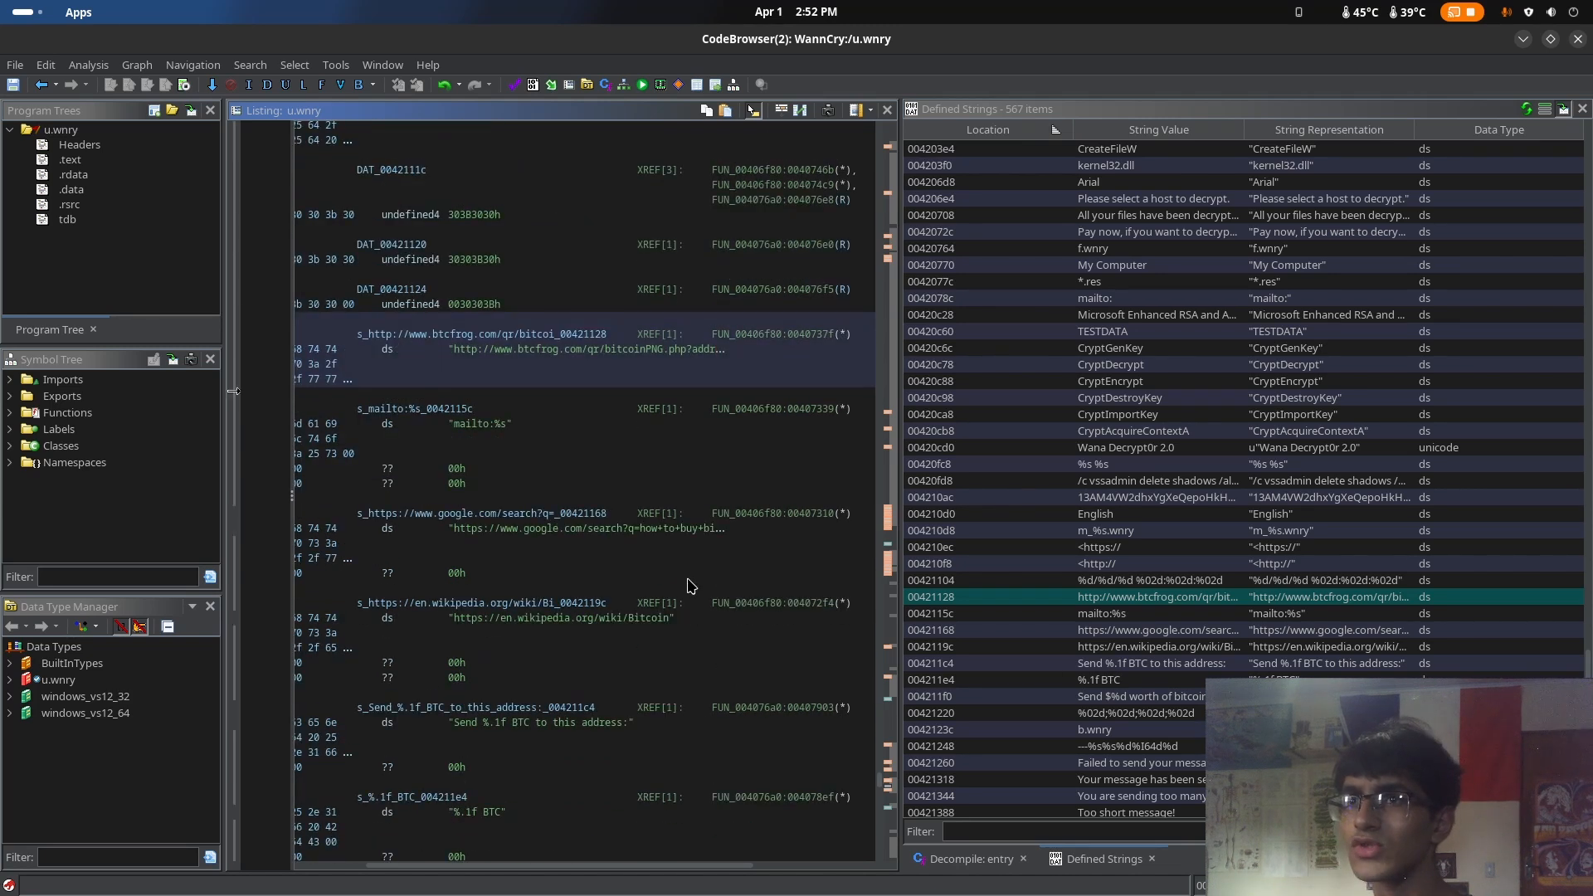
pyautogui.scroll(-1, 697, 464)
pyautogui.scroll(2, 697, 465)
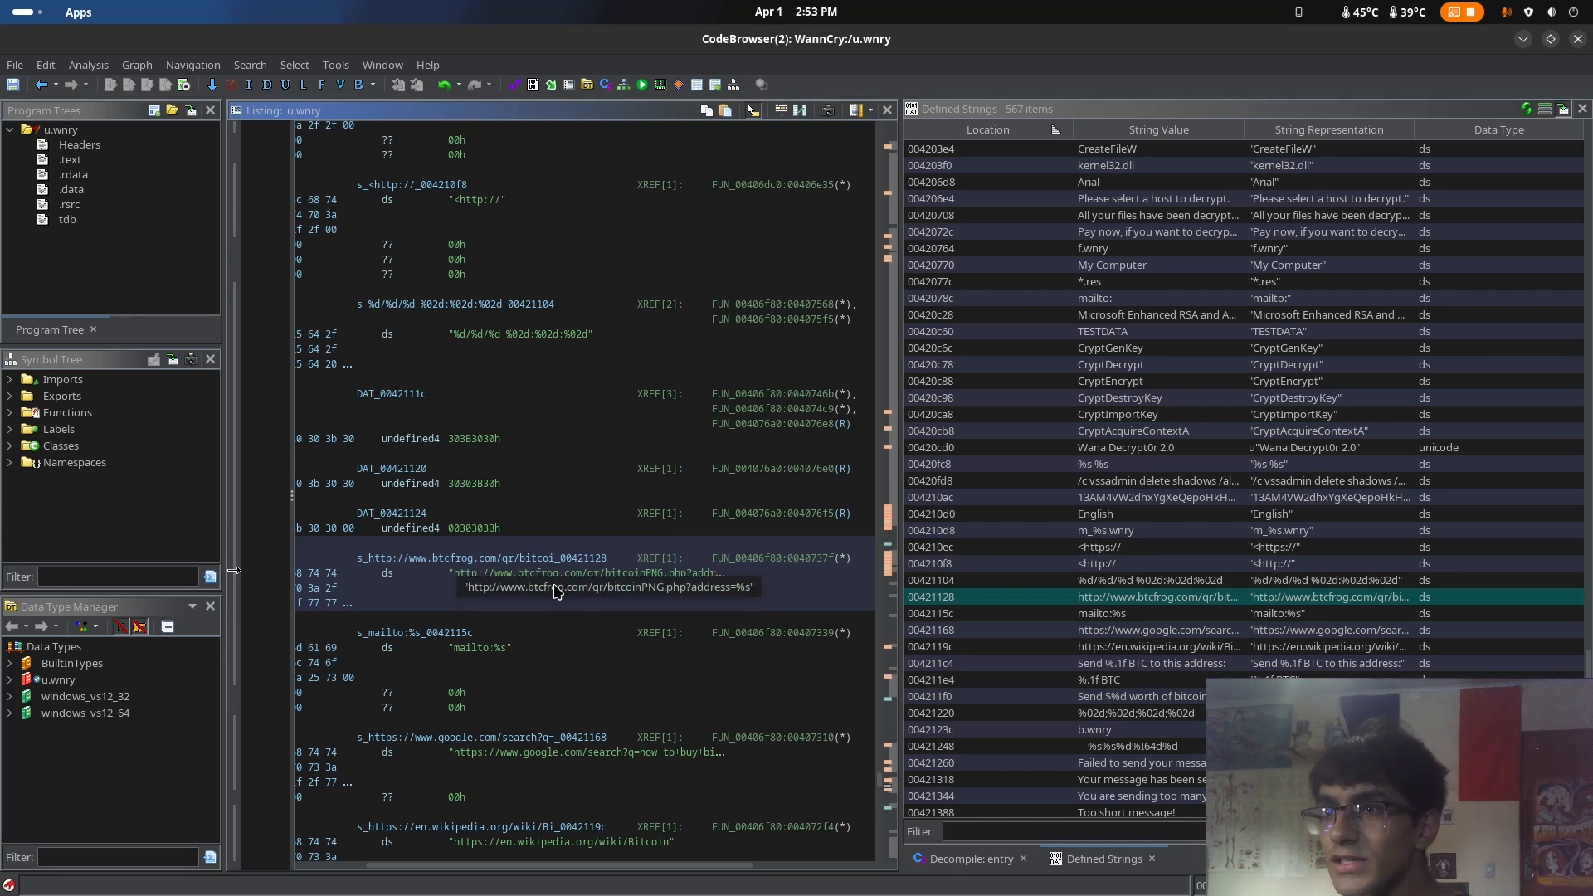
pyautogui.click(458, 573)
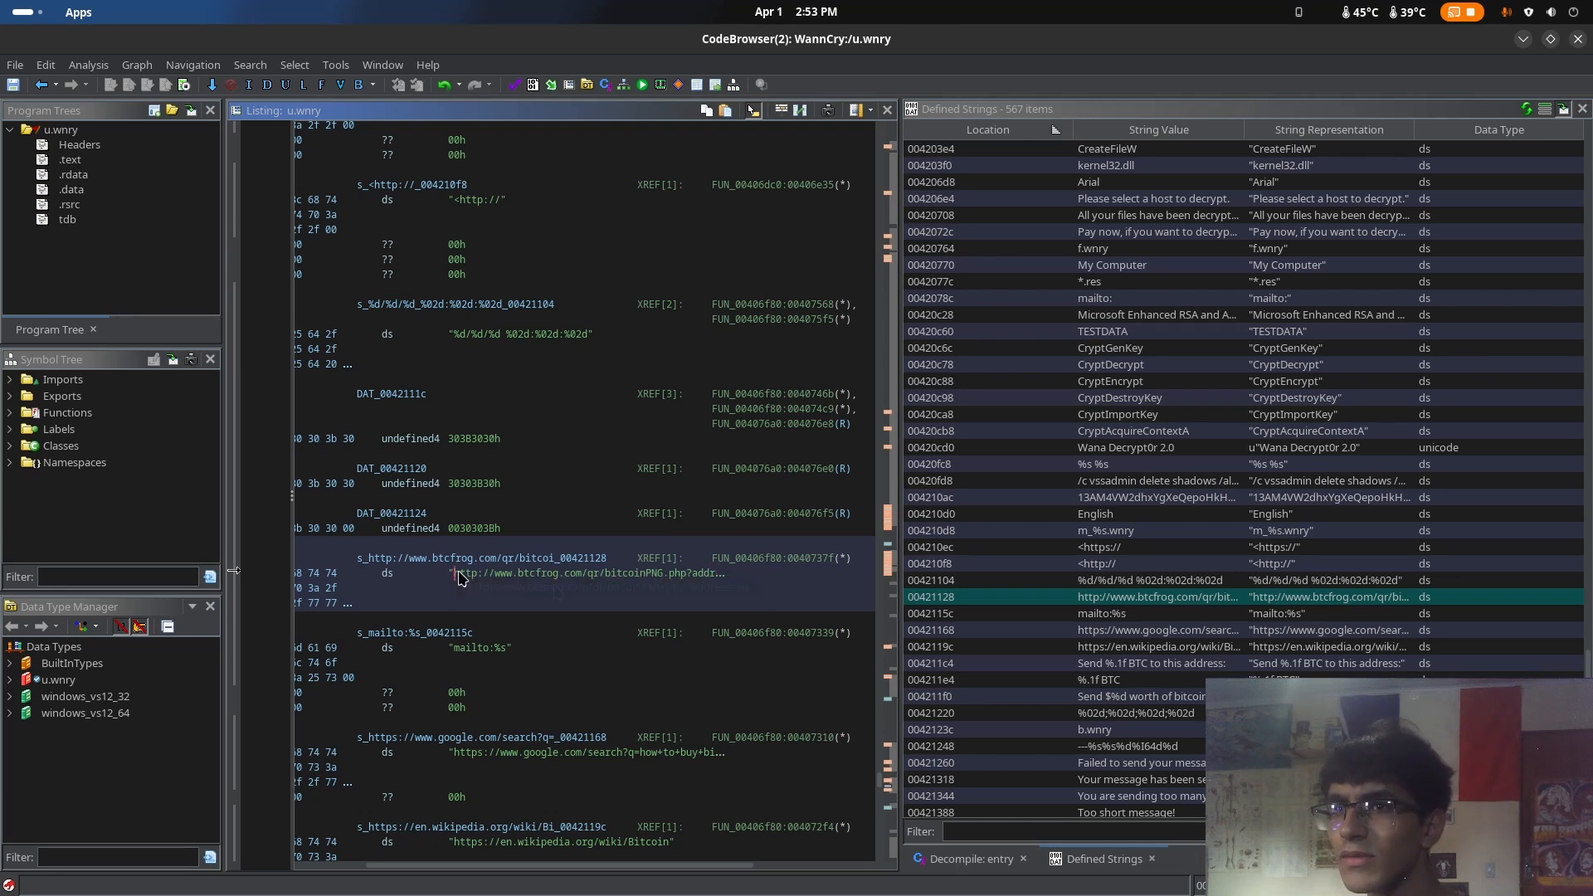
# Copy the btcfrog.com URL string, visit it in the LibreWolf browser over HTTP, and close its tab
pyautogui.moveTo(1338, 613); pyautogui.dragTo(1339, 668)
pyautogui.doubleClick(1320, 598)
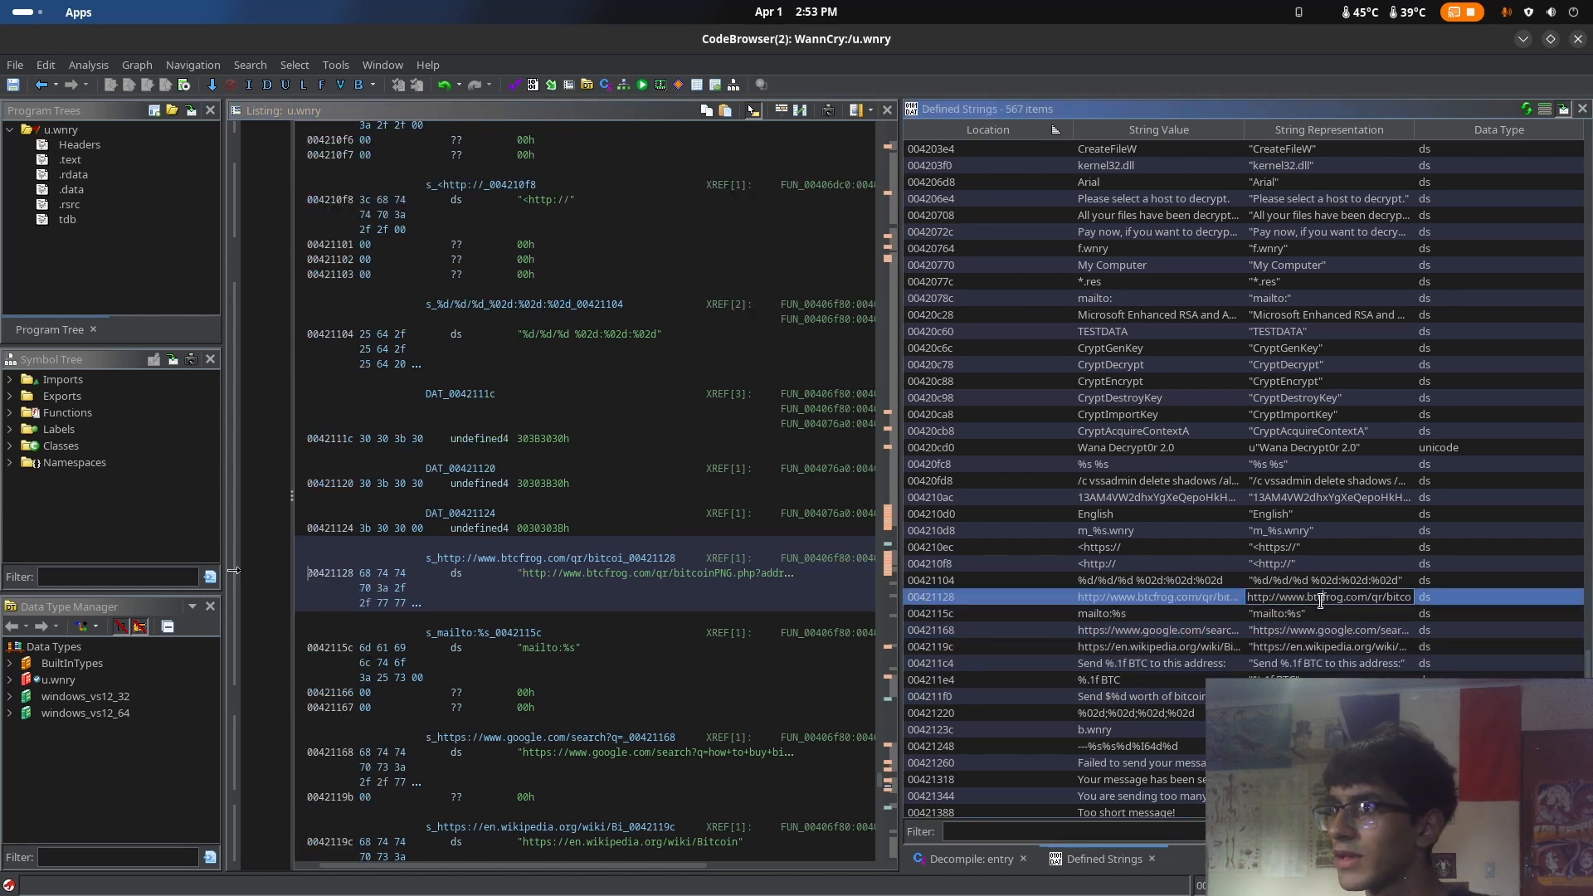
pyautogui.moveTo(0, 0)
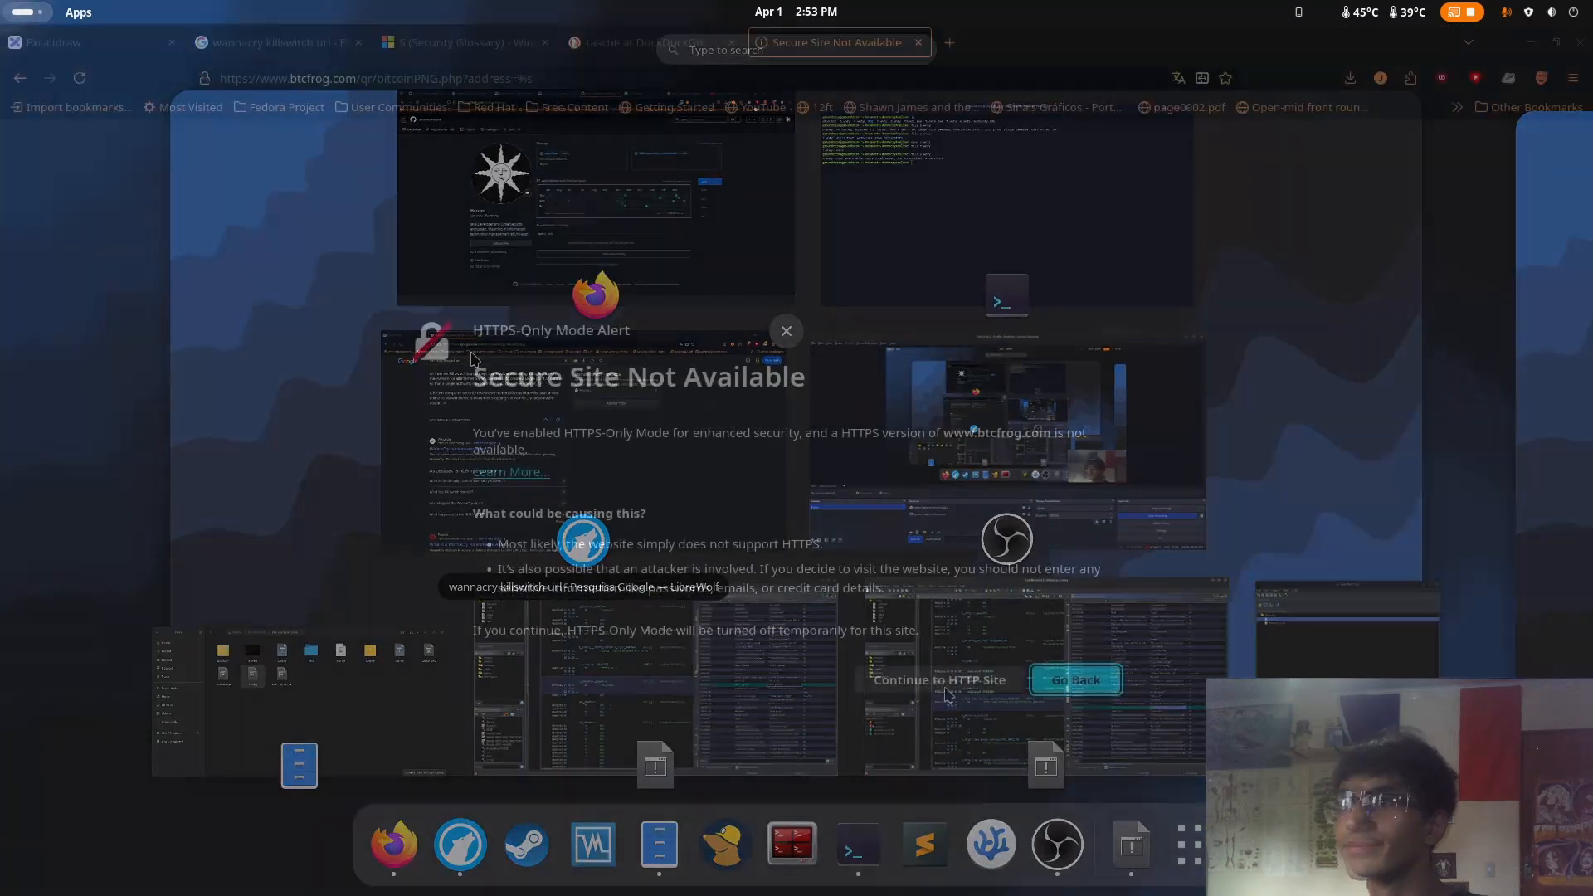
pyautogui.click(957, 682)
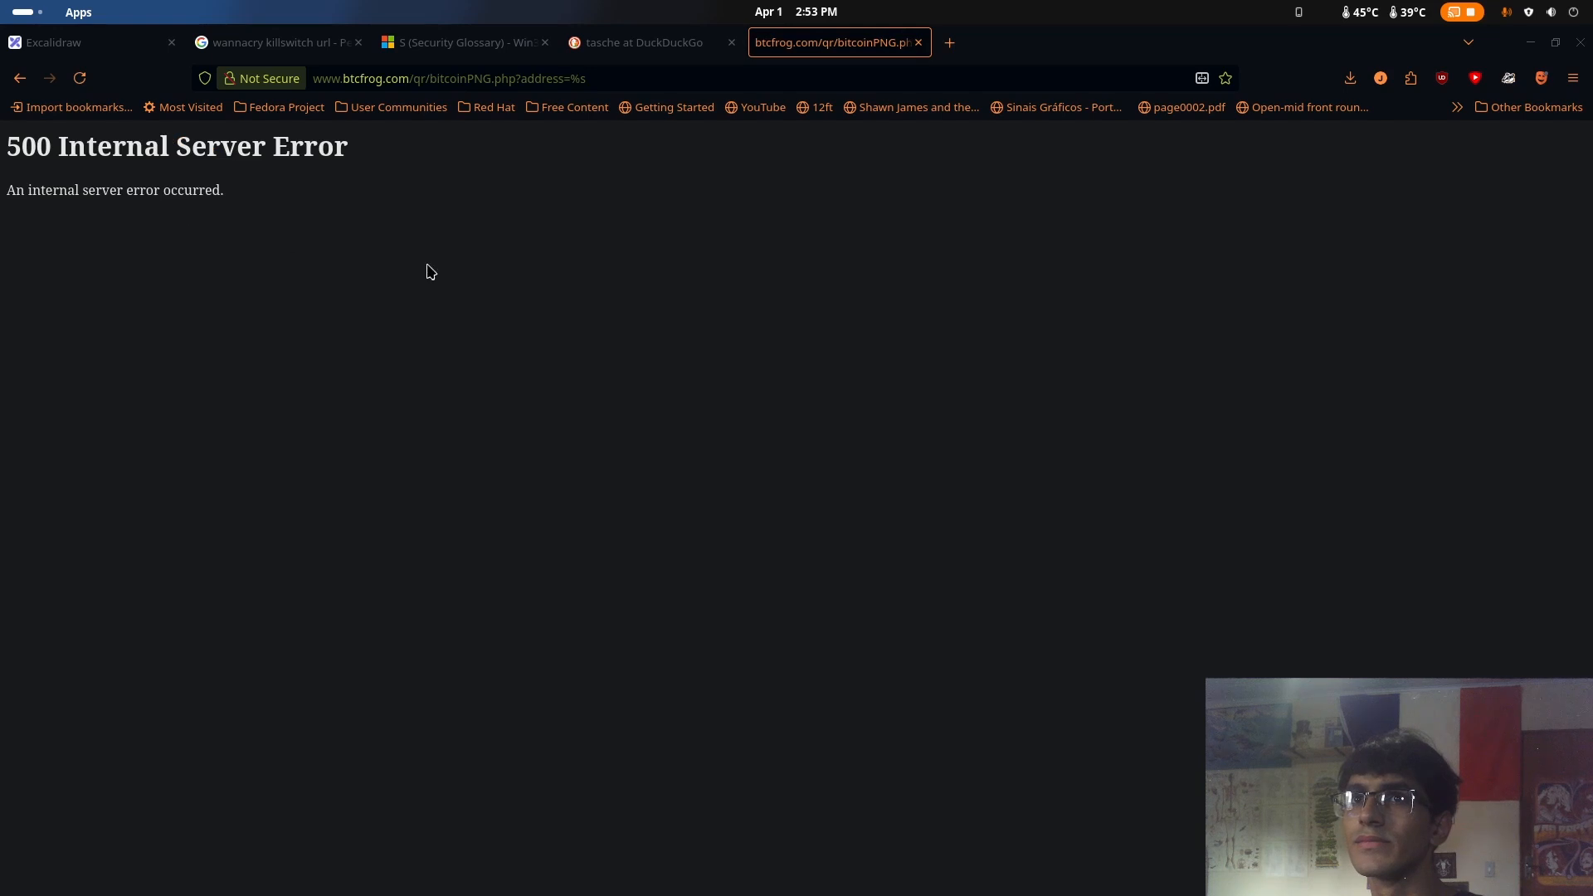
pyautogui.hotkey('ctrl', 'w')
# Switch back to the CodeBrowser for u.wnry and inspect the Google search URL string about buying bitcoin
pyautogui.moveTo(0, 0)
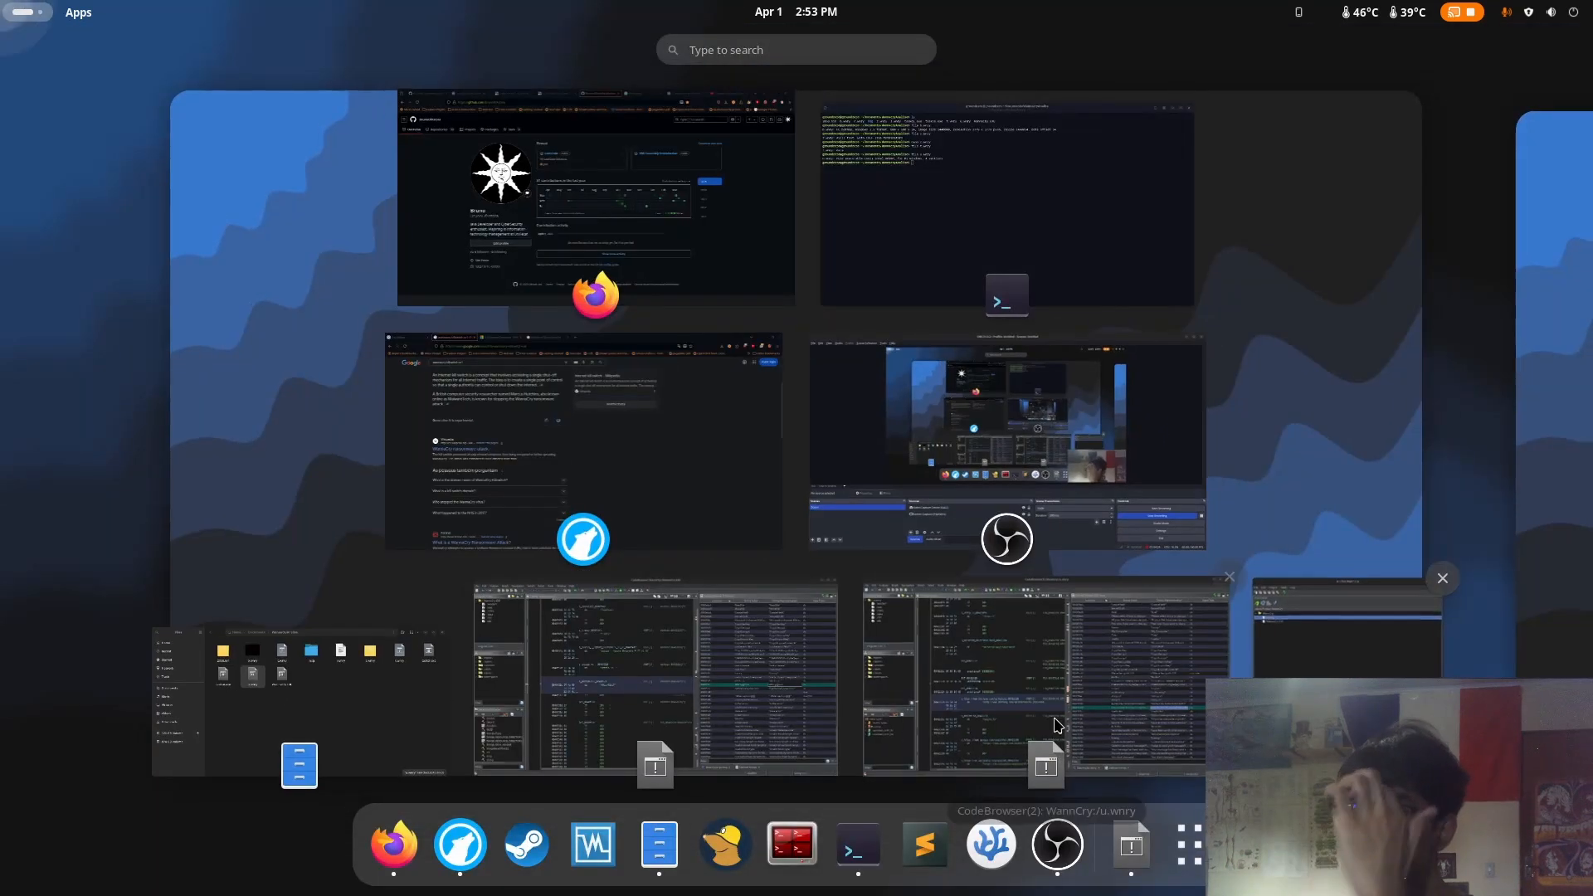
pyautogui.click(1122, 721)
pyautogui.click(1336, 581)
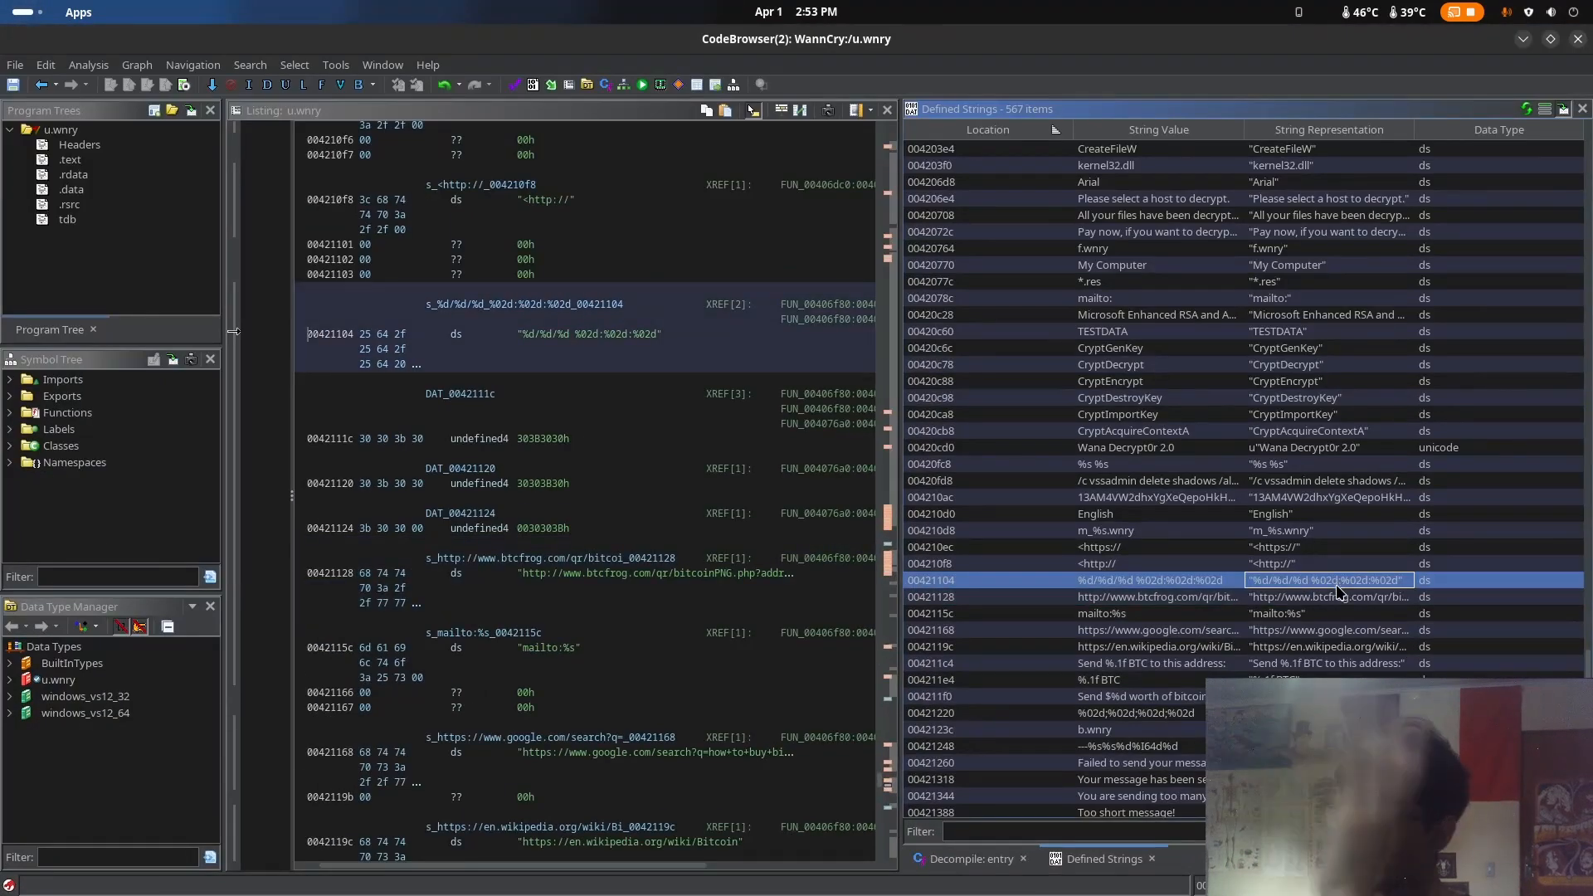
pyautogui.click(1344, 598)
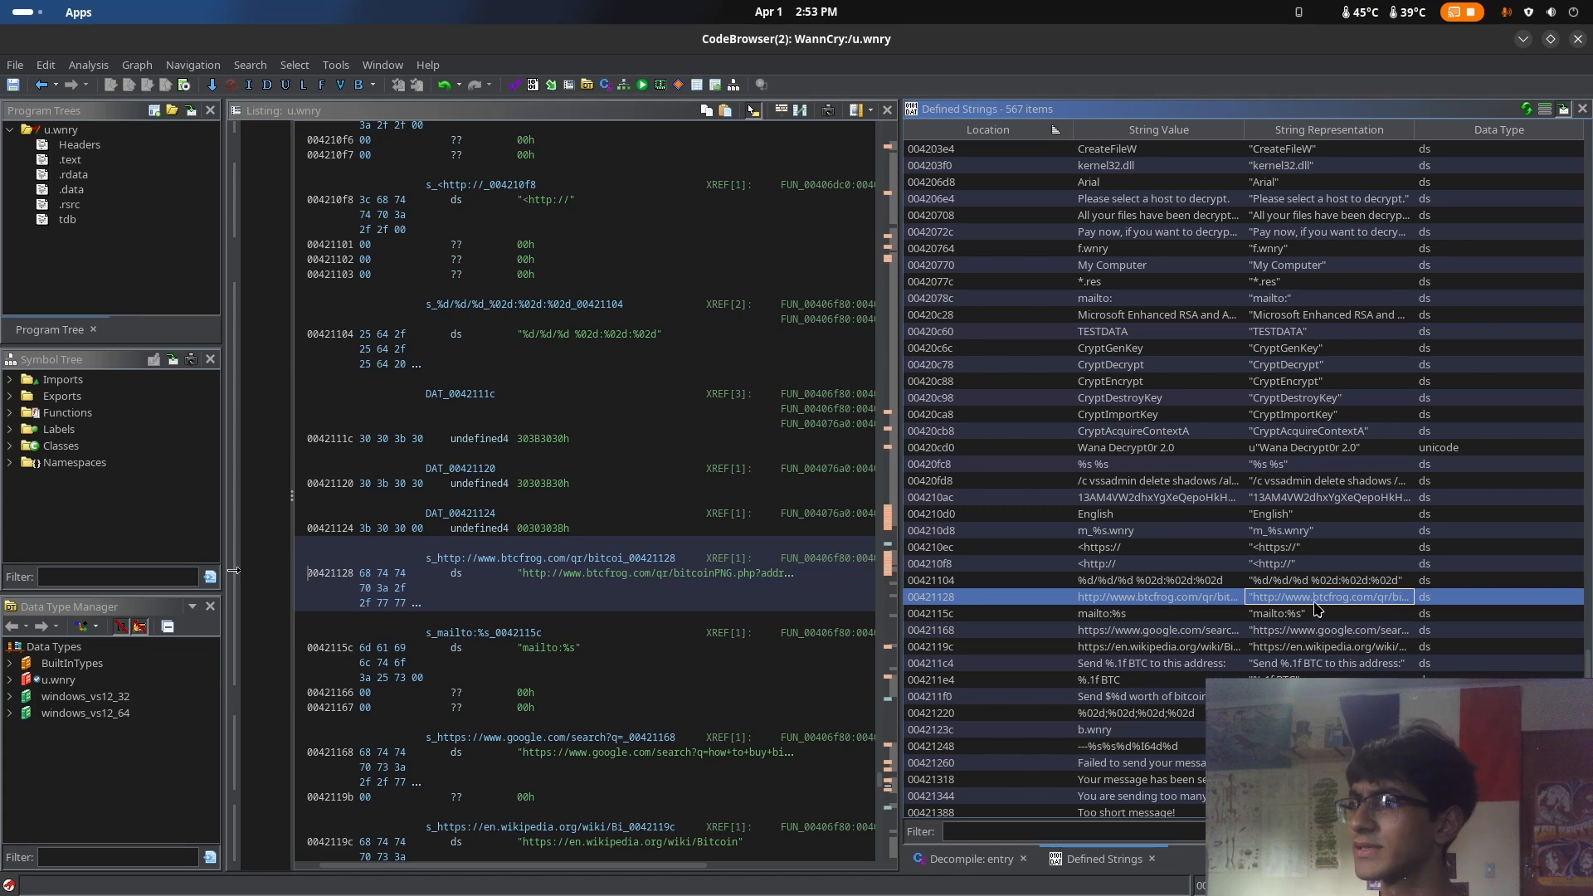
pyautogui.click(1344, 630)
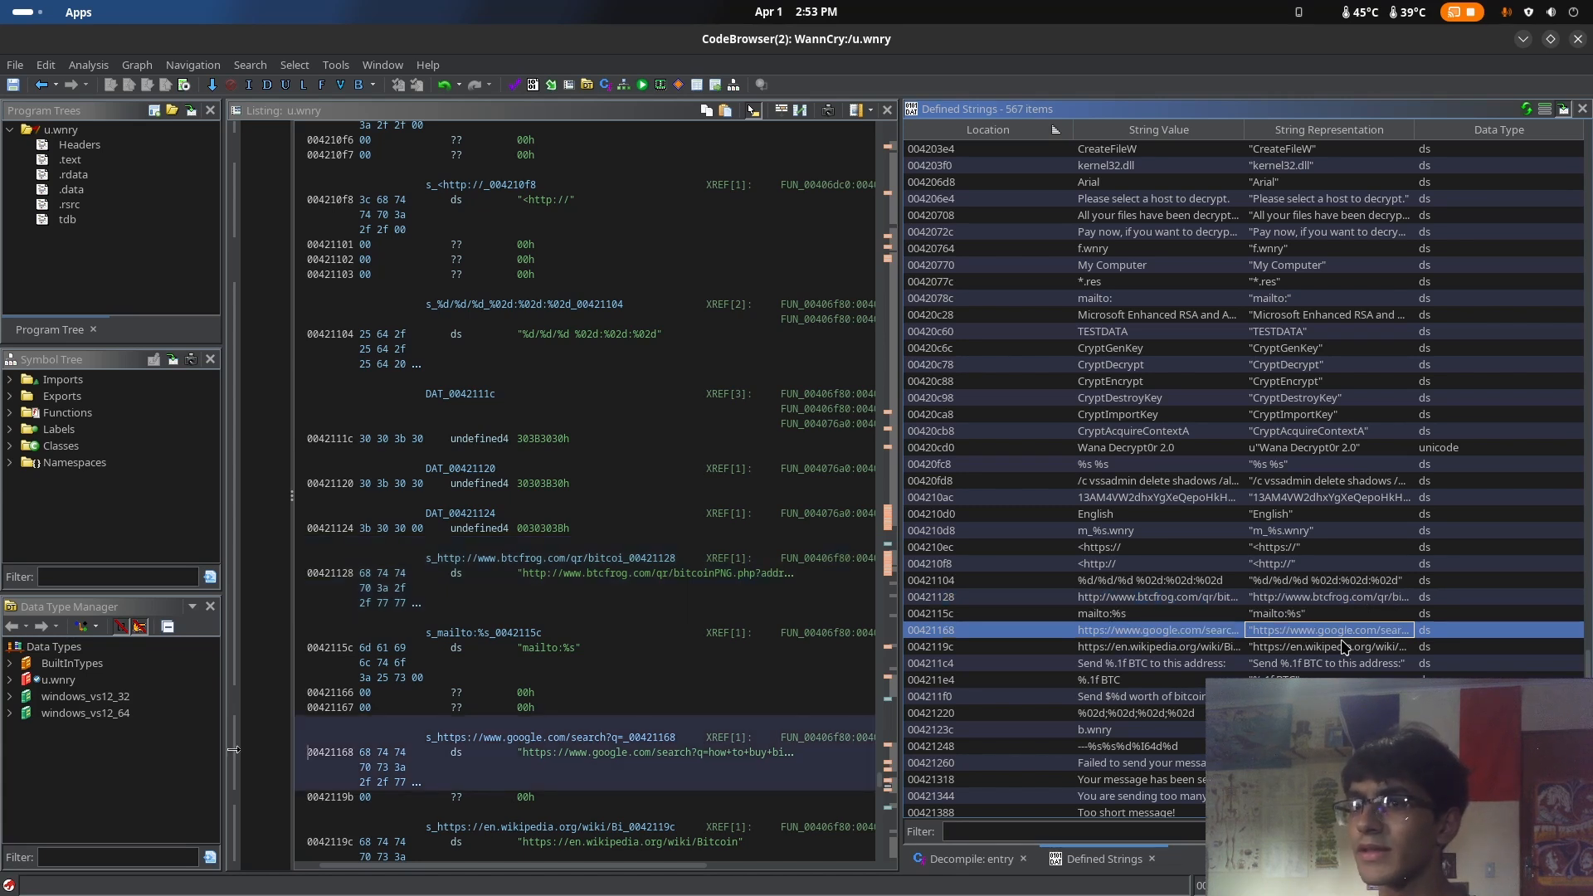
pyautogui.scroll(-2, 1343, 646)
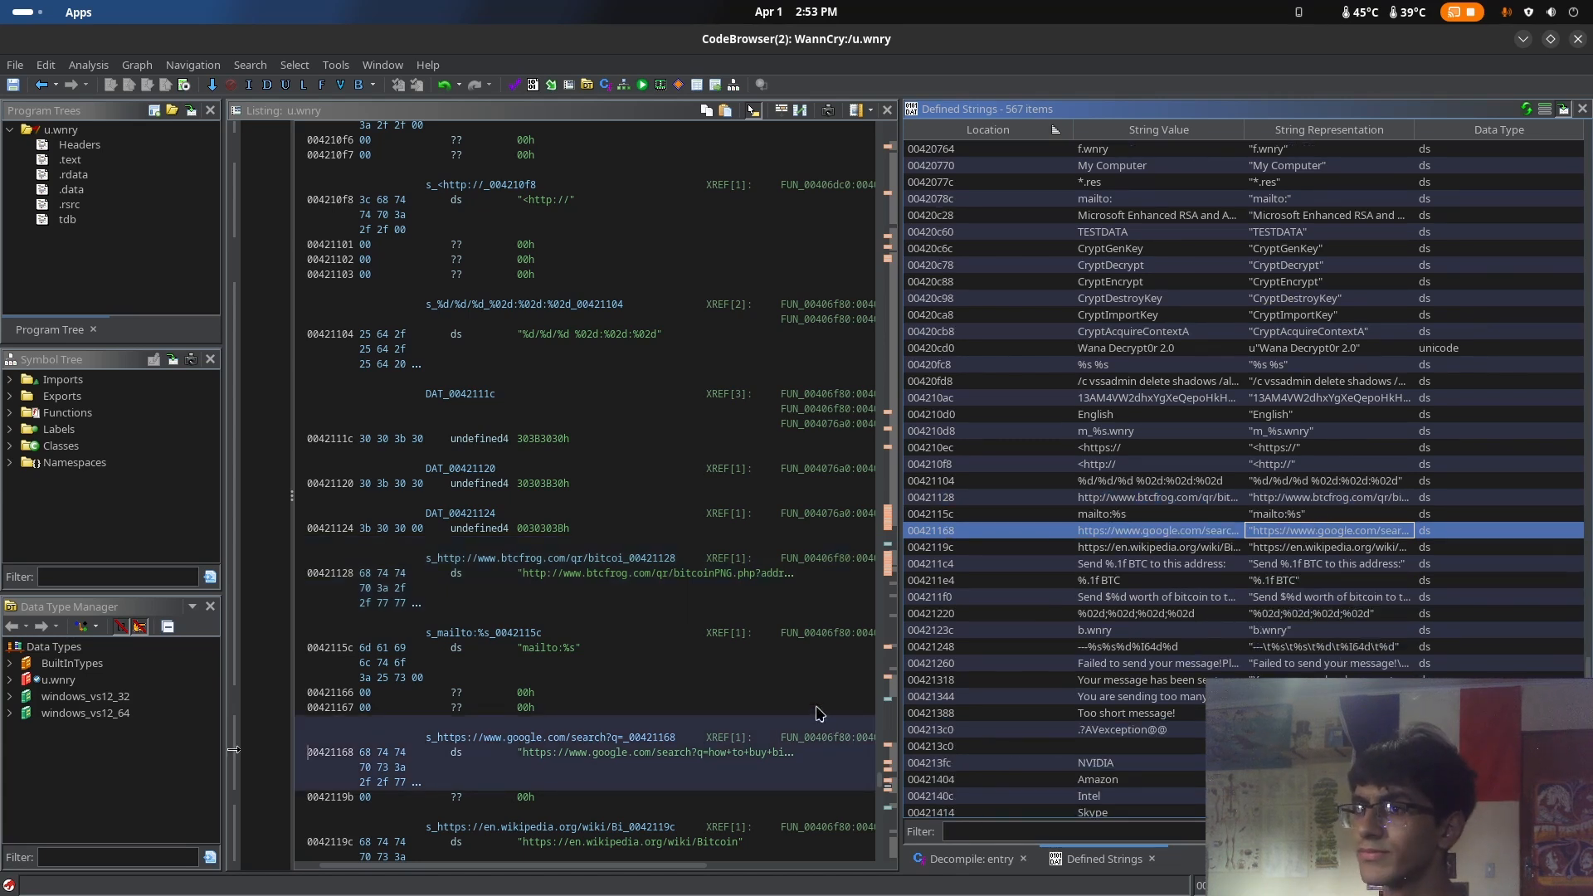
pyautogui.scroll(-2, 819, 713)
pyautogui.click(634, 867)
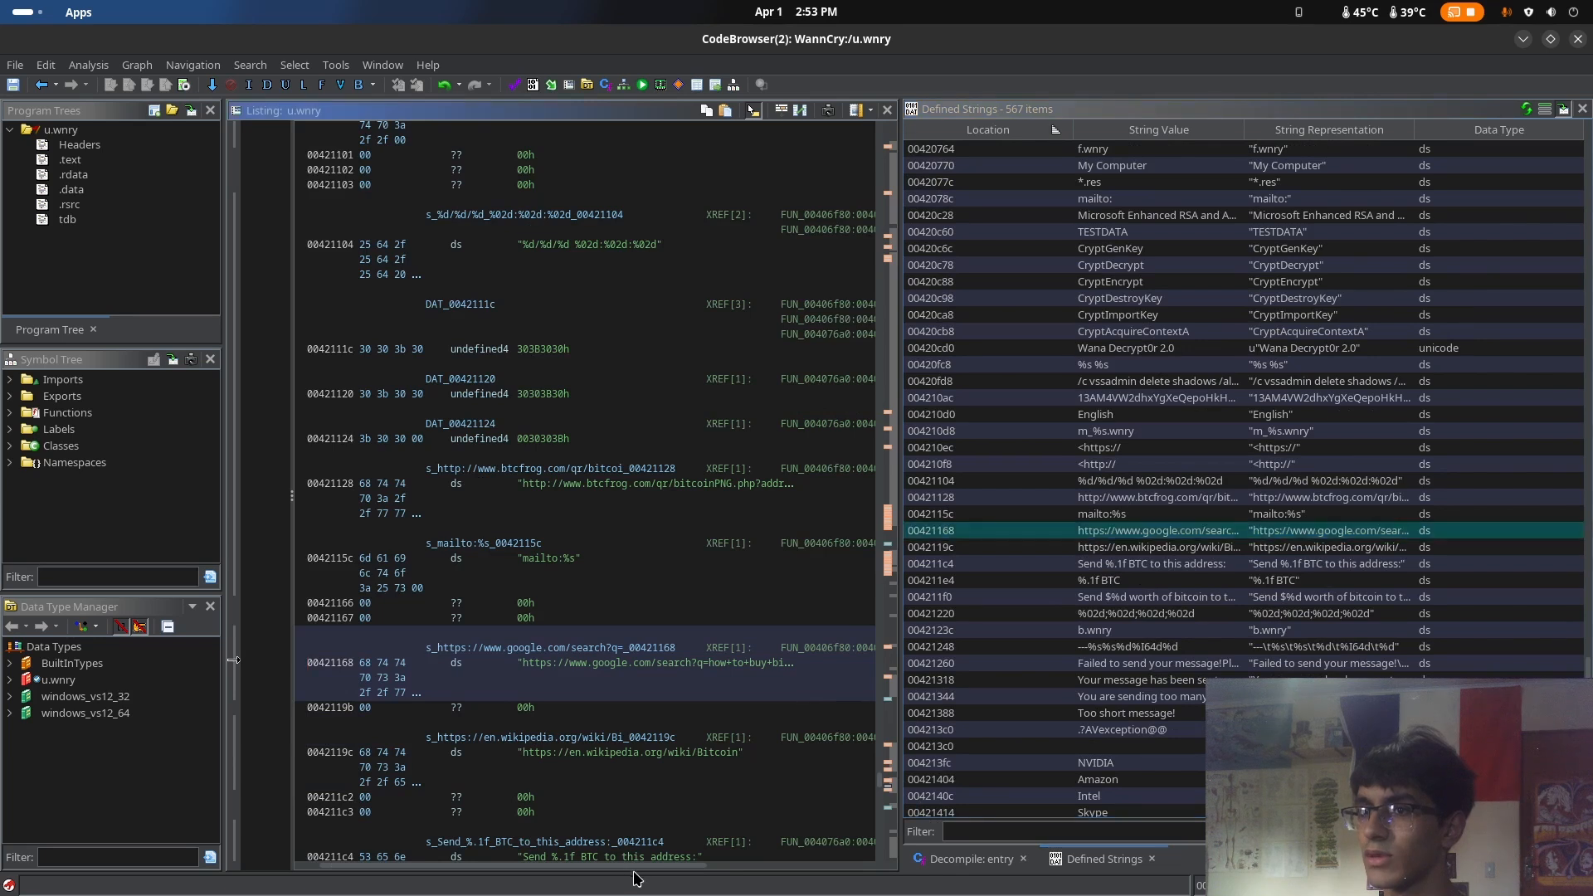
pyautogui.moveTo(633, 867); pyautogui.dragTo(671, 876)
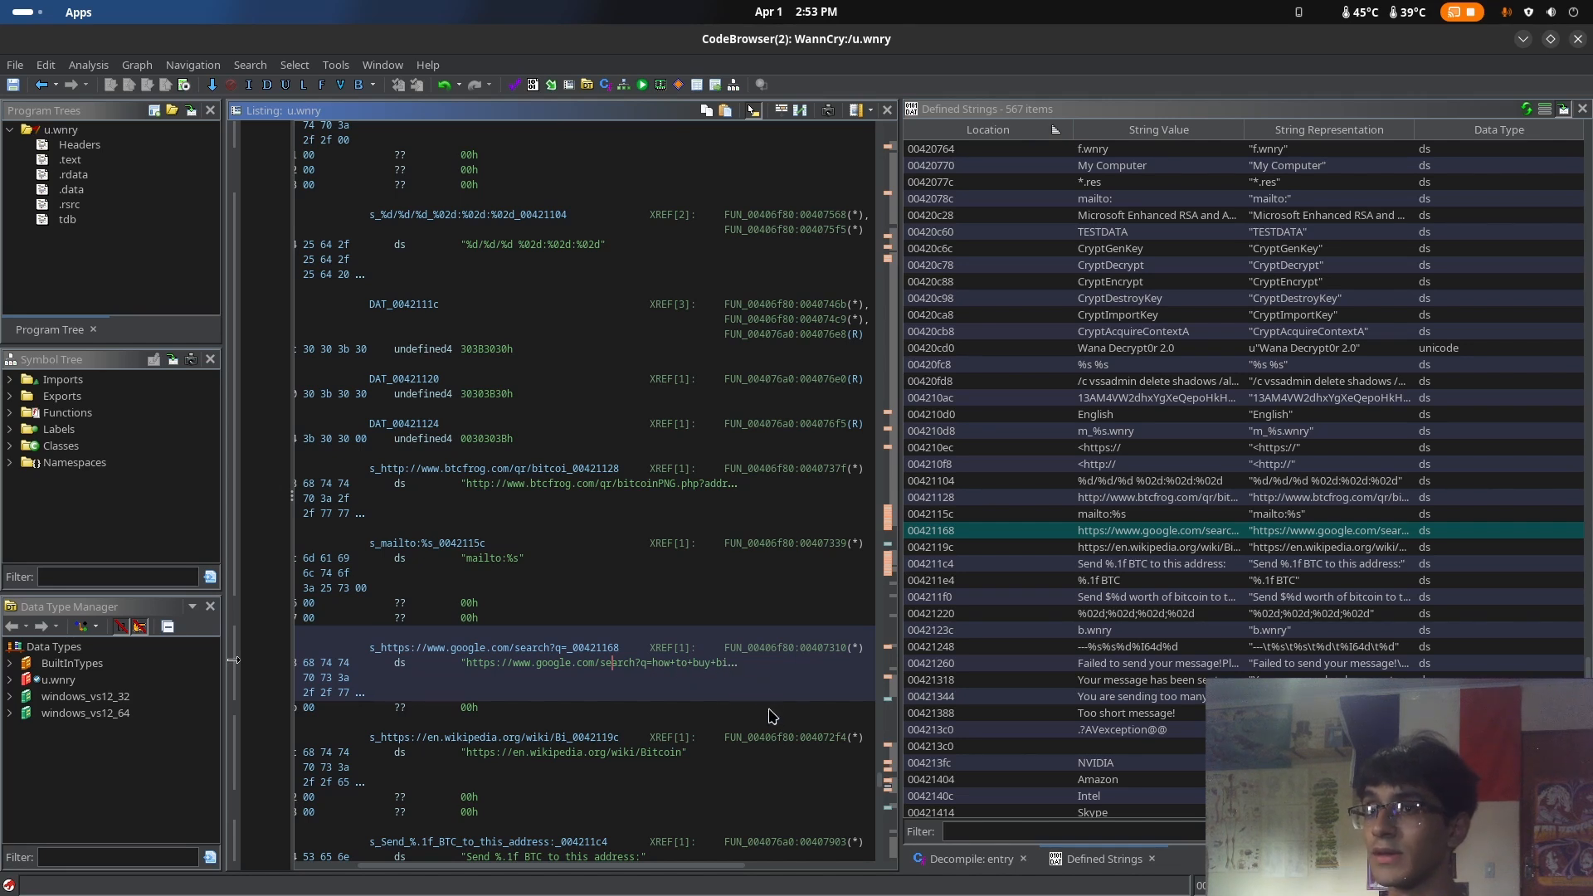
# Inspect the Wikipedia Bitcoin URL string and the BTC payment strings that follow it in the listing
pyautogui.scroll(-2, 630, 645)
pyautogui.scroll(-1, 653, 674)
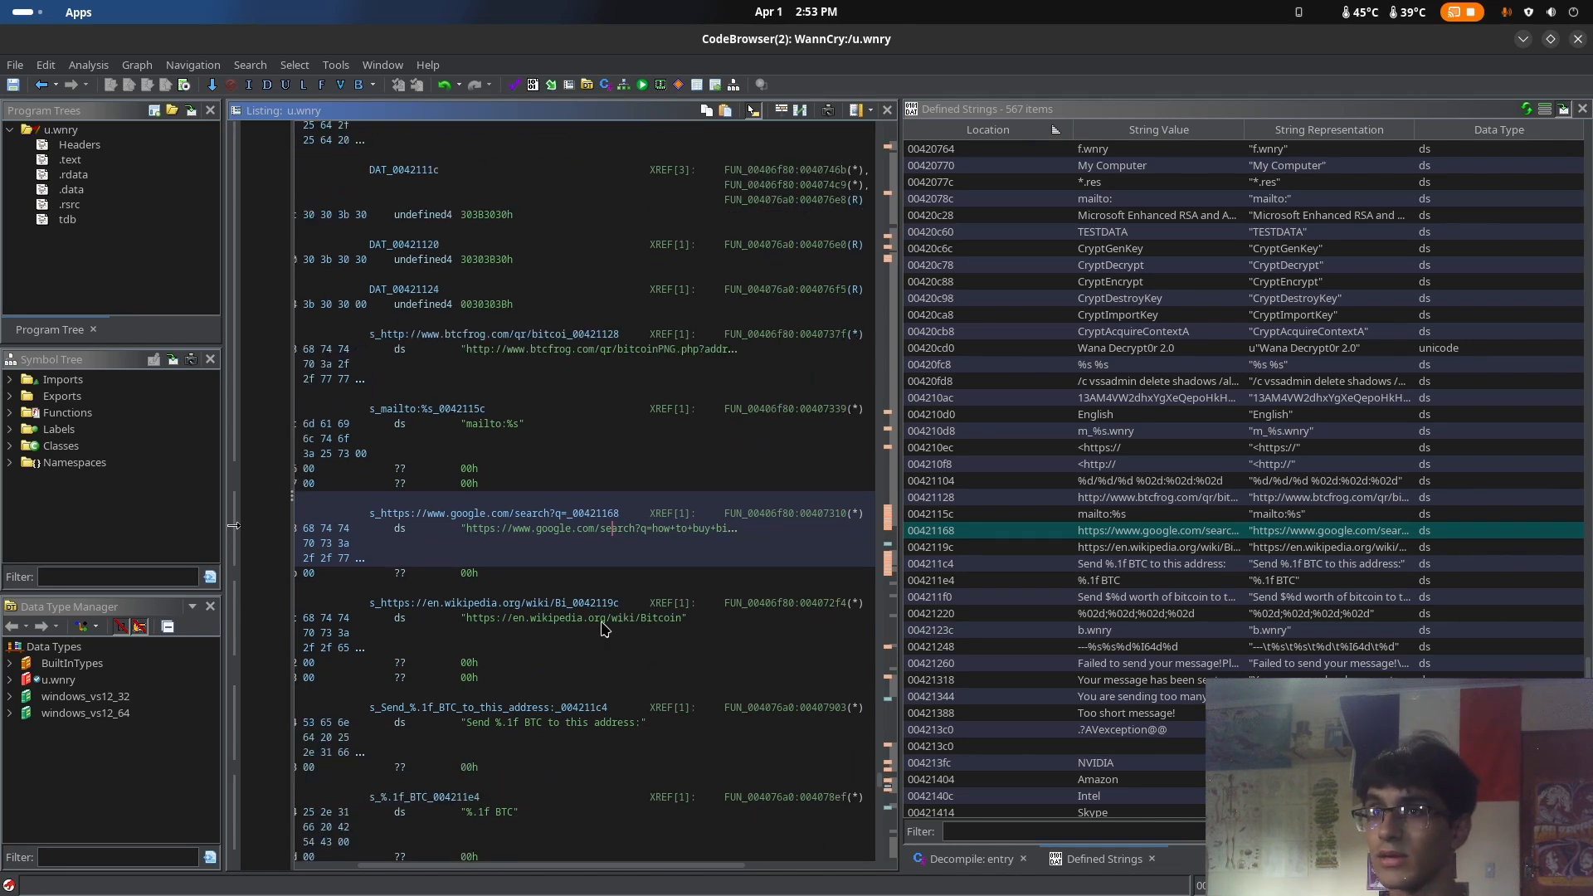
pyautogui.moveTo(478, 627); pyautogui.dragTo(680, 627)
pyautogui.click(685, 628)
pyautogui.scroll(-2, 660, 719)
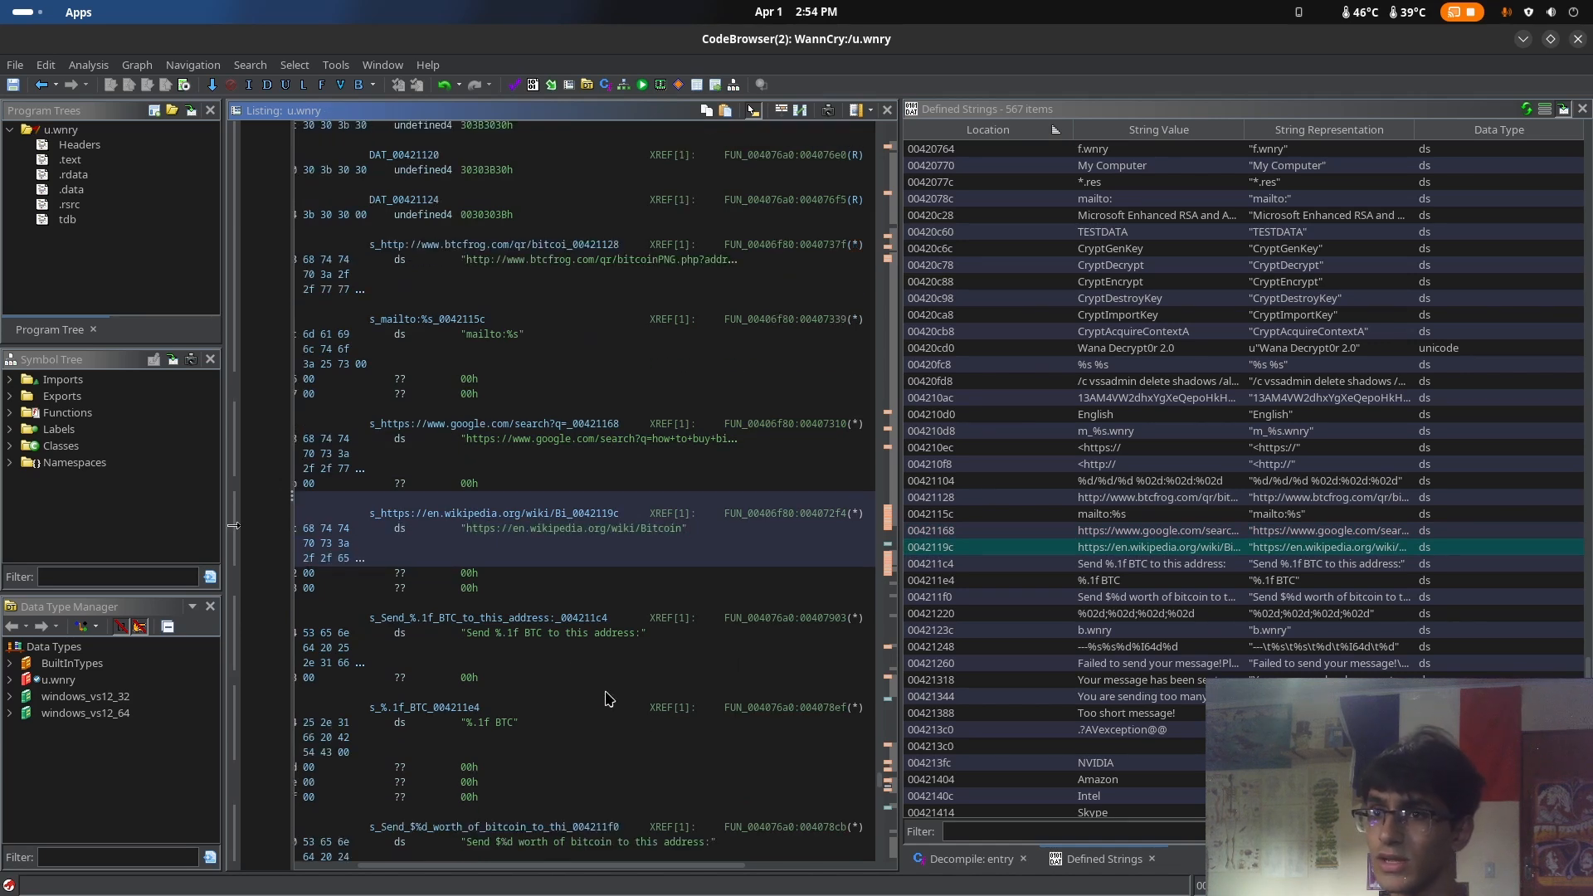
# Inspect the "Send %.1f BTC to this address:" string and its format placeholder in the listing
pyautogui.click(553, 639)
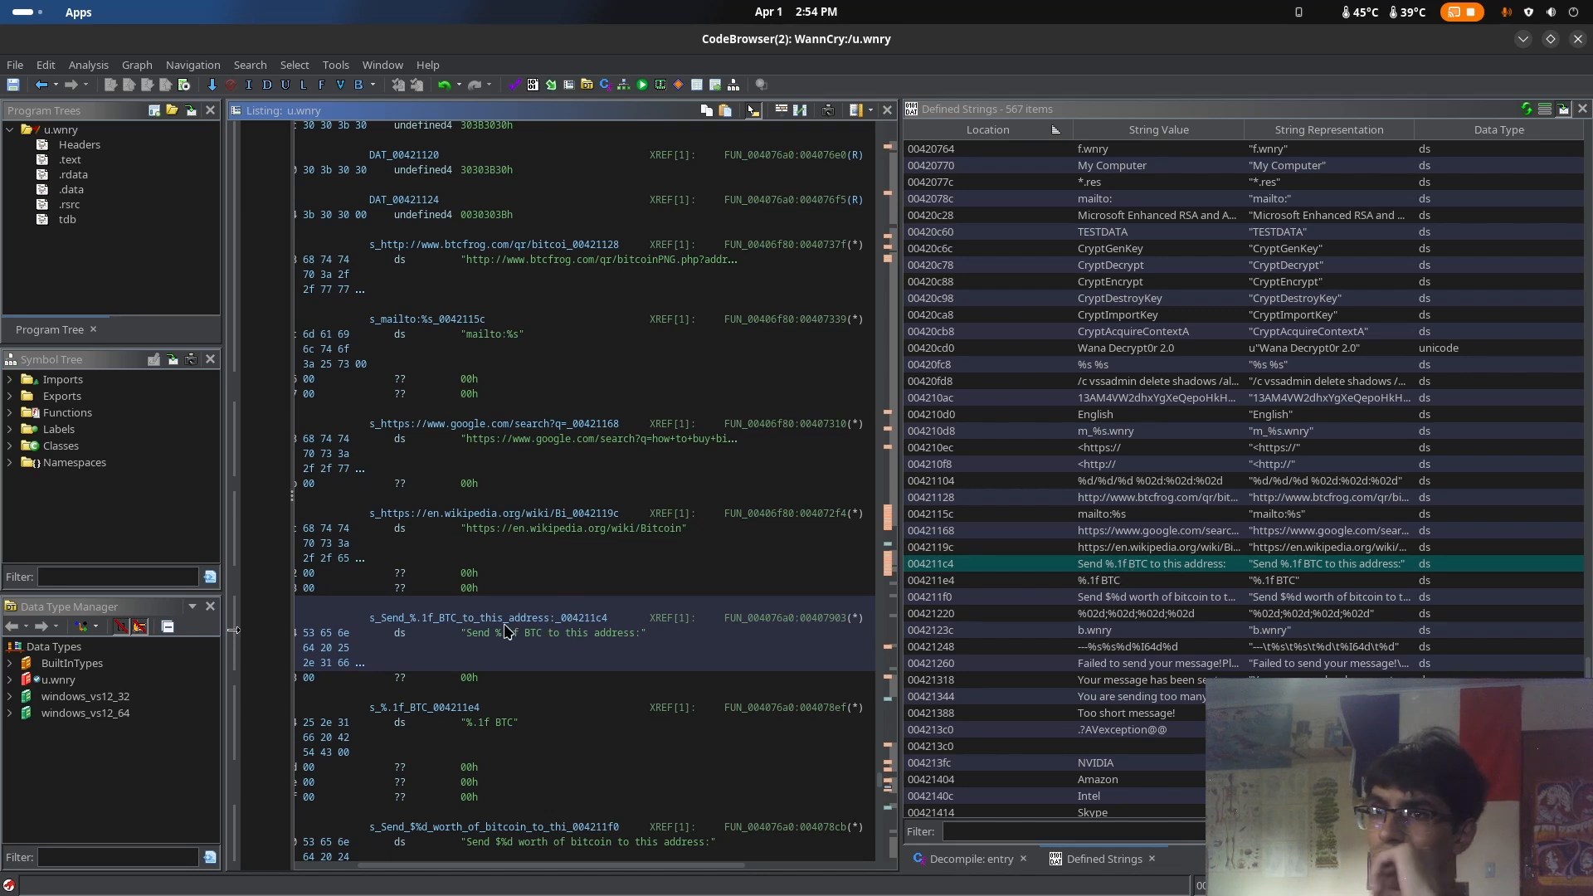
pyautogui.moveTo(497, 637); pyautogui.dragTo(520, 637)
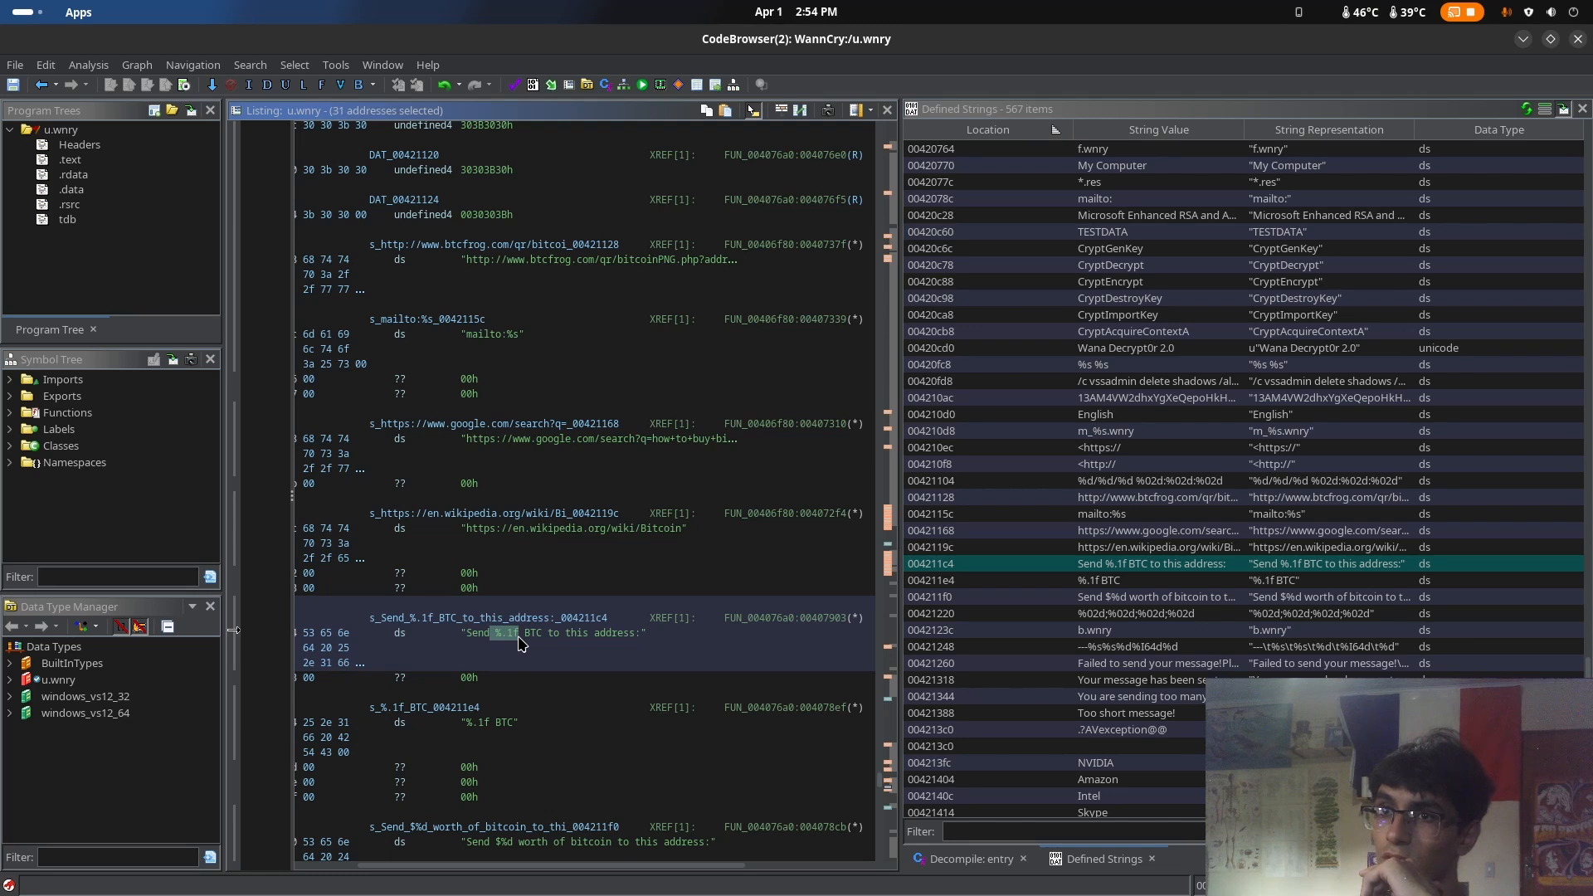
pyautogui.click(528, 639)
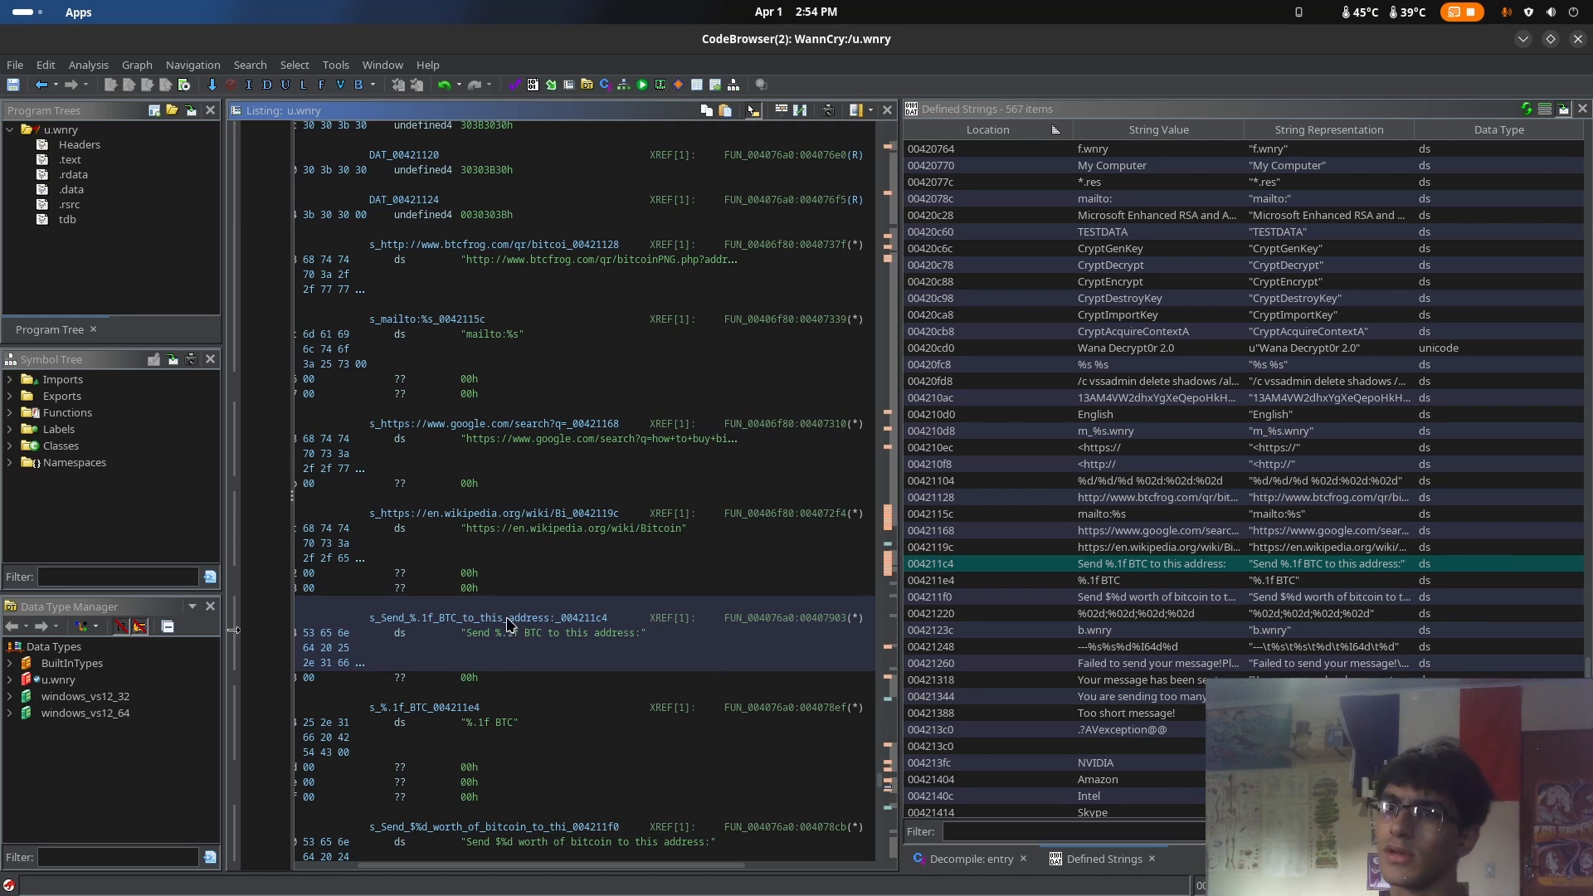
pyautogui.moveTo(477, 636); pyautogui.dragTo(641, 643)
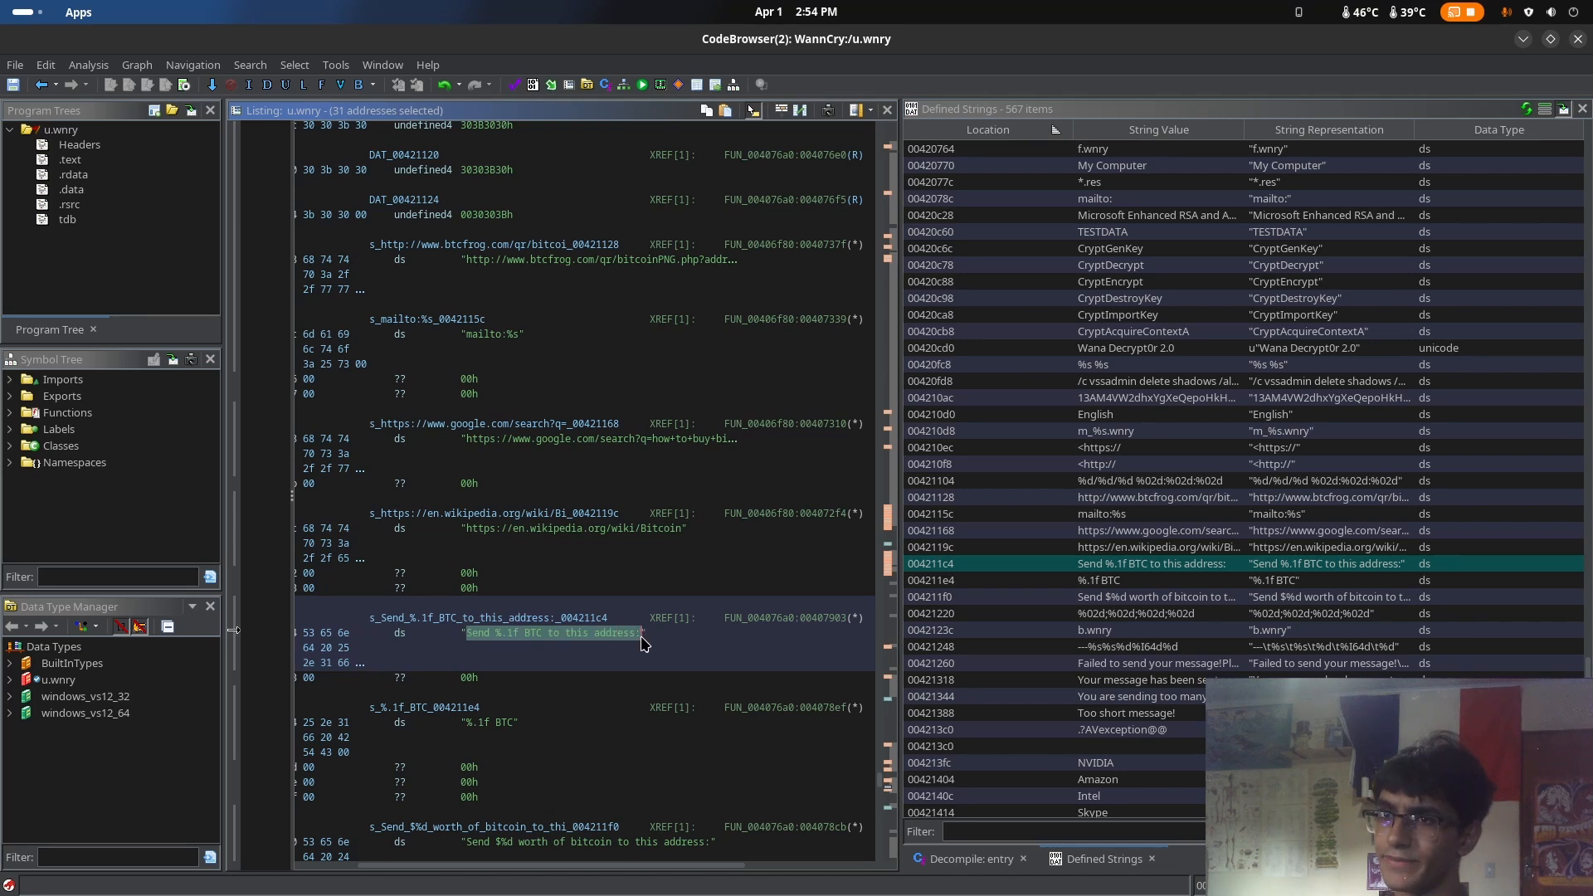
pyautogui.click(651, 651)
pyautogui.scroll(-2, 597, 656)
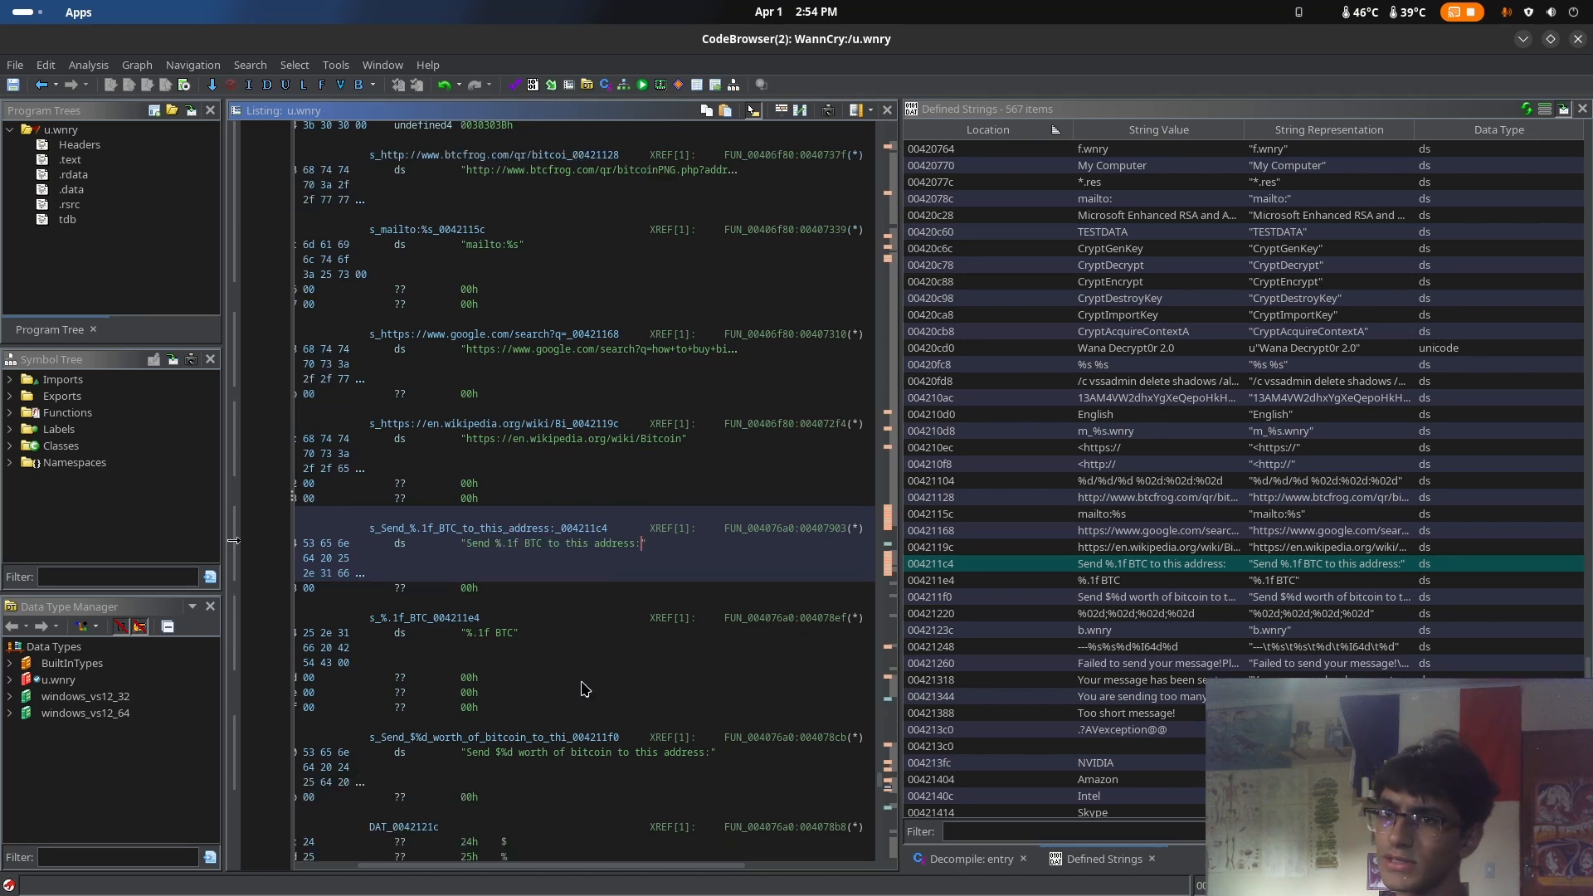
# Inspect the "Send $%d worth of bitcoin to this address:" string and the data that follows it
pyautogui.scroll(-3, 687, 719)
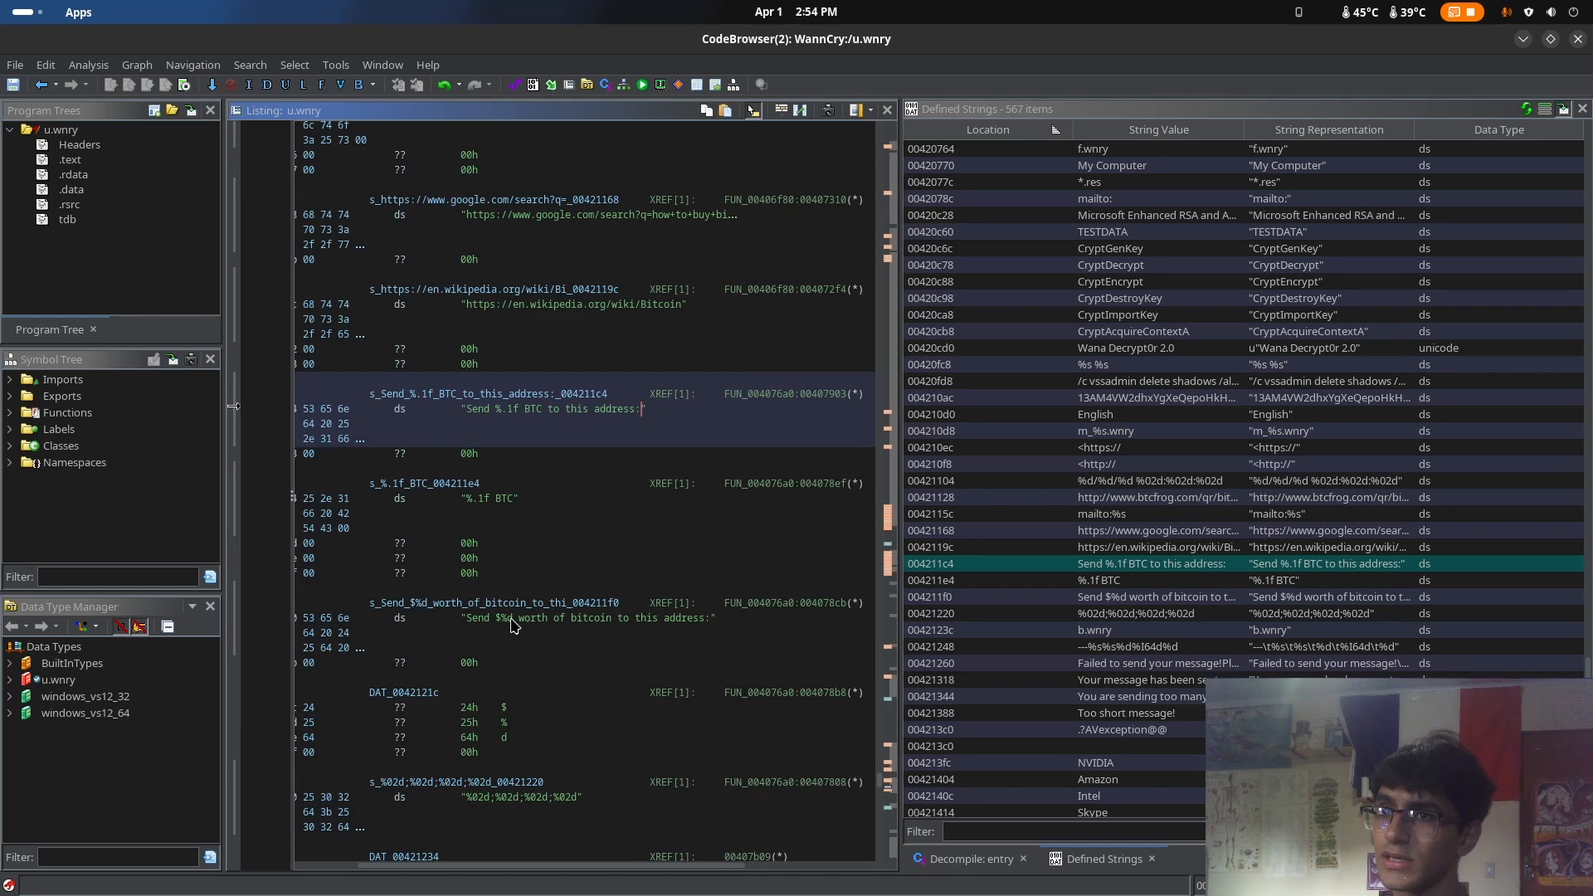
pyautogui.moveTo(501, 618); pyautogui.dragTo(519, 623)
pyautogui.click(553, 626)
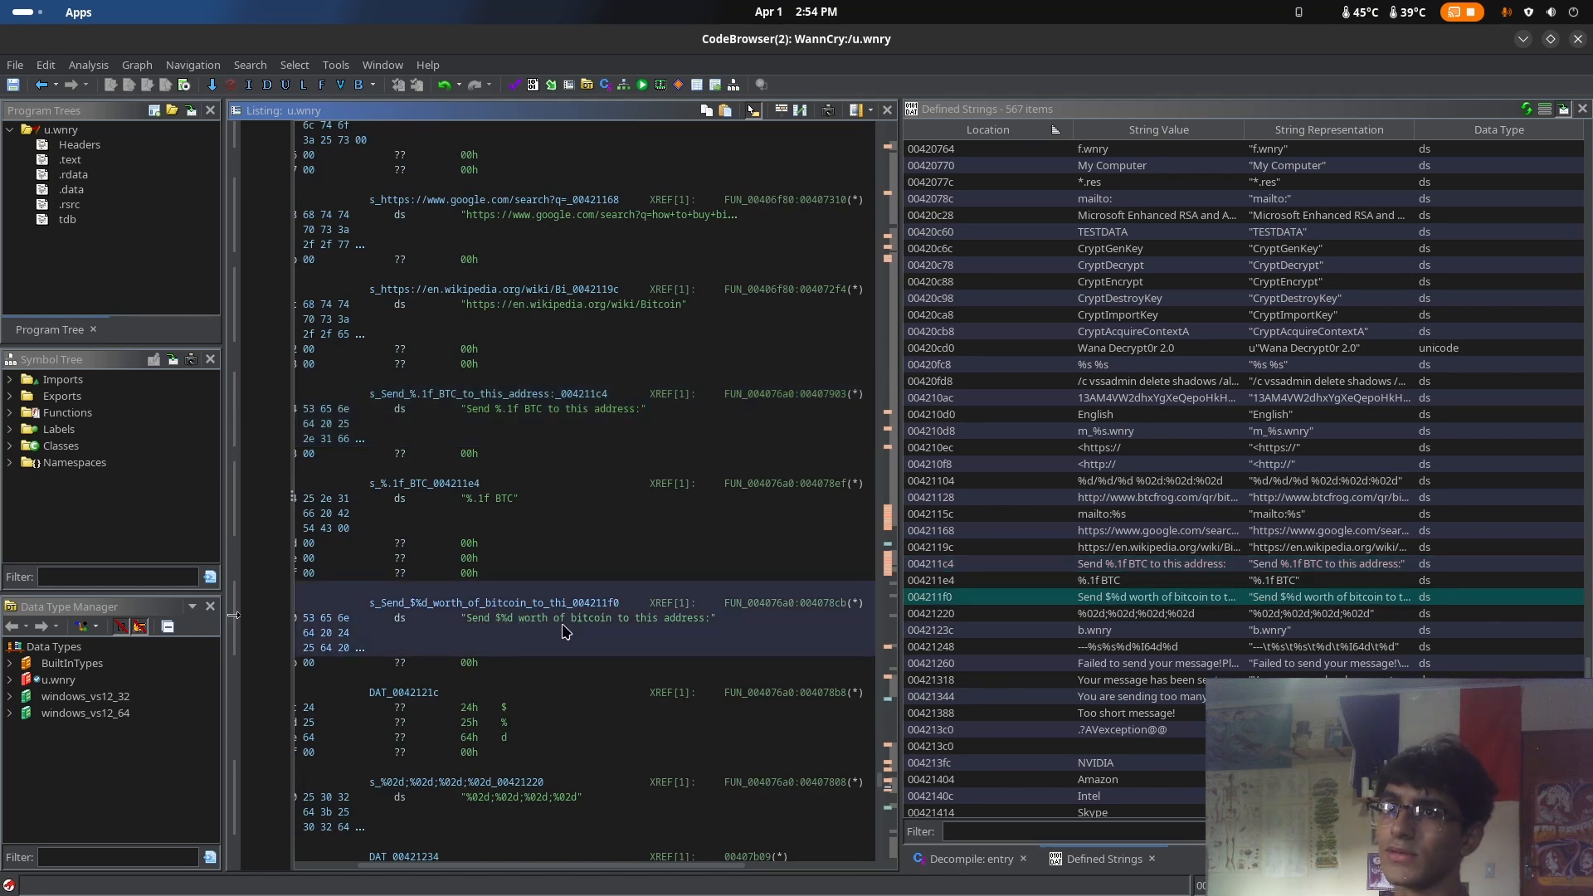
pyautogui.click(673, 620)
pyautogui.scroll(-3, 676, 651)
pyautogui.scroll(-3, 676, 651)
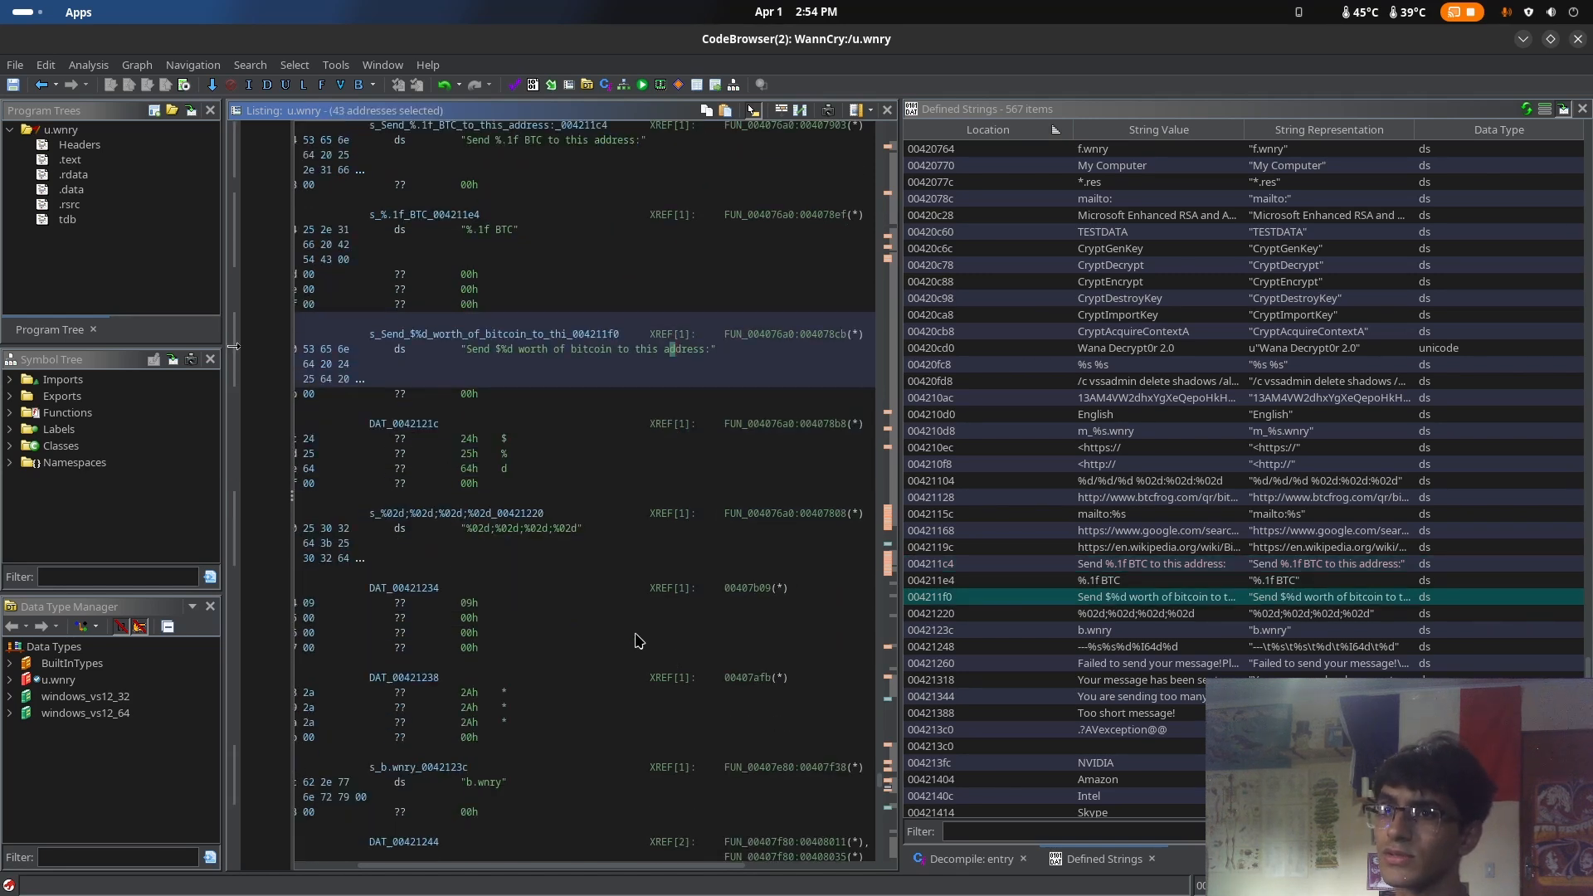
# Clear the code bytes of the "%02d;%02d;%02d;%02d" string at 00421220 and define a unicode string at 00421224
pyautogui.click(535, 539)
pyautogui.rightClick(533, 533)
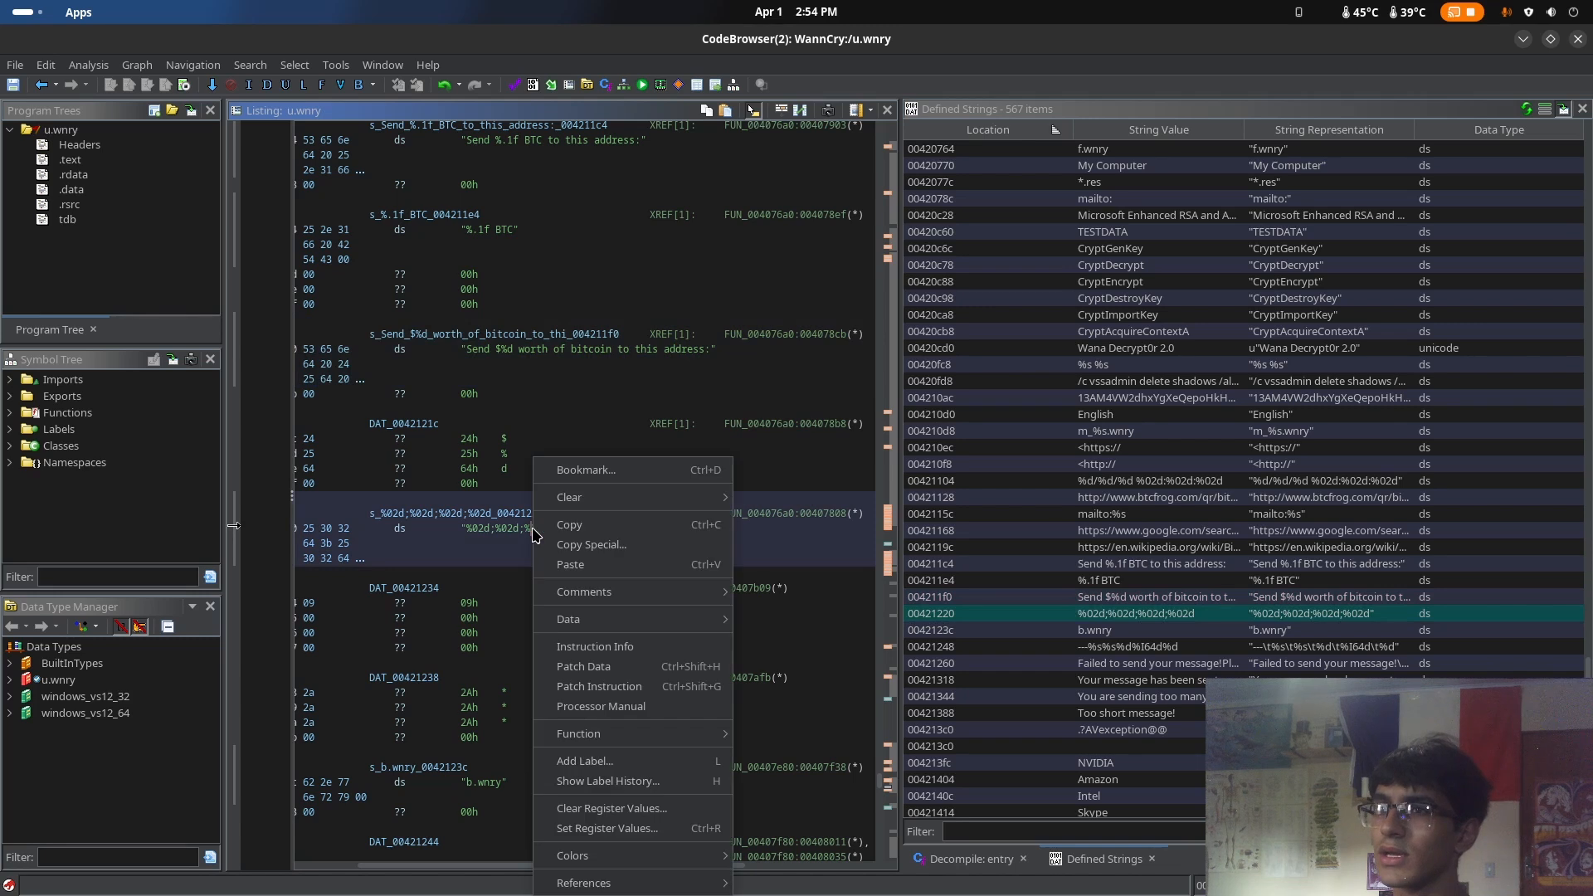
pyautogui.moveTo(625, 497)
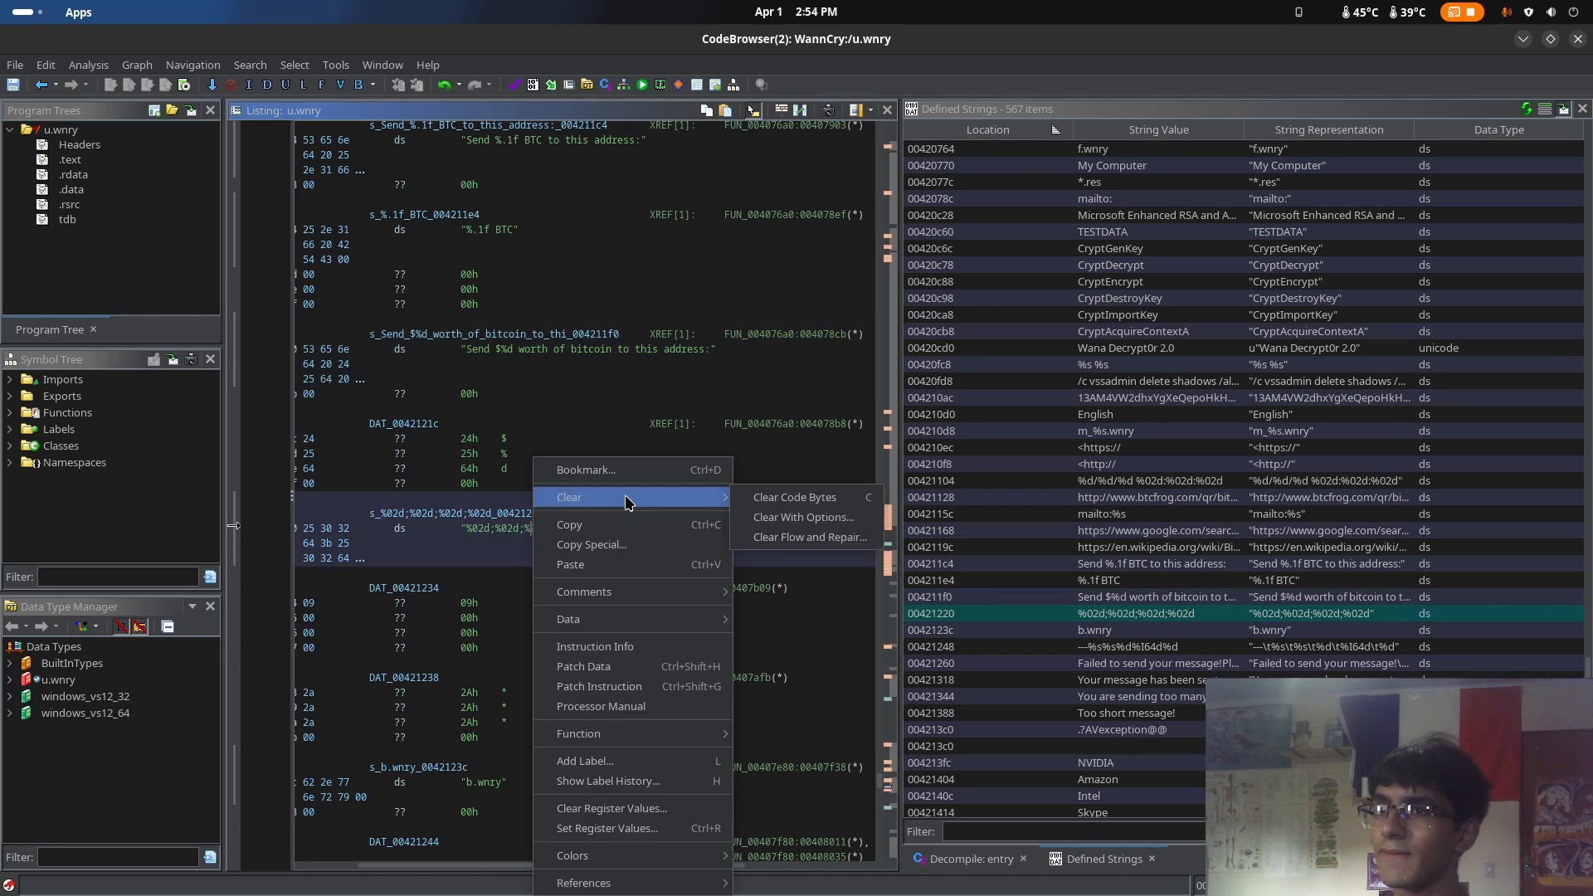
pyautogui.click(833, 499)
pyautogui.rightClick(576, 588)
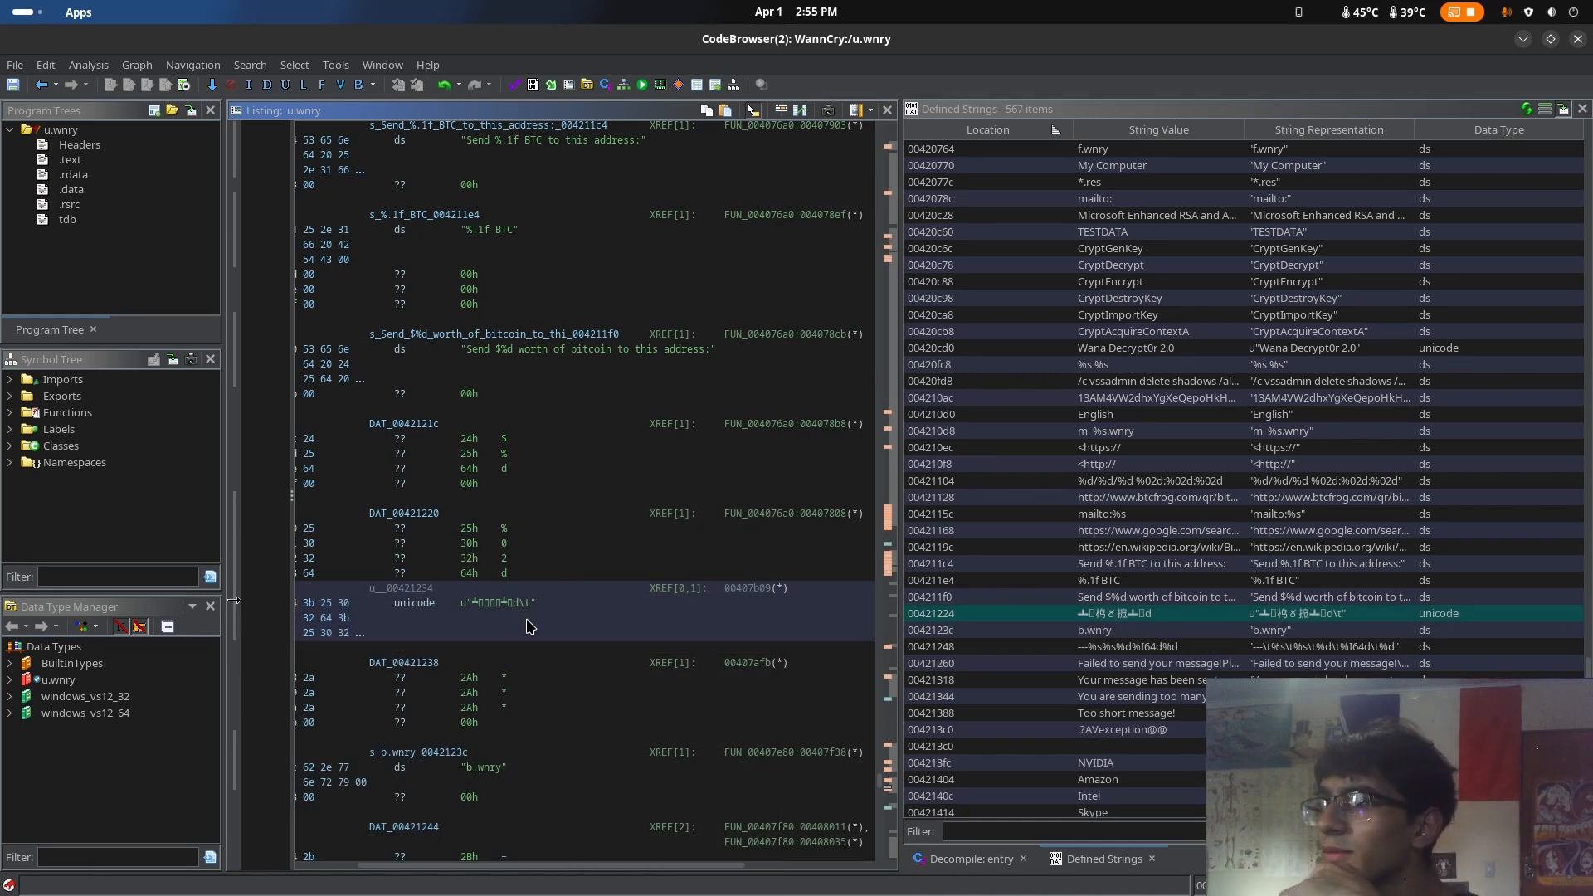
# Examine the message-sending strings from "Failed to send your message!" to "You are sending too many mails!" in the listing and the defined strings
pyautogui.scroll(4, 529, 627)
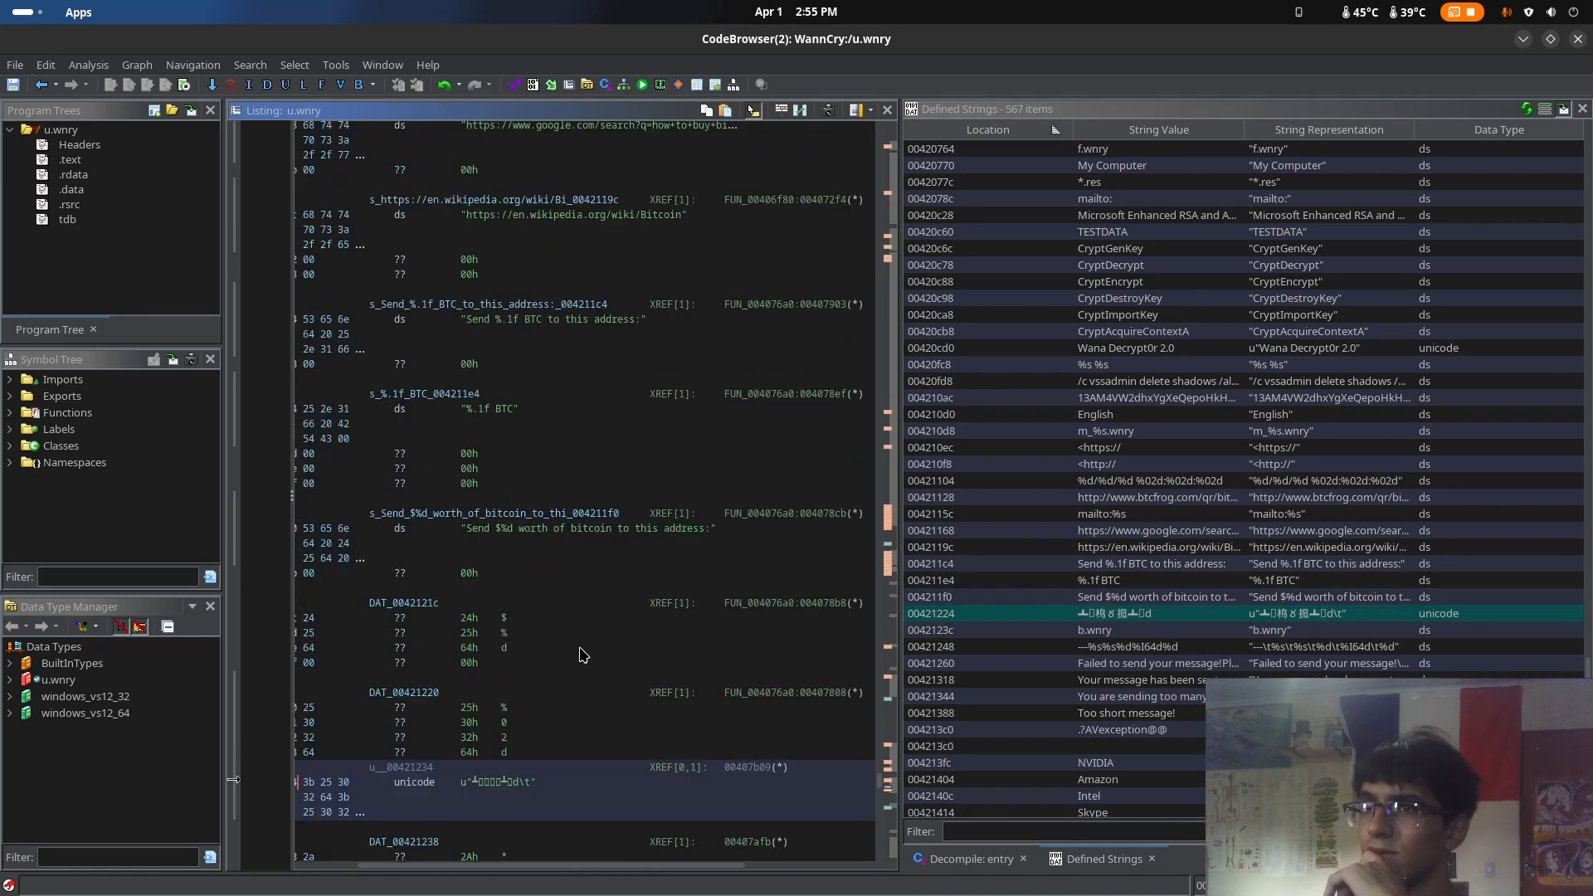
pyautogui.scroll(-13, 584, 656)
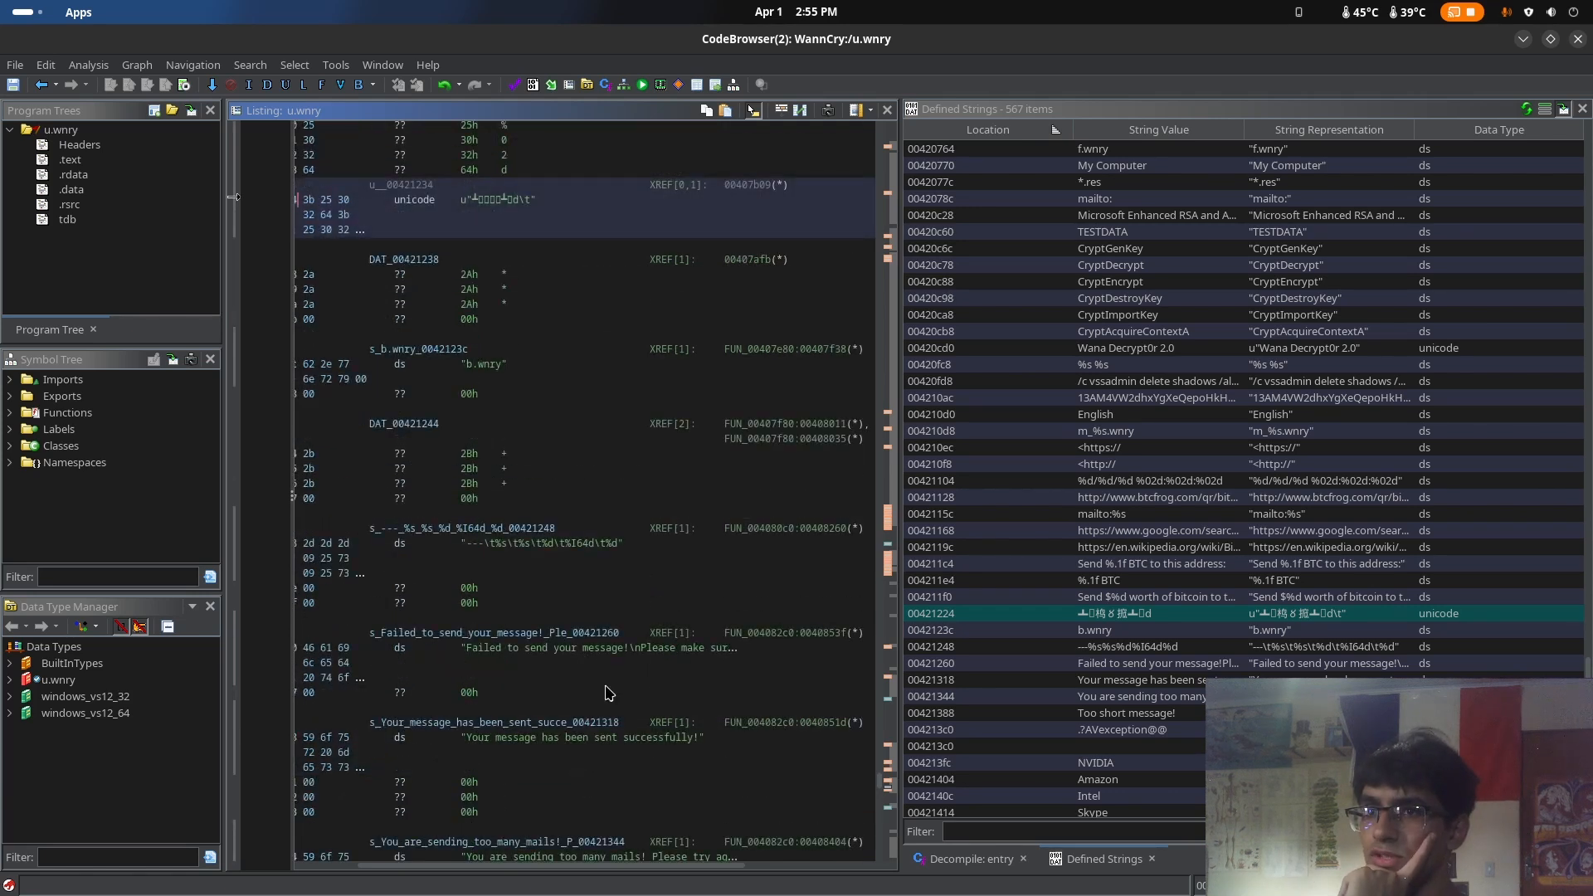
pyautogui.scroll(-1, 597, 648)
pyautogui.click(578, 615)
pyautogui.scroll(-2, 683, 651)
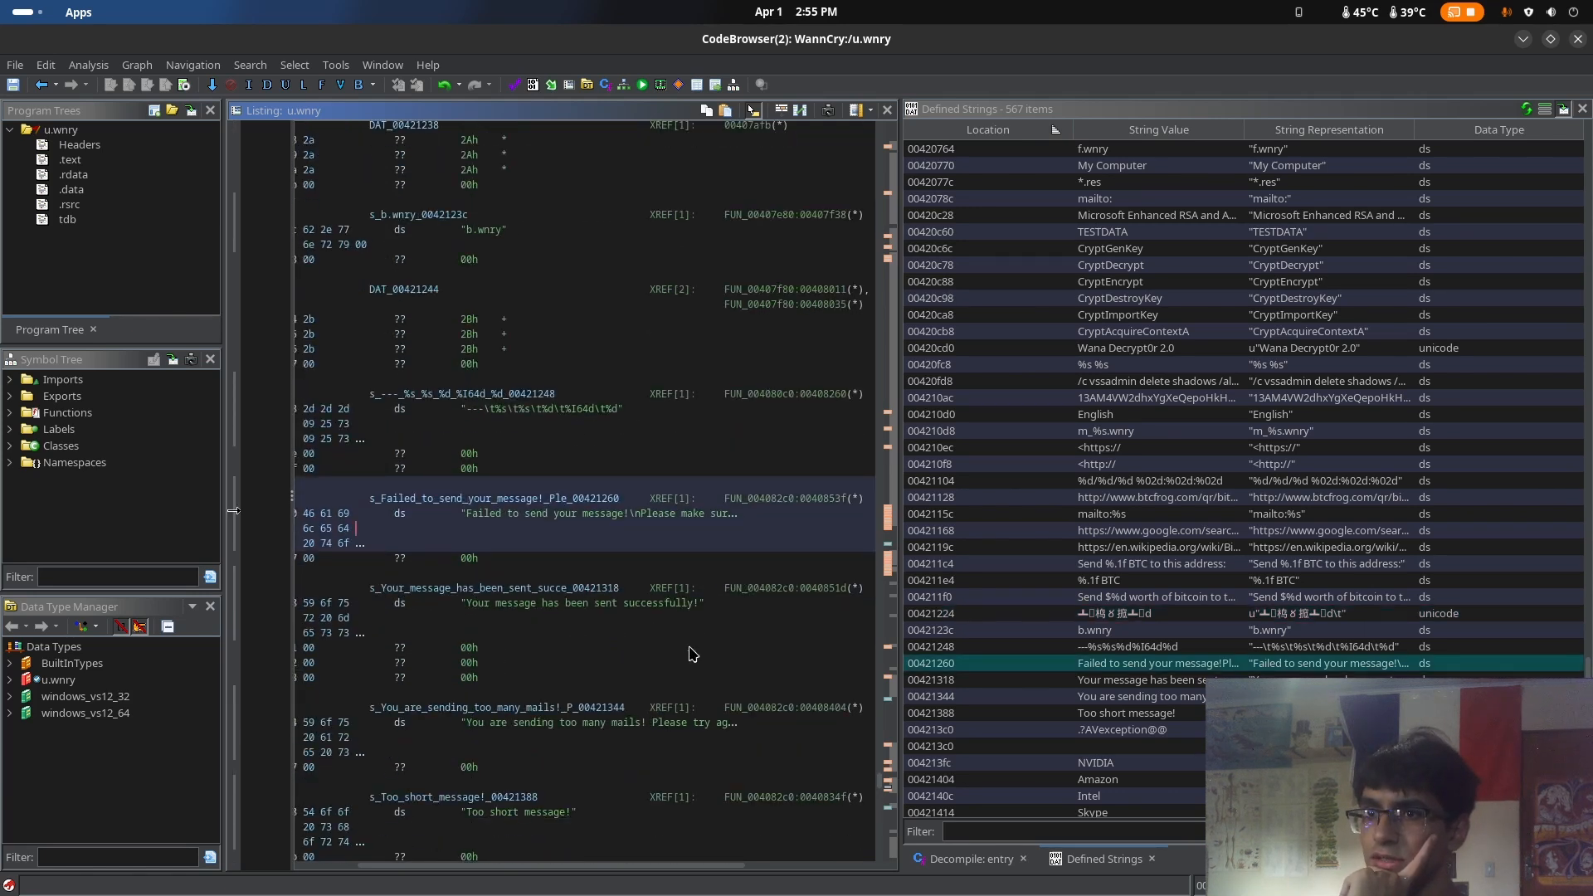
pyautogui.click(573, 725)
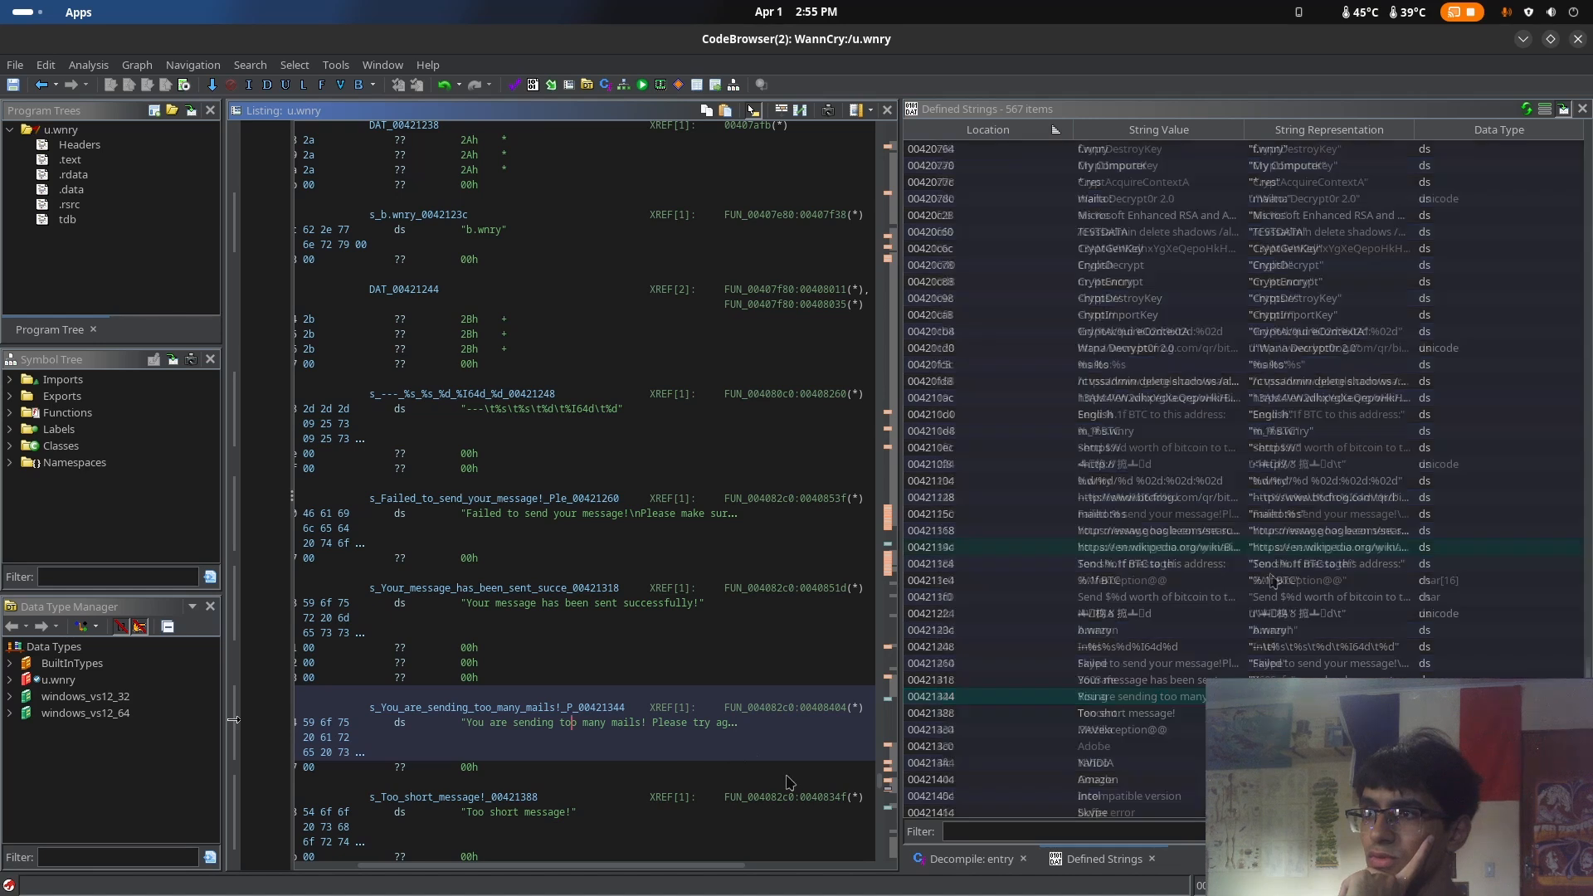
pyautogui.click(1268, 566)
pyautogui.click(1286, 549)
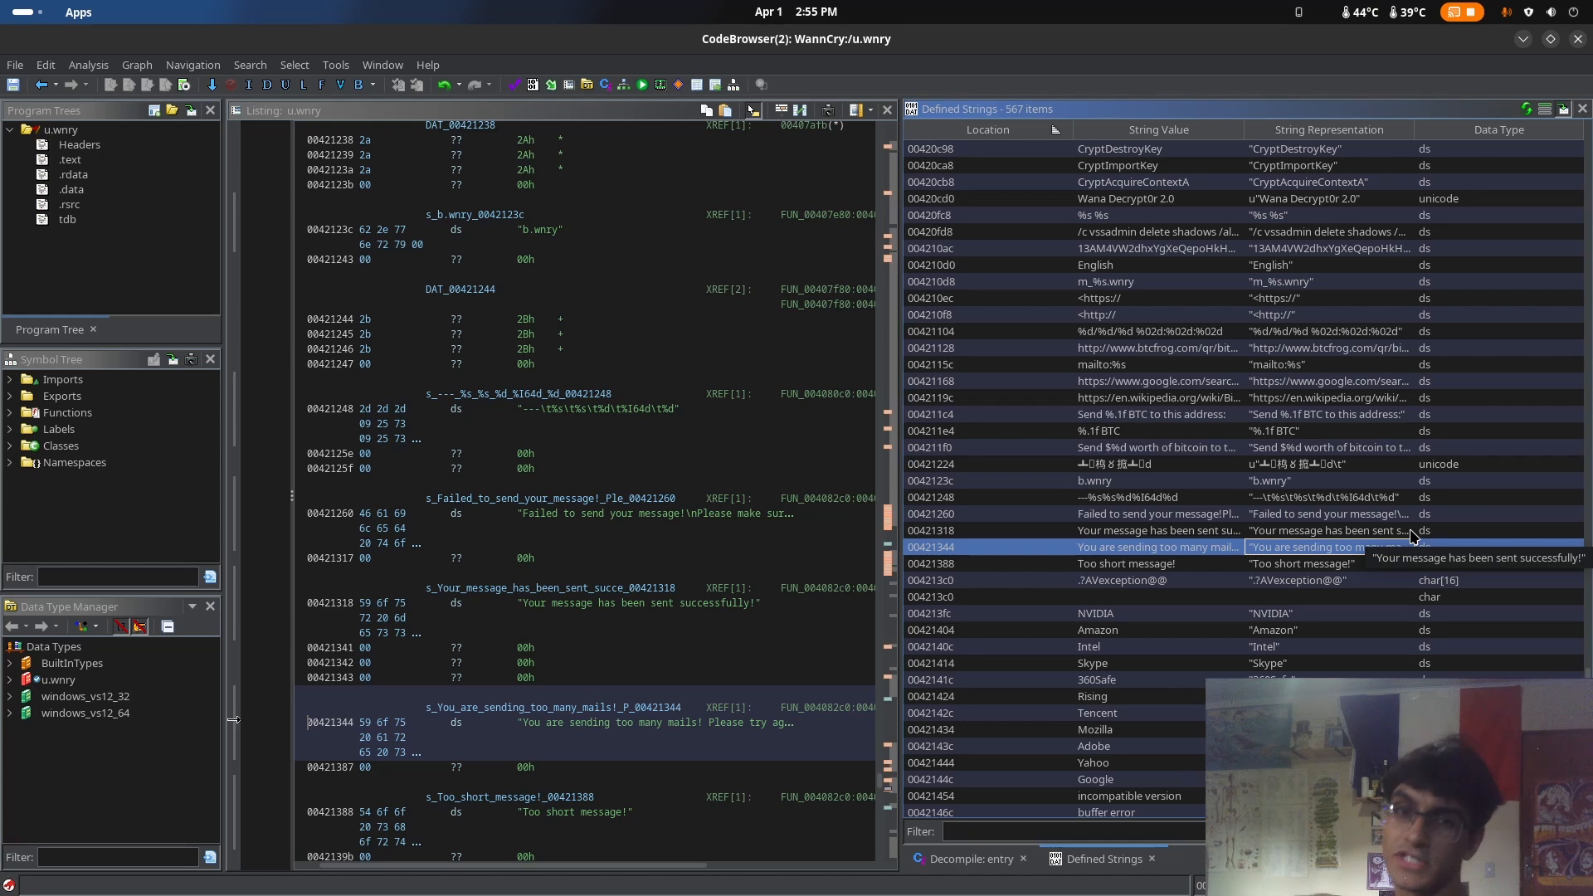
pyautogui.click(1365, 516)
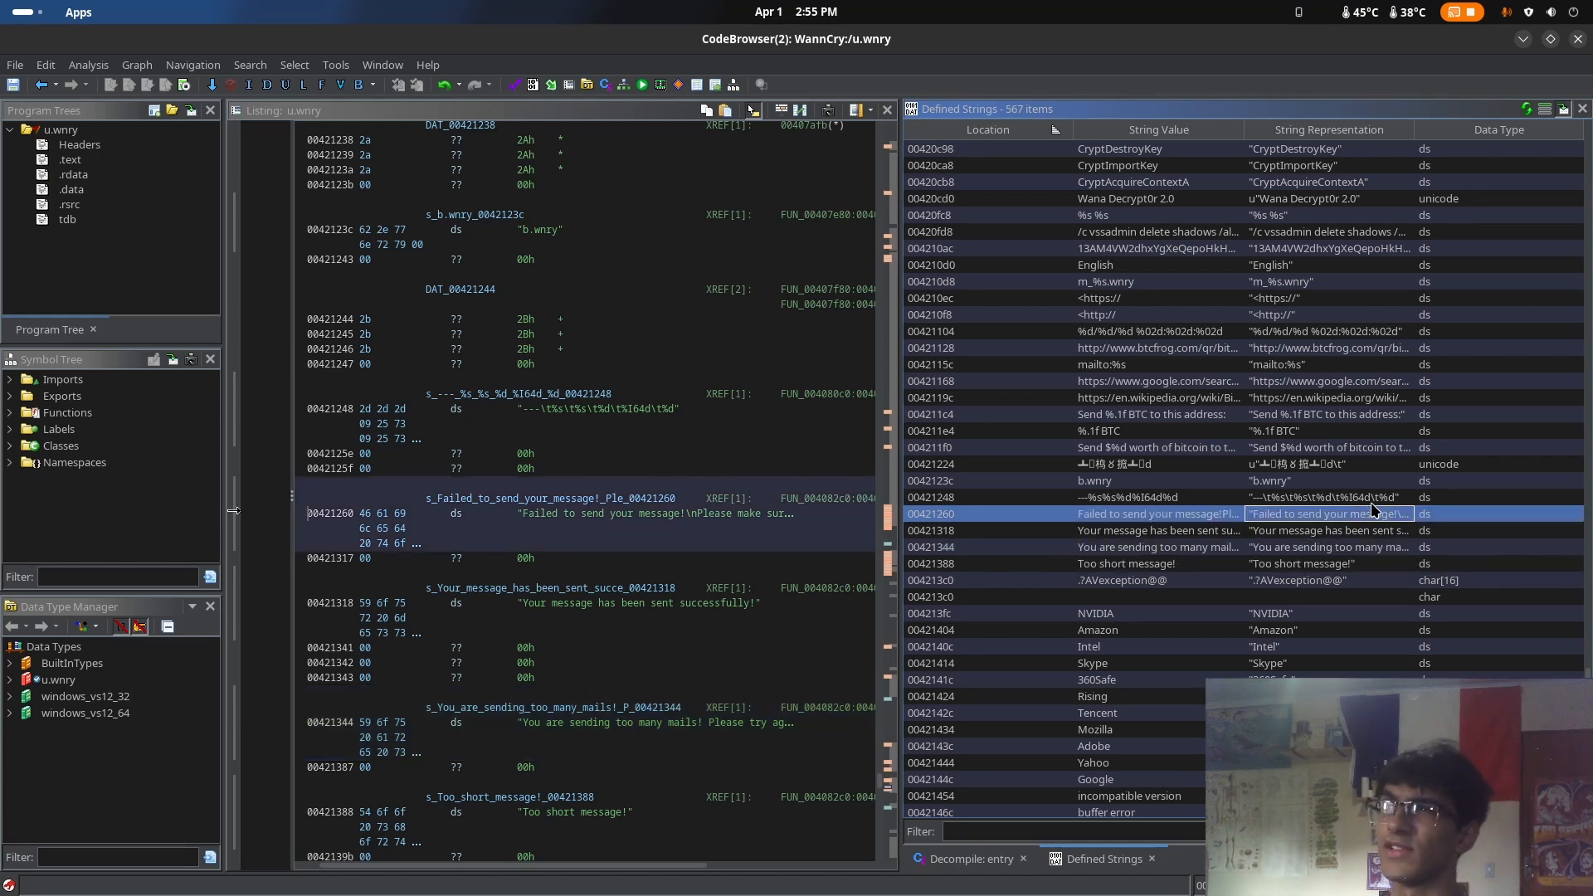
# Examine the company-name strings from Google to NVIDIA and their address table below the exception type descriptor
pyautogui.scroll(-6, 1360, 568)
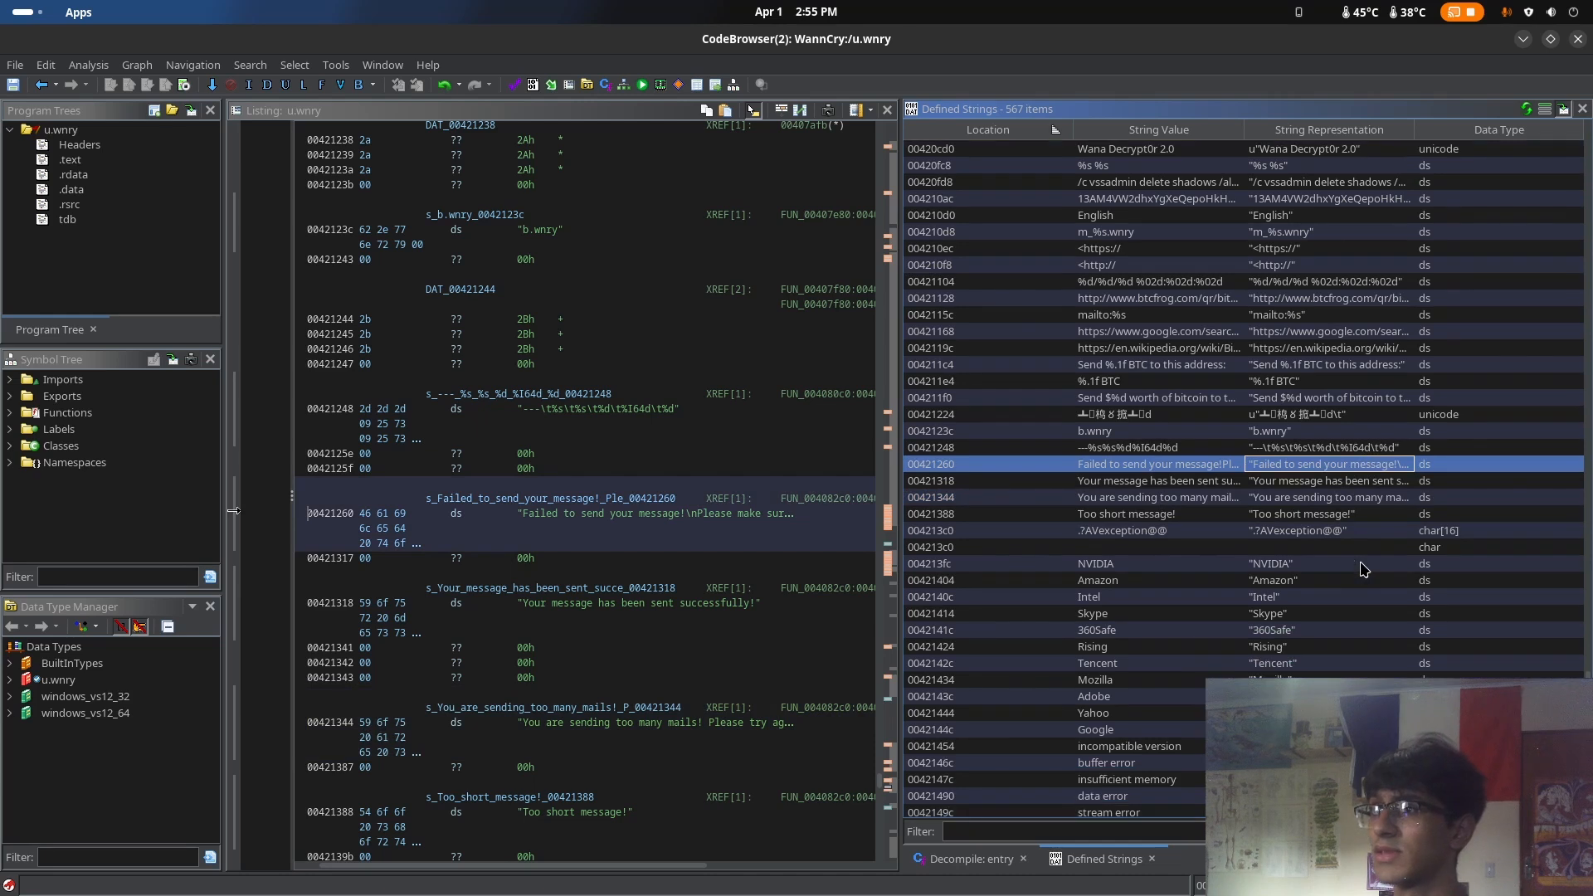
pyautogui.scroll(-2, 712, 636)
pyautogui.scroll(-7, 713, 636)
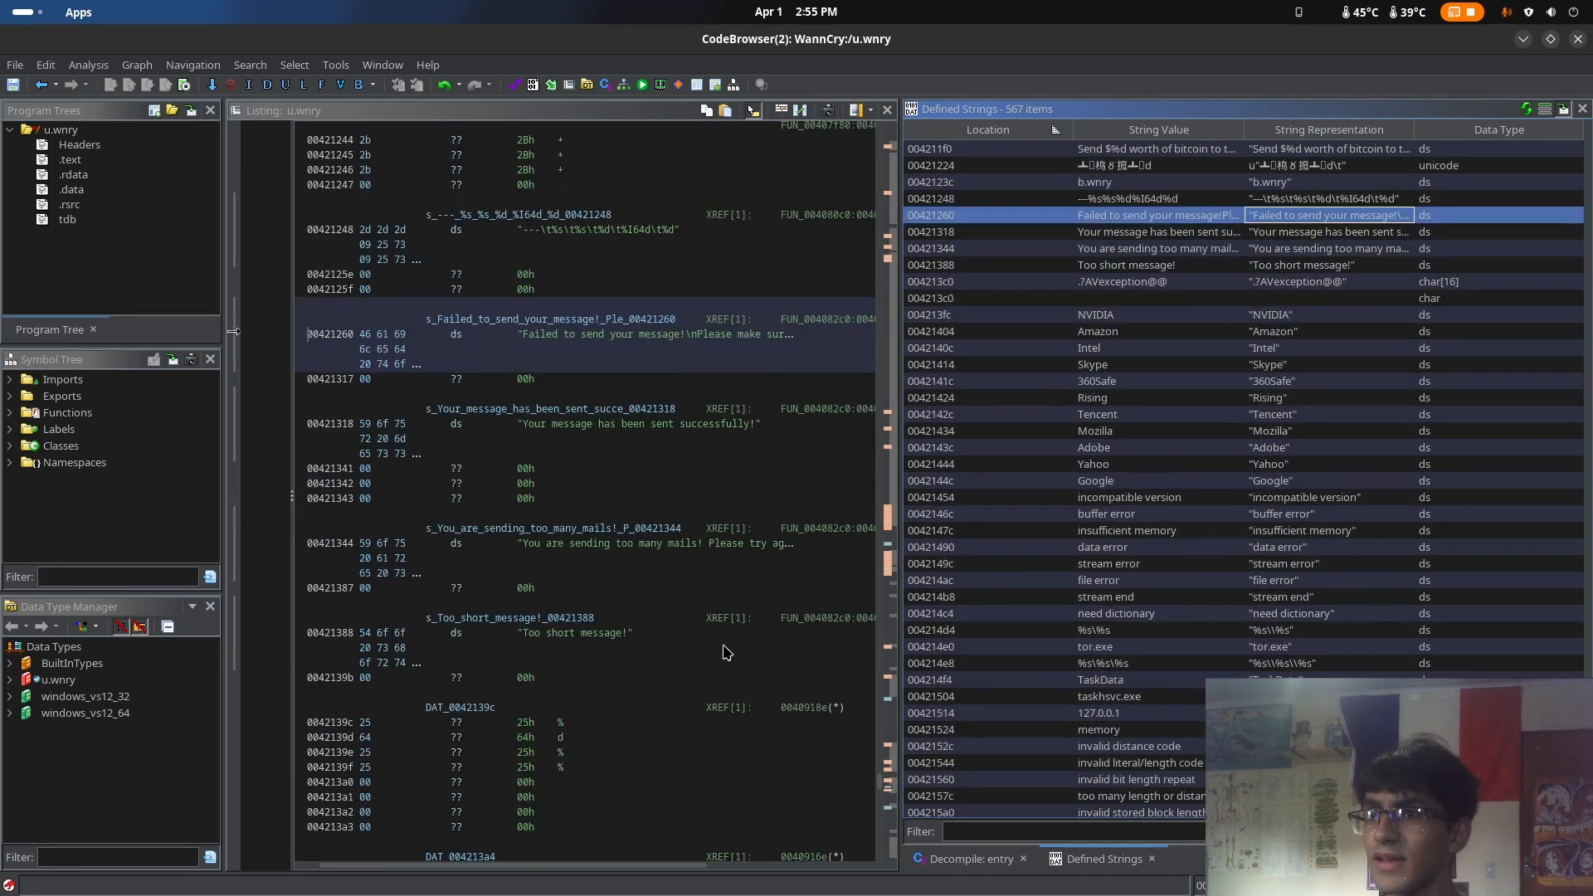
pyautogui.scroll(-14, 661, 581)
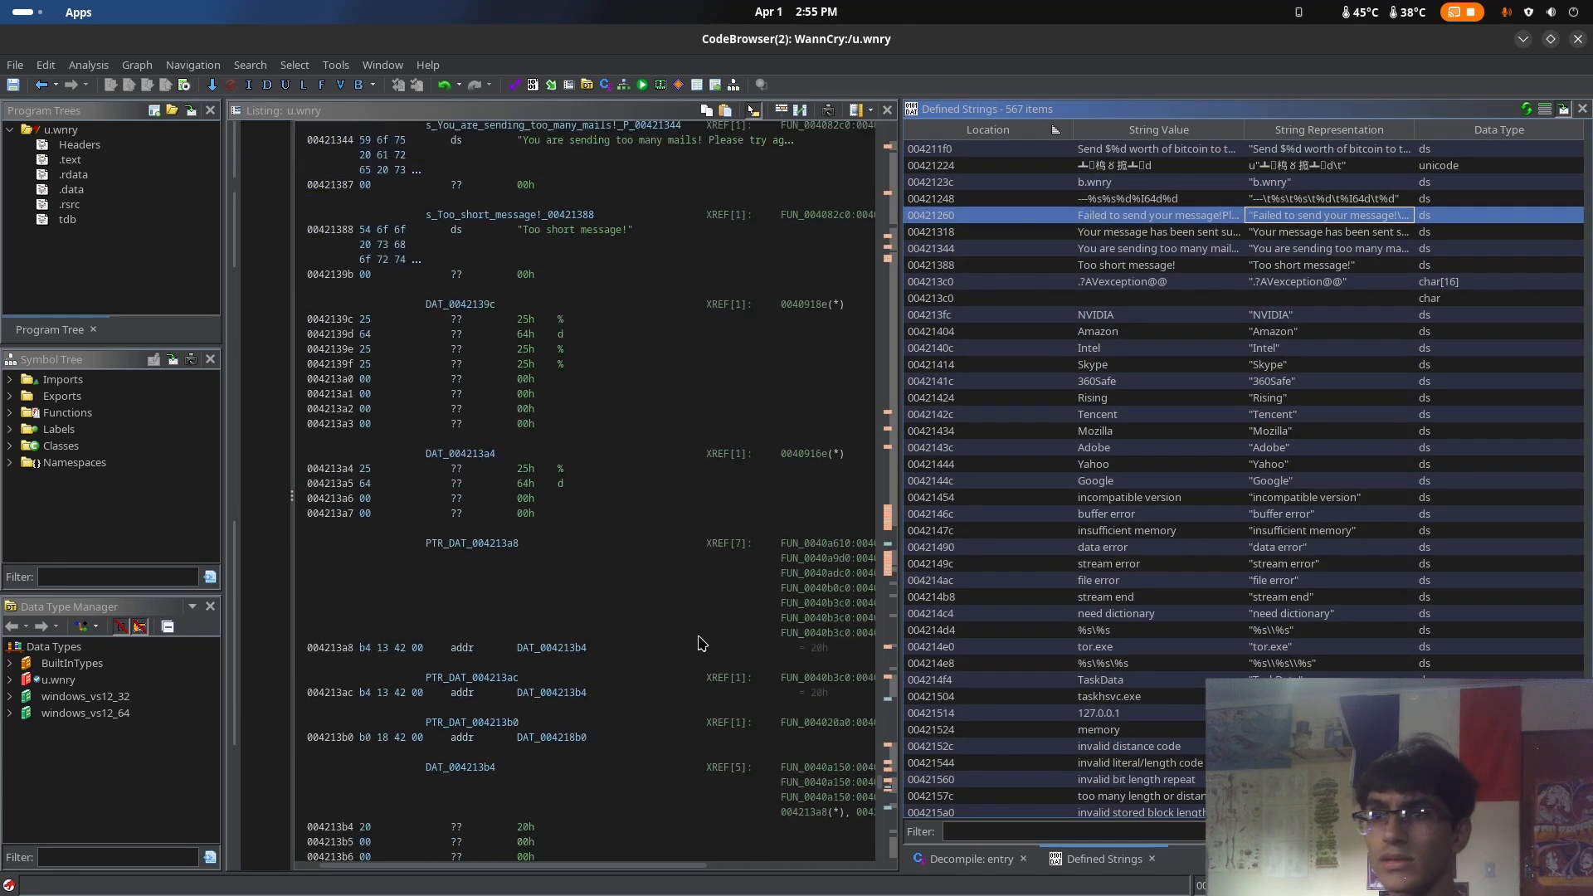
pyautogui.moveTo(573, 618); pyautogui.dragTo(570, 637)
pyautogui.click(571, 648)
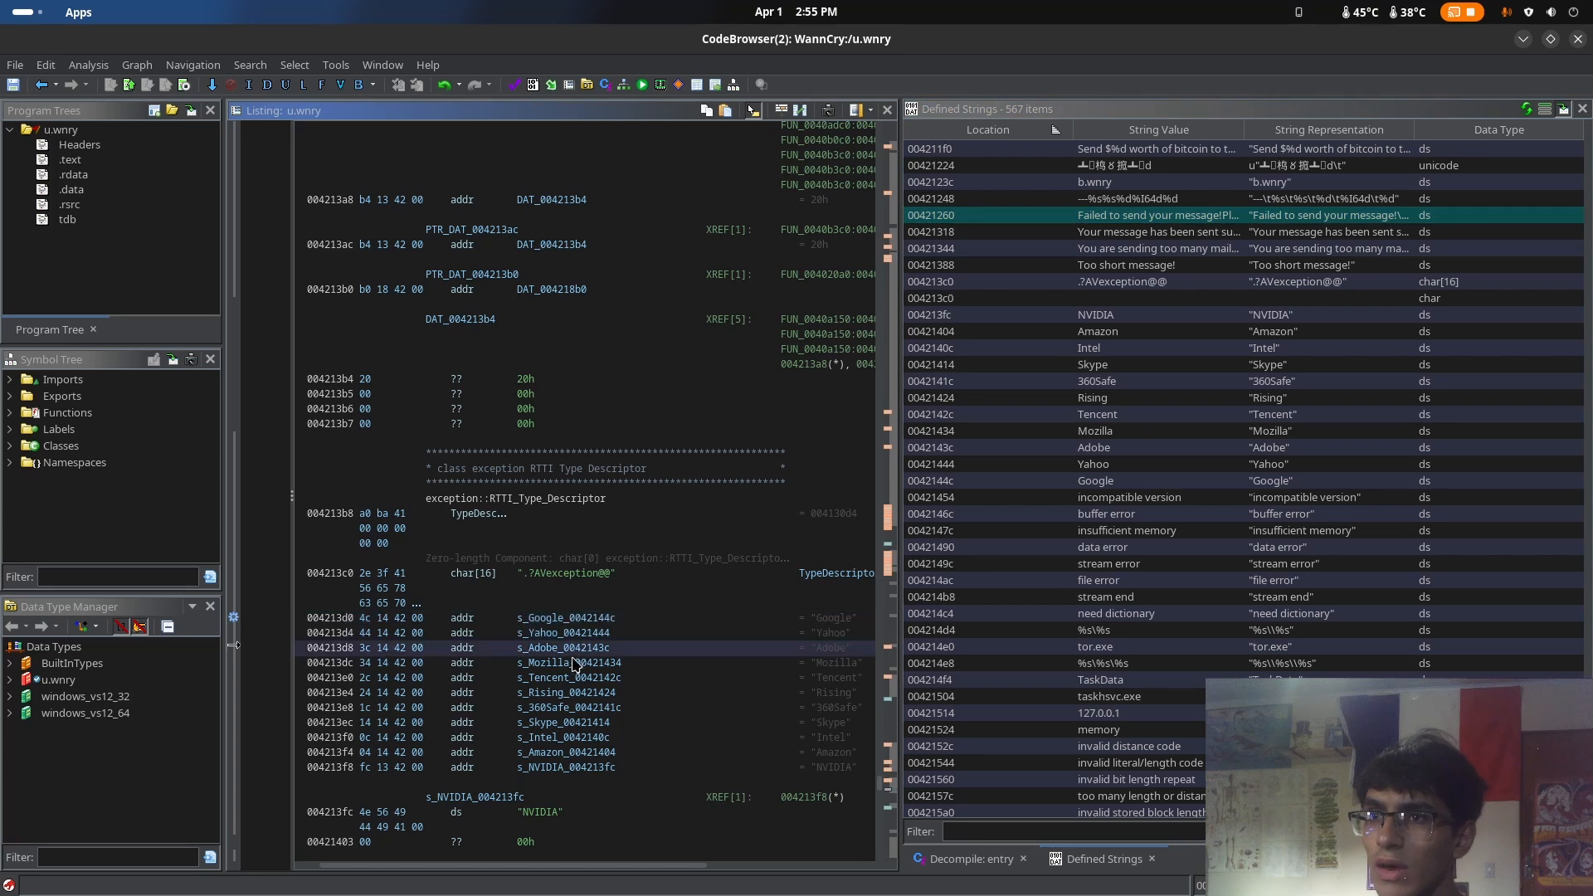
pyautogui.click(584, 691)
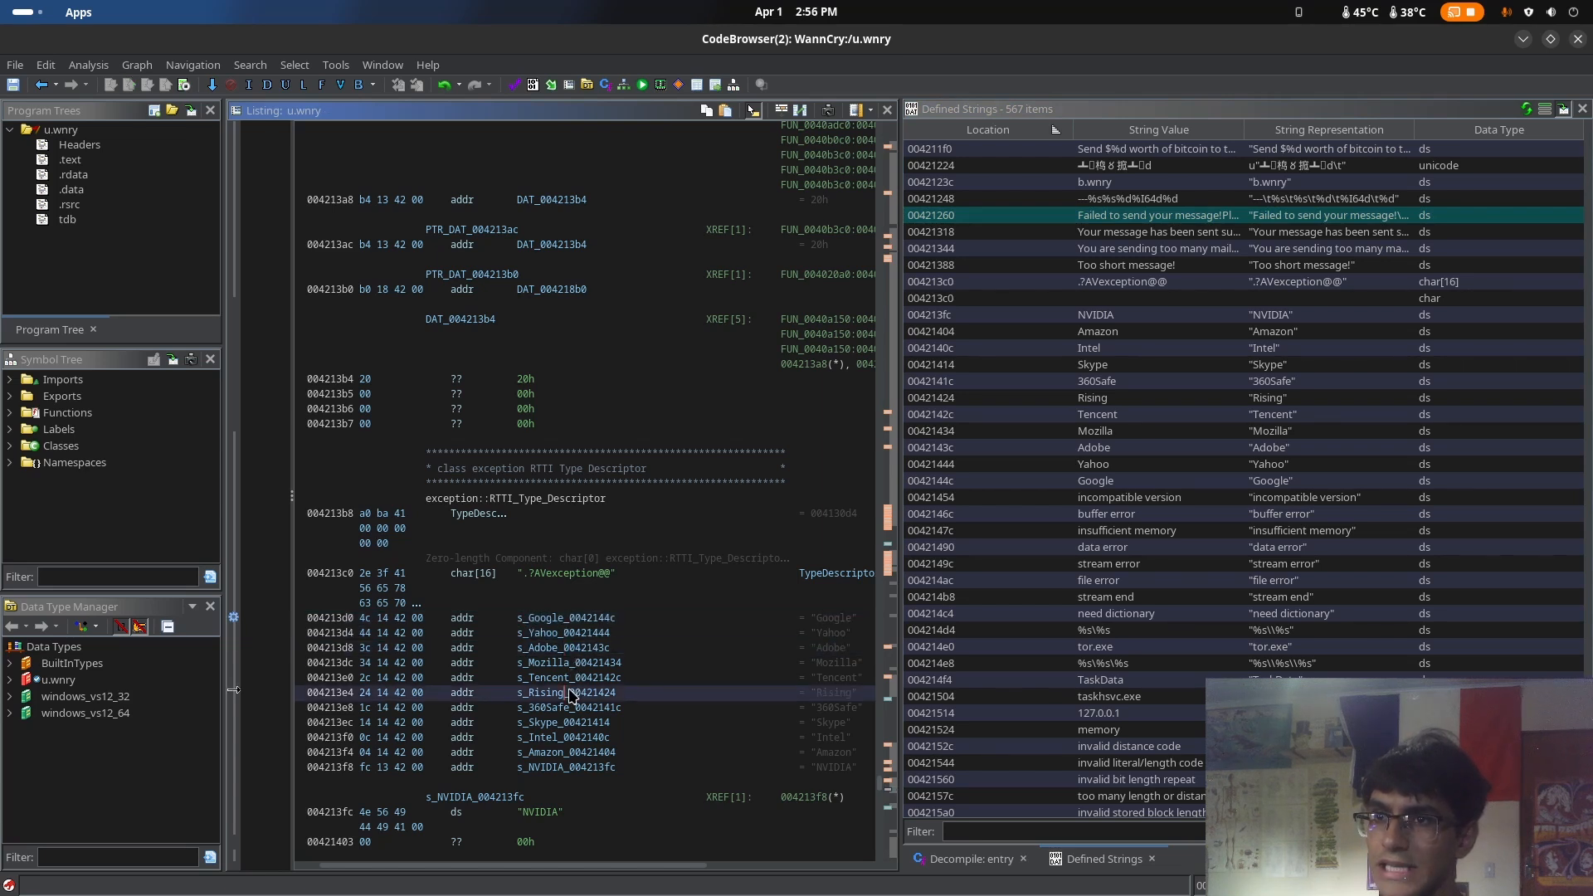
pyautogui.scroll(-3, 597, 734)
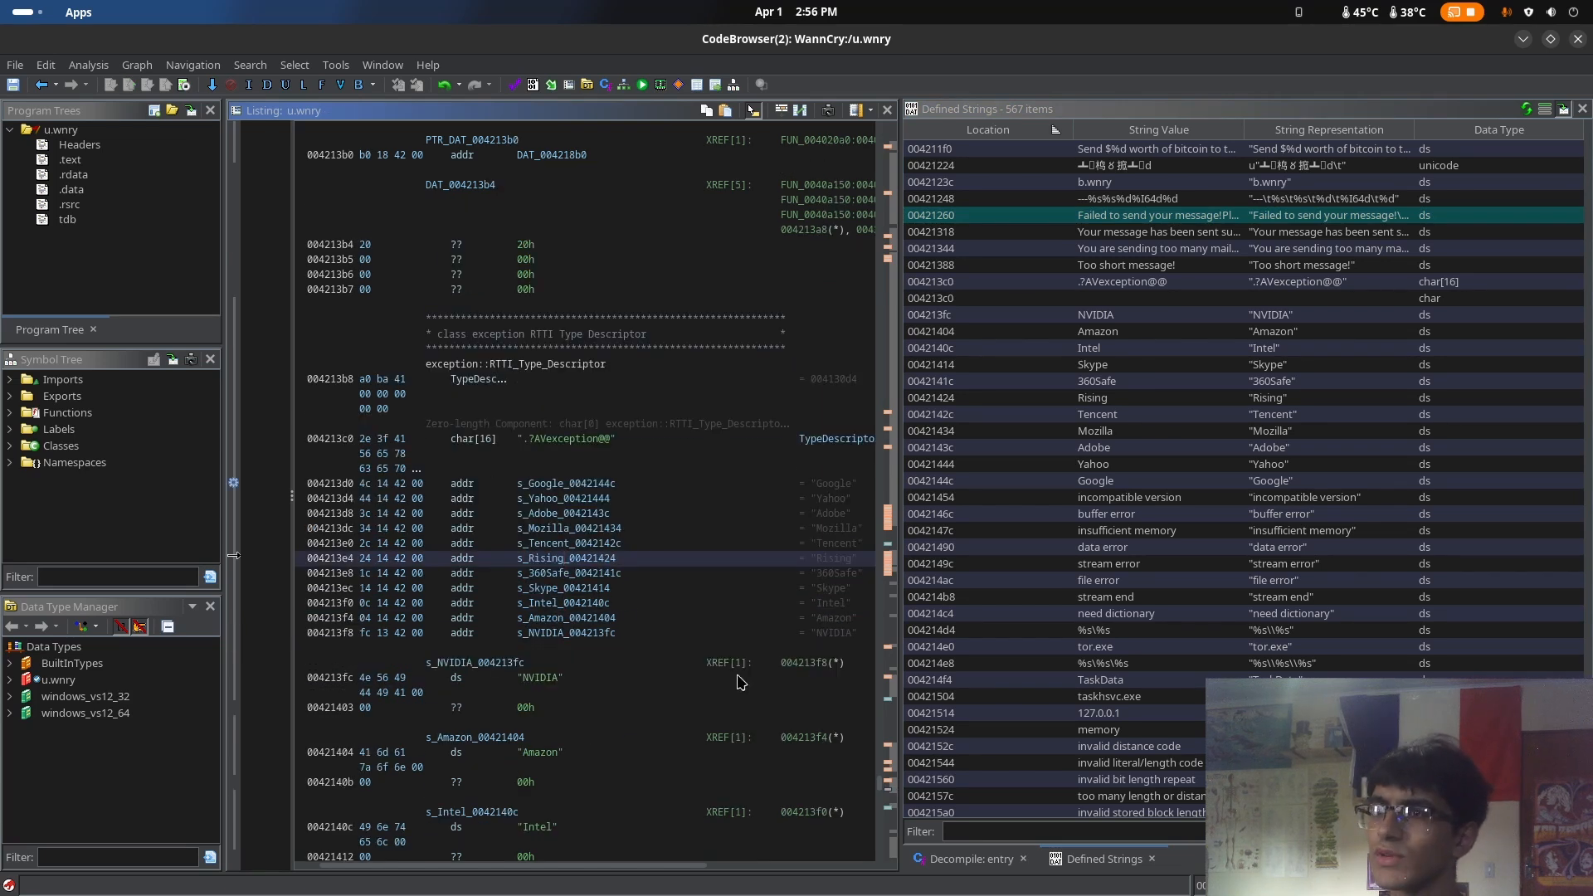
# Go to the "Congratulations! Your payment has been checked!" string and read its full value and the neighbouring strings
pyautogui.scroll(-6, 759, 633)
pyautogui.click(1327, 283)
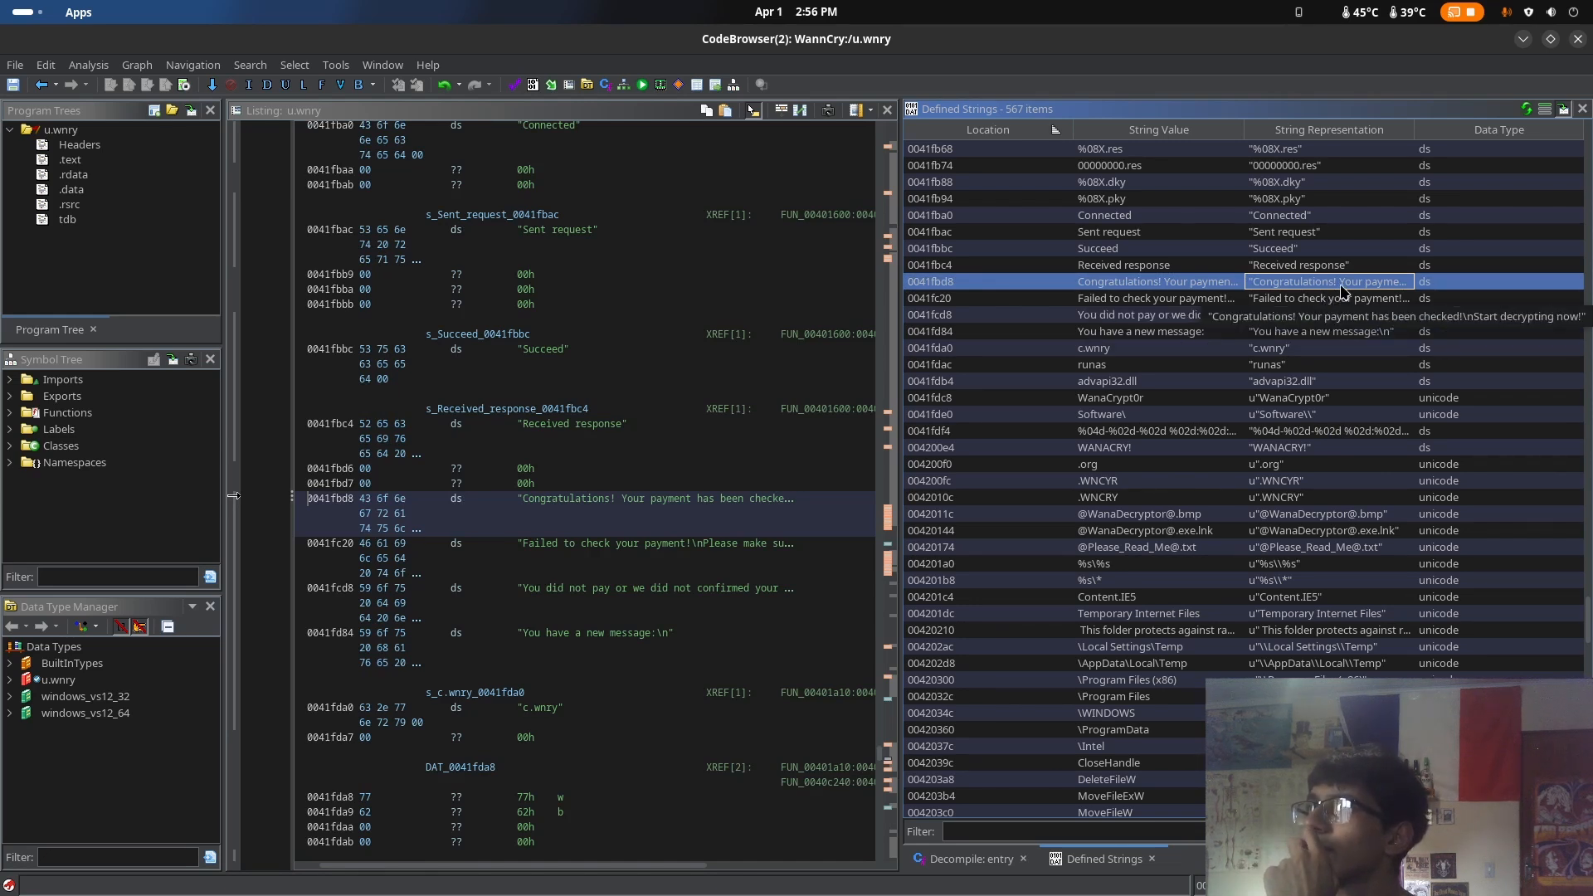
pyautogui.scroll(4, 1342, 290)
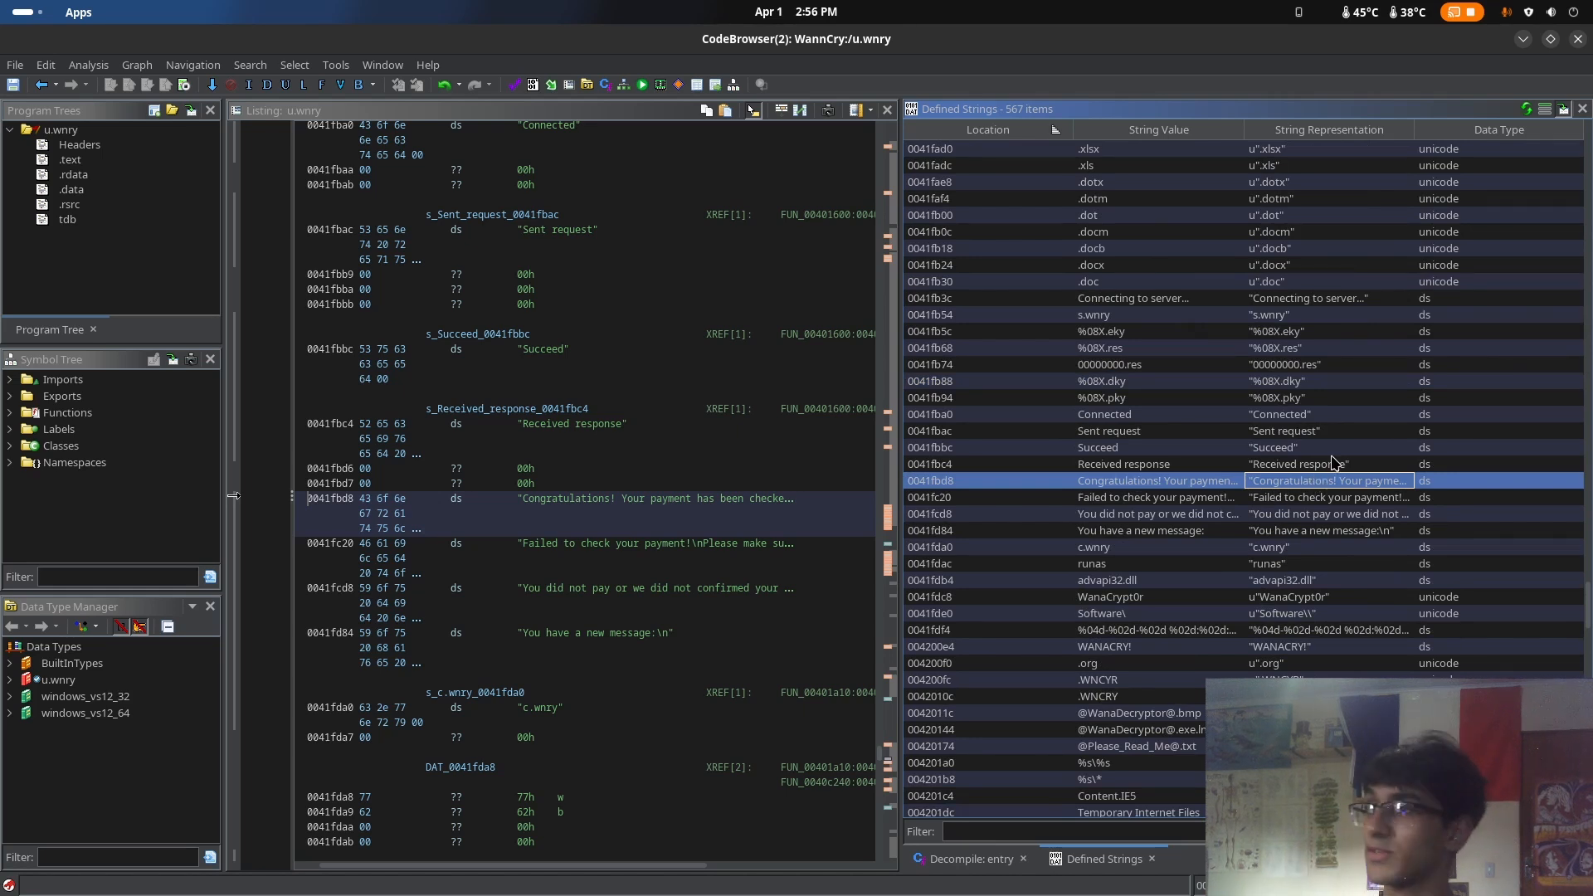
# Show the decompiled code of the entry function and skim it from start to end
pyautogui.click(972, 863)
pyautogui.scroll(-5, 1218, 495)
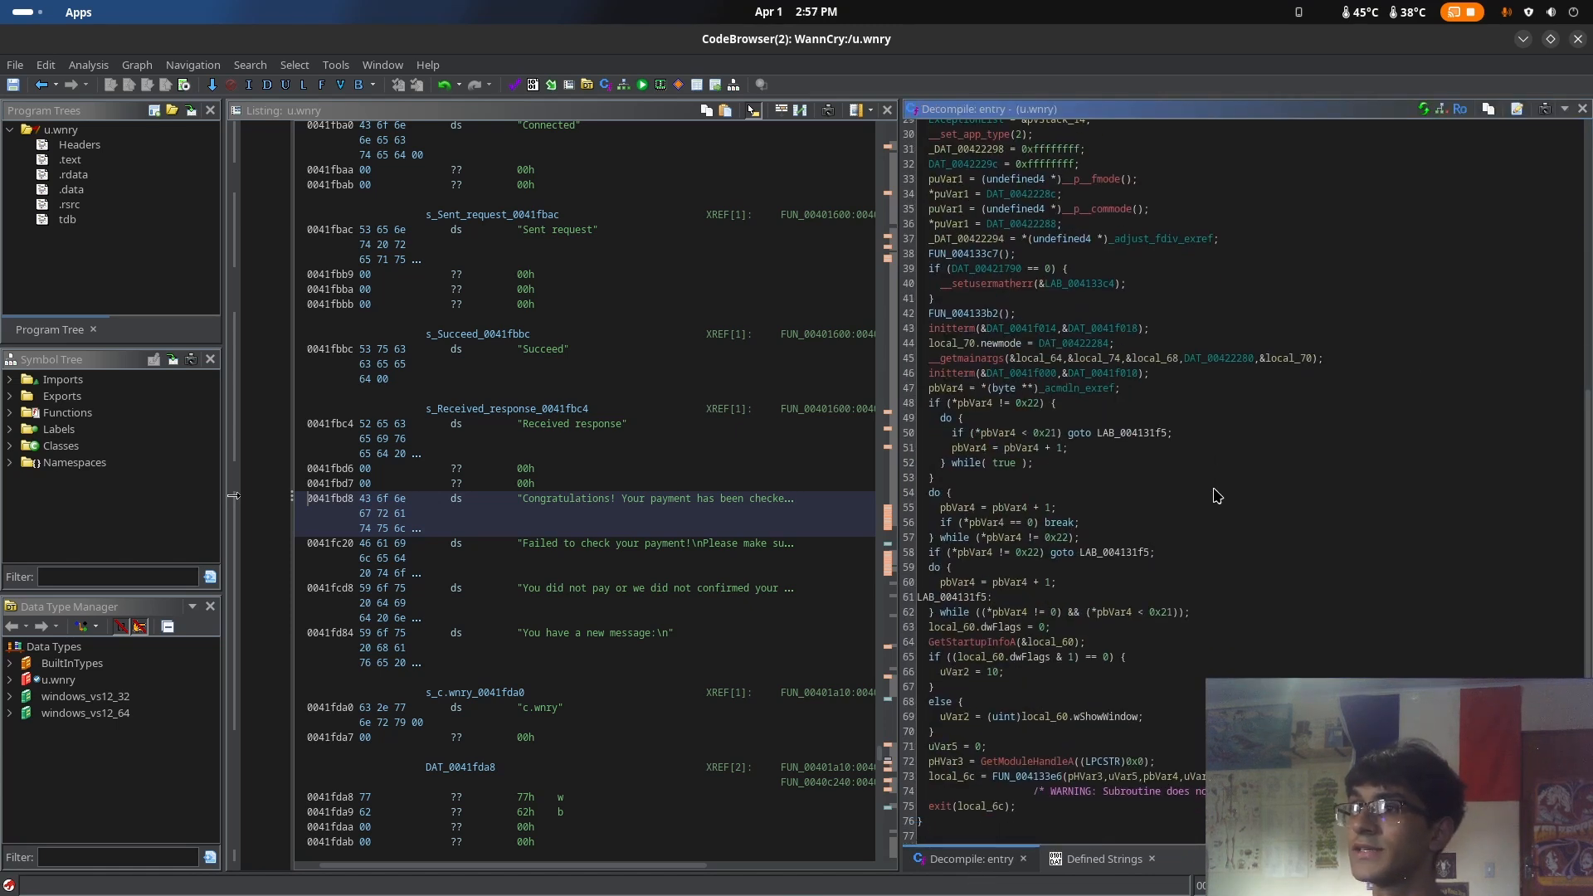
pyautogui.scroll(8, 1217, 496)
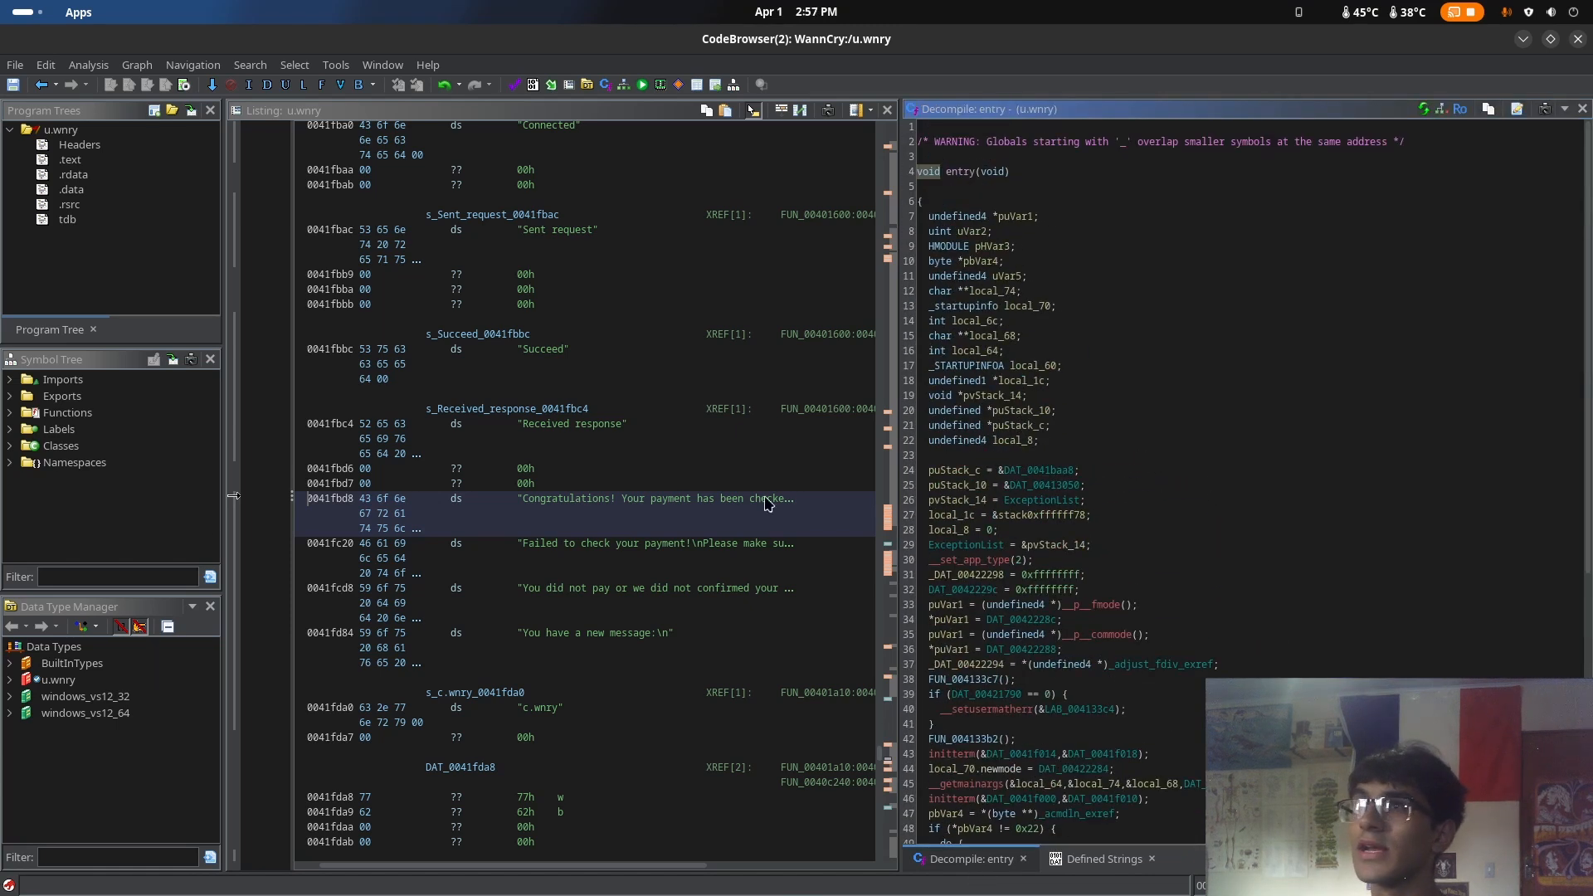
# List the program's functions and view the decompiled code of __allmul, Catch@0040ca19 and entry
pyautogui.click(54, 414)
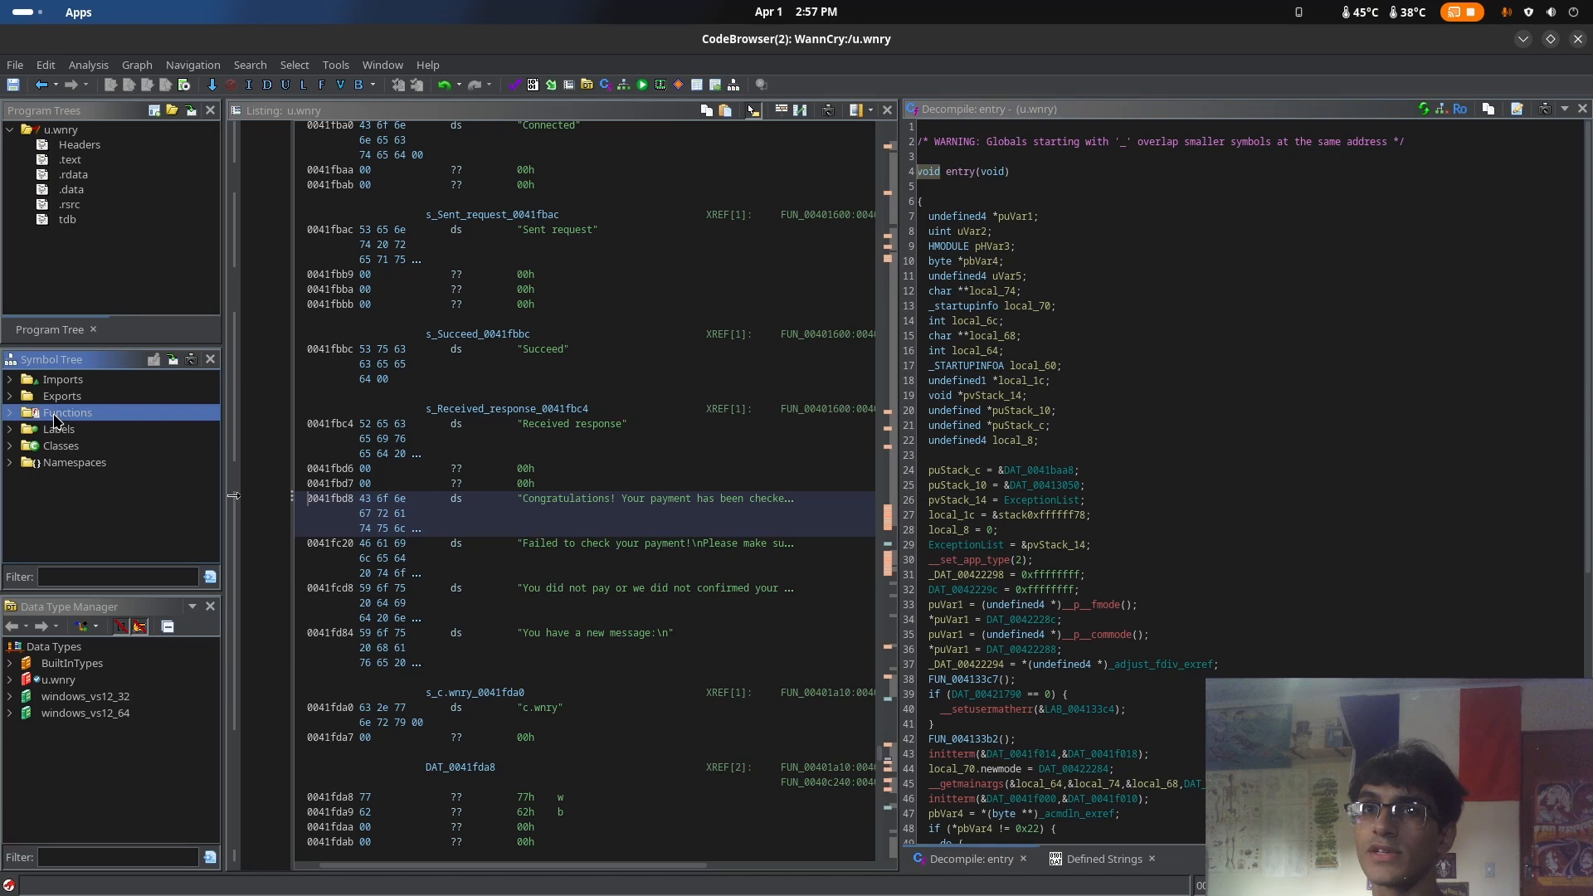
pyautogui.click(10, 413)
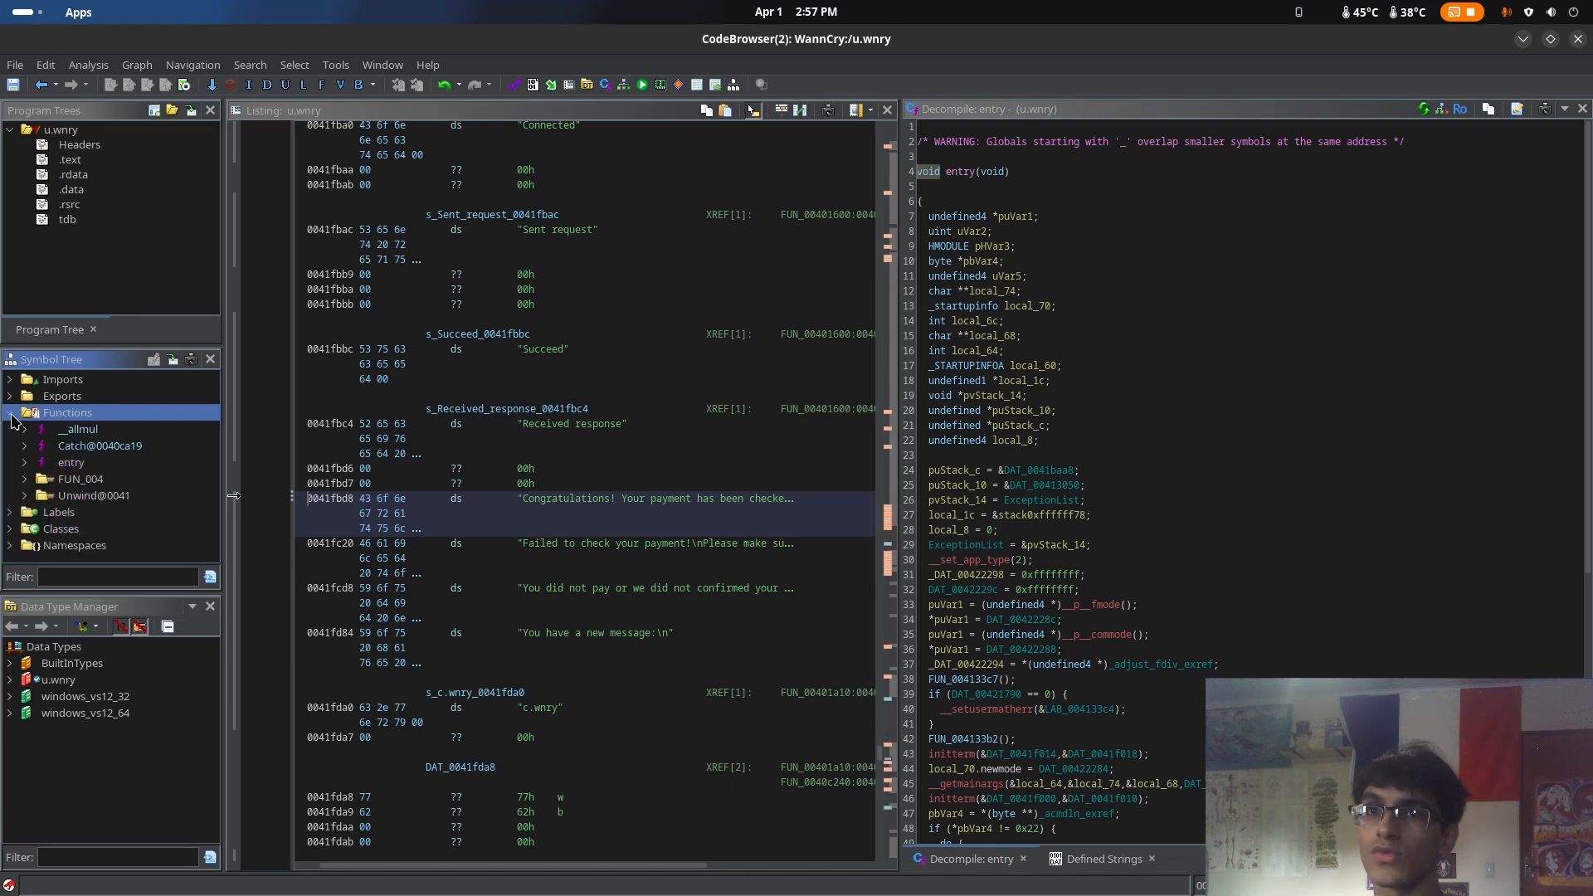
pyautogui.click(101, 445)
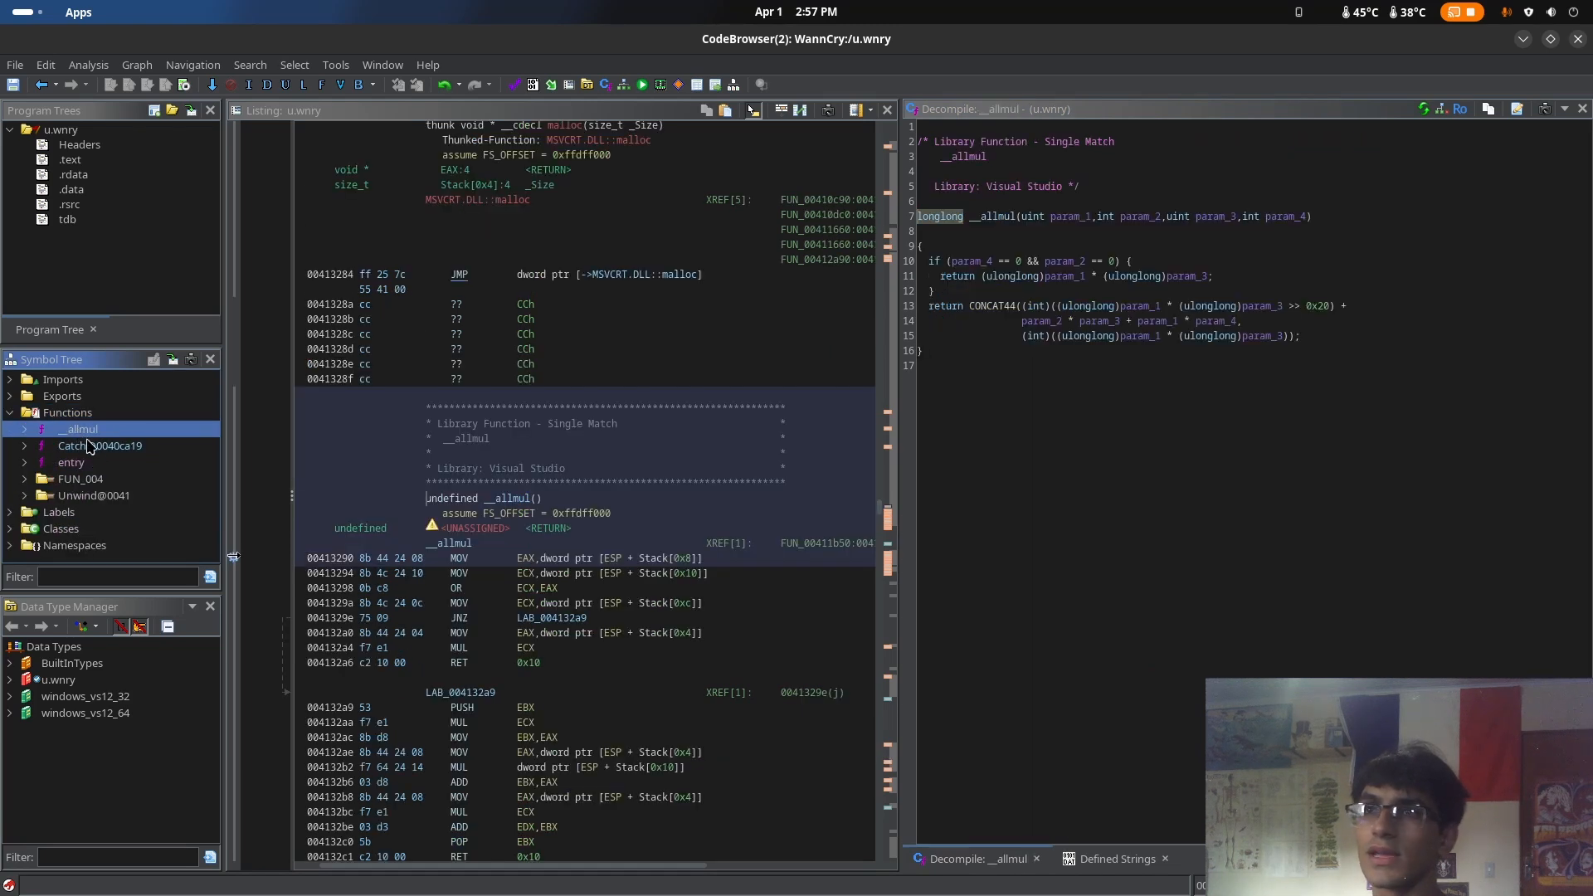
pyautogui.click(93, 430)
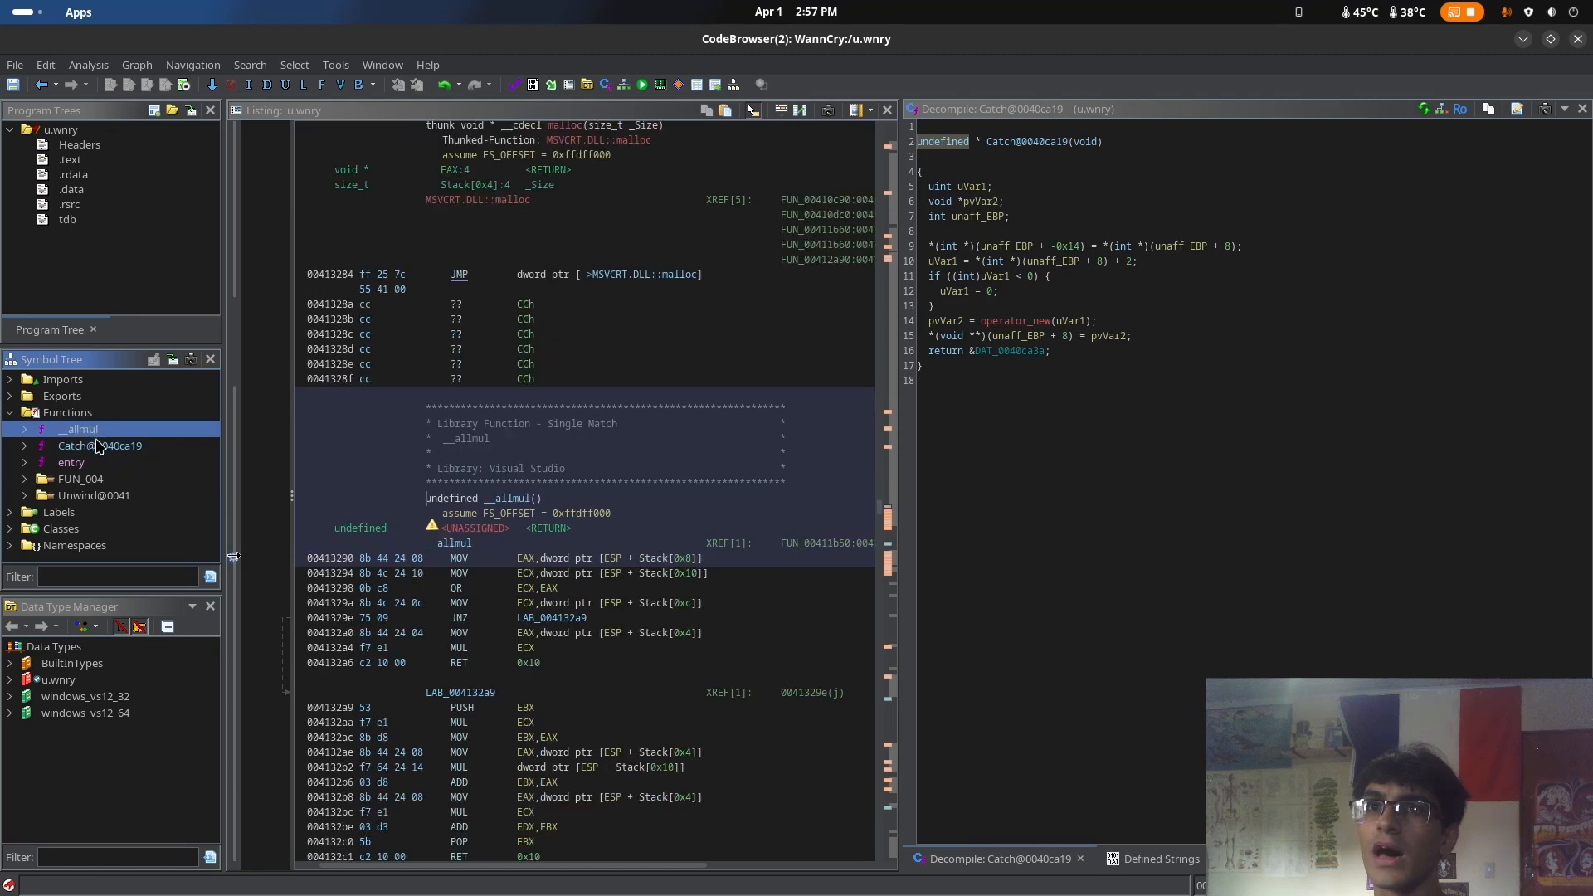
pyautogui.click(108, 448)
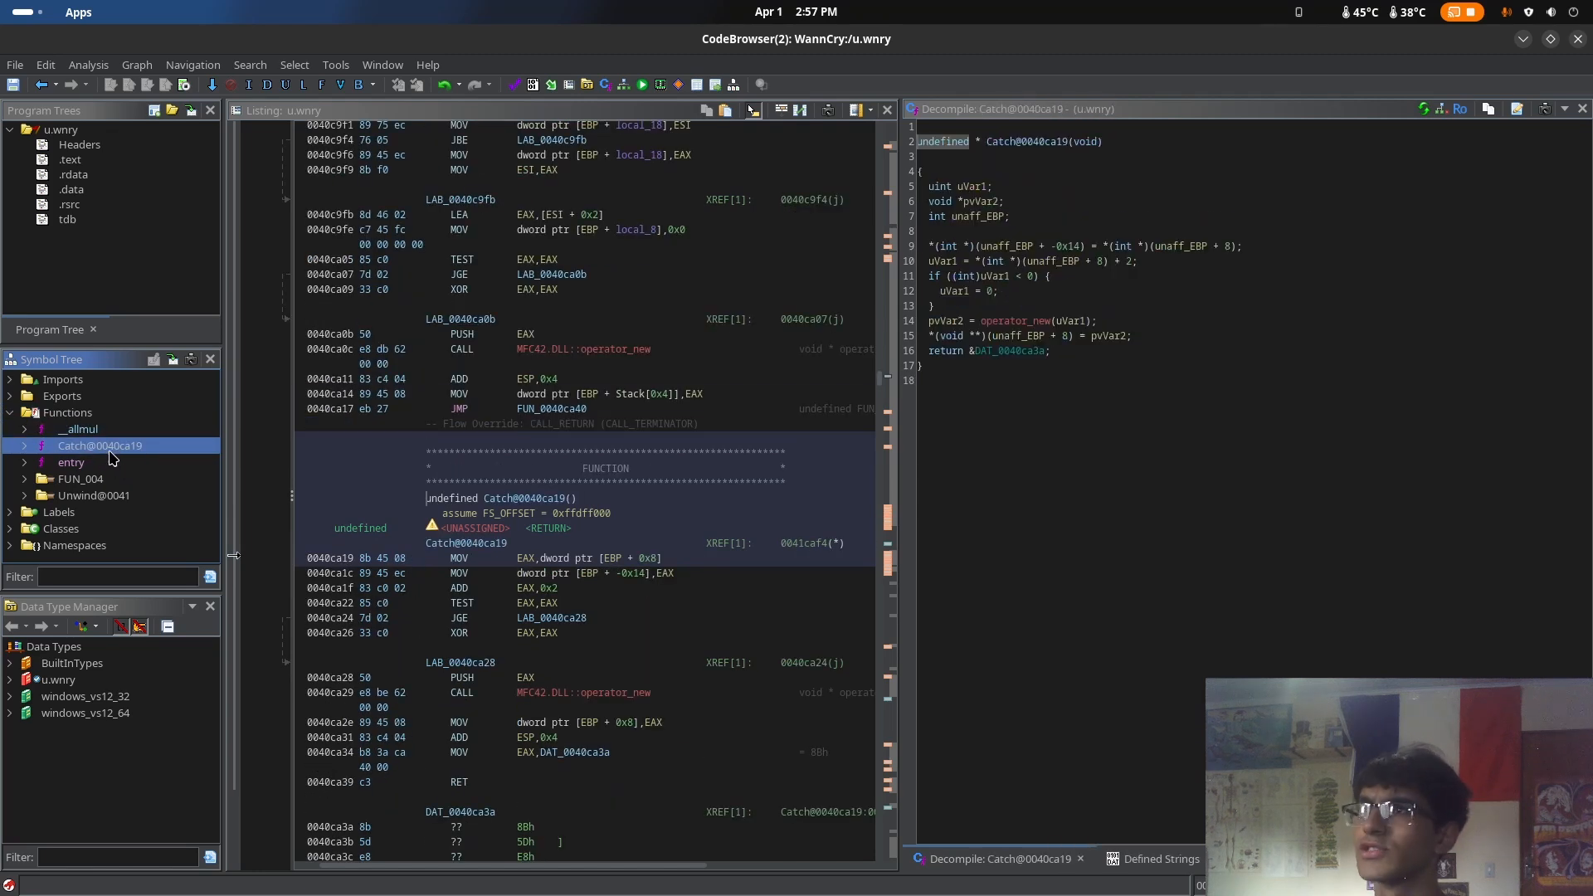
pyautogui.click(84, 465)
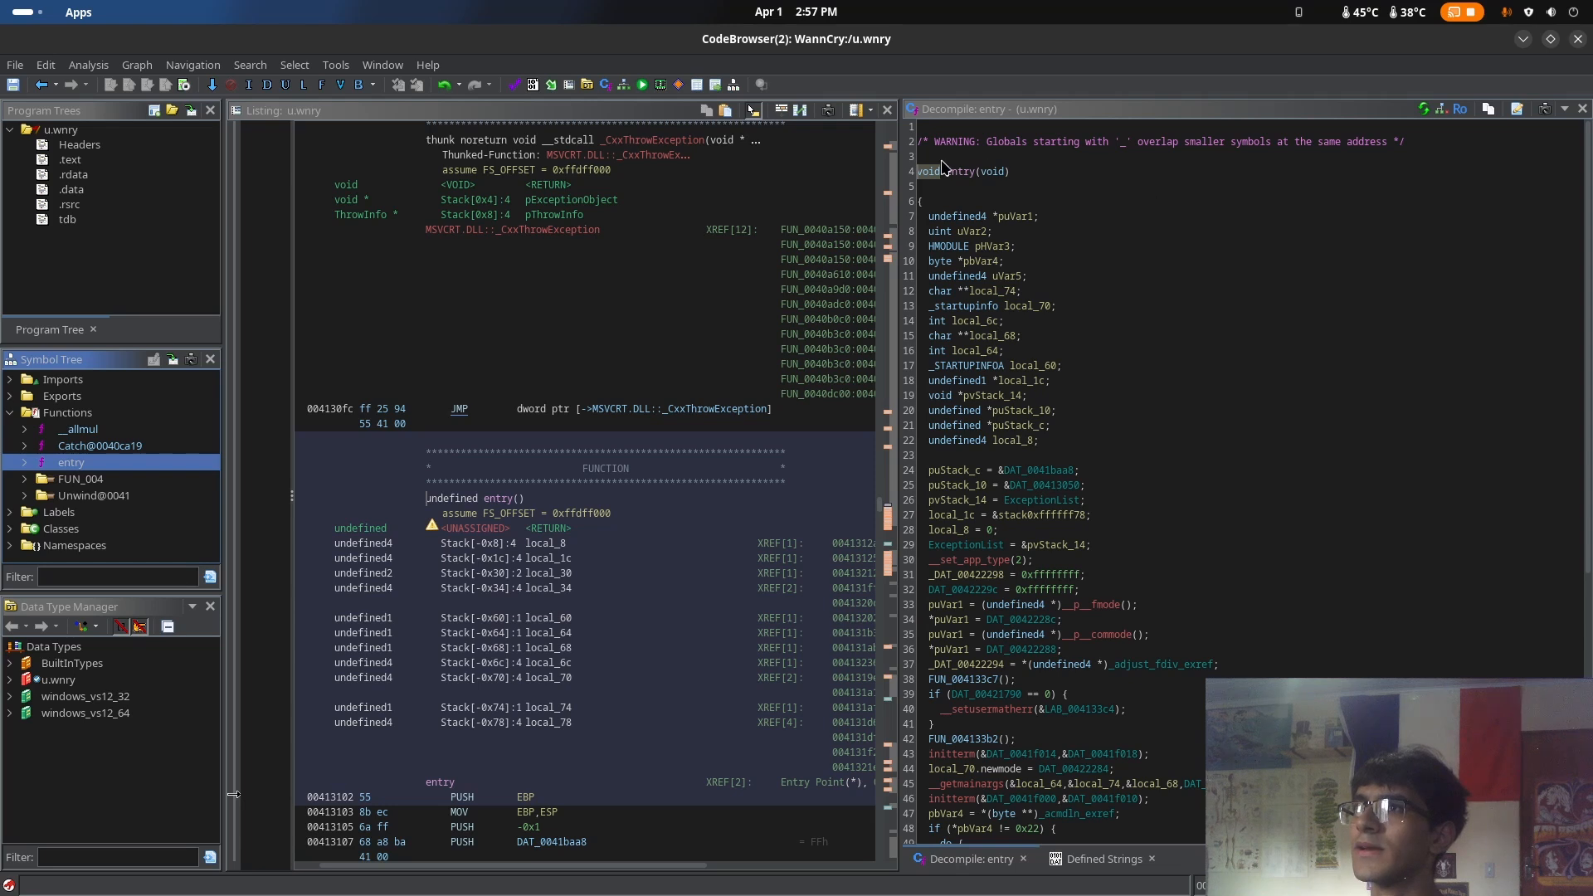
# Read through the decompiled entry function and follow its final call to FUN_004133e6
pyautogui.moveTo(944, 169); pyautogui.dragTo(1224, 784)
pyautogui.scroll(-1, 1224, 772)
pyautogui.click(1228, 754)
pyautogui.scroll(-7, 1228, 754)
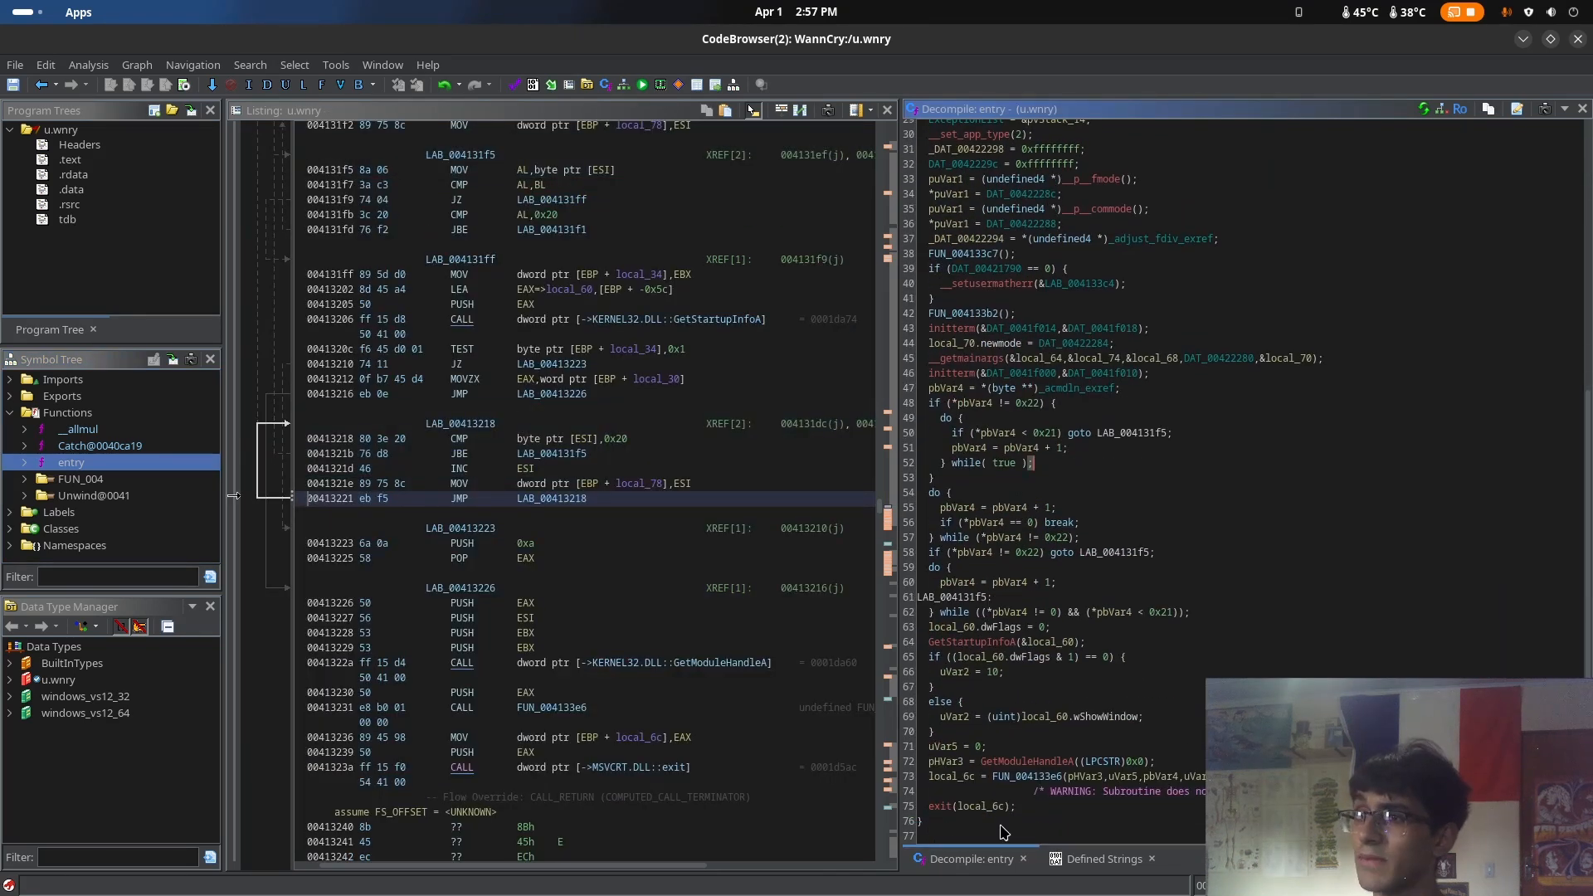
pyautogui.doubleClick(1036, 778)
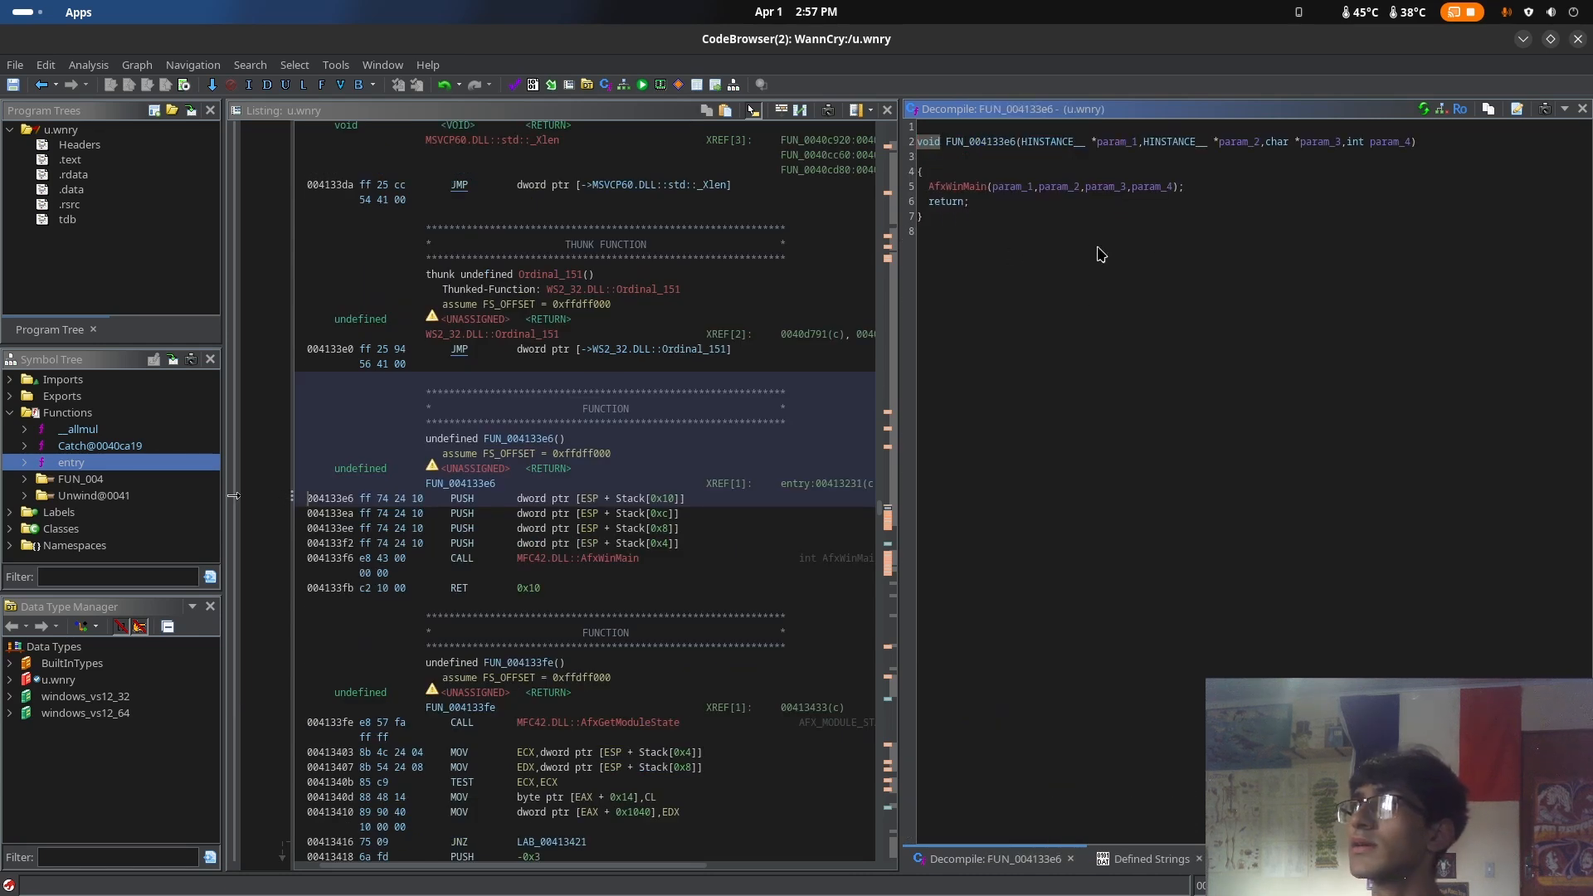
# Follow the AfxWinMain call in FUN_004133e6 and return to the decompiled entry function
pyautogui.doubleClick(975, 189)
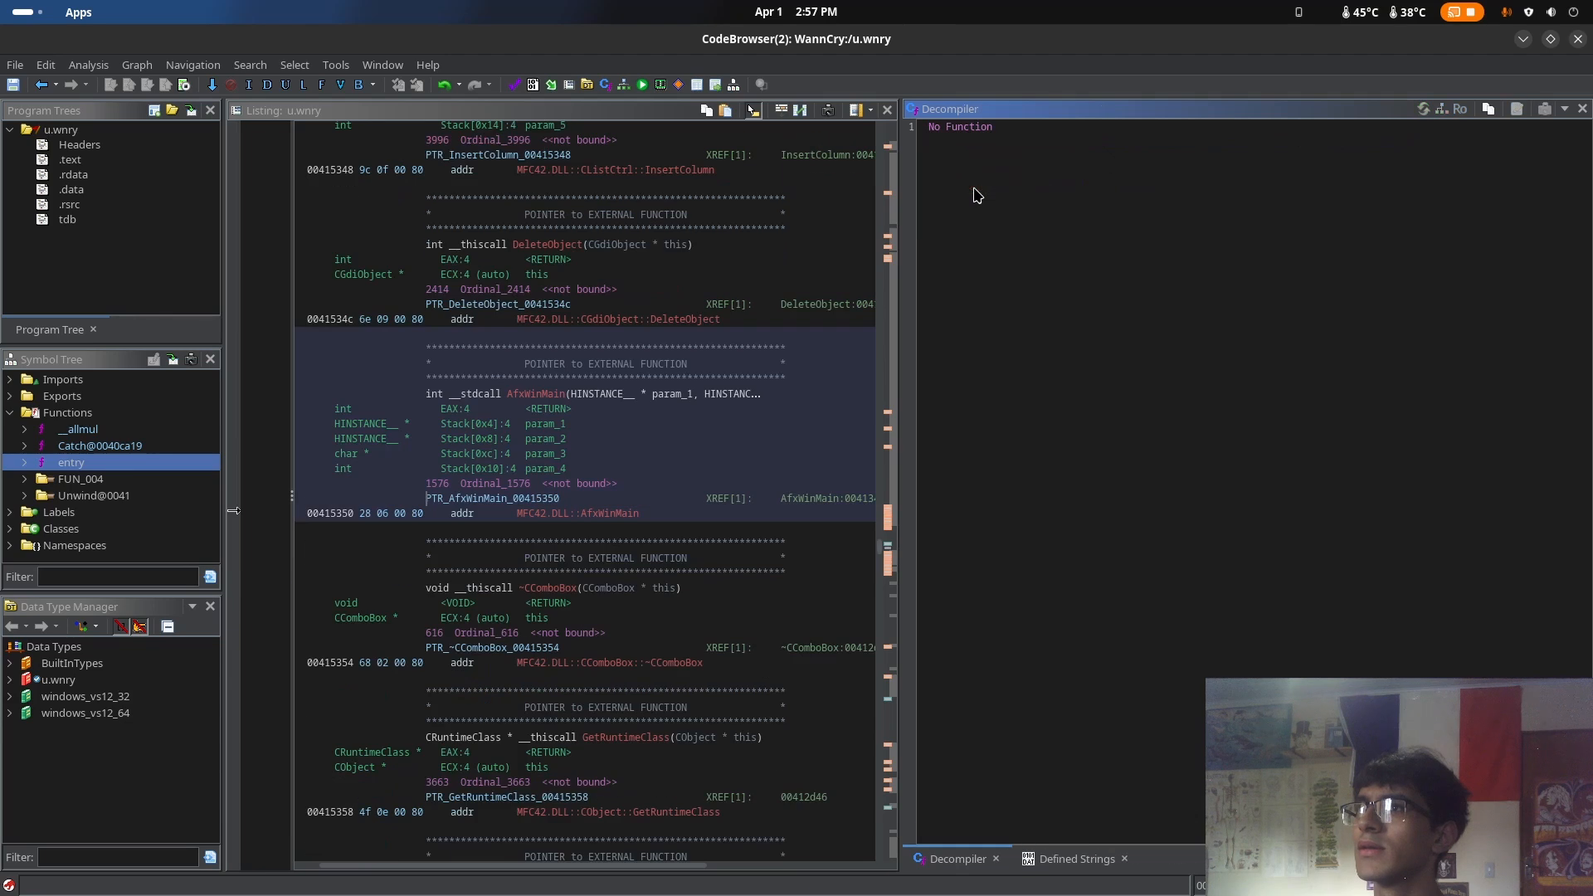
pyautogui.click(40, 87)
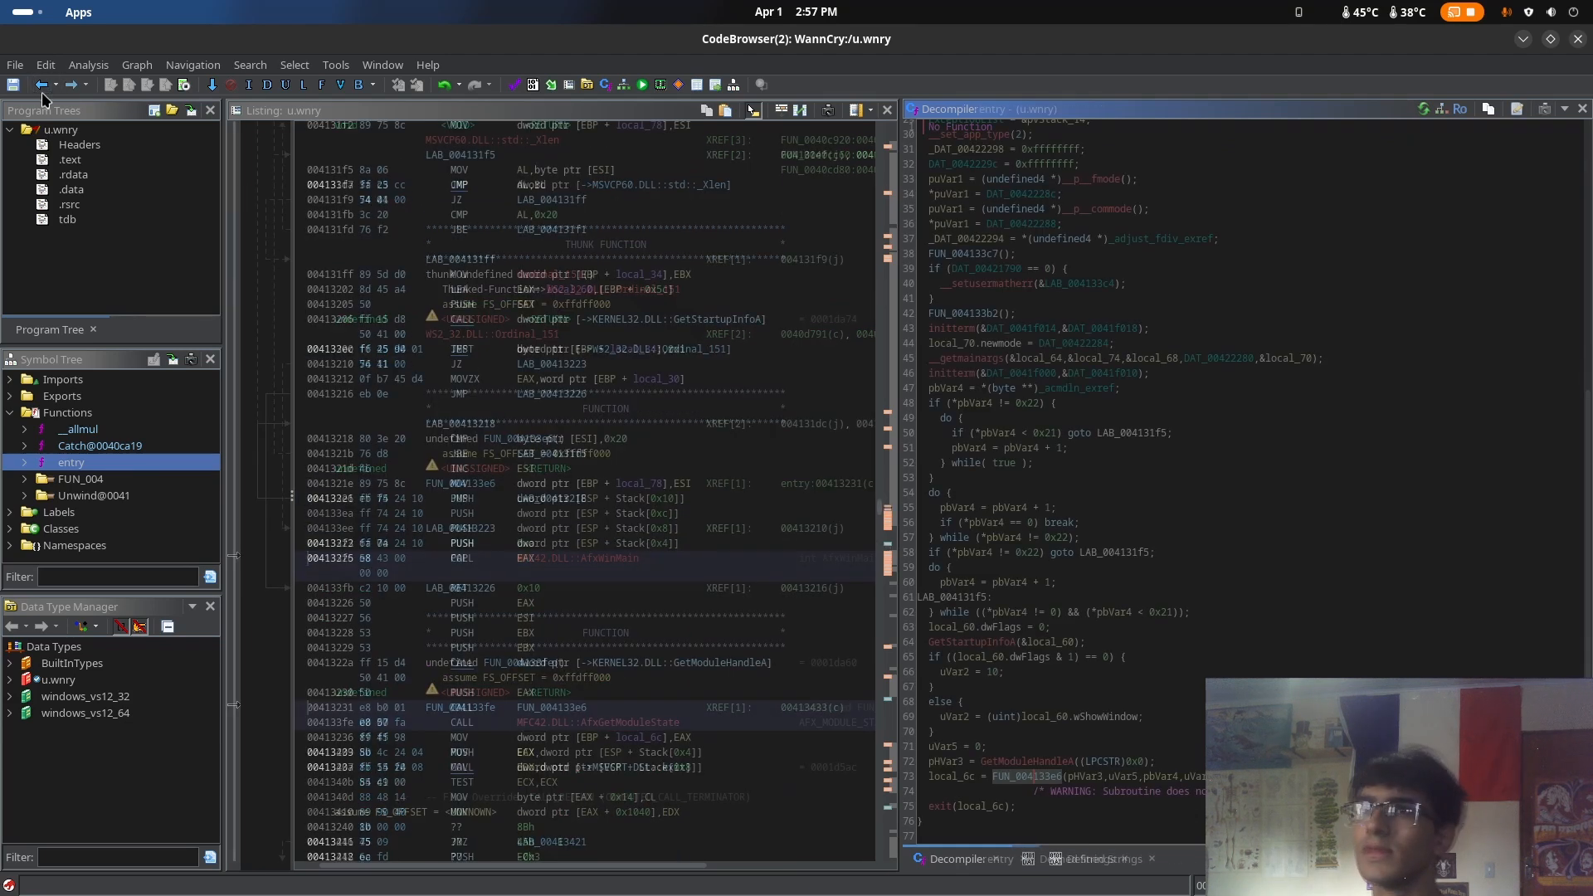
# List all functions of u.wnry and browse the list, from the FUN_ entries through the library thunks to the Unwind handlers
pyautogui.click(383, 65)
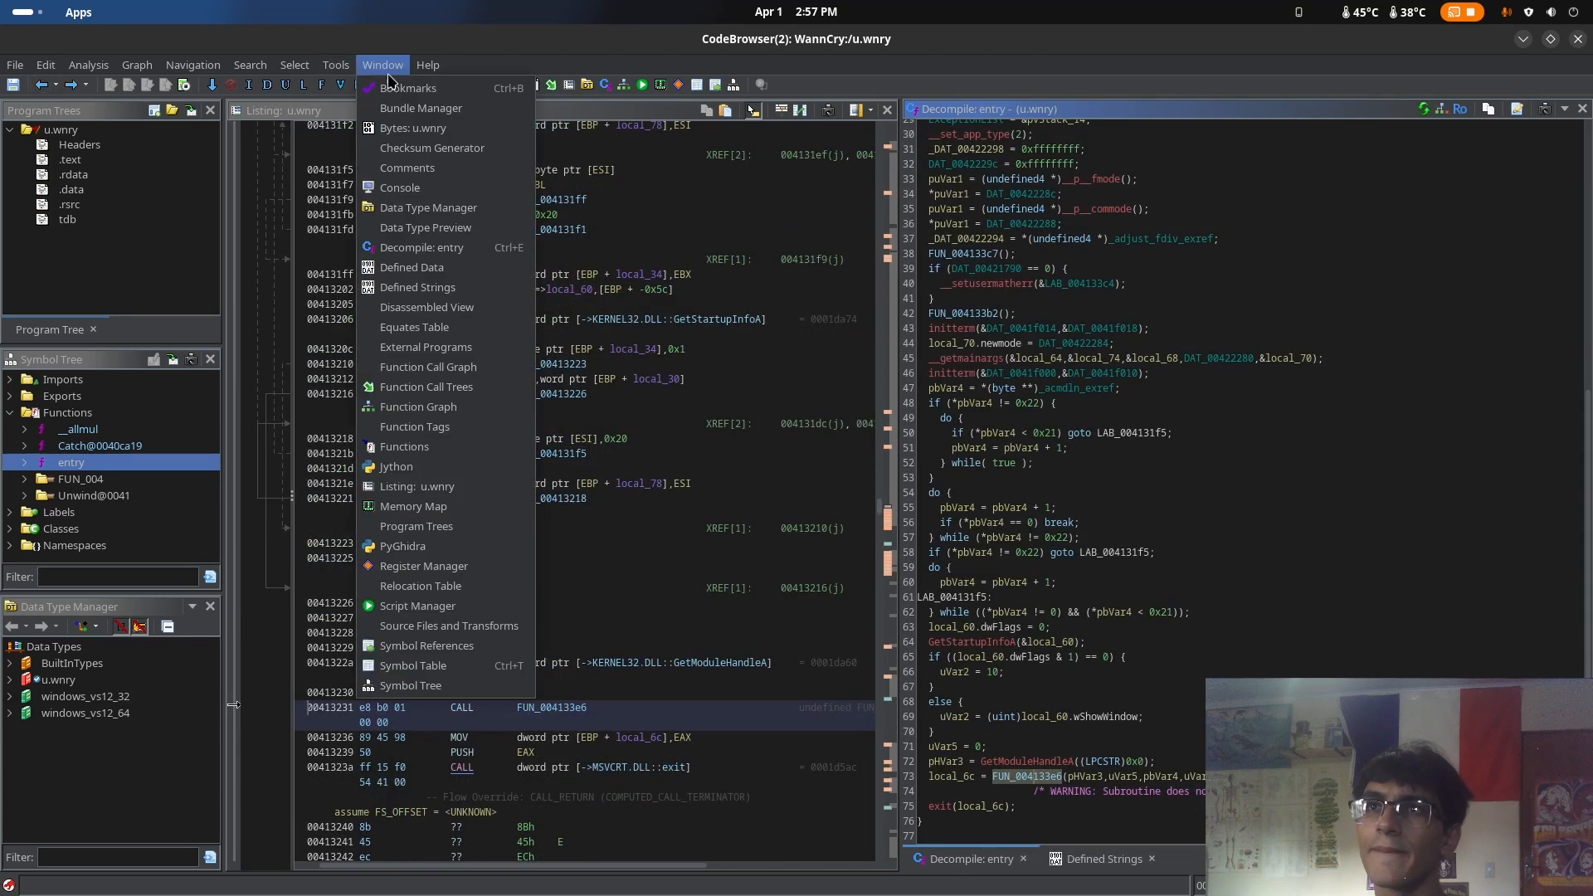
pyautogui.click(464, 448)
pyautogui.scroll(4, 1305, 498)
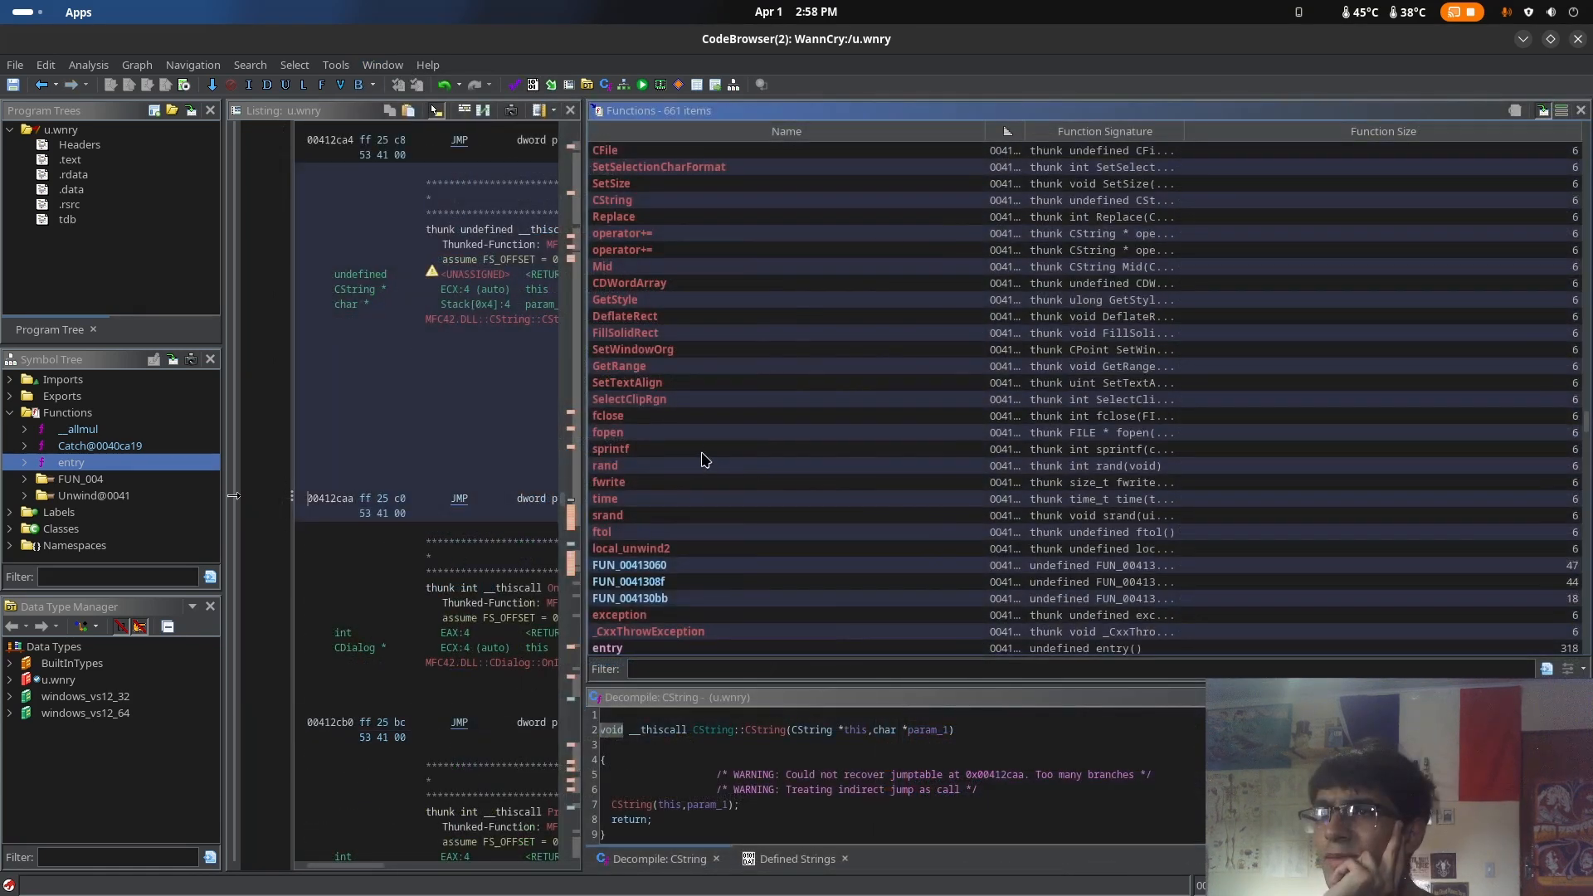
pyautogui.scroll(4, 689, 440)
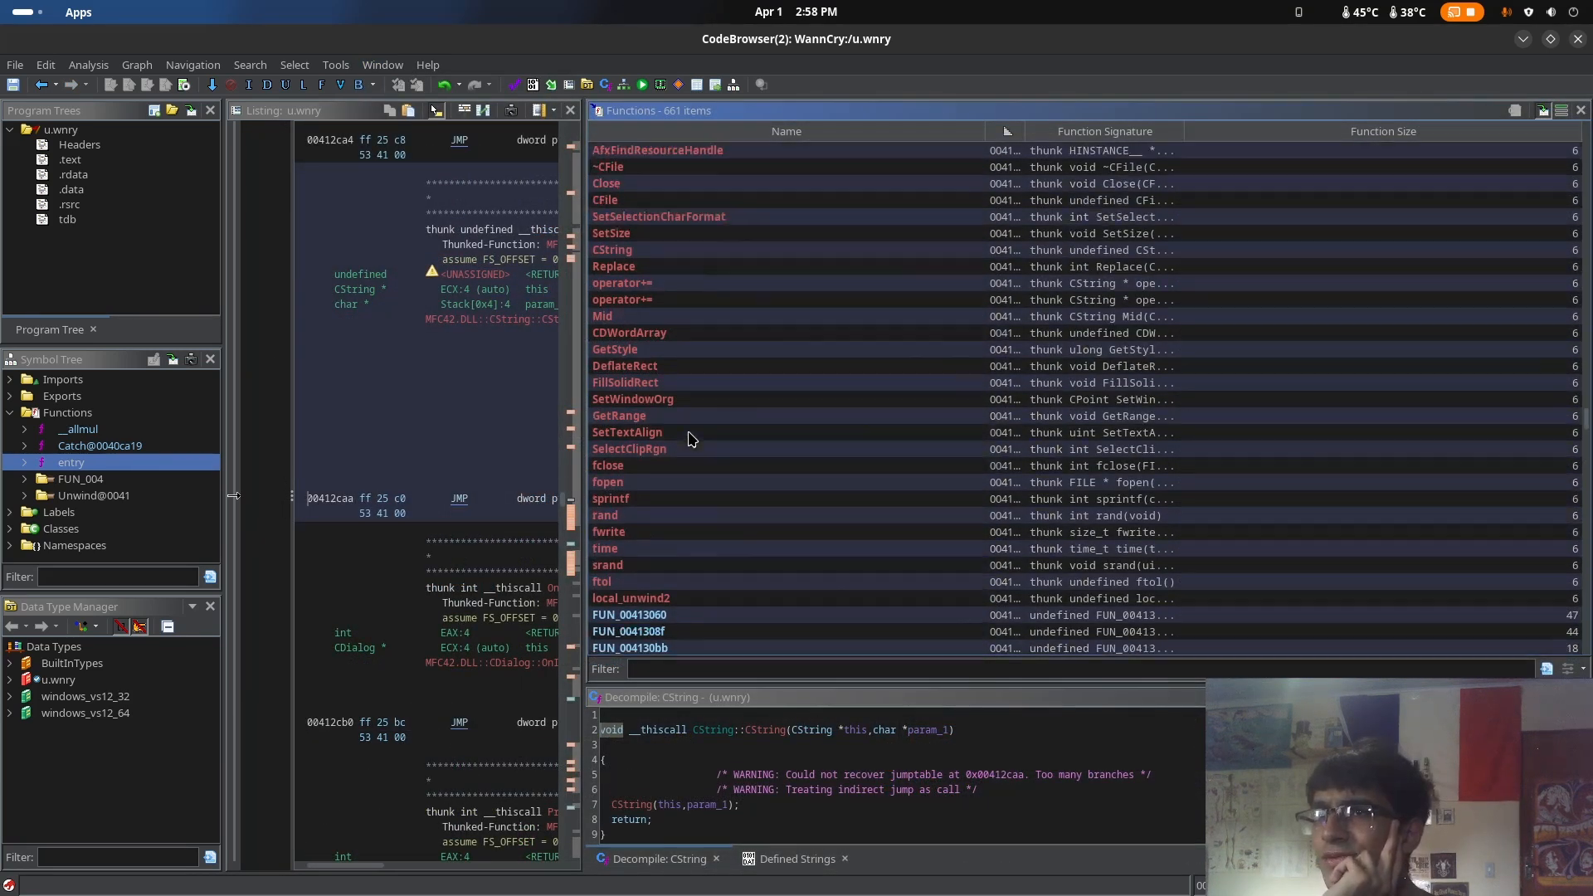
pyautogui.scroll(5, 730, 428)
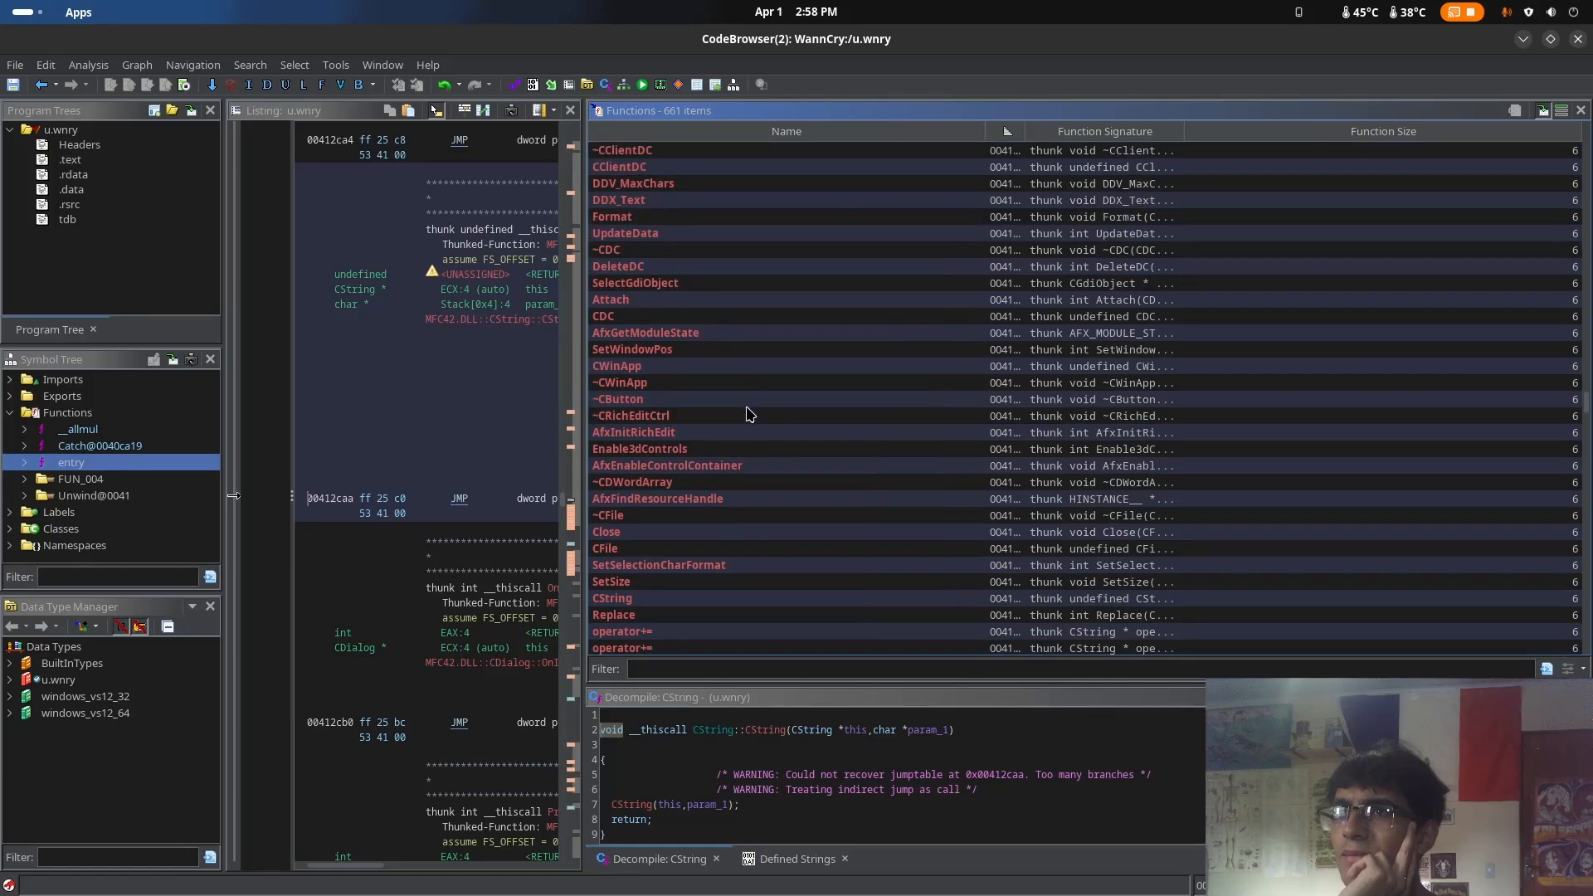
pyautogui.scroll(-15, 750, 413)
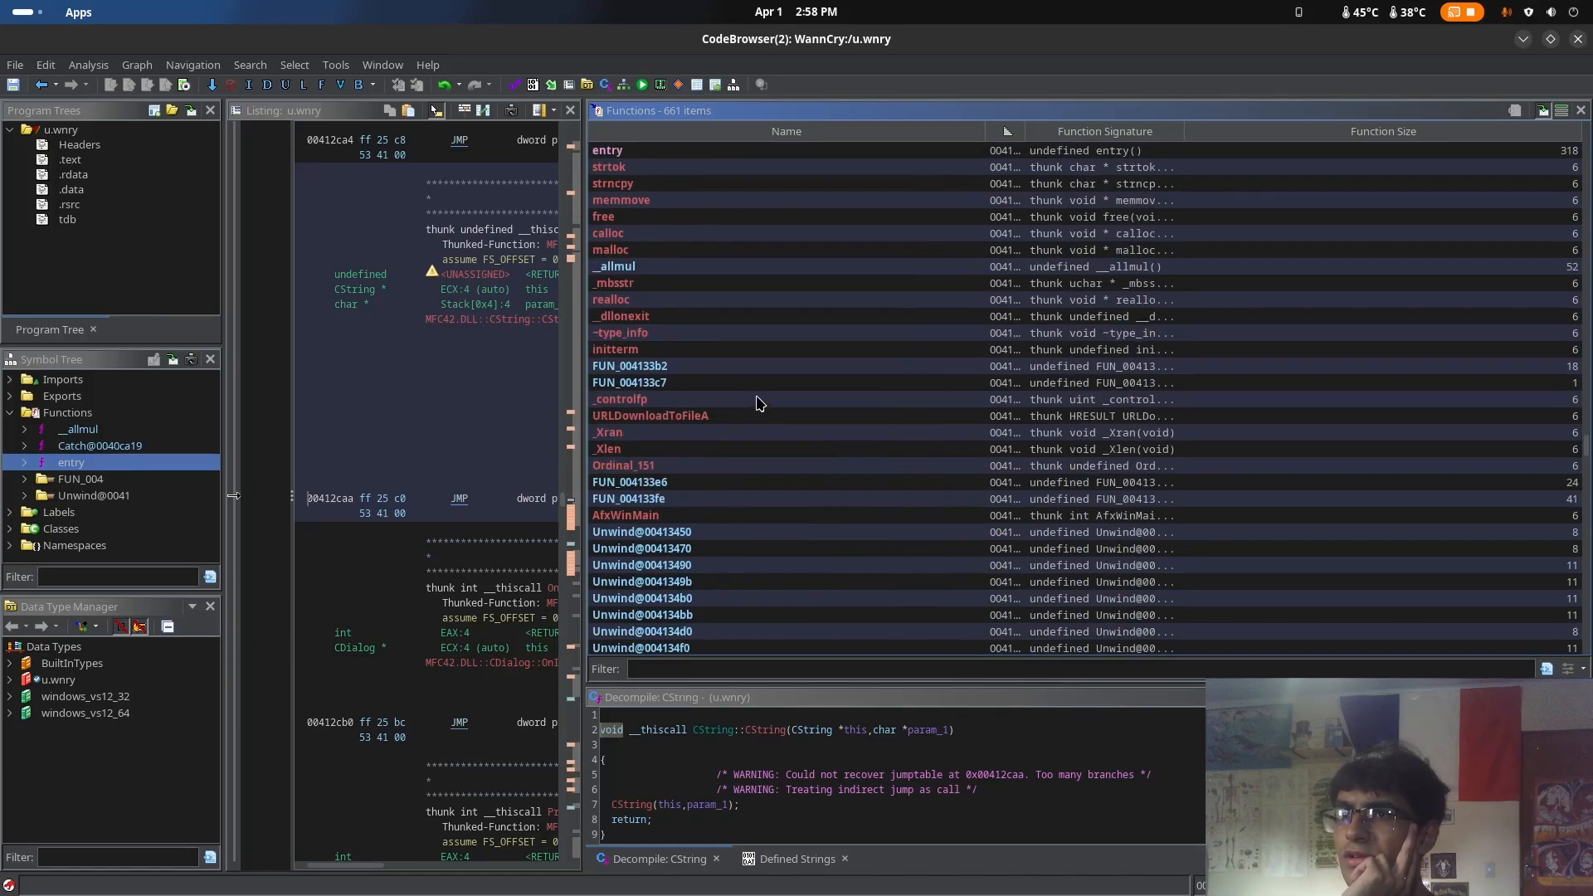
pyautogui.scroll(-20, 765, 403)
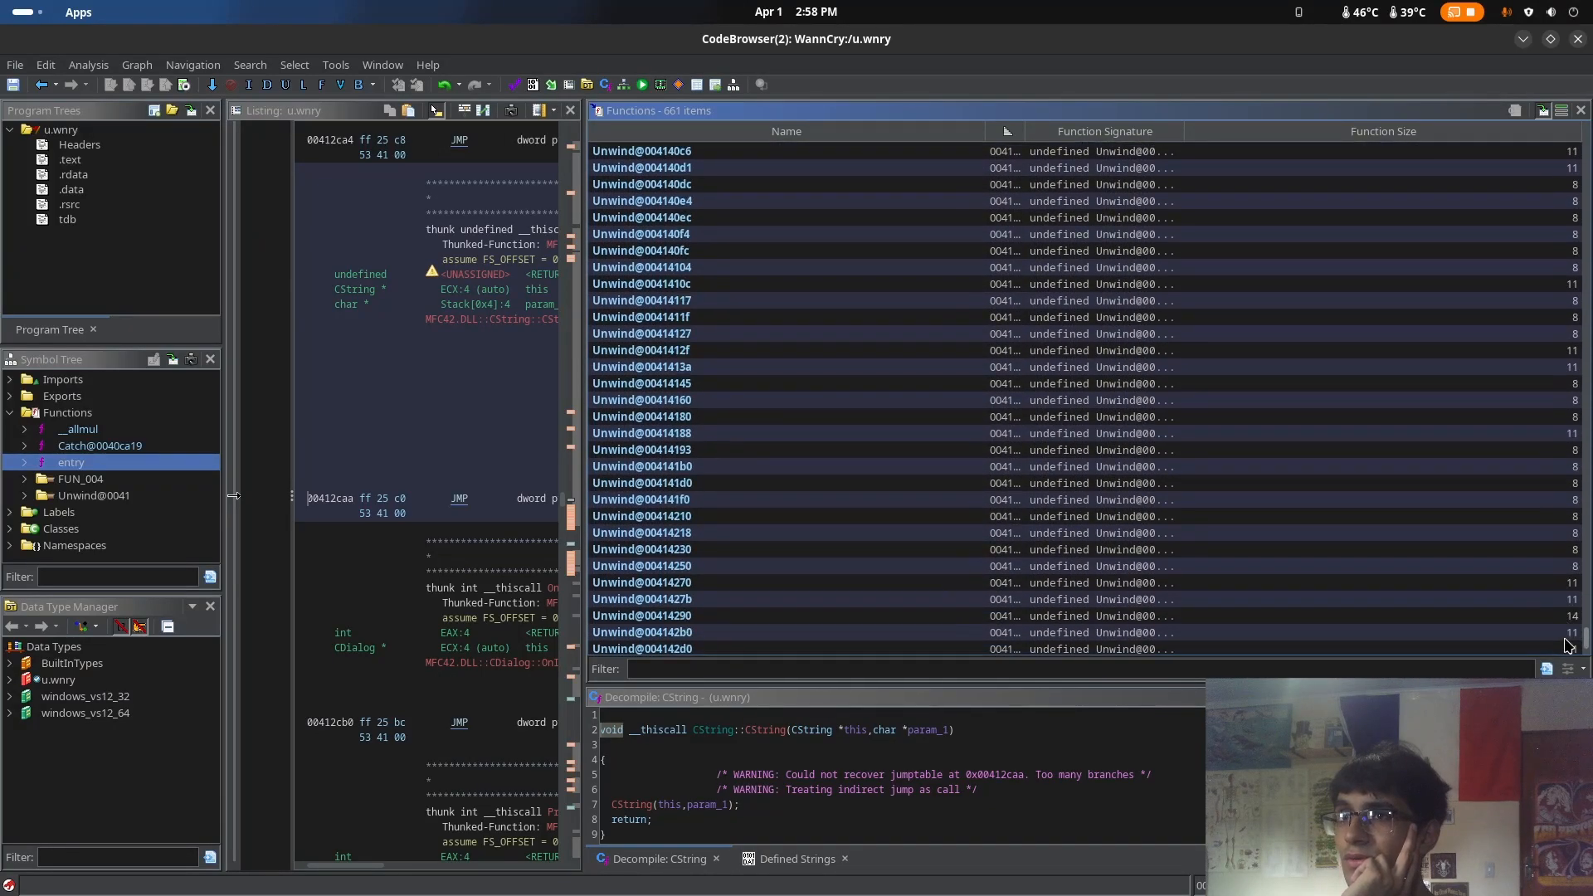
pyautogui.scroll(20, 1556, 405)
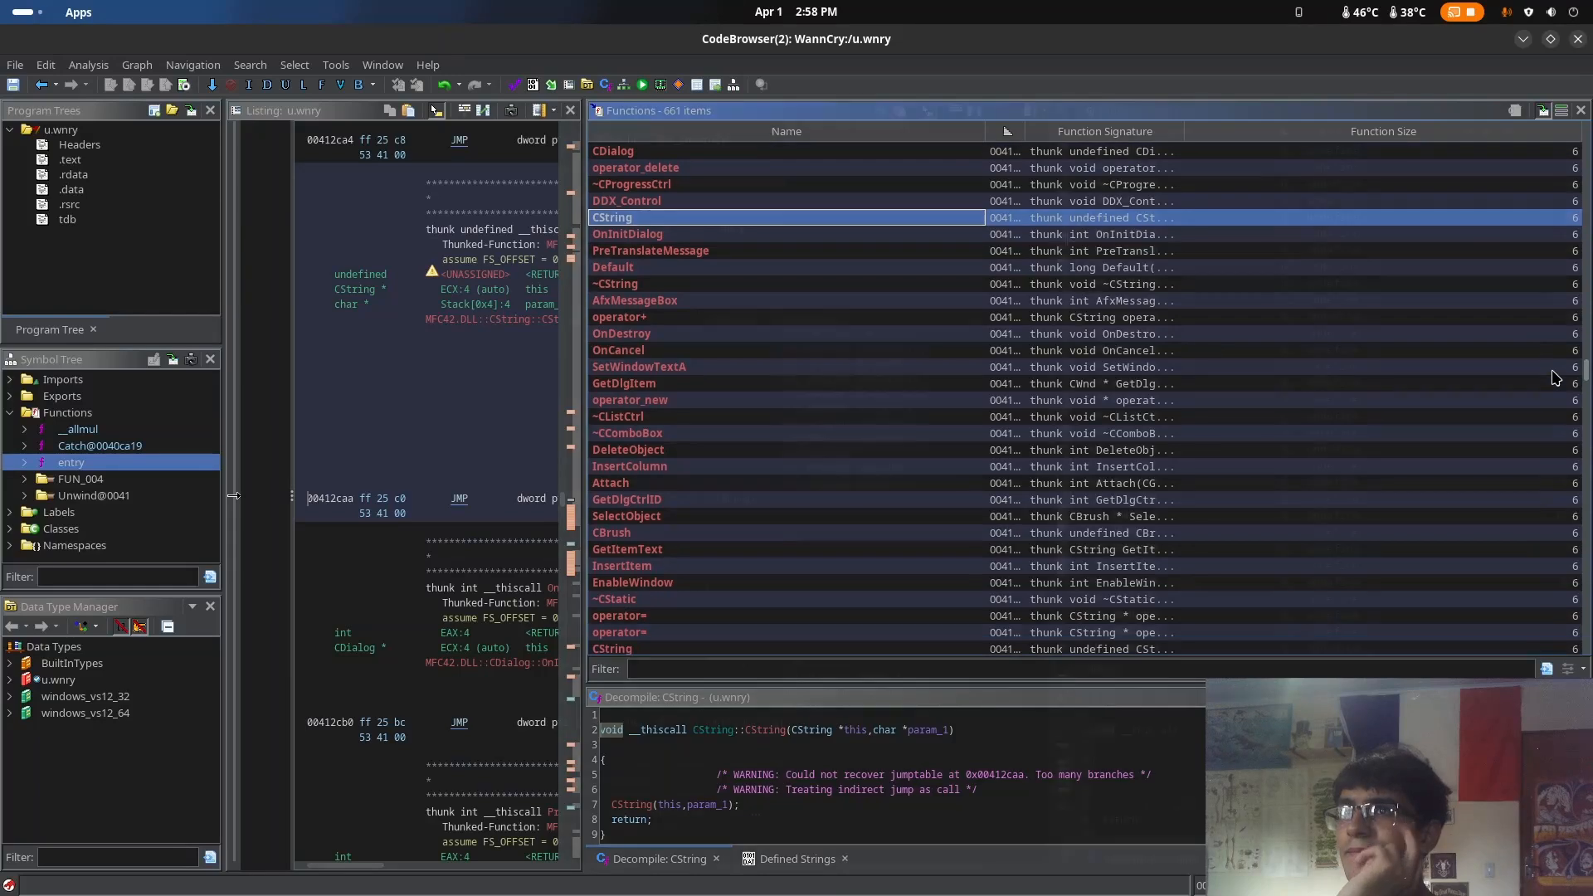
# Widen the listing and show the decompiled code of the __allmul function
pyautogui.moveTo(584, 230); pyautogui.dragTo(1009, 230)
pyautogui.click(98, 430)
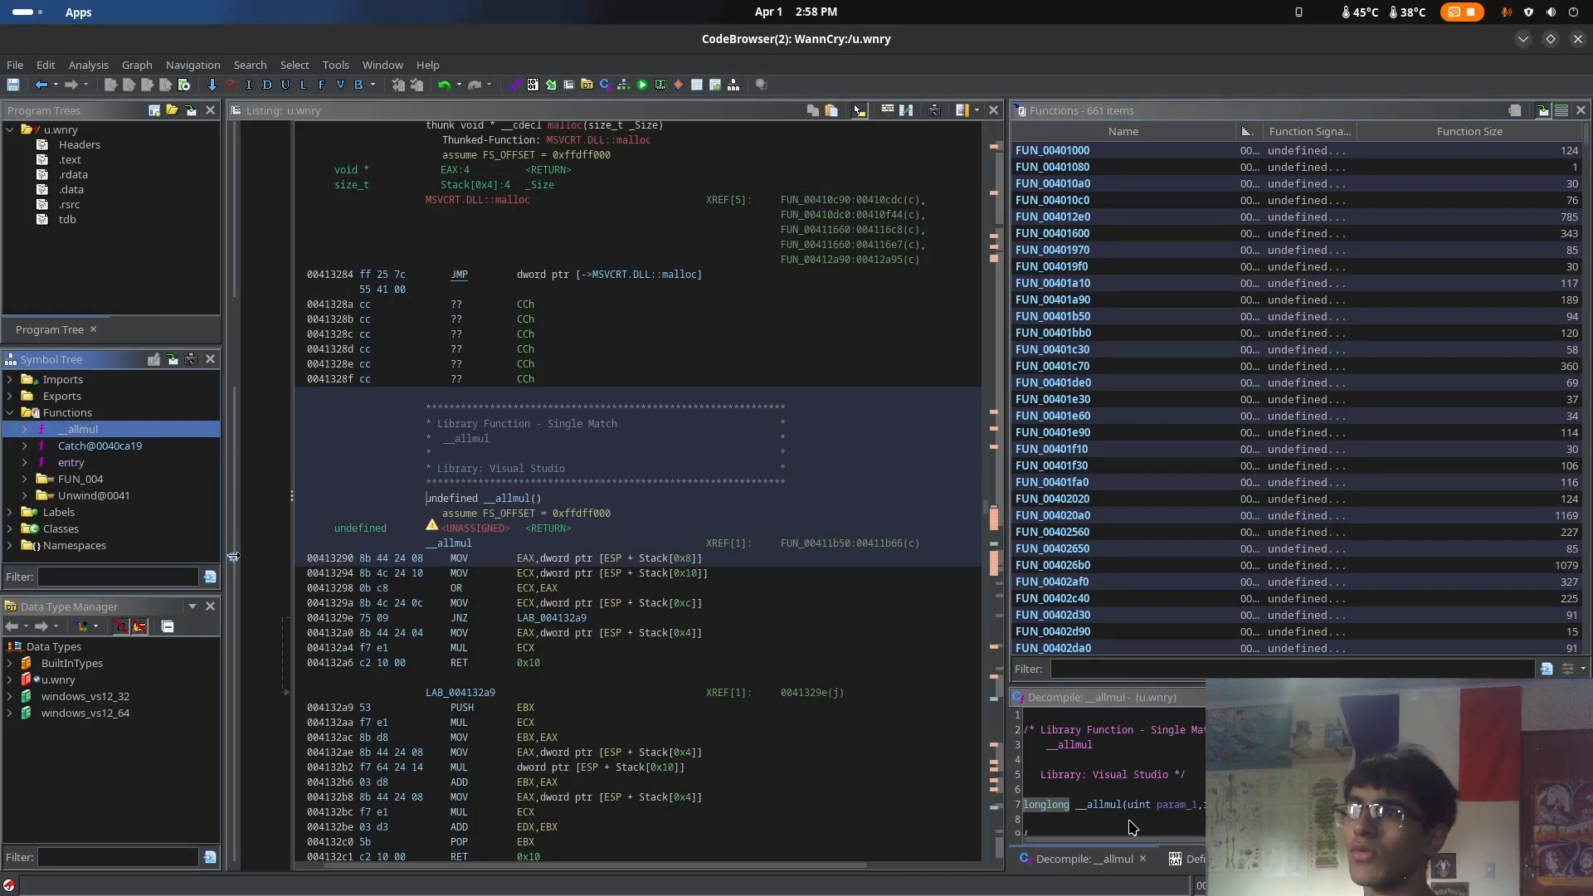
pyautogui.click(1111, 759)
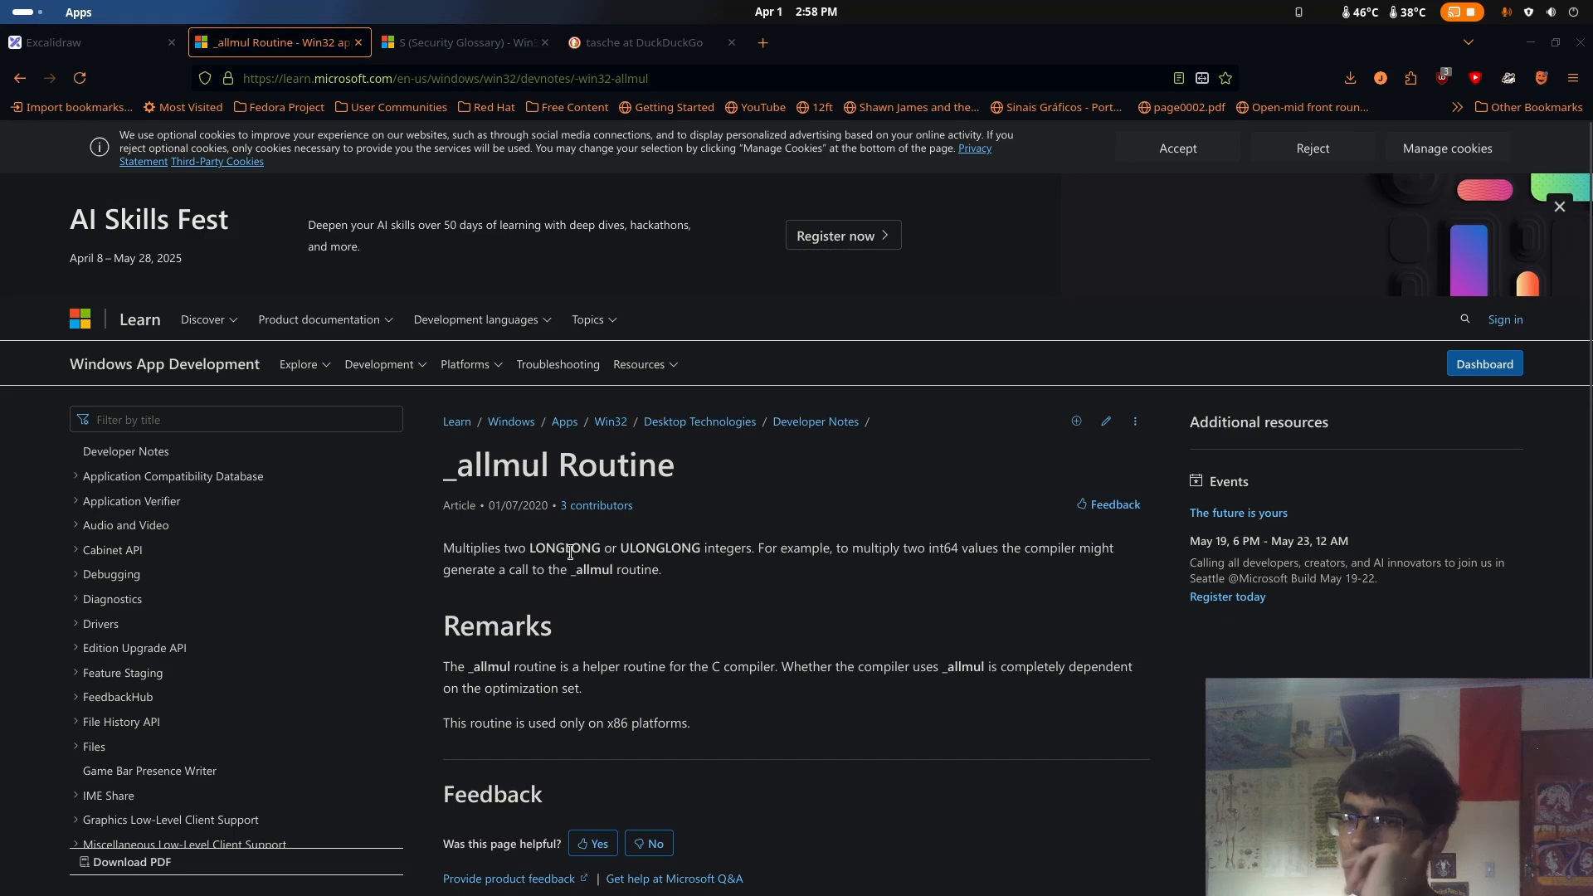
# Read the description and remarks of the _allmul Routine on the Microsoft Learn page in the browser
pyautogui.moveTo(622, 551); pyautogui.dragTo(944, 539)
pyautogui.click(961, 549)
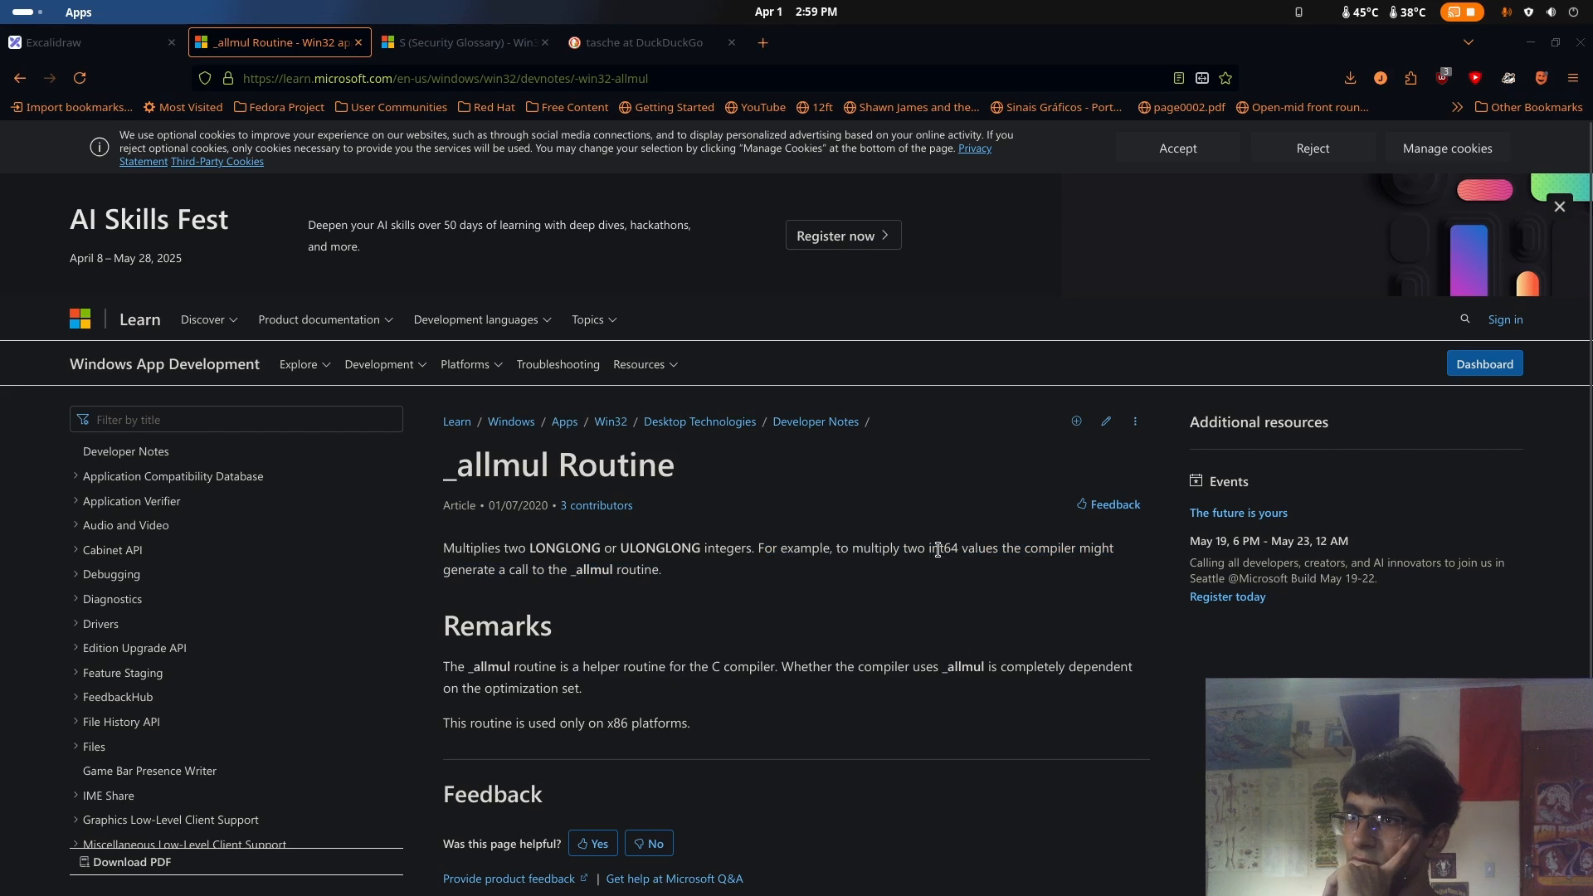
pyautogui.click(1001, 535)
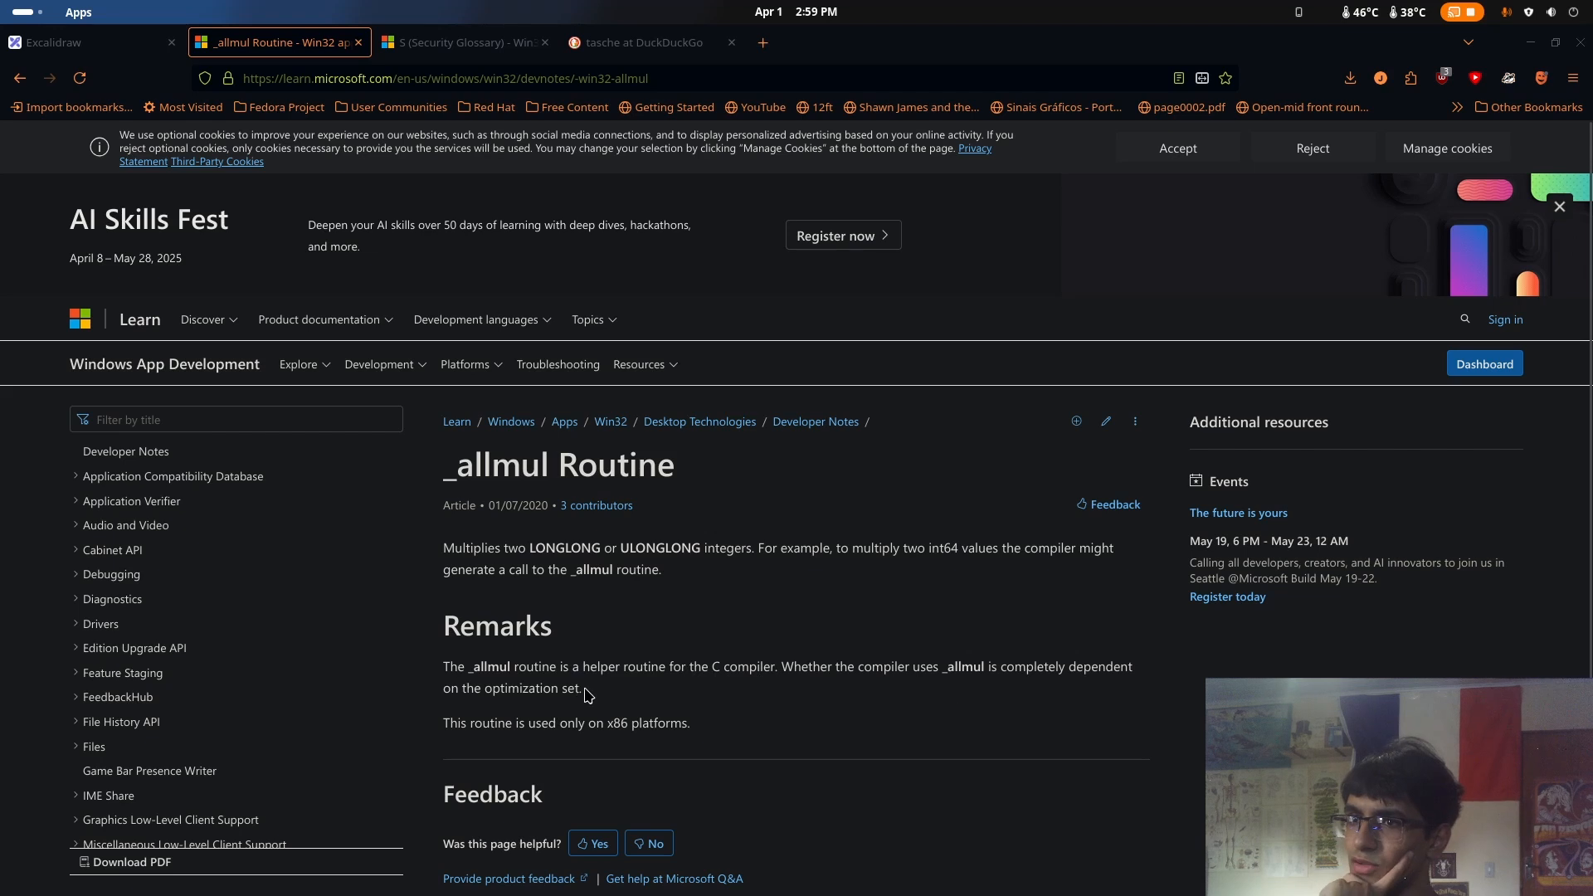
pyautogui.moveTo(583, 689); pyautogui.dragTo(445, 666)
pyautogui.click(677, 669)
pyautogui.moveTo(648, 698); pyautogui.dragTo(588, 695)
pyautogui.scroll(-3, 661, 703)
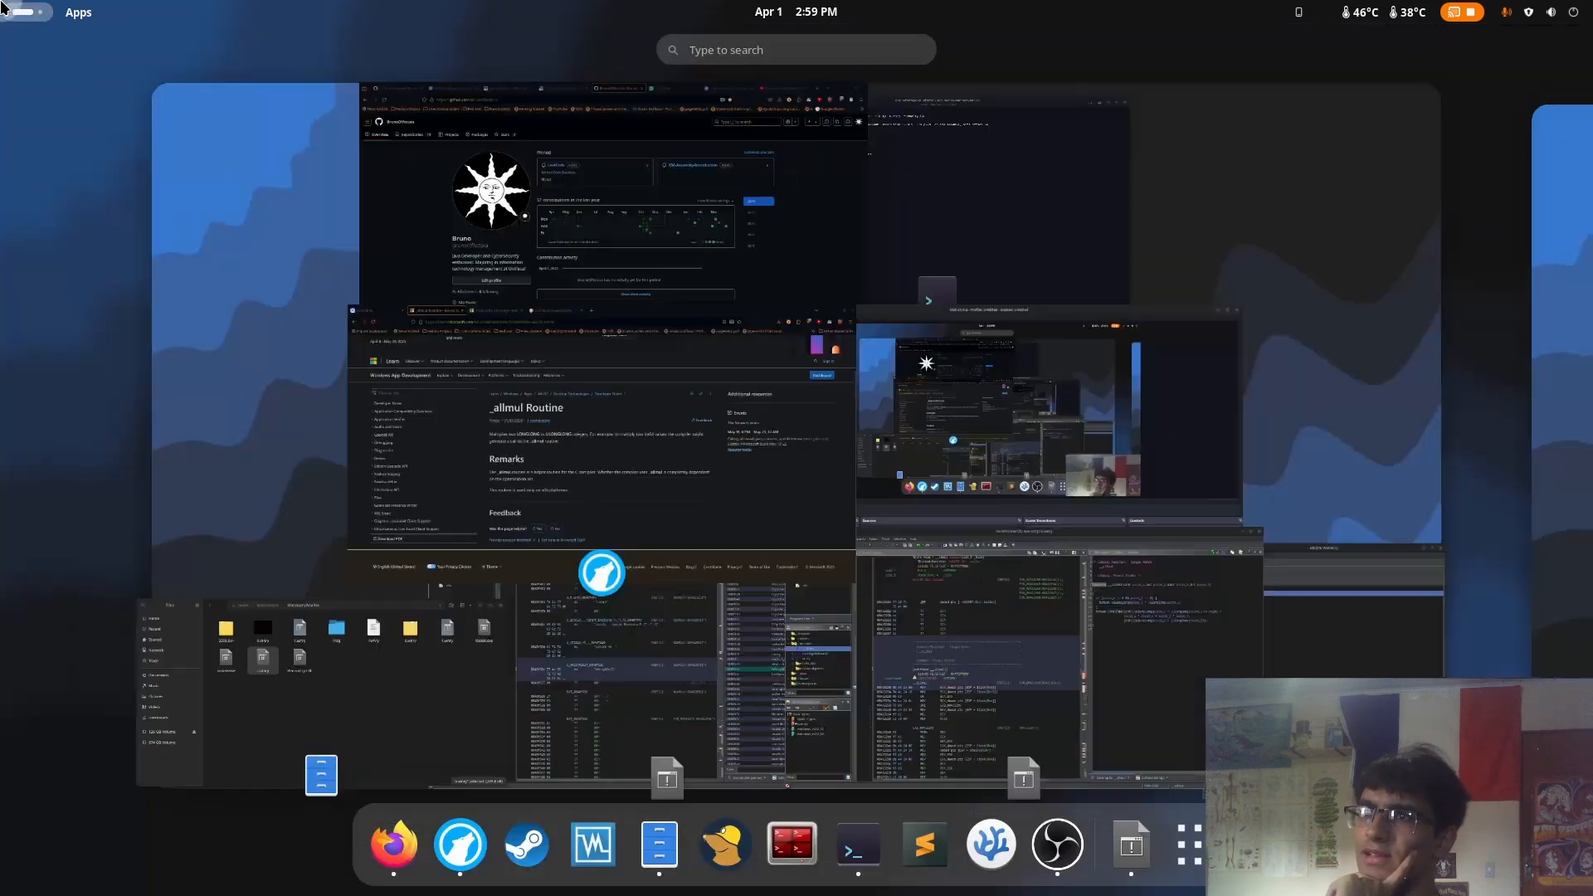
# Switch back to Ghidra's u.wnry CodeBrowser and examine the decompiled code of __allmul and Catch@0040ca19
pyautogui.press('super')
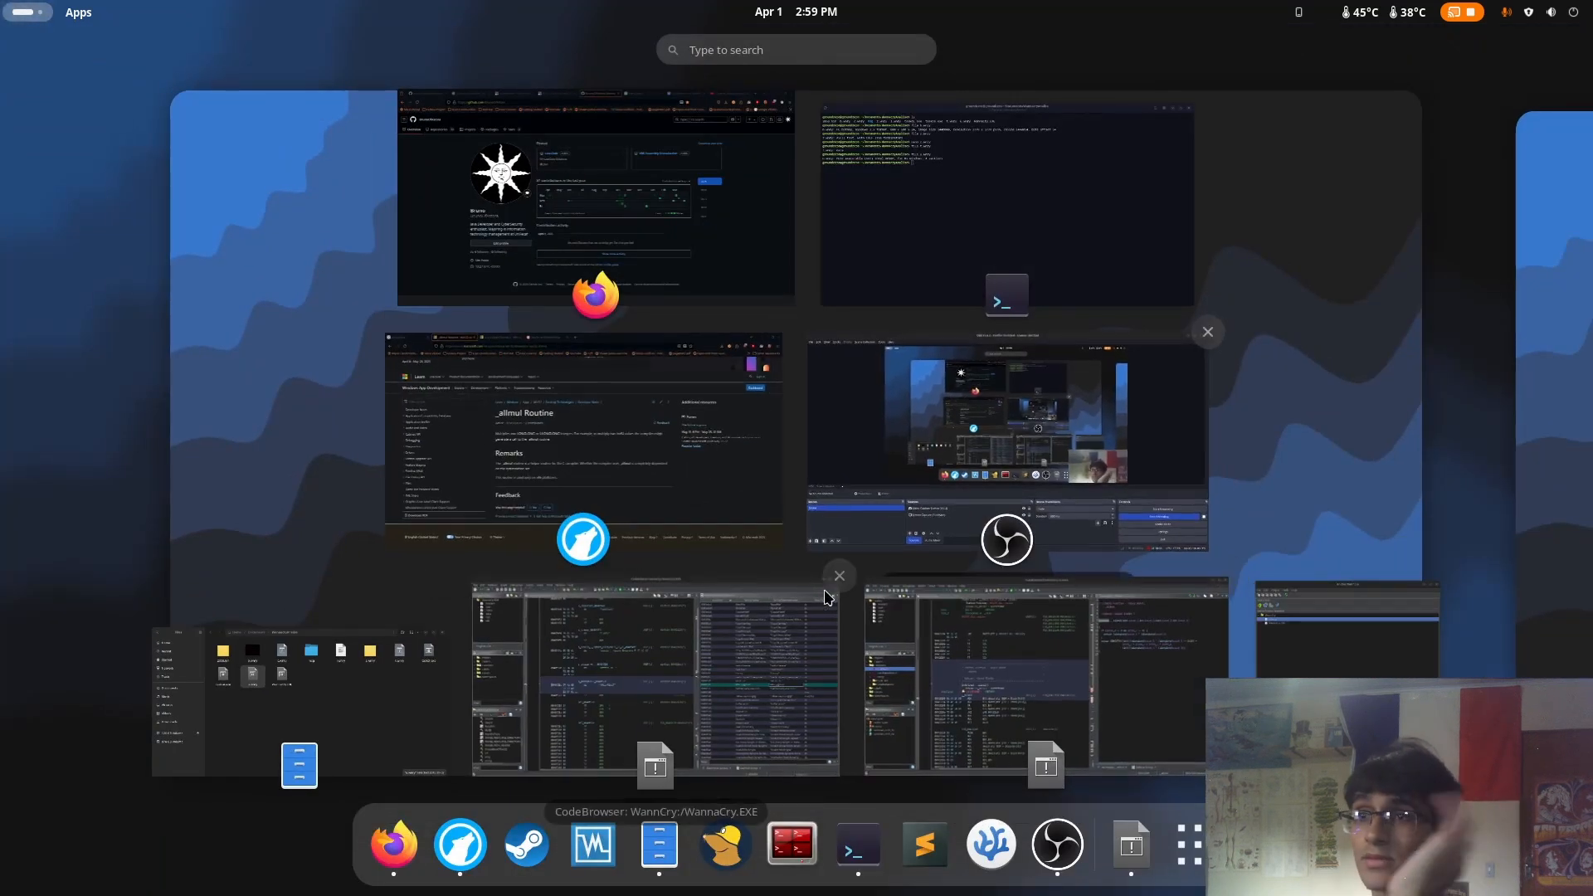
pyautogui.click(993, 695)
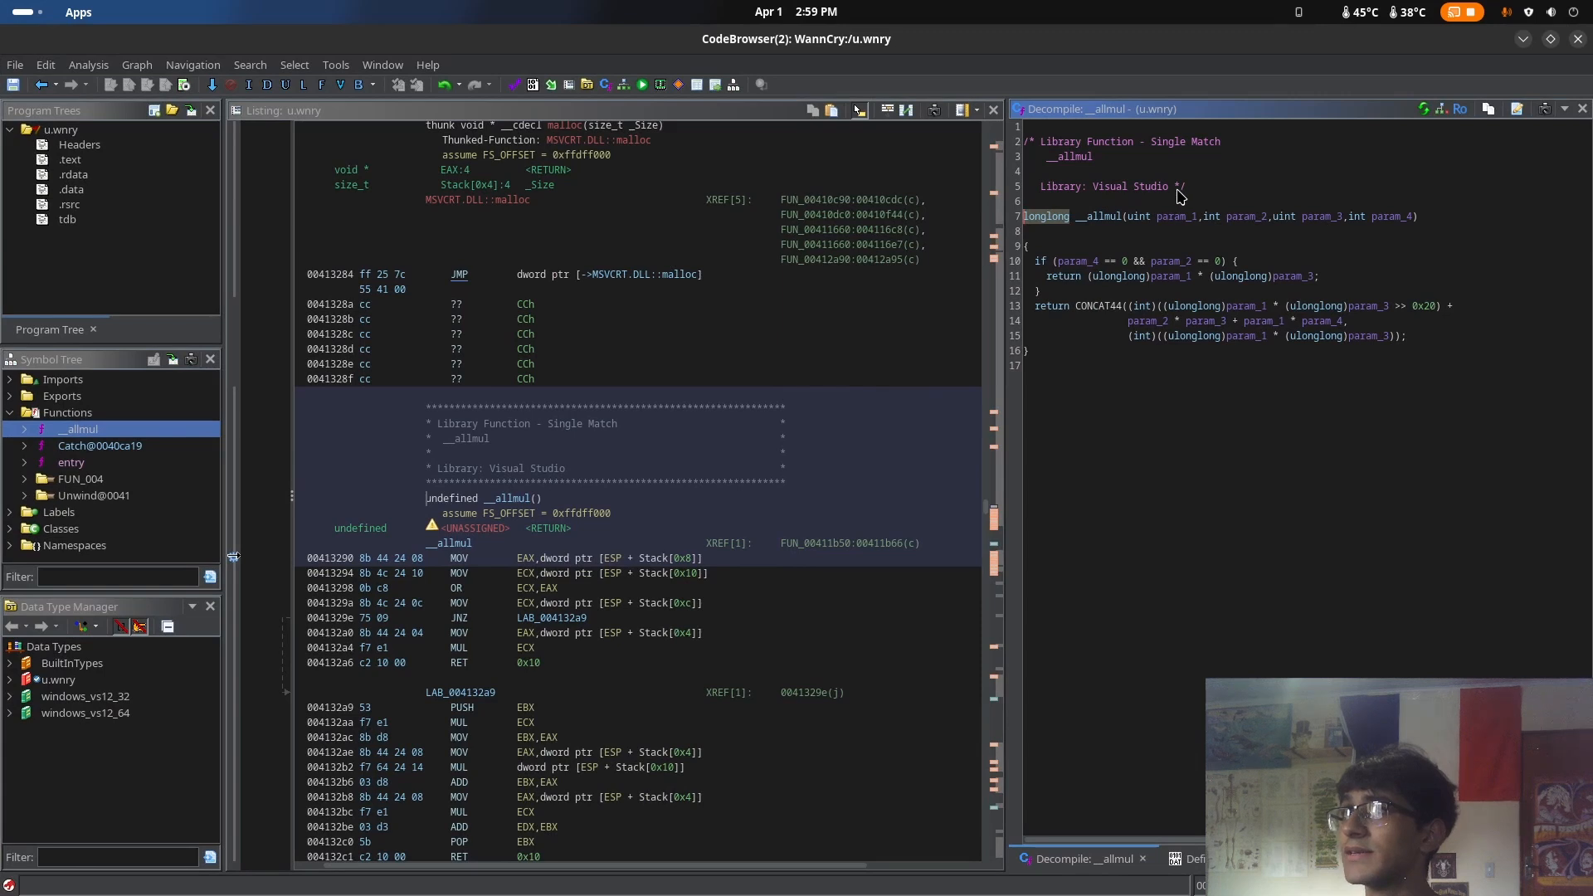
pyautogui.moveTo(1185, 191); pyautogui.dragTo(1029, 143)
pyautogui.click(1273, 173)
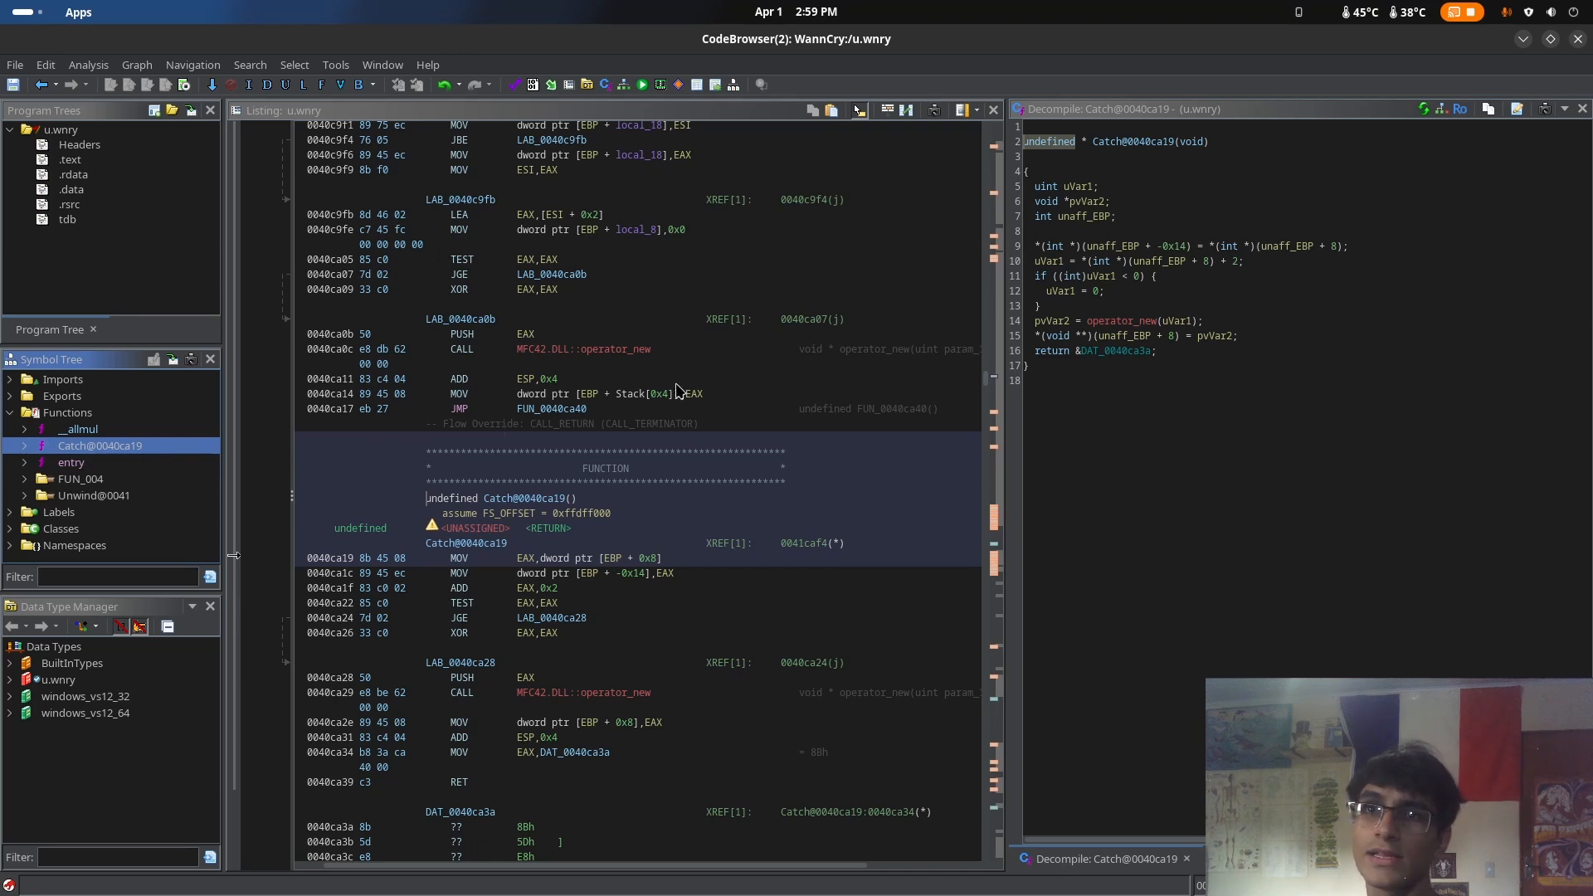
pyautogui.click(1133, 142)
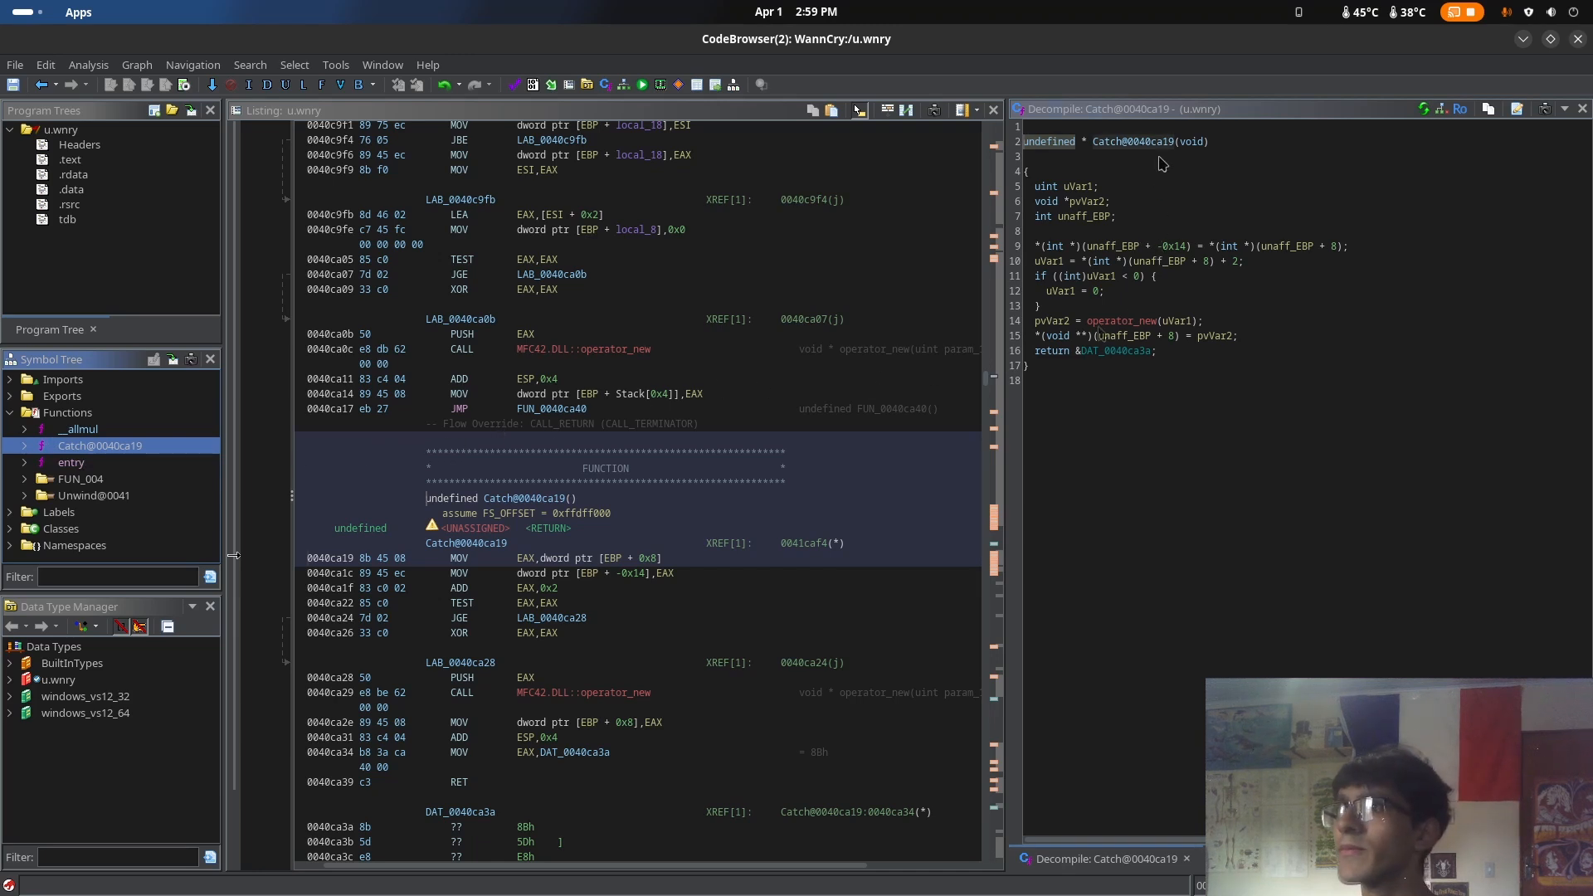
# Show the decompiled entry function and follow its call to FUN_004133e6 near the end
pyautogui.click(70, 463)
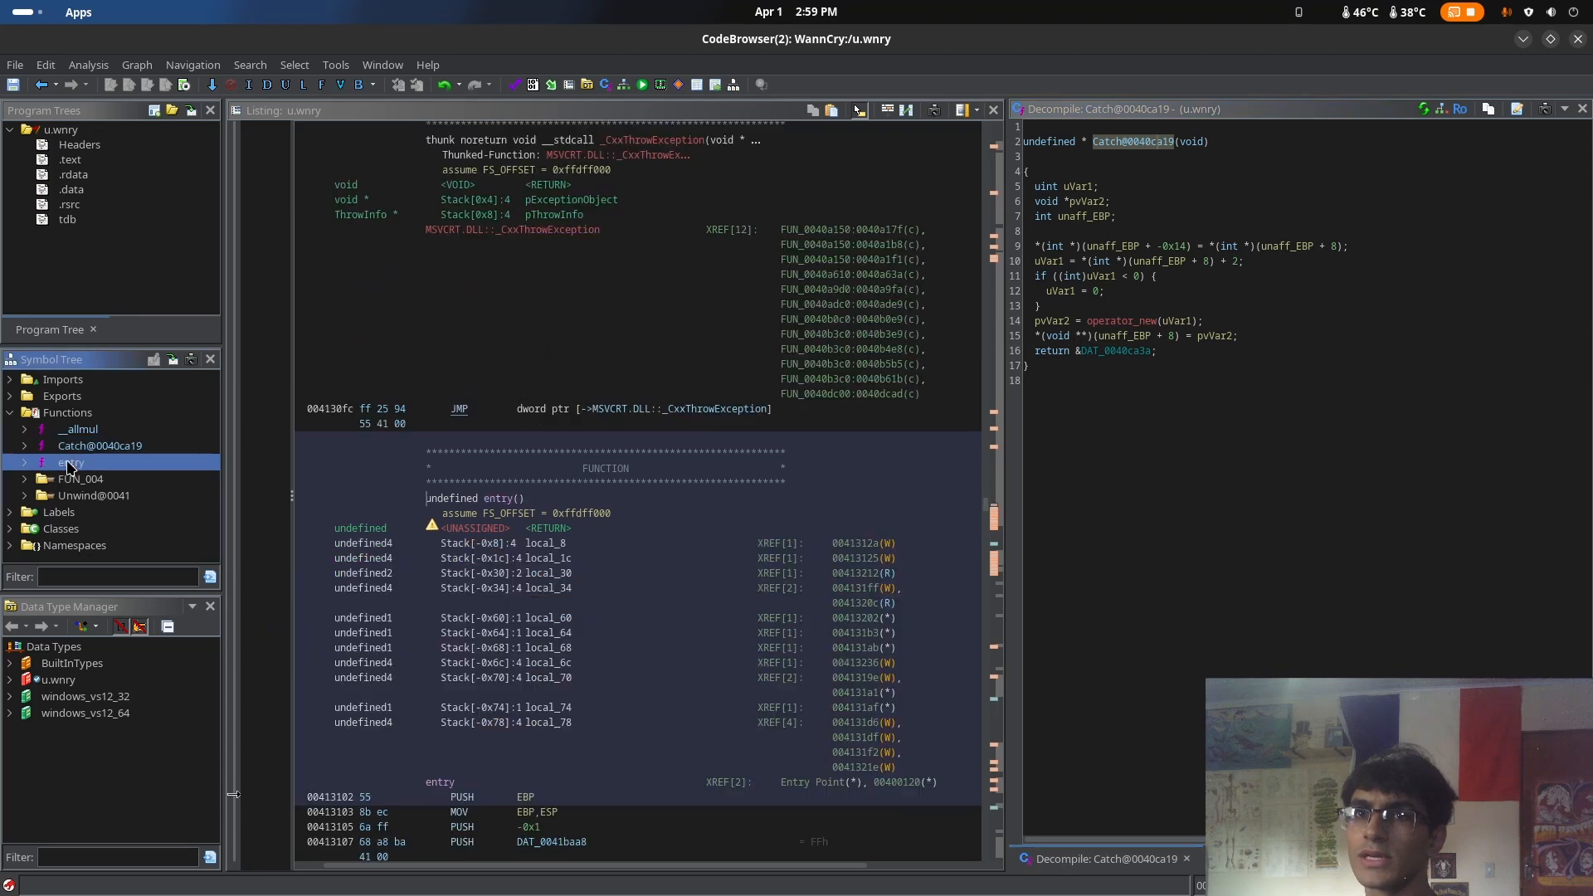
pyautogui.scroll(-6, 1199, 431)
pyautogui.scroll(-4, 1259, 491)
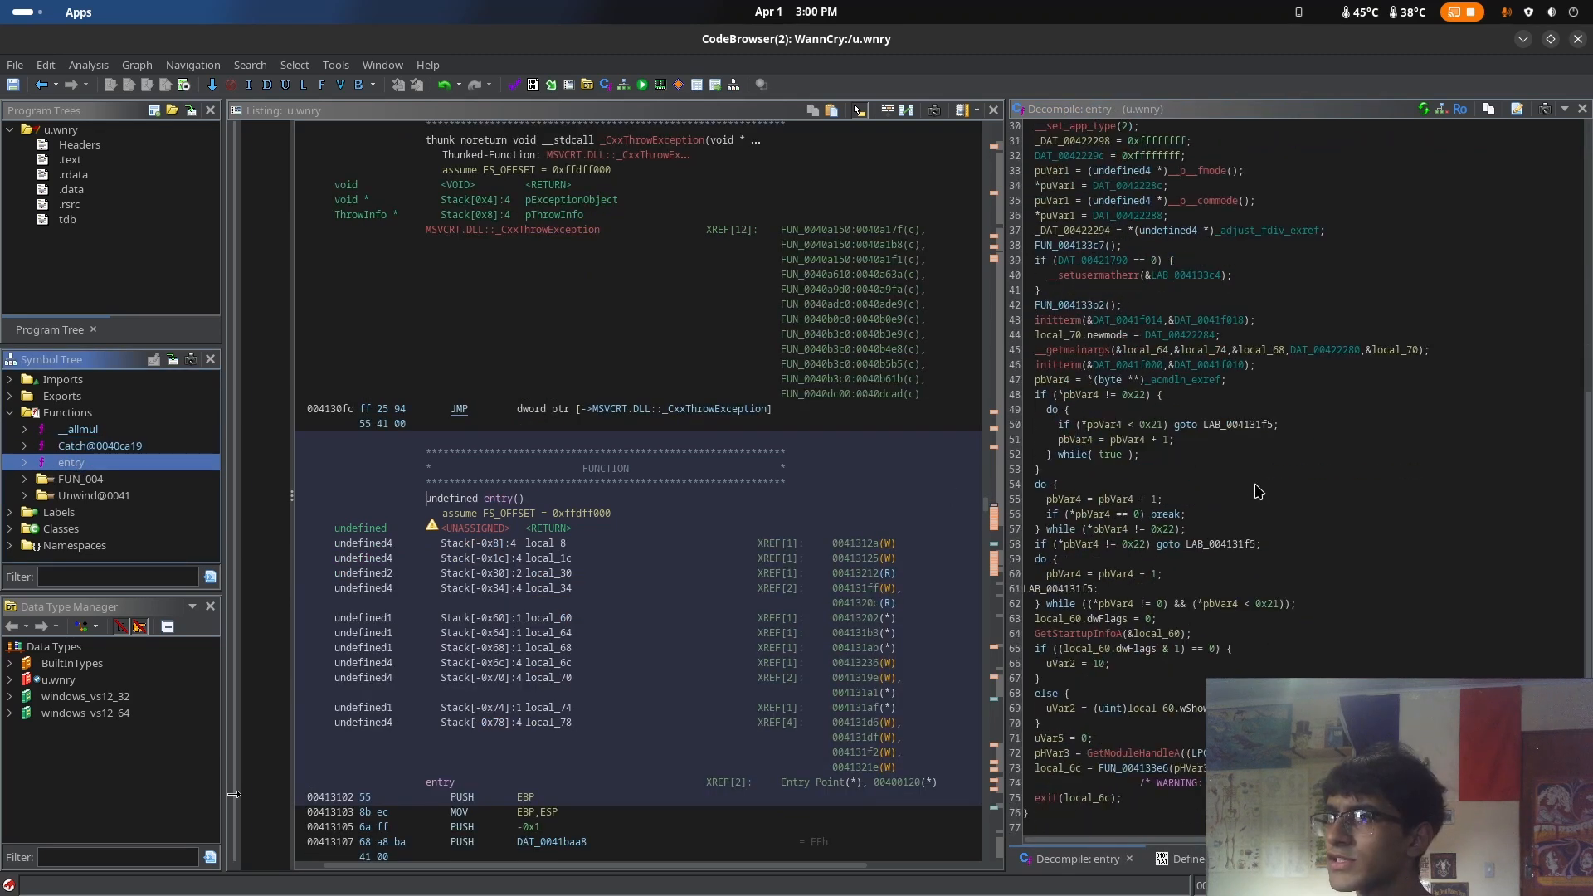
pyautogui.doubleClick(1132, 767)
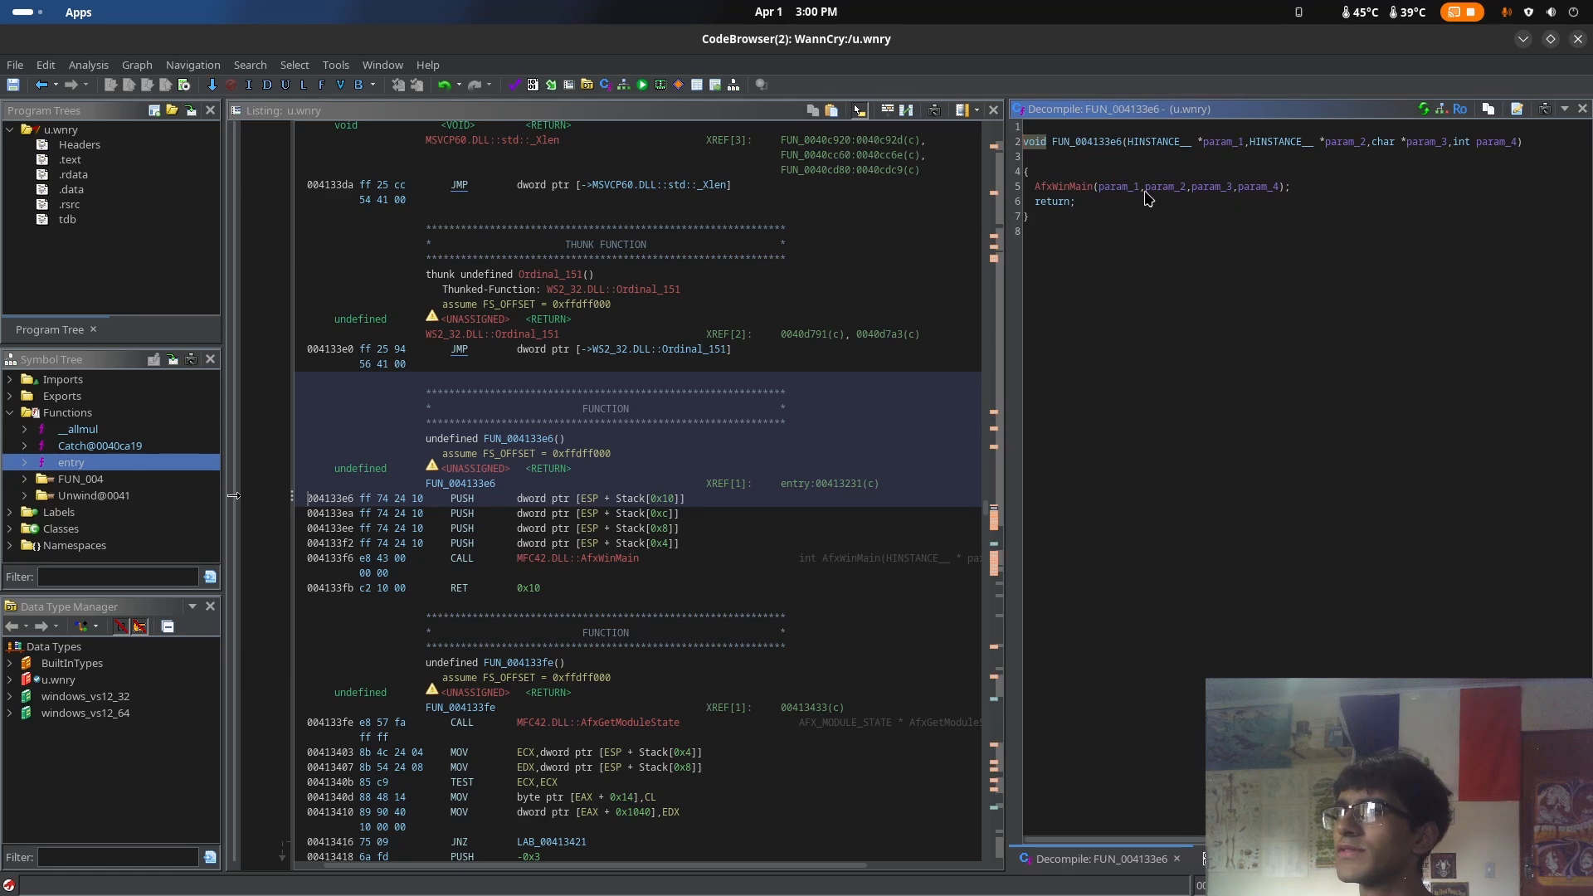
# Go back from the _allmul page to the Google results in the browser, and return to Ghidra's u.wnry CodeBrowser
pyautogui.press('super')
pyautogui.click(583, 444)
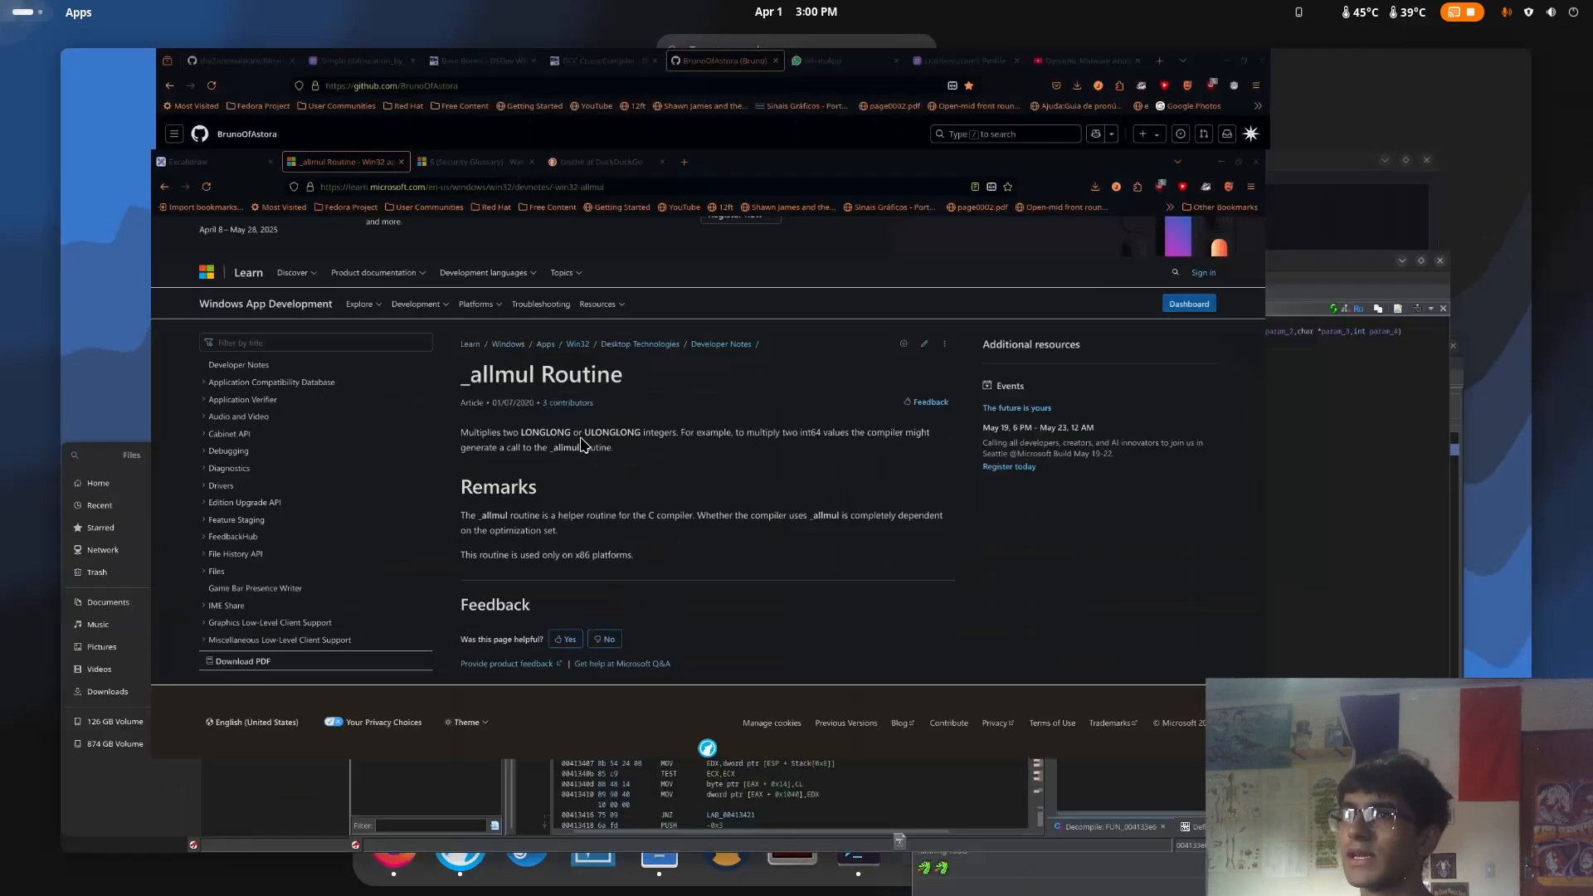
pyautogui.hotkey('alt', 'Left')
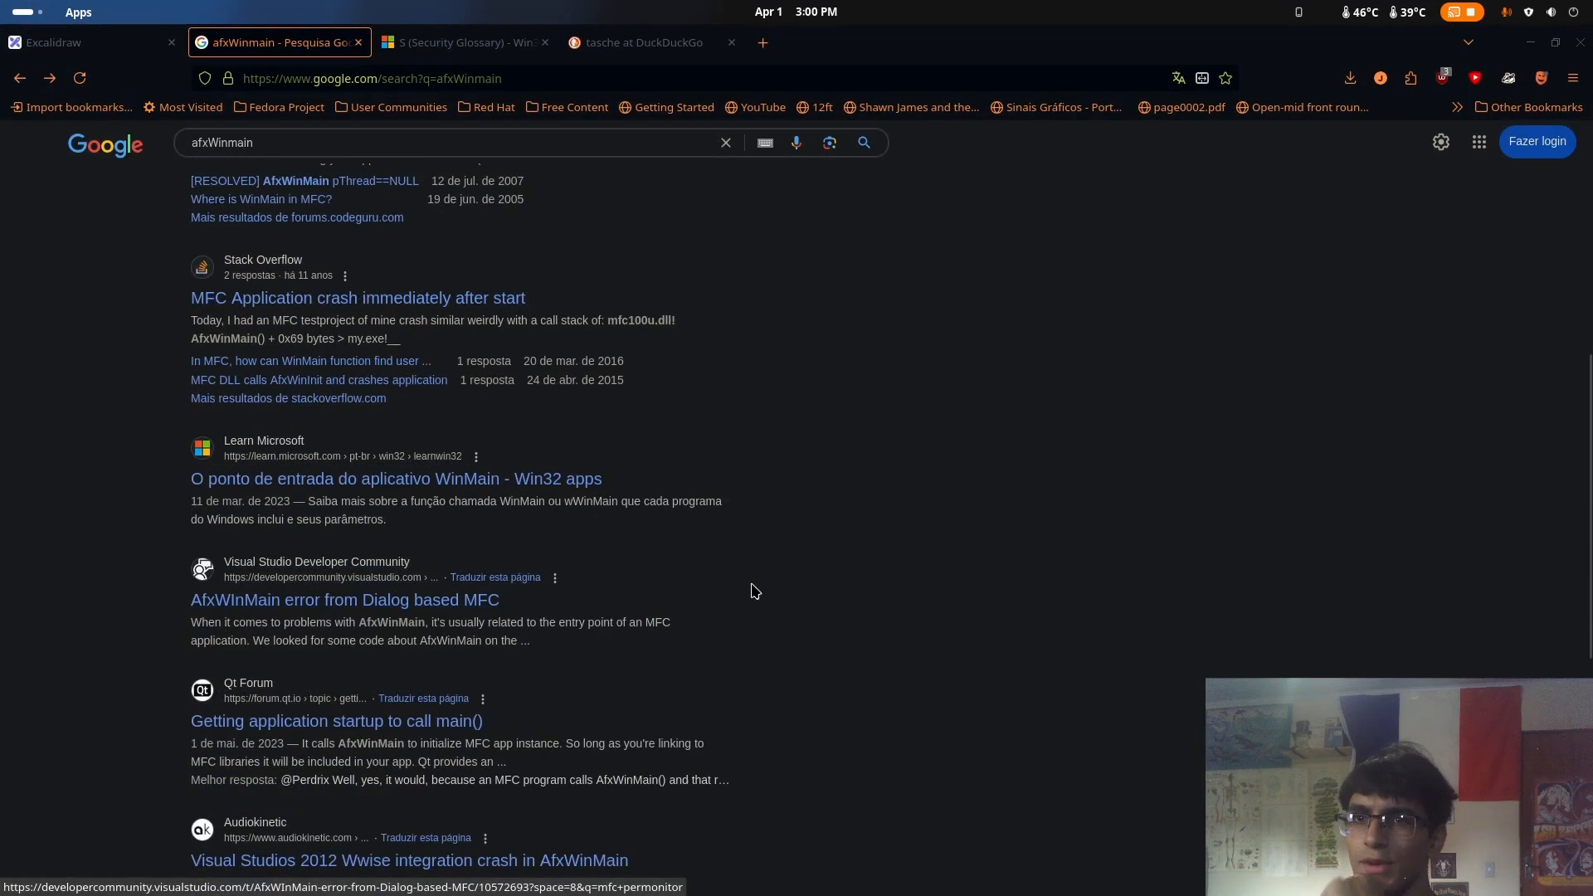
pyautogui.moveTo(0, 0)
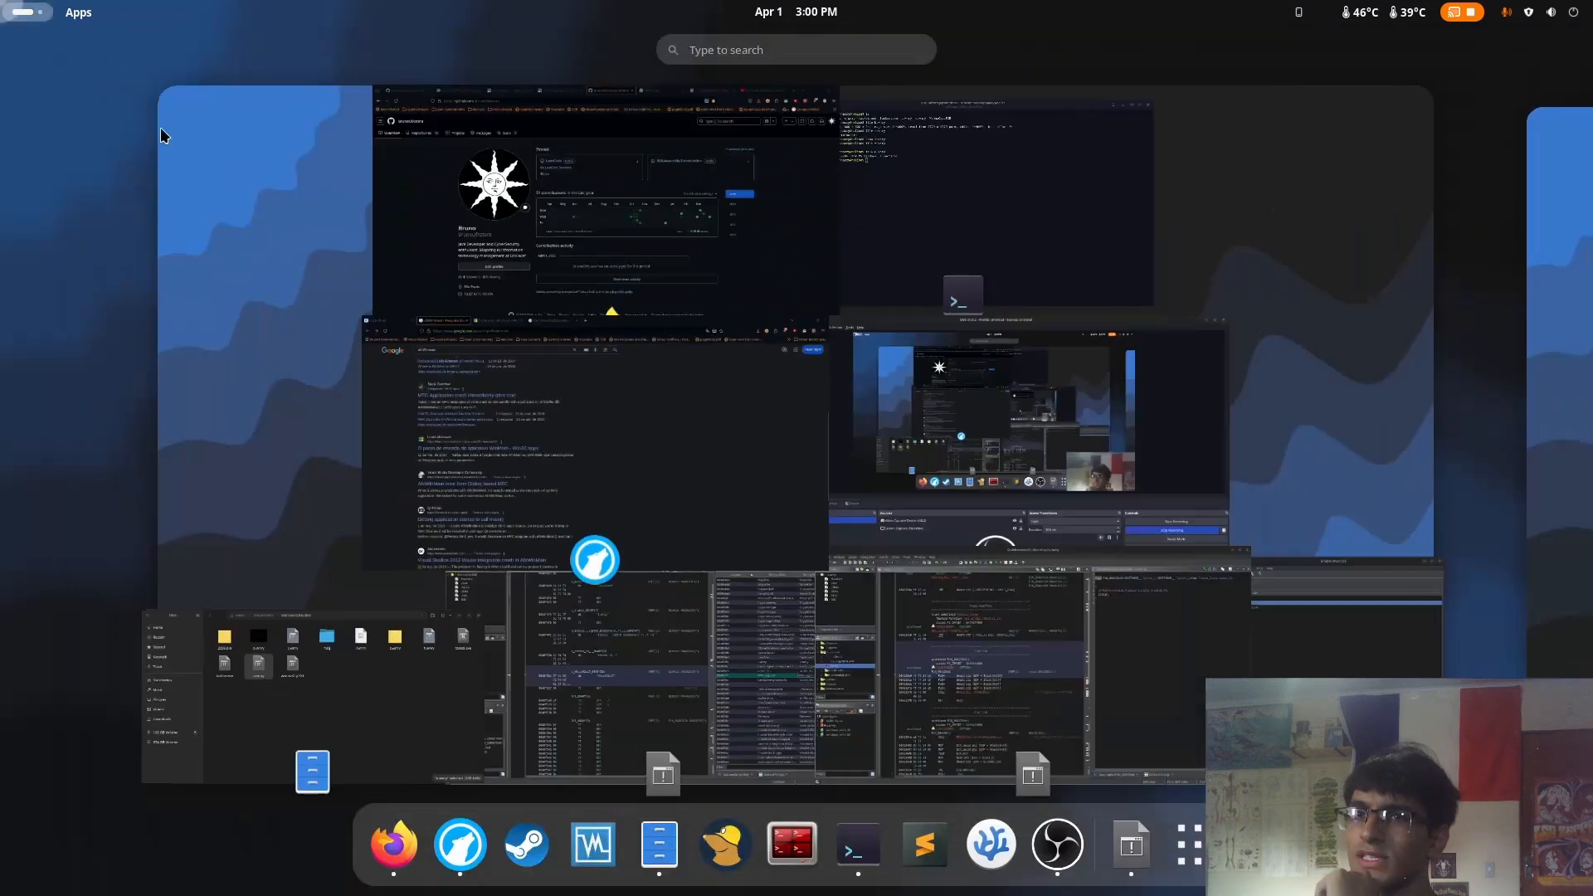
pyautogui.click(882, 710)
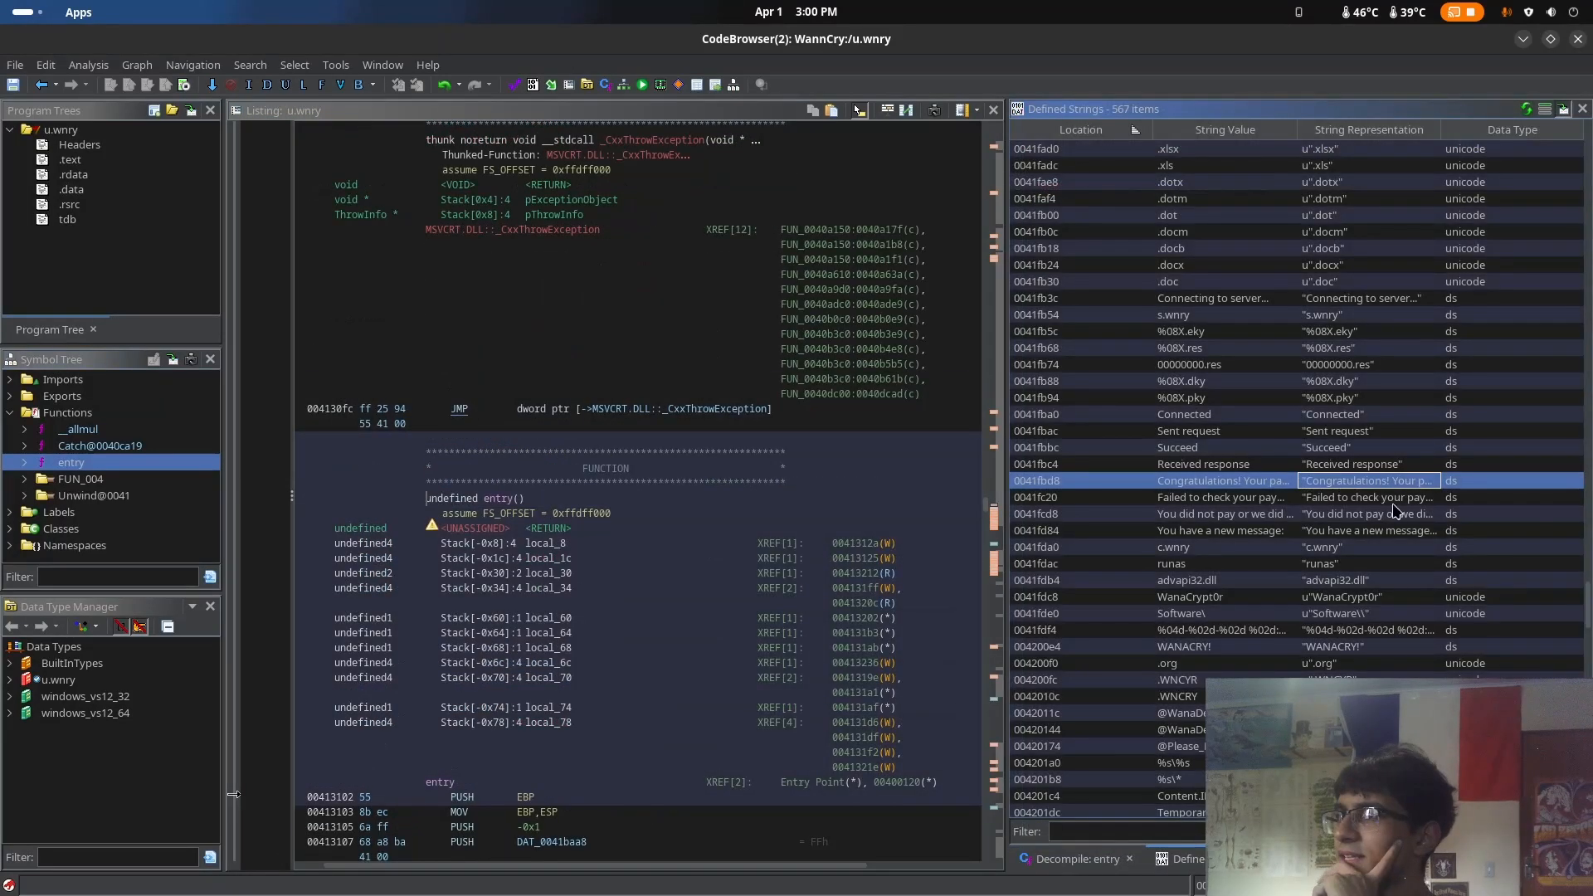
# Go to the "Congratulations!" payment string and open the Function Graph in a maximized window
pyautogui.click(1368, 480)
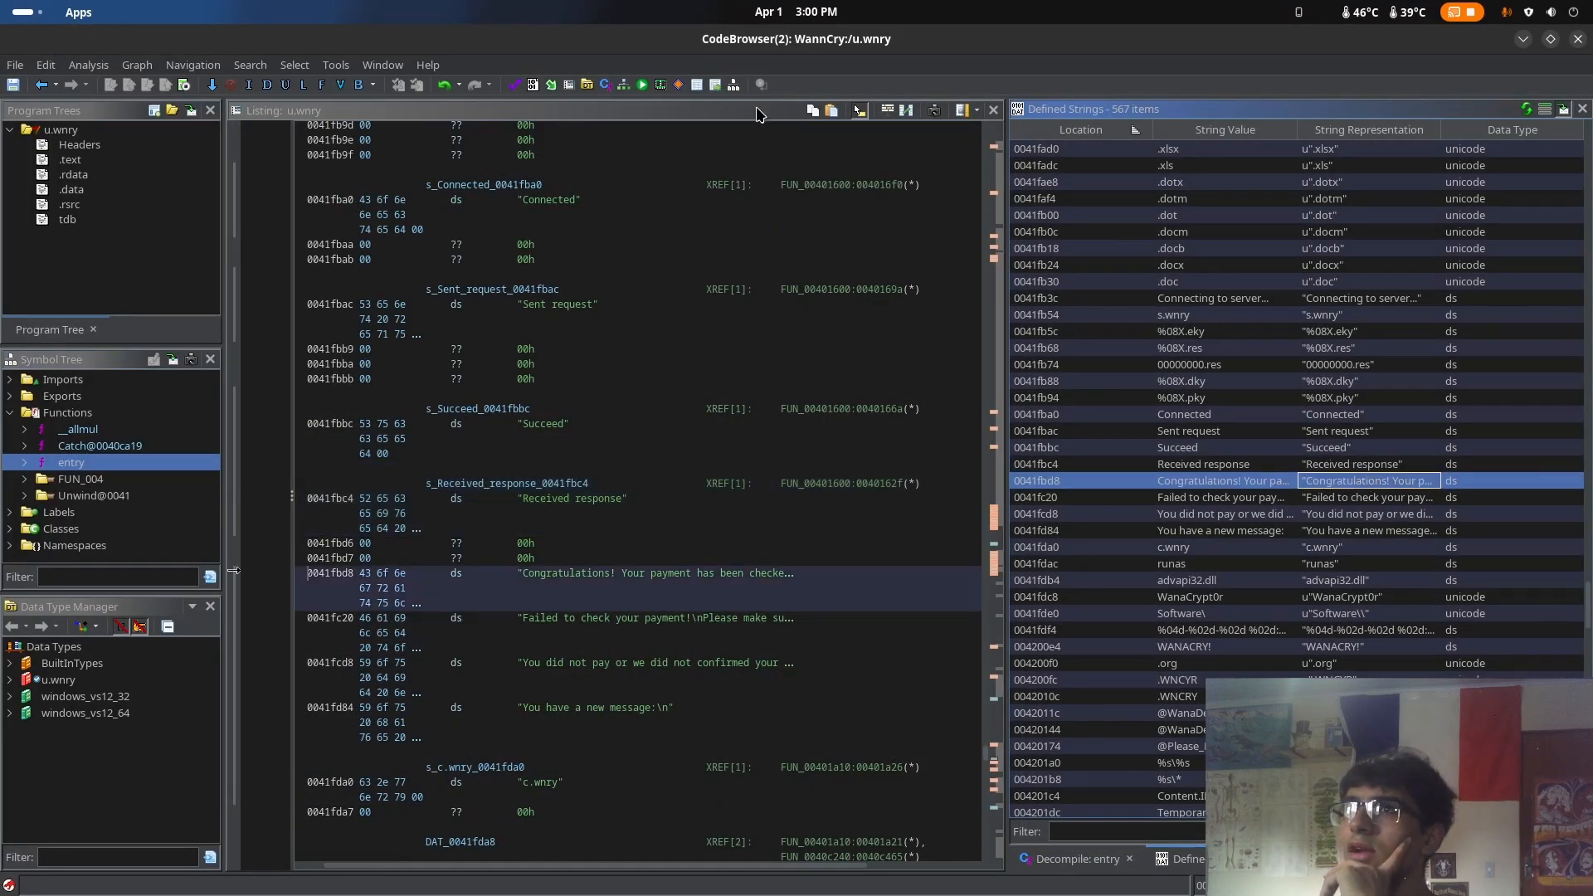
pyautogui.click(630, 86)
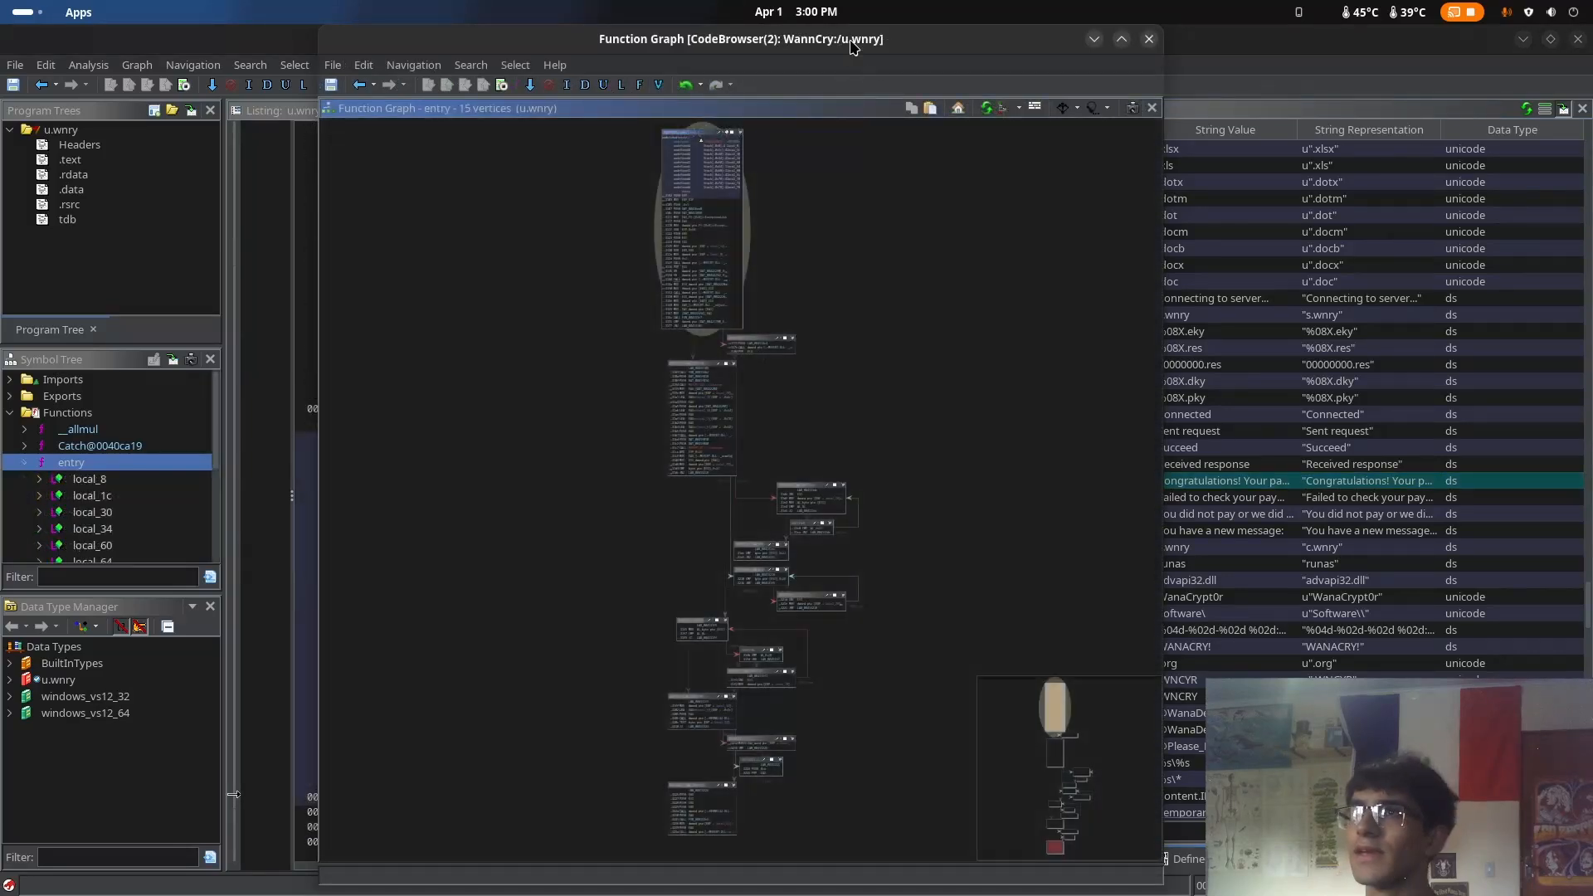
pyautogui.doubleClick(855, 47)
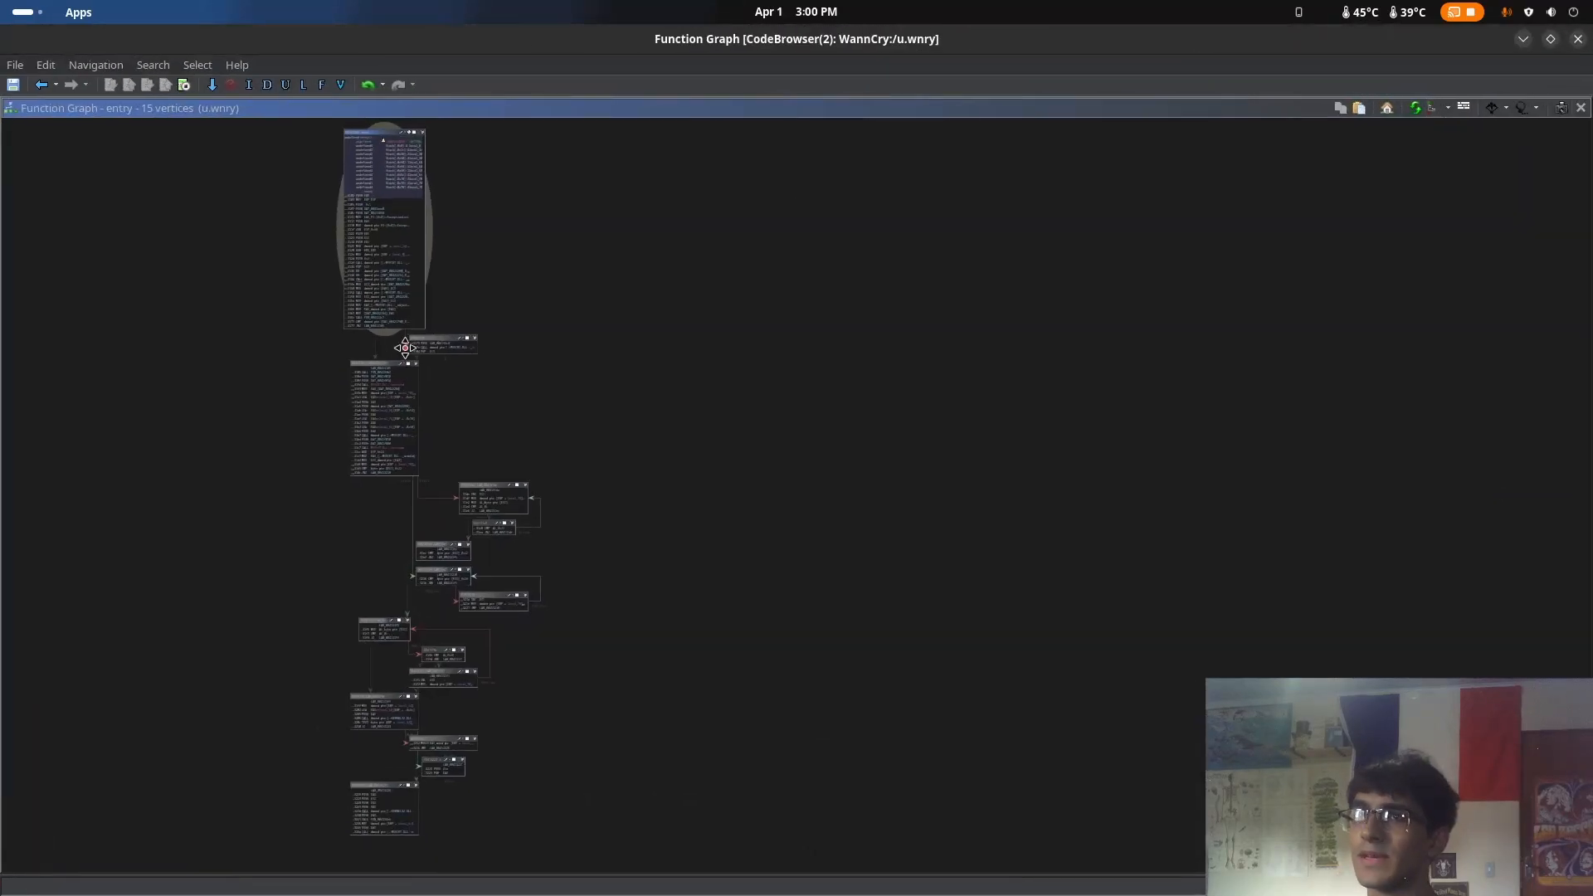
# Trace the branches and loops between the blocks in entry's function graph, including those around LAB_004131ff
pyautogui.scroll(4, 390, 353)
pyautogui.moveTo(375, 361); pyautogui.dragTo(626, 559)
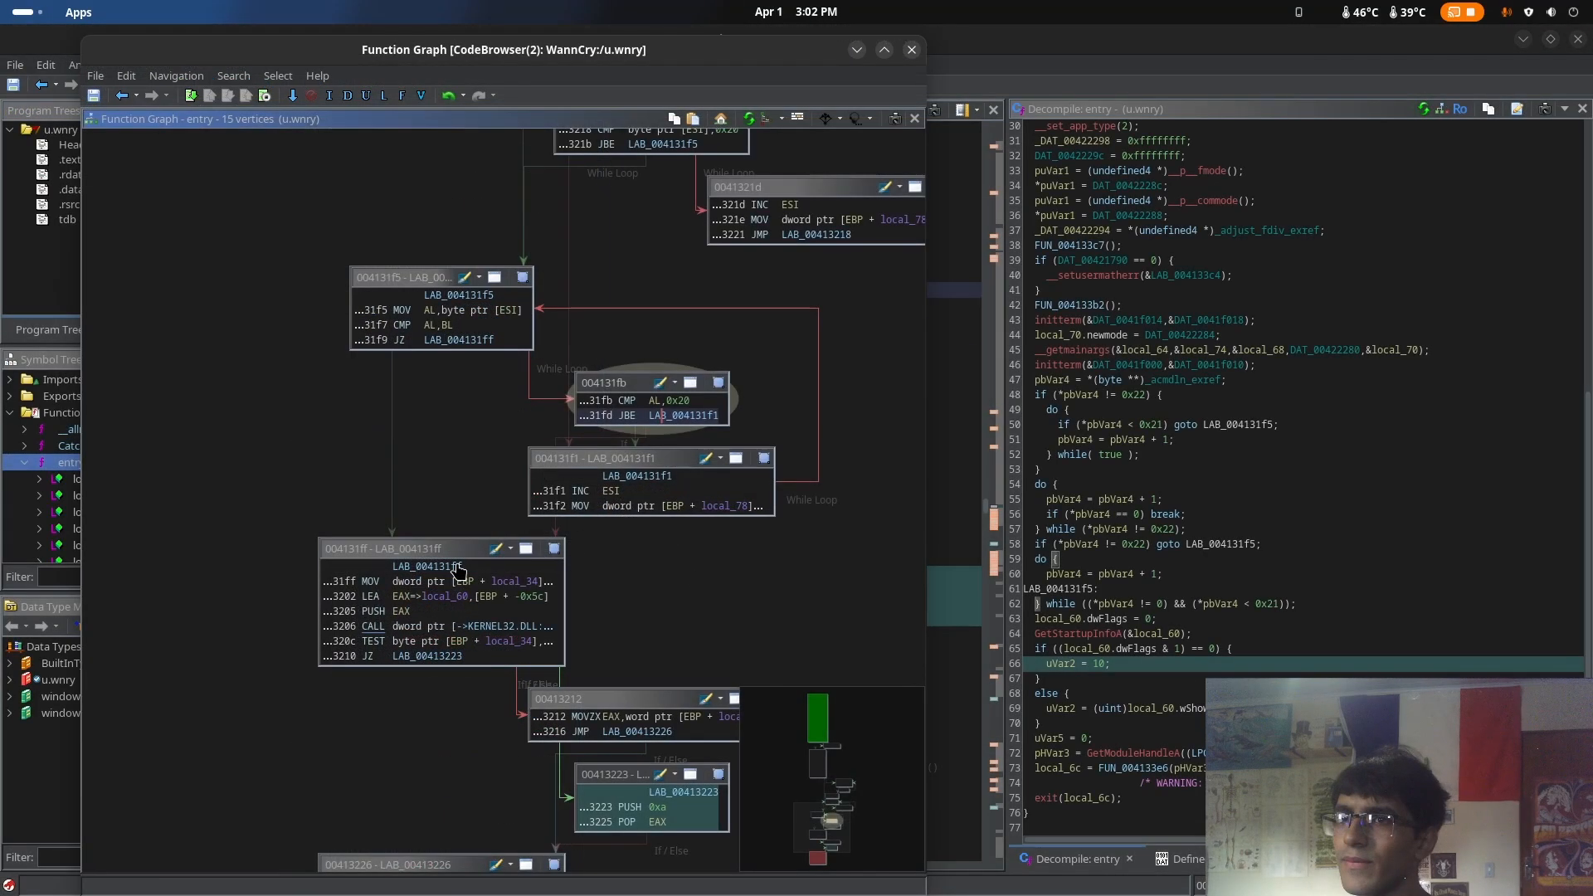
pyautogui.click(458, 568)
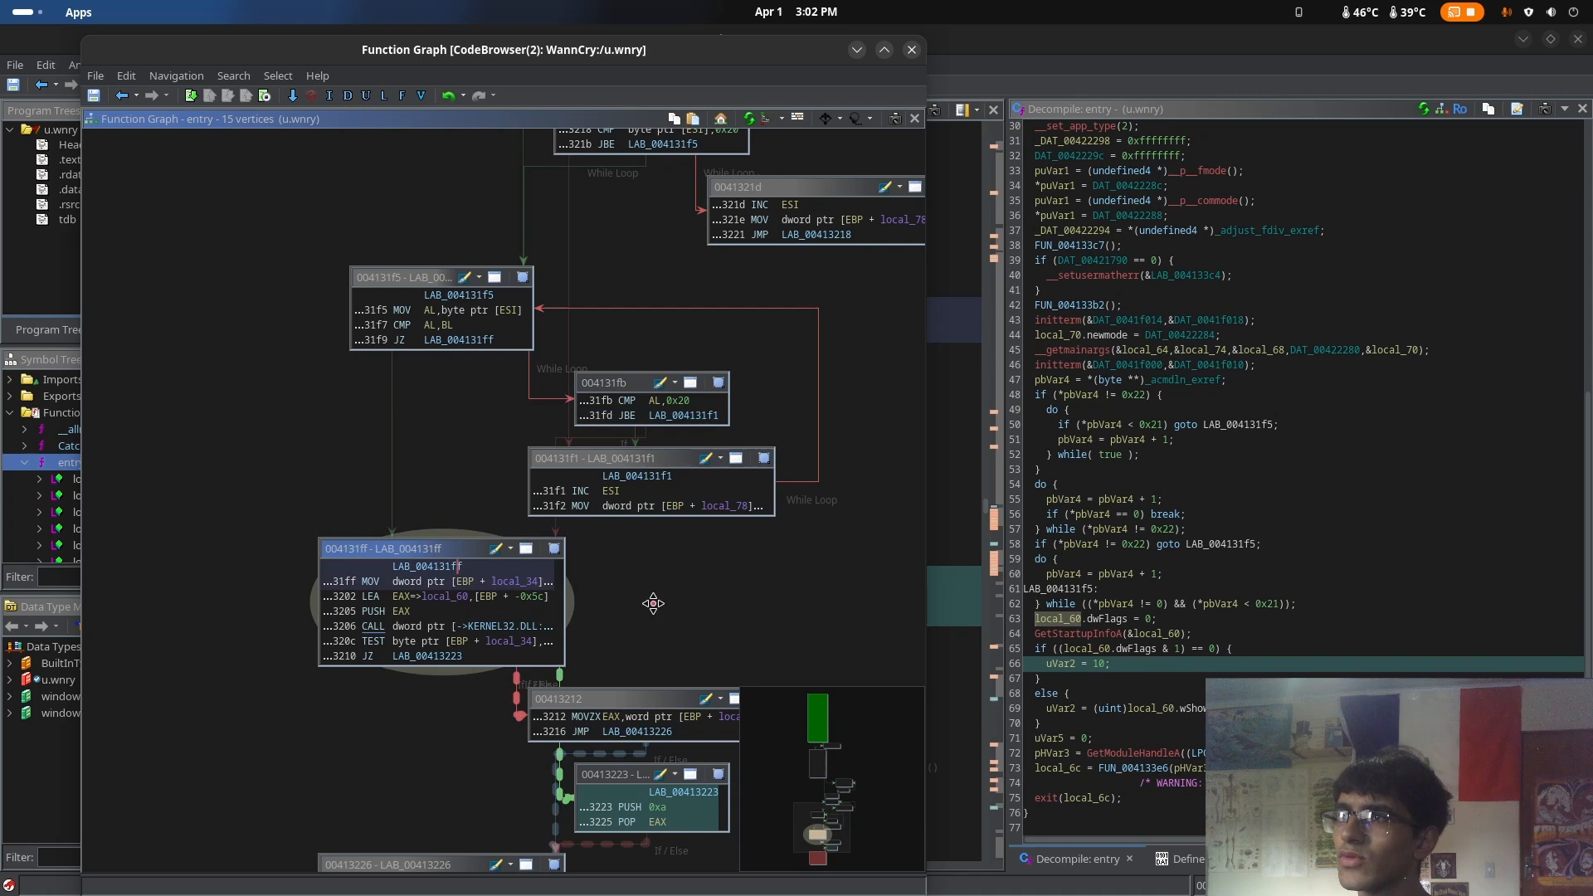
pyautogui.click(649, 717)
pyautogui.moveTo(664, 604); pyautogui.dragTo(677, 315)
pyautogui.click(484, 595)
pyautogui.moveTo(686, 580); pyautogui.dragTo(601, 769)
pyautogui.moveTo(746, 187); pyautogui.dragTo(579, 850)
pyautogui.moveTo(620, 415); pyautogui.dragTo(678, 493)
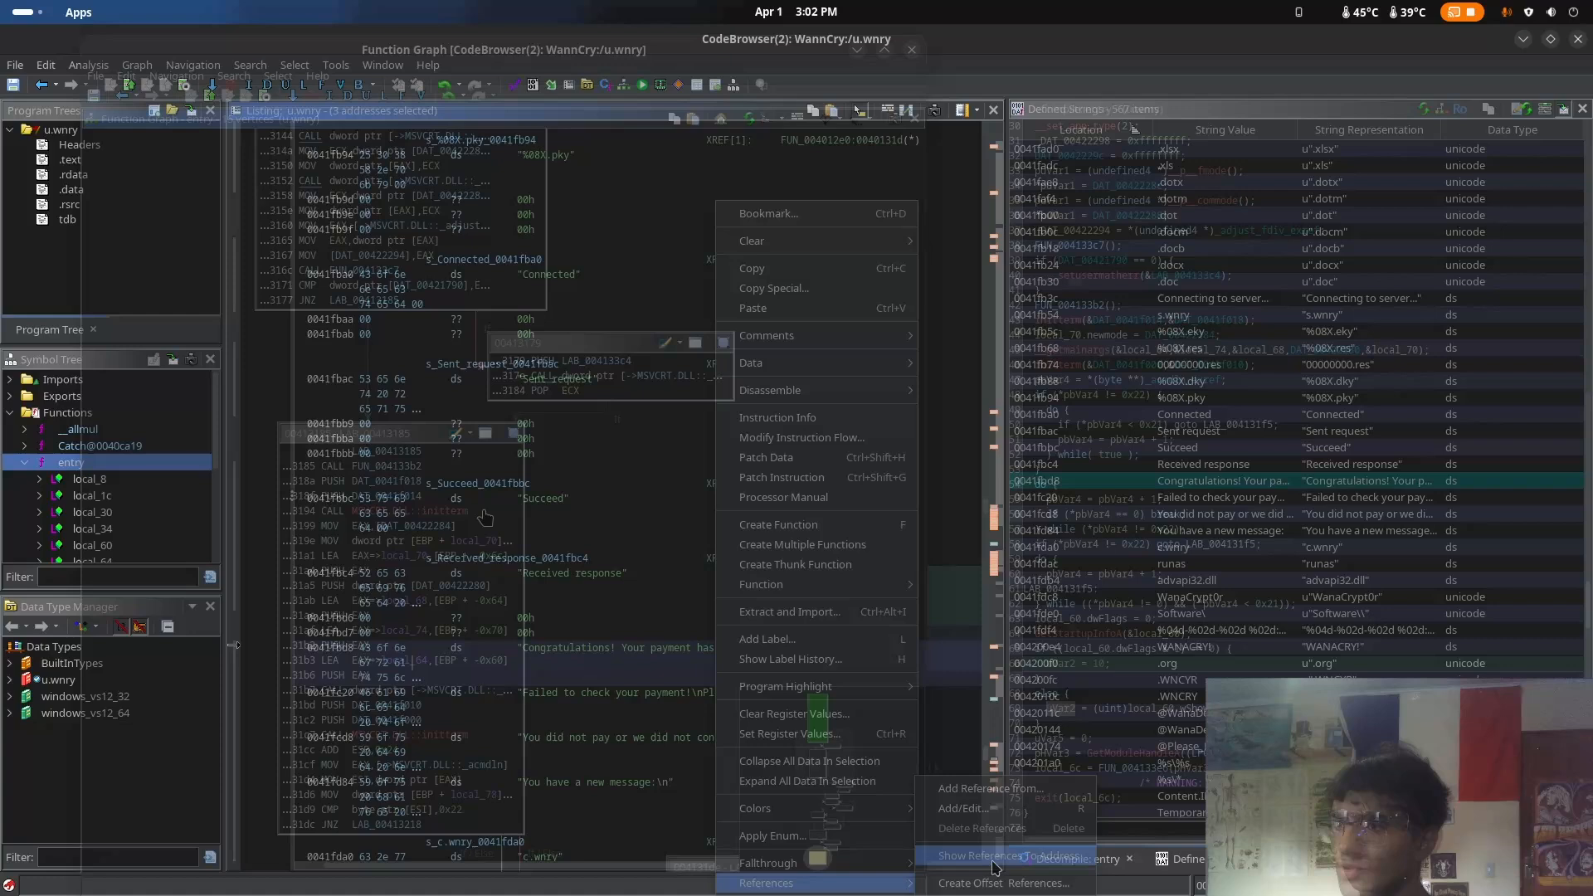
# Close the references to 0041fbd8, find the uses of the string data type from "Failed to check your payment!", and browse them
pyautogui.click(996, 865)
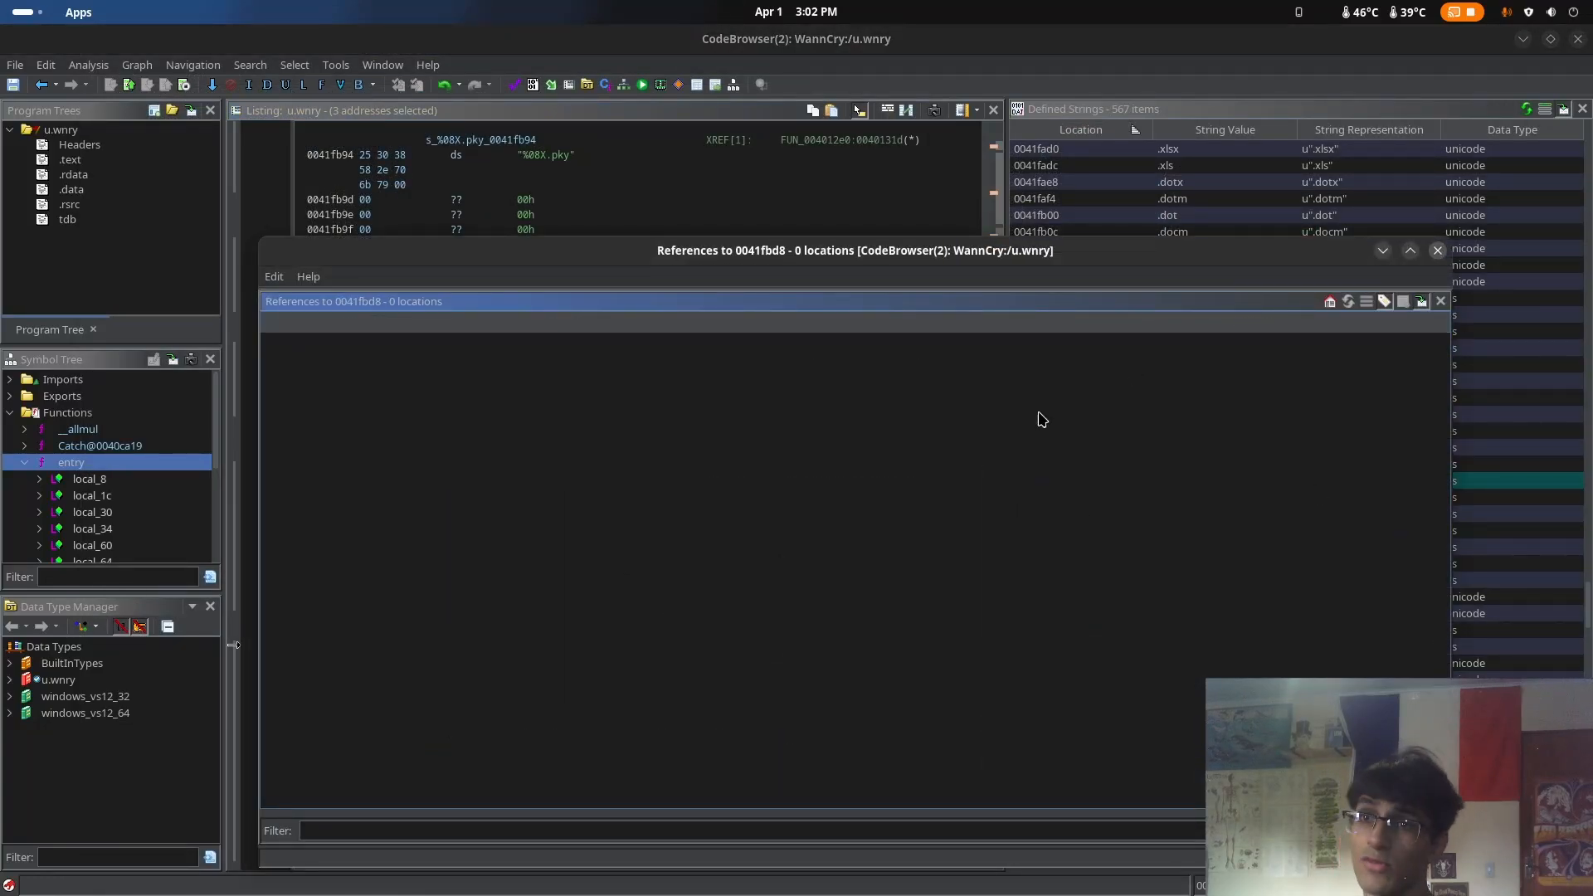
pyautogui.press('Escape')
pyautogui.rightClick(650, 700)
pyautogui.click(695, 725)
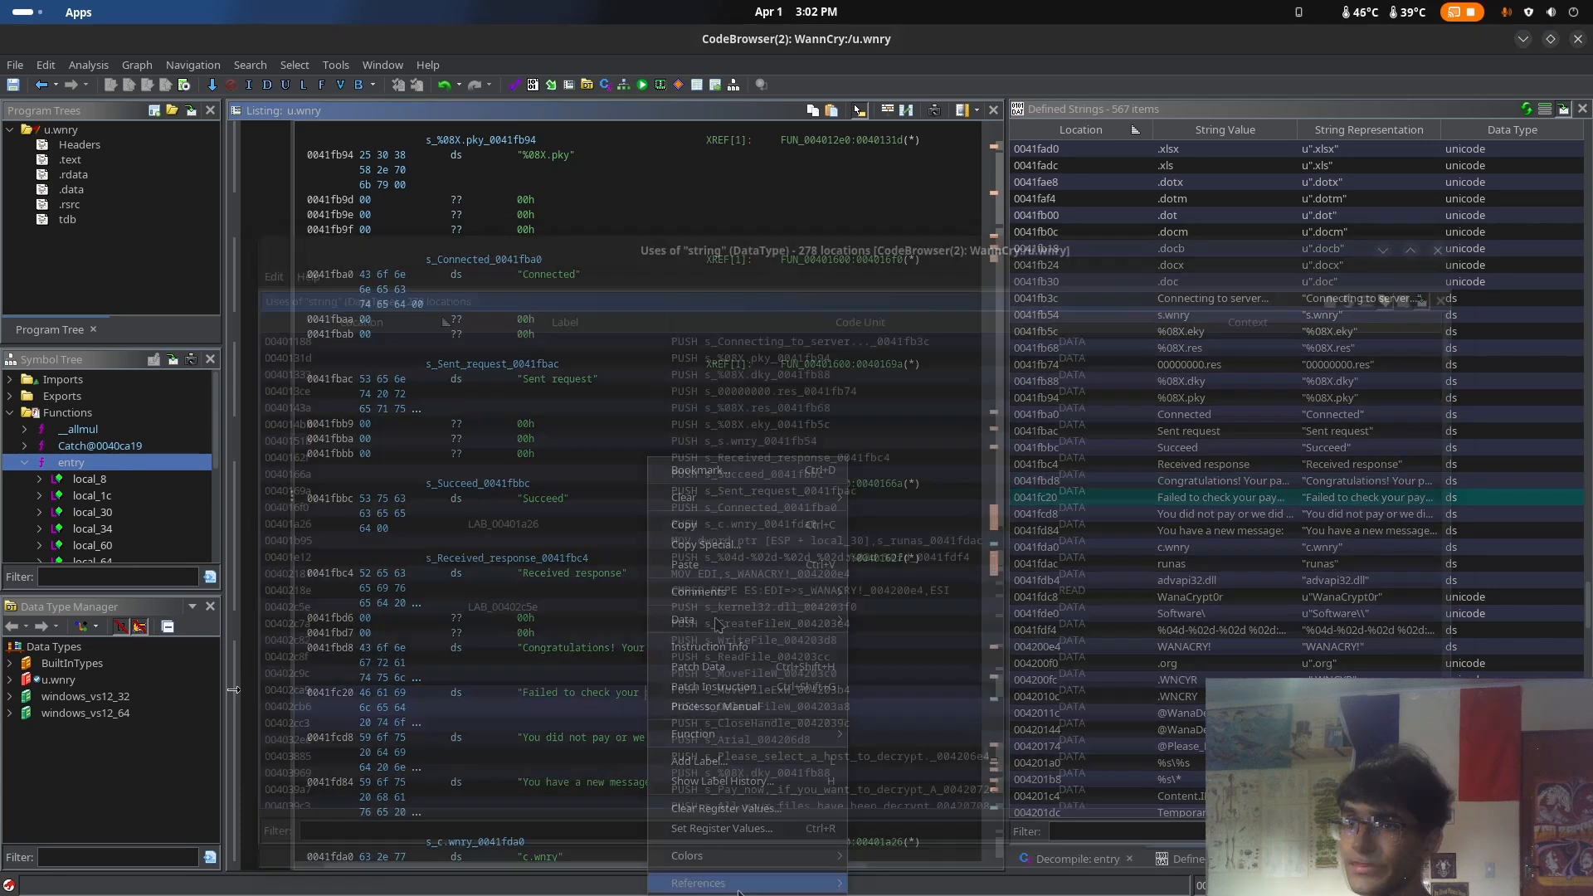
pyautogui.scroll(-20, 843, 456)
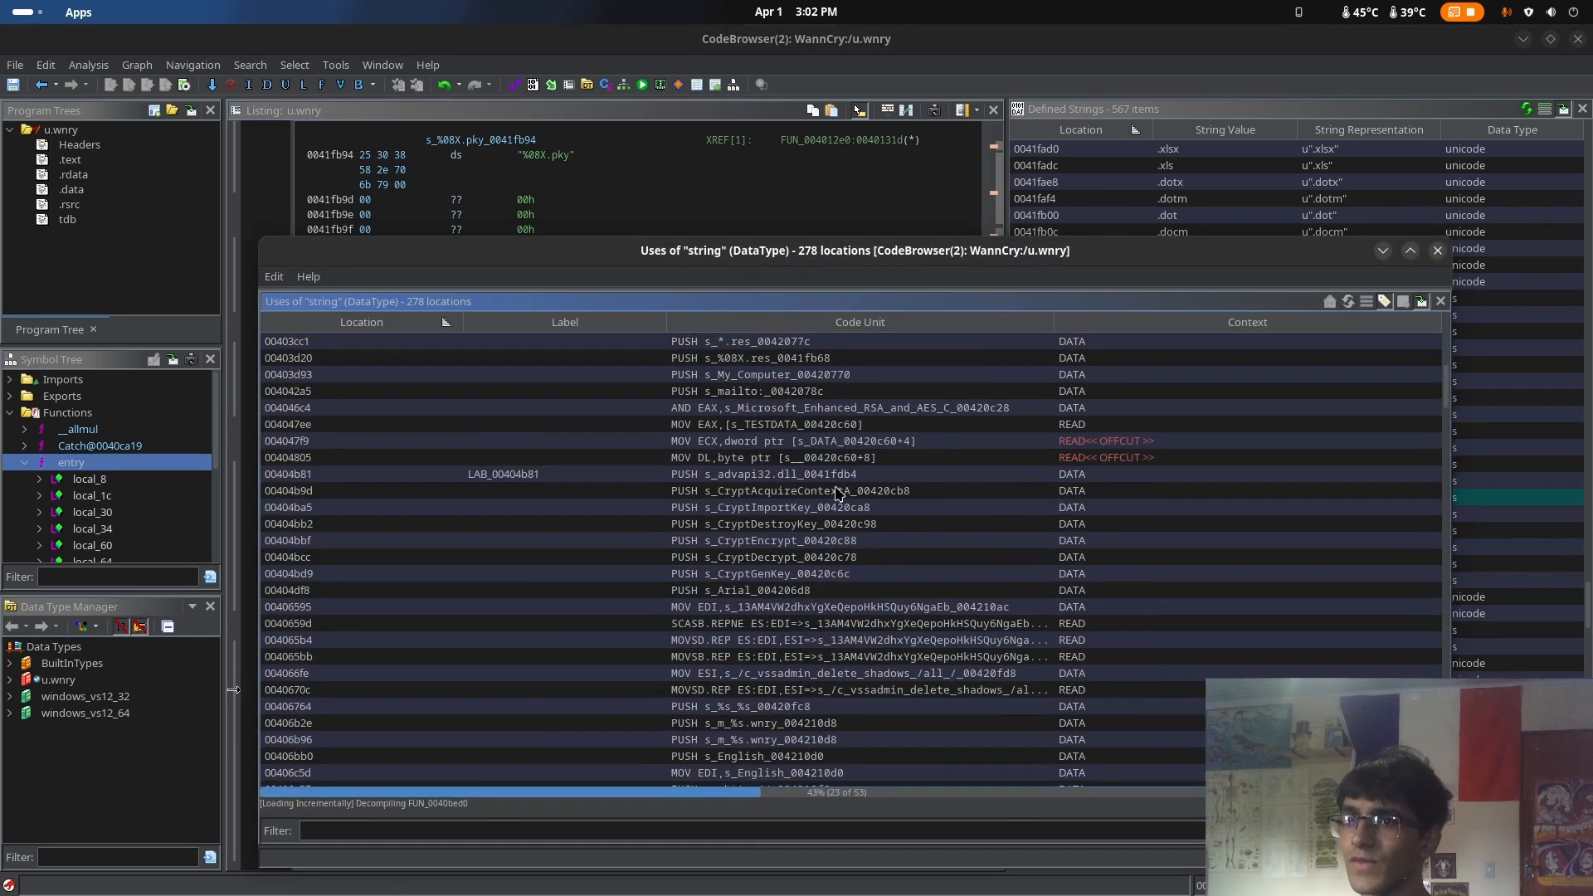
pyautogui.scroll(-10, 842, 496)
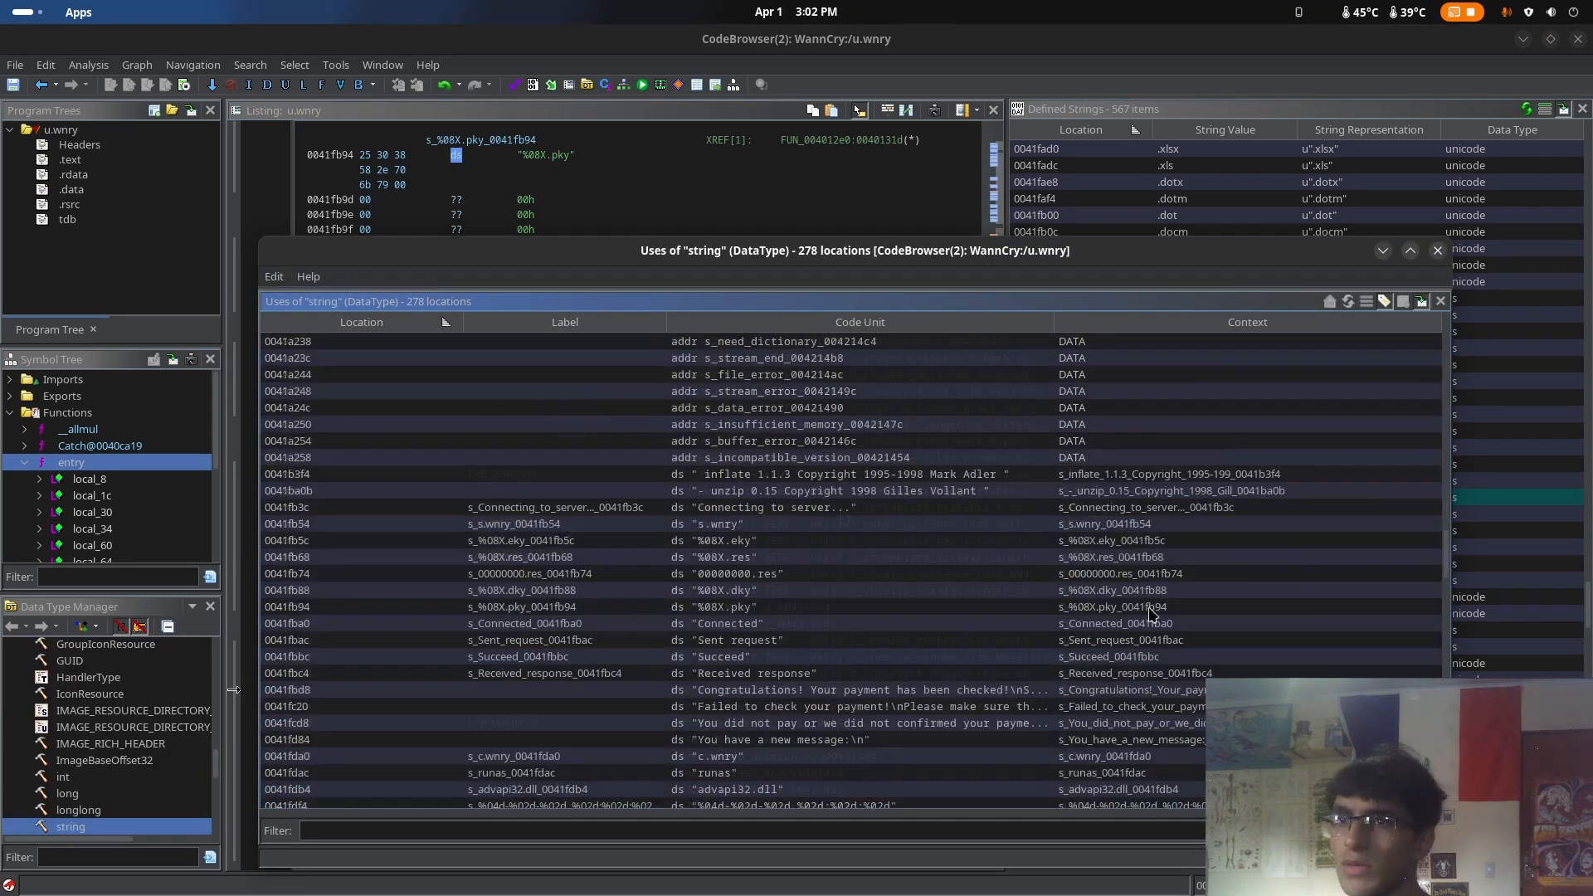
pyautogui.scroll(12, 1090, 631)
pyautogui.scroll(15, 1089, 630)
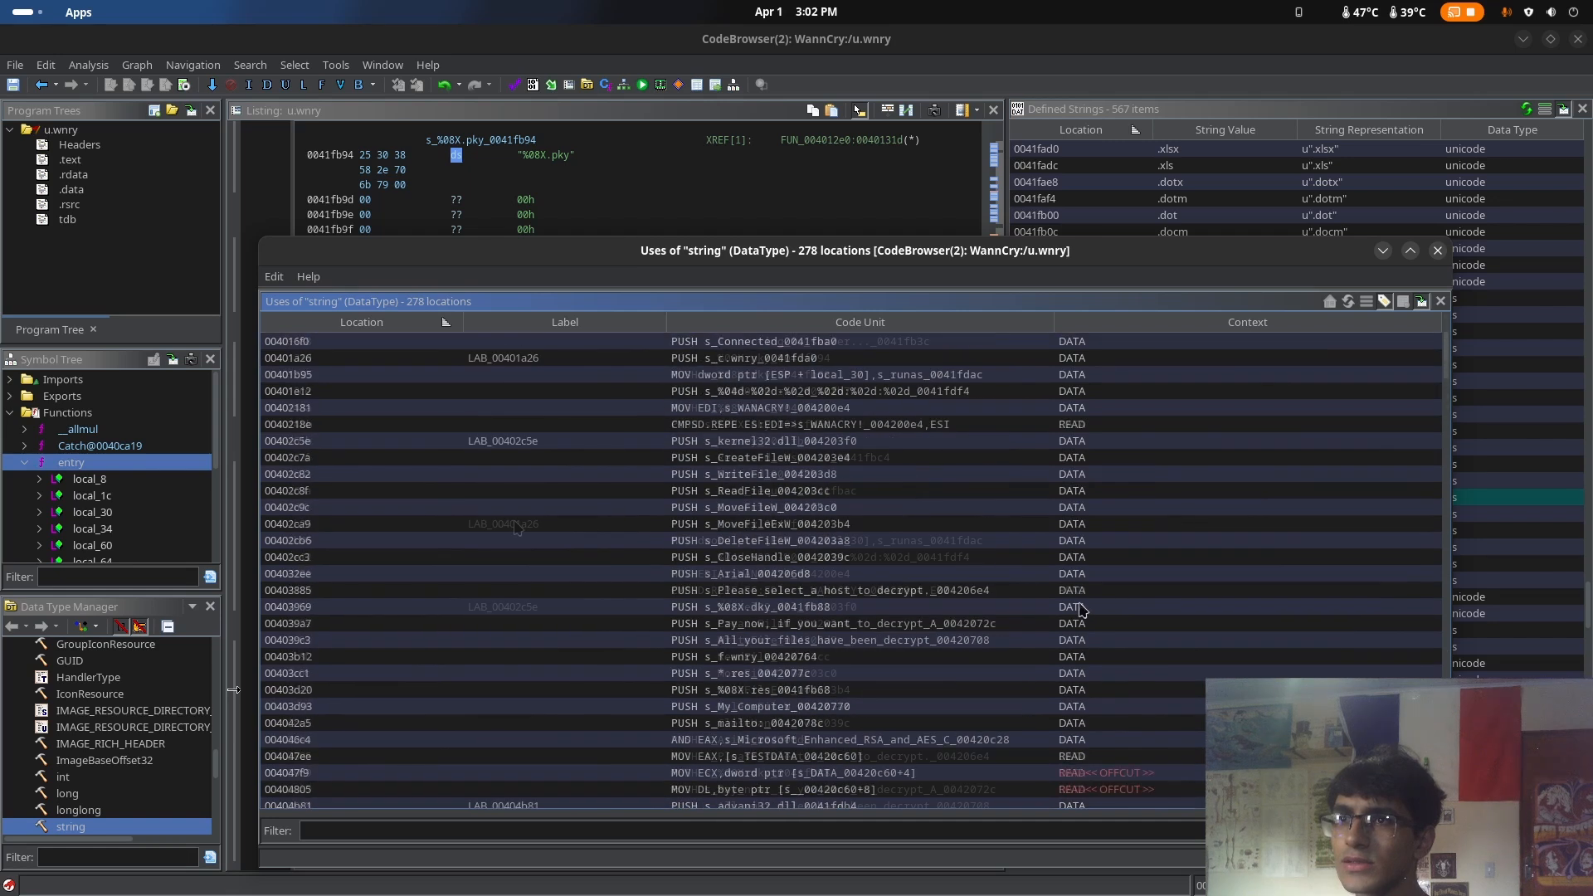
# Go to the c.wnry string use at LAB_00401a26 and show the decompiled code of FUN_00401a10
pyautogui.click(519, 524)
pyautogui.moveTo(950, 252); pyautogui.dragTo(369, 581)
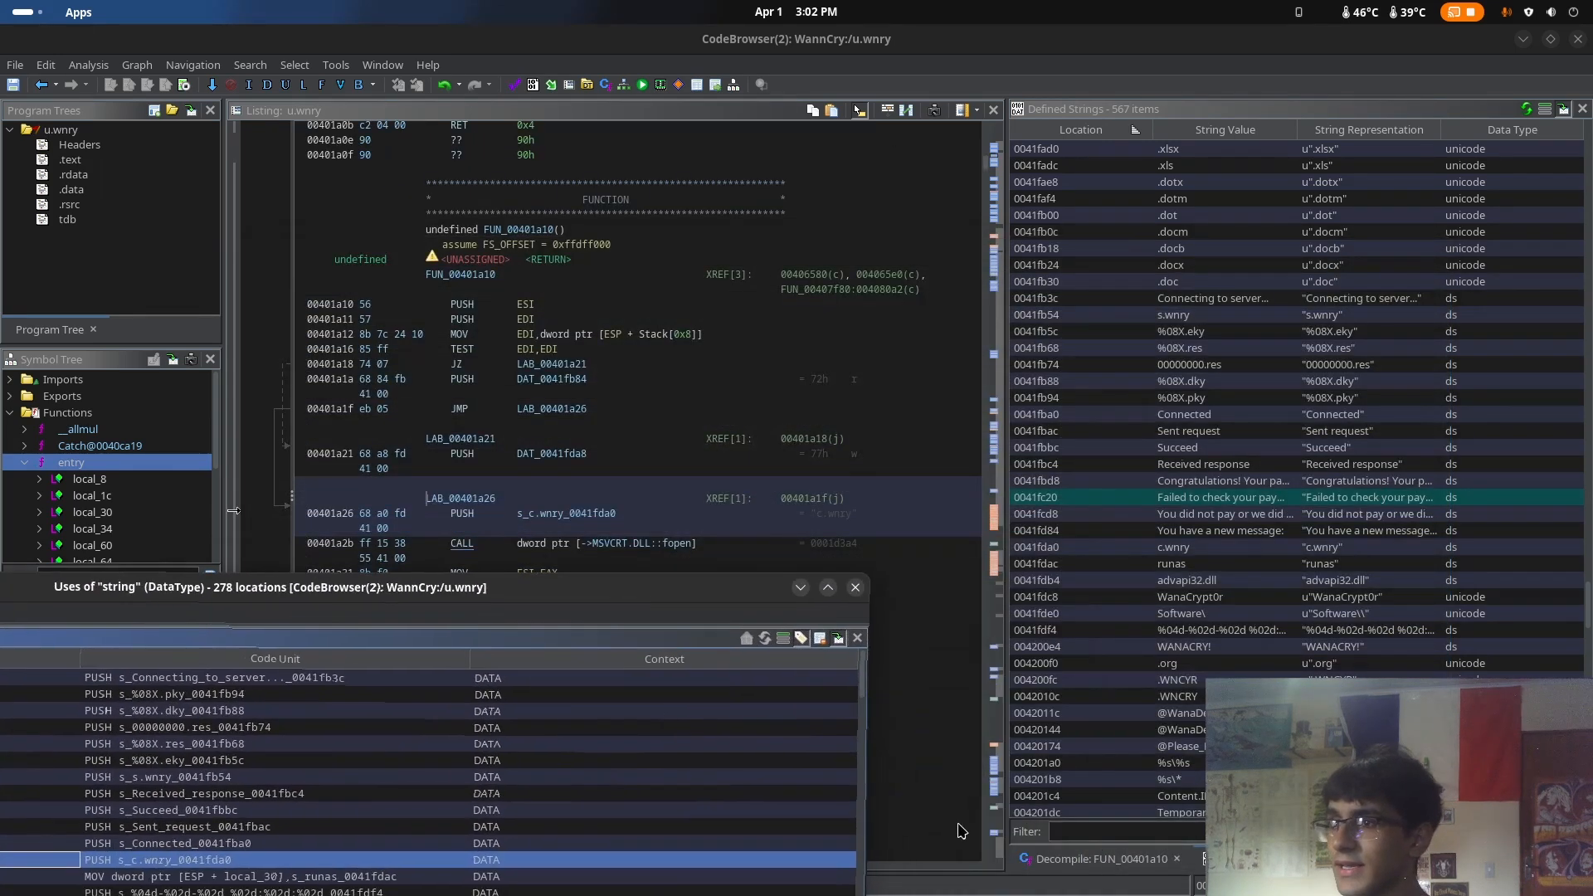
pyautogui.click(1059, 864)
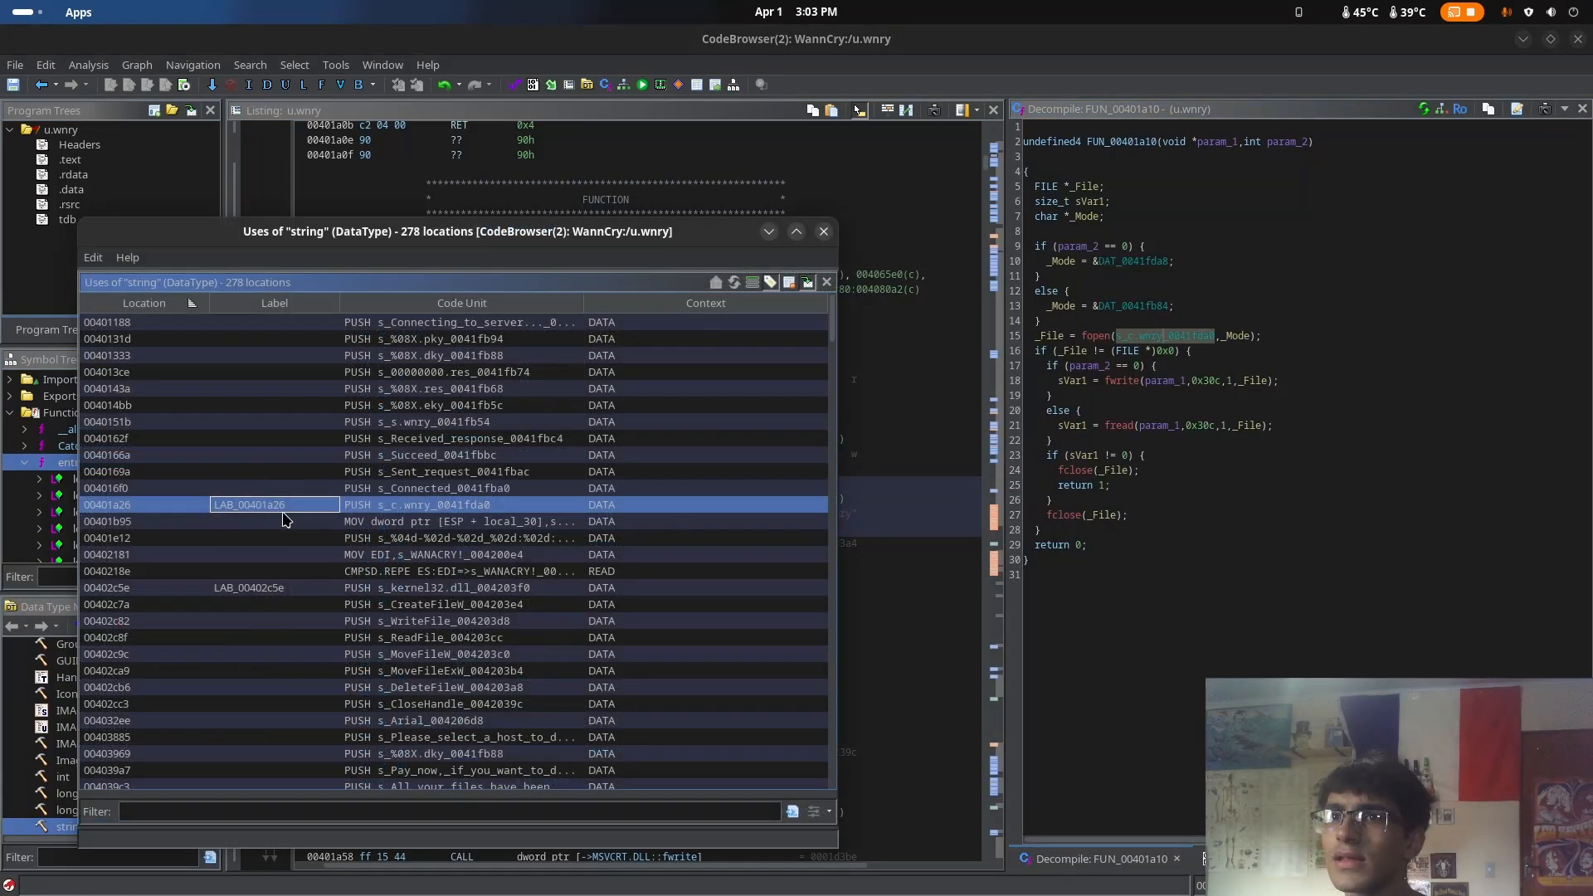
# Browse the string uses and go to the advapi32.dll use at LAB_00404b81 and the use at LAB_0040f9d4
pyautogui.scroll(-9, 286, 518)
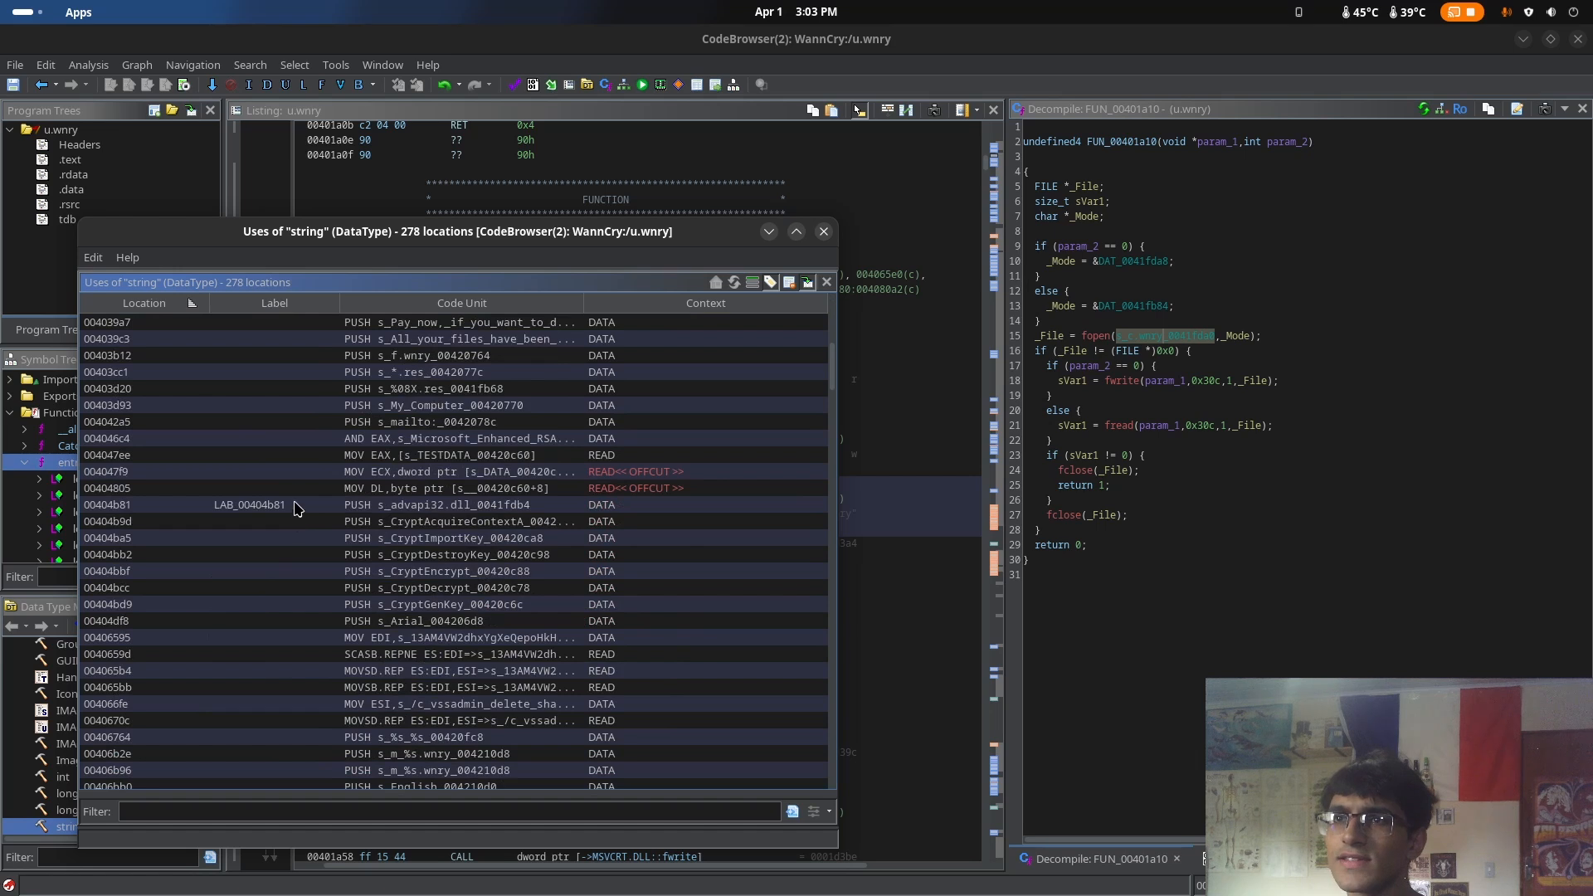
pyautogui.click(266, 506)
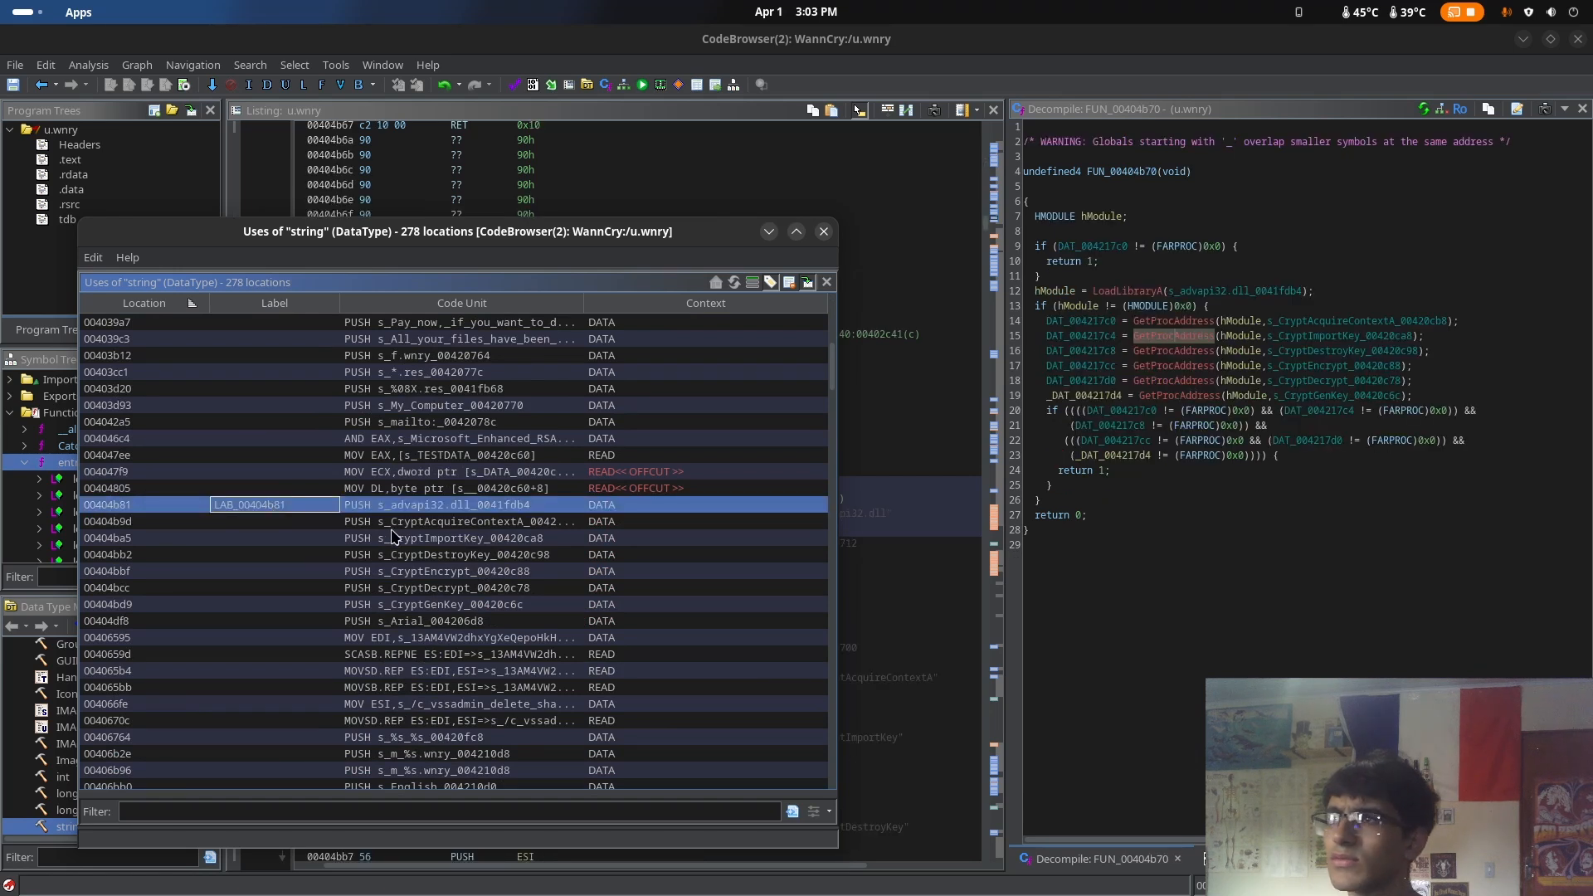
pyautogui.scroll(-20, 395, 538)
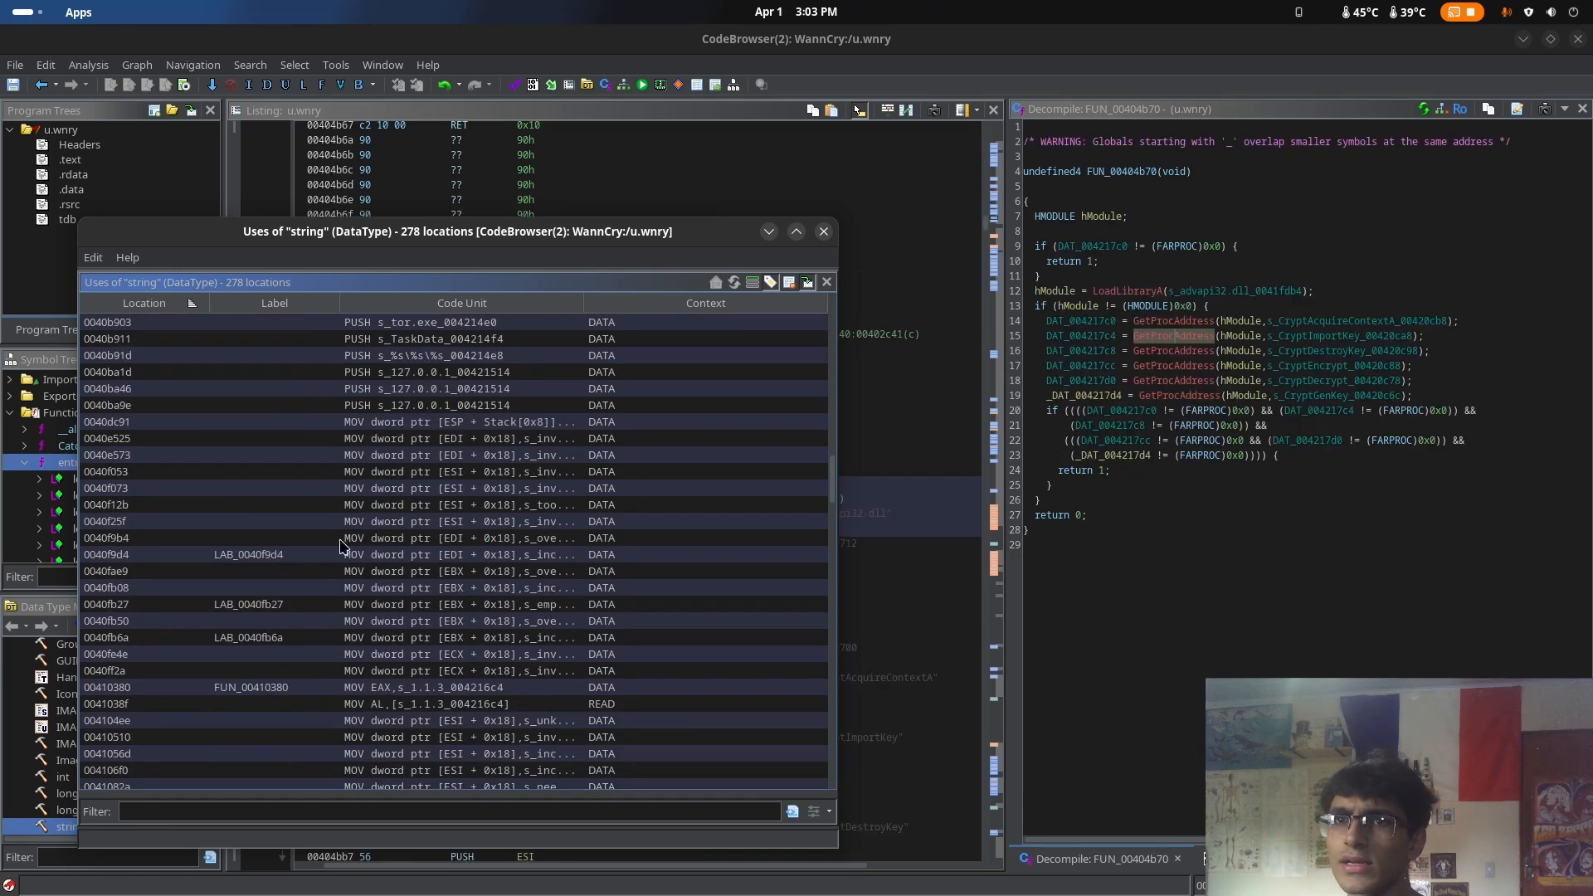
pyautogui.click(303, 540)
pyautogui.click(291, 556)
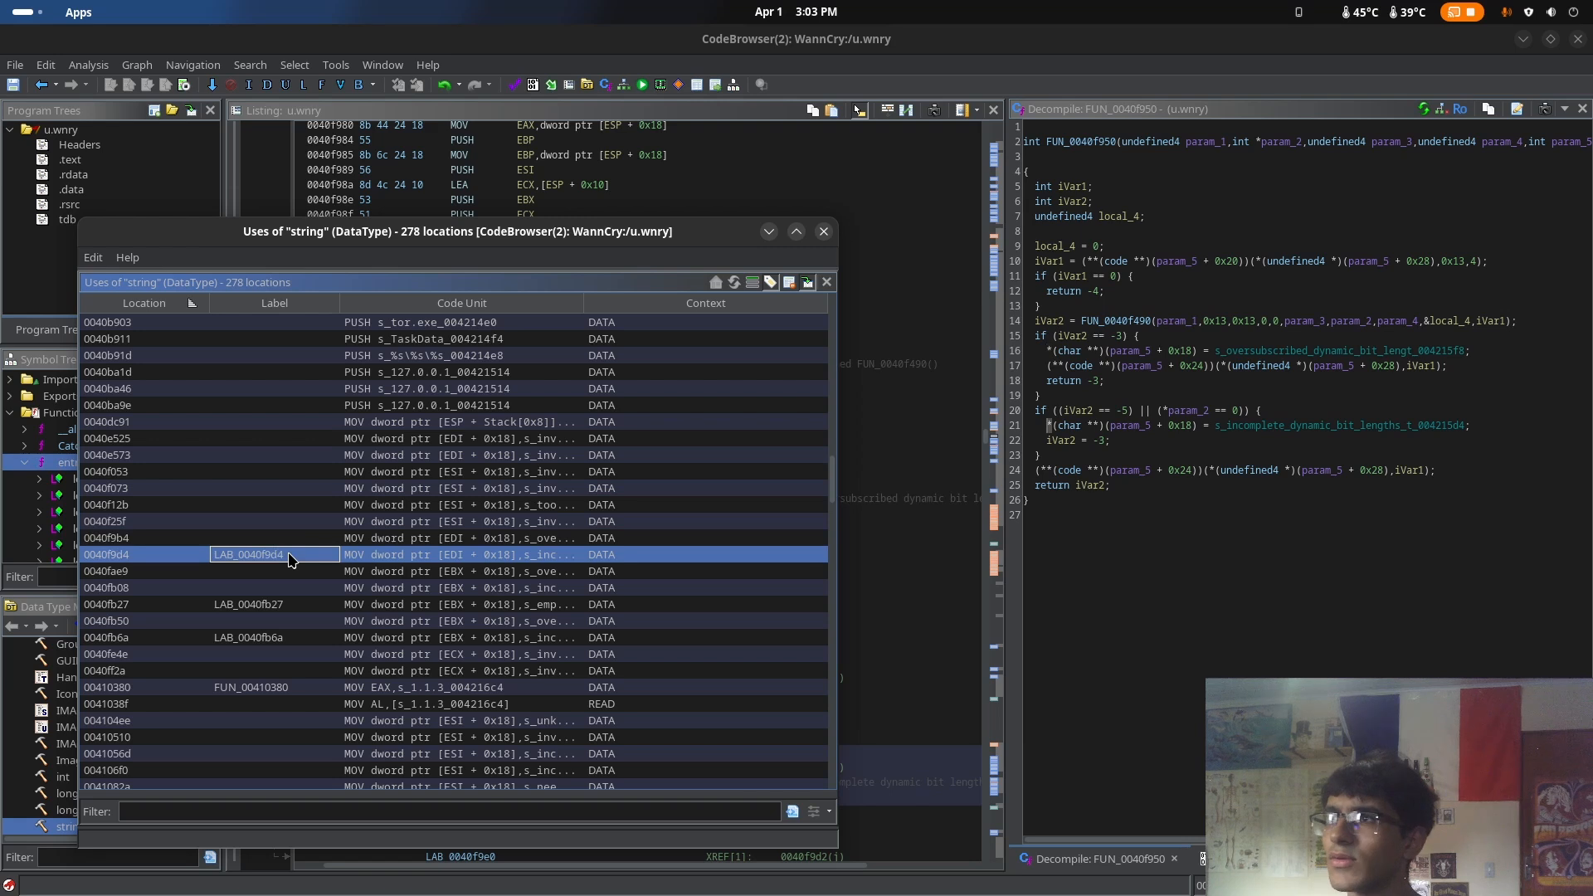
pyautogui.scroll(-6, 291, 558)
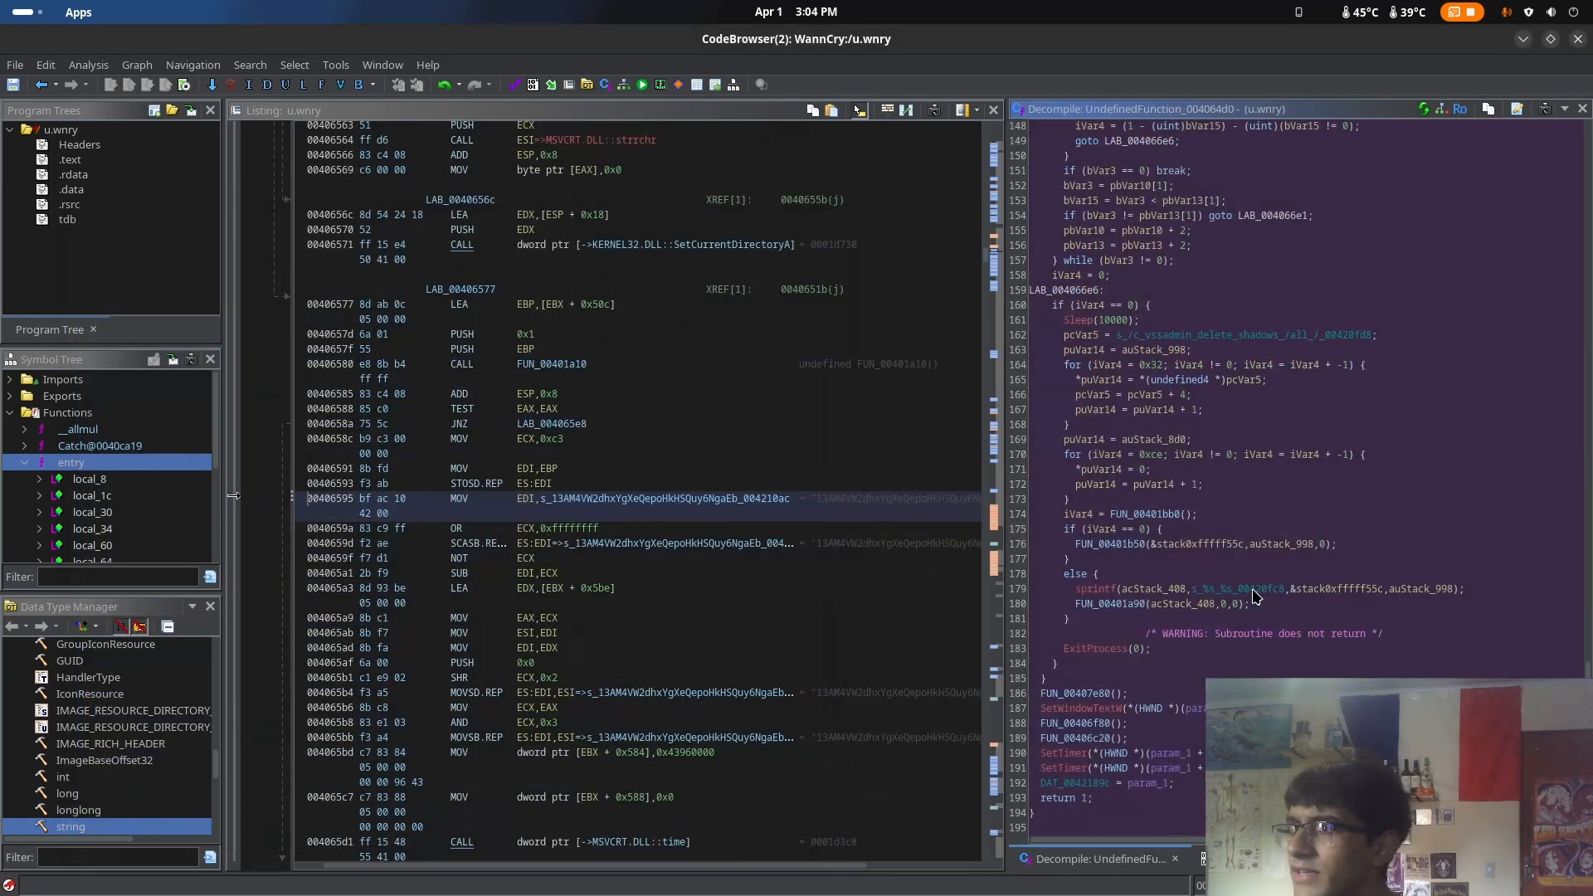
# Go to the signature of UndefinedFunction_004064d0 and read through its decompiled code to the end
pyautogui.scroll(20, 1256, 603)
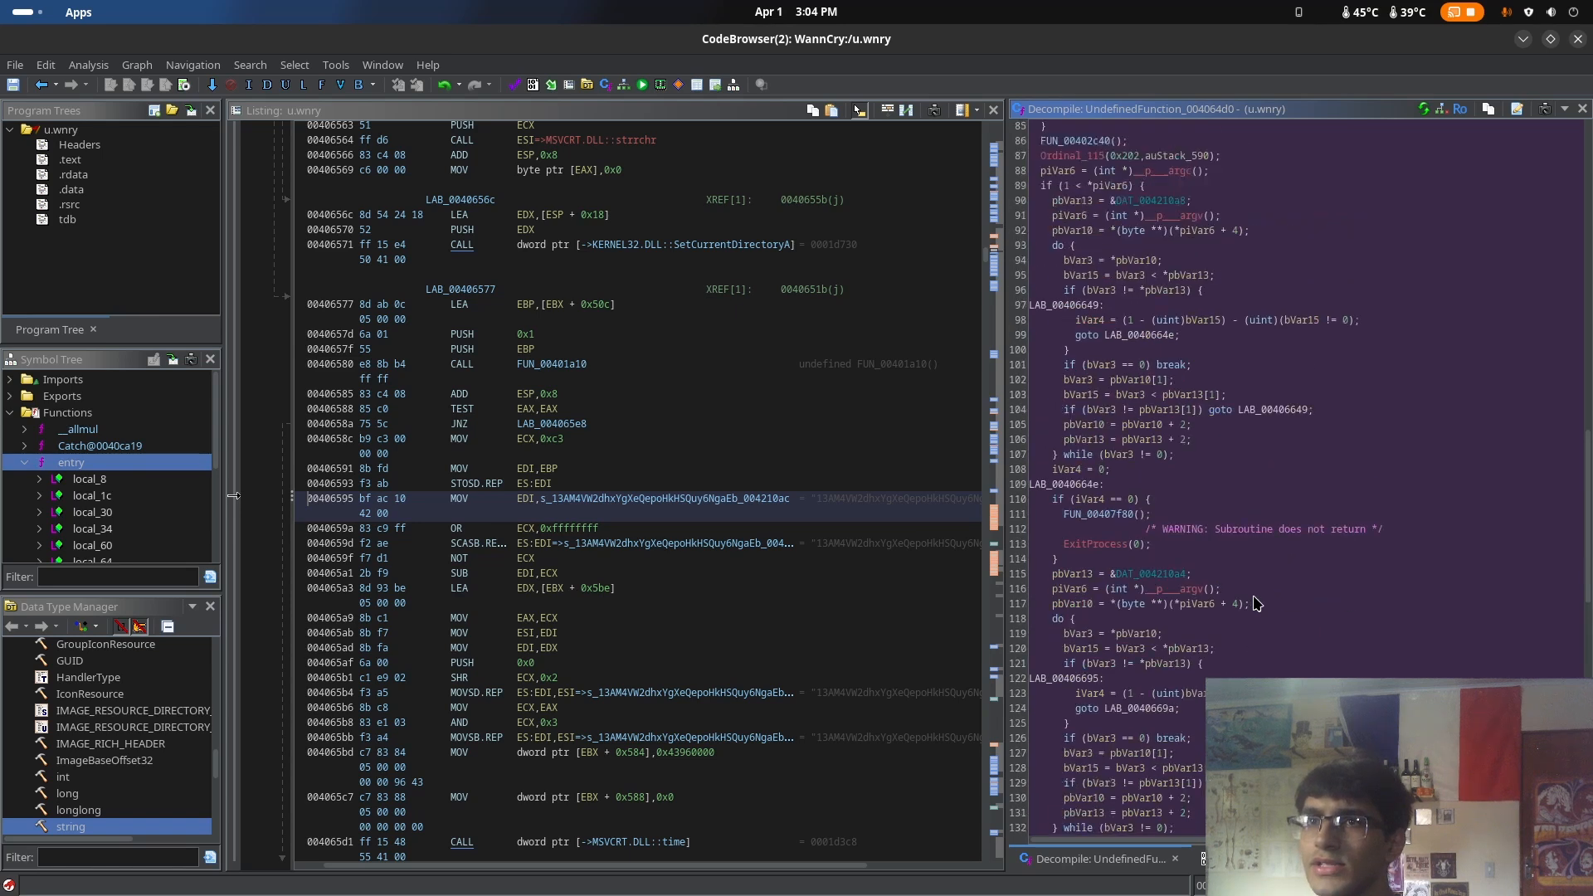
pyautogui.scroll(4, 1255, 603)
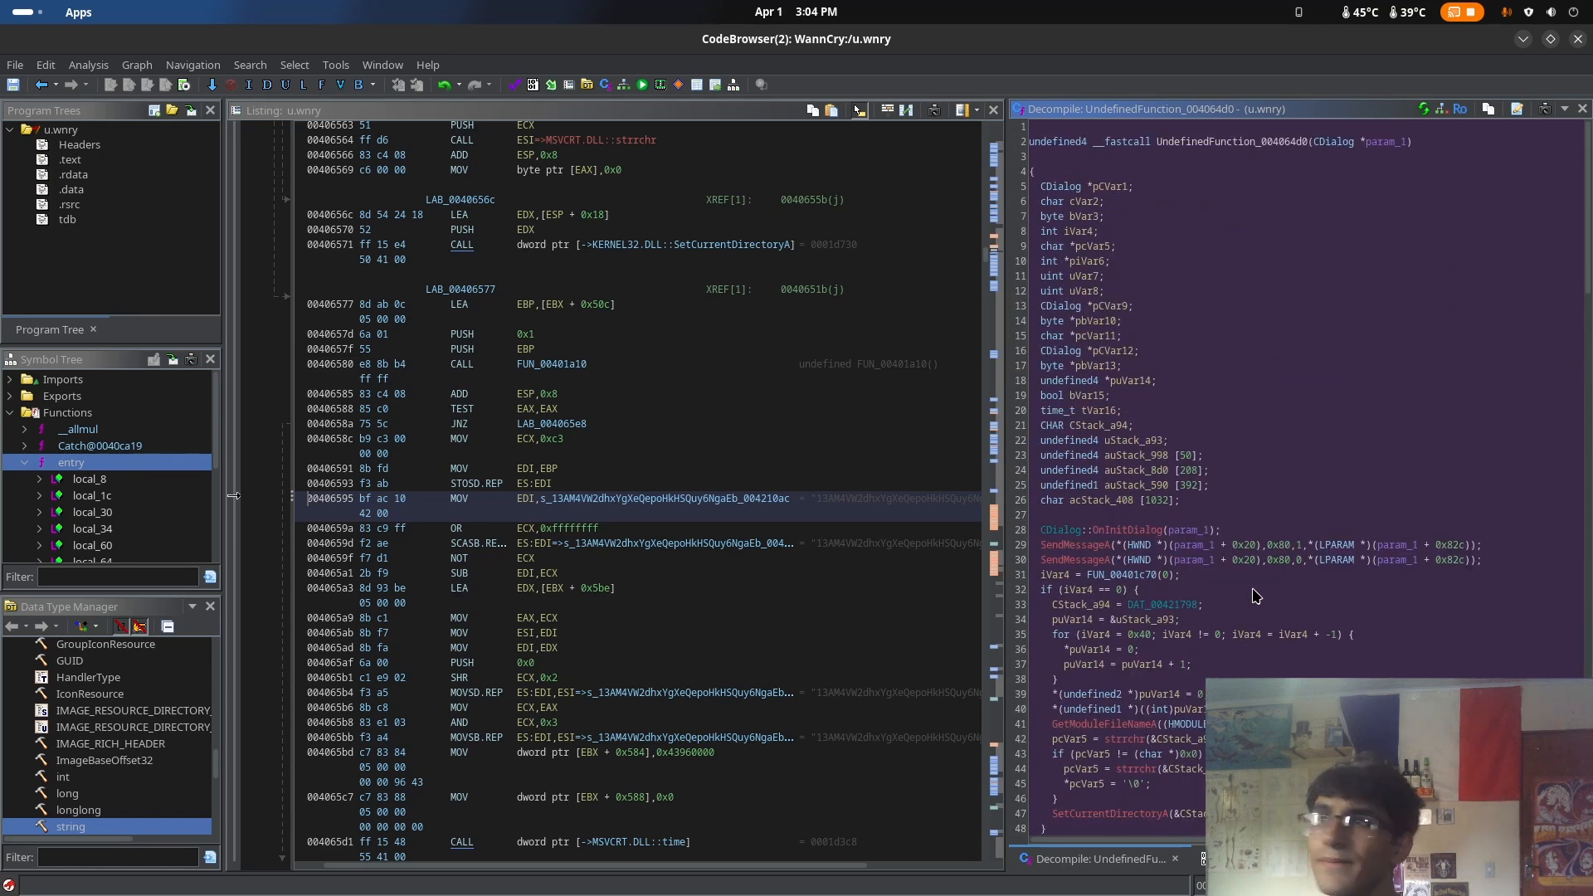
pyautogui.click(1076, 142)
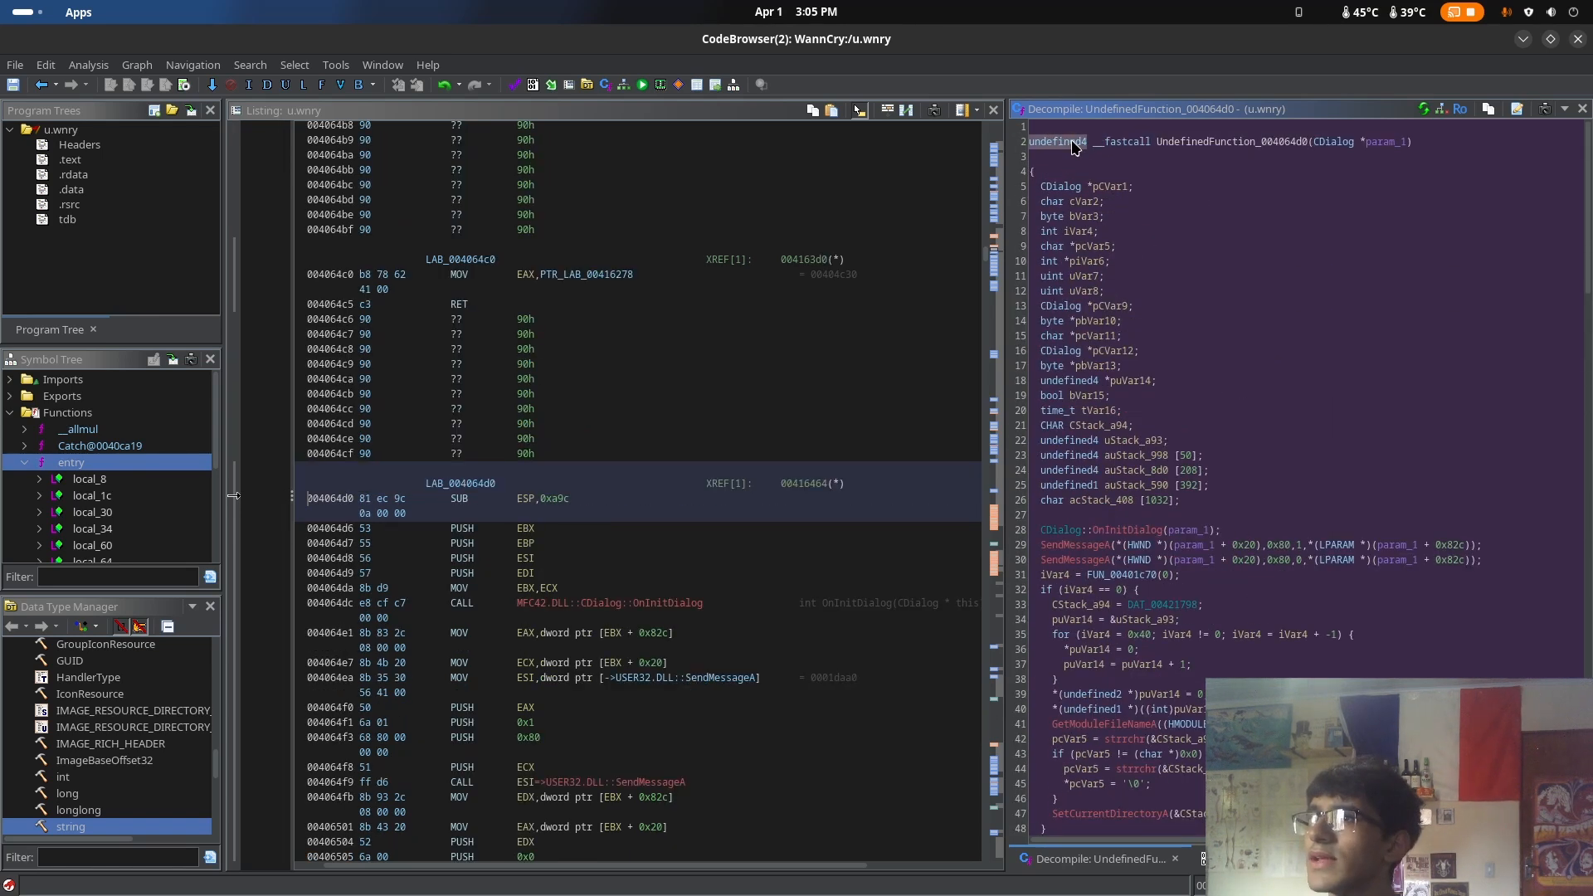
pyautogui.rightClick(1184, 148)
pyautogui.click(1143, 249)
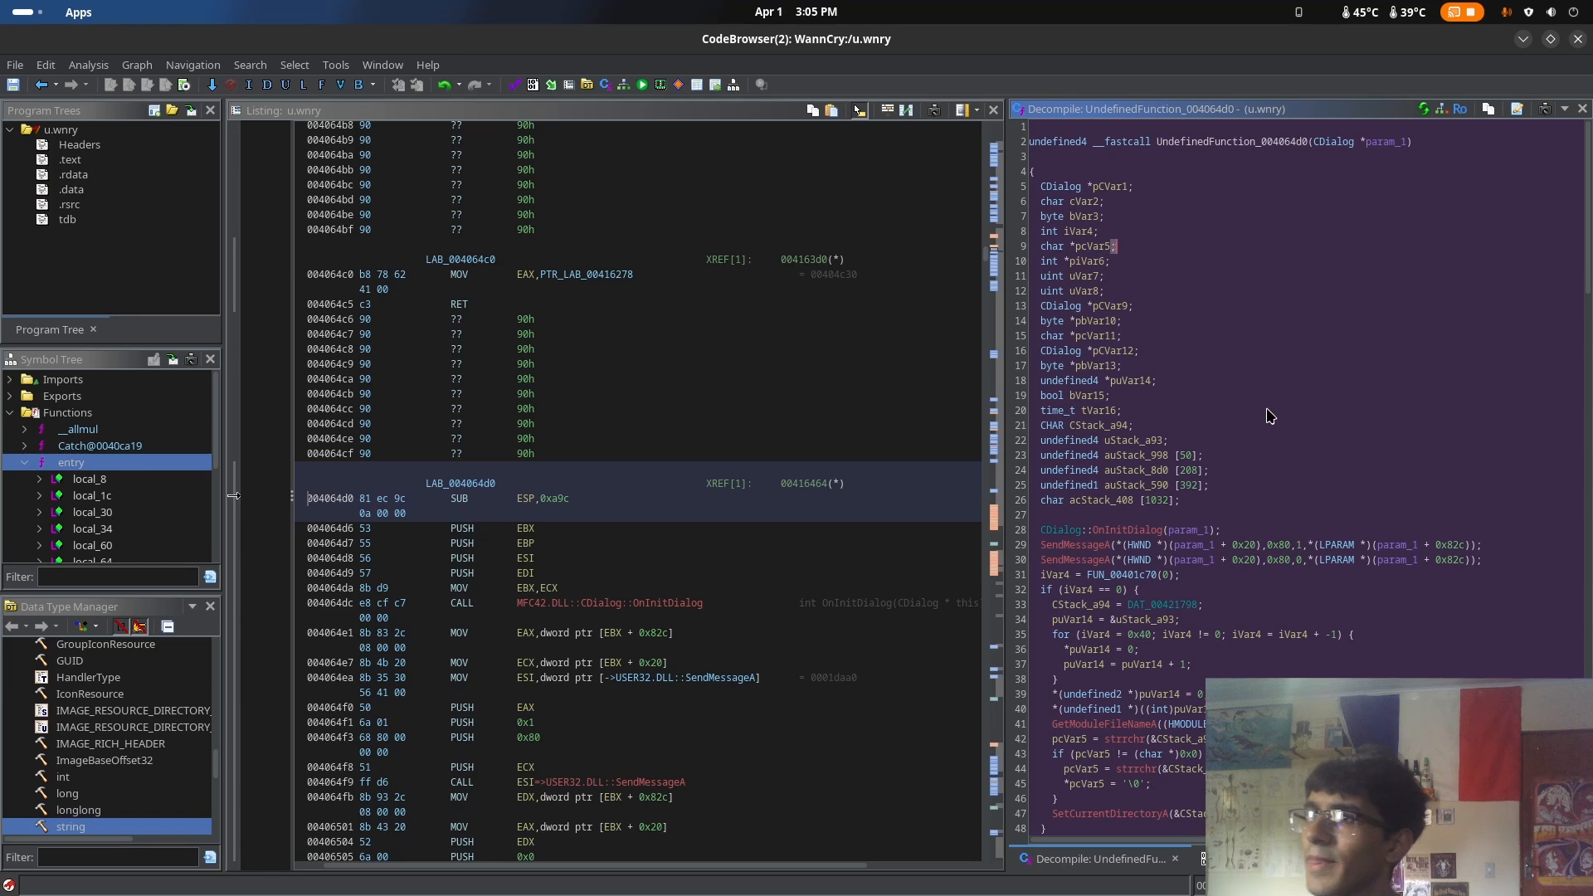
pyautogui.scroll(-20, 1266, 416)
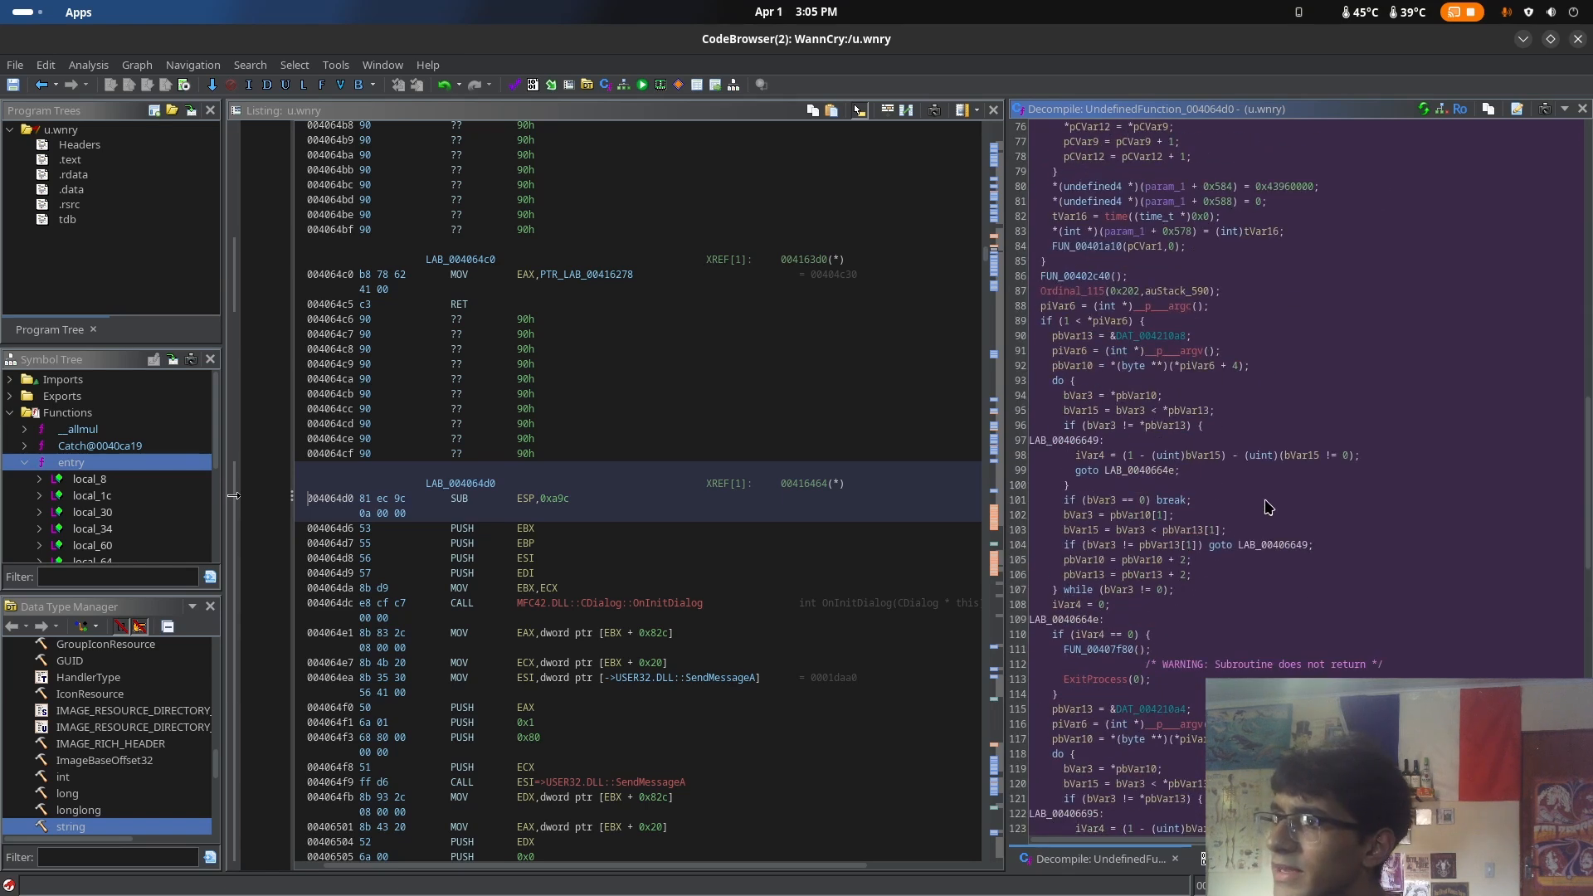
pyautogui.scroll(-9, 1267, 506)
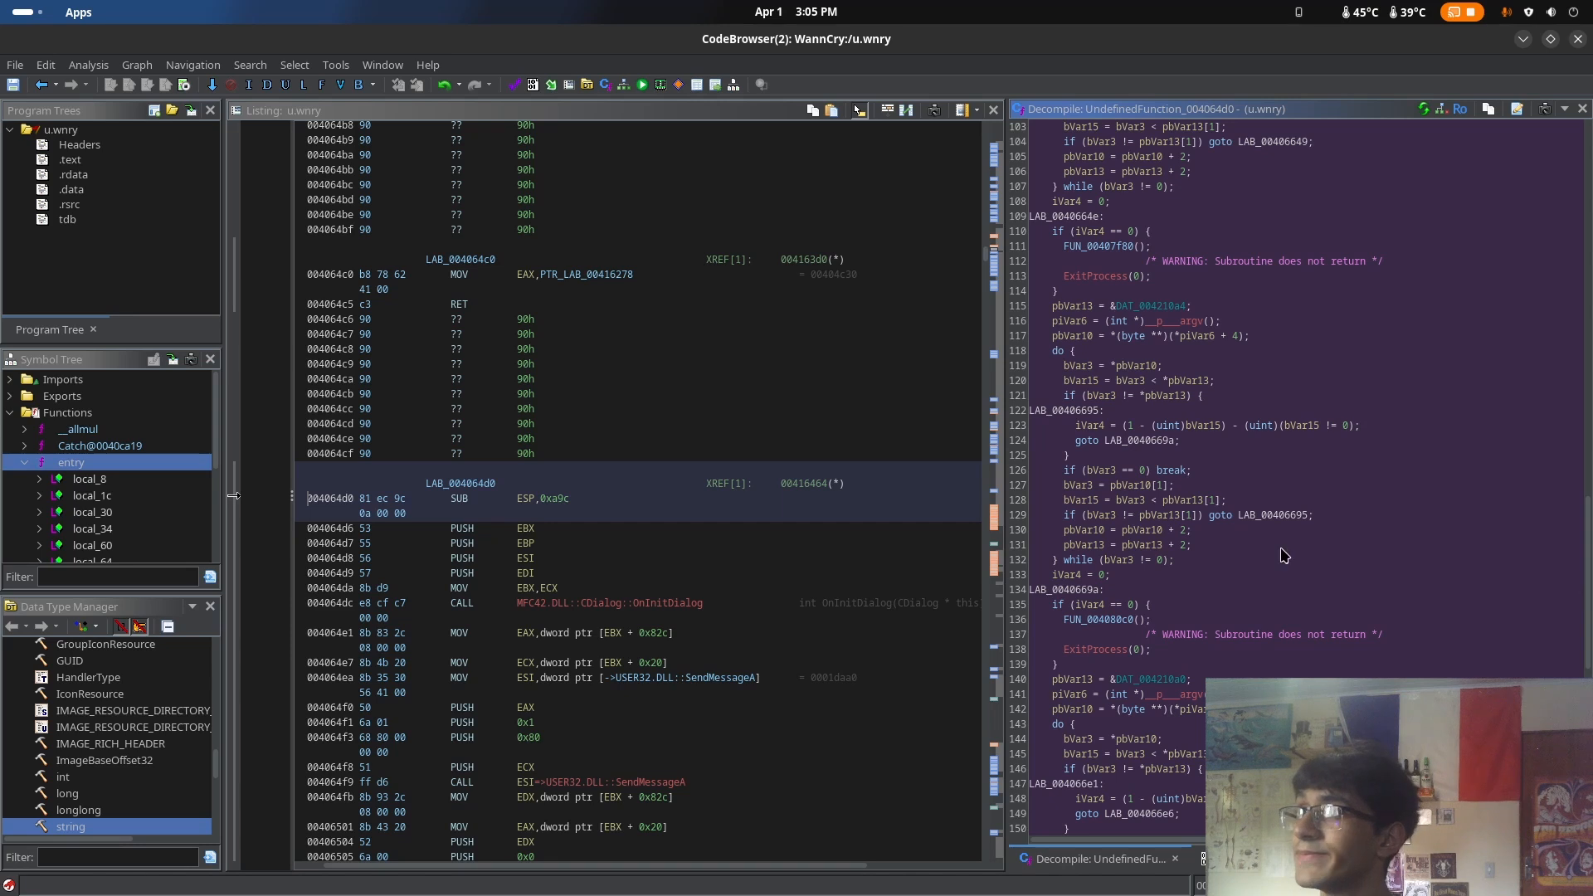
pyautogui.scroll(-15, 1285, 555)
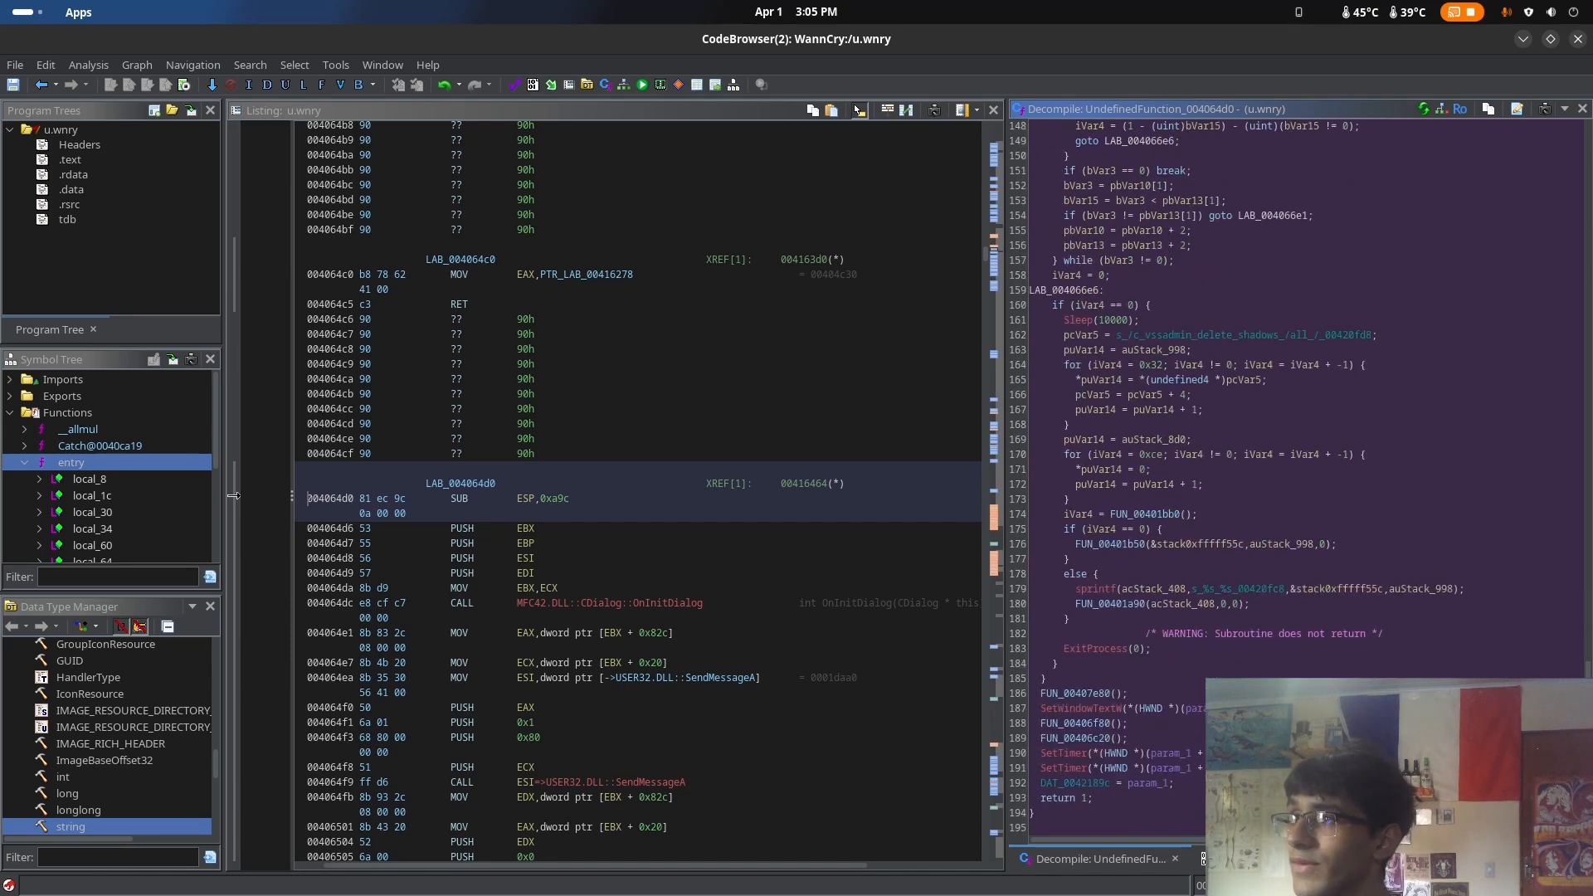
# Locate the SetWindowTextW and FUN_00407e80 calls of UndefinedFunction_004064d0 in the disassembly listing
pyautogui.click(1082, 709)
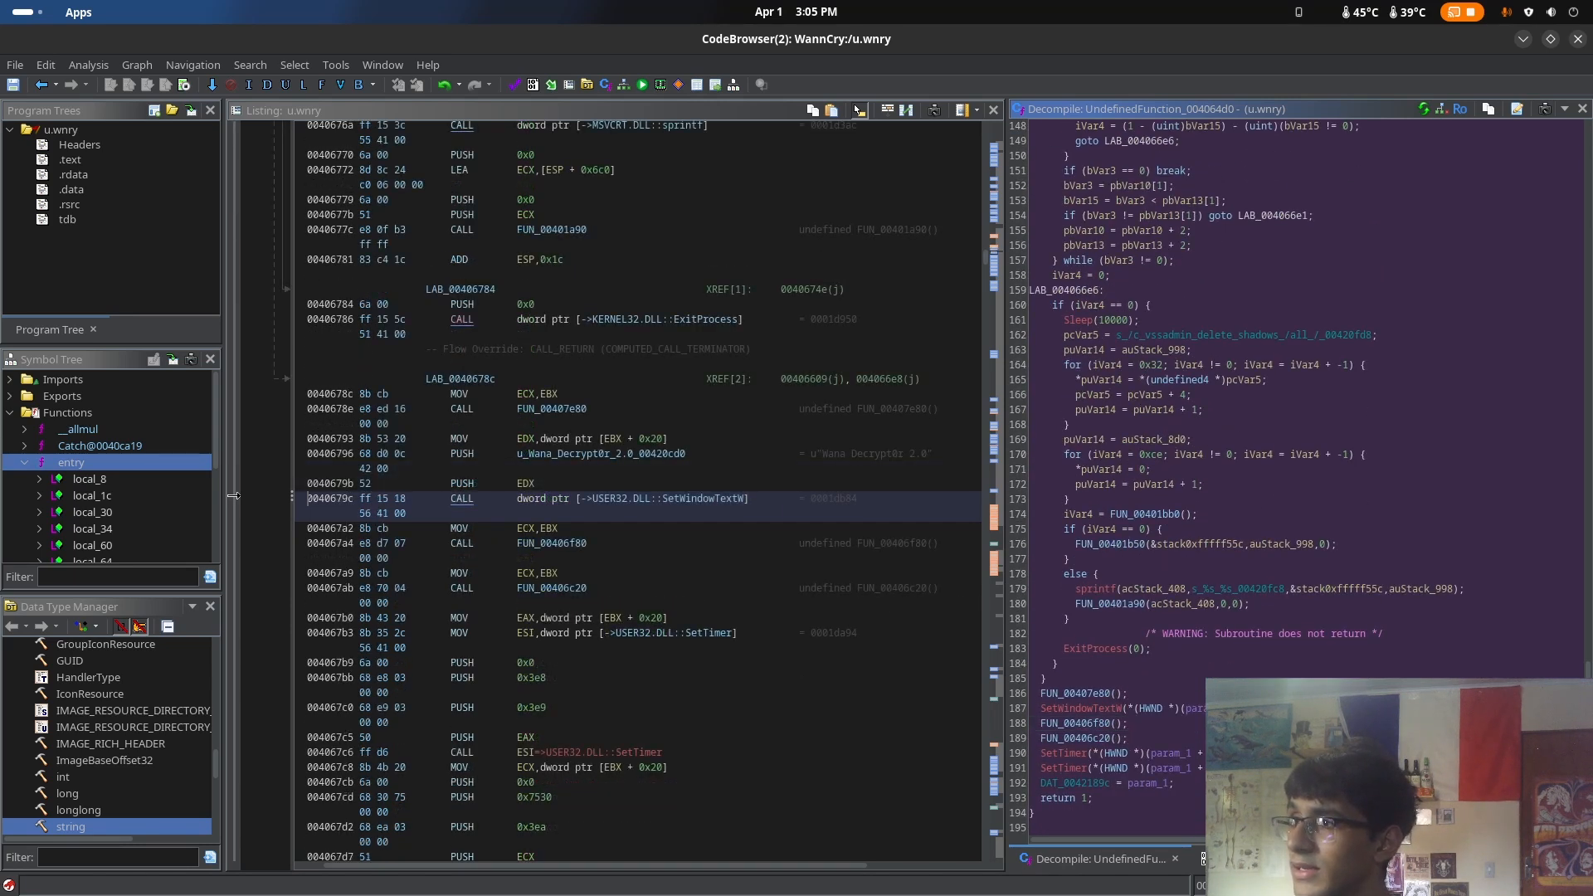
pyautogui.click(234, 406)
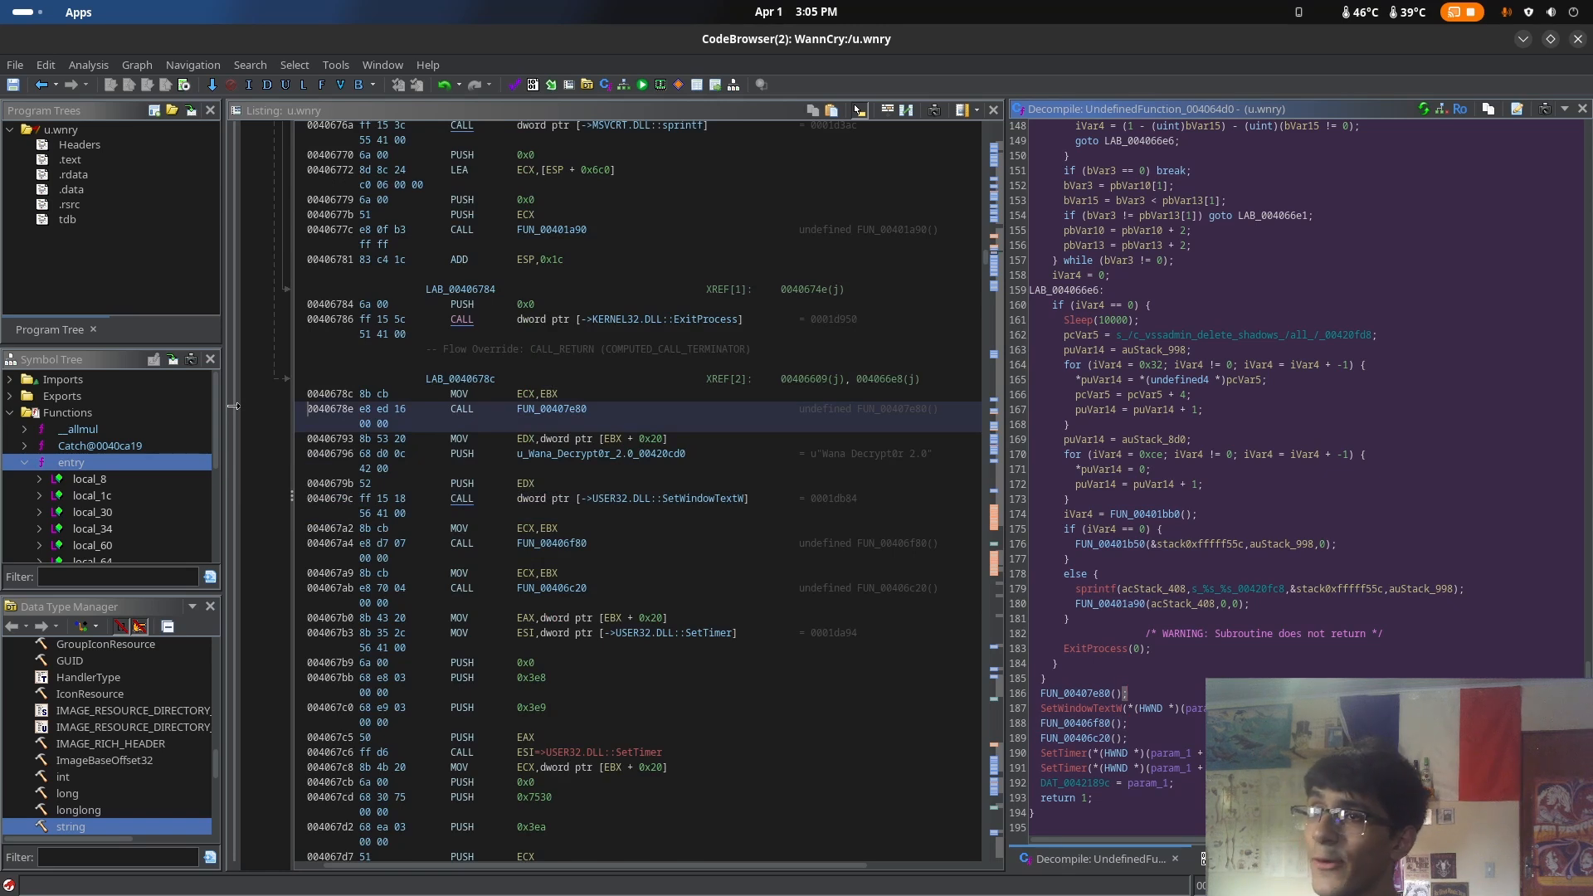
pyautogui.click(234, 496)
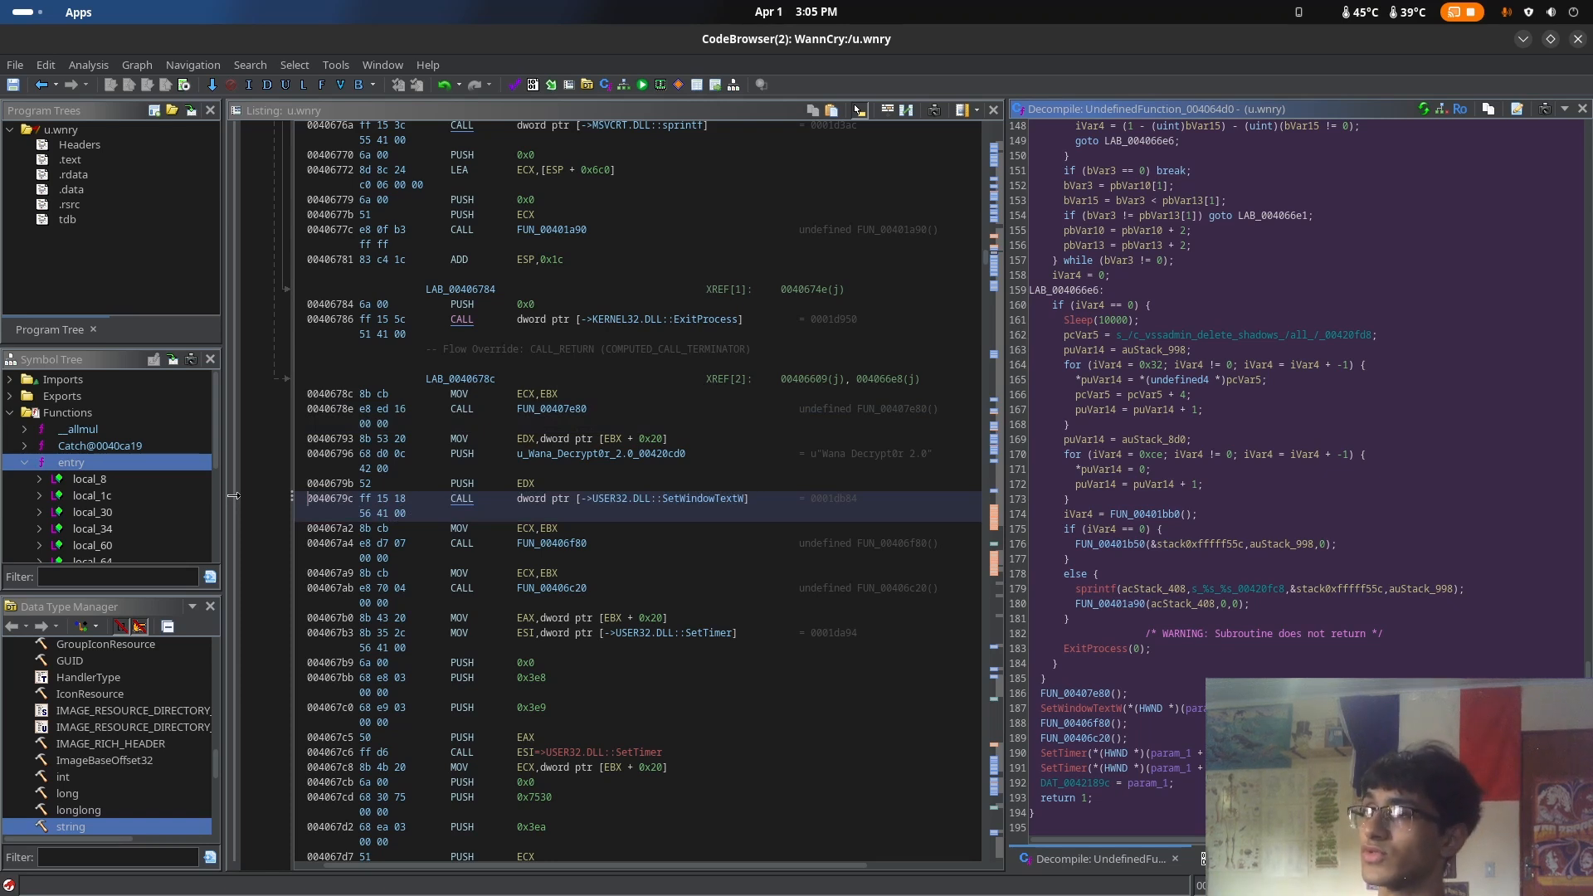
# Go to the vssadmin delete shadows string in the decompiled code and inspect the loop that copies it
pyautogui.scroll(4, 1236, 497)
pyautogui.click(1240, 517)
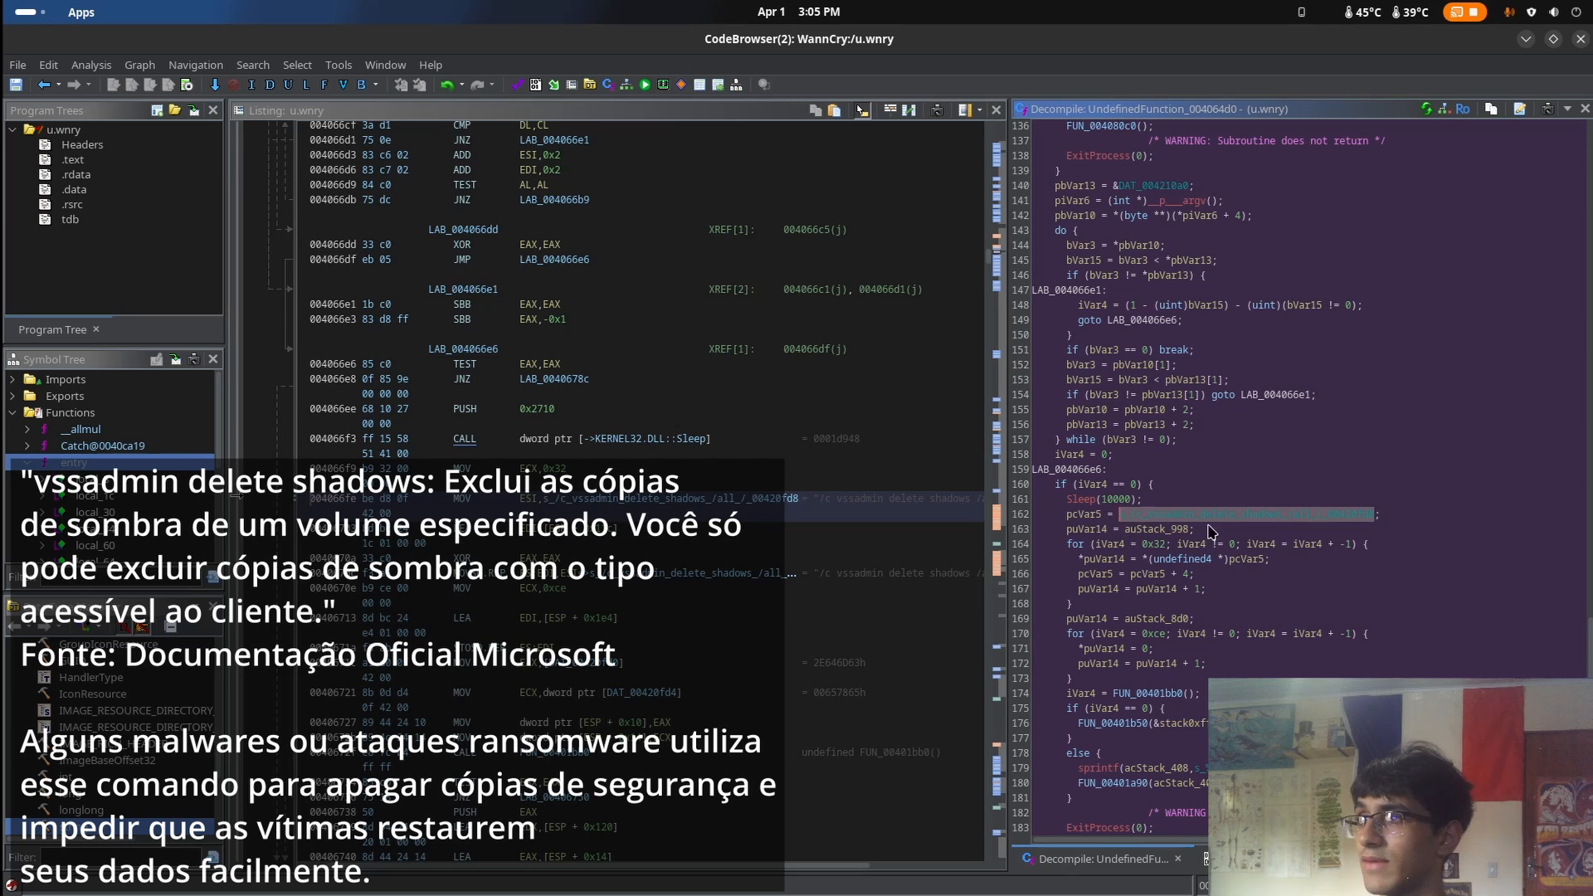
pyautogui.scroll(1, 1212, 531)
pyautogui.rightClick(1085, 561)
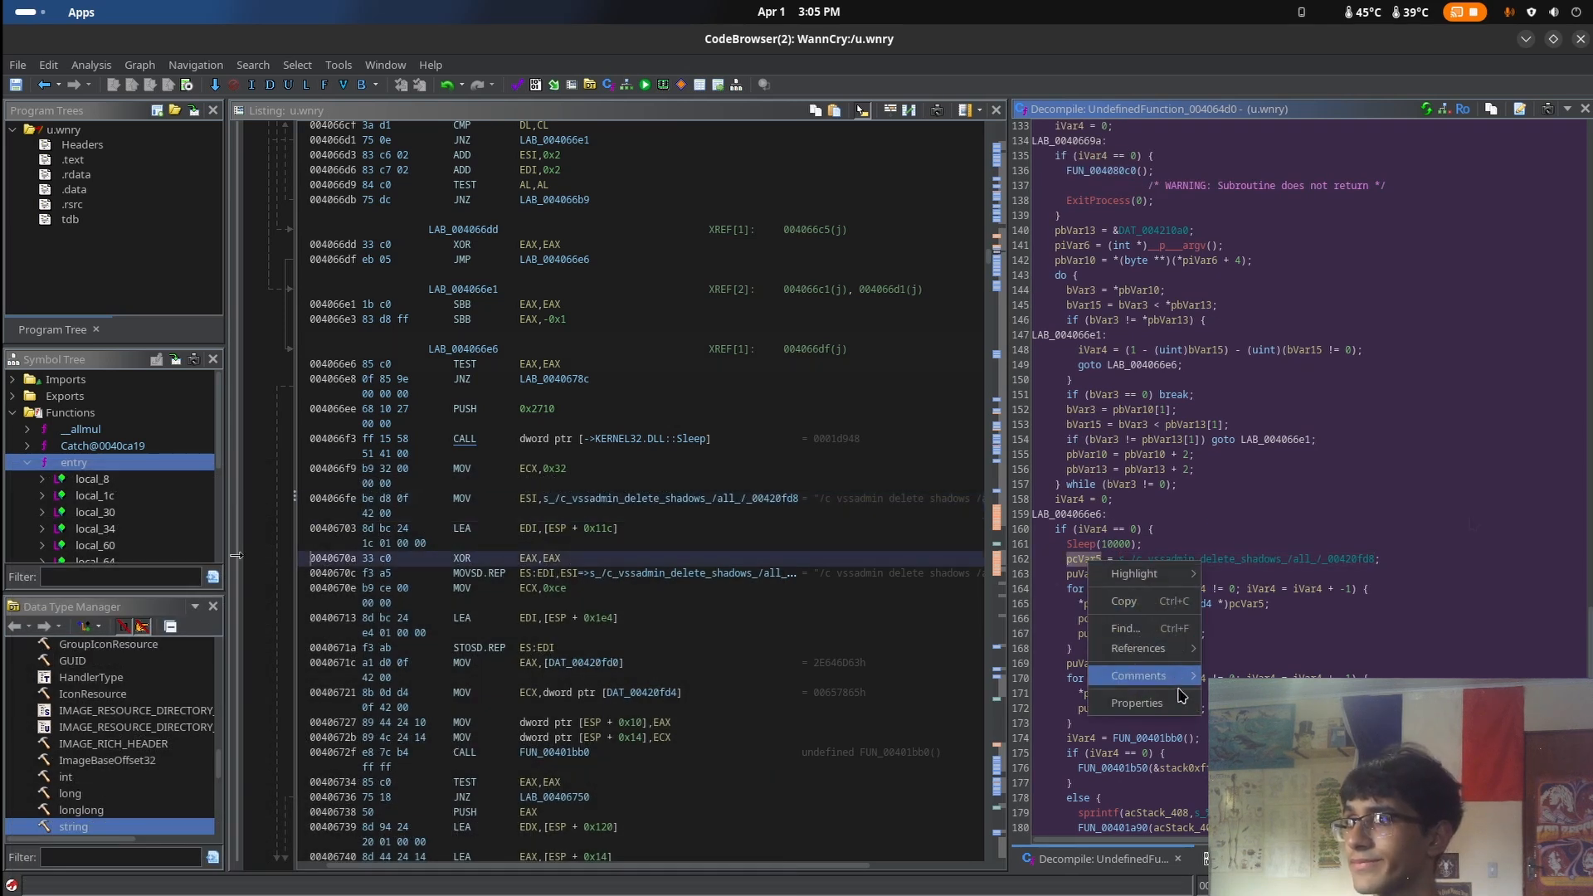
pyautogui.click(1269, 533)
pyautogui.click(1099, 591)
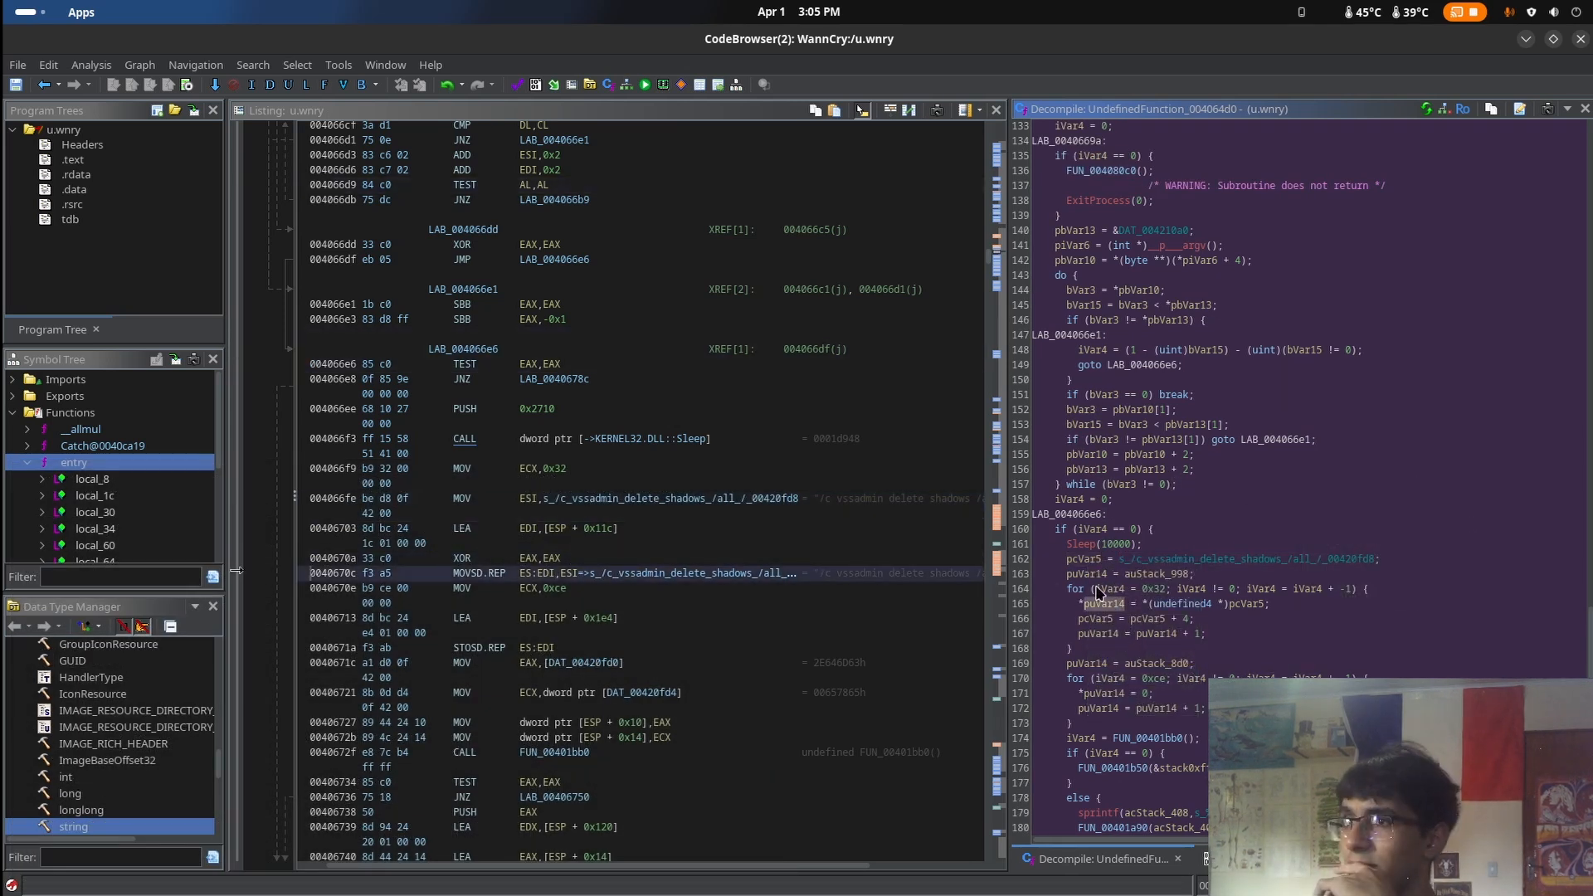
# Add the plate comment "comando 1" at the pcVar5 assignment of the vssadmin string, address 0040670a
pyautogui.click(1105, 562)
pyautogui.rightClick(1092, 561)
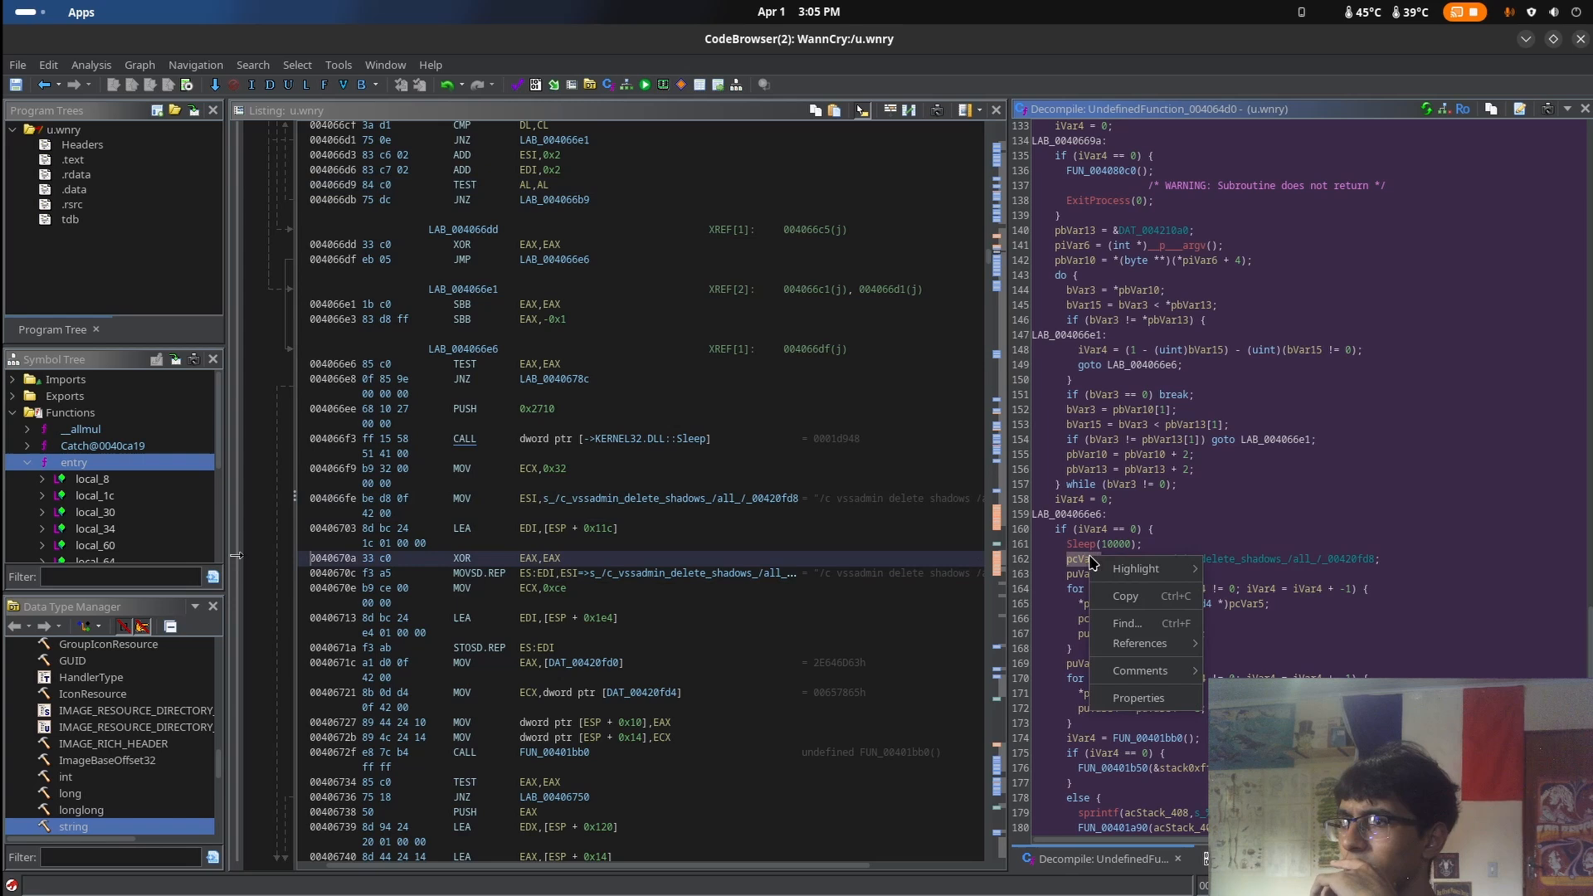
pyautogui.click(1137, 618)
pyautogui.write('cx')
pyautogui.press('BackSpace')
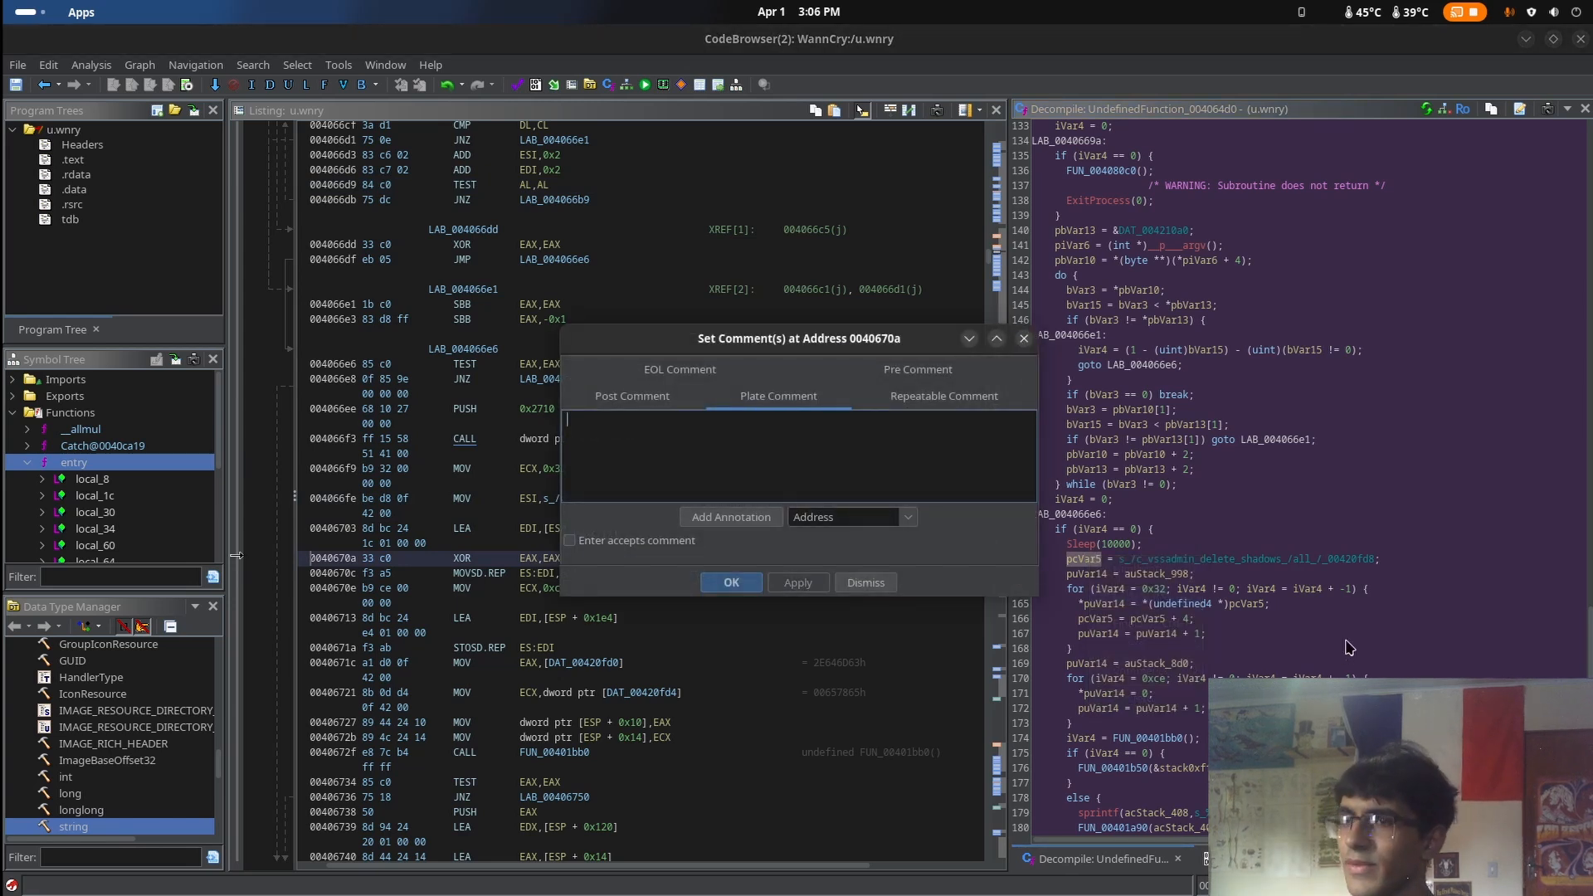
pyautogui.write('de')
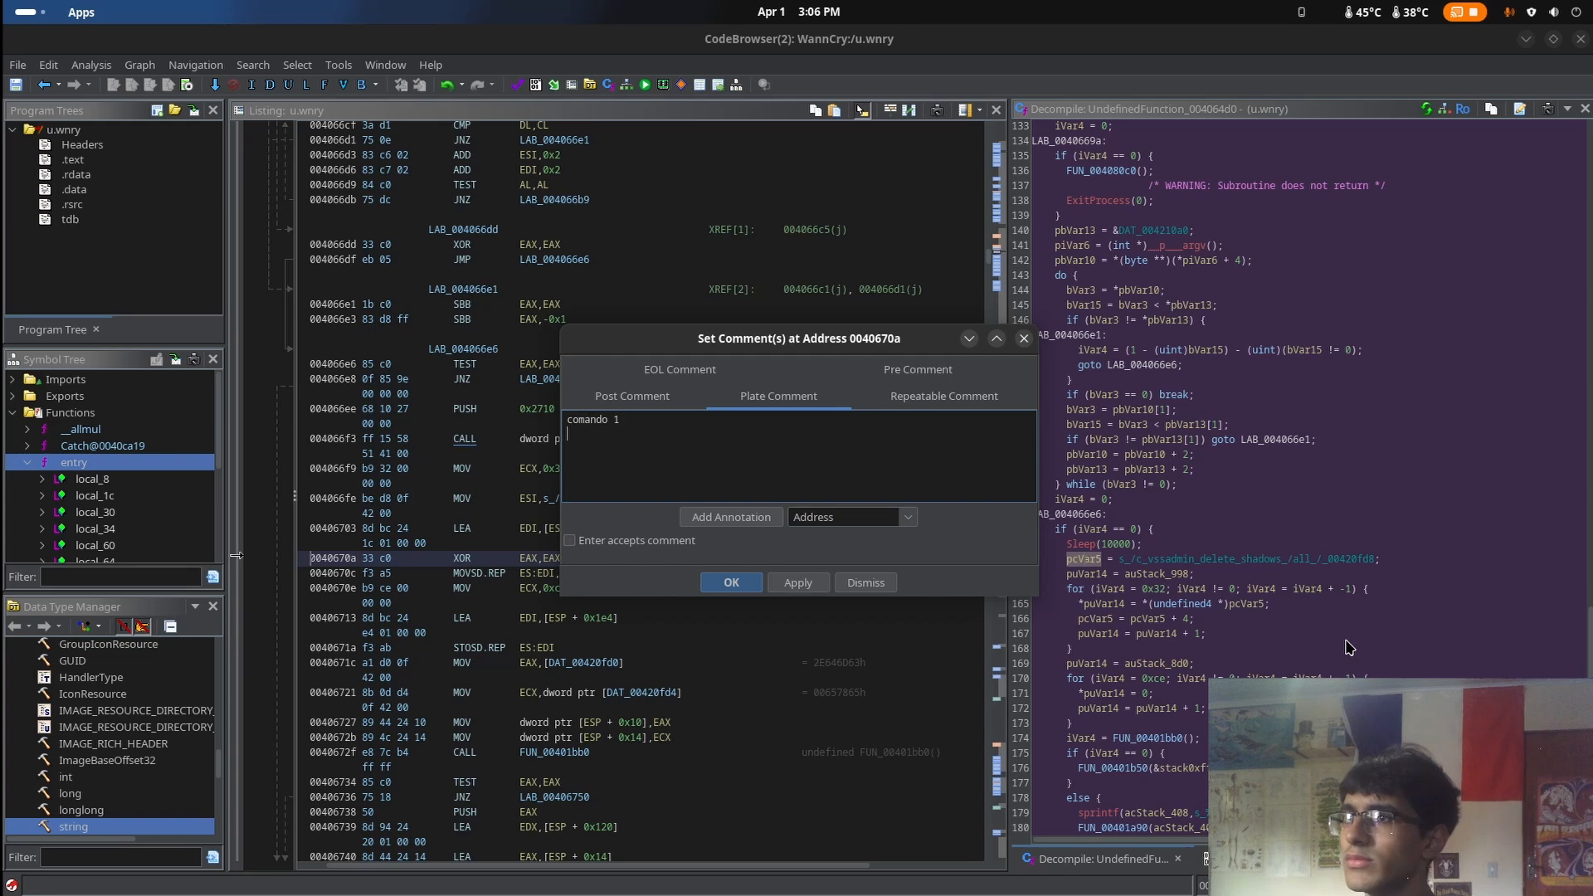
pyautogui.click(744, 589)
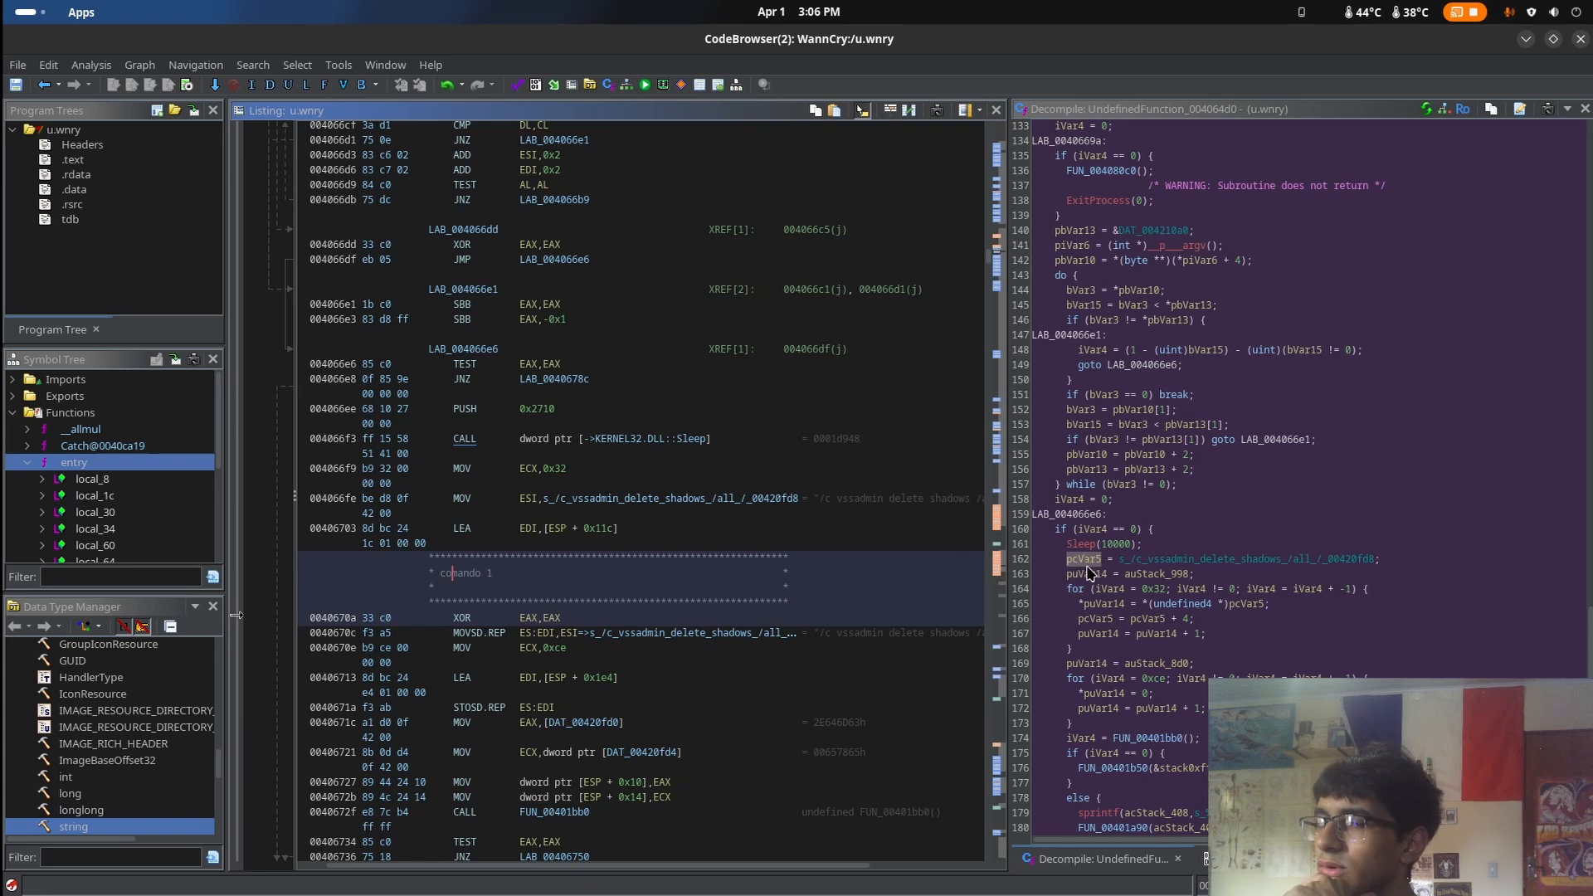
# Inspect the pcVar5 assignment and the loops below it, and open the decompiled code of FUN_00406f80
pyautogui.moveTo(1083, 570)
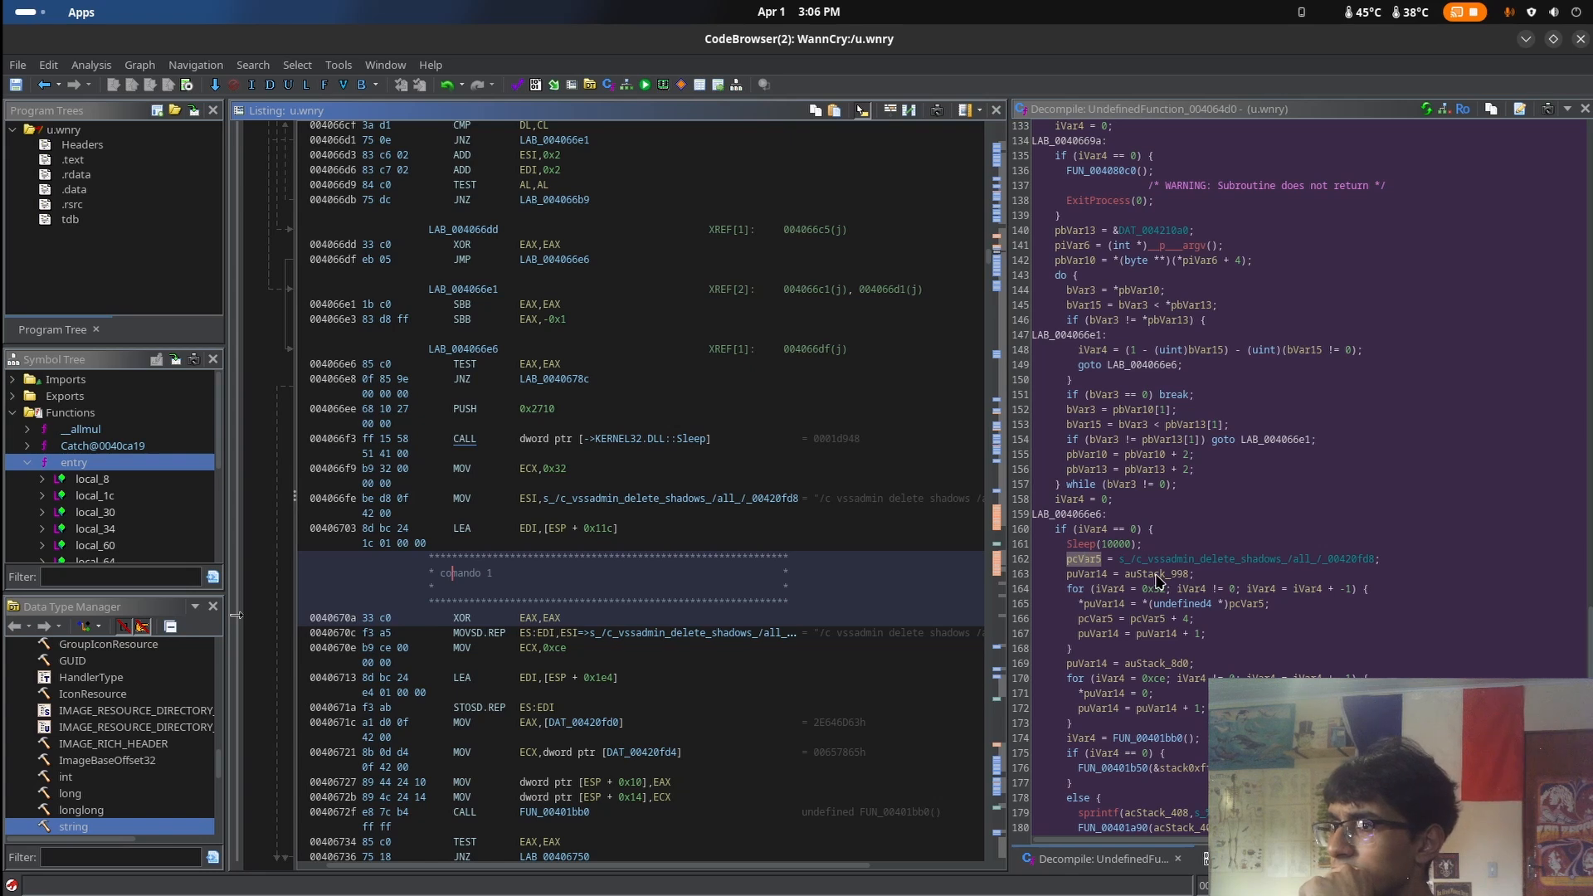
pyautogui.click(1080, 563)
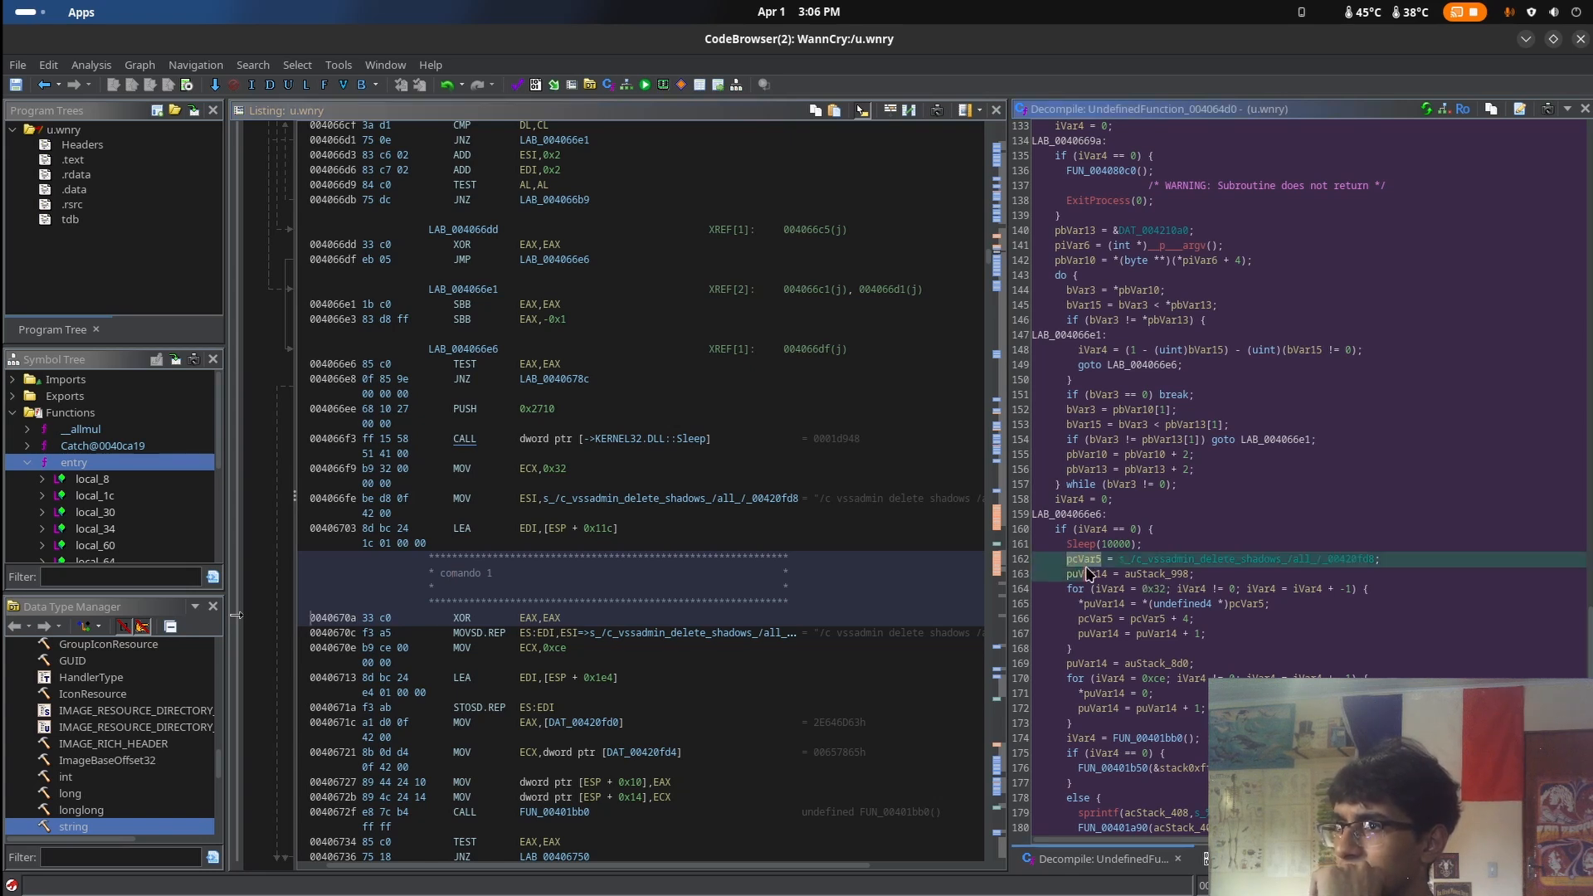
pyautogui.moveTo(1097, 568); pyautogui.dragTo(1110, 569)
pyautogui.scroll(-2, 1217, 579)
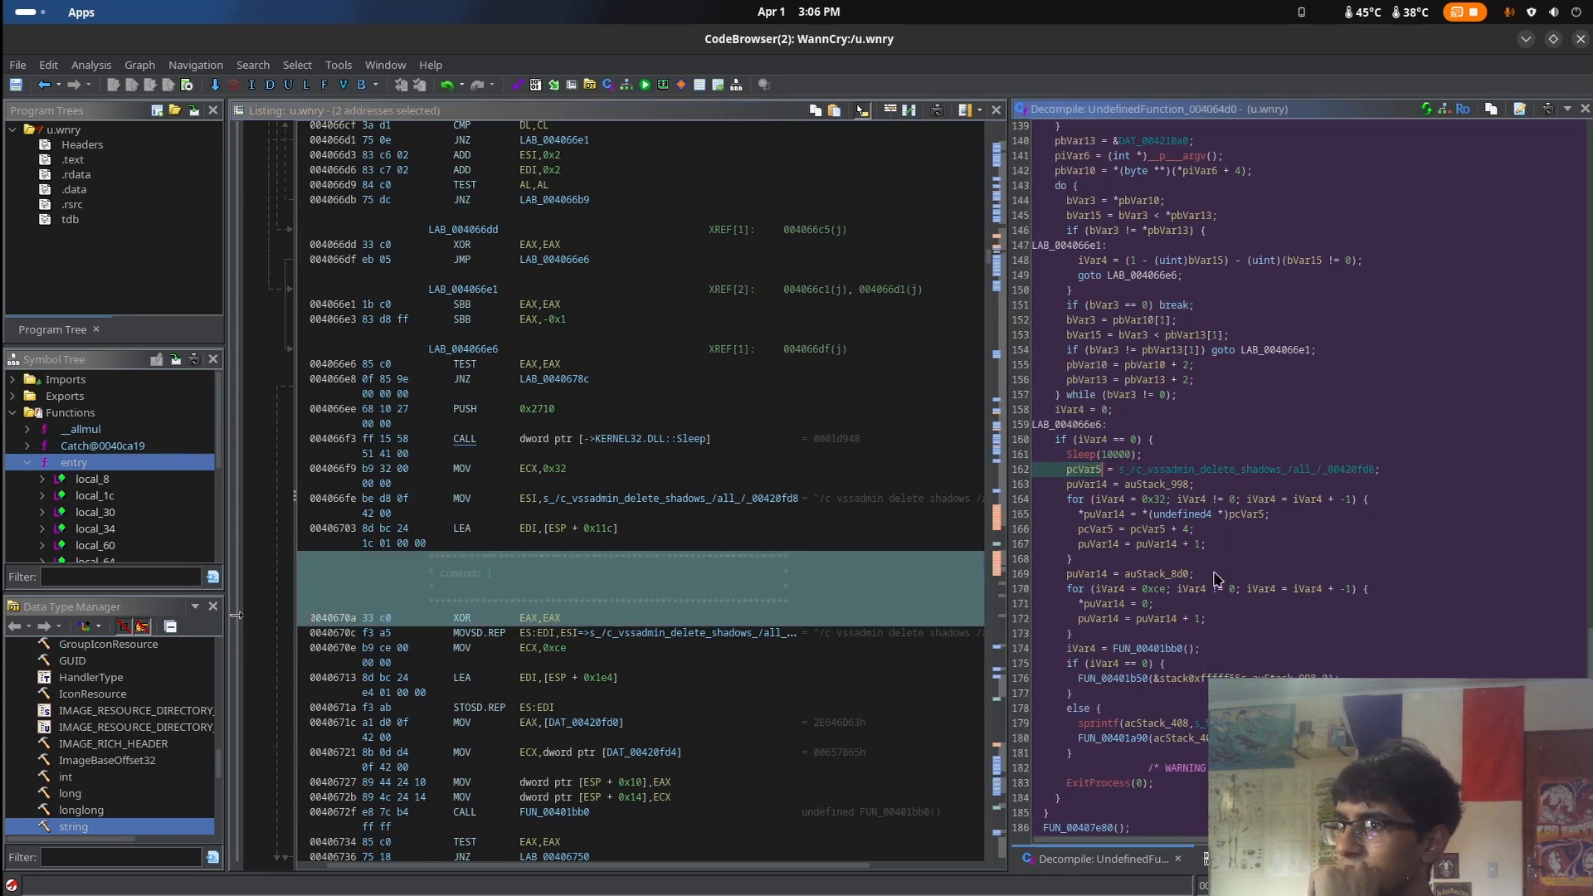
pyautogui.click(1217, 583)
pyautogui.scroll(-2, 1217, 580)
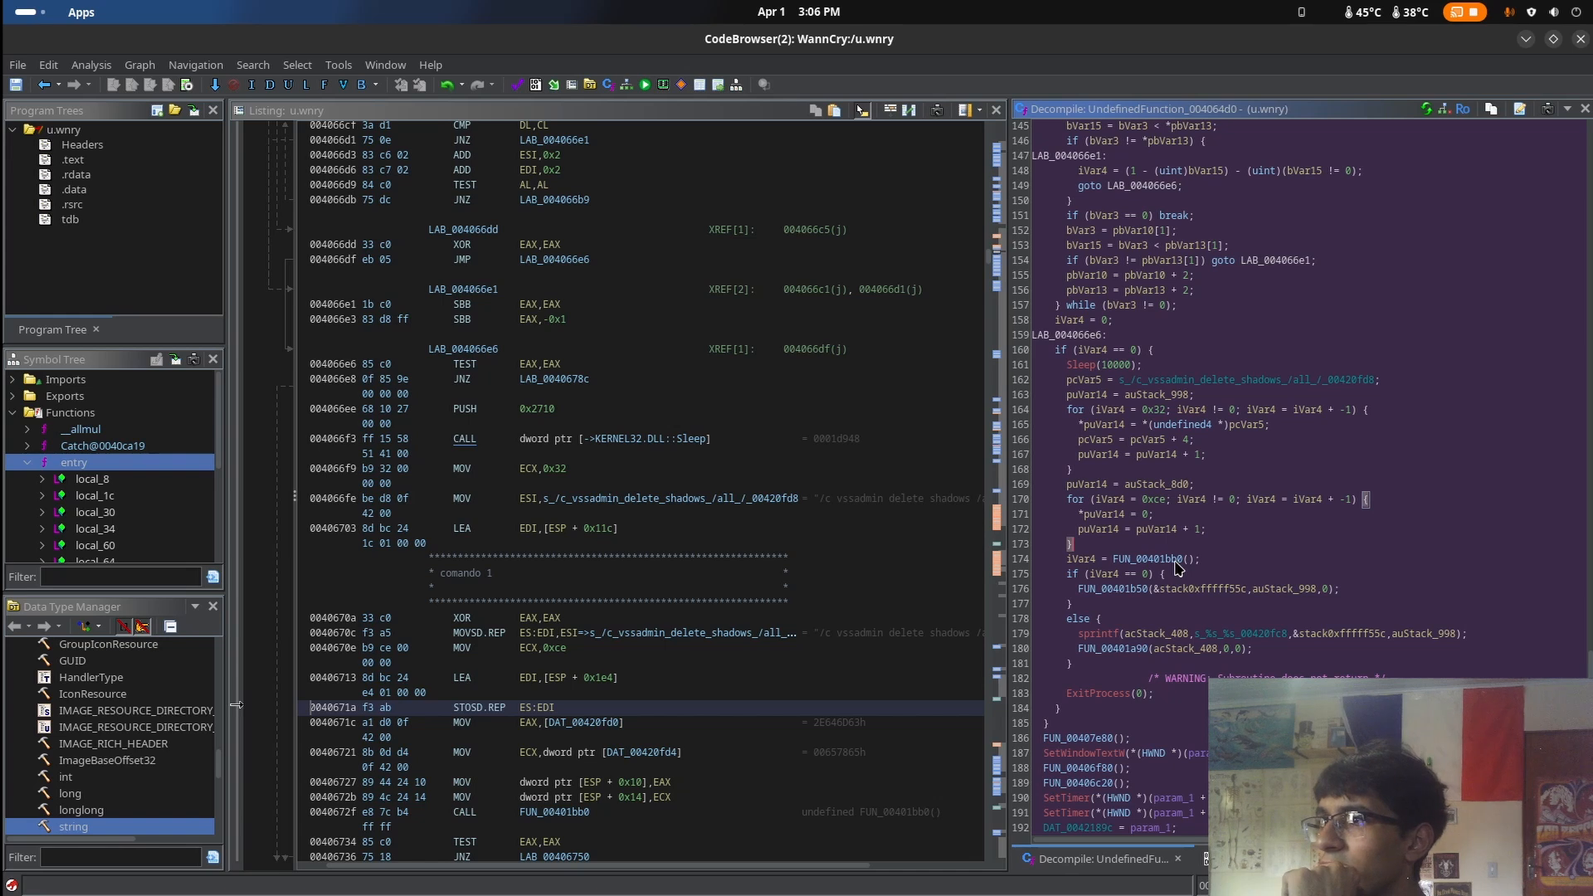
pyautogui.moveTo(1178, 567)
pyautogui.doubleClick(1079, 738)
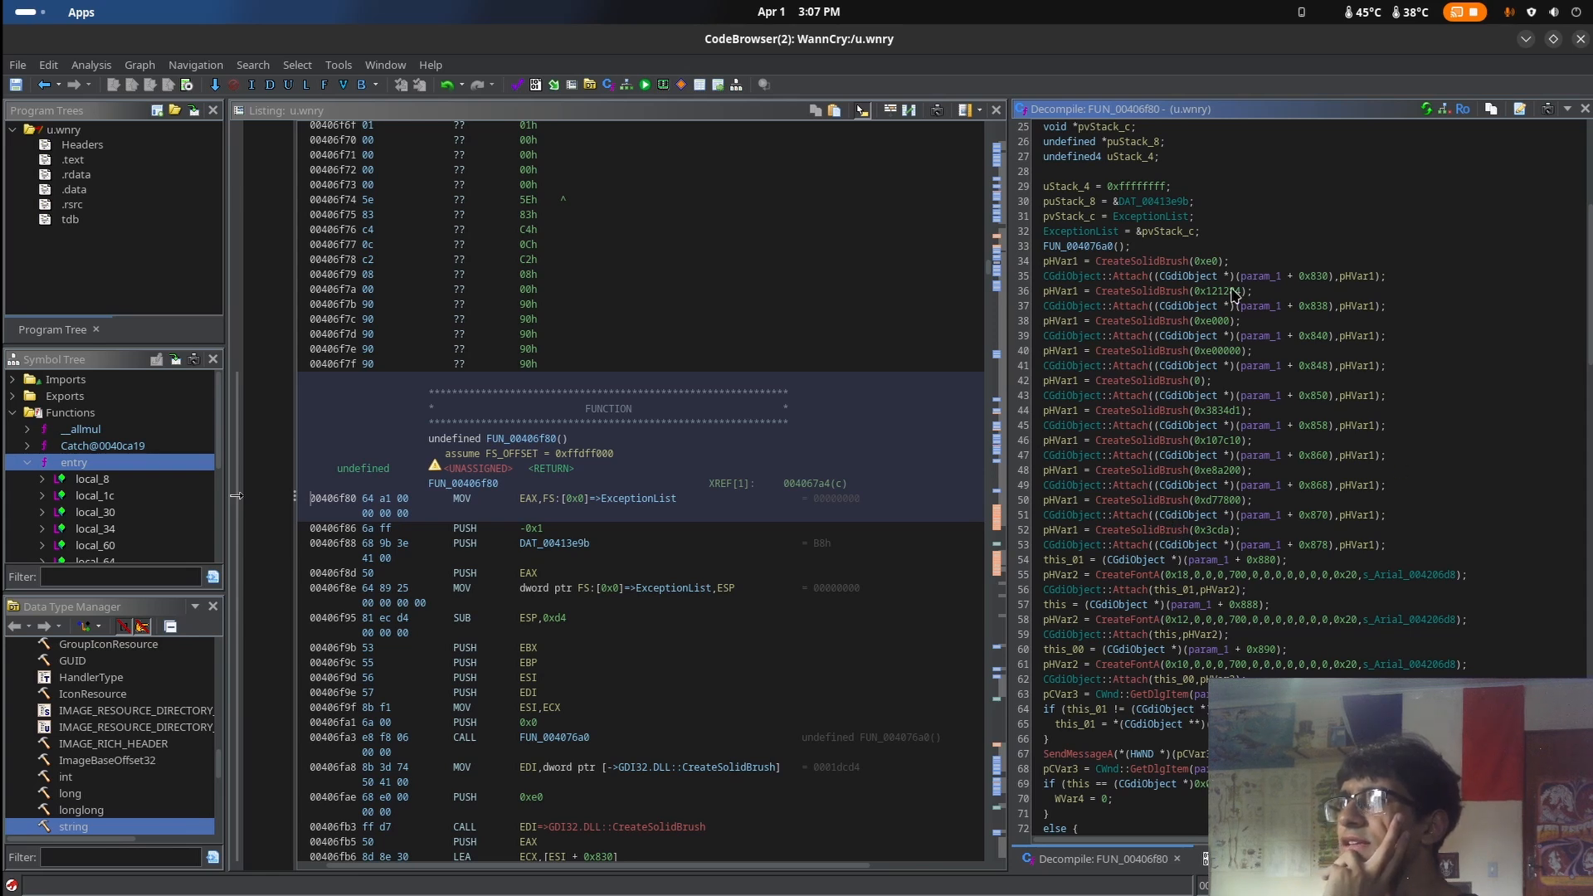
# Switch to the web browser and search Google for "createsolidbrush"
pyautogui.click(29, 11)
pyautogui.click(778, 200)
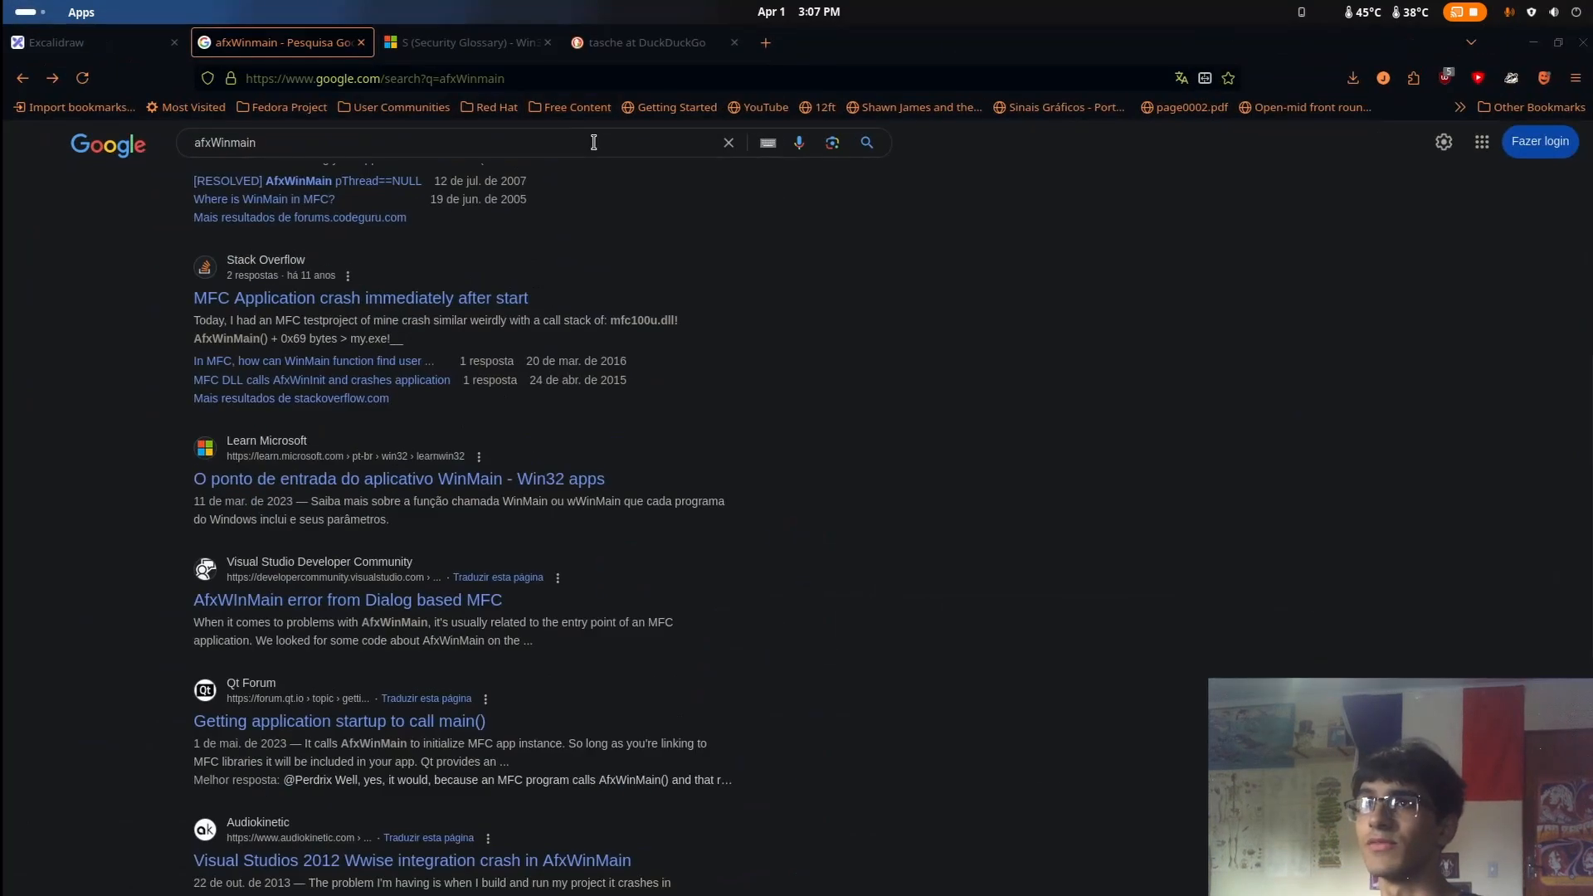
pyautogui.moveTo(595, 142); pyautogui.dragTo(3, 65)
pyautogui.press('BackSpace')
pyautogui.write('create soli')
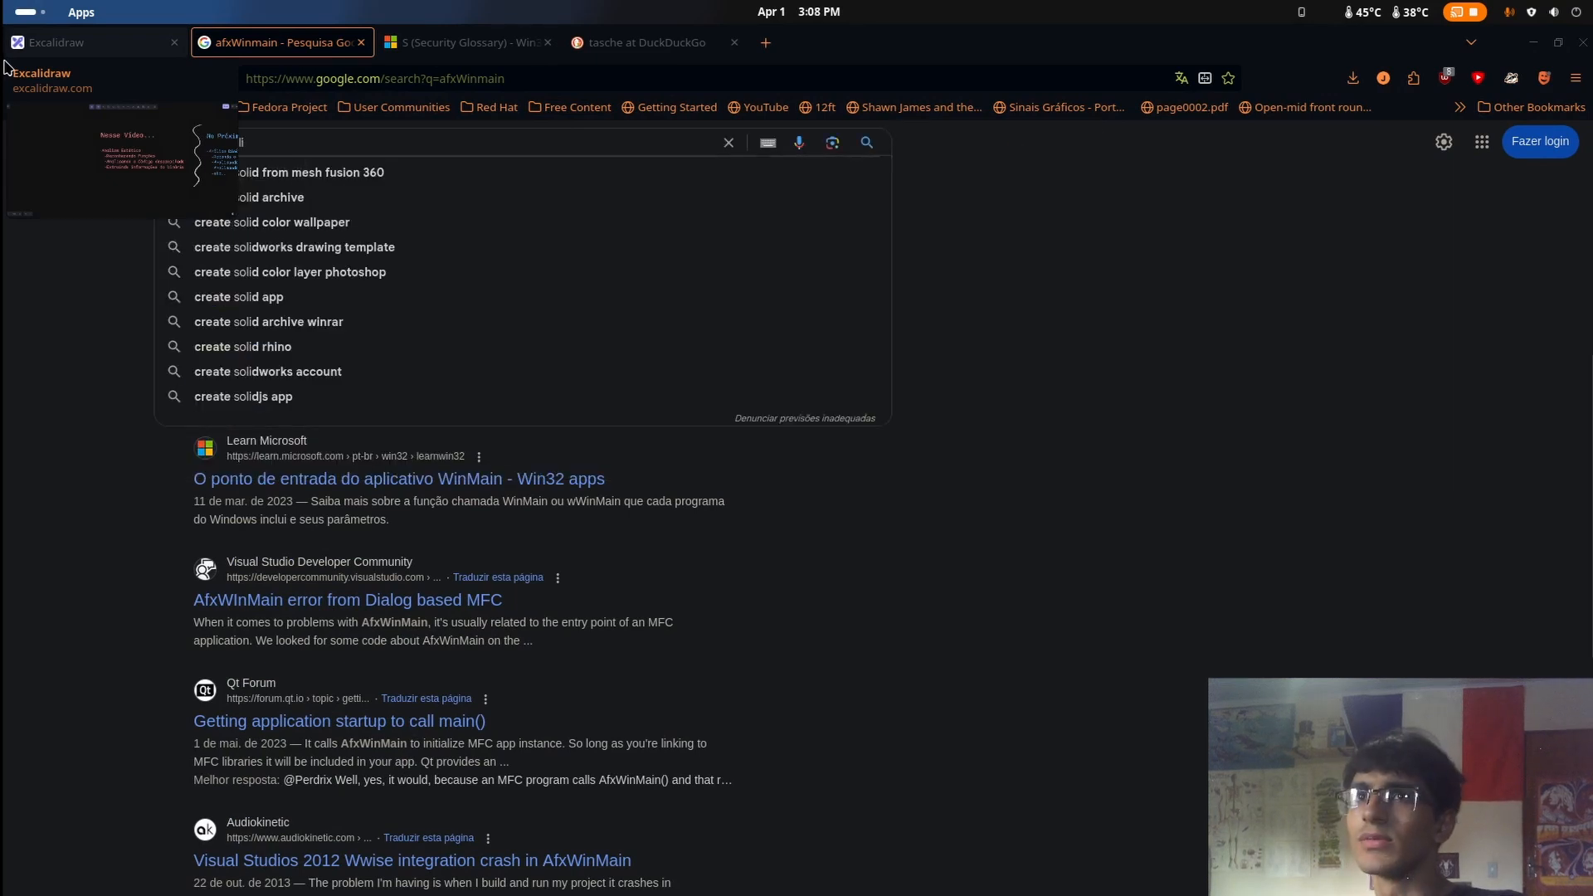
pyautogui.press('BackSpace')
pyautogui.press('BackSpace')
pyautogui.press('BackSpace')
pyautogui.press('BackSpace')
pyautogui.press('BackSpace')
pyautogui.press('BackSpace')
pyautogui.press('BackSpace')
pyautogui.press('BackSpace')
pyautogui.press('BackSpace')
pyautogui.press('BackSpace')
pyautogui.press('BackSpace')
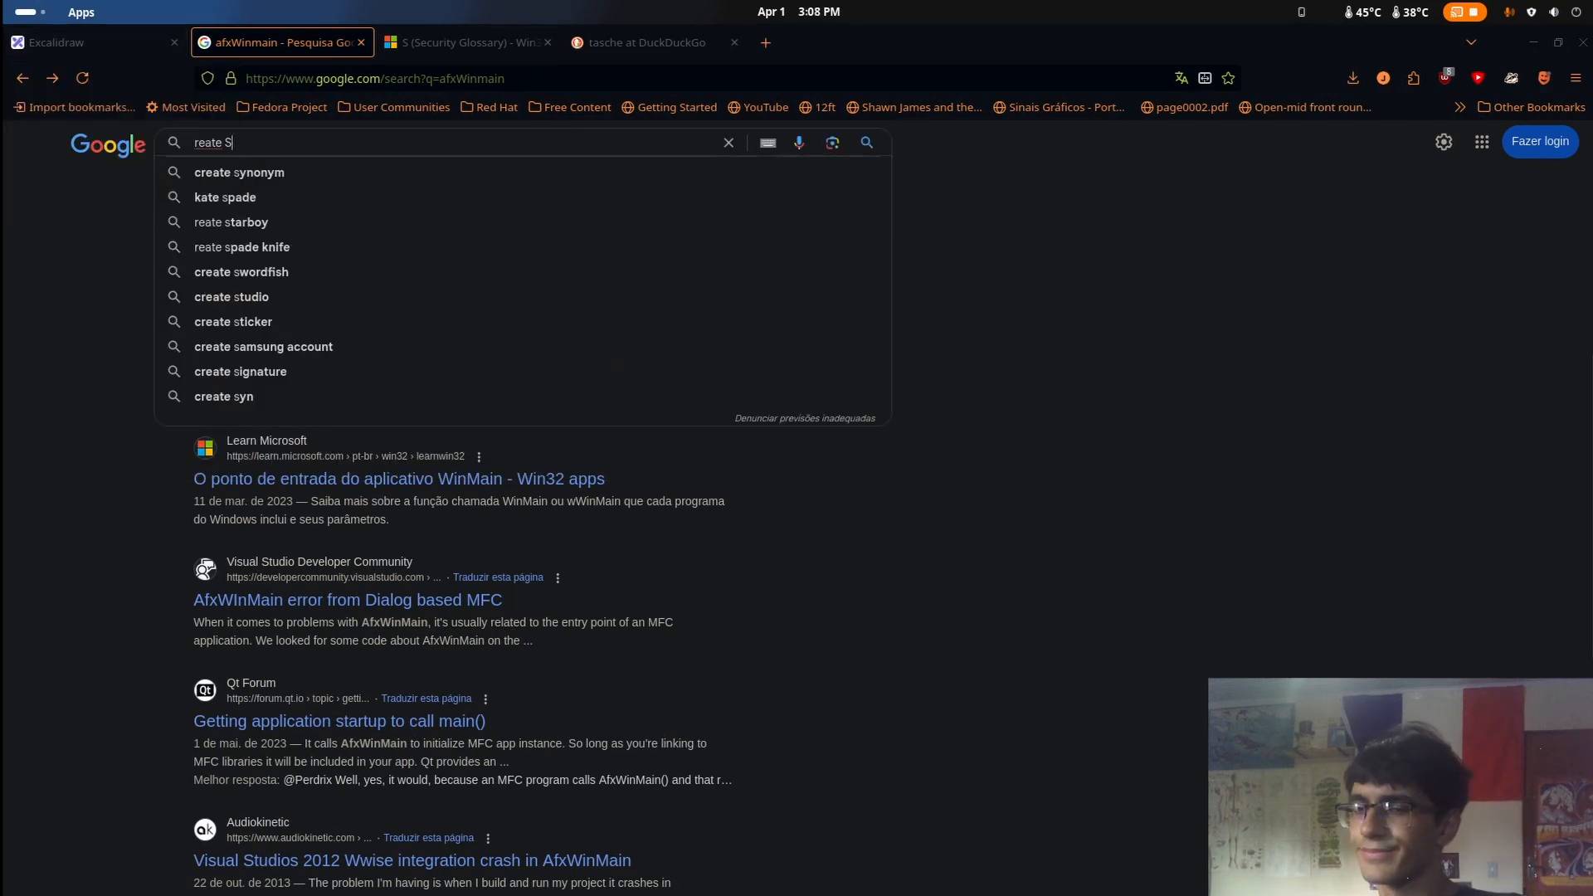
pyautogui.write('createsolidbr')
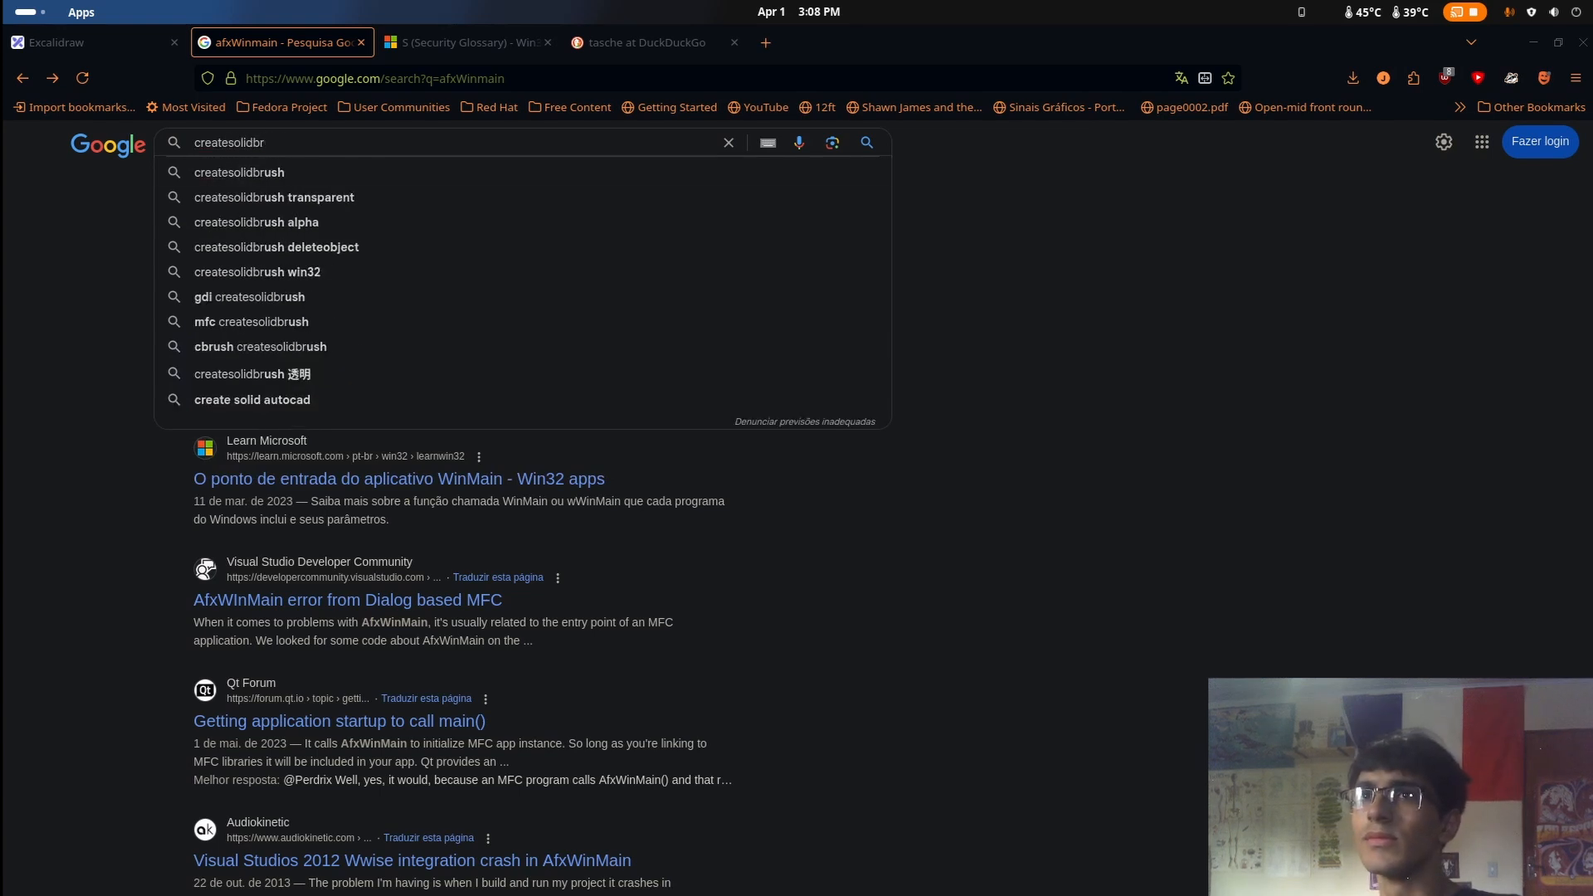
pyautogui.write('ush')
pyautogui.press('Return')
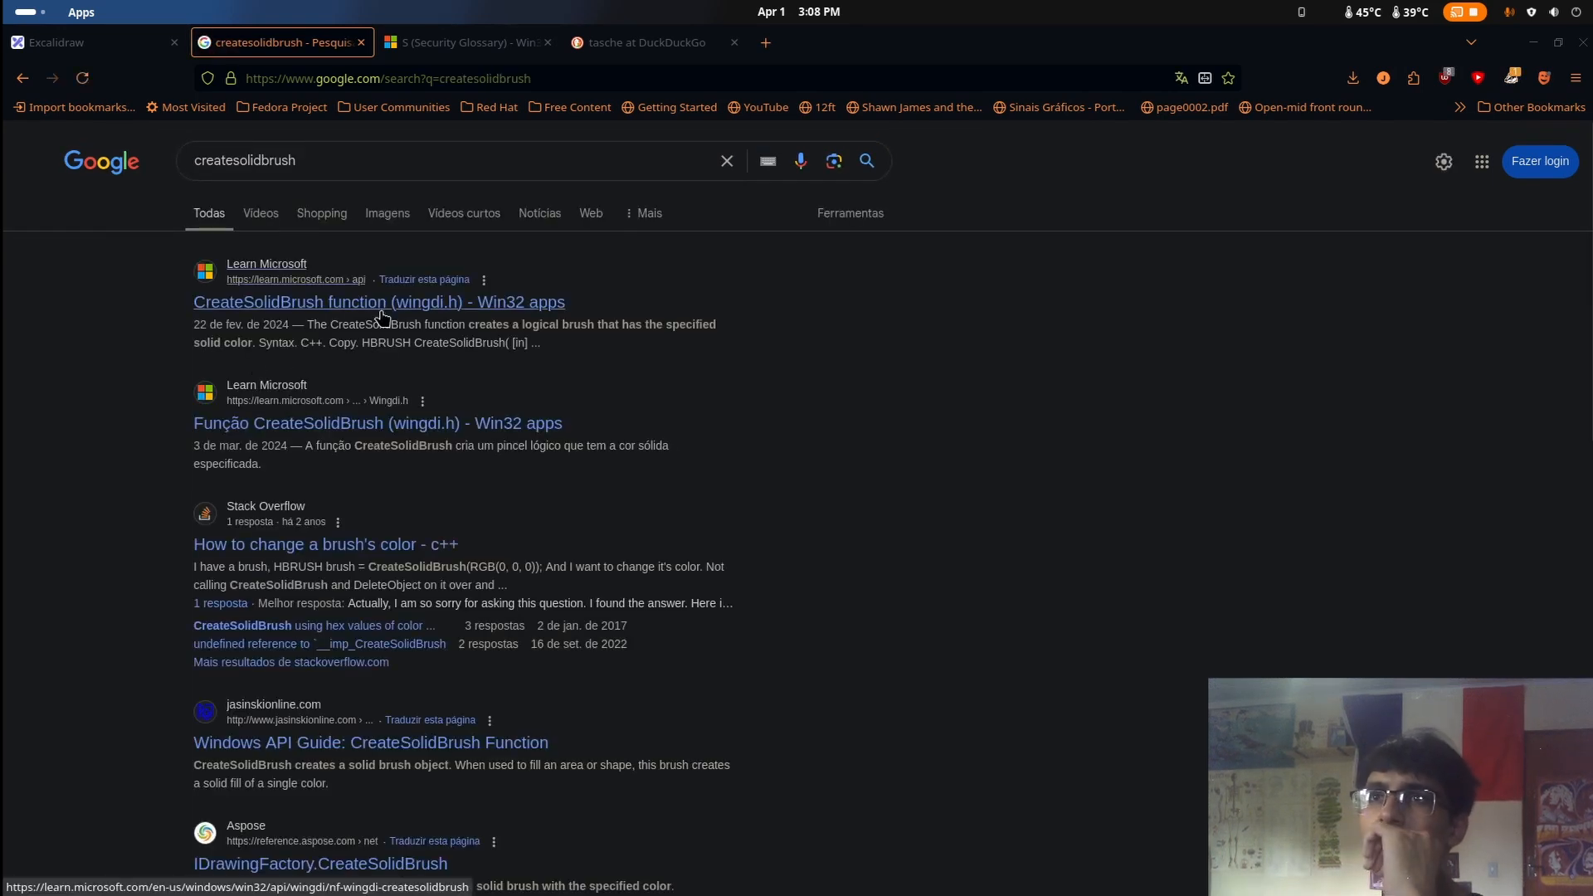
# Open the Microsoft Learn page on the CreateSolidBrush function (wingdi.h) and read its syntax and parameters
pyautogui.click(382, 318)
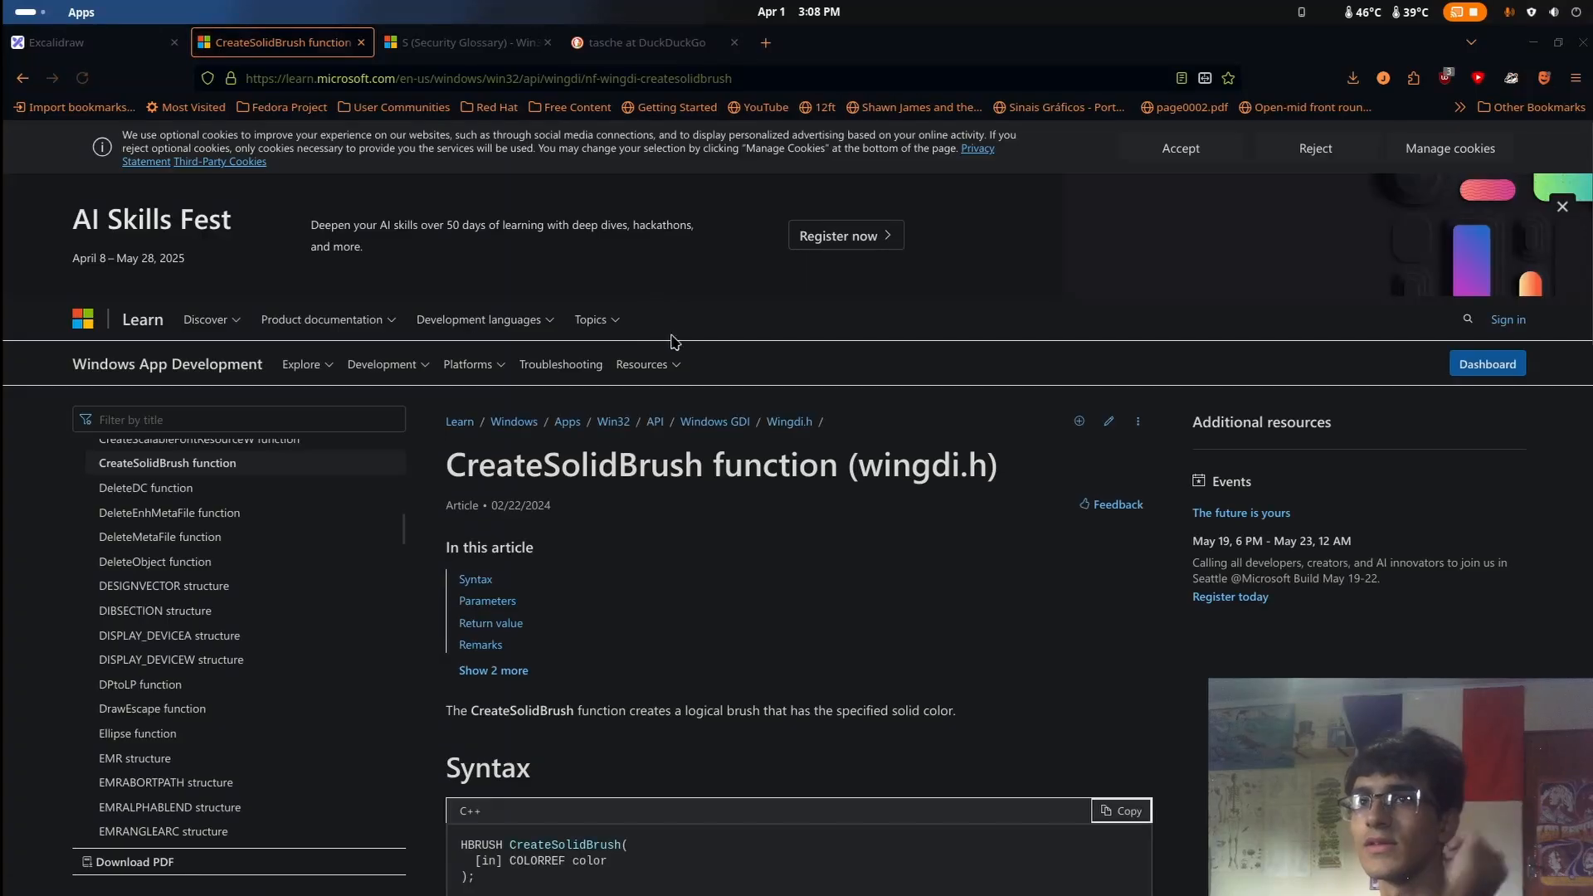
pyautogui.scroll(-2, 735, 557)
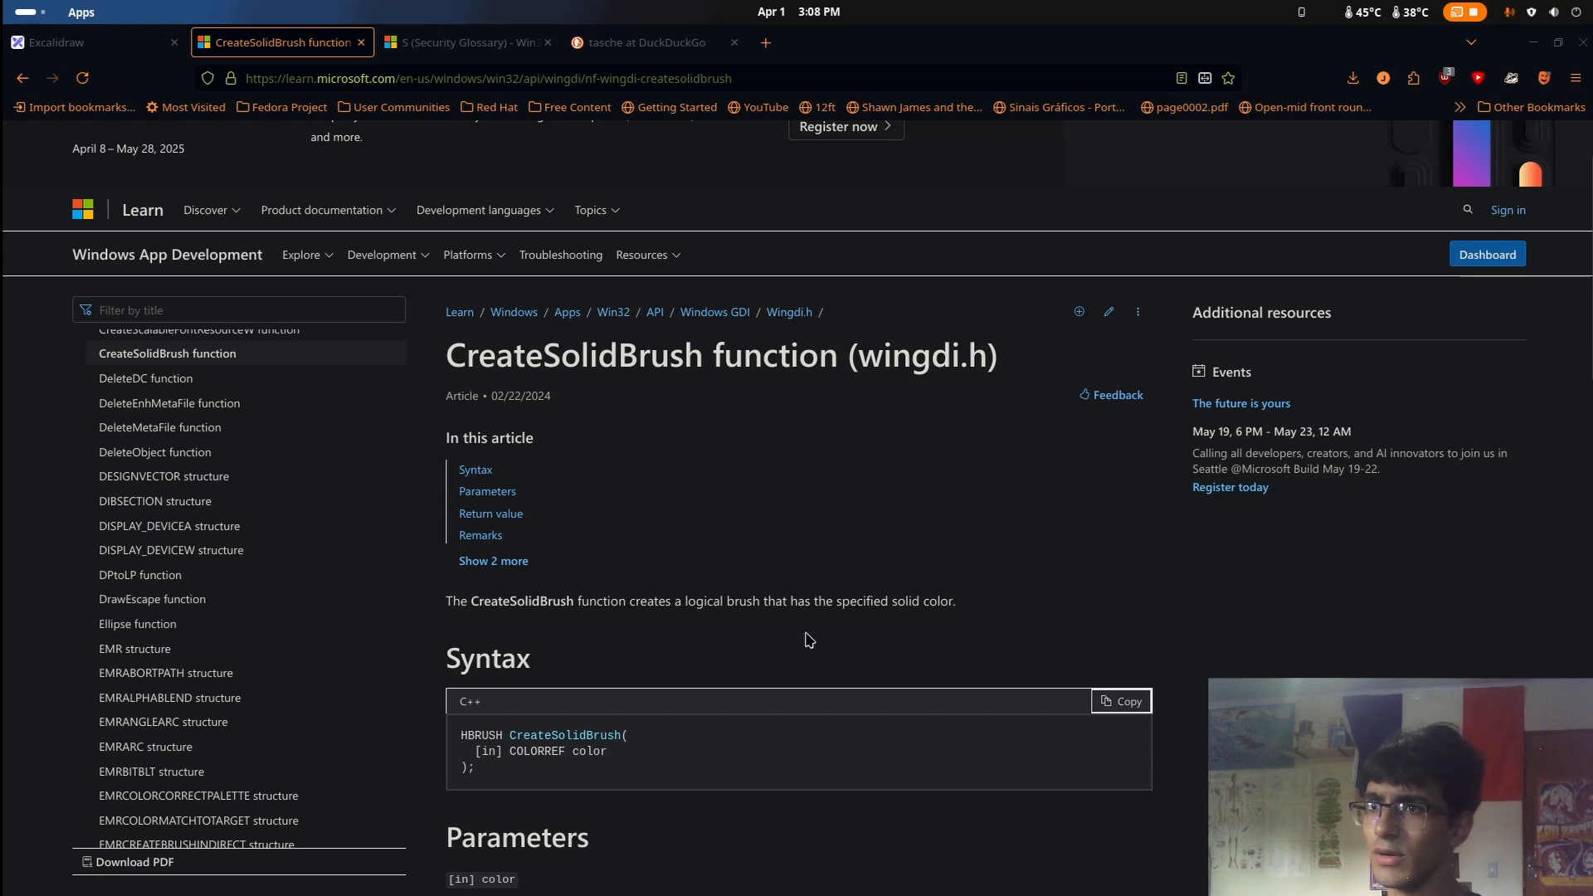
pyautogui.scroll(-5, 846, 628)
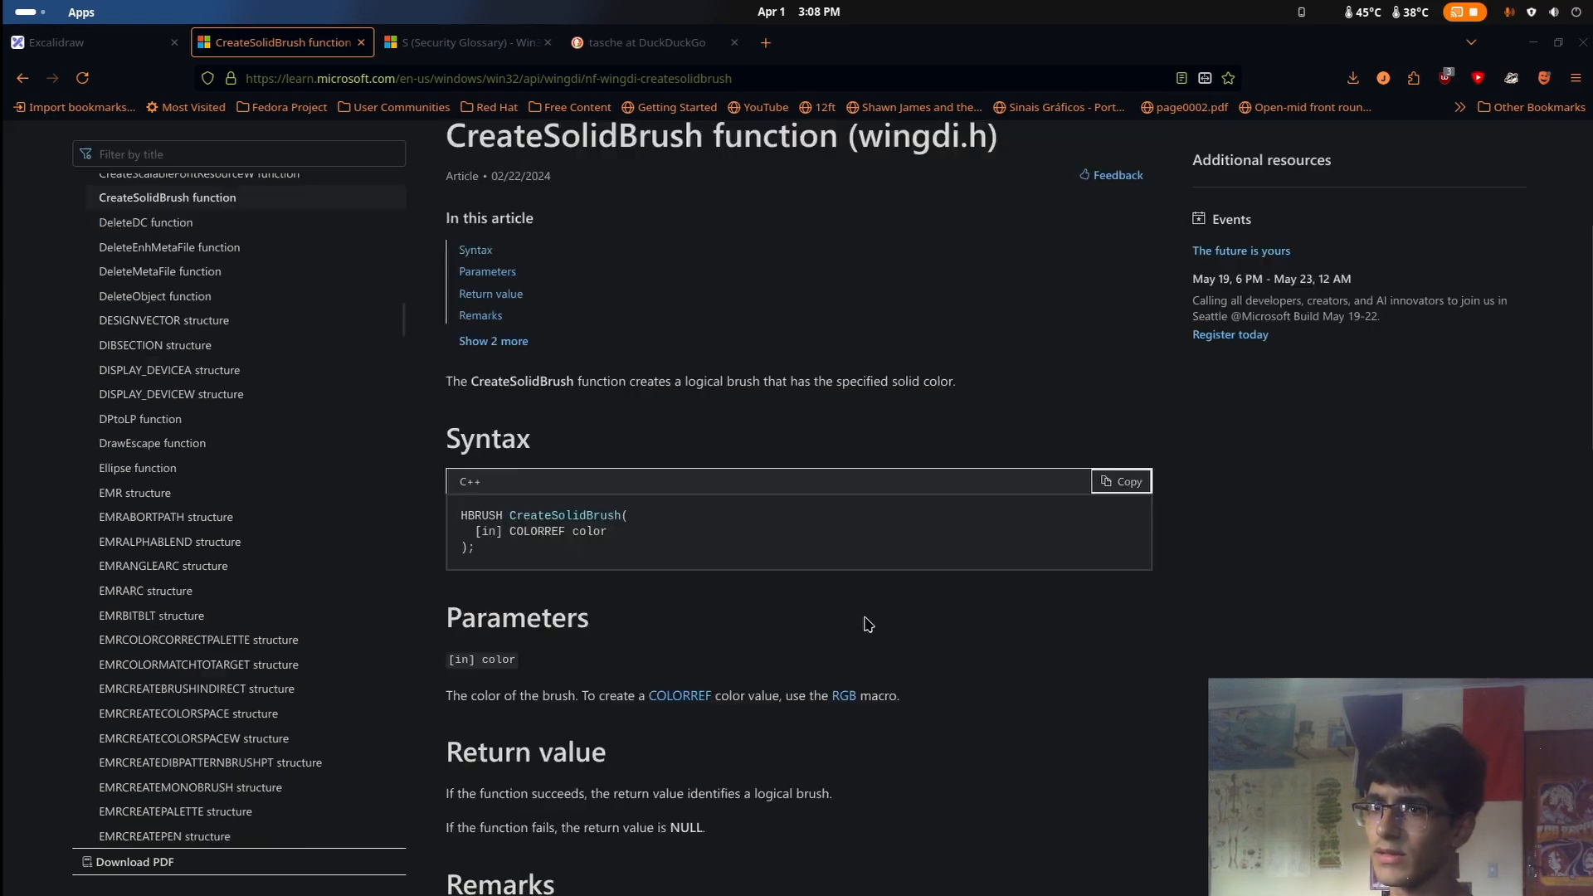
# Switch back to the Ghidra CodeBrowser window of u.wnry and rename the function FUN_00406f80 as UI
pyautogui.scroll(-3, 868, 625)
pyautogui.press('super')
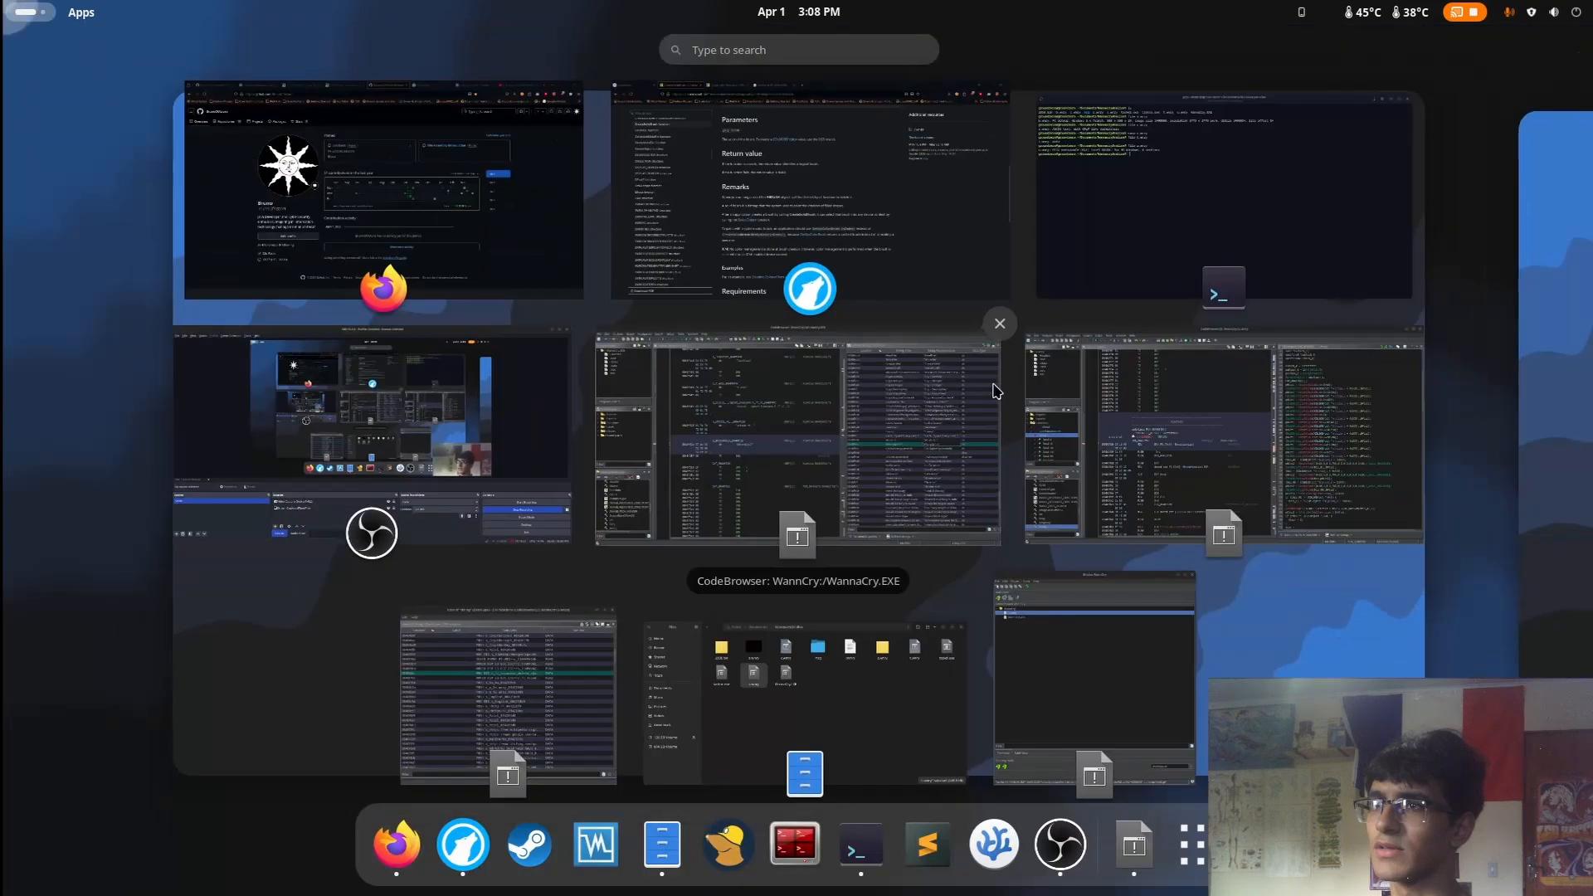
pyautogui.click(1191, 481)
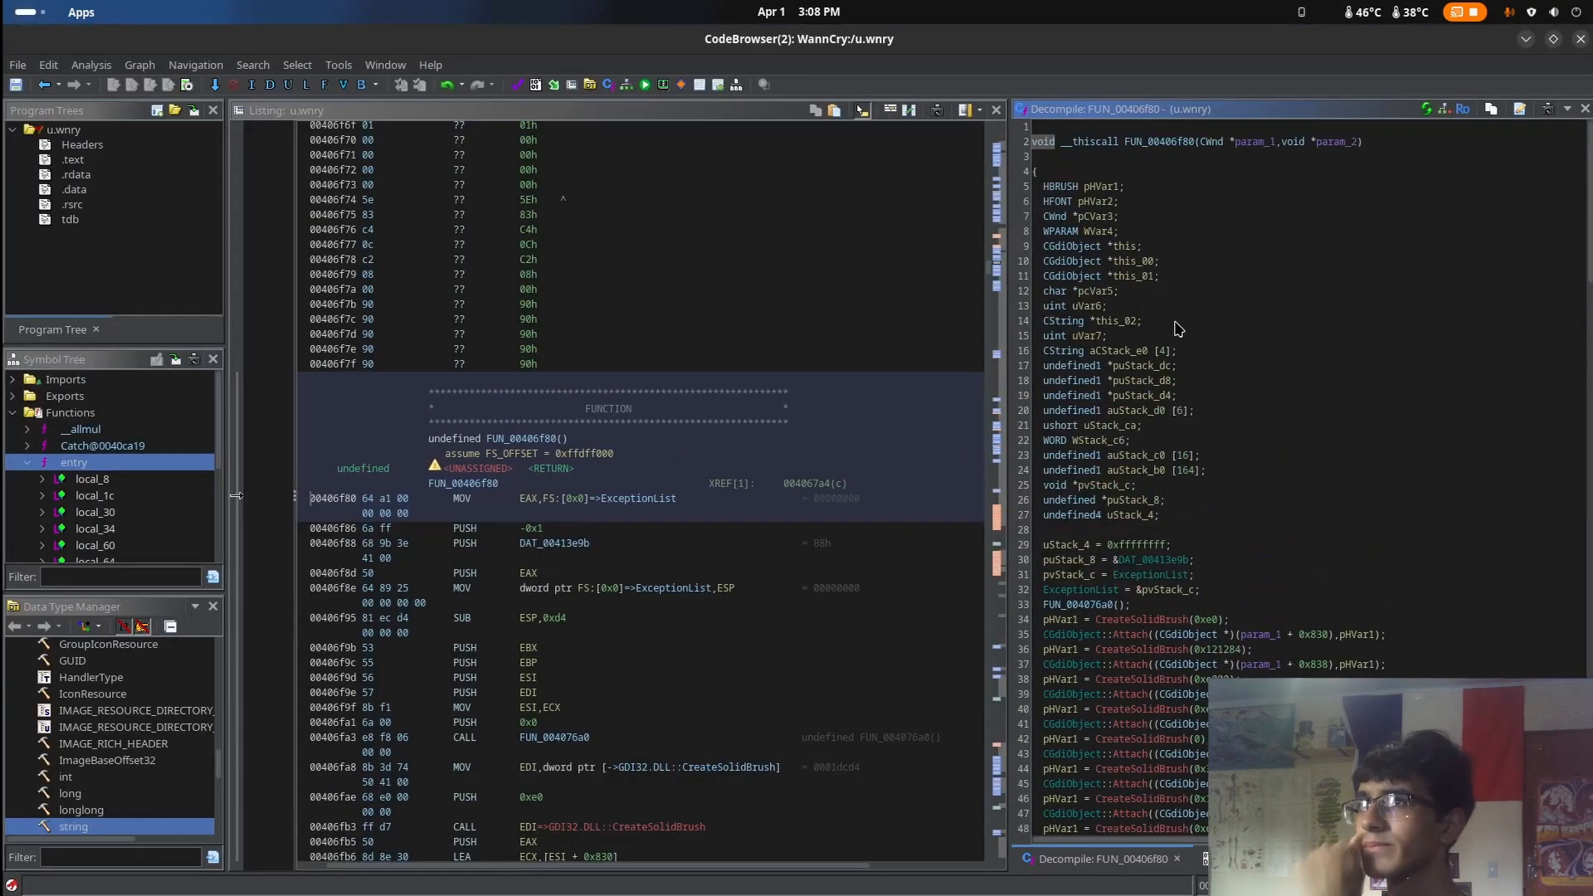
pyautogui.click(1169, 143)
pyautogui.rightClick(1169, 146)
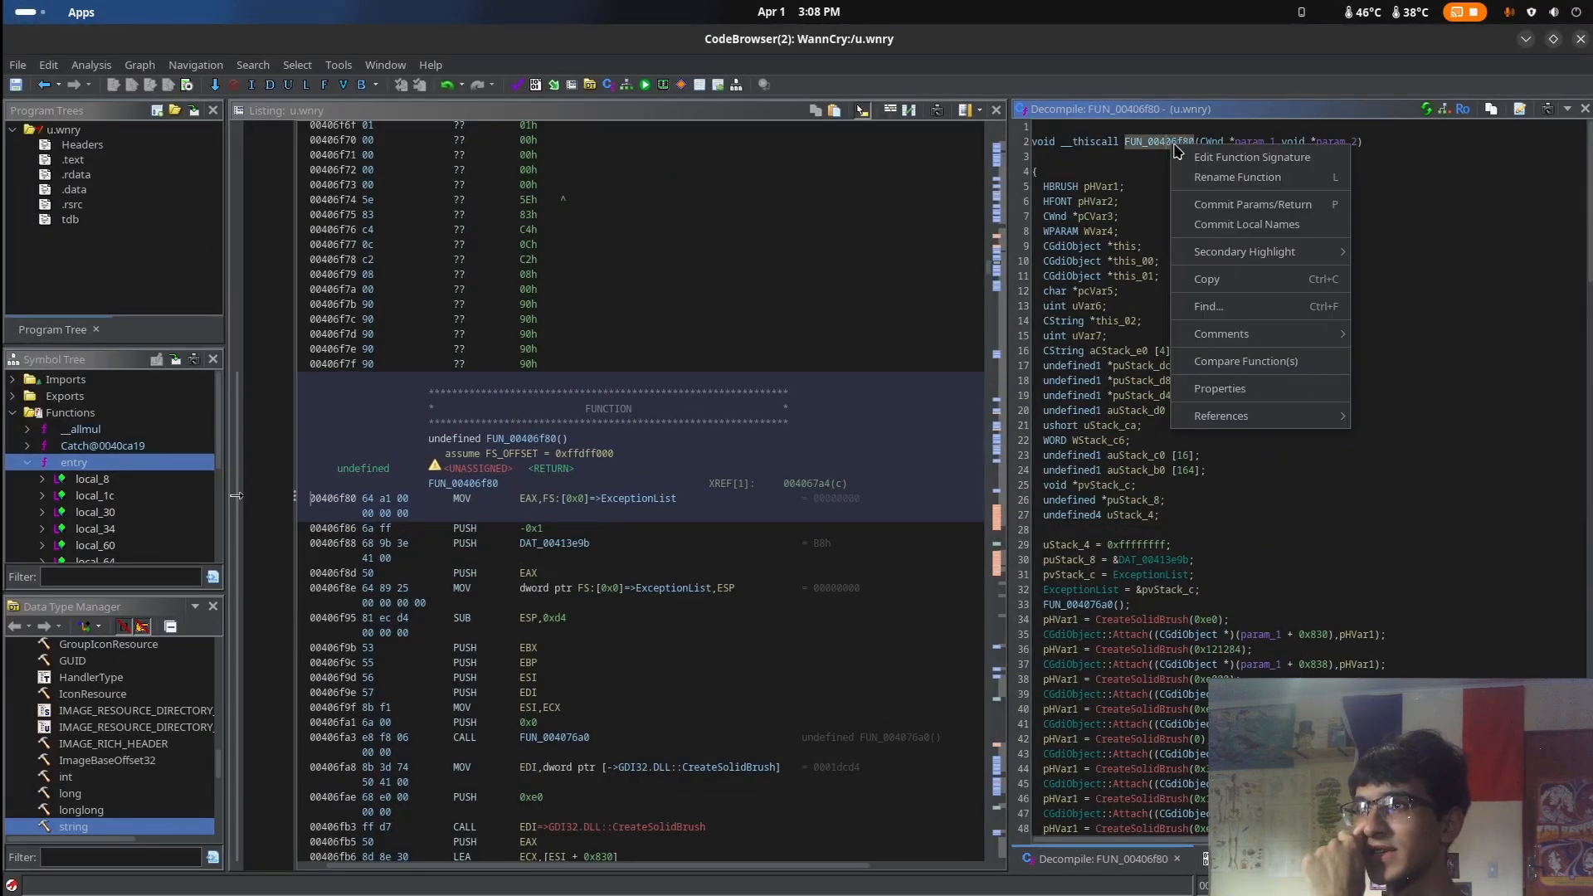
pyautogui.click(1224, 178)
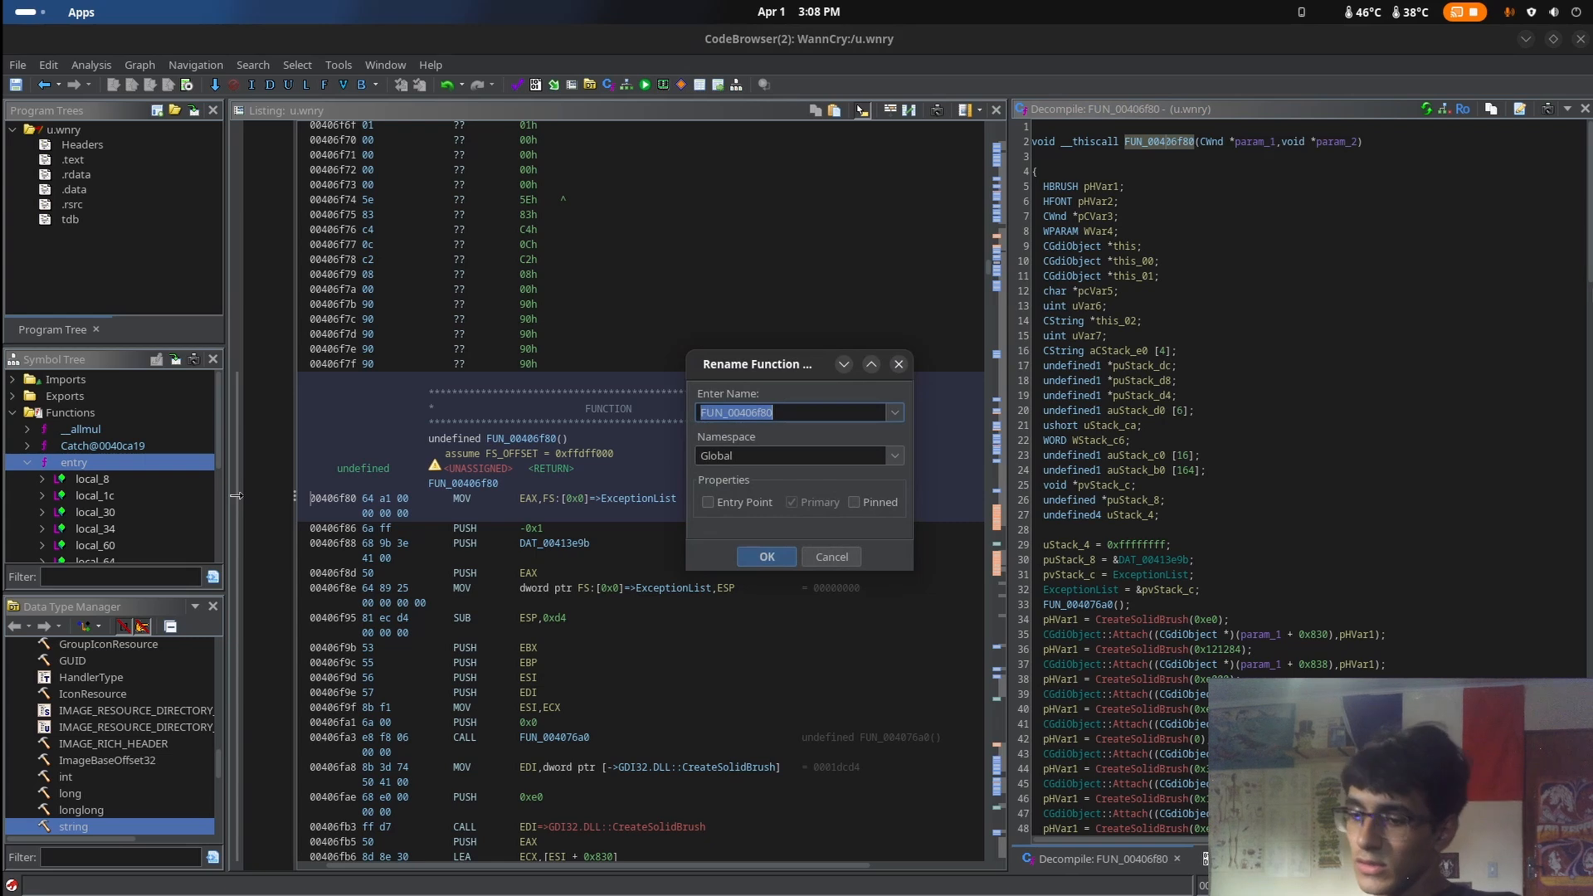
pyautogui.write('UI')
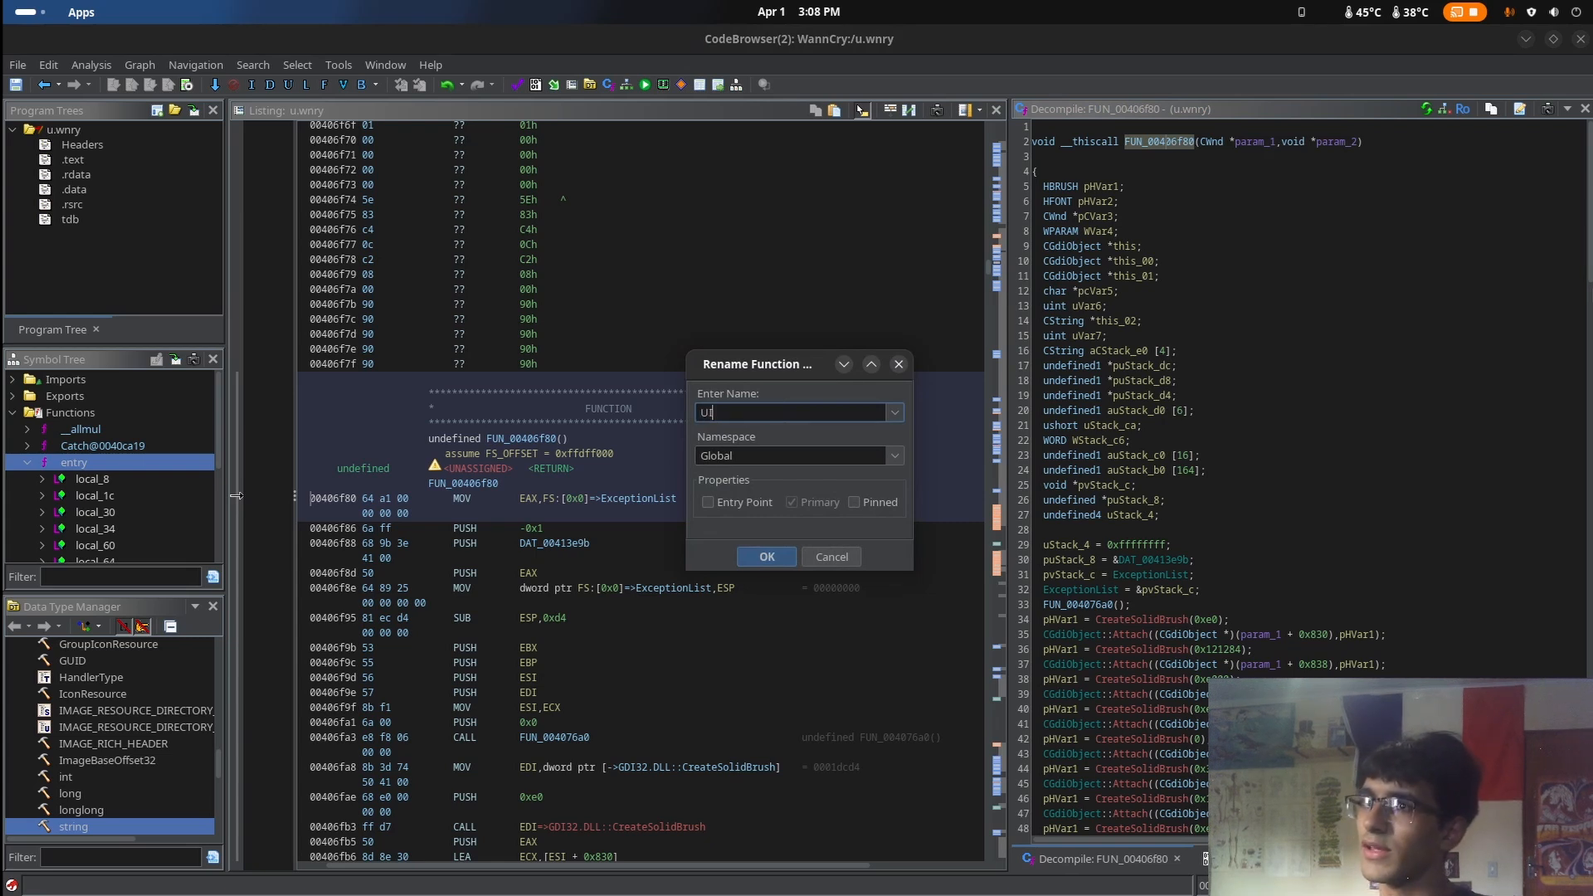
pyautogui.press('Return')
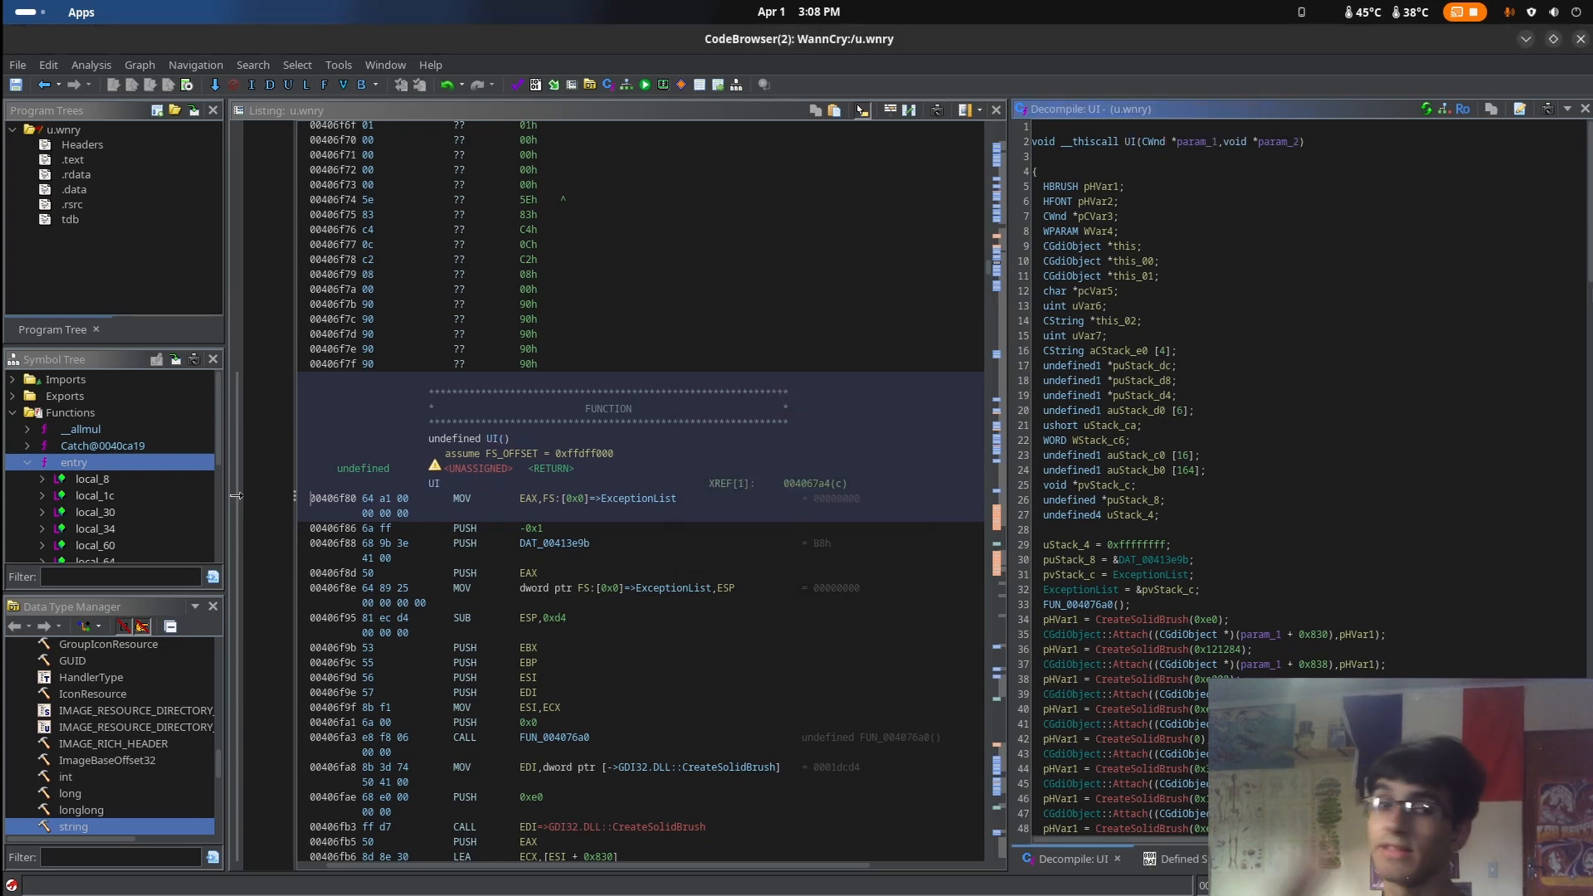
# Inspect the CreateSolidBrush and CGdiObject::Attach calls in the decompiled UI function
pyautogui.scroll(-5, 1103, 545)
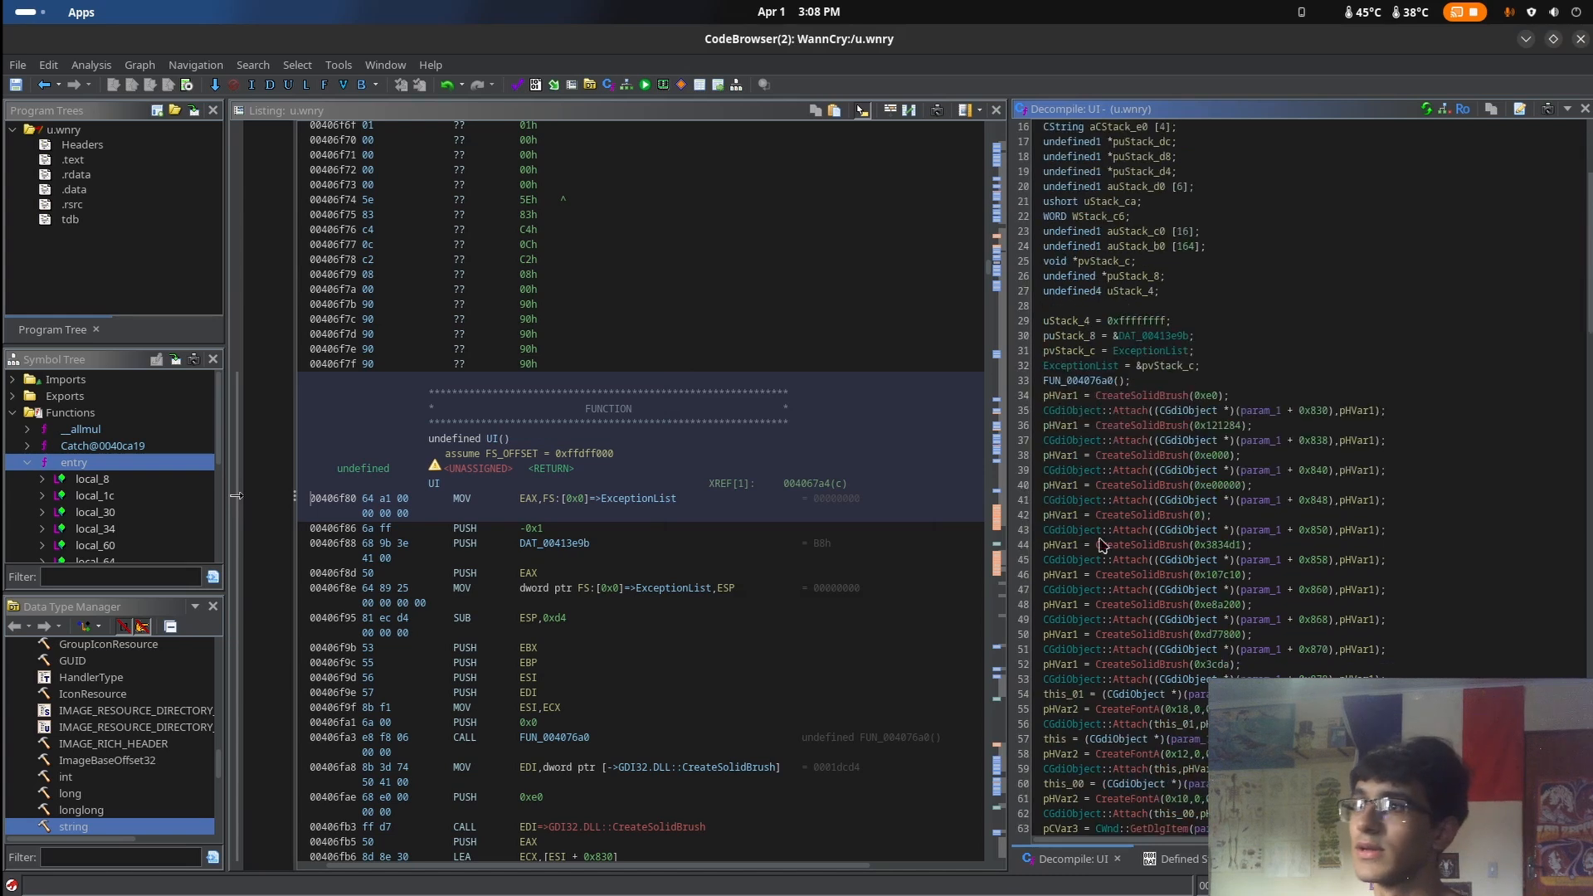
pyautogui.click(1180, 415)
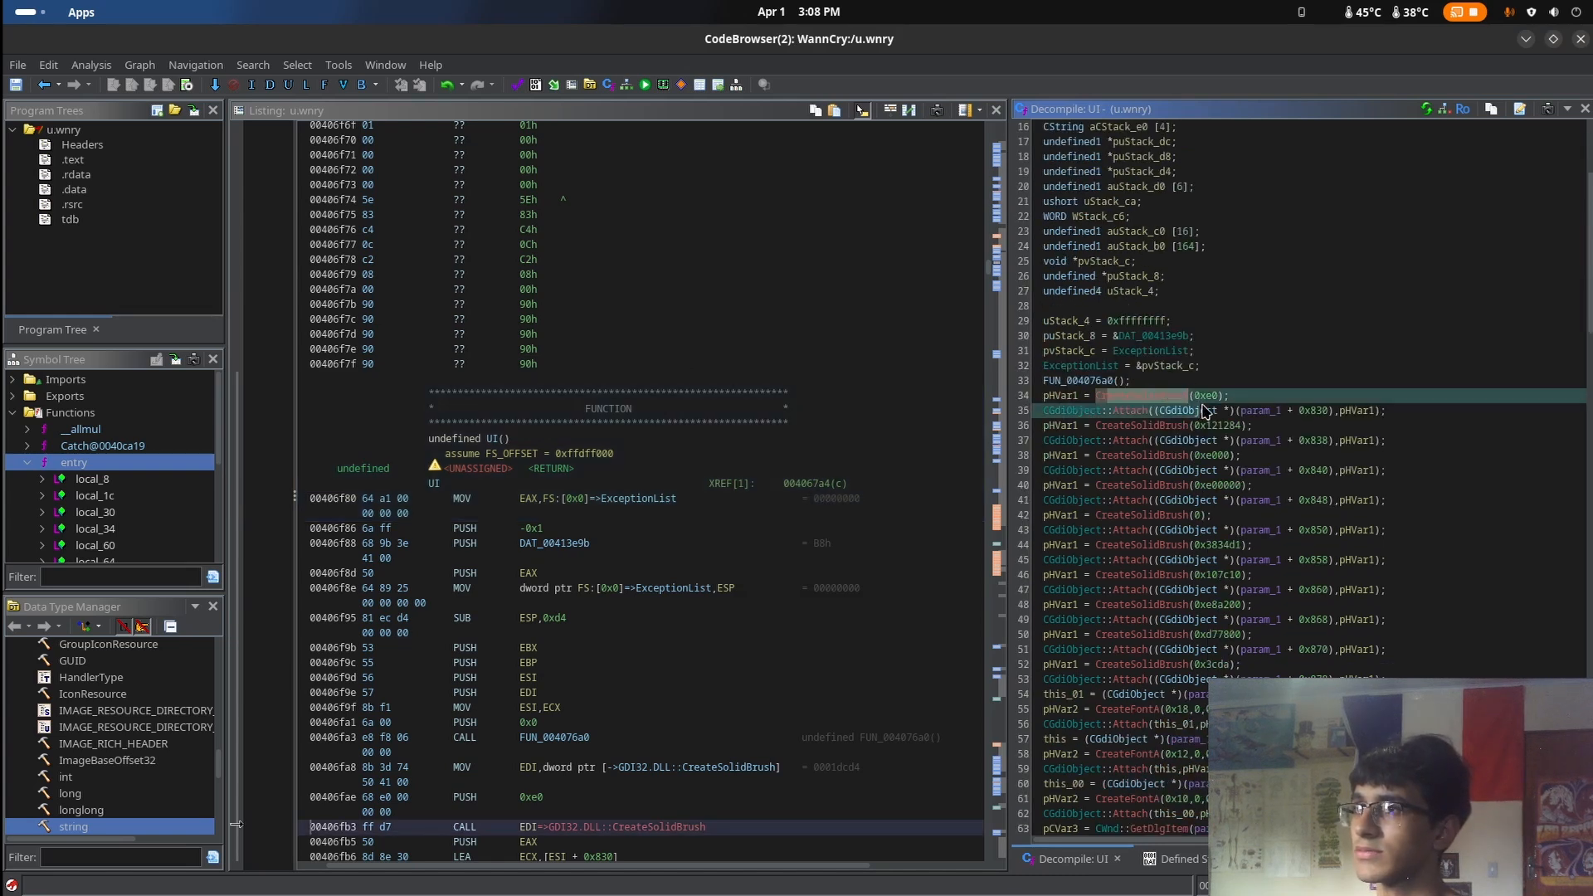
pyautogui.click(1123, 381)
pyautogui.moveTo(1136, 428); pyautogui.dragTo(1167, 444)
pyautogui.click(1172, 503)
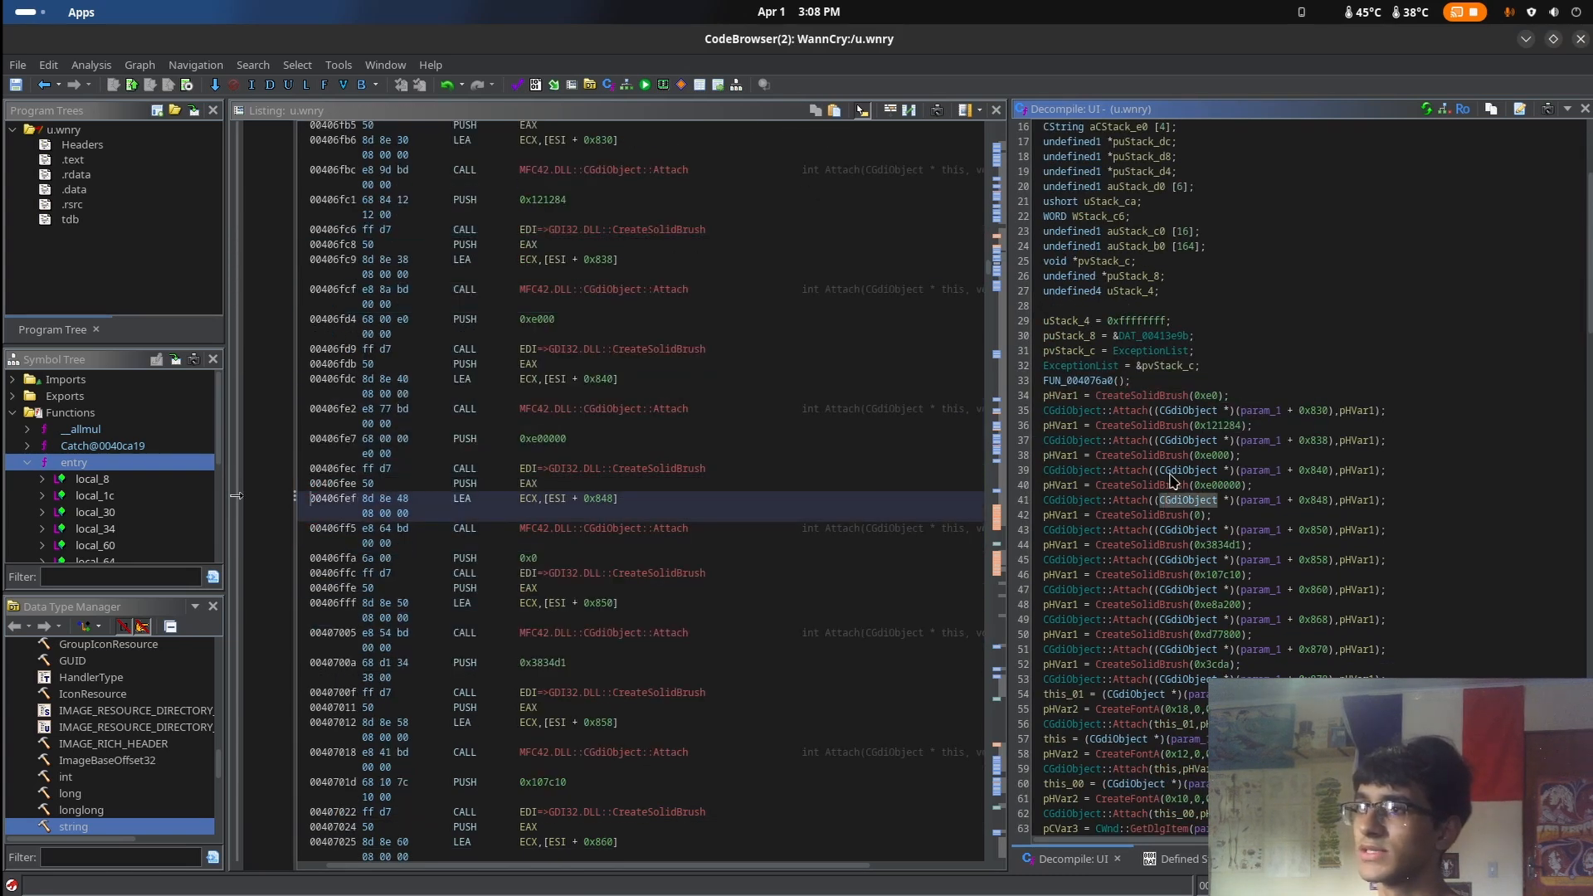
pyautogui.click(1177, 472)
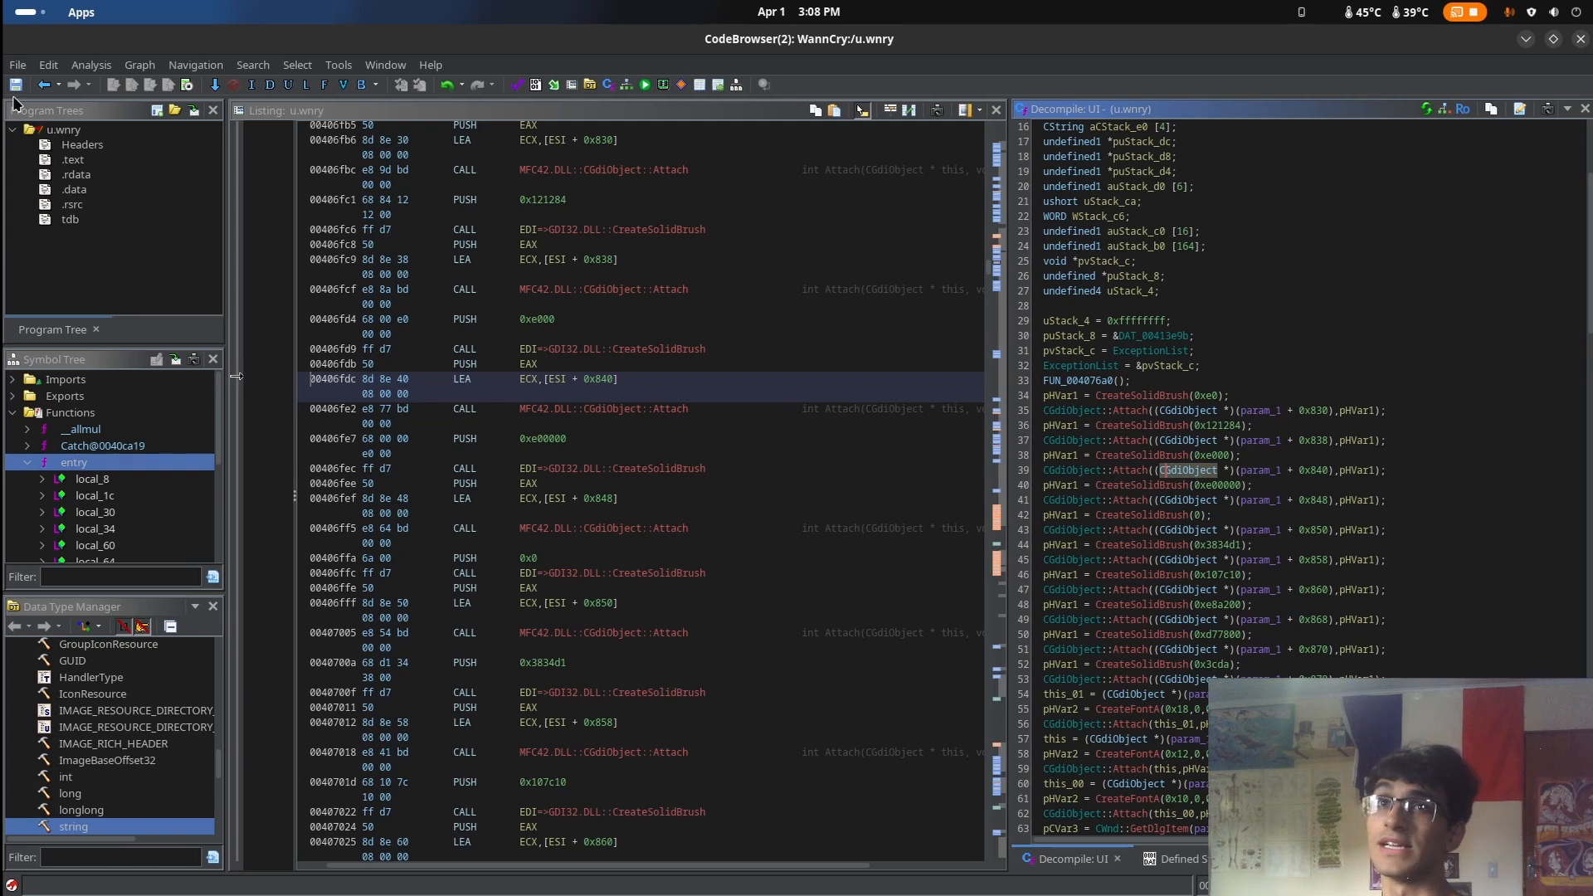
# Go back to the calling function UndefinedFunction_004064d0 and open the decompiled code of FUN_00406c20
pyautogui.click(45, 85)
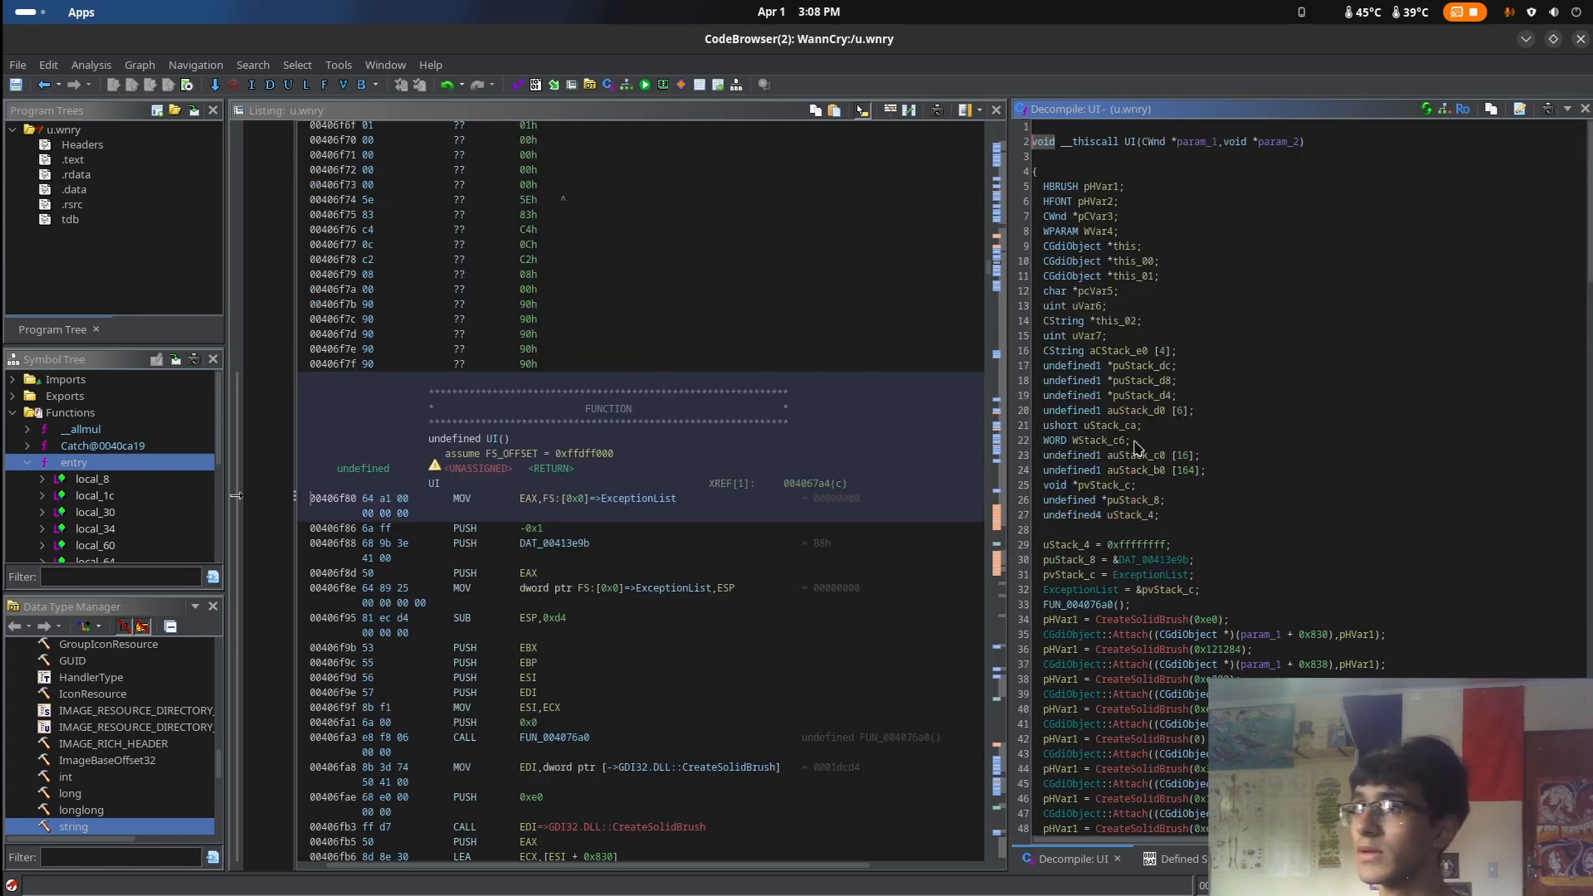
pyautogui.scroll(-1, 1274, 487)
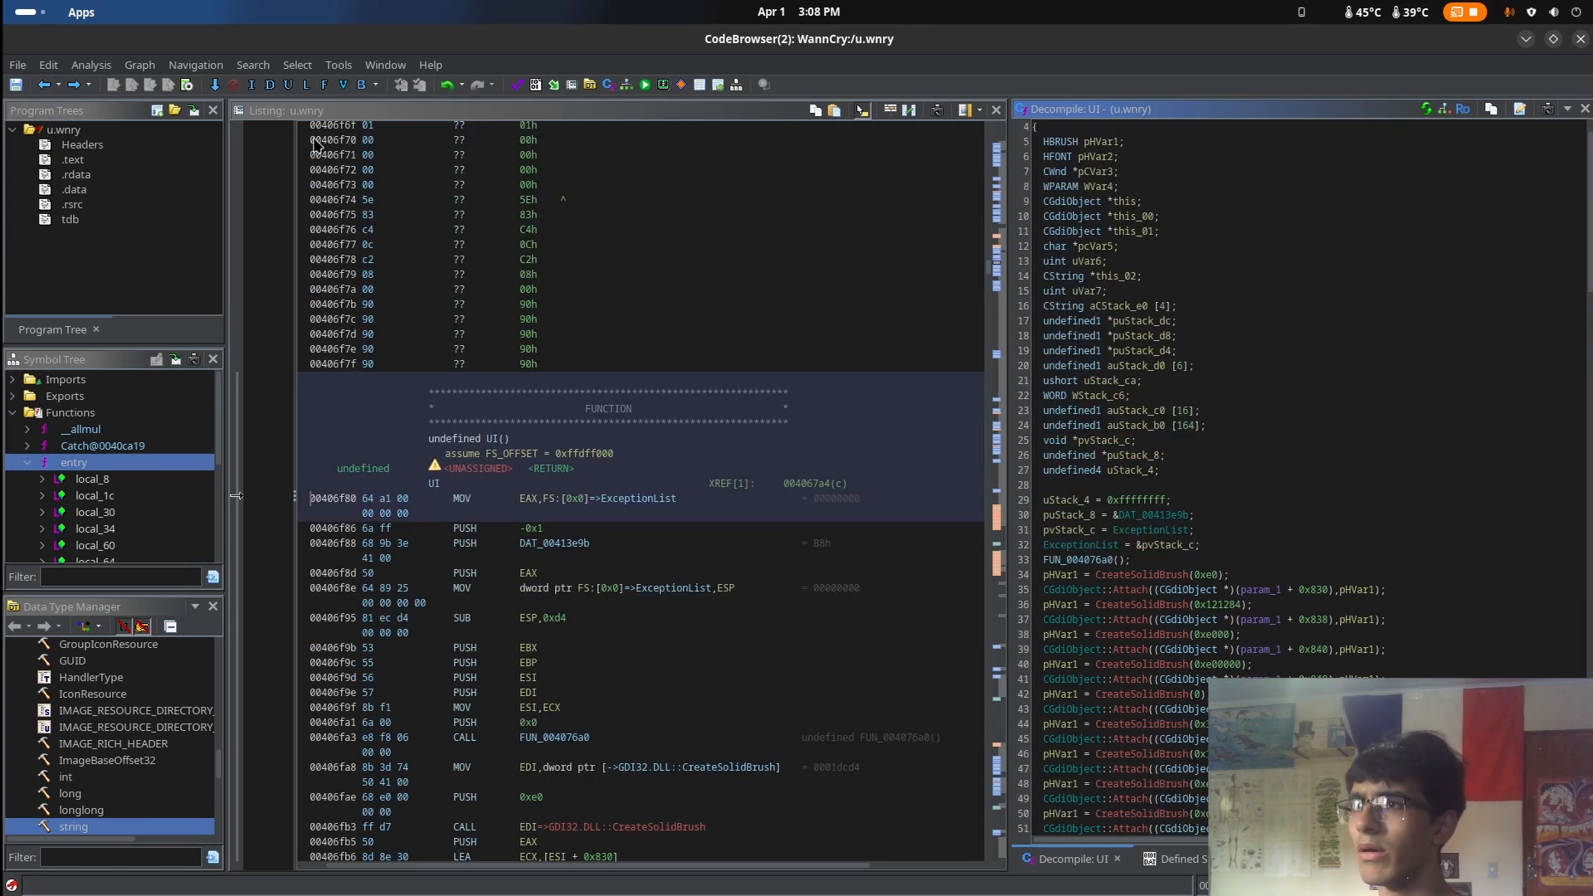
pyautogui.click(44, 85)
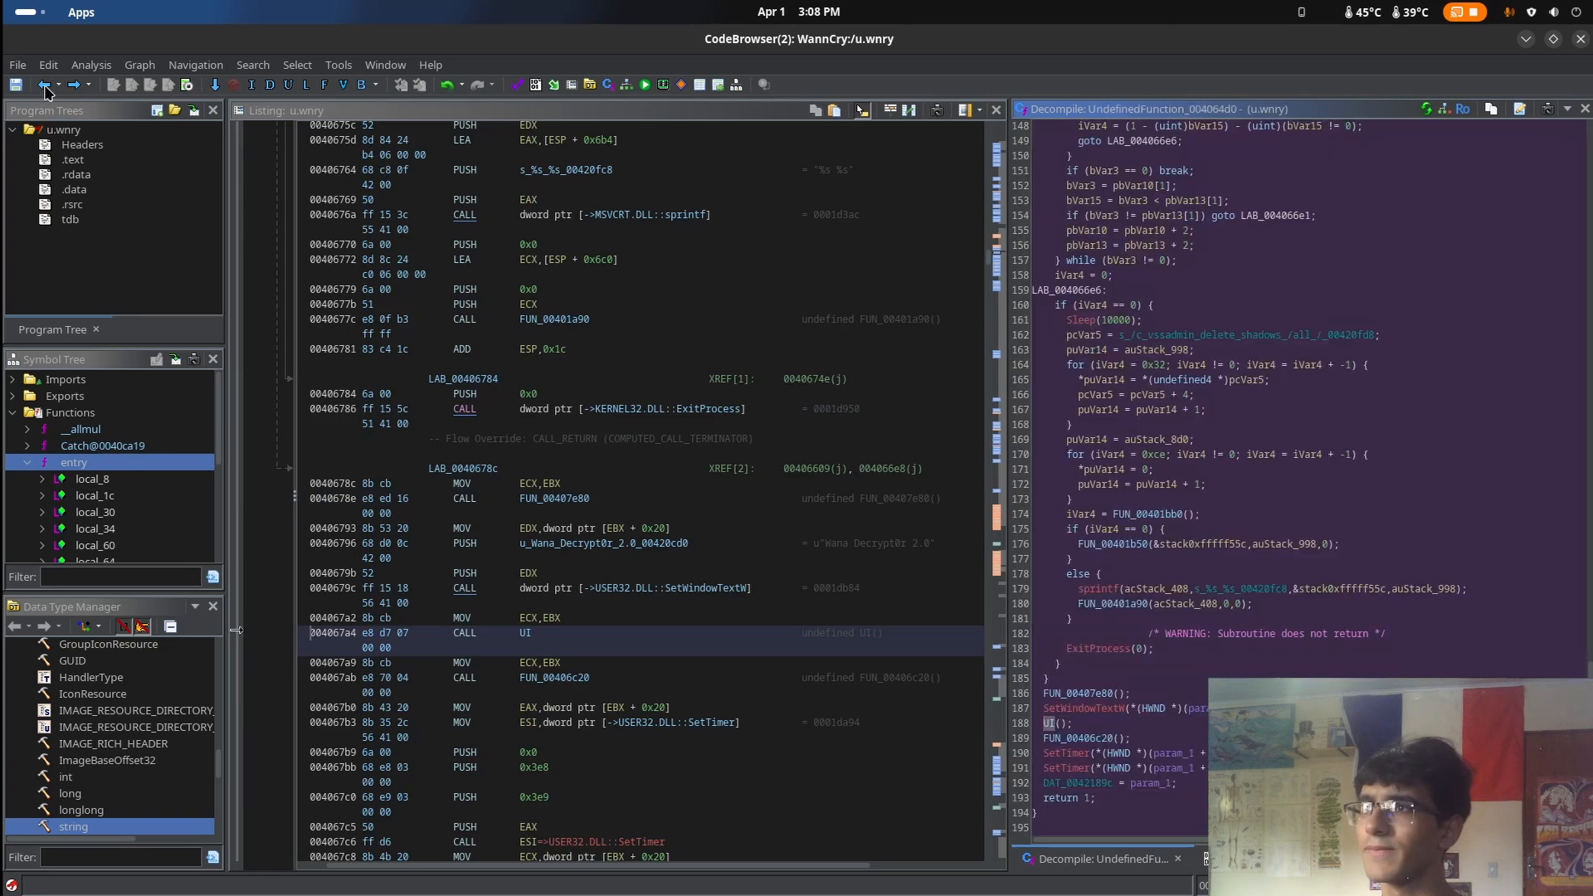
pyautogui.click(1154, 708)
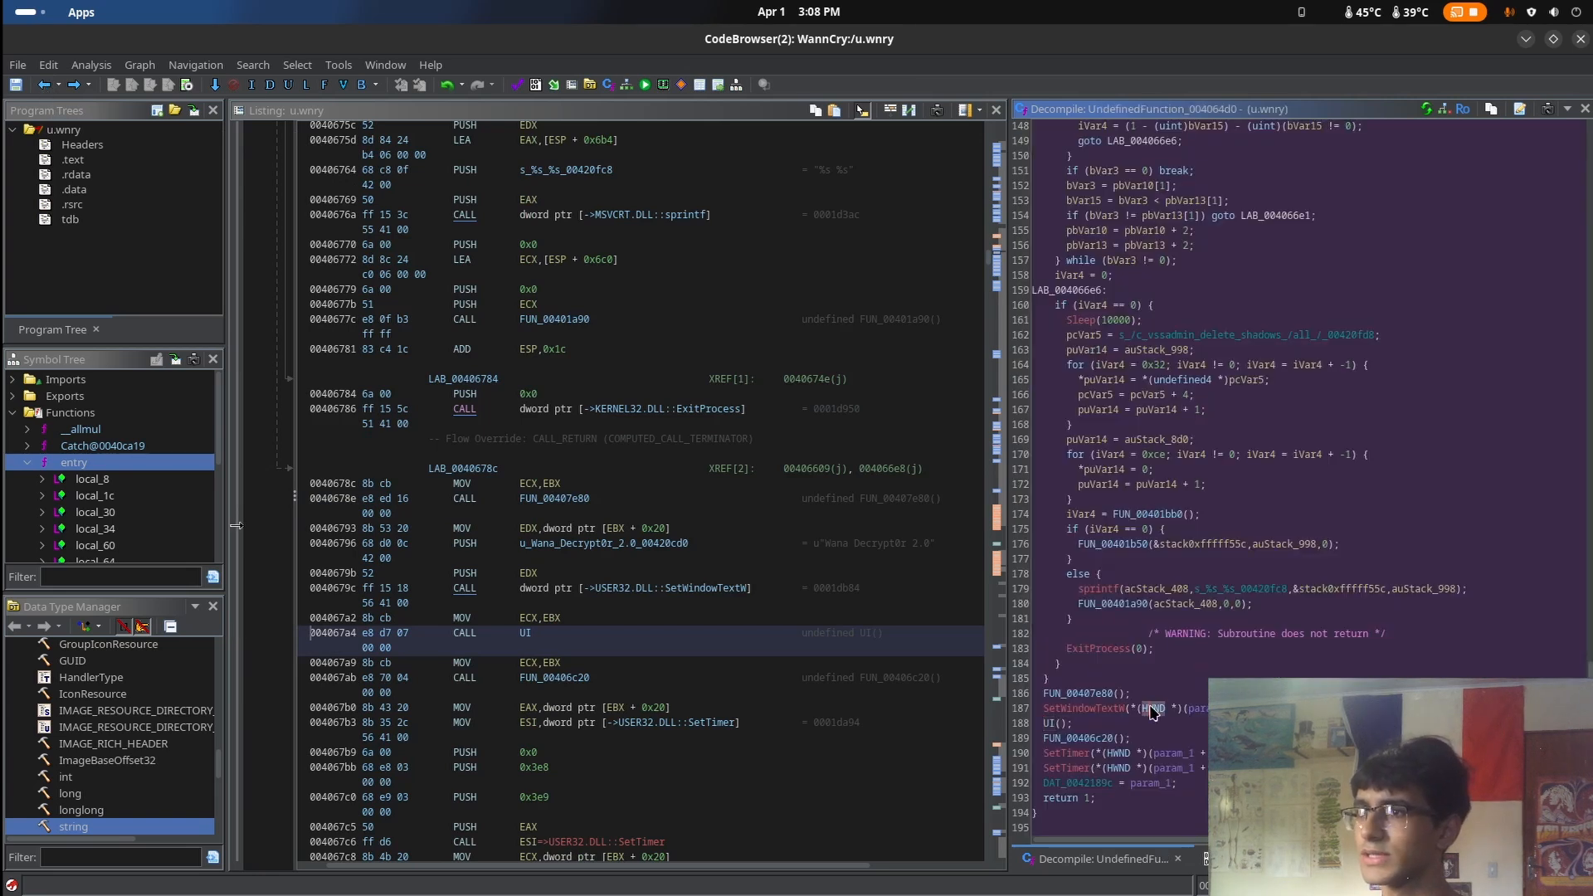
pyautogui.doubleClick(1071, 739)
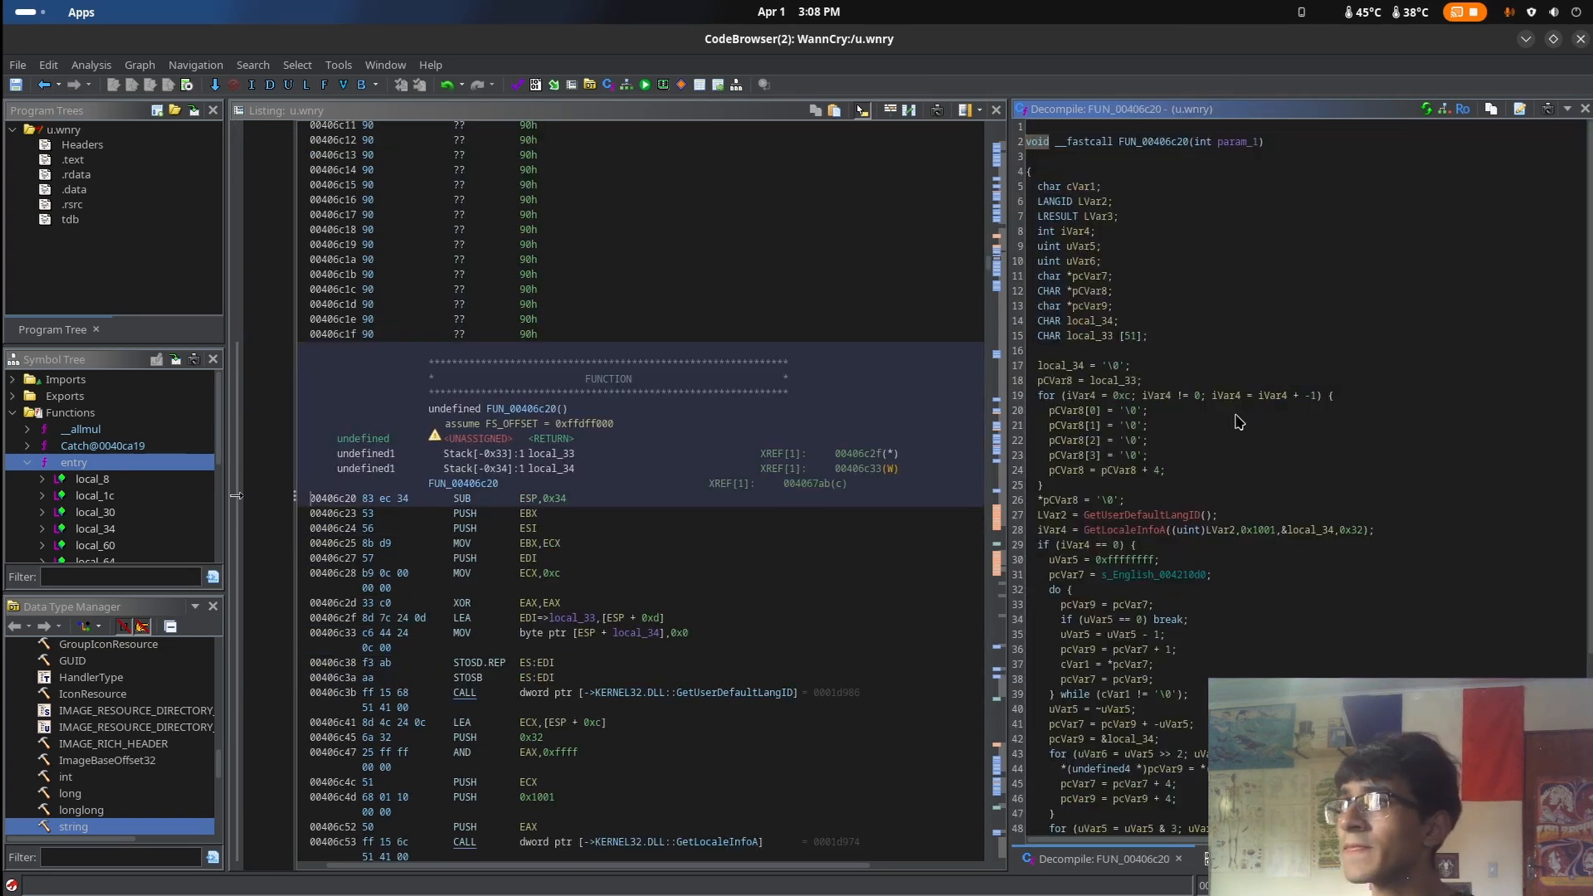
# Examine the GetUserDefaultLangID and GetLocaleInfoA calls and the English string assignment in FUN_00406c20
pyautogui.scroll(-5, 1239, 422)
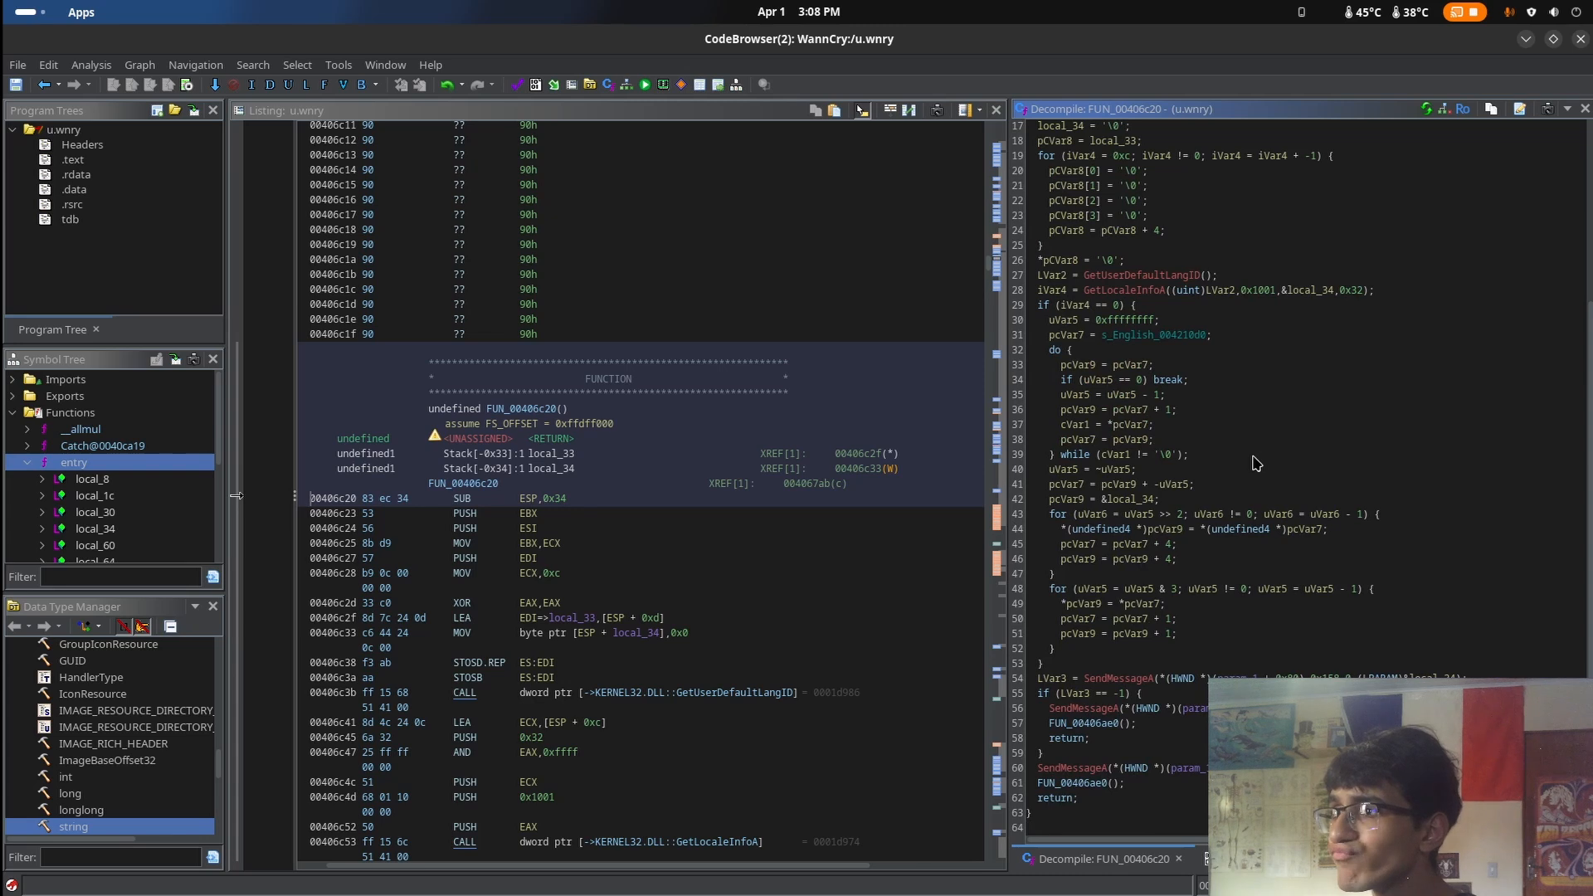
pyautogui.scroll(2, 1256, 463)
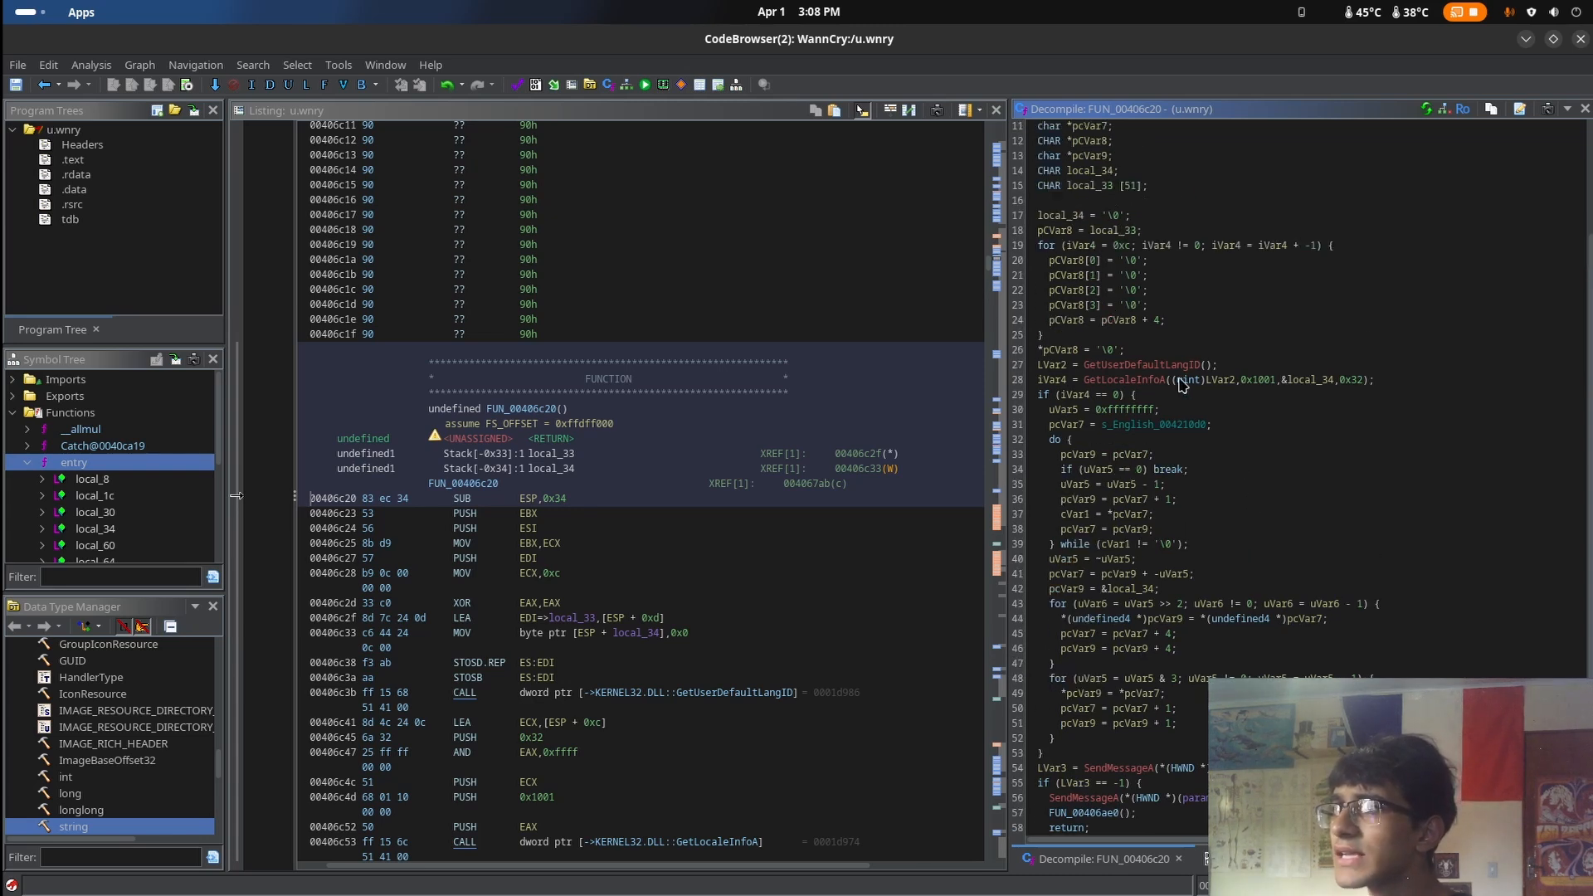
pyautogui.moveTo(1193, 373)
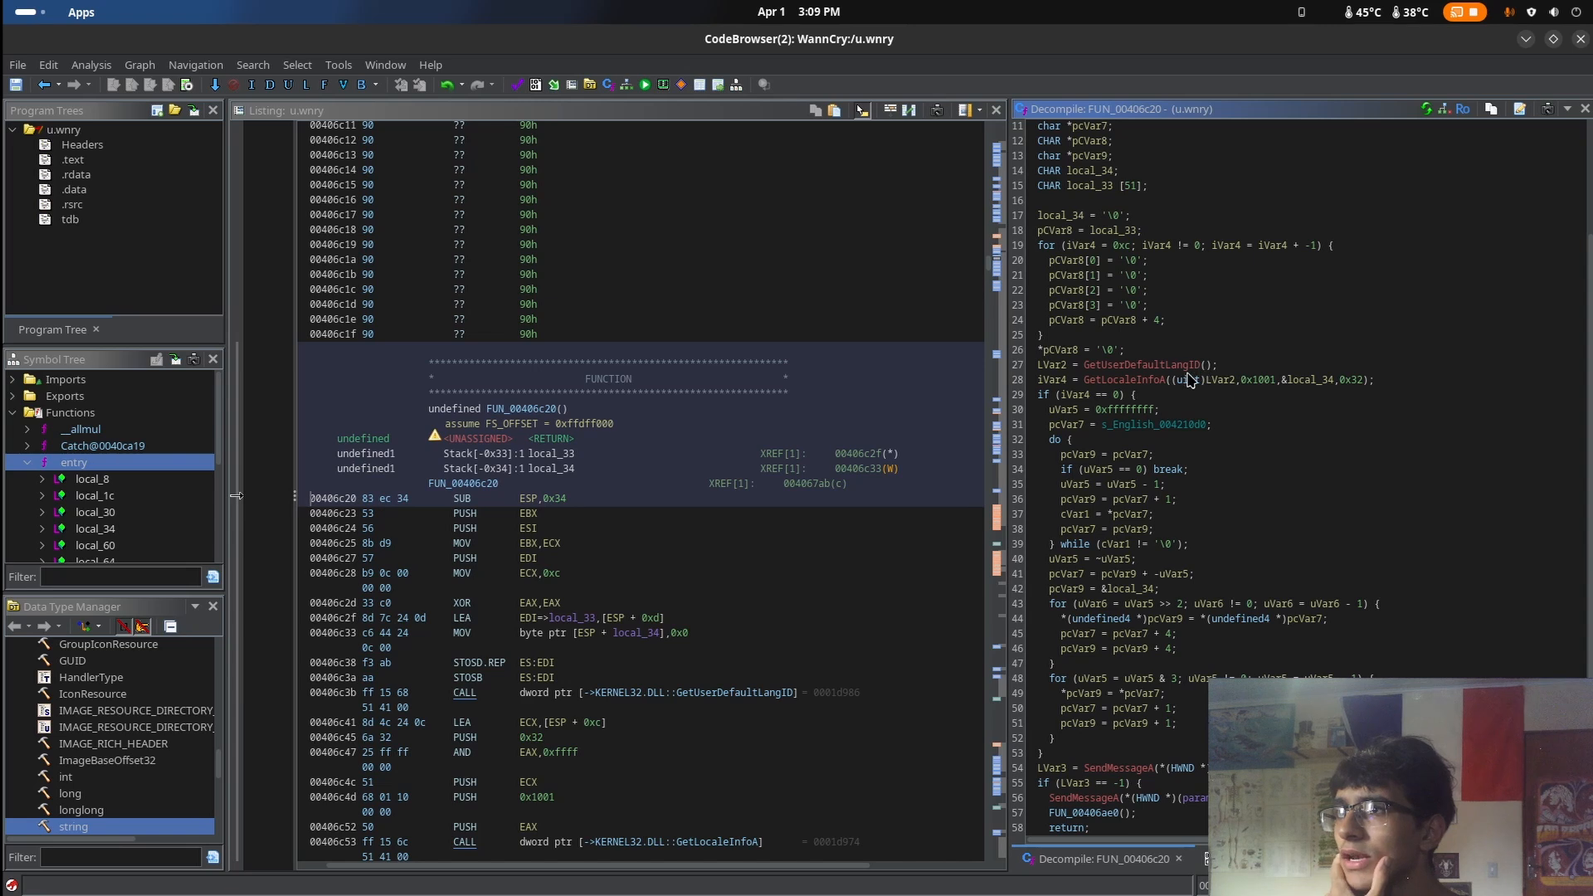
pyautogui.click(1194, 369)
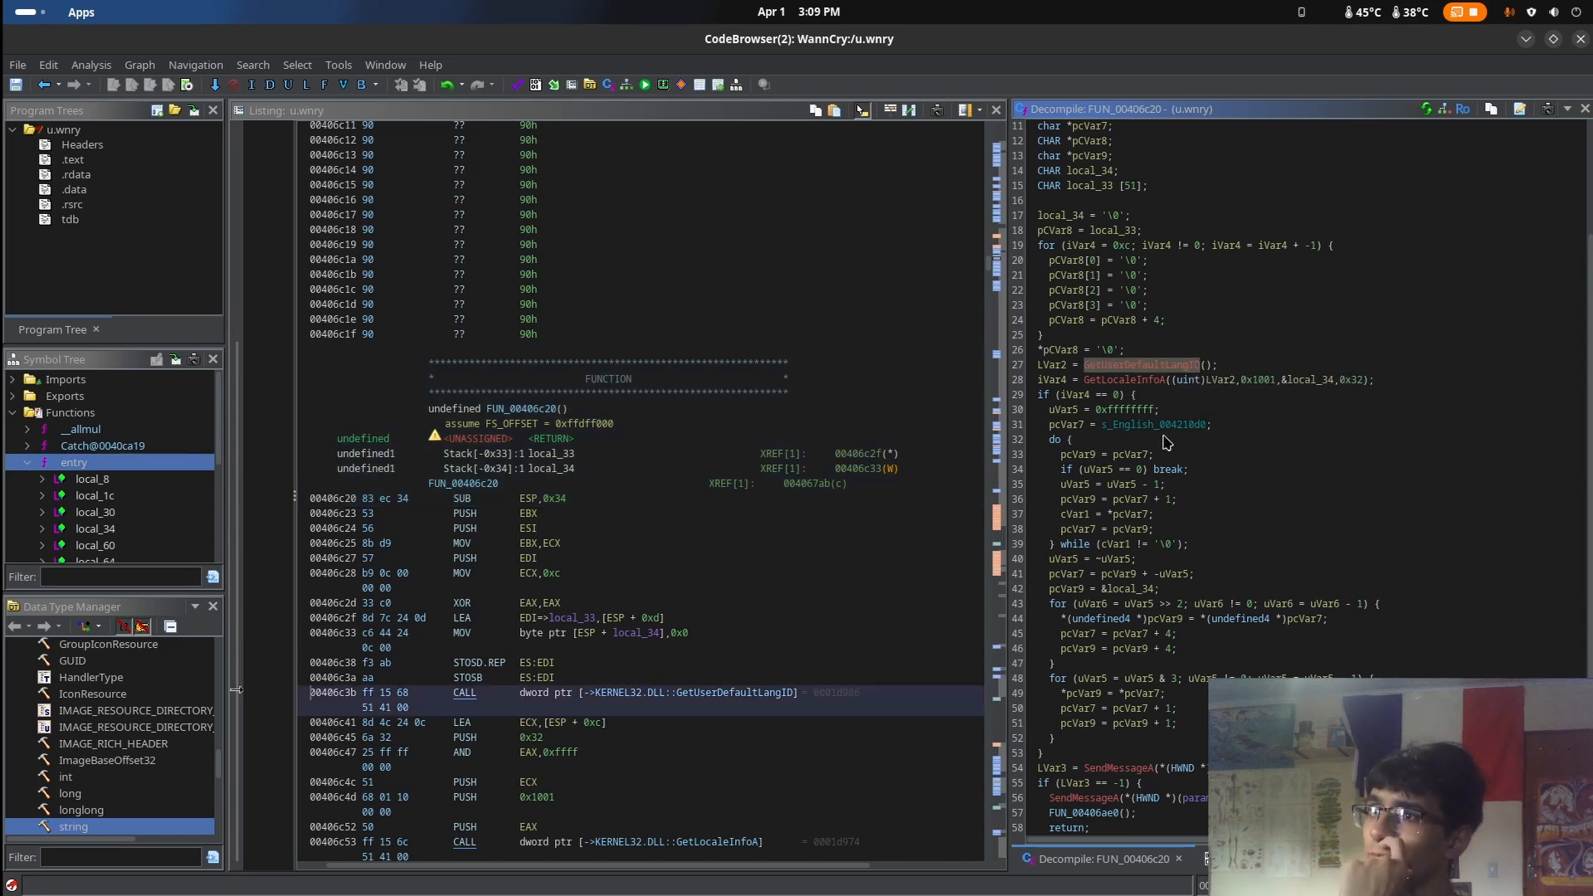
pyautogui.click(1133, 425)
pyautogui.scroll(-2, 1244, 446)
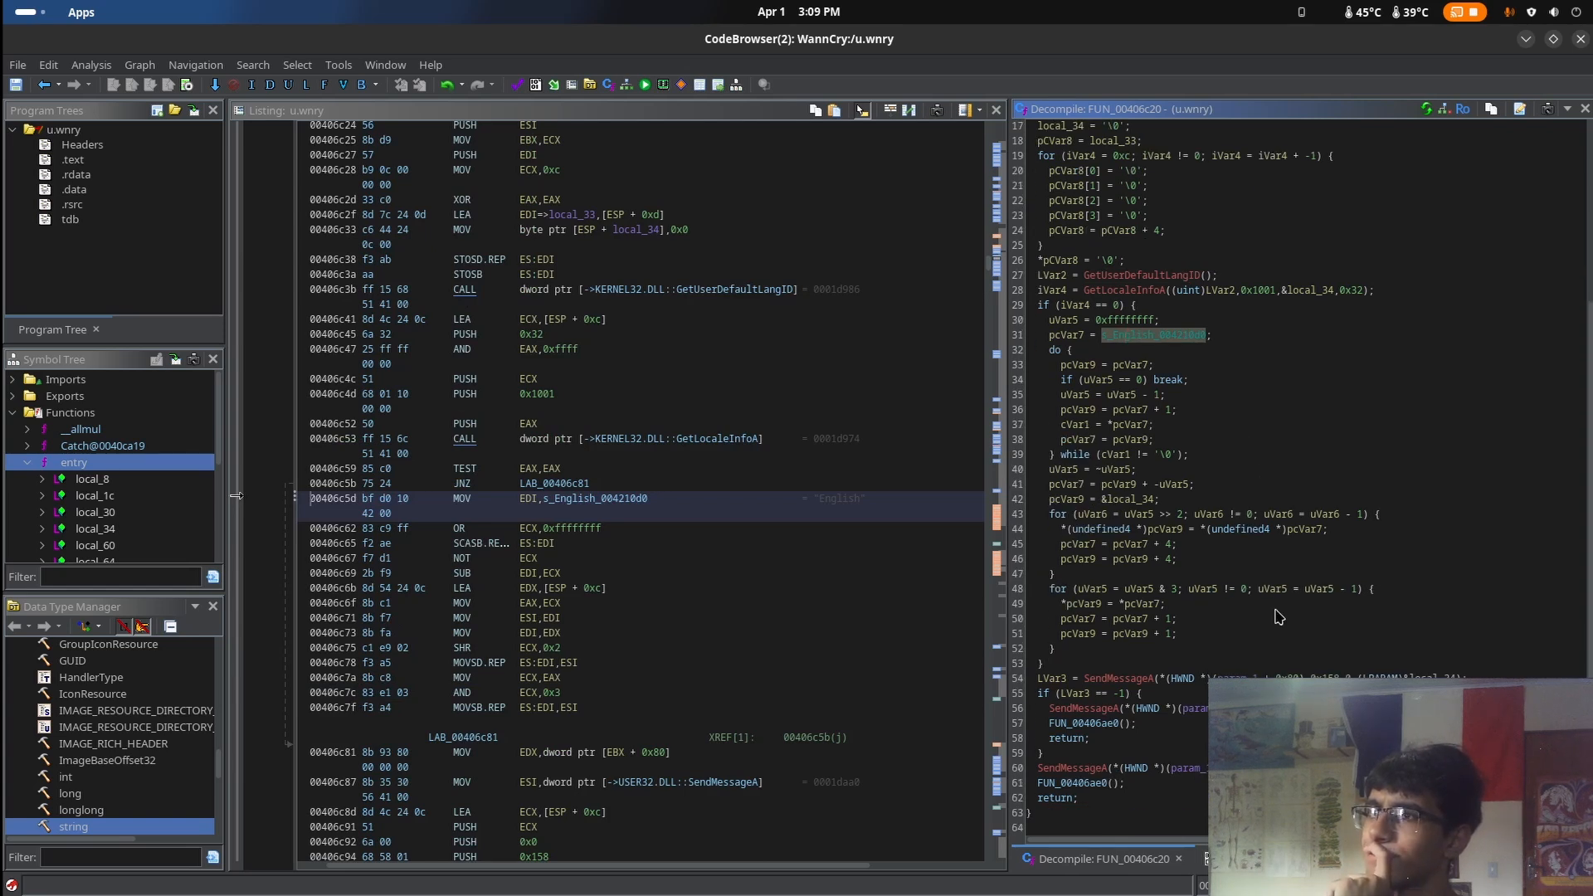
pyautogui.scroll(5, 1278, 616)
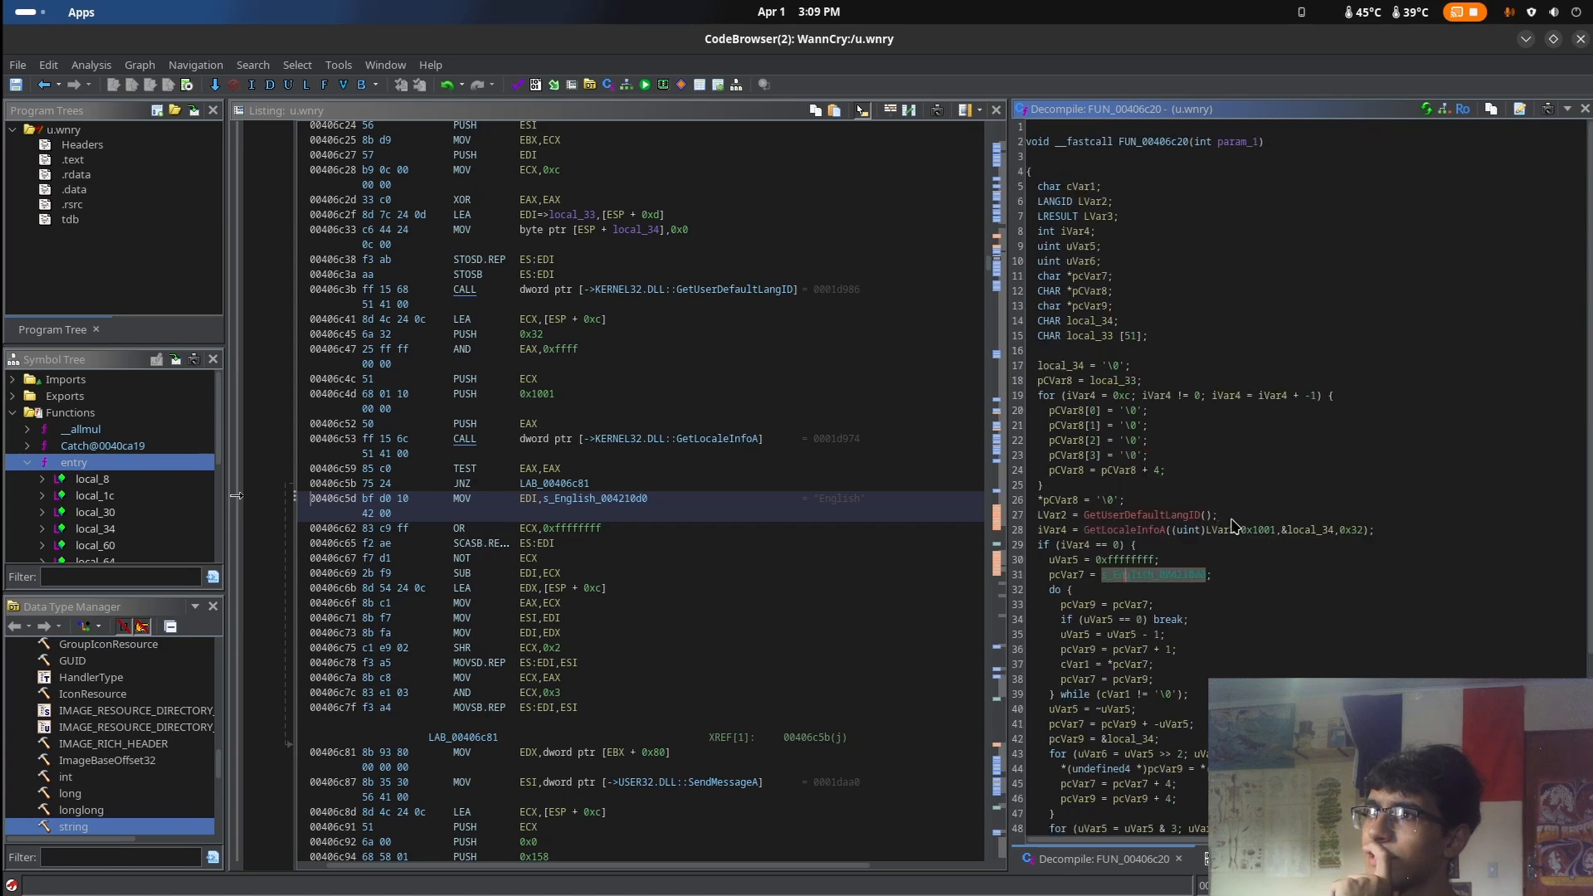
# Rename the function FUN_00406c20 as define_lang
pyautogui.click(1153, 146)
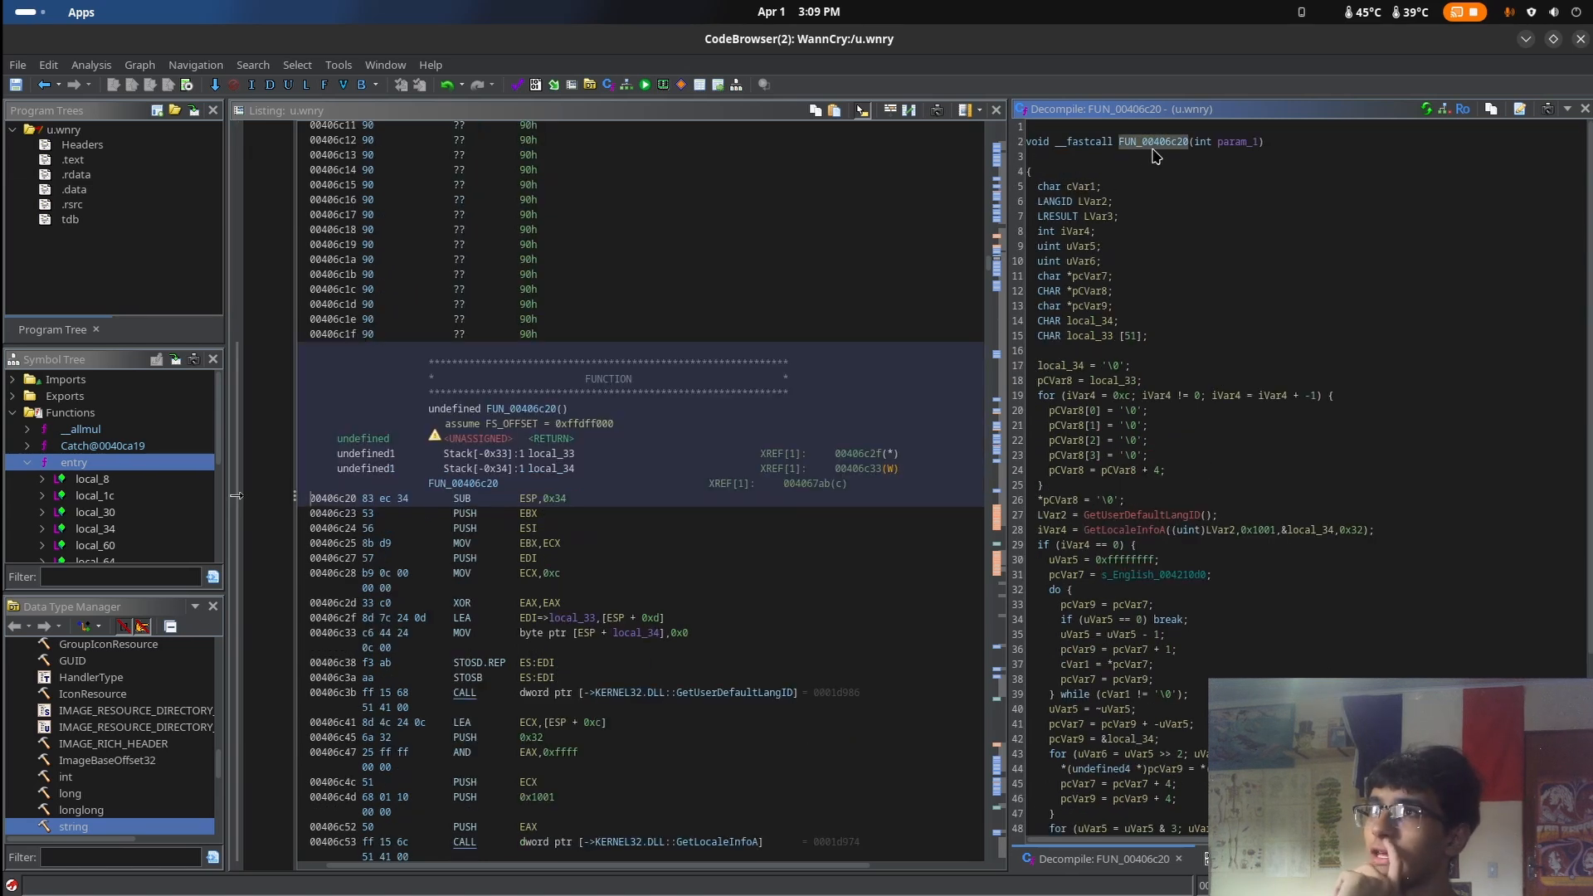
pyautogui.rightClick(1153, 151)
pyautogui.click(1223, 180)
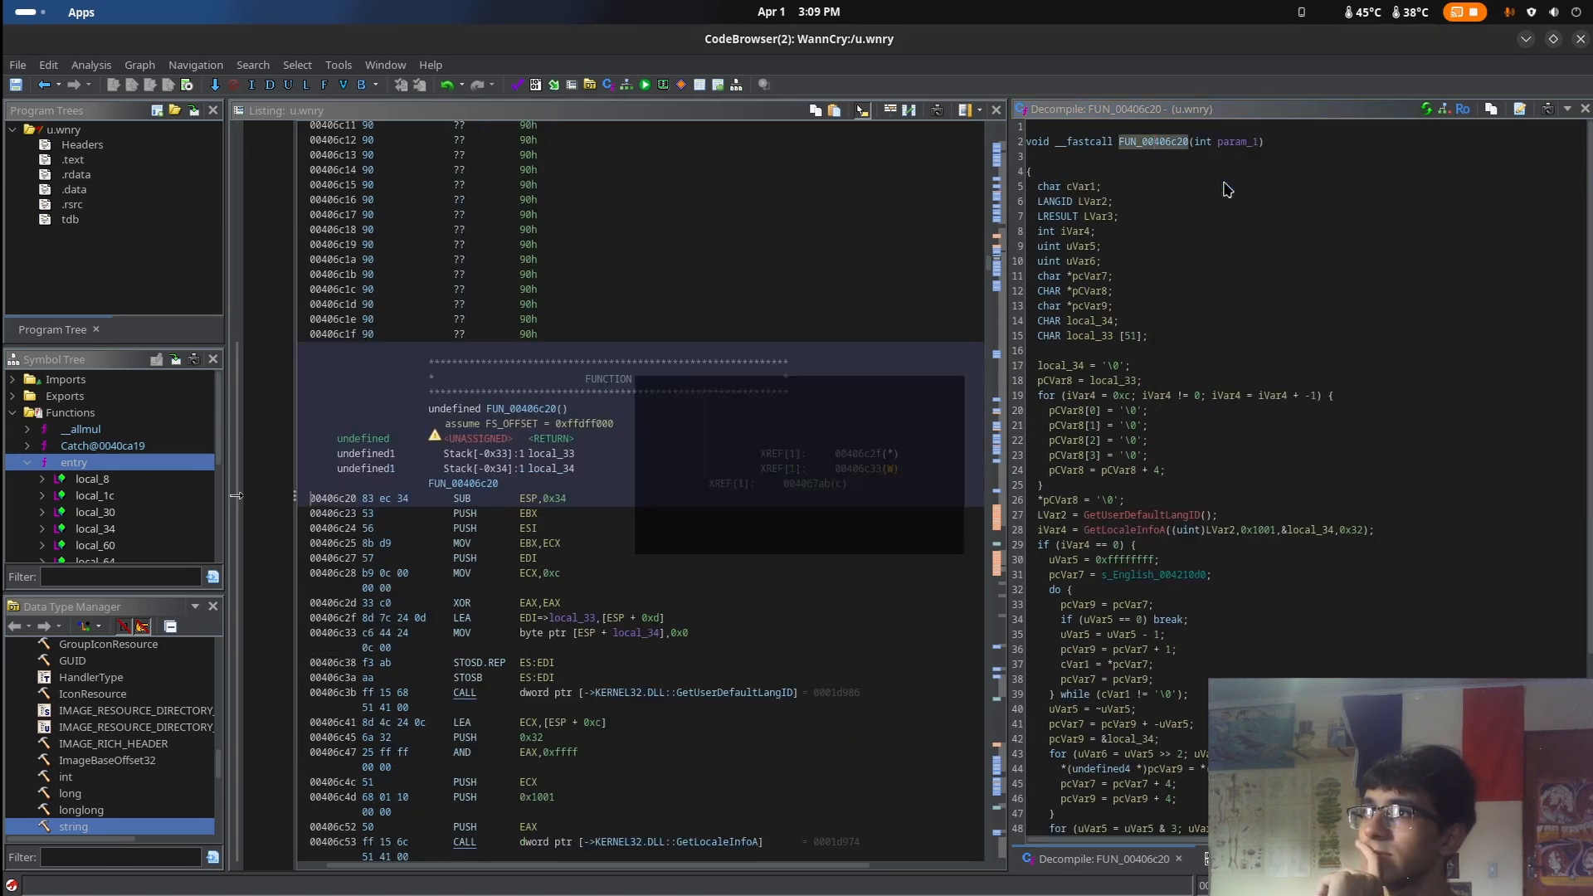
pyautogui.write('D')
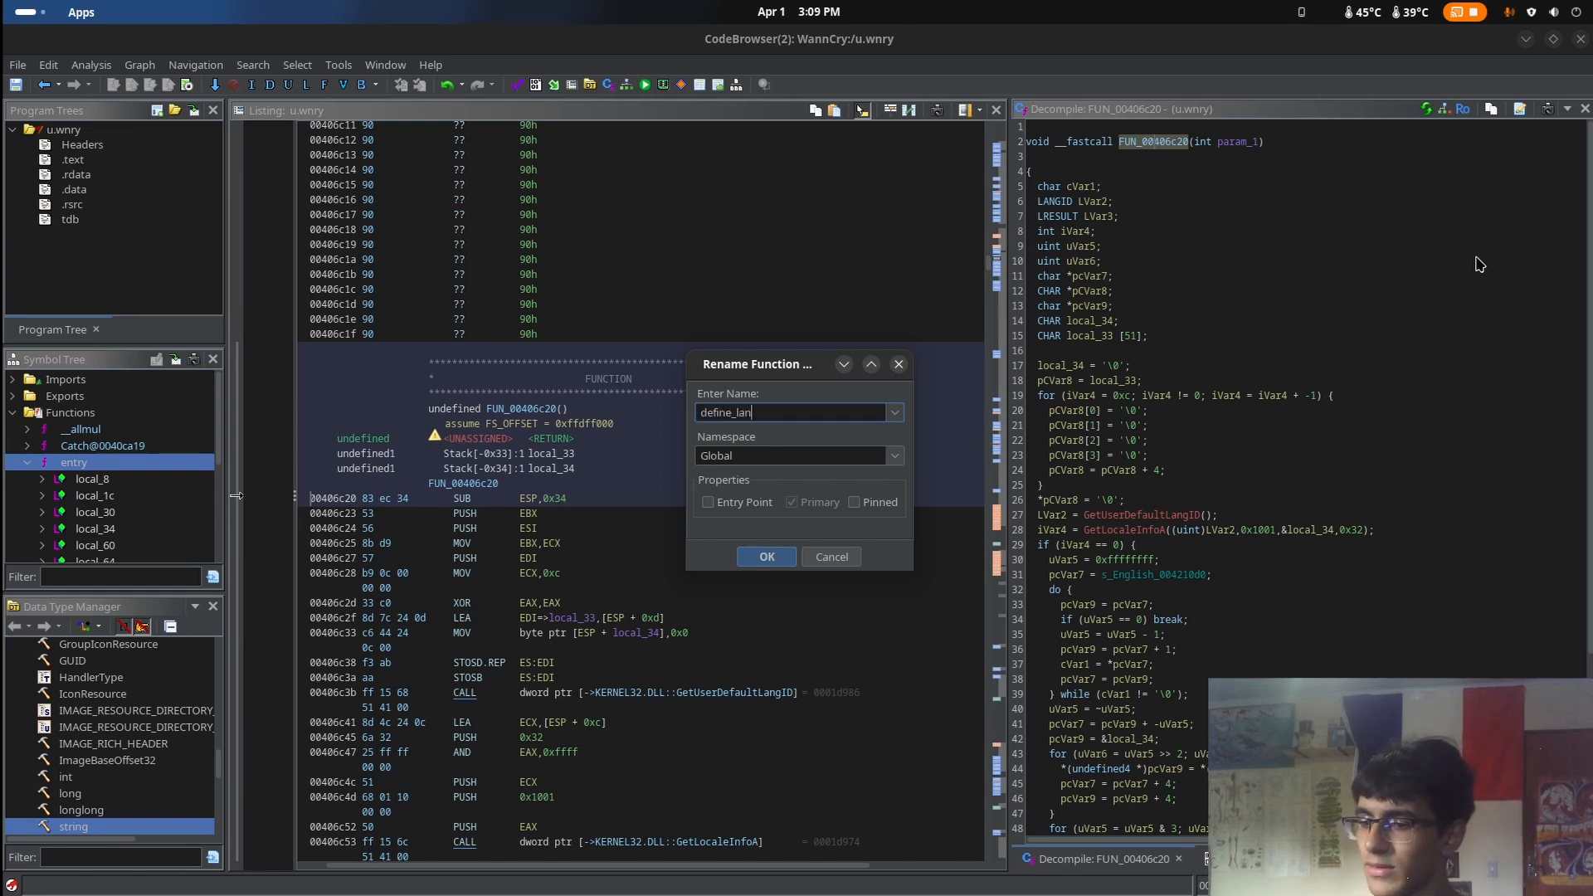
pyautogui.press('Return')
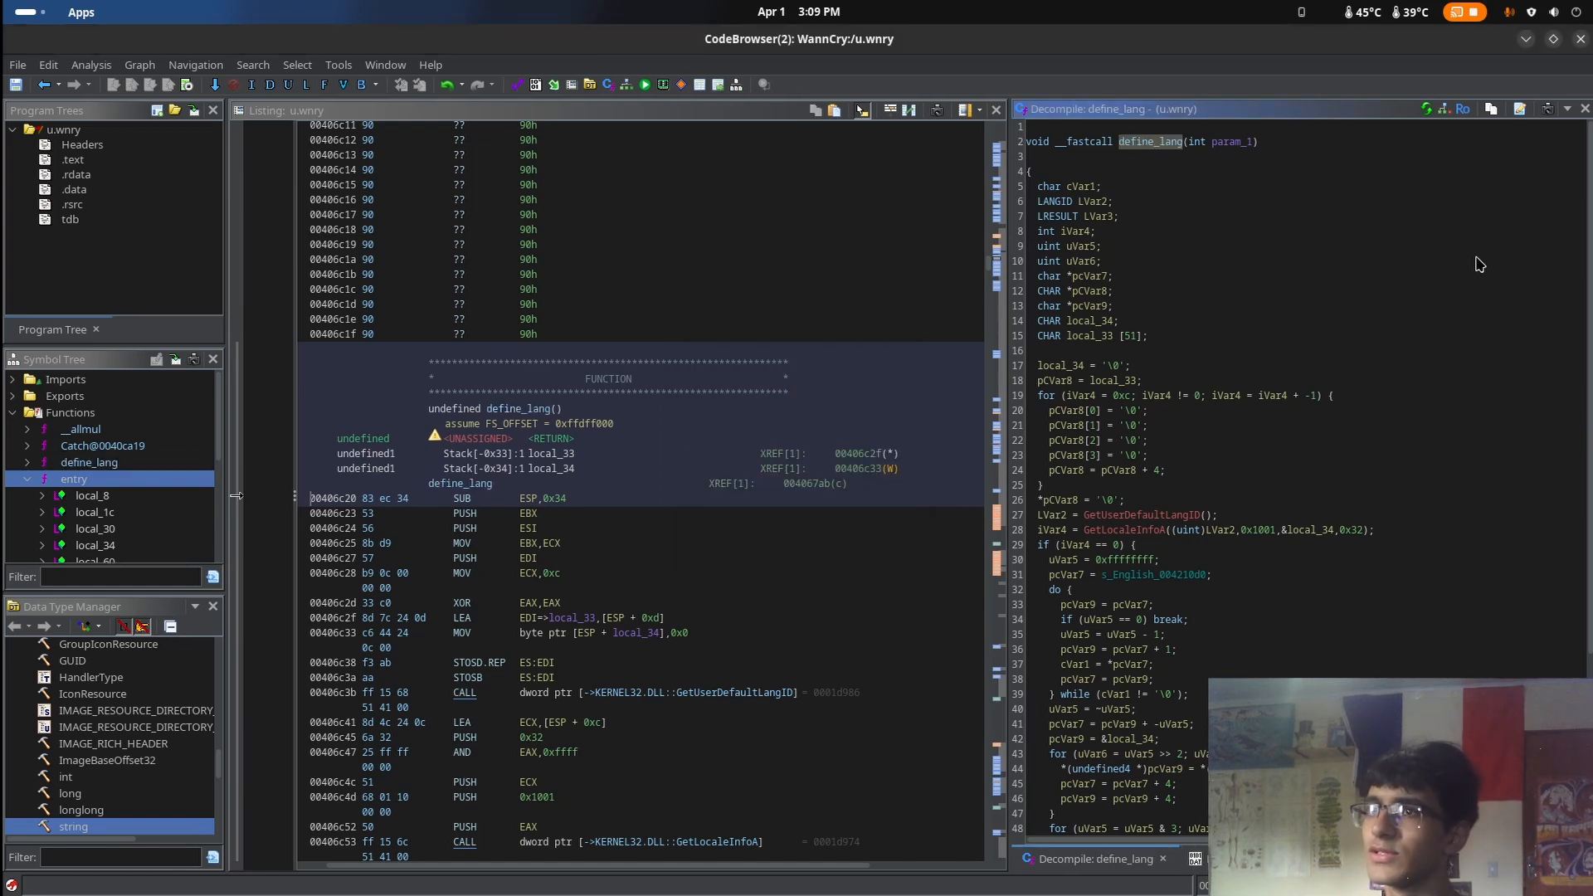
# Open FUN_00407e80 from the calling function, read its decompiled code, and navigate back to the caller
pyautogui.click(44, 89)
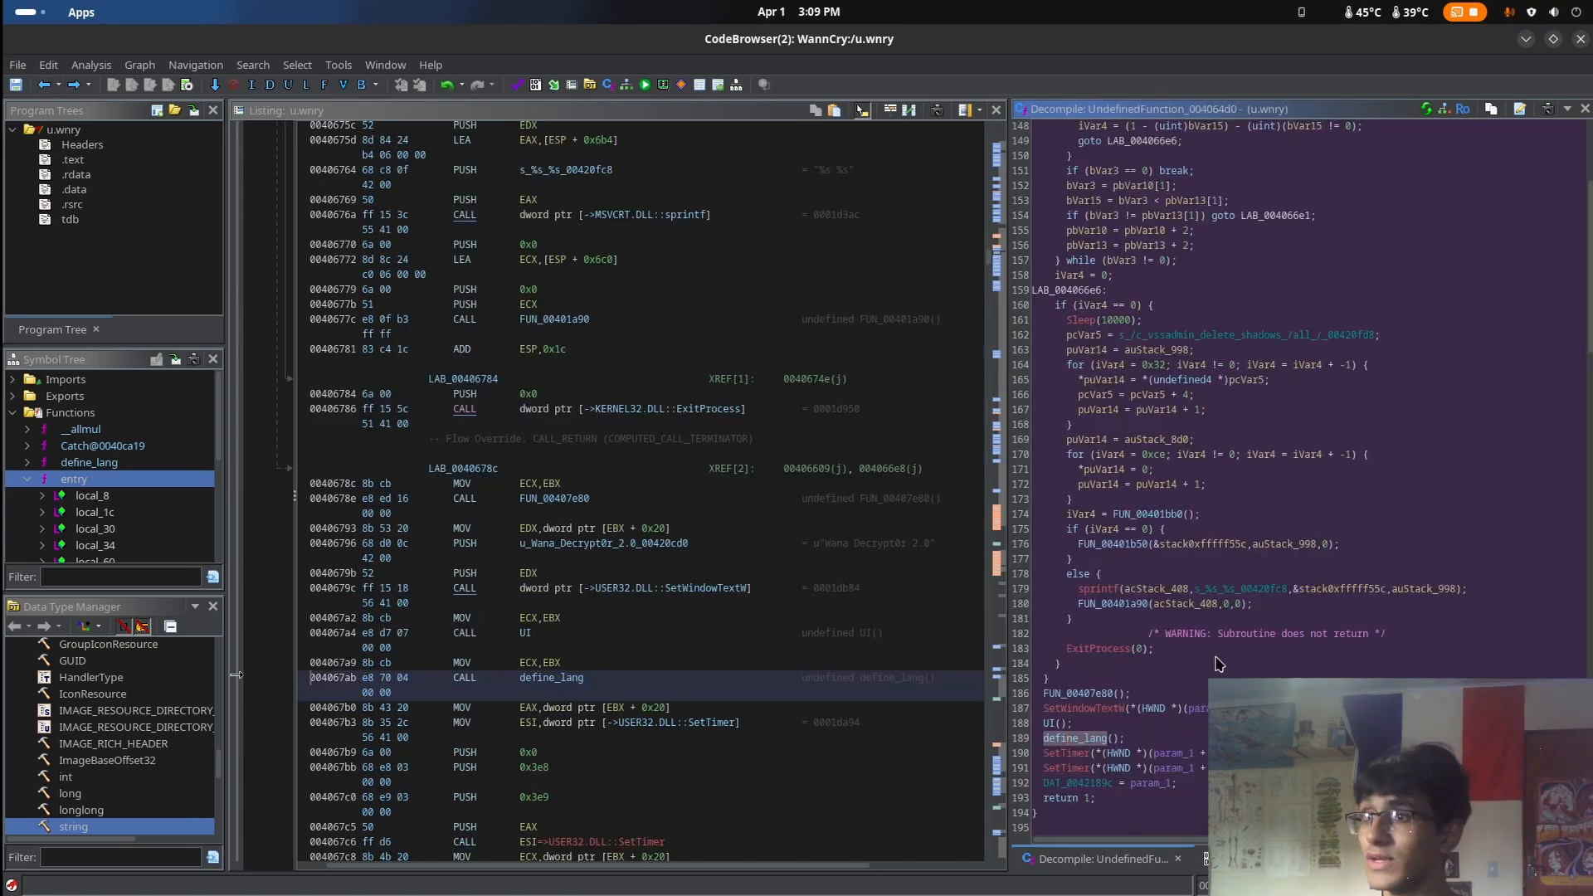
pyautogui.click(1218, 664)
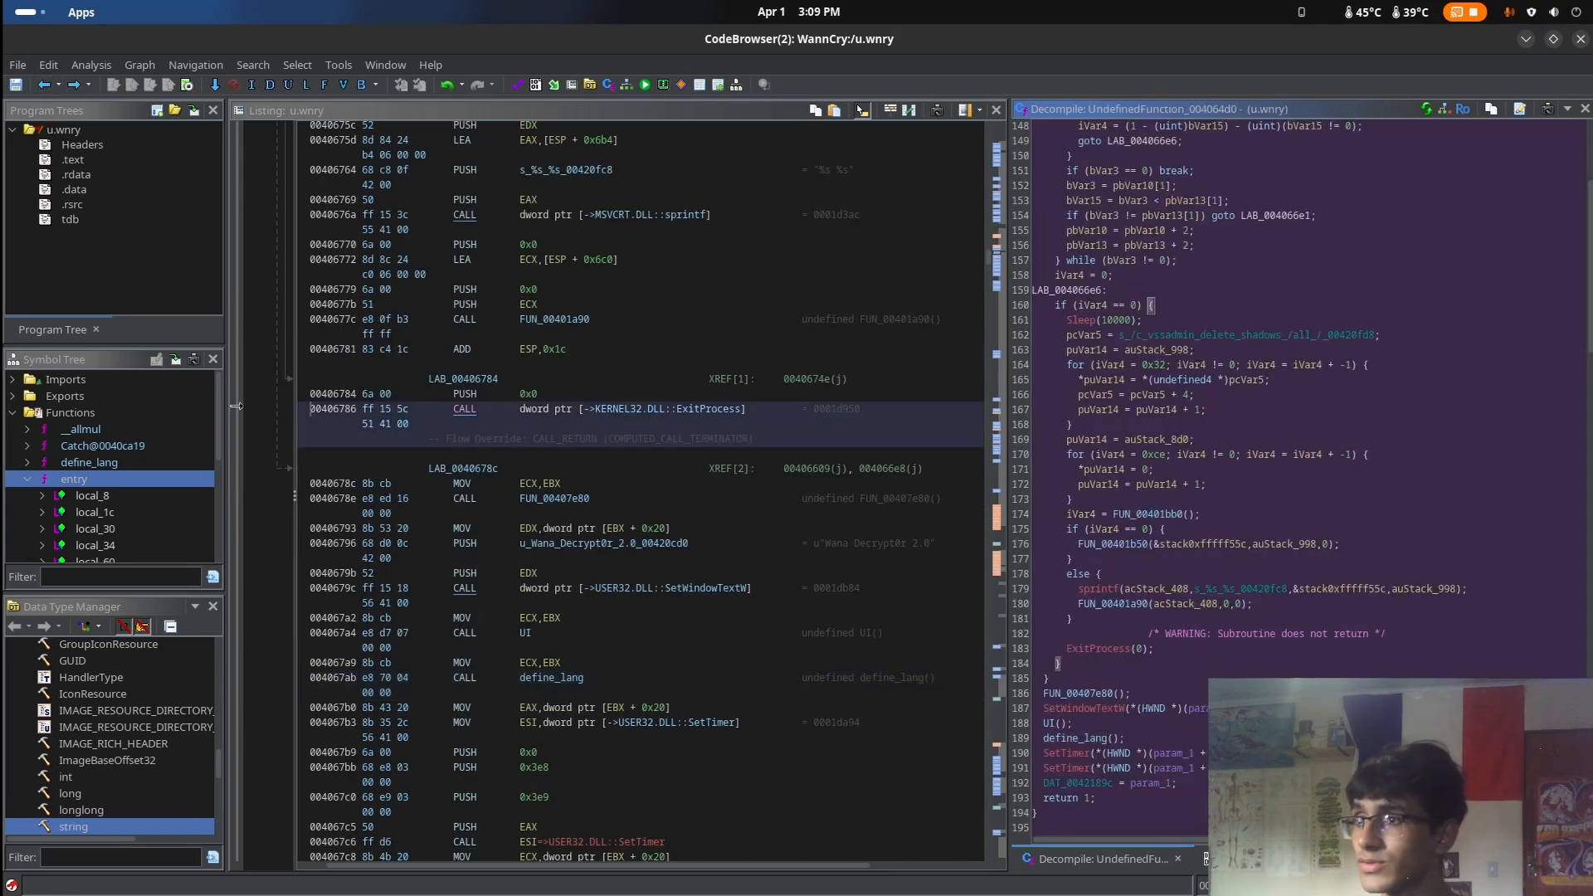
pyautogui.doubleClick(1099, 694)
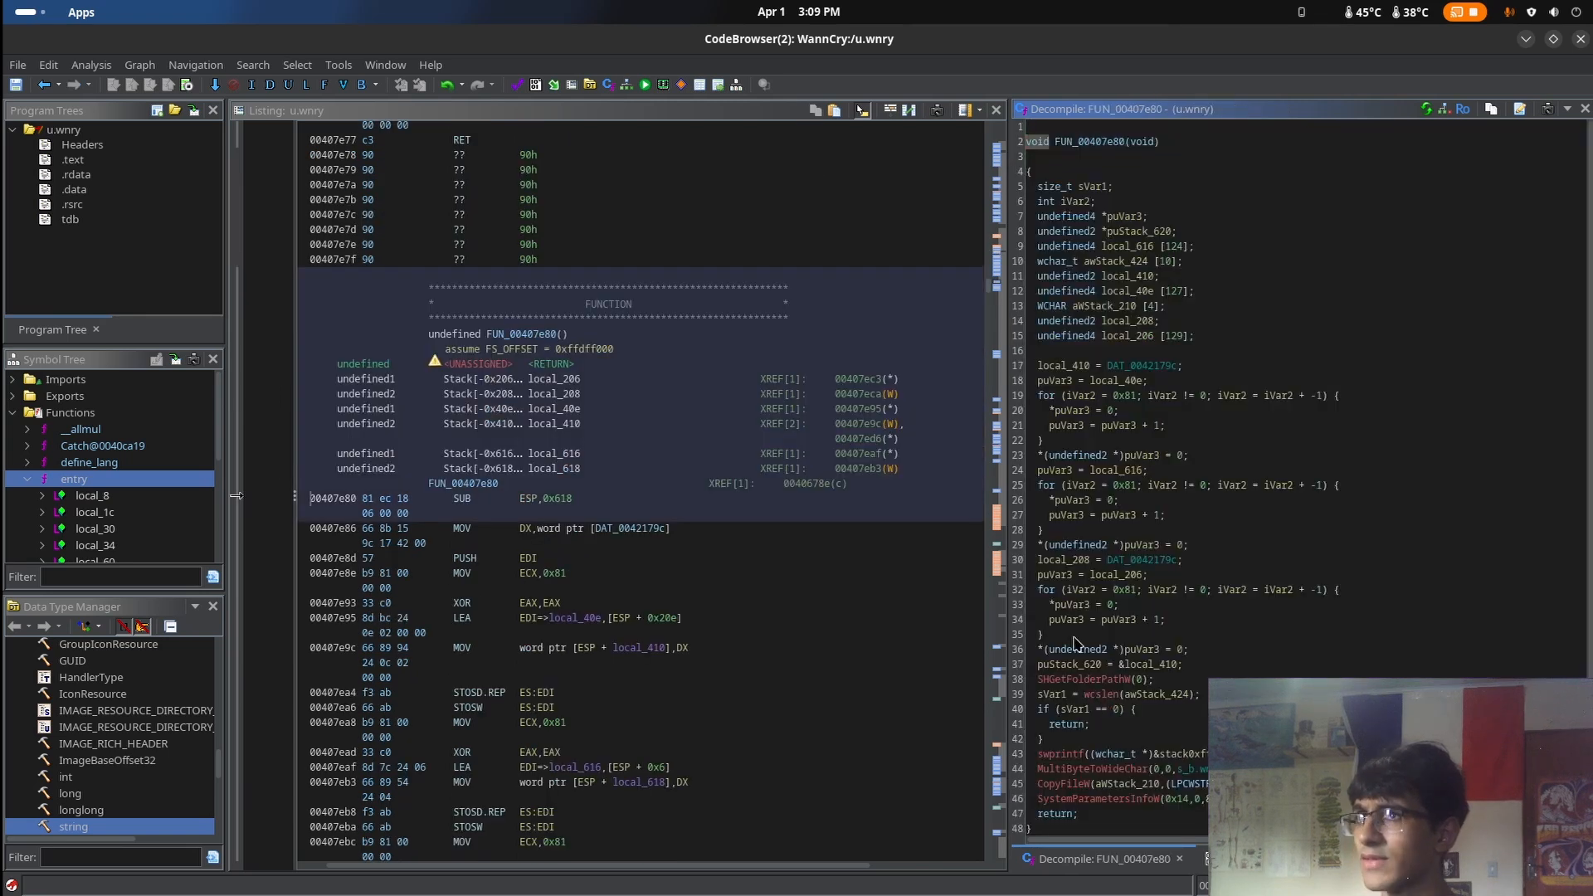
pyautogui.scroll(-1, 1291, 616)
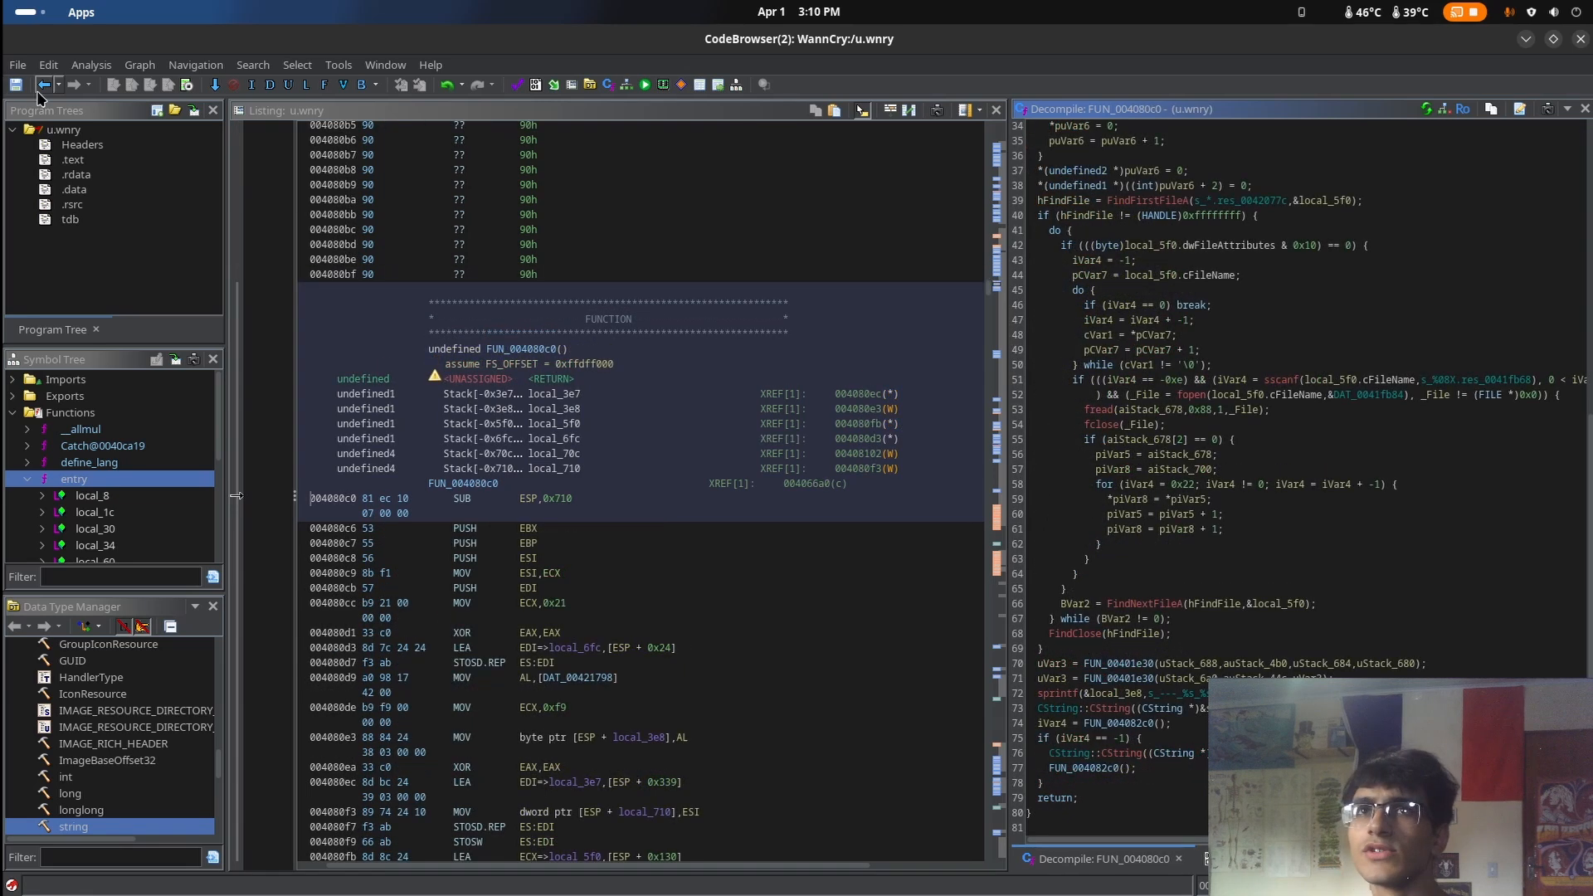
pyautogui.click(38, 92)
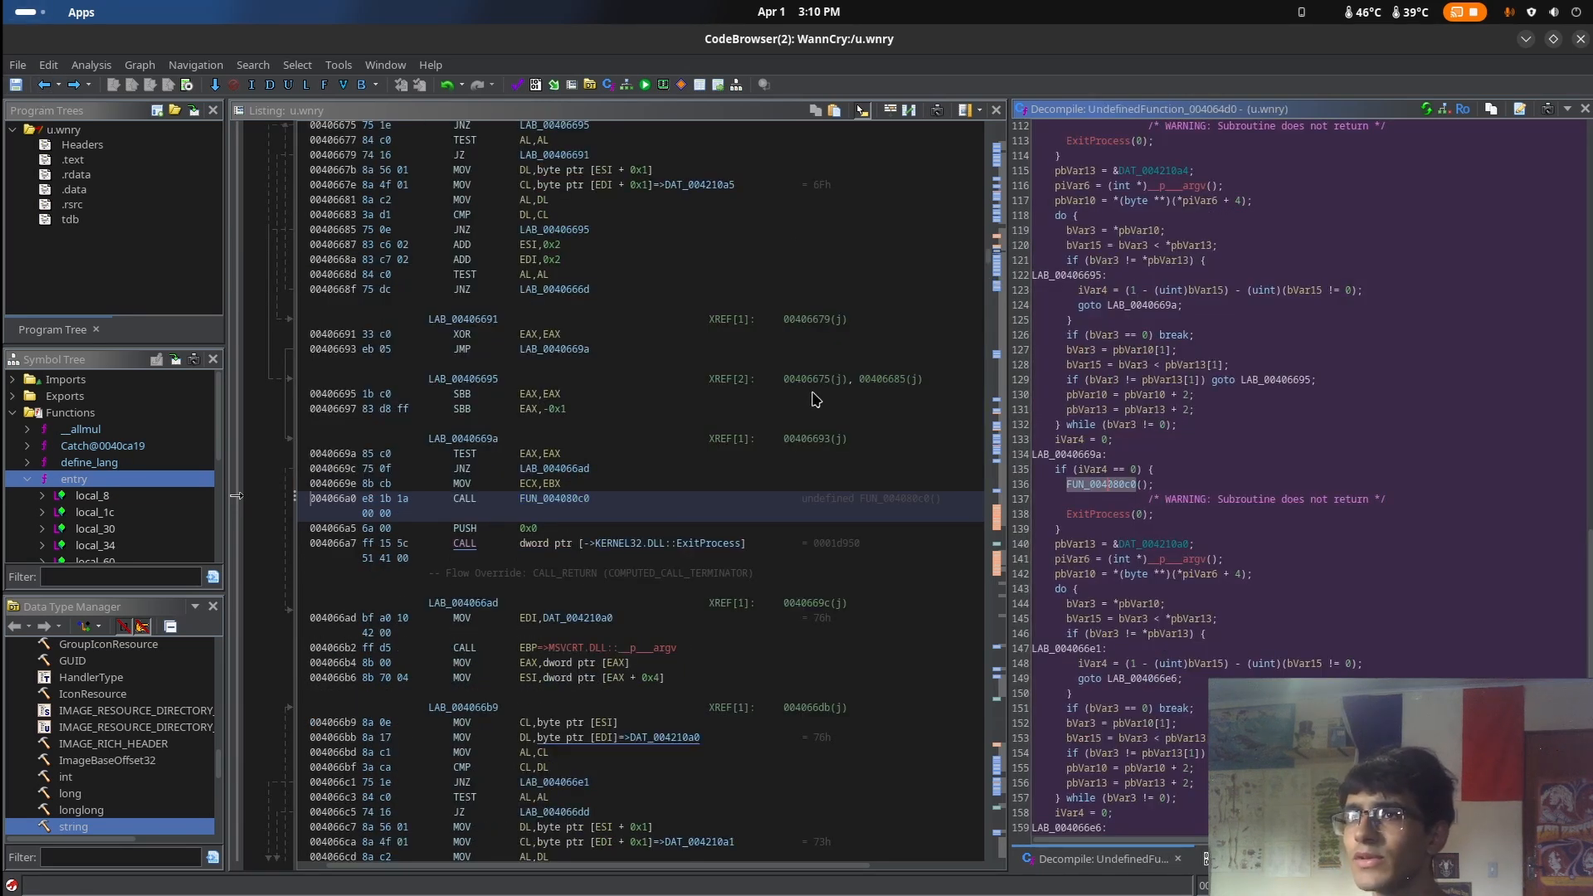
# Switch to the Files window showing WannacryAnalise and create a new folder there named u_wnry
pyautogui.press('super')
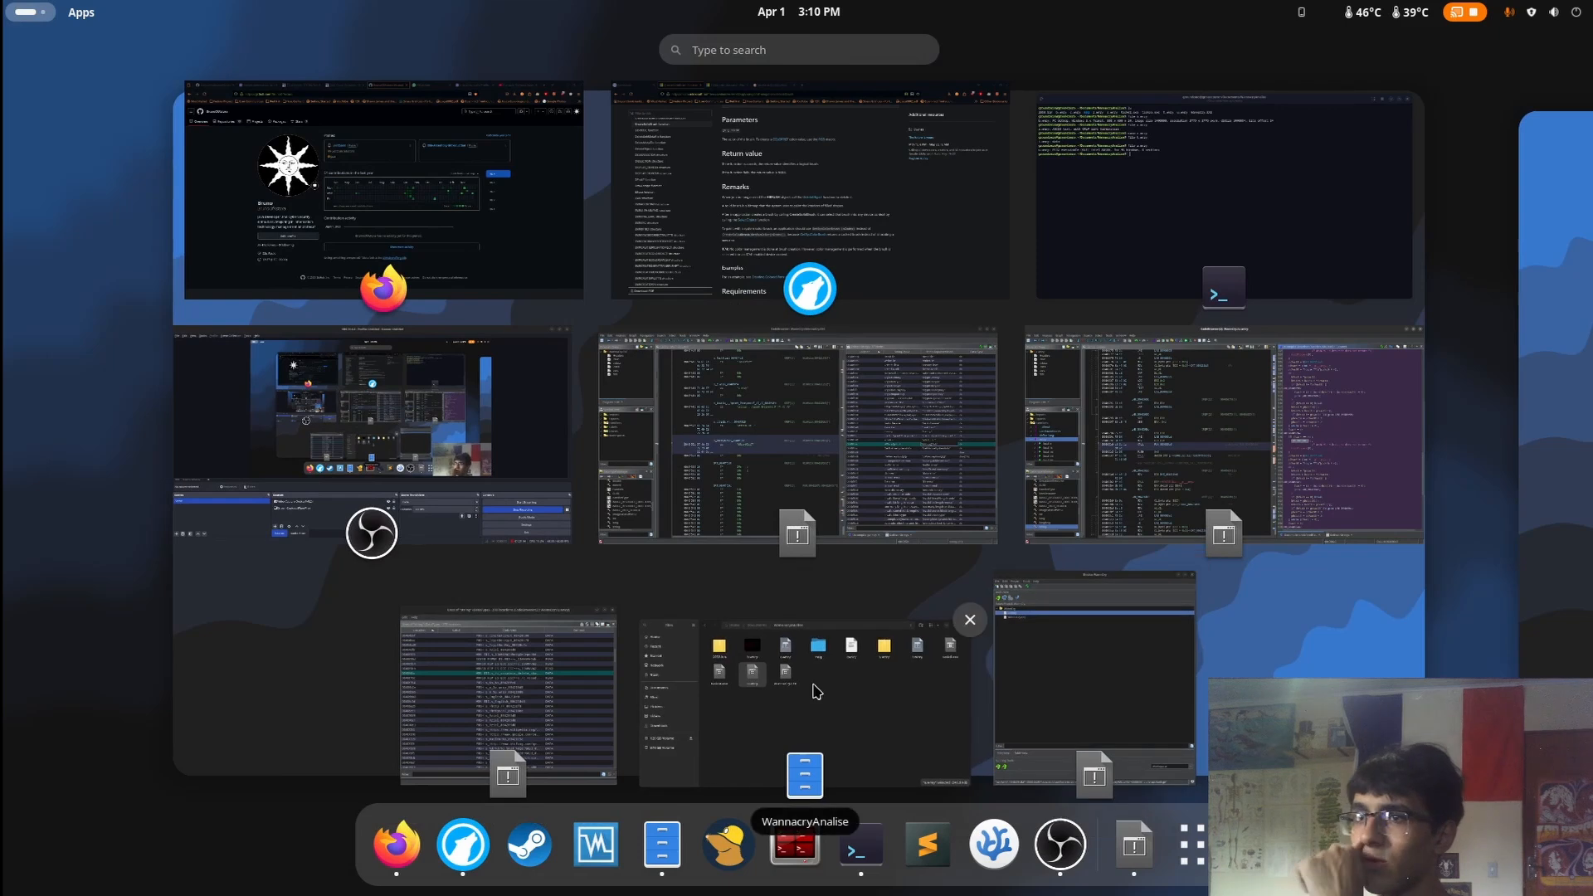
pyautogui.click(813, 722)
pyautogui.click(730, 614)
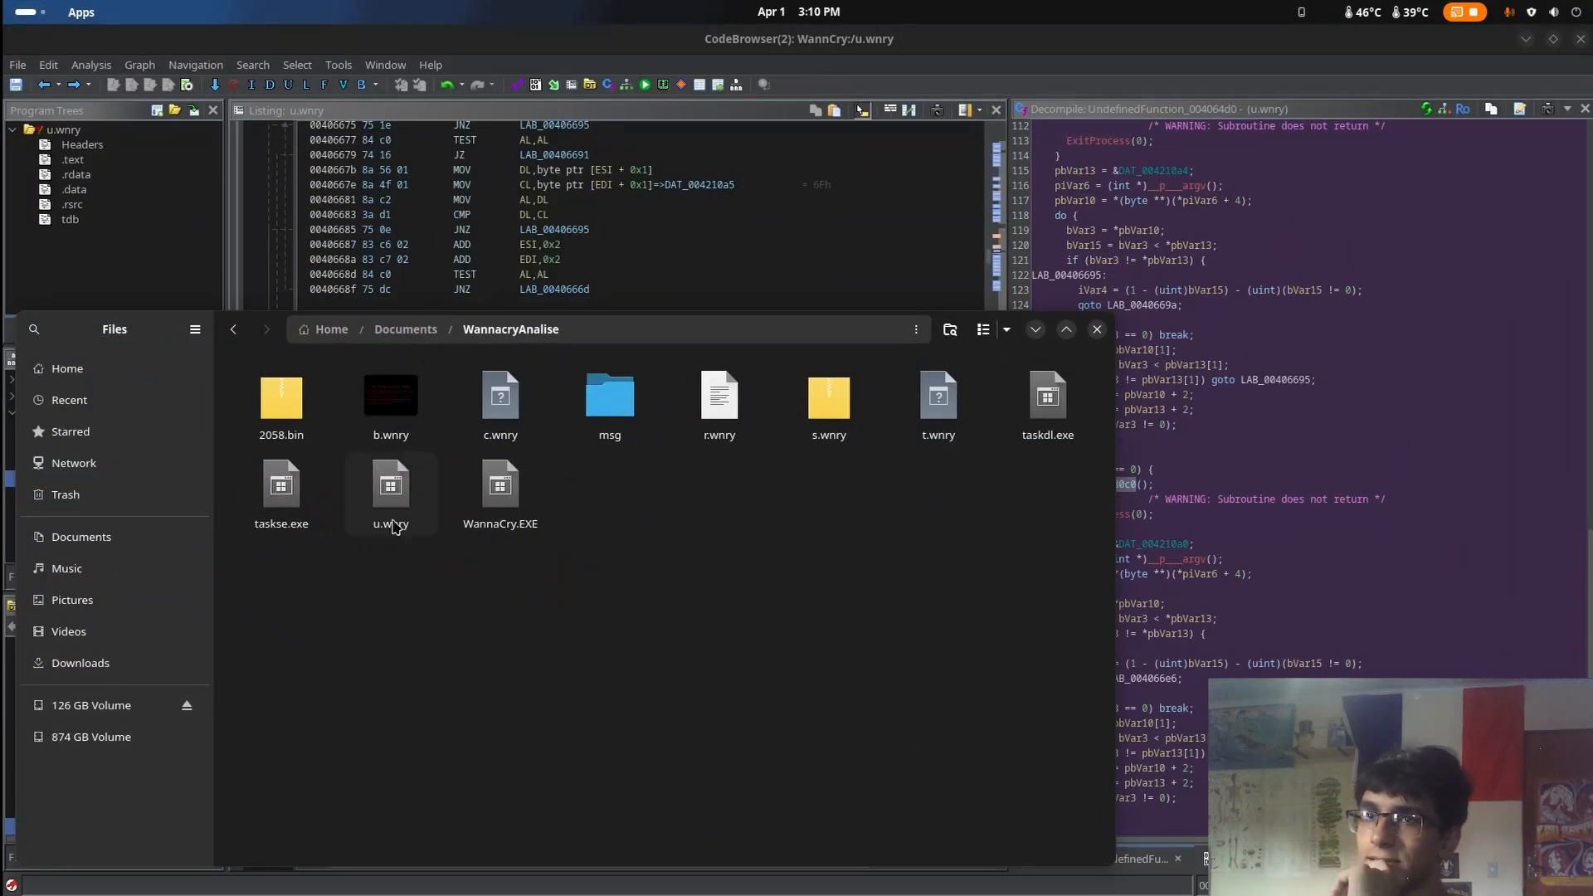
pyautogui.rightClick(422, 576)
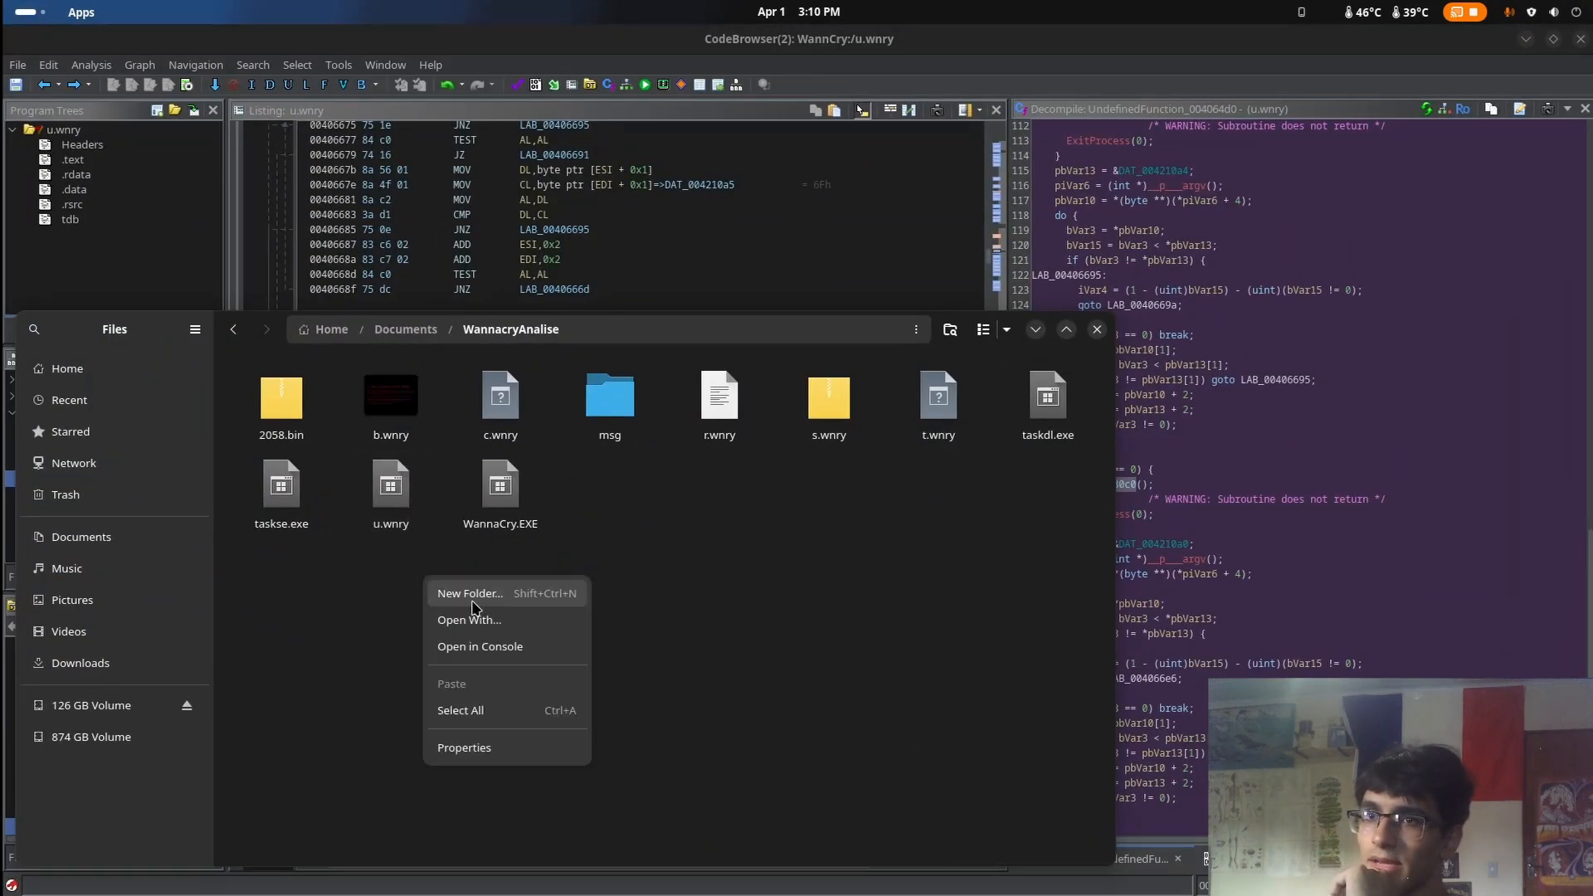
pyautogui.rightClick(359, 607)
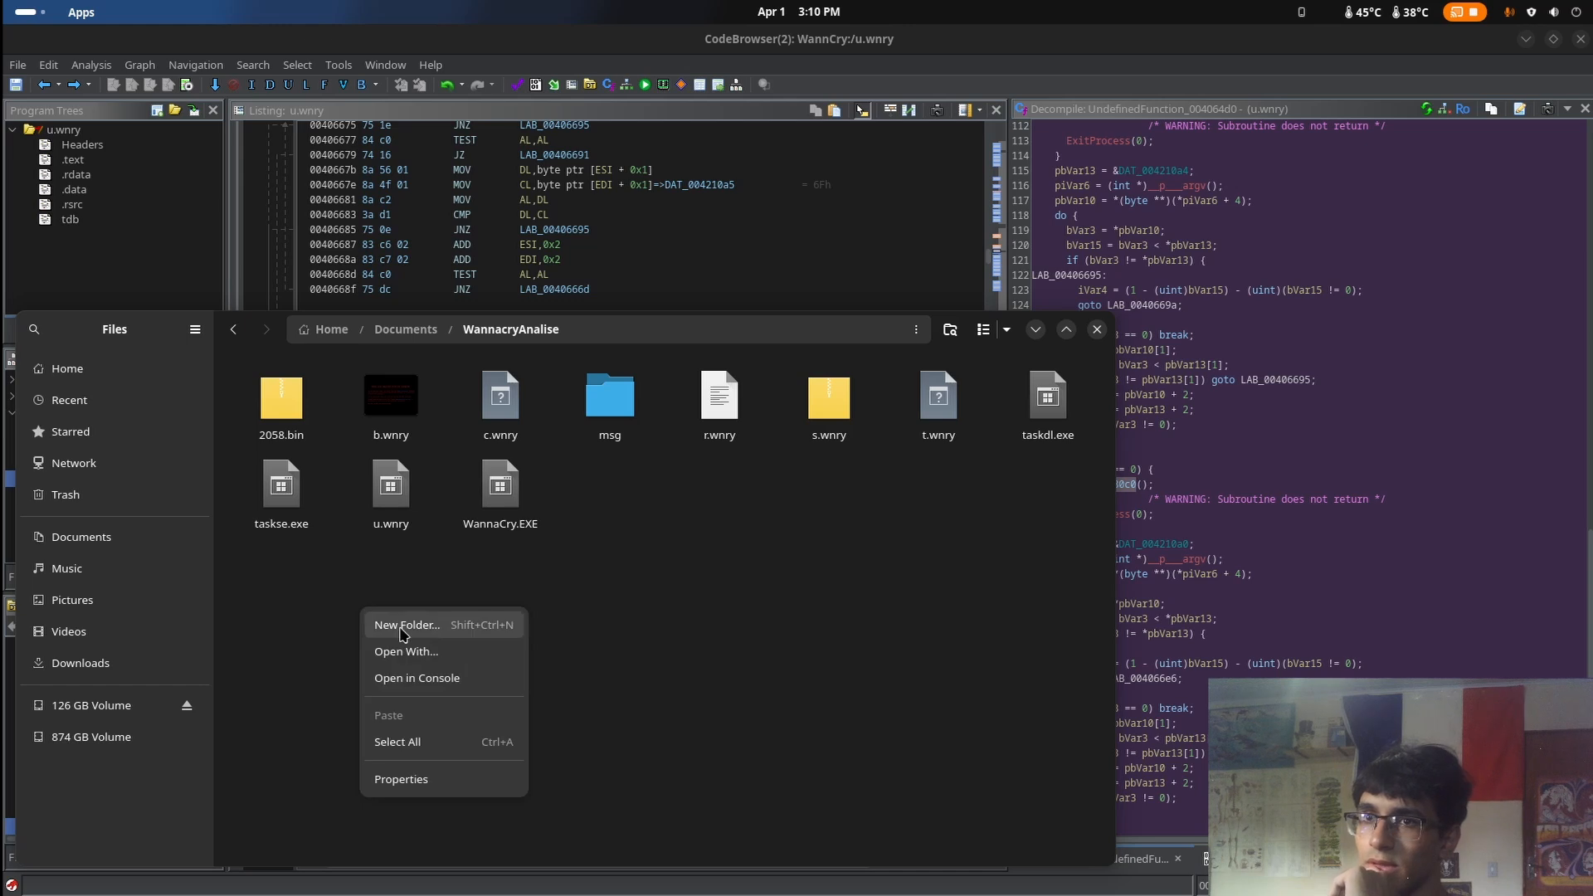
pyautogui.click(407, 625)
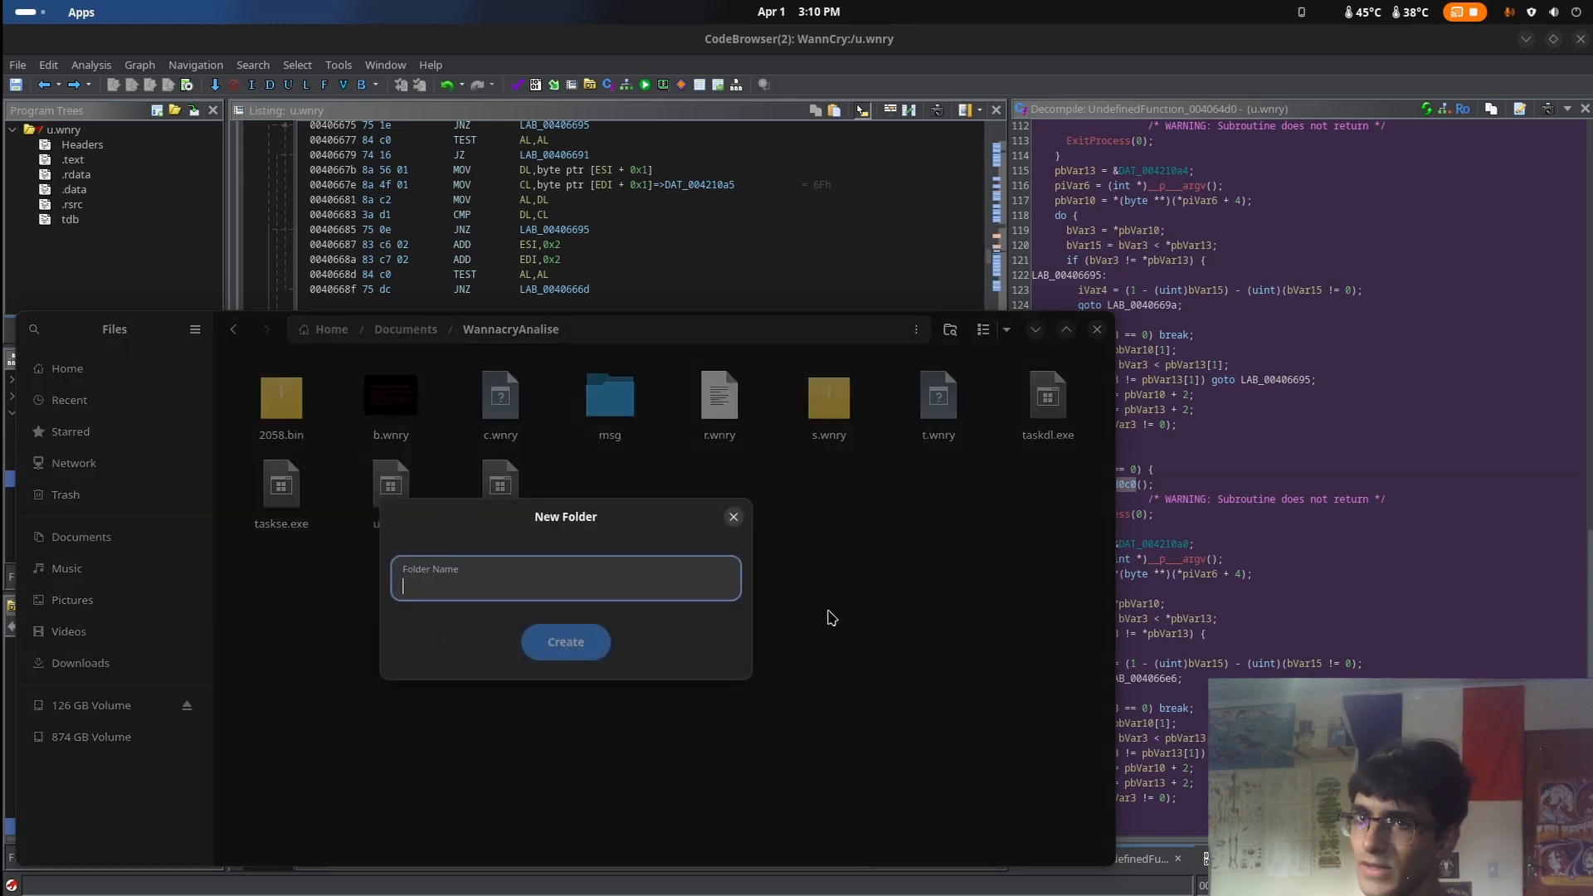
pyautogui.write('u')
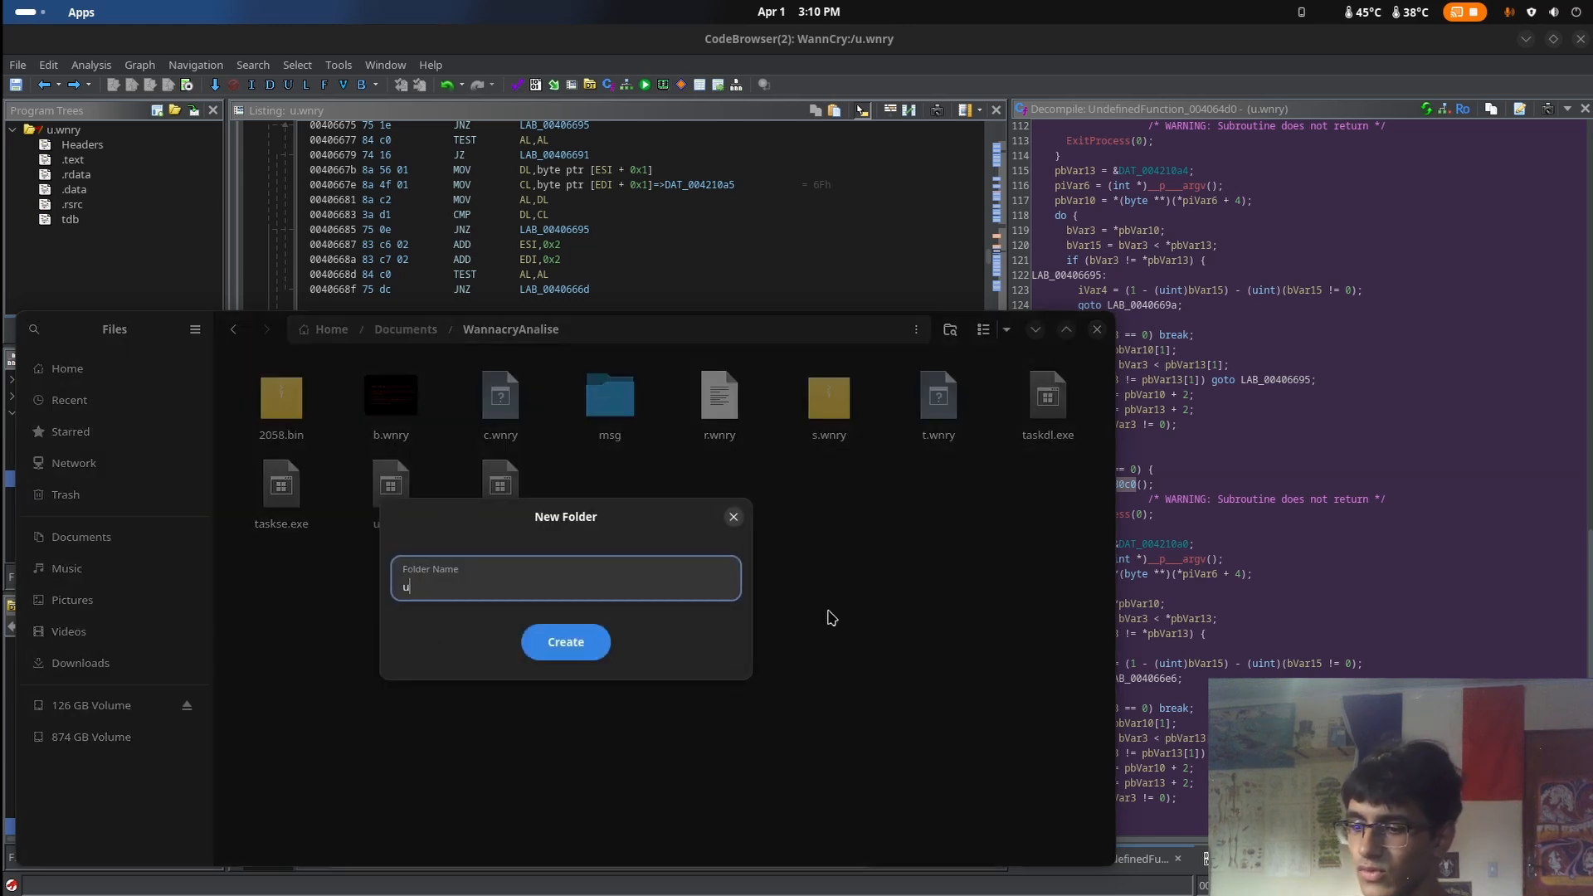
pyautogui.press('BackSpace')
pyautogui.write('u')
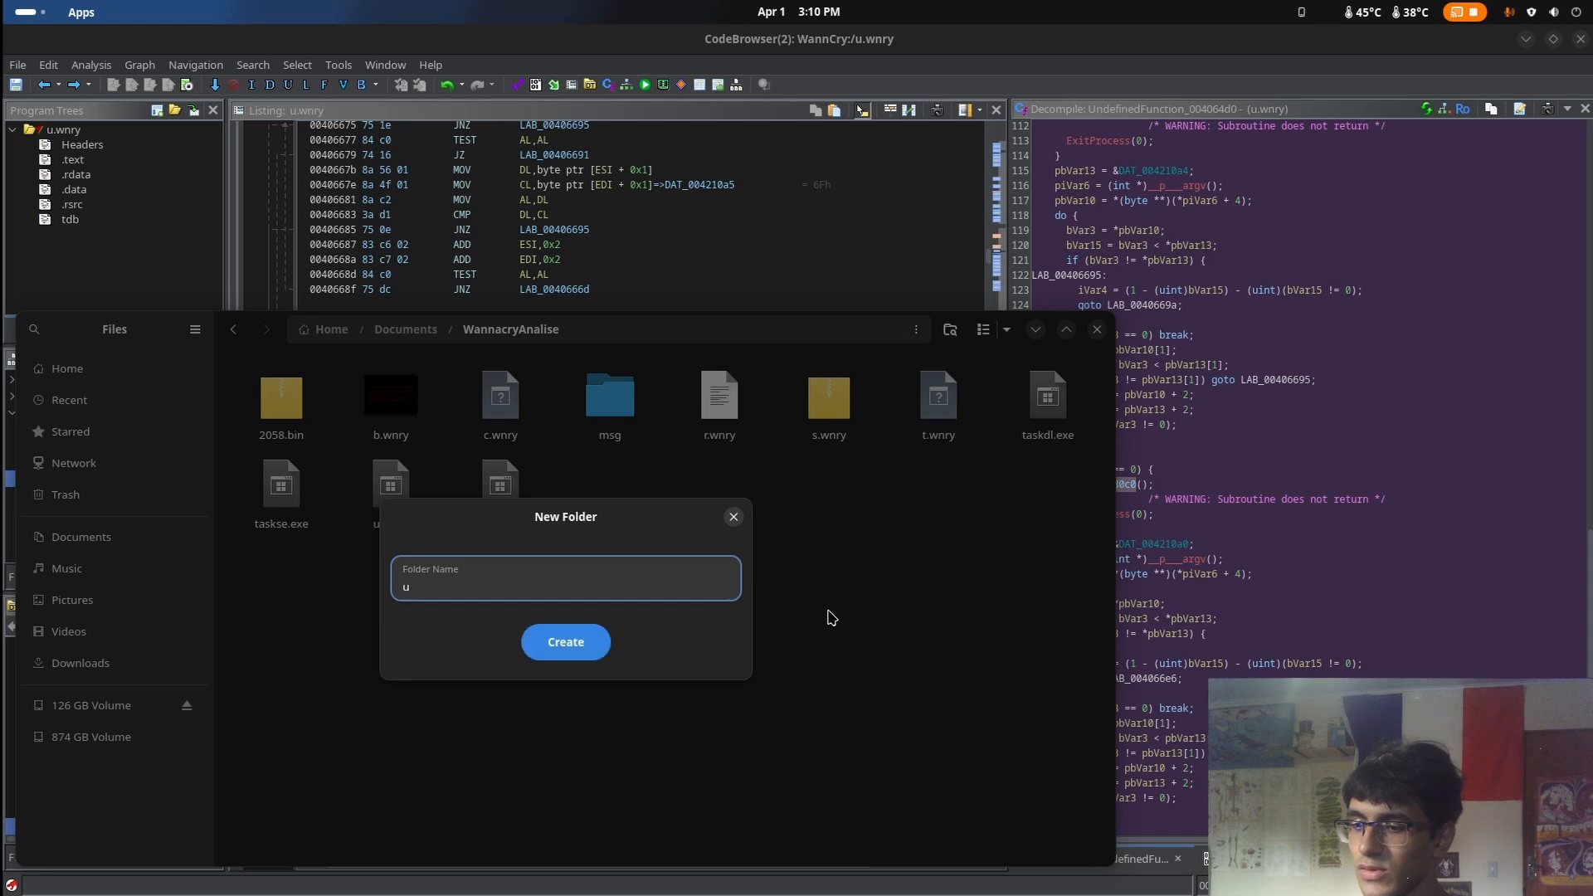
pyautogui.write('_wnr')
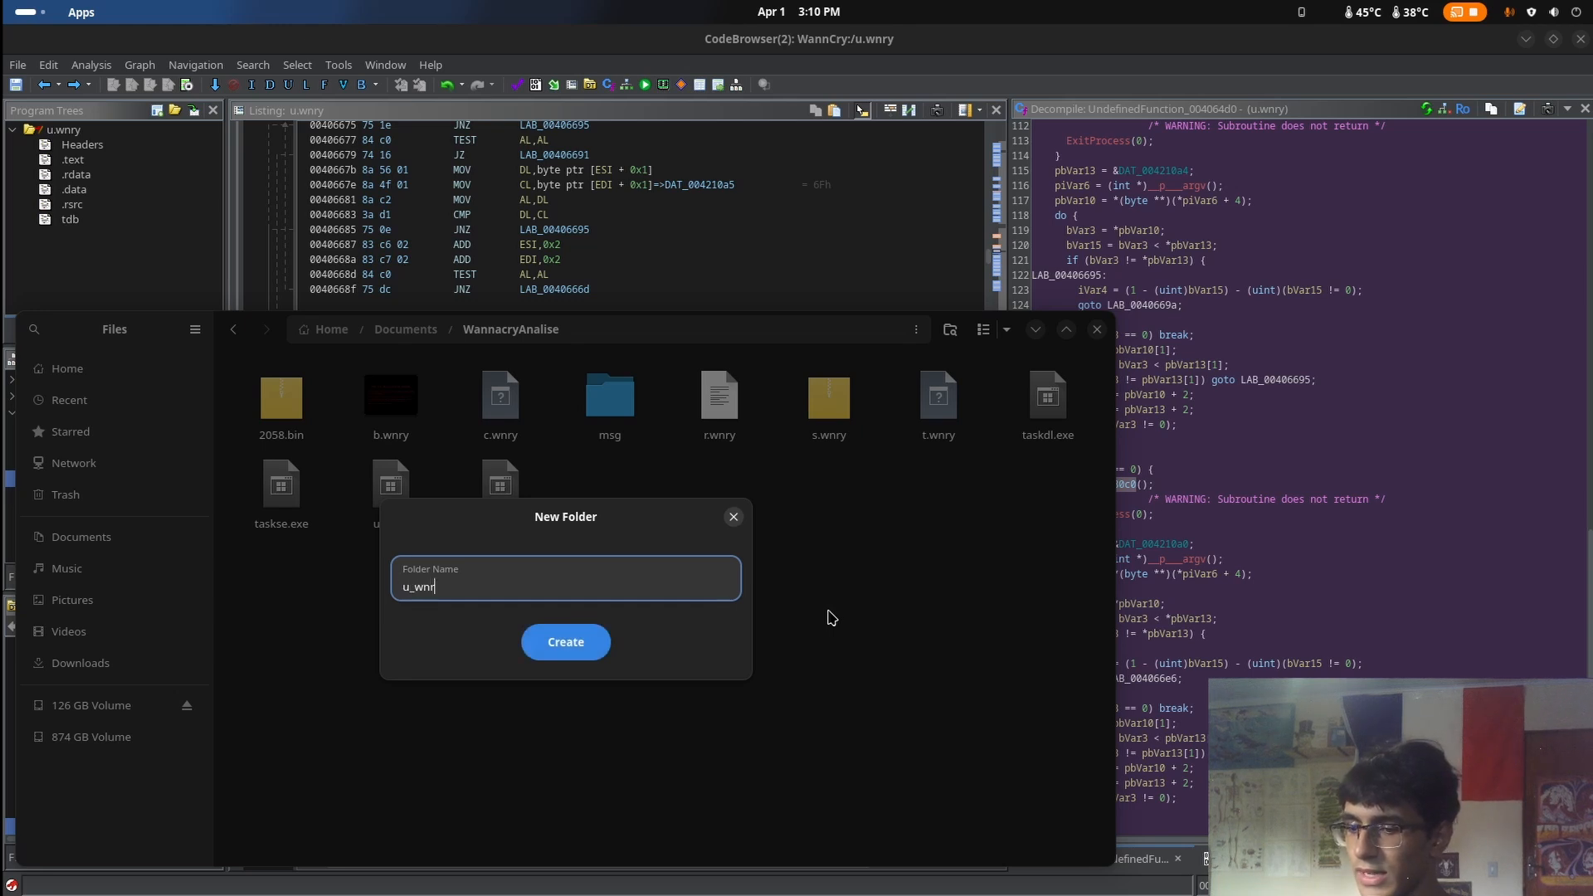
pyautogui.write('y')
pyautogui.press('Return')
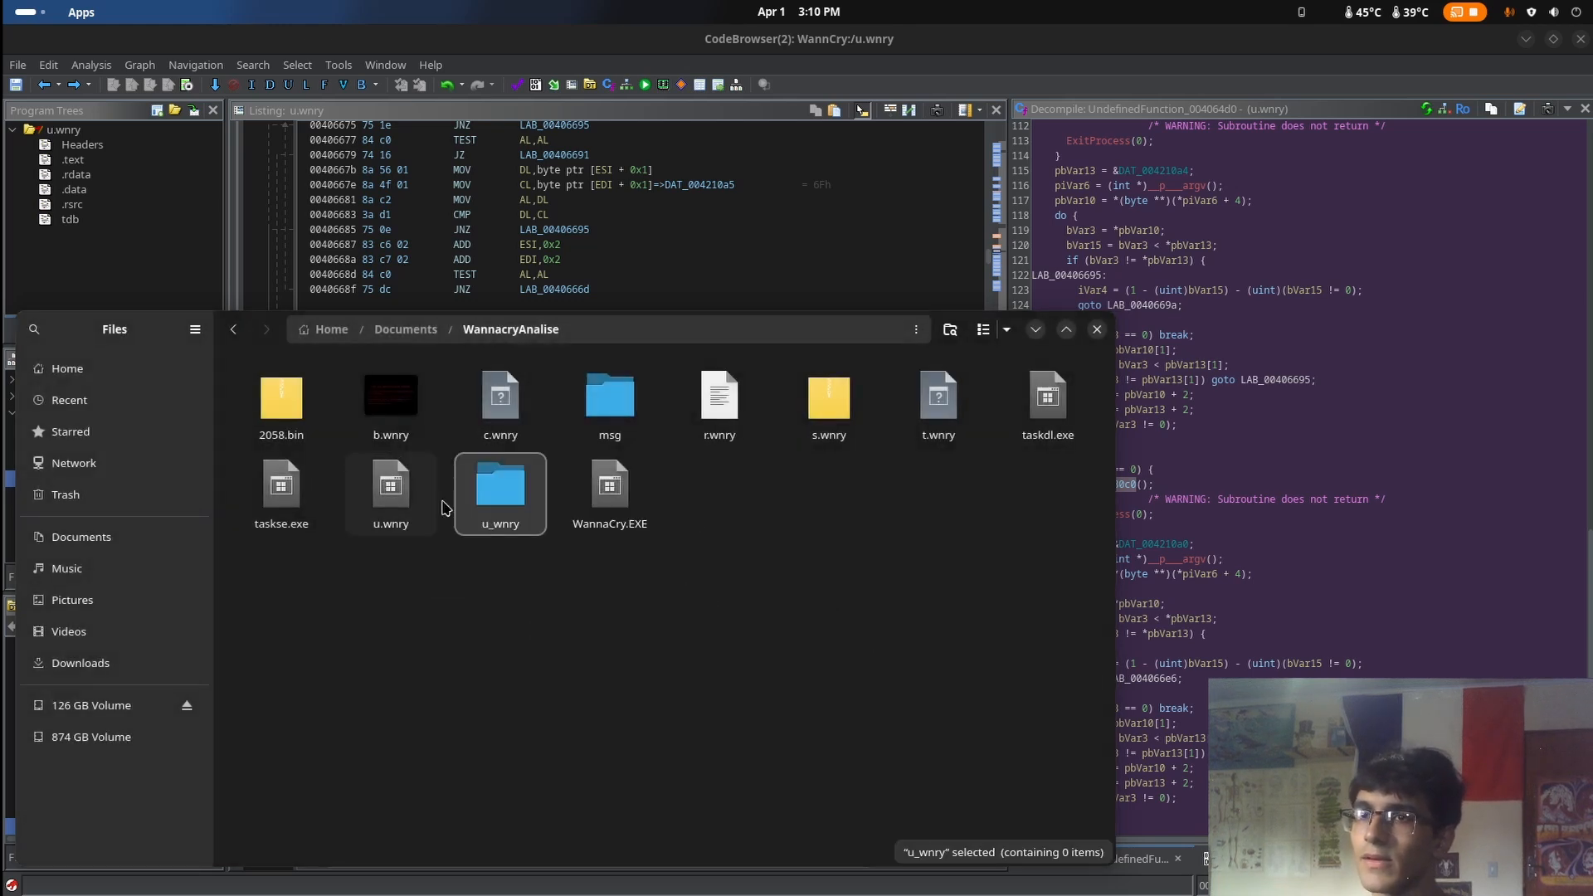
# Move the file u.wnry into the u_wnry folder and open that folder
pyautogui.click(433, 504)
pyautogui.rightClick(429, 508)
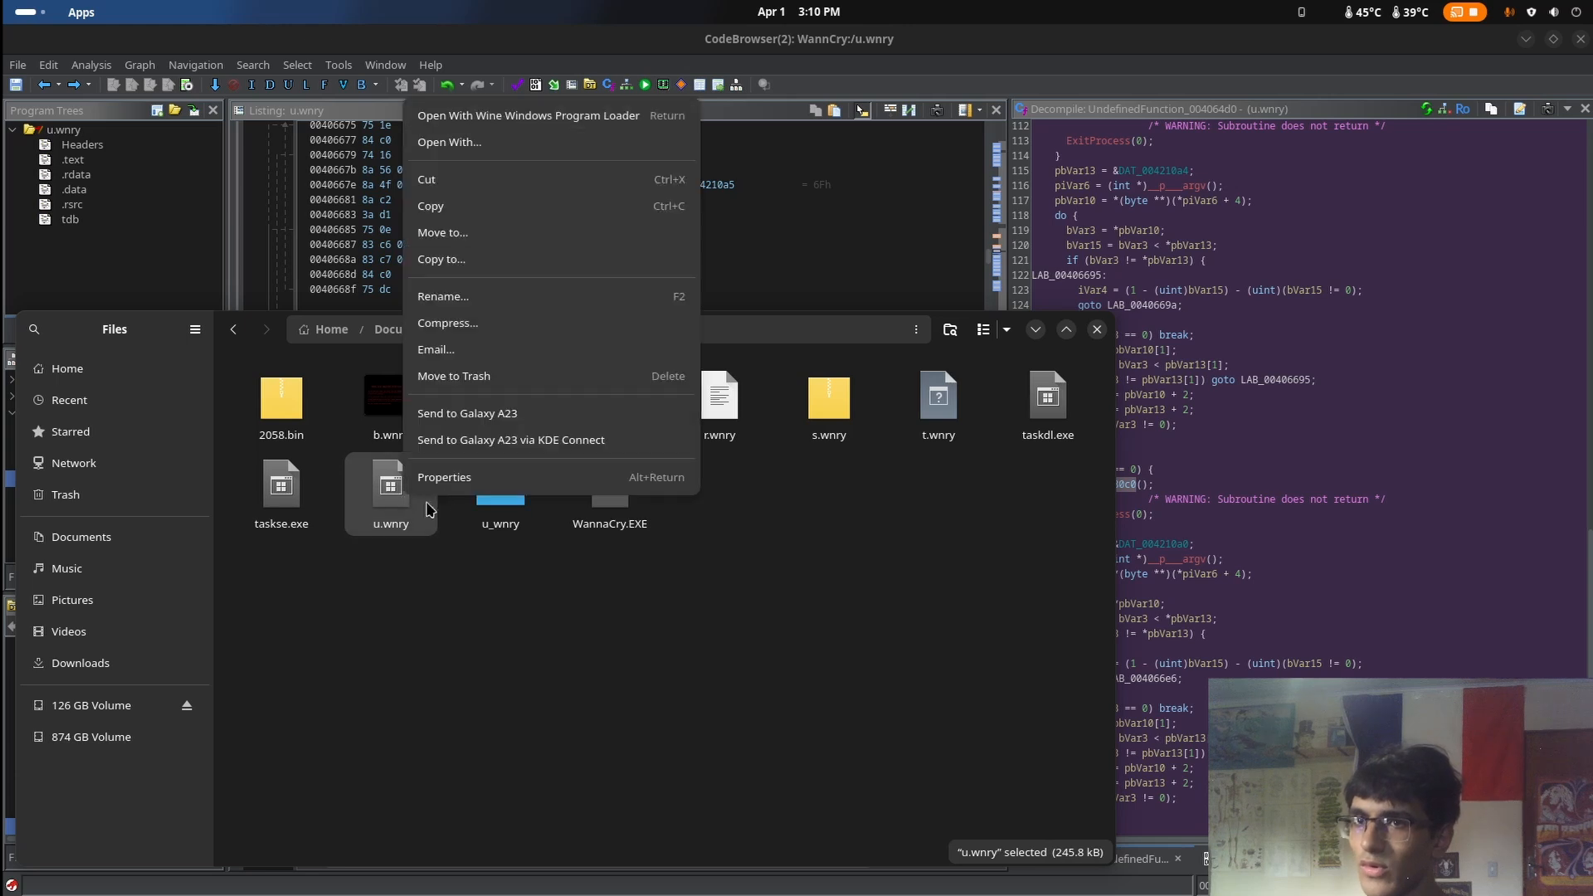
pyautogui.click(386, 535)
pyautogui.moveTo(380, 519); pyautogui.dragTo(488, 531)
pyautogui.doubleClick(433, 514)
# Open a terminal in the u_wnry folder and list the embedded resources with wrestool u.wnry
pyautogui.rightClick(667, 555)
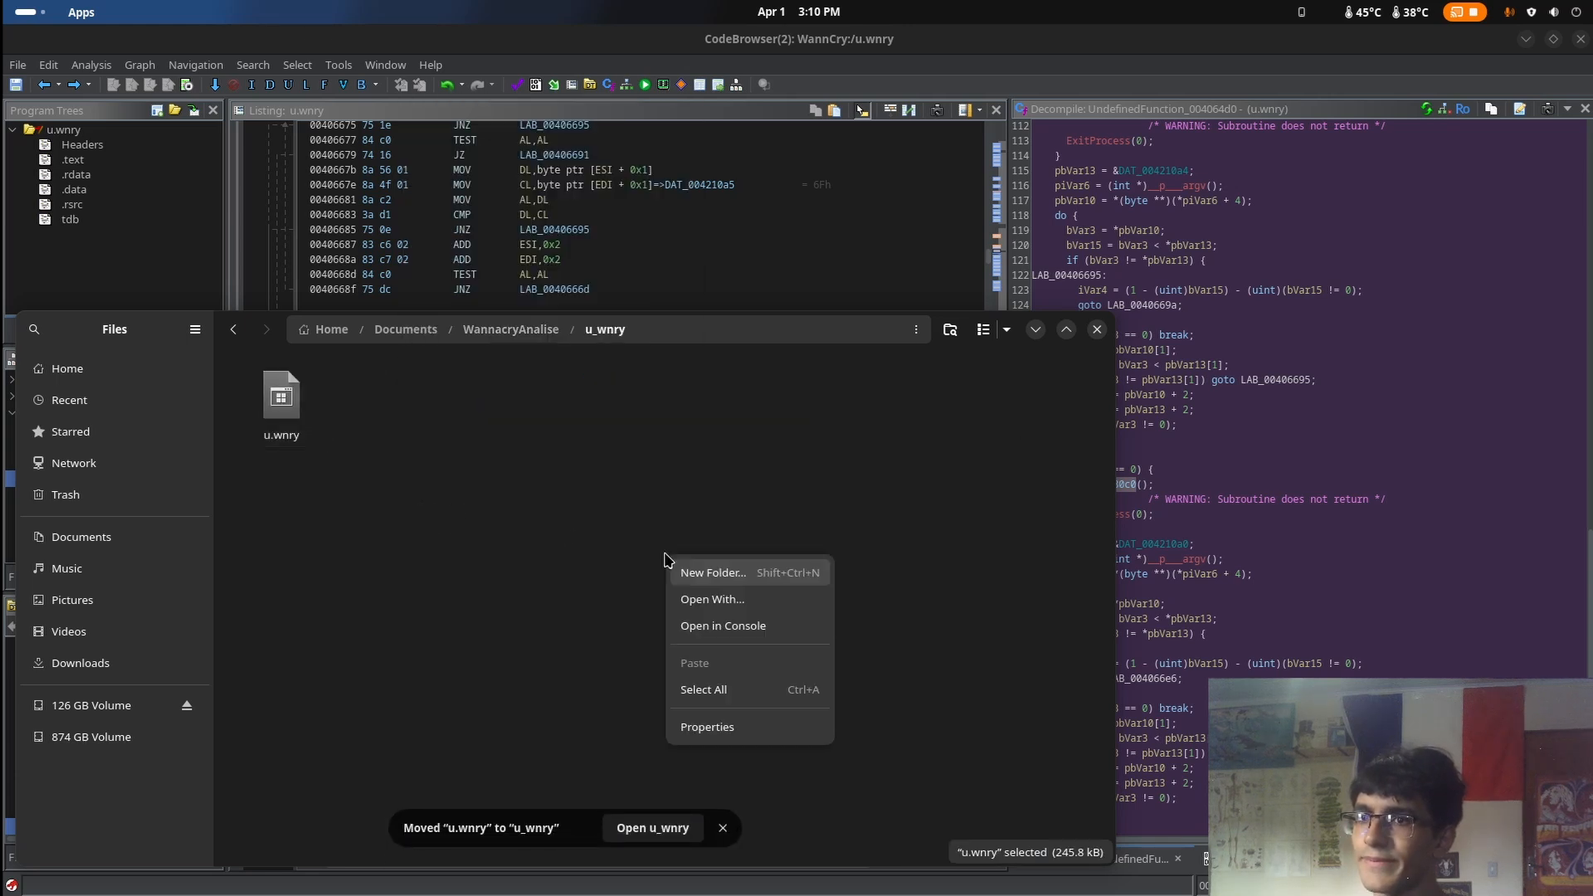
pyautogui.click(715, 625)
pyautogui.rightClick(696, 270)
pyautogui.click(447, 182)
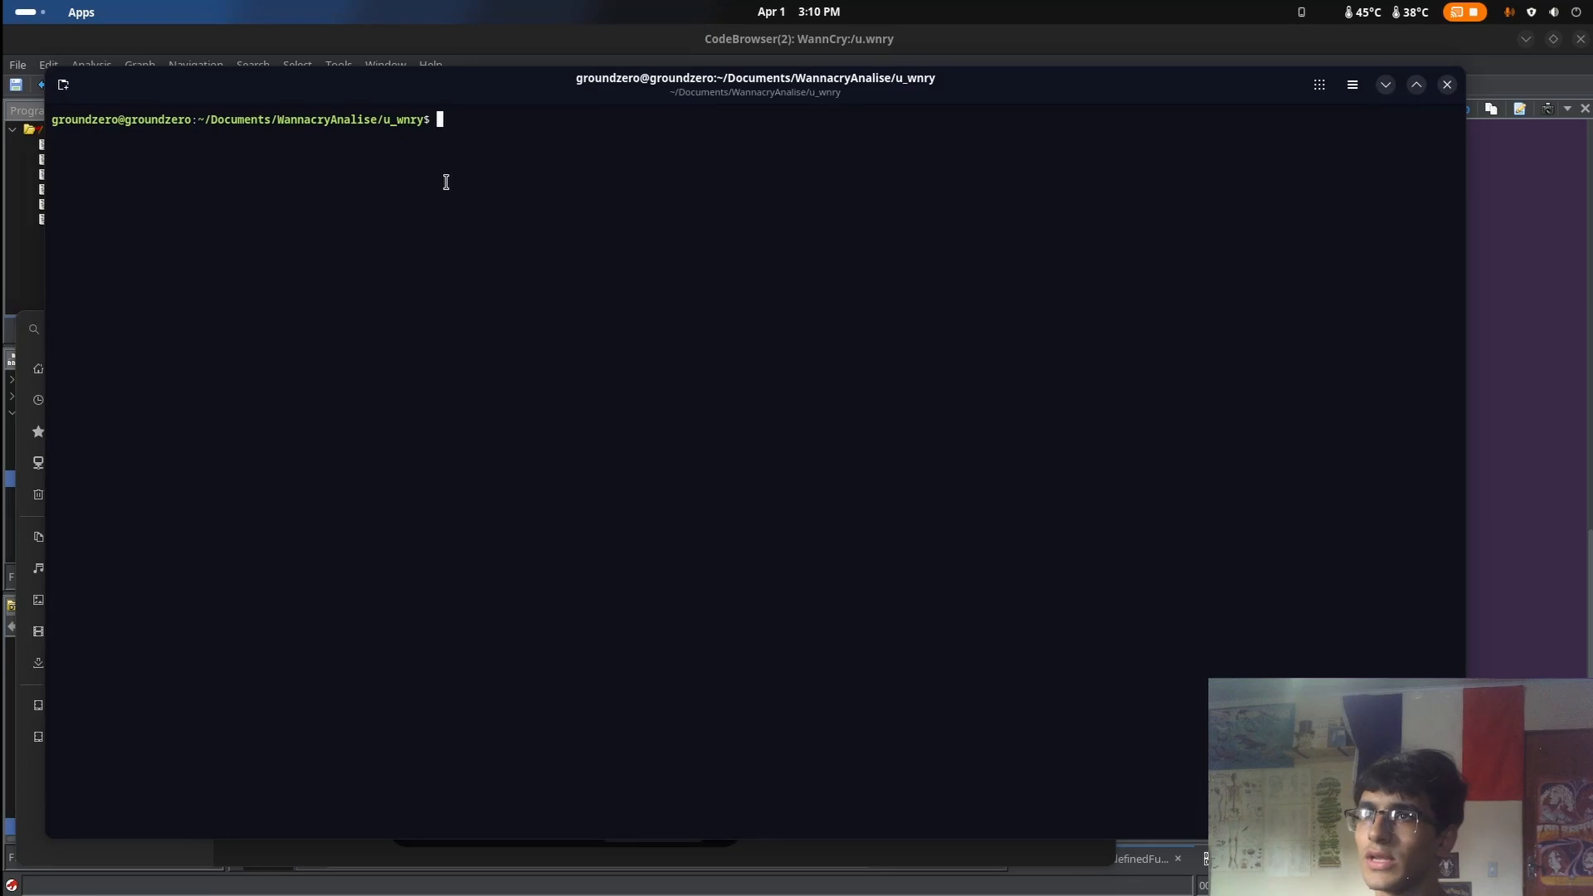
pyautogui.write('wrestool ')
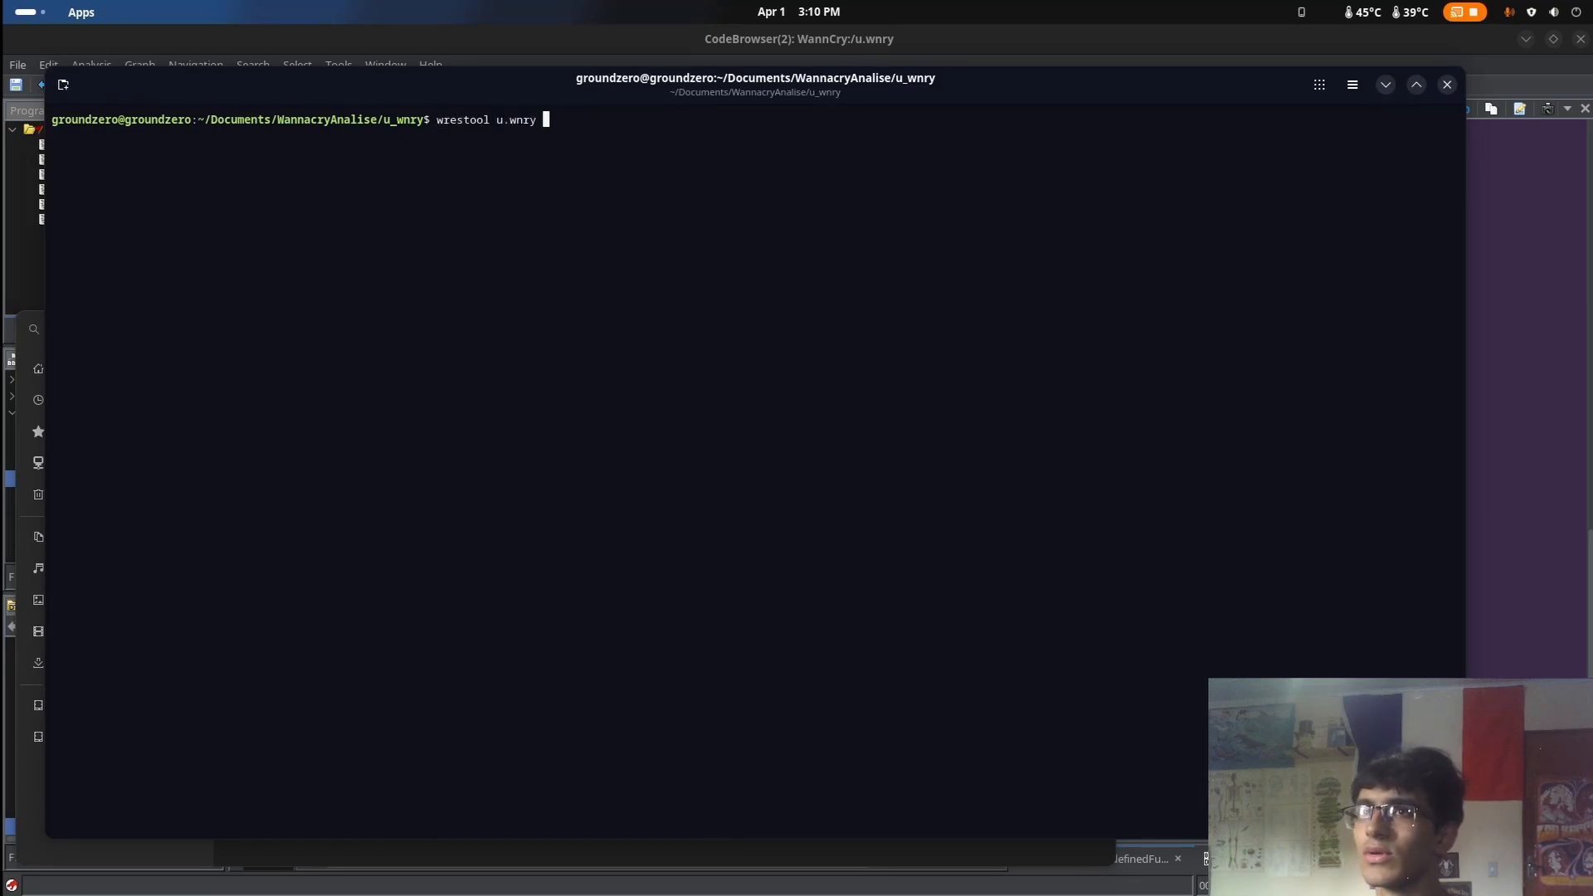
pyautogui.write('u.wnry')
pyautogui.press('Return')
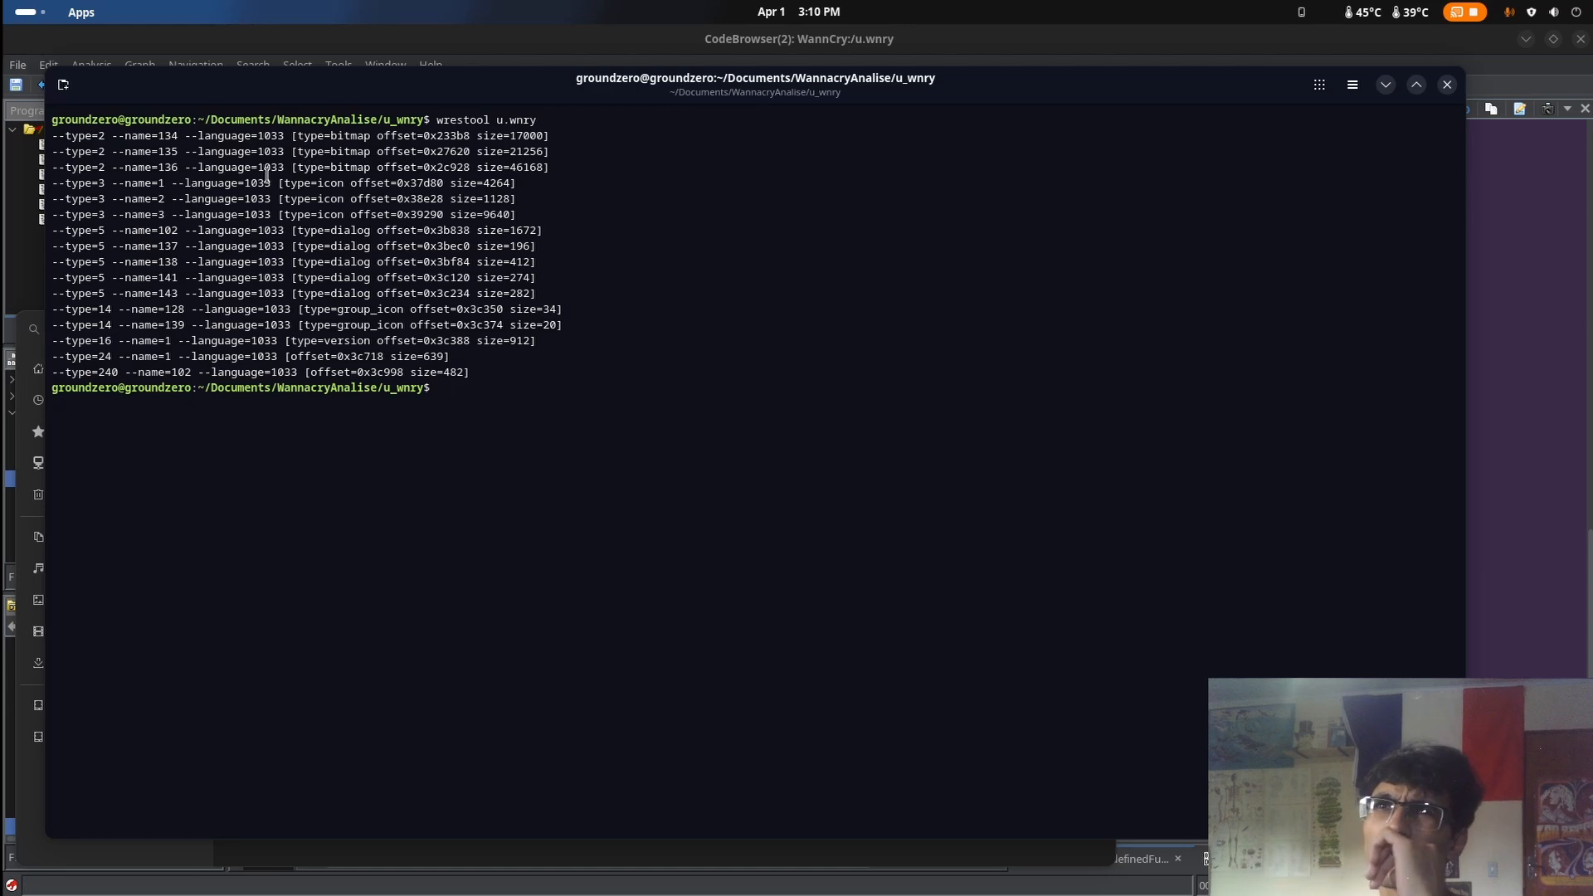
# Examine the types, names, languages and offsets of the resources in the wrestool output
pyautogui.moveTo(271, 137); pyautogui.dragTo(135, 130)
pyautogui.click(469, 375)
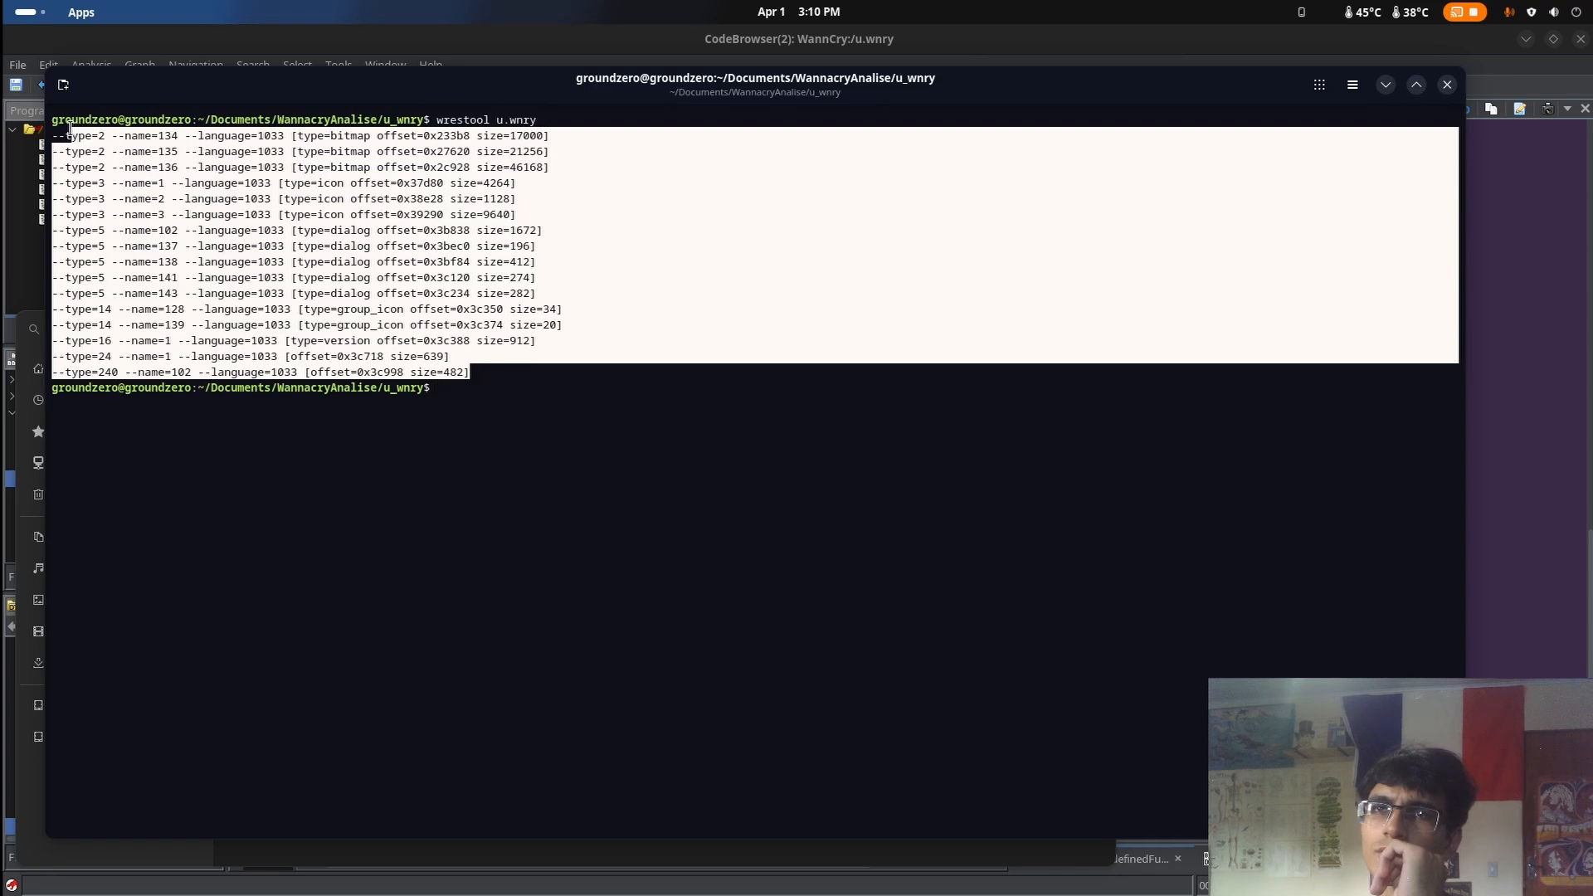
pyautogui.click(222, 172)
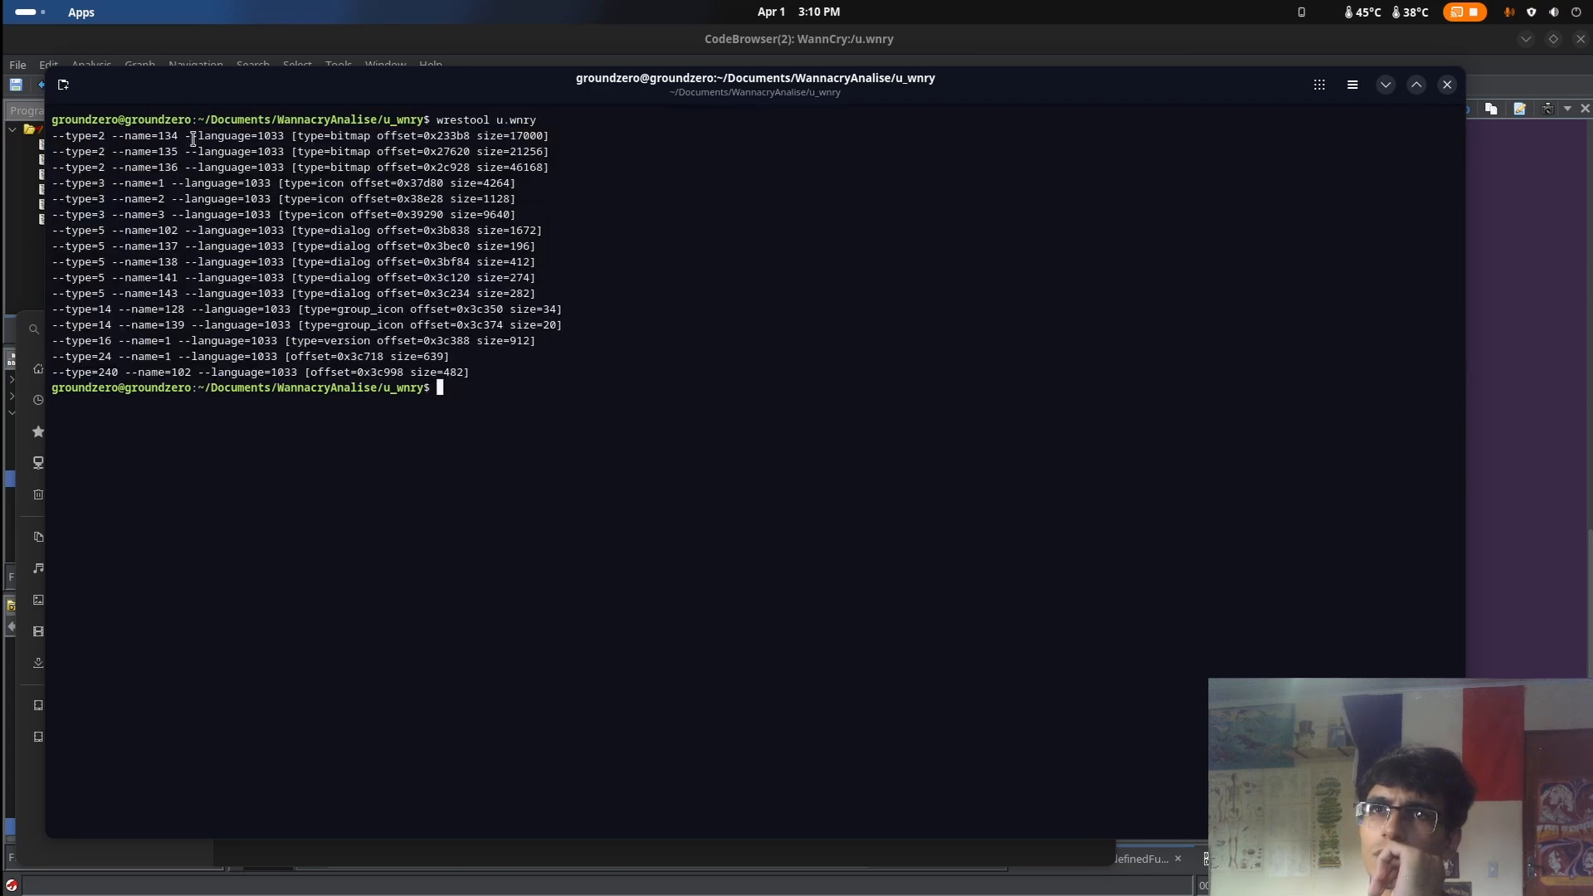
pyautogui.moveTo(192, 133); pyautogui.dragTo(210, 273)
pyautogui.click(262, 312)
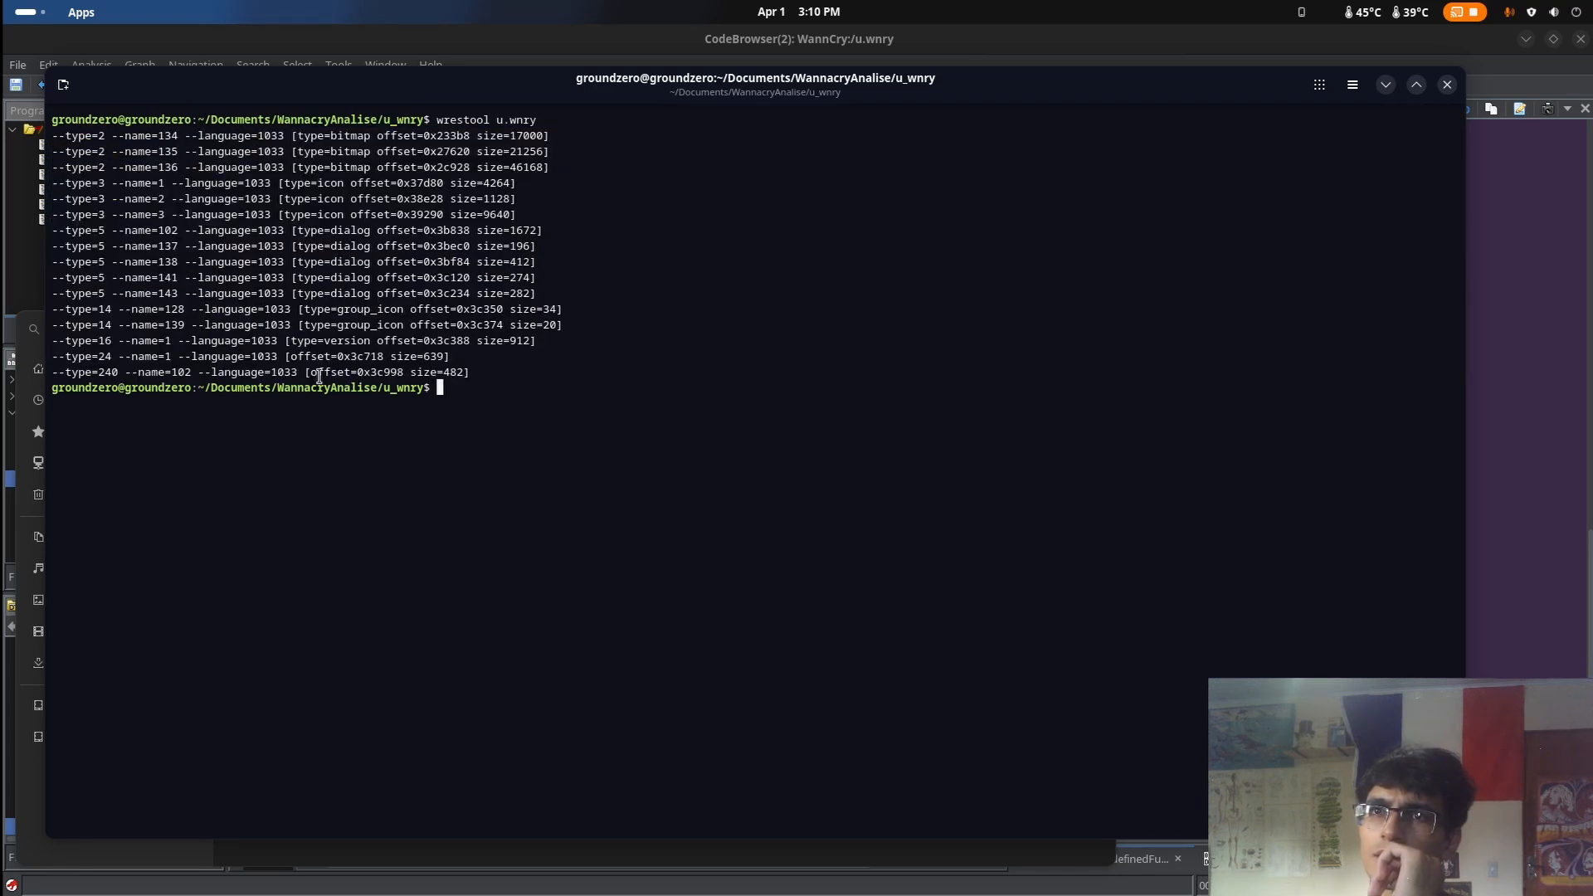
pyautogui.moveTo(361, 387); pyautogui.dragTo(345, 371)
pyautogui.moveTo(292, 324); pyautogui.dragTo(317, 241)
pyautogui.click(317, 192)
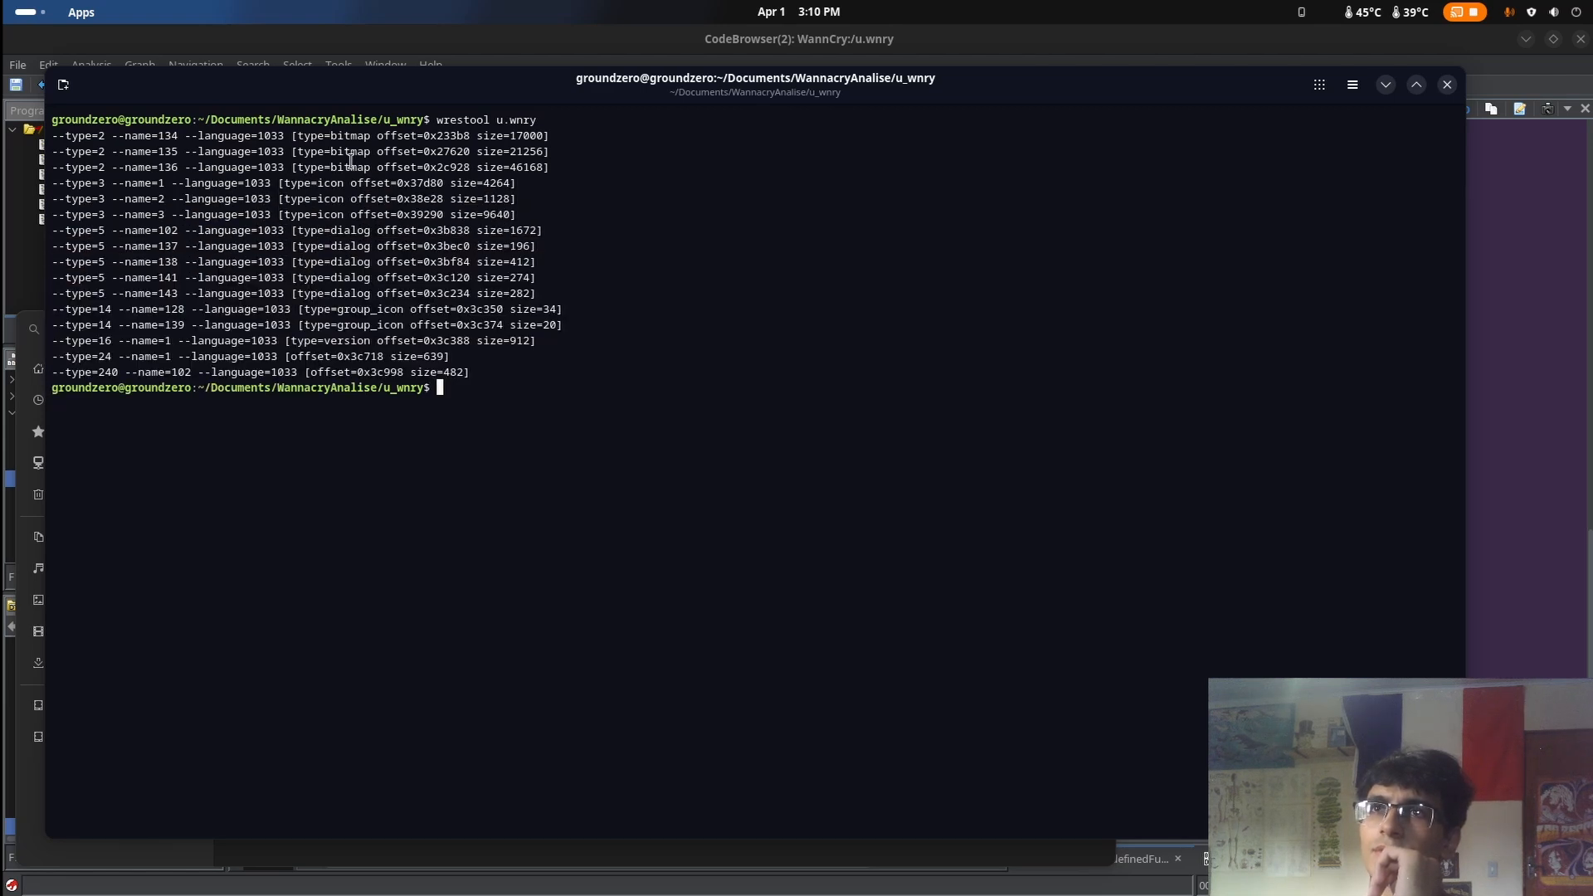
pyautogui.moveTo(332, 135); pyautogui.dragTo(351, 150)
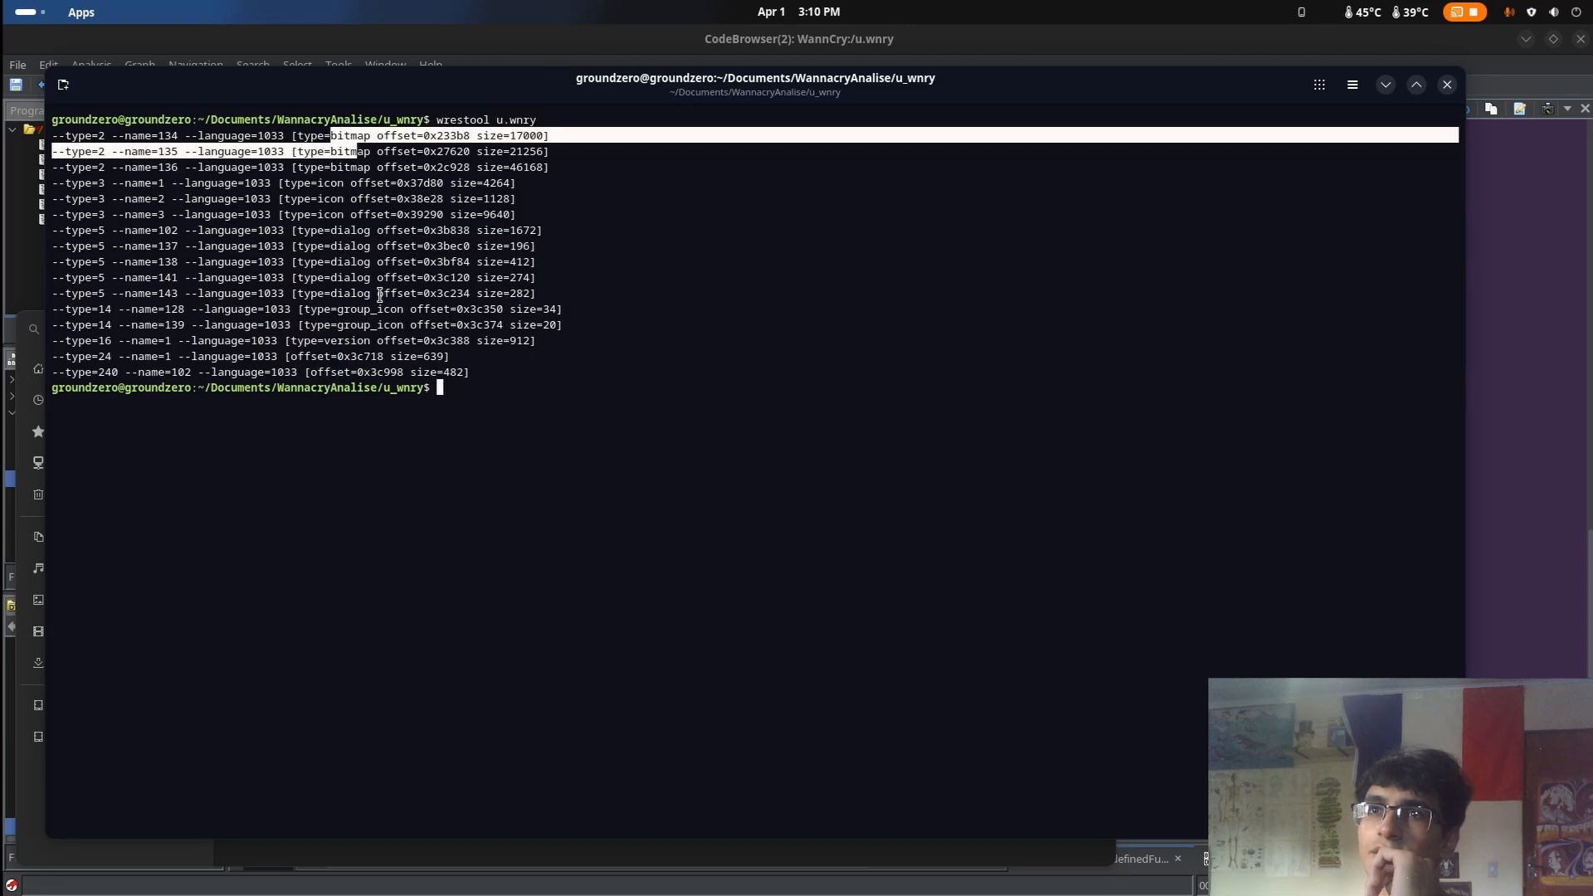
pyautogui.moveTo(380, 295); pyautogui.dragTo(348, 261)
pyautogui.click(599, 359)
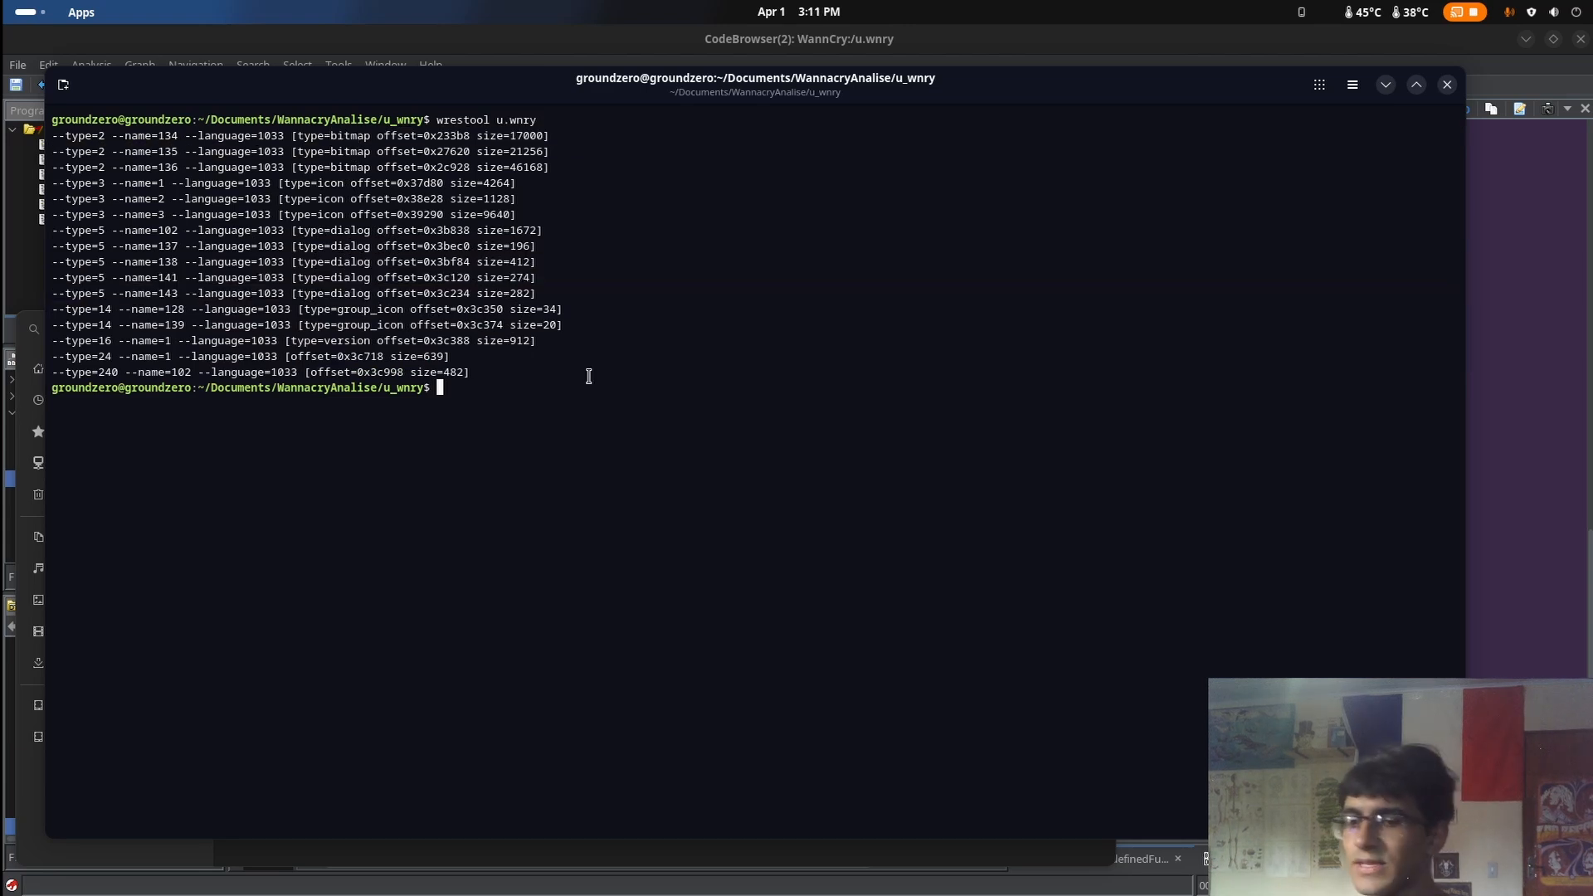
# Try to extract resource 134 with the command wrestool --name134 -R -x u.wnry > 1.bin
pyautogui.write('s')
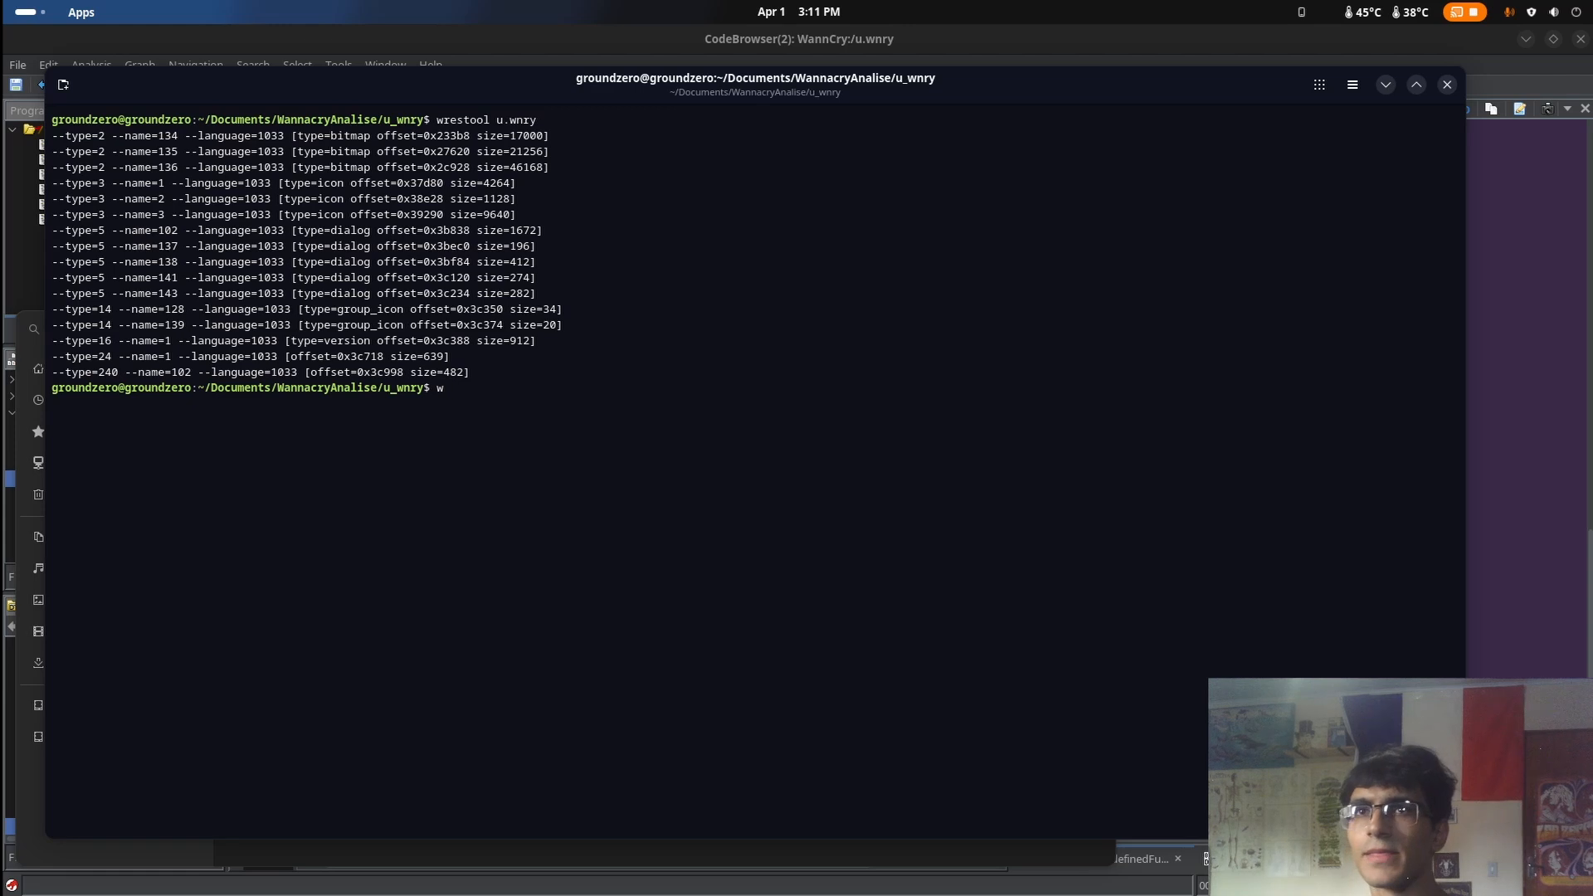
pyautogui.write('restool')
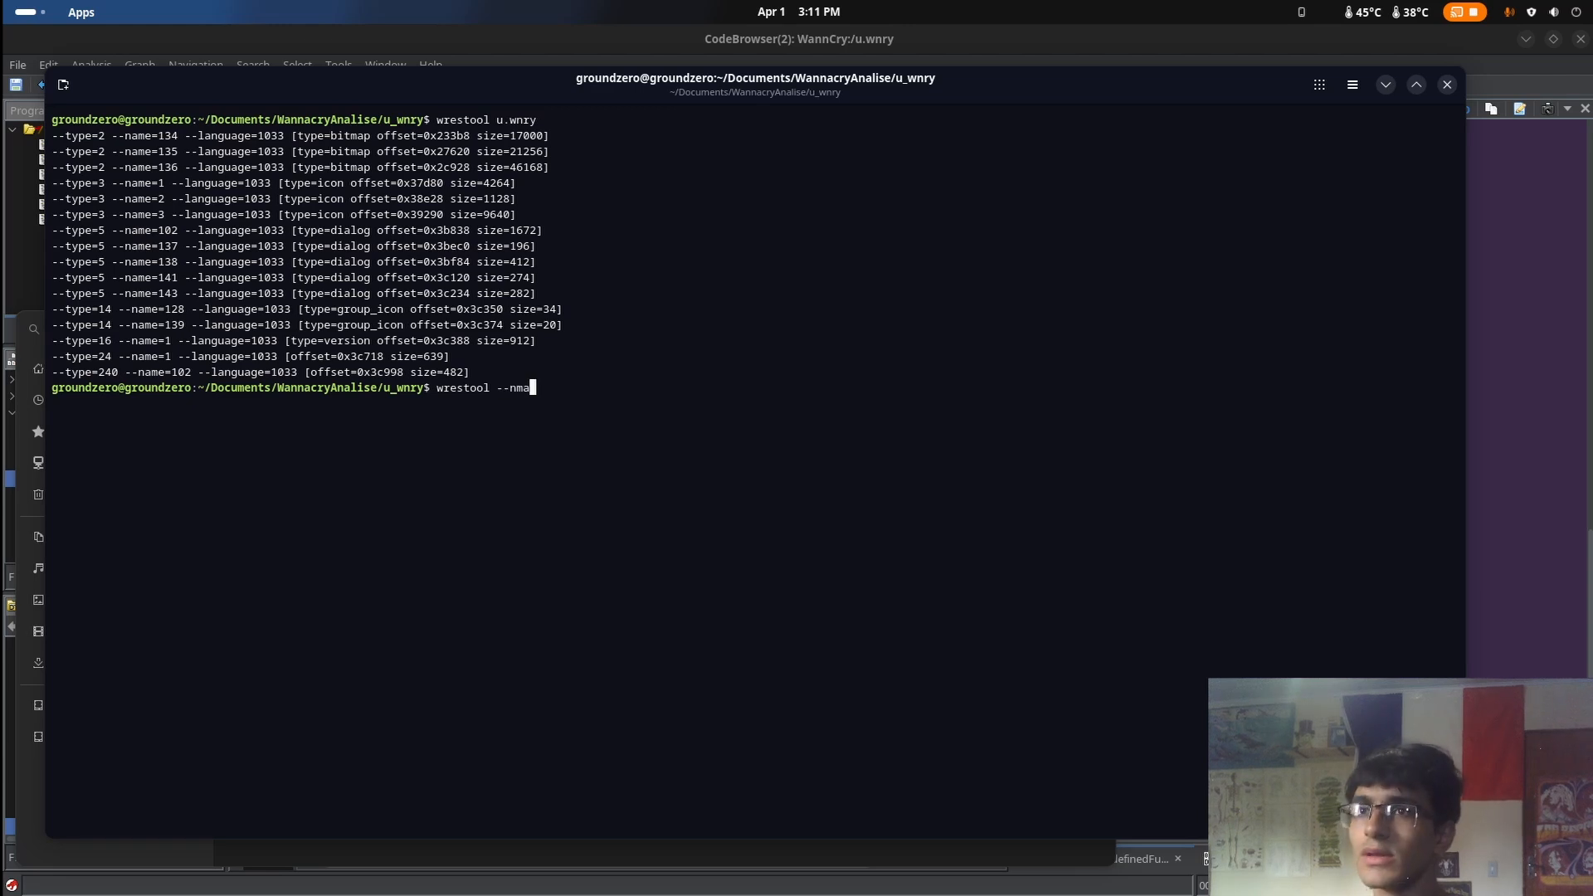
pyautogui.write('--name')
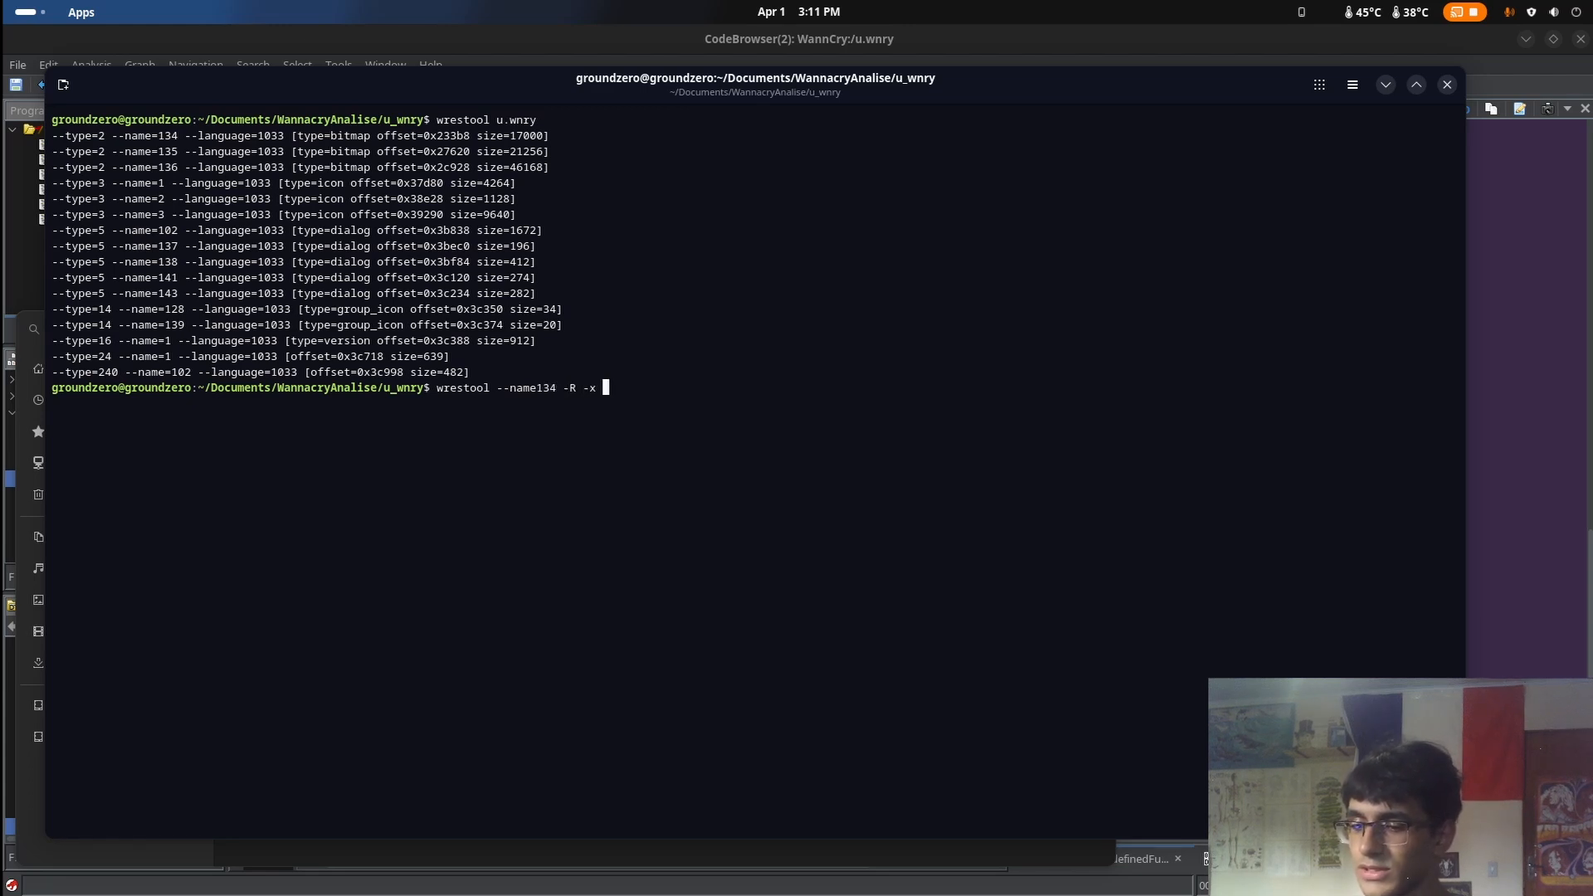
pyautogui.write('u.wnry ')
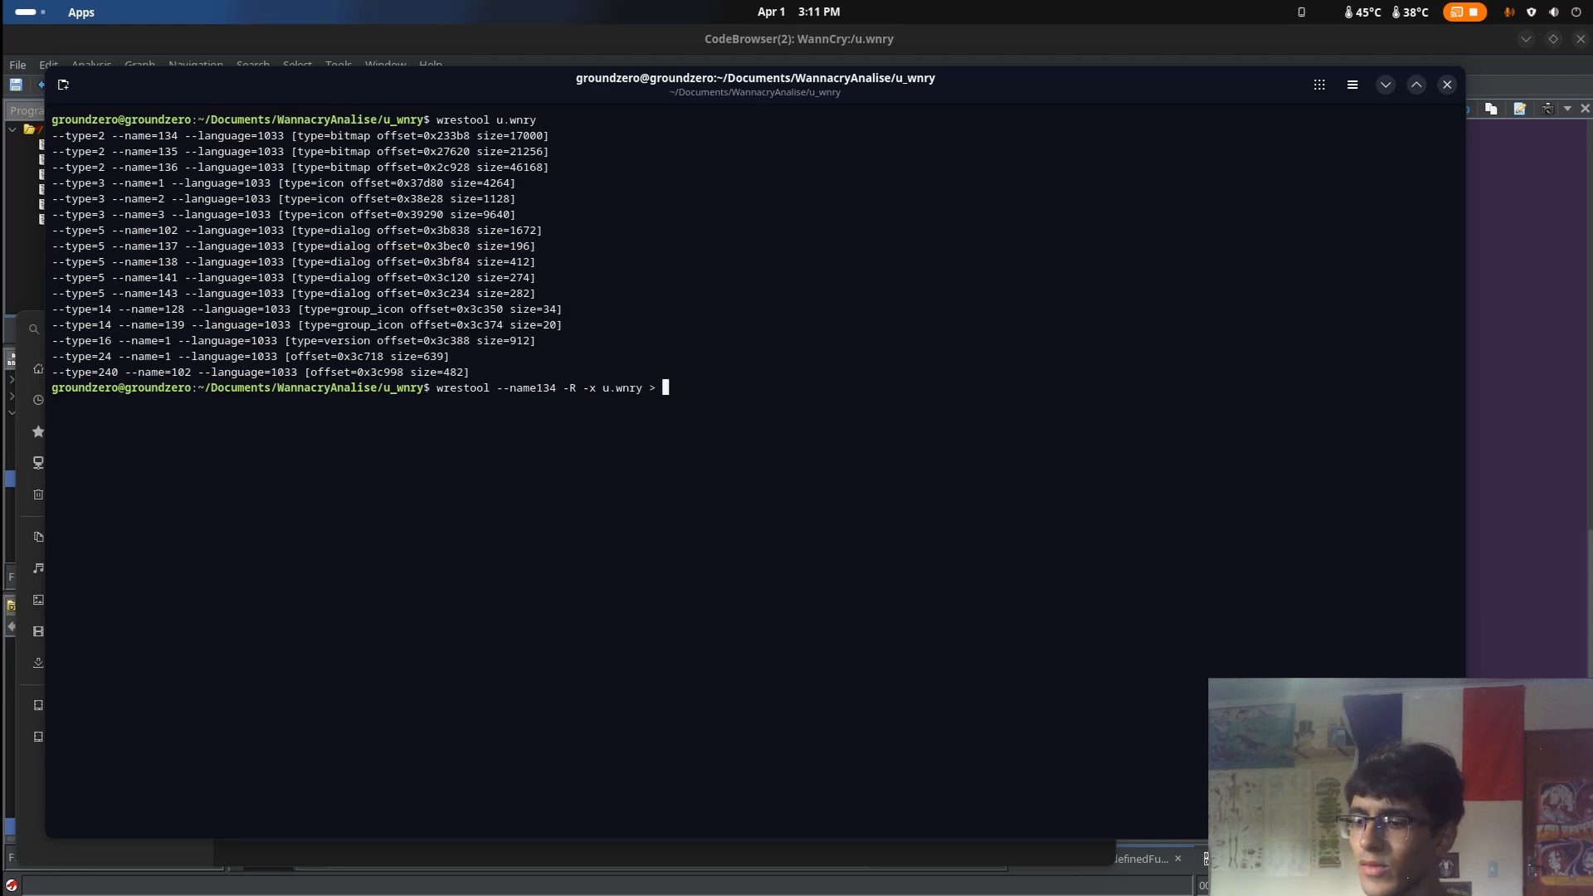
pyautogui.write('> 1.bin')
pyautogui.press('Return')
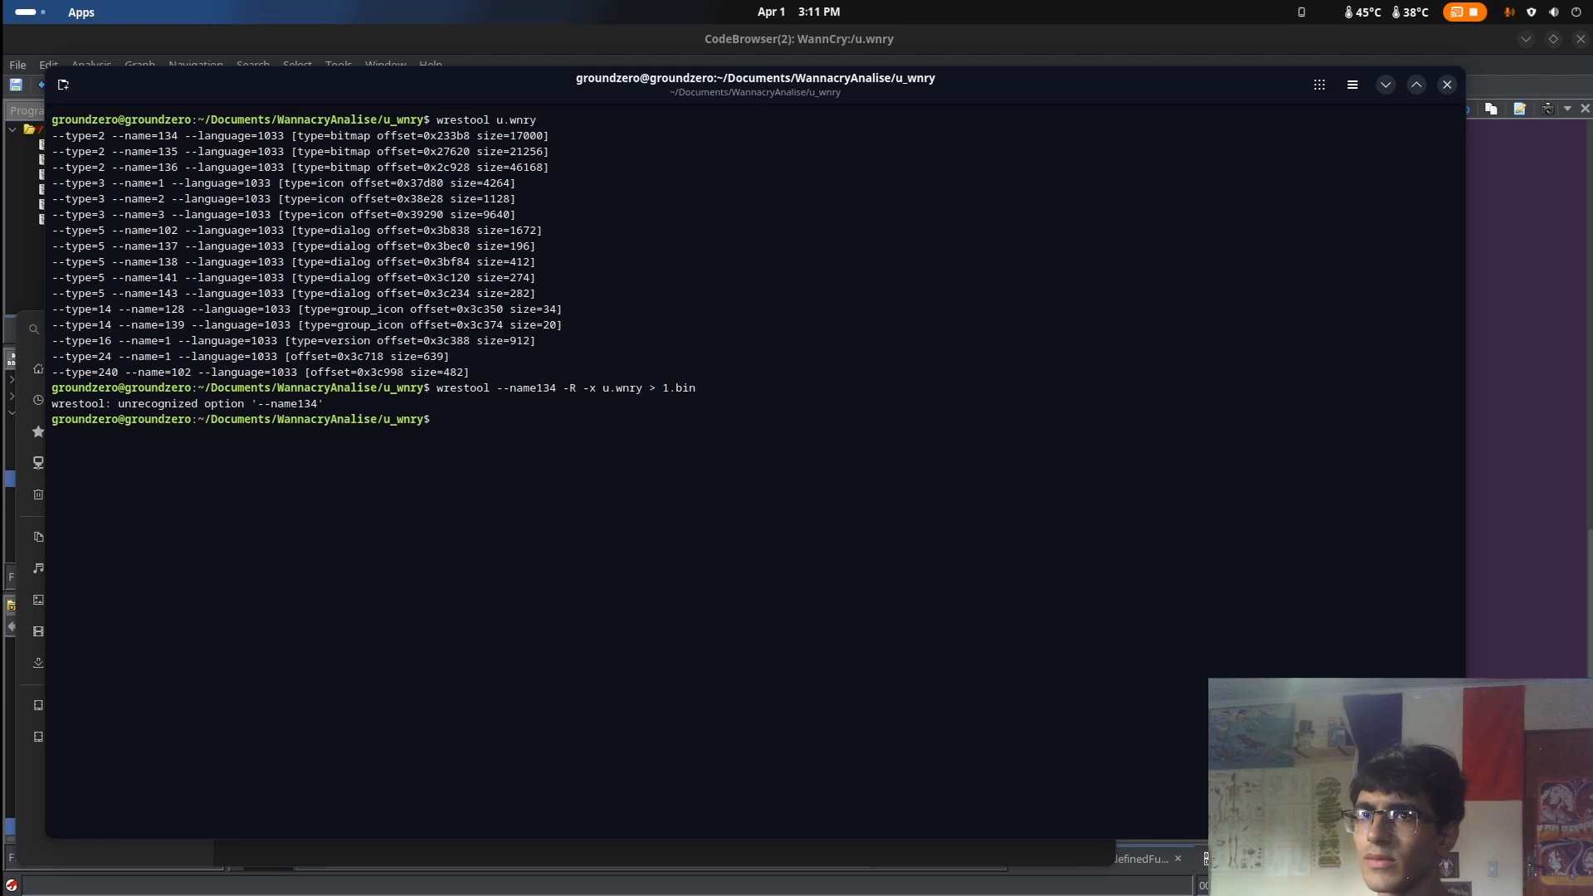
# Correct the previous command's option to --name=134 and rerun it to extract the bitmap resource into 1.bin
pyautogui.press('Up')
pyautogui.press('Left')
pyautogui.press('Left')
pyautogui.press('Left')
pyautogui.press('Left')
pyautogui.press('Left')
pyautogui.press('Left')
pyautogui.press('Left')
pyautogui.press('Left')
pyautogui.press('Left')
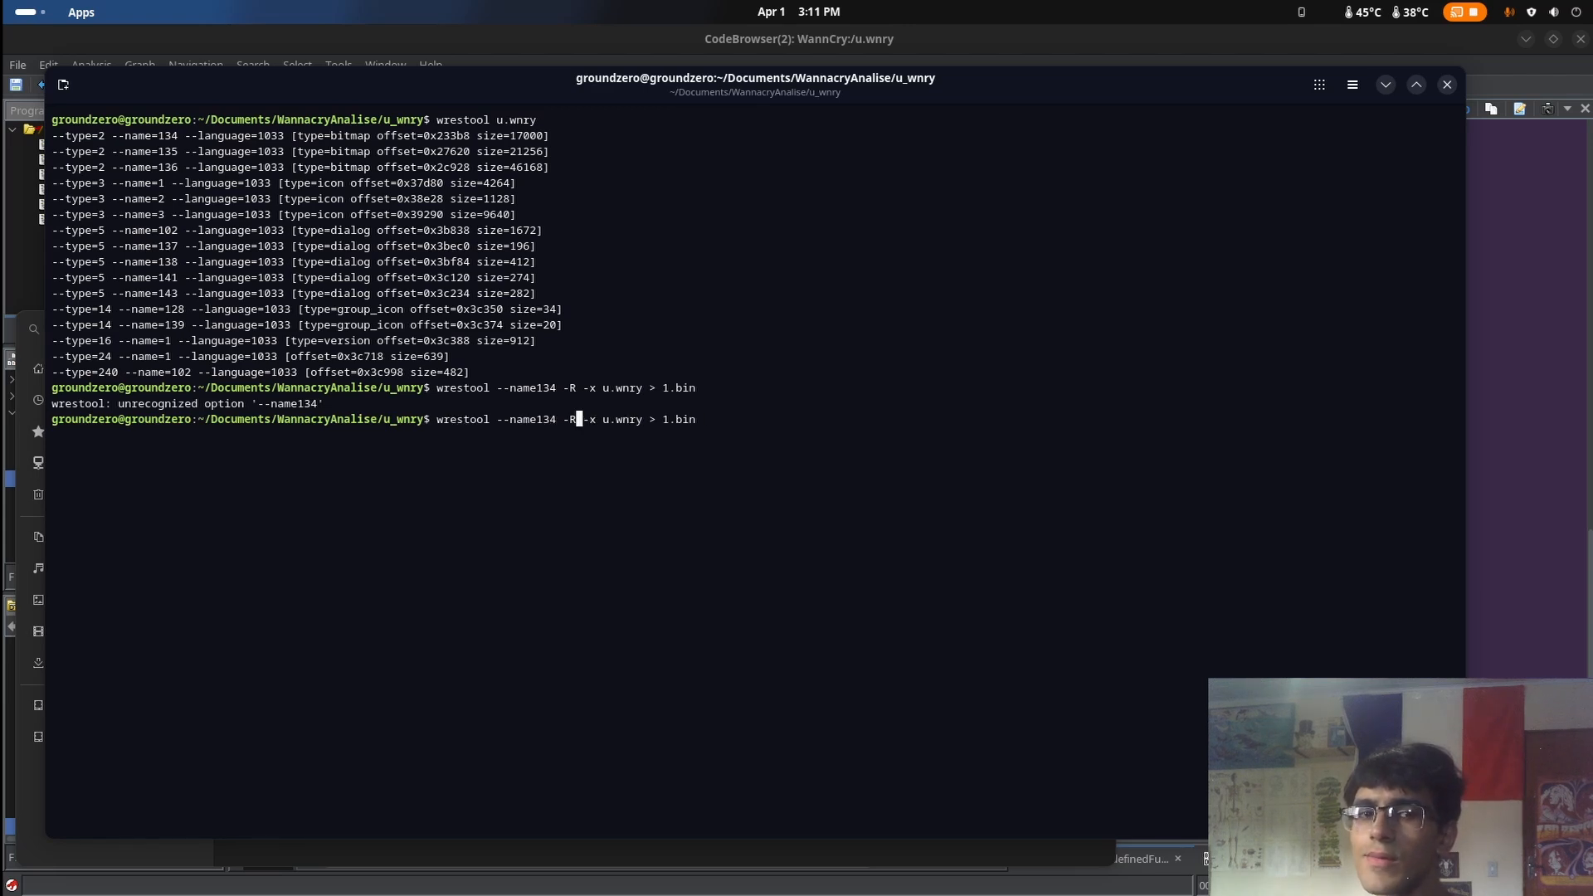
pyautogui.press('Left')
pyautogui.press('Left')
pyautogui.press('Left')
pyautogui.press('Left')
pyautogui.press('Left')
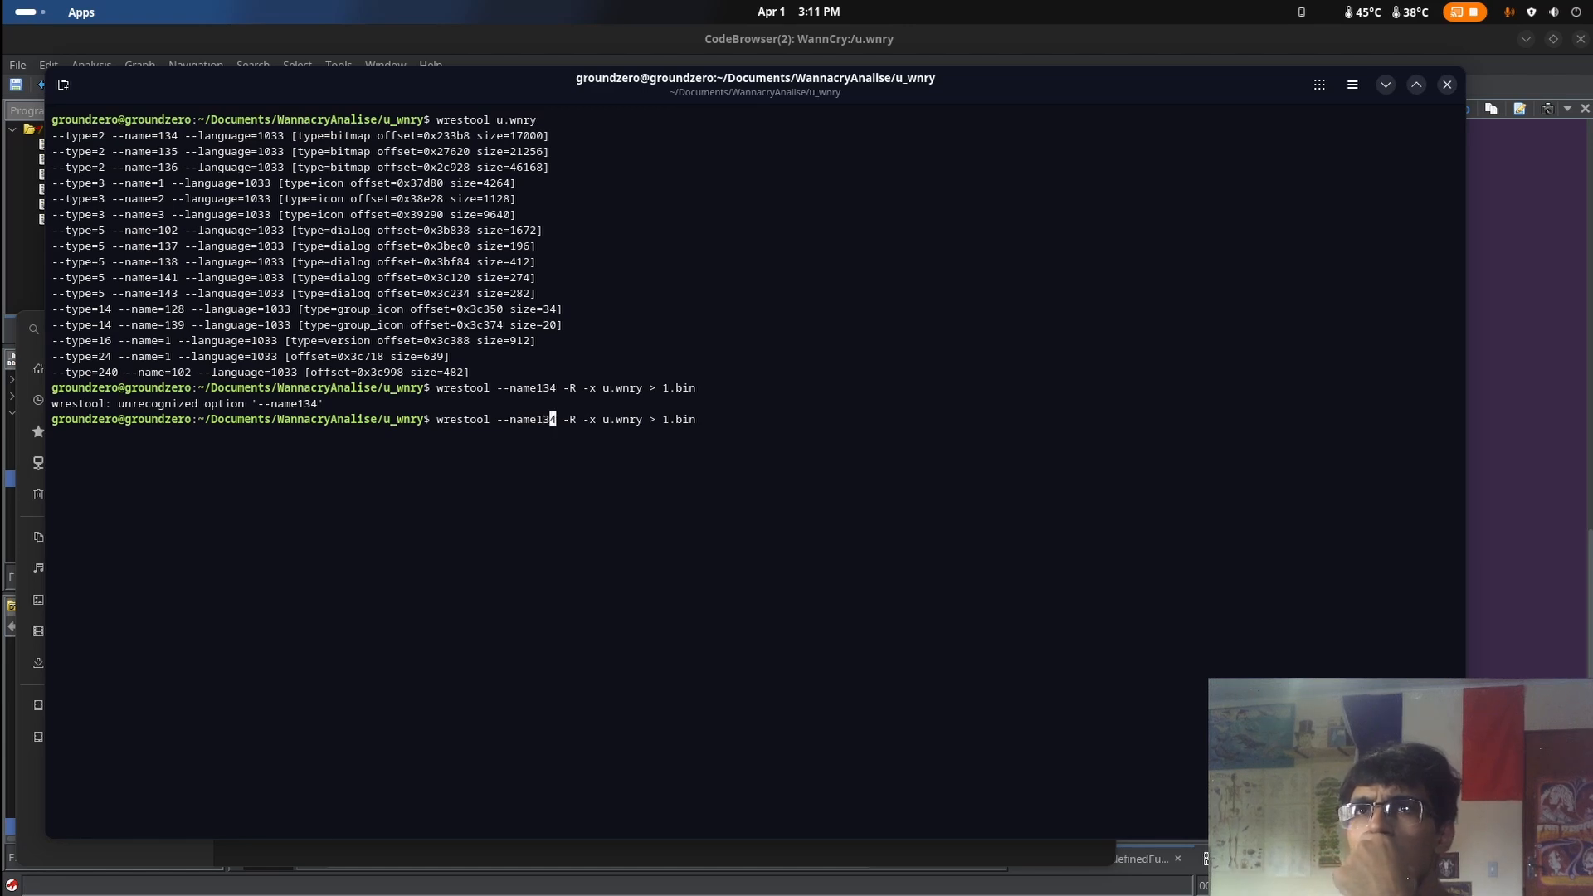
pyautogui.press('Left')
pyautogui.press('Left')
pyautogui.write('=')
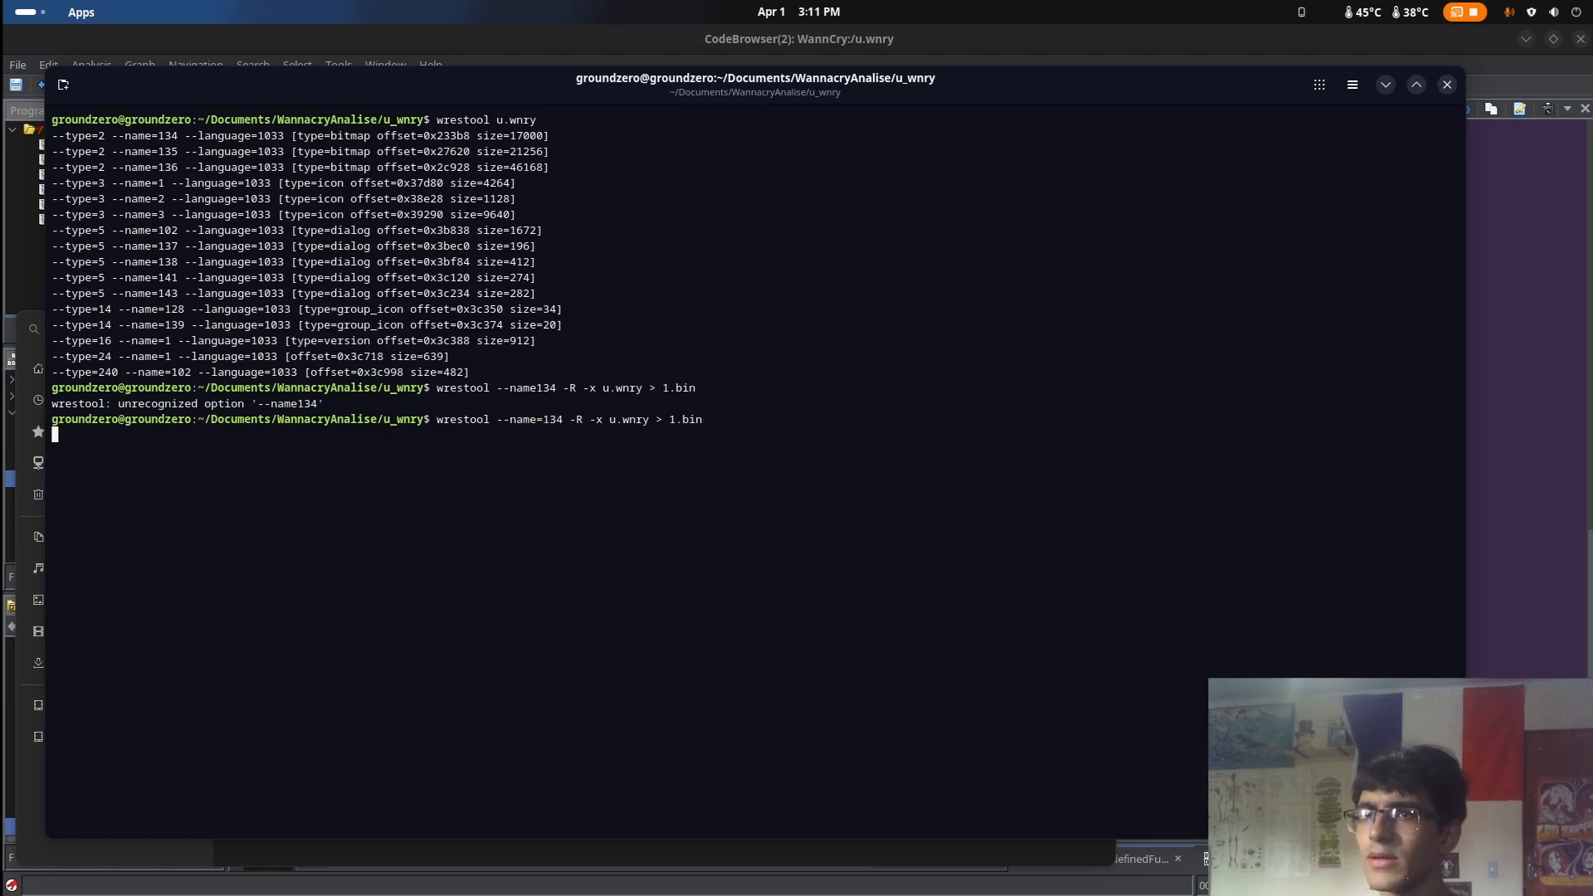
pyautogui.write('s')
# List the folder contents with ls and identify the type of 1.bin with the file command
pyautogui.press('Return')
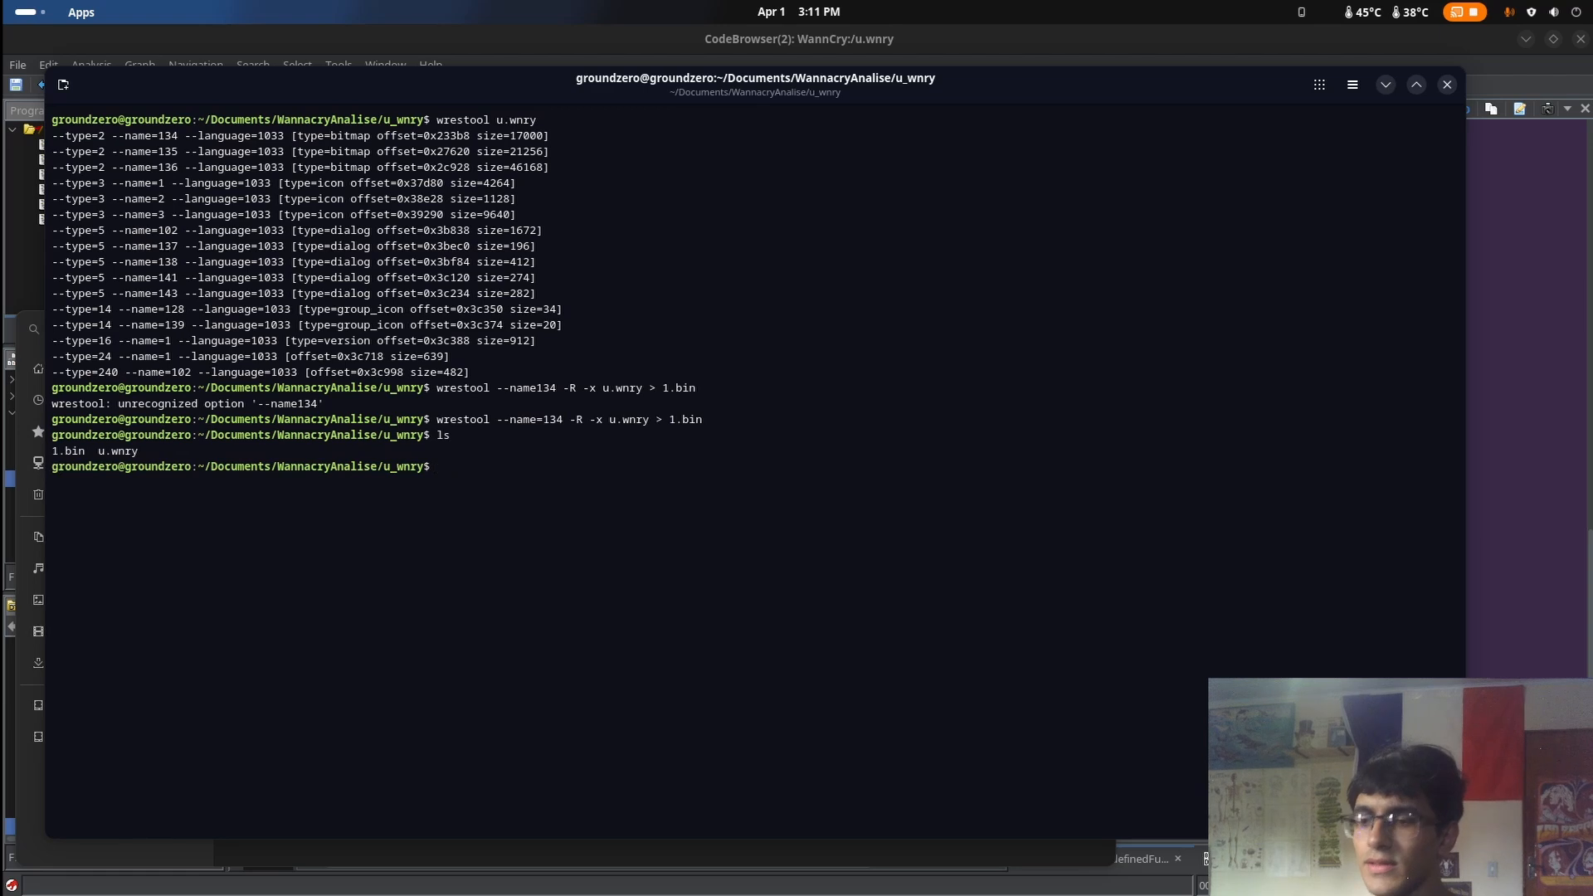
pyautogui.write('fil')
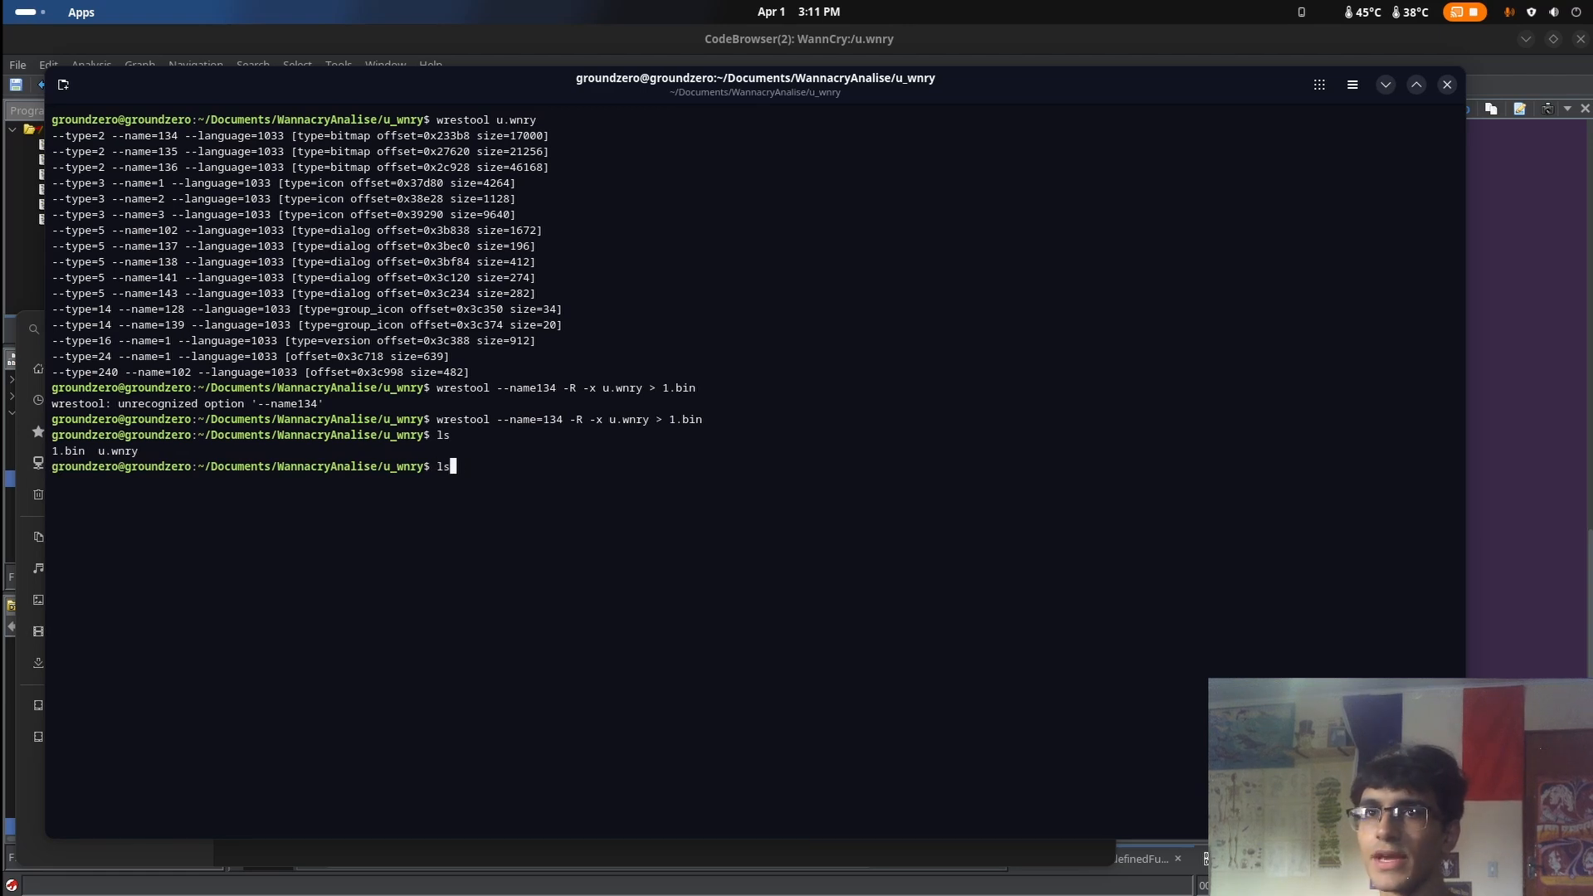
pyautogui.press('BackSpace')
pyautogui.press('BackSpace')
pyautogui.write('file')
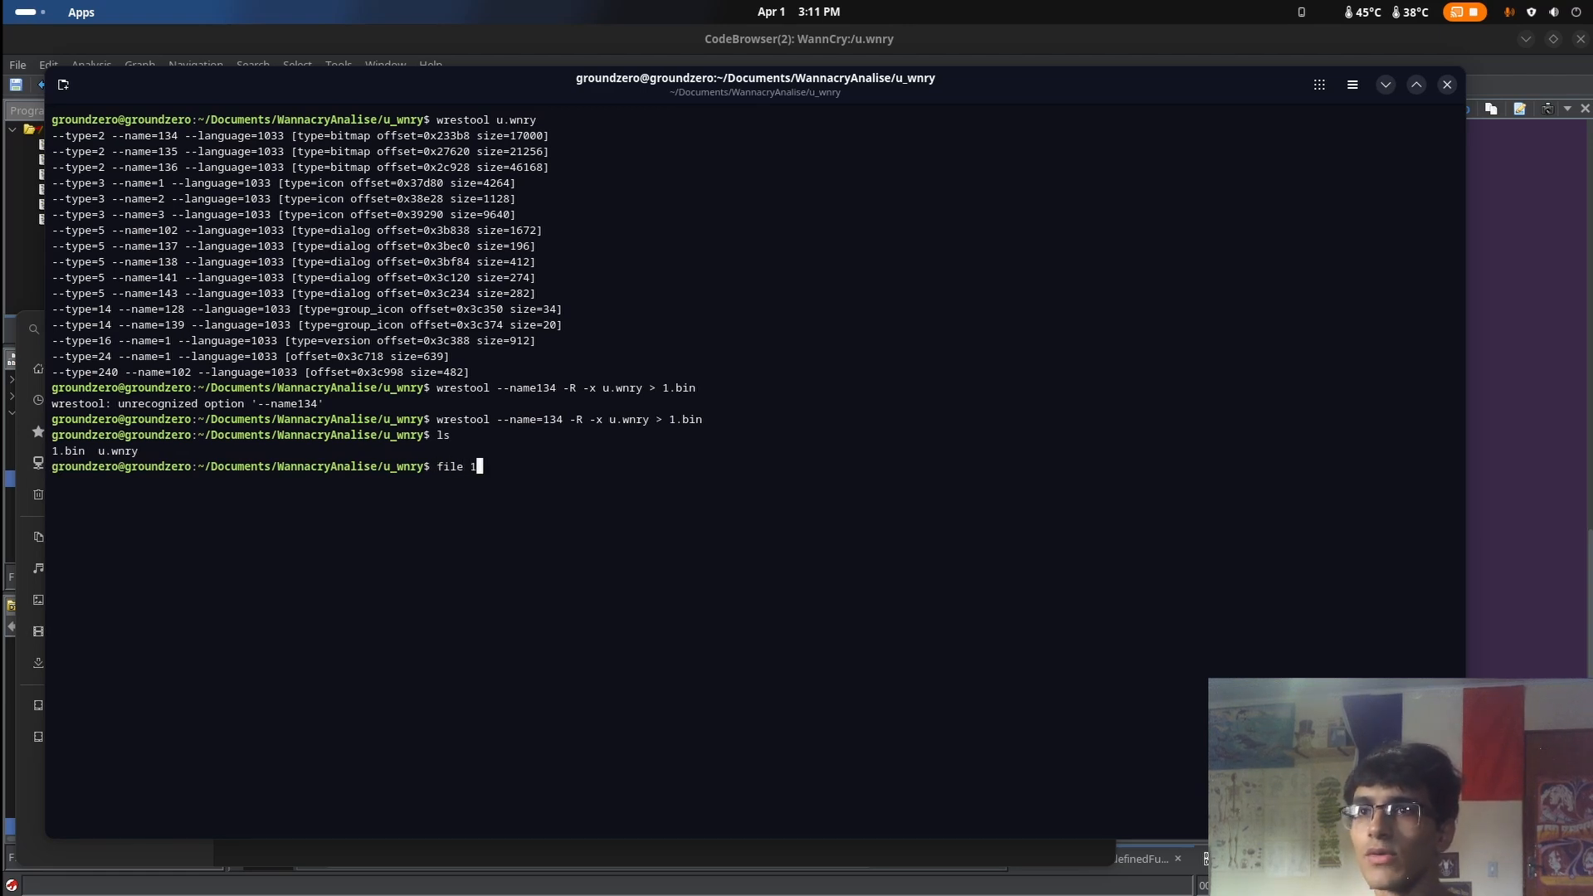
pyautogui.write(' 1')
pyautogui.press('Tab')
pyautogui.press('Return')
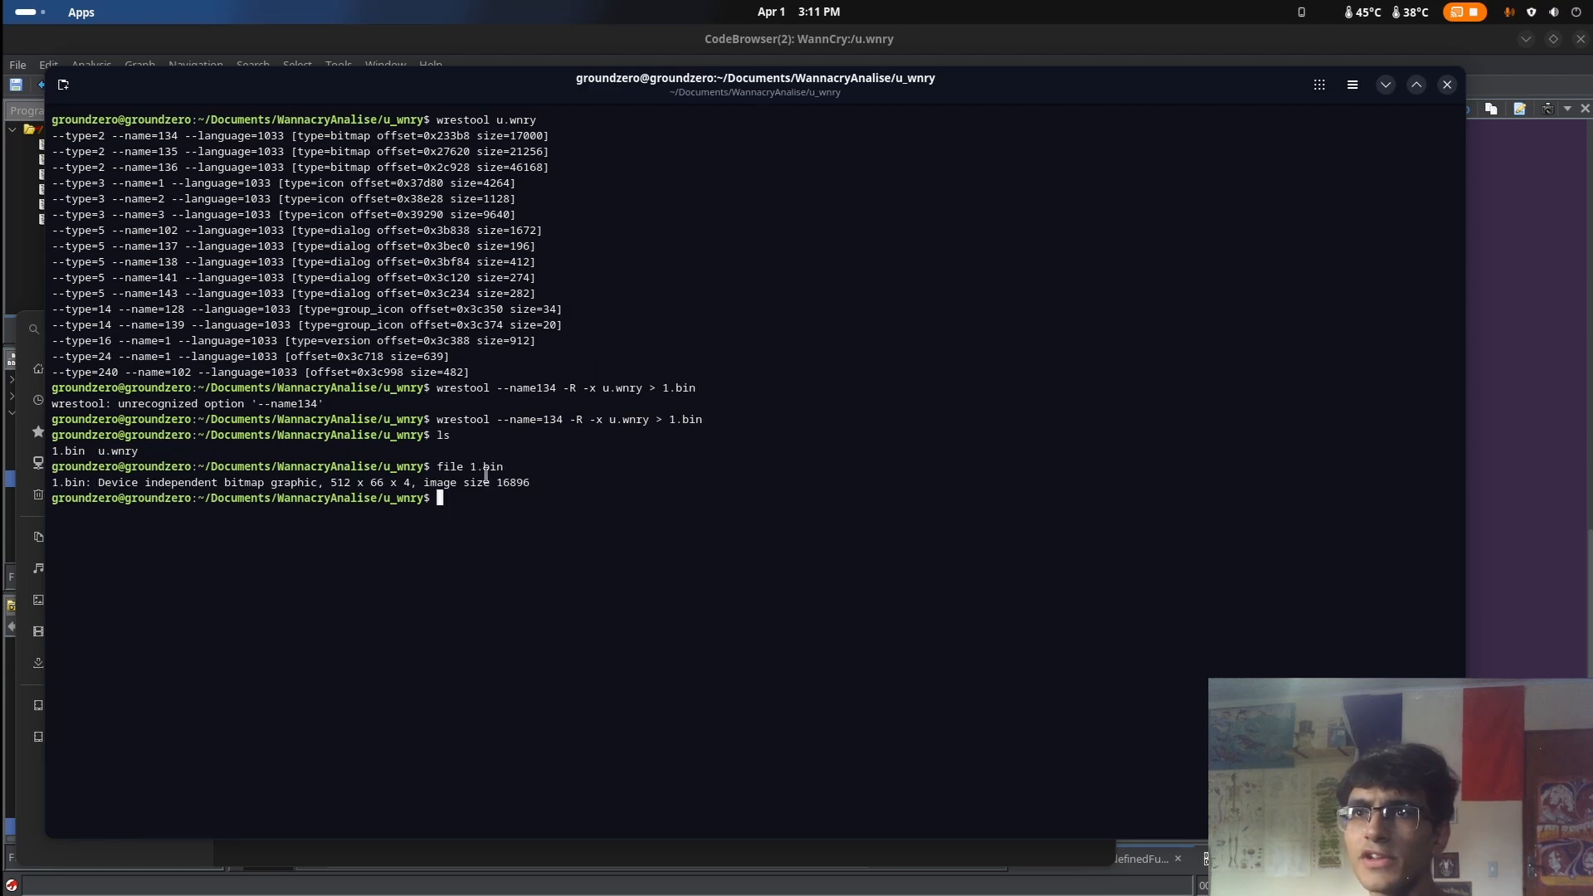
# Try to open 1.bin from the u_wnry folder in the file manager
pyautogui.moveTo(869, 83); pyautogui.dragTo(925, 559)
pyautogui.click(586, 451)
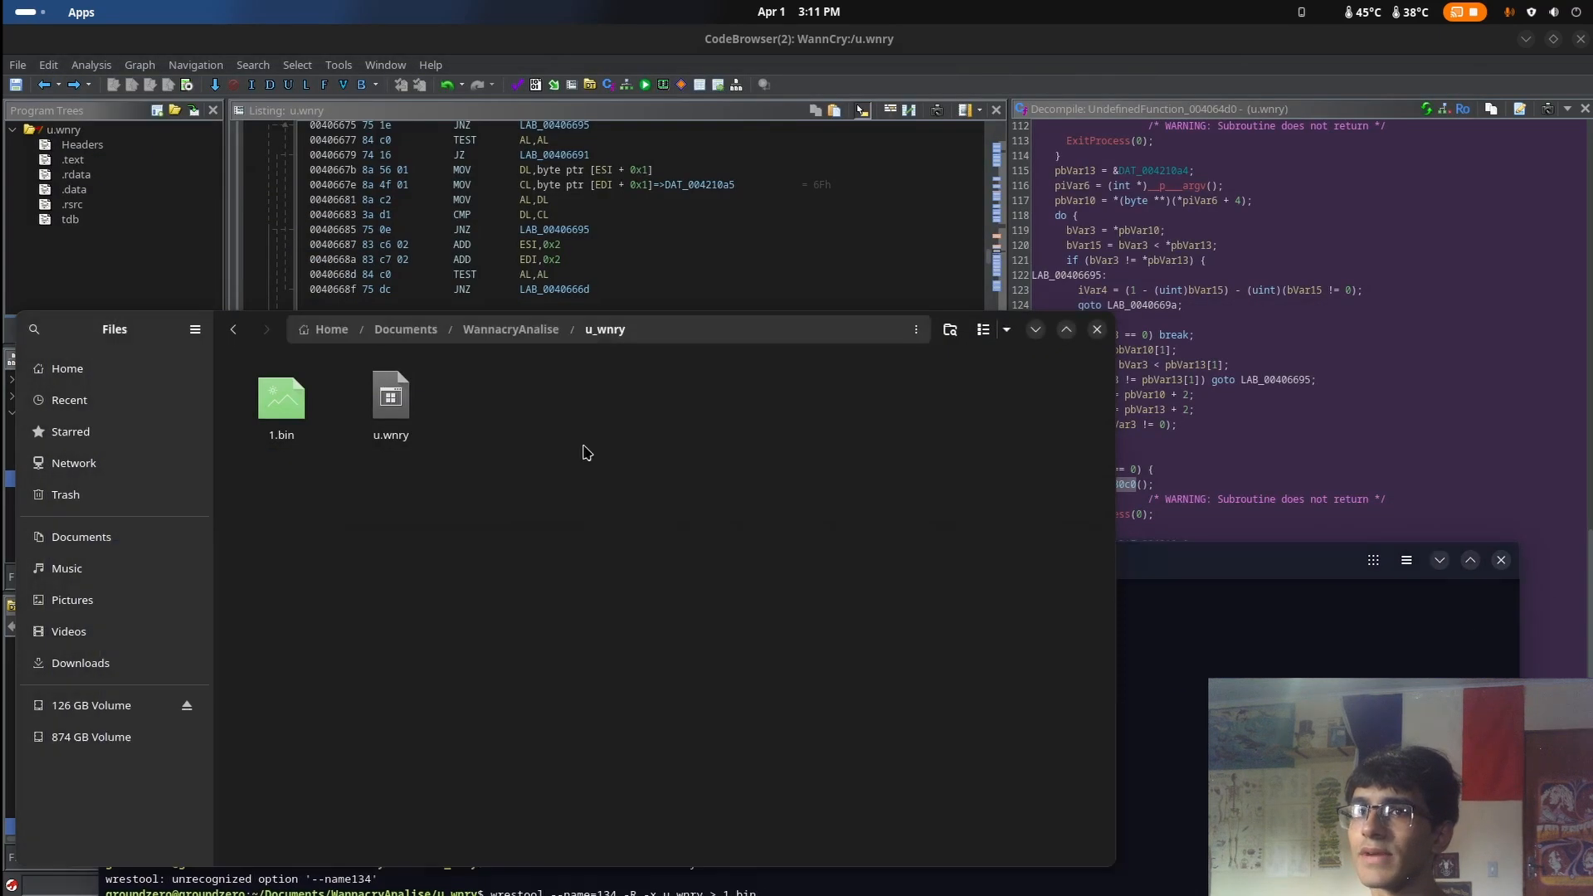
pyautogui.doubleClick(302, 438)
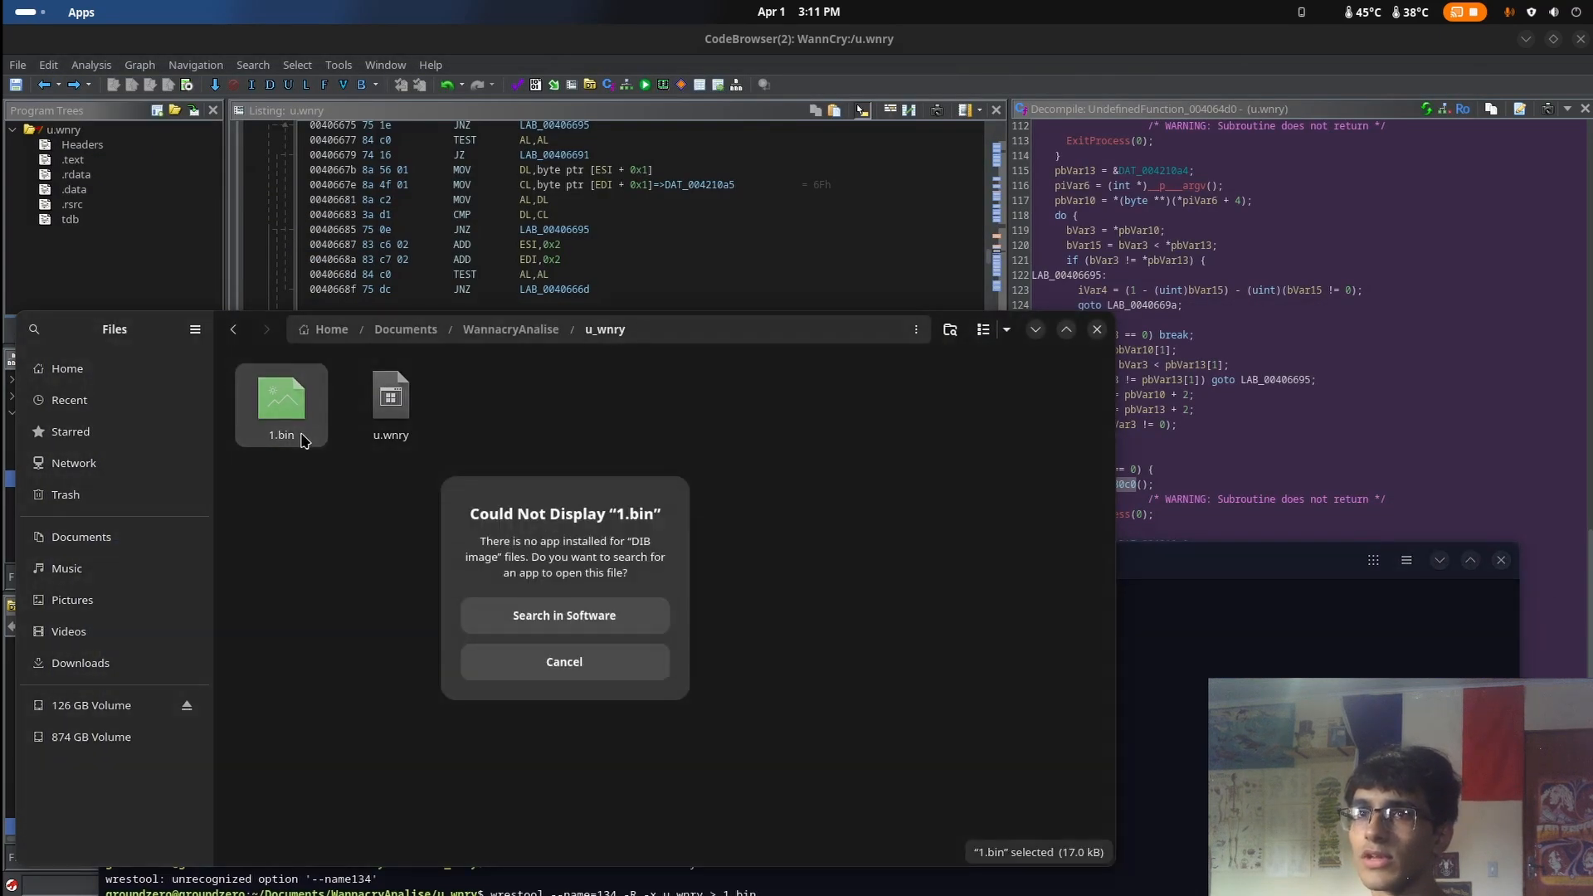
pyautogui.click(564, 662)
# Return to Ghidra and select the instruction that pushes the "You are sending too many mails!" string in the u.wnry listing
pyautogui.moveTo(1180, 606); pyautogui.dragTo(1122, 247)
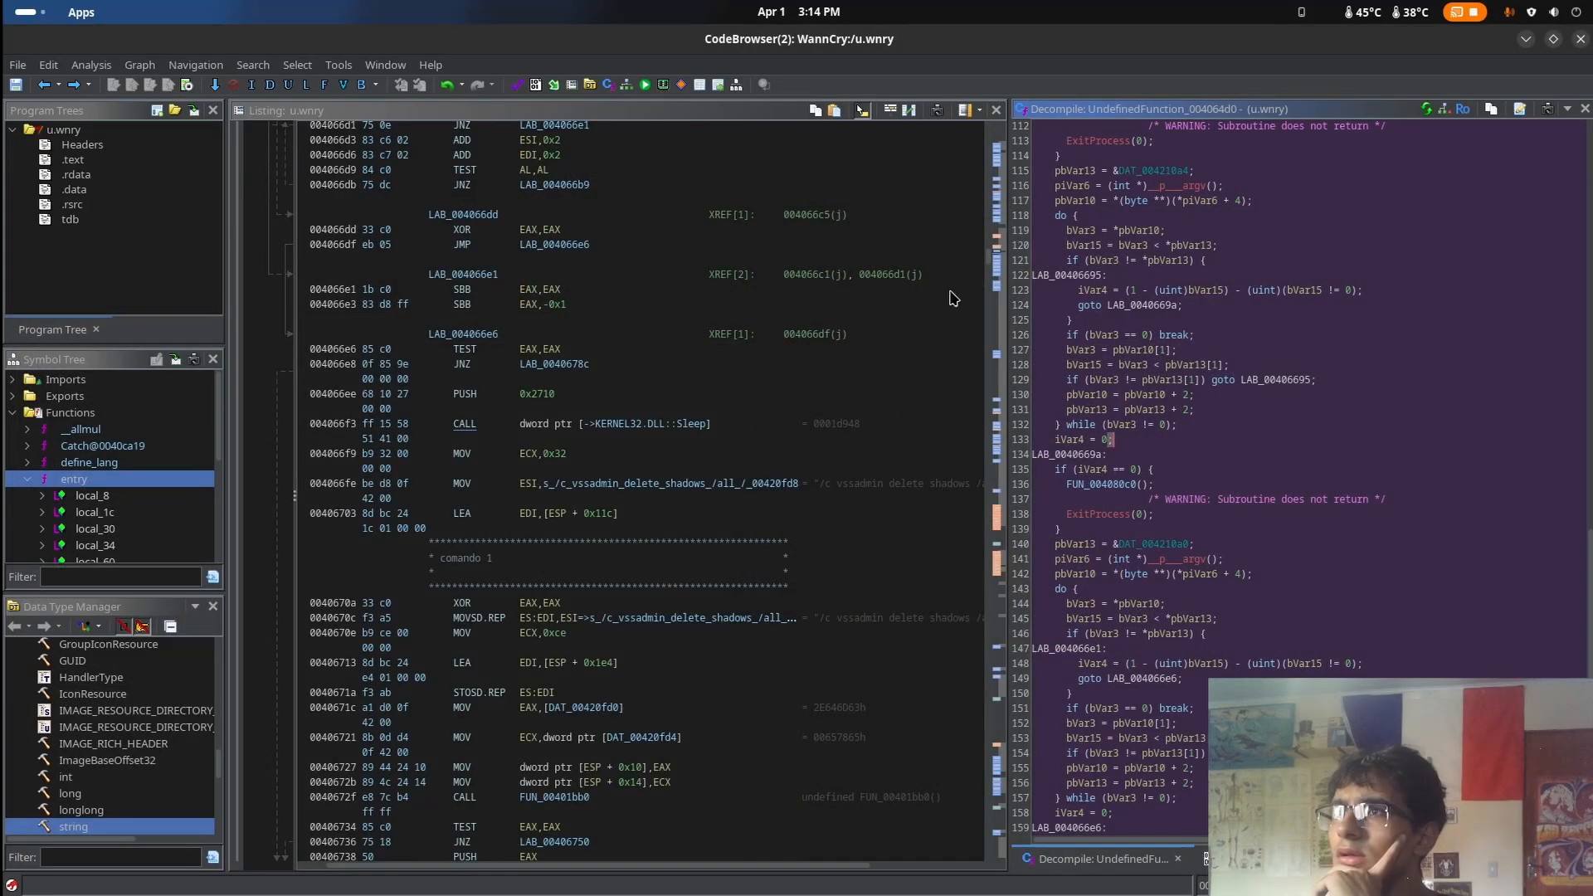
pyautogui.scroll(-2, 952, 299)
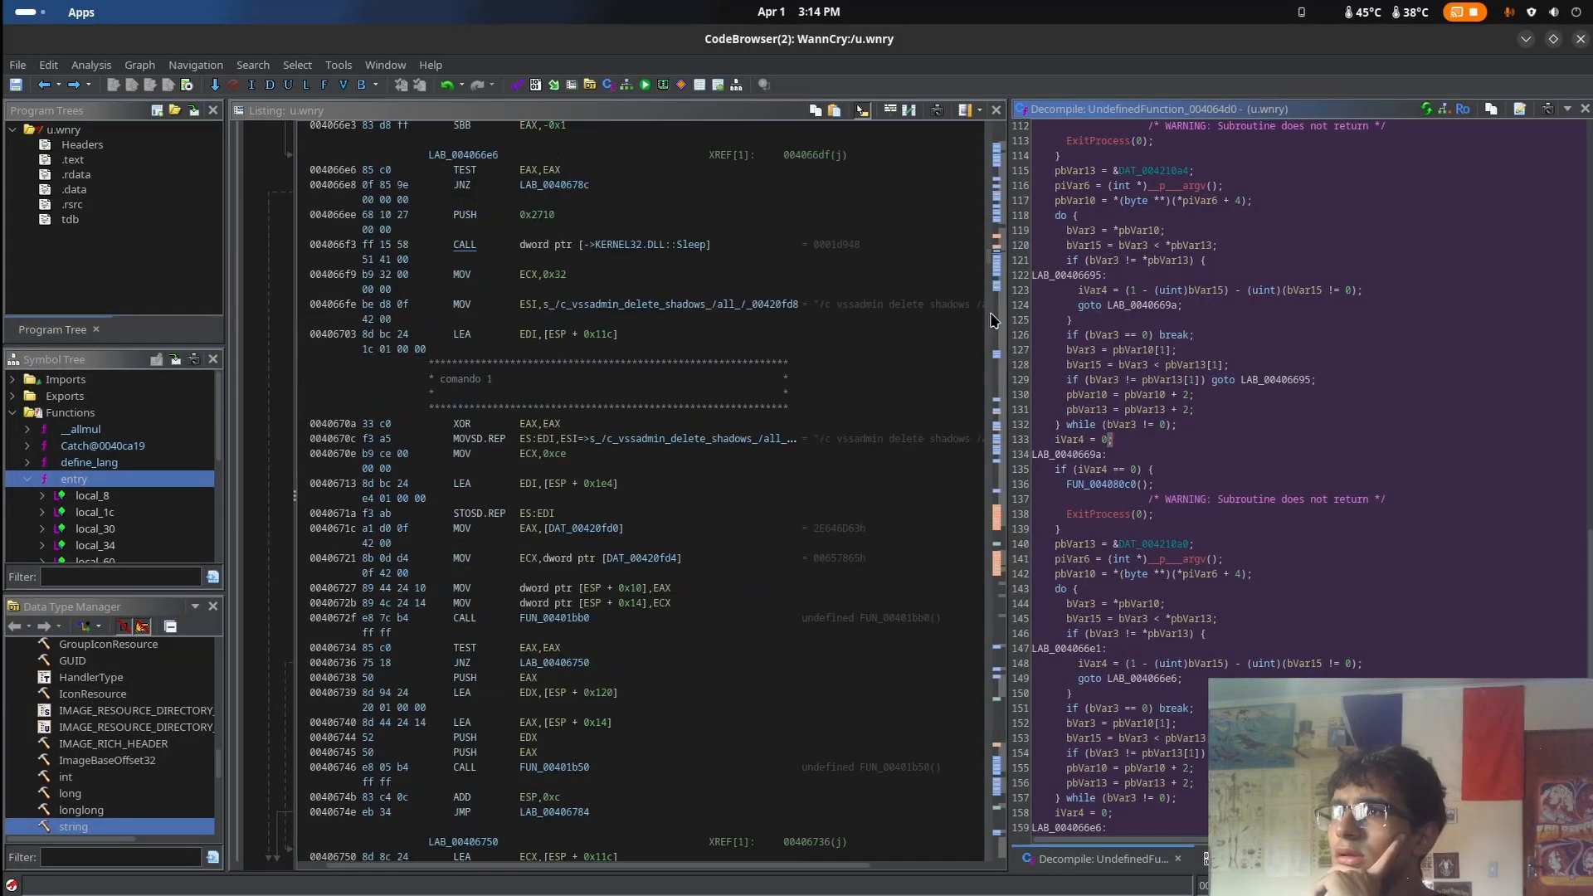
pyautogui.moveTo(989, 264); pyautogui.dragTo(993, 301)
pyautogui.scroll(10, 819, 391)
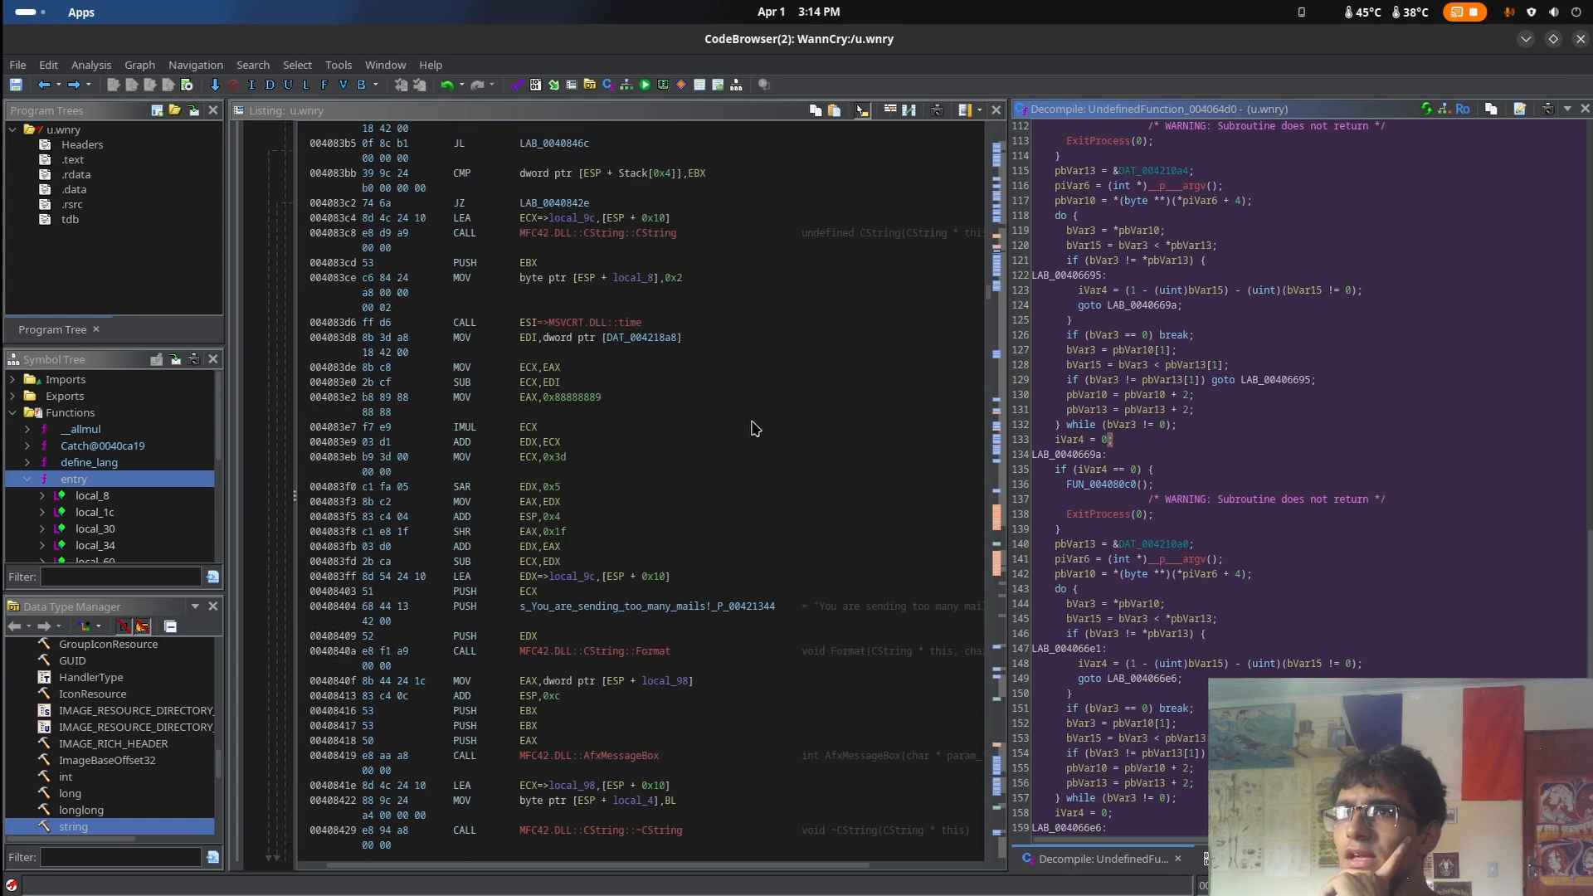
pyautogui.click(708, 622)
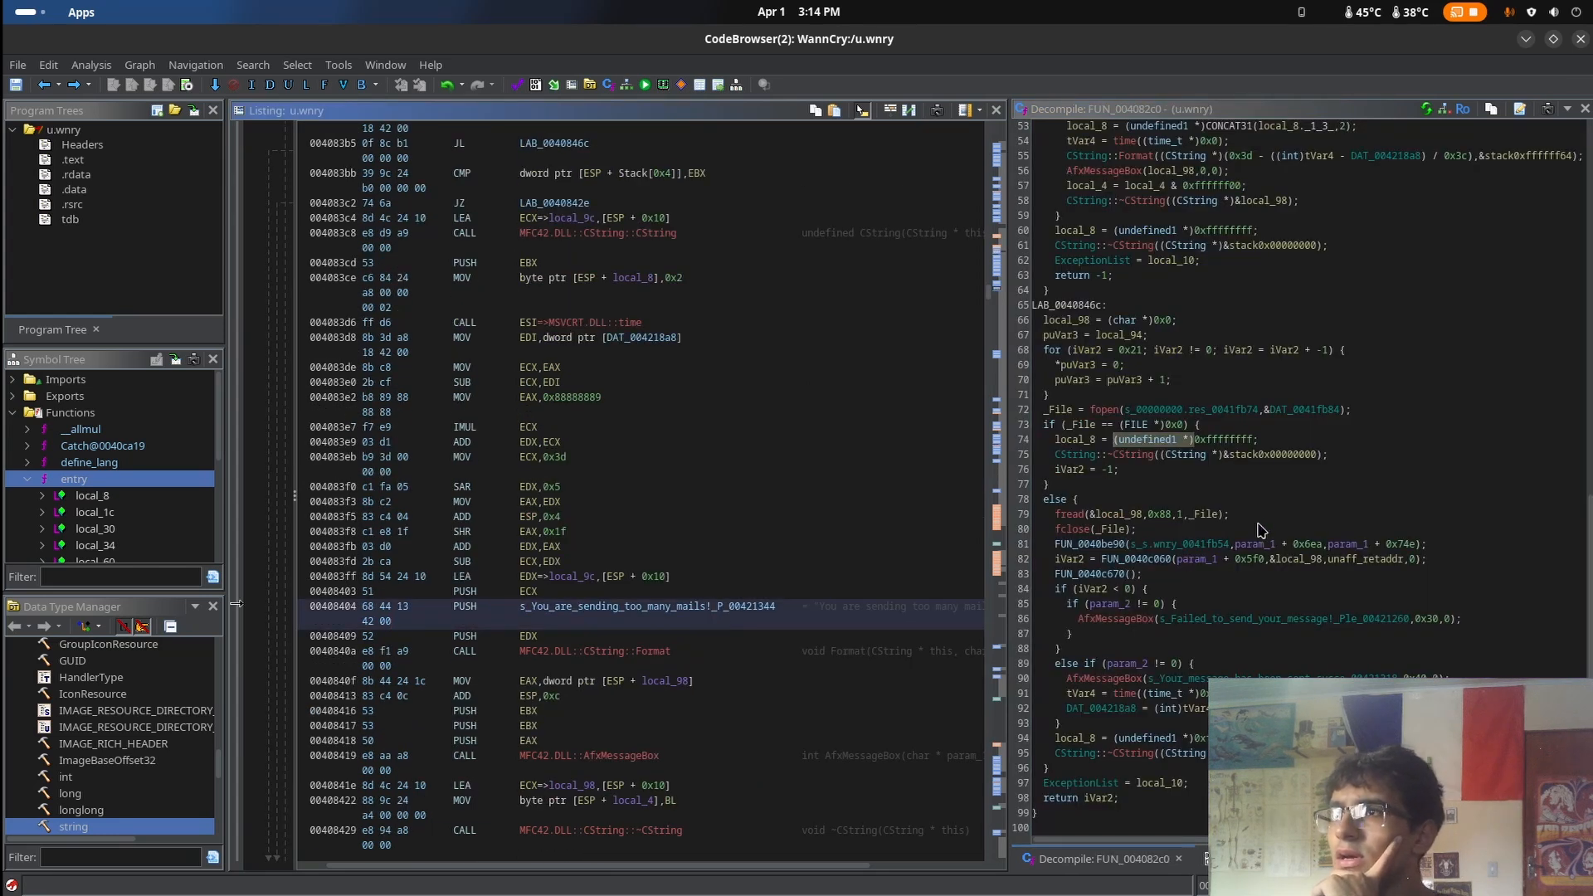
# Examine the decompiled code and listing of FUN_004082c0, including its mail limit, message length and send result handling
pyautogui.scroll(9, 1252, 523)
pyautogui.scroll(-4, 628, 561)
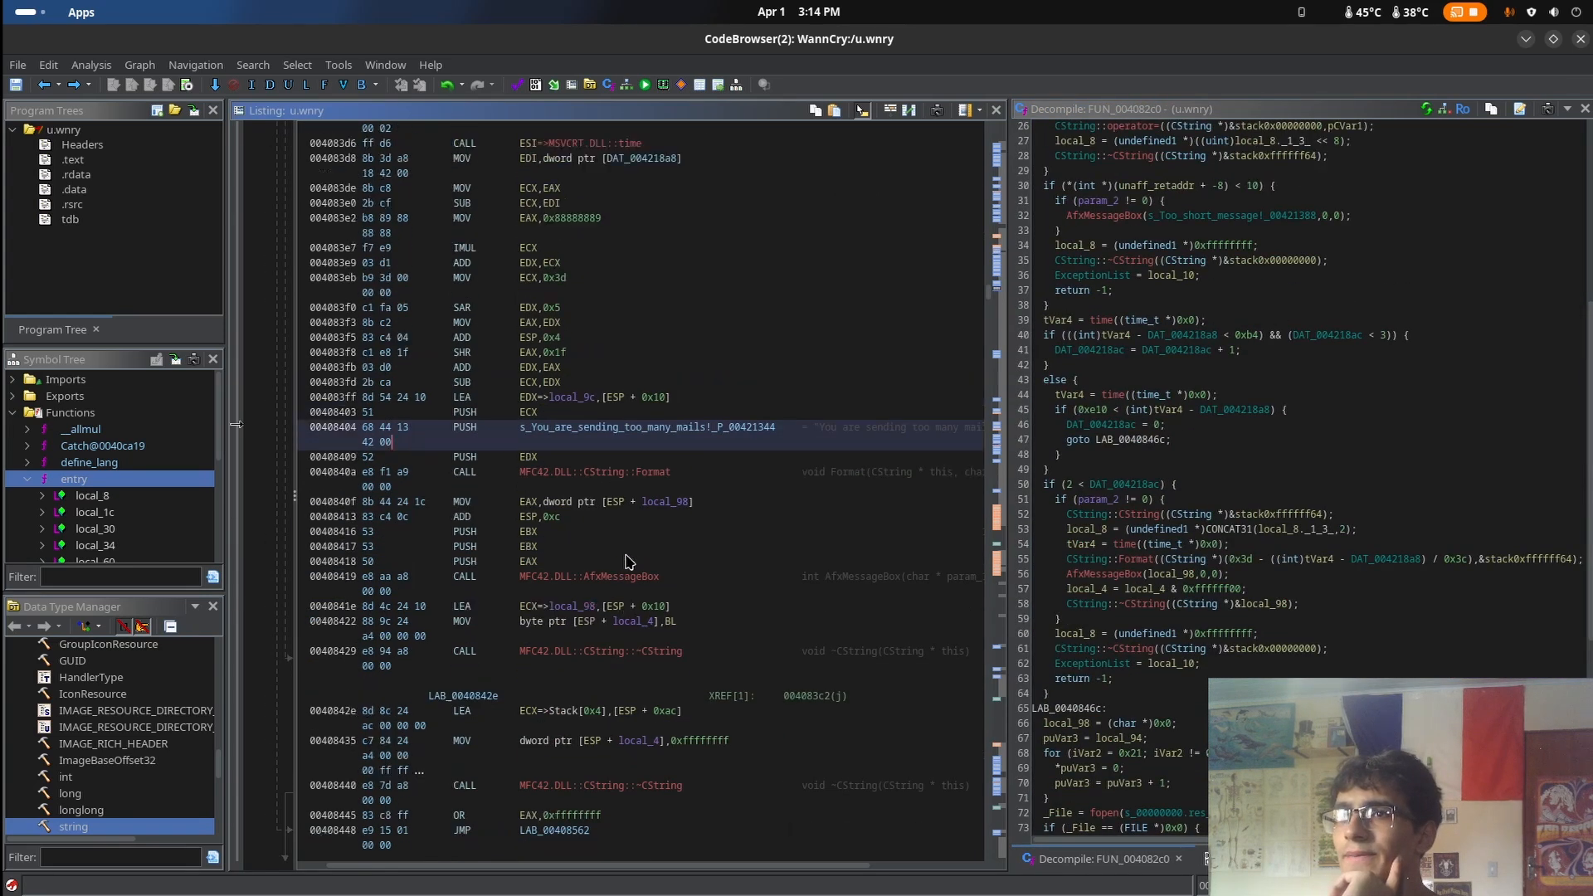
pyautogui.scroll(10, 628, 560)
pyautogui.scroll(-12, 628, 560)
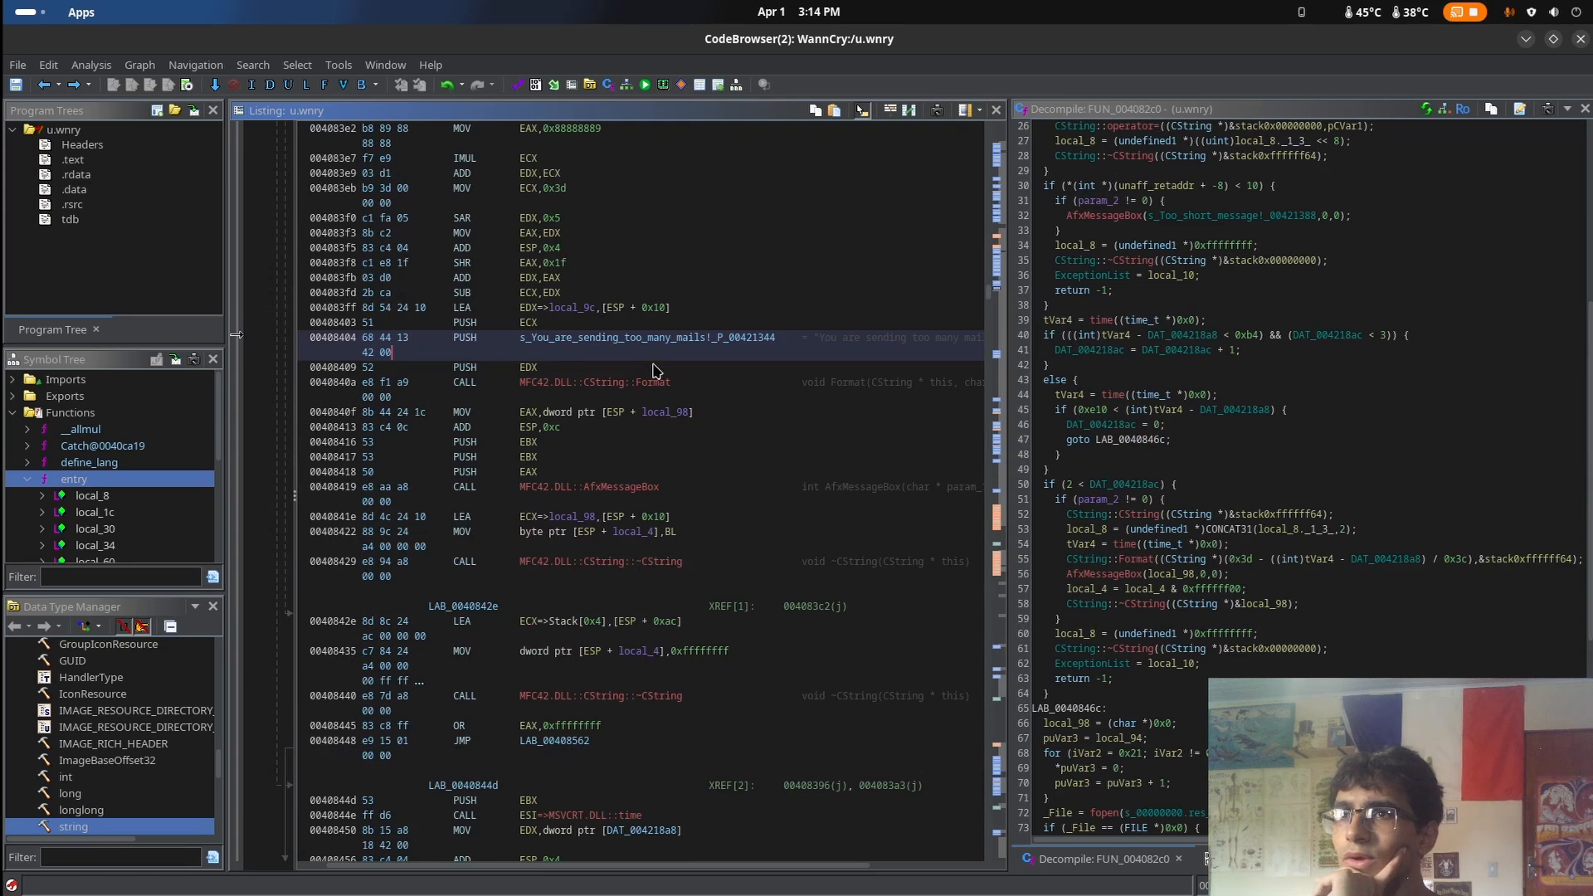
pyautogui.click(519, 342)
pyautogui.scroll(9, 525, 352)
pyautogui.scroll(8, 1257, 578)
pyautogui.scroll(-5, 1257, 579)
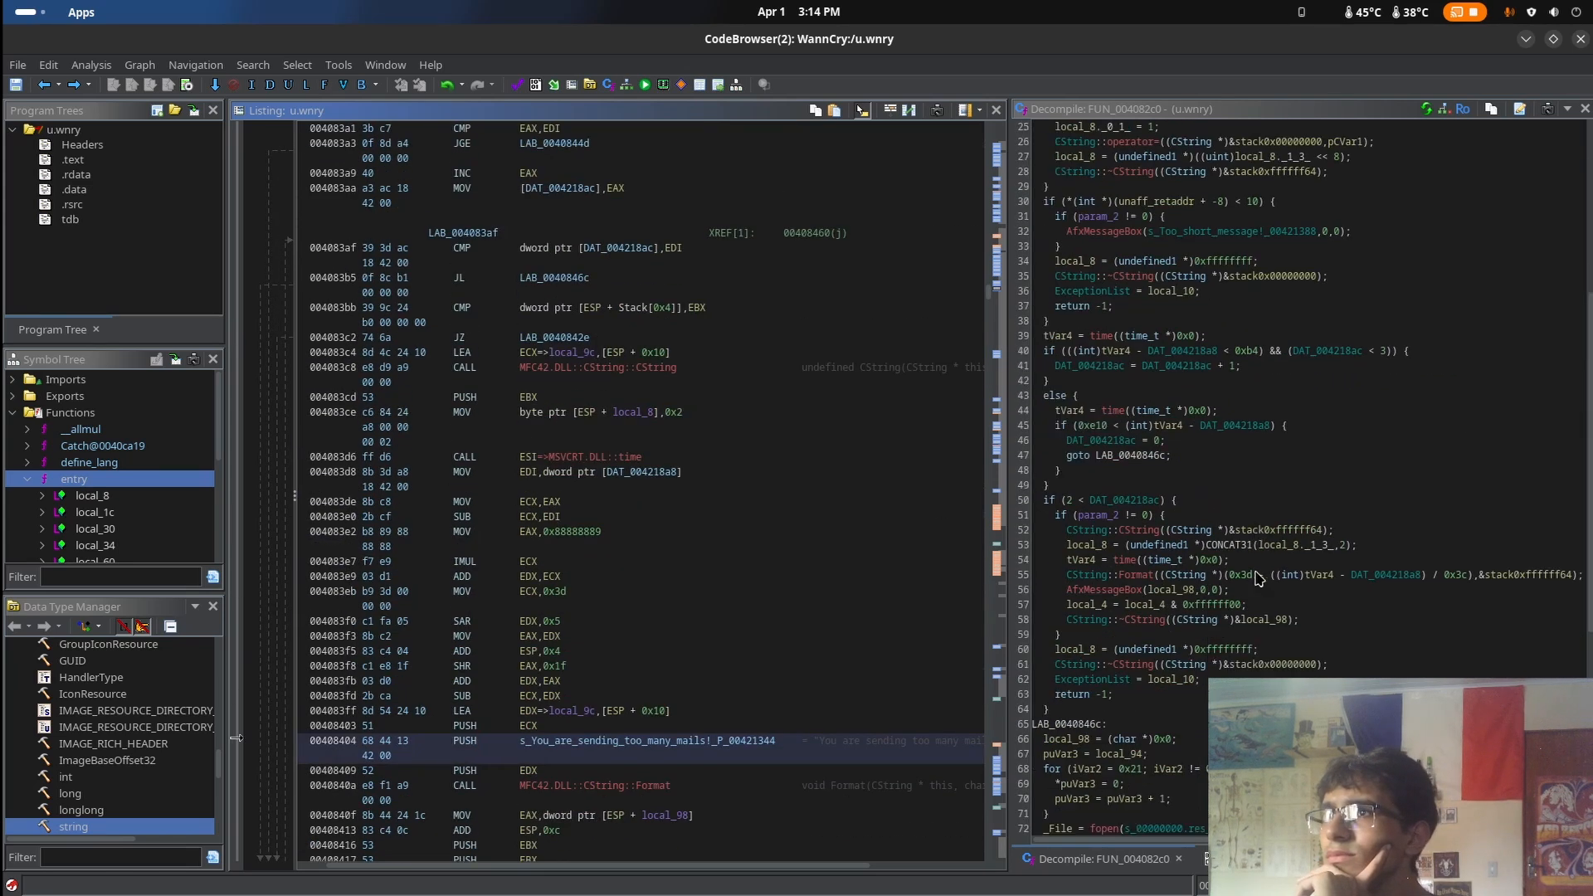
pyautogui.scroll(5, 1257, 568)
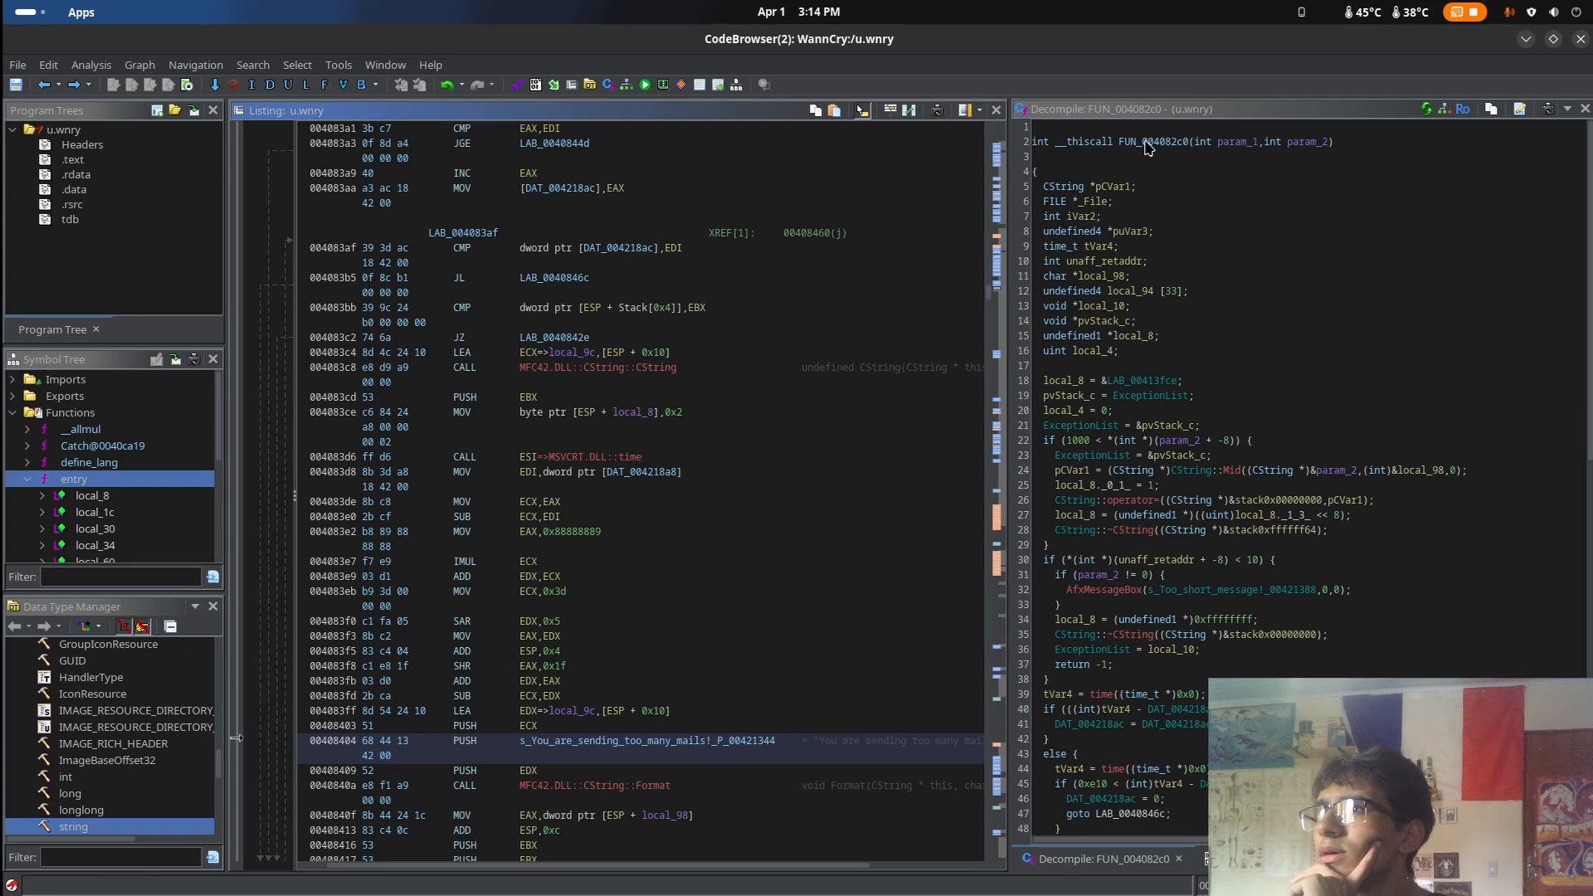
pyautogui.scroll(-8, 1411, 448)
pyautogui.scroll(-10, 885, 697)
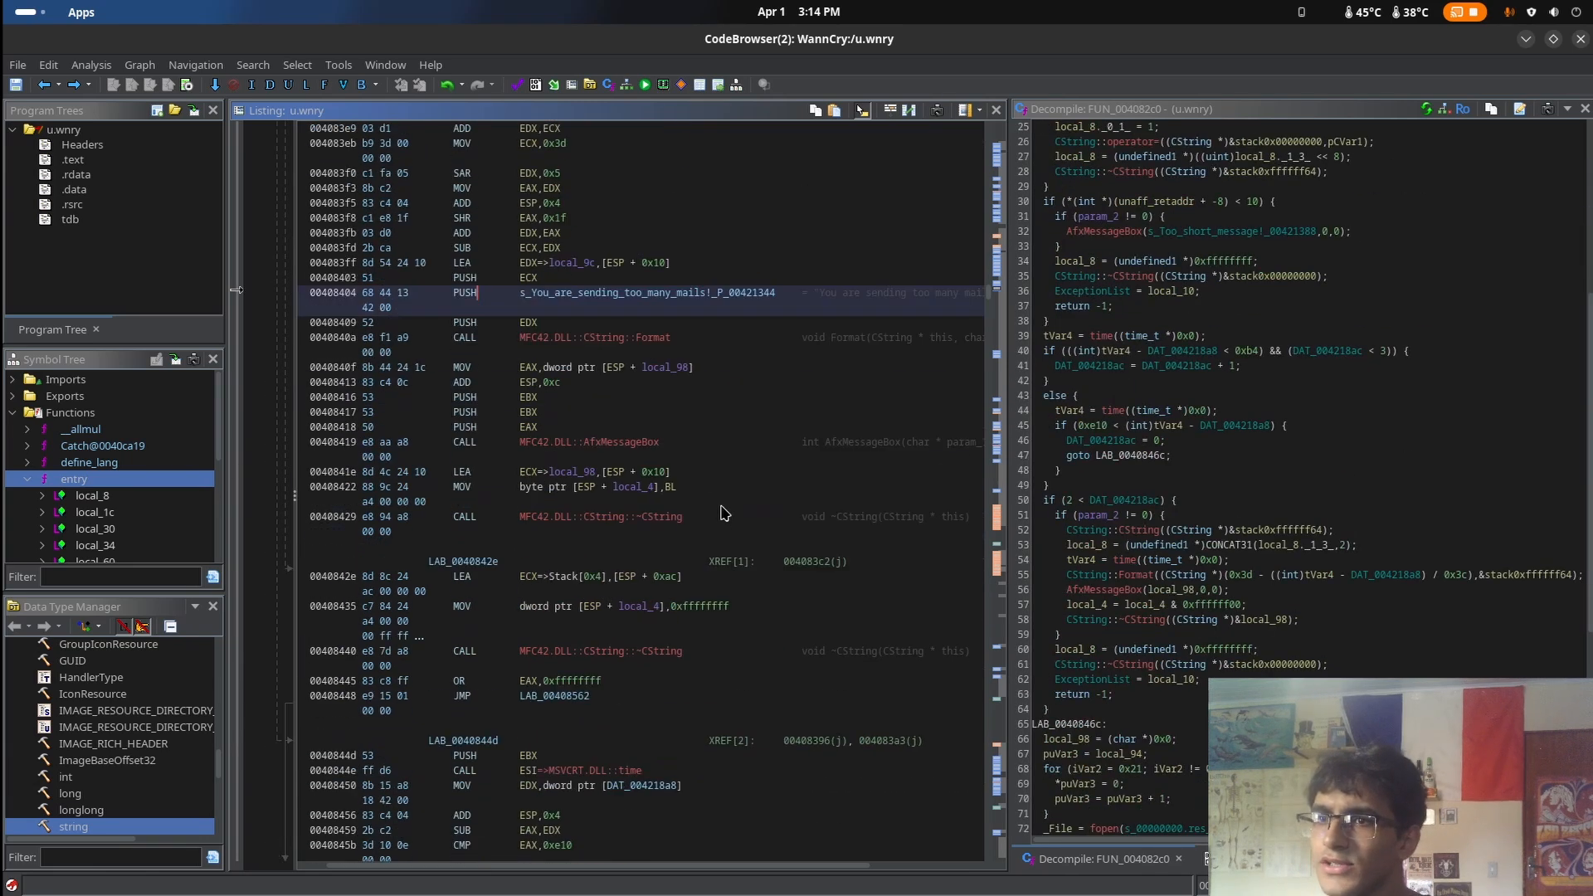
pyautogui.scroll(-20, 722, 513)
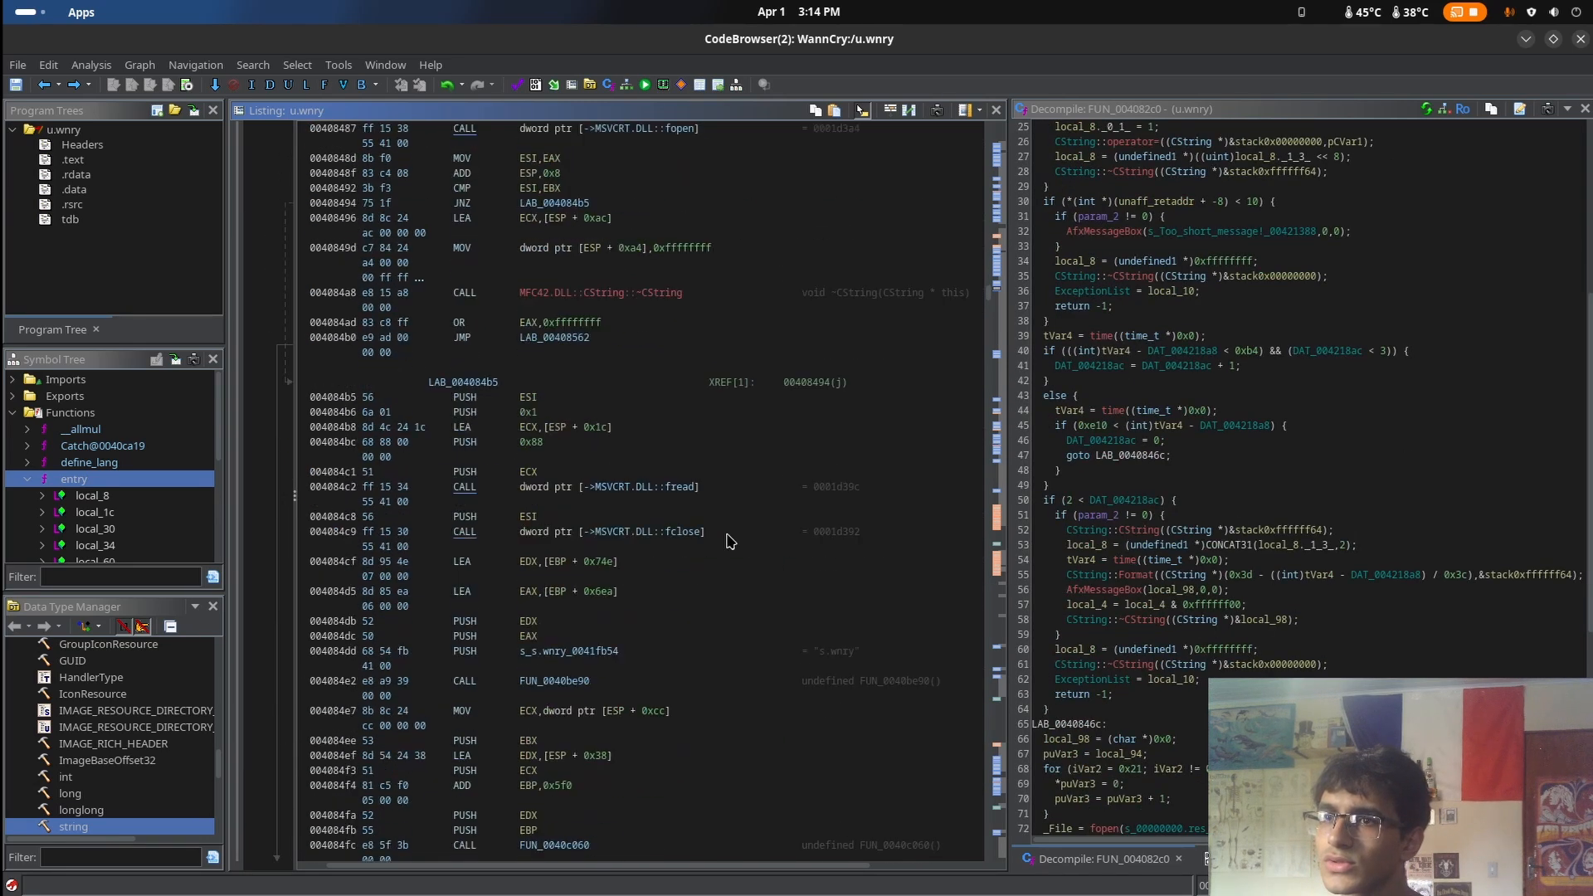
pyautogui.scroll(-12, 743, 552)
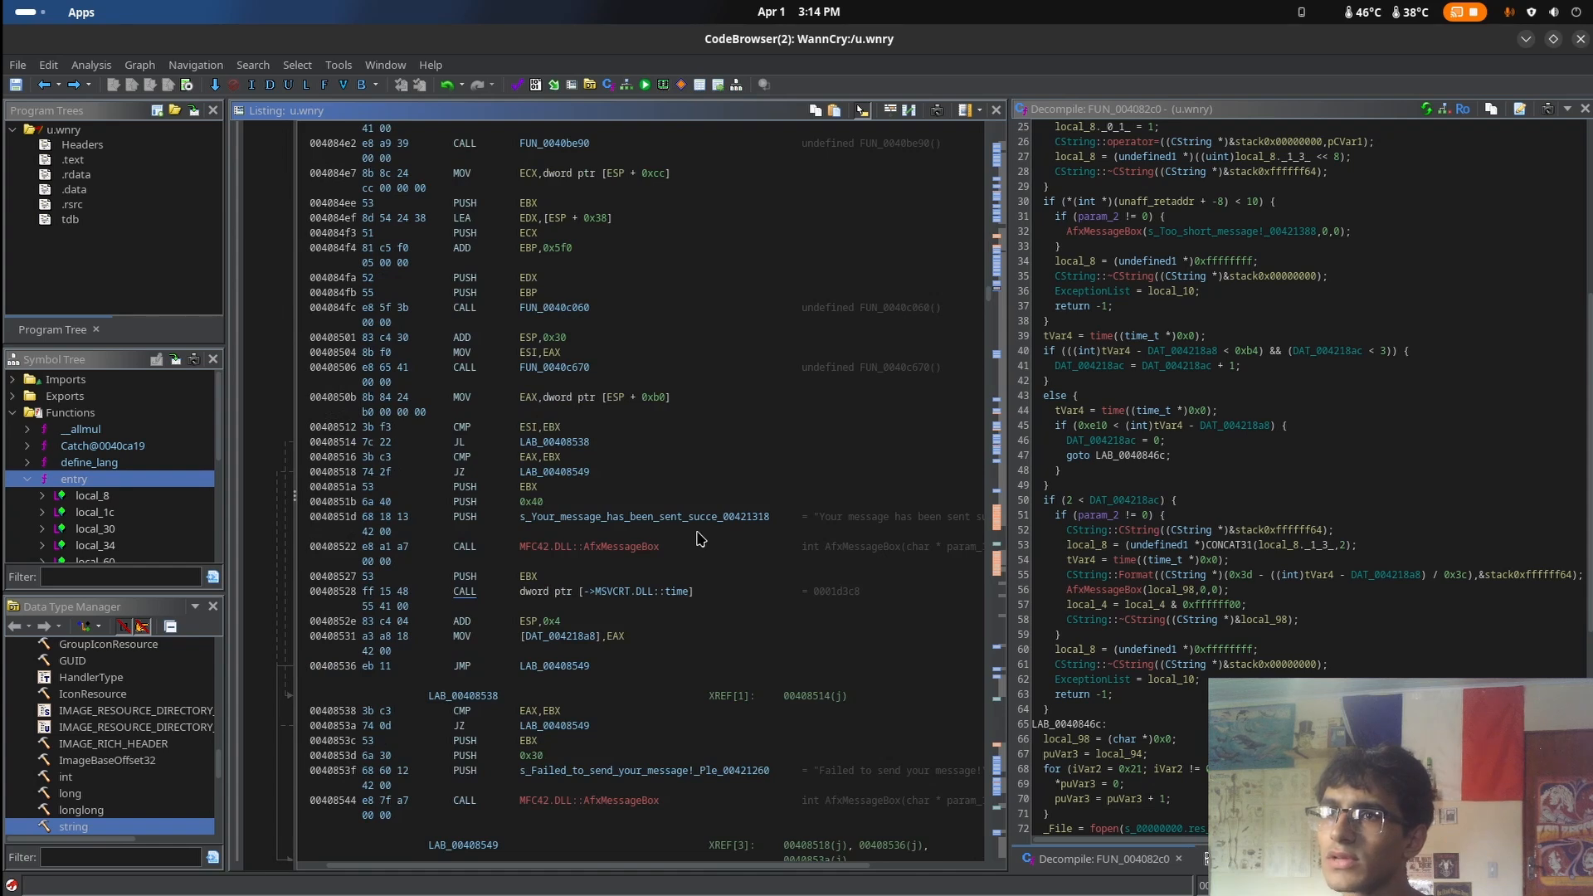
pyautogui.scroll(-20, 701, 523)
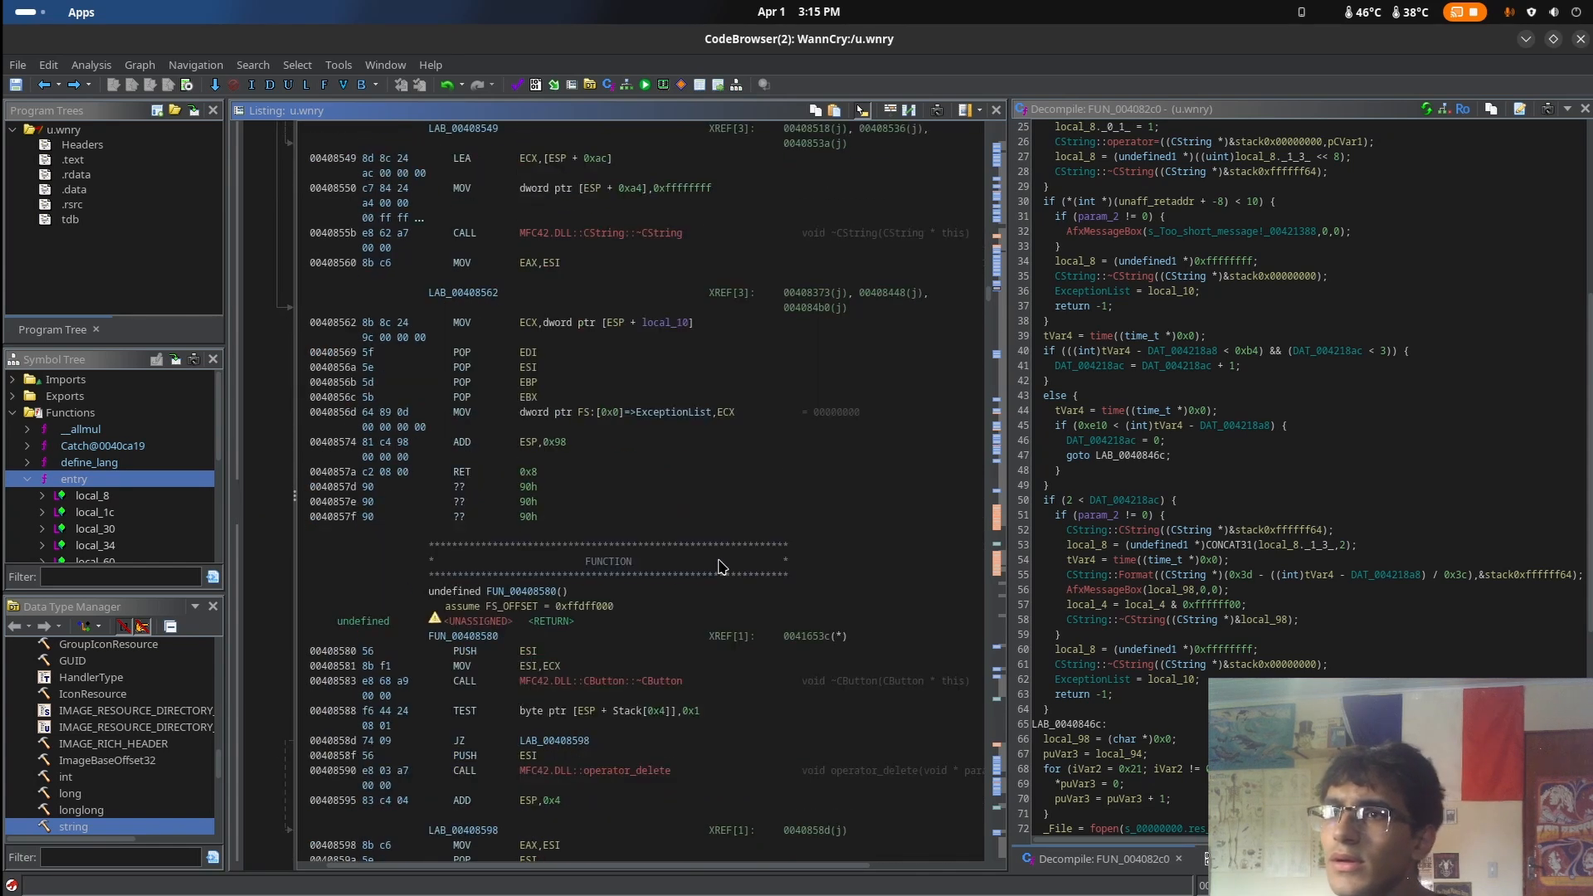
# Read through the listing after FUN_004082c0, covering the system colour, progress control and rectangle drawing code up to FUN_00408d70
pyautogui.scroll(-20, 719, 567)
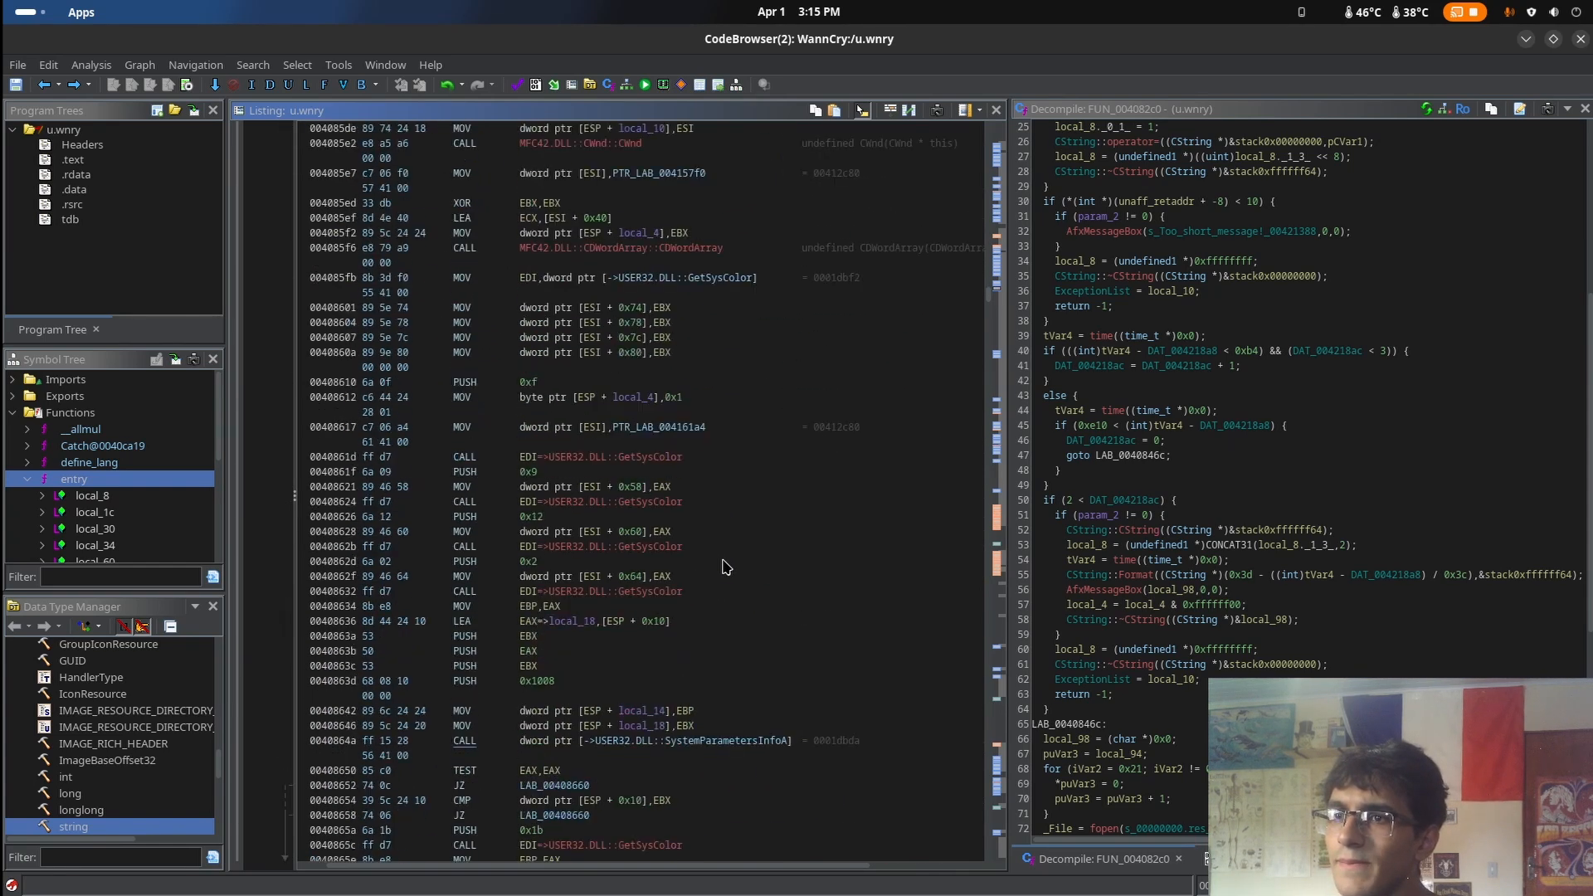
pyautogui.scroll(-20, 726, 568)
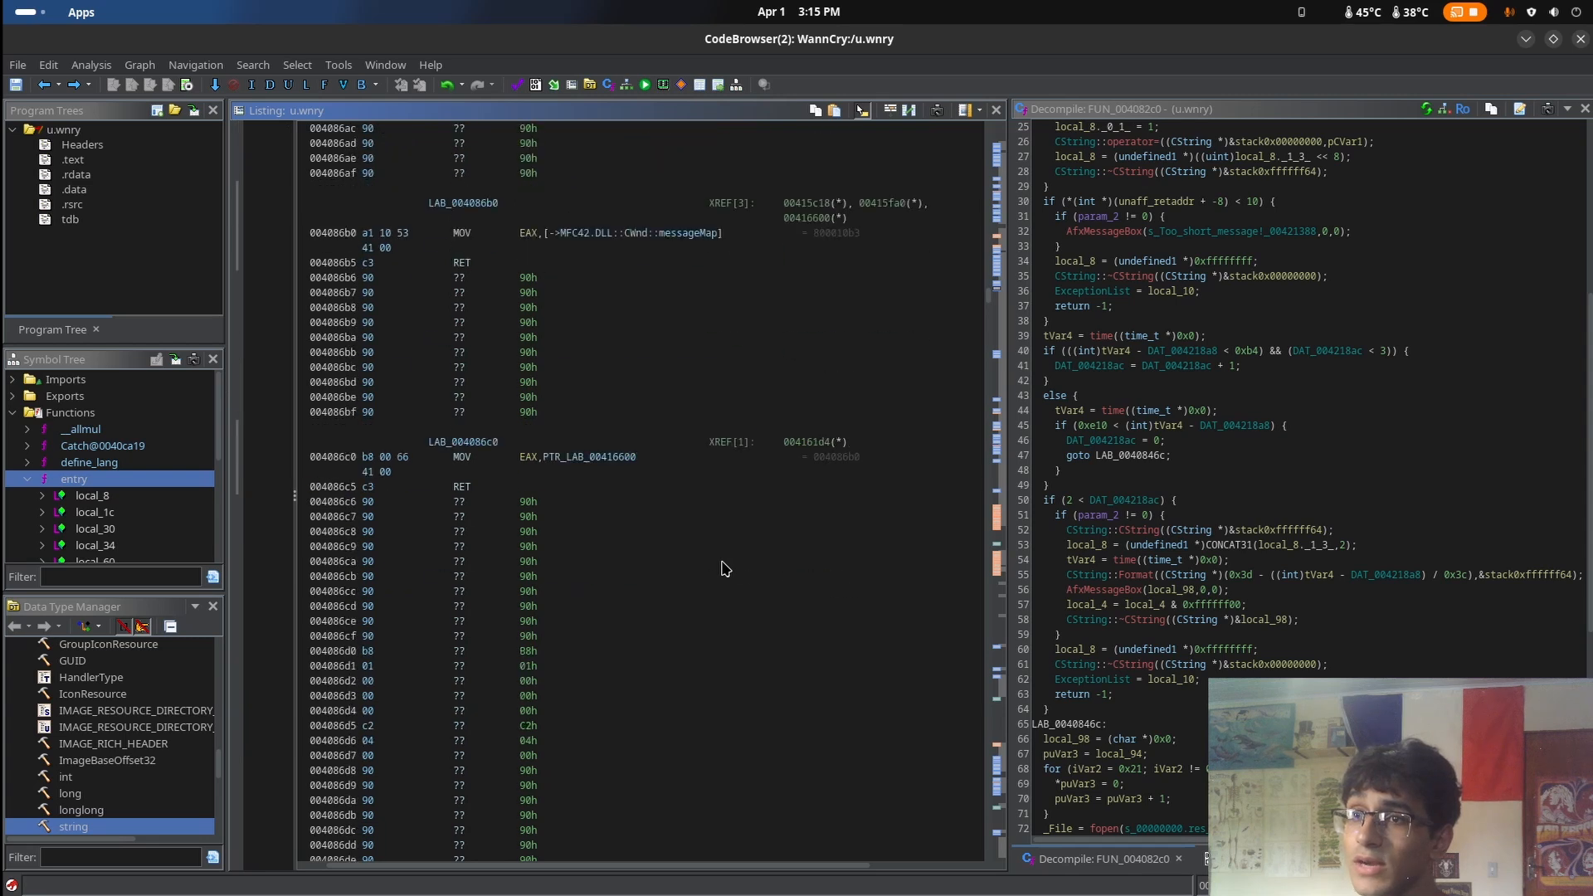
pyautogui.scroll(-20, 726, 569)
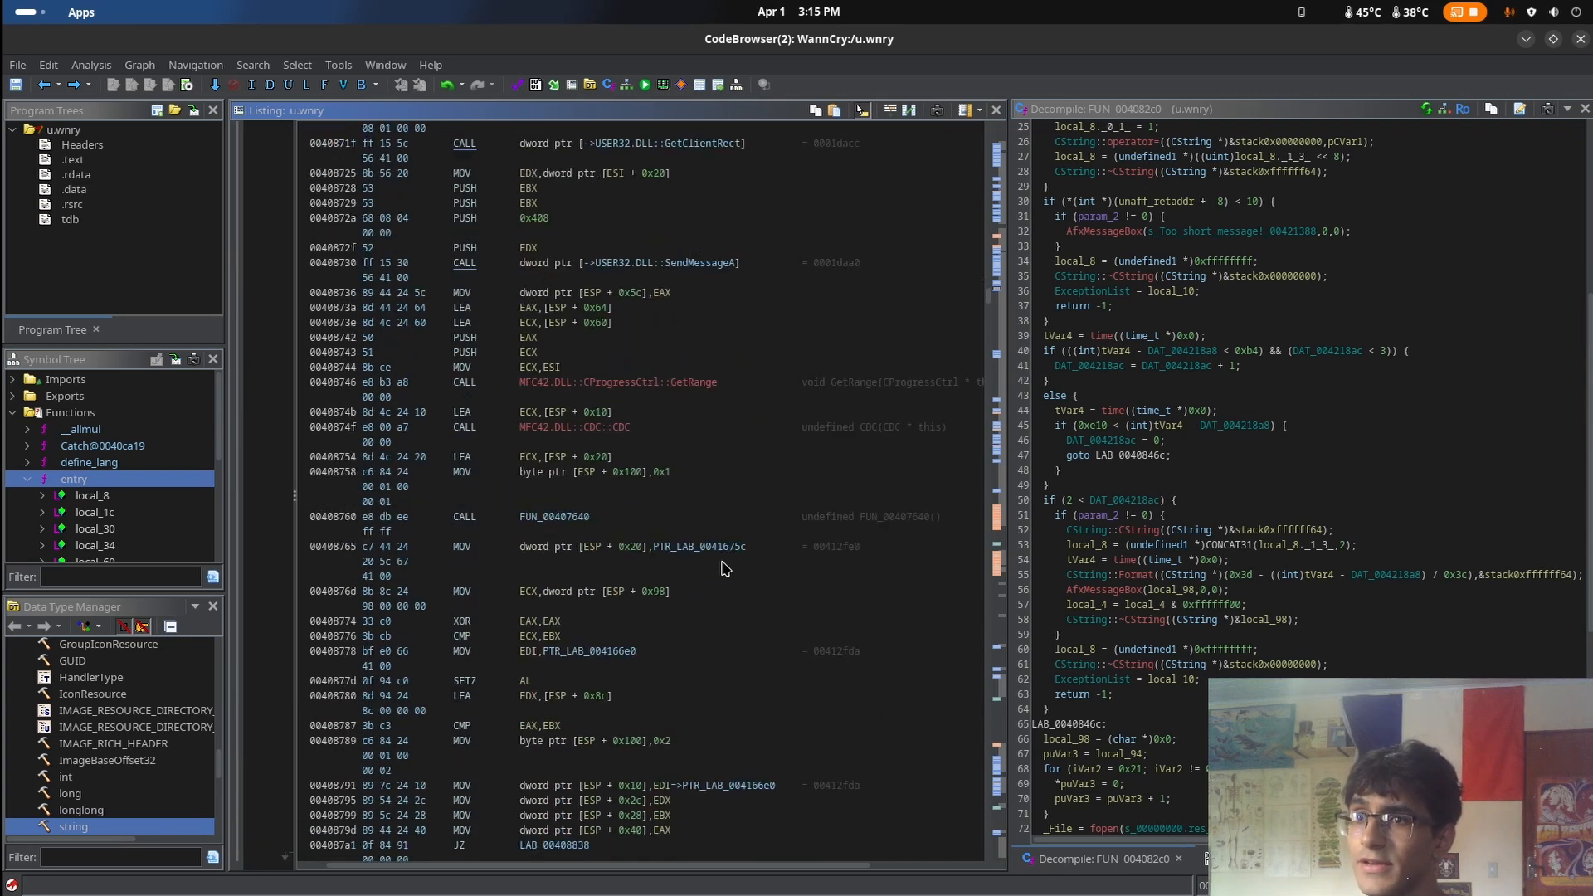
pyautogui.scroll(-20, 726, 569)
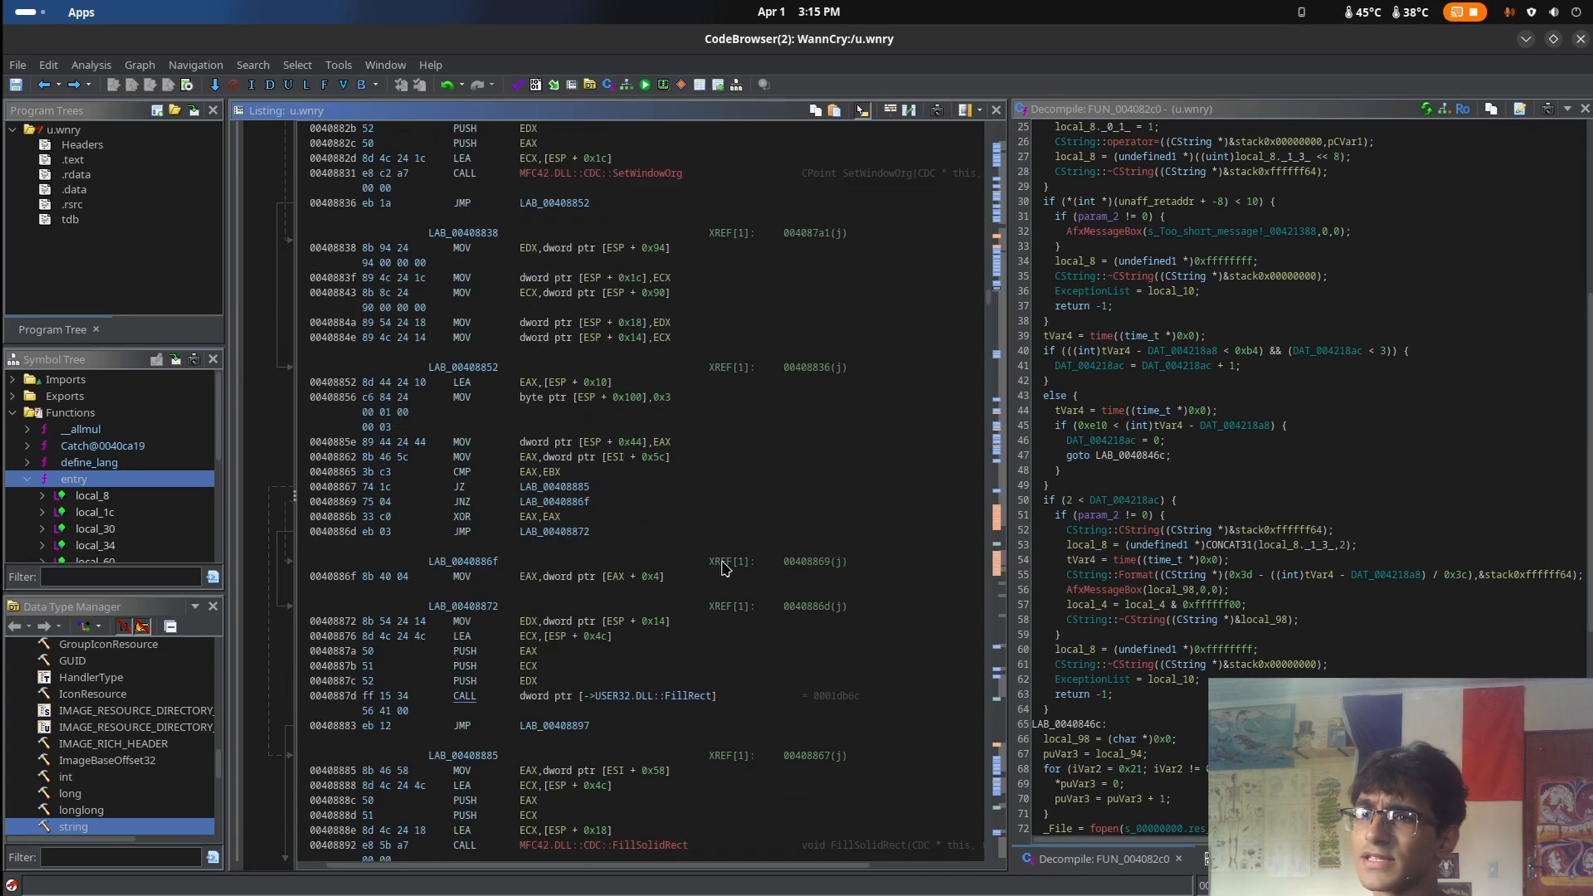
pyautogui.scroll(-20, 726, 568)
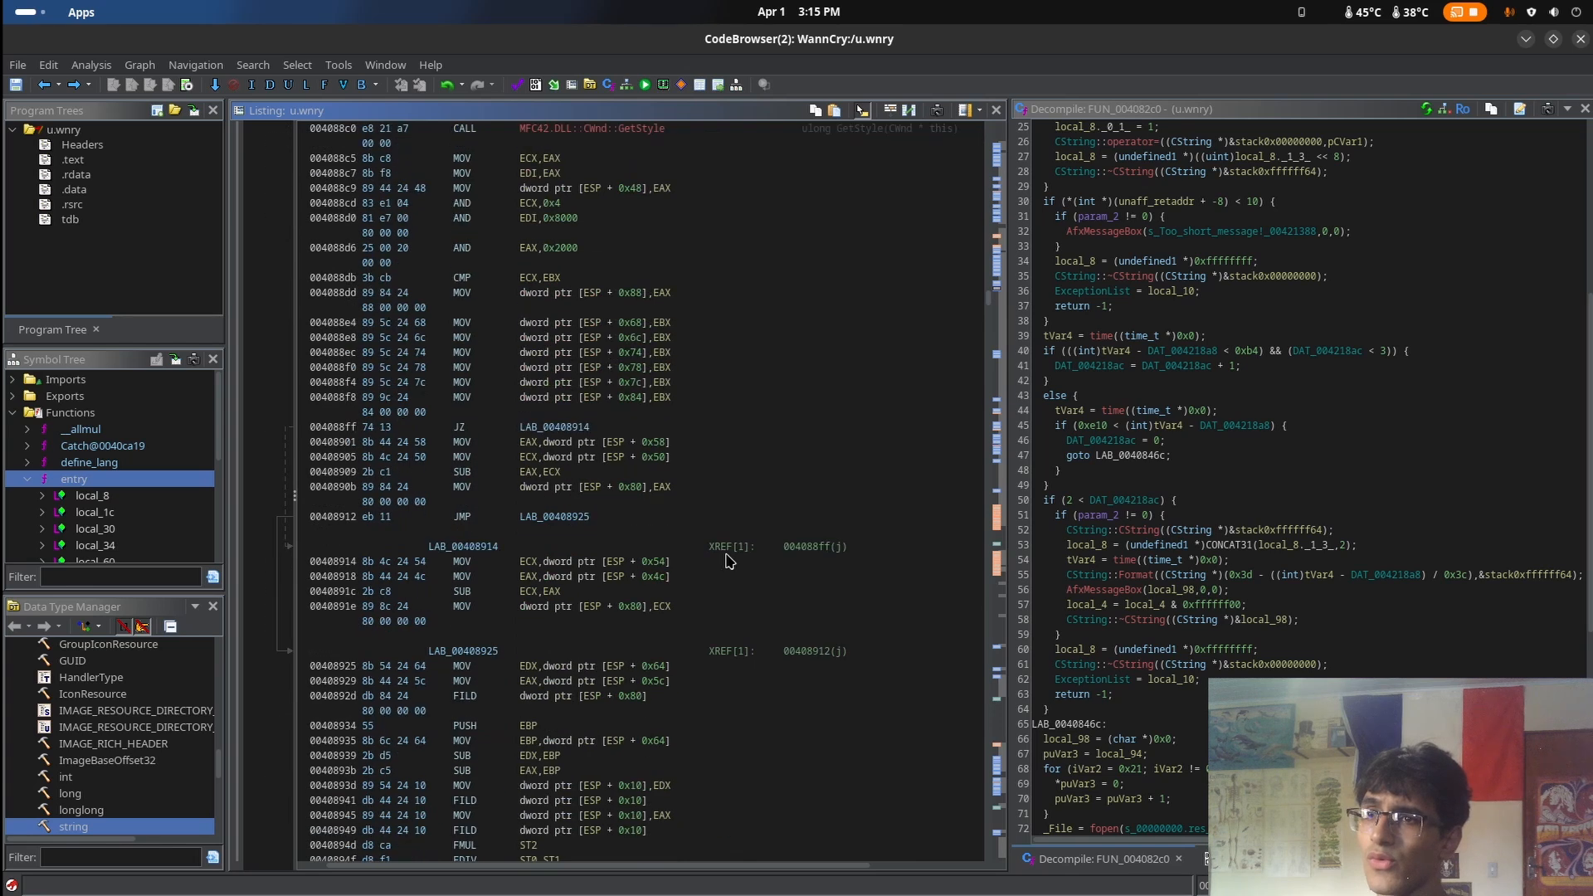
pyautogui.scroll(-20, 728, 562)
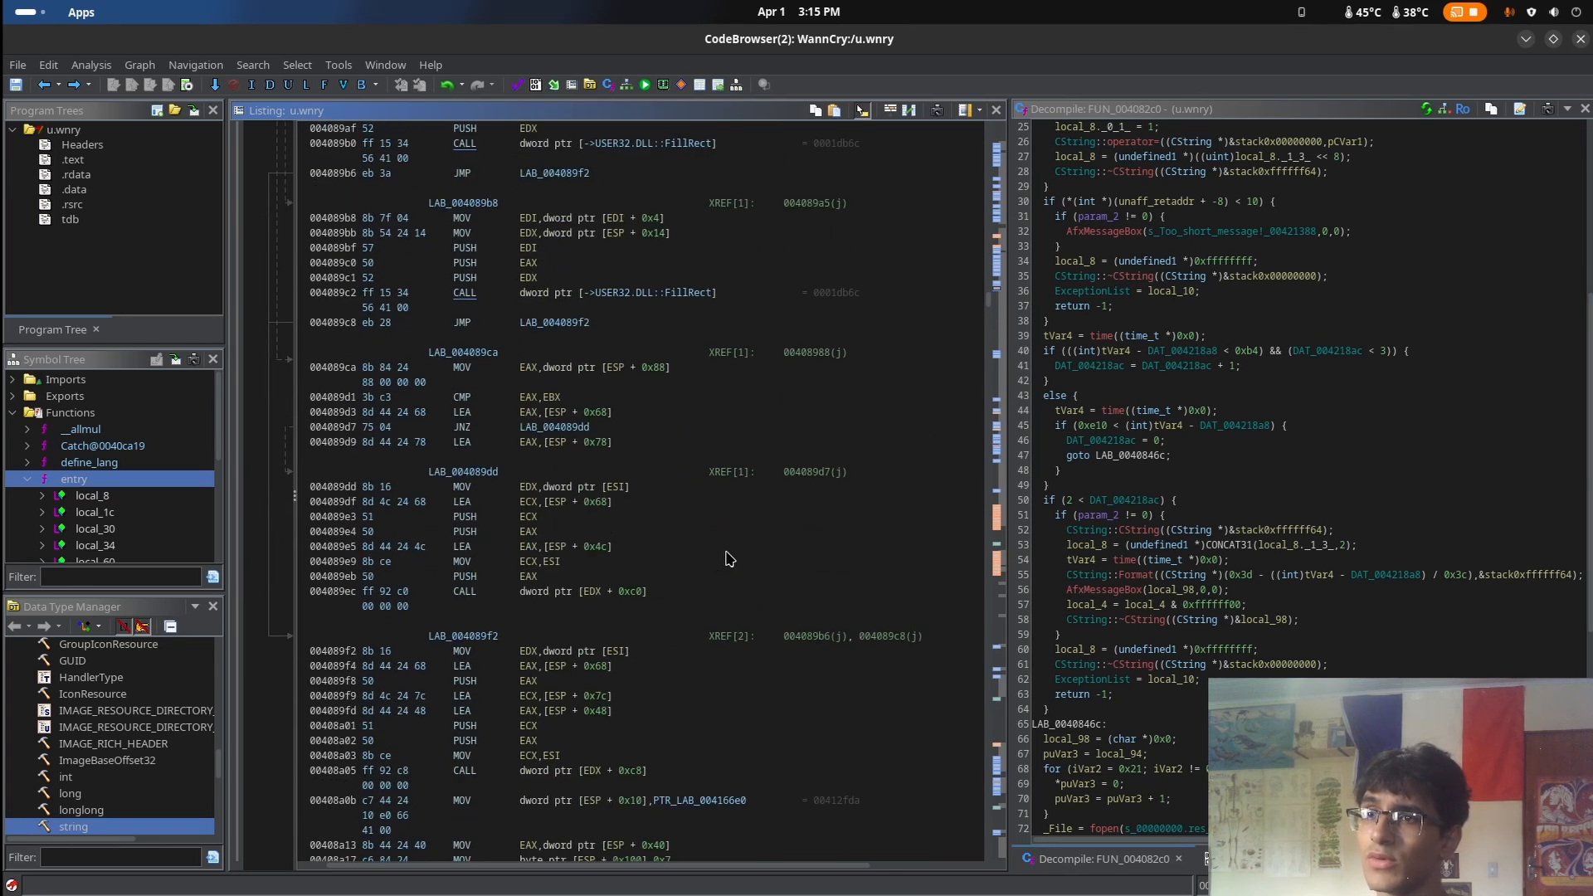
pyautogui.scroll(-15, 728, 558)
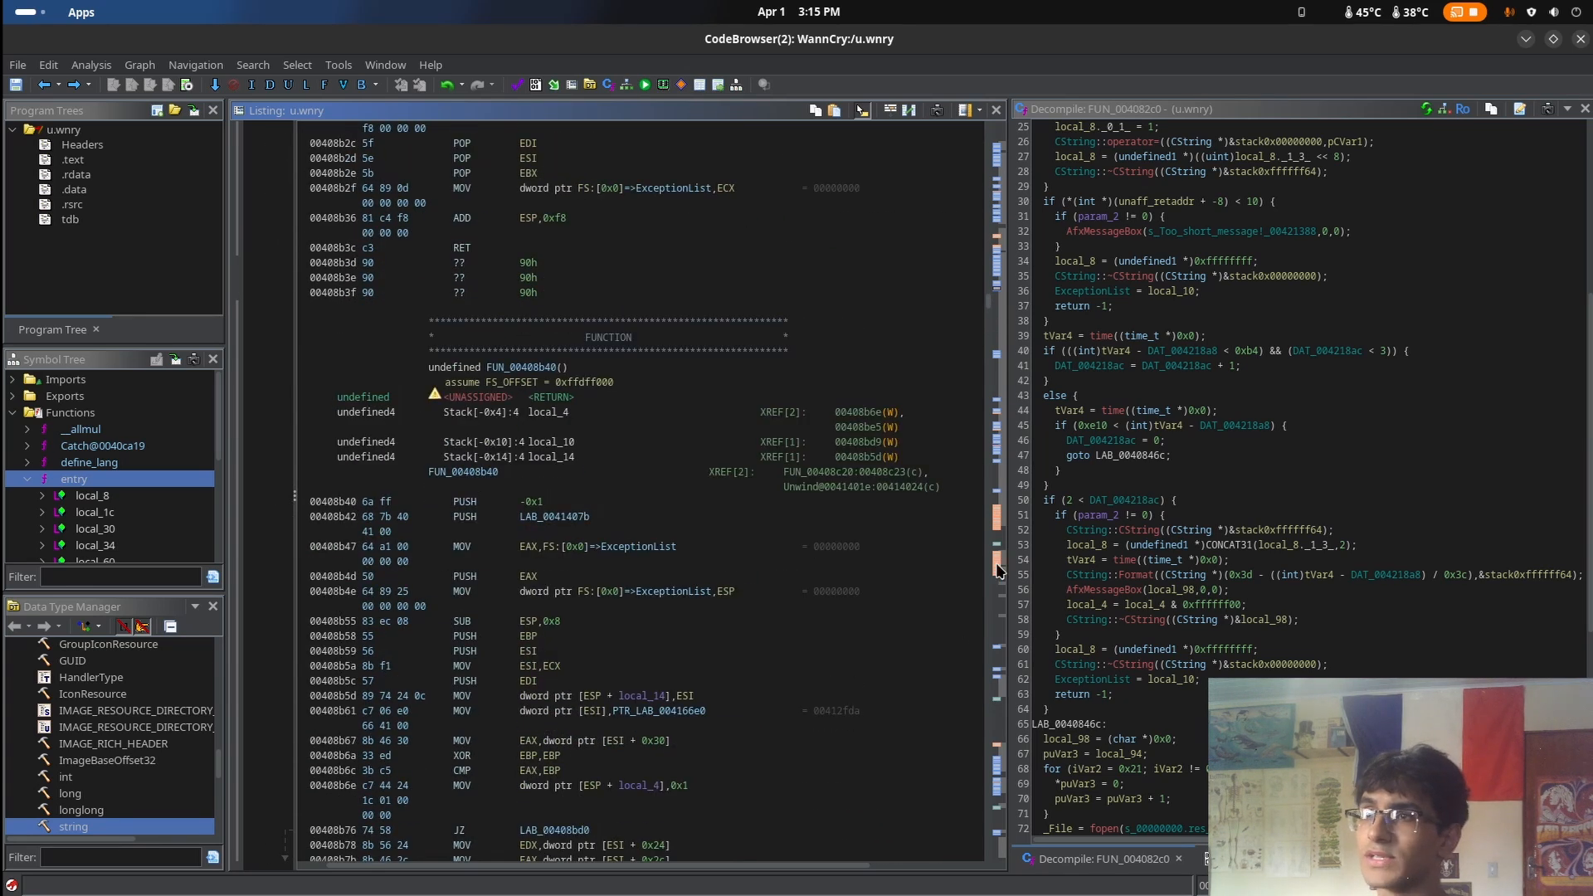
pyautogui.scroll(-15, 953, 360)
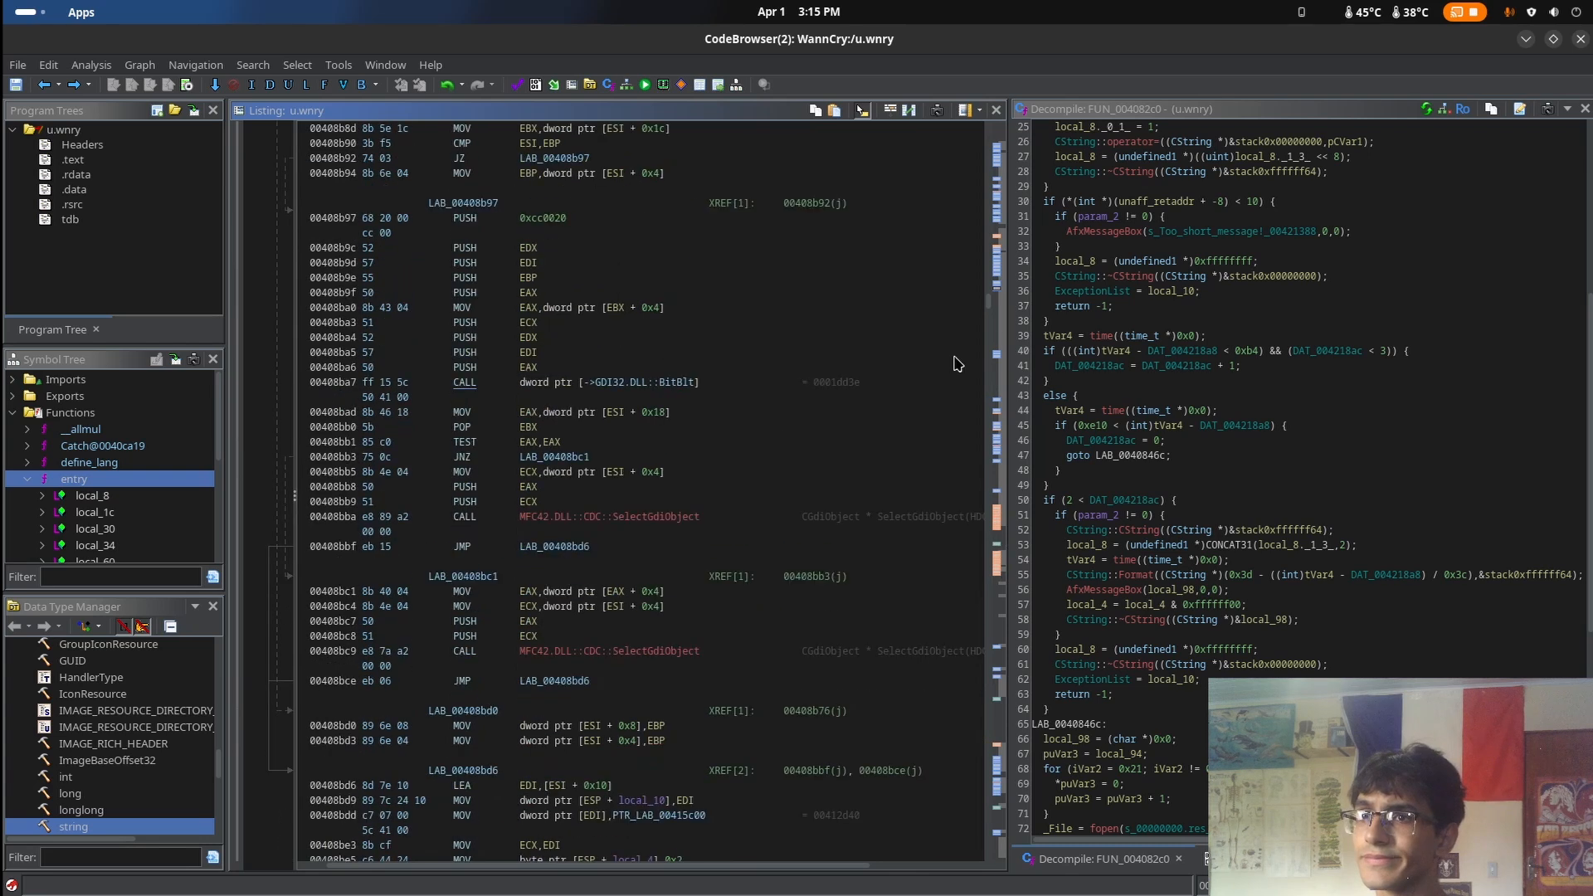
pyautogui.scroll(-20, 957, 362)
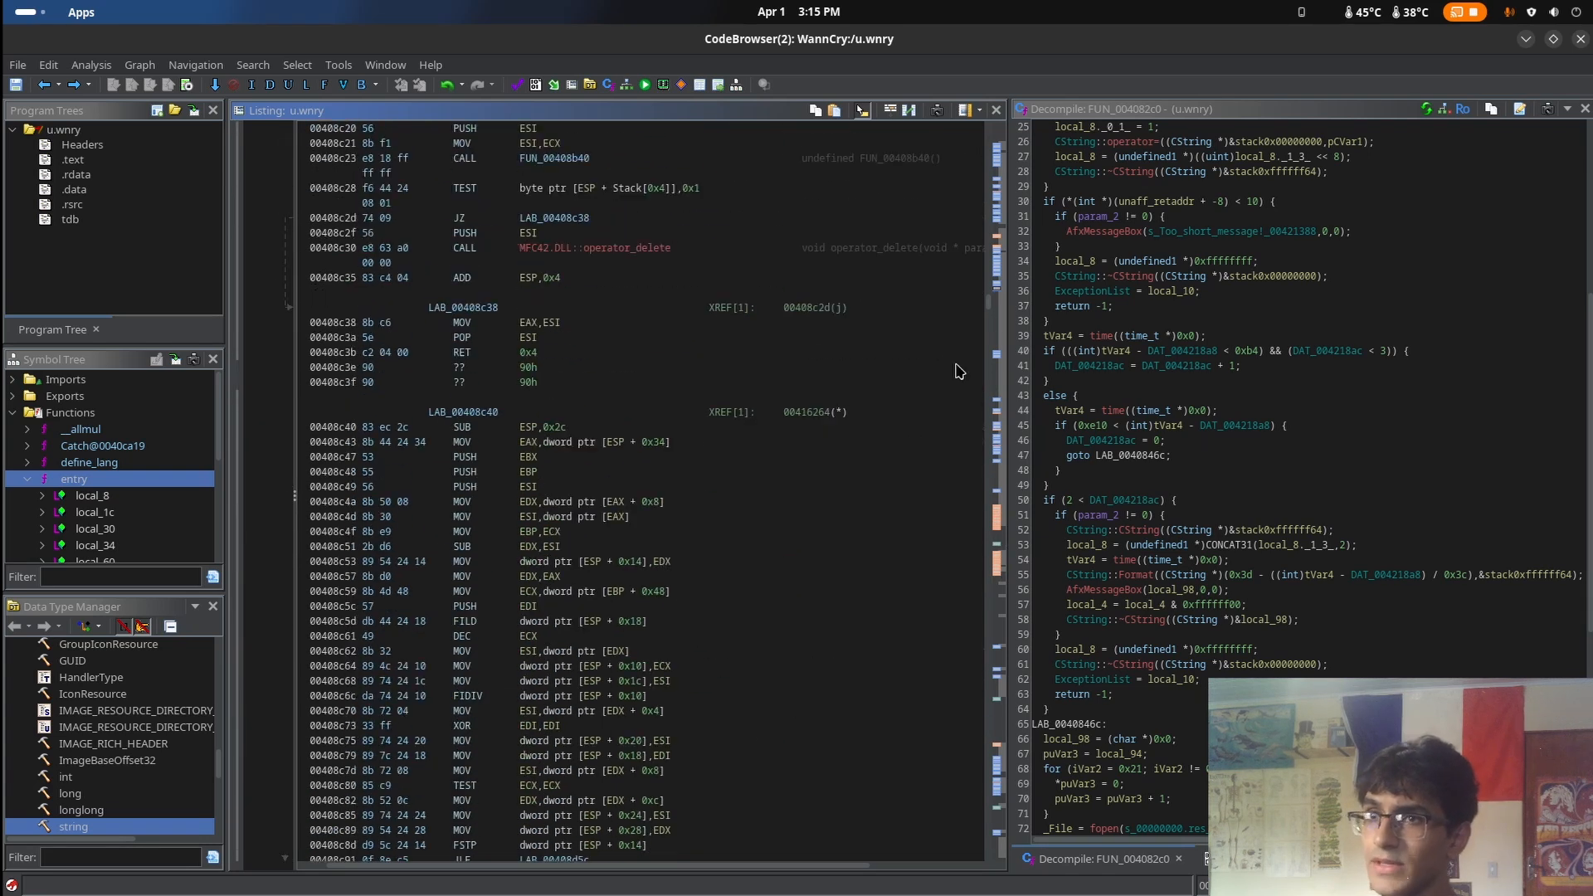
pyautogui.scroll(-20, 958, 371)
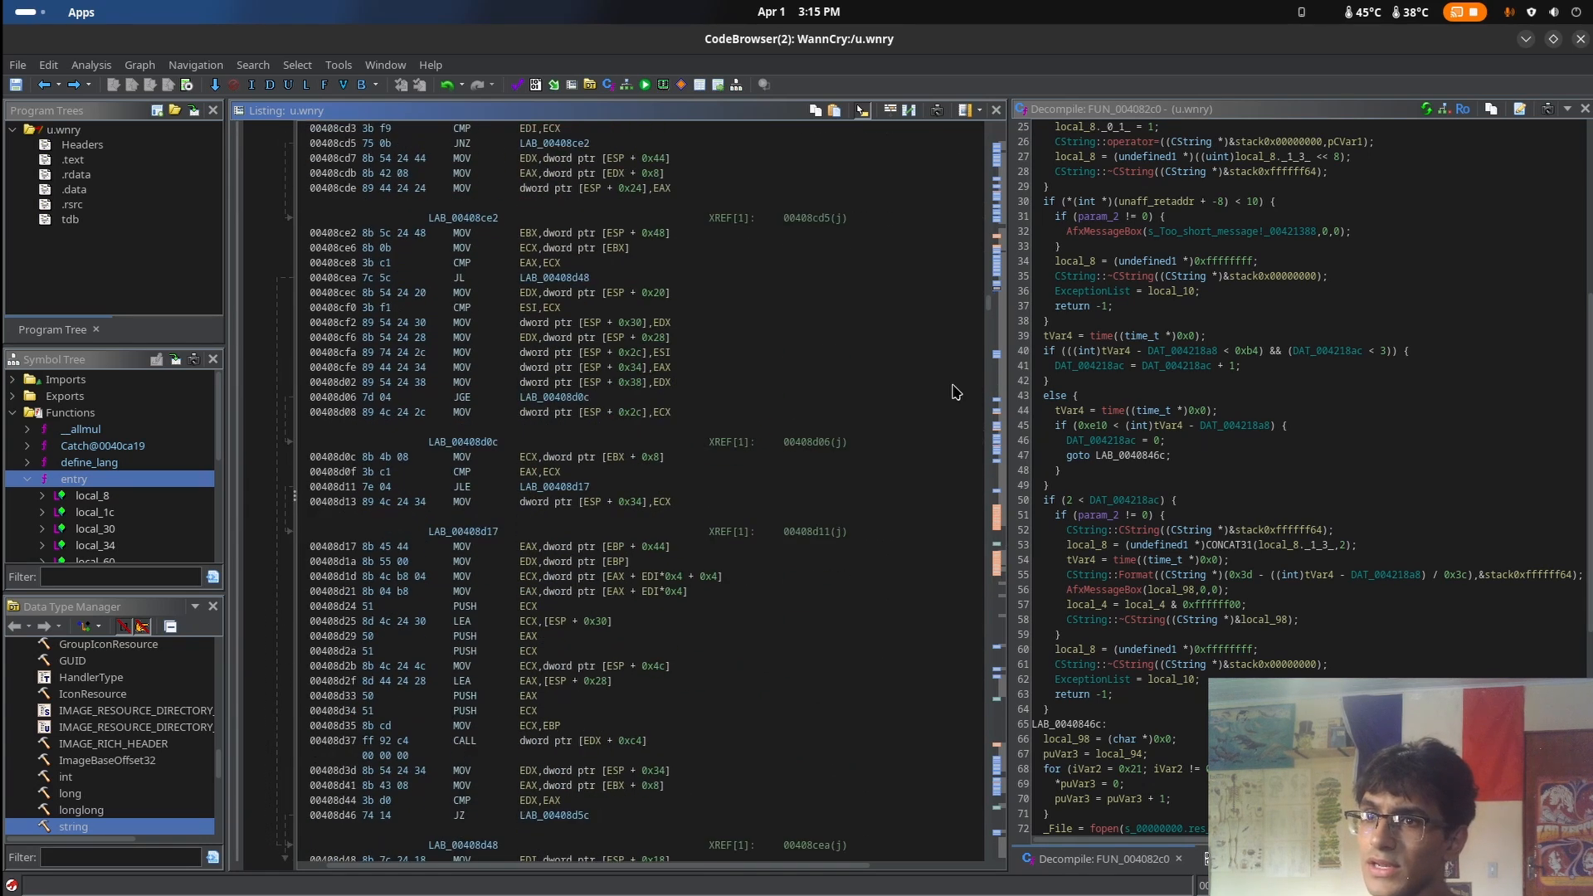
pyautogui.scroll(-20, 962, 365)
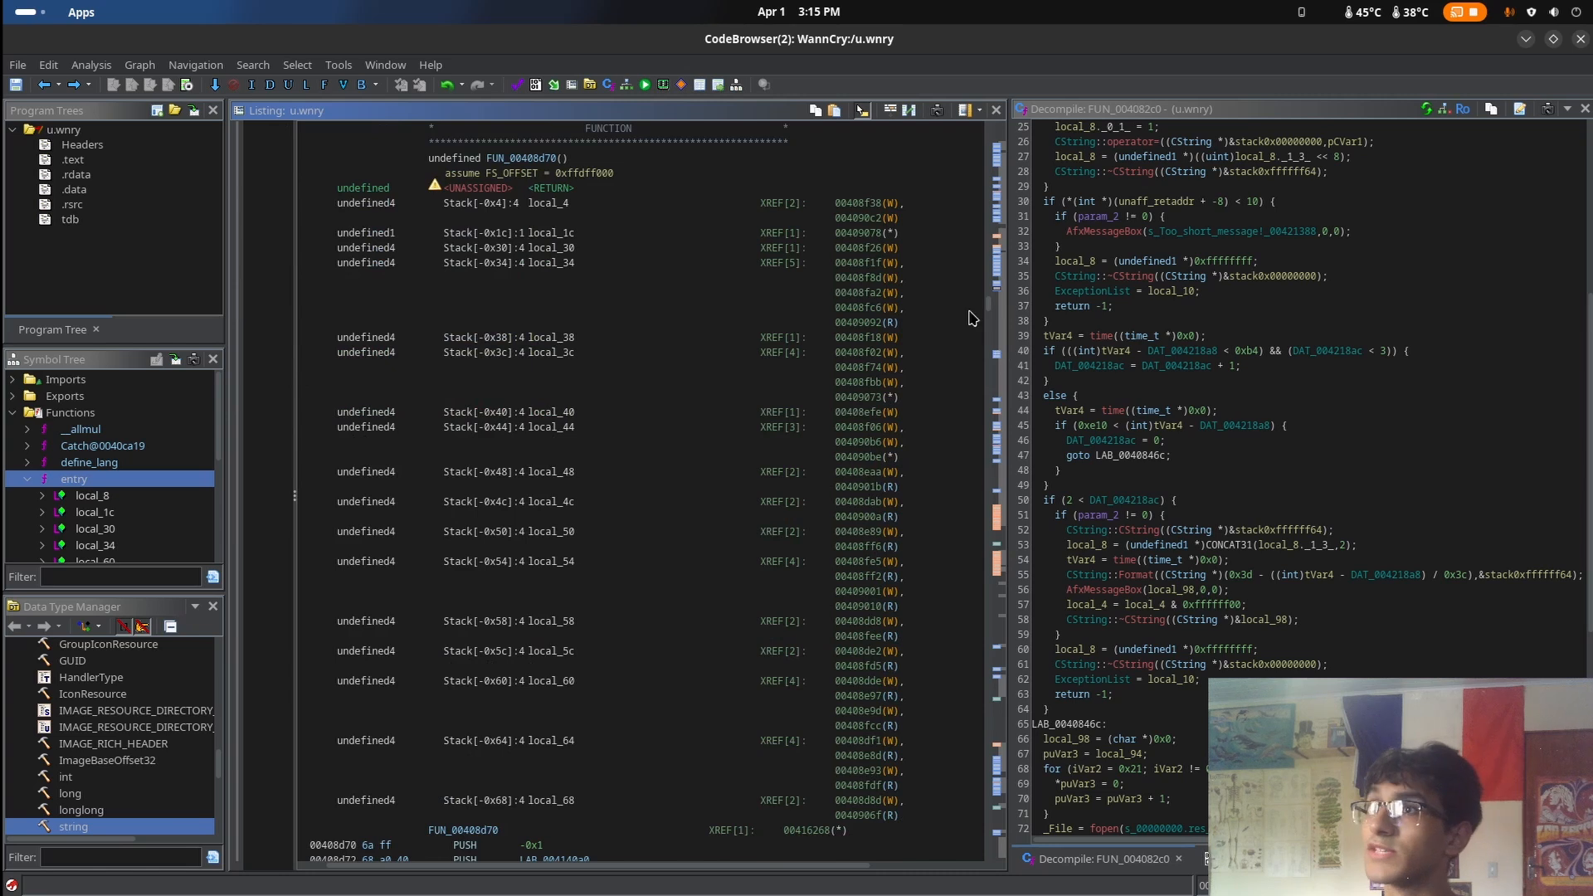
# Decompile FUN_00408d70 and look over its instructions in the listing
pyautogui.scroll(-15, 963, 349)
pyautogui.click(952, 373)
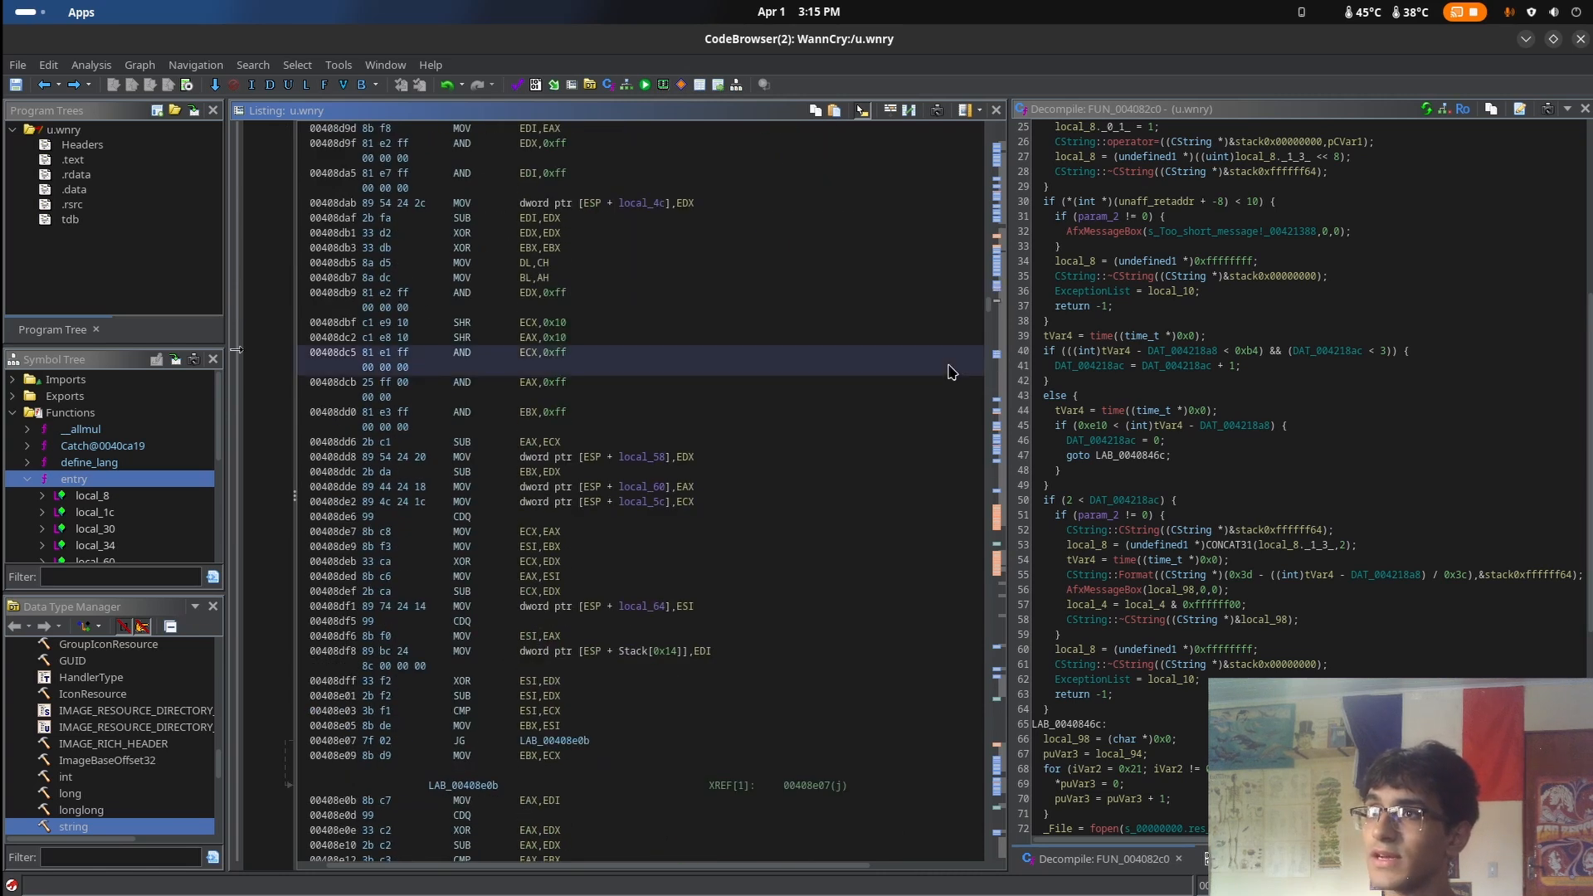
pyautogui.scroll(-20, 952, 373)
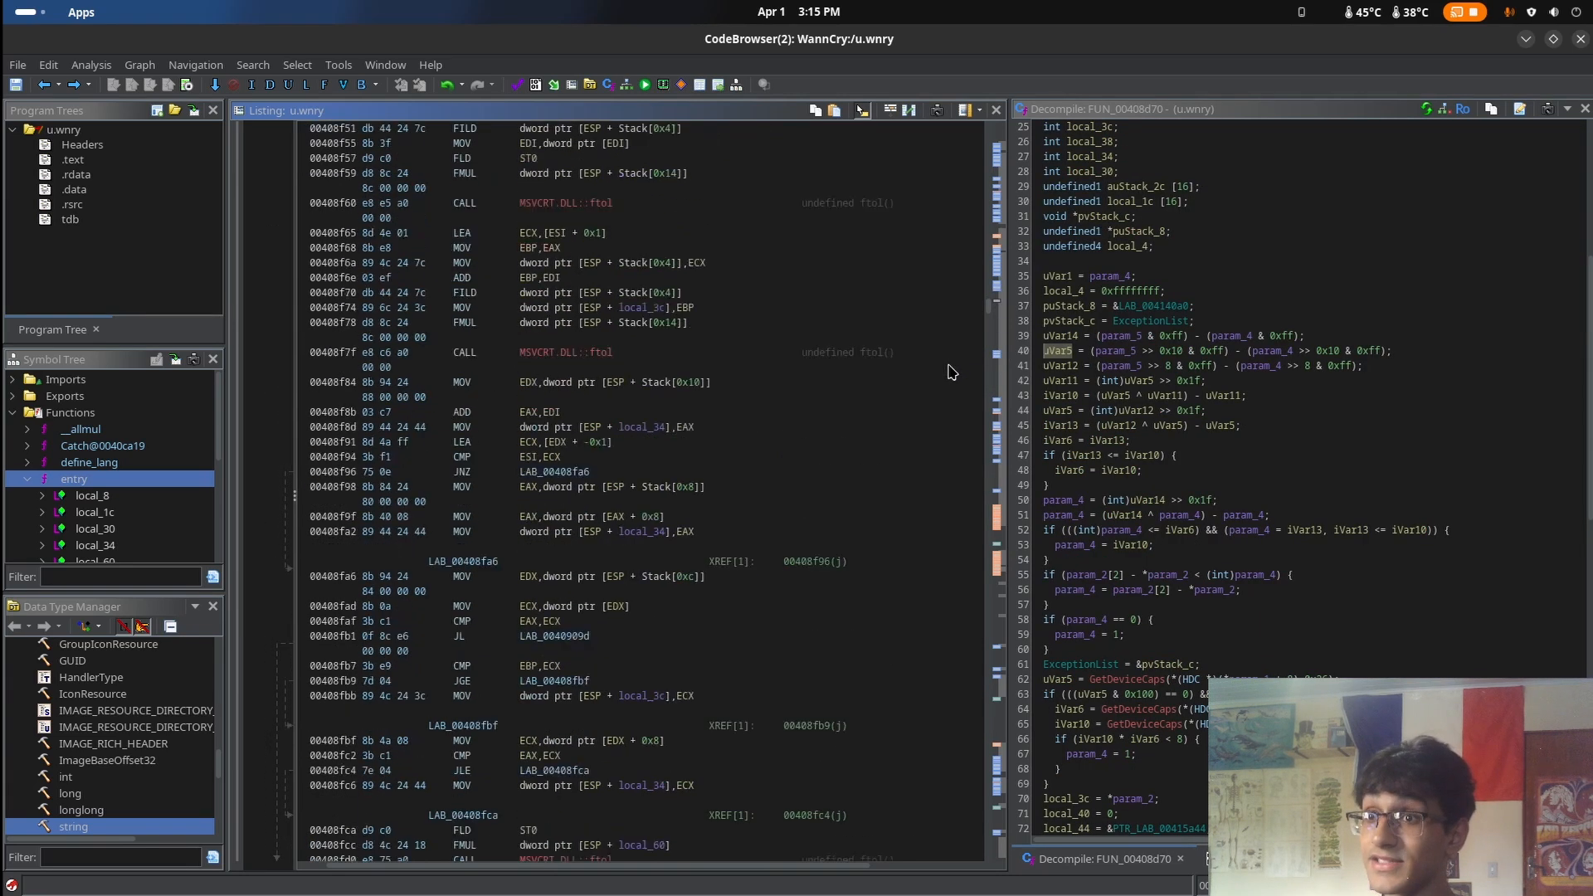
# Inspect the undefined bytes around 00406ef0 to 00406f7f, between the end of FUN_00406dc0 and the UI function
pyautogui.scroll(20, 950, 371)
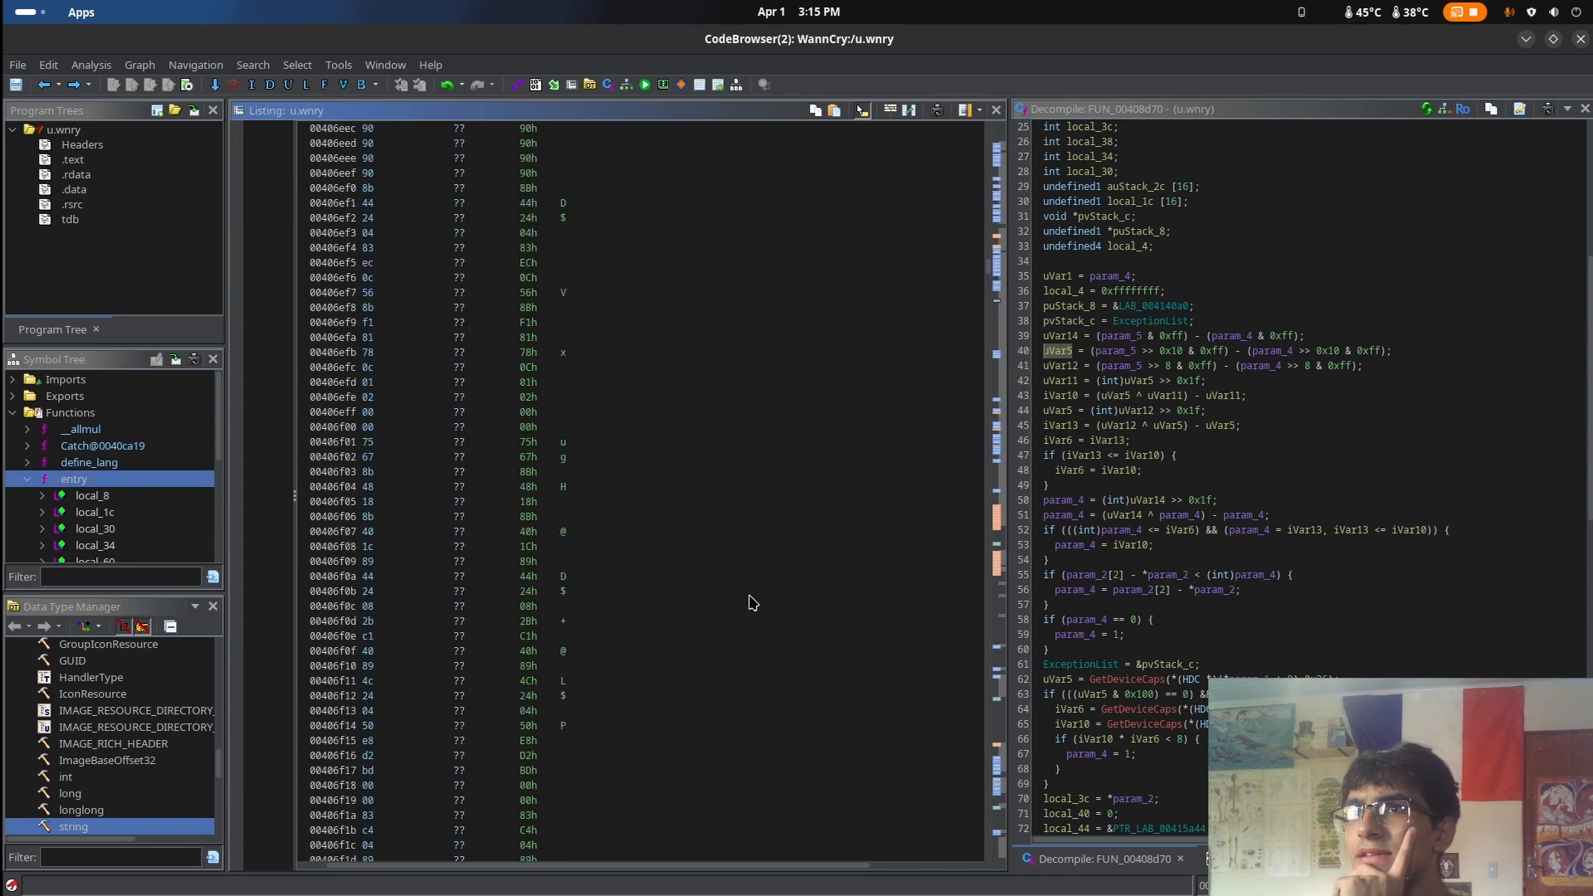
pyautogui.click(750, 597)
pyautogui.rightClick(735, 553)
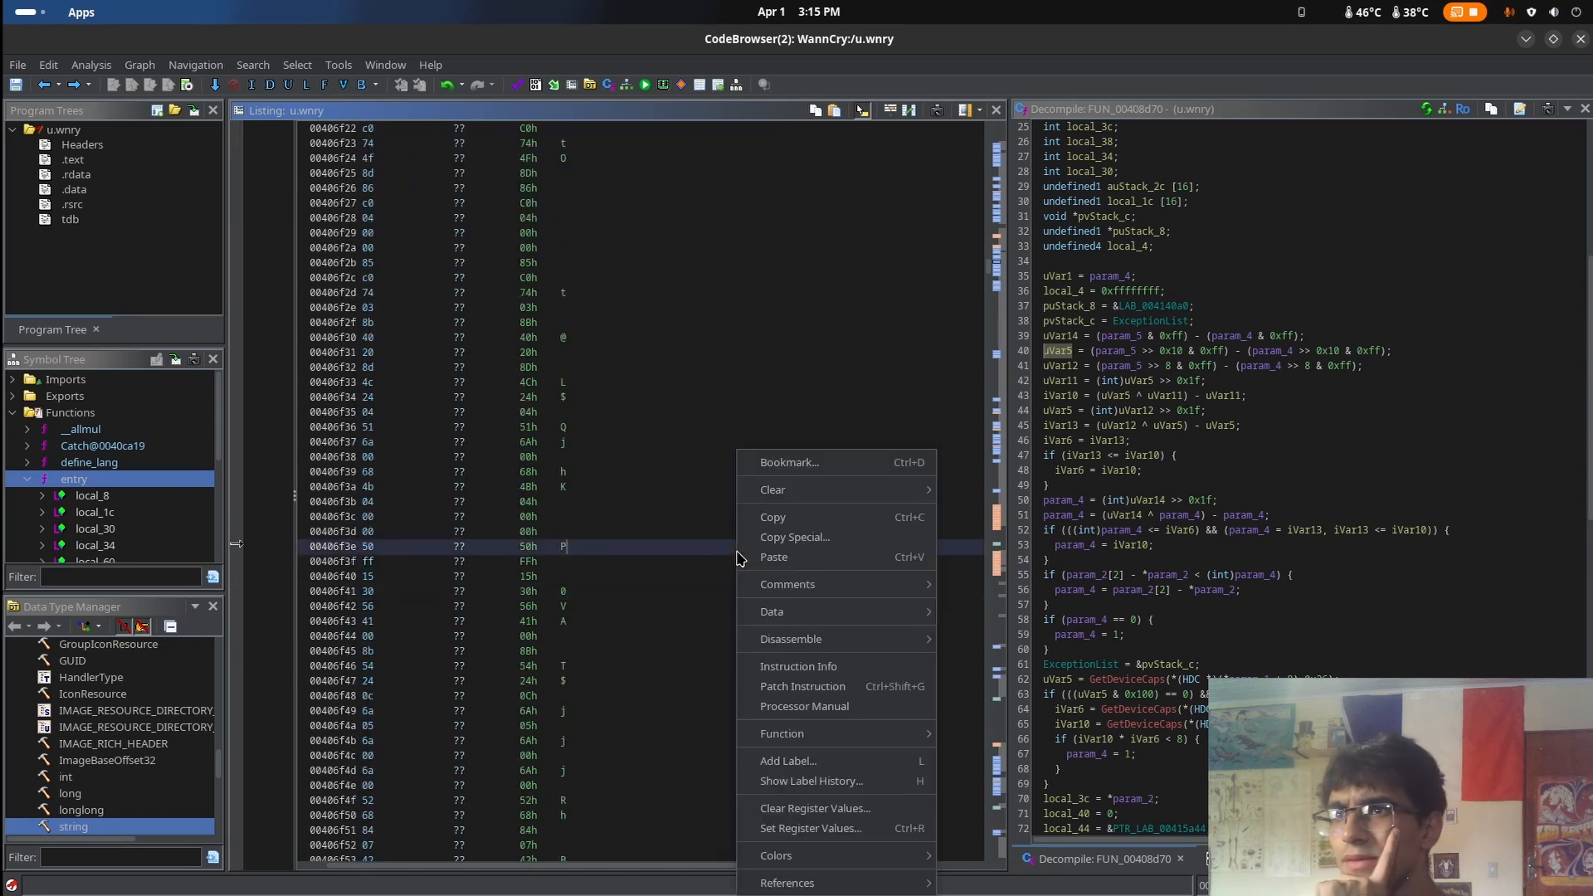
pyautogui.scroll(-7, 722, 531)
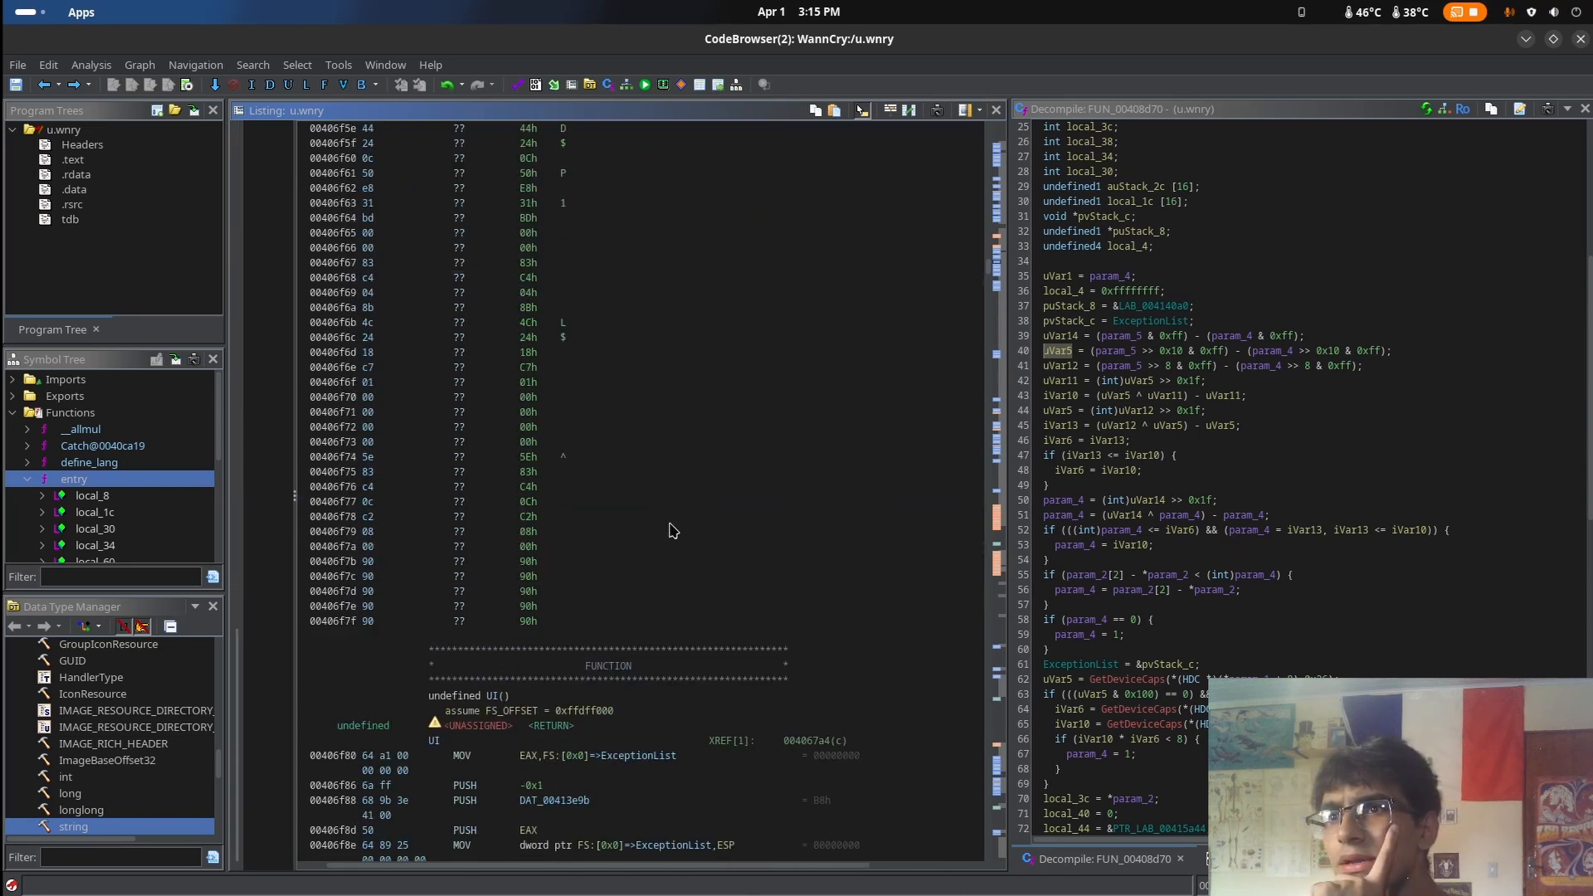
pyautogui.scroll(-3, 556, 620)
pyautogui.scroll(8, 556, 621)
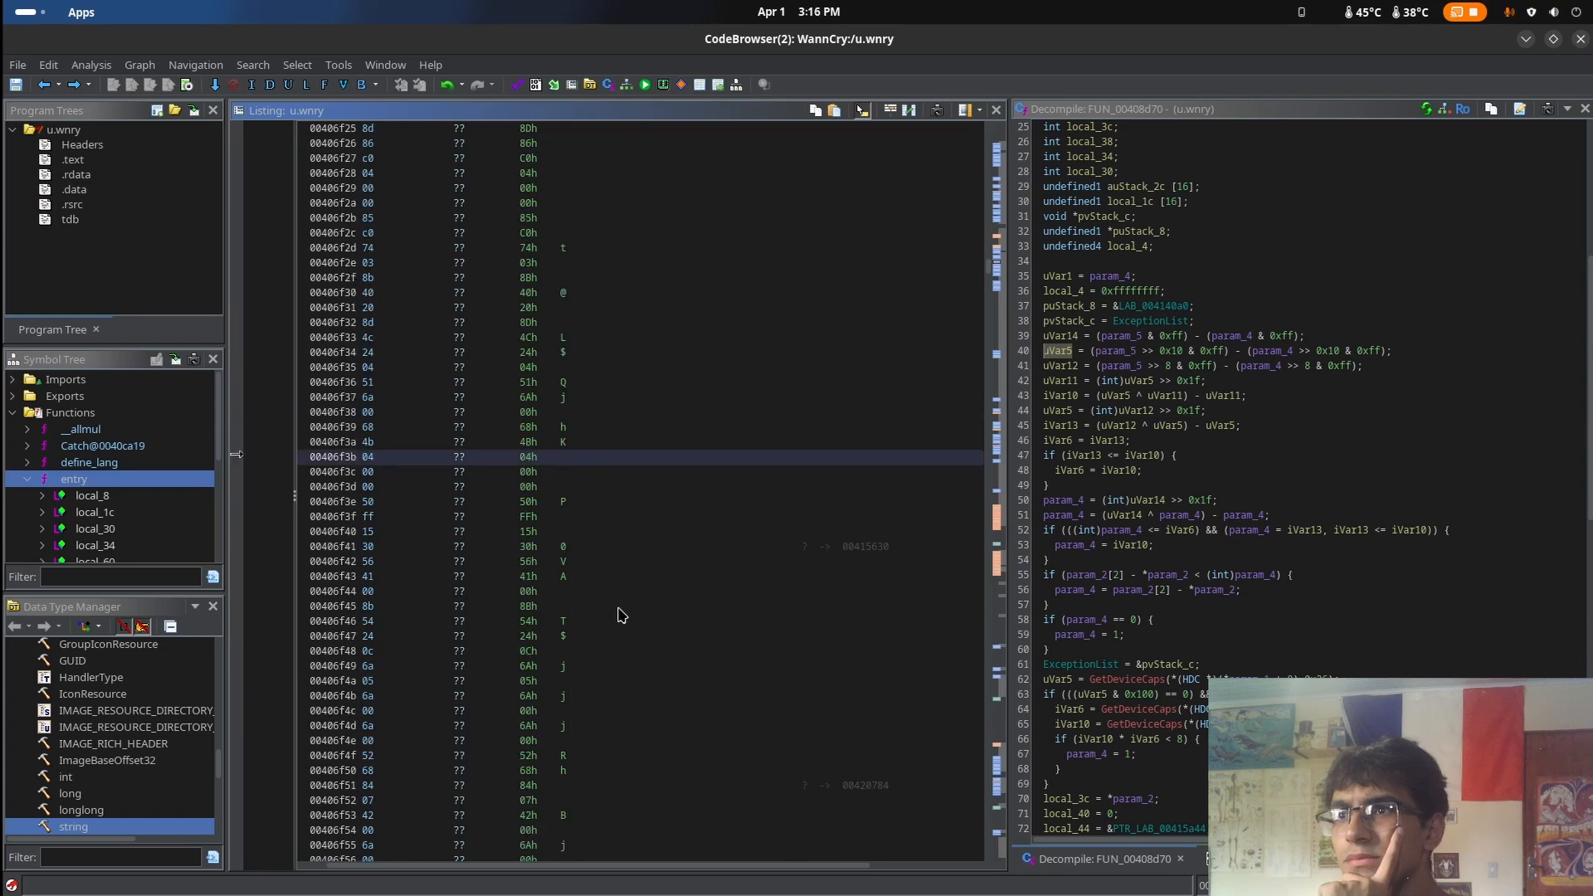
pyautogui.rightClick(620, 613)
pyautogui.scroll(7, 584, 516)
pyautogui.scroll(15, 584, 516)
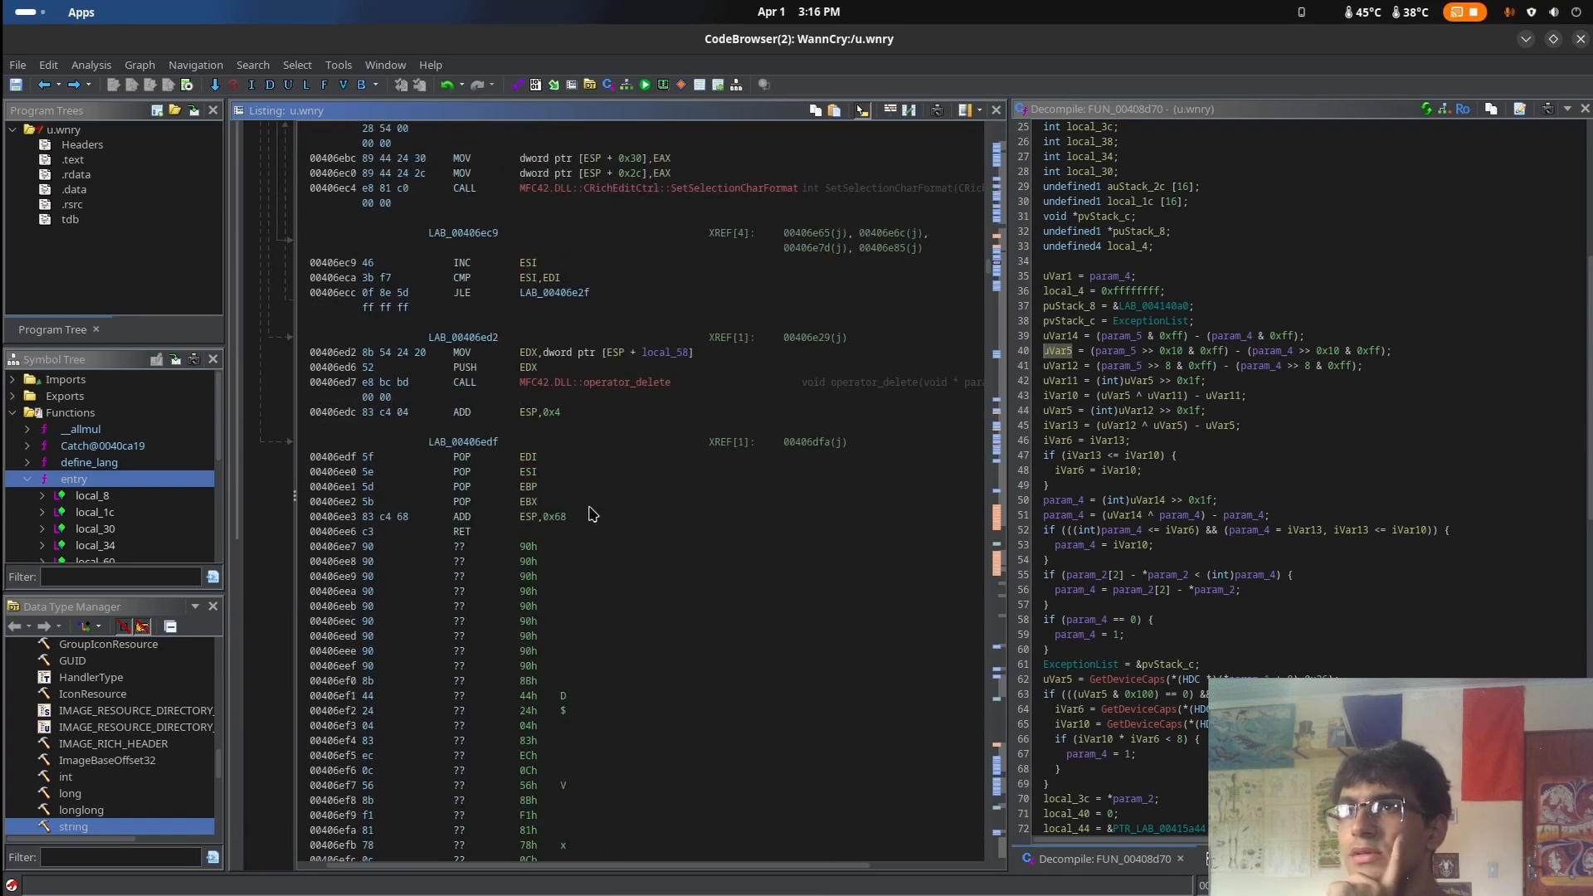
# Define the undefined bytes at address 00406ee8, just after FUN_00406dc0's return, as TerminatedUnicode data
pyautogui.click(585, 518)
pyautogui.rightClick(573, 561)
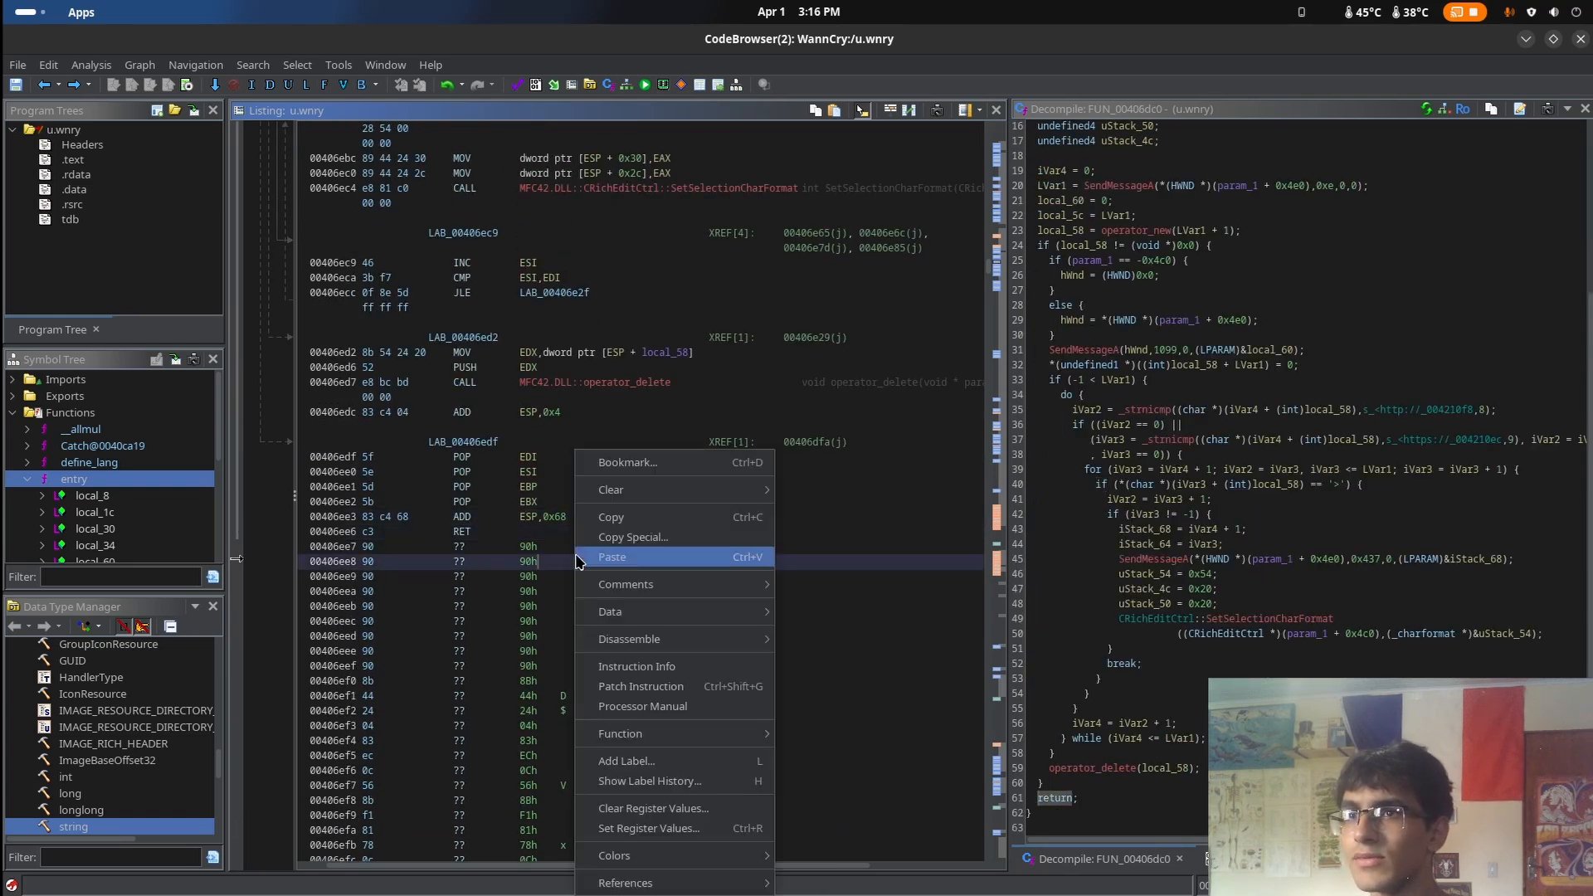
pyautogui.moveTo(686, 593)
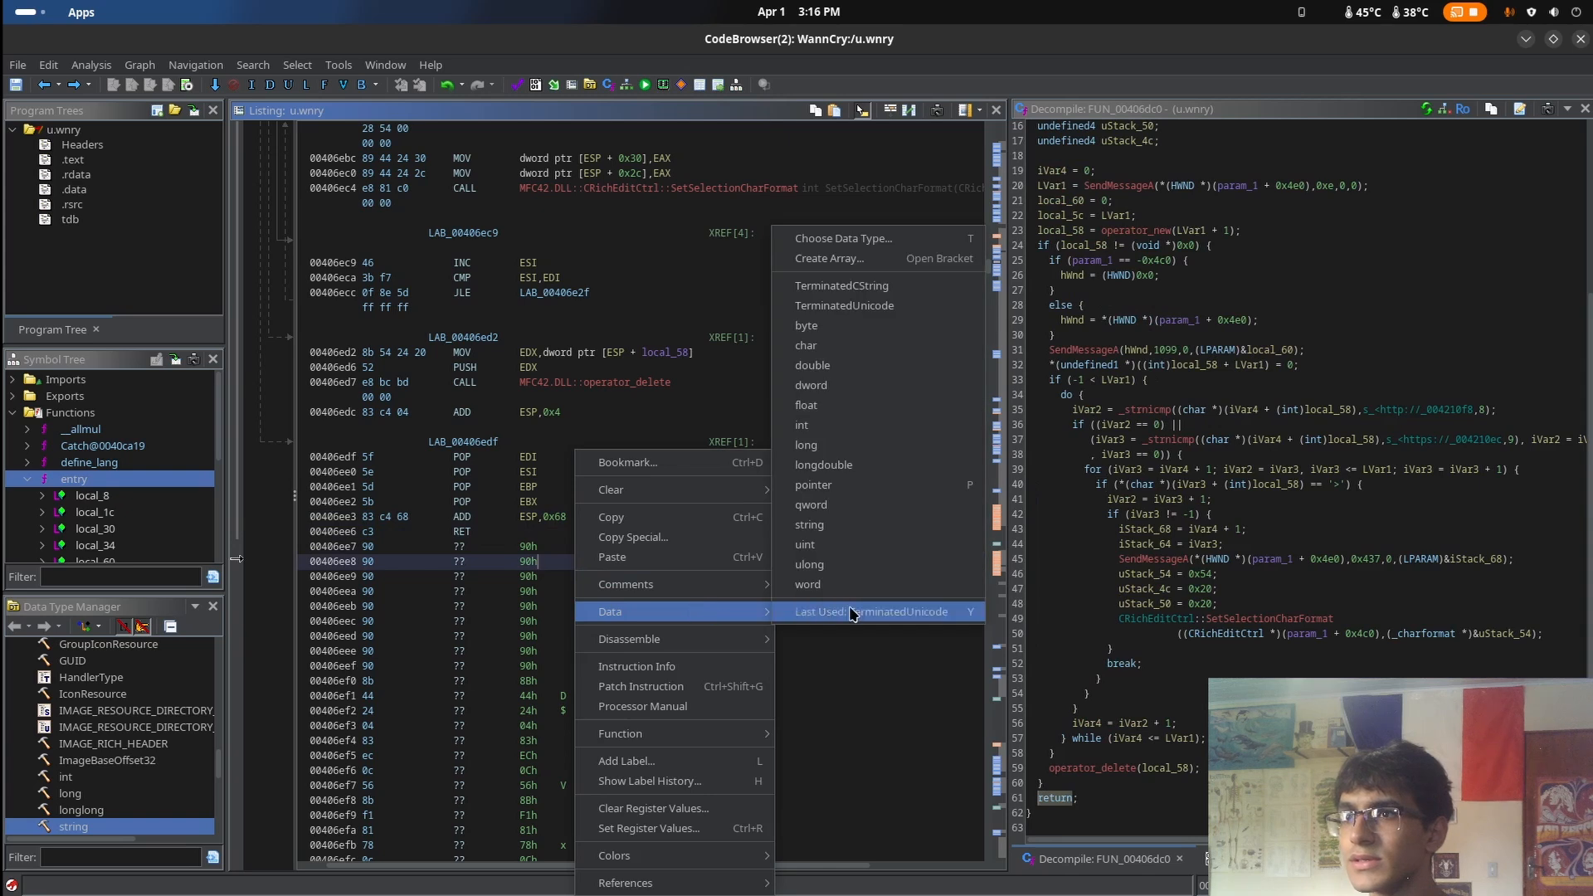
pyautogui.click(896, 306)
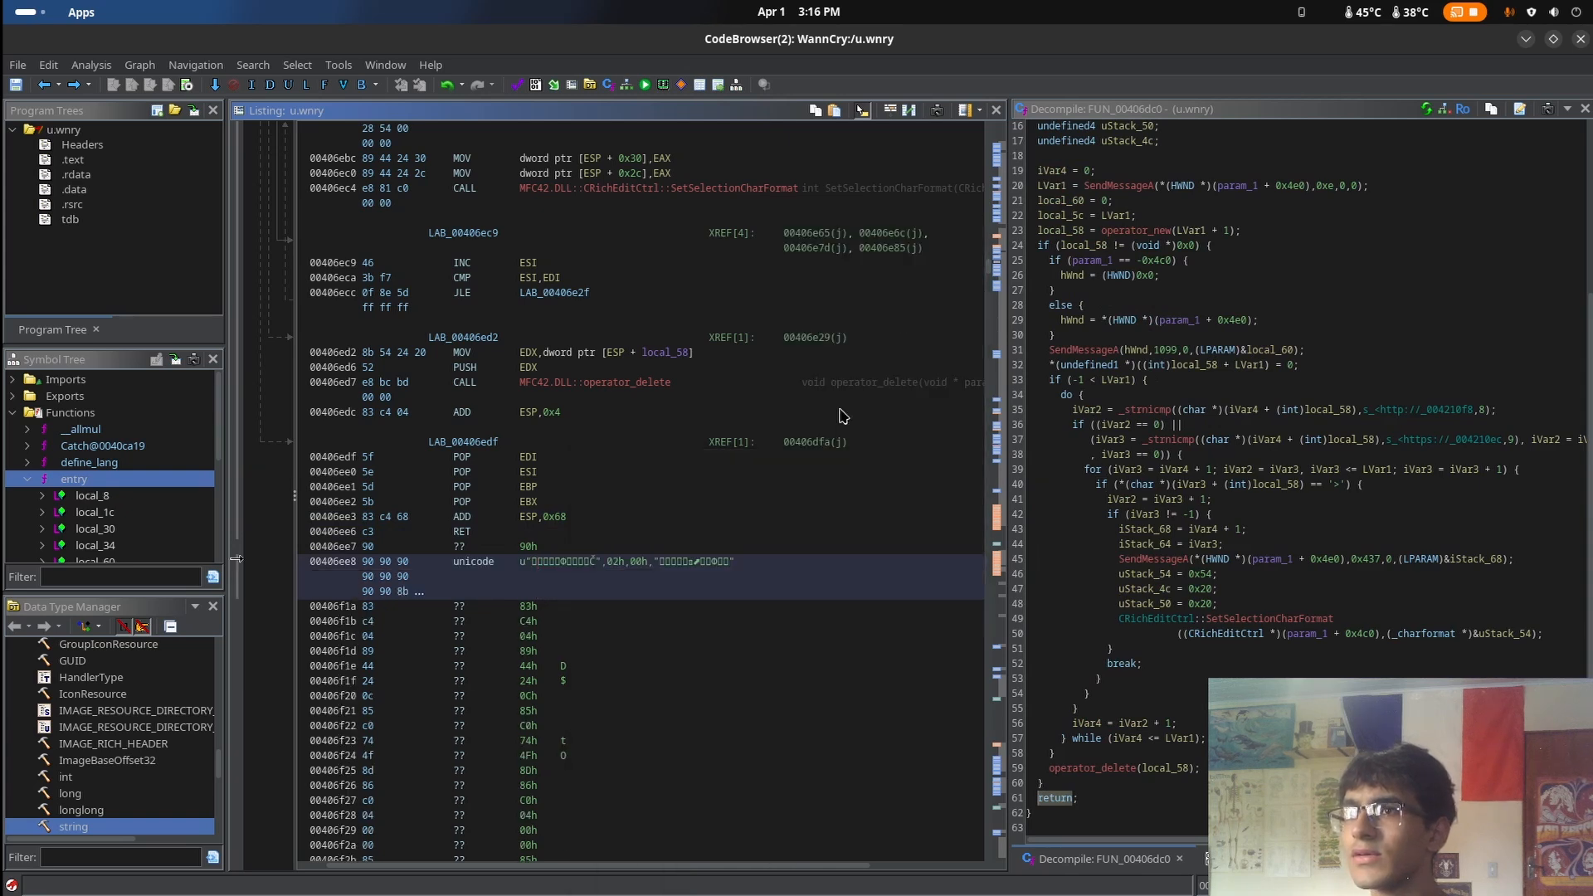
# Define the undefined bytes at address 00406f1e as TerminatedCString data and check the bytes that follow
pyautogui.rightClick(625, 672)
pyautogui.moveTo(773, 612)
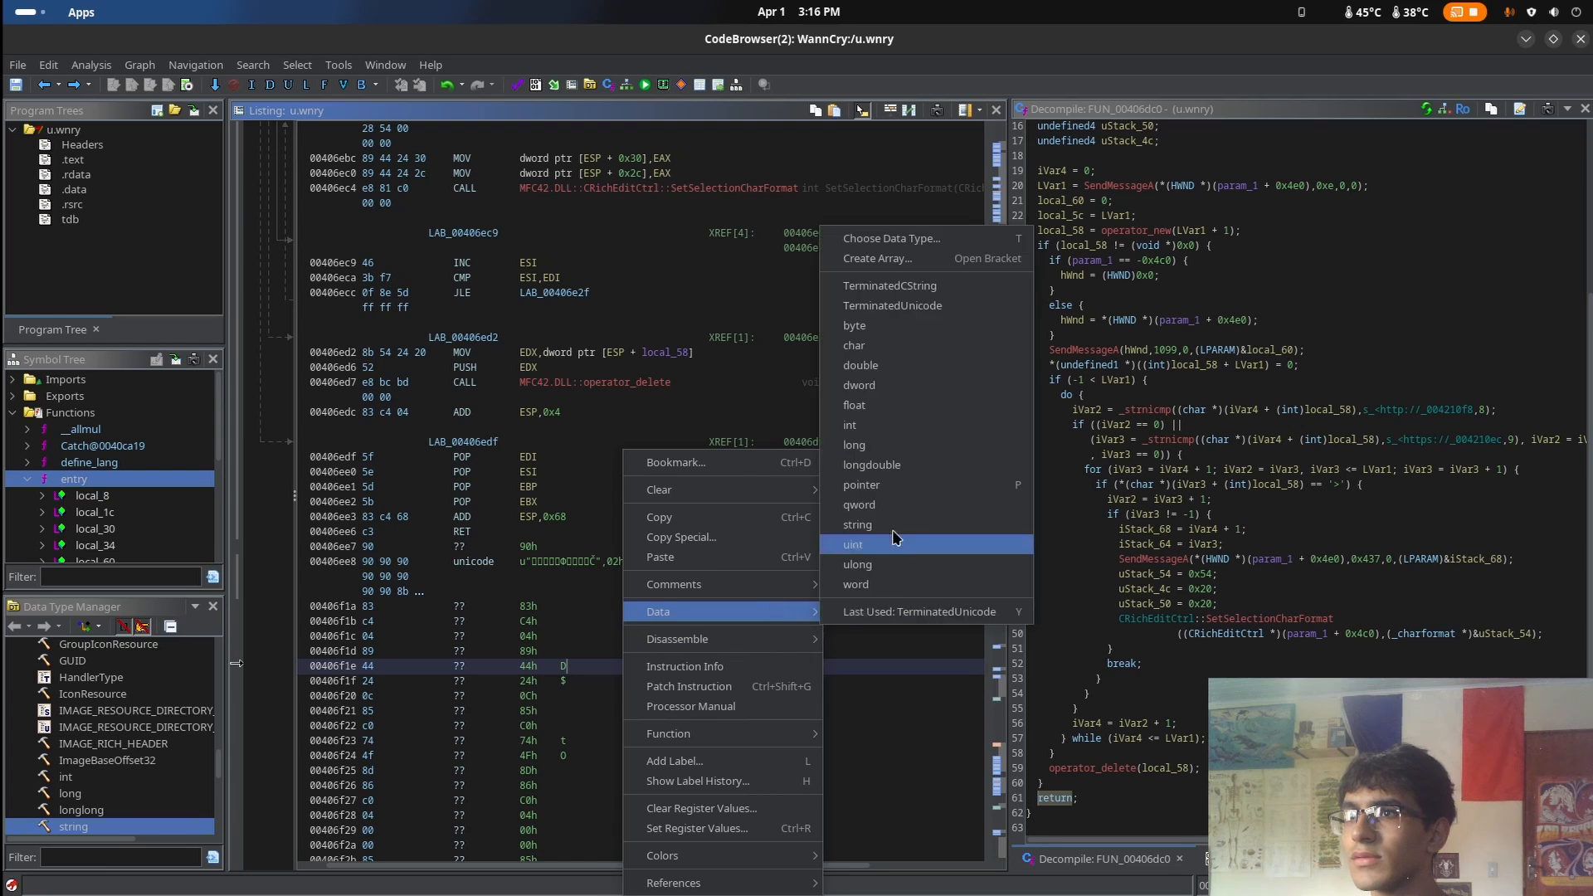
pyautogui.click(941, 289)
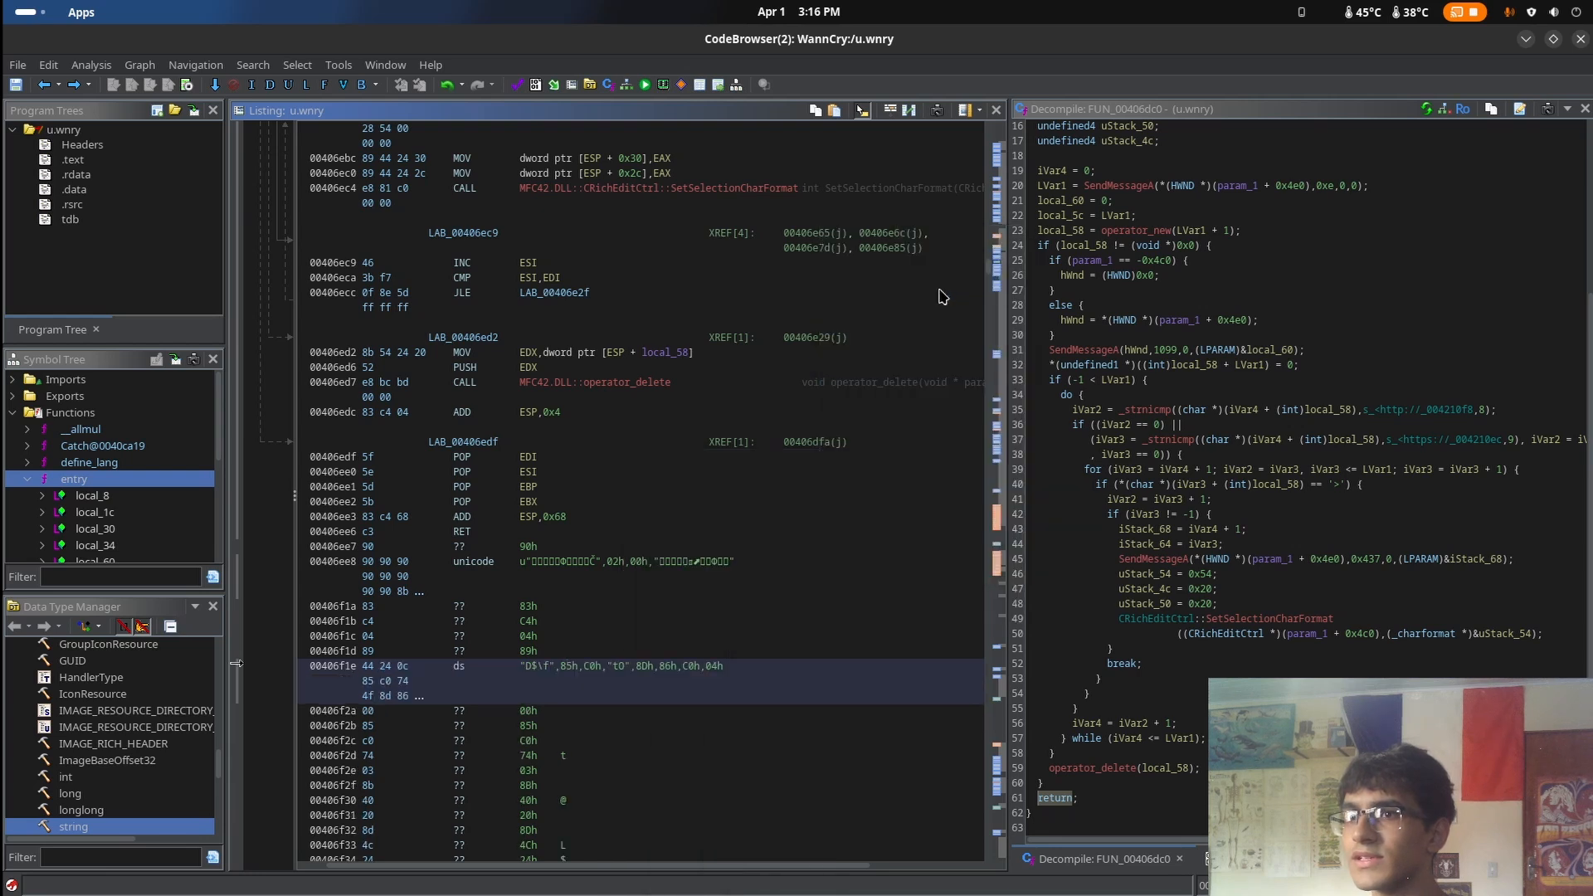
pyautogui.scroll(-3, 719, 668)
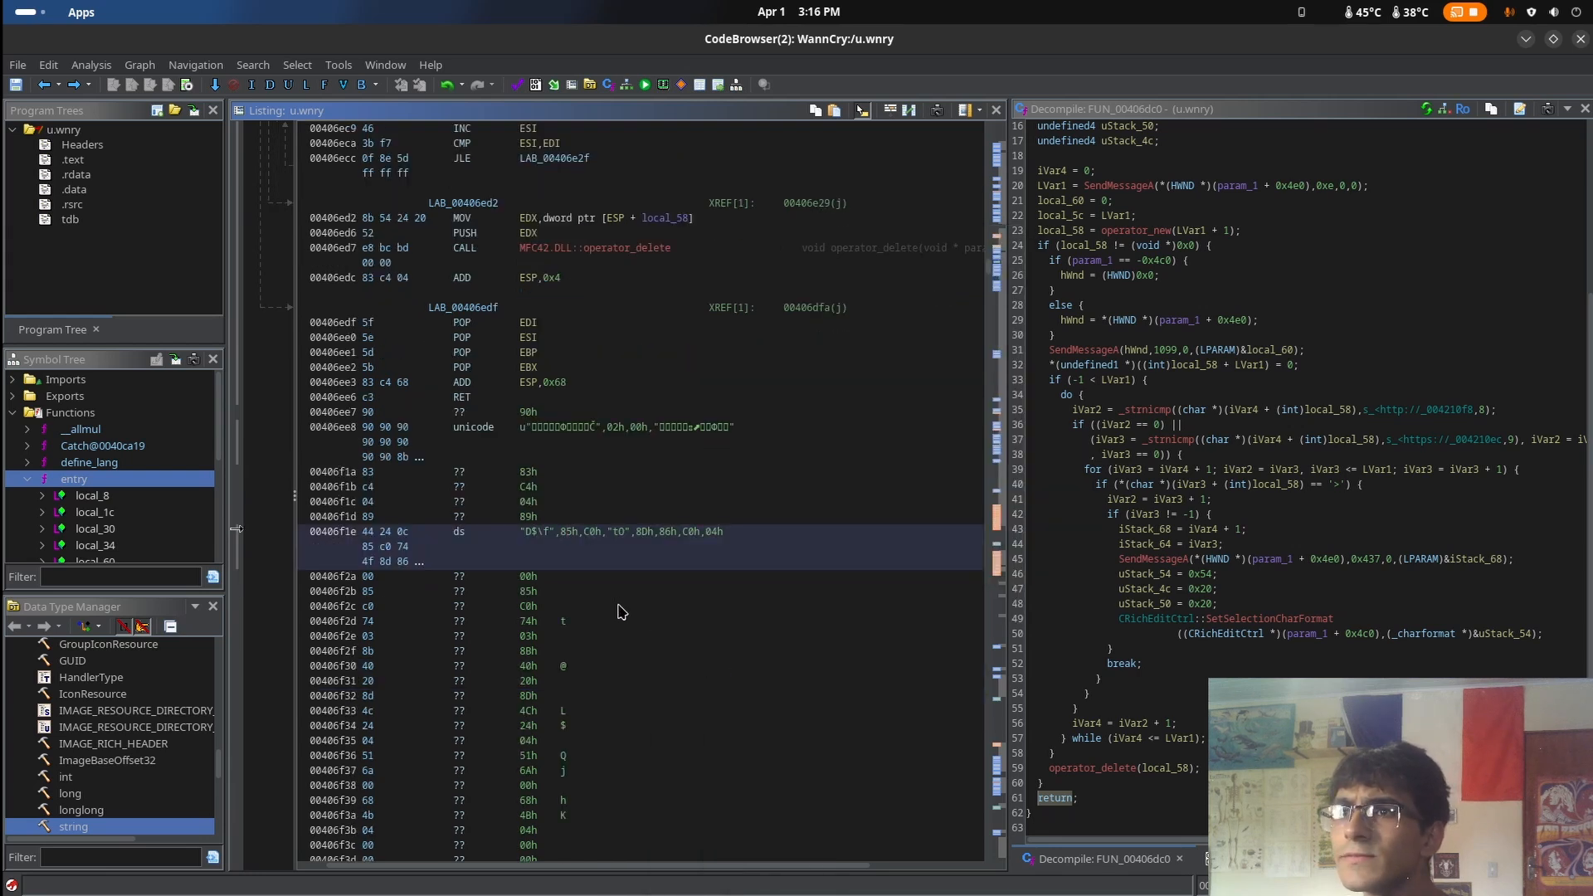
pyautogui.click(584, 606)
pyautogui.click(583, 621)
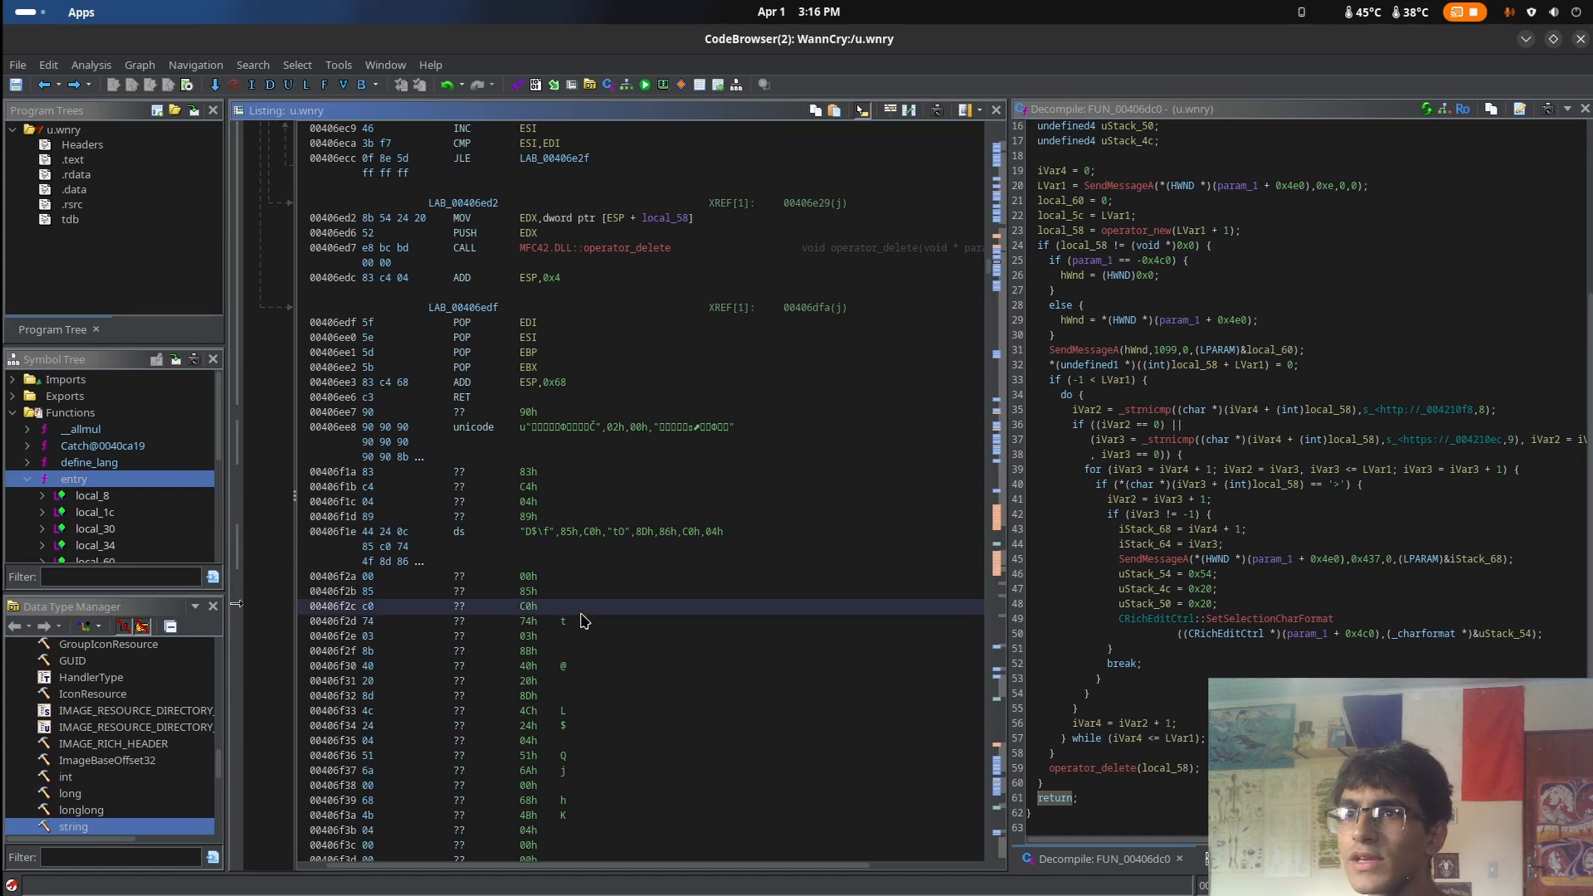
pyautogui.rightClick(582, 623)
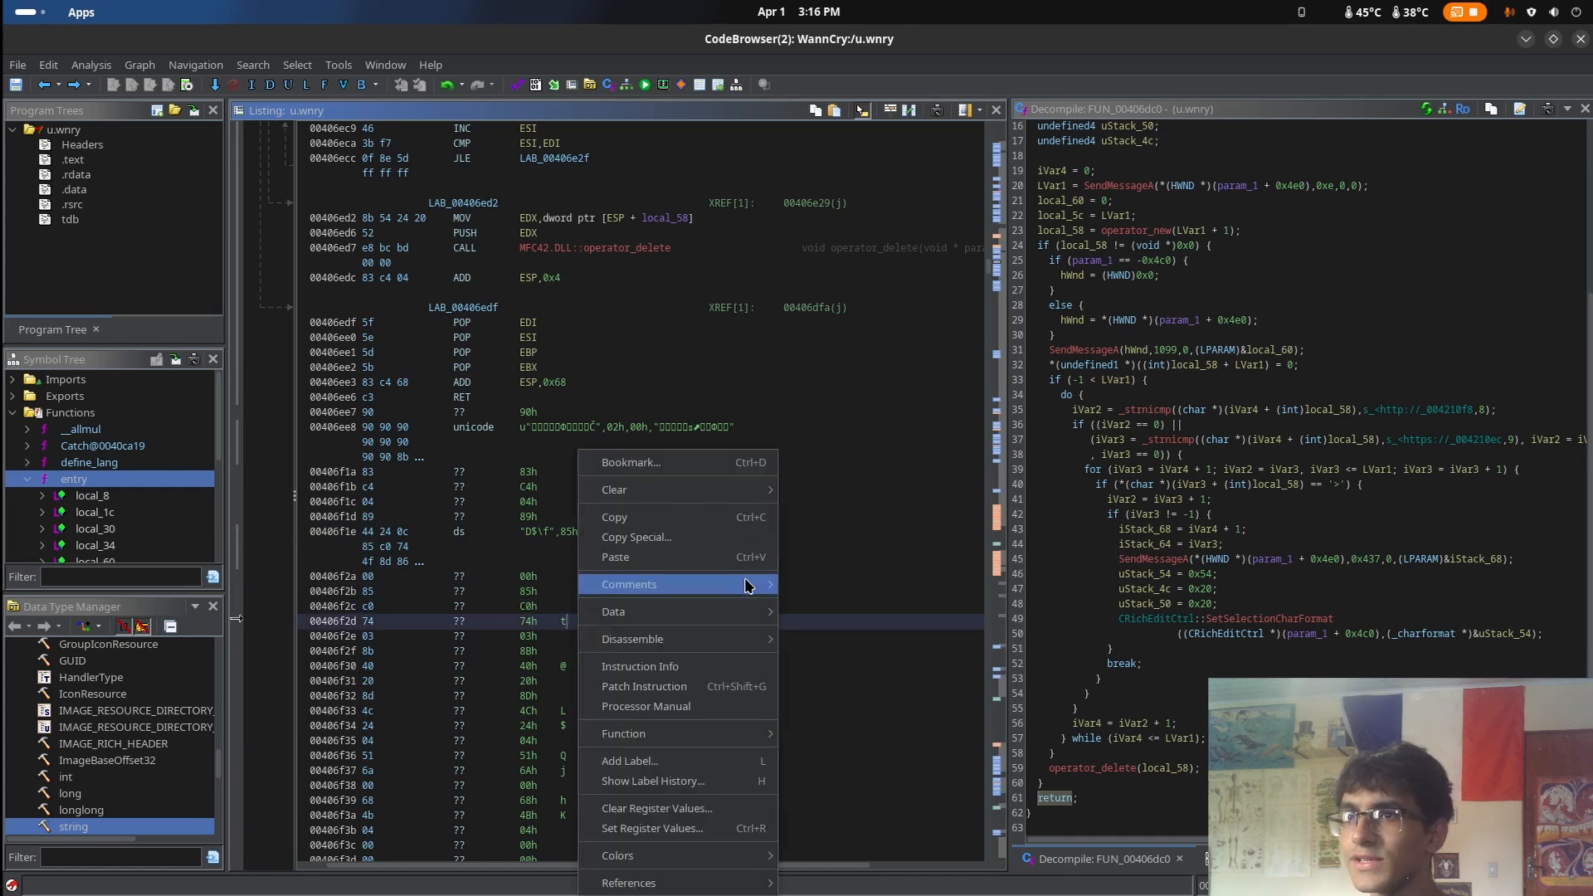
# Expand the padlock bitmap resource Rsrc_Bitmap_88_409 in the listing to view its header fields
pyautogui.moveTo(751, 614)
pyautogui.scroll(10, 864, 697)
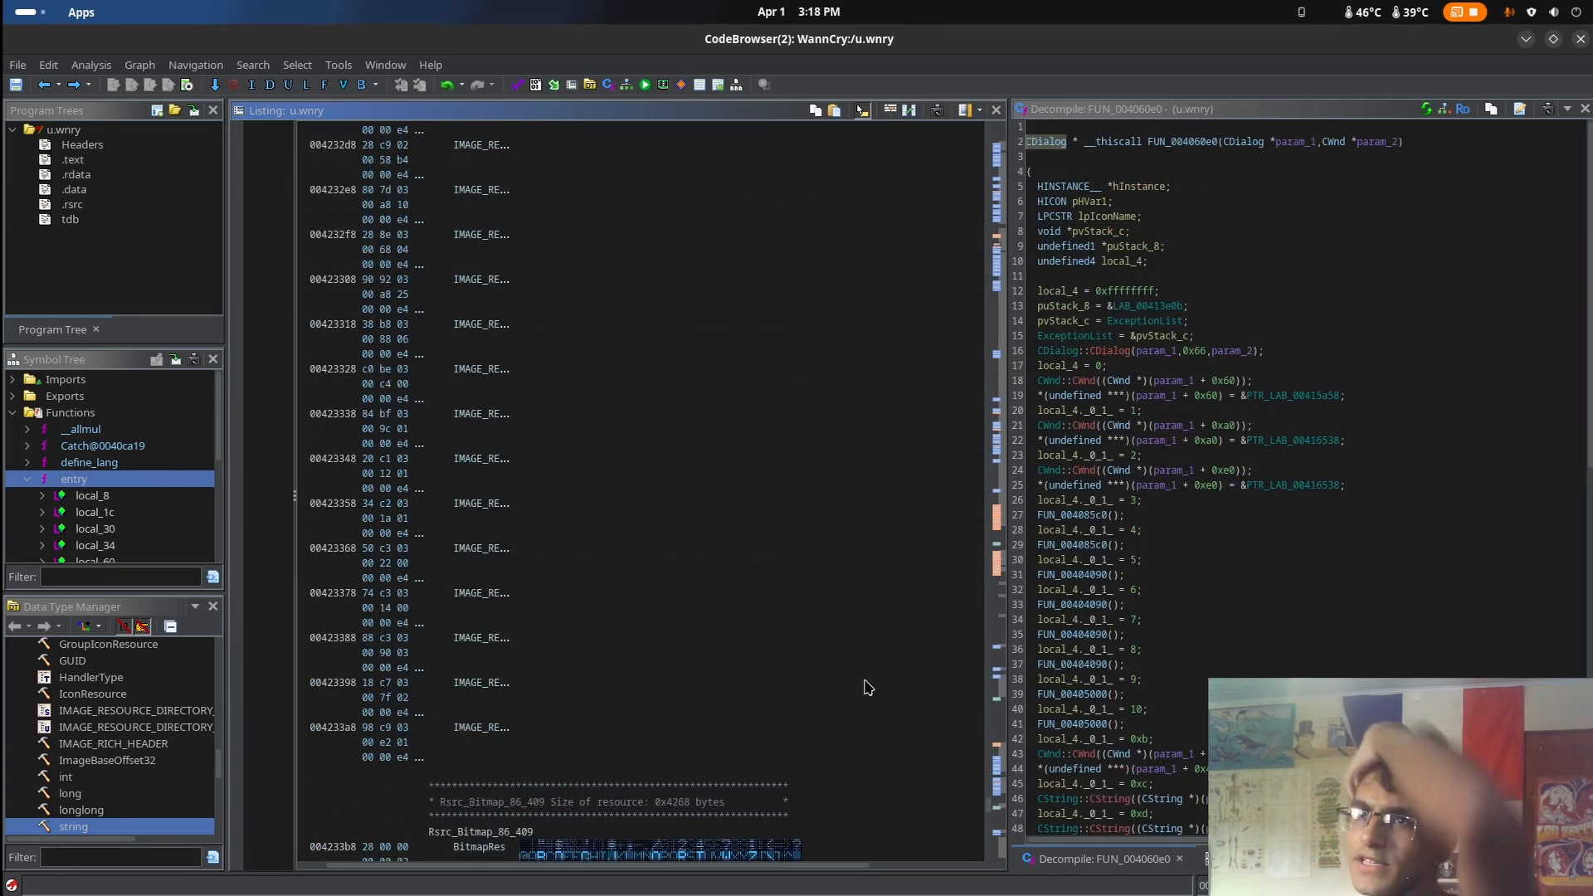
pyautogui.scroll(-7, 858, 705)
pyautogui.scroll(-6, 857, 704)
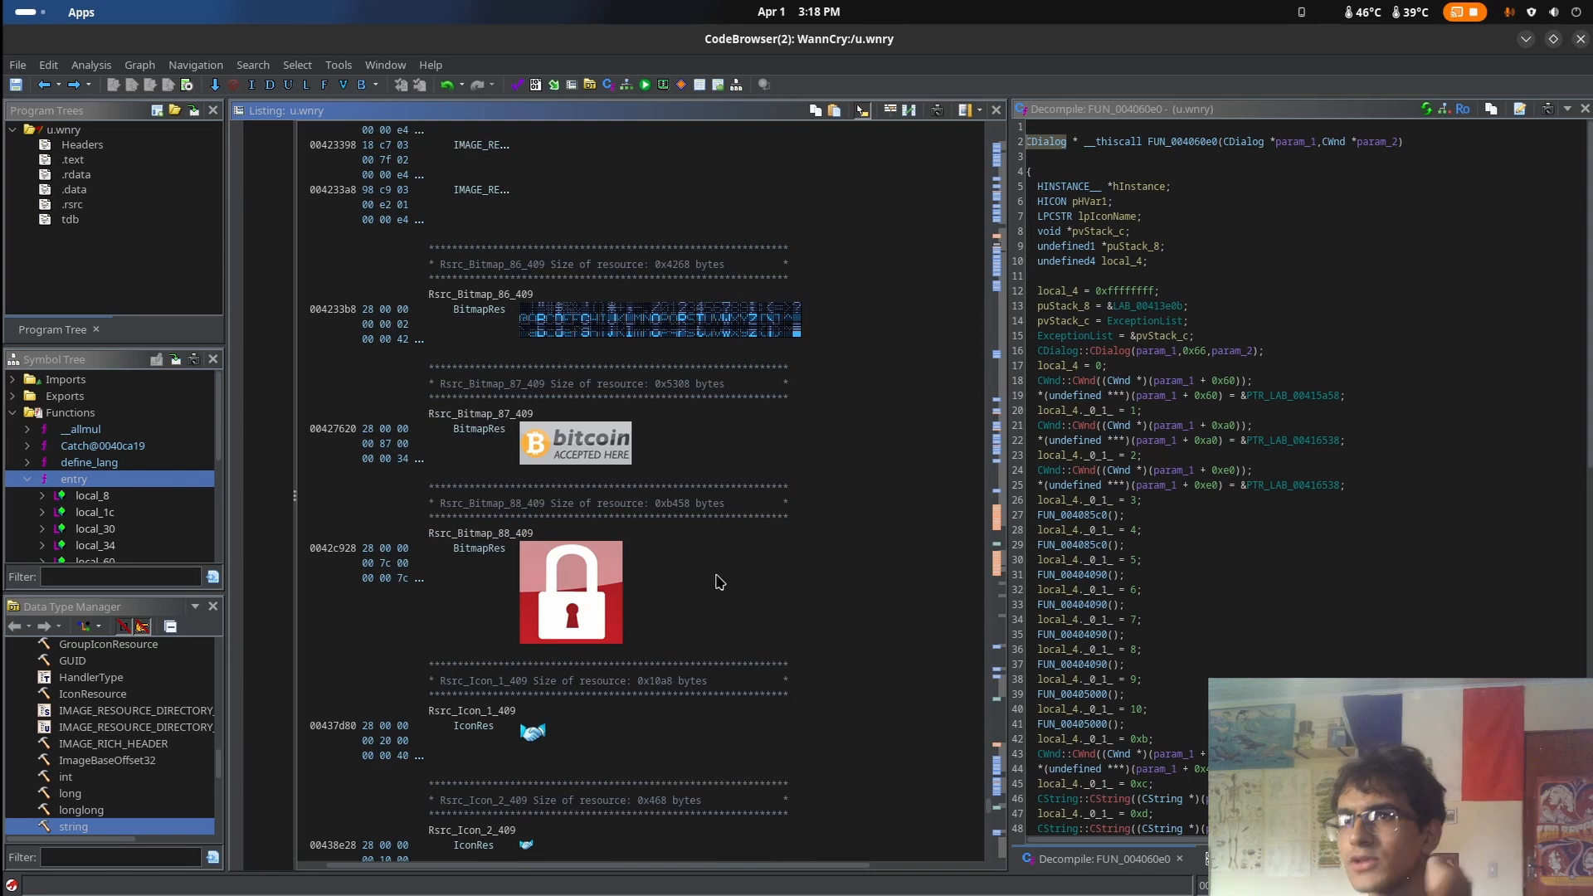
pyautogui.scroll(-2, 644, 603)
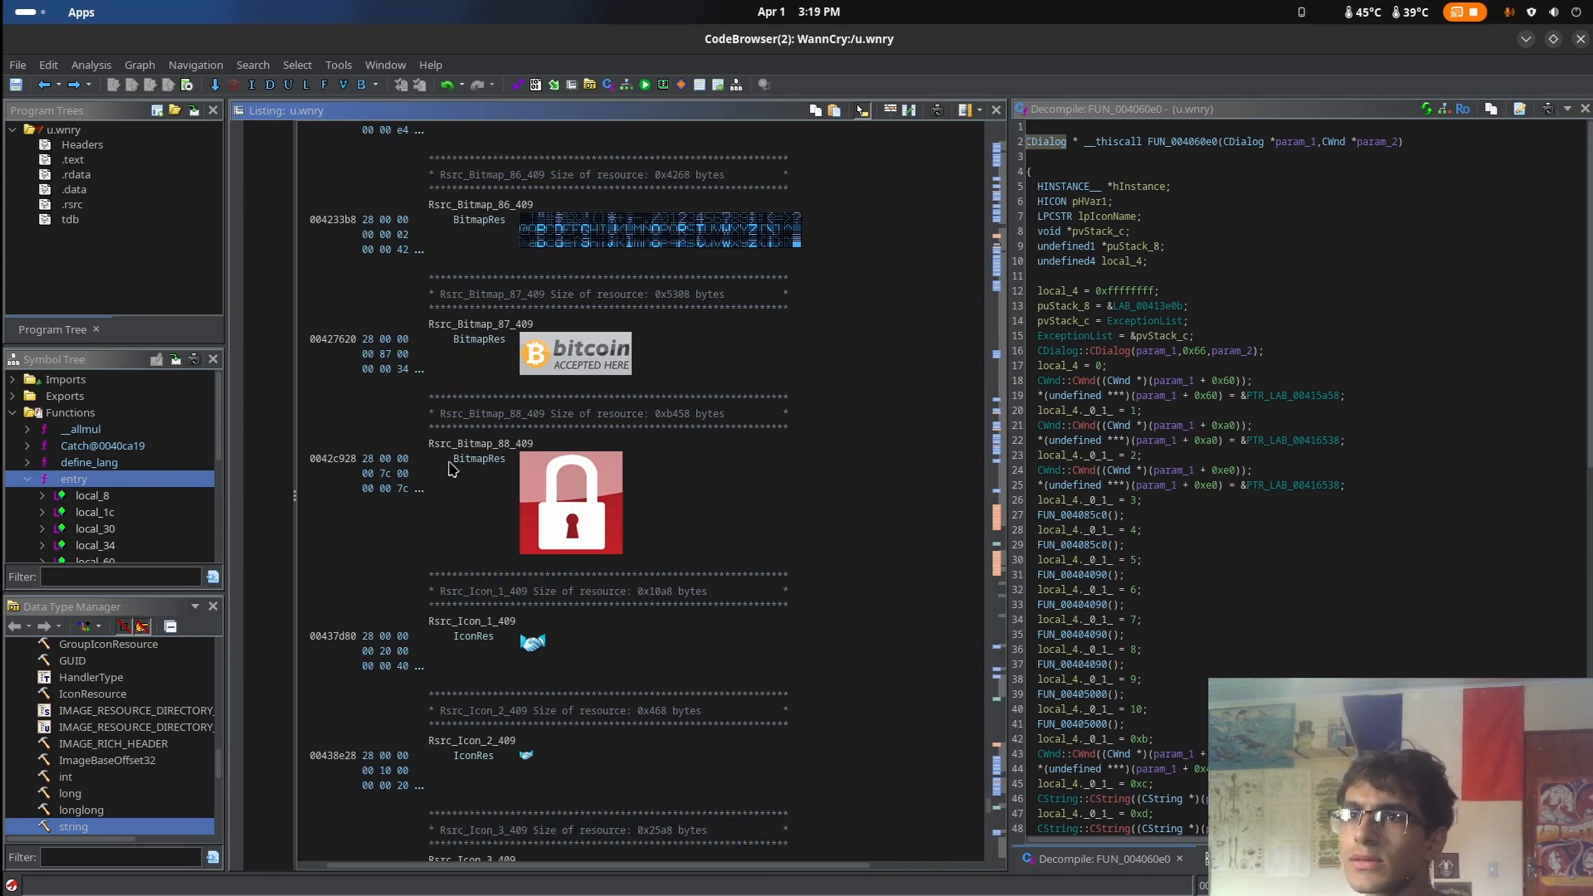
pyautogui.moveTo(455, 470); pyautogui.dragTo(500, 508)
pyautogui.click(543, 526)
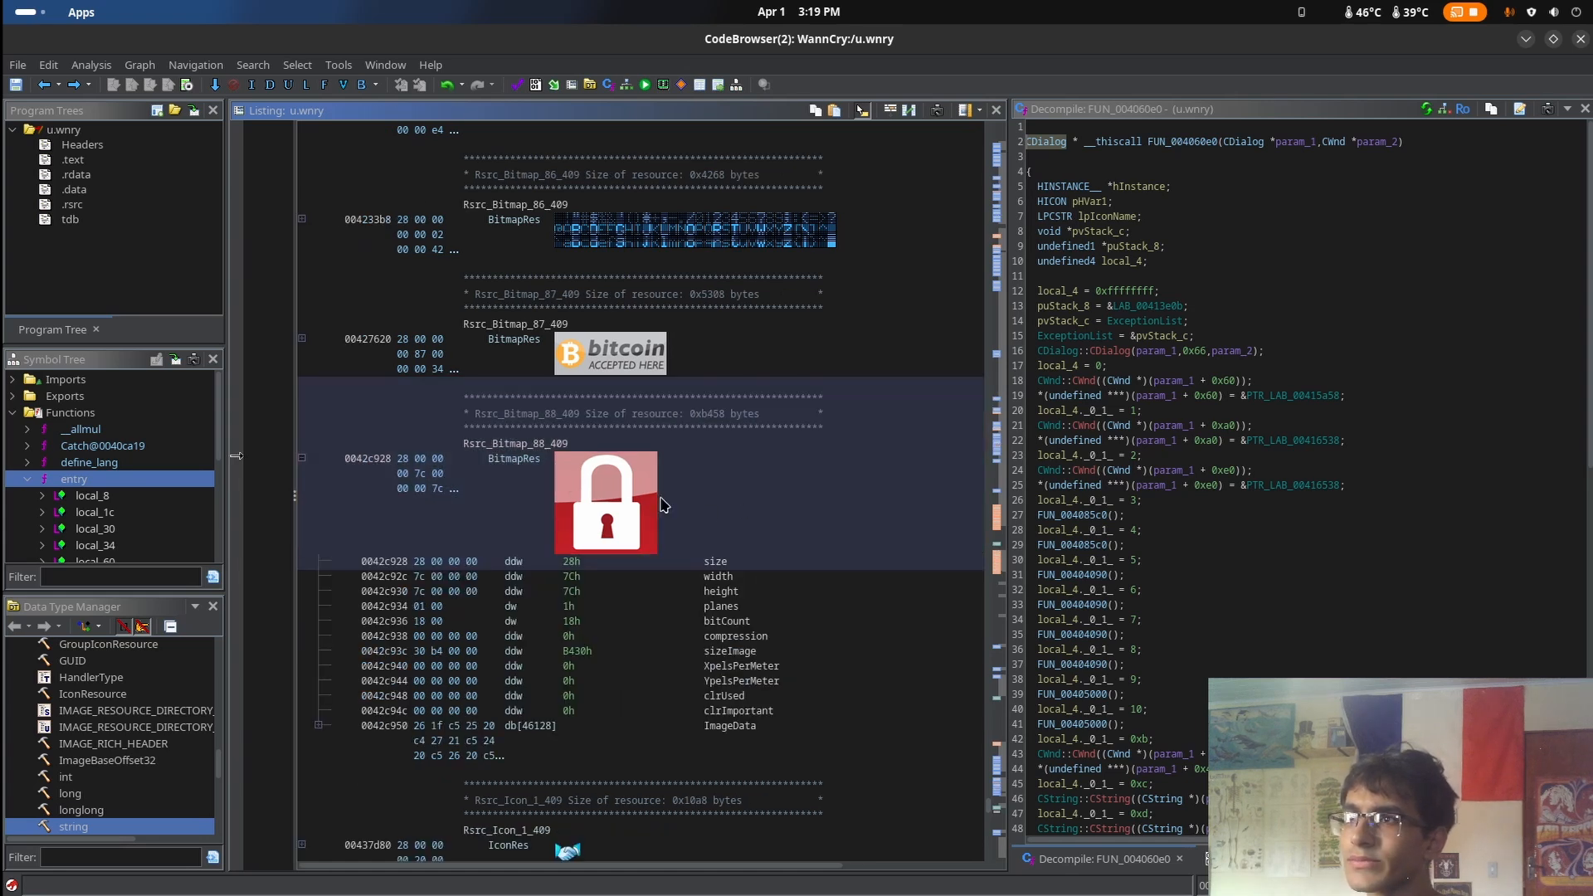
# Look over the icon resources and inspect the bitmap entries Rsrc_Bitmap_87_409 and Rsrc_Bitmap_86_409
pyautogui.scroll(-15, 684, 496)
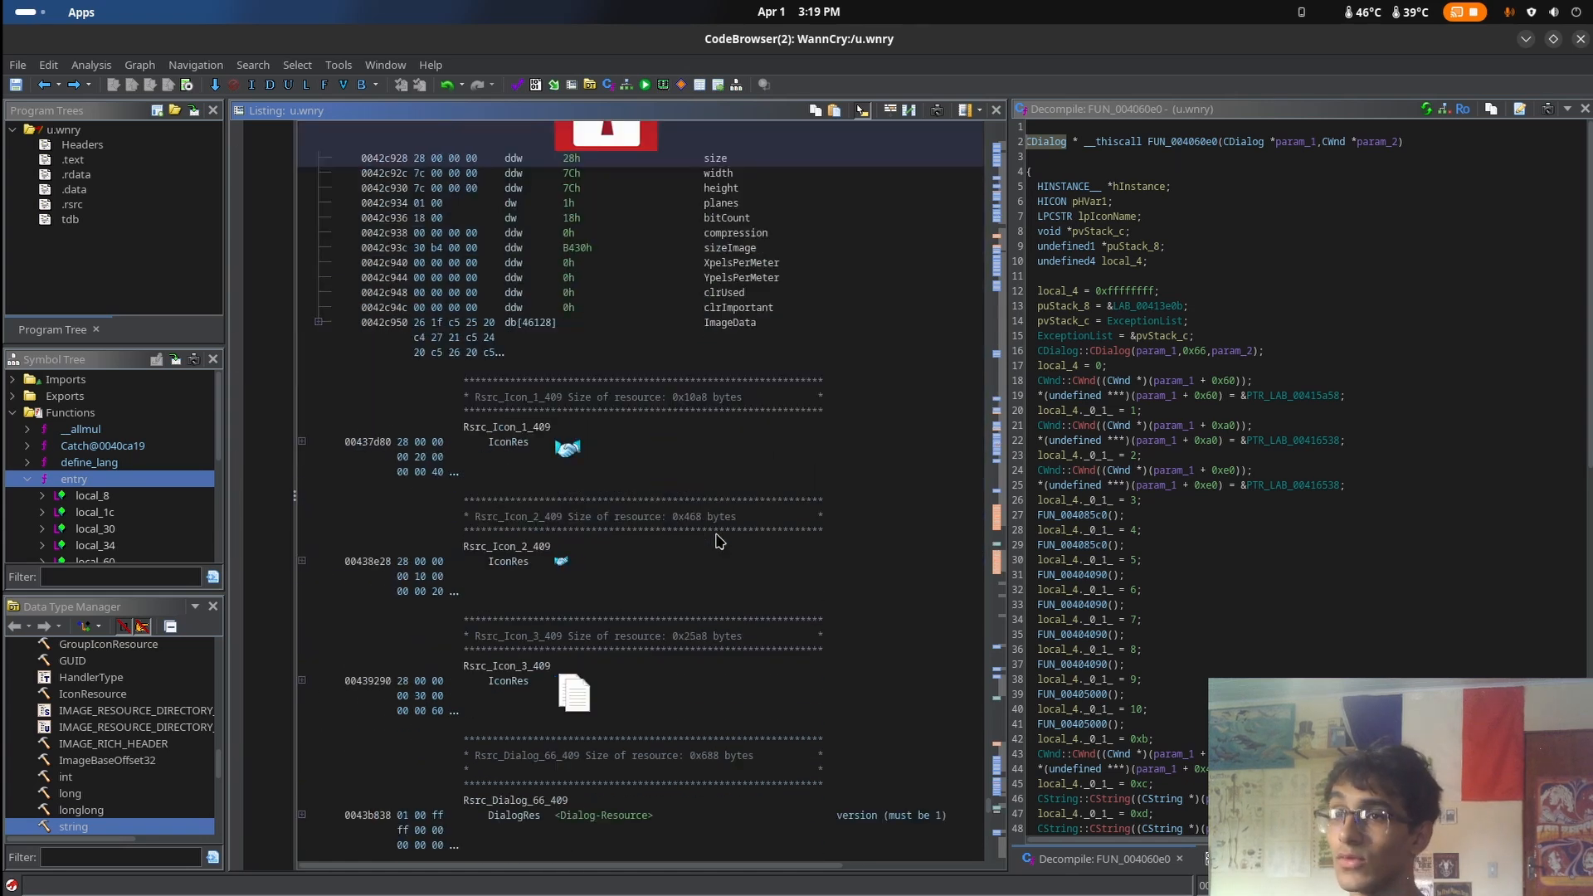
pyautogui.scroll(-9, 718, 565)
pyautogui.scroll(20, 720, 579)
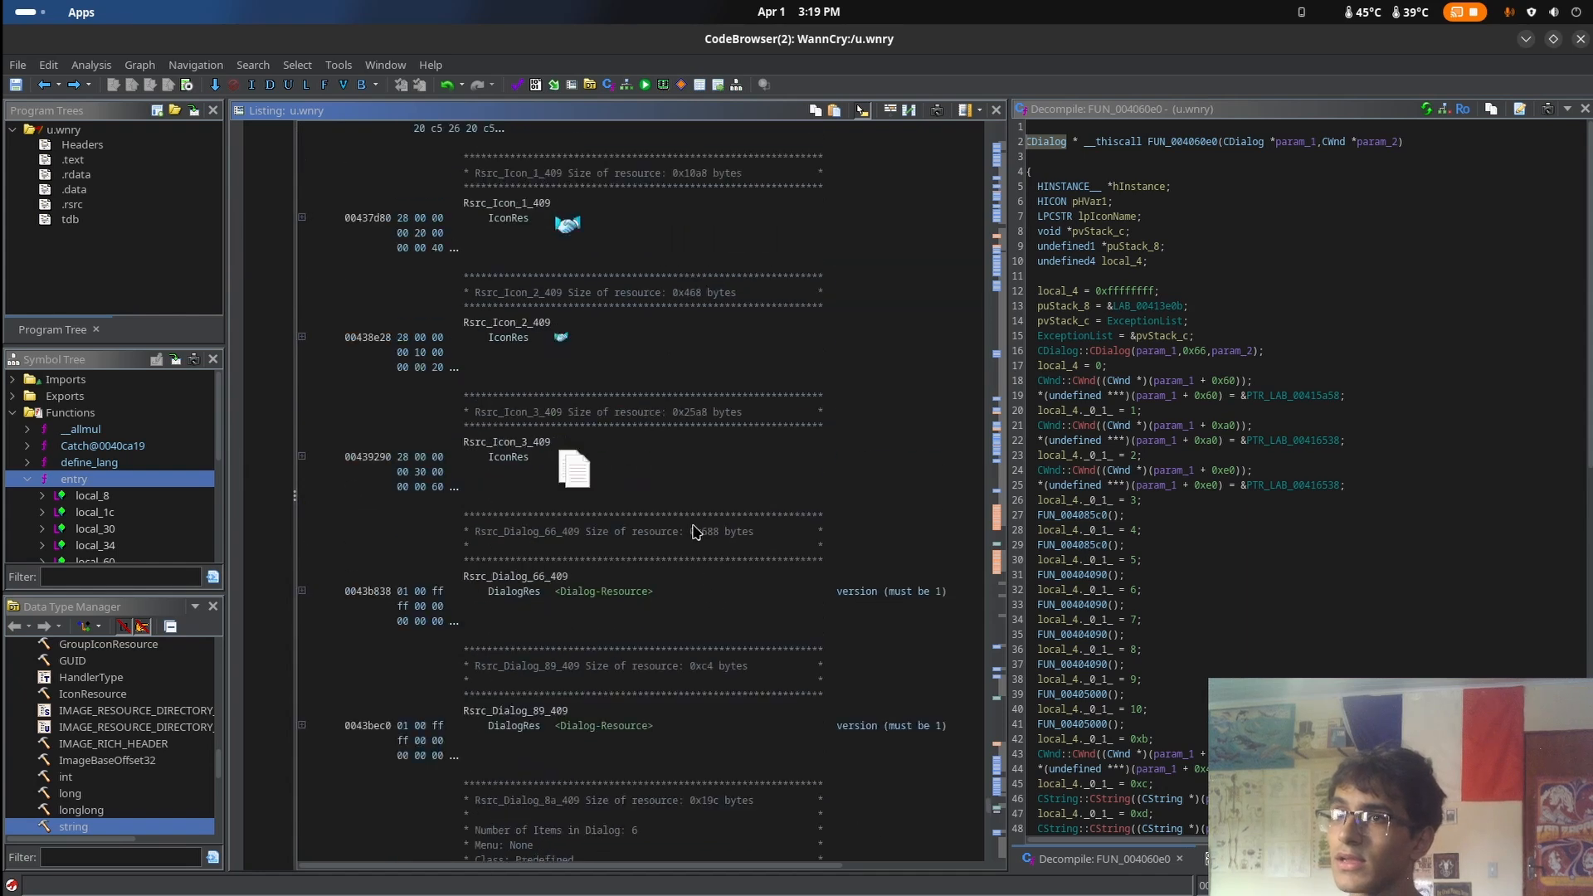
pyautogui.scroll(4, 684, 513)
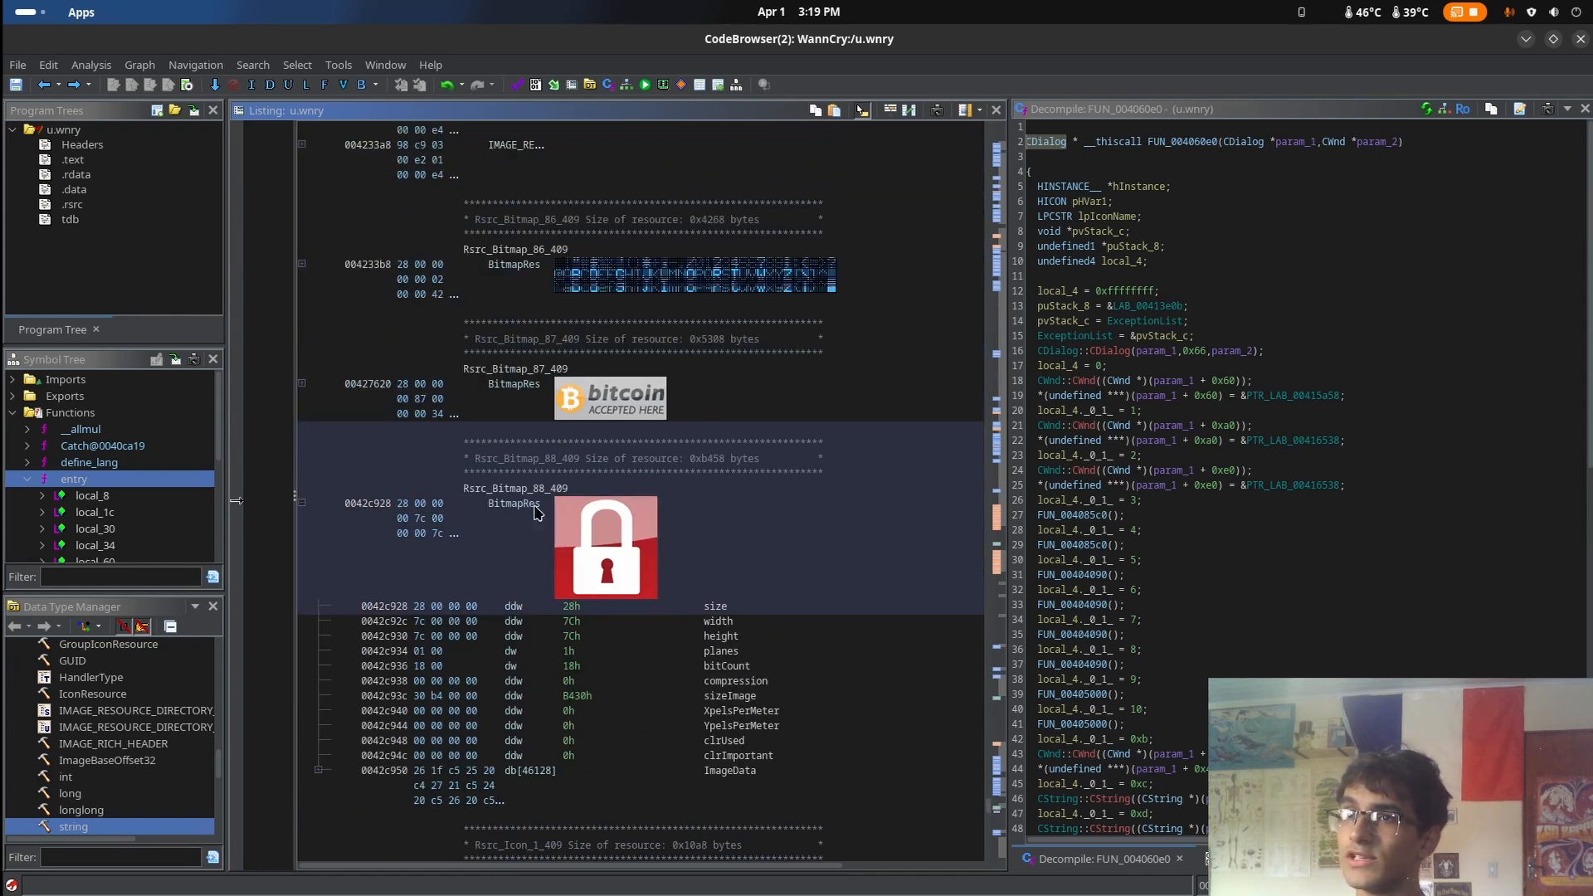
pyautogui.click(610, 395)
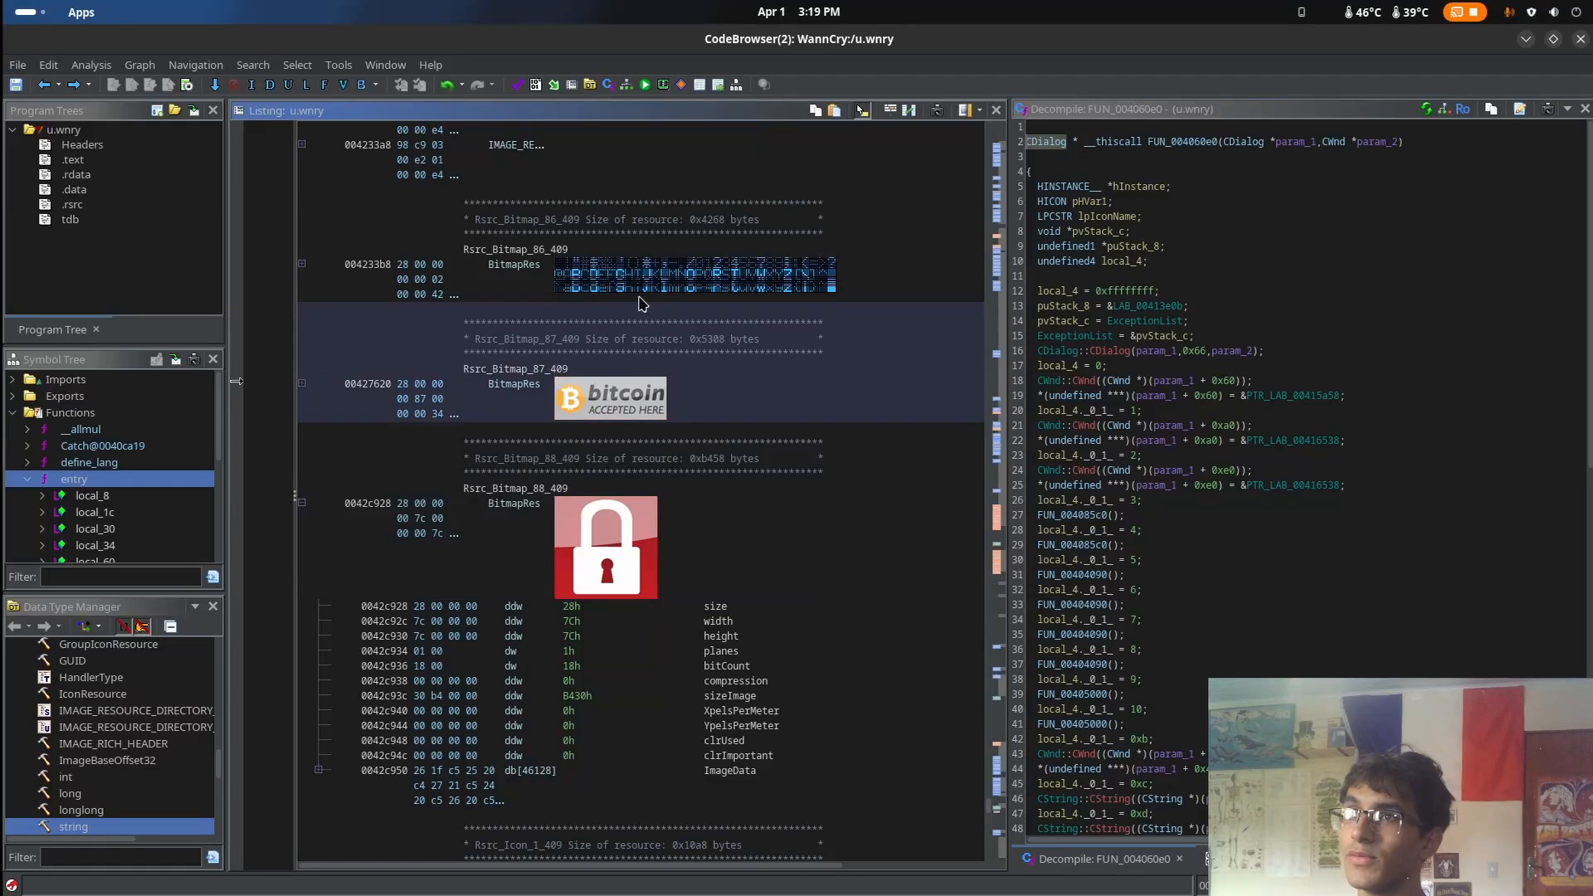
pyautogui.click(629, 300)
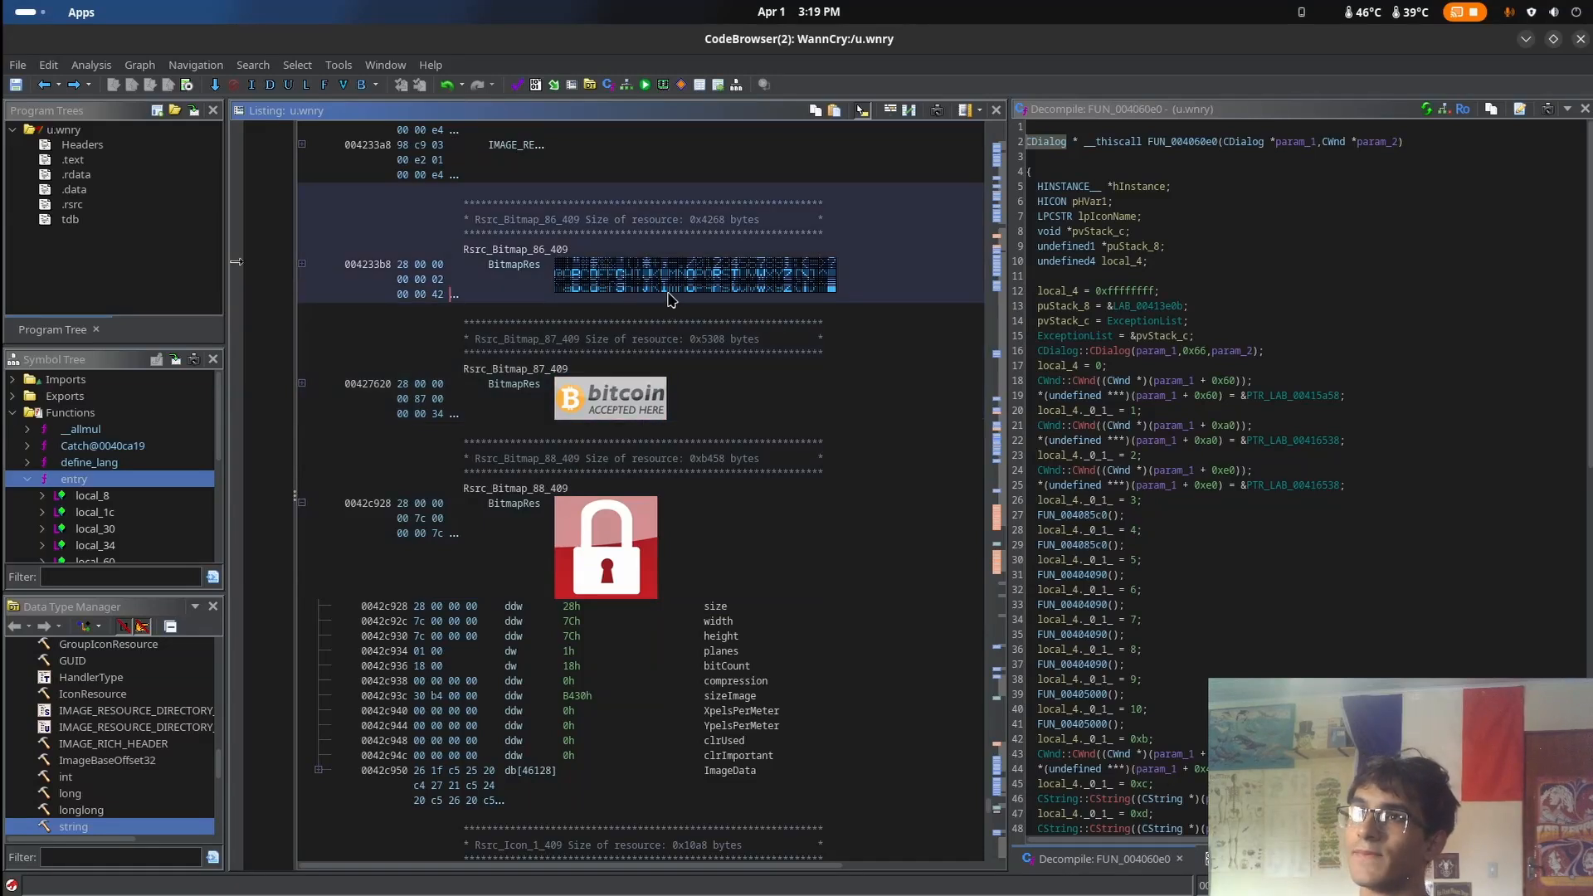
# Inspect the handshake icon Rsrc_Icon_1_409 and read the item descriptions of the dialog resources that follow it
pyautogui.scroll(-4, 742, 423)
pyautogui.scroll(-4, 569, 606)
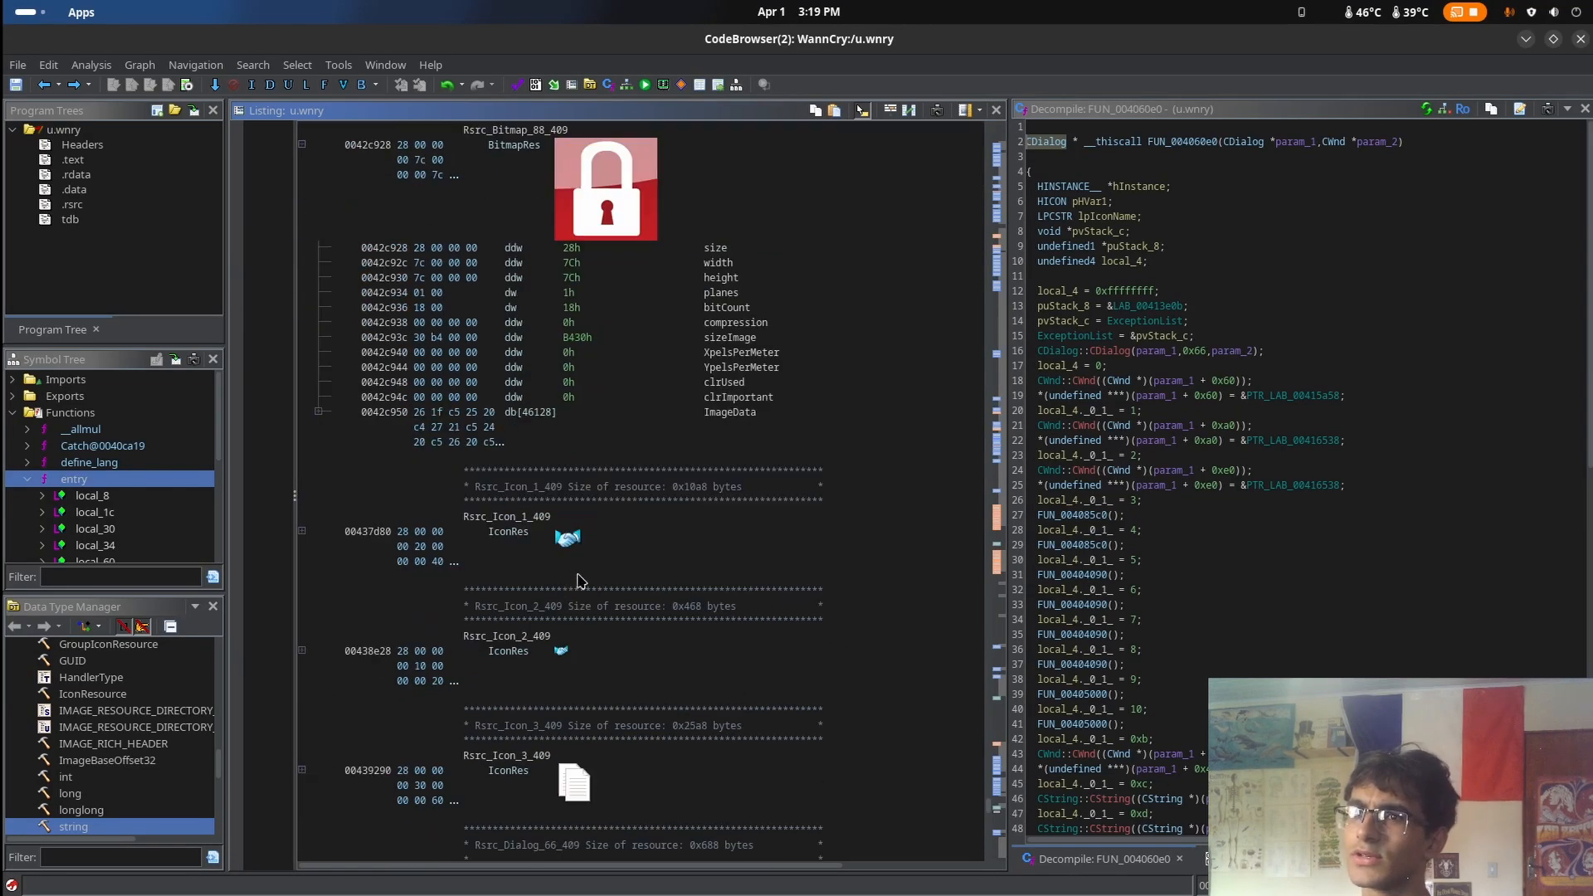
pyautogui.click(571, 561)
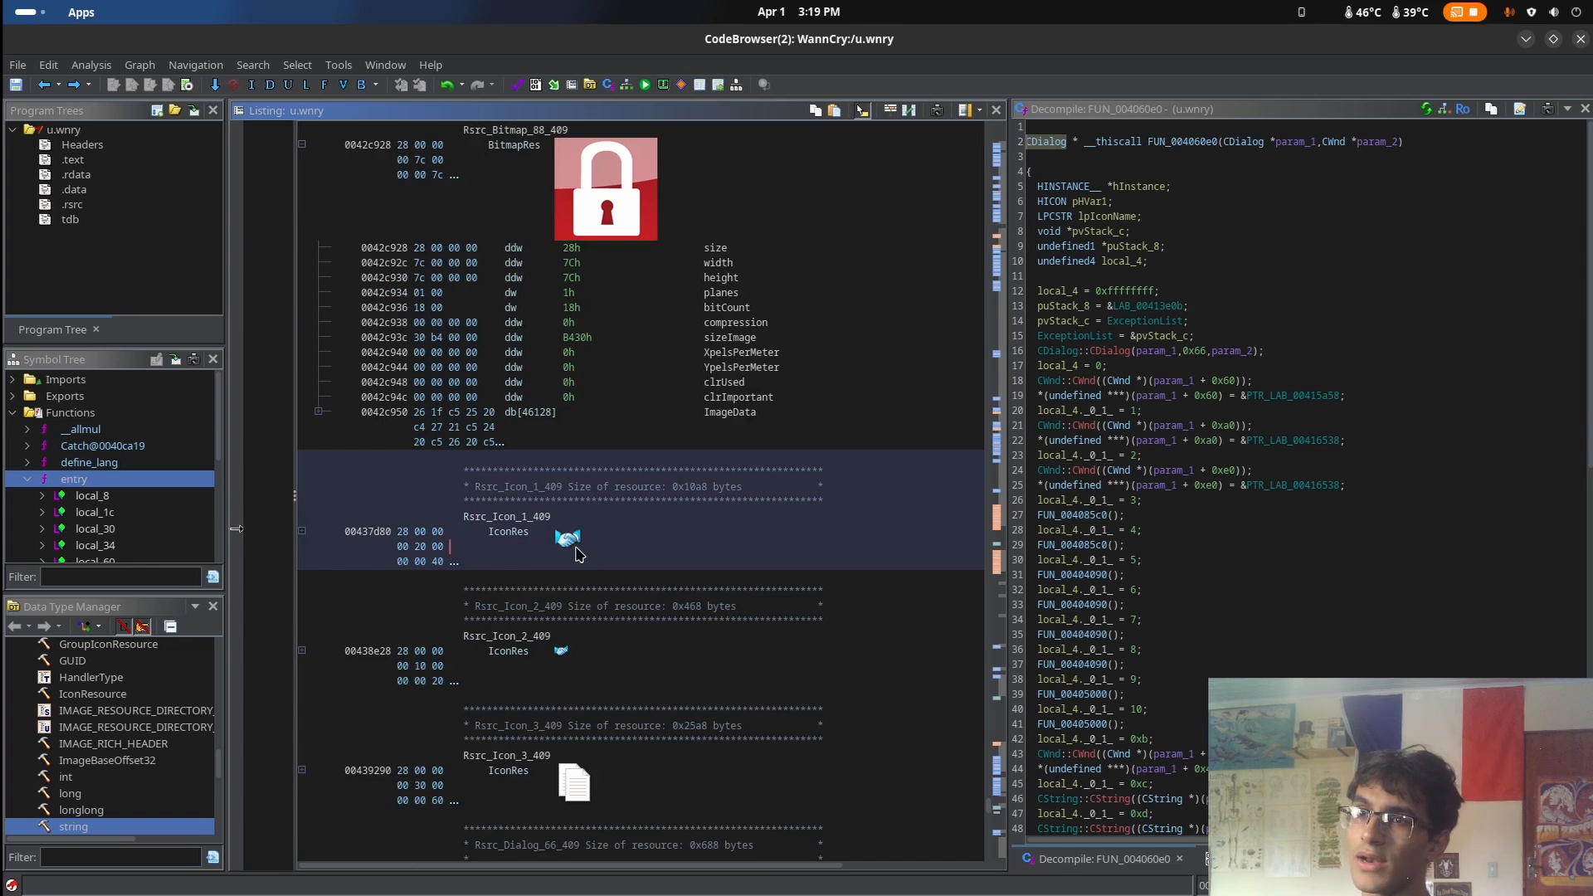
pyautogui.scroll(-20, 581, 560)
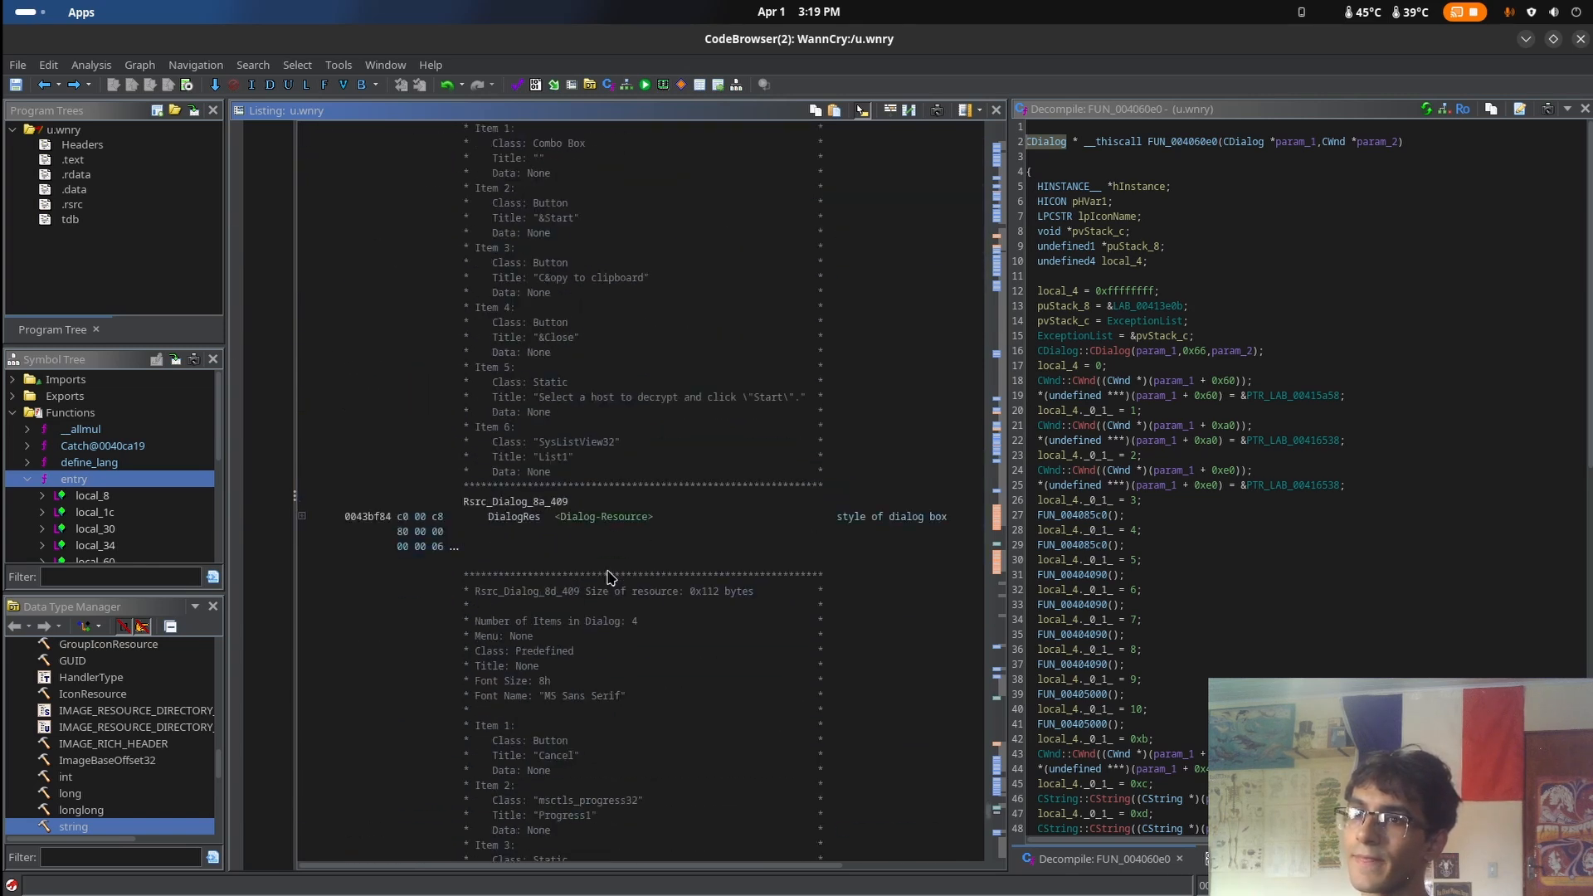
pyautogui.scroll(20, 614, 605)
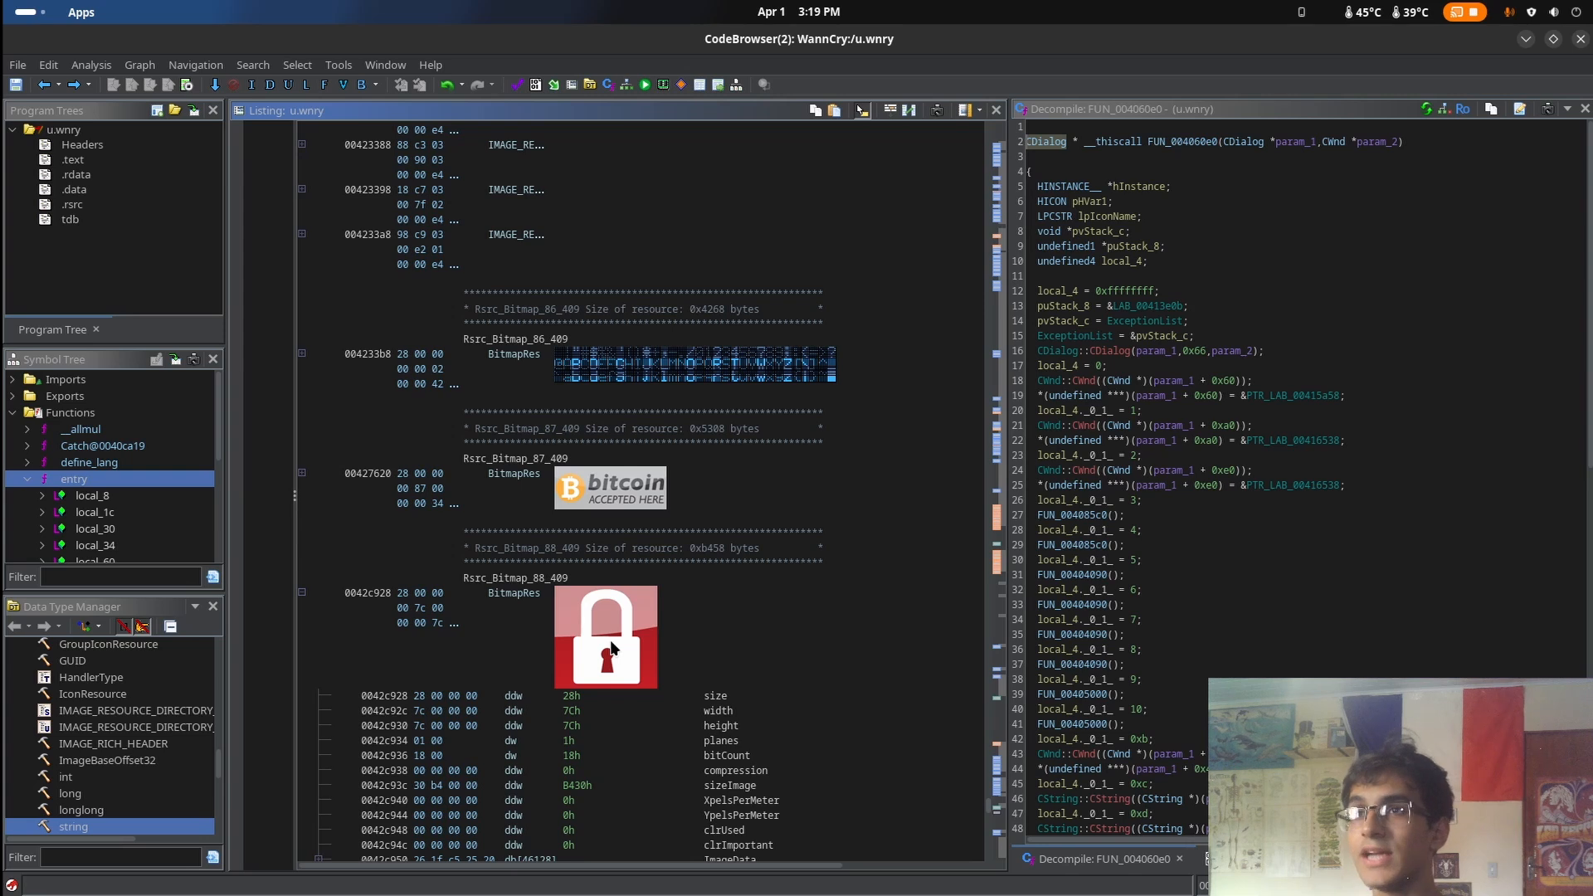
pyautogui.scroll(15, 632, 642)
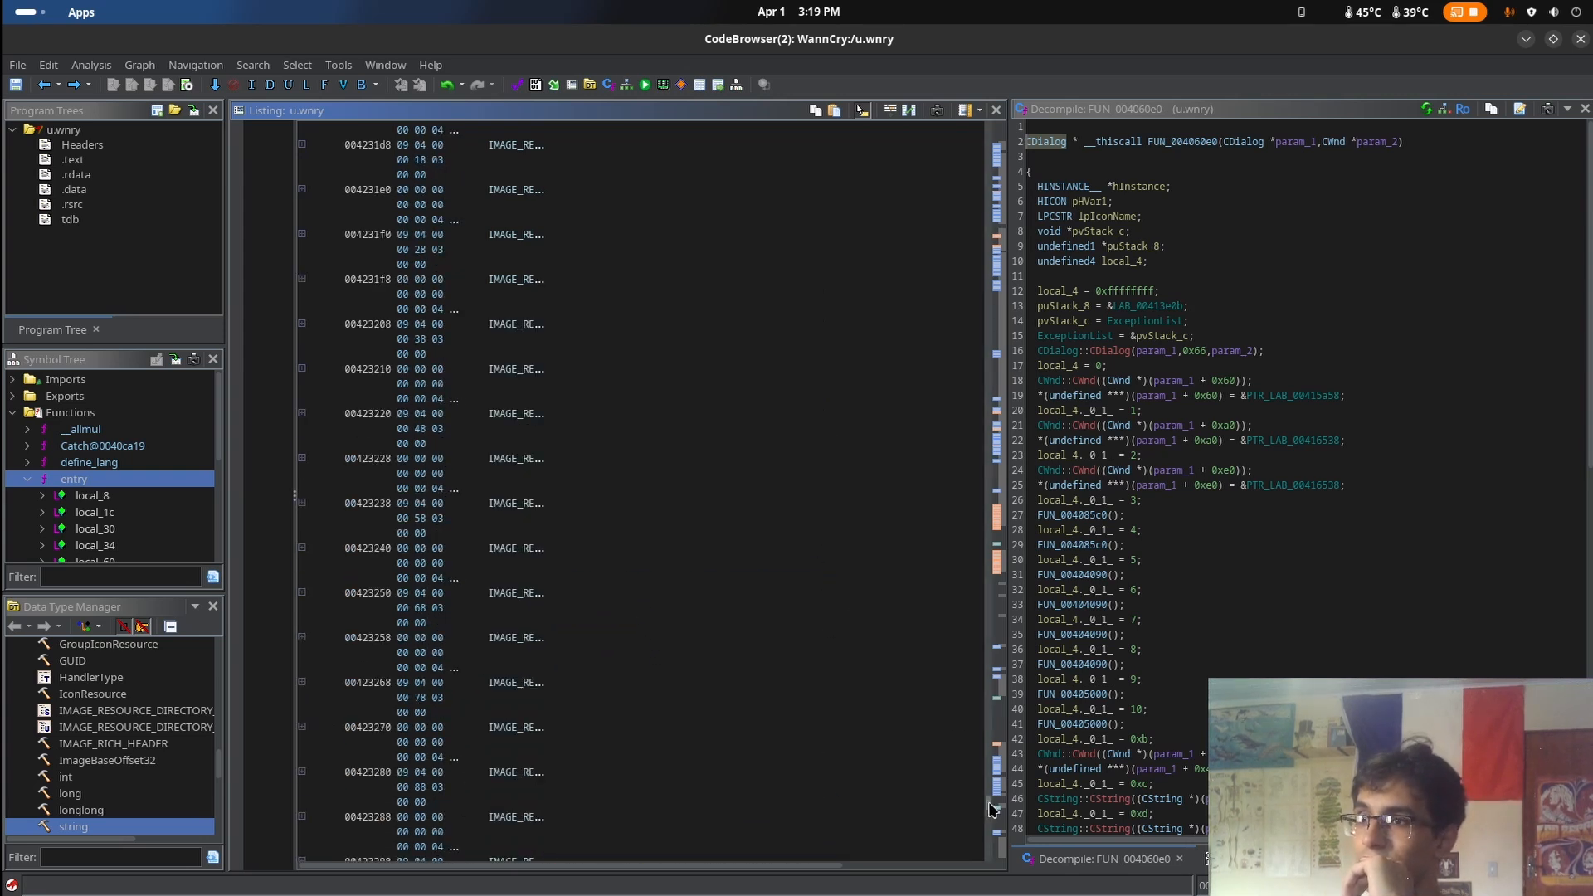
# Recheck the icon and dialog resources and examine the company-name strings around address 00421414
pyautogui.moveTo(989, 802)
pyautogui.mouseDown()
pyautogui.moveTo(999, 841)
pyautogui.moveTo(1001, 817)
pyautogui.mouseUp()
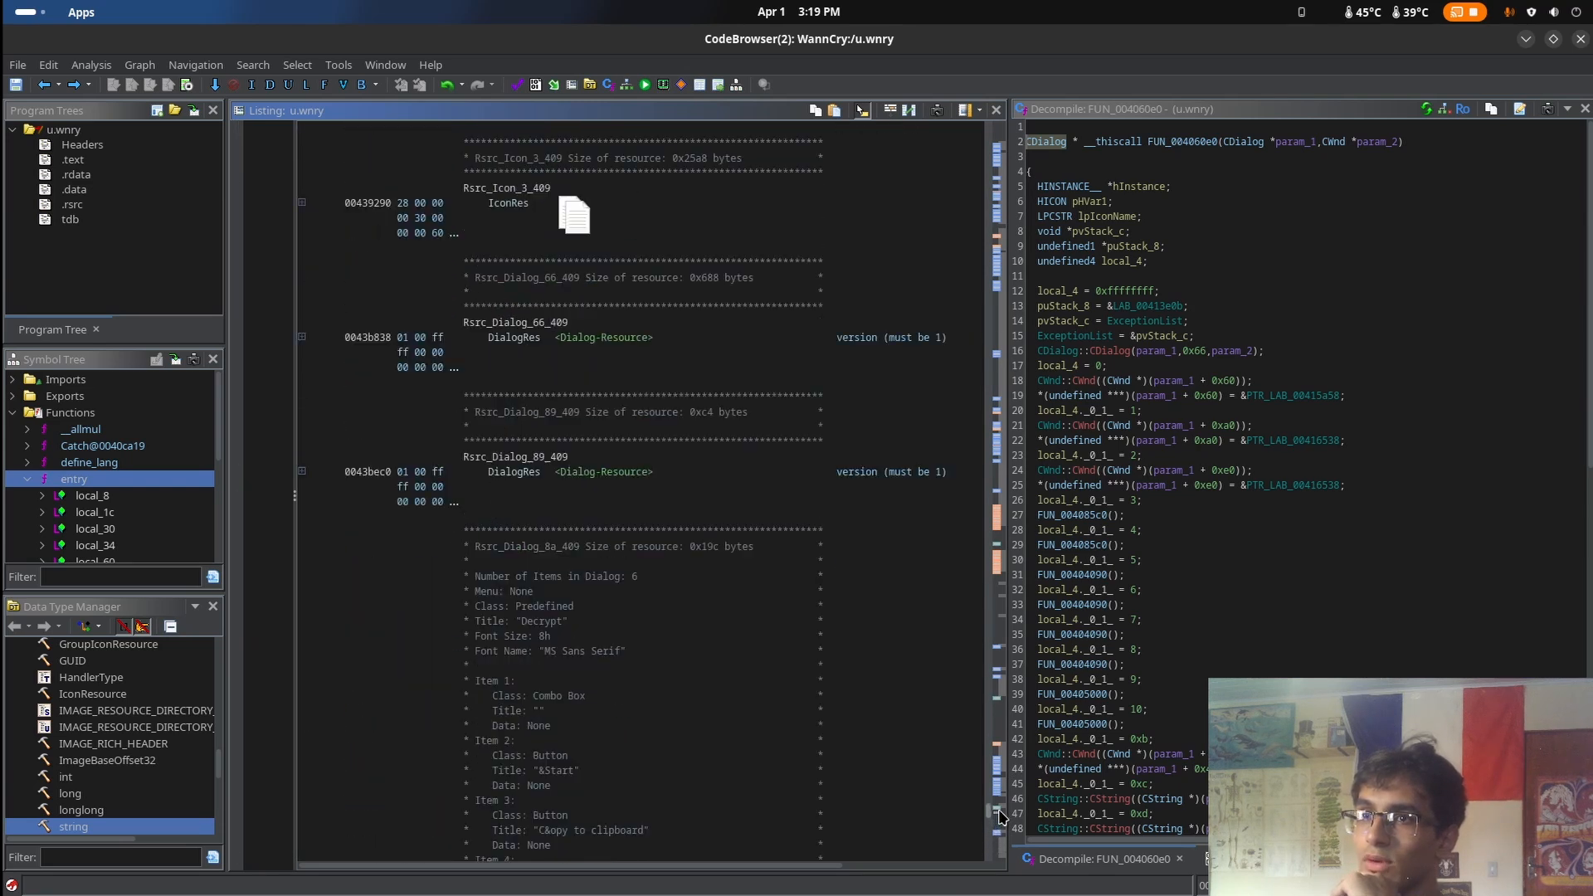
pyautogui.scroll(5, 788, 636)
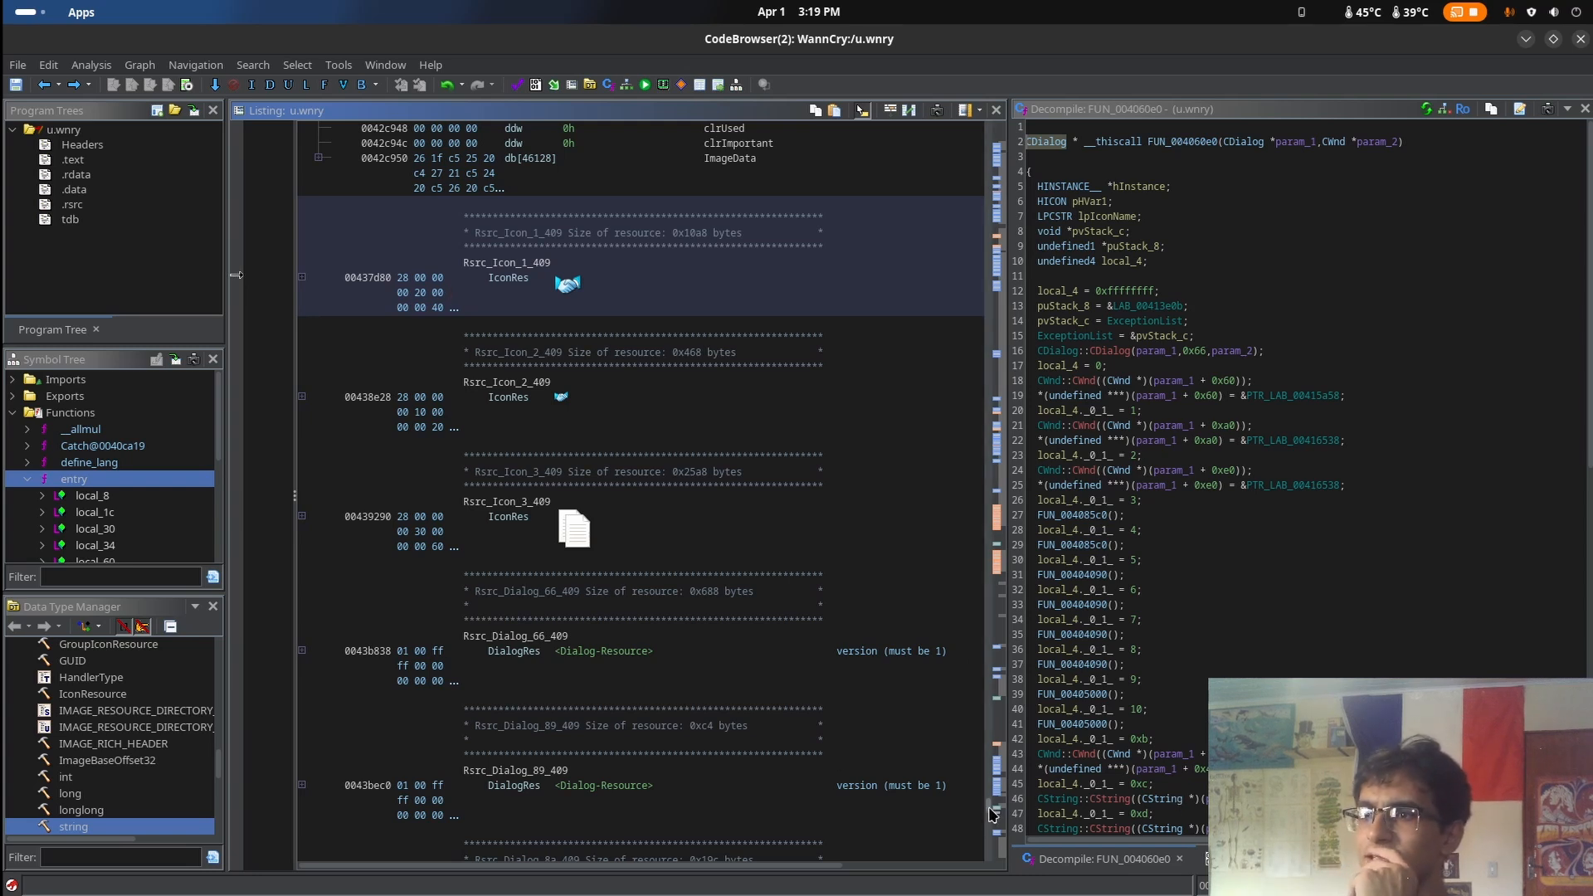
pyautogui.moveTo(991, 813); pyautogui.dragTo(989, 772)
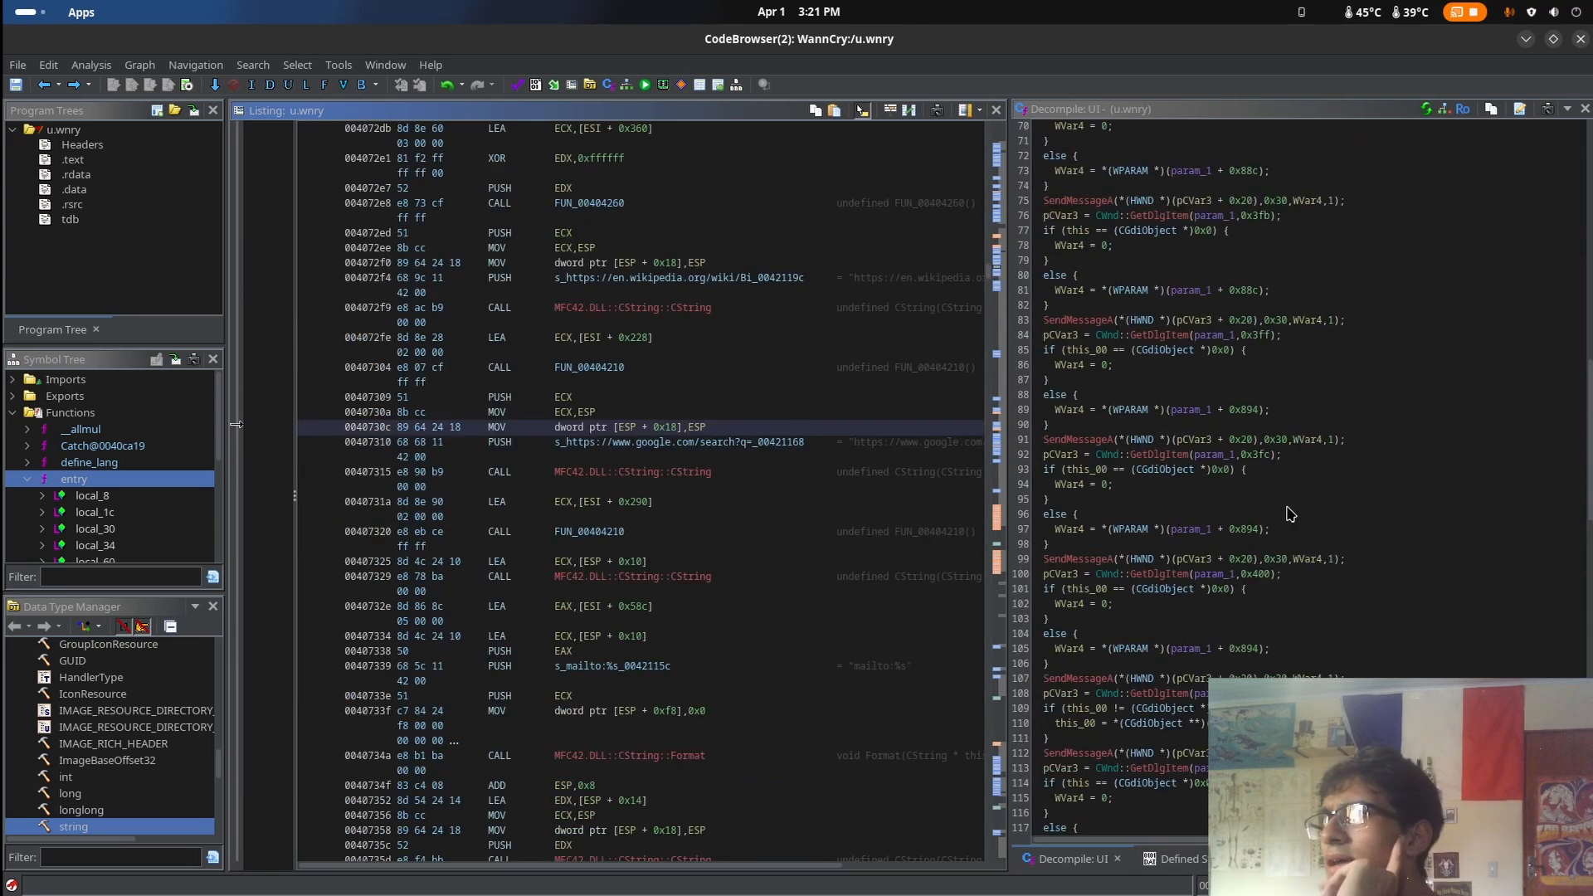
pyautogui.scroll(20, 1288, 514)
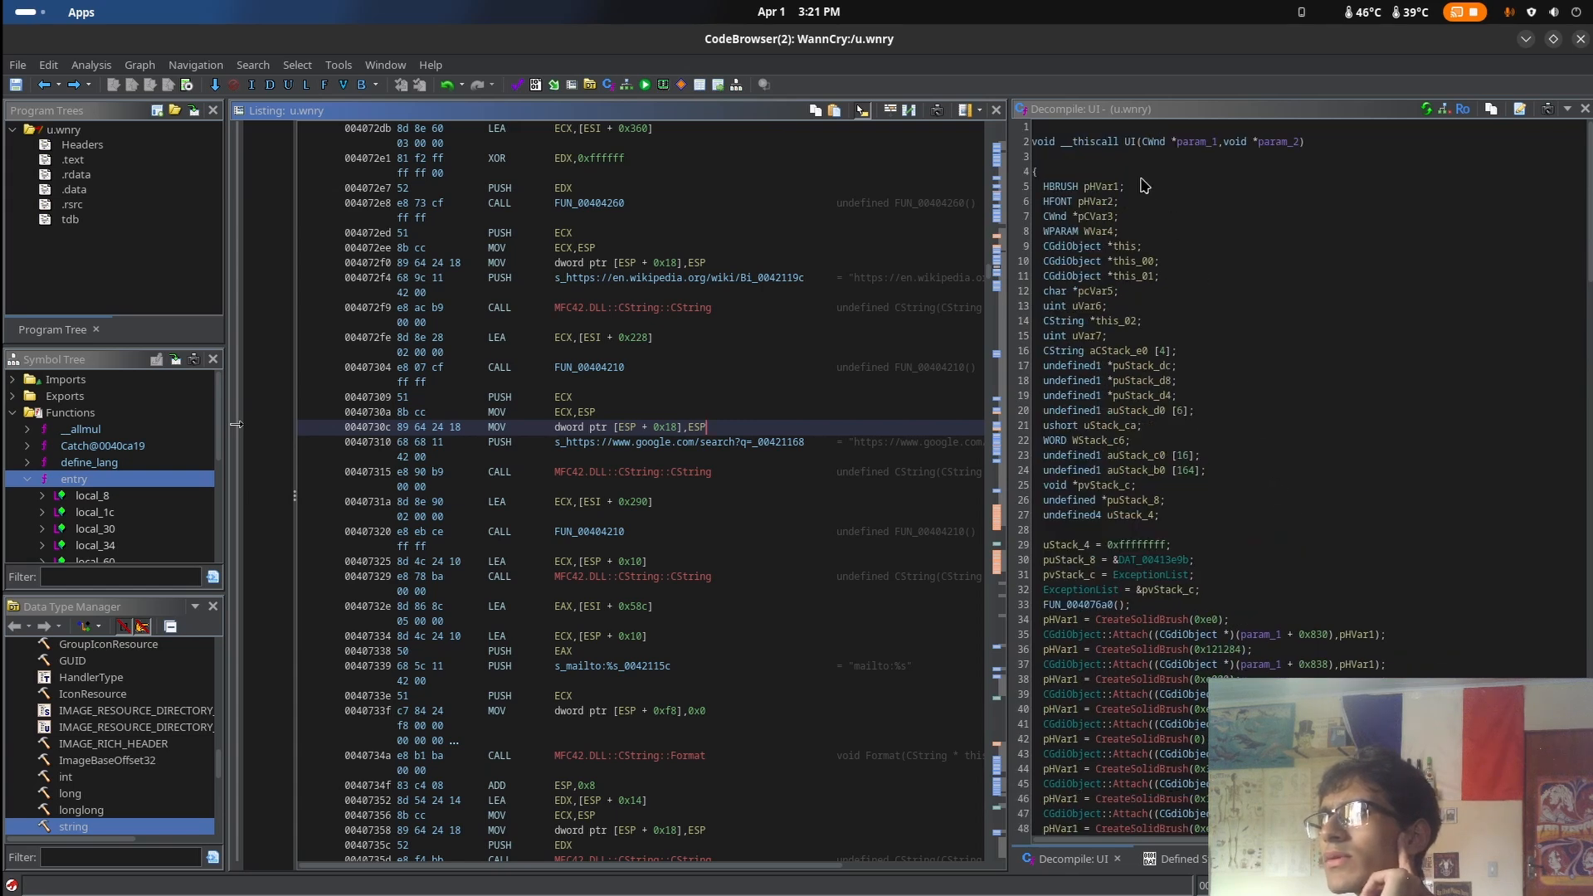
# Rename the function UI at 00406f80 to RealMain
pyautogui.scroll(-19, 1145, 186)
pyautogui.scroll(19, 1279, 369)
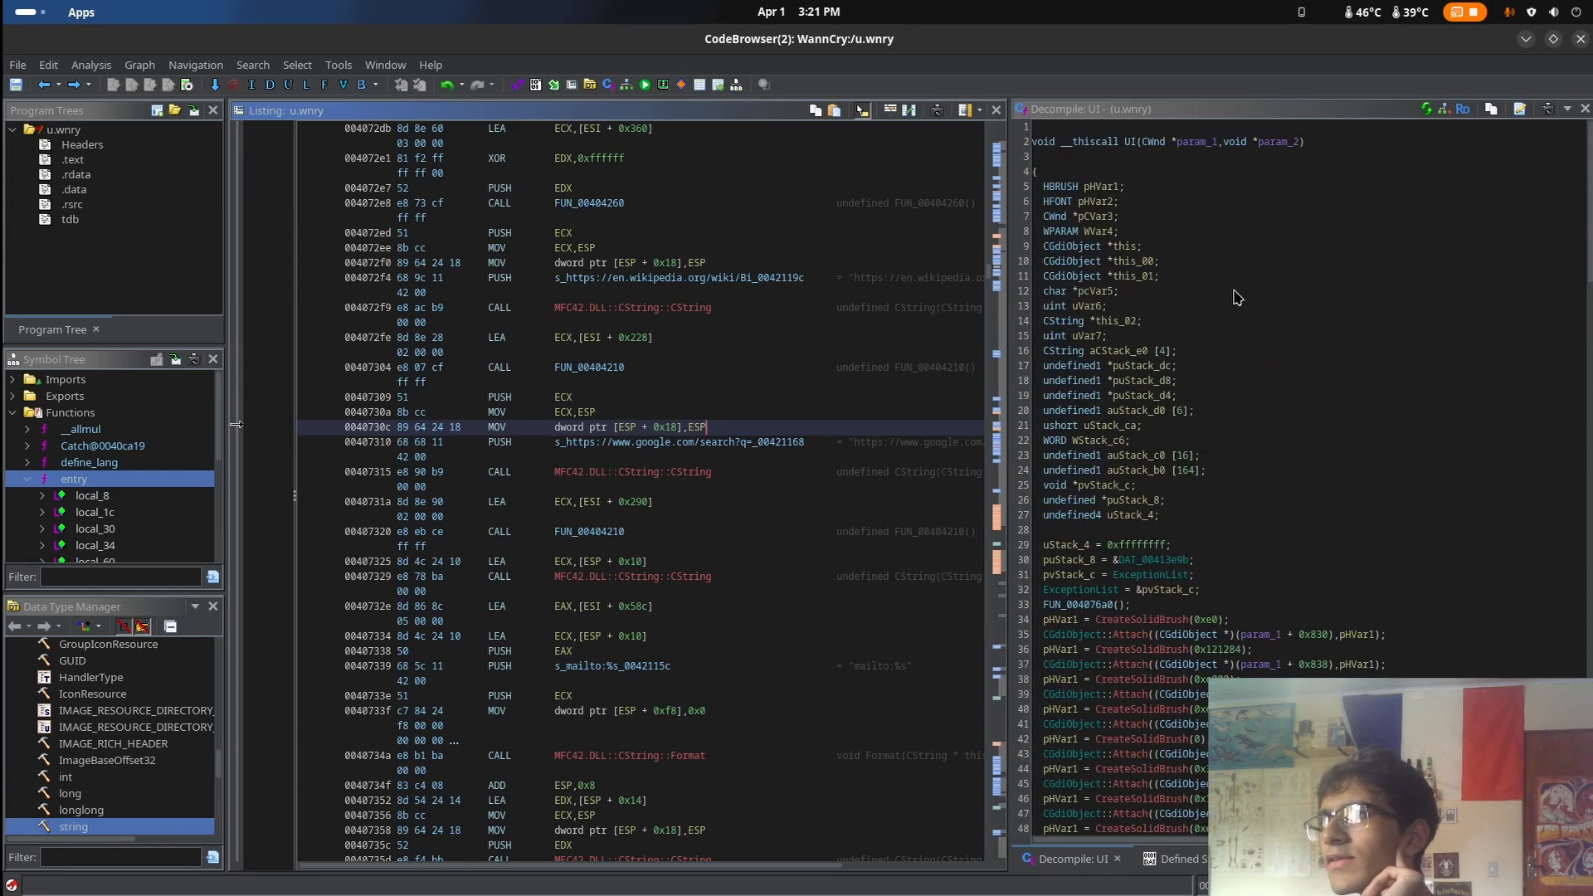
pyautogui.click(1134, 143)
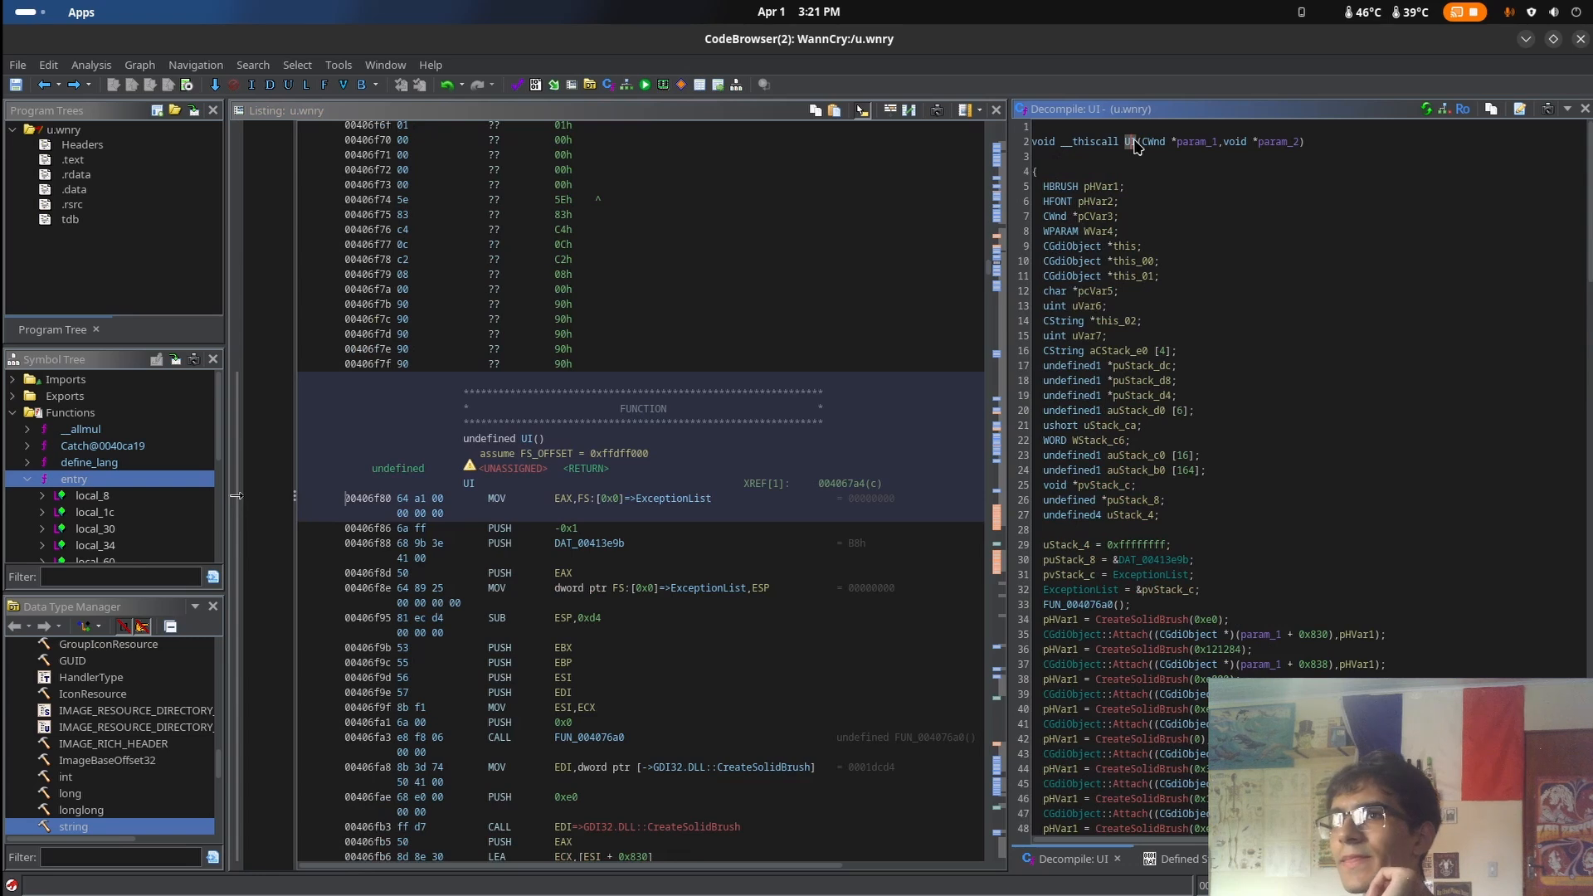
pyautogui.rightClick(1135, 142)
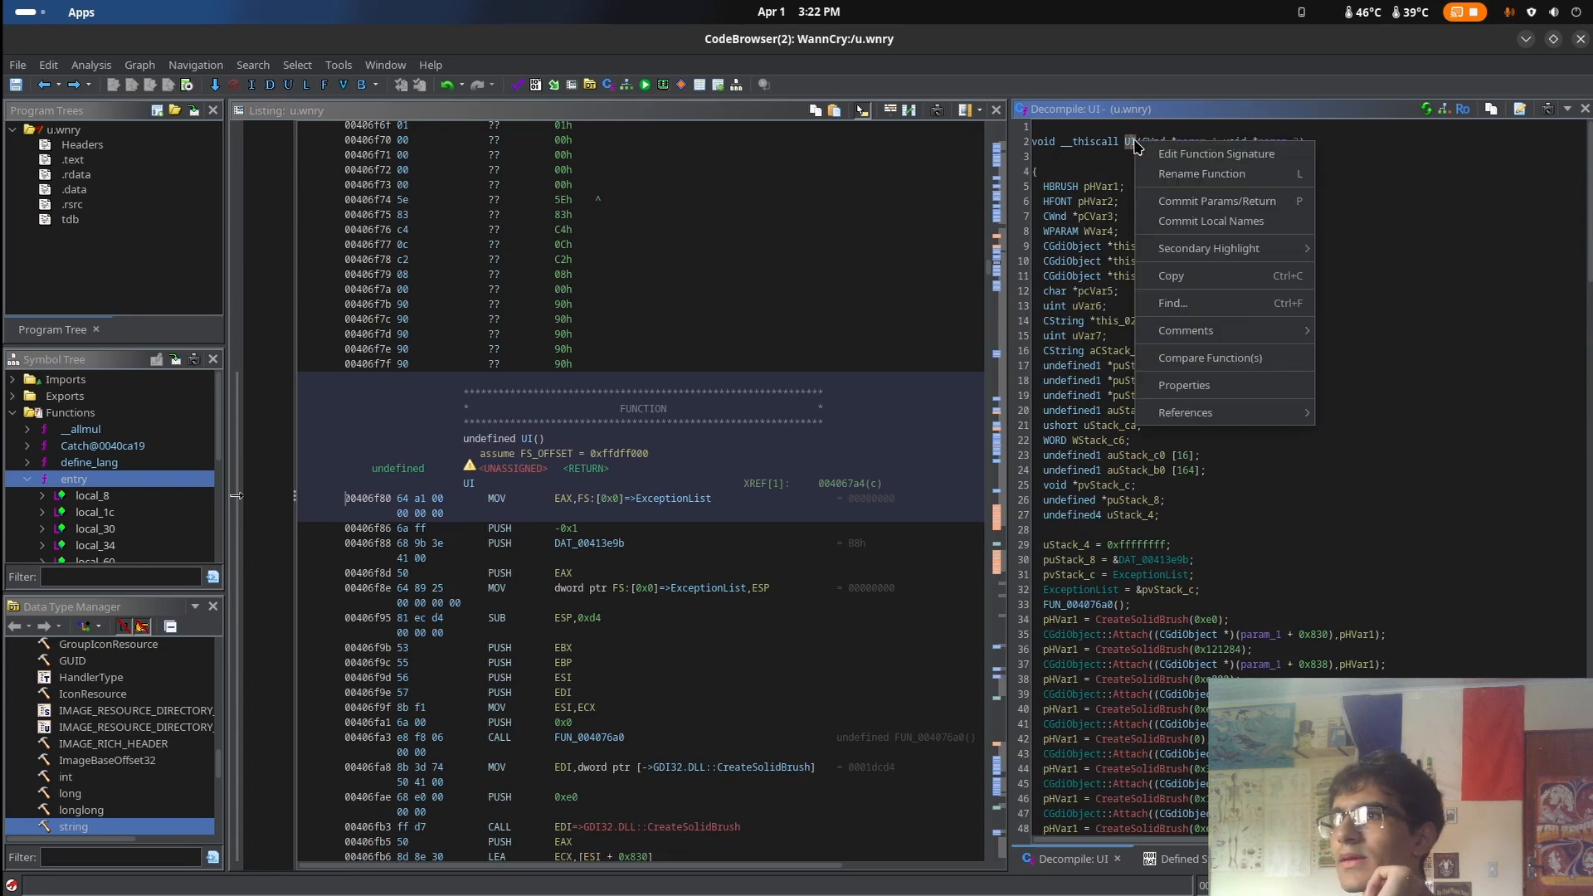
pyautogui.click(1166, 174)
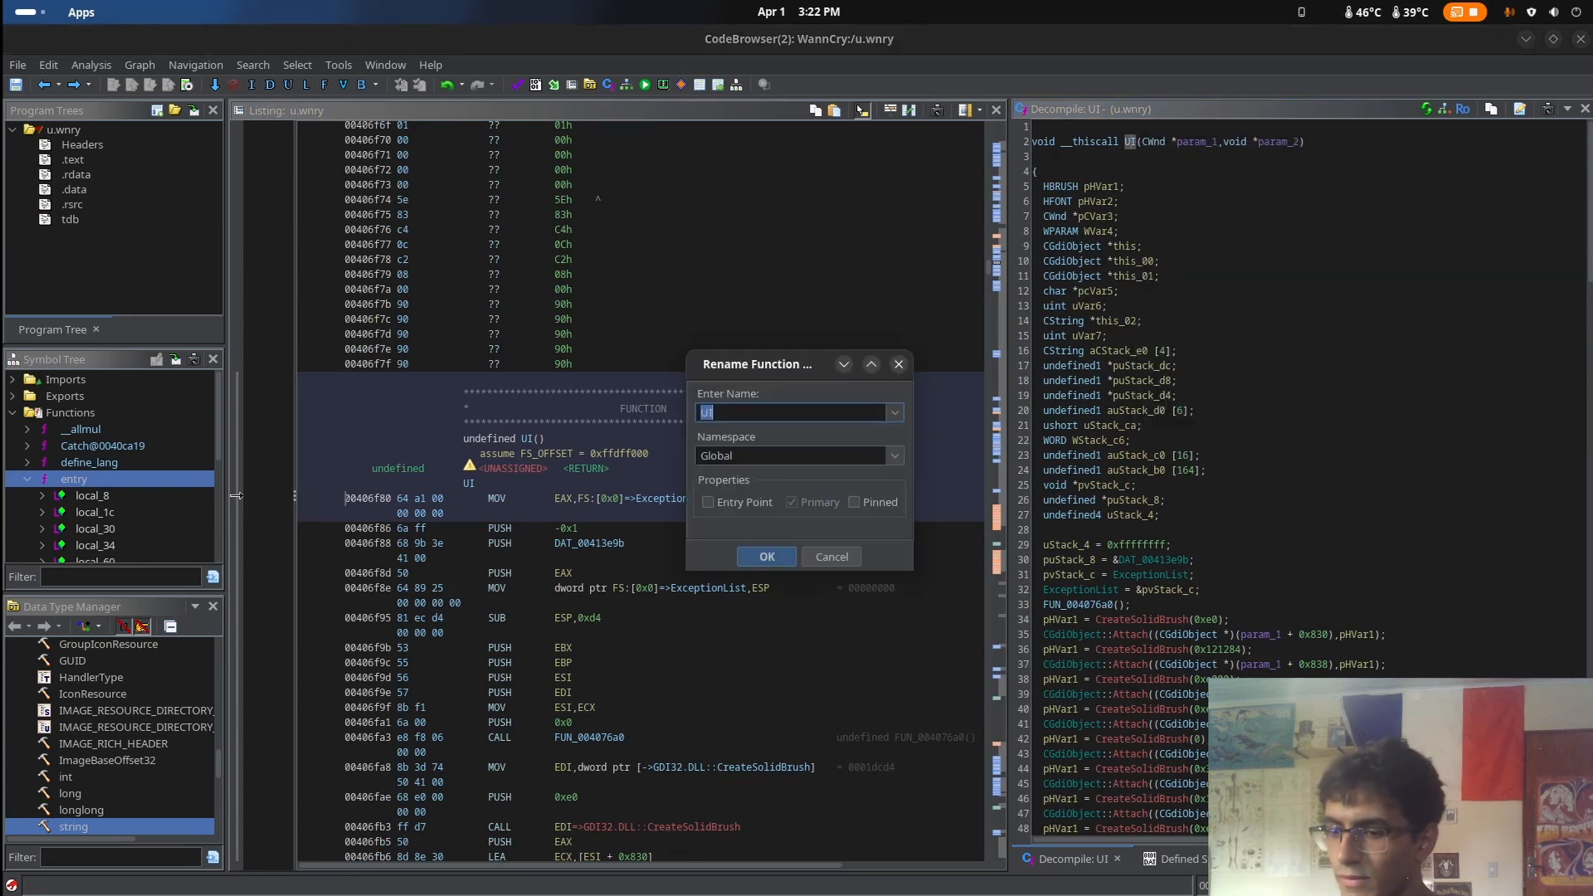
pyautogui.write('RealMain')
pyautogui.press('Return')
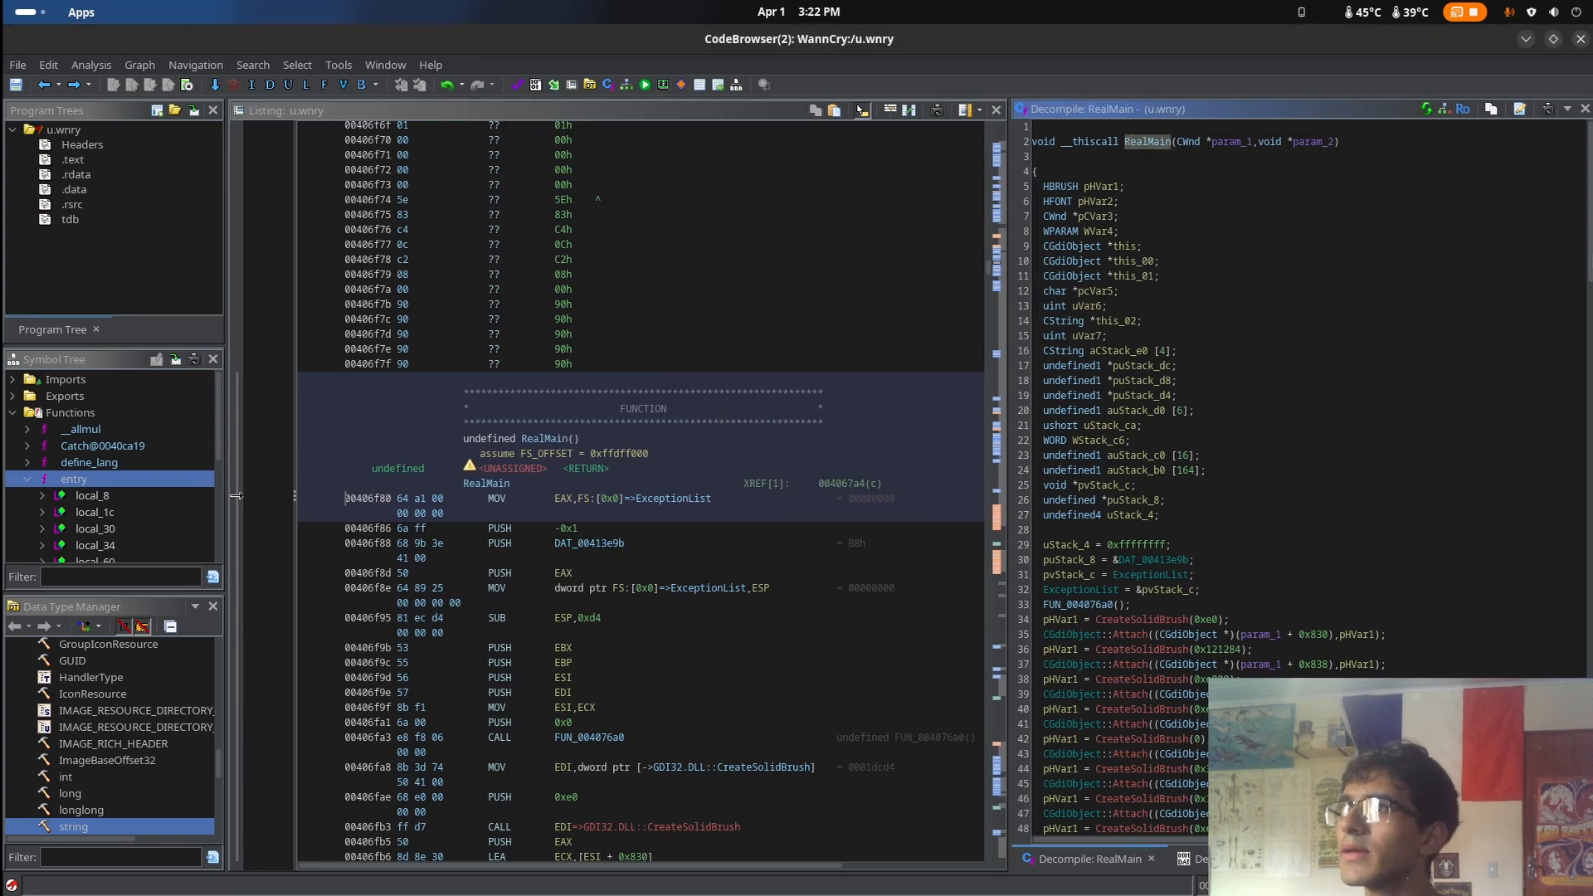
# Read through RealMain's code and locate the instructions around 0040737f that push the btcfrog.com QR URL string
pyautogui.scroll(-20, 1245, 315)
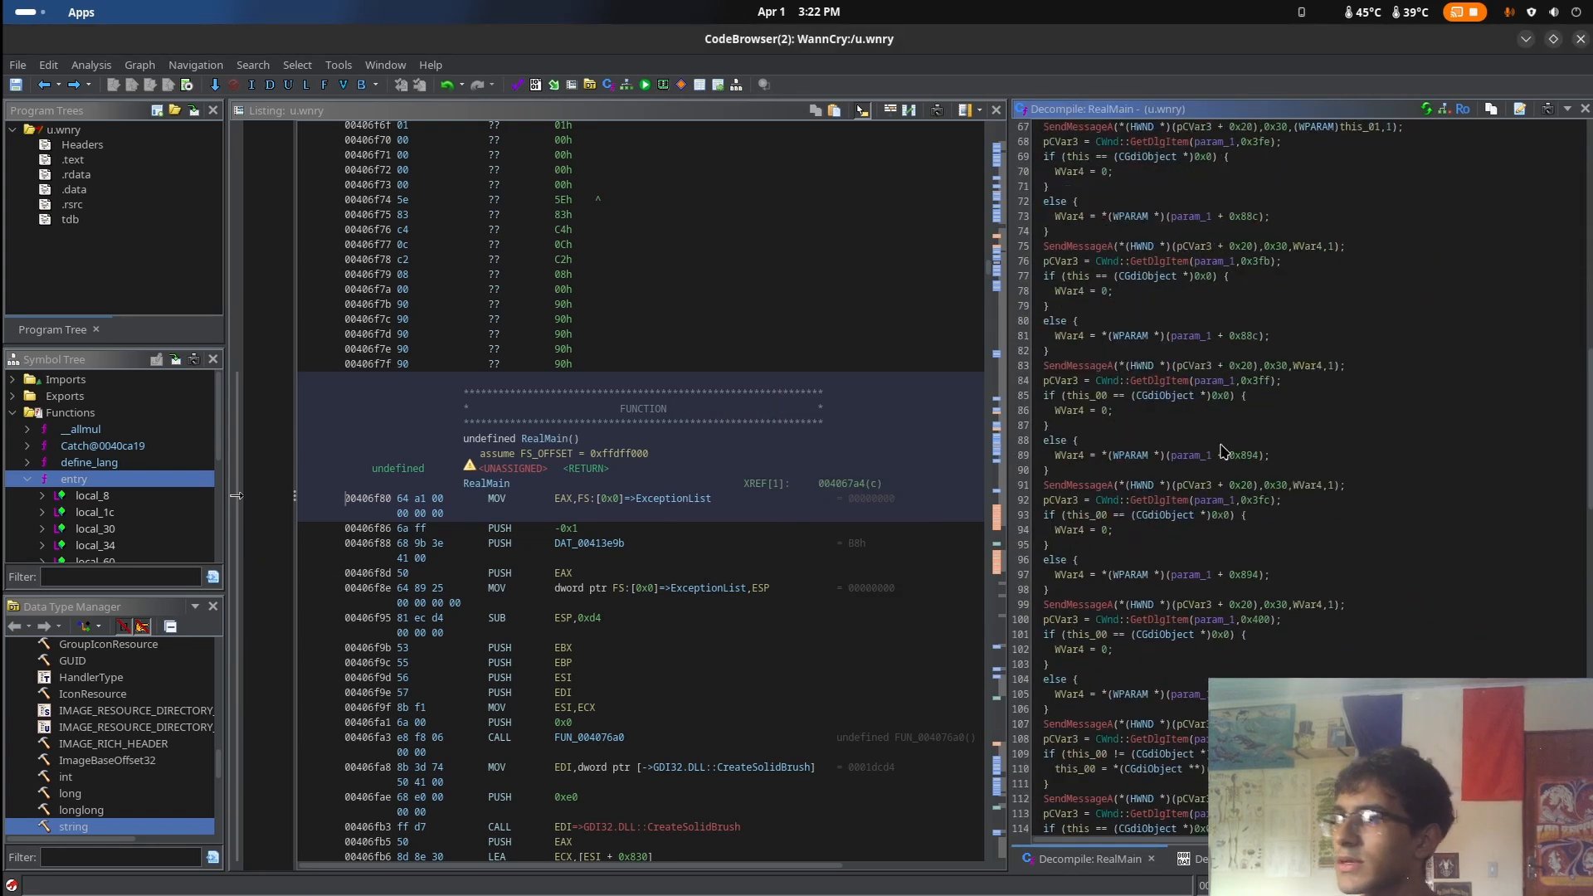
pyautogui.scroll(-20, 668, 575)
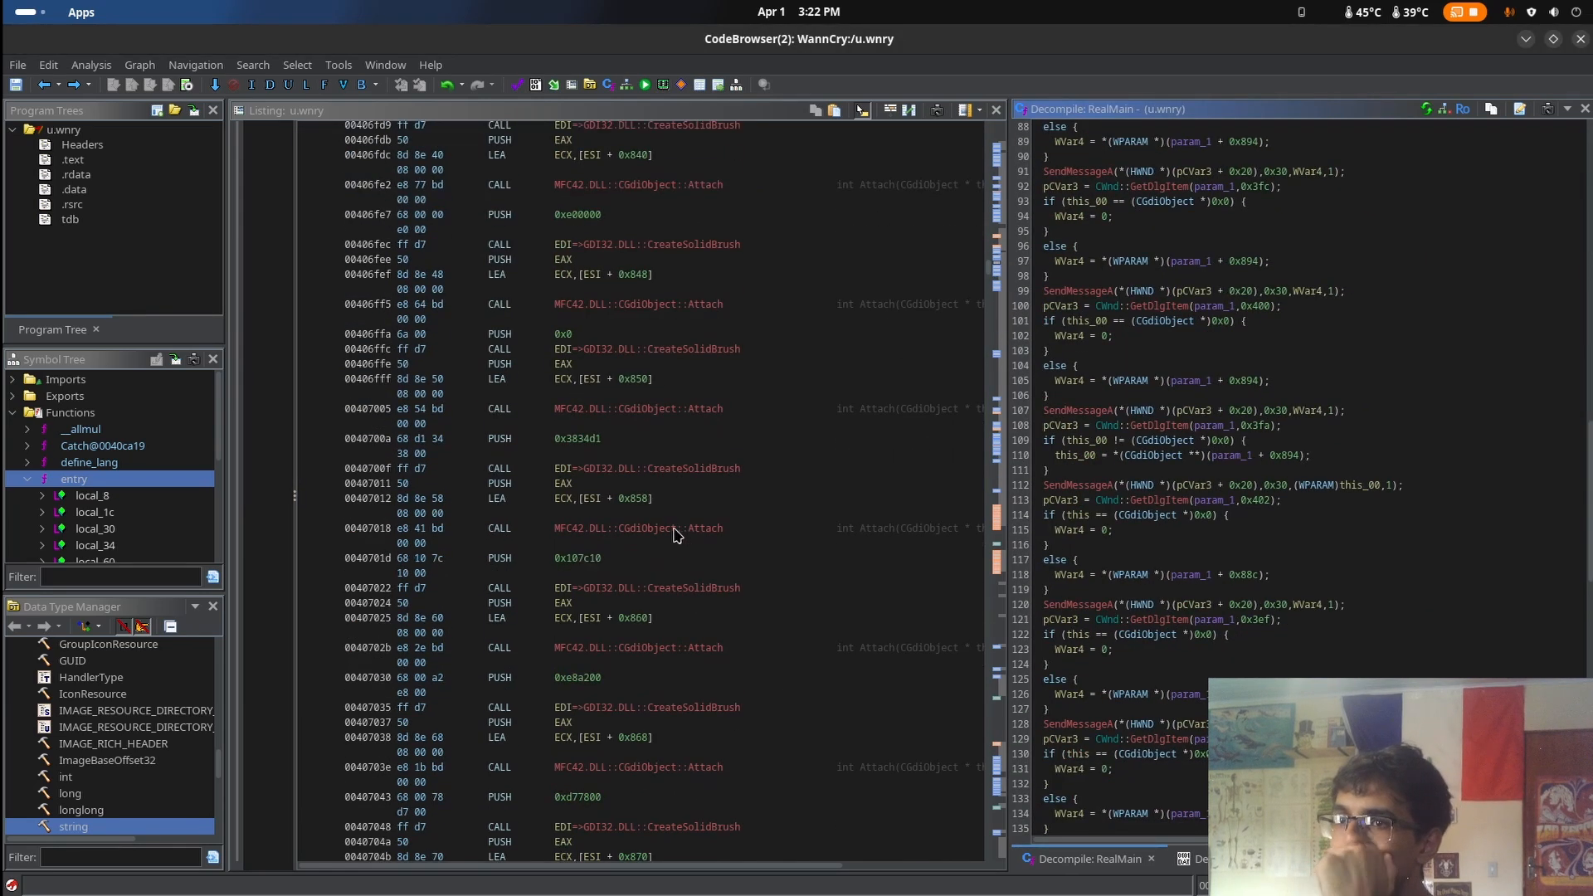
pyautogui.scroll(-20, 709, 549)
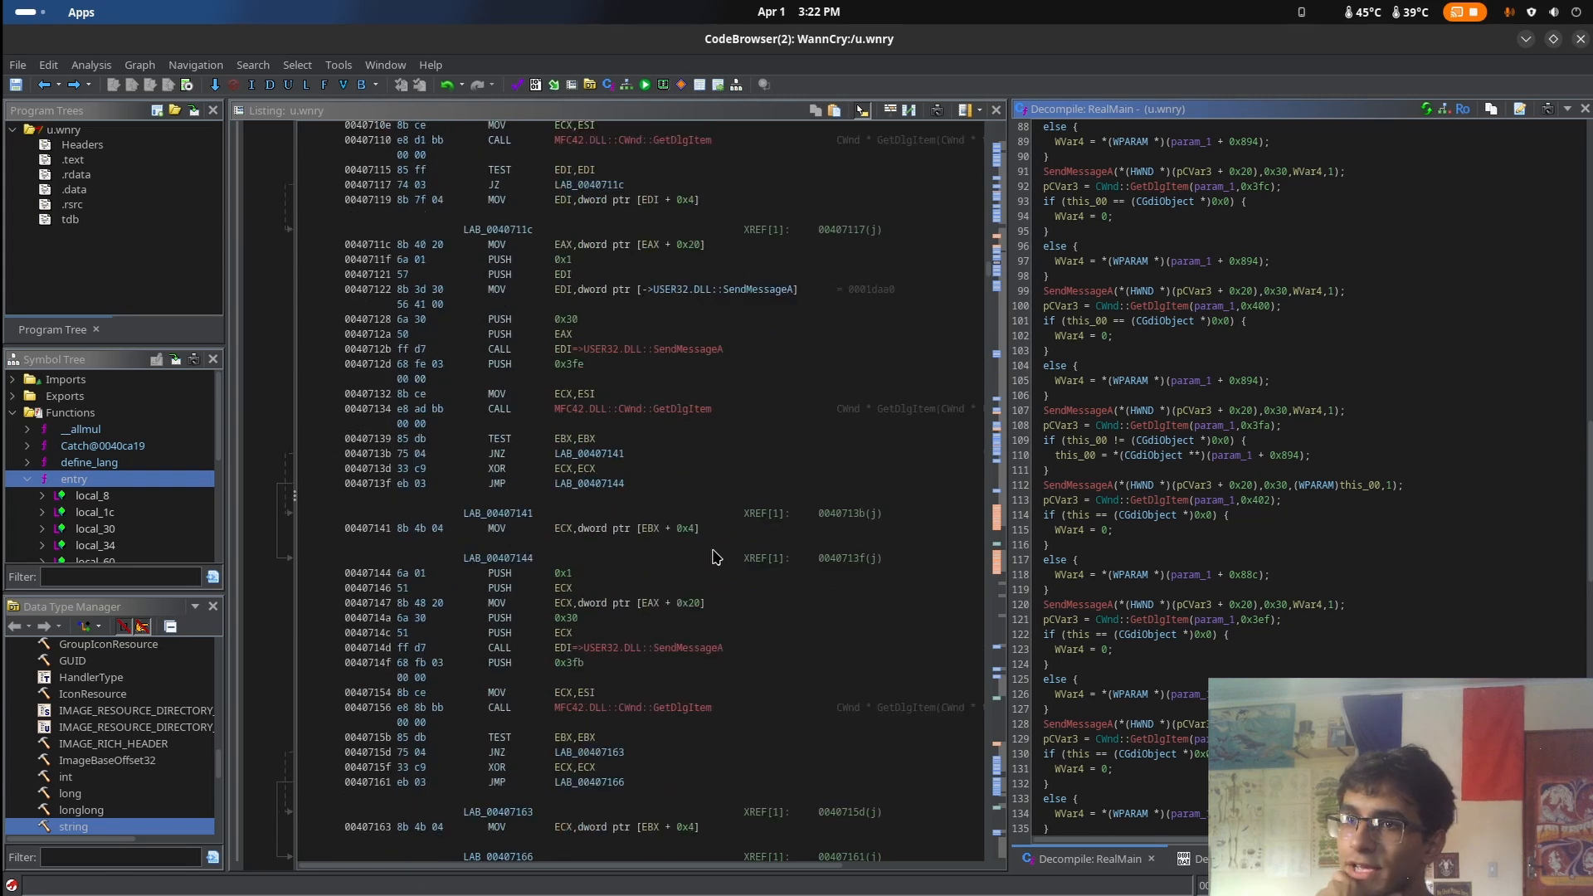
pyautogui.scroll(-20, 714, 564)
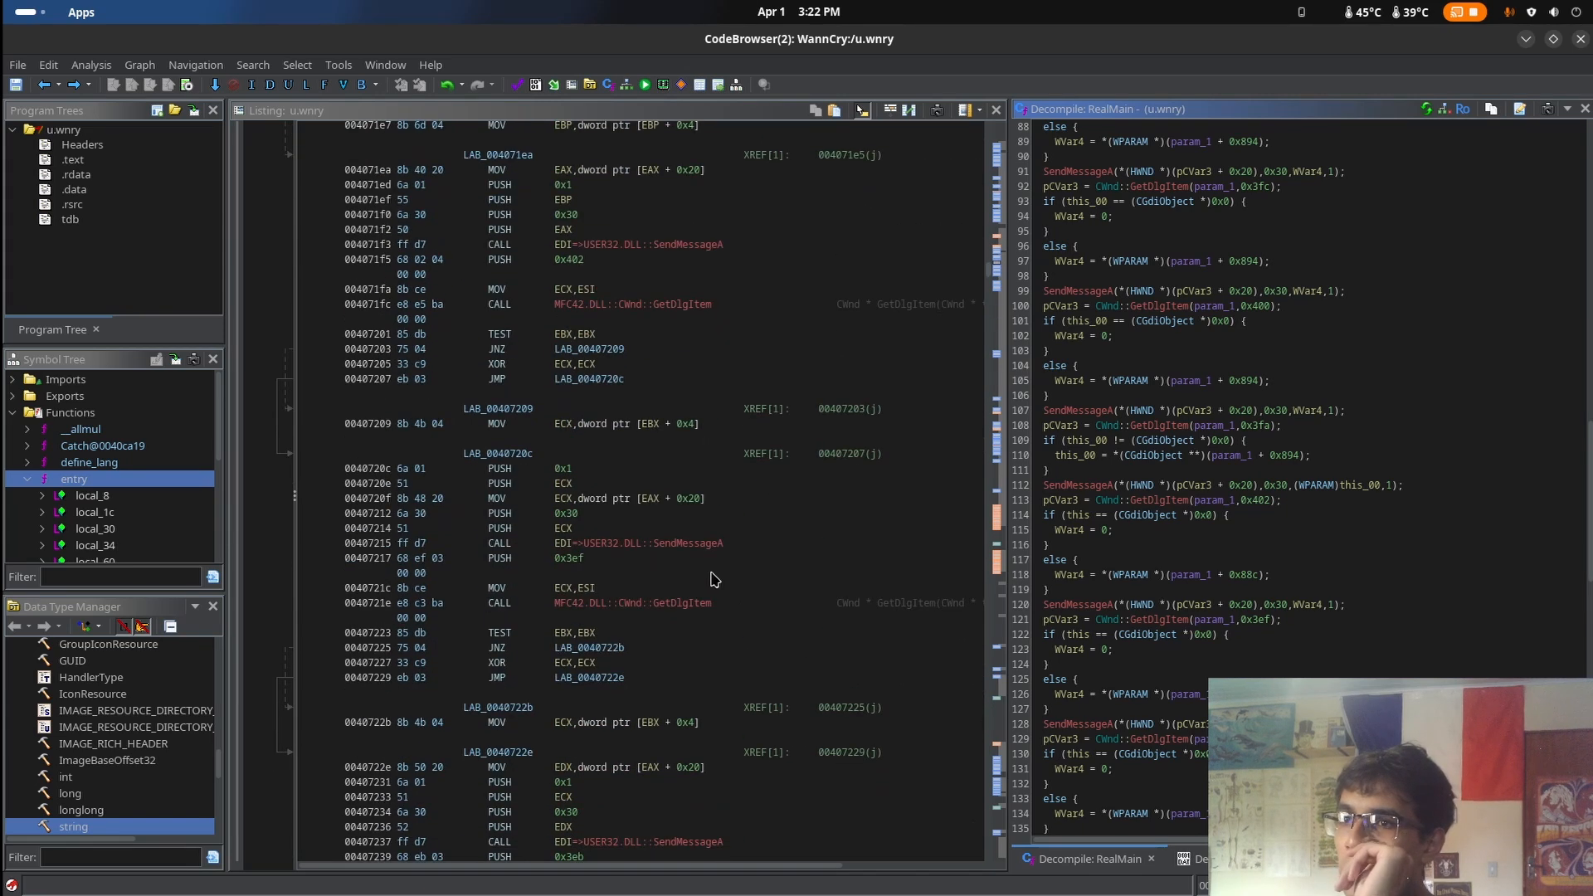
pyautogui.scroll(-20, 714, 580)
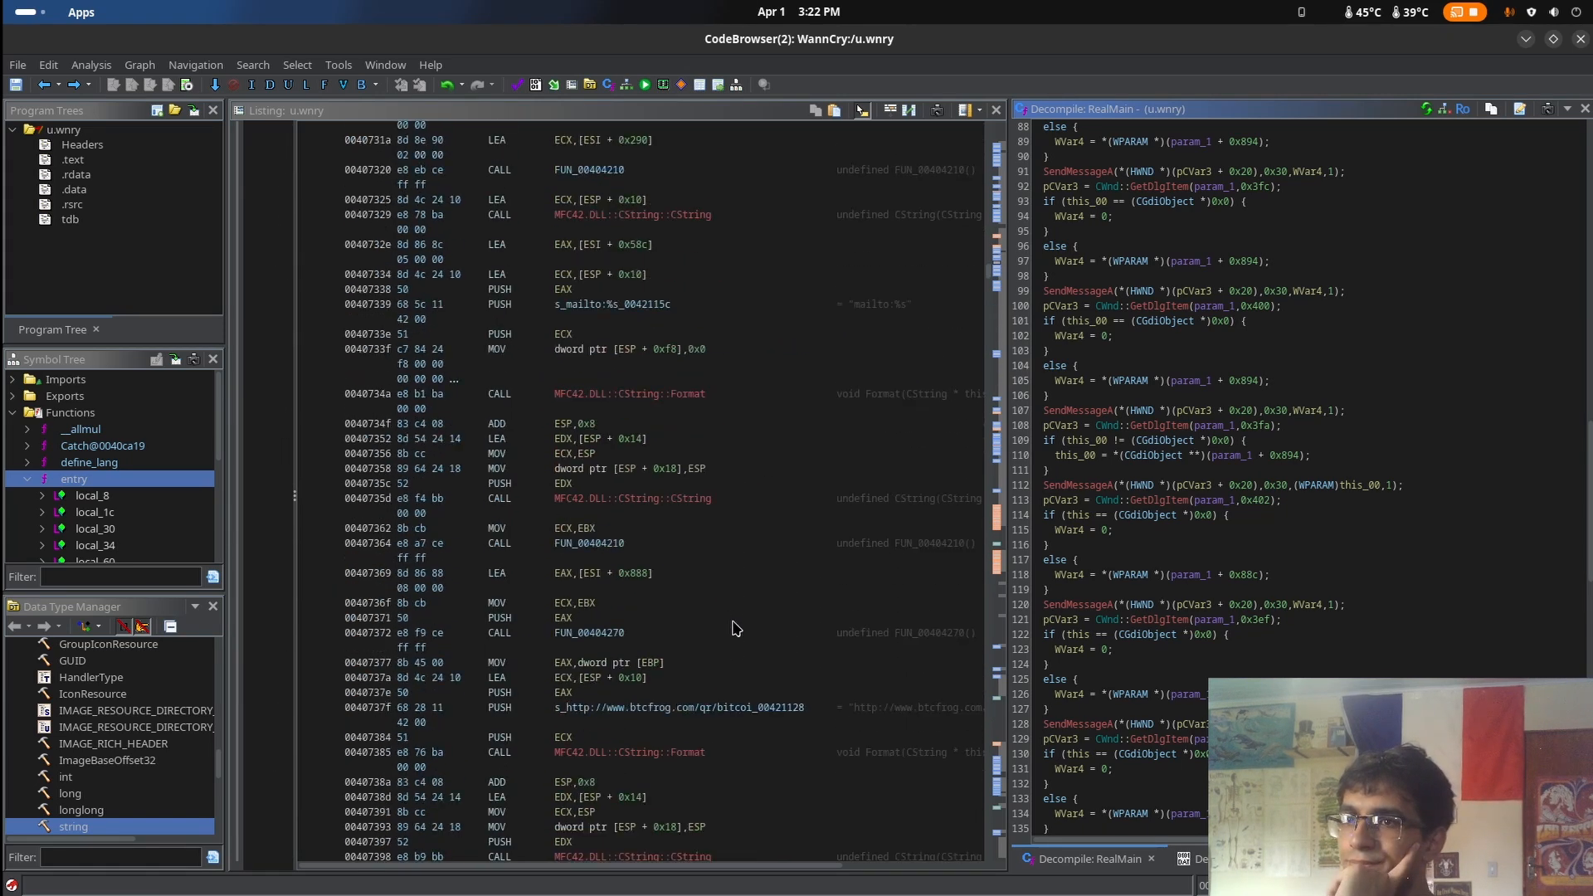
pyautogui.click(747, 670)
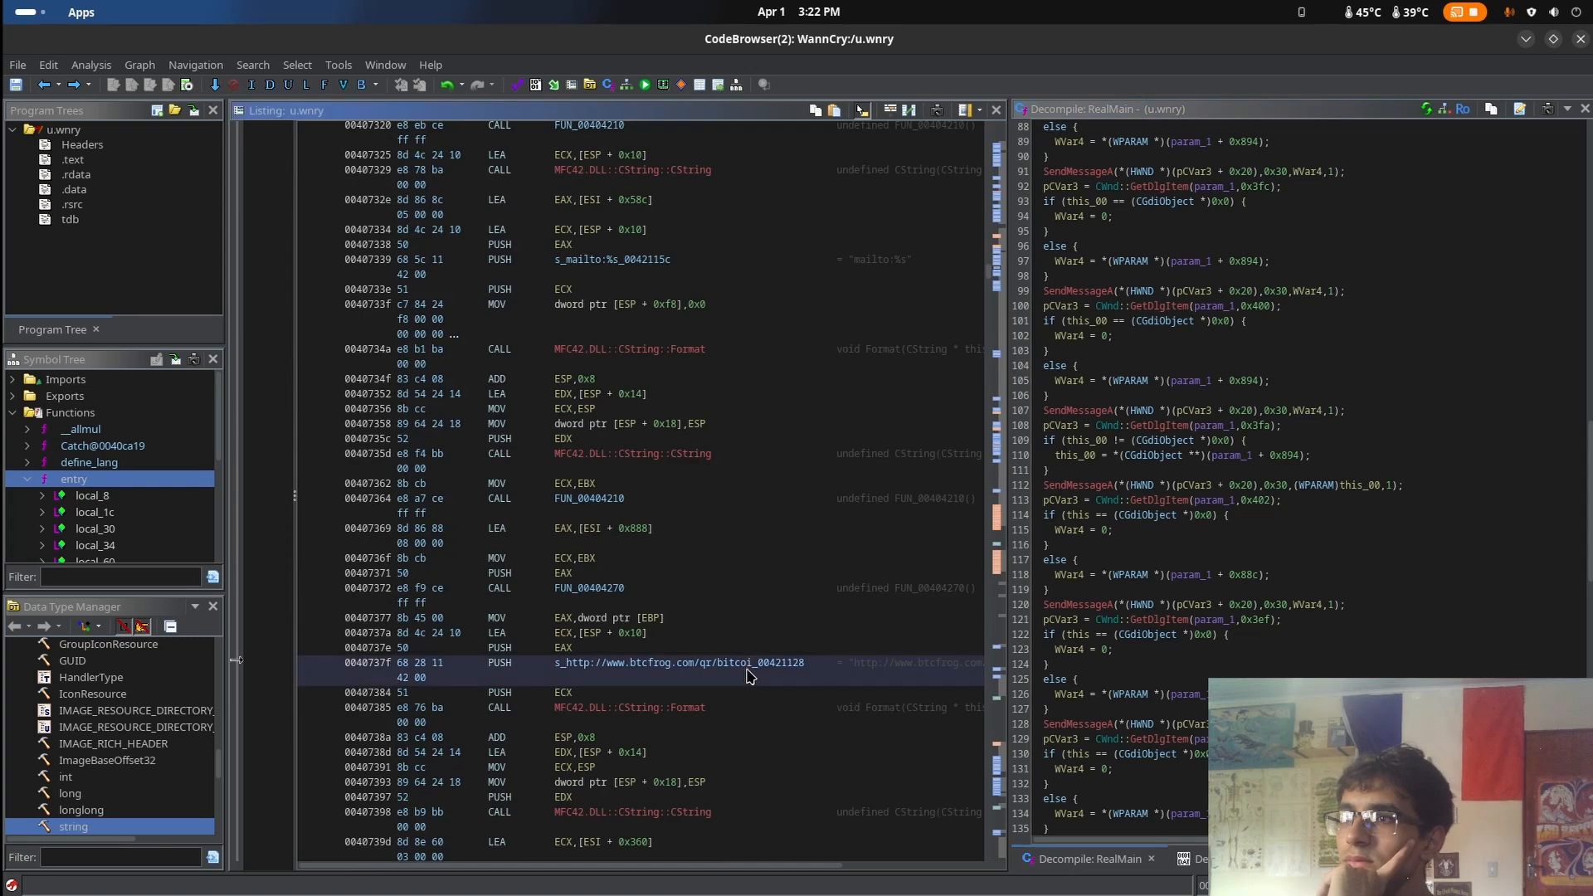
pyautogui.click(761, 650)
pyautogui.click(763, 636)
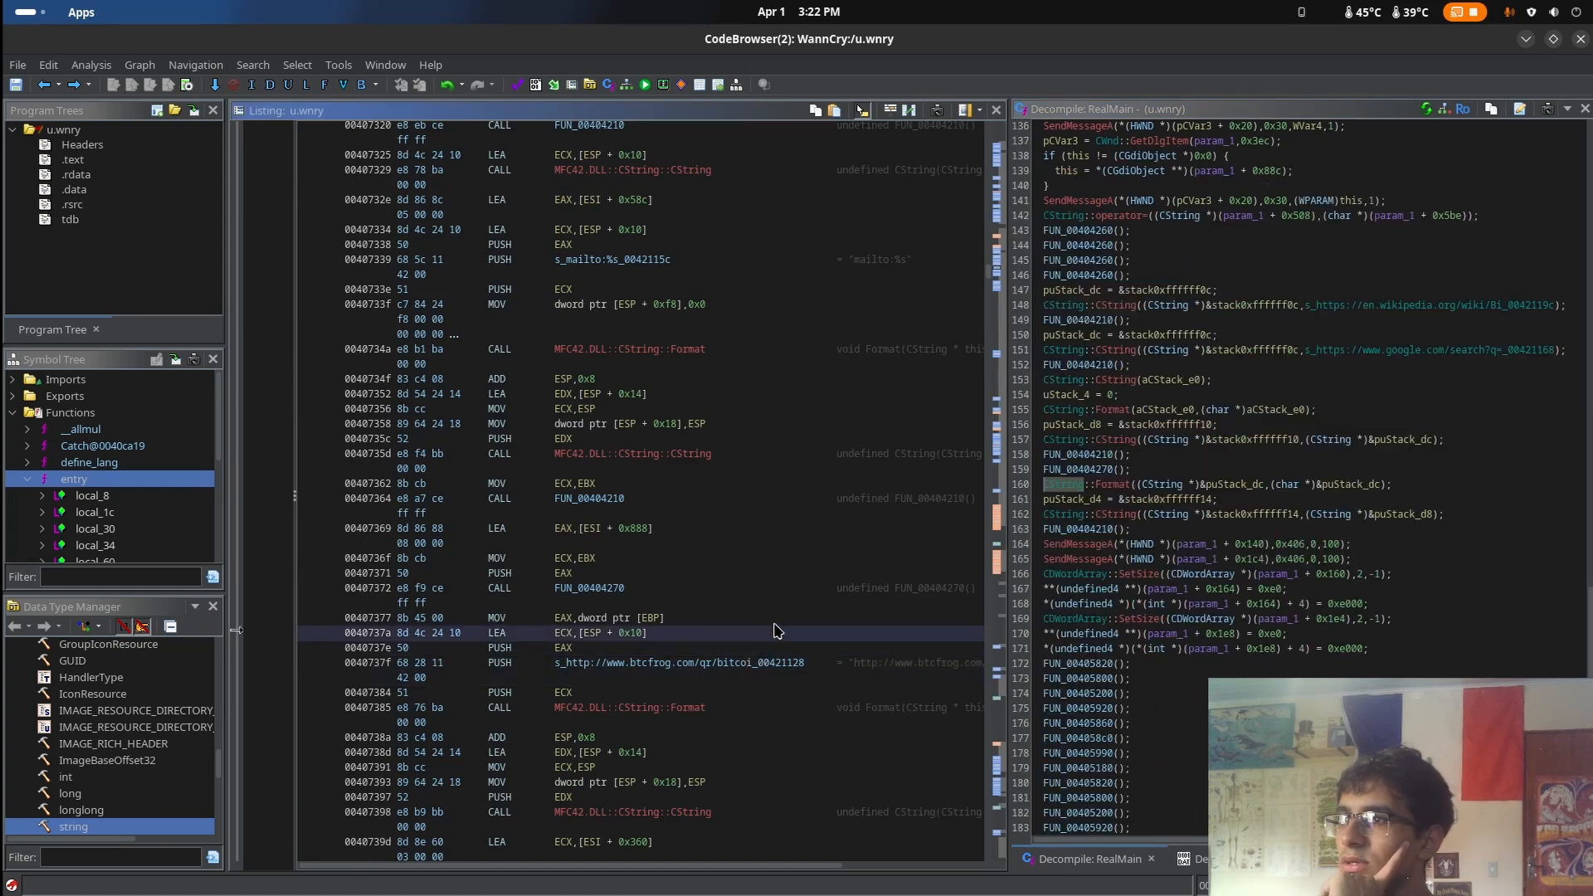
pyautogui.click(773, 619)
# Examine the function calls after the array setup in RealMain and open FUN_00405820 in the decompiler
pyautogui.scroll(-3, 773, 619)
pyautogui.scroll(-6, 1208, 638)
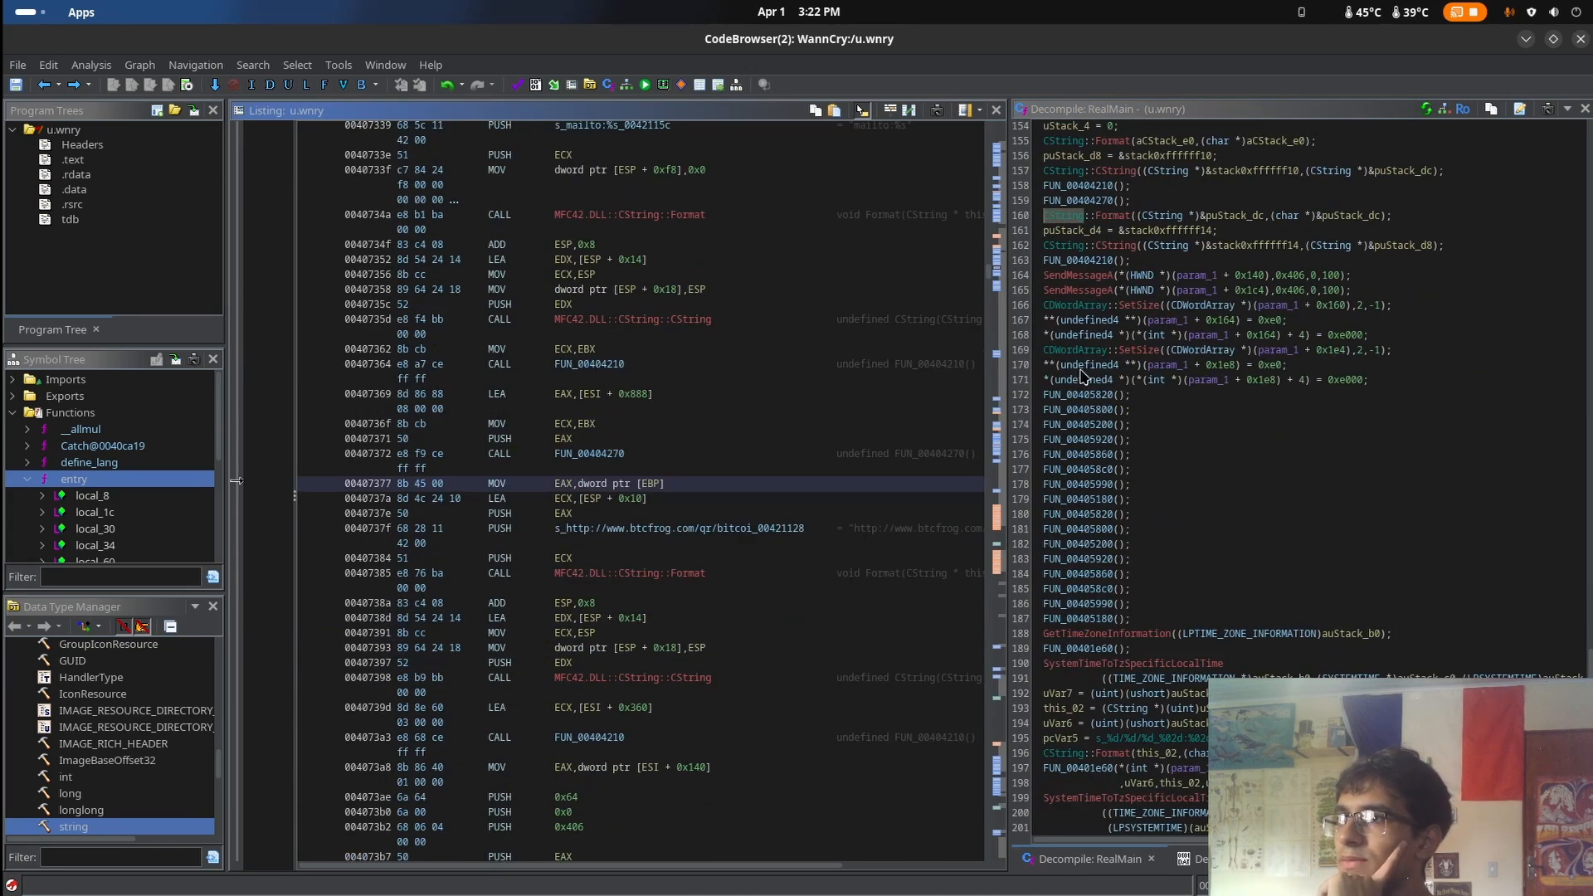
pyautogui.click(1090, 398)
pyautogui.click(1089, 412)
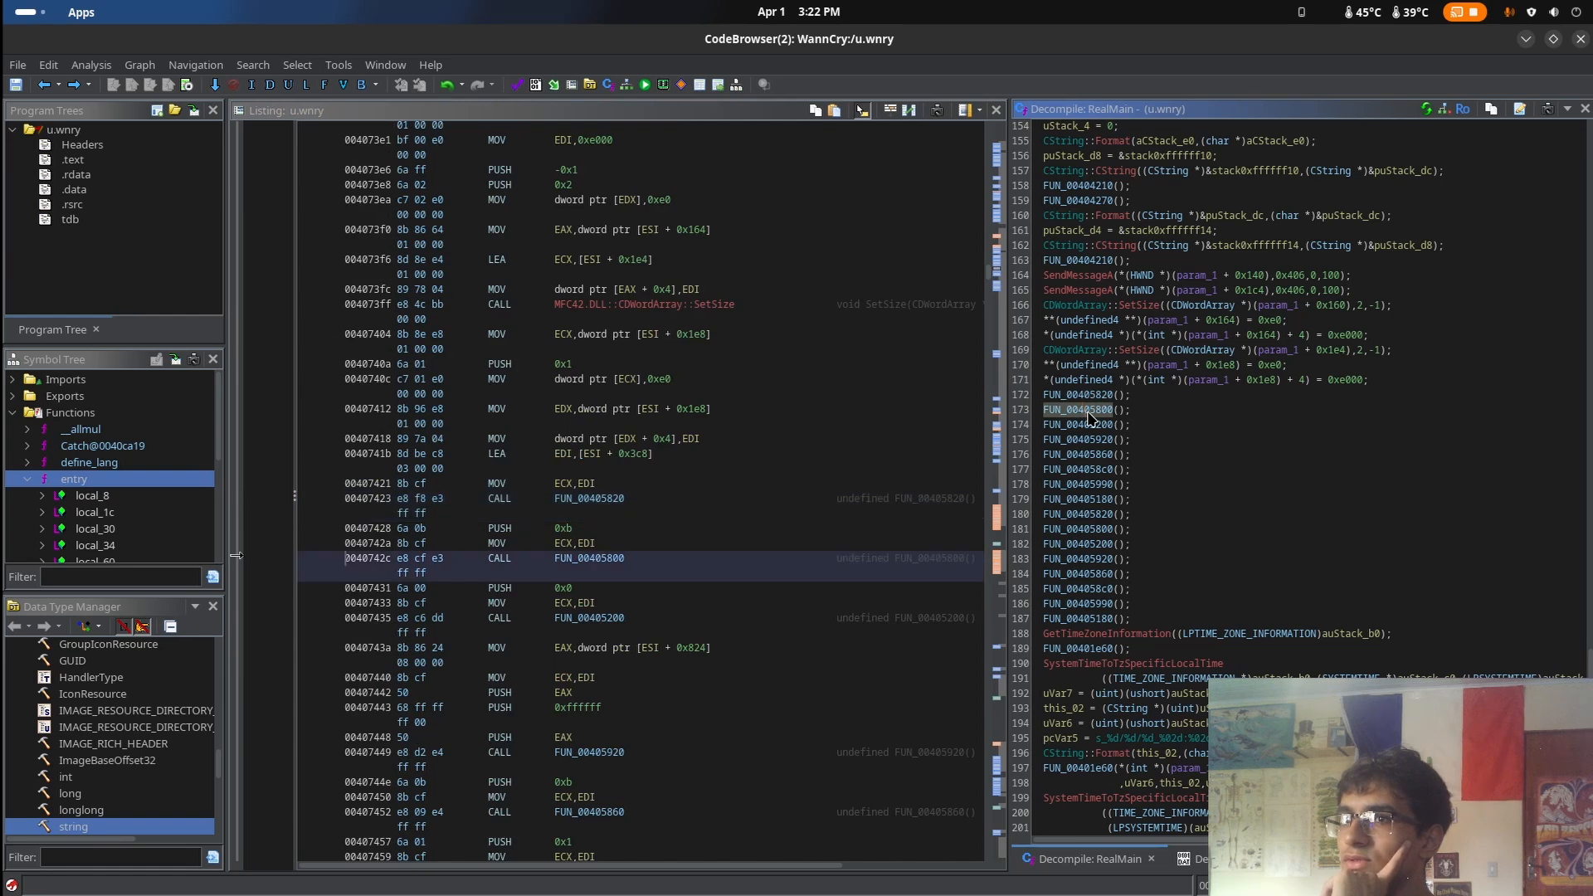
pyautogui.doubleClick(1089, 397)
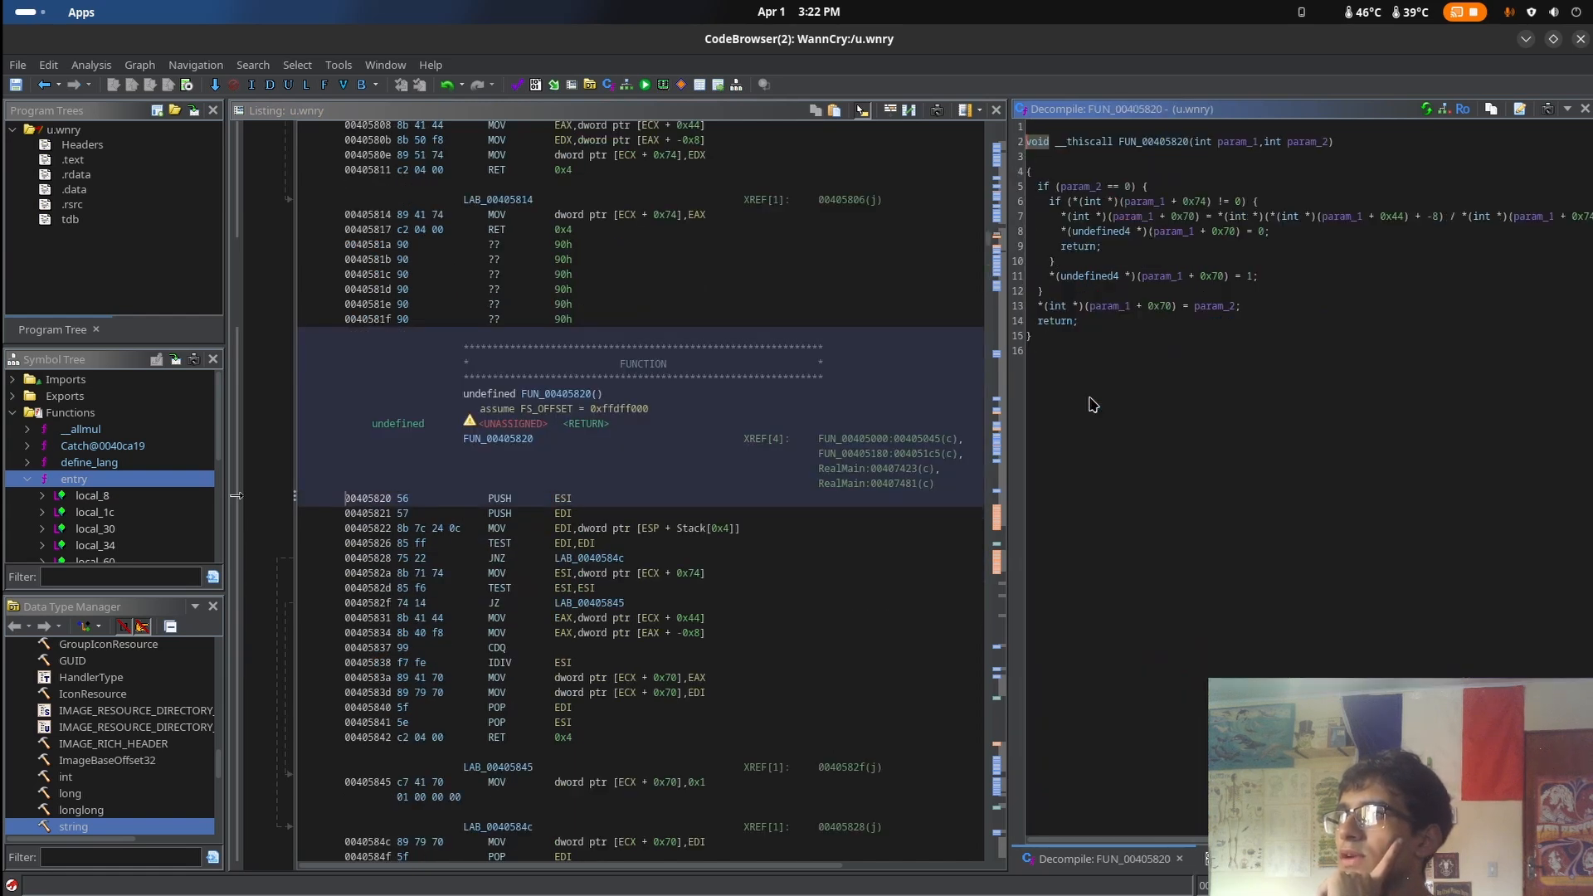
# Return to RealMain and inspect the decompiled code of its called functions FUN_00405800, FUN_00405200 and FUN_00405860, going back after each
pyautogui.click(42, 85)
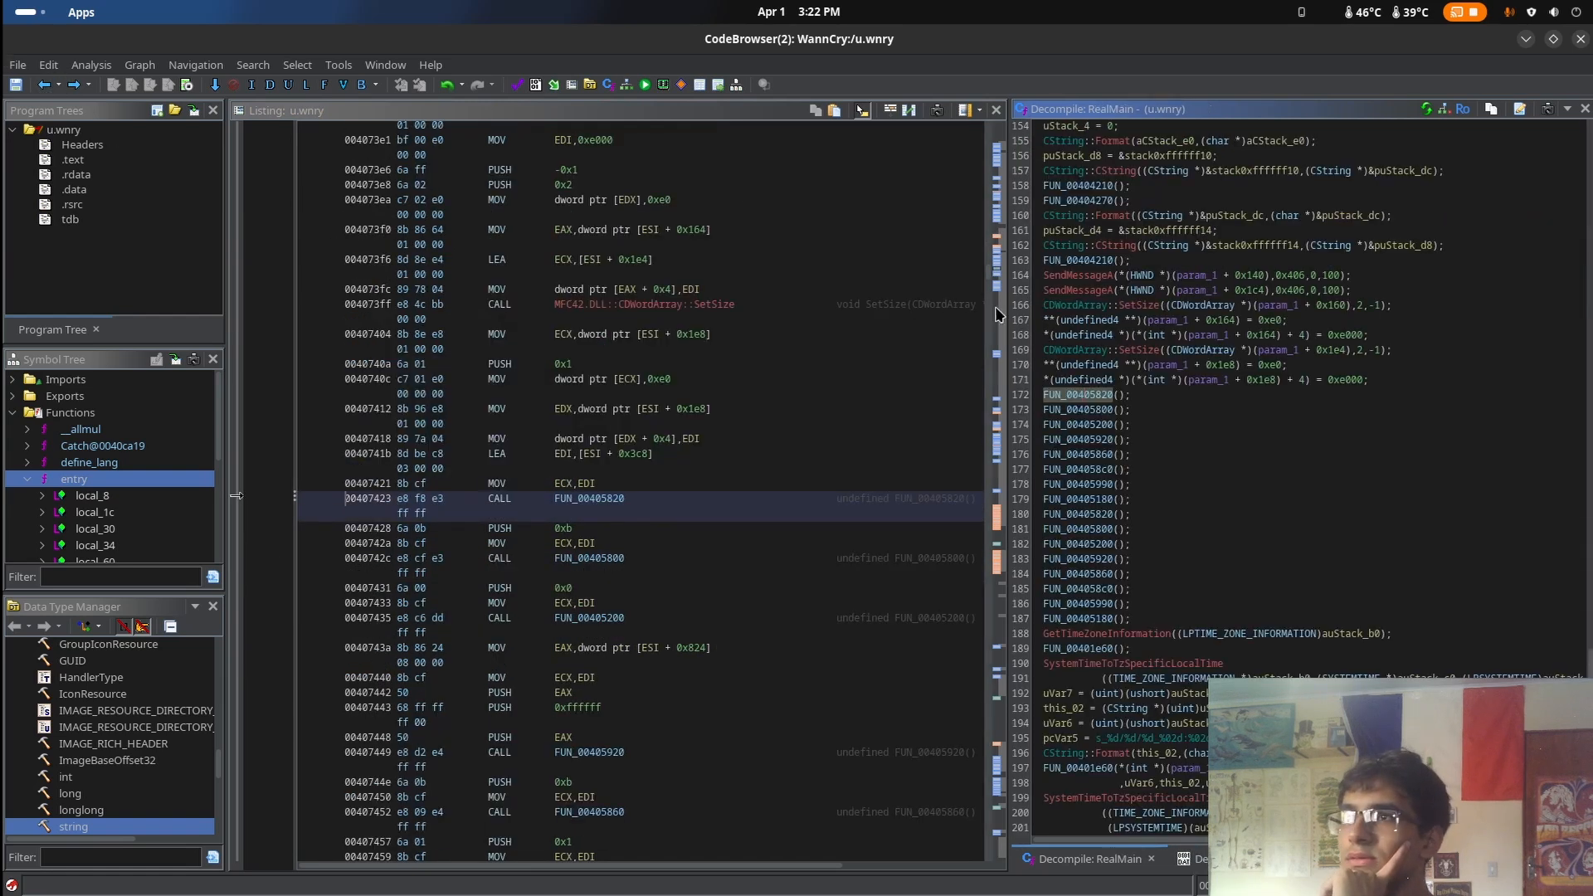
pyautogui.doubleClick(1089, 410)
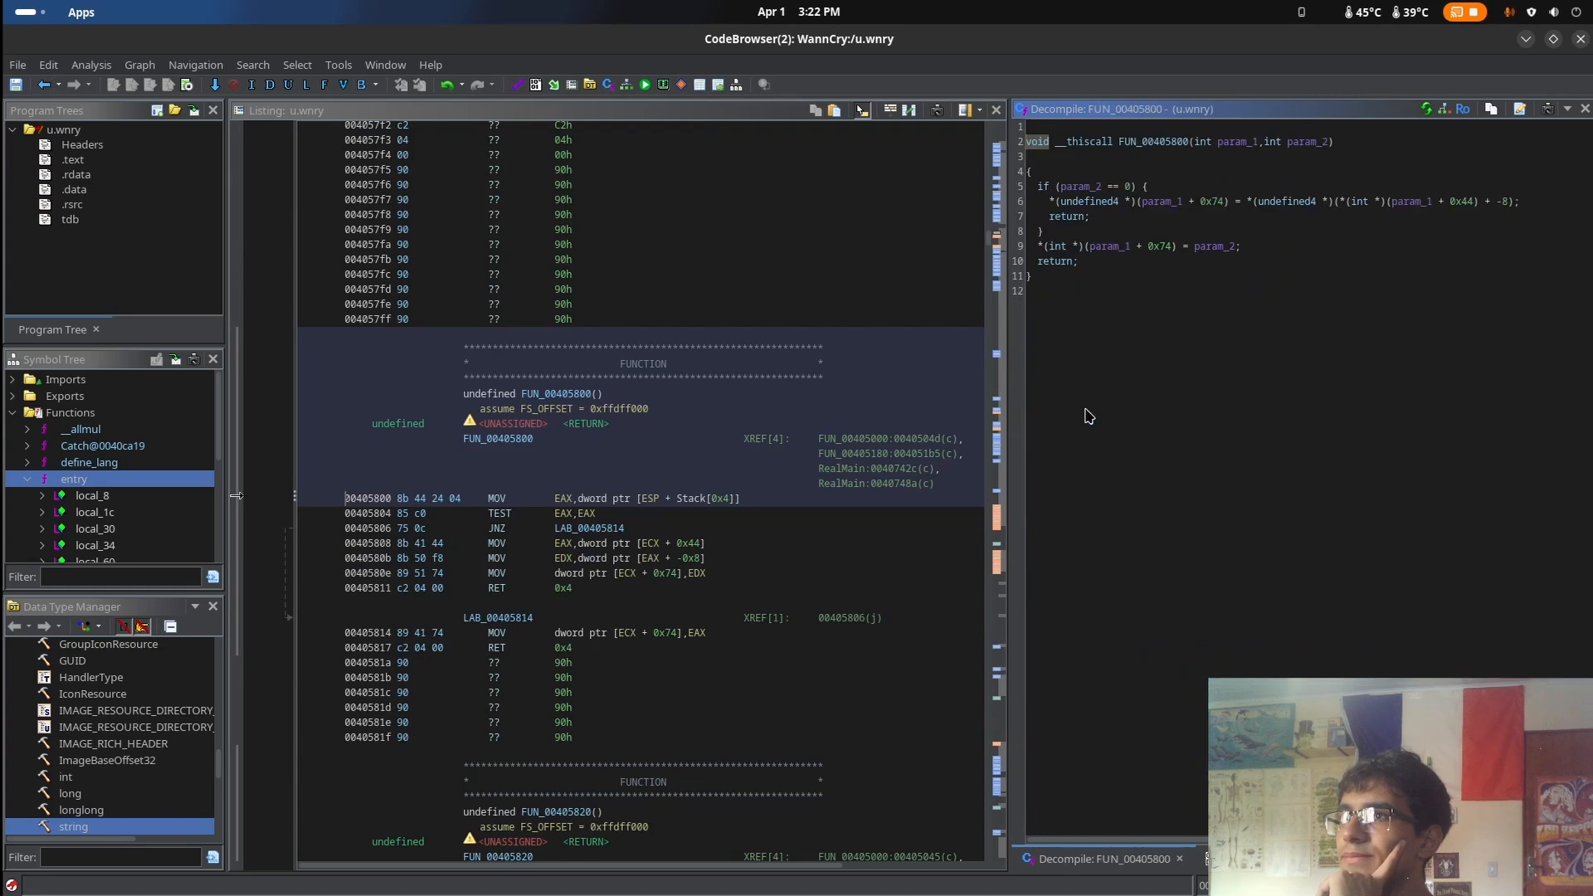
pyautogui.click(43, 85)
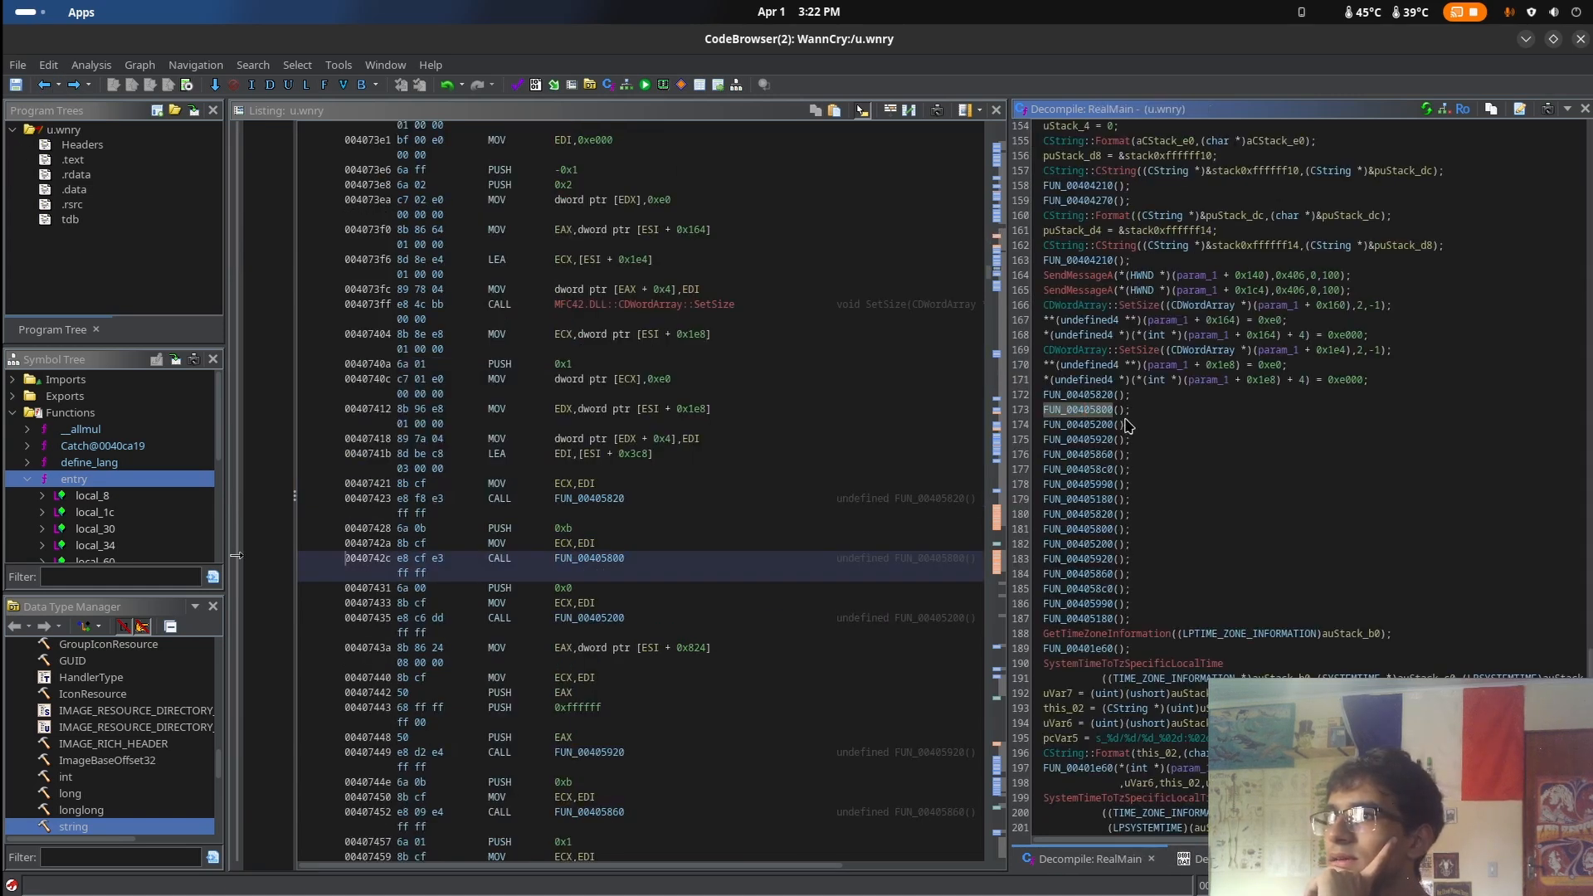
pyautogui.doubleClick(1104, 424)
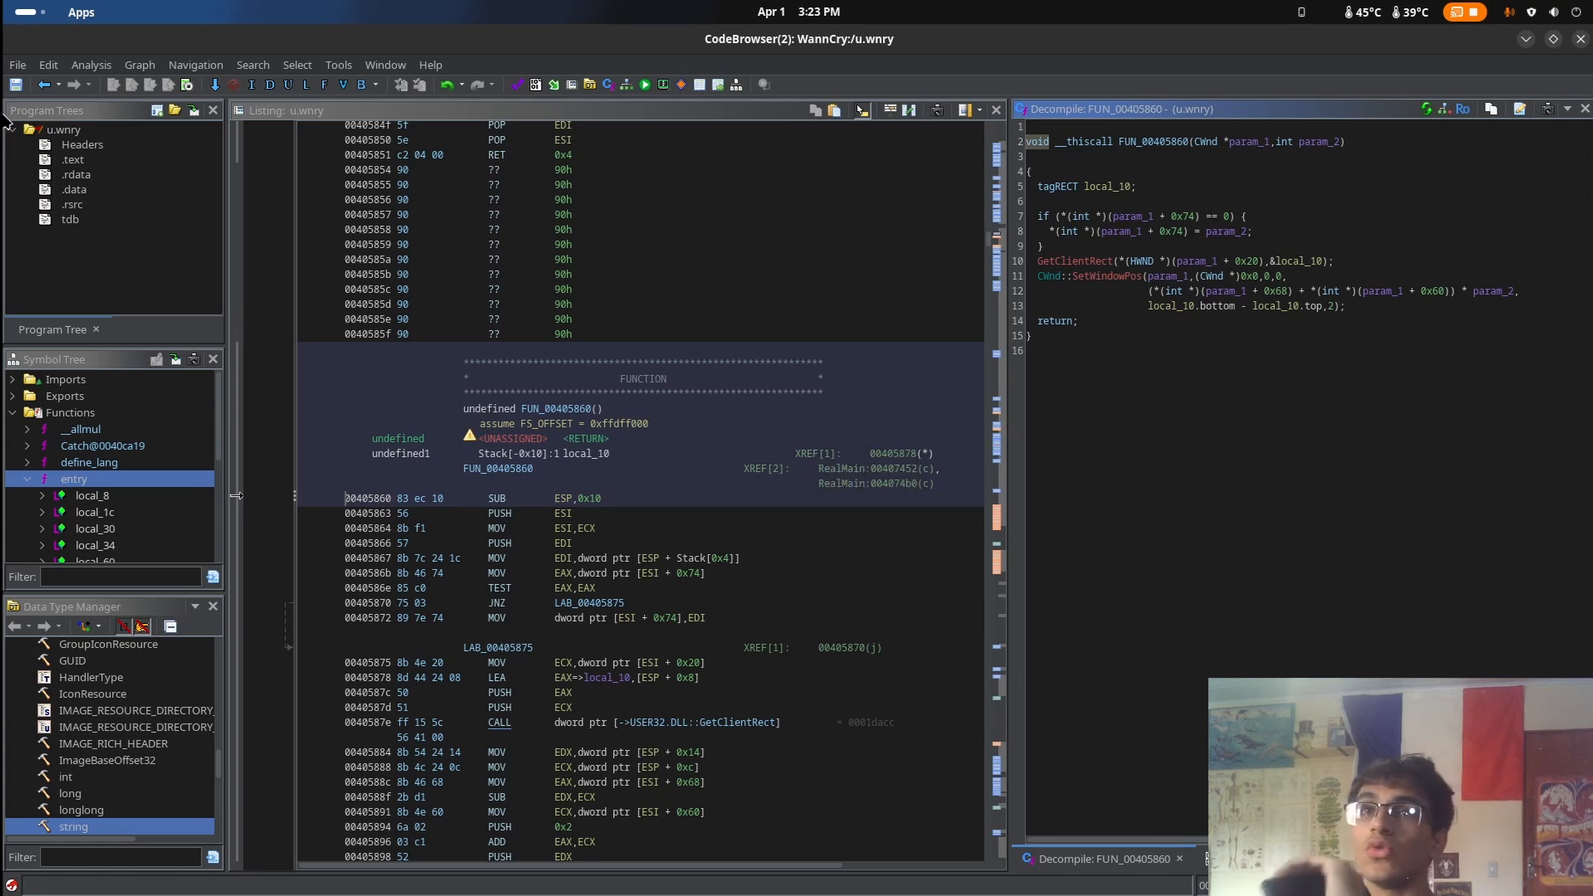
pyautogui.click(44, 84)
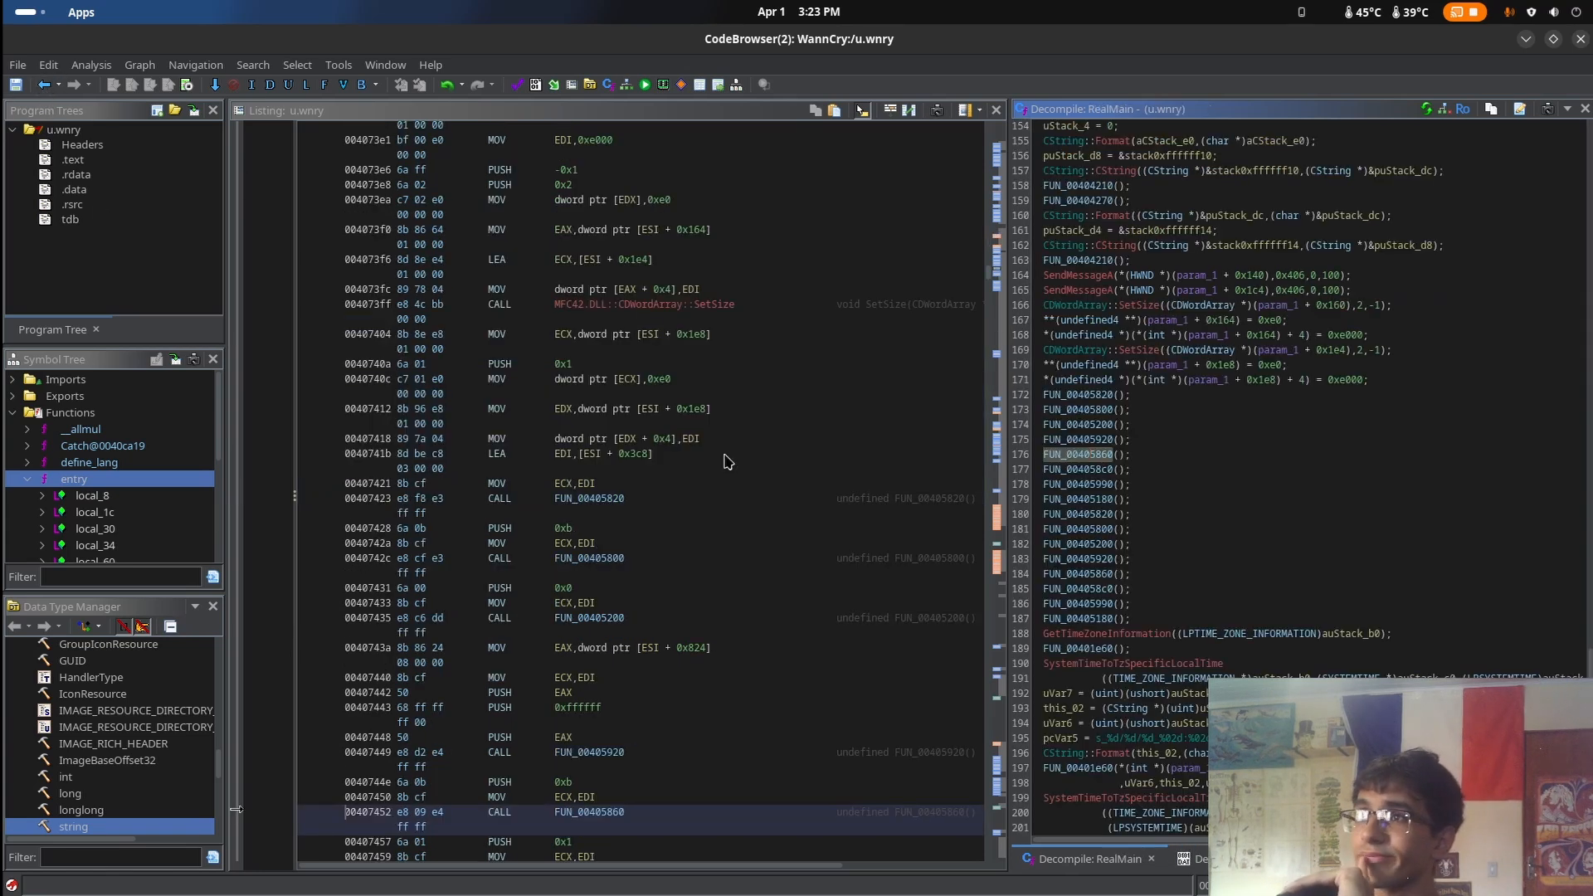
# Inspect the decompiled code of FUN_004058c0, FUN_00405990 and FUN_00405180 from RealMain's call list, returning to RealMain after each
pyautogui.doubleClick(1097, 470)
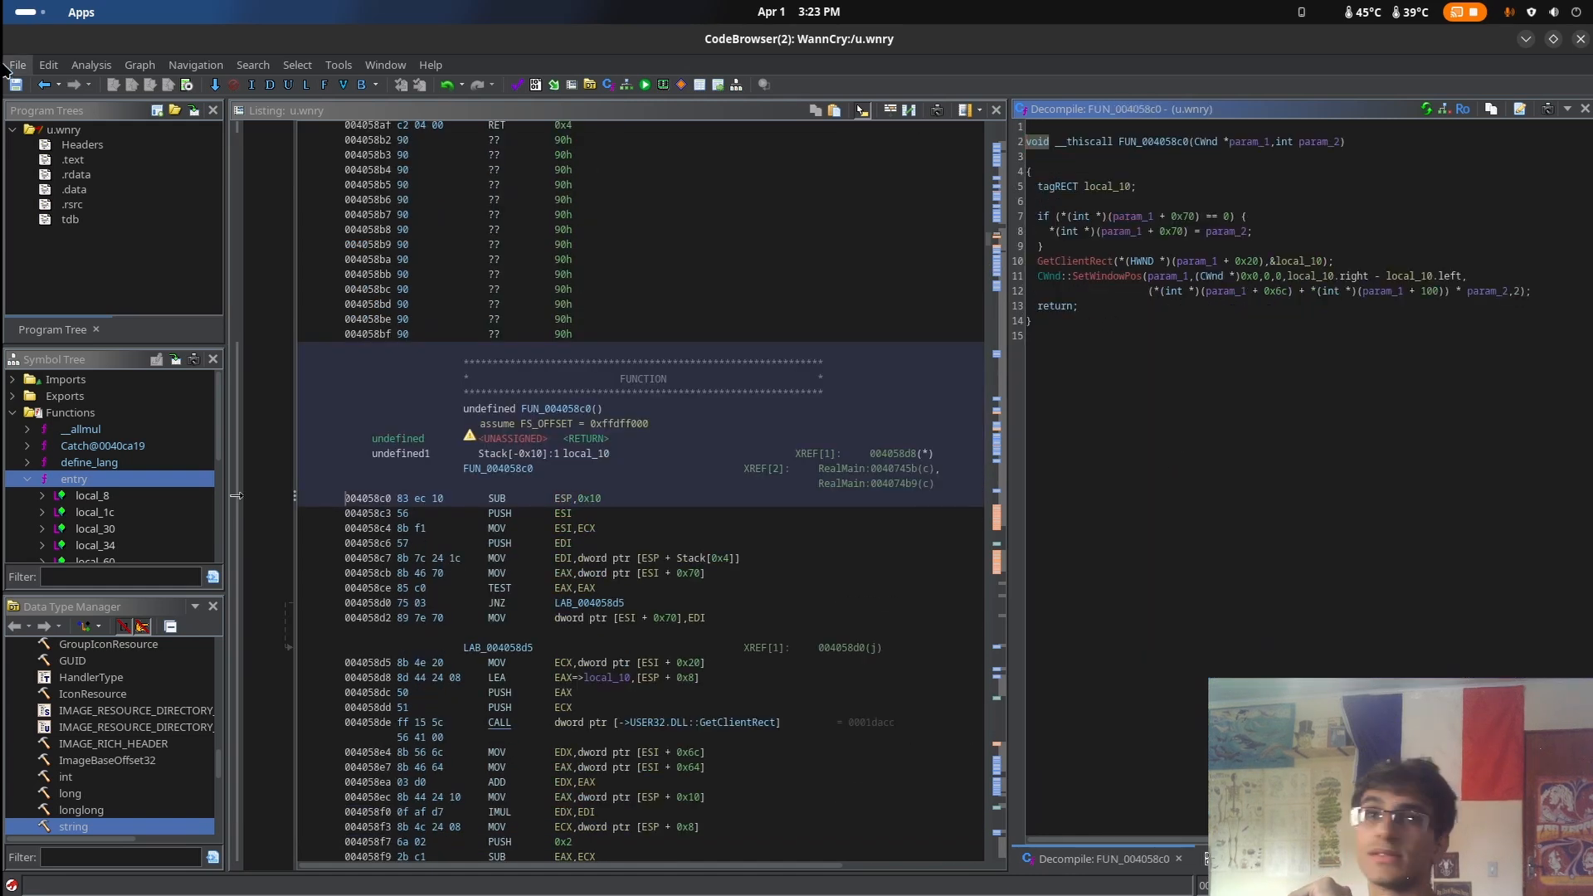
pyautogui.click(44, 86)
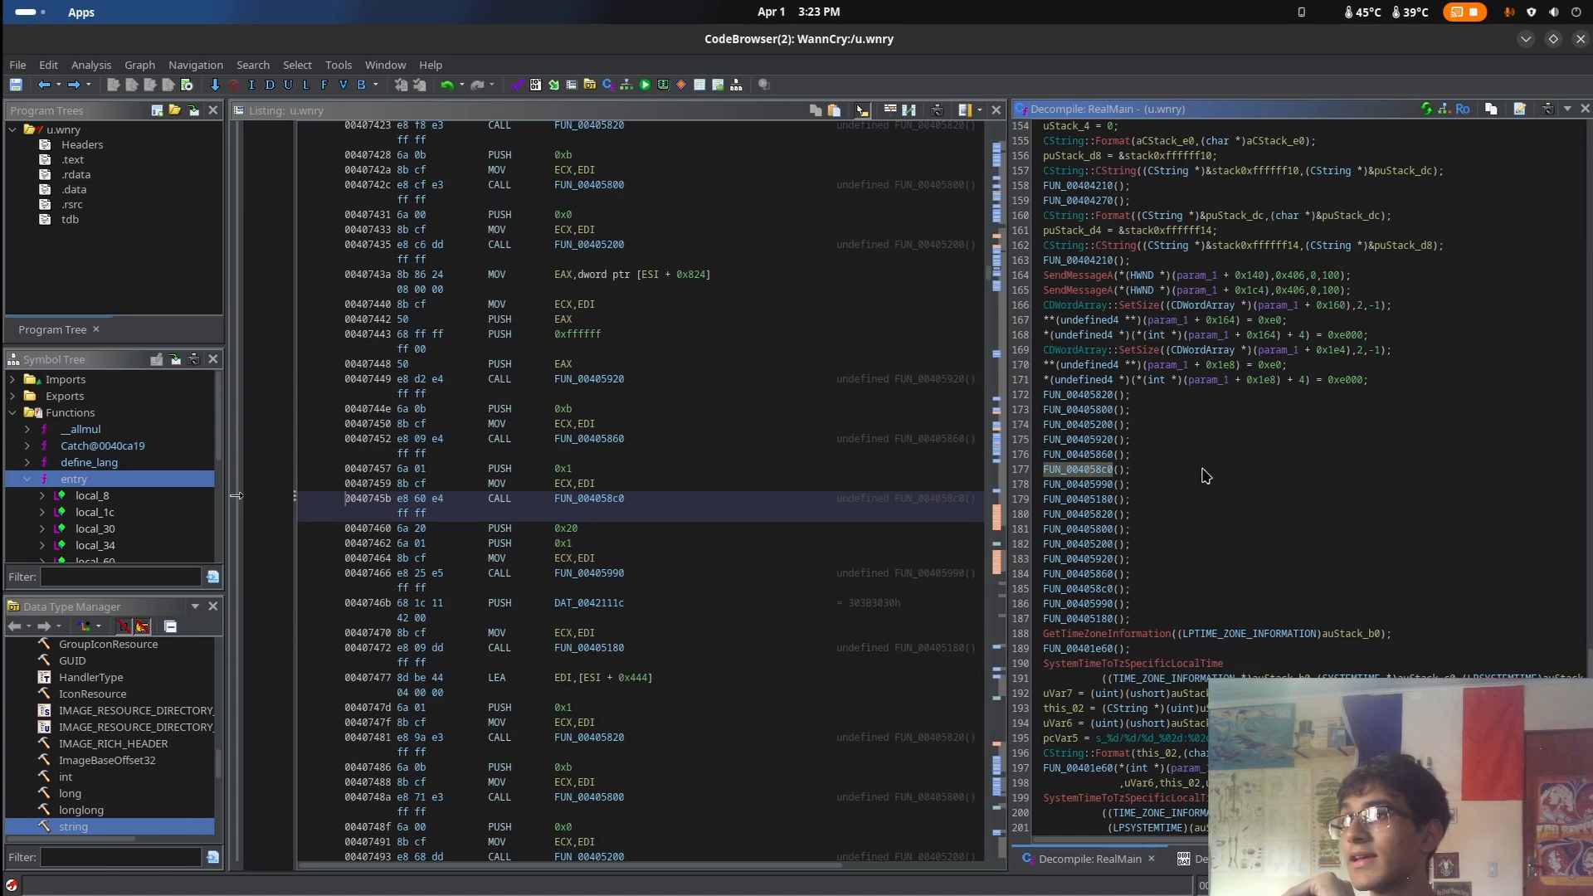
pyautogui.click(1080, 485)
pyautogui.doubleClick(1080, 485)
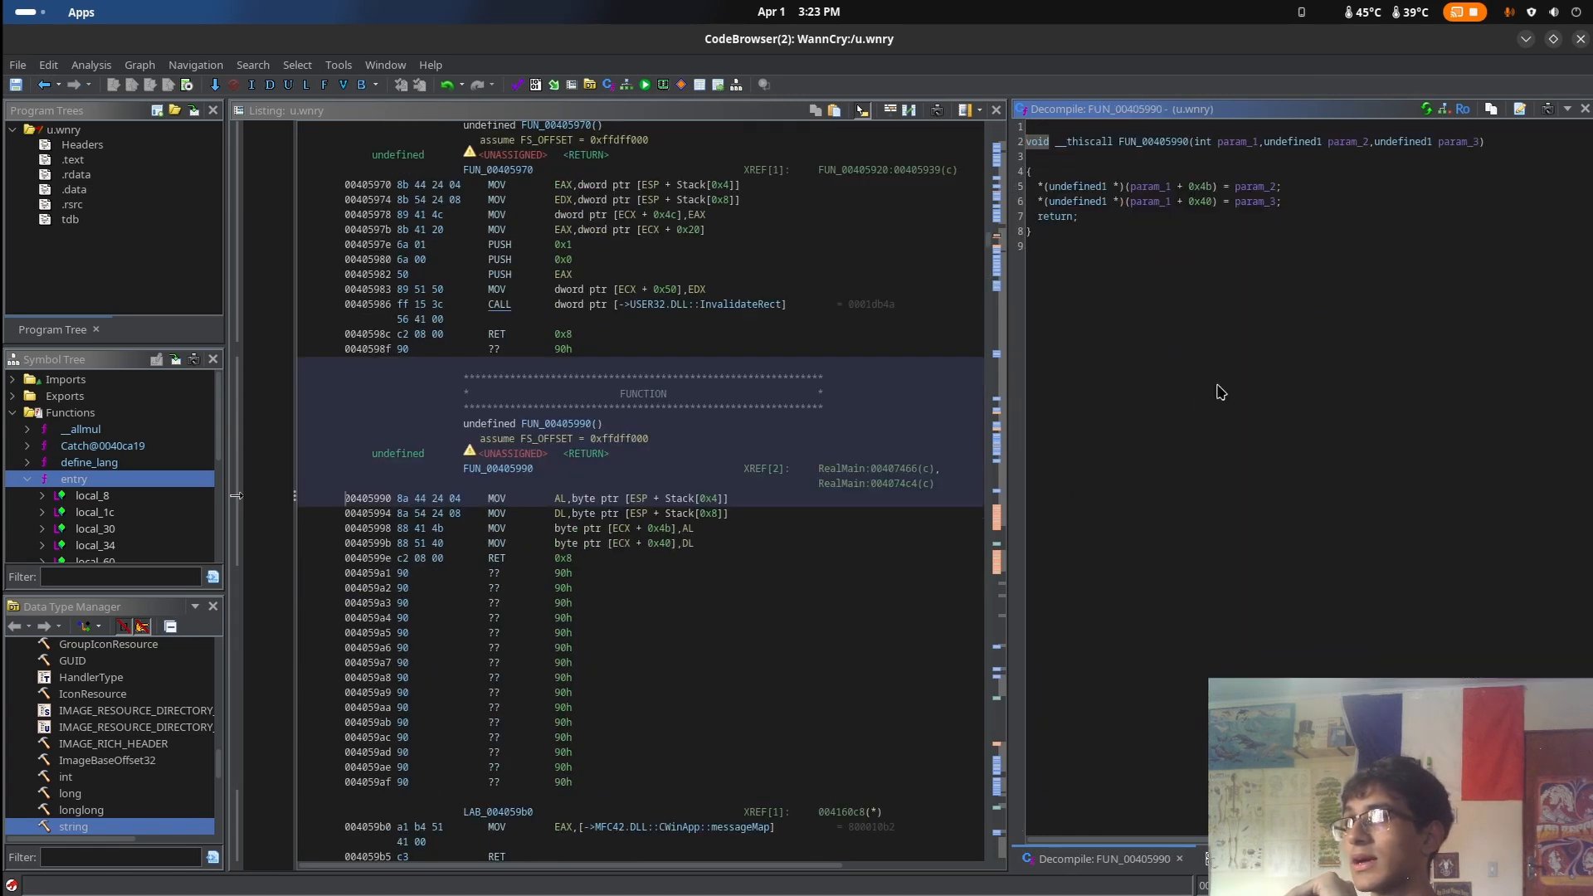
pyautogui.click(44, 86)
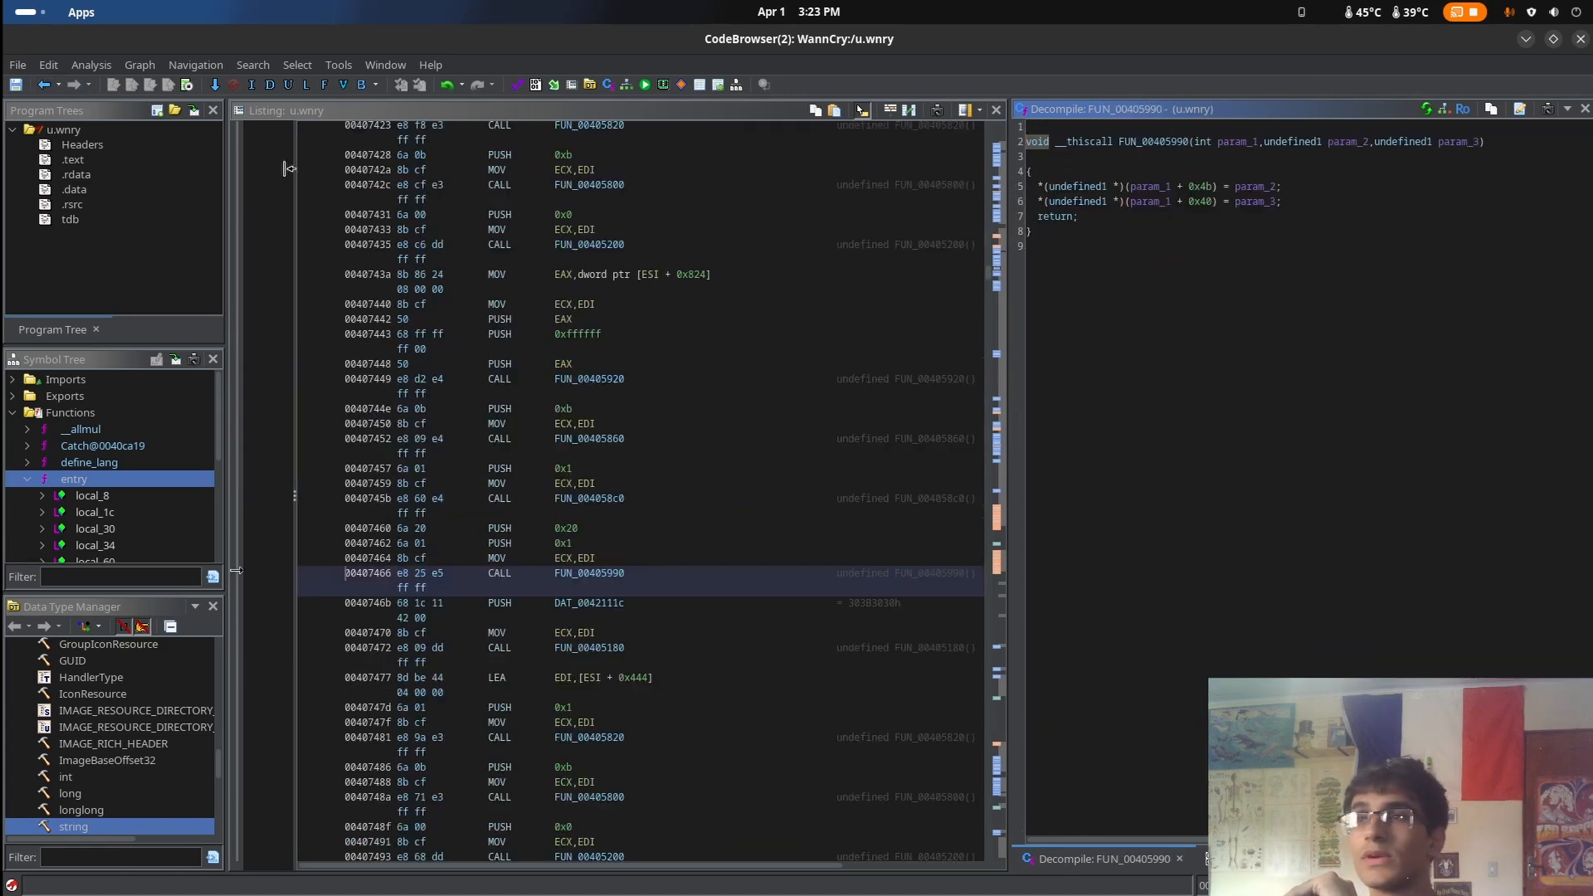
pyautogui.doubleClick(1078, 501)
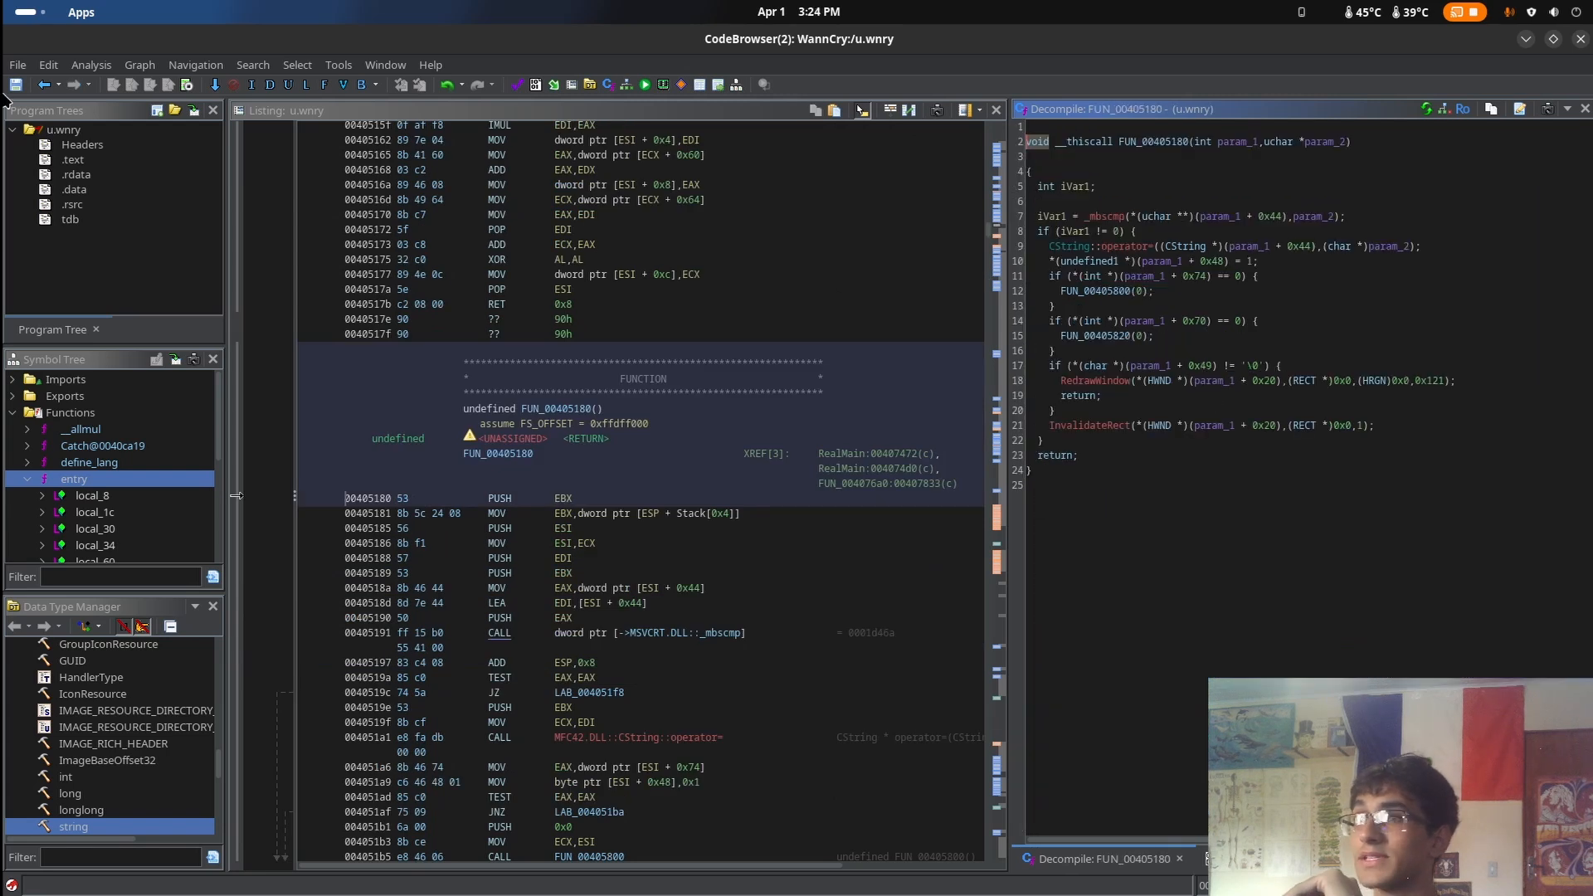
pyautogui.click(43, 92)
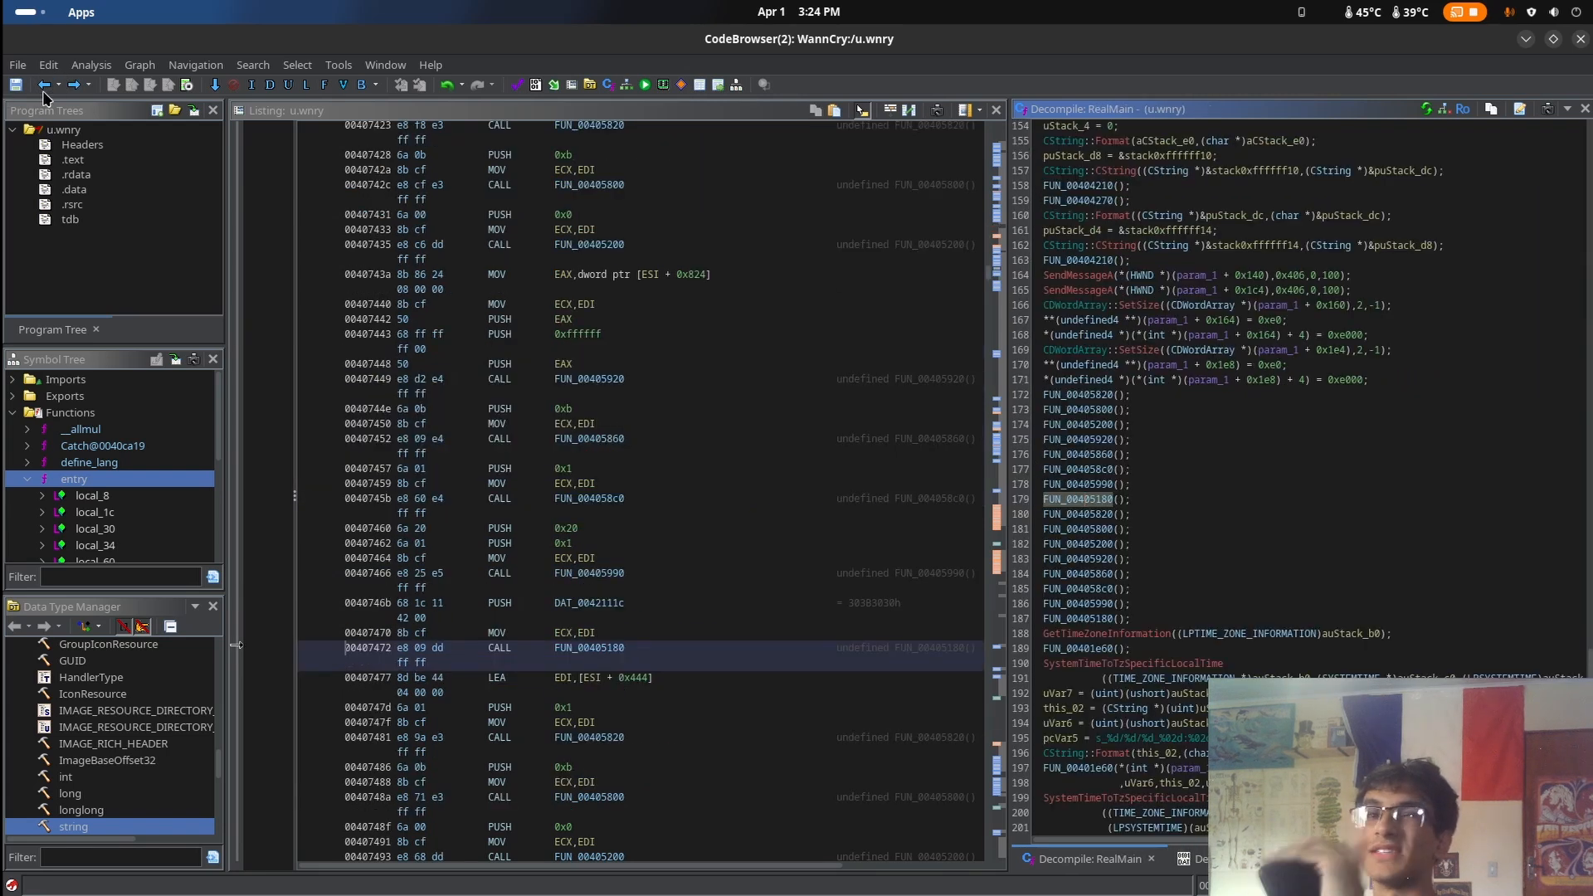
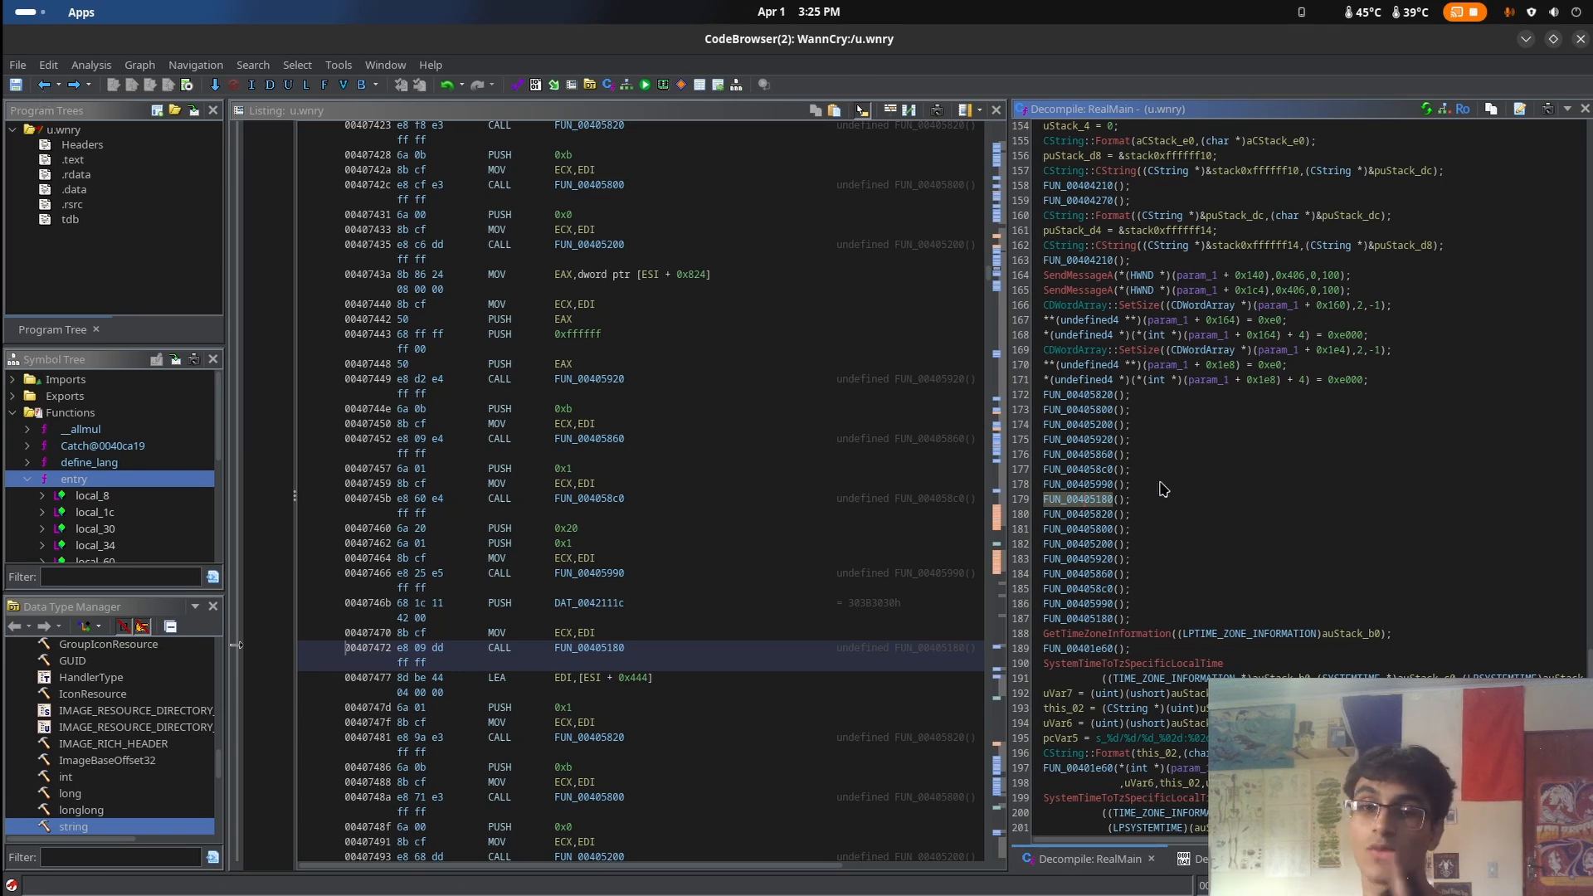
# Inspect the decompiled code of FUN_00404210, called after the Wikipedia URL string in RealMain, and return to RealMain
pyautogui.scroll(-20, 888, 564)
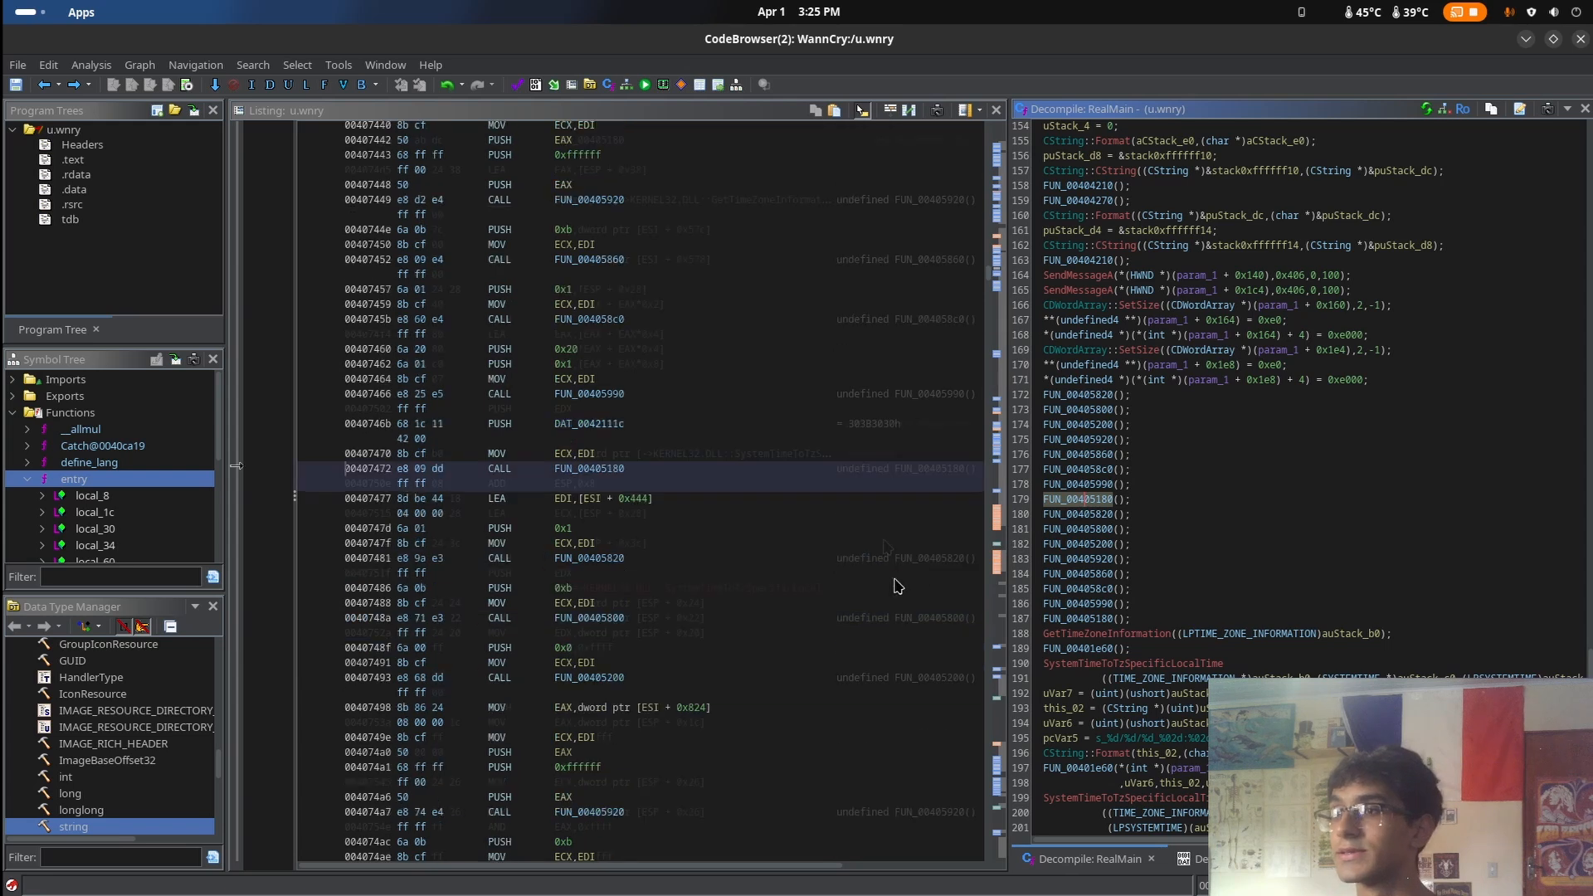
pyautogui.scroll(-20, 883, 501)
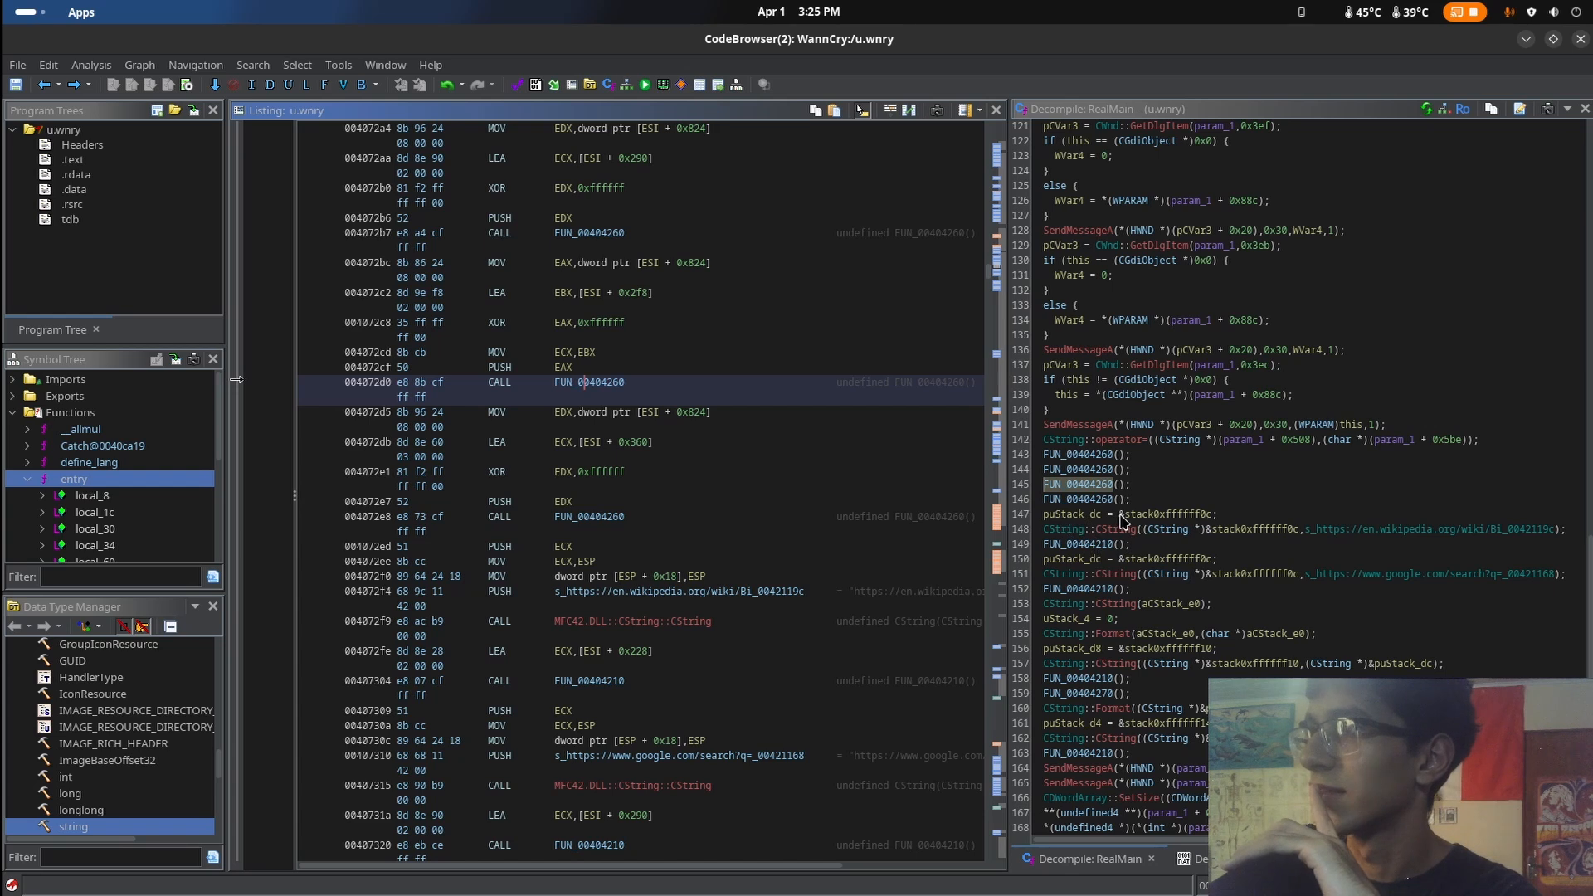
pyautogui.click(1125, 517)
pyautogui.click(1089, 531)
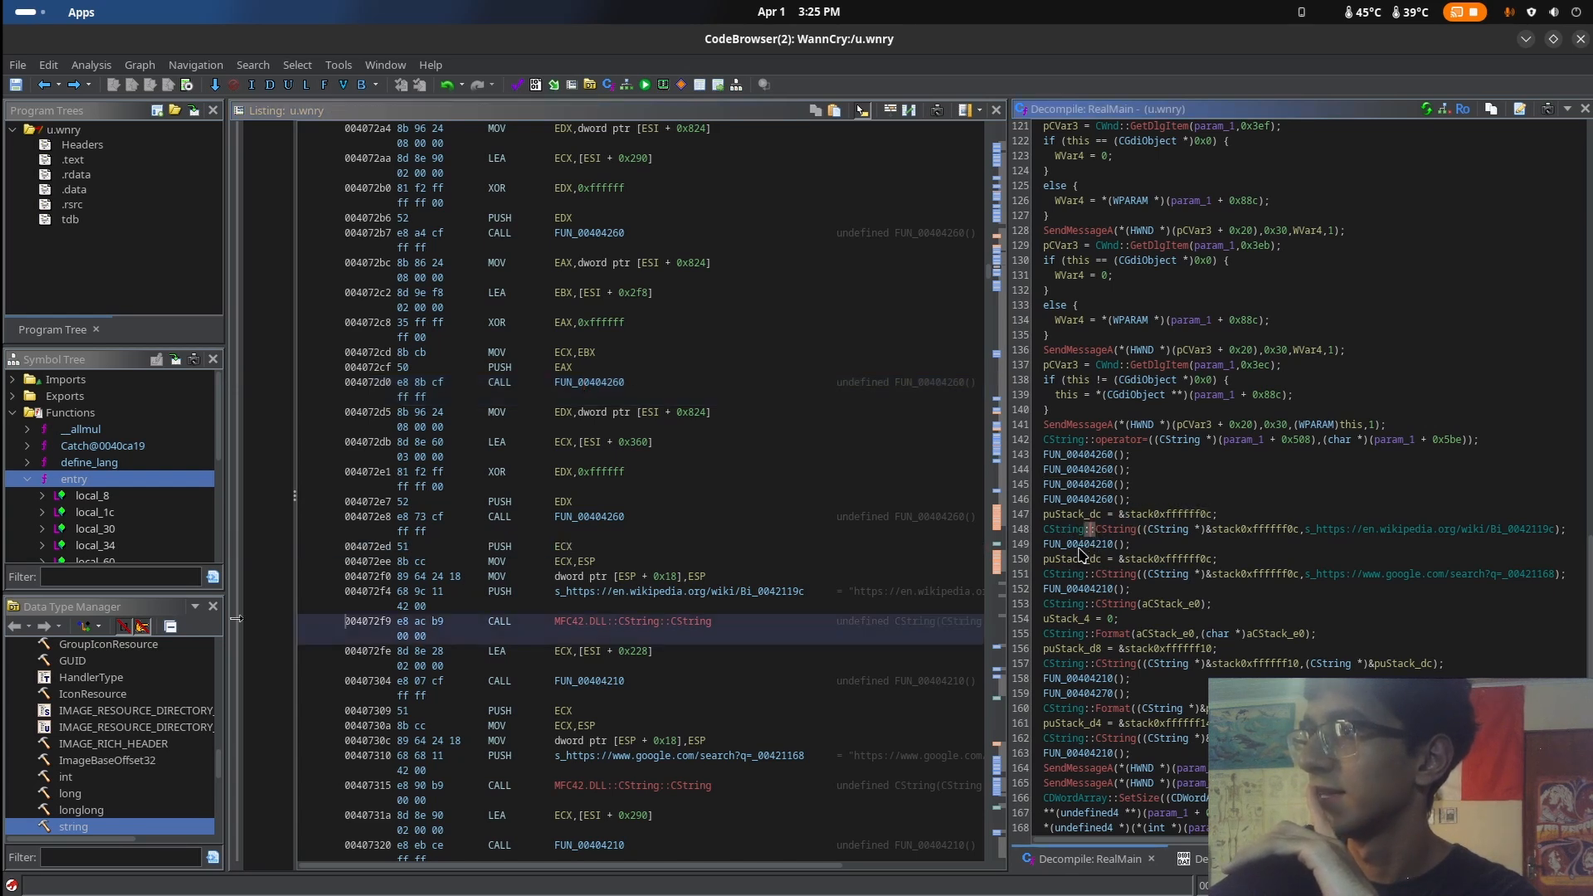
pyautogui.doubleClick(1081, 544)
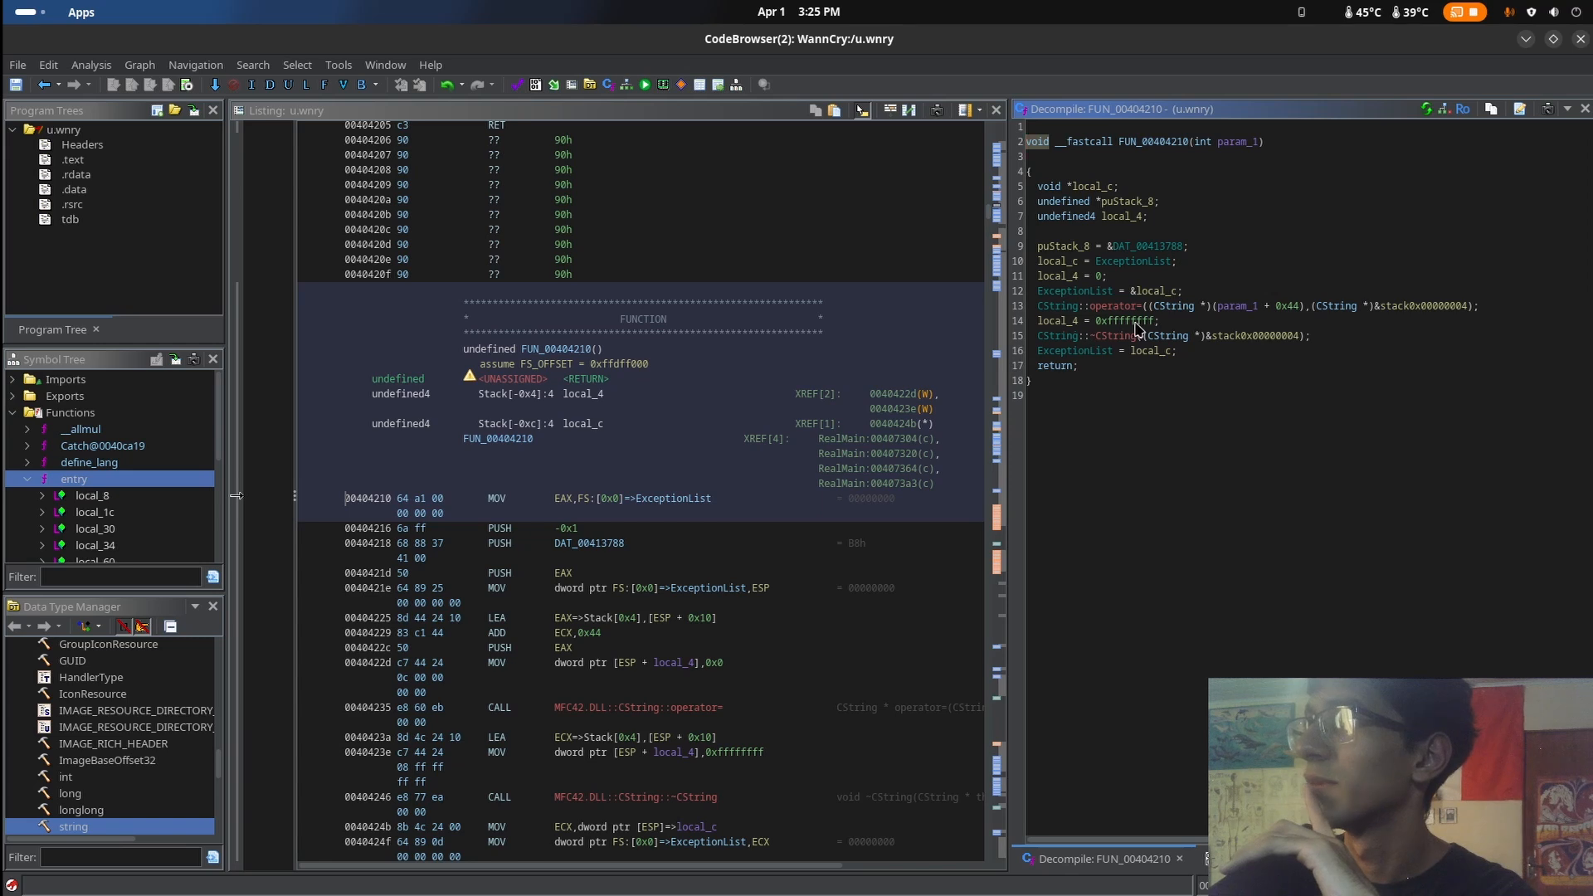
pyautogui.click(44, 83)
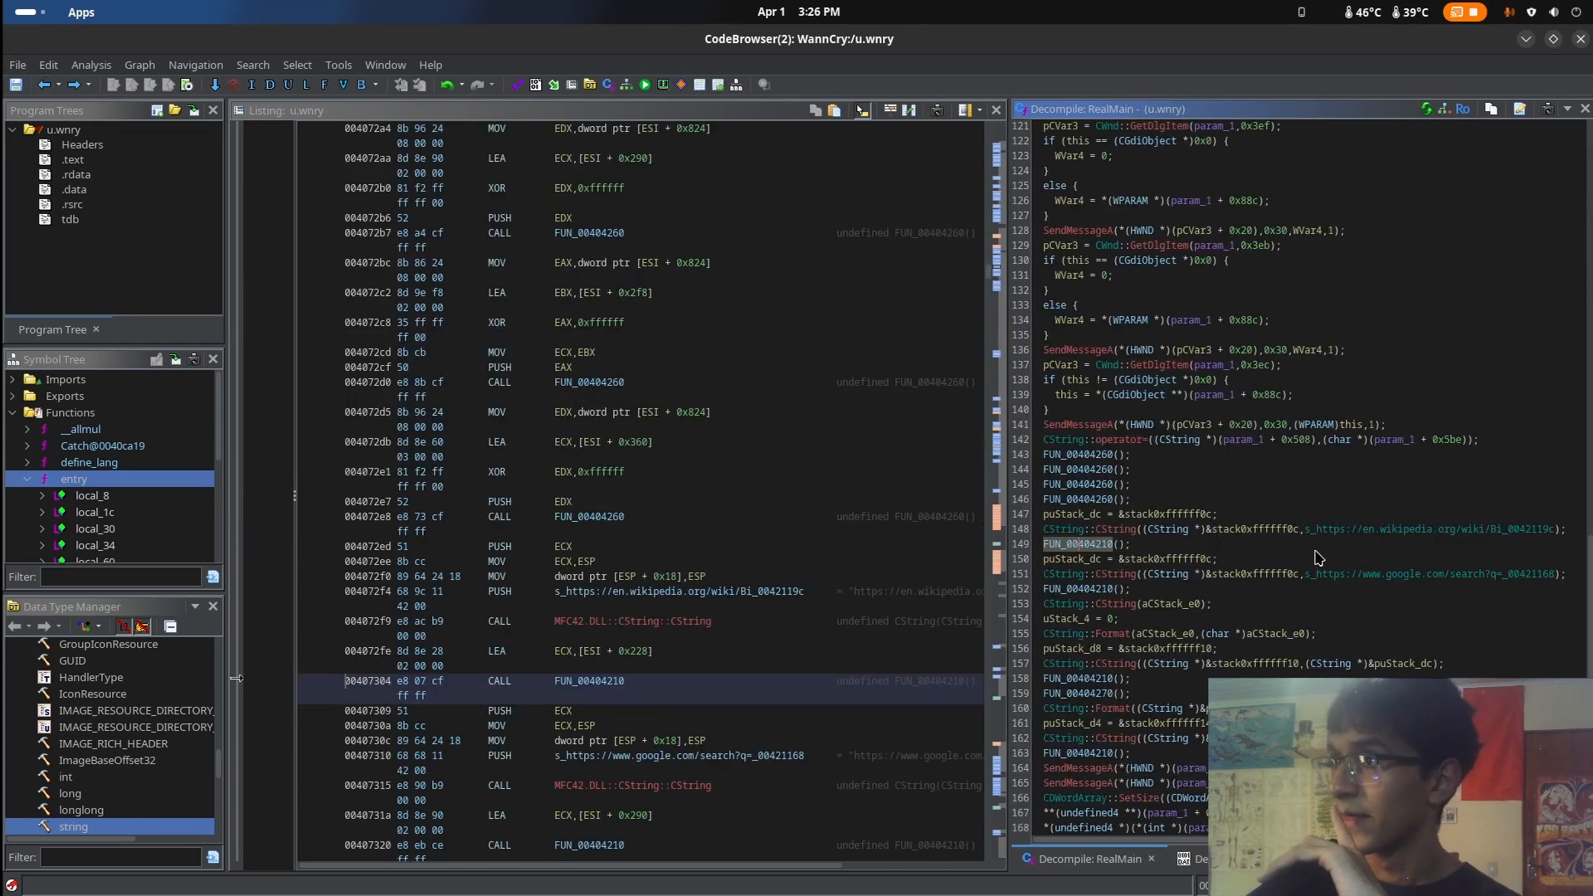
# Examine the lines that load the Google search URL in RealMain, view the FUN_00404210 call following them, and go back
pyautogui.click(1343, 535)
pyautogui.moveTo(1343, 533); pyautogui.dragTo(1327, 516)
pyautogui.click(1195, 547)
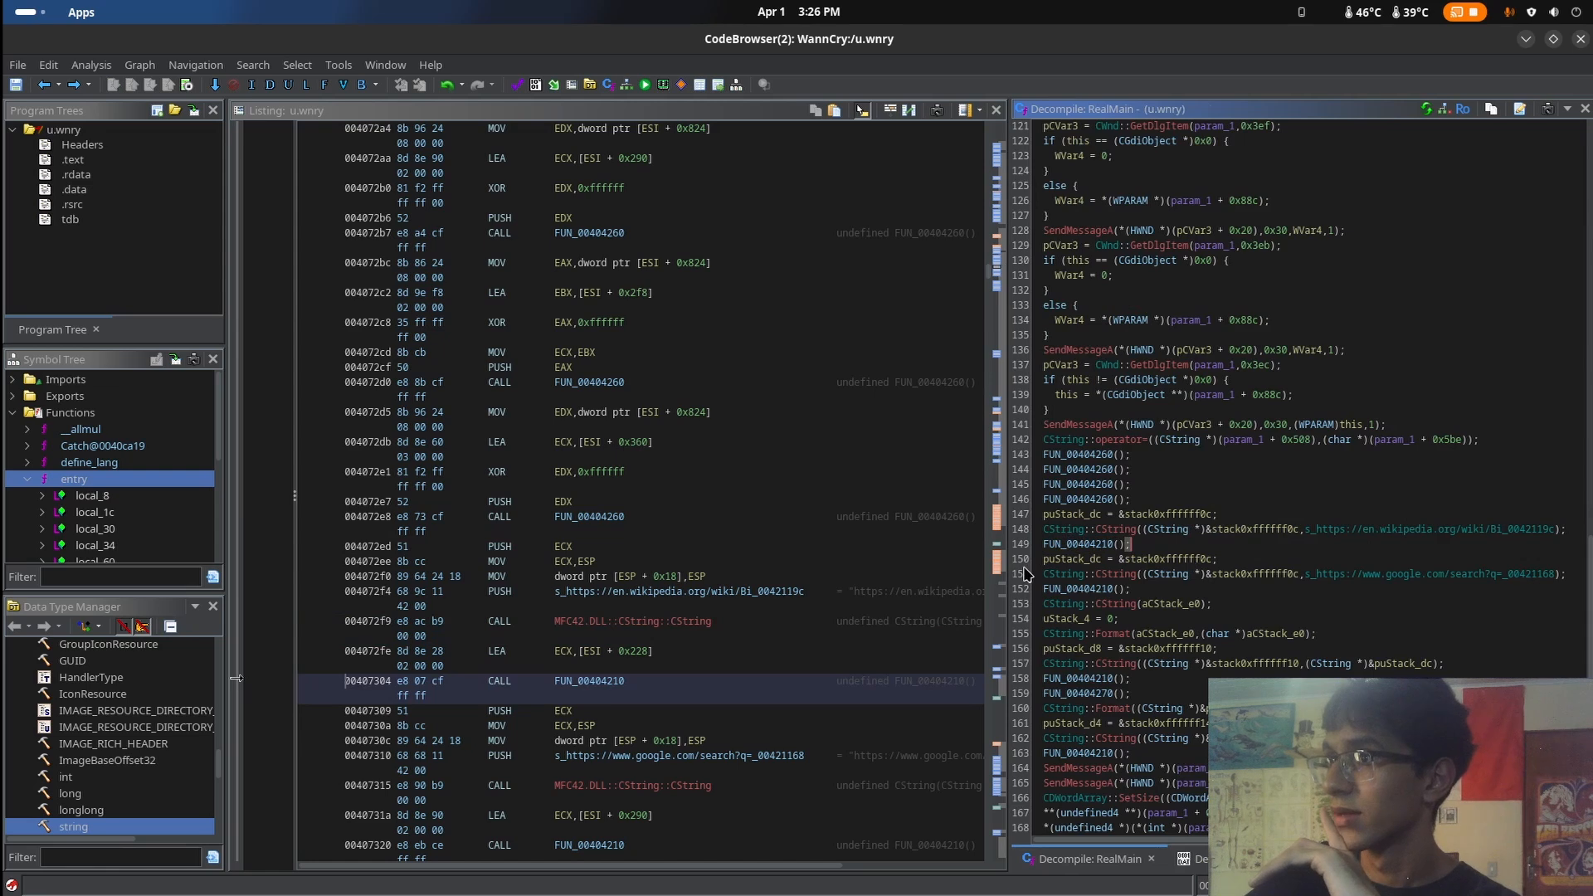
pyautogui.click(1070, 558)
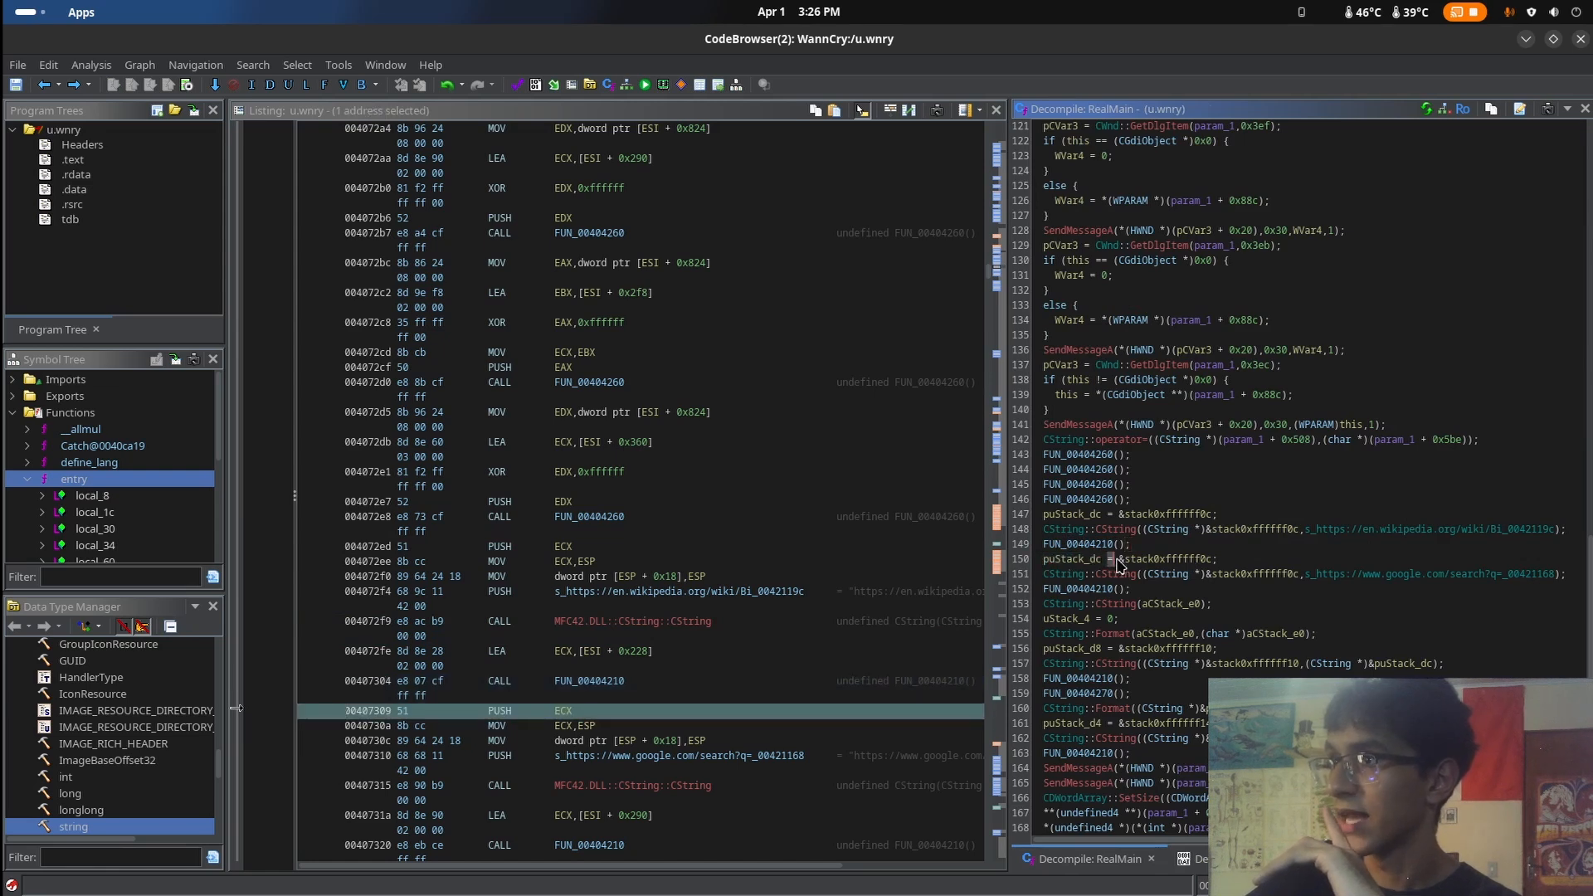
pyautogui.click(1252, 574)
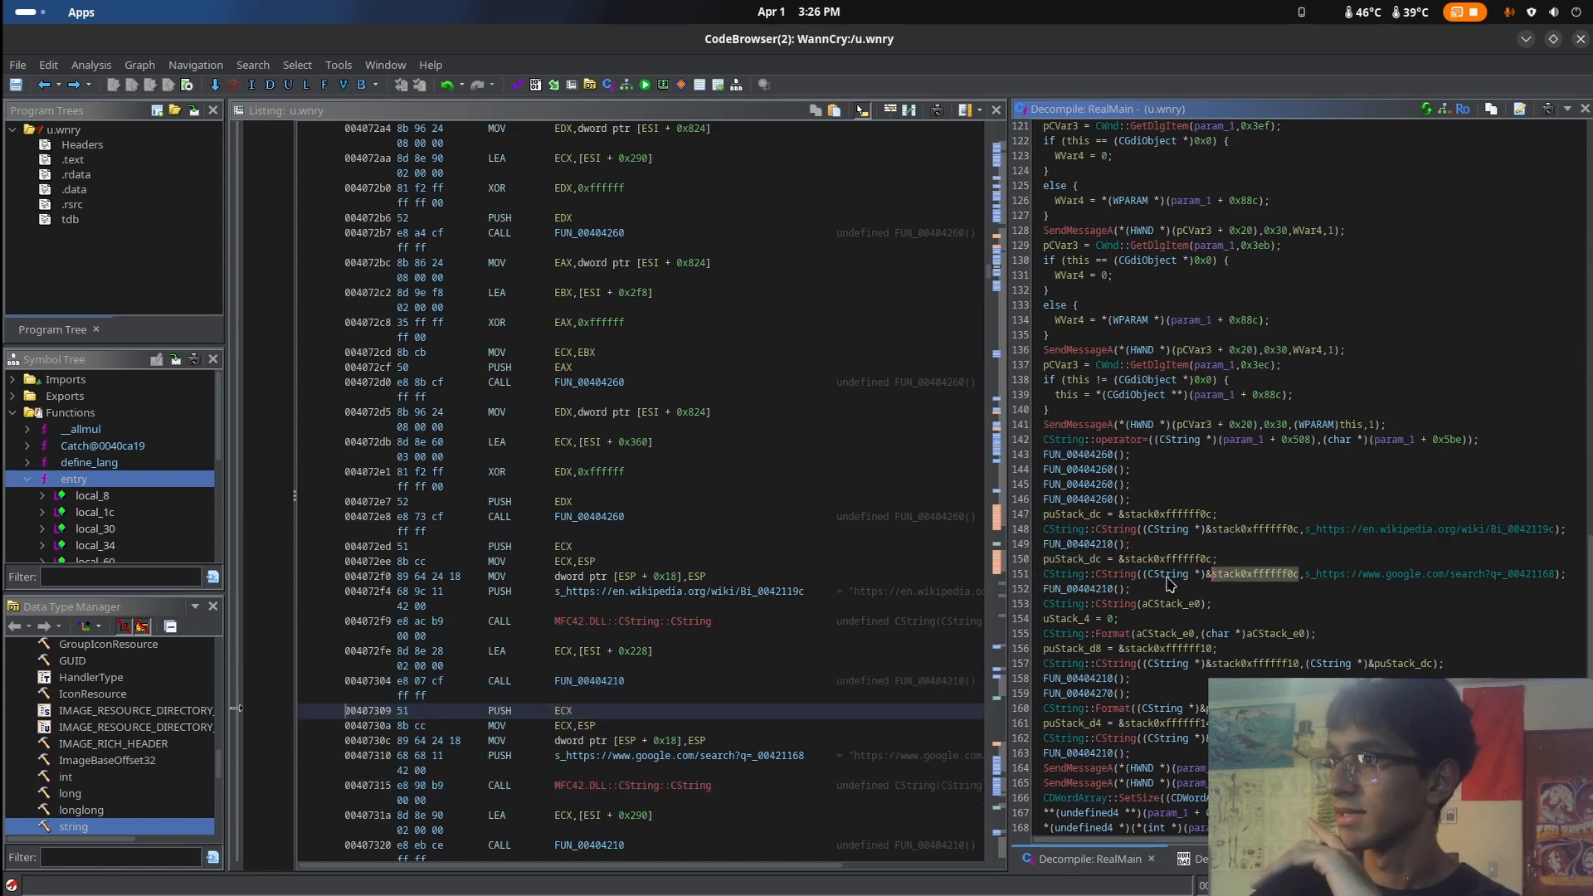
pyautogui.doubleClick(1087, 589)
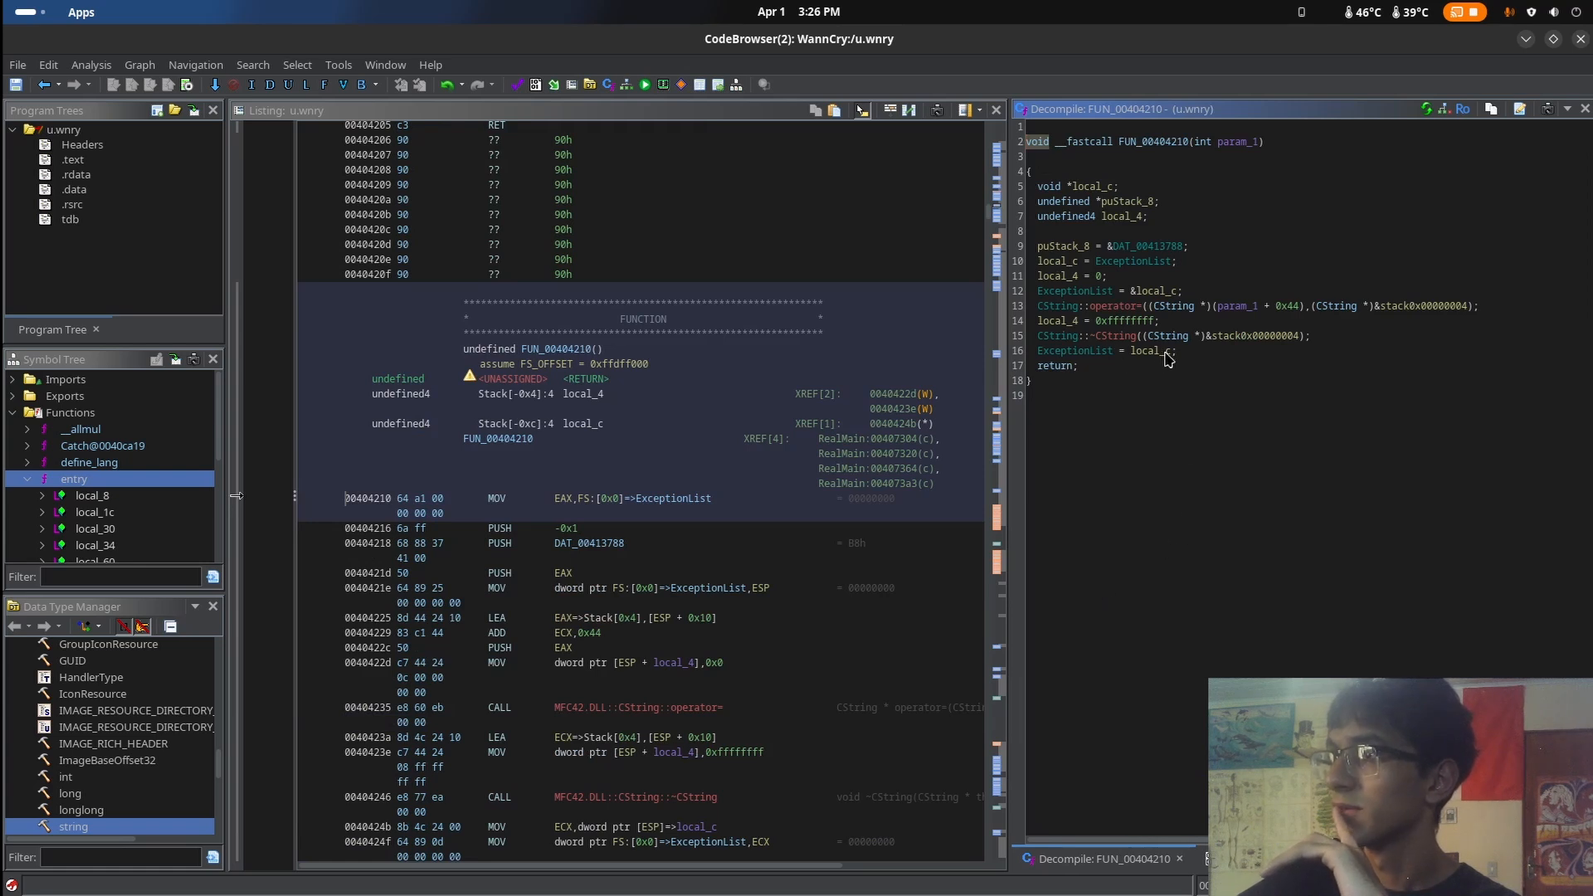
pyautogui.click(44, 84)
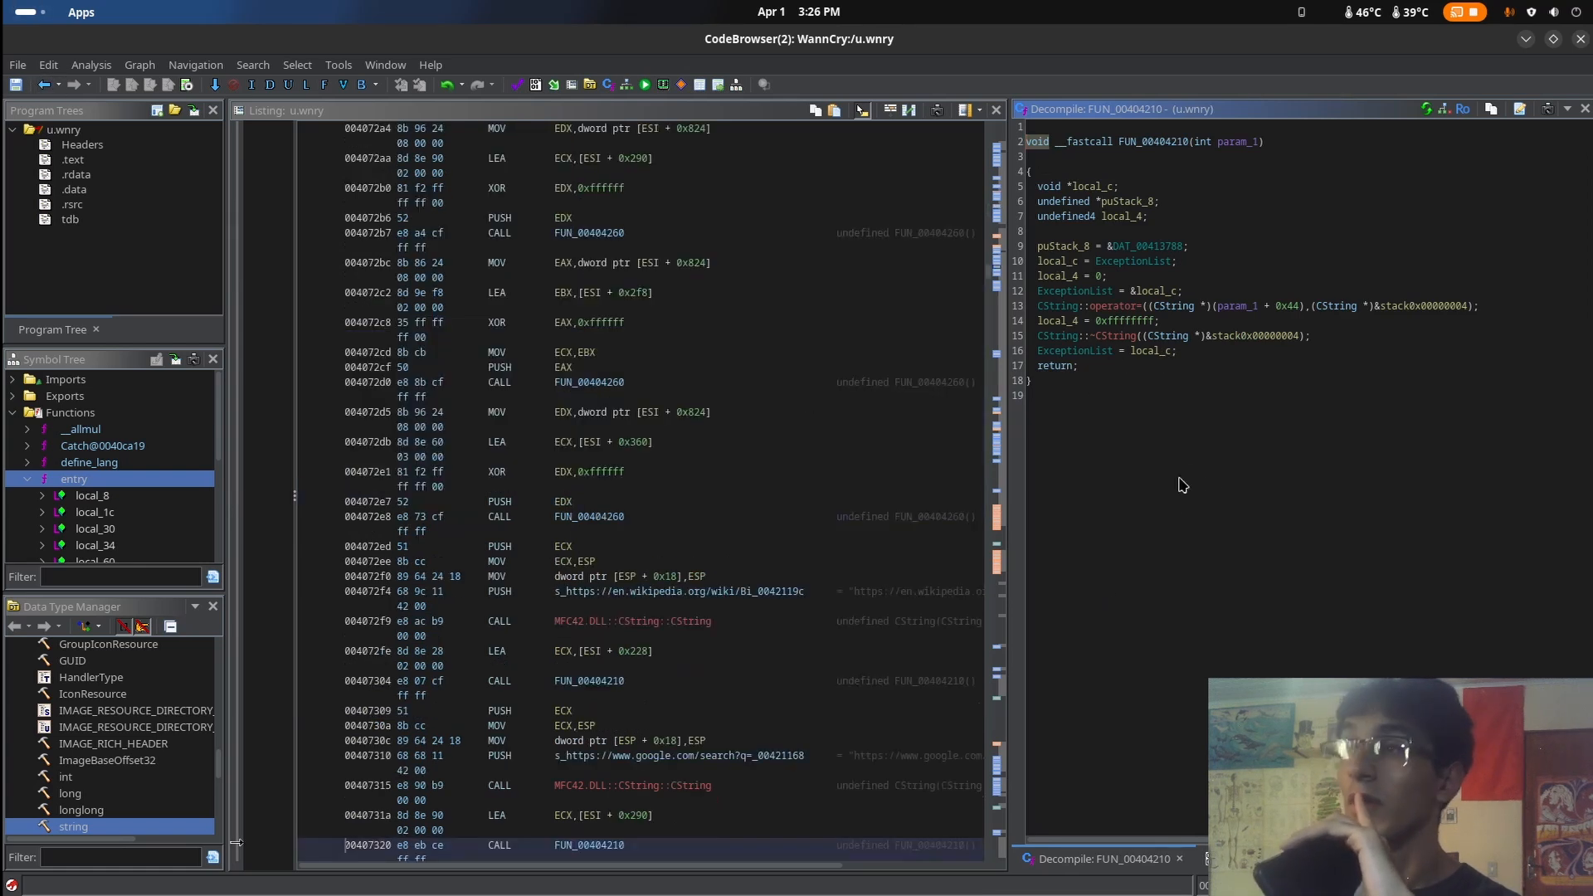
# Highlight the Google search URL string, check the FUN_00404210 call after the CString::Format line, and return to RealMain
pyautogui.moveTo(1327, 574); pyautogui.dragTo(1440, 588)
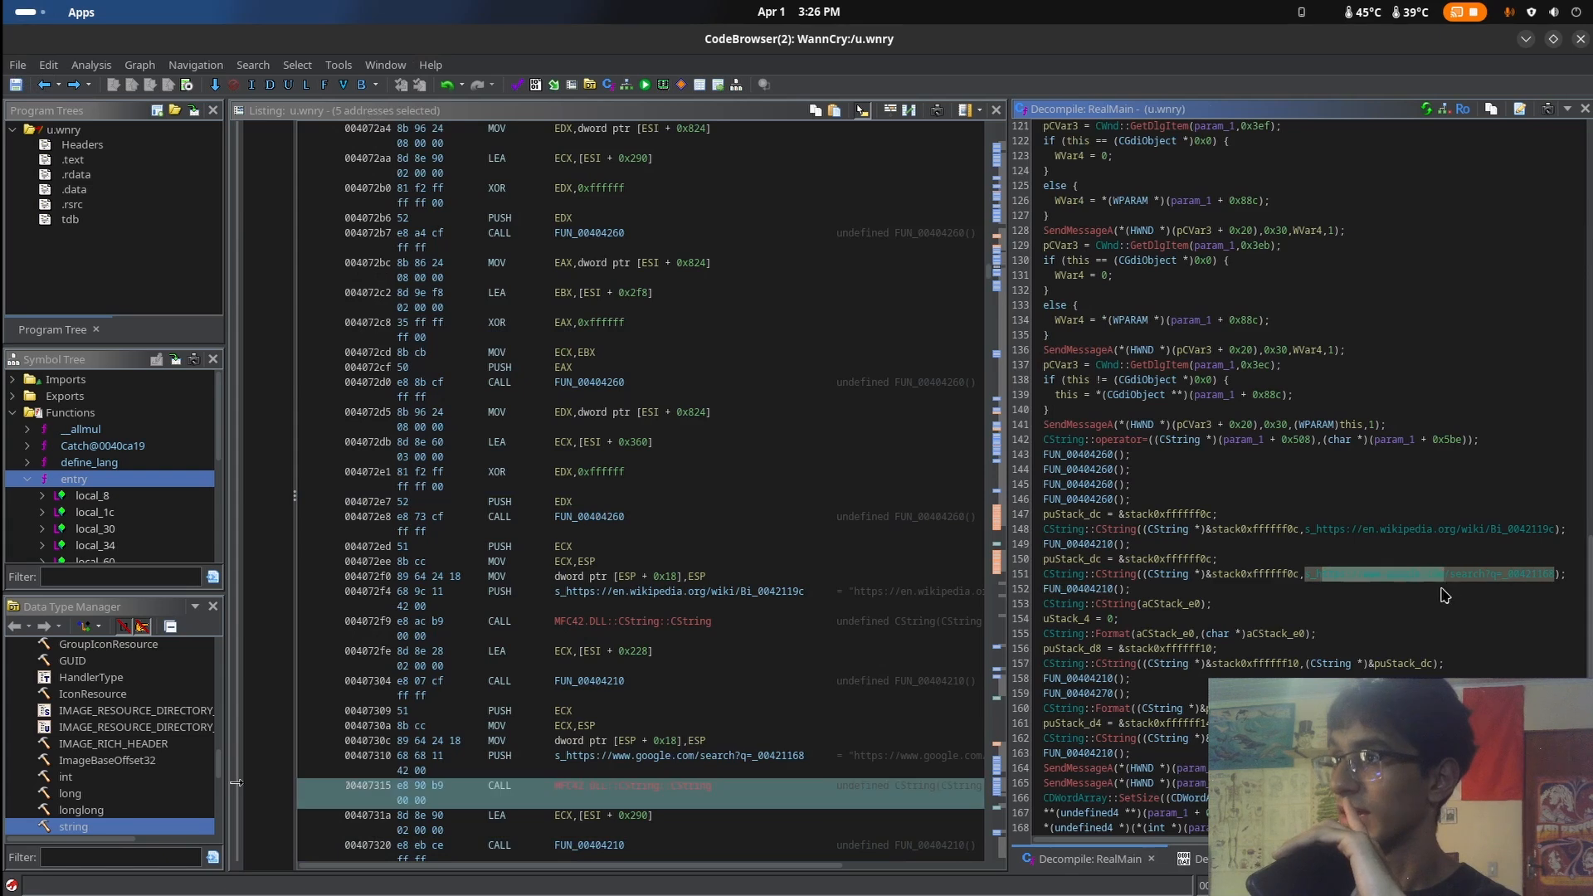
pyautogui.click(1440, 588)
pyautogui.scroll(-7, 1403, 602)
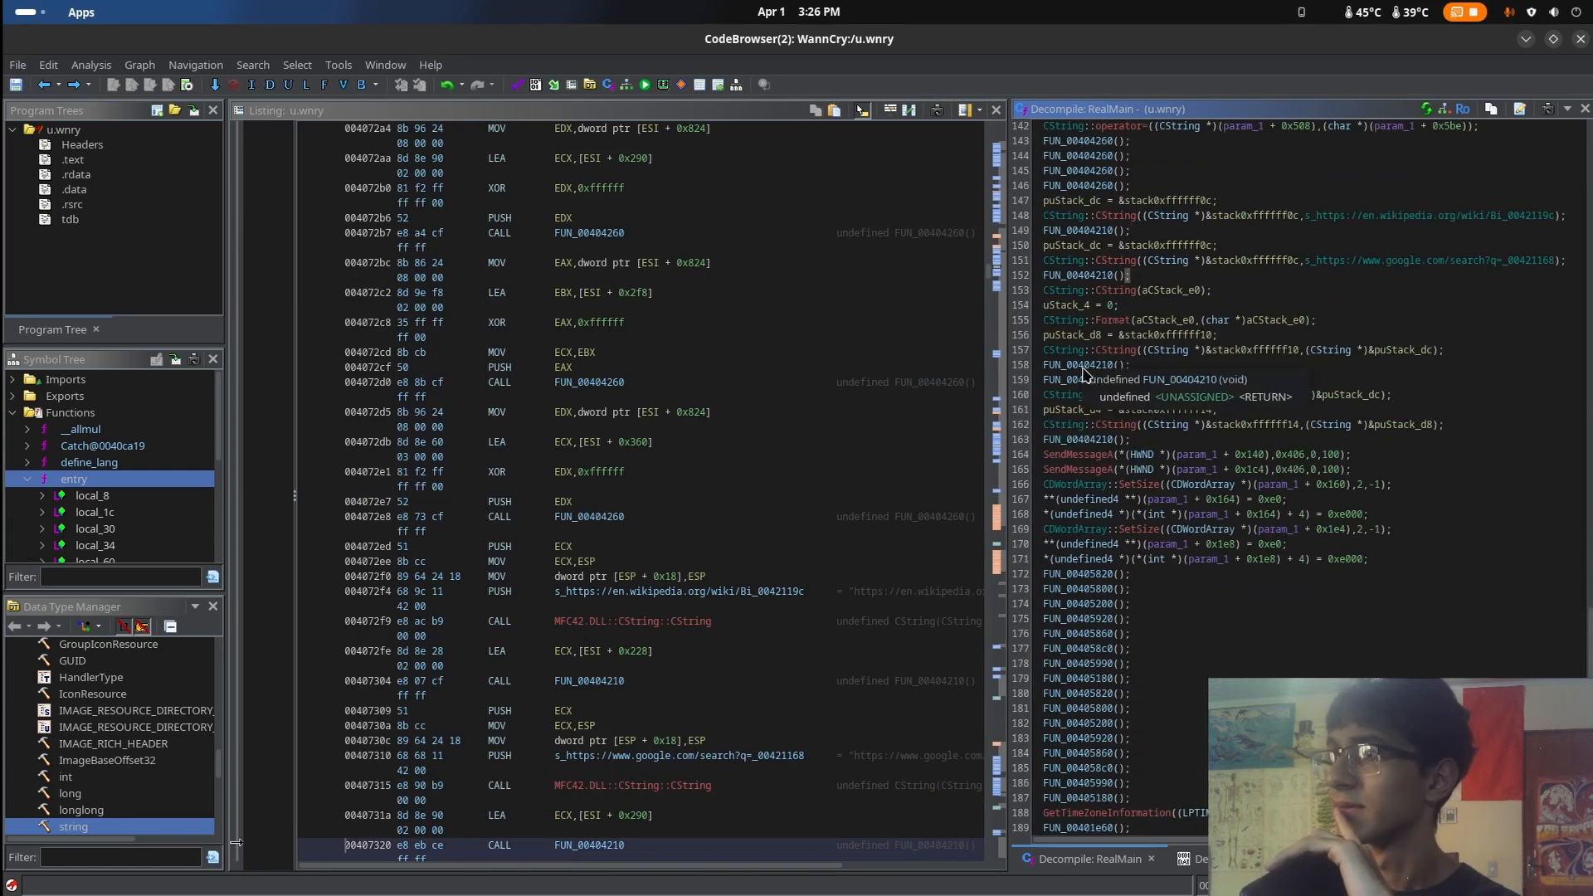
pyautogui.doubleClick(1083, 367)
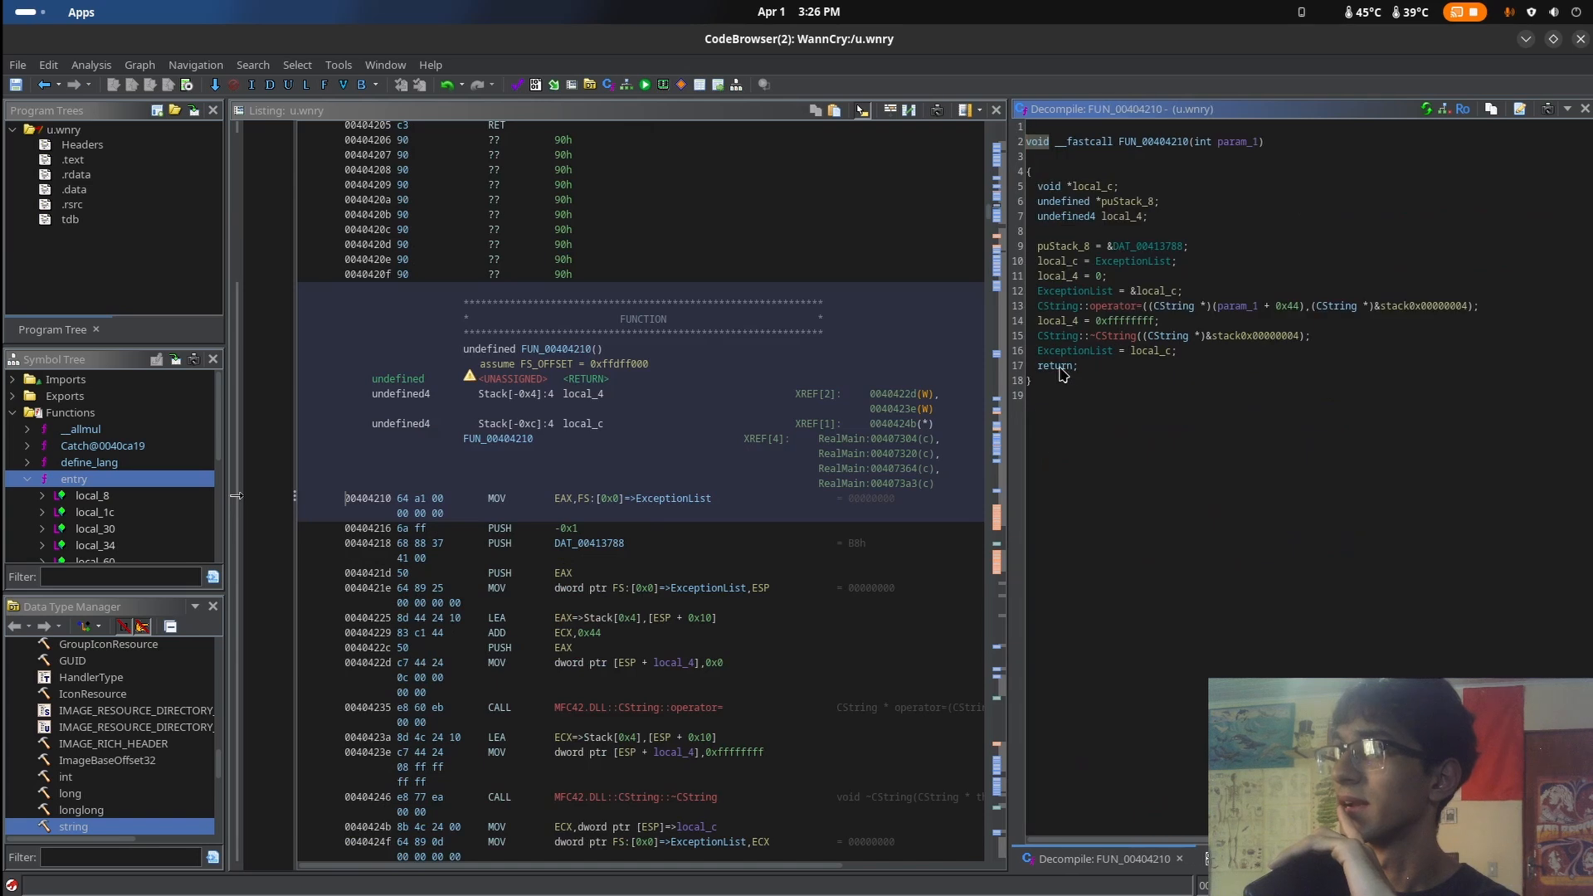
pyautogui.hotkey('alt', 'Left')
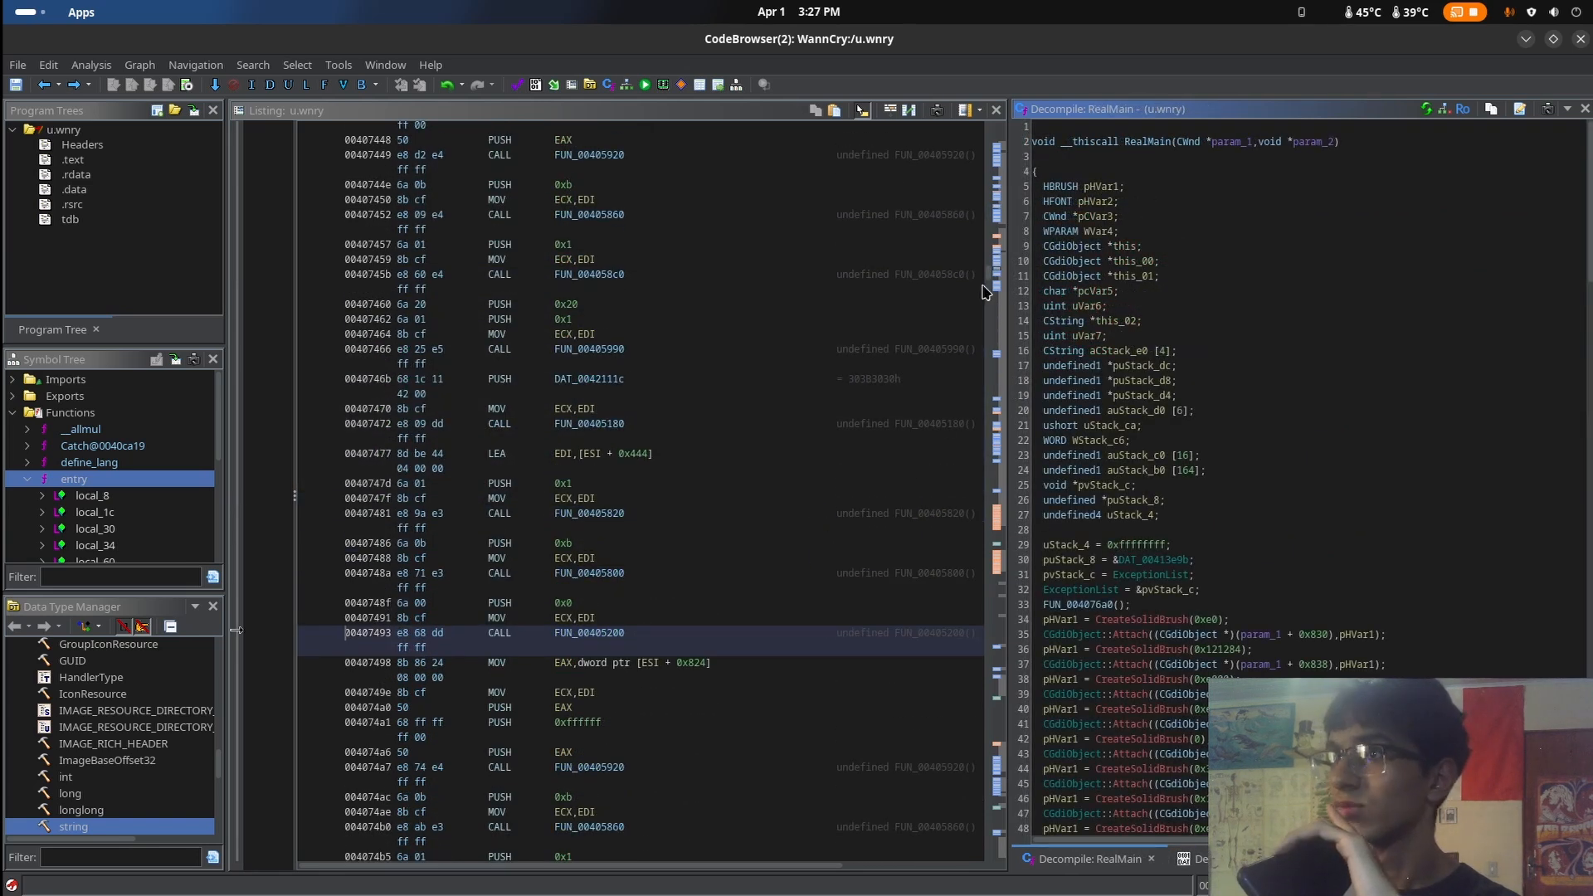
# Skim the disassembly from RealMain to around 0040b5ba, then go back to the file headers at 00400000
pyautogui.moveTo(987, 280); pyautogui.dragTo(987, 332)
pyautogui.scroll(-10, 975, 365)
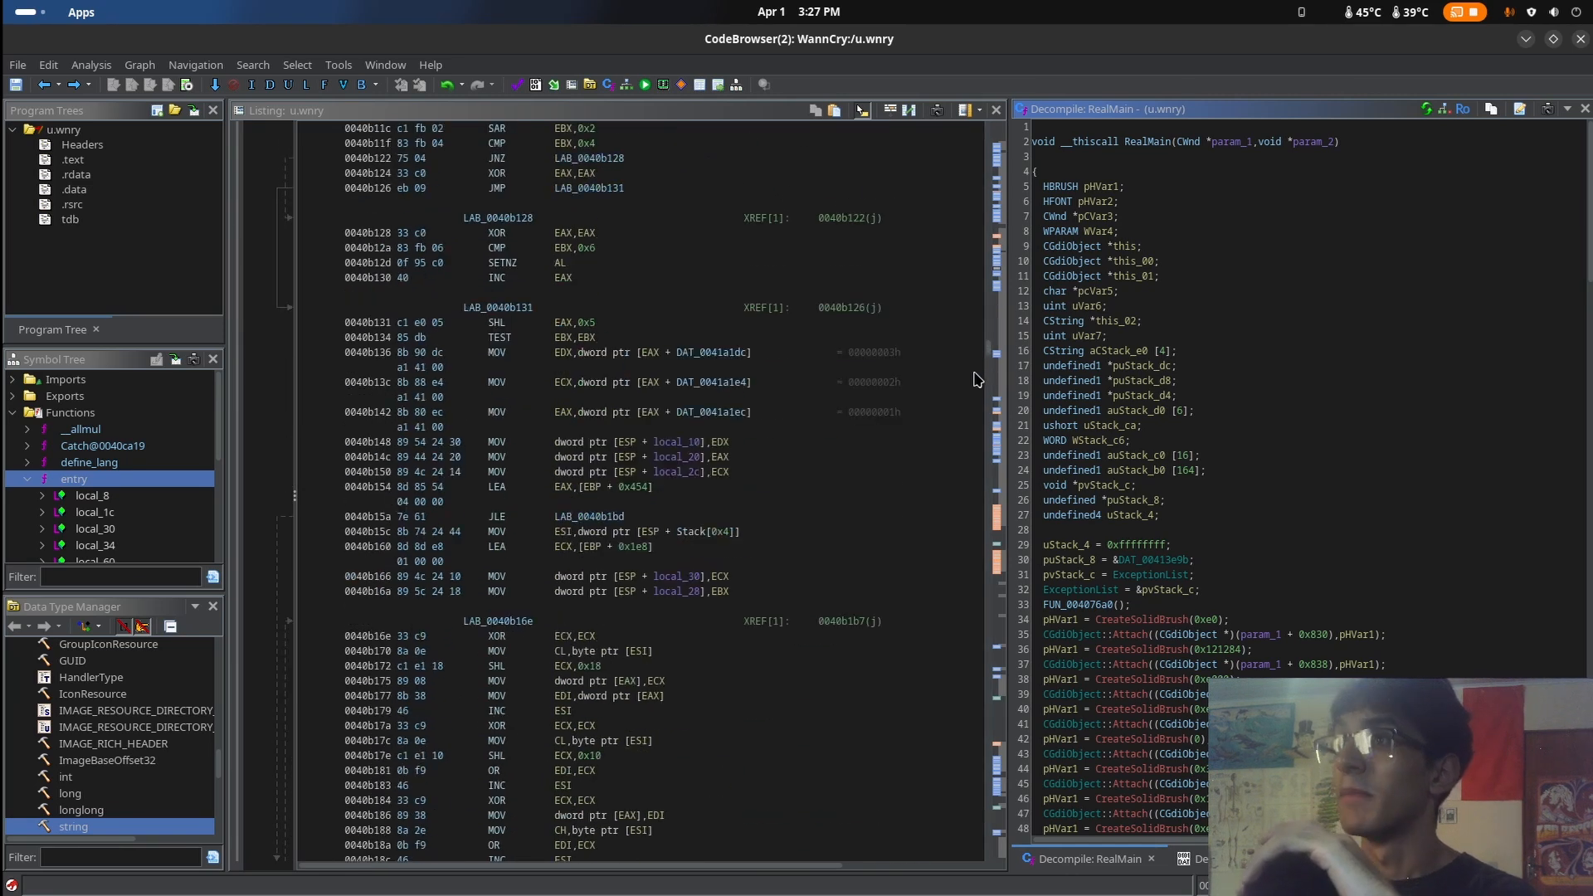
pyautogui.scroll(-15, 989, 367)
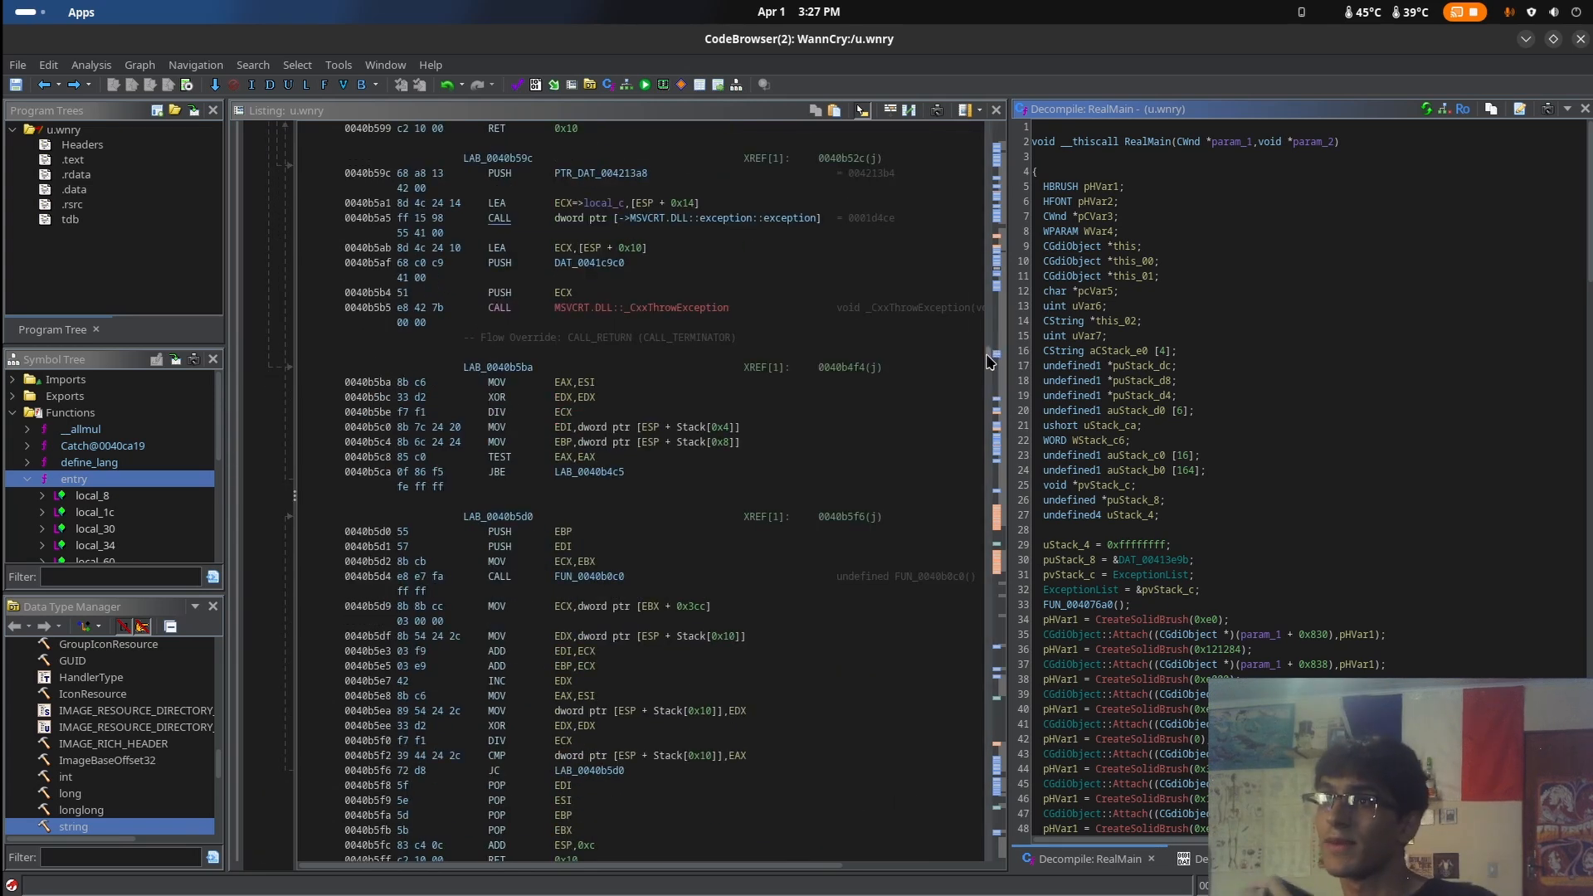
pyautogui.moveTo(988, 356); pyautogui.dragTo(982, 127)
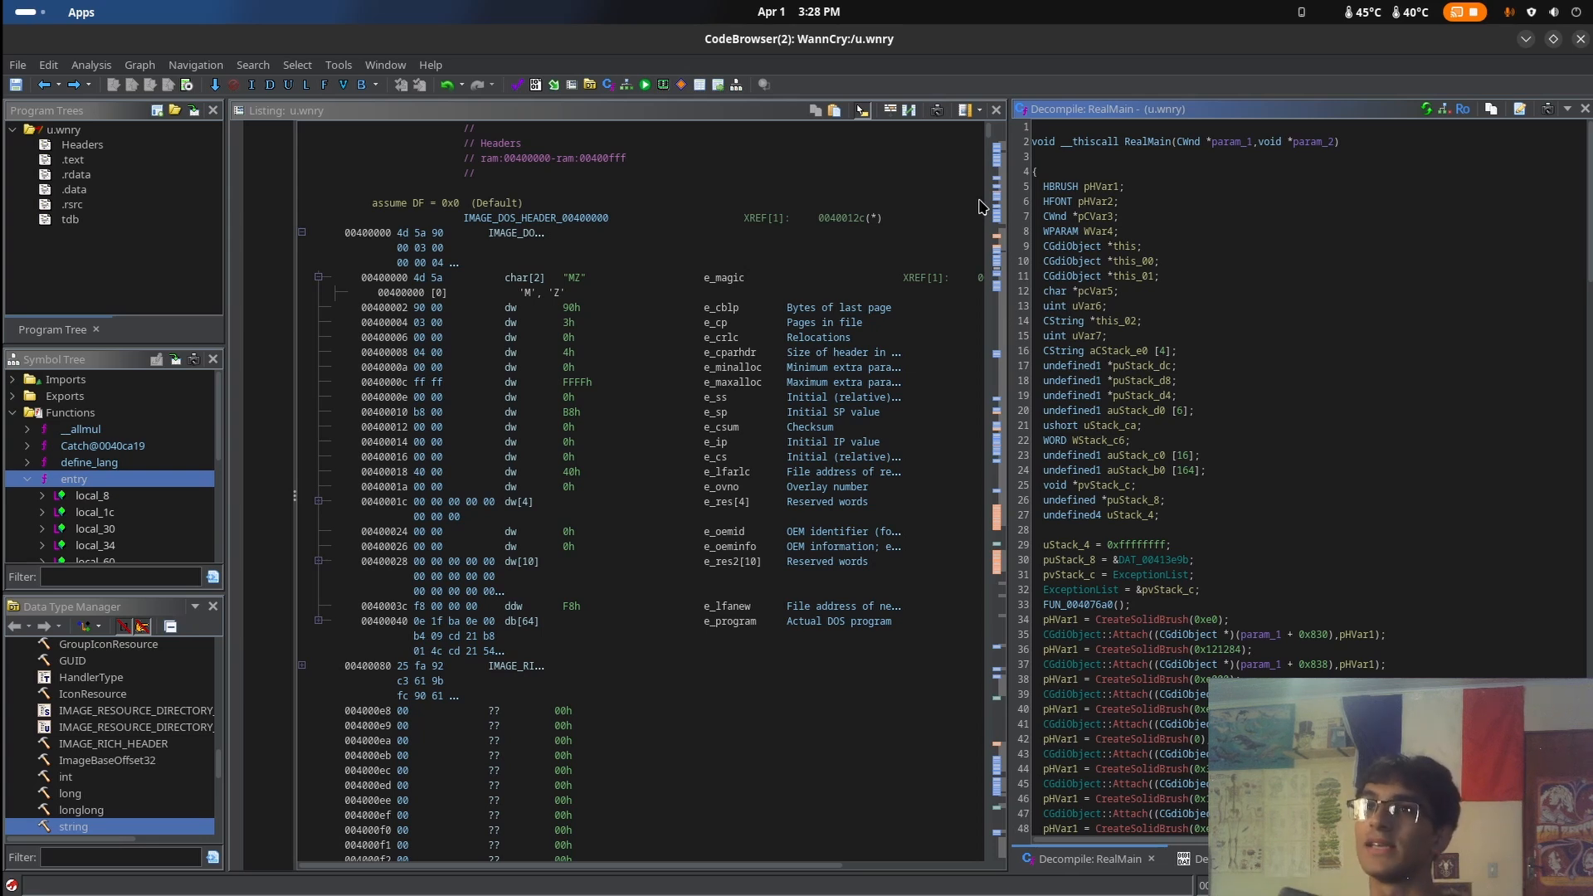
# Move the u.wnry CodeBrowser aside, close the "string" uses window and bring the WannCry project window forward
pyautogui.moveTo(871, 39); pyautogui.dragTo(1361, 202)
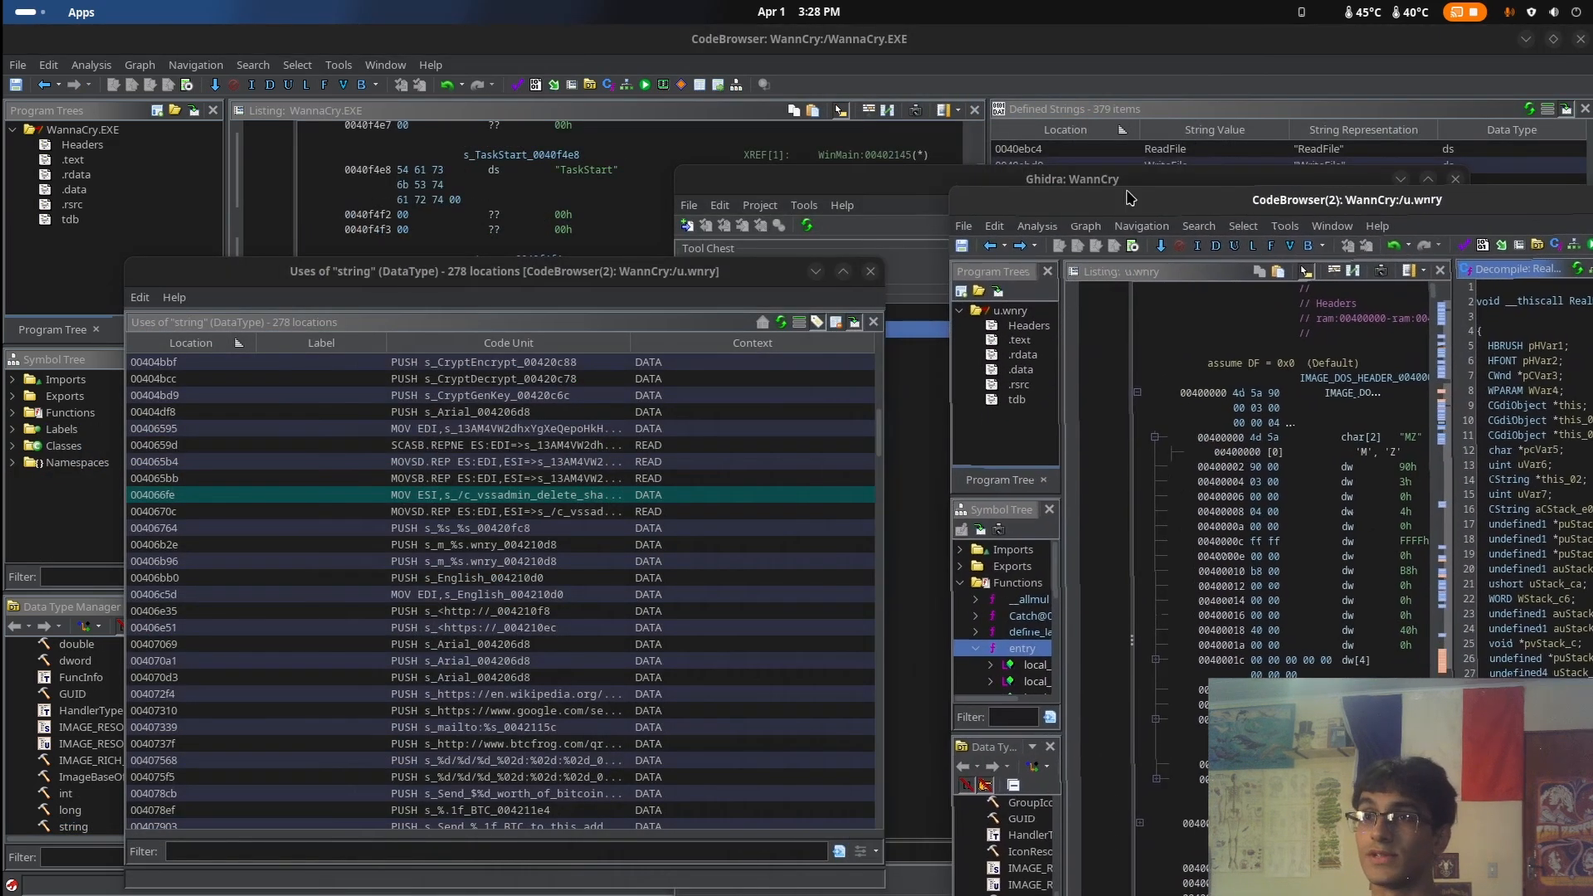
pyautogui.moveTo(606, 278); pyautogui.dragTo(508, 218)
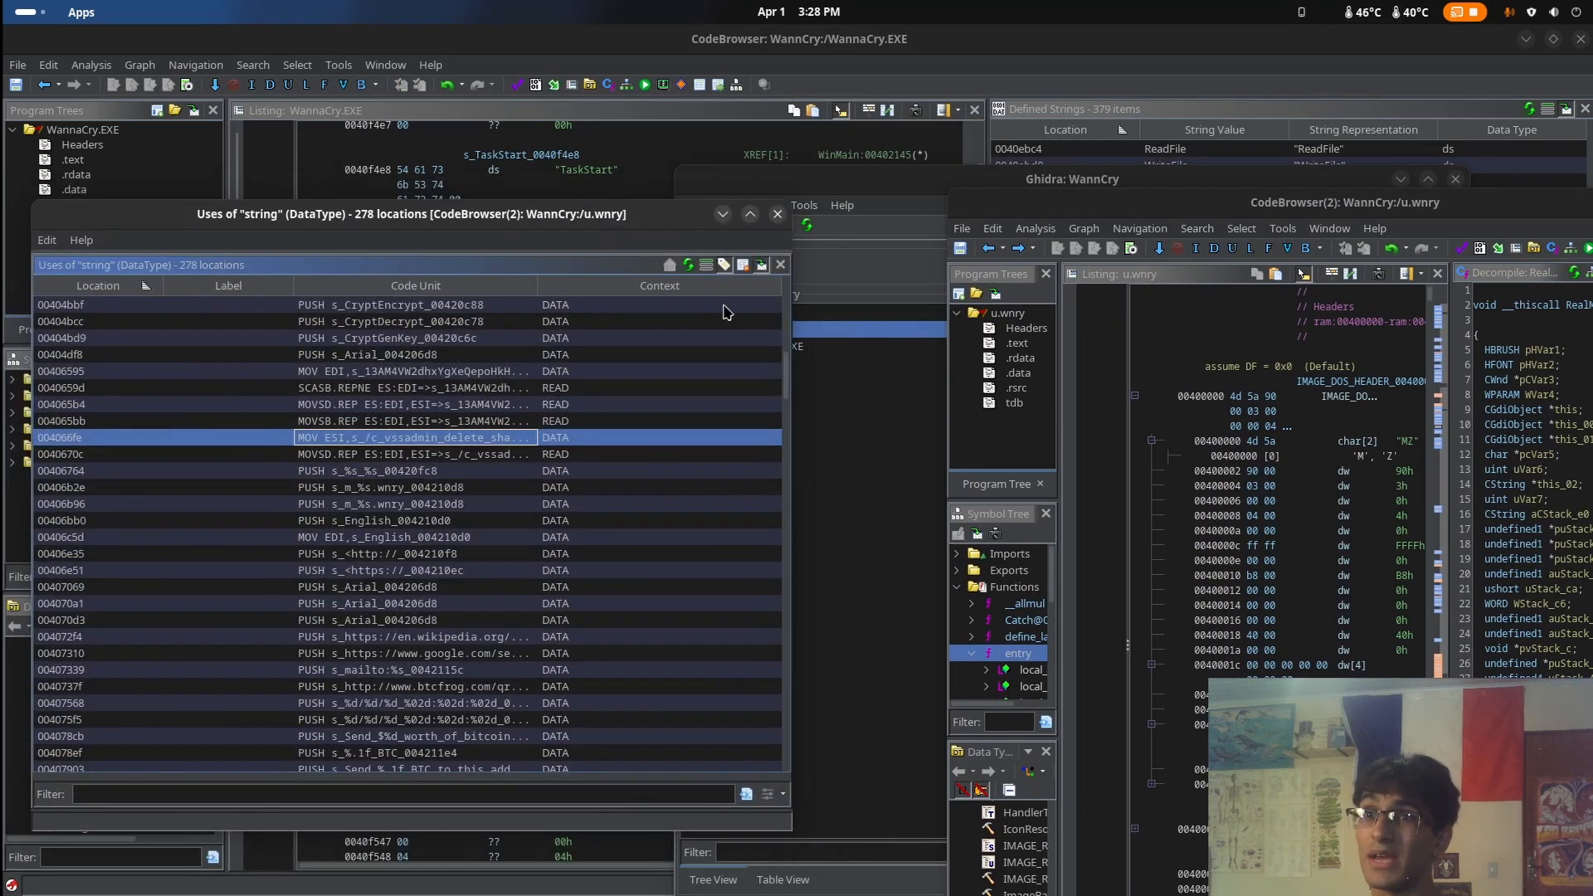
pyautogui.click(778, 214)
pyautogui.moveTo(972, 184); pyautogui.dragTo(690, 219)
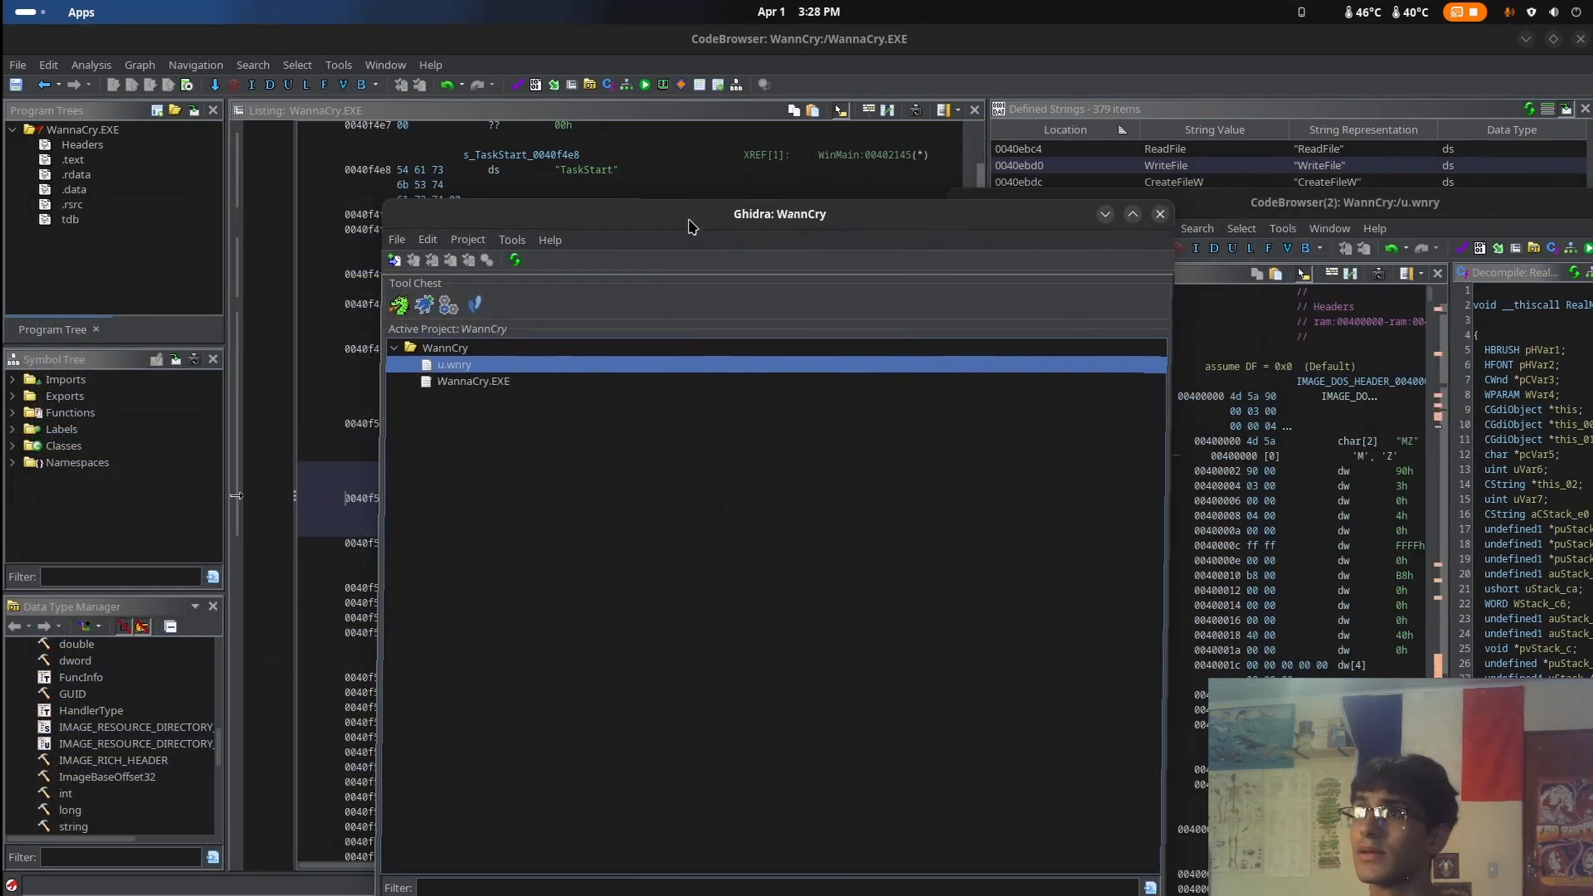
# Switch to the terminal opened in Documents/WannacryAnalise, clear it and list the folder's files
pyautogui.moveTo(3, 3)
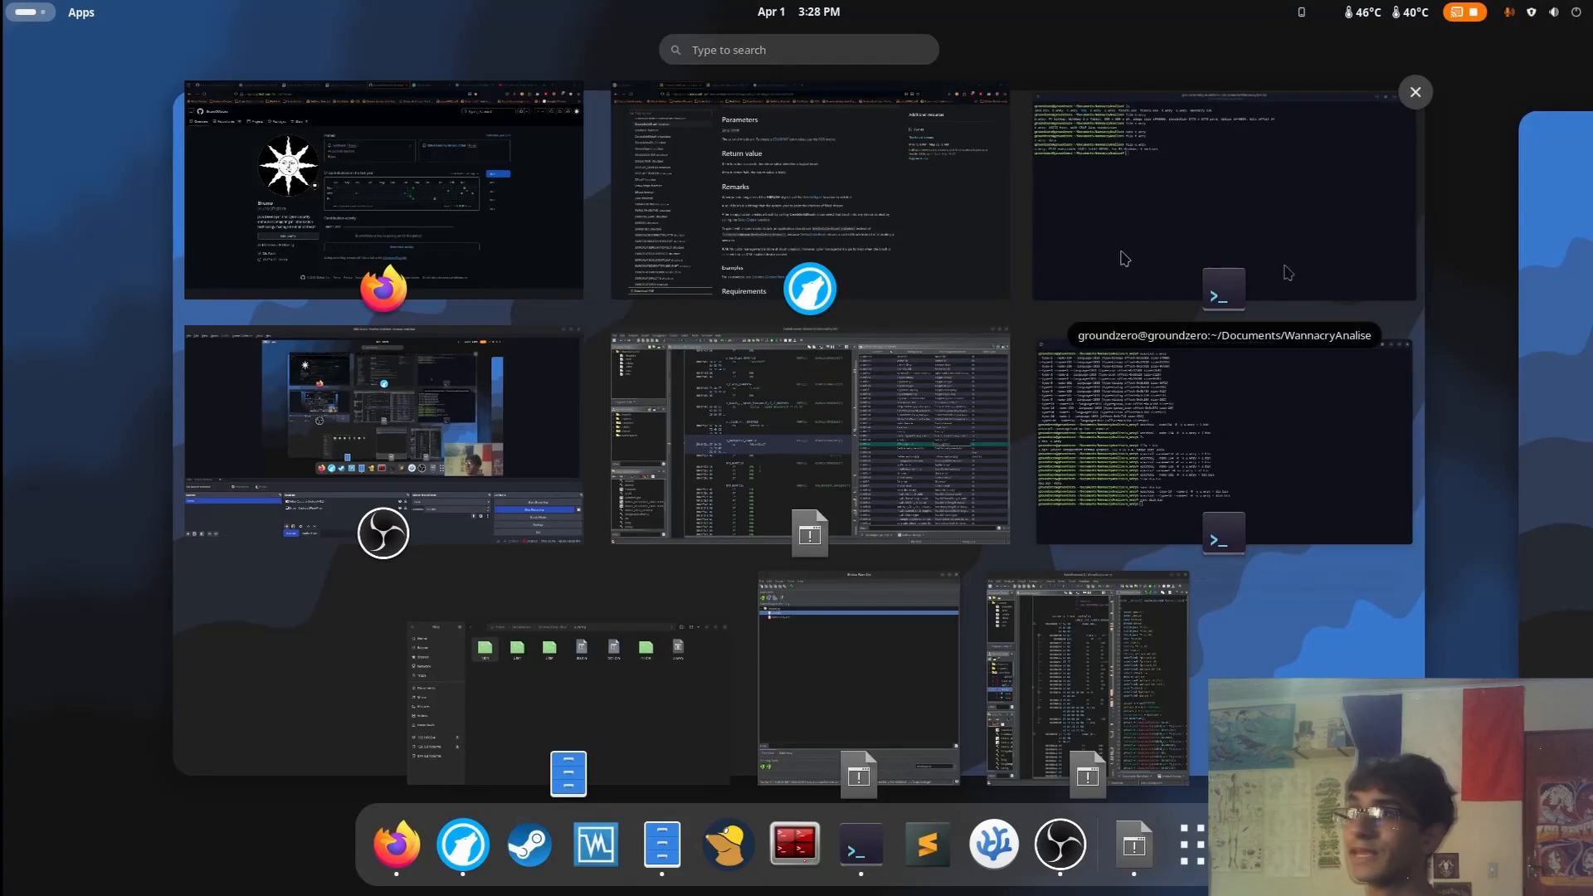
pyautogui.click(1141, 264)
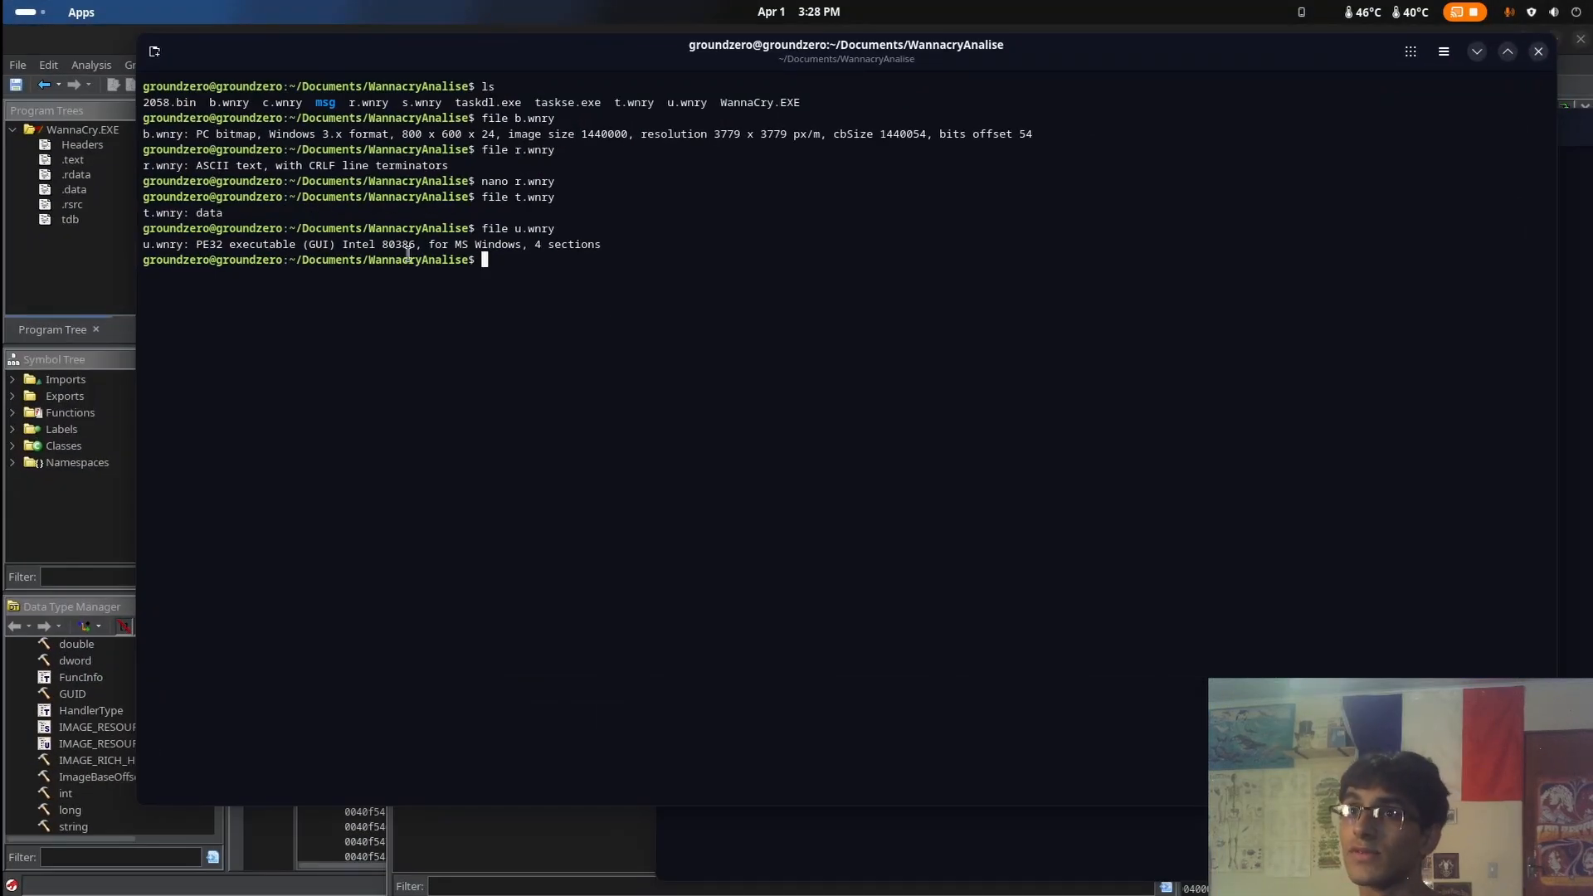
pyautogui.write('cl')
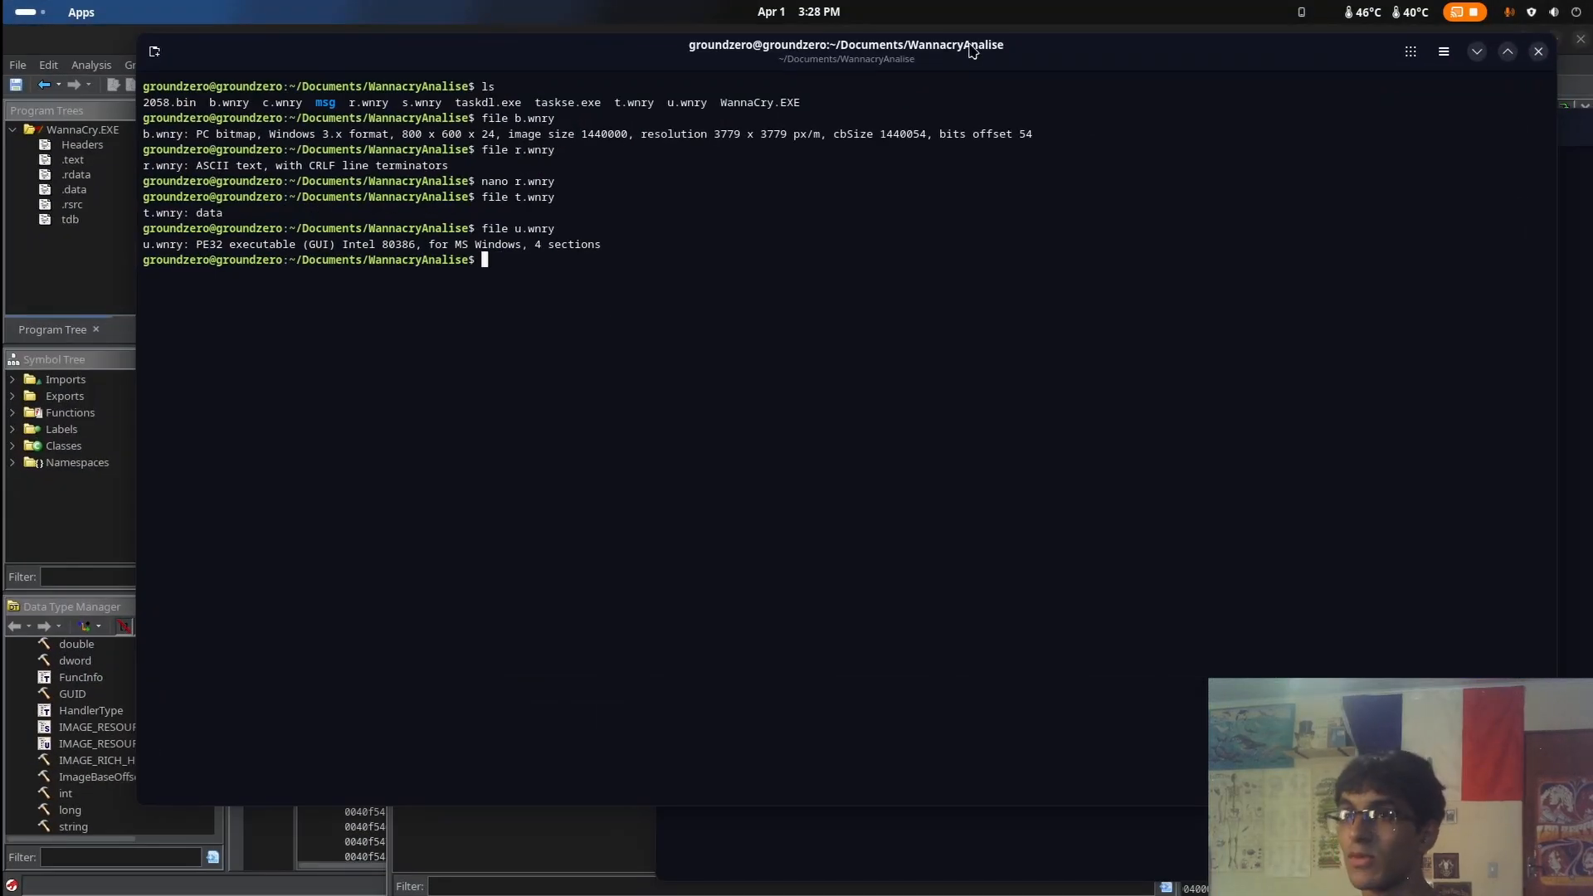
pyautogui.write('ear')
pyautogui.press('Return')
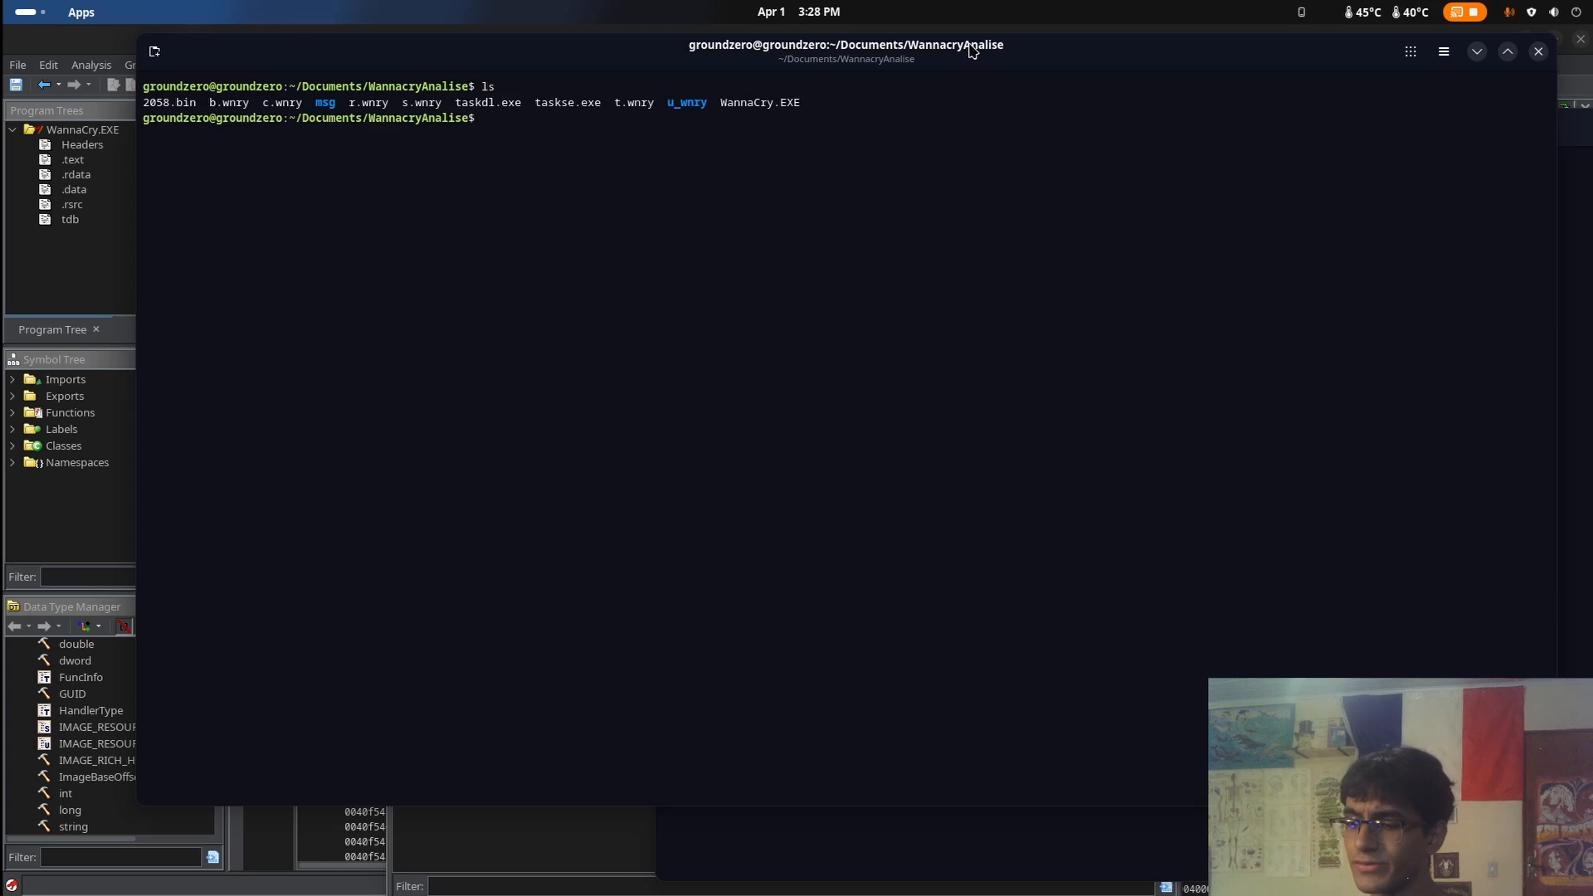
# Compute the MD5 hash of WannaCry.EXE with md5sum
pyautogui.write('md5')
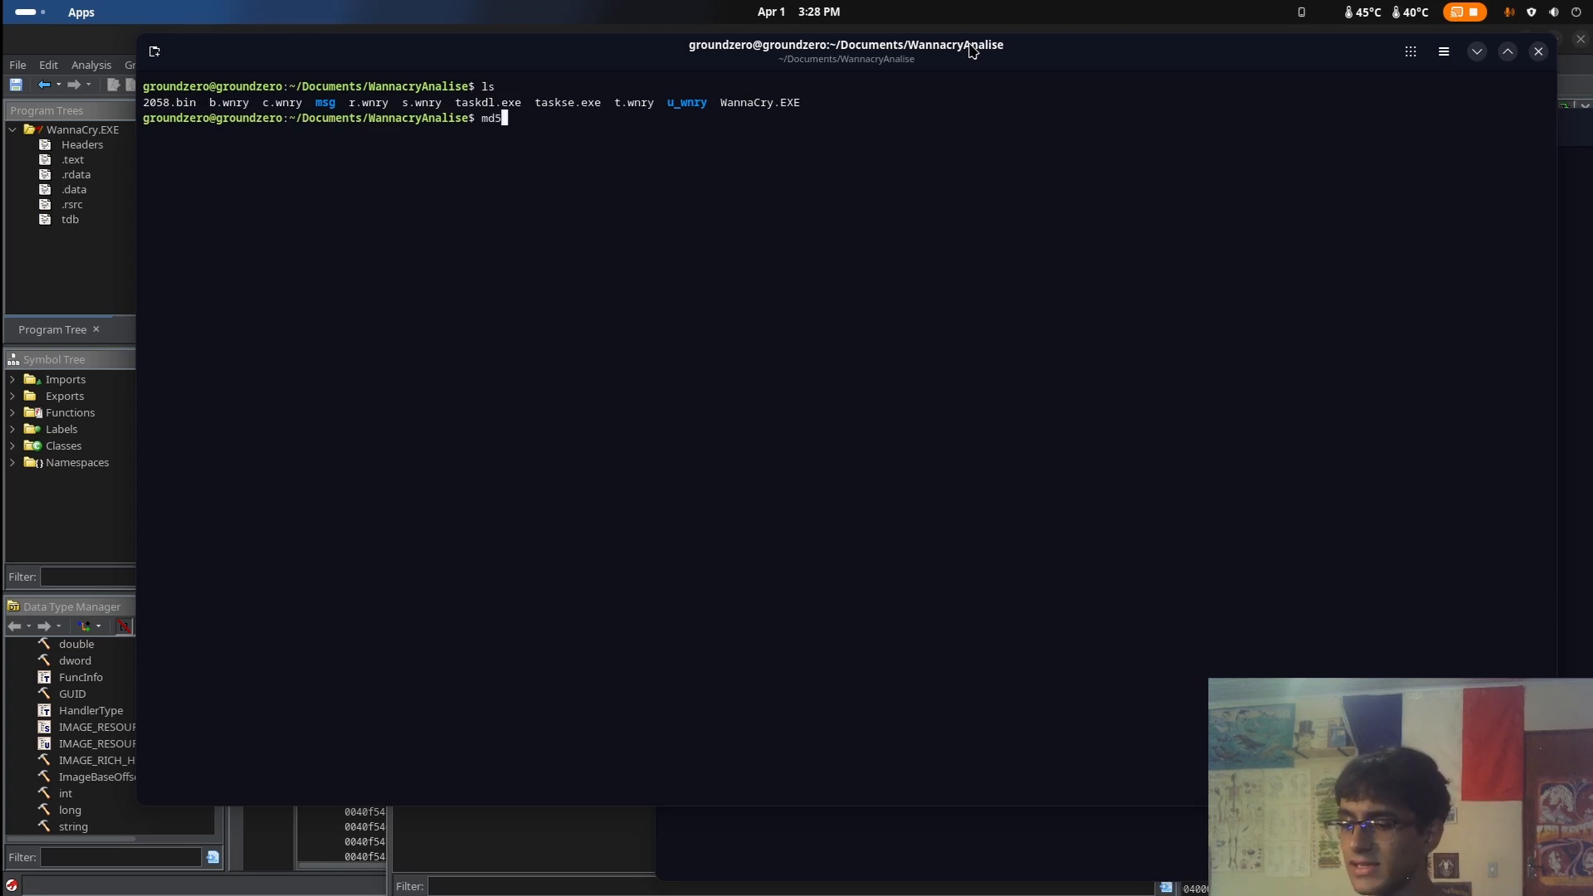
pyautogui.write('sum ')
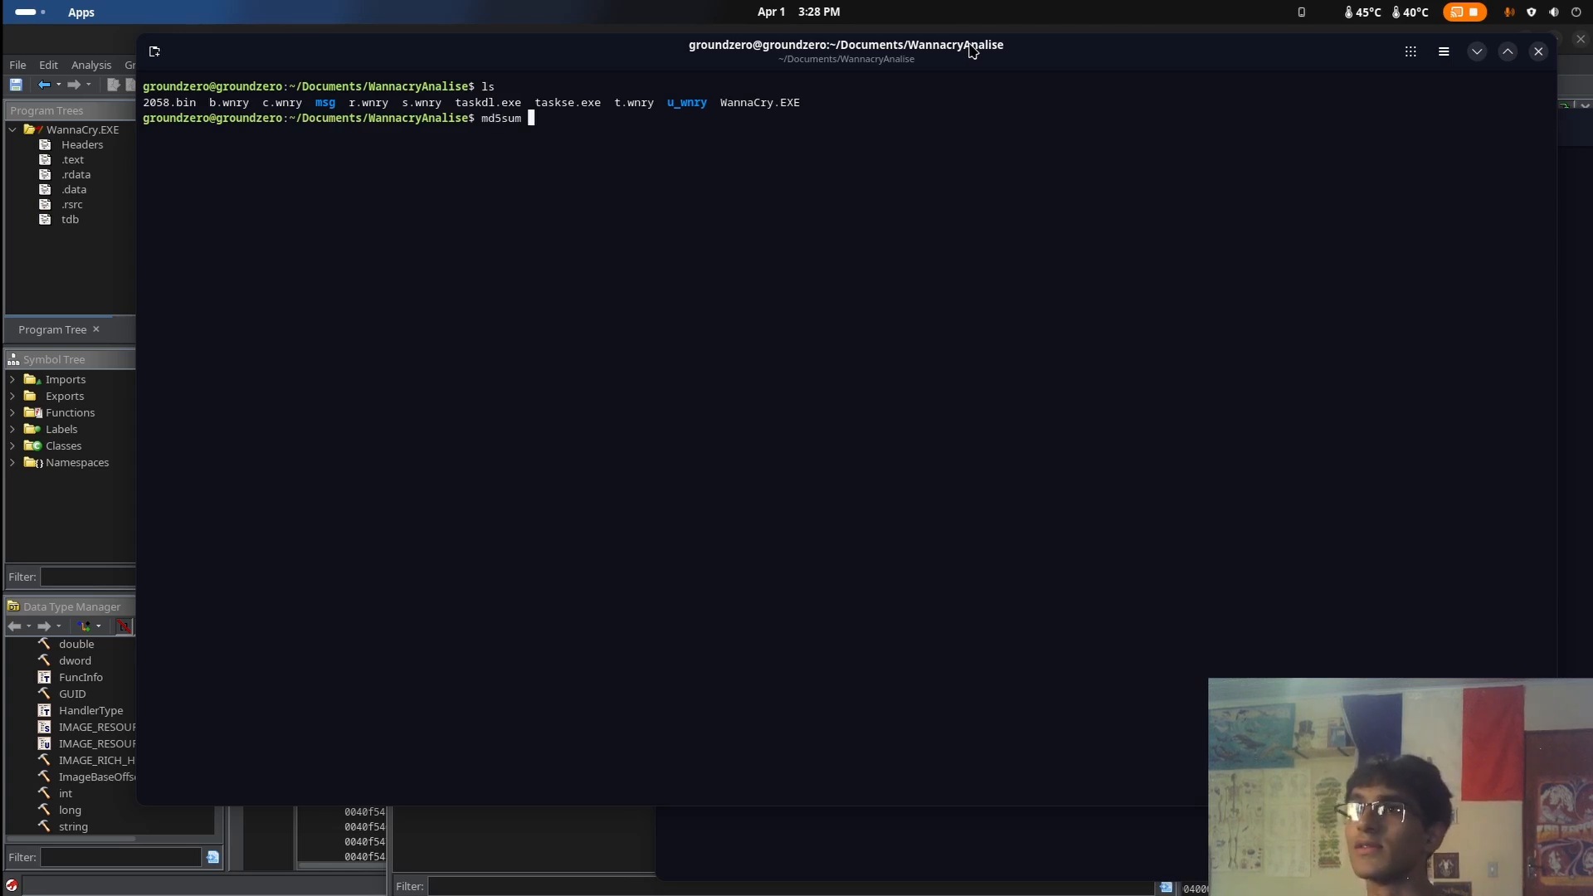
pyautogui.write('W')
pyautogui.press('Tab')
pyautogui.press('Return')
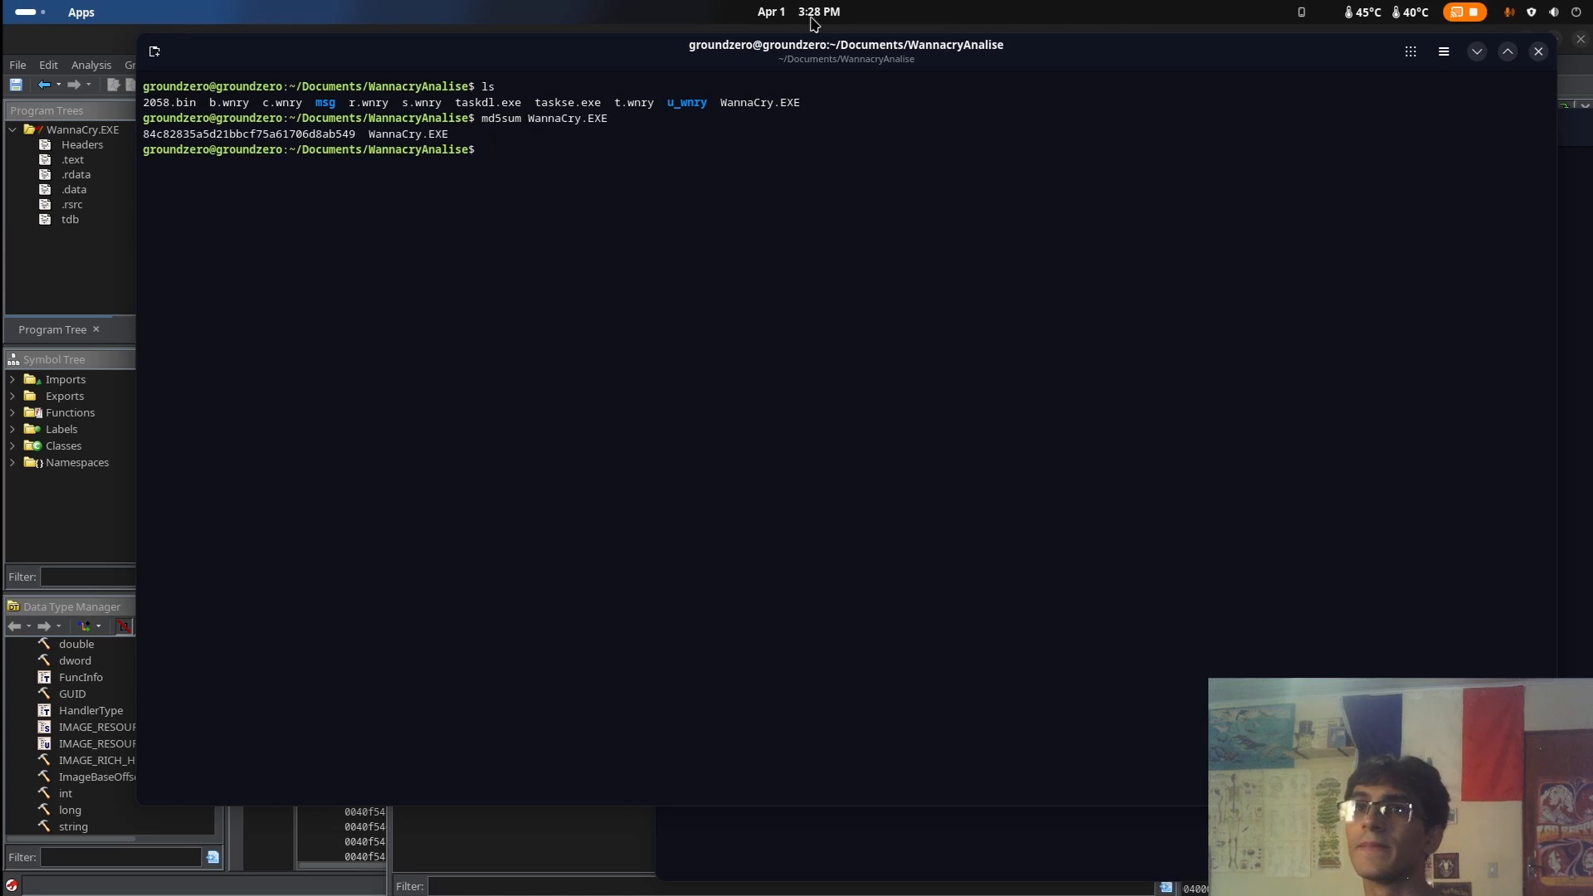
# Switch to the browser window with the CreateSolidBrush page, go back to the Google results and search for "Wannacrymd5"
pyautogui.press('super')
pyautogui.click(621, 178)
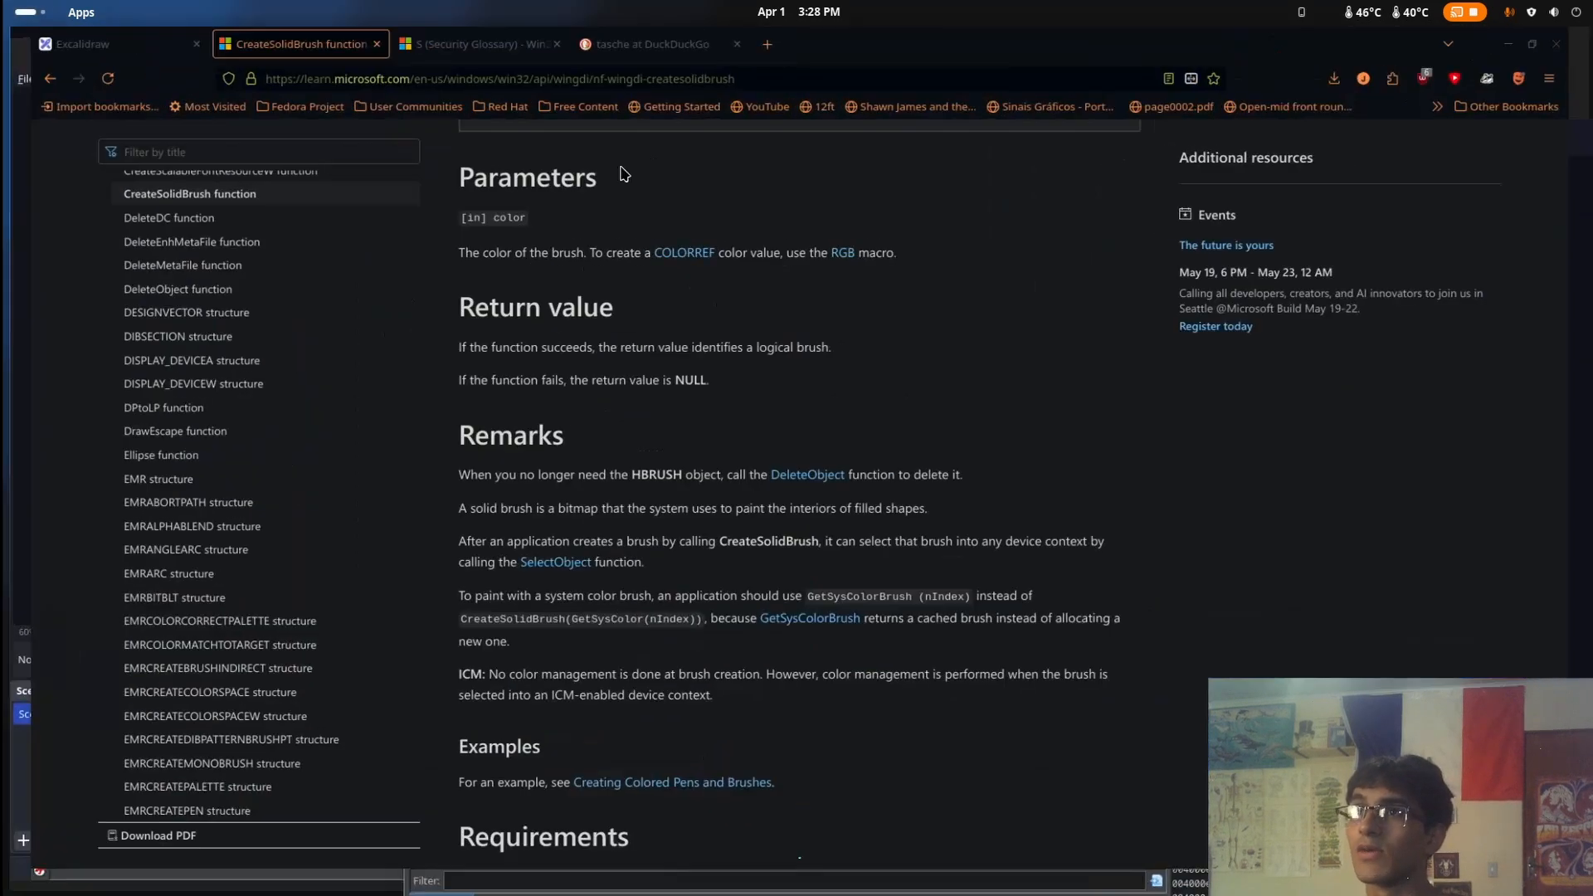
pyautogui.hotkey('alt', 'Left')
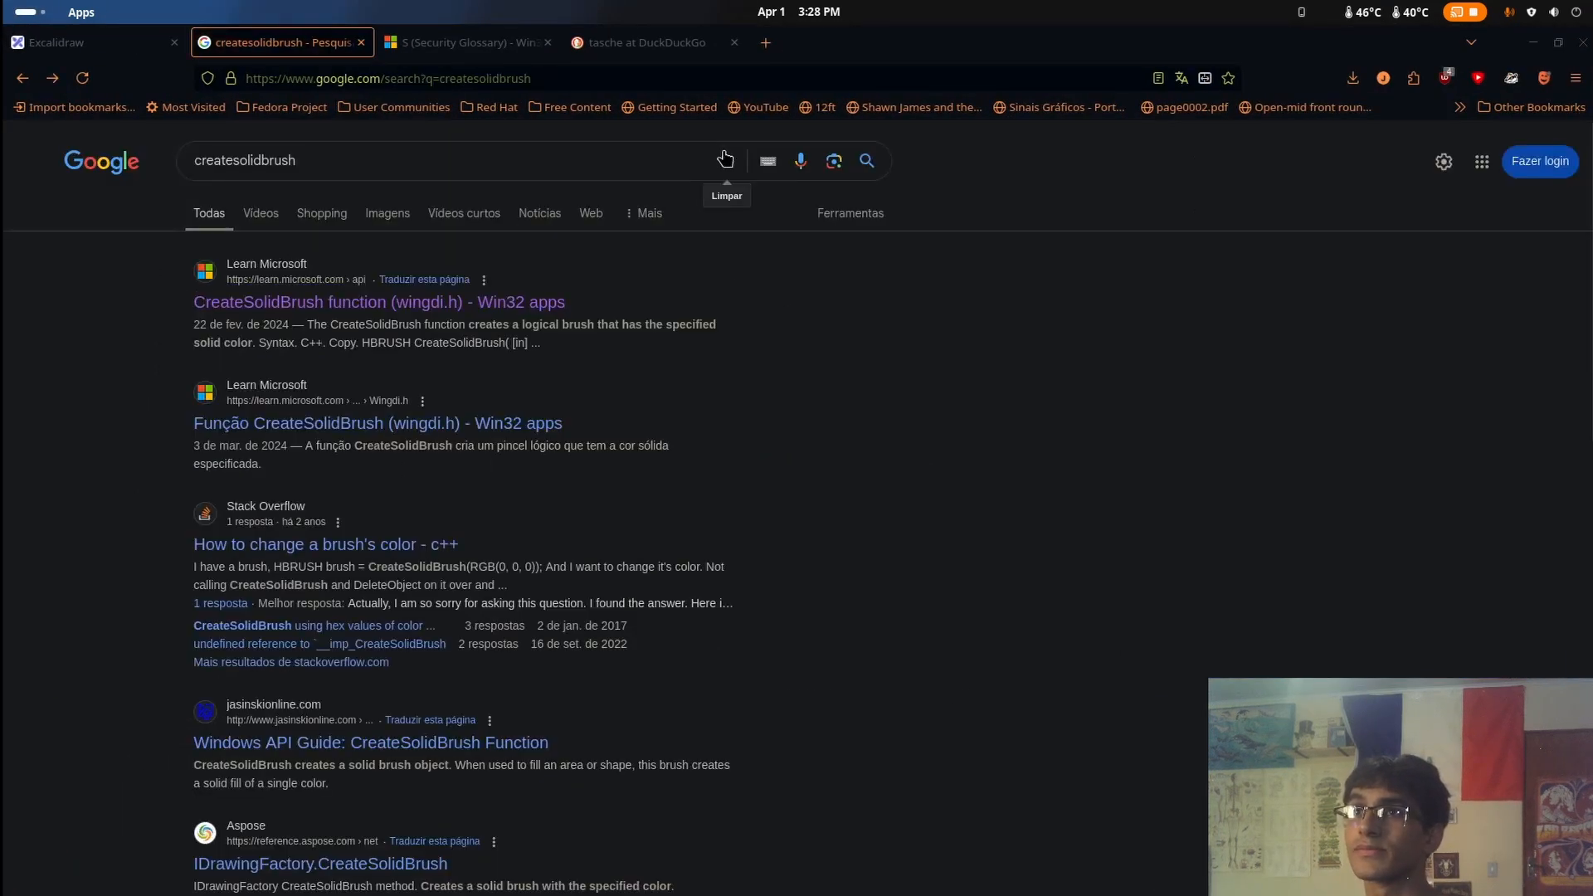
pyautogui.click(730, 155)
pyautogui.write('Wannacr')
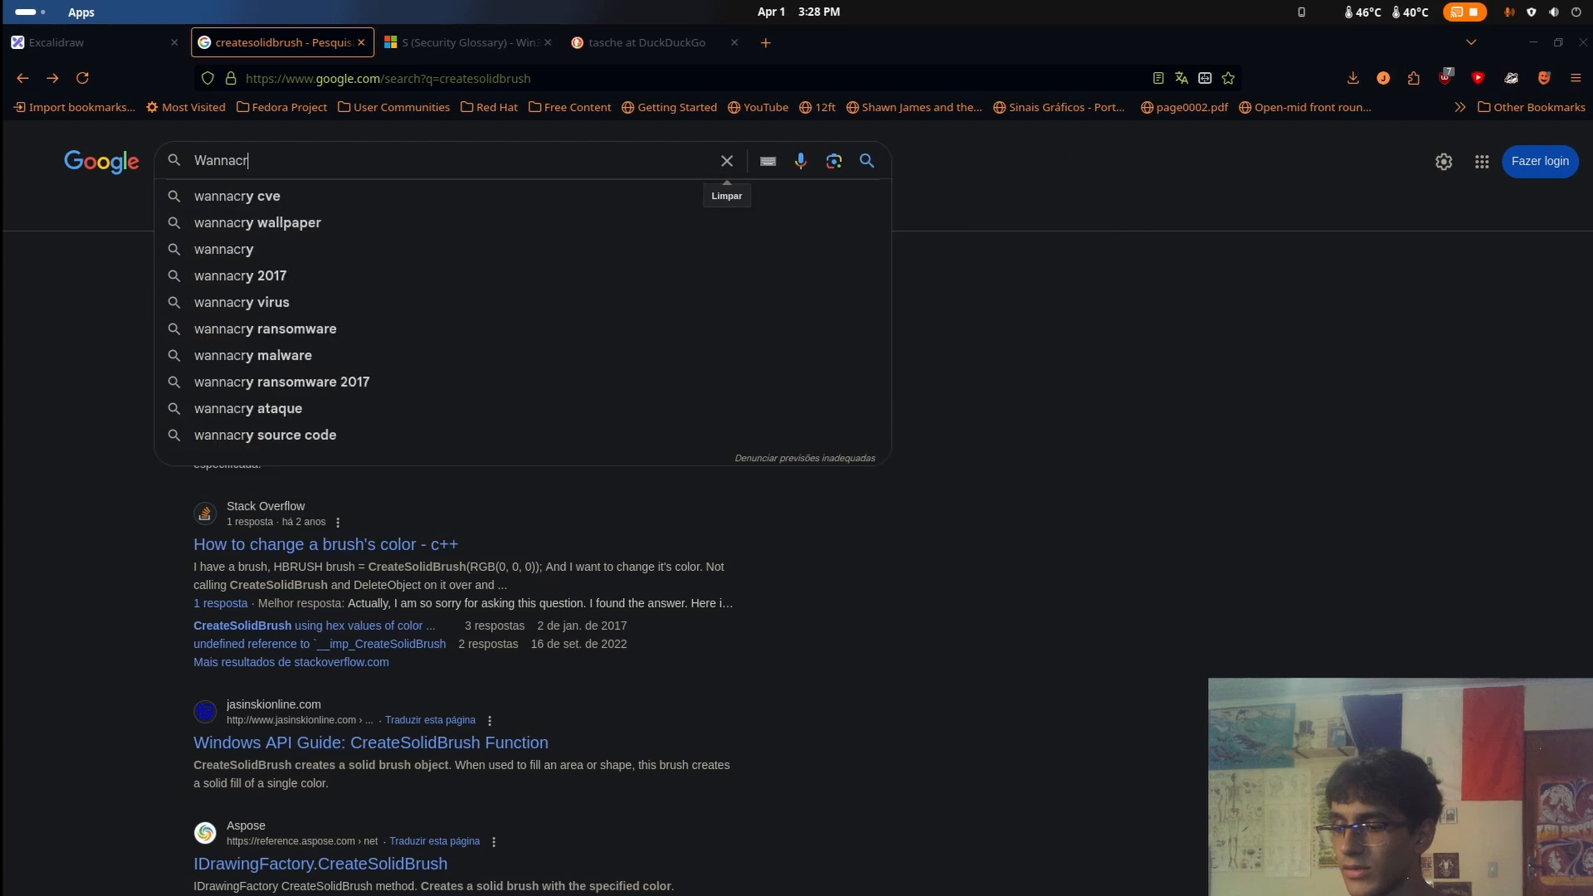
pyautogui.write('ymd5')
pyautogui.press('Return')
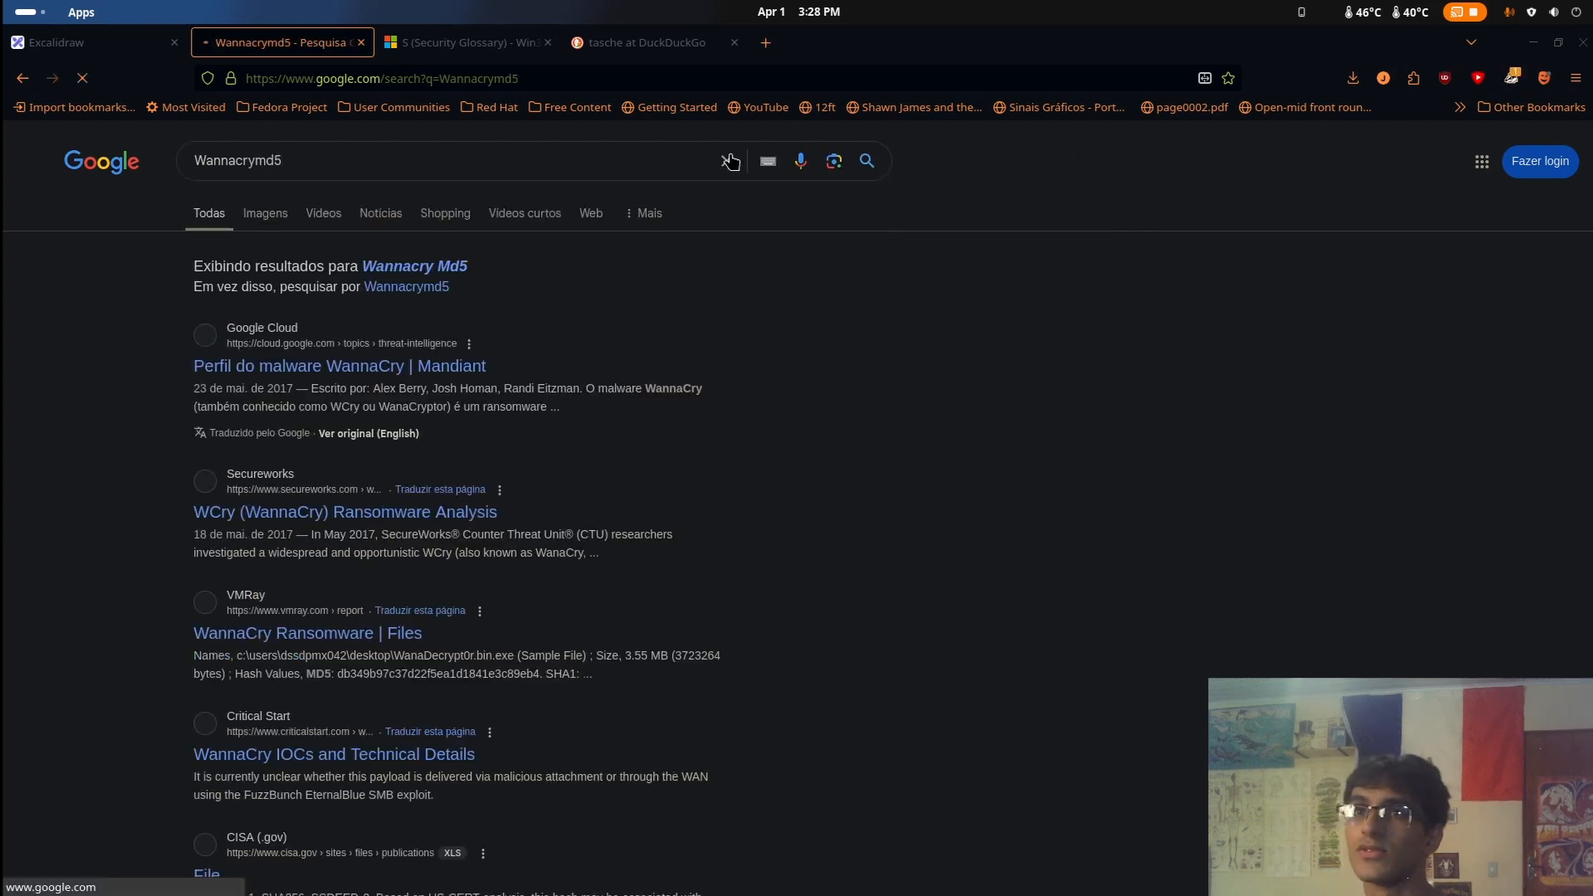
# Open Mandiant's WannaCry malware profile from the results and find its table of file names and MD5 hashes
pyautogui.click(303, 368)
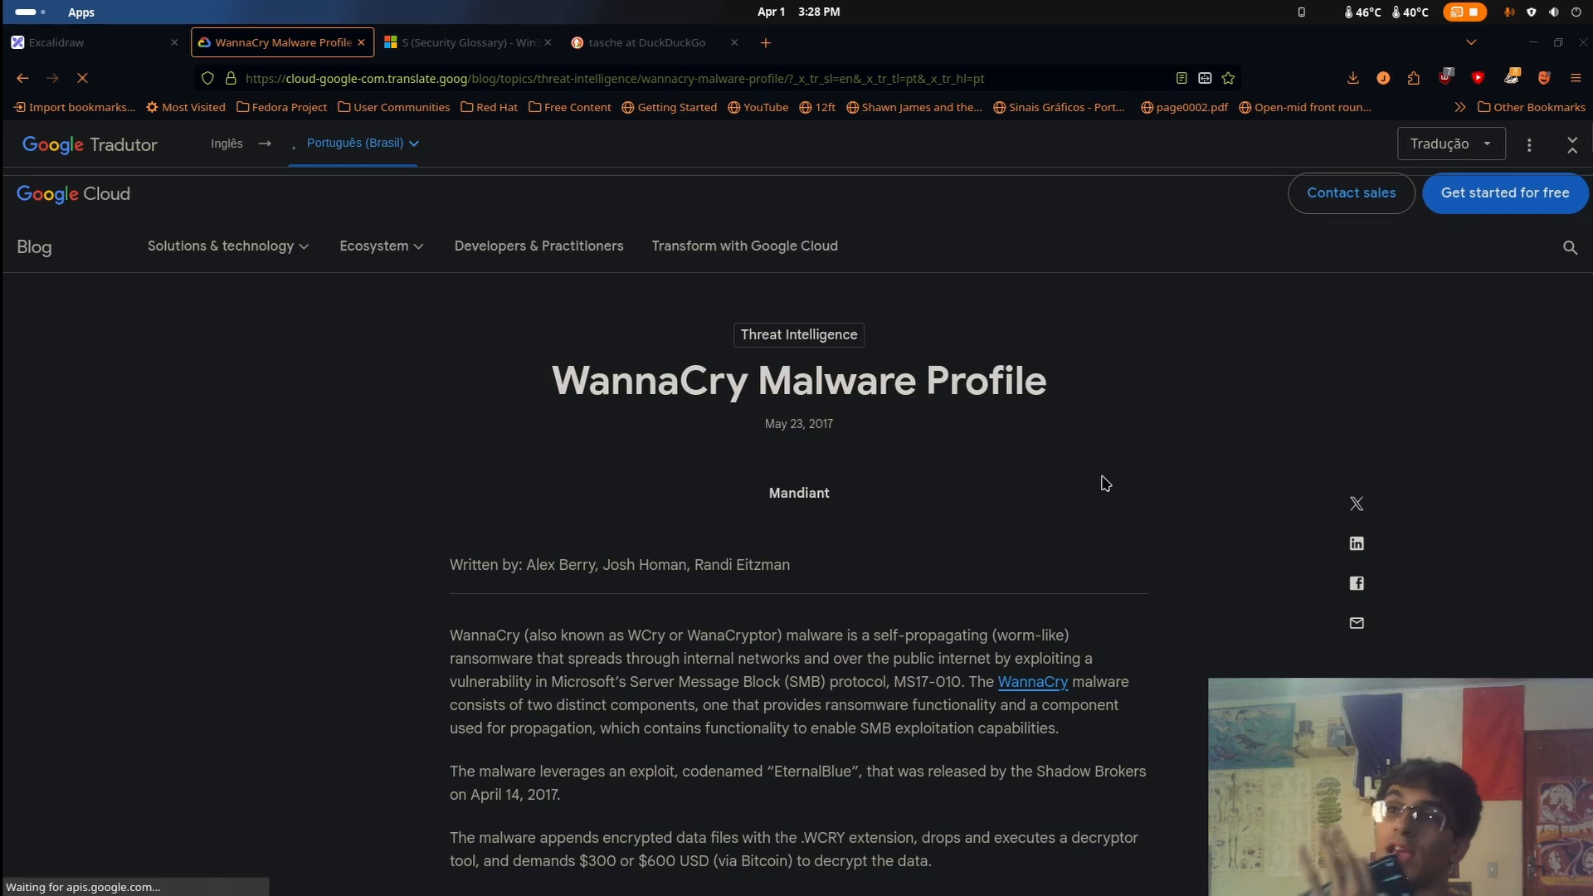
pyautogui.scroll(-3, 1097, 493)
pyautogui.scroll(-7, 1094, 509)
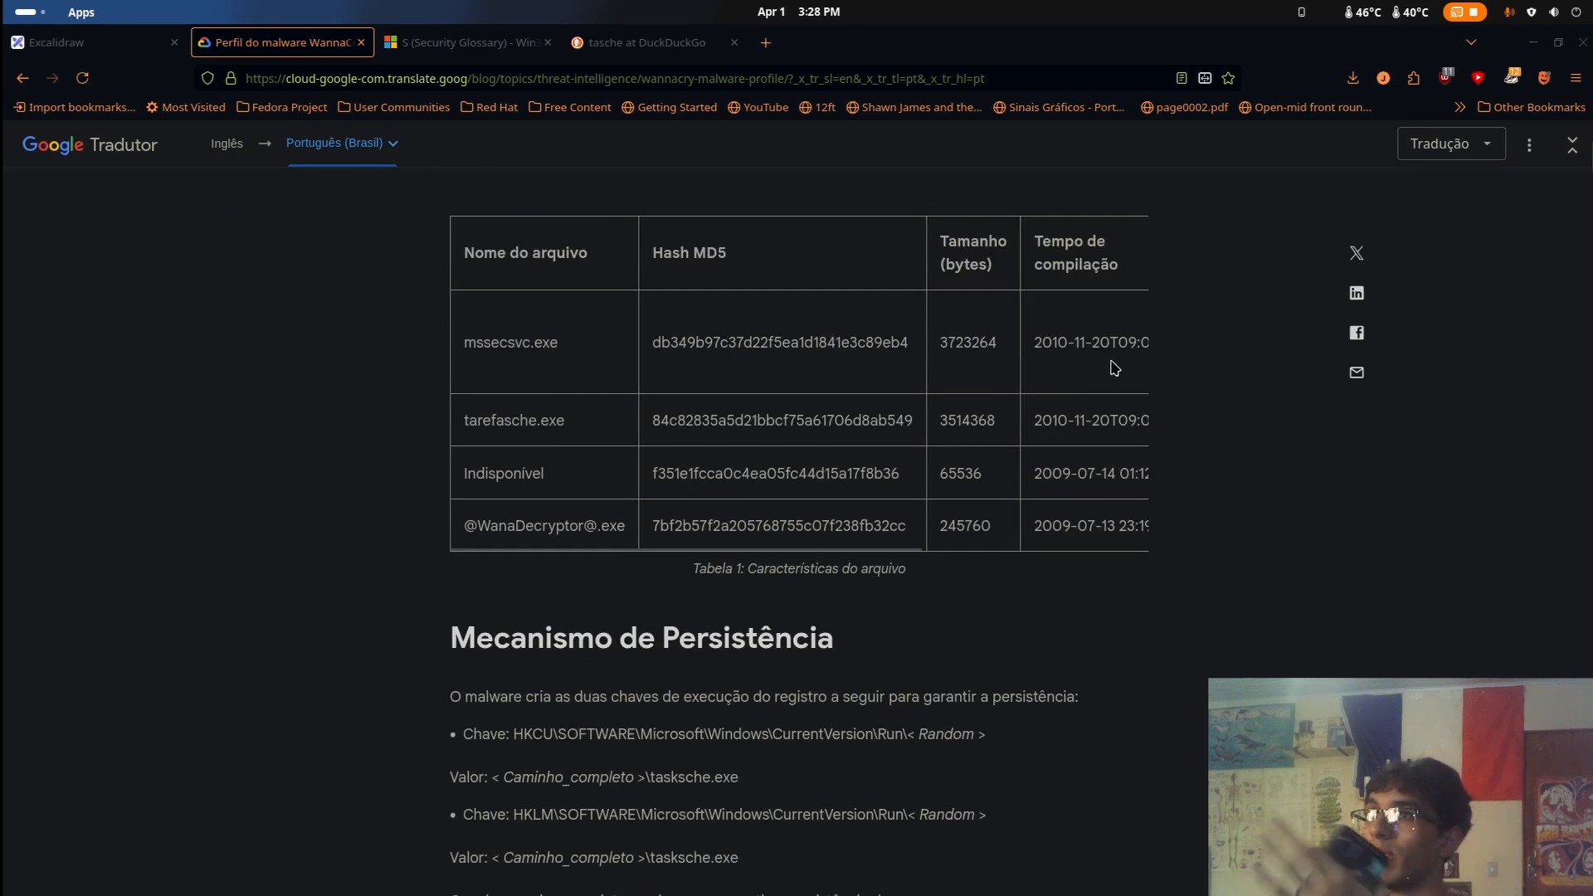
# Compare the md5sum output in the terminal with the MD5 hash listed for tarefasche.exe in the malware profile
pyautogui.moveTo(3, 1)
pyautogui.click(1159, 270)
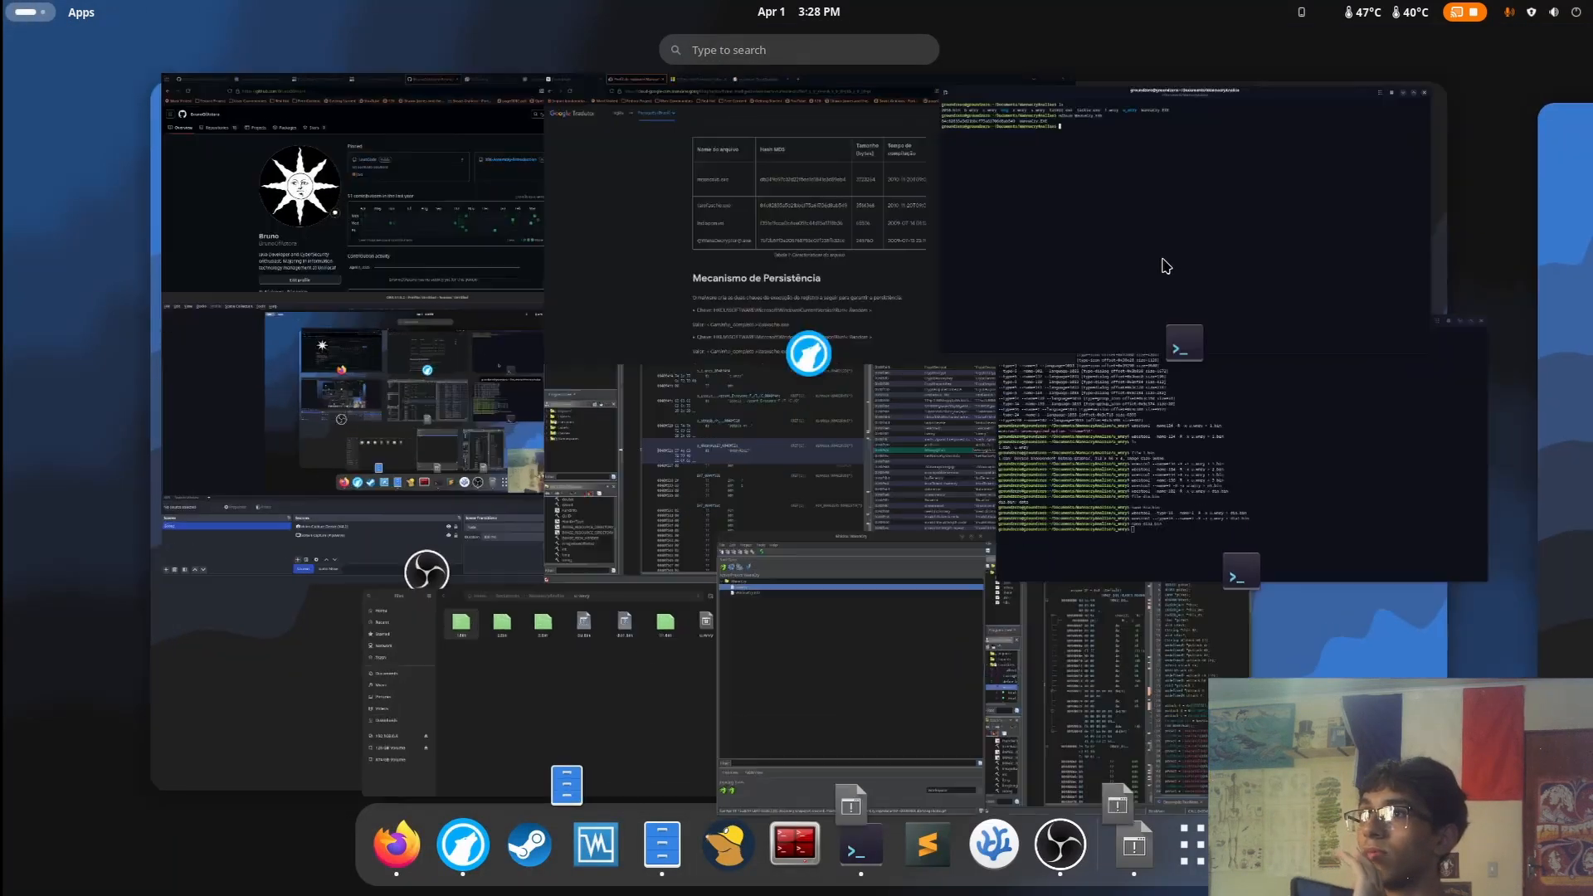
pyautogui.moveTo(585, 51); pyautogui.dragTo(1178, 519)
pyautogui.moveTo(744, 601); pyautogui.dragTo(764, 603)
pyautogui.click(734, 420)
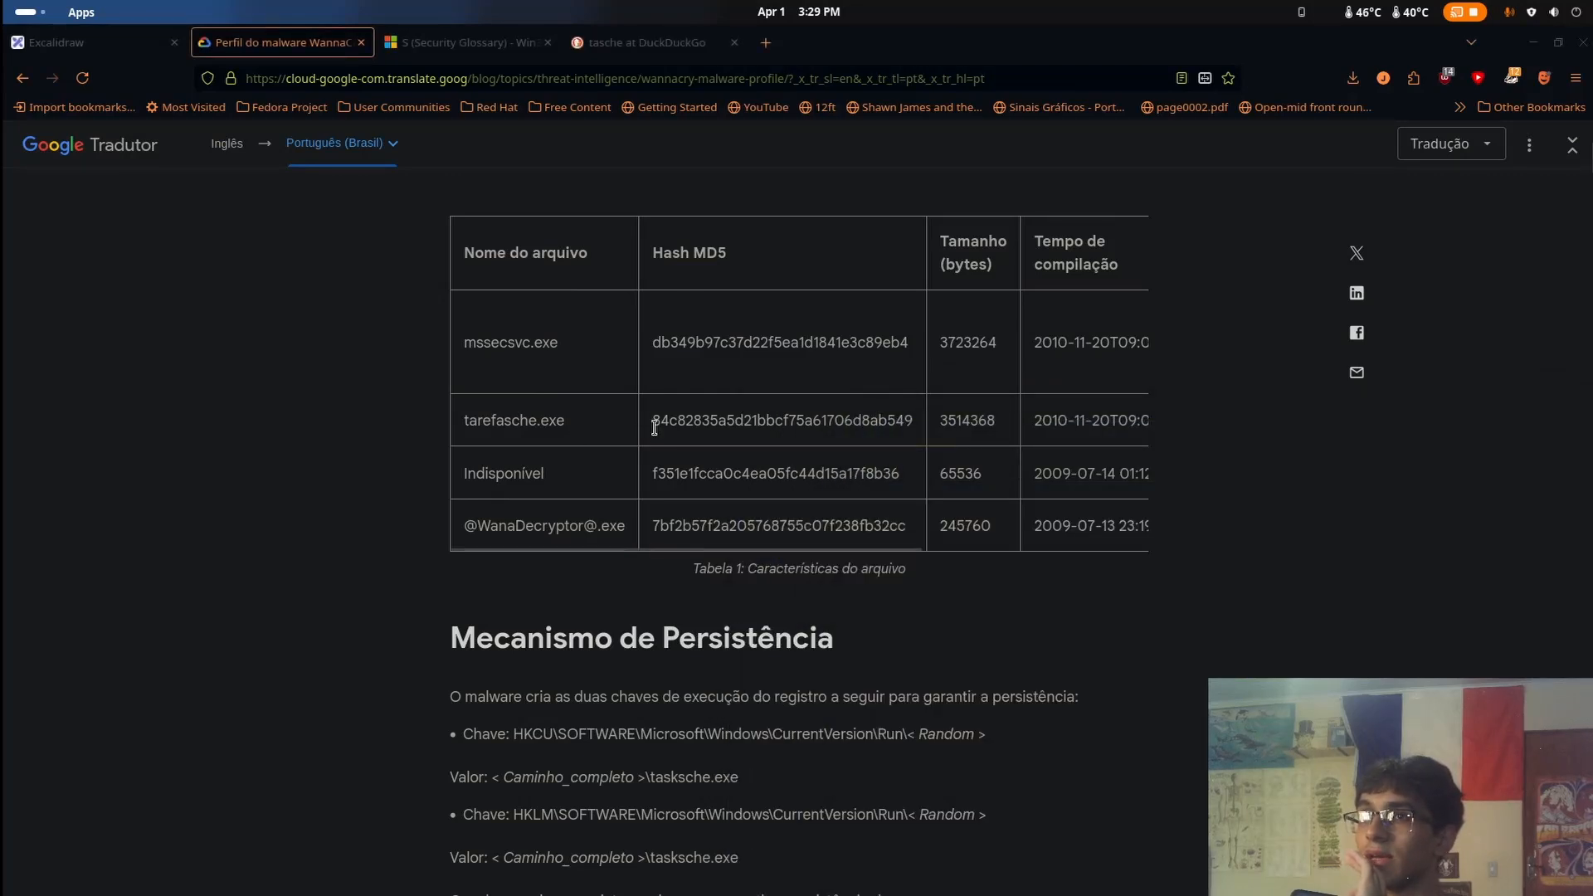
# Recheck the WannaCry.EXE hash in the terminal against the tarefasche.exe row of the malware profile's file table
pyautogui.moveTo(652, 421); pyautogui.dragTo(688, 426)
pyautogui.click(687, 430)
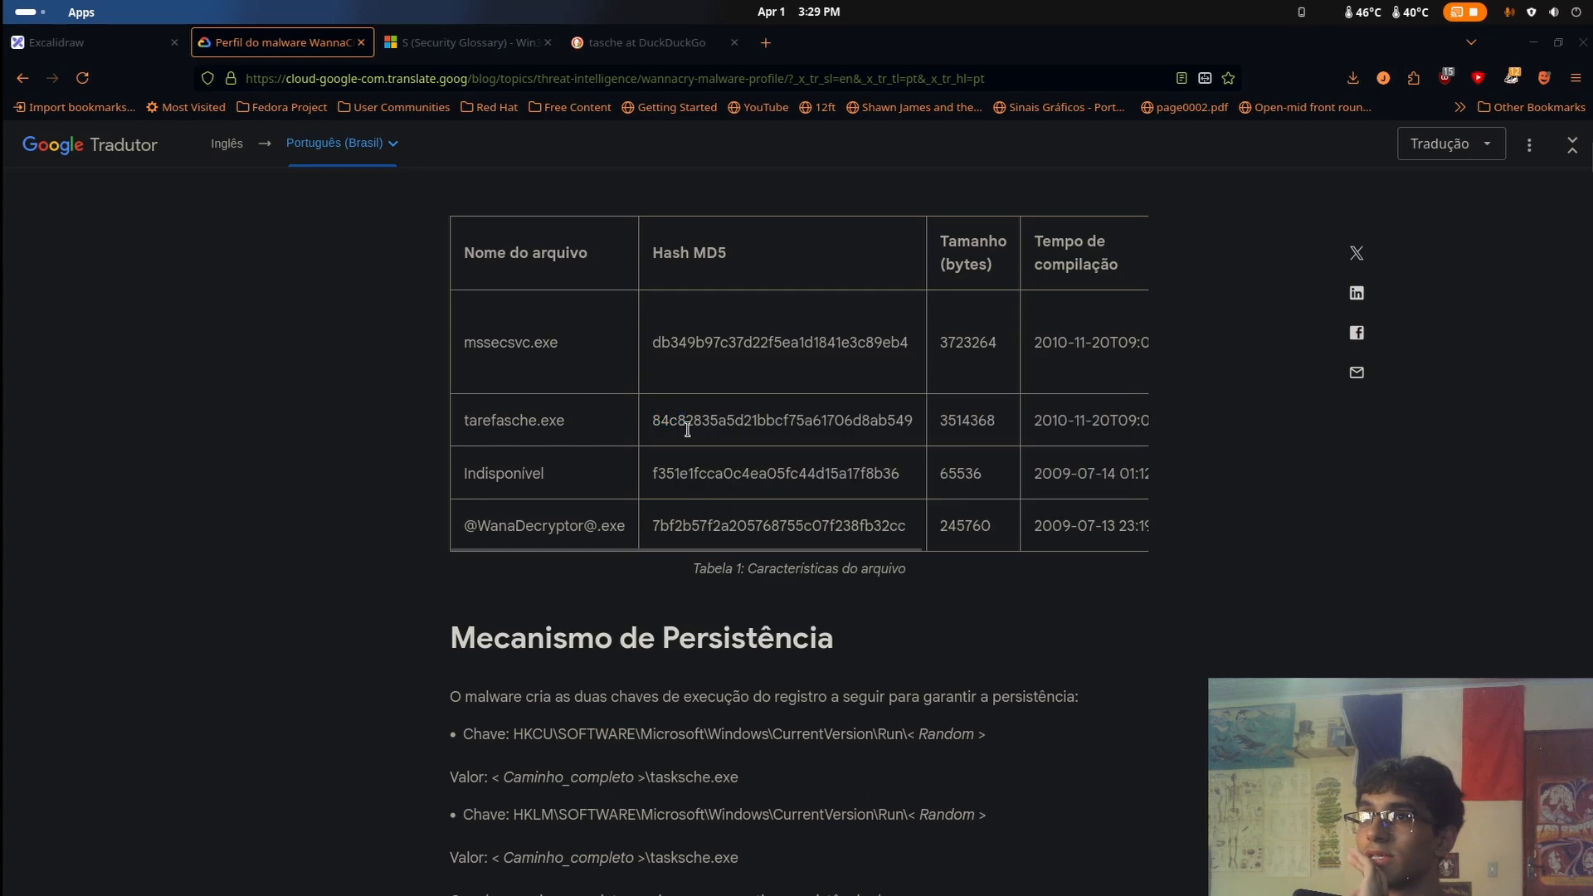
pyautogui.moveTo(2, 1)
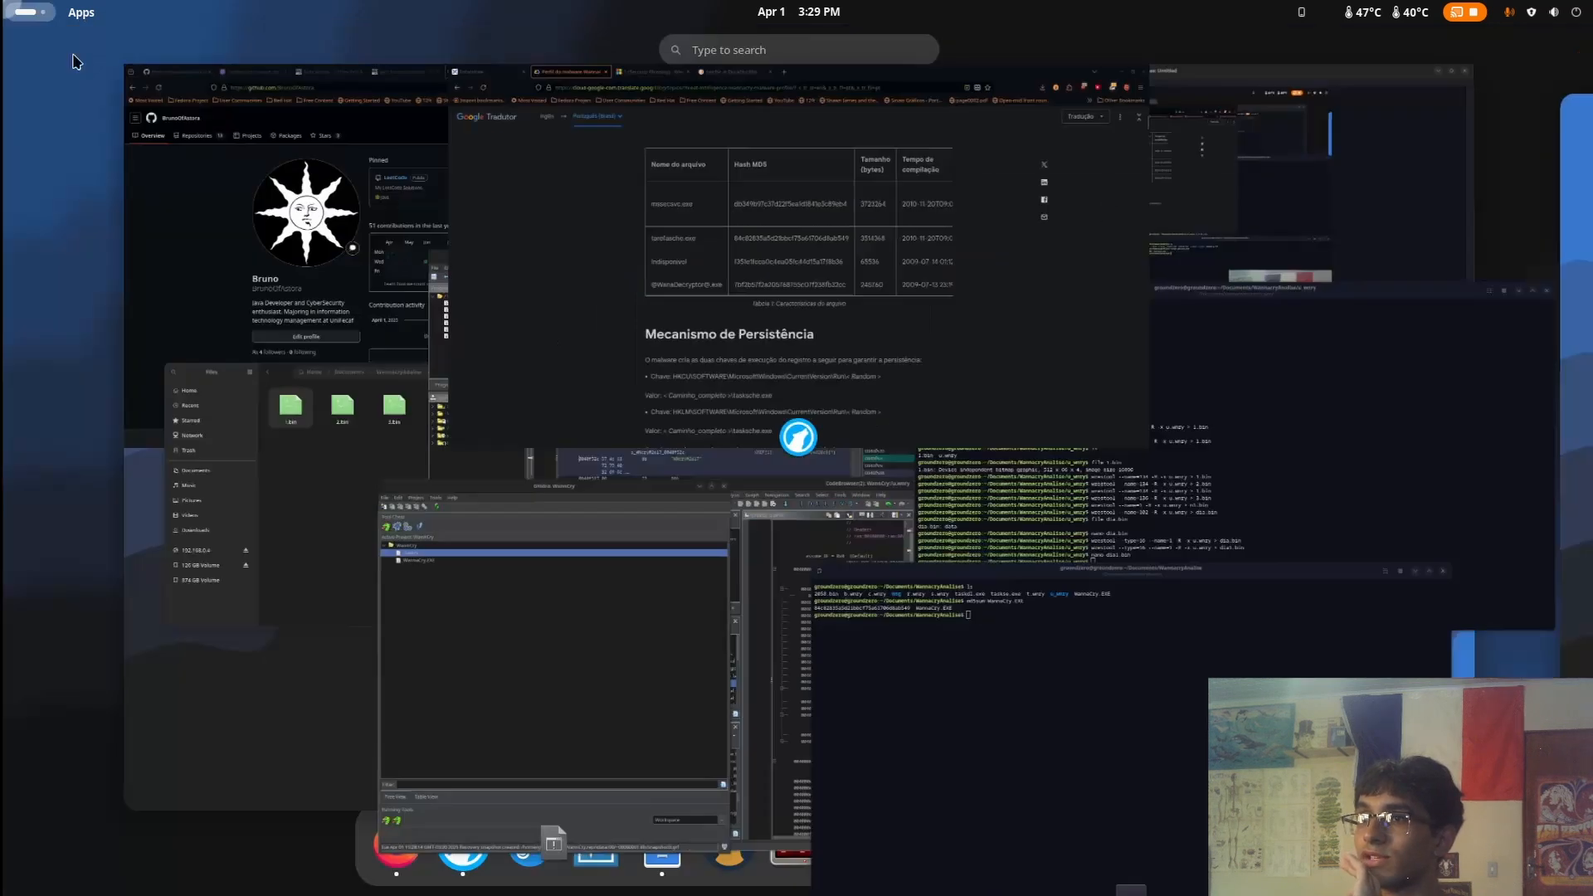
pyautogui.click(1149, 525)
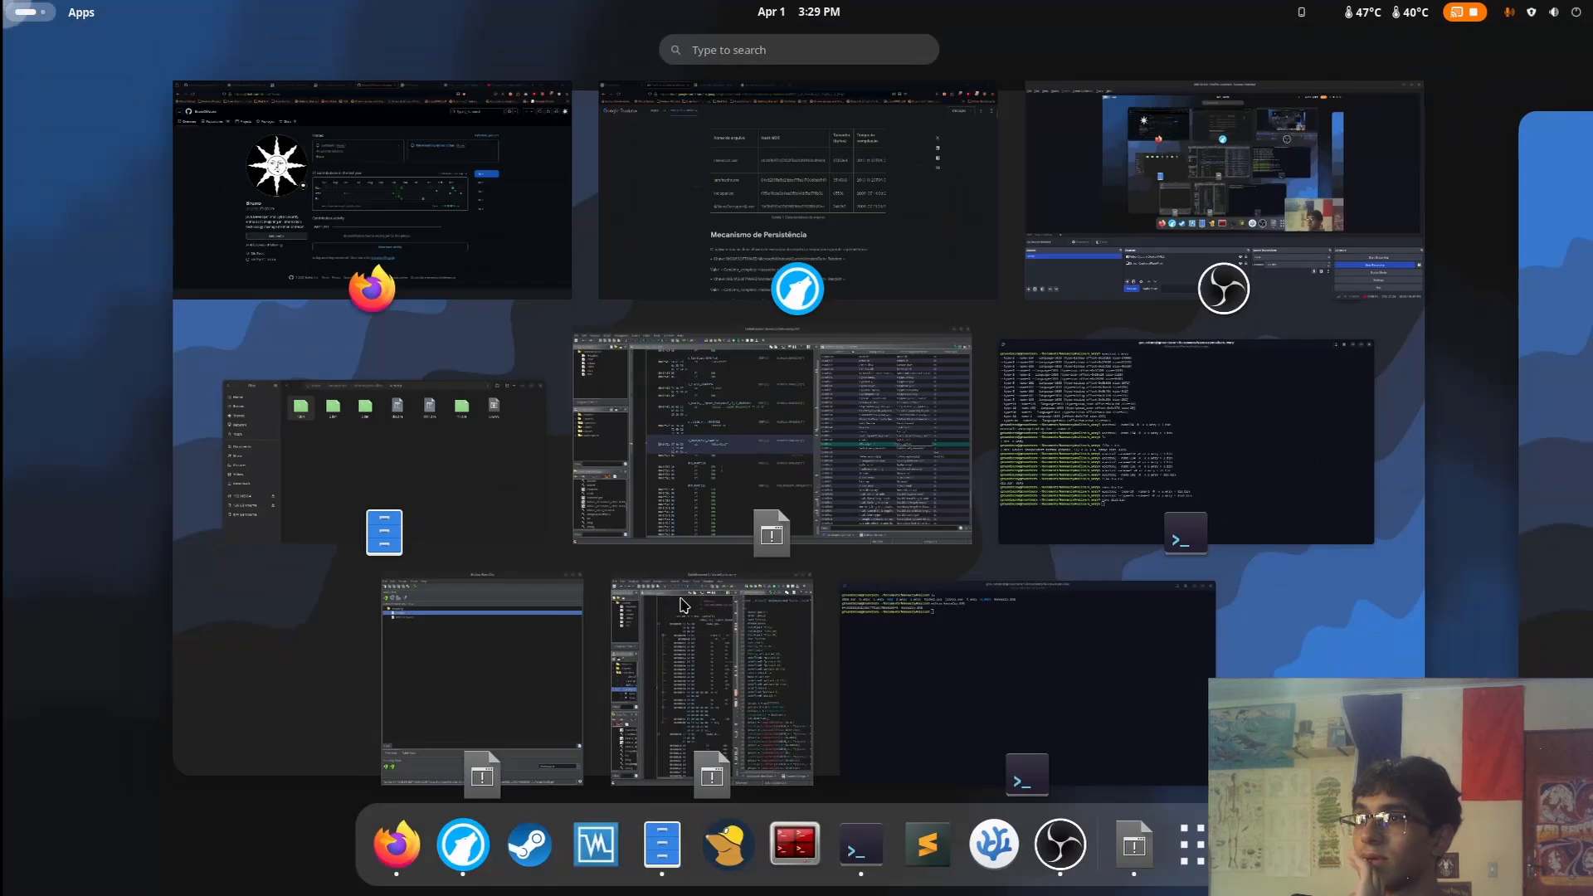
pyautogui.click(1025, 689)
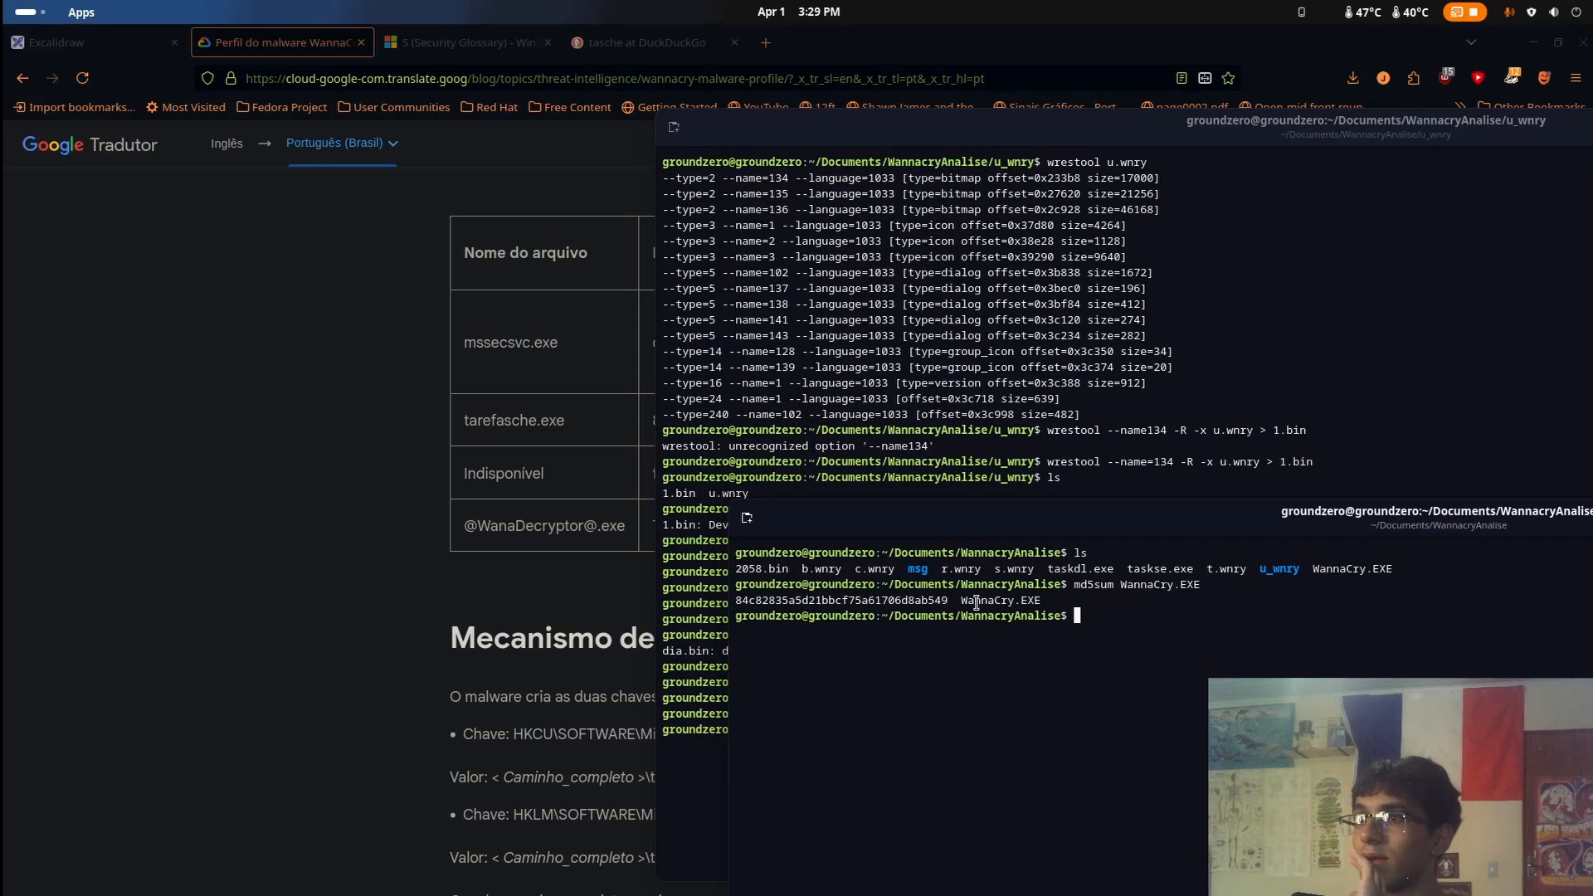
pyautogui.moveTo(941, 606); pyautogui.dragTo(935, 603)
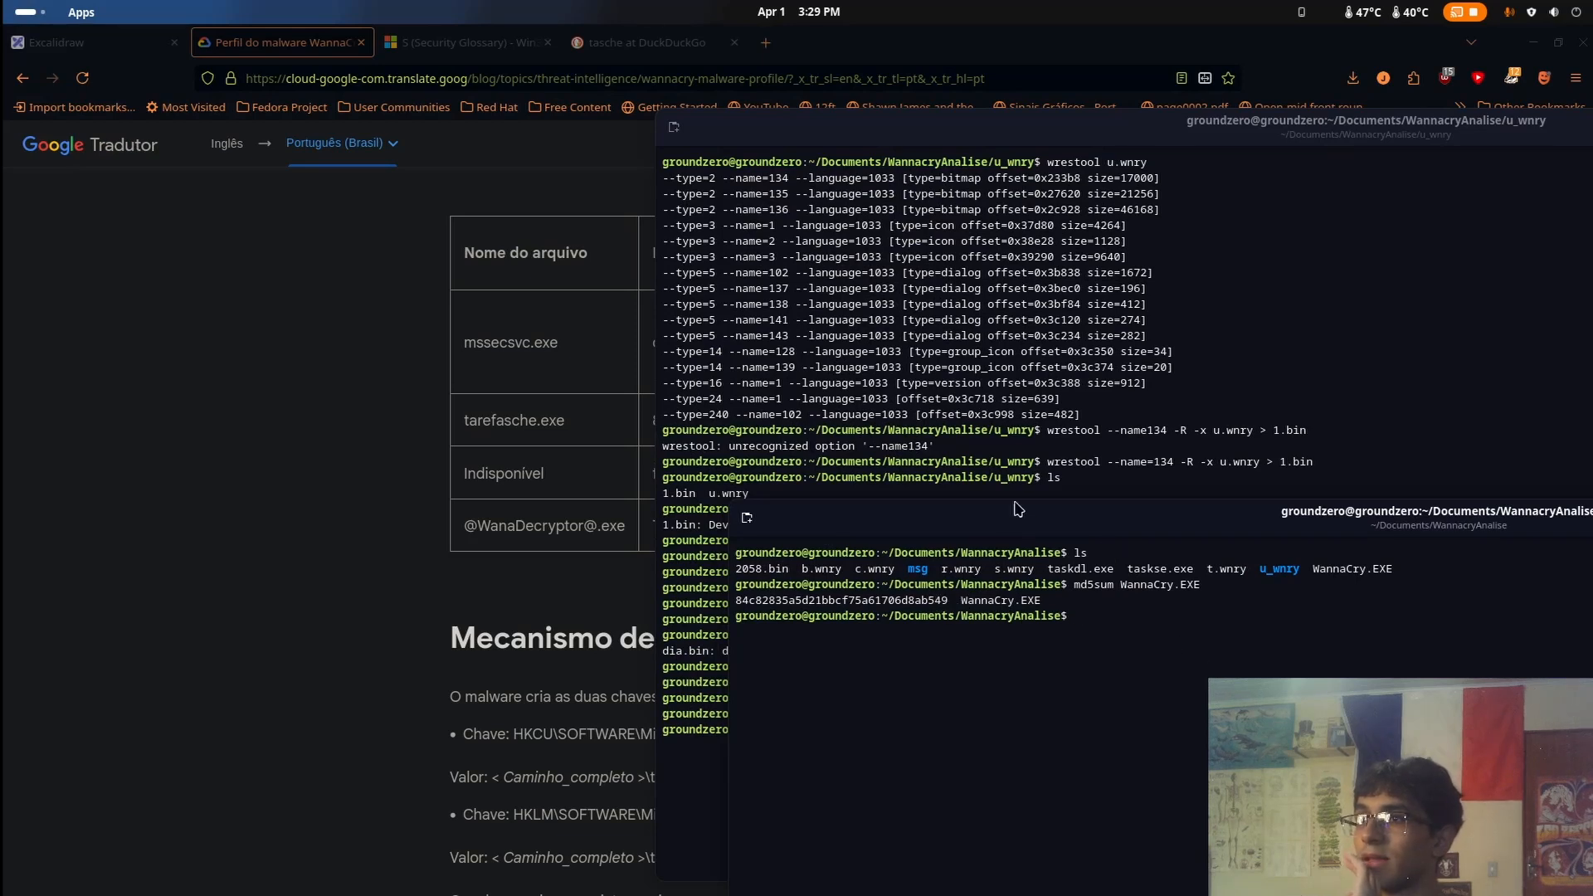
pyautogui.moveTo(1019, 516); pyautogui.dragTo(1114, 525)
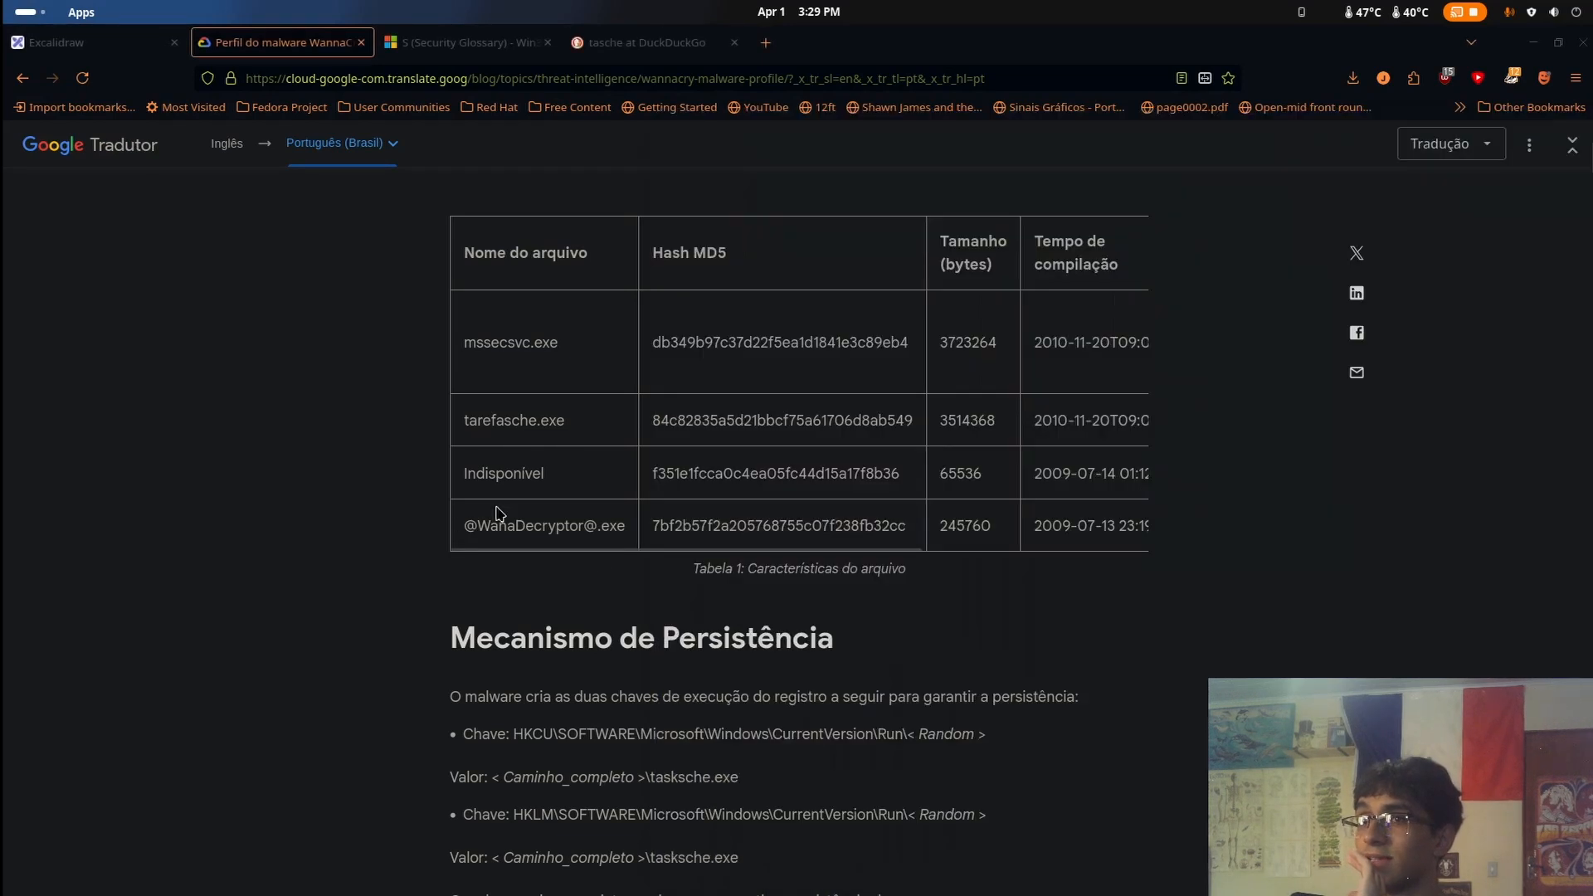
pyautogui.click(498, 508)
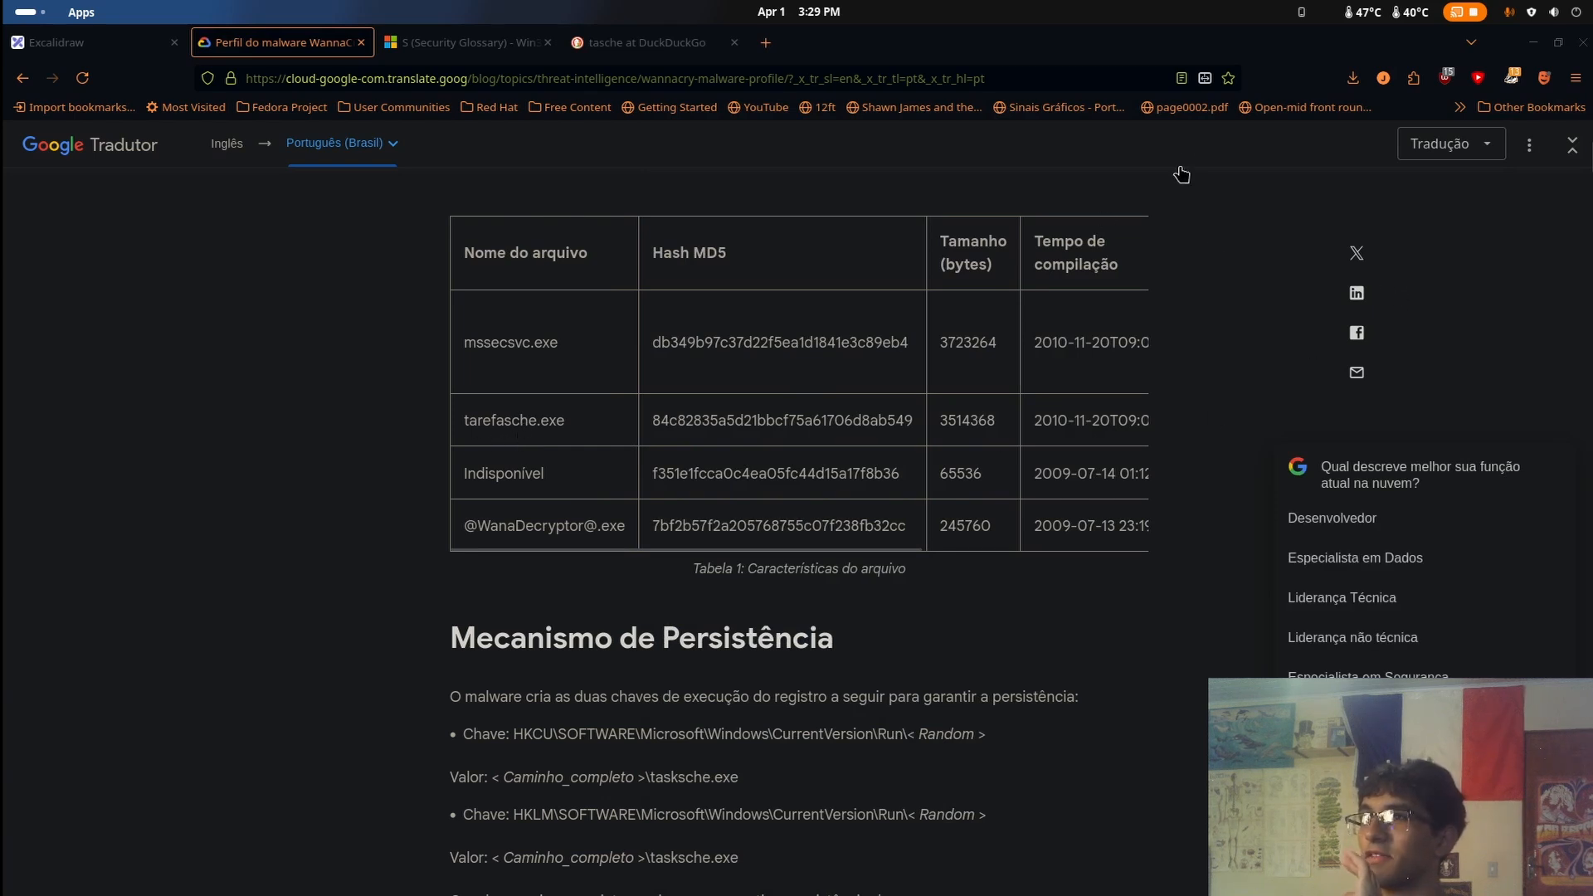
pyautogui.doubleClick(476, 430)
pyautogui.click(603, 438)
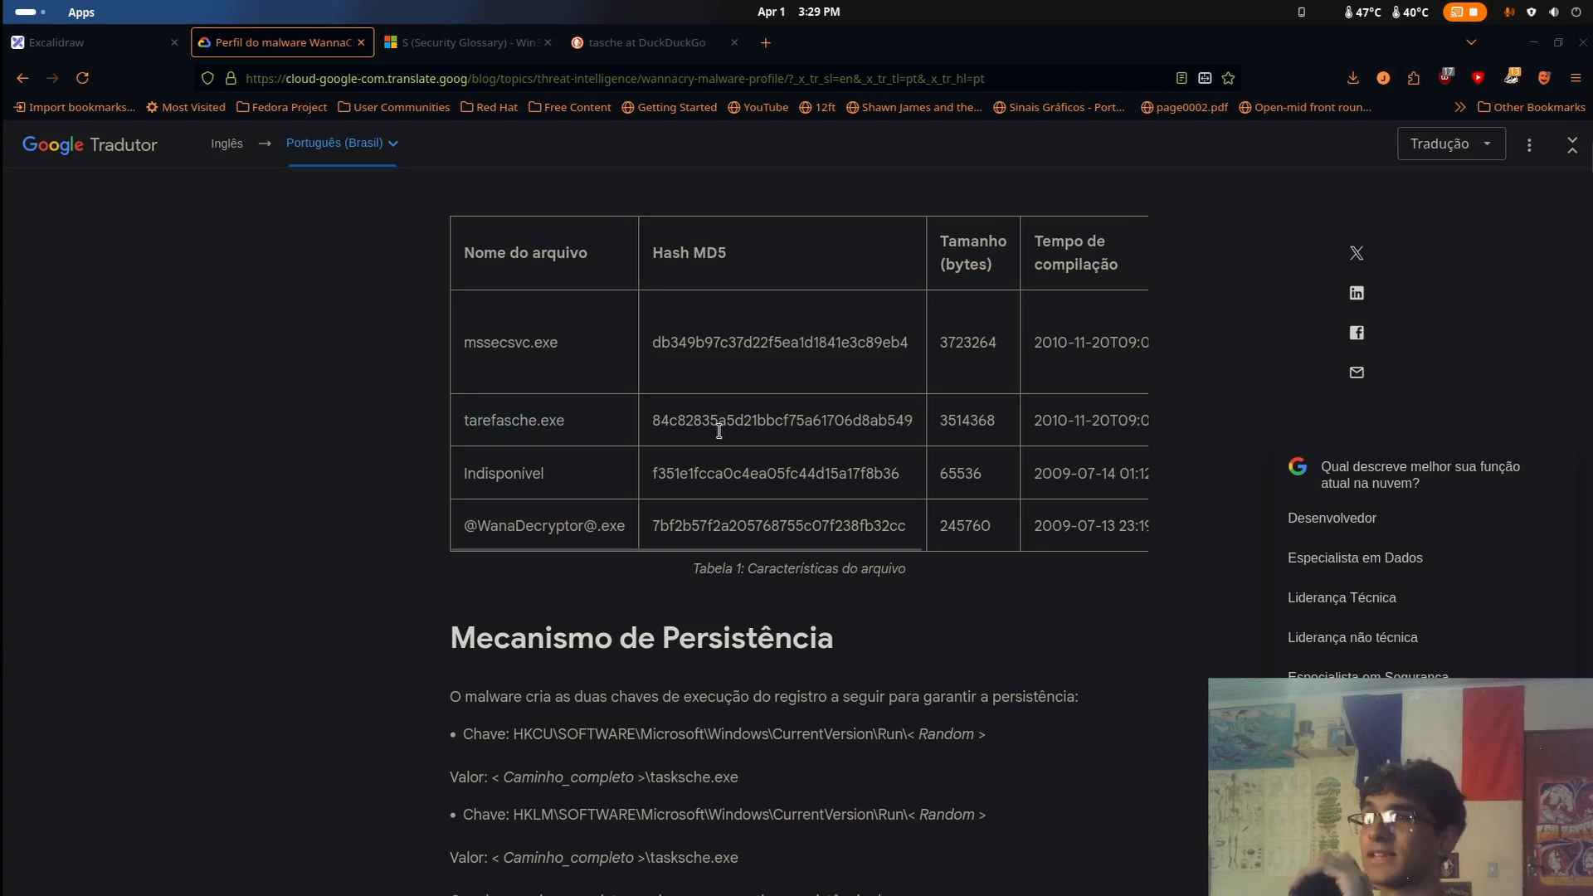
pyautogui.moveTo(575, 431); pyautogui.dragTo(445, 422)
pyautogui.click(588, 409)
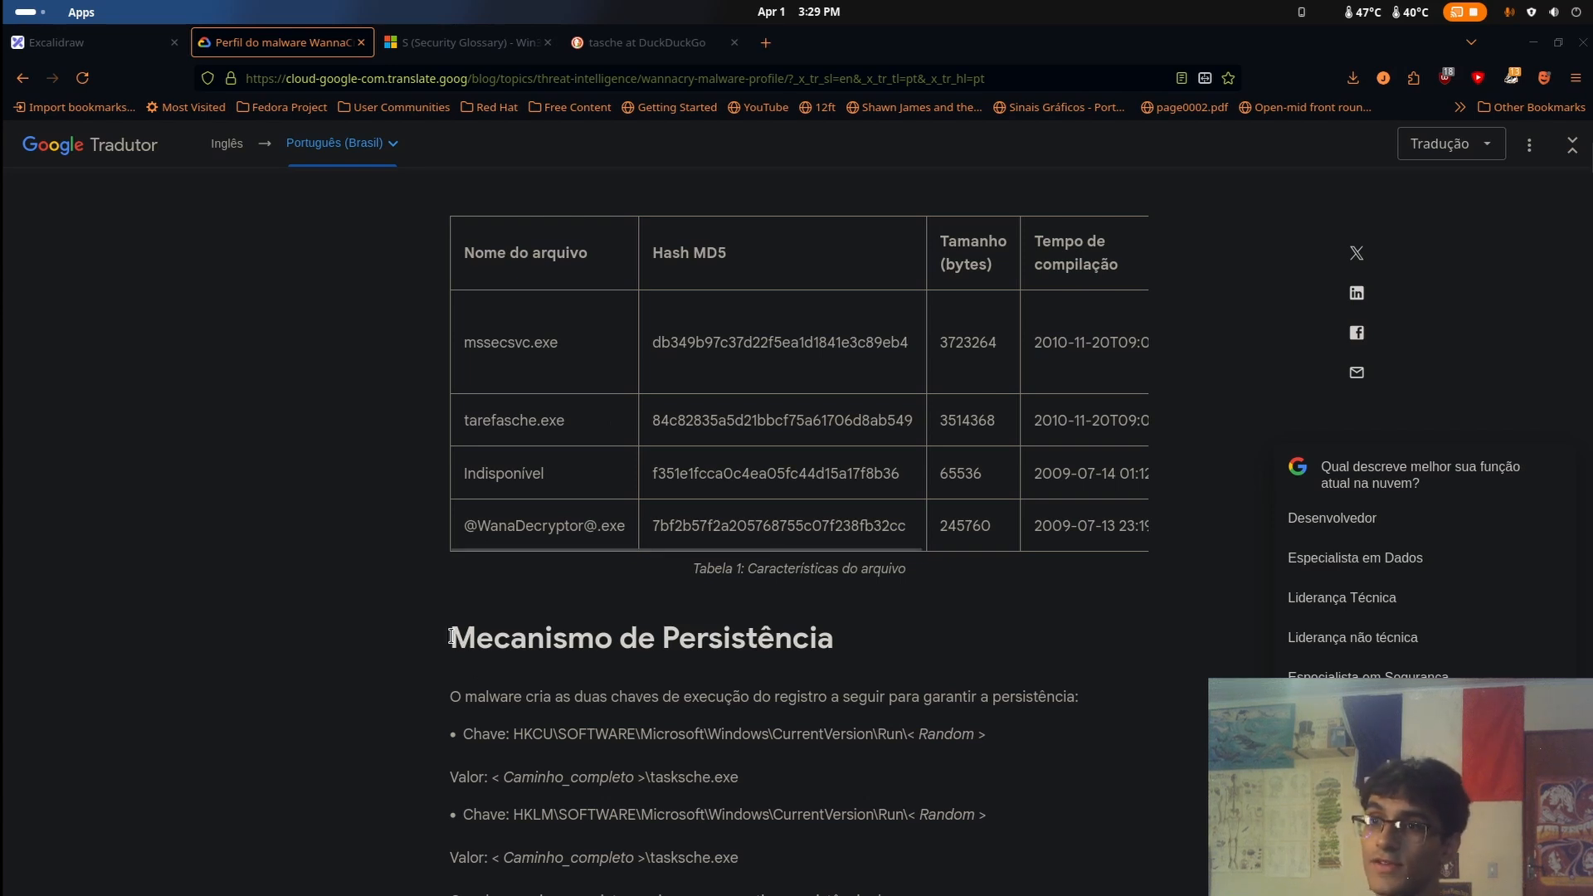
# Examine the profile's persistence mechanism section, focusing on the HKCU Run registry key the malware creates
pyautogui.moveTo(451, 636); pyautogui.dragTo(911, 676)
pyautogui.click(906, 673)
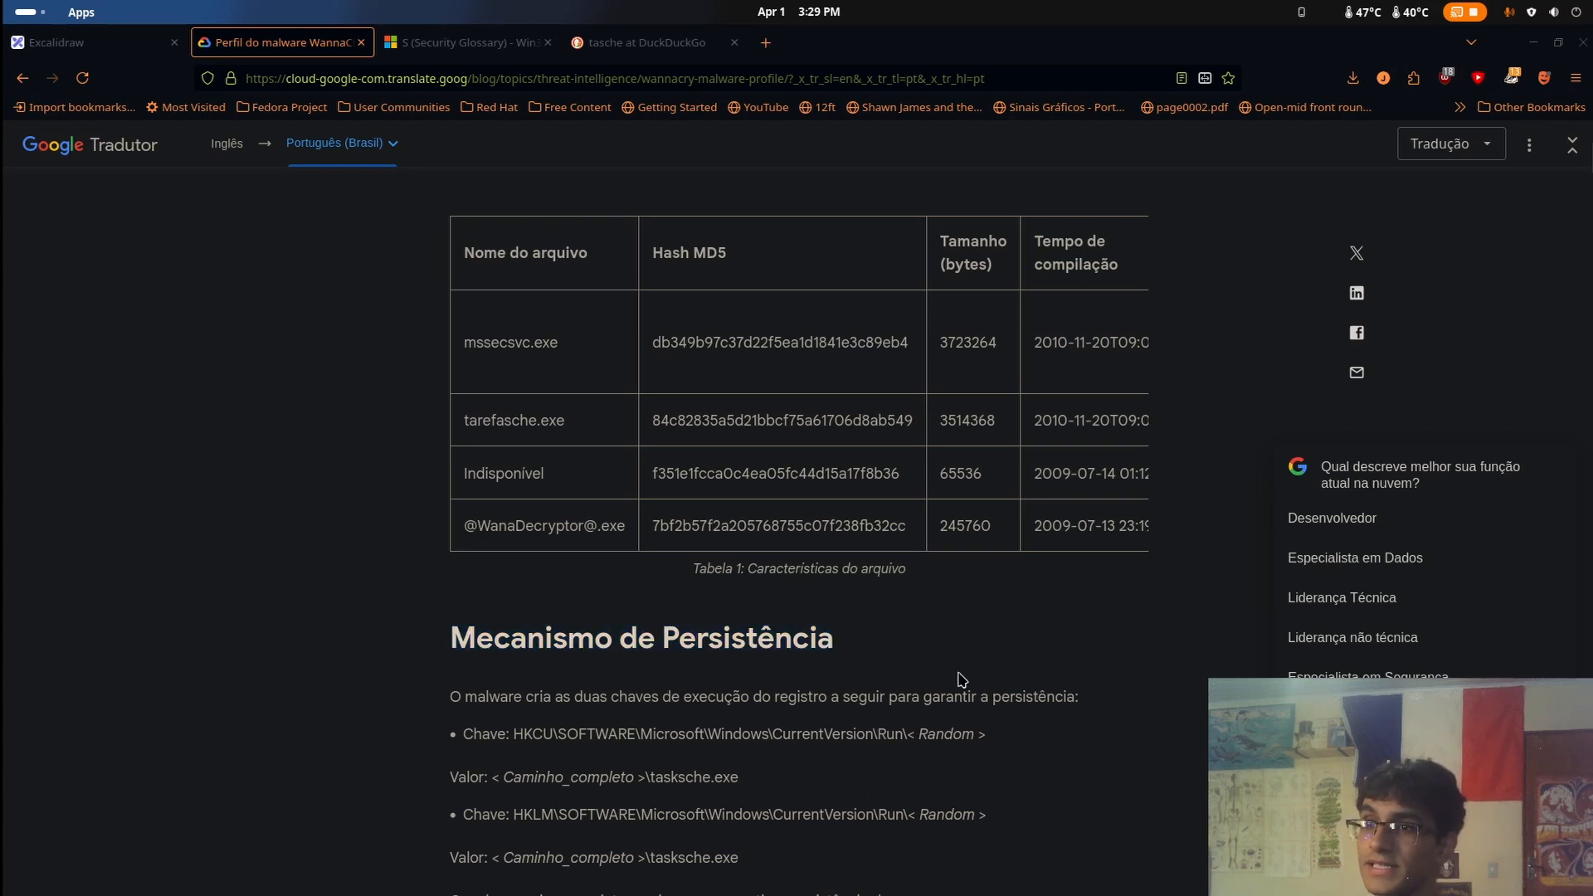
pyautogui.moveTo(526, 702); pyautogui.dragTo(1029, 699)
pyautogui.click(1027, 693)
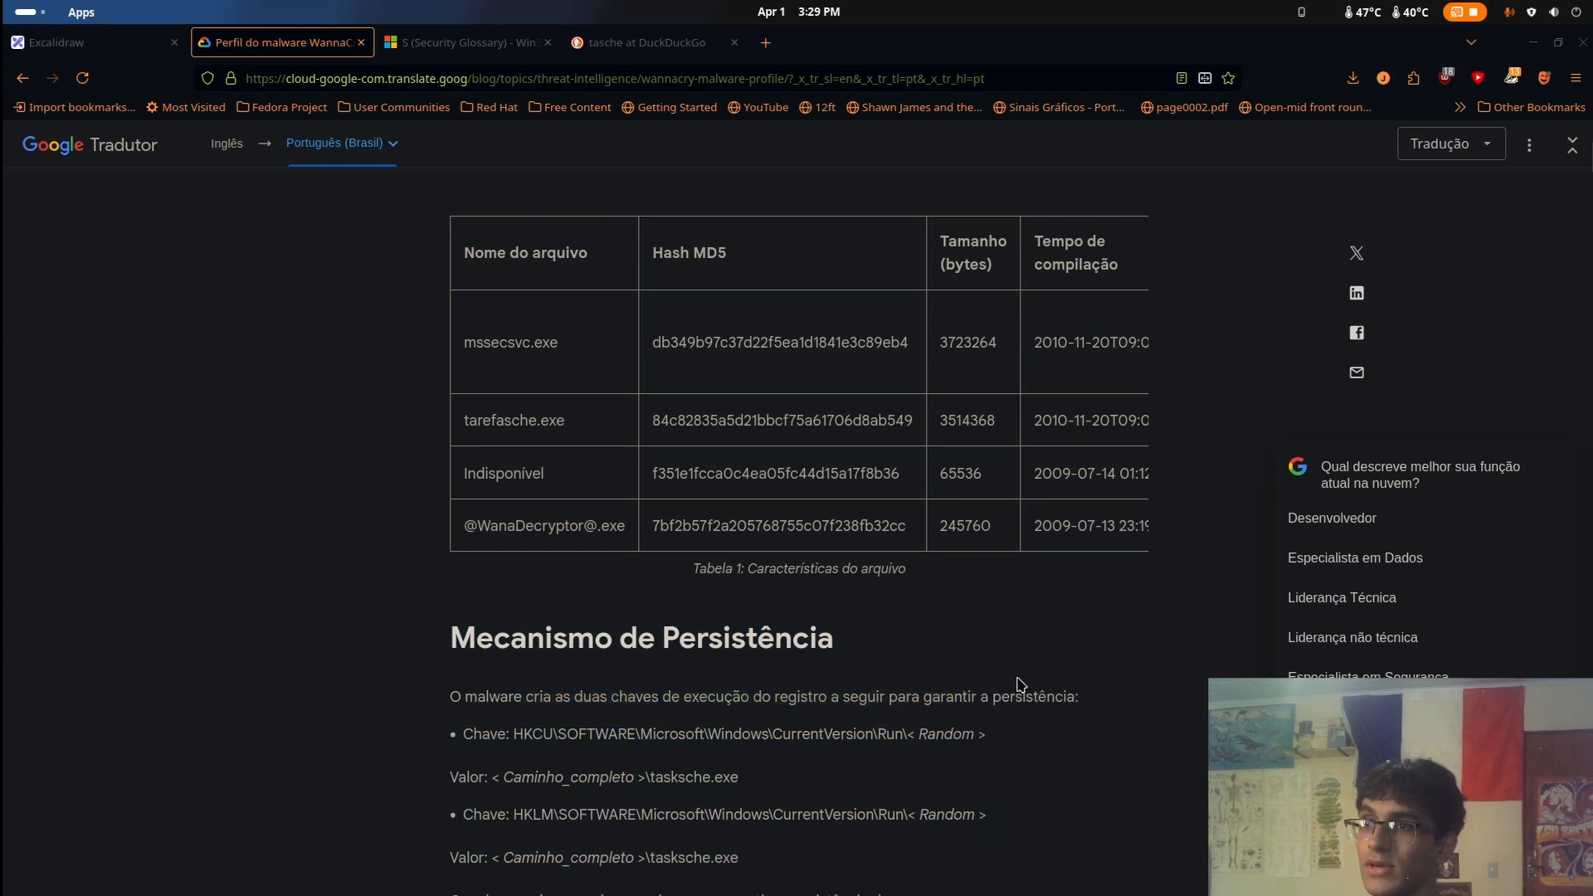
pyautogui.scroll(-3, 933, 715)
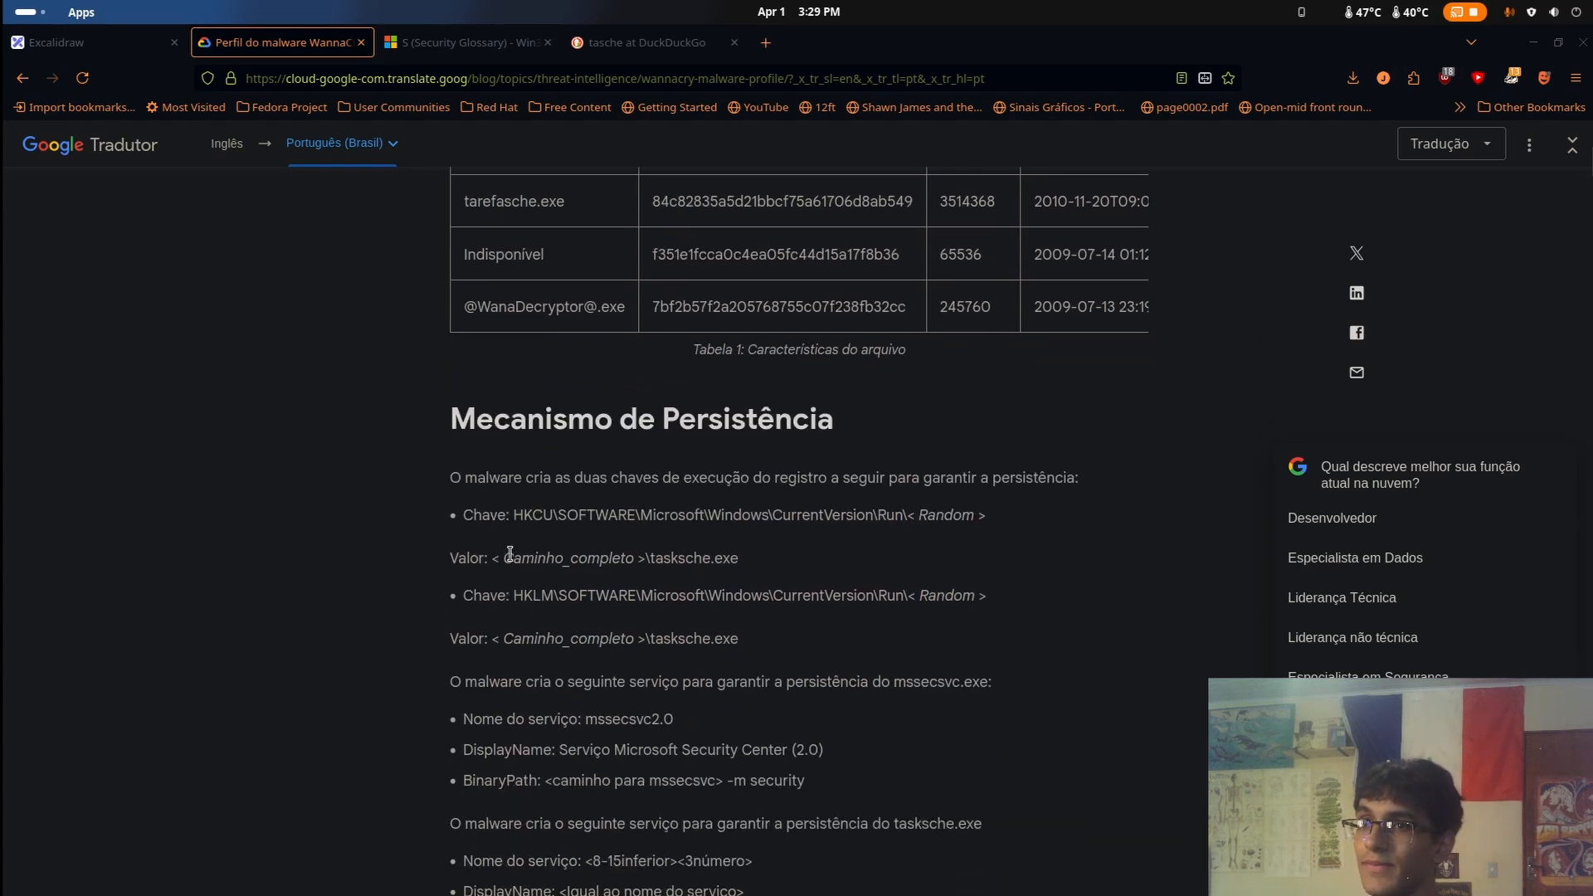
pyautogui.moveTo(507, 515)
pyautogui.mouseDown()
pyautogui.moveTo(871, 532)
pyautogui.moveTo(983, 516)
pyautogui.moveTo(528, 512)
pyautogui.mouseUp()
pyautogui.click(994, 521)
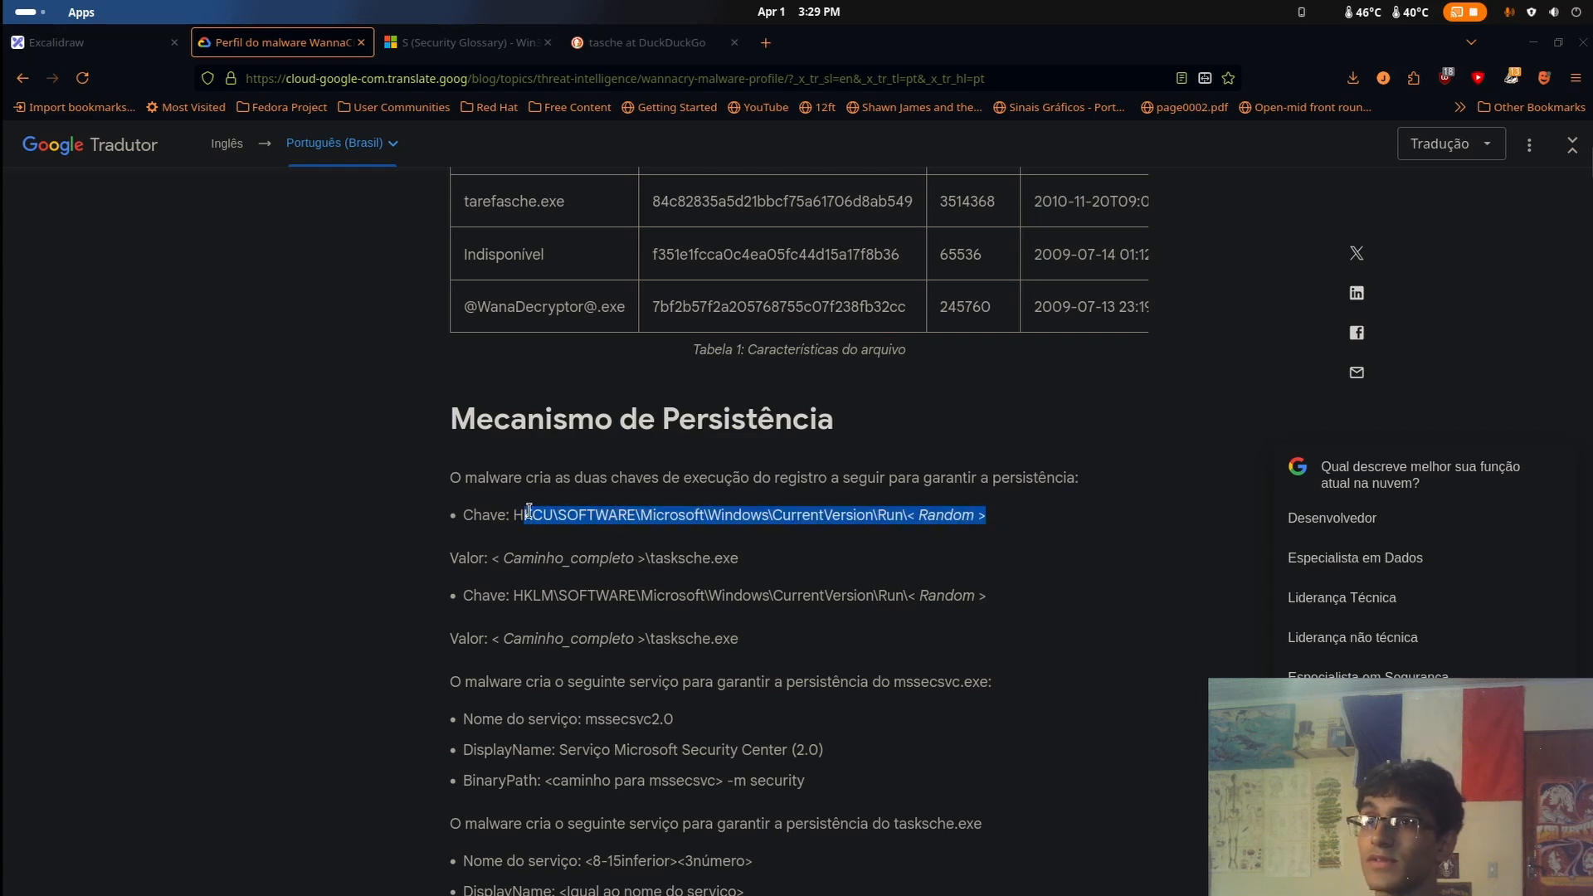
pyautogui.click(825, 564)
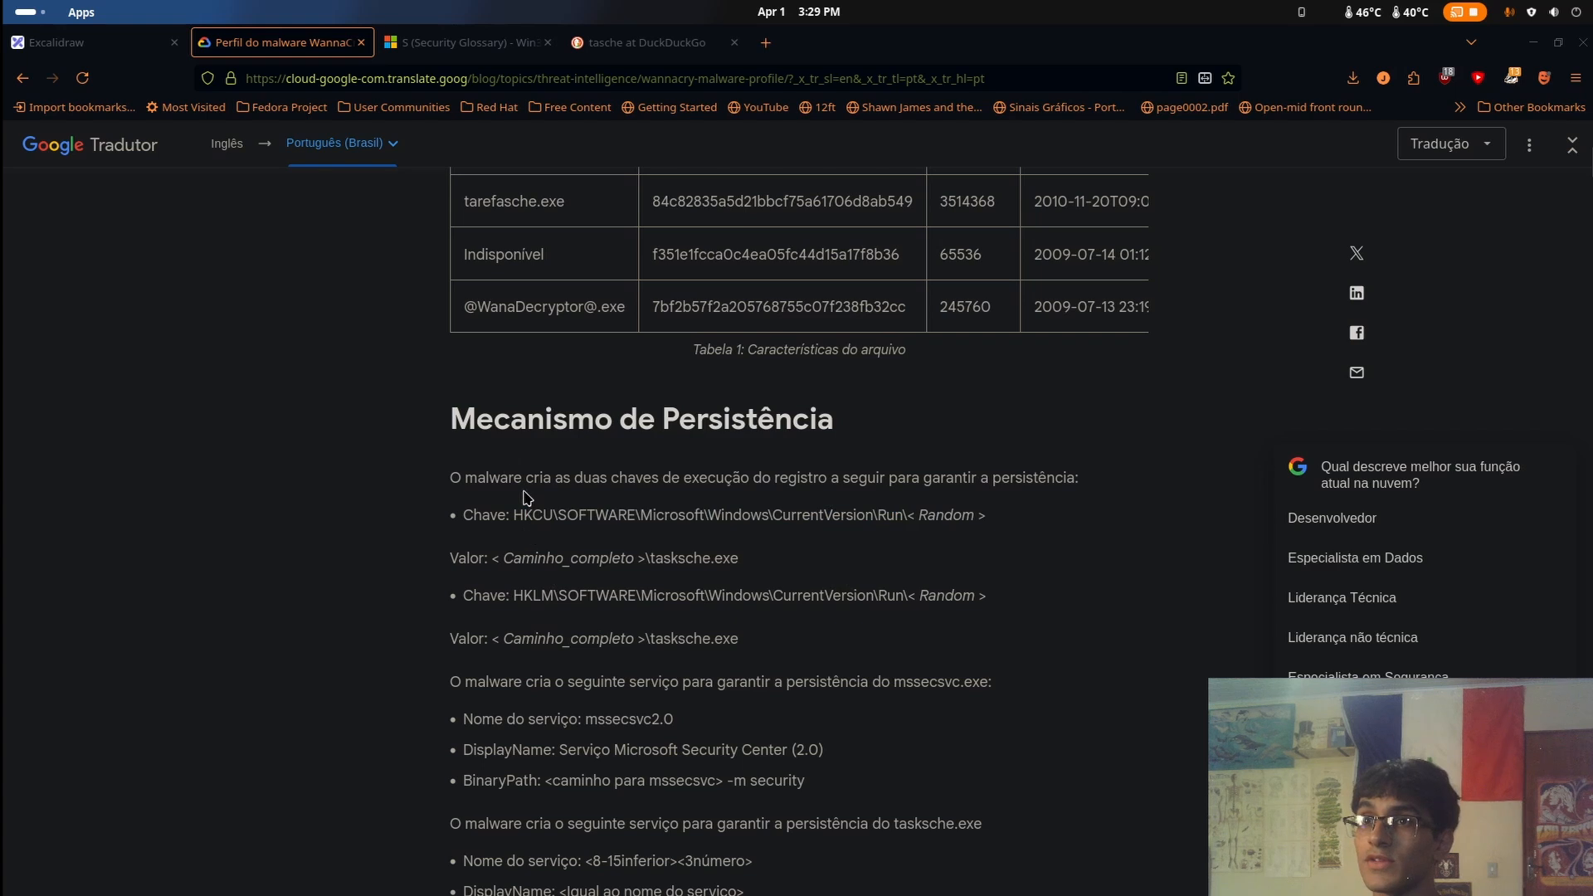
pyautogui.moveTo(517, 507); pyautogui.dragTo(979, 516)
pyautogui.click(989, 519)
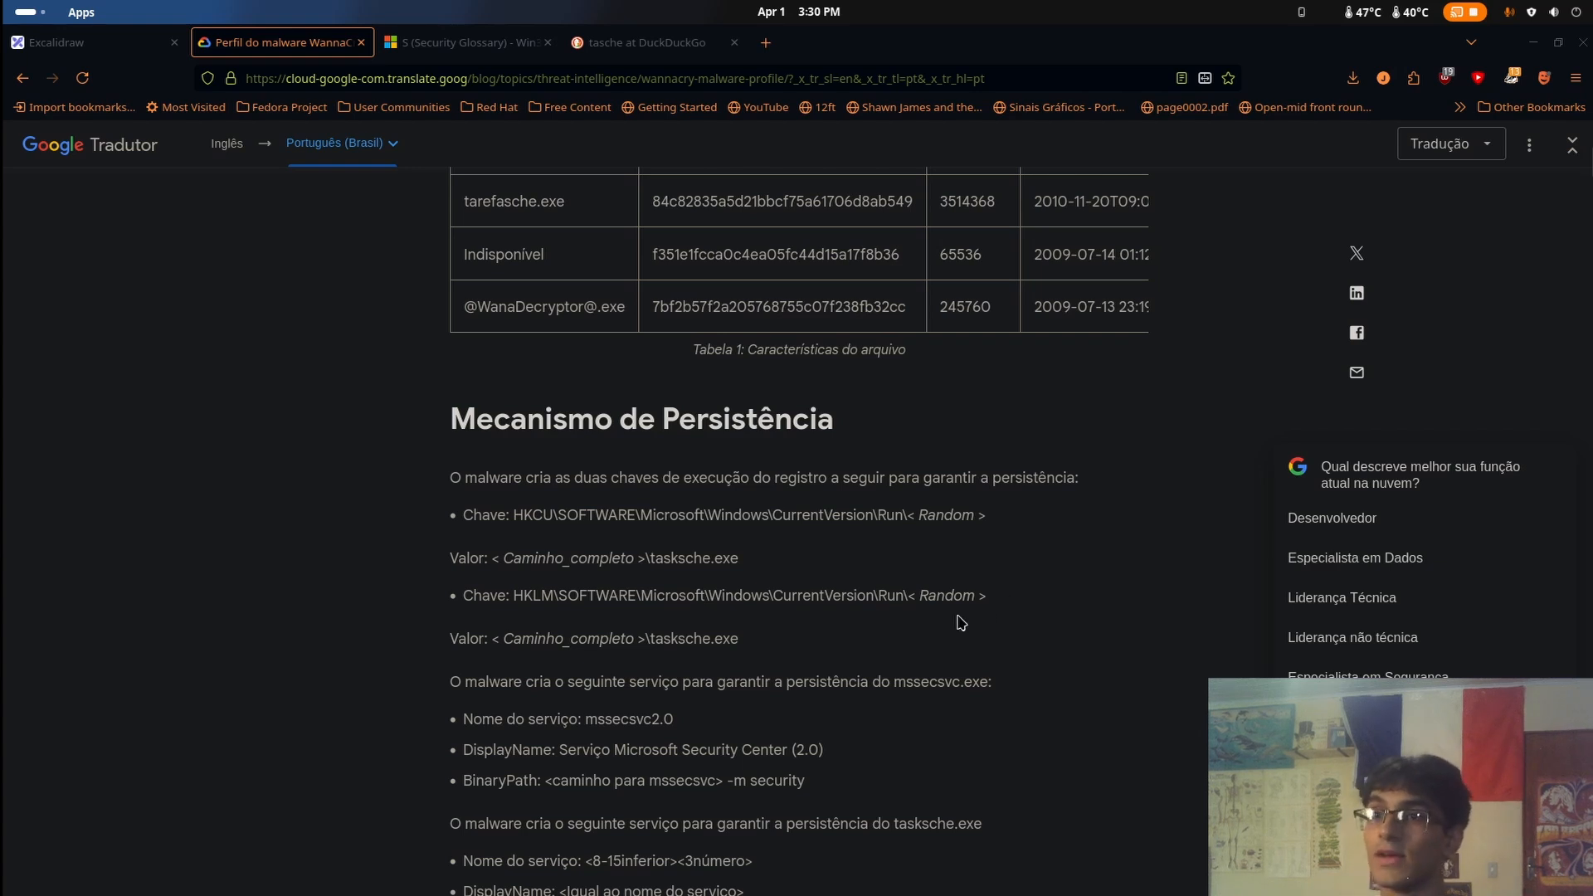
# Examine the mssecsvc.exe persistence service details and skim the profile's list of file artefacts and their MD5 hashes
pyautogui.scroll(-3, 805, 623)
pyautogui.scroll(-1, 936, 640)
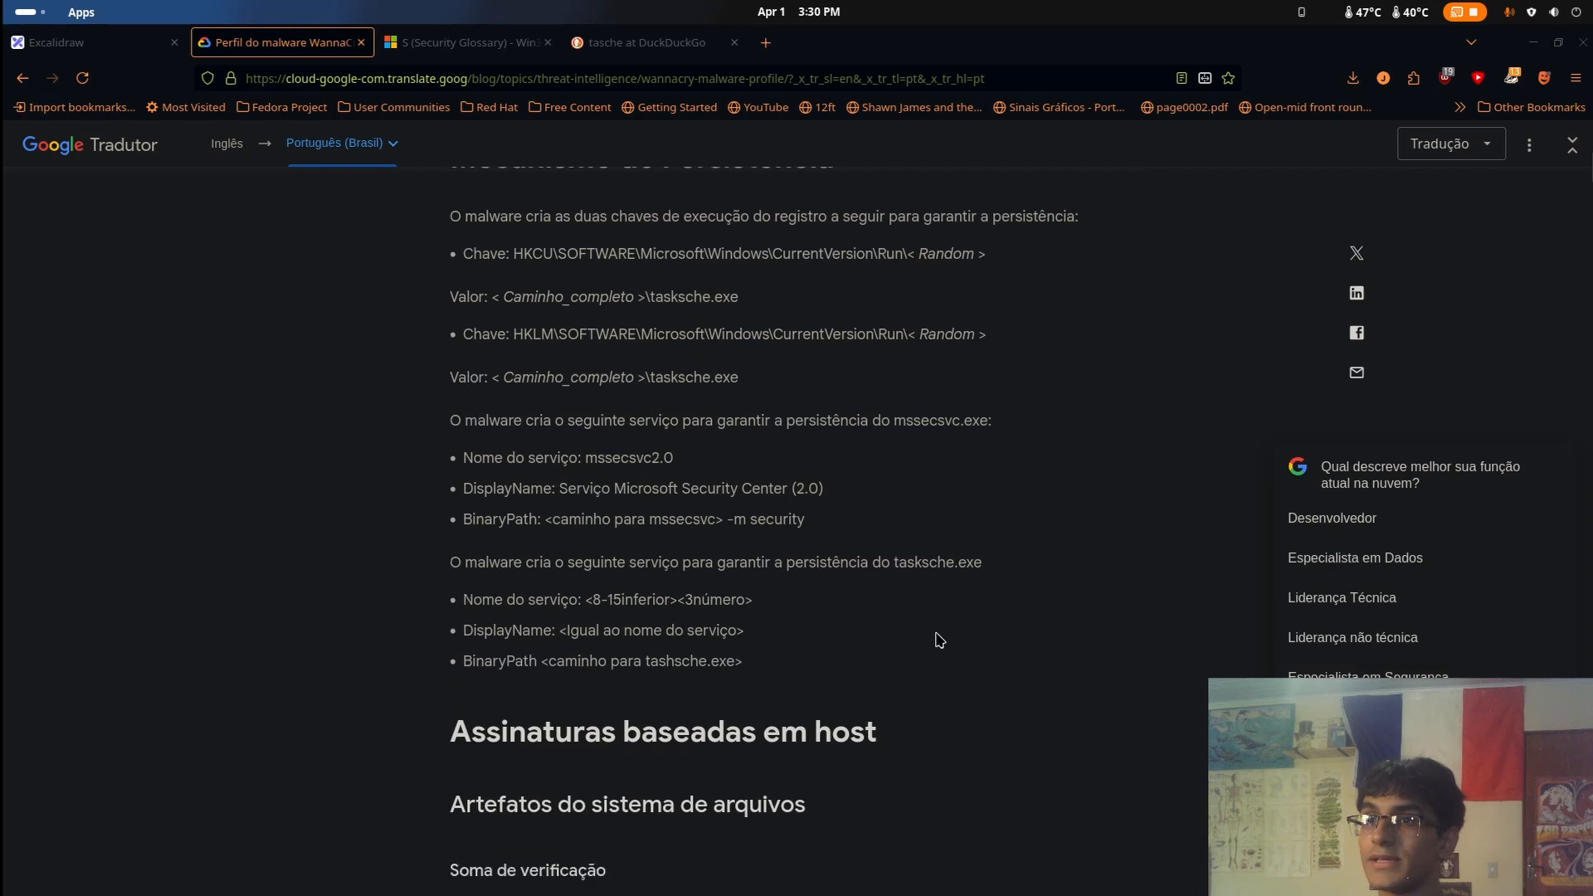
pyautogui.scroll(1, 935, 639)
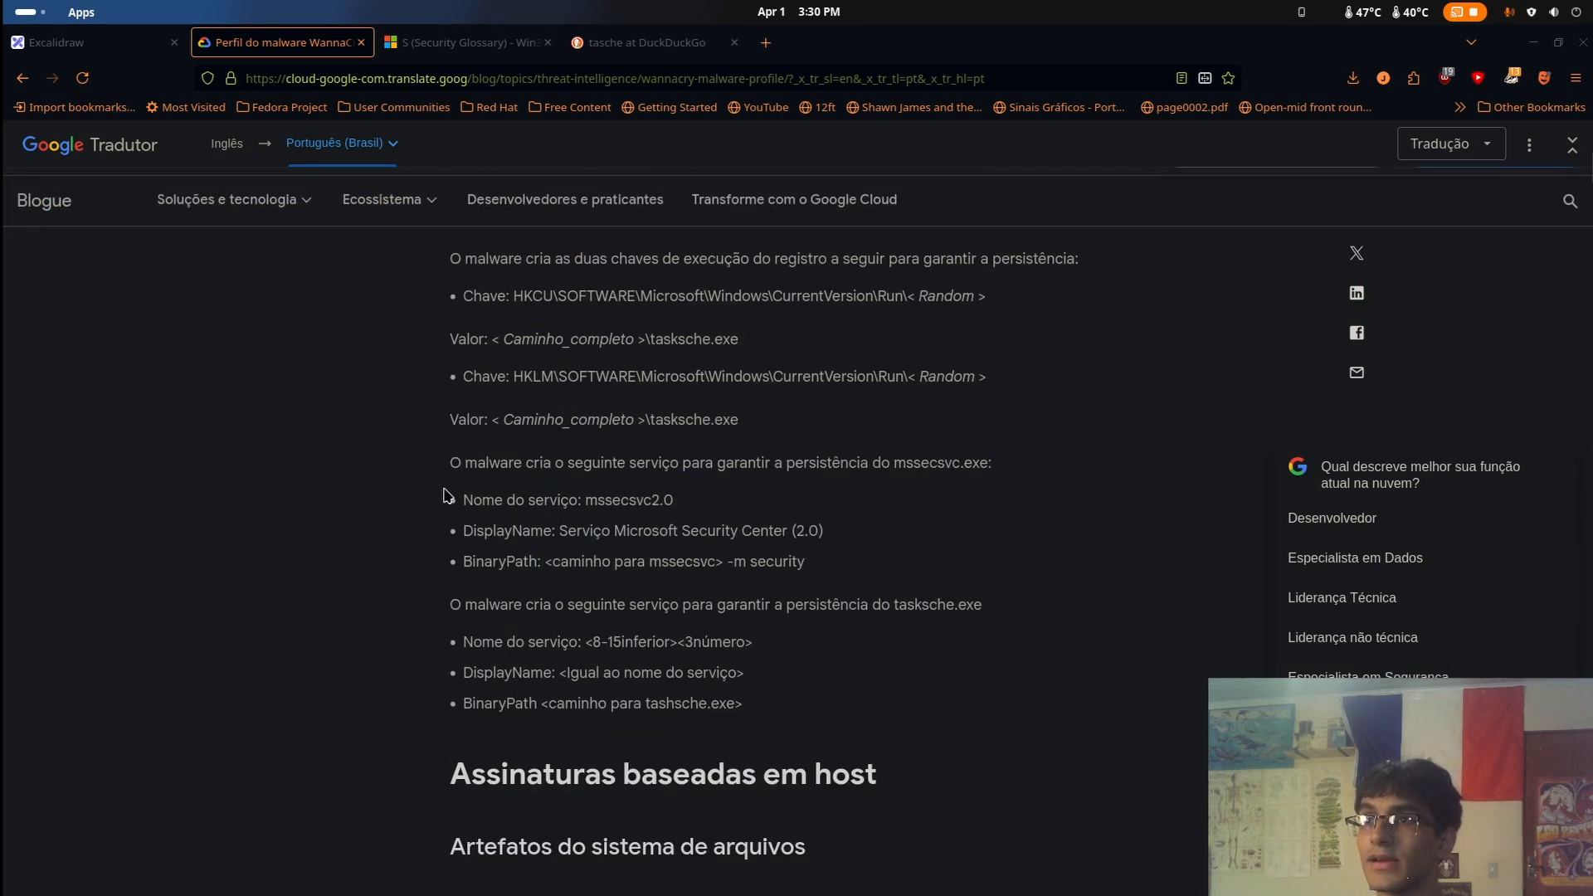
pyautogui.moveTo(448, 497); pyautogui.dragTo(824, 567)
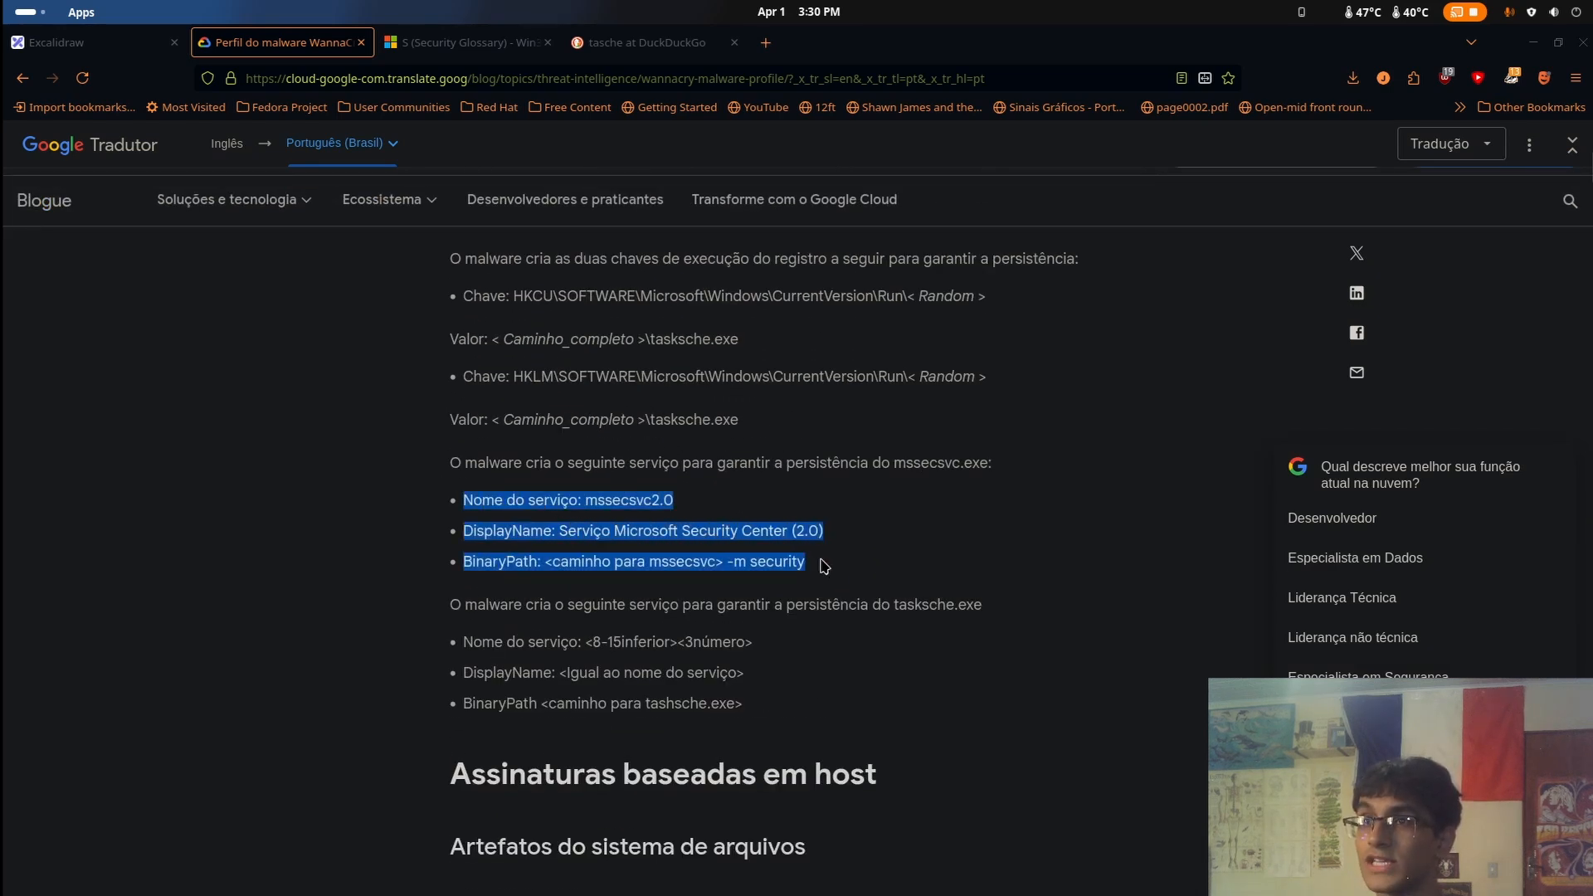
pyautogui.click(824, 567)
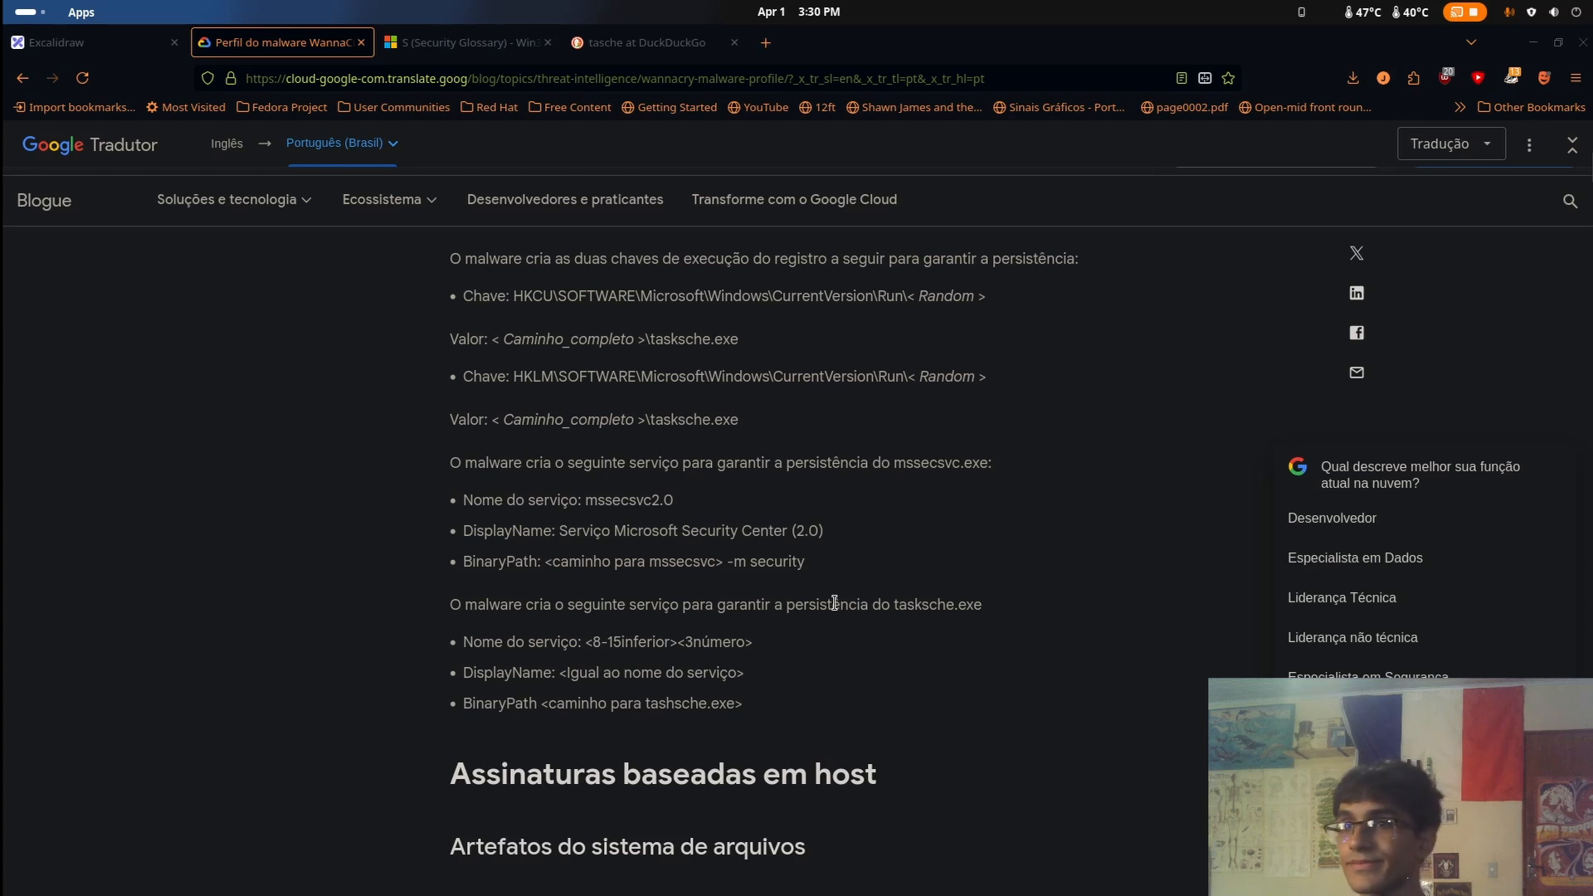
pyautogui.scroll(-5, 834, 614)
pyautogui.scroll(1, 834, 622)
pyautogui.scroll(-8, 834, 622)
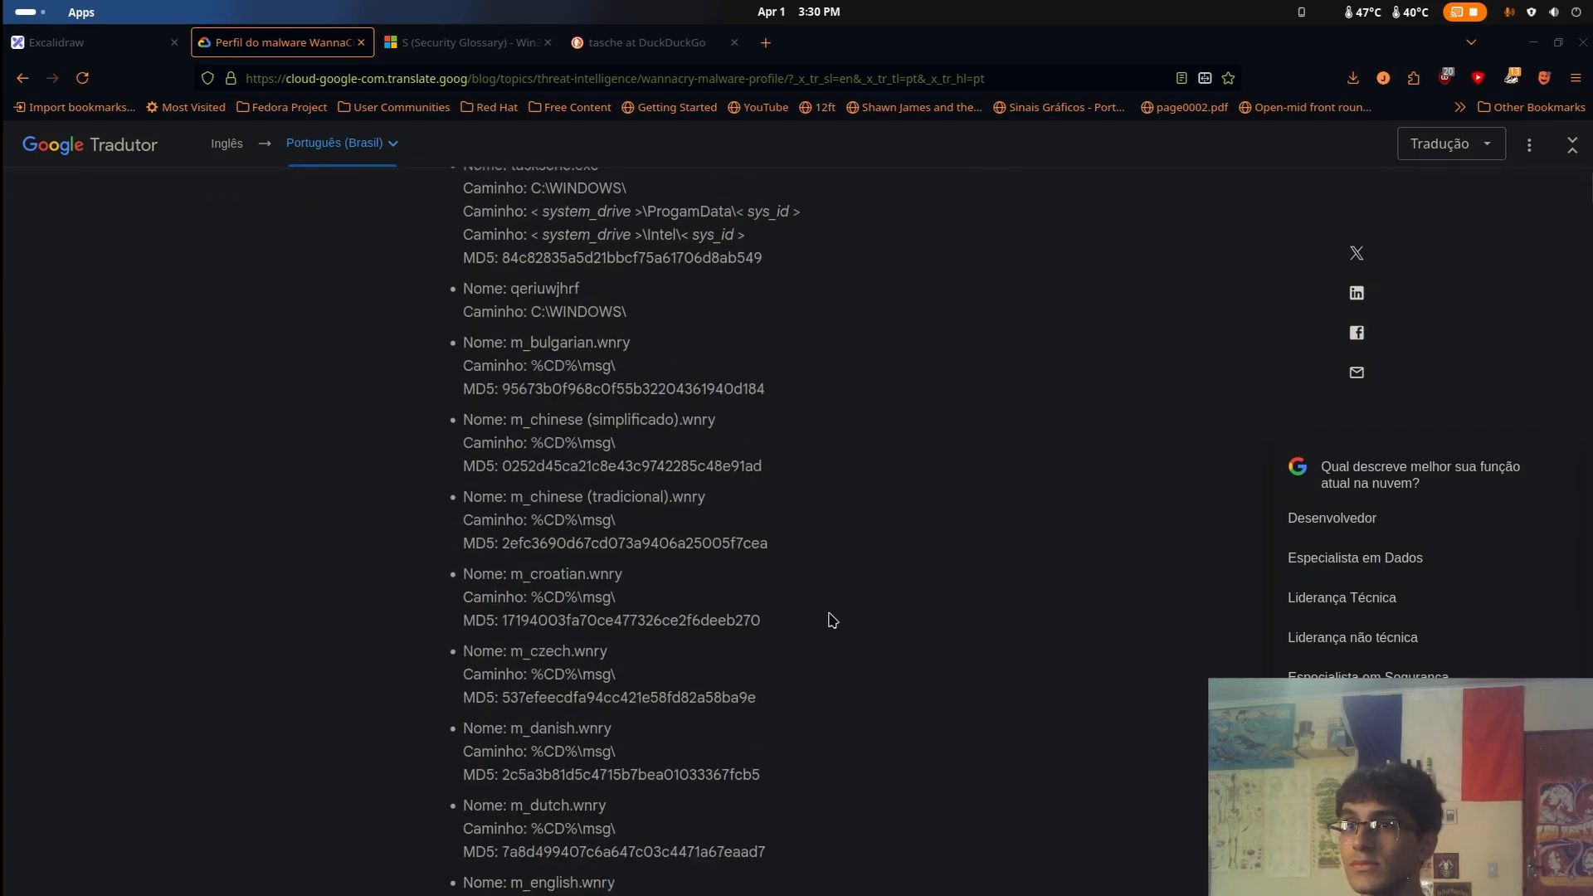
pyautogui.scroll(12, 834, 621)
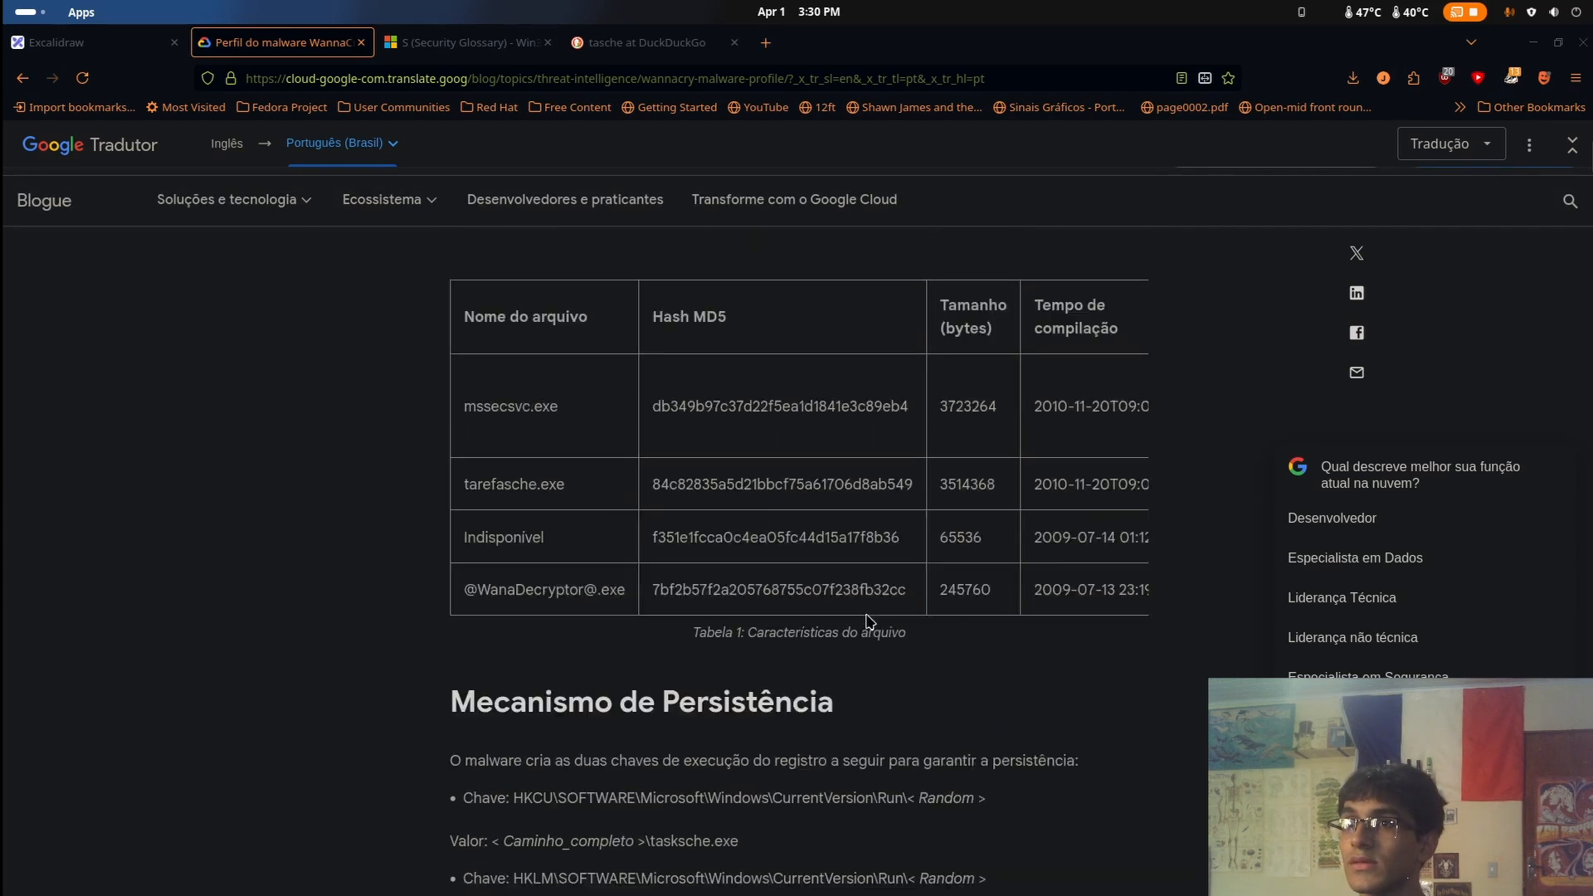
pyautogui.scroll(1, 866, 620)
# In the WannacryAnalise terminal, change into the u_wnry folder and list its files
pyautogui.press('super')
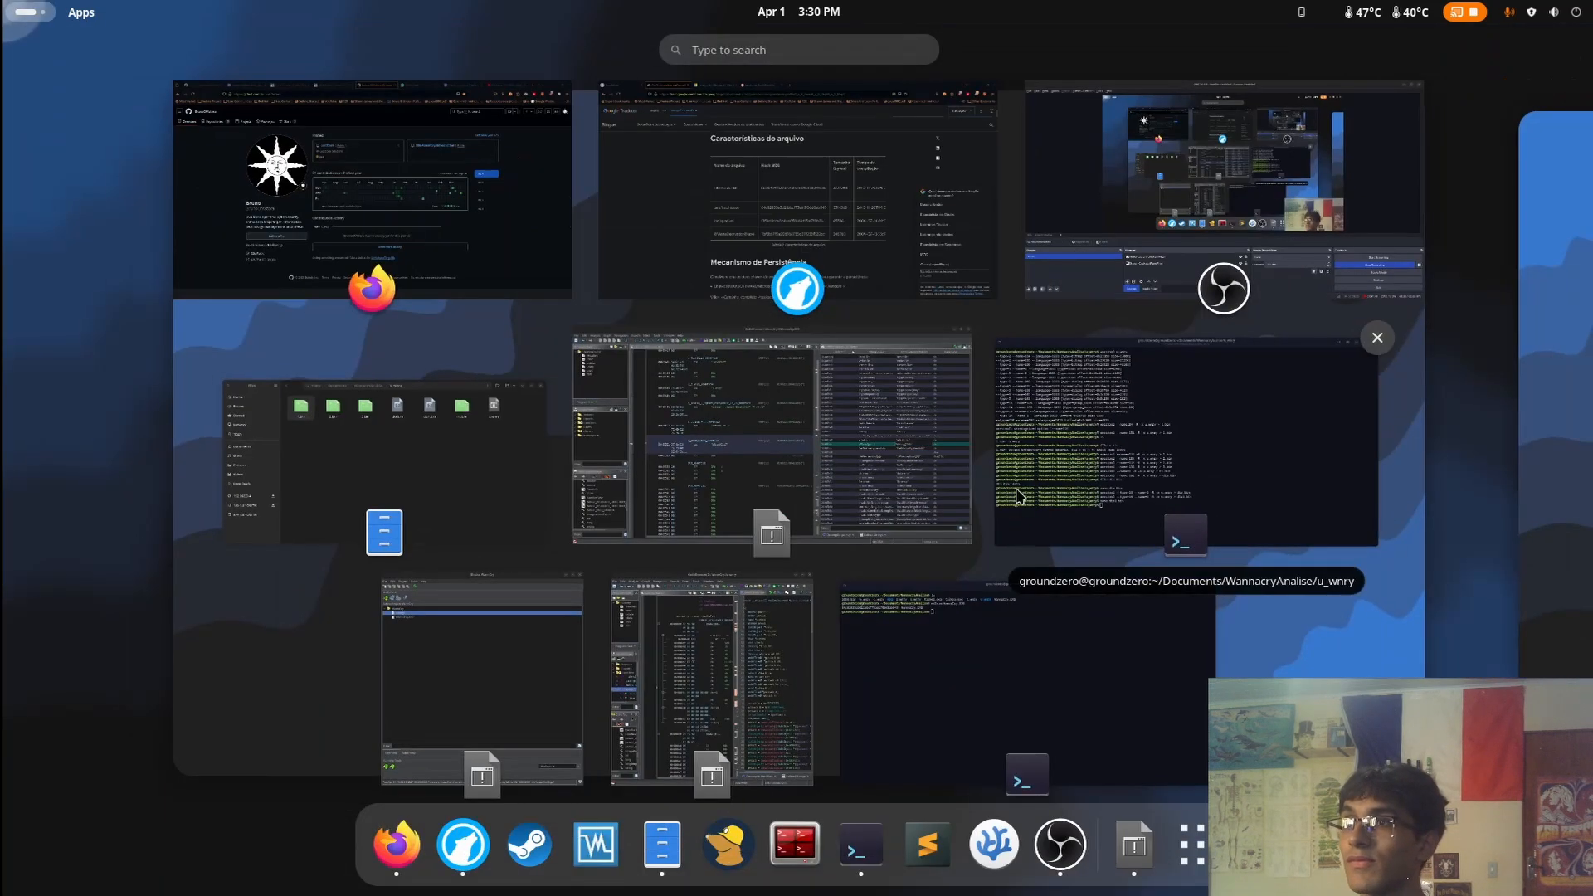
pyautogui.click(1089, 757)
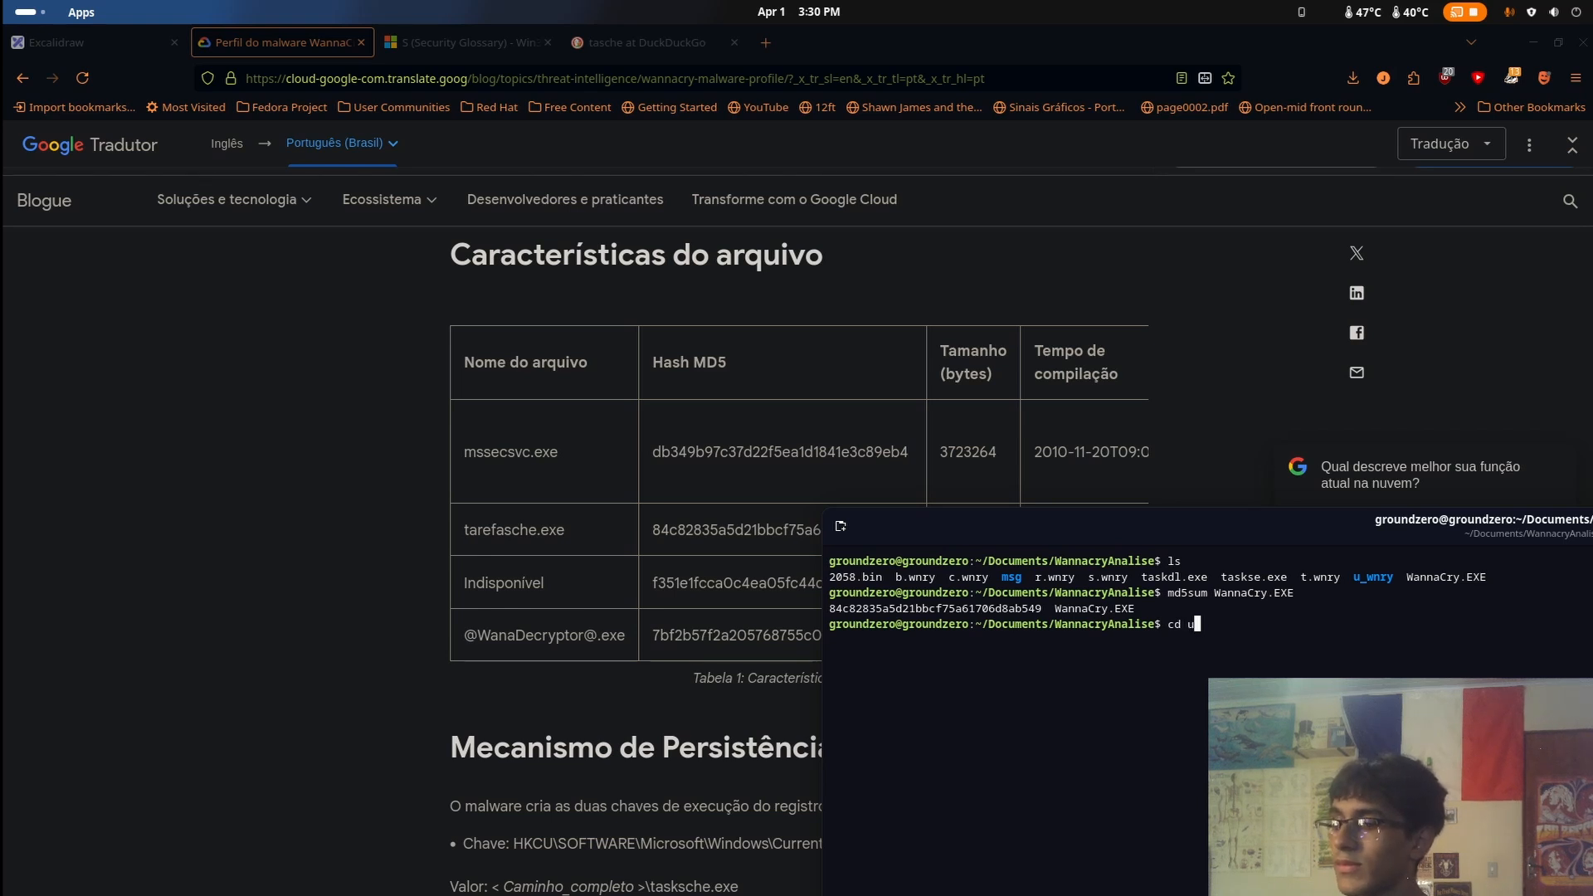
pyautogui.write('cd u')
pyautogui.press('Tab')
pyautogui.press('Return')
pyautogui.write('l')
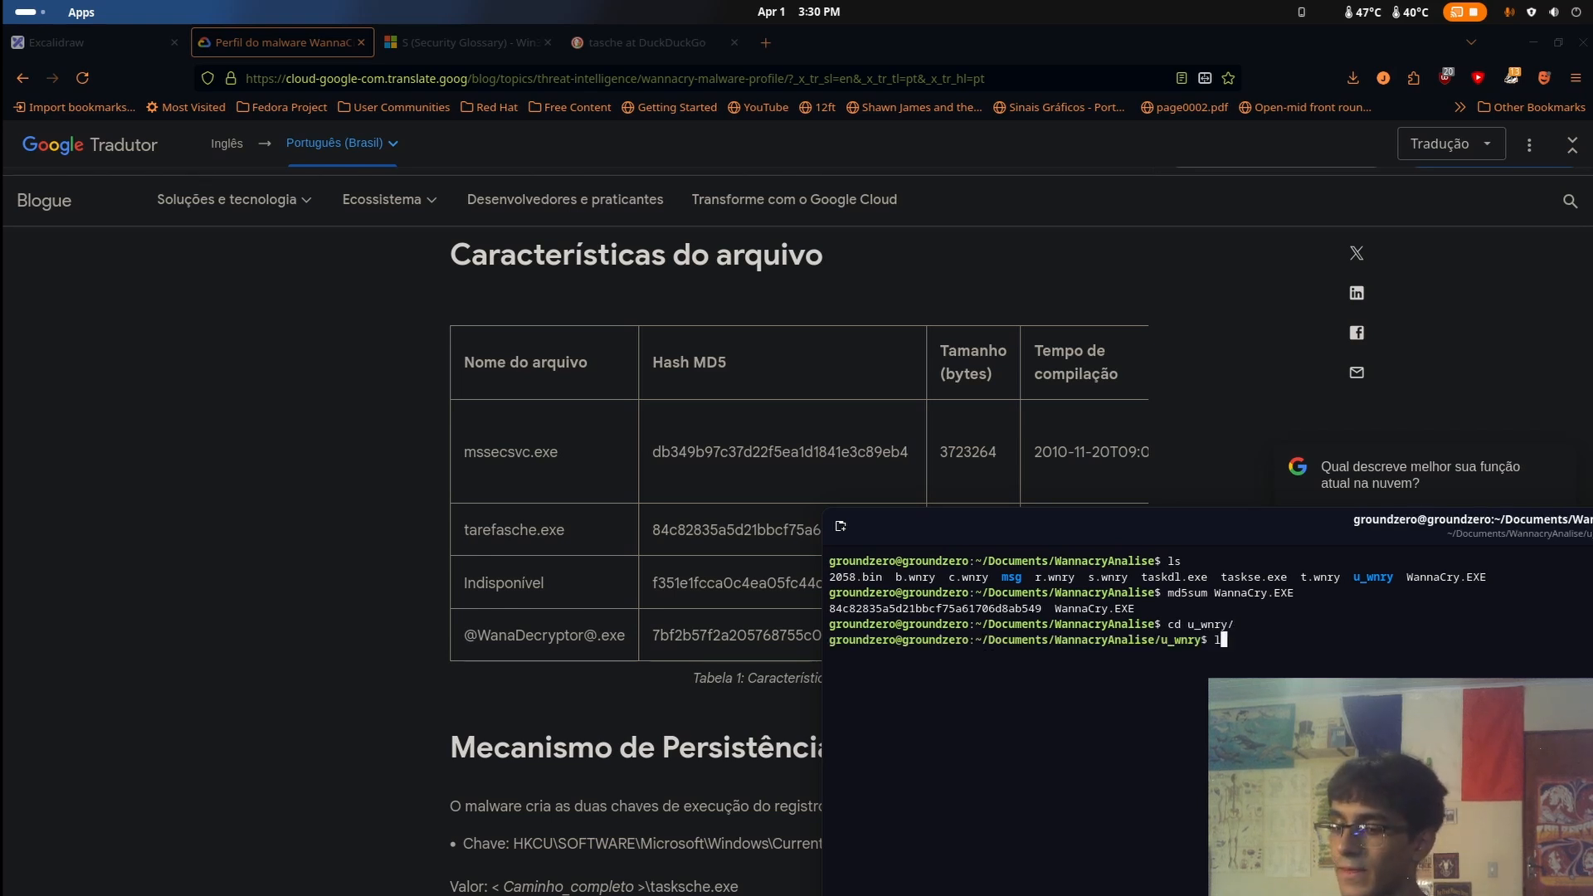
pyautogui.write('s')
pyautogui.press('Return')
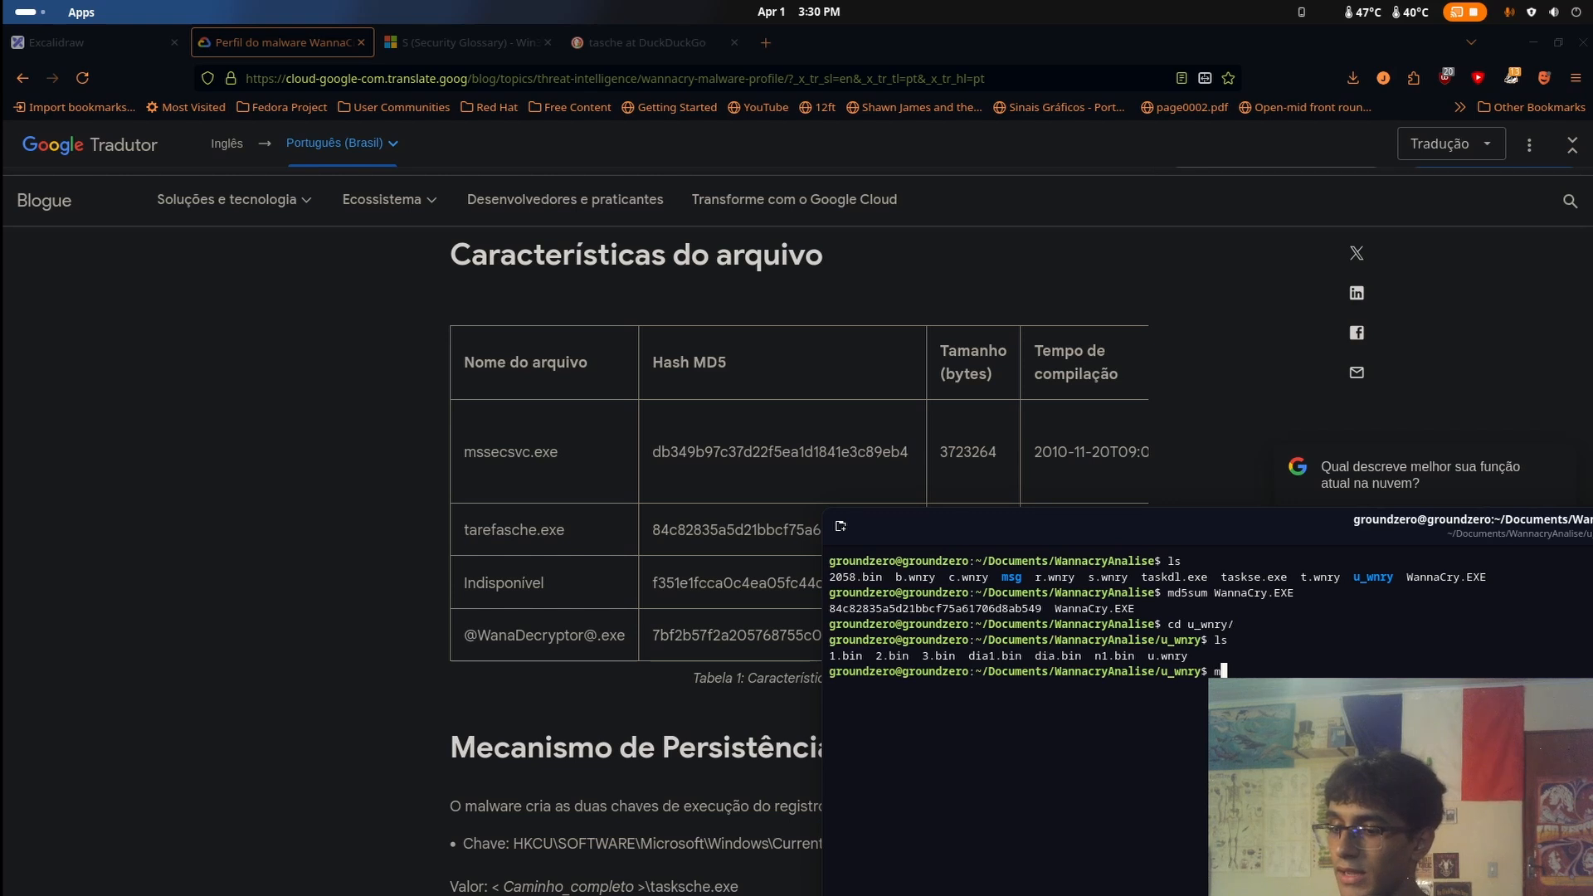
# Compute the MD5 hash of u.wnry with md5sum
pyautogui.write('md5sum')
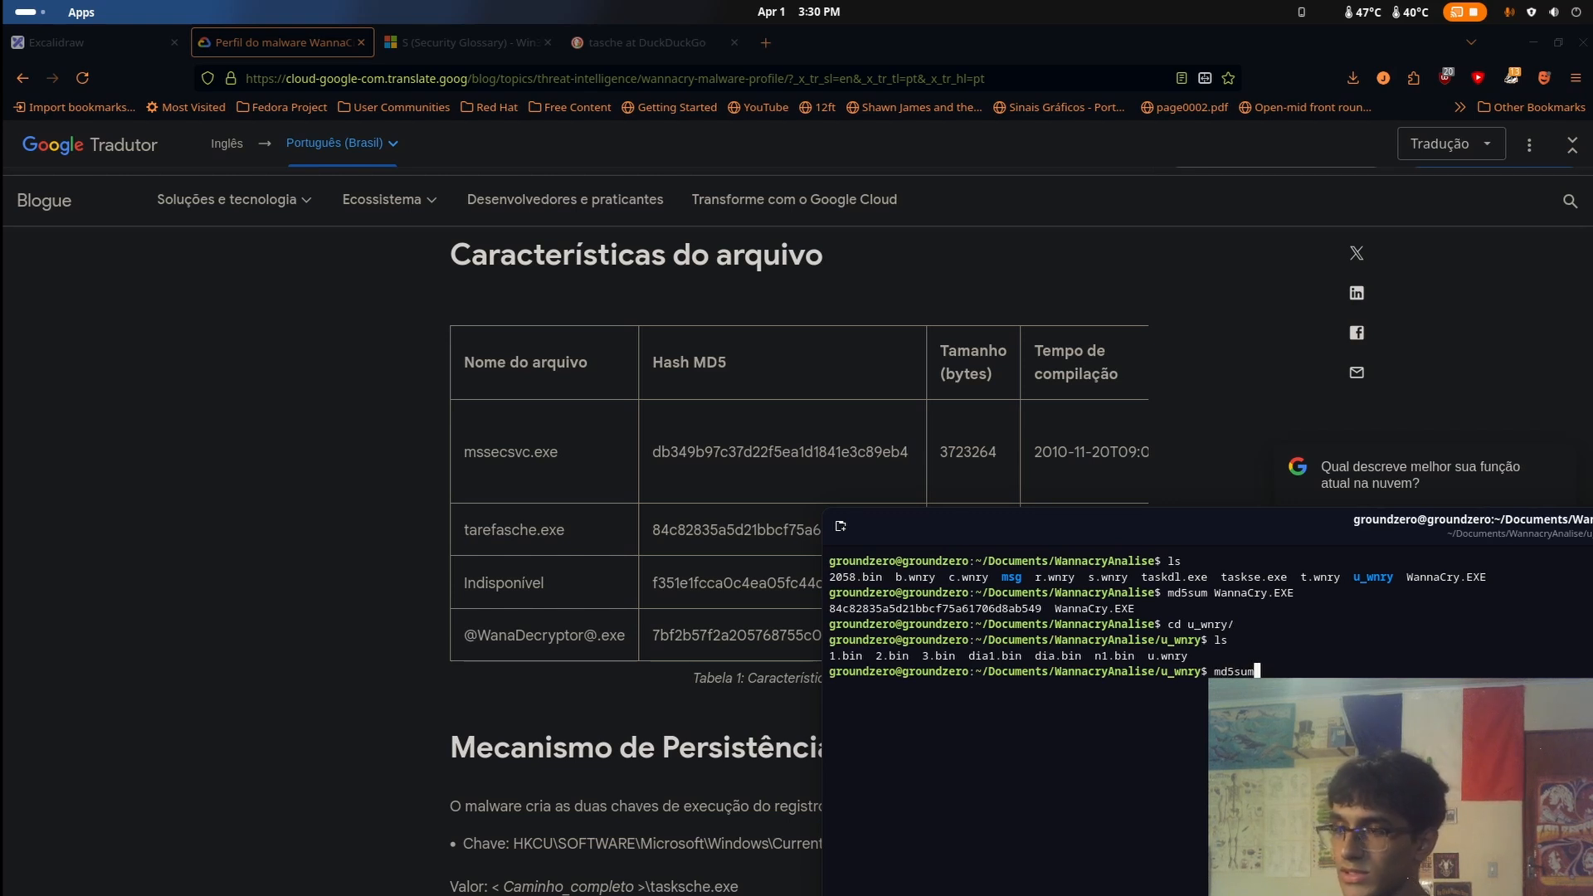
pyautogui.write(' u')
pyautogui.press('Tab')
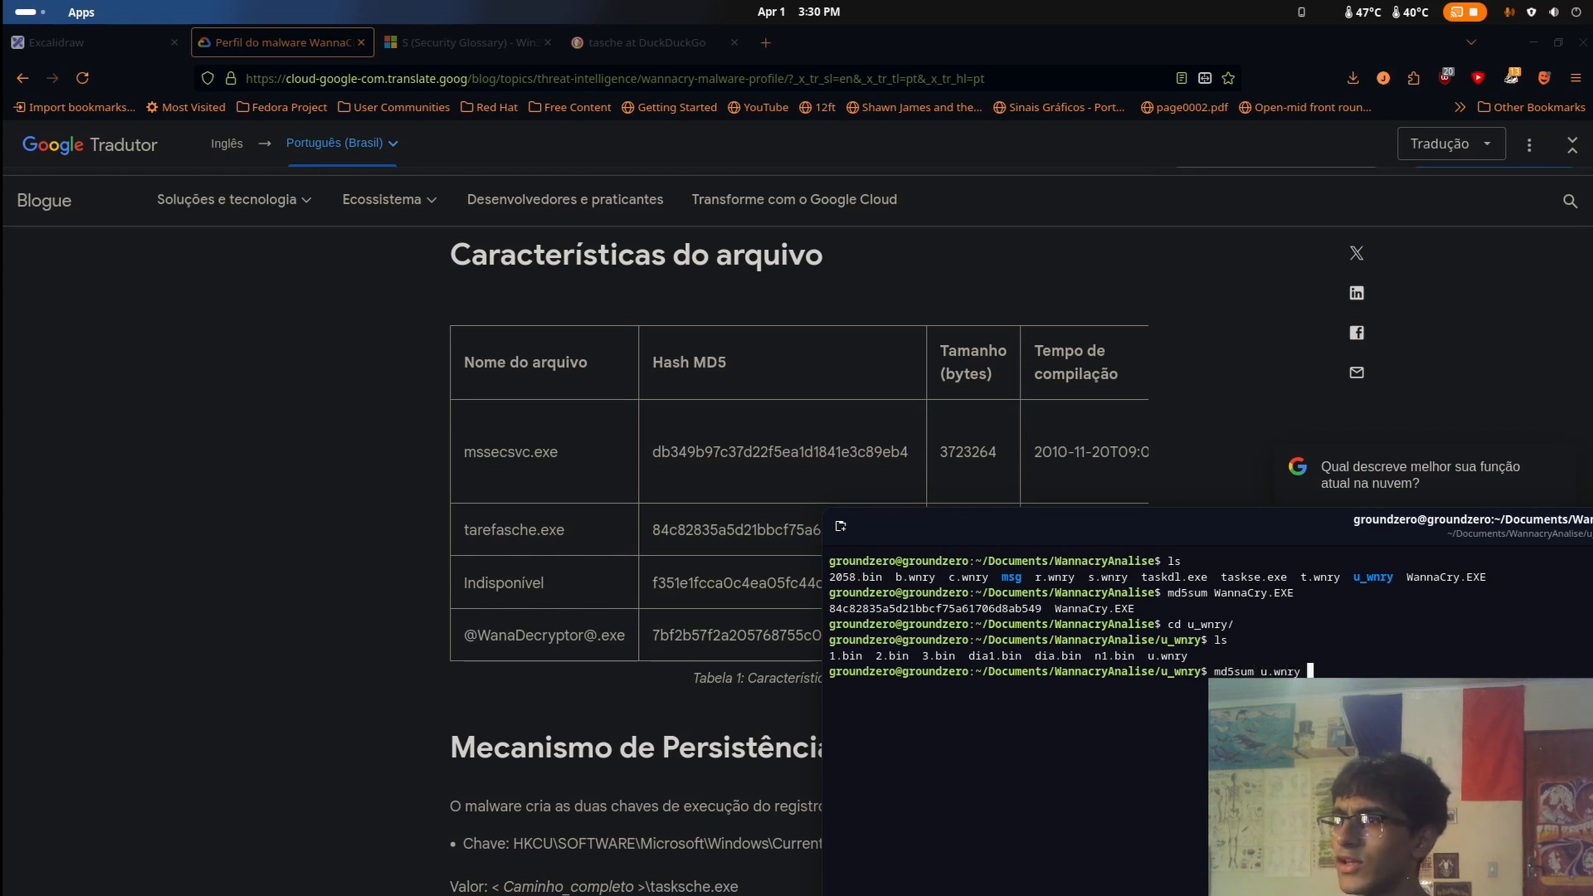
pyautogui.press('Return')
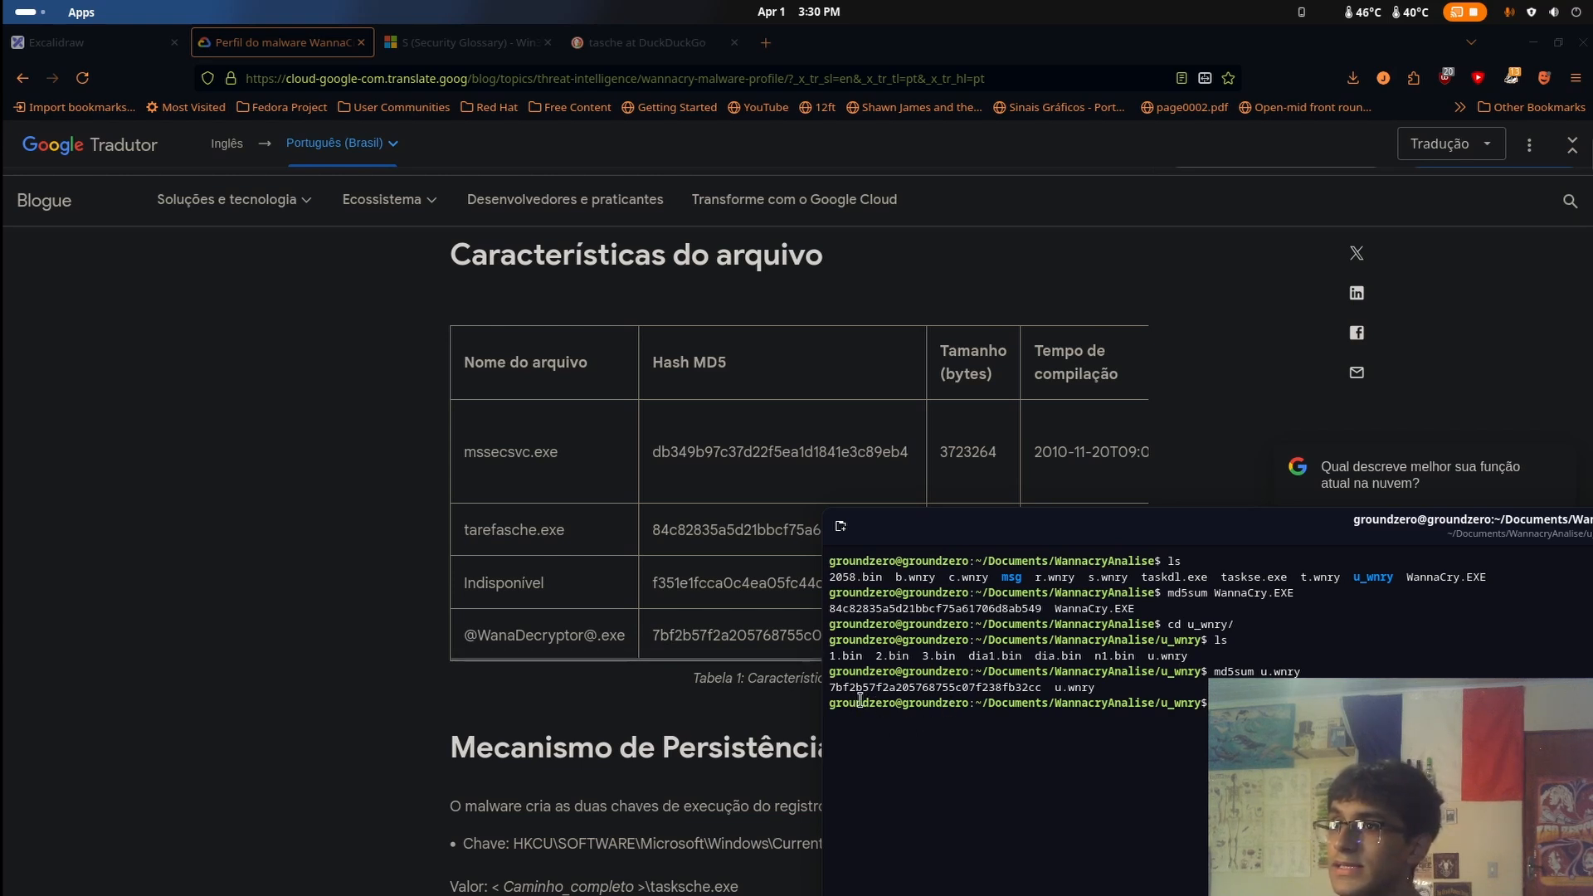
pyautogui.click(688, 643)
pyautogui.press('super')
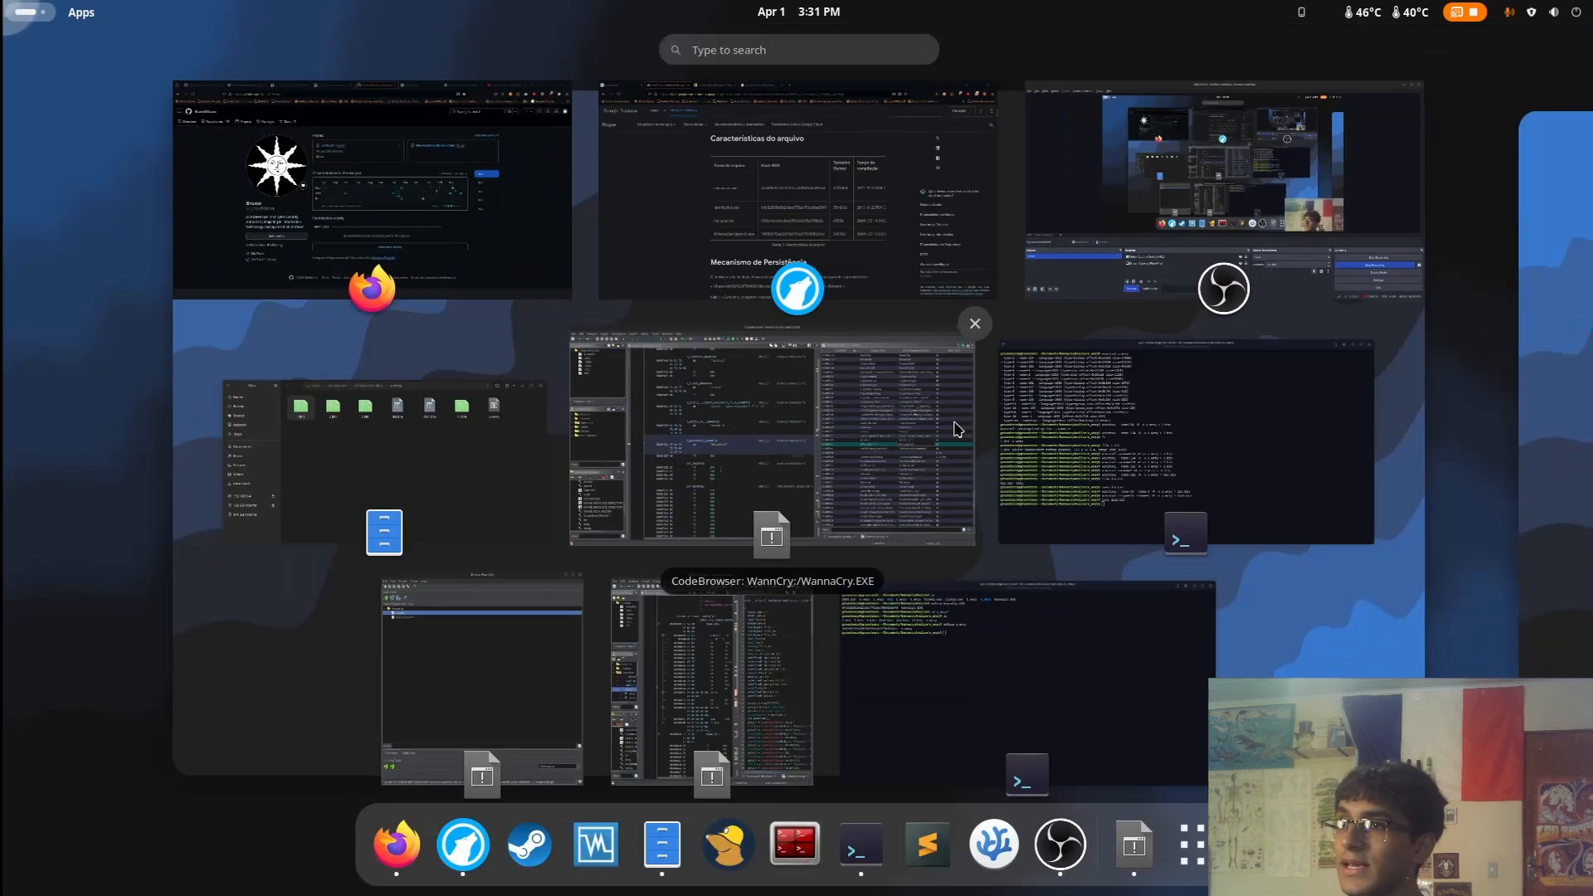
pyautogui.click(1273, 448)
pyautogui.press('super')
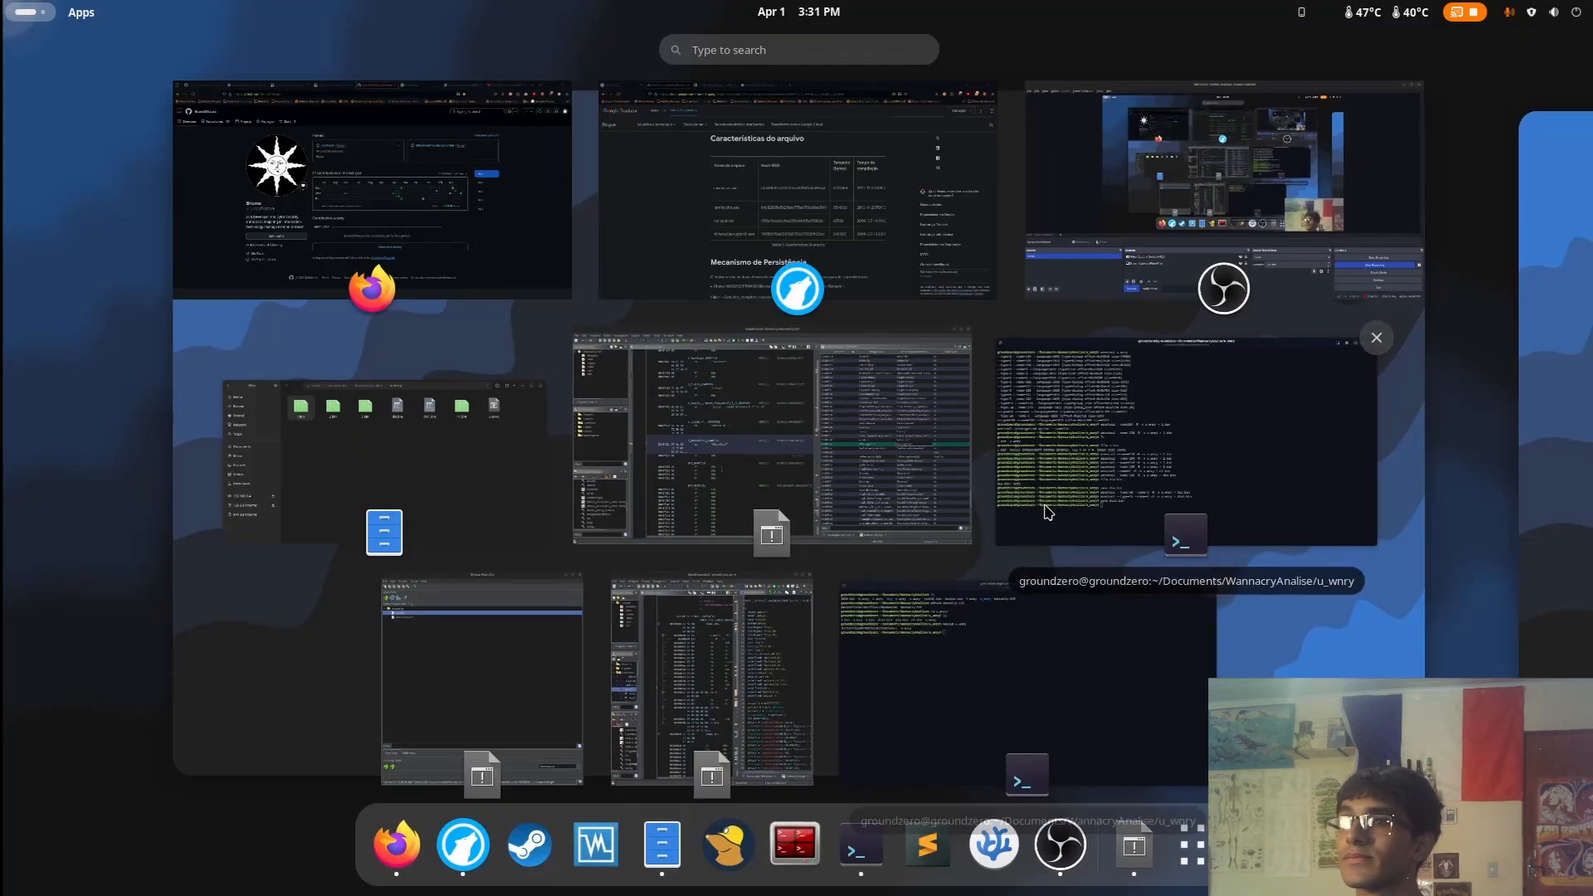
pyautogui.click(1129, 497)
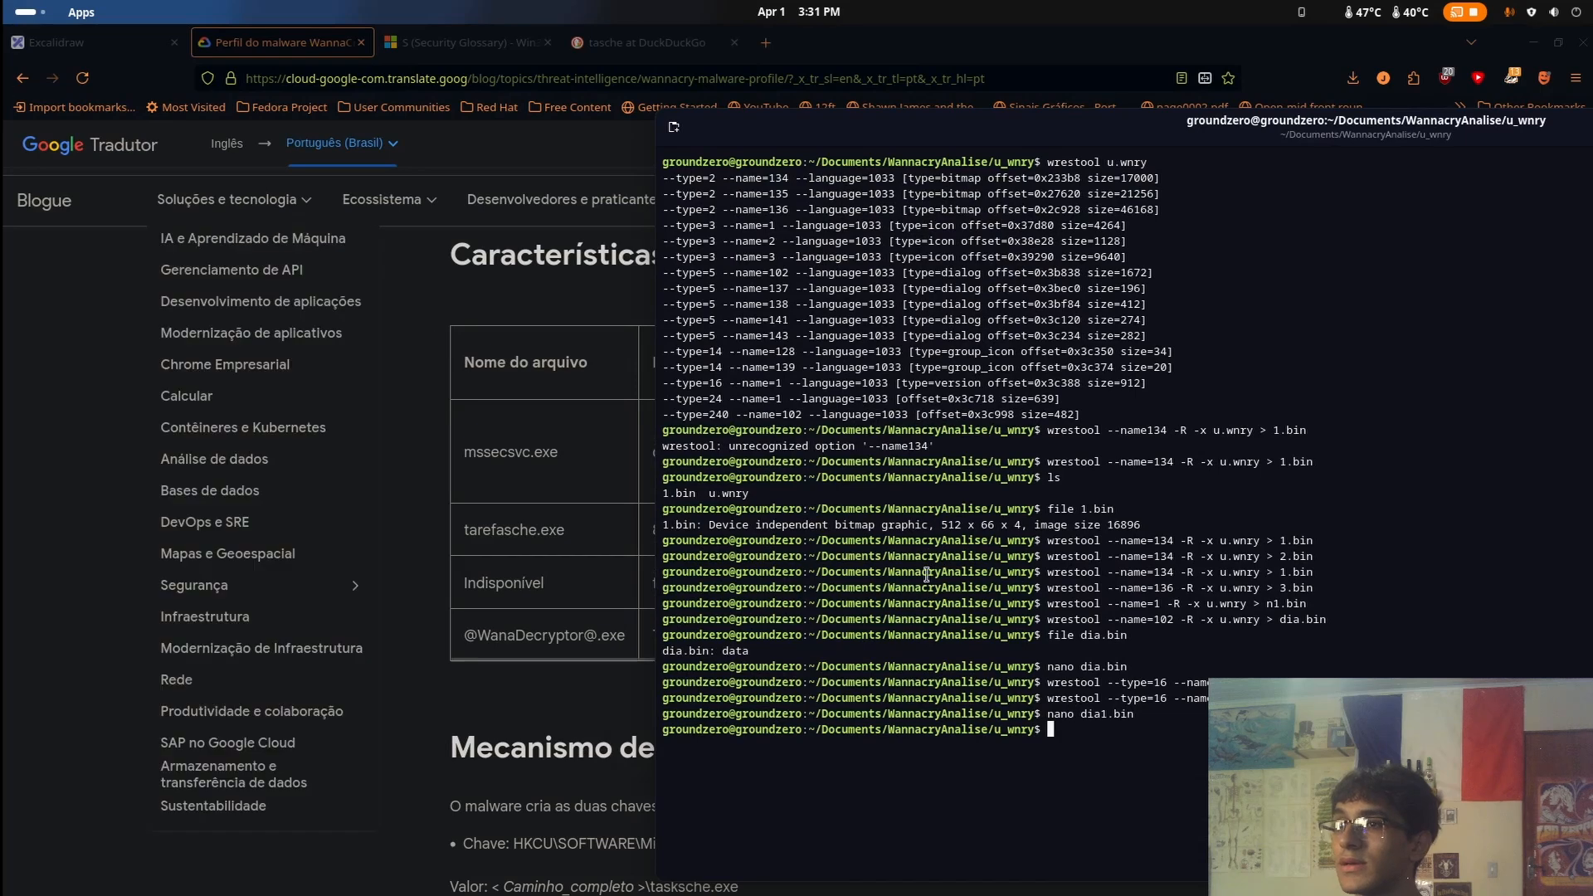
pyautogui.press('super')
pyautogui.click(1088, 701)
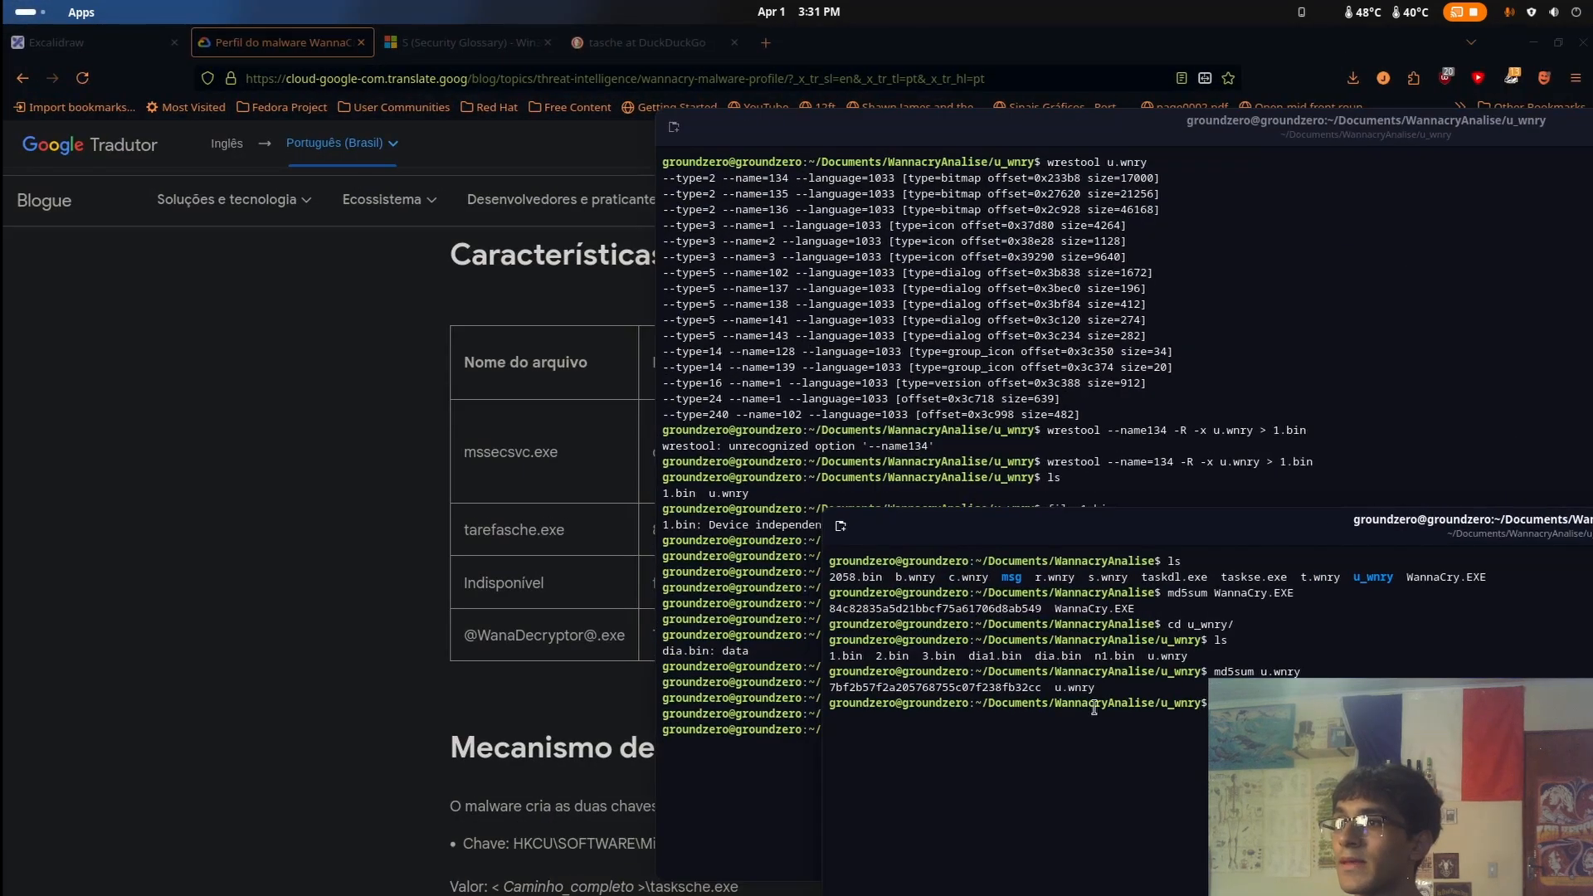
pyautogui.moveTo(1055, 689)
pyautogui.mouseDown()
pyautogui.moveTo(1107, 689)
pyautogui.moveTo(1086, 693)
pyautogui.mouseUp()
pyautogui.click(547, 695)
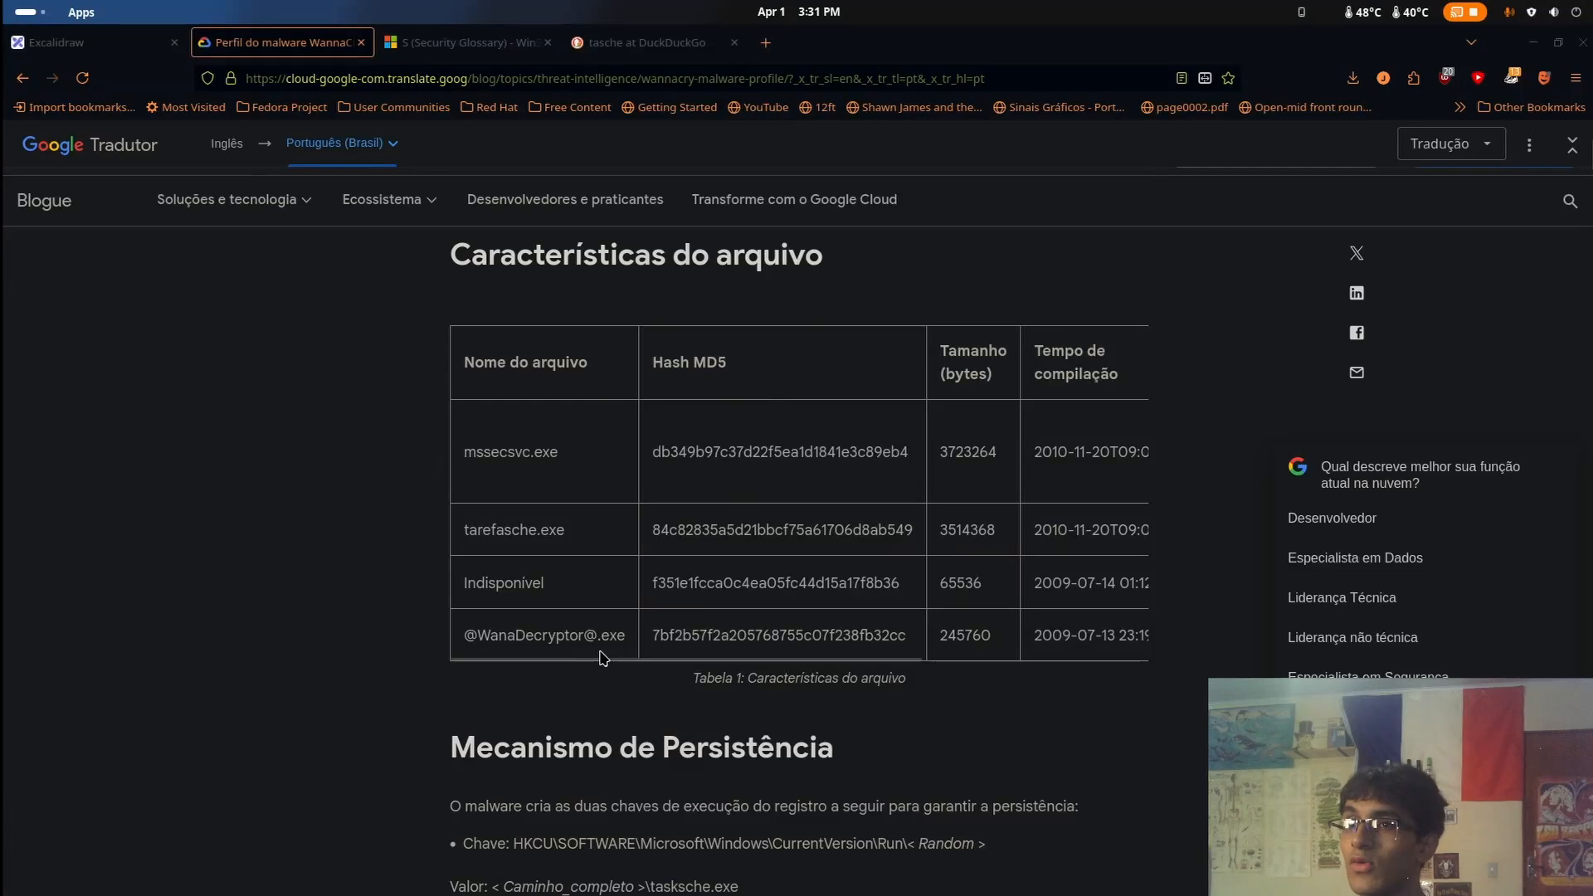
pyautogui.moveTo(484, 639)
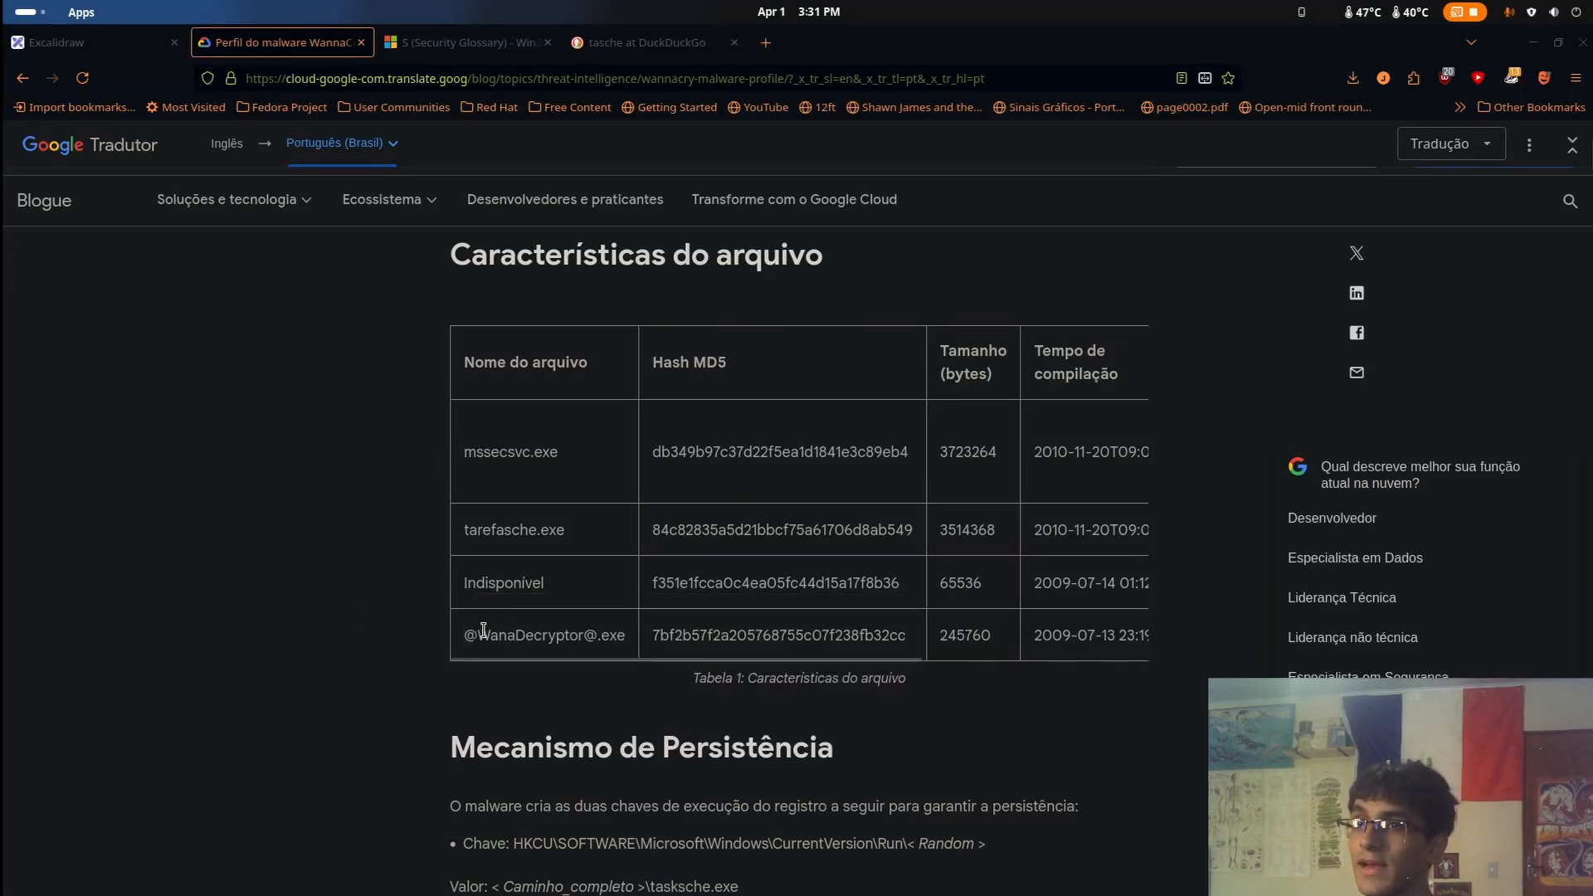
pyautogui.doubleClick(516, 638)
pyautogui.hotkey('ctrl', 'c')
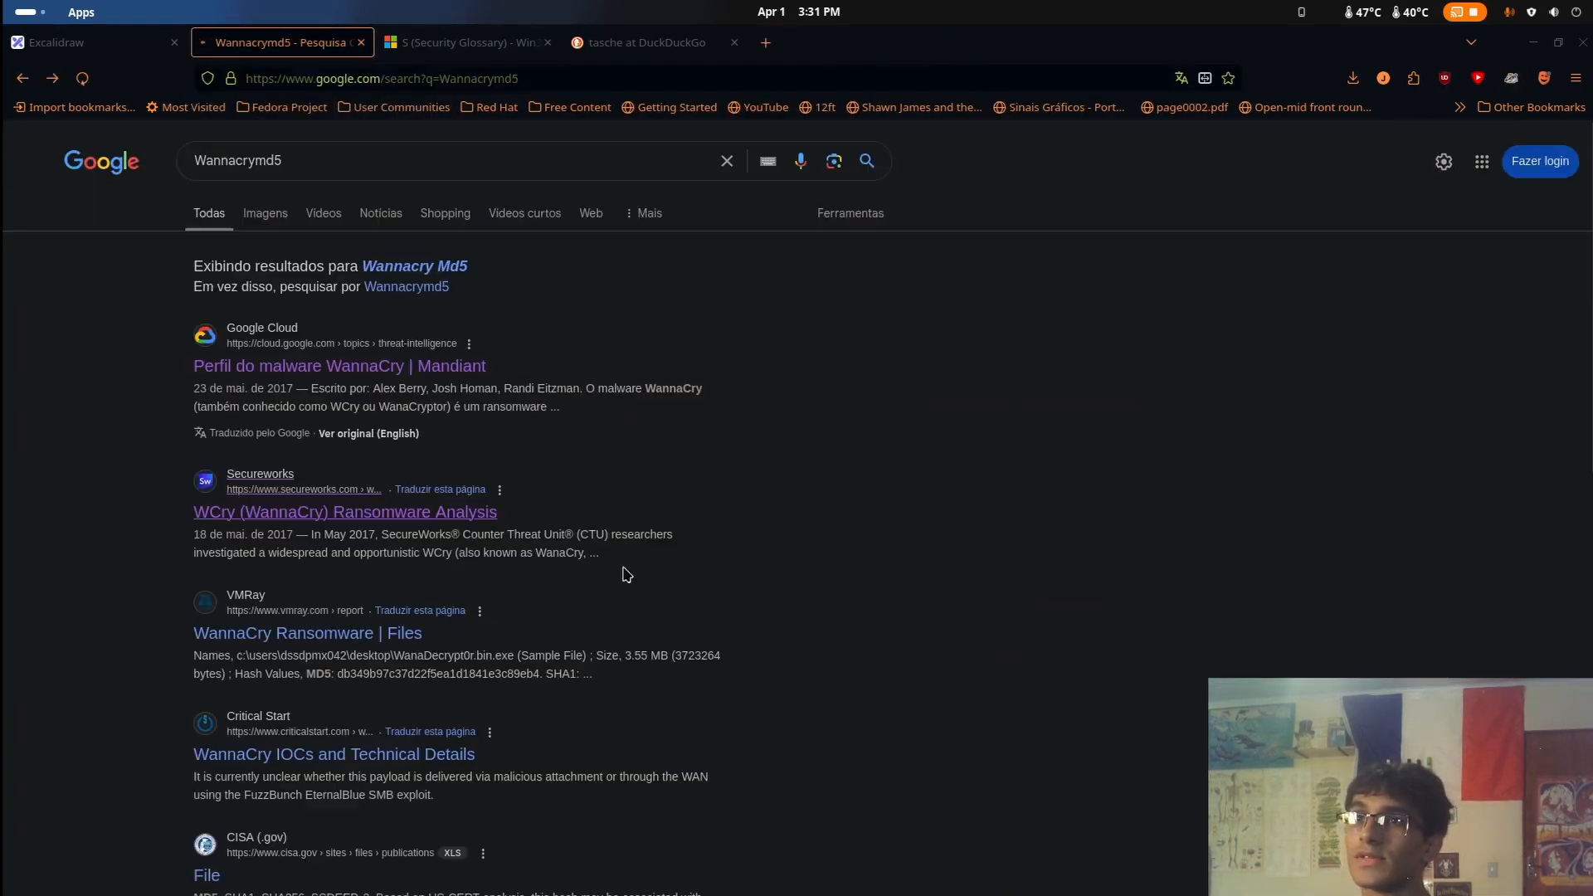
# Search Google for WanaDecryptor, open the Portuguese Wikipedia article on WannaCry and read its introduction
pyautogui.doubleClick(420, 162)
pyautogui.hotkey('ctrl', 'v')
pyautogui.press('Return')
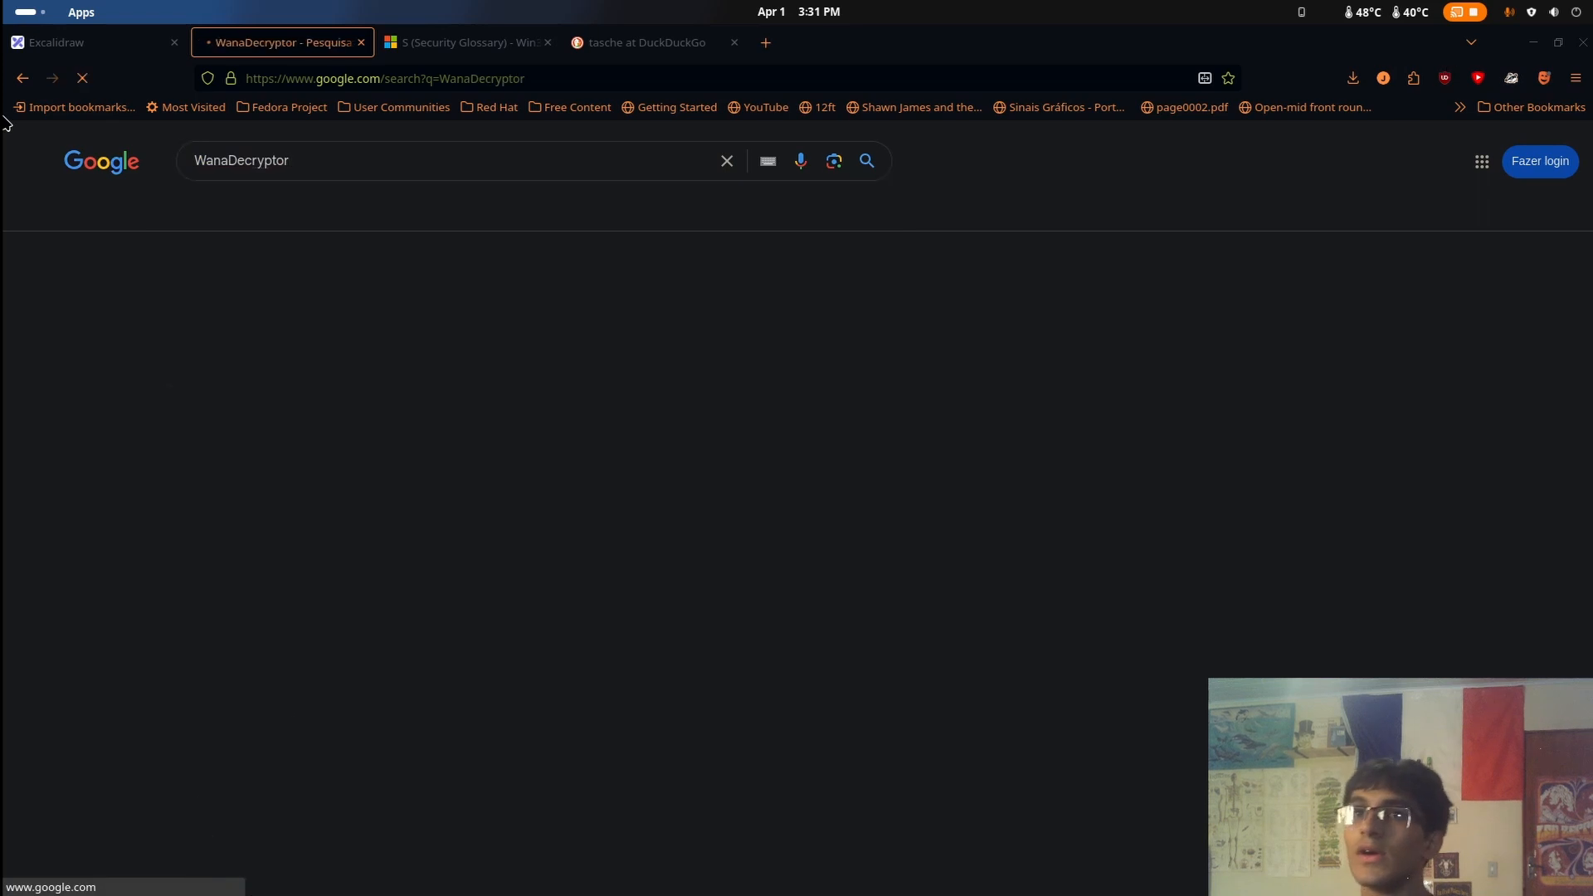
pyautogui.click(425, 335)
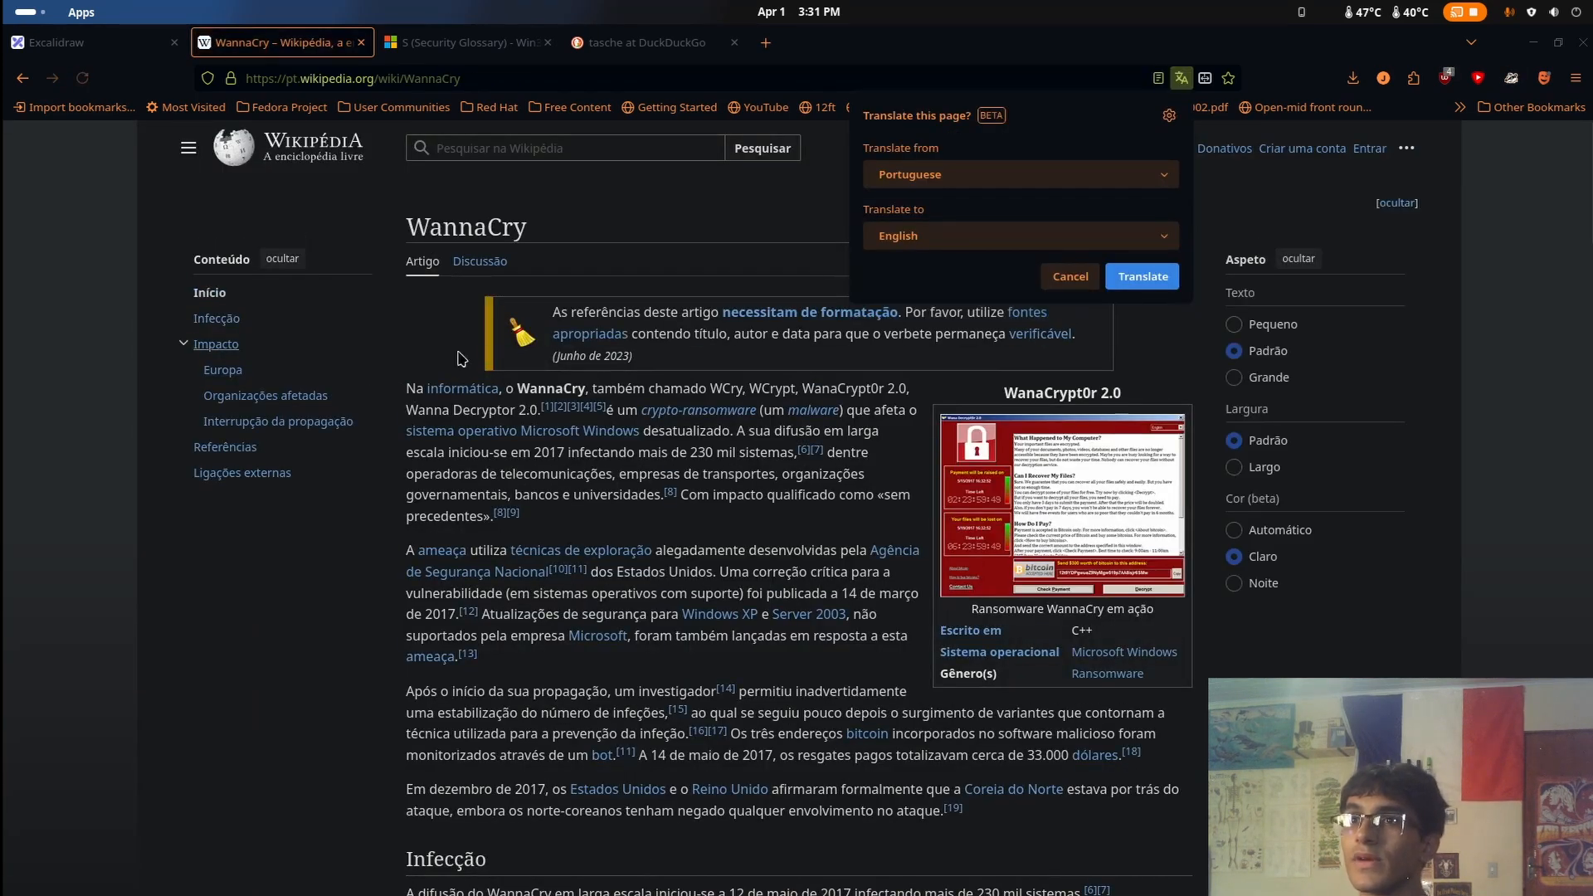
pyautogui.click(456, 357)
pyautogui.scroll(-3, 784, 581)
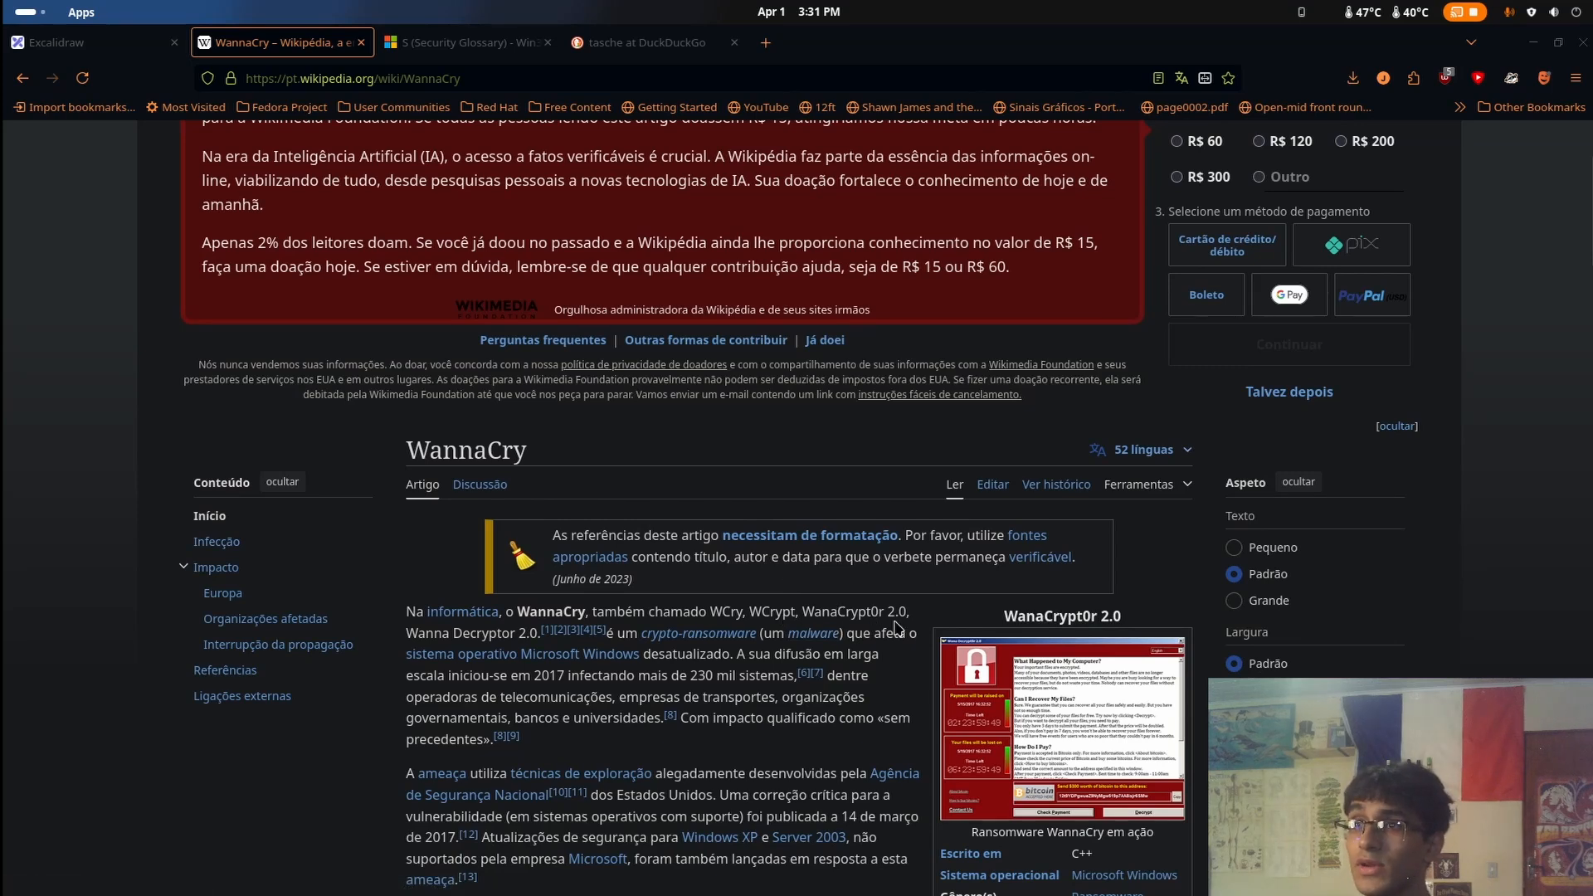
pyautogui.scroll(-4, 952, 615)
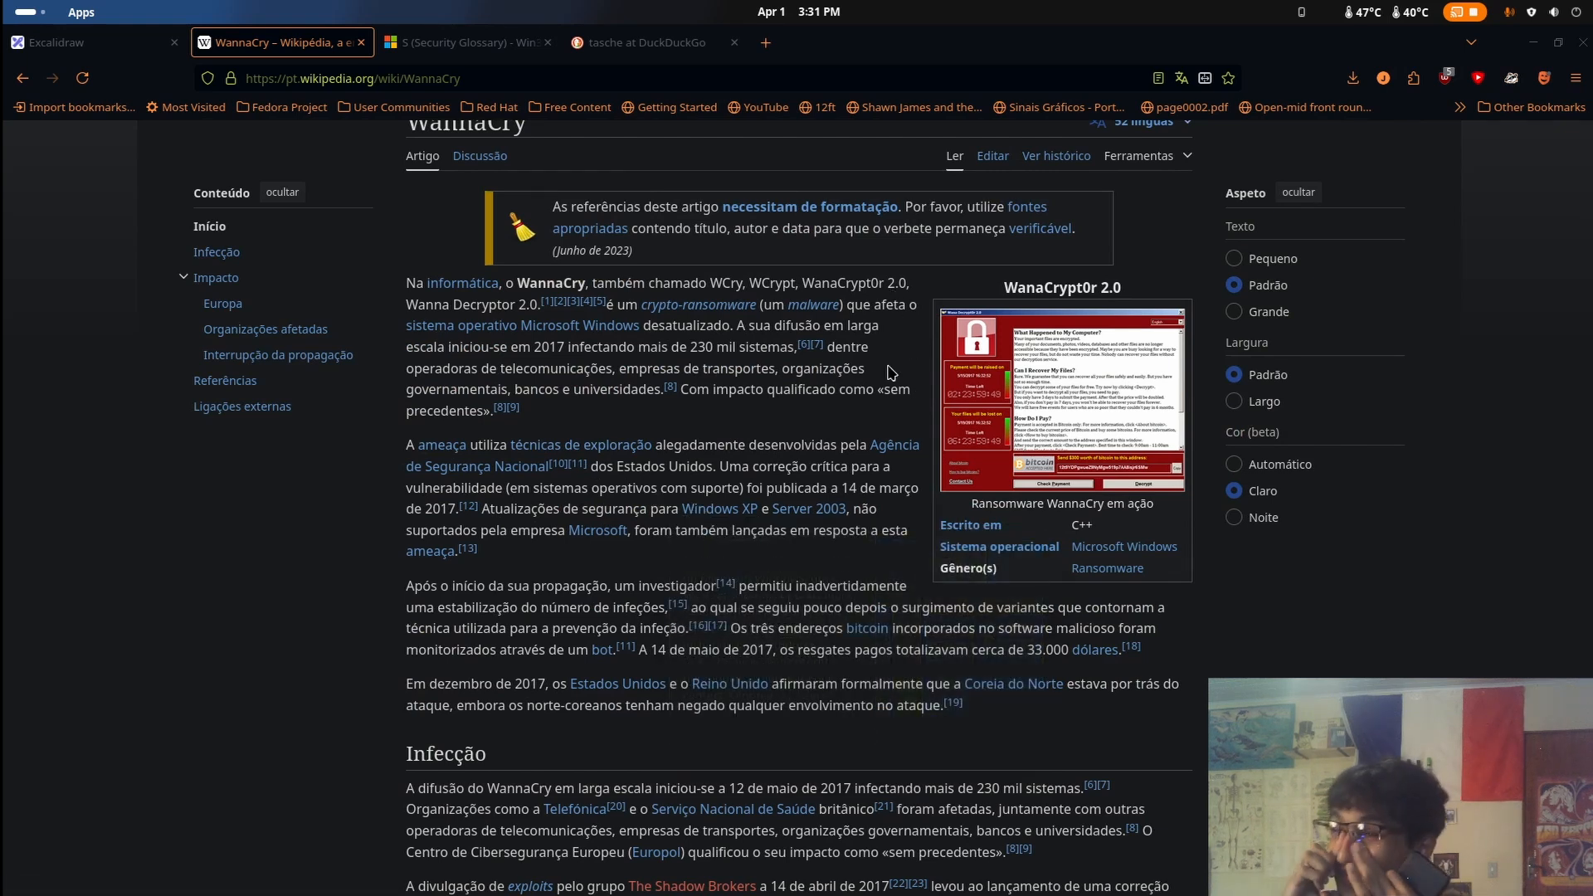
# Switch to the Ghidra CodeBrowser for u.wnry, maximise its window and examine RealMain's disassembly and decompiled code through to its return
pyautogui.press('super')
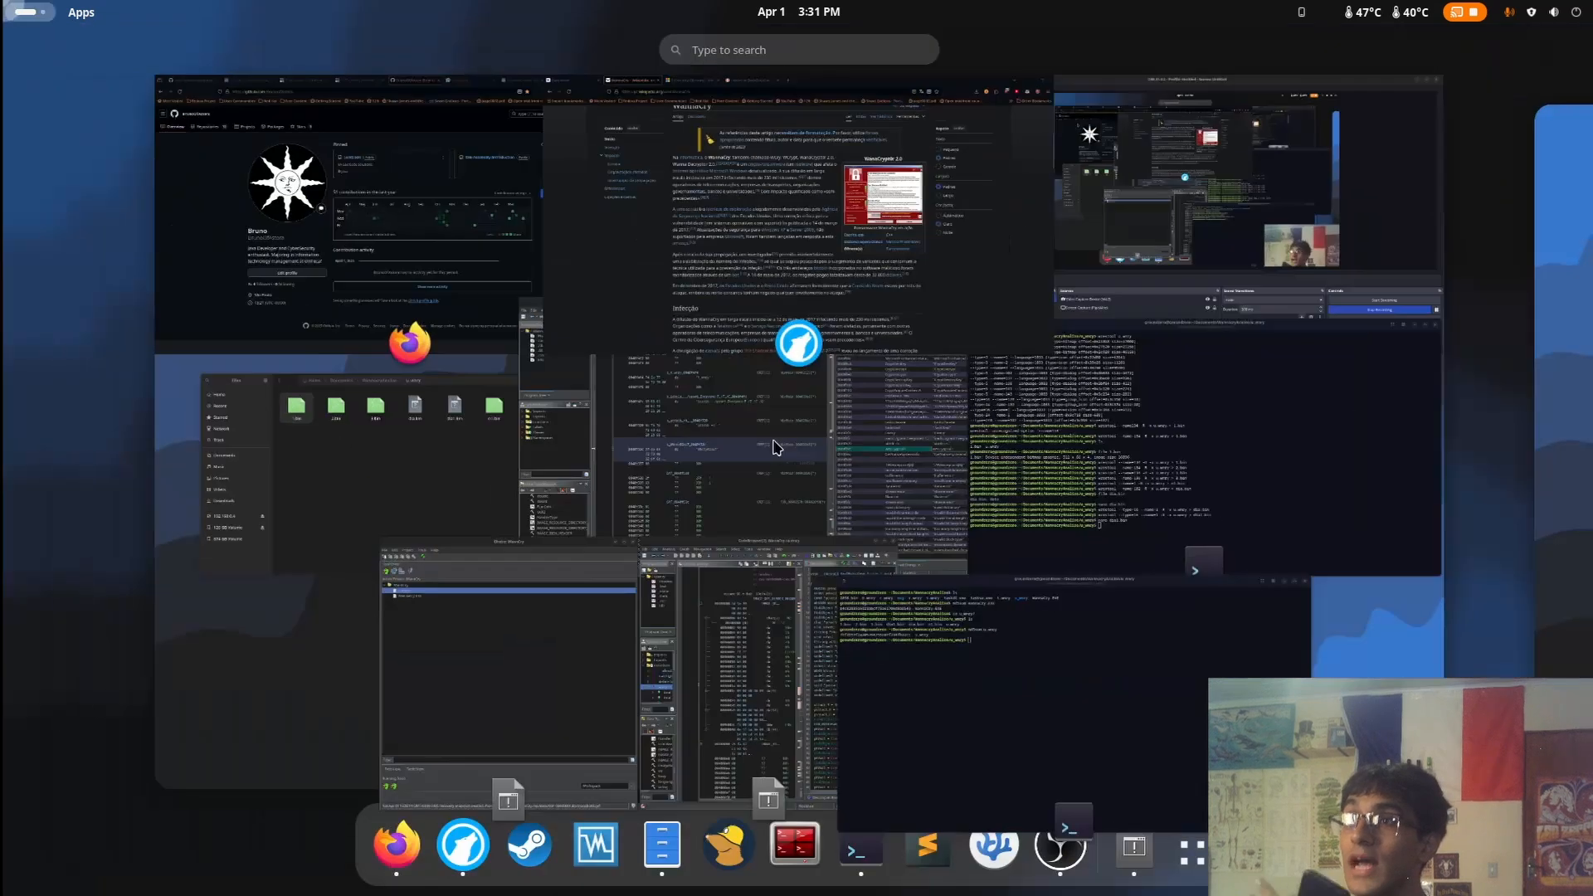
pyautogui.click(710, 668)
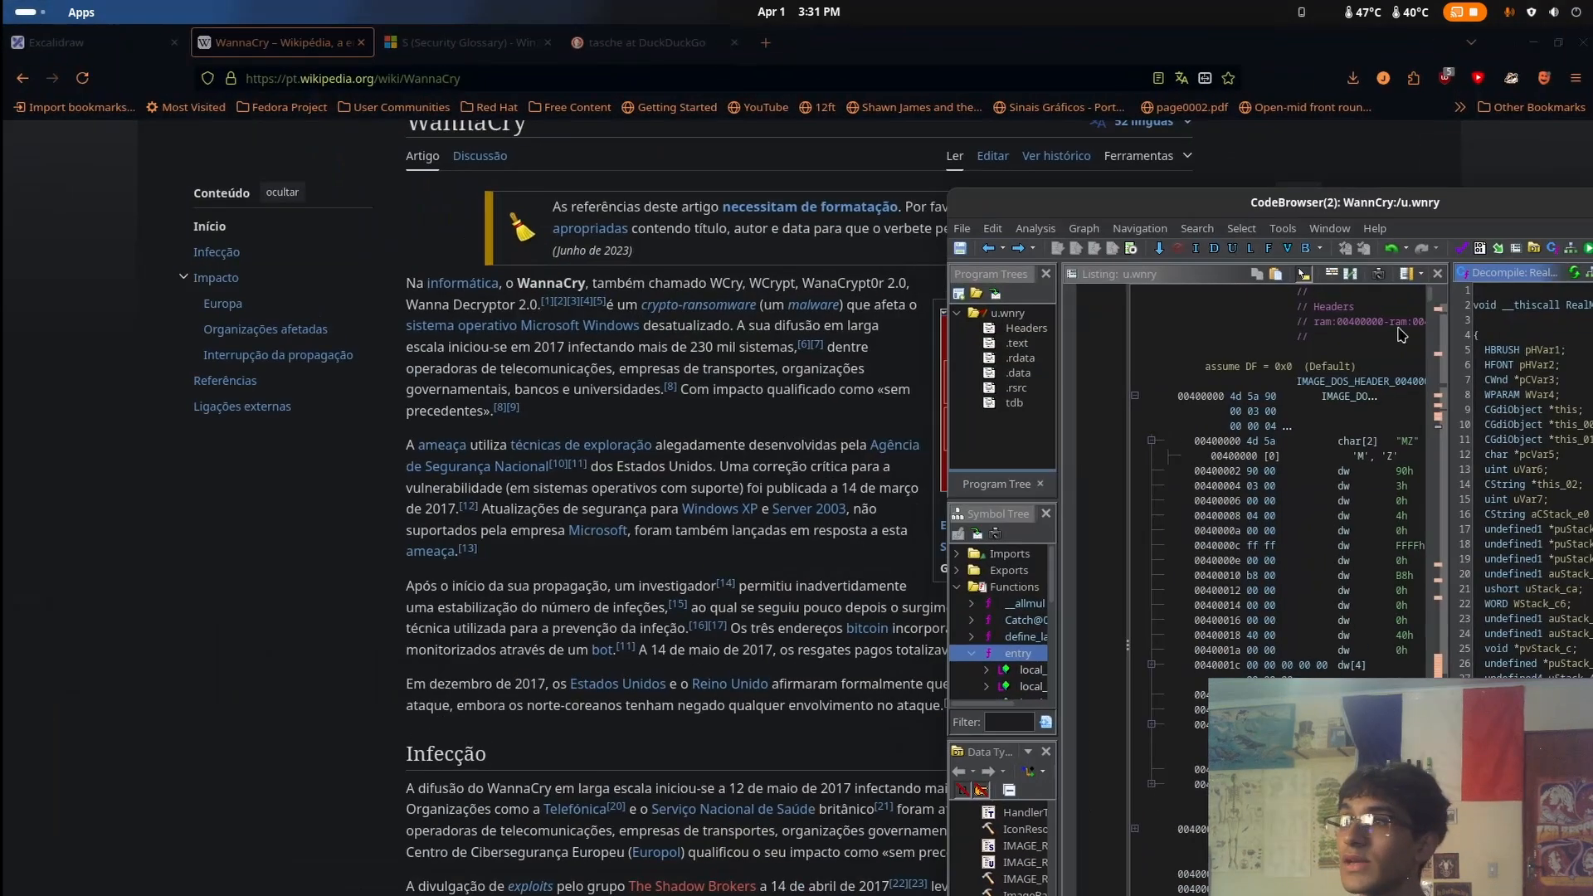
pyautogui.doubleClick(1373, 207)
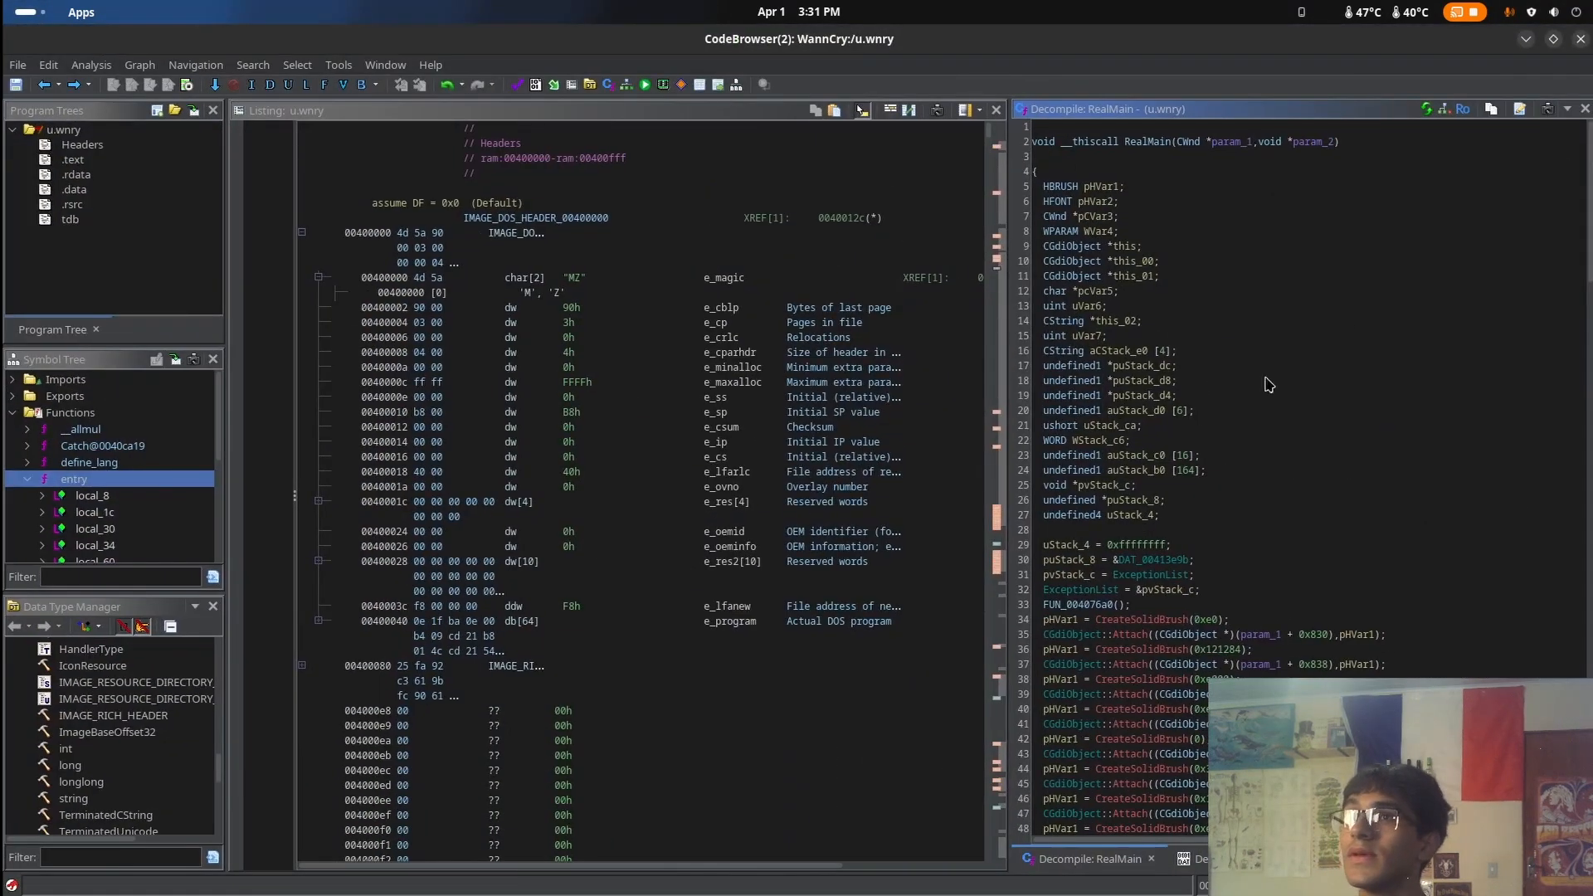
pyautogui.moveTo(765, 467); pyautogui.dragTo(938, 507)
pyautogui.click(1122, 512)
pyautogui.scroll(-5, 1263, 559)
pyautogui.scroll(-5, 1263, 560)
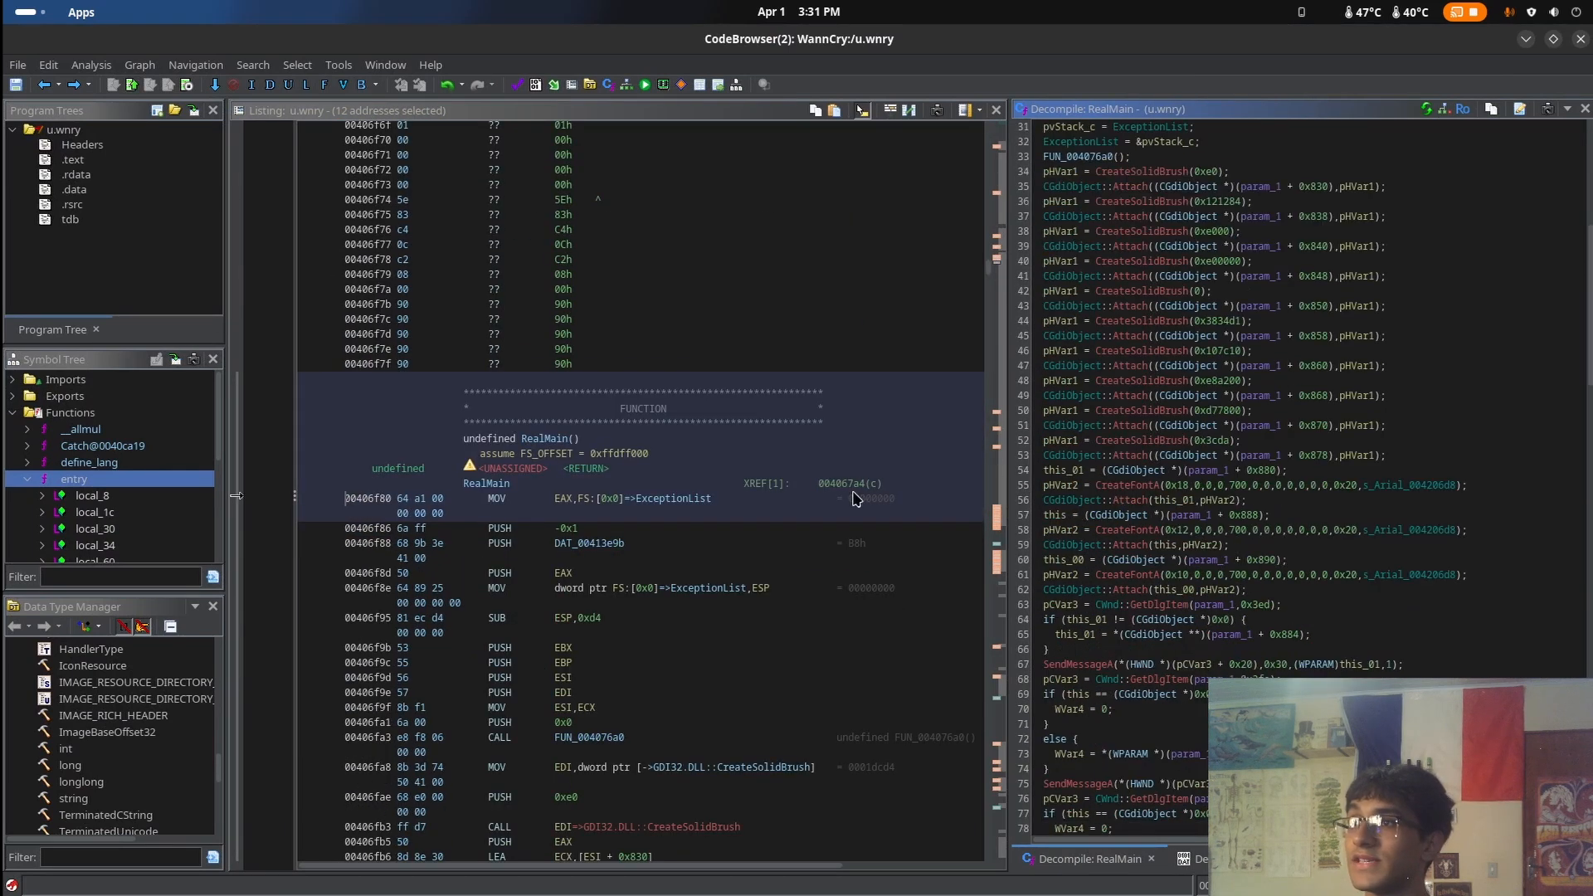
pyautogui.scroll(-12, 853, 498)
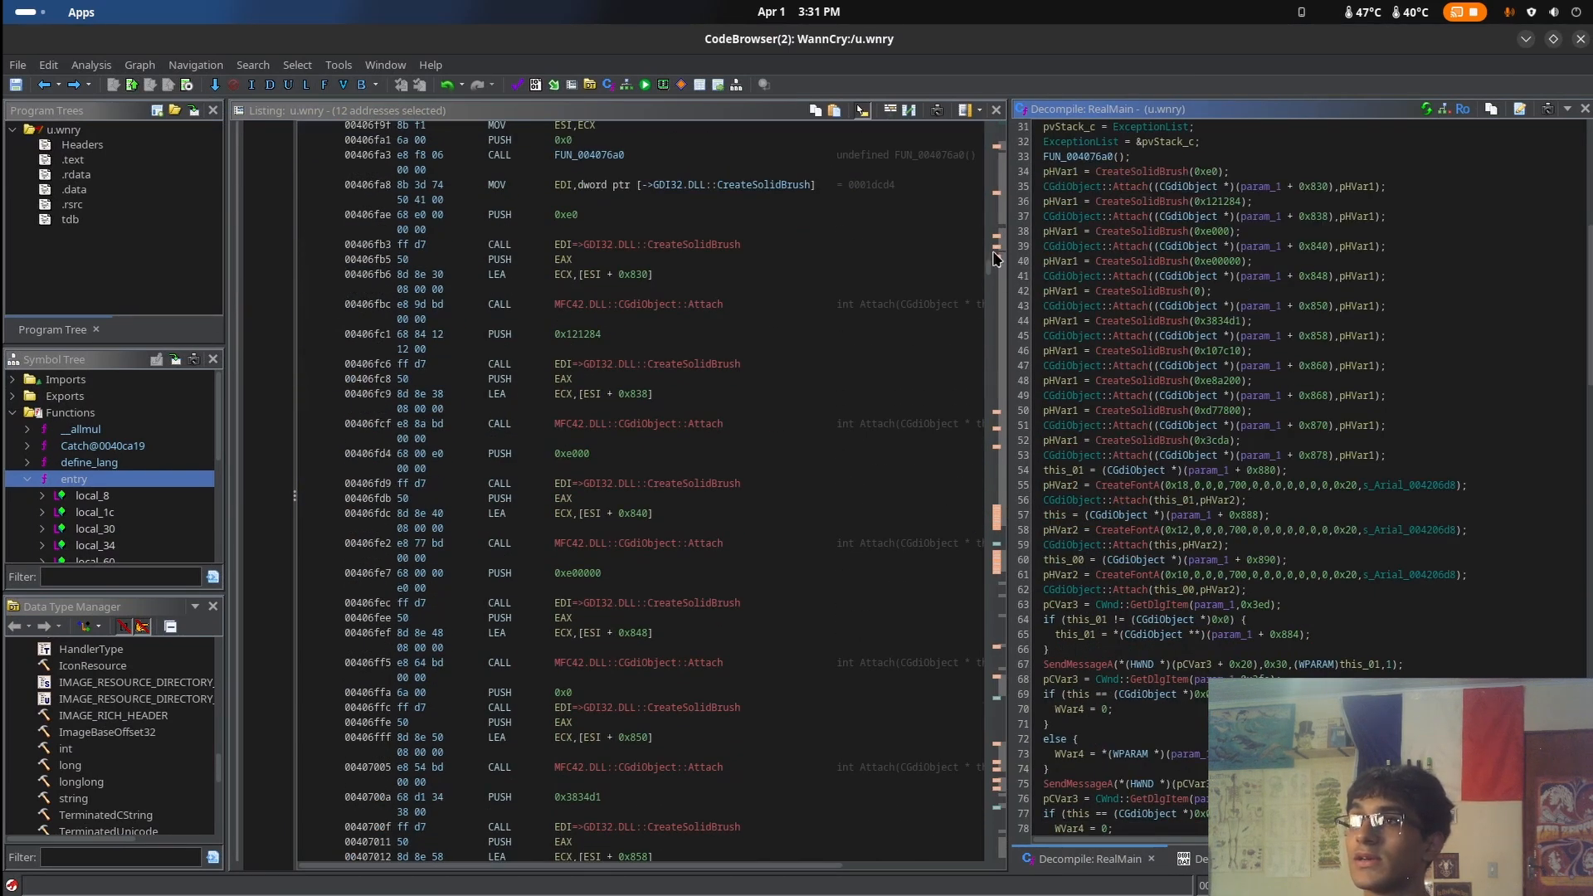
pyautogui.click(995, 272)
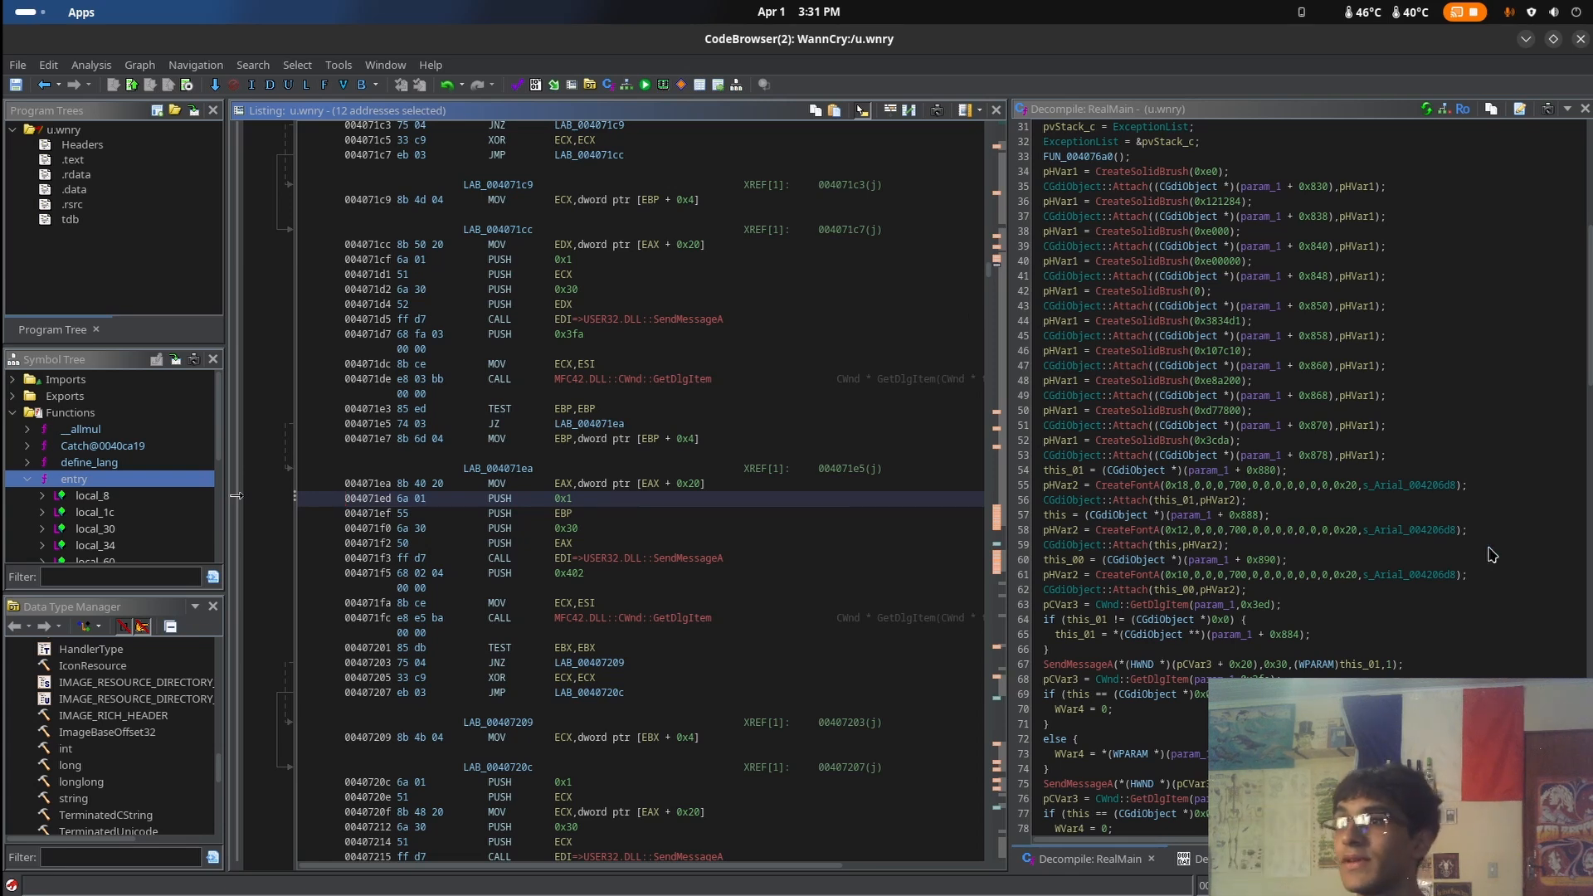
pyautogui.scroll(-19, 1460, 554)
pyautogui.scroll(-20, 1460, 554)
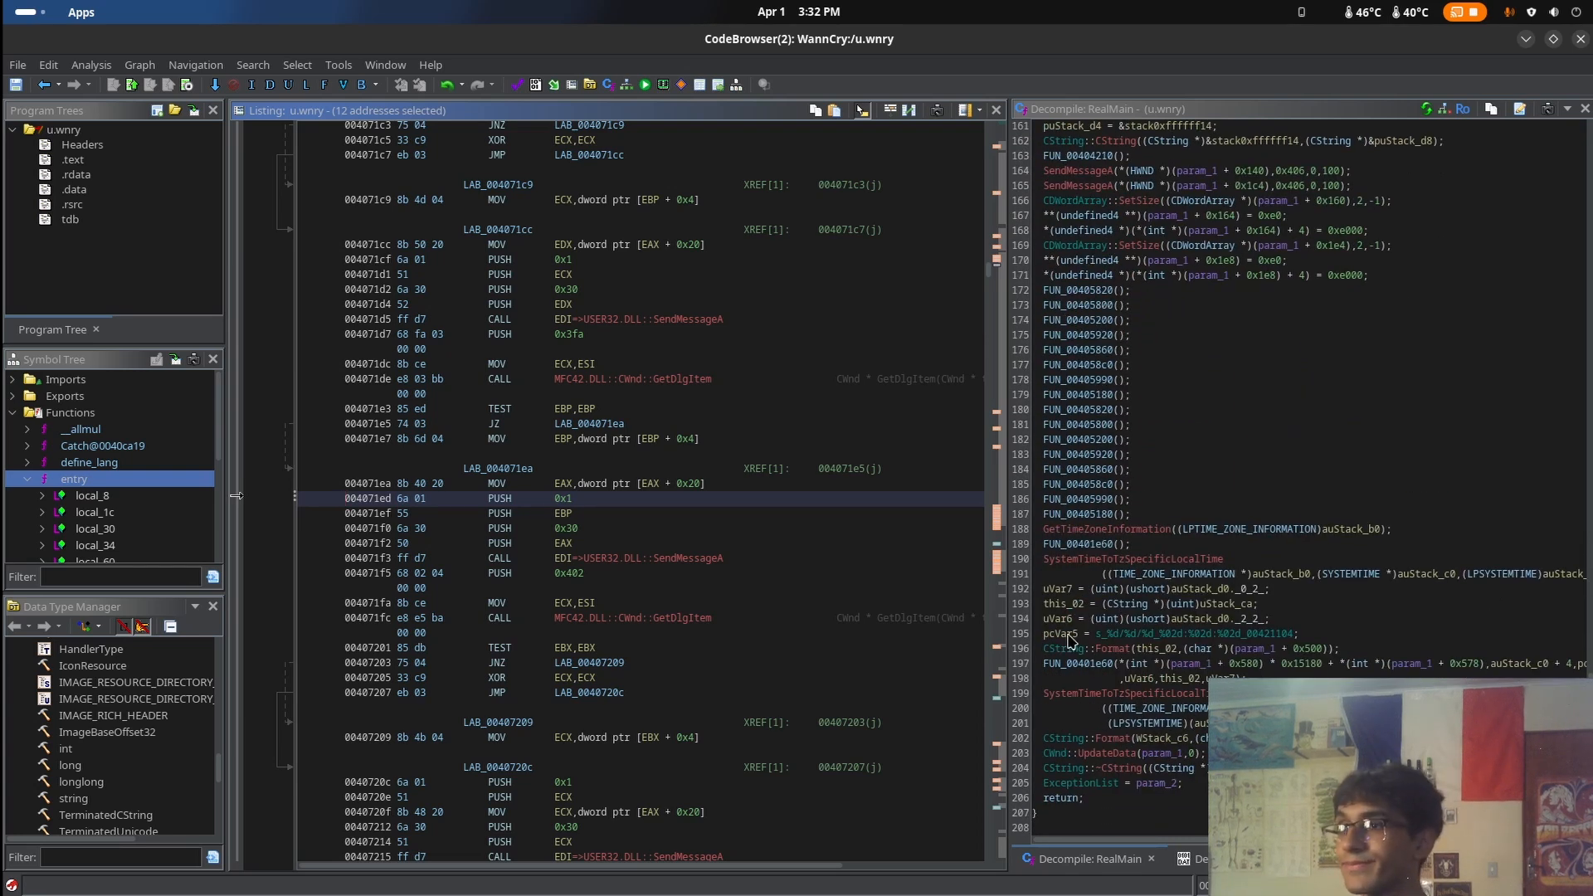
# Show the defined strings of u.wnry and locate the \Program Files (x86) path string in the listing
pyautogui.click(1197, 858)
pyautogui.scroll(3, 1560, 292)
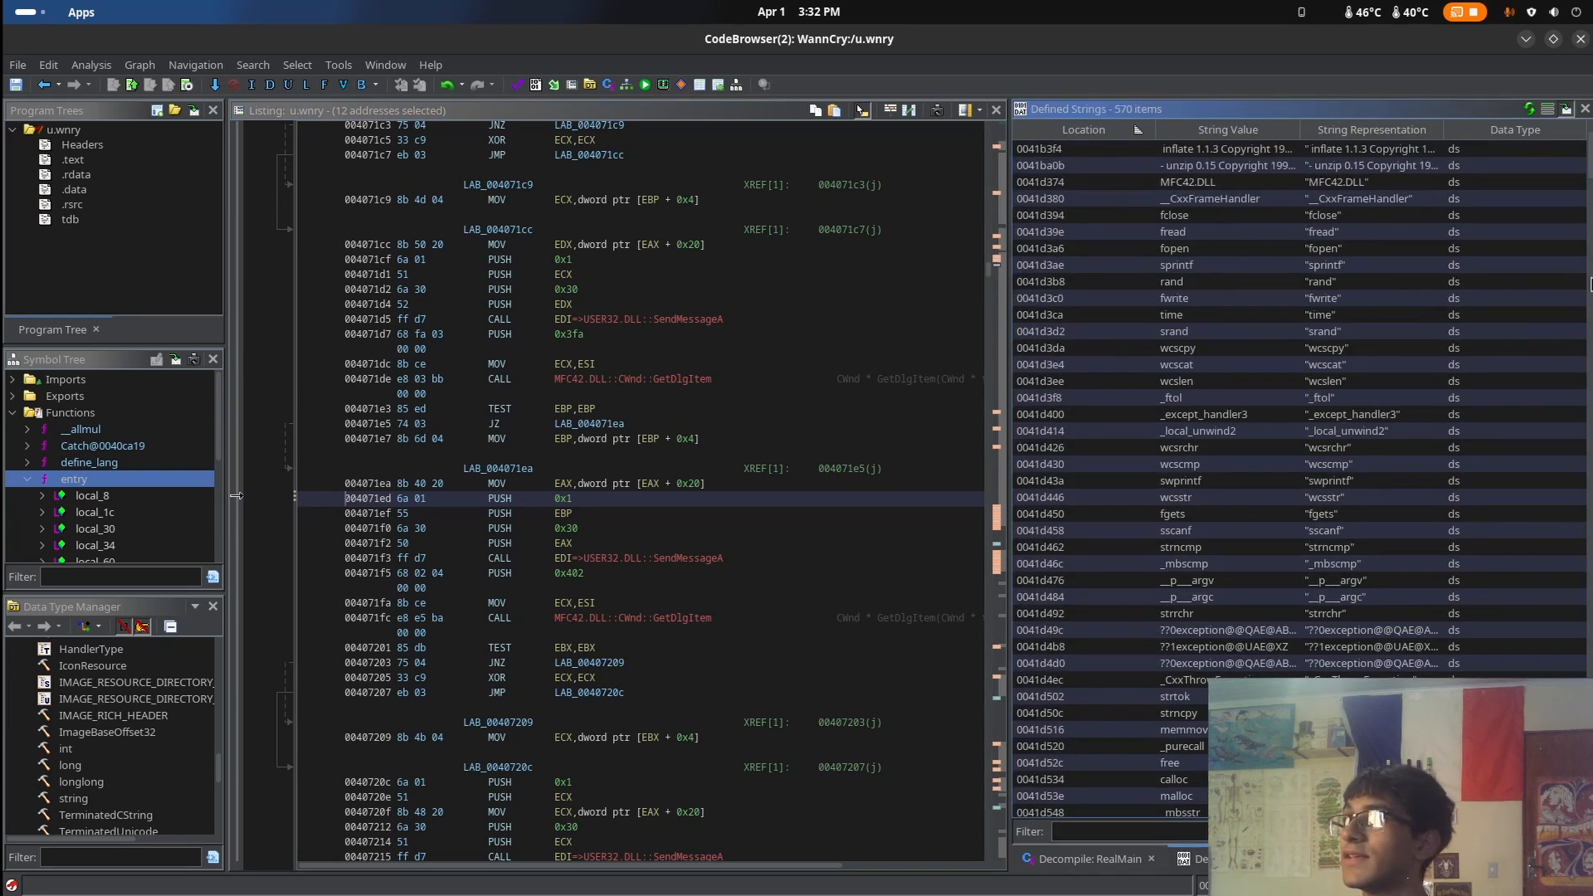
pyautogui.moveTo(1589, 168); pyautogui.dragTo(1590, 374)
pyautogui.scroll(-2, 1526, 421)
pyautogui.click(1396, 577)
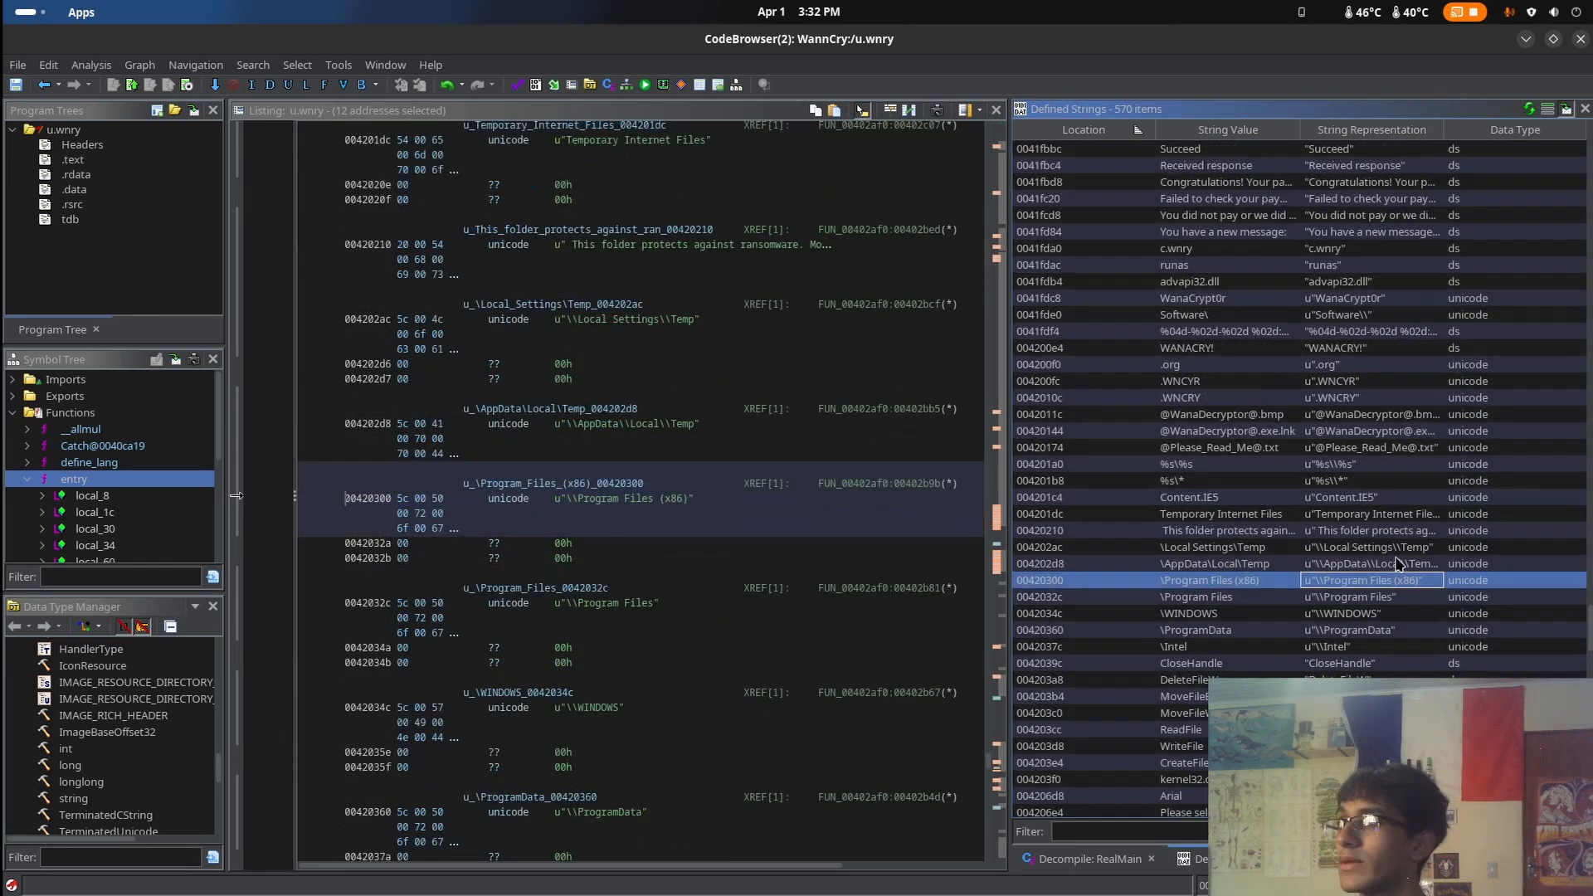
pyautogui.scroll(-6, 1394, 560)
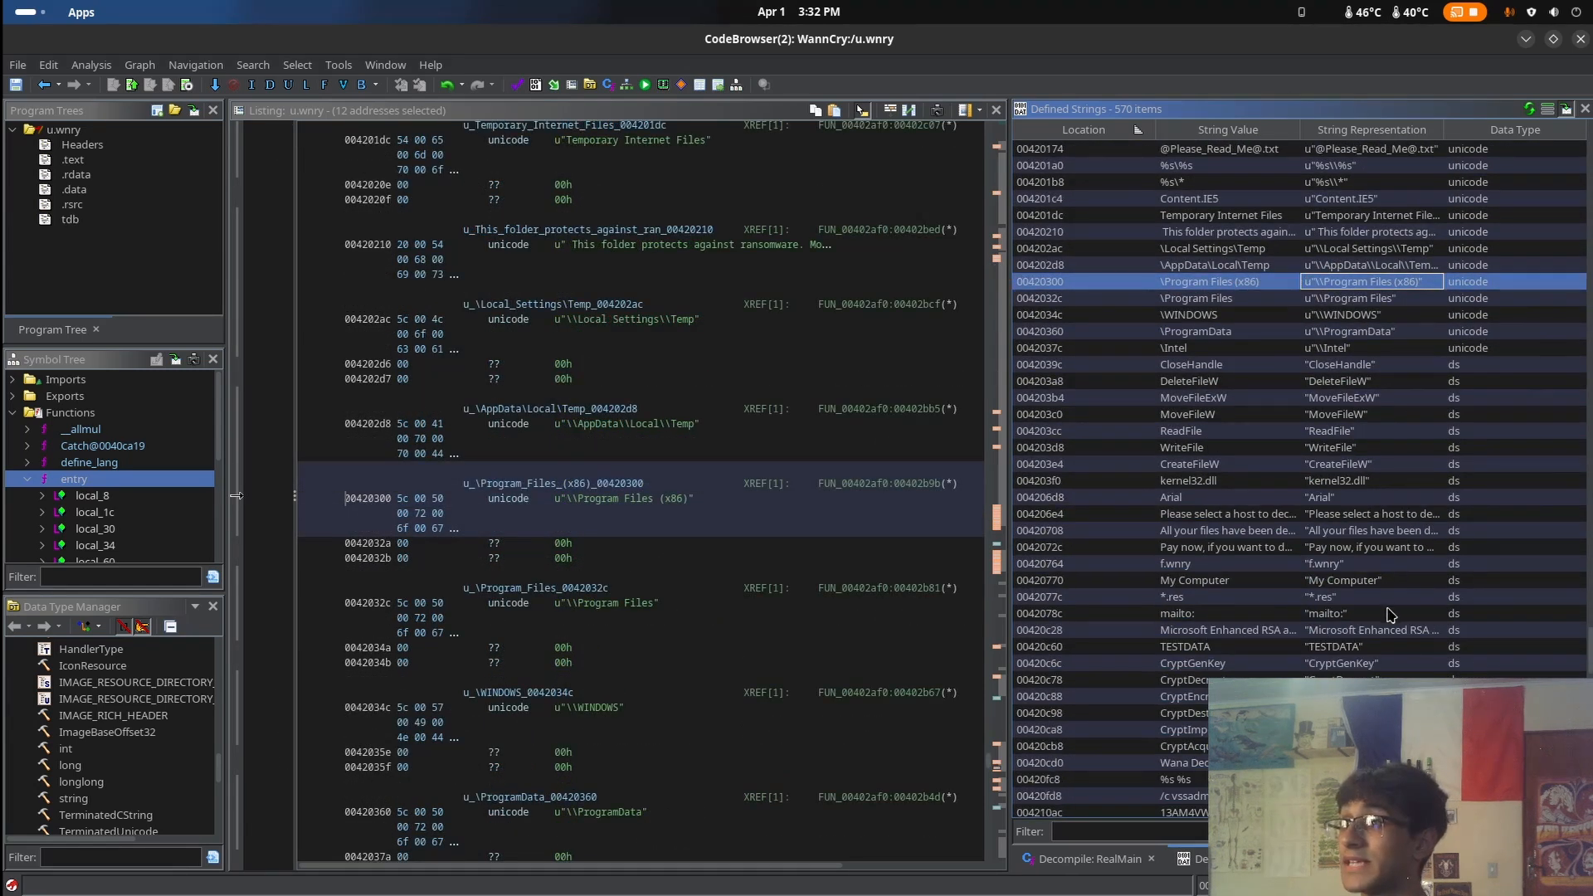
pyautogui.scroll(-2, 1369, 627)
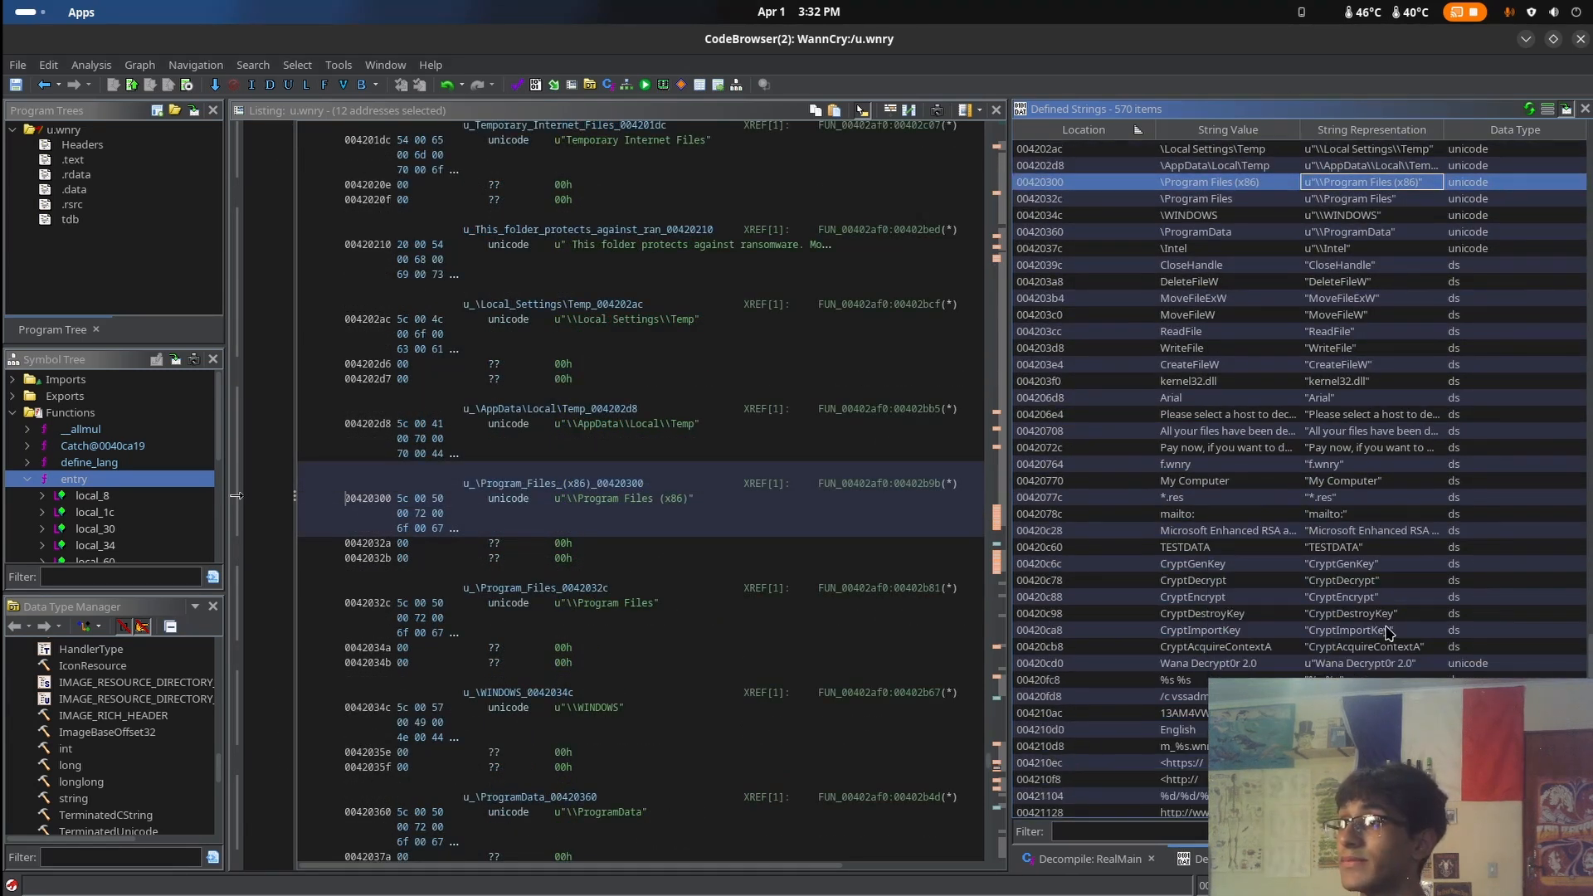
# Inspect the CryptGenKey and CryptDecrypt strings, f.wnry, My Computer and the "Pay now" and "All your files have been decrypted!" messages
pyautogui.click(1316, 567)
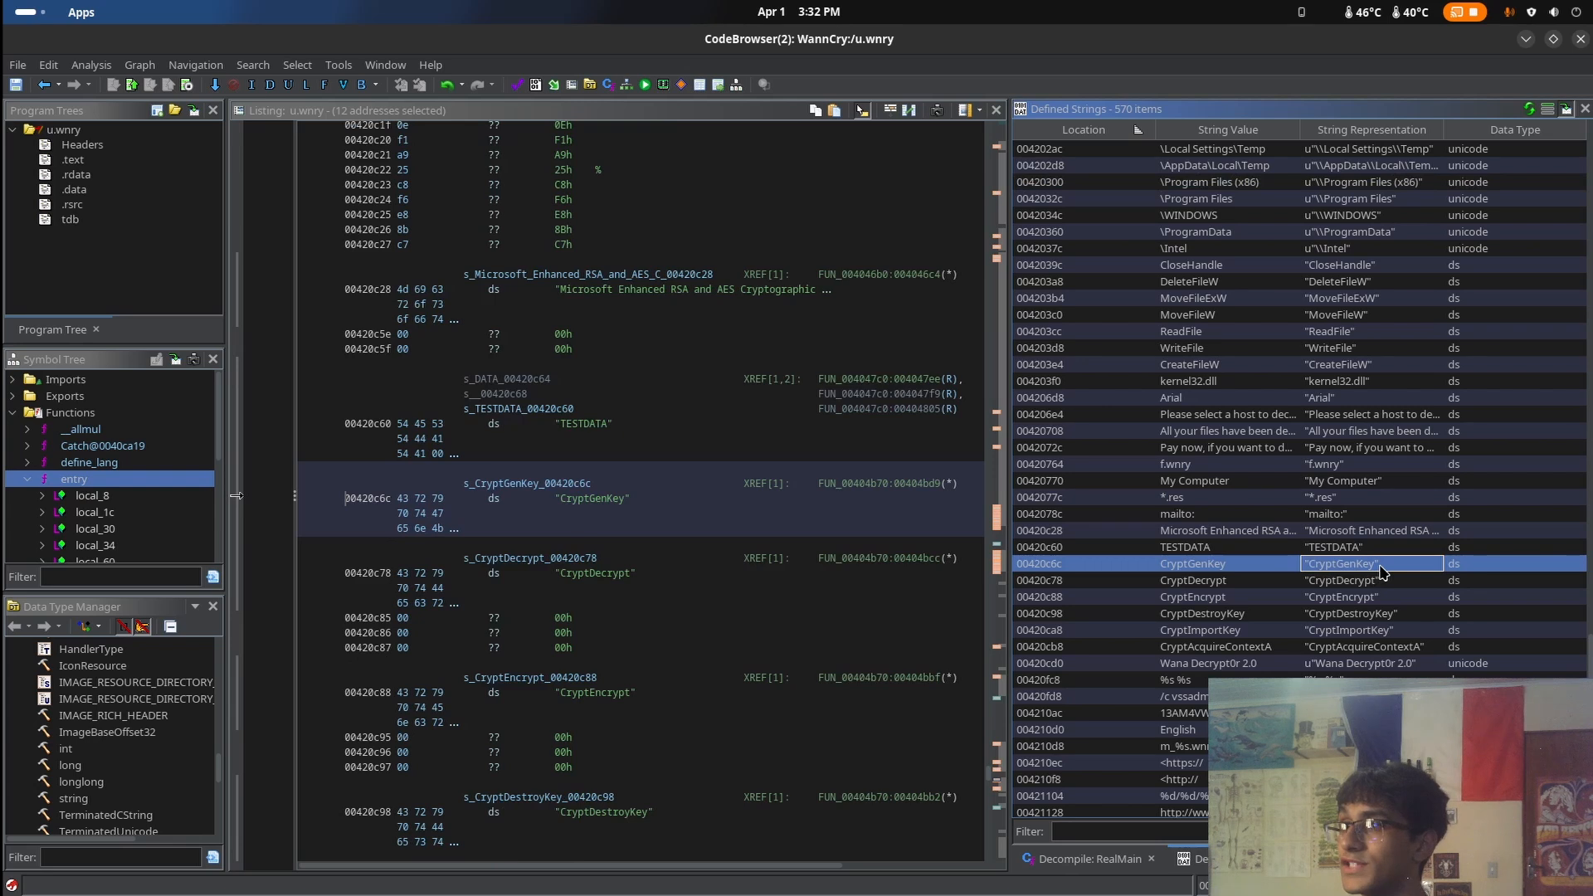
pyautogui.click(1344, 580)
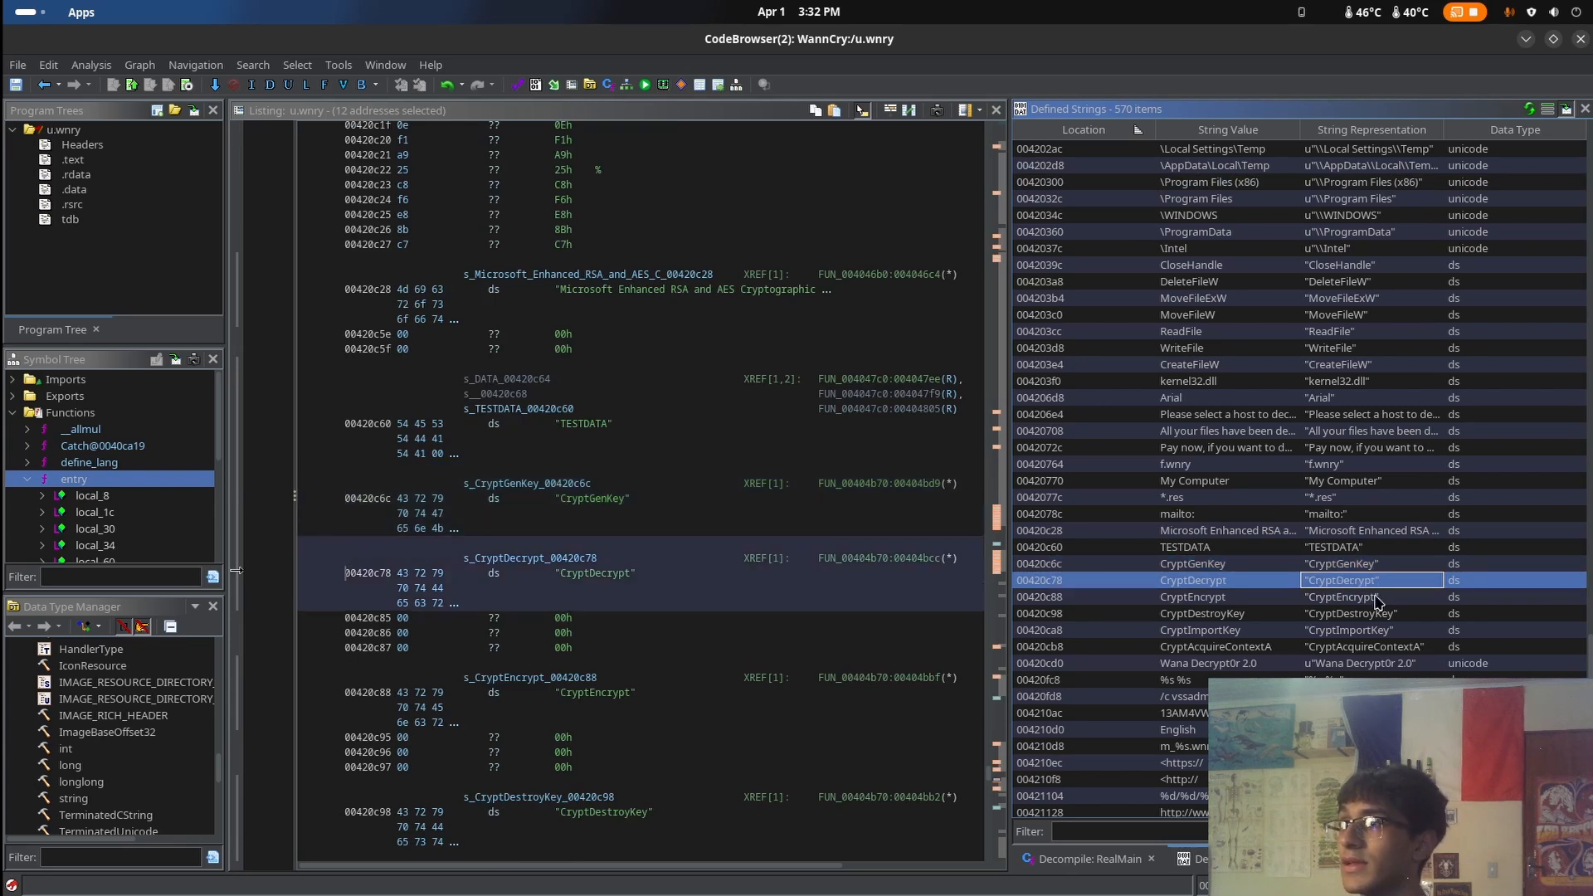
pyautogui.click(1343, 481)
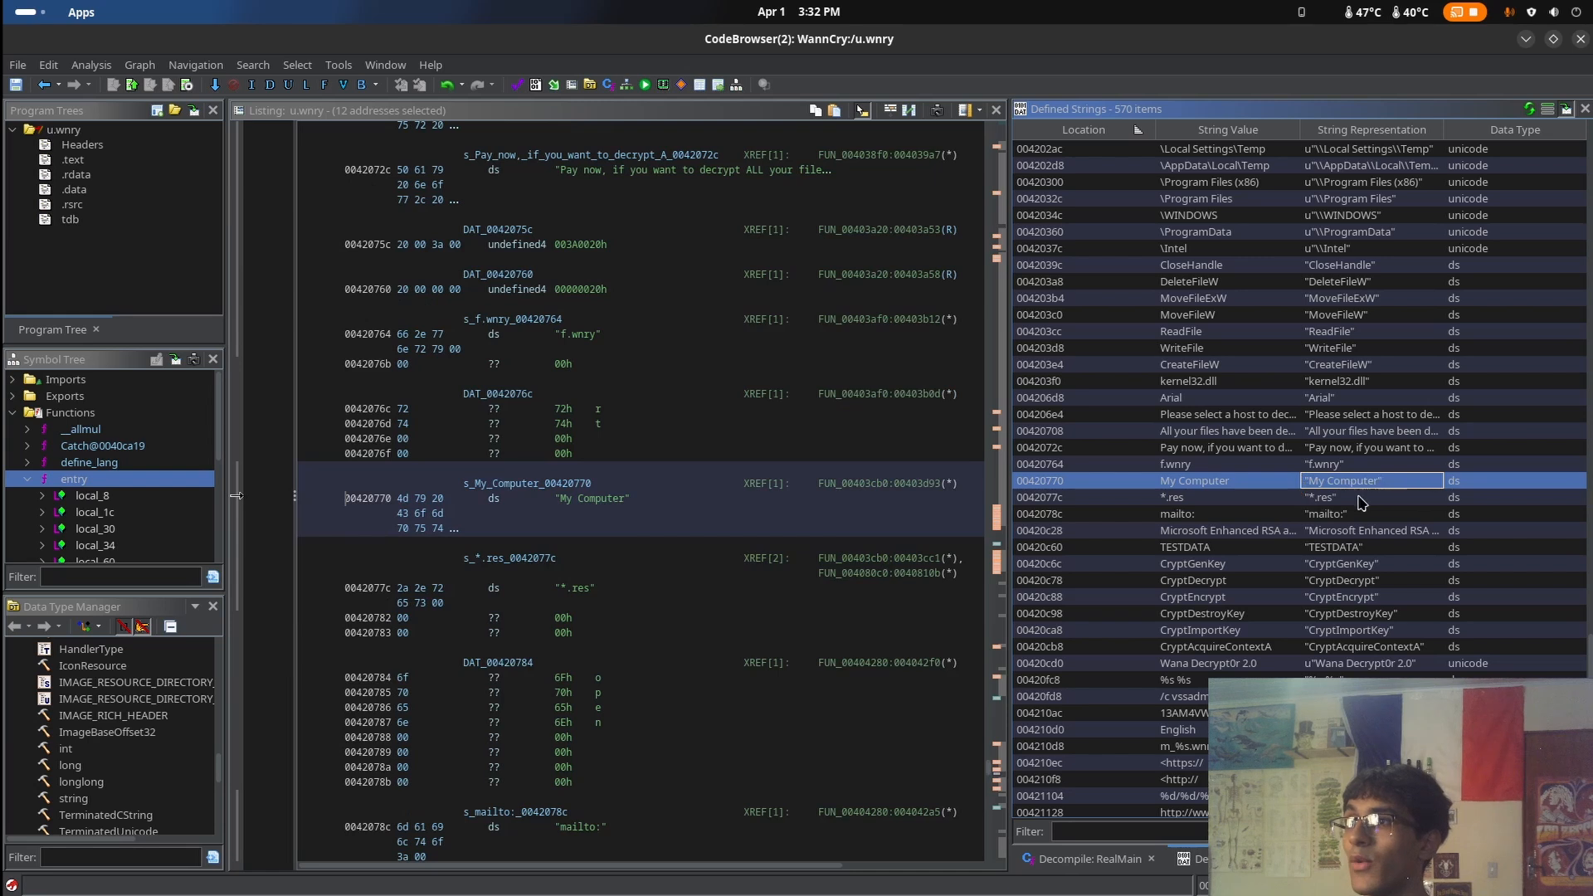
pyautogui.click(1330, 464)
pyautogui.click(1331, 481)
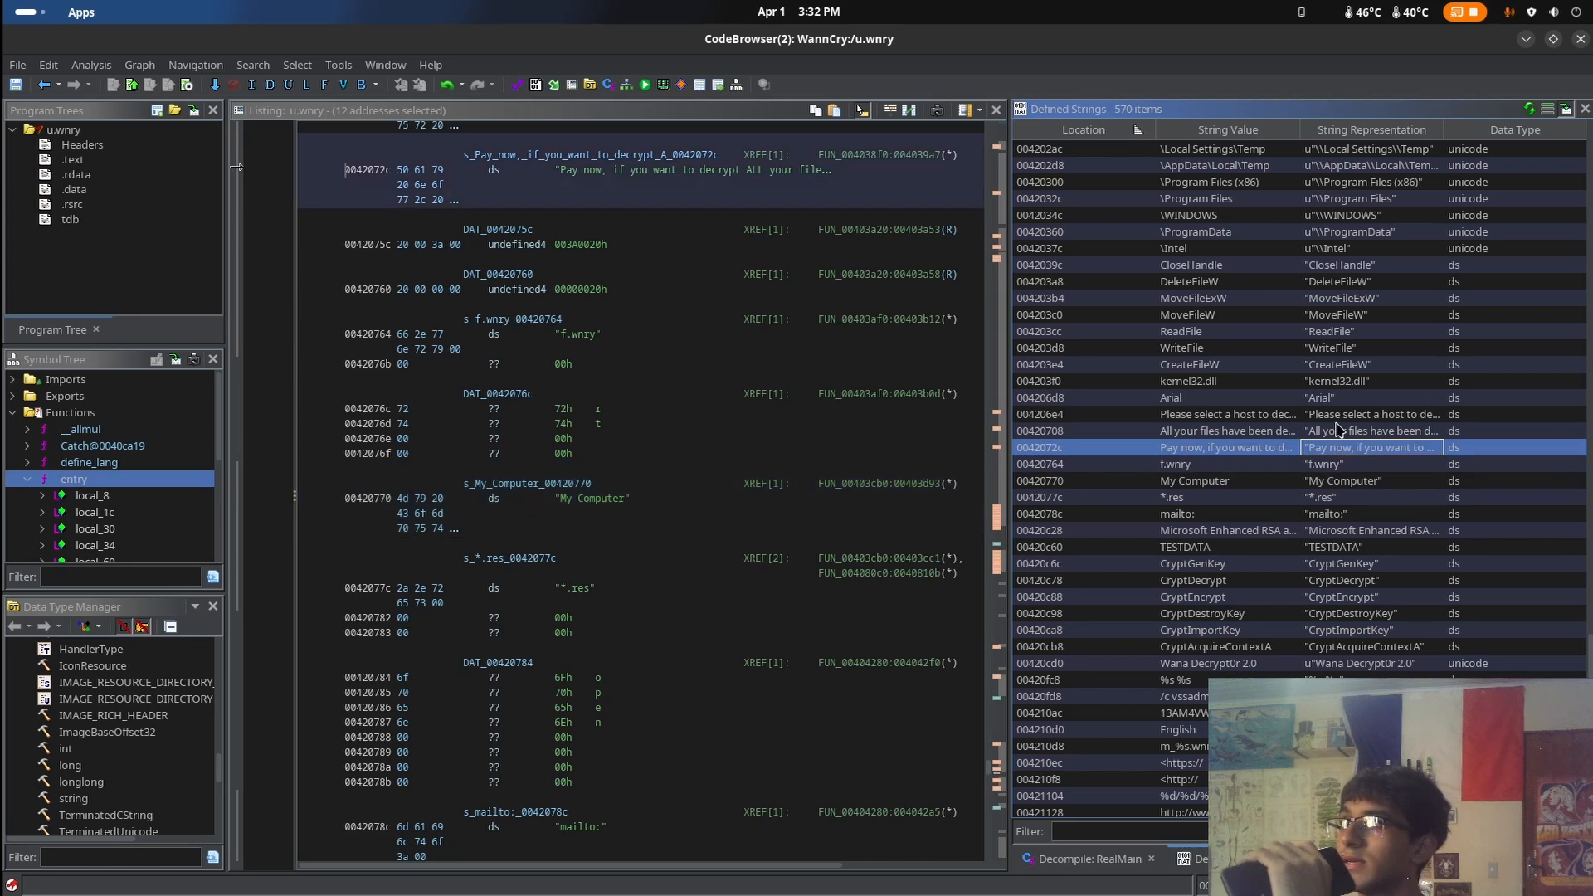
pyautogui.click(1356, 432)
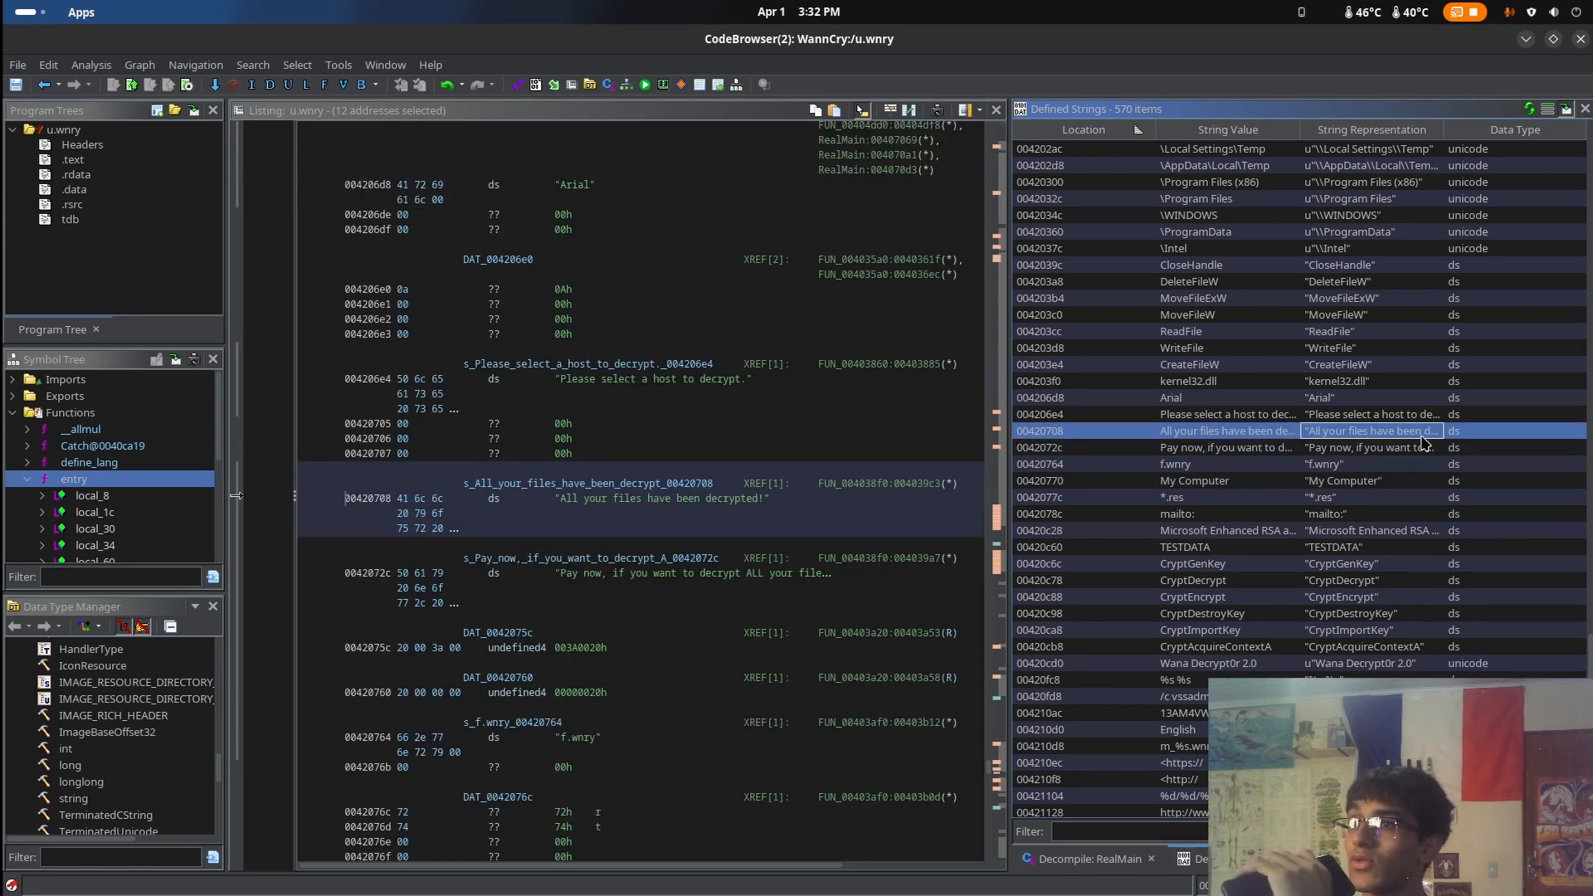
# Look through the remaining defined strings, including the product version information and the list of language names
pyautogui.scroll(-20, 1375, 435)
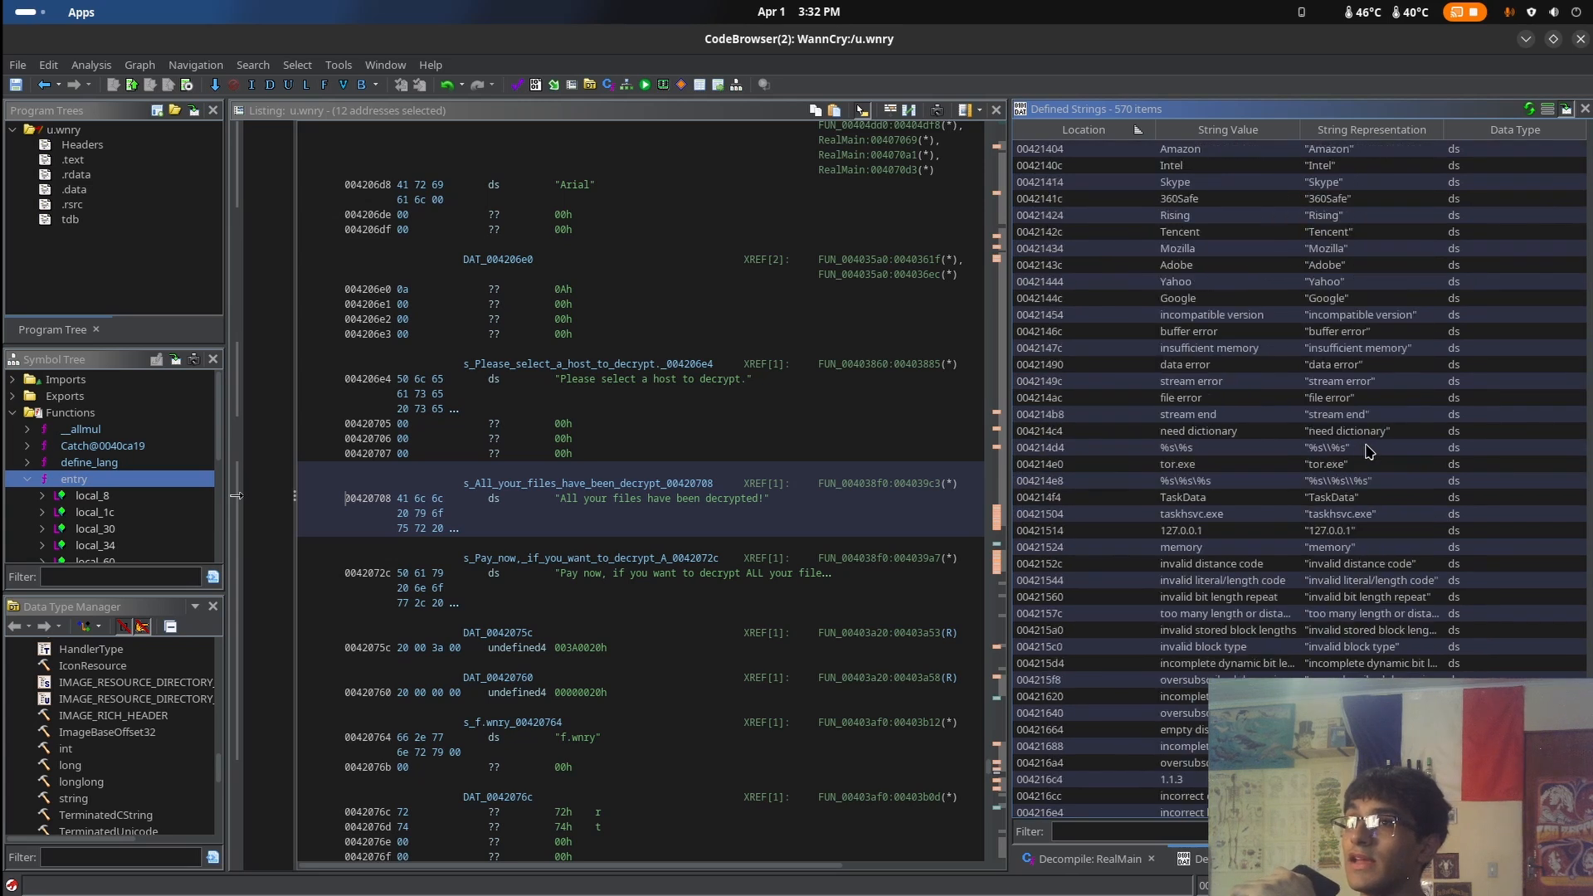
pyautogui.scroll(-4, 1375, 469)
pyautogui.moveTo(1269, 320); pyautogui.dragTo(1444, 652)
pyautogui.click(1419, 614)
pyautogui.scroll(-6, 1420, 665)
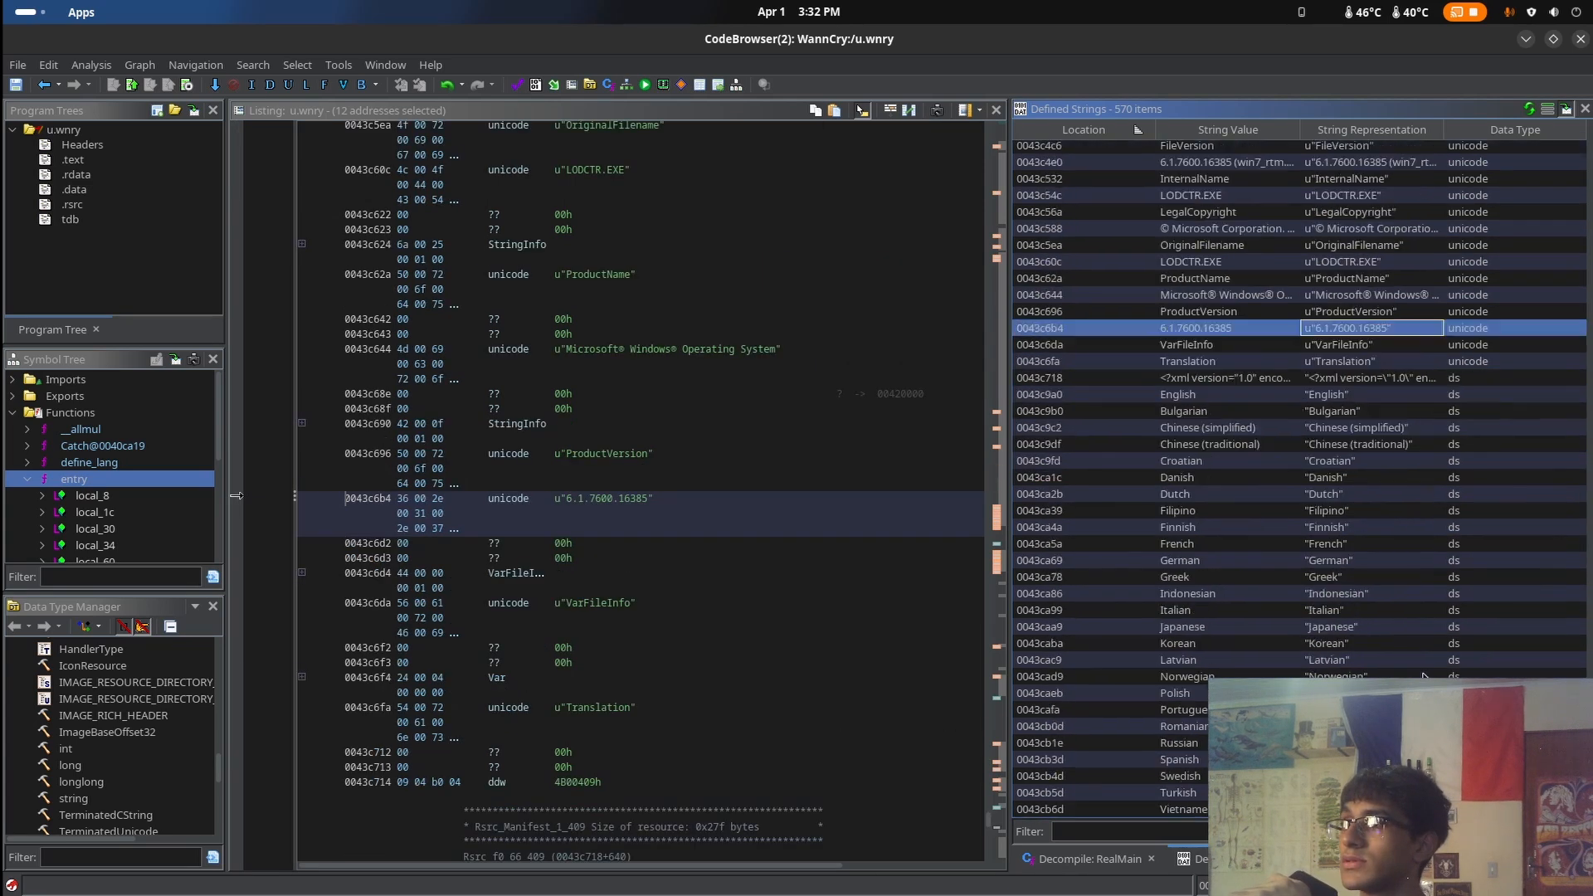
pyautogui.scroll(3, 1398, 626)
pyautogui.scroll(-3, 1377, 590)
pyautogui.moveTo(1378, 511); pyautogui.dragTo(1394, 616)
pyautogui.scroll(15, 1395, 617)
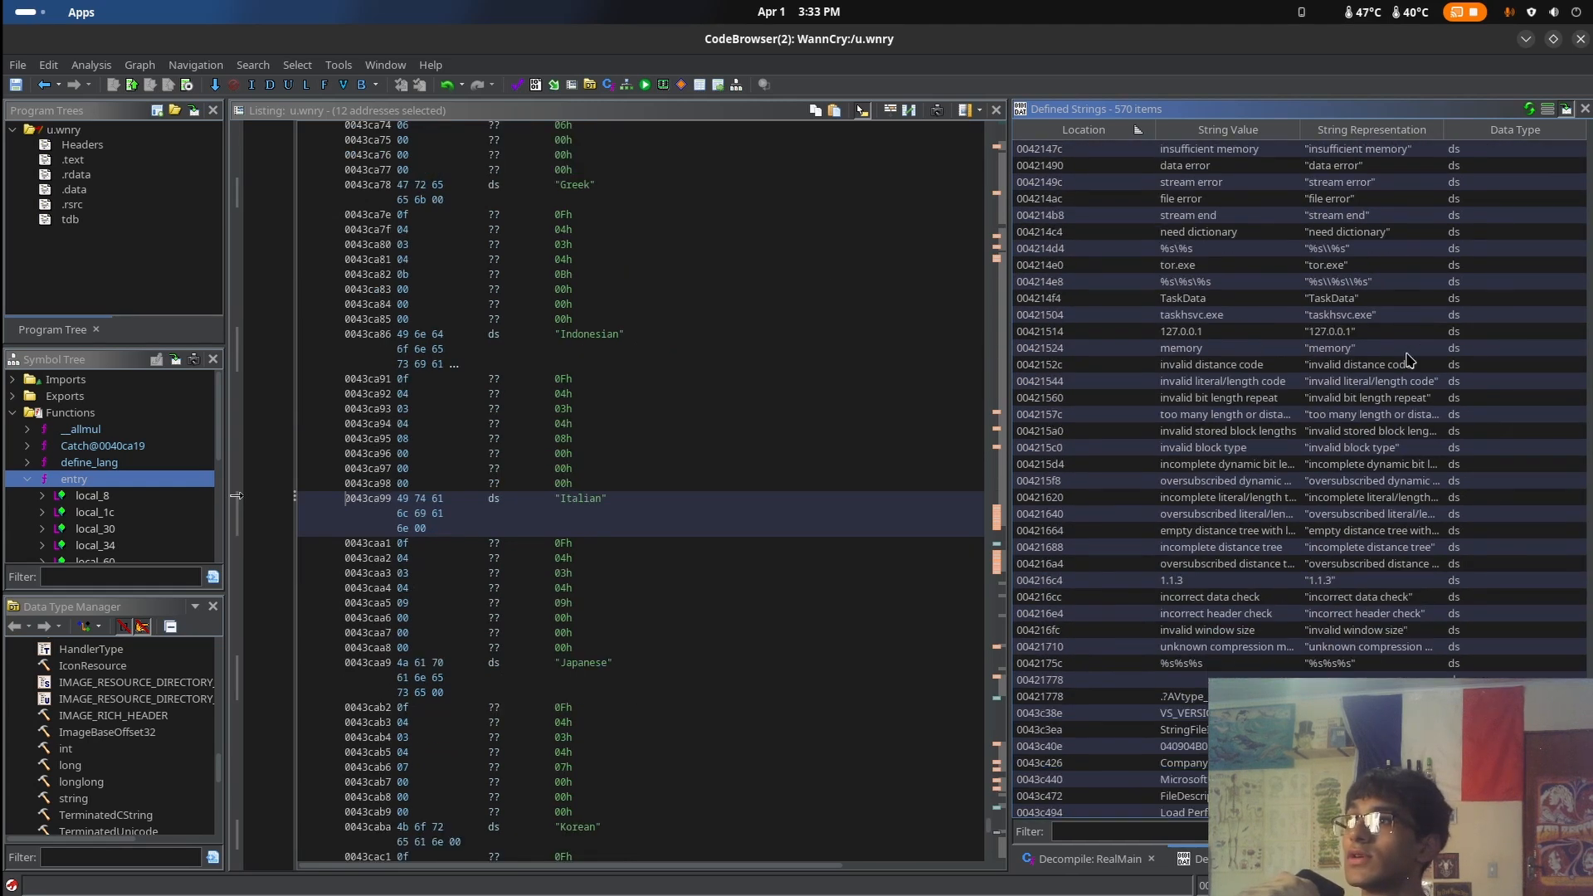
# Inspect the company and product name strings from Google up to Skype, then return to the start of the string list
pyautogui.scroll(1, 1404, 353)
pyautogui.click(1402, 349)
pyautogui.click(1394, 315)
pyautogui.click(1388, 282)
pyautogui.click(1381, 248)
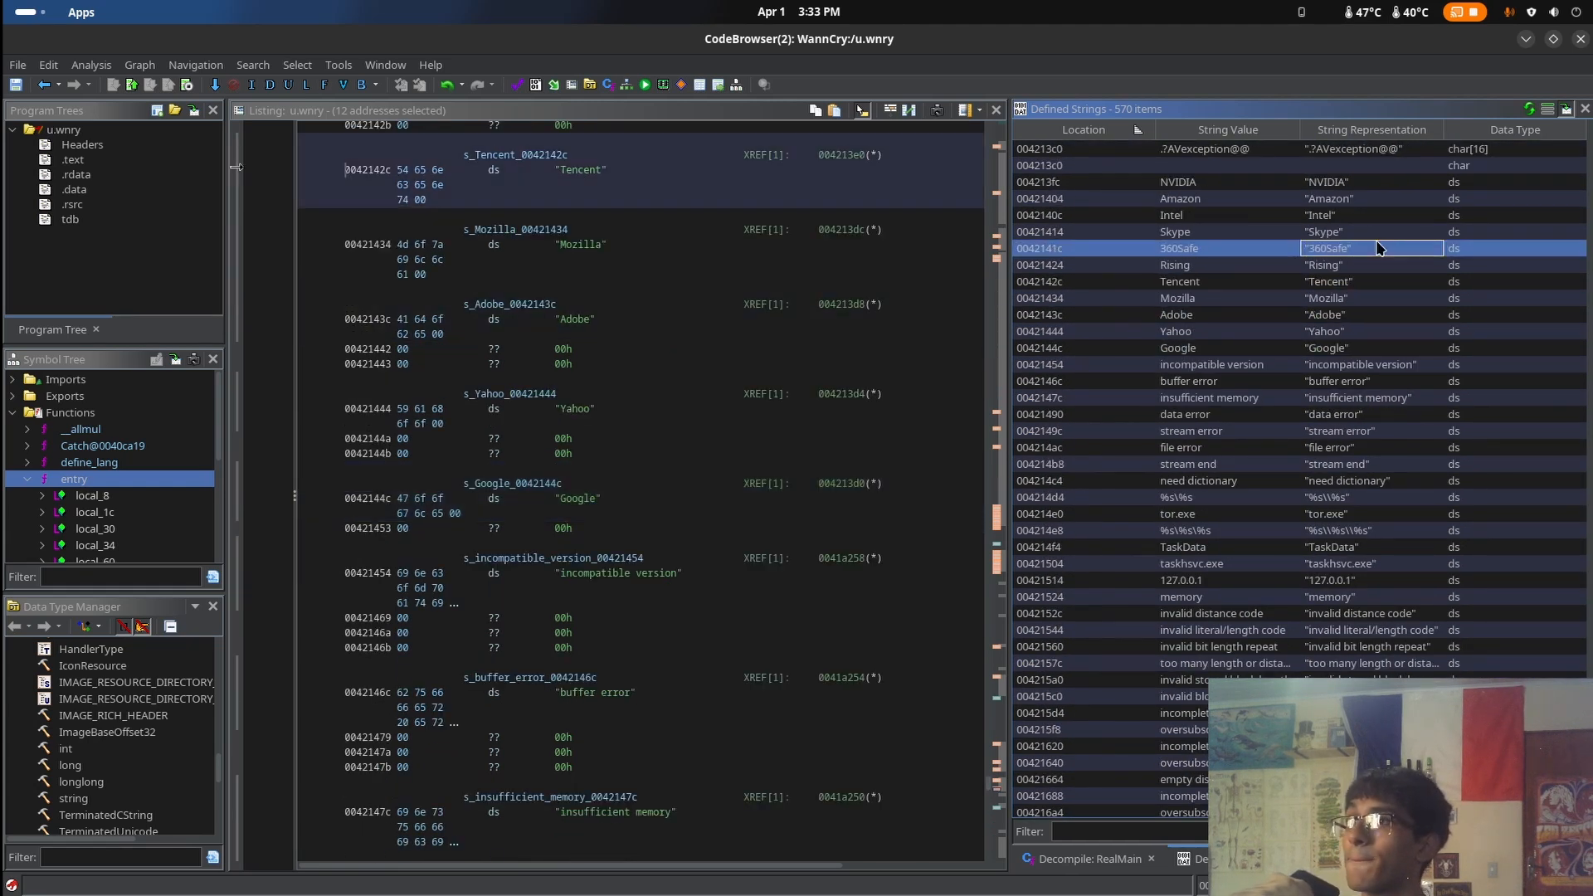
pyautogui.click(1384, 233)
pyautogui.scroll(5, 1403, 249)
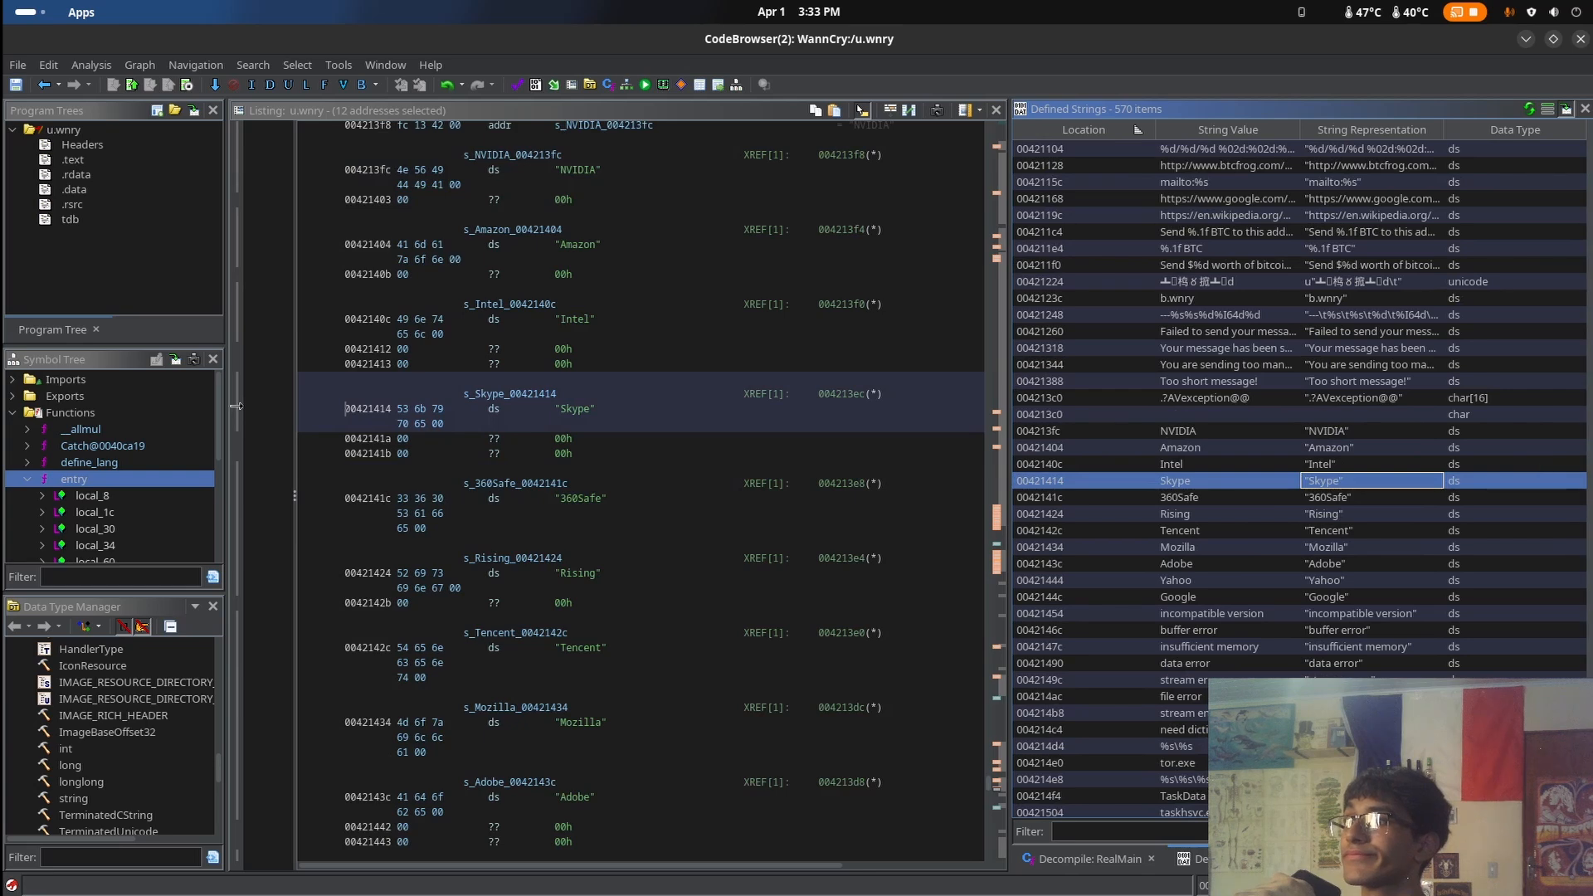
pyautogui.moveTo(1590, 746); pyautogui.dragTo(1589, 172)
# Switch to LibreWolf and go back from the Wikipedia article through the page history to the Mandiant WannaCry malware profile
pyautogui.moveTo(5, 4)
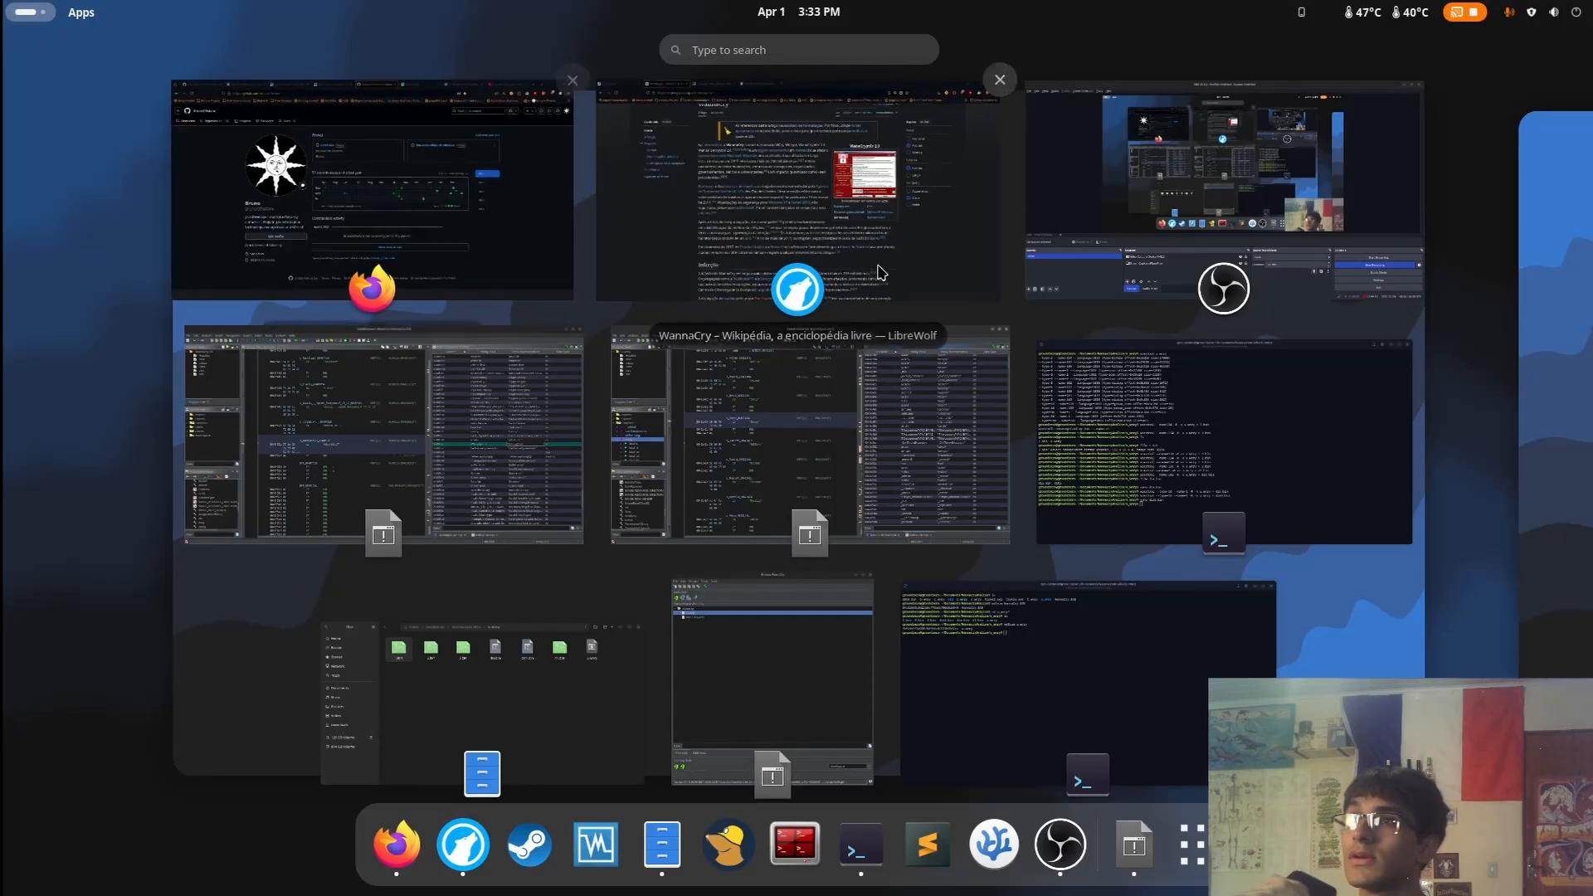
pyautogui.click(830, 221)
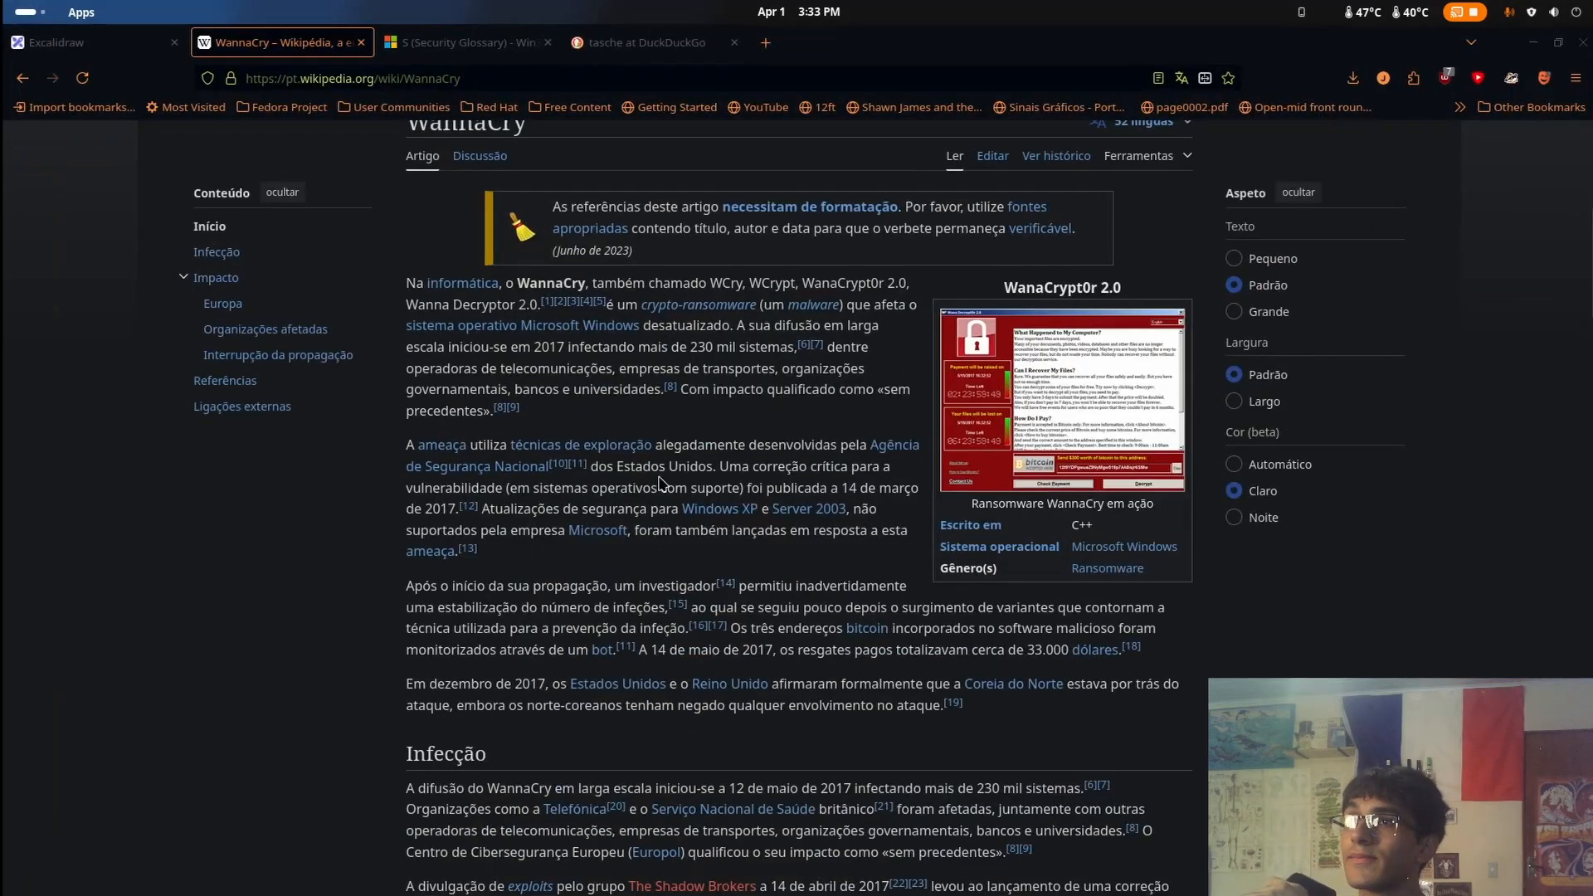
pyautogui.hotkey('alt', 'Left')
pyautogui.hotkey('alt', 'Left')
pyautogui.hotkey('alt', 'Left')
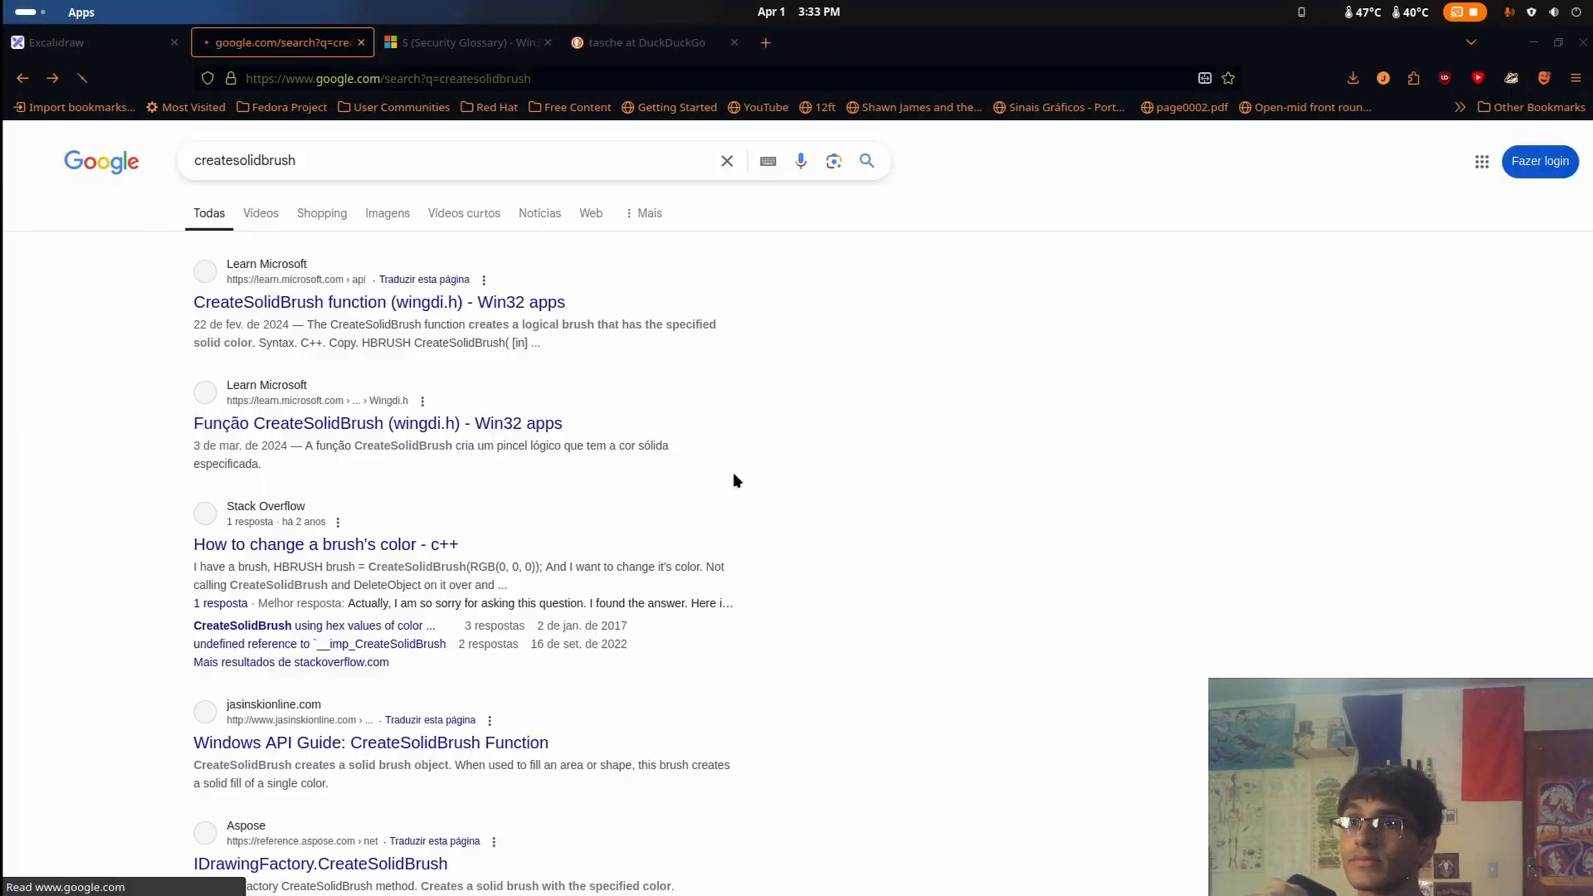
pyautogui.hotkey('alt', 'Left')
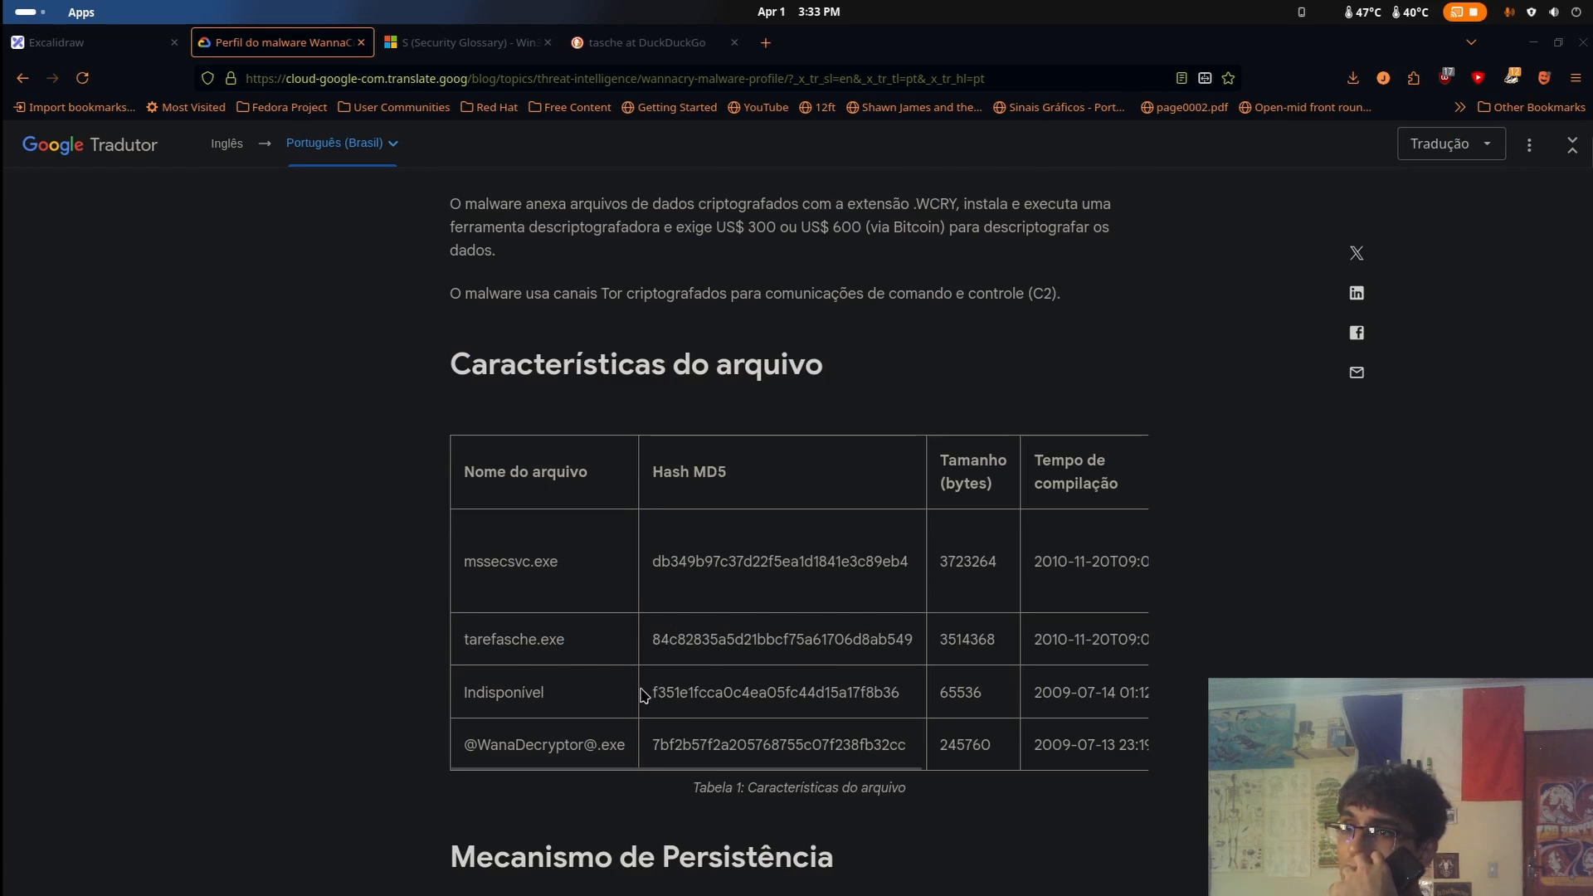
# Examine the mssecsvc.exe row and its MD5 hash in the malware profile's File Characteristics table
pyautogui.moveTo(645, 694); pyautogui.dragTo(688, 690)
pyautogui.click(688, 690)
pyautogui.scroll(3, 1185, 167)
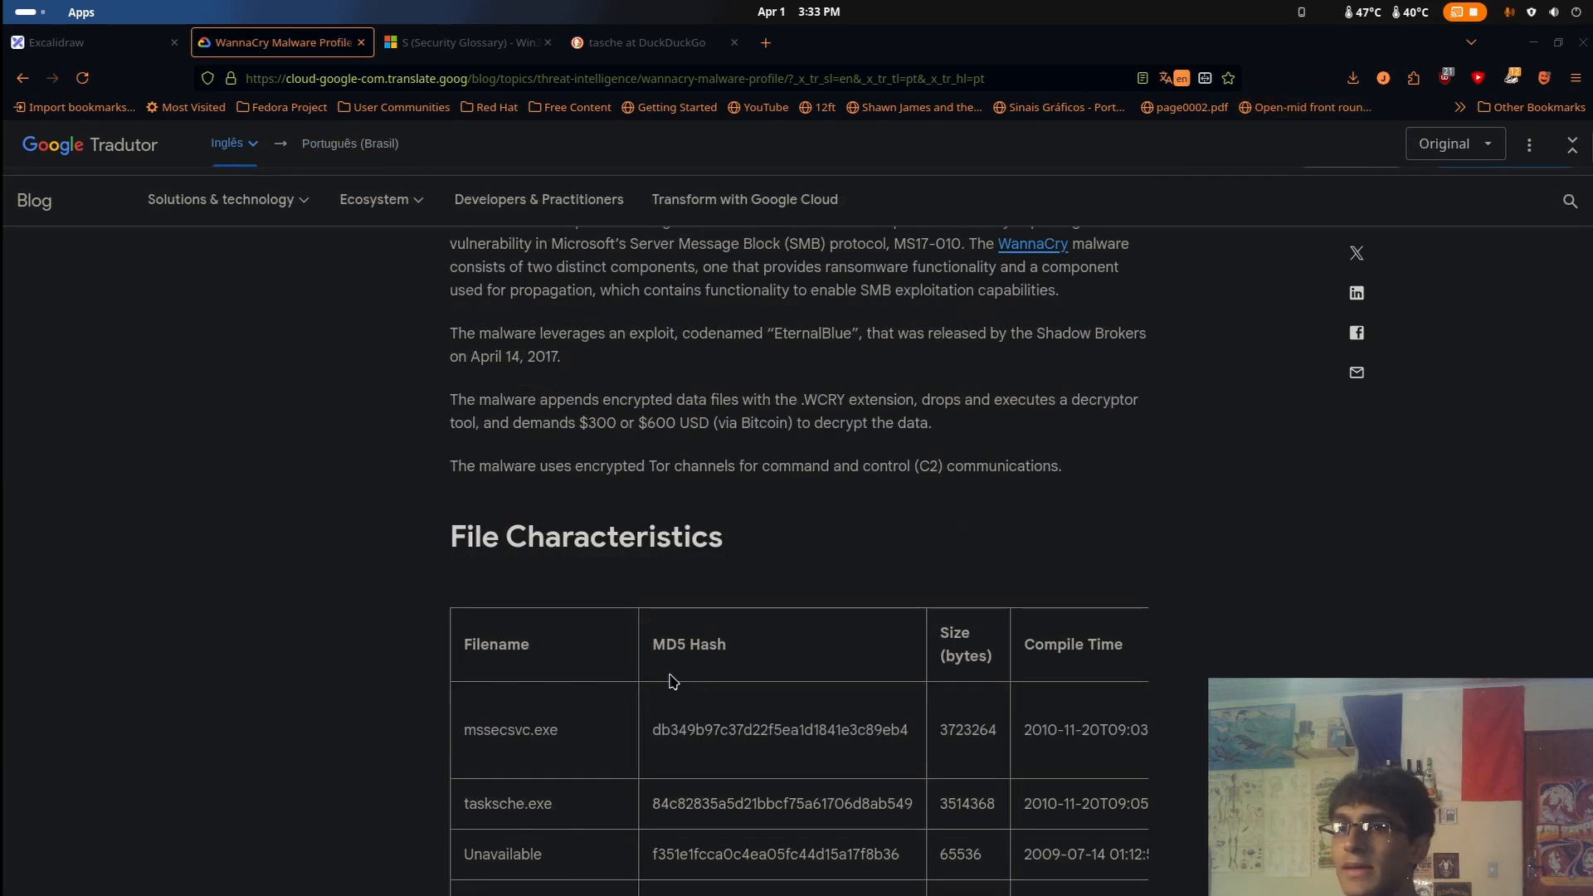
pyautogui.scroll(-3, 673, 681)
pyautogui.moveTo(503, 515); pyautogui.dragTo(1076, 511)
pyautogui.click(679, 505)
pyautogui.click(944, 487)
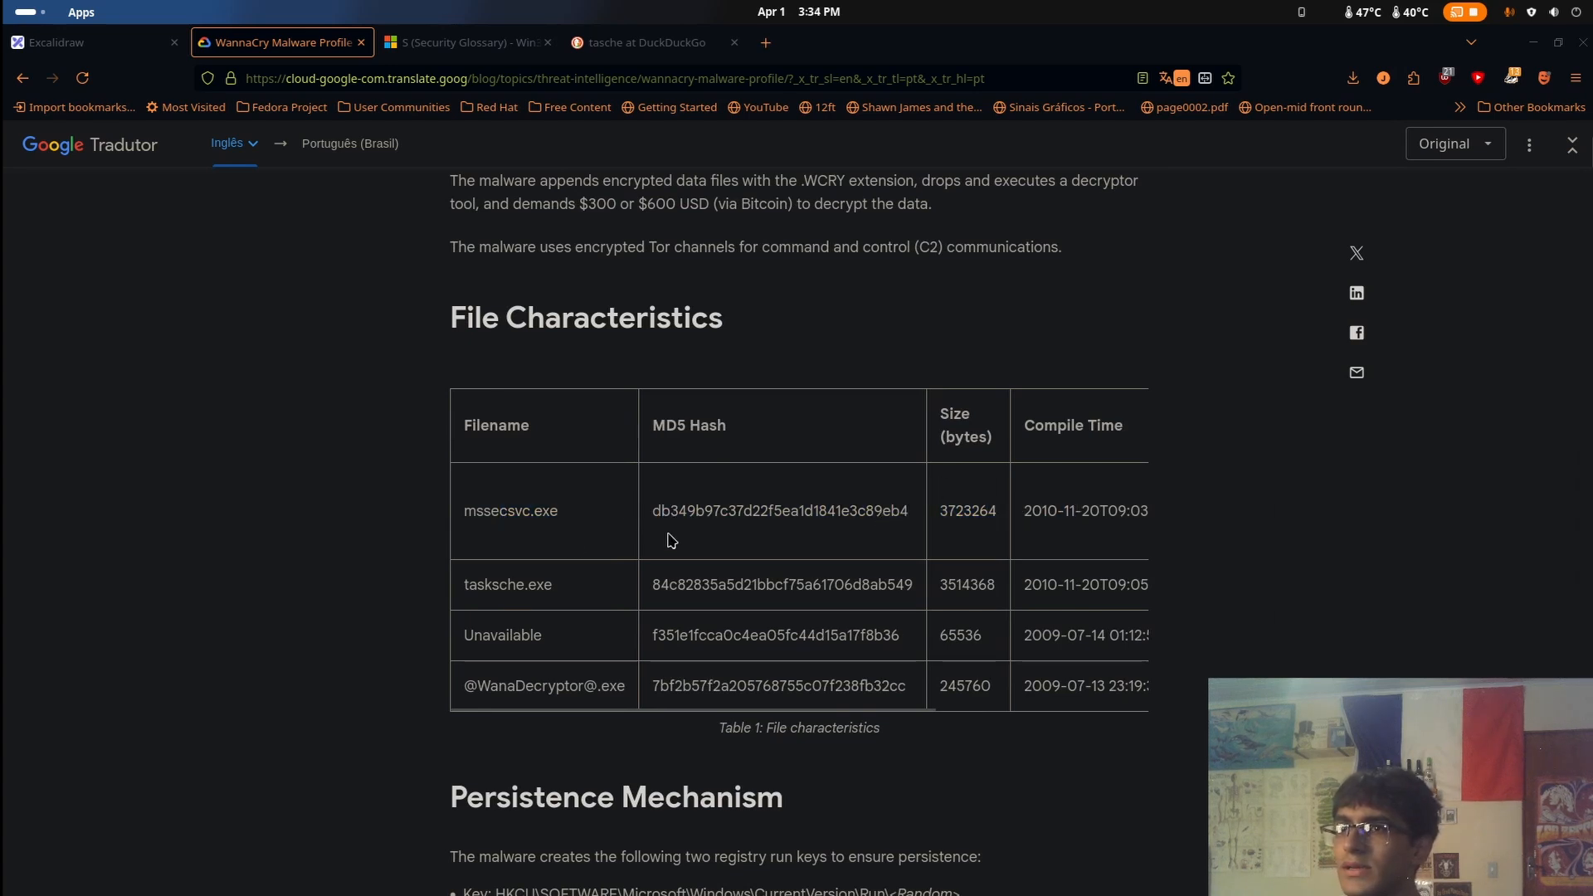
pyautogui.tripleClick(502, 534)
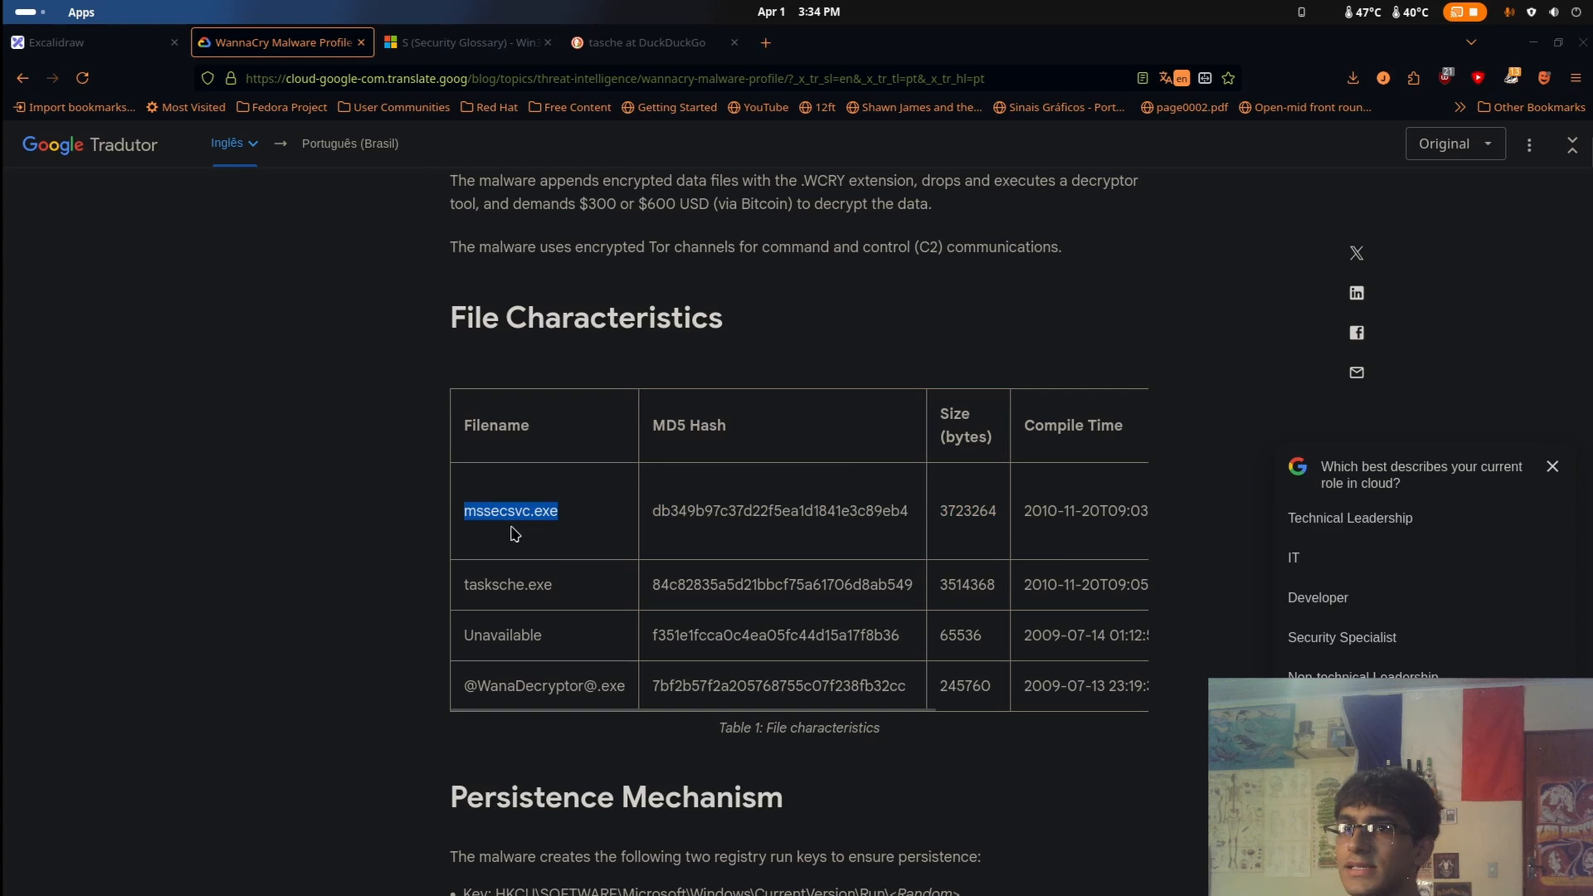
pyautogui.click(518, 519)
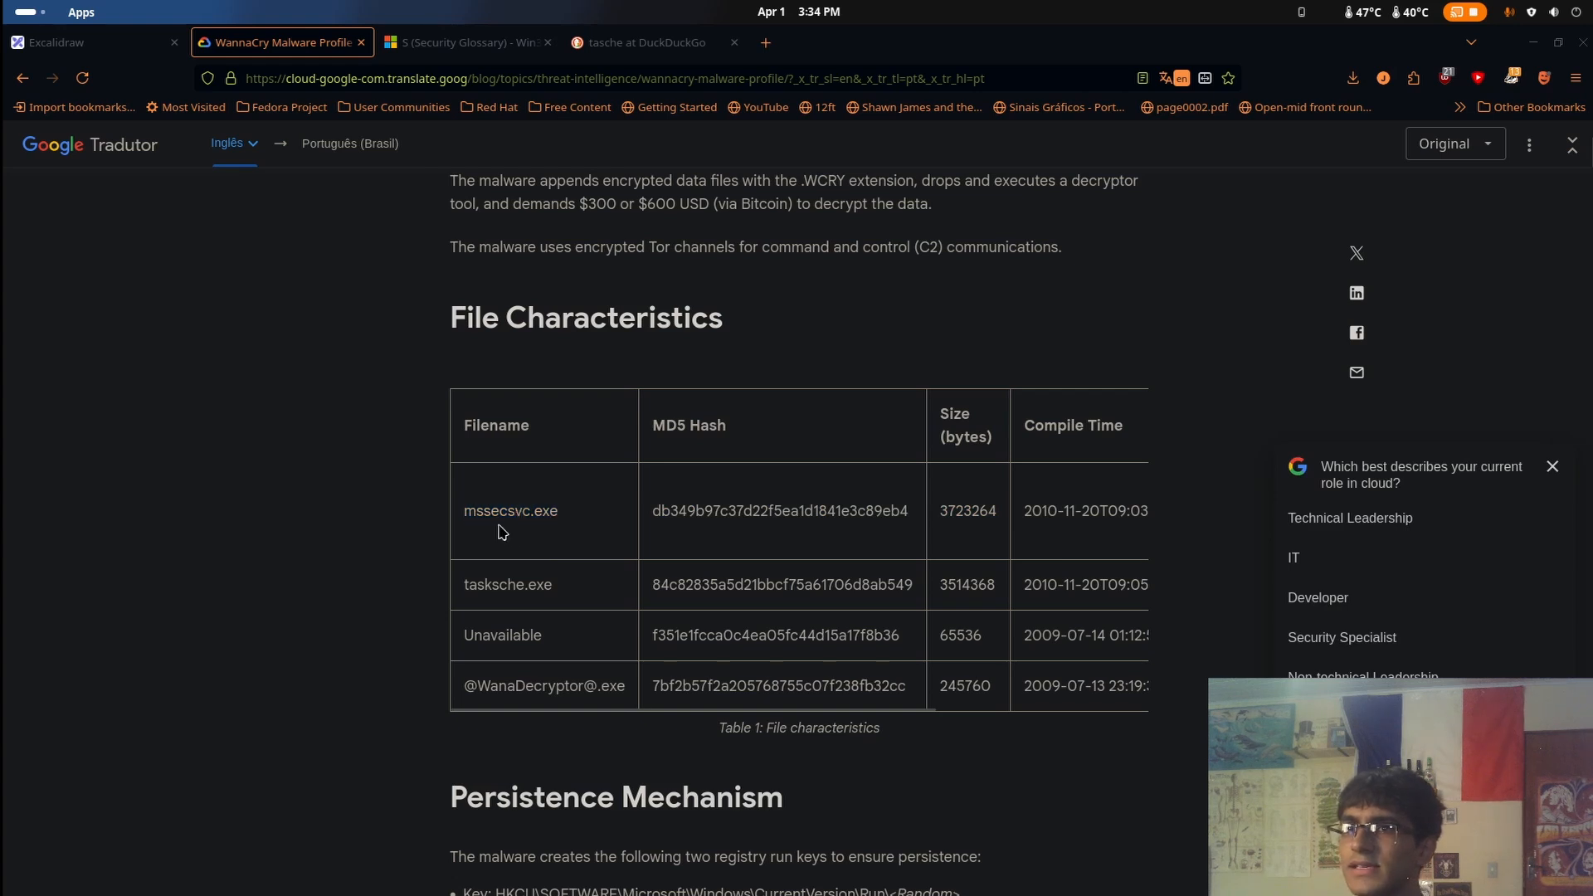
# Search DuckDuckGo for mssecsvc, copied from the malware profile's file table, and skim the results
pyautogui.doubleClick(512, 512)
pyautogui.rightClick(515, 514)
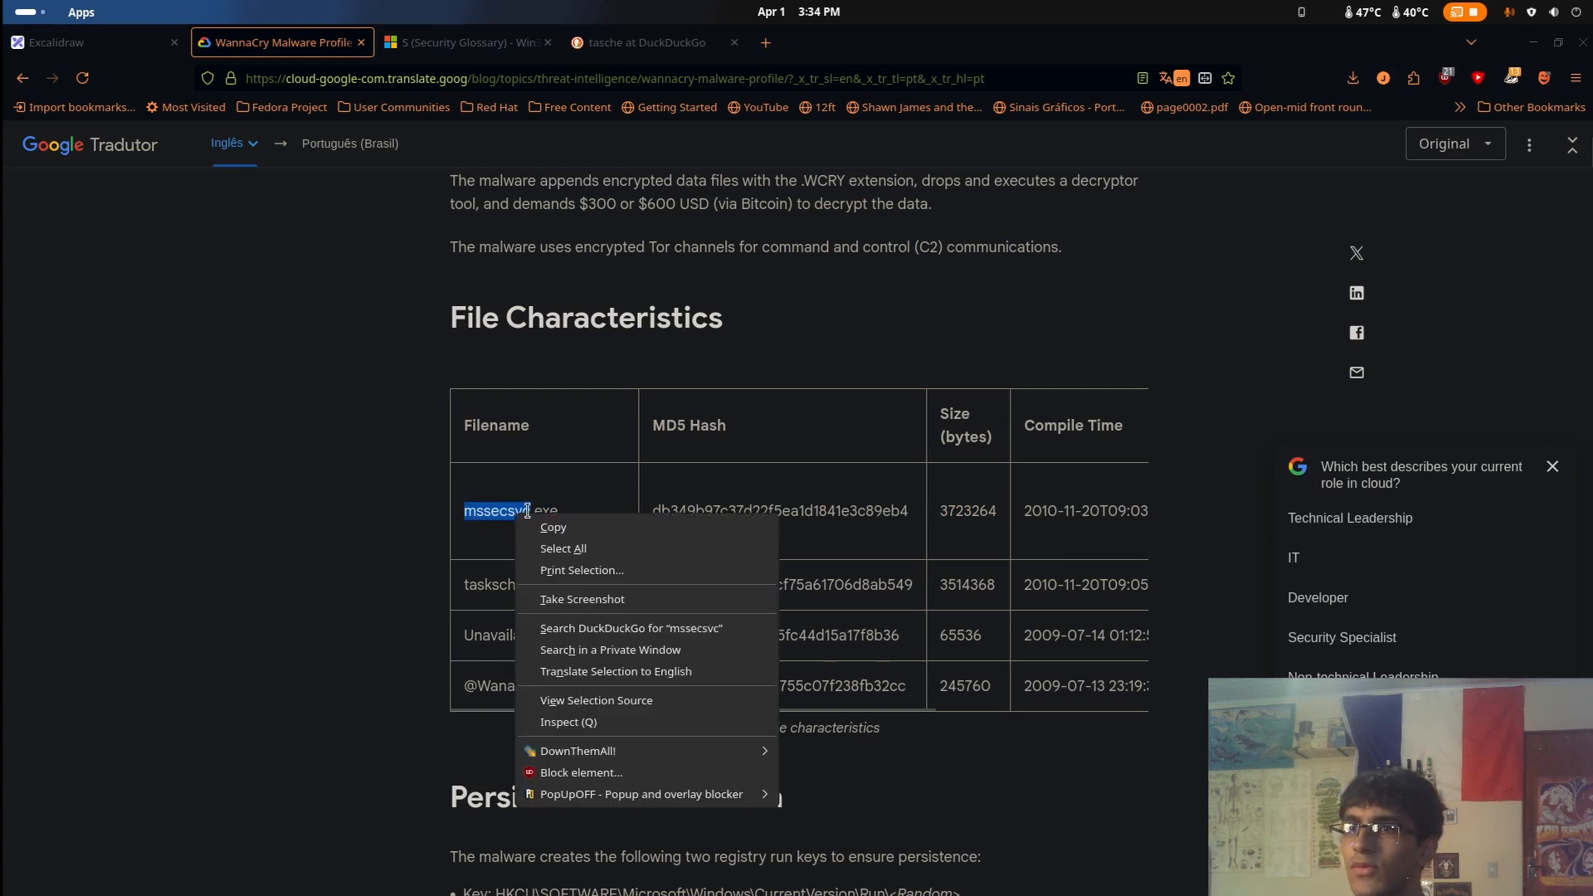
pyautogui.click(572, 528)
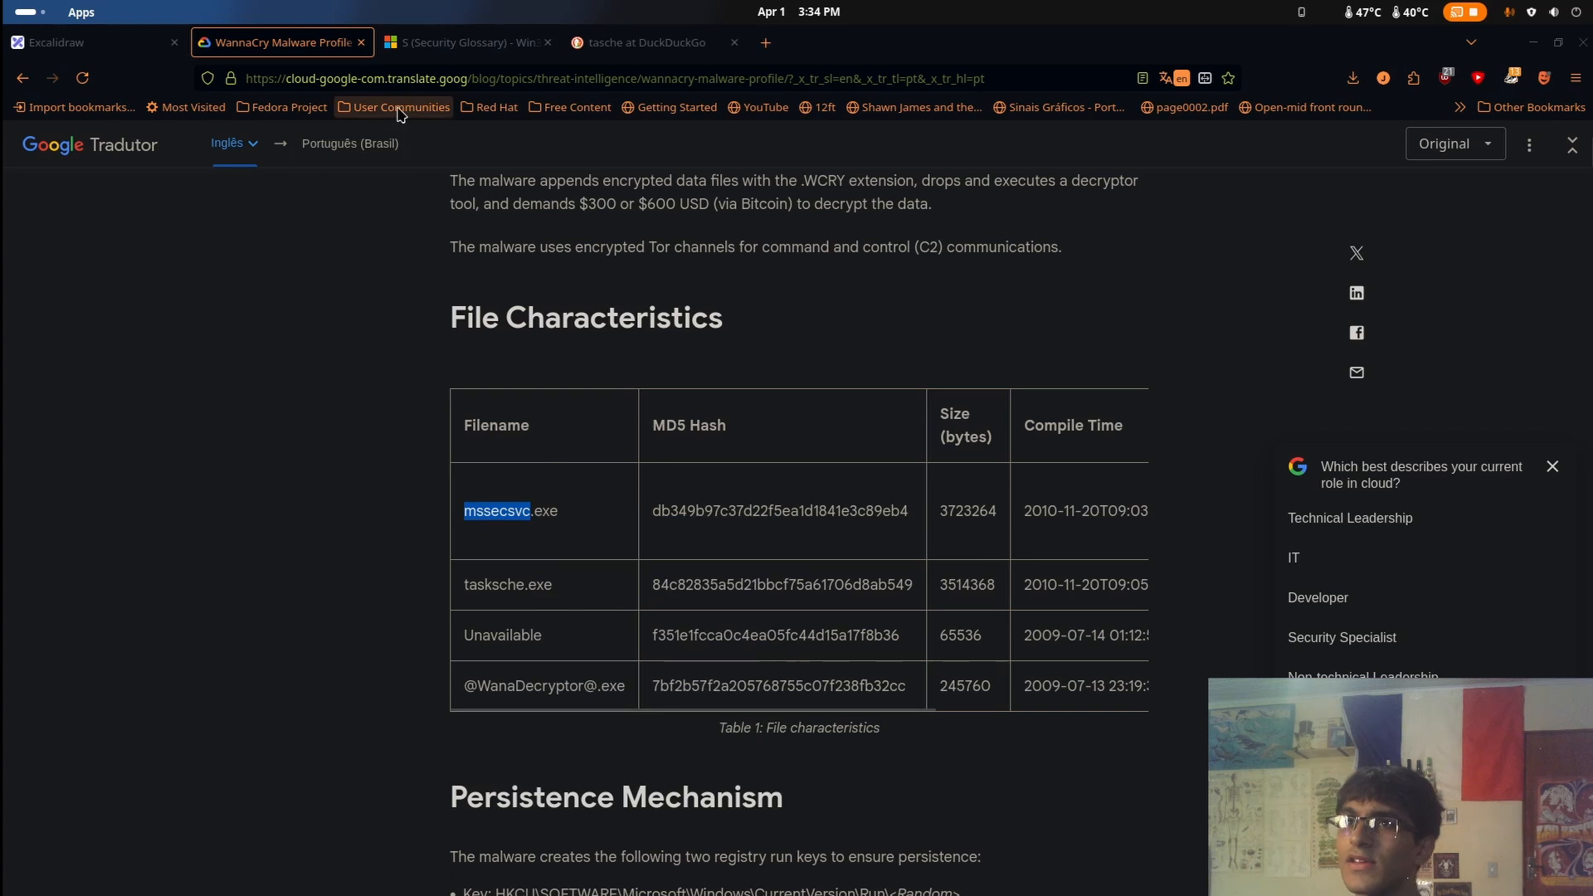
pyautogui.click(427, 43)
pyautogui.hotkey('ctrl', 'l')
pyautogui.hotkey('ctrl', 'v')
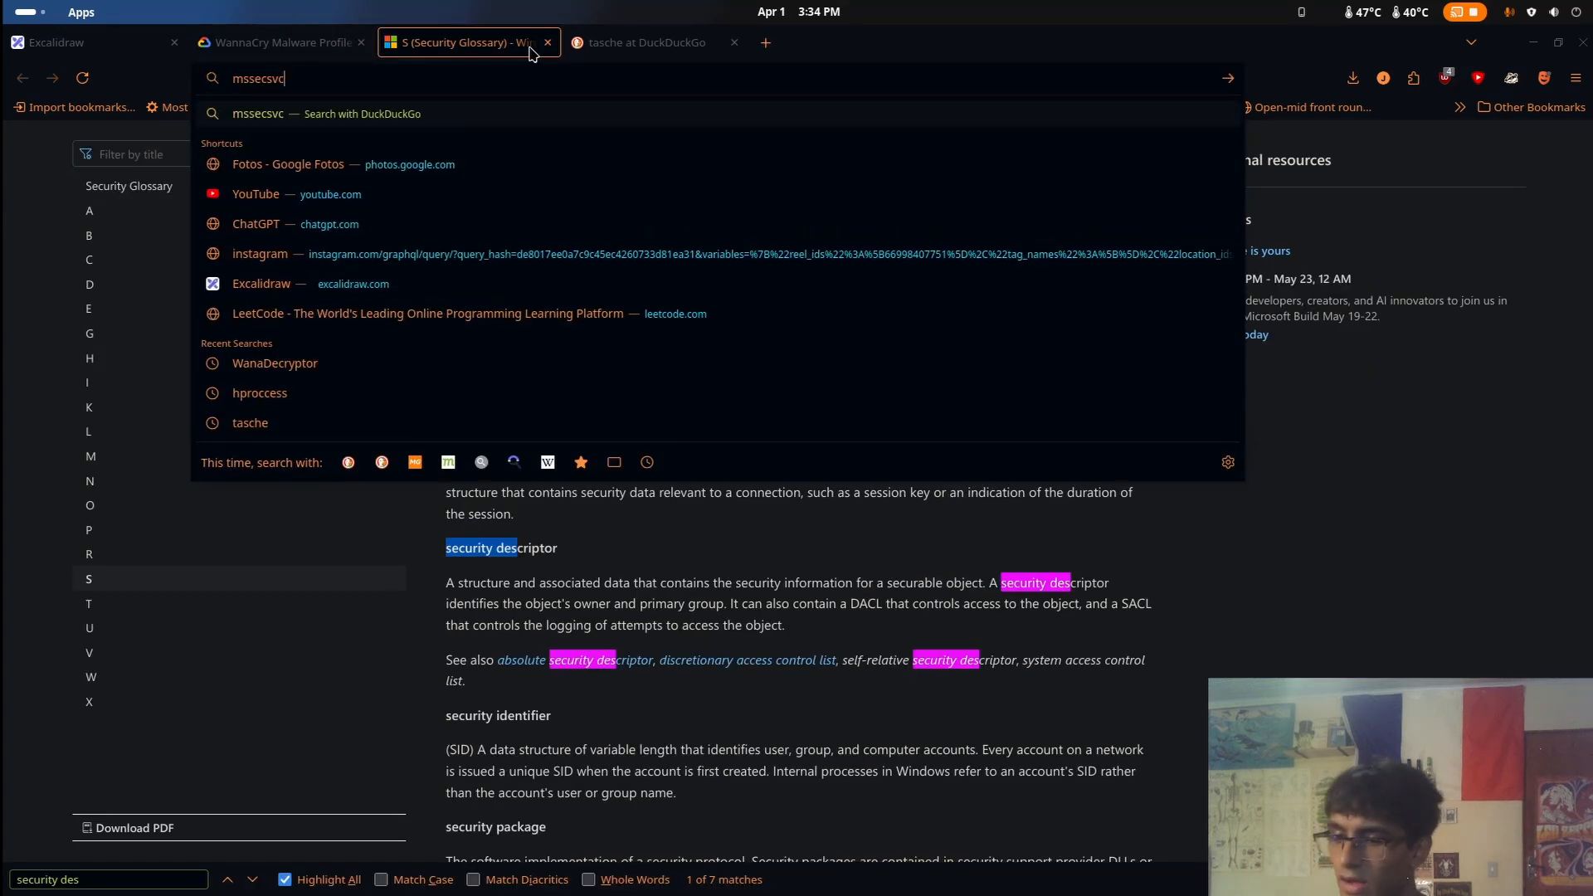
pyautogui.press('Return')
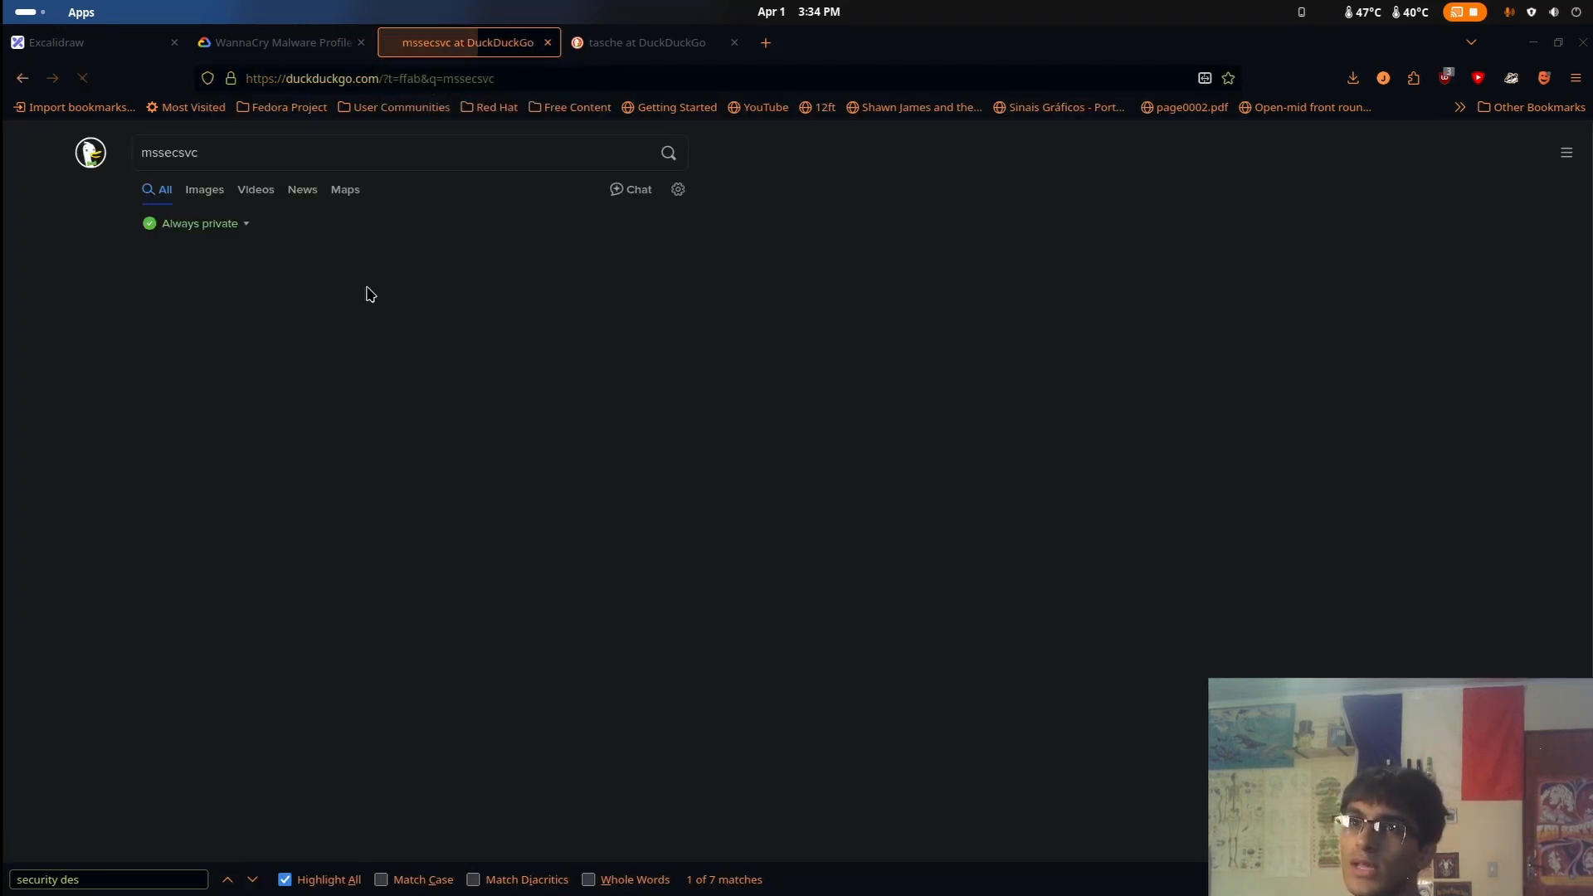
pyautogui.scroll(-10, 272, 313)
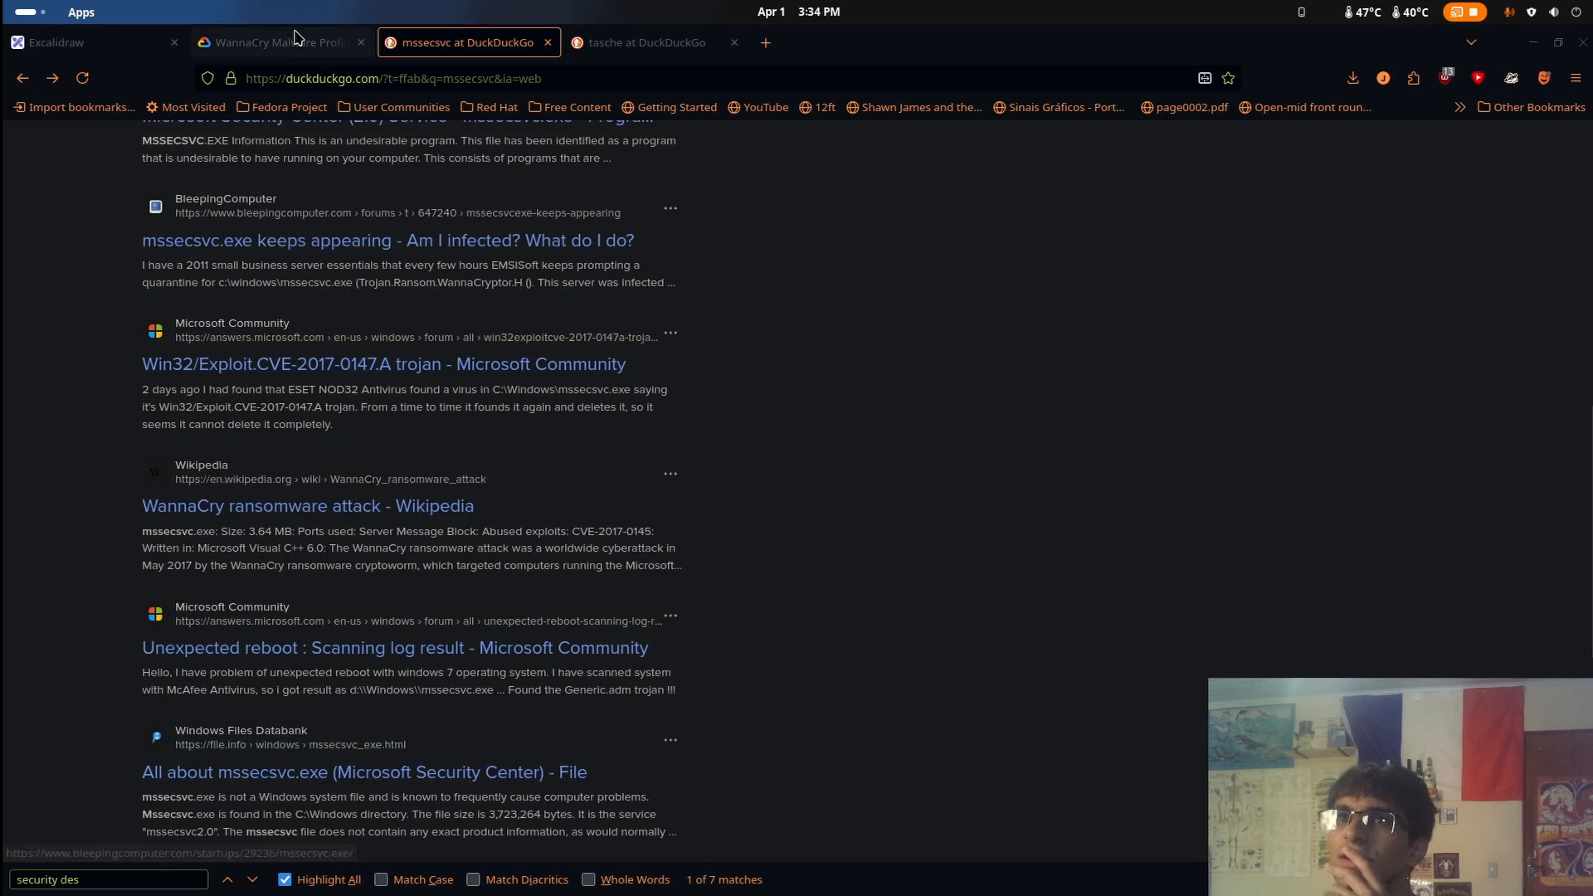
# Return to the WannaCry Malware Profile and examine the MD5 hashes of mssecsvc.exe and the file whose name is unavailable
pyautogui.hotkey('ctrl', 'pageup')
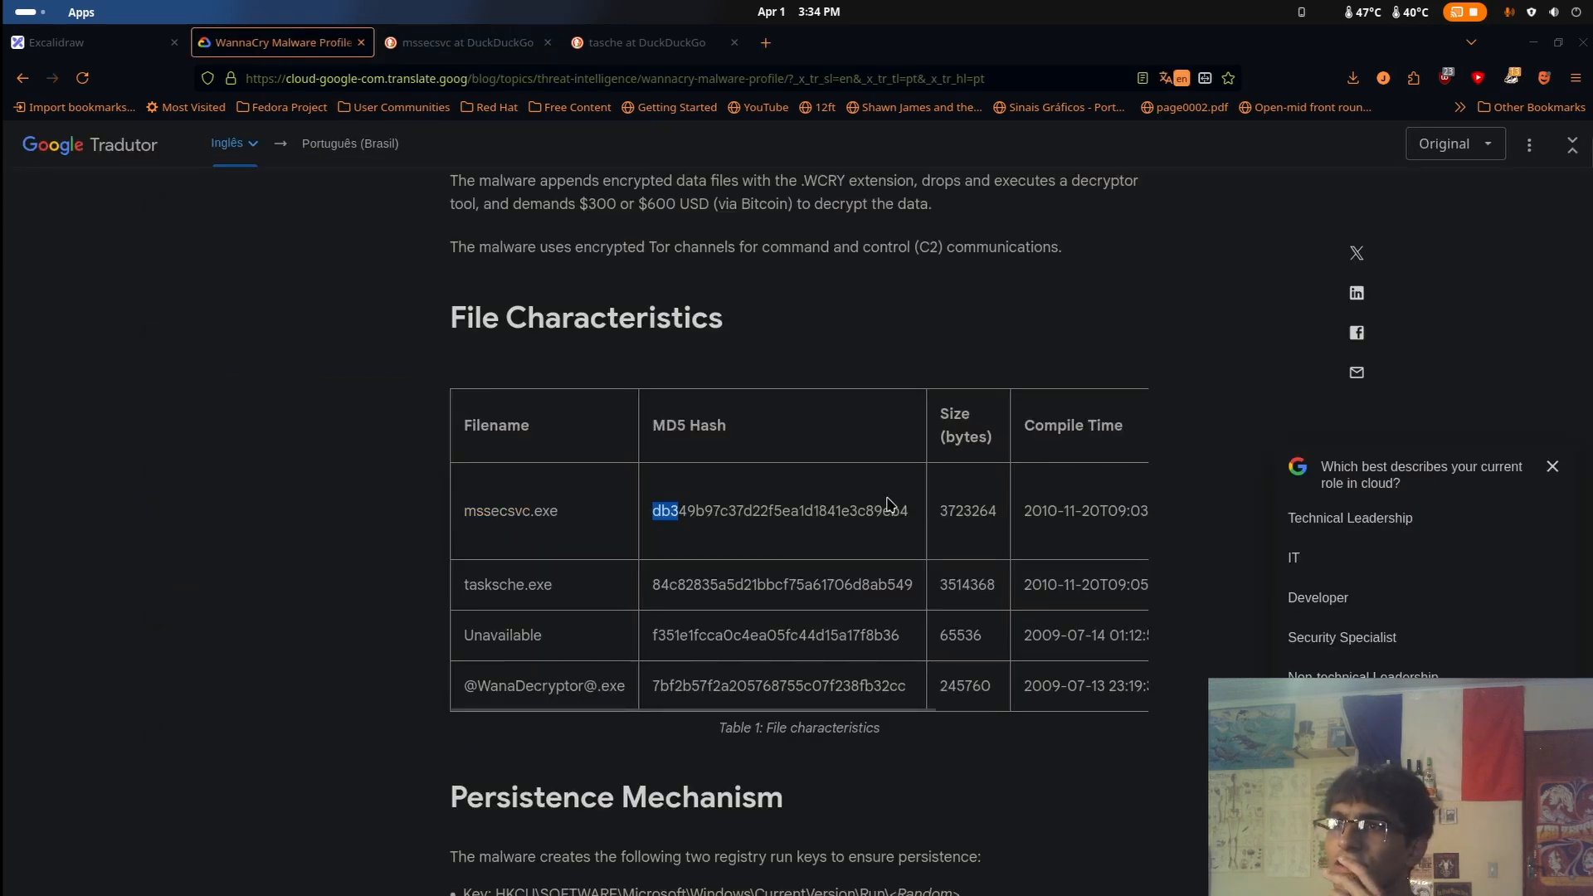
pyautogui.moveTo(888, 503); pyautogui.dragTo(909, 504)
pyautogui.click(907, 504)
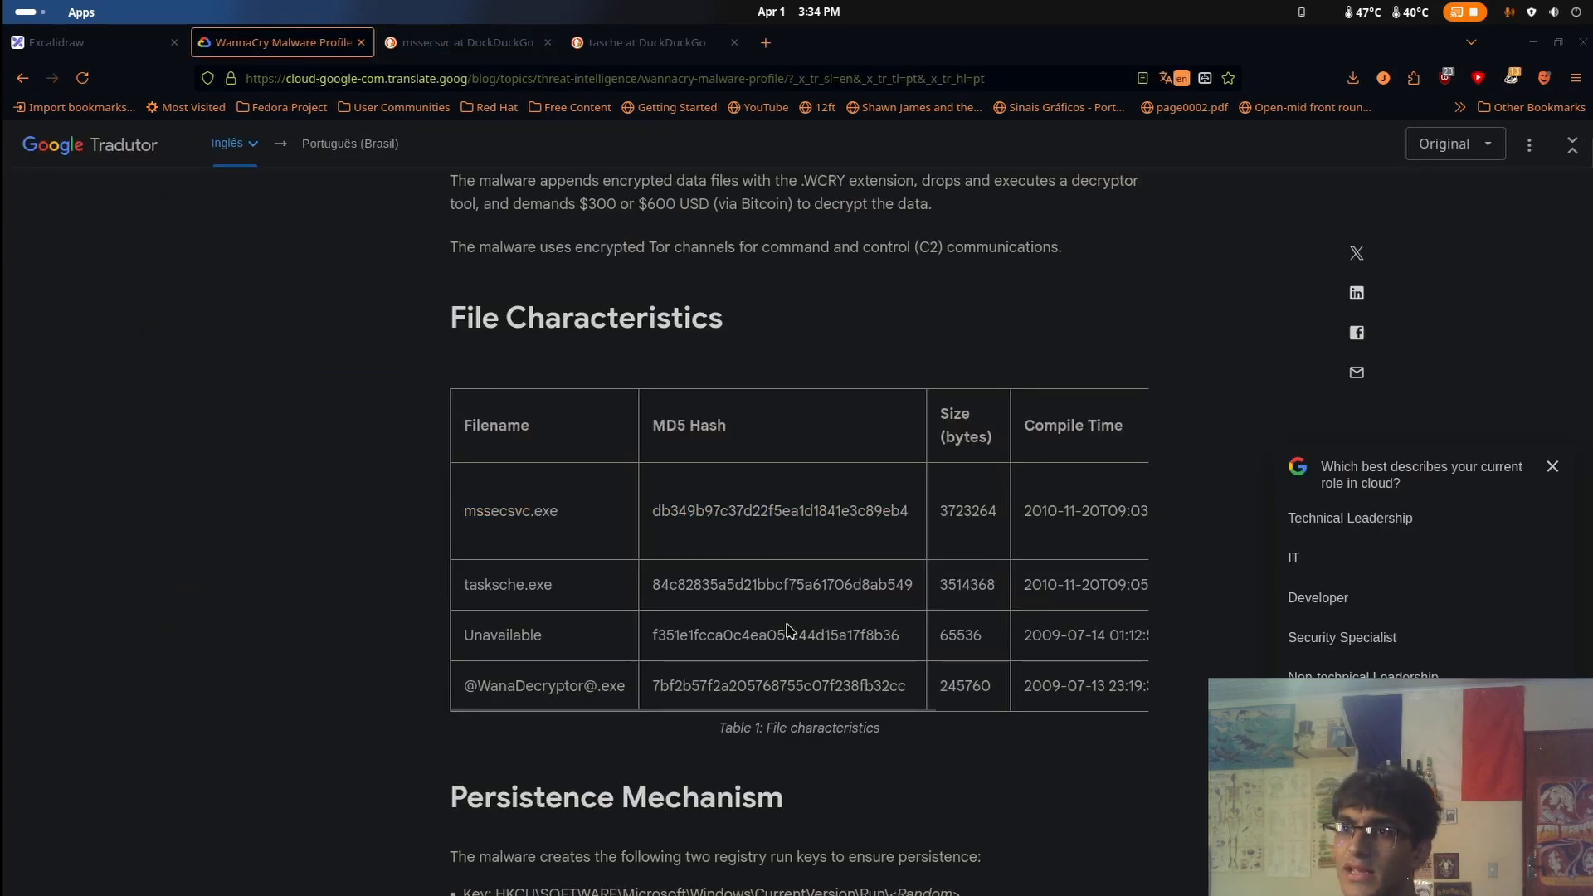
pyautogui.moveTo(655, 636); pyautogui.dragTo(915, 636)
pyautogui.click(471, 626)
# Skim the malware profile from its introduction back down to the File Characteristics table and the start of Persistence Mechanism
pyautogui.scroll(9, 327, 608)
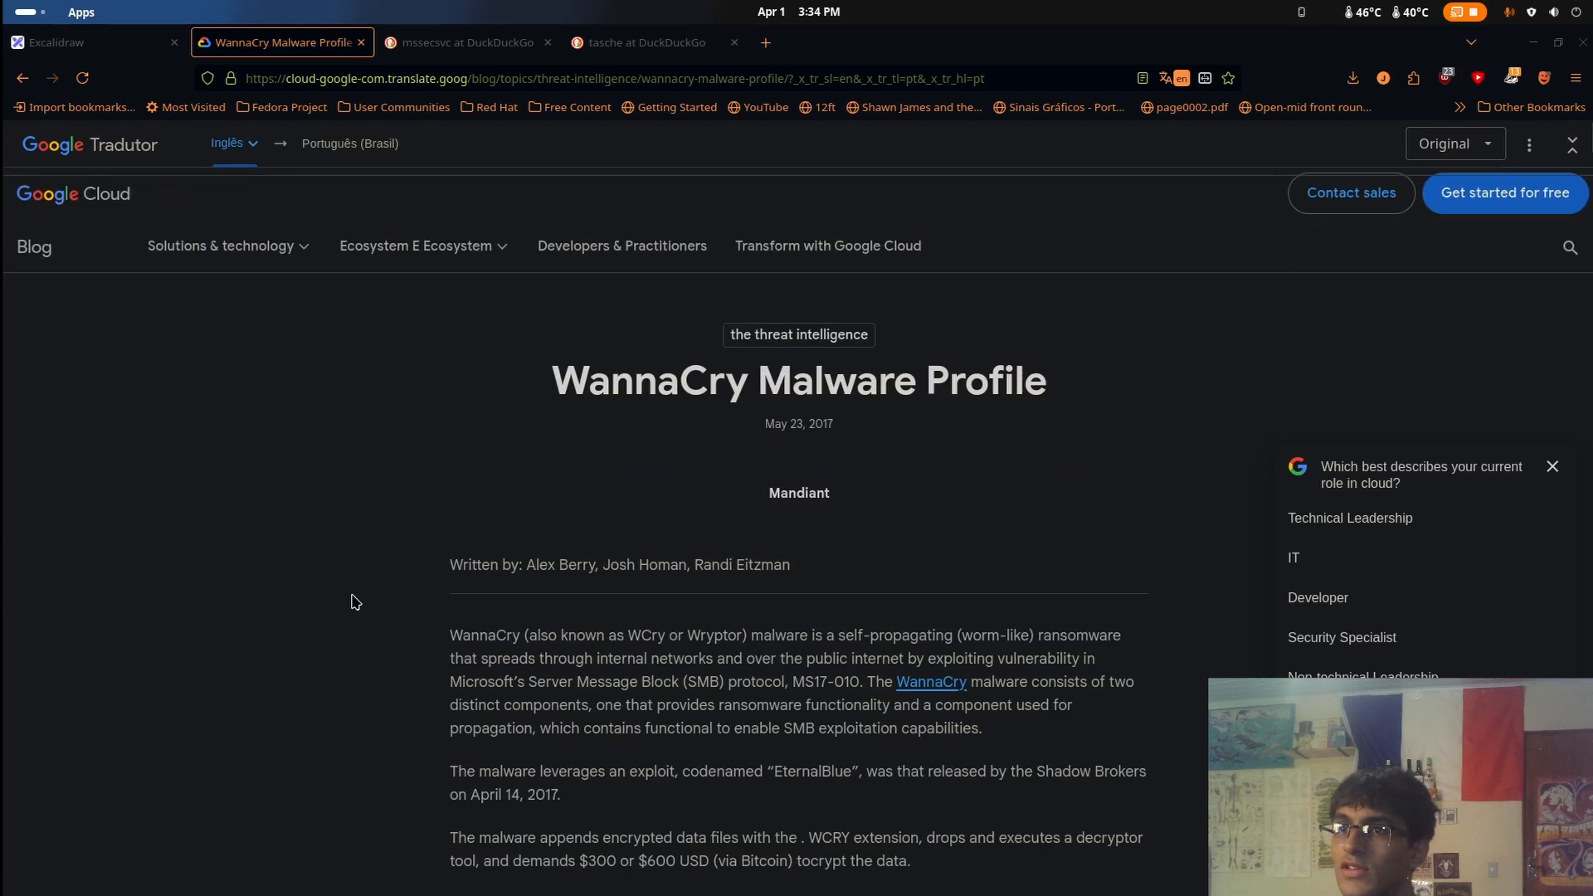
pyautogui.scroll(-14, 355, 604)
pyautogui.scroll(5, 594, 584)
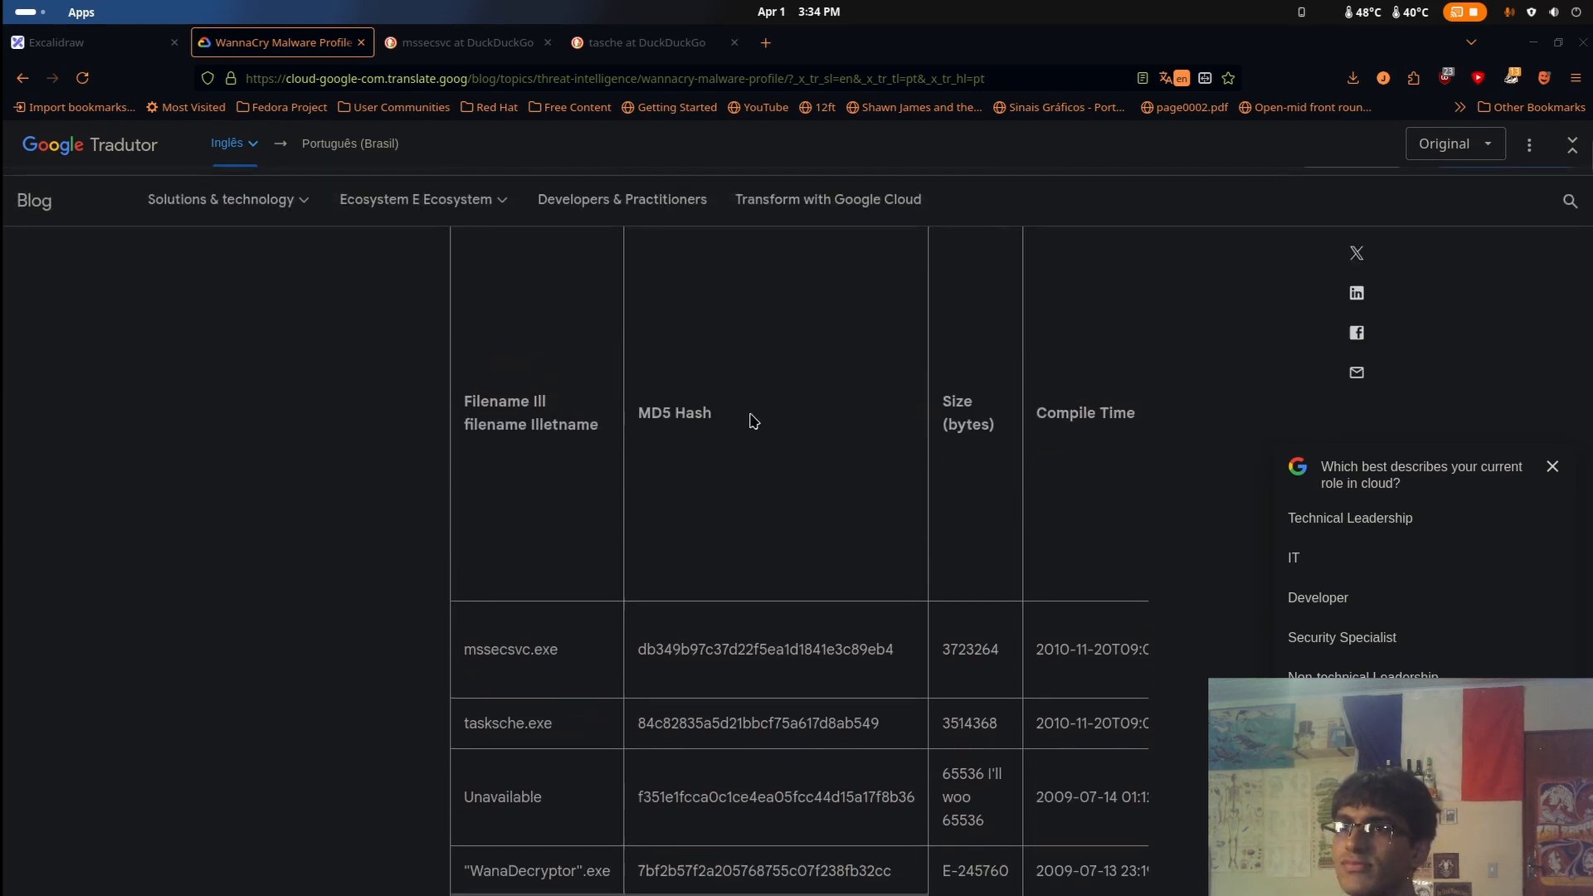
pyautogui.scroll(-5, 929, 597)
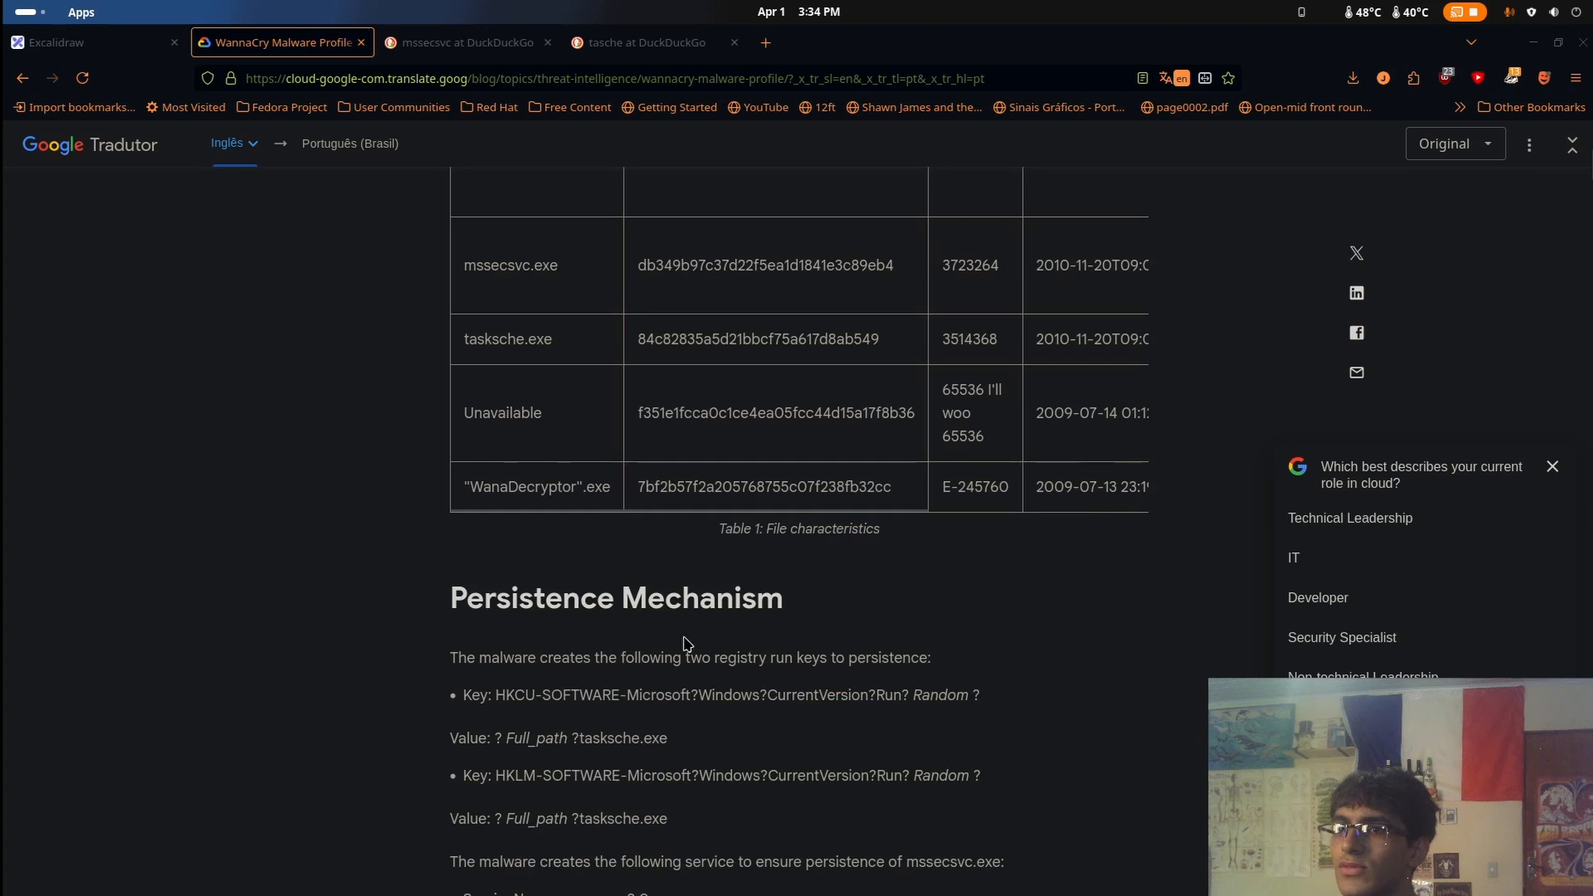
pyautogui.hotkey('alt', 'Left')
pyautogui.hotkey('alt', 'Right')
pyautogui.scroll(1, 660, 522)
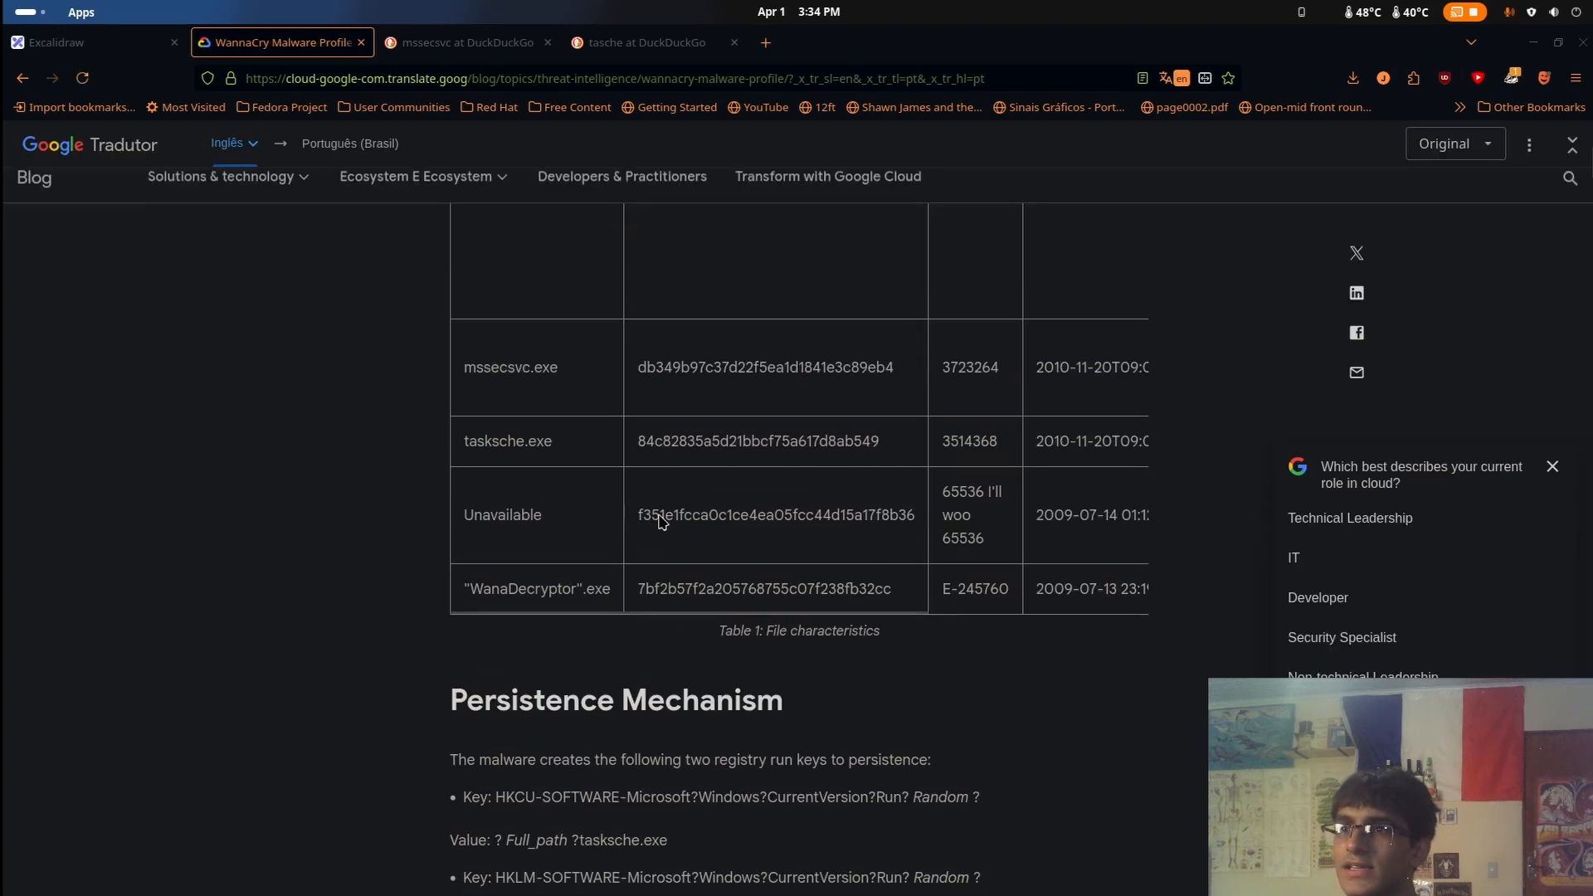
# Compare the filenames and hashes in the File Characteristics table with their compile times, descriptions and file types
pyautogui.moveTo(633, 620); pyautogui.dragTo(836, 650)
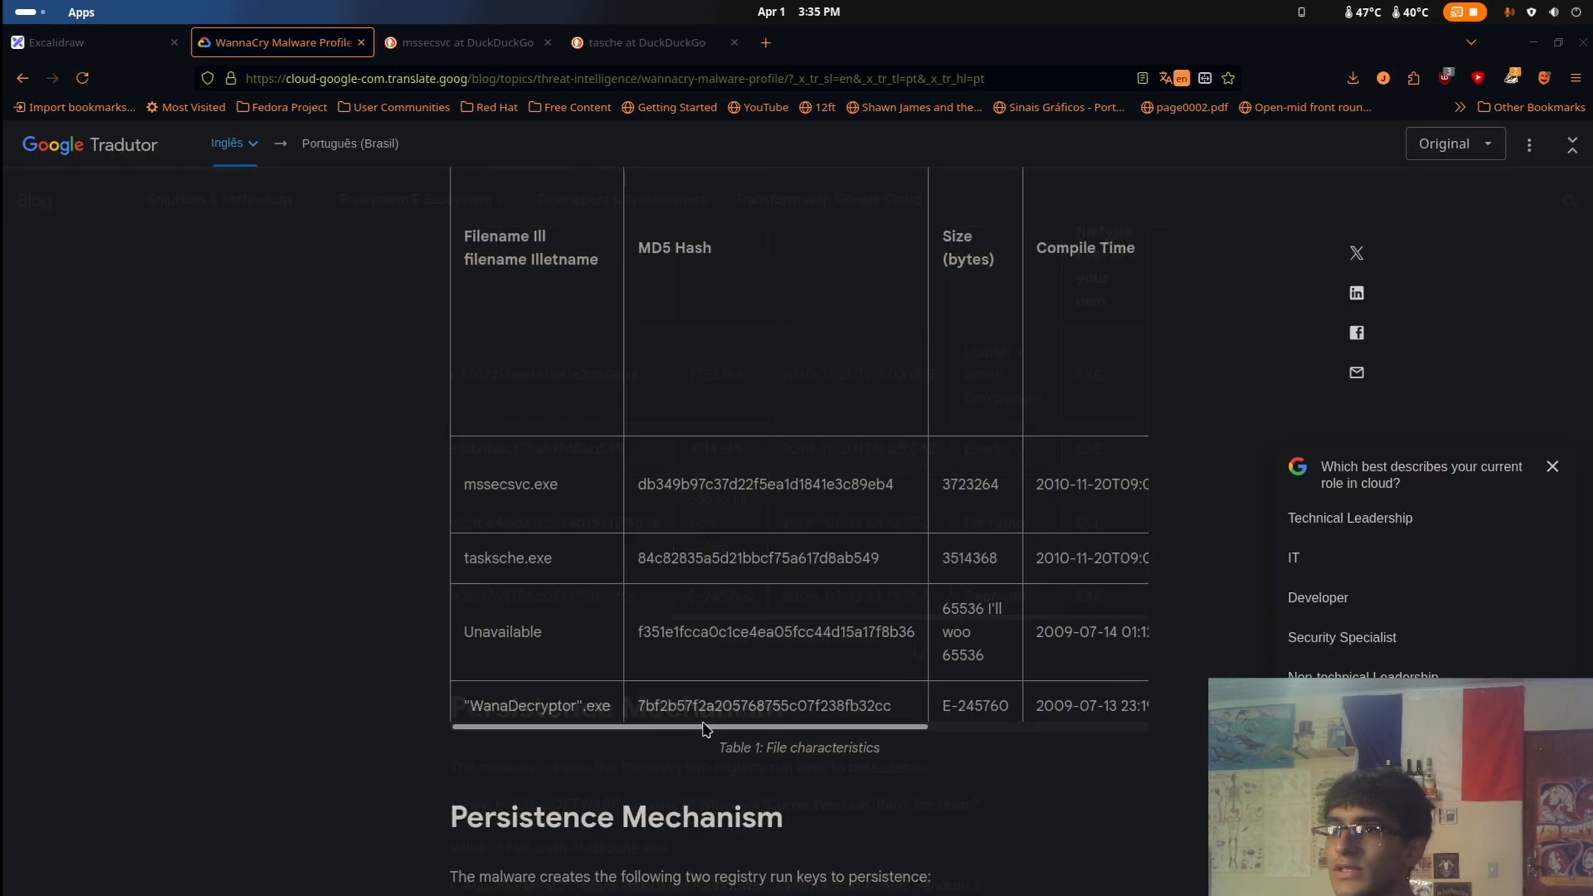
pyautogui.moveTo(705, 728); pyautogui.dragTo(1088, 716)
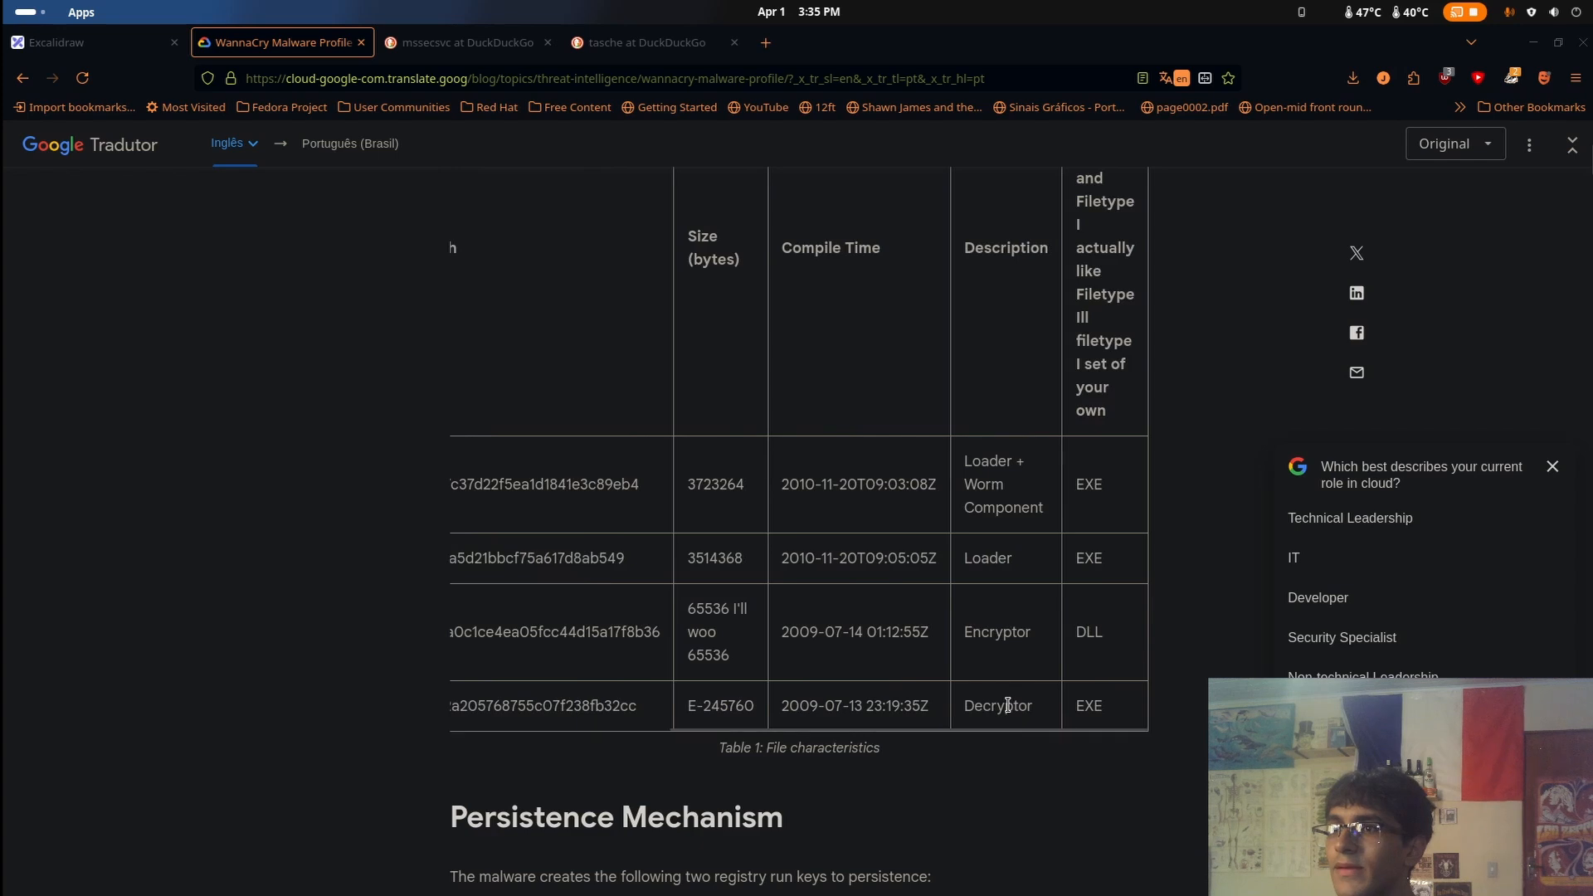
pyautogui.scroll(2, 1001, 688)
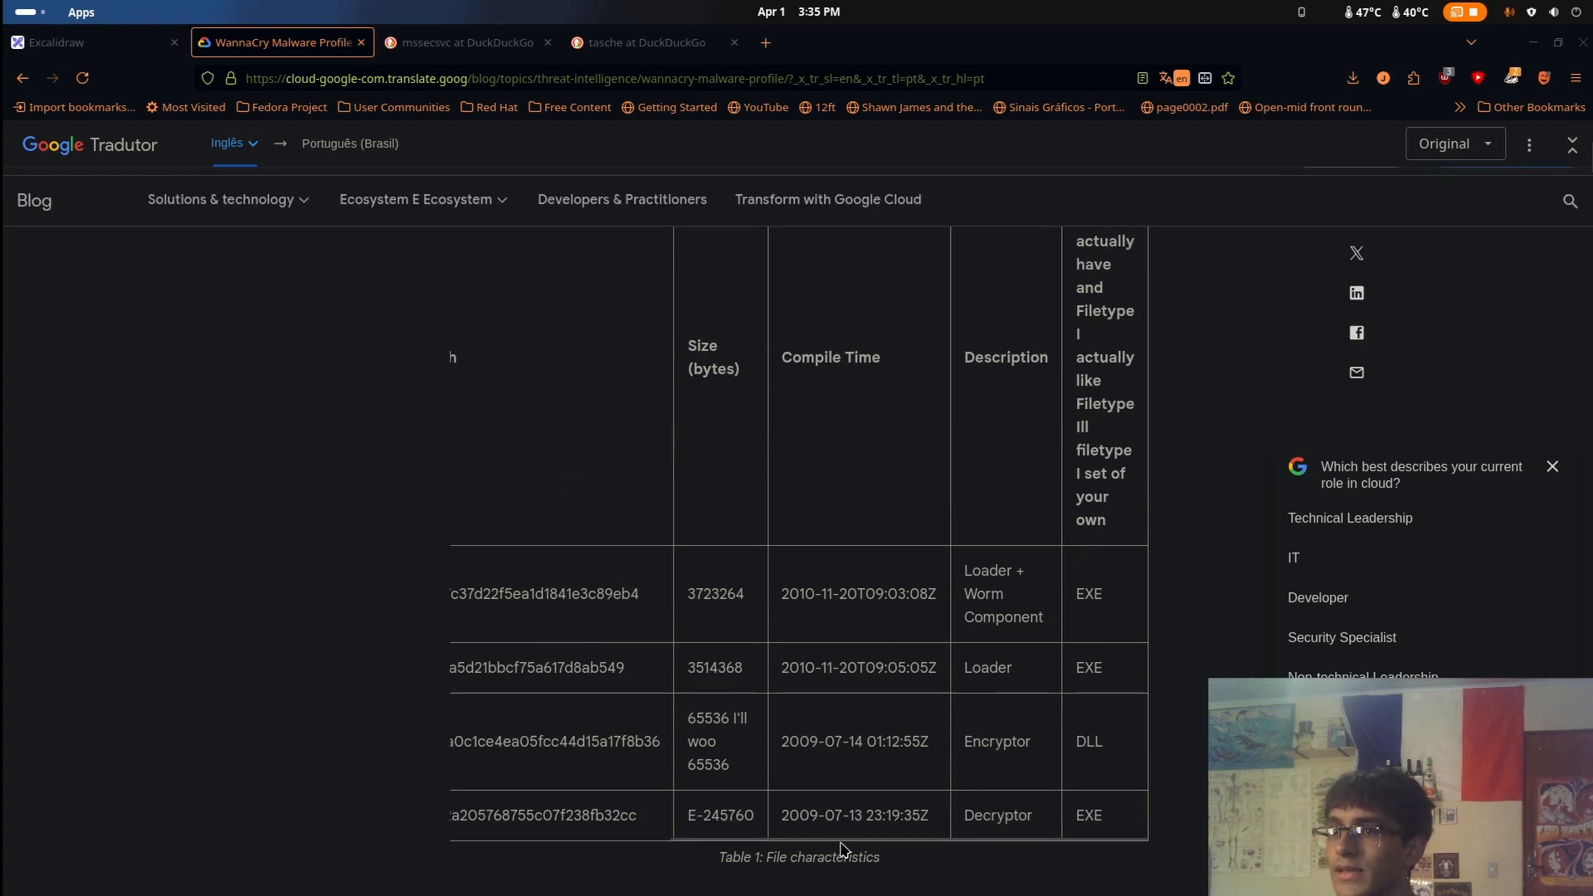
pyautogui.moveTo(842, 838); pyautogui.dragTo(656, 838)
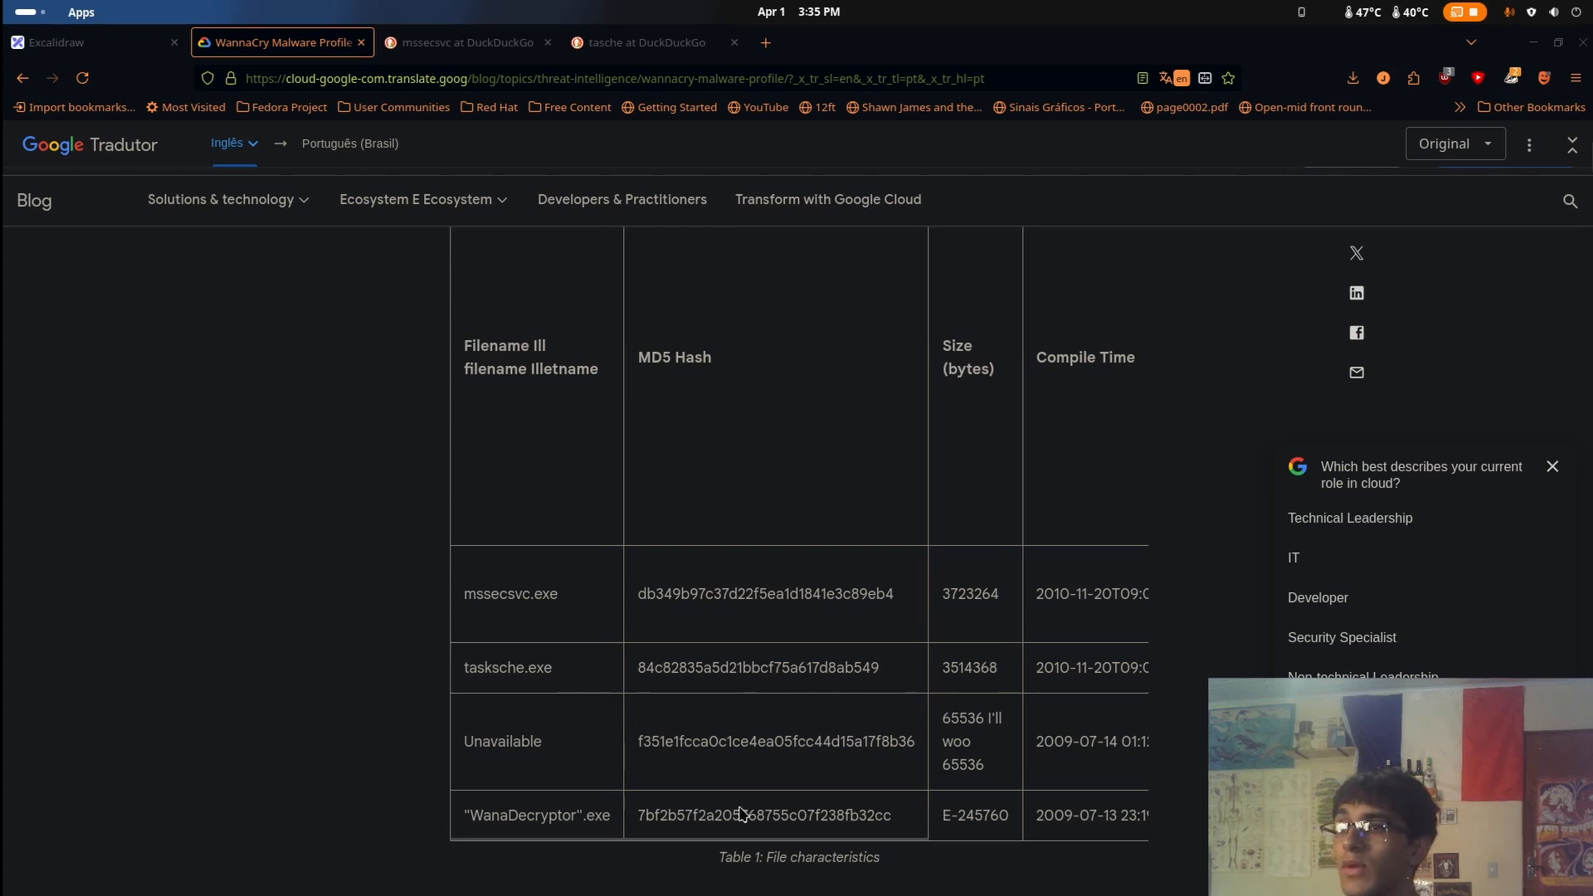
pyautogui.moveTo(741, 838); pyautogui.dragTo(975, 801)
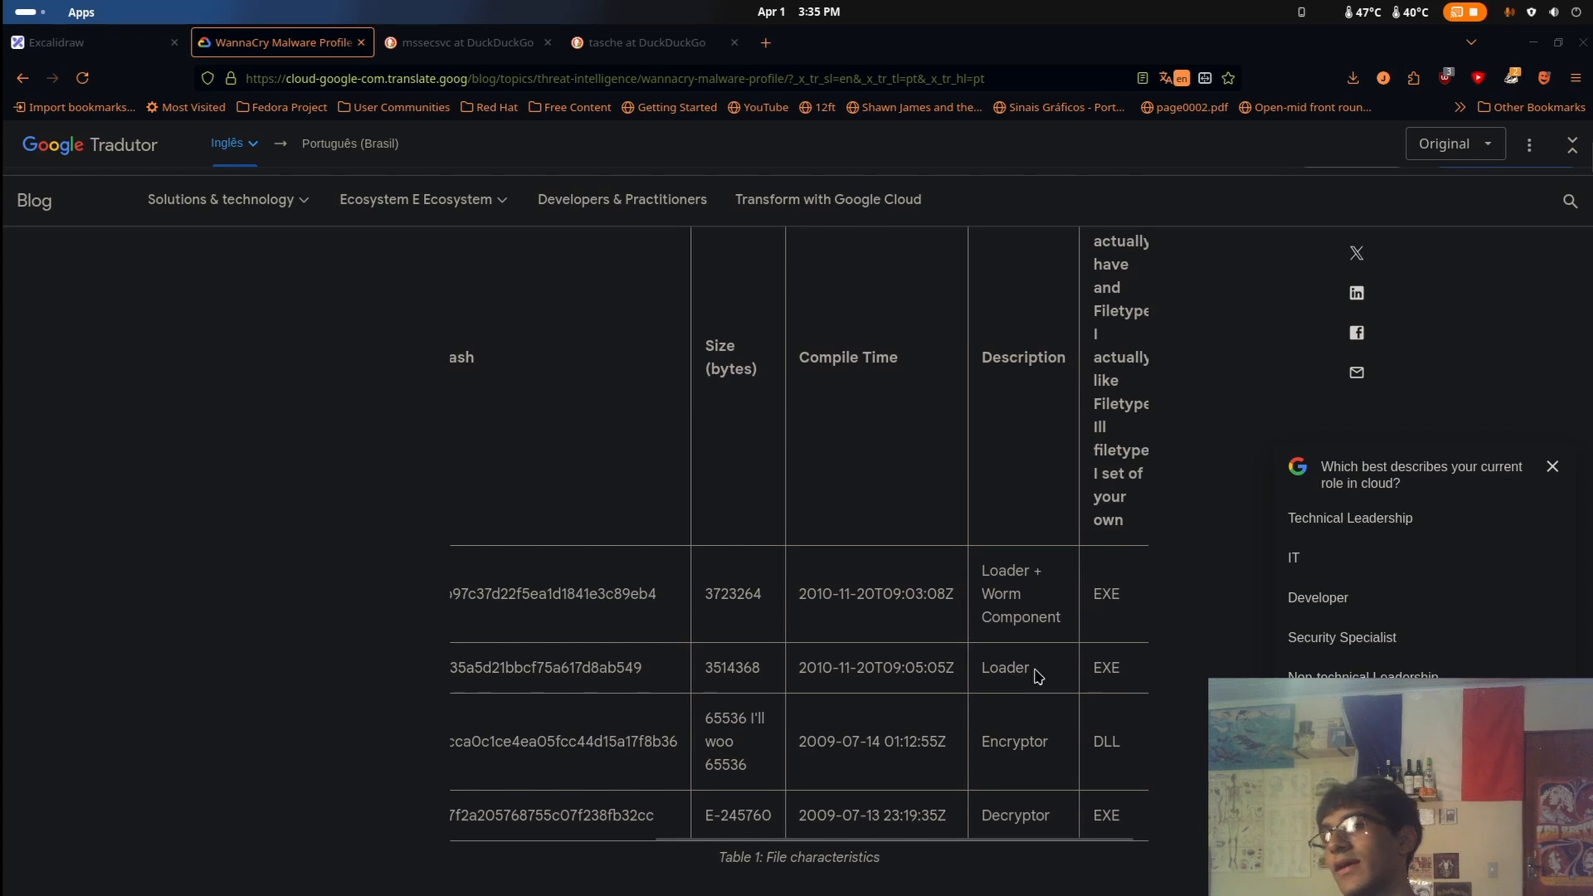
pyautogui.hscroll(1, 1021, 676)
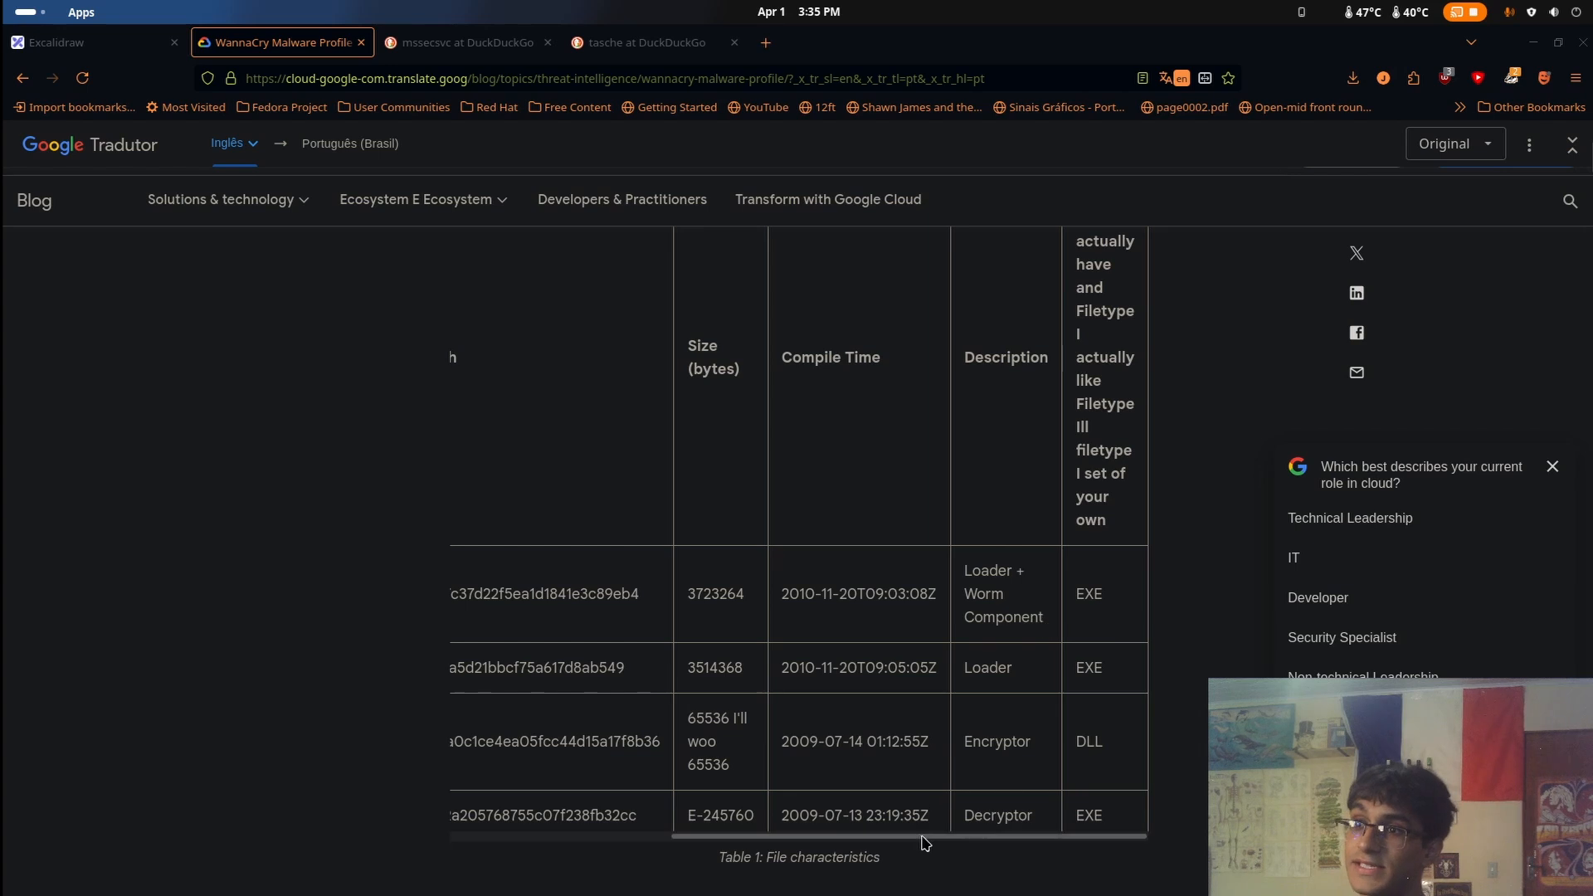
pyautogui.moveTo(932, 837); pyautogui.dragTo(1030, 818)
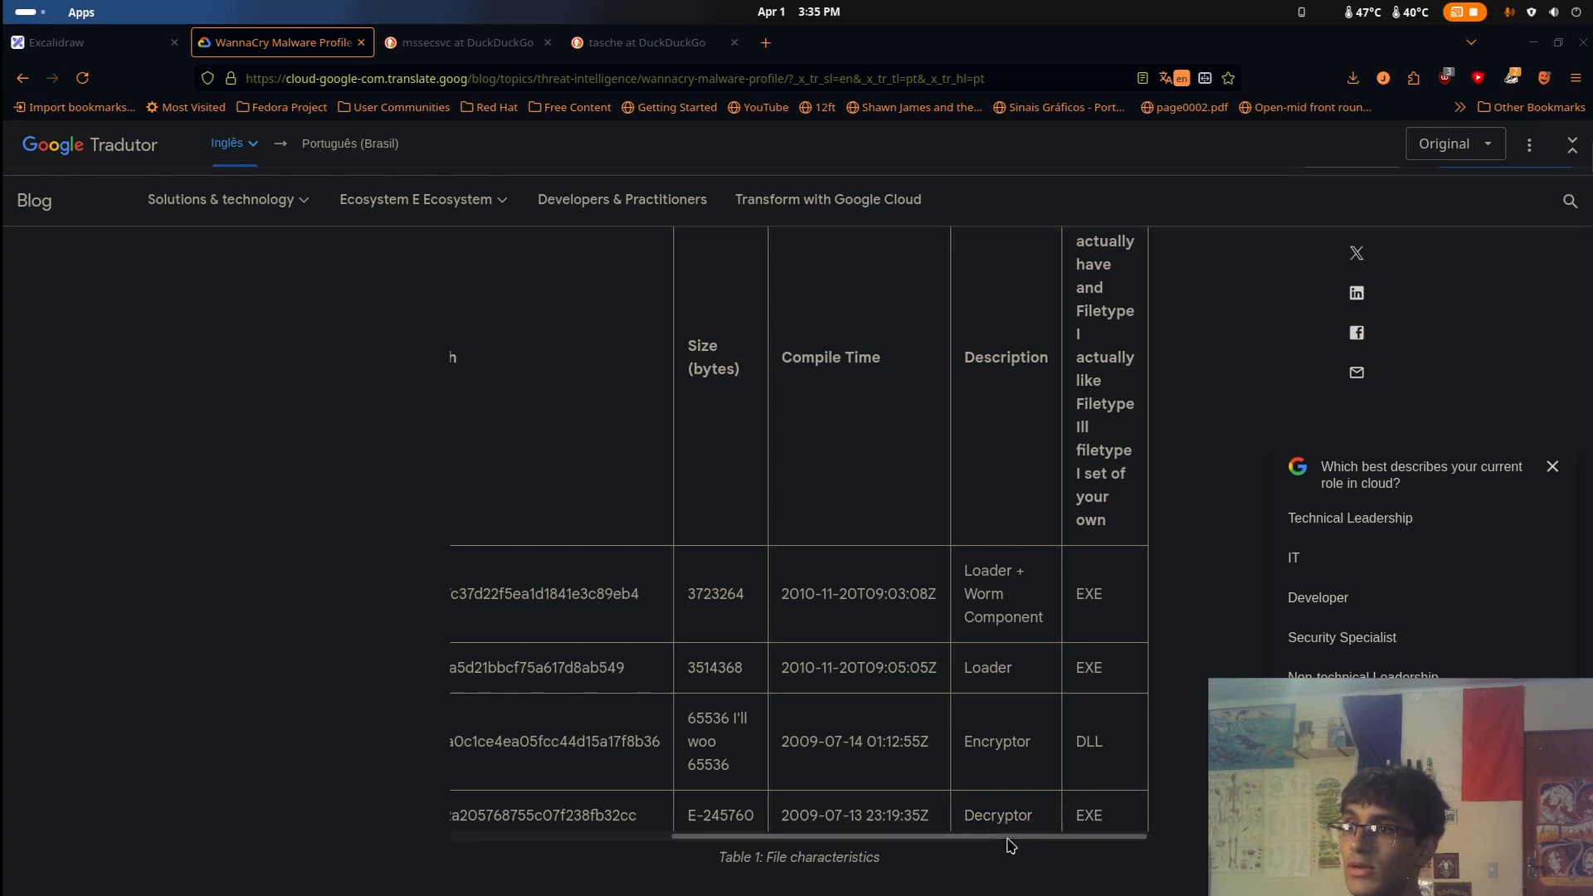
# Go back to the table's first columns and examine the MD5 hash of the file listed as Unavailable
pyautogui.moveTo(974, 838); pyautogui.dragTo(755, 850)
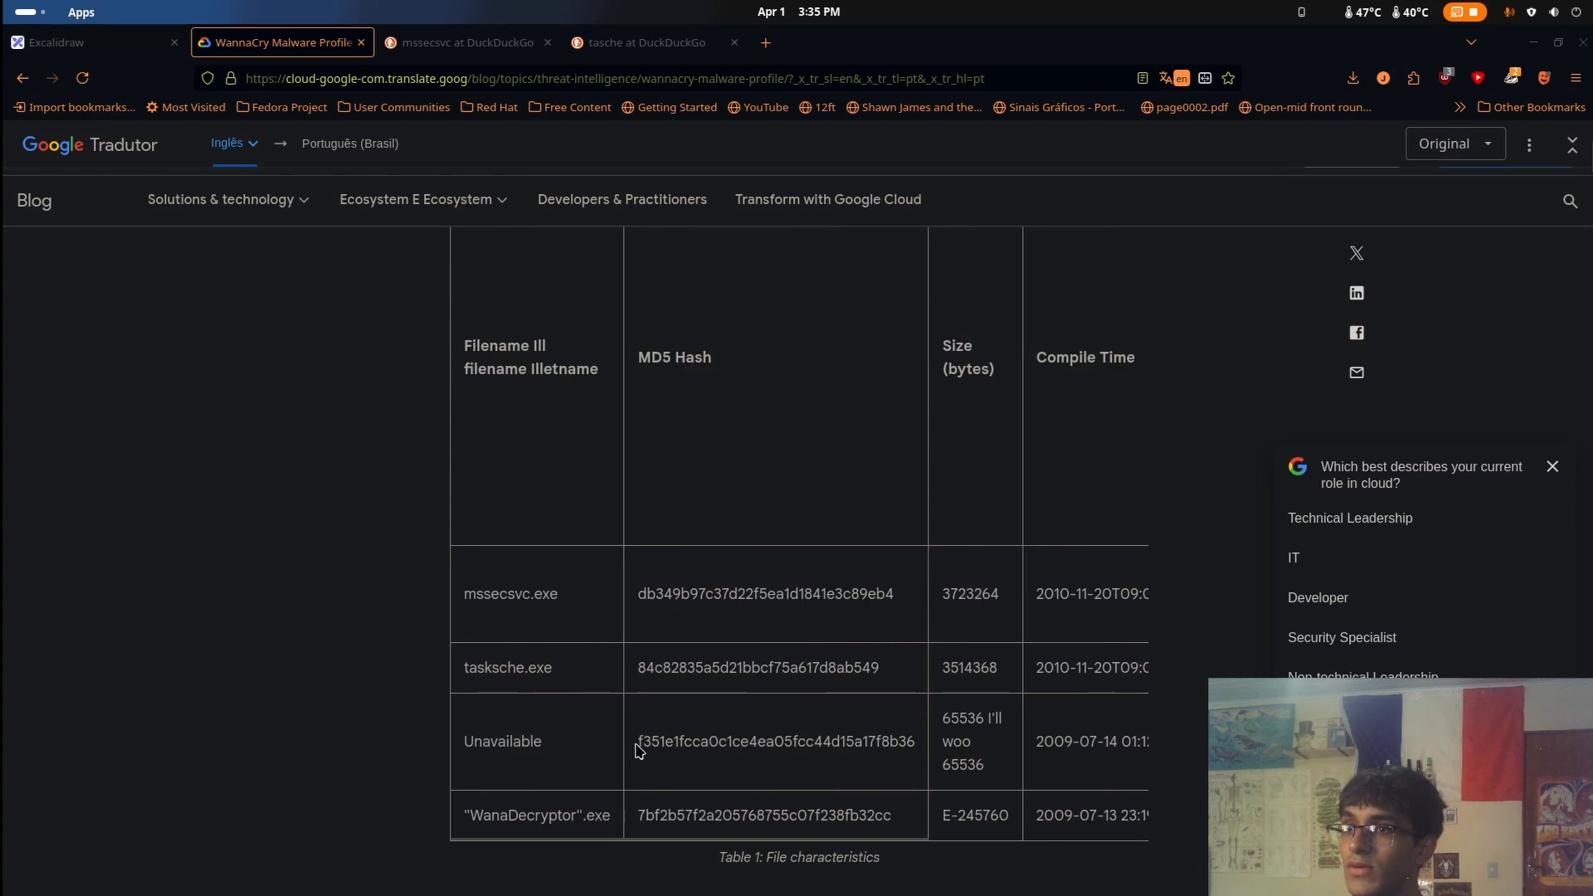
pyautogui.moveTo(636, 749); pyautogui.dragTo(904, 743)
pyautogui.click(908, 743)
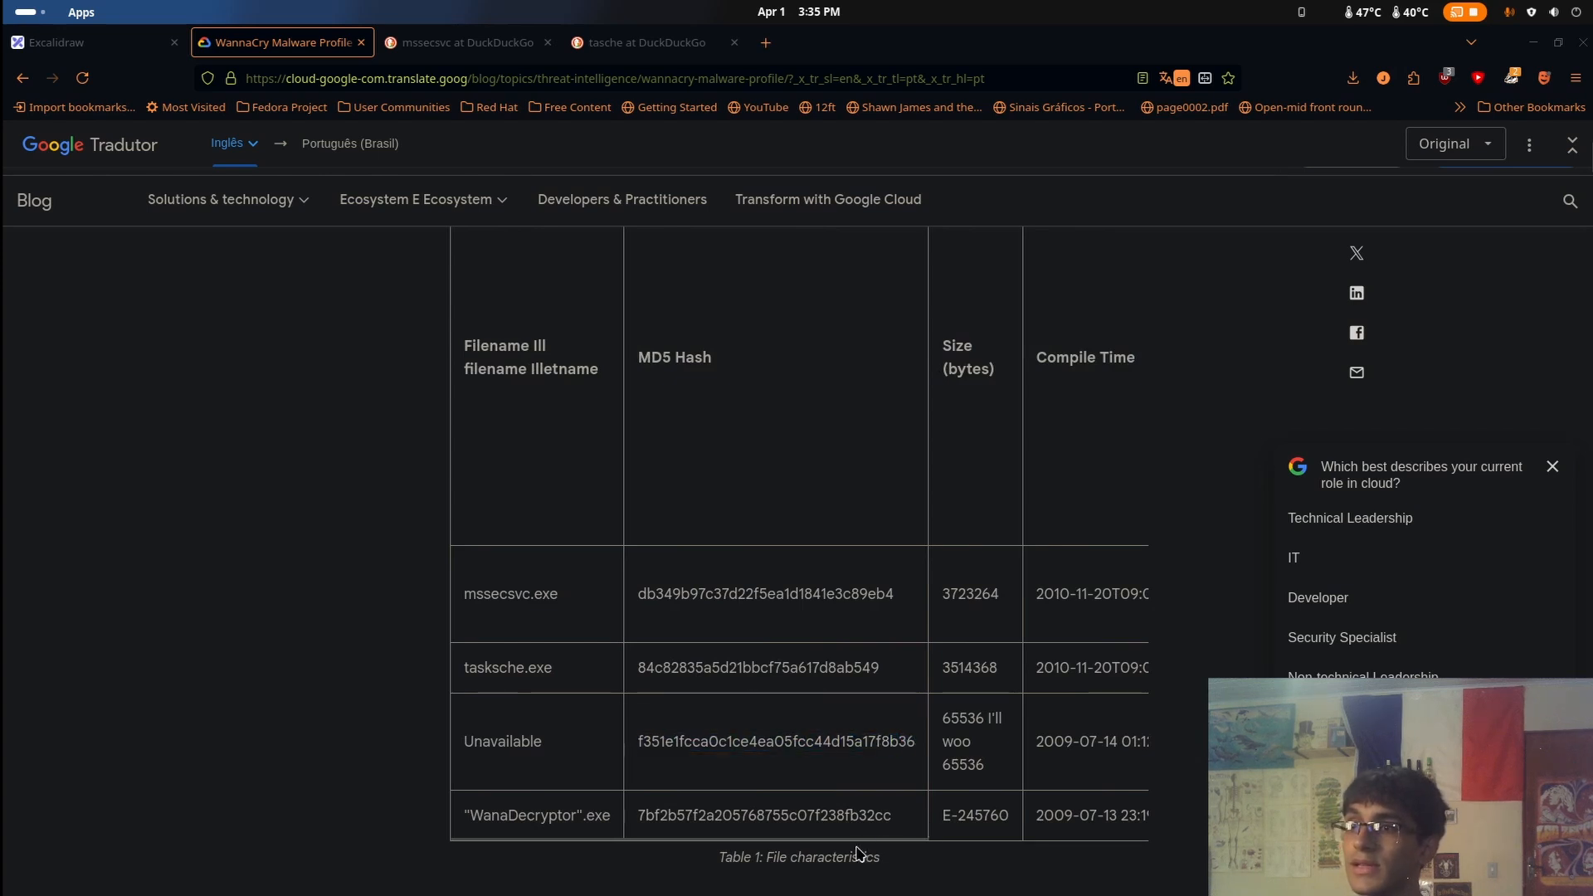
pyautogui.moveTo(865, 839); pyautogui.dragTo(757, 840)
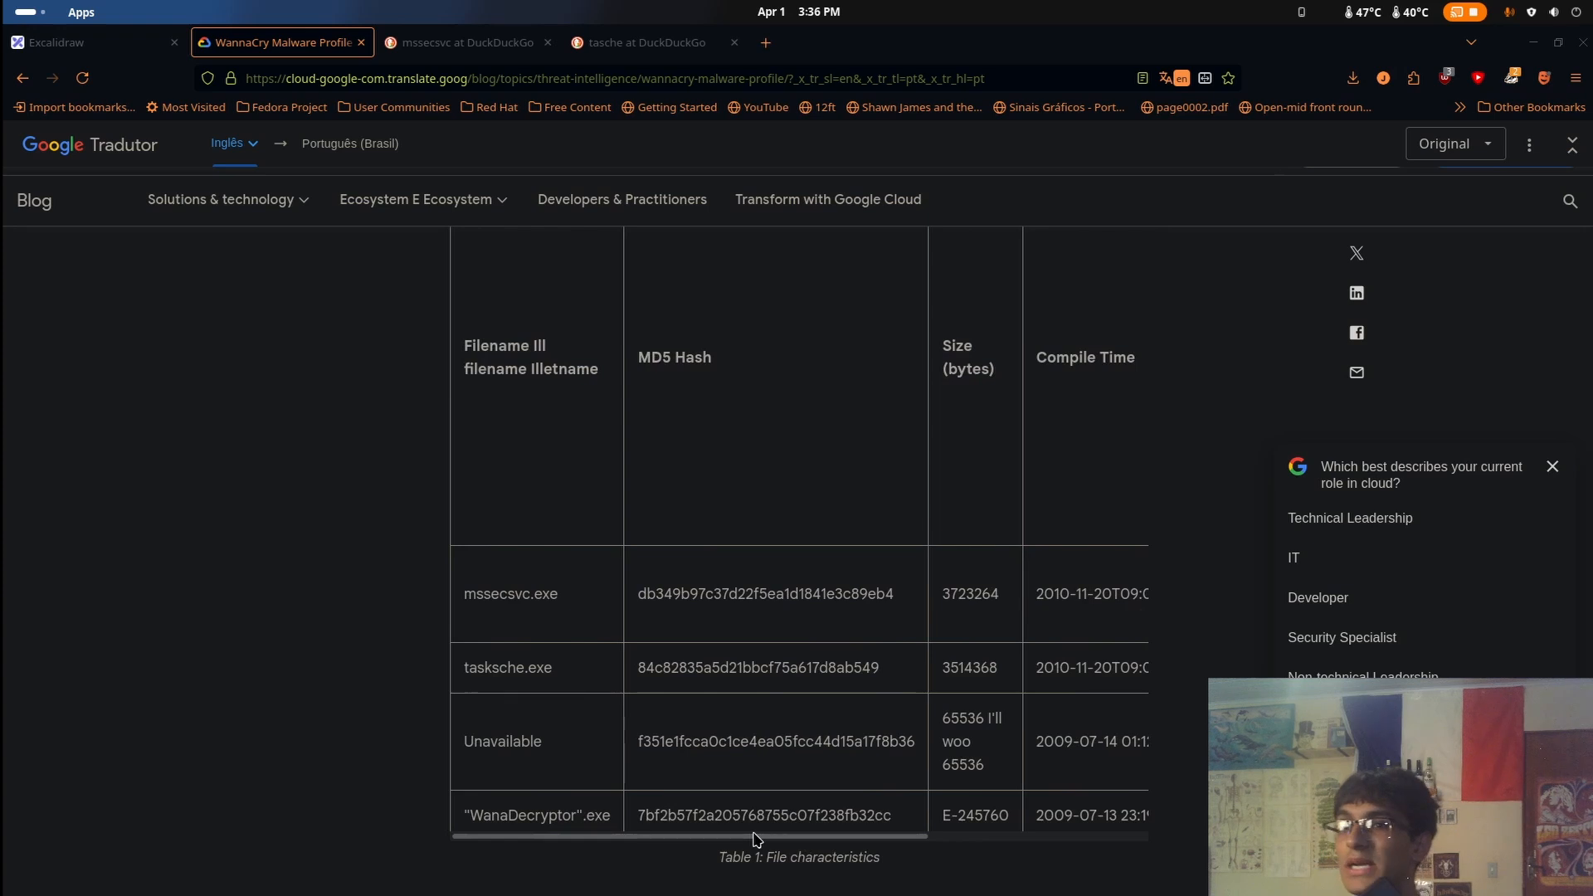
pyautogui.moveTo(754, 834); pyautogui.dragTo(706, 836)
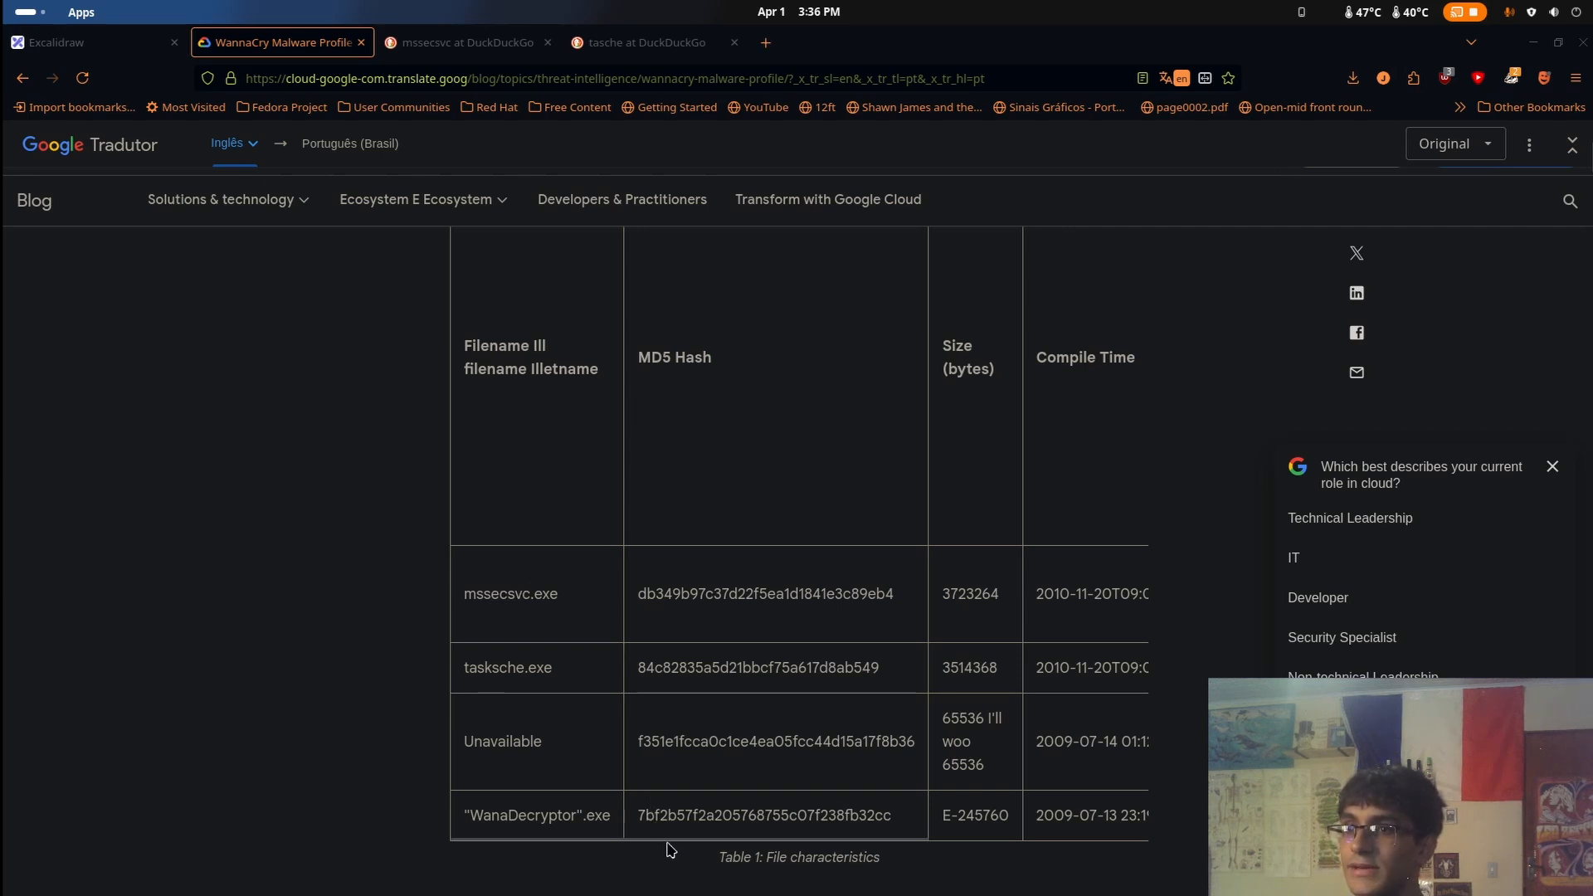
# Examine the table's Description column, starting with the mssecsvc.exe entry
pyautogui.moveTo(671, 849); pyautogui.dragTo(888, 851)
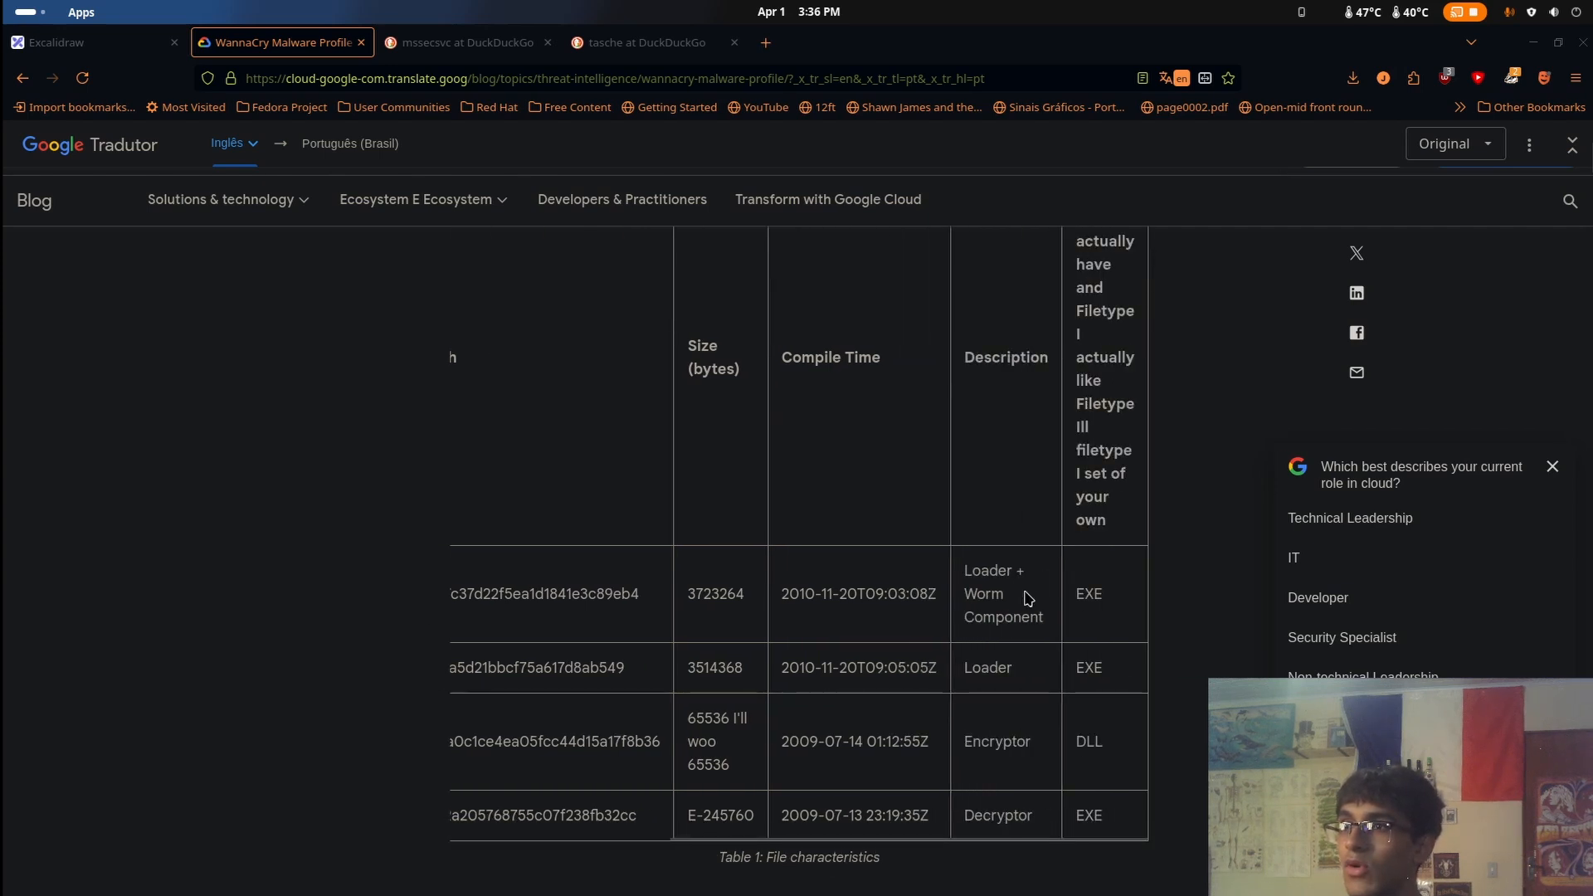
pyautogui.moveTo(1005, 593); pyautogui.dragTo(1039, 609)
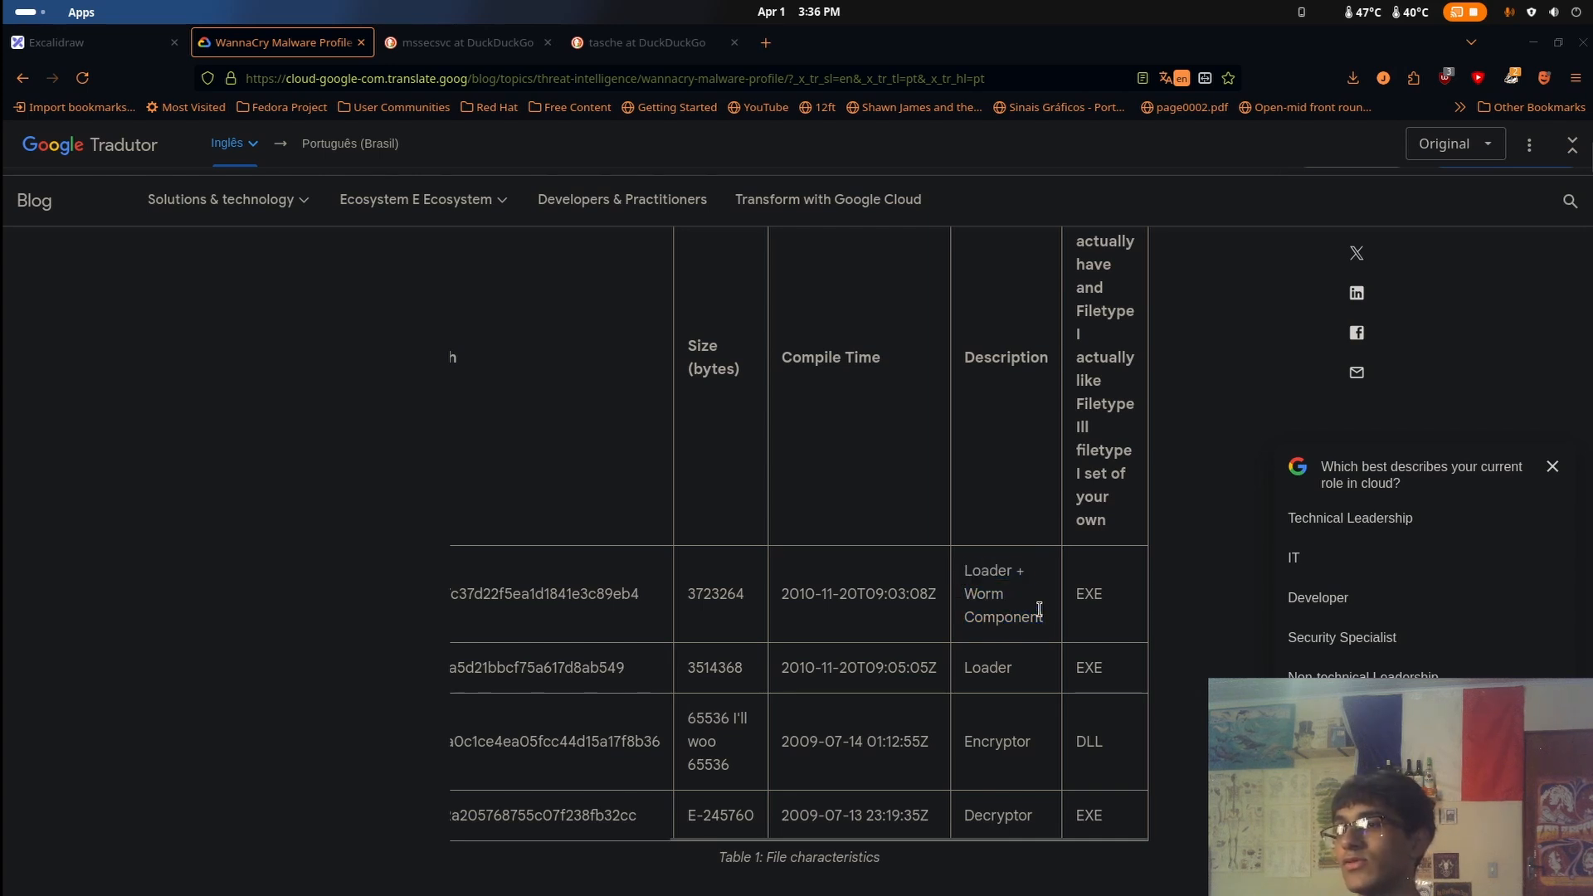
pyautogui.moveTo(905, 838); pyautogui.dragTo(982, 813)
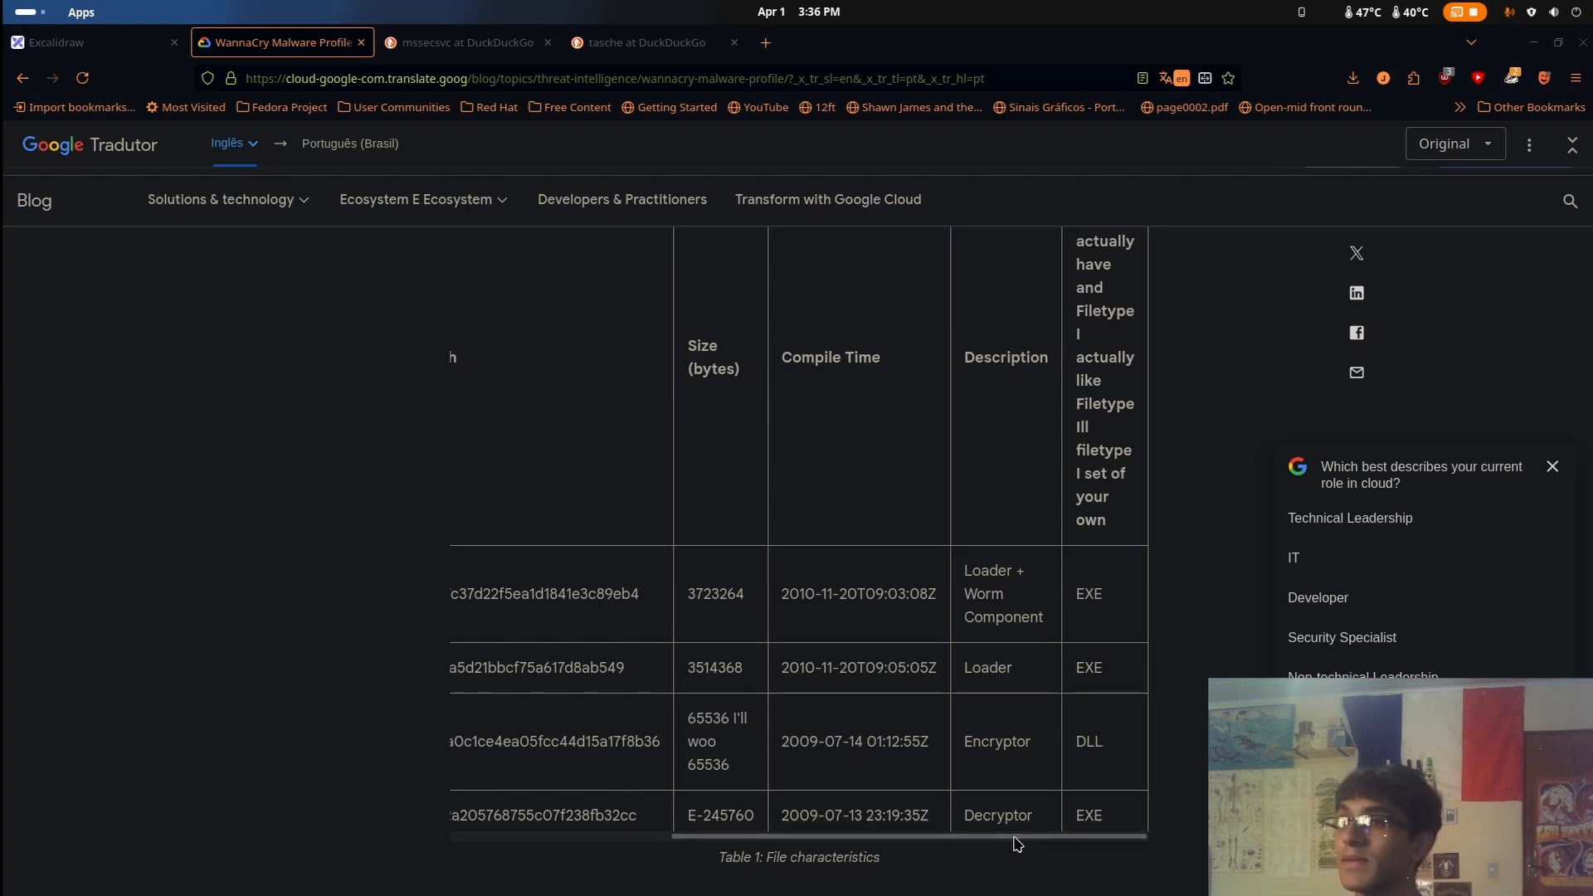
# Read on through the malware profile to the Dropped Files list under Host-Based Signatures
pyautogui.scroll(4, 1041, 714)
pyautogui.scroll(-5, 1045, 704)
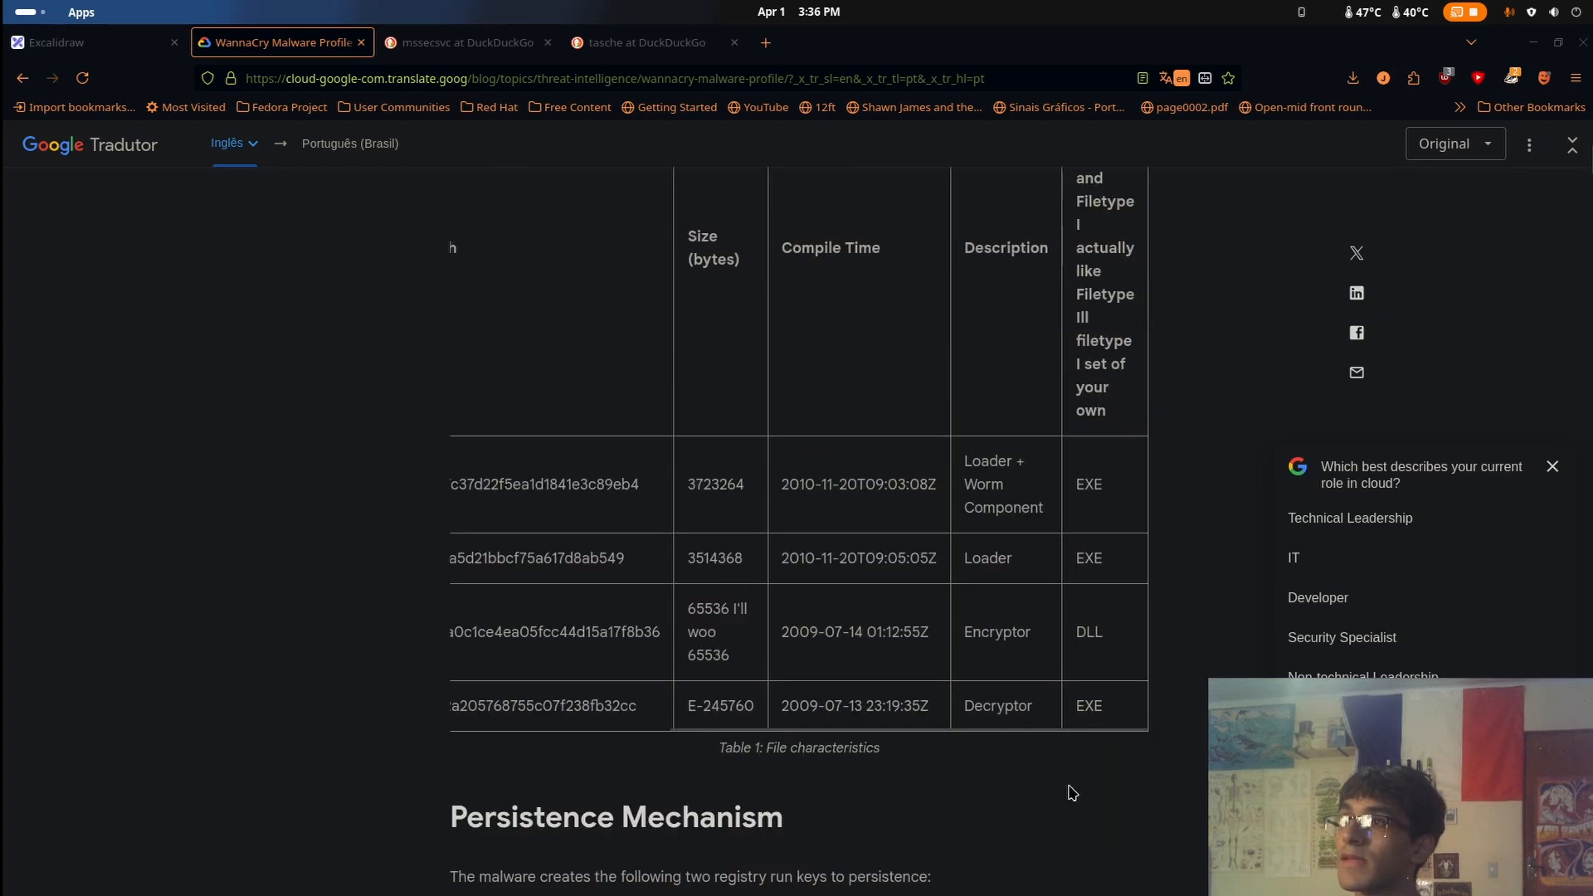
pyautogui.scroll(-12, 1020, 655)
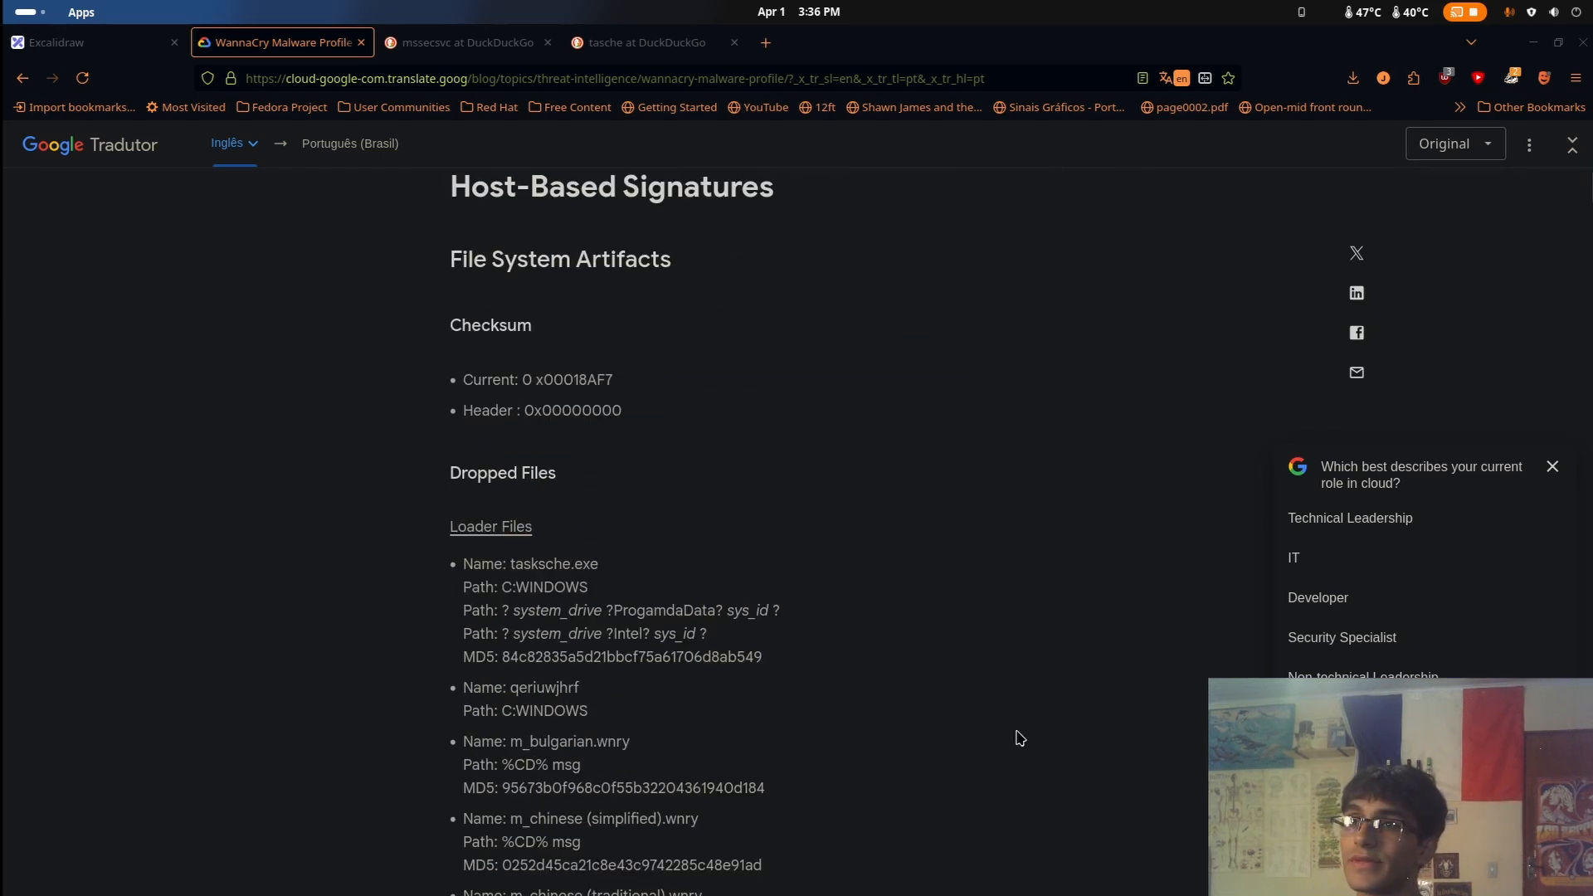
# Switch to Ghidra and on to the Files window, and go back from u_wnry to the WannacryAnalise folder
pyautogui.press('super')
pyautogui.click(885, 421)
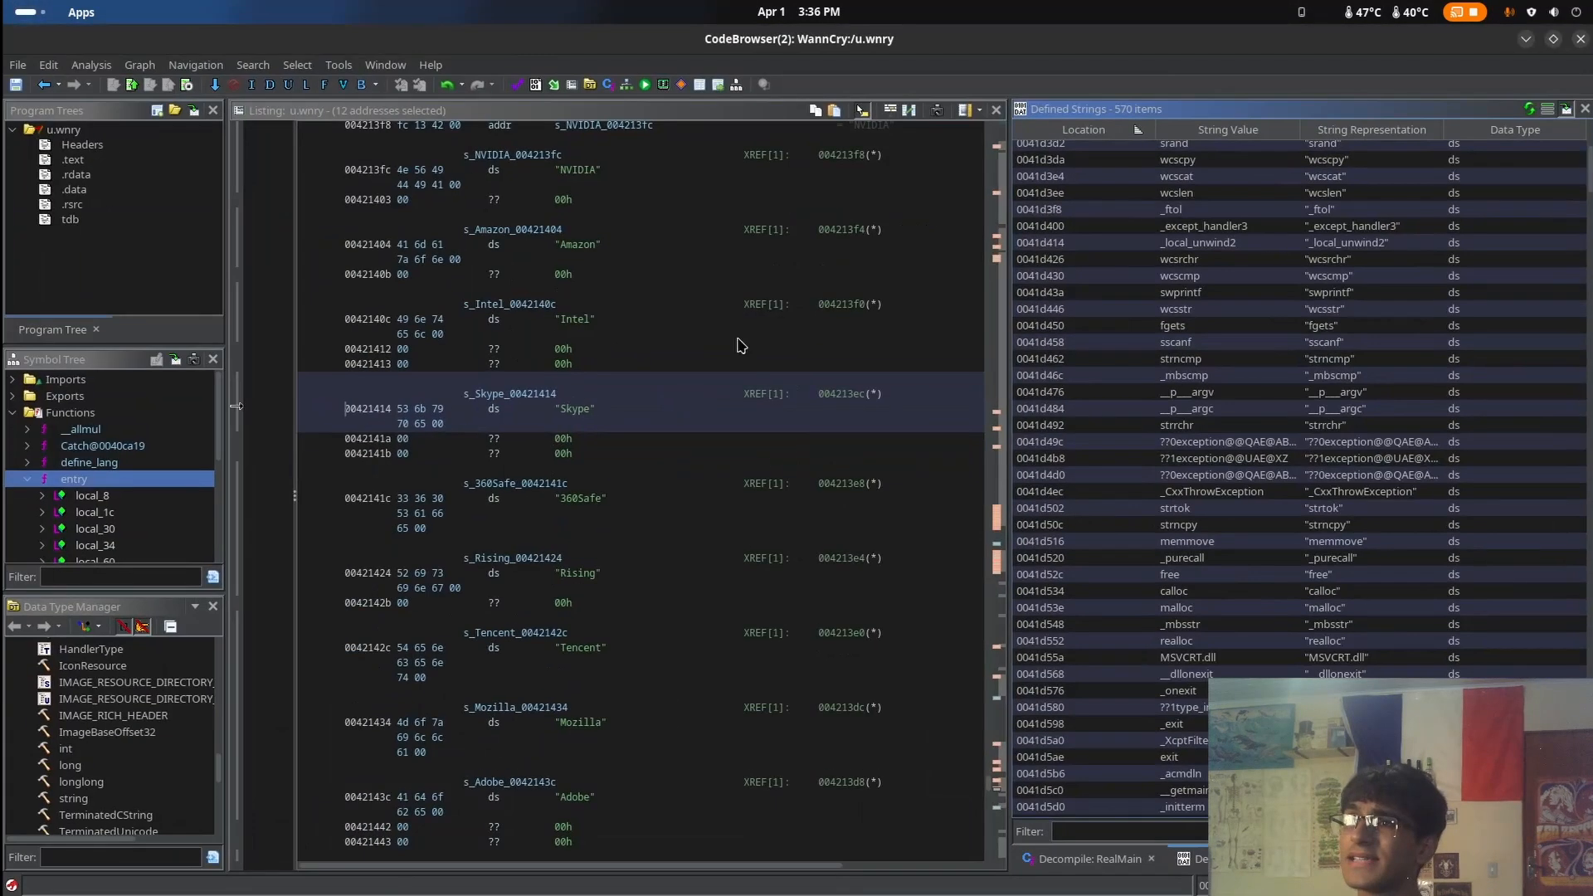
pyautogui.press('super')
pyautogui.click(498, 722)
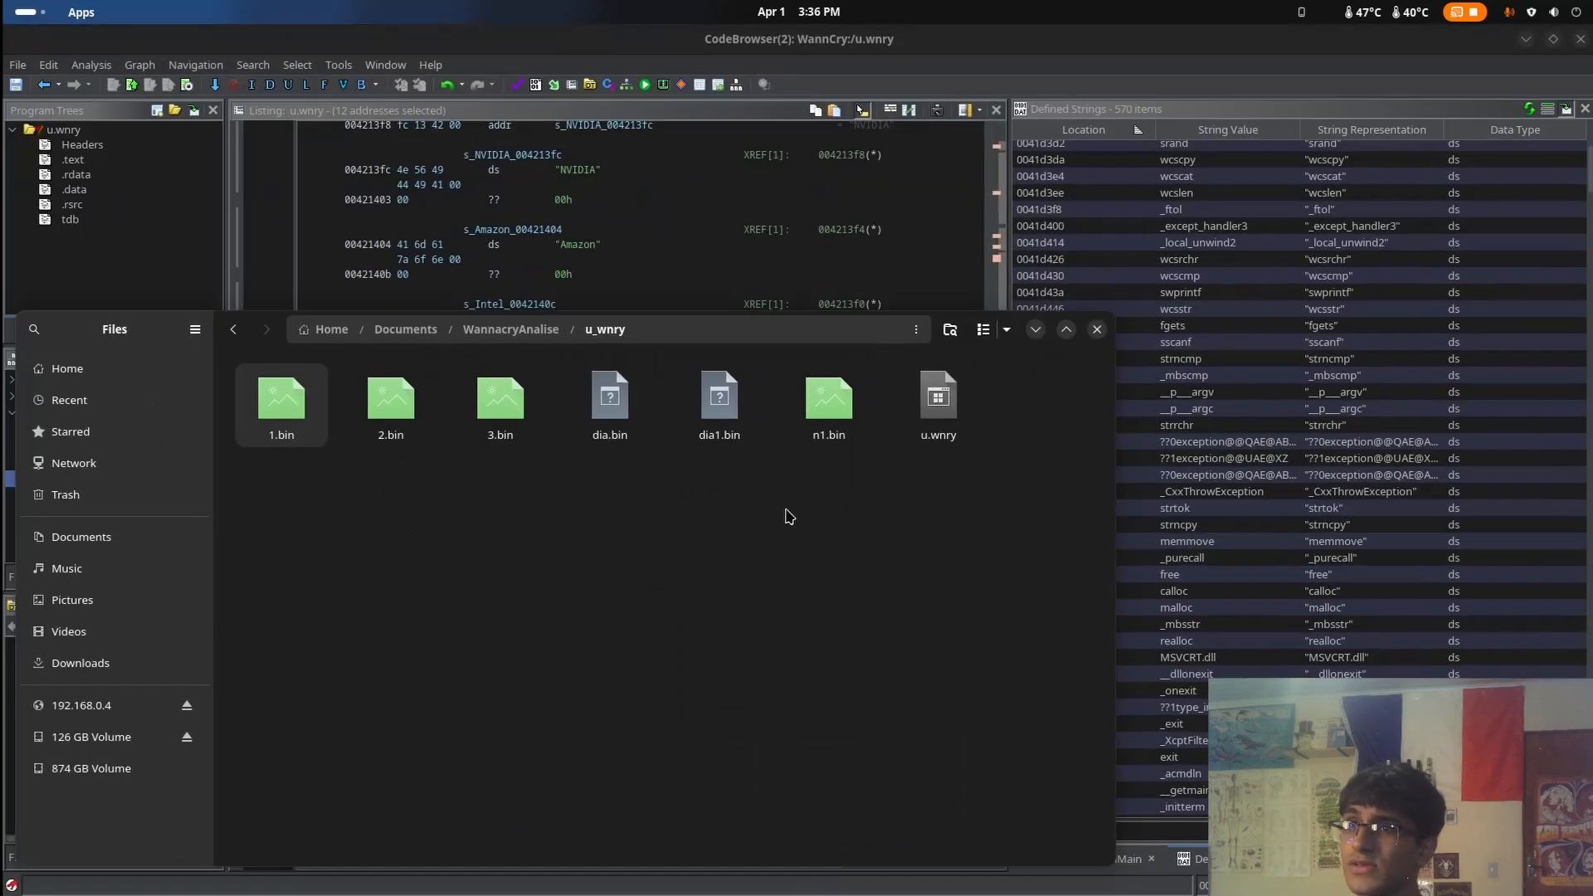
pyautogui.moveTo(117, 332); pyautogui.dragTo(353, 339)
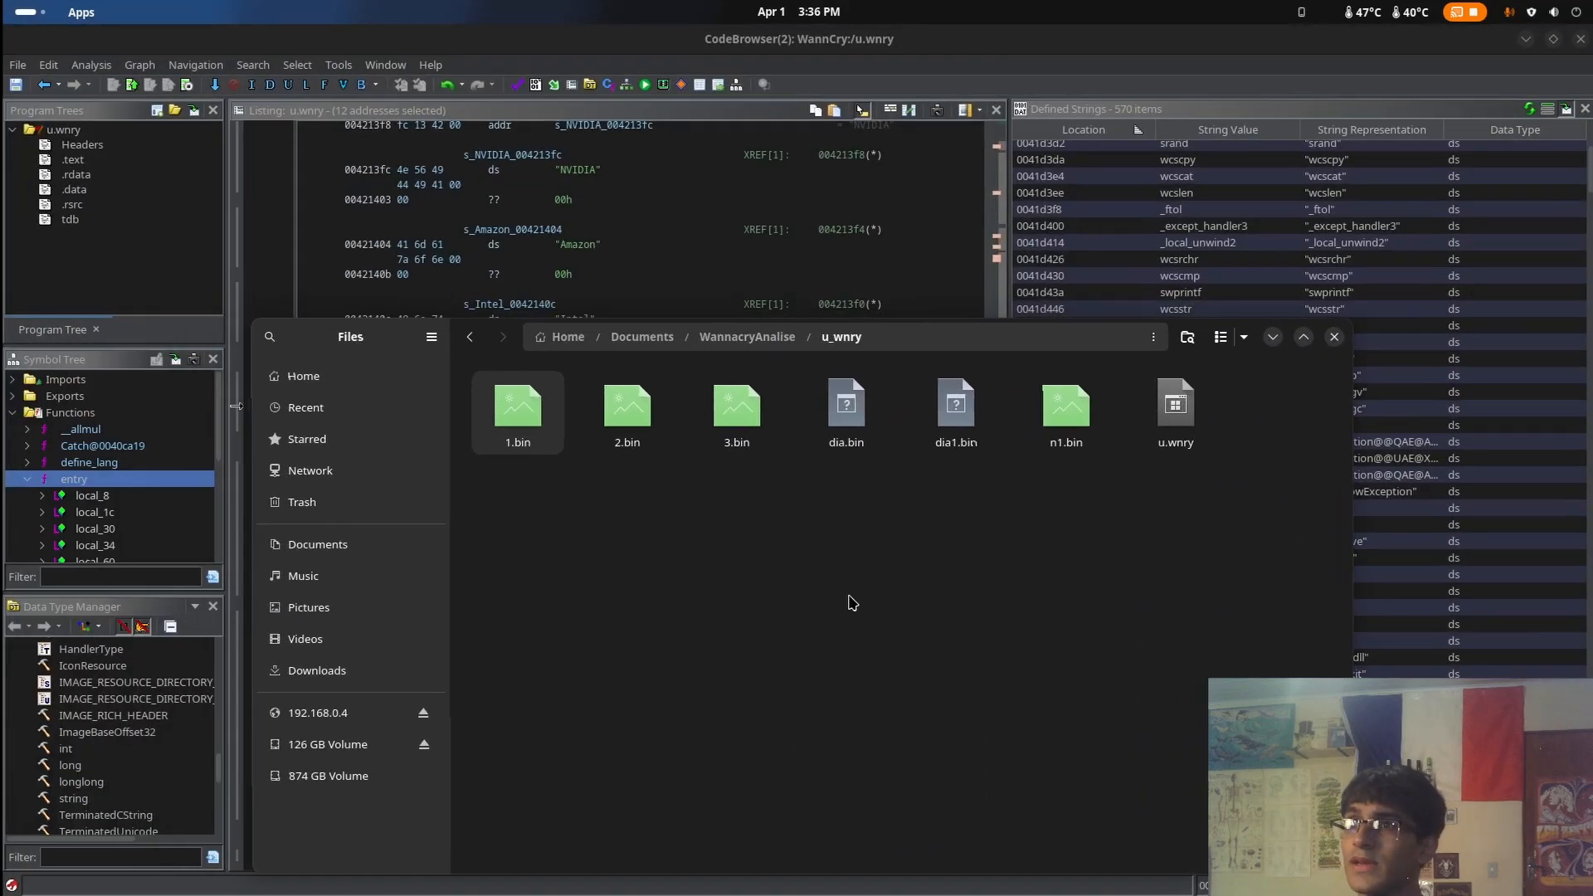
pyautogui.hotkey('alt', 'Left')
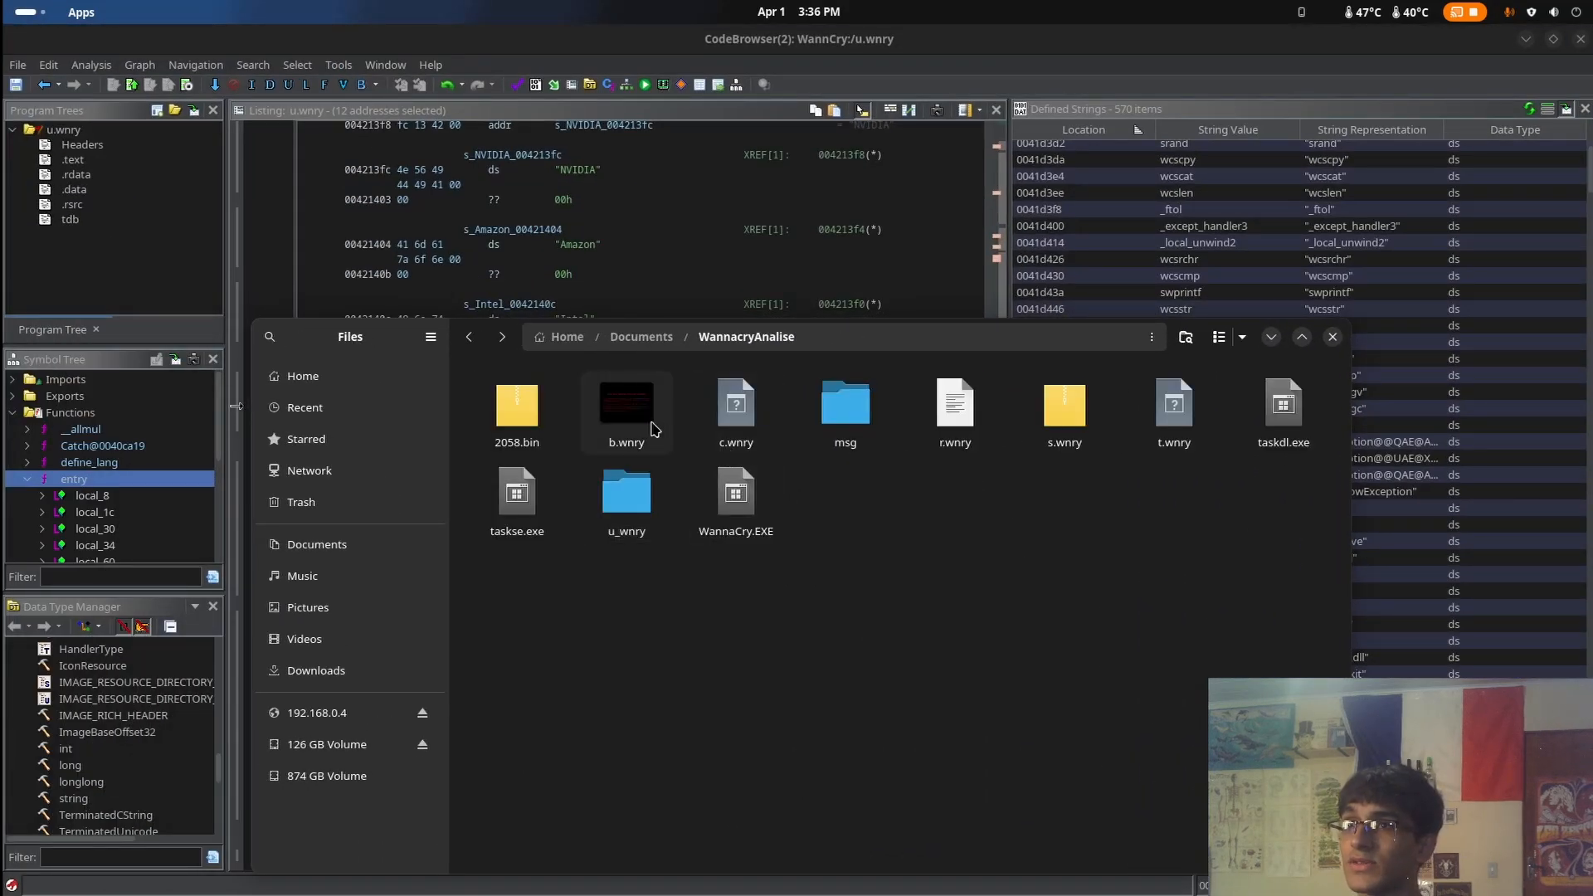
# Open b.wnry and r.wnry one after the other to view the ransom image and note, closing each
pyautogui.click(633, 429)
pyautogui.press('Return')
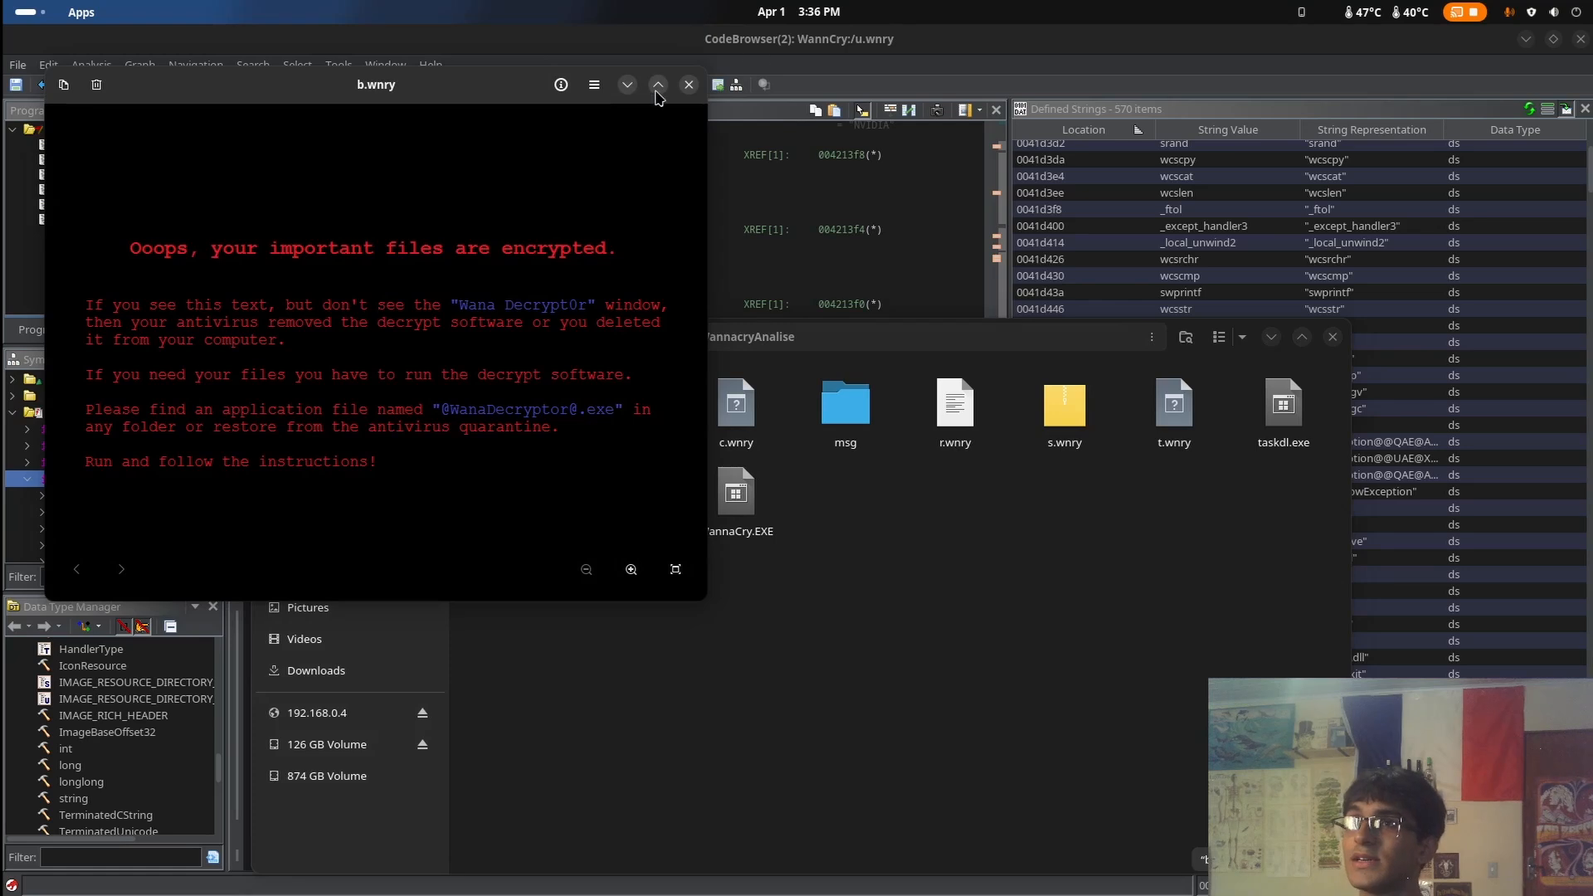
pyautogui.click(688, 84)
pyautogui.doubleClick(963, 411)
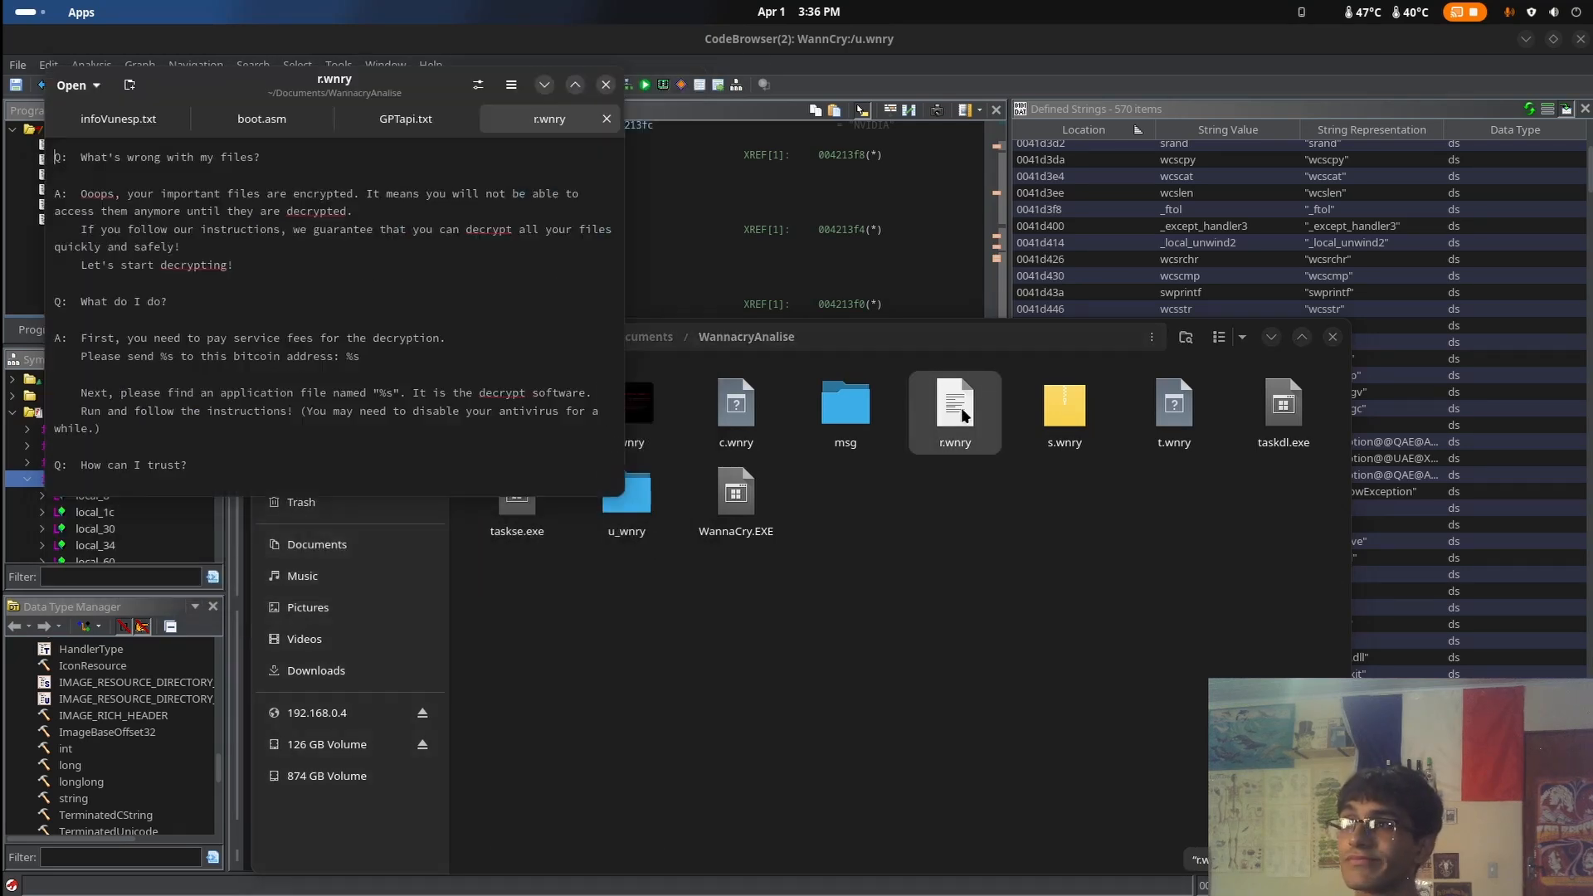
pyautogui.click(606, 85)
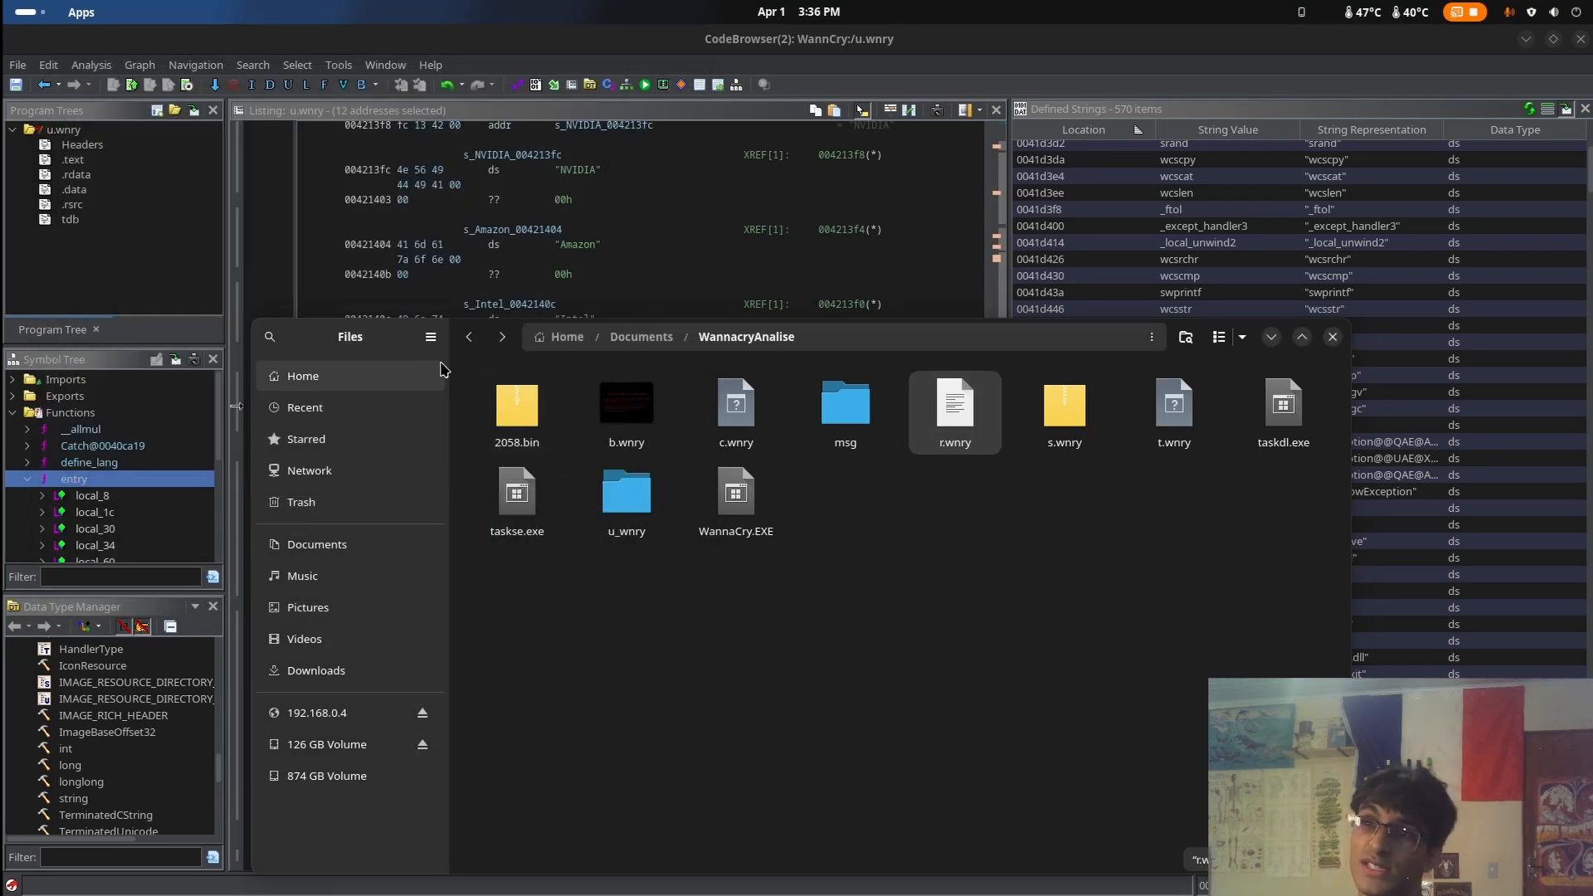
# Check the taskdl.exe and taskse.exe files in the WannacryAnalise folder, then clear the selection
pyautogui.moveTo(409, 343); pyautogui.dragTo(244, 263)
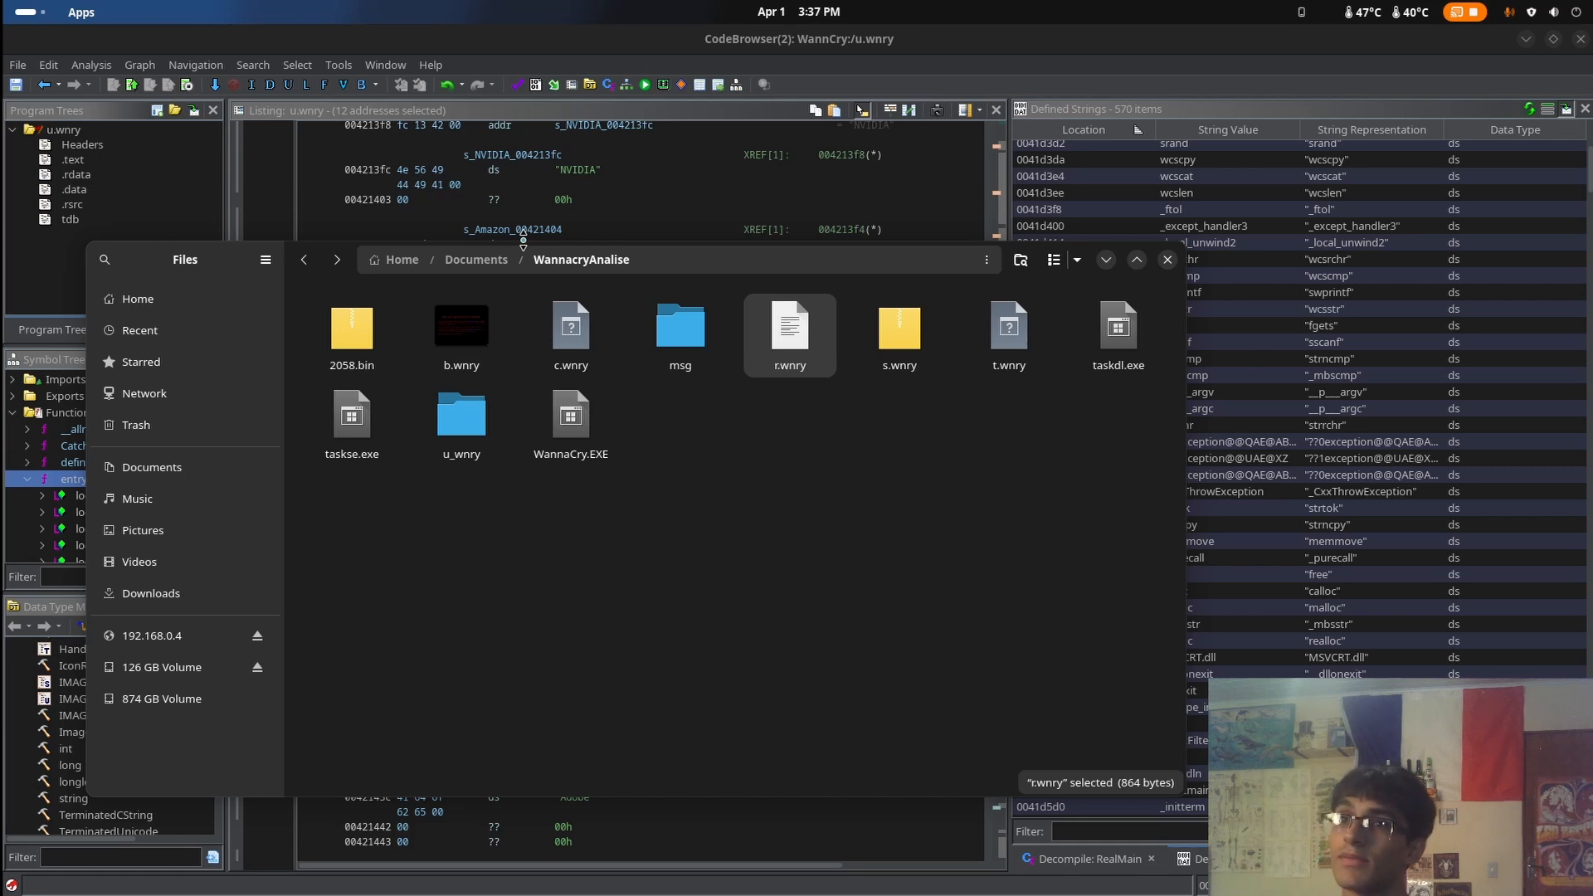
pyautogui.click(1108, 347)
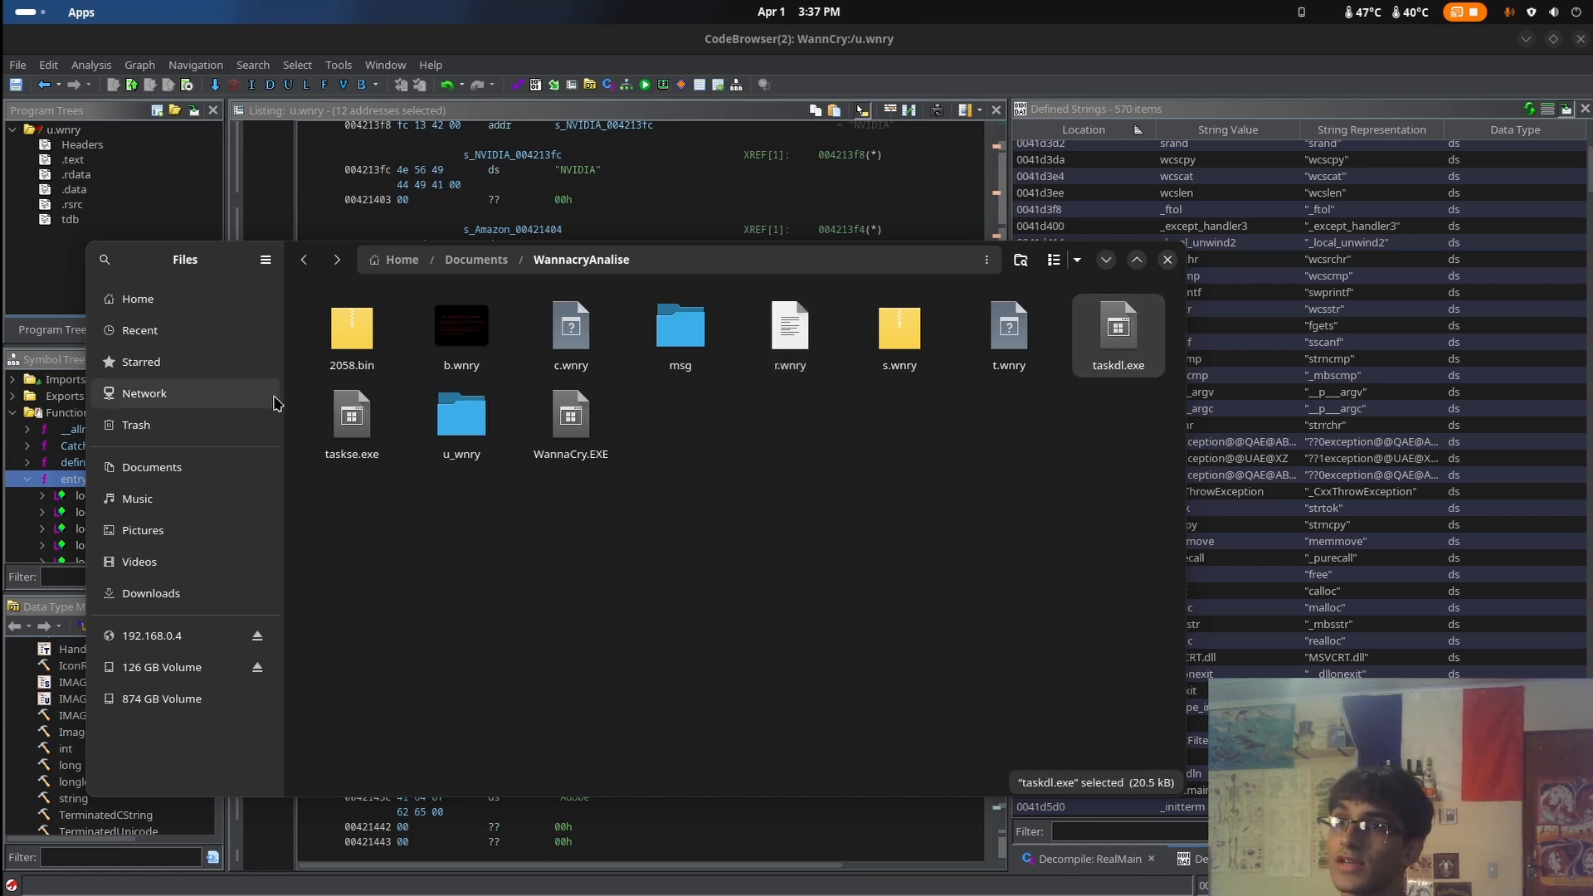
pyautogui.click(323, 437)
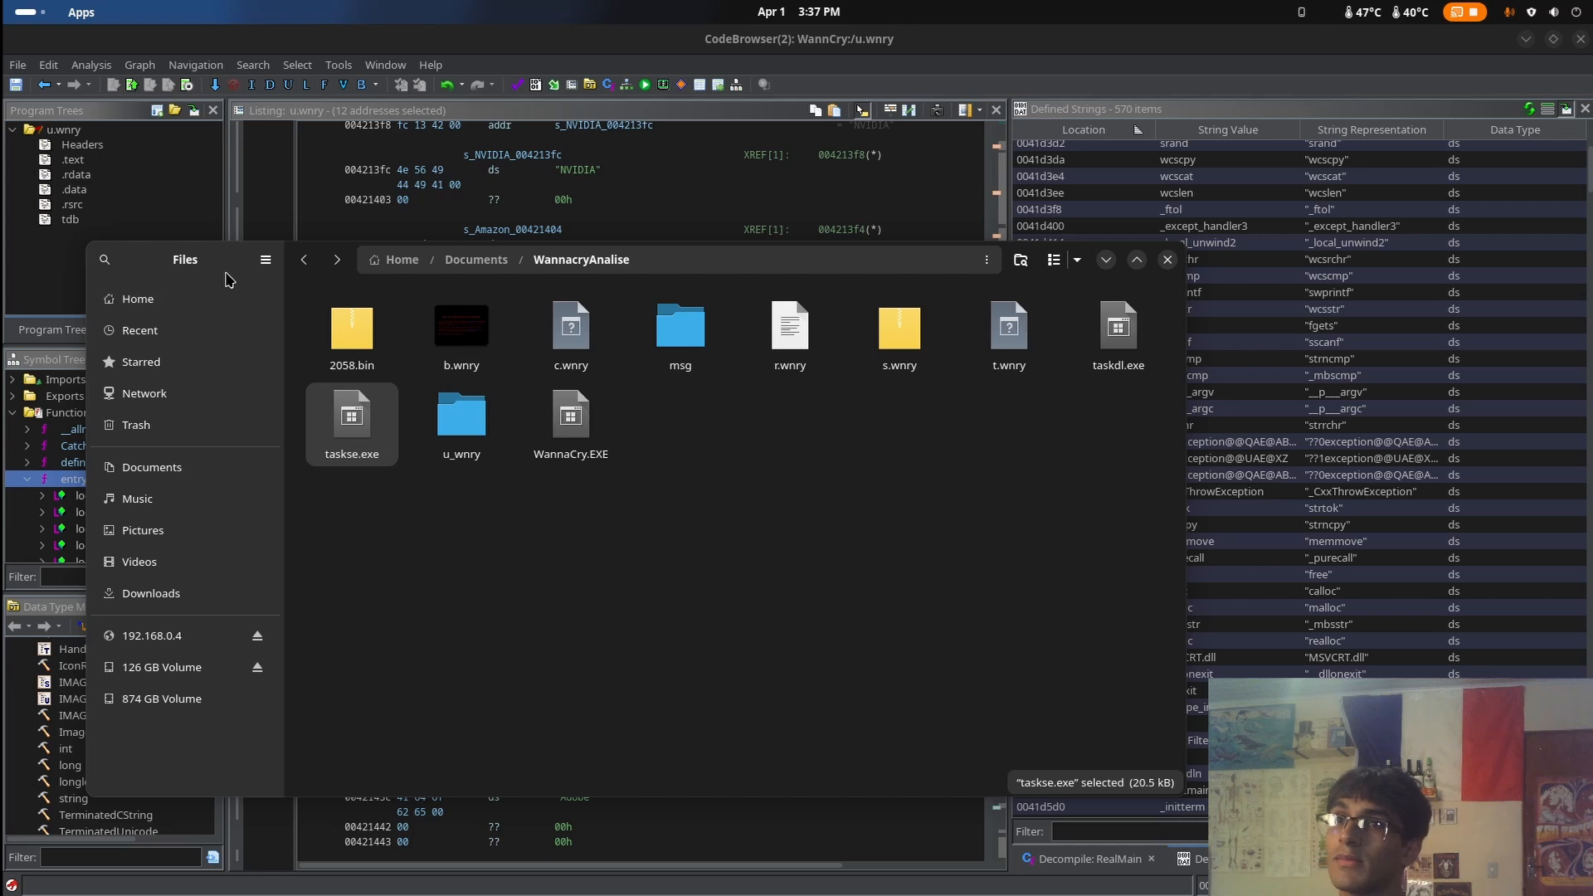
pyautogui.click(854, 474)
pyautogui.moveTo(1145, 417)
pyautogui.mouseDown()
pyautogui.moveTo(1042, 362)
pyautogui.moveTo(315, 357)
pyautogui.moveTo(311, 307)
pyautogui.moveTo(973, 413)
pyautogui.moveTo(1121, 415)
pyautogui.mouseUp()
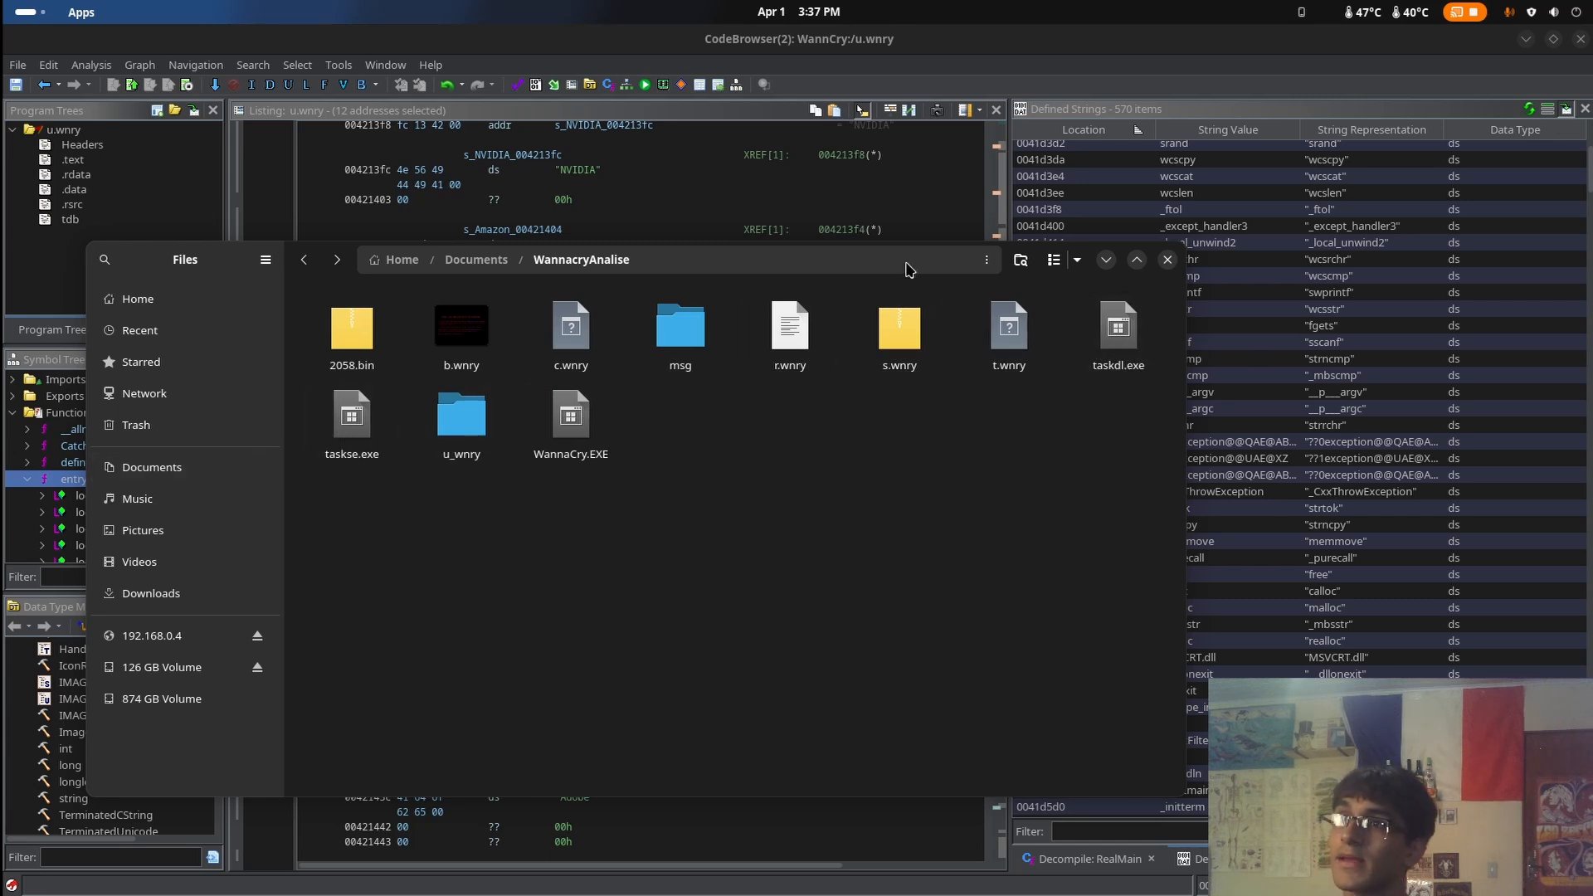
pyautogui.moveTo(190, 282); pyautogui.dragTo(146, 307)
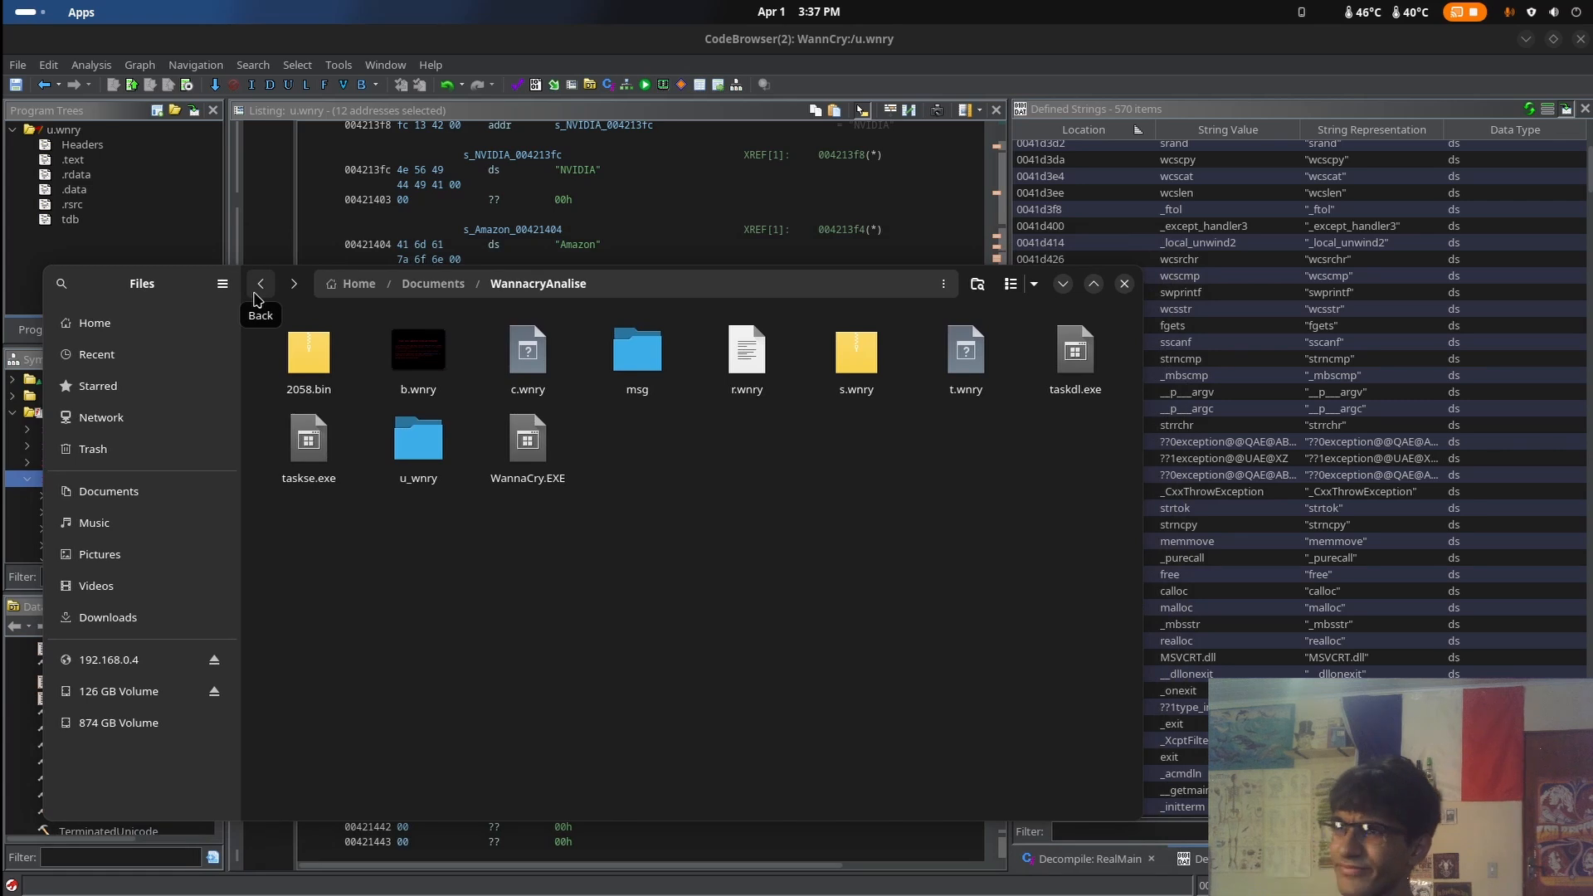
pyautogui.moveTo(154, 282); pyautogui.dragTo(231, 180)
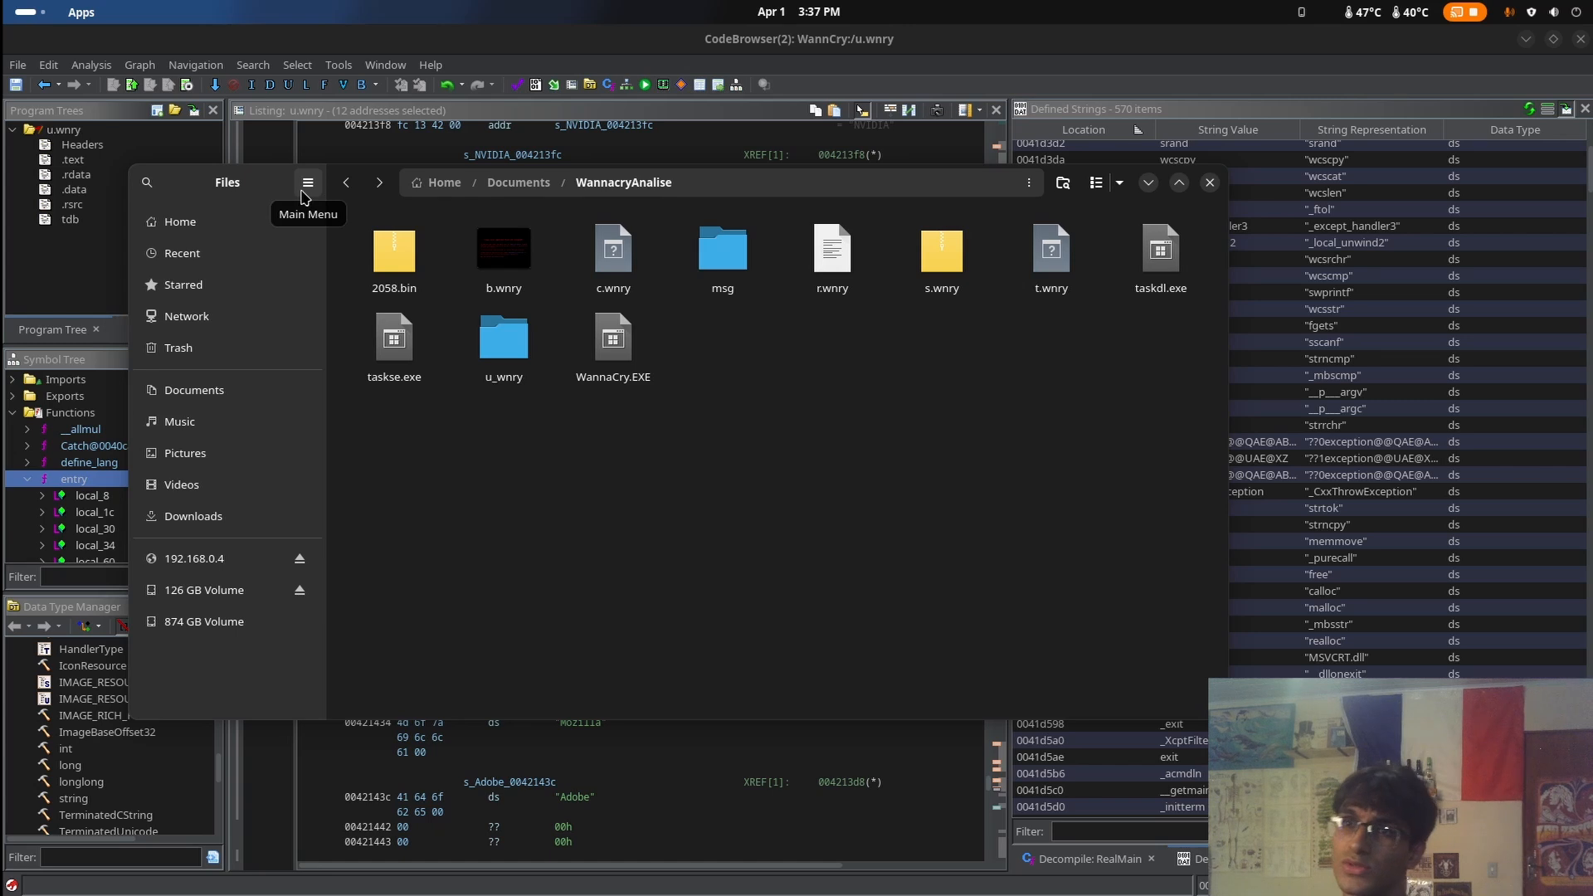
pyautogui.moveTo(287, 160); pyautogui.dragTo(251, 142)
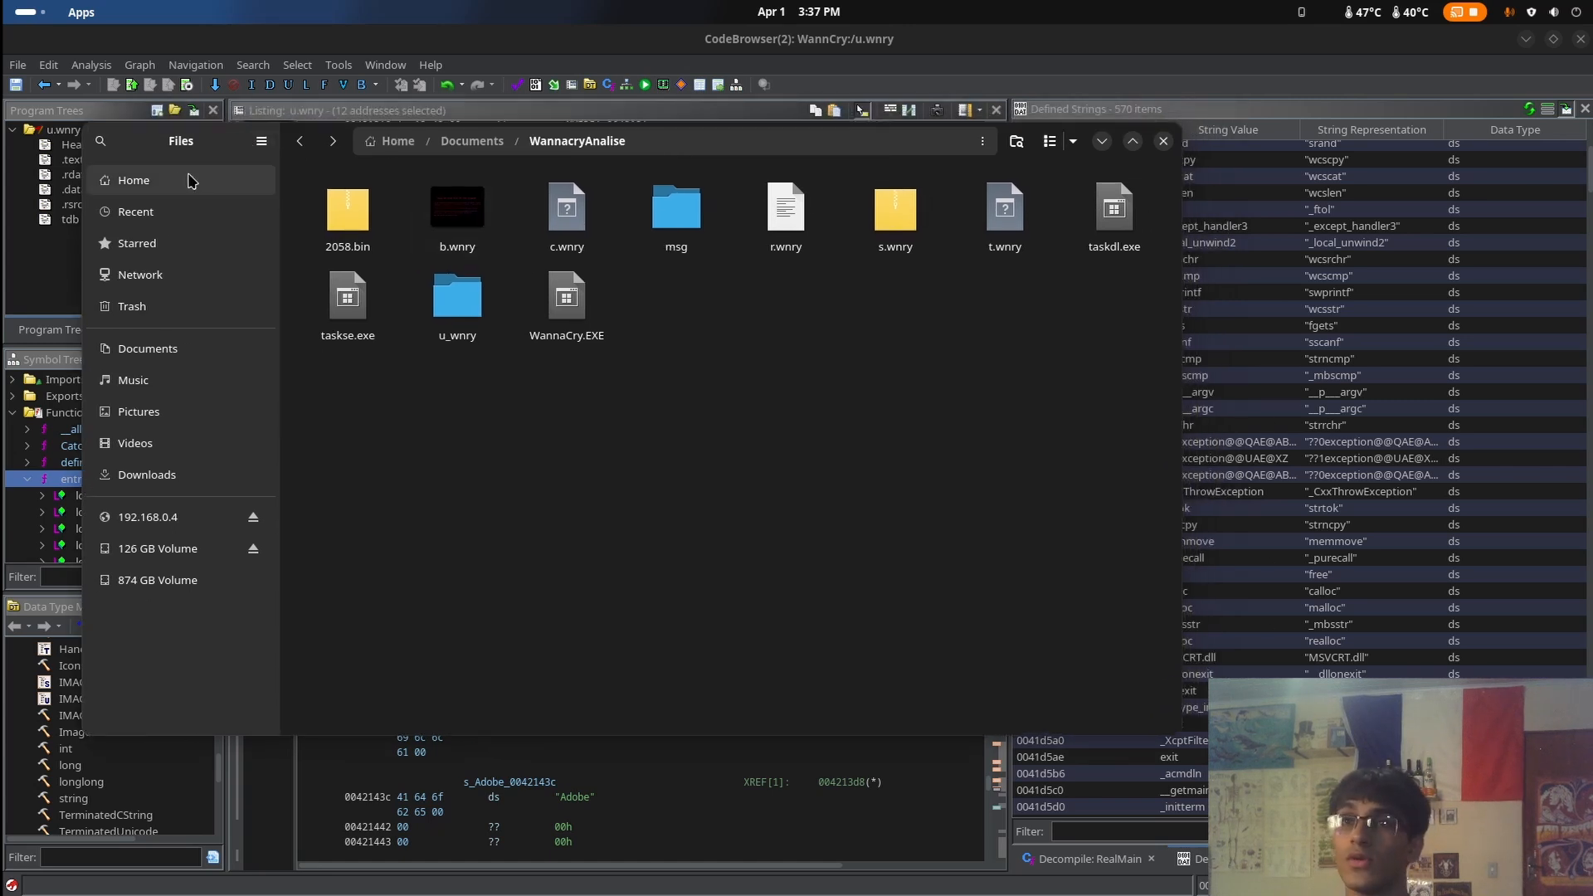